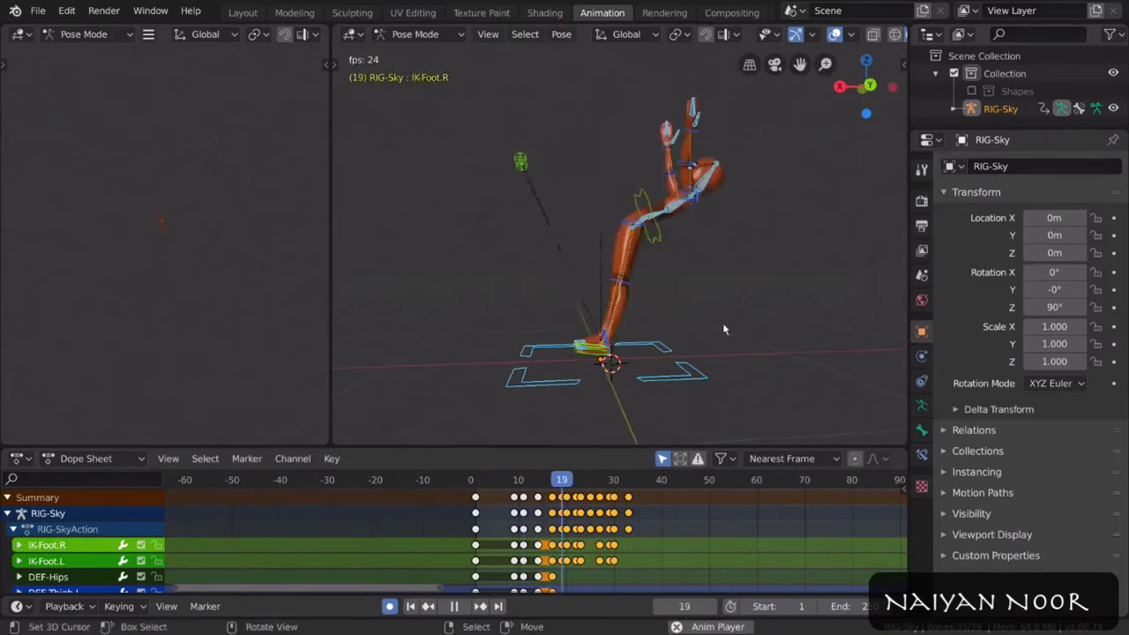
Step: Play back the character rig's jump animation in the viewport
click(582, 478)
key(space)
key(space)
right_click(652, 253)
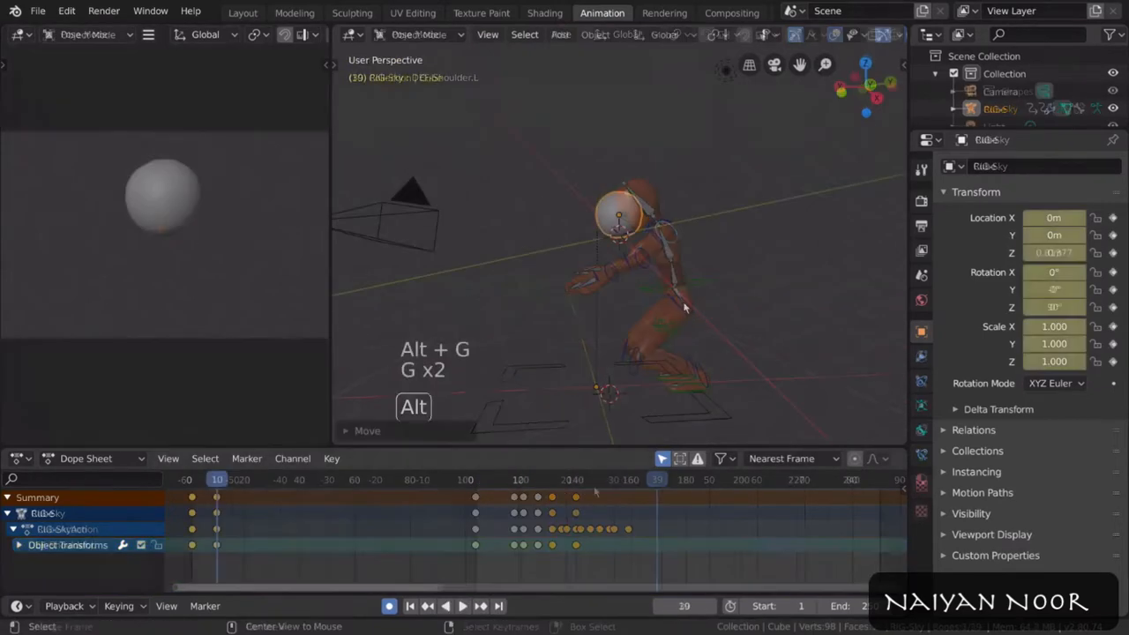
Step: Advance five frames to frame 15 and raise the ball to key the top of its bounce
alt+scroll(614, 308, down, 5)
key(g)
click(615, 291)
Step: Duplicate the ball's contact keyframe from frame 10 to frame 20 and play back the bounce
click(216, 496)
key(shift+d)
click(244, 497)
click(198, 484)
key(space)
key(space)
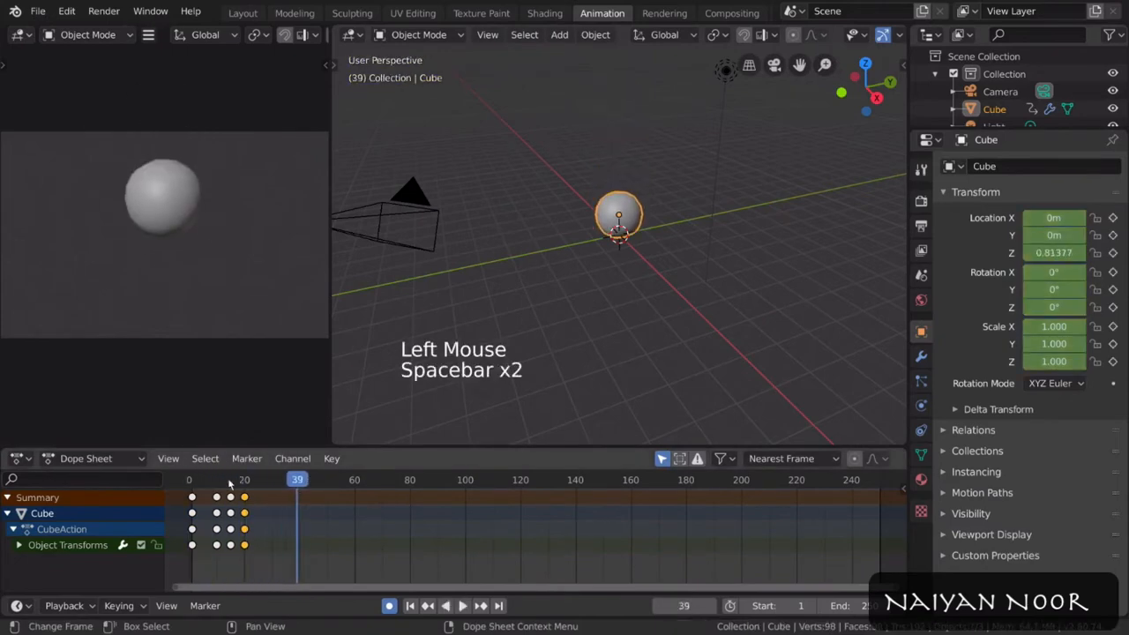
Step: Select the ball's contact keyframes at frames 10 and 20 and scrub through the bounce
click(207, 485)
click(217, 497)
shift+click(245, 498)
drag(238, 484, 278, 491)
right_click(397, 512)
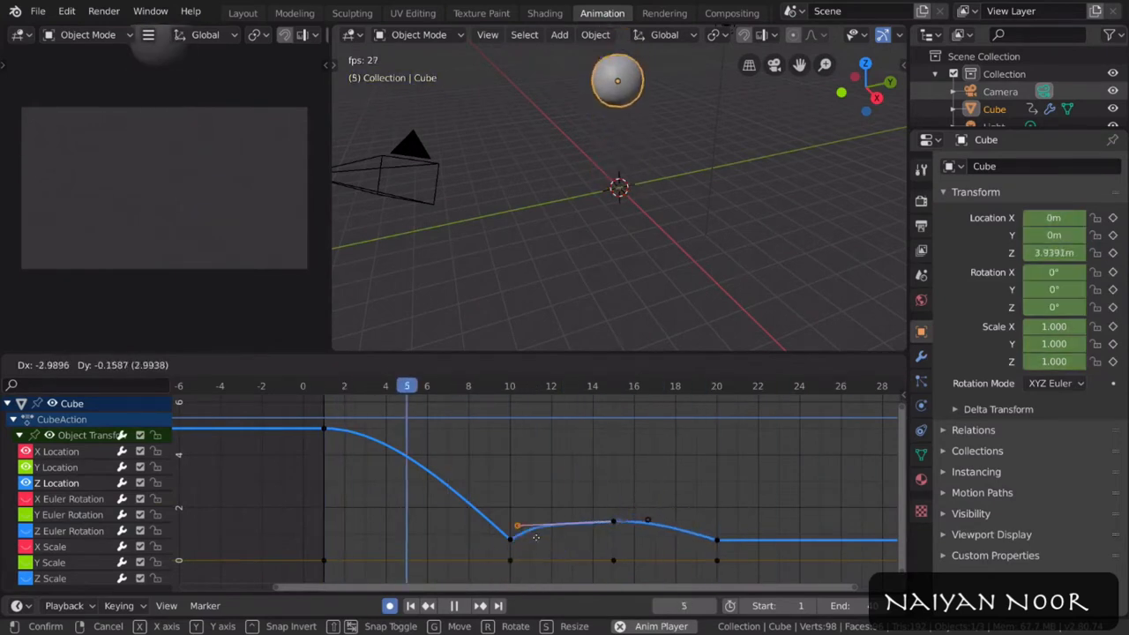
Step: Try rotating and scaling the handles of the ball's Z Location key at frame 15 in the Graph Editor
click(616, 527)
click(616, 528)
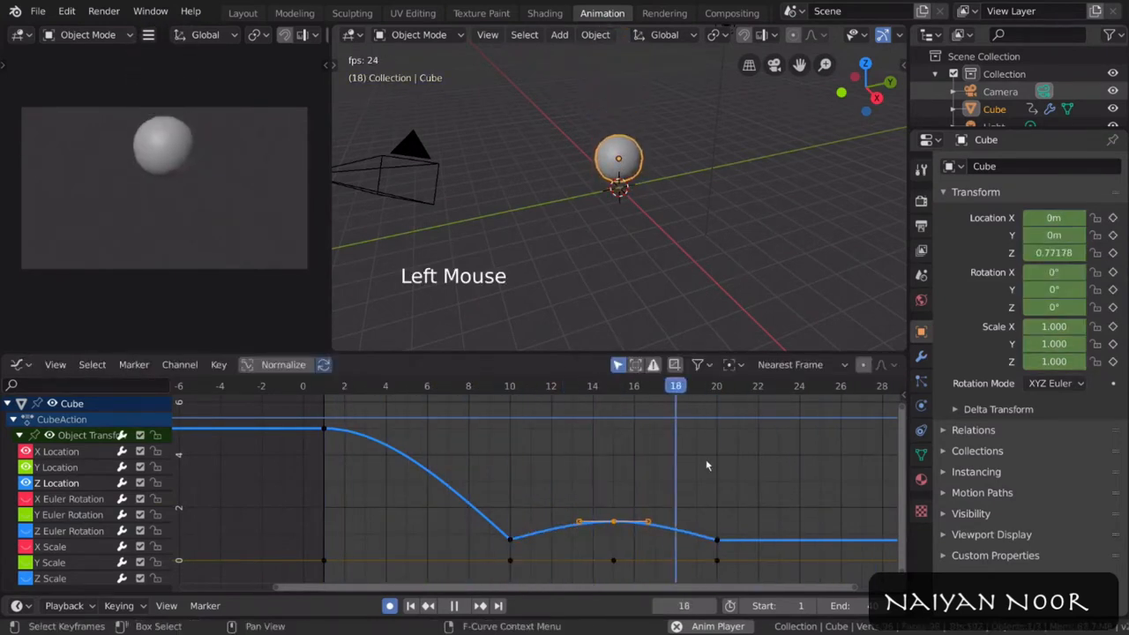
key(r)
right_click(666, 512)
key(s)
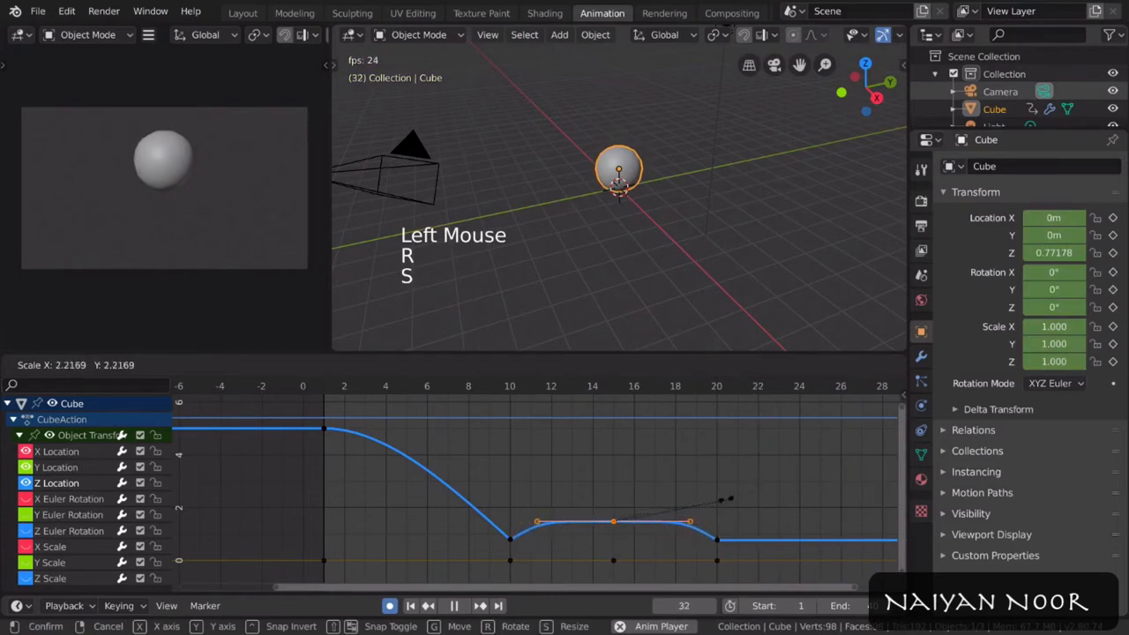
right_click(686, 508)
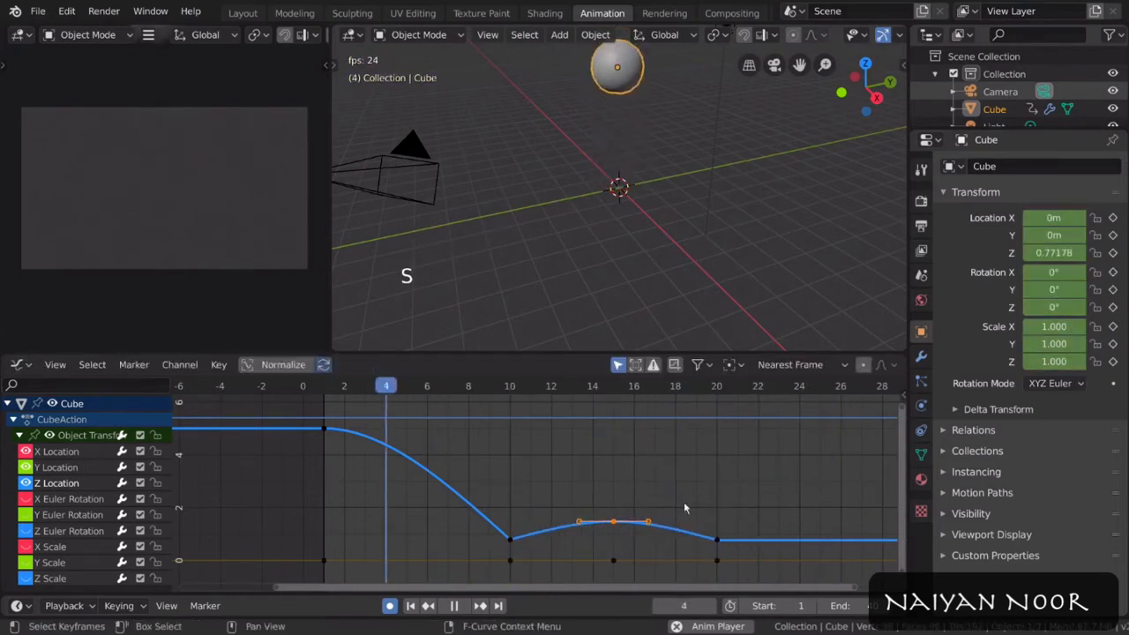
Step: Try moving each handle of the Z Location key at frame 10 to reshape the curve around the contact
click(510, 540)
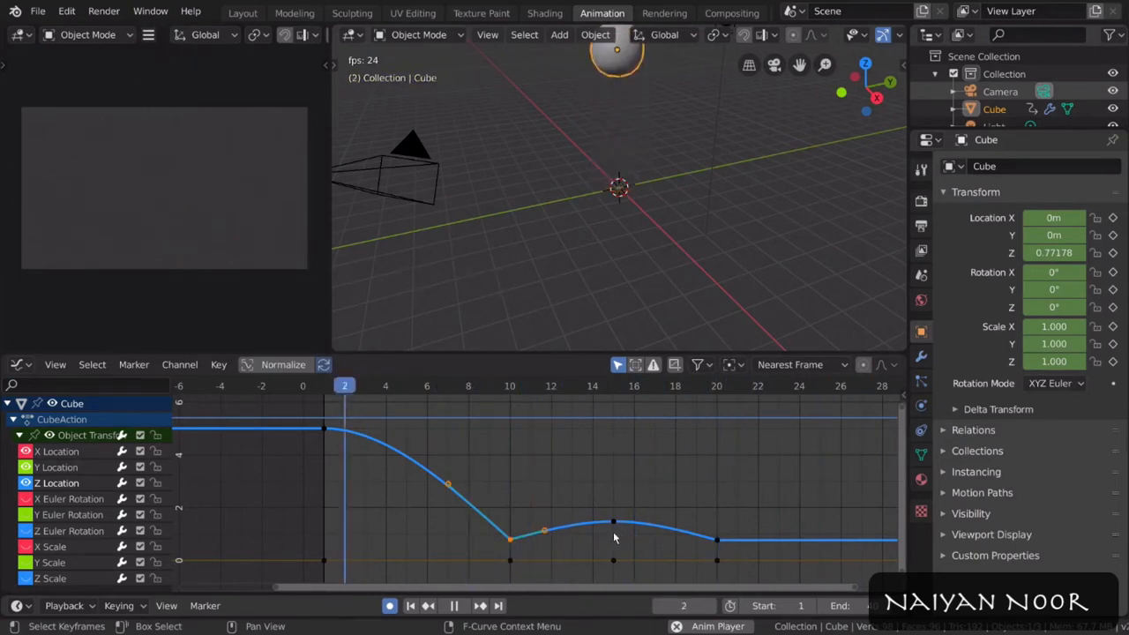
click(547, 533)
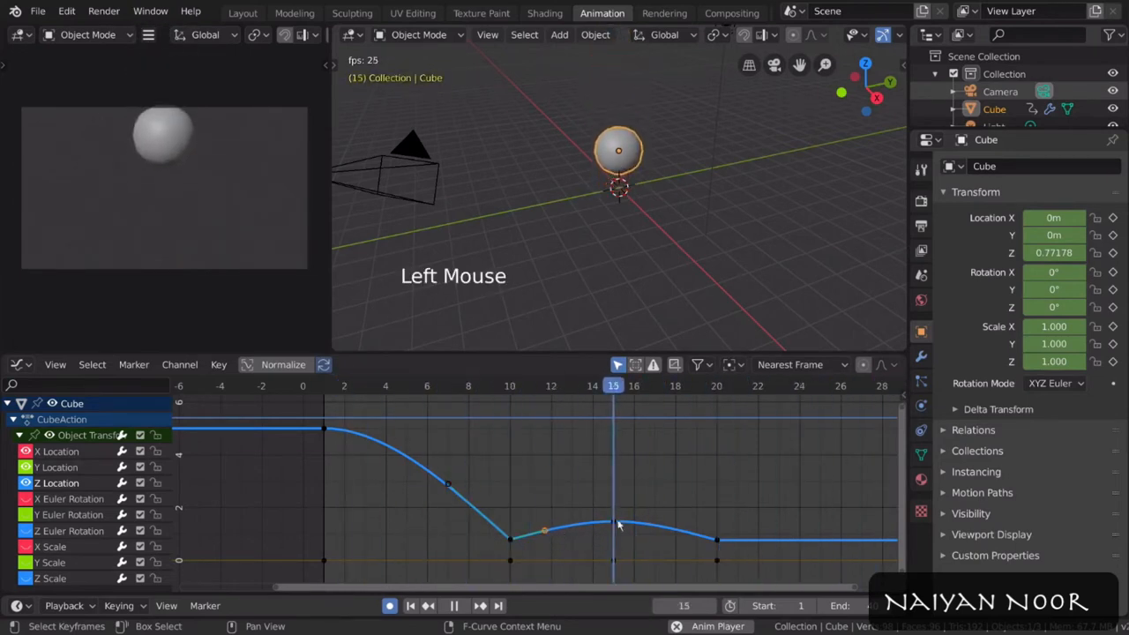
key(g)
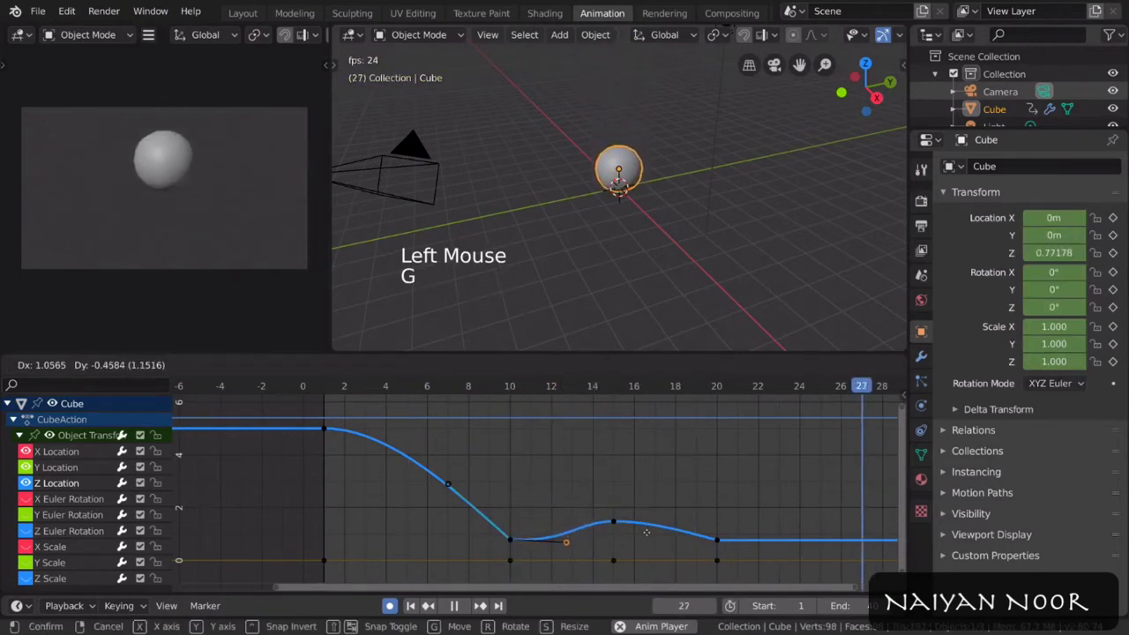
key(Escape)
click(449, 484)
key(g)
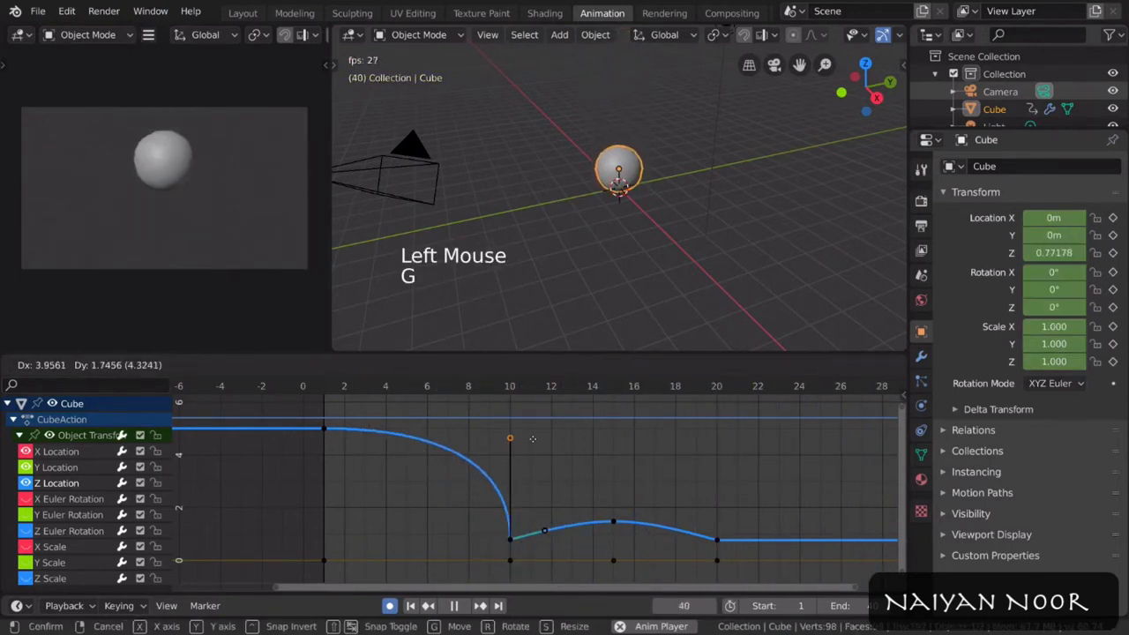
key(Escape)
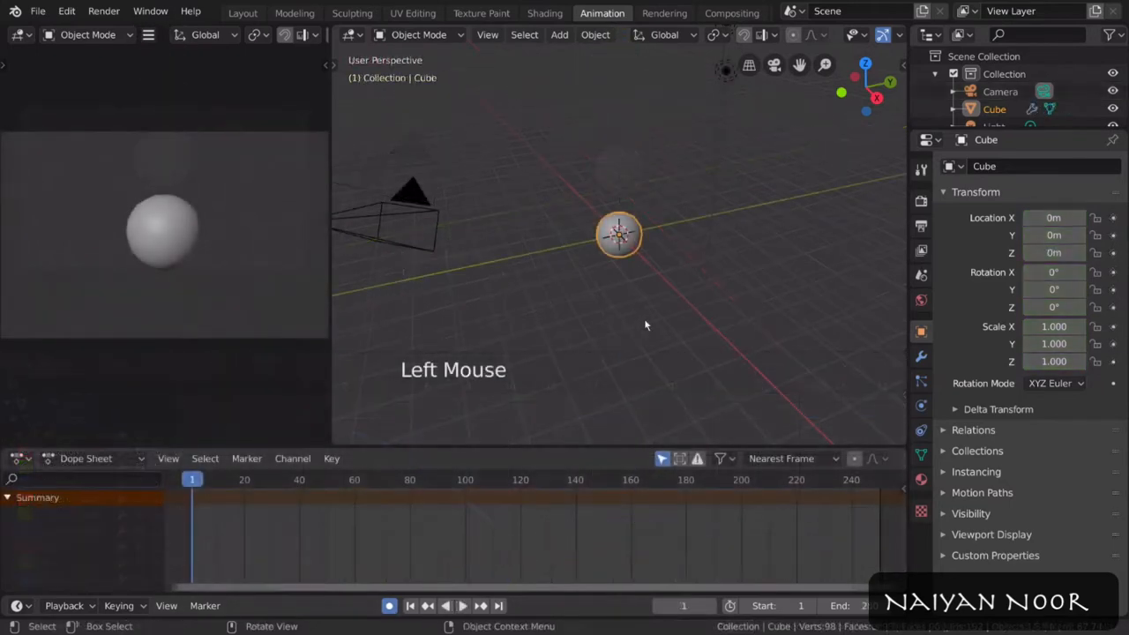
Step: Raise the ball along Z to about 4.59 m at frame 1 to key its starting height
key(g)
key(z)
click(666, 174)
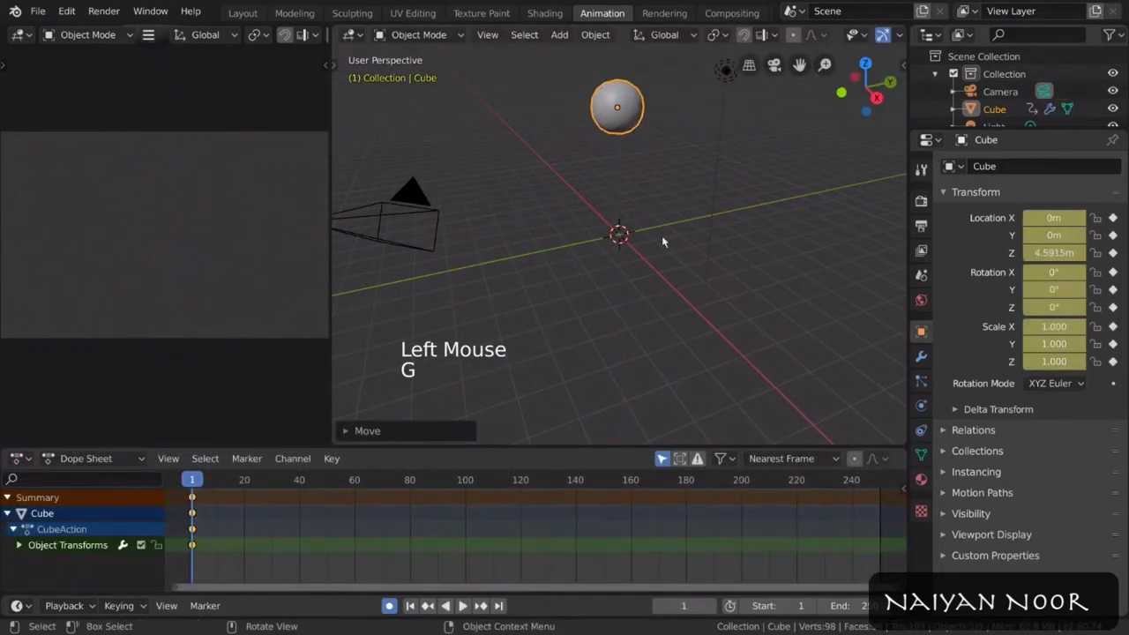
Step: At frame 10, reset the ball's location and raise it along Z to about 0.81 m to key the contact
alt+scroll(661, 235, down, 11)
alt+scroll(661, 235, up, 2)
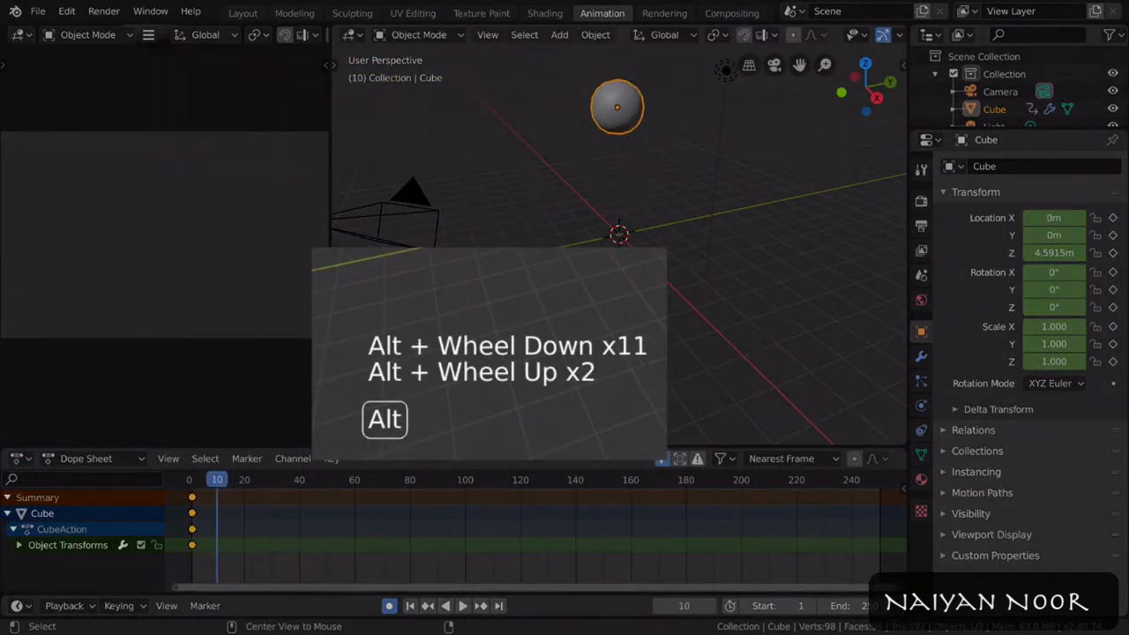
key(alt+g)
key(g)
key(g)
click(686, 243)
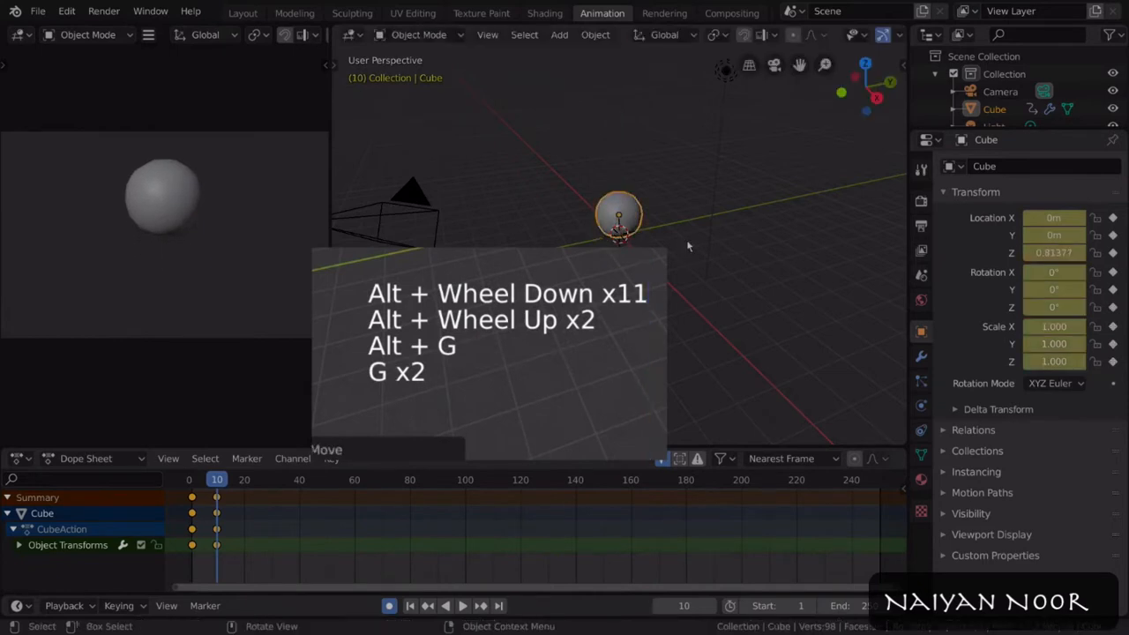
Step: At frame 15, raise the ball along Z to about 1.70 m to key the rebound peak
alt+scroll(684, 306, down, 5)
key(g)
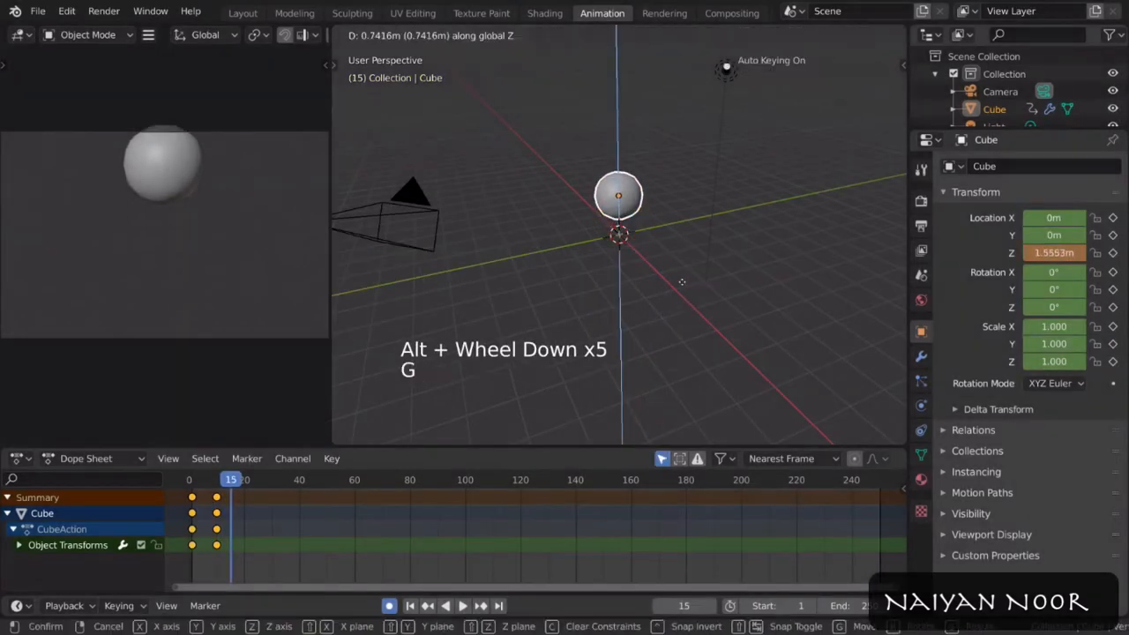
click(683, 276)
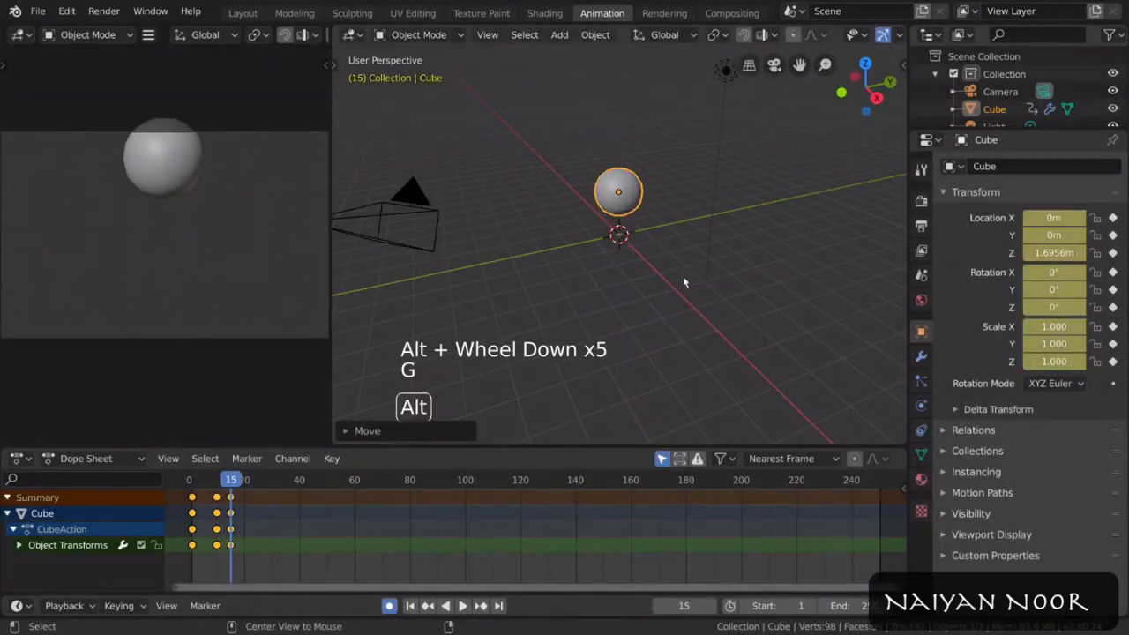
Step: Copy the frame 10 contact keyframe to frame 20 so the ball lands again
click(216, 496)
key(shift+d)
click(244, 504)
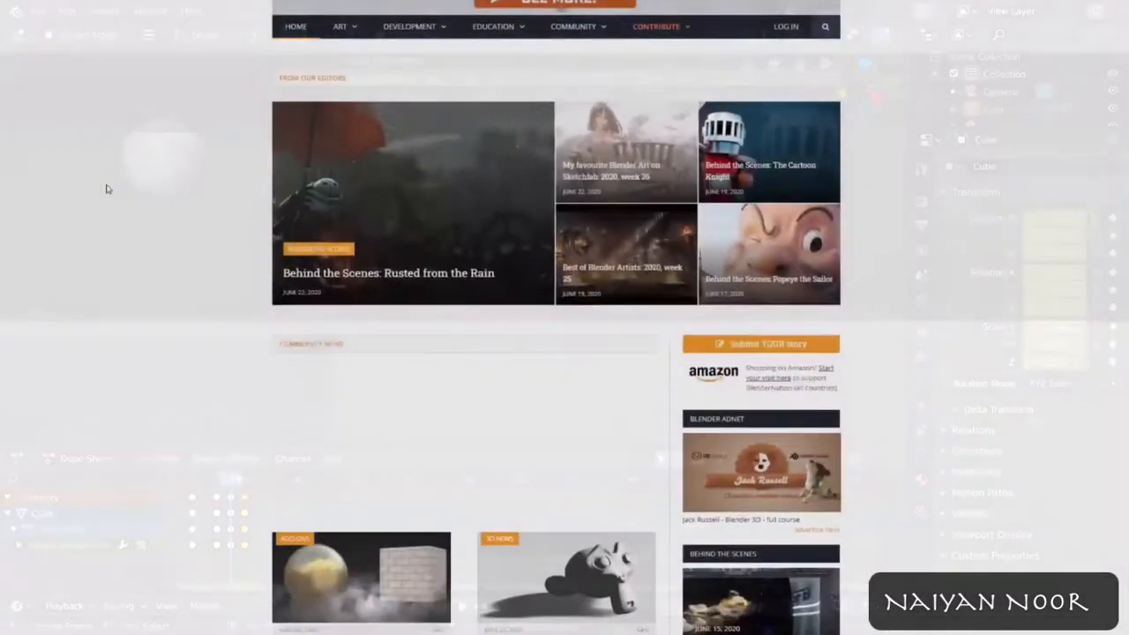
Step: Switch to the web browser and look through the Blender news site, the Blender Artists forum and the Right-Click Select proposals
scroll(107, 189, down, 6)
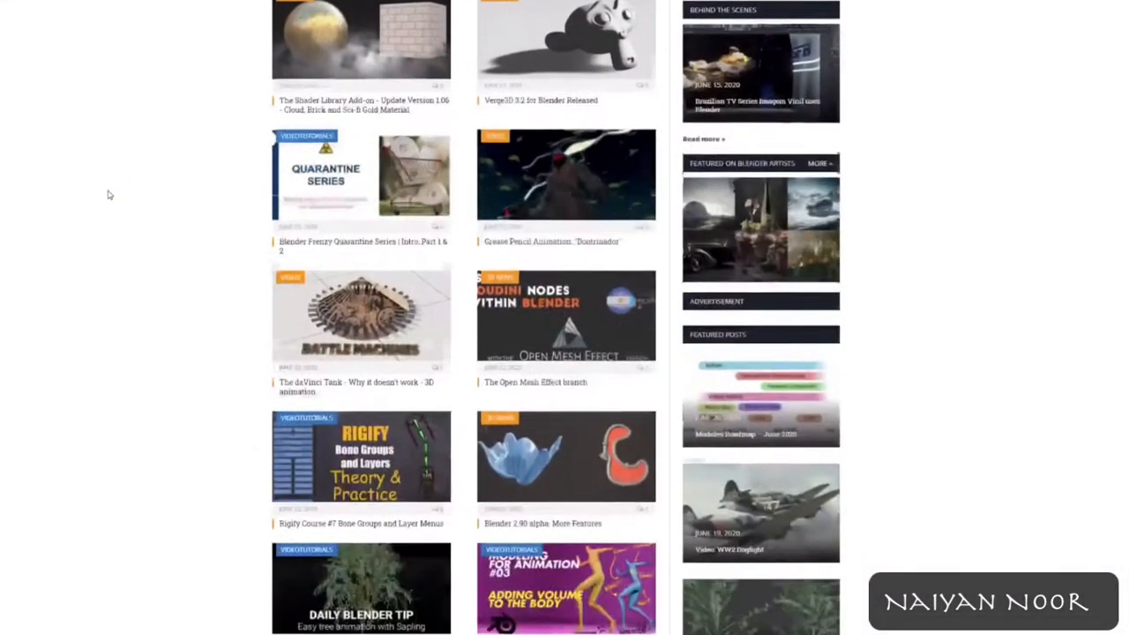
scroll(107, 188, down, 3)
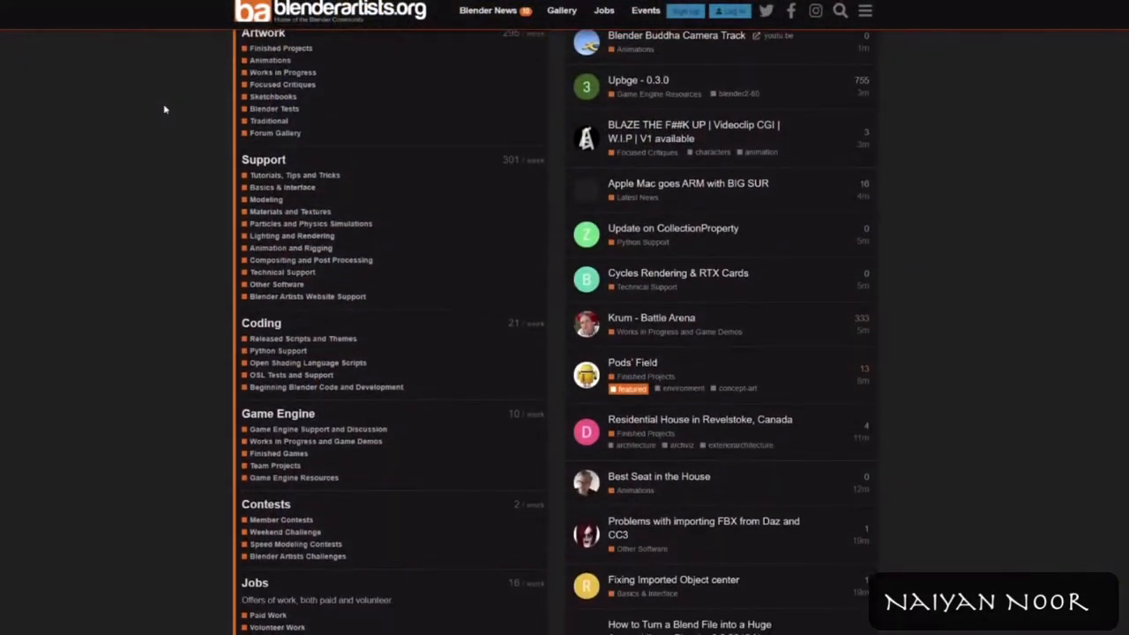
scroll(165, 110, down, 5)
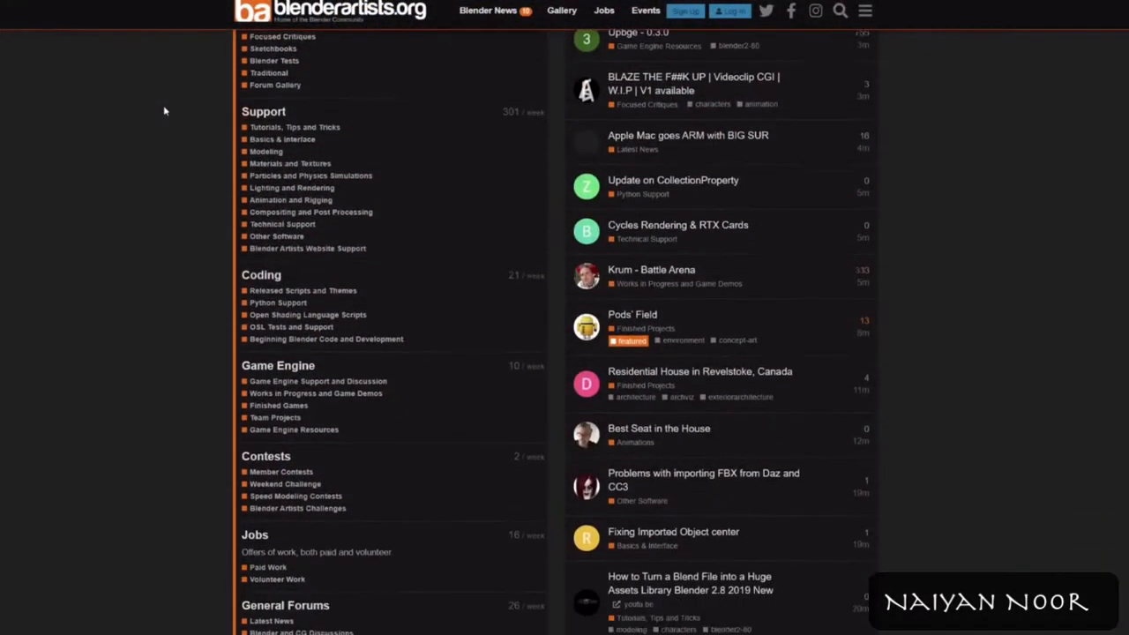
scroll(164, 112, down, 1)
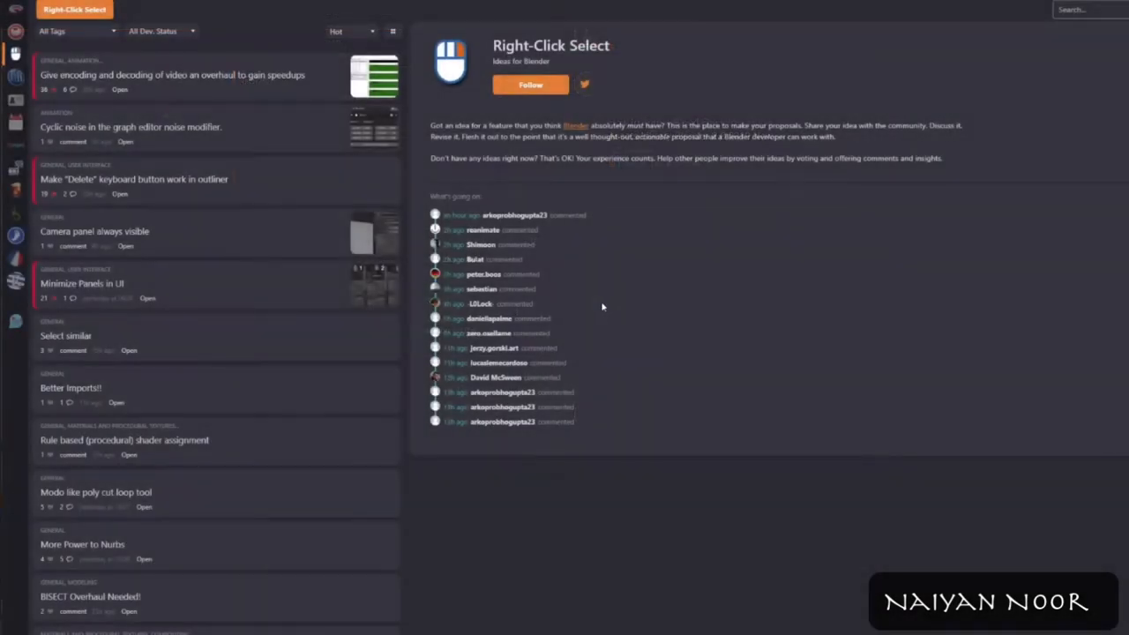
scroll(391, 303, down, 4)
scroll(319, 316, up, 3)
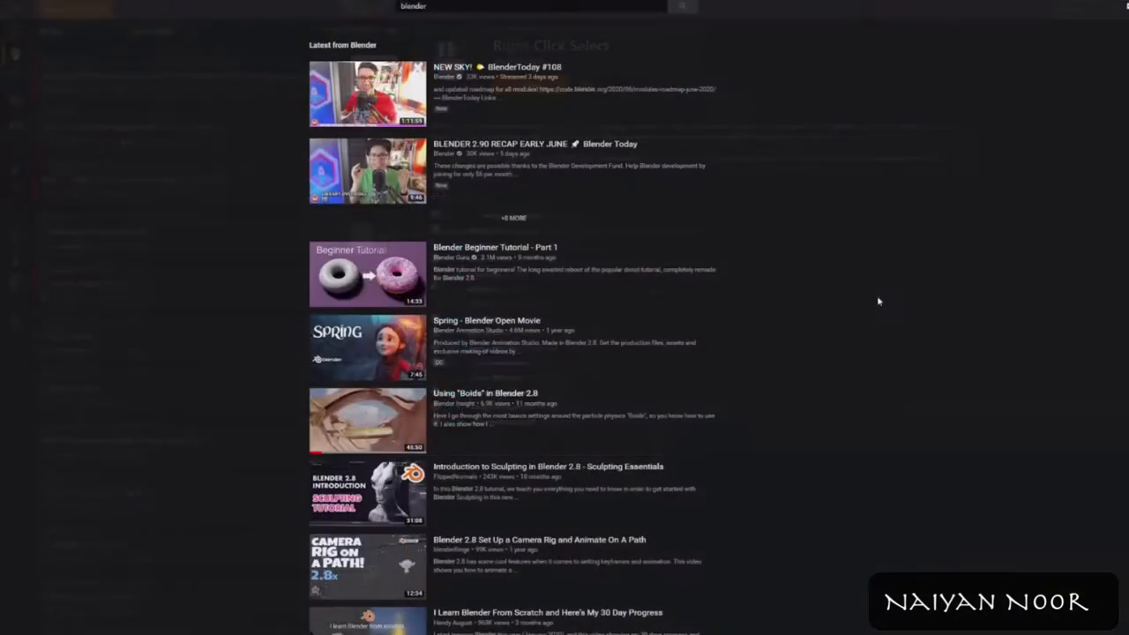
Step: Browse the YouTube search results for "blender"
scroll(877, 300, down, 3)
scroll(878, 301, down, 8)
scroll(878, 300, down, 10)
scroll(878, 300, down, 11)
scroll(876, 302, down, 7)
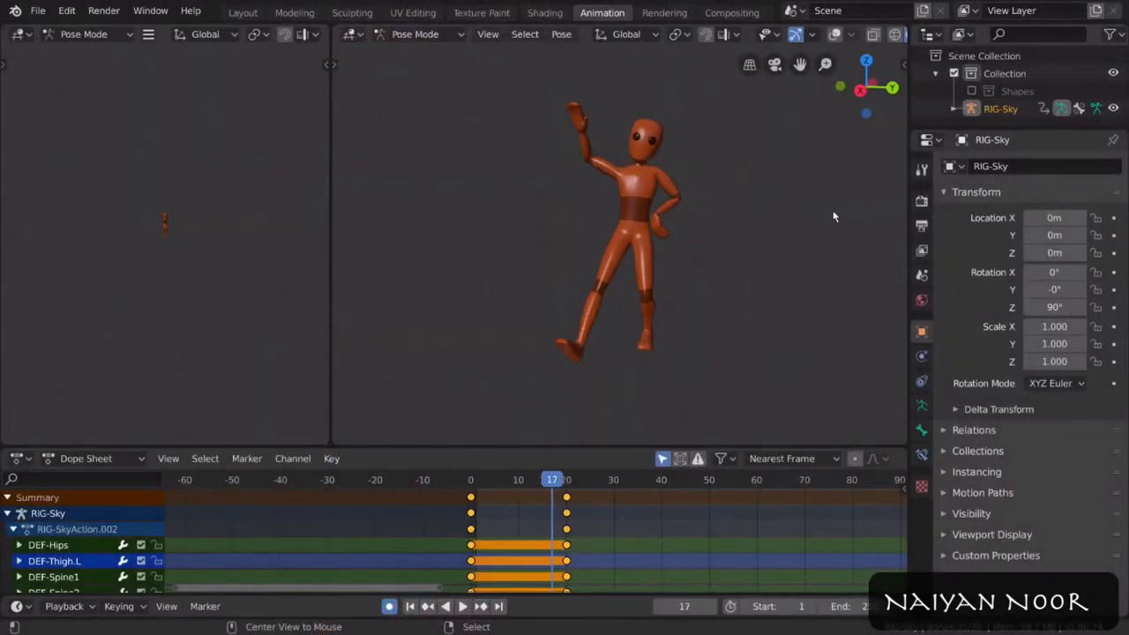
Step: Switch to Blender, step the waving character's animation back 17 frames and play it
alt+scroll(832, 211, up, 17)
key(space)
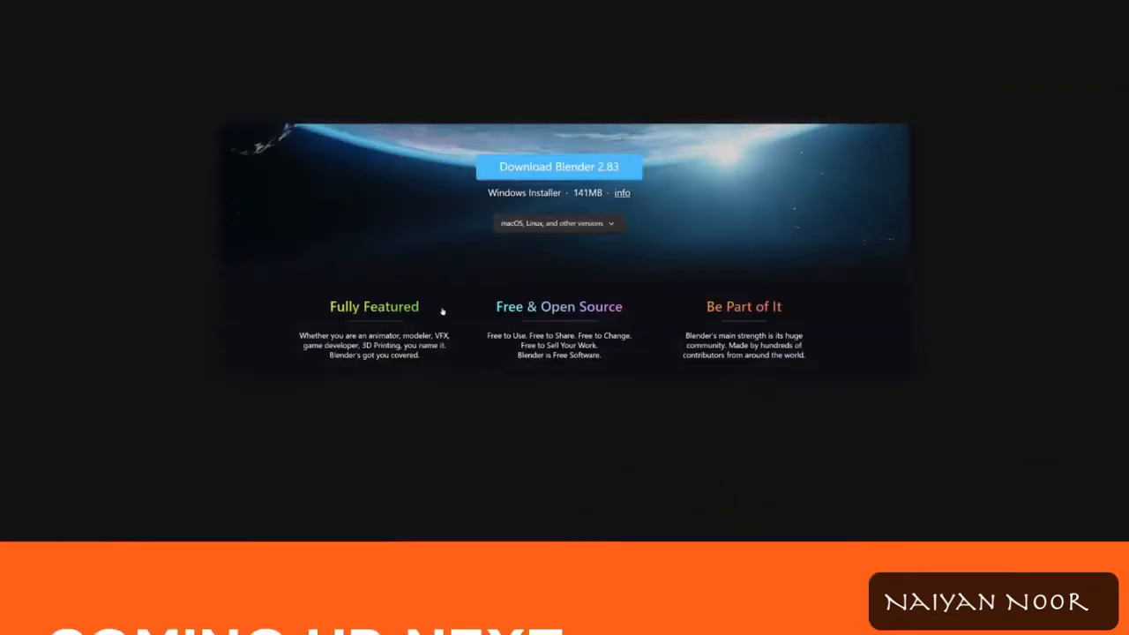
Step: On Blender's download page, show the other available versions and choose the Windows Portable (.zip) build
click(621, 226)
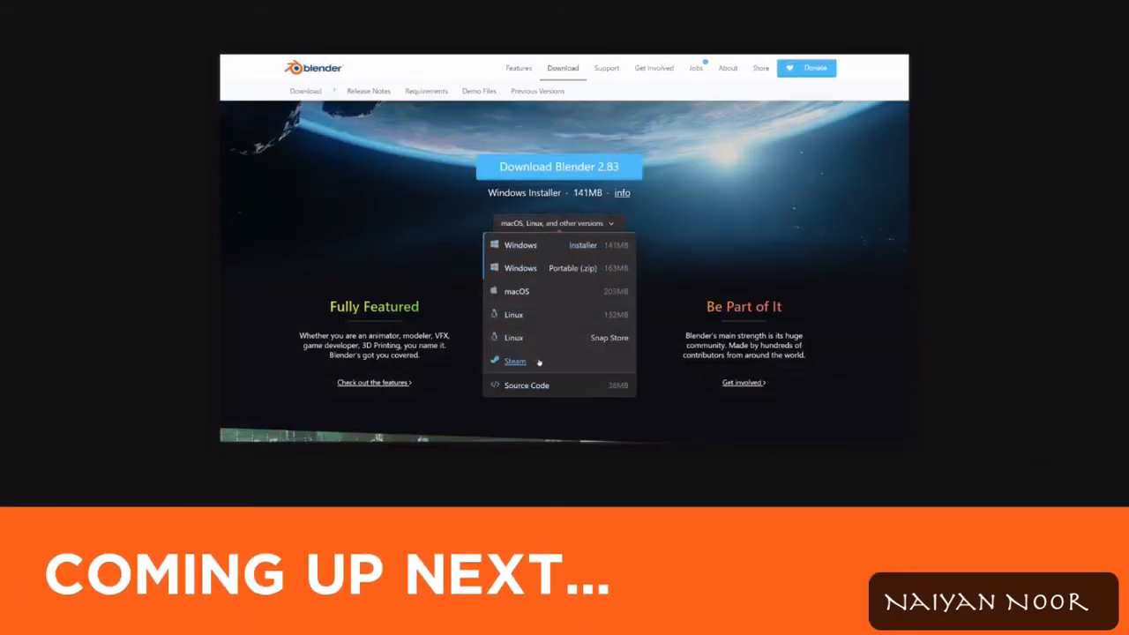
click(582, 269)
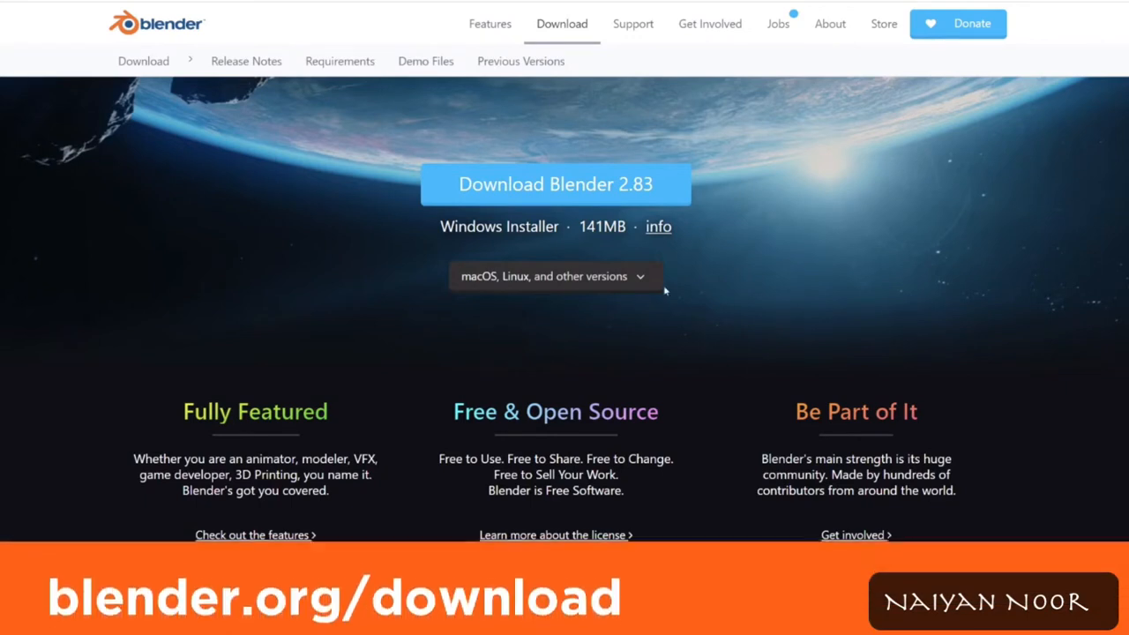
Step: Download the Blender 2.83 Windows installer and save it as blender-2.83.0-windows64.msi in the Resources folder
click(657, 278)
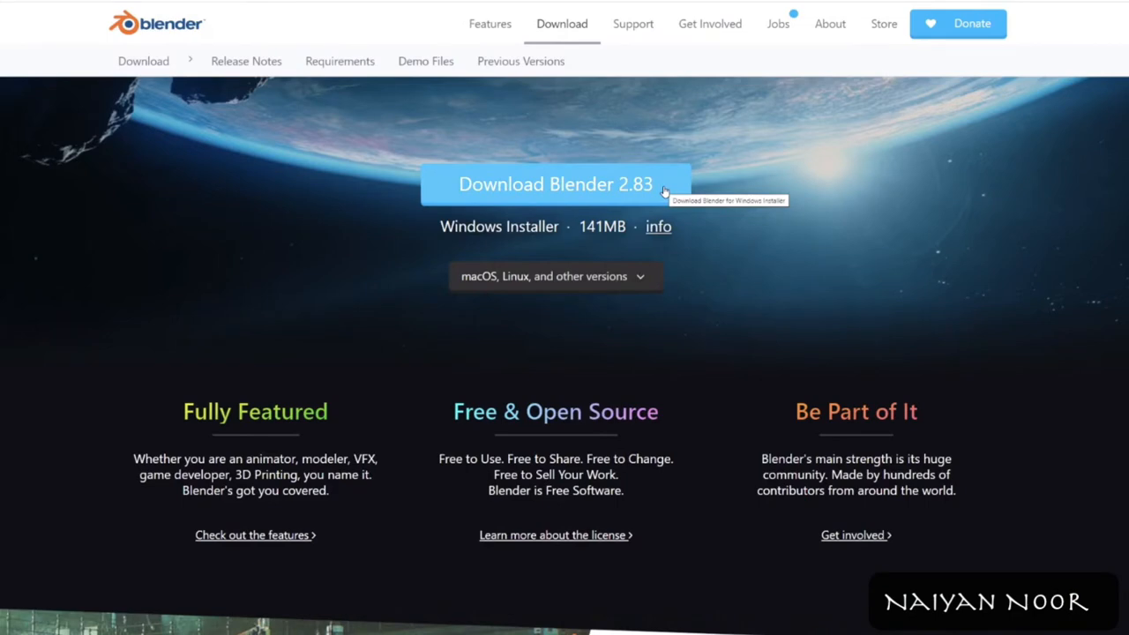
click(665, 191)
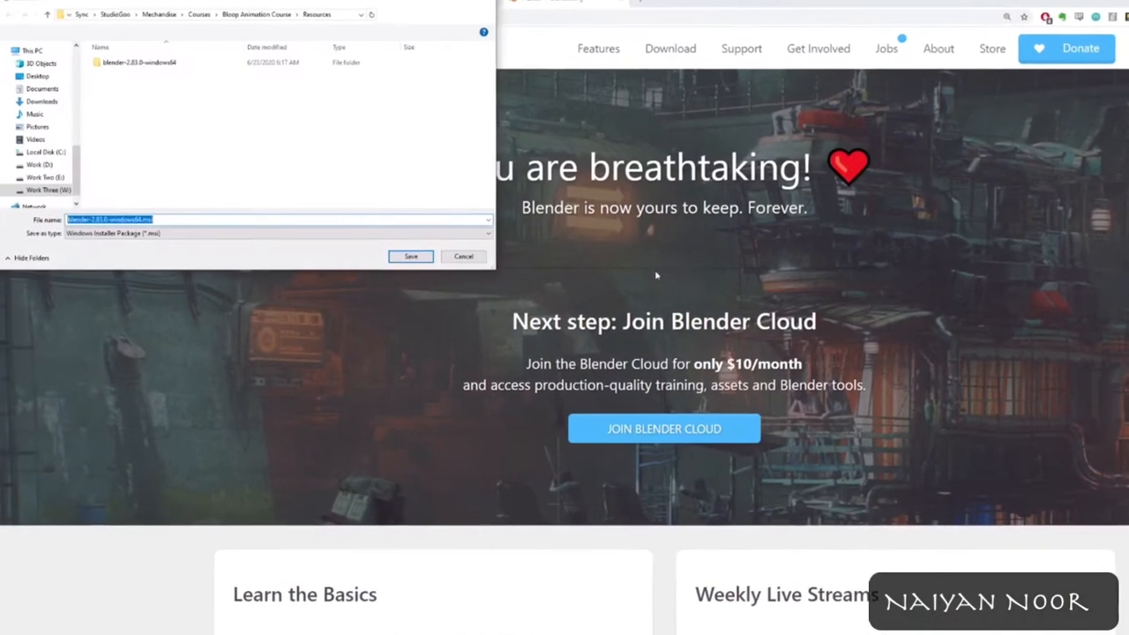
click(176, 235)
click(183, 238)
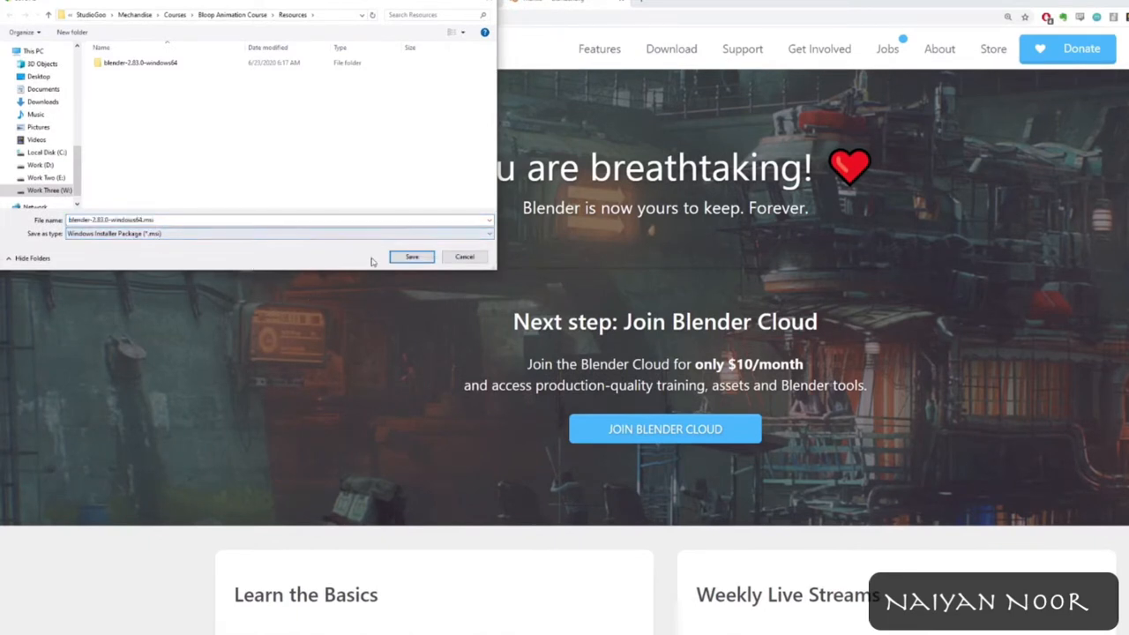
click(411, 259)
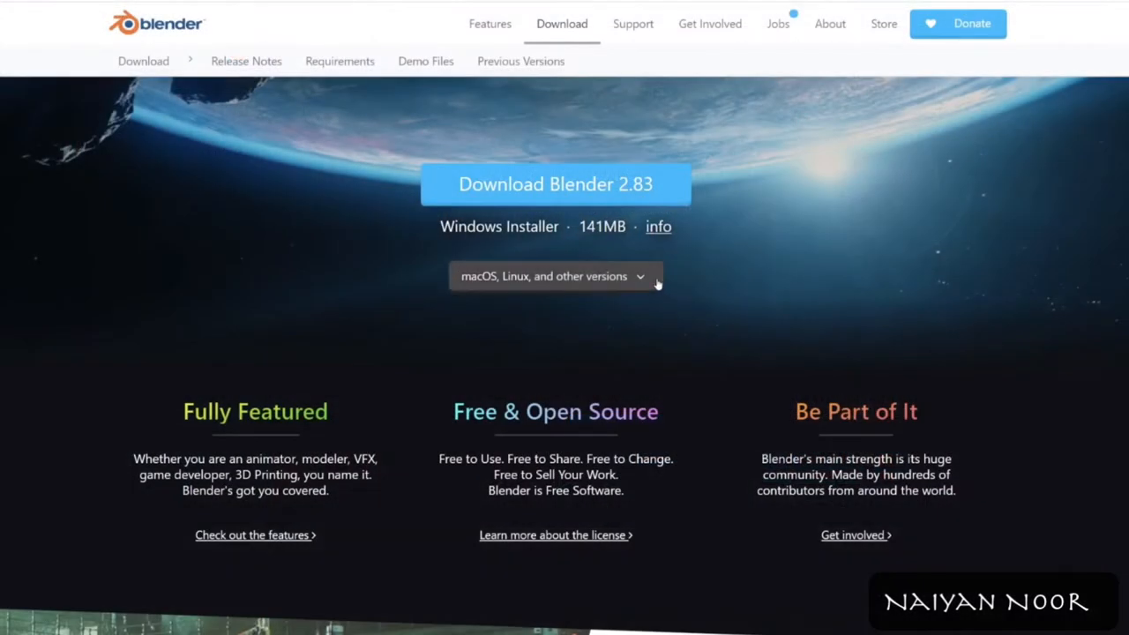
Step: Download the portable .zip build for Windows from the list of other Blender 2.83 versions
click(657, 282)
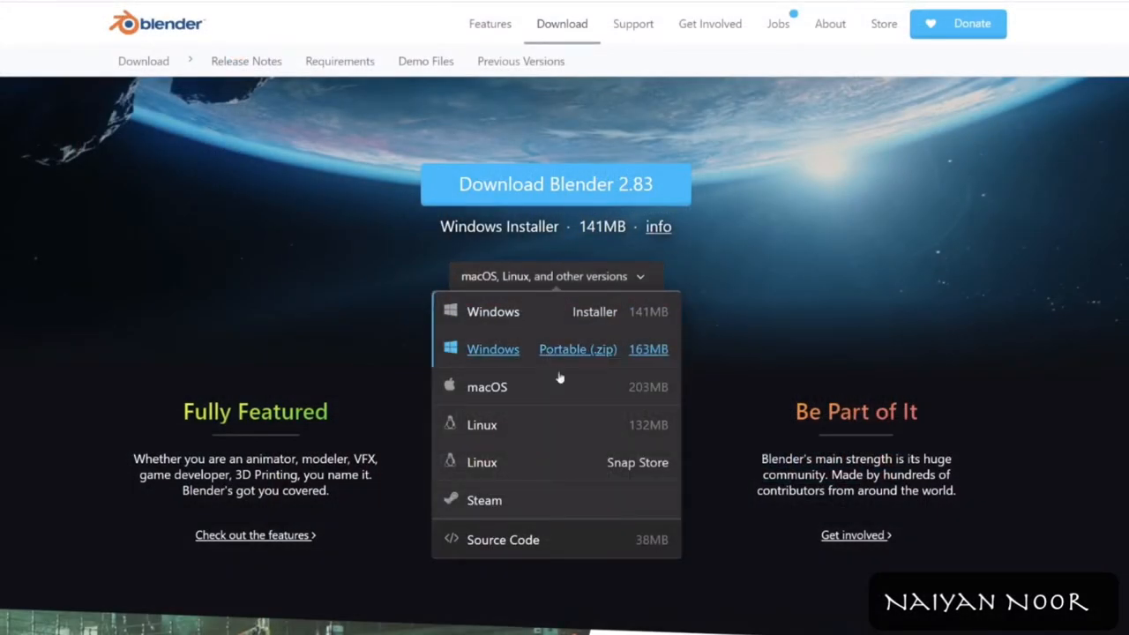
click(598, 341)
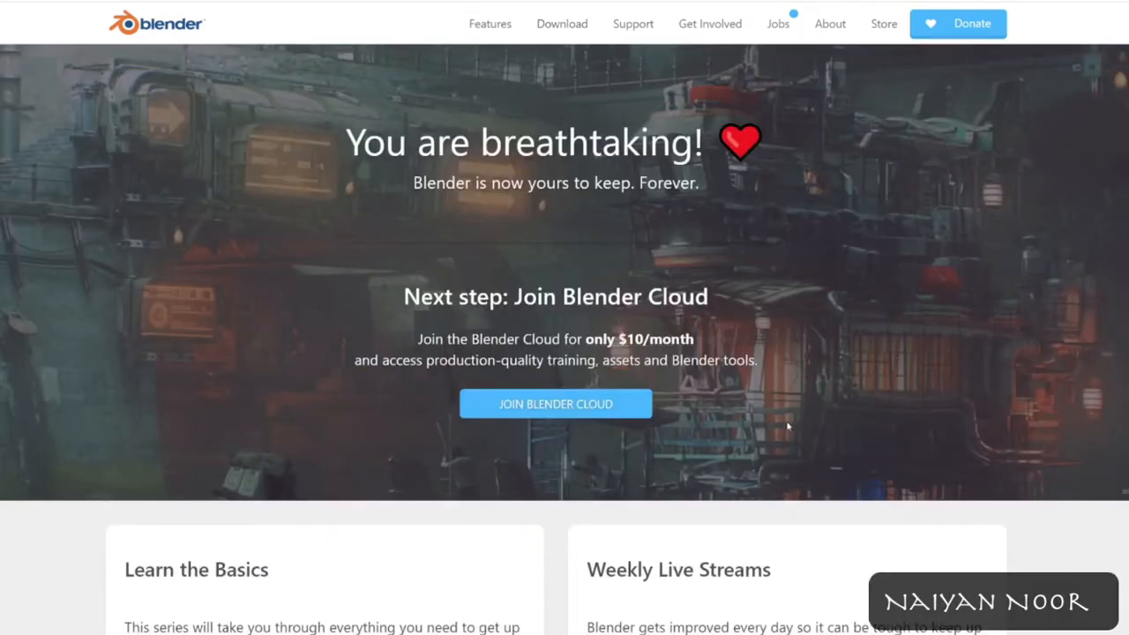
scroll(418, 350, down, 1)
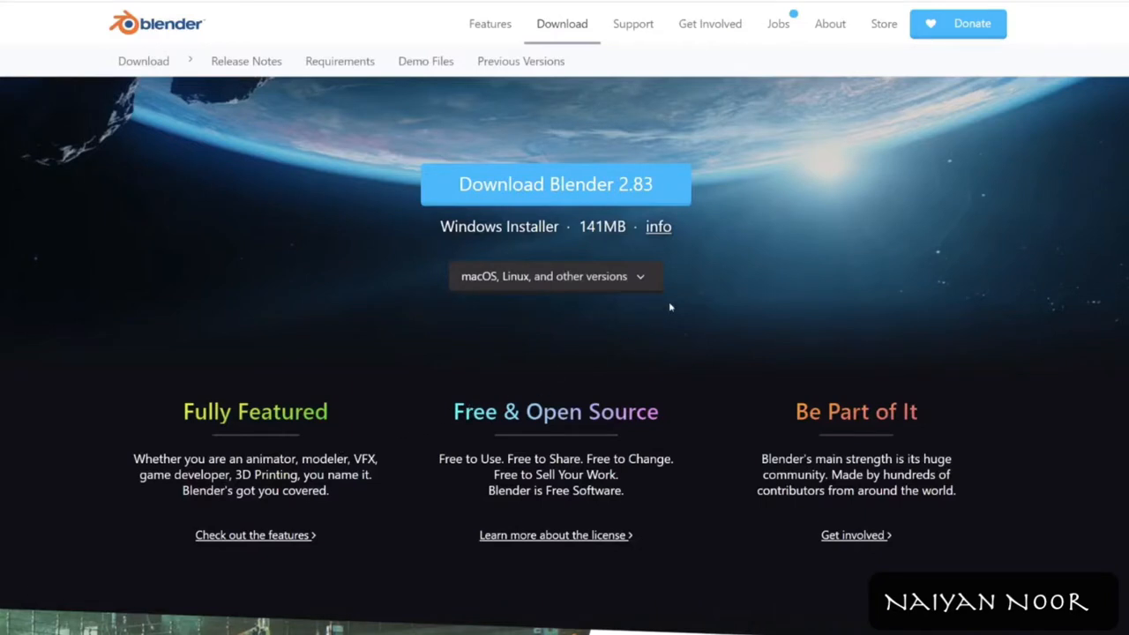
Step: Open Blender's Steam store page from the download page's list of other versions
click(658, 277)
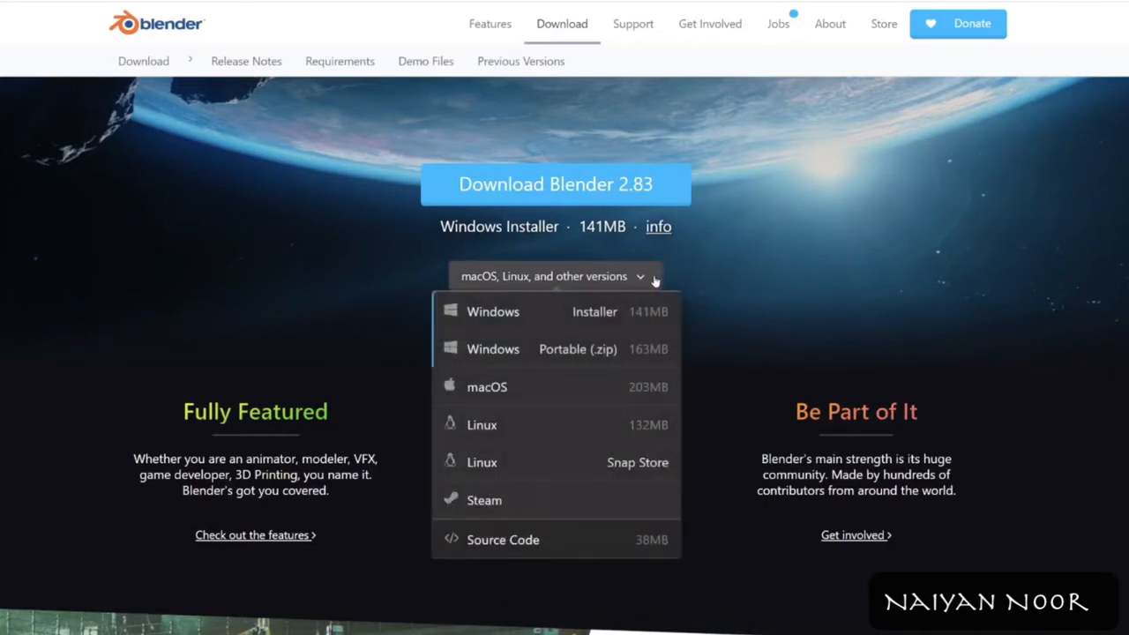
click(593, 502)
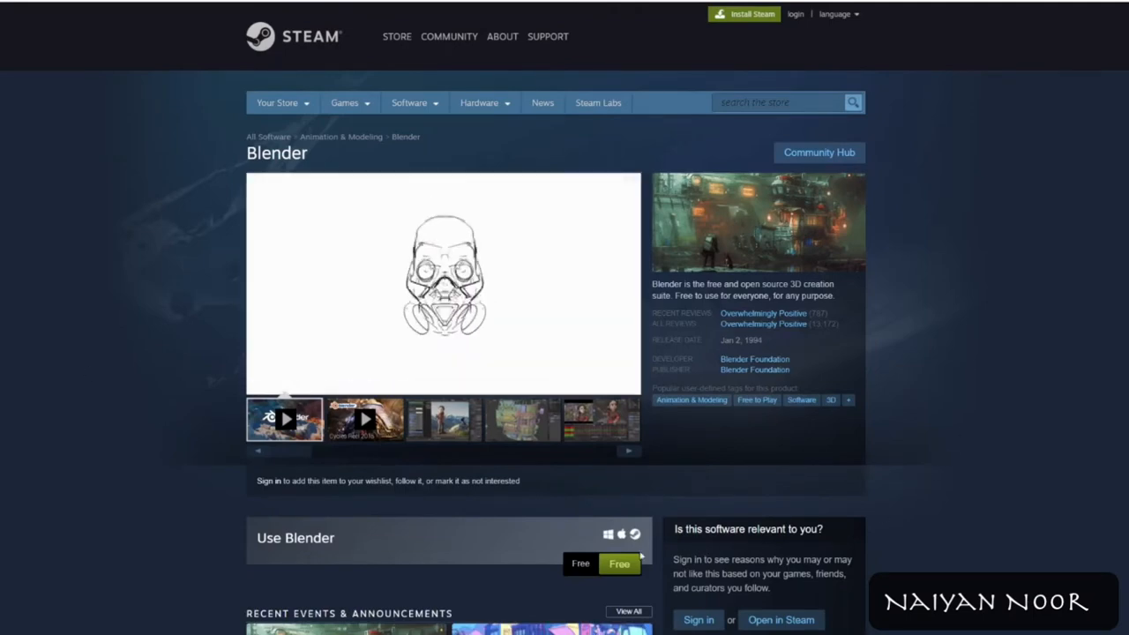
Step: Choose the free Use Blender option on Steam, and review the other Blender 2.83 versions on the download page
click(617, 564)
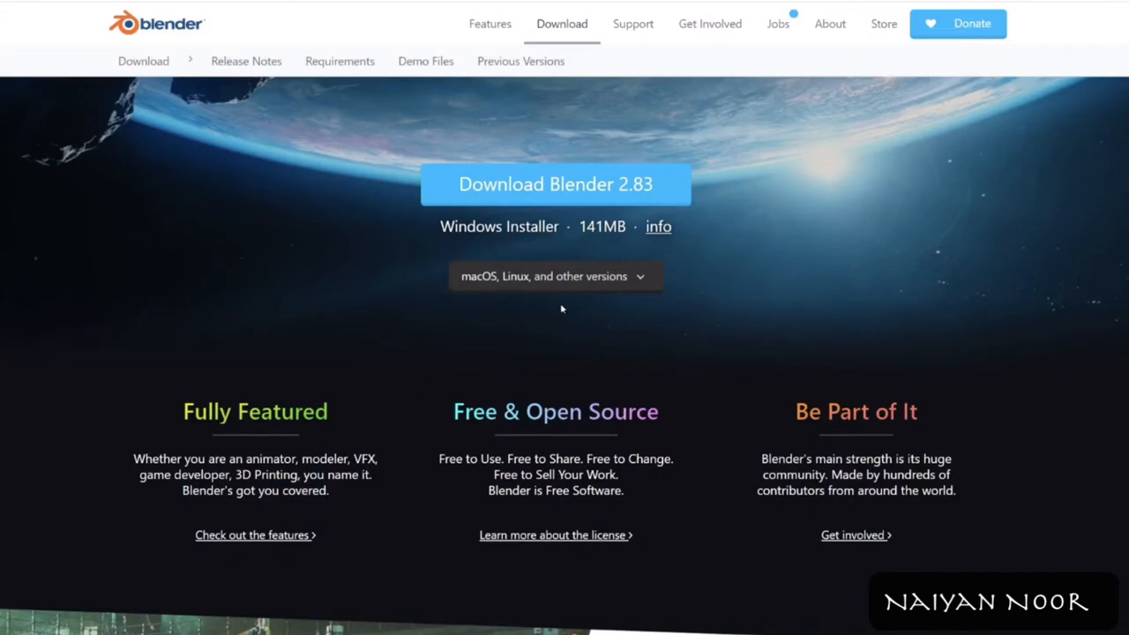
click(650, 279)
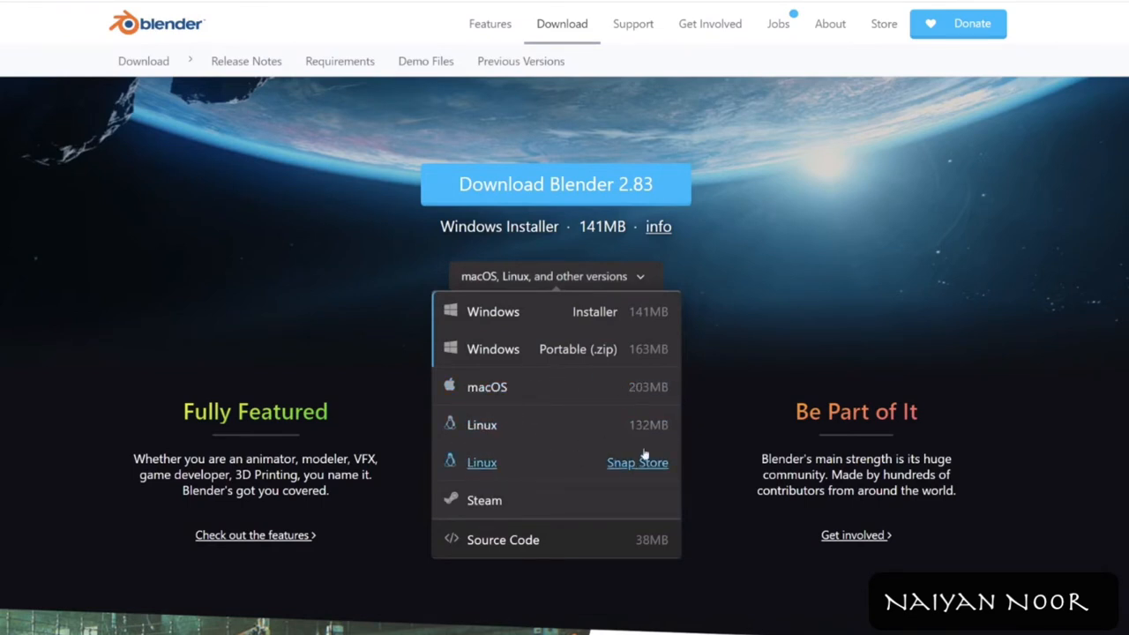
click(769, 377)
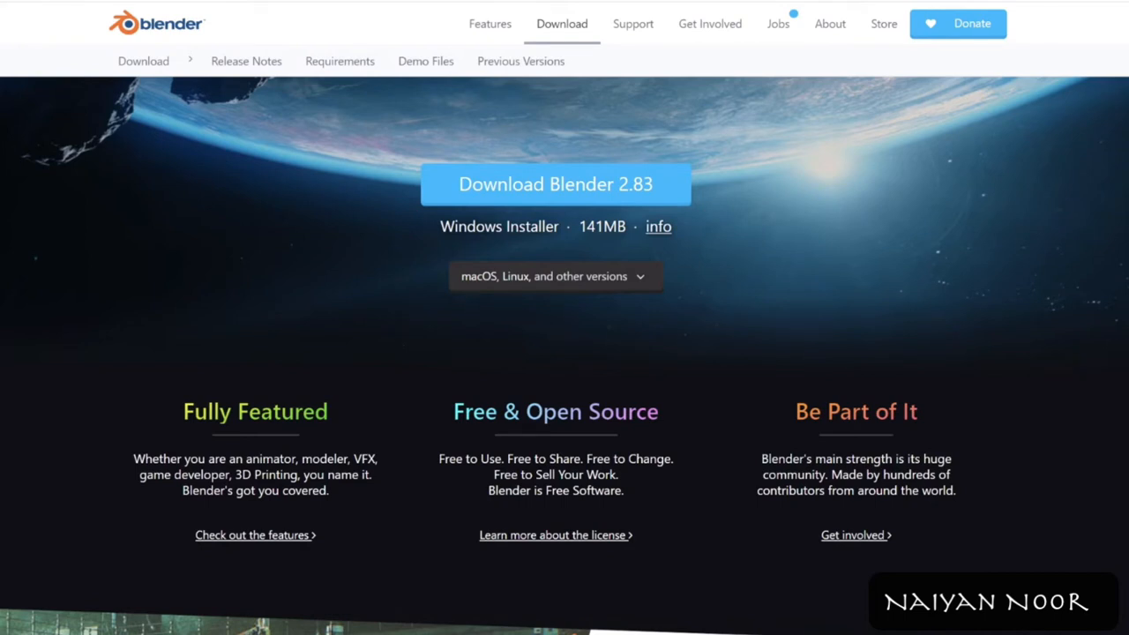
Step: Open the index of all previous Blender releases and go to the Blender2.83 folder
click(522, 64)
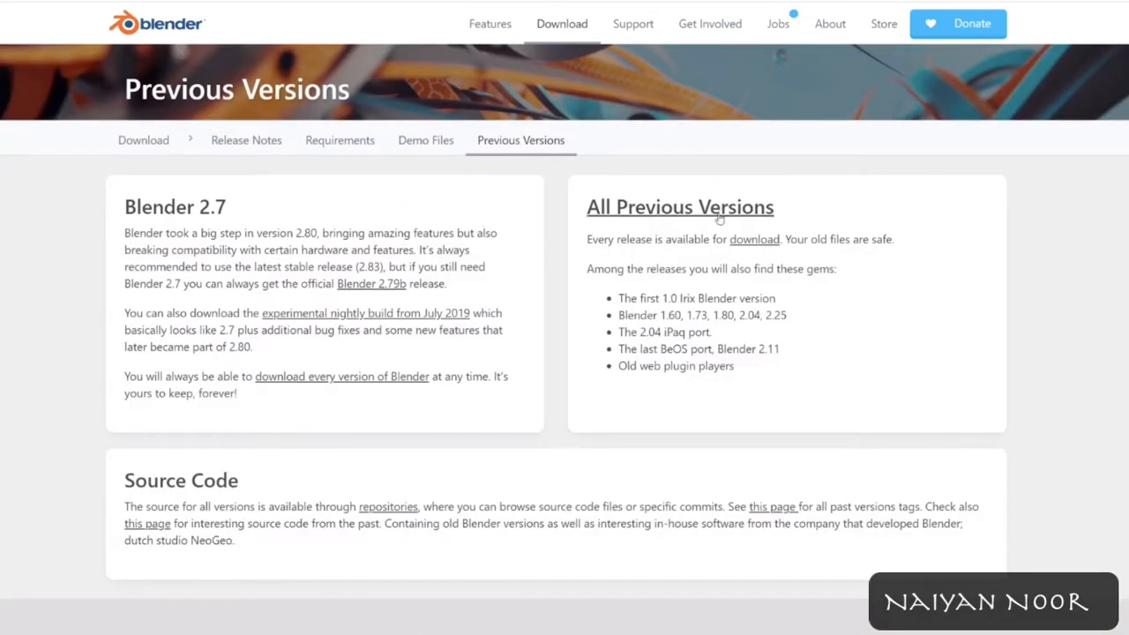
click(749, 242)
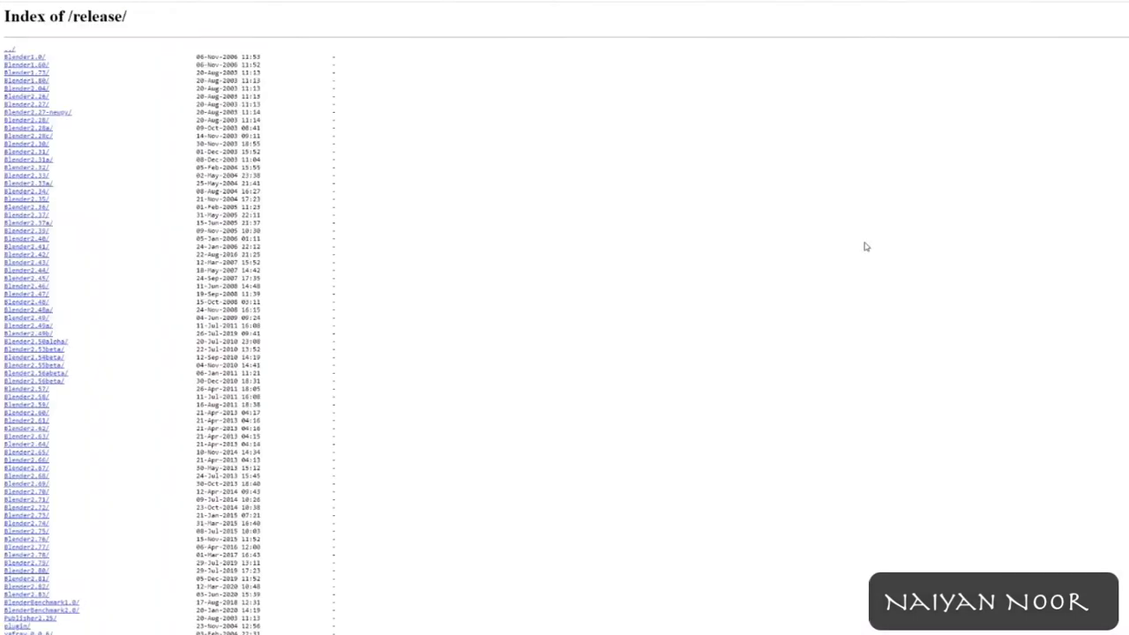
scroll(100, 269, down, 1)
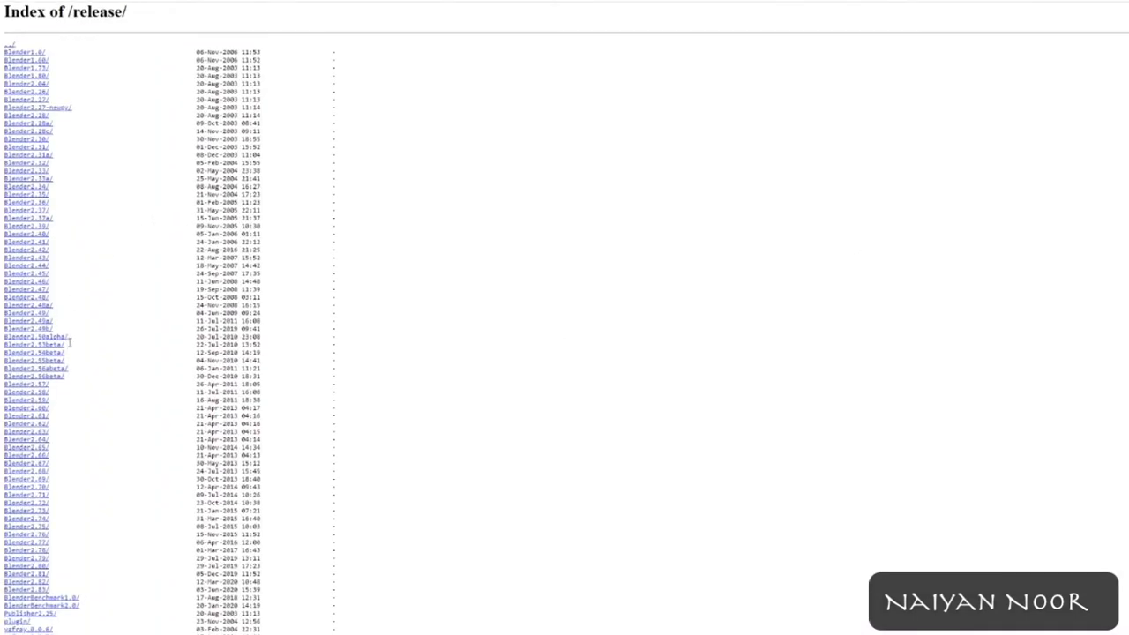
click(40, 591)
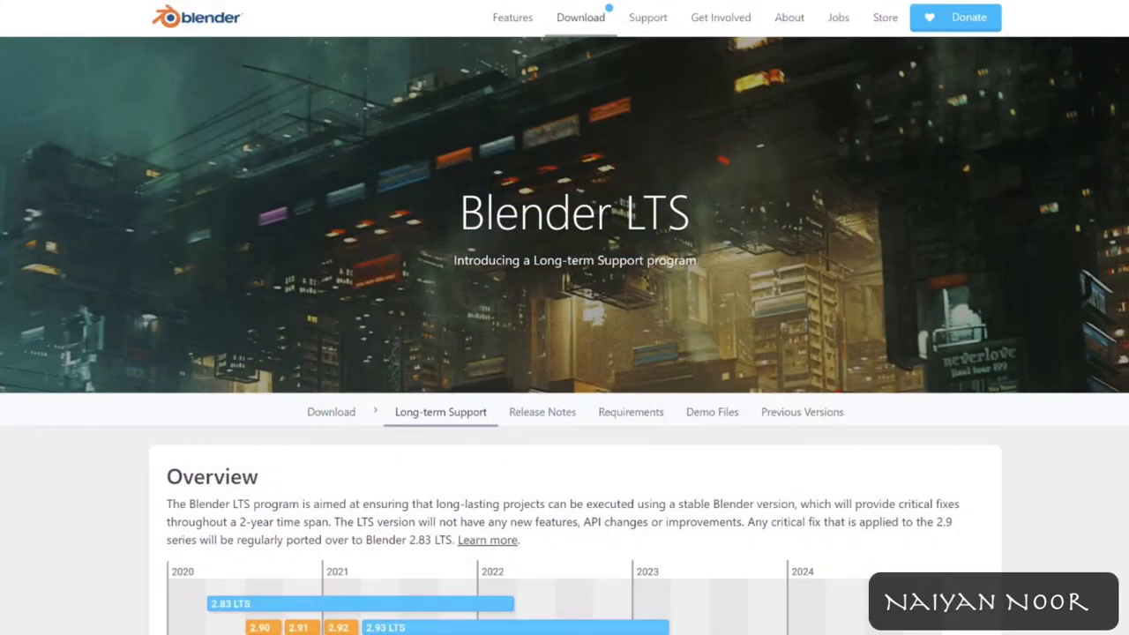
Step: Read through the Long-term Support overview on the Blender LTS page
scroll(564, 353, down, 2)
scroll(565, 353, down, 6)
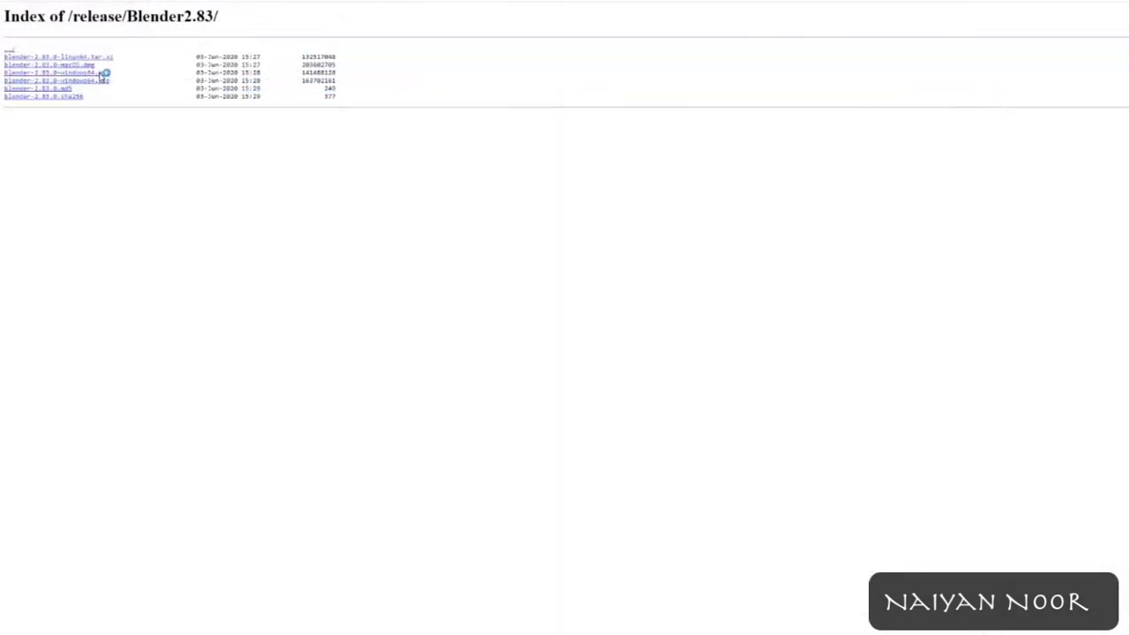
click(404, 234)
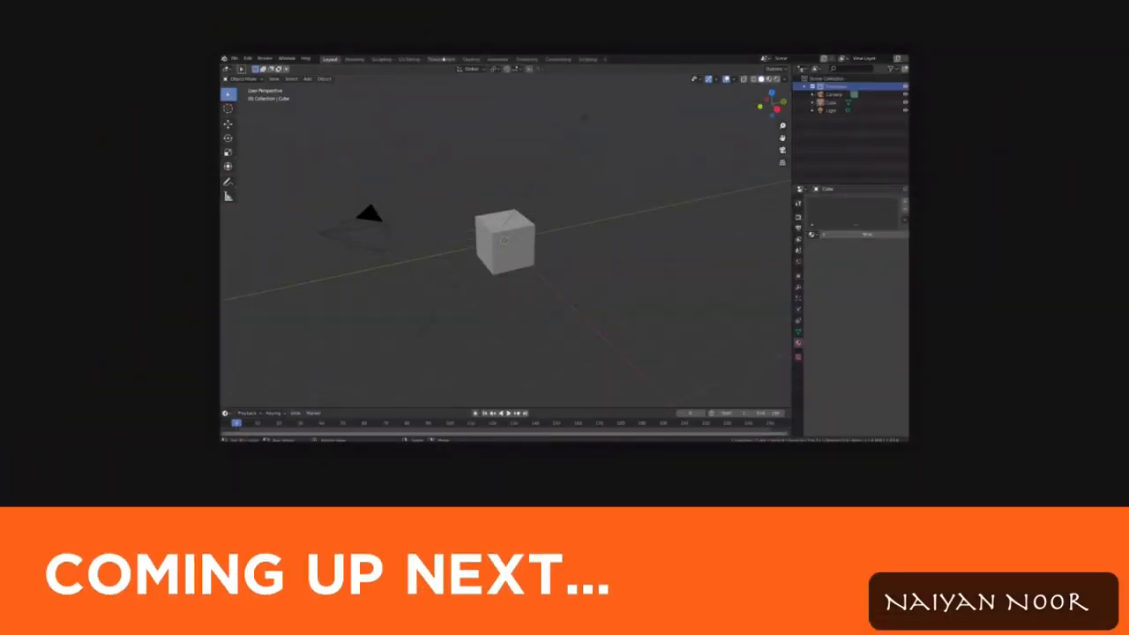
click(354, 59)
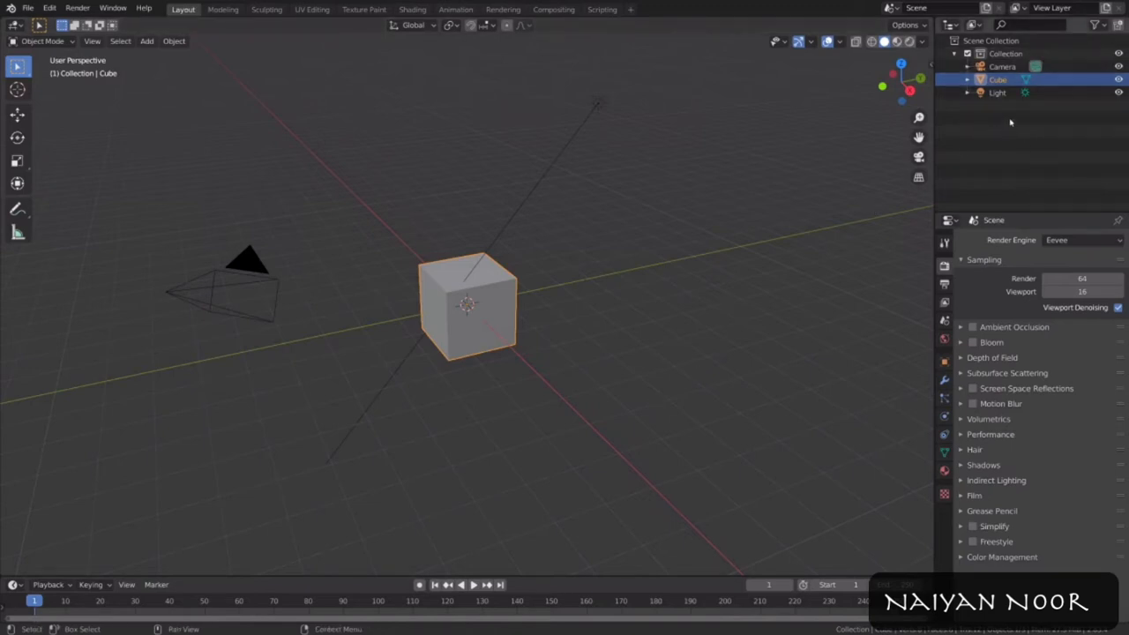
Step: Collapse and re-expand the Collection, Camera and Cube entries in the Outliner, and select the Collection
click(954, 54)
click(954, 55)
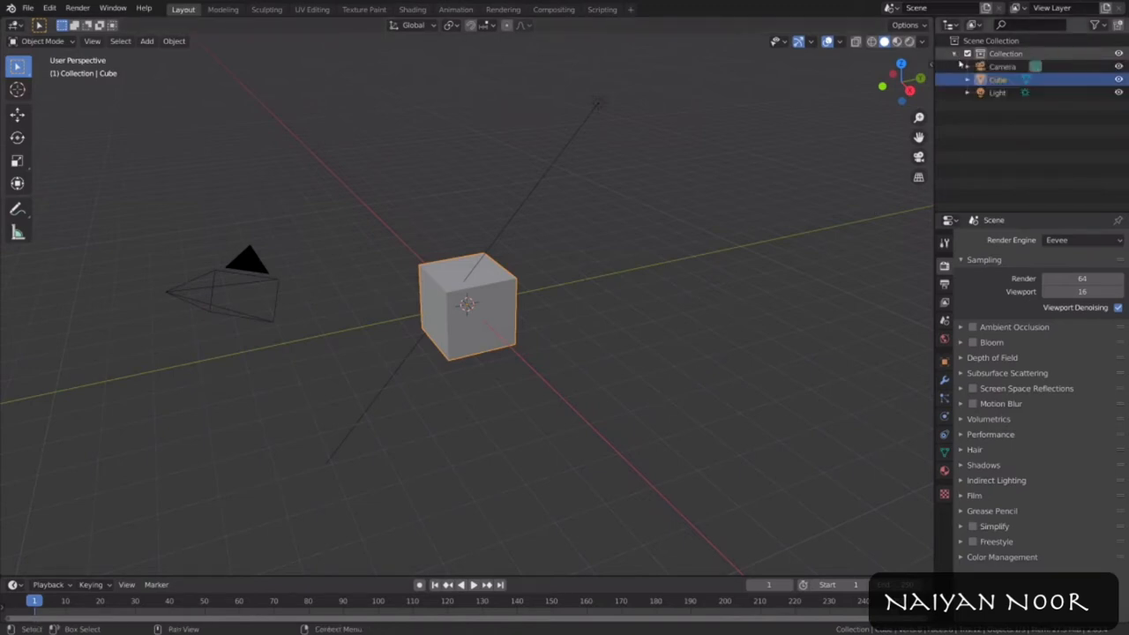
click(967, 67)
click(968, 67)
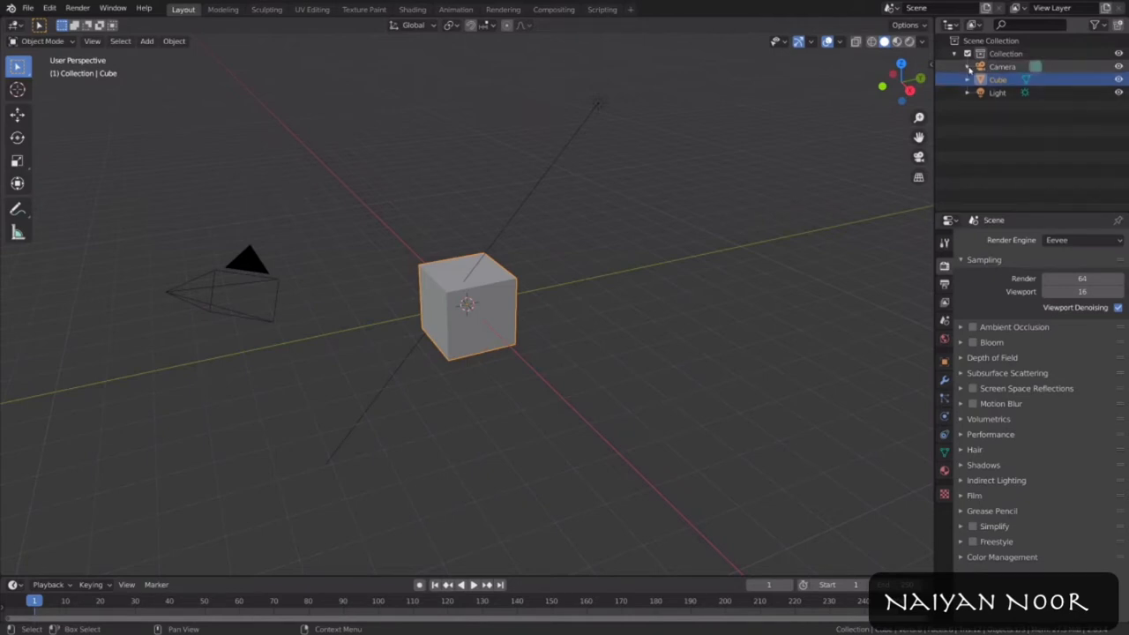
click(968, 80)
click(968, 80)
click(1004, 54)
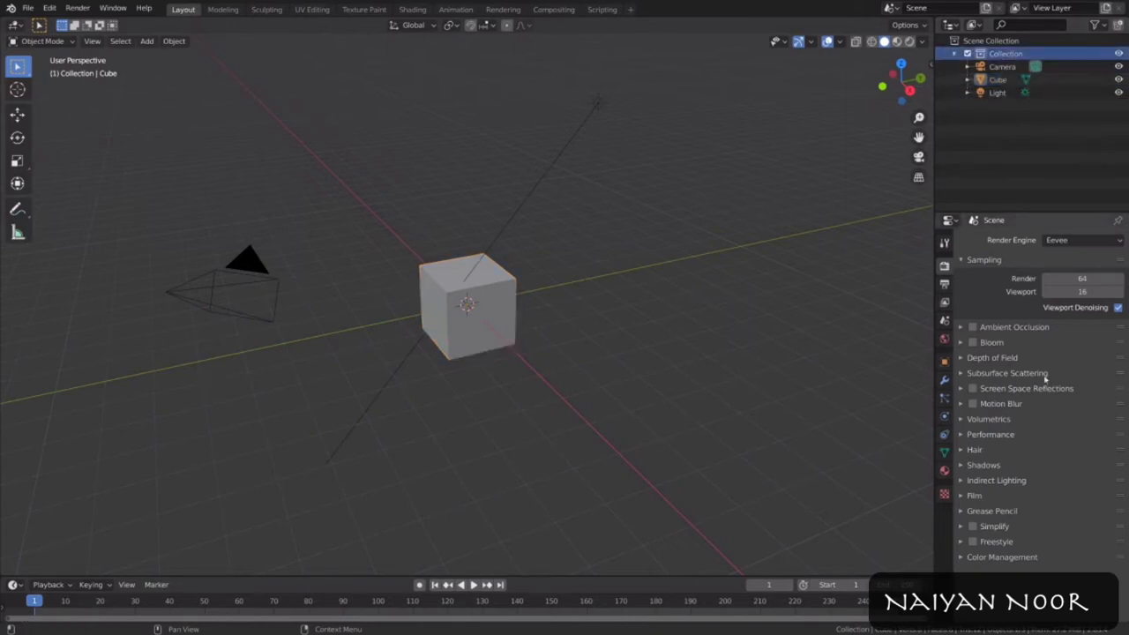
Step: Look through the Output, View Layer, Object and Material properties of the default cube scene
click(945, 283)
click(946, 302)
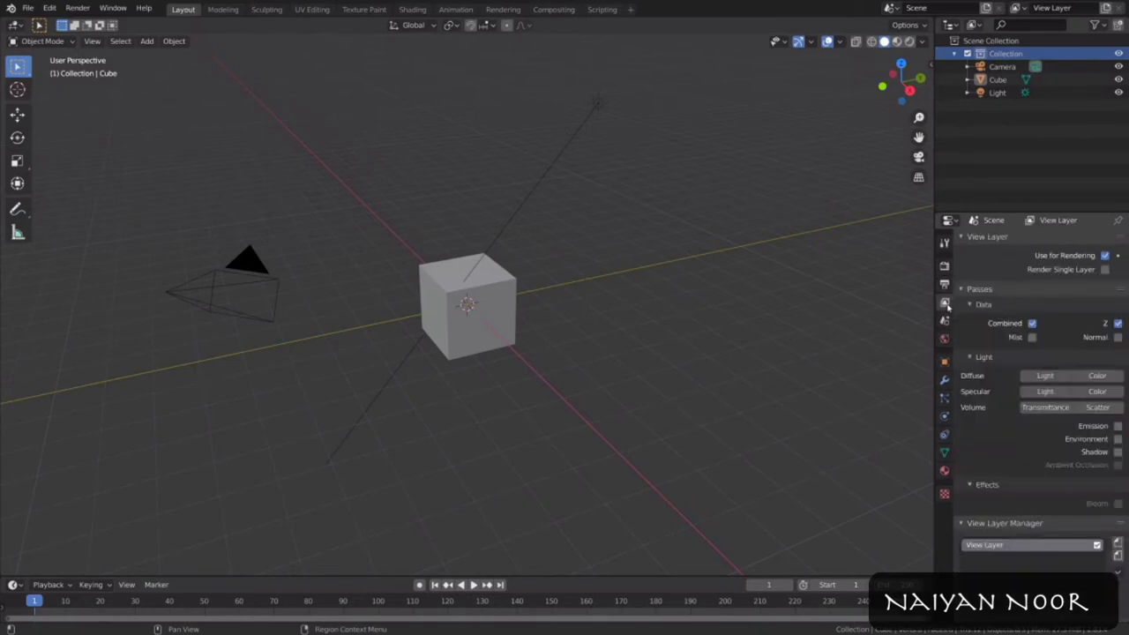
click(945, 361)
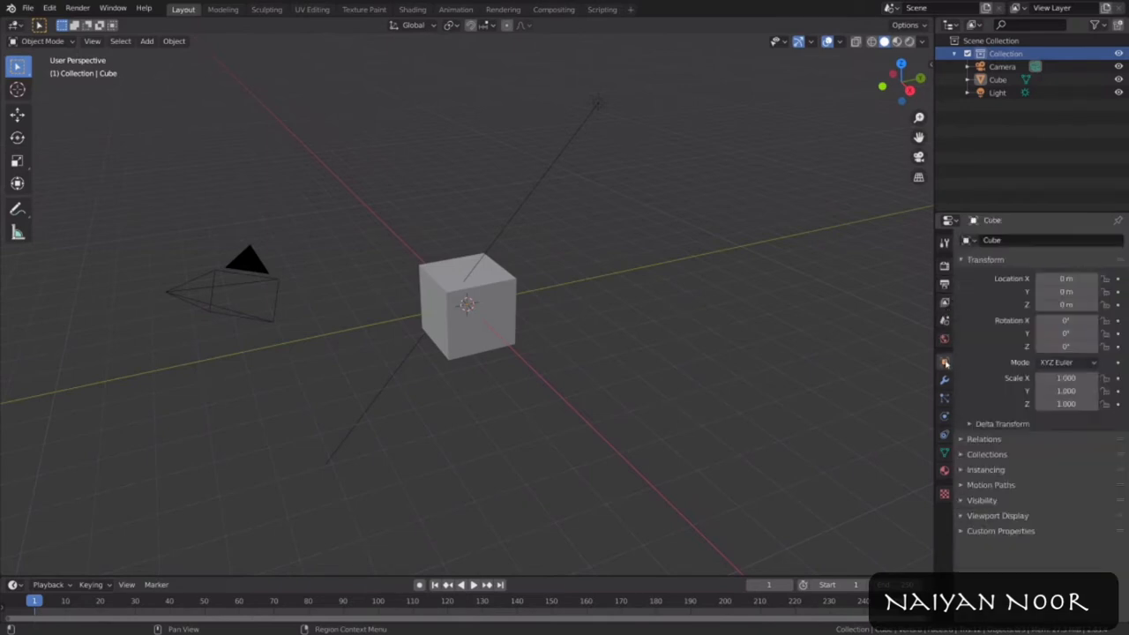
click(944, 470)
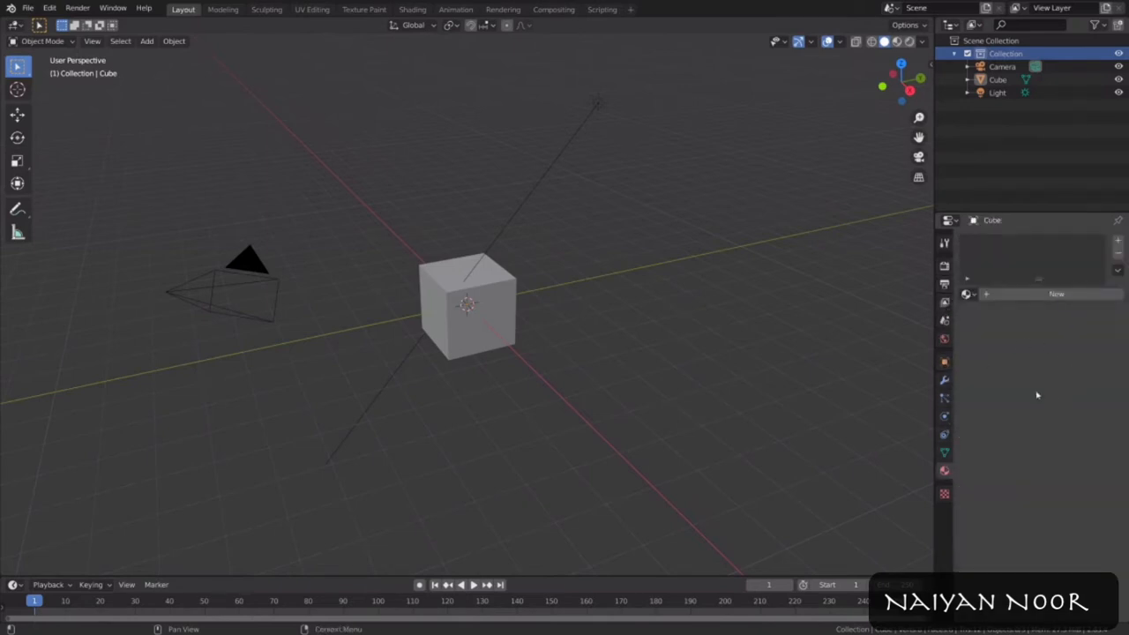
Step: Play and pause the timeline, and move the playhead back to frame 0
click(474, 584)
click(468, 585)
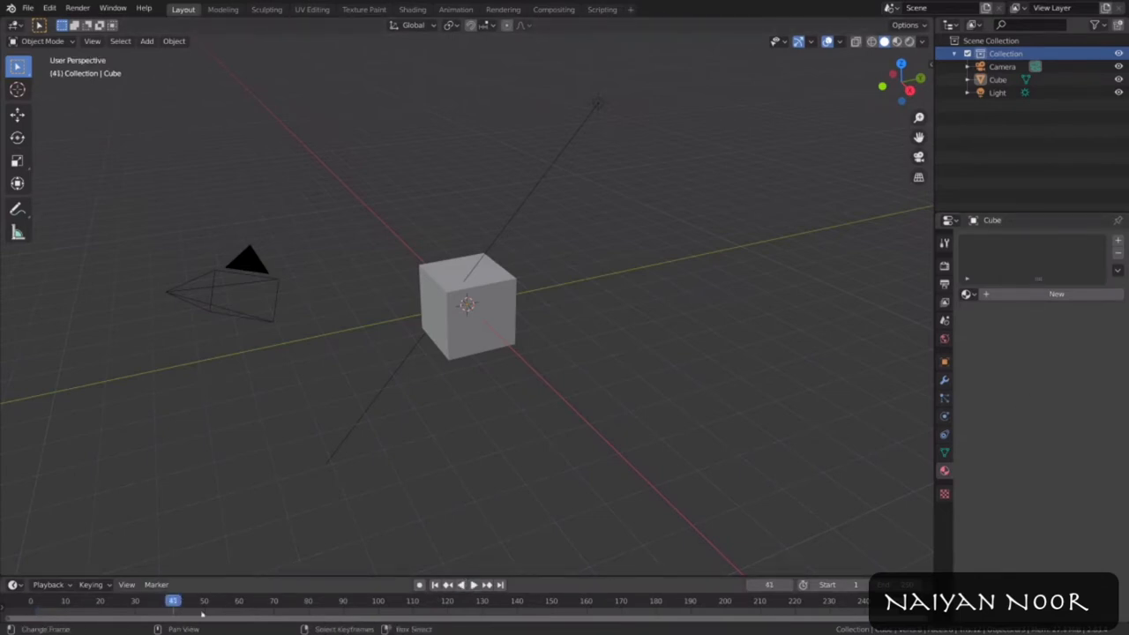
drag(174, 604, 13, 599)
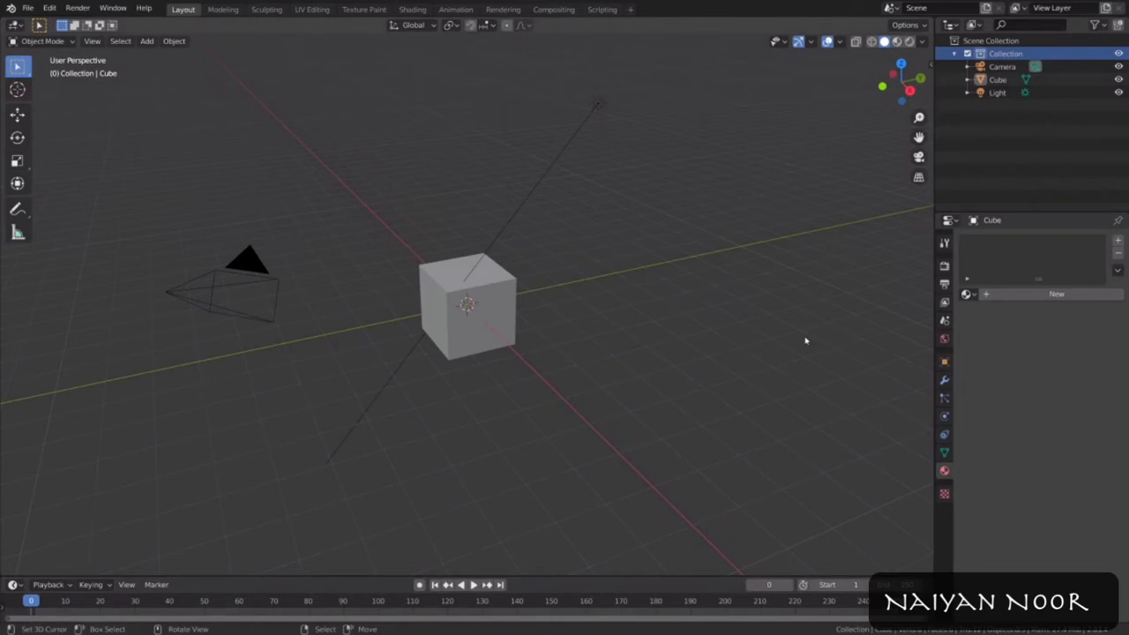
click(951, 220)
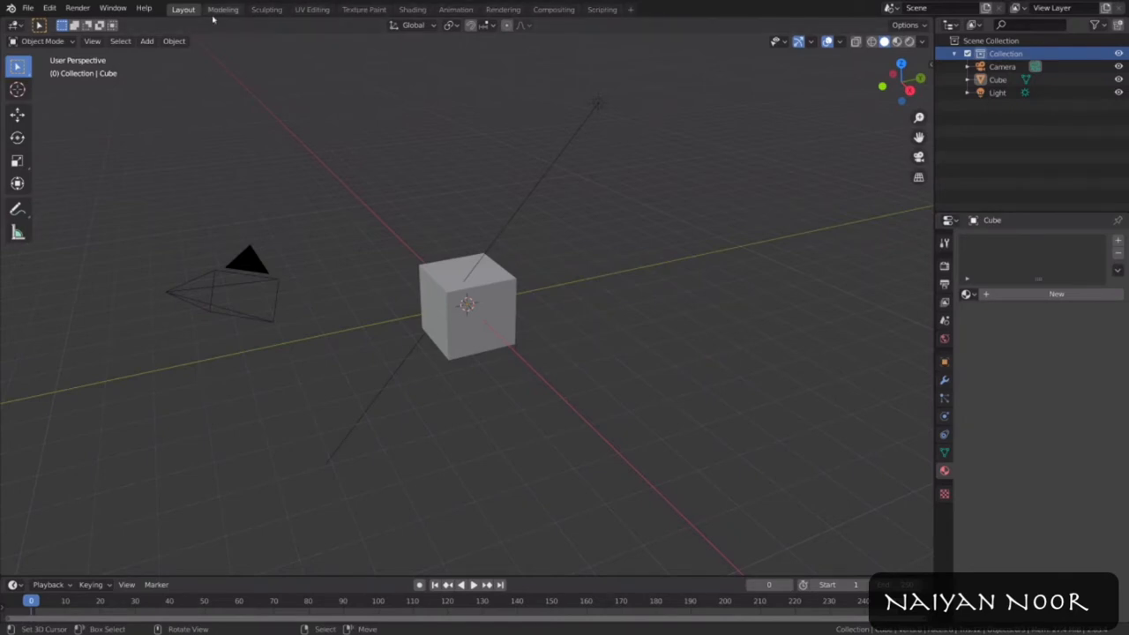
Step: Look through the workspaces from Modeling, Sculpting and UV Editing through to Compositing and Scripting, and return to Animation
click(222, 9)
click(267, 8)
click(312, 9)
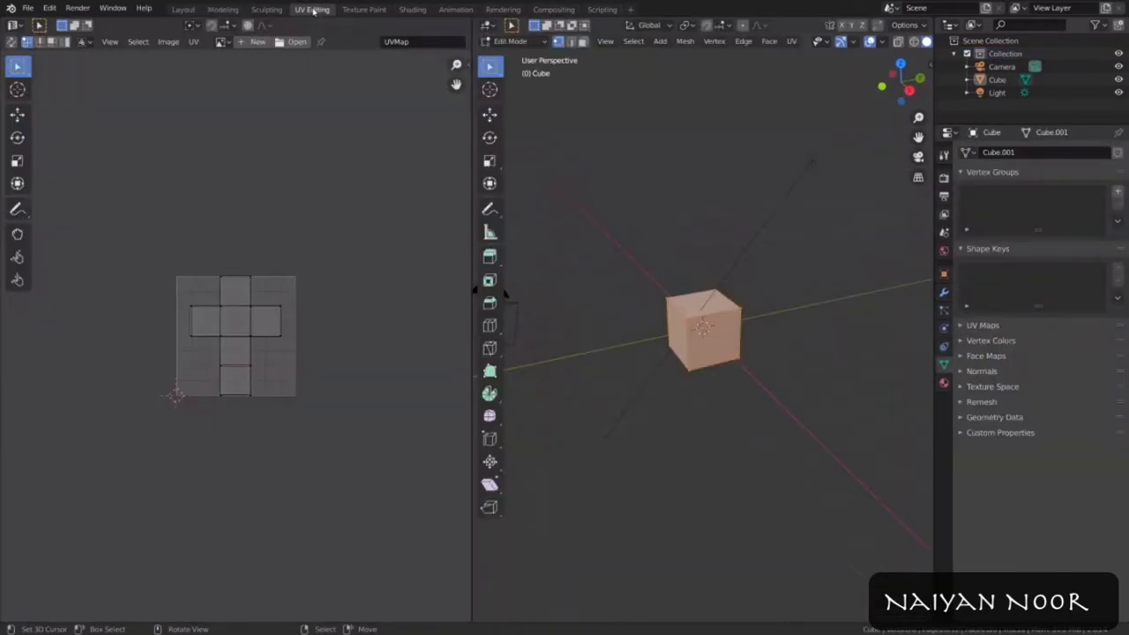
click(364, 9)
click(412, 9)
click(455, 9)
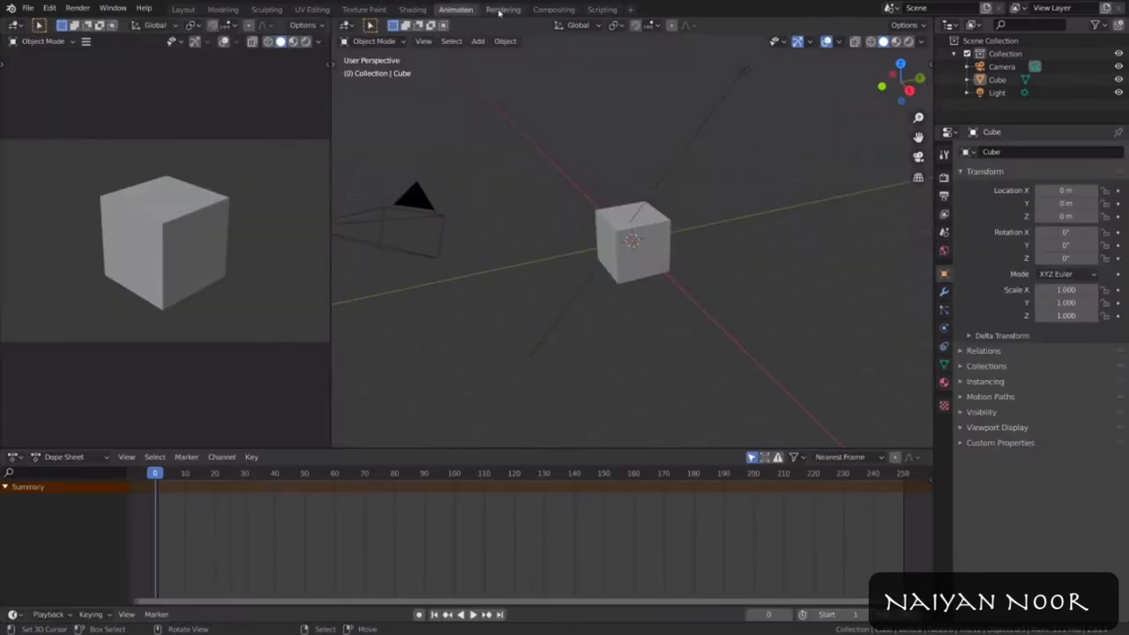
click(501, 10)
click(553, 9)
click(601, 8)
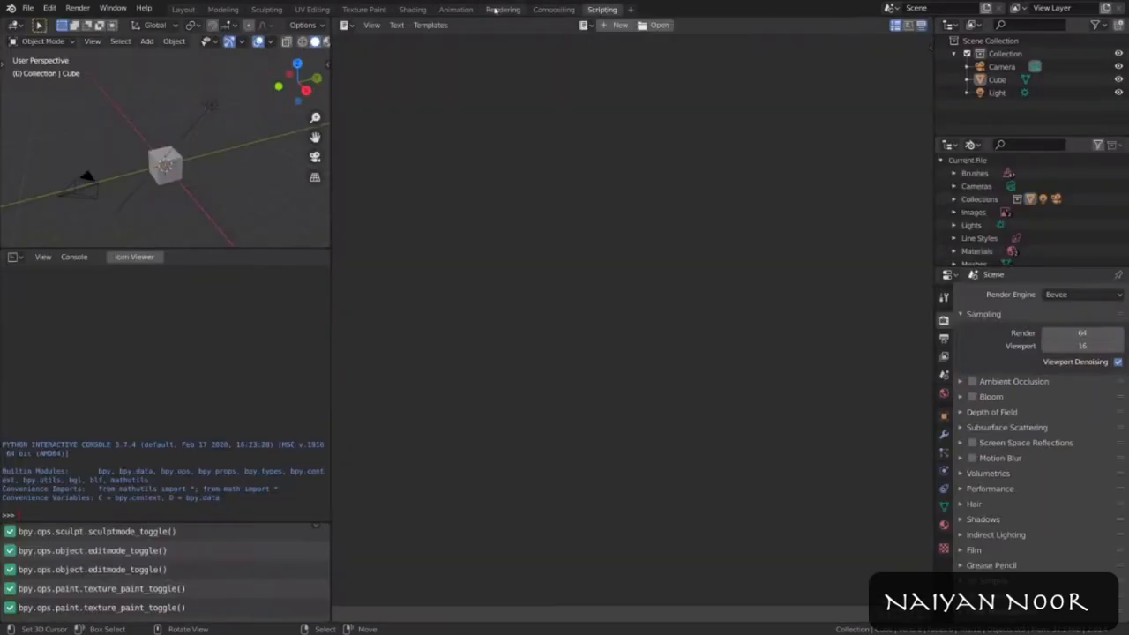
click(455, 9)
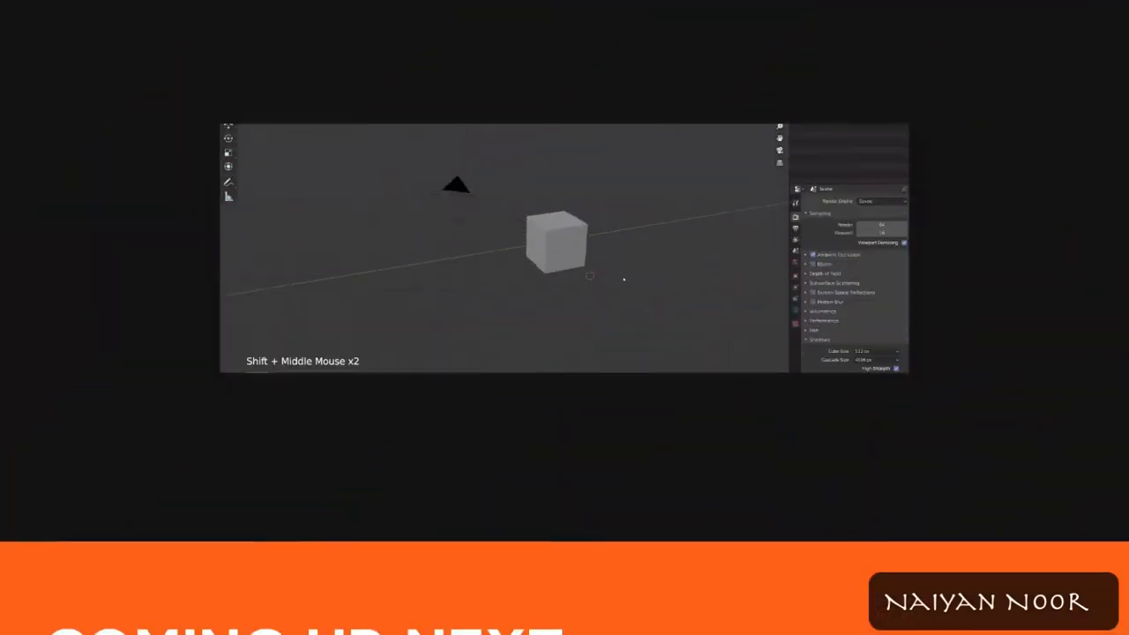
mouse_move(589, 301)
shift+middle_down()
mouse_move(602, 220)
mouse_move(605, 264)
shift+middle_up()
shift+middle_drag(473, 257, 637, 258)
shift+middle_drag(530, 265, 599, 265)
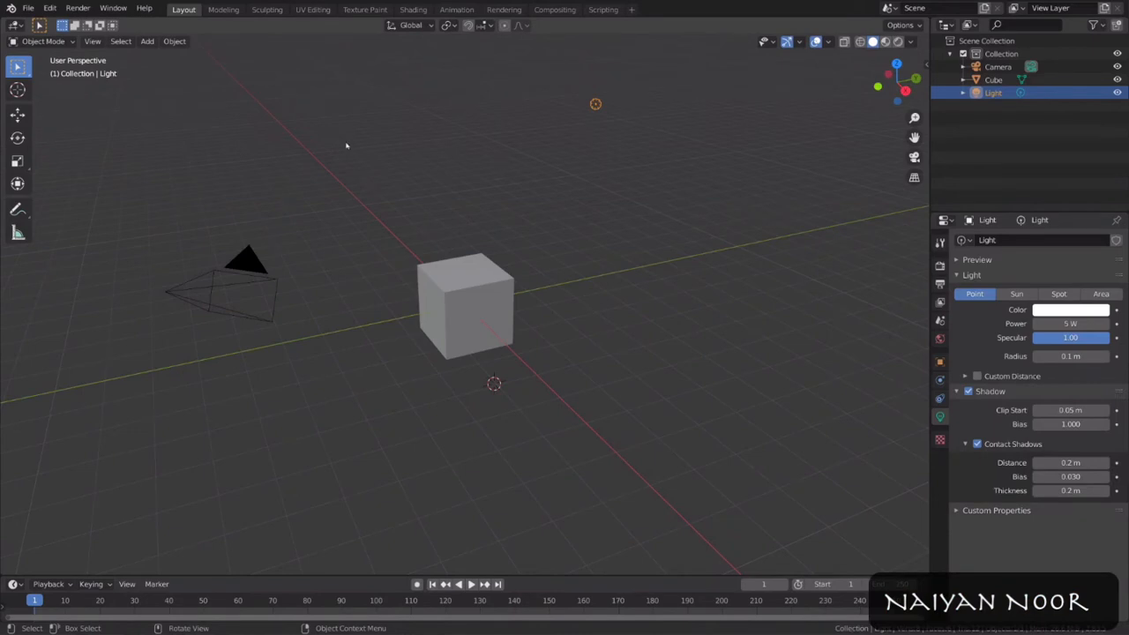
Step: Open the Preferences and look at the Navigation and Keymap settings, ending on Keymap
click(52, 9)
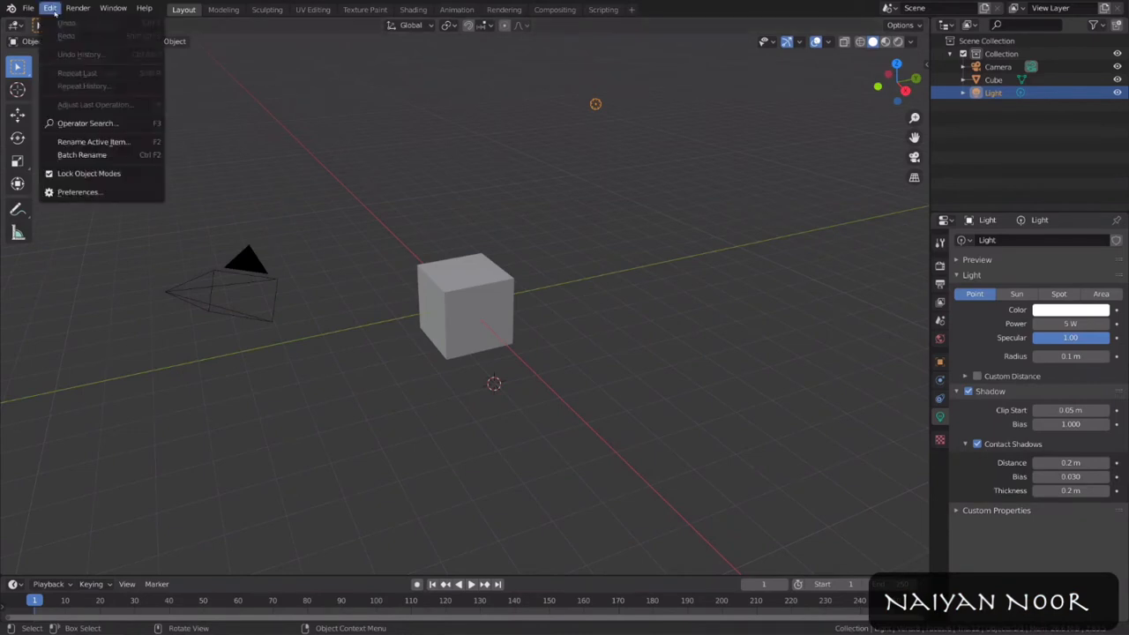
click(79, 193)
click(78, 158)
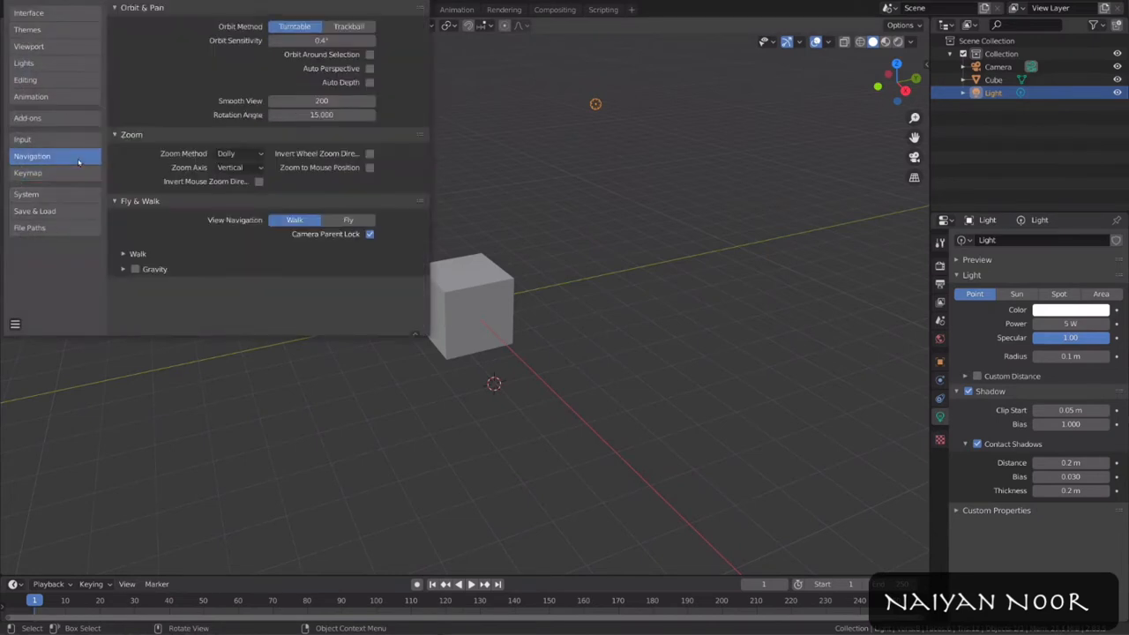
click(78, 174)
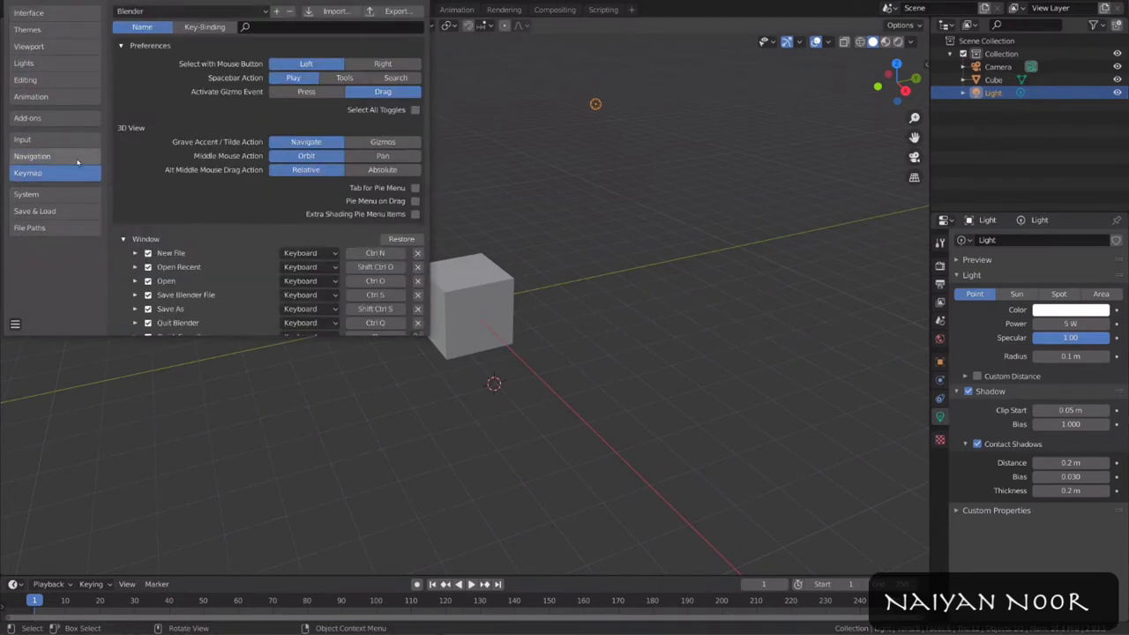
click(80, 158)
click(77, 174)
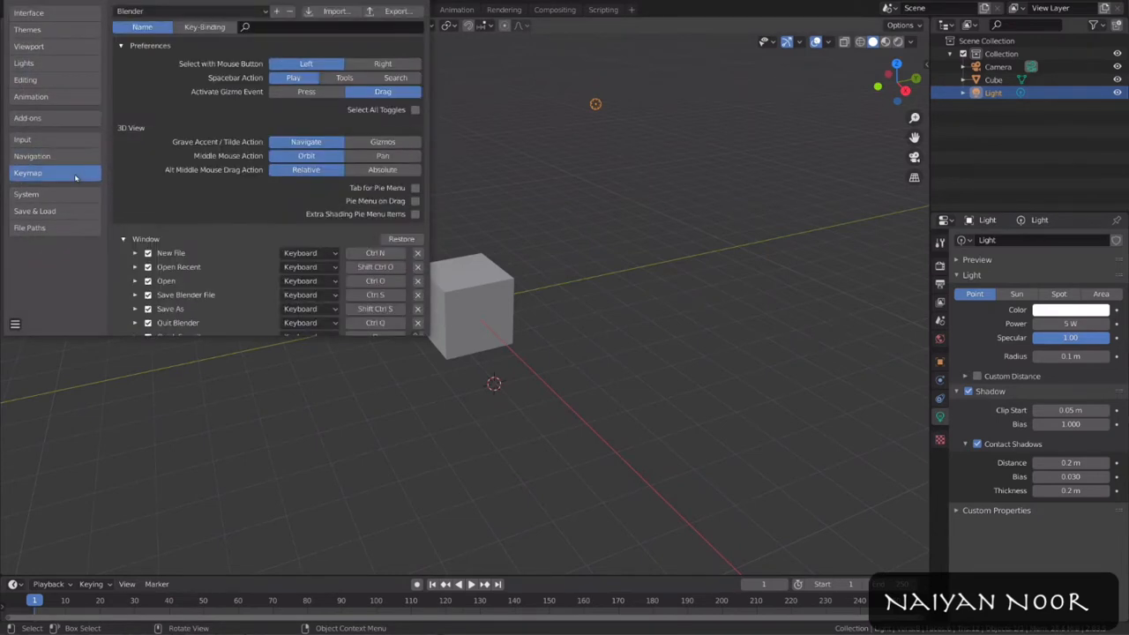
Step: Try Right for Select with Mouse Button in the keymap preferences, and switch it back to Left
click(375, 63)
click(316, 63)
click(378, 64)
click(308, 64)
Step: Reassign the New File shortcut to F and restore its default key
click(369, 254)
key(f)
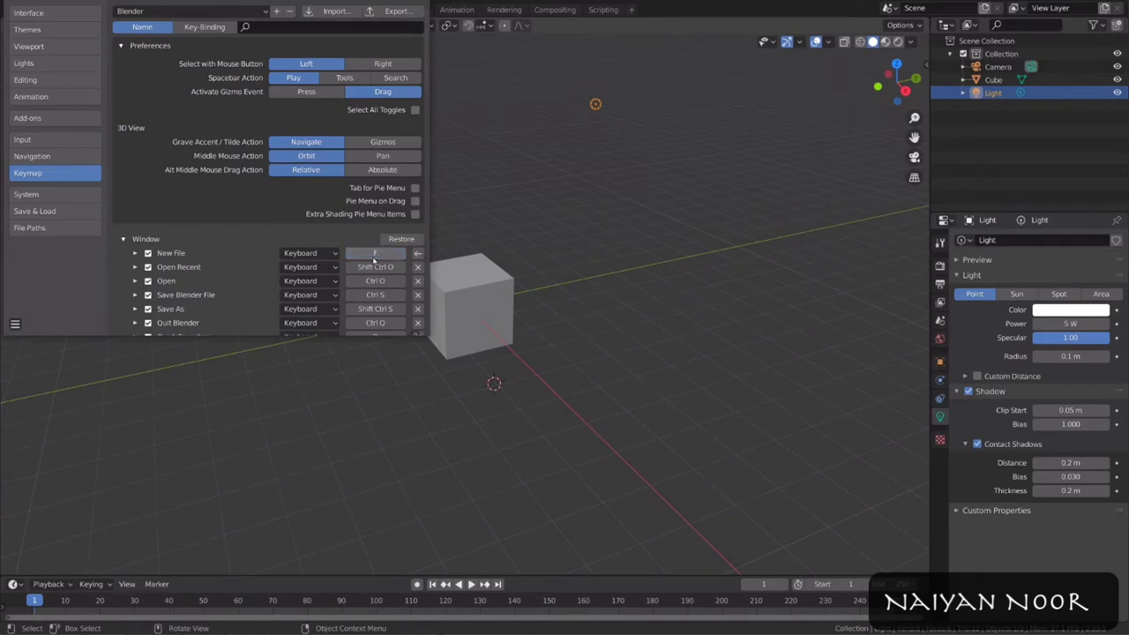
click(418, 254)
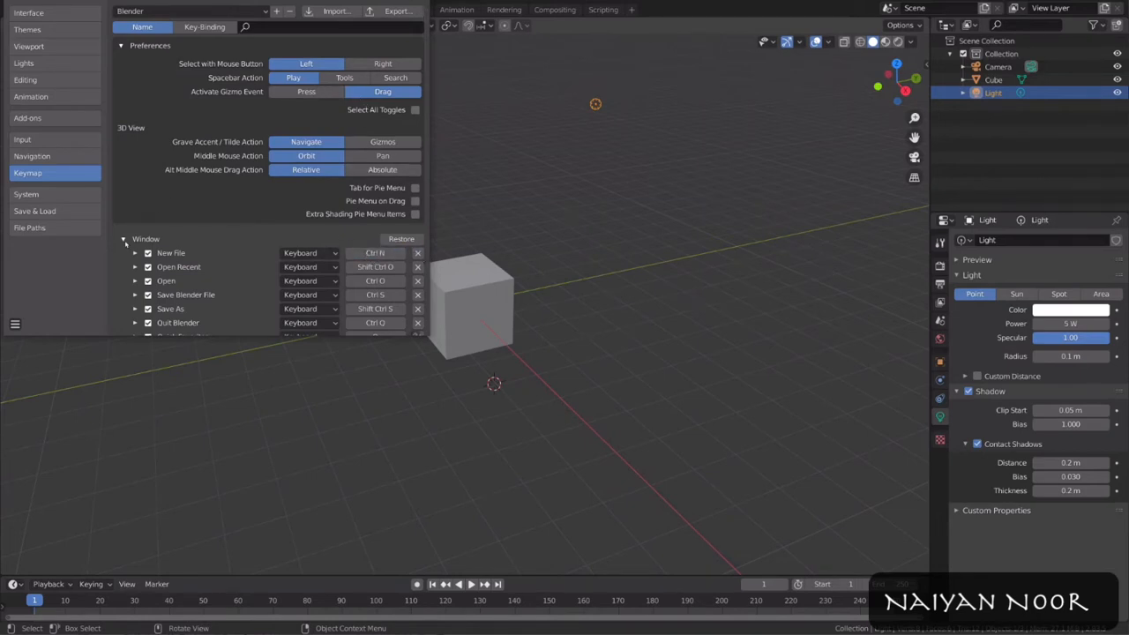
Step: Collapse the Window keymap group and close the Preferences
click(124, 240)
click(418, 1)
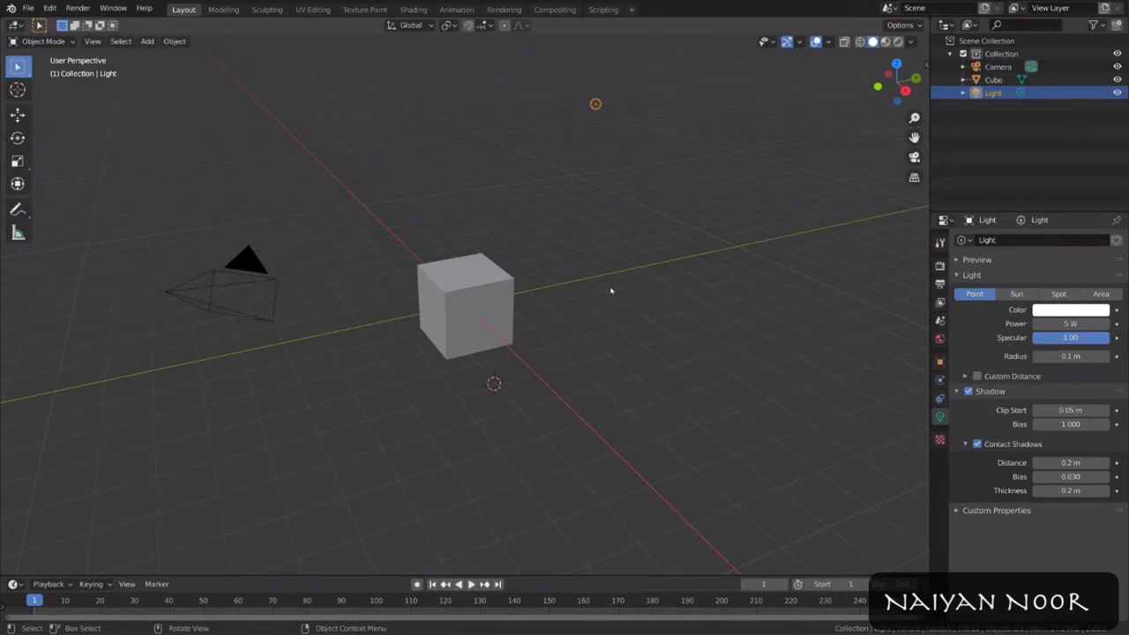
Step: Examine the cube scene by rotating the 3D view stepwise in both directions and by orbiting it freely
mouse_move(709, 364)
middle_down()
mouse_move(693, 368)
mouse_move(727, 351)
mouse_move(732, 363)
mouse_move(716, 360)
middle_up()
key(KP_4)
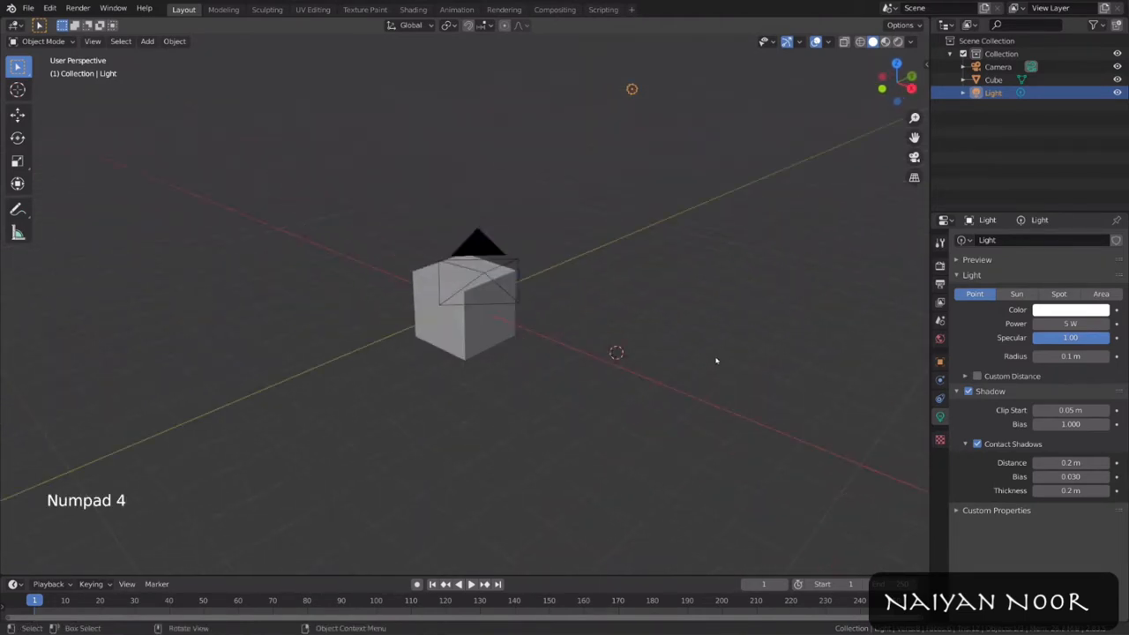
key(KP_4)
key(KP_4)
key(KP_6)
key(KP_6)
key(KP_6)
key(KP_6)
key(KP_4)
middle_drag(738, 350, 723, 345)
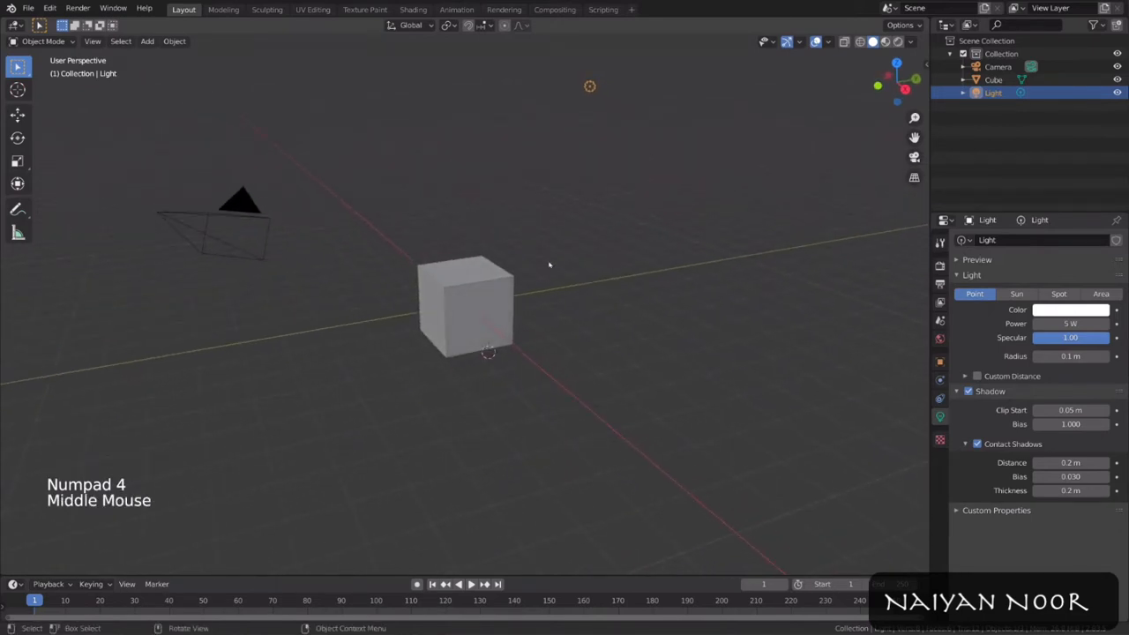
Step: Enable Emulate 3 Button Mouse in the Input preferences and test it by orbiting the 3D view
click(49, 8)
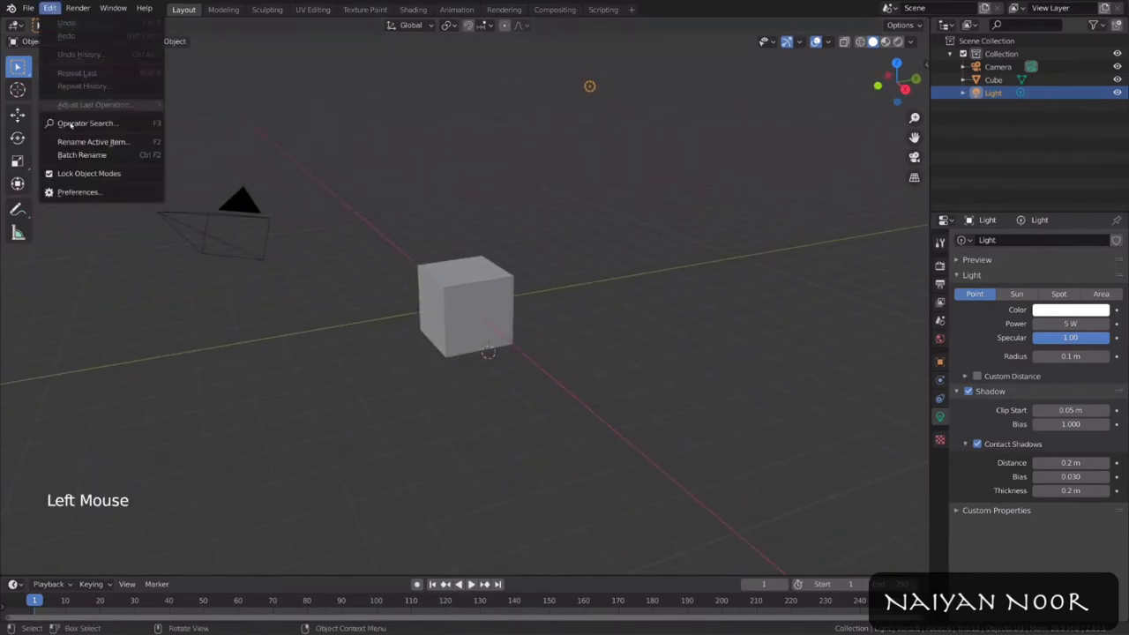
click(86, 193)
click(80, 142)
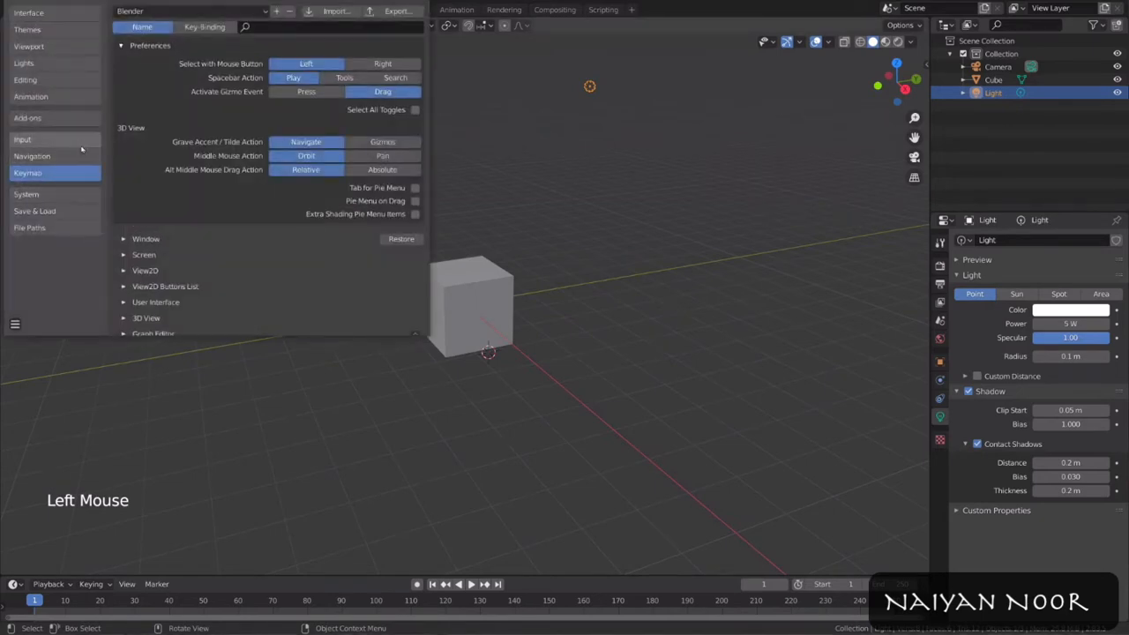
click(370, 79)
middle_drag(547, 317, 552, 291)
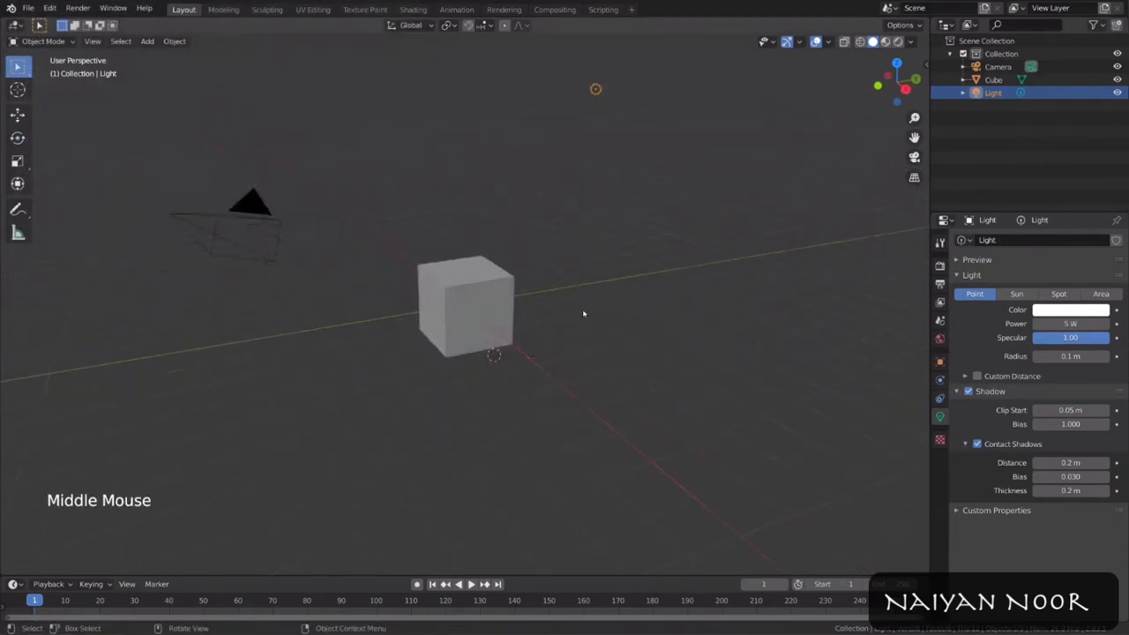
alt+drag(590, 309, 585, 347)
alt+middle_drag(585, 347, 609, 327)
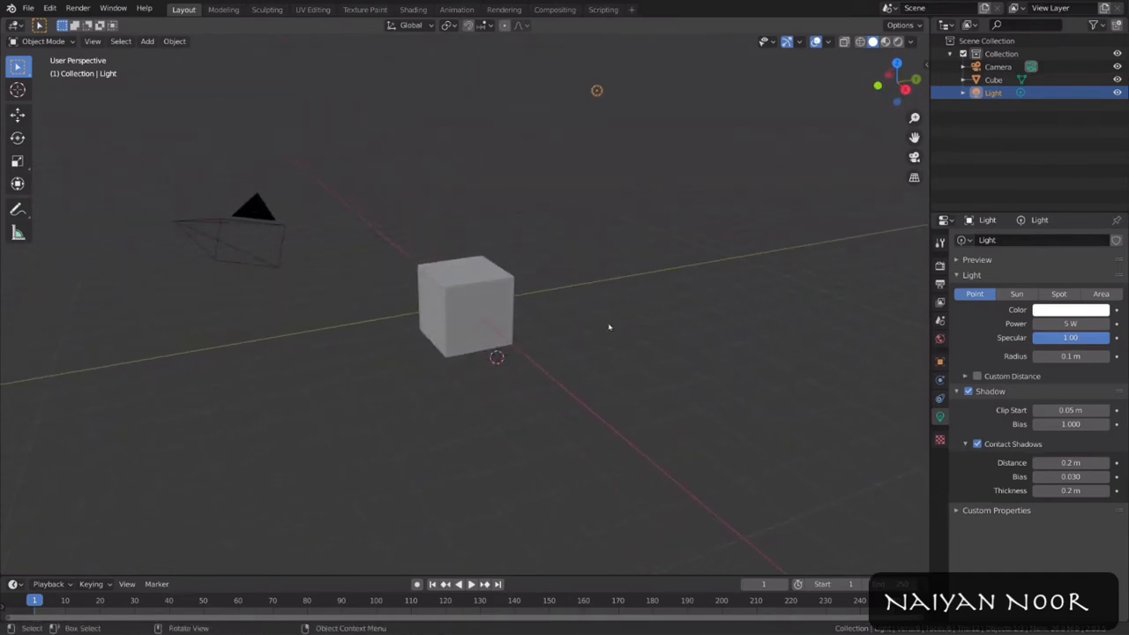
Step: Enable Emulate Numpad in the Input preferences and close the Preferences
click(51, 9)
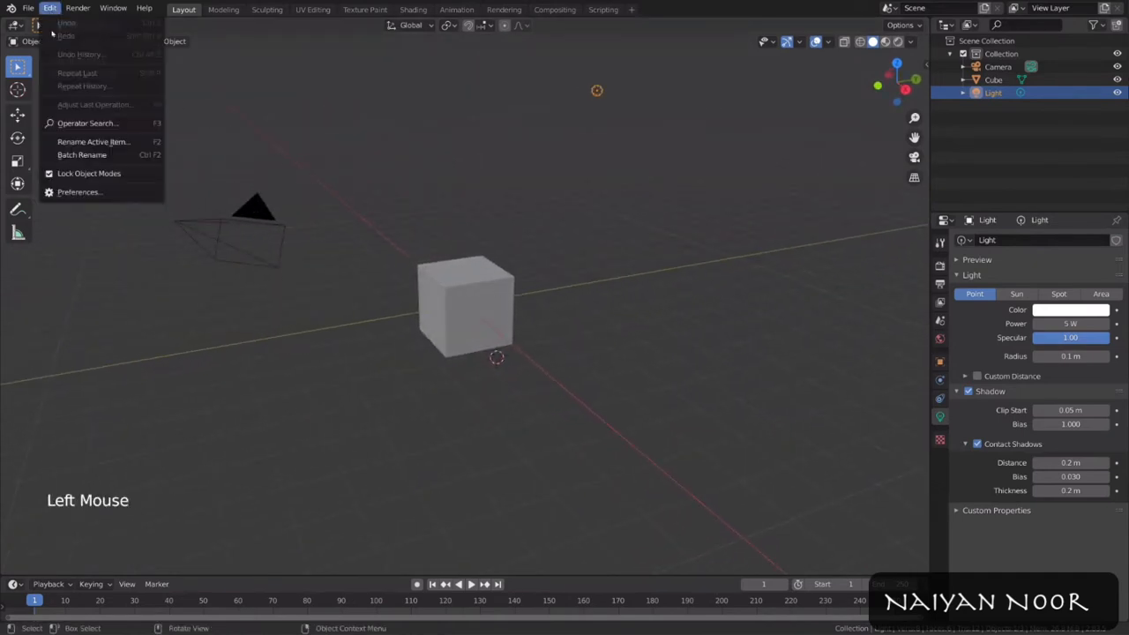
click(68, 192)
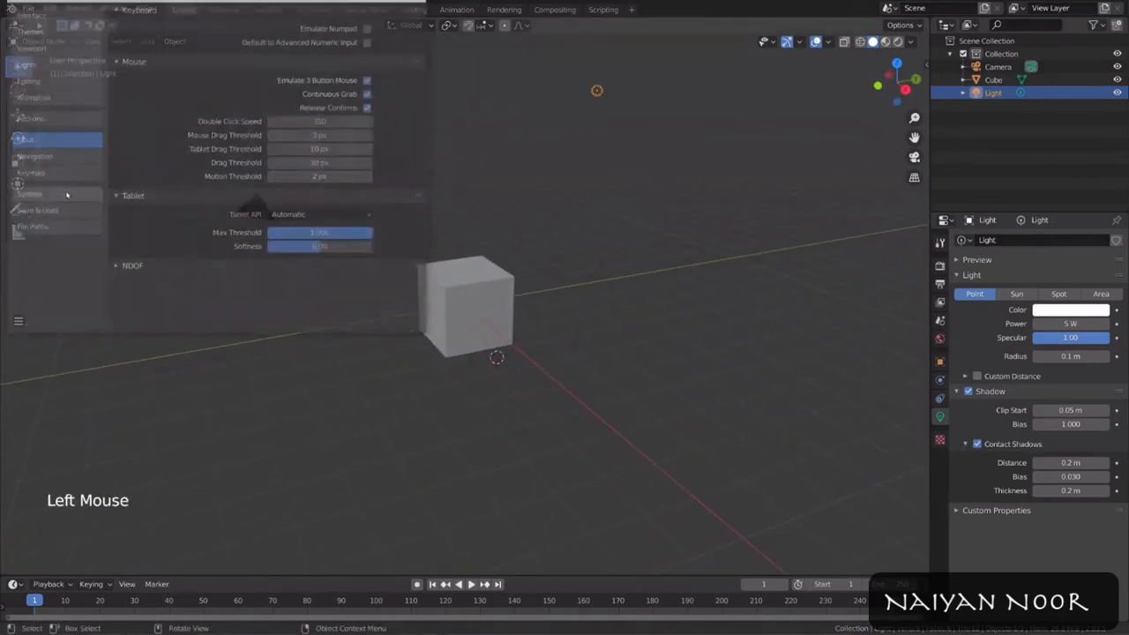
click(370, 27)
click(425, 1)
Step: Examine the scene from the front and right, toggling orthographic and perspective projection, and finish in an angled perspective view
middle_drag(543, 302, 529, 320)
key(KP_1)
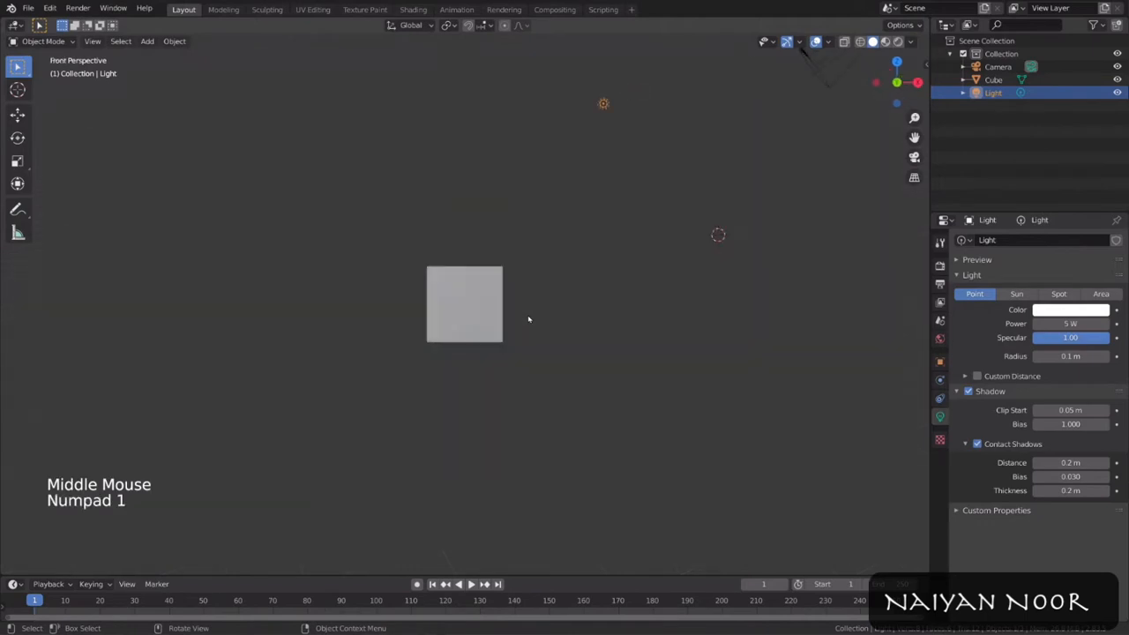
key(KP_2)
key(KP_3)
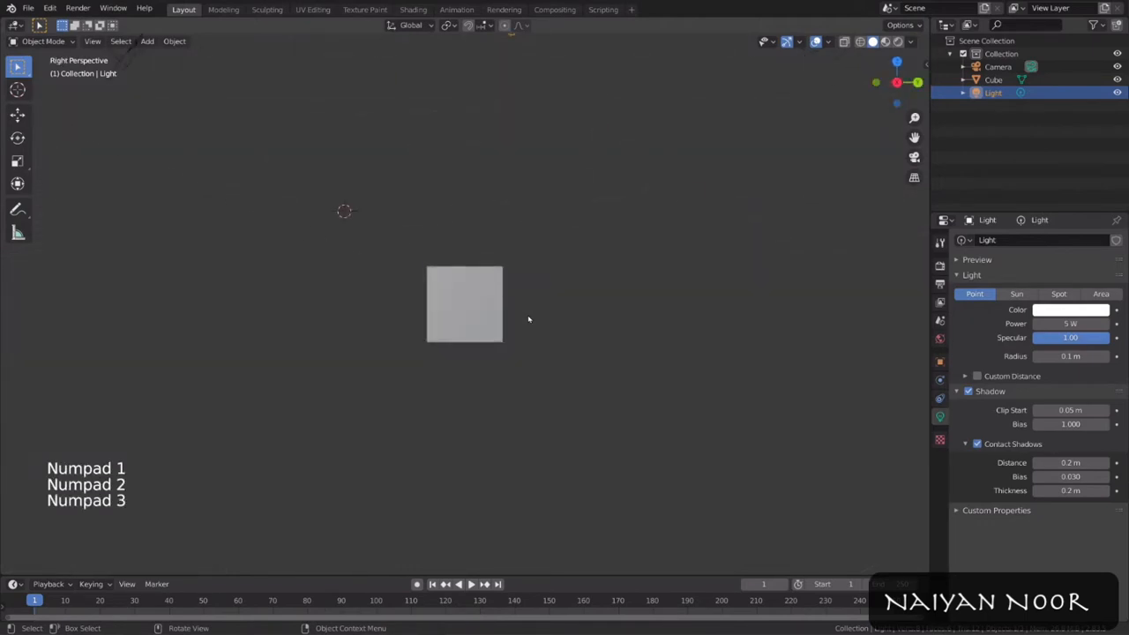
key(KP_4)
key(KP_5)
key(KP_Subtract)
key(KP_Add)
key(KP_5)
middle_drag(529, 319, 526, 344)
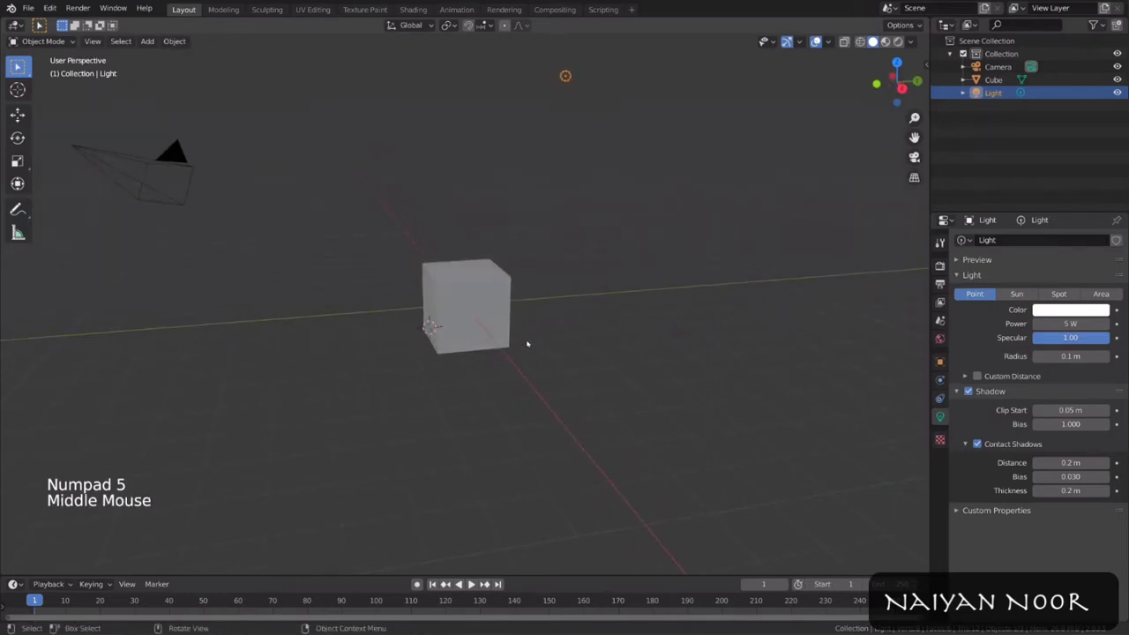
Step: Search the keymap for "frame selected", start reassigning its 3D View shortcut, and close the Preferences without changing the key
click(48, 9)
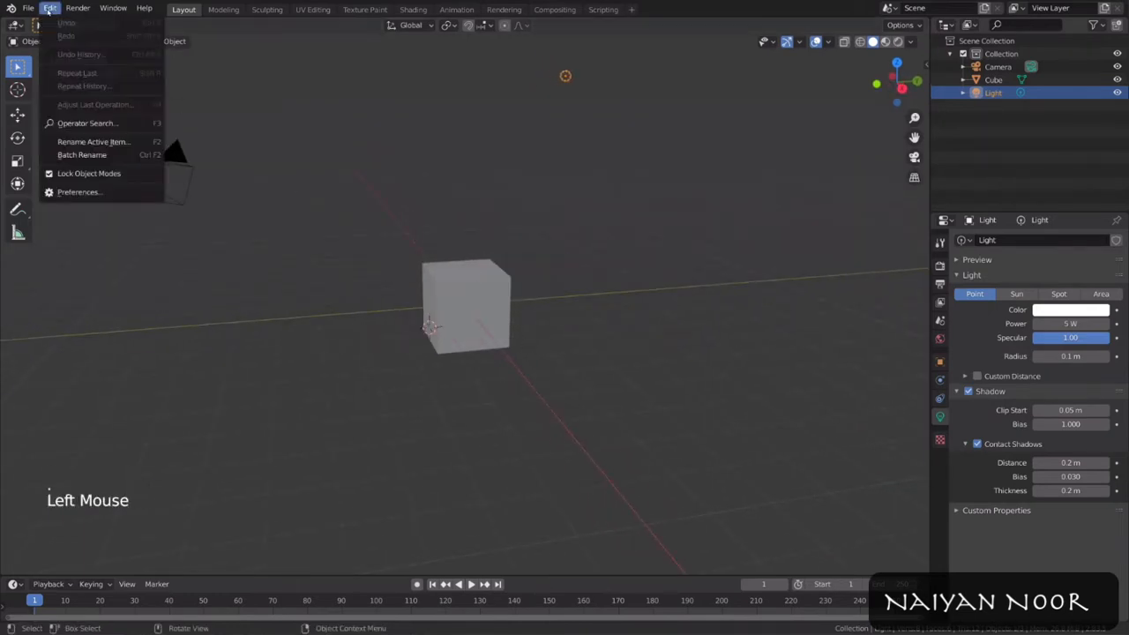
click(81, 192)
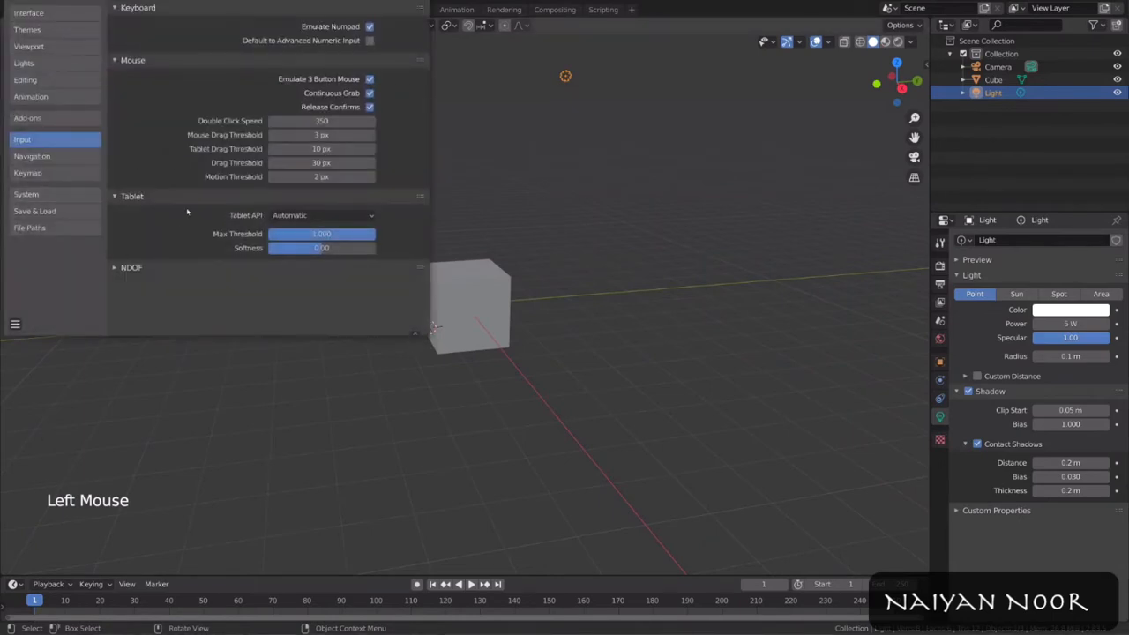
click(76, 180)
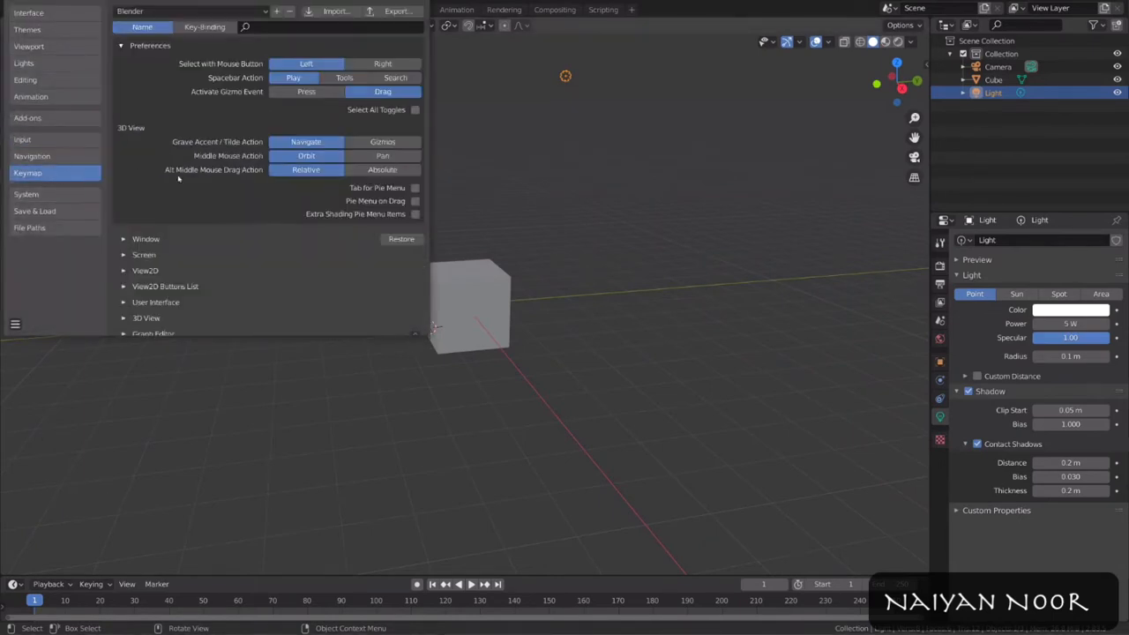
text(rame selected)
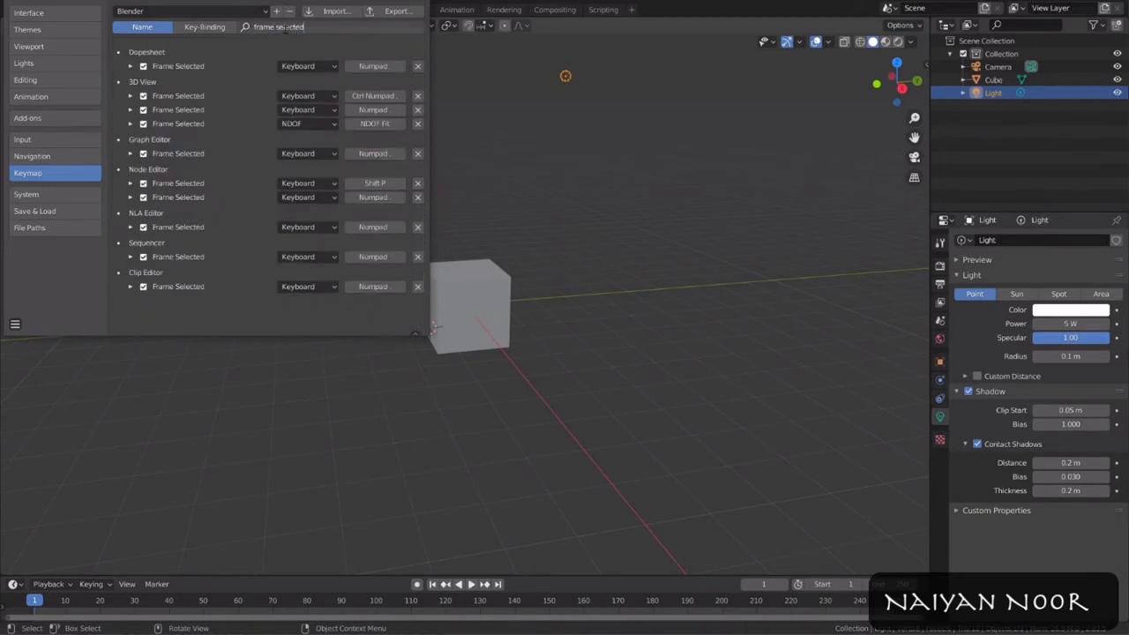
click(240, 108)
click(394, 110)
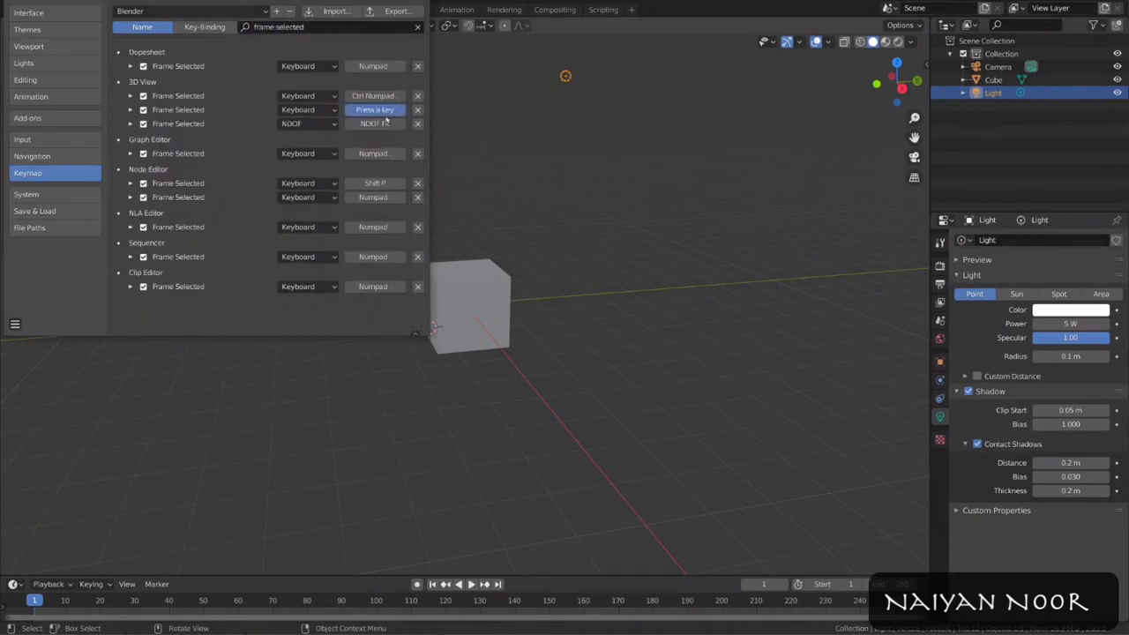
click(398, 114)
click(418, 111)
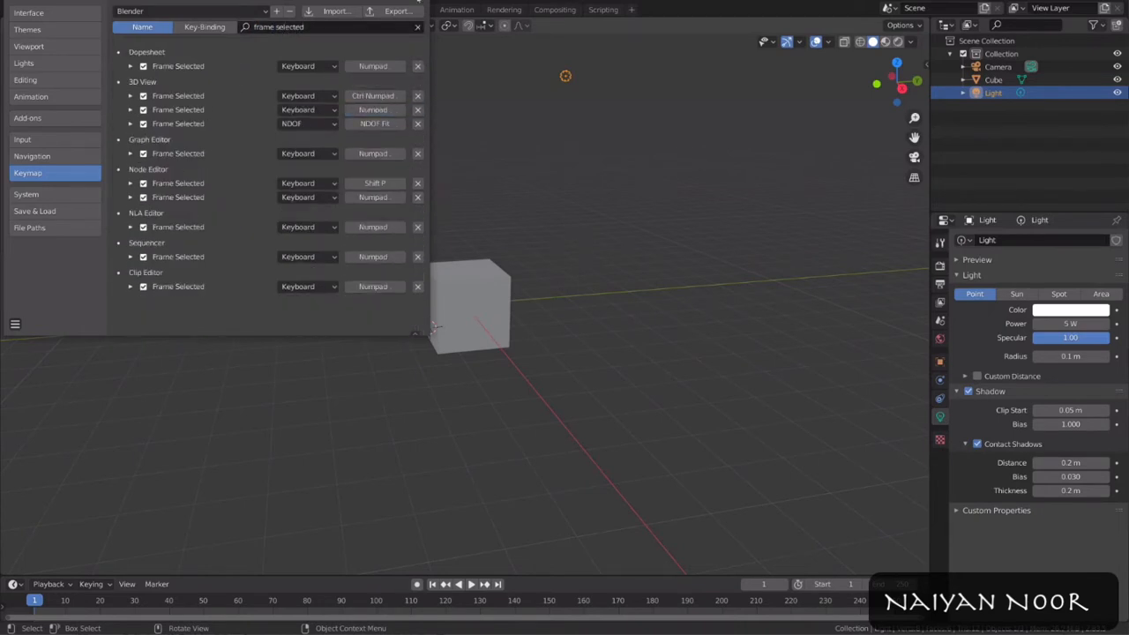
click(421, 2)
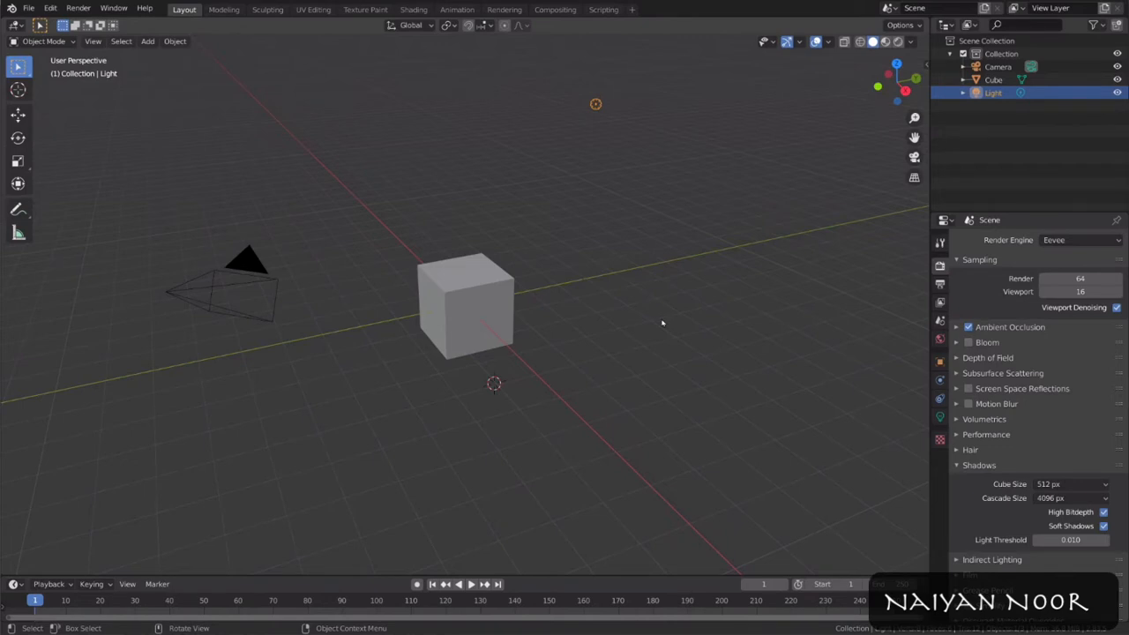
Step: Examine the scene by orbiting and panning the 3D view and zooming in and out repeatedly
mouse_move(663, 322)
middle_down()
mouse_move(595, 350)
mouse_move(537, 313)
mouse_move(661, 232)
mouse_move(711, 262)
mouse_move(749, 315)
mouse_move(722, 379)
mouse_move(670, 398)
mouse_move(638, 350)
mouse_move(582, 323)
mouse_move(658, 319)
middle_up()
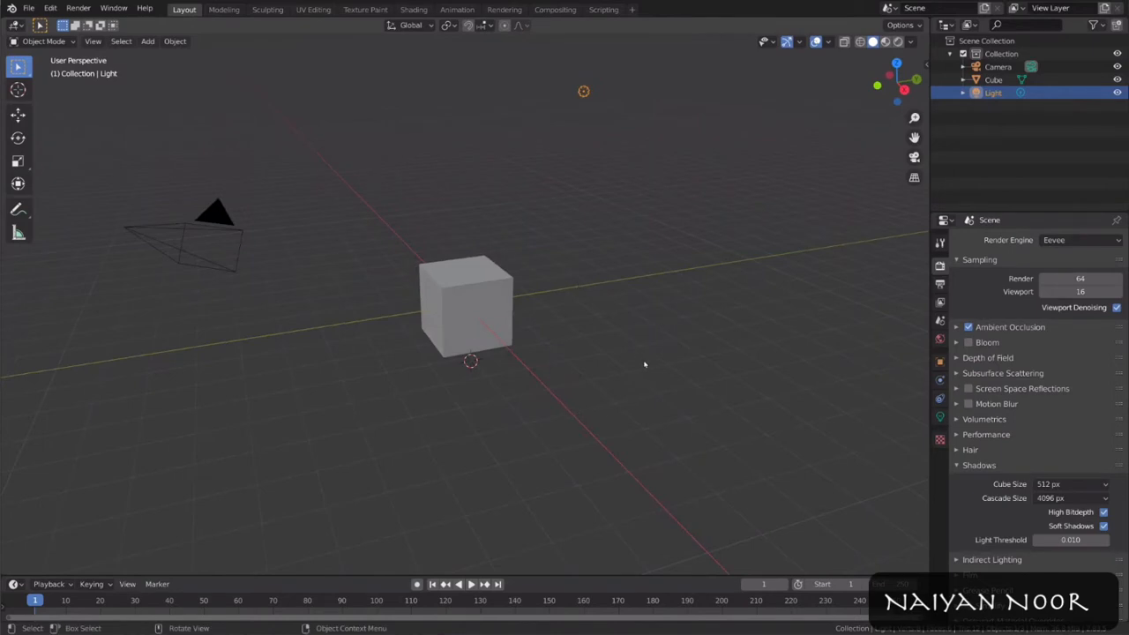
key(shift)
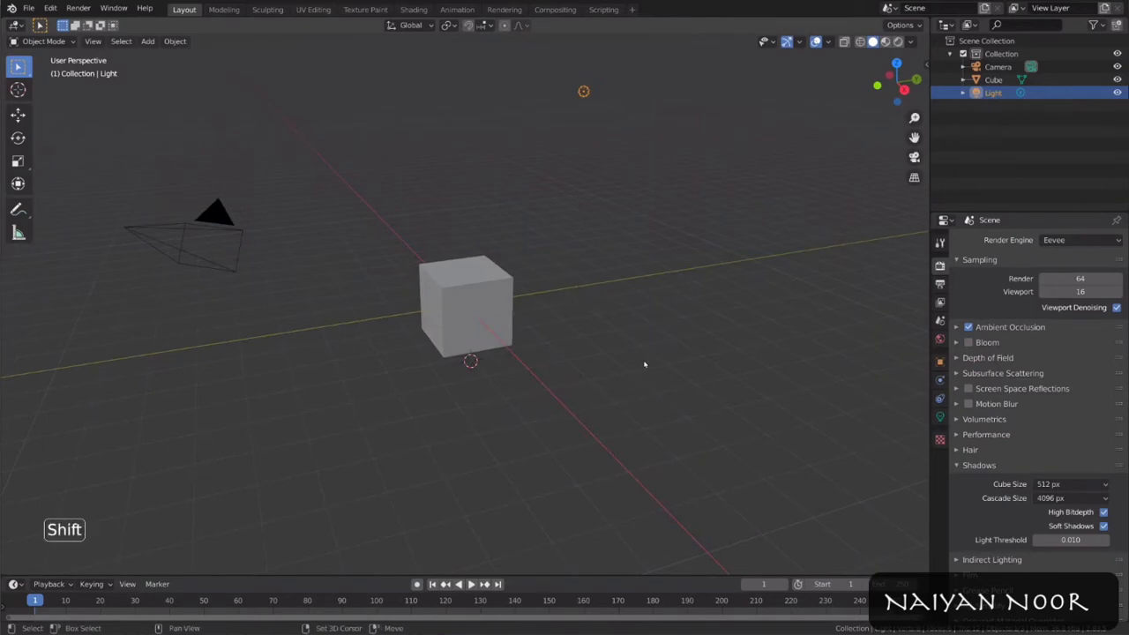
shift+middle_drag(614, 374, 256, 307)
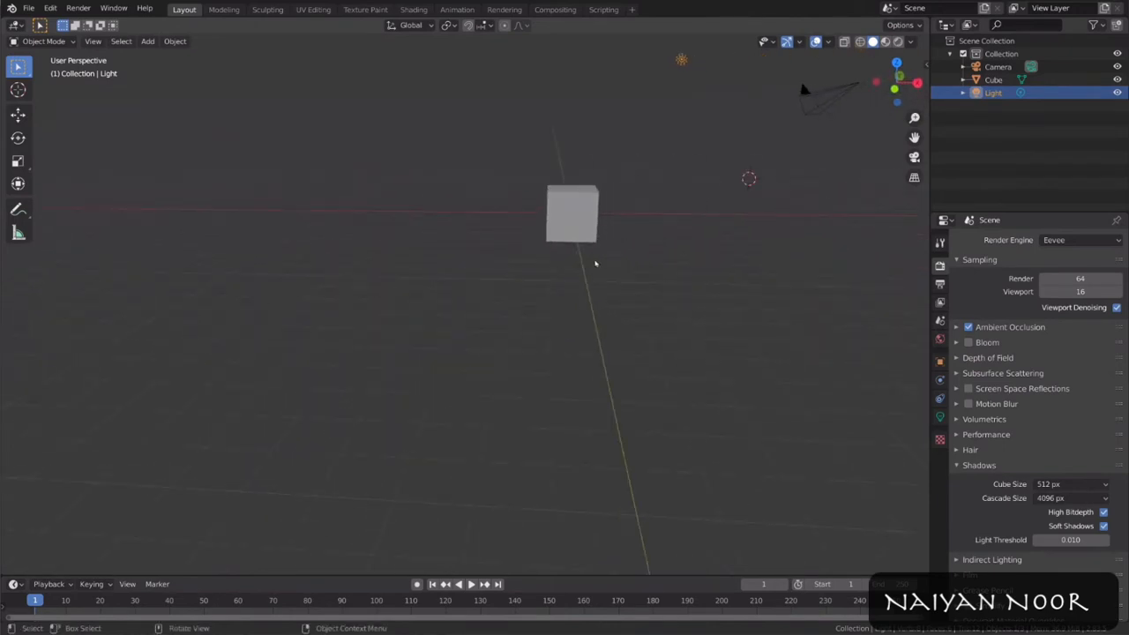
scroll(653, 278, up, 5)
scroll(653, 278, down, 6)
scroll(651, 281, up, 5)
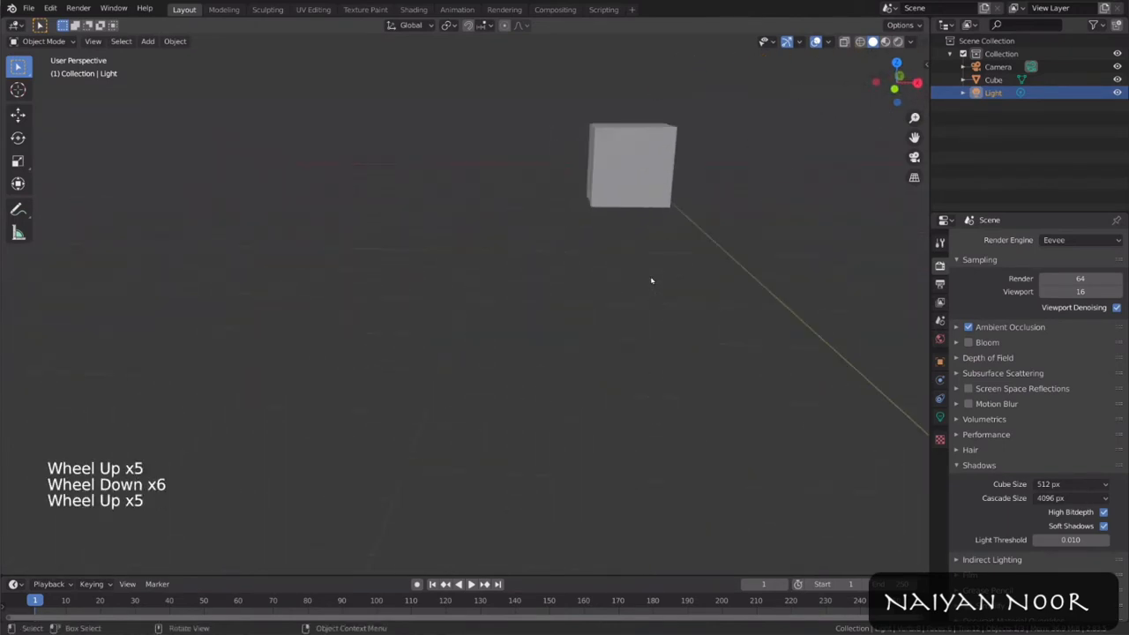
scroll(651, 281, down, 6)
scroll(651, 281, up, 6)
scroll(651, 280, down, 3)
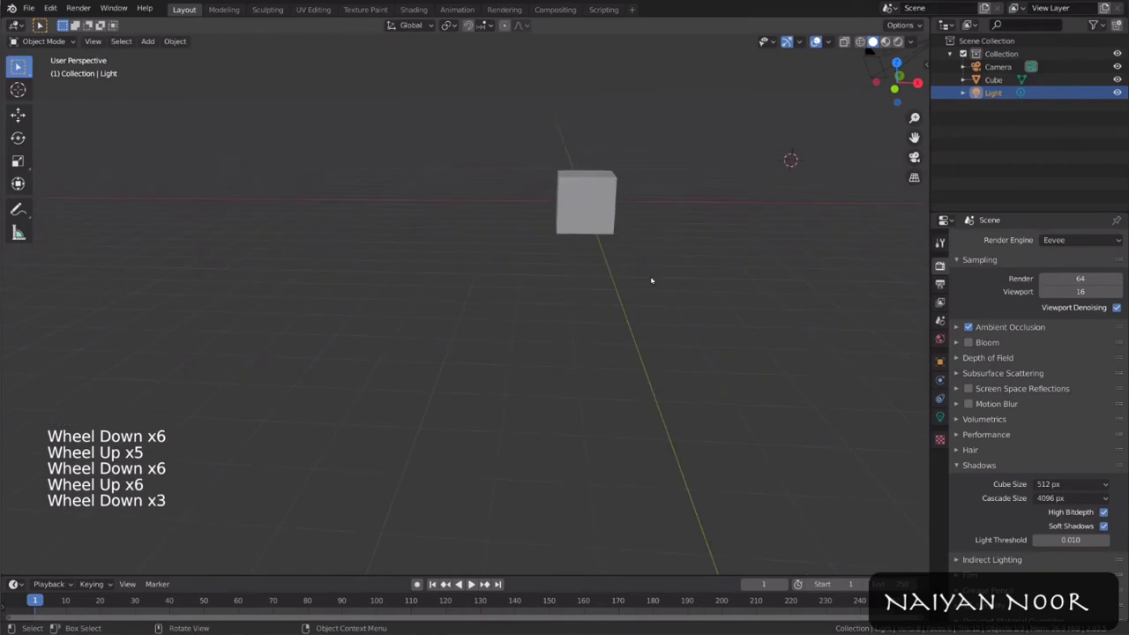
ctrl+middle_drag(584, 371, 627, 383)
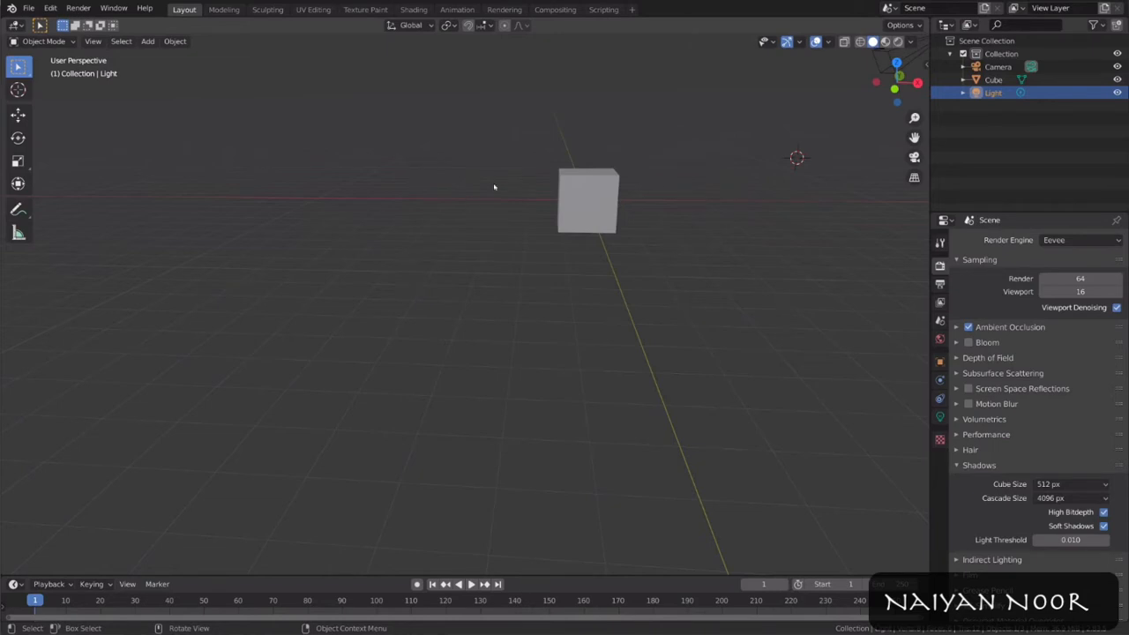
Step: Select and deselect the cube, select all objects in the scene, and reduce the selection to the cube alone
click(616, 203)
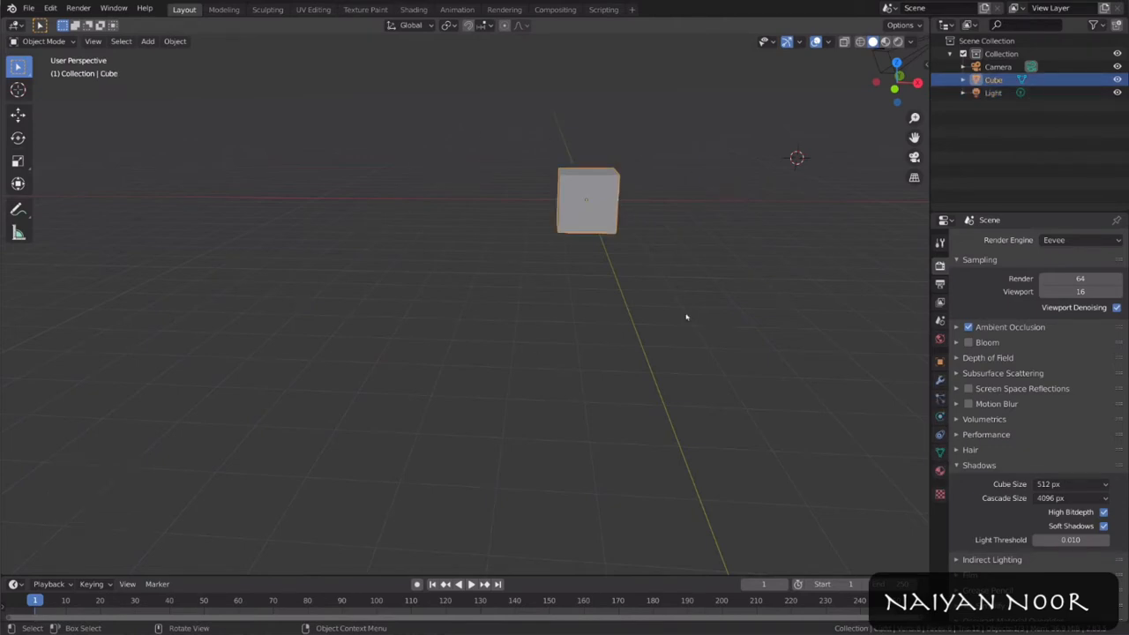
click(396, 208)
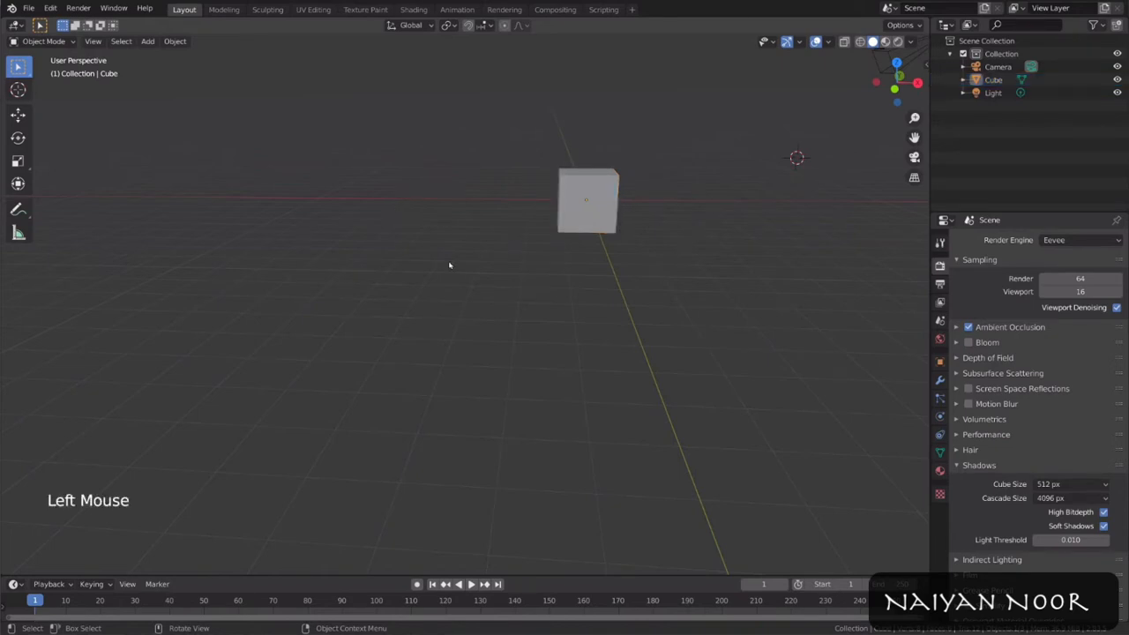
click(608, 223)
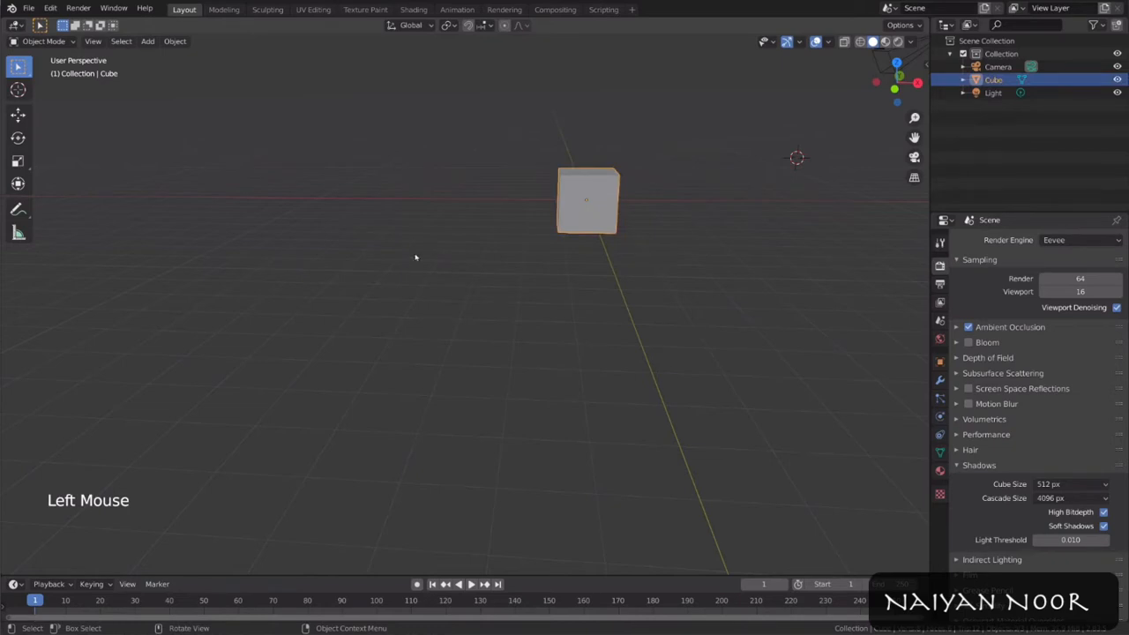
key(alt+a)
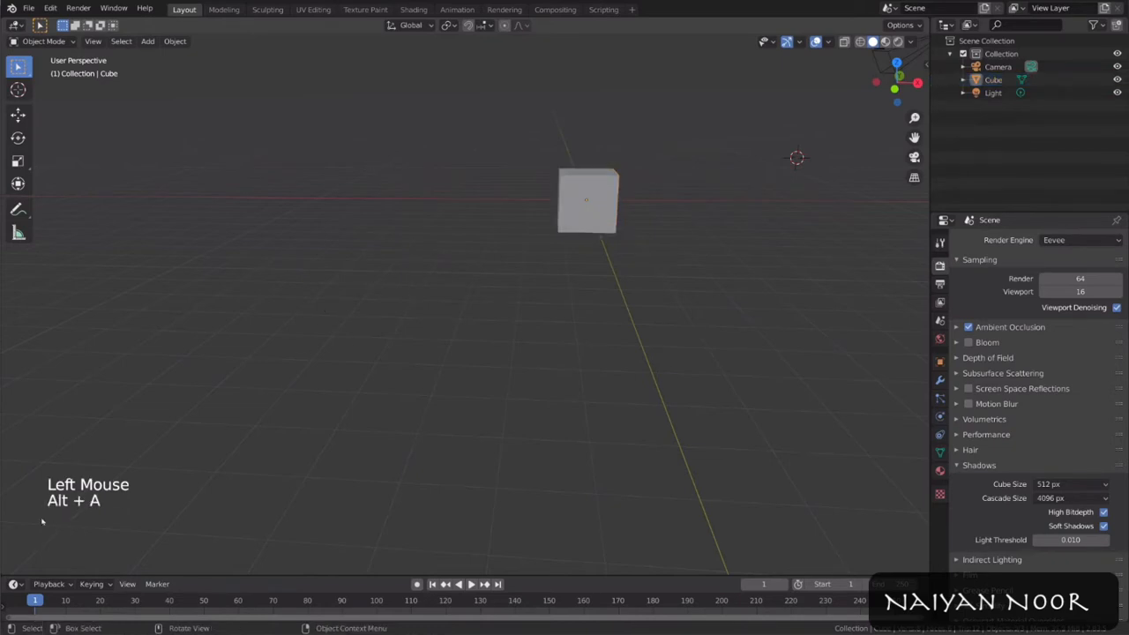
key(a)
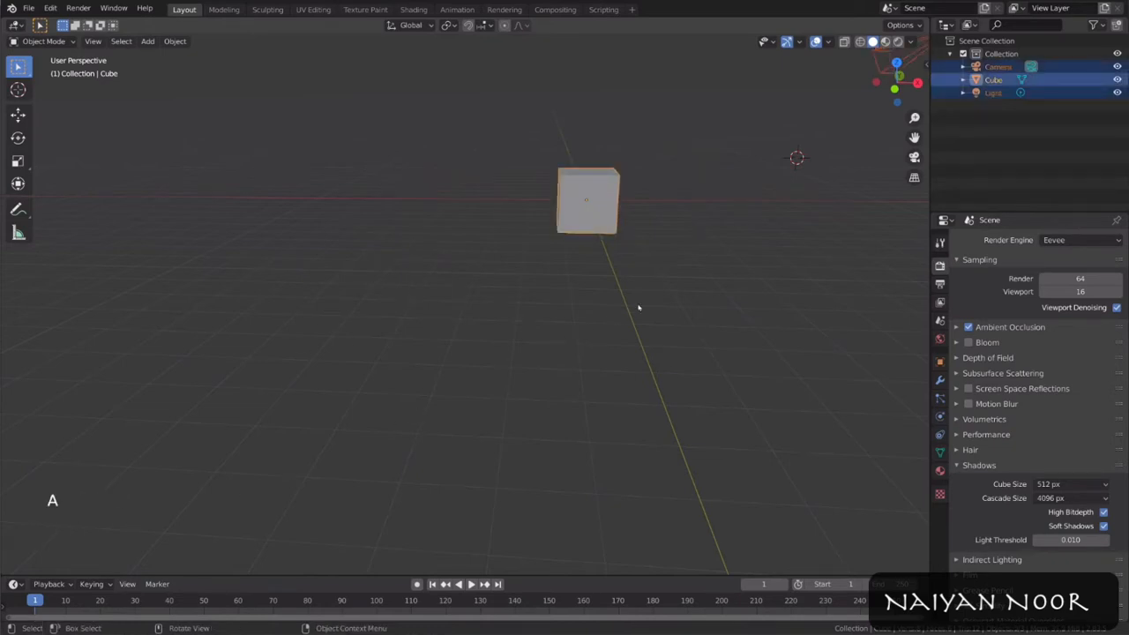
shift+middle_drag(638, 307, 594, 373)
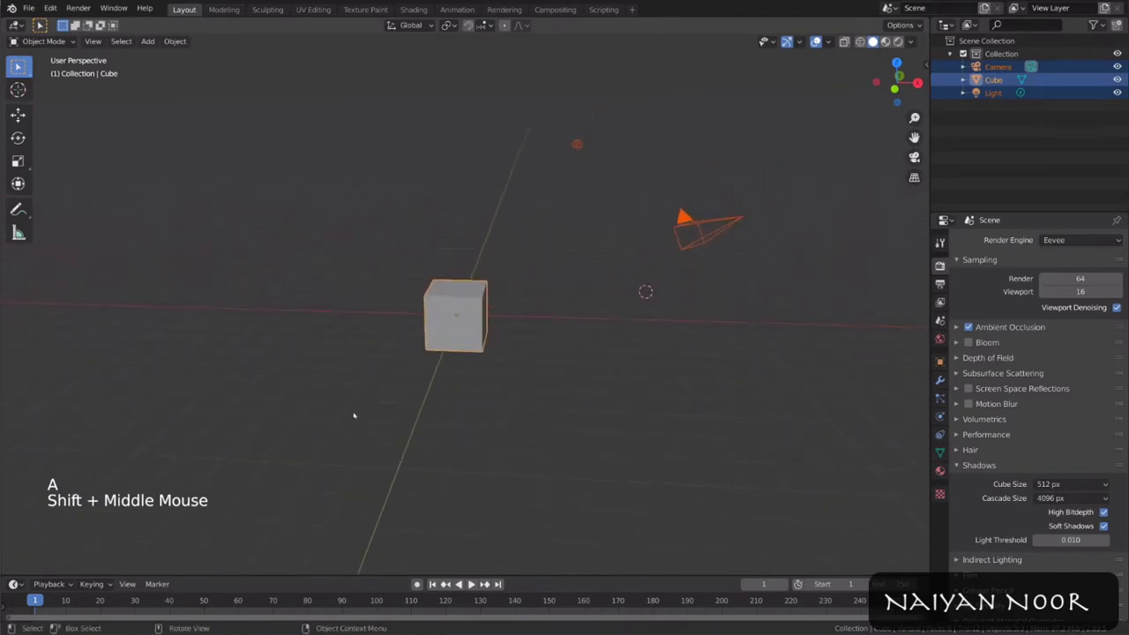
click(467, 335)
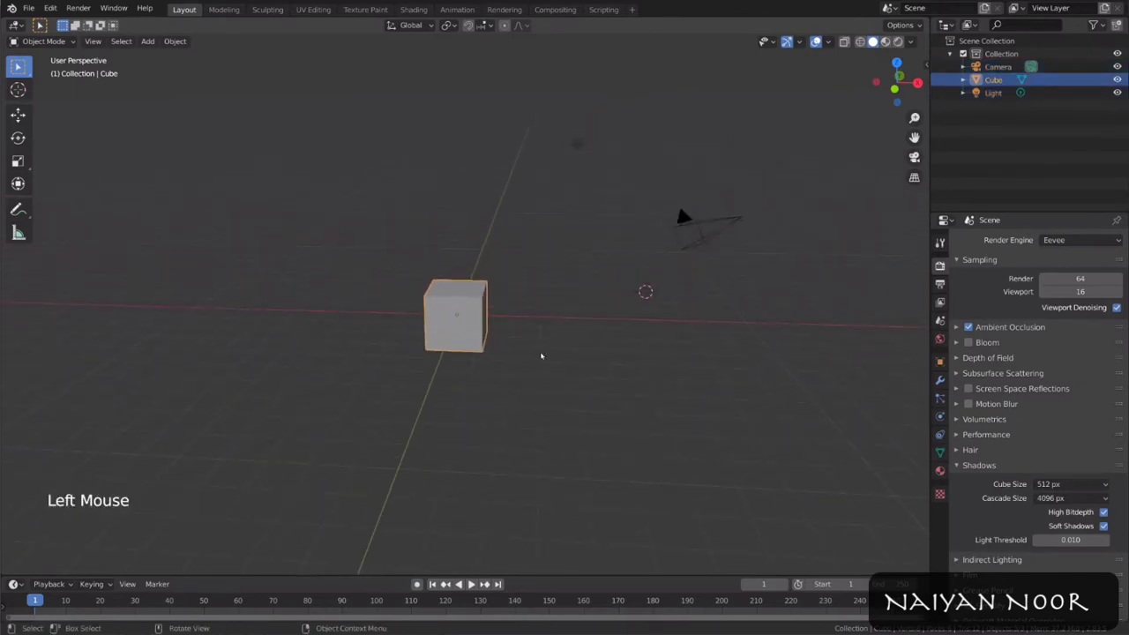
Step: Pan away from the selected cube, frame it in the 3D view, and examine it from an angle at a comfortable distance
shift+middle_drag(543, 386, 370, 335)
scroll(521, 341, down, 3)
shift+middle_drag(522, 340, 582, 355)
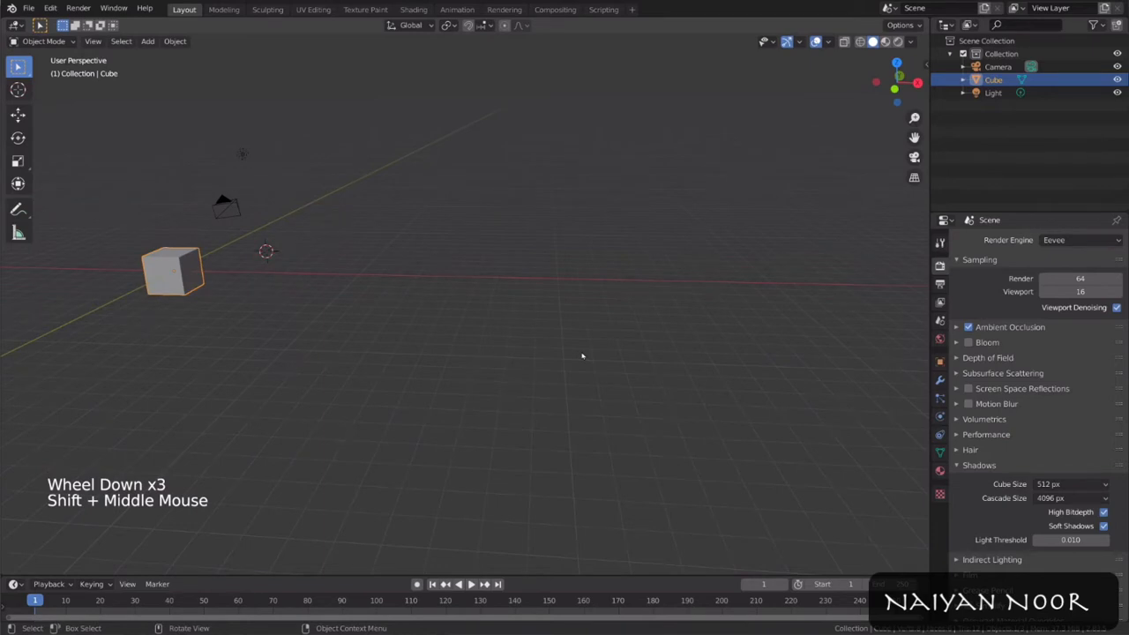
key(KP_Decimal)
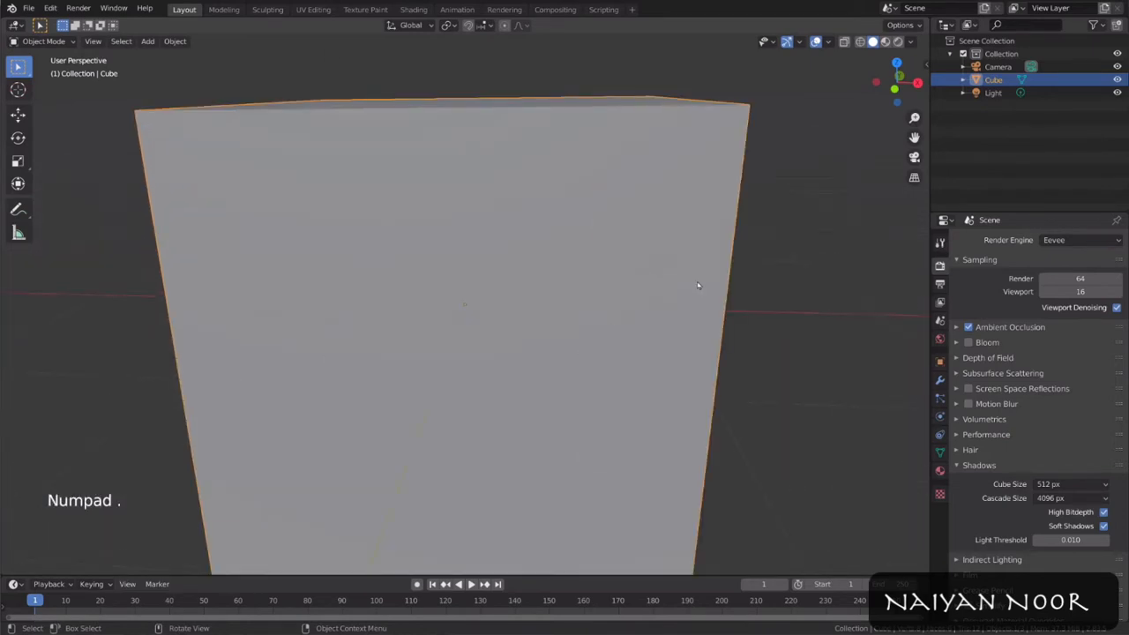
scroll(697, 285, down, 5)
middle_drag(688, 308, 601, 334)
scroll(570, 335, down, 5)
scroll(602, 328, up, 1)
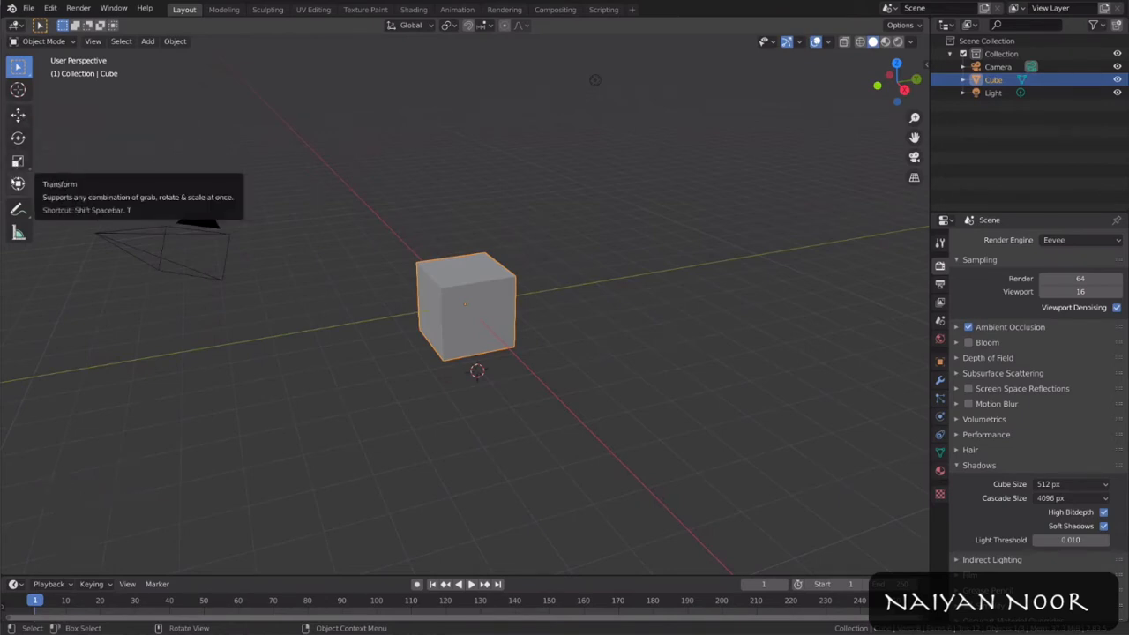
Step: Activate the Transform, Move and Rotate tools in turn on the selected cube, ending with the Scale tool
click(18, 183)
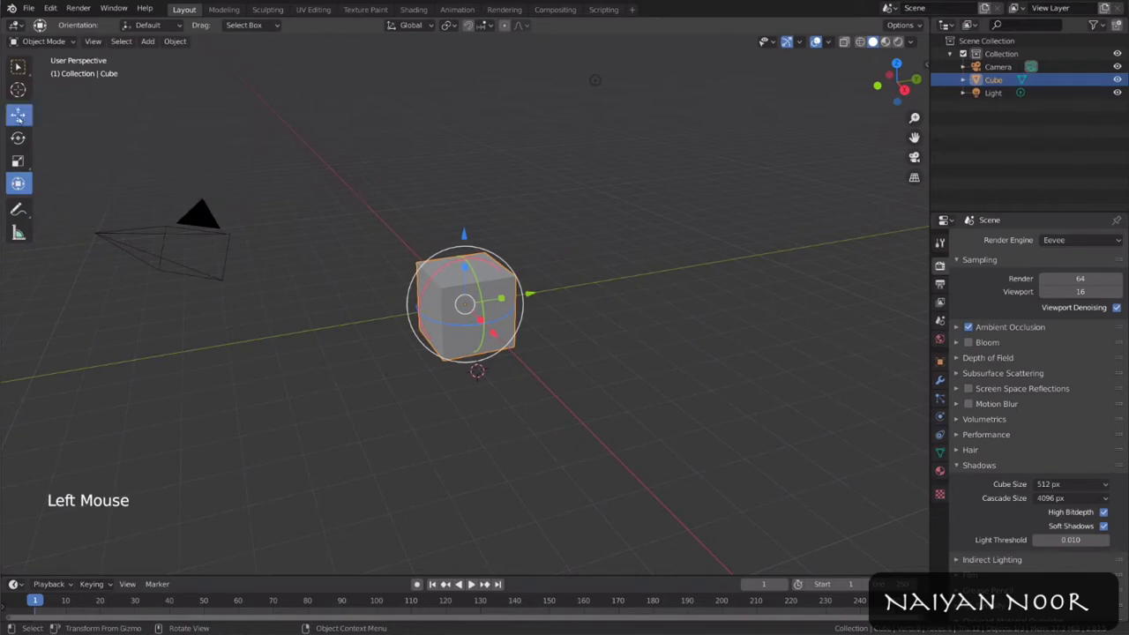
click(18, 115)
click(18, 138)
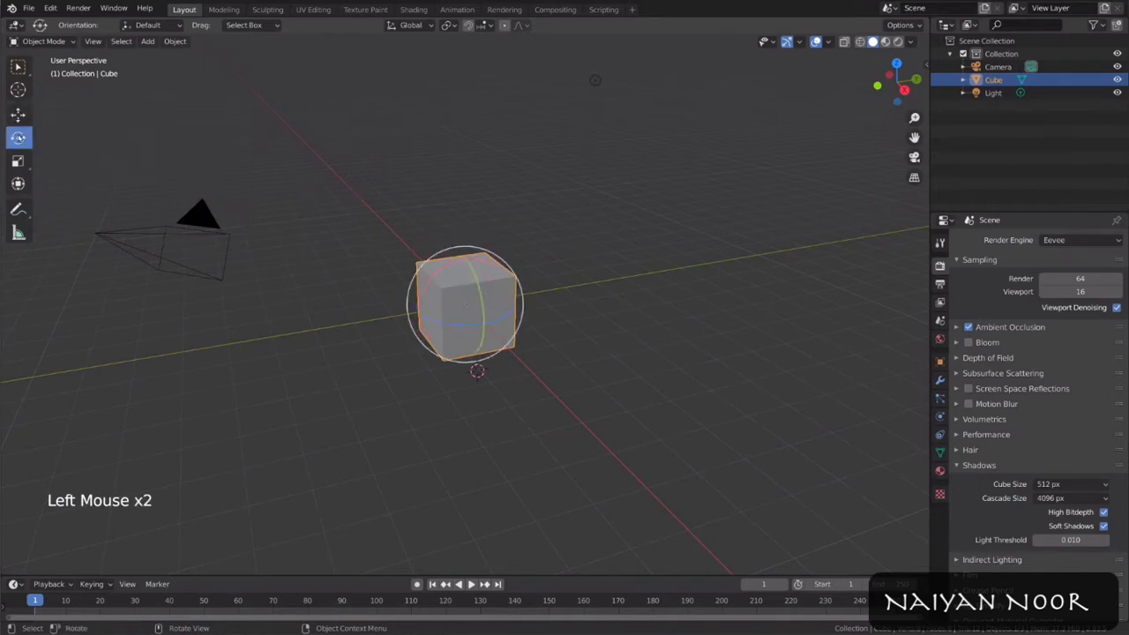
click(17, 161)
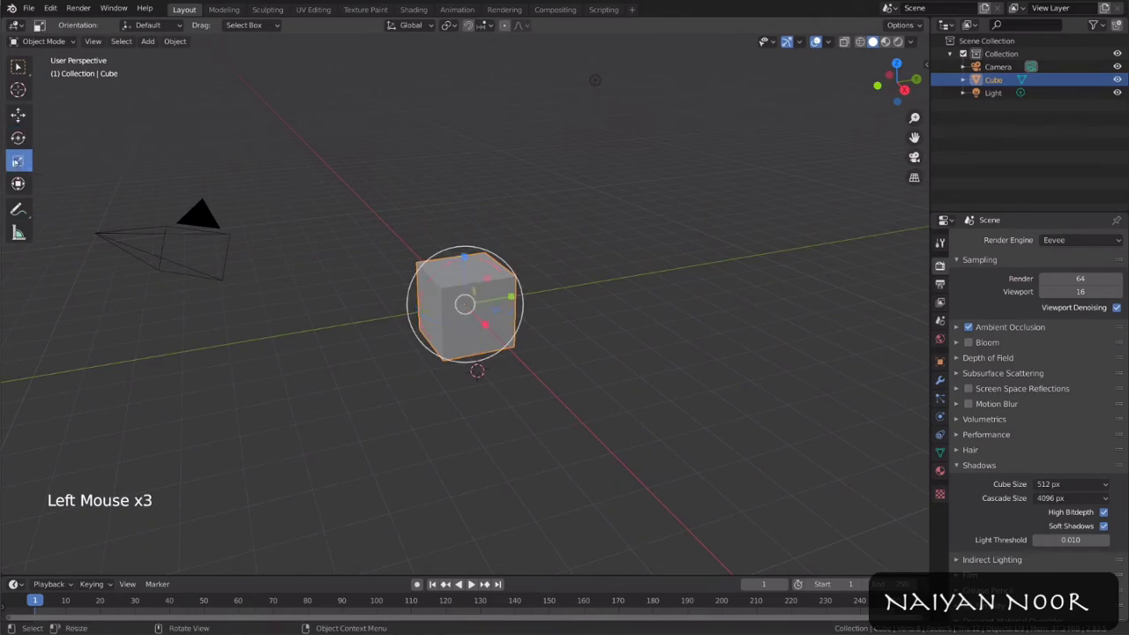
Step: Activate the Move tool and shift the cube with its move gizmo, first along Y and then freely
click(18, 114)
click(519, 293)
mouse_move(521, 291)
mouse_down()
mouse_move(649, 275)
mouse_move(482, 287)
mouse_move(652, 274)
mouse_move(422, 284)
mouse_move(672, 275)
mouse_move(466, 292)
mouse_move(520, 289)
mouse_up()
drag(490, 332, 462, 300)
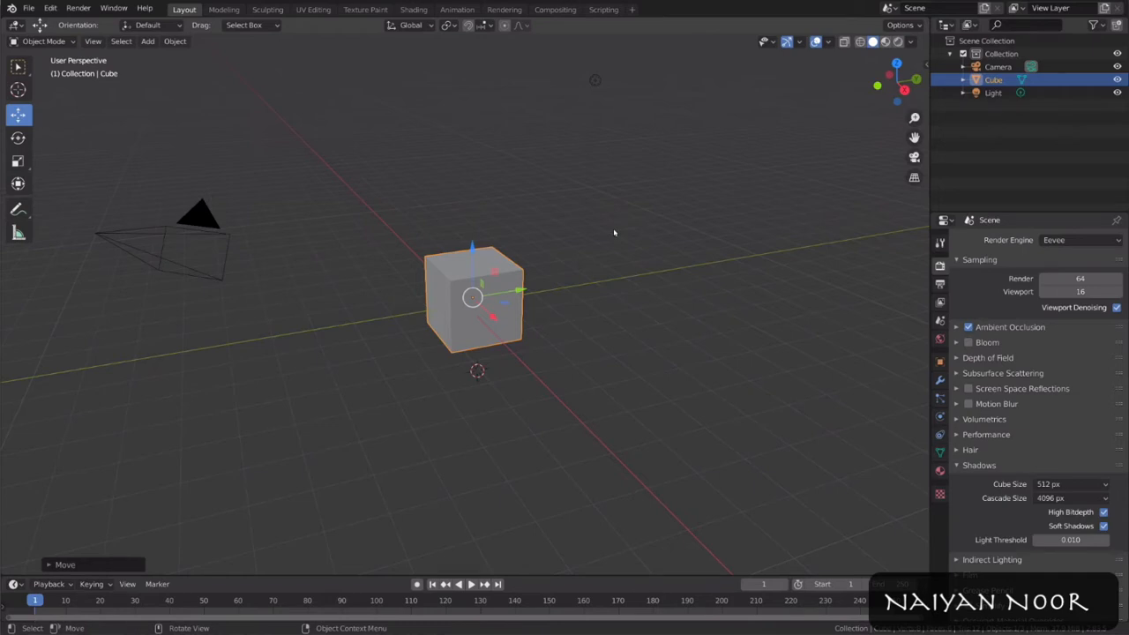
Step: Grab the cube, try the global X and Y axis constraints, and raise it along global Z
key(g)
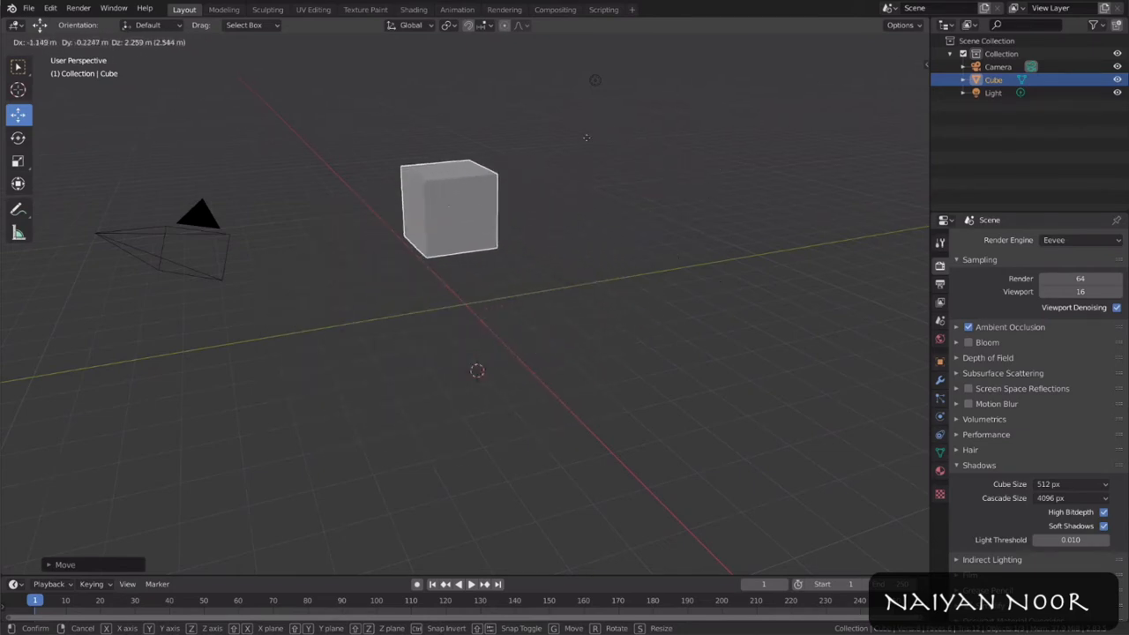
key(x)
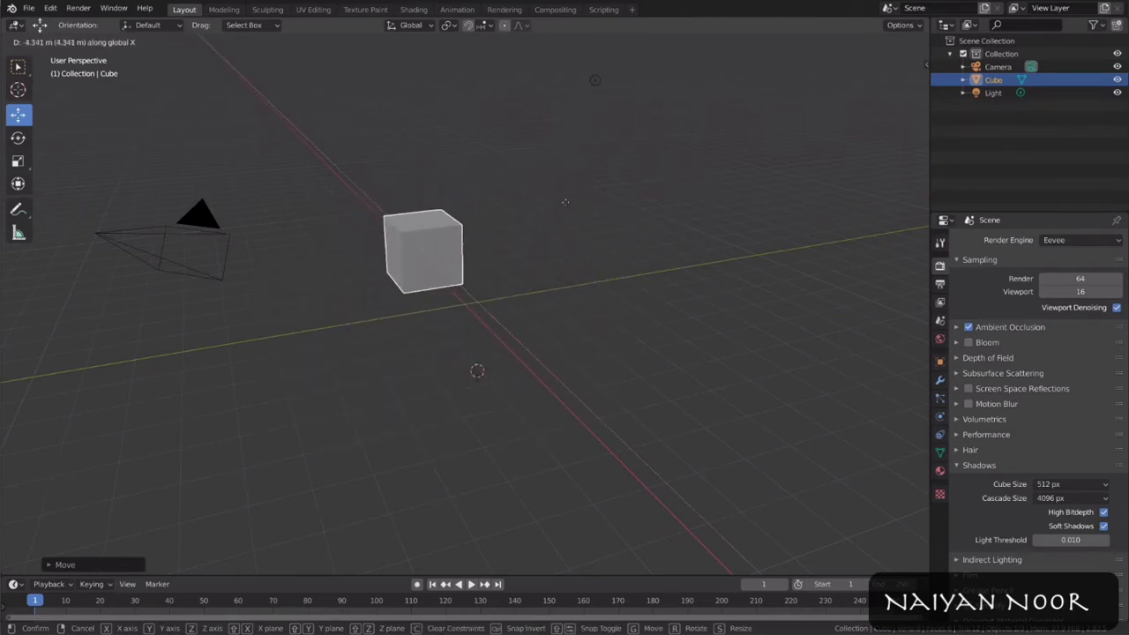
key(y)
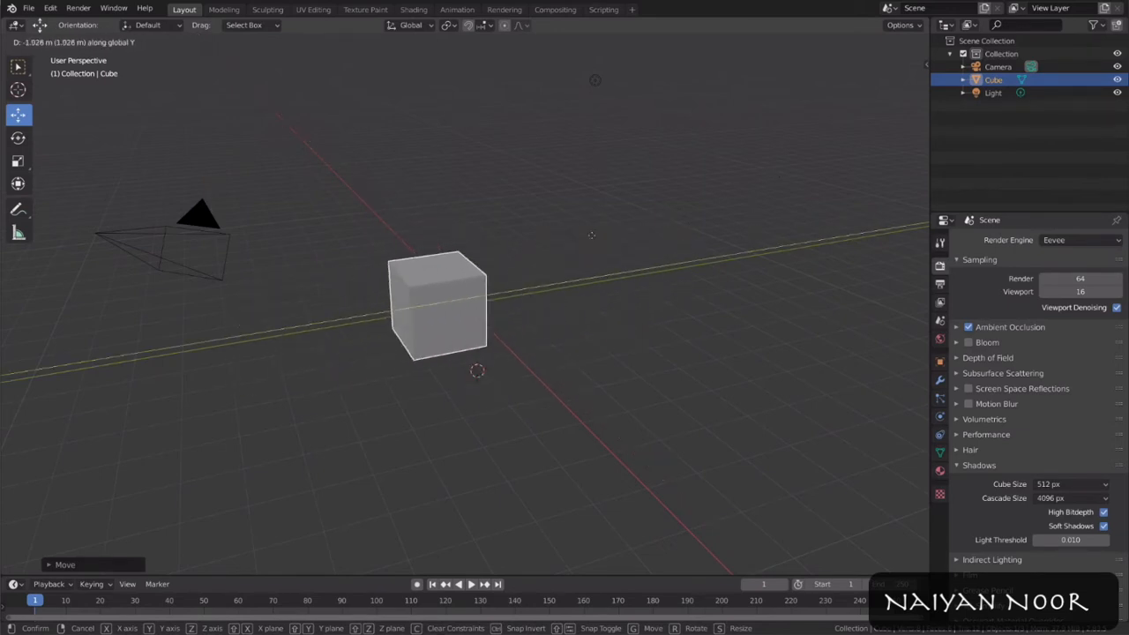
key(z)
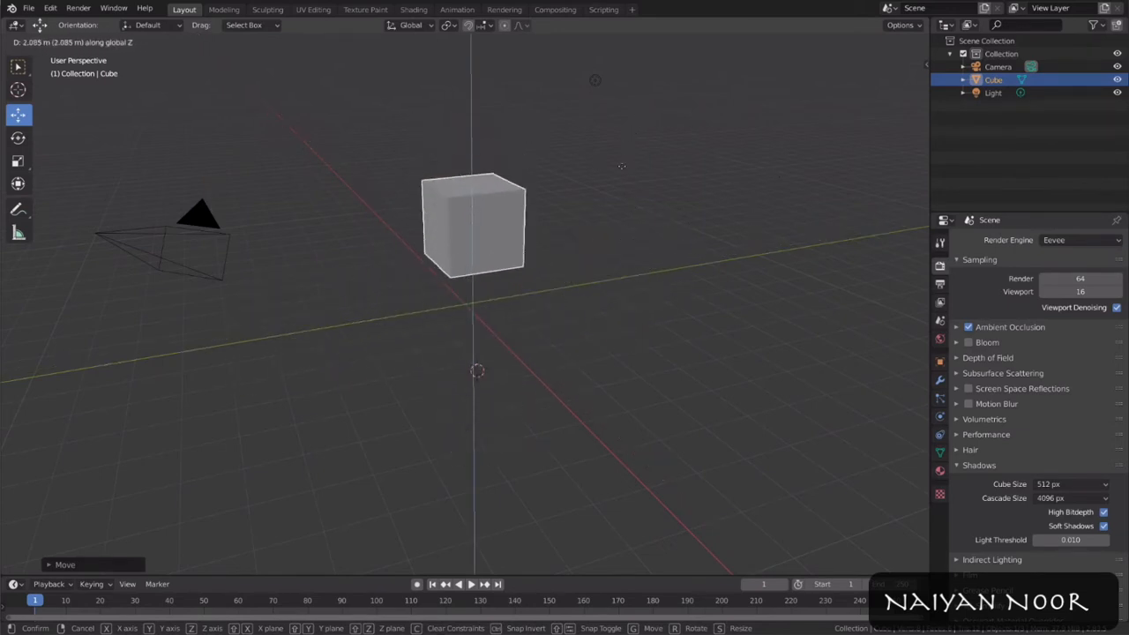
click(647, 106)
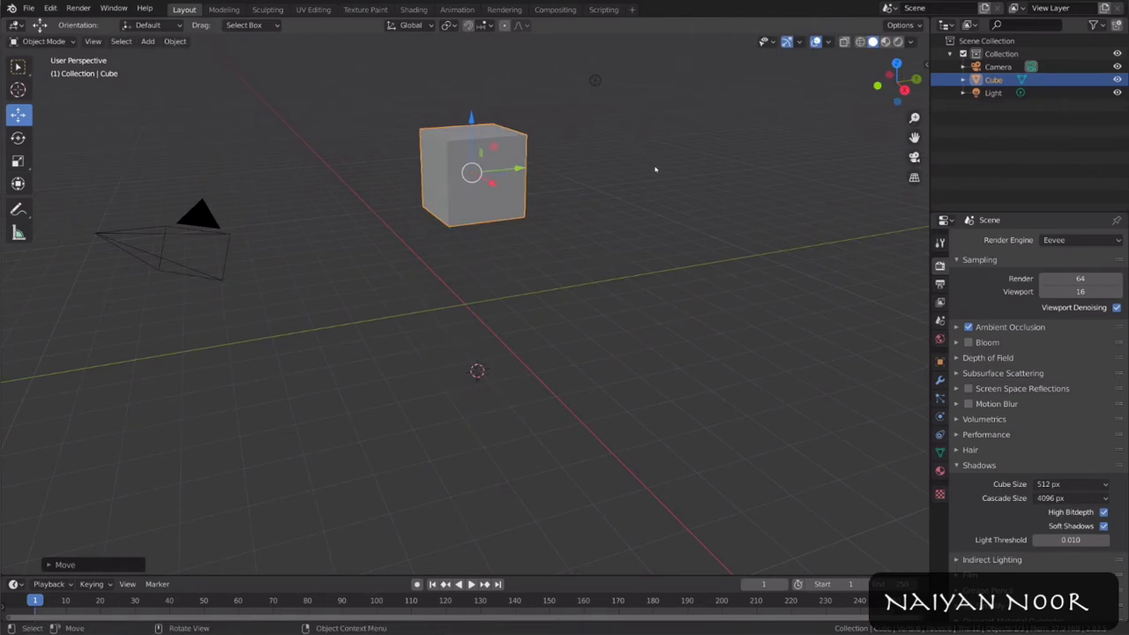
Step: Start another free move of the cube, cancel it, and clear the cube's location
key(g)
right_click(760, 235)
key(alt+g)
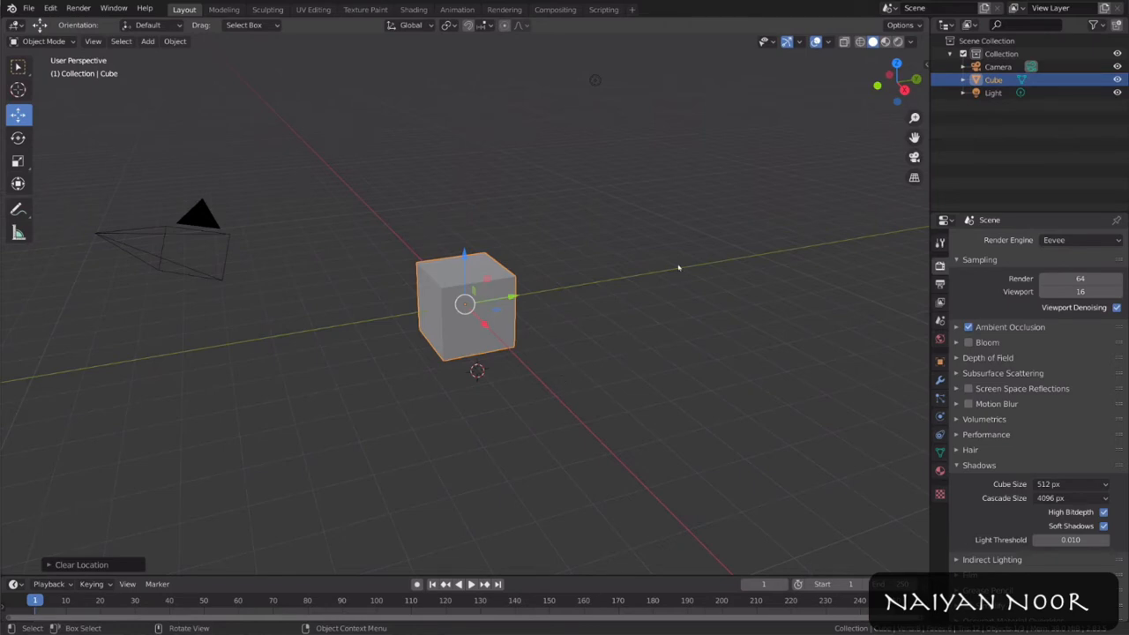
Step: Rotate the cube, trying the global X, Y and Z constraints, and finish with a free trackball rotation
key(r)
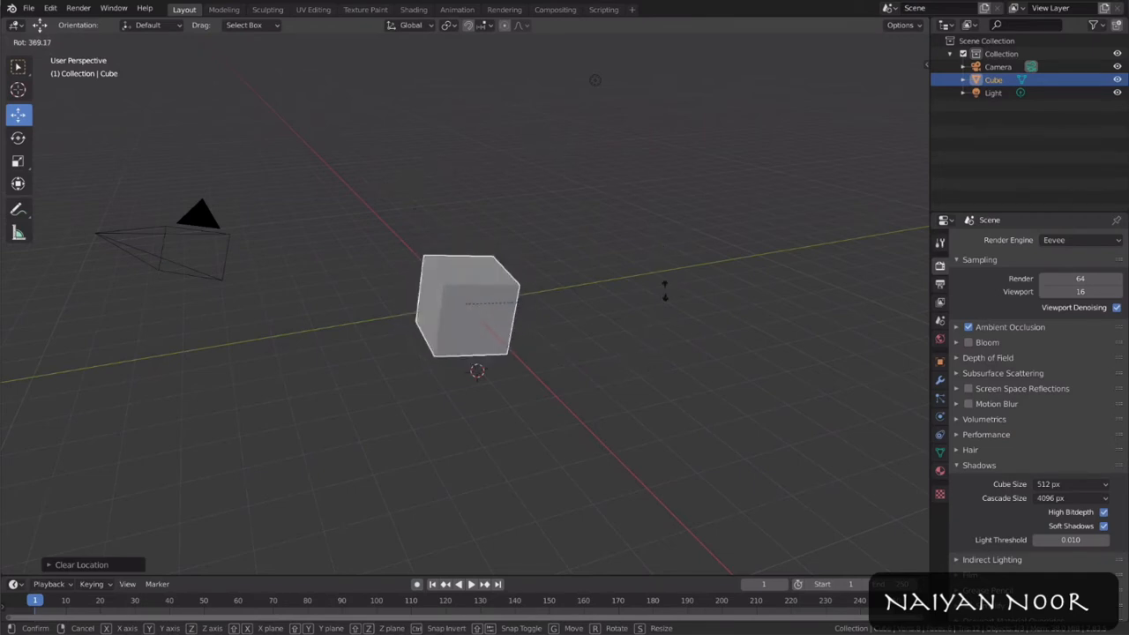
key(x)
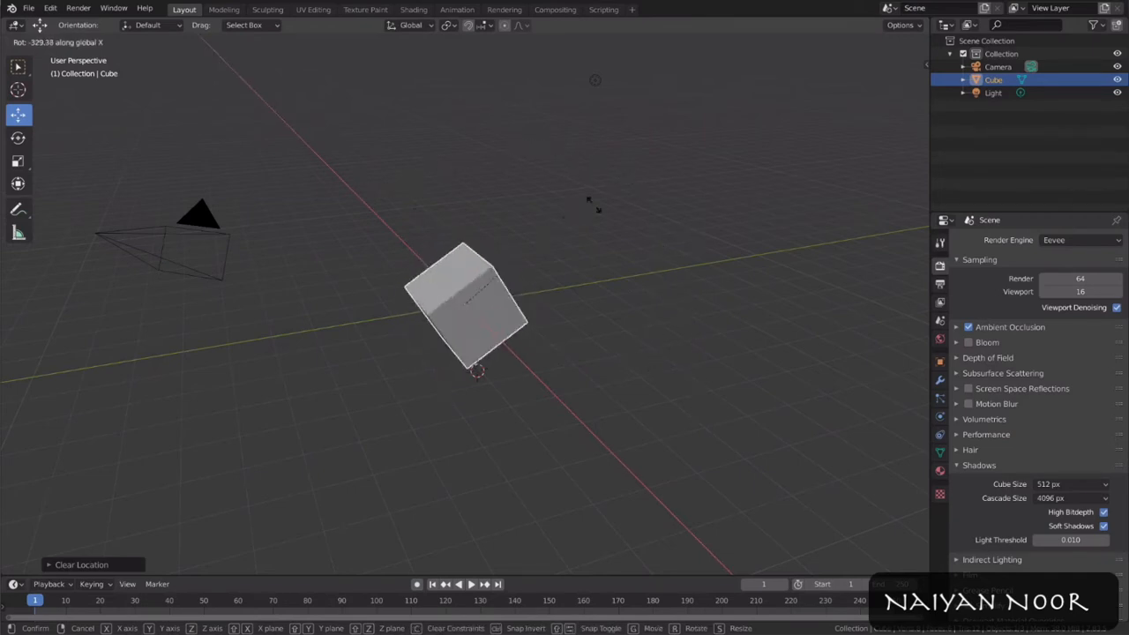
key(y)
key(z)
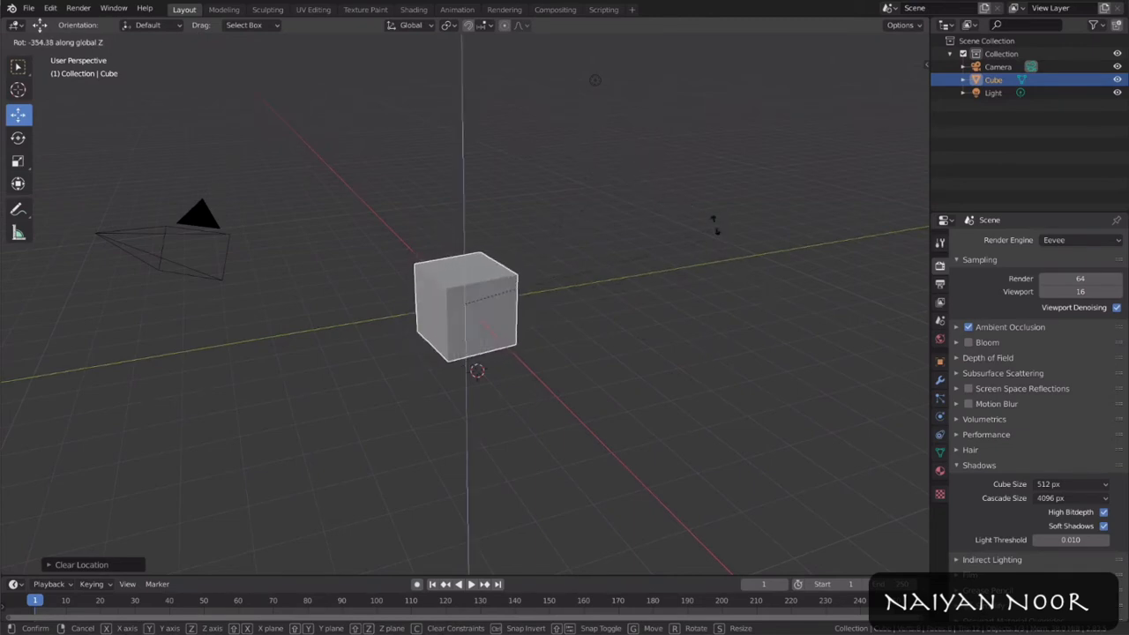
key(r)
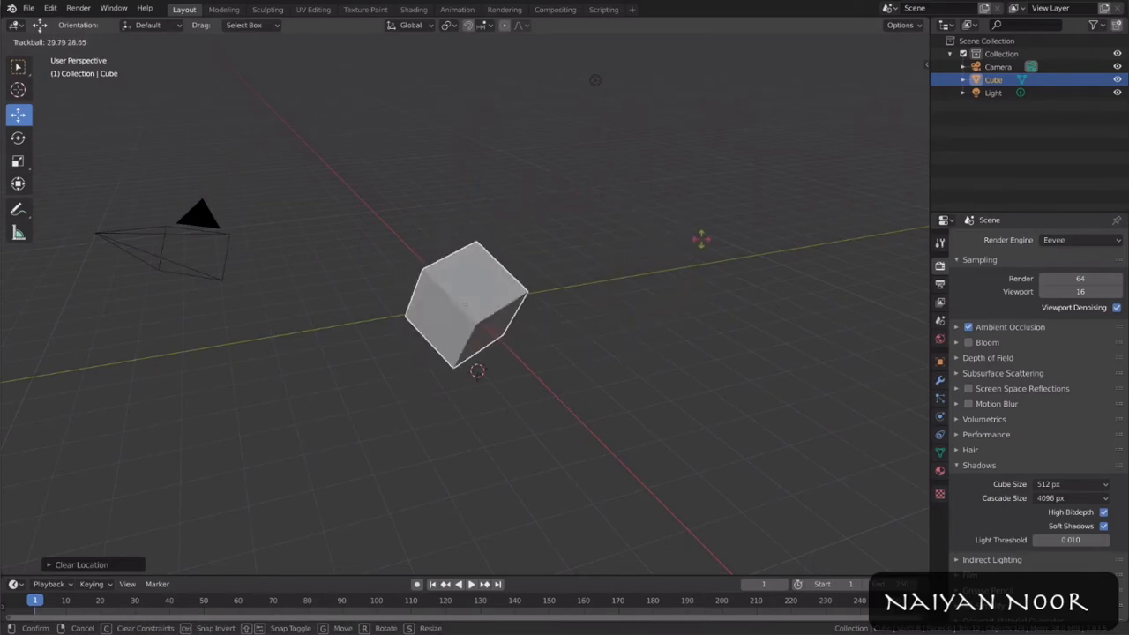
click(663, 243)
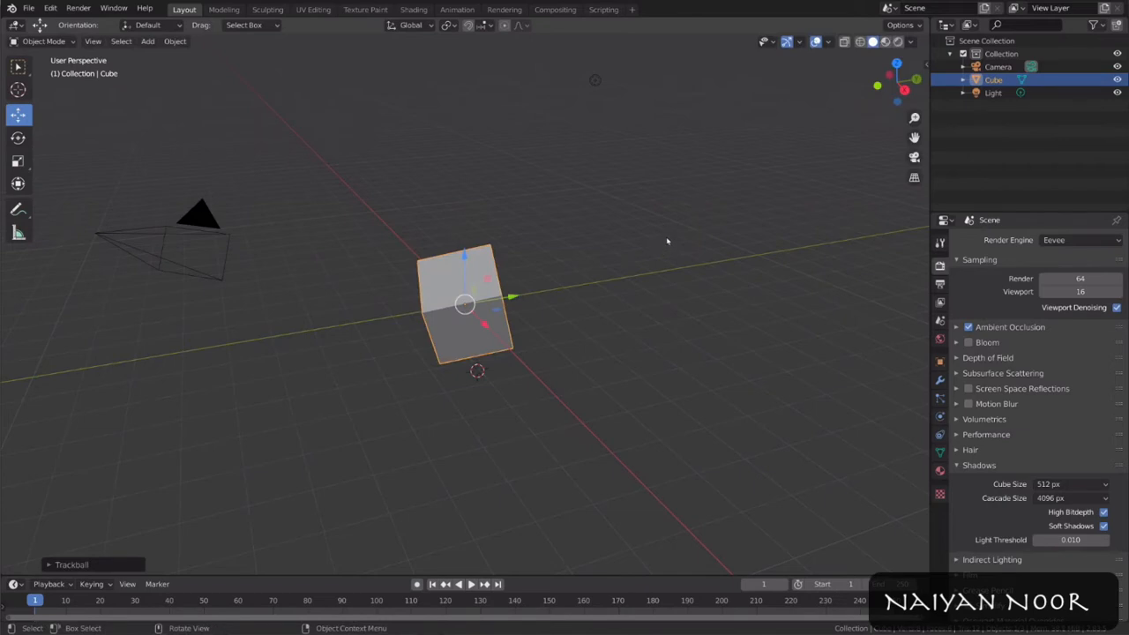
Step: Start another trackball rotation of the cube, cancel it, and clear the cube's rotation
key(r)
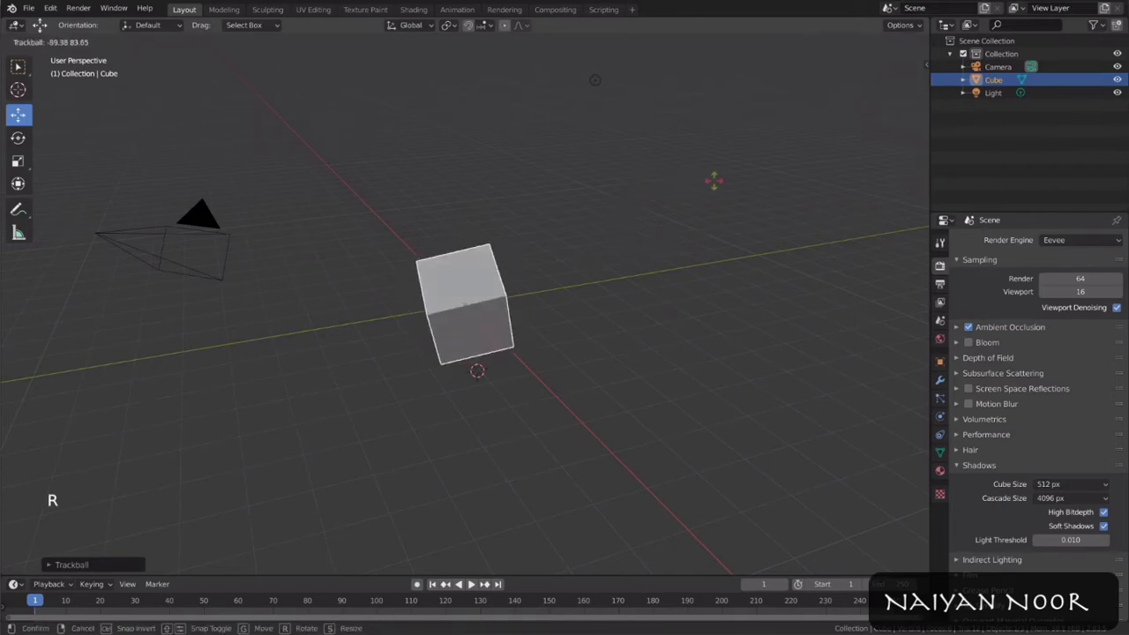
right_click(714, 185)
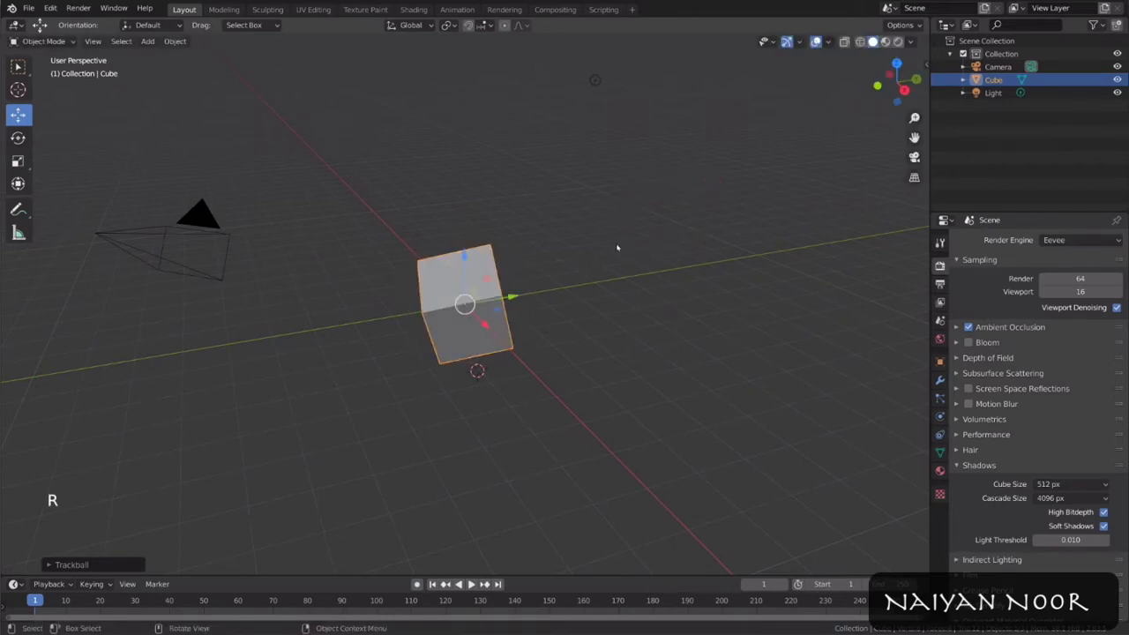
key(alt+r)
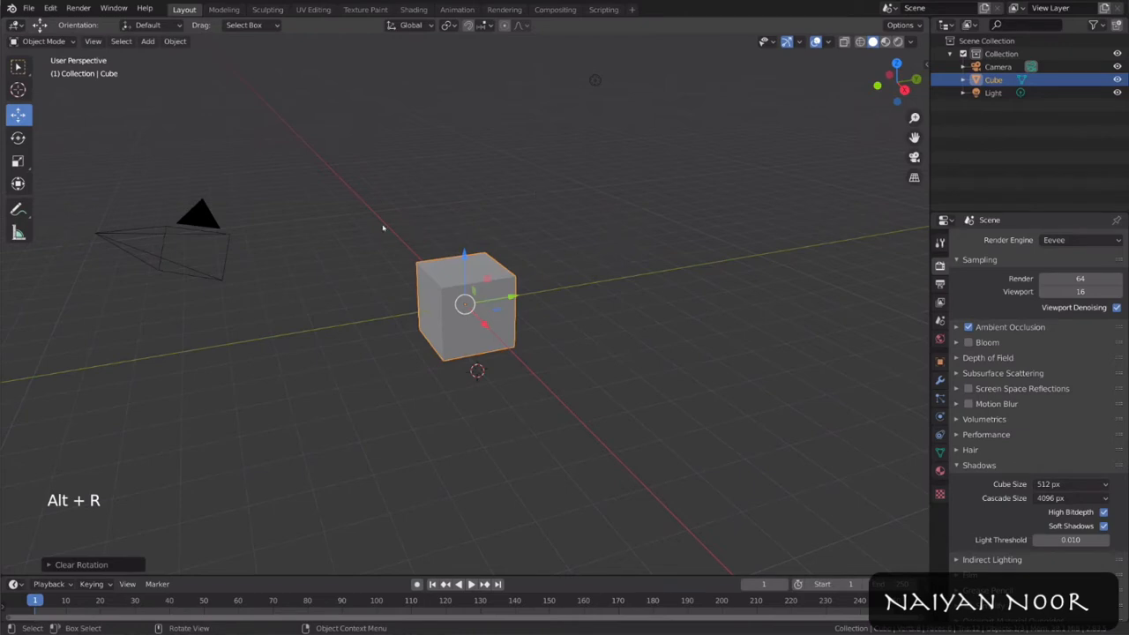
Step: Scale the cube, trying single-axis constraints, and stretch it into a tall block along global Z
middle_drag(707, 285, 671, 378)
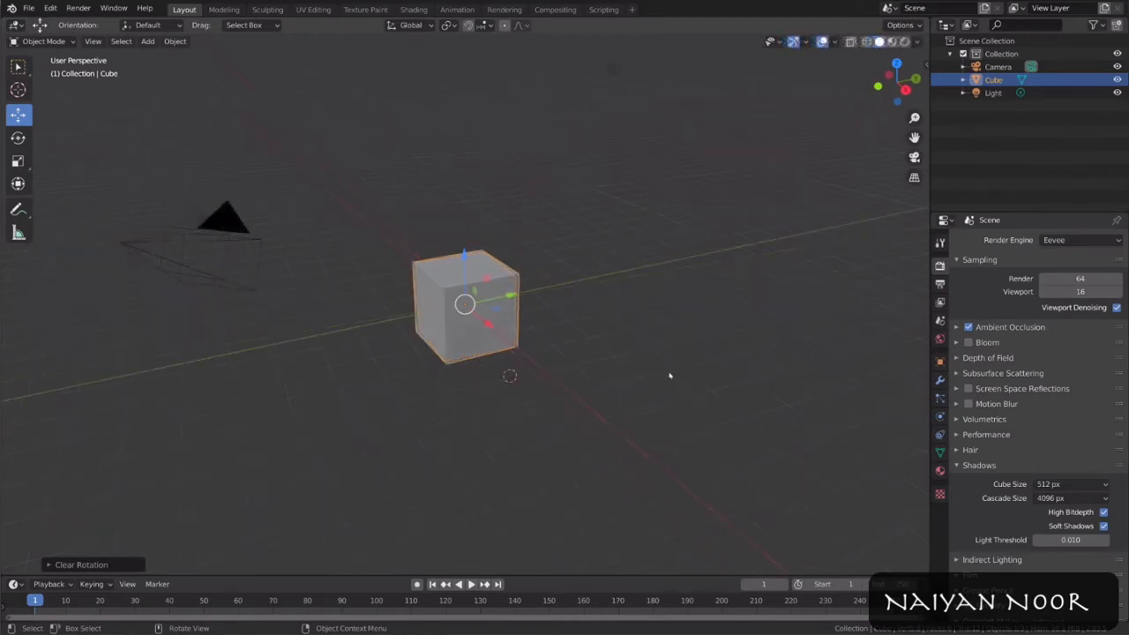
key(s)
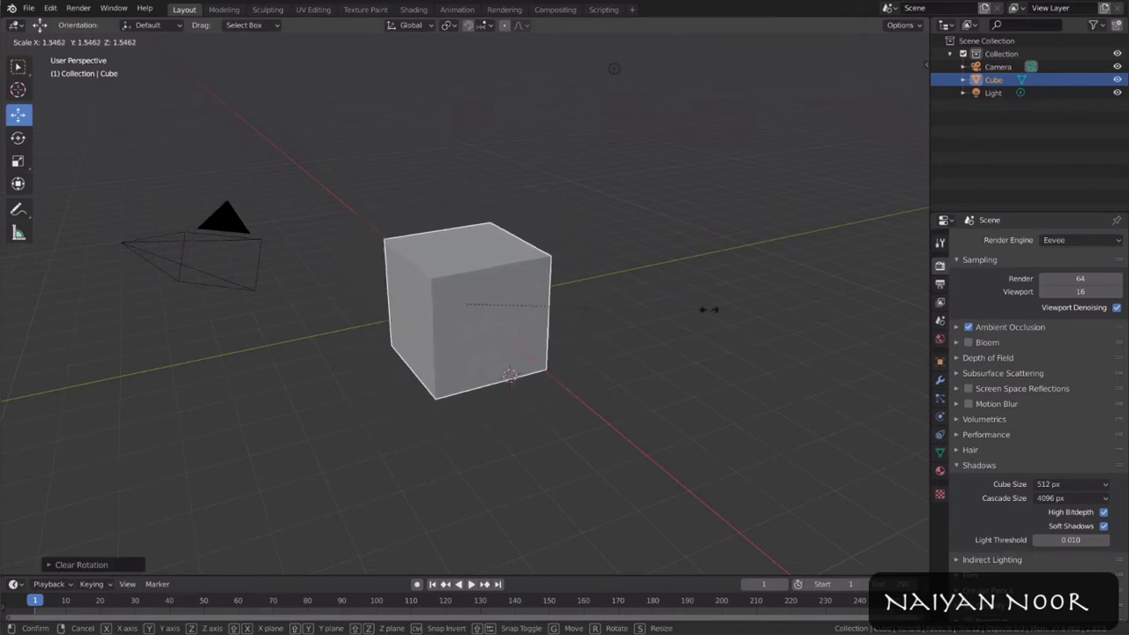
key(y)
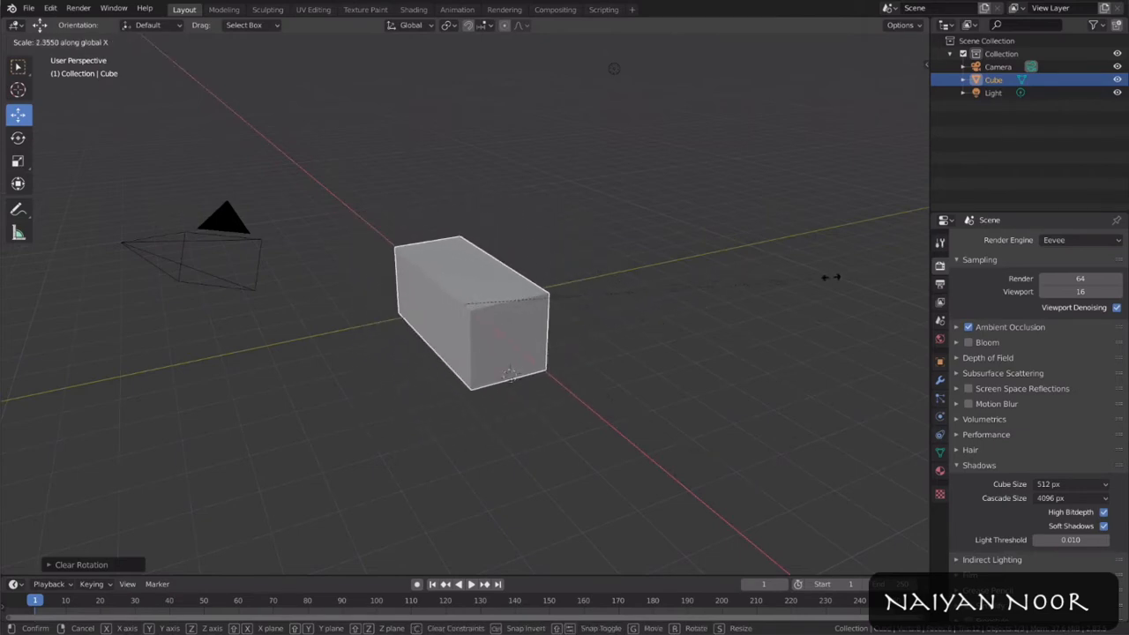
key(z)
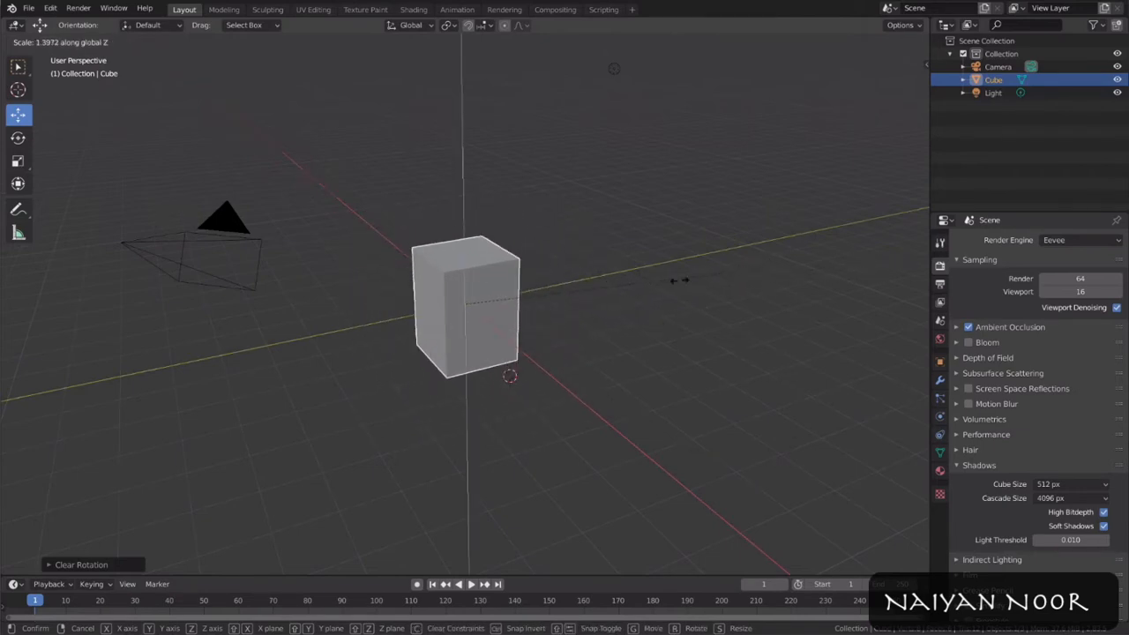
click(824, 255)
Step: Start another uniform scaling of the block, cancel it, and clear the object's scale
key(s)
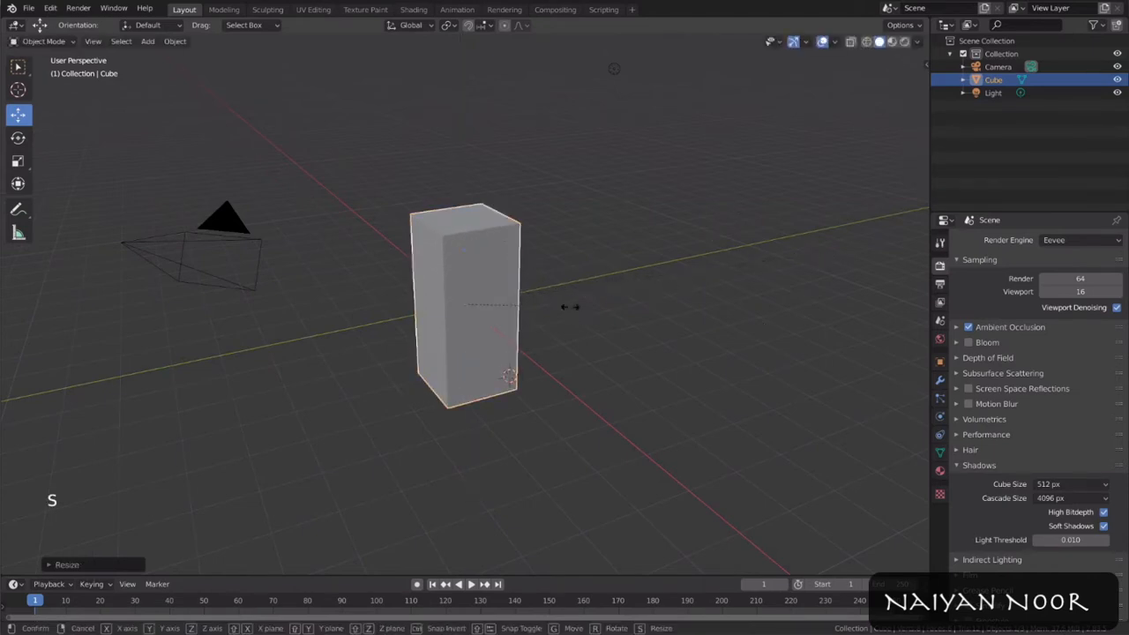
right_click(711, 280)
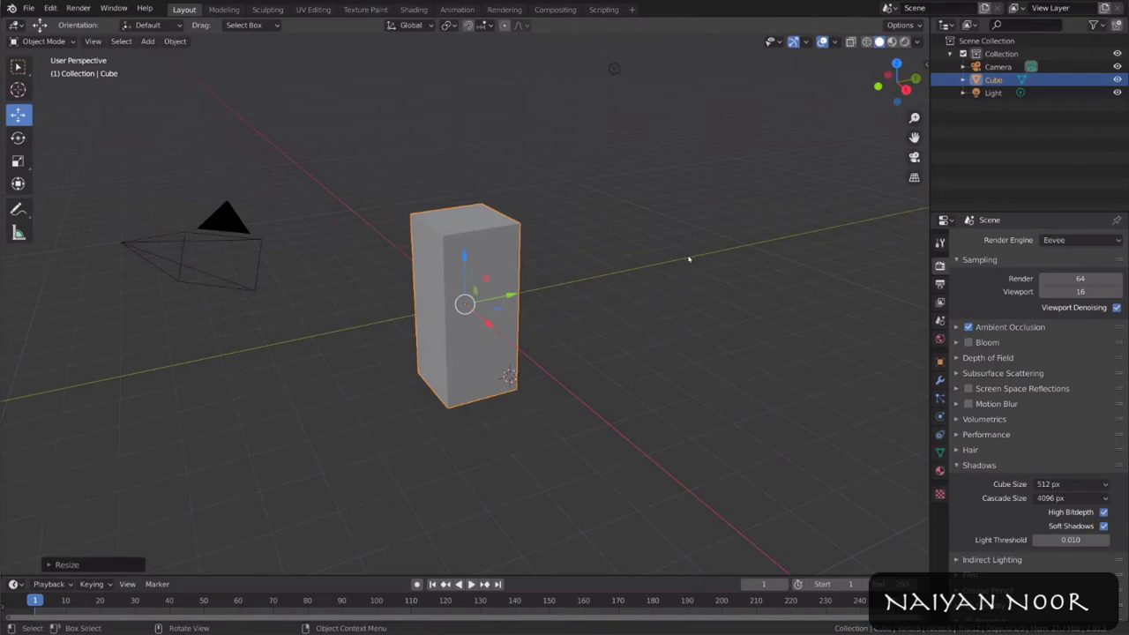
key(alt+s)
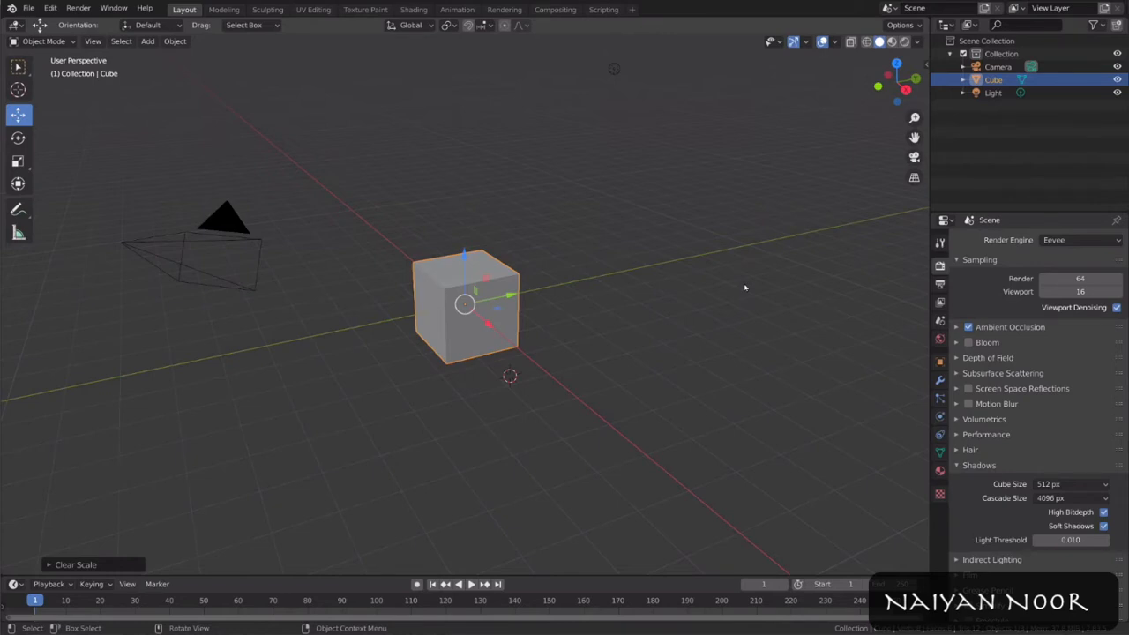
Step: Add a Monkey mesh to the scene, view it beside the cube, and bring up the list of addable objects again
click(148, 41)
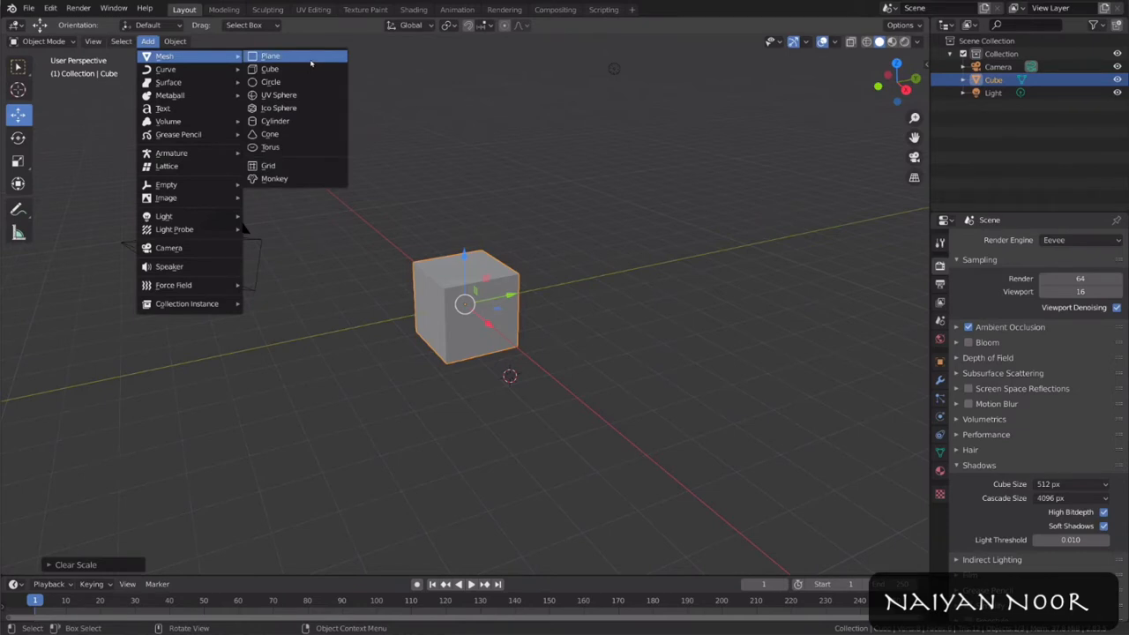
click(313, 181)
middle_drag(695, 250, 718, 240)
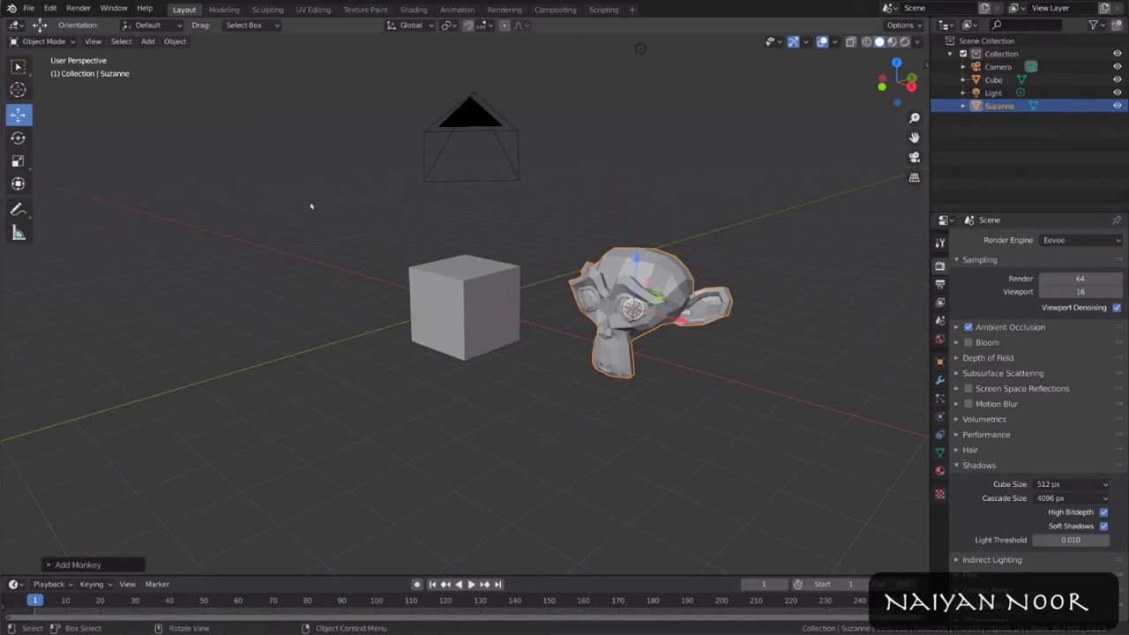
key(shift+a)
mouse_move(206, 120)
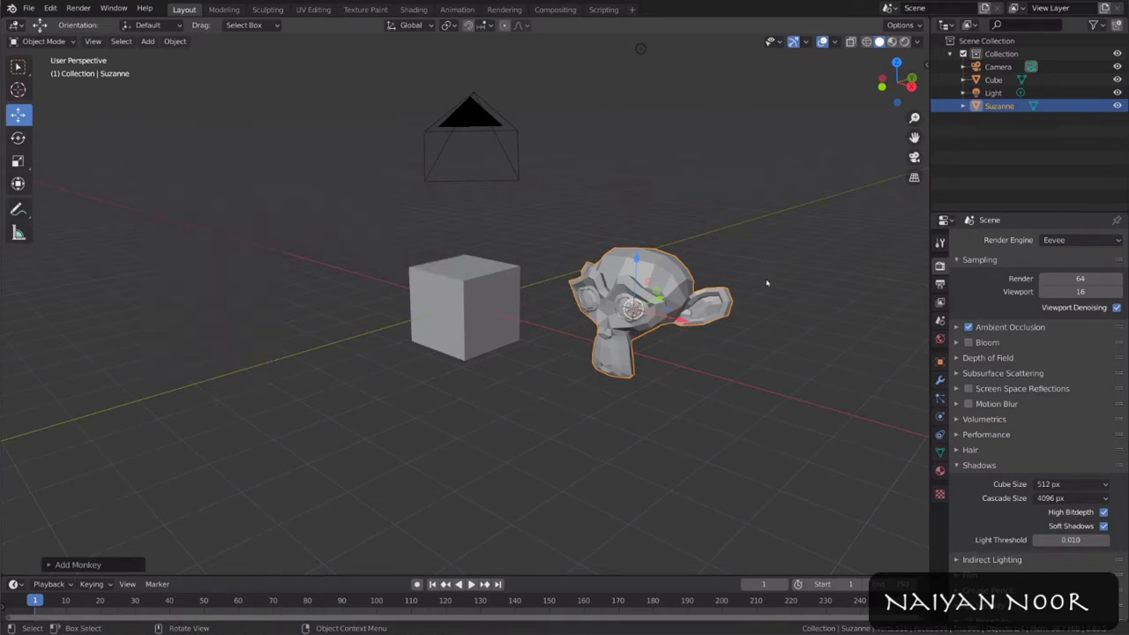
Step: Select the Collection, Suzanne, Cube, Camera and Light entries in turn in the Outliner, ending on Suzanne
click(1039, 54)
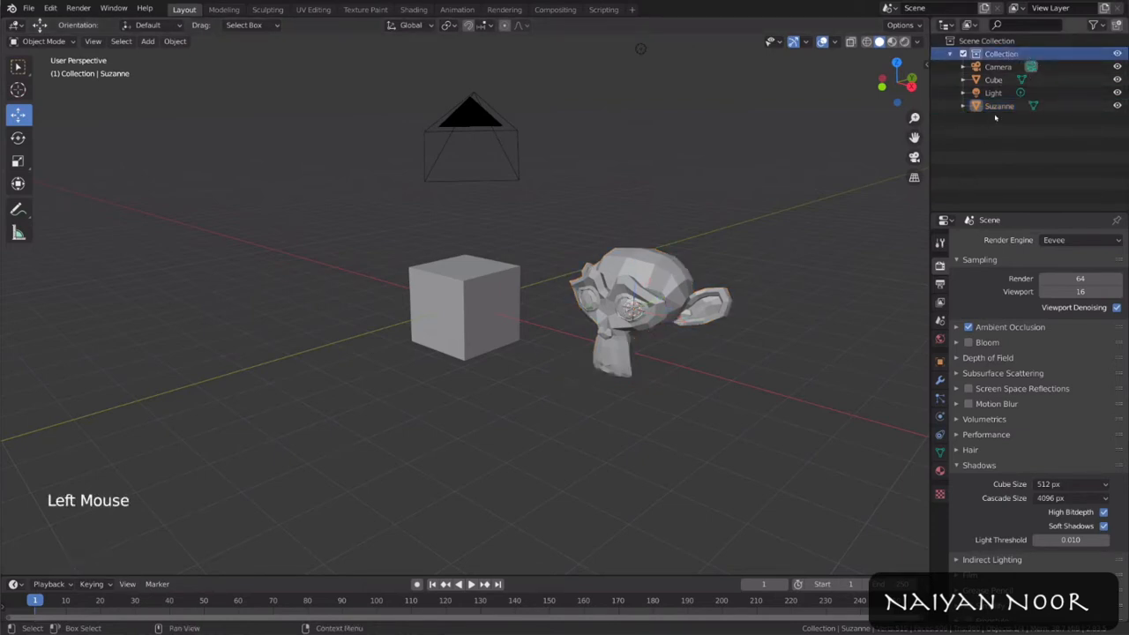
click(998, 106)
click(995, 79)
click(997, 67)
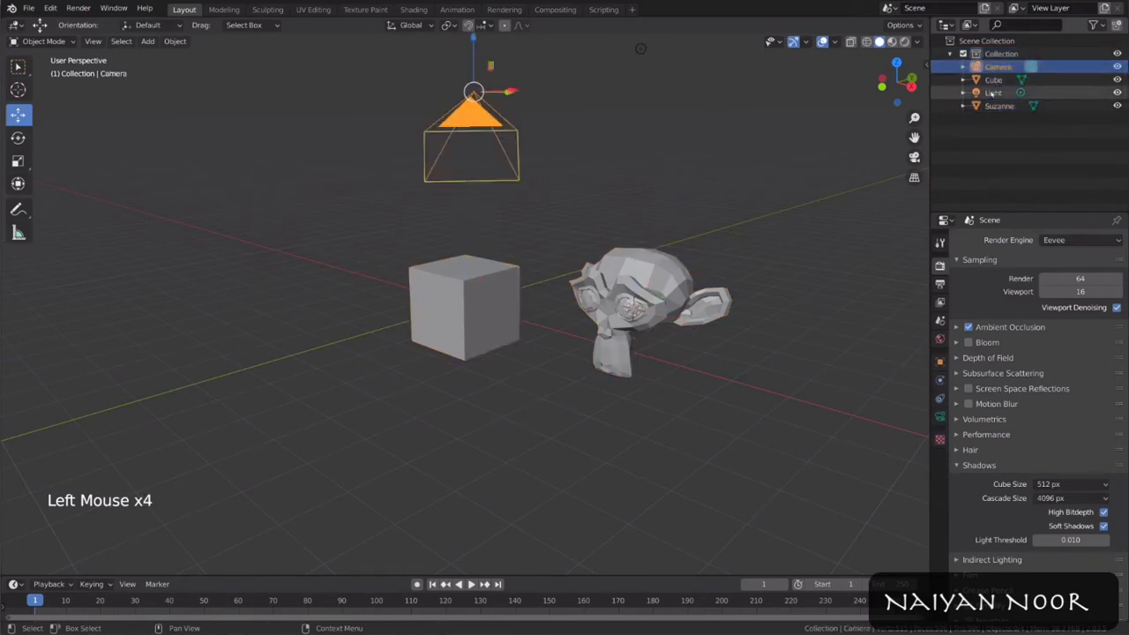
click(992, 92)
click(997, 106)
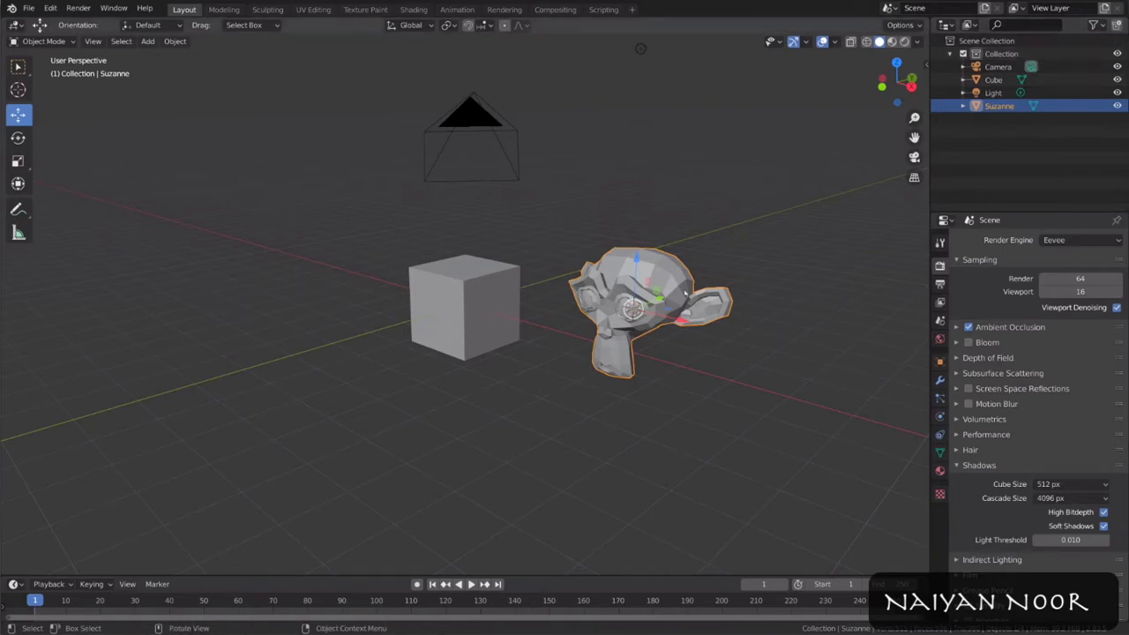
Step: Select the cube and the monkey head together, move both to the Scene Collection, and undo that move
click(518, 282)
shift+click(618, 308)
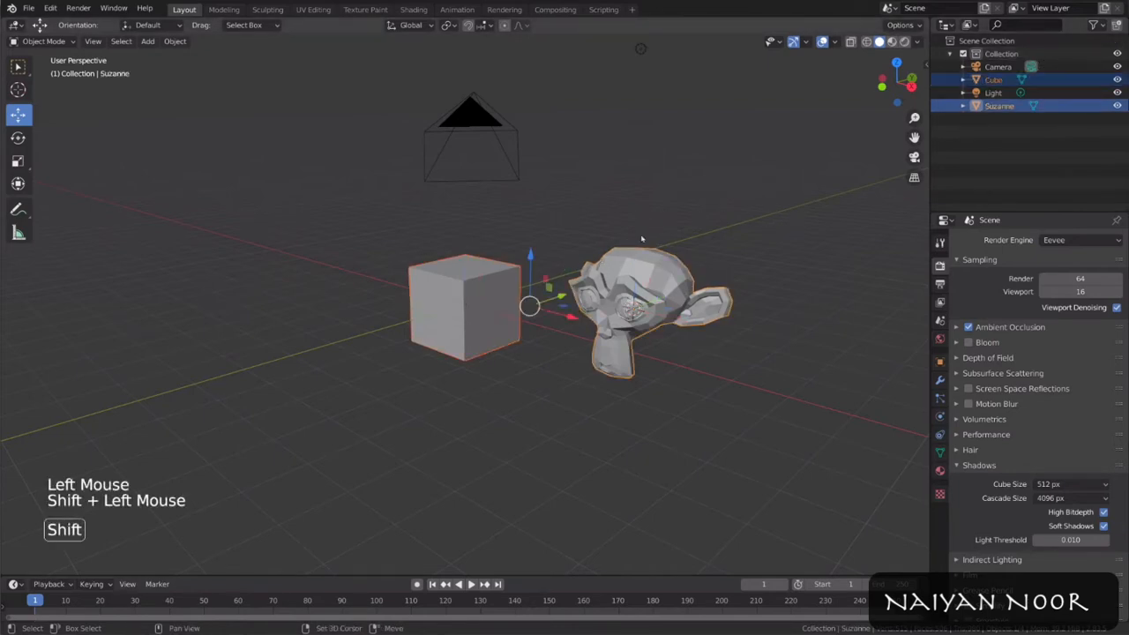
click(175, 42)
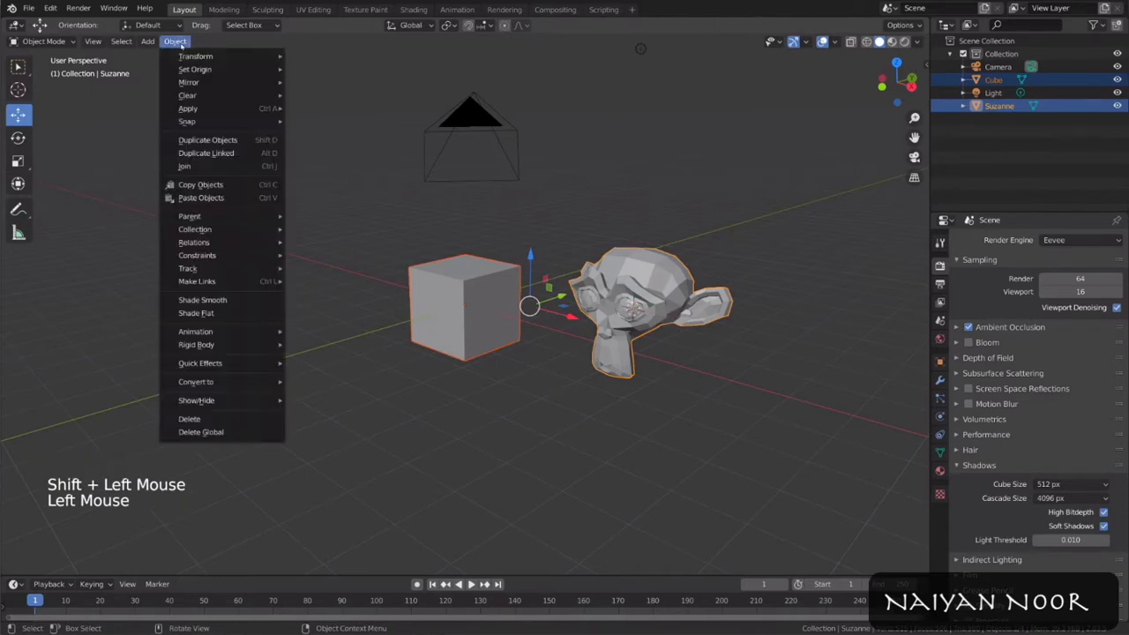
mouse_move(247, 233)
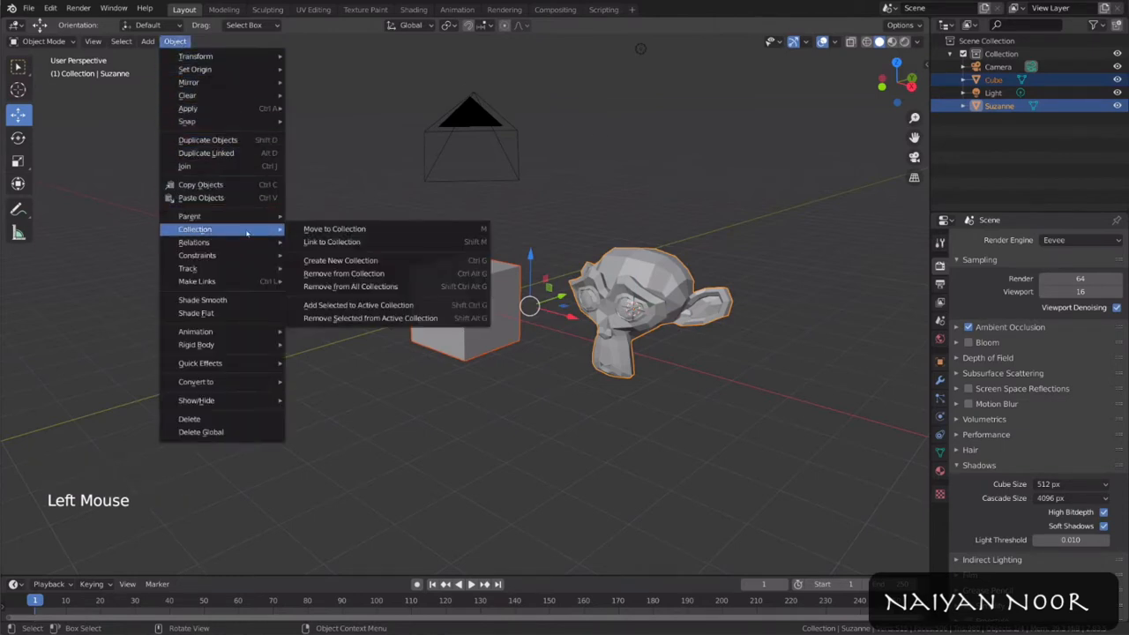
click(397, 229)
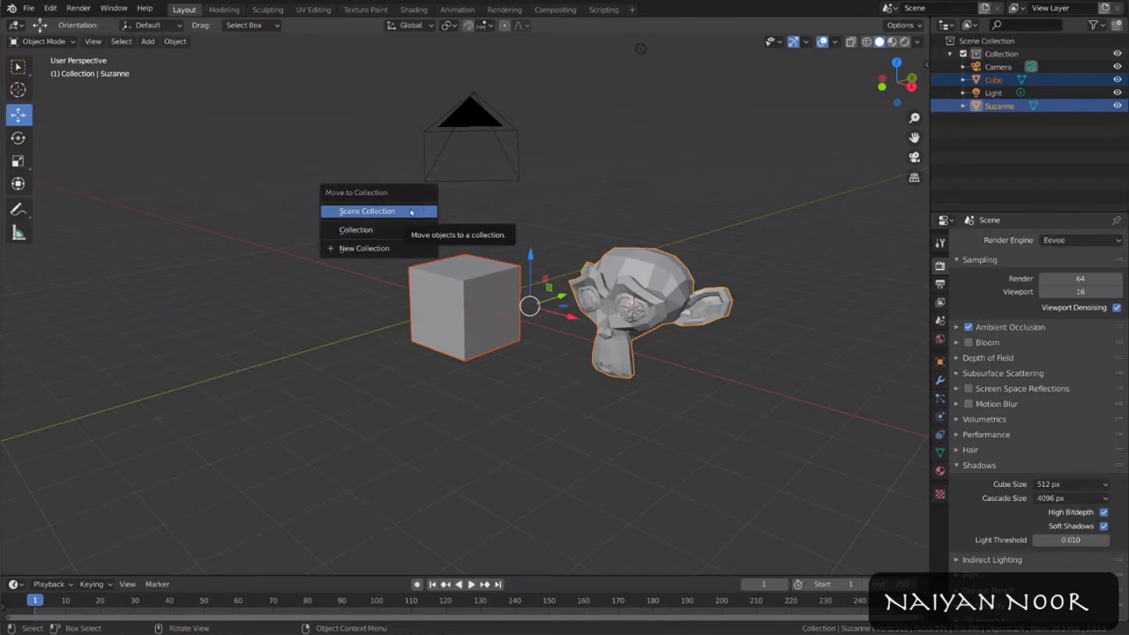
click(427, 212)
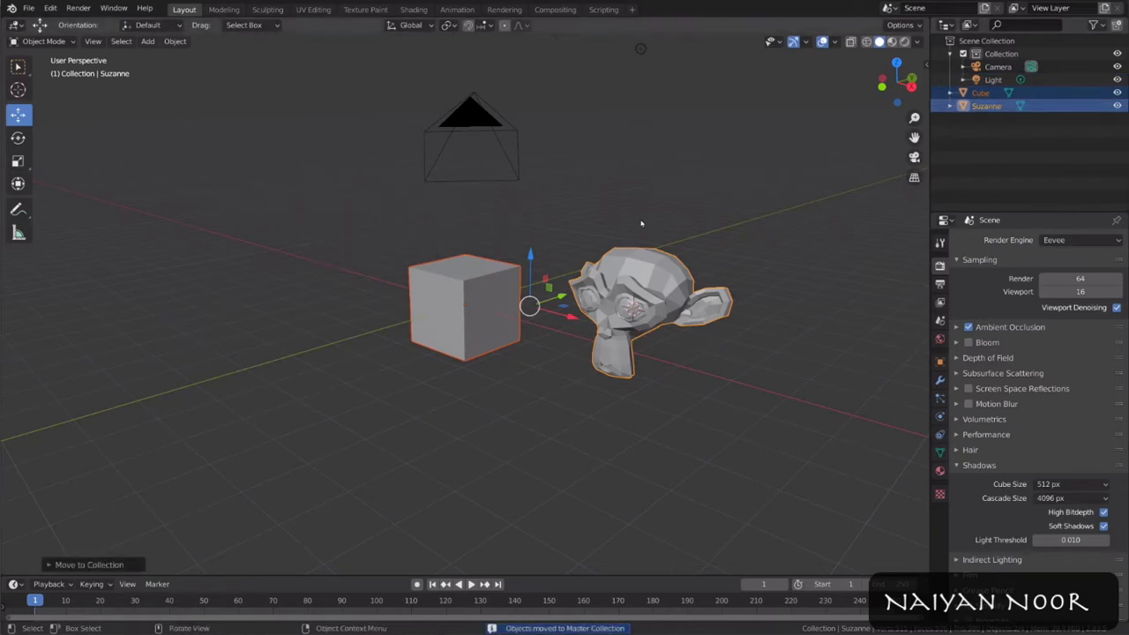
key(ctrl+z)
Step: Move the selected cube and monkey head to Collection, and toggle that collection off and back on in the Outliner
click(174, 41)
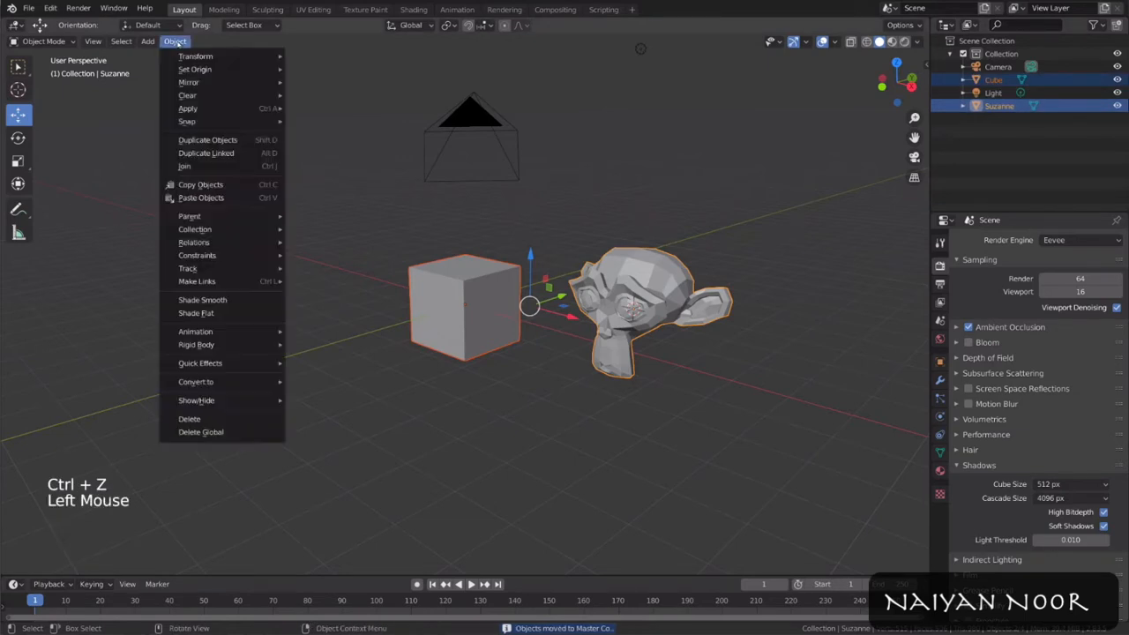
mouse_move(196, 229)
click(338, 230)
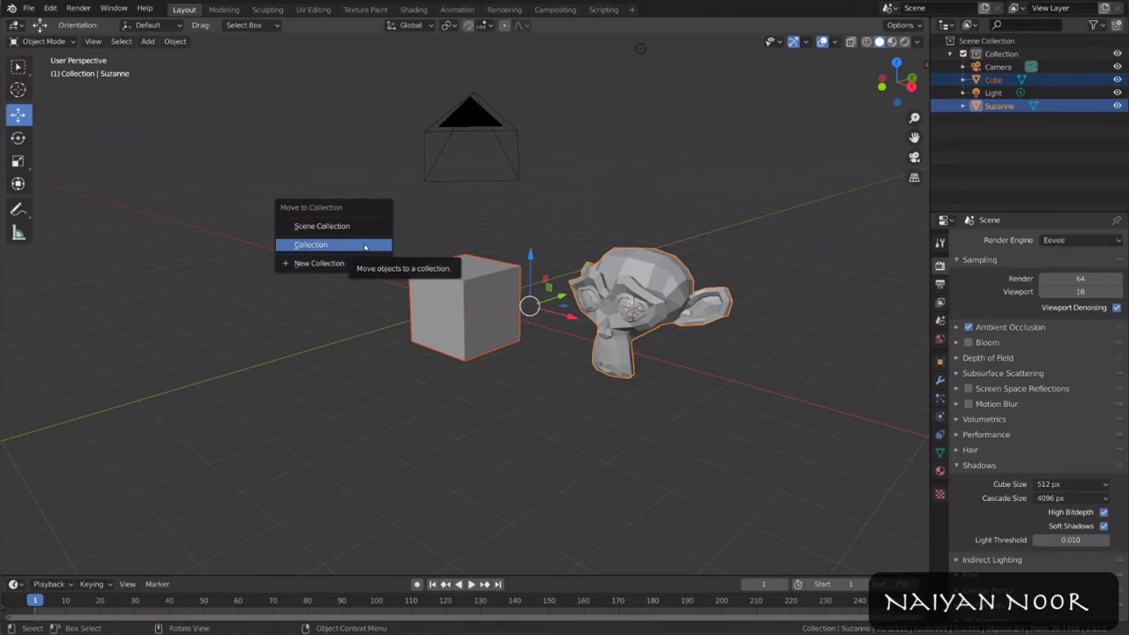
click(364, 245)
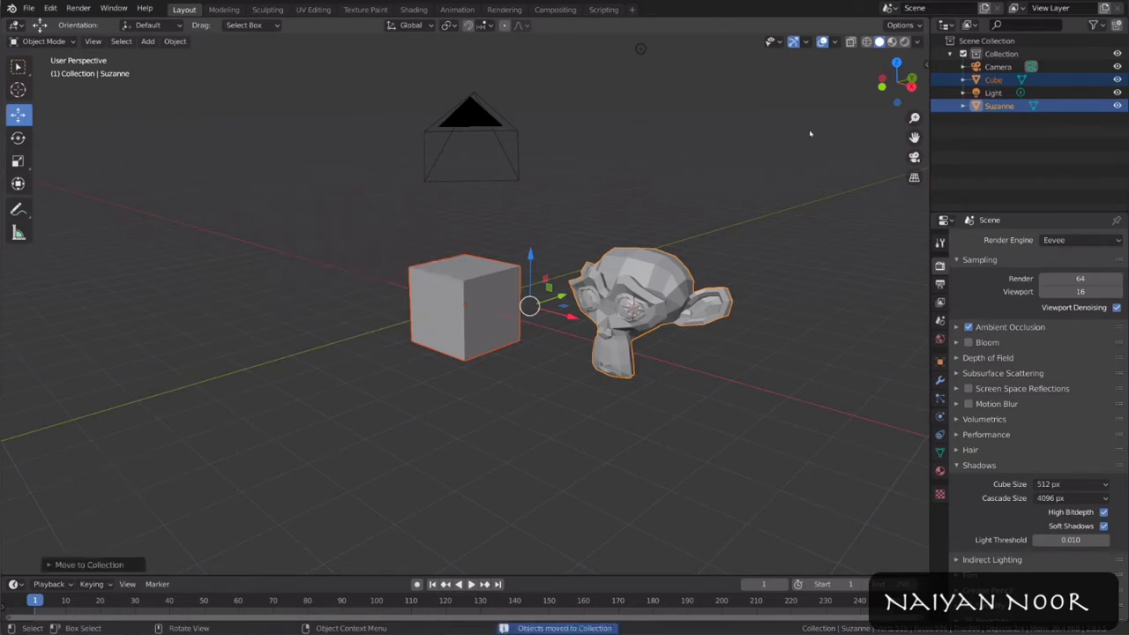
click(964, 54)
click(965, 54)
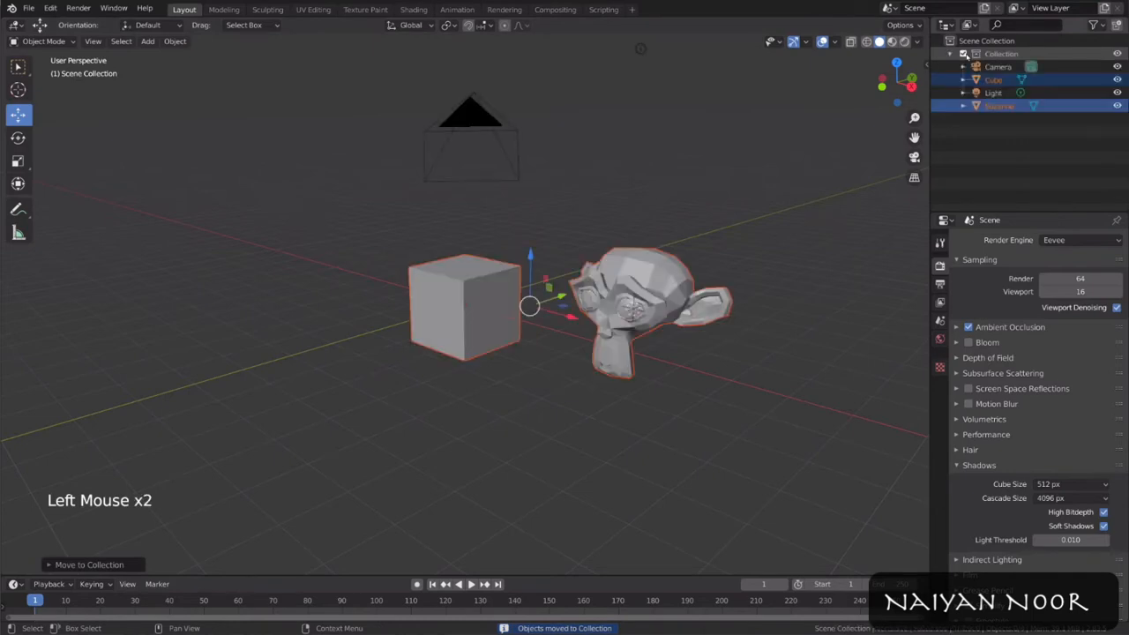
Step: Move the cube and the monkey head into a new collection named test1
click(175, 42)
mouse_move(211, 229)
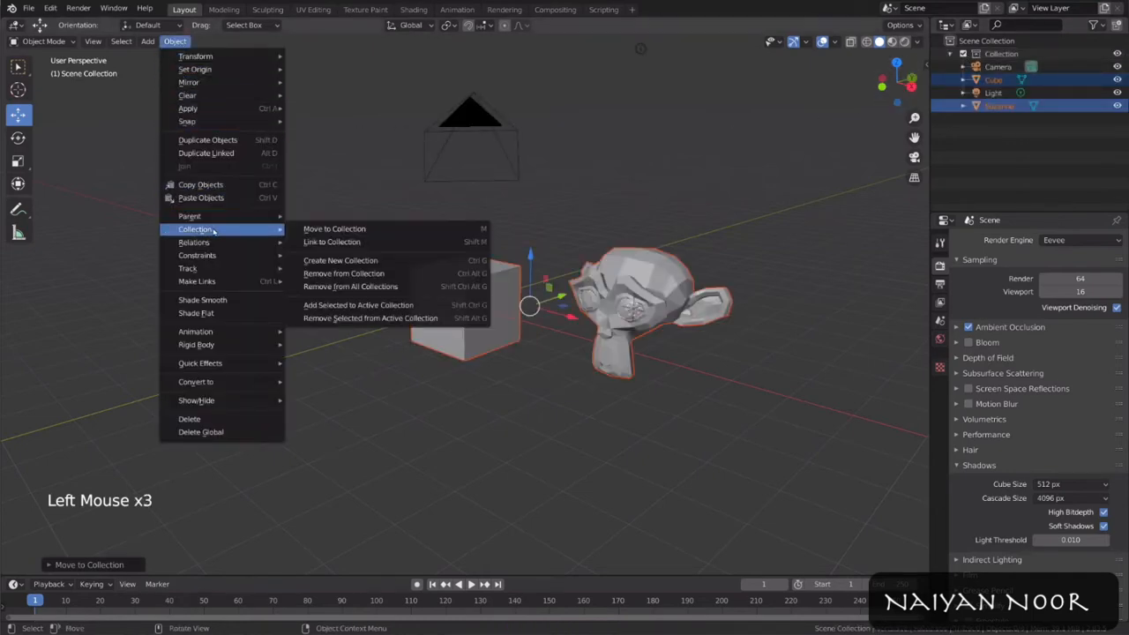
click(327, 225)
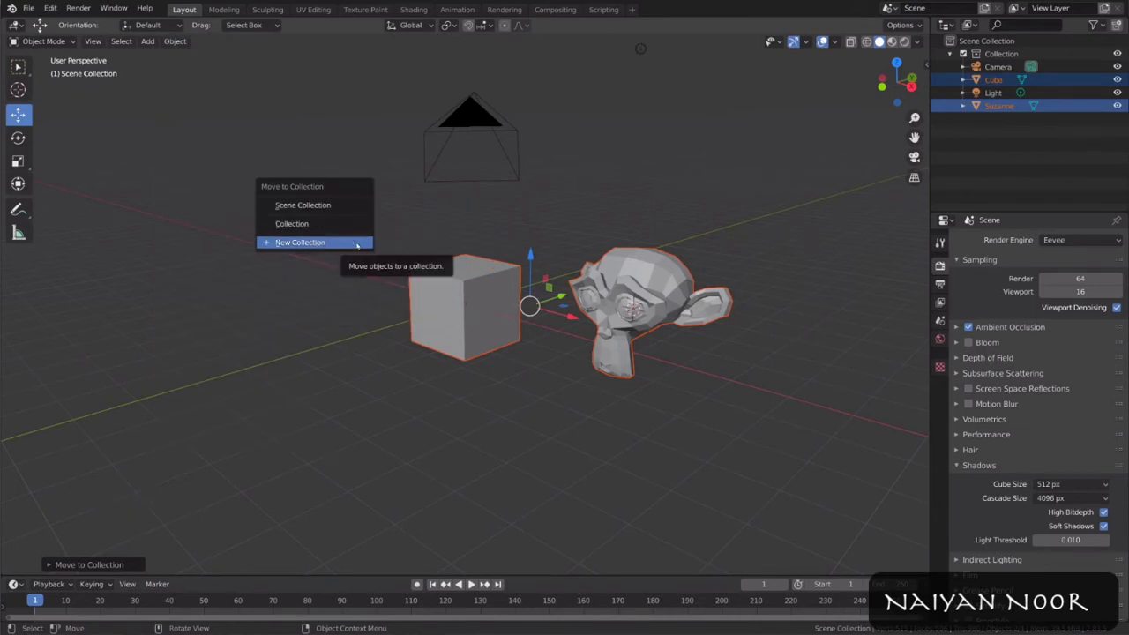
click(357, 243)
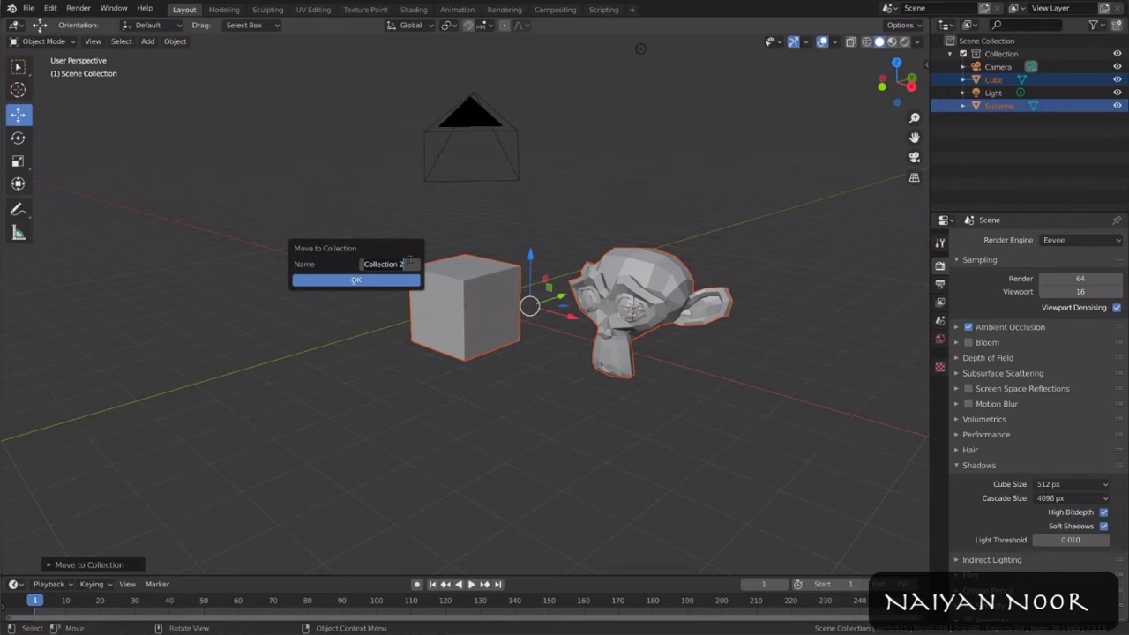
text(test1)
key(Return)
click(357, 281)
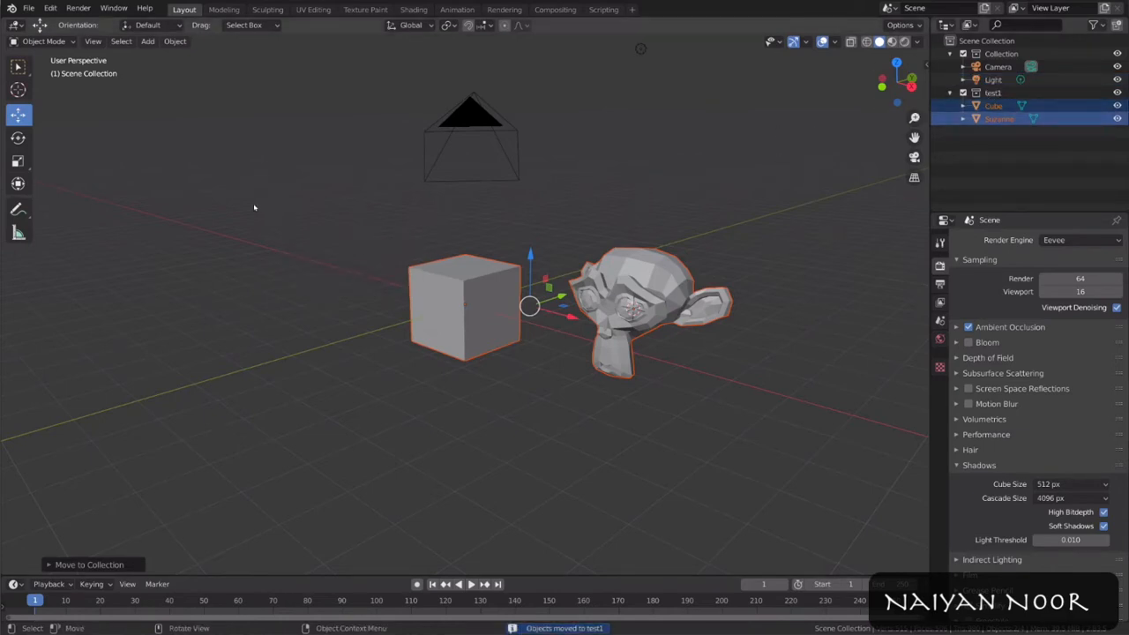
Step: Move the cube and monkey head to Collection, return them to test1, and bring up the list of target collections again
key(m)
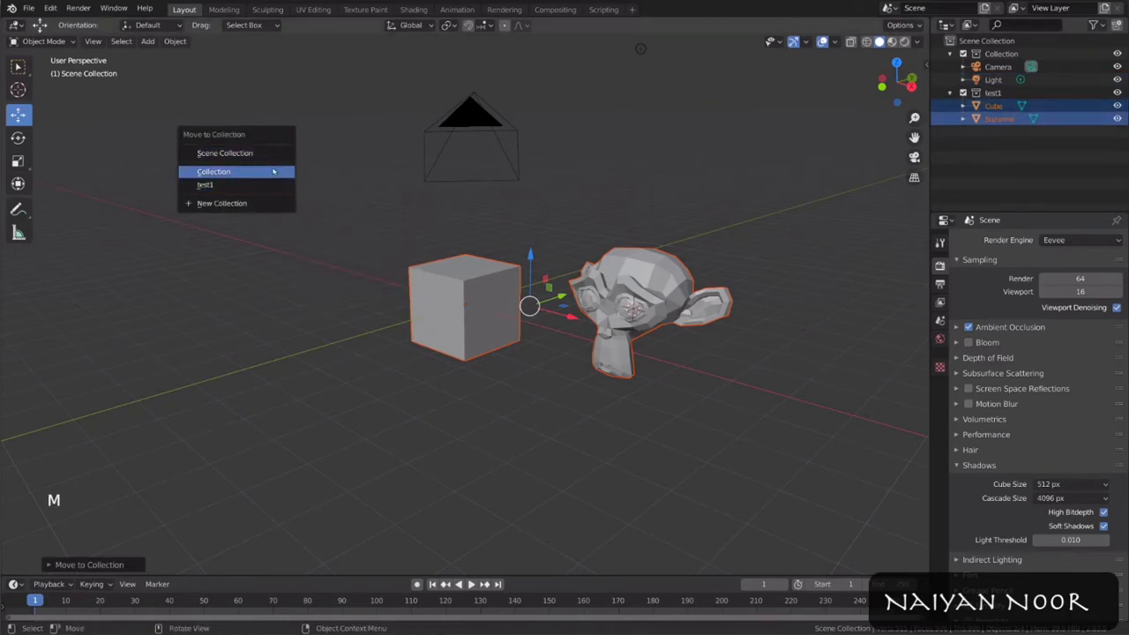
click(268, 175)
key(m)
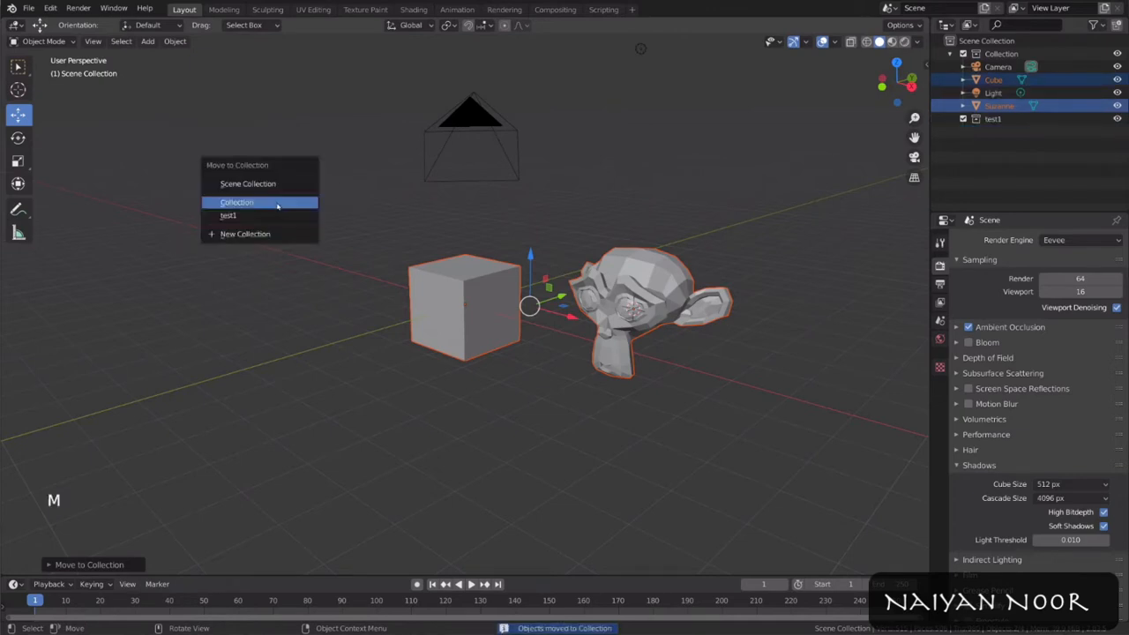
click(271, 217)
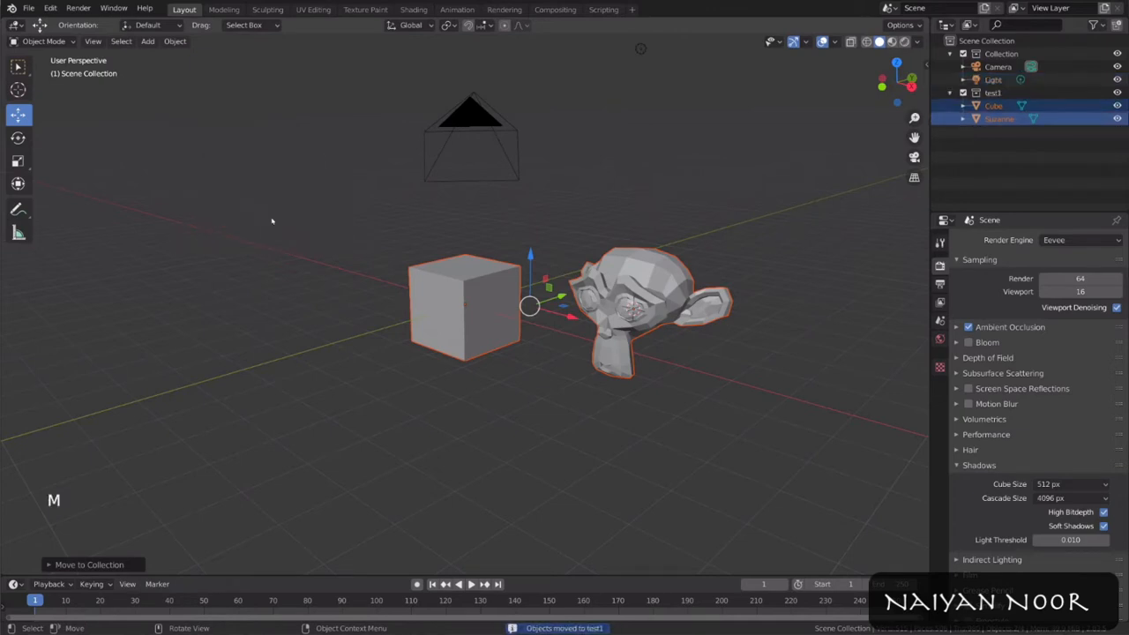
key(m)
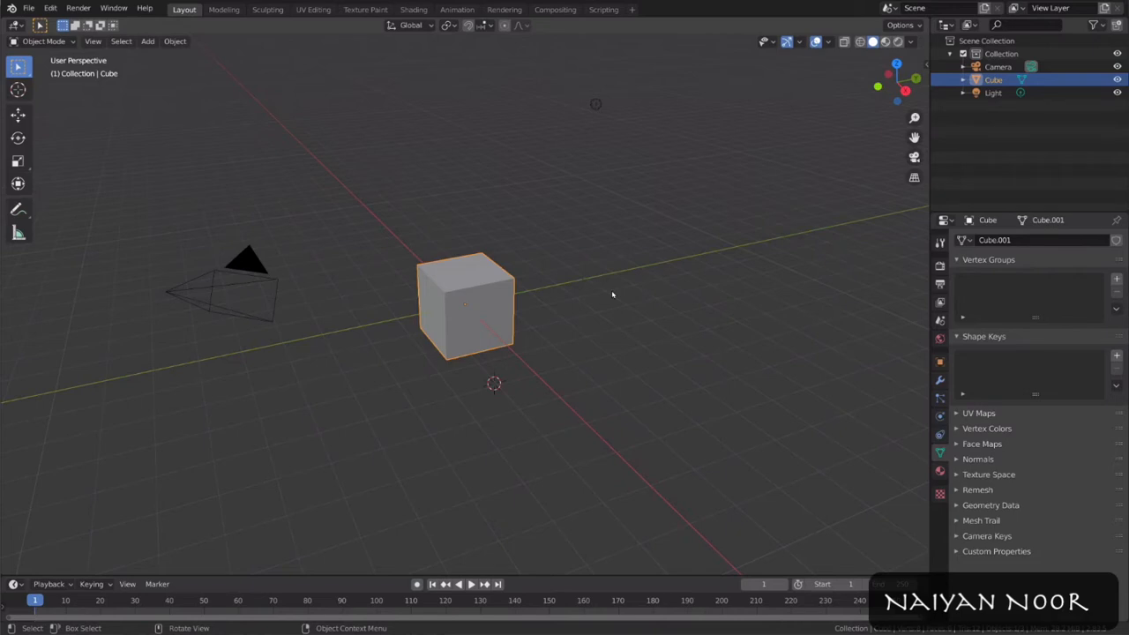
Step: Import the character model from the Char folder as a Wavefront (.obj) file, and undo the import
click(28, 8)
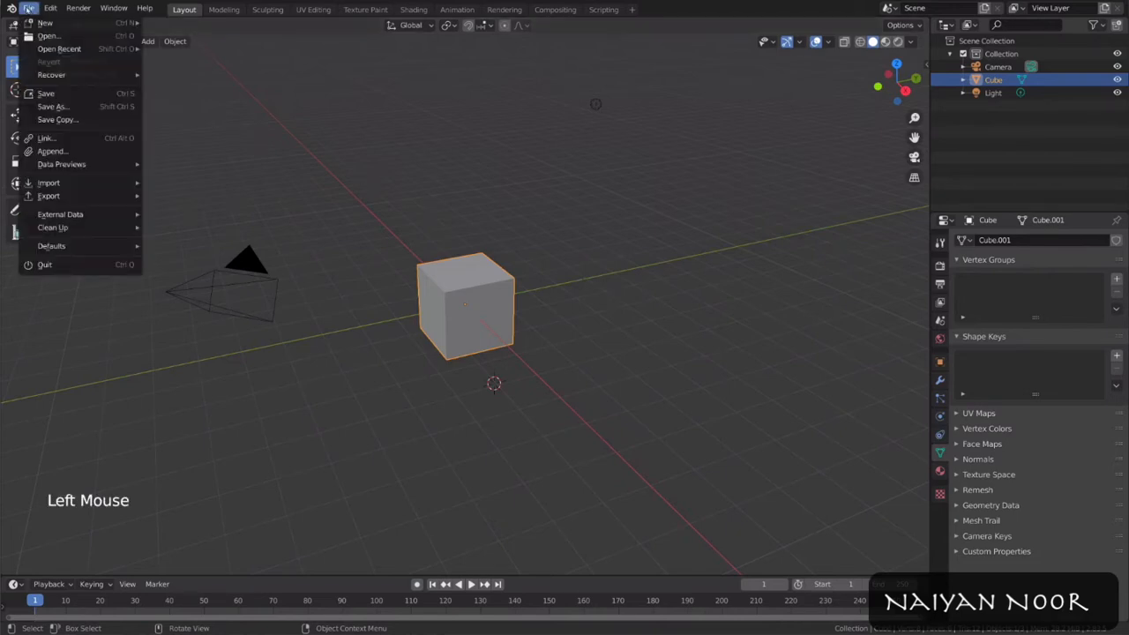
mouse_move(78, 182)
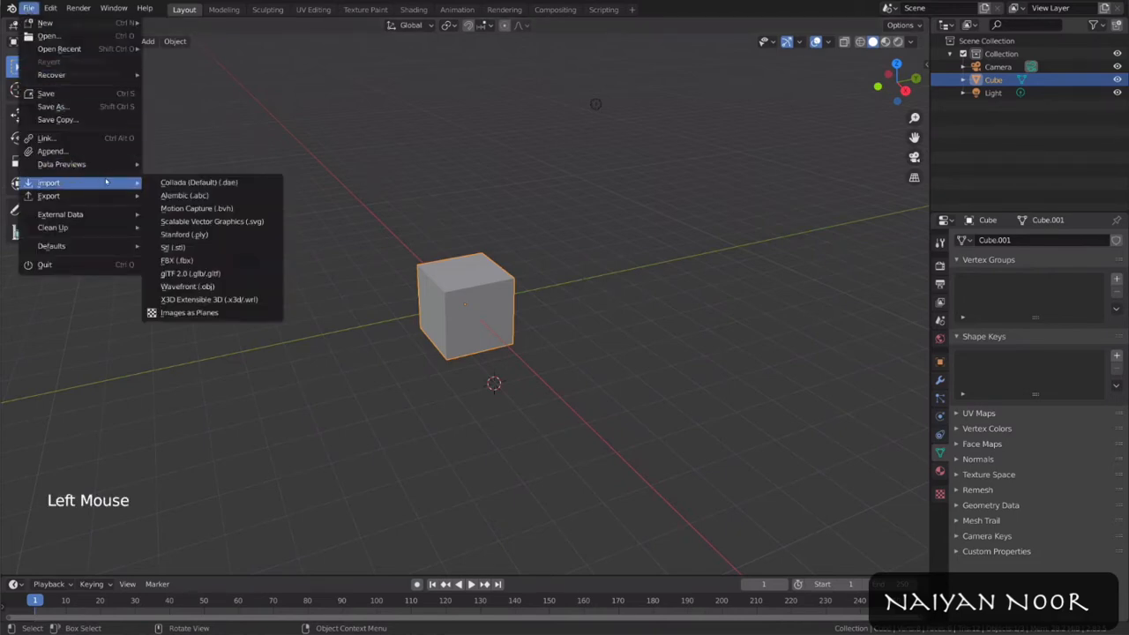
click(231, 287)
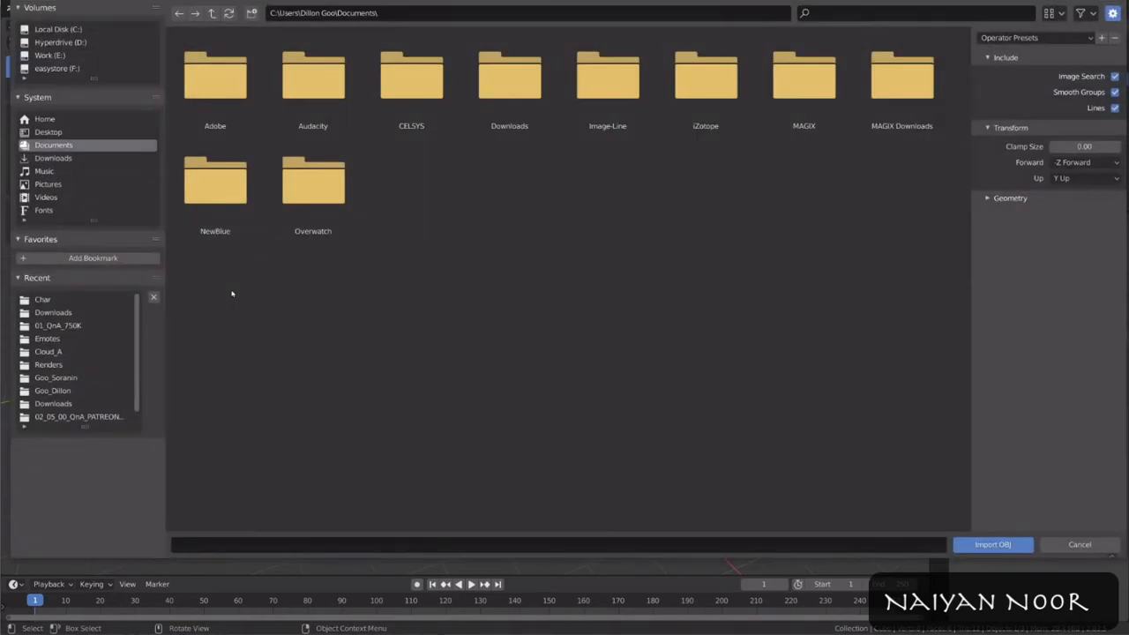
click(42, 299)
double_click(313, 97)
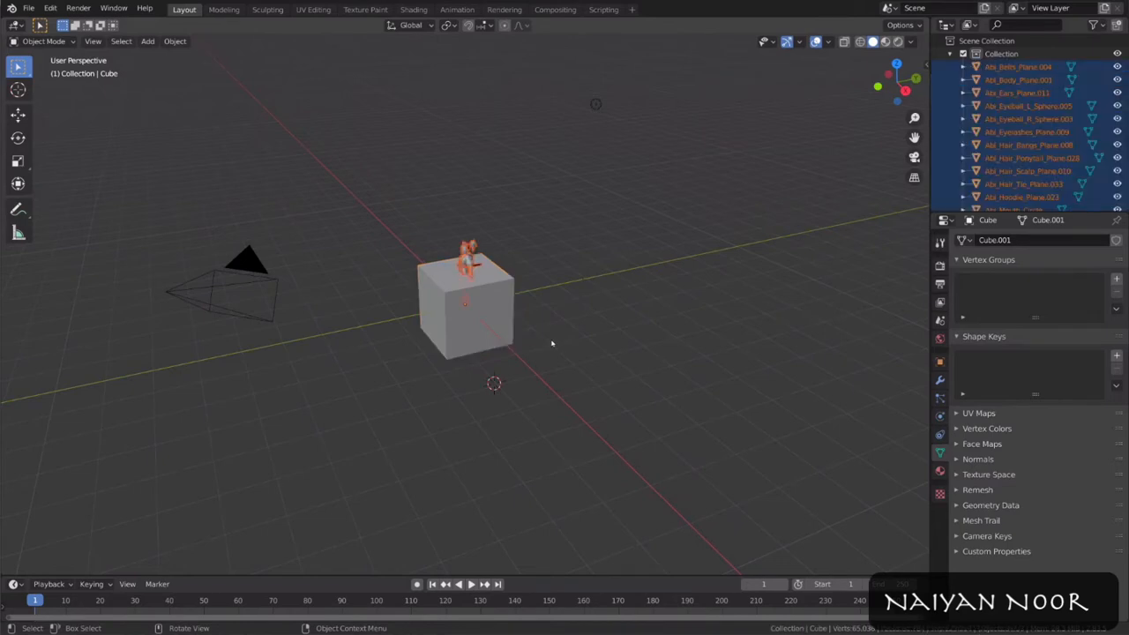
key(ctrl+z)
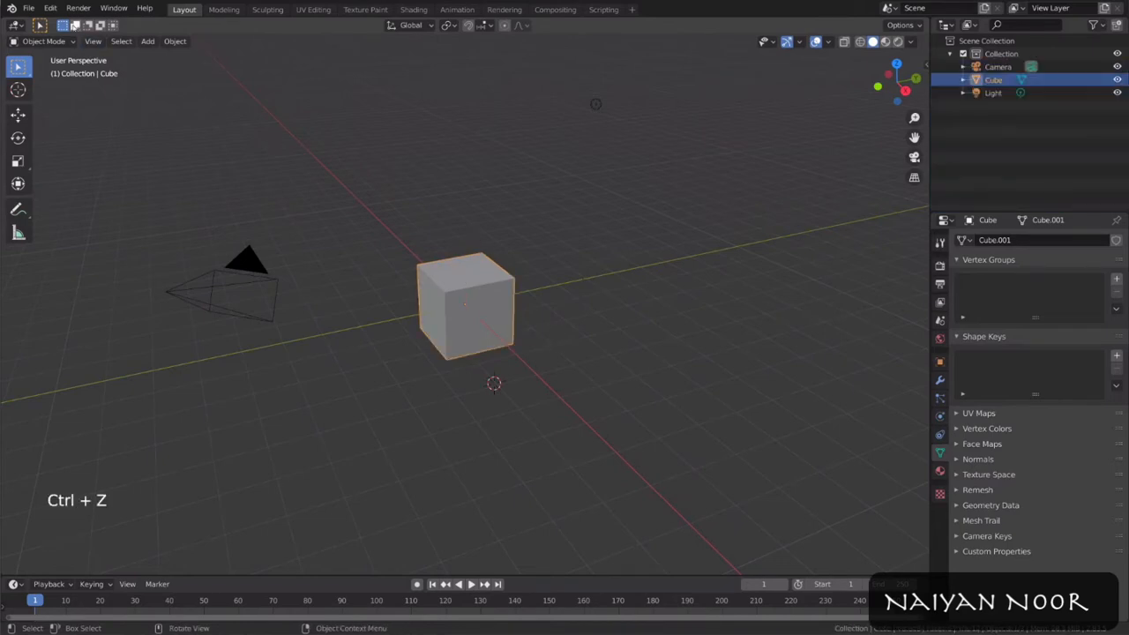
Step: Try raising the ball rig's top control about 1.5 m along Z in Pose Mode, and look around the Abi character rig
click(29, 8)
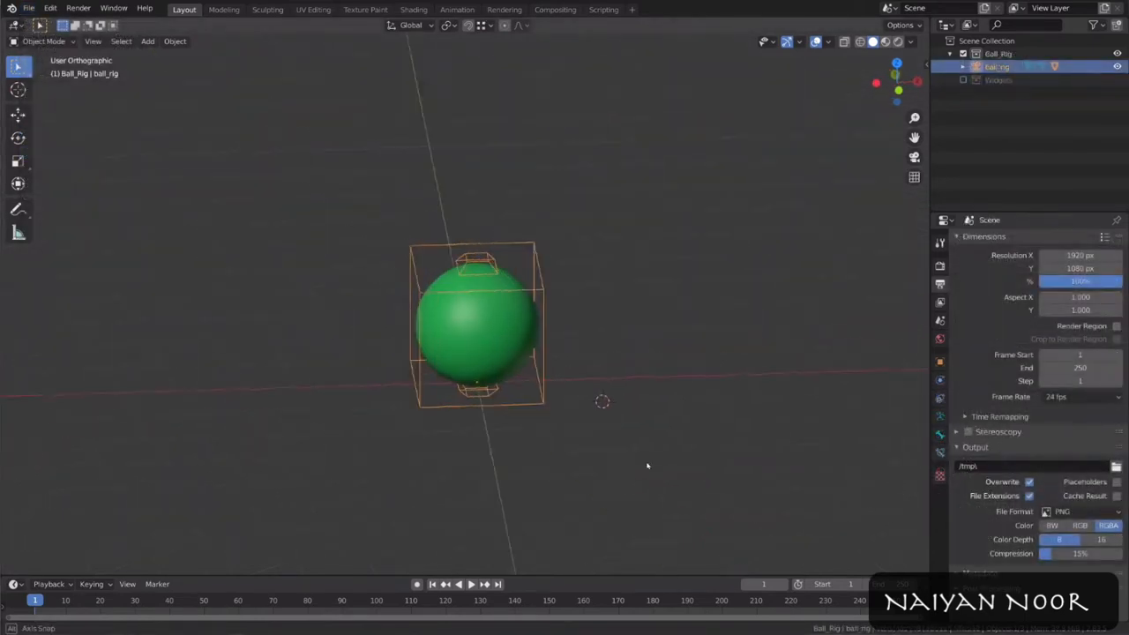
middle_drag(648, 465, 277, 451)
key(ctrl+Tab)
click(479, 250)
key(g)
key(z)
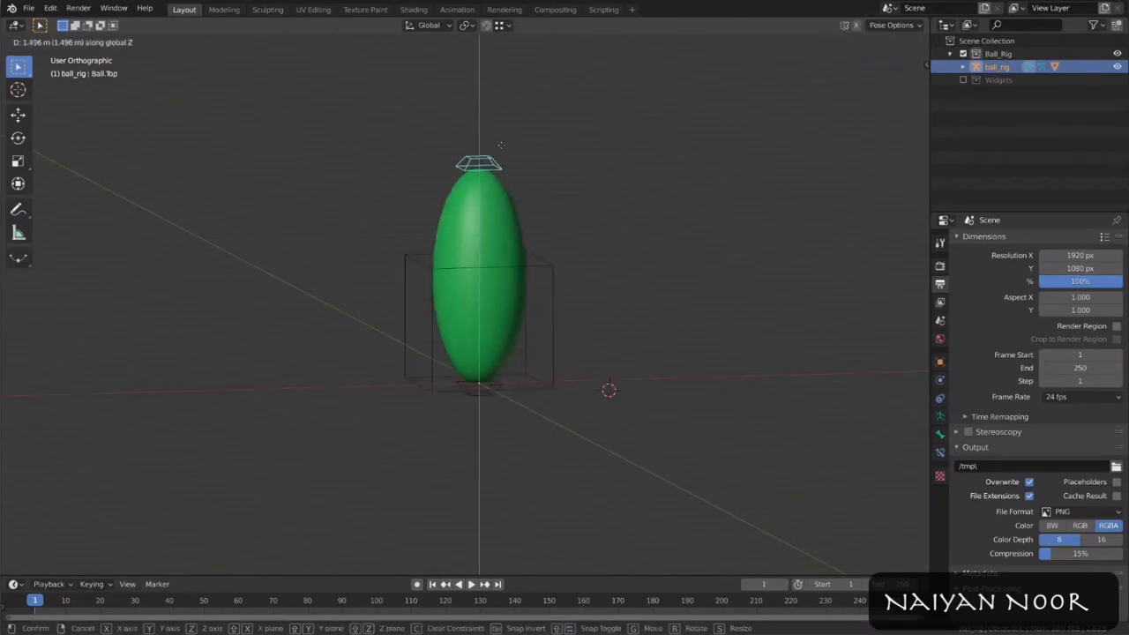
right_click(504, 301)
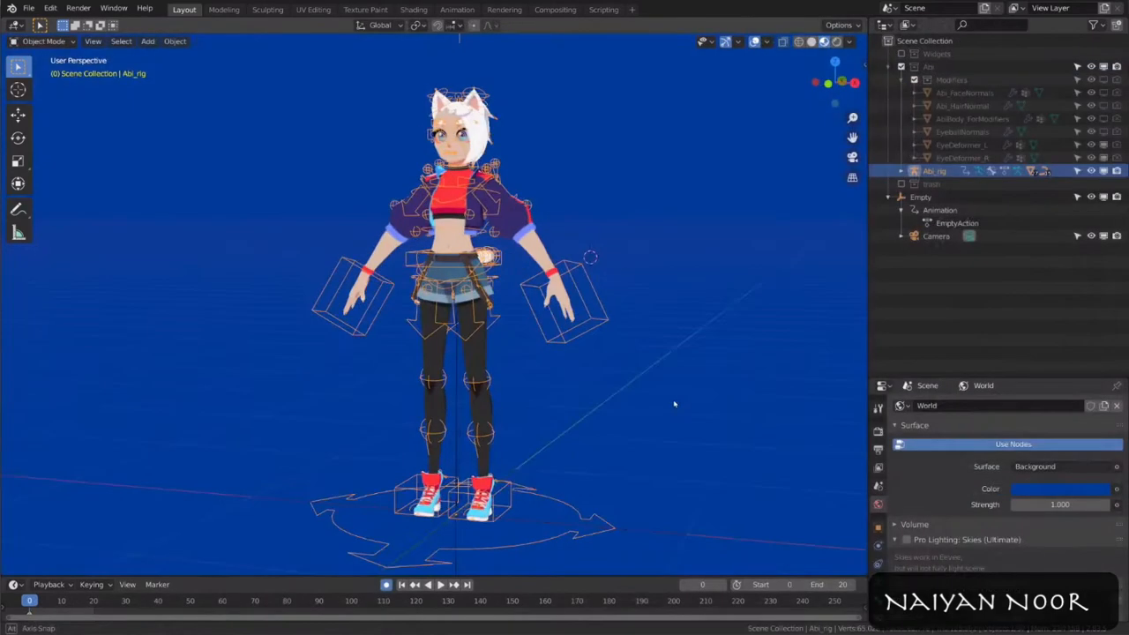
middle_drag(676, 403, 285, 398)
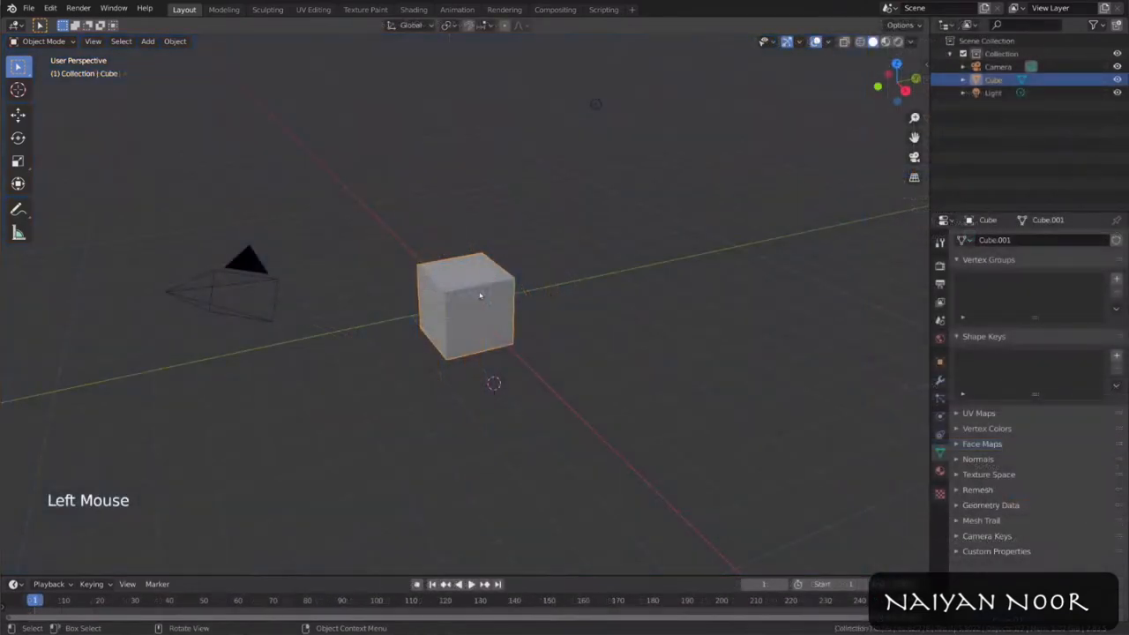
Step: Delete the default cube and append the Ball_Rig collection from Ball_Rig.blend
key(x)
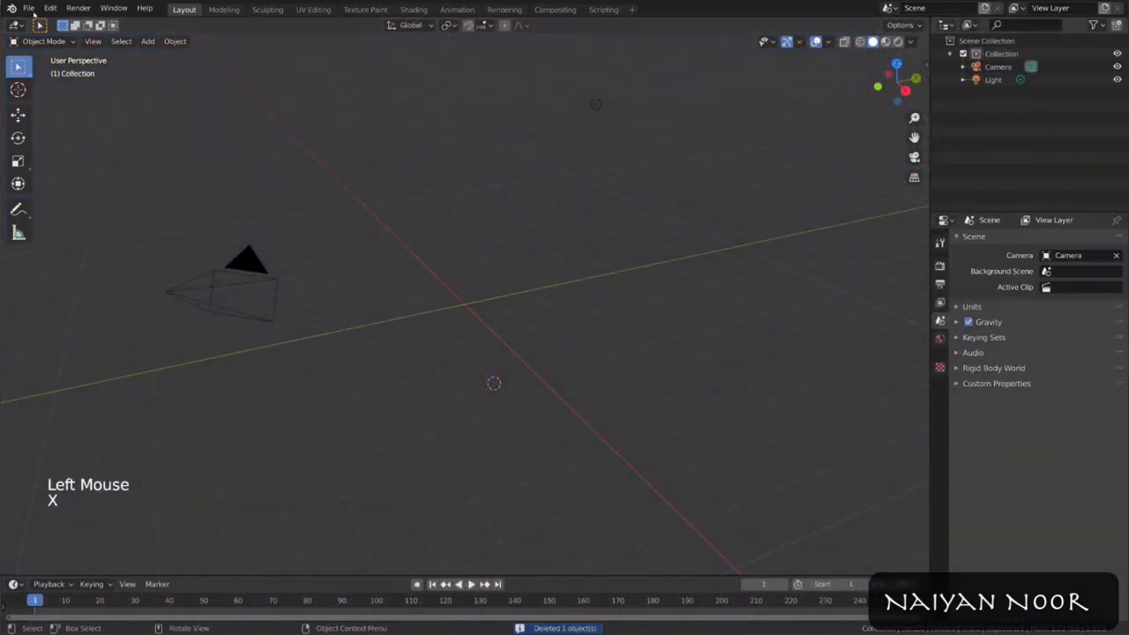
click(29, 8)
click(53, 151)
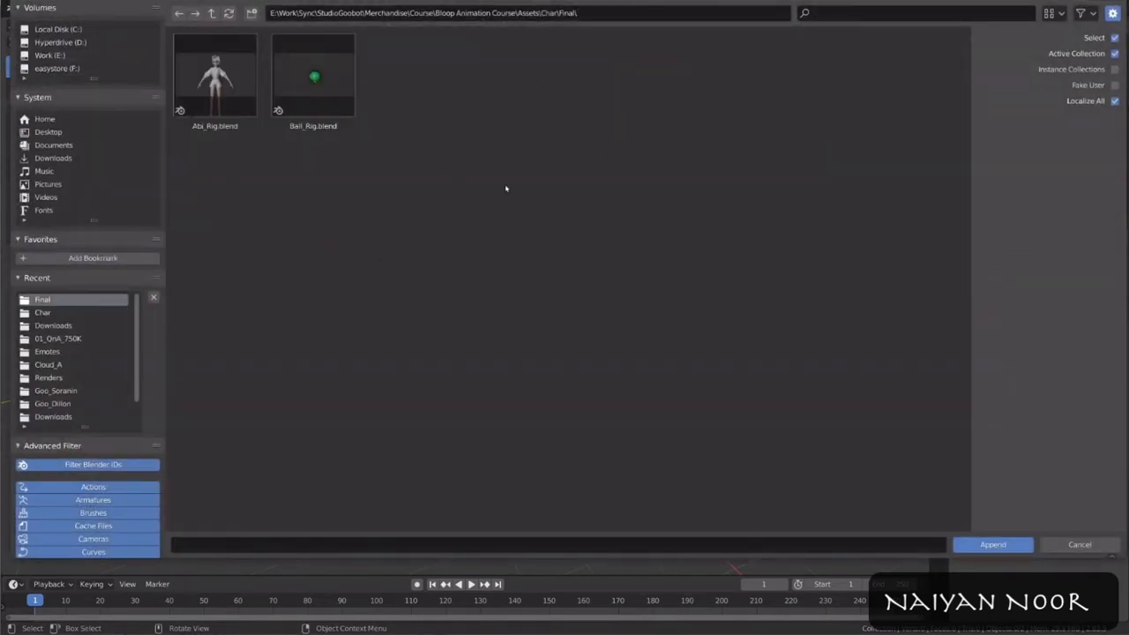
click(318, 95)
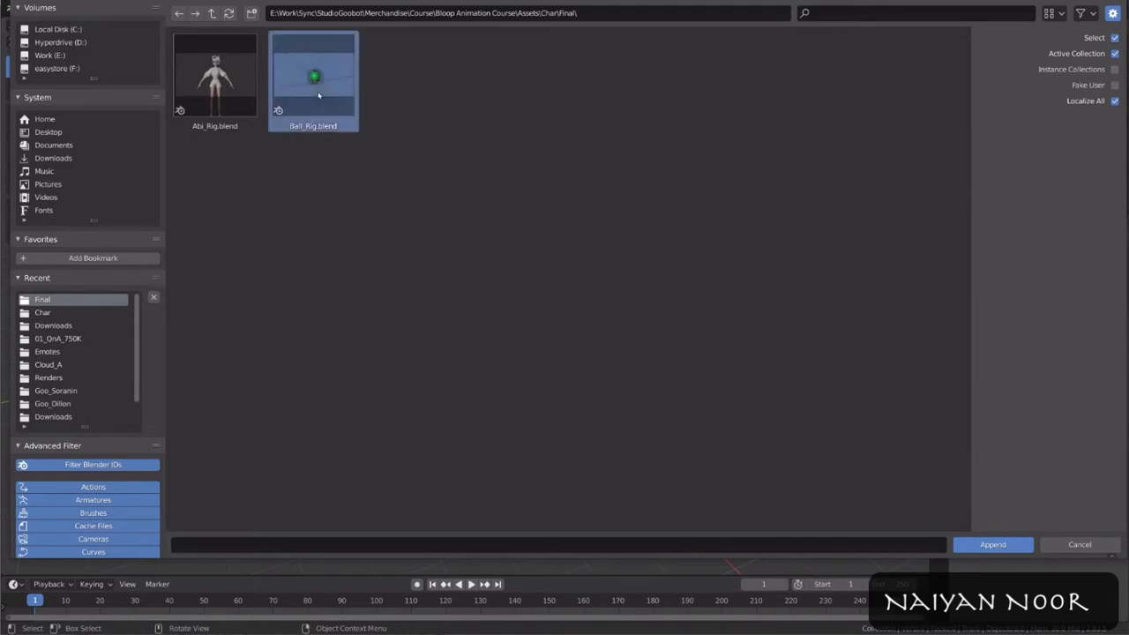
double_click(328, 97)
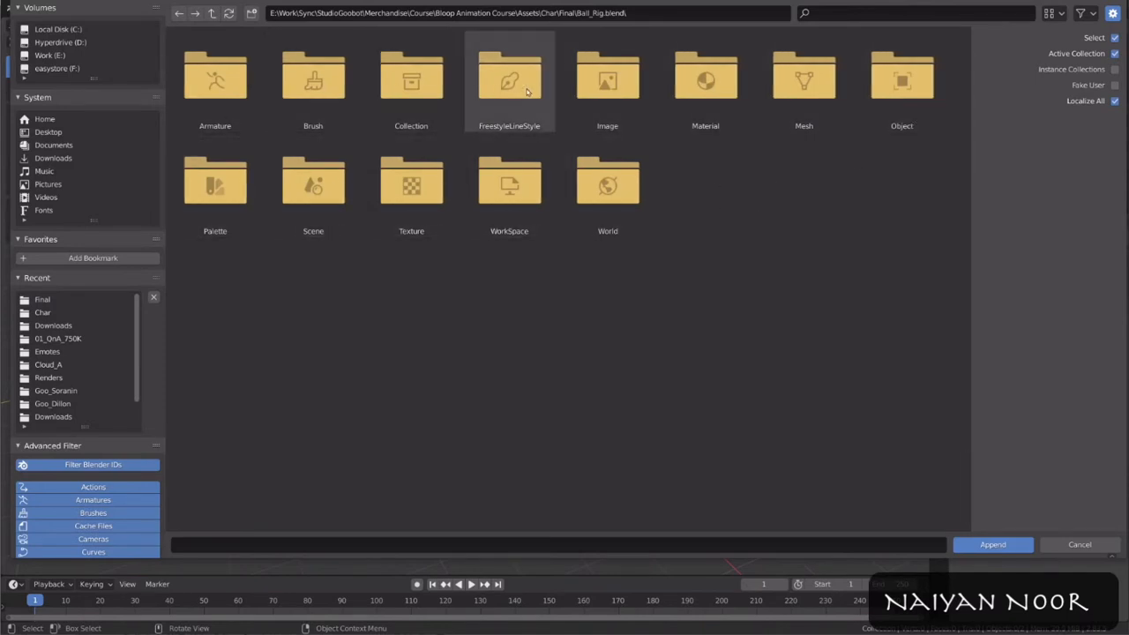
click(429, 92)
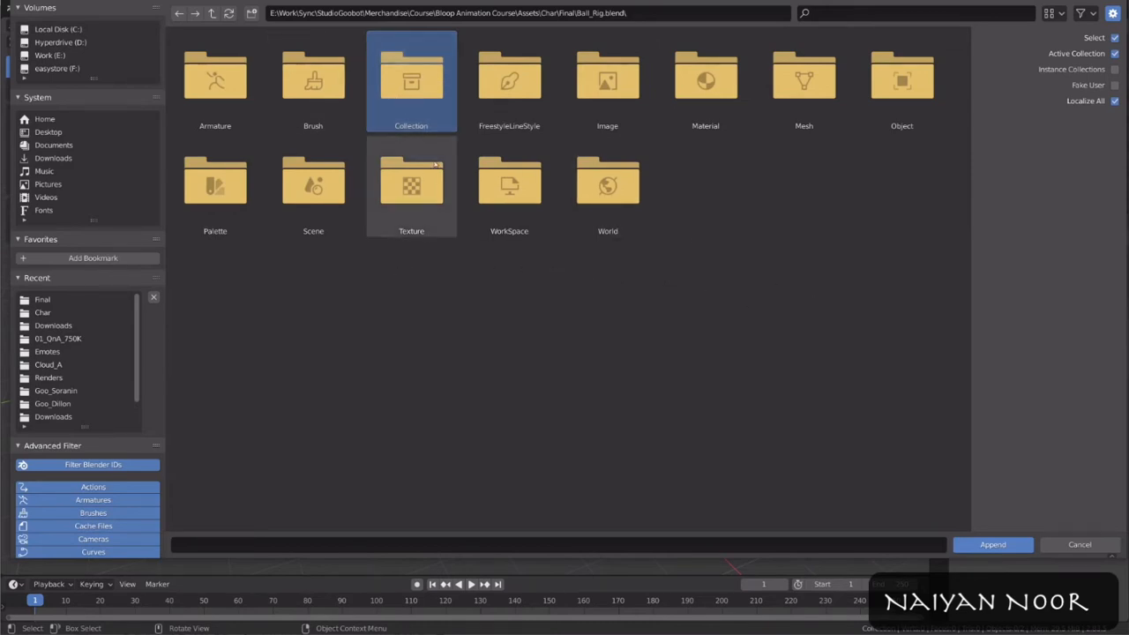
double_click(420, 86)
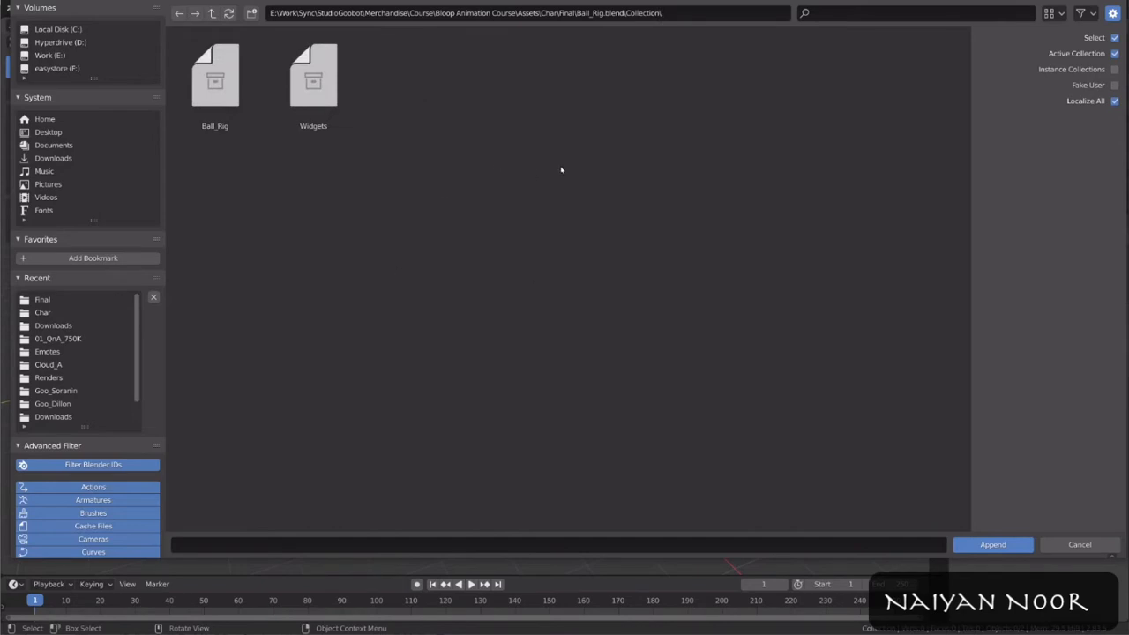
click(229, 95)
click(295, 99)
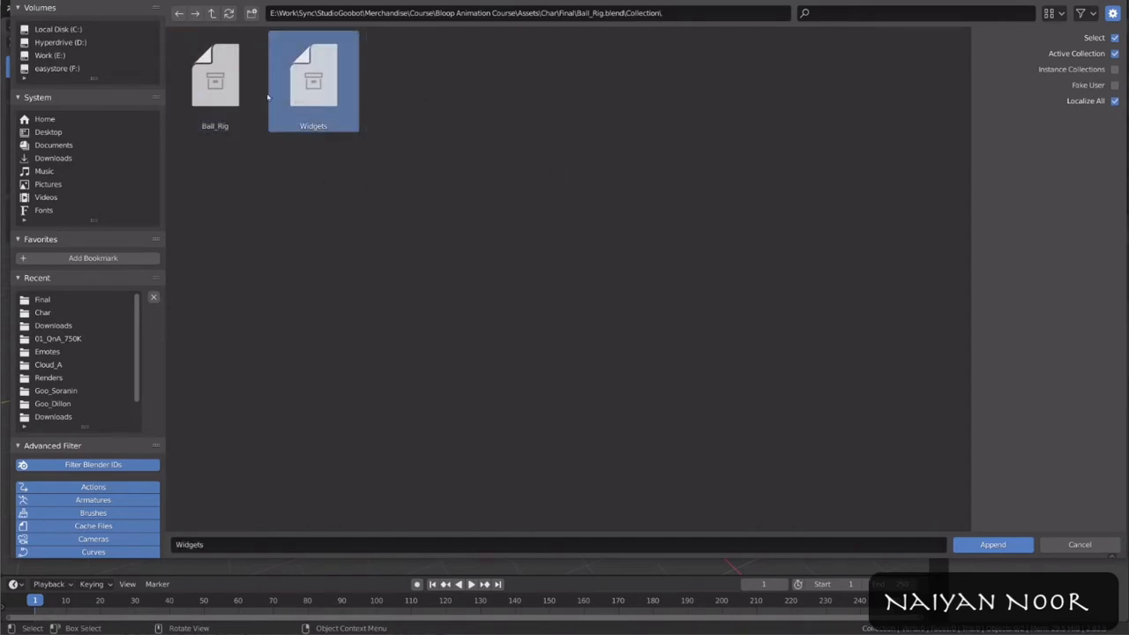
click(225, 97)
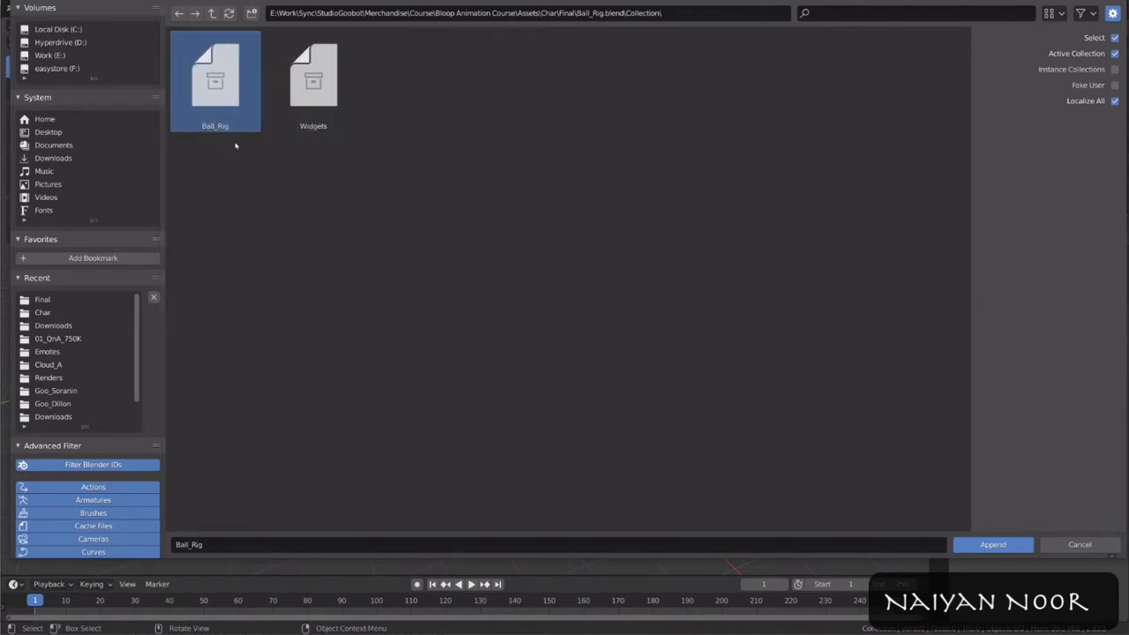
double_click(245, 116)
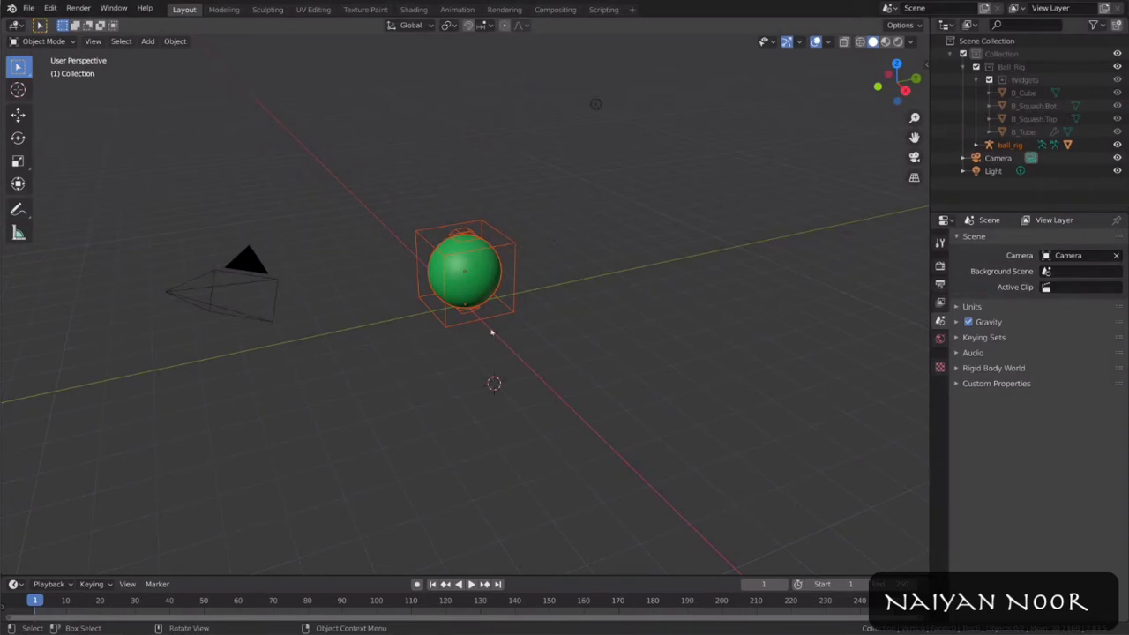
Step: Try moving the appended ball rig's top control in Pose Mode
middle_drag(514, 317, 514, 239)
click(515, 239)
key(ctrl+Tab)
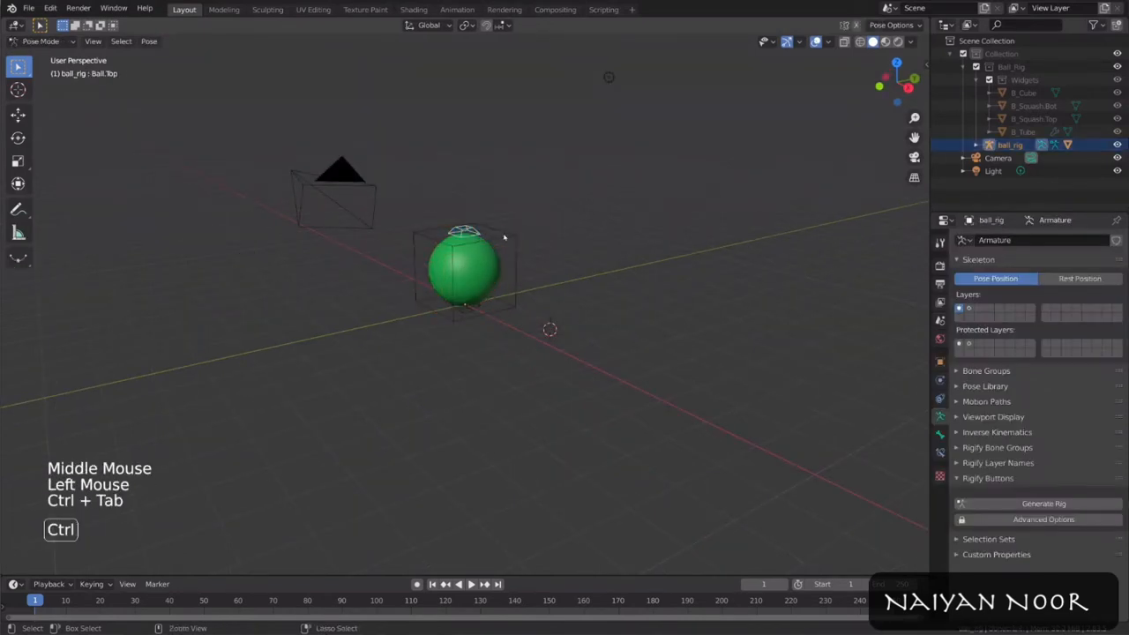
key(g)
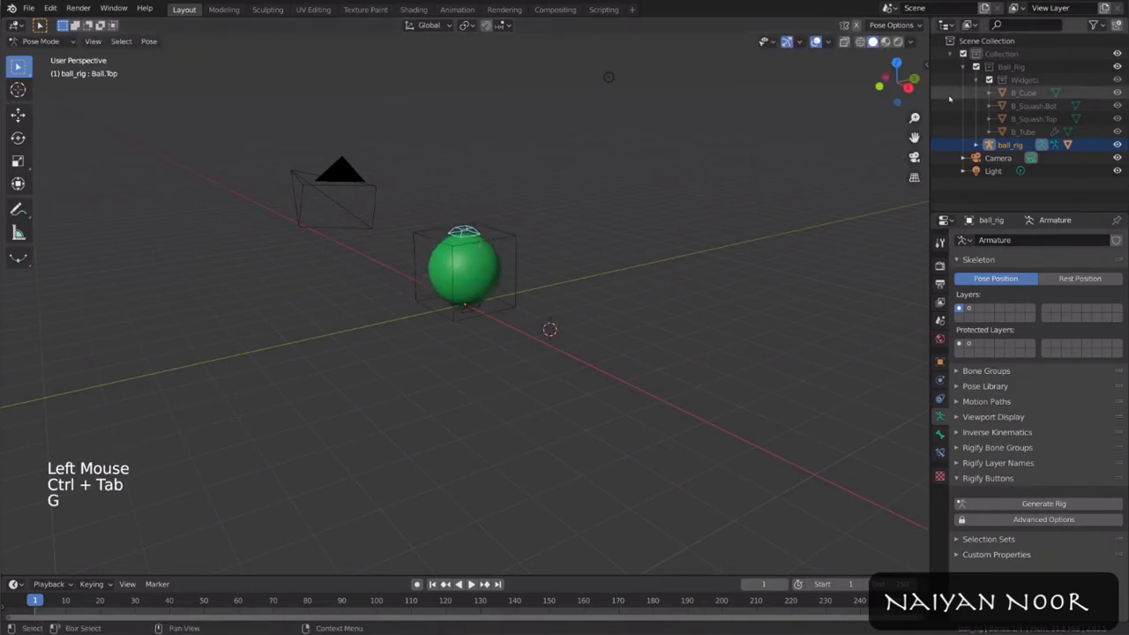
Step: Toggle the Ball_Rig collection and its nested Widgets collection off and back on in the Outliner
click(977, 67)
click(977, 67)
click(989, 81)
click(989, 80)
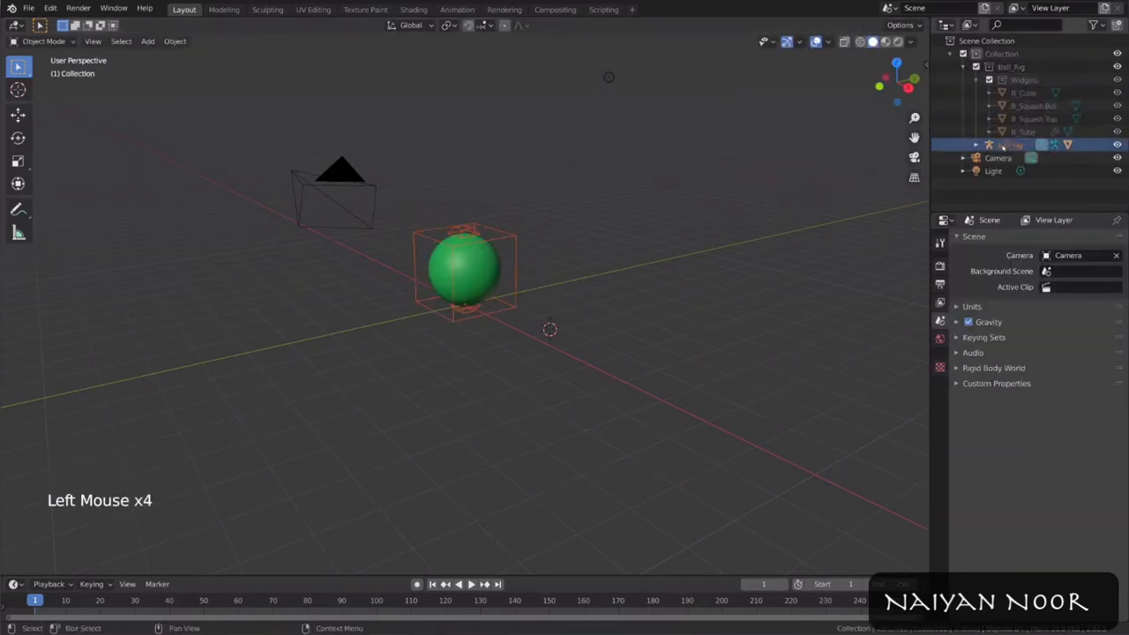
Step: Delete the Ball_Rig collection together with everything inside it
middle_drag(476, 184, 451, 199)
click(468, 256)
click(1006, 68)
right_click(1006, 67)
click(991, 152)
Step: Append the character from Abi_Rig.blend to the scene and deselect everything
click(30, 9)
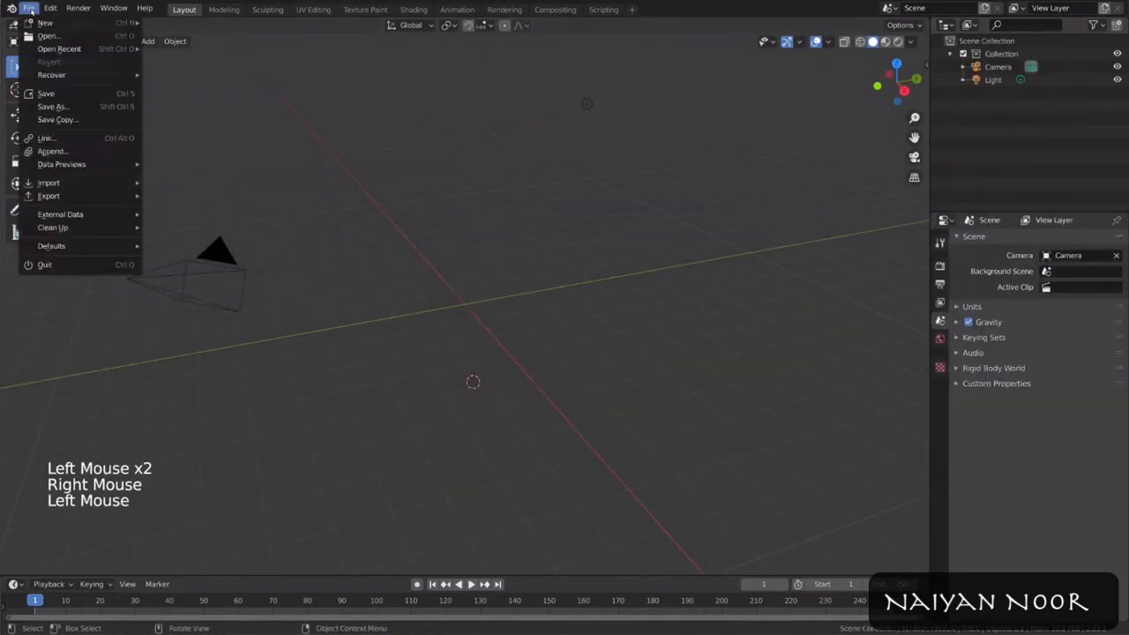
click(48, 151)
click(212, 14)
double_click(225, 84)
double_click(604, 87)
click(227, 97)
double_click(227, 97)
scroll(467, 309, up, 7)
middle_drag(467, 308, 494, 291)
shift+middle_drag(494, 292, 450, 309)
key(alt+a)
middle_drag(450, 309, 468, 300)
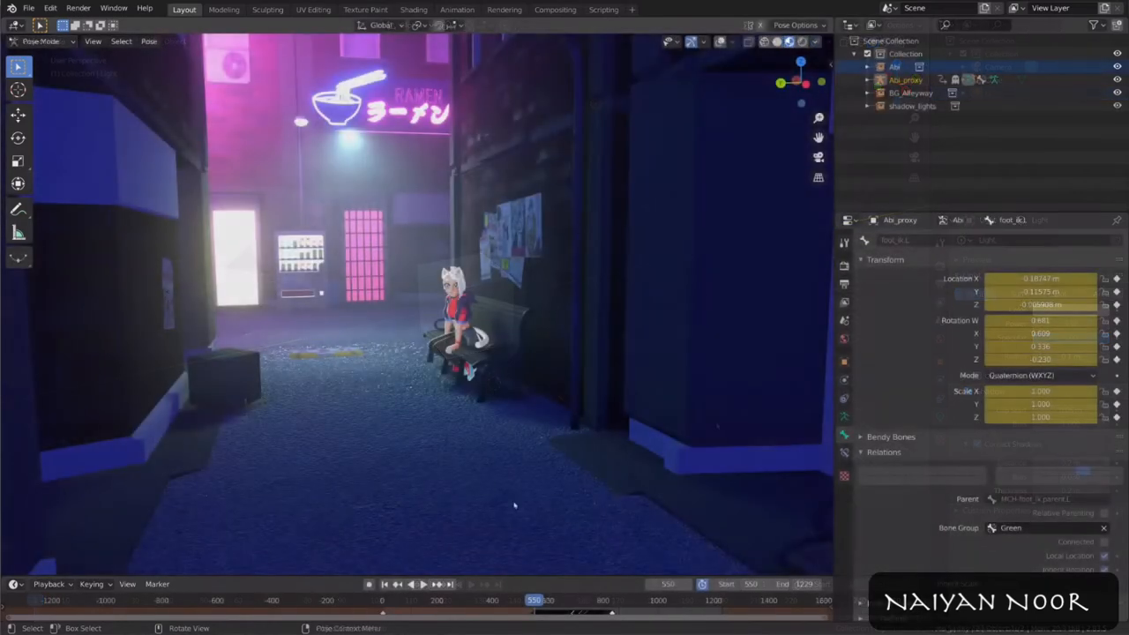
Step: Play back the character's walk animation in the alleyway scene and stop it
middle_drag(617, 494, 605, 486)
key(space)
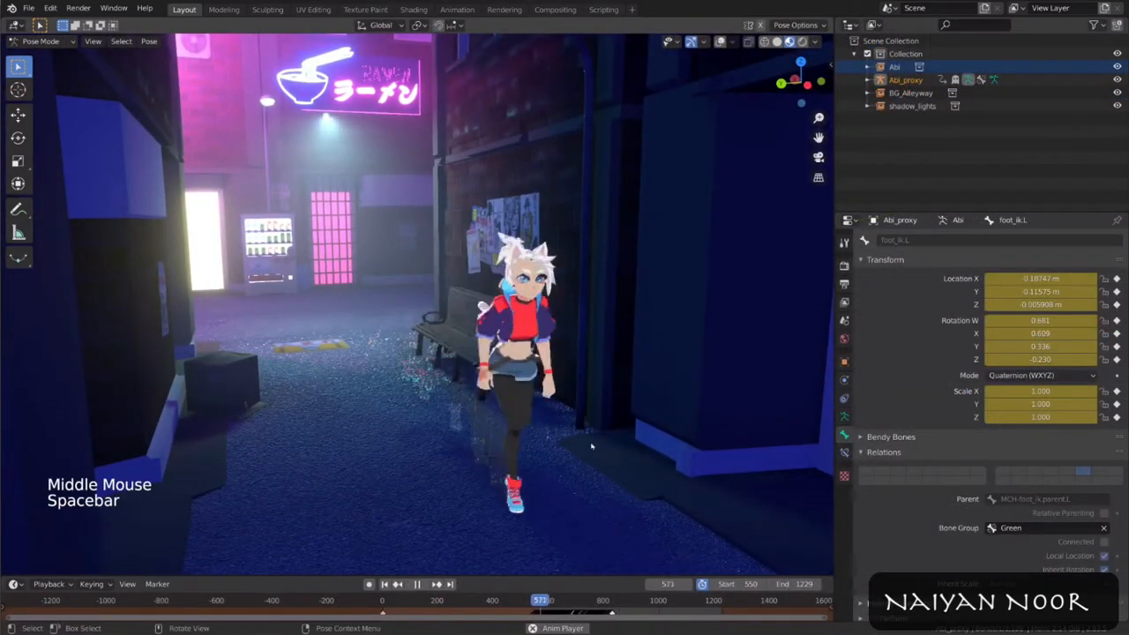
key(space)
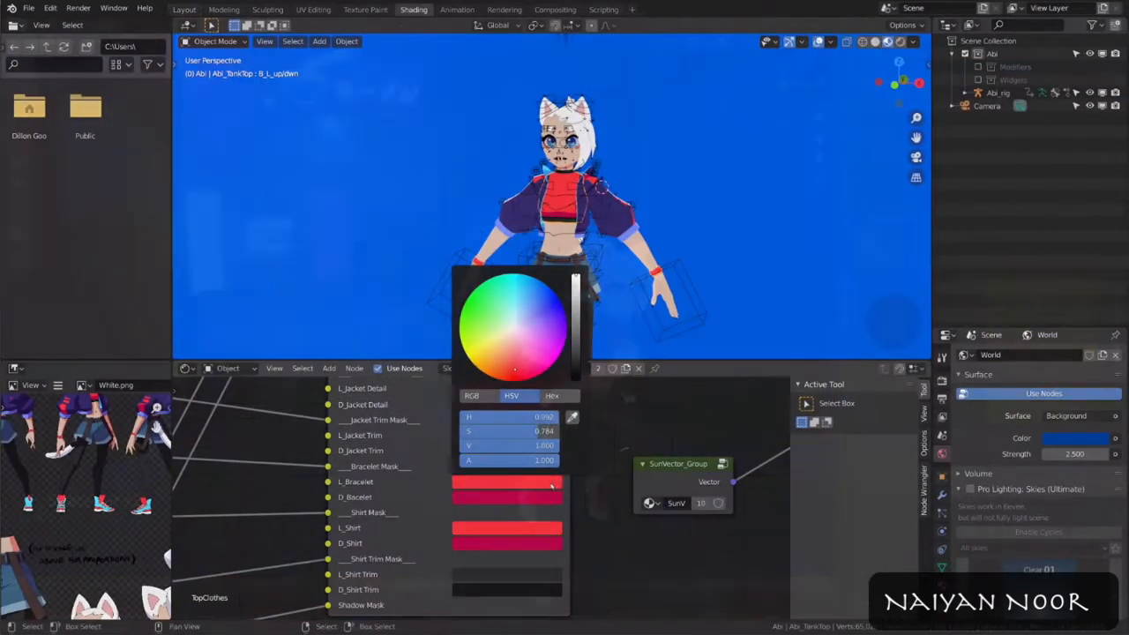
Step: In the character's source rig file, change the L_Shirt and D_Shirt colours of the TopClothes material to blue
drag(545, 309, 576, 389)
key(ctrl+z)
click(527, 532)
click(540, 543)
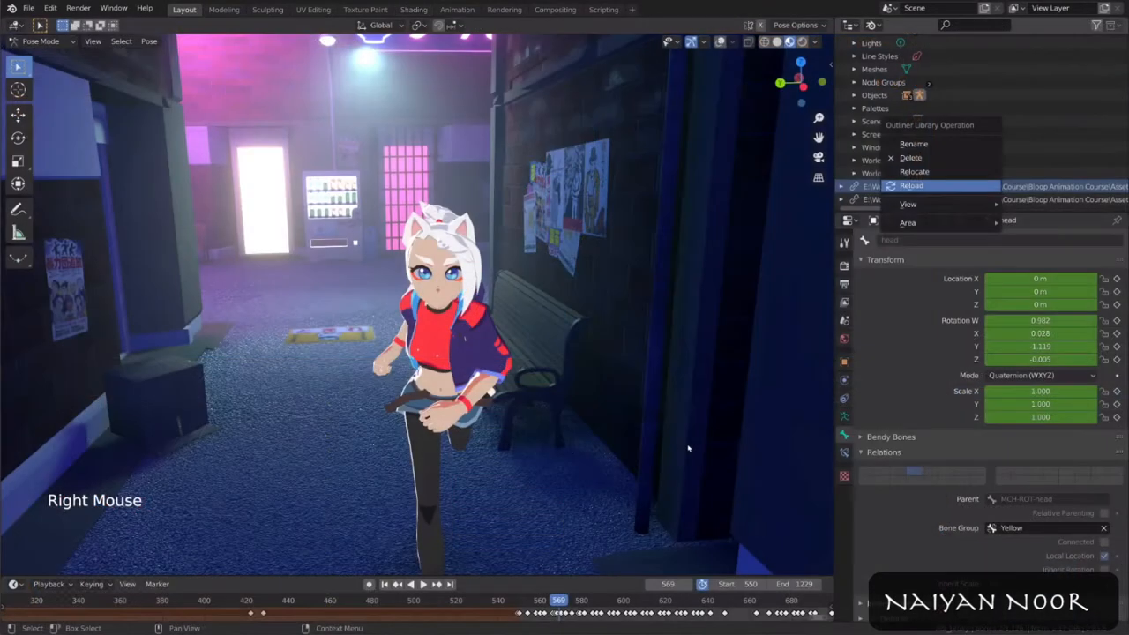
Step: Reload the linked character library in the alleyway scene and replay the animation from about frame 550
click(920, 181)
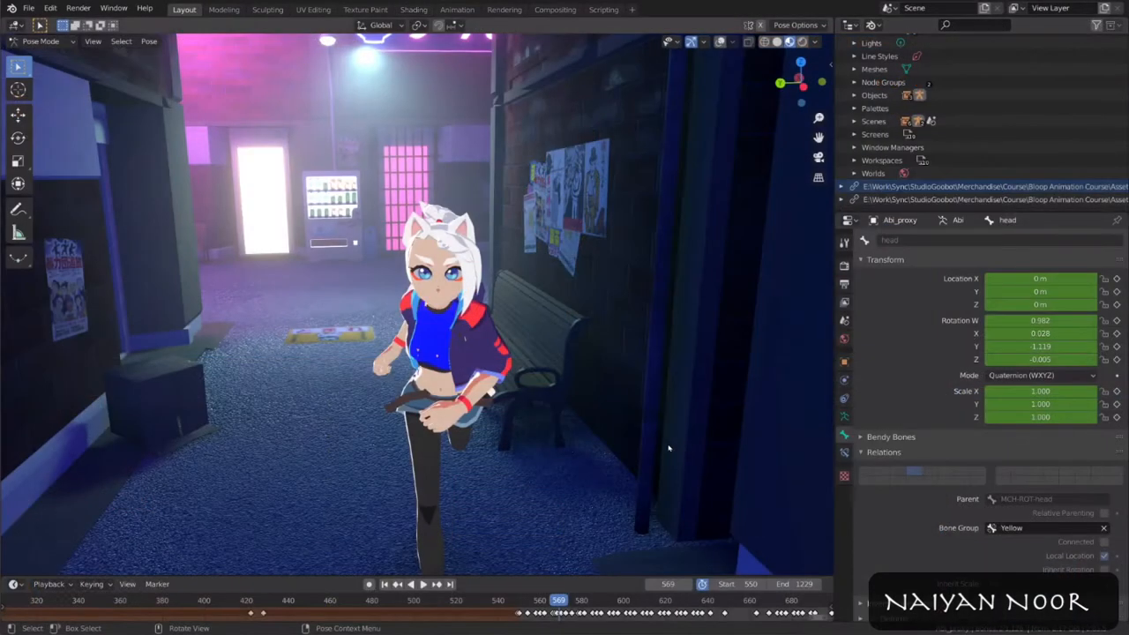
drag(551, 601, 532, 591)
middle_drag(534, 467, 561, 441)
key(space)
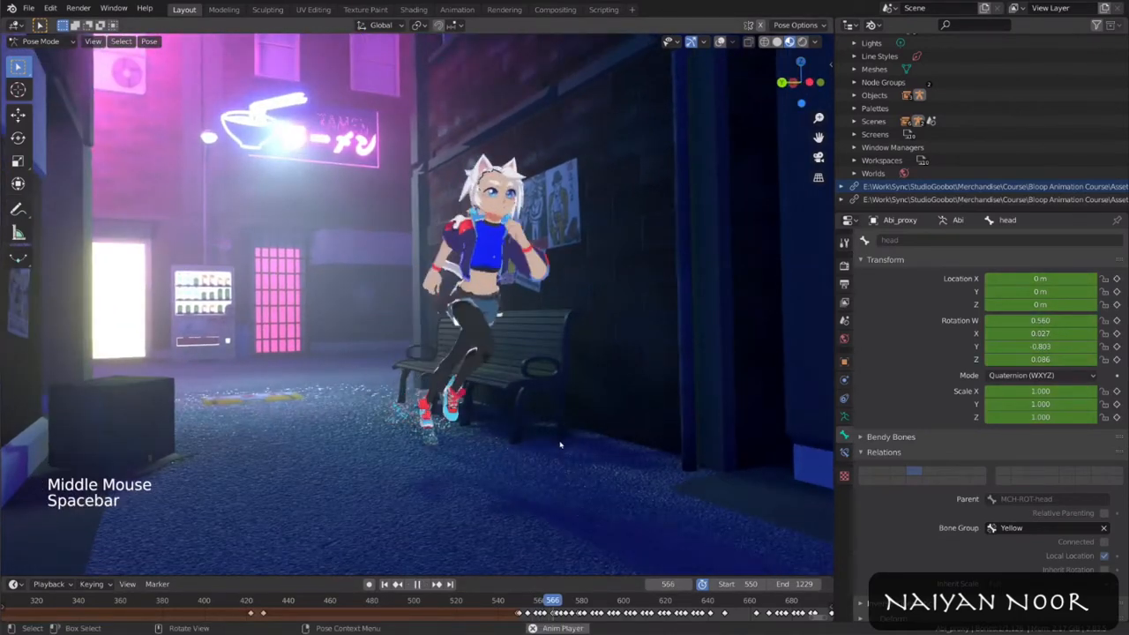
key(space)
click(532, 600)
key(space)
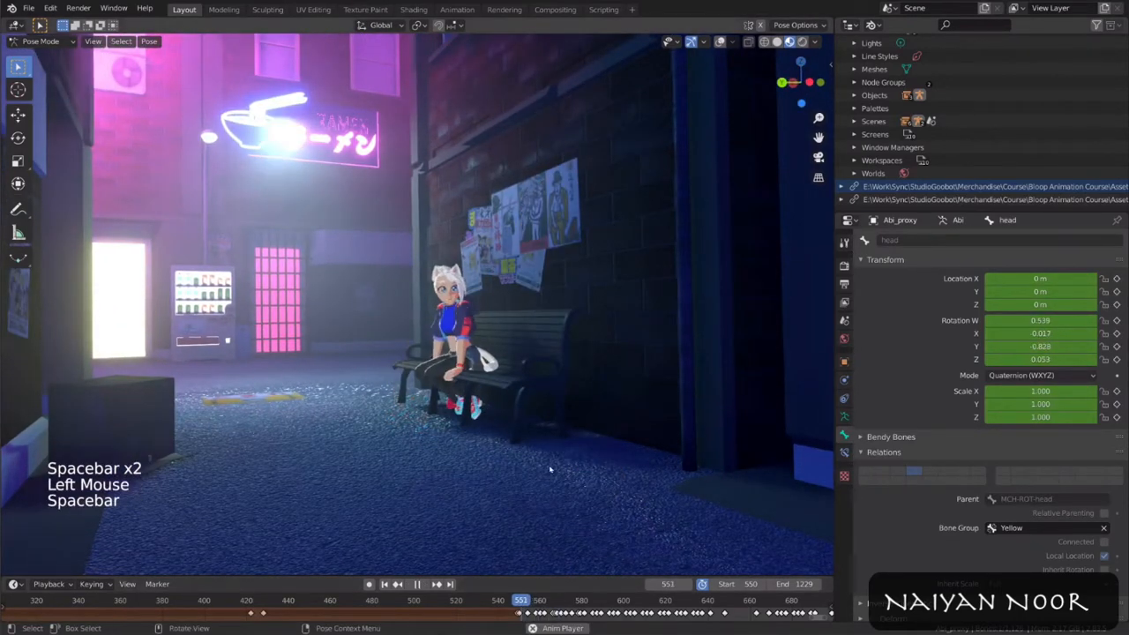
key(space)
middle_drag(562, 465, 563, 456)
scroll(562, 456, down, 1)
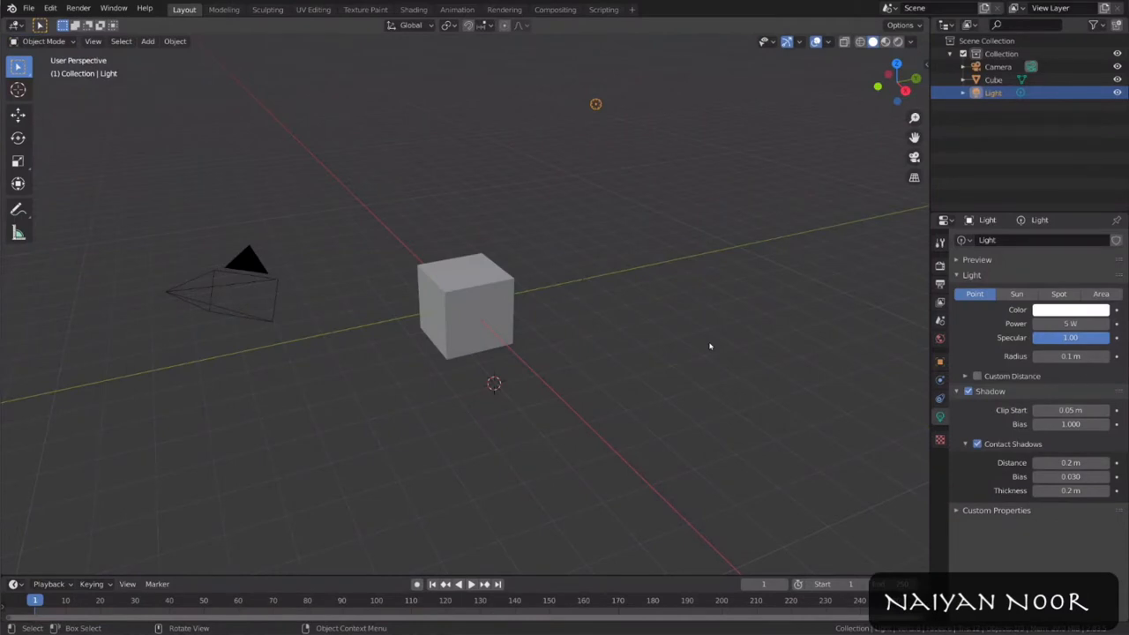
Step: Delete the default cube from the new scene
click(478, 318)
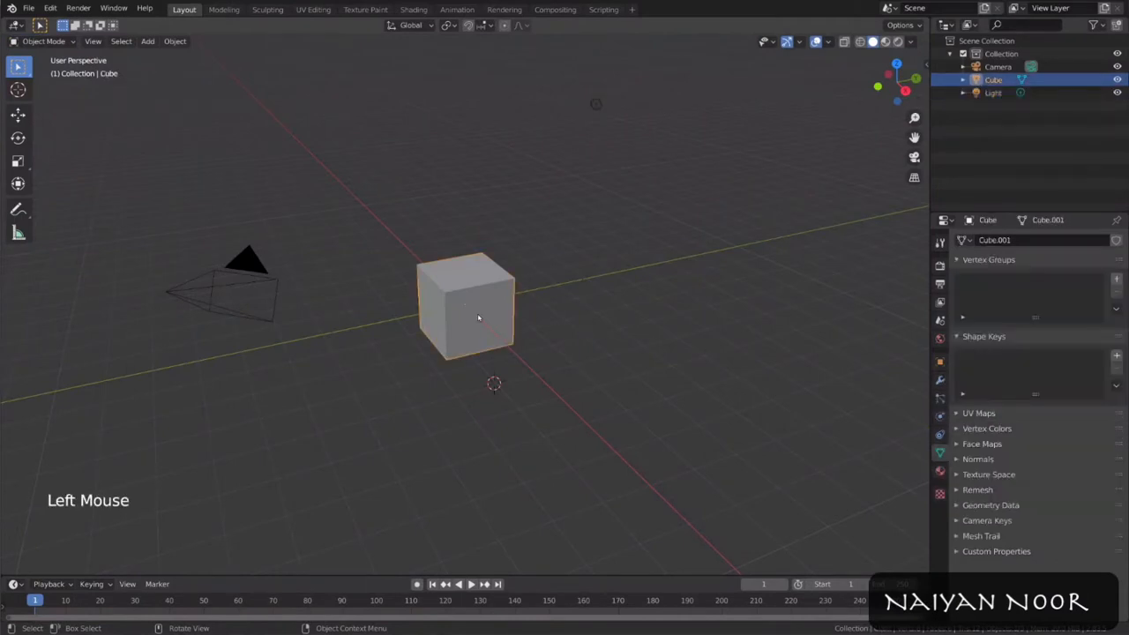
key(x)
click(479, 313)
Step: Link the Abi collection from Abi_Rig.blend in the Final folder into the scene
click(28, 8)
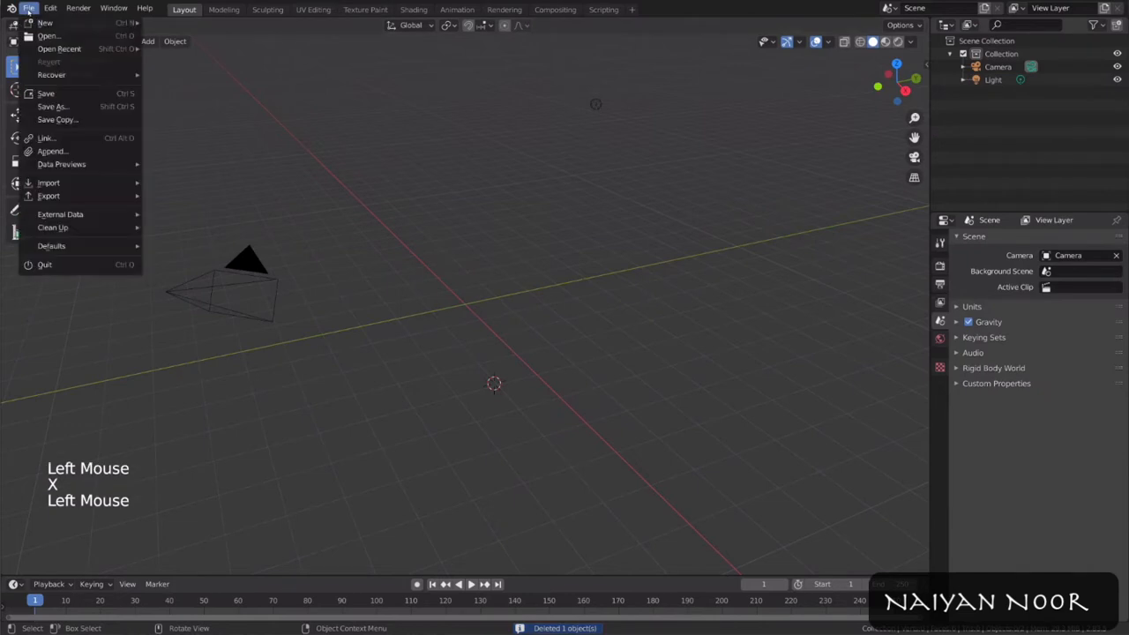
click(53, 139)
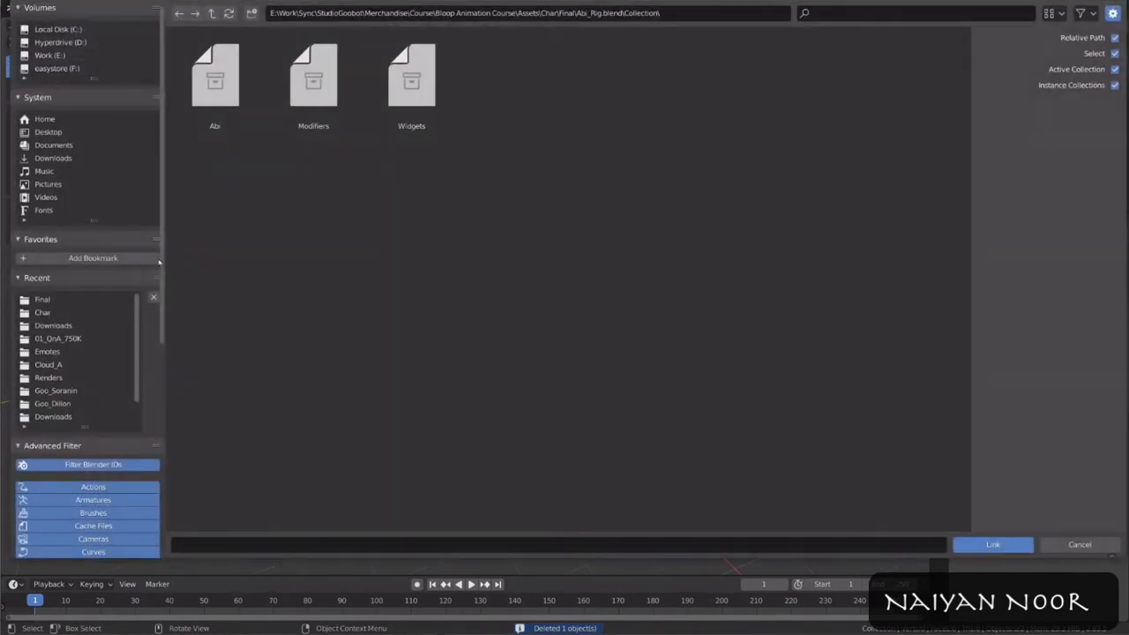
click(93, 300)
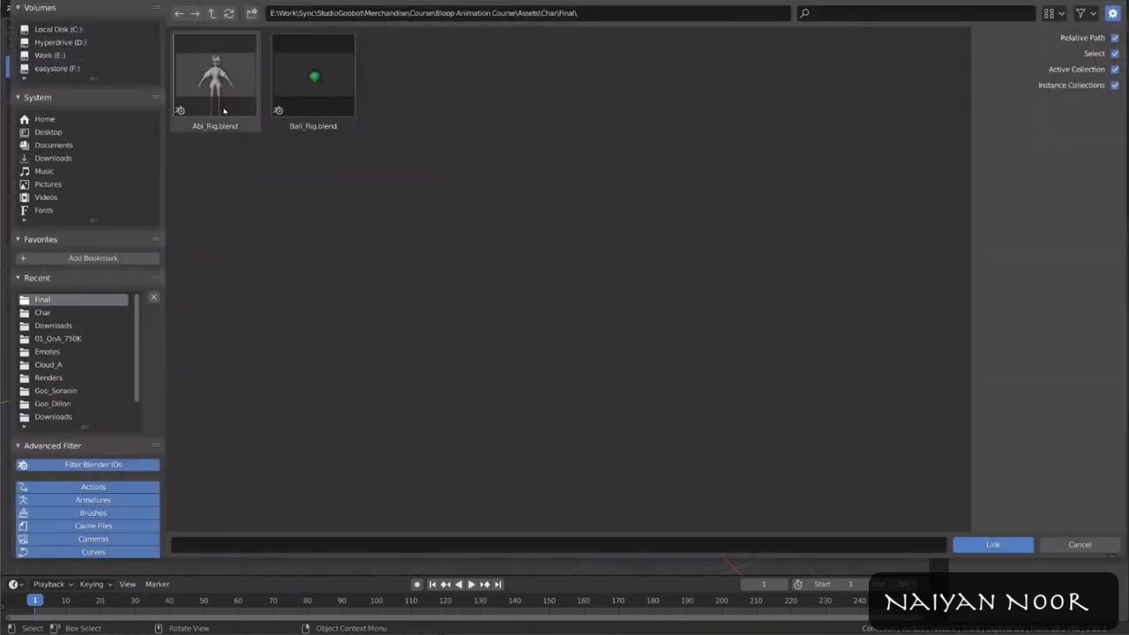
double_click(222, 111)
double_click(591, 103)
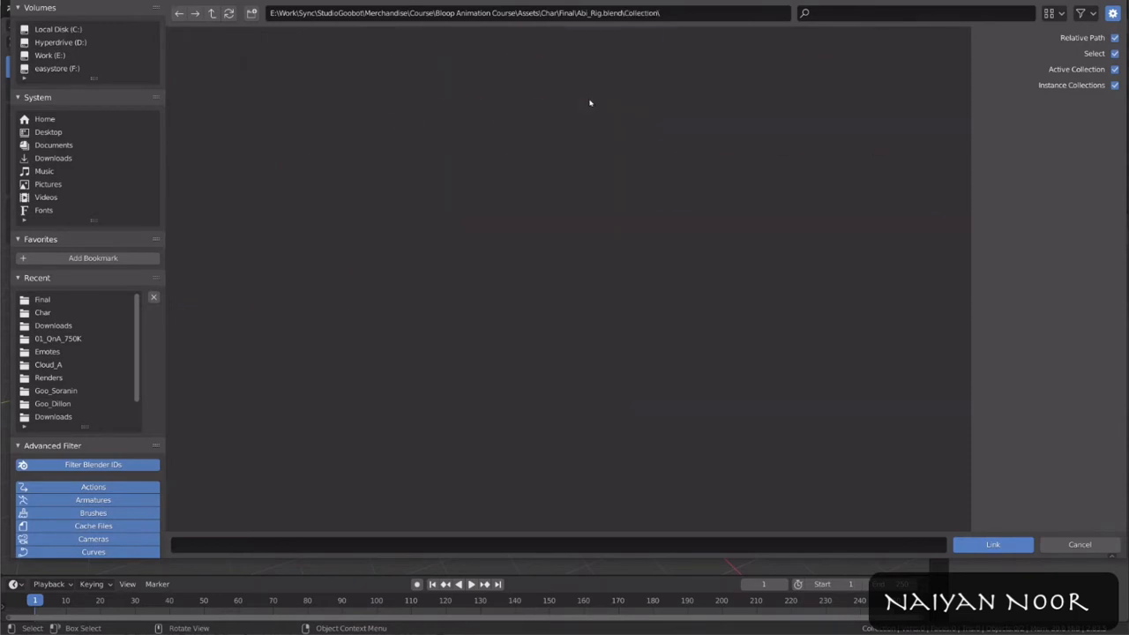
double_click(220, 97)
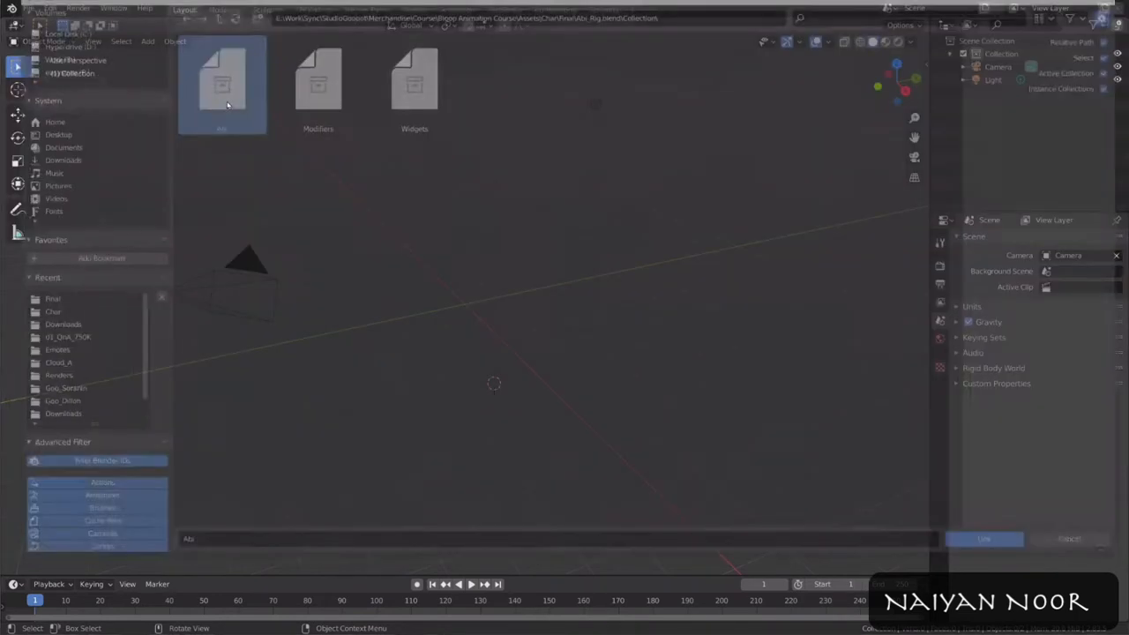
Step: Select the linked Abi instance in the Outliner and clear its location to bring it to the world origin
middle_drag(595, 311, 609, 273)
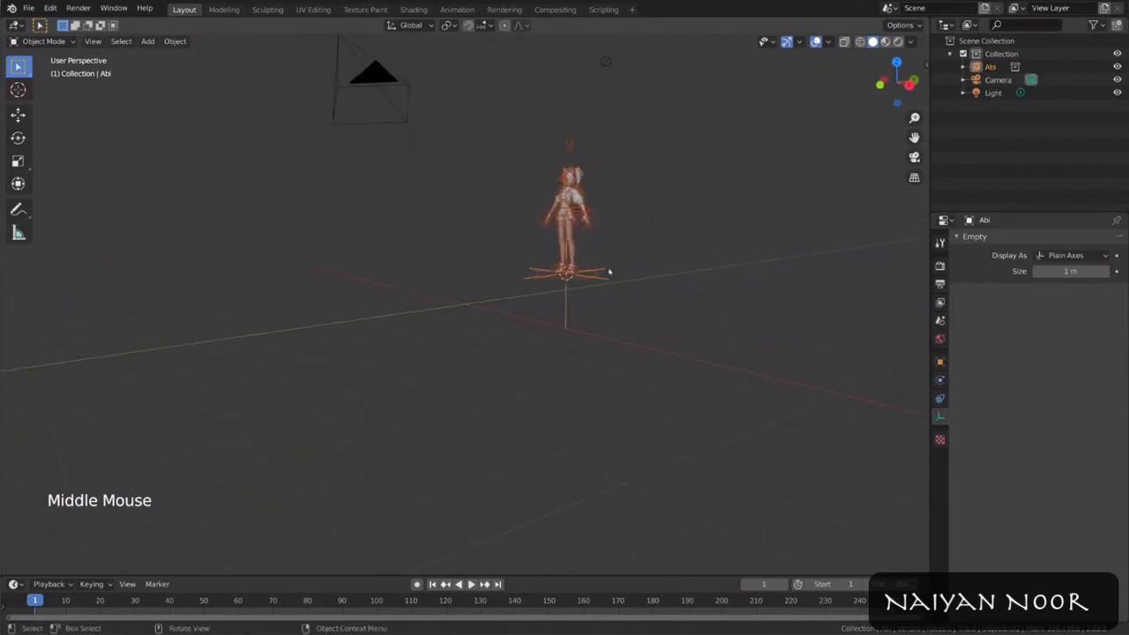
click(989, 67)
click(988, 128)
click(990, 67)
middle_drag(679, 265, 670, 271)
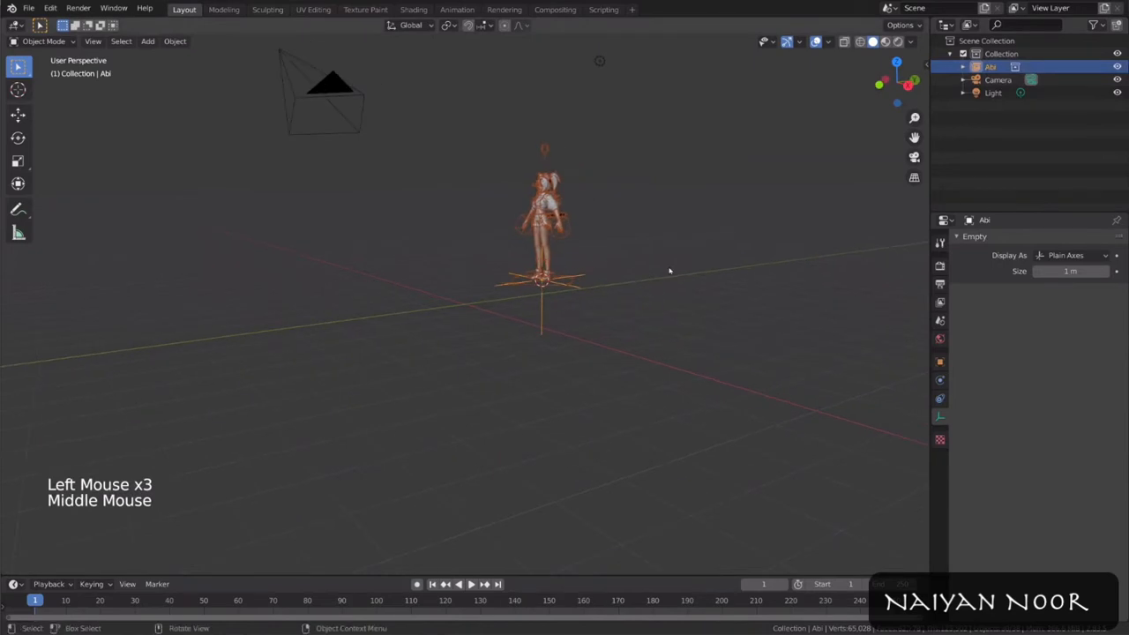
key(alt+g)
middle_drag(620, 318, 666, 266)
scroll(567, 292, up, 5)
middle_drag(567, 292, 506, 356)
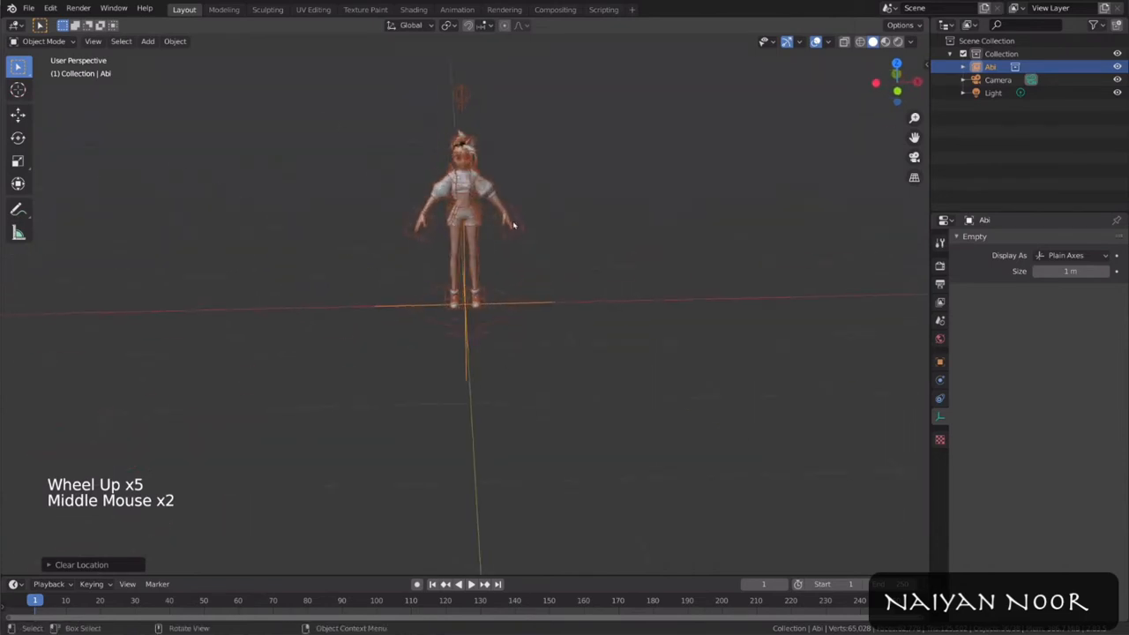
Step: Try rotating and moving the linked Abi instance in Object Mode
double_click(449, 184)
key(r)
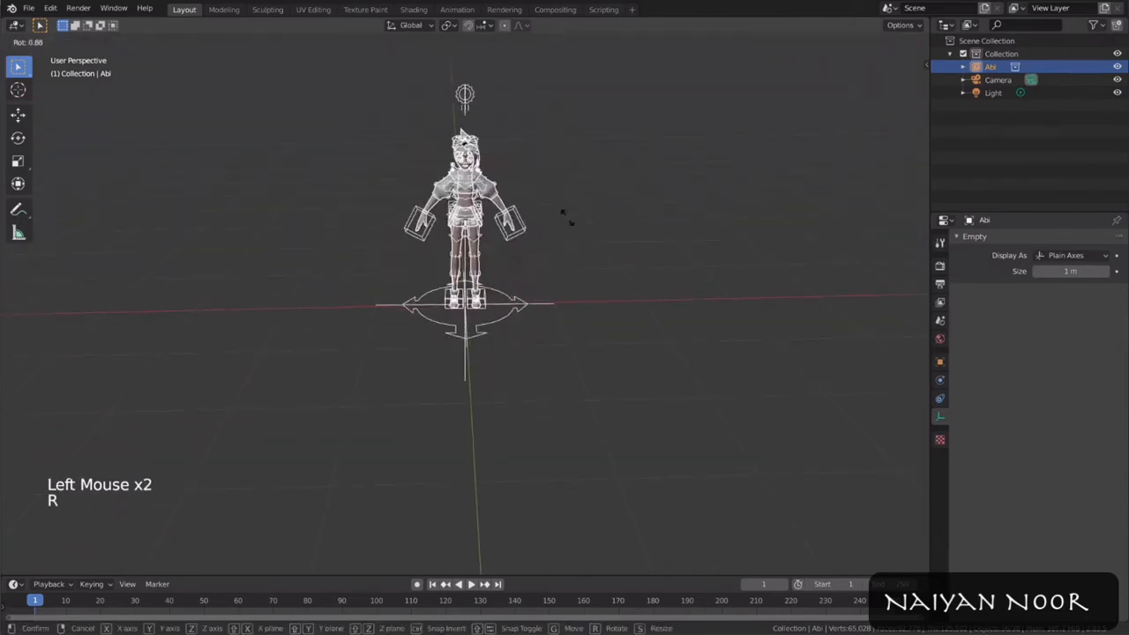
key(g)
key(Escape)
click(548, 208)
middle_drag(547, 208, 605, 252)
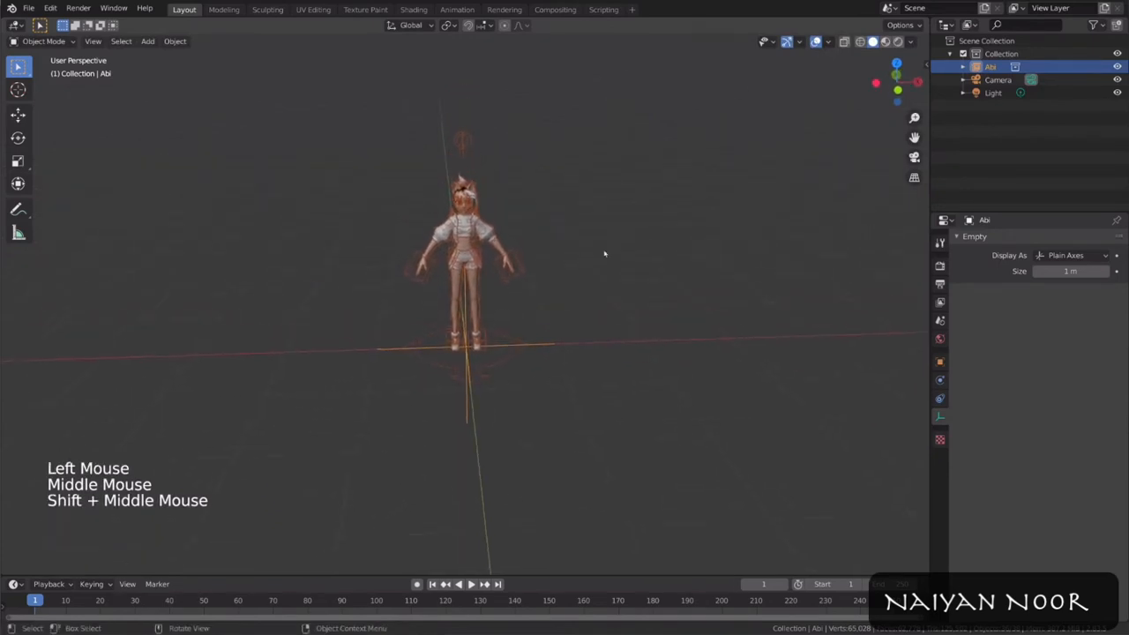
Step: Try making a proxy of the linked character's Abi_rig armature and moving it, and undo the proxy
key(F3)
text(proxy)
key(Return)
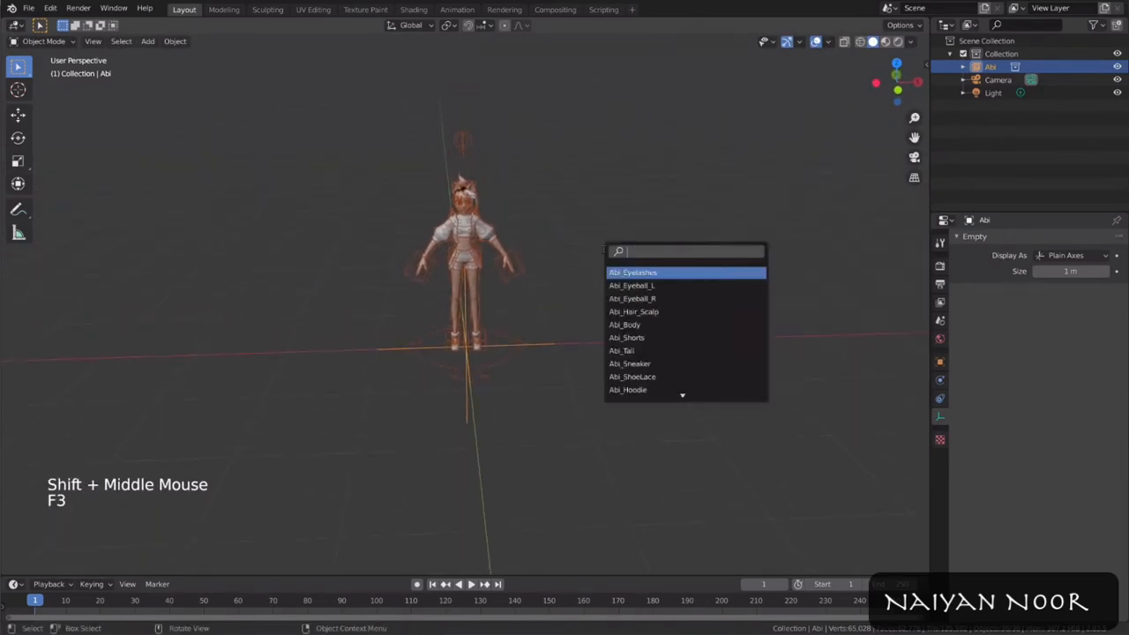
text(rig)
key(Return)
middle_drag(602, 246, 600, 287)
scroll(595, 305, up, 2)
key(g)
right_click(568, 281)
key(ctrl+z)
Step: Make a library override of the linked Abi instance, choosing its Abi_rig armature
key(F3)
text(library)
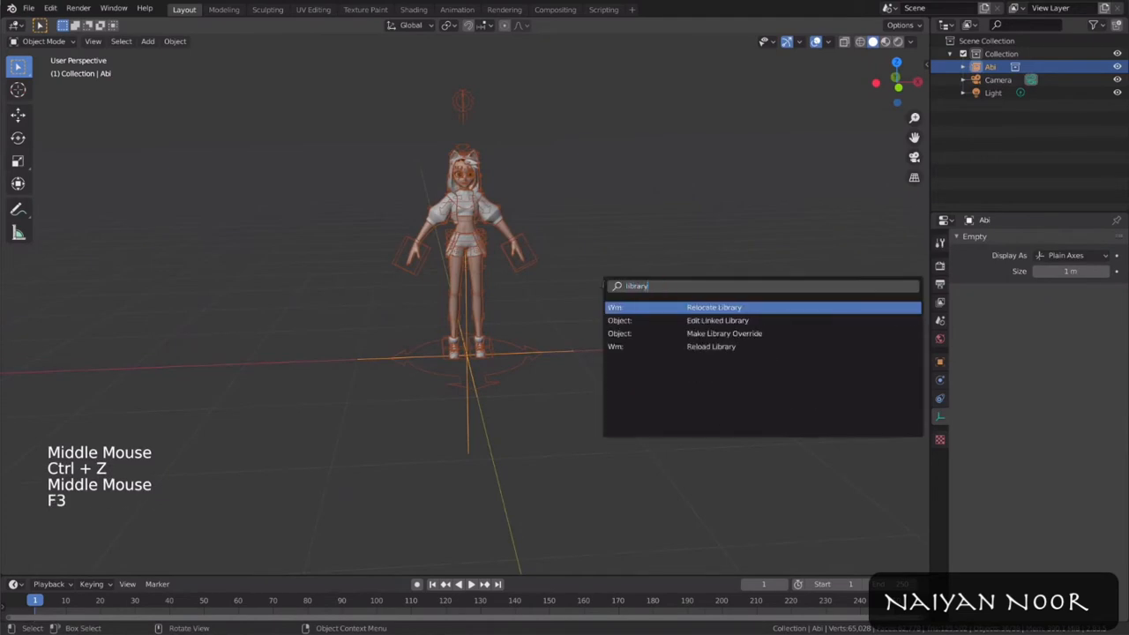
text( override)
key(Return)
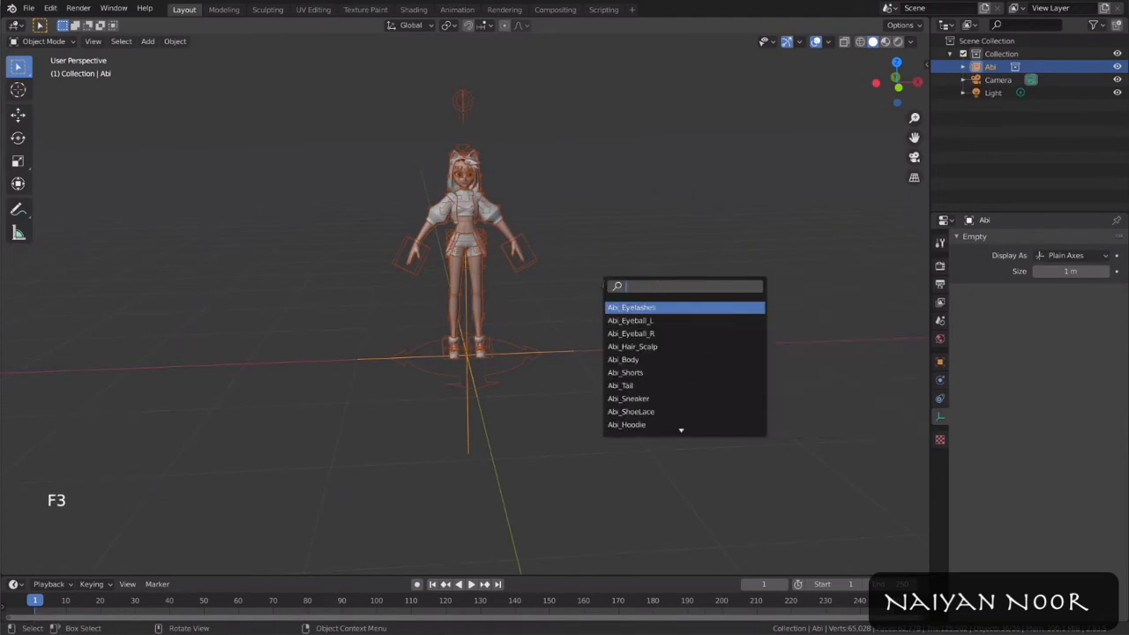
text(rig)
key(Return)
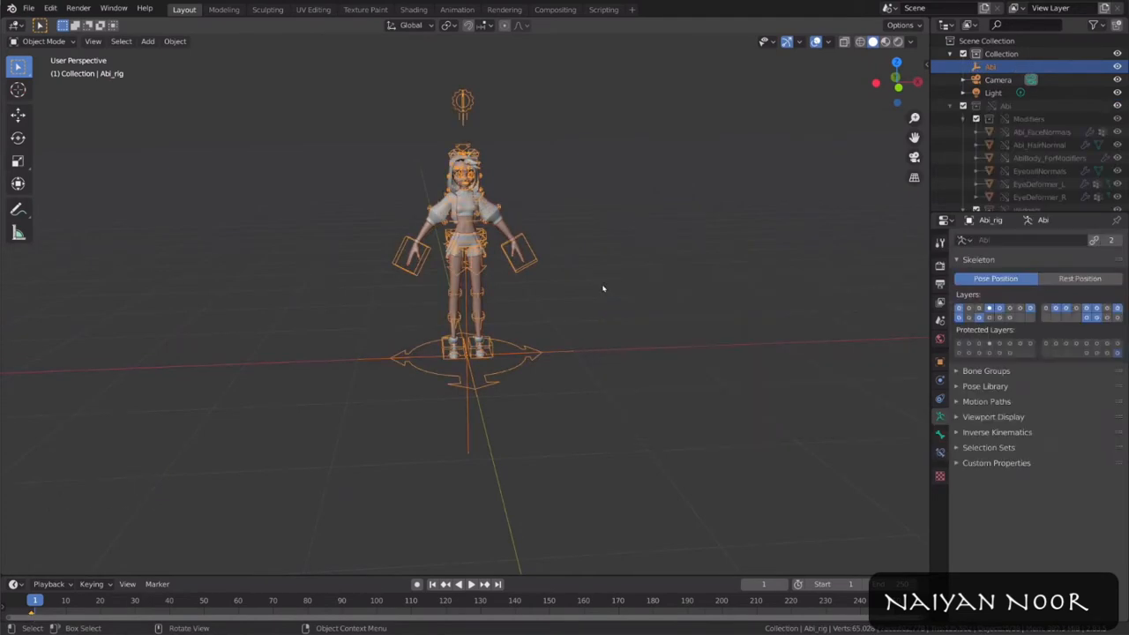
Step: Put the overridden Abi_rig into Pose Mode and move its torso control a short distance
middle_drag(592, 269, 461, 236)
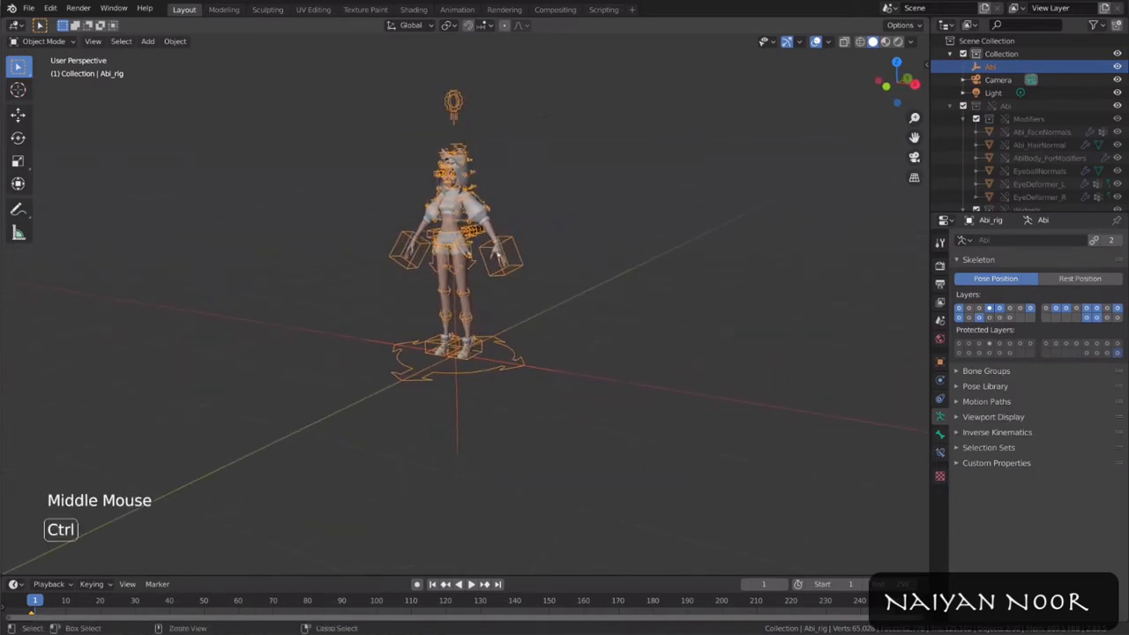
key(ctrl+Tab)
click(453, 234)
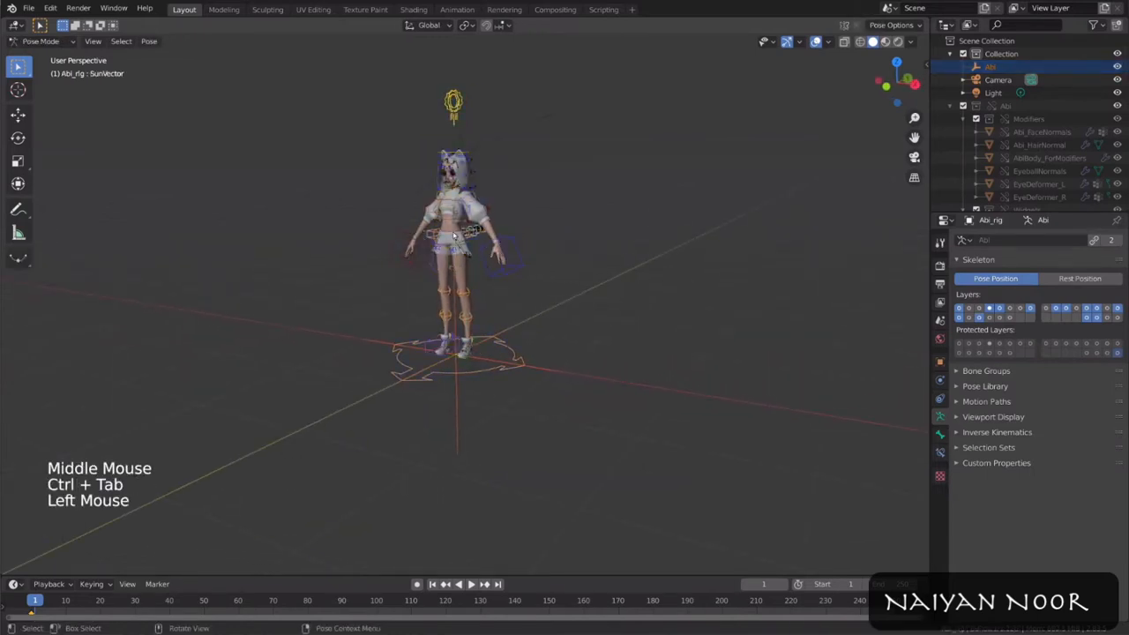
key(g)
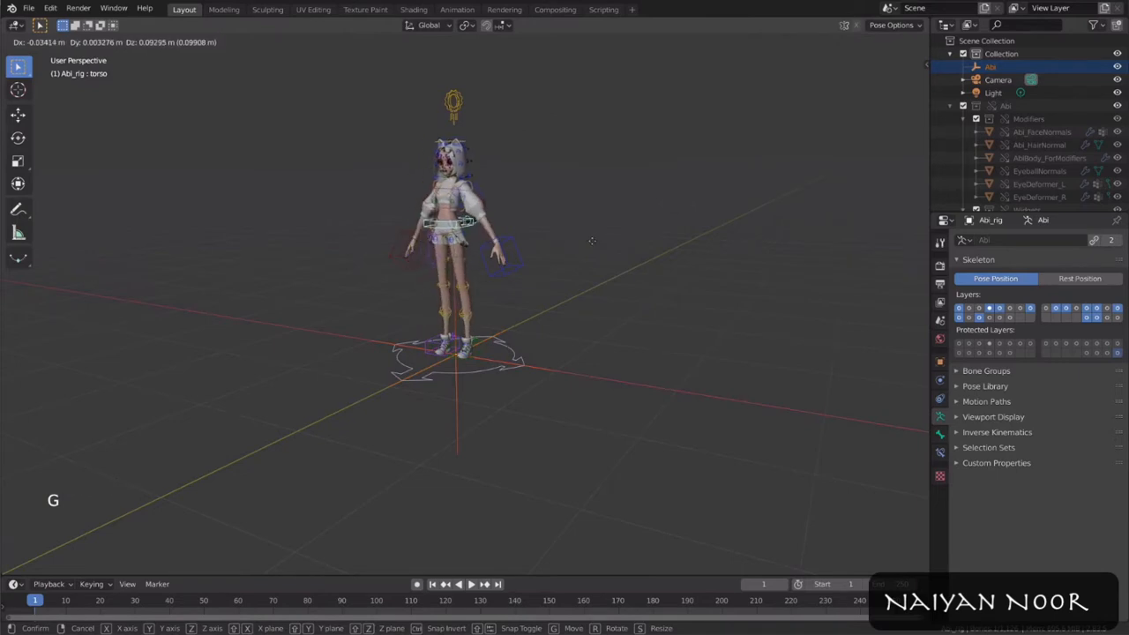
click(582, 269)
middle_drag(582, 269, 630, 274)
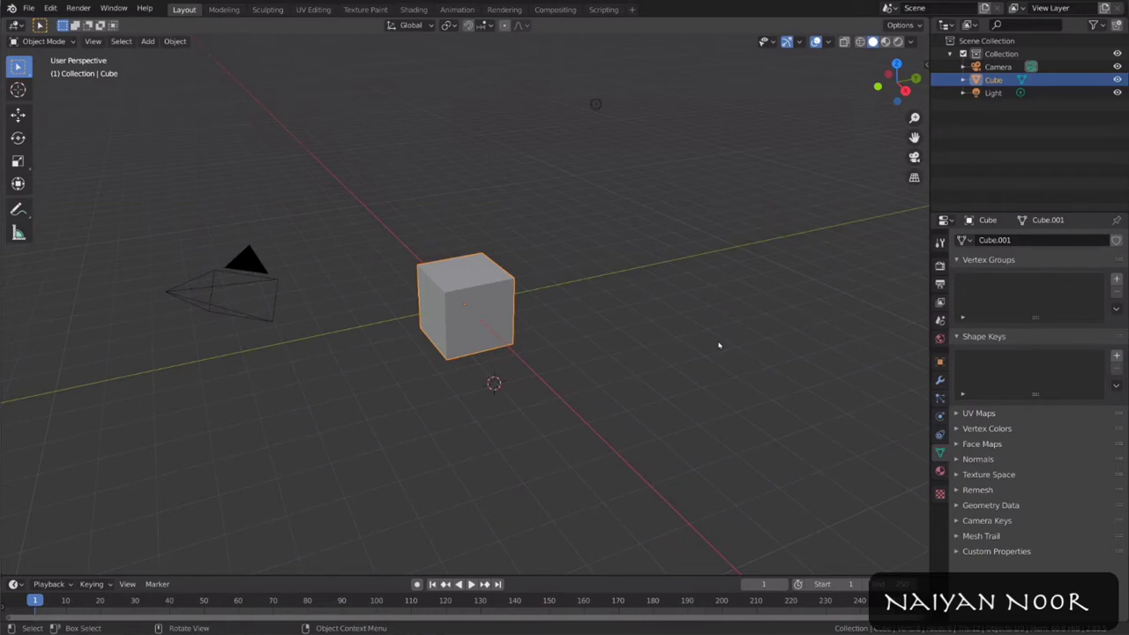
Step: Import the alleyway and character models into the default scene from a Wavefront (.obj) file
click(30, 7)
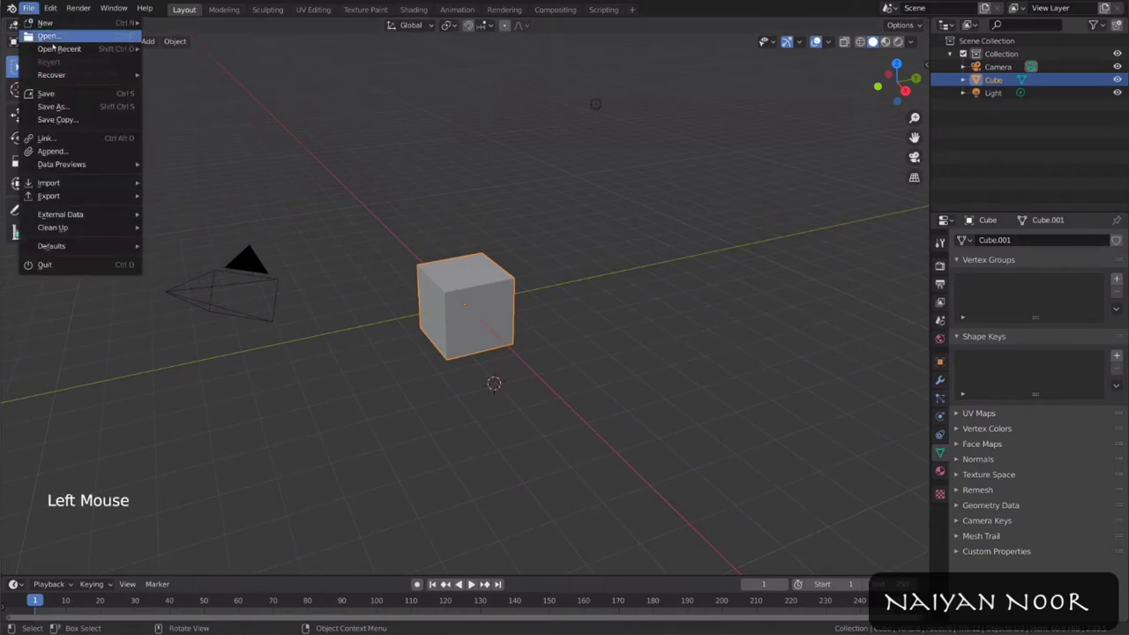
mouse_move(75, 186)
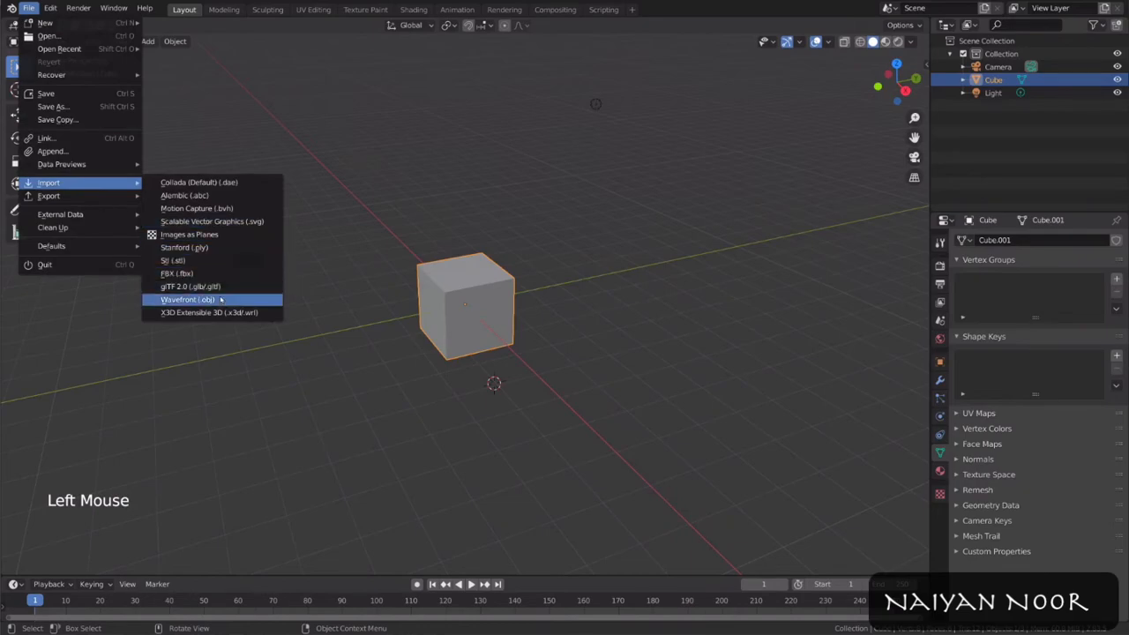
click(221, 300)
click(43, 299)
double_click(214, 71)
click(411, 71)
click(992, 544)
scroll(598, 328, down, 4)
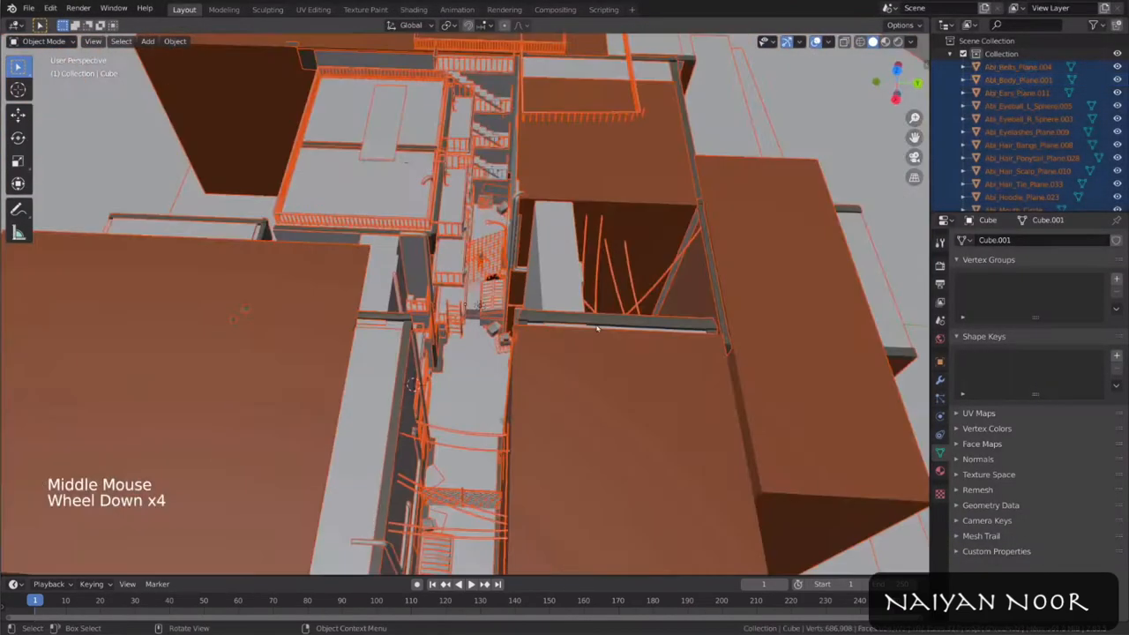
middle_drag(597, 328, 547, 362)
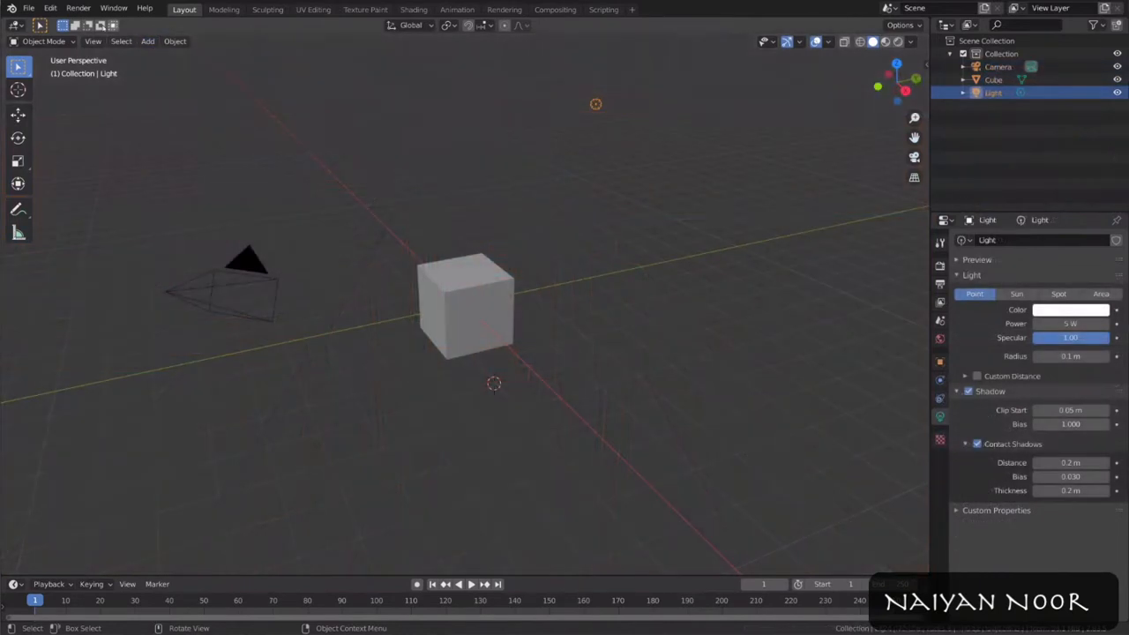
Step: Append the BG_Alleyway collection from Alleyway_BG.blend in the Final folder to the default scene
click(29, 9)
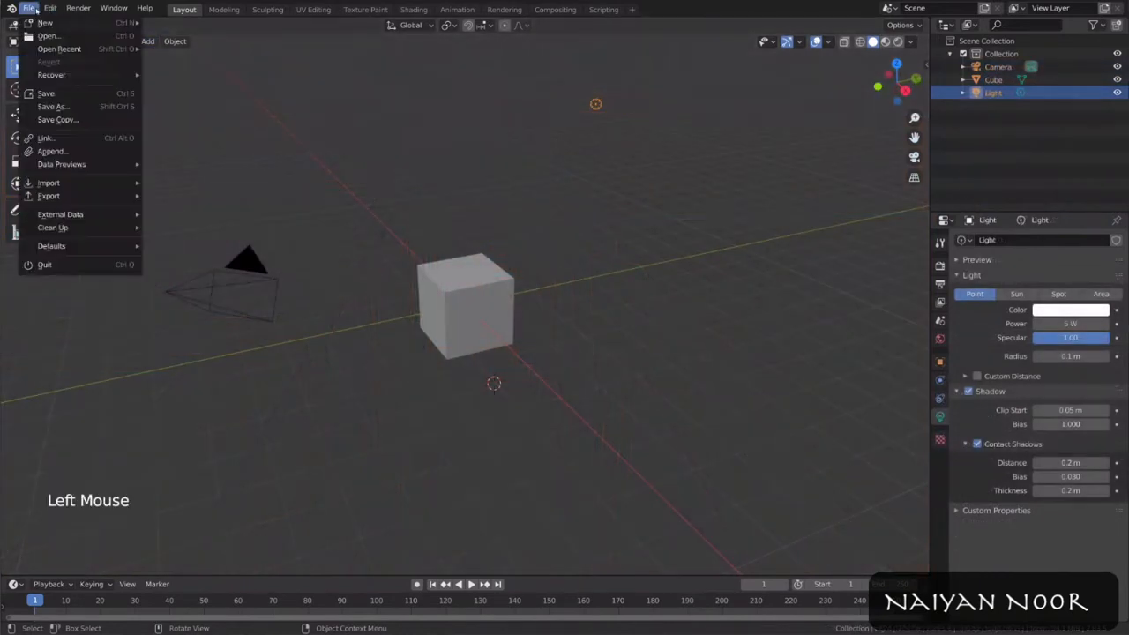
click(53, 151)
click(55, 288)
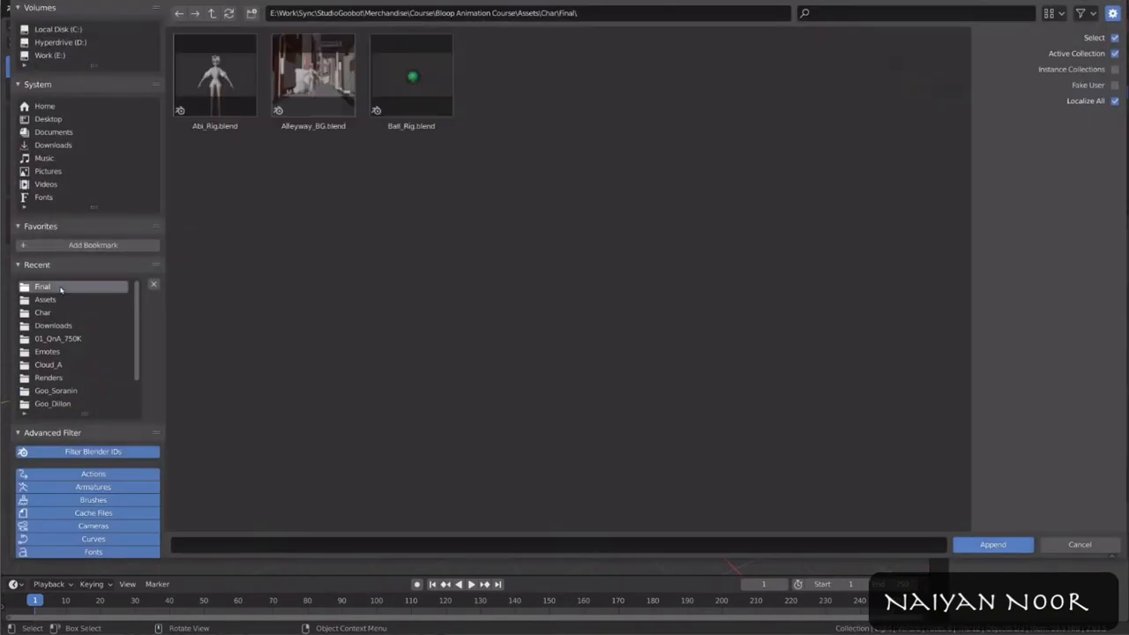
double_click(325, 84)
double_click(529, 87)
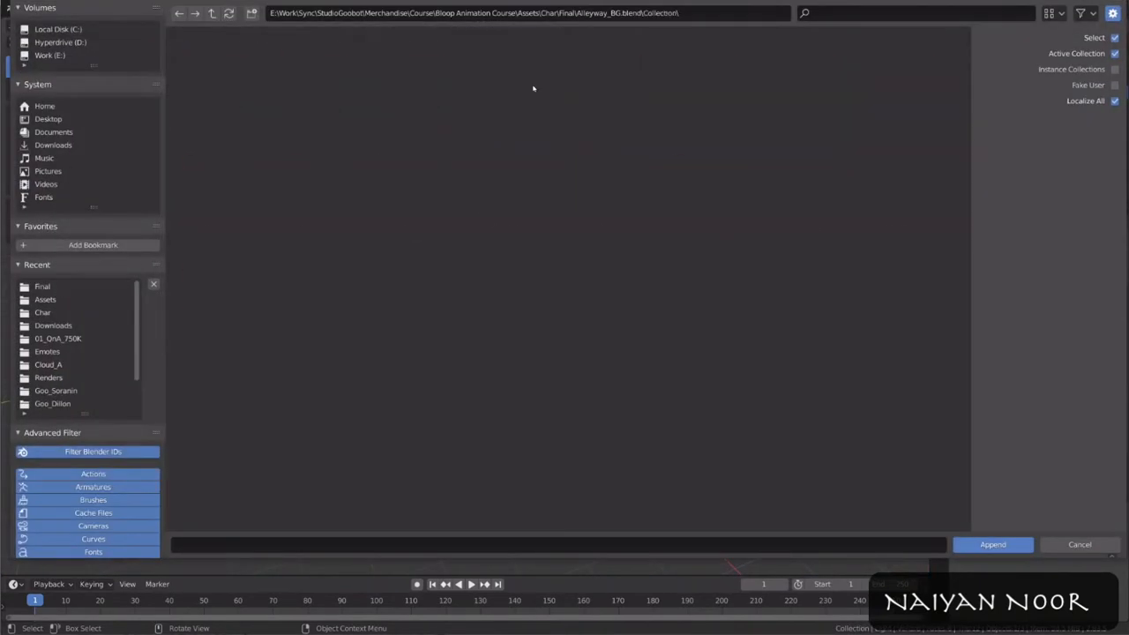
click(238, 120)
double_click(238, 121)
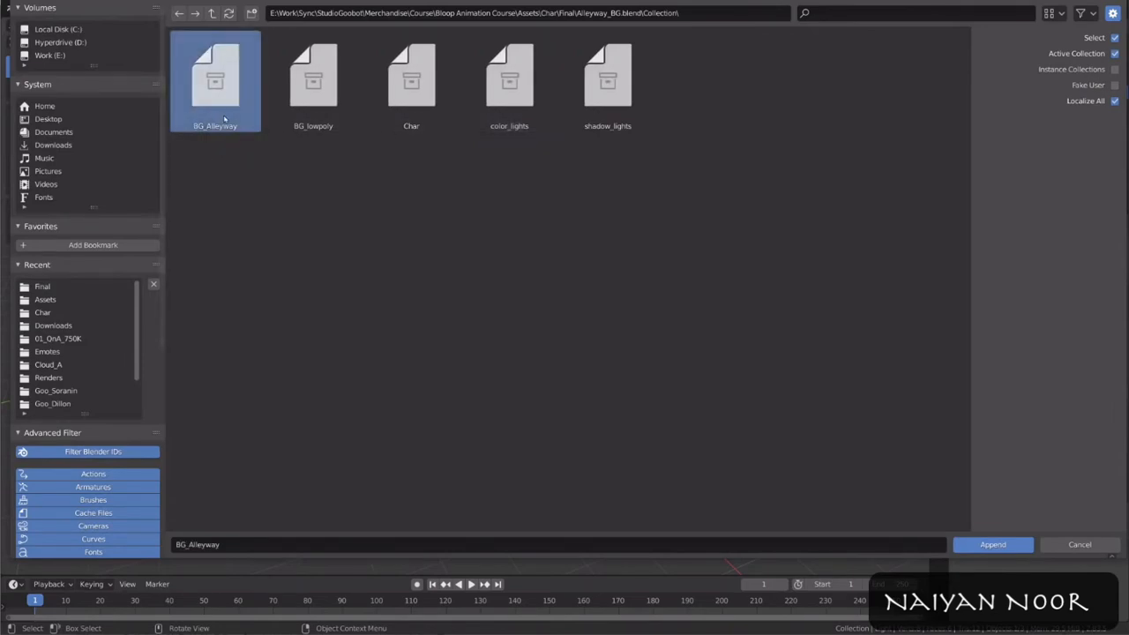
scroll(576, 317, down, 3)
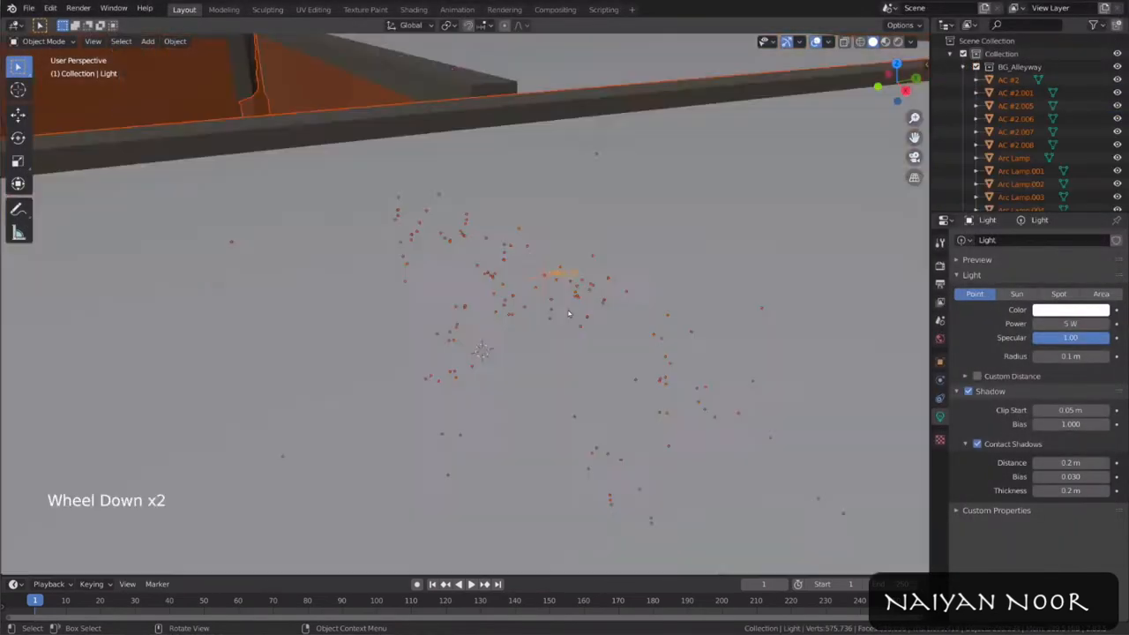
Step: Link the BG_Alleyway collection from Alleyway_BG.blend into the default scene as a collection instance
middle_drag(575, 317, 503, 353)
click(29, 8)
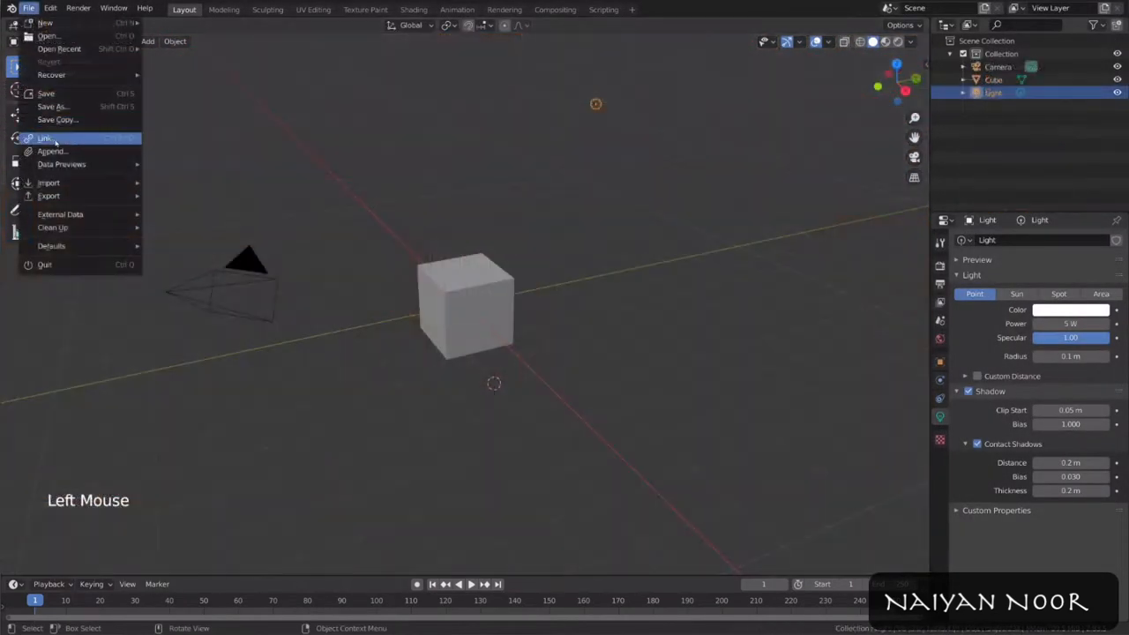
click(44, 139)
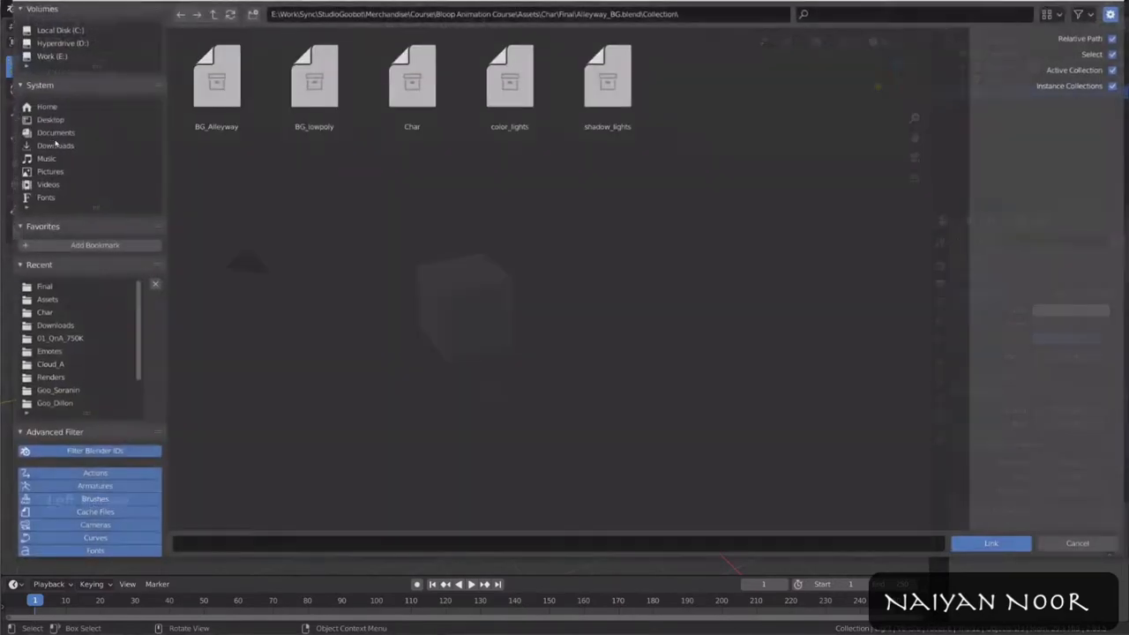
click(225, 104)
double_click(225, 104)
Step: Clear the location of the linked BG_Alleyway instance and rotate it freely as a single object
middle_drag(503, 279, 488, 296)
key(alt+g)
click(444, 230)
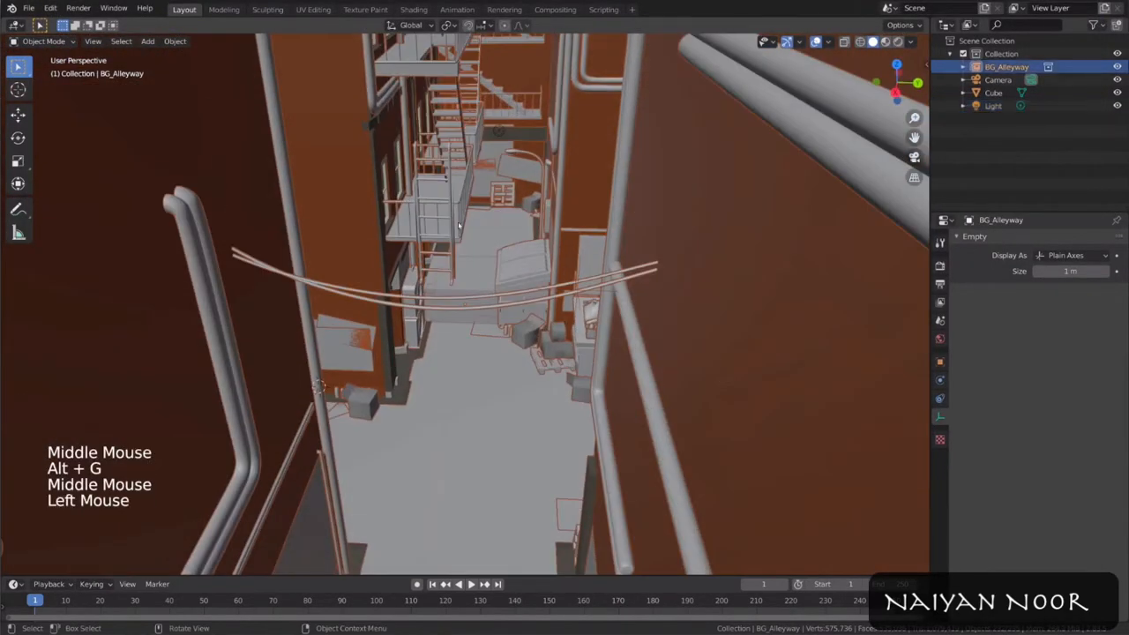
scroll(459, 225, down, 4)
key(r)
key(r)
click(540, 229)
middle_drag(541, 229, 530, 312)
scroll(591, 211, down, 2)
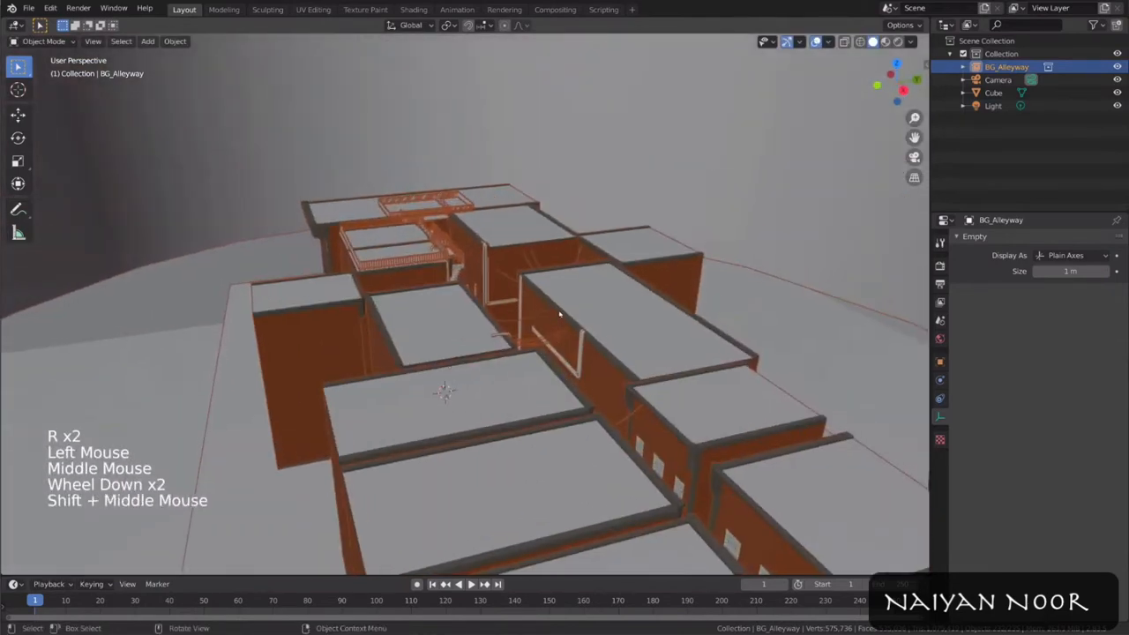
scroll(530, 313, up, 1)
Step: Select the linked alleyway in the viewport and move the whole instance
click(517, 249)
click(517, 249)
middle_drag(517, 249, 494, 353)
key(g)
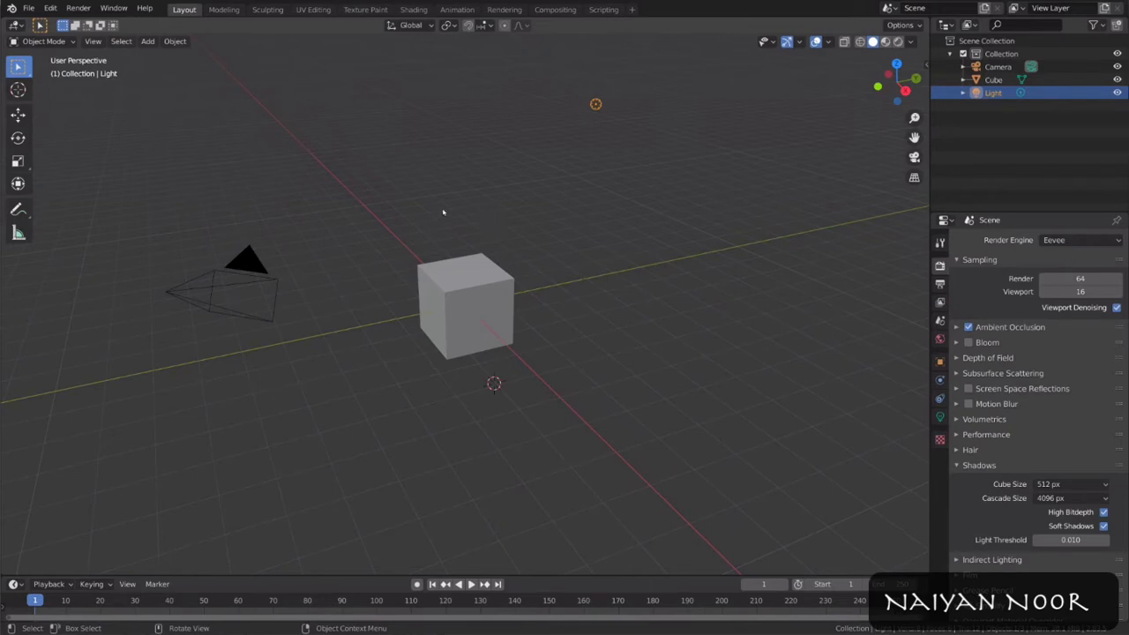
Step: Import the Abi_RUN_SIDE_Master0001-0120 movie into the default scene using Images as Planes
click(29, 8)
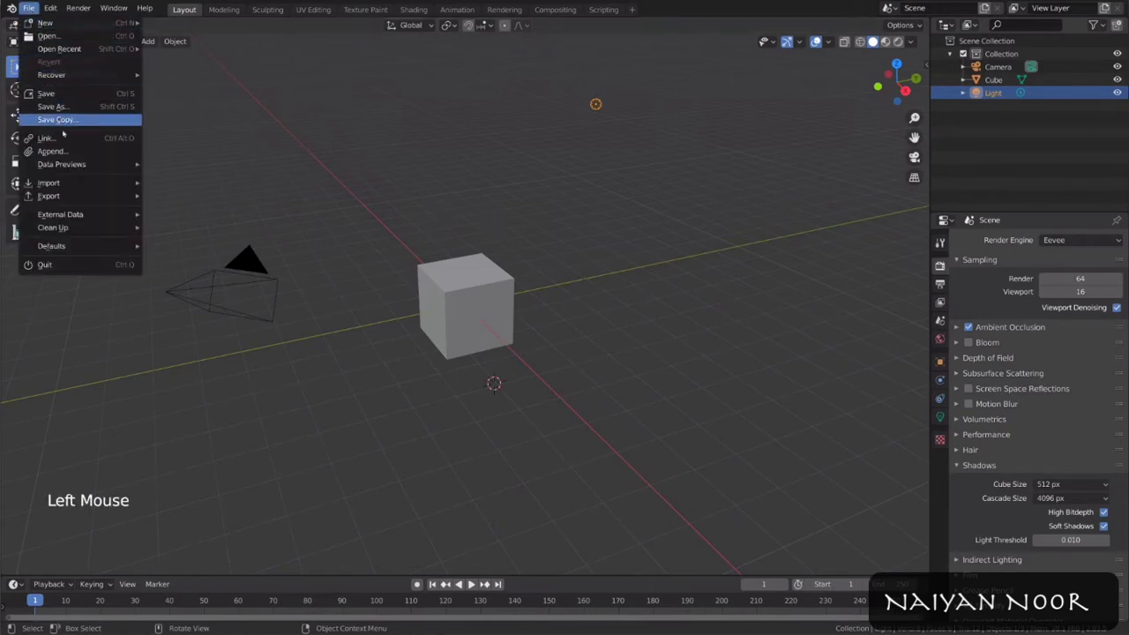
mouse_move(73, 185)
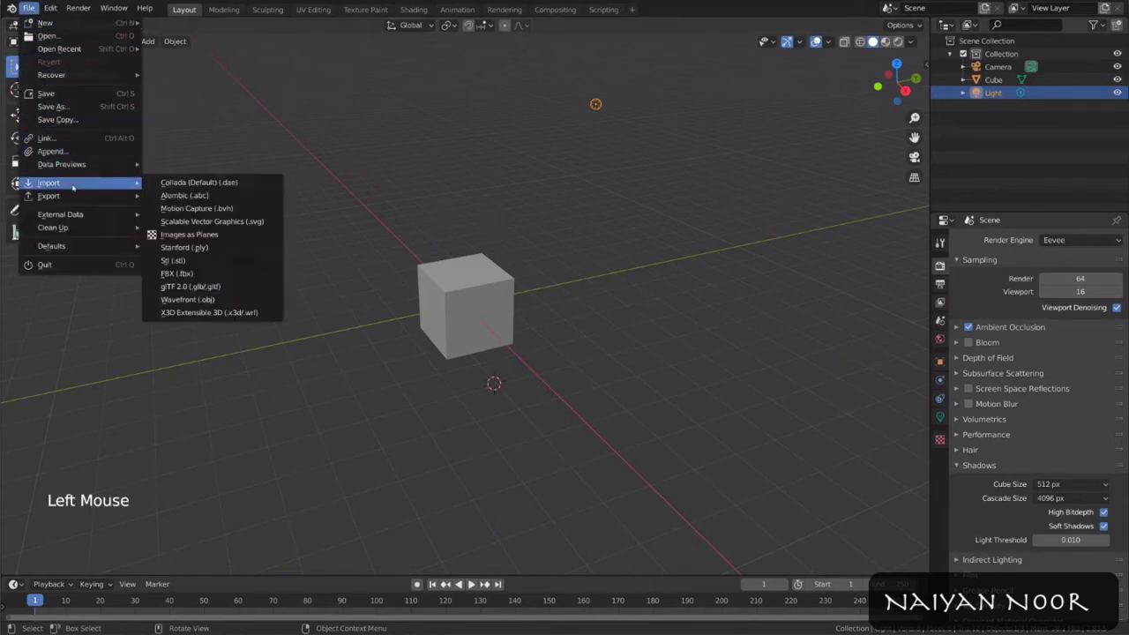
click(232, 236)
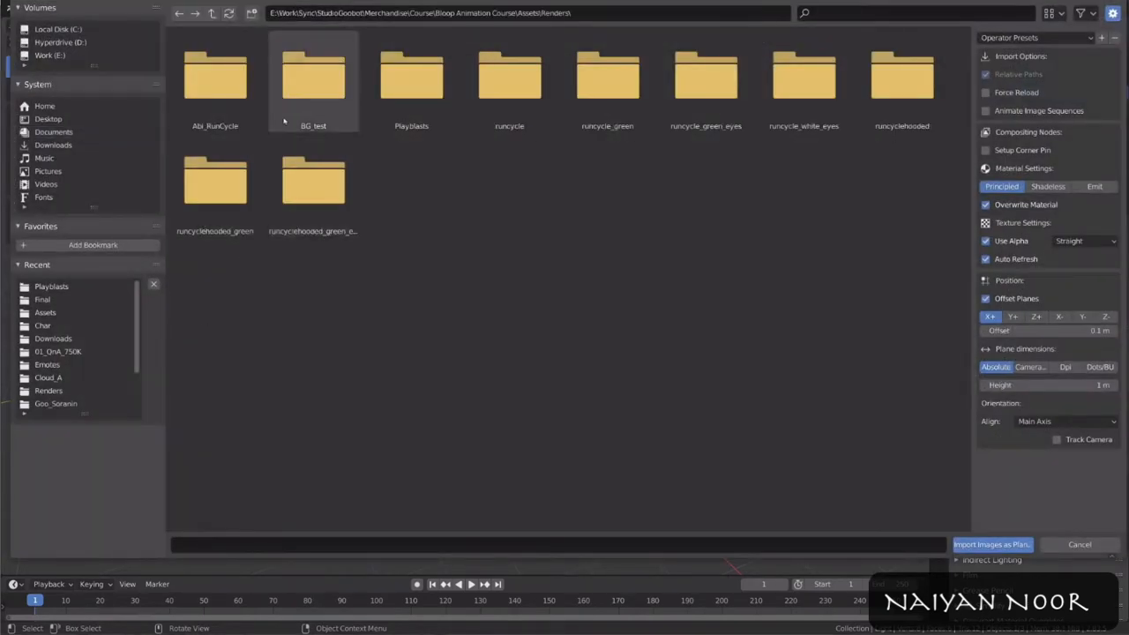
double_click(234, 96)
click(239, 103)
double_click(239, 103)
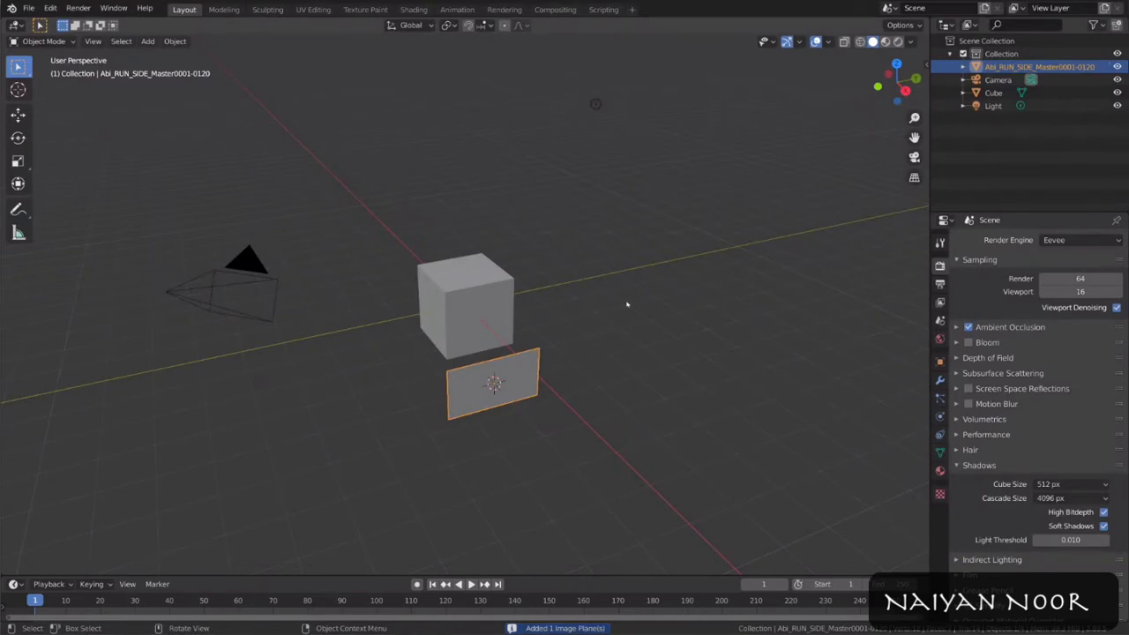
Step: Search the add-on preferences for "image" and expand the details of Import Images as Planes
click(50, 8)
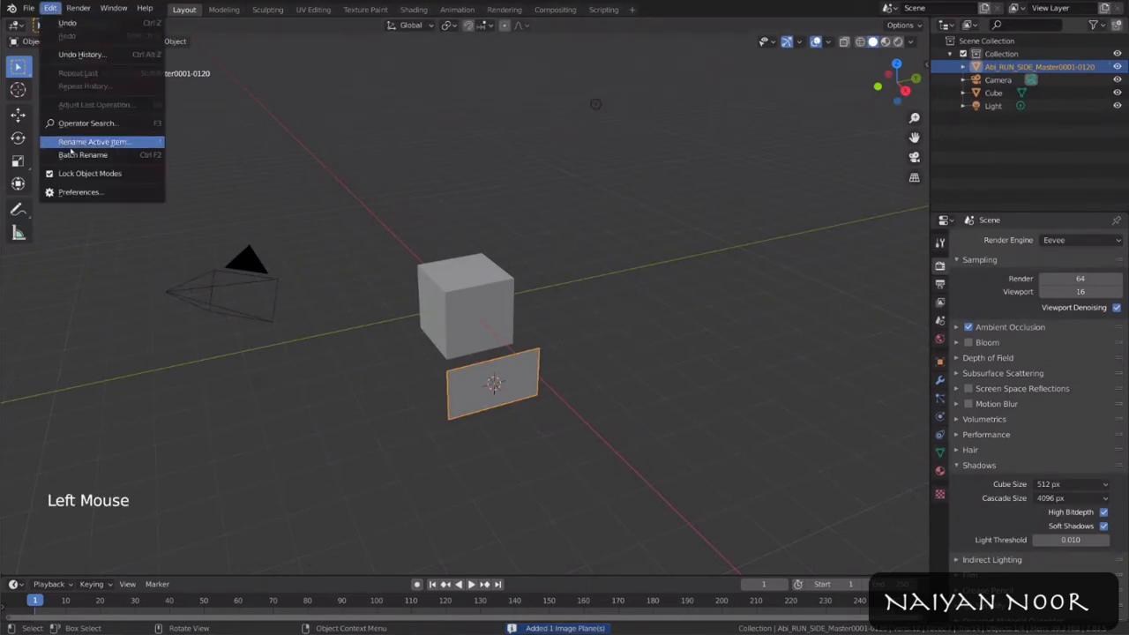
click(87, 193)
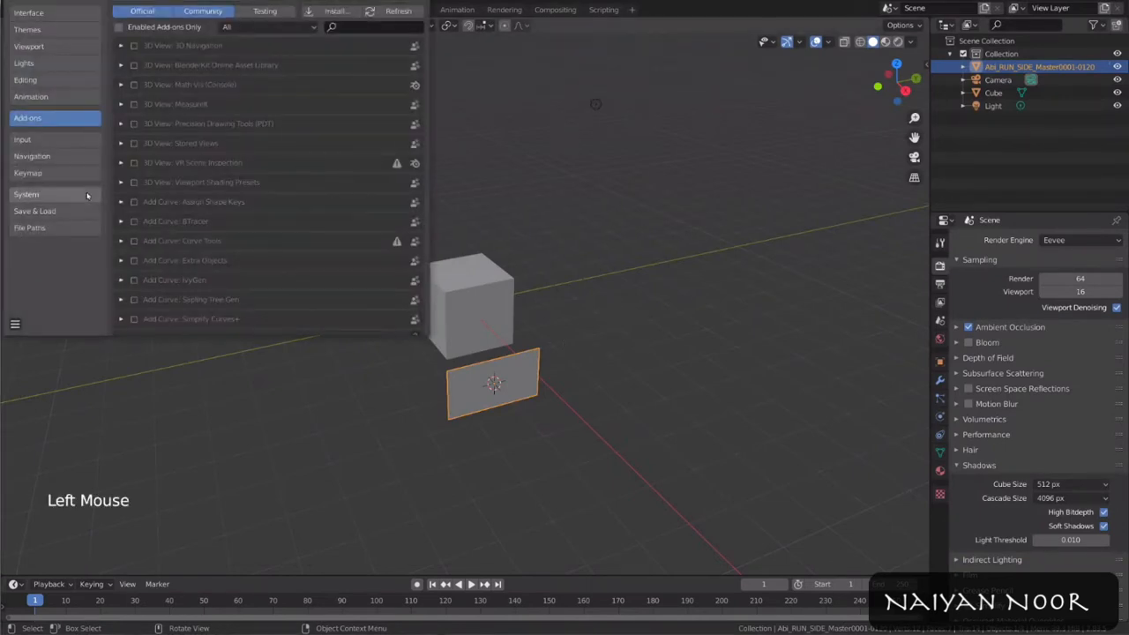
click(365, 26)
text(image)
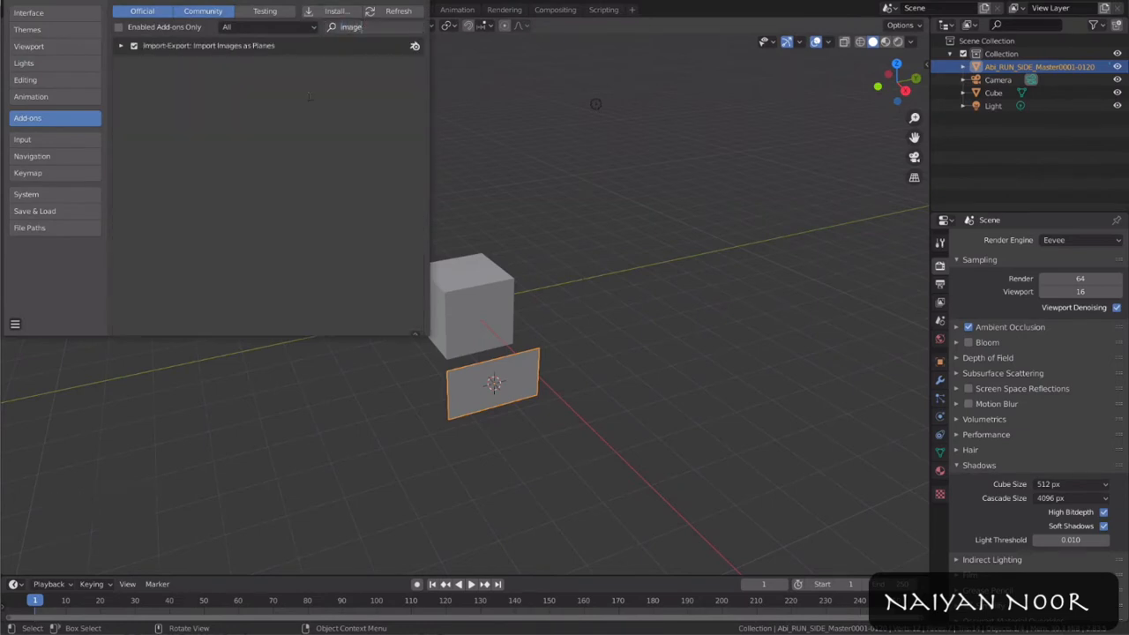
key(Return)
click(121, 46)
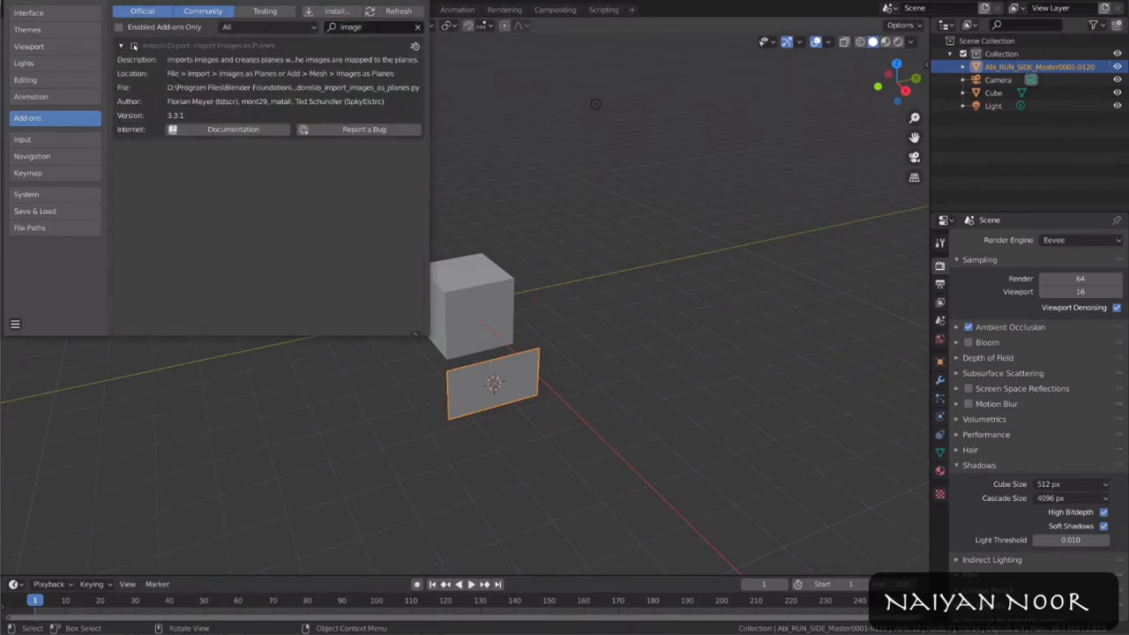
Step: Switch the viewport to Material Preview shading and play the animation to see the movie on the plane
key(z)
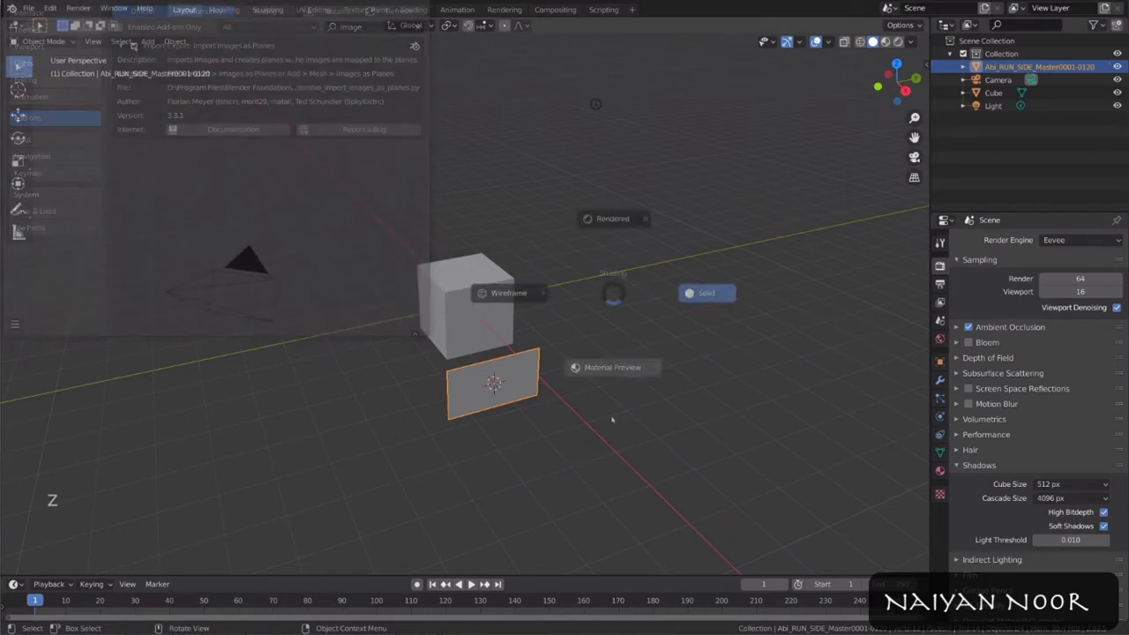
click(606, 368)
middle_drag(605, 367, 587, 356)
scroll(587, 356, up, 2)
key(space)
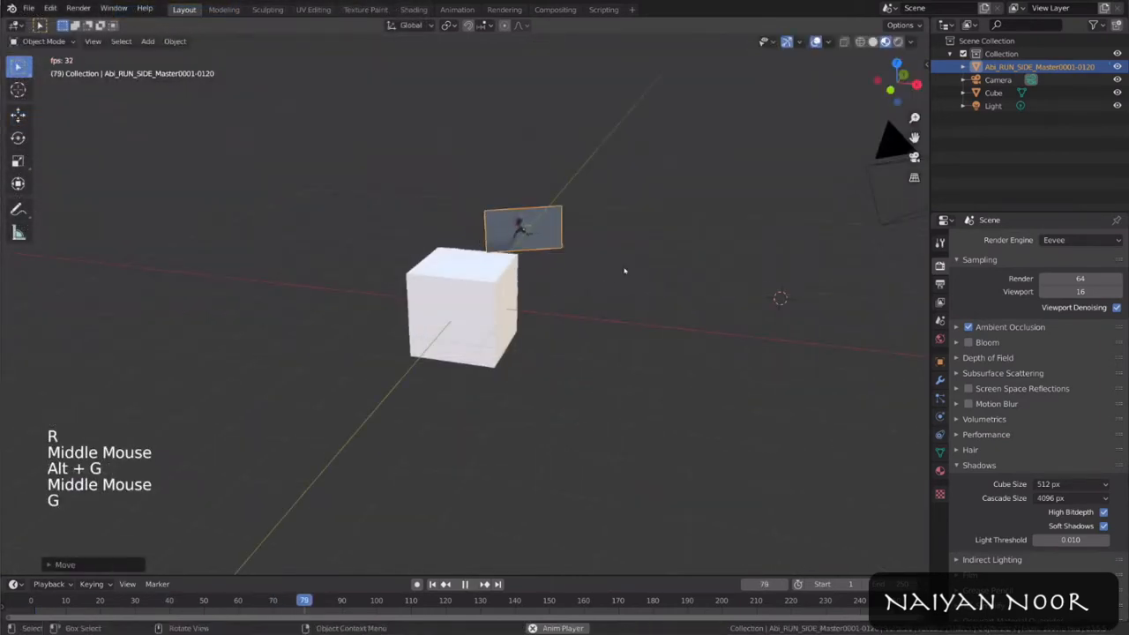
Step: Rotate the movie plane and scale it up behind the cube
key(r)
key(s)
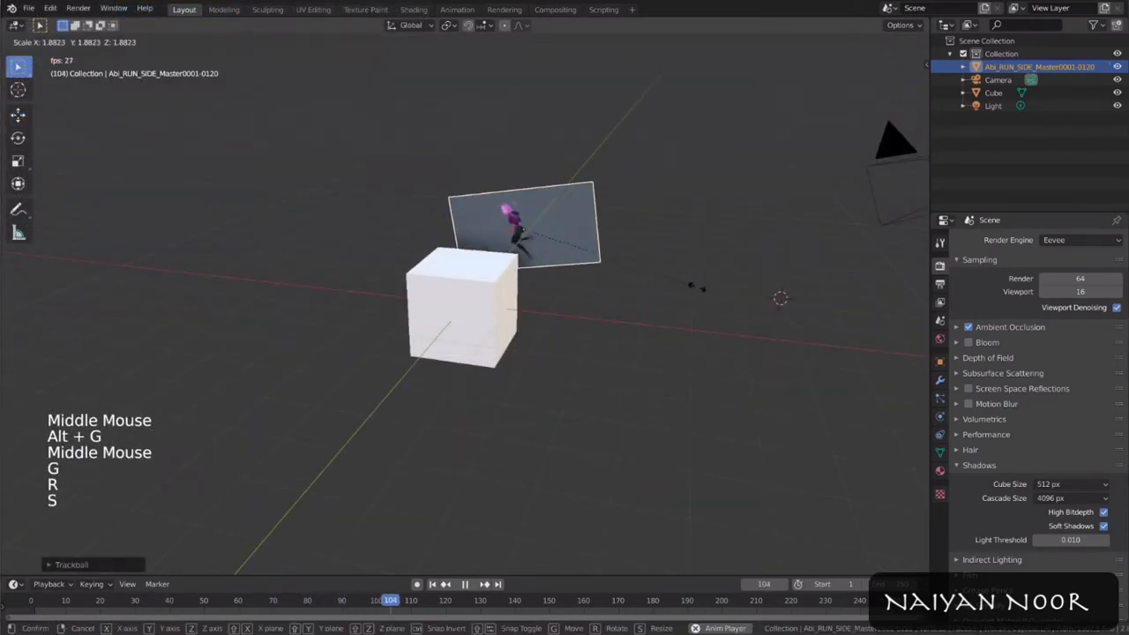
click(832, 321)
key(r)
click(820, 359)
middle_drag(677, 356, 660, 321)
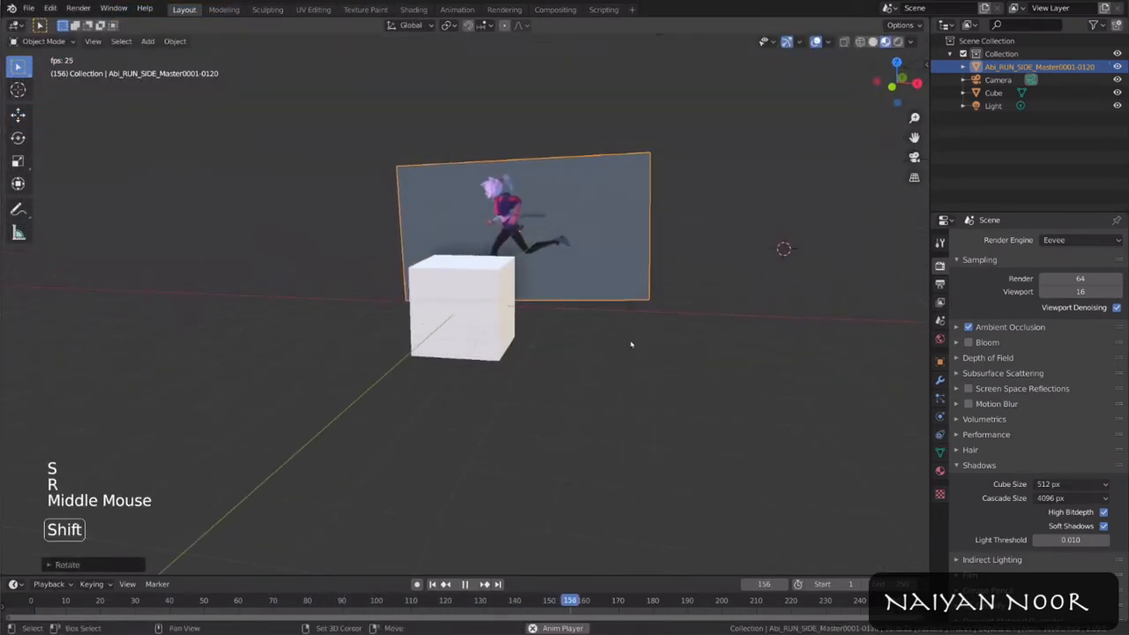
Step: Move and rotate the movie plane within the camera view and render the frame
key(shift+Left)
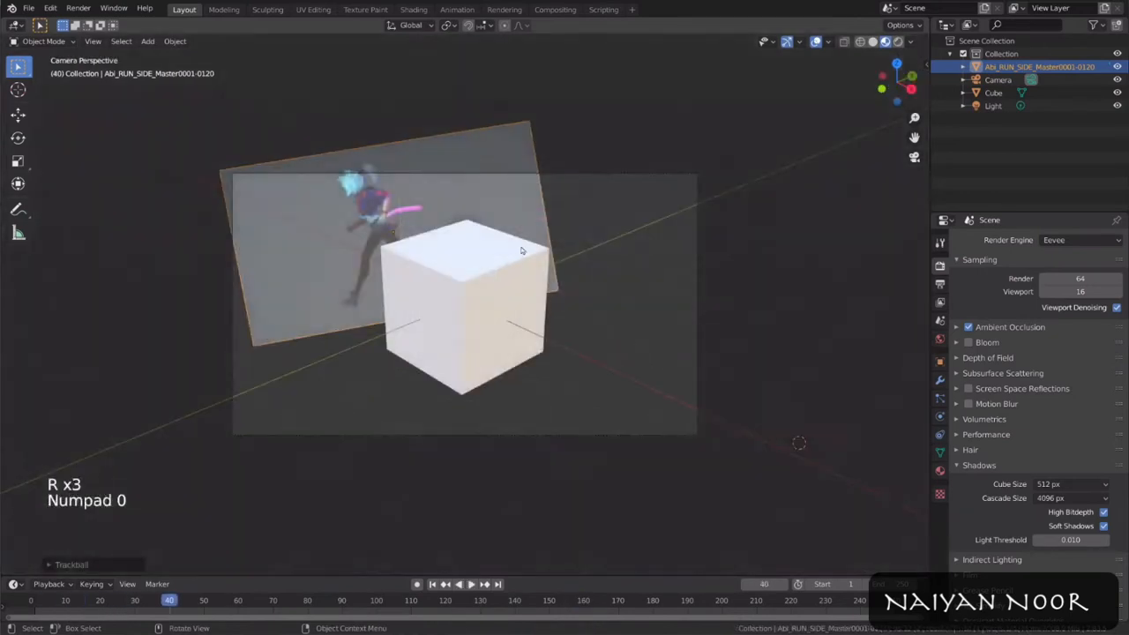
key(g)
key(r)
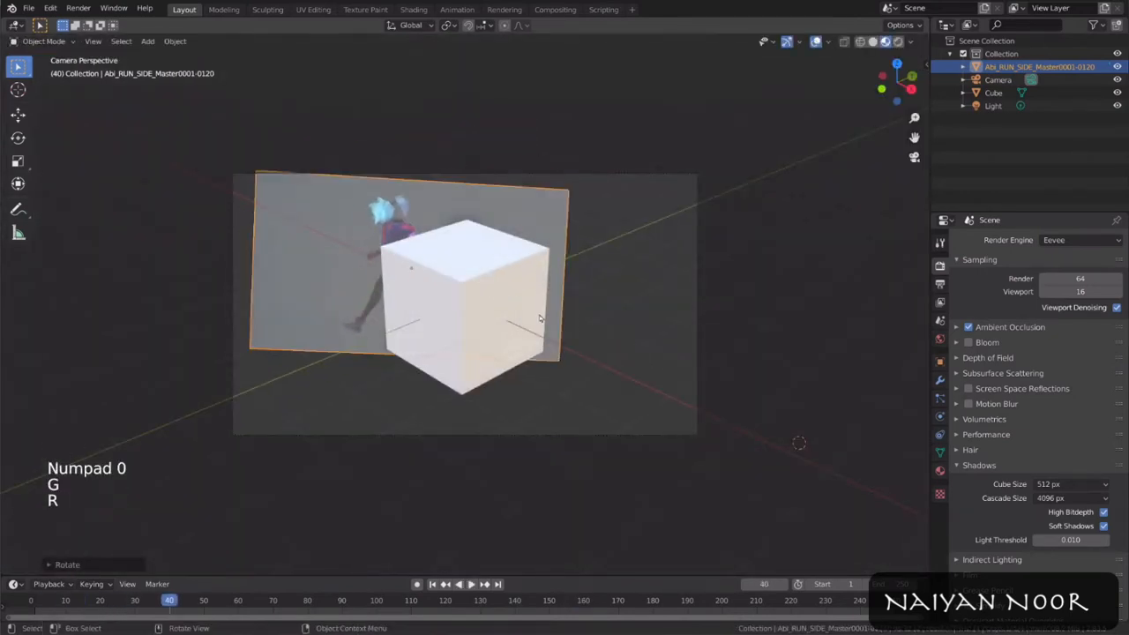
key(F12)
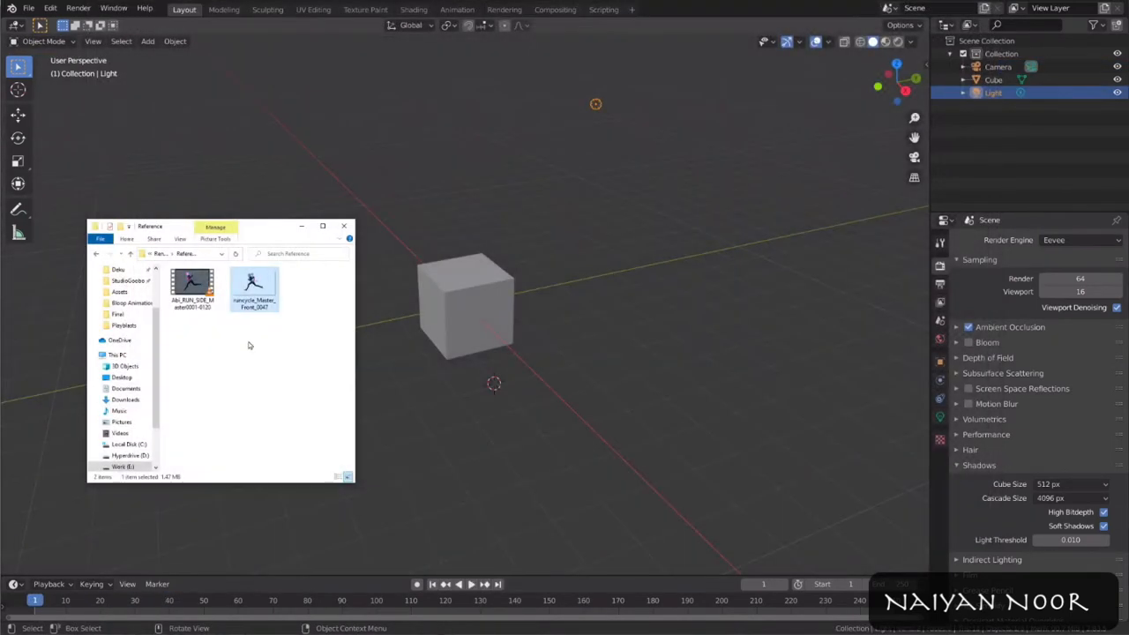
Step: Add runcycle_Master_Front_0047 and Abi_RUN_SIDE_Master0001-0120 from the Reference folder as image empties, and play the animation
drag(735, 374, 734, 374)
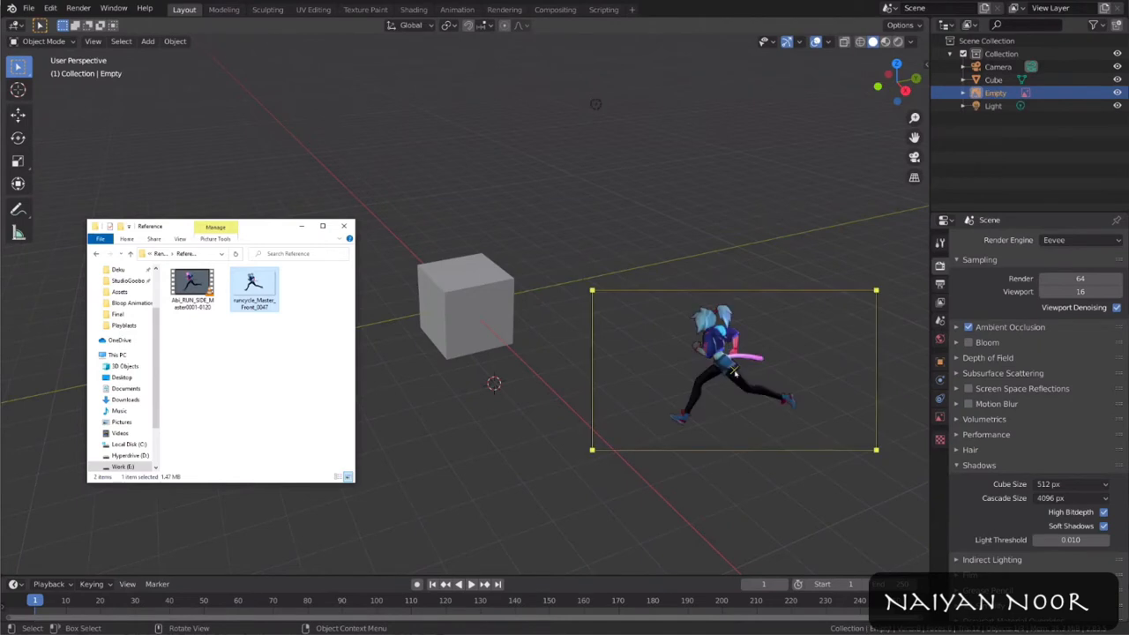
drag(208, 292, 271, 141)
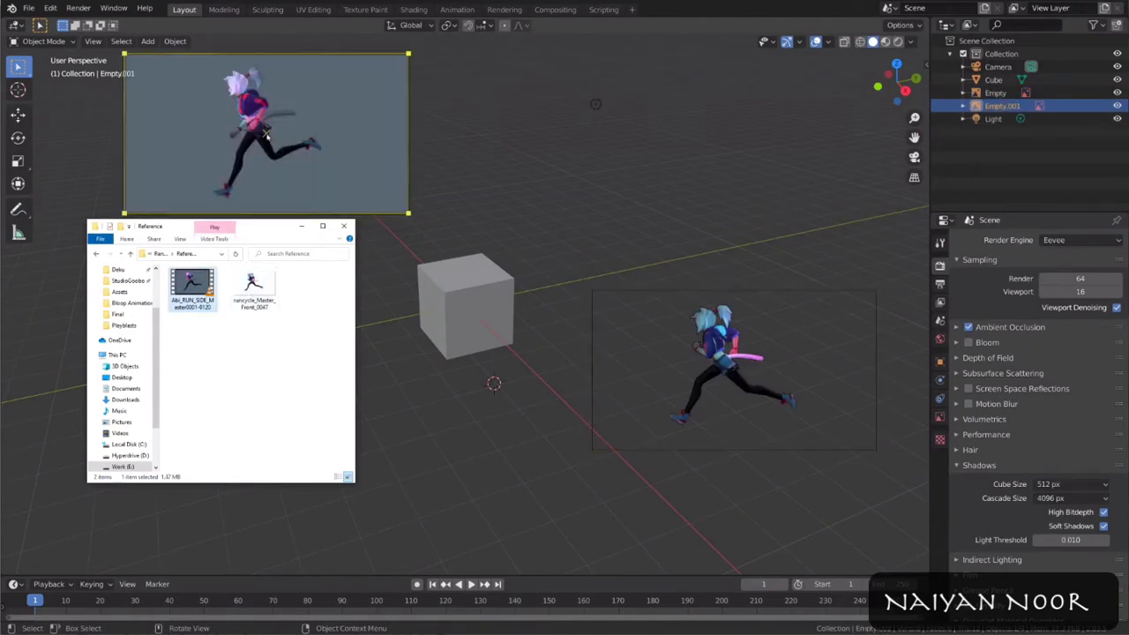
middle_drag(621, 239, 587, 275)
key(space)
Step: Select the still run-cycle reference, show its image settings, and rotate and scale it freely
click(609, 283)
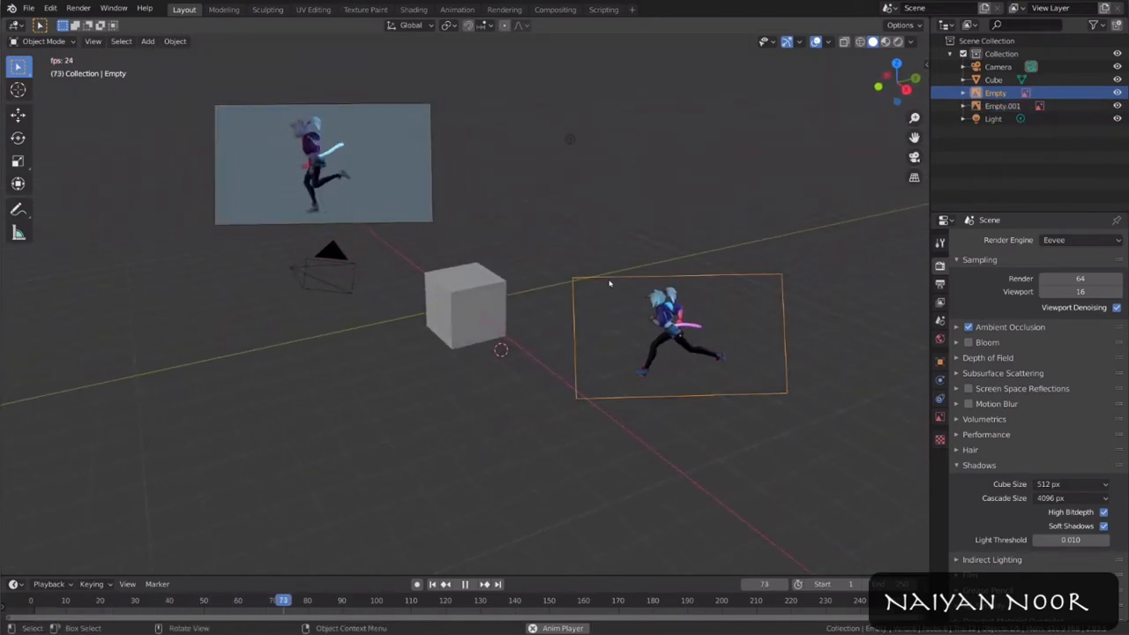
click(940, 417)
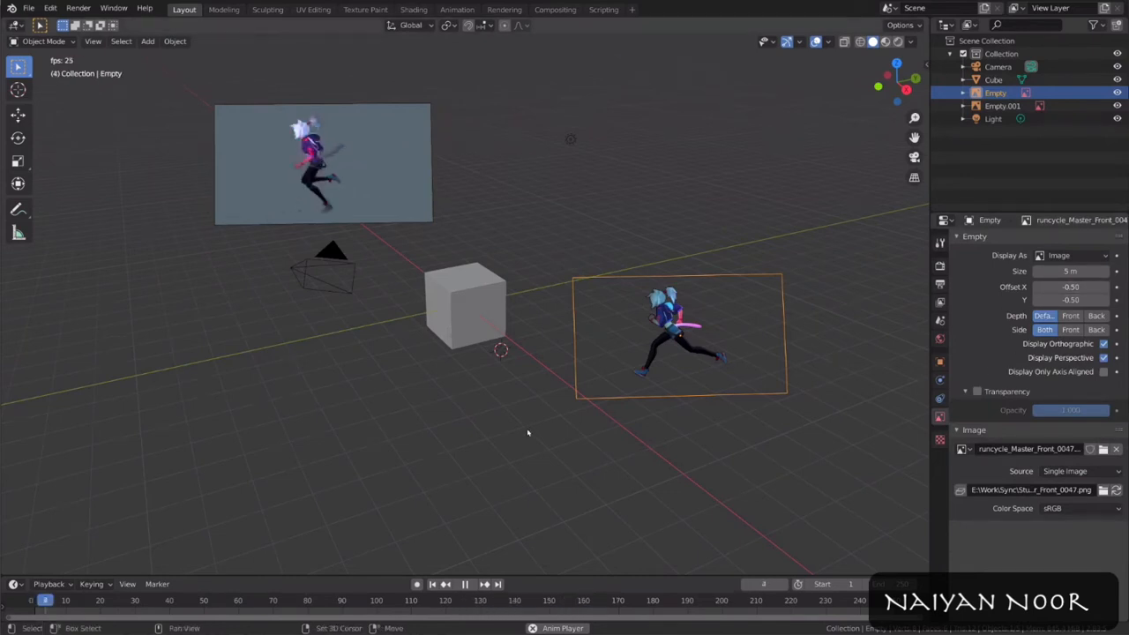
middle_drag(559, 267, 544, 265)
key(r)
key(r)
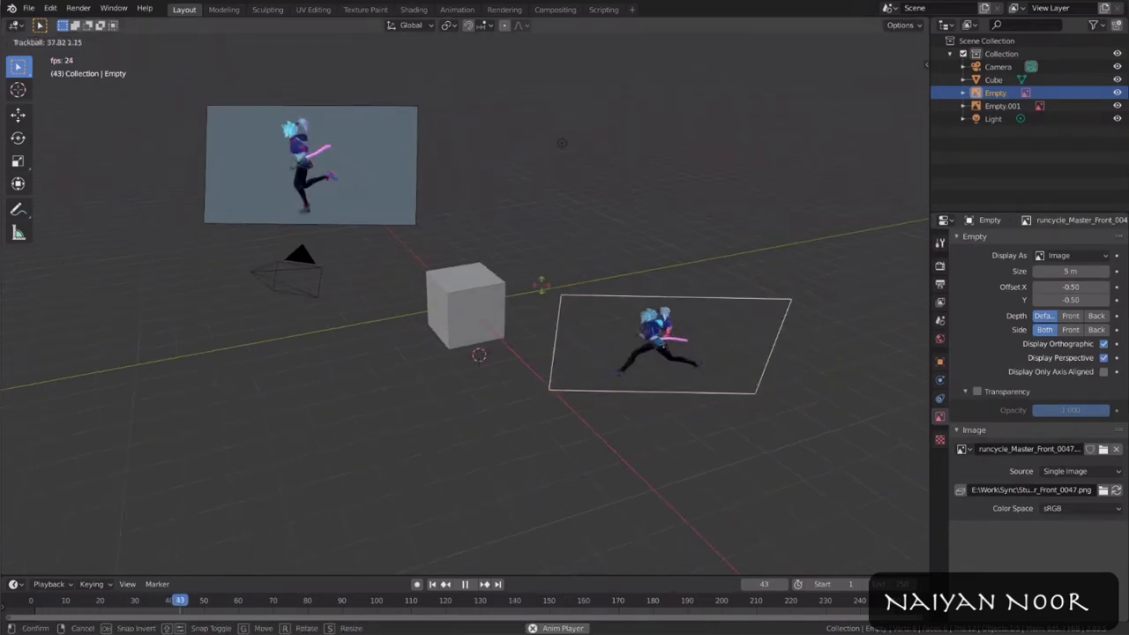
click(557, 236)
key(s)
click(592, 181)
Step: Rotate and enlarge the running movie reference freely, and select the still run-cycle reference again
click(412, 188)
key(r)
key(r)
click(412, 195)
key(s)
click(463, 208)
key(r)
key(r)
click(500, 216)
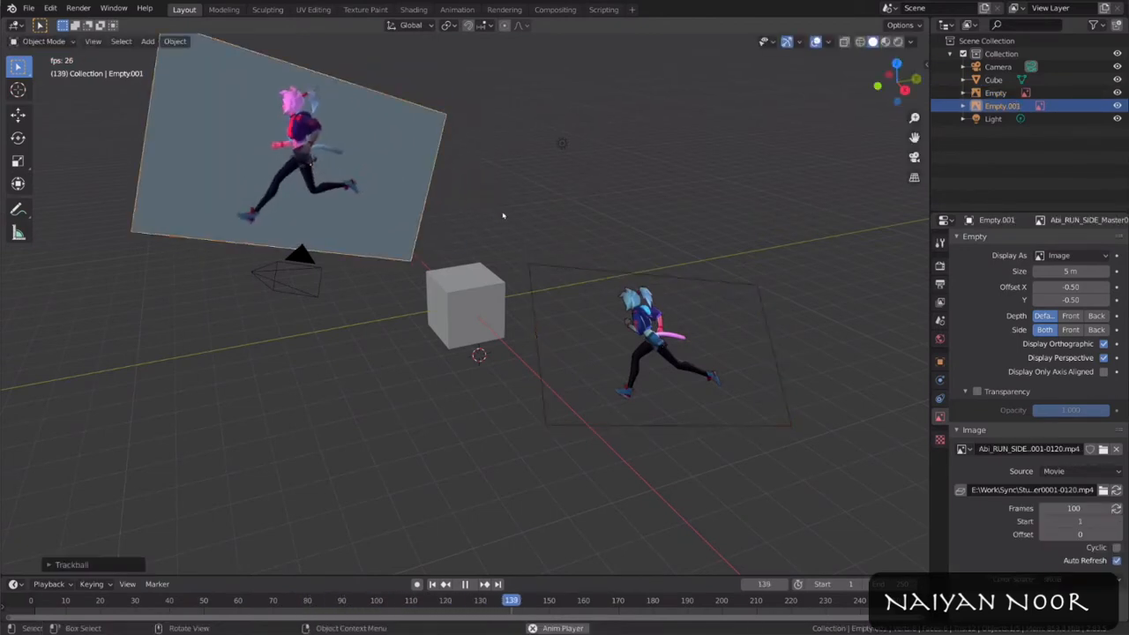
click(651, 308)
middle_drag(671, 310, 575, 339)
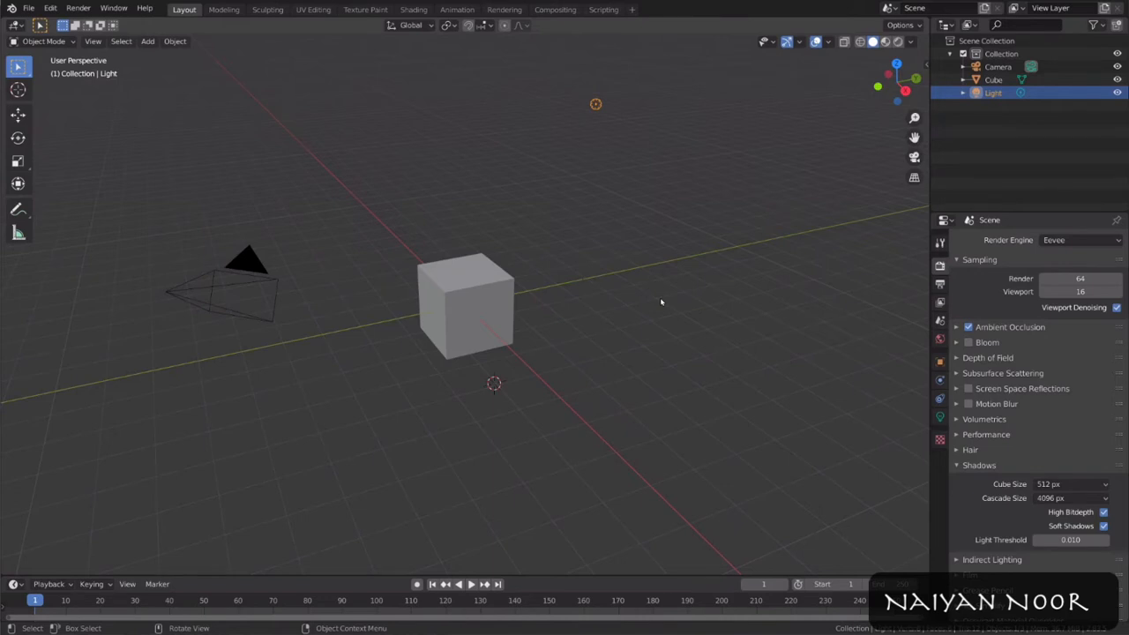
Step: Look through the default scene's camera and add Abi_RUN_SIDE_Master0001-0120 from the Reference folder as its background movie
click(246, 265)
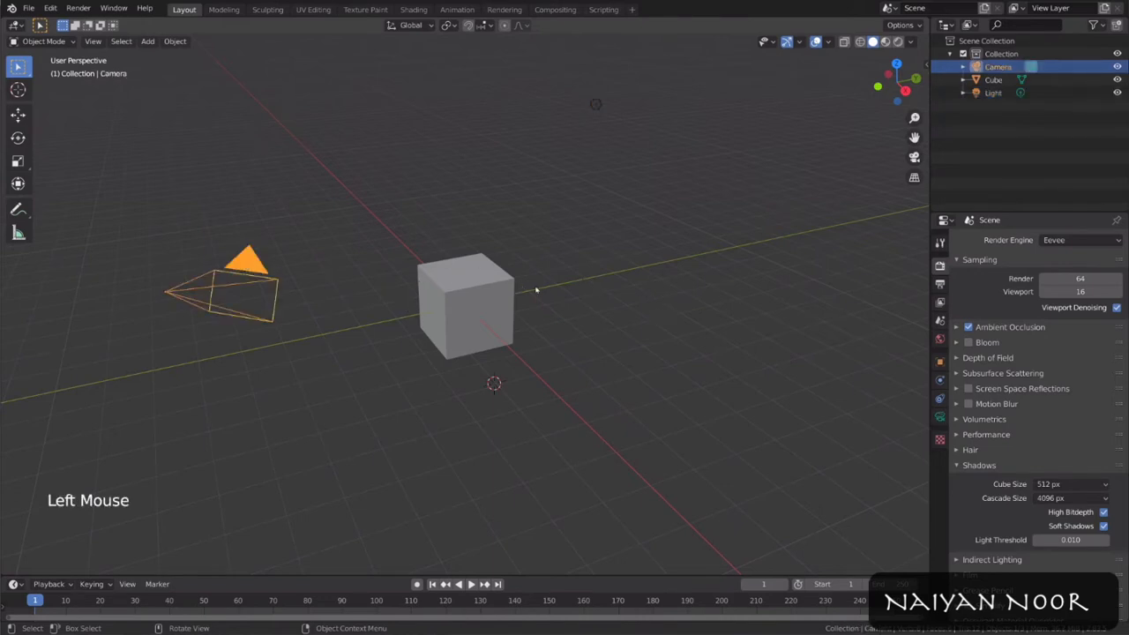
key(KP_0)
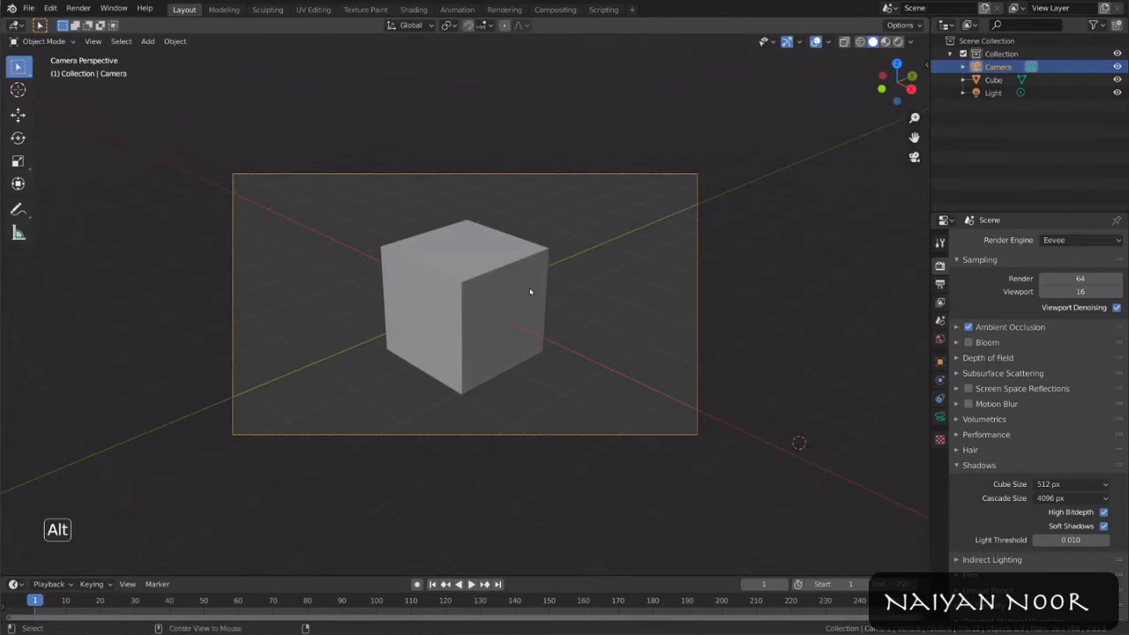
key(alt+Tab)
key(alt+Tab)
key(alt+Tab)
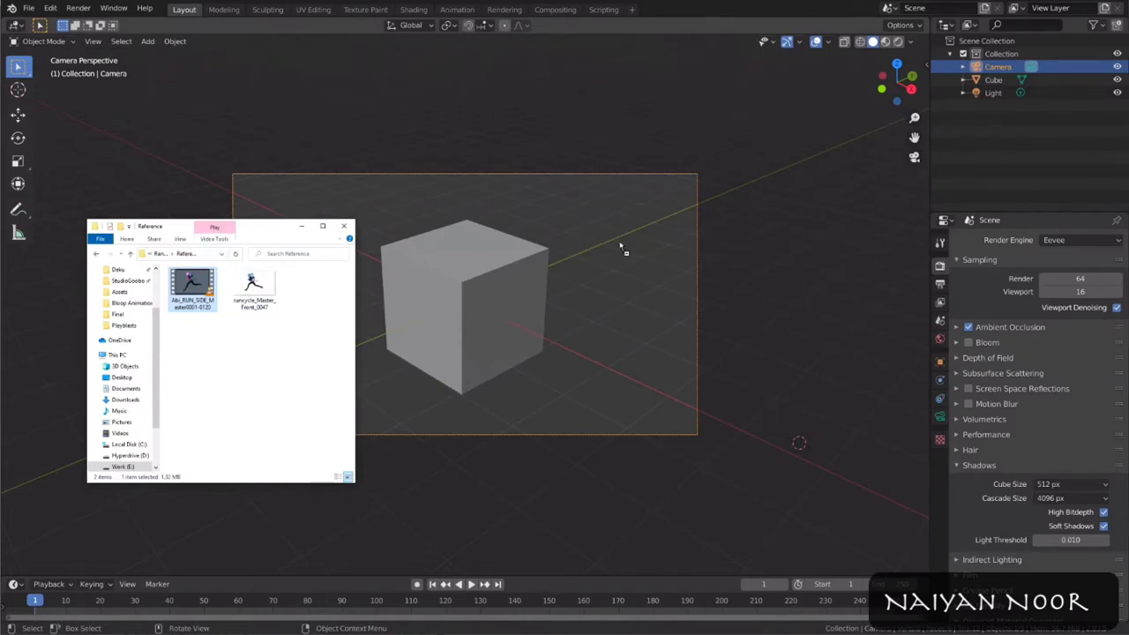
drag(638, 293, 638, 289)
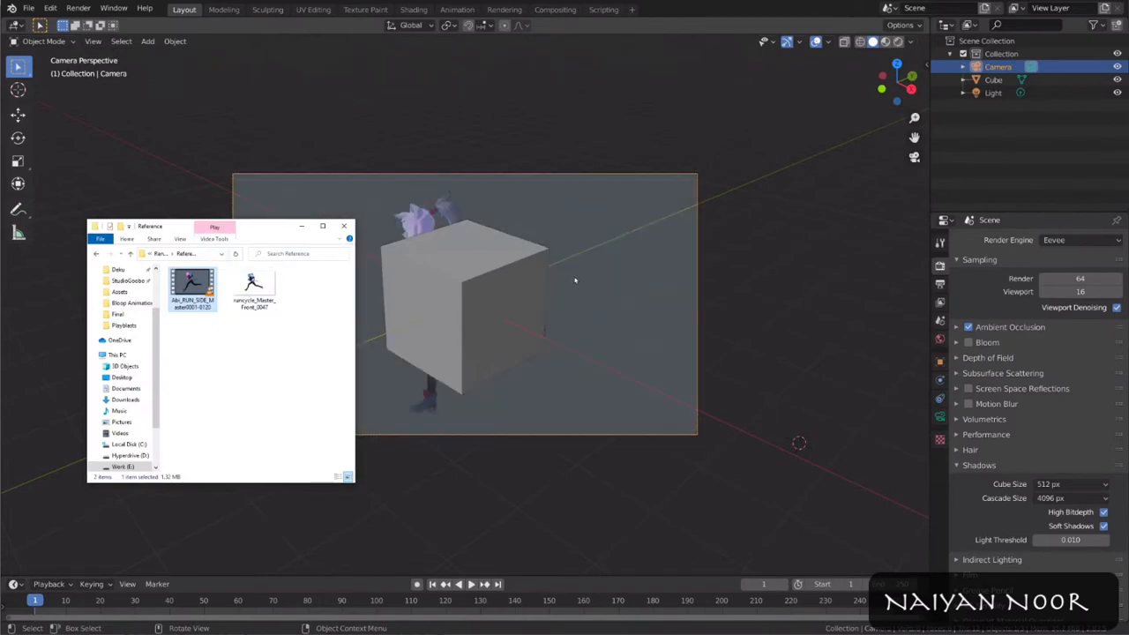
Step: Play the animation to check the background movie through the camera, and restore the camera selection
click(761, 341)
key(space)
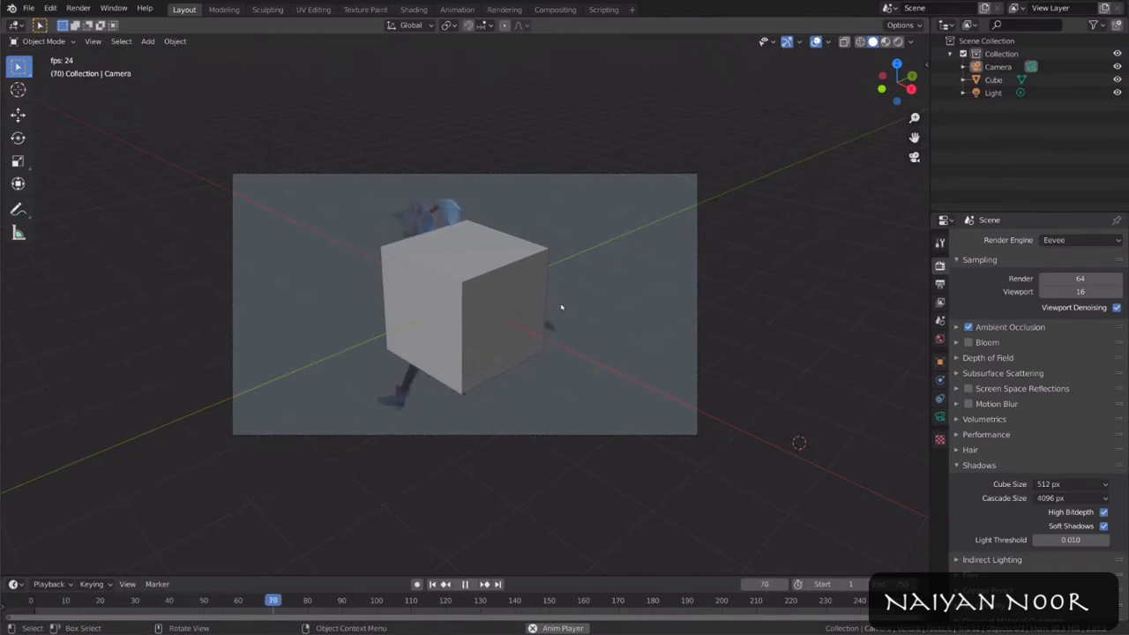
key(space)
key(ctrl+z)
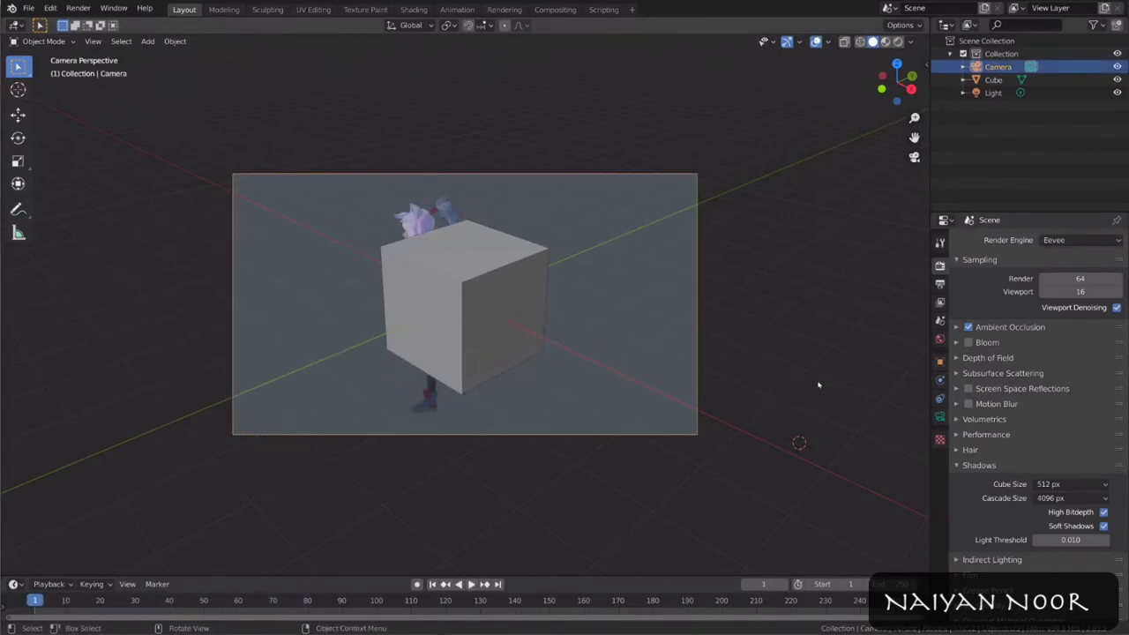
Step: Show the camera's background image settings for the Abi_RUN_SIDE movie, down to its rotation and scale
click(940, 418)
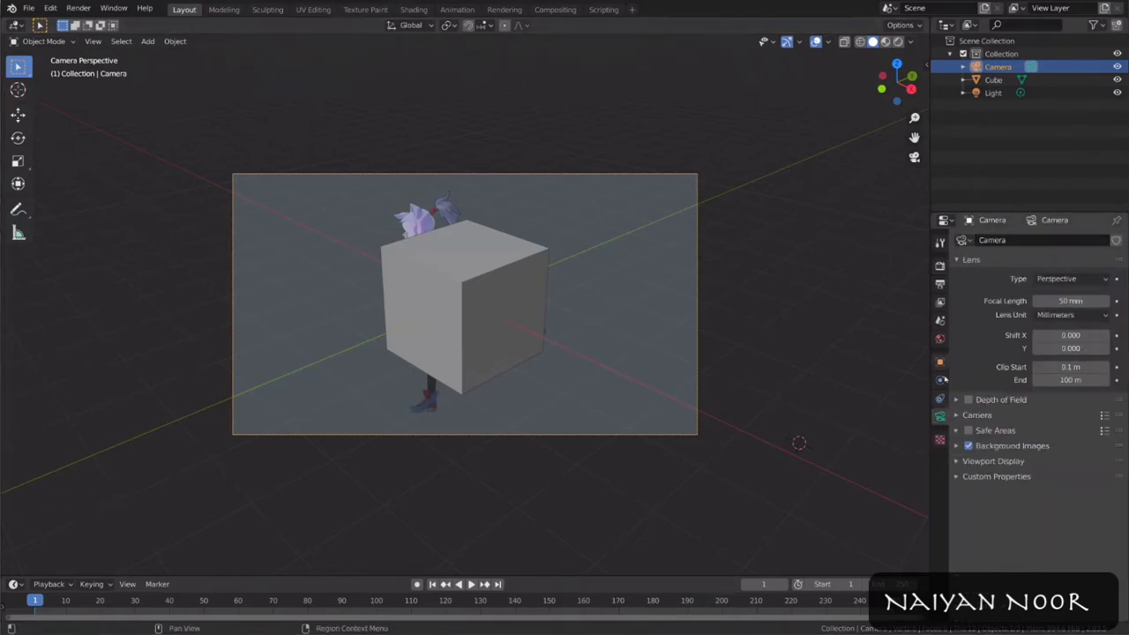
click(1039, 447)
scroll(1041, 445, down, 14)
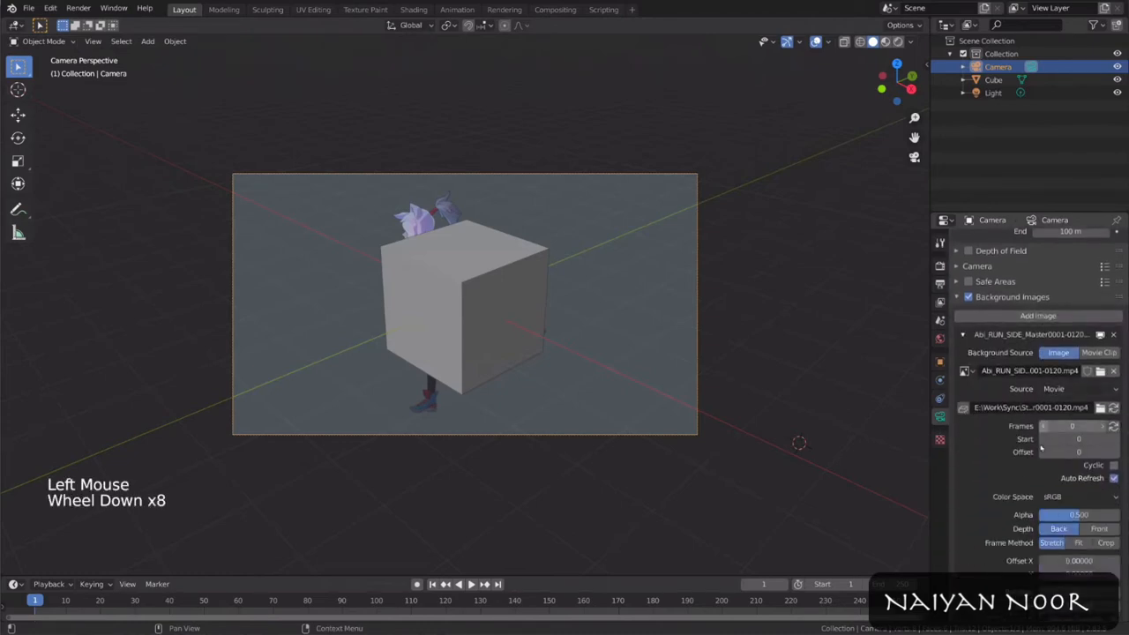
click(1089, 314)
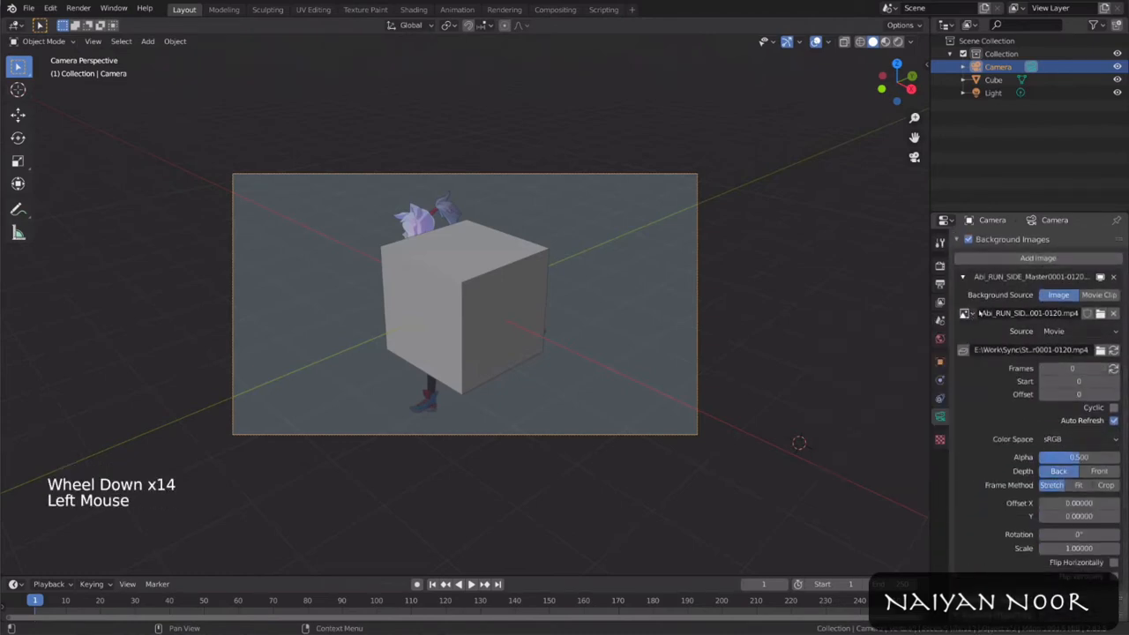
click(1100, 314)
click(1079, 541)
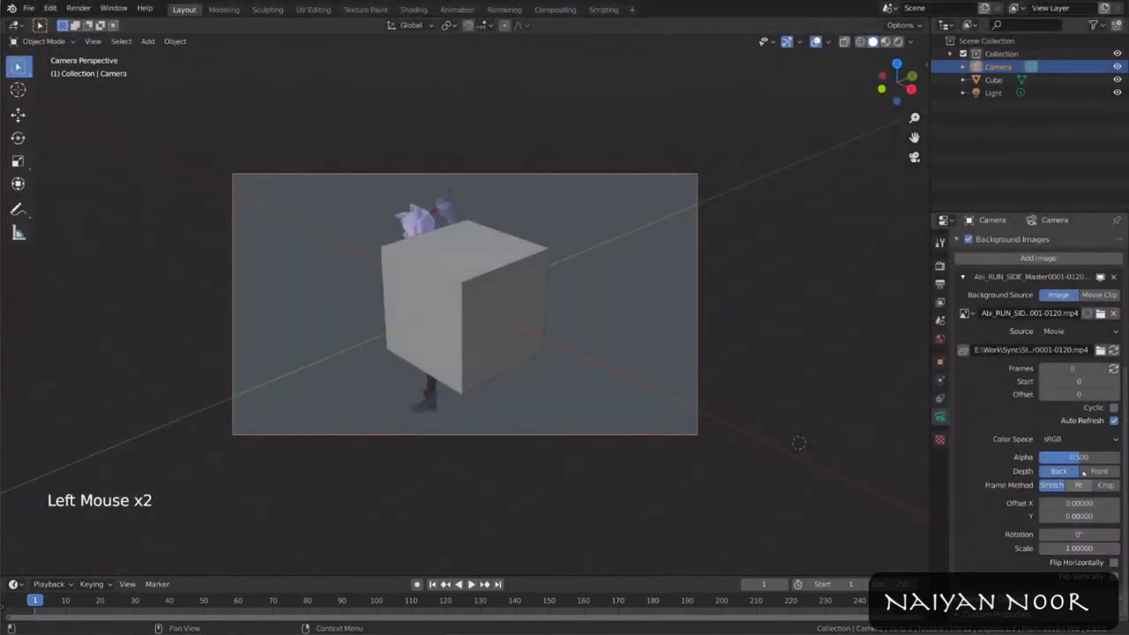
Step: Compare the background movie's Front and Back depth, keep Back, and lower its opacity slightly
click(1099, 471)
click(1058, 471)
click(1099, 472)
click(1059, 471)
mouse_move(1079, 456)
mouse_down()
mouse_move(1041, 457)
mouse_move(1118, 457)
mouse_move(1065, 461)
mouse_up()
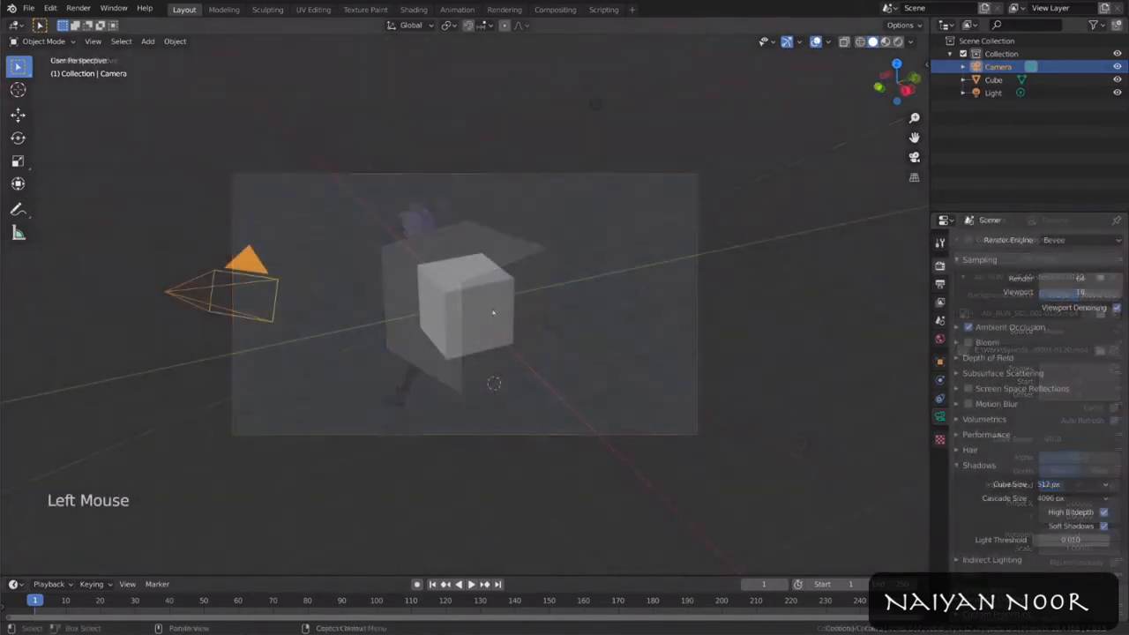
Step: Look through the default scene's camera and add Abi_RUN_SIDE_Master0001-0120.mp4 as its background image
key(KP_0)
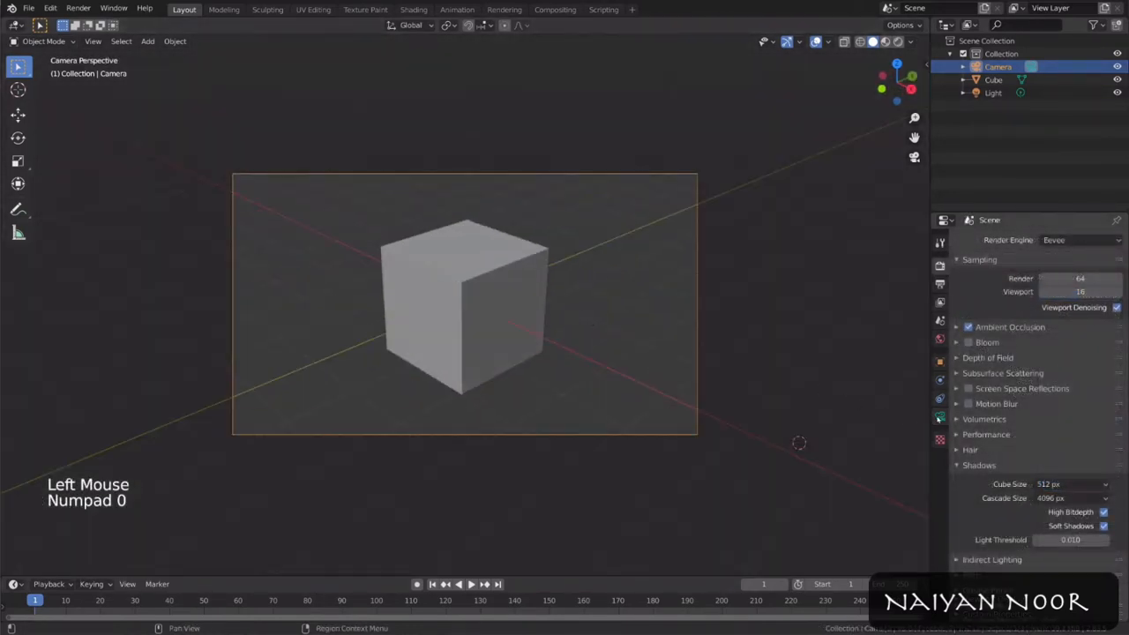
click(939, 417)
click(973, 447)
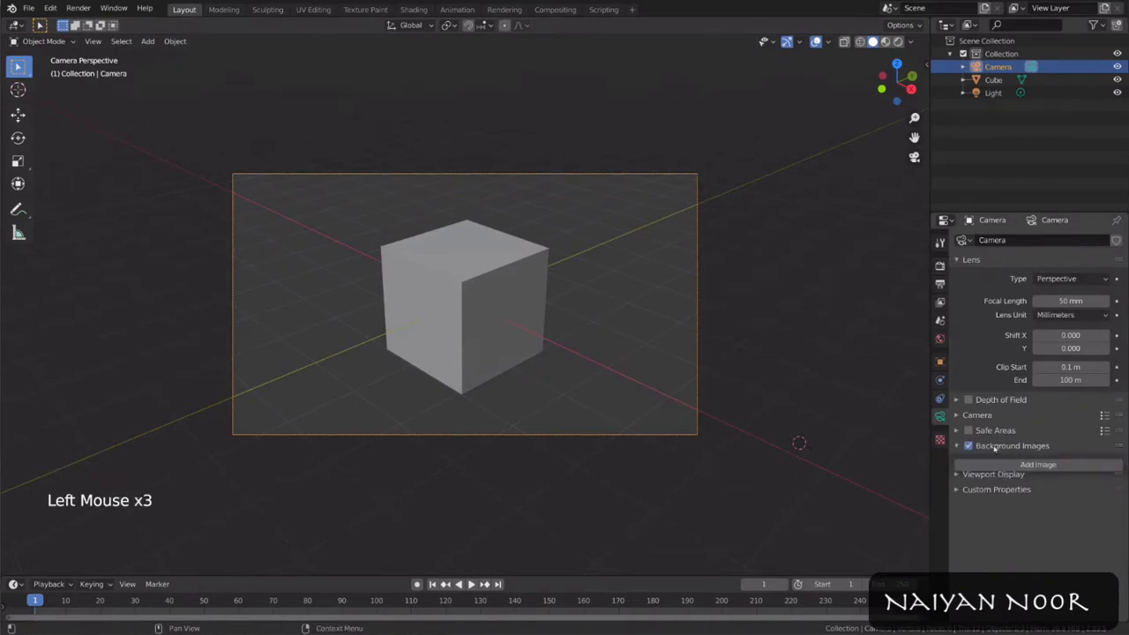
click(1038, 464)
click(1058, 521)
click(53, 403)
double_click(313, 86)
double_click(214, 87)
Step: Match the background's frame count to the movie length and play the animation
click(1116, 575)
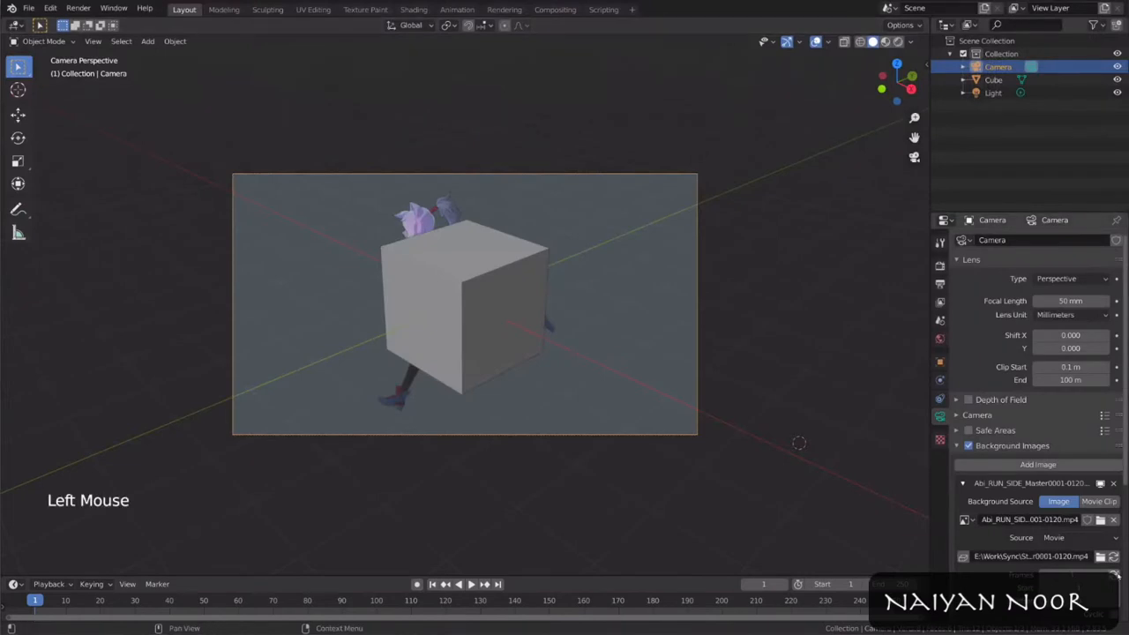
key(space)
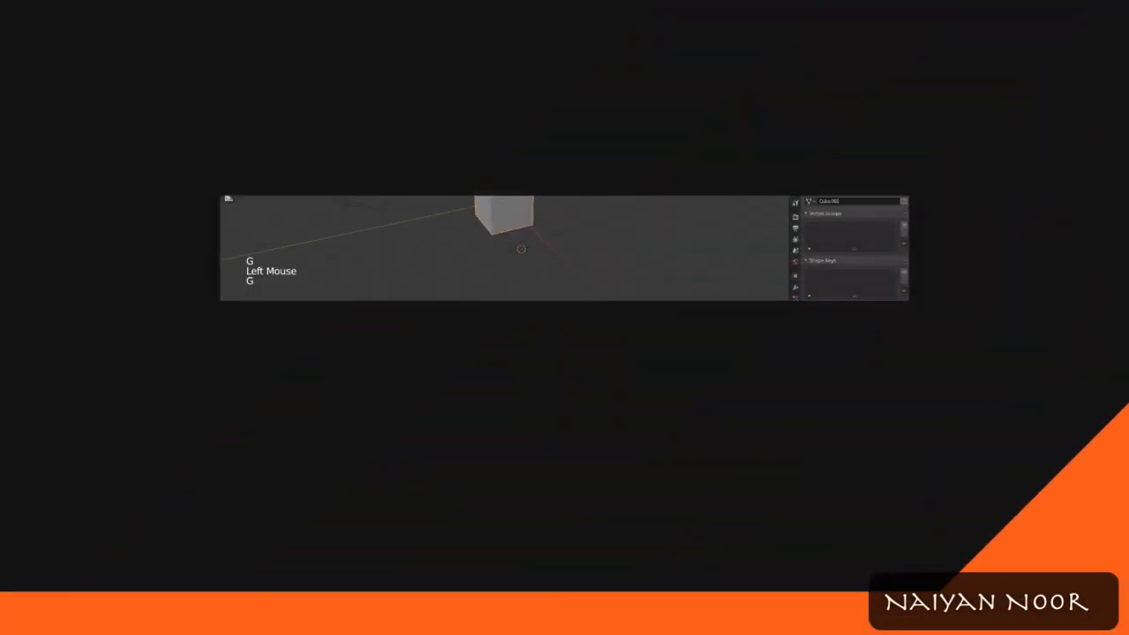
right_click(393, 388)
right_click(394, 388)
key(Escape)
click(395, 388)
key(g)
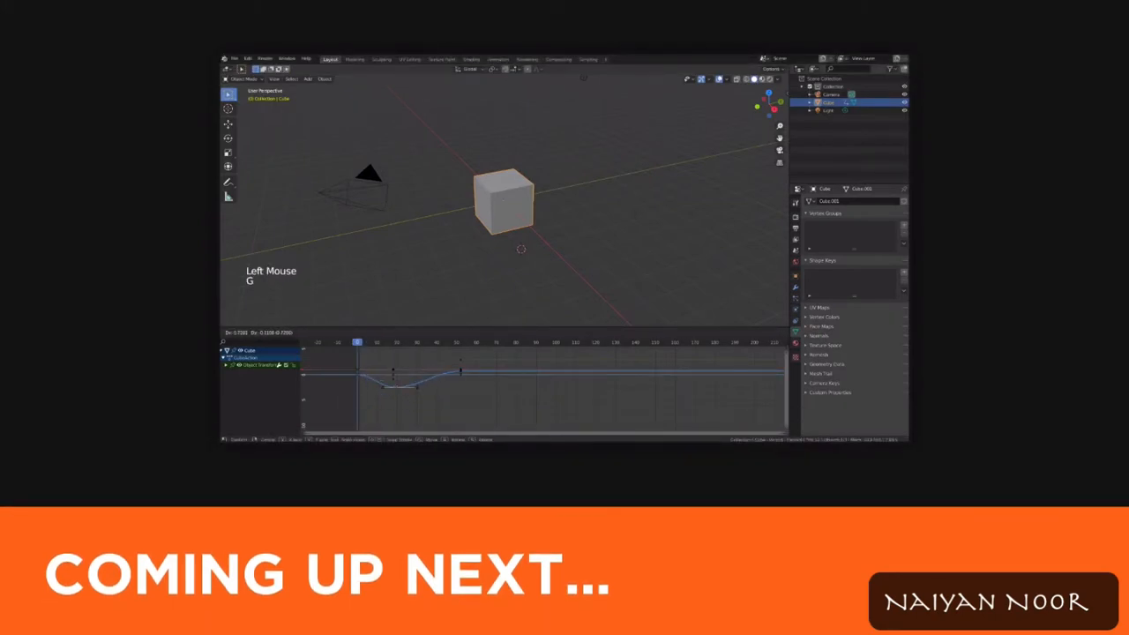
key(space)
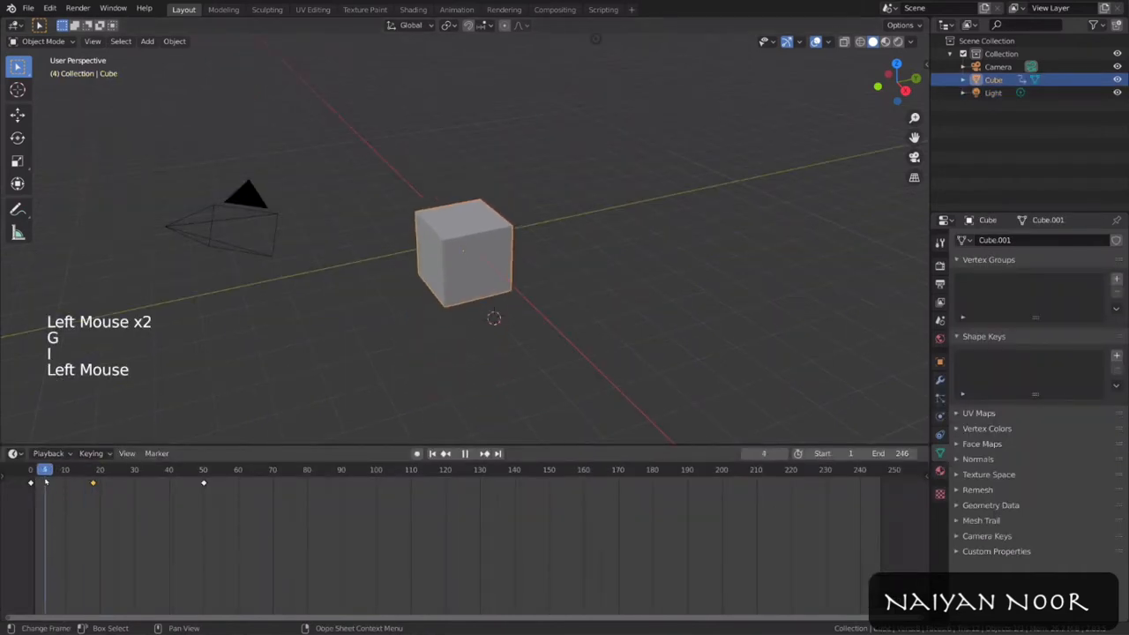
key(space)
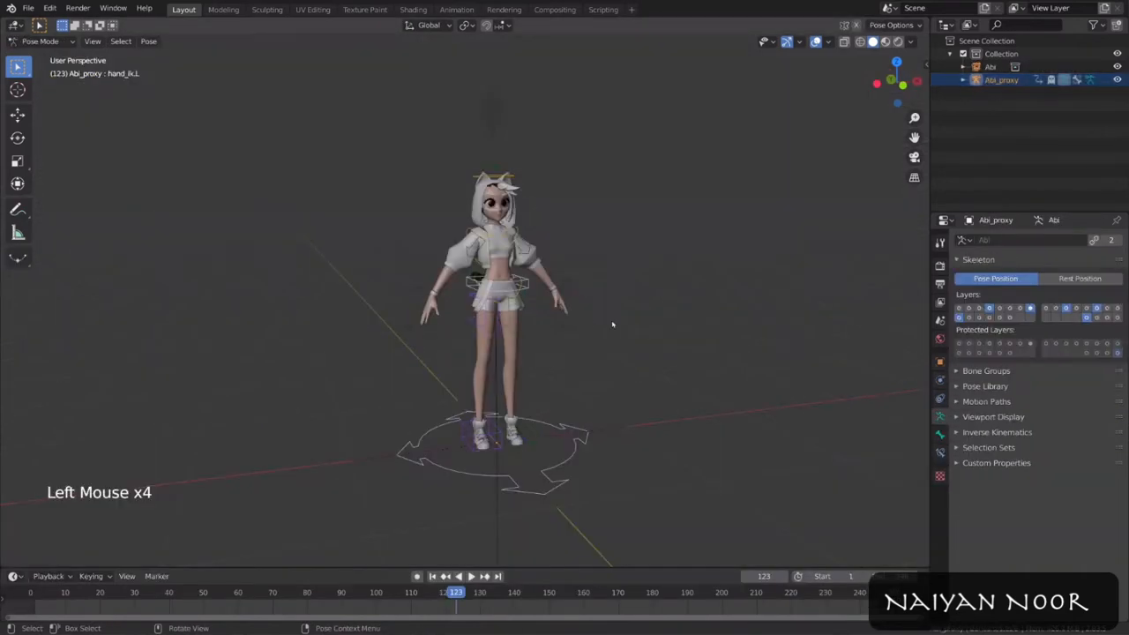
key(g)
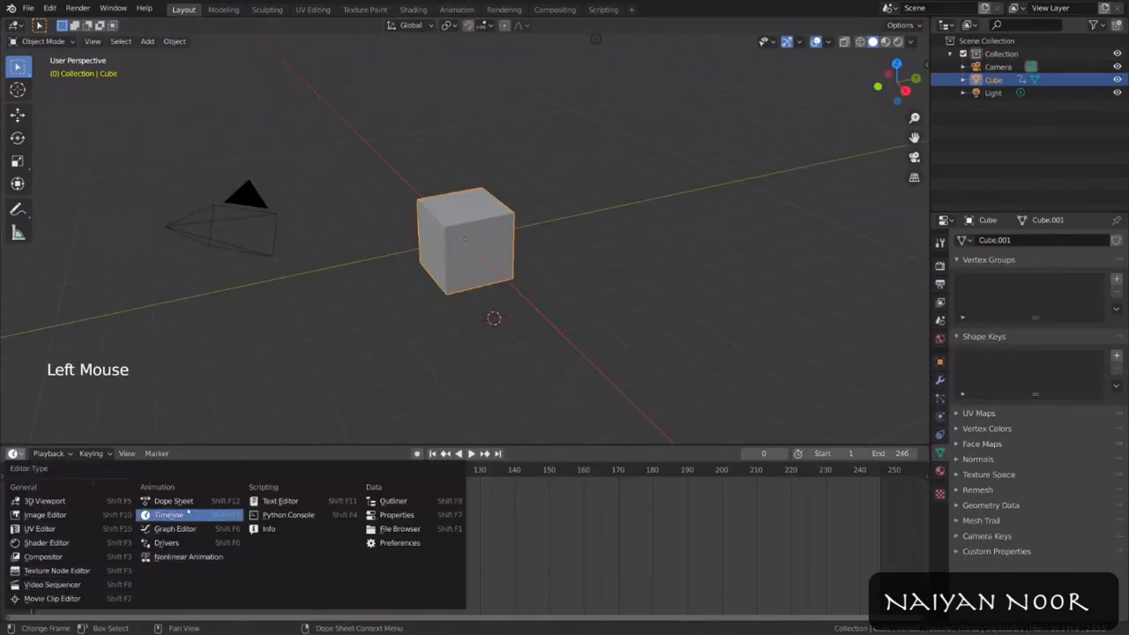
click(230, 510)
key(ctrl+Tab)
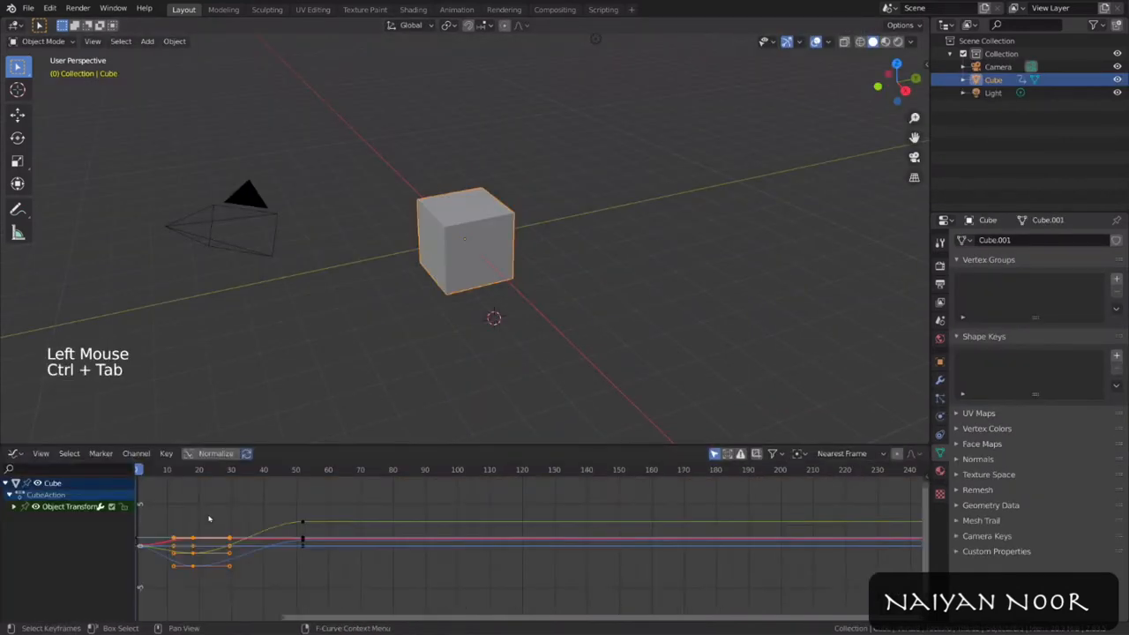
middle_drag(264, 529, 282, 538)
key(g)
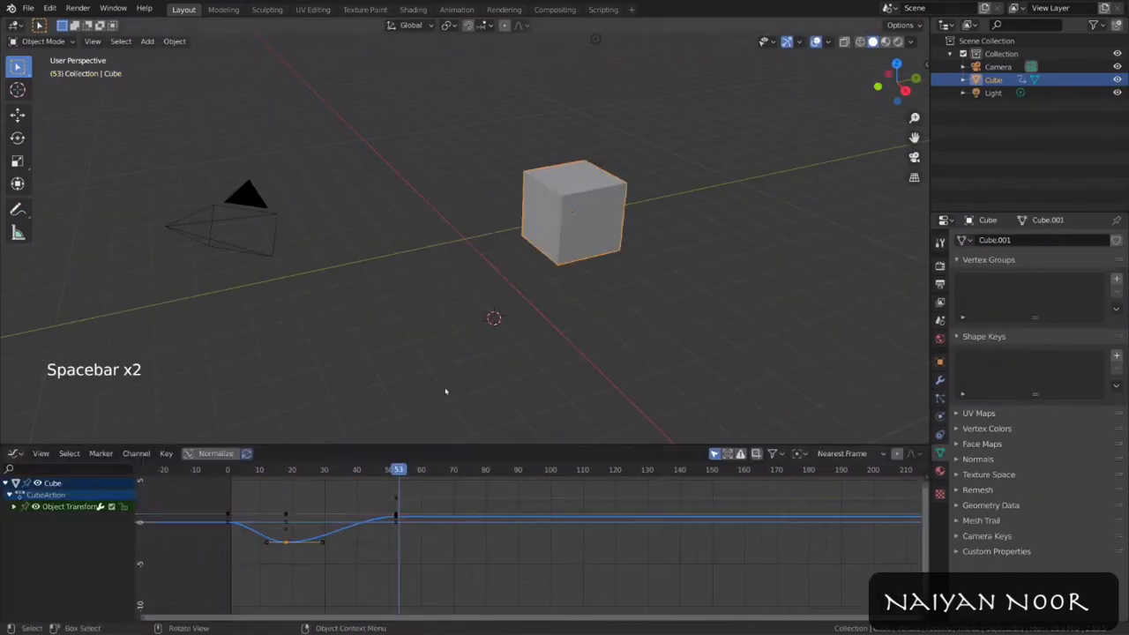
key(KP_0)
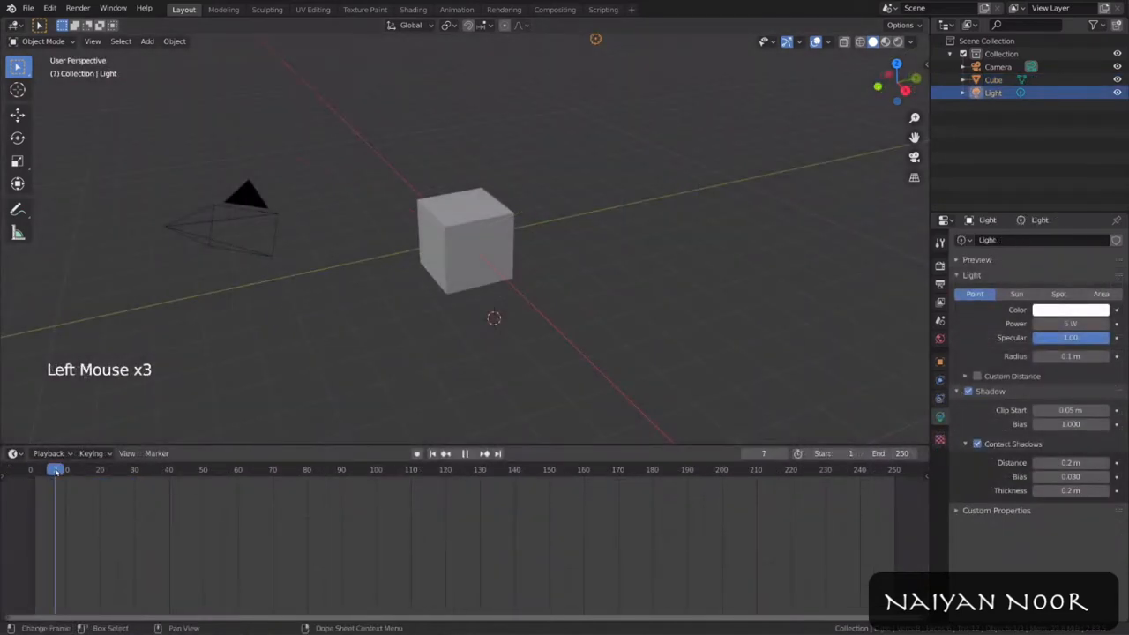
Step: Return the playhead to frame 0 and set the scene's end frame to 246
drag(55, 470, 22, 487)
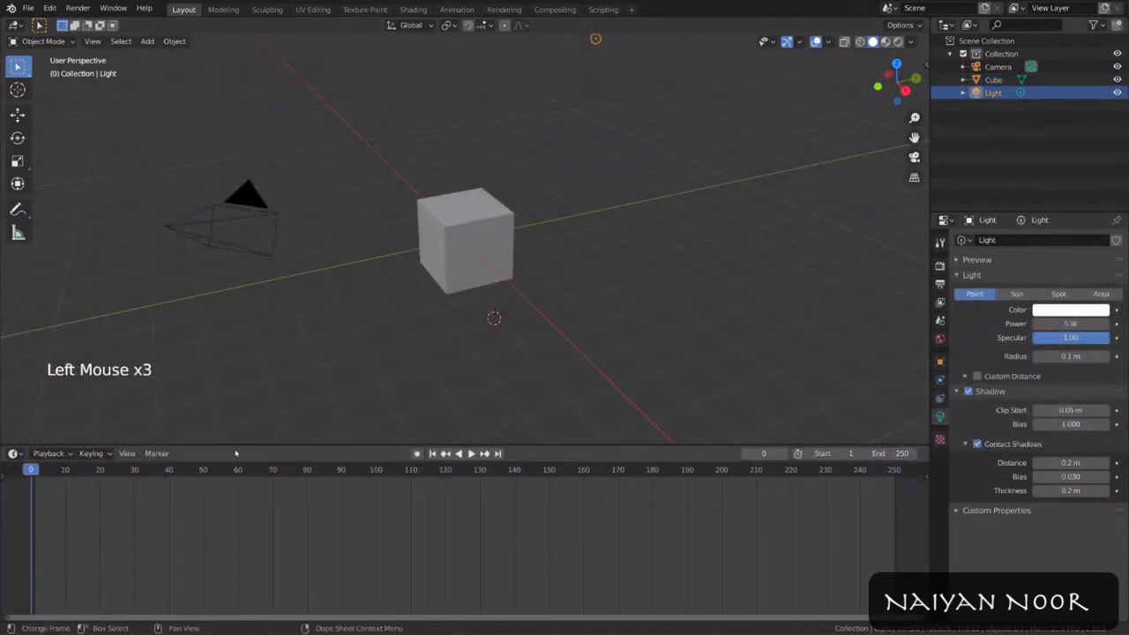
key(Escape)
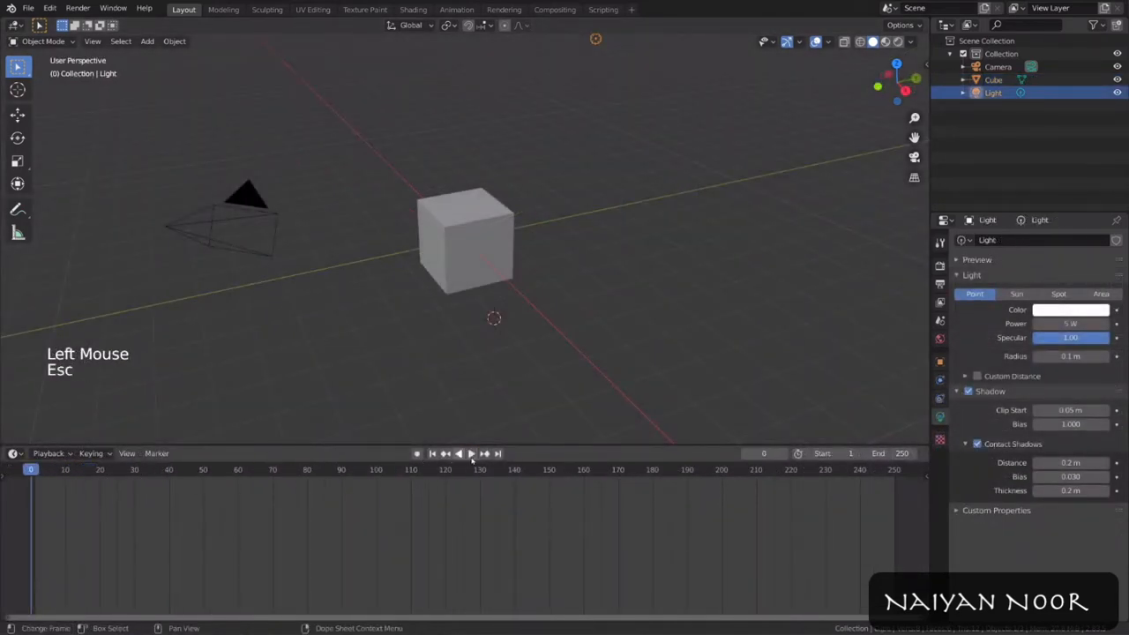
mouse_move(884, 457)
mouse_down()
mouse_move(907, 457)
mouse_move(868, 457)
mouse_move(882, 457)
mouse_up()
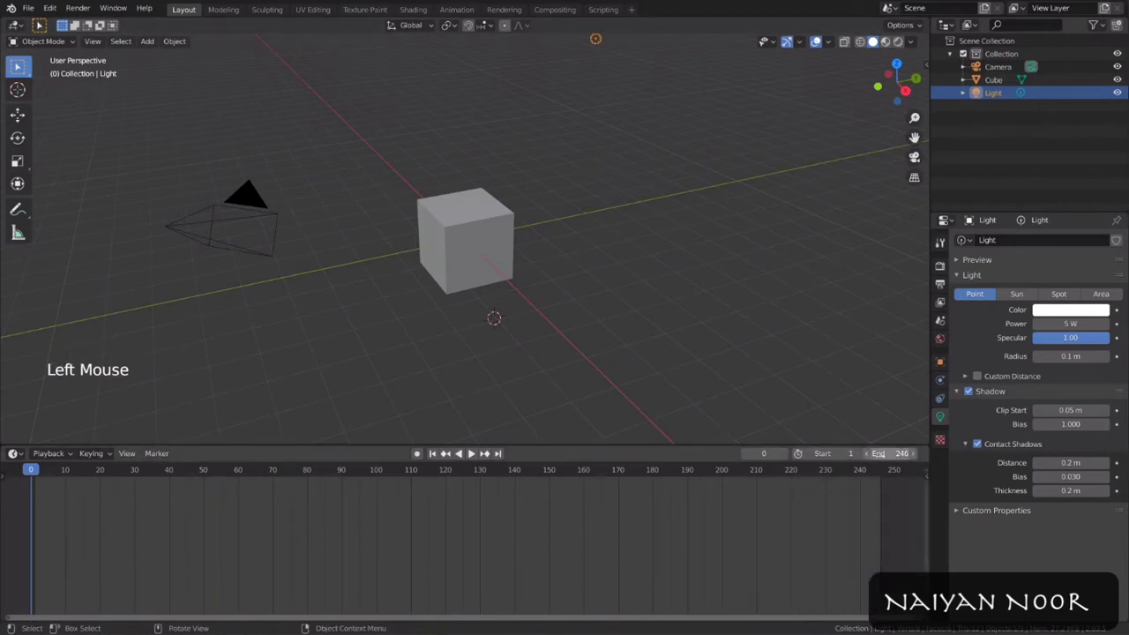
Step: Play the cube's keyframed animation, stop it, and return the playhead to the first keyframe
right_click(441, 266)
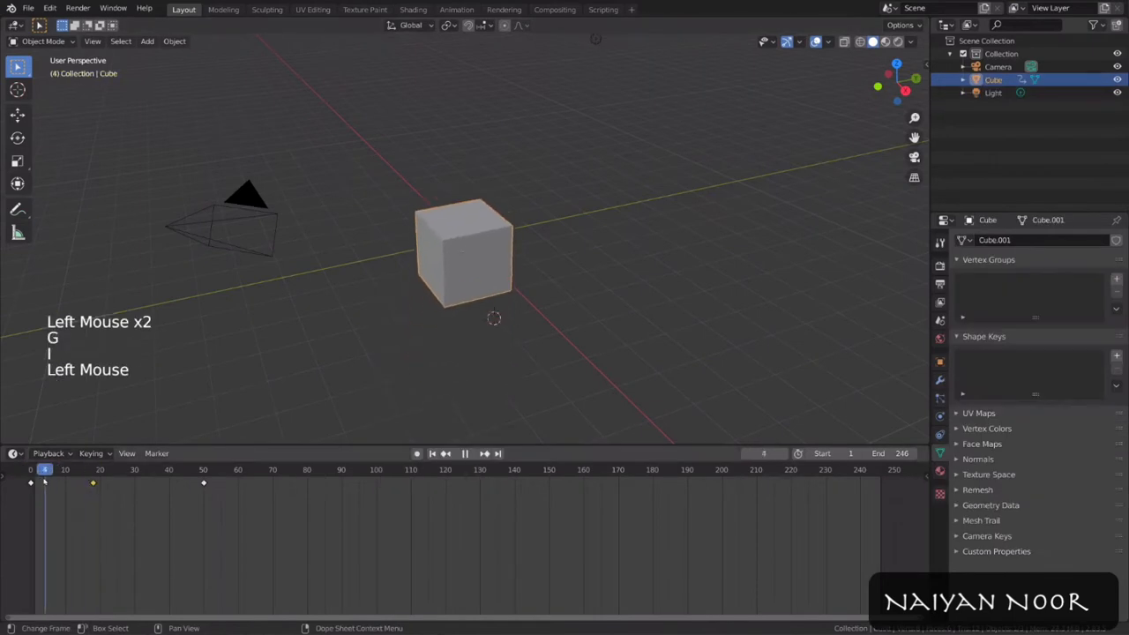
key(space)
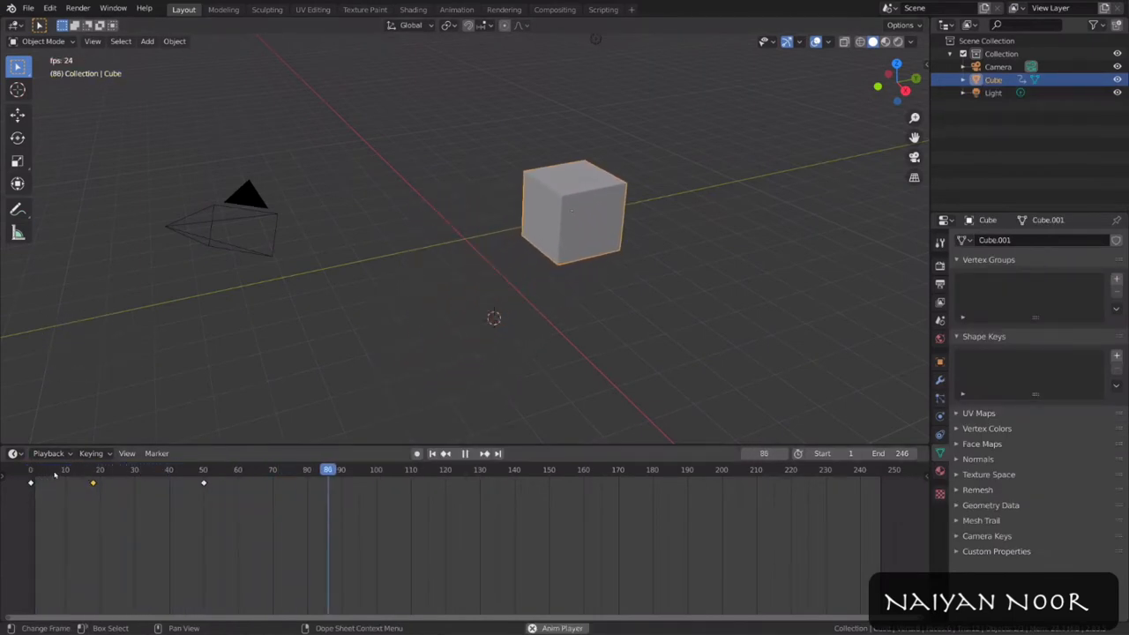
key(space)
click(32, 475)
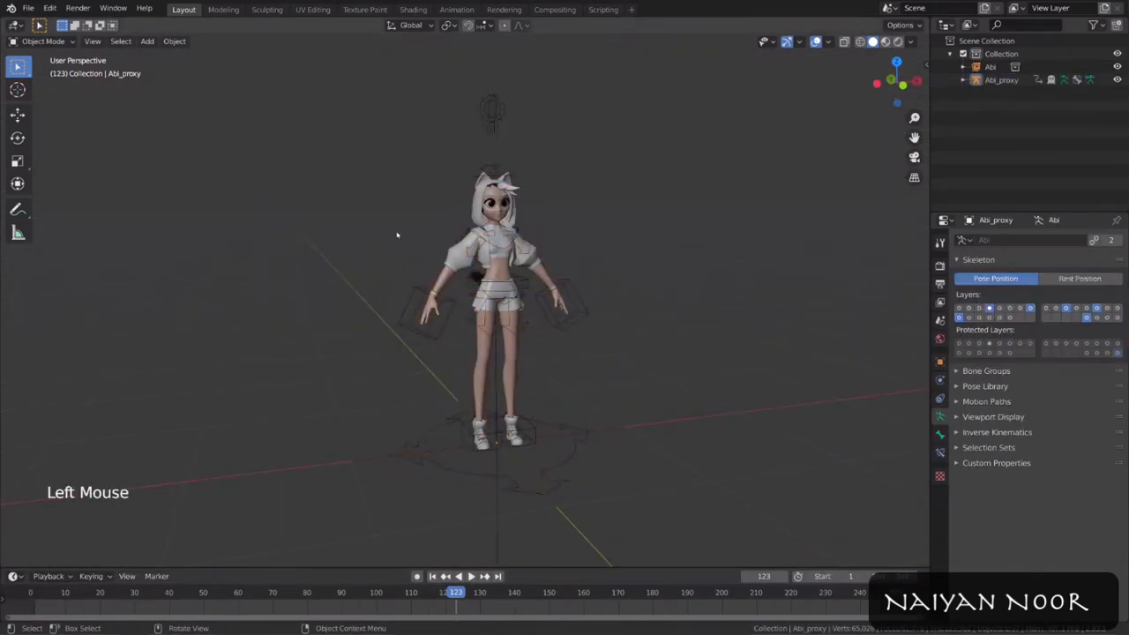
Step: Select the Abi_proxy rig and switch it to Pose Mode
click(414, 296)
click(44, 42)
click(53, 85)
Step: Move Abi's hand_ik.L control up and outward and rotate it to raise her left arm
click(580, 318)
key(g)
click(651, 247)
key(r)
click(648, 300)
Step: Move Abi's right hand IK control up and outward and rotate it to raise that arm
click(430, 308)
key(g)
click(398, 280)
key(r)
click(569, 325)
Step: Try moving Abi's hip control along Z and rotating the root control
click(528, 285)
key(g)
key(z)
right_click(534, 300)
click(584, 434)
key(r)
right_click(606, 353)
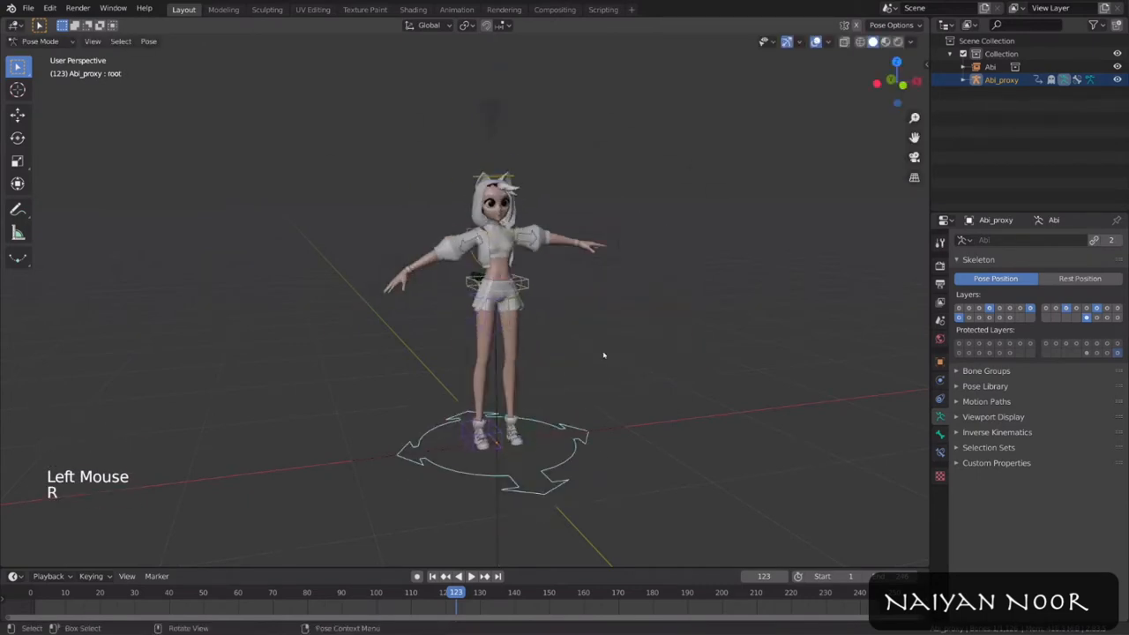
Step: Change the cube scene's Timeline to the Dope Sheet, and then to the Graph Editor showing the cube's curves
click(13, 453)
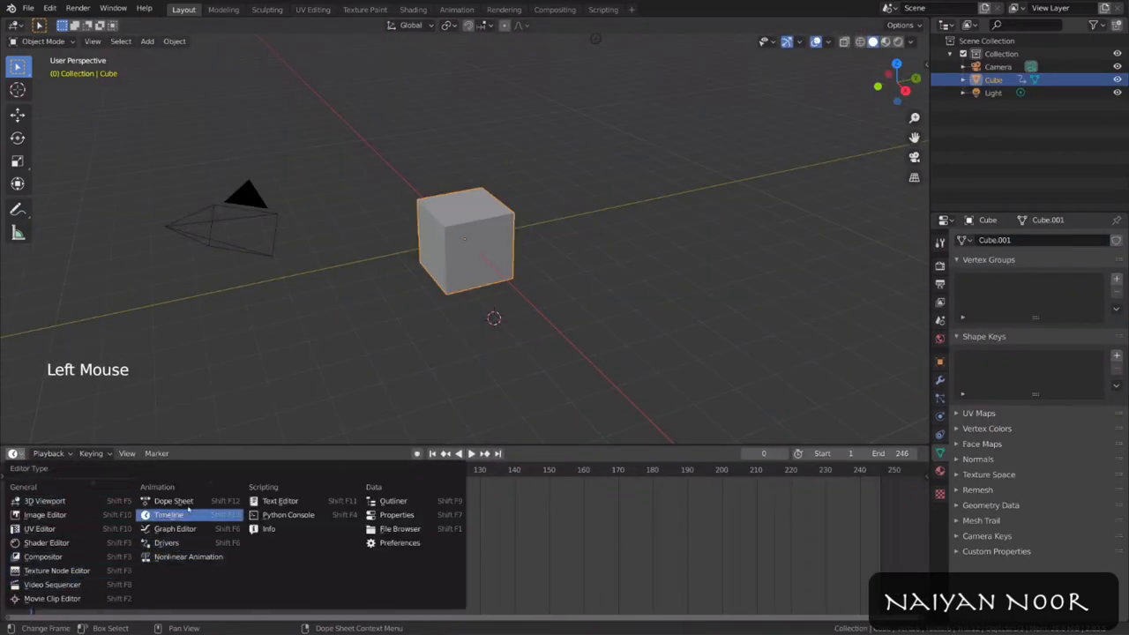
click(189, 504)
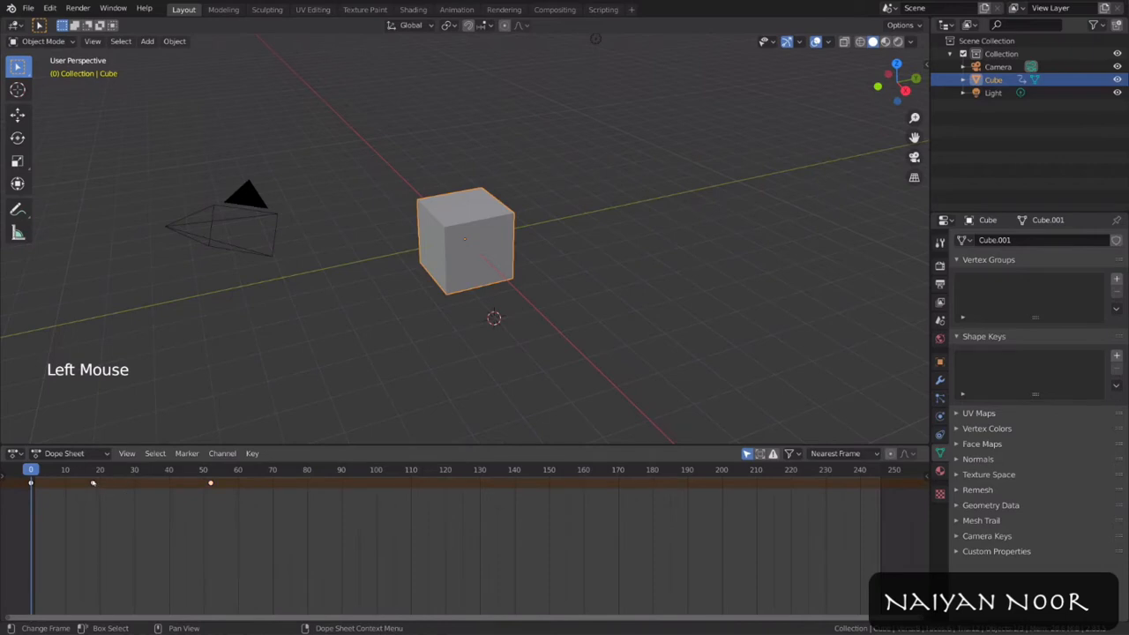
key(ctrl+Tab)
middle_drag(245, 512, 337, 504)
Step: Try moving the cube's keyframes near frame 18 on its curves, and play the animation
key(g)
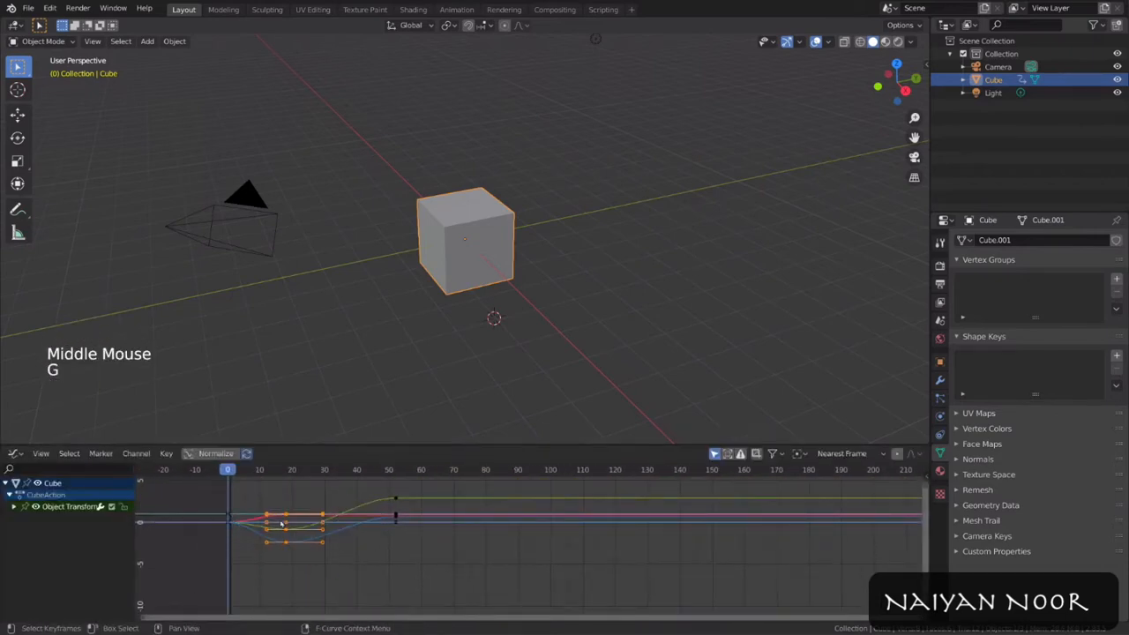
click(286, 515)
key(g)
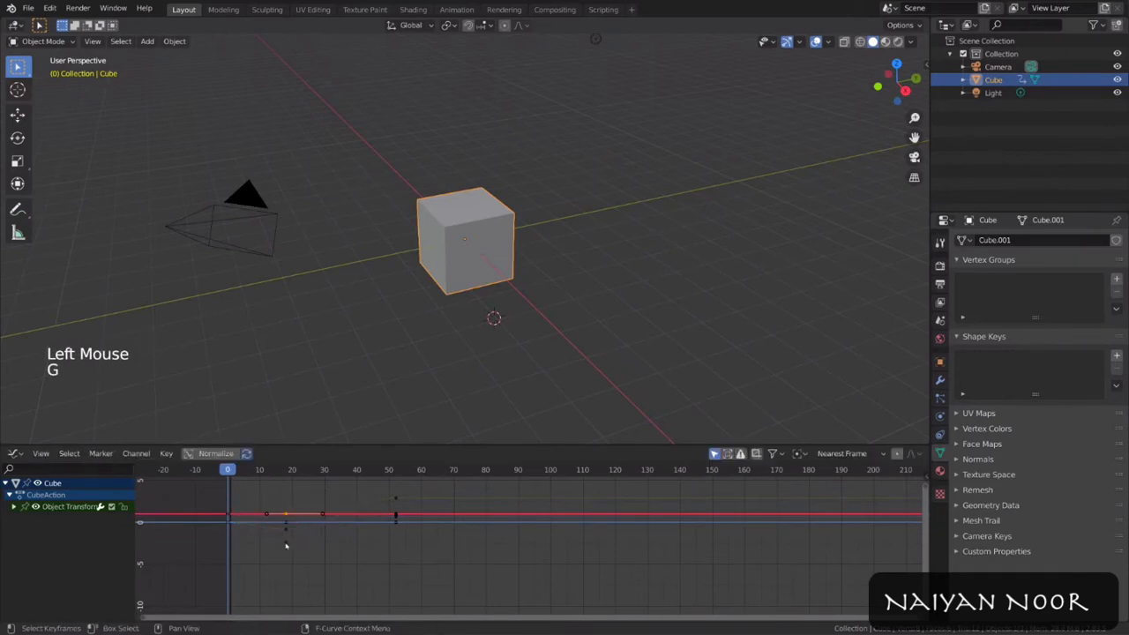
right_click(290, 544)
click(288, 542)
key(g)
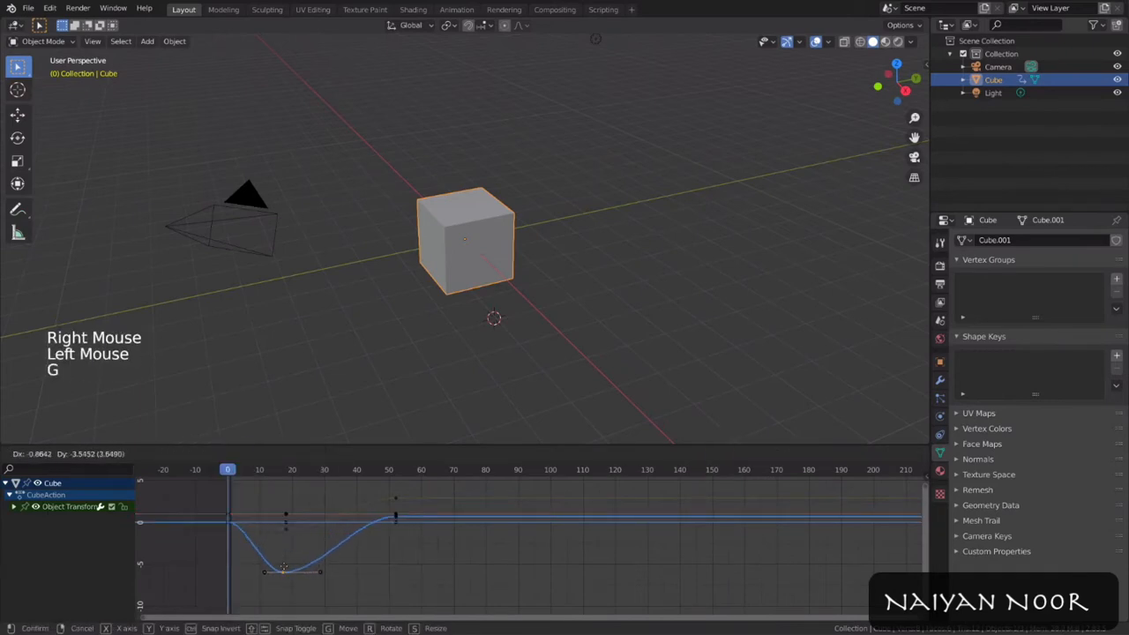
right_click(286, 563)
key(space)
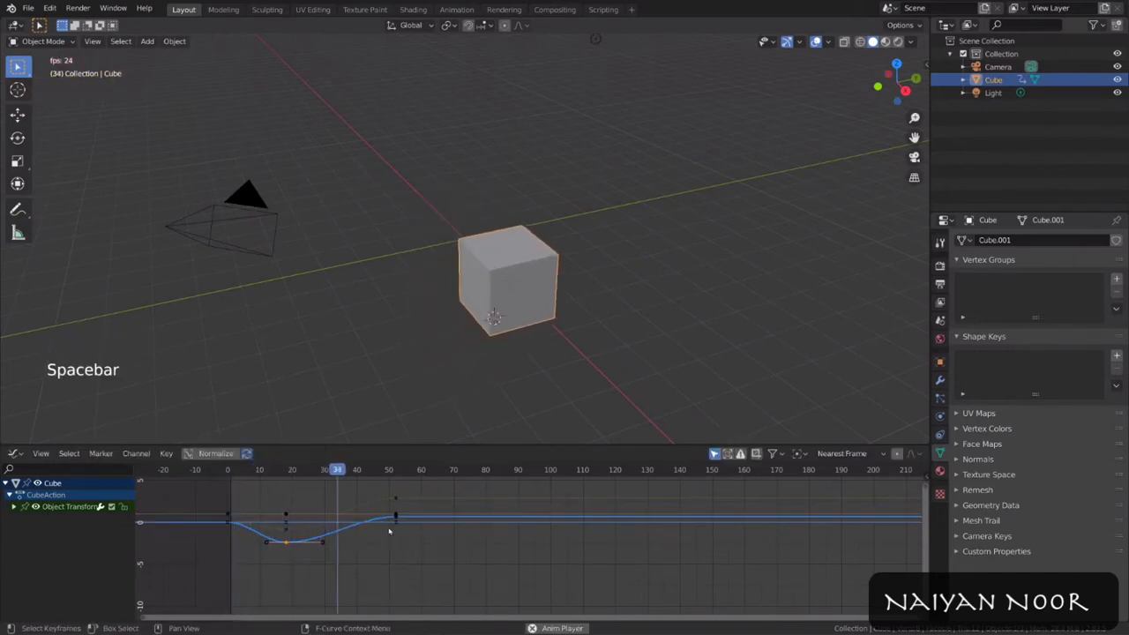
key(space)
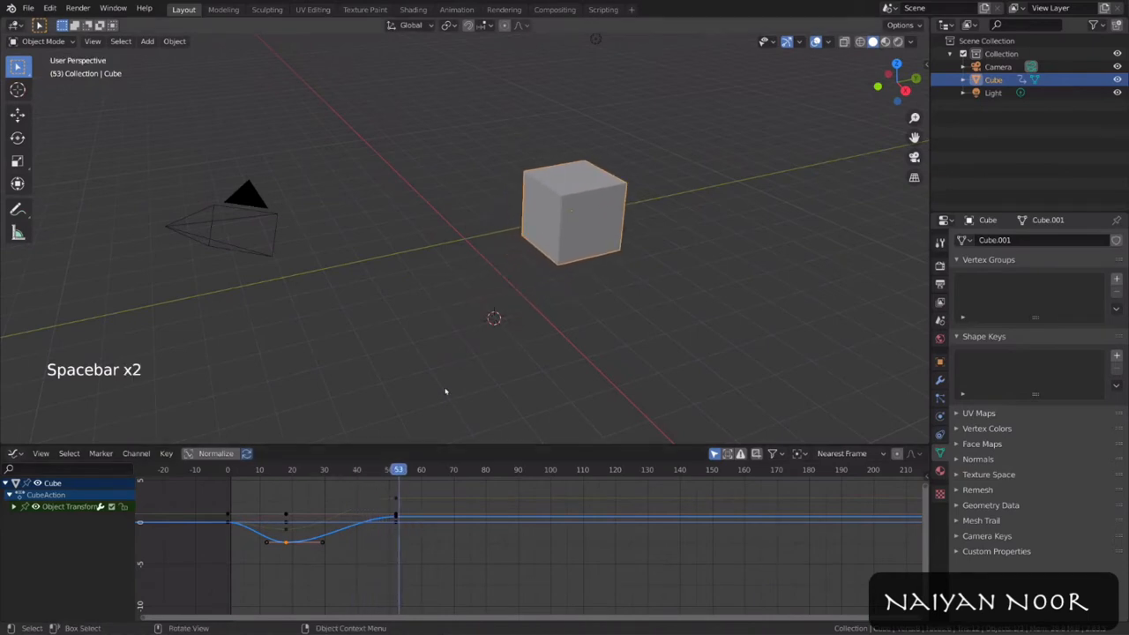
Step: Look through the camera, try rotating it freely, and play the animation from that view
key(KP_0)
click(492, 109)
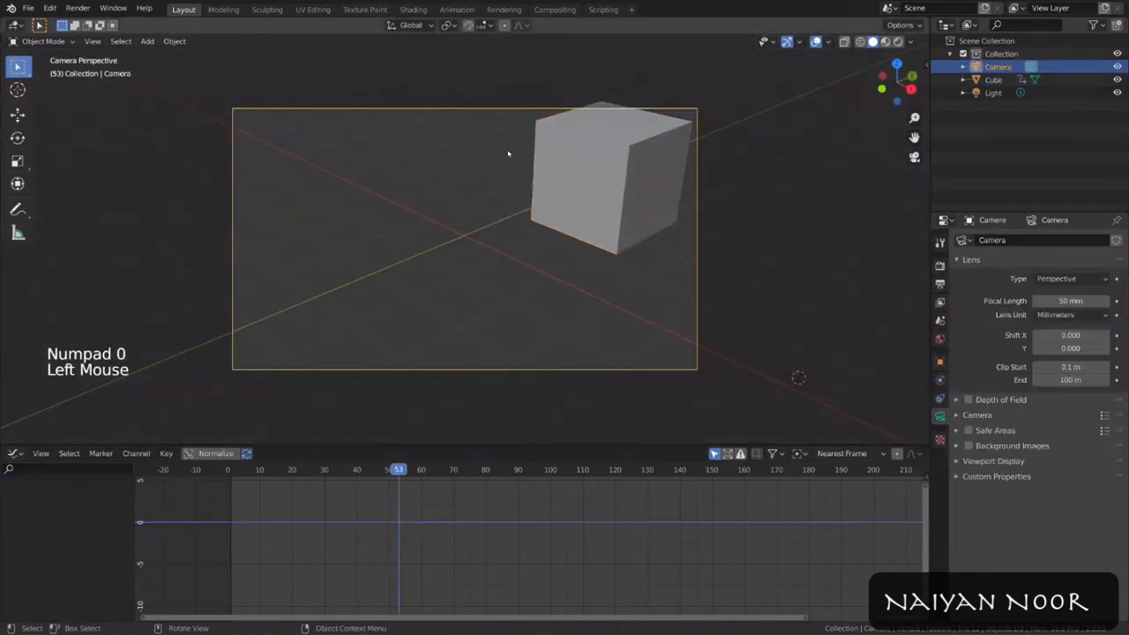
key(r)
key(r)
key(shift)
key(space)
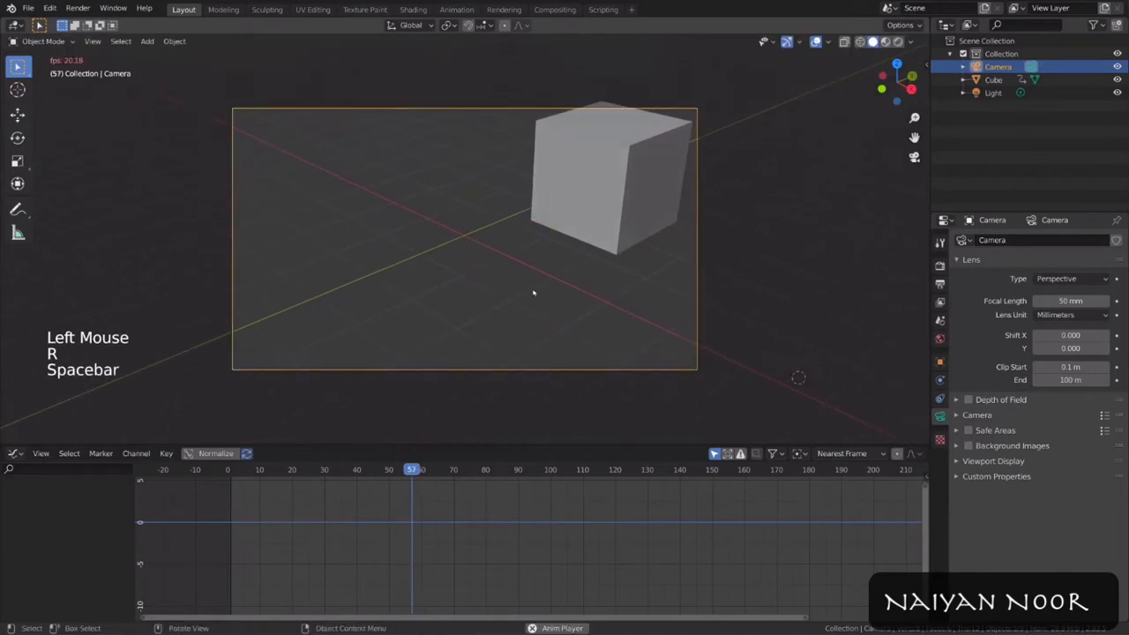
click(234, 510)
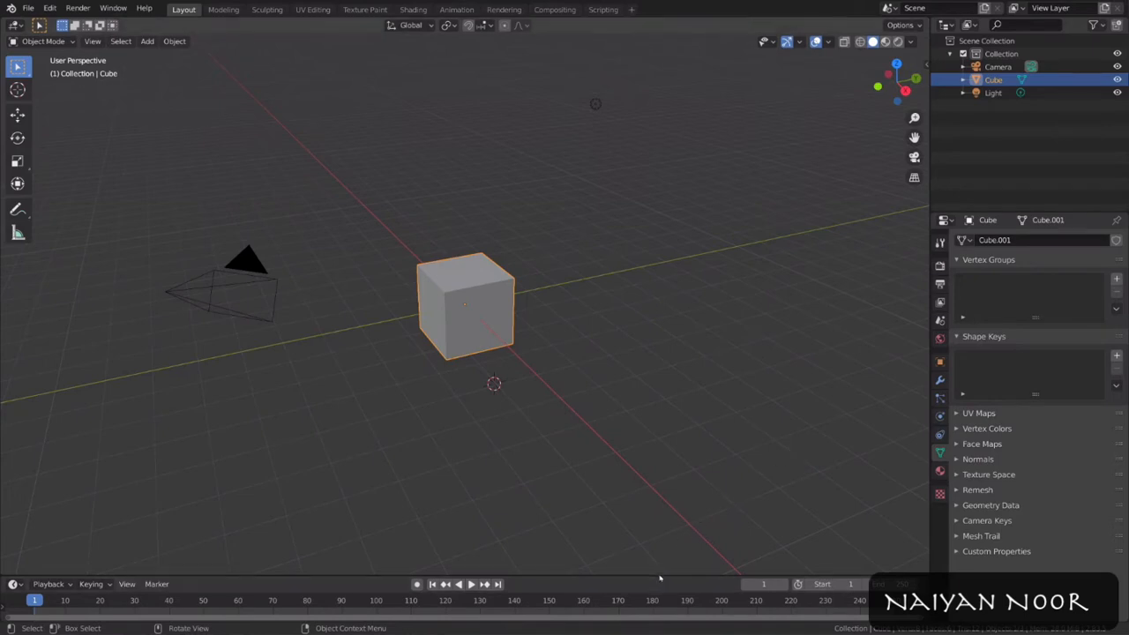
Step: Enlarge the Timeline area below the default cube scene and scrub the playhead back to frame 1
drag(660, 579, 663, 539)
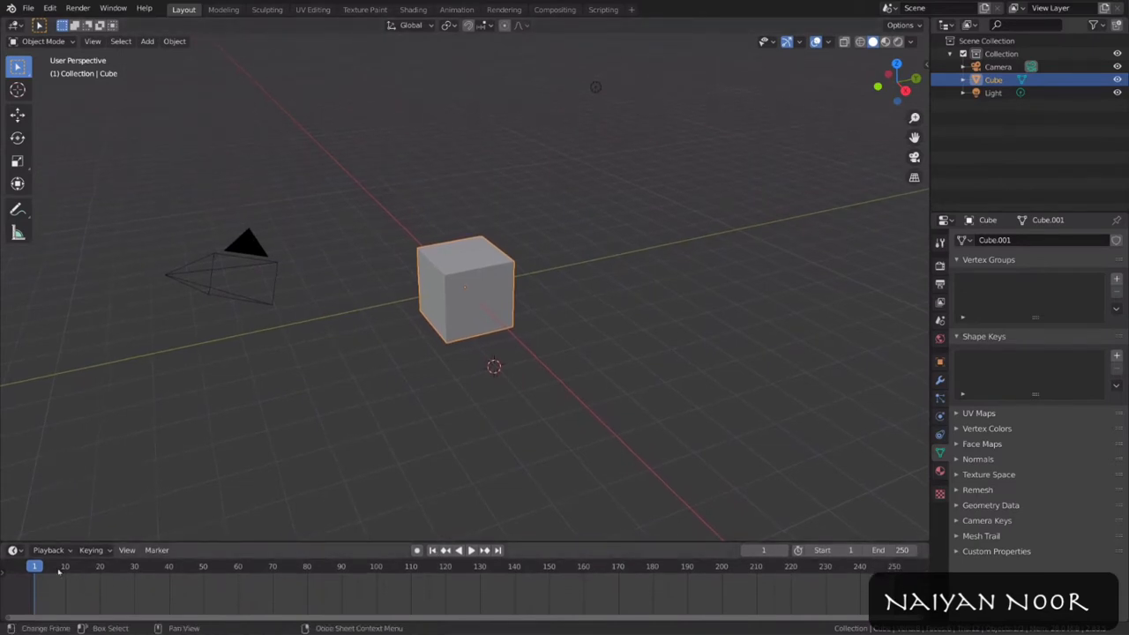
mouse_move(46, 571)
mouse_down()
mouse_move(211, 571)
mouse_move(35, 572)
mouse_up()
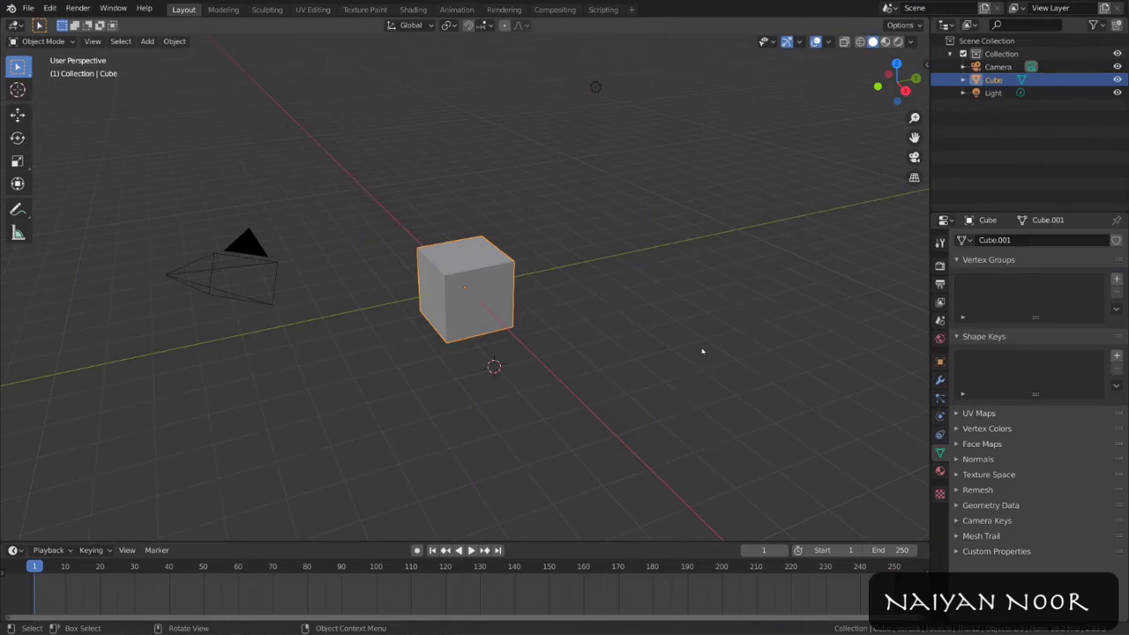
Step: Play and stop the scene's animation, and return the playhead to frame 1
key(space)
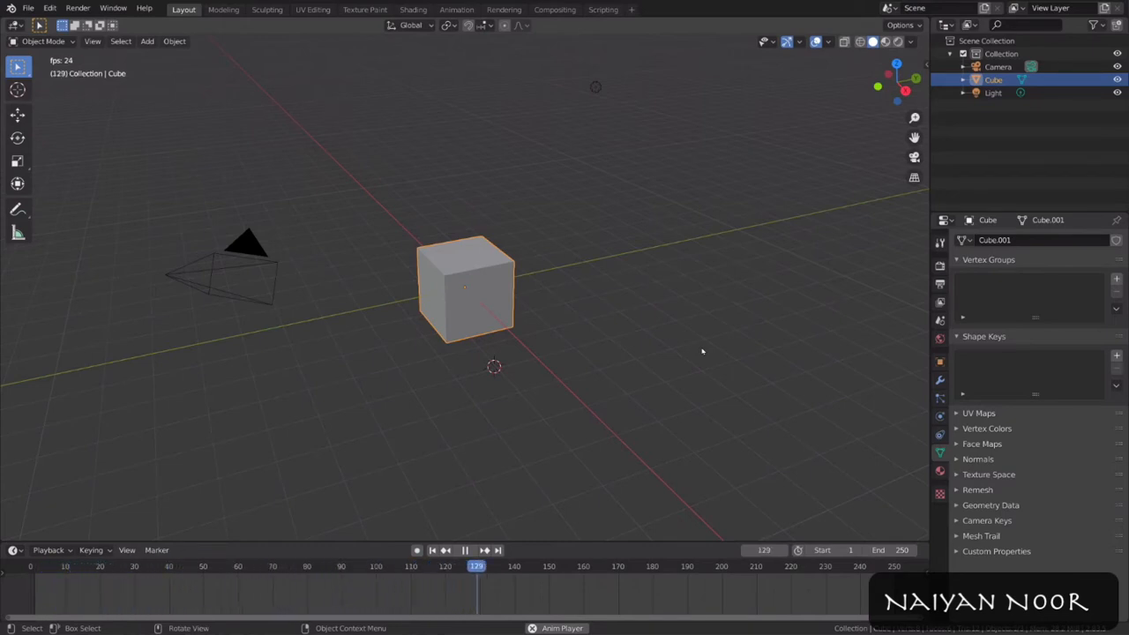
key(space)
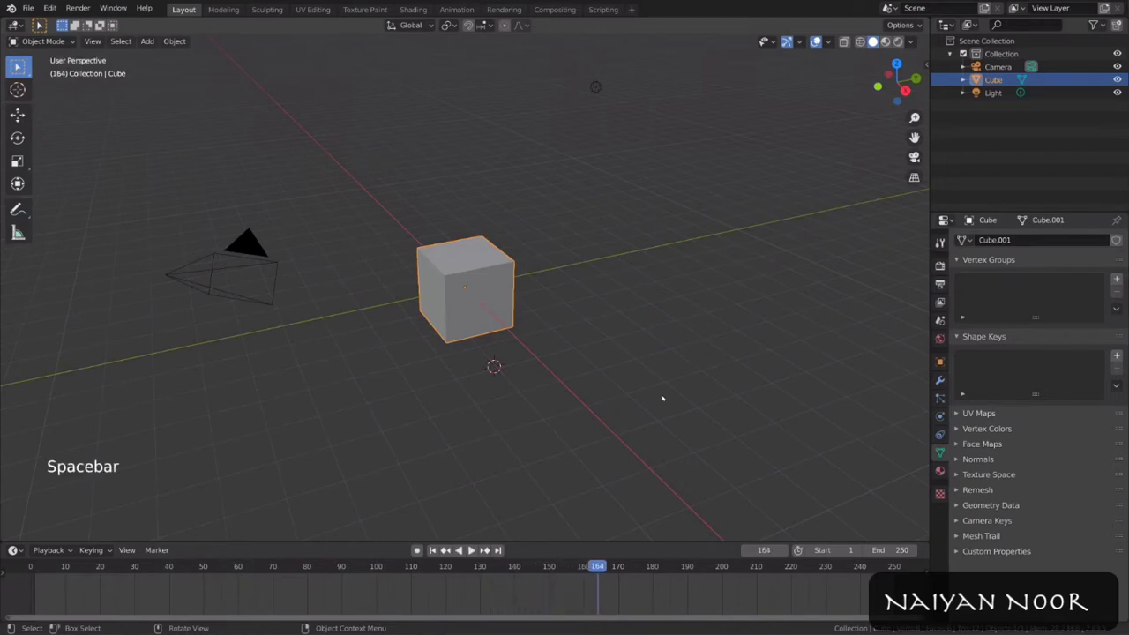
click(472, 550)
click(472, 549)
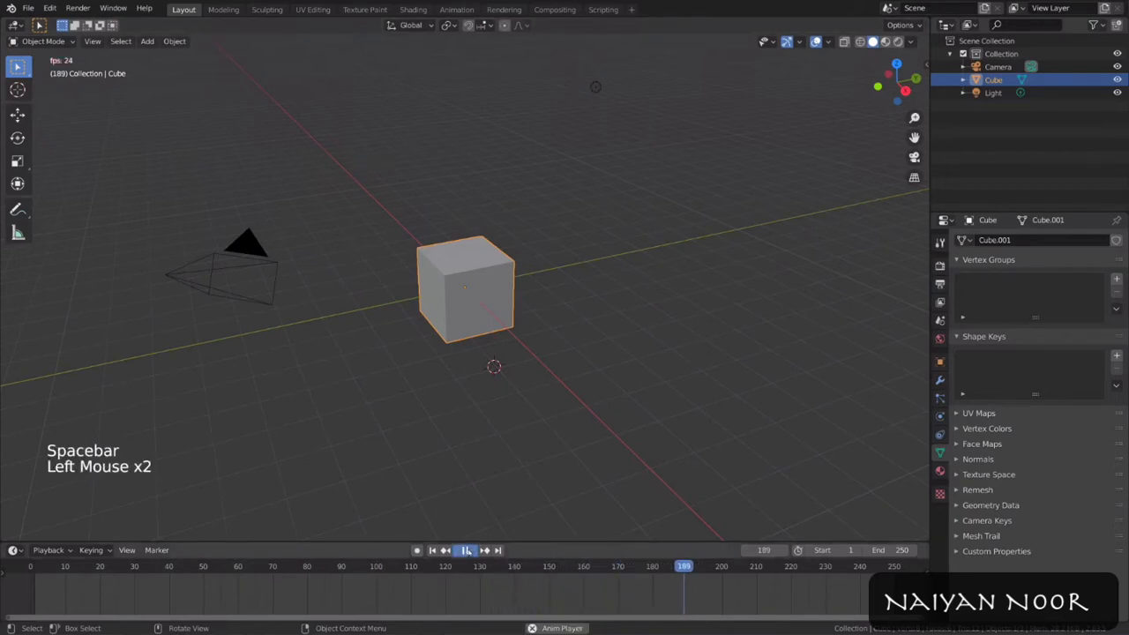
drag(688, 570, 34, 570)
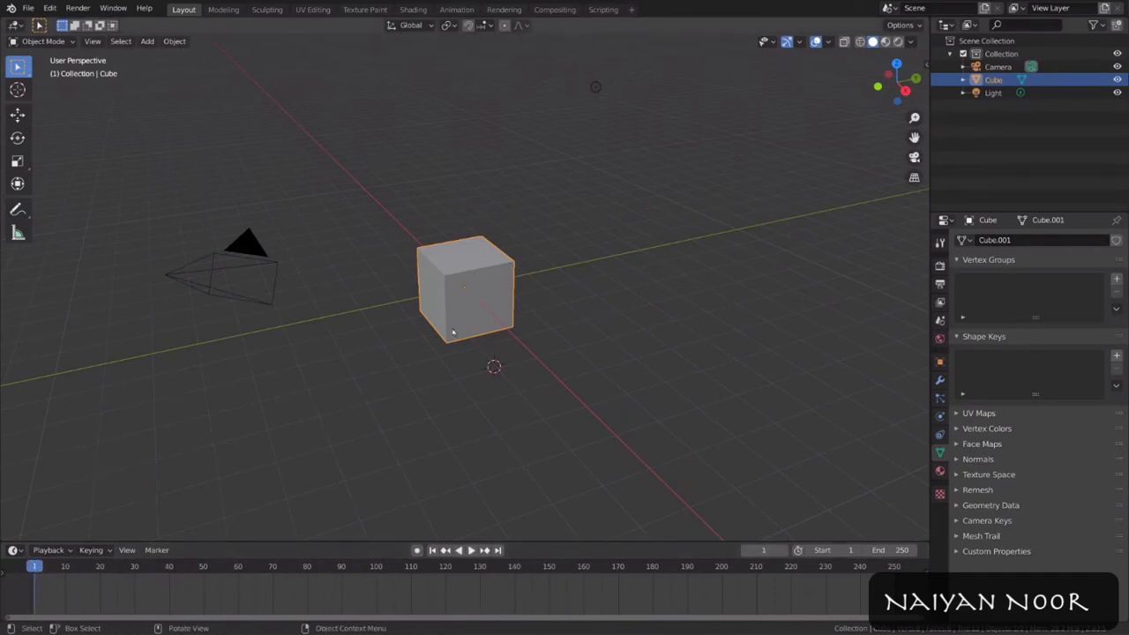
Step: Delete the default cube and add a UV sphere mesh in its place
middle_drag(459, 354, 508, 334)
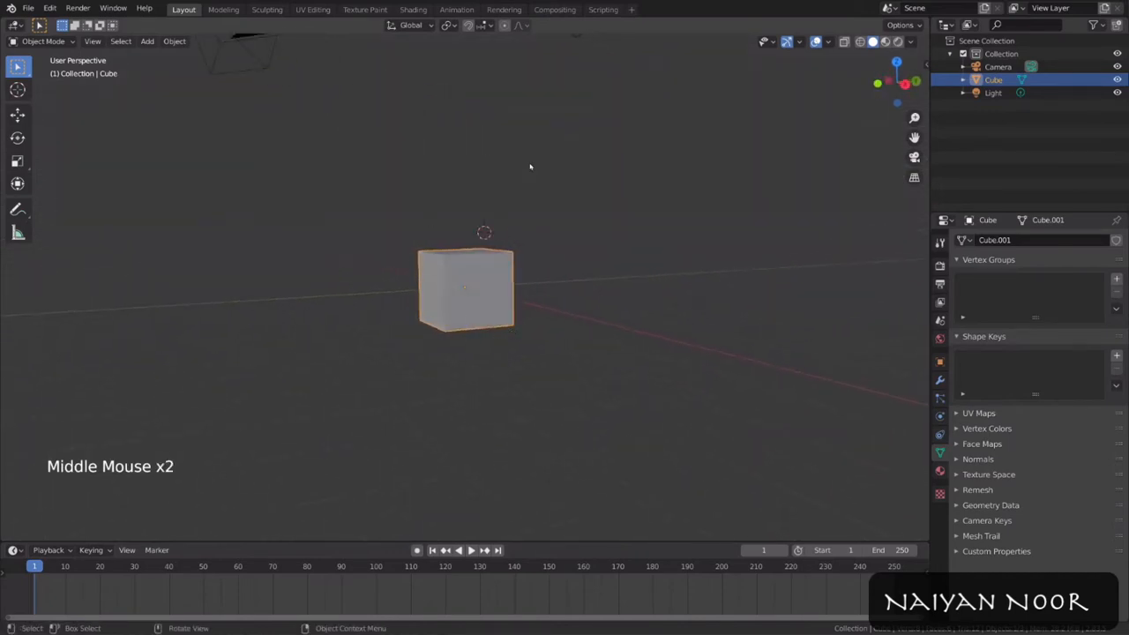
middle_drag(530, 166, 531, 185)
key(x)
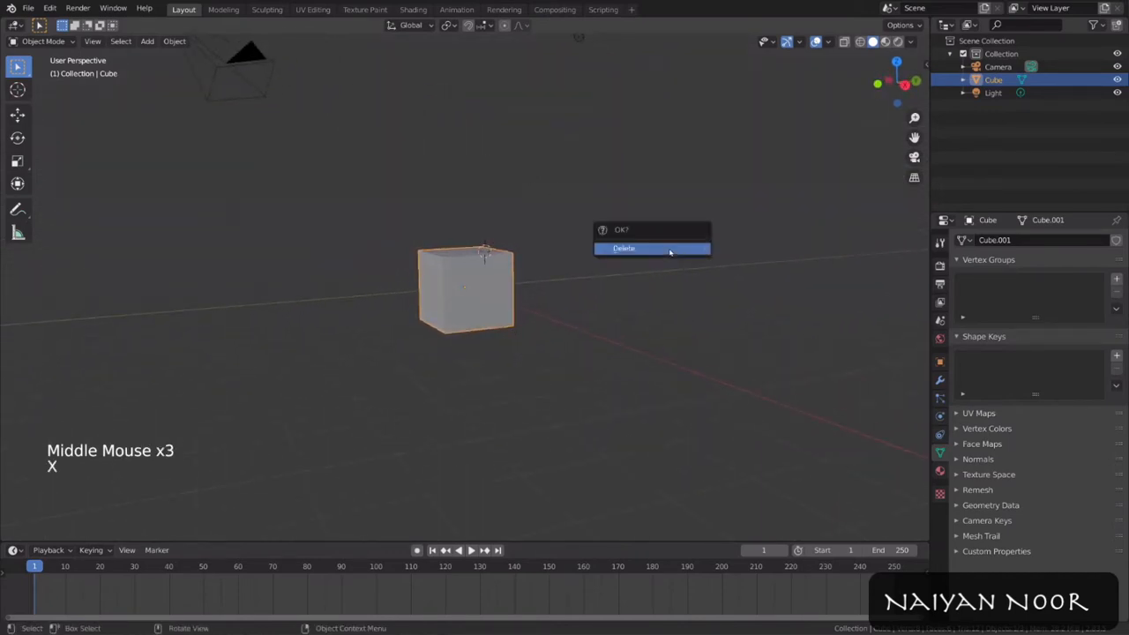
click(670, 250)
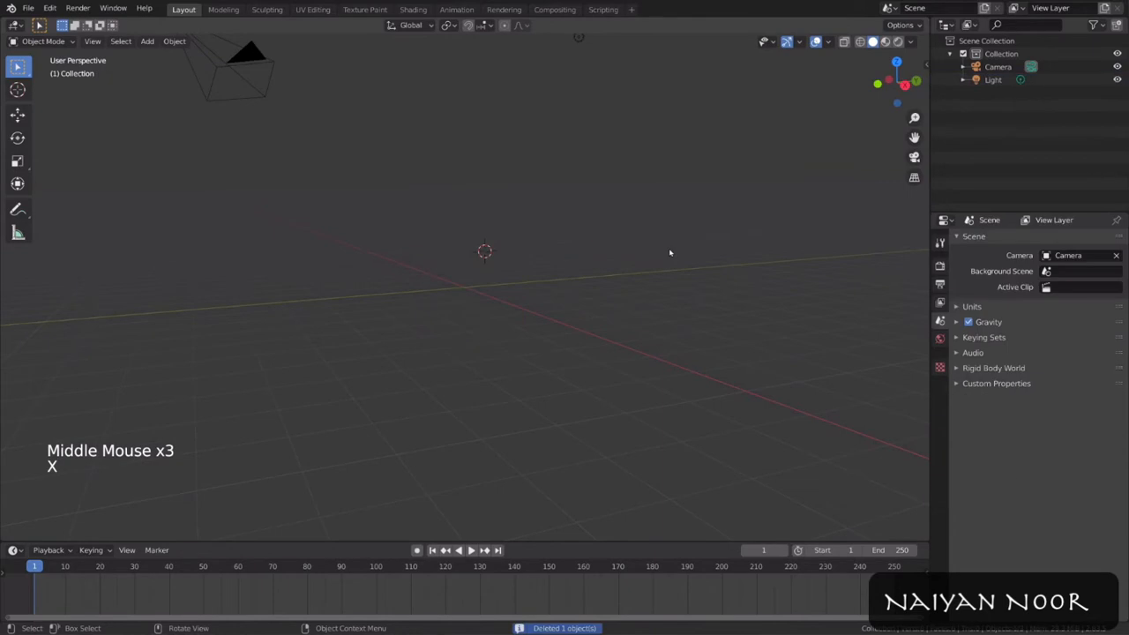
click(147, 41)
mouse_move(172, 55)
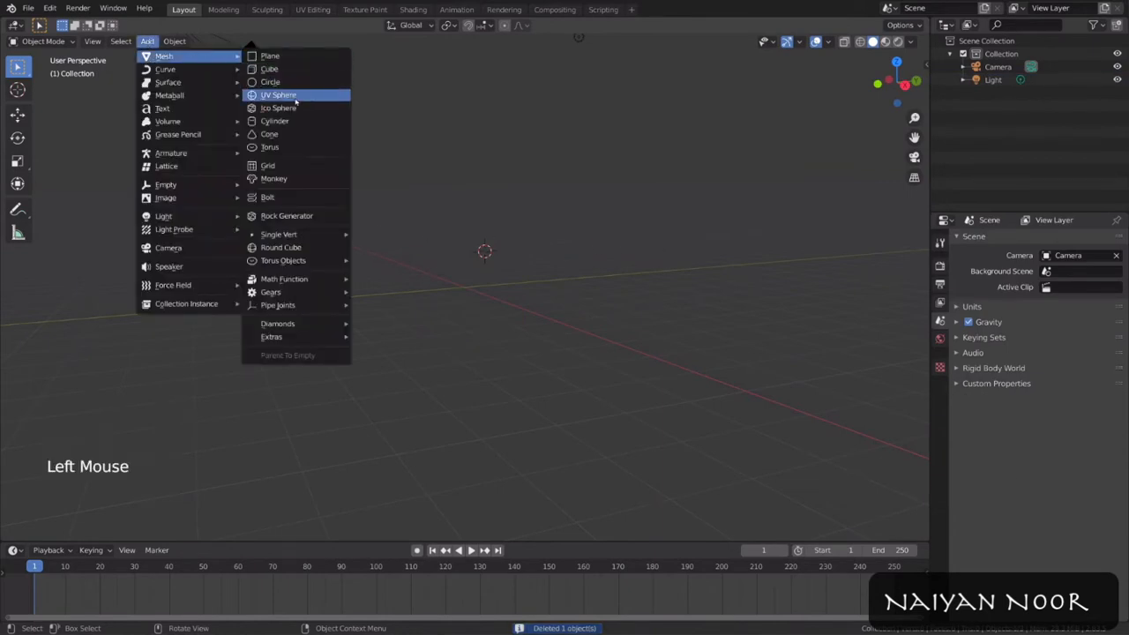
click(291, 96)
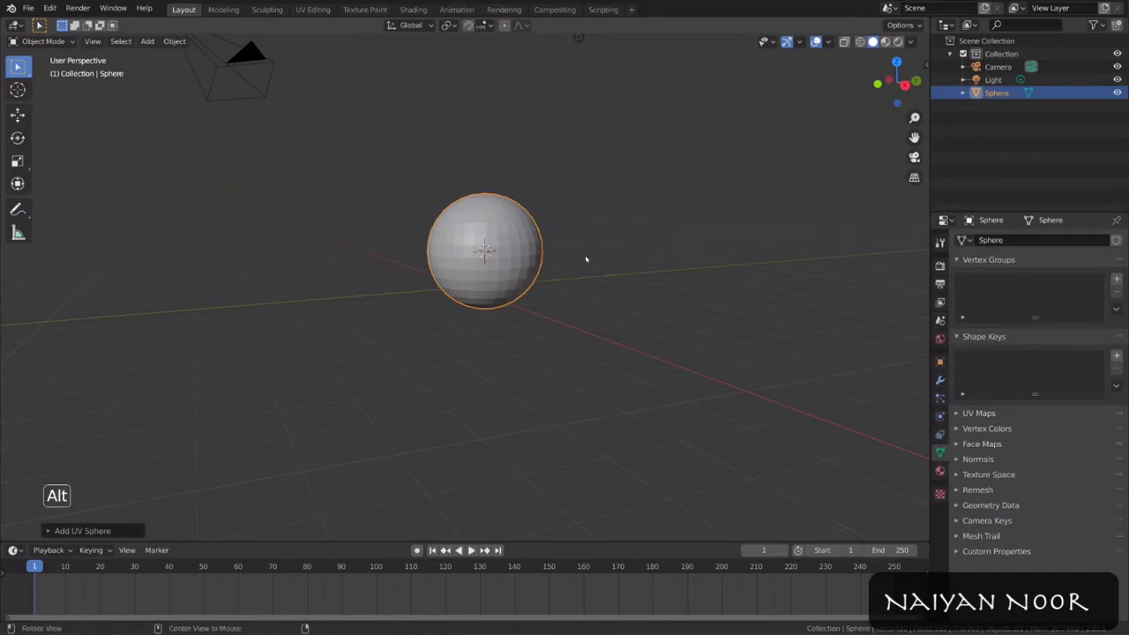
Step: Reset the sphere's location to the world origin and shade it smooth
key(alt+g)
middle_drag(588, 256, 597, 283)
right_click(481, 281)
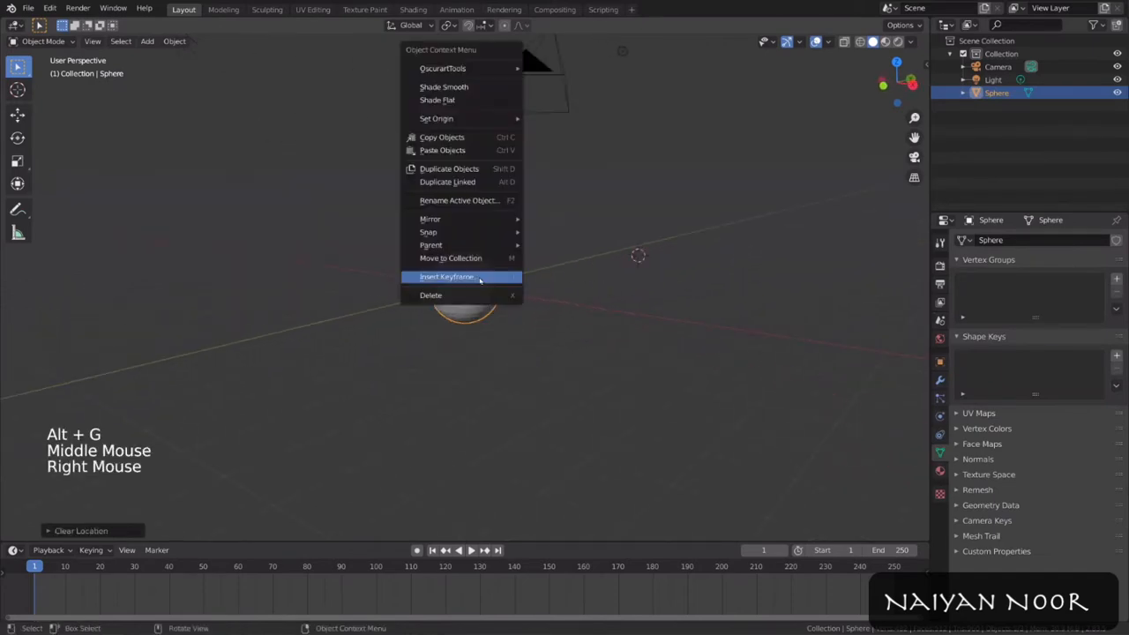
click(476, 88)
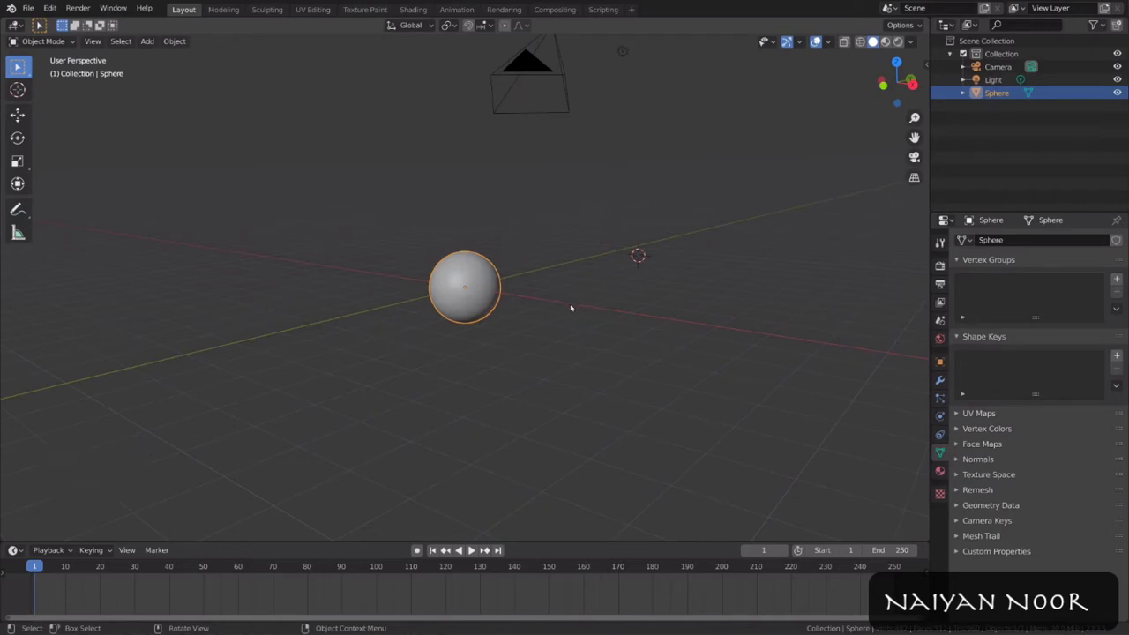
Step: Turn on auto keying and raise the sphere along the Z axis at frame 1, well above the ground grid
click(419, 550)
middle_drag(604, 336, 587, 361)
key(g)
key(Escape)
shift+middle_drag(629, 250, 627, 297)
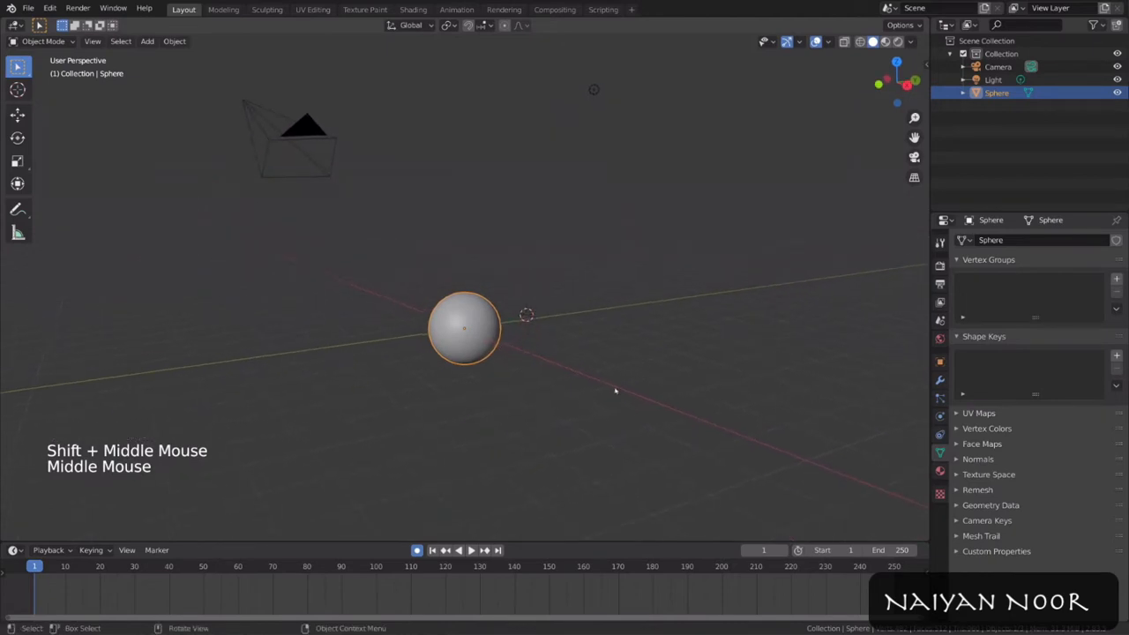
key(g)
key(z)
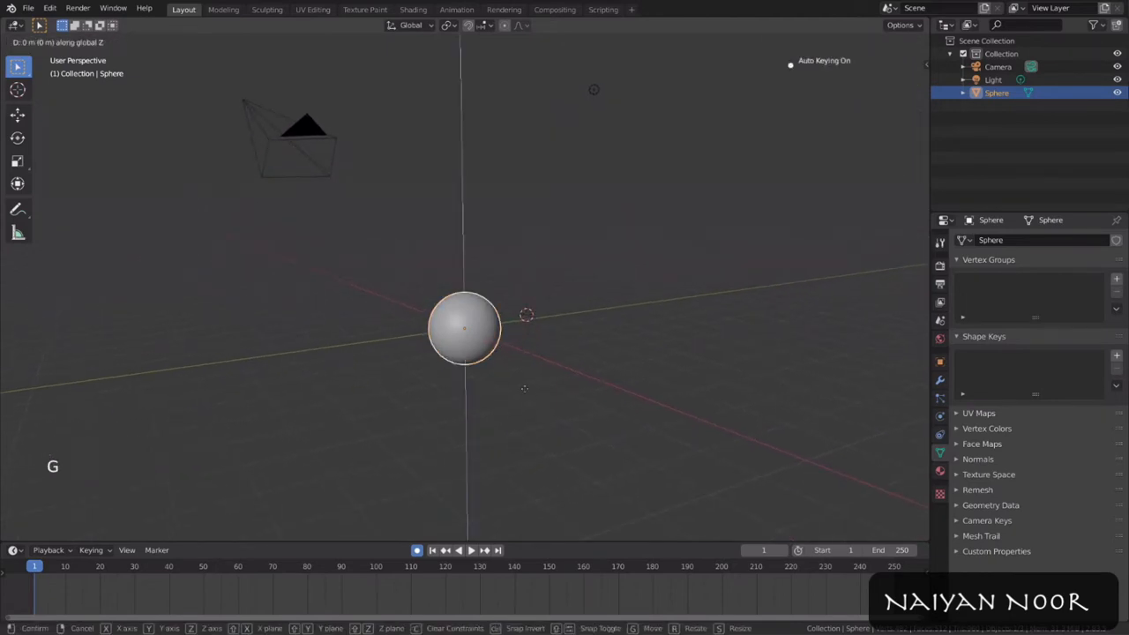
click(545, 231)
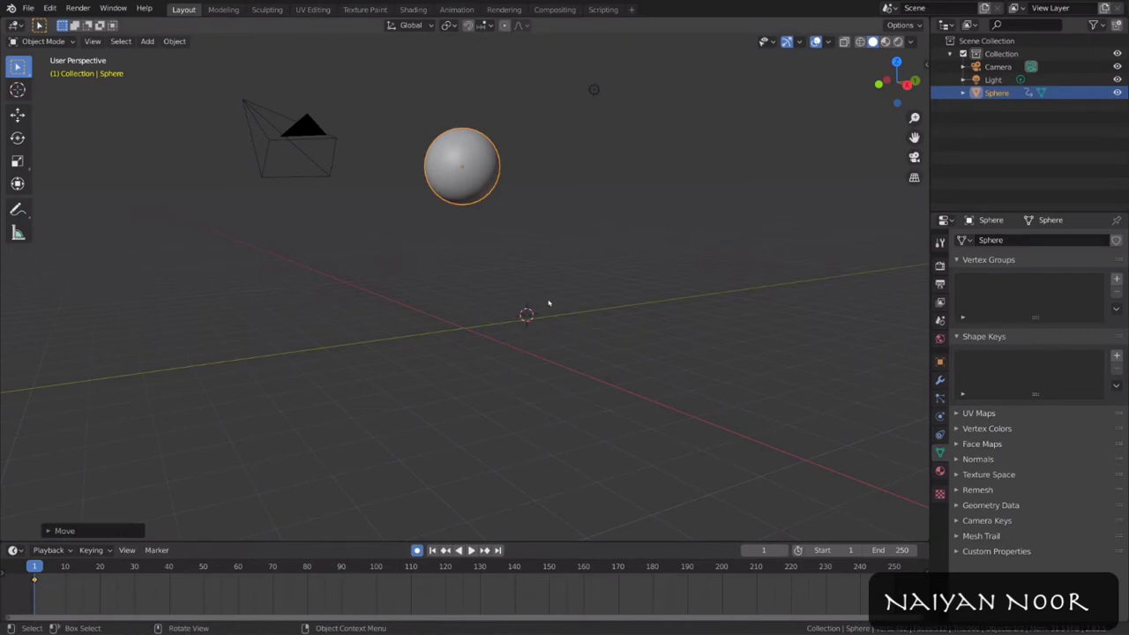
Step: Insert a LocRotScale keyframe for the raised sphere at frame 1
right_click(486, 191)
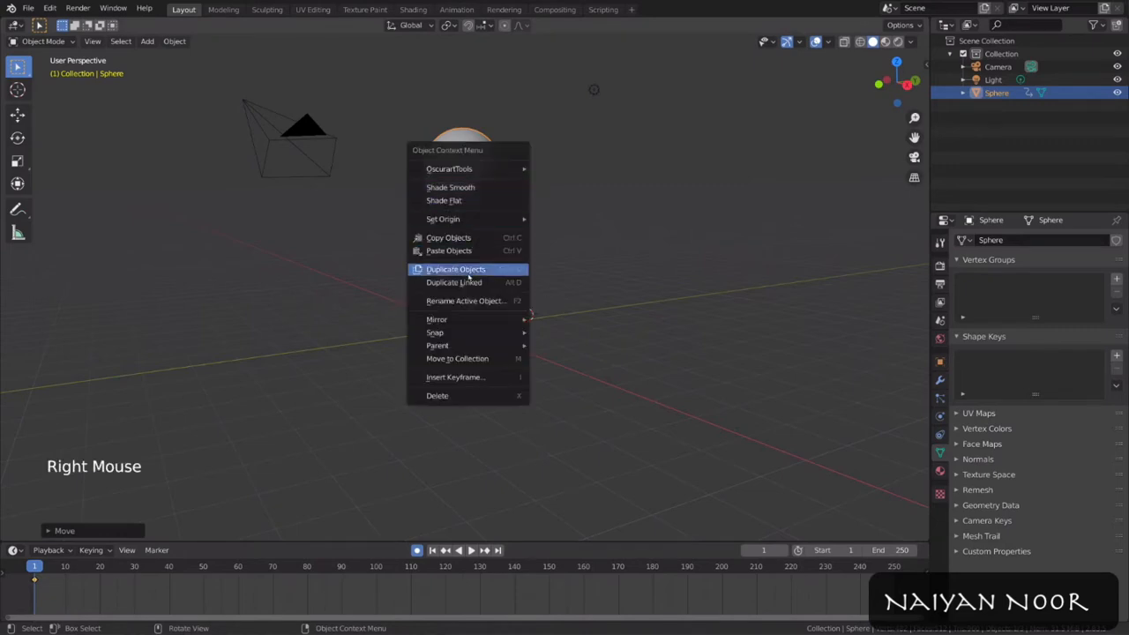
click(455, 381)
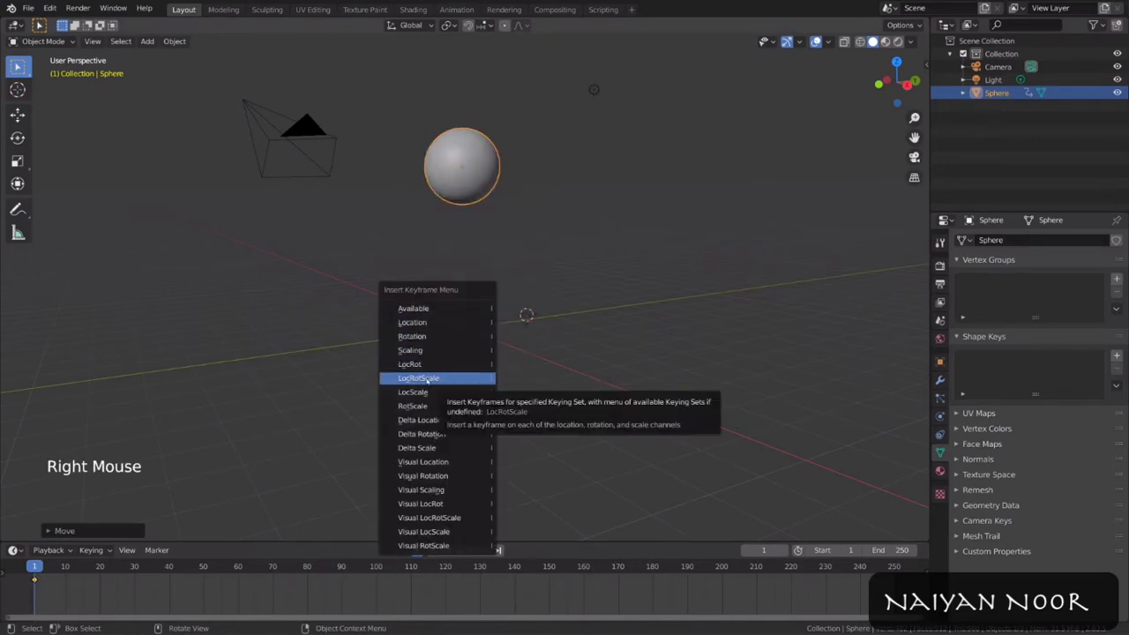
click(465, 380)
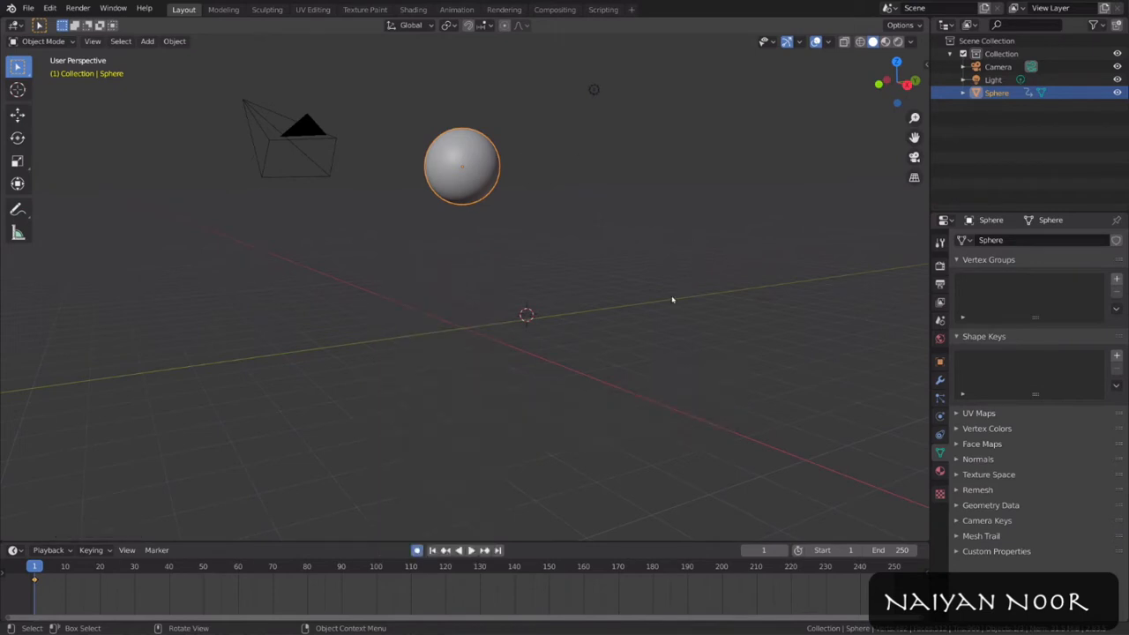
key(i)
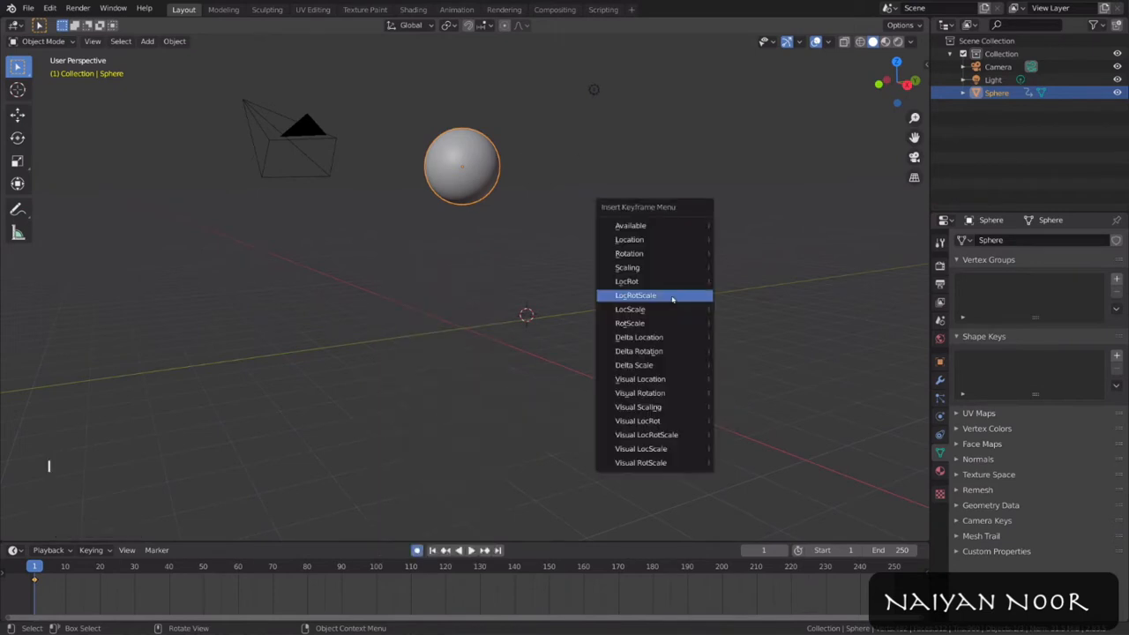
click(673, 299)
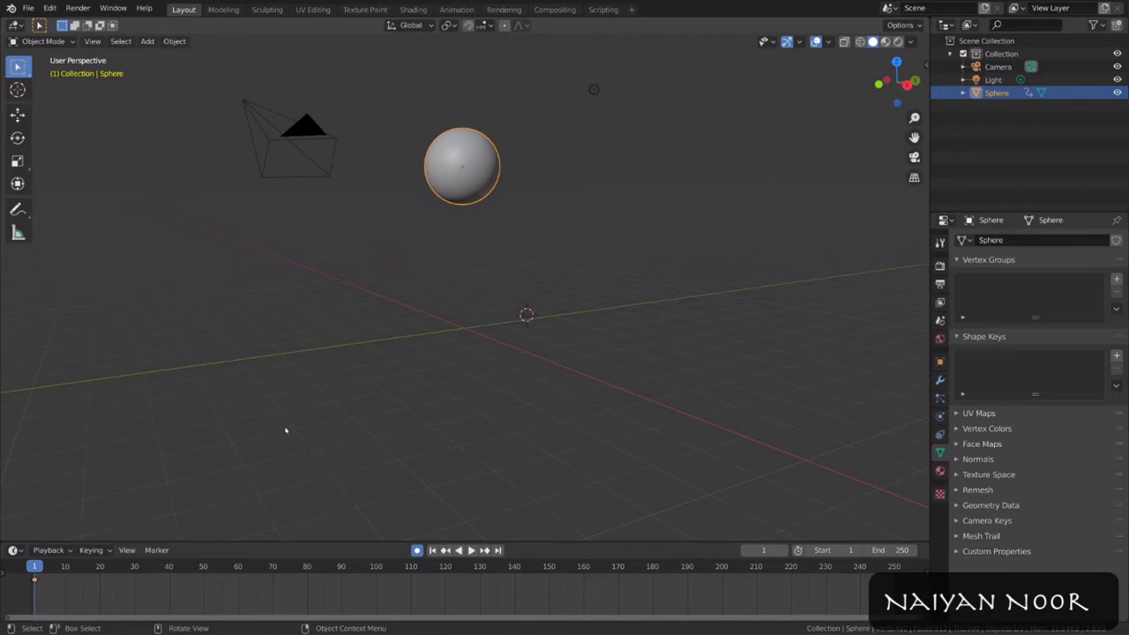
right_click(403, 245)
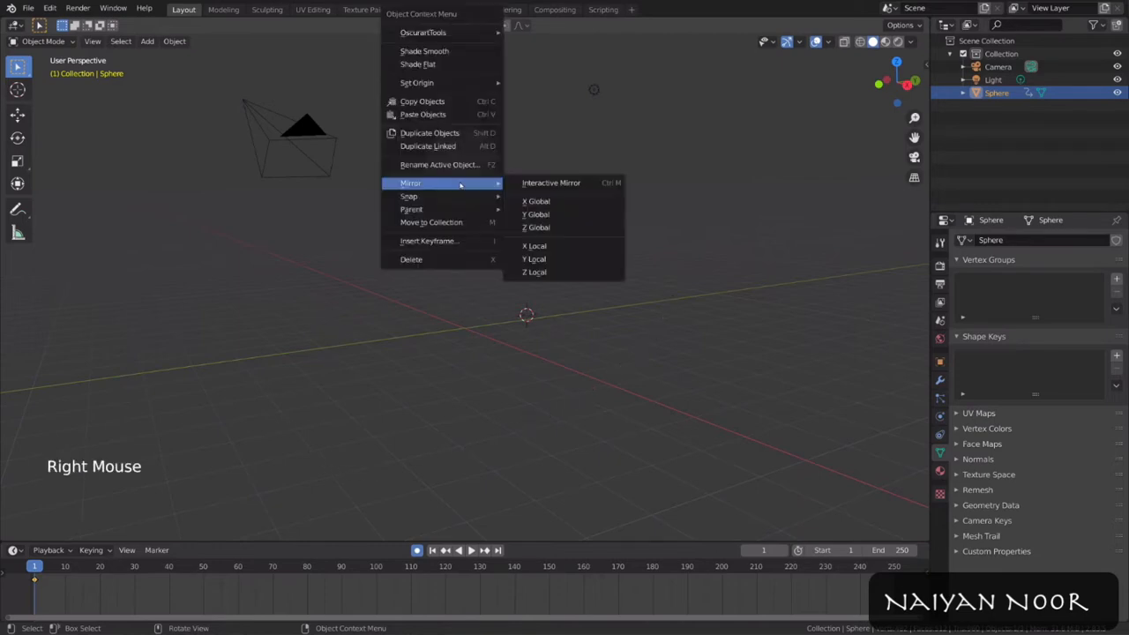
click(445, 240)
click(446, 240)
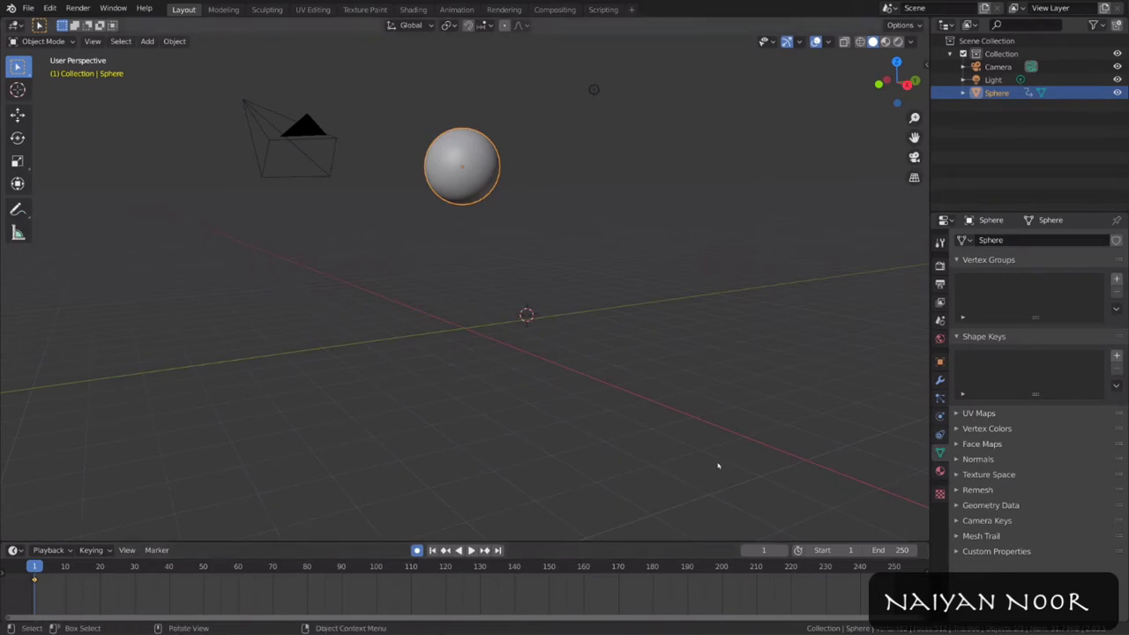
Step: Set the current frame to 5, and try scrubbing the playhead back and forth to about frame 96
click(769, 551)
text(5)
key(Return)
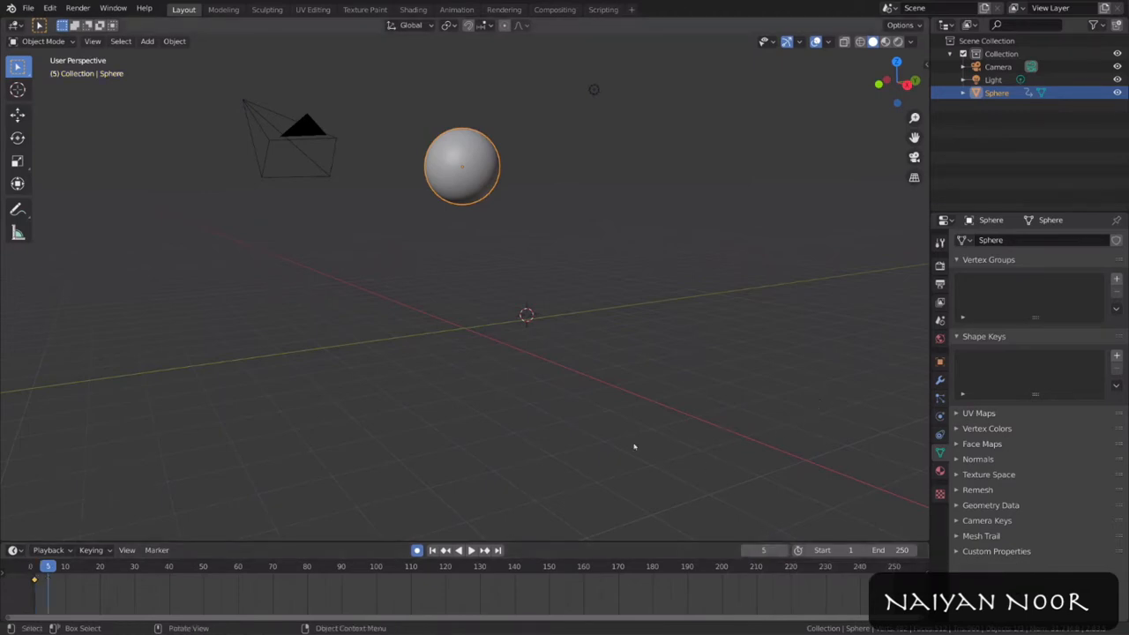
drag(67, 568, 368, 566)
alt+scroll(559, 281, up, 20)
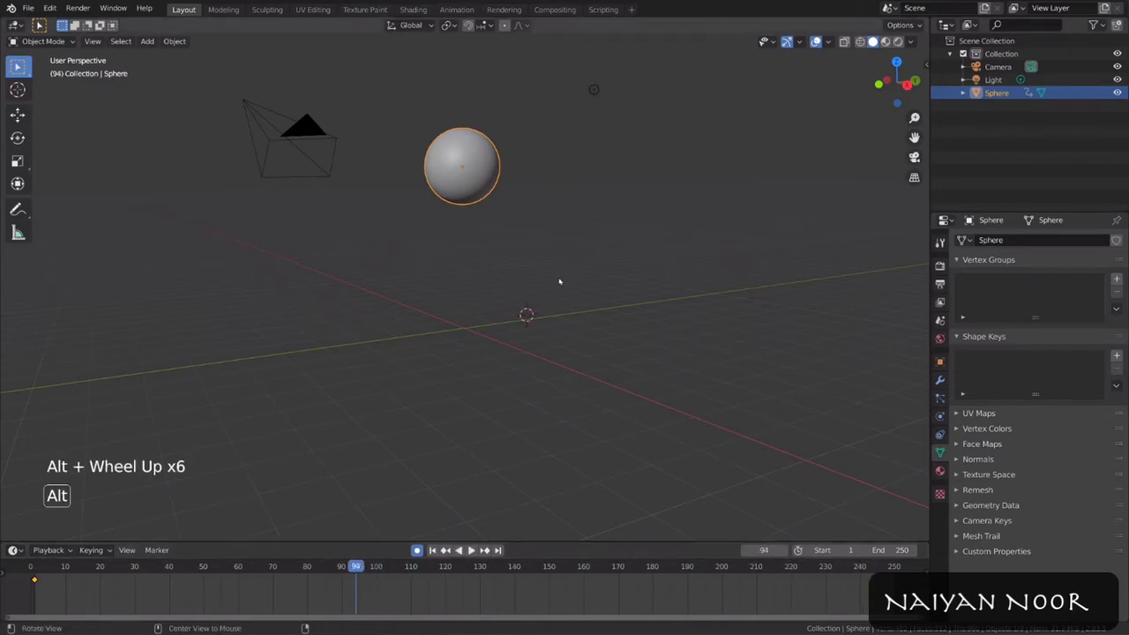
alt+scroll(559, 281, down, 20)
alt+scroll(559, 282, up, 20)
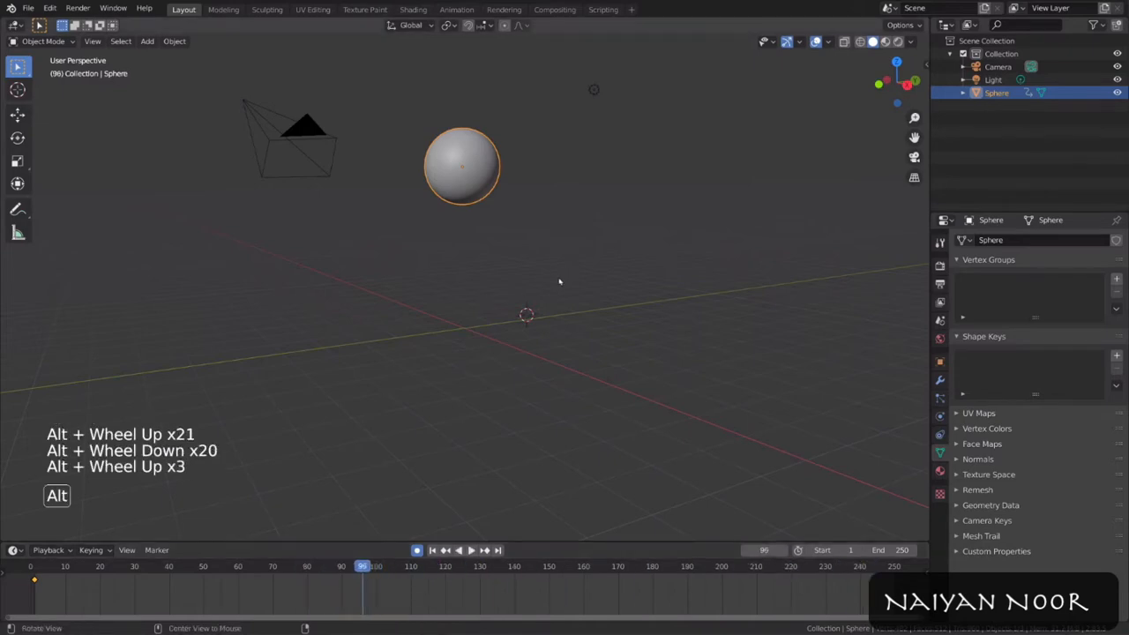
Step: Set the current frame to 10
click(764, 550)
text(10)
key(Return)
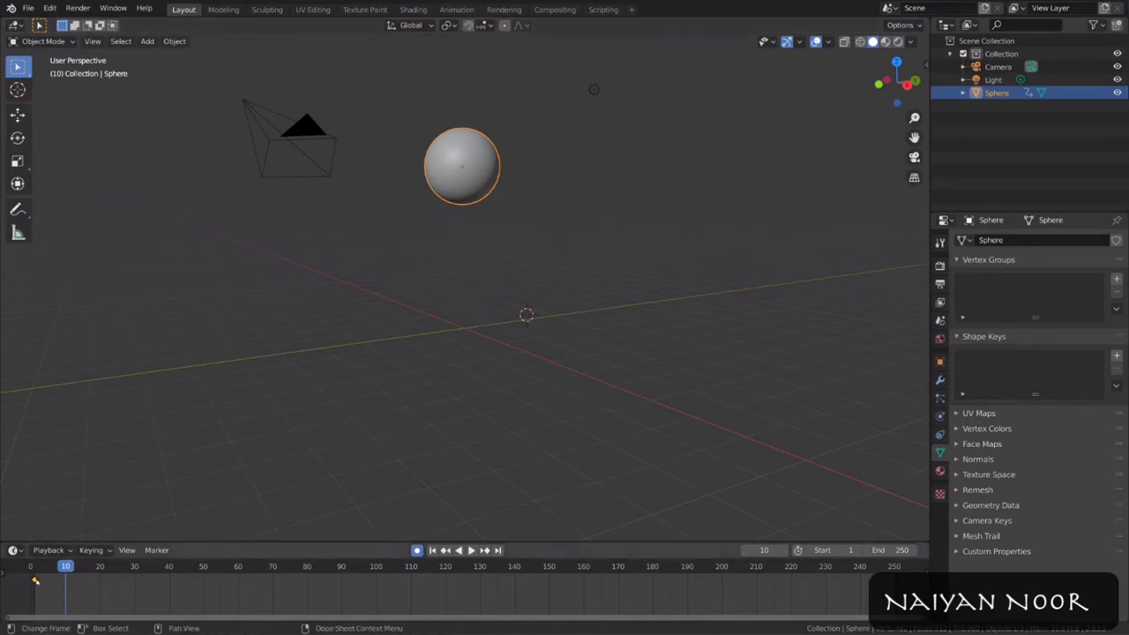
key(g)
key(z)
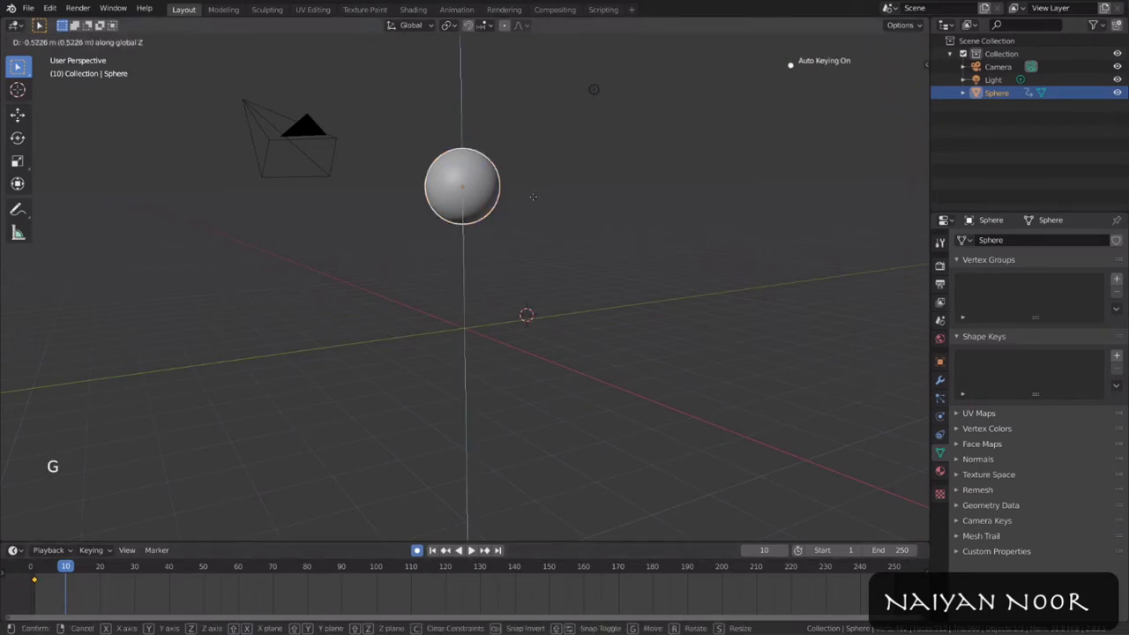
right_click(539, 168)
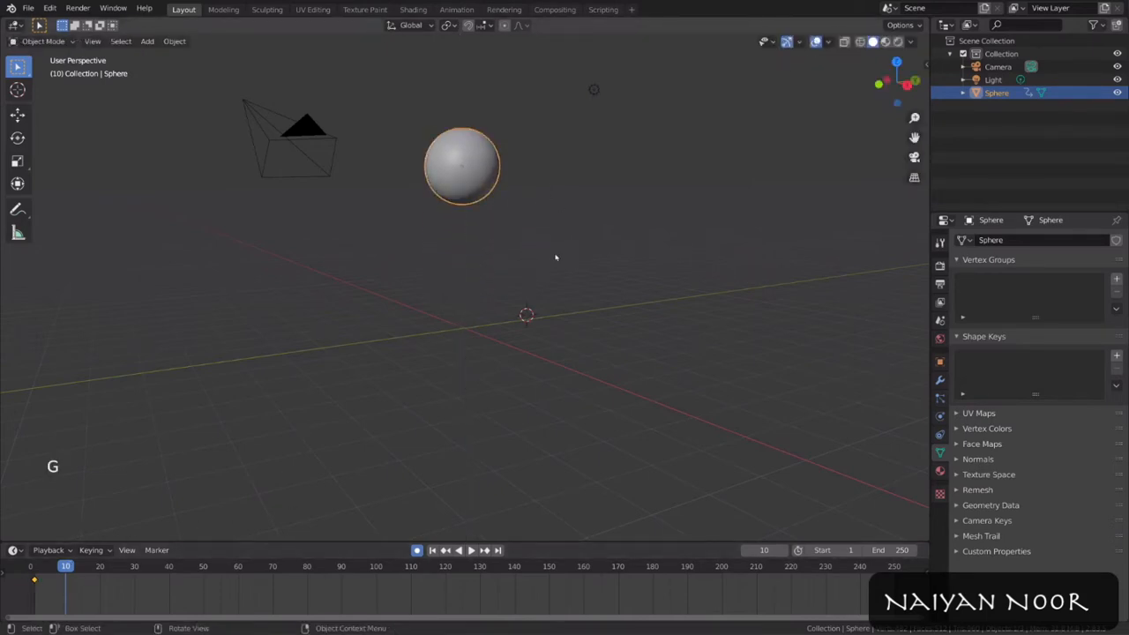
Step: Reset the sphere's location at frame 10 and raise it slightly along Z so that it rests on the ground grid
key(alt+g)
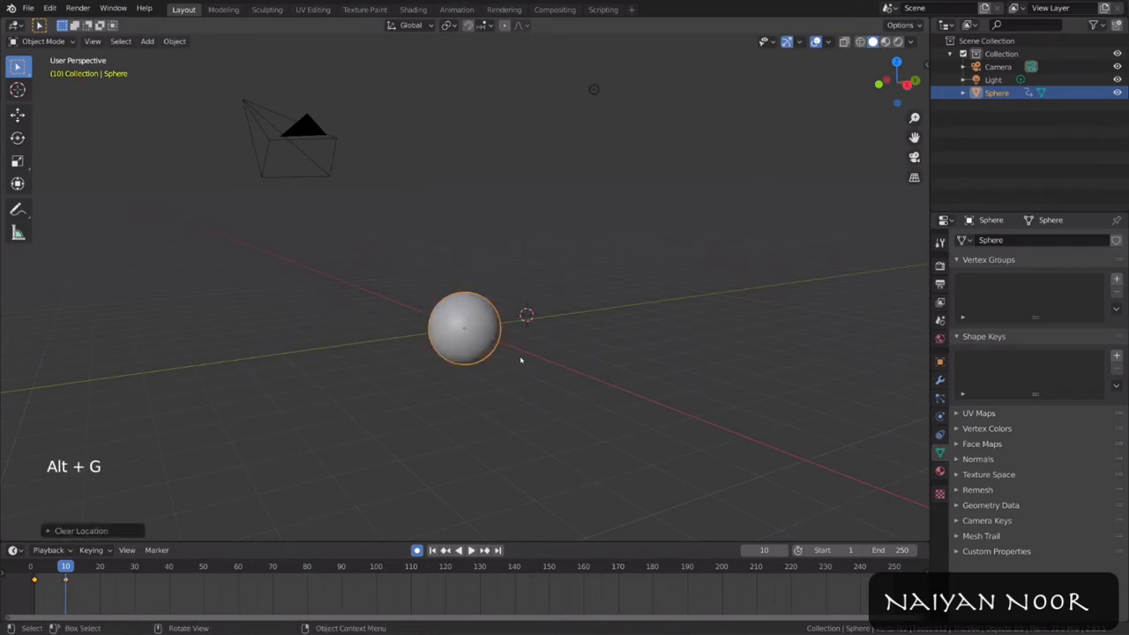
key(g)
key(z)
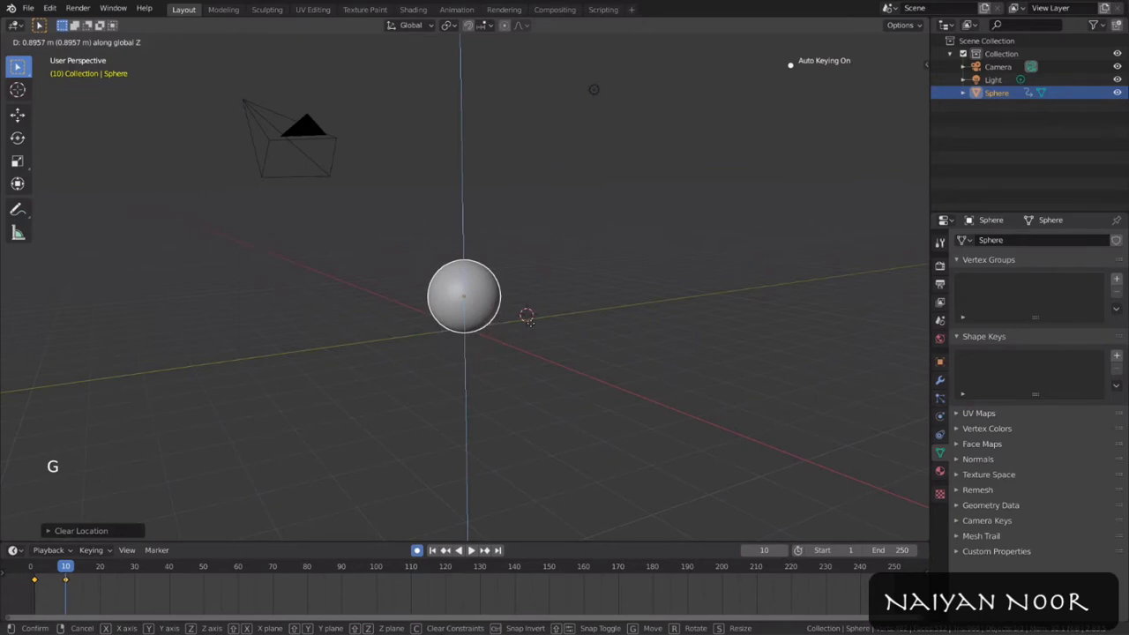
click(531, 325)
mouse_move(534, 329)
middle_down()
mouse_move(547, 320)
mouse_move(532, 338)
middle_up()
key(g)
key(z)
click(546, 316)
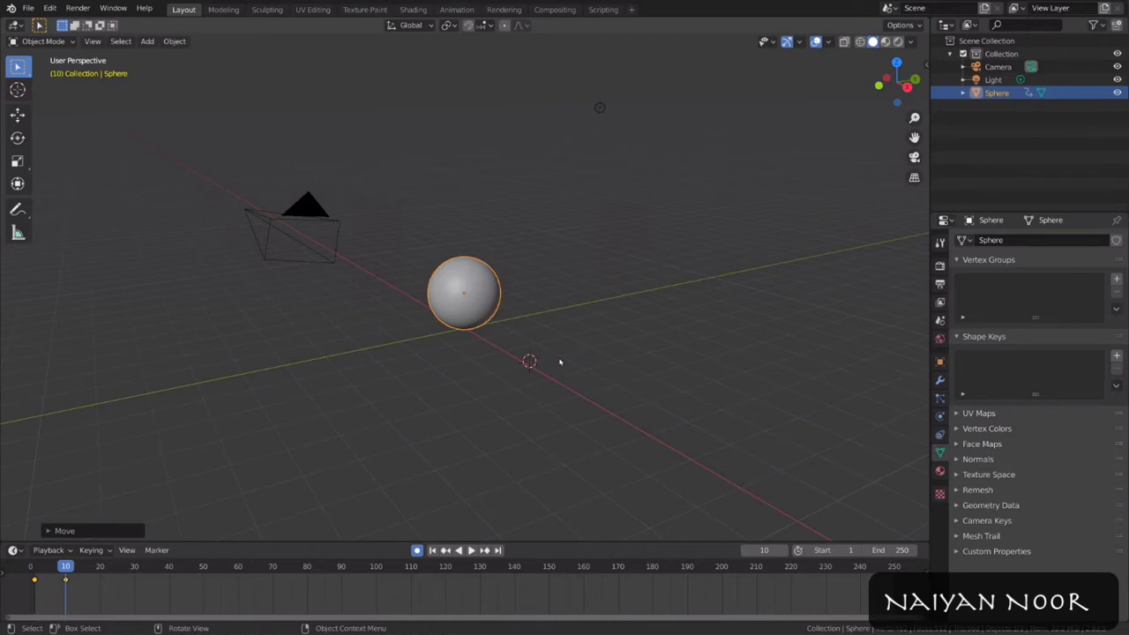
Step: Play and stop the falling sphere's animation, and shorten the scene's frame range to end at frame 42
key(space)
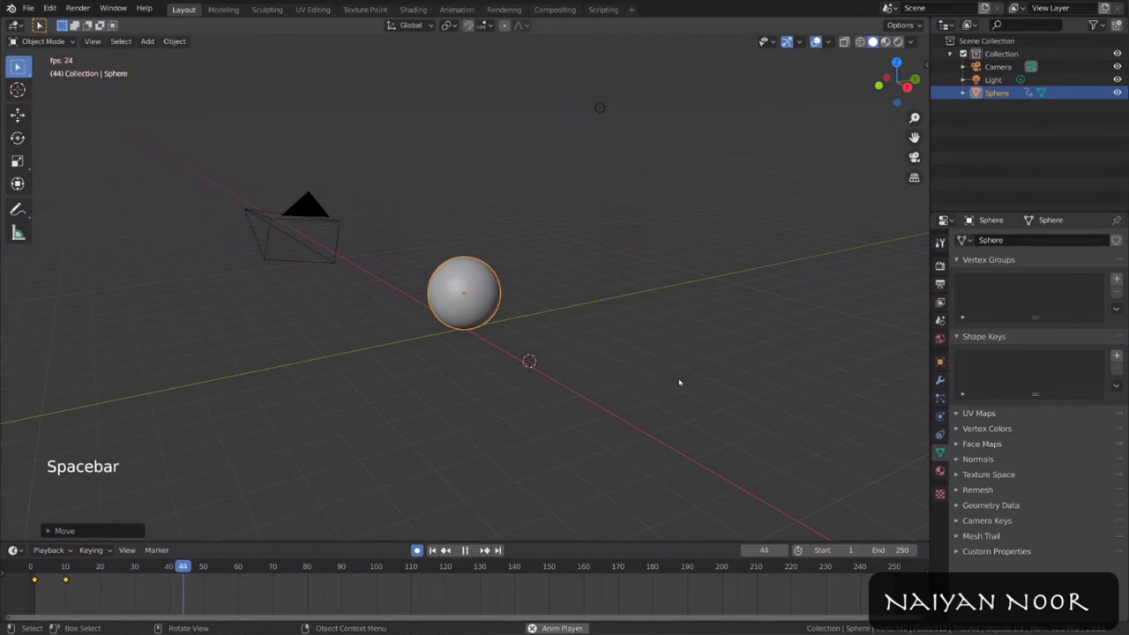
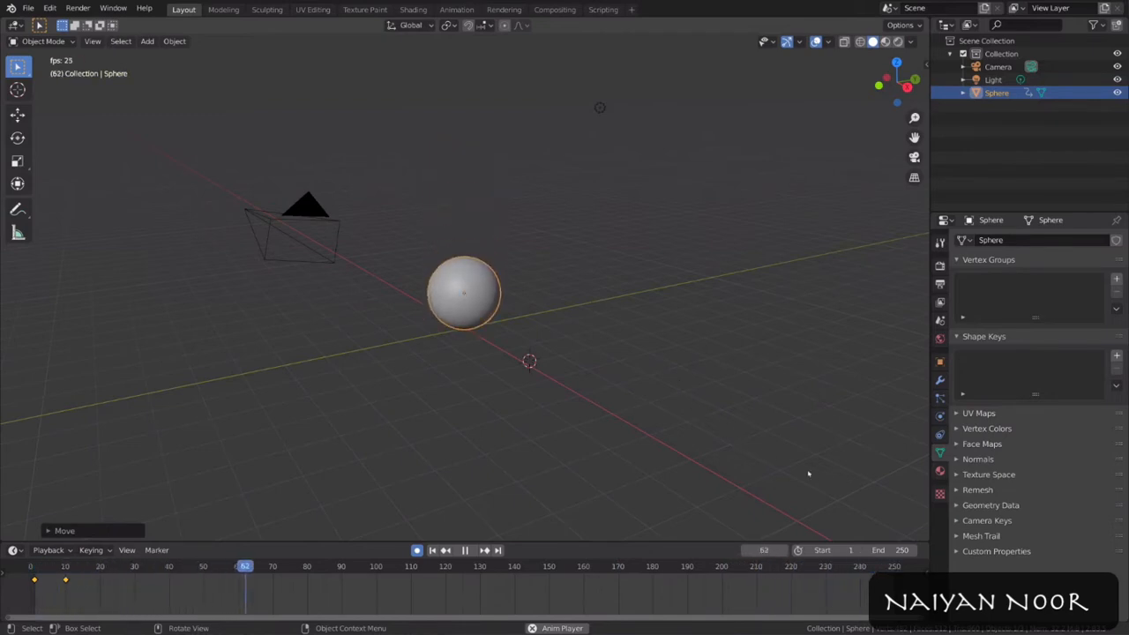
key(space)
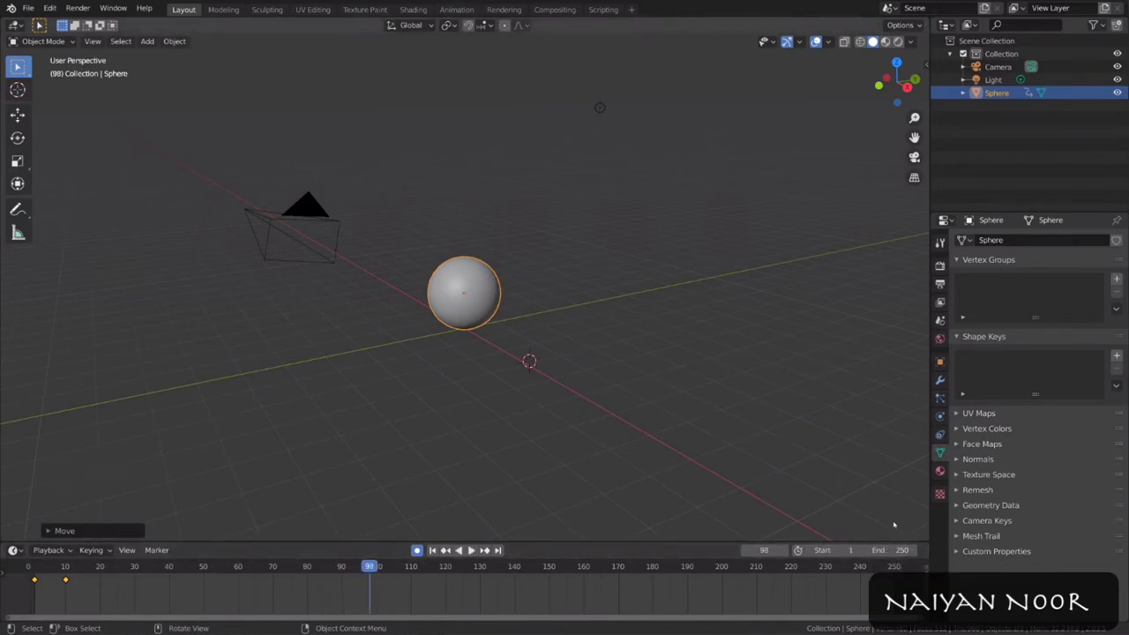
click(892, 551)
drag(892, 552, 889, 552)
scroll(66, 597, down, 1)
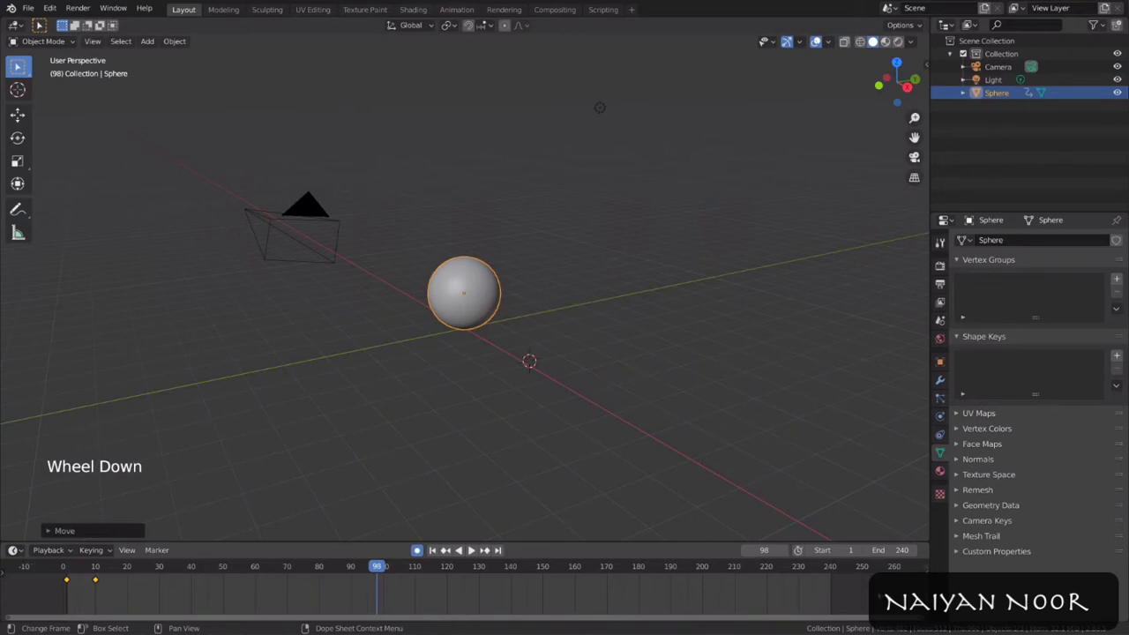
drag(892, 550, 719, 550)
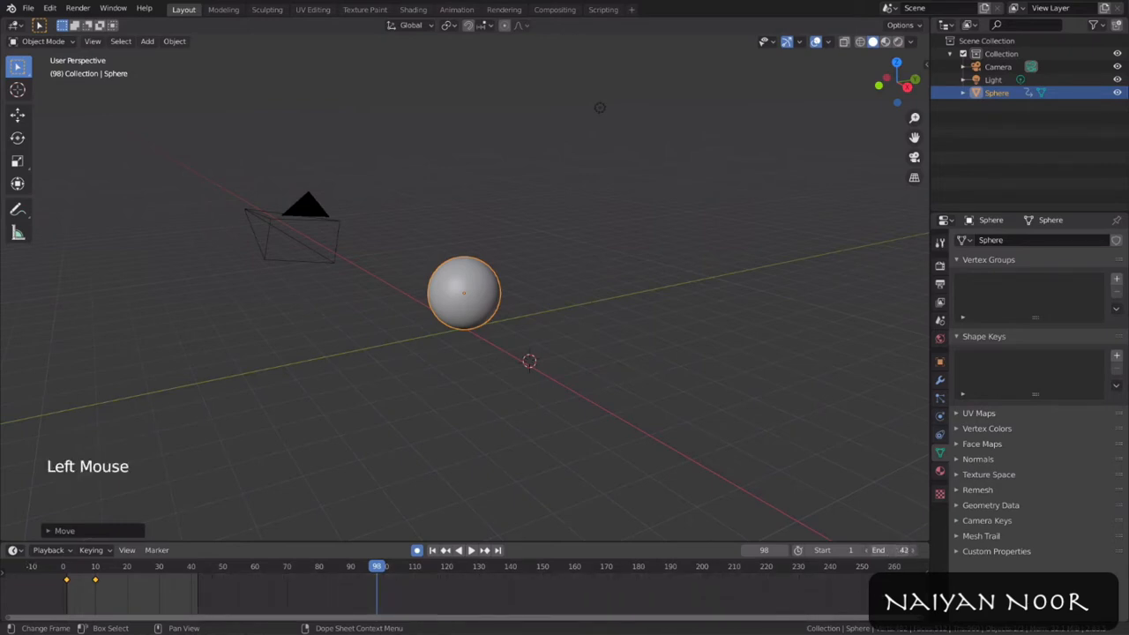
Step: Set the scene's end frame to 40
click(897, 551)
text(40)
key(Return)
Step: Keyframe the sphere at frame 15 by raising it about 0.4 m along the Z axis
scroll(302, 599, up, 10)
middle_drag(199, 602, 742, 617)
middle_drag(458, 589, 527, 582)
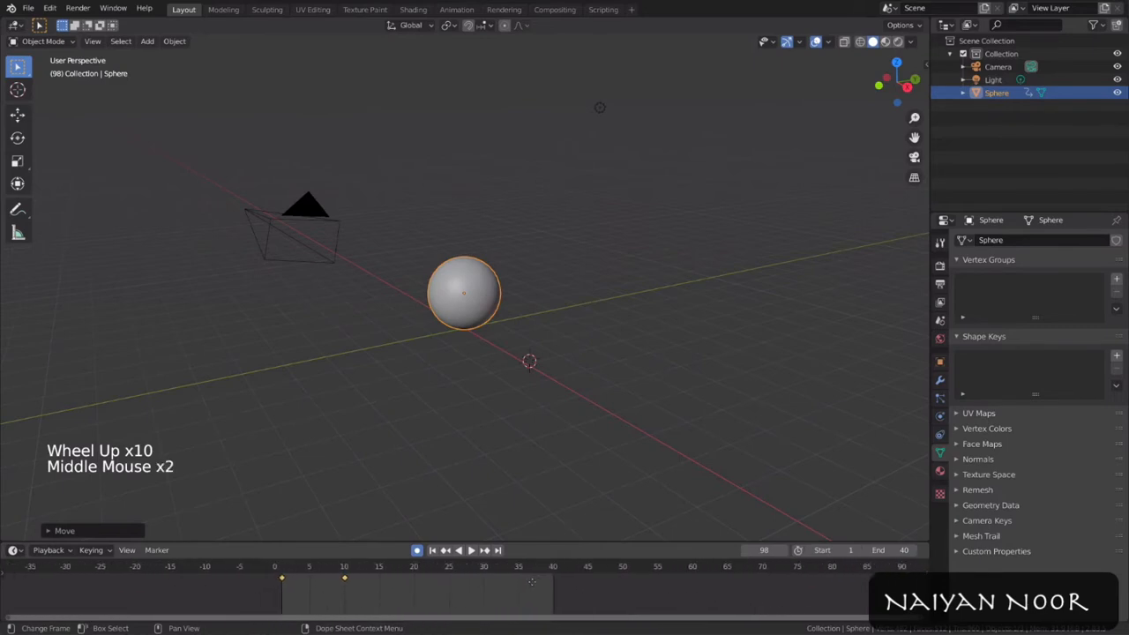
scroll(526, 583, up, 7)
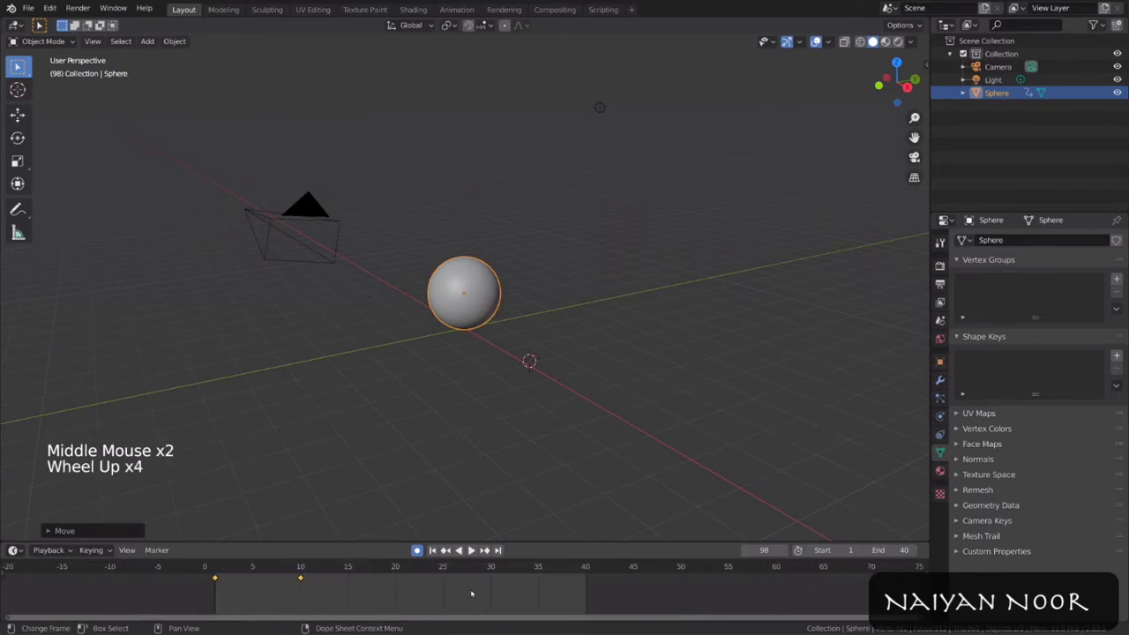
ctrl+scroll(477, 594, up, 3)
ctrl+scroll(481, 594, down, 3)
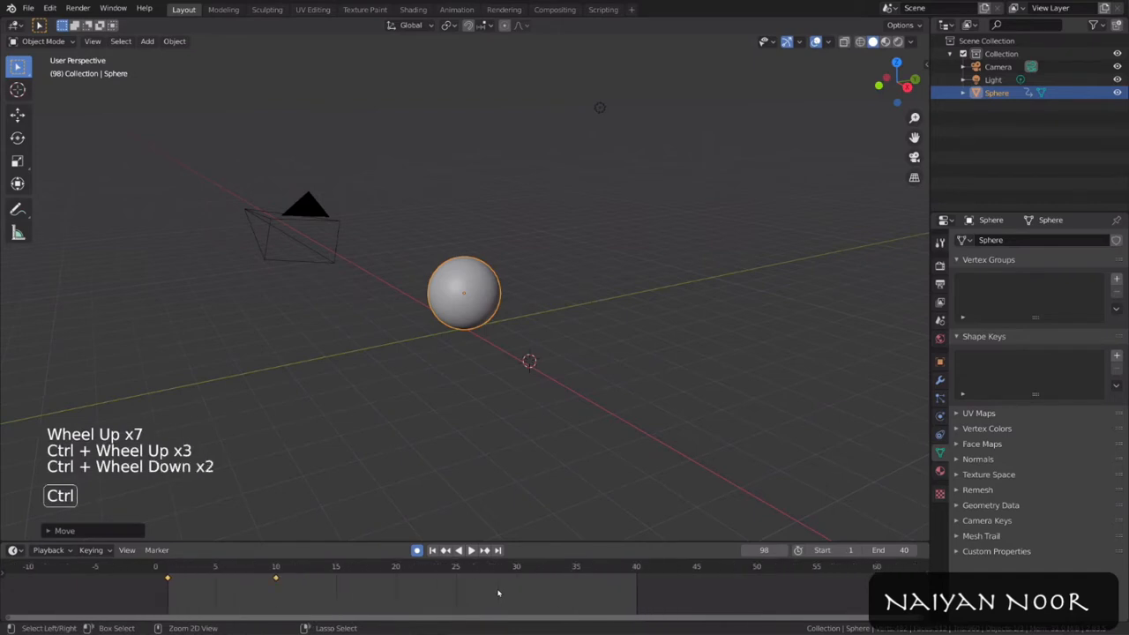
ctrl+scroll(490, 593, up, 4)
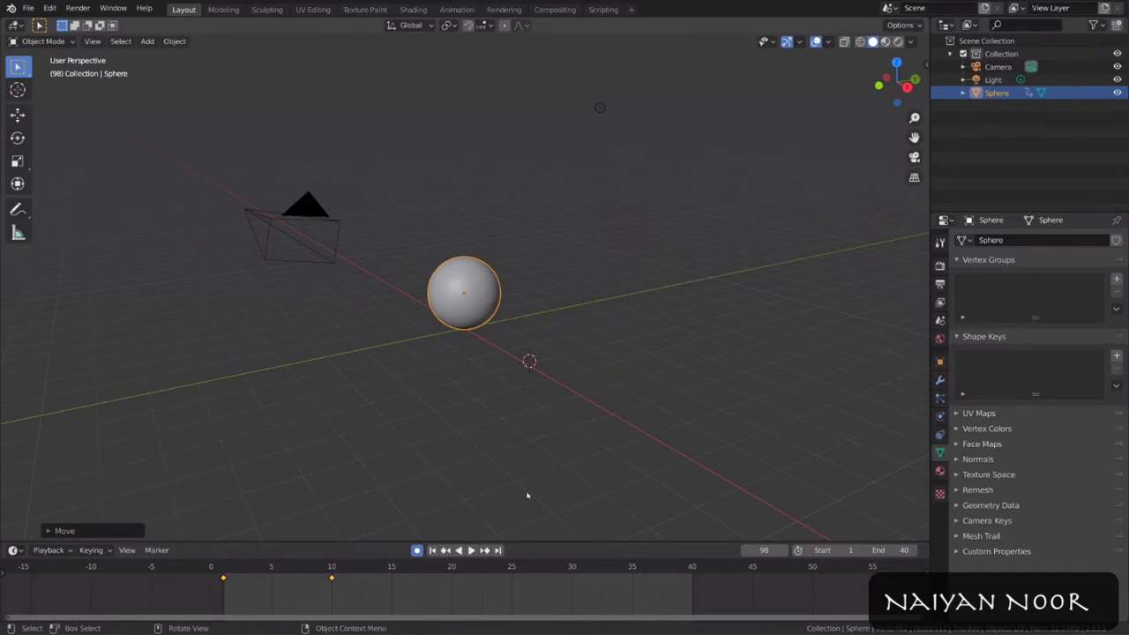
click(397, 568)
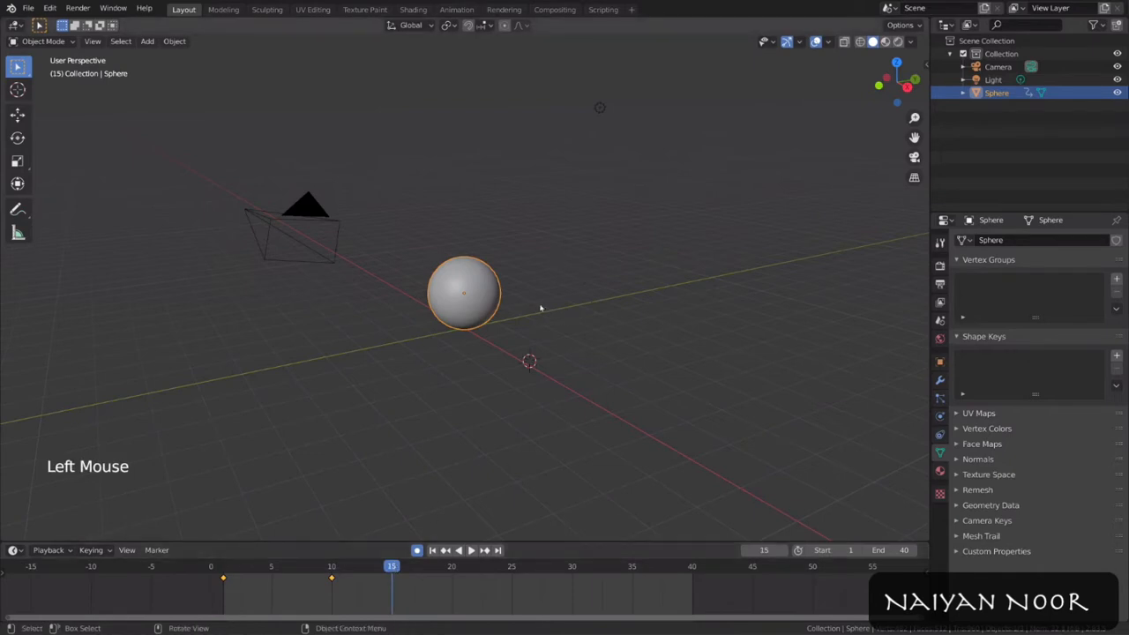
key(g)
key(z)
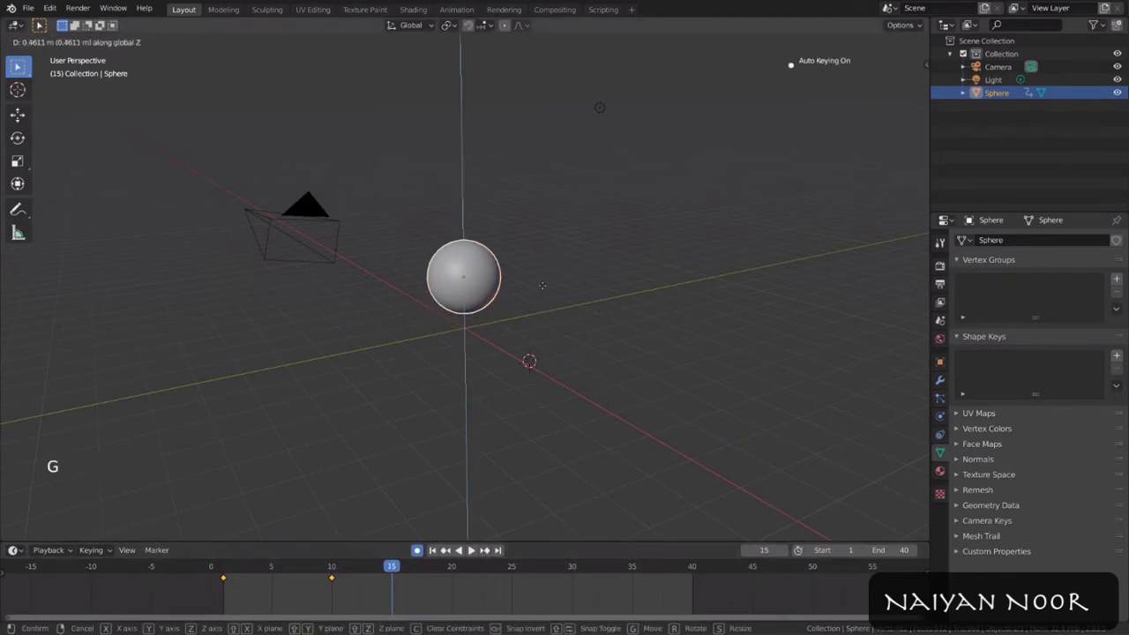
click(542, 294)
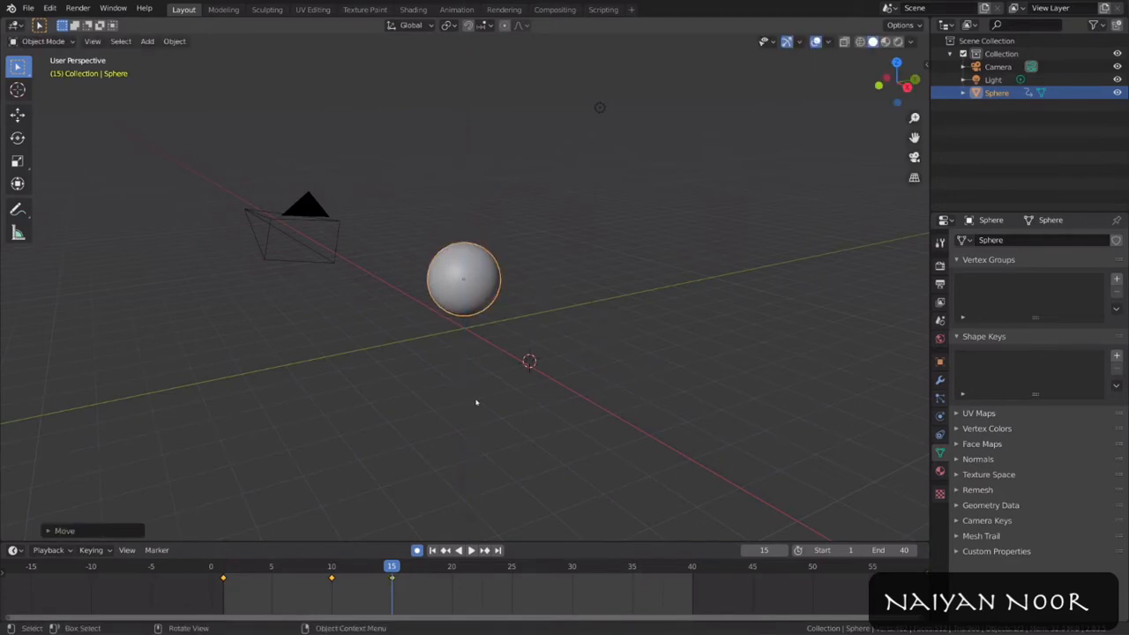
Step: At frame 20, reset the sphere's location and raise it along Z so that it rests on the ground grid
click(451, 569)
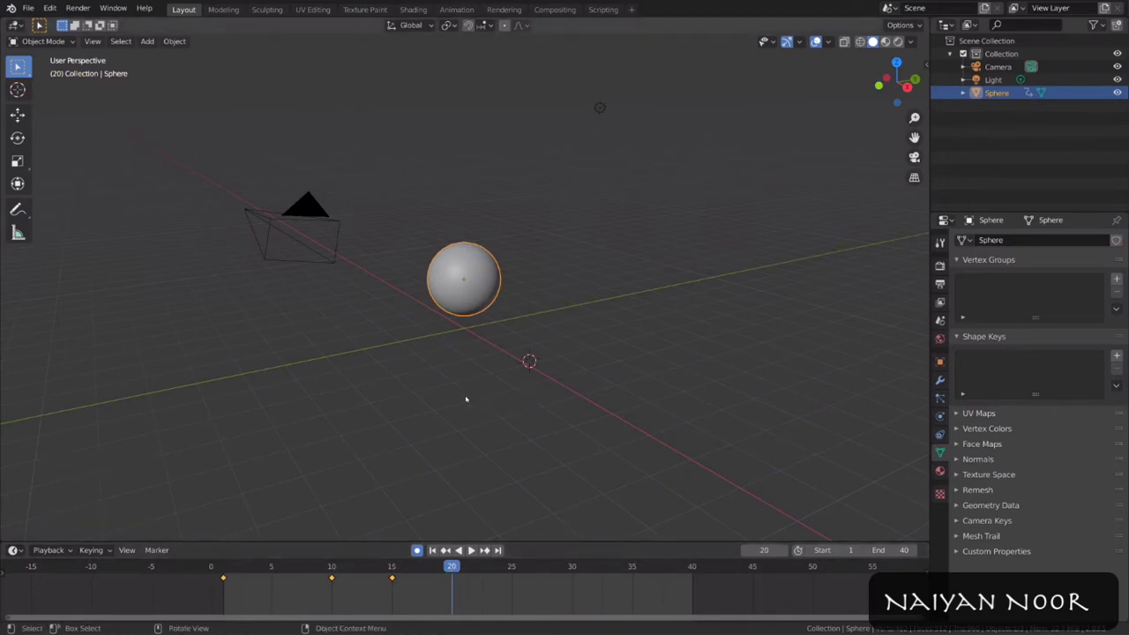
key(alt+g)
key(g)
key(z)
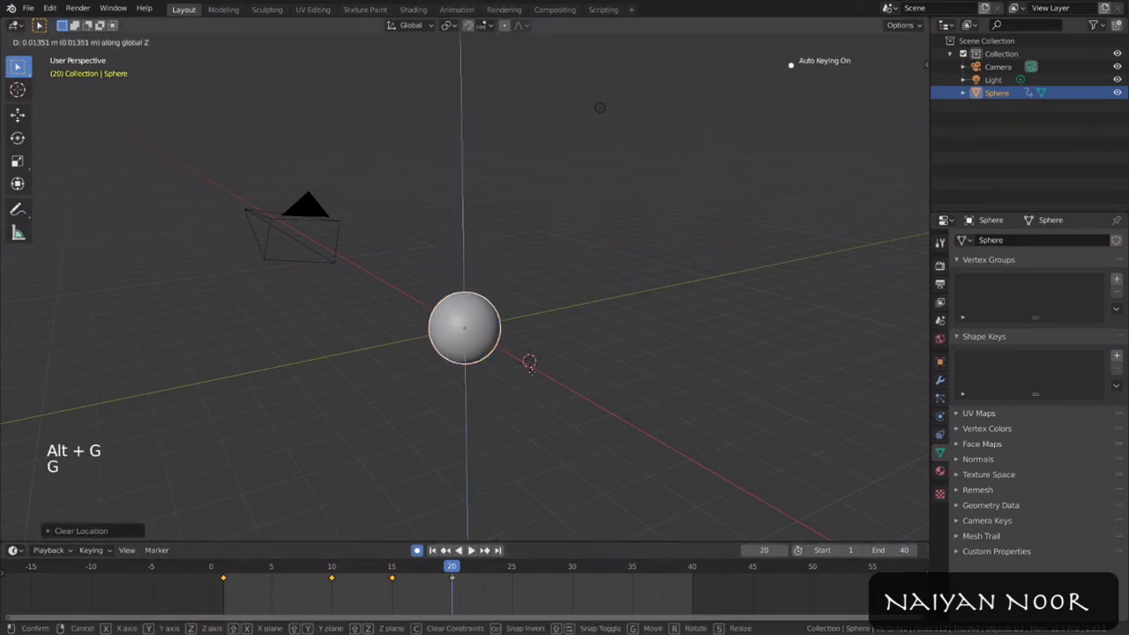
click(545, 340)
mouse_move(546, 348)
middle_down()
mouse_move(536, 336)
mouse_move(543, 348)
middle_up()
key(g)
key(z)
click(546, 331)
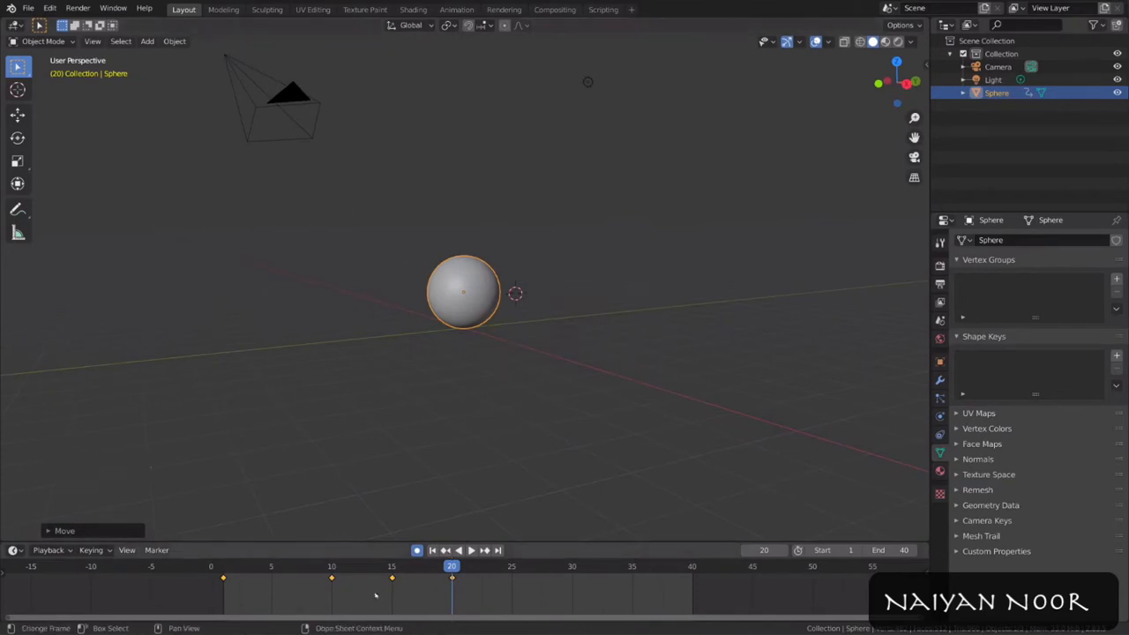
Step: Compare the sphere's height at frames 10 and 20, and delete the keyframe at frame 20
click(331, 569)
click(453, 570)
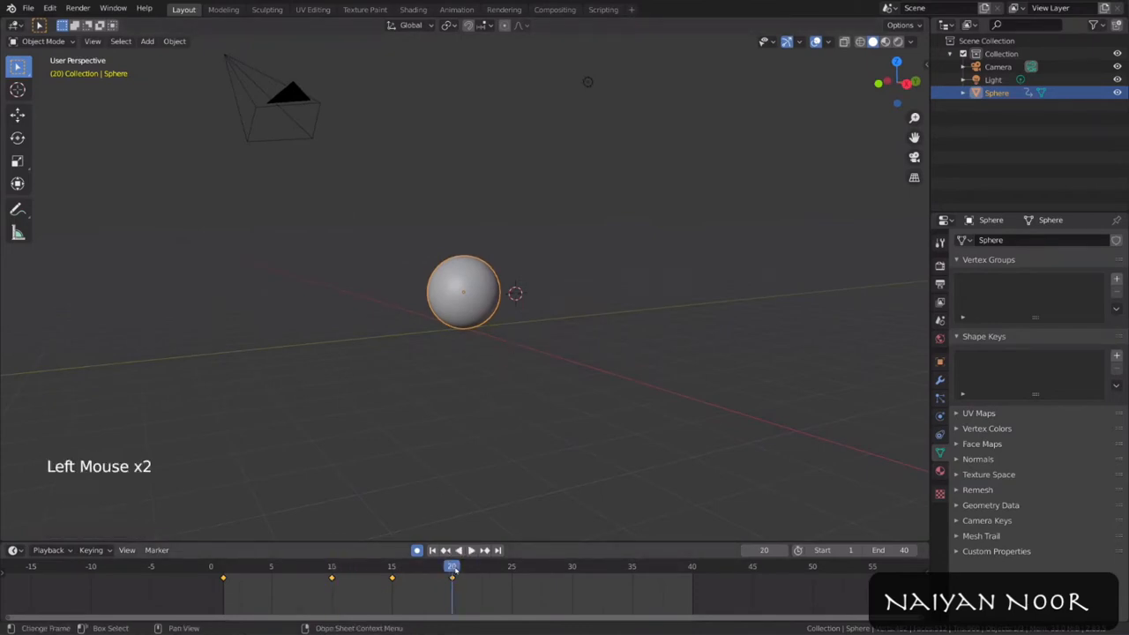
right_click(450, 573)
click(452, 583)
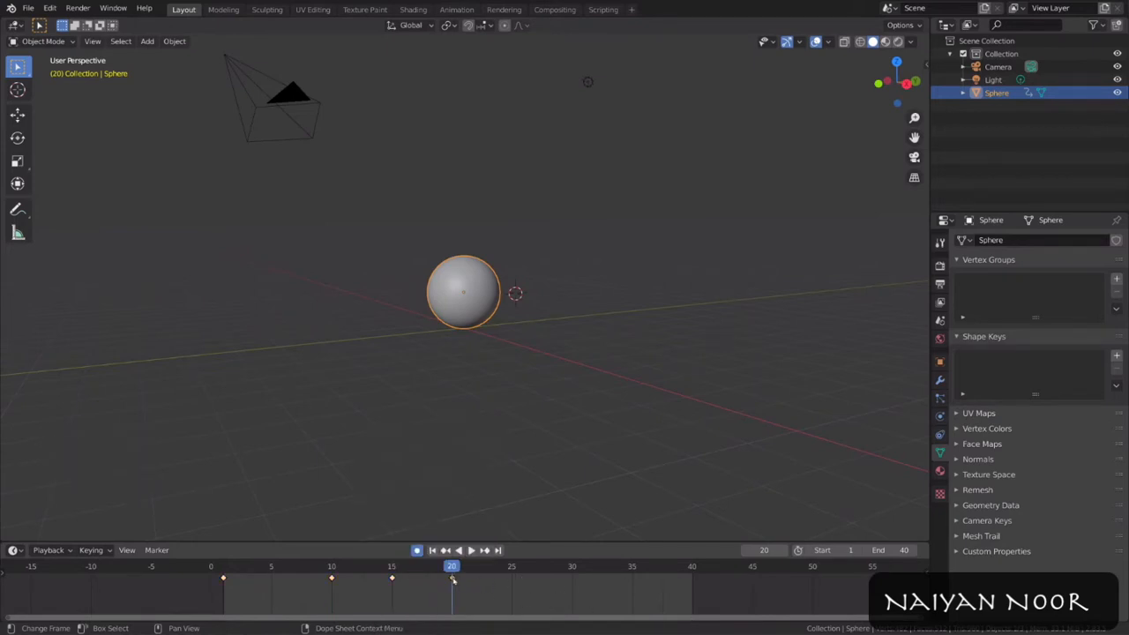
right_click(453, 579)
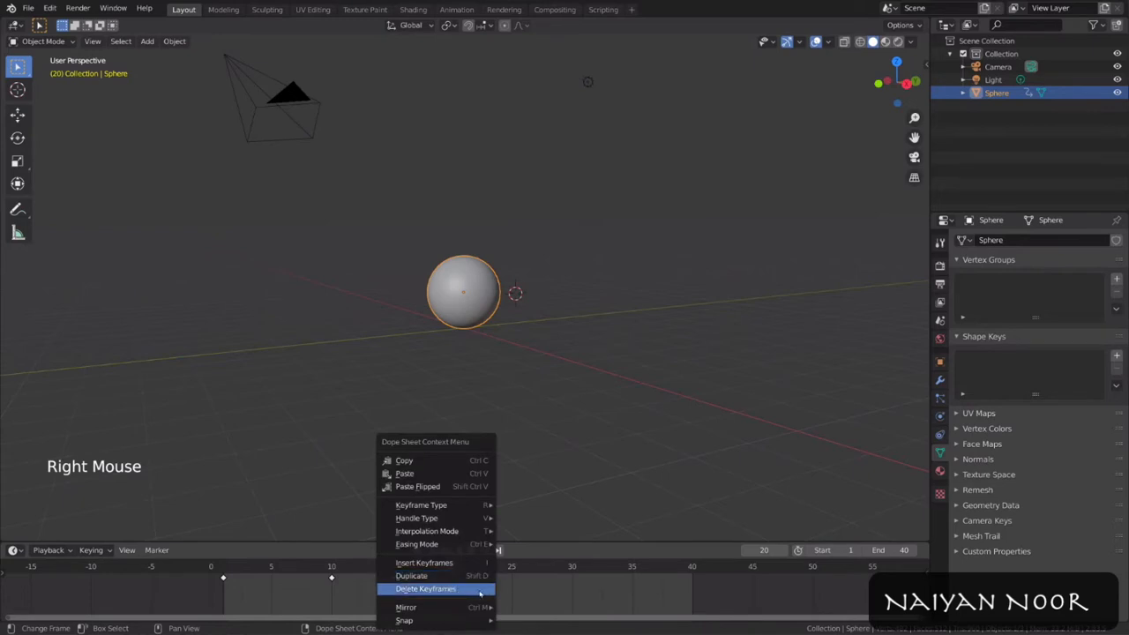
click(481, 589)
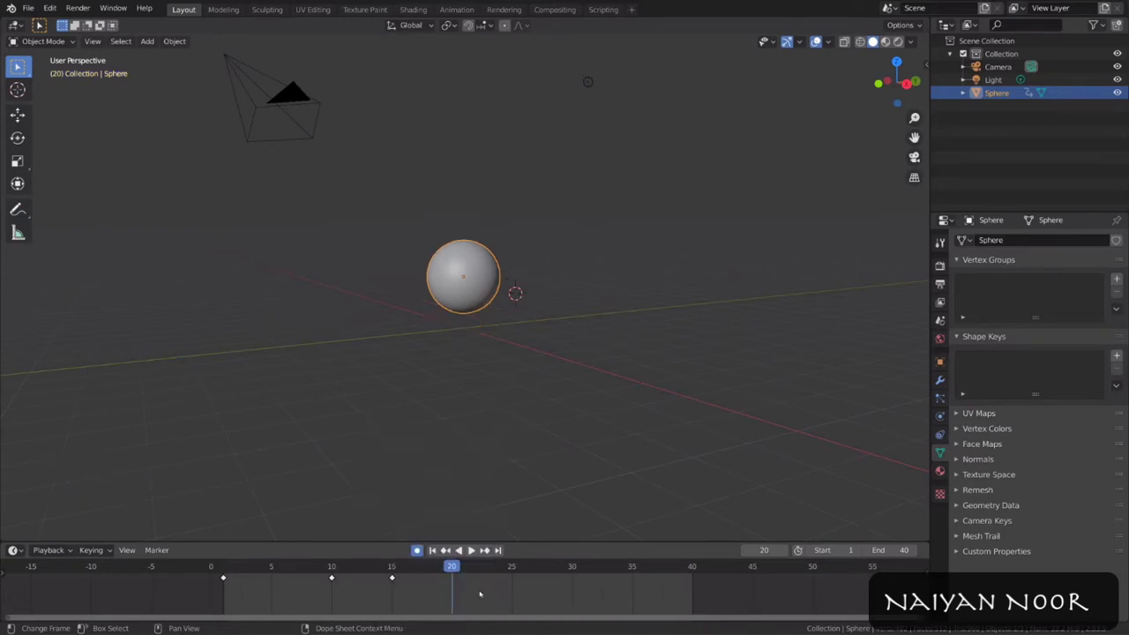
Step: Undo the keyframe deletion and remove the frame 20 keyframe again with Delete Keyframes
key(ctrl+z)
key(x)
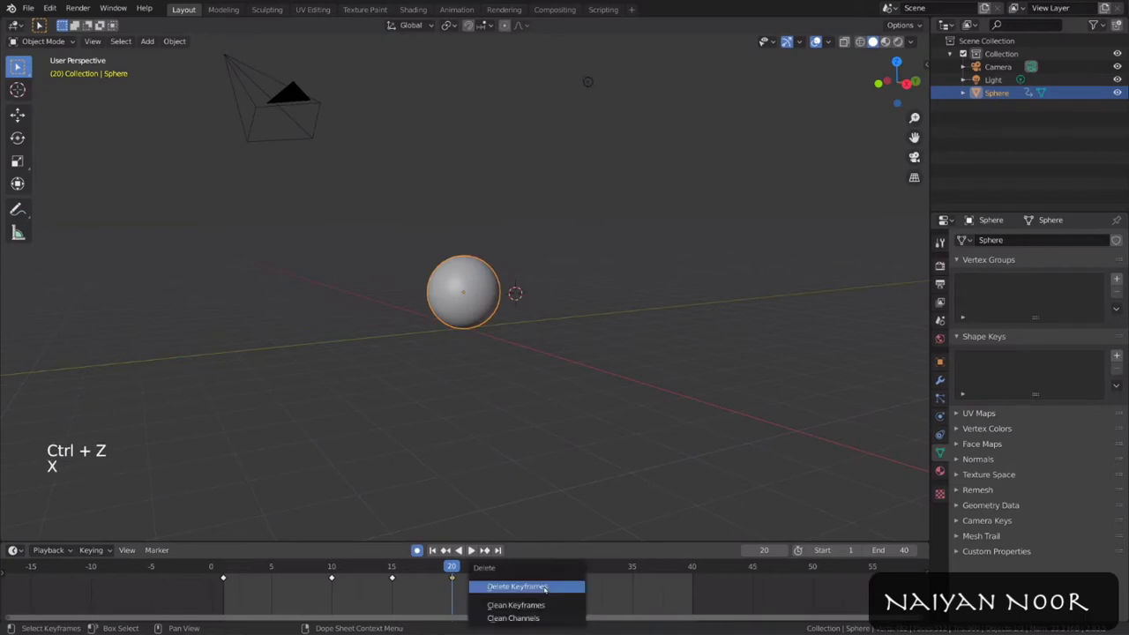
click(544, 587)
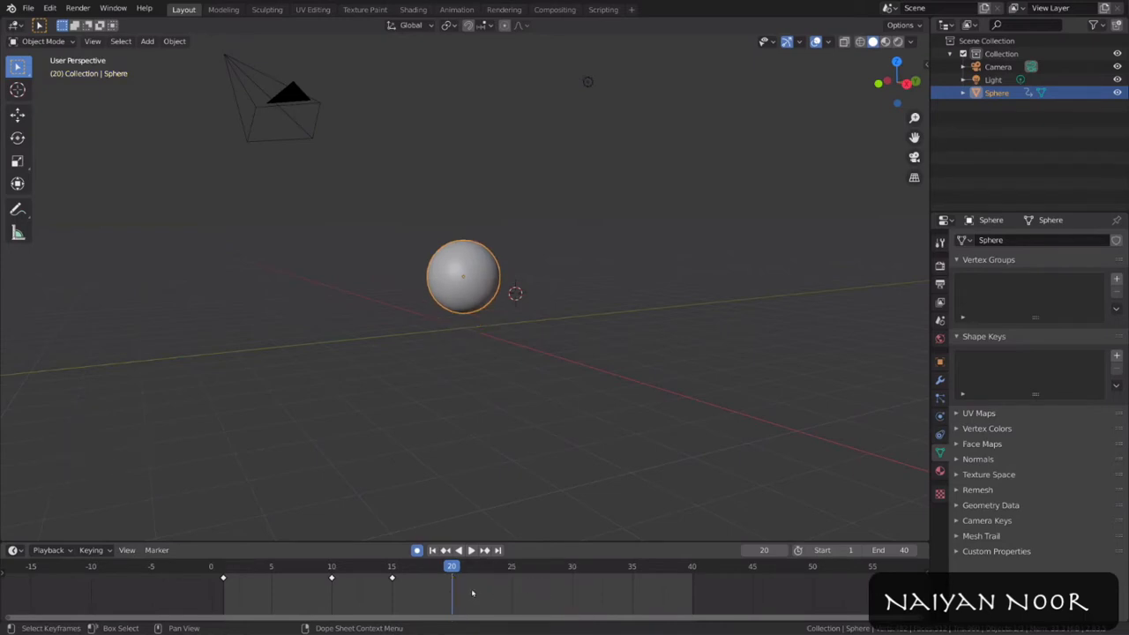
Step: Duplicate the sphere's keyframe at frame 10 and place the copy at frame 20
click(332, 578)
right_click(337, 584)
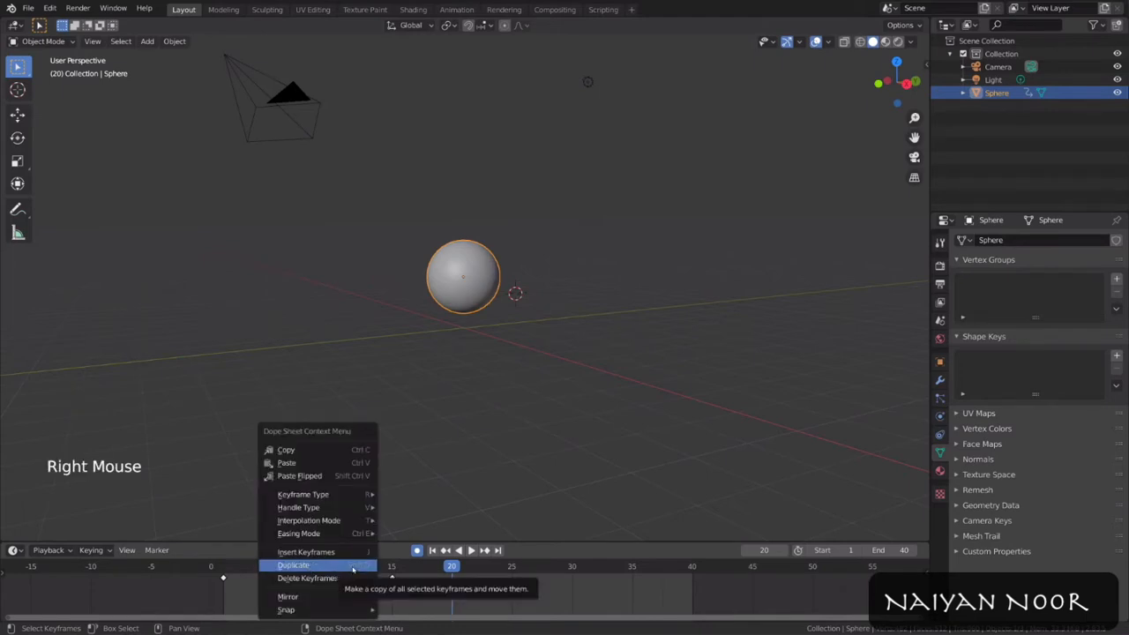
click(352, 568)
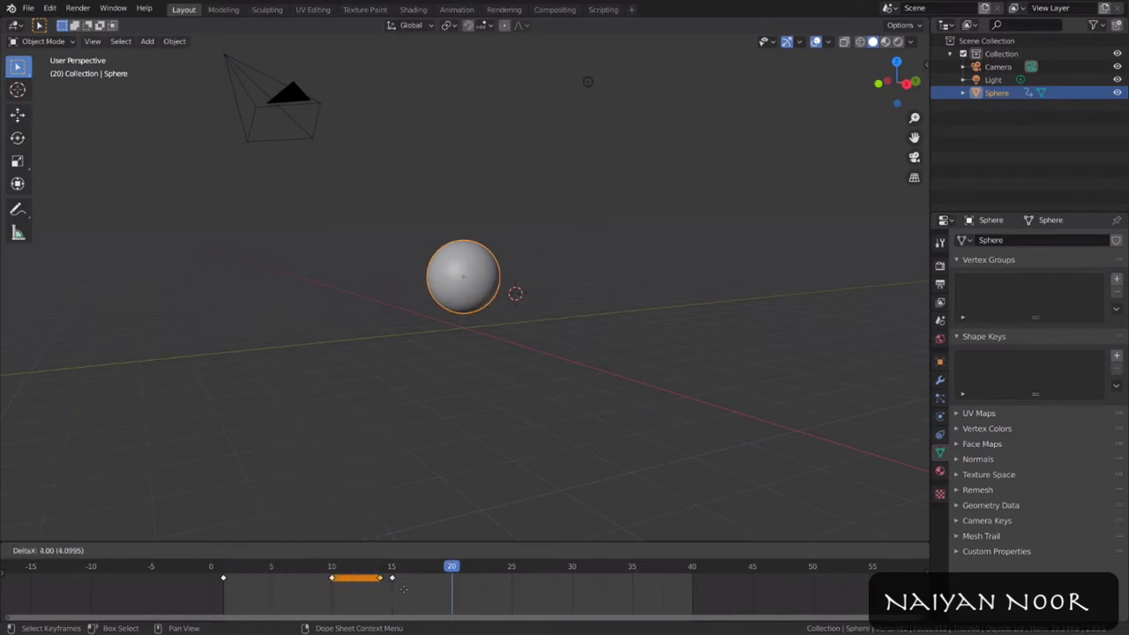
click(467, 597)
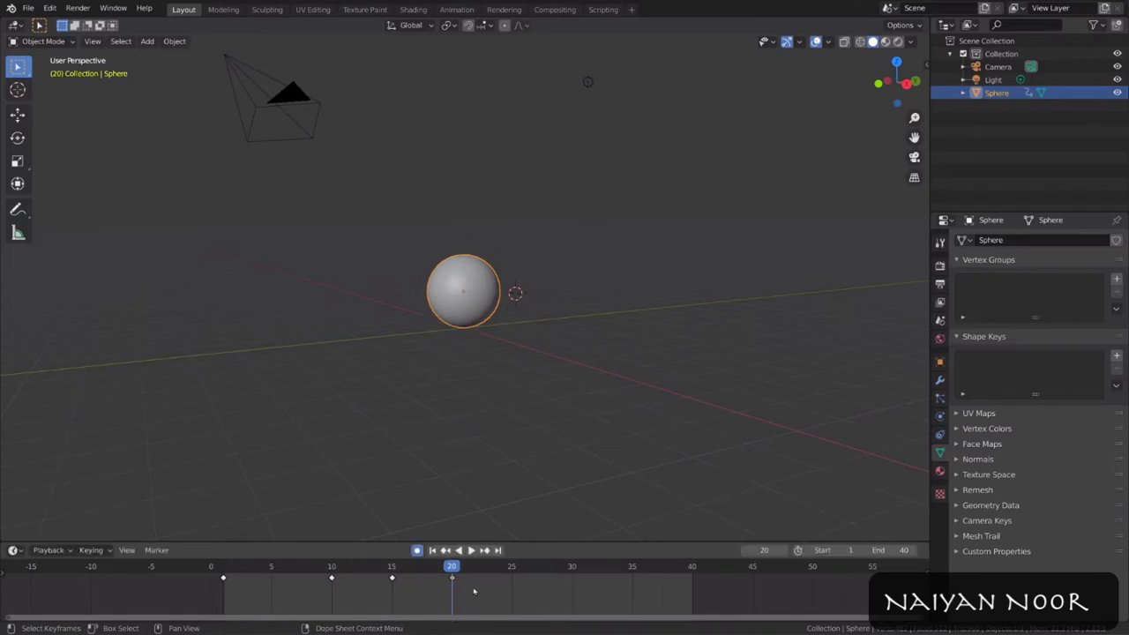
key(shift+d)
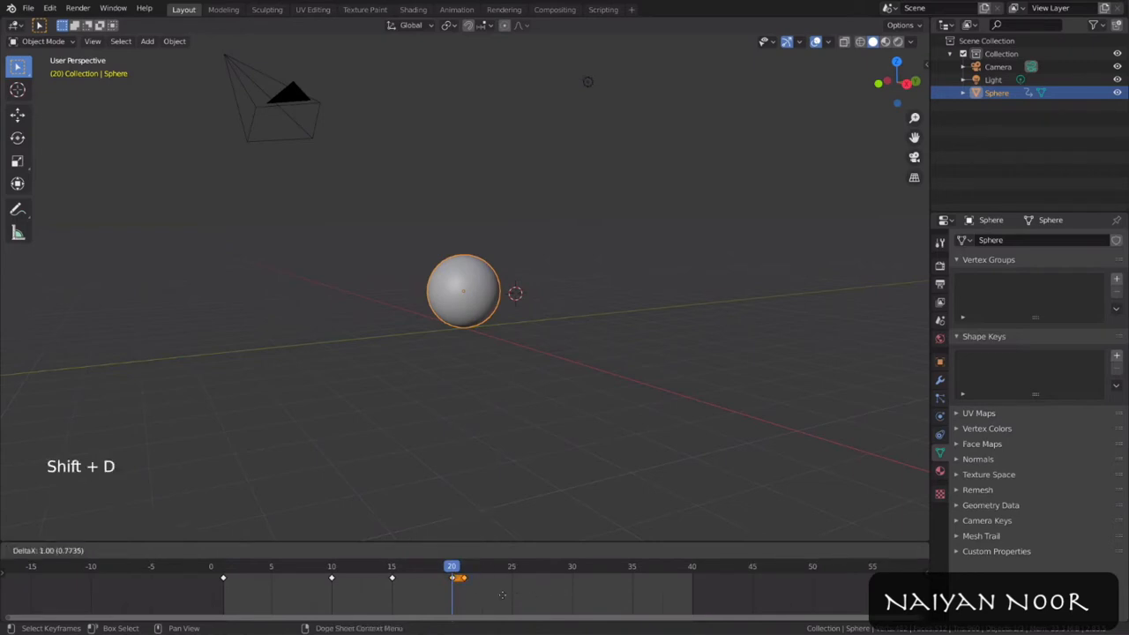
right_click(549, 597)
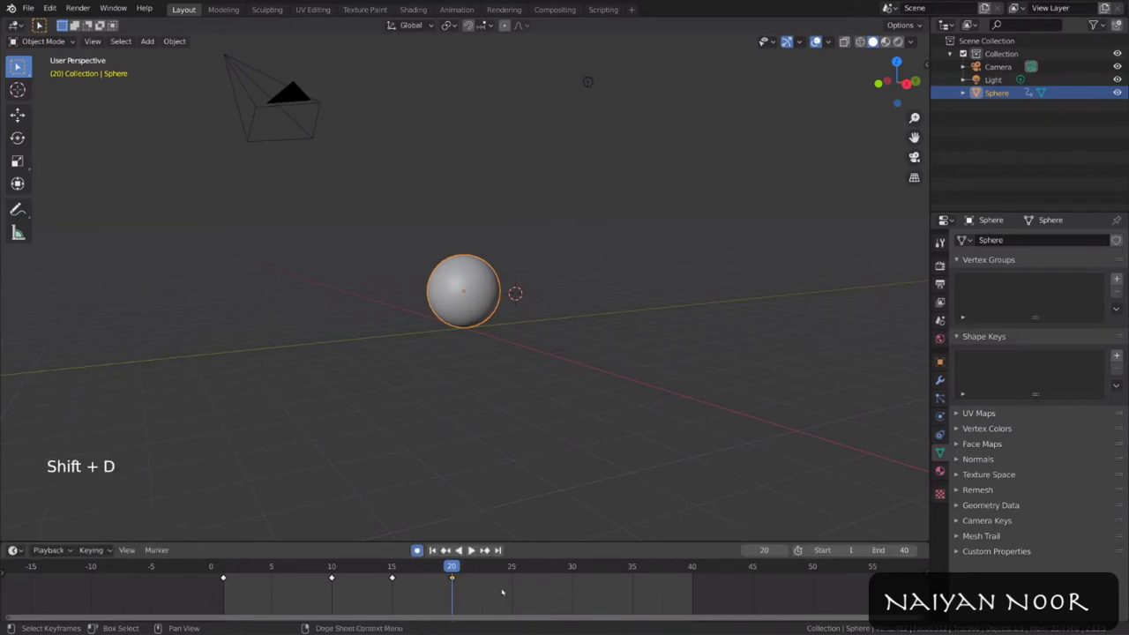
Step: With the animation playing, select the keyframes at frames 10 and 20 and open their handle type options
key(space)
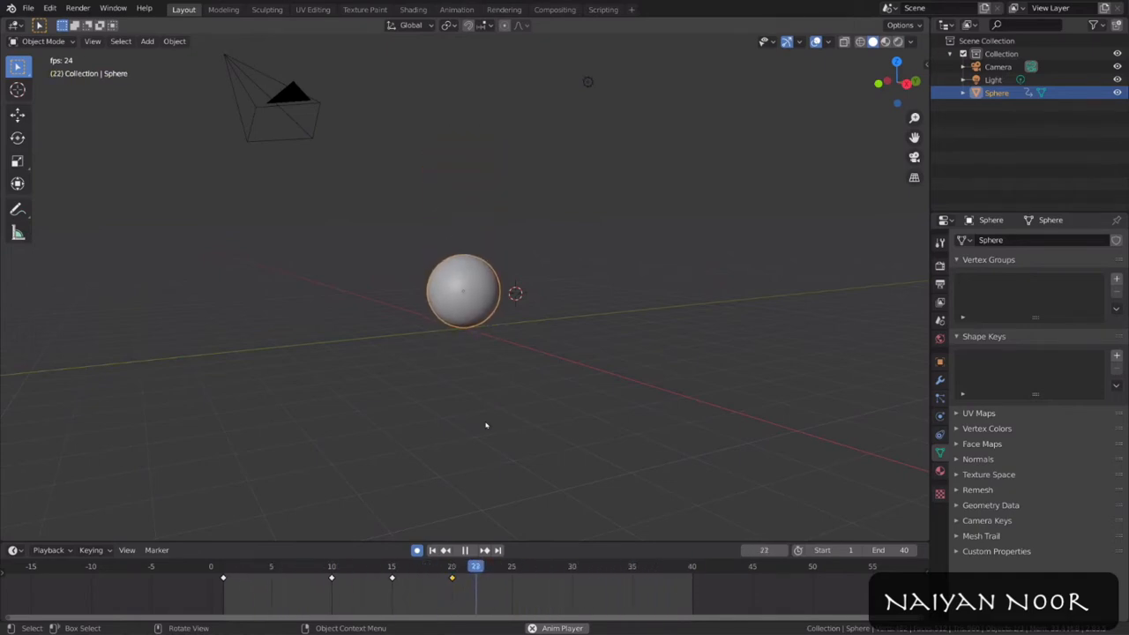
click(332, 578)
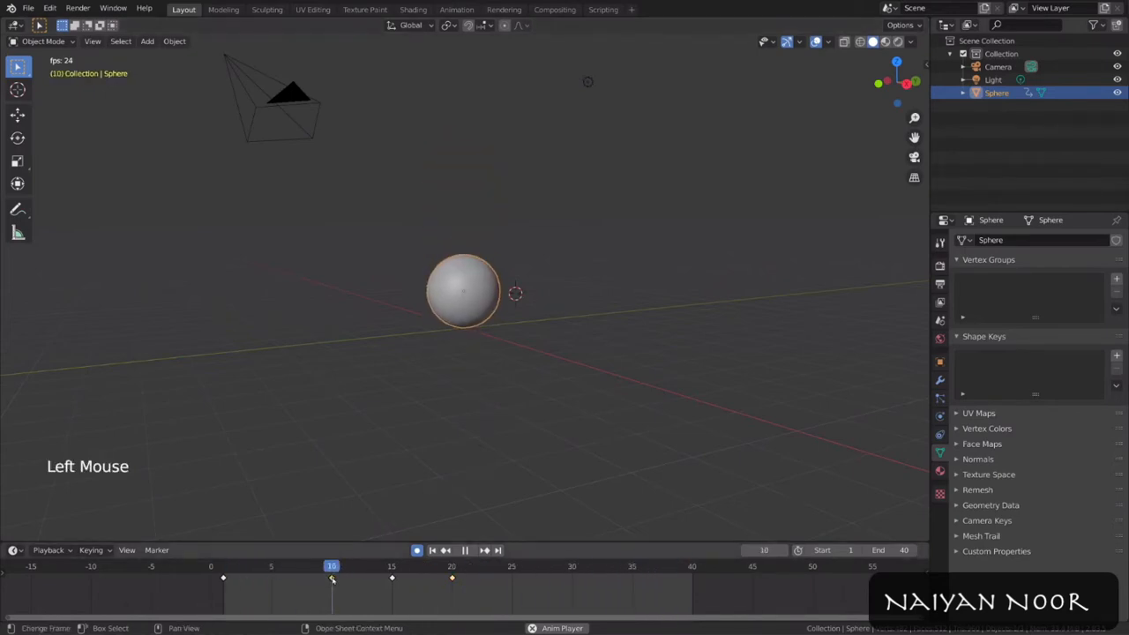
shift+click(453, 578)
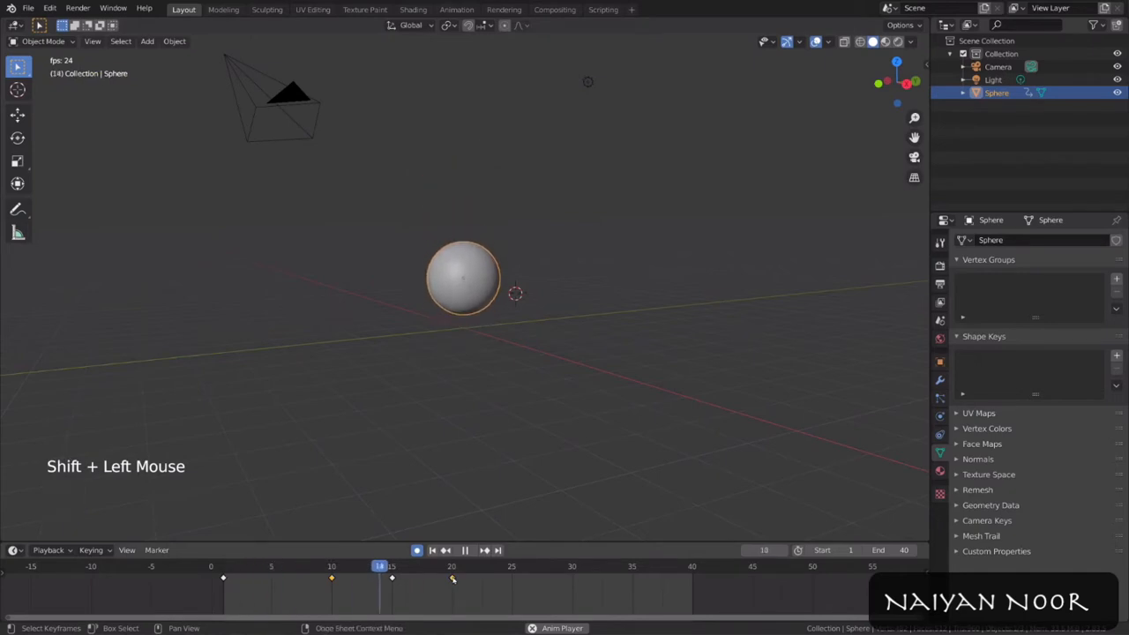
right_click(470, 579)
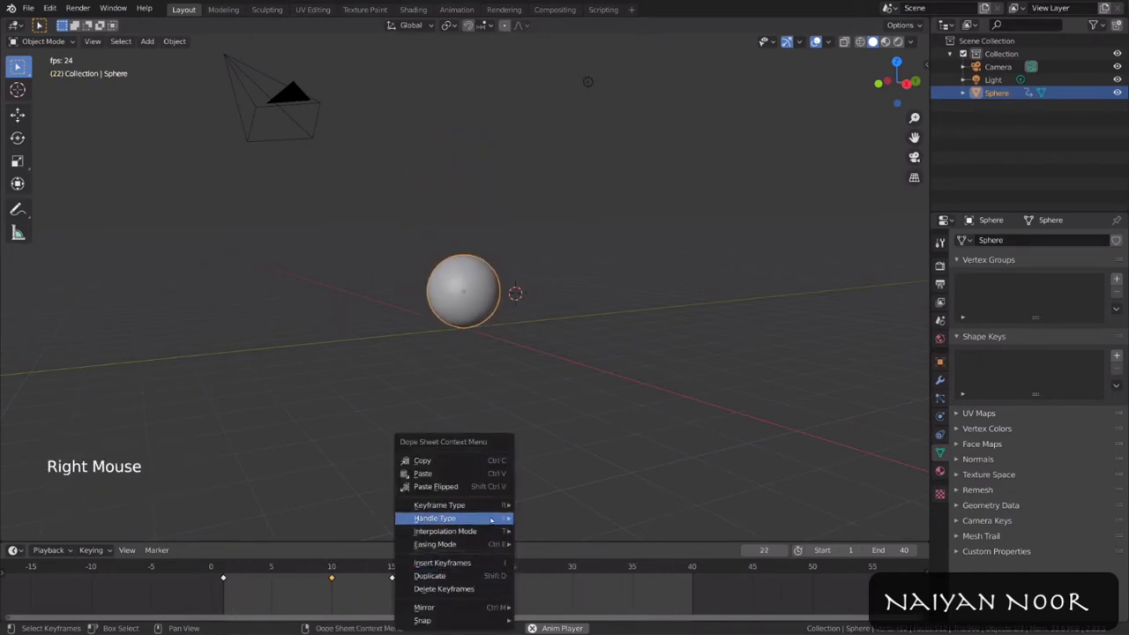
mouse_move(480, 520)
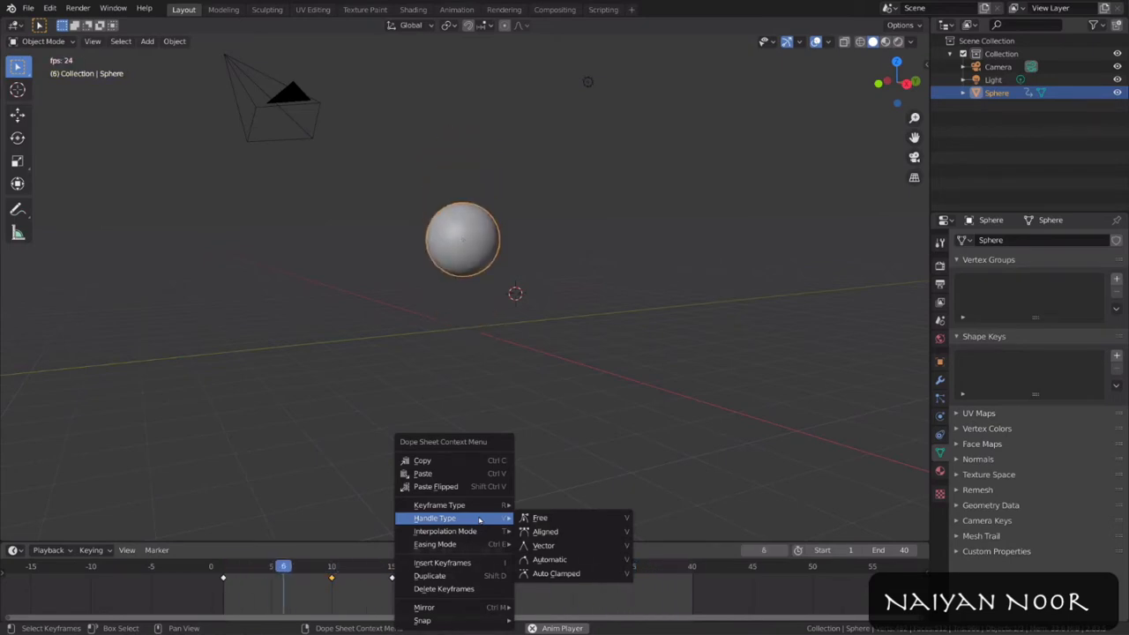
Step: Set the selected keyframes' handles to Vector, then scale the timing of all keyframes by 2 from frame 1 and play the result
click(551, 545)
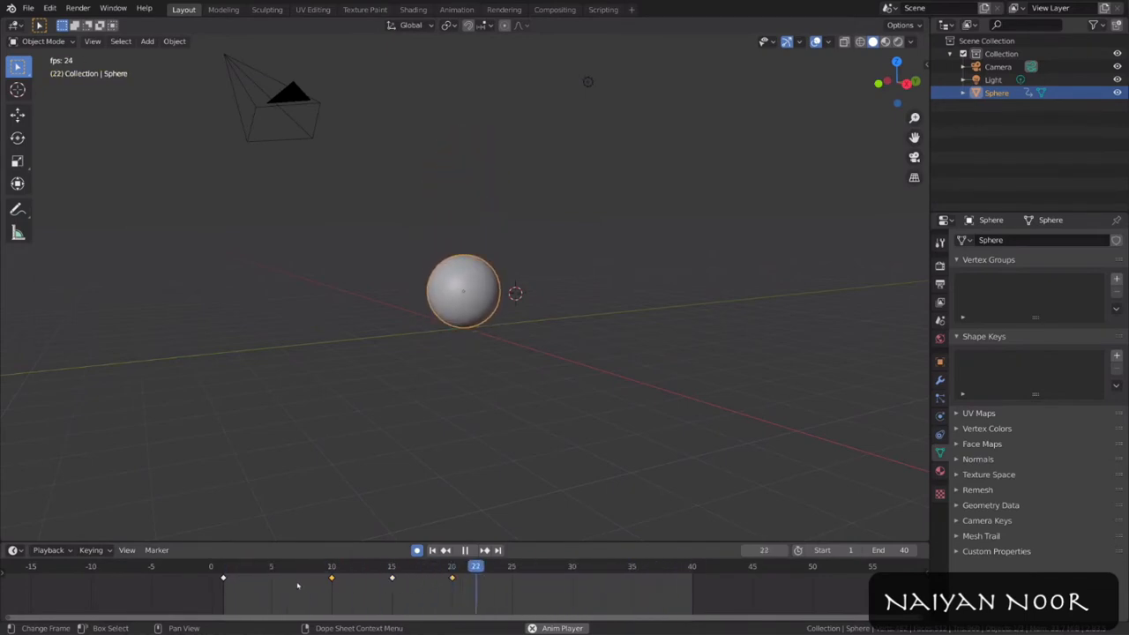
key(a)
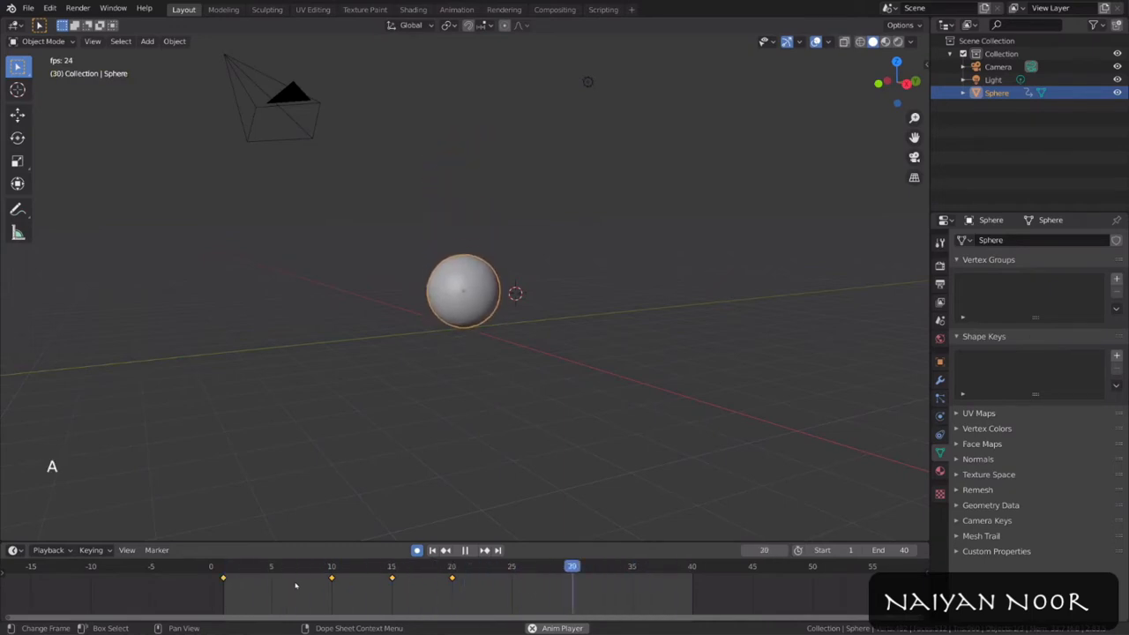
key(space)
drag(307, 572, 227, 567)
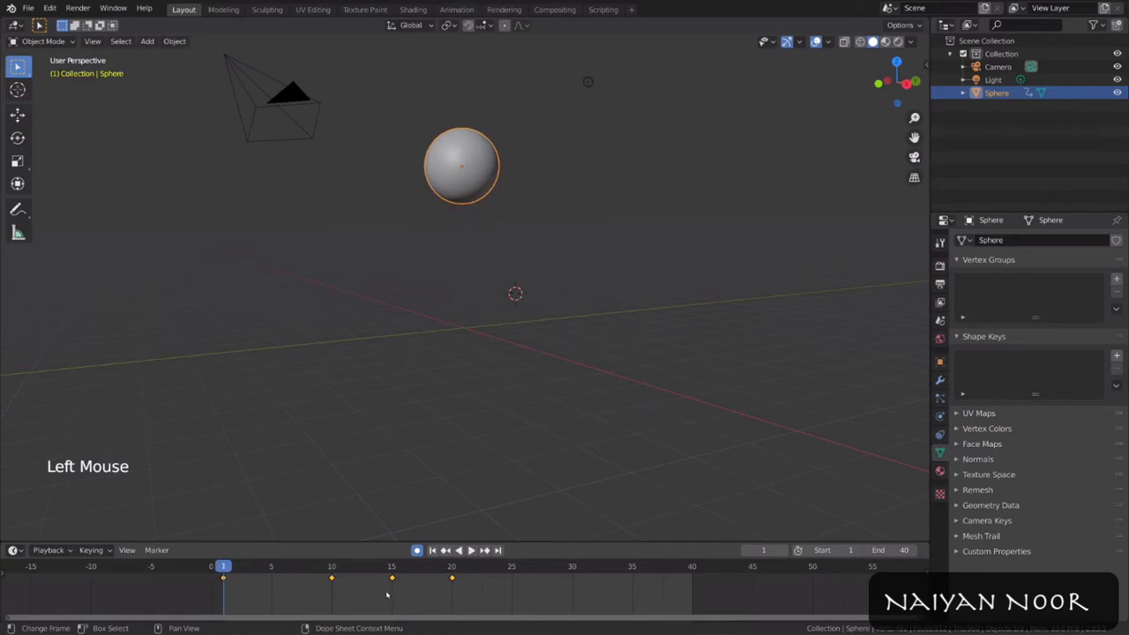
key(s)
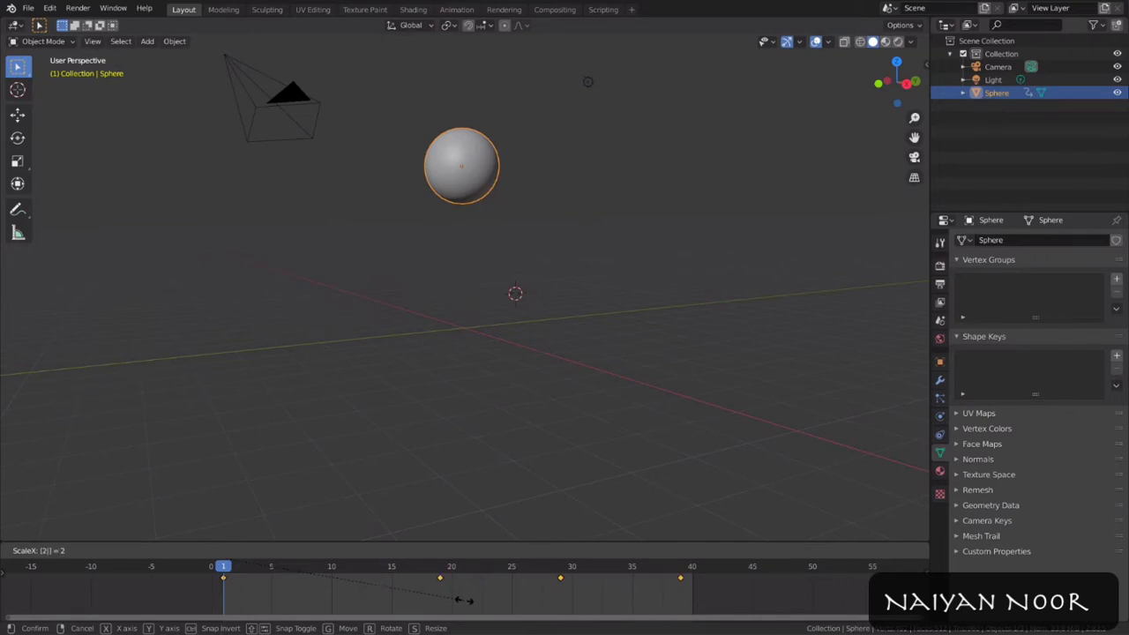
key(Return)
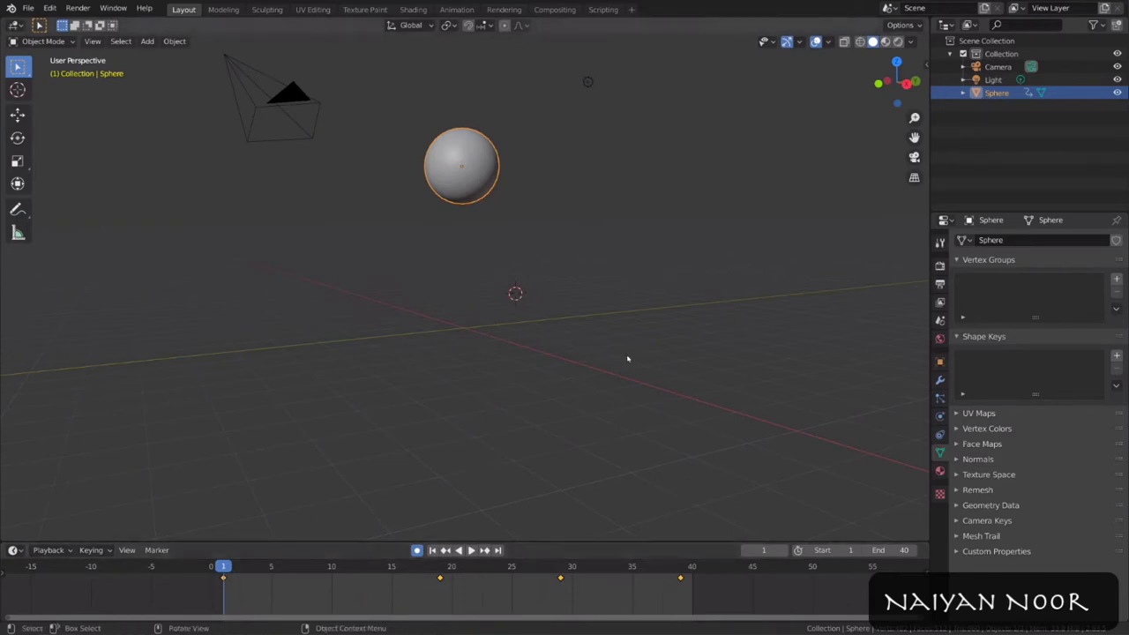
key(space)
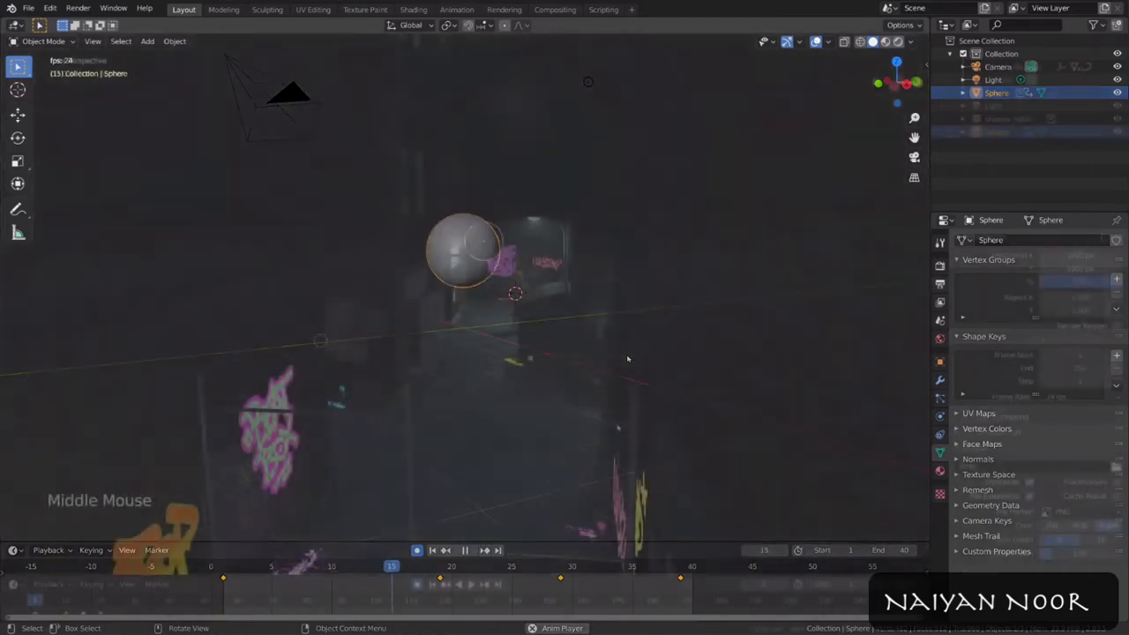
Step: Play the alleyway scene's animation in the viewport to examine its playback speed, then stop it
middle_drag(582, 423, 619, 428)
key(space)
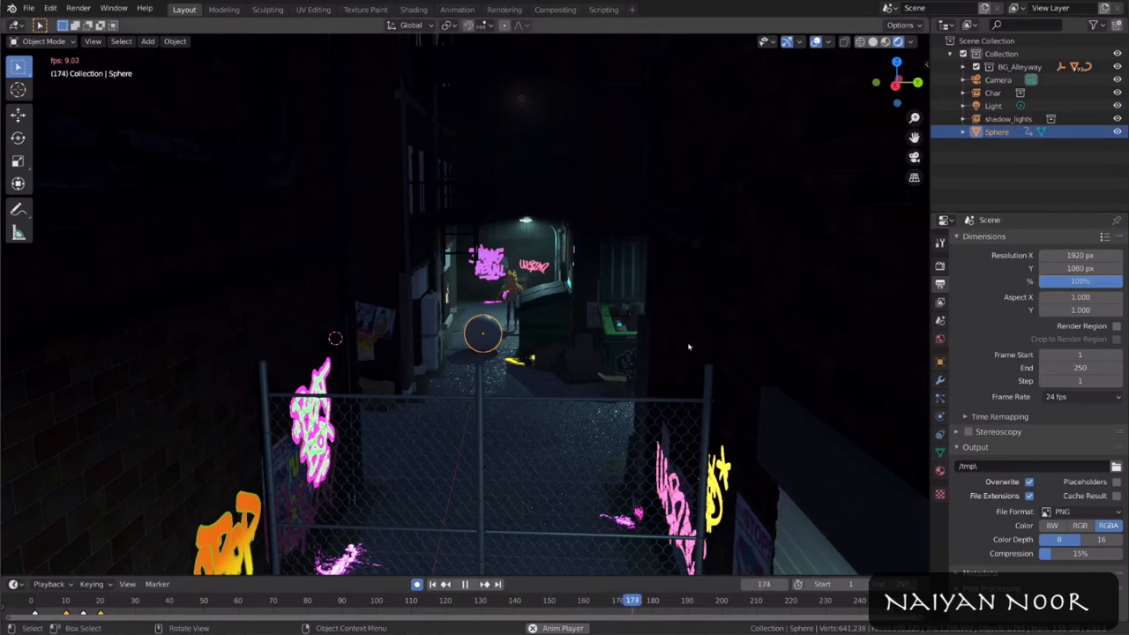
middle_drag(625, 355, 622, 357)
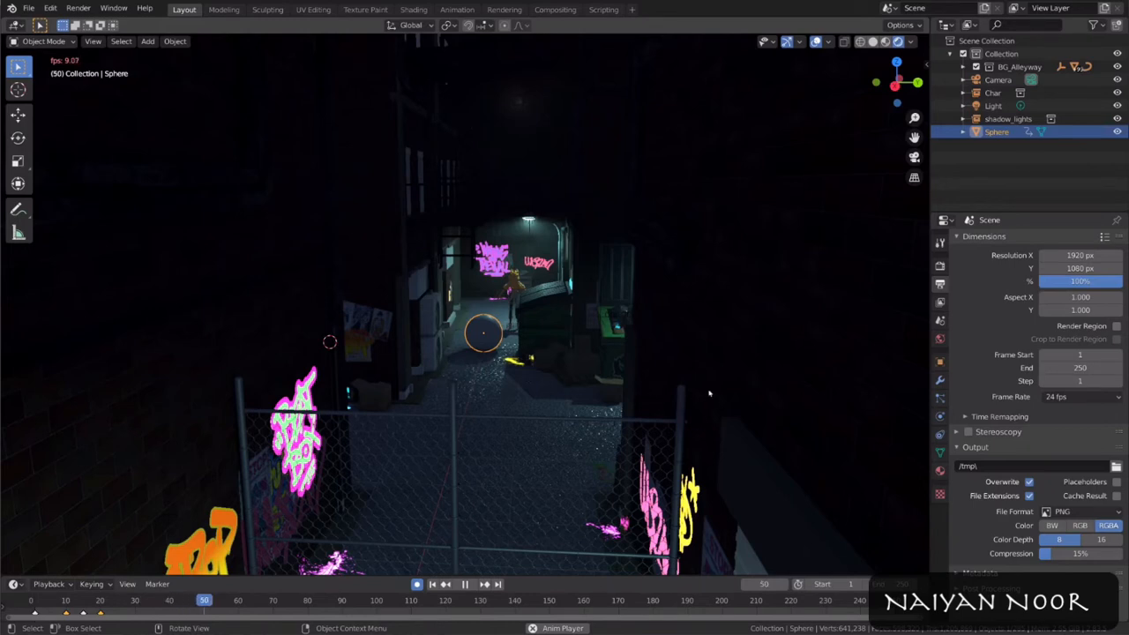
key(space)
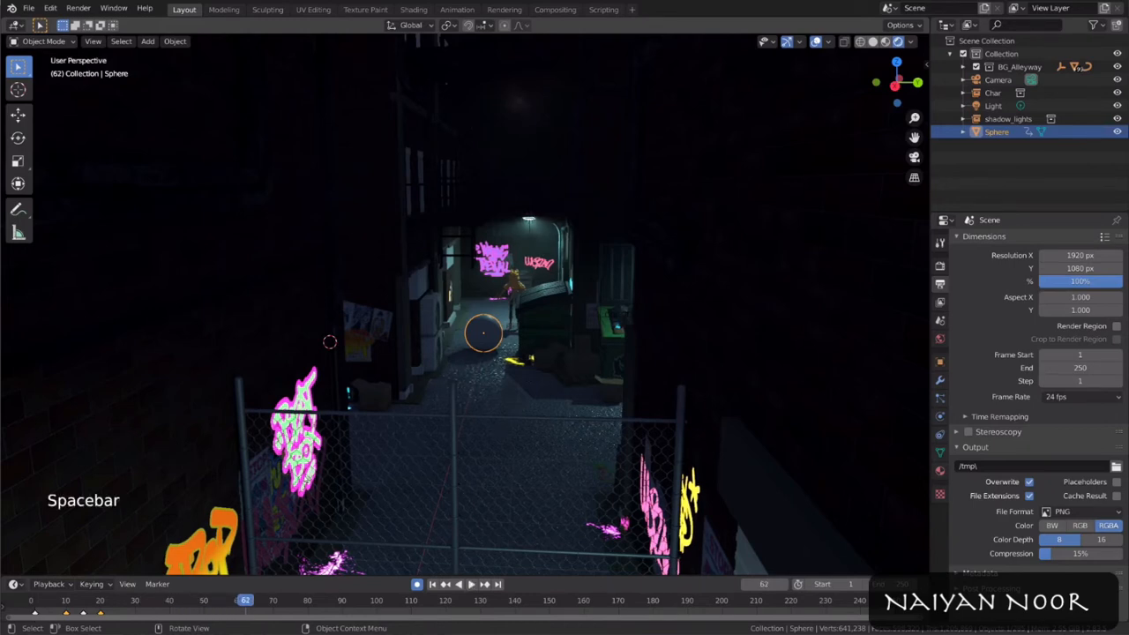
Step: Set the playback sync mode to Frame Dropping and play the alleyway animation, jumping back to the start
click(62, 586)
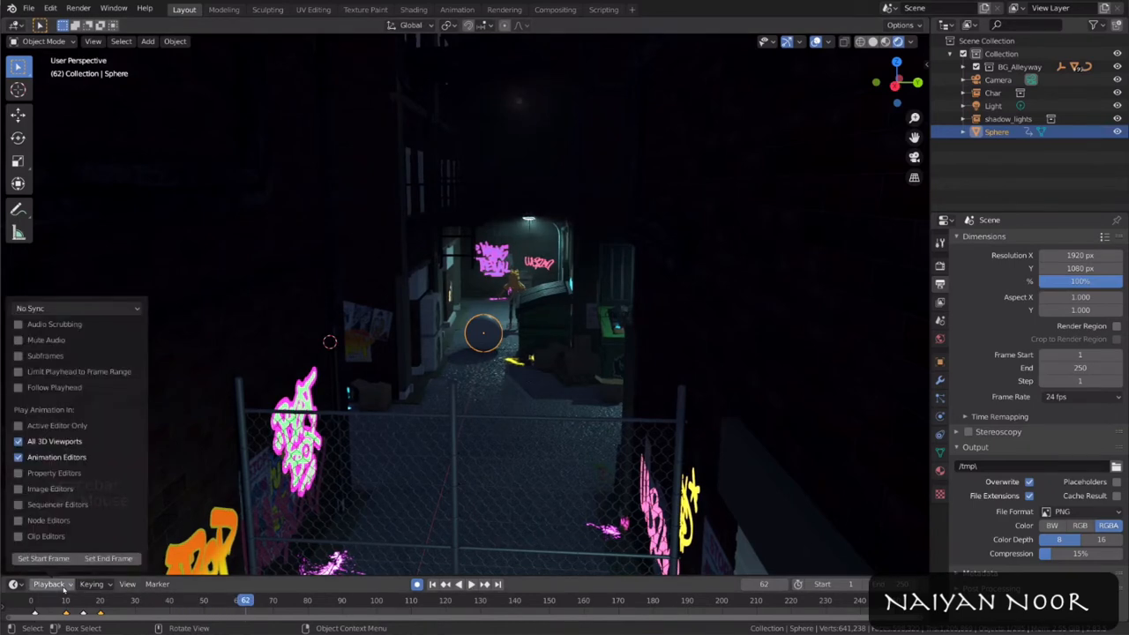
click(88, 308)
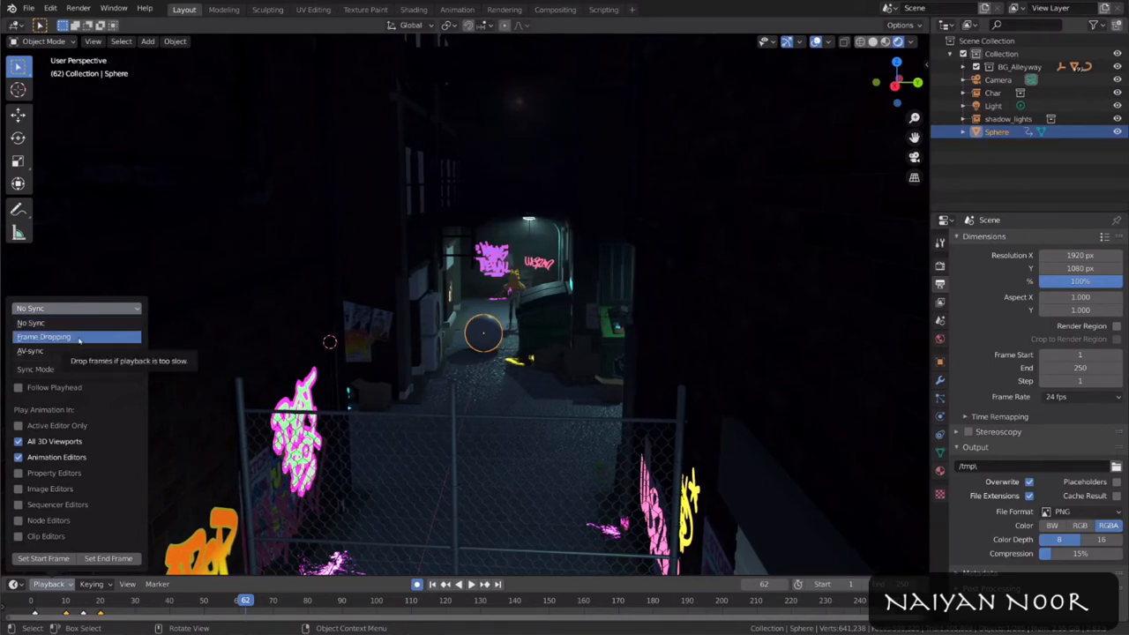
click(79, 337)
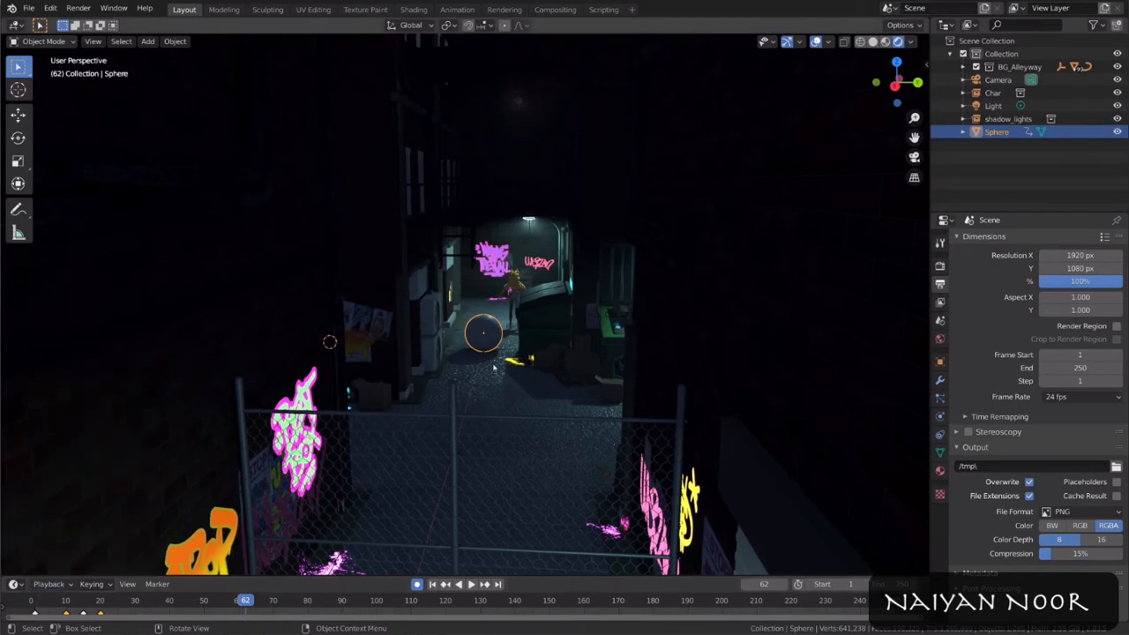
key(space)
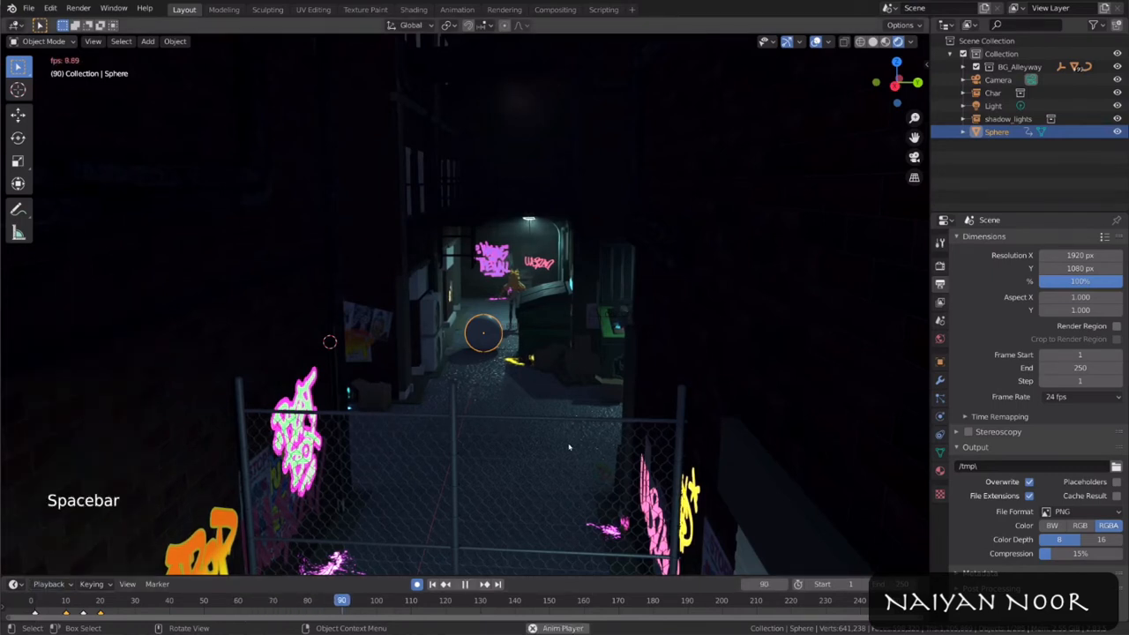
key(shift+Left)
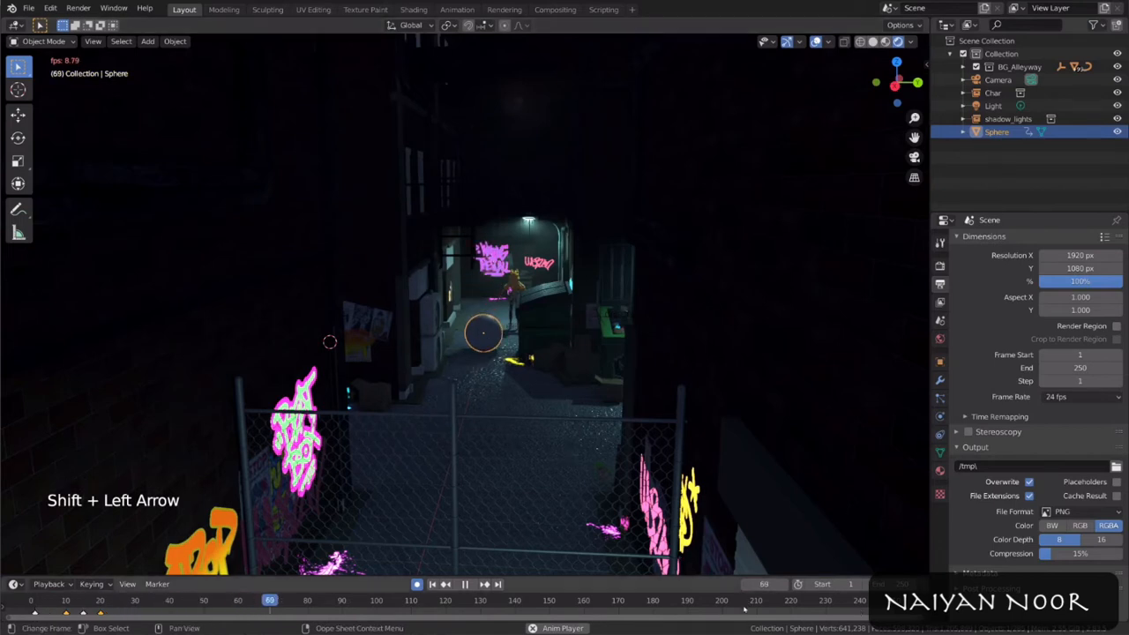
Step: Set the end frame of the alleyway scene's animation to 40
click(893, 584)
text(40)
key(Return)
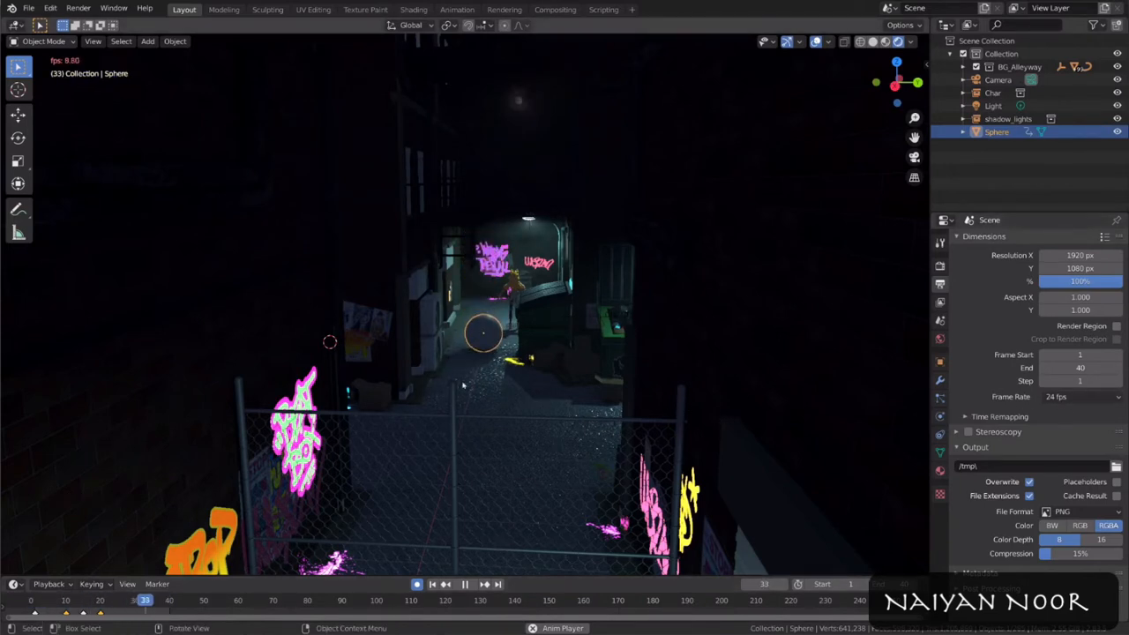
Step: Set the playback sync mode to AV-sync
click(50, 584)
click(93, 309)
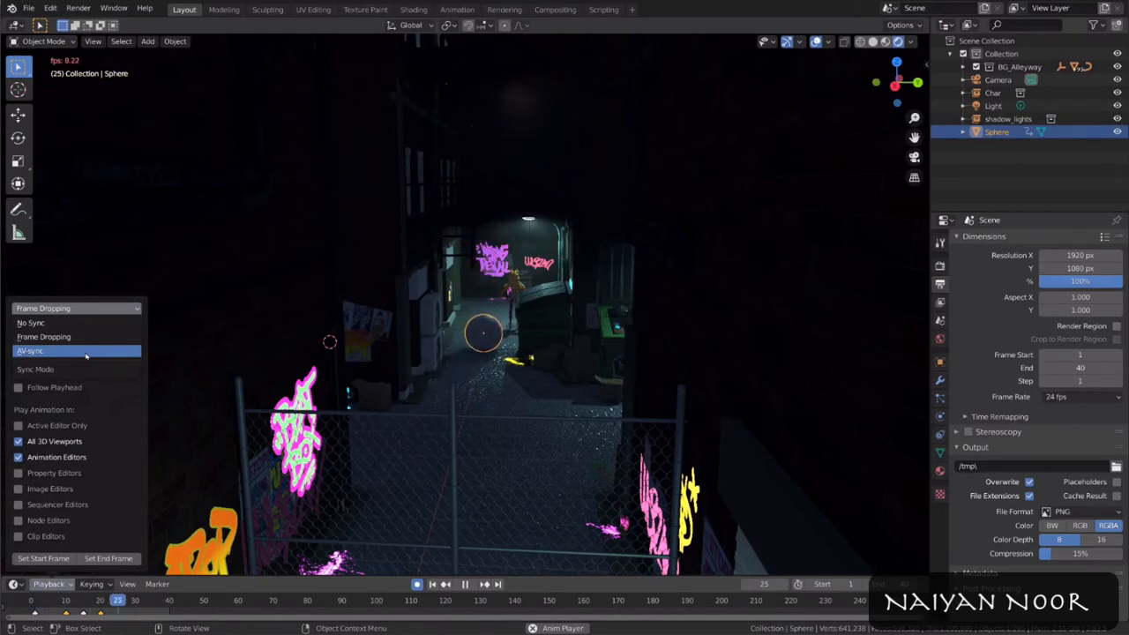
click(86, 352)
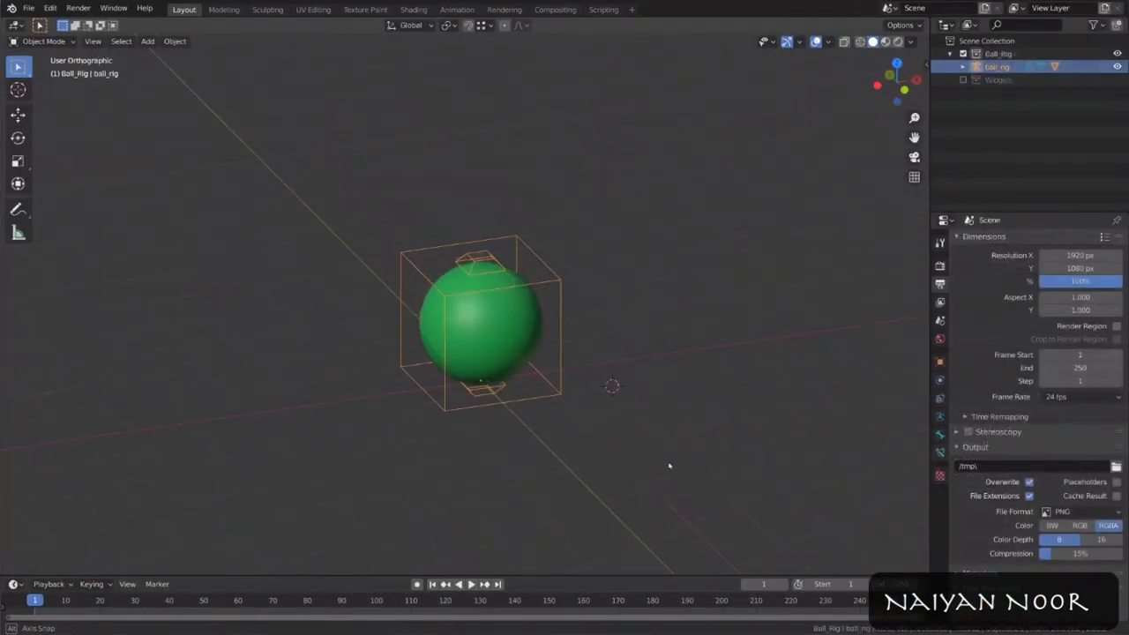
Step: Try rotating, scaling and moving the whole Abi rig in Object Mode, cancelling each transform
middle_drag(668, 466, 486, 458)
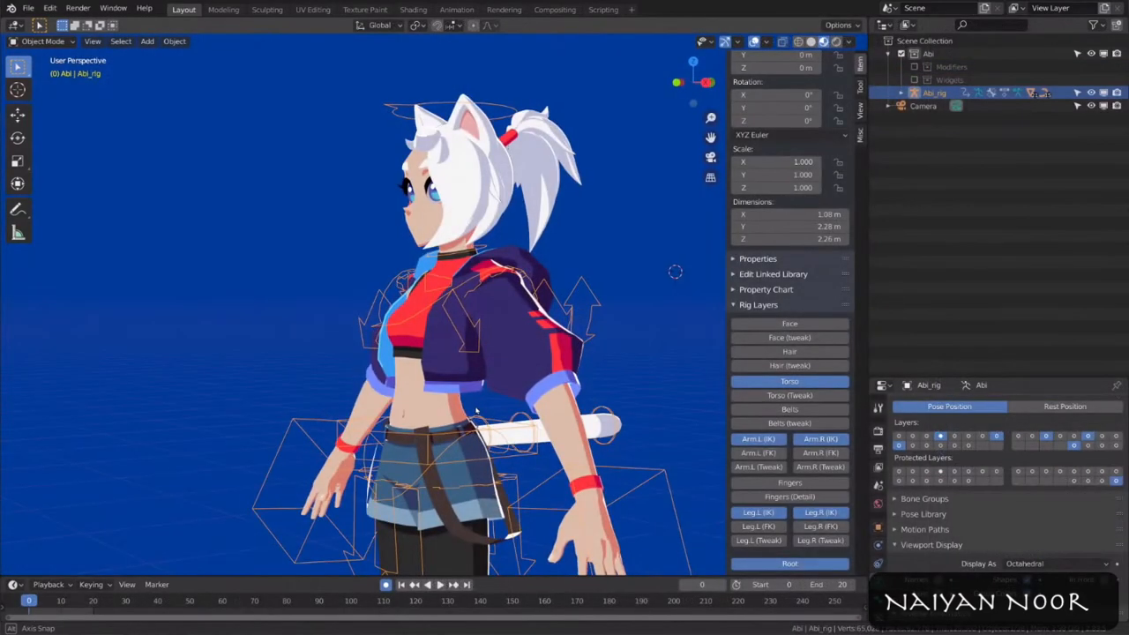
middle_drag(459, 405, 433, 379)
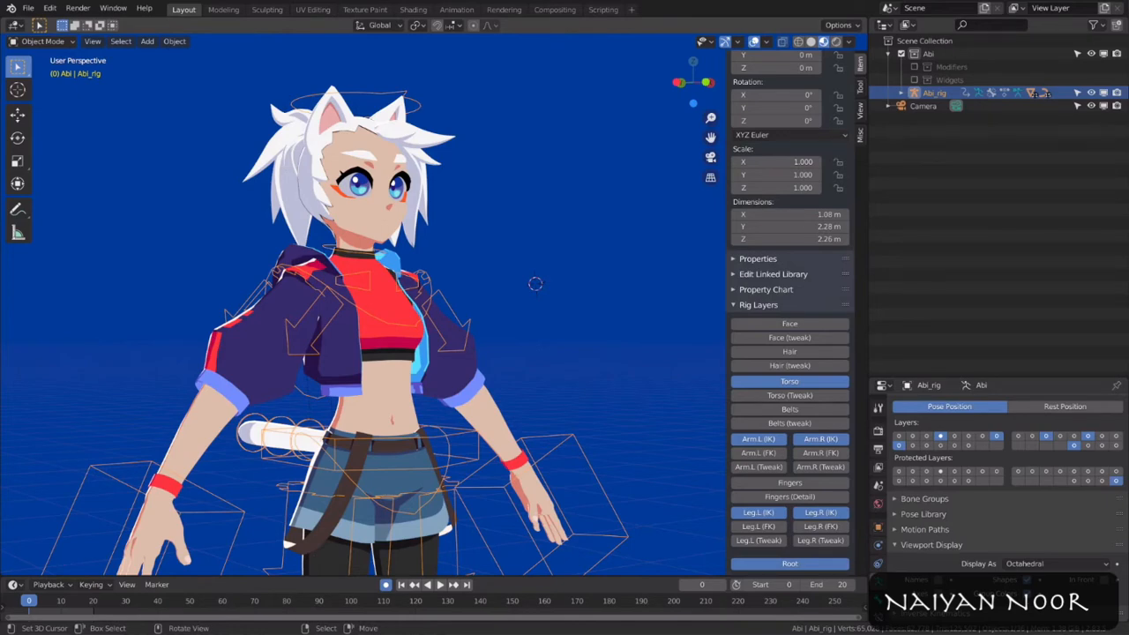
scroll(573, 178, down, 5)
key(r)
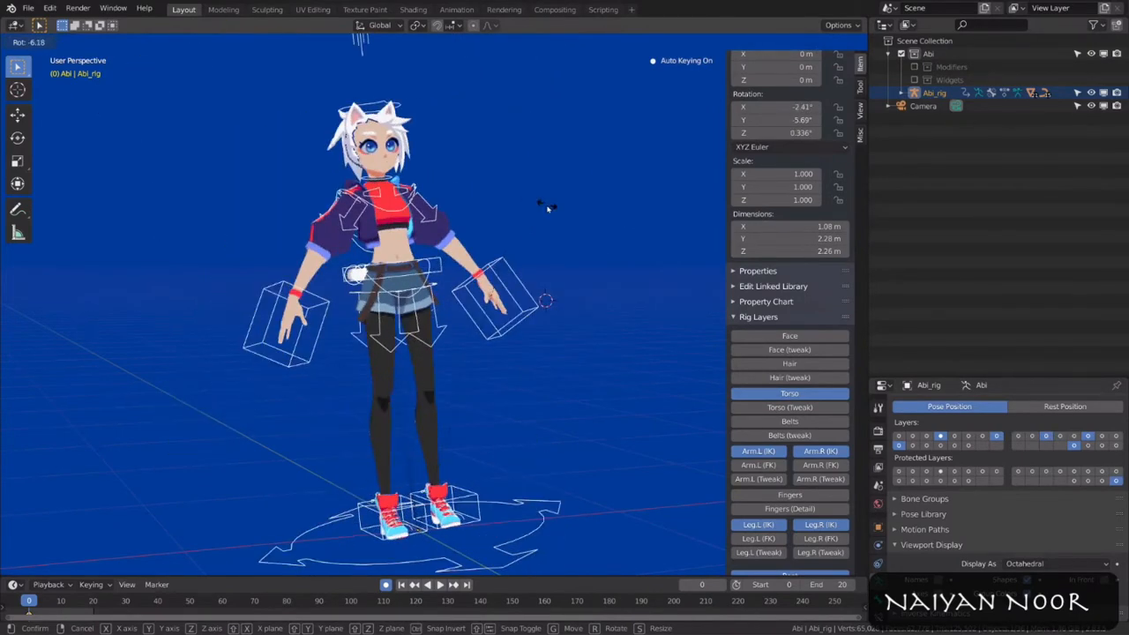
right_click(547, 213)
key(s)
right_click(559, 220)
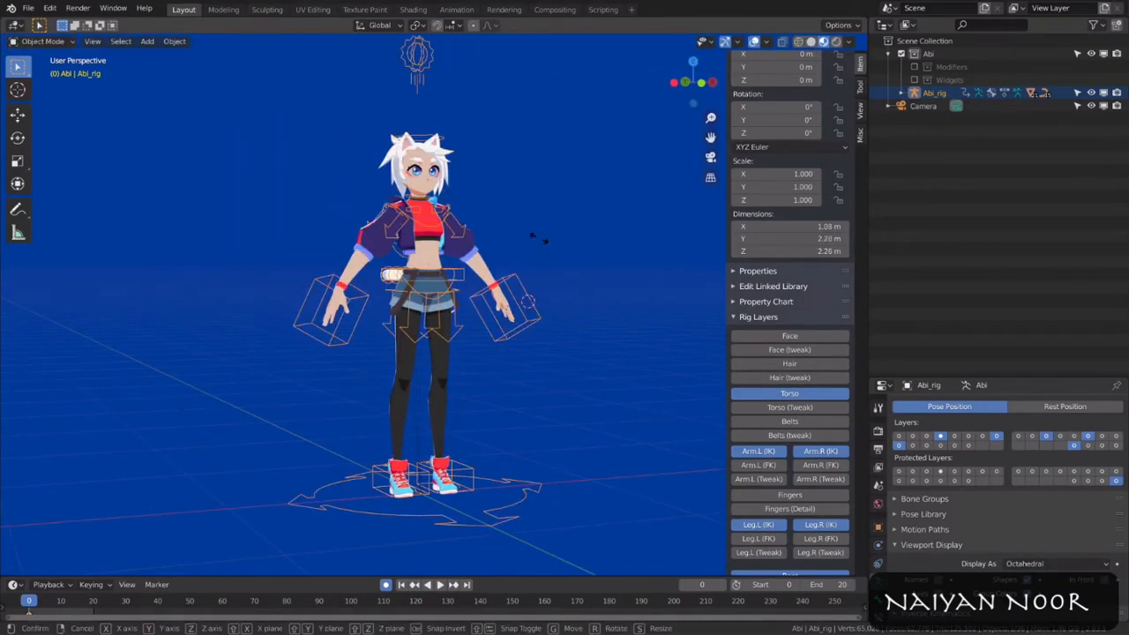
key(g)
right_click(567, 312)
key(r)
key(r)
right_click(584, 320)
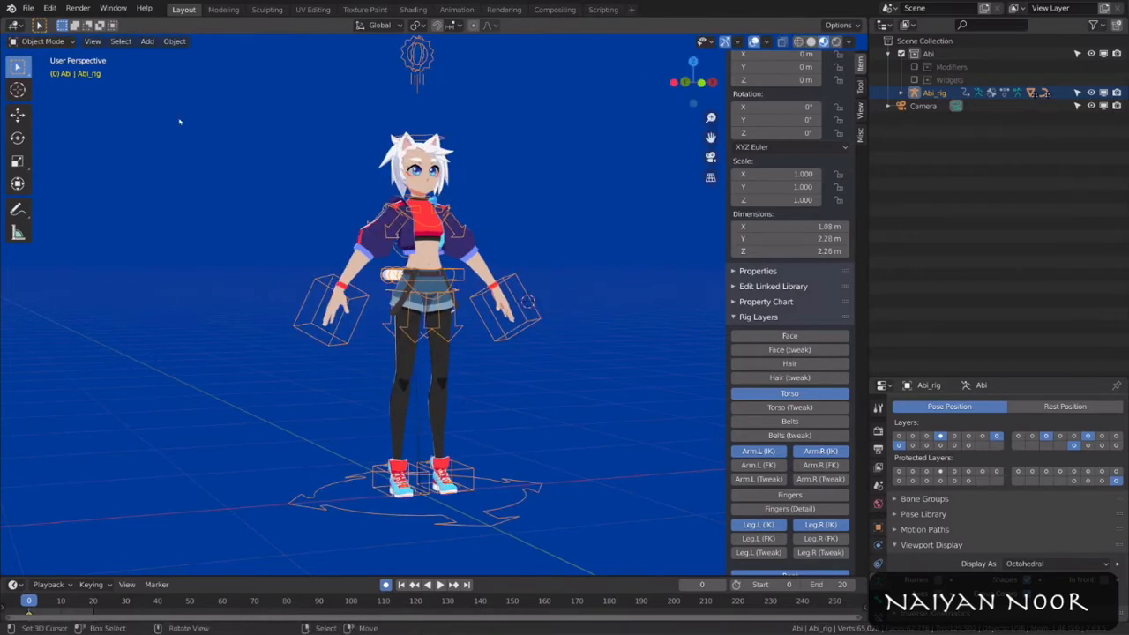
Step: Switch the Abi rig to Pose Mode, then raise and rotate the character's left-hand IK control to about shoulder height
click(35, 41)
click(27, 83)
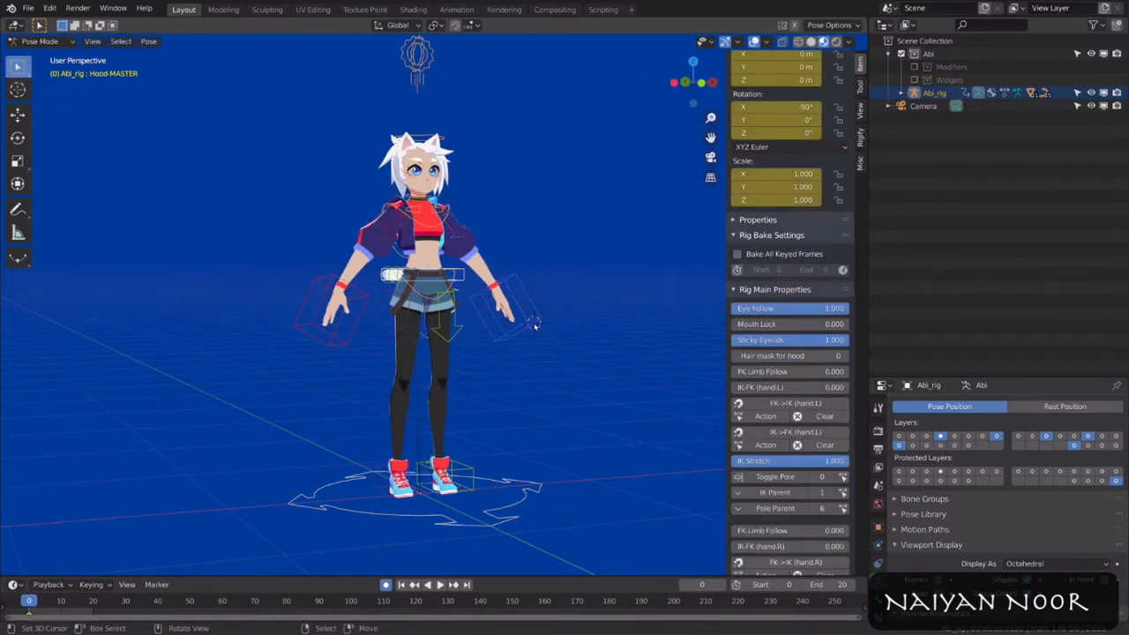
click(533, 324)
key(r)
click(534, 323)
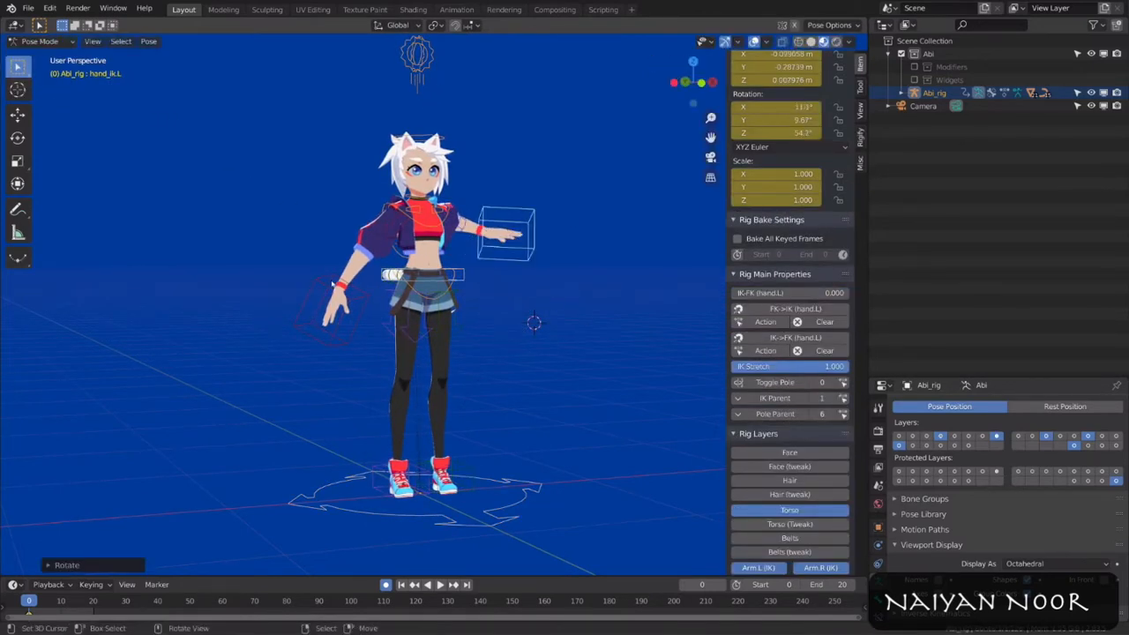
Step: Move and rotate the character's right-hand IK control, then move the torso control at the waist
click(337, 289)
key(g)
click(329, 237)
key(r)
click(496, 293)
click(463, 269)
key(g)
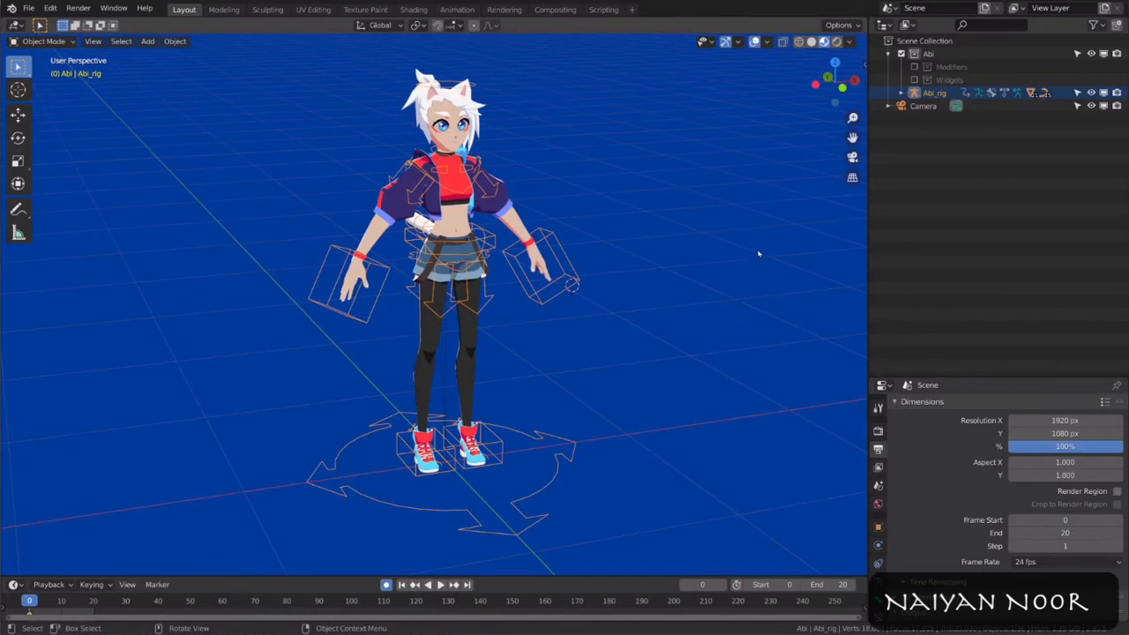
Step: Try to select and transform individual hand, torso and foot controls of the Abi rig in Object Mode
middle_drag(561, 277, 494, 256)
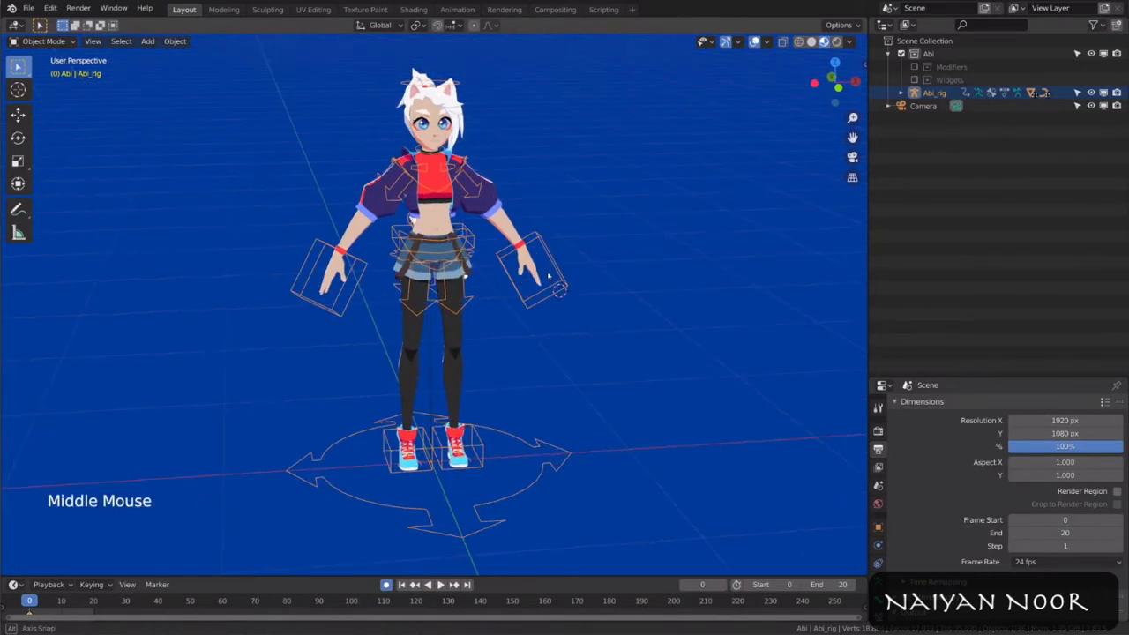
click(468, 231)
click(358, 243)
click(360, 264)
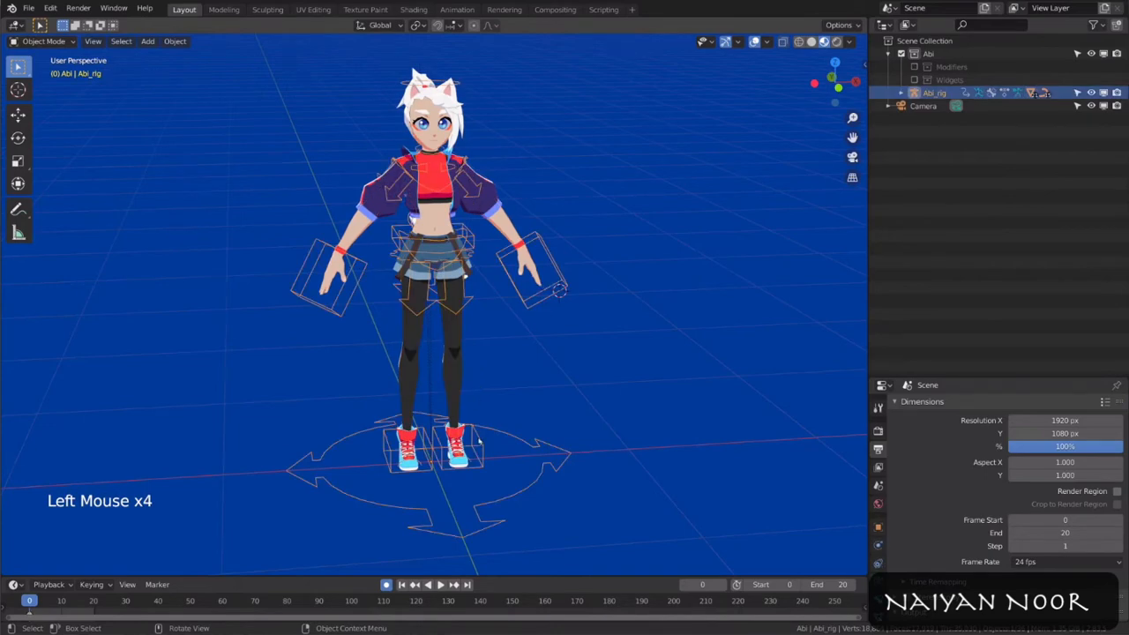
click(508, 434)
key(g)
key(r)
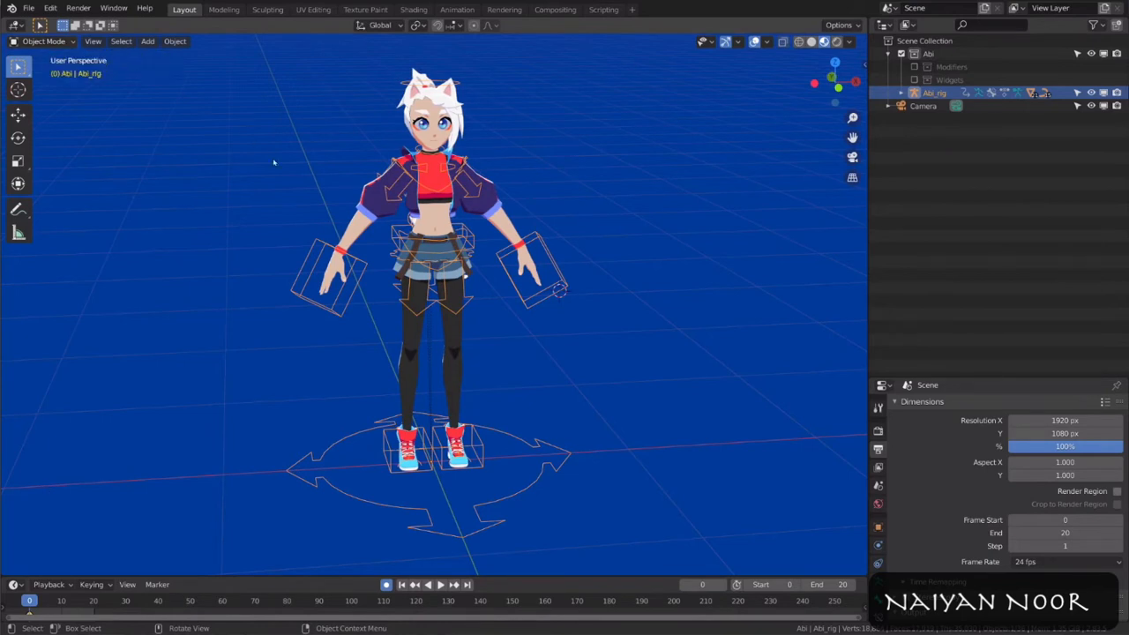
Step: Select the character's body and hair bangs meshes in turn in Object Mode, then select the whole Abi rig again
click(380, 218)
click(397, 239)
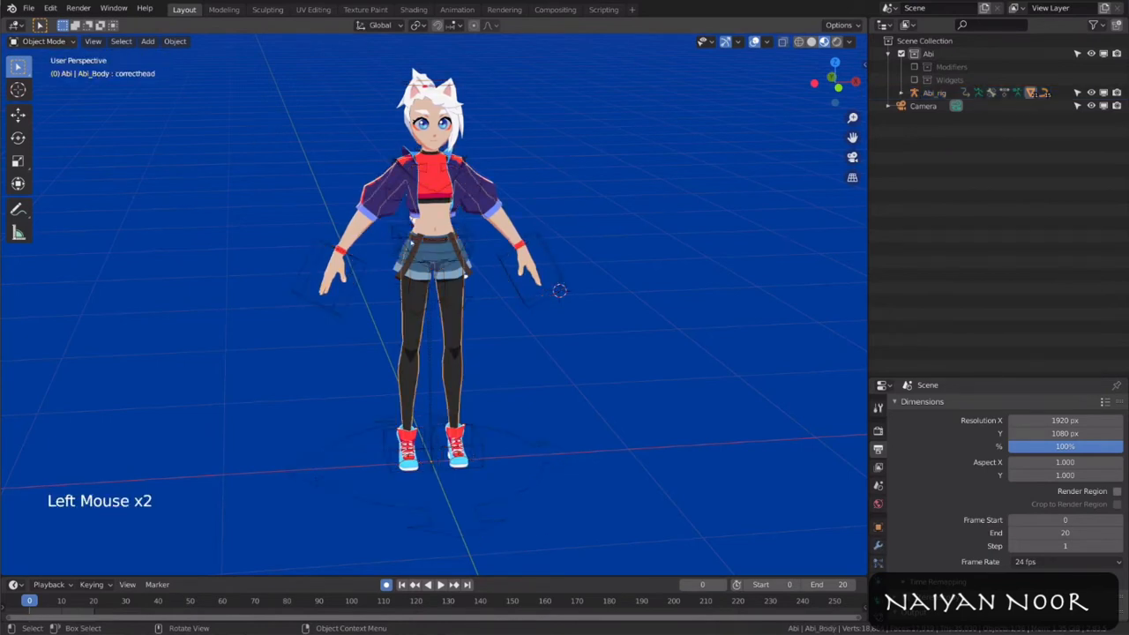
click(456, 252)
click(456, 157)
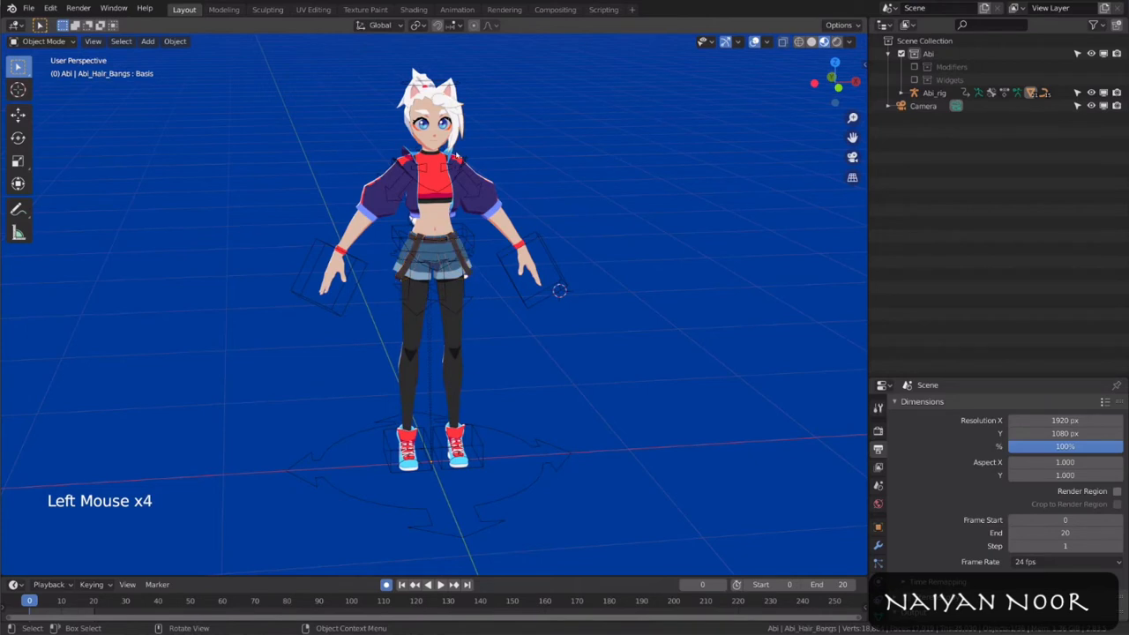
click(436, 117)
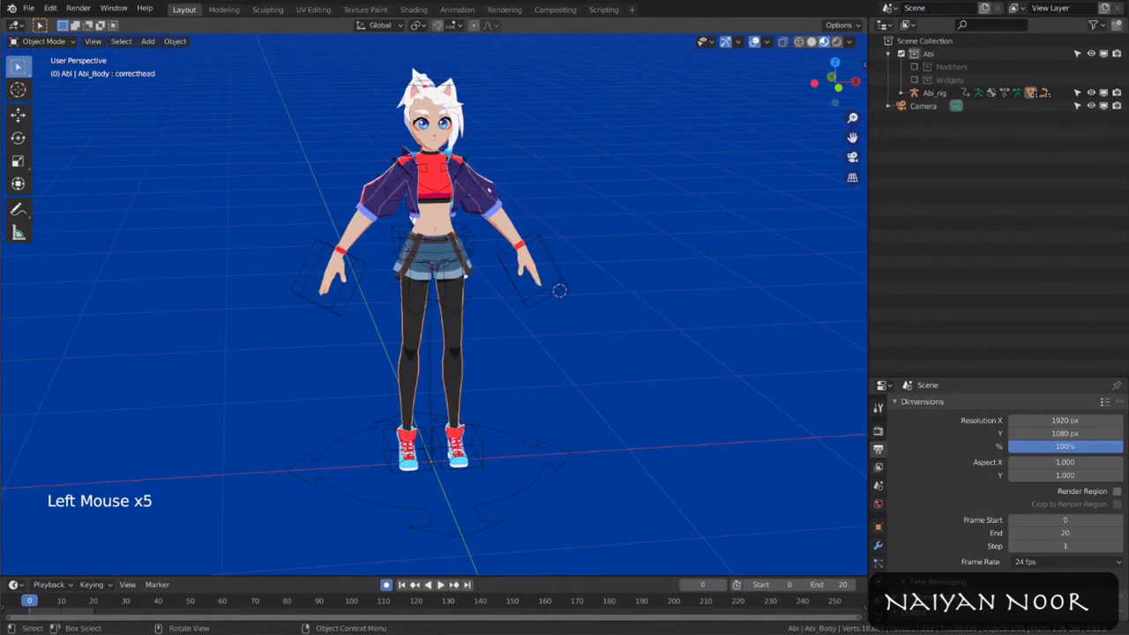
click(535, 240)
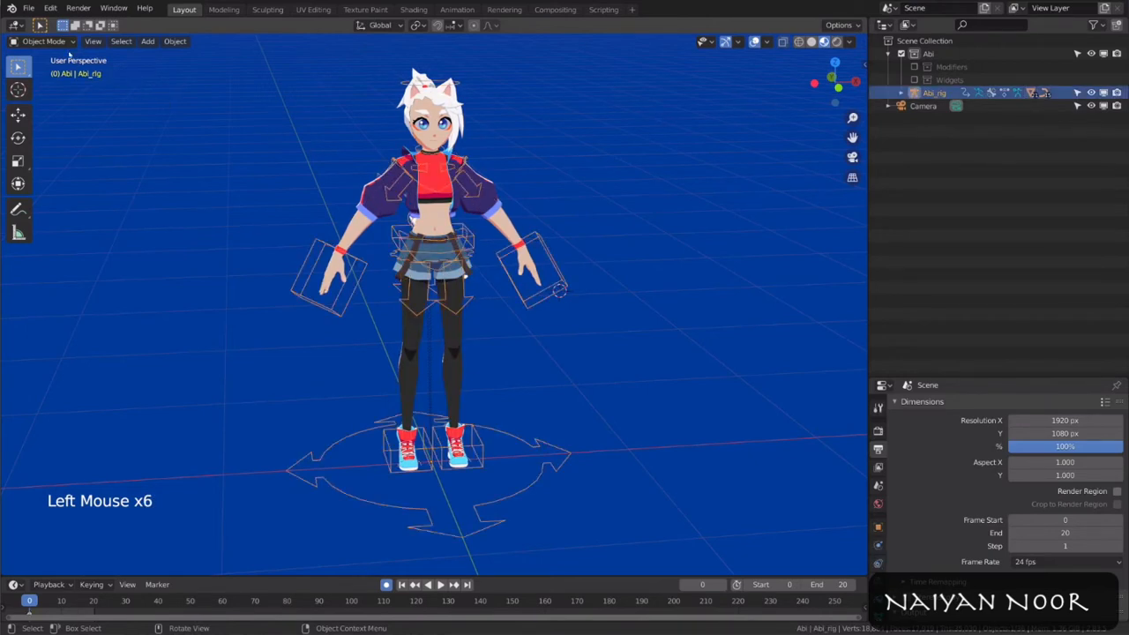
Step: Put the Abi rig into Pose Mode and select the character's right-hand IK control
drag(60, 44, 45, 86)
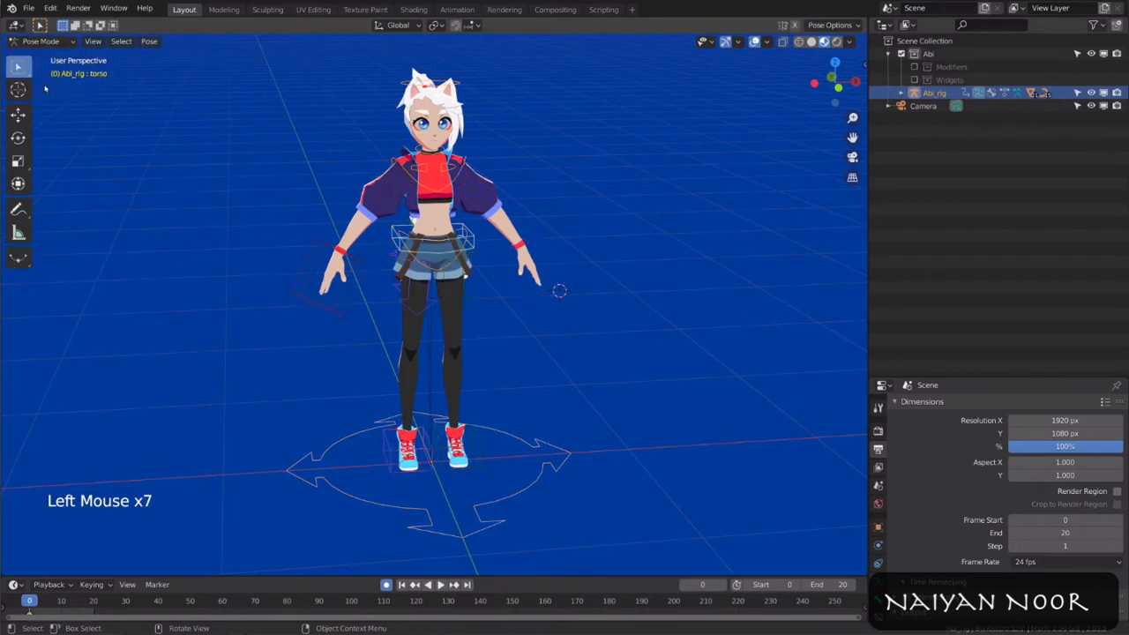
click(319, 251)
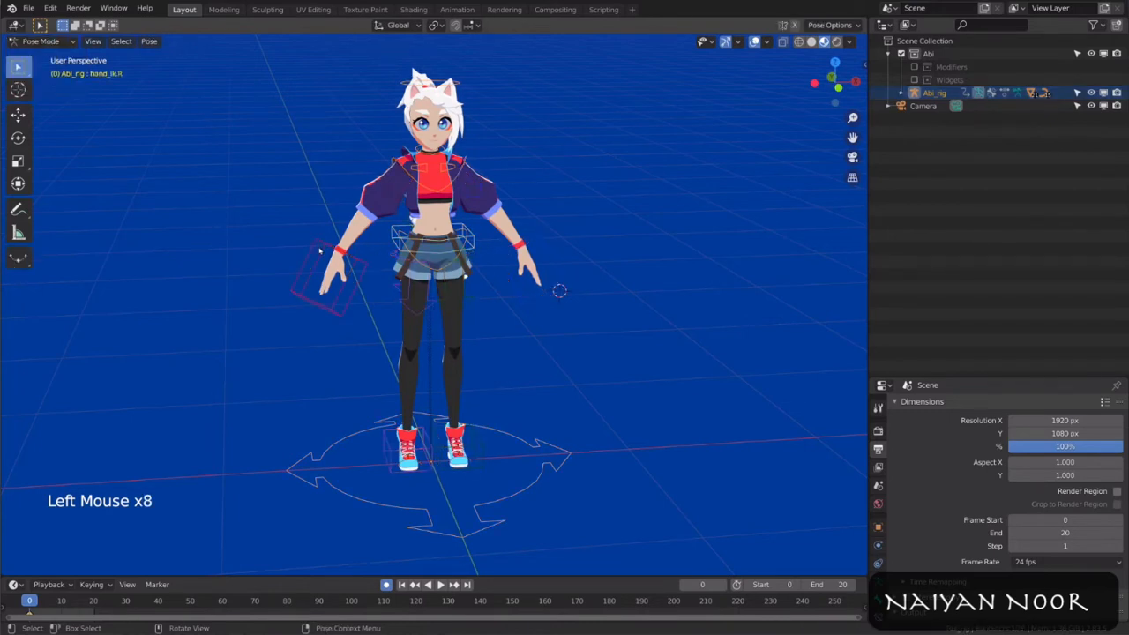
drag(40, 42, 65, 58)
key(ctrl+Tab)
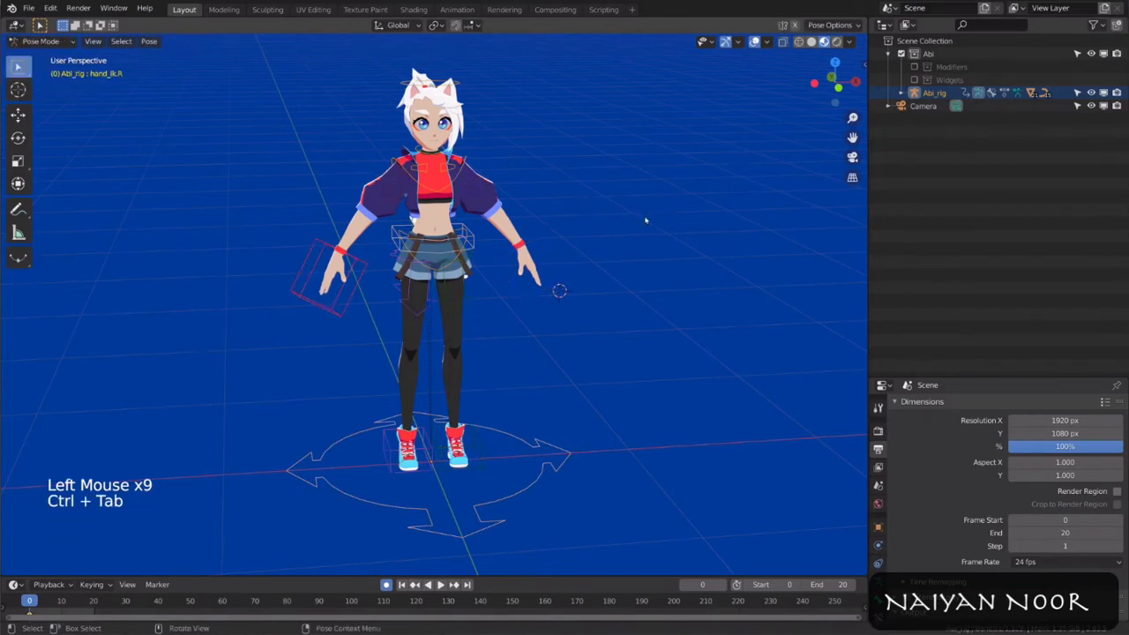
Step: Select the left-hand, left-foot and right-hand IK controls of the Abi rig in turn in Pose Mode
click(545, 246)
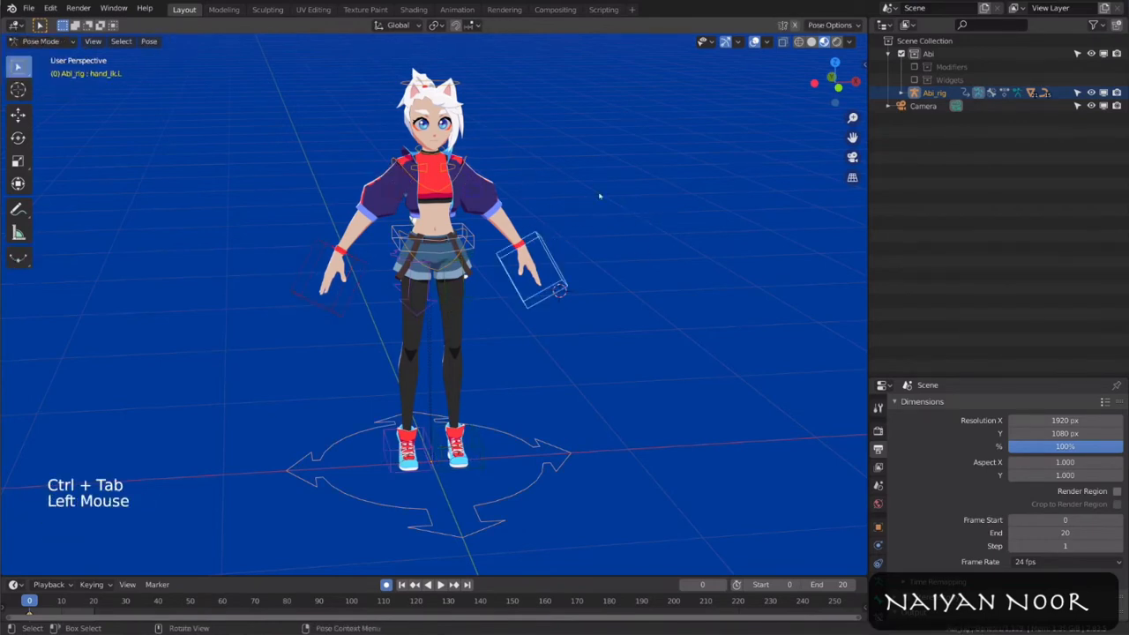
click(466, 299)
click(434, 303)
click(475, 451)
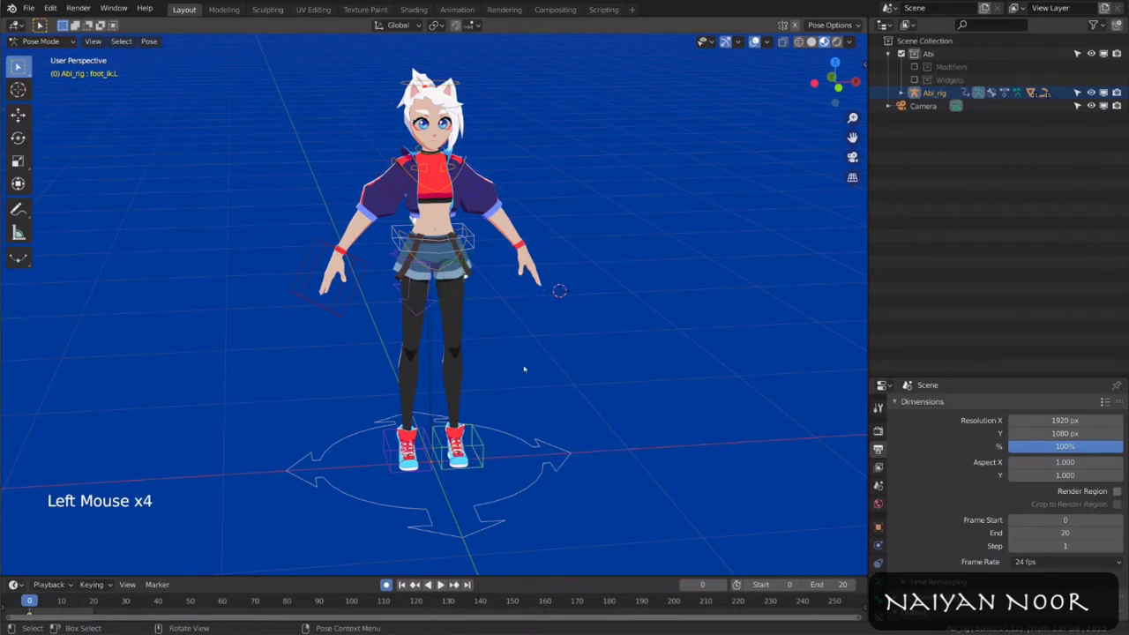
middle_drag(511, 352, 526, 471)
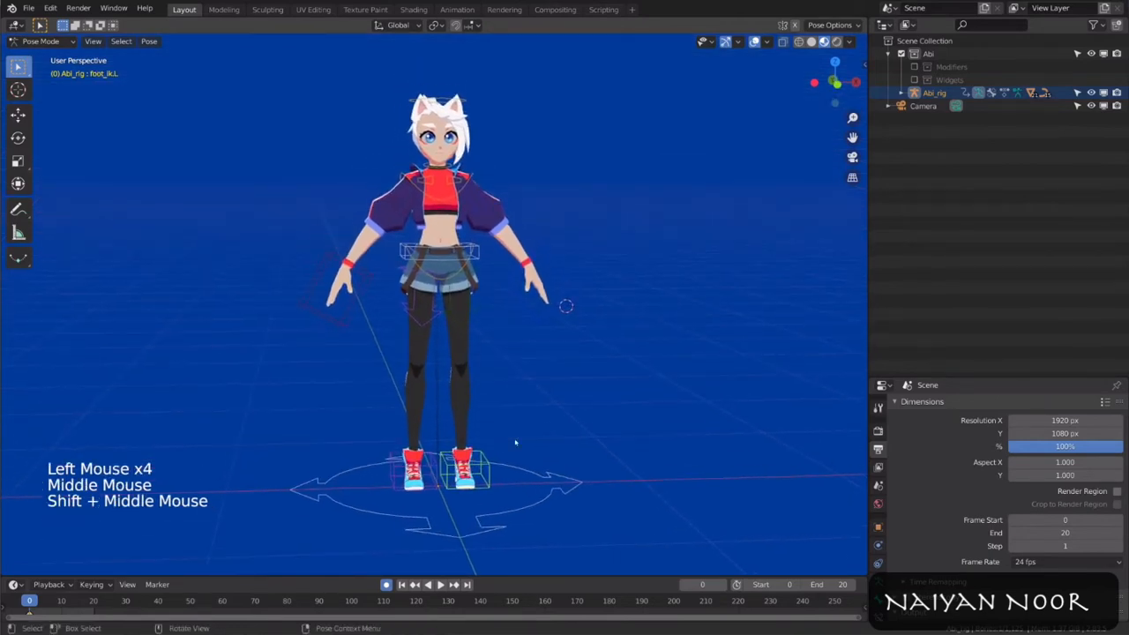
click(548, 303)
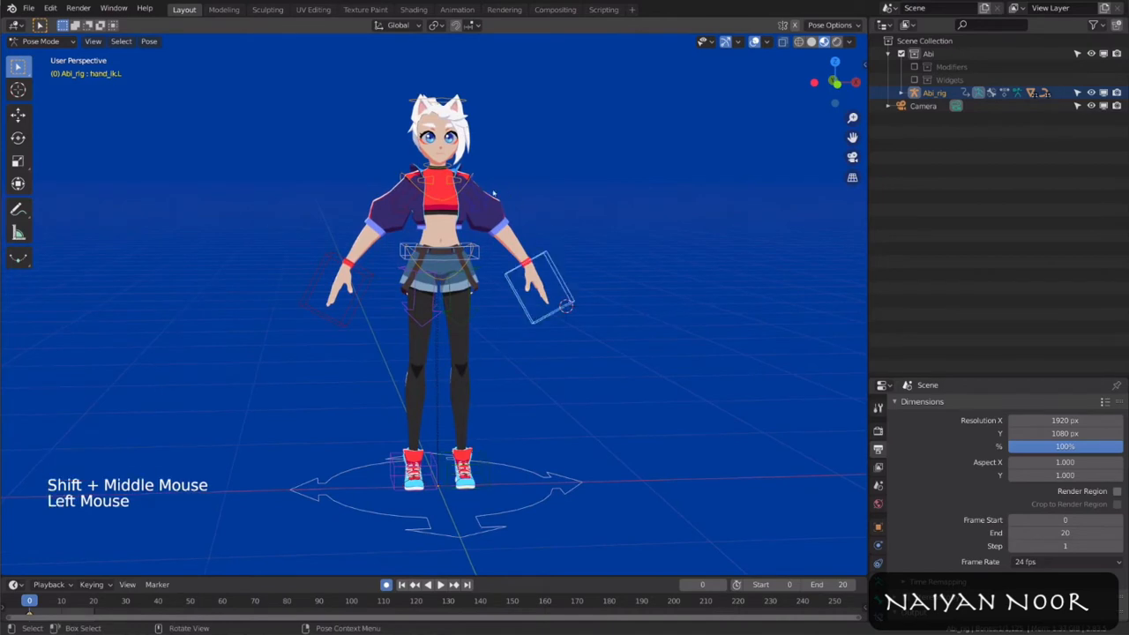
click(475, 198)
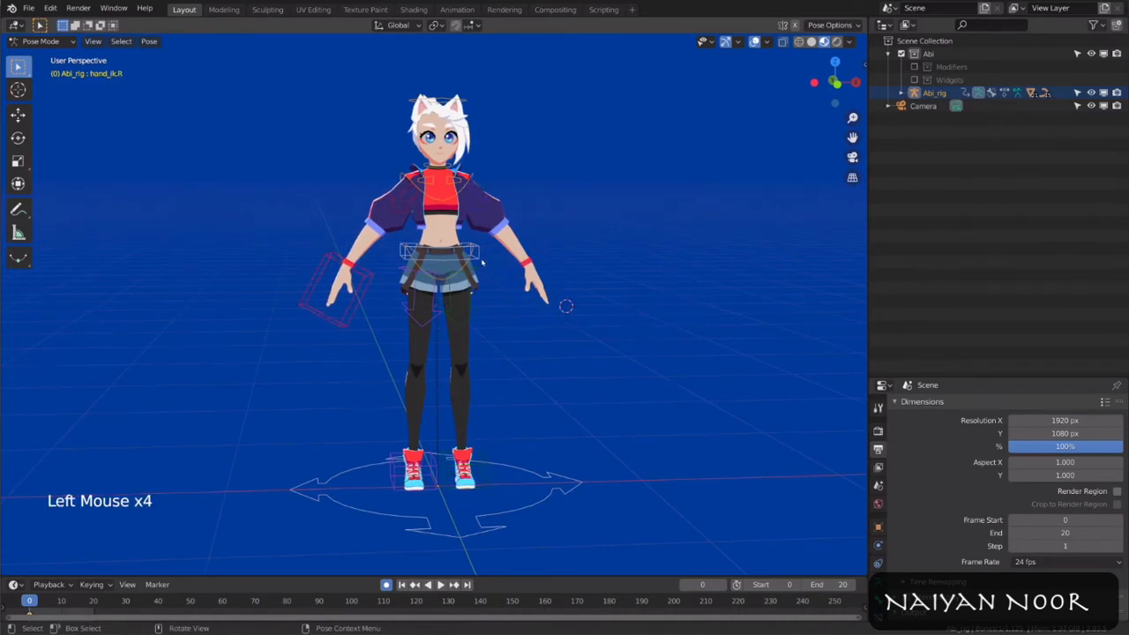
Step: Move and rotate the torso control at the waist so the upper body leans toward one side
key(g)
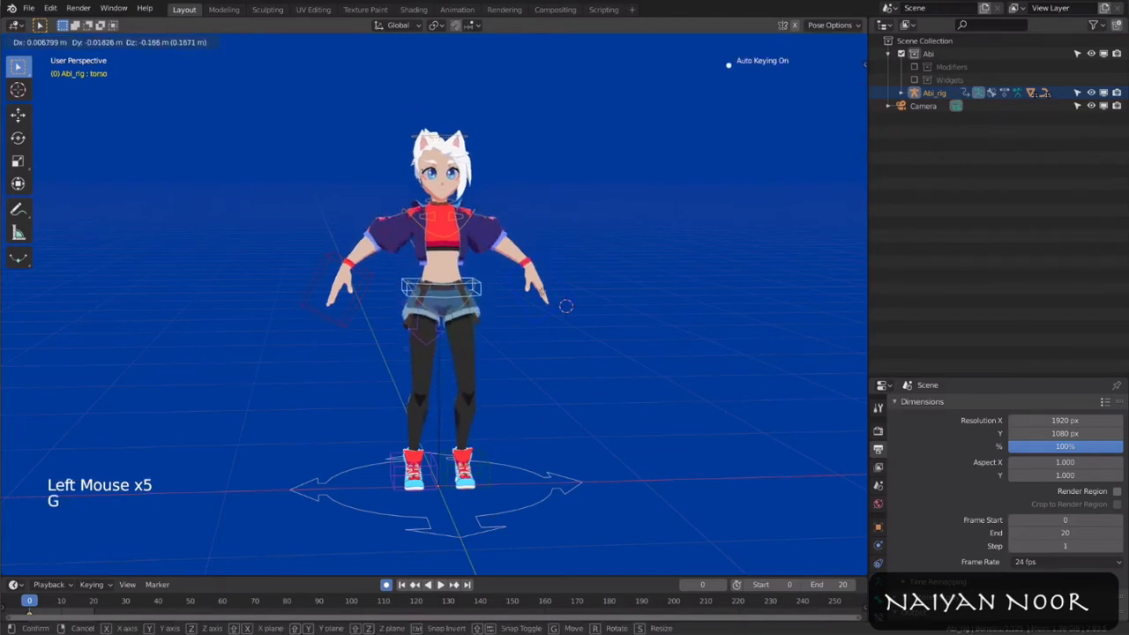
click(544, 248)
key(r)
click(542, 272)
key(g)
click(540, 279)
Step: Rotate the character's left shoulder control and raise the left arm with its upper-arm FK control
click(476, 196)
key(r)
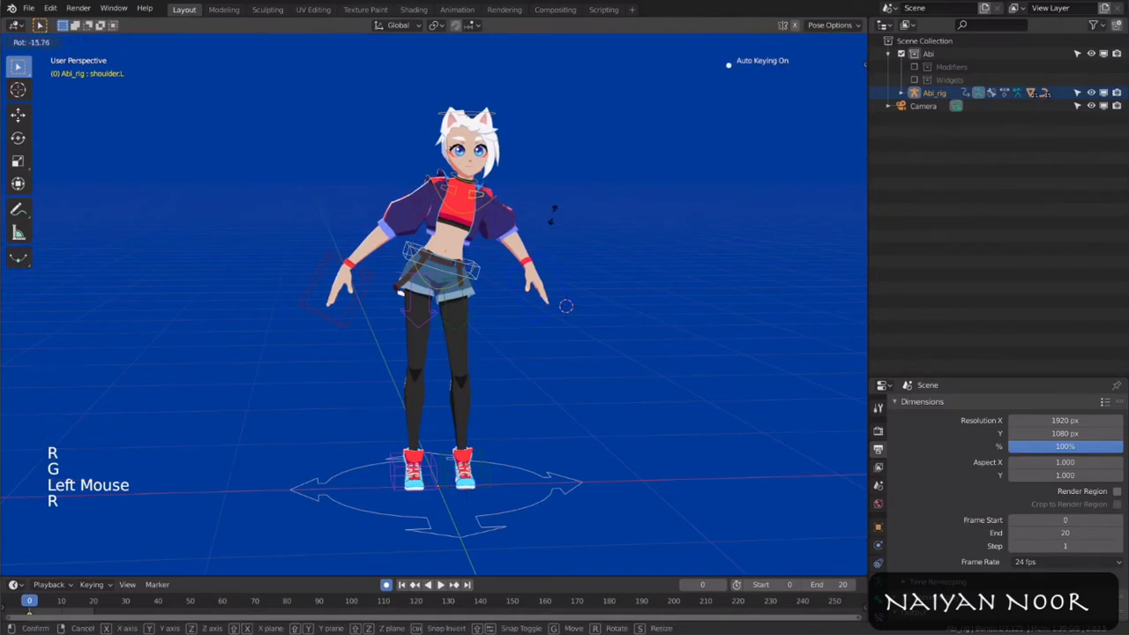
click(545, 201)
click(522, 136)
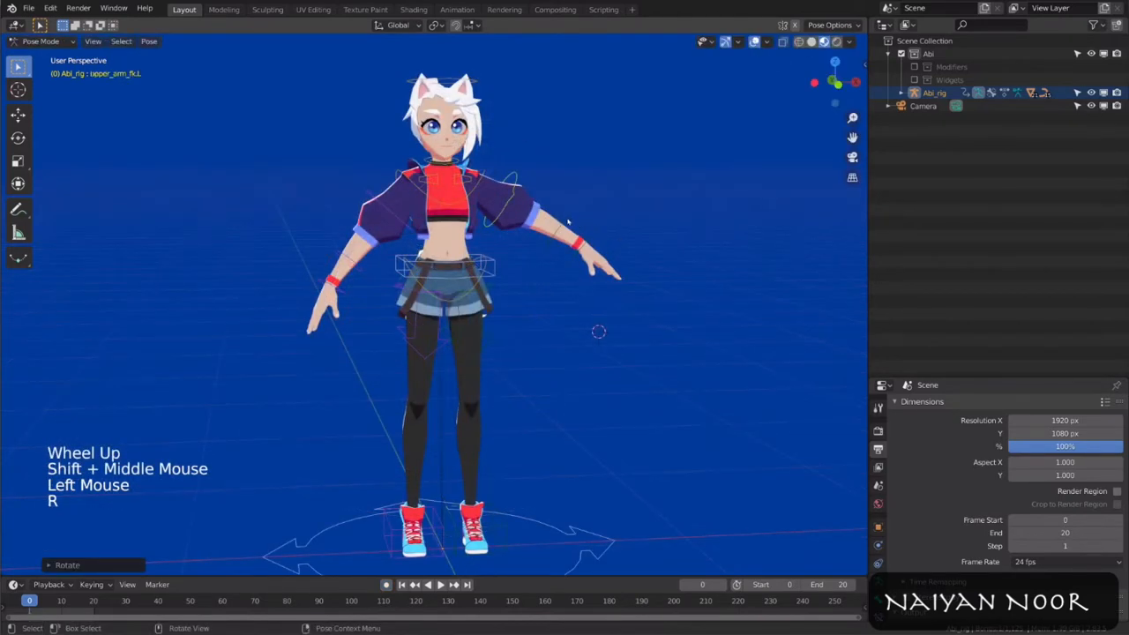
Step: Rotate the left forearm FK control to lower the forearm, and try to move it away from the elbow
click(640, 247)
key(g)
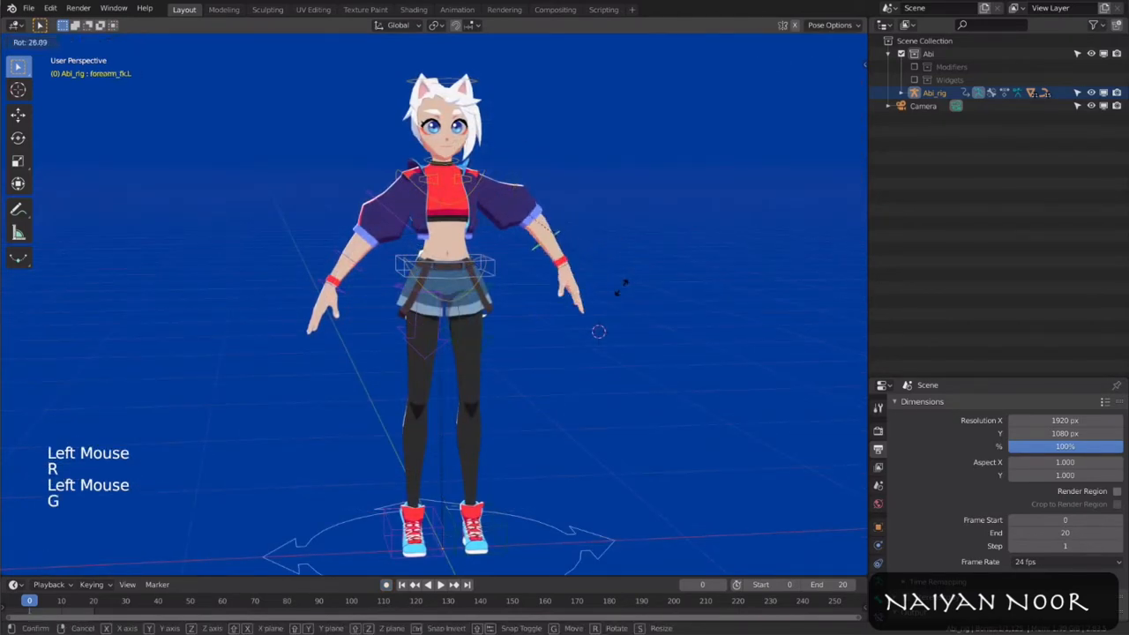
click(647, 253)
key(g)
key(g)
click(617, 328)
middle_drag(611, 265, 586, 275)
key(g)
click(492, 355)
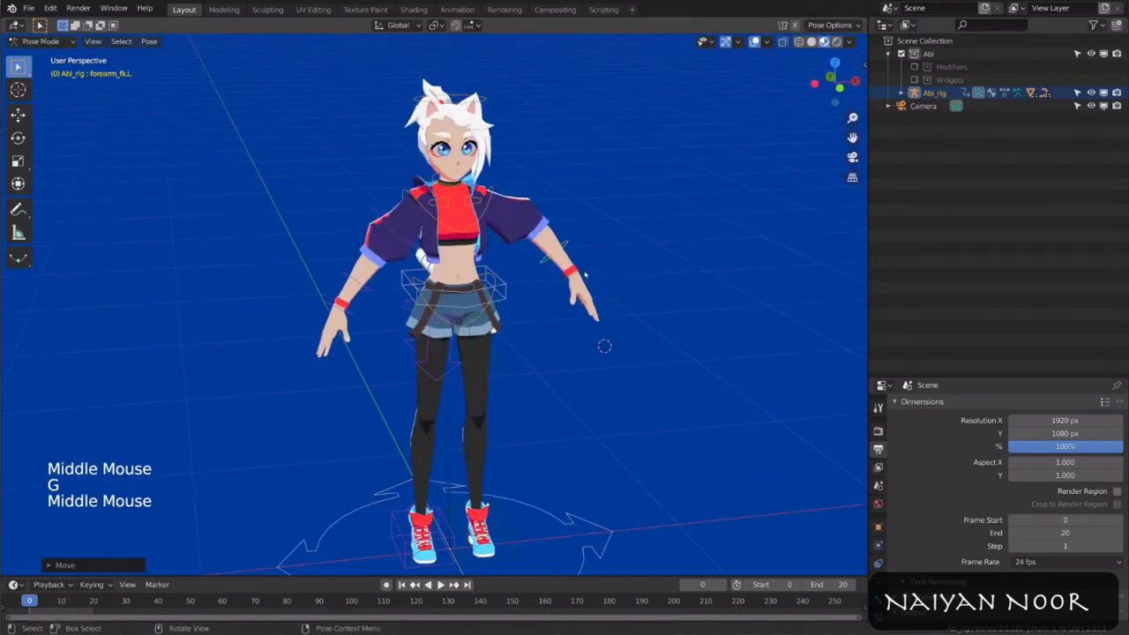
Step: Rotate the left-hand FK control to lift the hand, then scale the hand up
click(586, 295)
key(r)
key(r)
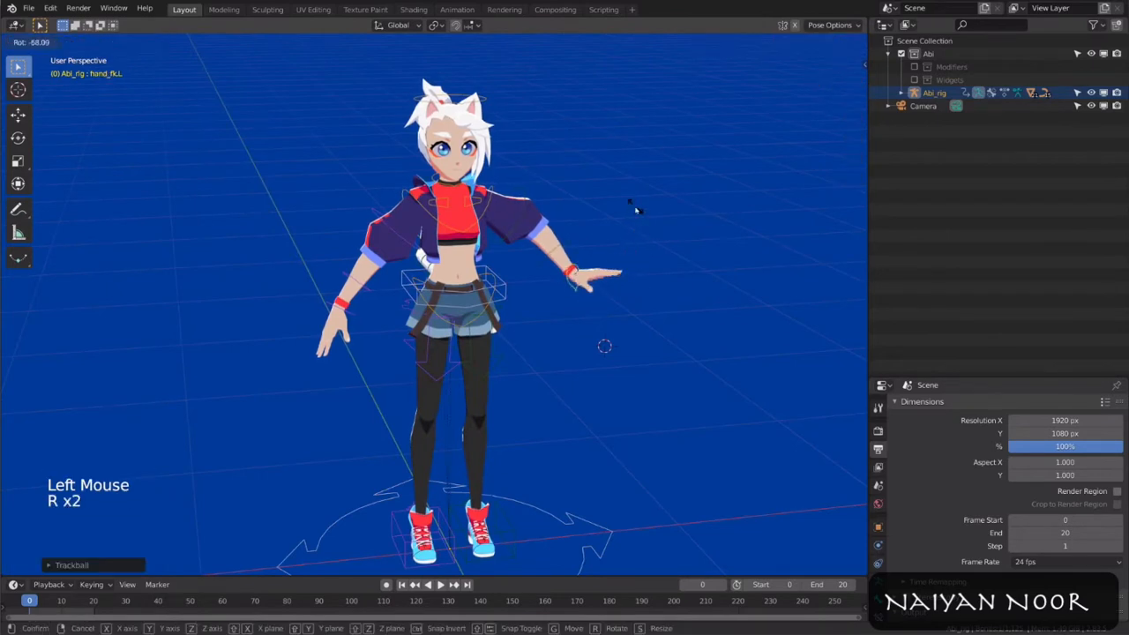
click(635, 209)
key(s)
click(367, 300)
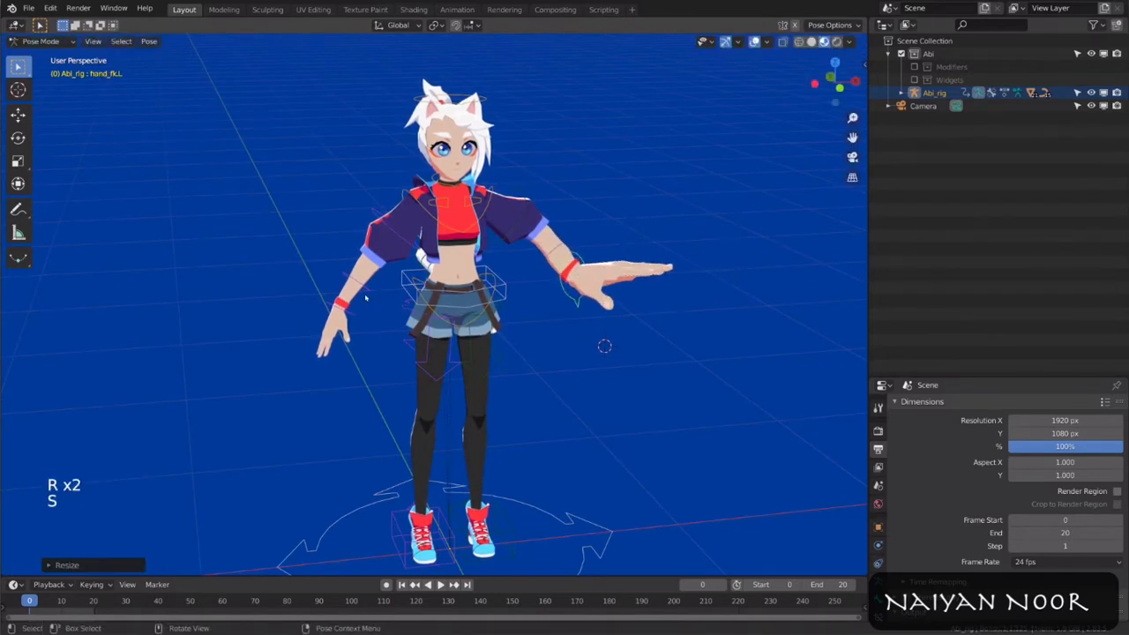
Step: Rotate and scale the right forearm FK control, then scale the right-hand FK control
click(367, 299)
key(r)
key(s)
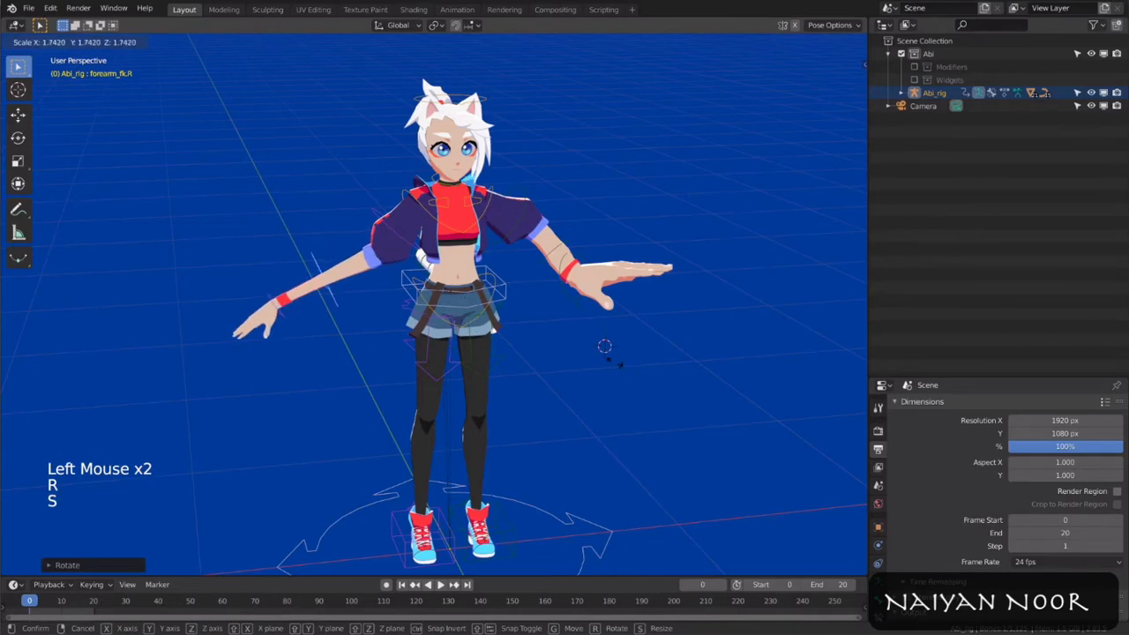
click(503, 313)
click(330, 299)
key(s)
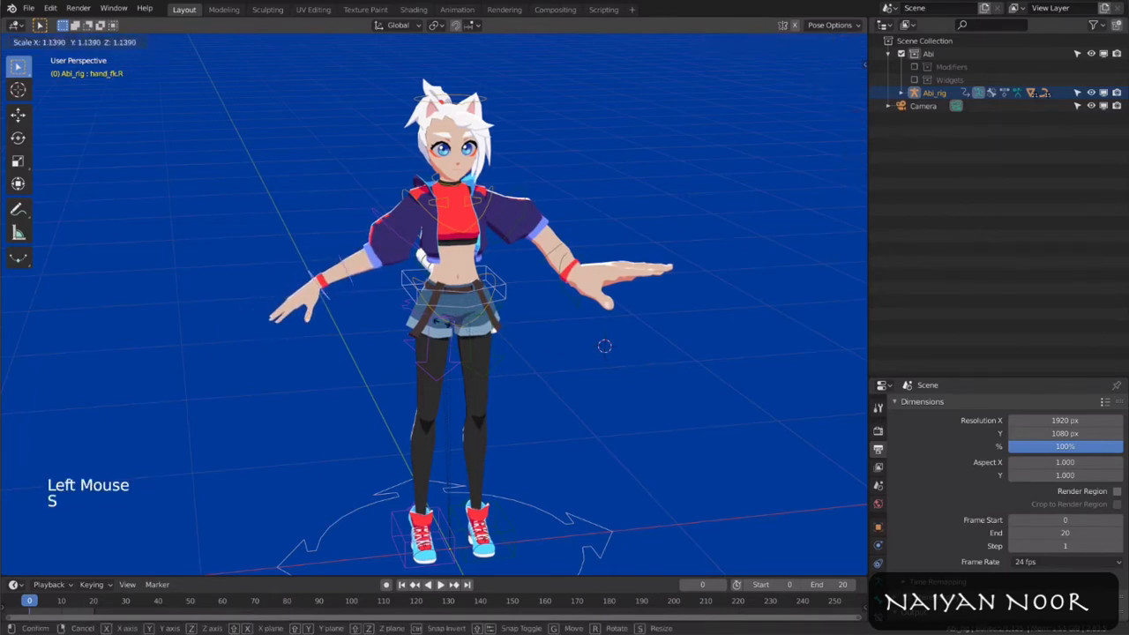
Step: Copy and paste the pose of all the rig's bones at frame 0, then go to frame 23
key(a)
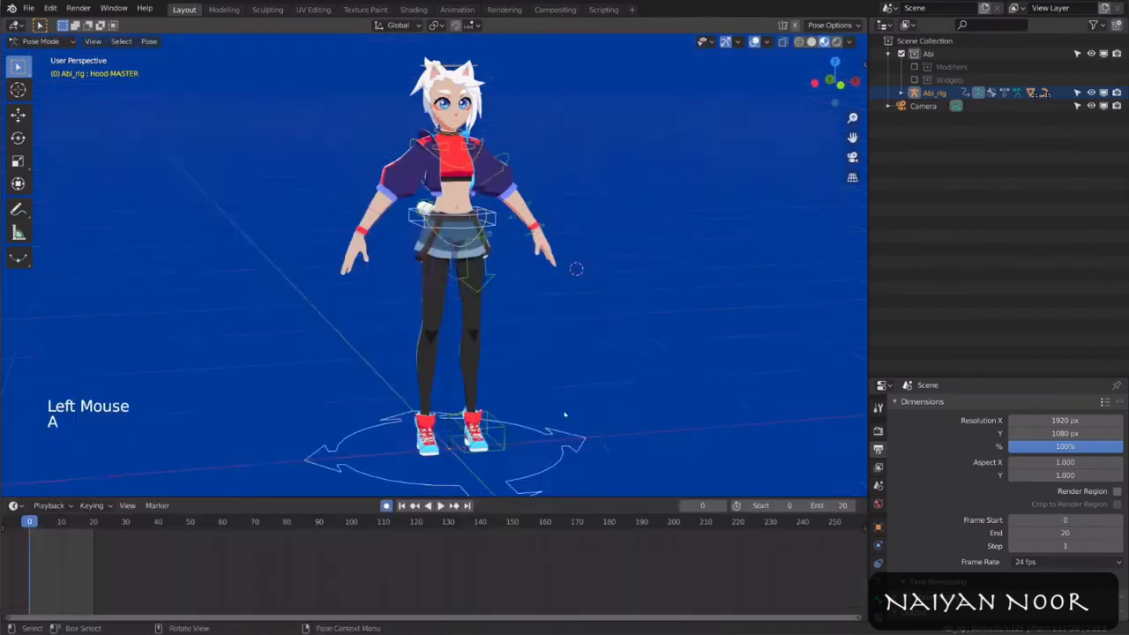
key(ctrl+c)
key(ctrl+v)
click(52, 522)
key(g)
click(103, 522)
Step: Clear the torso control's location, then move and rotate the torso into a leaning pose at frame 23
key(alt+g)
key(g)
key(g)
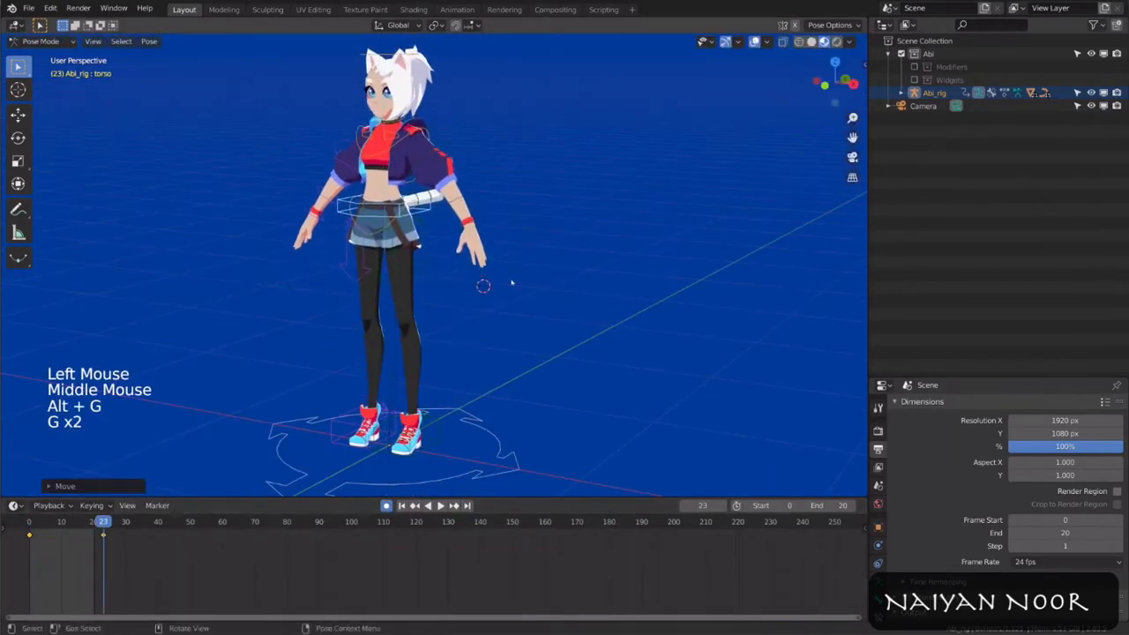
key(r)
middle_drag(474, 329, 556, 332)
key(g)
key(r)
Step: Lift and rotate the right-foot IK control so the leg kicks out sideways at frame 23
click(396, 430)
key(g)
key(g)
click(407, 338)
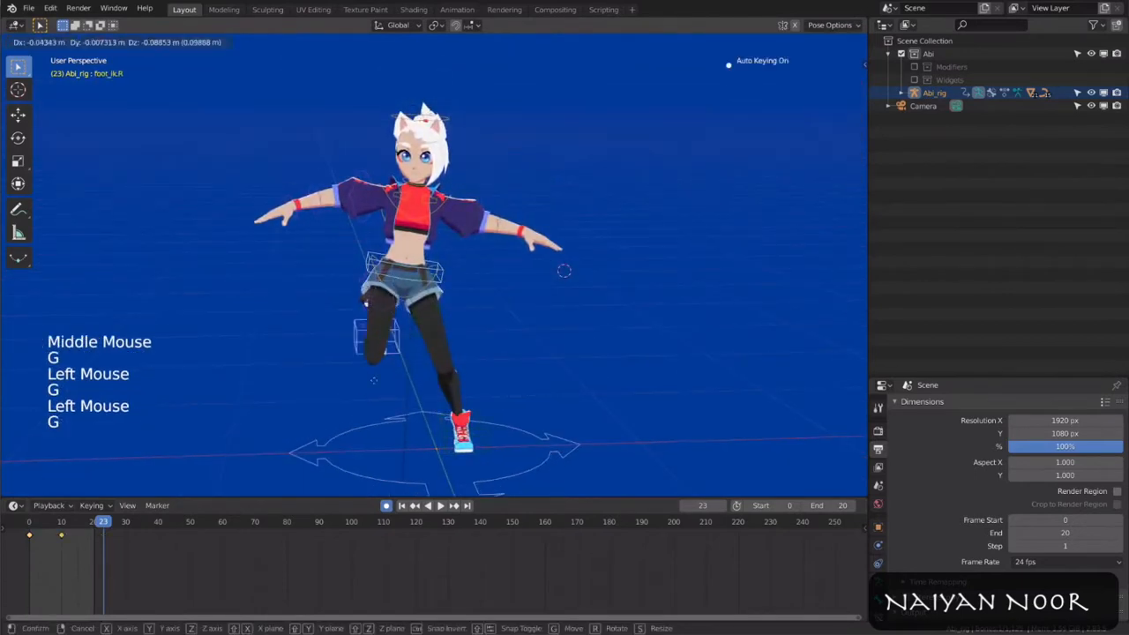
key(g)
key(r)
Step: Rotate the right arm for the dance pose at frame 23, then copy and paste the whole rig's pose
click(335, 212)
key(r)
key(r)
key(a)
key(ctrl+c)
key(ctrl+v)
Step: Play back the character animation from frame 0 and watch it from different angles
drag(32, 542, 29, 548)
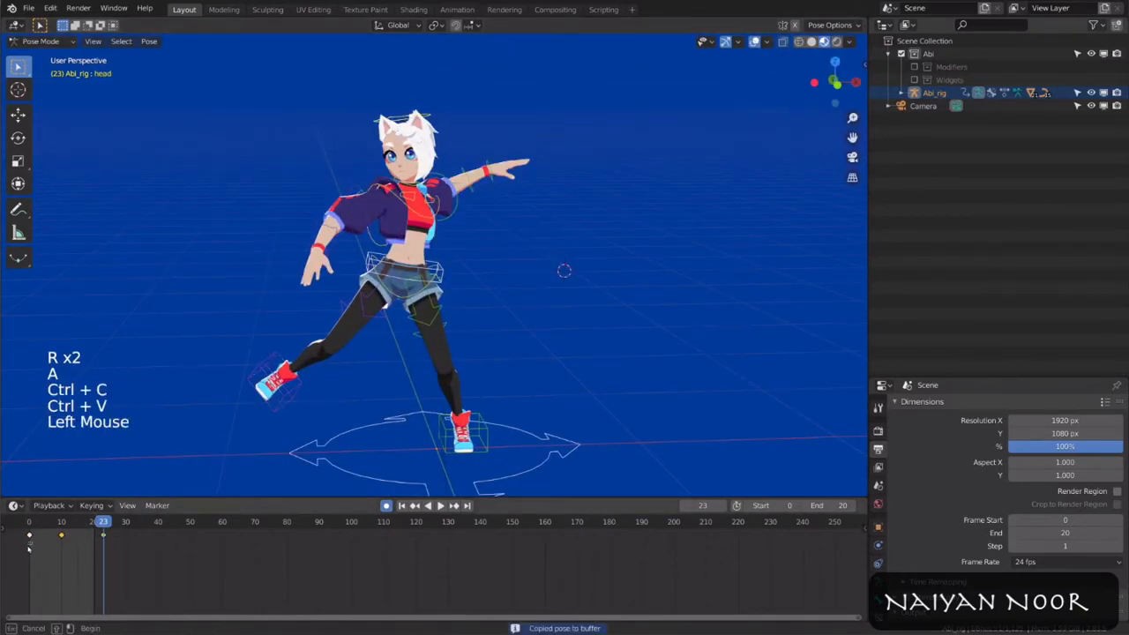
click(29, 522)
key(space)
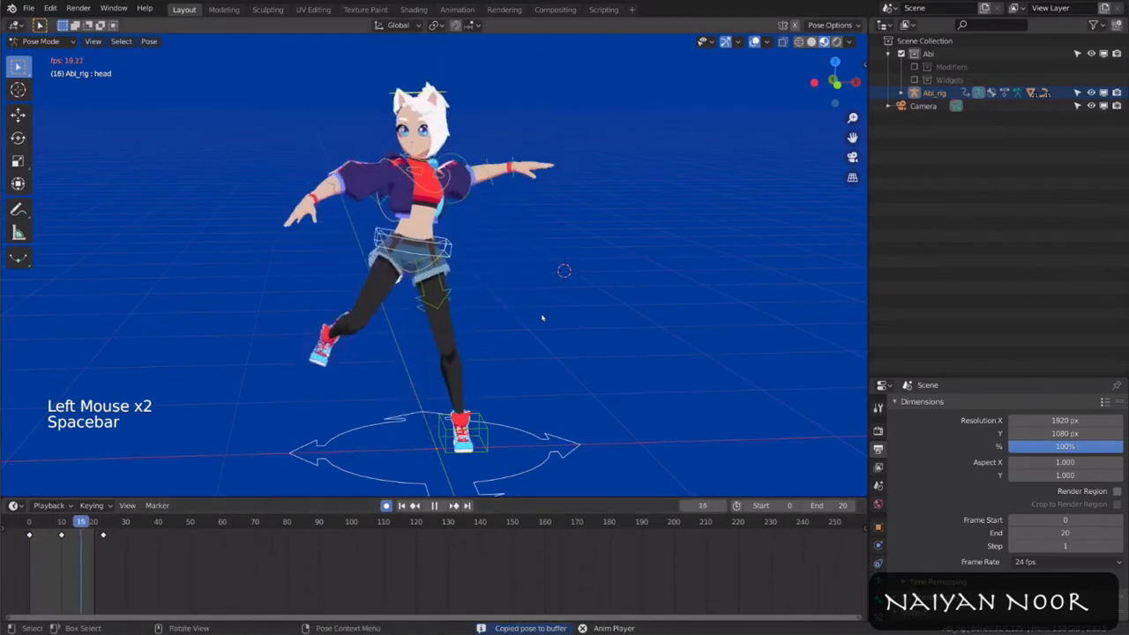
middle_drag(541, 318, 585, 282)
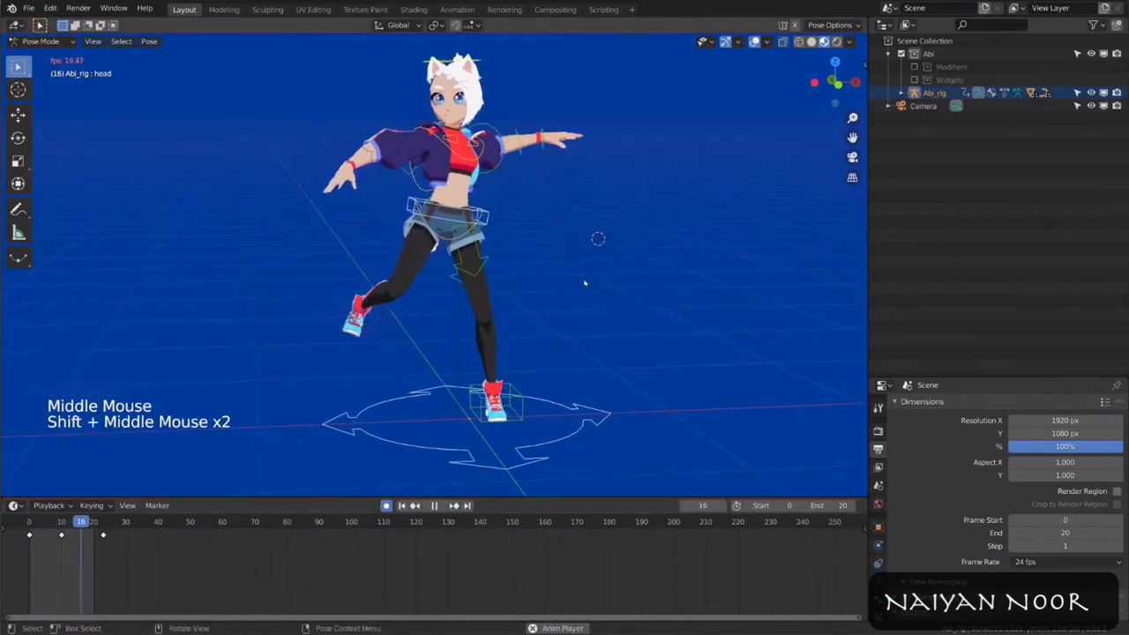
middle_drag(585, 282, 600, 284)
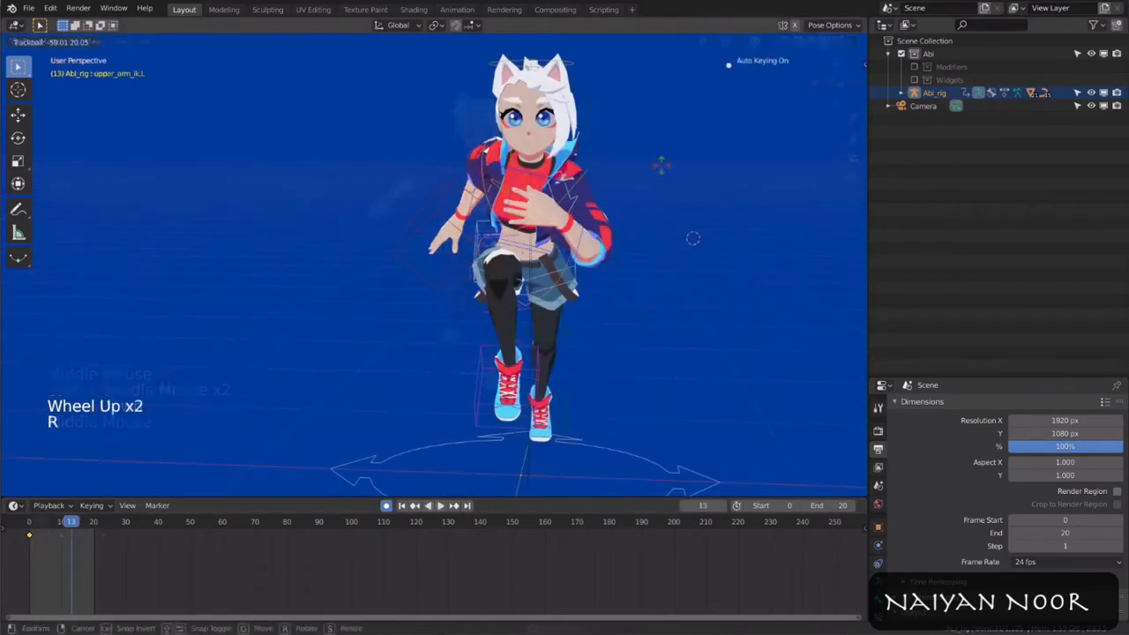
Step: Rotate and move the left upper-arm IK control of the running character at frame 13
click(693, 238)
key(g)
click(693, 238)
key(r)
click(693, 238)
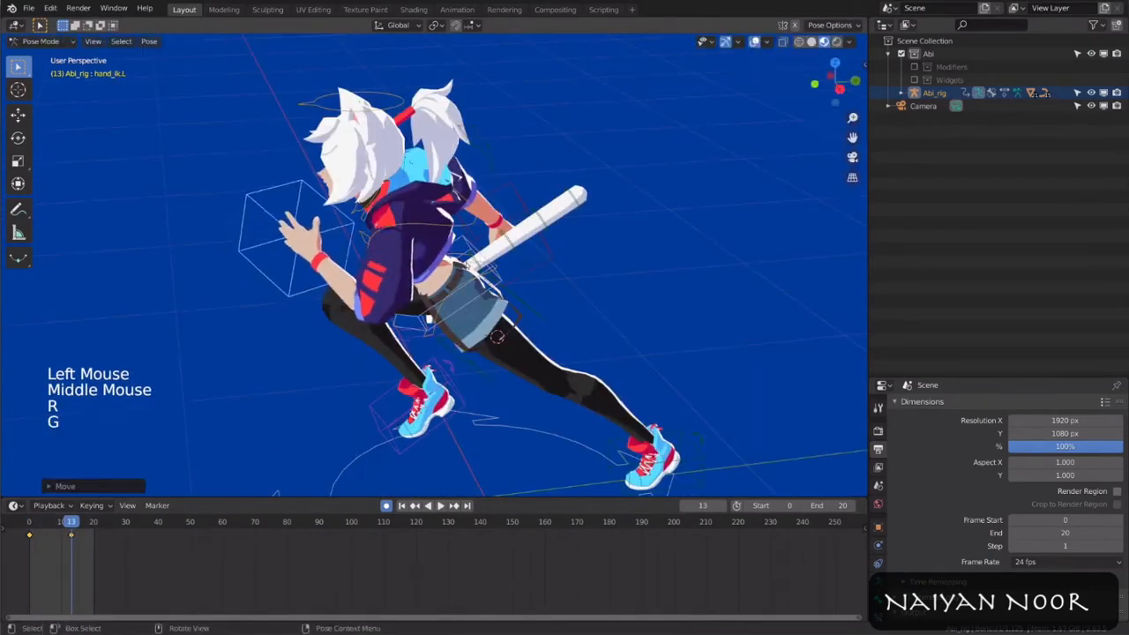
Step: Move and rotate the left-hand IK control and its neighbouring controls to refine the running pose at frame 13
click(362, 231)
key(g)
middle_drag(429, 320, 565, 186)
key(g)
key(r)
key(g)
click(561, 187)
key(r)
key(r)
key(r)
click(562, 187)
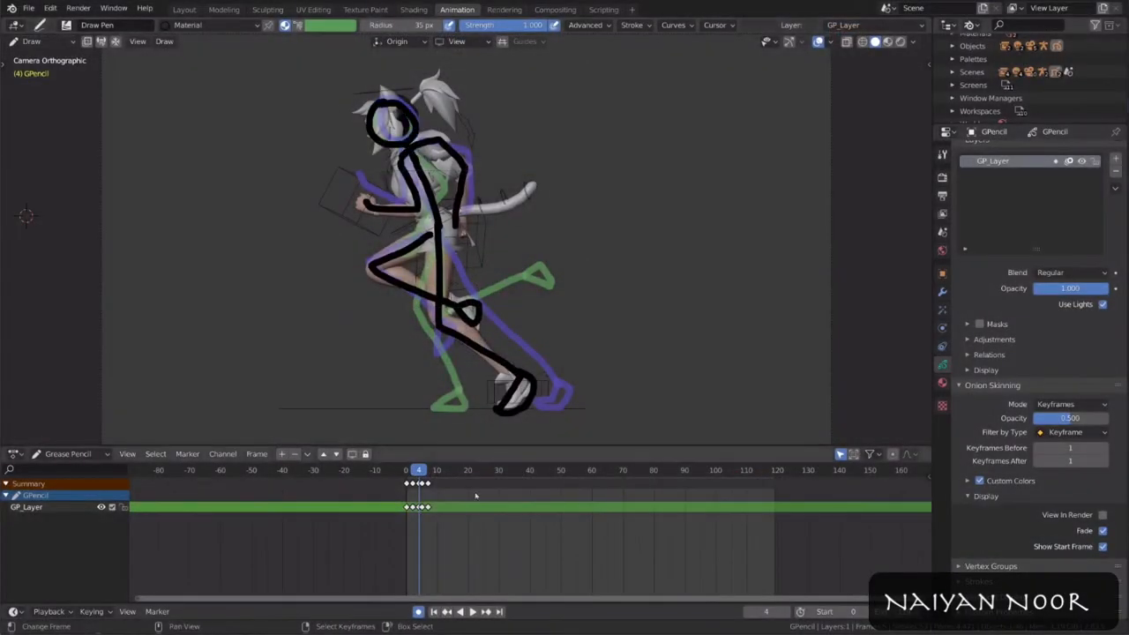
Step: Scrub back and step forward frame by frame through the Grease Pencil run drawings over the 3D character
mouse_move(422, 472)
mouse_down()
mouse_move(403, 472)
mouse_move(454, 472)
mouse_move(410, 472)
mouse_up()
key(Right)
key(Right)
key(Right)
key(Right)
key(Right)
key(Right)
key(Right)
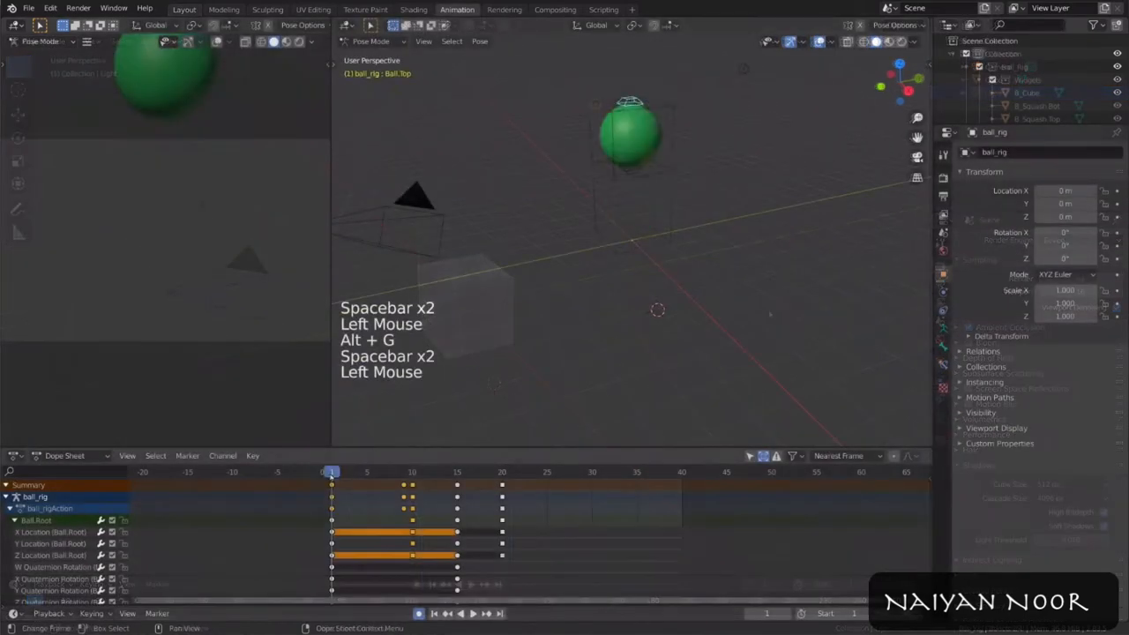
Step: Clear and adjust the location of the ball rig's top squash control across frames, then play back the bounce
alt+scroll(631, 265, down, 1)
key(alt+g)
alt+scroll(631, 265, down, 1)
key(g)
alt+scroll(651, 311, up, 1)
key(g)
click(653, 318)
key(space)
key(space)
Step: Duplicate the ball rig's keyframes at frame 11 to a slightly later frame and play back the bounce
click(423, 471)
right_click(424, 494)
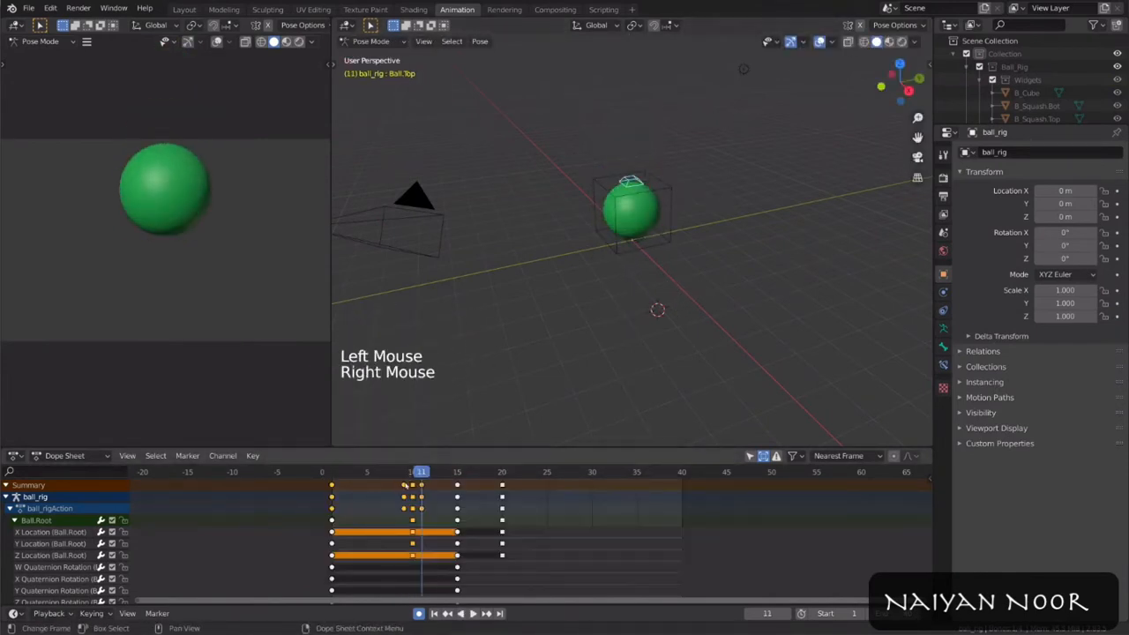
click(423, 494)
key(shift+d)
click(432, 494)
key(space)
key(space)
click(438, 475)
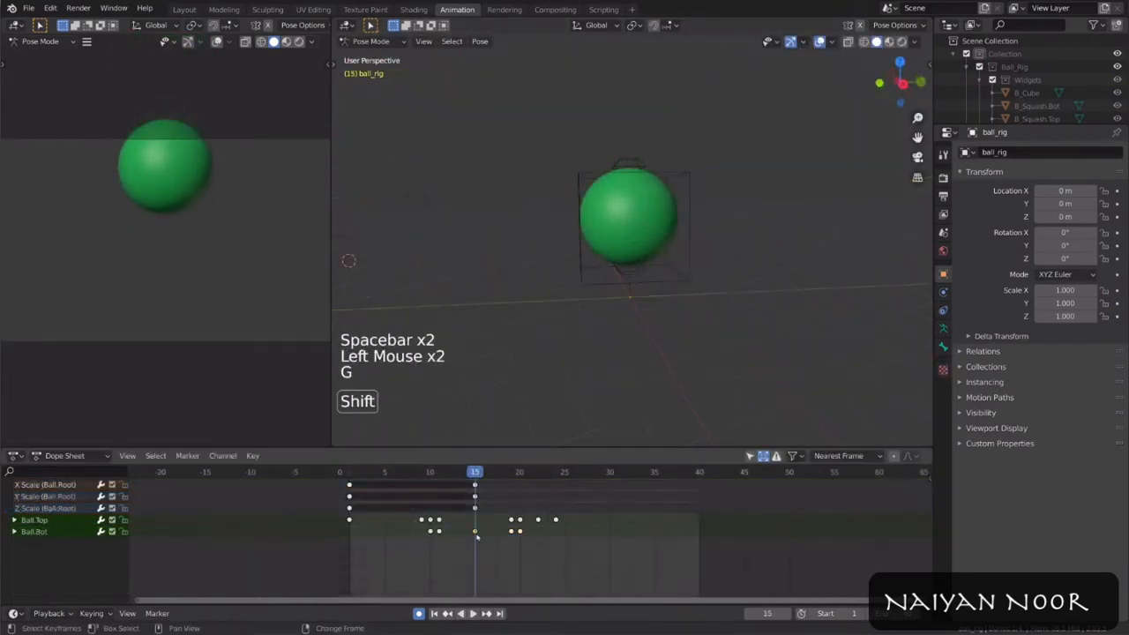
Step: Play back the ball bounce repeatedly and check the keyframes around frames 19 and 20
click(529, 494)
key(space)
click(530, 498)
mouse_move(529, 530)
middle_down()
mouse_move(547, 530)
mouse_move(520, 529)
middle_up()
key(space)
double_click(539, 499)
key(space)
key(space)
Step: Scale the timing of all the ball's keyframes from frame 1, then try to move a middle keyframe column
click(373, 472)
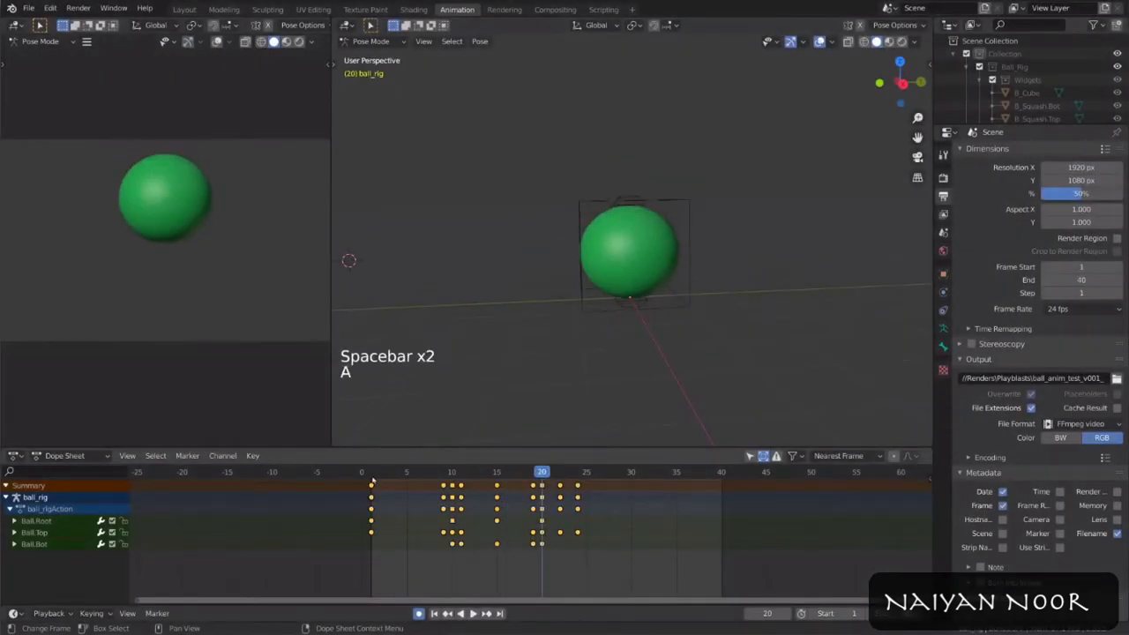
click(372, 477)
key(a)
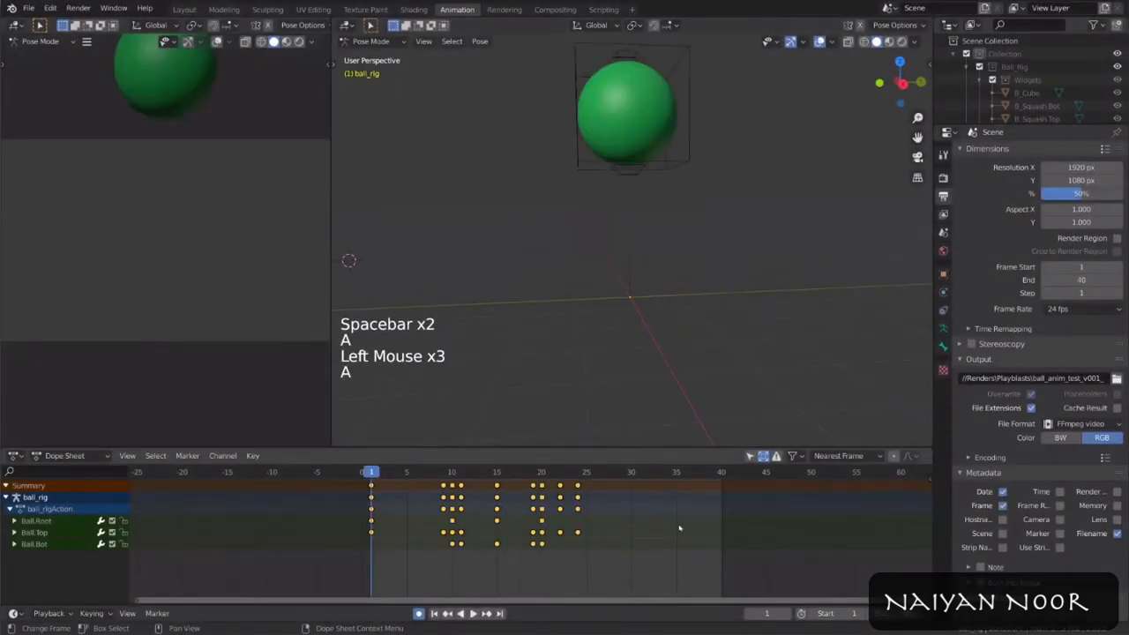
key(s)
key(alt+a)
click(497, 486)
key(g)
Step: Delete the keyframe columns of the later bounce, then the neighbouring columns around frames 10 and 11
click(578, 486)
shift+click(560, 486)
shift+click(551, 486)
shift+click(542, 486)
key(x)
click(461, 486)
shift+click(452, 486)
key(x)
Step: Undo the last keyframe deletions and timing changes on the ball rig
key(ctrl+z)
key(ctrl+z)
key(ctrl+z)
key(ctrl+z)
key(ctrl+z)
key(ctrl+z)
Step: Duplicate the ball's keyframe column at frame 10, then box-select a group of keyframes and delete it
key(alt+a)
click(453, 486)
key(shift+d)
key(alt+a)
key(b)
key(x)
key(alt+a)
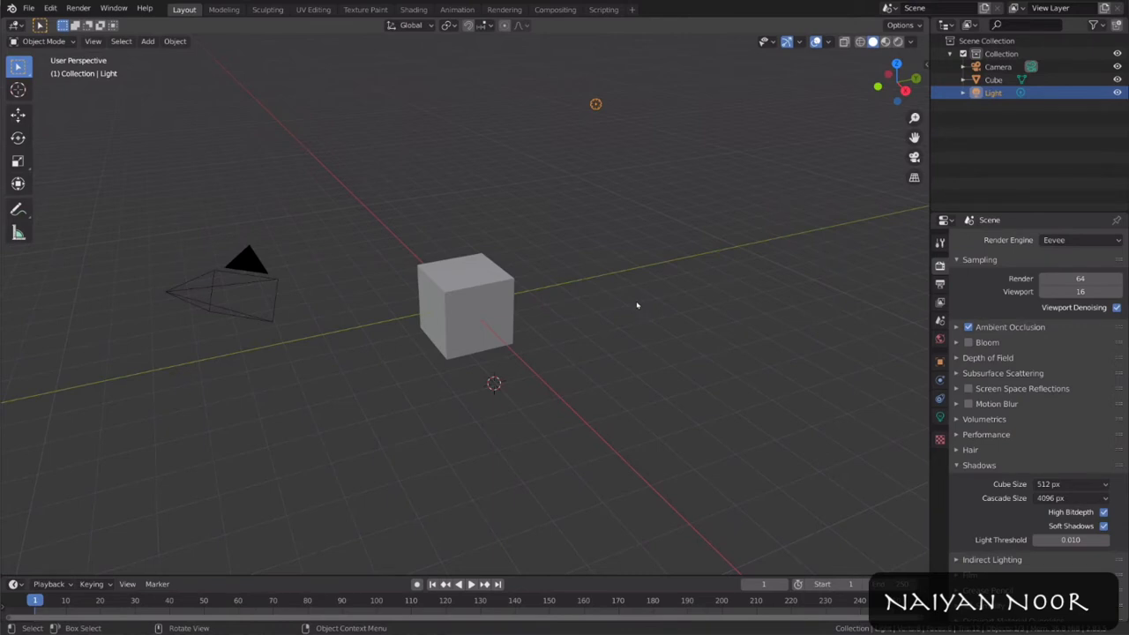
Step: Split the Timeline area horizontally into two and enlarge the upper one
right_click(512, 575)
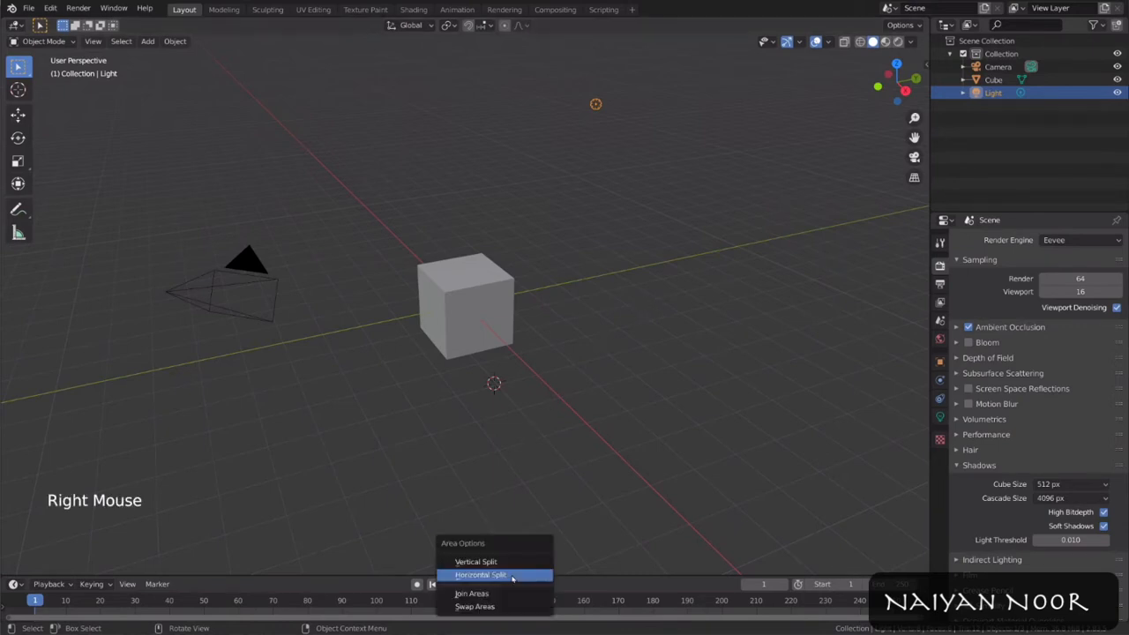
click(500, 575)
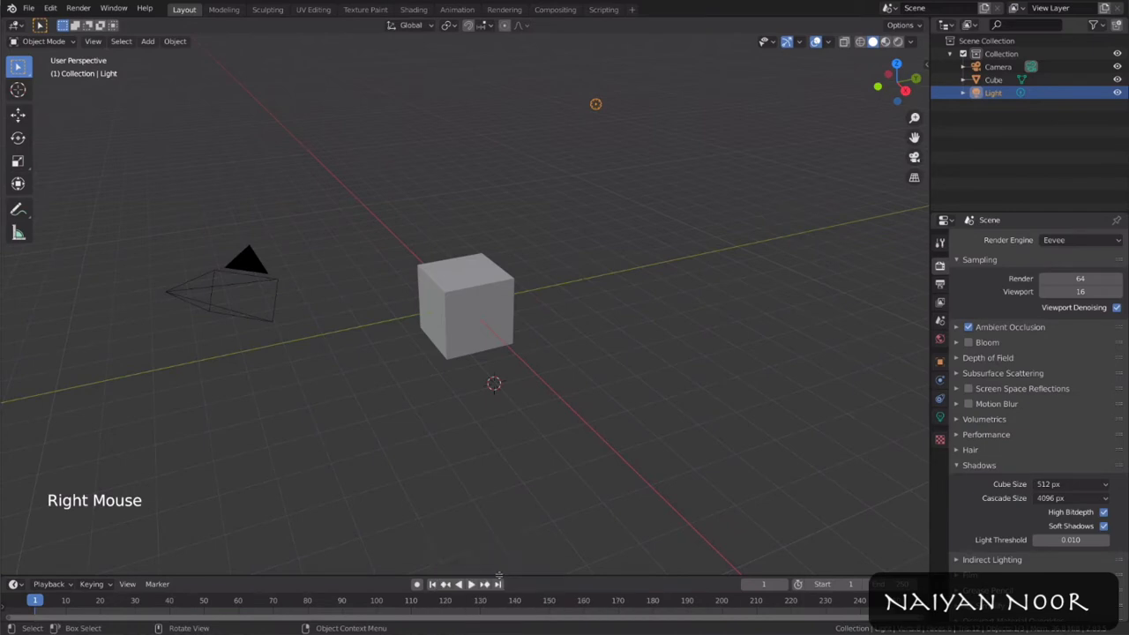
click(536, 598)
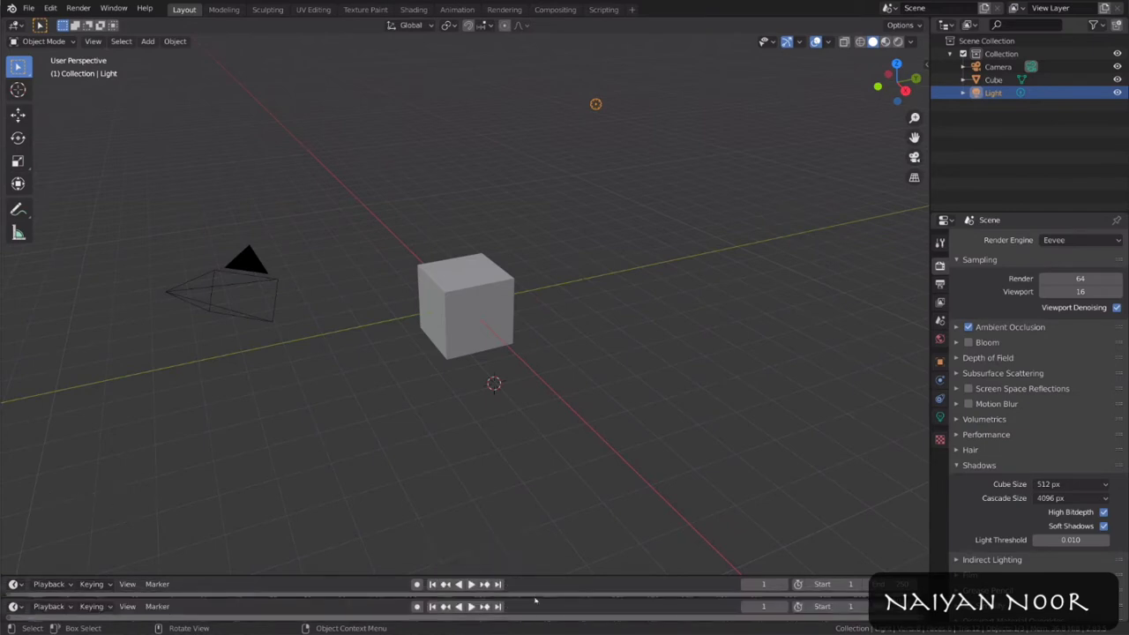
drag(534, 598, 543, 487)
Step: Change the upper Timeline area to a Dope Sheet, then switch to the Animation workspace
click(14, 487)
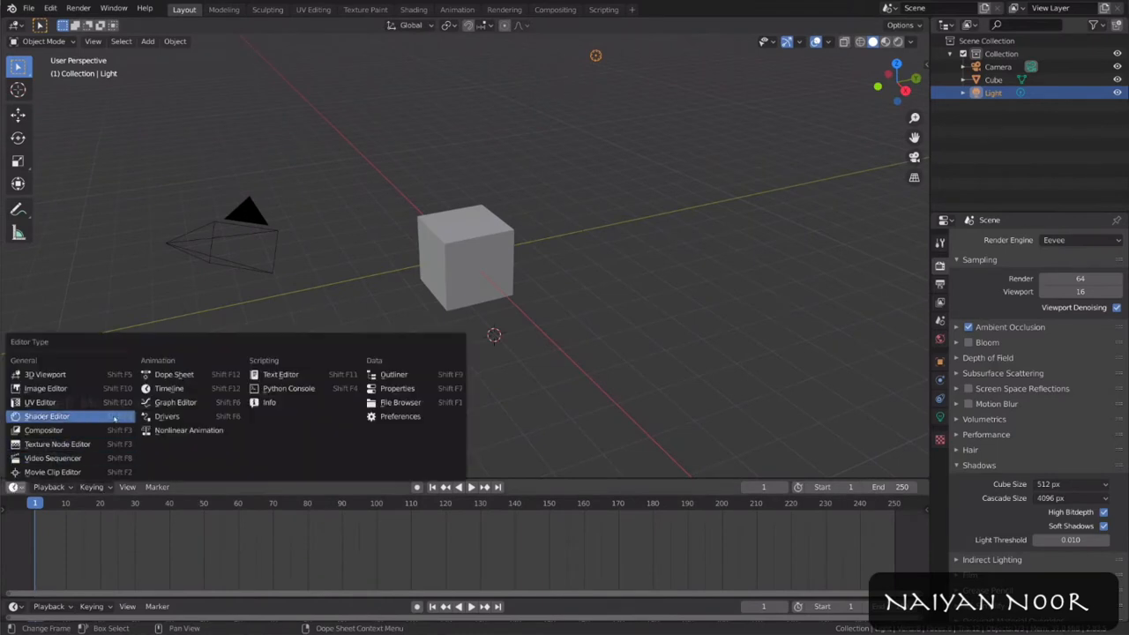
click(190, 374)
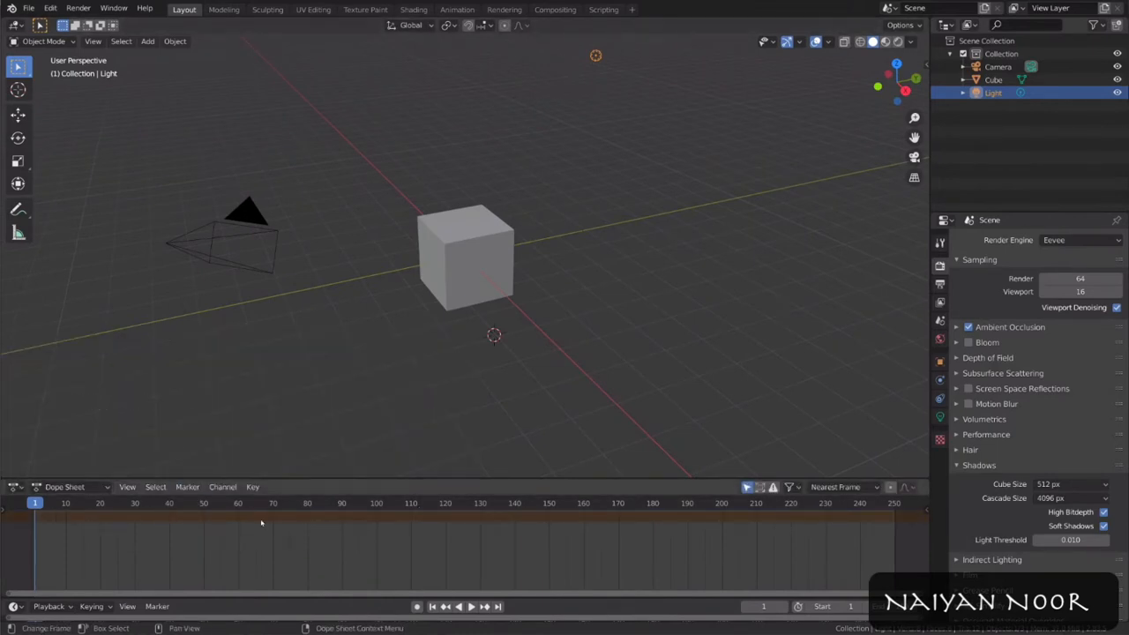
click(457, 8)
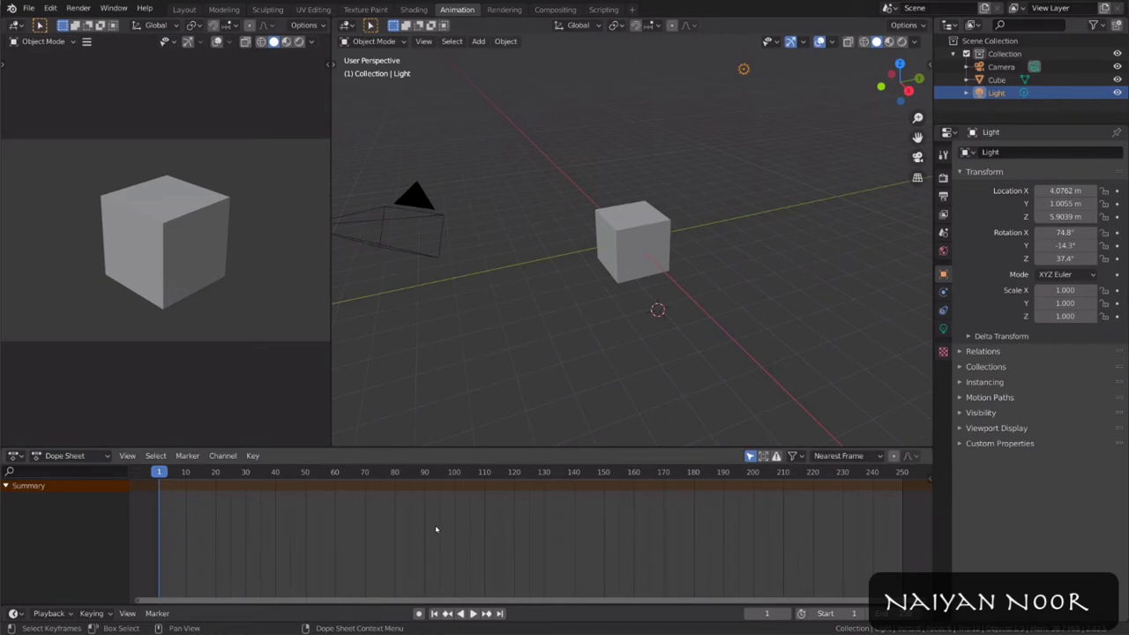
mouse_move(161, 472)
mouse_down()
mouse_move(330, 473)
mouse_move(159, 477)
mouse_up()
key(space)
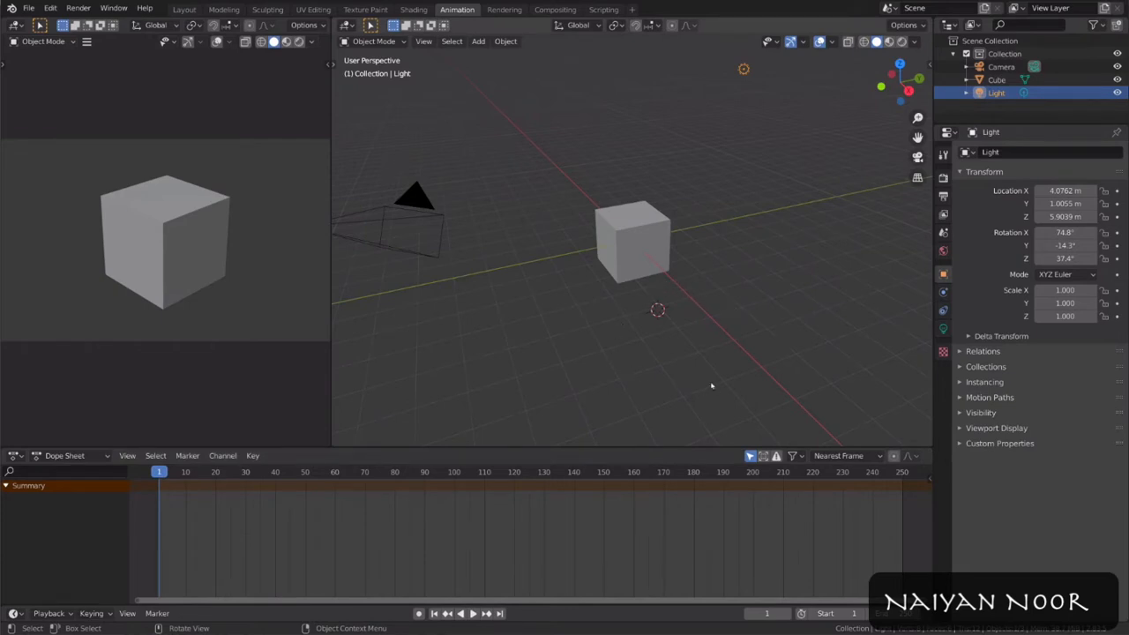
Step: Delete the default cube from the scene
click(628, 244)
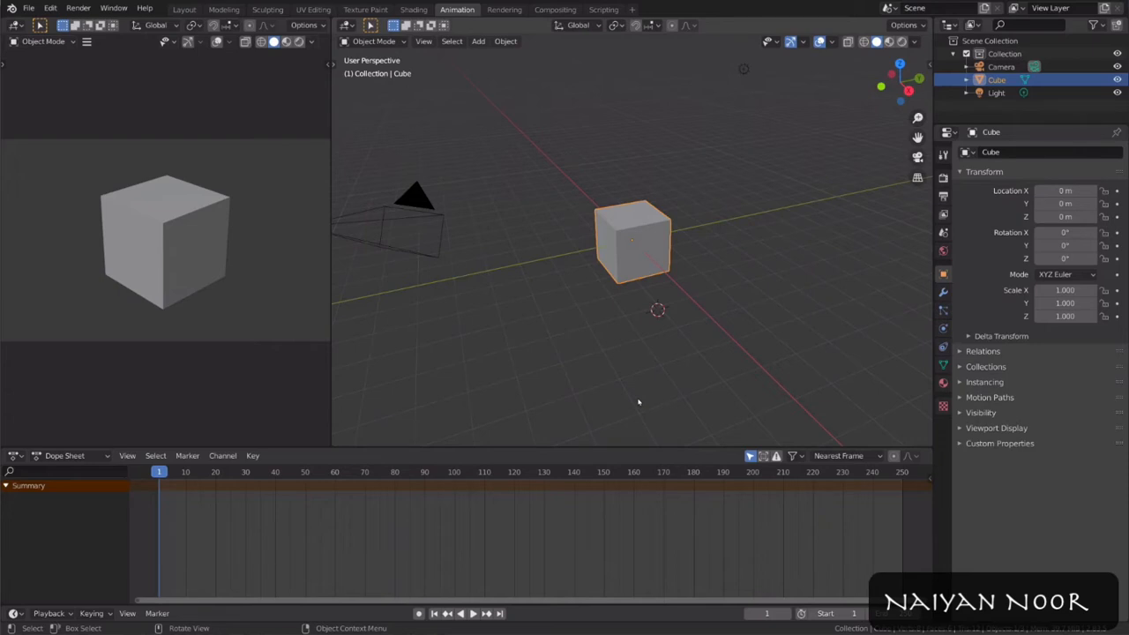
key(x)
click(582, 268)
Step: Append the Ball_Rig collection from Ball_Rig.blend in the Final folder
click(30, 8)
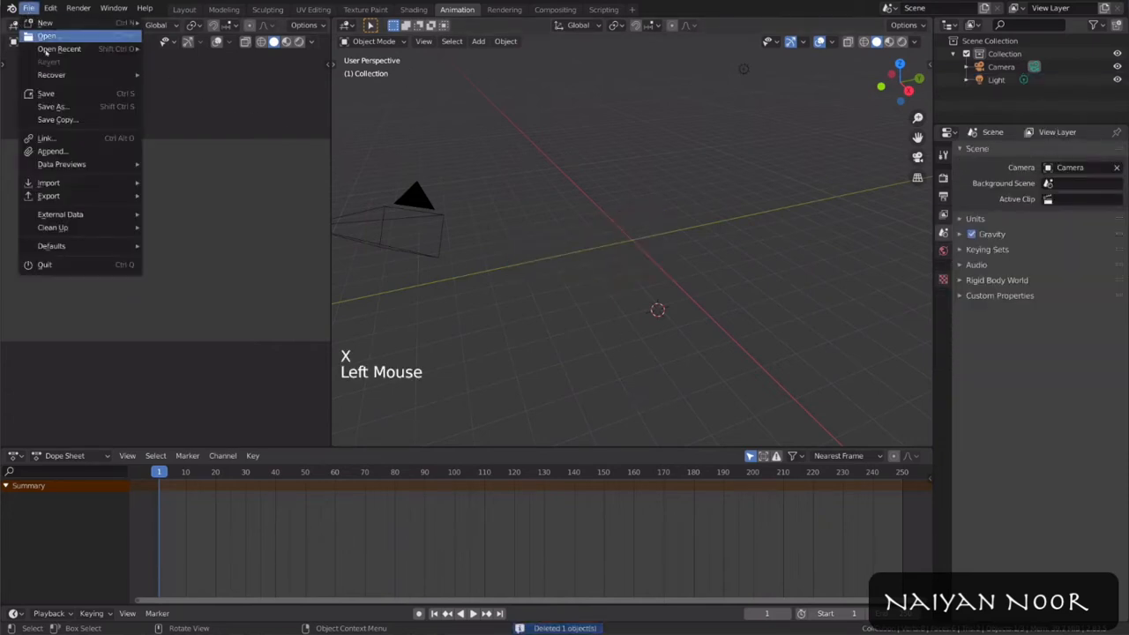
click(78, 151)
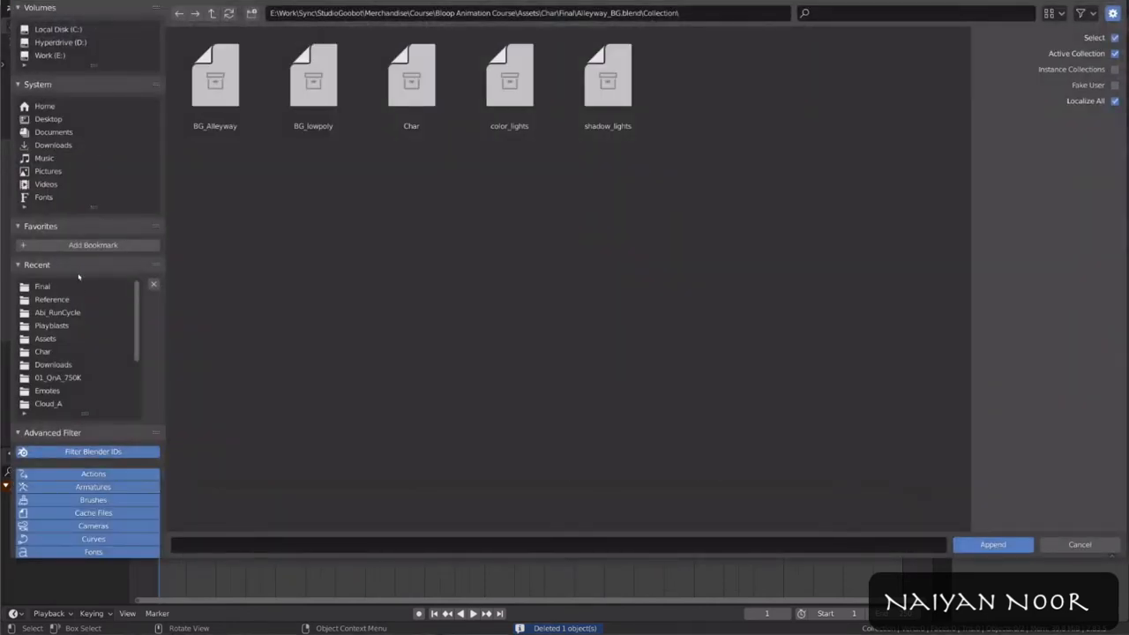
click(94, 285)
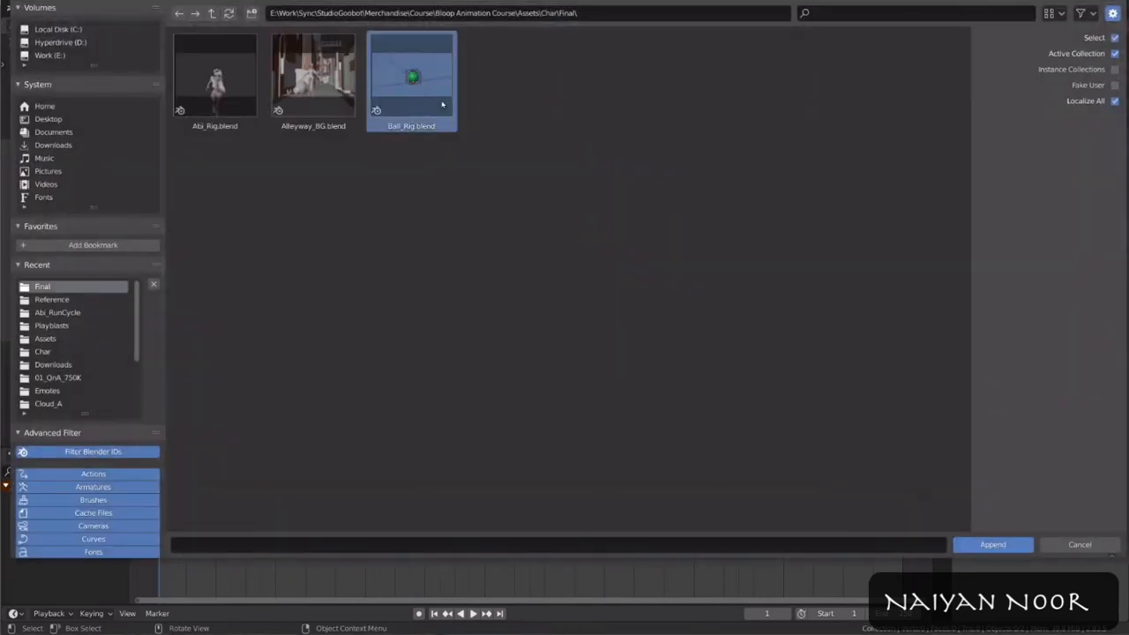
double_click(441, 106)
double_click(441, 104)
double_click(222, 104)
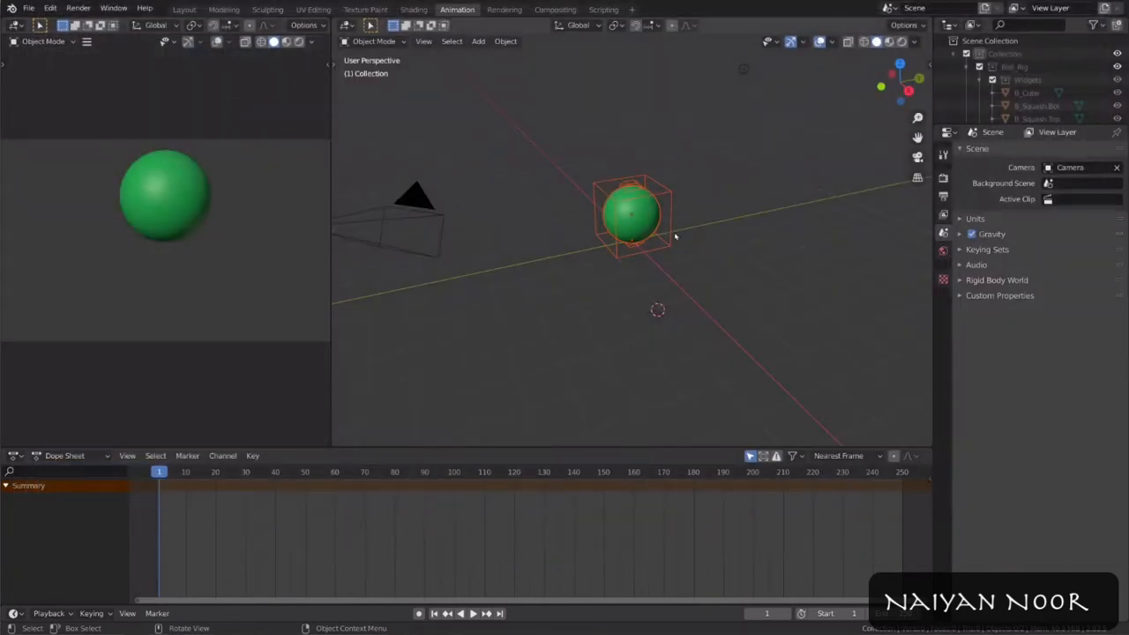
Step: Put the ball_rig armature into Pose Mode and turn on Auto Keying
click(670, 214)
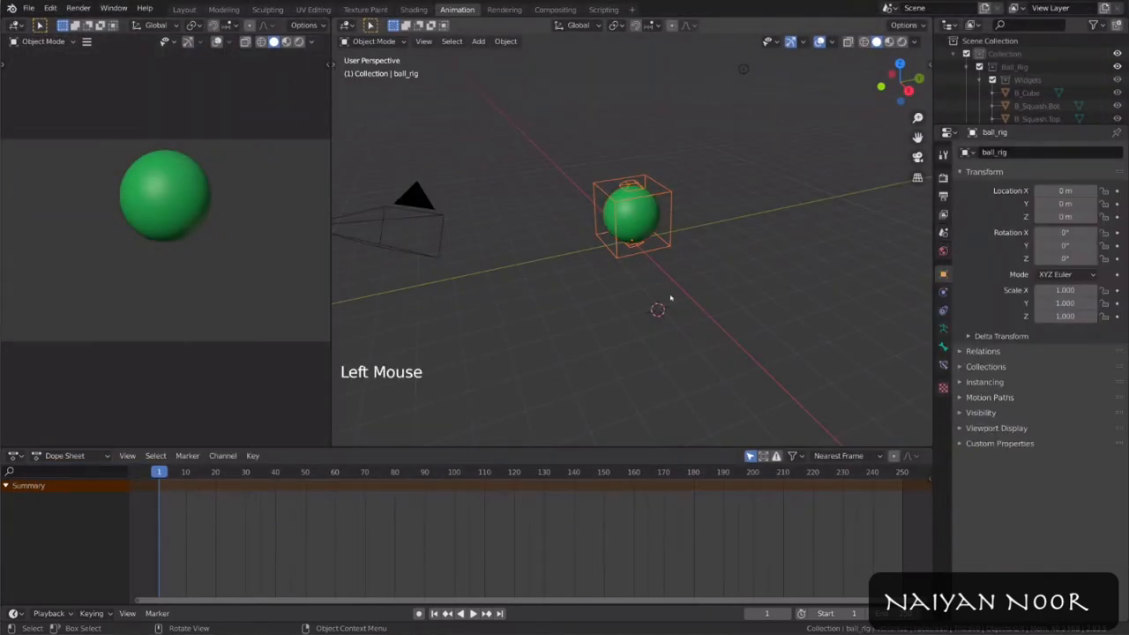
key(ctrl+Tab)
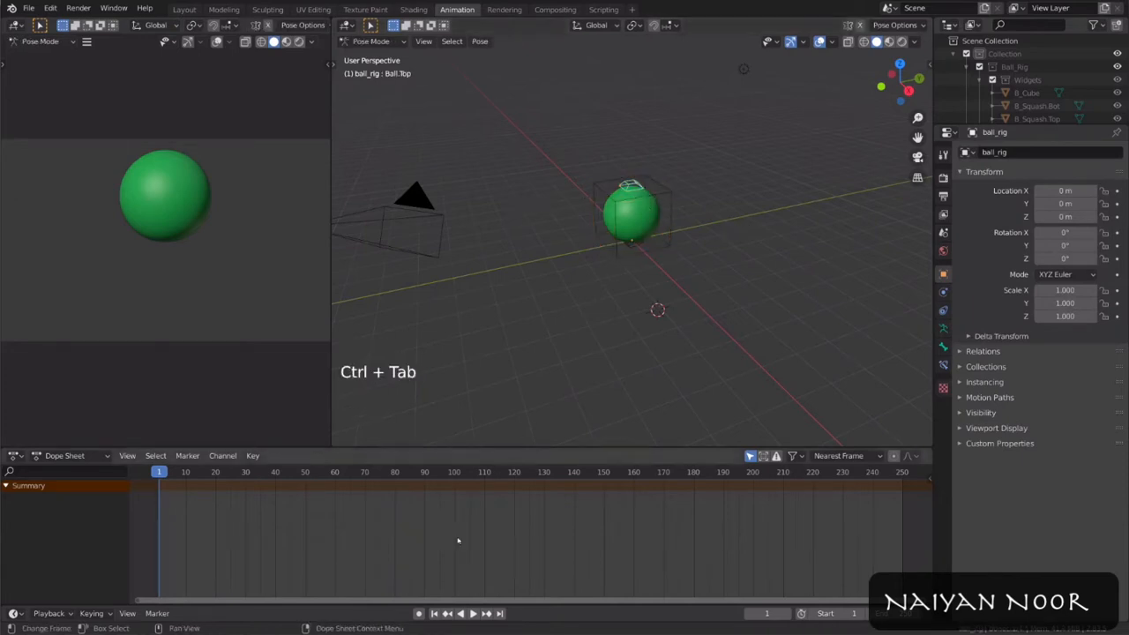
click(419, 614)
double_click(419, 613)
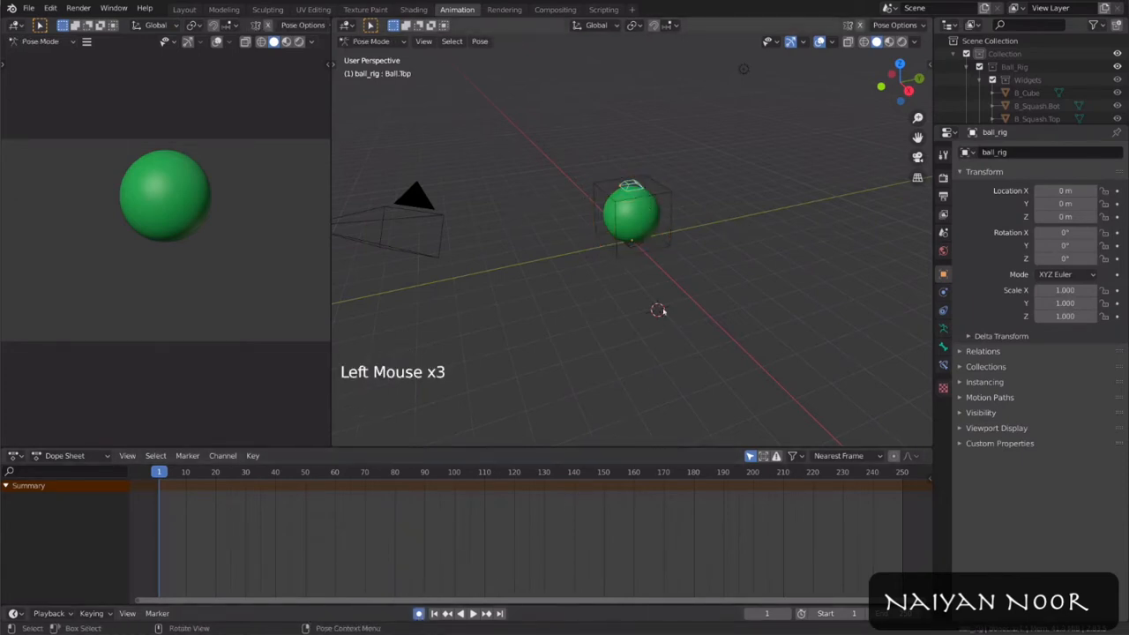
Step: Raise the Ball.Root control straight up along global Z at frame 1 to key the ball's high position
click(670, 224)
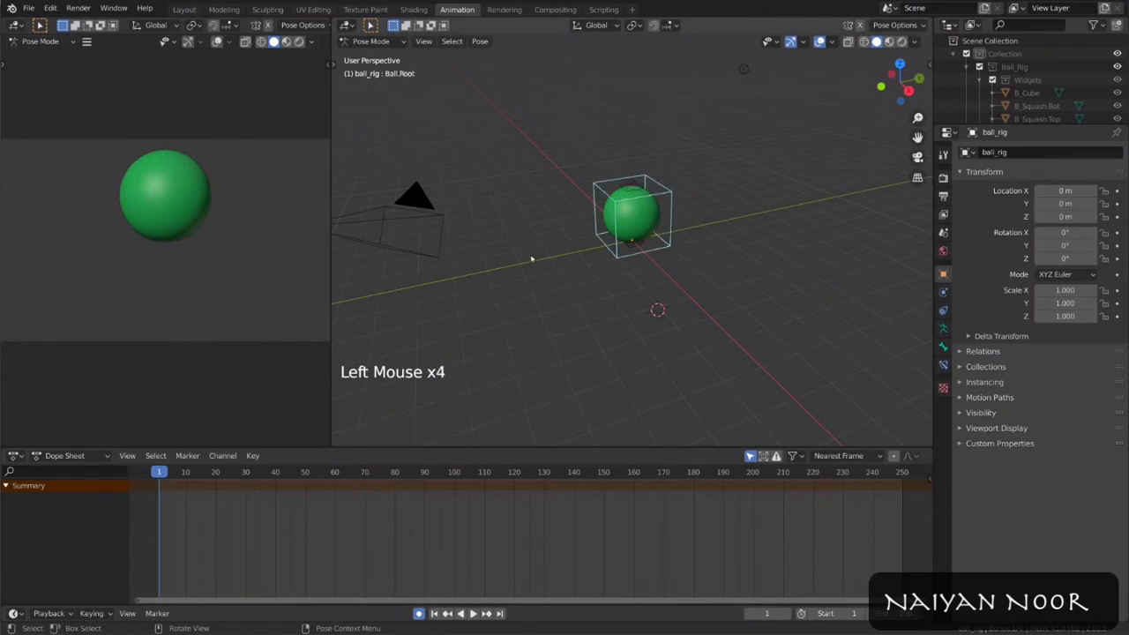
key(g)
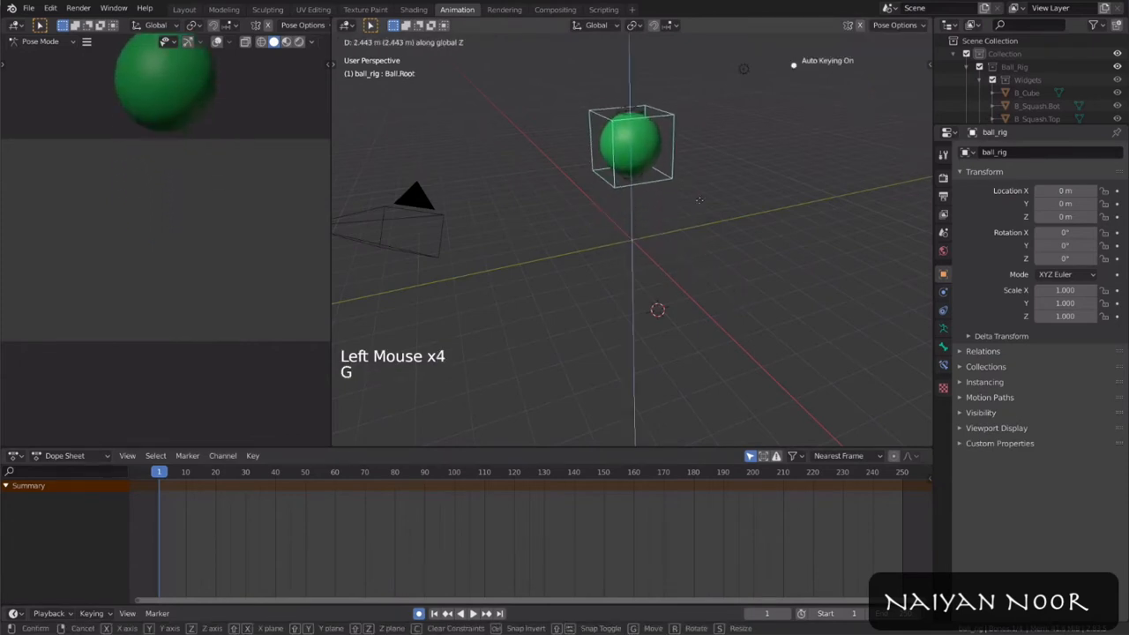
click(700, 209)
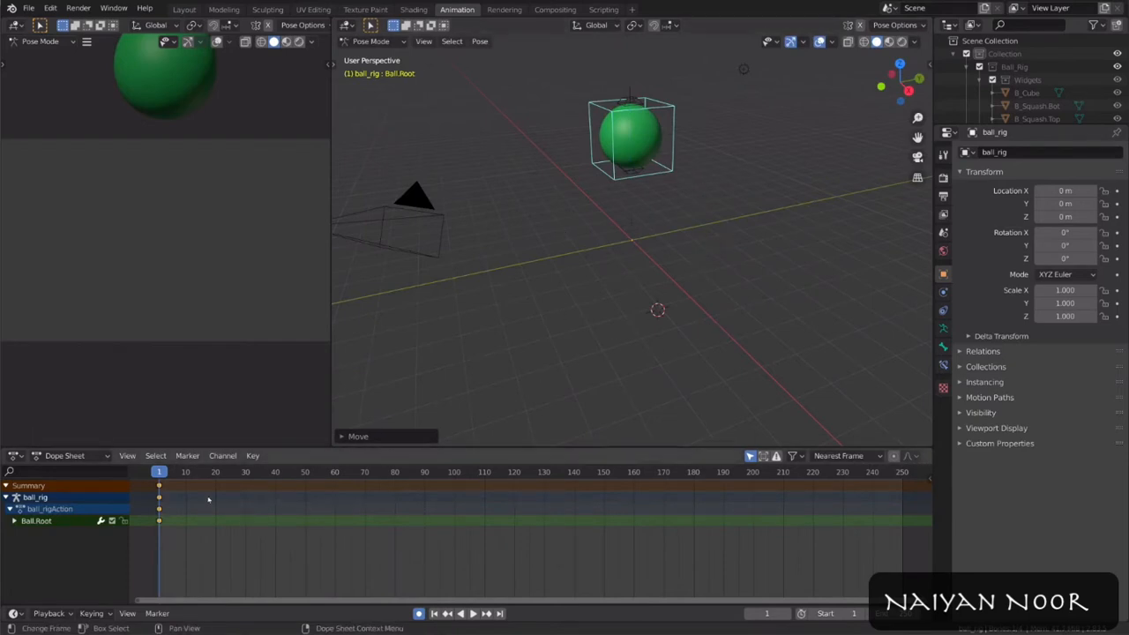
Step: Reset the Ball.Root control's location at frame 10 to key the ball on the ground
click(186, 473)
key(alt+g)
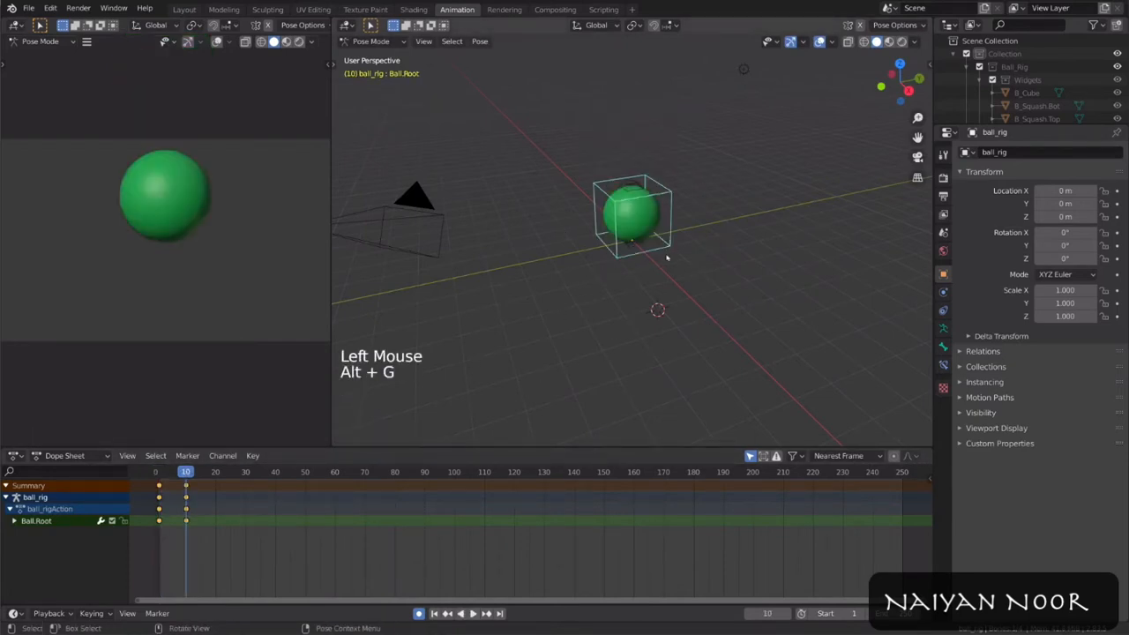
key(g)
right_click(613, 357)
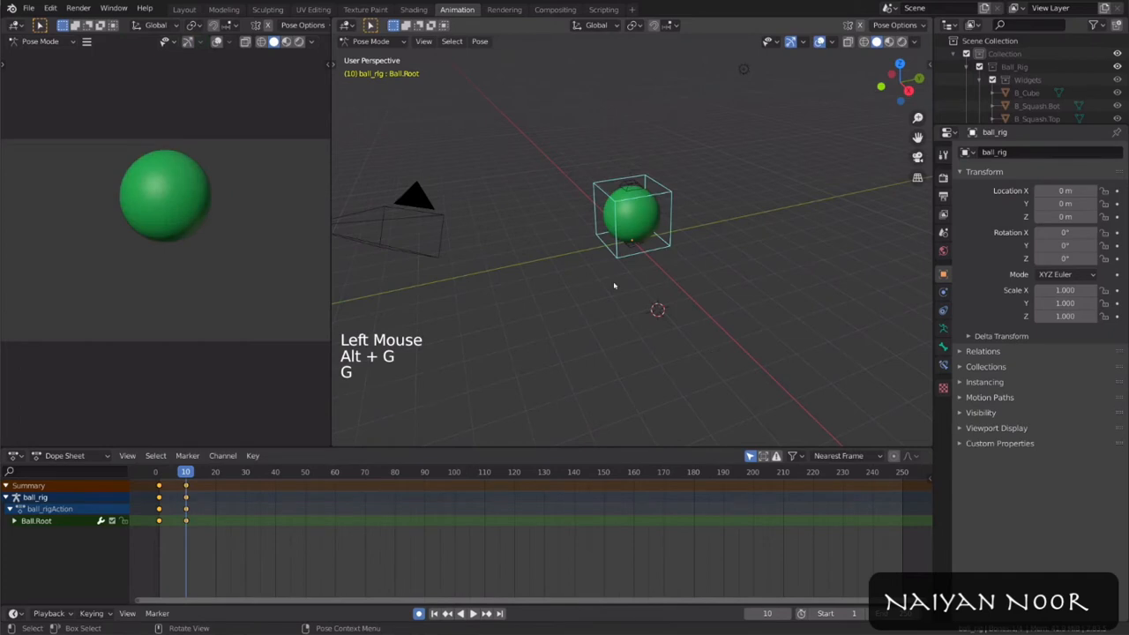
Step: Raise the Ball.Root control about 0.5 m along global Z at frame 15 to key a small bounce
click(201, 473)
key(g)
key(z)
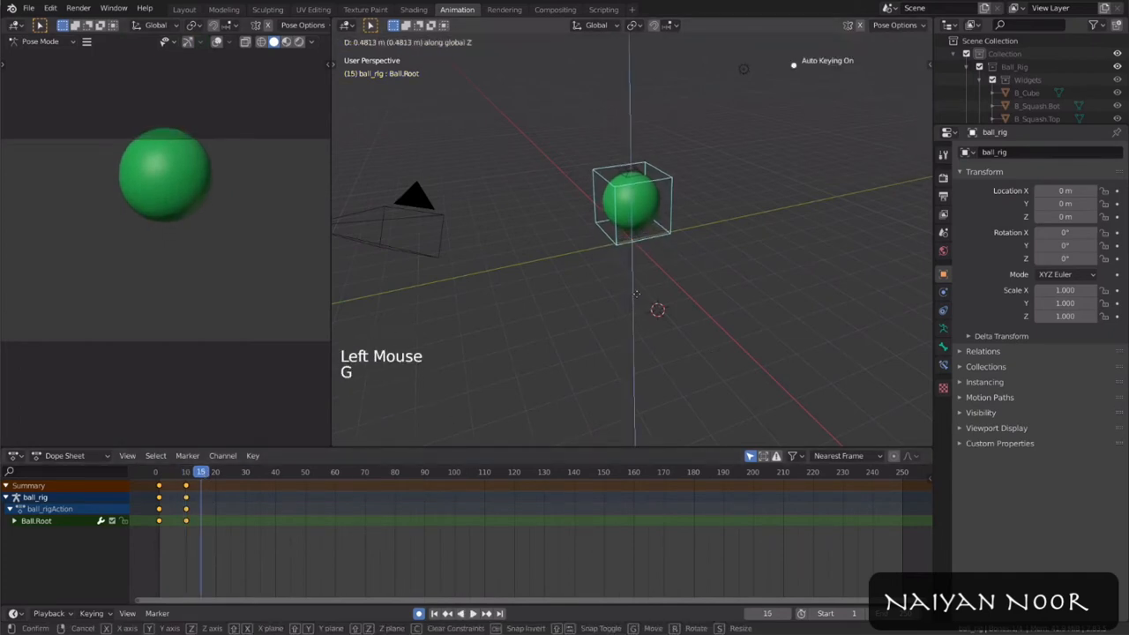
click(633, 294)
Step: Duplicate the keyframe column at frame 10 and place the copy at frame 20
right_click(200, 491)
key(shift+d)
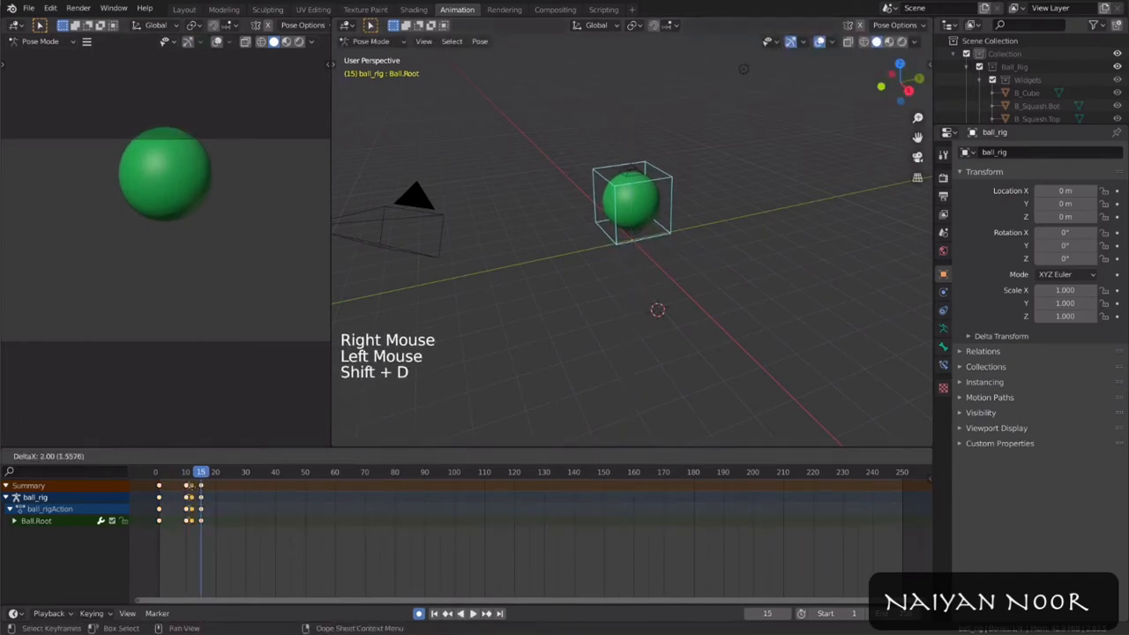
click(215, 492)
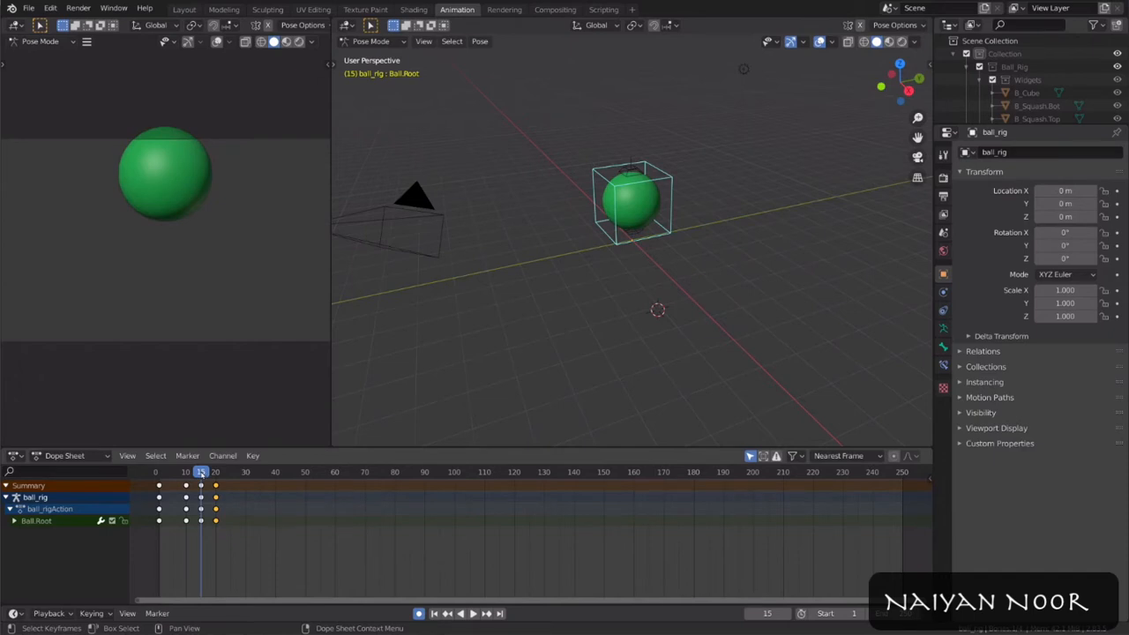
Step: Play back the ball bounce from the start of the animation
drag(201, 473, 156, 473)
key(space)
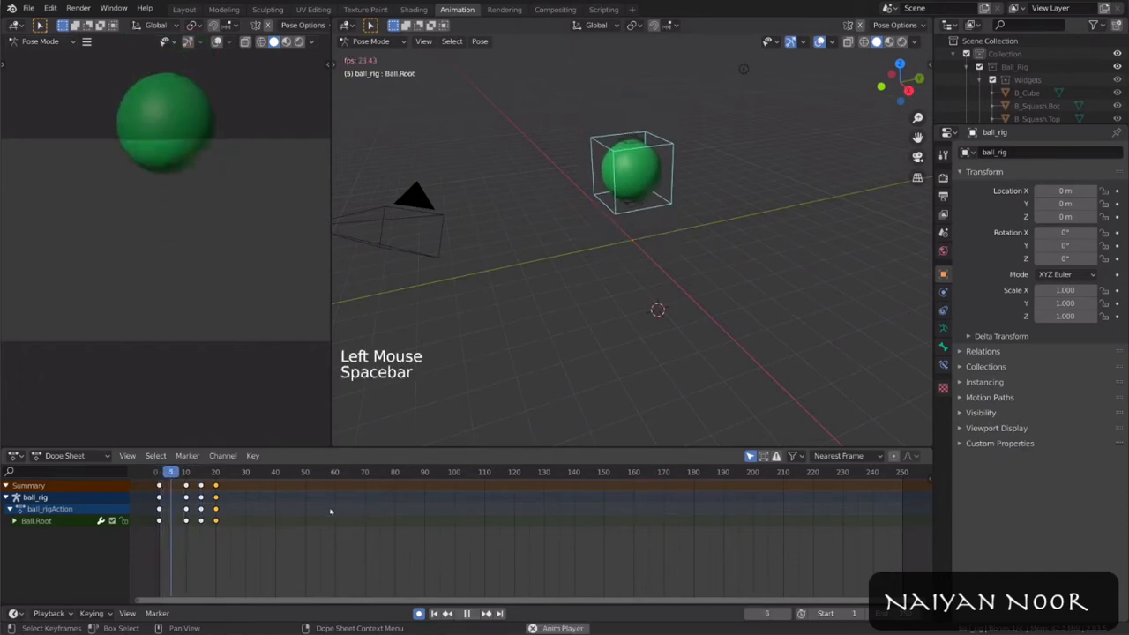
key(space)
Step: Set the handle type of the keyframe columns at frames 10 and 20 to Vector
click(220, 486)
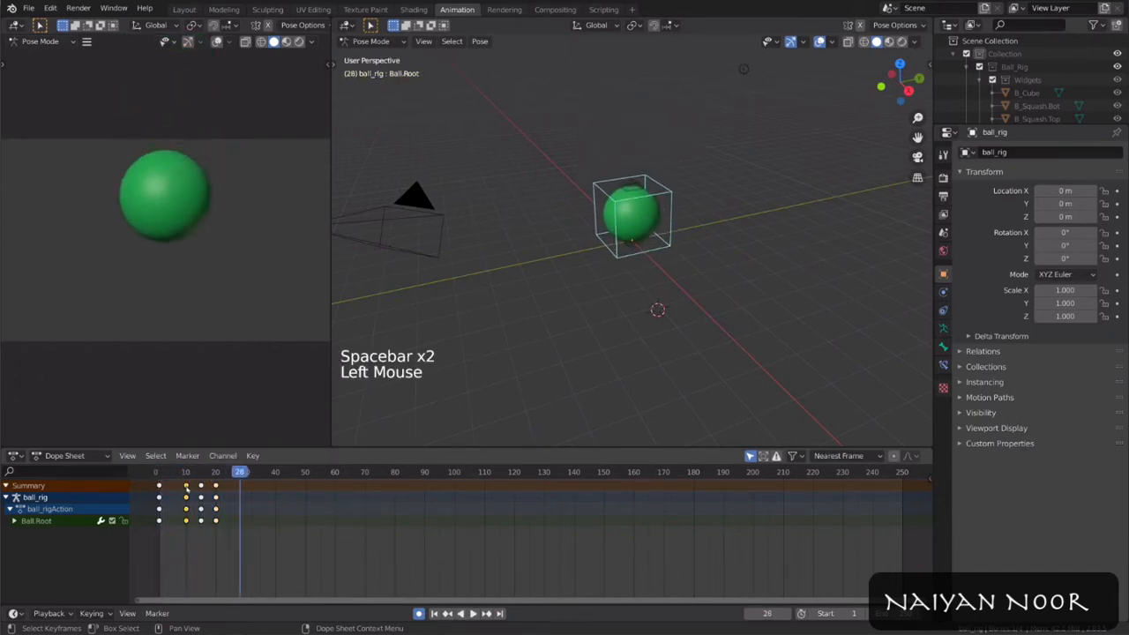
shift+click(217, 486)
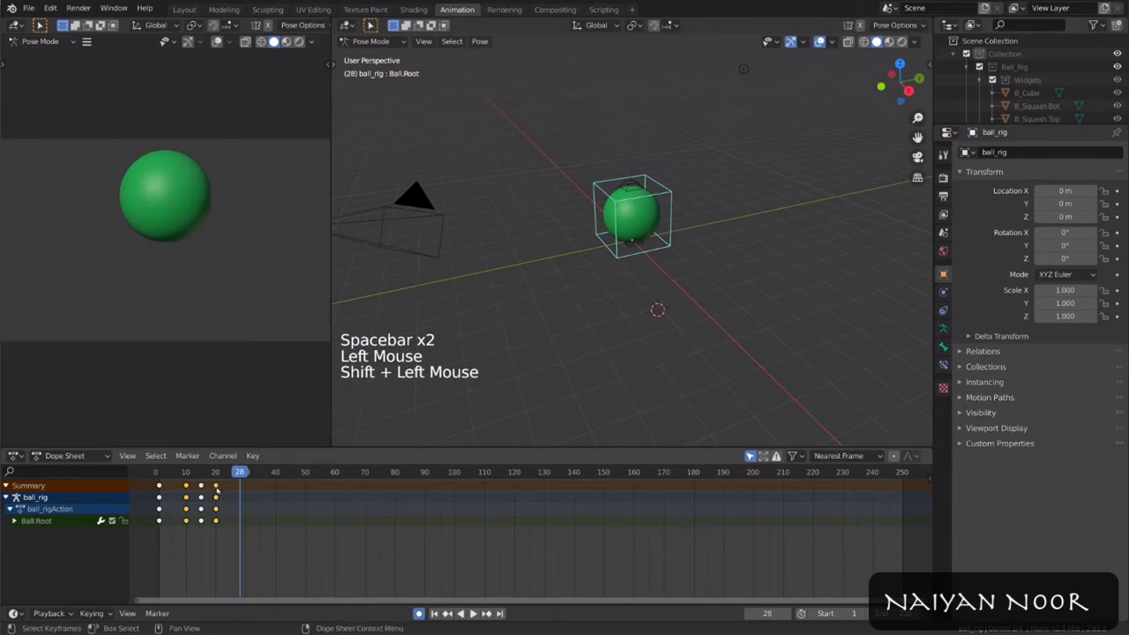
right_click(217, 488)
click(289, 515)
Step: Replay the bounce from the beginning twice to review its sharper ground contacts, and park the playhead at frame 40
drag(217, 474, 159, 477)
key(space)
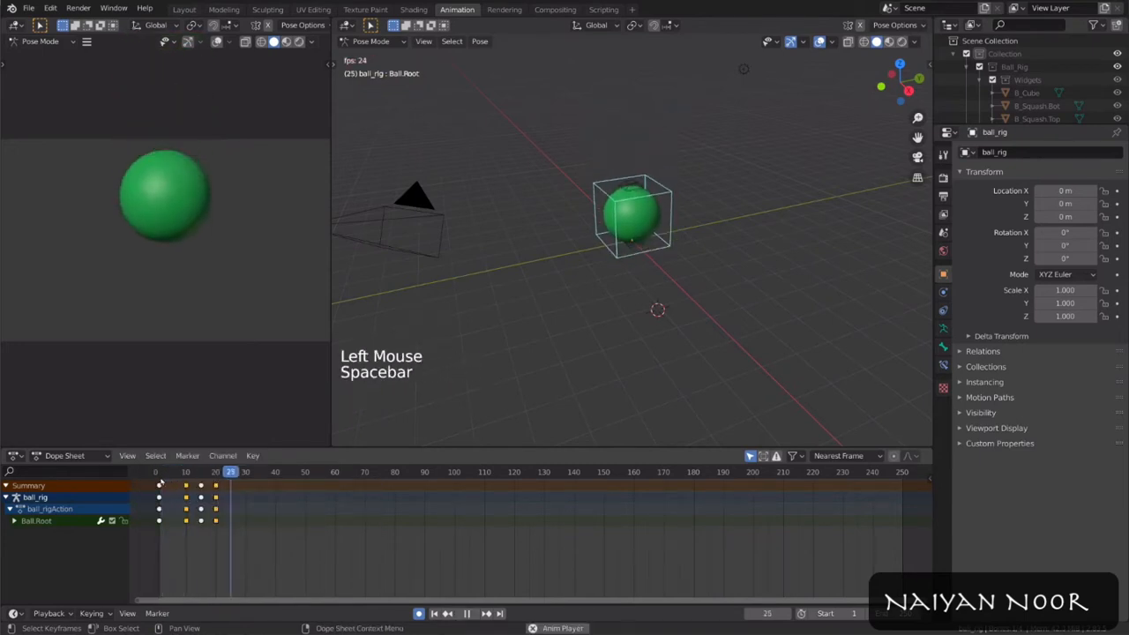
key(space)
click(158, 476)
key(space)
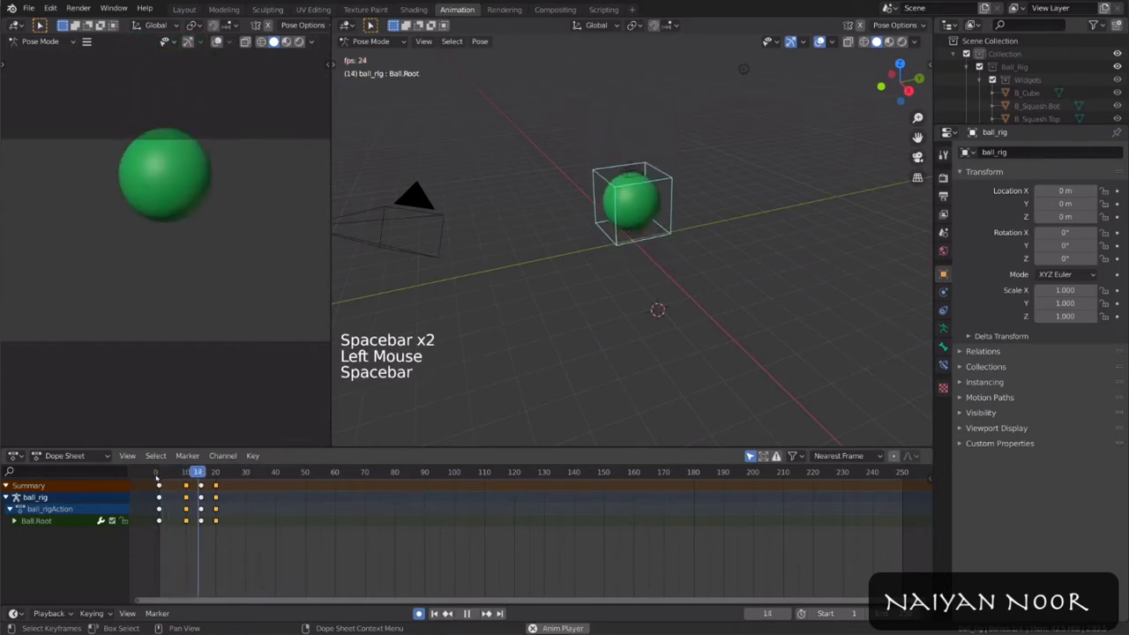
key(space)
click(275, 473)
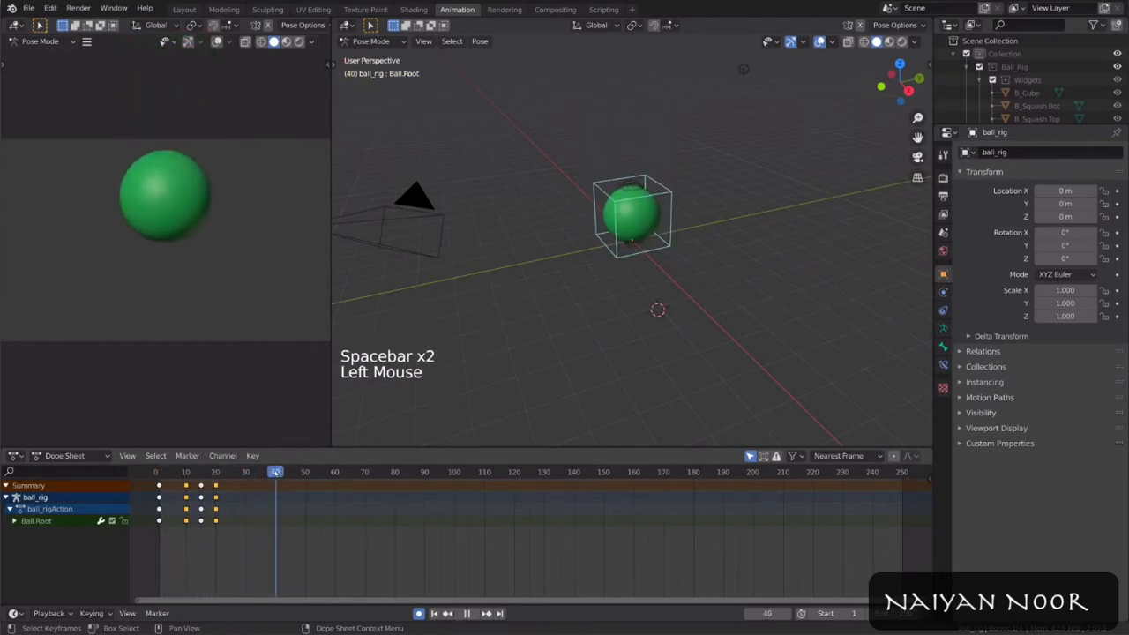
click(275, 473)
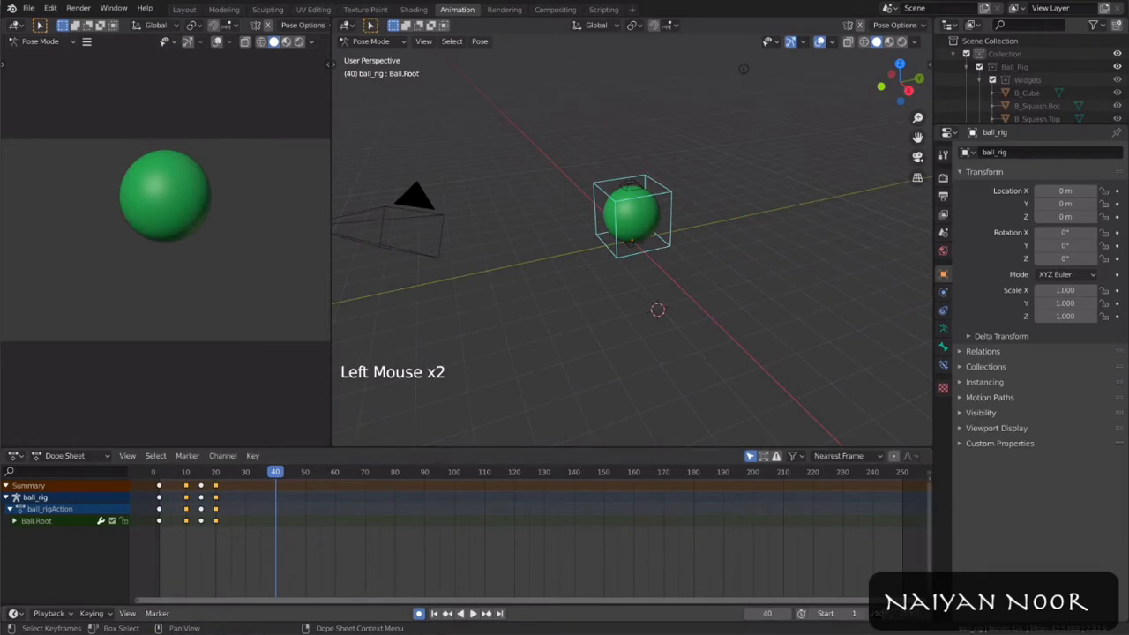
Step: Examine the keyframe columns at frames 1, 10, 15 and 20 one by one to compare their handle-type markers
middle_drag(290, 524, 585, 545)
scroll(610, 532, up, 12)
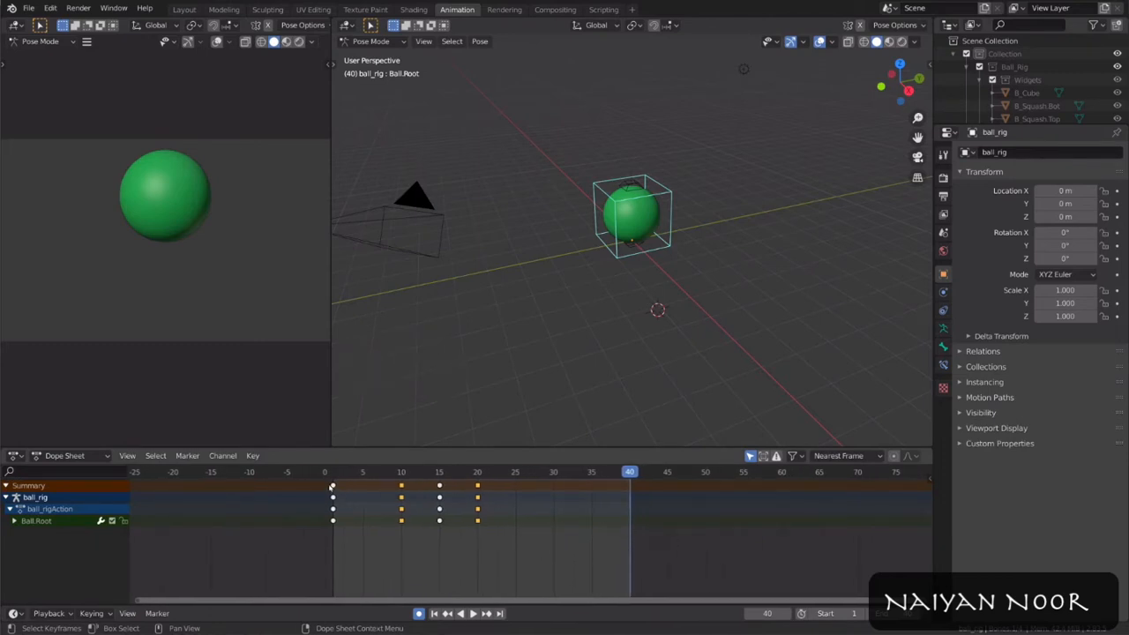
click(333, 485)
click(401, 486)
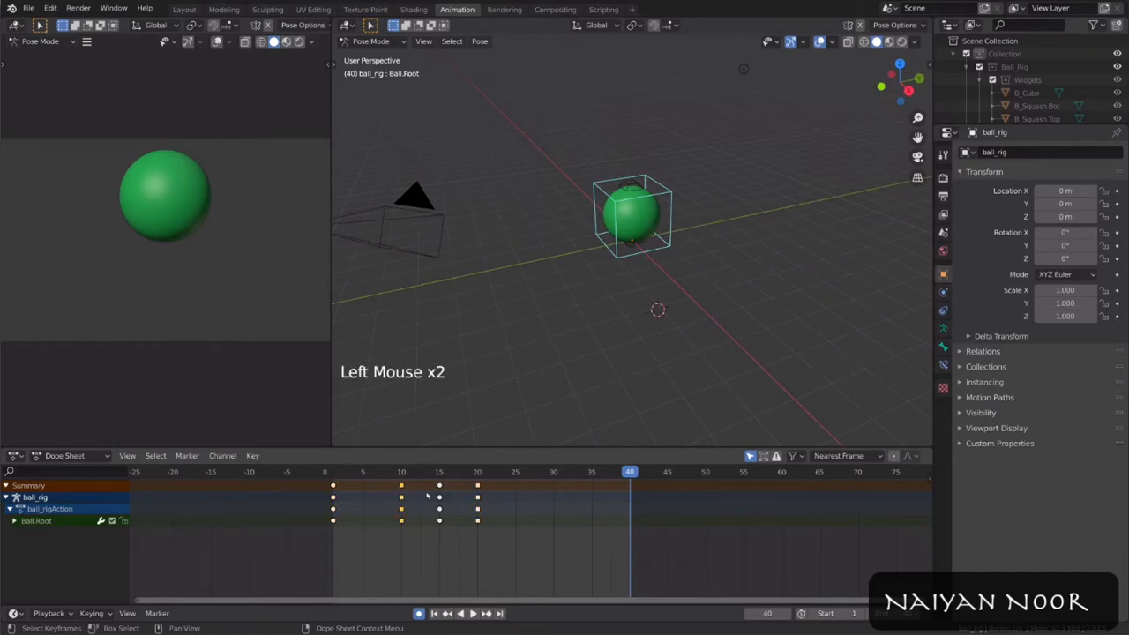
click(440, 486)
click(477, 486)
click(333, 485)
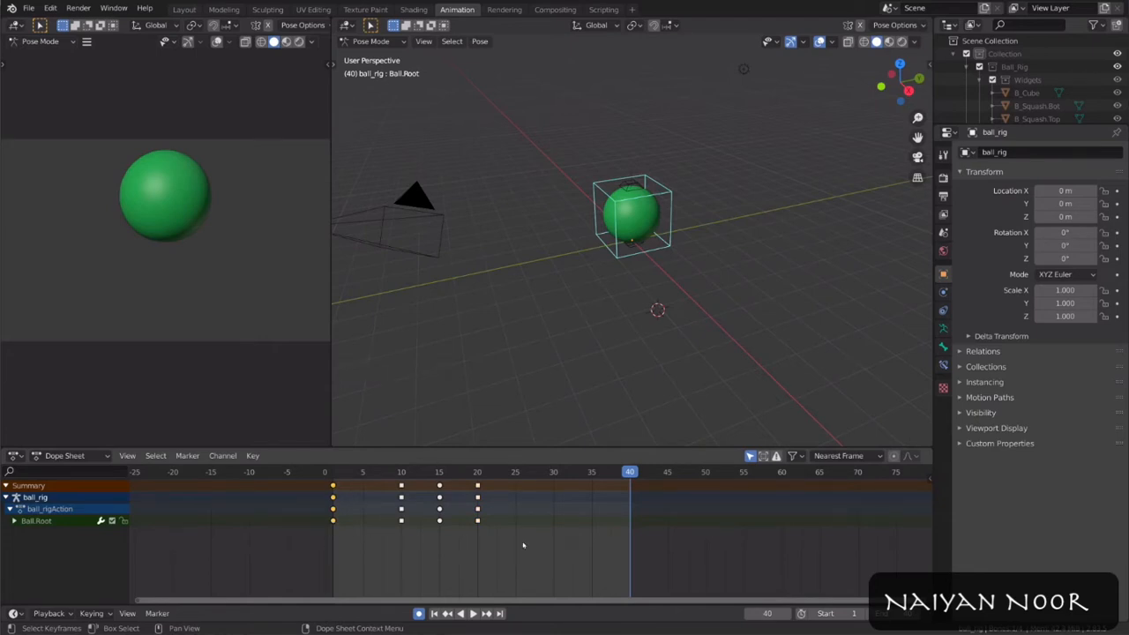
Step: Set the handle type of the keyframe column at frame 1 to Auto Clamped
right_click(367, 518)
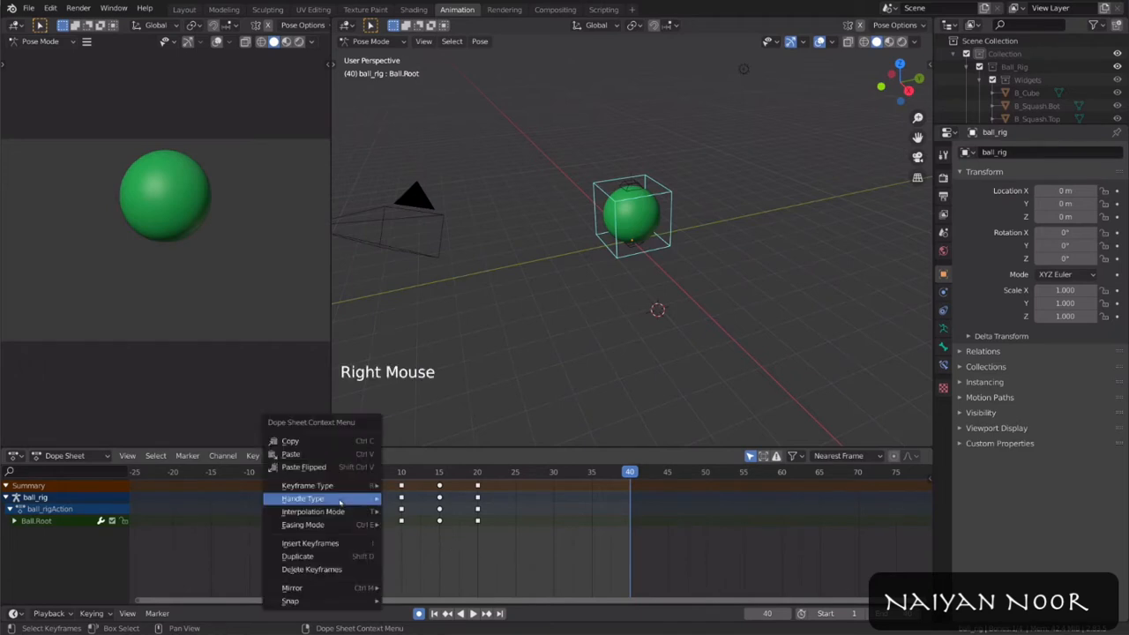
mouse_move(342, 500)
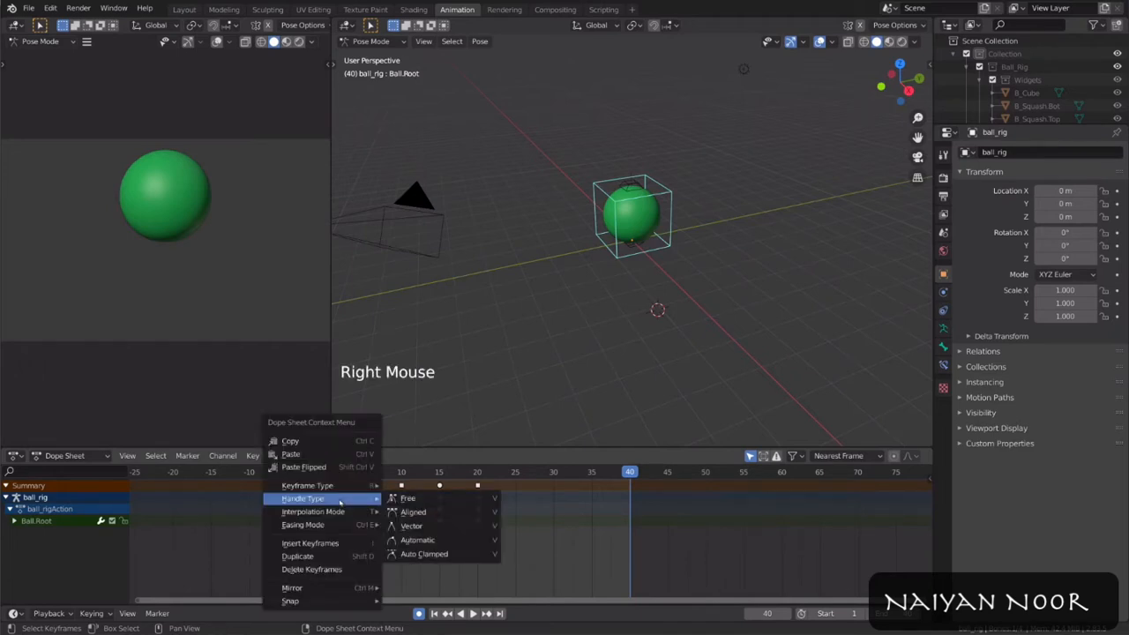
click(456, 554)
Step: Try other handle types, including Aligned and Automatic, on the keyframe column at frame 10
click(402, 486)
right_click(401, 485)
mouse_move(406, 486)
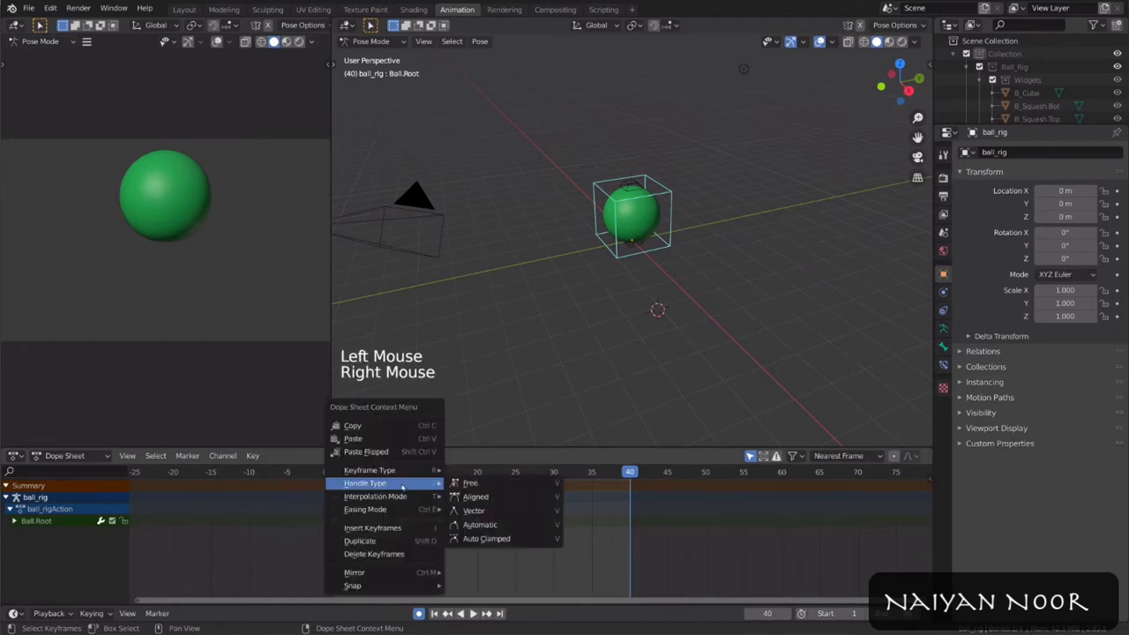
click(516, 505)
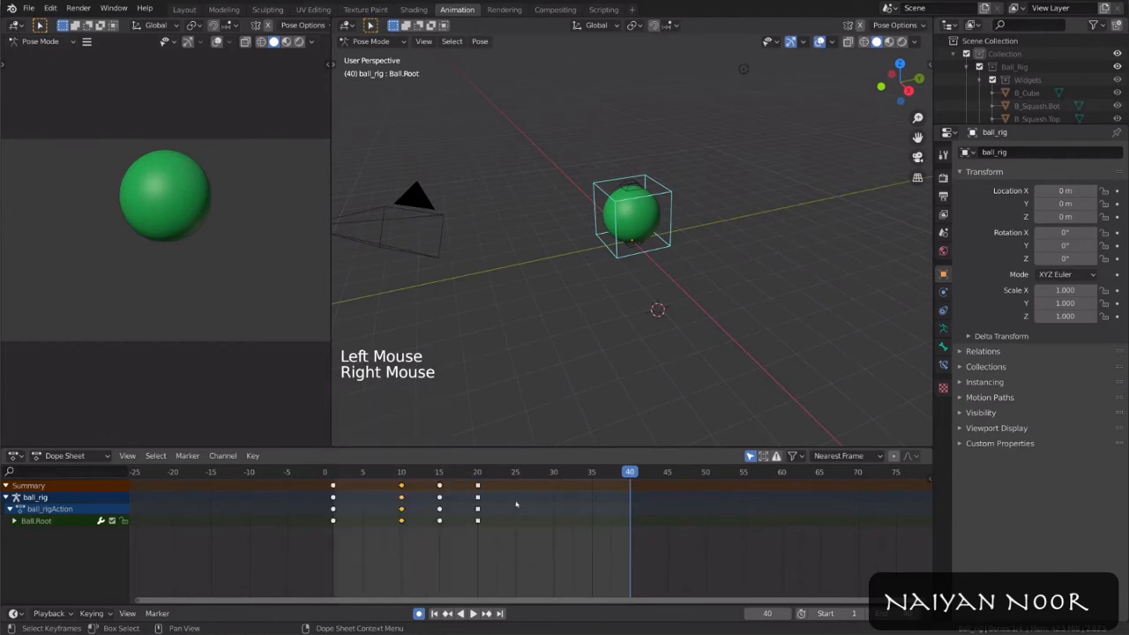
right_click(414, 519)
mouse_move(388, 429)
click(481, 506)
right_click(419, 521)
mouse_move(406, 491)
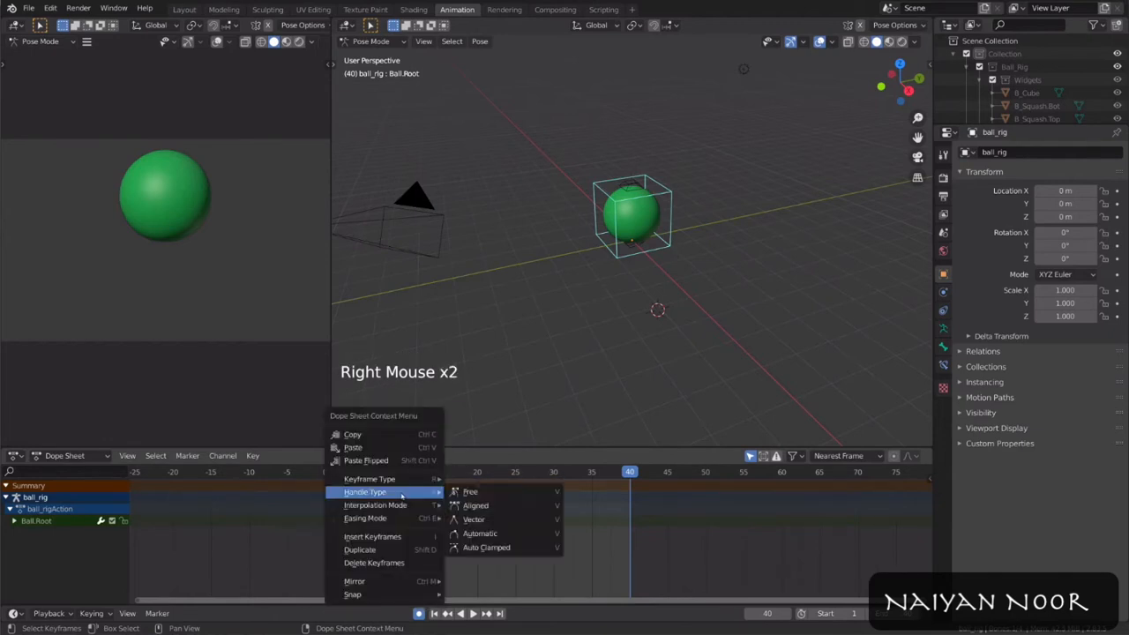
click(481, 538)
Step: Set the handle type of the keyframe column at frame 10 to Vector
right_click(432, 499)
mouse_move(441, 499)
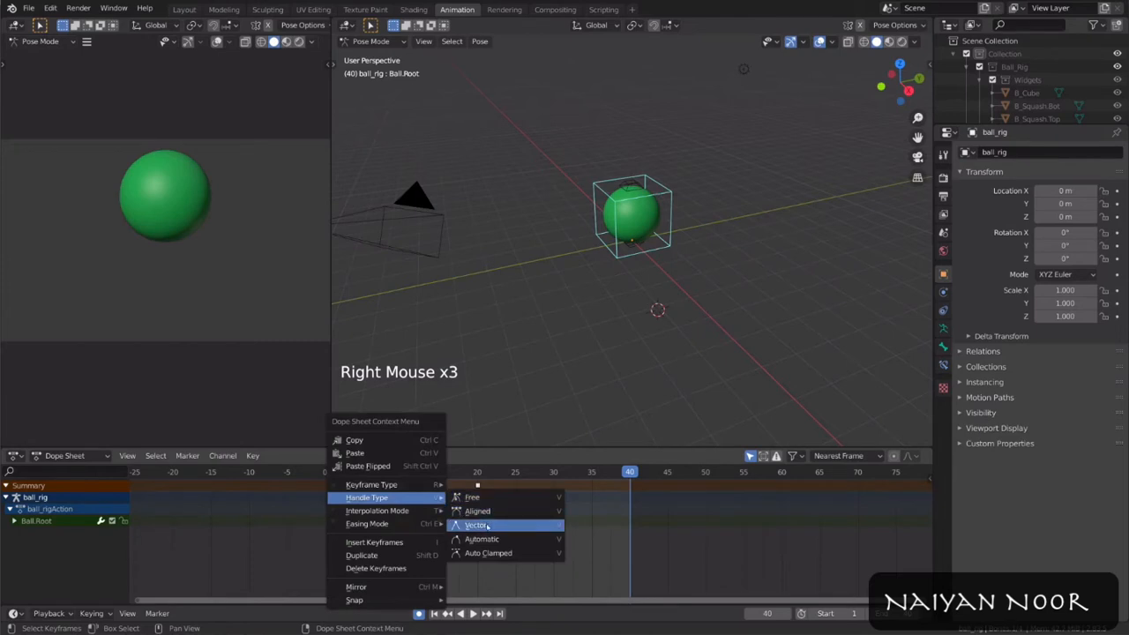
click(476, 524)
Step: Try Constant interpolation on the keyframe column at frame 1 and undo it
click(333, 486)
right_click(333, 501)
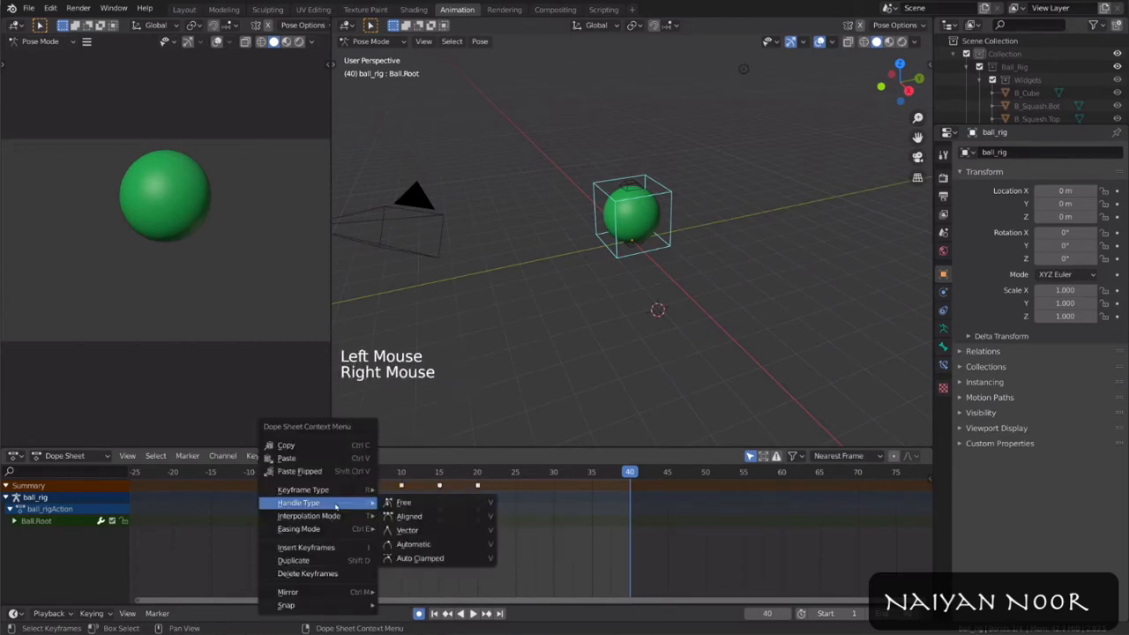
mouse_move(345, 517)
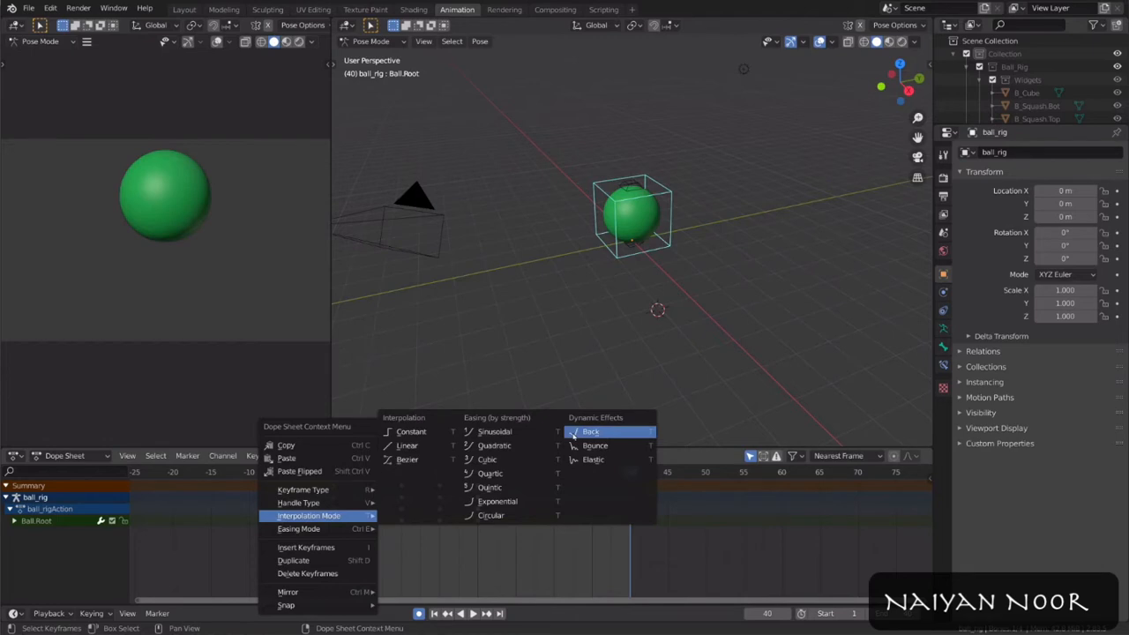
click(435, 433)
key(ctrl+z)
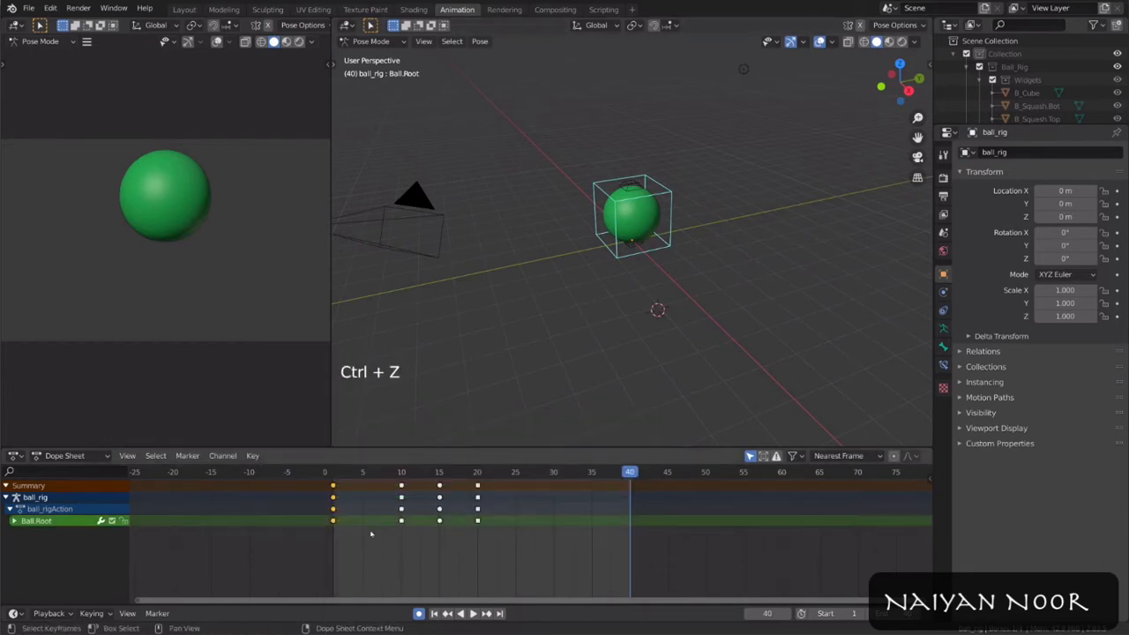
Step: Set every keyframe to Constant interpolation and play the animation to preview the stepped motion
key(a)
right_click(477, 520)
mouse_move(477, 520)
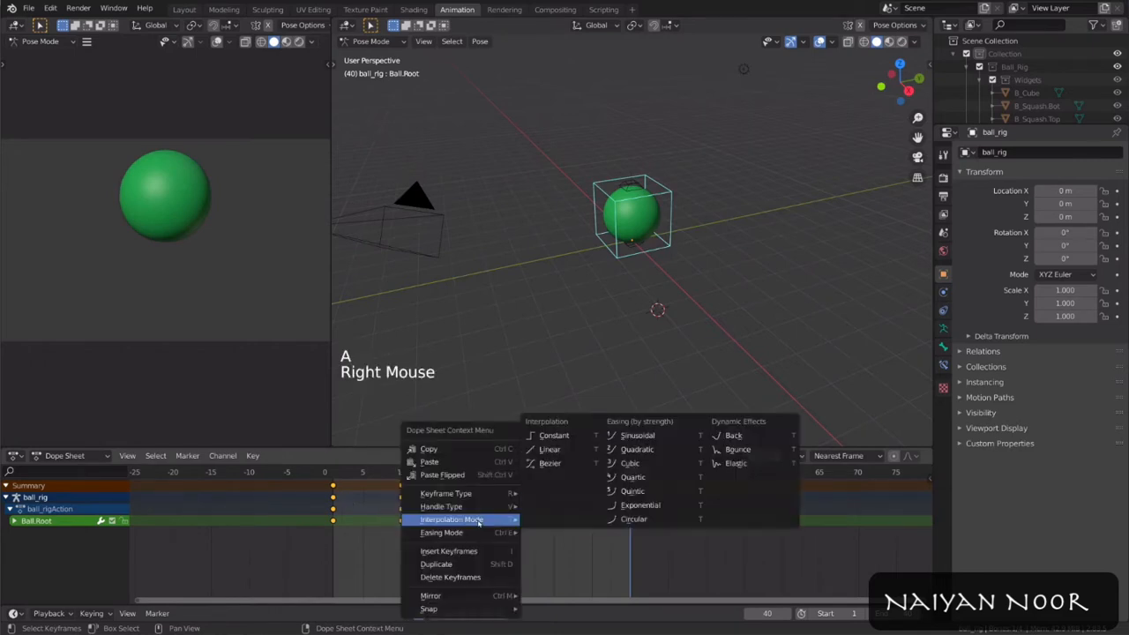
click(553, 436)
key(space)
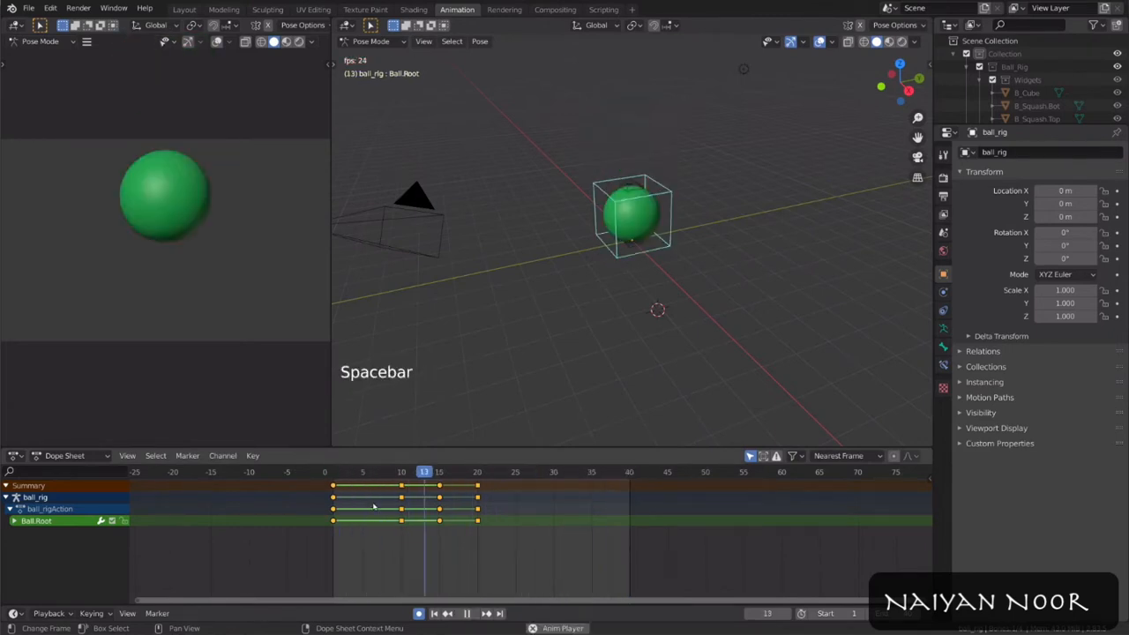
key(space)
Step: Set every keyframe to Bezier interpolation and play the animation to preview it
right_click(443, 508)
mouse_move(445, 508)
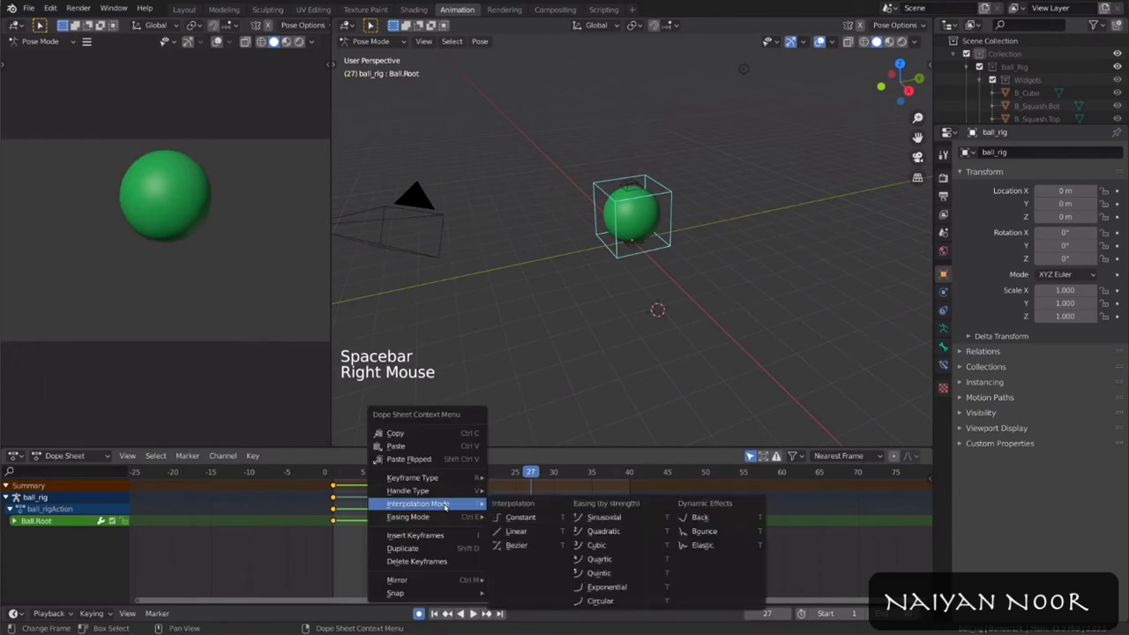
click(516, 546)
key(space)
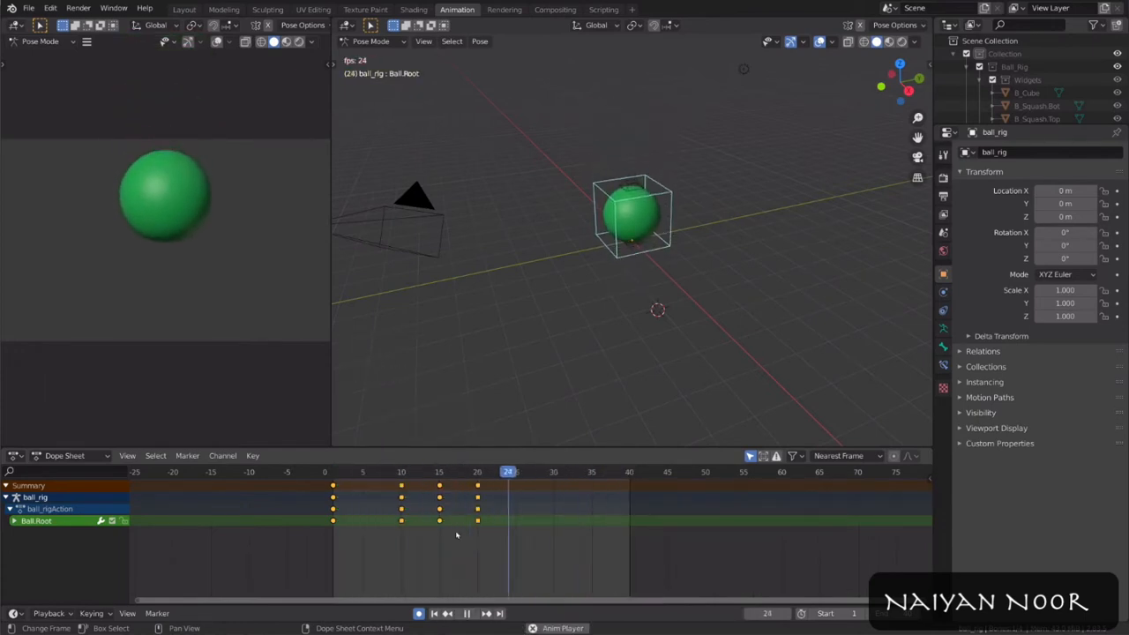
key(space)
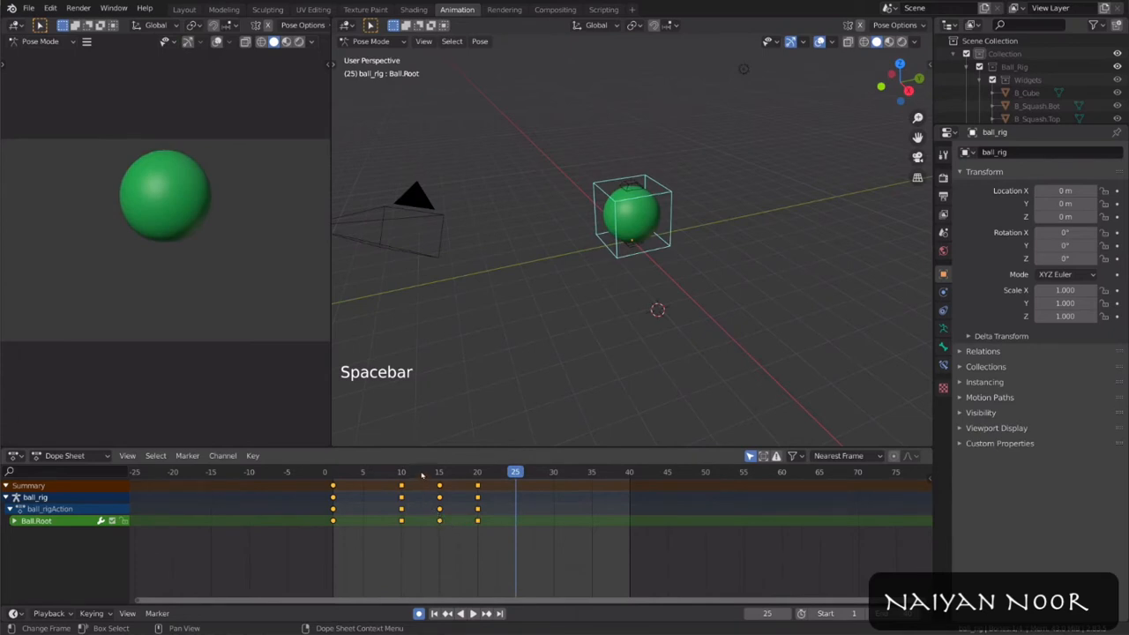
Step: Scrub the playhead to frame 2 and expand the Ball.Root group to review its location, rotation and scale channels
drag(422, 475, 341, 476)
click(328, 475)
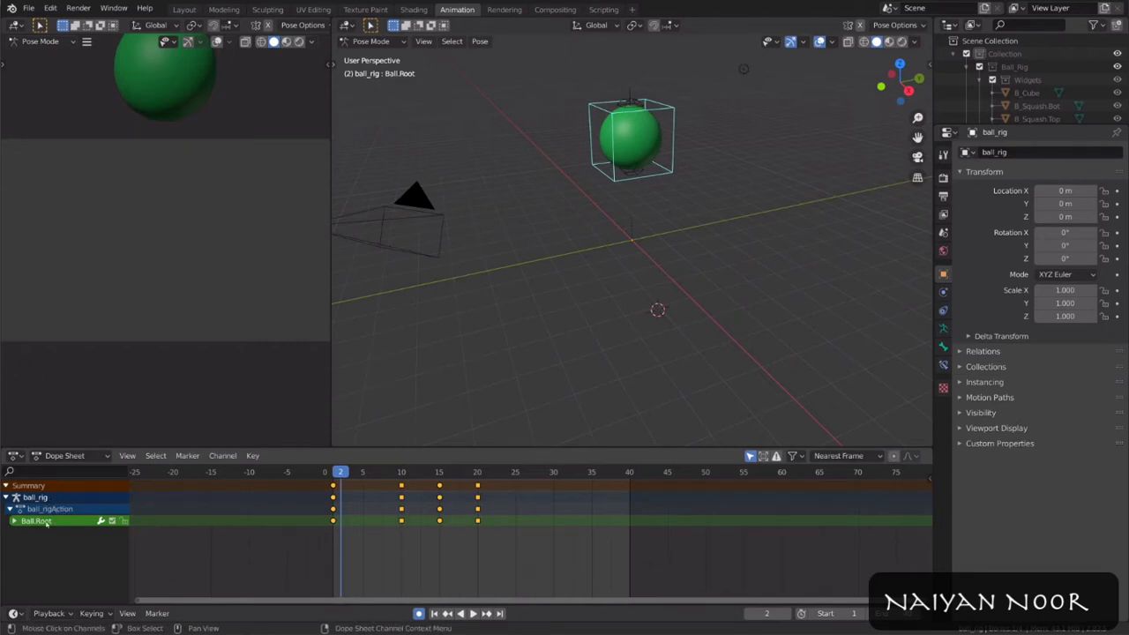
click(14, 520)
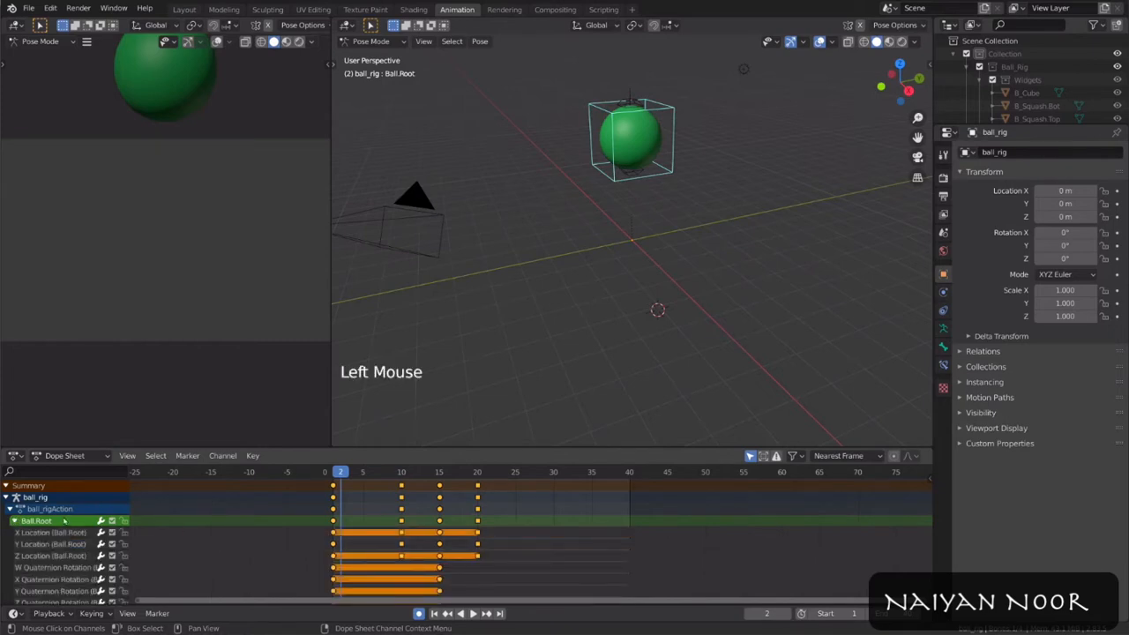
scroll(67, 521, down, 5)
scroll(67, 521, up, 1)
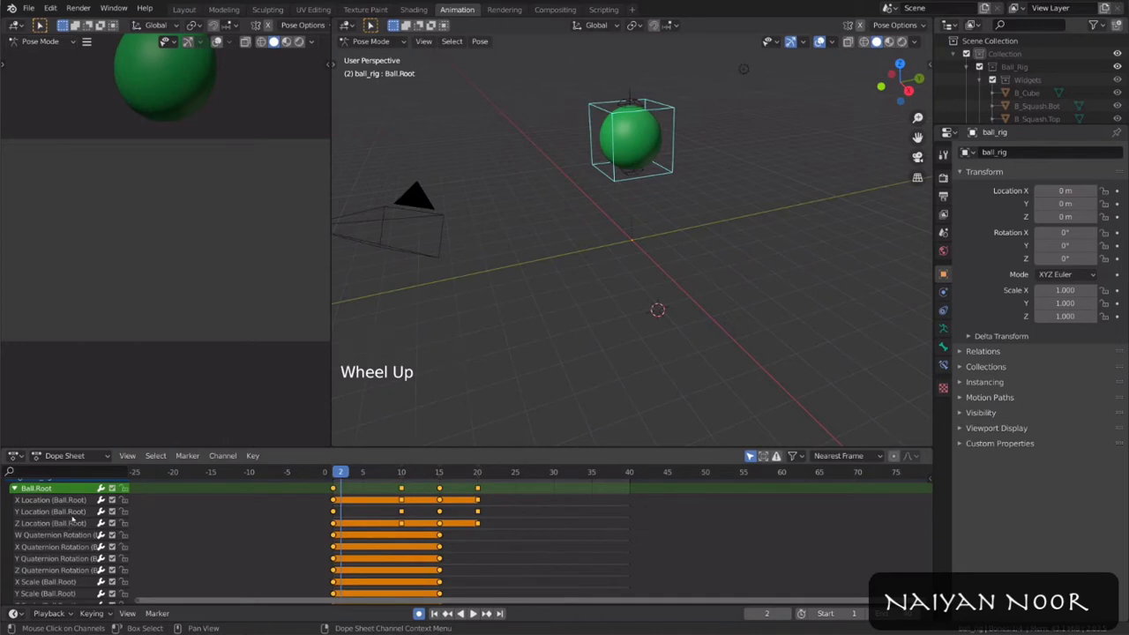
scroll(70, 530, up, 2)
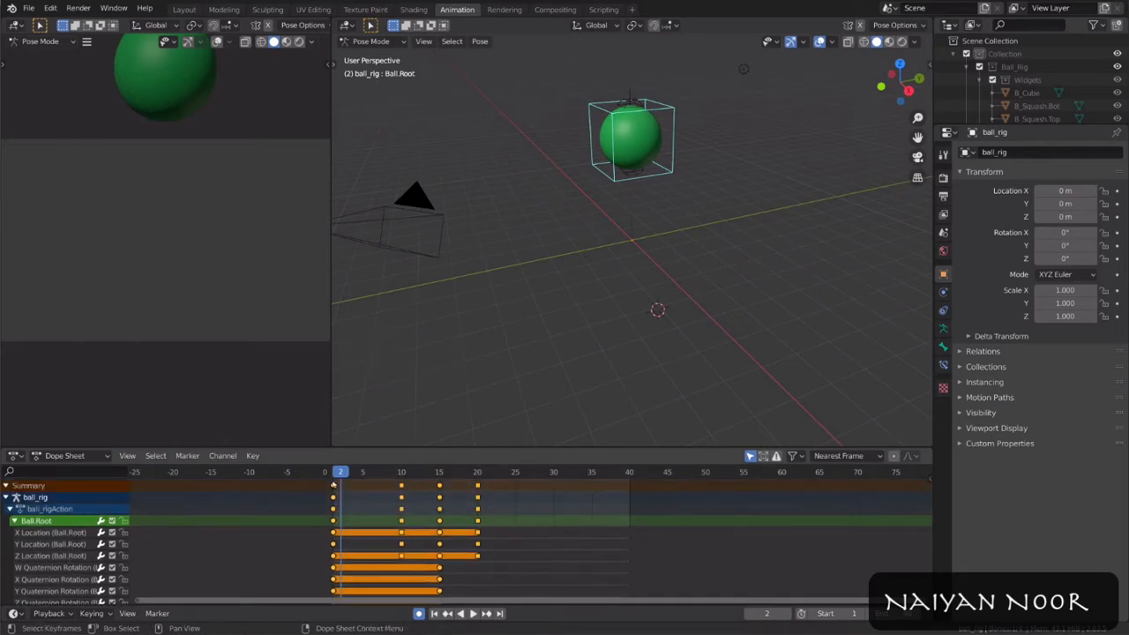
Step: Try moving the keyframe column at frame 1 along the timeline and return it to frame 1
click(333, 485)
key(g)
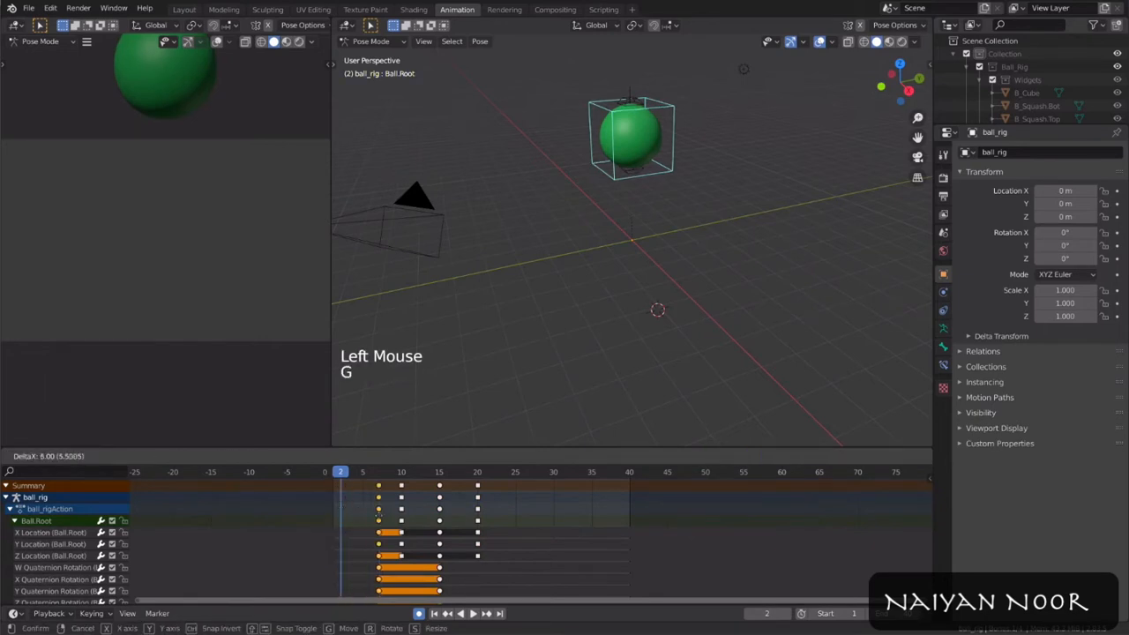
click(337, 511)
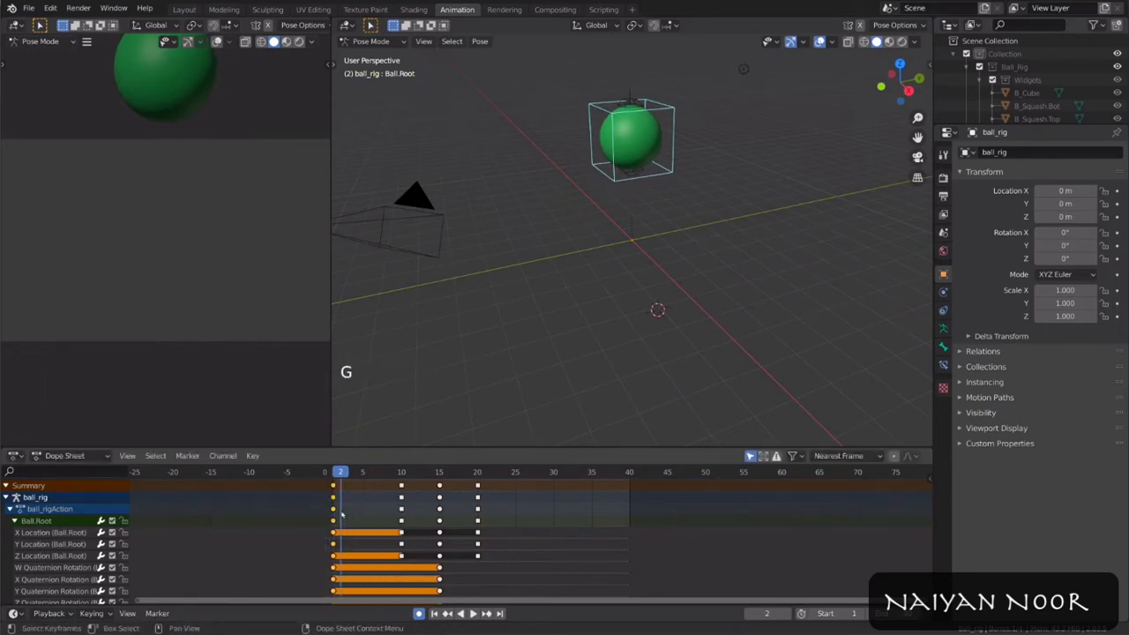
click(336, 512)
key(g)
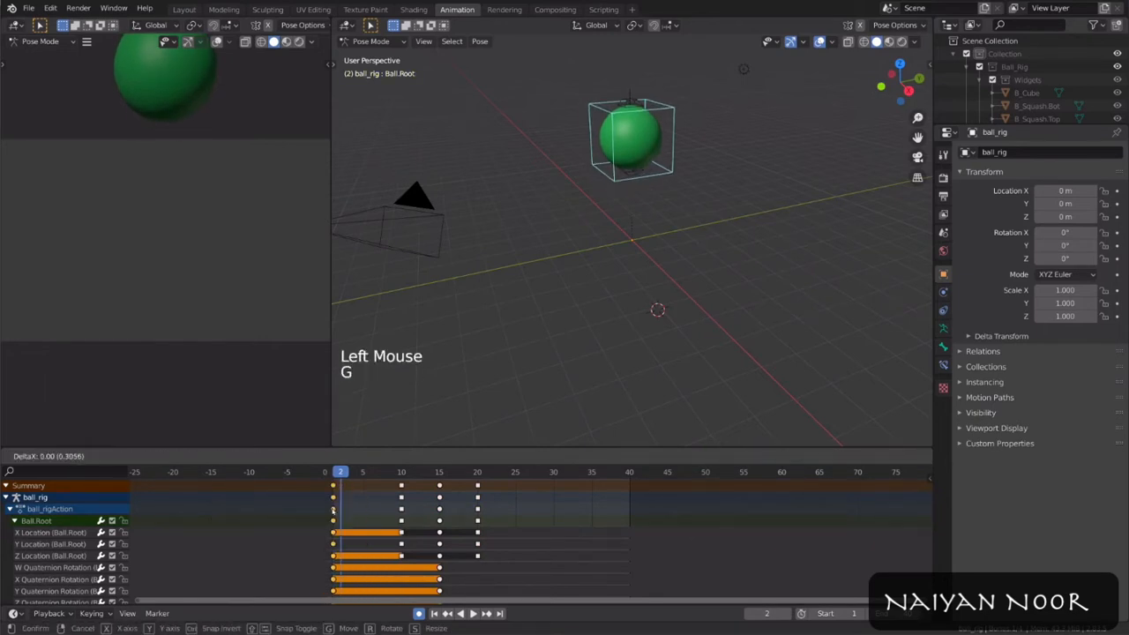
click(335, 520)
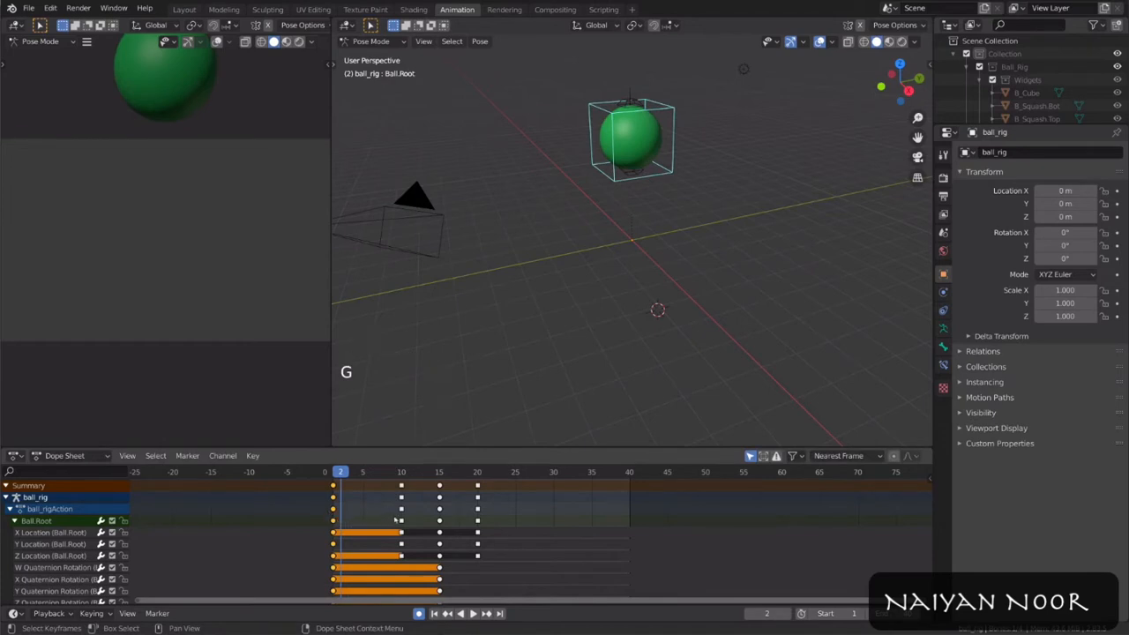
Step: Practise selecting whole keyframe columns at frames 10, 15 and 20, ending with the column at frame 10 selected
key(alt)
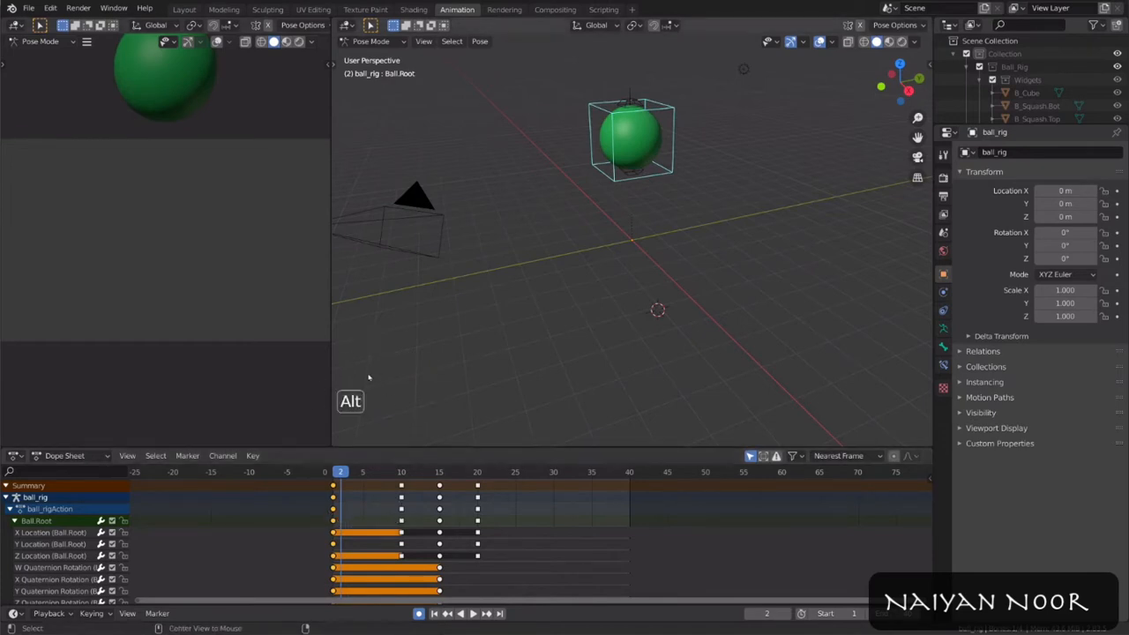
alt+click(403, 504)
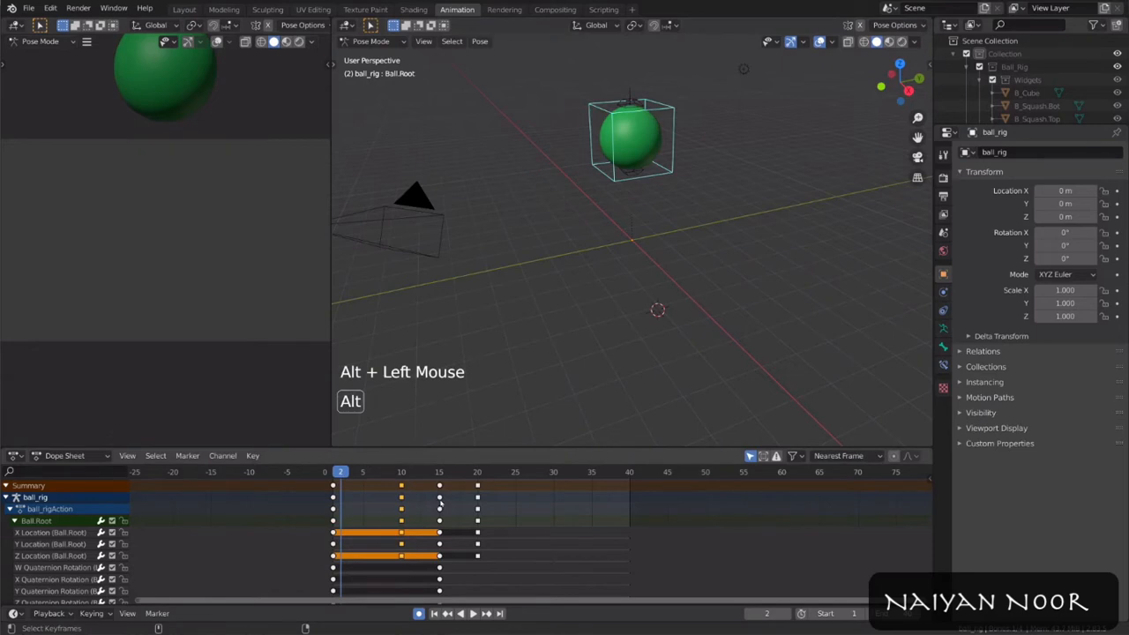
alt+click(440, 503)
alt+click(479, 554)
alt+click(440, 580)
alt+click(402, 557)
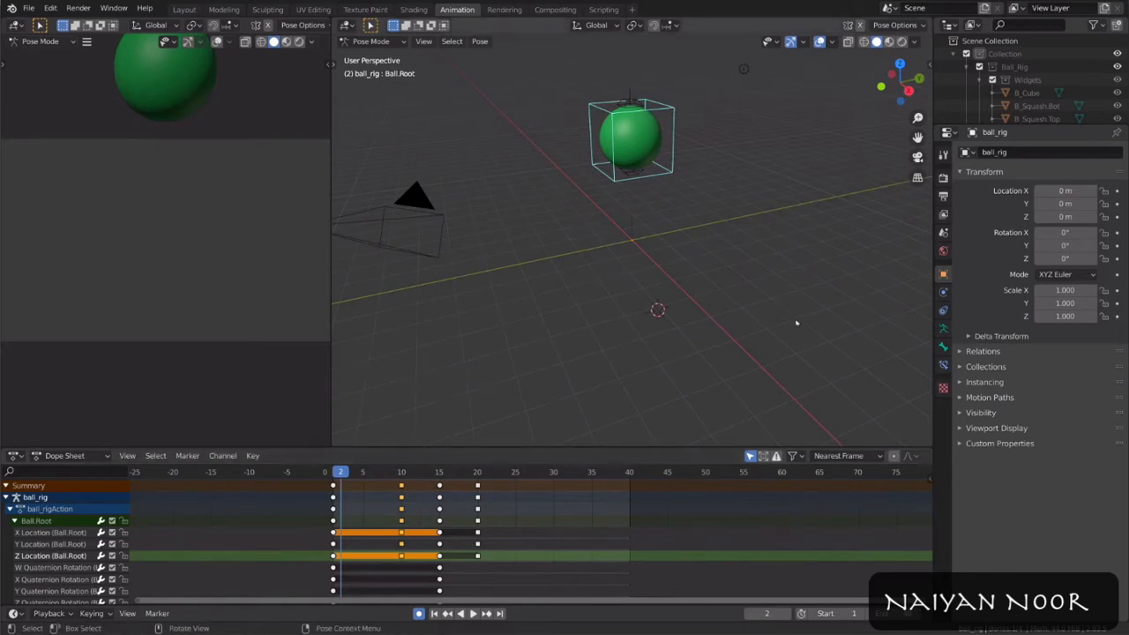
Step: Test the Dope Sheet's Only Show Selected filter with different rig bones, ending with Ball.Top selected and the filter off
click(751, 457)
click(751, 457)
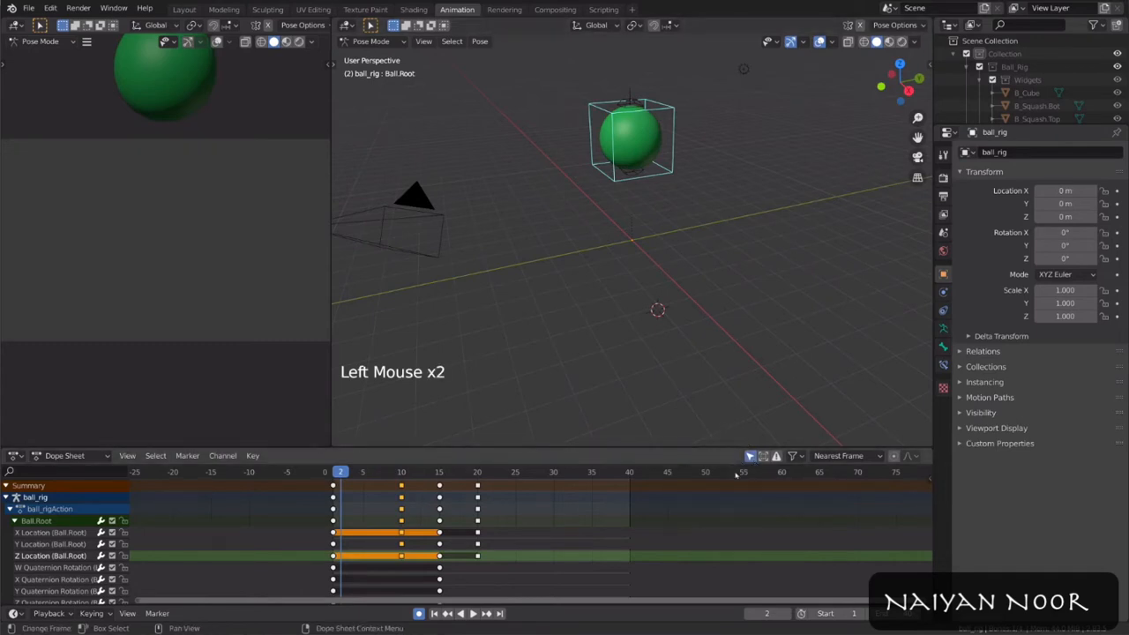
click(634, 173)
click(662, 171)
click(643, 105)
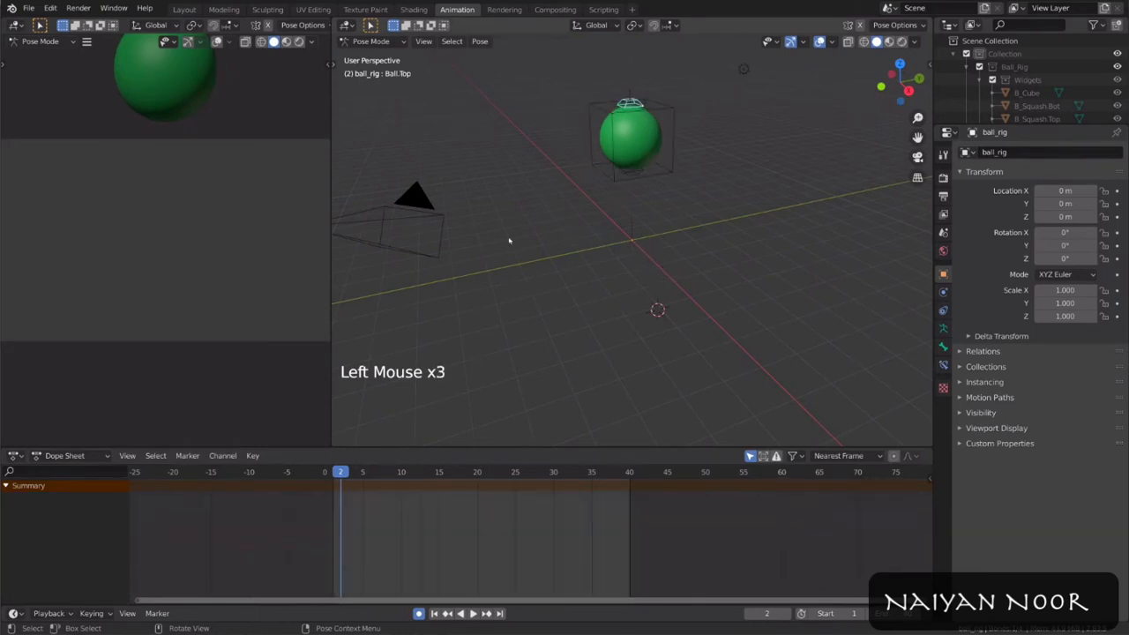
click(540, 381)
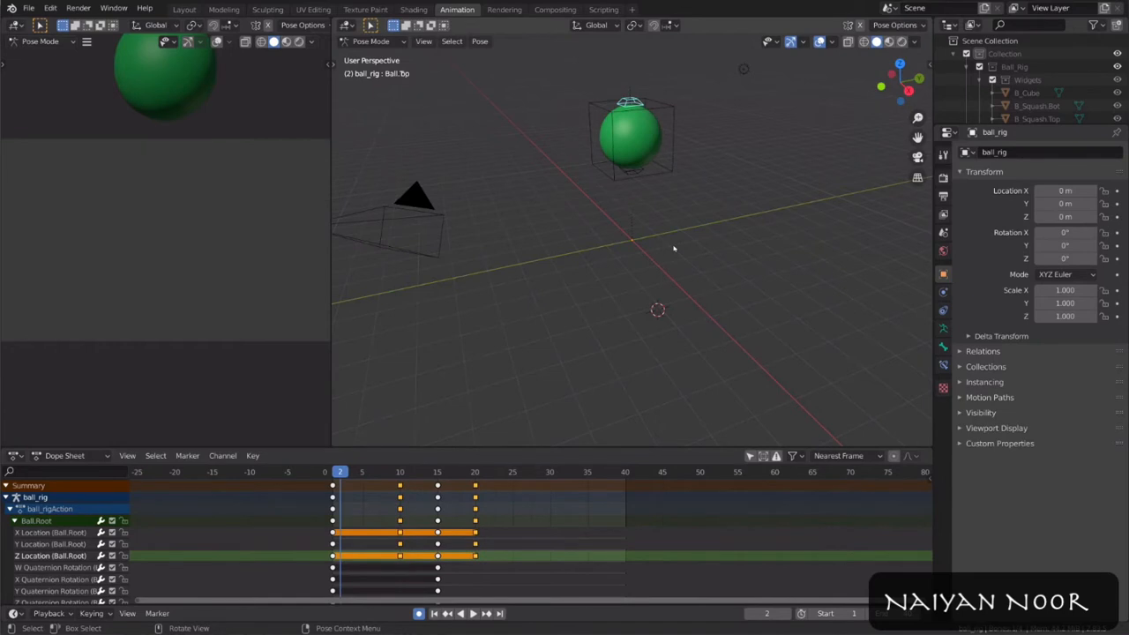
Step: Enable Show Hidden in the Dope Sheet and test it by temporarily hiding the Ball.Bot bone and the Ball_Rig collection
click(764, 457)
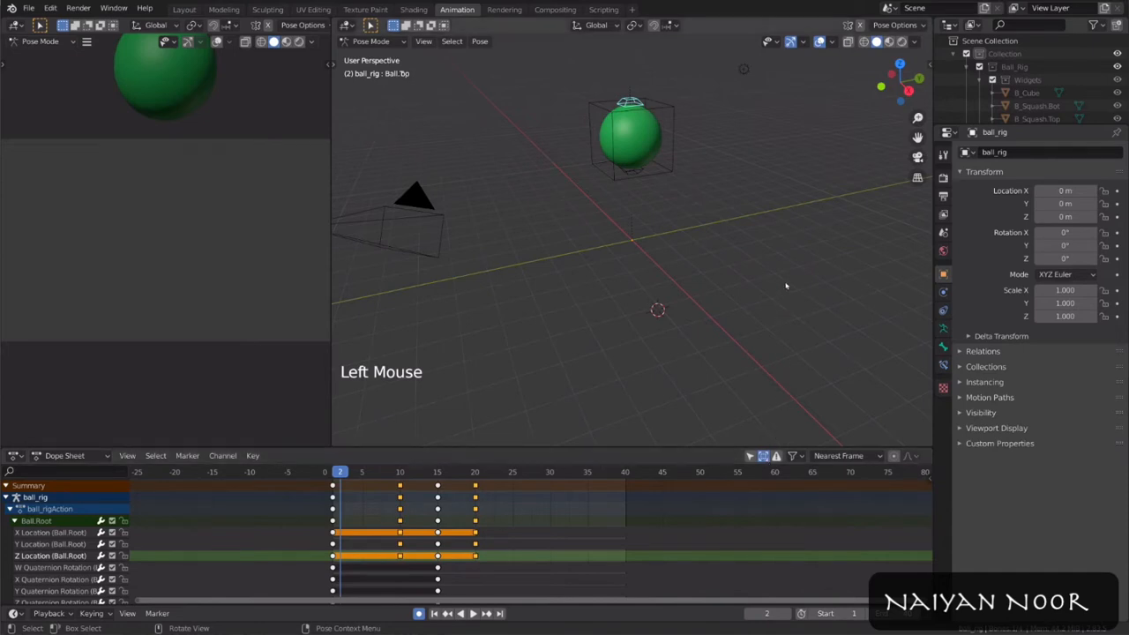
click(653, 174)
key(h)
key(ctrl+z)
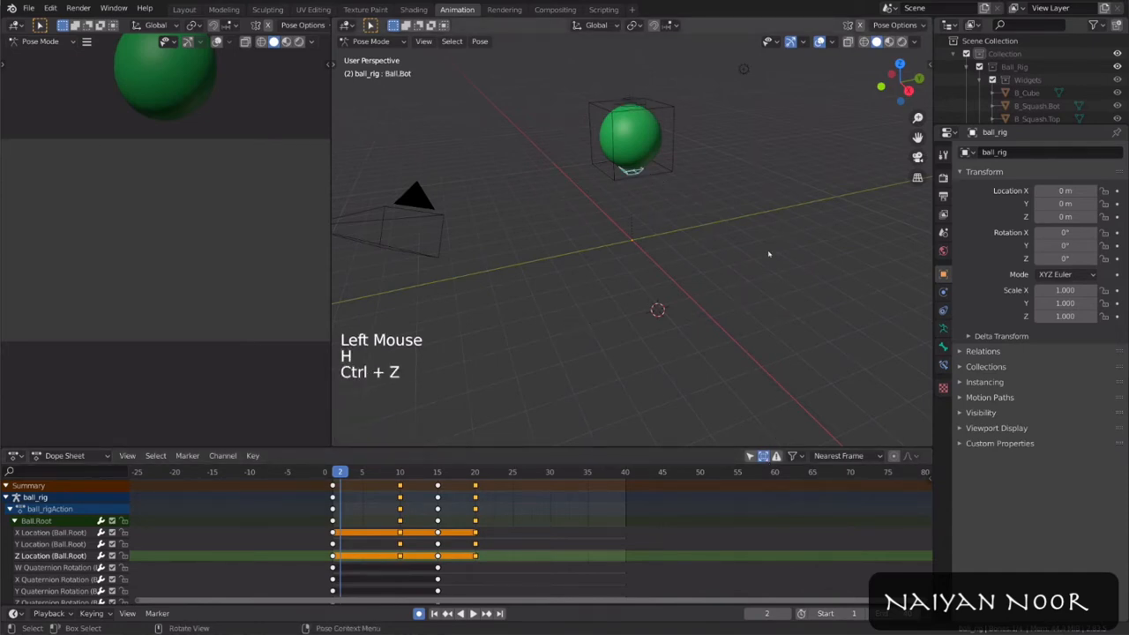
click(633, 103)
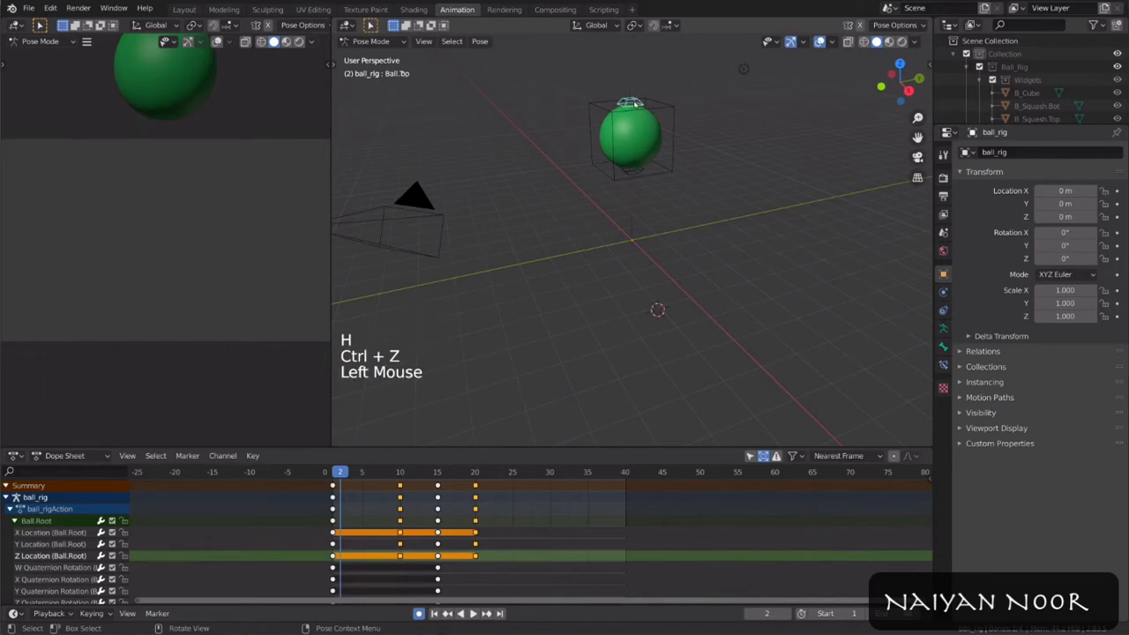
click(981, 67)
click(980, 67)
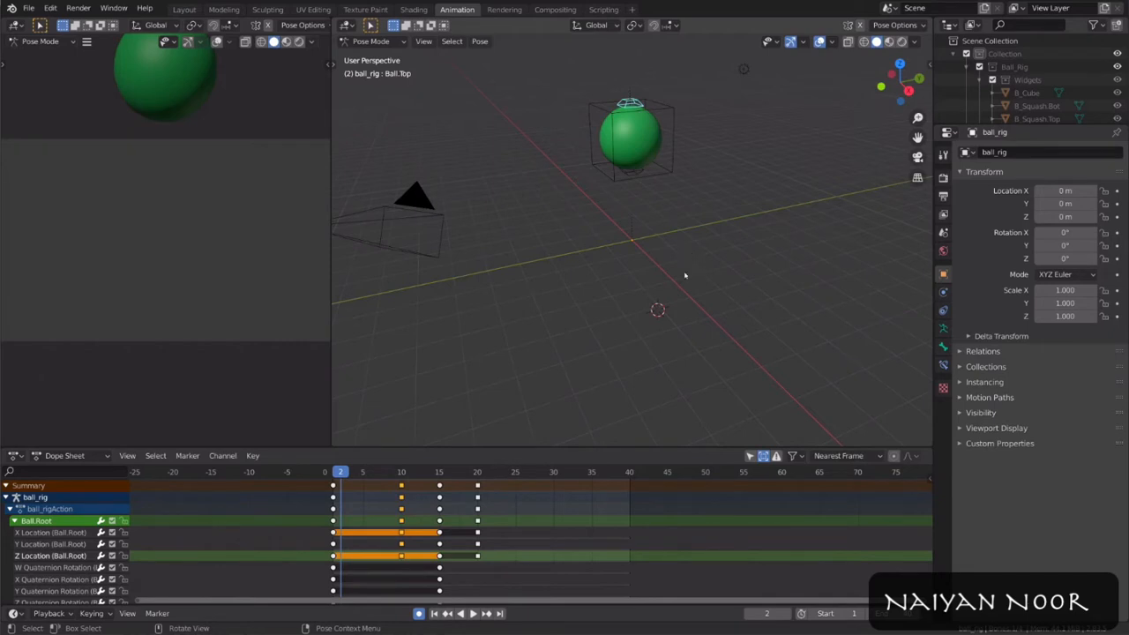
Step: Explore Dope Sheet navigation by zooming into the keyframes, framing them with View All, and returning to about frames -20 to 65
middle_drag(474, 526, 633, 528)
scroll(622, 522, up, 20)
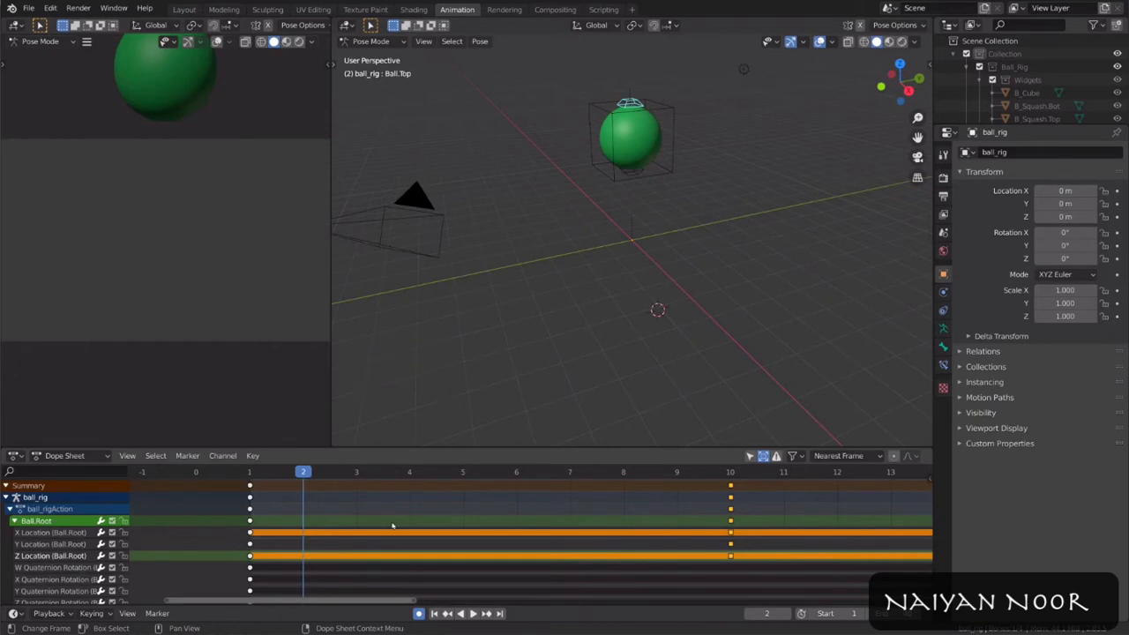
key(Home)
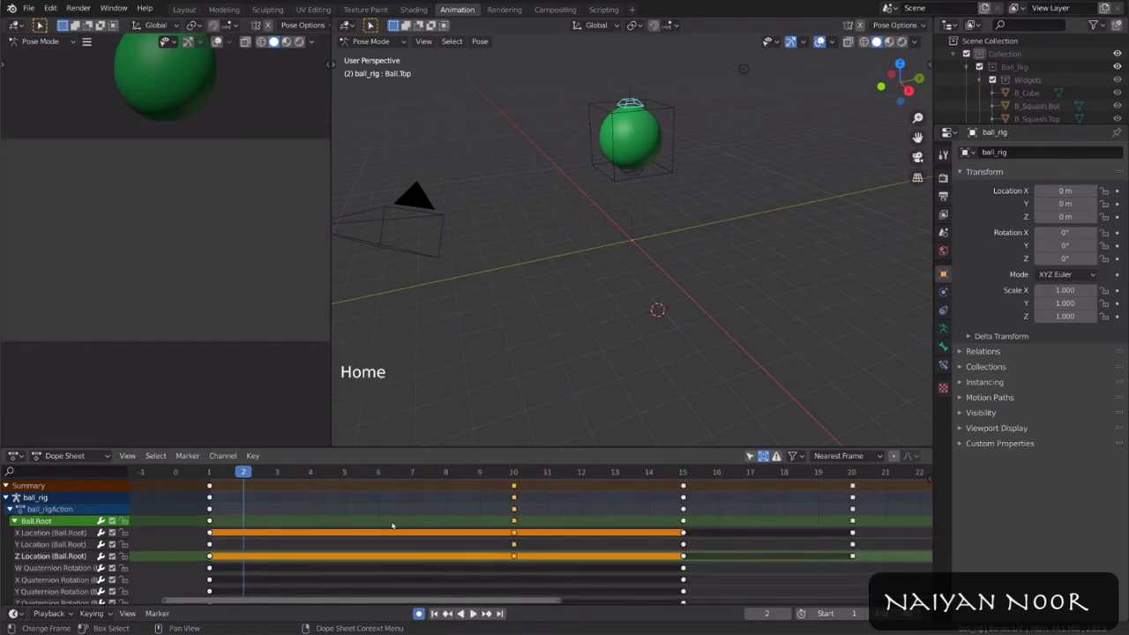
click(127, 455)
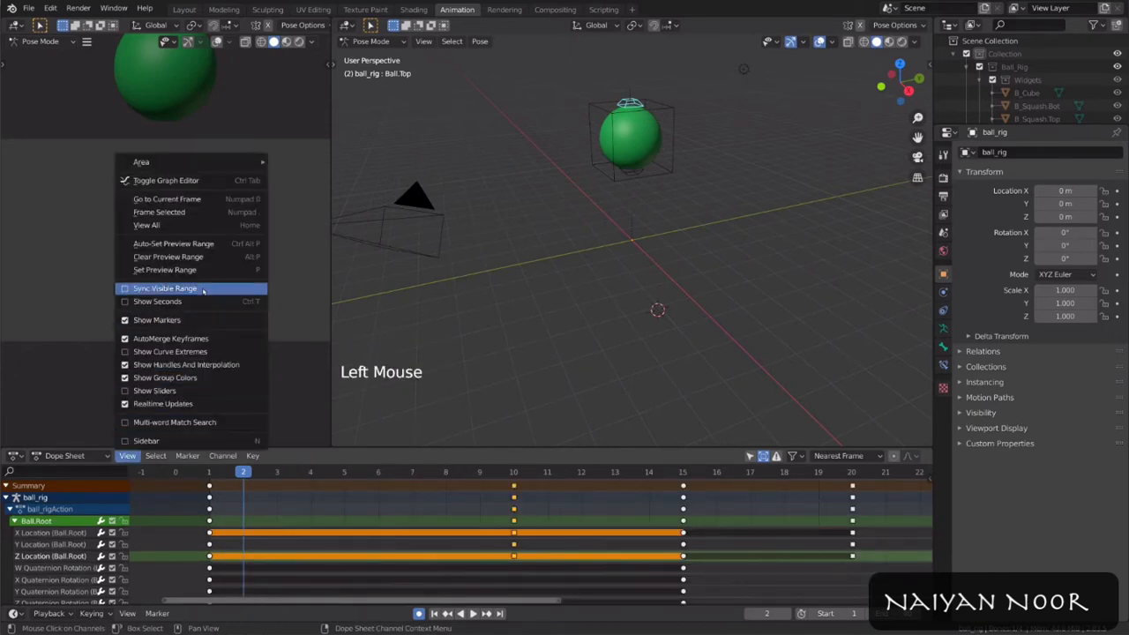
click(232, 226)
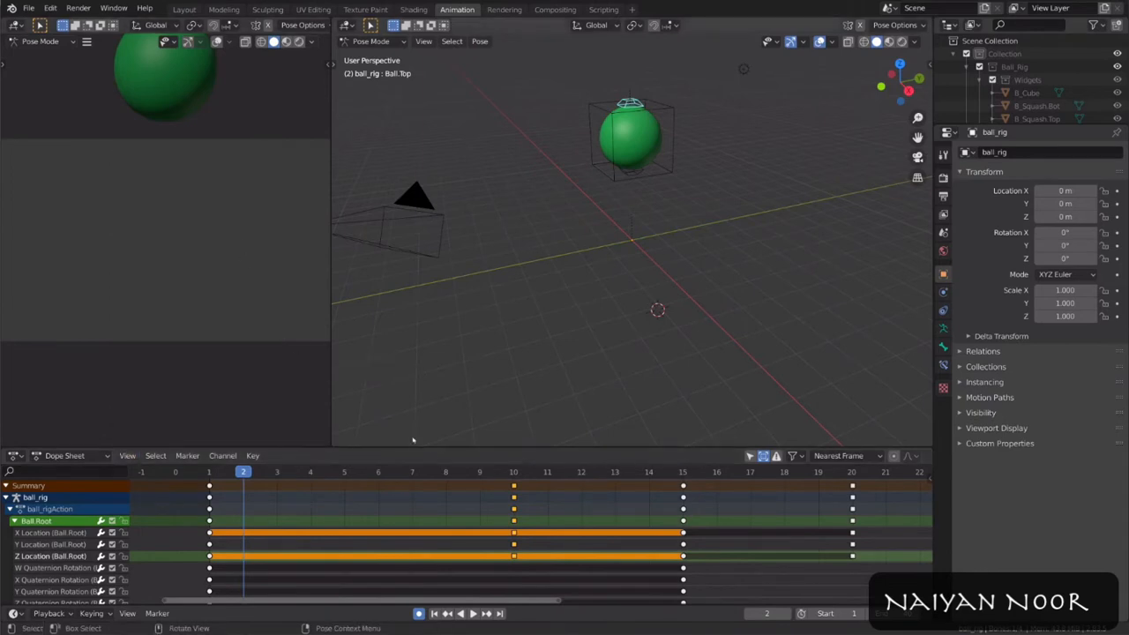
scroll(667, 546, down, 11)
scroll(667, 545, down, 6)
middle_drag(668, 547, 554, 559)
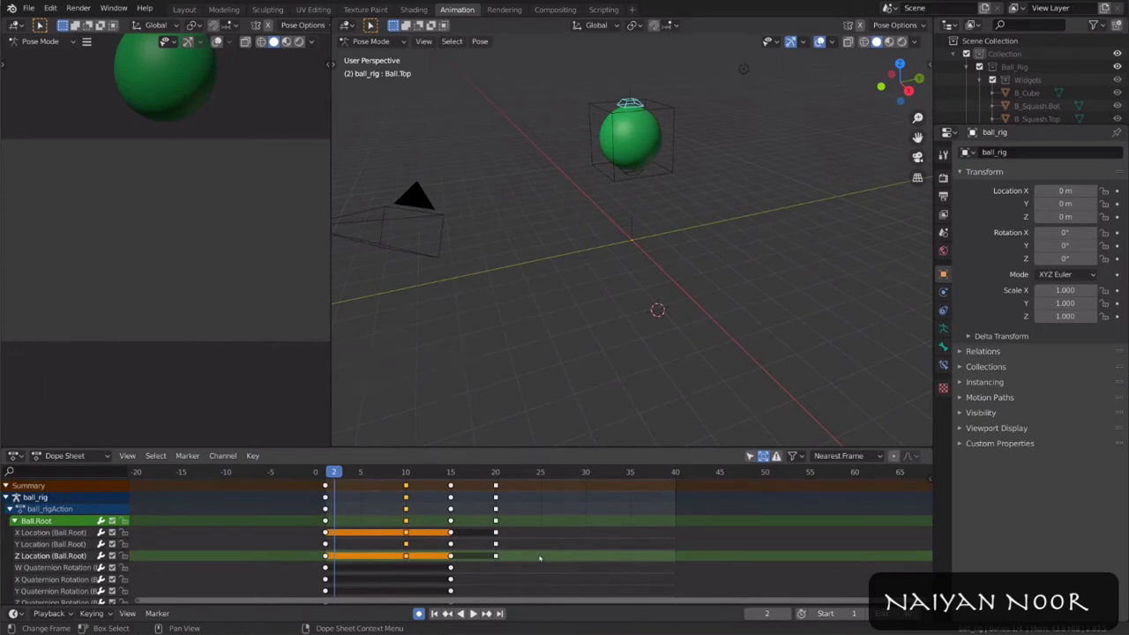
Step: Show value sliders on the Dope Sheet channels, try and undo a Z Location change, and select the Ball.Root bone
click(128, 456)
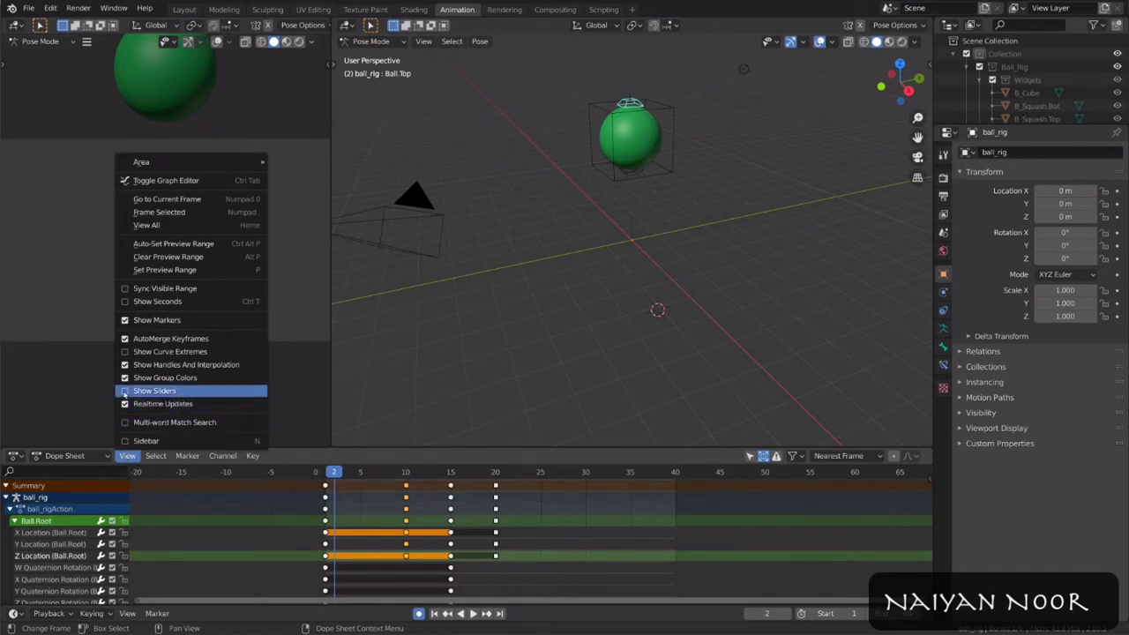
click(124, 392)
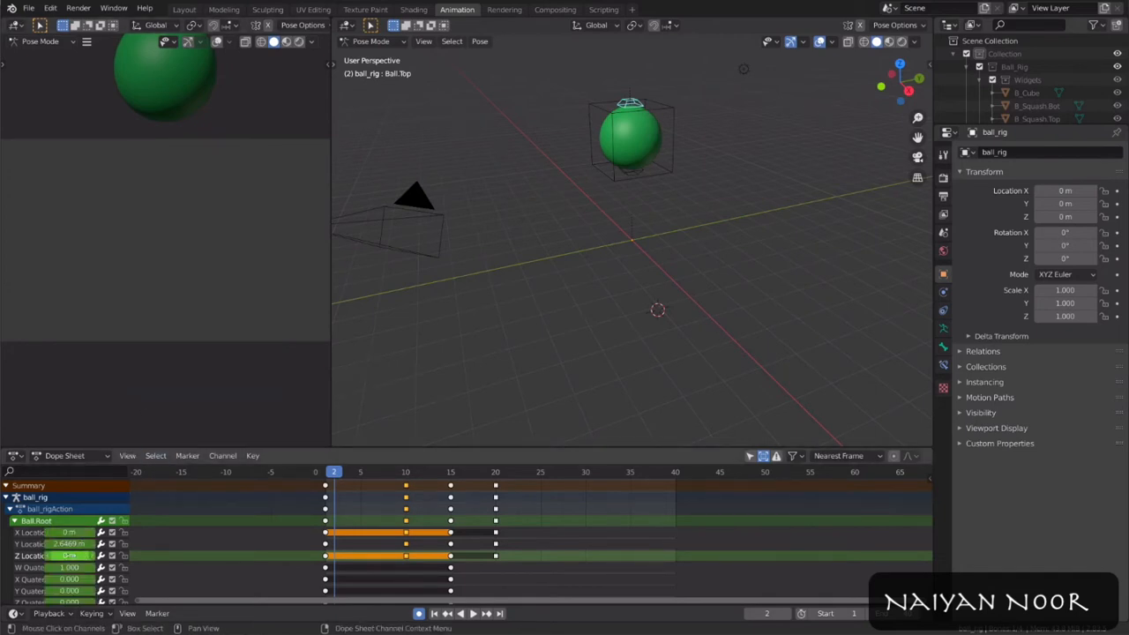
drag(84, 557, 93, 557)
key(ctrl+z)
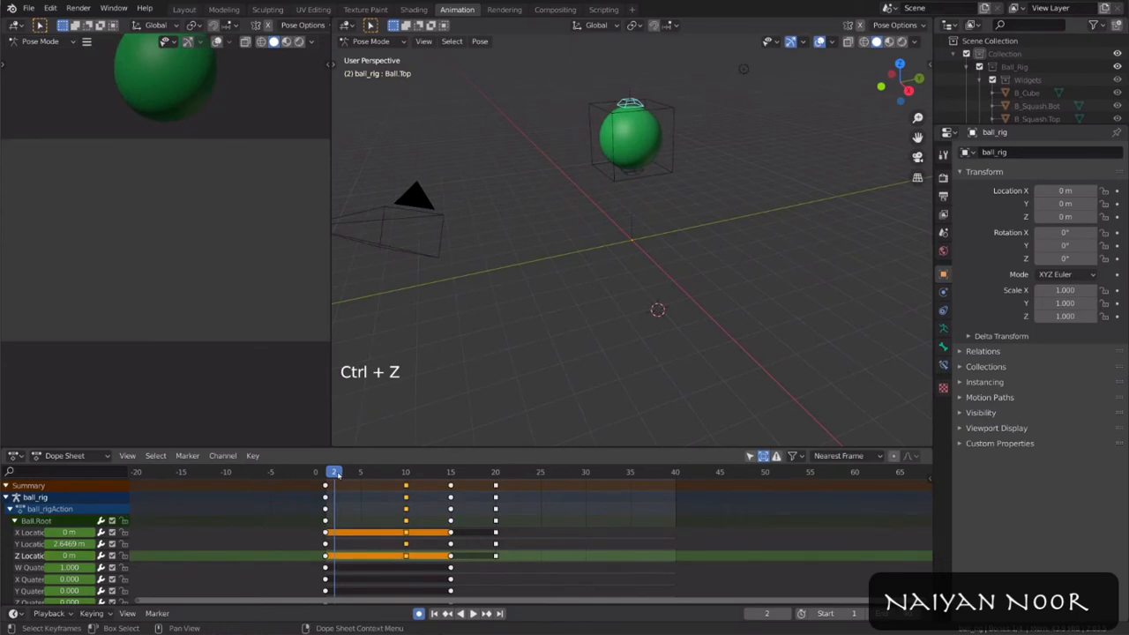
click(671, 172)
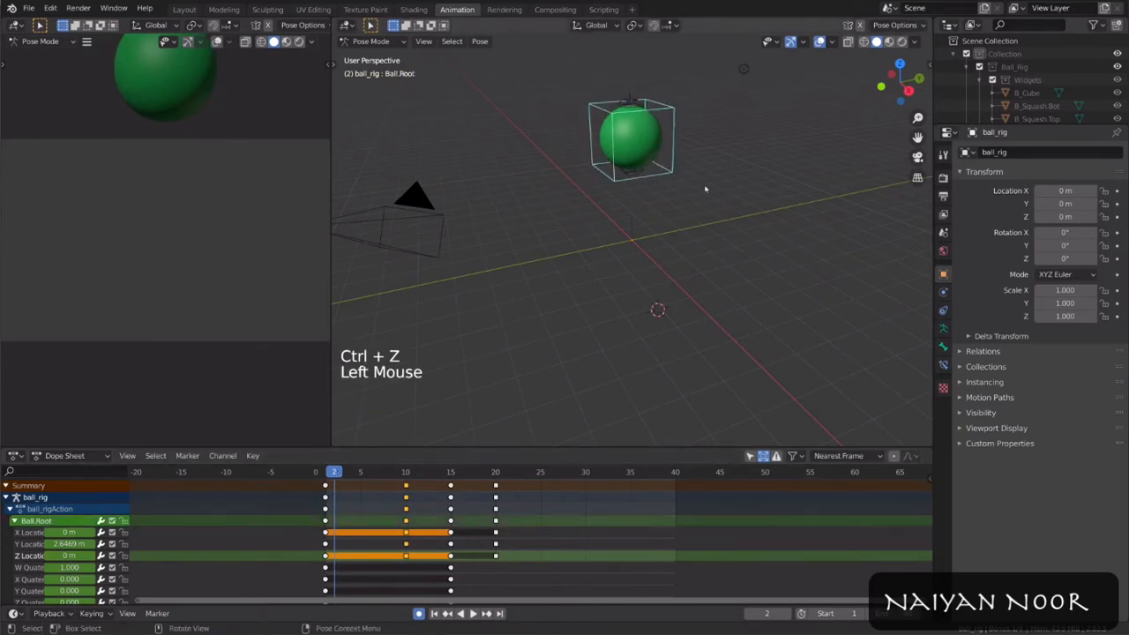
Step: Display the Ball.Root bone's transform values in the viewport, and try and undo a Z Location change
key(n)
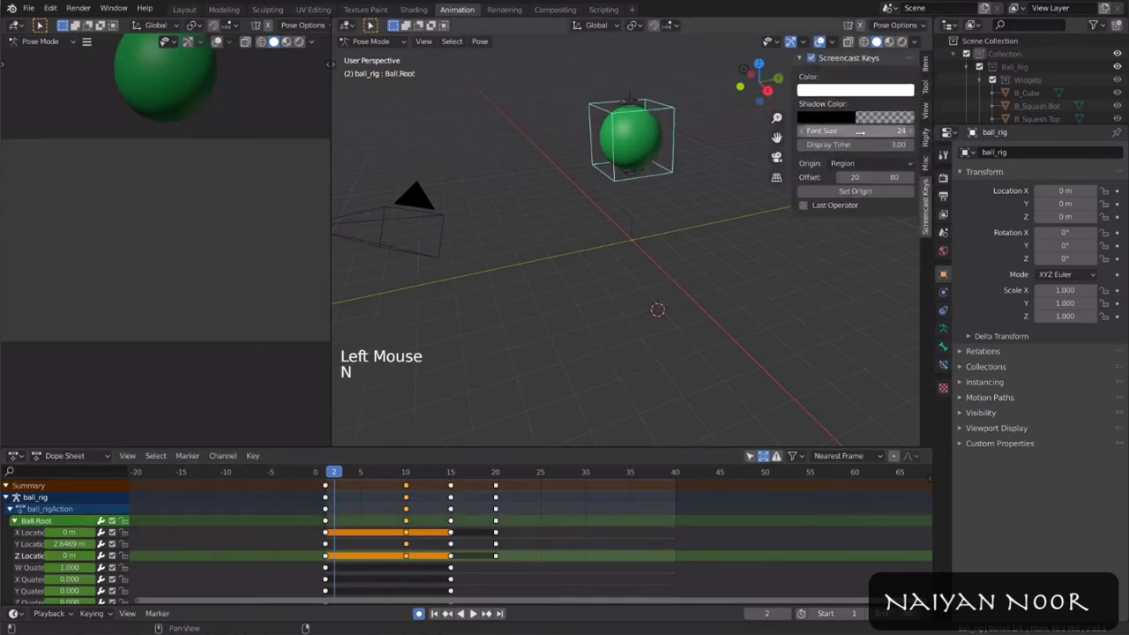
click(927, 64)
mouse_move(842, 116)
mouse_down()
mouse_move(873, 116)
mouse_move(844, 116)
mouse_up()
key(ctrl+z)
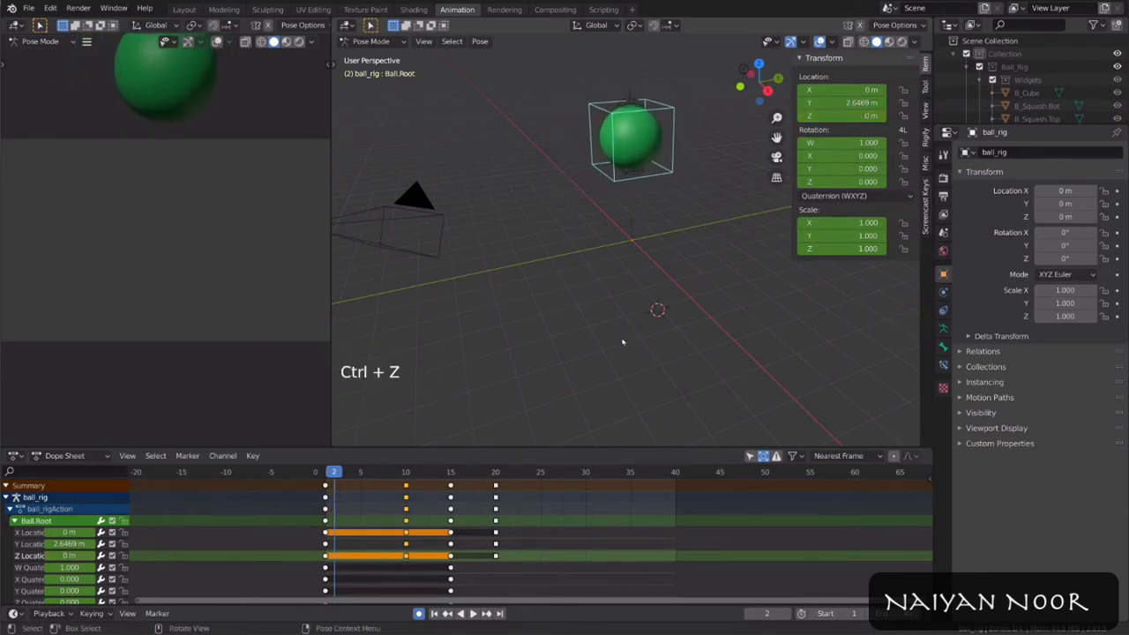
Step: Enable Show Curve Extremes in the Dope Sheet and examine Ball.Root's Y Location channel while scrubbing to frame 14
drag(334, 476, 380, 474)
click(127, 455)
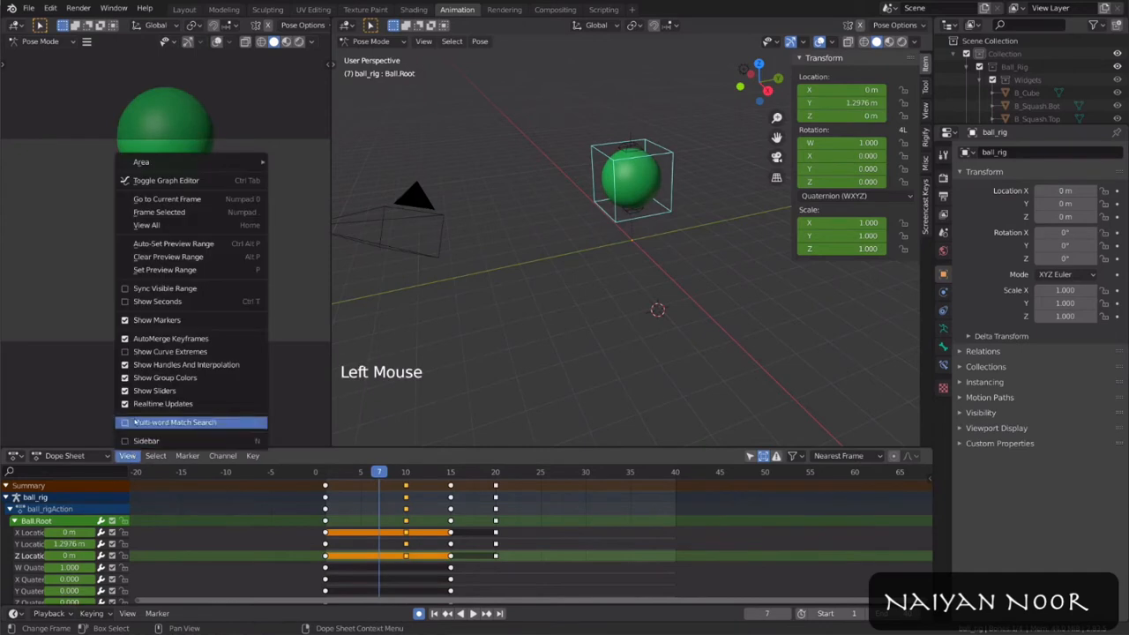
click(124, 352)
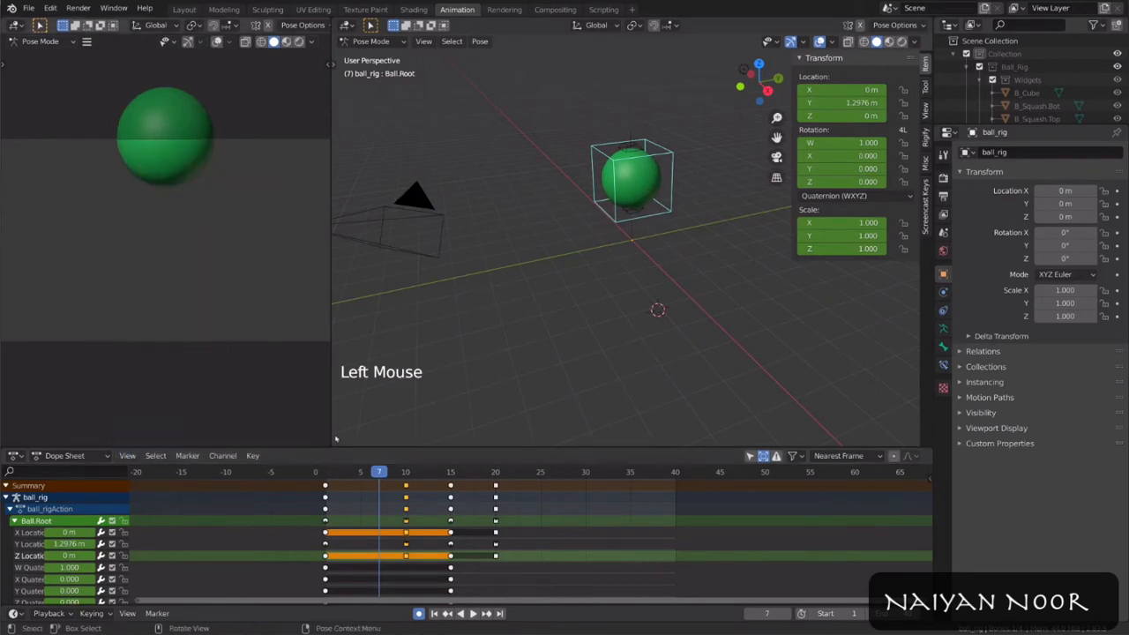
drag(340, 474, 361, 473)
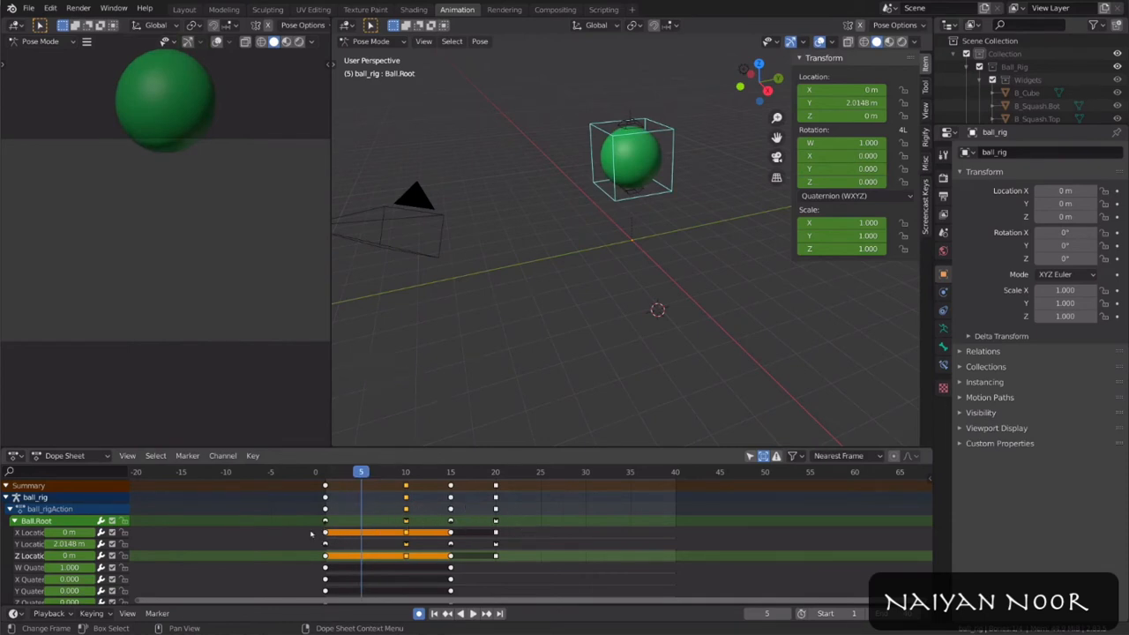
click(33, 544)
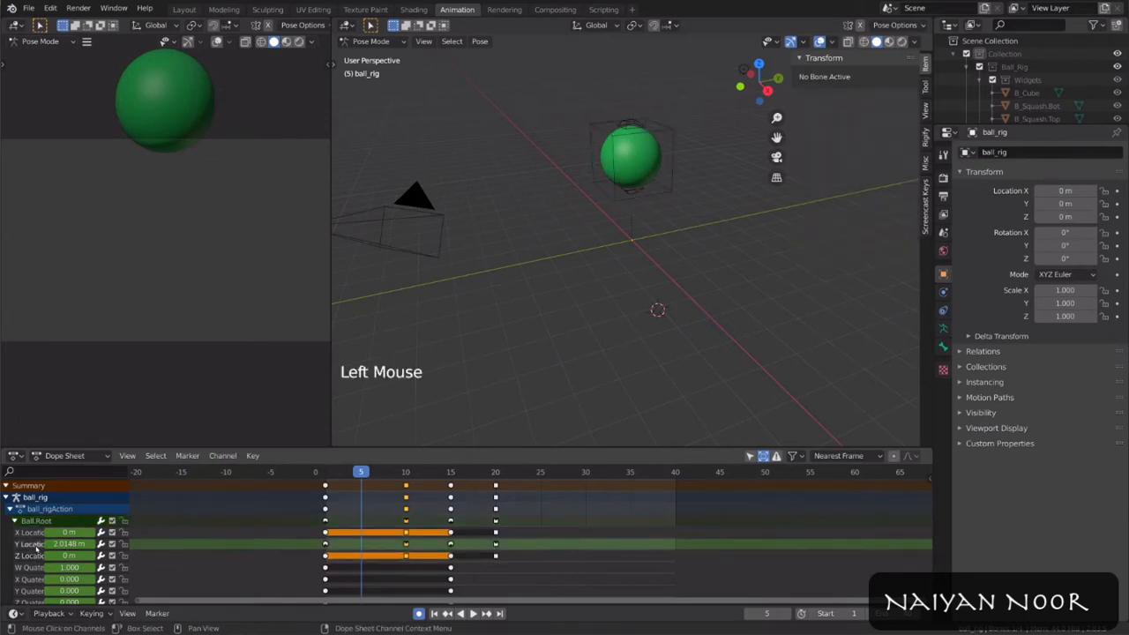
drag(321, 477, 442, 478)
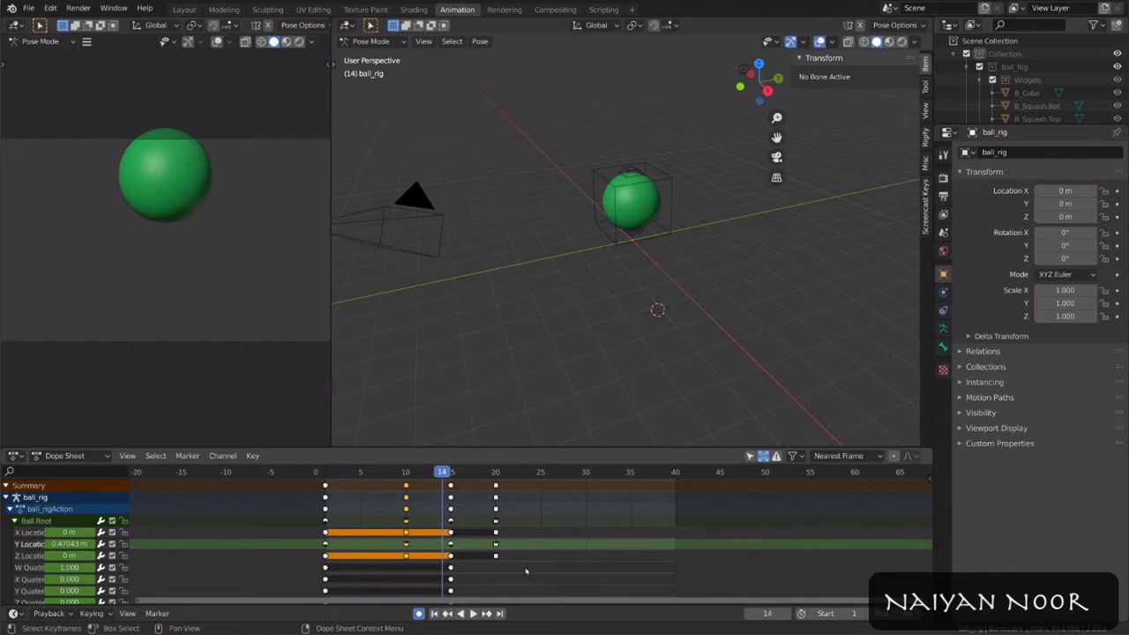
Step: Test toggling between the Dope Sheet and Graph Editor, ending in the Graph Editor with the Ball.Root bone selected
mouse_move(464, 570)
middle_down()
mouse_move(535, 554)
mouse_move(506, 569)
mouse_move(466, 567)
middle_up()
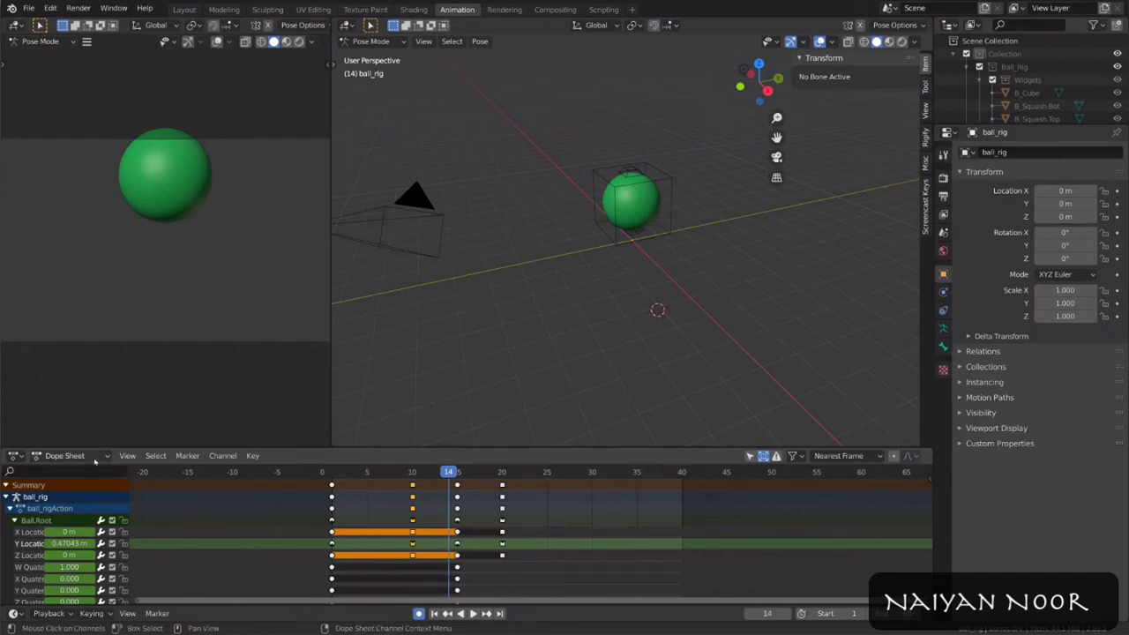
click(128, 457)
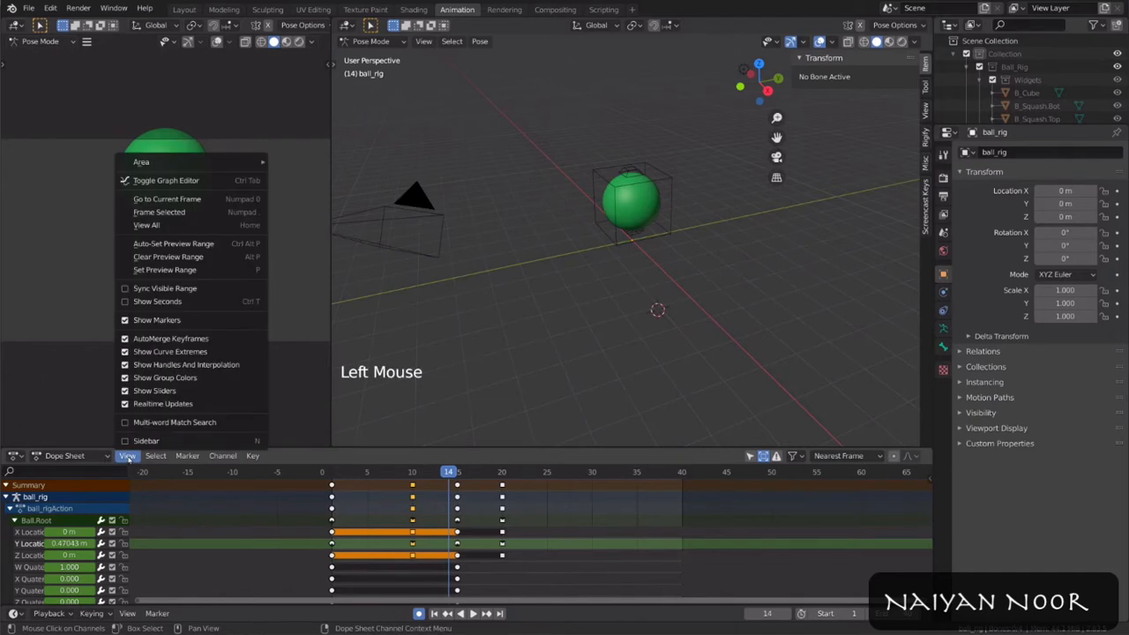
click(217, 182)
scroll(423, 550, down, 4)
scroll(424, 550, down, 3)
key(ctrl+Tab)
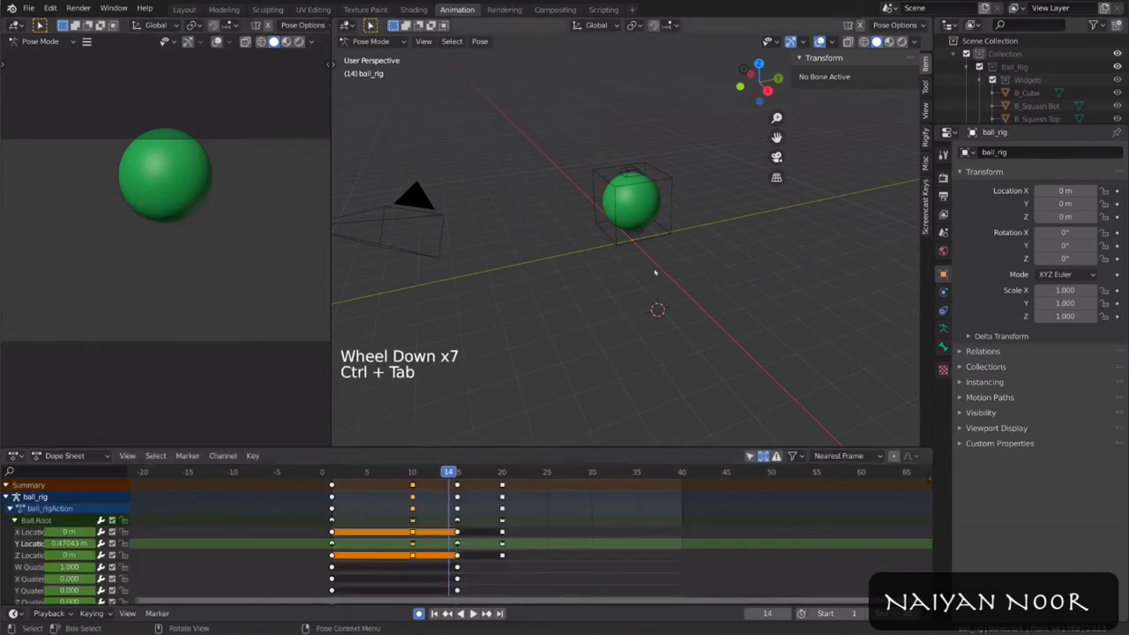
click(673, 222)
key(ctrl+Tab)
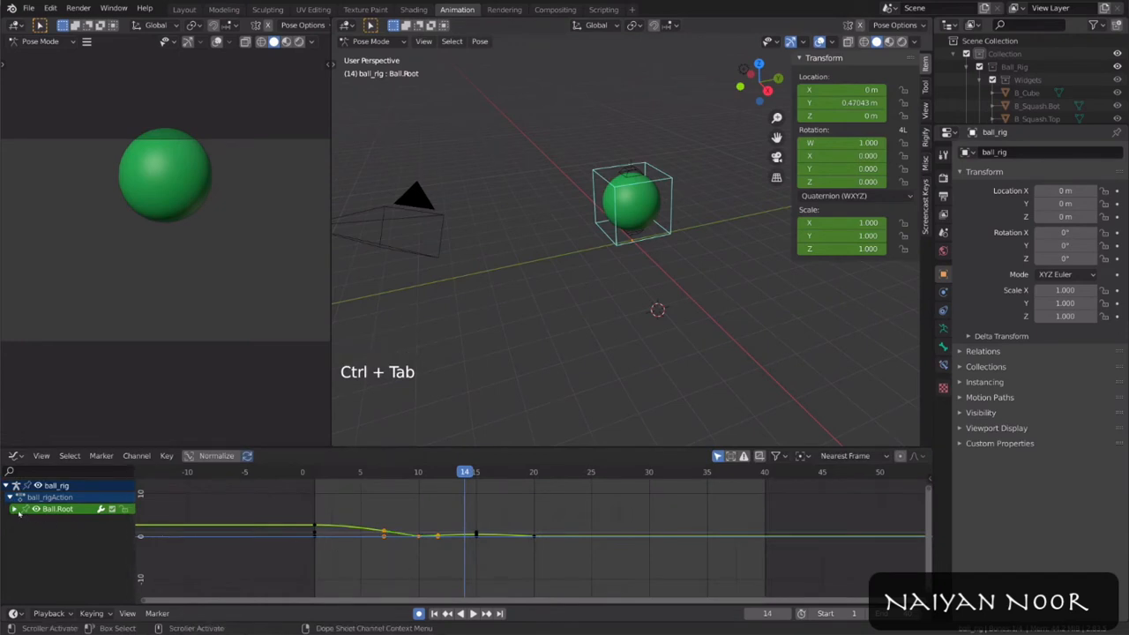
Step: Frame all of Ball.Root's curves in the Graph Editor and expand its channel group
scroll(372, 571, up, 4)
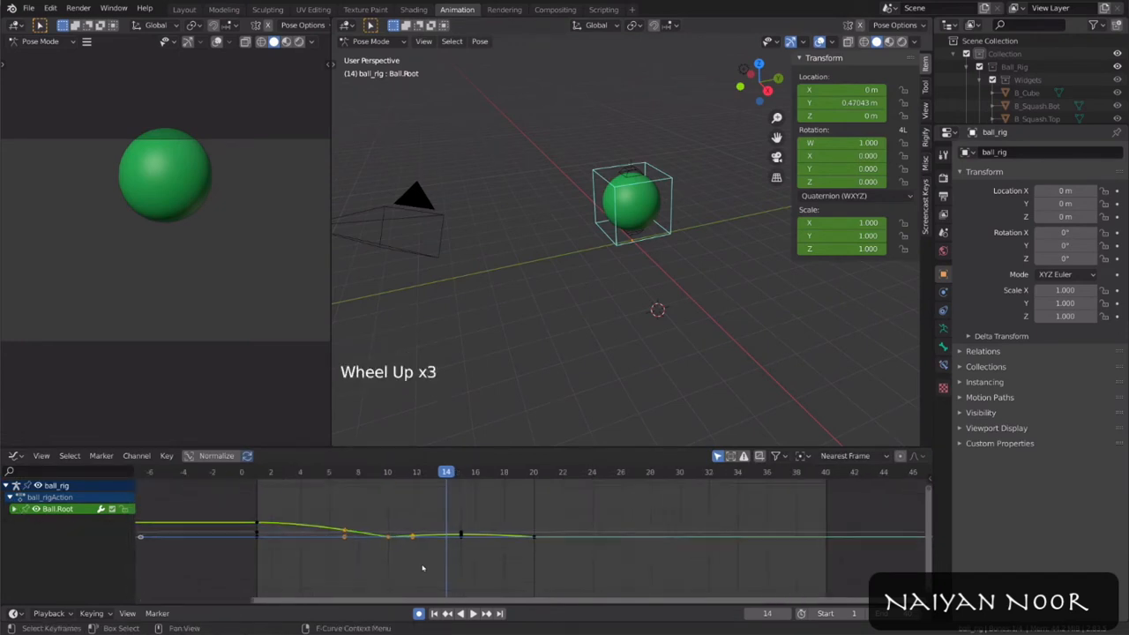
middle_drag(461, 542, 618, 547)
scroll(411, 563, up, 5)
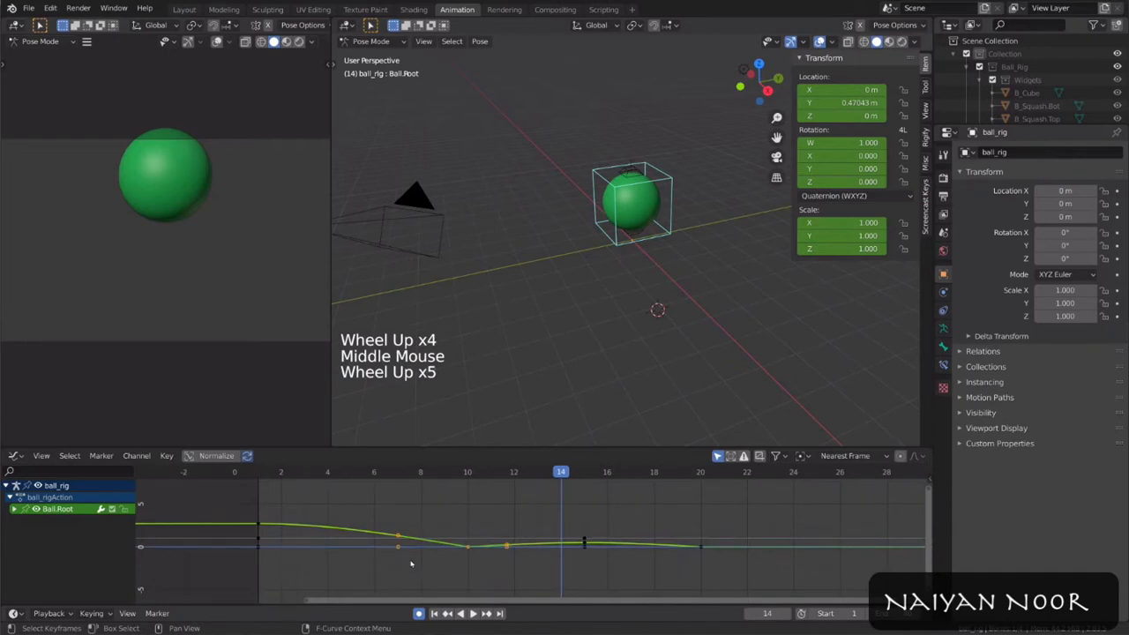
key(KP_Decimal)
scroll(431, 551, down, 16)
scroll(431, 551, down, 2)
key(Home)
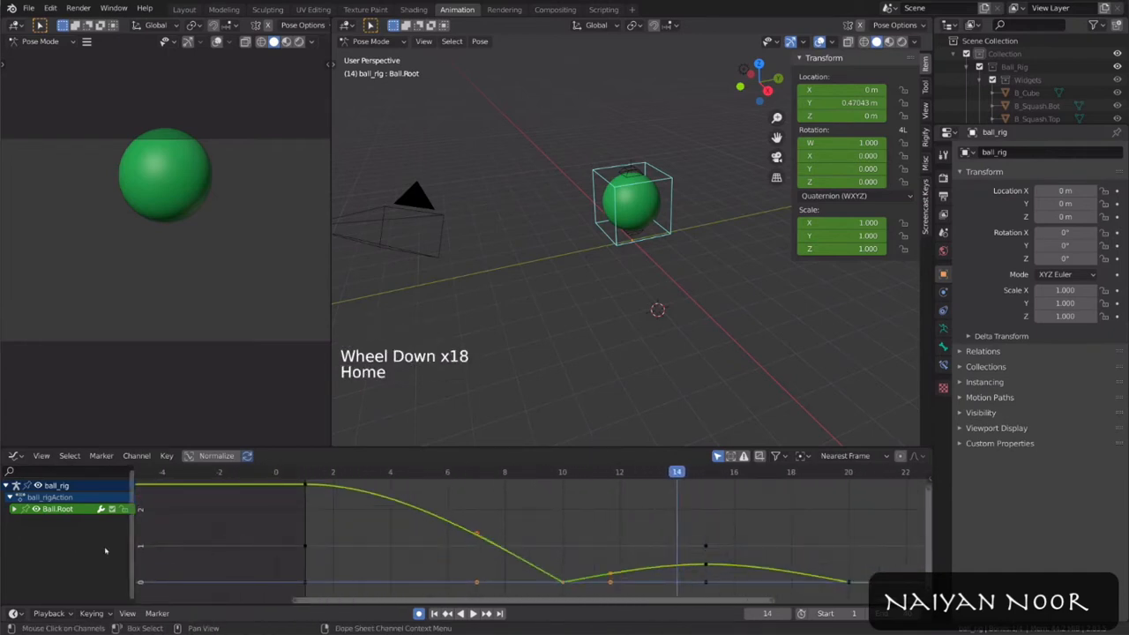
click(14, 509)
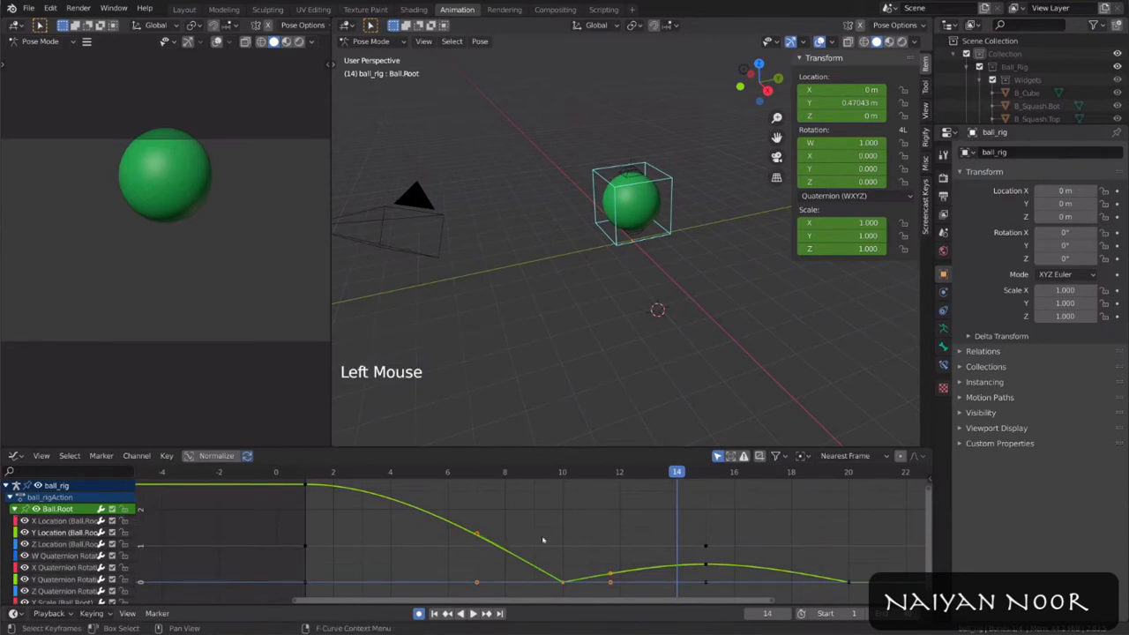
Step: Try to move Ball.Root's Y Location keyframe at frame 10 upward in the Graph Editor
middle_drag(652, 568, 659, 570)
click(578, 587)
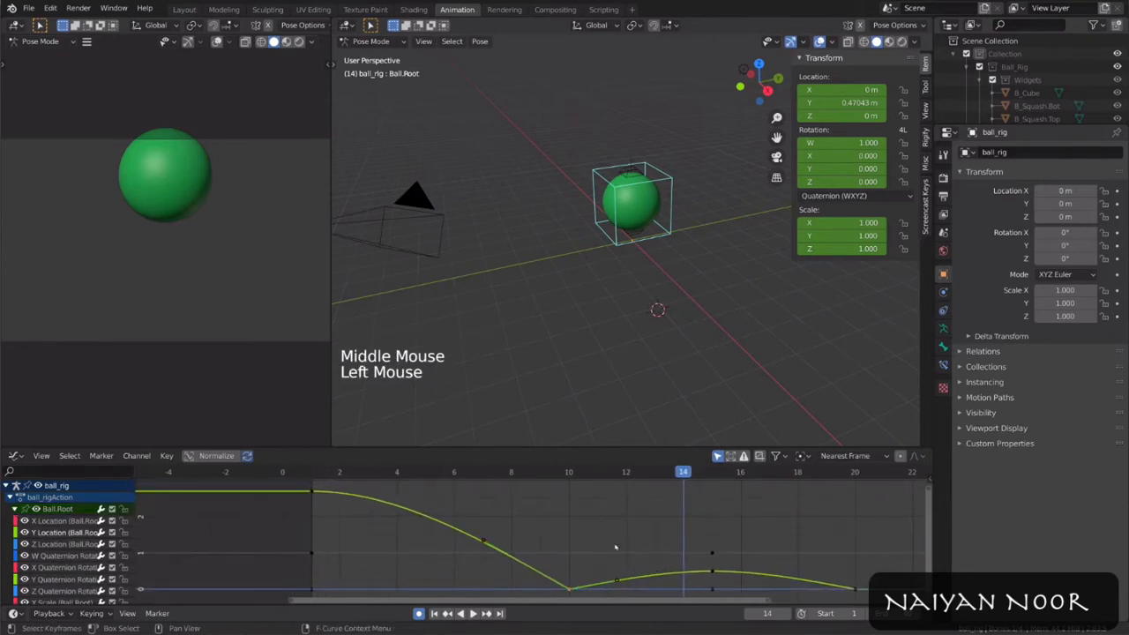
key(g)
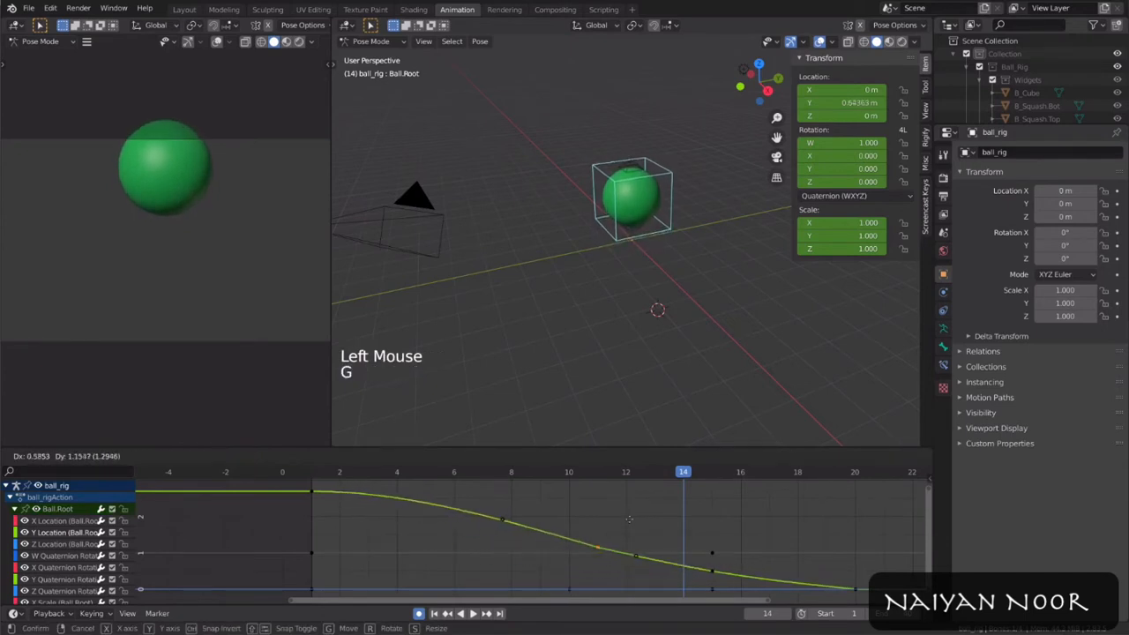
click(569, 548)
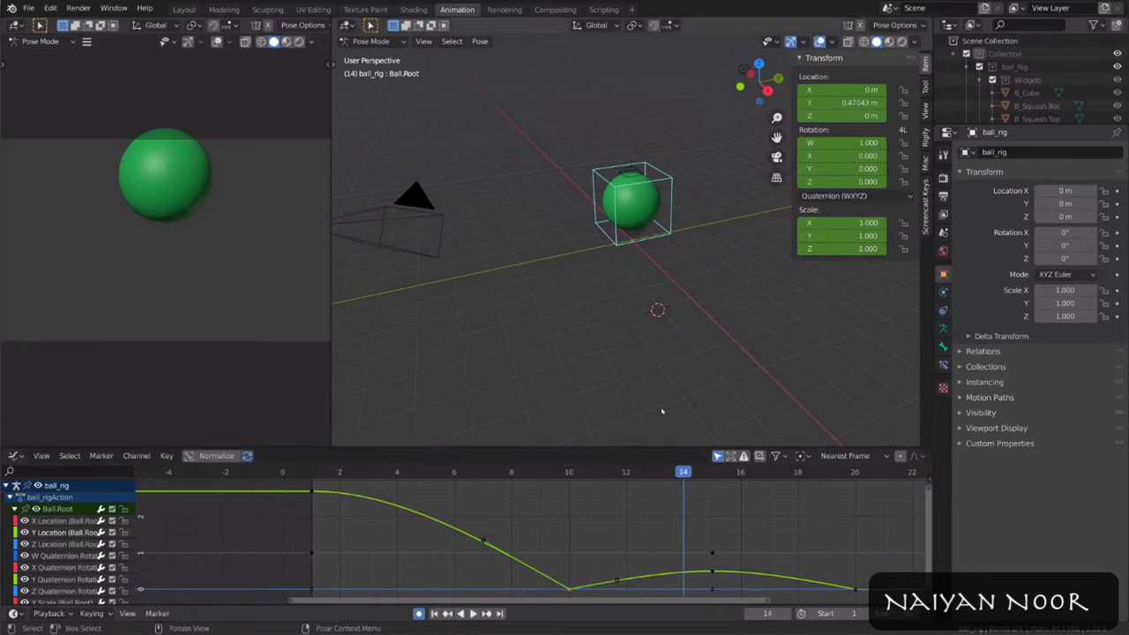
Step: Switch back to the Dope Sheet and try to move the summary keyframe at frame 10
click(40, 456)
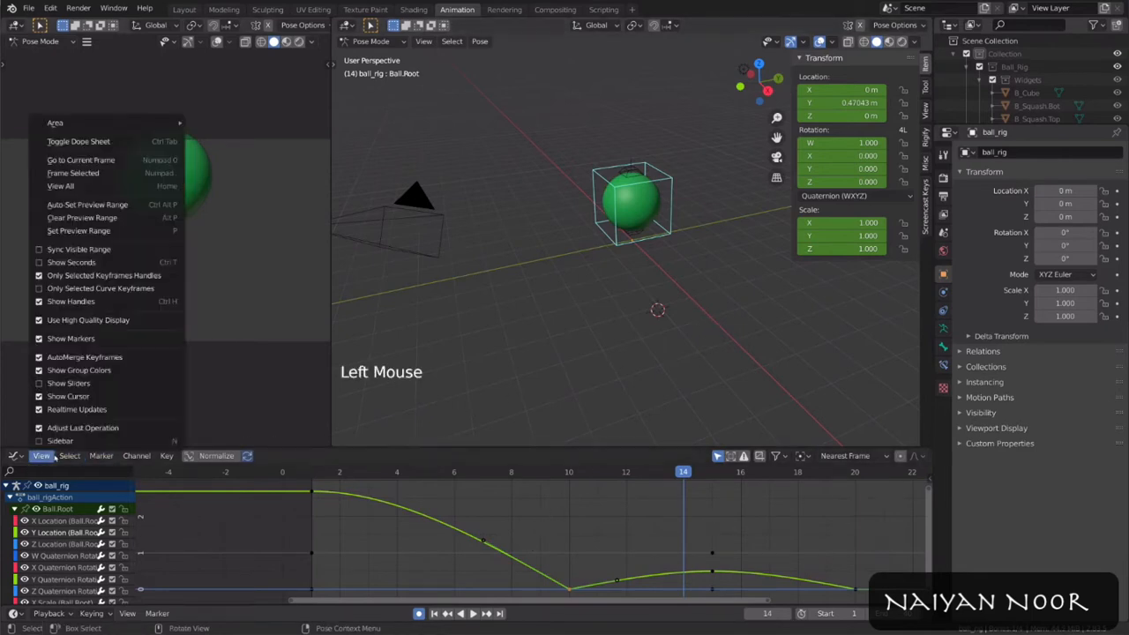
click(88, 141)
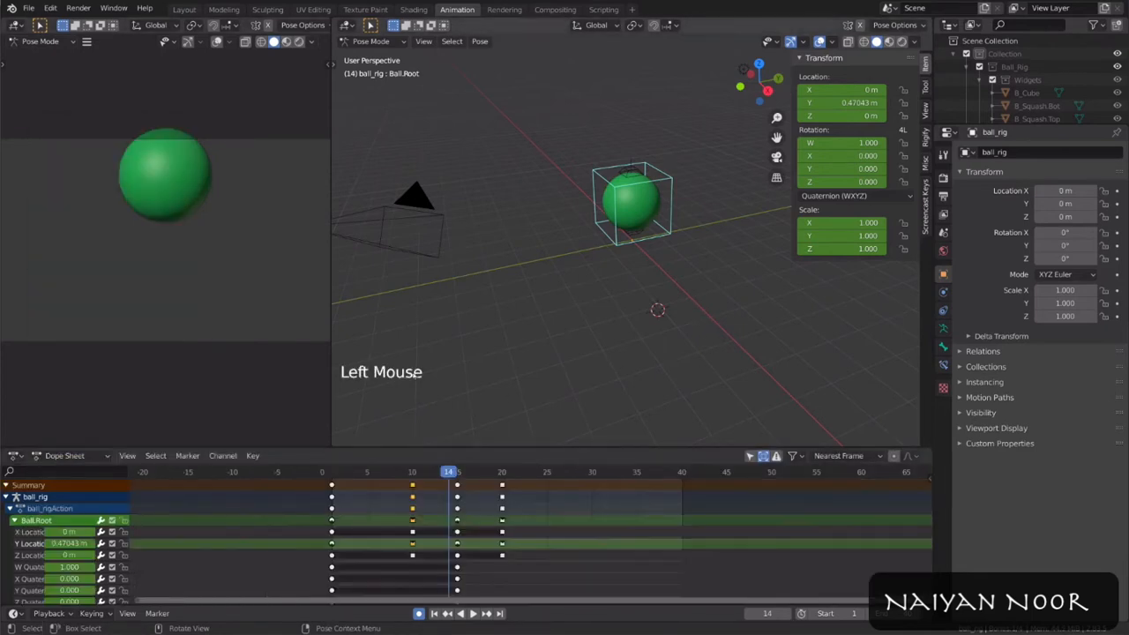
click(412, 487)
key(g)
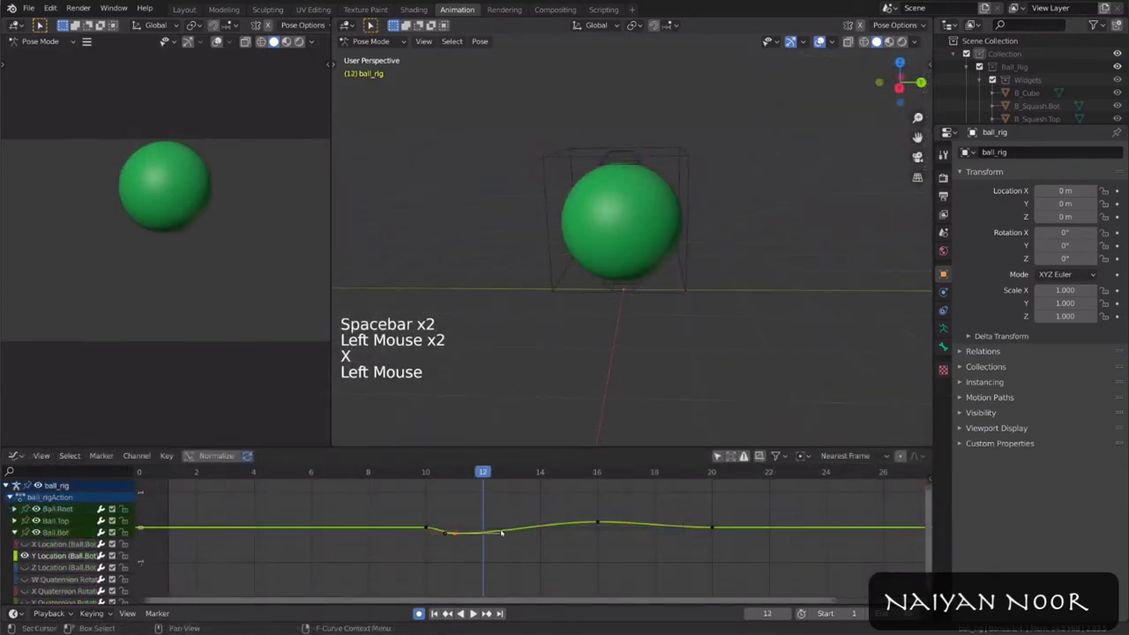
Step: Rotate the handles of Ball.Bot's Y Location keyframe at frame 11 and play back the animation to check it
key(r)
key(r)
key(r)
click(530, 519)
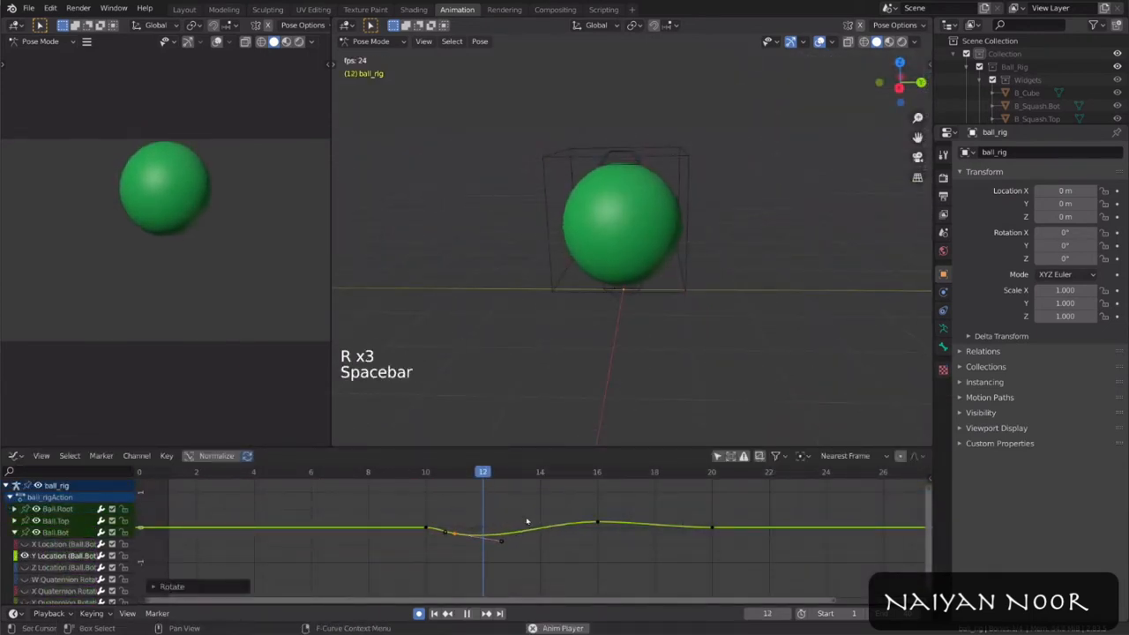
key(space)
key(space)
key(space)
click(443, 473)
key(space)
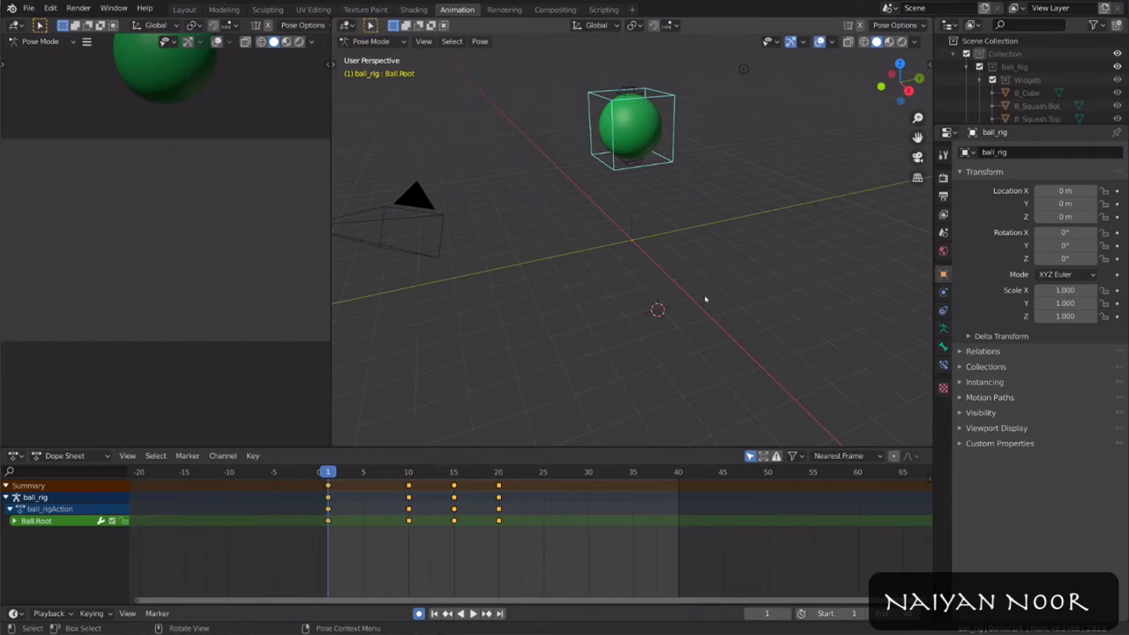
Step: Play the ball animation while toggling between editors, and stop it with the Graph Editor showing Ball.Root's curves
key(space)
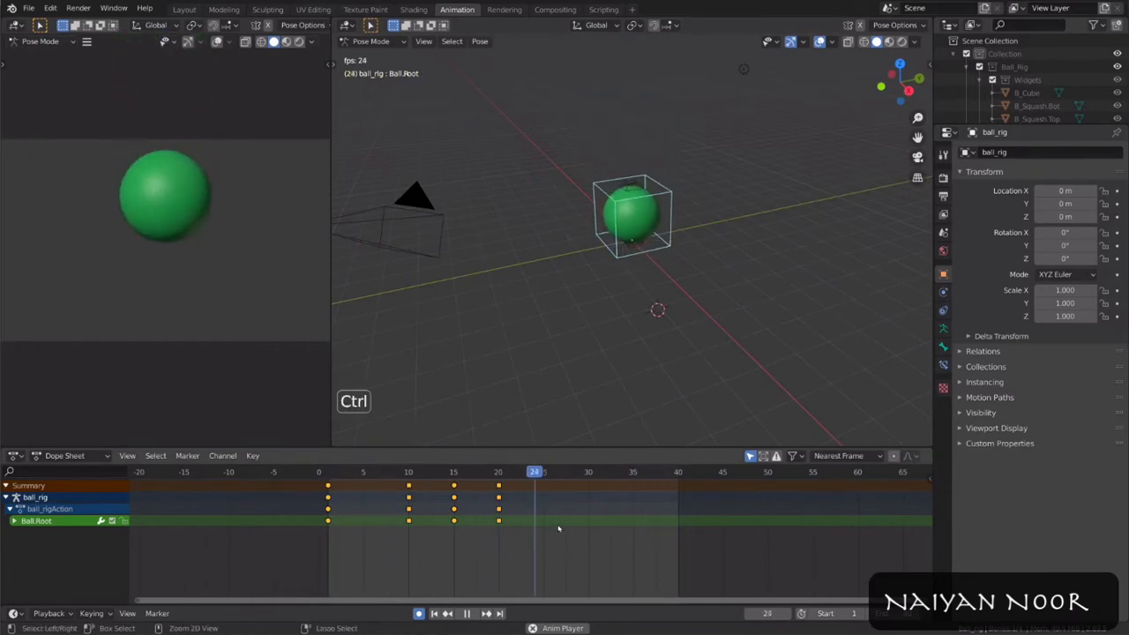
key(ctrl+Tab)
key(ctrl+Tab)
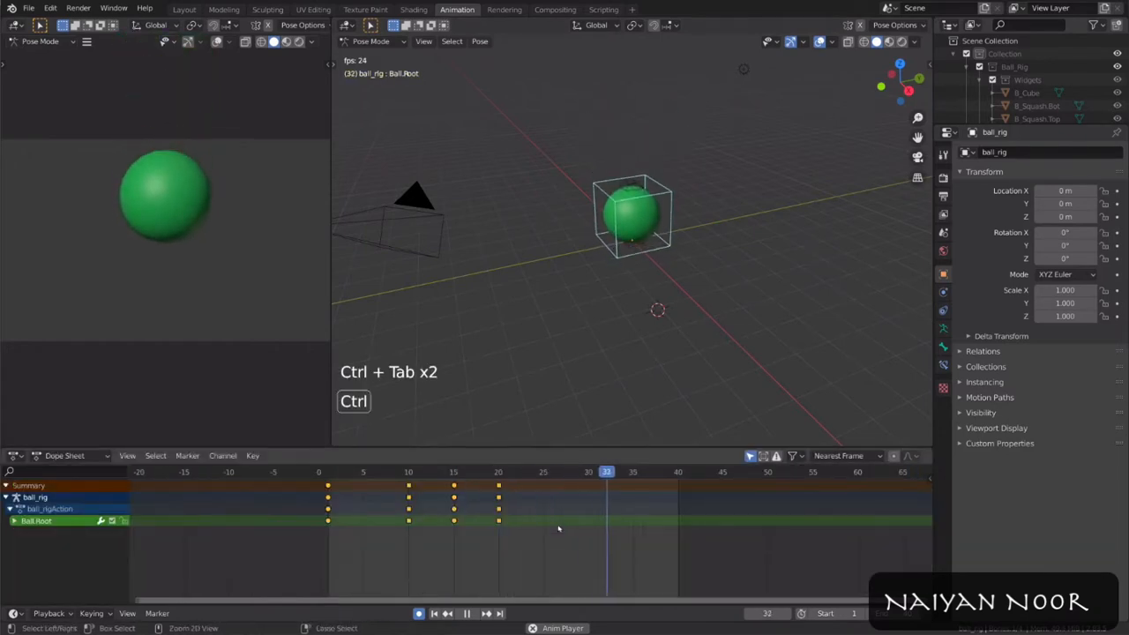
key(ctrl+Tab)
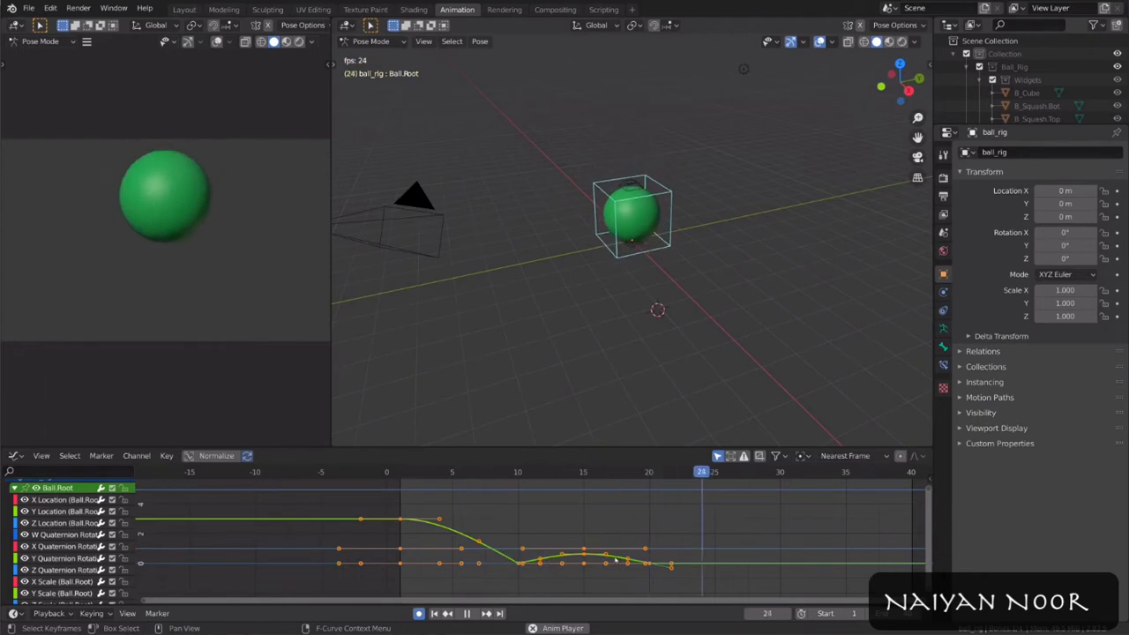
key(space)
Step: Try to move the incoming handle of Ball.Root's frame 10 Y Location keyframe and examine the frame 1 keyframe's handles
click(518, 566)
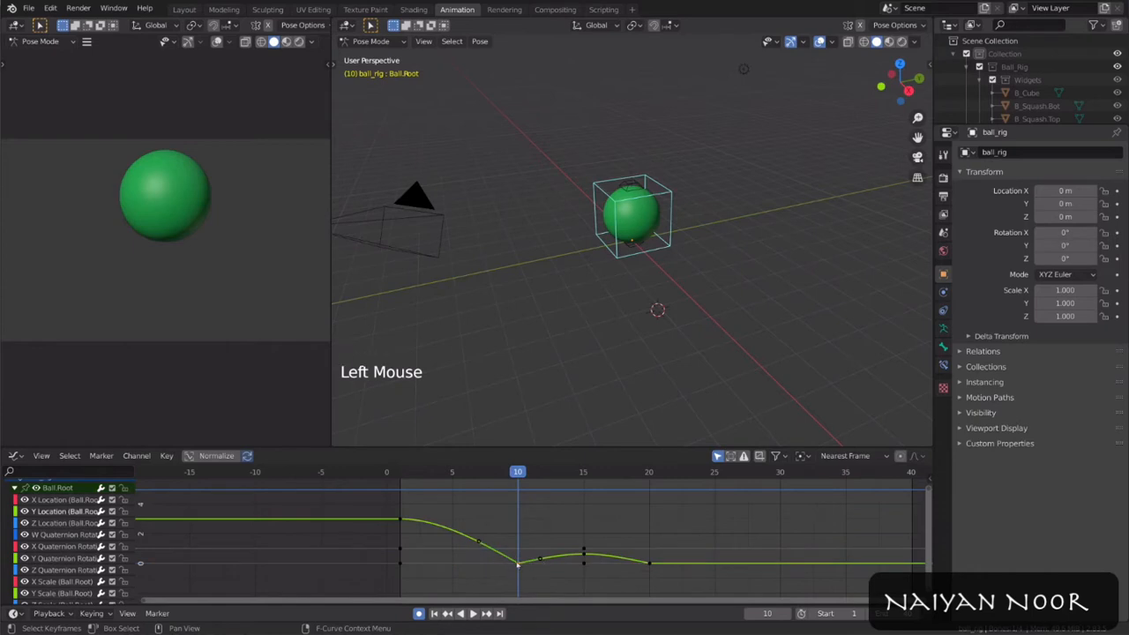
click(477, 542)
key(g)
click(428, 521)
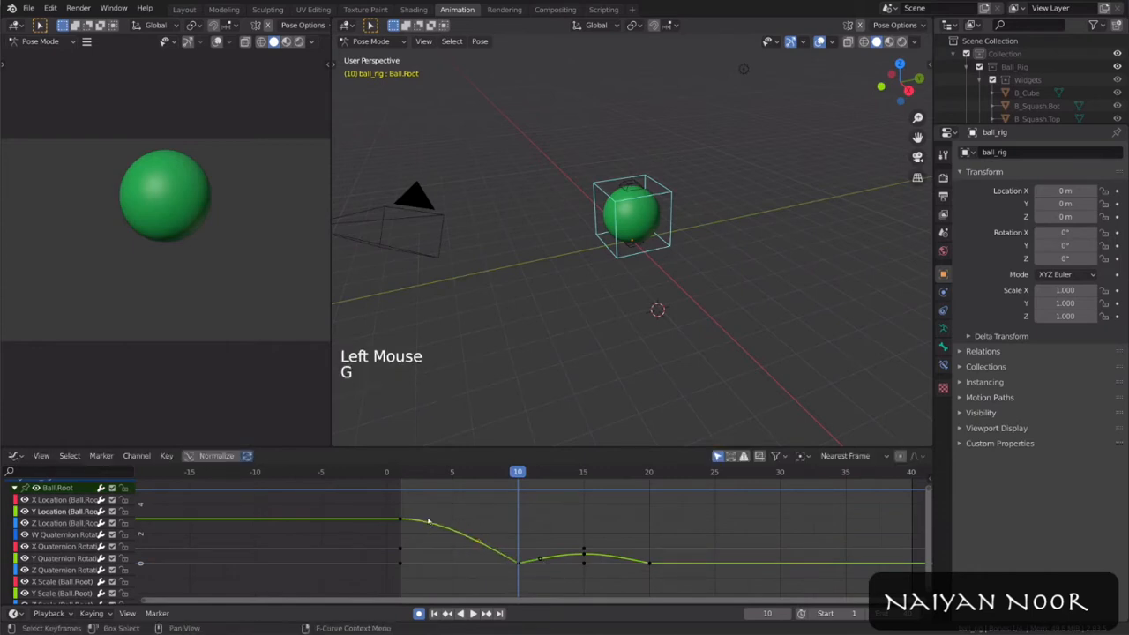
click(402, 520)
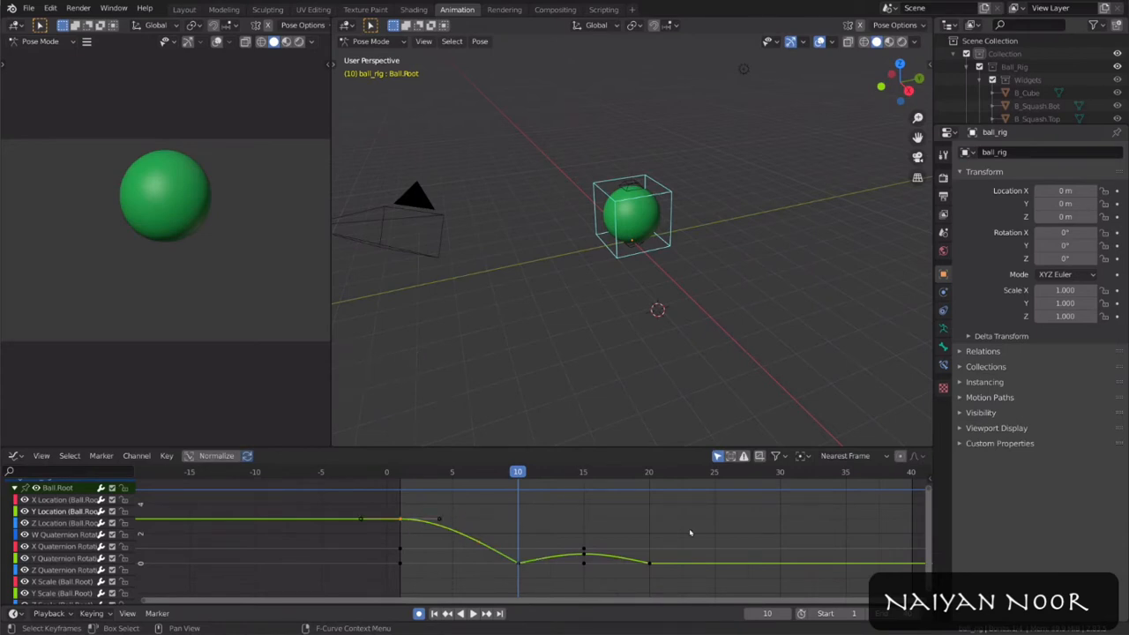
Step: Select all of Ball.Root's keyframes and change their handle type to smooth the curves
key(a)
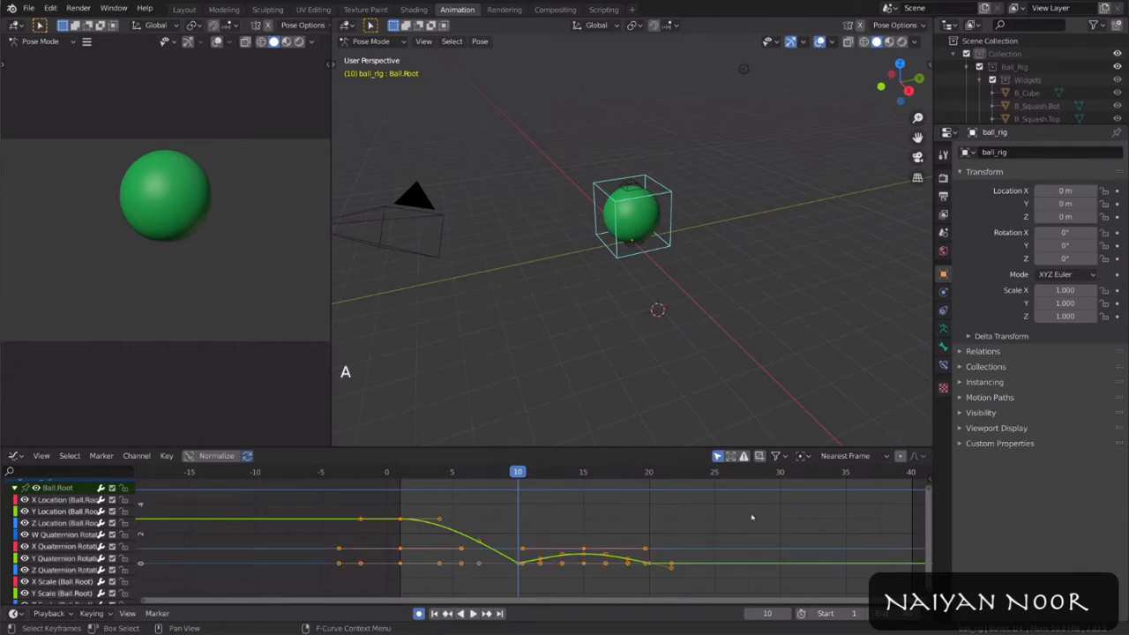
key(v)
click(750, 540)
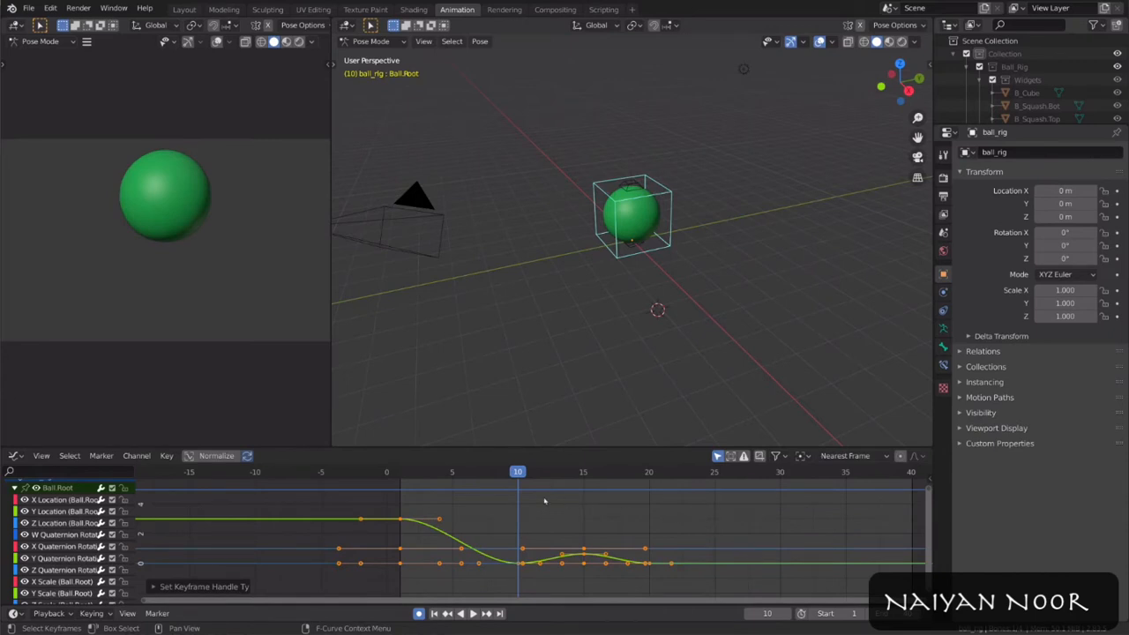
Step: Play back the smoothed ball motion and scrub the curves between frames 10 and 20
key(space)
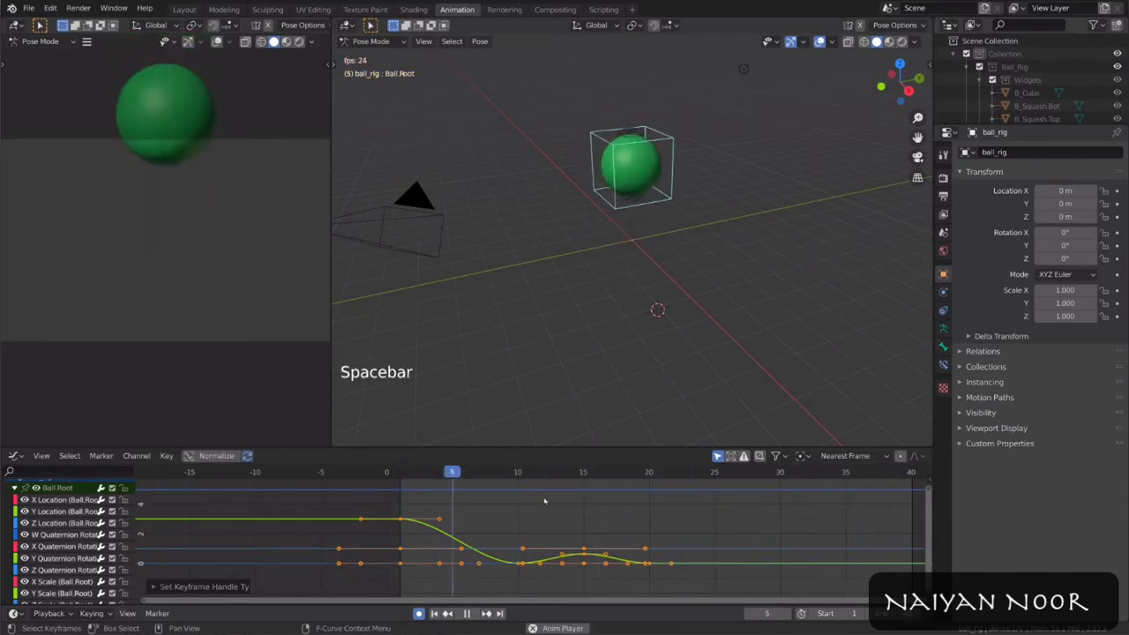
key(space)
drag(529, 472, 648, 478)
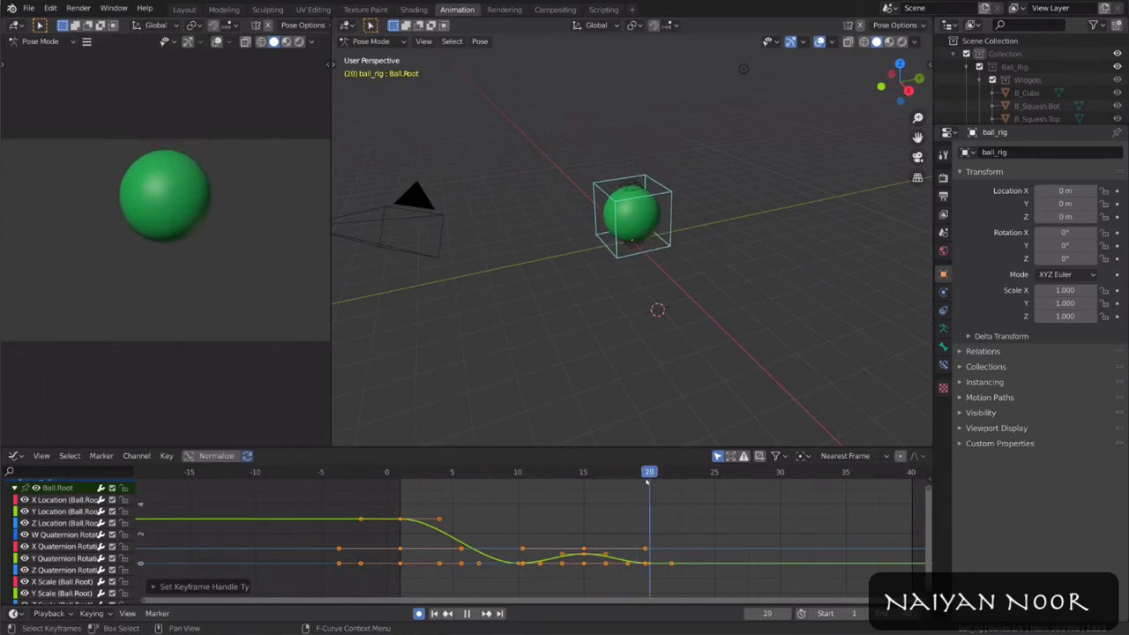
click(521, 475)
click(650, 474)
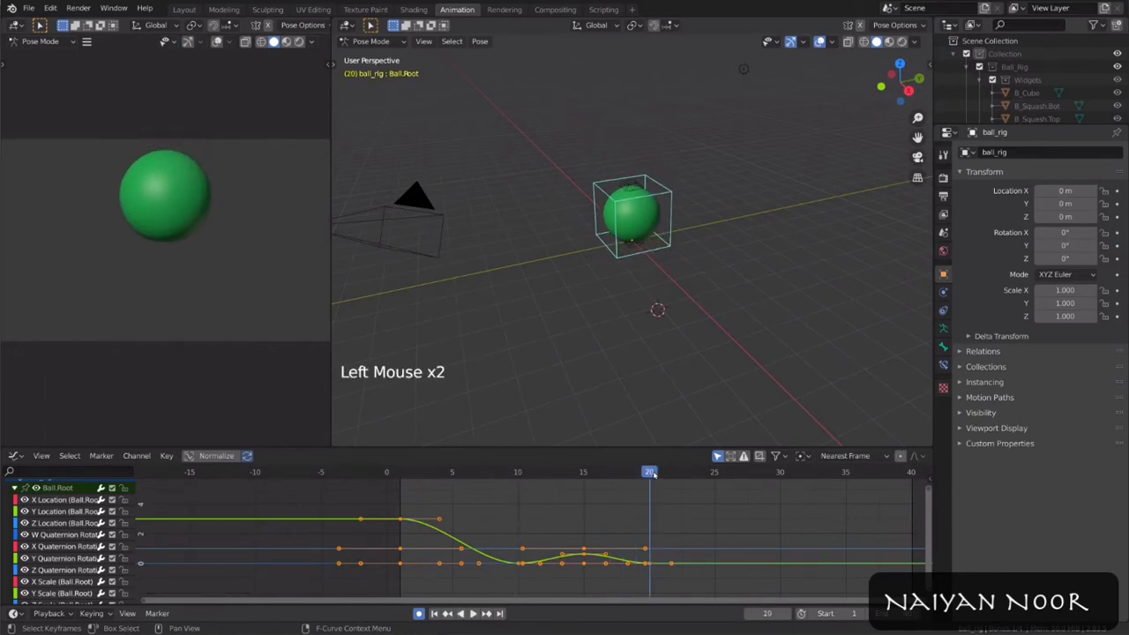
Step: Pick through the overlapping Ball.Root keyframes at frames 1, 10, 15 and 20 one at a time to examine which curves they belong to
click(517, 564)
click(518, 564)
triple_click(518, 564)
double_click(518, 564)
triple_click(518, 564)
click(398, 520)
click(402, 563)
click(402, 562)
click(402, 562)
click(586, 556)
click(586, 563)
click(650, 564)
click(650, 565)
click(650, 564)
click(650, 565)
click(650, 565)
click(650, 564)
click(584, 548)
Step: Try selecting every Ball.Root keyframe sharing a frame, using the keyframe columns at frames 15, 10 and 20
key(alt)
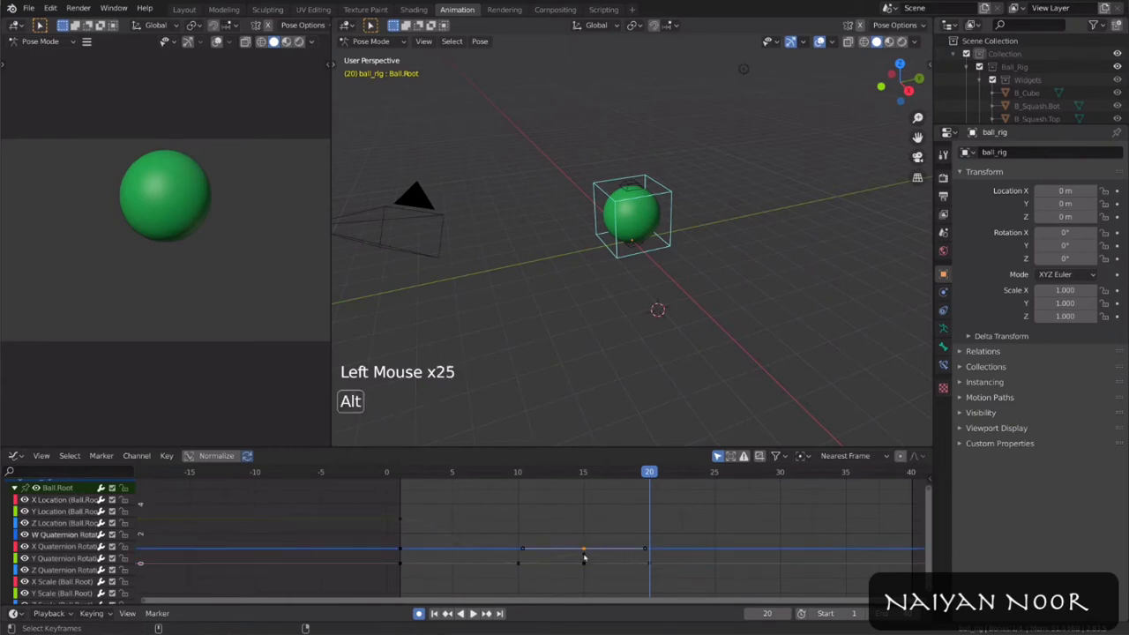
alt+click(584, 556)
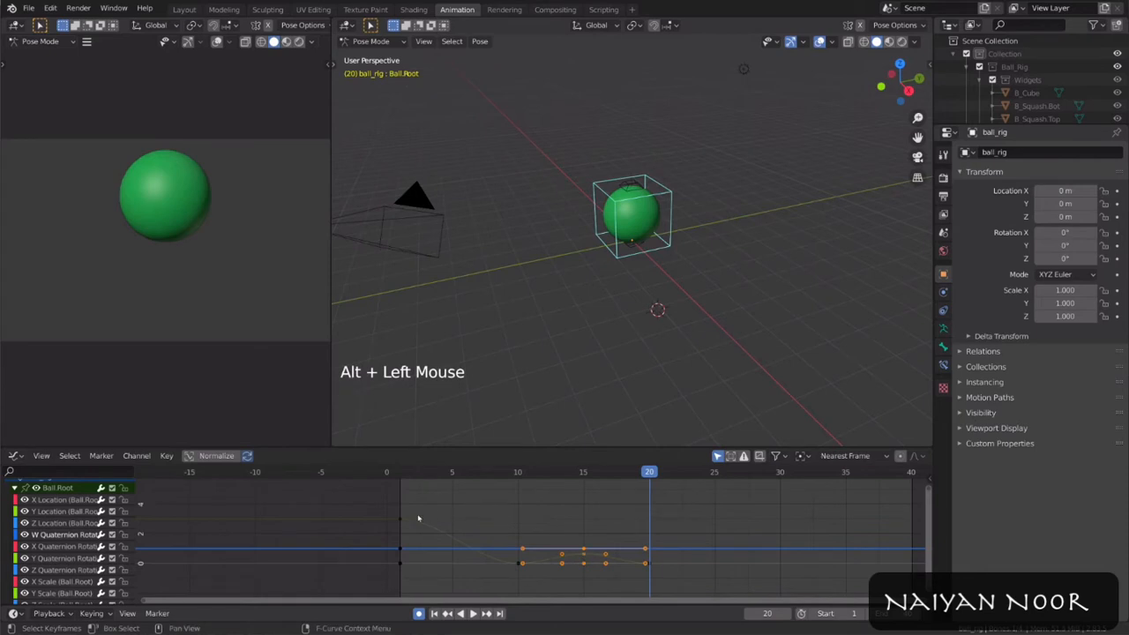
alt+click(464, 548)
alt+click(520, 563)
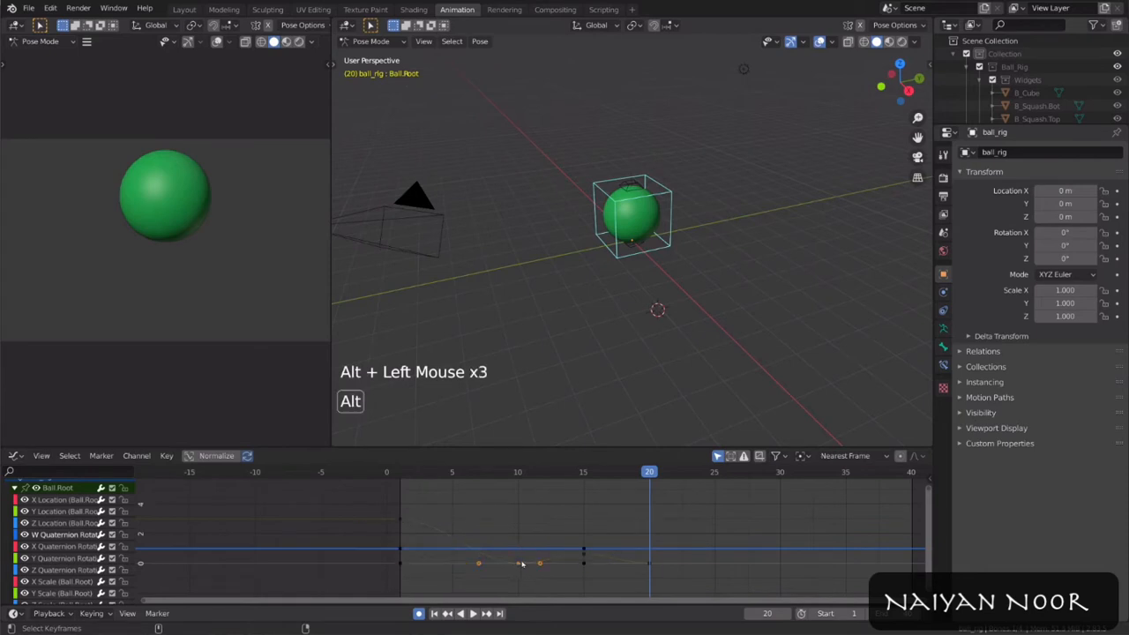
alt+click(586, 554)
alt+click(648, 564)
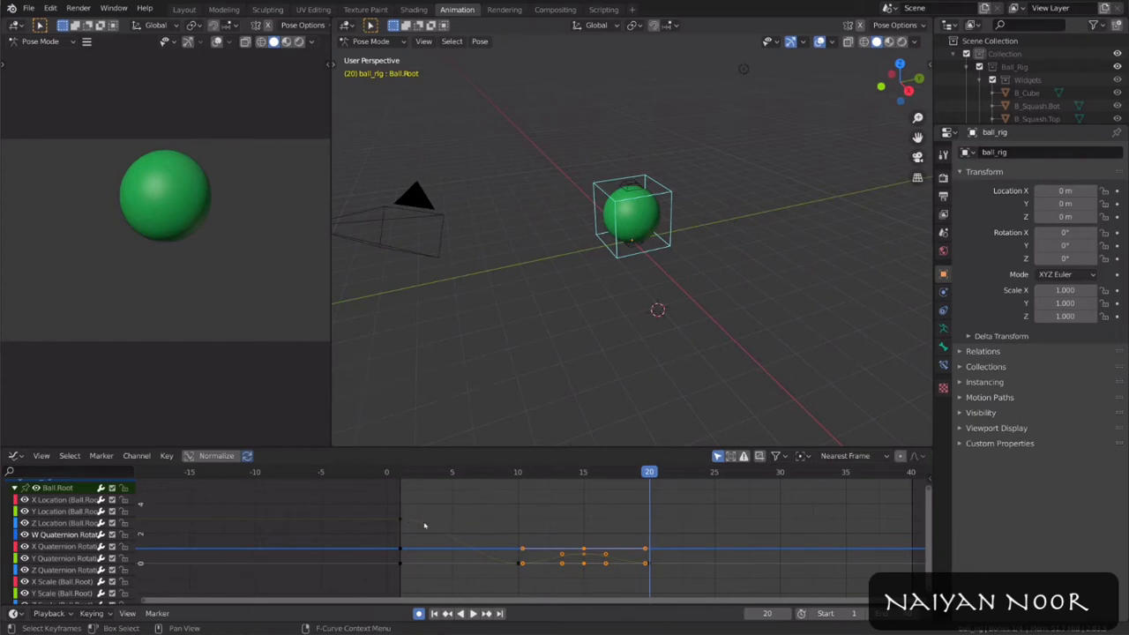
Step: Select all Ball.Root keyframes at frames 10 and 20 together and set their handle type to Vector
alt+click(519, 565)
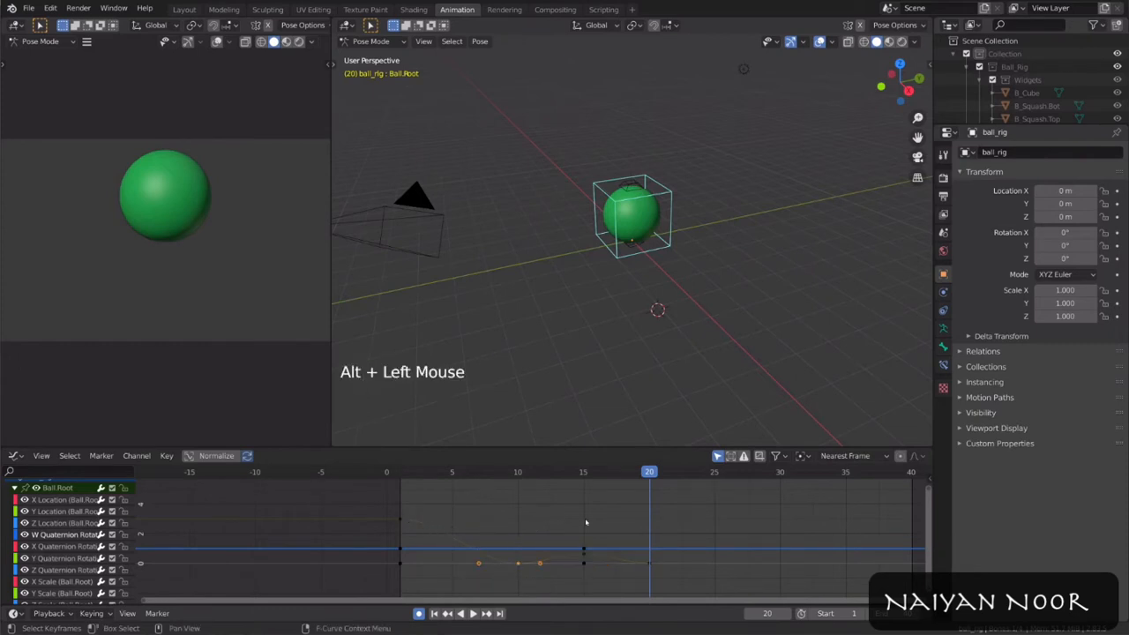
alt+shift+click(649, 564)
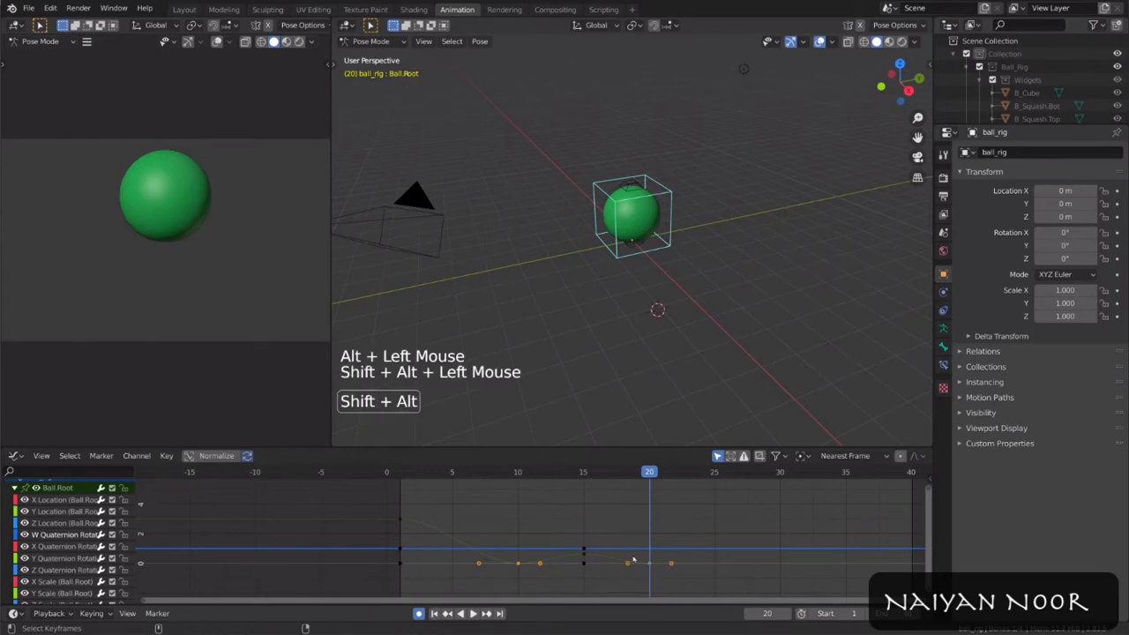
key(v)
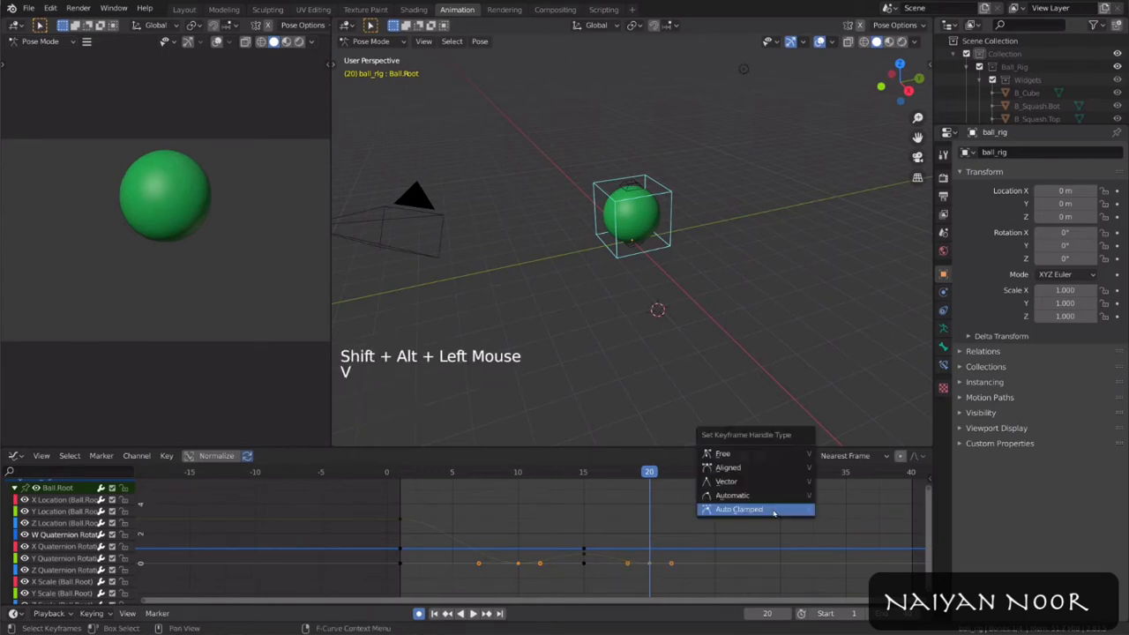
click(772, 488)
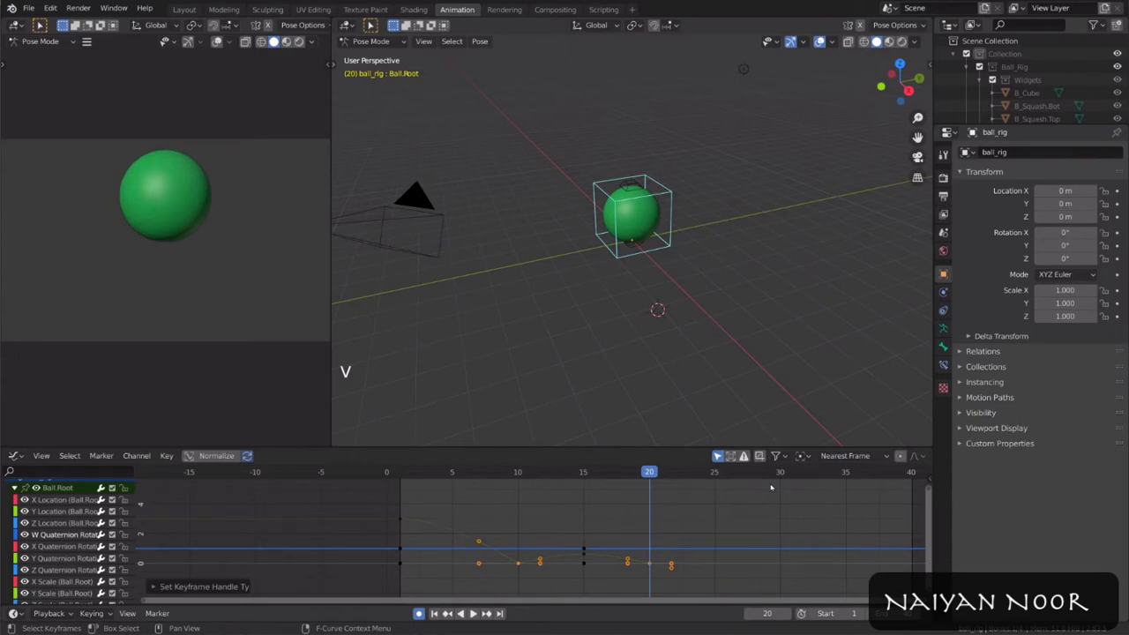
Step: Play back the ball animation several times to check the bounce contacts, and return the playhead to frame 1
key(space)
key(space)
click(400, 520)
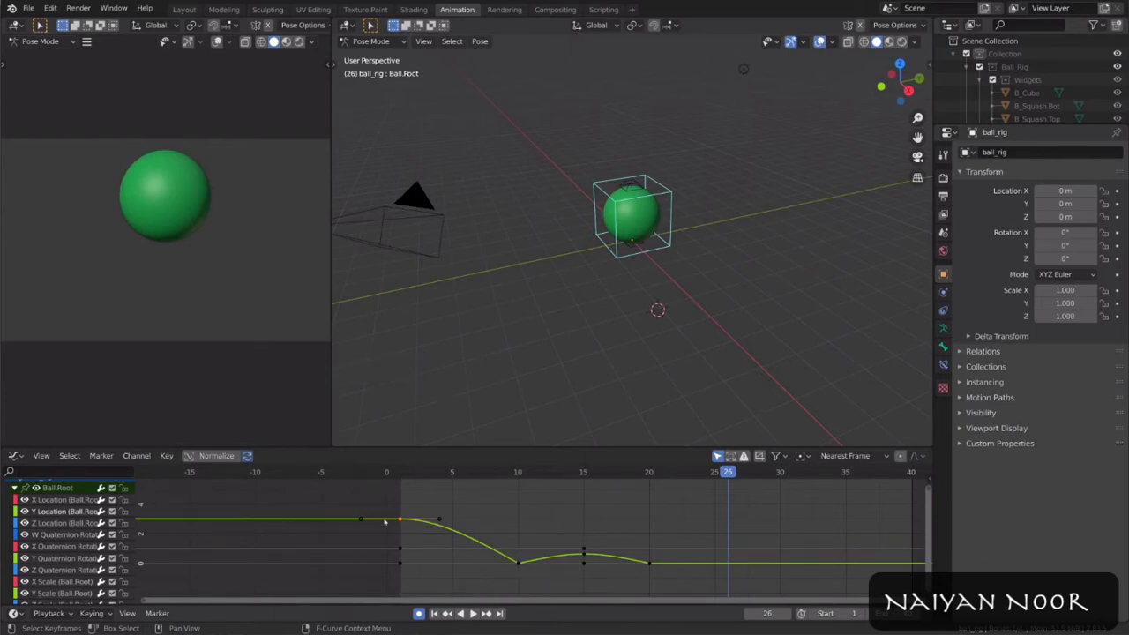
key(space)
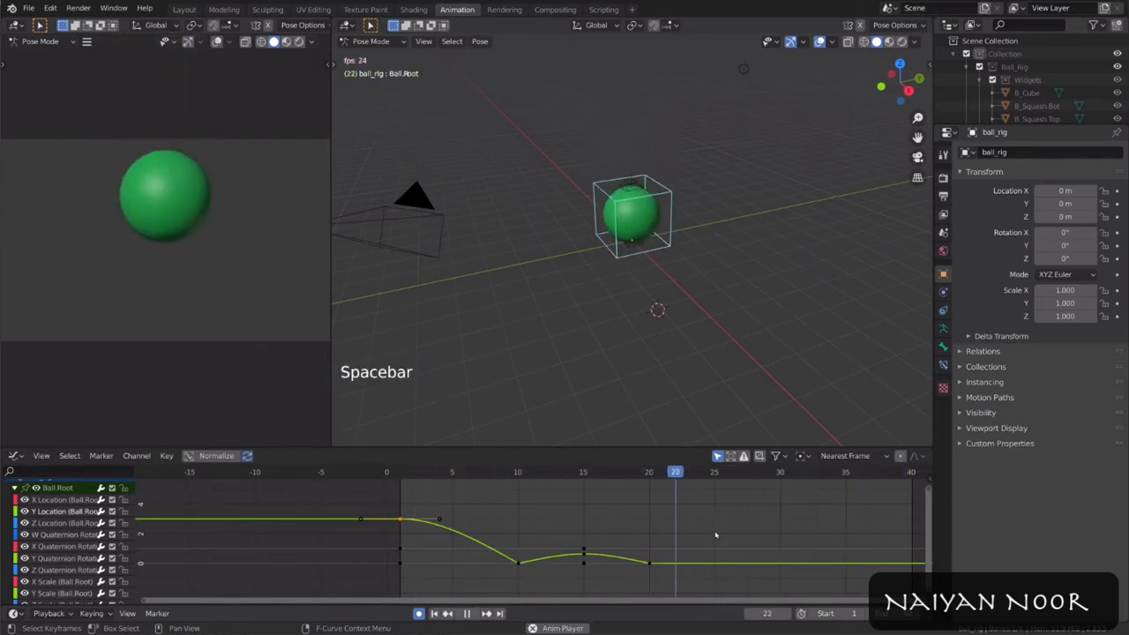
key(space)
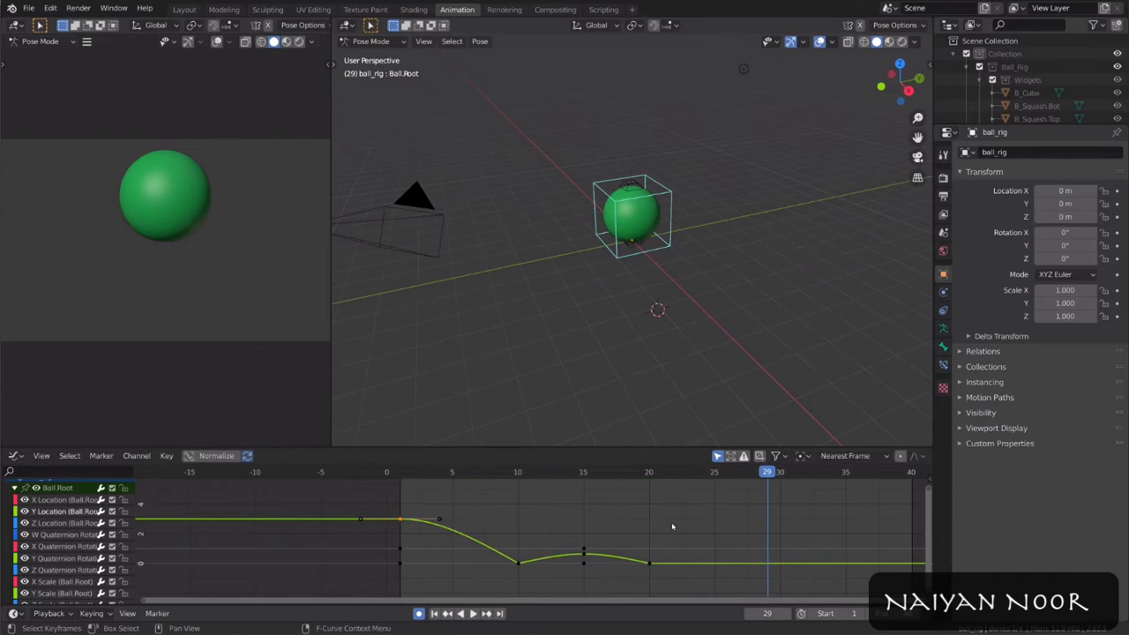
key(space)
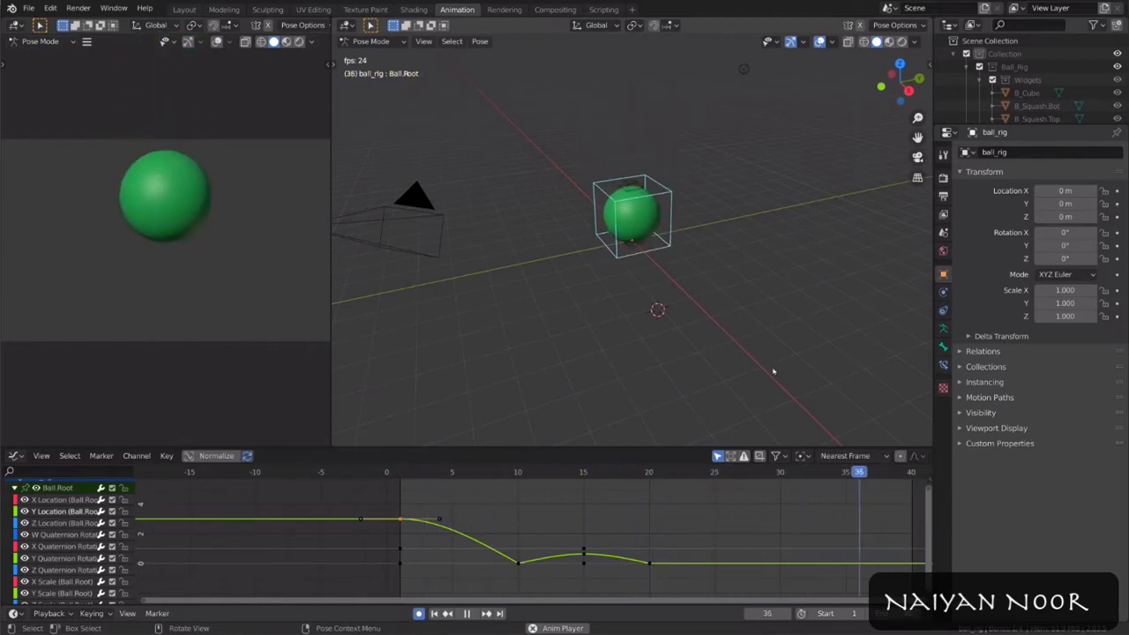
key(space)
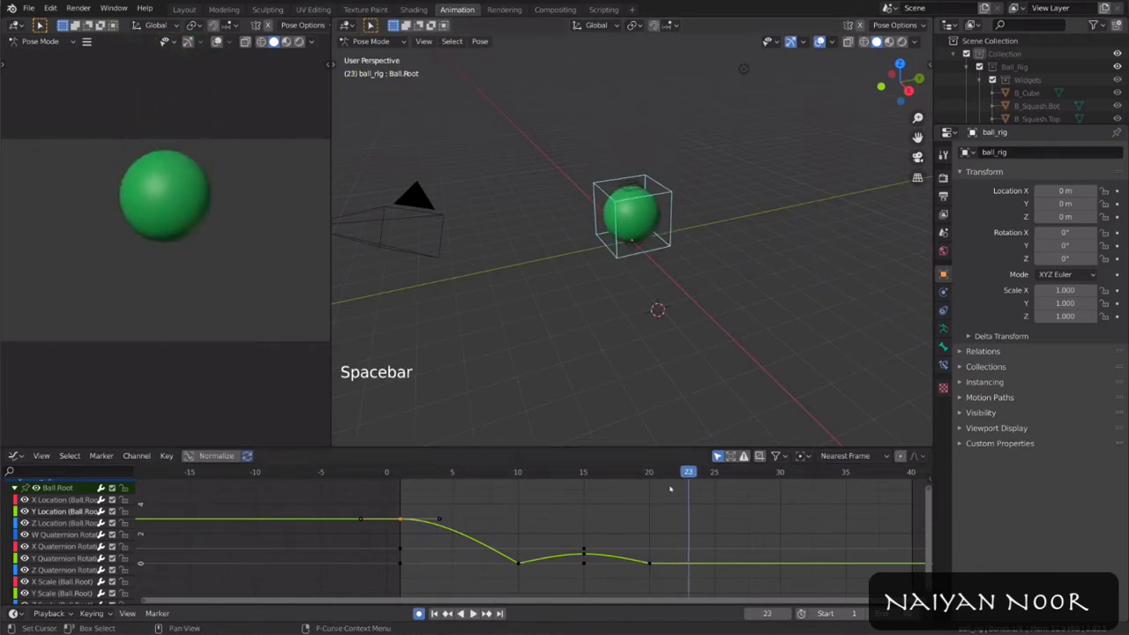
drag(674, 474, 399, 473)
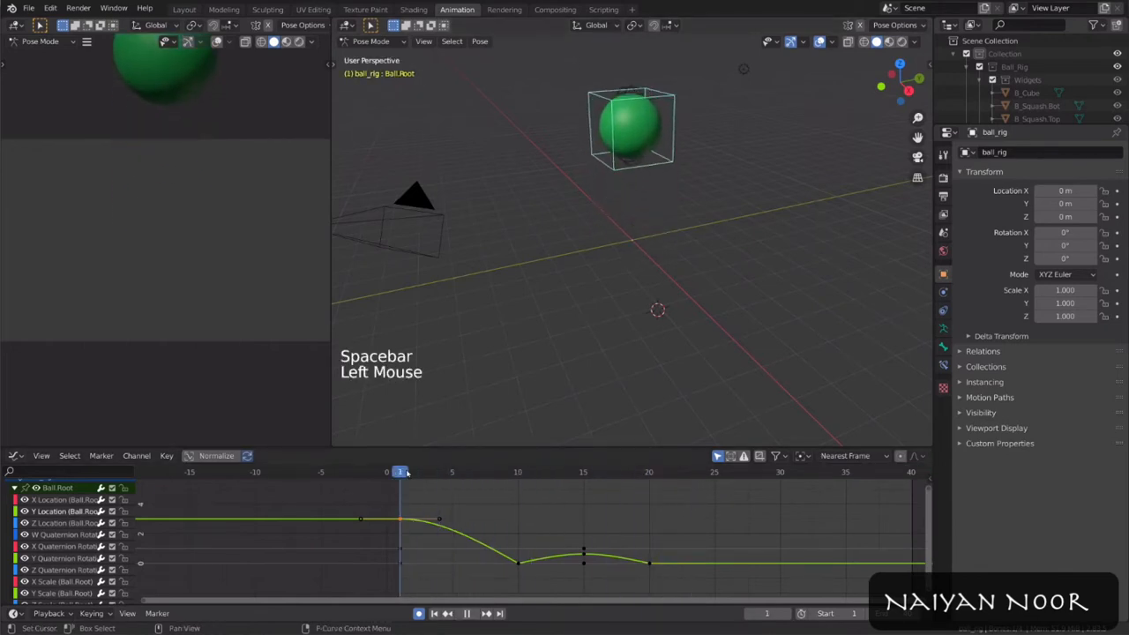
Step: Inspect the Y Location curve closely around frame 10 and bring all curves back into view with View All
scroll(441, 558, up, 6)
middle_drag(441, 558, 360, 519)
scroll(541, 524, up, 16)
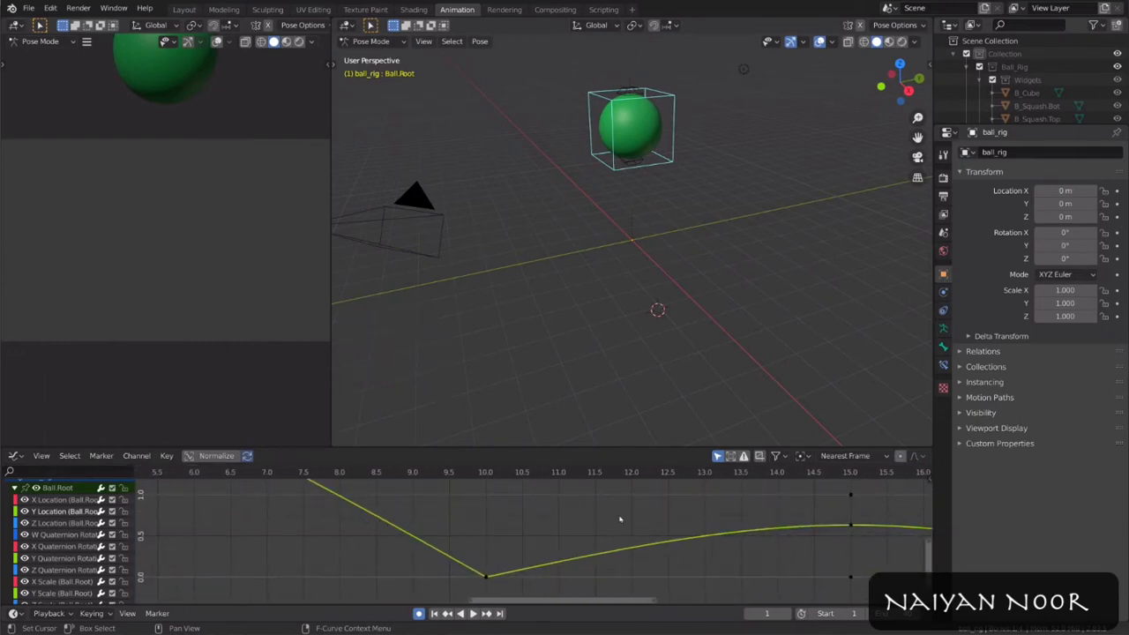
key(Home)
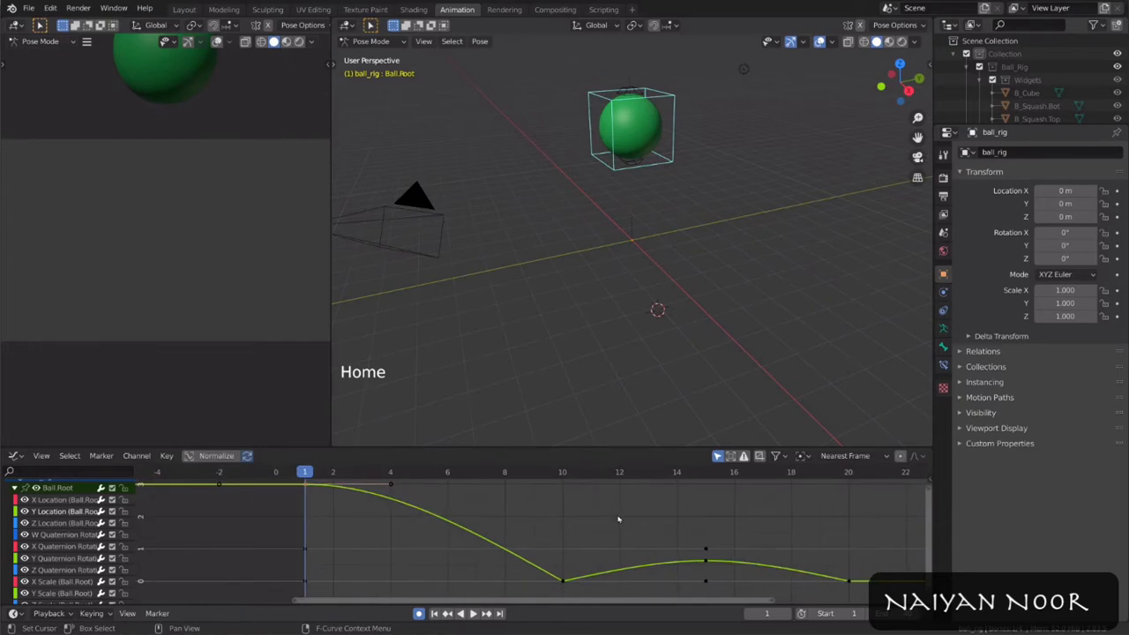
click(41, 455)
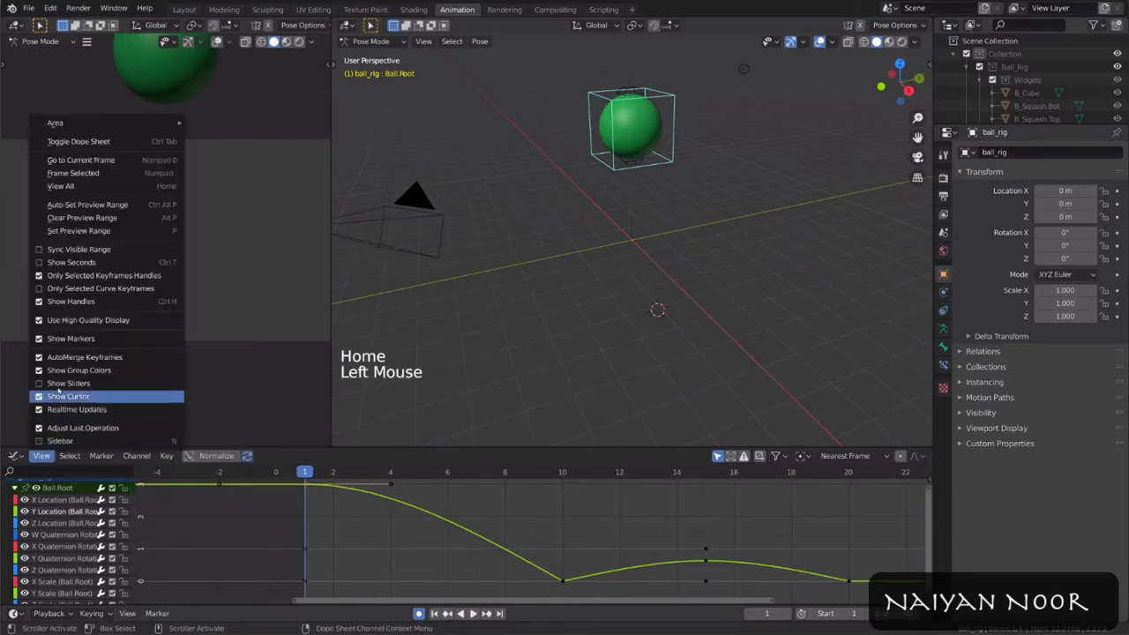
click(108, 188)
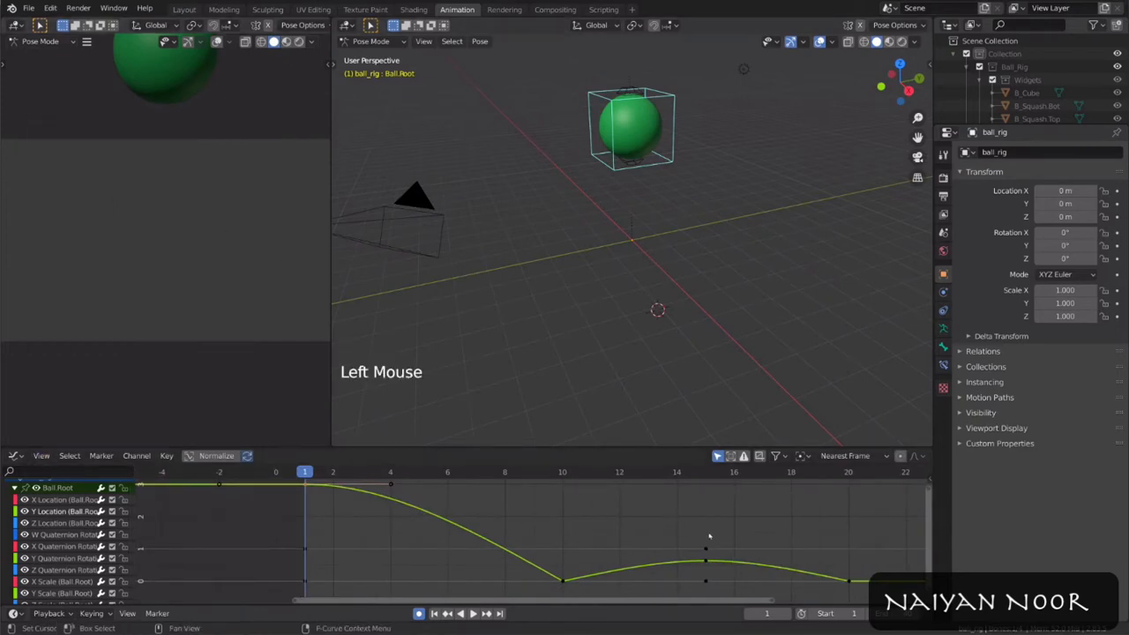
scroll(708, 536, down, 4)
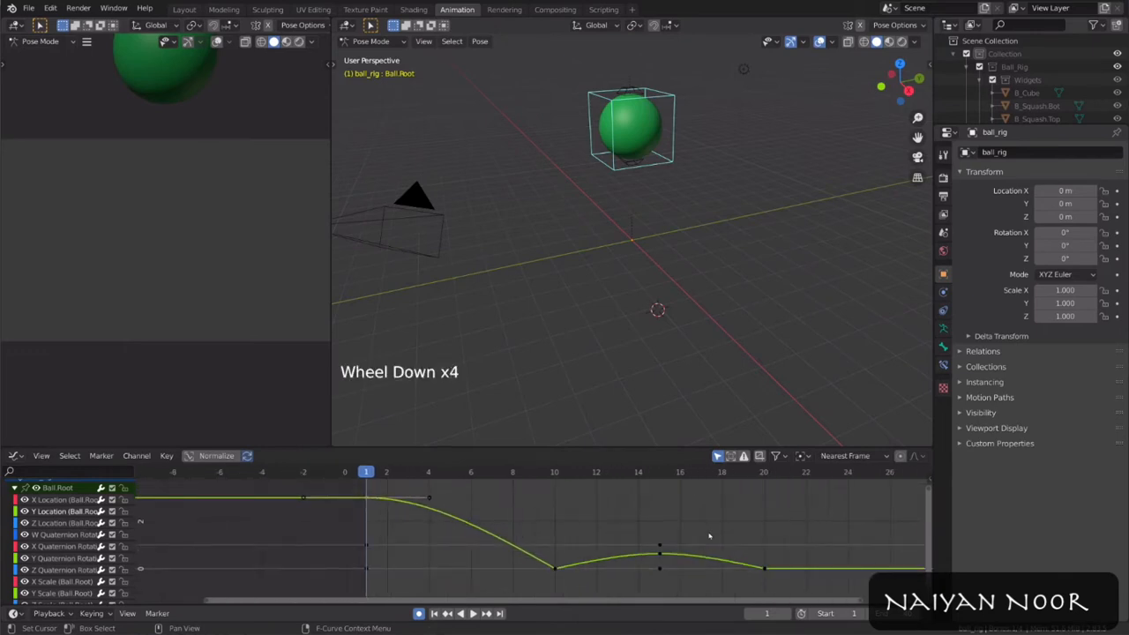
Step: Collapse and expand the Ball.Root channel group repeatedly, leaving it collapsed
click(14, 487)
scroll(37, 516, up, 2)
click(14, 509)
click(14, 510)
click(14, 510)
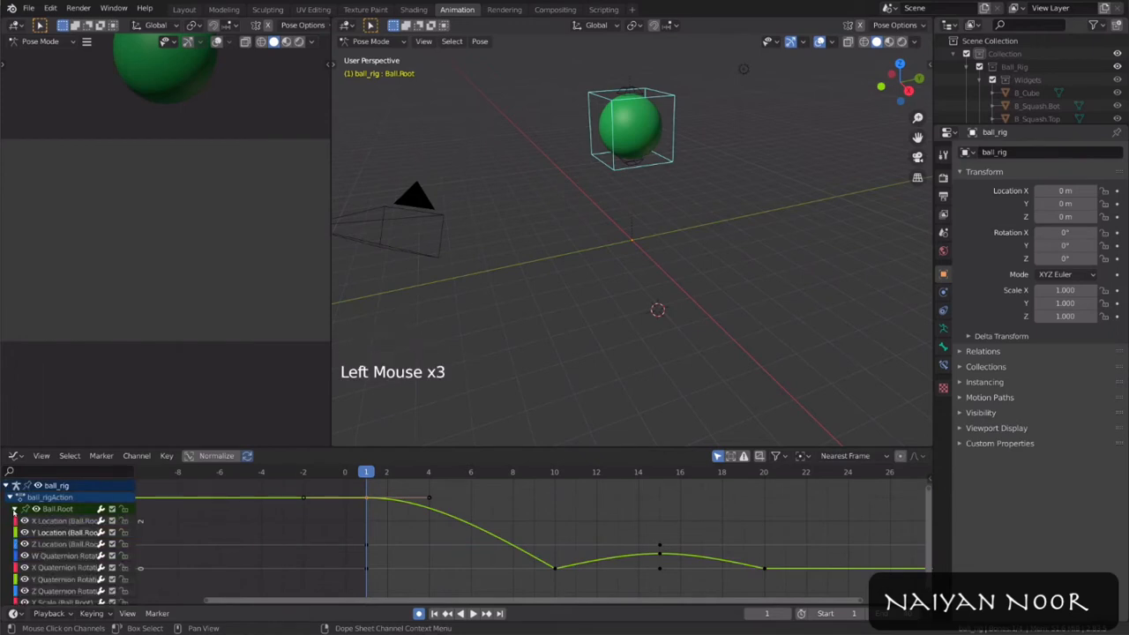
click(14, 510)
click(14, 510)
click(14, 510)
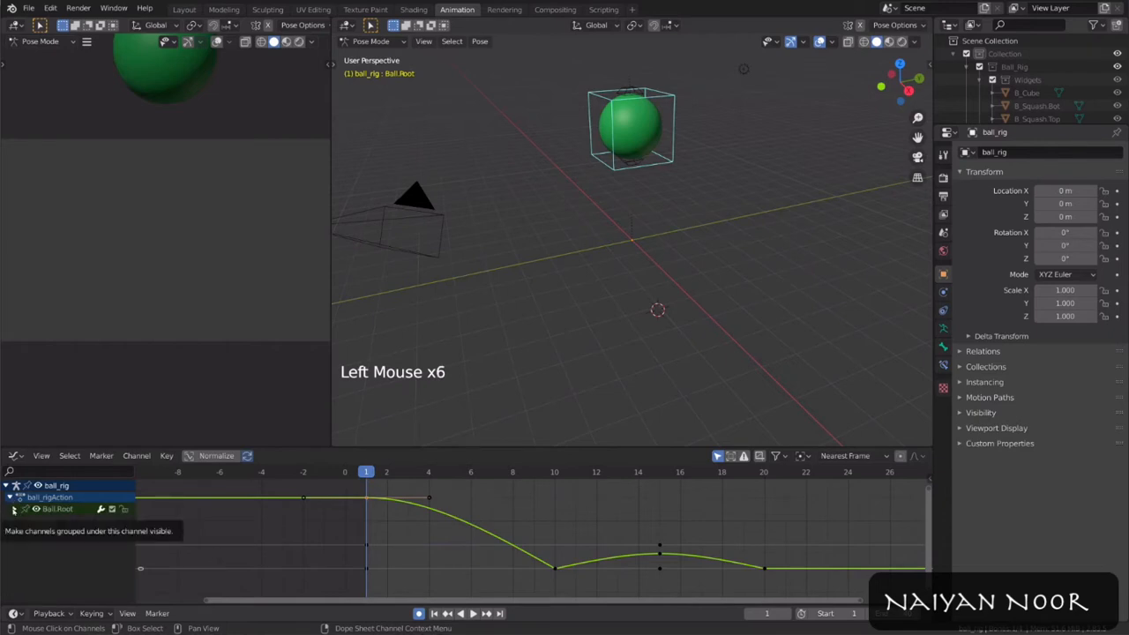
Step: Demonstrate the Expand Channels and Collapse Channels commands on the Ball.Root group, leaving its channels expanded
key(KP_Add)
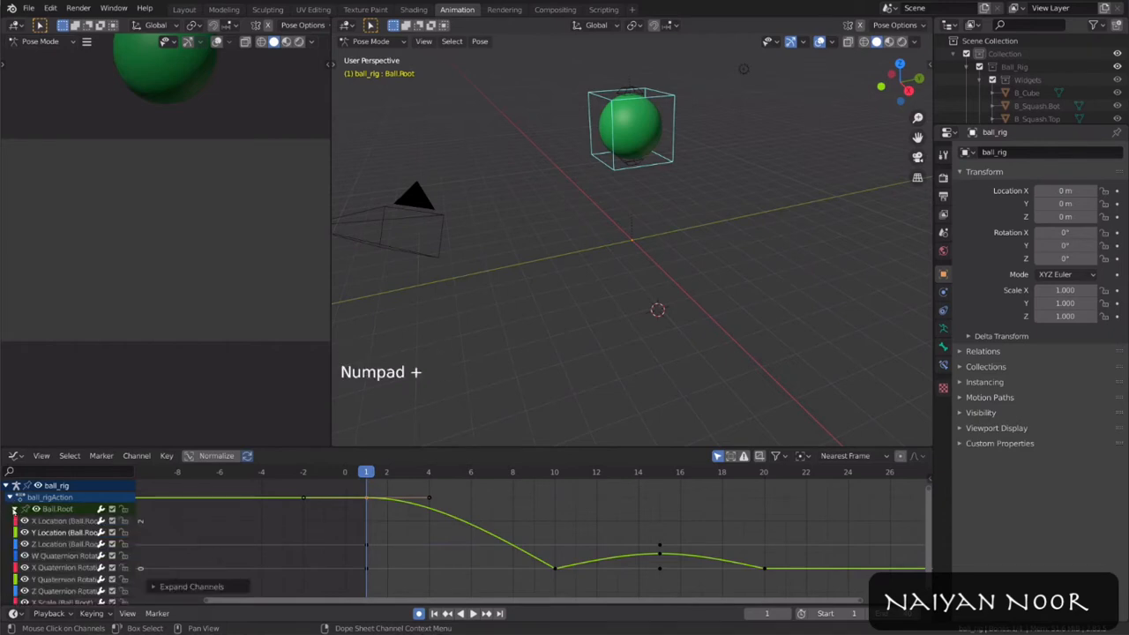
key(KP_Subtract)
key(KP_Add)
key(KP_Add)
key(KP_Add)
Step: Select Ball.Root's X, Y and Z Location channels in turn to highlight their individual curves
click(76, 520)
click(60, 533)
click(55, 544)
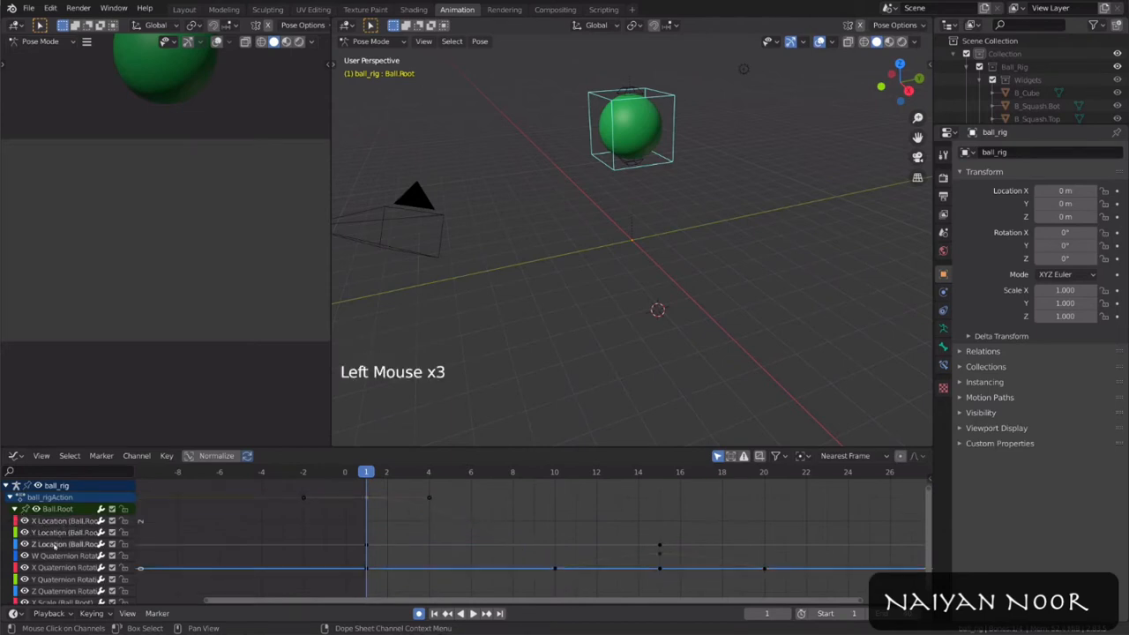
click(251, 527)
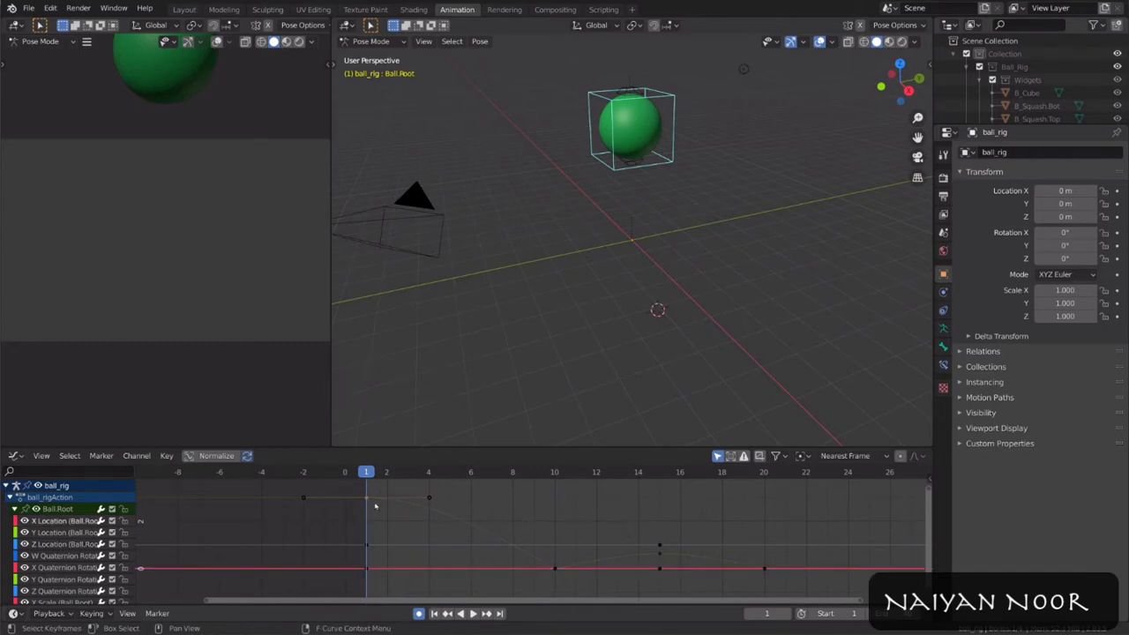
Step: Examine the keyframes at frames 1, 10, 15 and 20, ending with the Y Location keyframe at frame 20 selected
scroll(774, 575, down, 3)
middle_drag(643, 544, 607, 548)
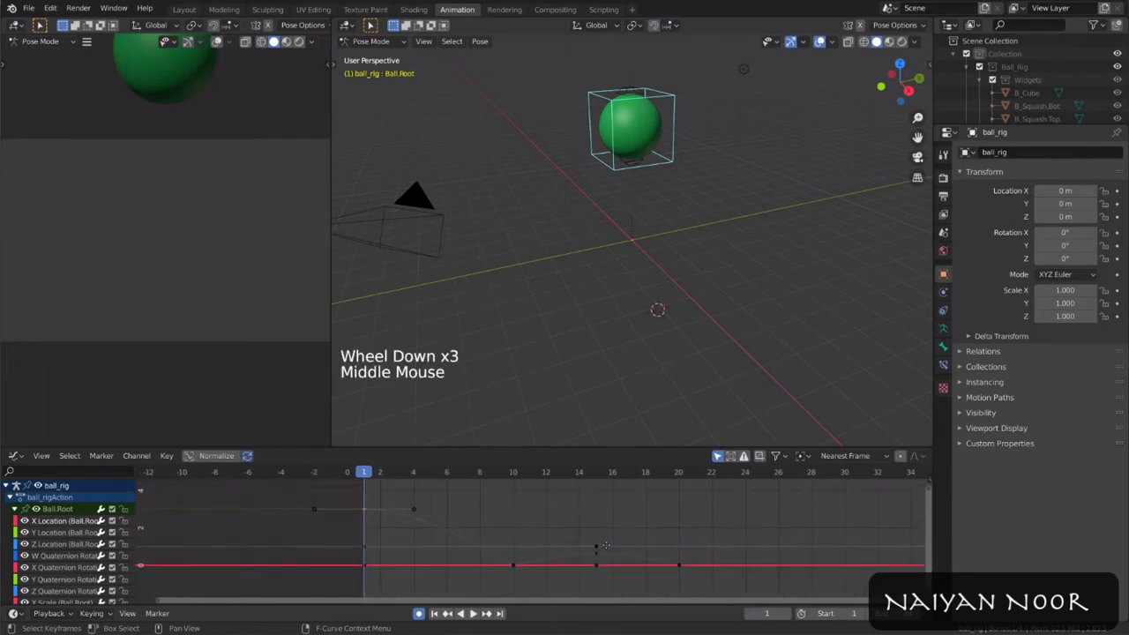
click(369, 512)
click(515, 564)
click(515, 564)
click(597, 554)
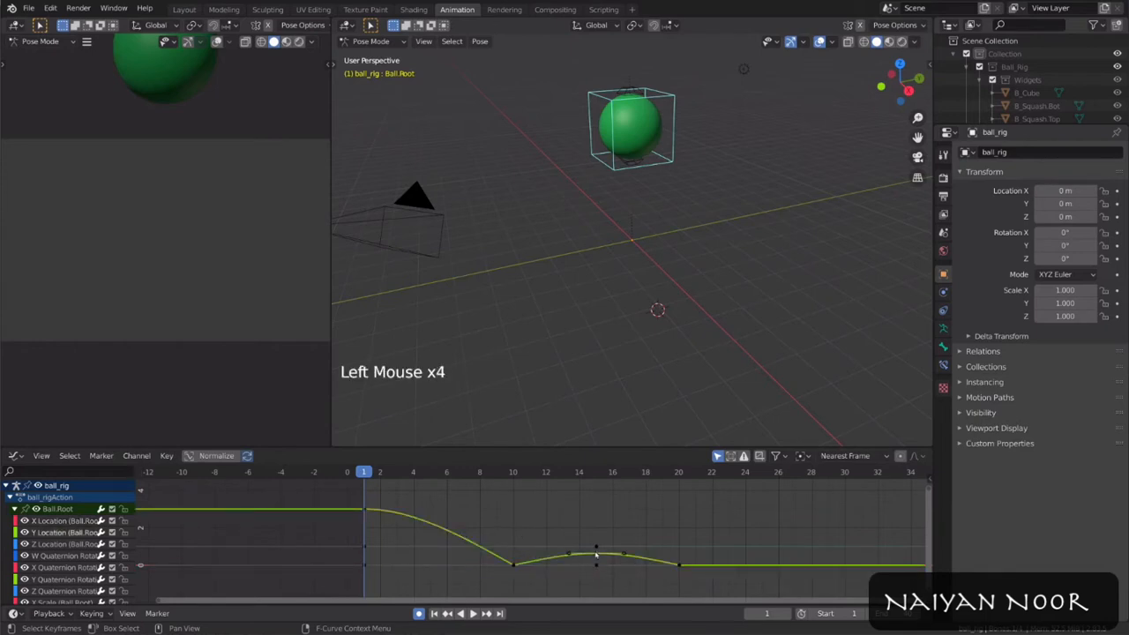
click(682, 568)
click(680, 568)
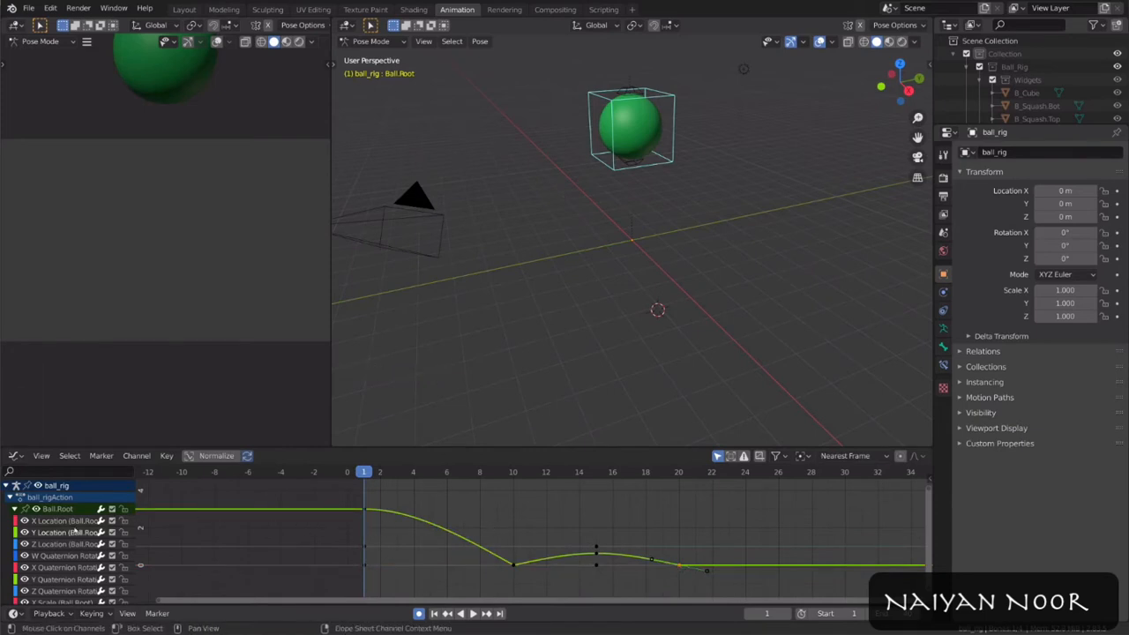
Step: Select Ball.Root's channels one after another from X Location through Y Quaternion Rotation to compare their curves
click(75, 524)
click(74, 533)
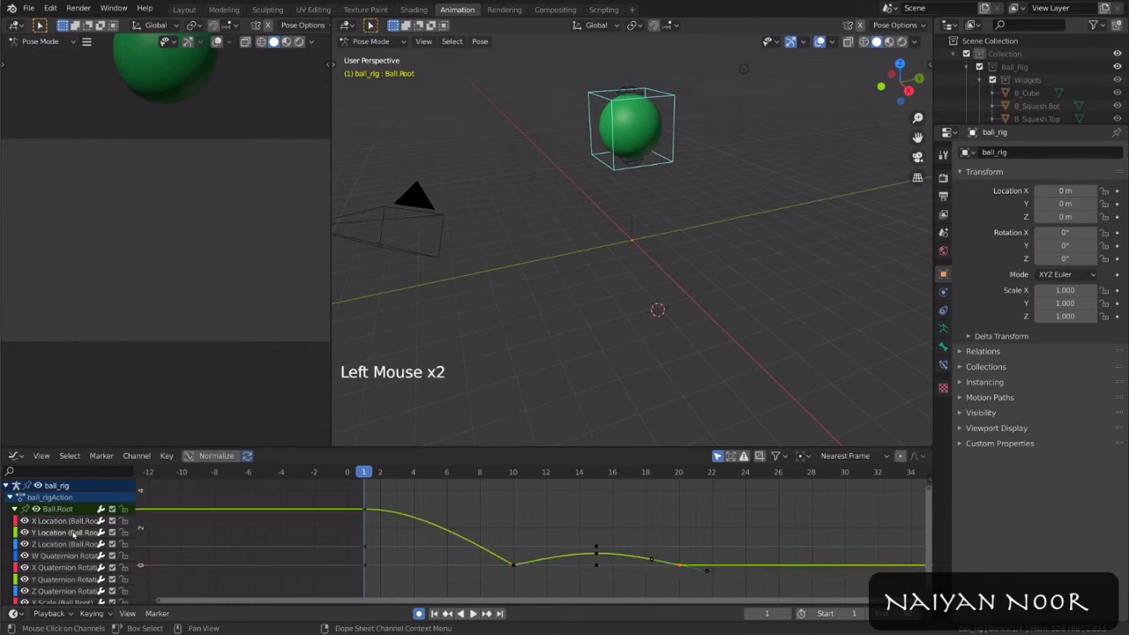
click(70, 544)
click(67, 556)
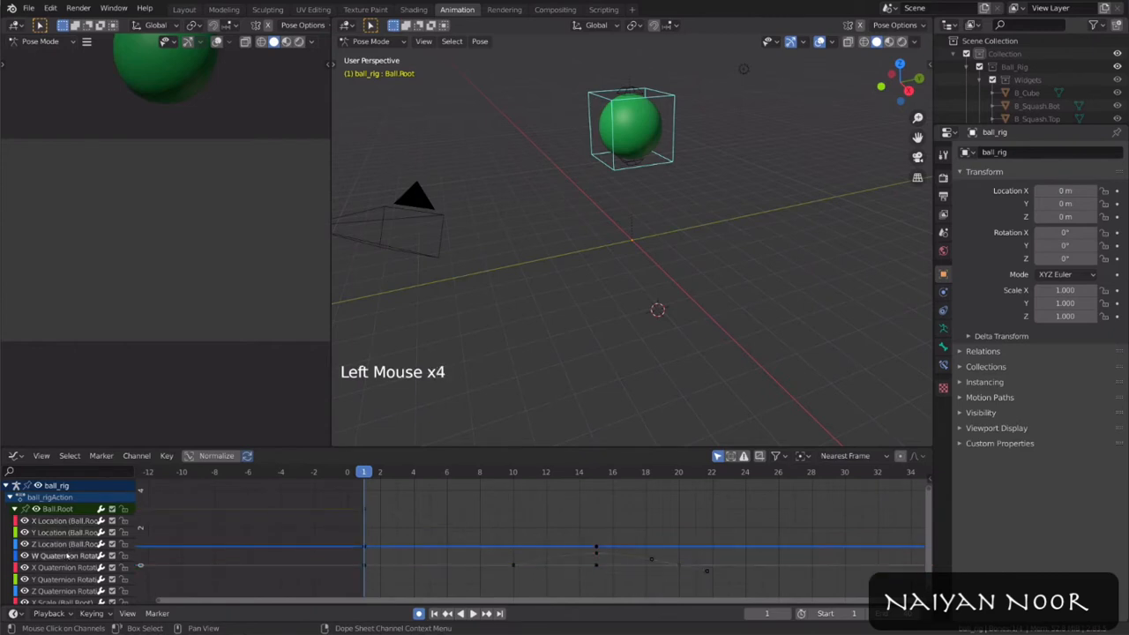
click(67, 567)
click(67, 579)
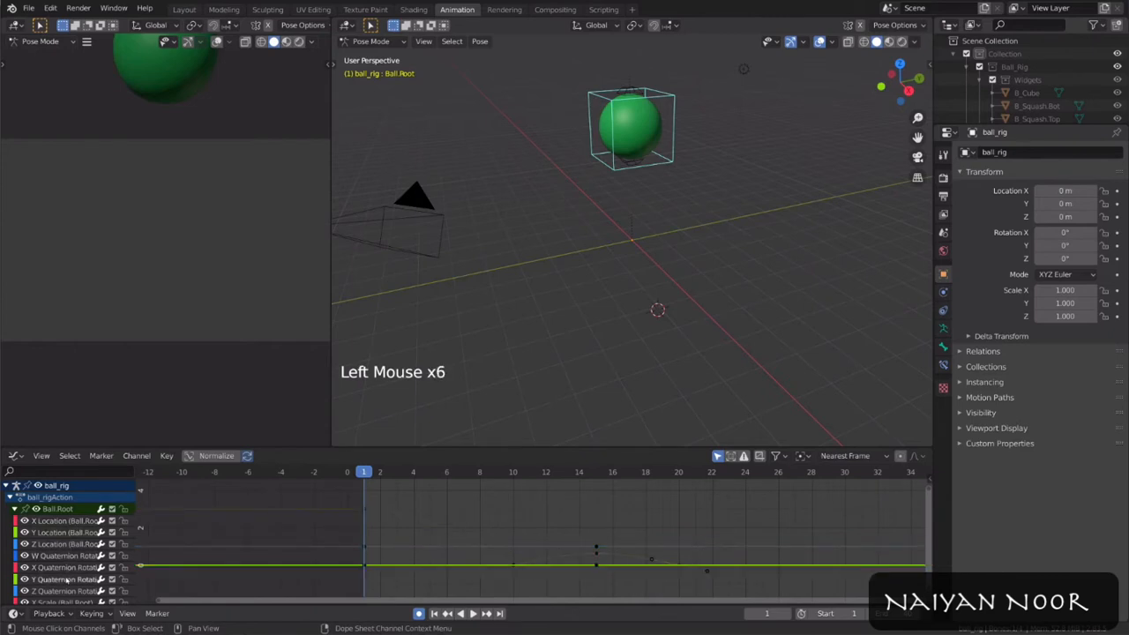
Step: Isolate Ball.Root's Y Location curve by hiding all unselected curves
click(74, 533)
click(136, 455)
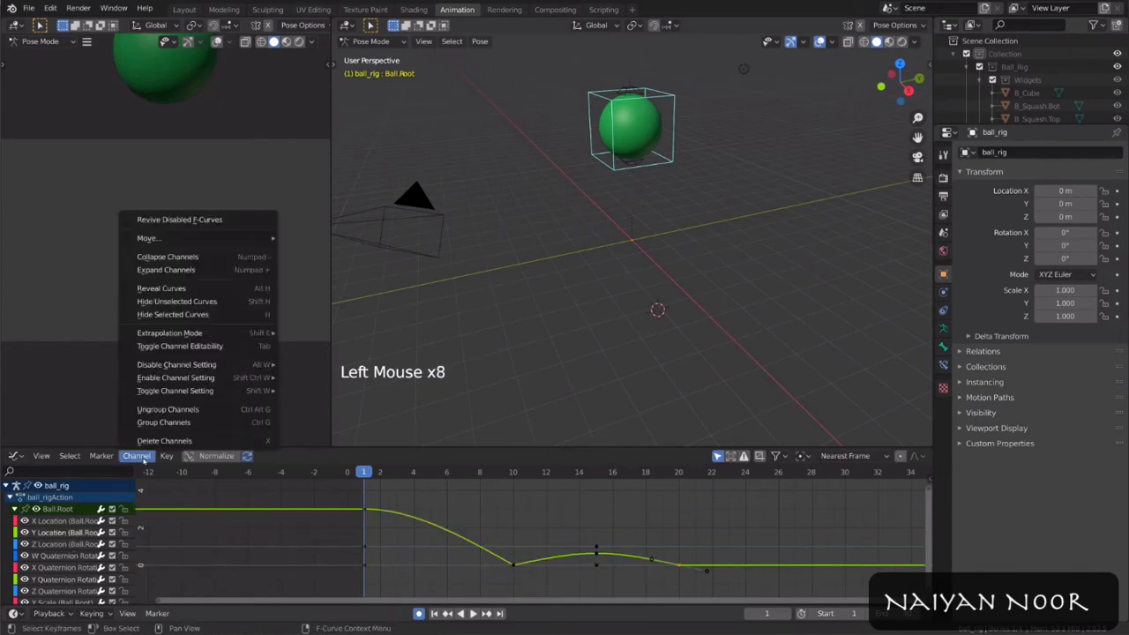
click(249, 304)
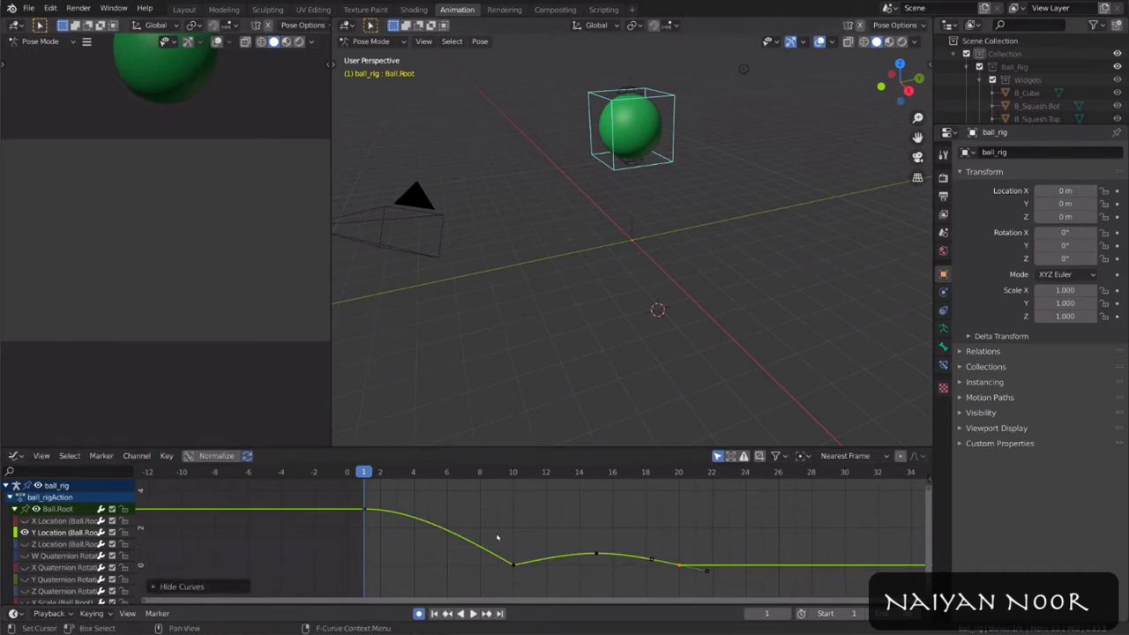
key(shift+h)
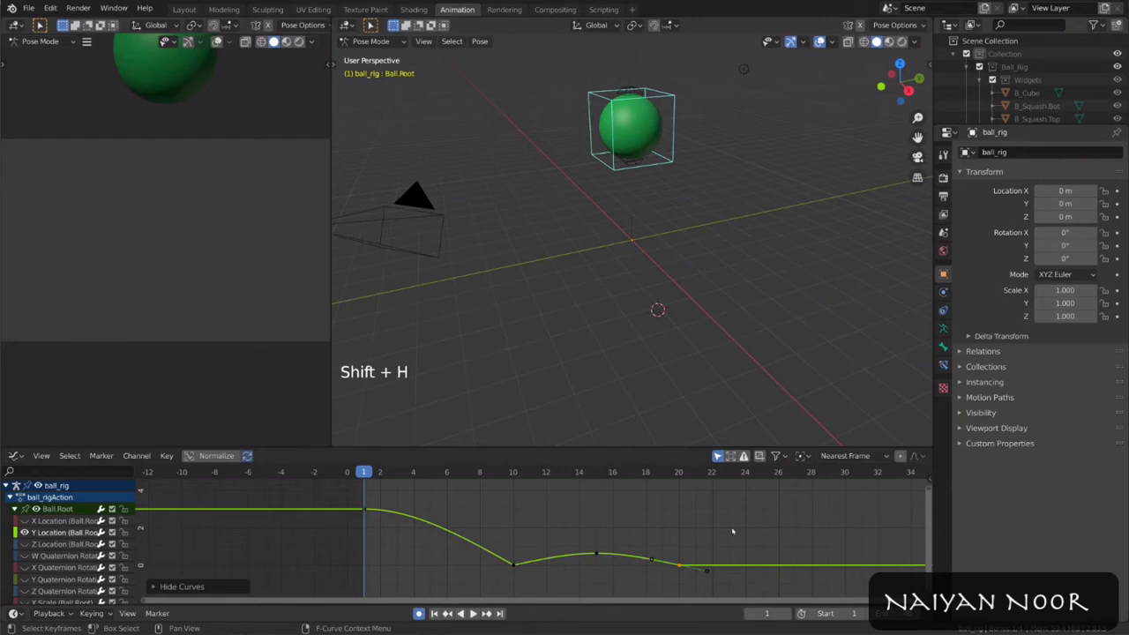
Step: Reveal all of Ball.Root's hidden animation curves
scroll(732, 531, down, 8)
scroll(732, 531, up, 8)
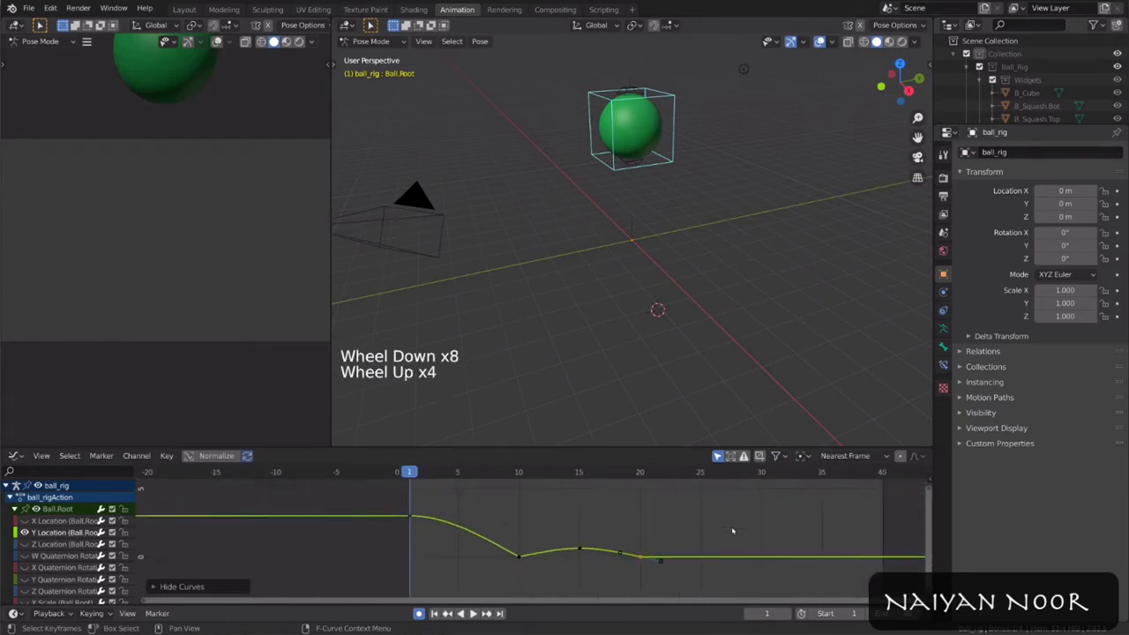
click(137, 456)
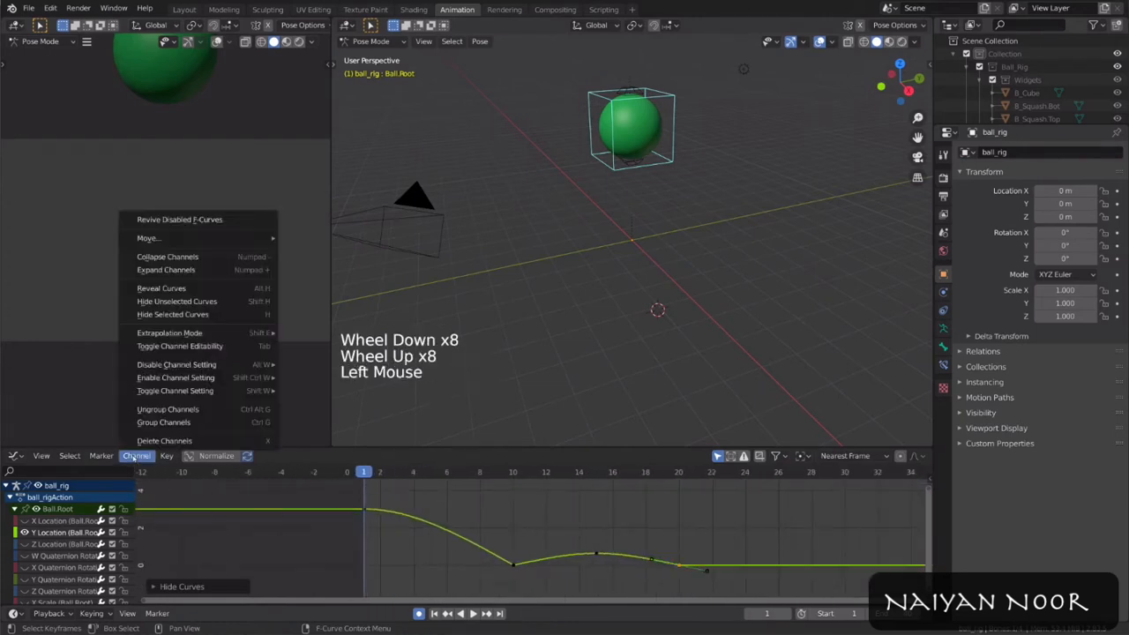
click(187, 292)
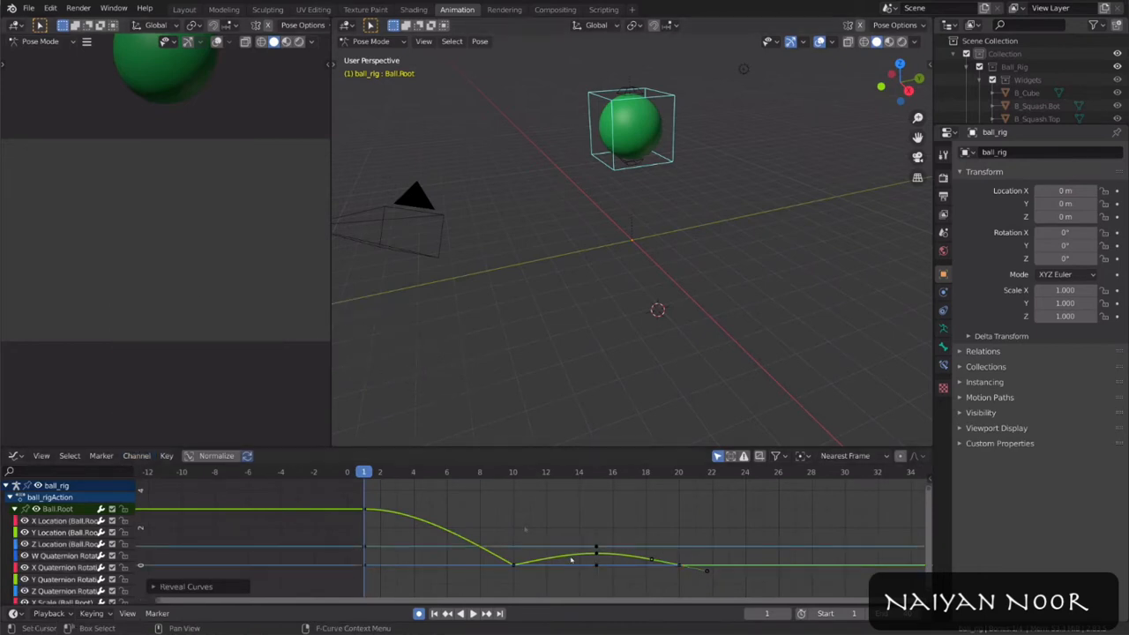
key(alt+h)
Step: Isolate Ball.Root's X, Y and Z Location curves by hiding all unselected curves
click(81, 521)
shift+click(74, 532)
shift+click(67, 545)
key(shift+h)
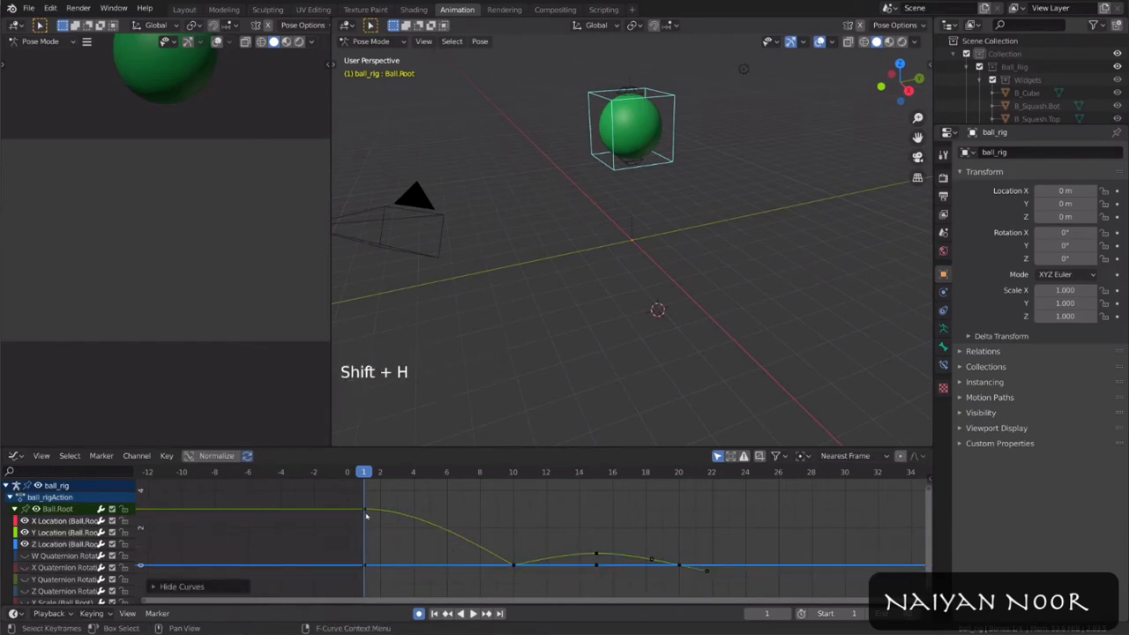
Step: Compare the X, Y and Z Location curves by selecting their channels in turn, ending with the Y Location curve's frame 1 keyframe selected
click(366, 512)
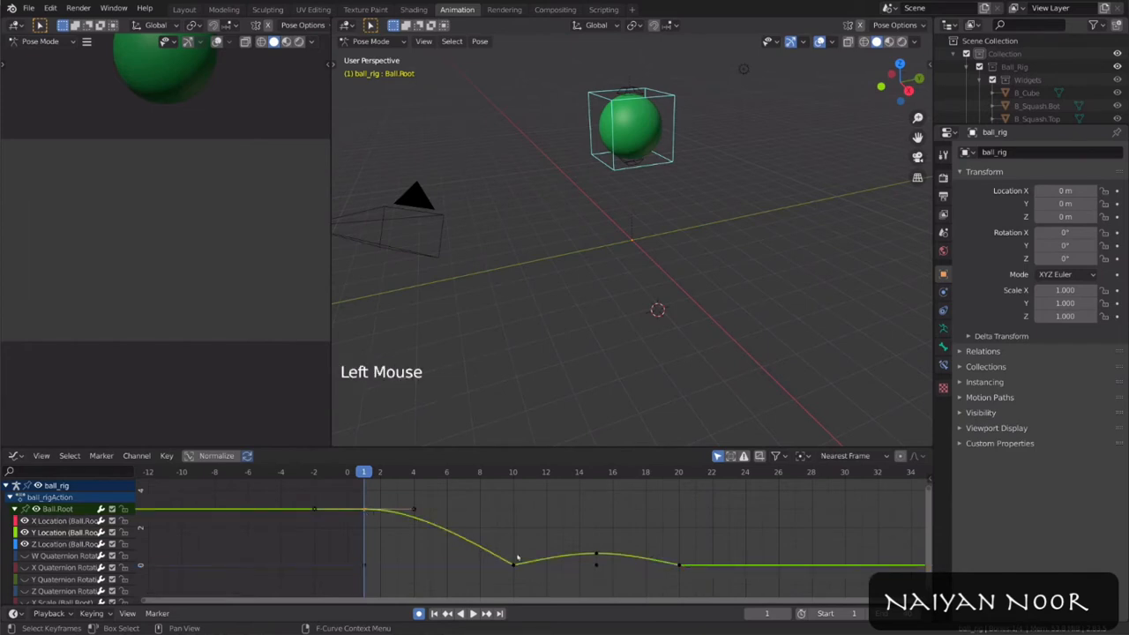
click(72, 521)
click(72, 533)
click(69, 544)
click(73, 533)
click(72, 522)
click(72, 533)
click(409, 528)
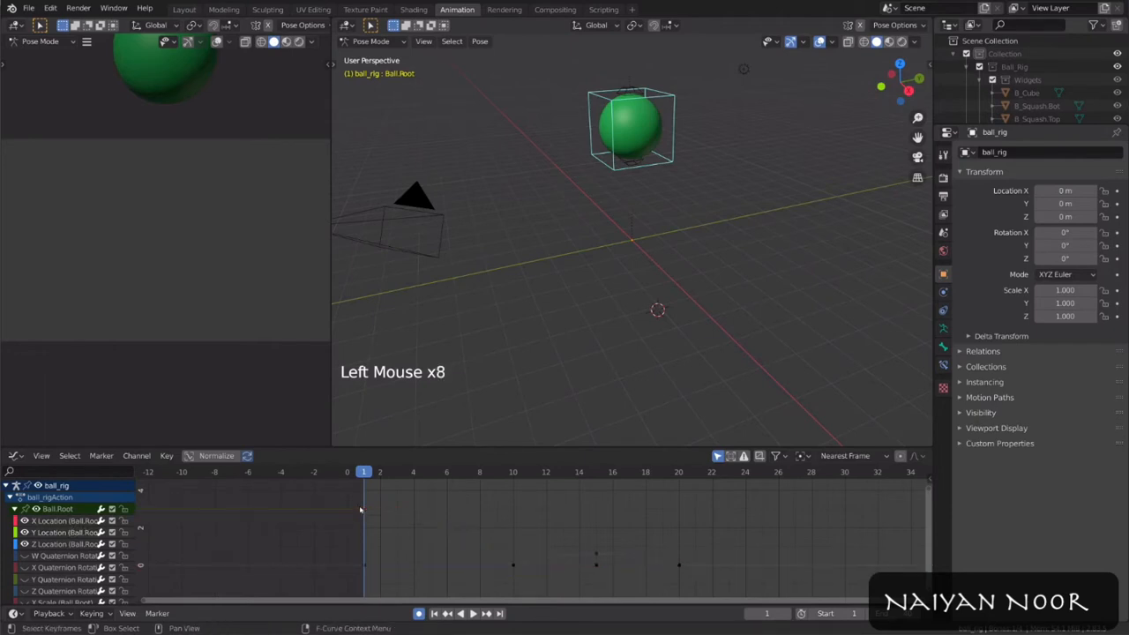
click(440, 536)
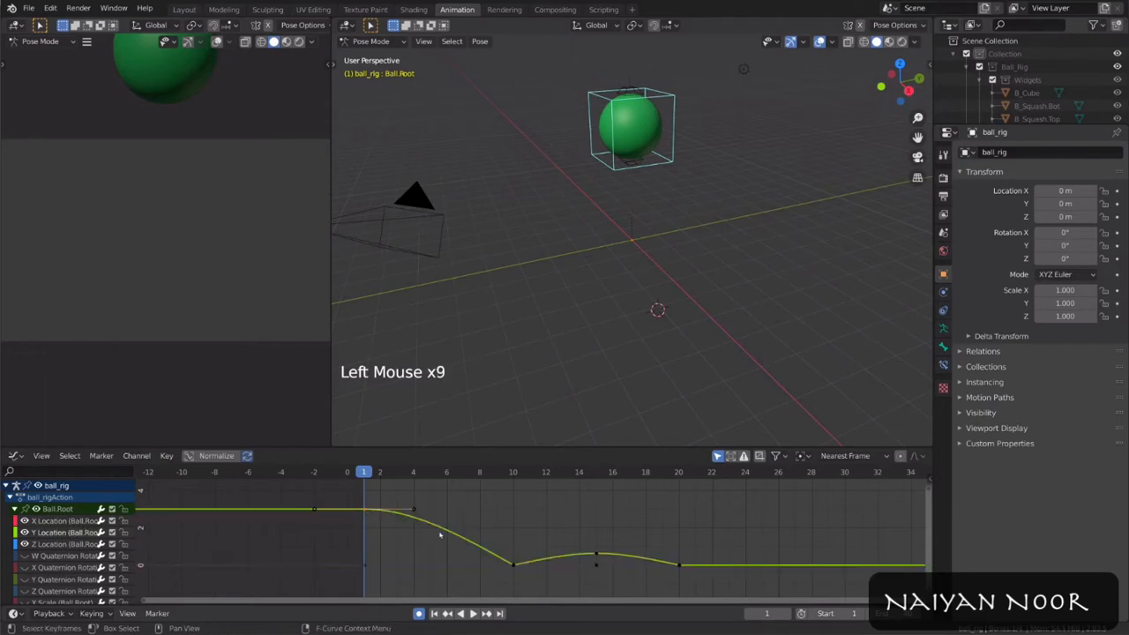
Step: Try moving, scaling and rotating the keyframes at frames 1, 15 and 20 together
click(597, 554)
shift+click(681, 565)
shift+click(681, 566)
shift+click(369, 512)
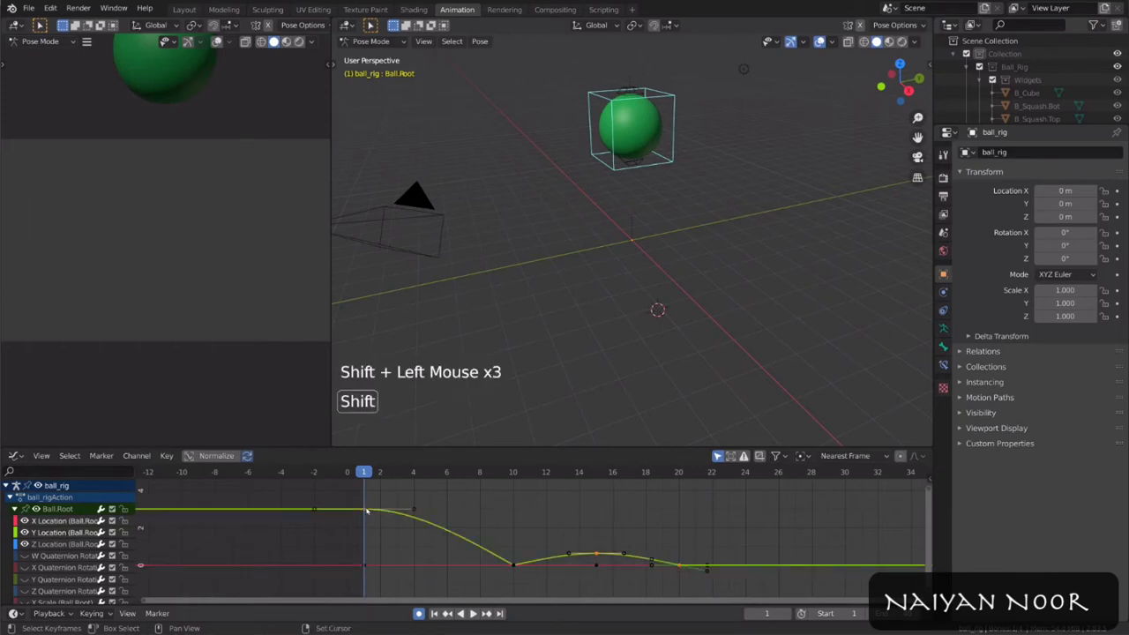
key(g)
click(631, 507)
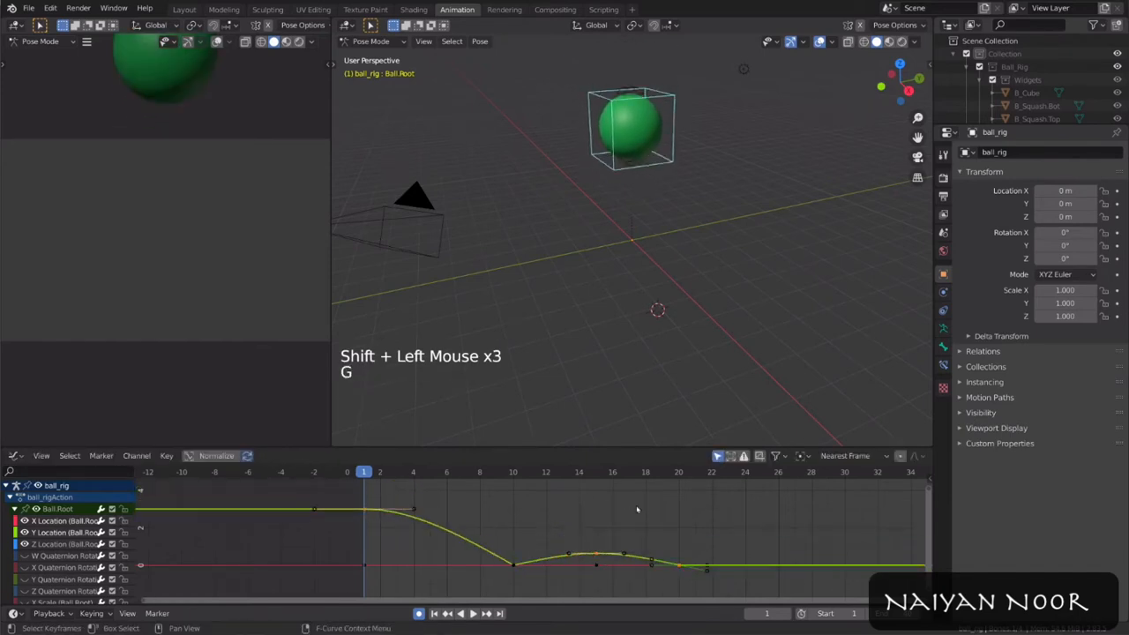
key(s)
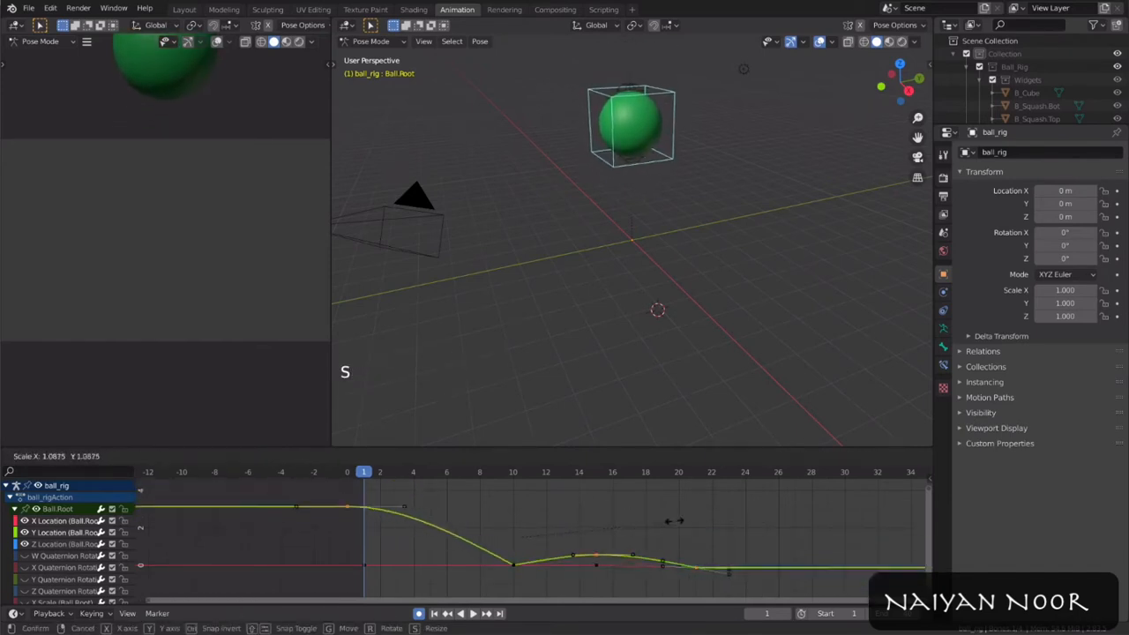
key(r)
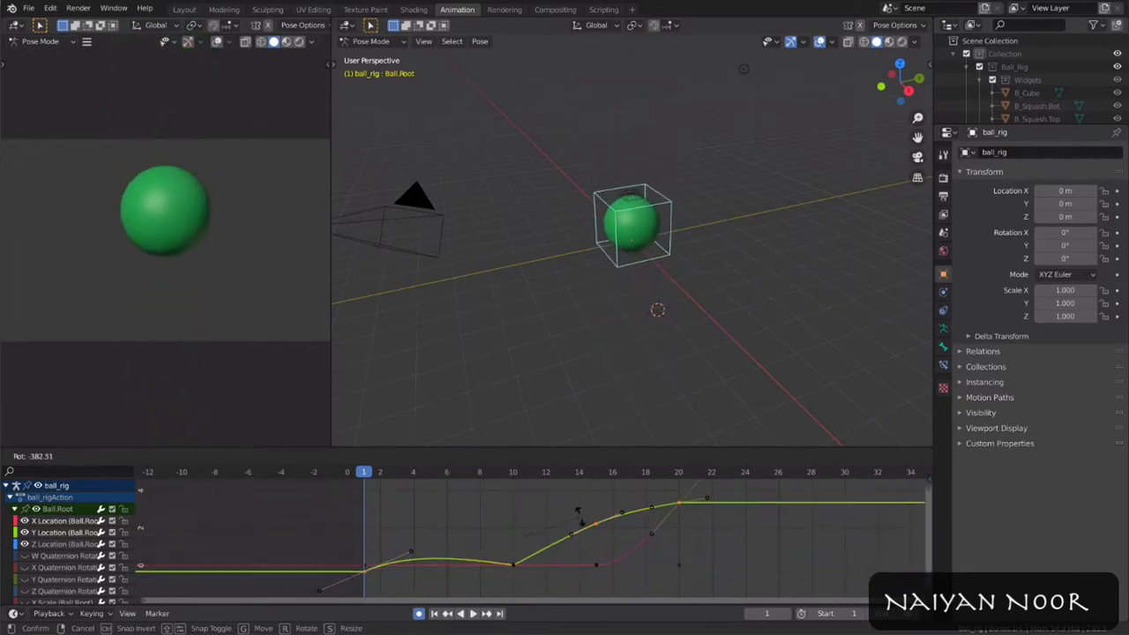
click(580, 537)
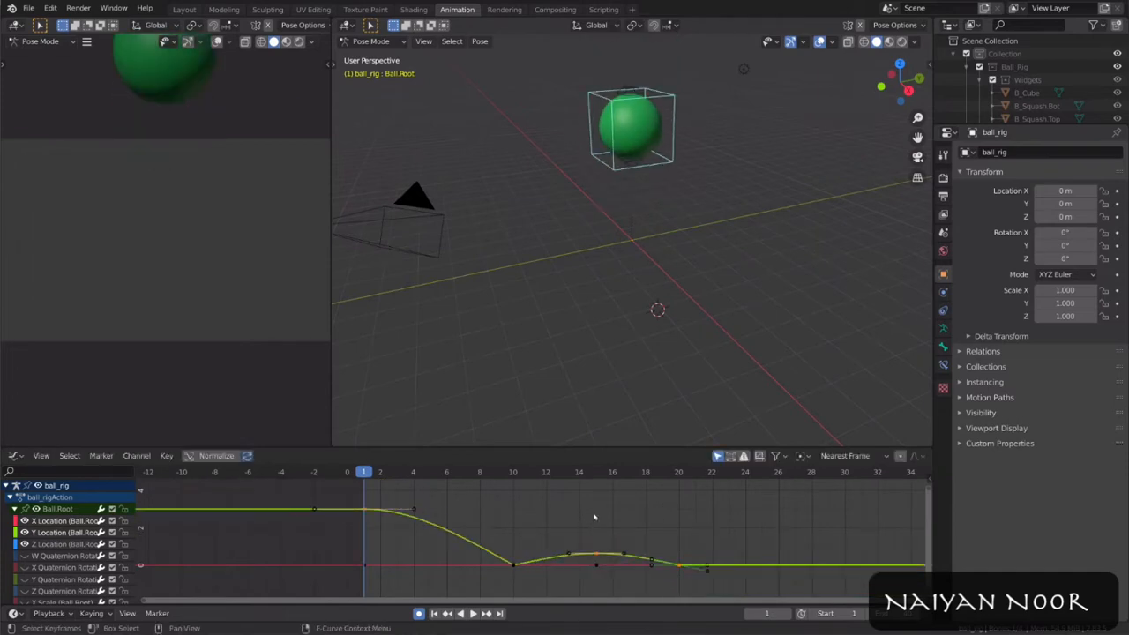
key(g)
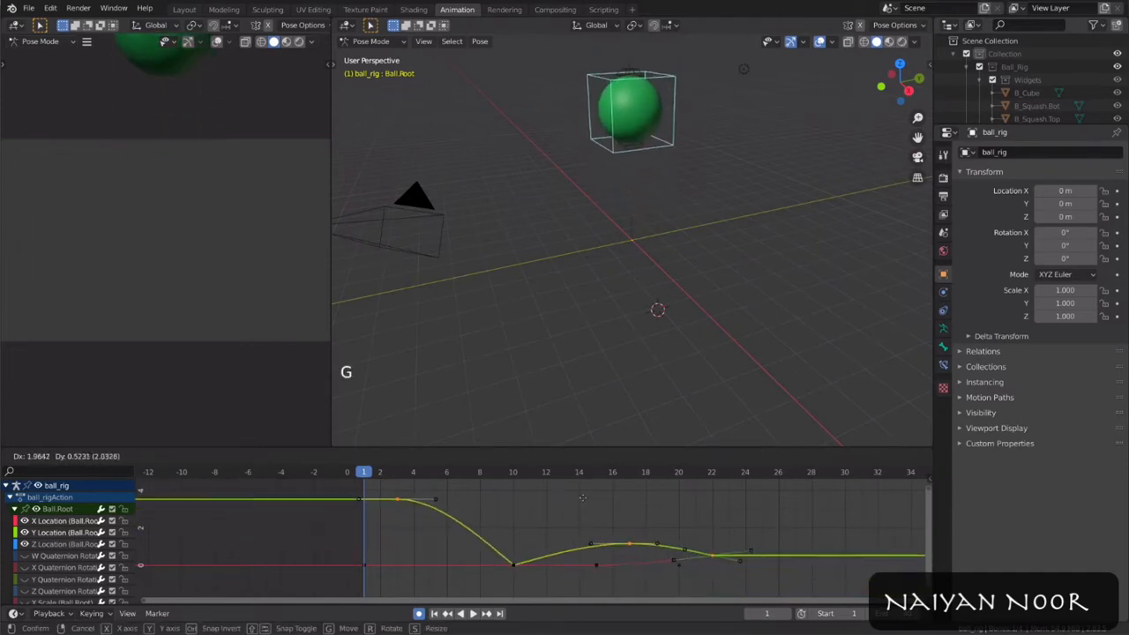
click(549, 499)
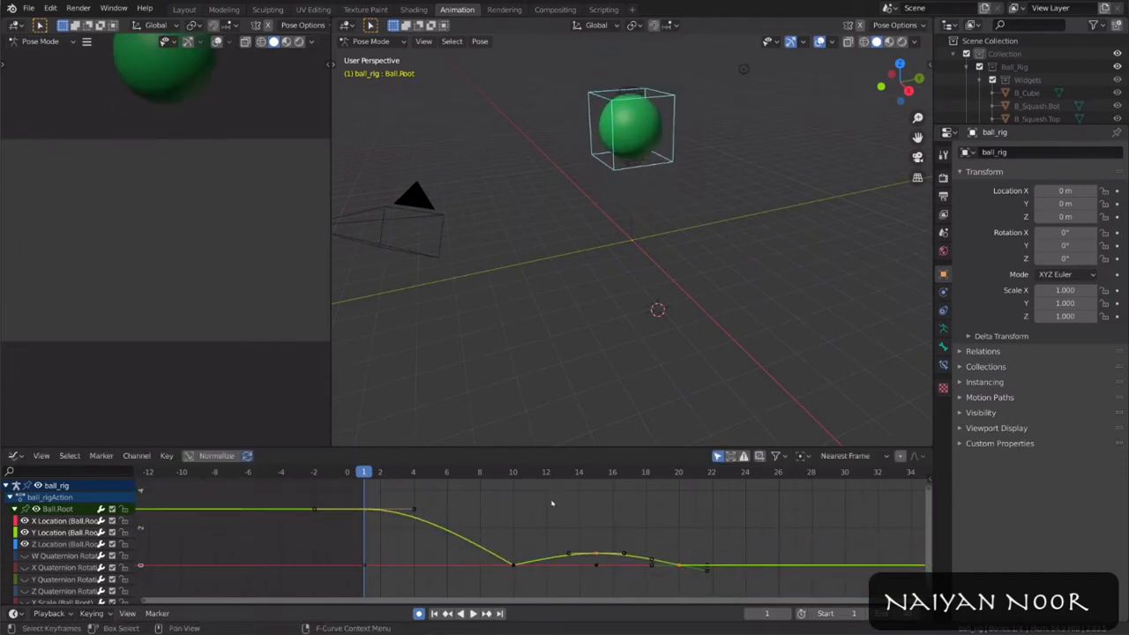
Step: Try moving the left handle of the Y Location keyframe at frame 15
click(597, 554)
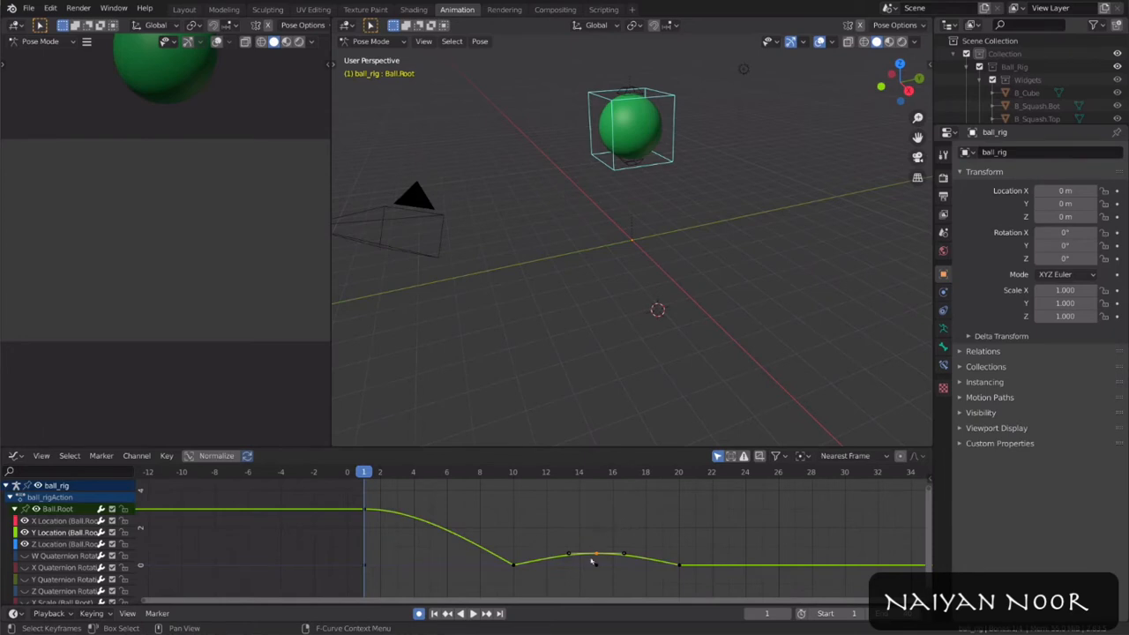
click(623, 555)
click(568, 555)
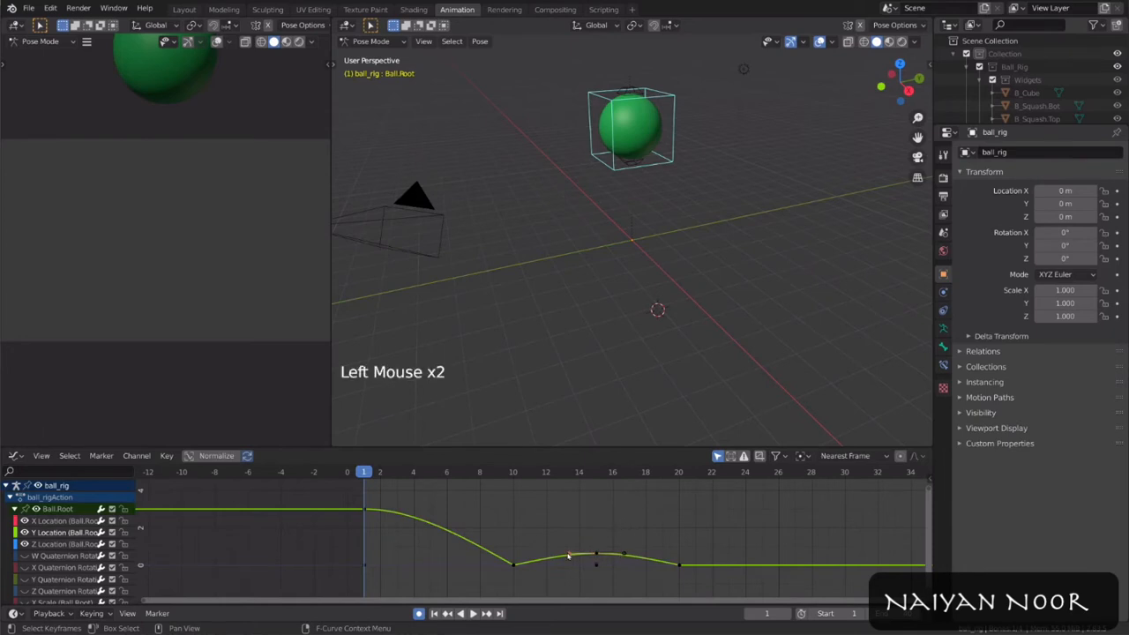
key(g)
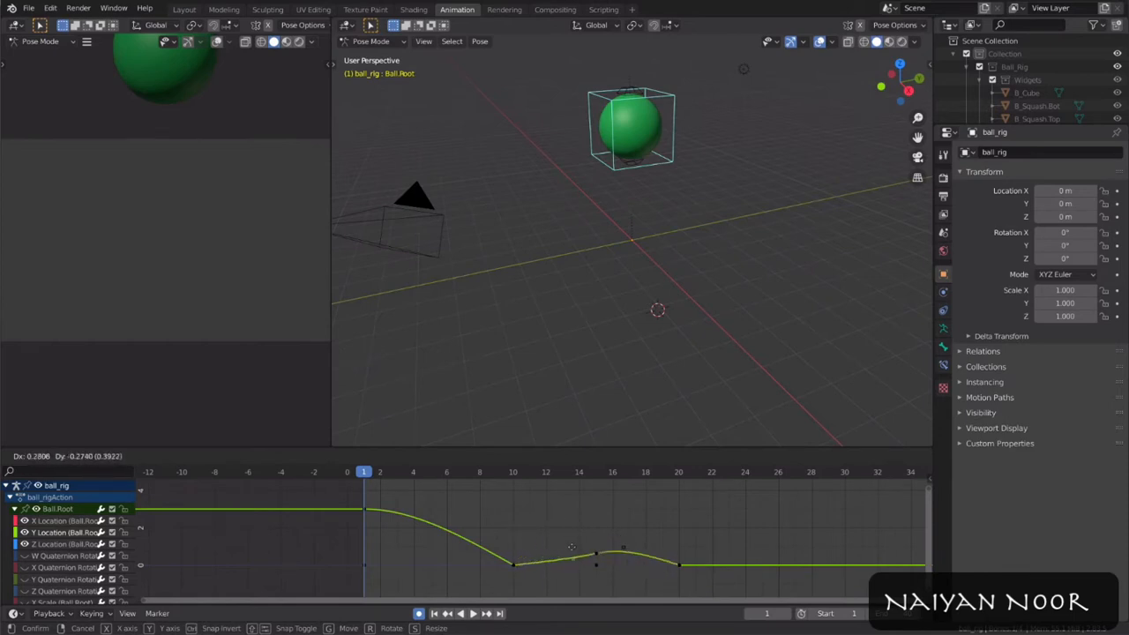
click(521, 523)
Step: Try rotating and scaling the handles of the Y Location keyframe at frame 15
click(595, 554)
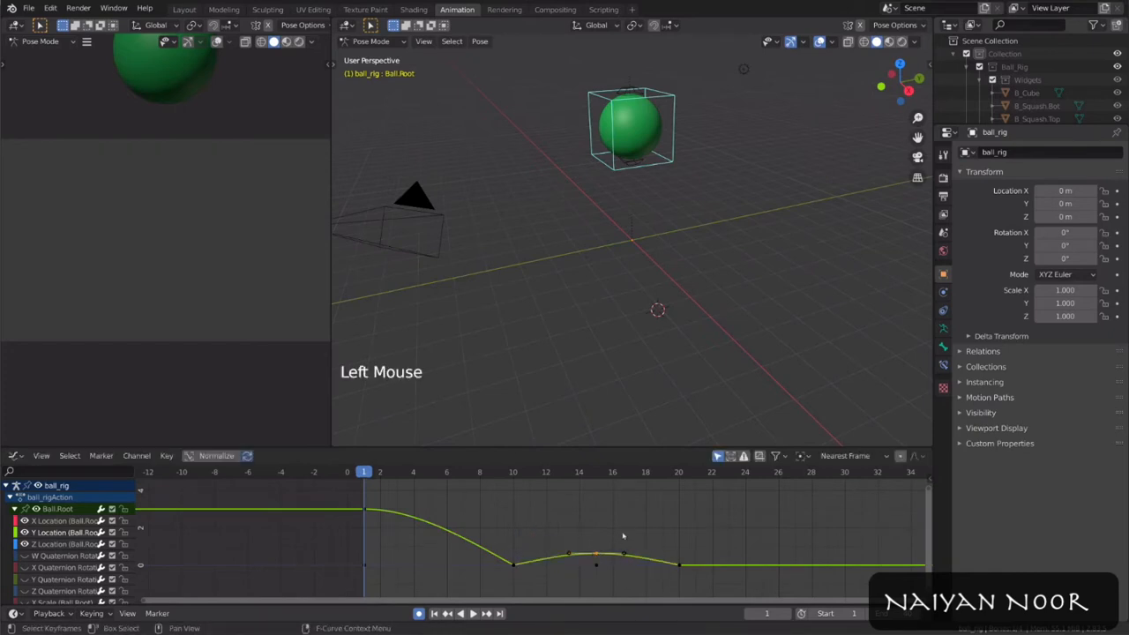
key(r)
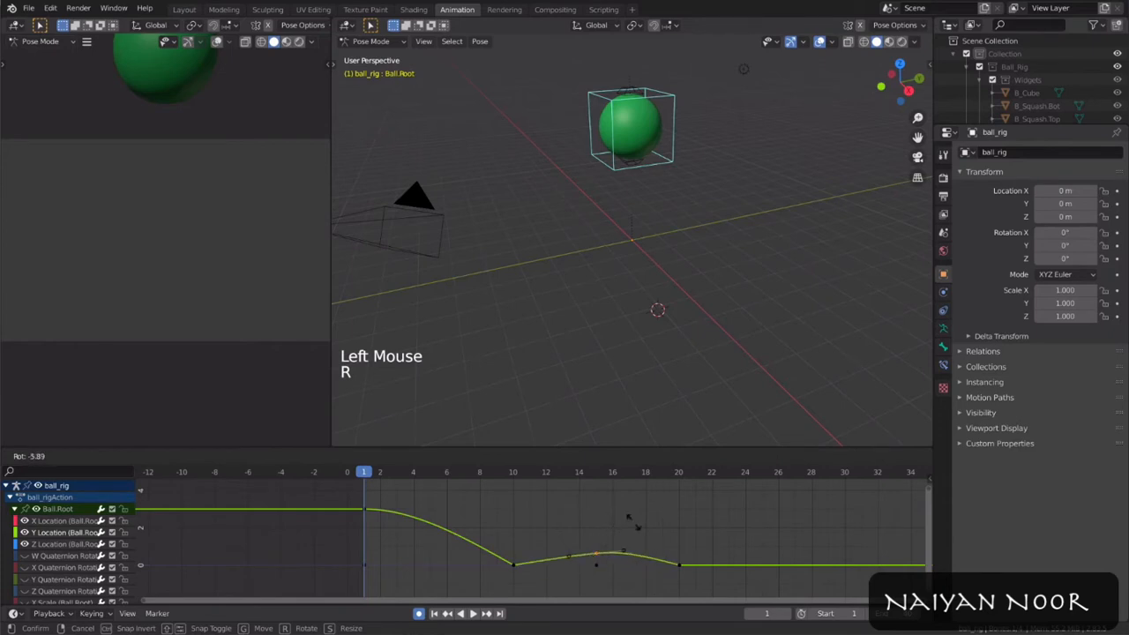
key(s)
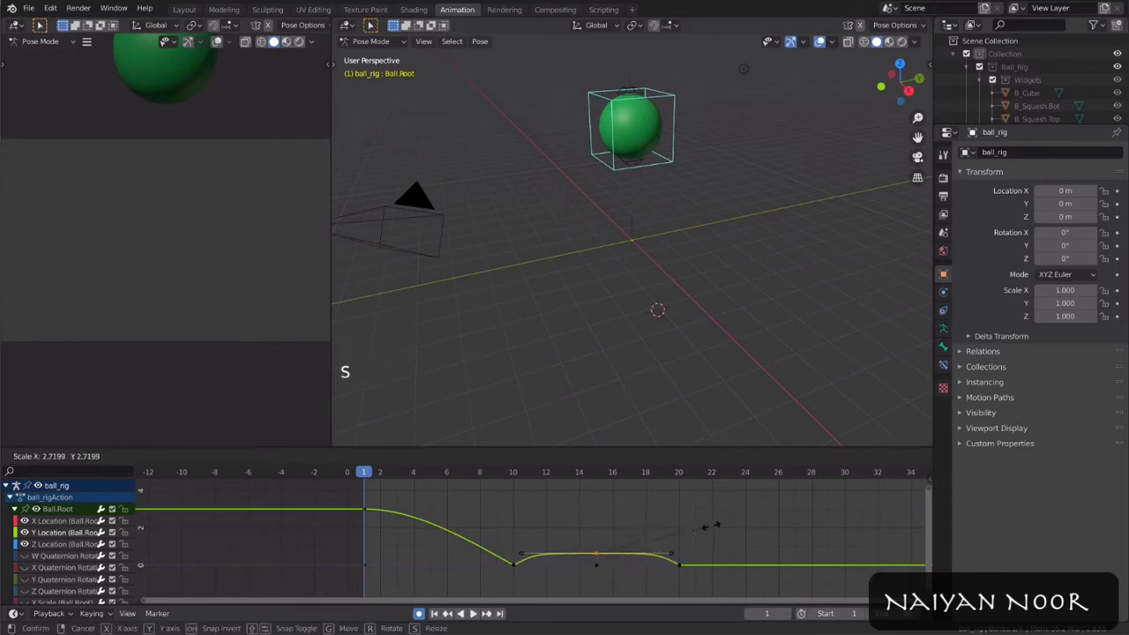
click(622, 543)
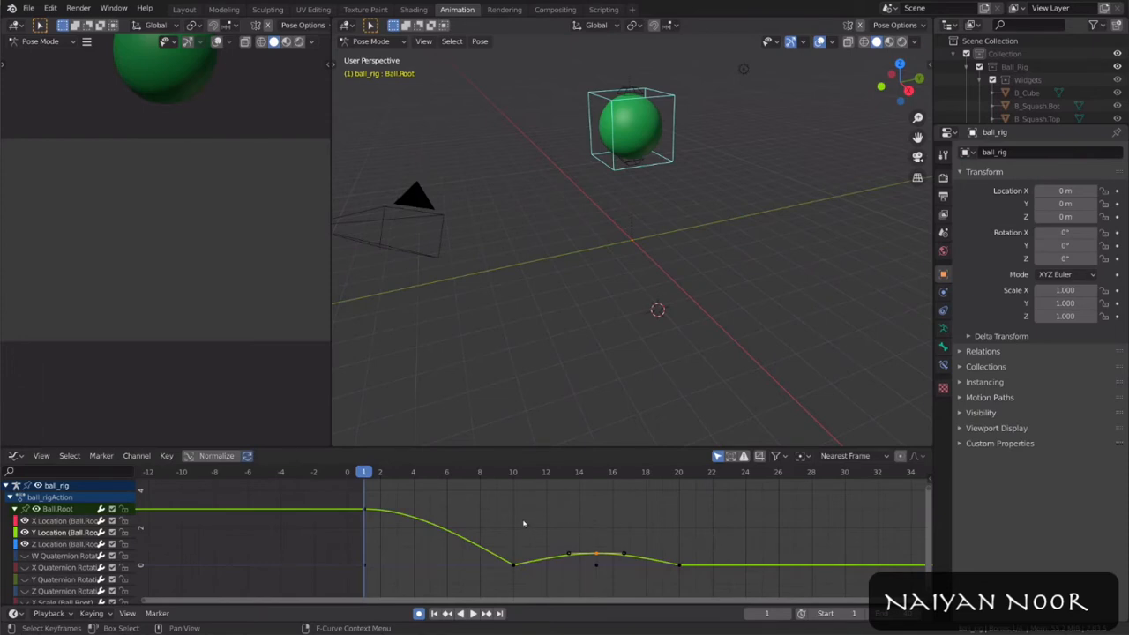
Step: Try moving each handle of the Y Location keyframe at frame 10
click(515, 566)
click(515, 566)
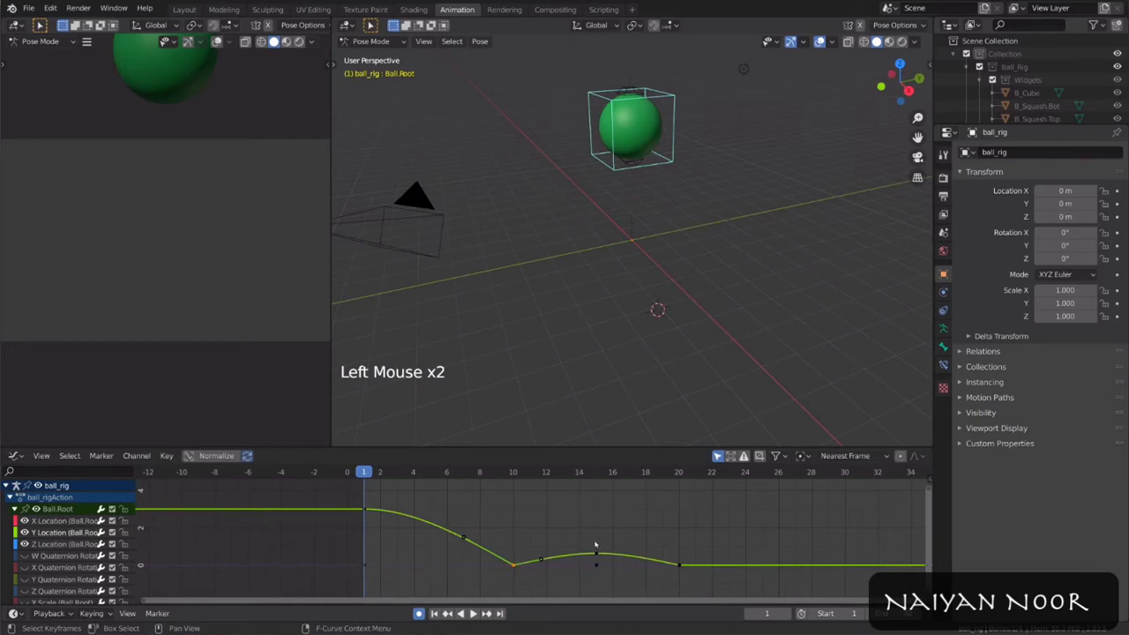
click(465, 537)
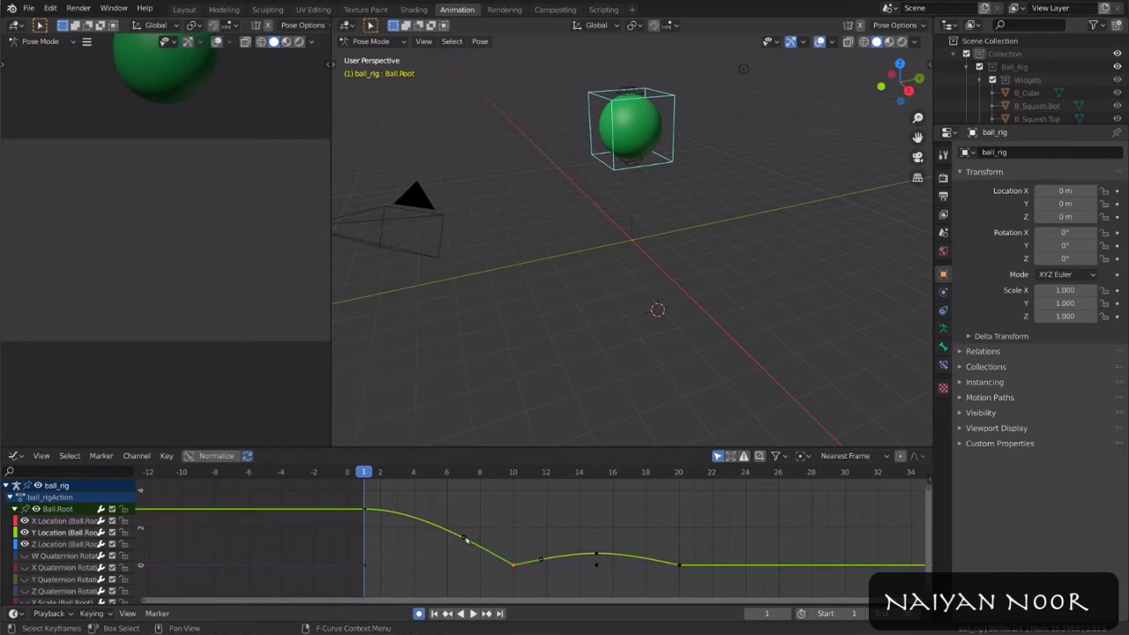
key(g)
click(541, 559)
key(g)
right_click(538, 536)
Step: Try moving and rotating the Y Location keyframe at frame 10 by its centre point
click(514, 566)
click(514, 565)
click(514, 565)
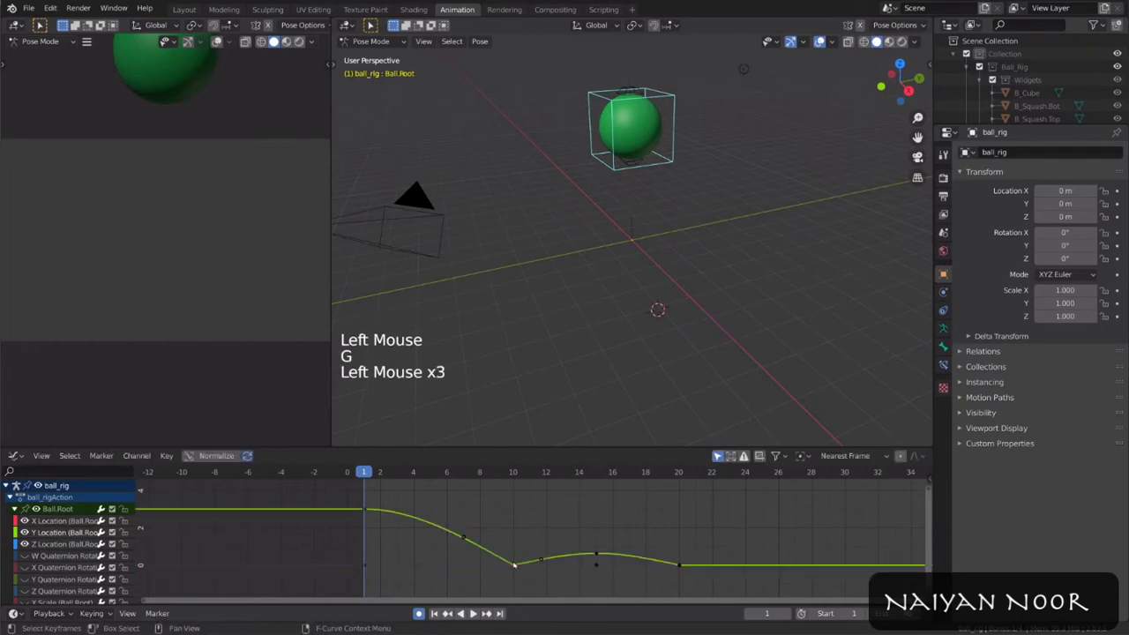
key(g)
key(r)
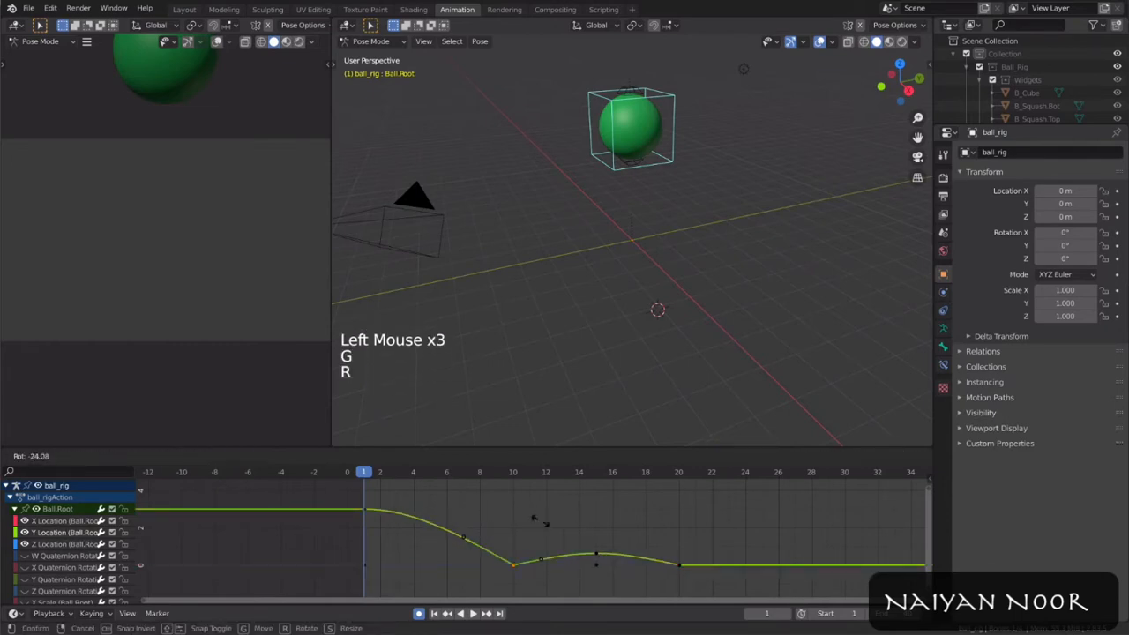
right_click(544, 526)
Step: Rotate the right handle of the Y Location keyframe at frame 1 downward to steepen the start of the fall
click(365, 510)
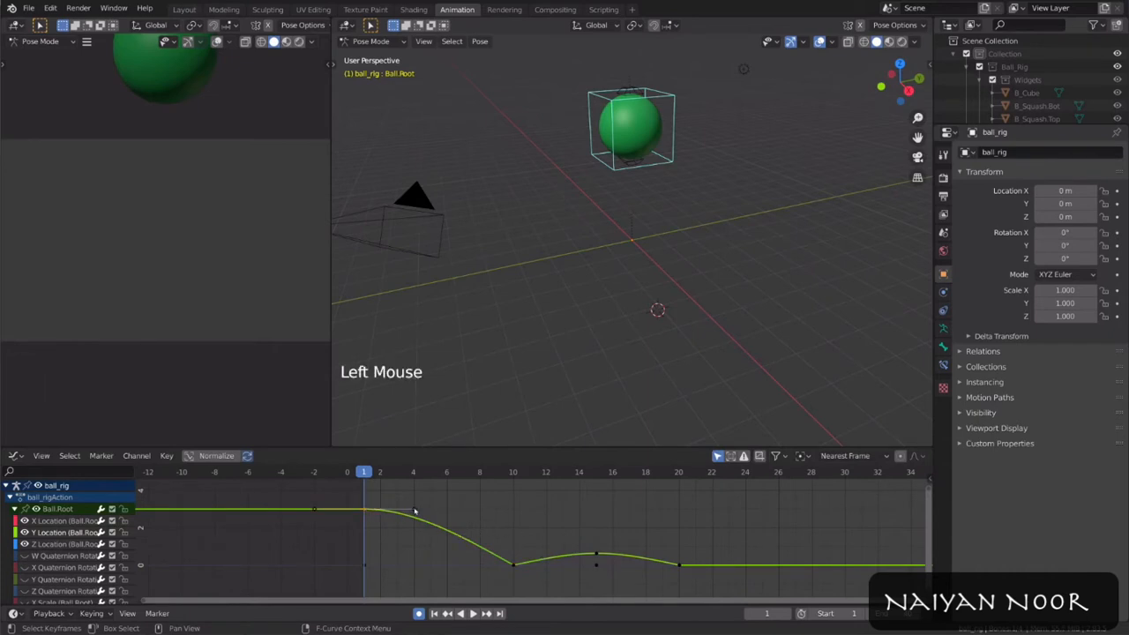
click(414, 510)
key(r)
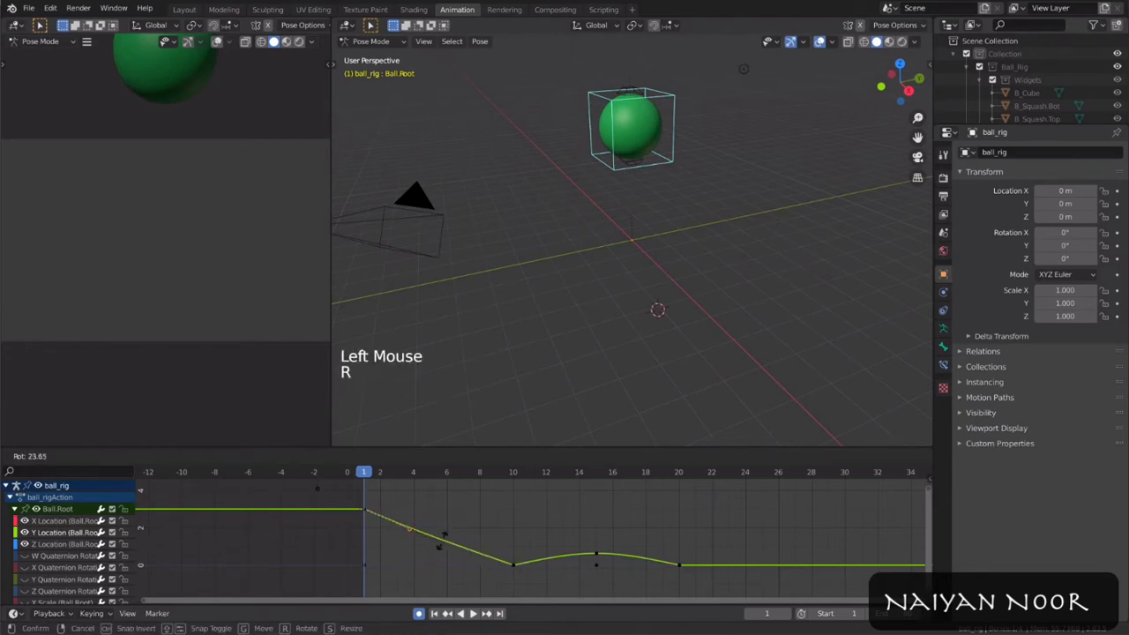
click(439, 536)
key(r)
click(381, 523)
click(495, 515)
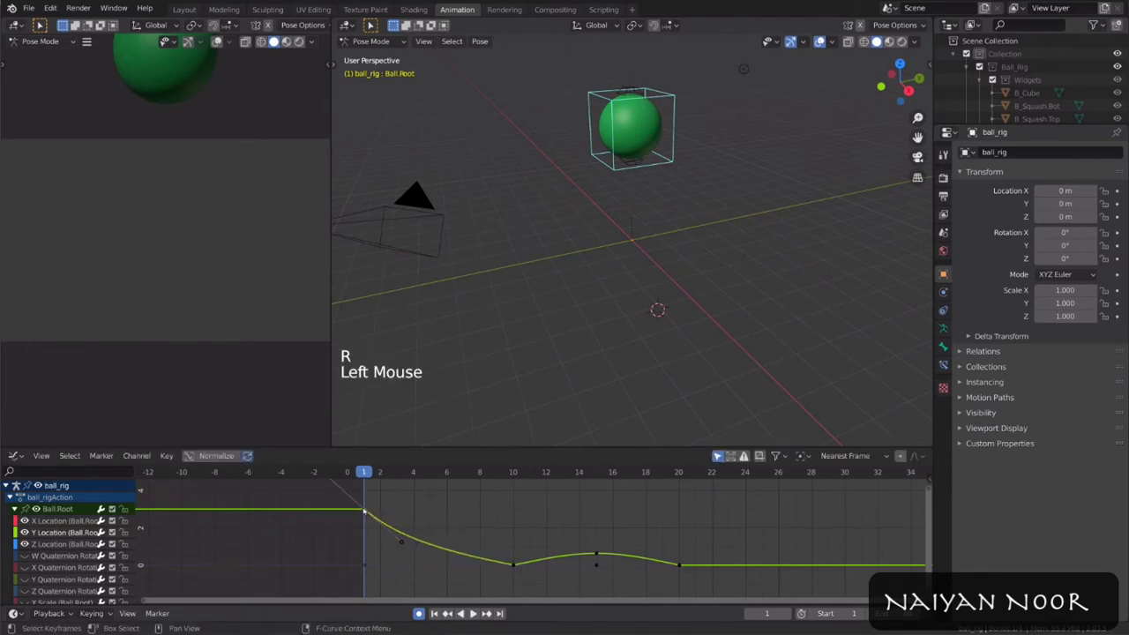
Step: Change the handle type of the Y Location keyframe at frame 1 to Auto Clamped
key(v)
click(552, 507)
key(v)
click(533, 548)
Step: Set the frame 1 keyframe's handles to Free and move the right and left handles downward independently
key(v)
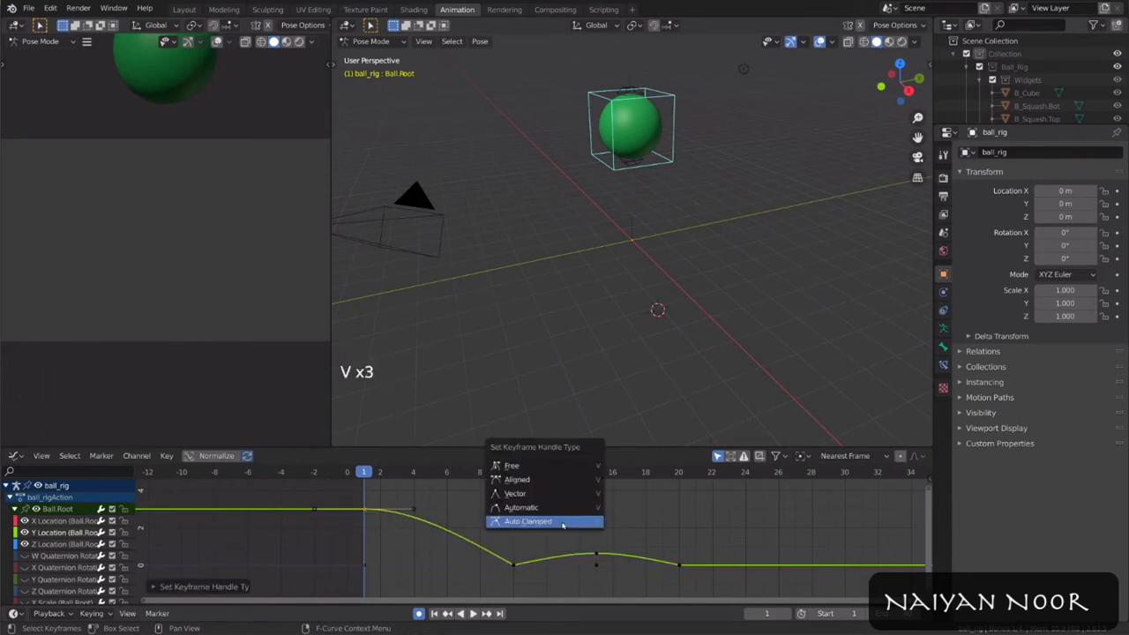
click(529, 462)
click(415, 509)
key(g)
click(409, 533)
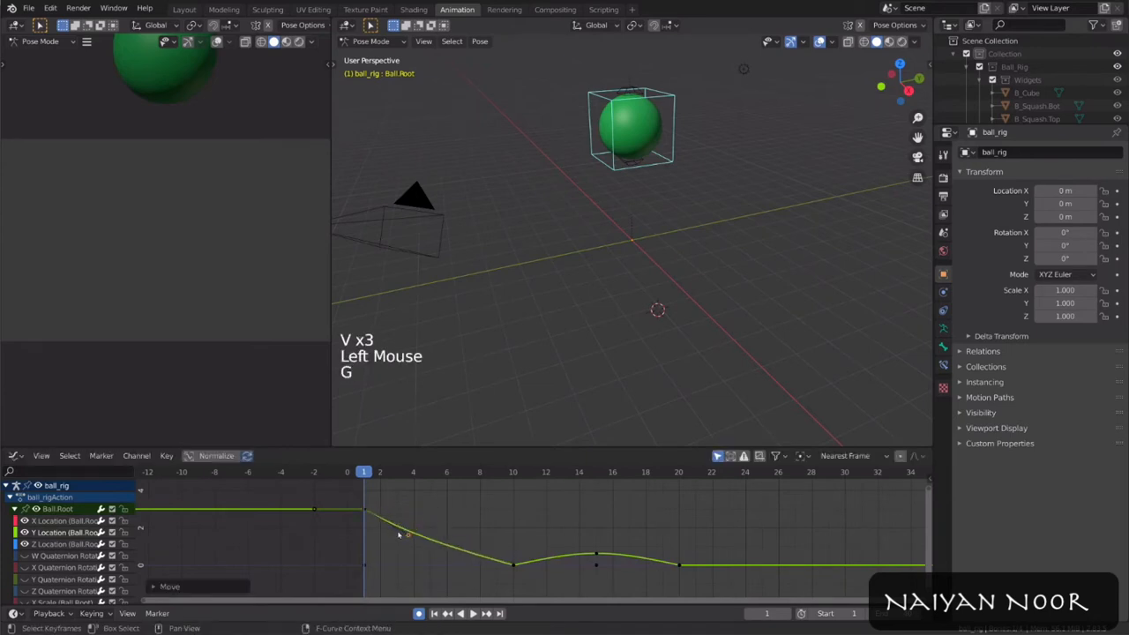
click(315, 509)
key(g)
click(324, 525)
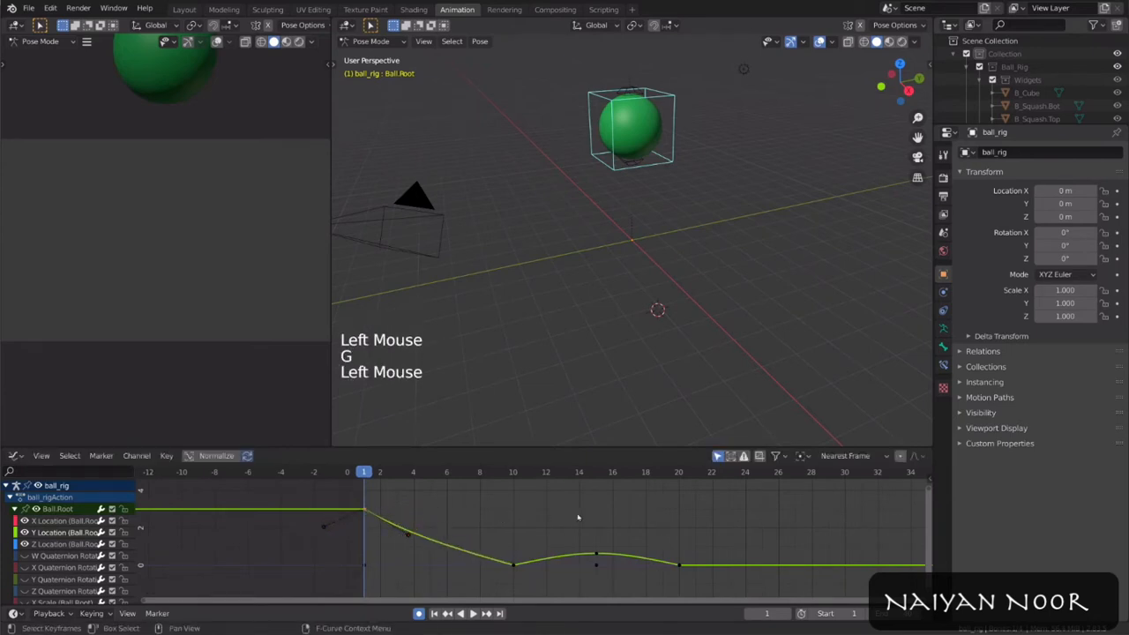
Step: Restore the frame 1 keyframe's handles to the Auto Clamped type
key(v)
click(565, 569)
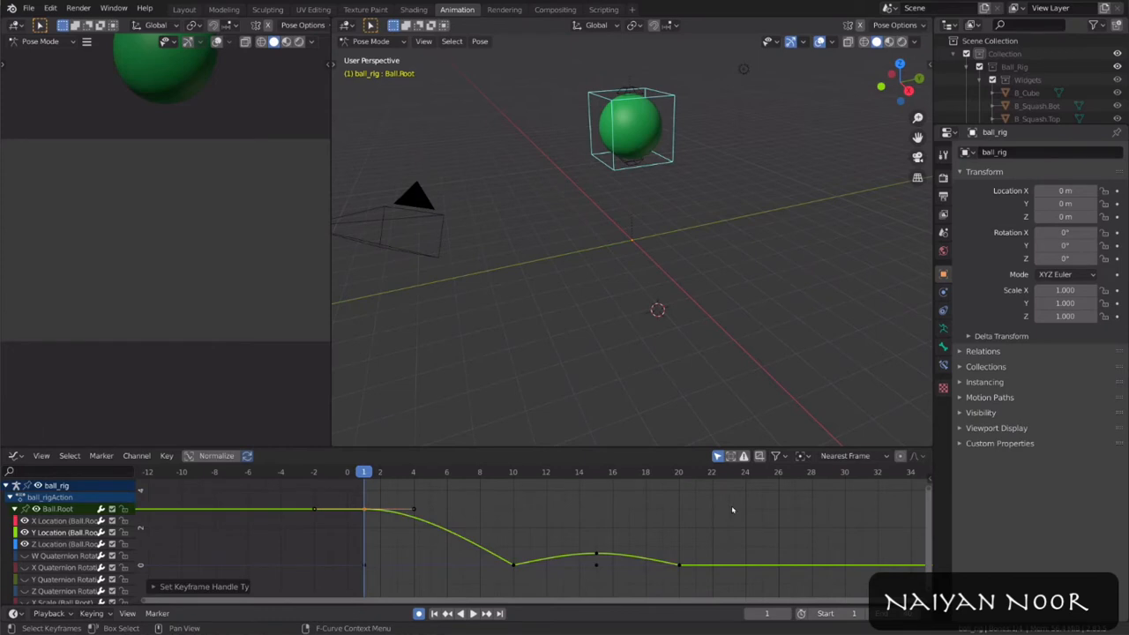
Step: Isolate Ball.Root's Y Location curve by hiding the unselected curves, and select all of its keyframes
click(74, 537)
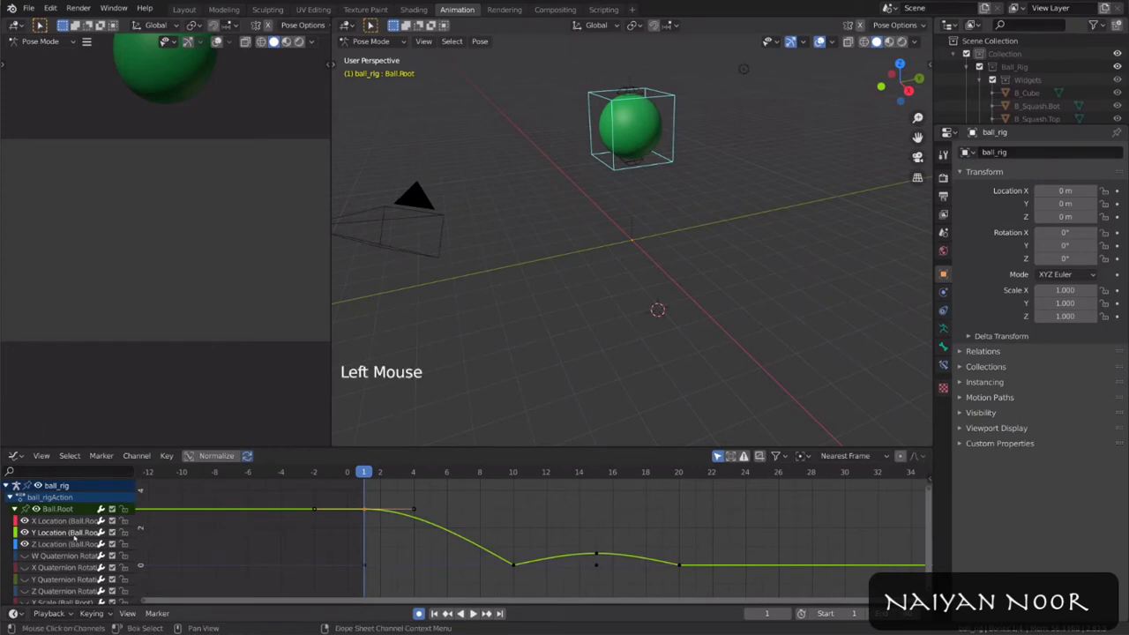
key(shift+h)
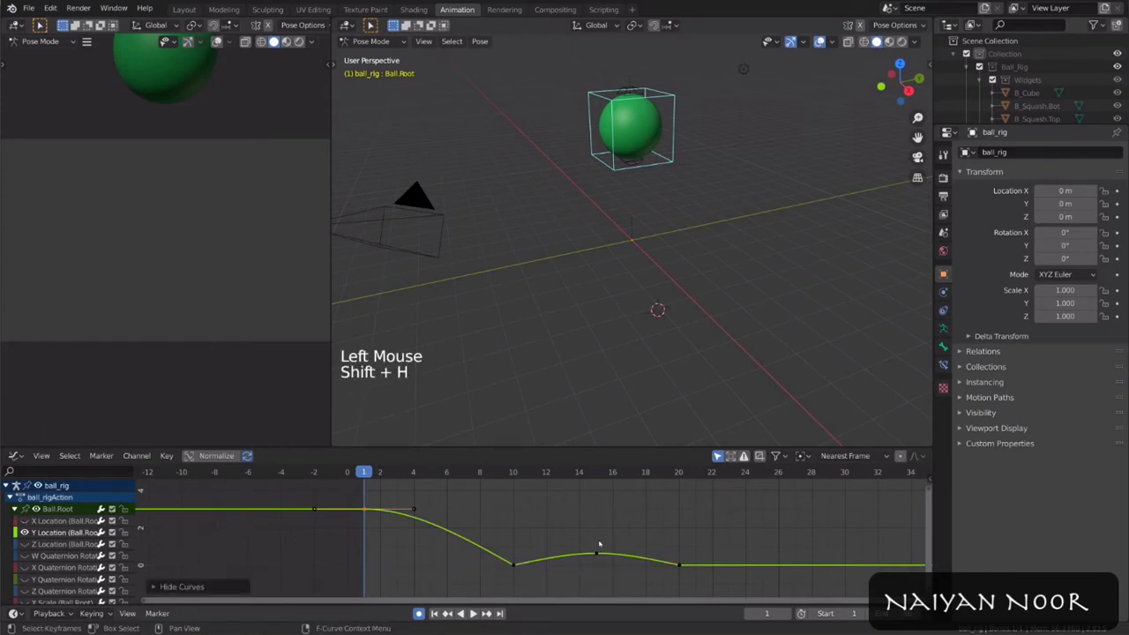
key(a)
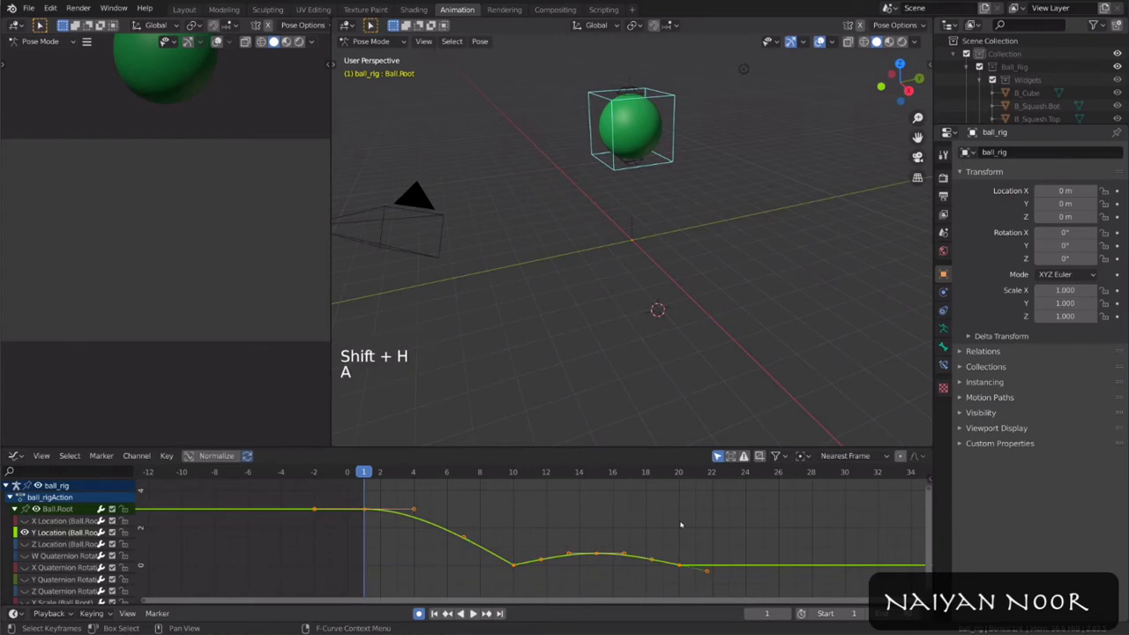
Step: Set the interpolation mode of all Y Location keyframes to Constant and play back the stepped motion
click(167, 455)
mouse_move(259, 256)
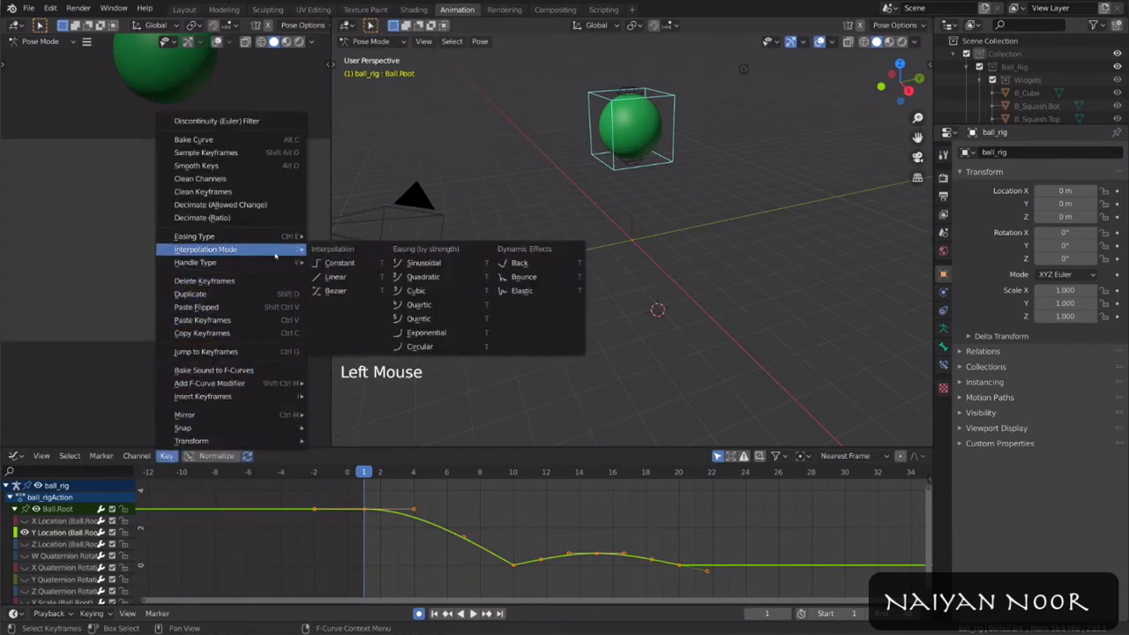
click(335, 263)
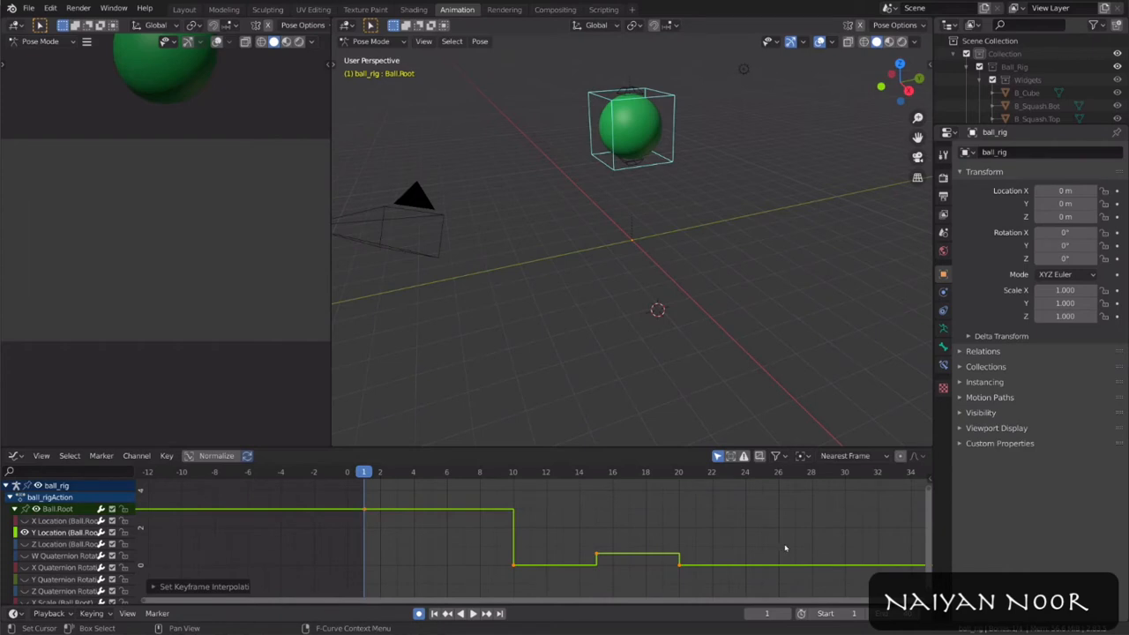
key(space)
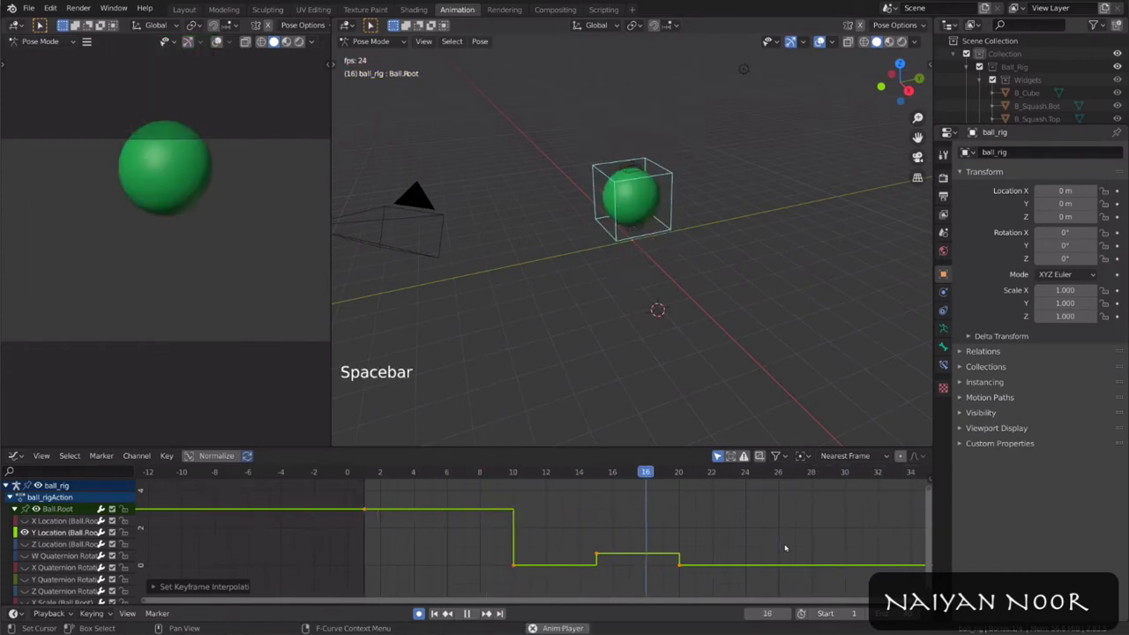
key(Escape)
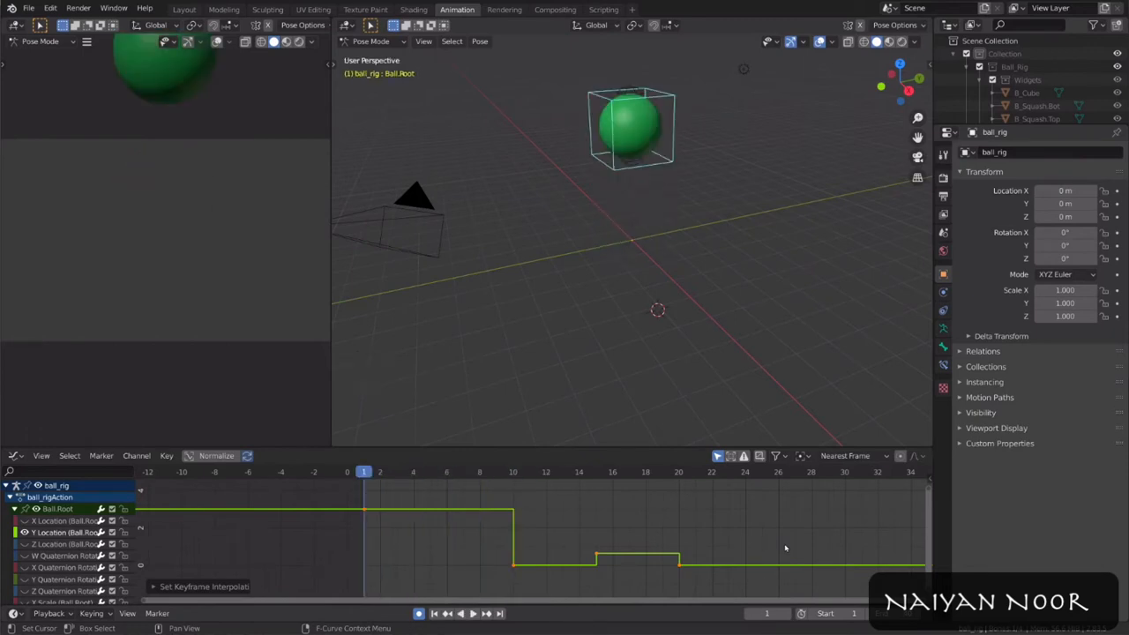
key(Escape)
Step: Set the selected keyframes' interpolation to Bezier, try Linear and Constant, and finish with Bezier
key(t)
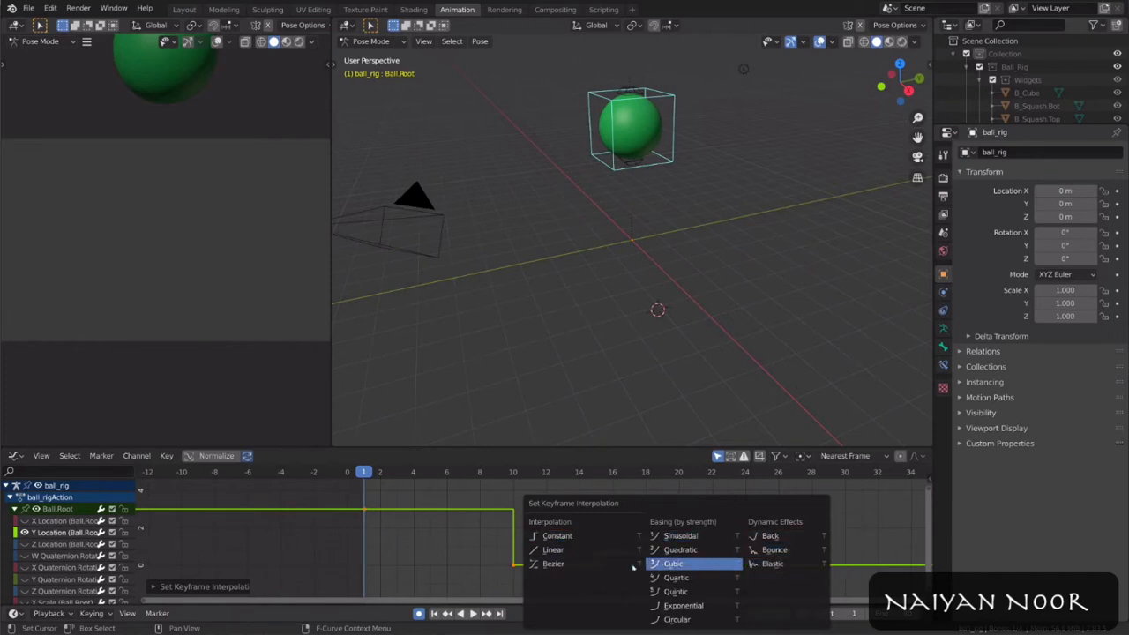
click(580, 564)
key(t)
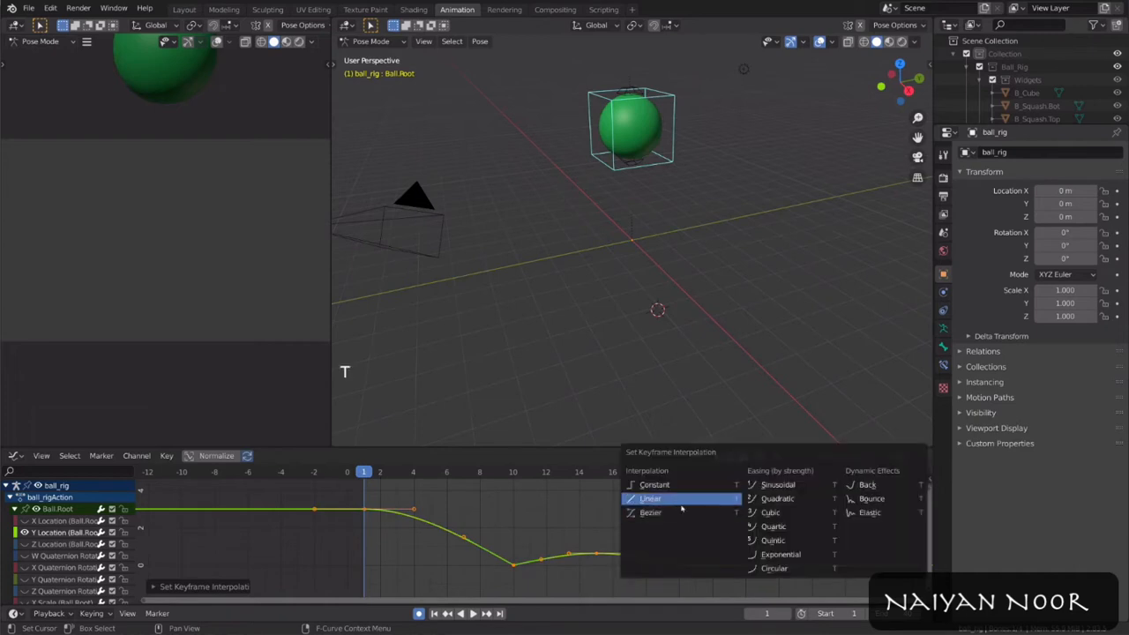
click(685, 501)
key(t)
click(691, 506)
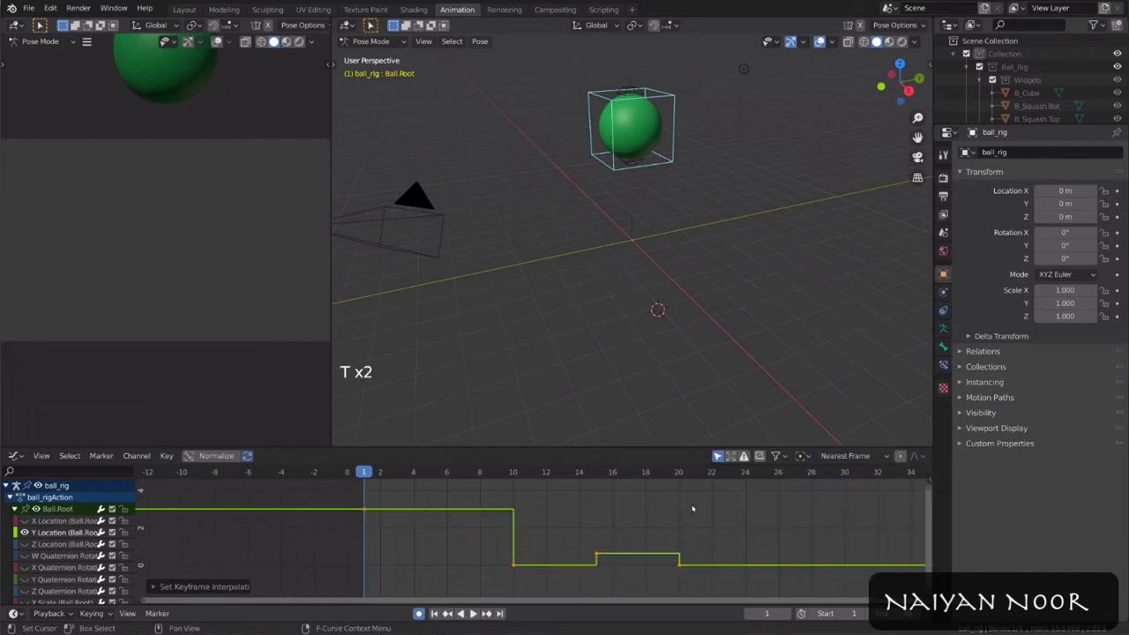
key(t)
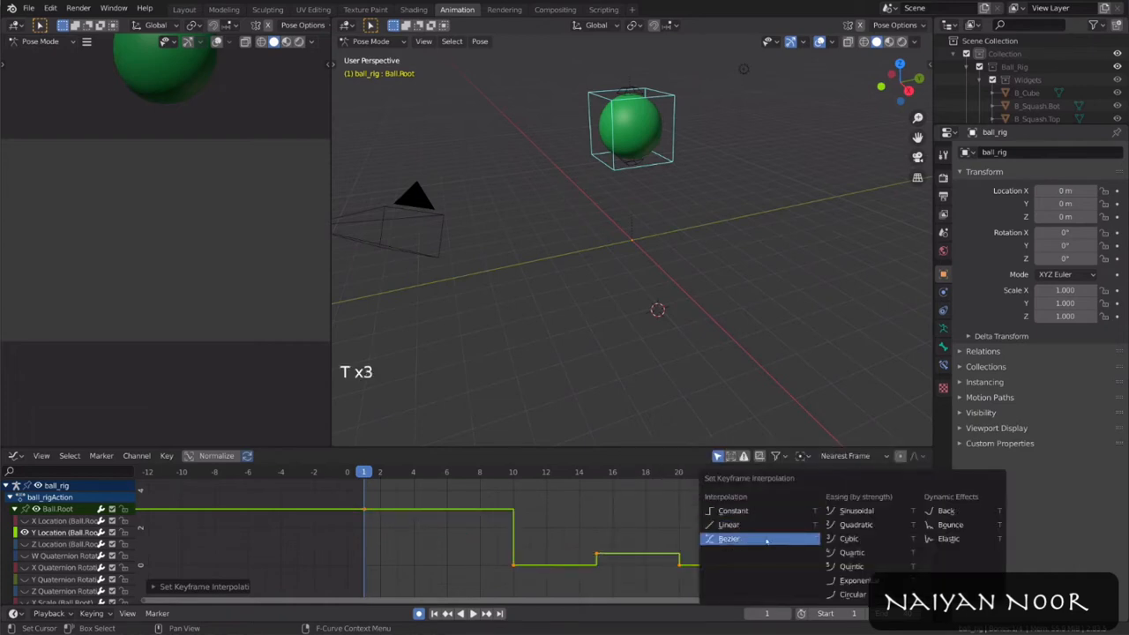
click(771, 539)
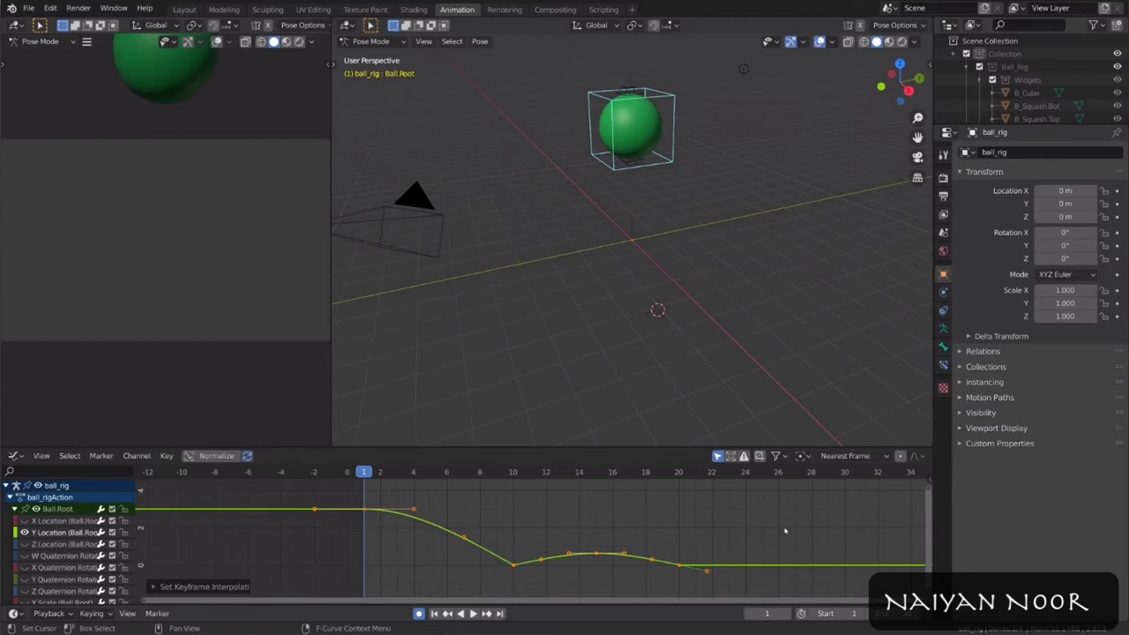
Step: Show the F-Curve modifier settings and add a Noise modifier to Ball.Root's Y Location curve
click(925, 481)
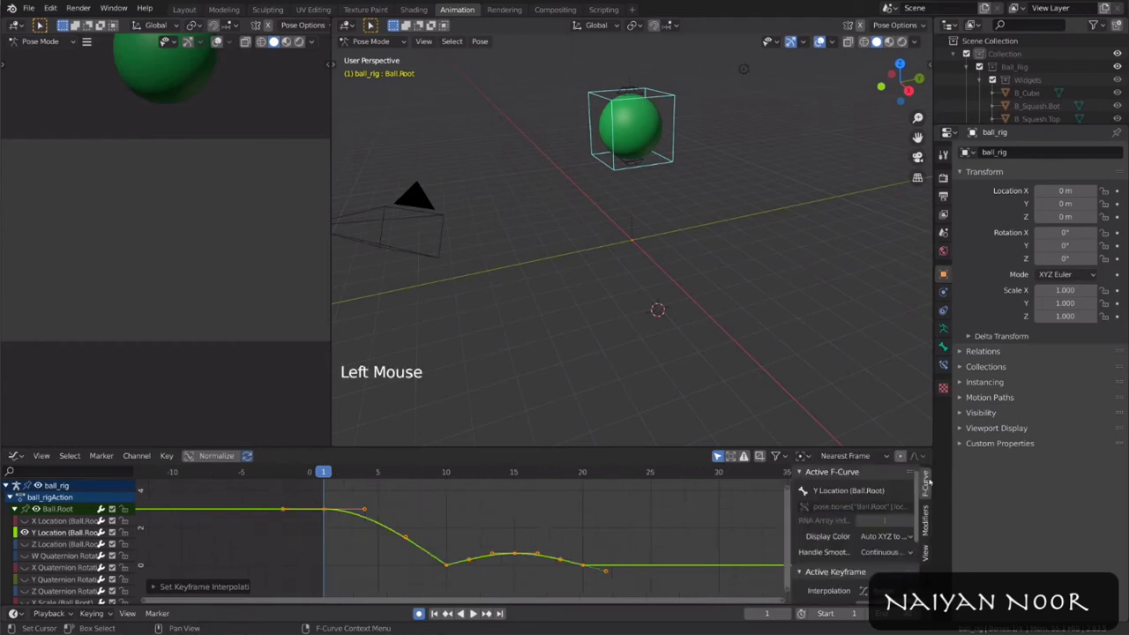
key(n)
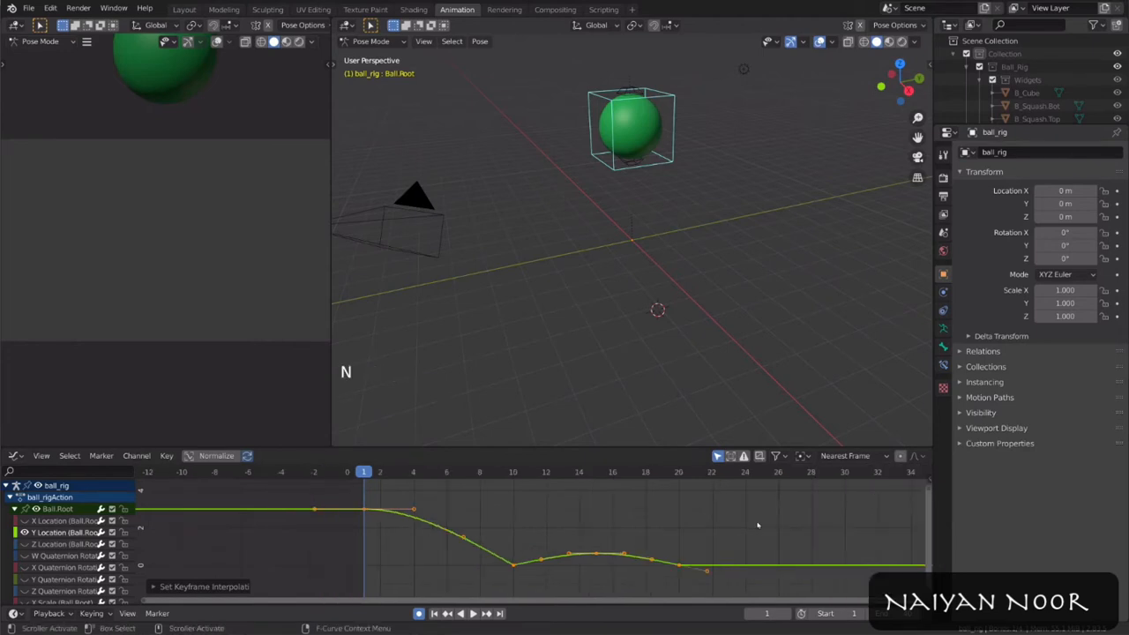
key(n)
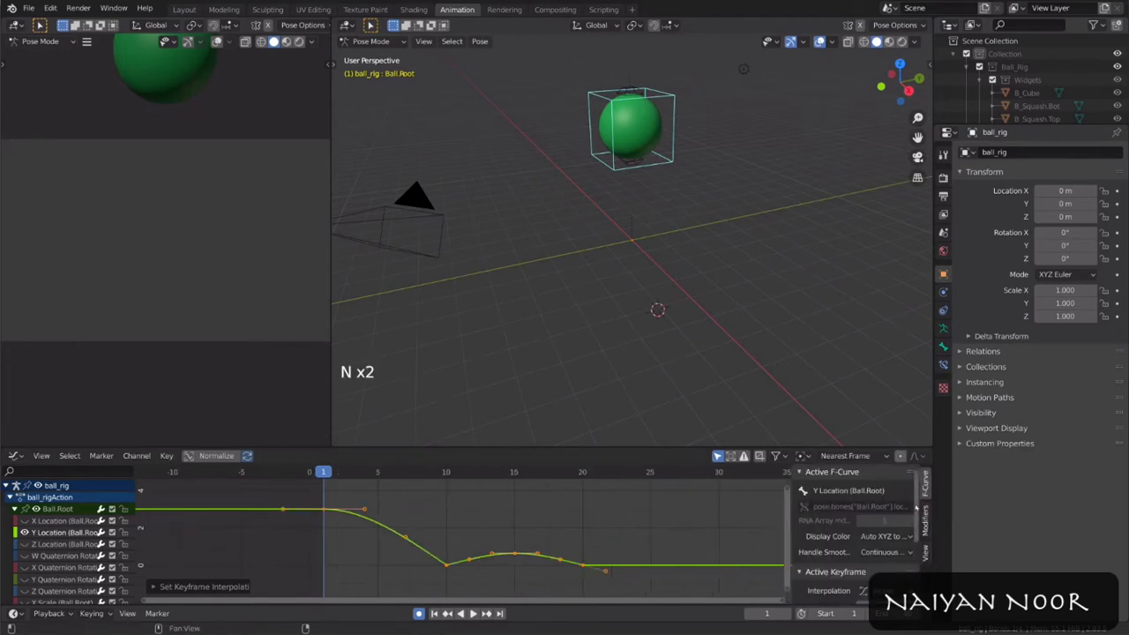
click(924, 519)
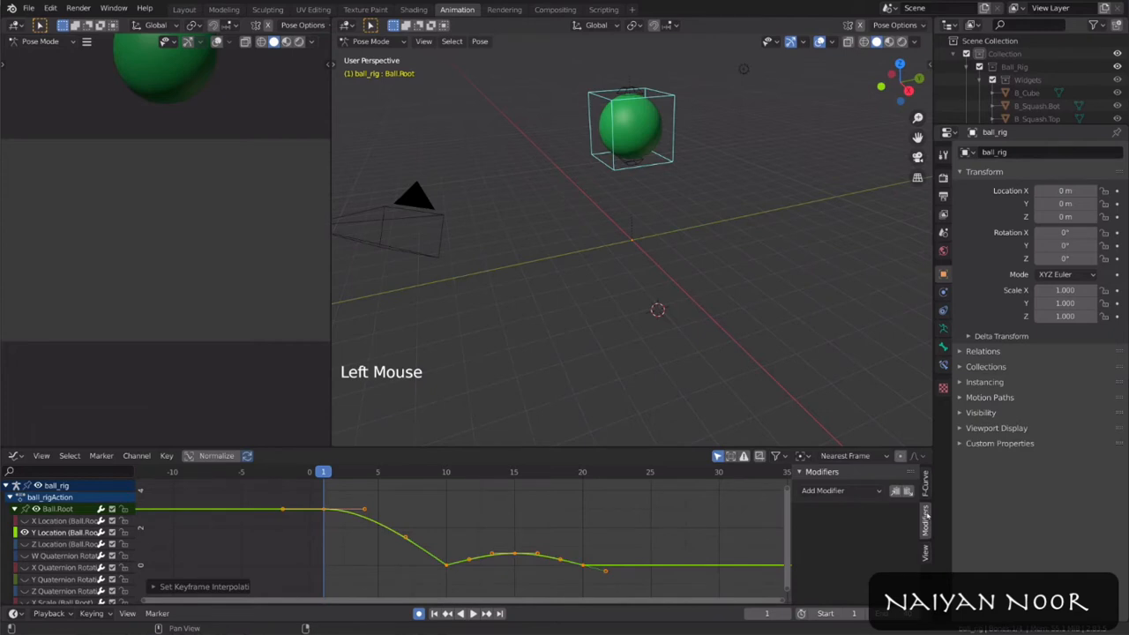
click(323, 511)
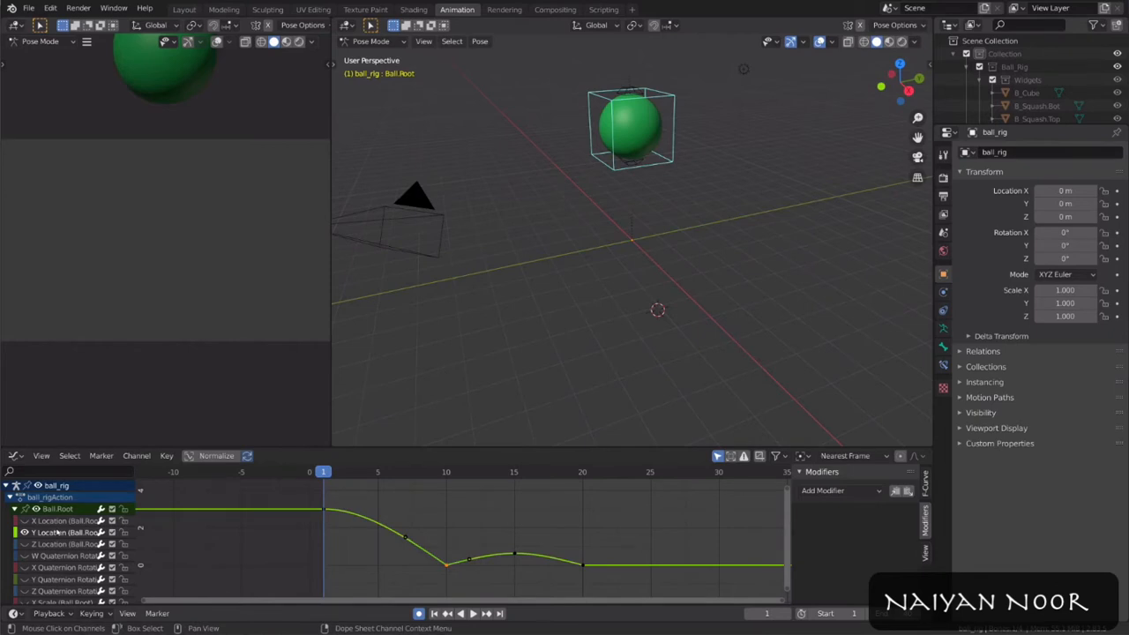
click(57, 531)
click(877, 491)
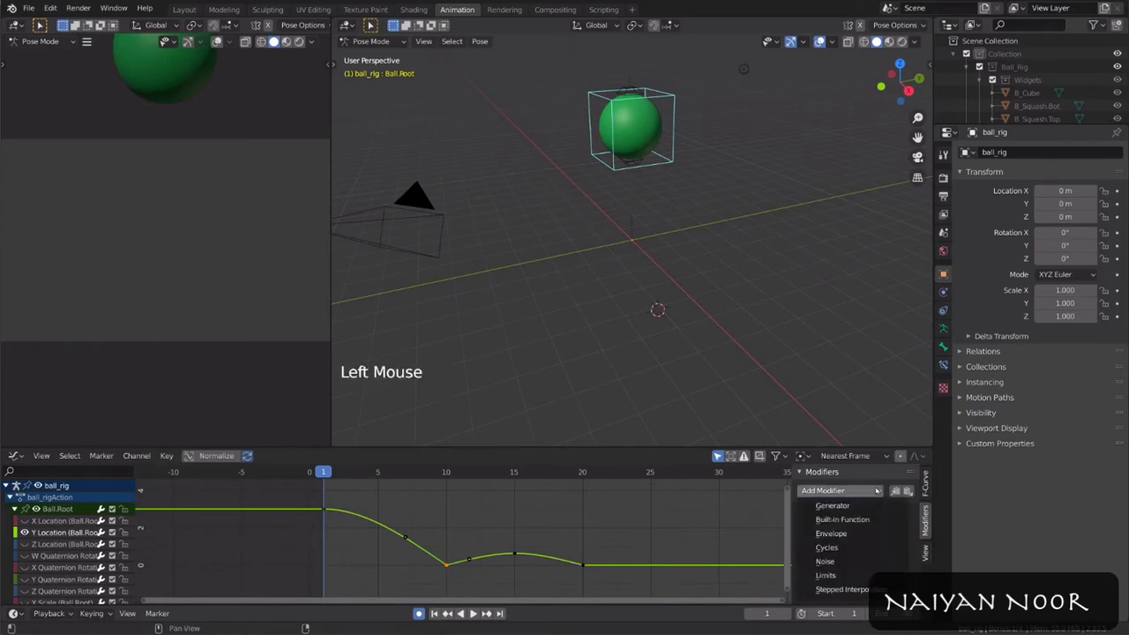
click(855, 561)
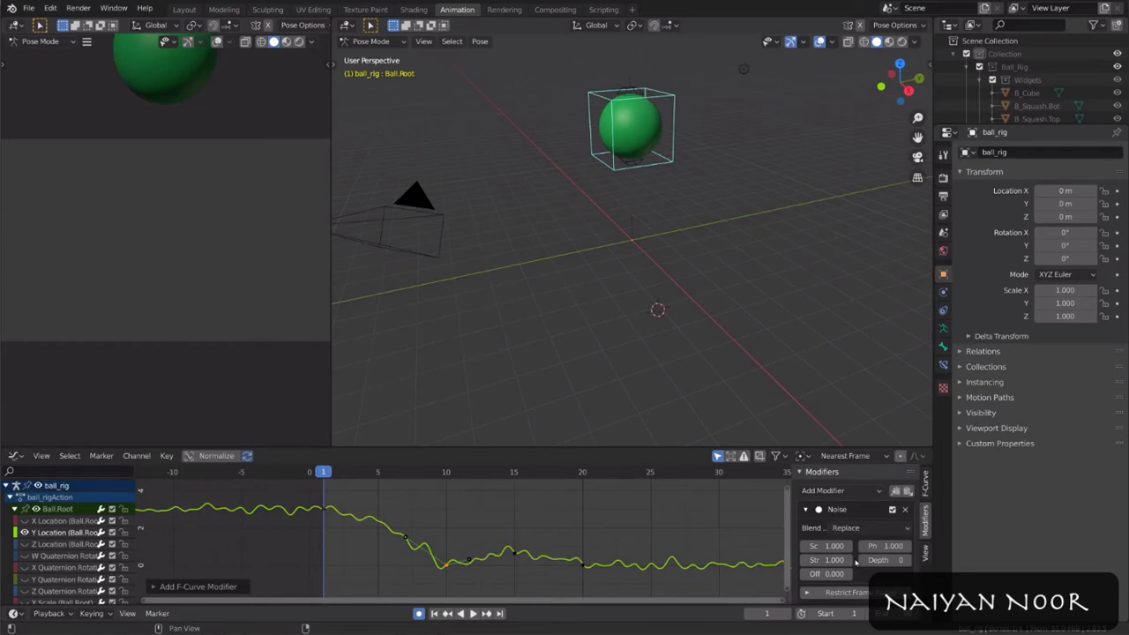
Step: Play back the ball animation to check the effect of the Noise modifier
click(448, 567)
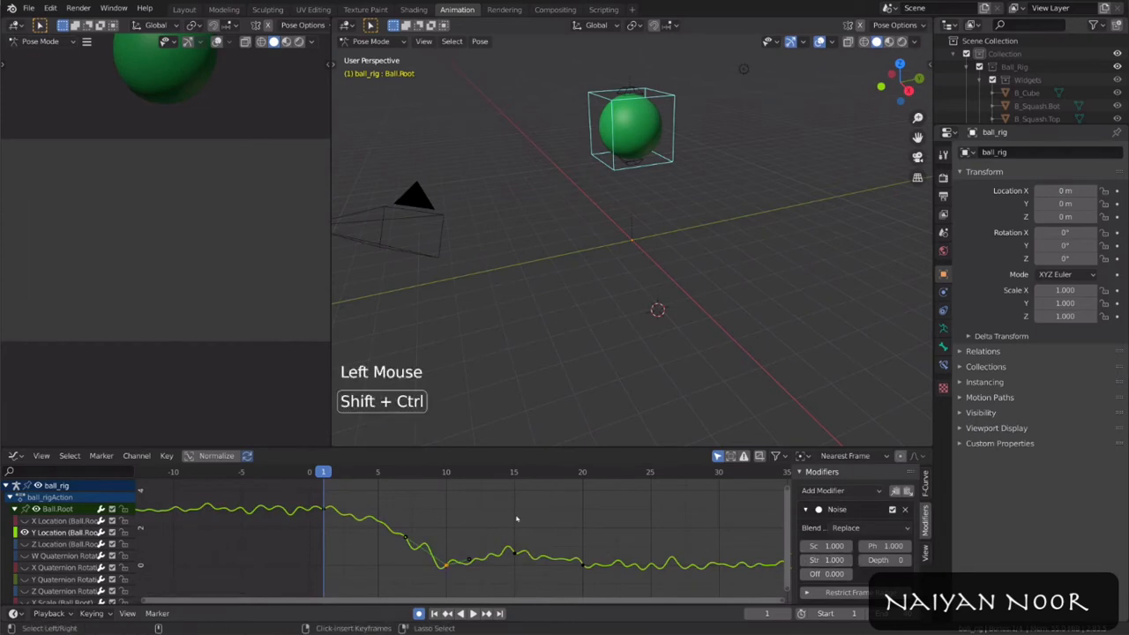
key(shift+ctrl+m)
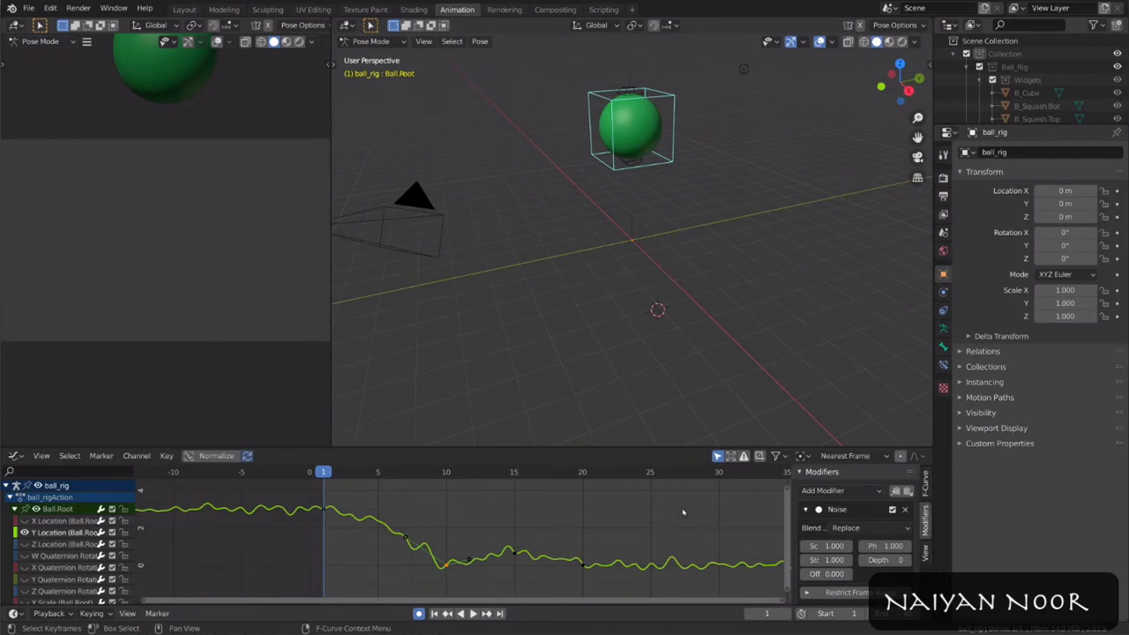
key(space)
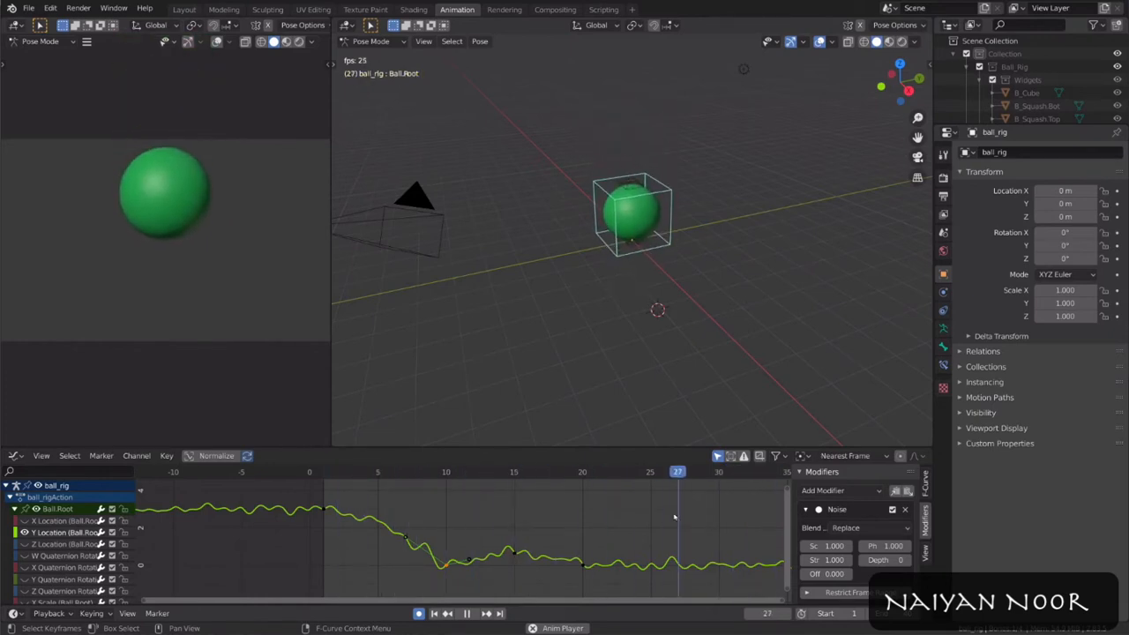
key(space)
Step: Try moving the frame 20 keyframe to about frame 28, play back the result, and undo the move
click(581, 565)
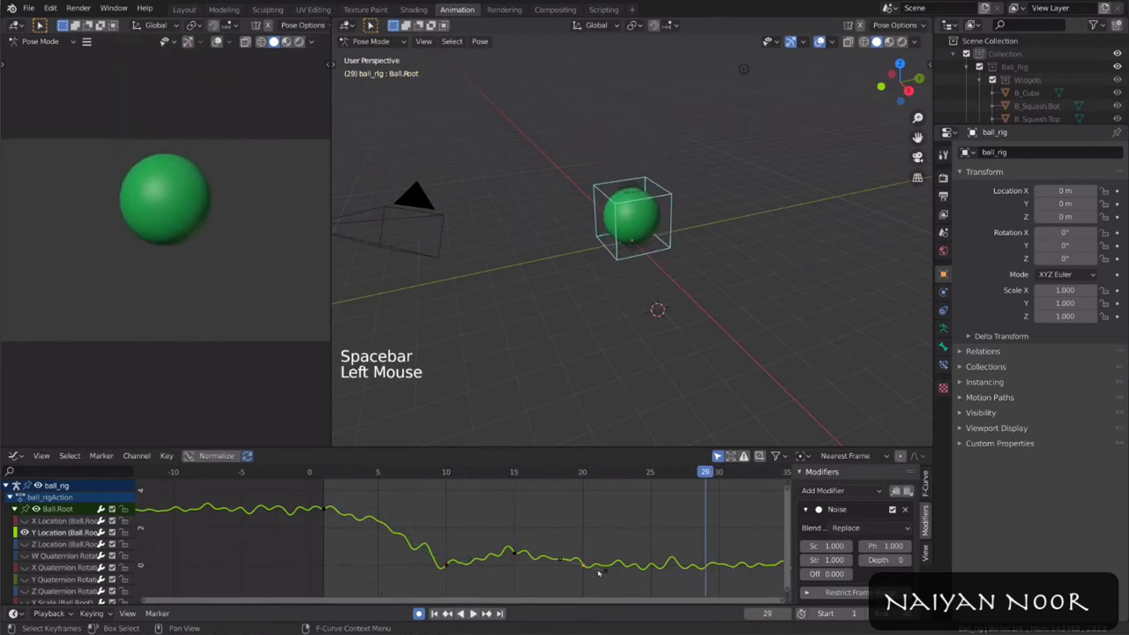
key(g)
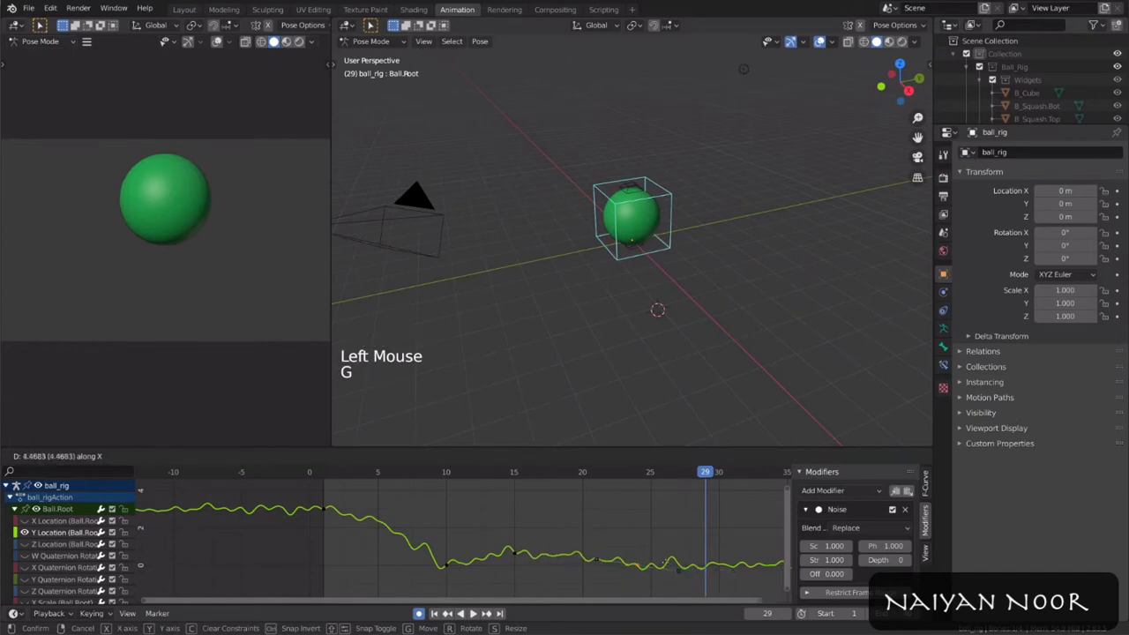
click(680, 570)
key(space)
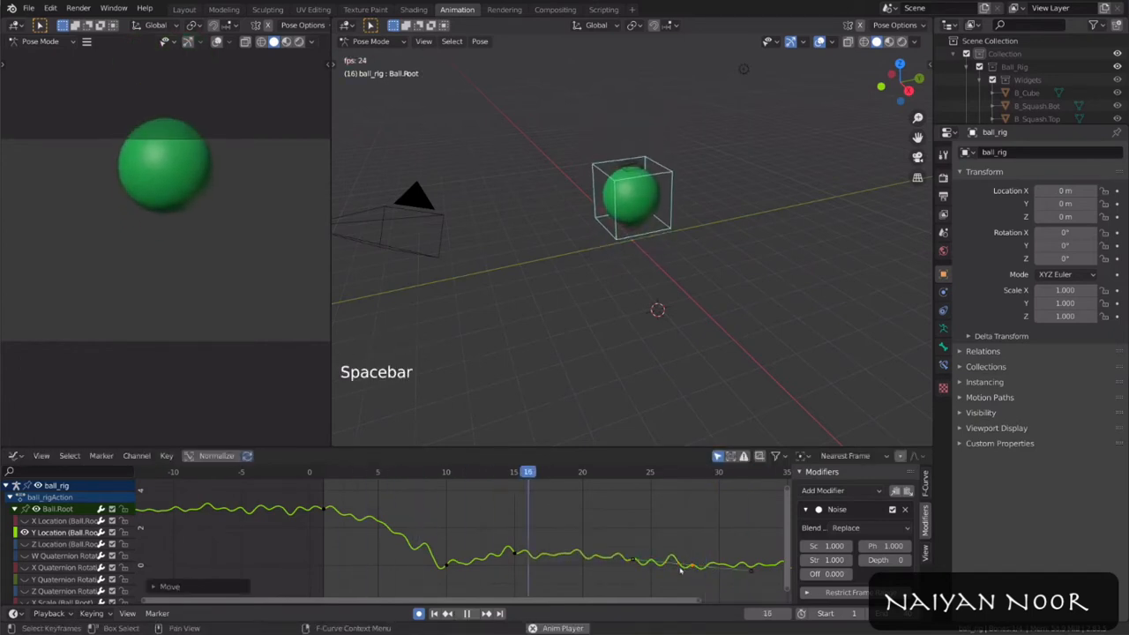
key(space)
key(ctrl+z)
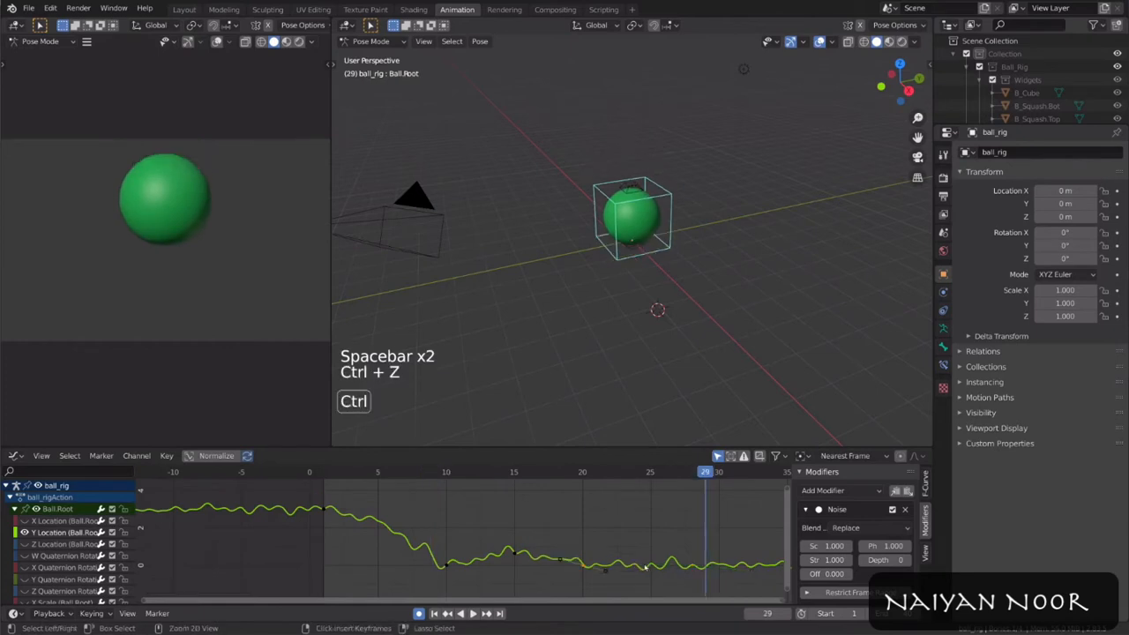
Step: Adjust the Noise modifier to a scale of 0.500 and a strength of 3.100
scroll(826, 530, down, 1)
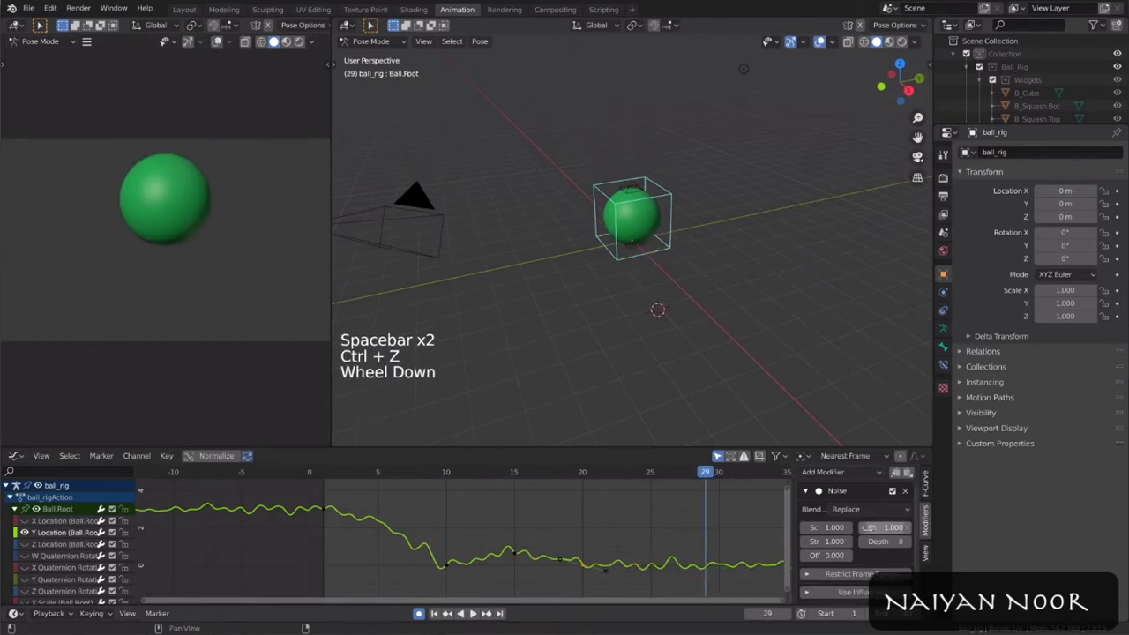
mouse_move(824, 527)
mouse_down()
mouse_move(869, 528)
mouse_move(842, 527)
mouse_up()
drag(832, 542, 820, 541)
drag(820, 542, 812, 542)
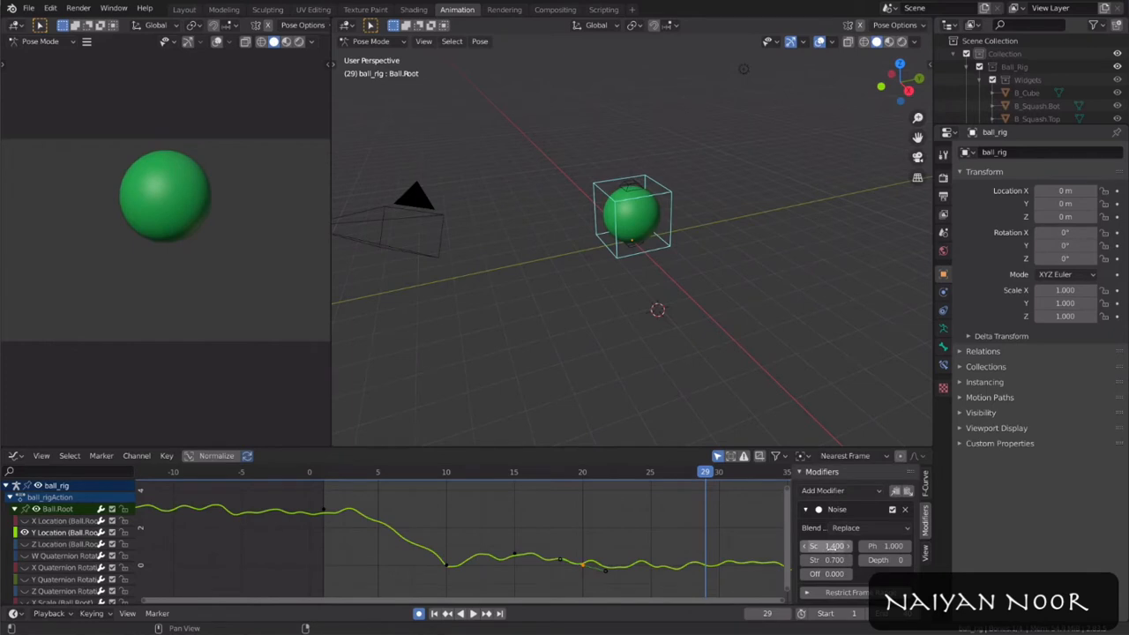
drag(830, 546, 882, 560)
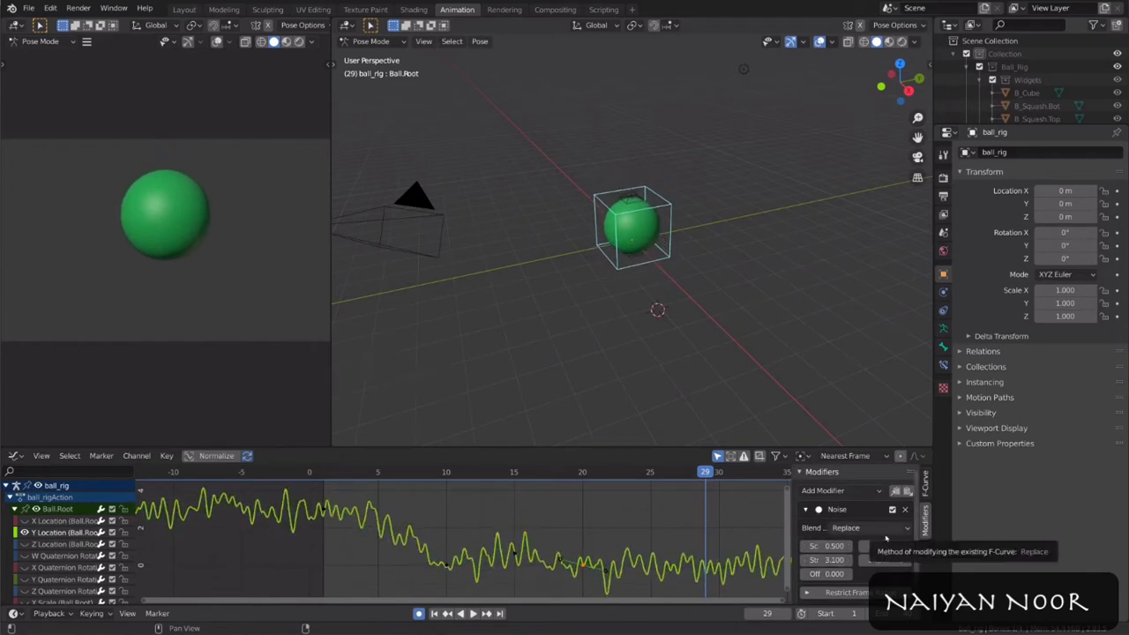
Step: Restrict the Noise modifier to frames 5.400 to 27.100 with a blend-in of 10.000, and scrub to frame 15
scroll(915, 514, down, 2)
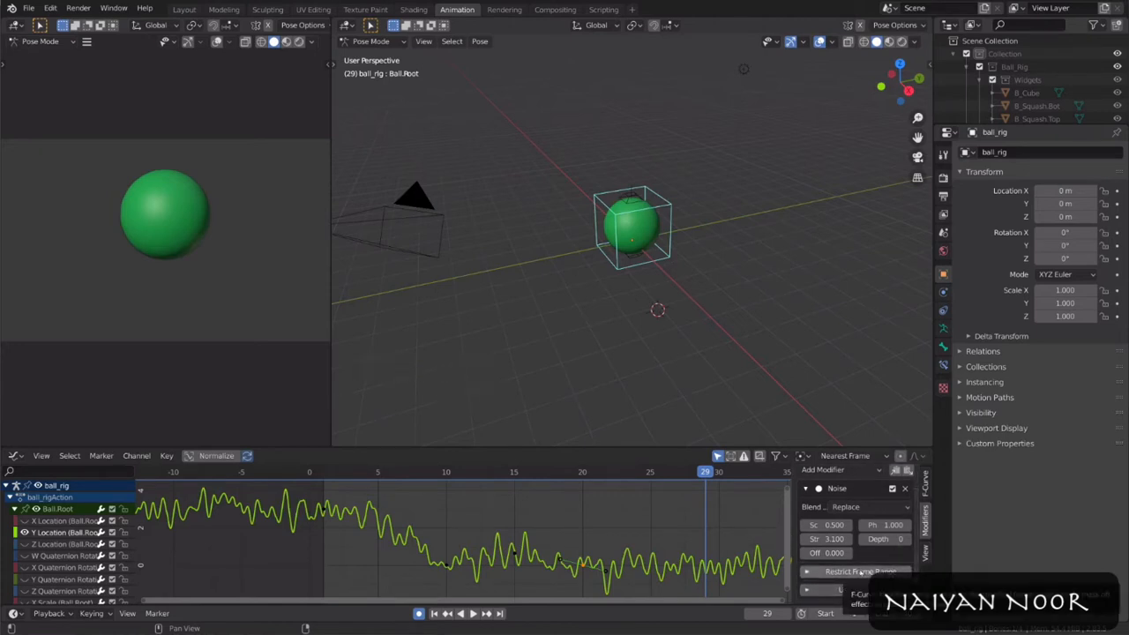
click(871, 572)
scroll(879, 559, down, 2)
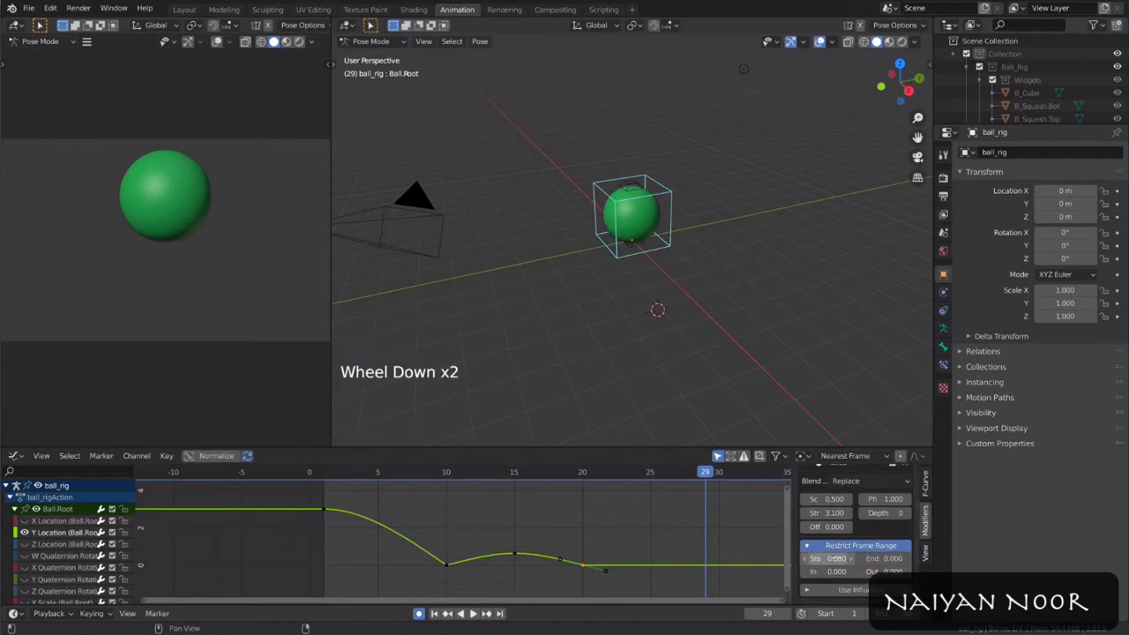
drag(882, 558, 917, 558)
drag(834, 558, 894, 572)
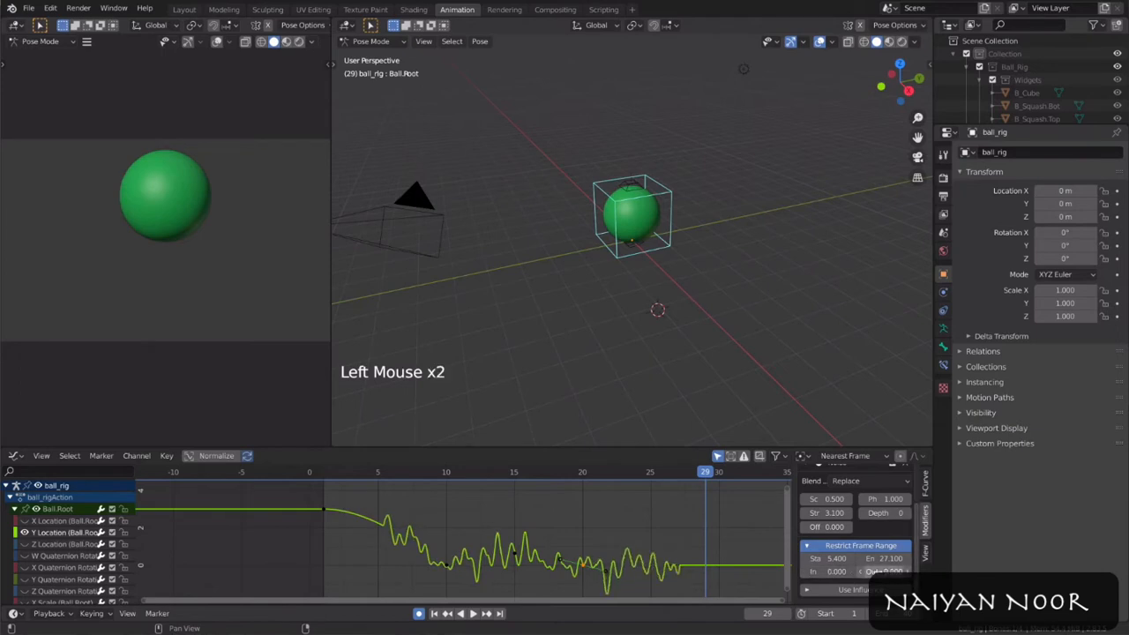
click(827, 572)
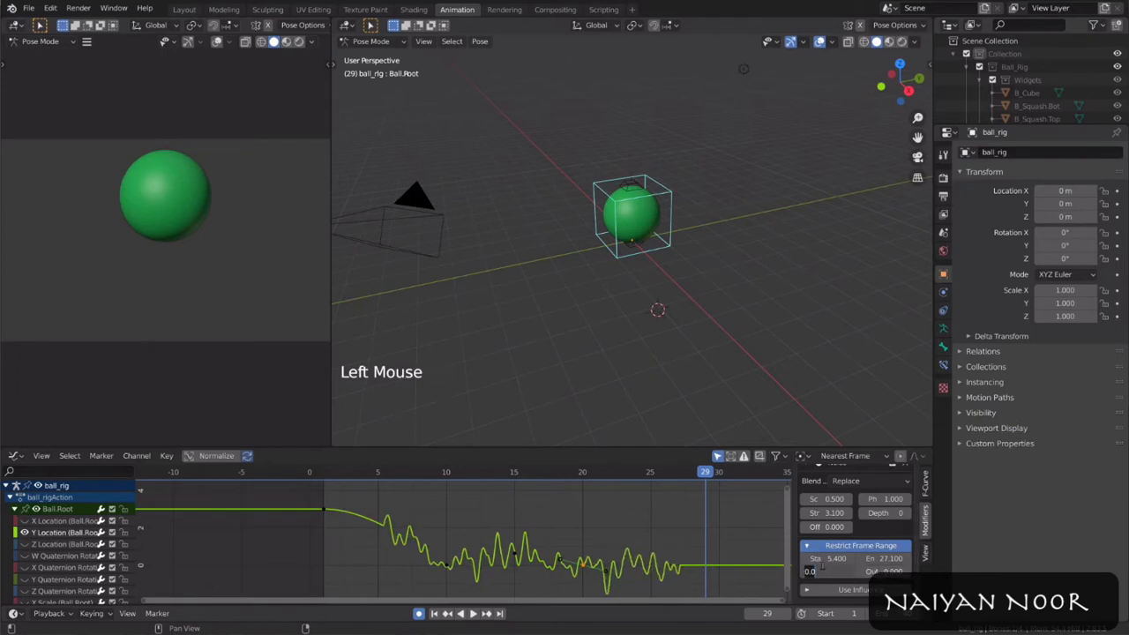
key(Return)
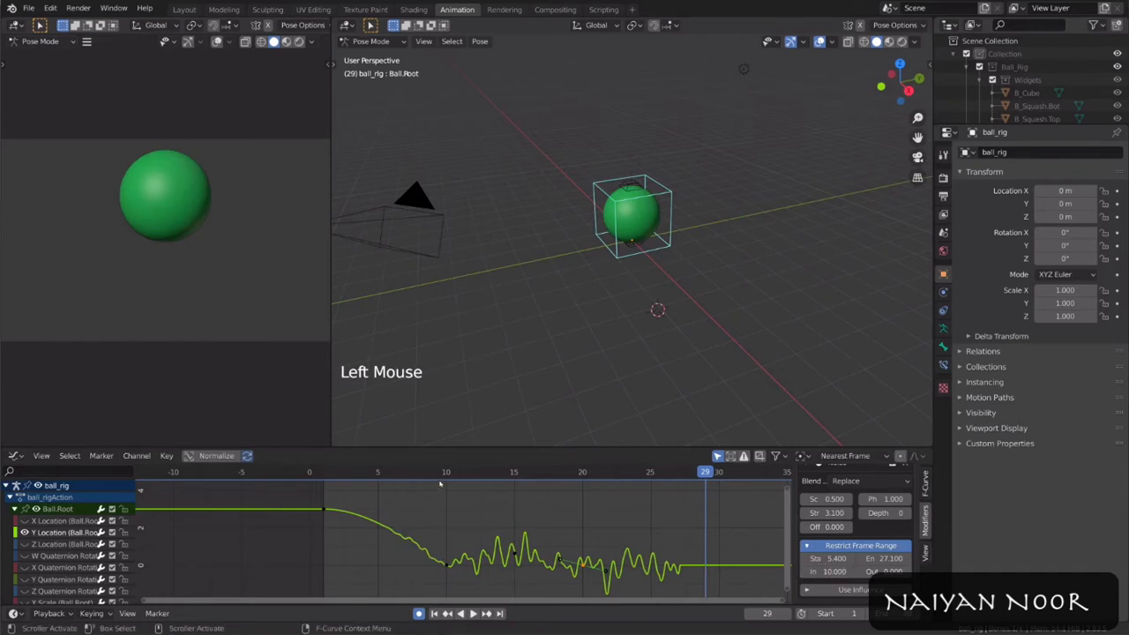
drag(383, 475, 514, 491)
Step: Try the Noise modifier's Use Influence option and turn off its Restrict Frame Range option
click(838, 589)
scroll(890, 533, down, 2)
mouse_move(882, 589)
mouse_down()
mouse_move(801, 590)
mouse_move(884, 589)
mouse_up()
click(885, 577)
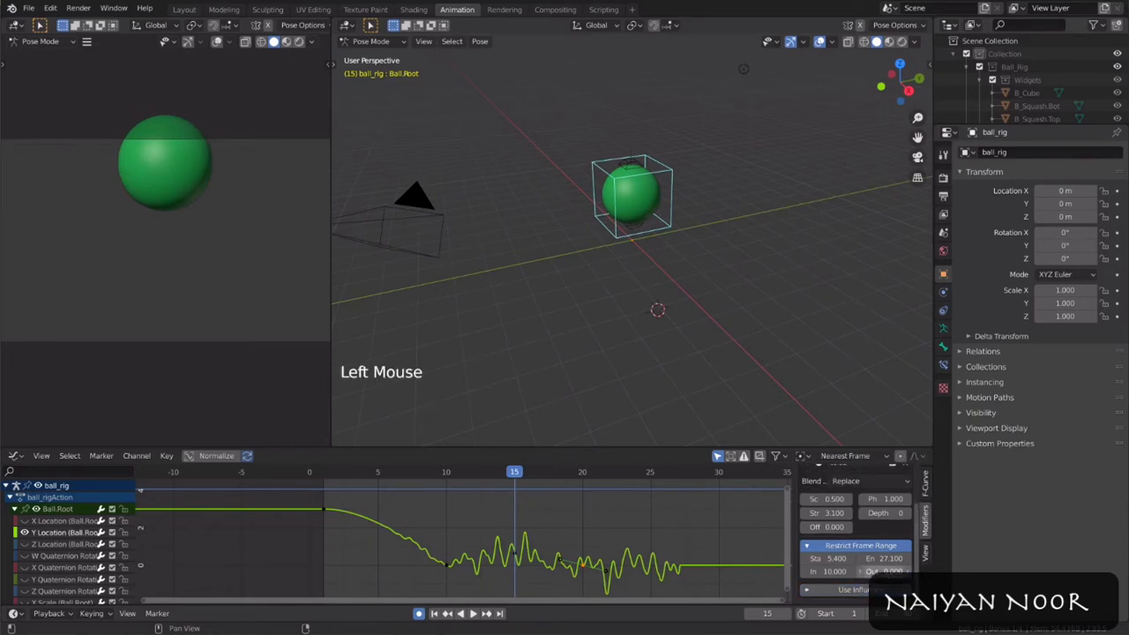
scroll(886, 575, down, 3)
scroll(891, 586, up, 2)
click(891, 584)
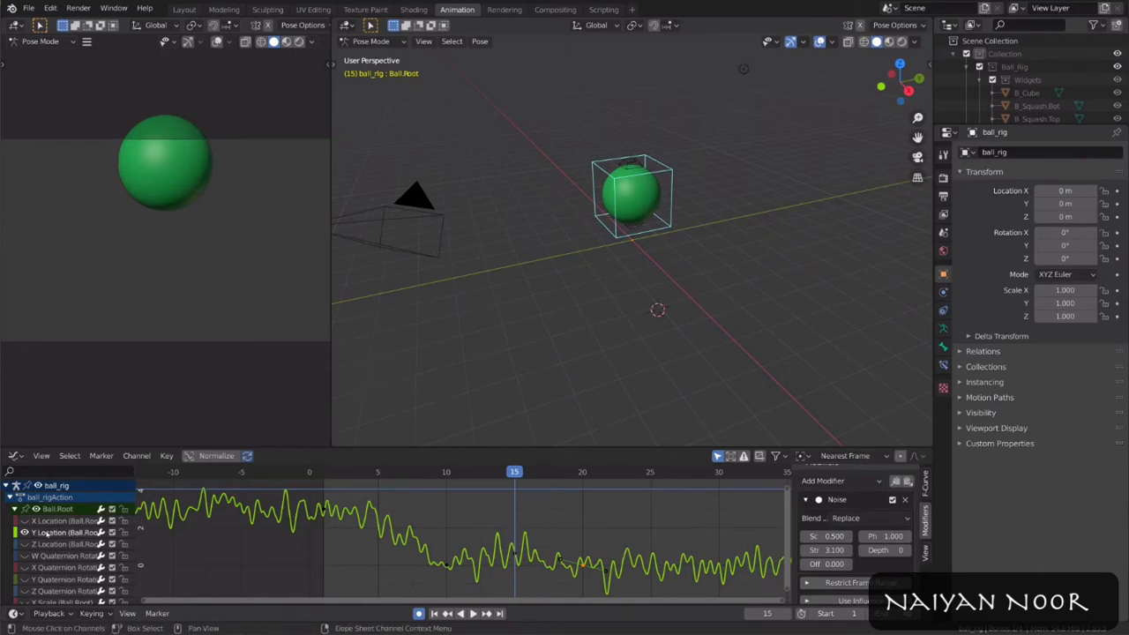
Step: Play back the animation and disable the modifiers on the Y Location channel
key(space)
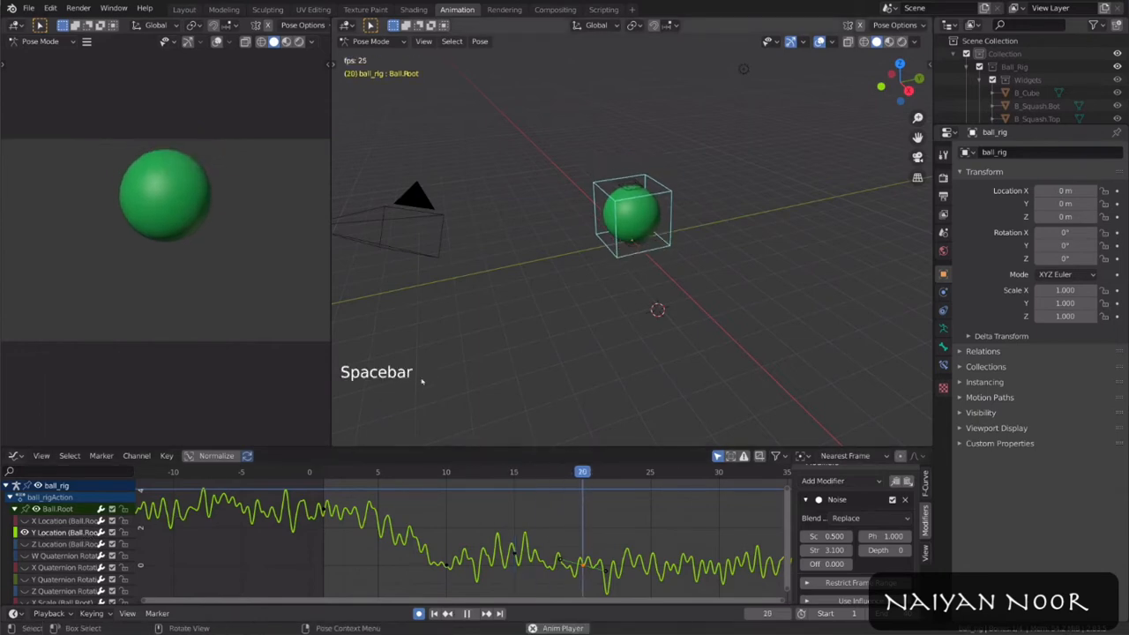
click(100, 533)
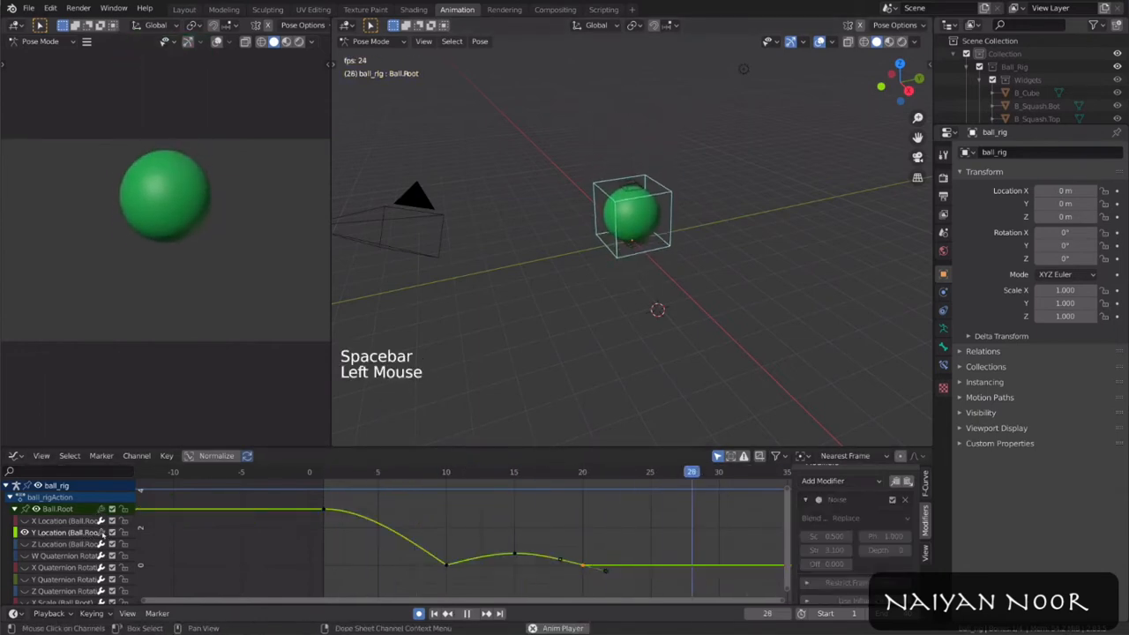
Step: Toggle the Y Location channel's modifiers, leaving them enabled, and mute and unmute the channel
click(100, 533)
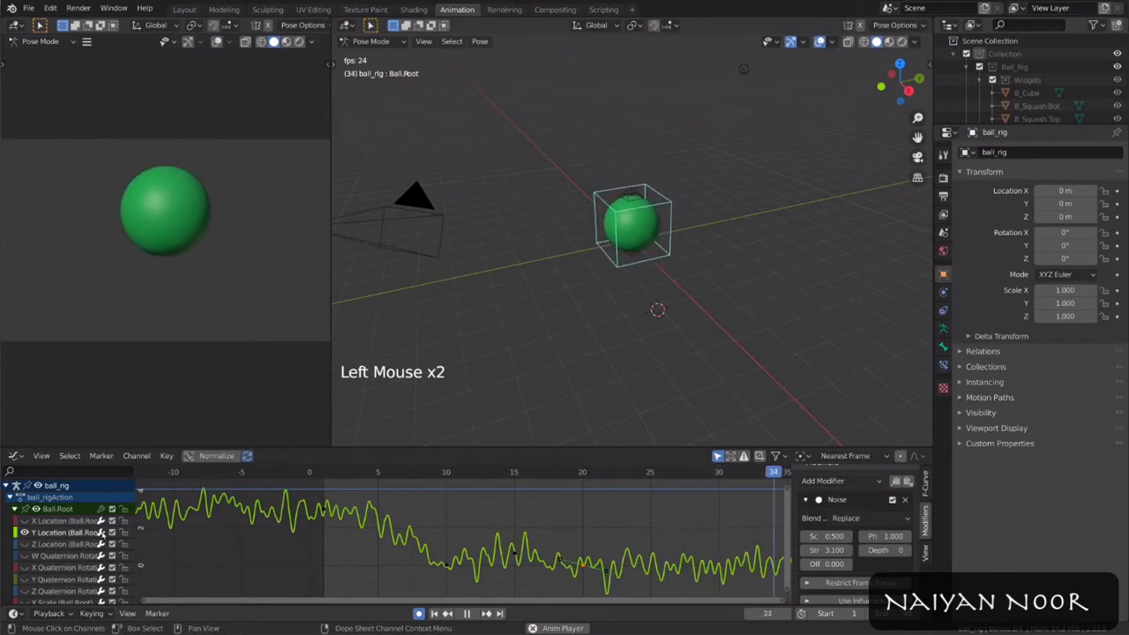
click(101, 533)
click(100, 532)
click(101, 533)
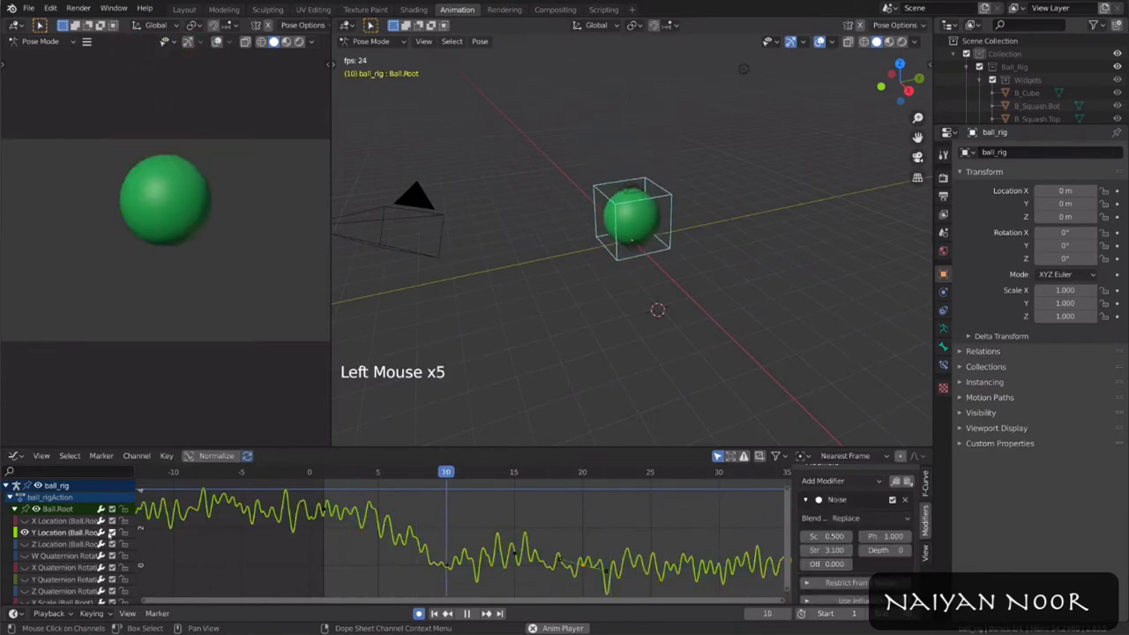
click(112, 534)
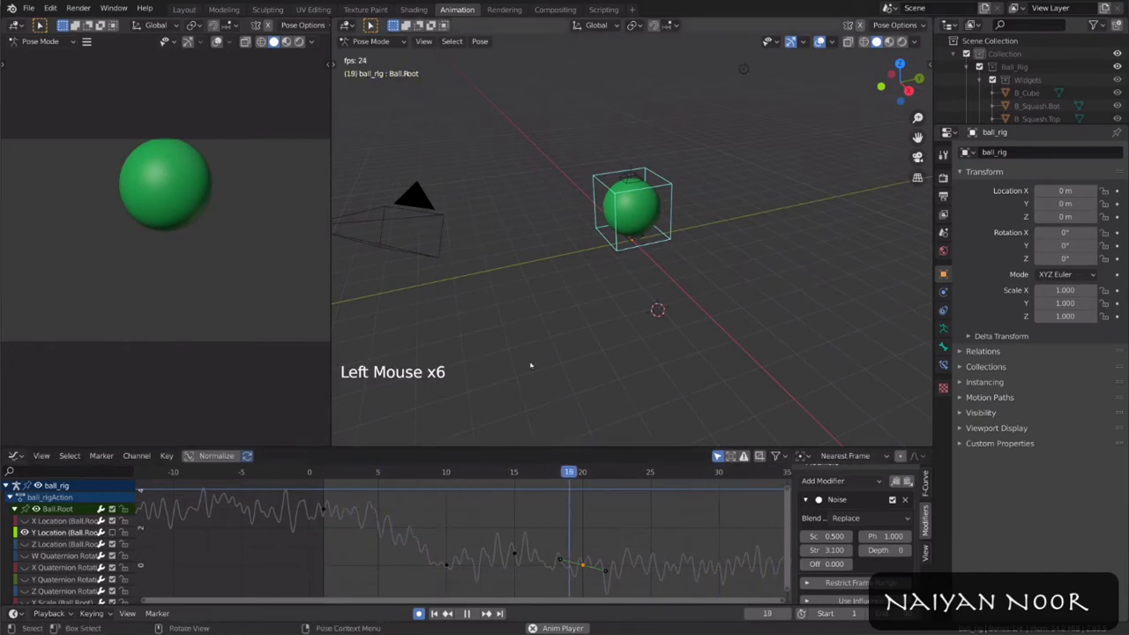
click(112, 534)
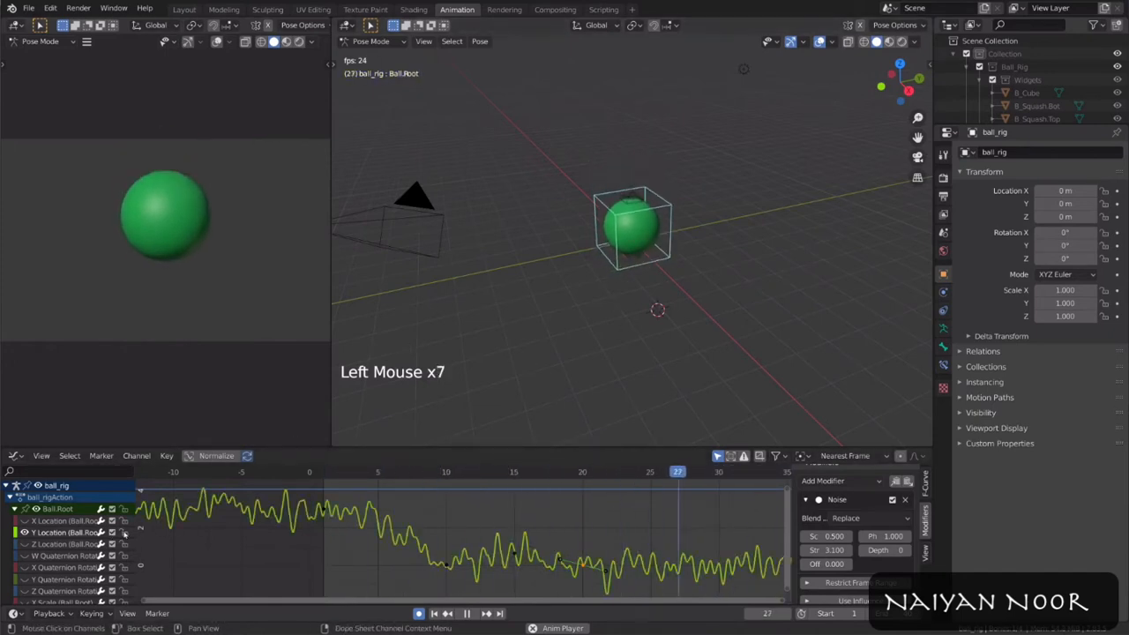
Step: Lock the Y Location channel, try to move its keyframes, and unlock the channel
click(415, 531)
key(g)
key(g)
key(g)
key(g)
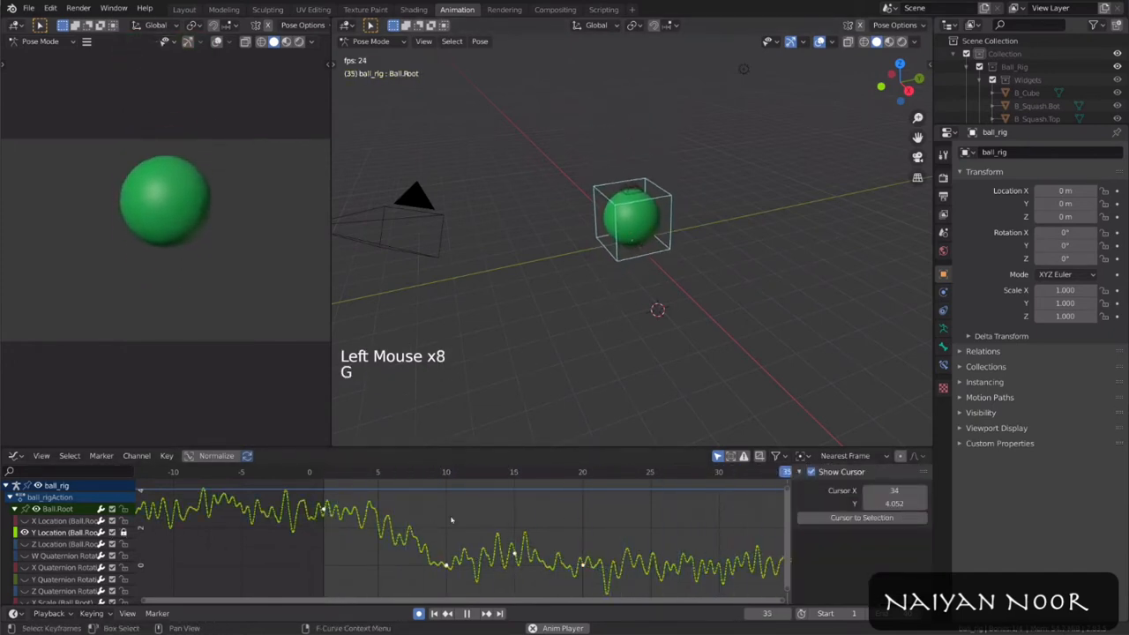
key(g)
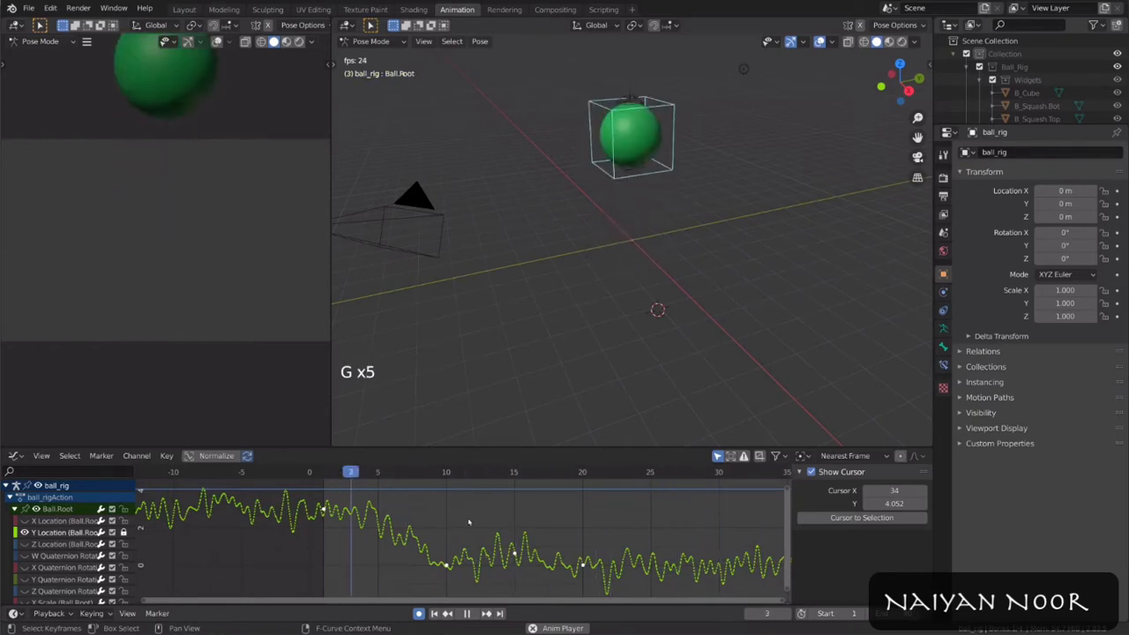
click(468, 523)
click(468, 523)
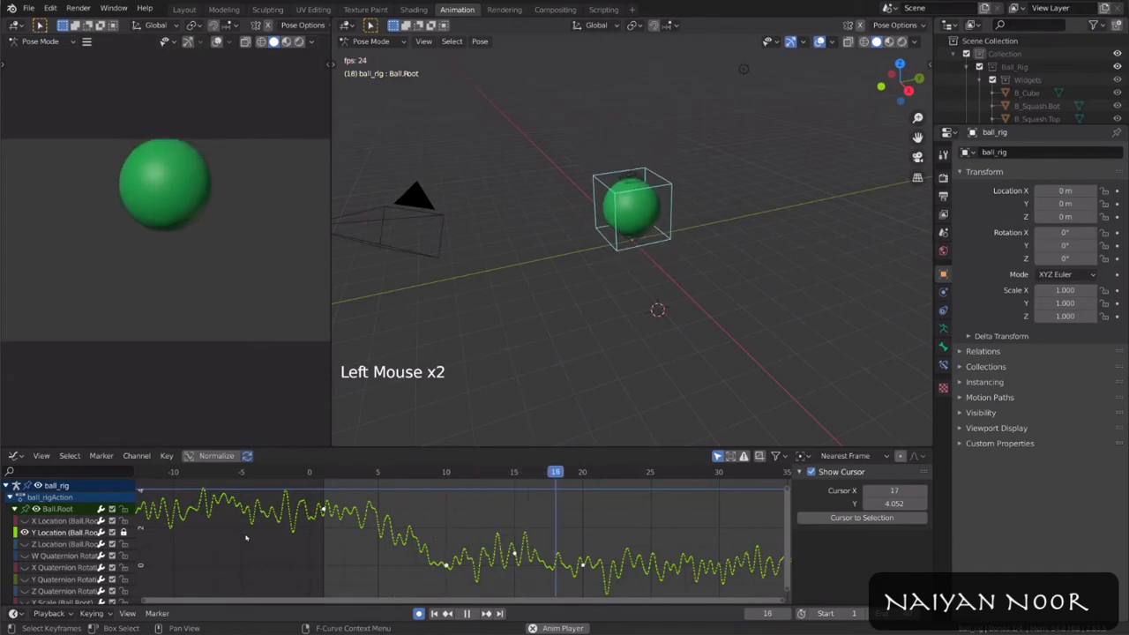
click(123, 534)
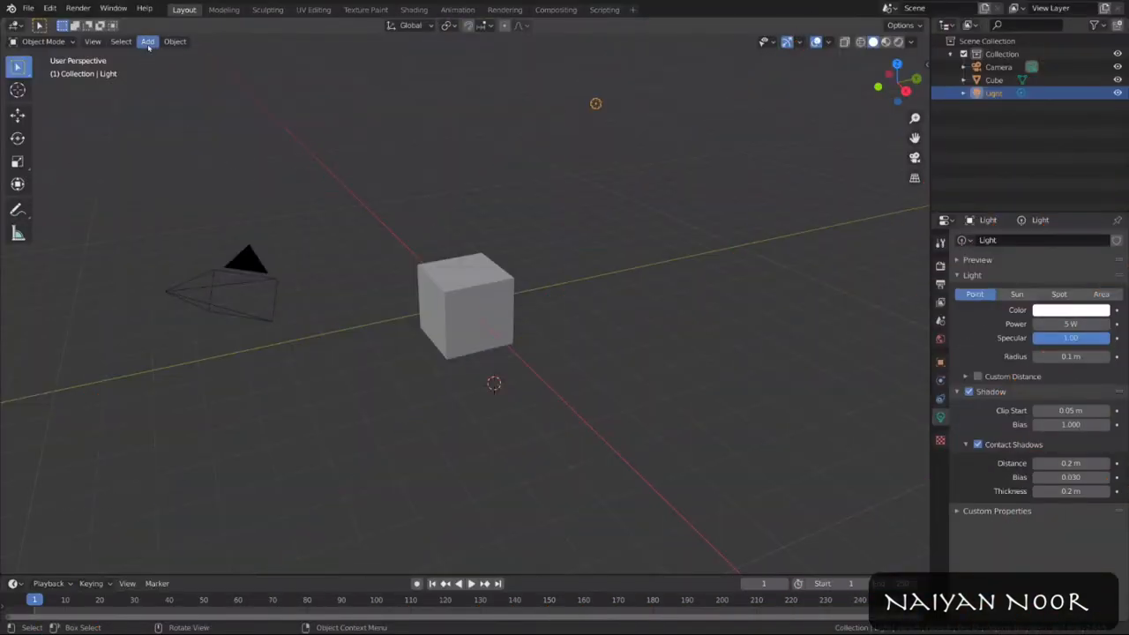
Step: Add a second camera at the 3D cursor in the default cube scene
click(147, 41)
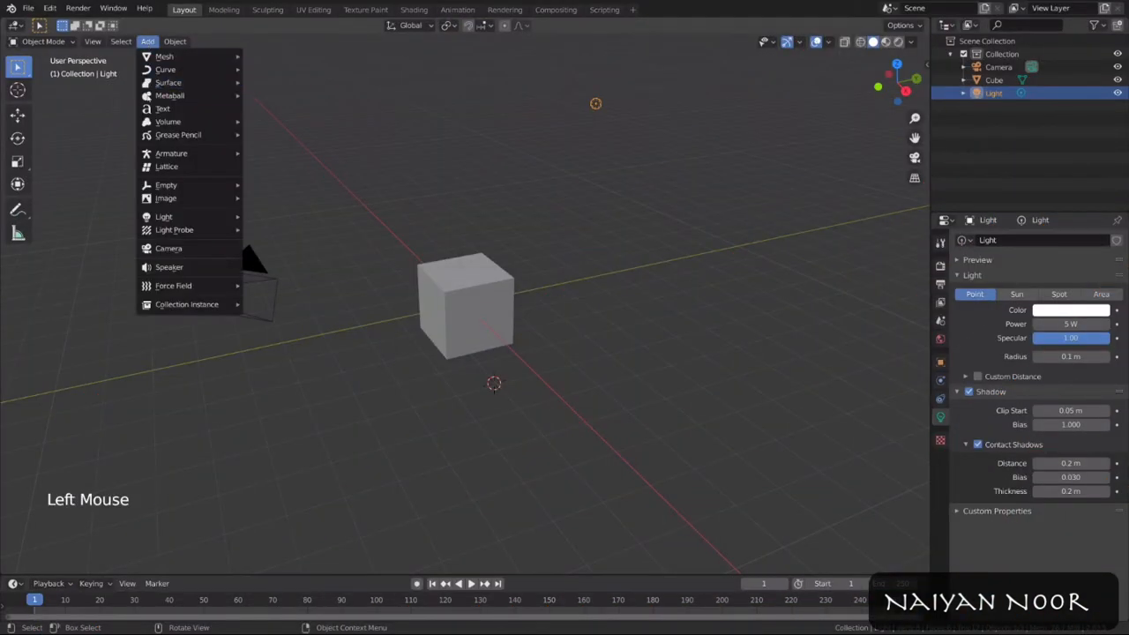
click(201, 248)
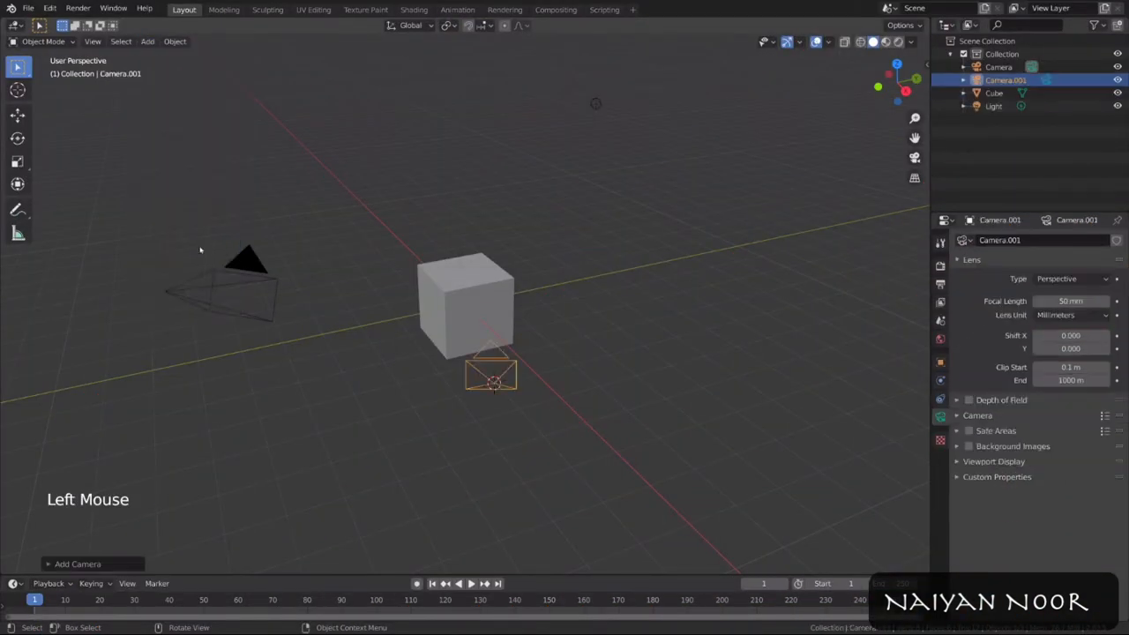
key(ctrl+z)
key(shift+a)
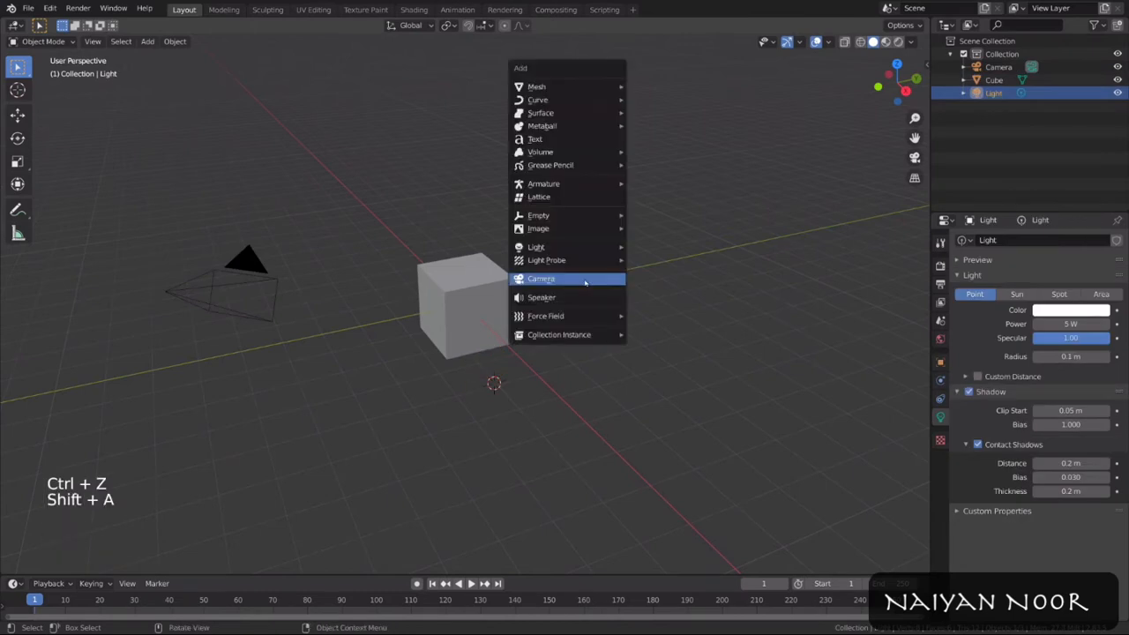
click(585, 281)
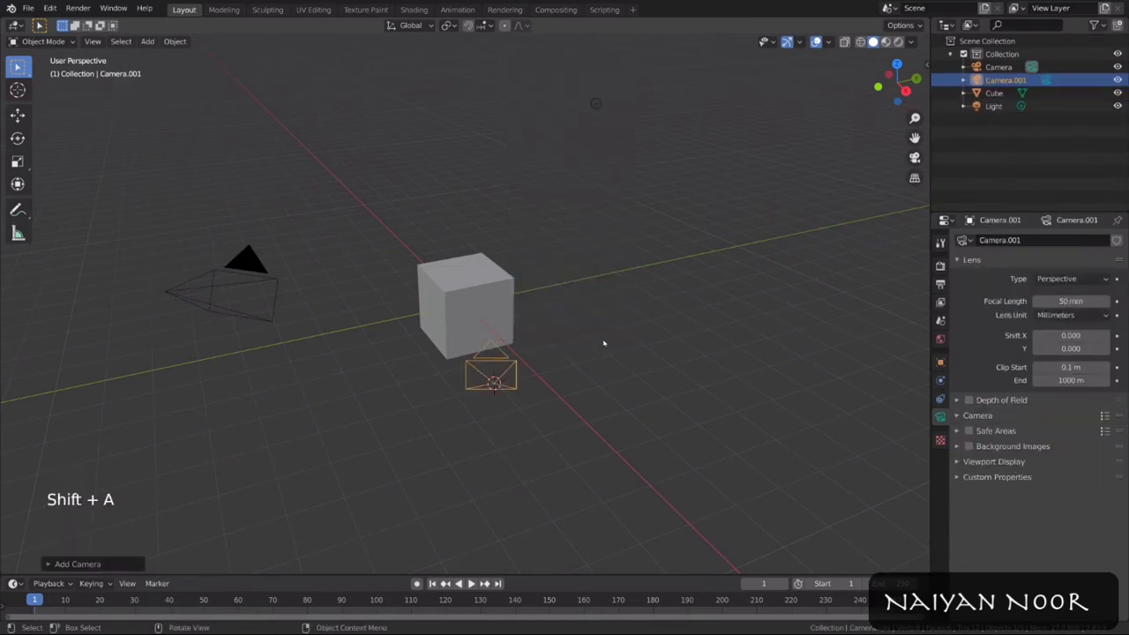
Step: View the scene through the original camera, return to the user view, and compare the two cameras
click(245, 284)
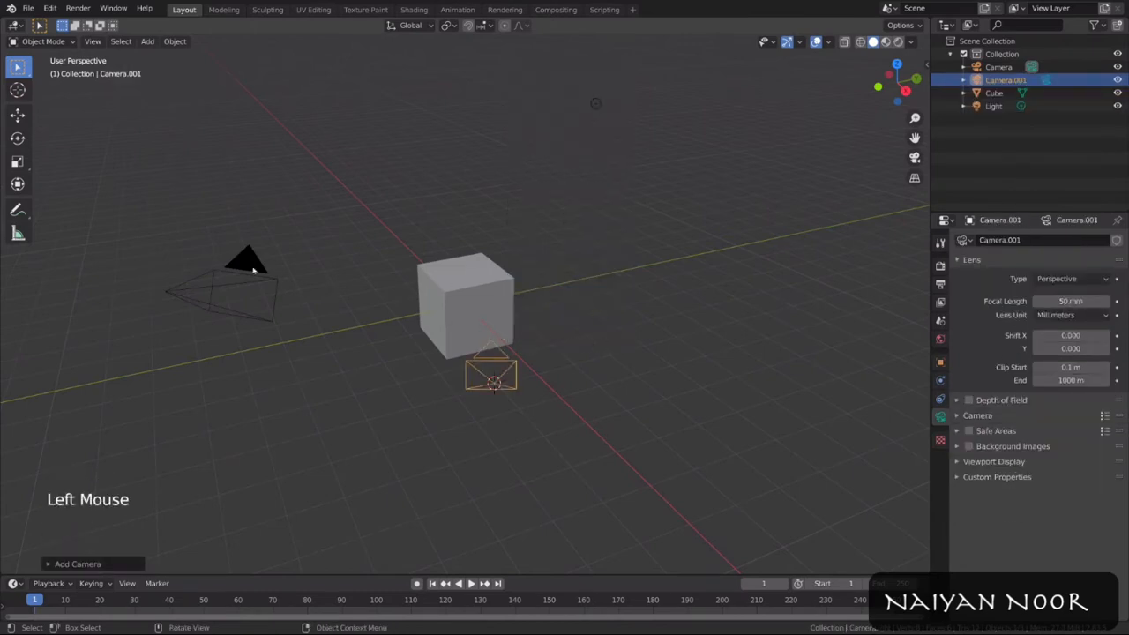
key(KP_0)
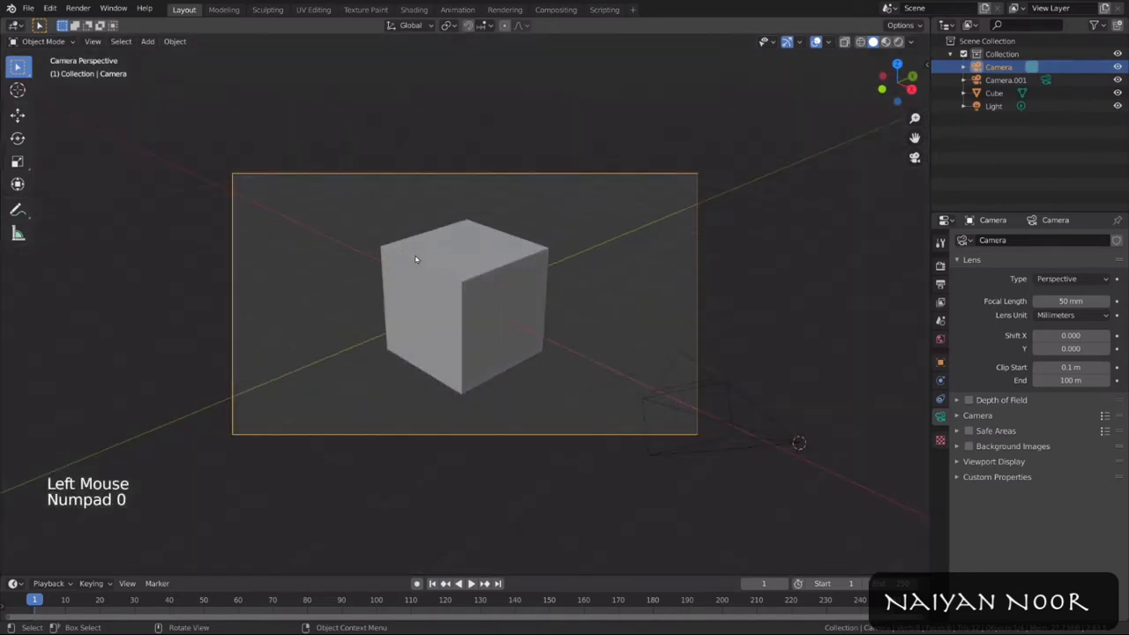
key(KP_0)
click(491, 361)
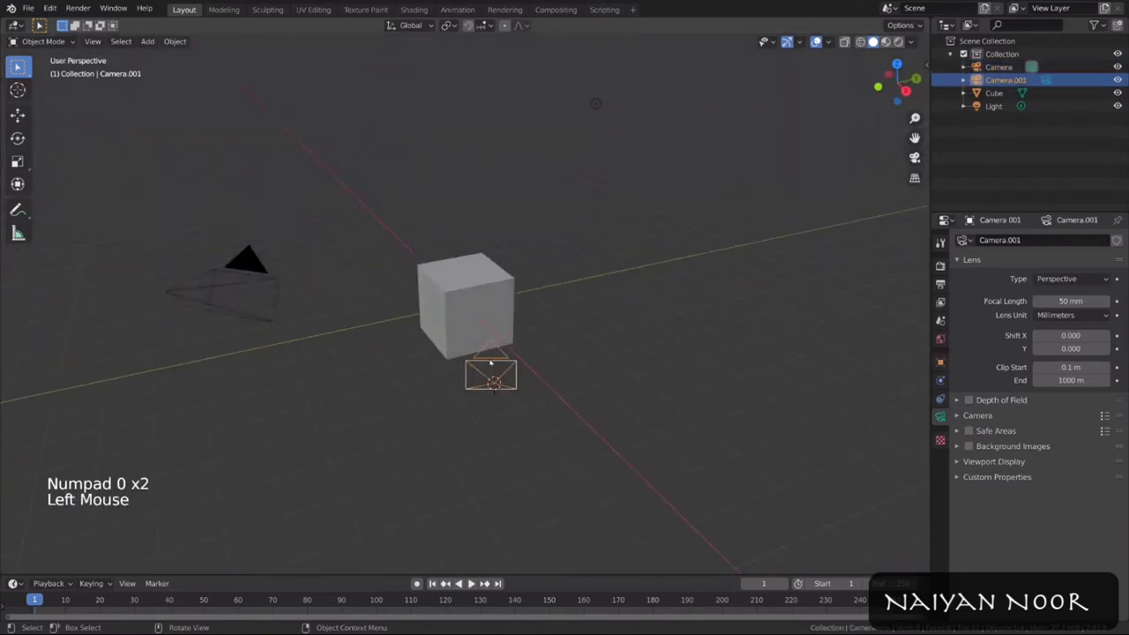
click(242, 271)
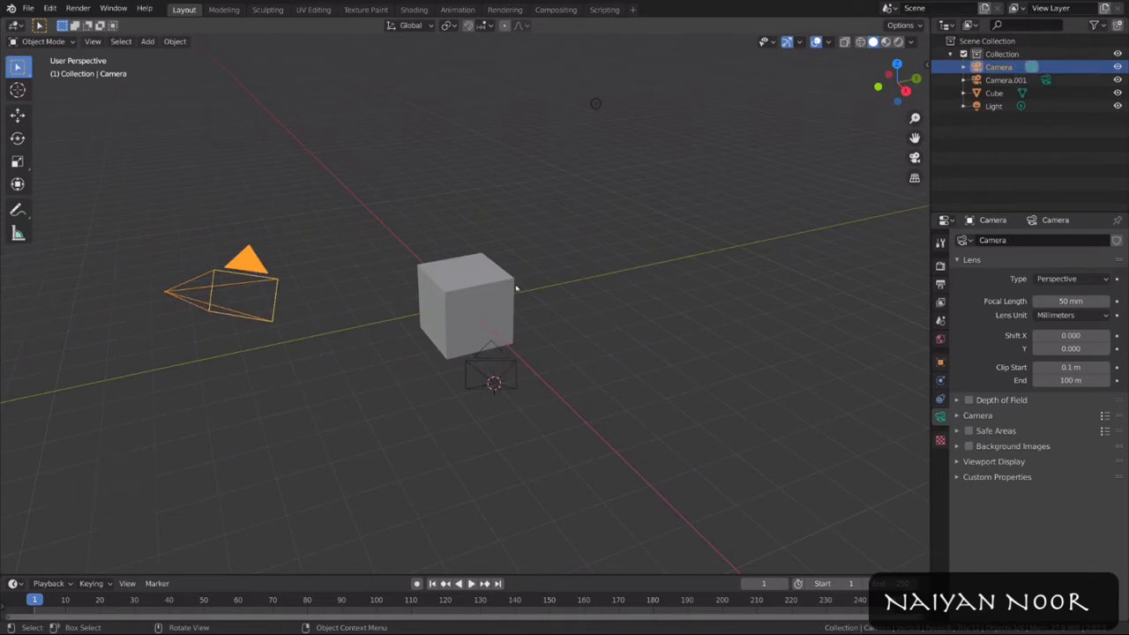
Step: Try making Camera.001 the active scene camera, toggle its view, and undo the change
click(496, 358)
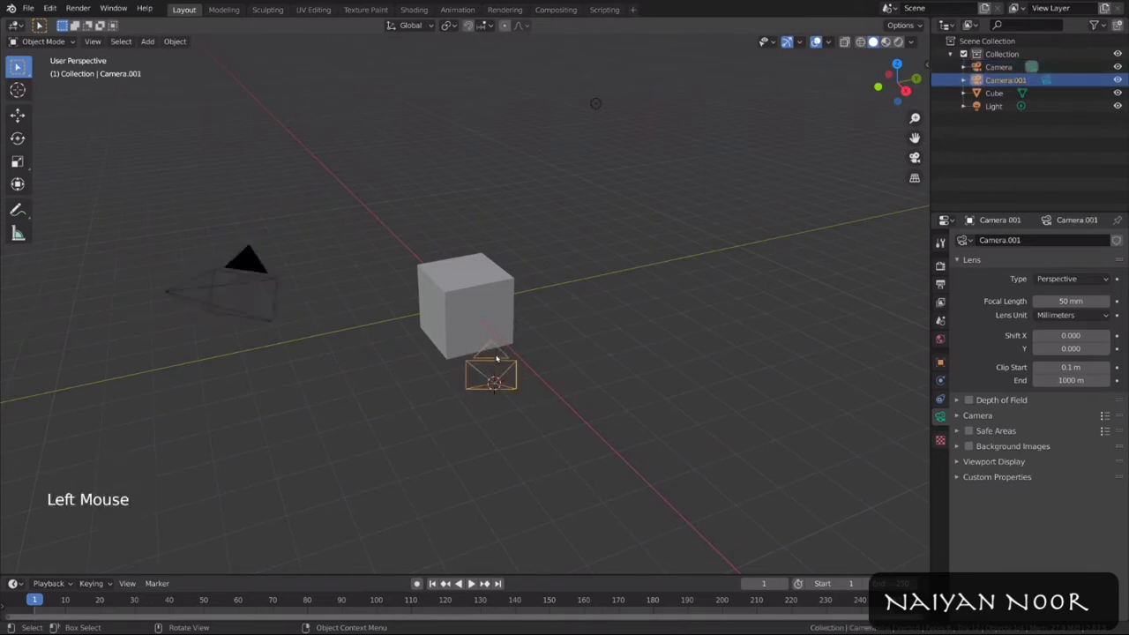
key(ctrl+KP_0)
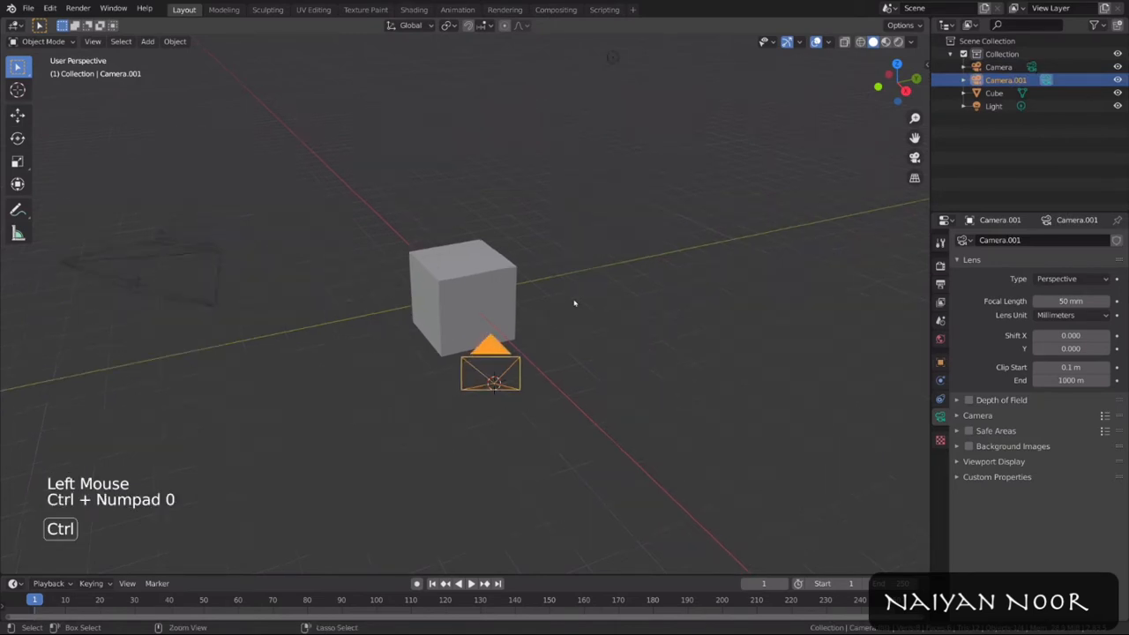
key(KP_0)
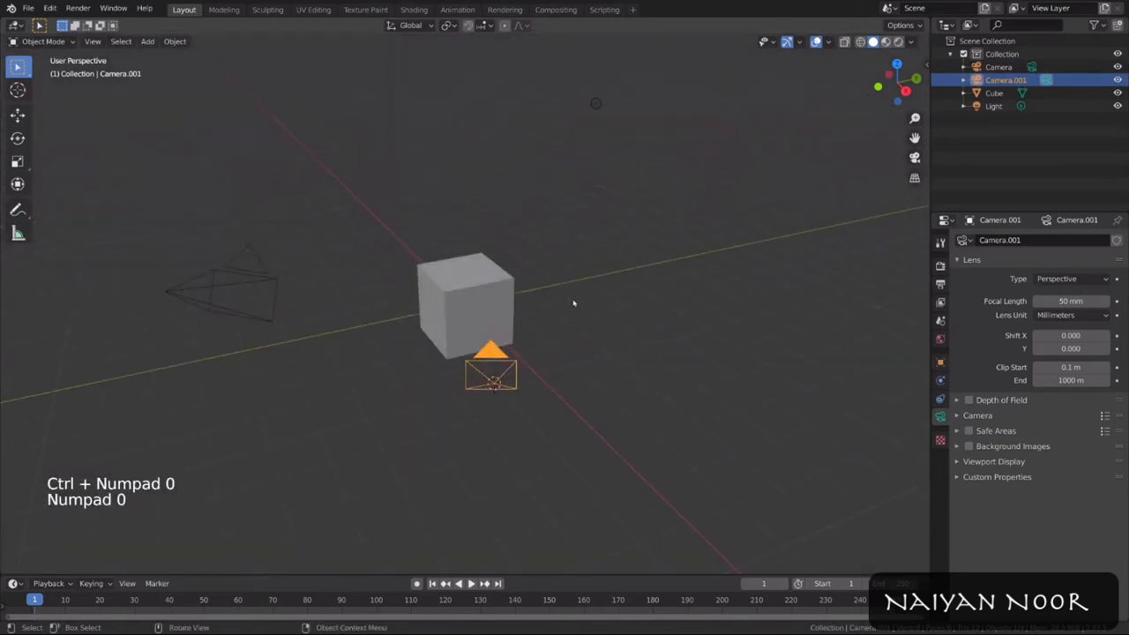
key(ctrl+z)
Step: Set the selected Camera.001 as the scene camera and toggle the camera view
click(92, 41)
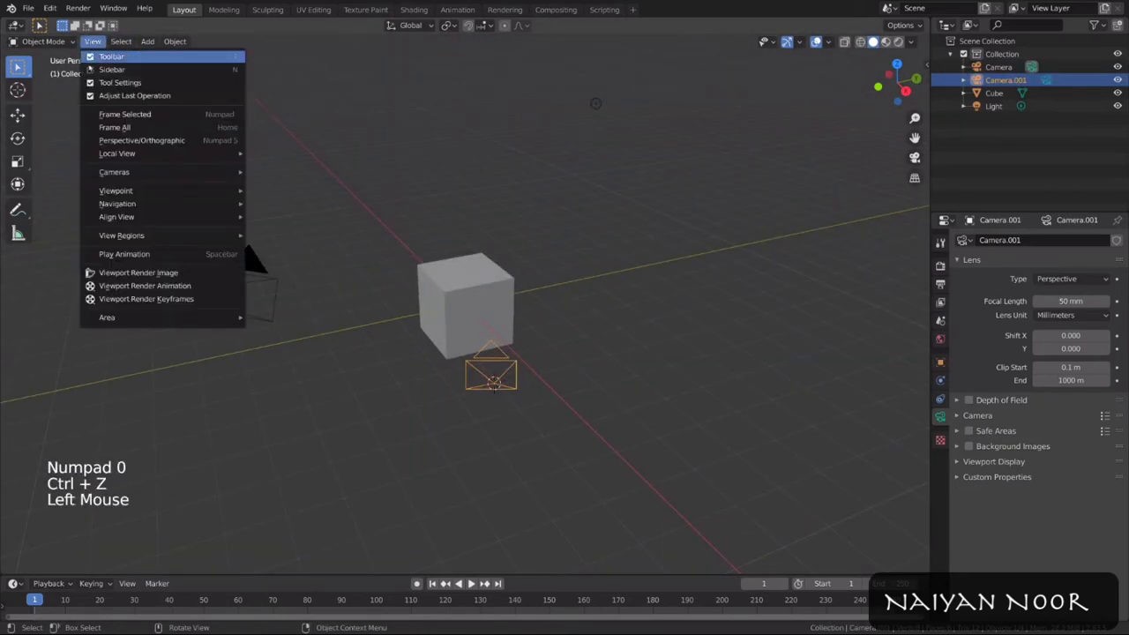
mouse_move(155, 170)
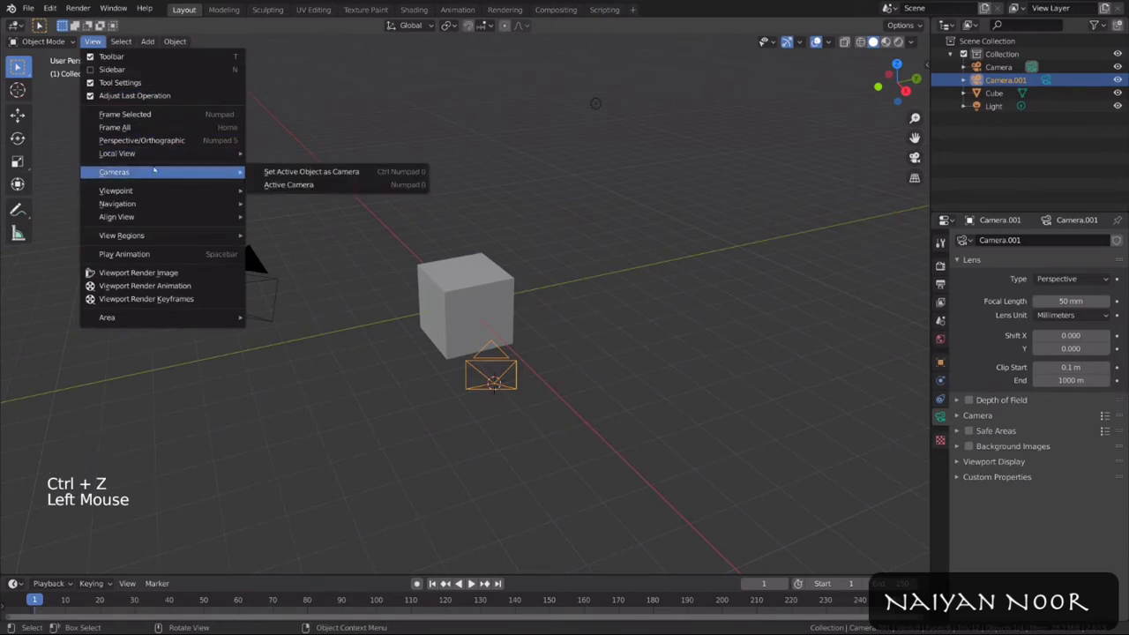
click(330, 172)
key(KP_0)
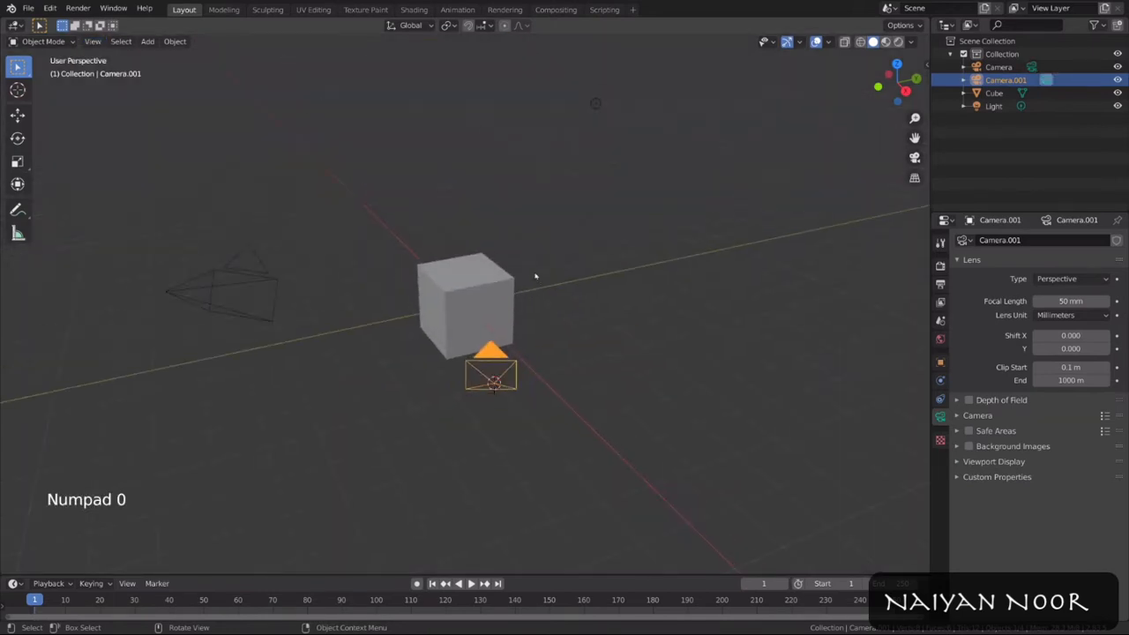
Step: Switch the scene's camera setting to Camera and back to Camera.001
click(940, 321)
click(1072, 256)
click(1068, 273)
click(1080, 255)
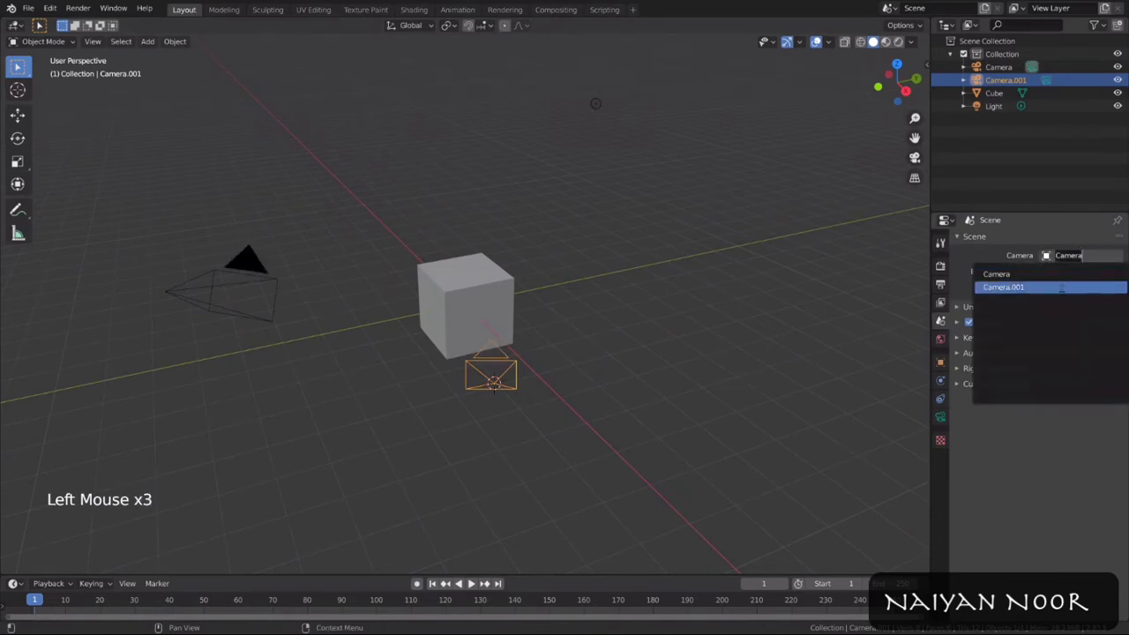
click(1059, 288)
Step: Look through Camera.001, return to the user view to inspect both cameras, and re-enter the active camera view
key(KP_0)
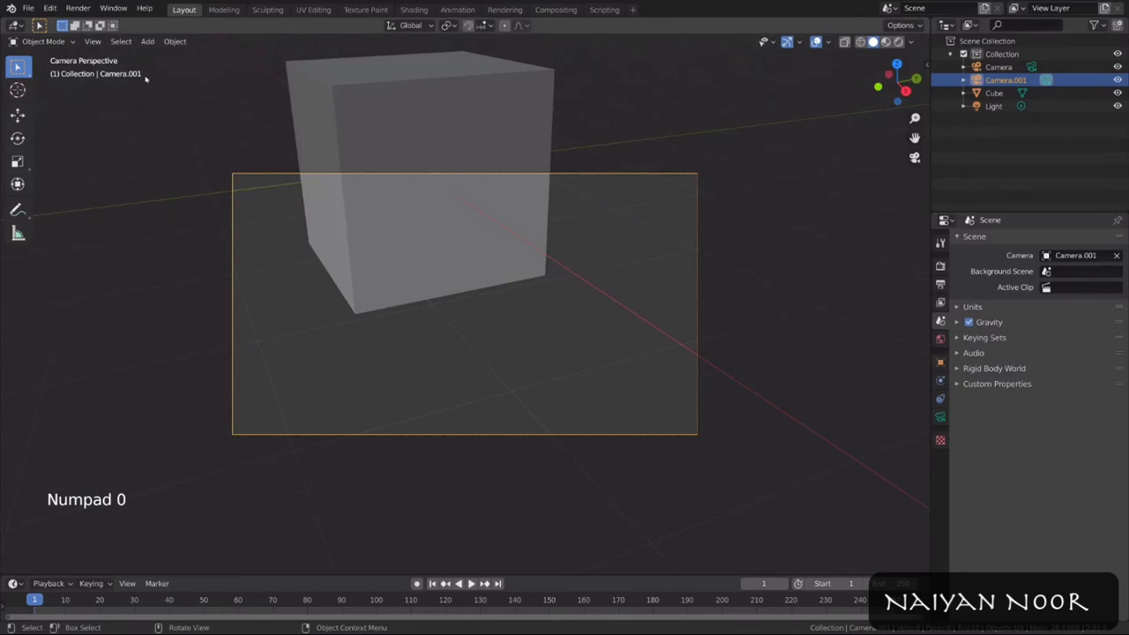
middle_drag(145, 79, 149, 81)
click(93, 41)
mouse_move(128, 172)
click(314, 186)
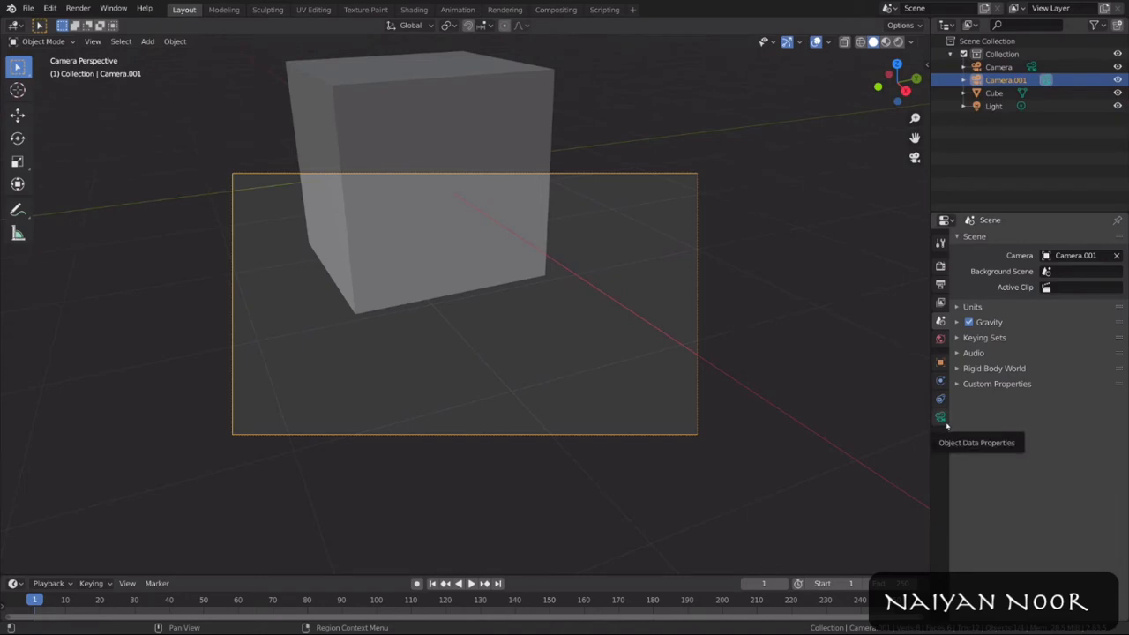
middle_drag(670, 353, 735, 353)
scroll(539, 285, down, 6)
click(245, 238)
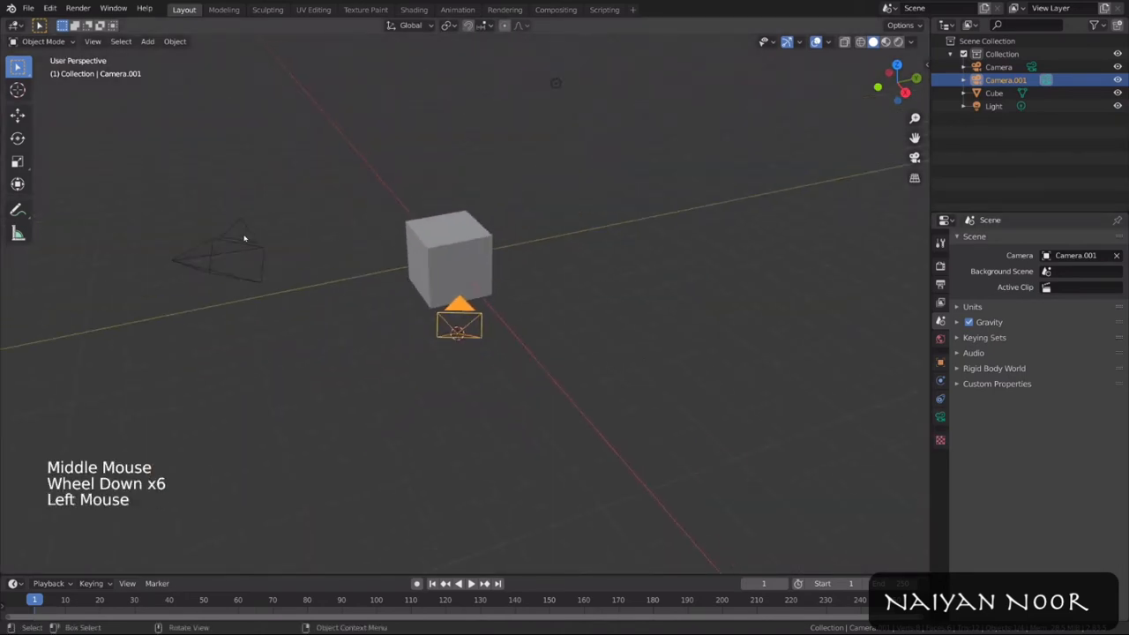
click(503, 320)
key(KP_0)
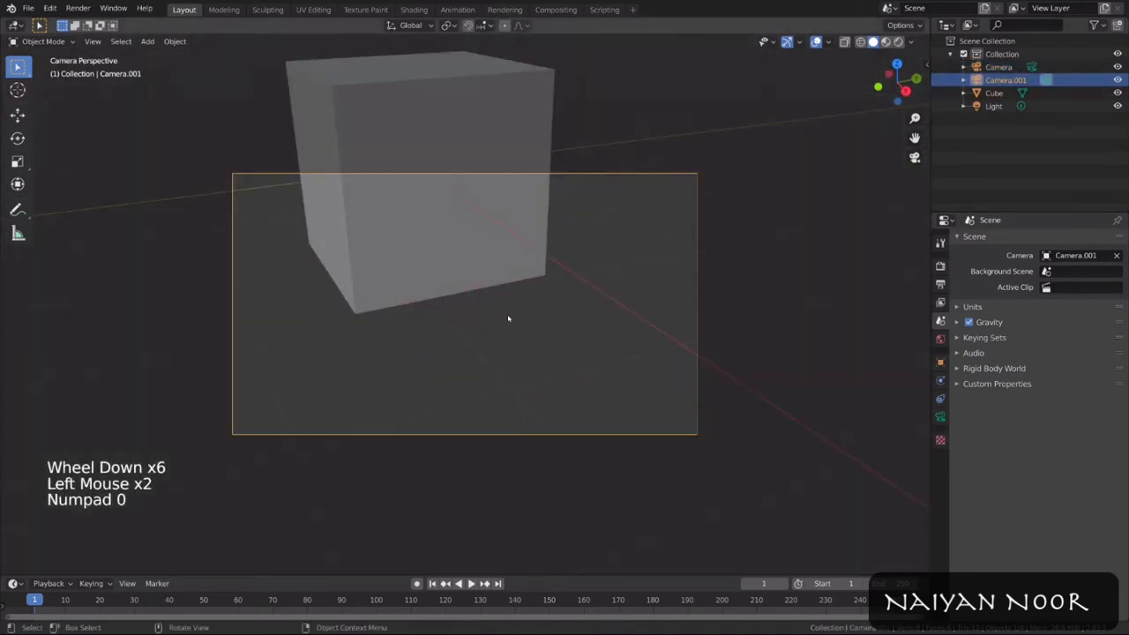
Step: Show the lens settings of Camera.001 and briefly switch its Depth of Field on and off
click(940, 417)
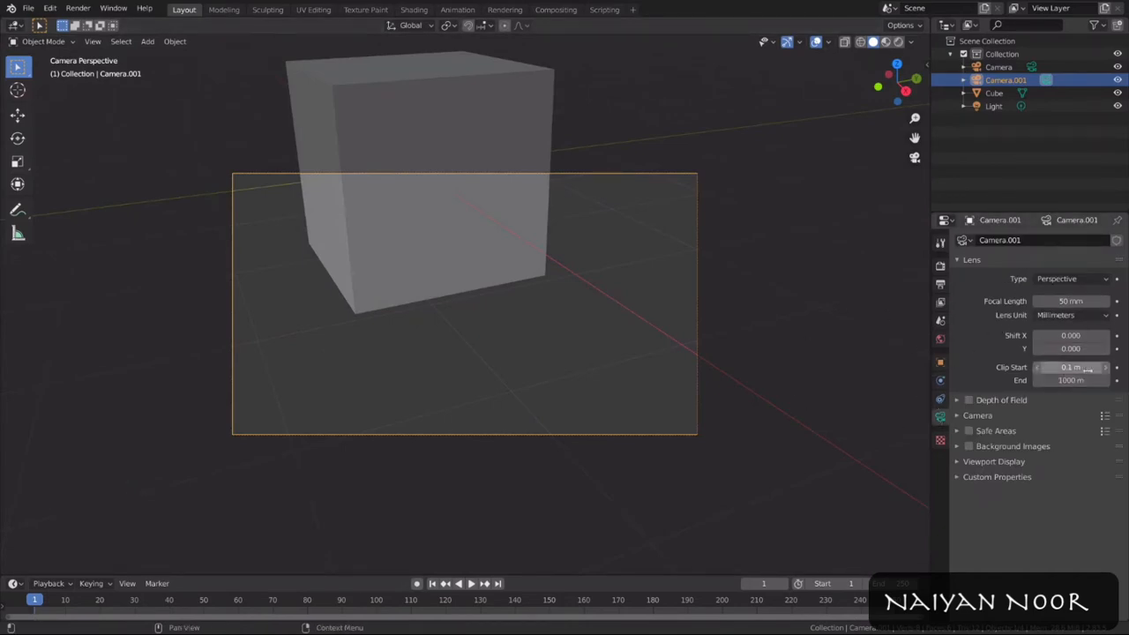
click(957, 400)
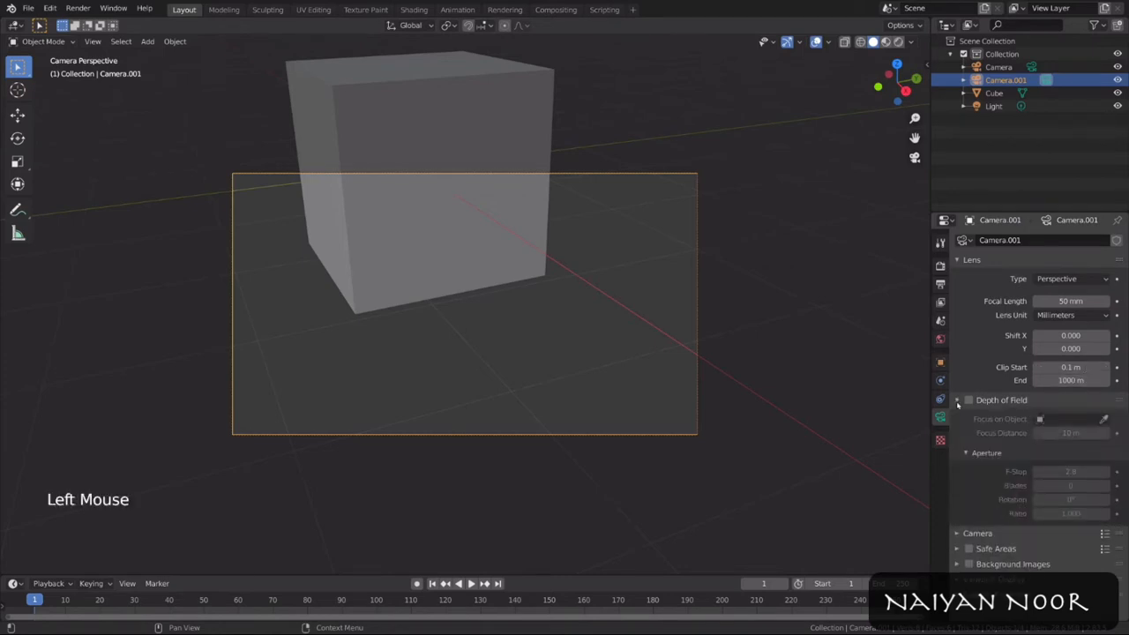
click(969, 401)
click(968, 401)
click(957, 401)
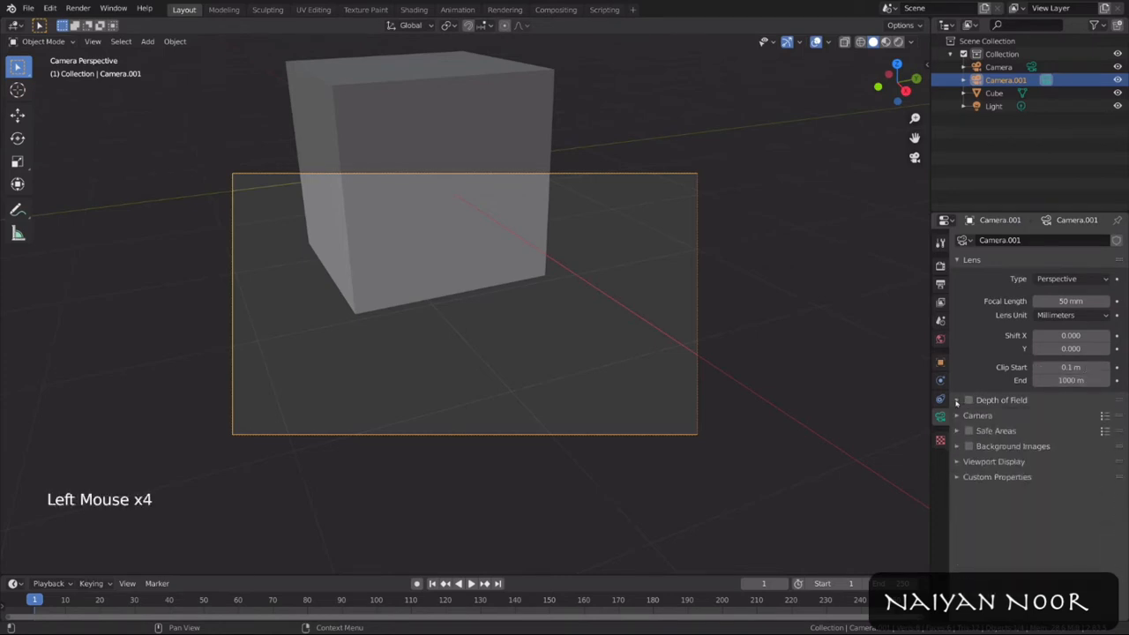
Step: Set the focal length of Camera.001 to 18 mm and its clip start to 0.001 m
drag(1074, 301, 1028, 301)
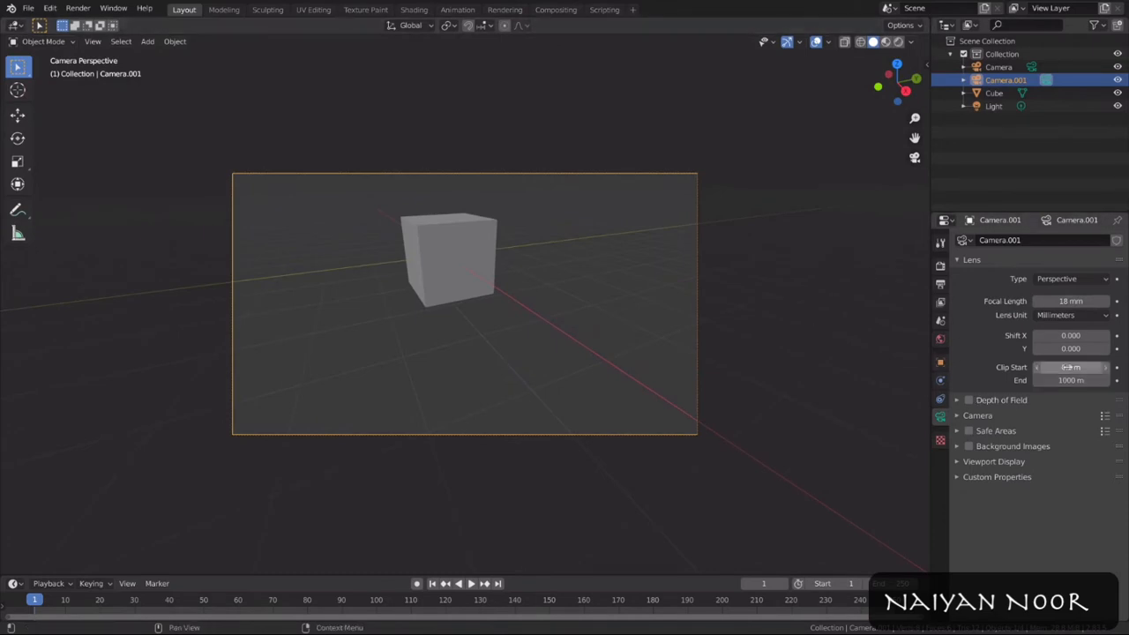
mouse_move(1067, 367)
mouse_down()
mouse_move(1110, 367)
mouse_move(1058, 367)
mouse_up()
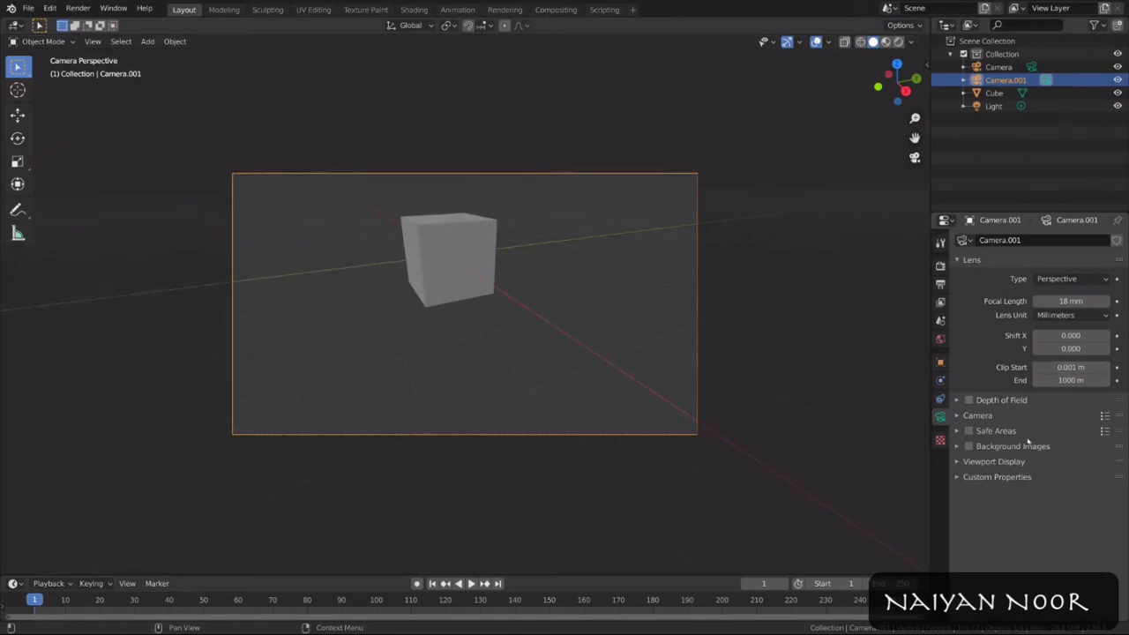
Step: Toggle the Depth of Field option of Camera.001 and expand its settings
click(968, 399)
click(969, 400)
click(968, 400)
click(996, 400)
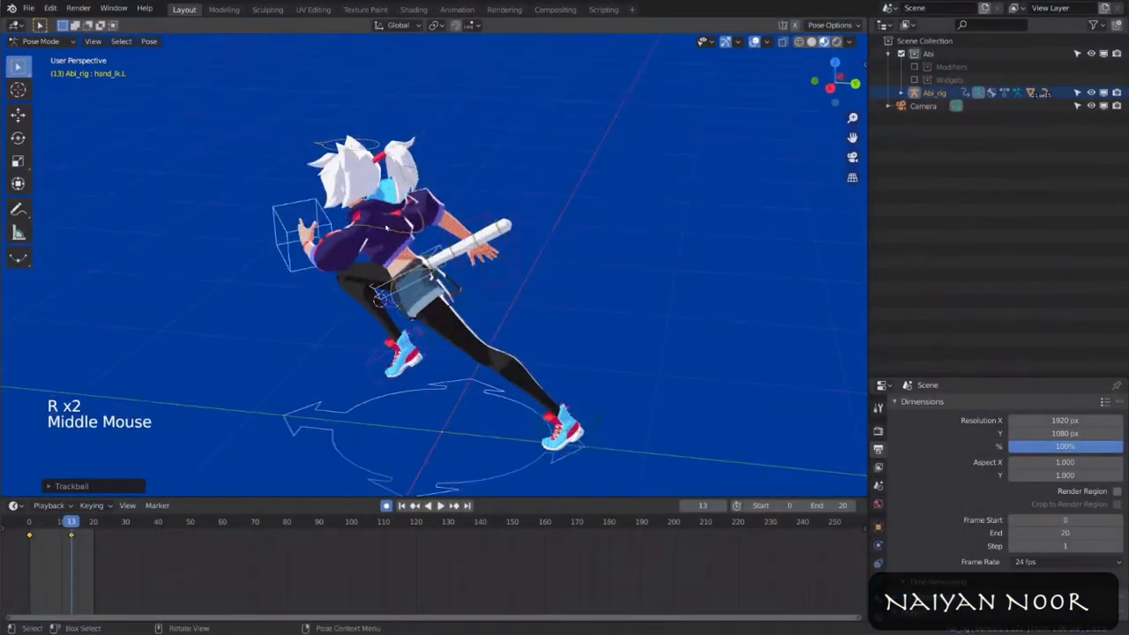
Step: Rotate the left hand control hand_ik.L of the character rig at frame 13
middle_drag(564, 265, 668, 252)
click(578, 199)
scroll(645, 217, up, 2)
key(r)
click(663, 167)
Step: Reposition hand_ik.L in front of the character's torso at frame 13 and refine its rotation
key(g)
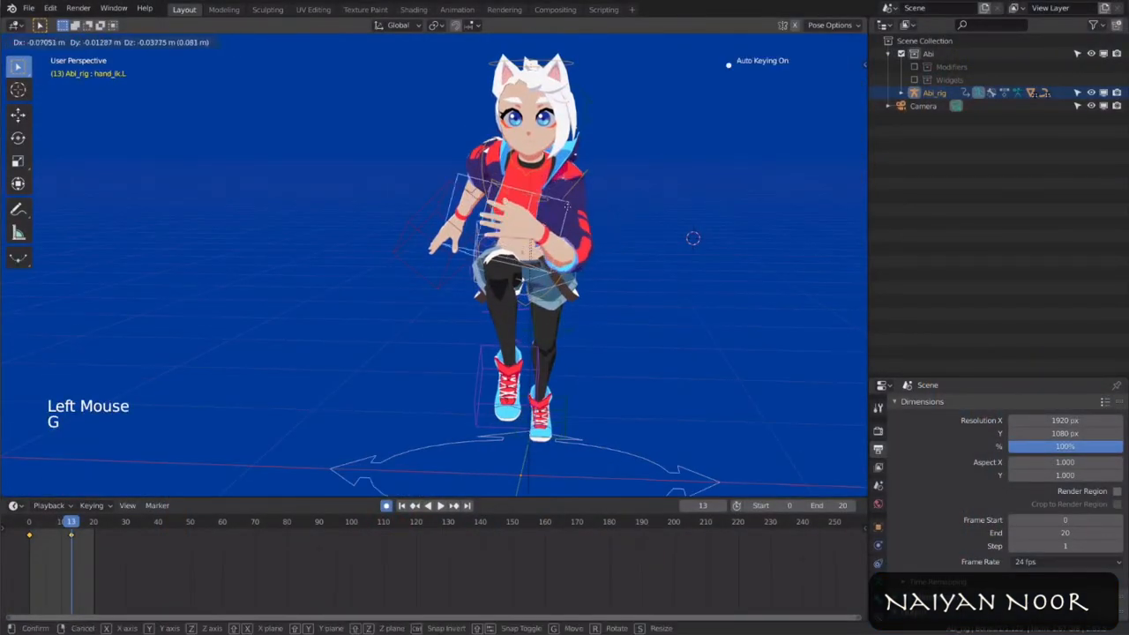
click(645, 229)
key(r)
click(648, 229)
key(r)
key(g)
Step: Refine the character's running pose at frame 13 with further moves and rotations, checking it from several sides
middle_drag(494, 231, 565, 231)
click(357, 225)
key(g)
middle_drag(389, 225, 441, 231)
key(r)
key(r)
key(g)
middle_drag(529, 232, 389, 234)
key(g)
key(r)
key(r)
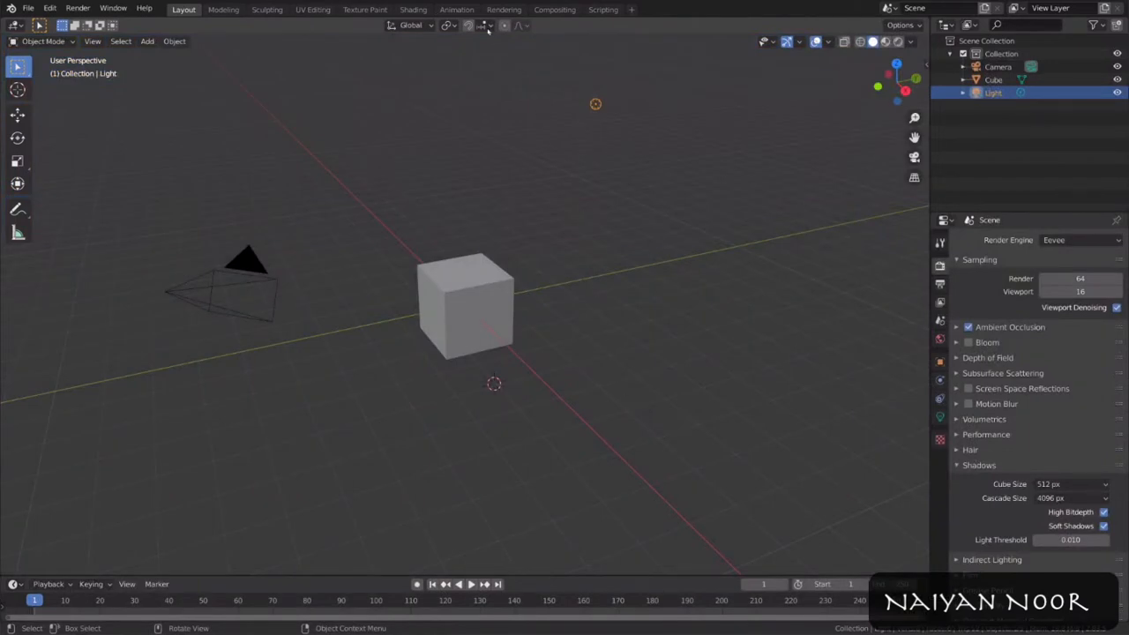
Step: Switch to the Animation workspace and delete the default cube
click(456, 9)
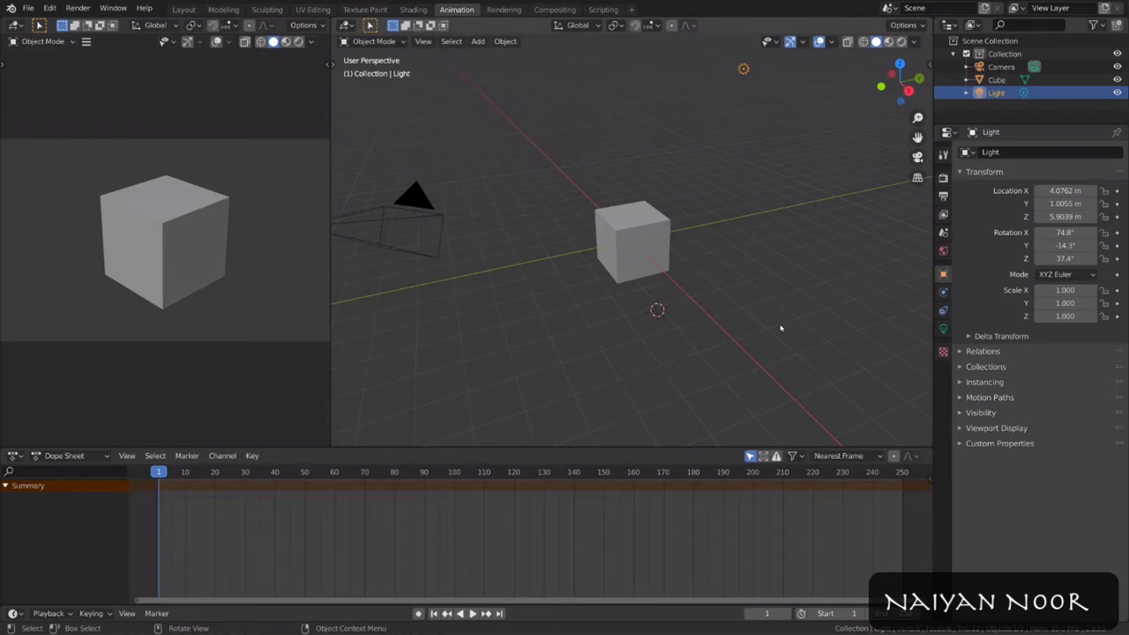
click(644, 243)
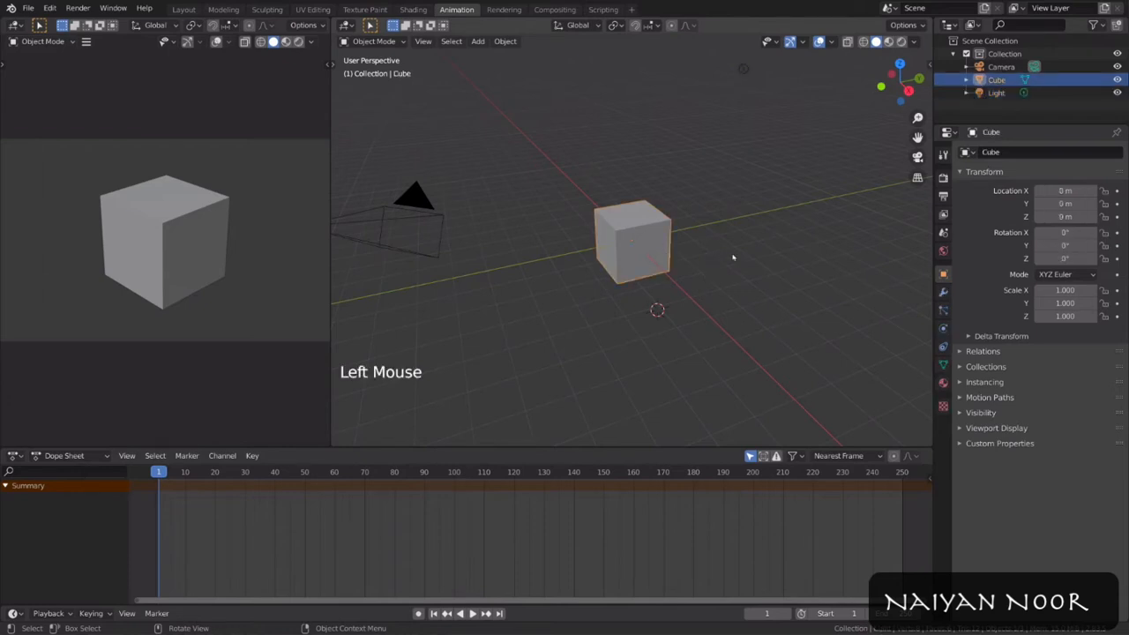
key(x)
click(817, 267)
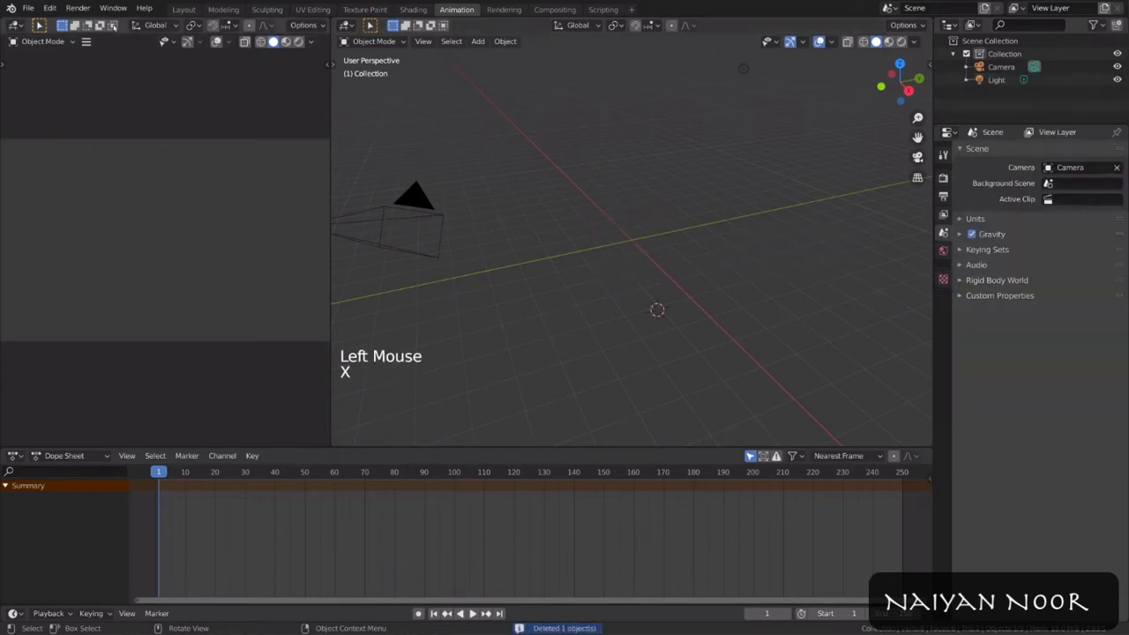
Step: Append the Character_Rig collection from Abi_Rig.blend in the Final assets folder
click(29, 9)
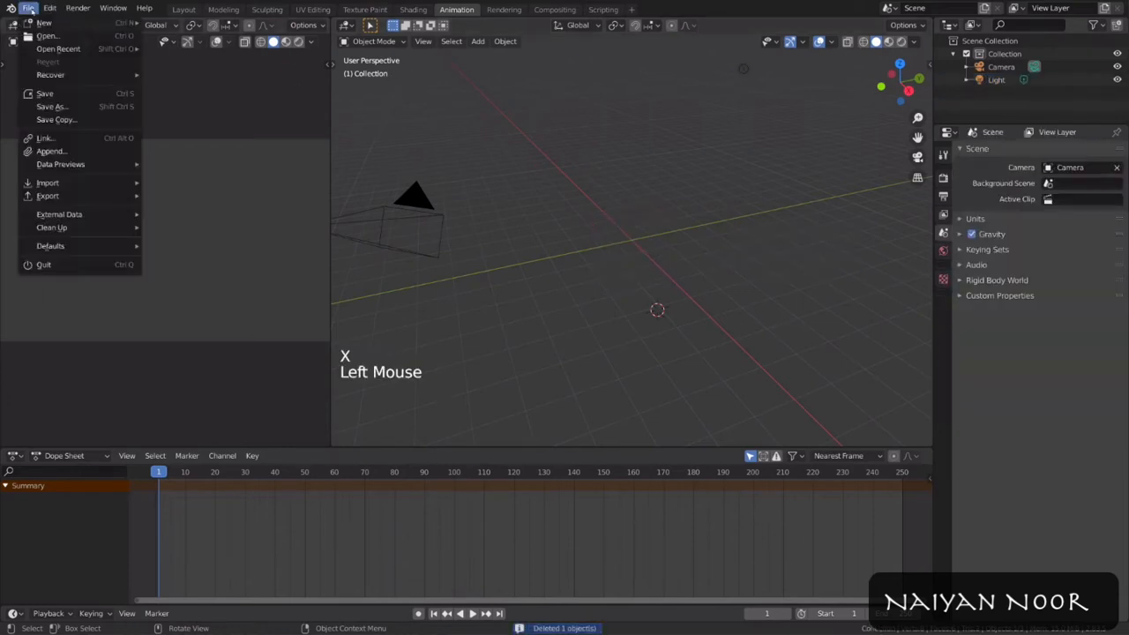
click(97, 152)
click(70, 312)
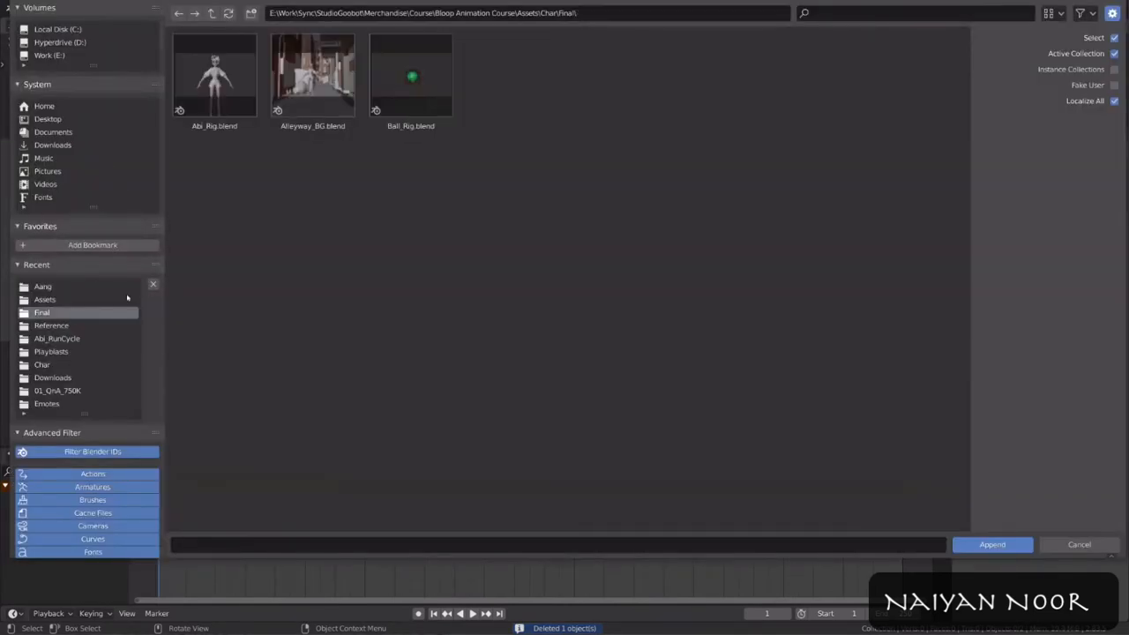
double_click(217, 88)
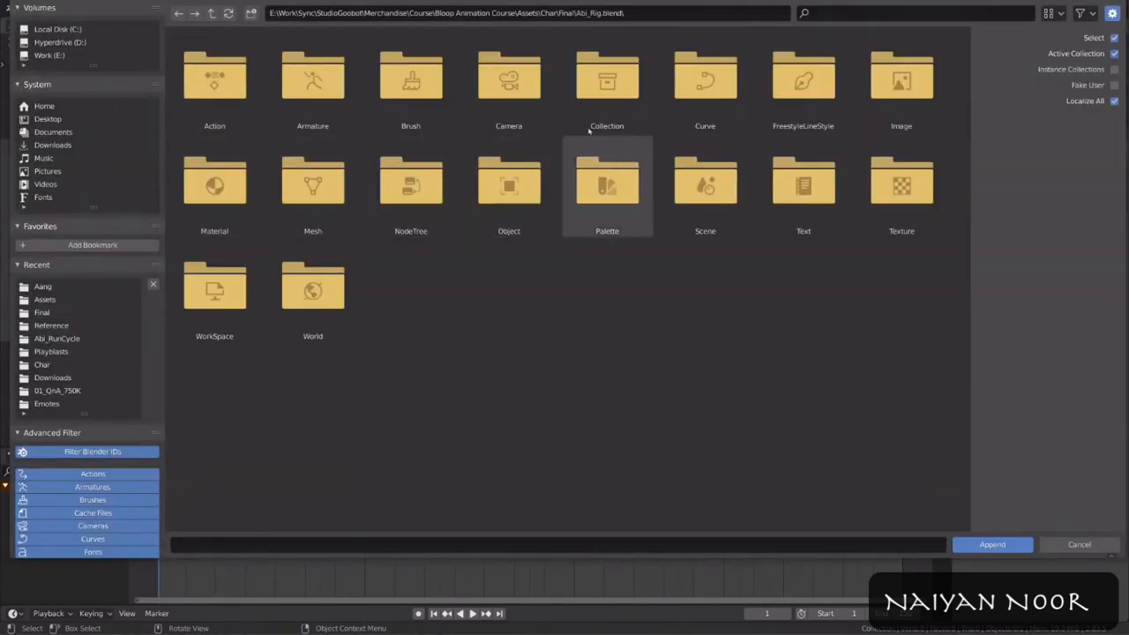
double_click(607, 88)
click(235, 111)
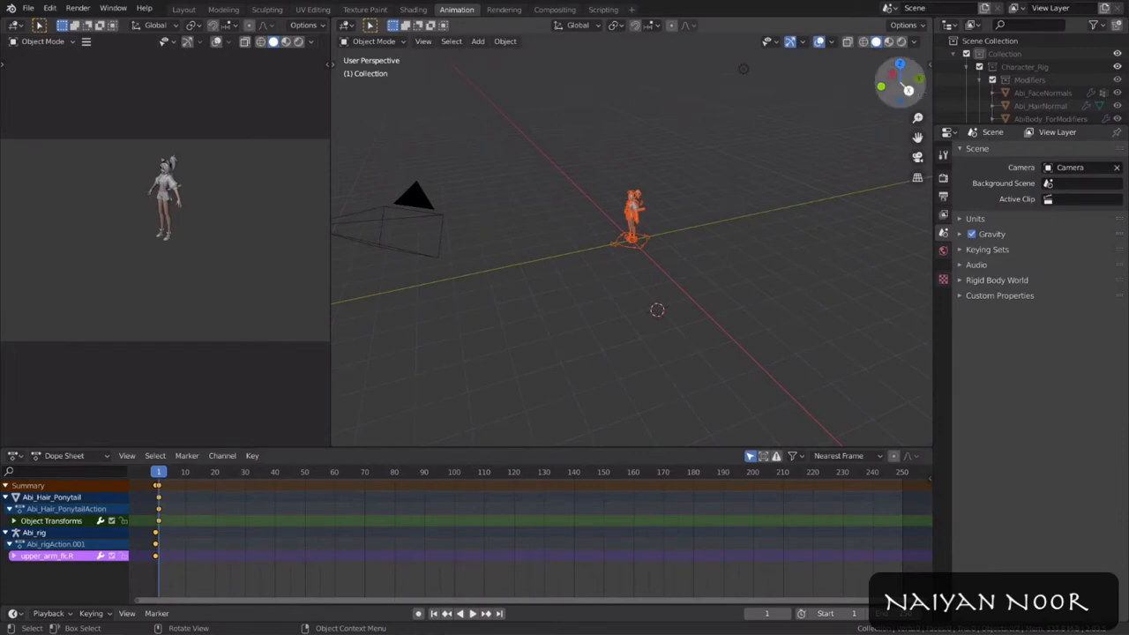
Step: Collapse the Character_Rig collection in the outliner and hide the Light and Camera objects
click(968, 67)
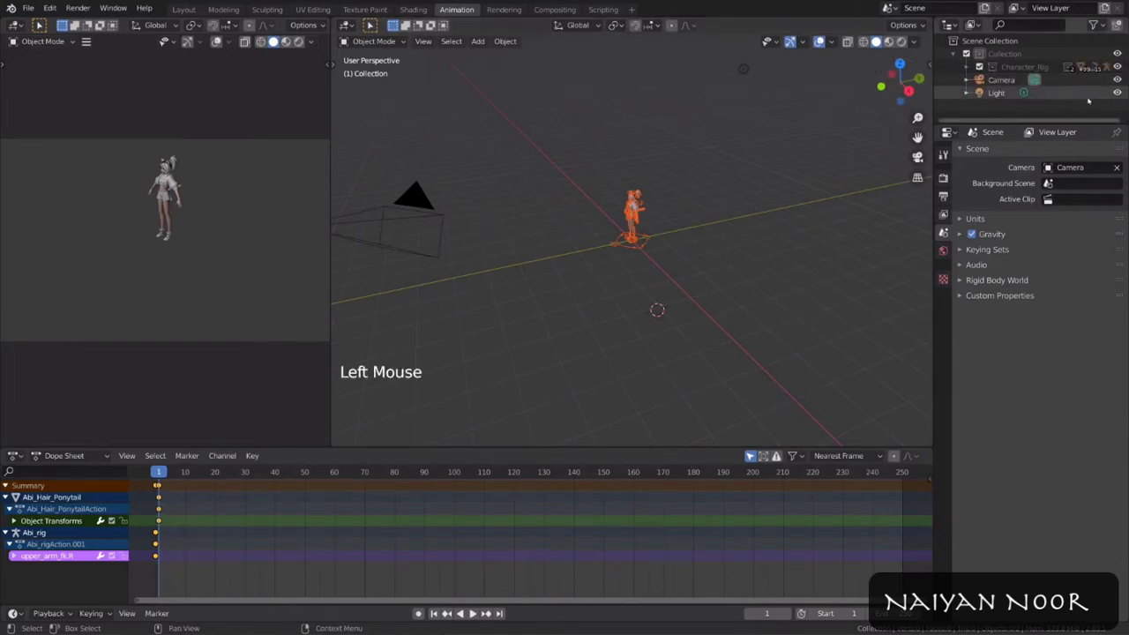
click(1118, 92)
click(1118, 80)
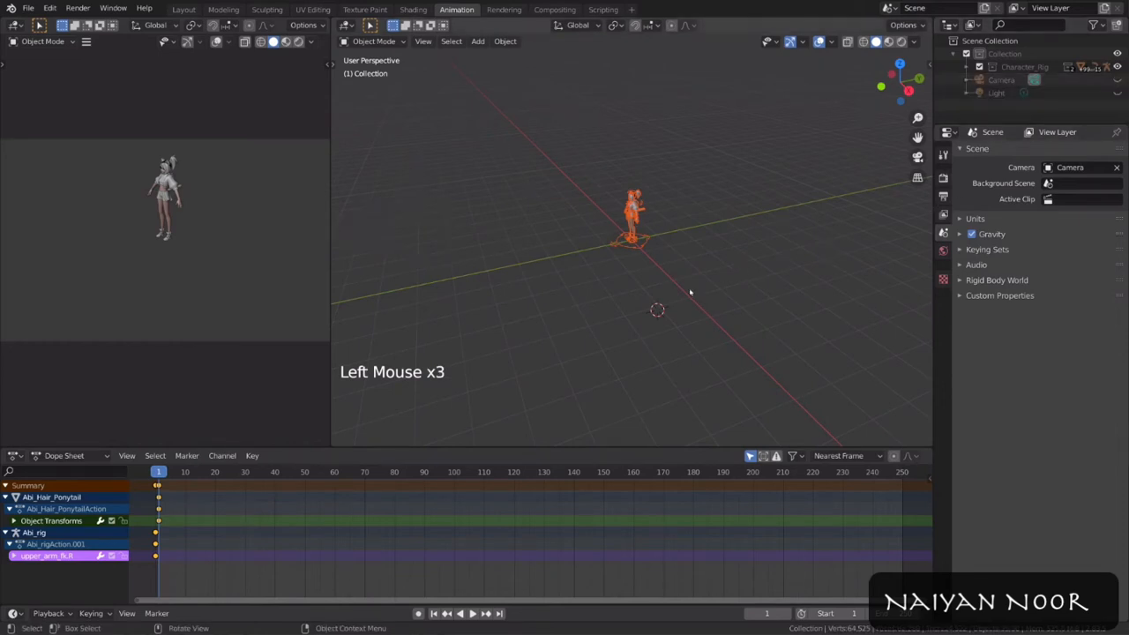
Step: Select the character's armature Abi_rig and put it in Pose Mode, viewed from the front
click(651, 241)
scroll(667, 239, up, 7)
mouse_move(670, 238)
middle_down()
mouse_move(729, 169)
mouse_move(739, 134)
mouse_move(651, 250)
middle_up()
key(ctrl+Tab)
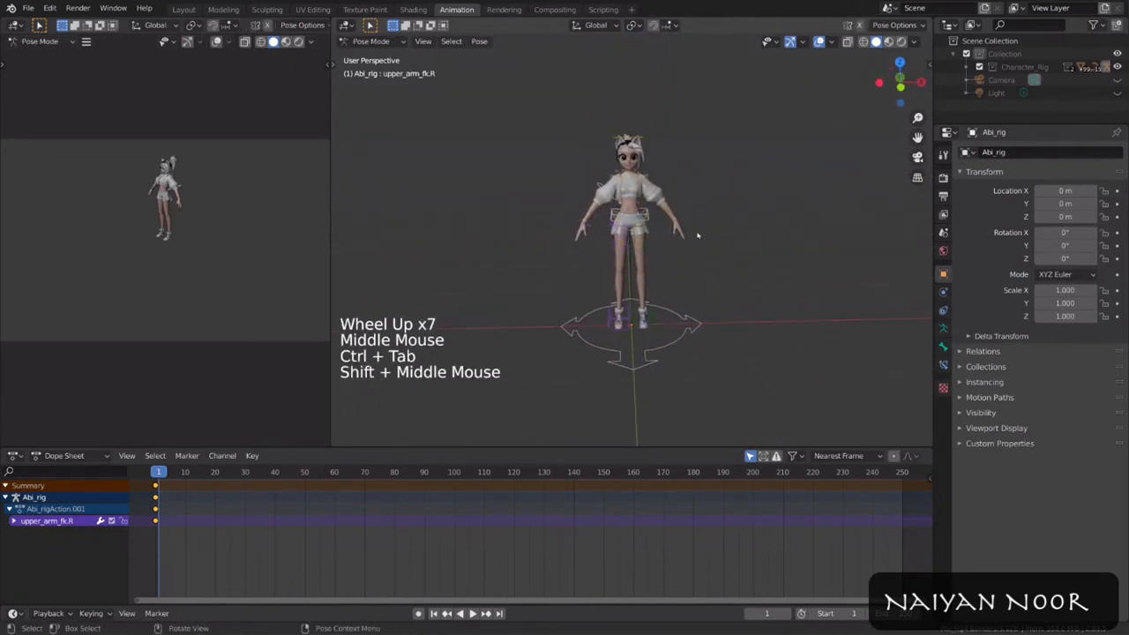
Step: Inspect the rig's foot_ik.L, forearm_fk.L, torso, chest and head controls by selecting each one in turn
click(655, 251)
click(644, 321)
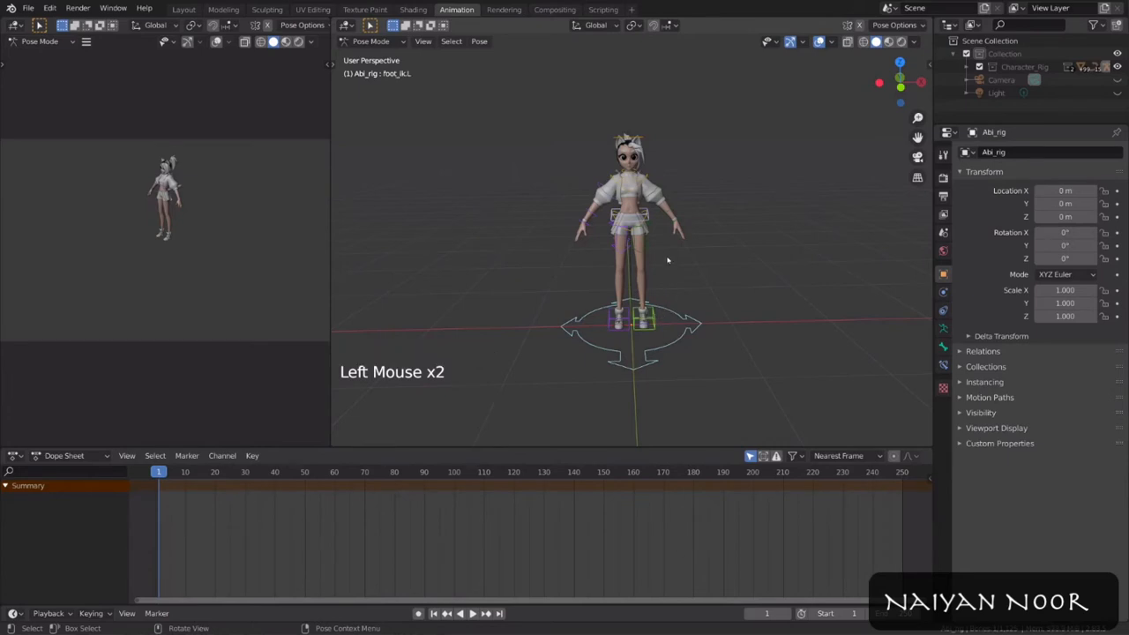
click(674, 210)
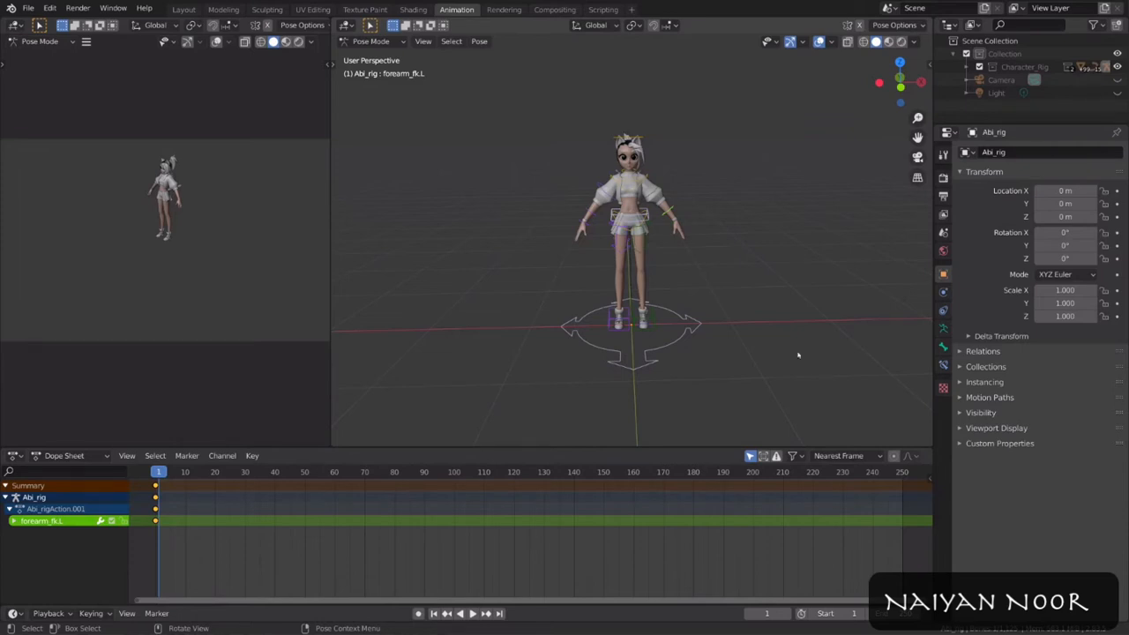
middle_drag(794, 247, 696, 220)
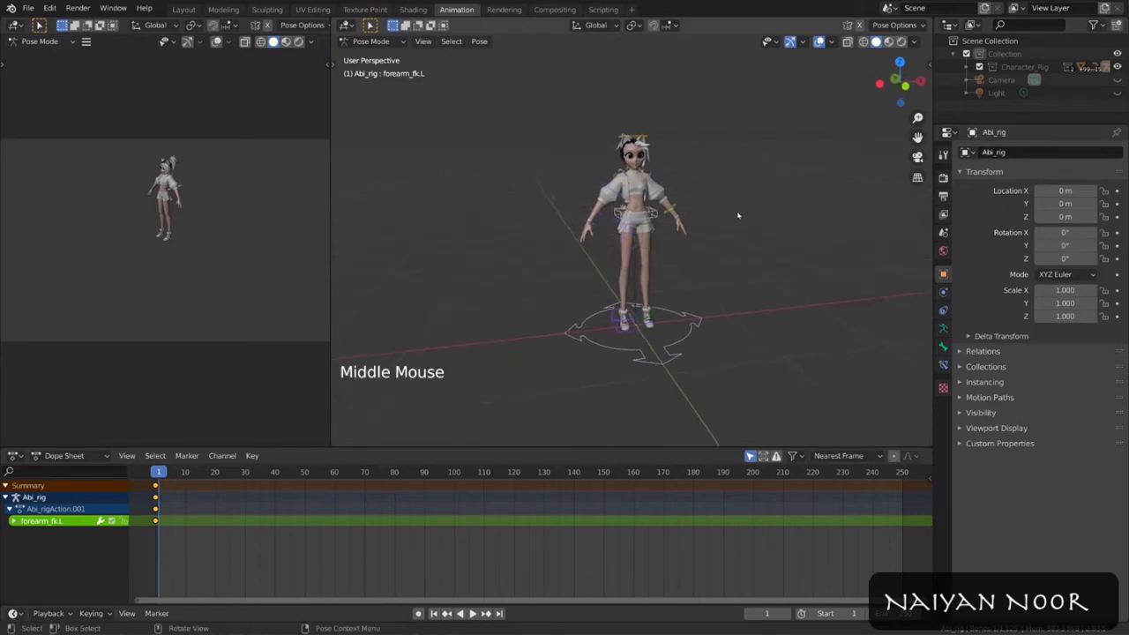
scroll(671, 212, up, 2)
click(668, 208)
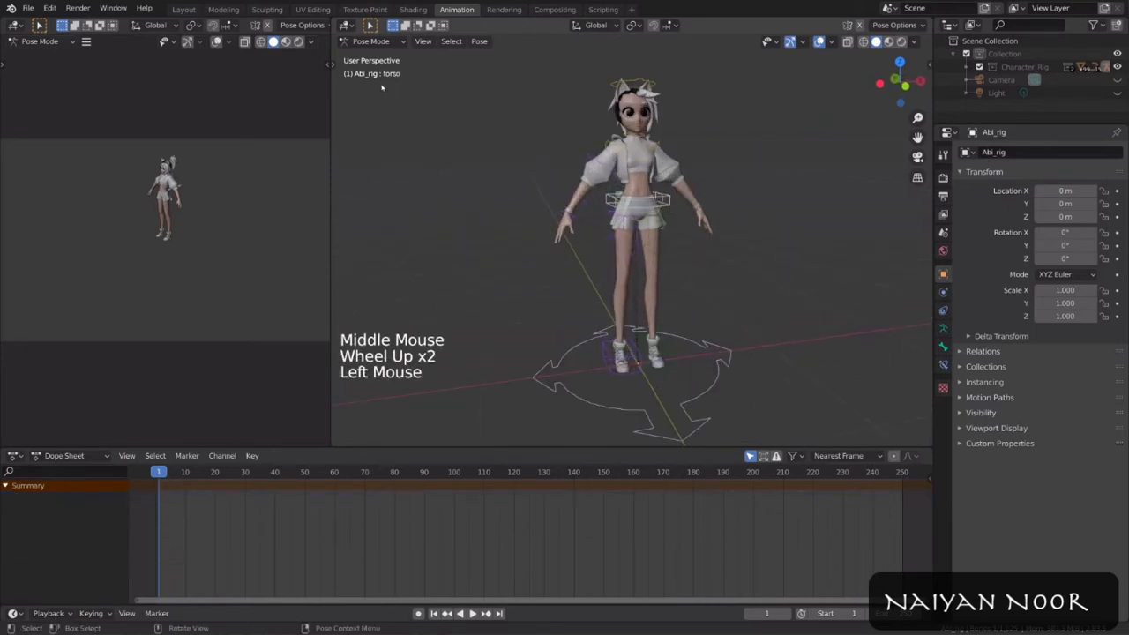
click(661, 143)
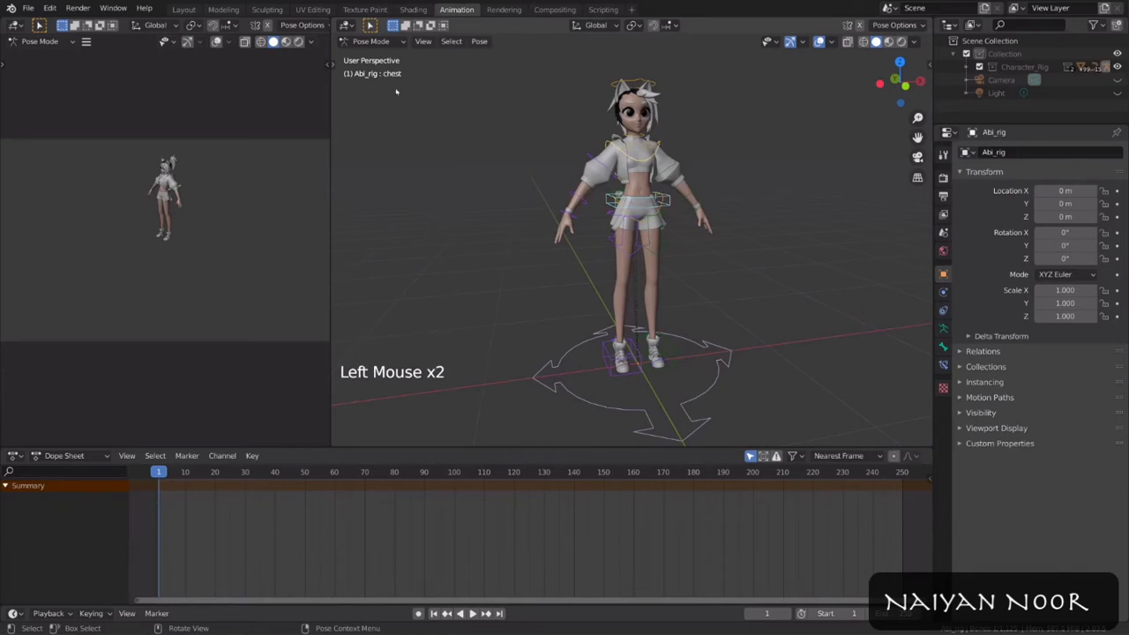
click(608, 85)
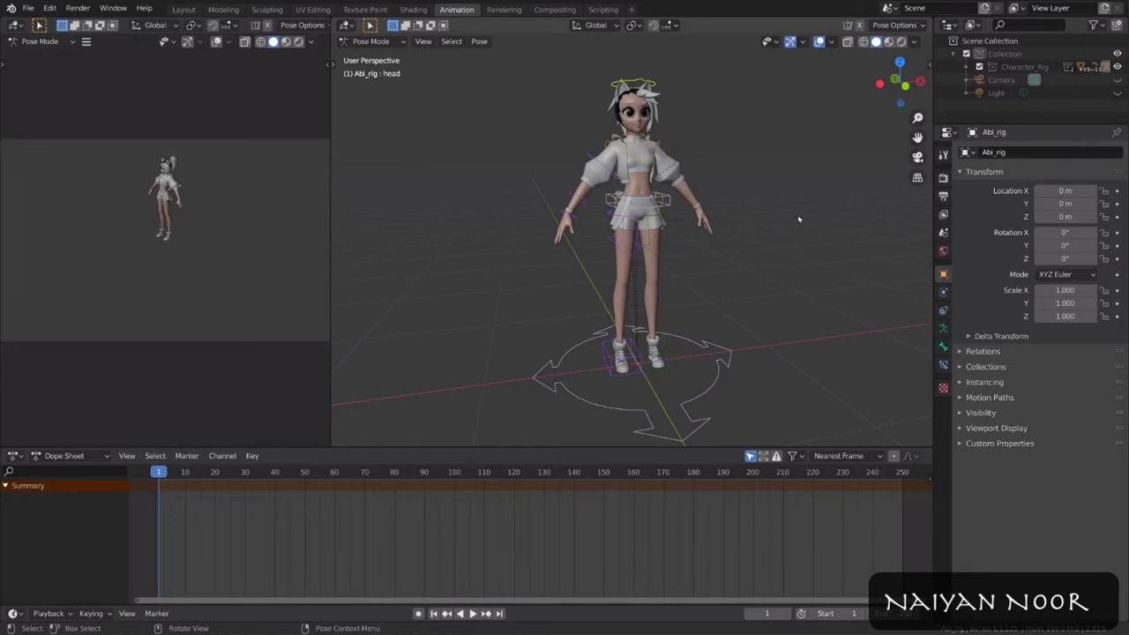
Step: Show the item properties of Abi_rig and look through its transform, main property and rig layer settings
click(926, 65)
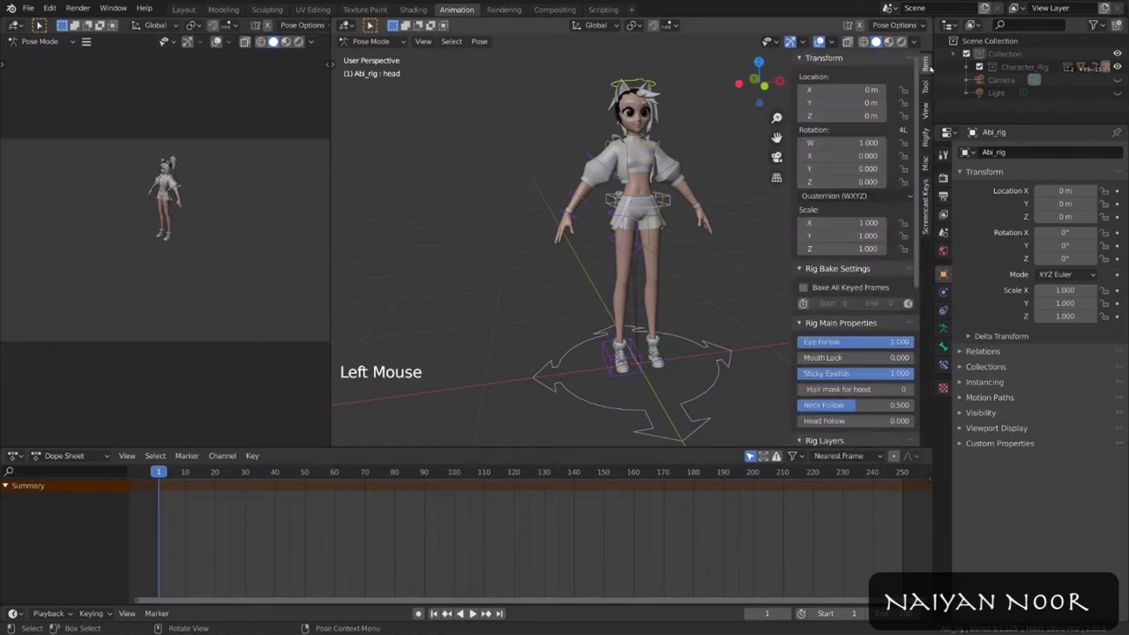
scroll(876, 290, down, 7)
scroll(876, 291, up, 1)
scroll(876, 290, down, 8)
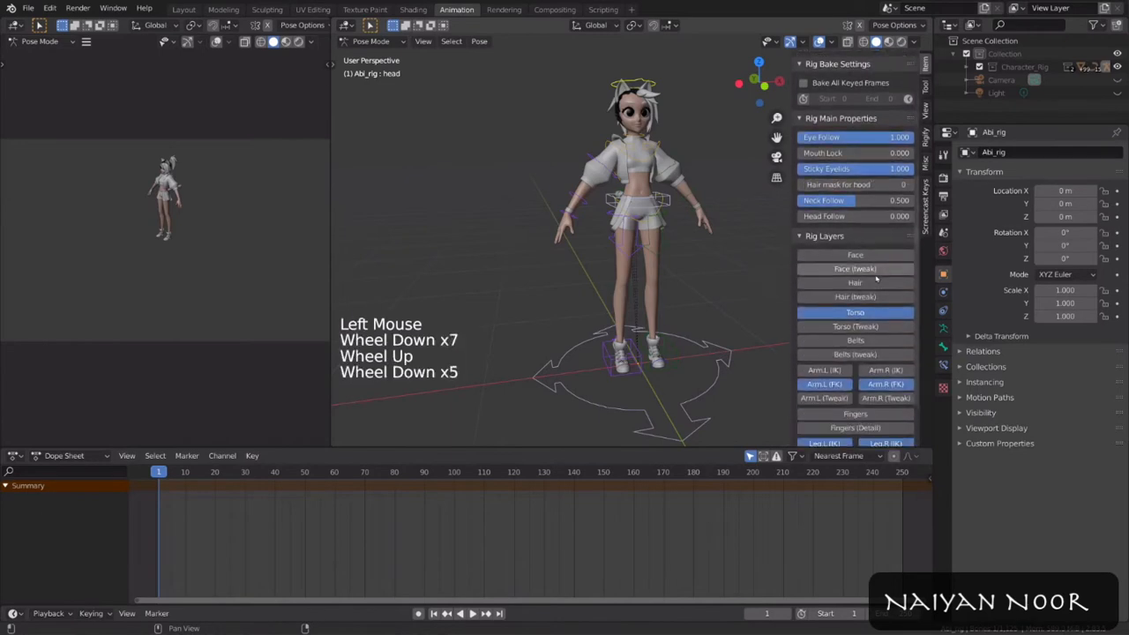
Step: Load the Abi_ui.py script in the Scripting workspace, run it, and return to the Animation workspace
click(603, 10)
click(584, 25)
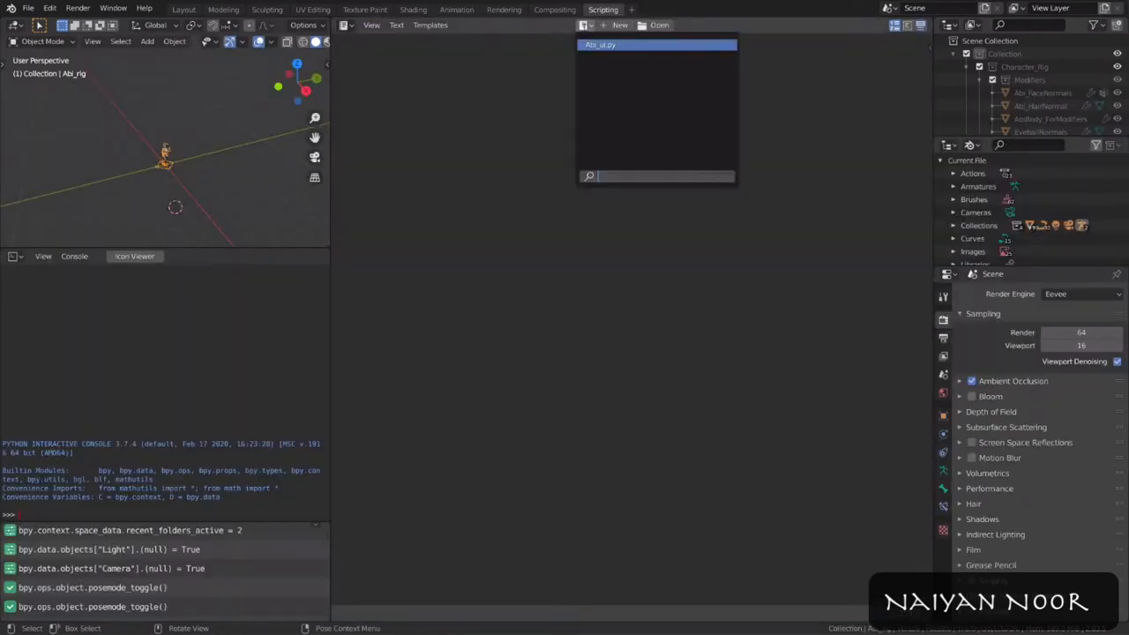
click(658, 48)
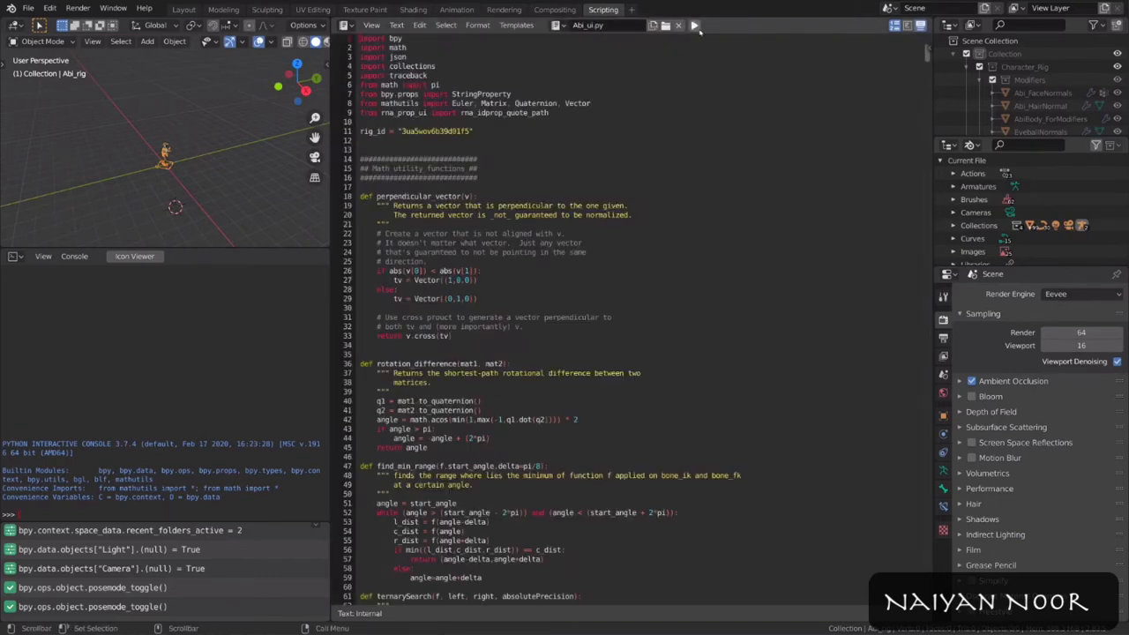
click(695, 25)
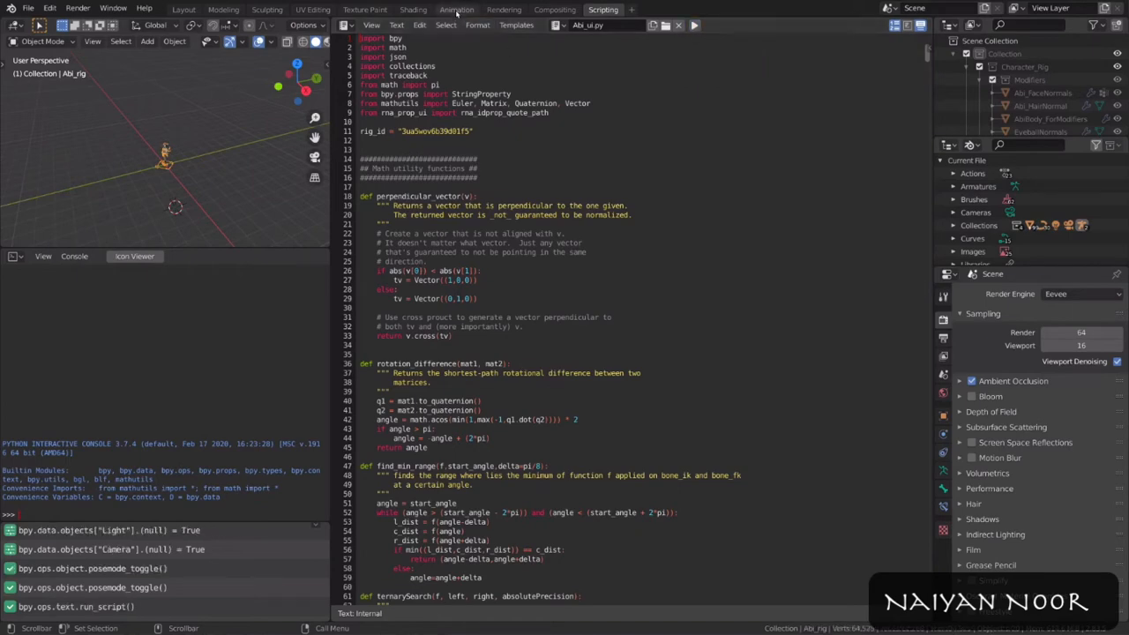
click(456, 9)
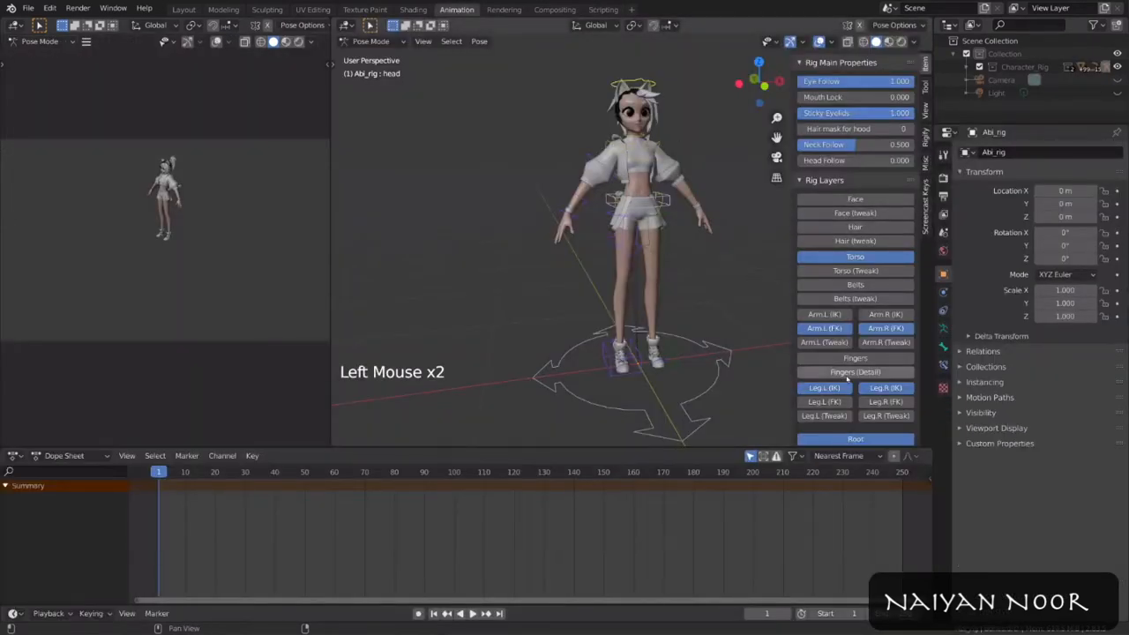
Step: Review the Rig Main Properties and Rig Layers options alongside a front view of the character
scroll(847, 374, down, 4)
scroll(893, 325, up, 6)
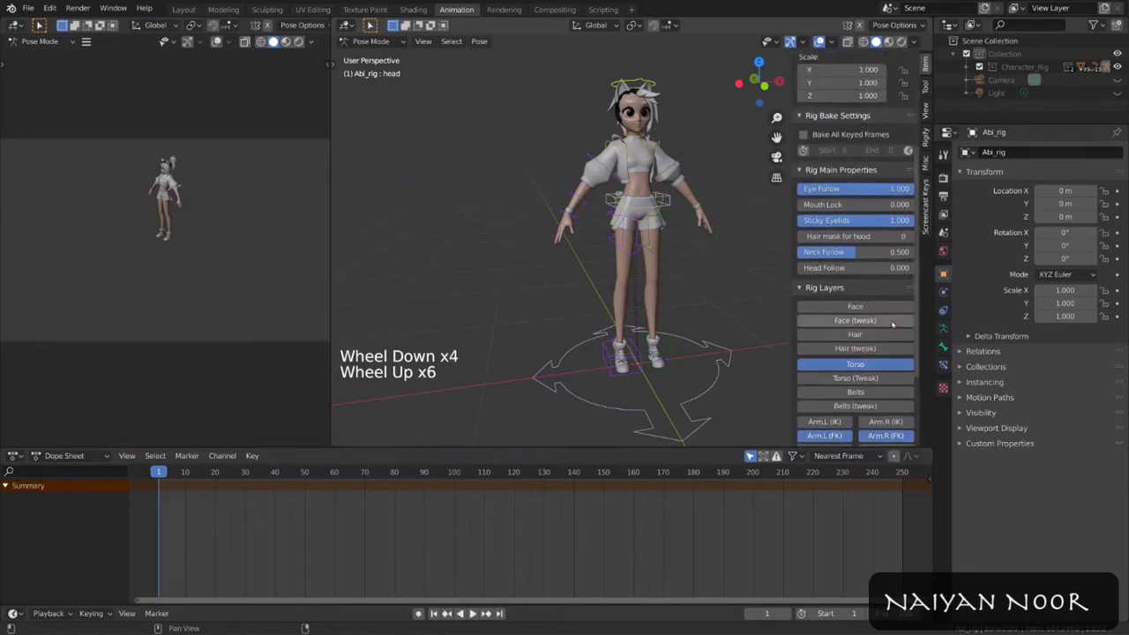
scroll(893, 324, up, 1)
scroll(893, 332, down, 6)
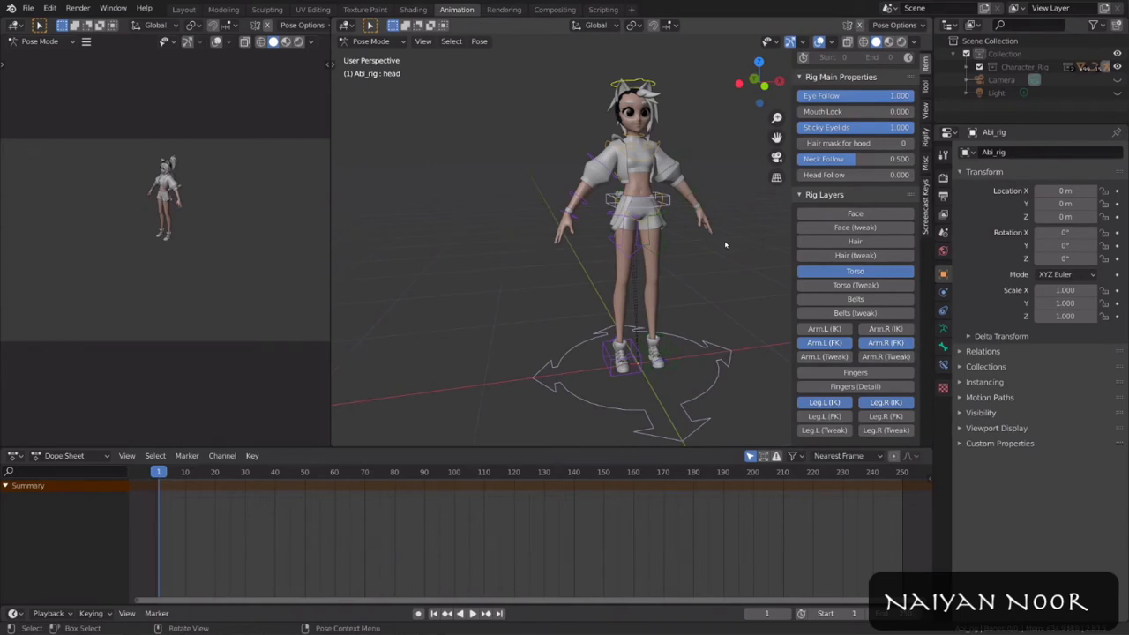
shift+middle_drag(725, 246, 668, 273)
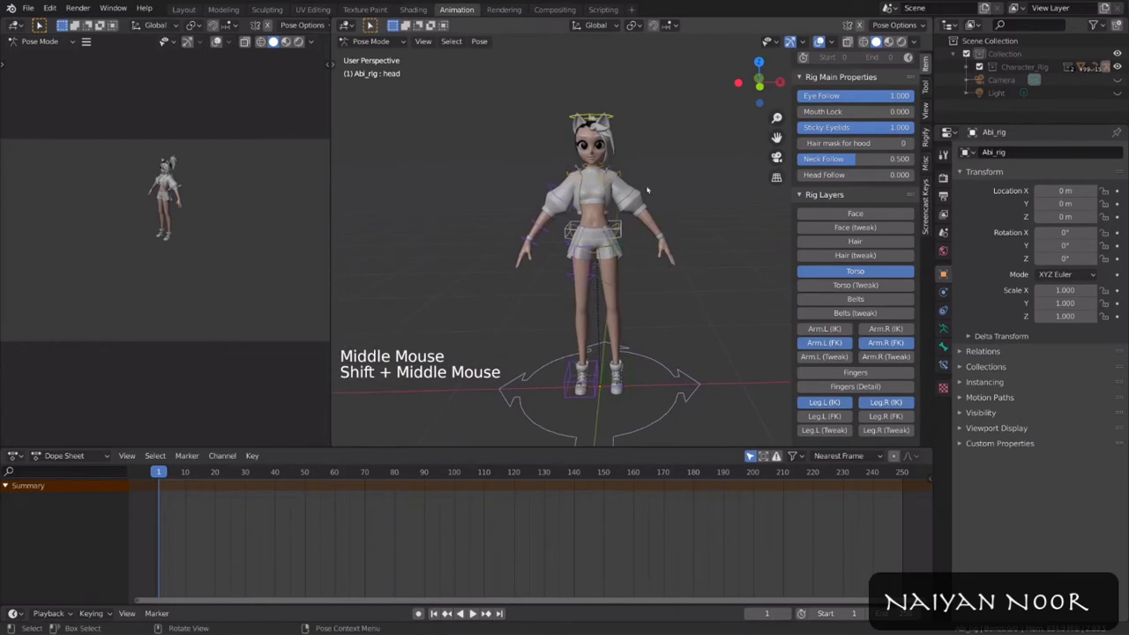
Step: Select the left upper arm's FK control, test rotating the arm, and clear its rotation
click(650, 191)
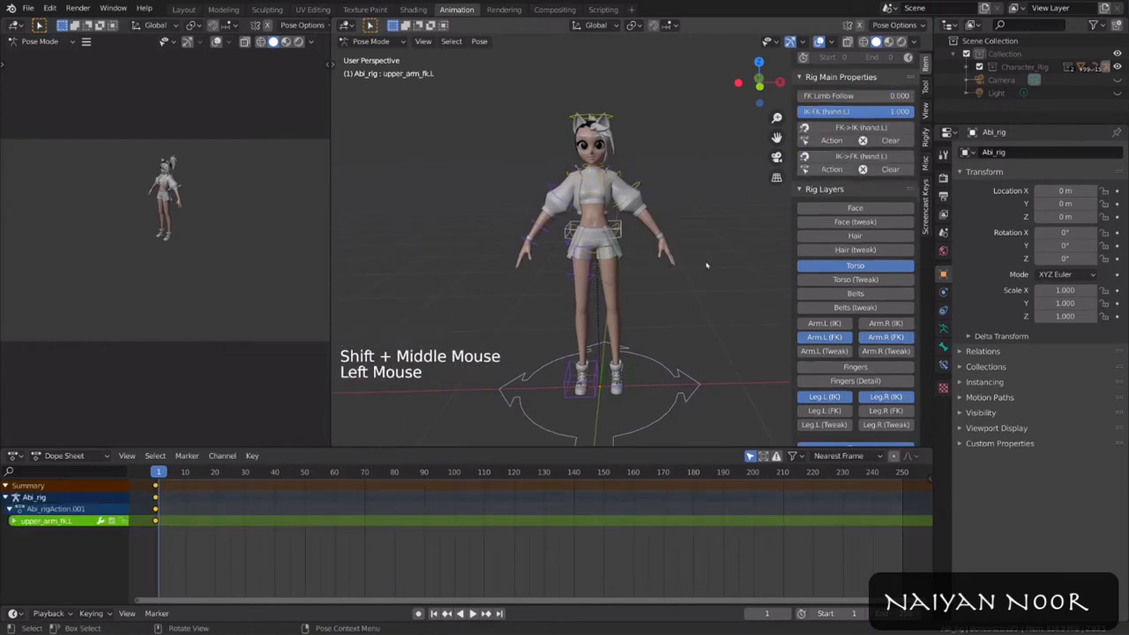
scroll(706, 265, up, 3)
shift+middle_drag(707, 265, 699, 257)
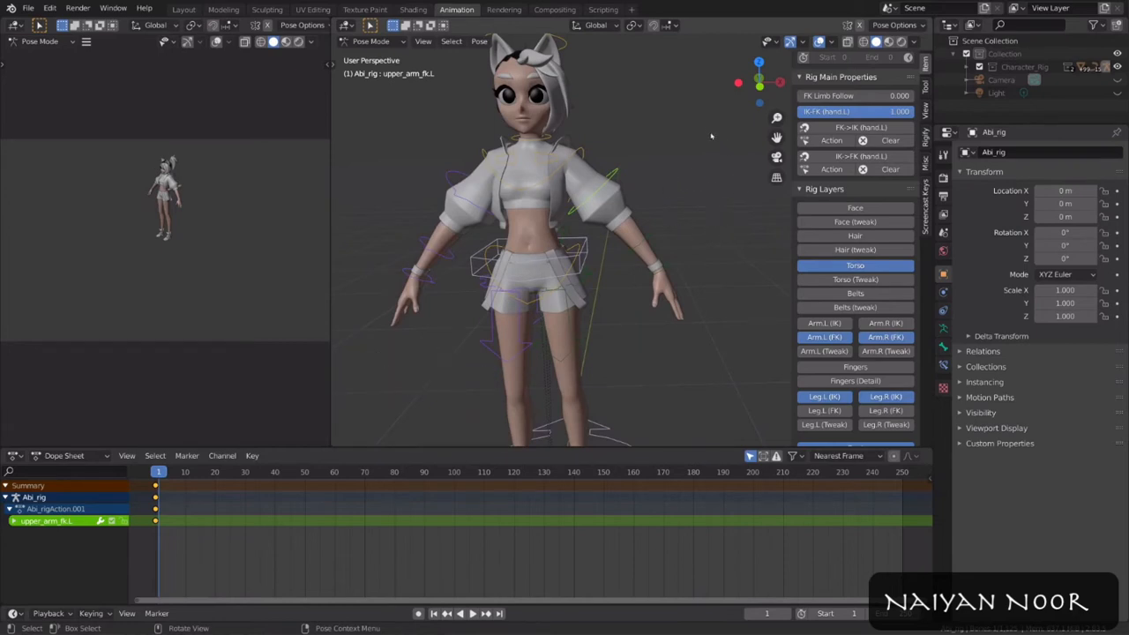
key(r)
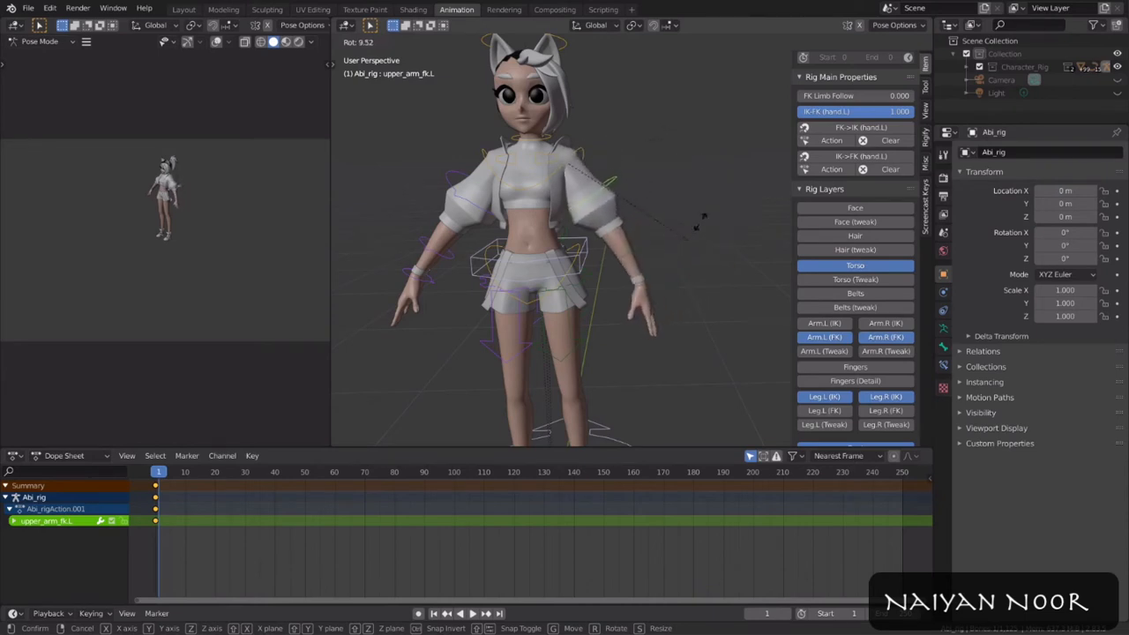
right_click(688, 152)
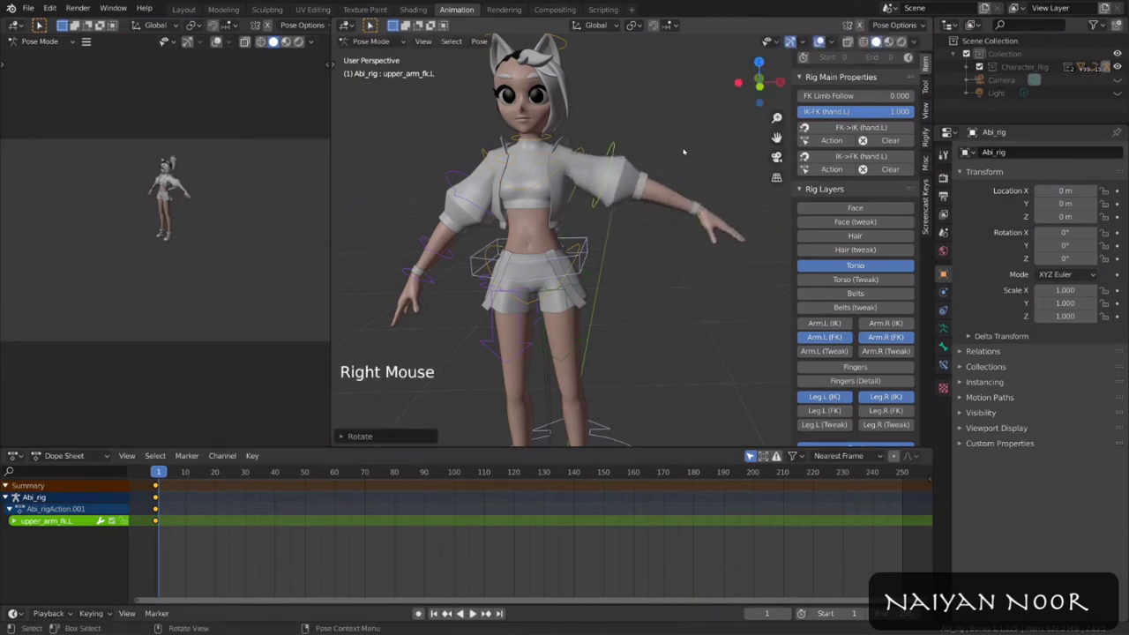
key(alt+r)
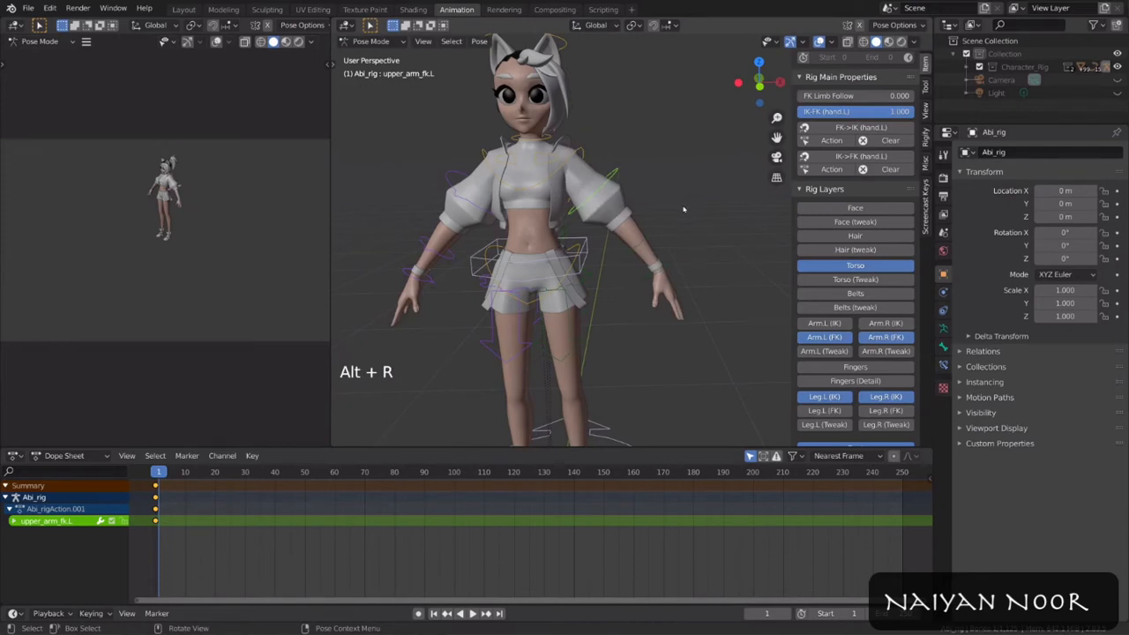
Step: Raise the left upper arm with its FK control and turn the left forearm with trackball rotation
key(r)
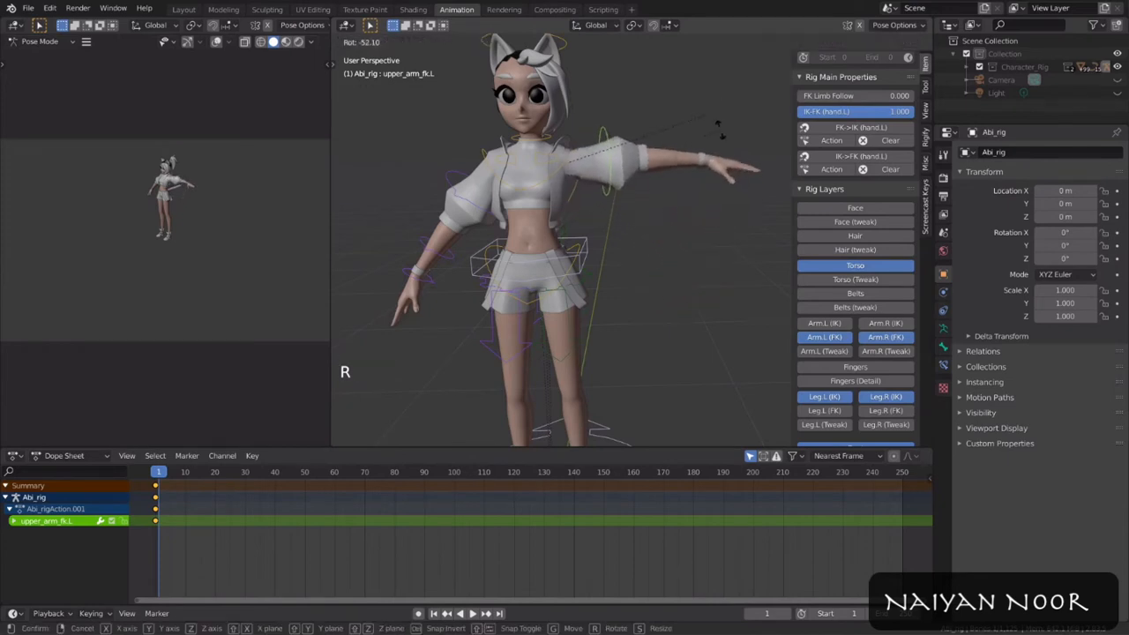
click(716, 172)
click(704, 240)
key(r)
key(r)
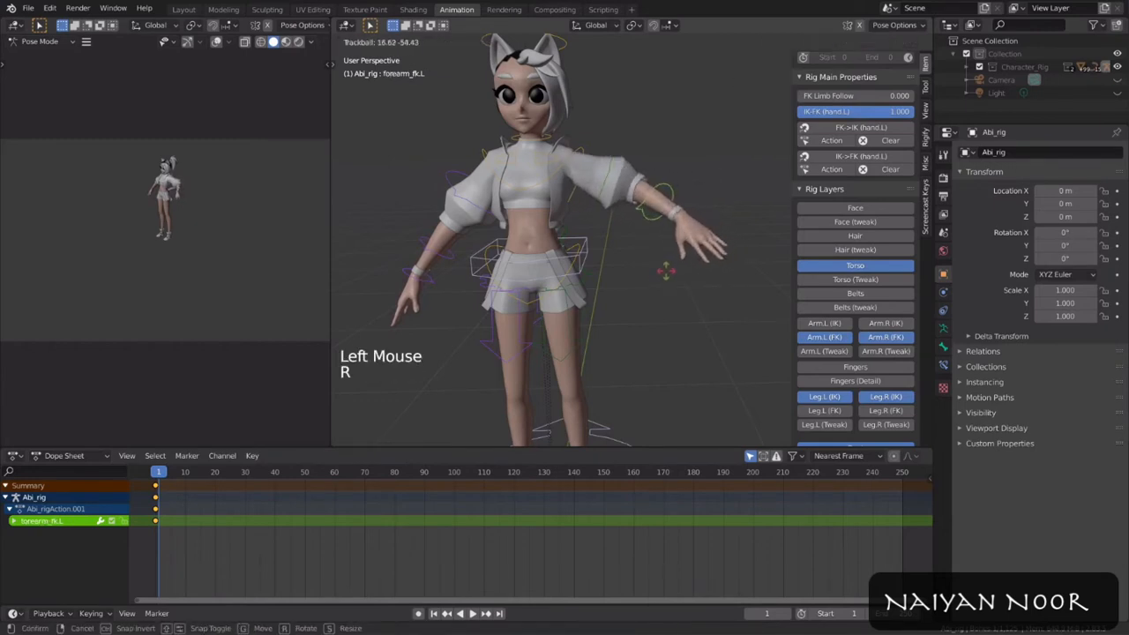
click(640, 135)
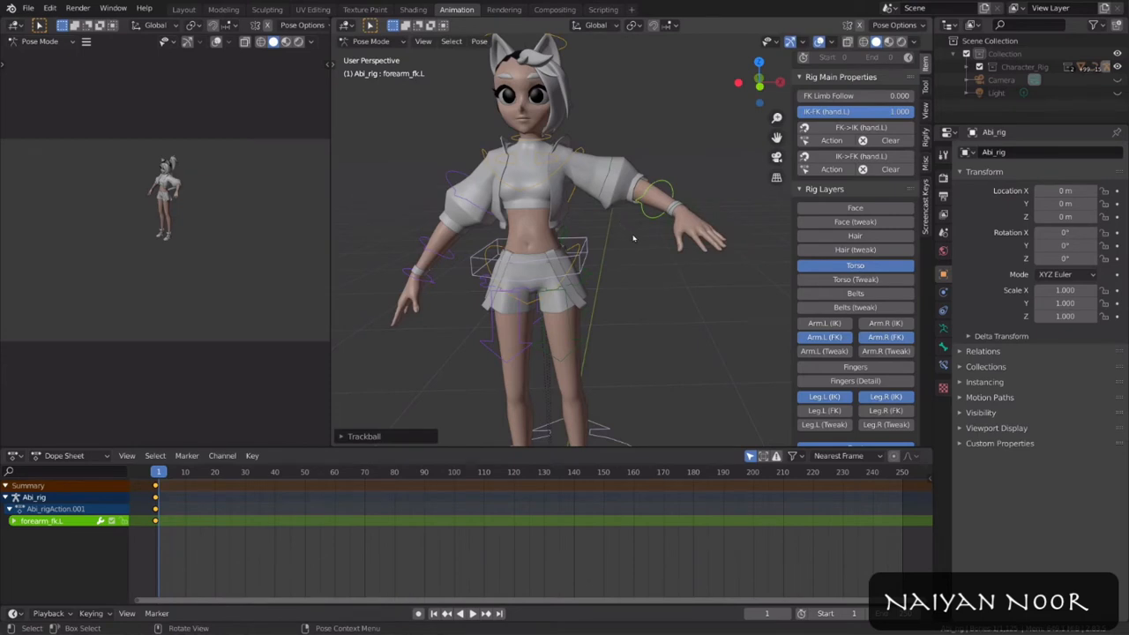
key(r)
key(r)
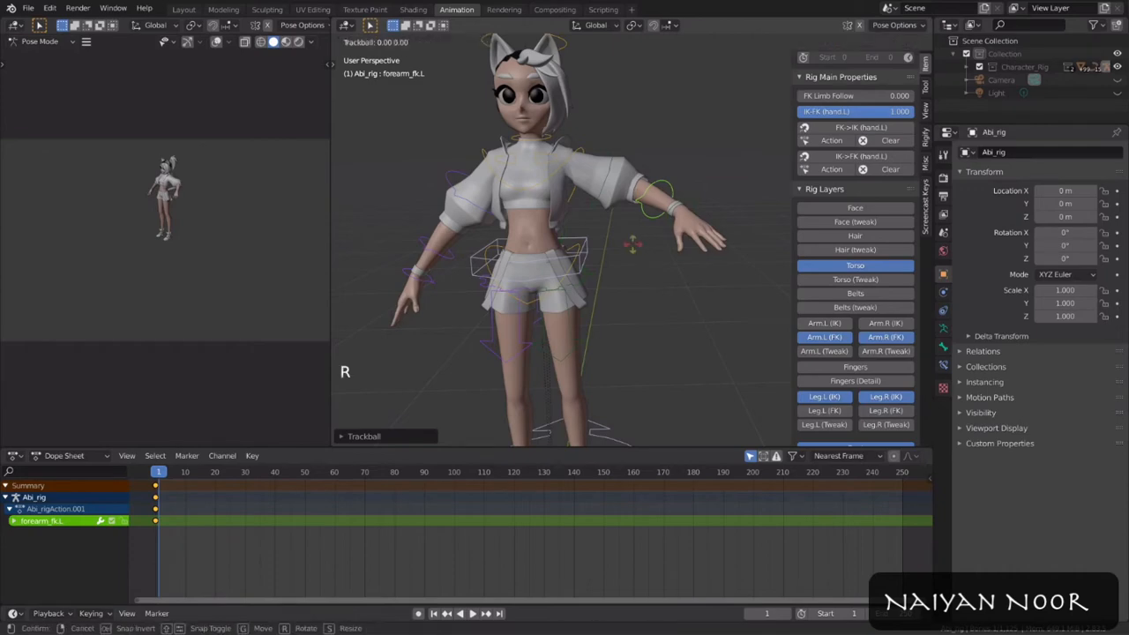
click(715, 263)
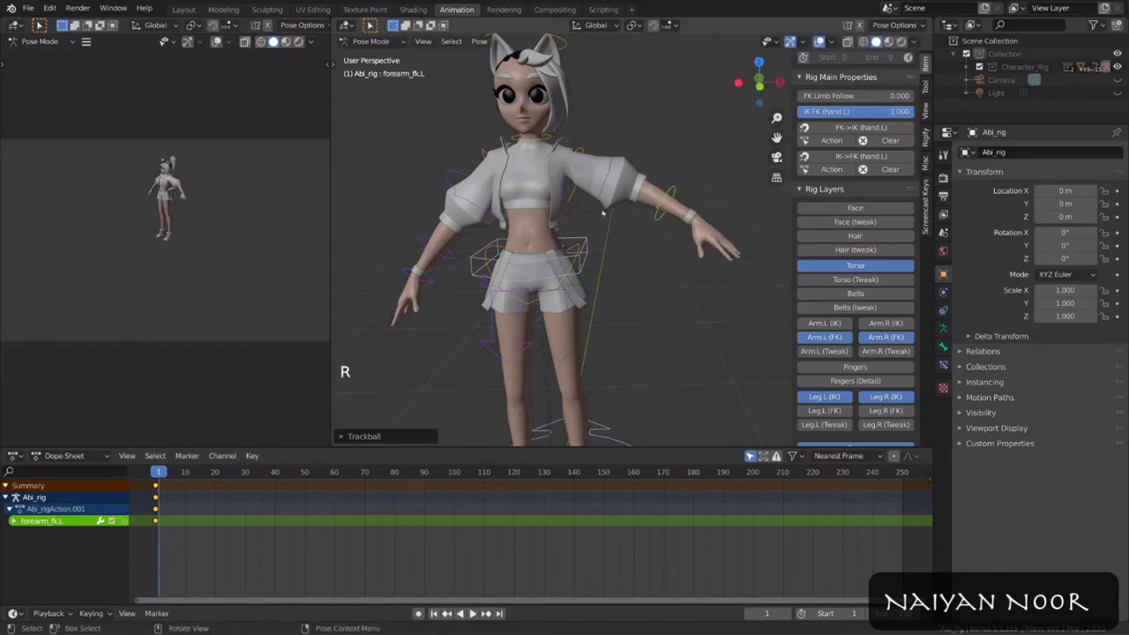
key(r)
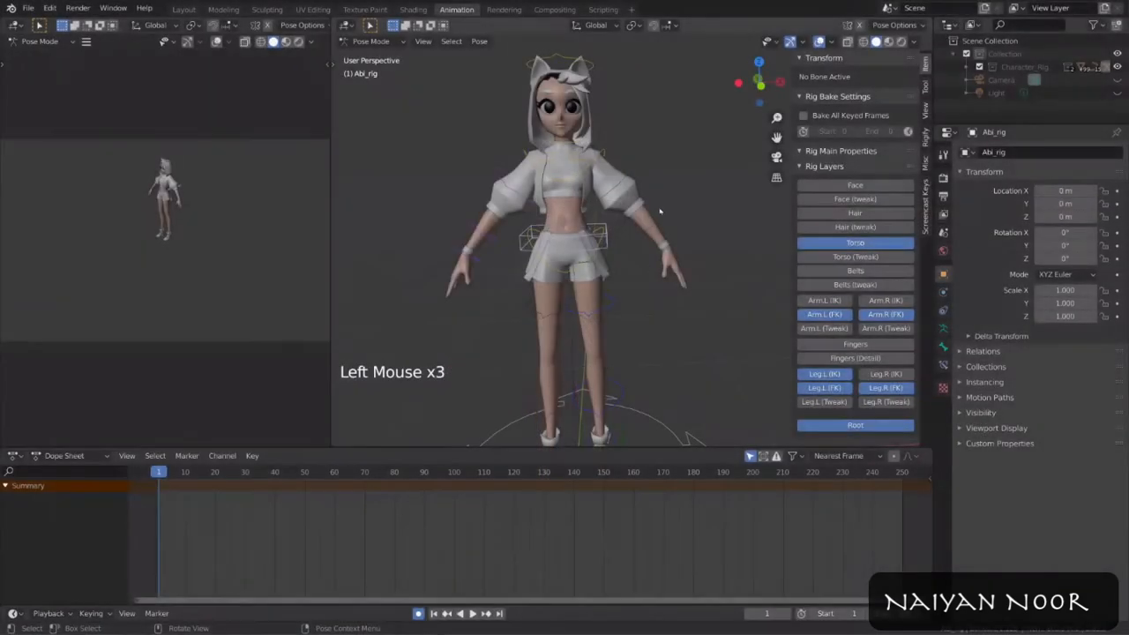
Step: Select all rig controls, then copy and paste their current pose to keyframe it on frame 1
double_click(632, 170)
key(a)
key(ctrl+c)
key(ctrl+v)
key(alt+a)
alt+right_click(156, 486)
alt+click(155, 486)
key(x)
alt+scroll(617, 284, down, 3)
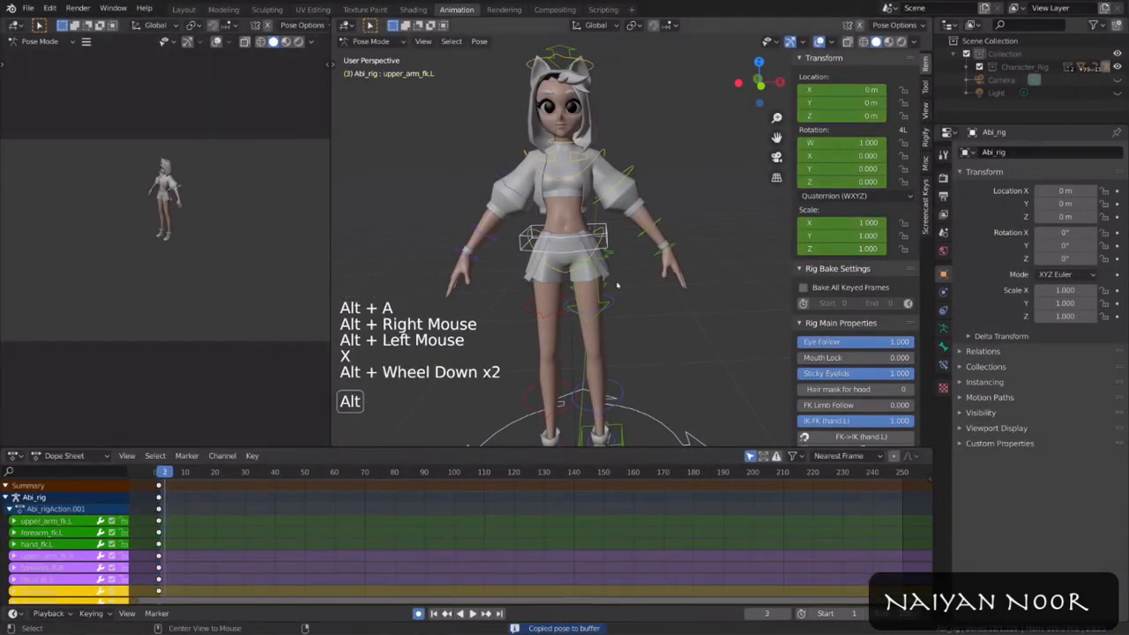
Step: On frame 4, rotate the left upper arm and forearm FK controls to bring the bent arm in front of the body
click(628, 173)
shift+middle_drag(694, 228, 696, 234)
key(r)
key(r)
click(684, 179)
click(660, 172)
middle_drag(661, 180, 645, 309)
key(r)
key(r)
click(582, 287)
middle_drag(582, 287, 608, 269)
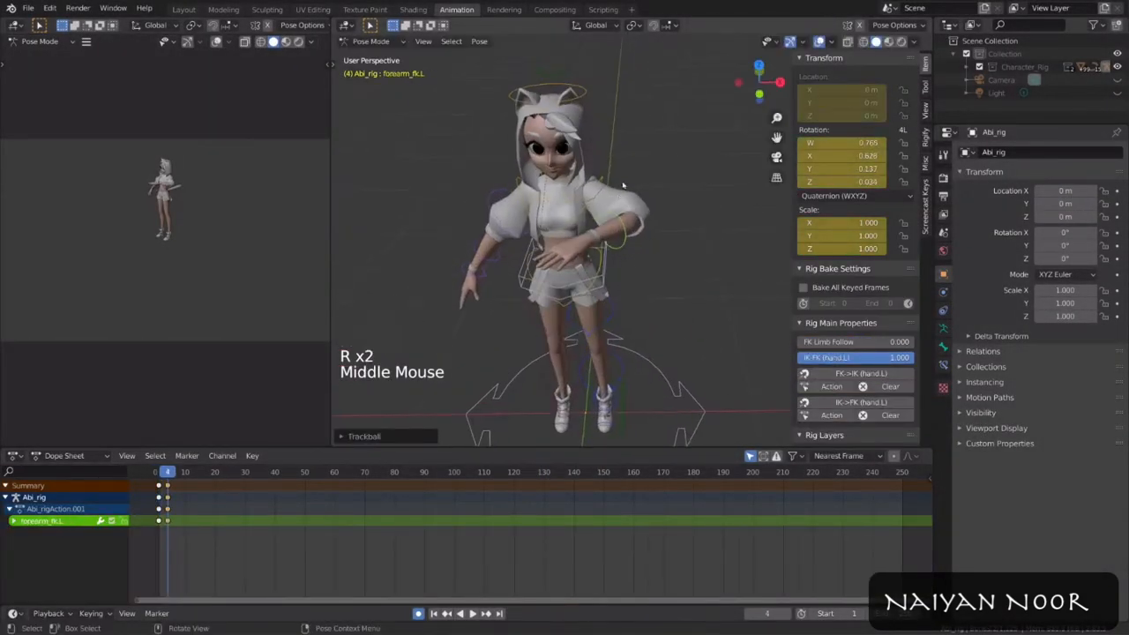
Step: On frame 7, rotate the left upper arm up and outward and clear the left forearm's rotation
click(623, 184)
middle_drag(585, 165, 589, 119)
shift+middle_drag(613, 185, 639, 264)
alt+scroll(638, 239, down, 3)
key(r)
click(692, 181)
click(688, 185)
key(r)
key(r)
key(alt+r)
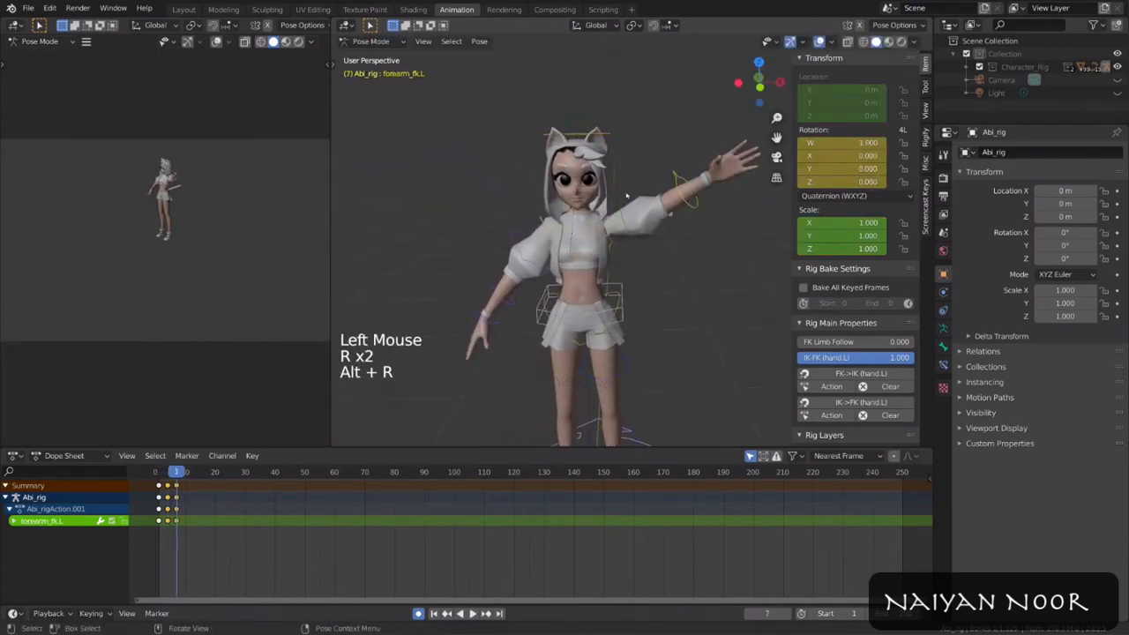
Step: Refine the raised left arm by rotating its upper arm FK control freely with trackball rotation
click(638, 217)
key(r)
key(r)
key(r)
key(r)
Step: Scrub back and forth through the frames to examine the left arm's FK raising motion
alt+scroll(575, 386, up, 5)
alt+scroll(575, 387, down, 5)
alt+scroll(576, 386, up, 1)
click(576, 387)
alt+scroll(575, 386, up, 4)
alt+scroll(575, 386, down, 4)
alt+scroll(575, 386, up, 2)
click(575, 386)
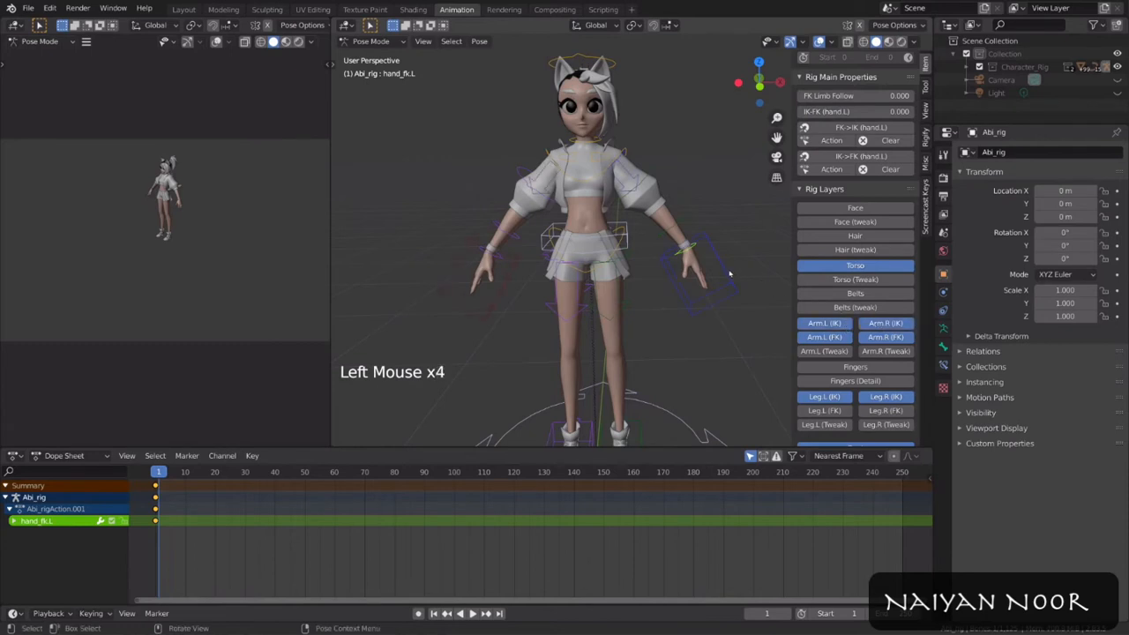
Step: Move the left hand's IK control up above the head and rotate it to orient the hand
middle_drag(730, 274, 719, 265)
key(g)
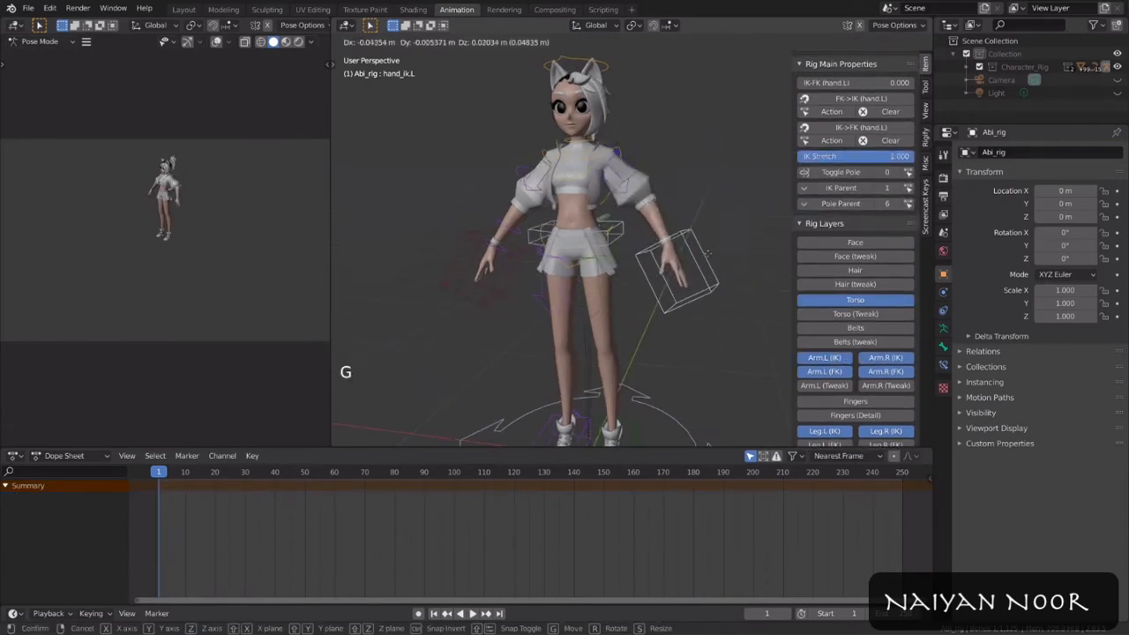
click(715, 62)
key(r)
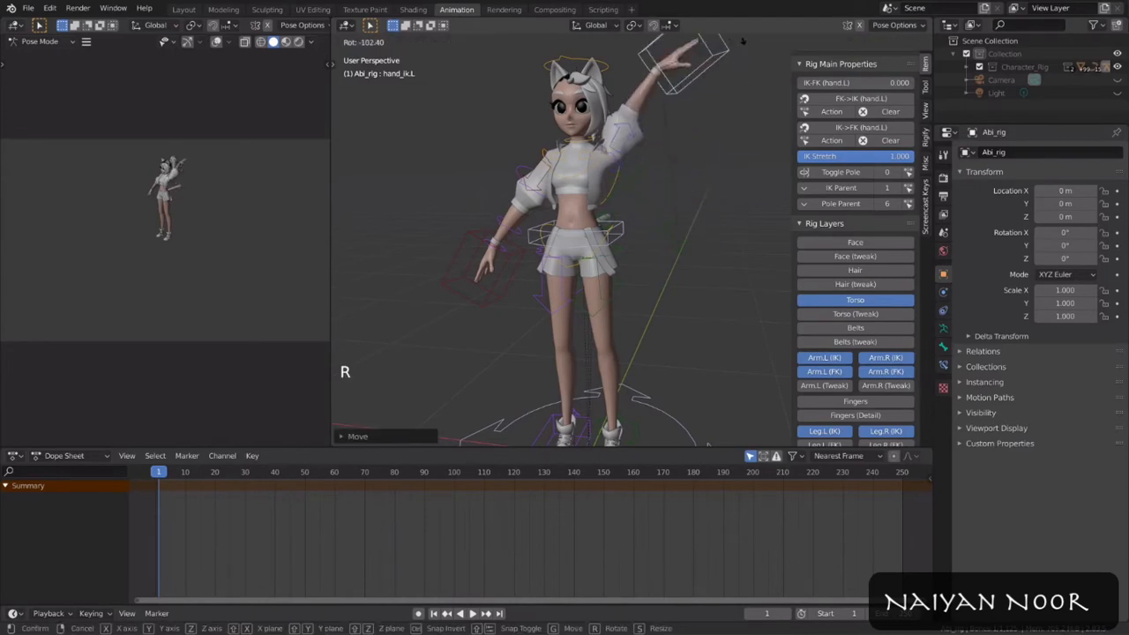
click(724, 112)
key(r)
key(r)
click(688, 134)
key(g)
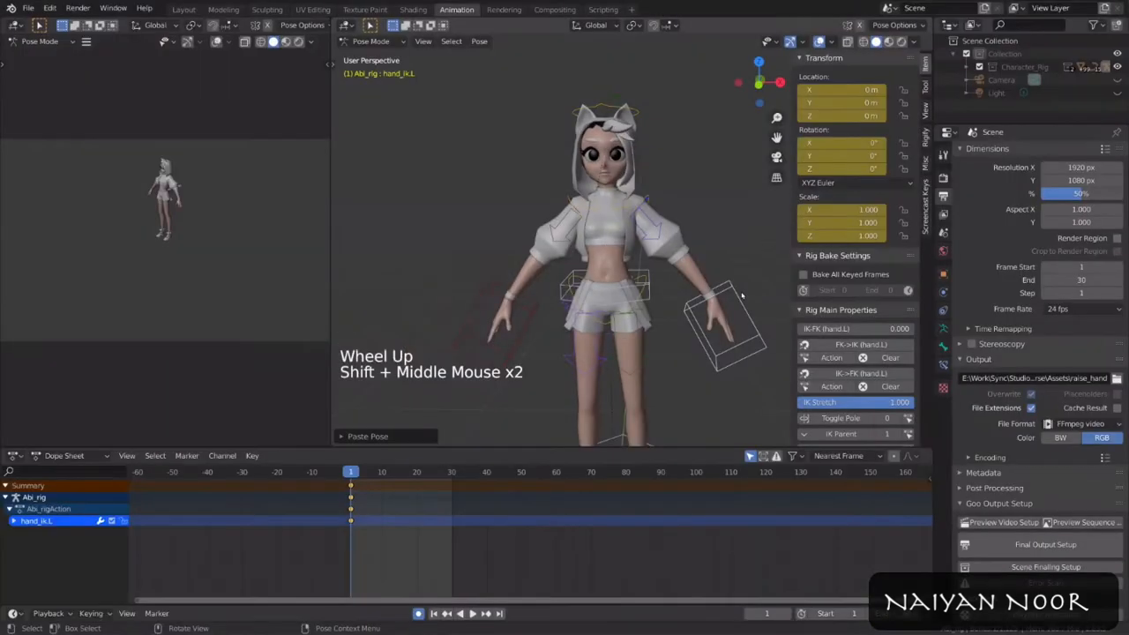
Step: On frame 5, move and rotate the left hand's IK control into the first in-between pose of the raise
alt+scroll(731, 296, down, 5)
alt+scroll(730, 297, up, 1)
middle_drag(724, 318, 586, 304)
key(g)
key(r)
key(r)
key(r)
Step: On frame 10, move and rotate the left hand's IK control to bring the hand up beside the head
middle_drag(600, 344, 703, 282)
alt+scroll(711, 277, down, 5)
key(g)
key(g)
key(r)
key(r)
key(r)
key(g)
Step: On frame 13, move and rotate the left hand's IK control so the arm stretches straight up above the head
alt+scroll(705, 176, down, 3)
key(g)
key(r)
key(r)
shift+middle_drag(689, 159, 697, 207)
key(g)
key(r)
key(r)
key(r)
key(g)
Step: Retime the left hand IK control's three raising keyframes to frames 4, 7 and 10
click(415, 542)
key(space)
key(space)
click(382, 486)
key(g)
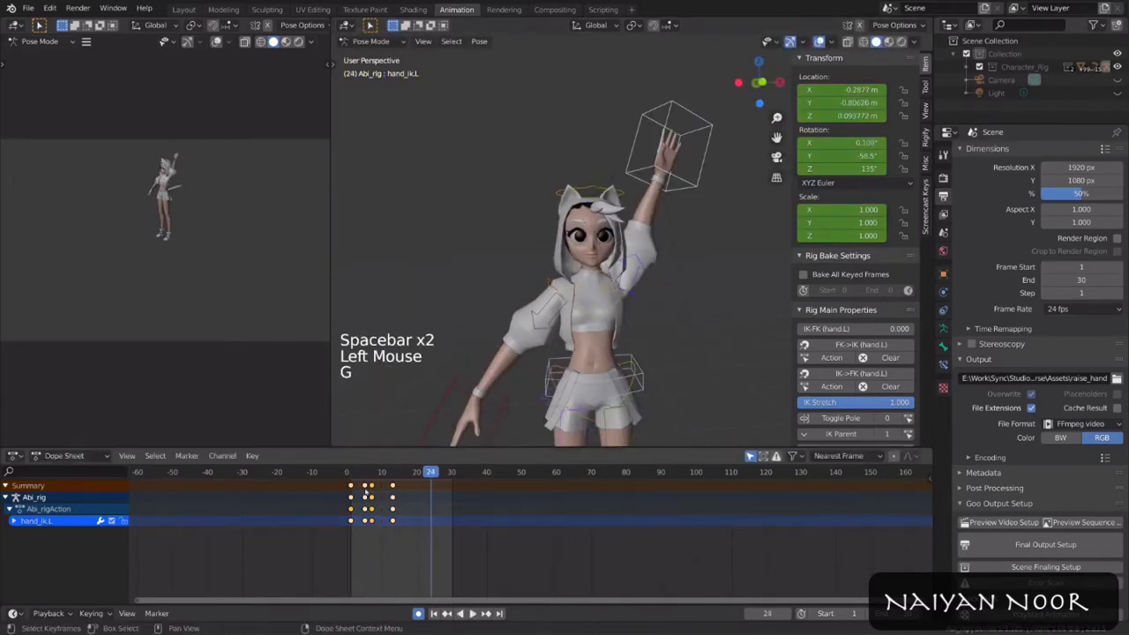
click(364, 487)
key(g)
Step: Play back the IK hand raise with overlays hidden and check the pose on frame 7
key(space)
key(shift+alt+z)
shift+middle_drag(648, 343, 652, 316)
click(351, 473)
key(space)
key(space)
click(373, 472)
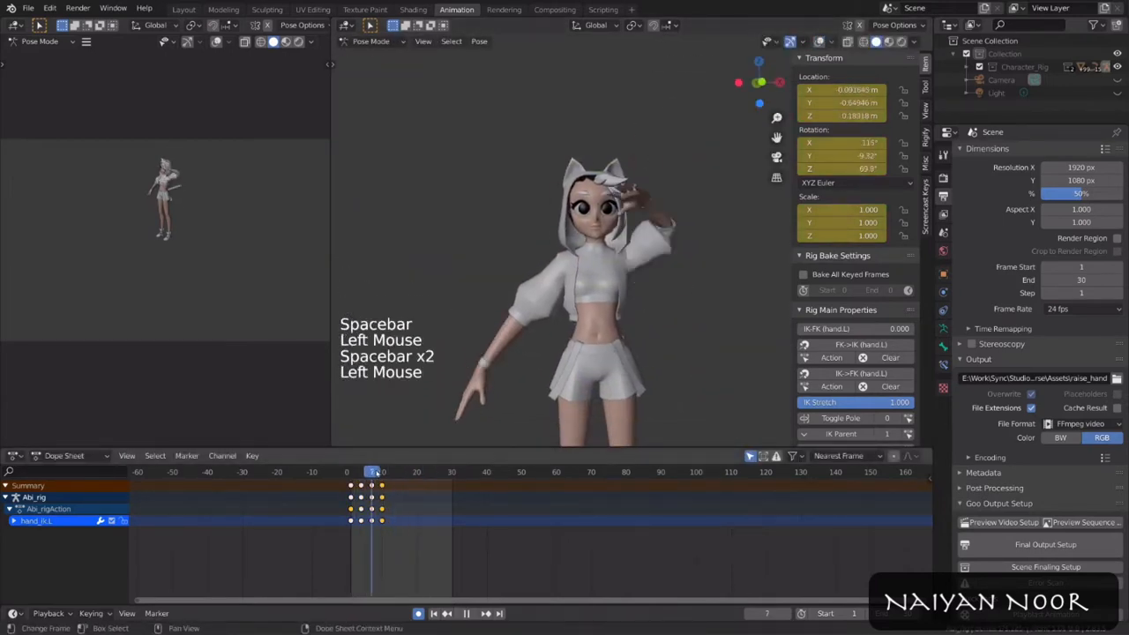
click(372, 473)
key(shift+alt+z)
key(space)
key(space)
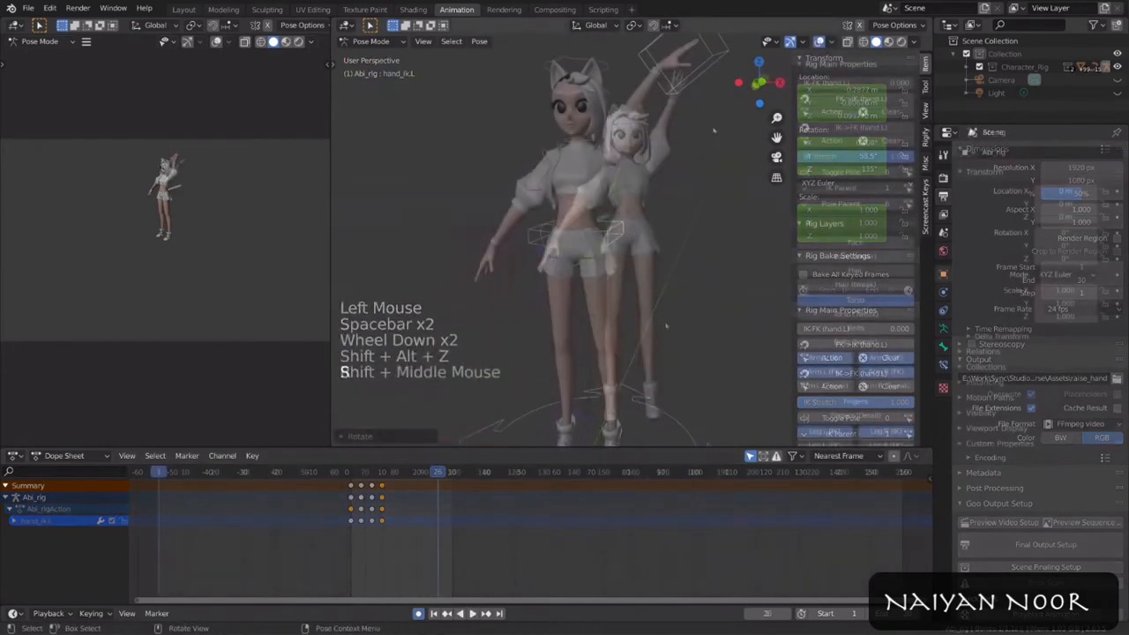
Step: Rotate and lower the left hand's IK control, then clear its rotation and location
key(r)
key(r)
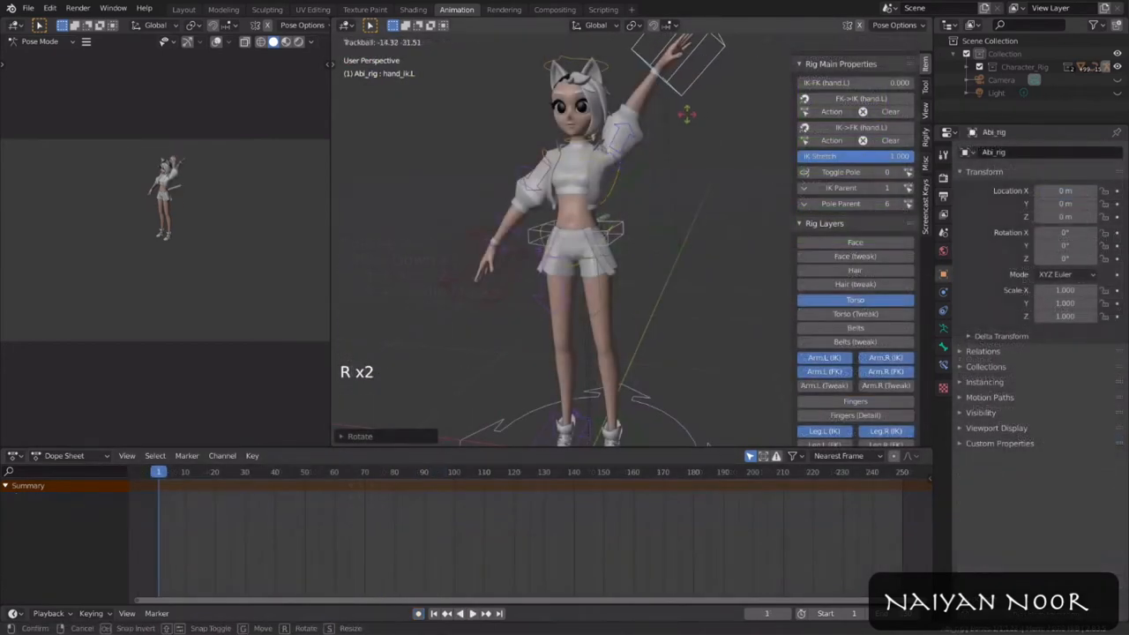
key(g)
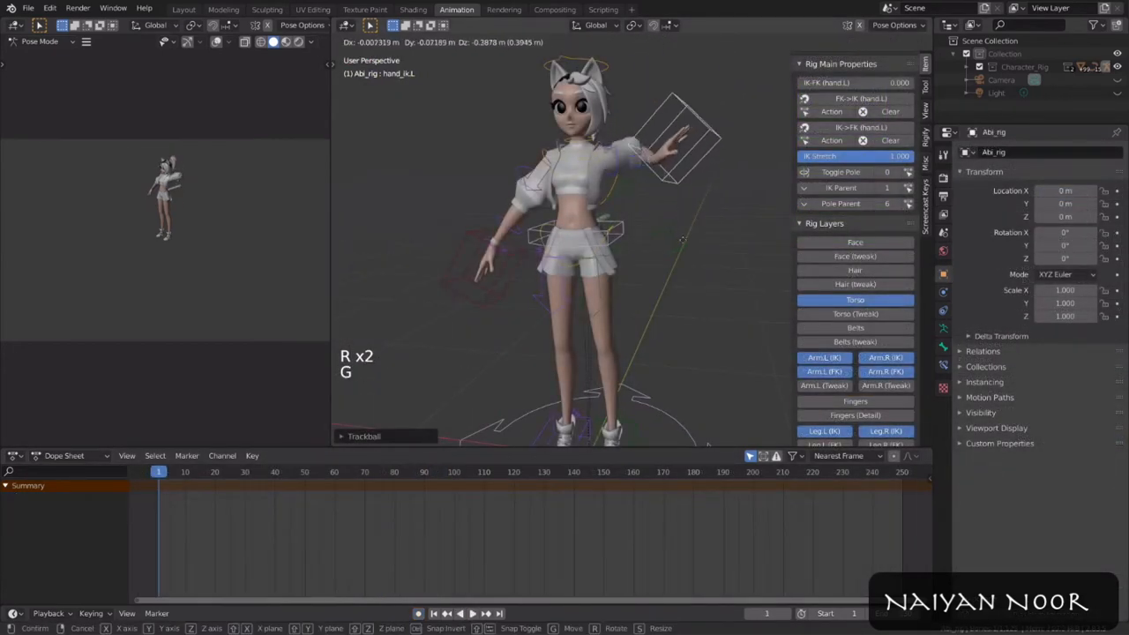
click(685, 243)
key(alt+r)
key(alt+g)
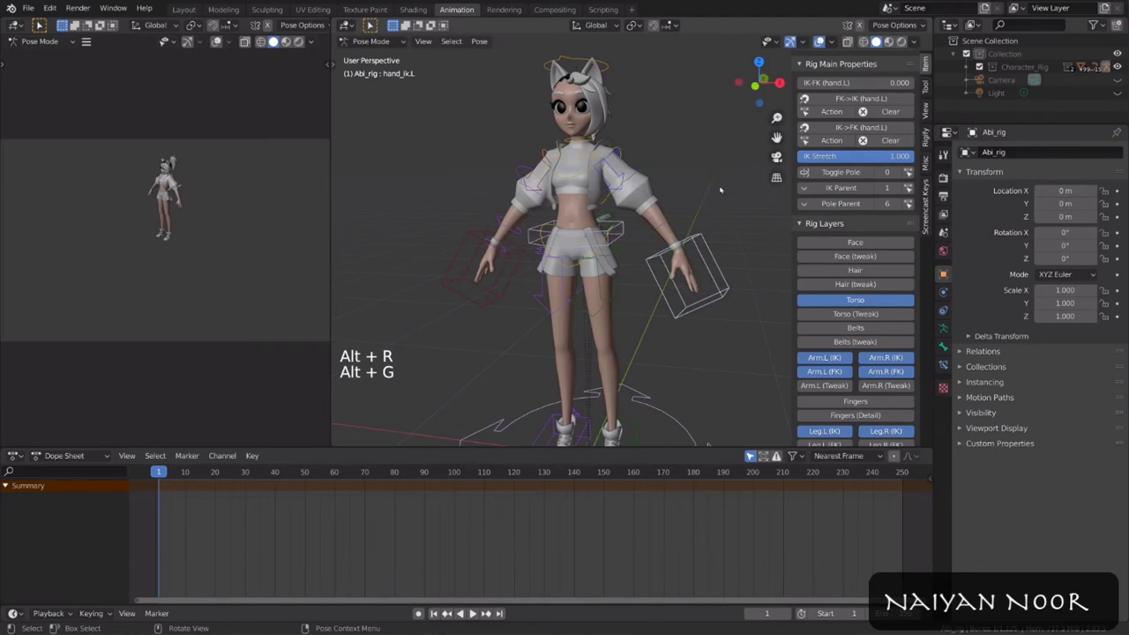
Step: Show the FK layers of both legs and set IK-FK to 1.000 for the left and right foot
middle_drag(733, 217, 690, 231)
scroll(552, 192, down, 2)
scroll(673, 228, down, 1)
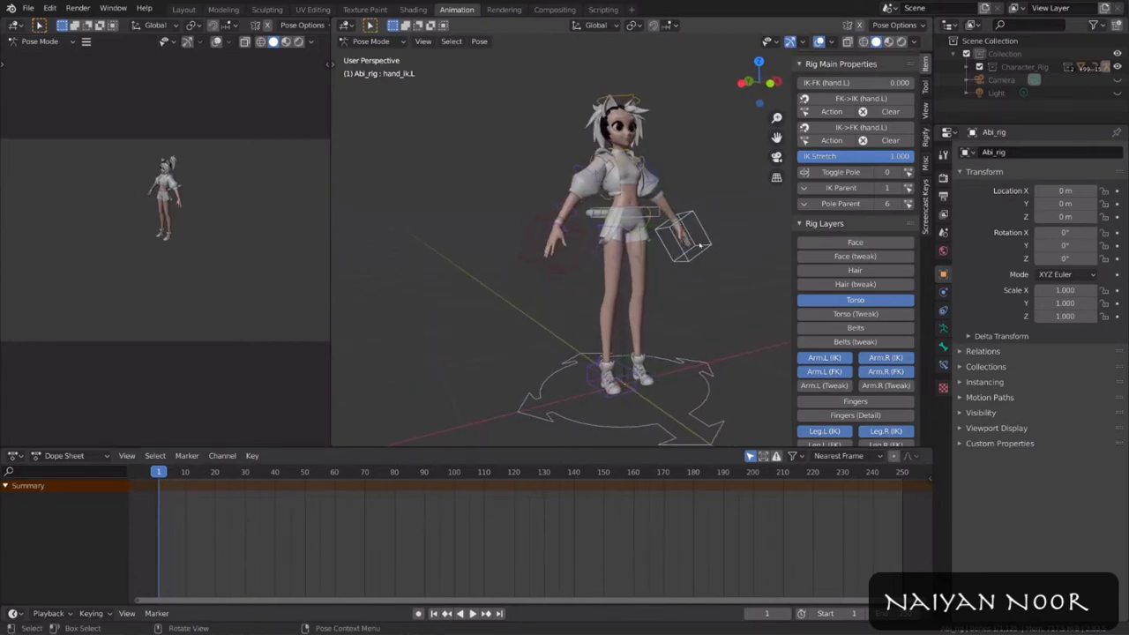
click(658, 221)
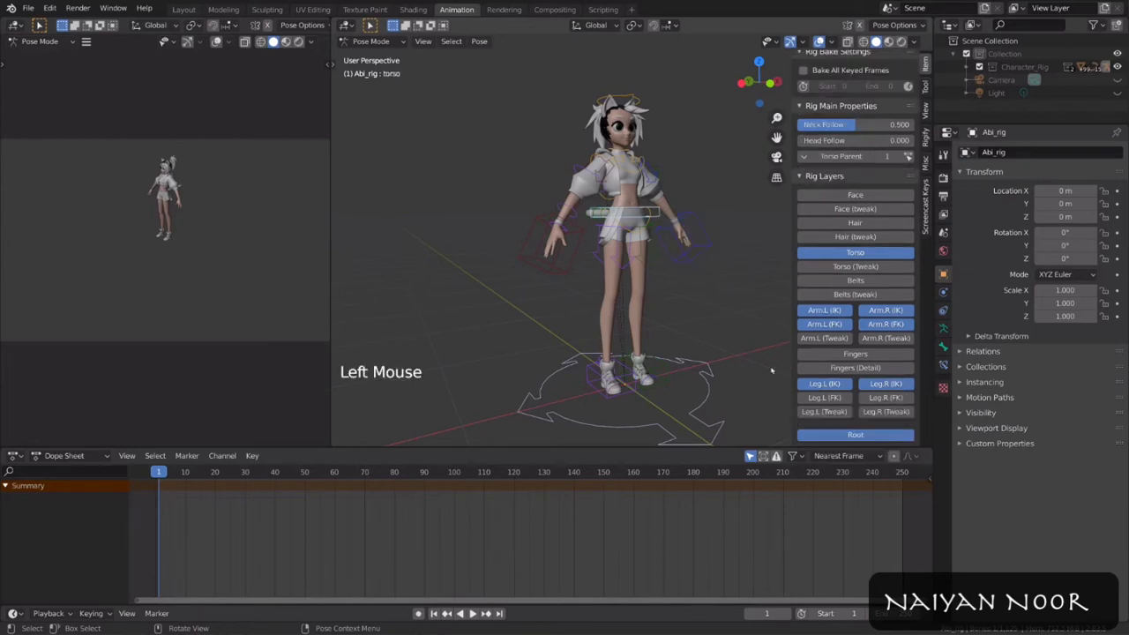
click(652, 331)
drag(801, 138, 912, 139)
drag(801, 139, 913, 139)
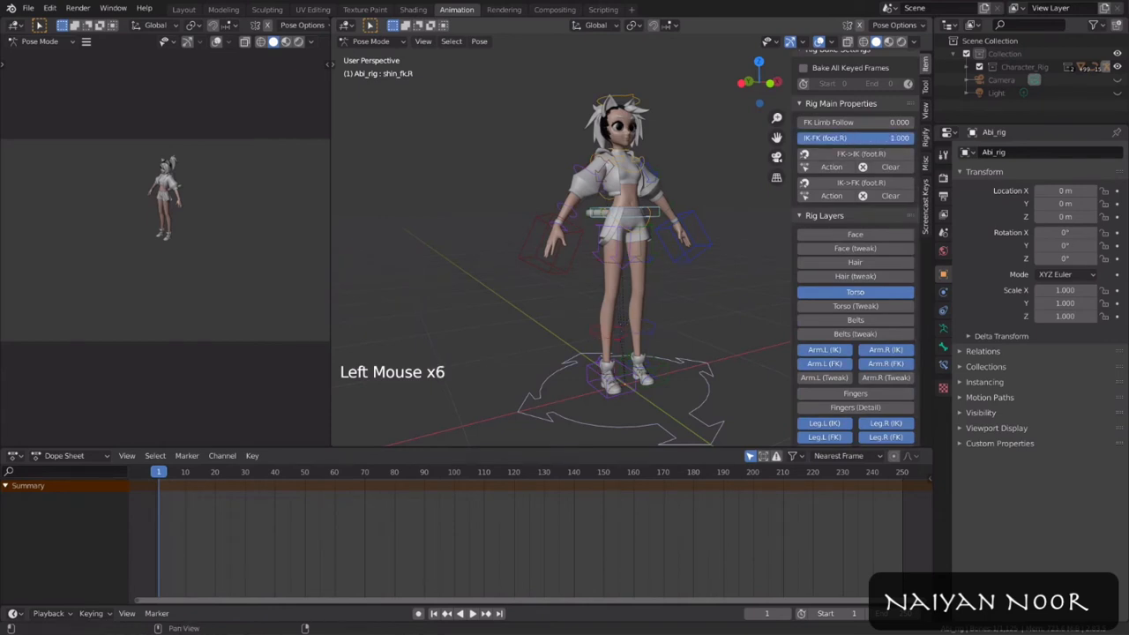
Step: Lower the torso control along the global Z axis so the FK legs sink with the body
click(651, 218)
key(g)
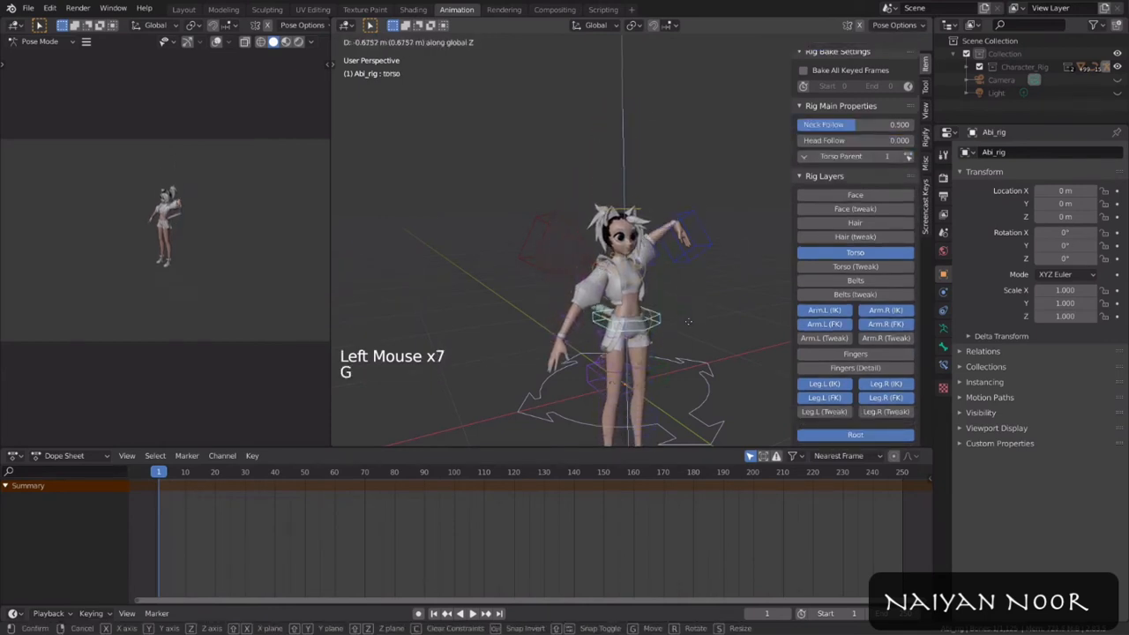
click(671, 317)
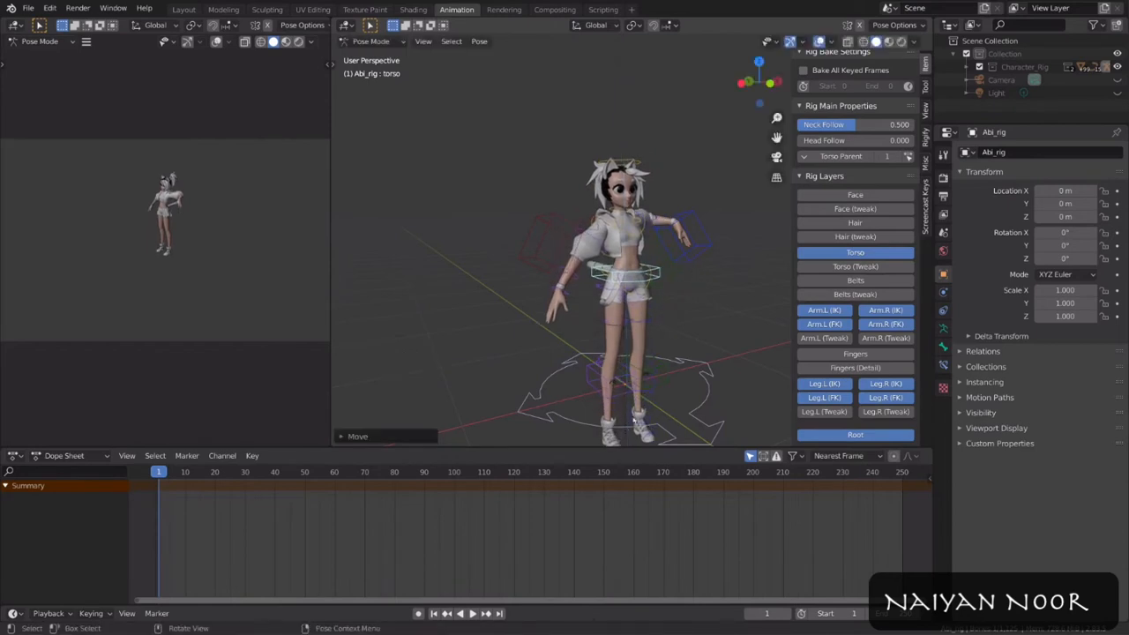
Step: From the side, bend the left shin backward and rotate the left thigh forward with their FK controls
click(654, 394)
middle_drag(654, 394, 573, 392)
key(r)
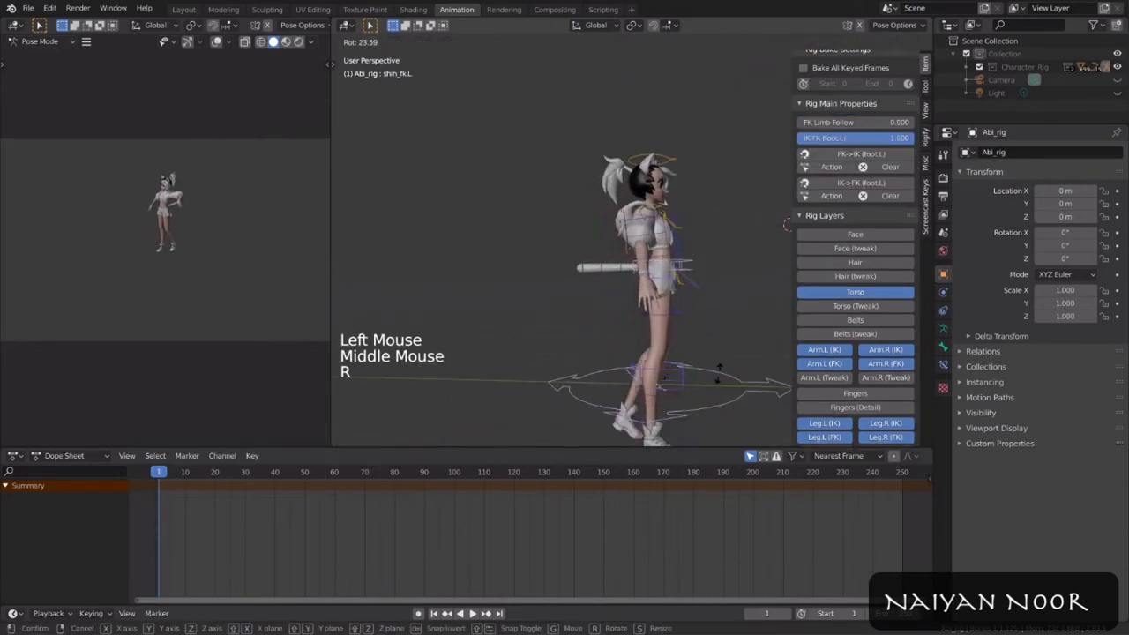
click(686, 421)
click(680, 313)
key(r)
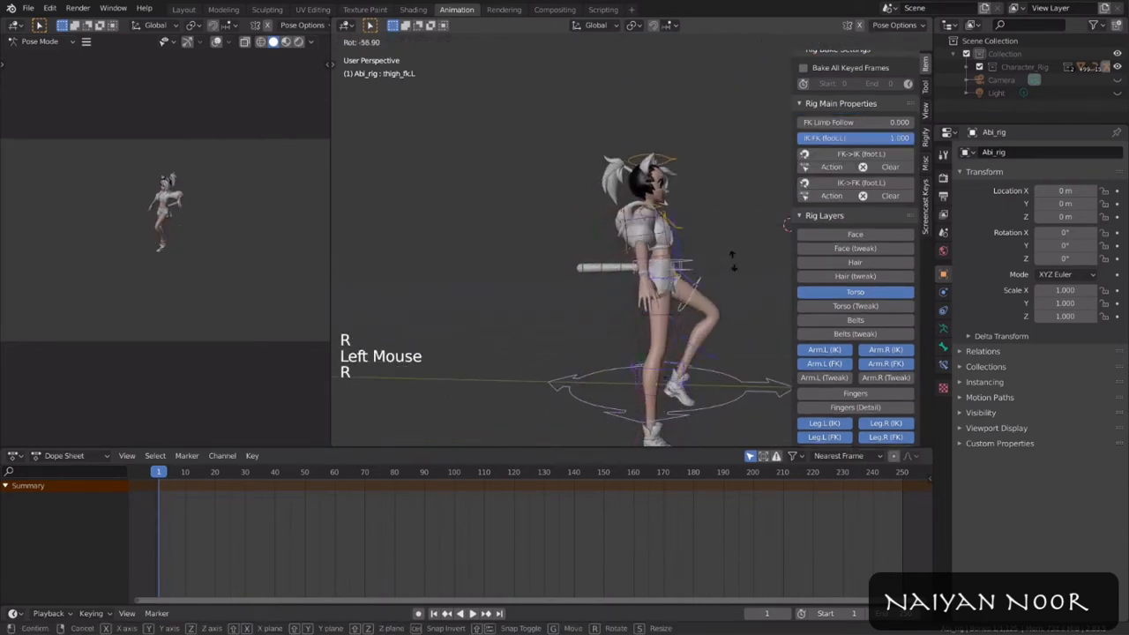
click(727, 299)
Step: Bend the left shin further back under the thigh and adjust the left thigh's raised angle
click(721, 302)
key(r)
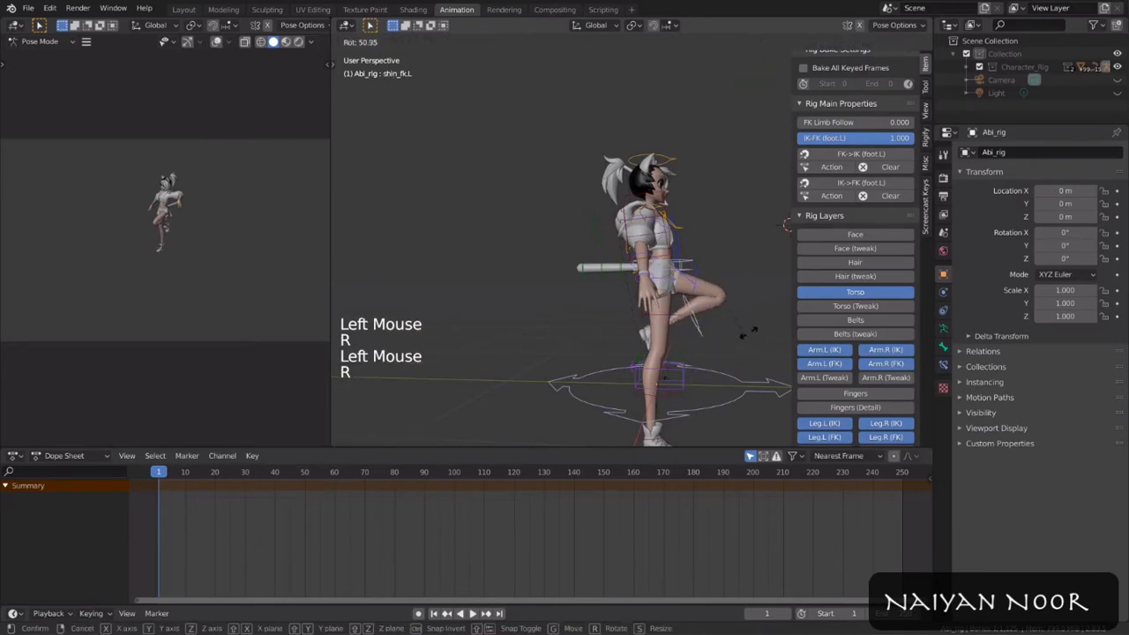
click(708, 290)
click(707, 274)
key(r)
click(728, 307)
Step: Select the right leg's FK control and set its IK-FK (foot.R) to 0.000
middle_drag(725, 310, 614, 324)
click(640, 323)
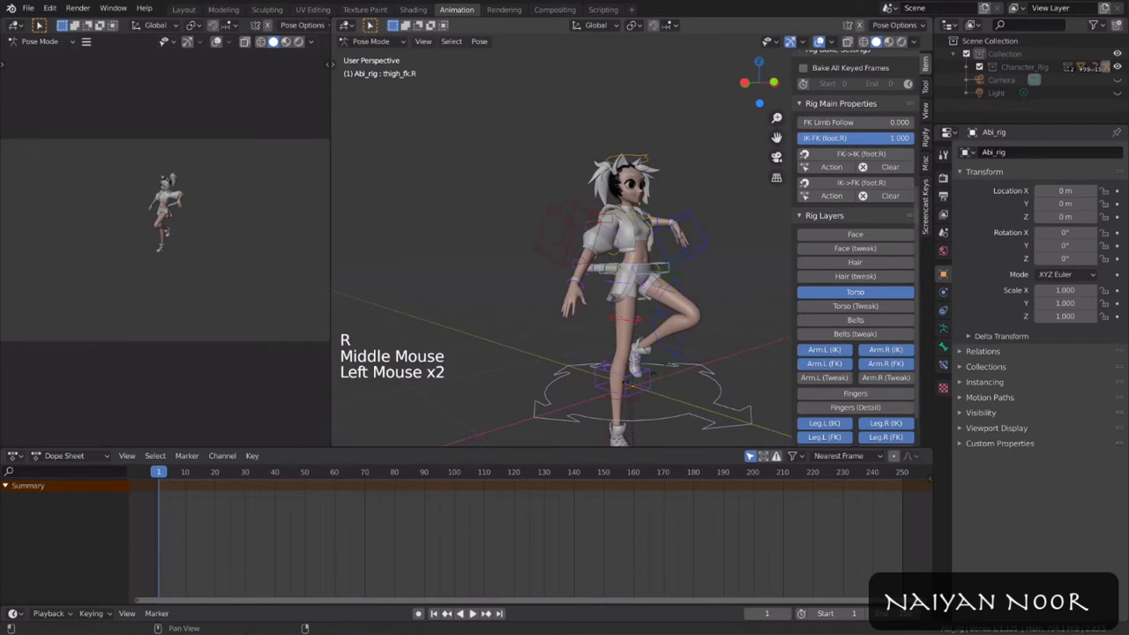
drag(885, 138, 799, 138)
Step: Move the torso control up along the global Z axis to test the planted right foot, then clear the torso's location
click(666, 266)
key(g)
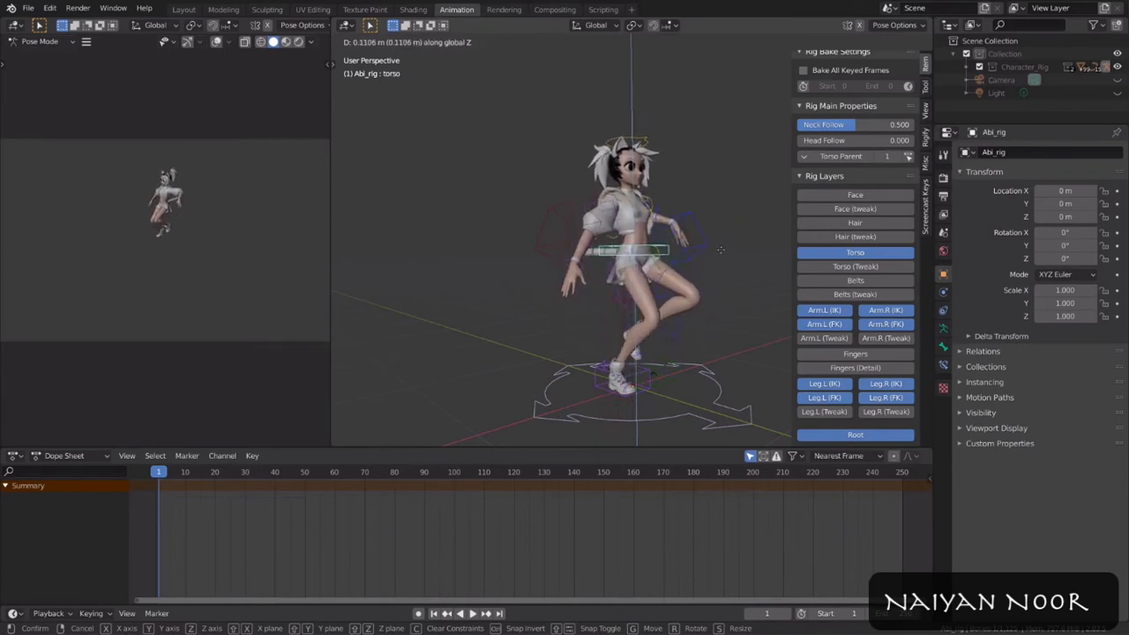
click(726, 239)
middle_drag(726, 238, 641, 283)
key(alt+g)
Step: Set the right hand's IK-FK (hand.R) to 0.000 and try rotating the right upper arm's FK control
click(706, 233)
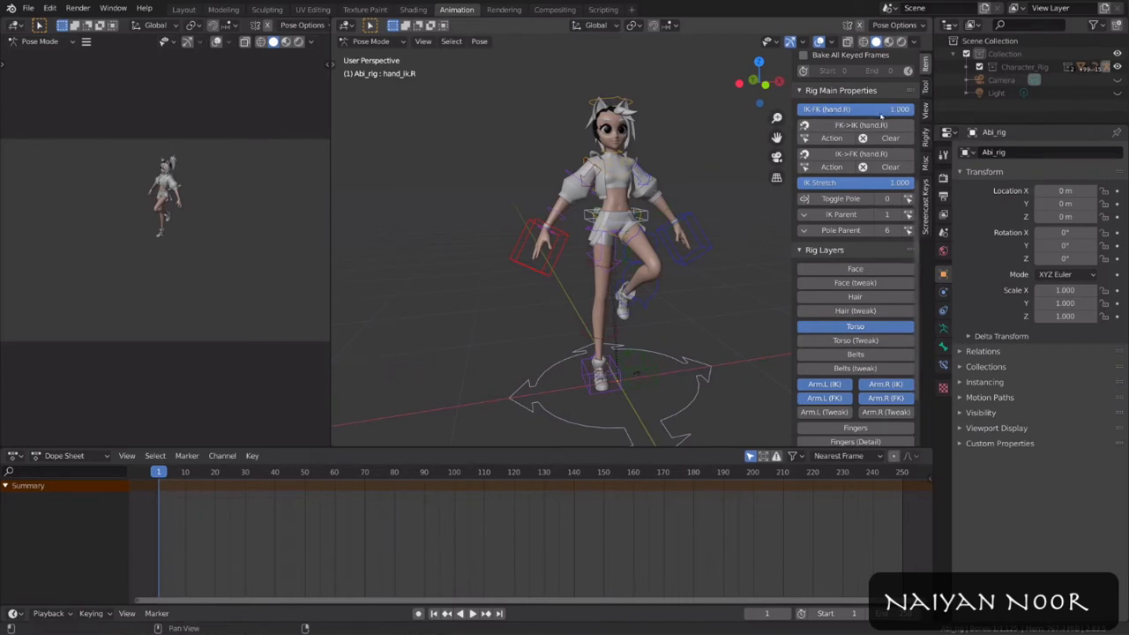
click(879, 113)
middle_drag(613, 185, 639, 231)
key(r)
right_click(658, 202)
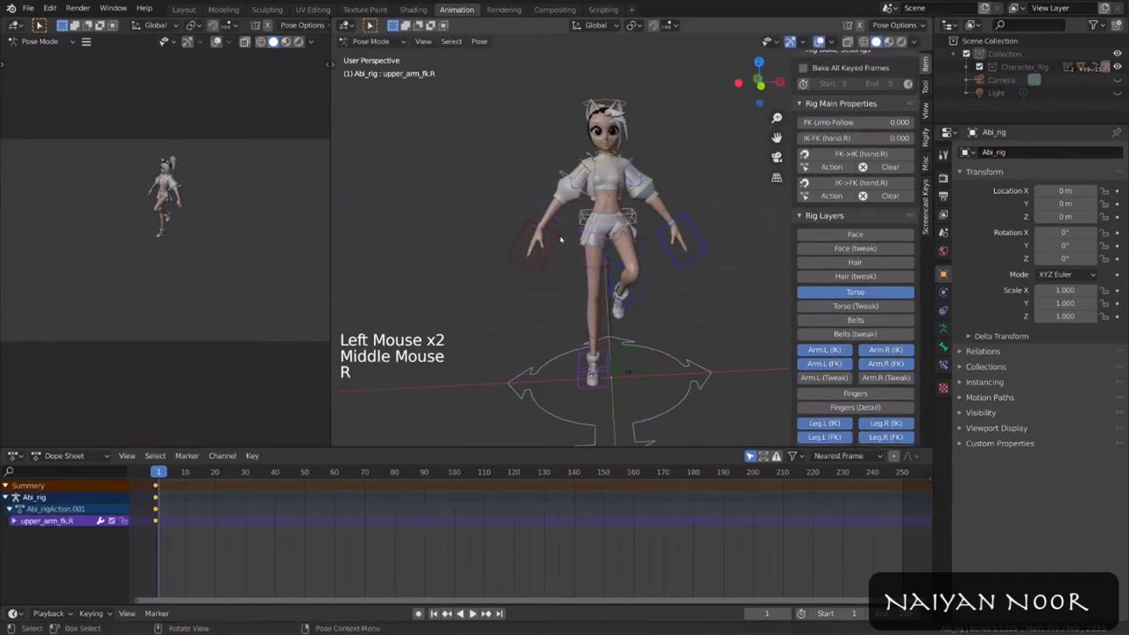
Step: Move the right hand slightly up and outward with its IK control to test IK mode
click(562, 237)
key(g)
click(559, 216)
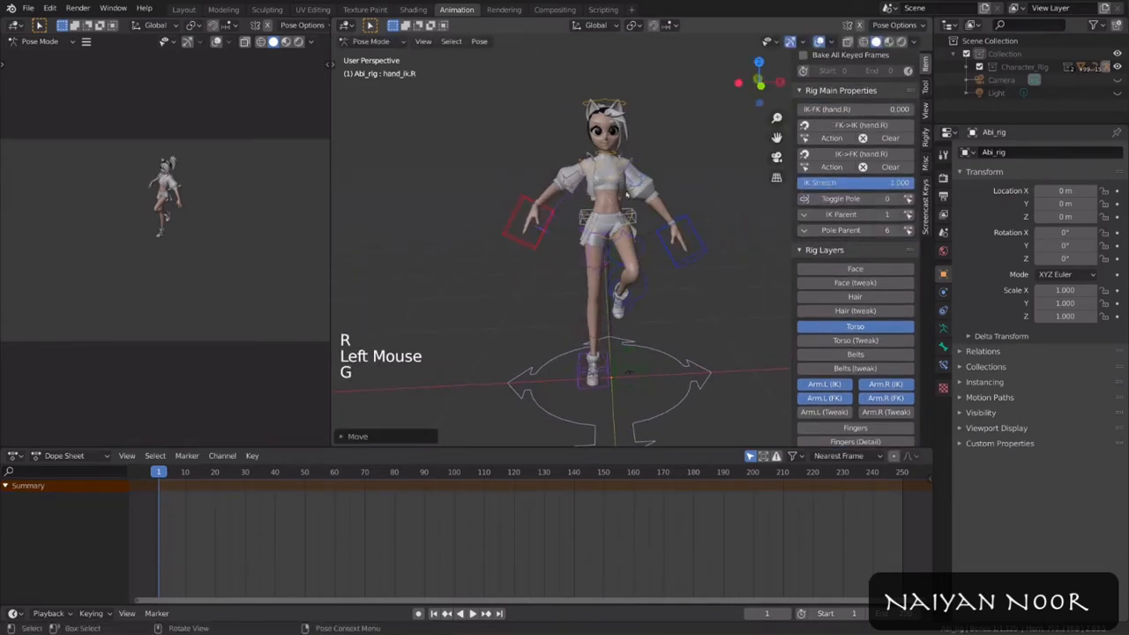
right_click(872, 110)
click(872, 112)
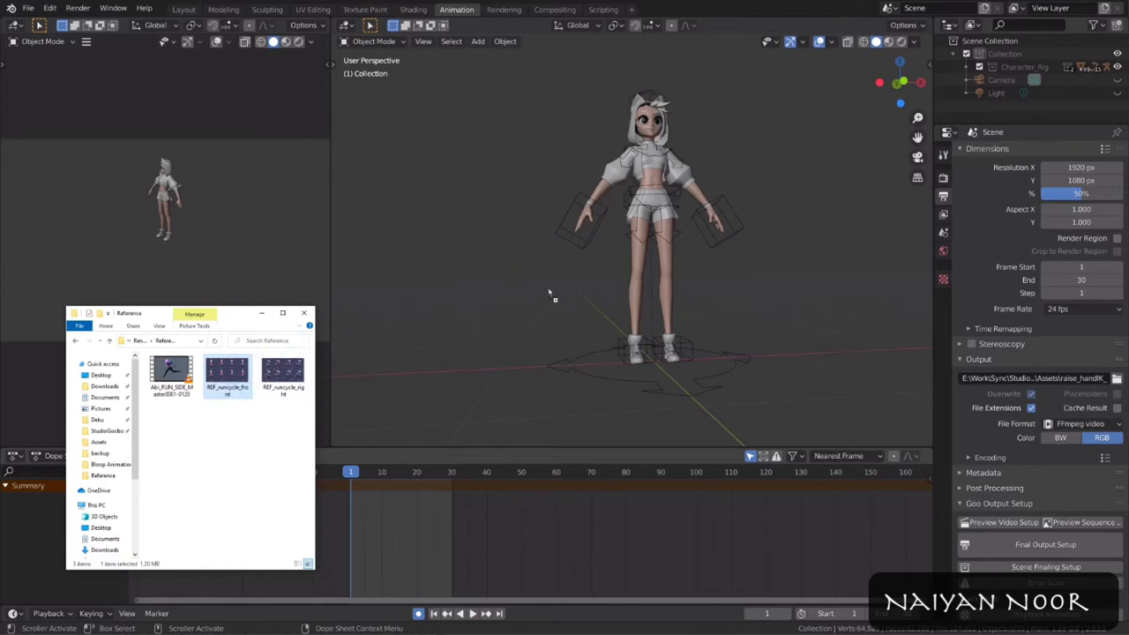
Step: Add the REF_runcycle_front image to the scene as a reference, then clear its rotation and location
drag(575, 286, 573, 283)
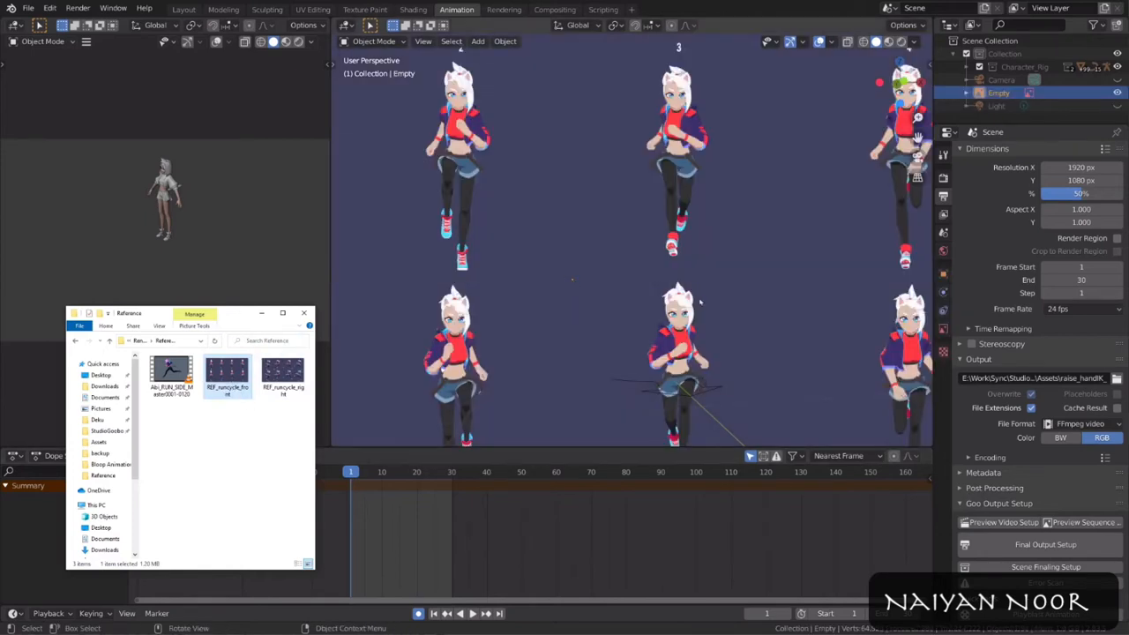
click(700, 303)
scroll(706, 291, down, 4)
middle_drag(699, 303, 696, 264)
key(alt+r)
key(alt+g)
Step: Stand the front-view reference image upright facing forward and move it up behind the character
key(r)
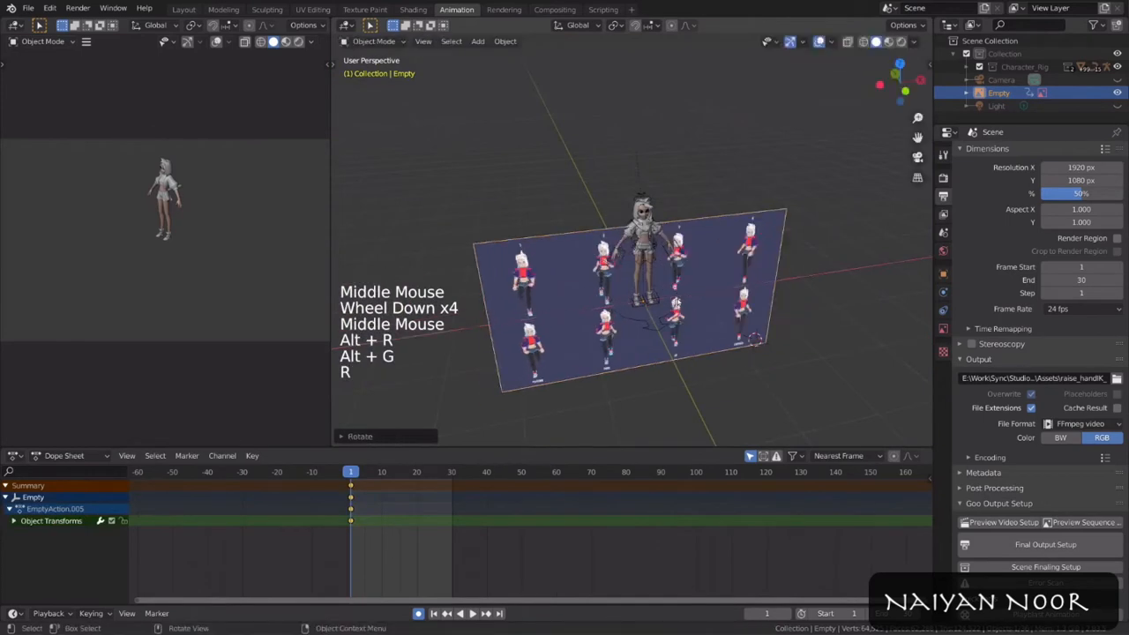
key(g)
key(g)
middle_drag(756, 337, 758, 348)
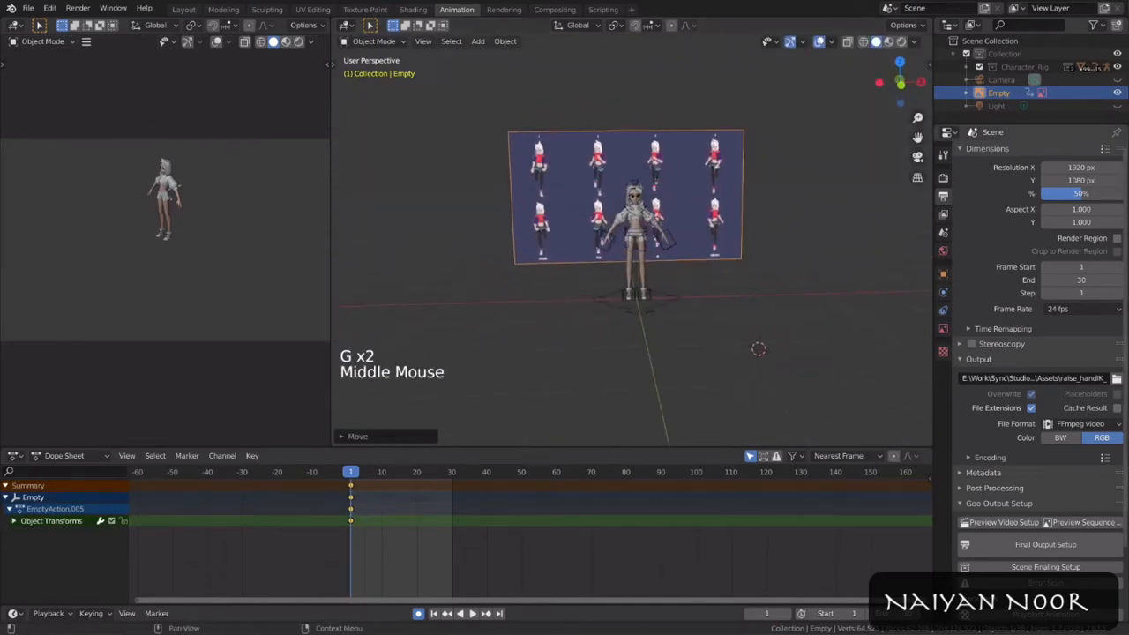
Step: Add the REF_runcycle_right image, clear its rotation, and rotate it 90° about X and -90° about Z
key(alt+Tab)
drag(283, 372, 829, 270)
click(781, 4)
middle_drag(820, 265, 812, 240)
key(alt+r)
text(rx90)
key(Return)
text(rz-90)
key(Return)
Step: Move the side-view reference image up and beside the character, roughly perpendicular to the front reference
key(g)
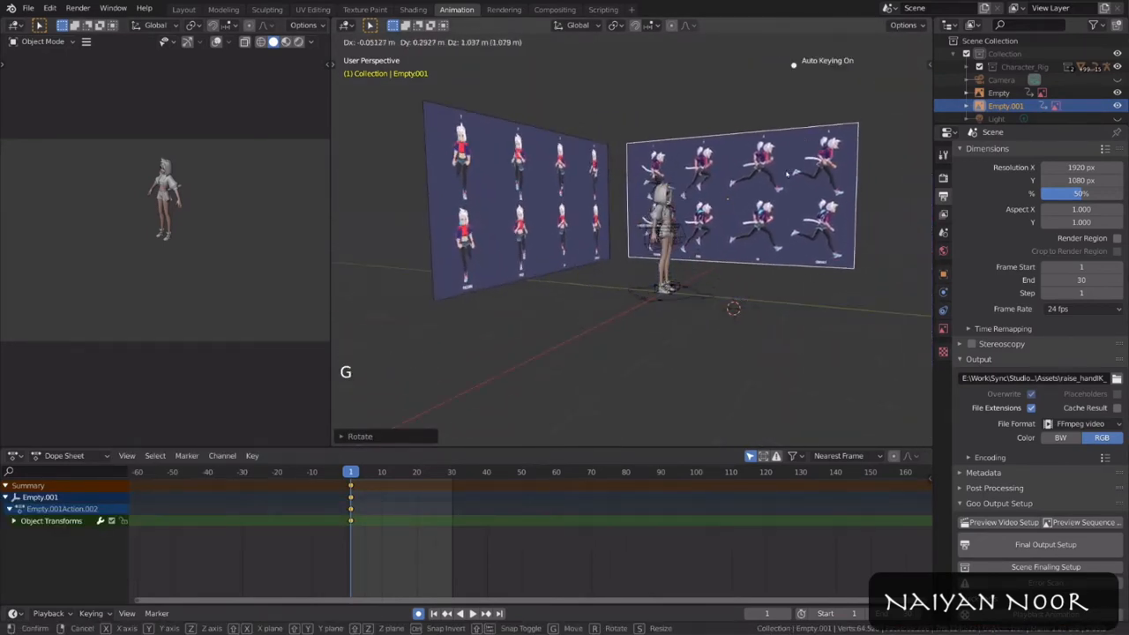
click(759, 204)
middle_drag(759, 204, 658, 243)
key(g)
click(565, 260)
Step: Select the Abi_rig armature and switch to the left orthographic view with the side reference behind it
middle_drag(564, 261, 675, 242)
scroll(674, 242, up, 2)
middle_drag(675, 243, 706, 256)
click(666, 375)
middle_drag(666, 375, 778, 323)
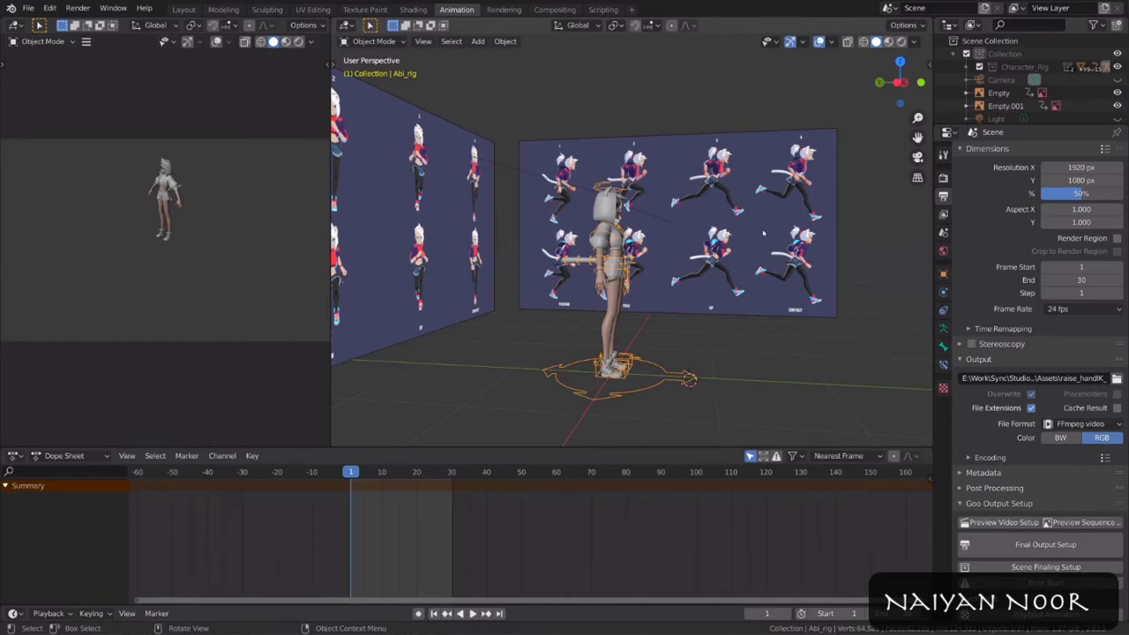
middle_drag(754, 234, 734, 235)
scroll(750, 238, down, 2)
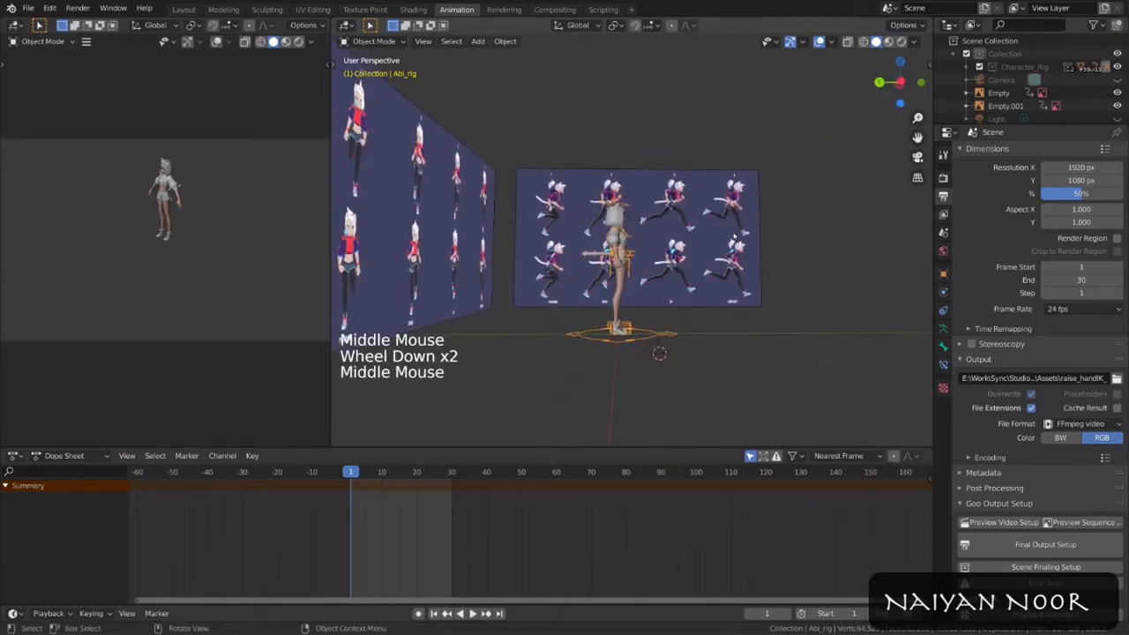
key(ctrl+KP_3)
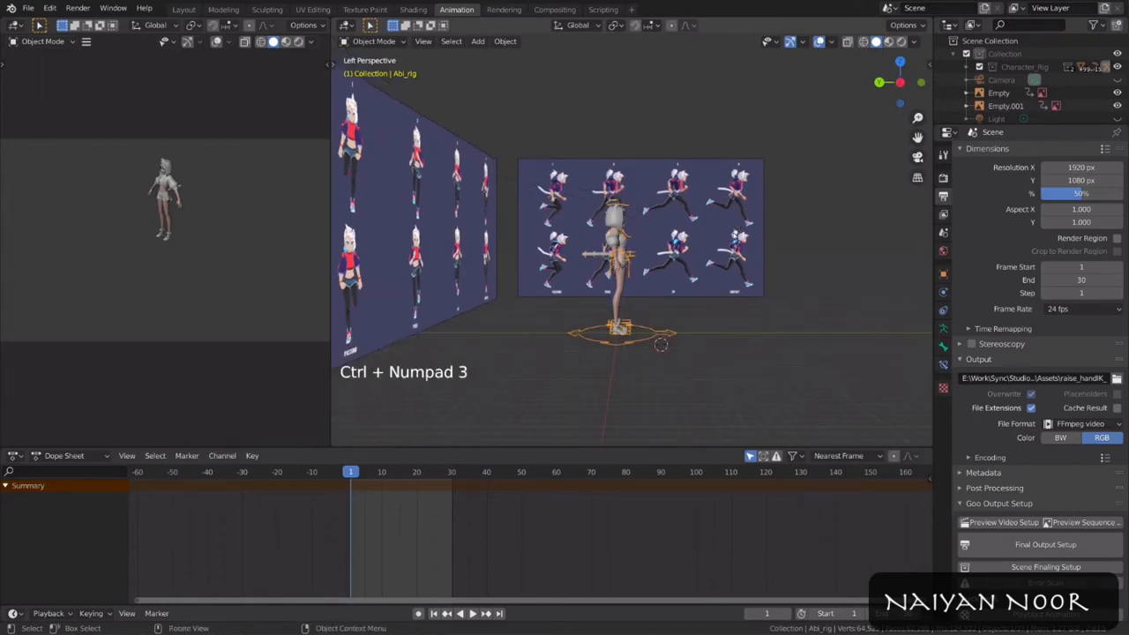
key(KP_5)
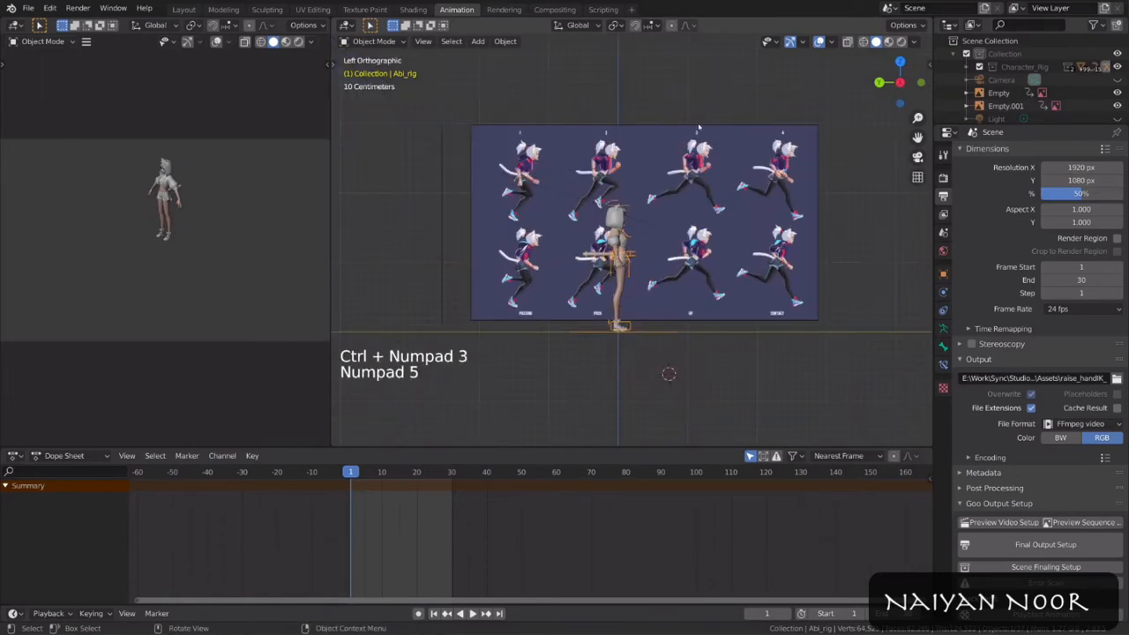
Step: Compare perspective with orthographic projection and examine the character against both references from the left and front views
middle_drag(802, 306, 759, 314)
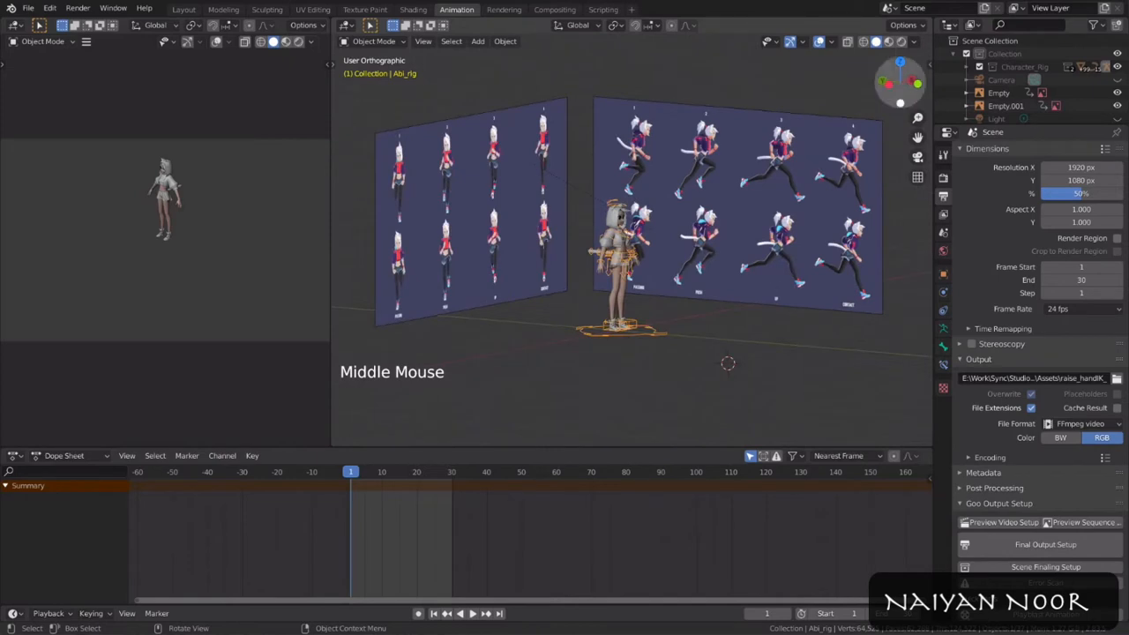
middle_drag(728, 363, 668, 374)
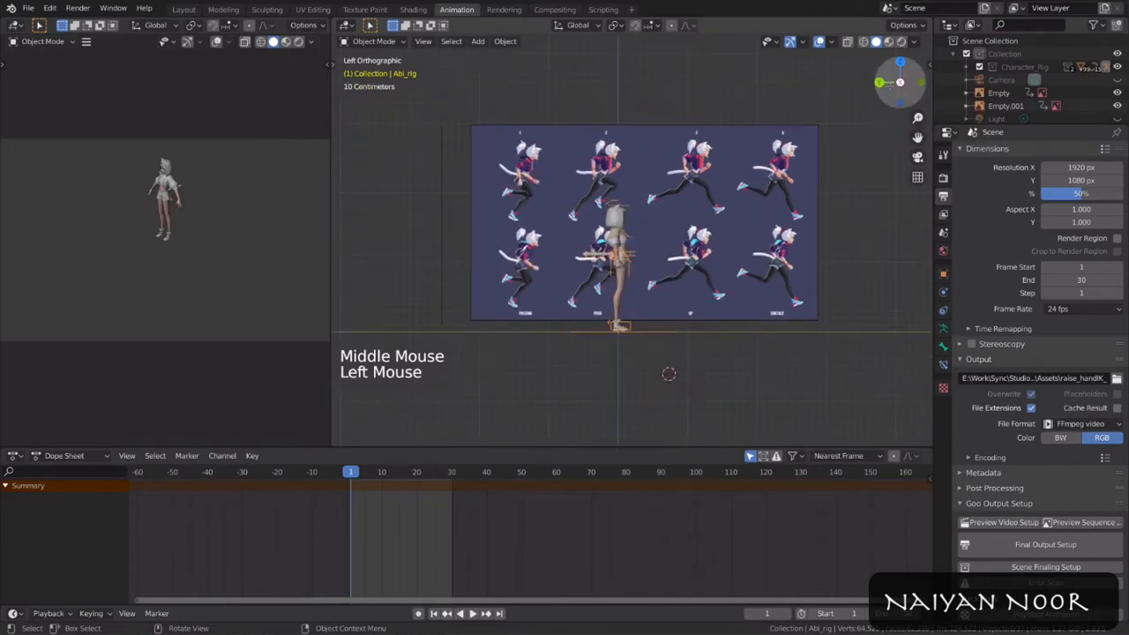
click(917, 177)
click(917, 176)
click(917, 177)
click(918, 176)
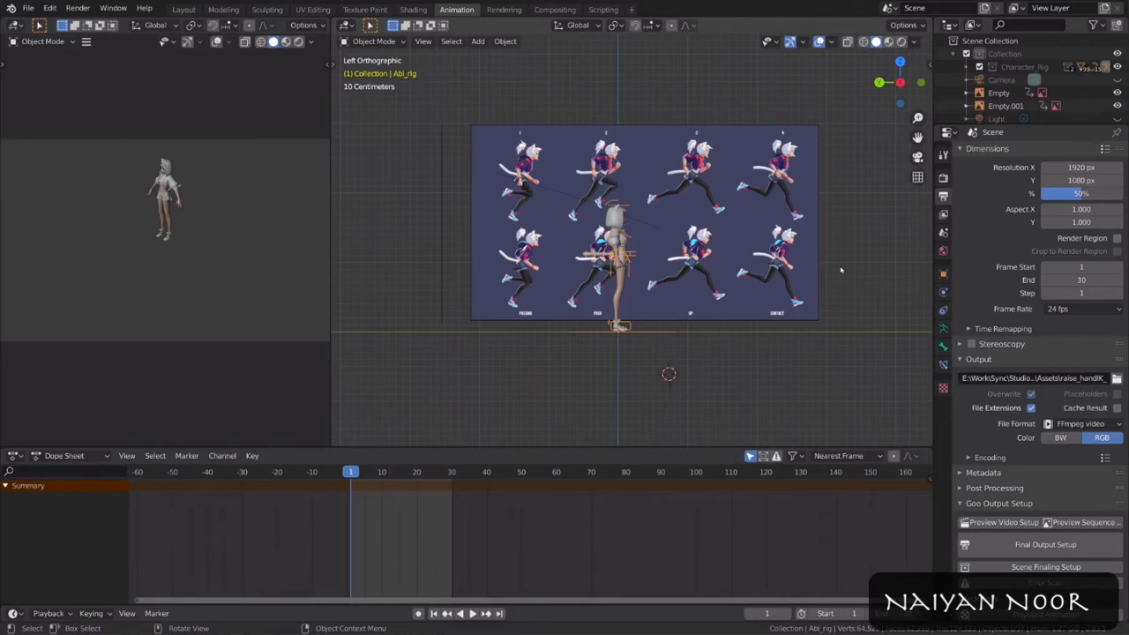
key(KP_1)
key(ctrl+KP_3)
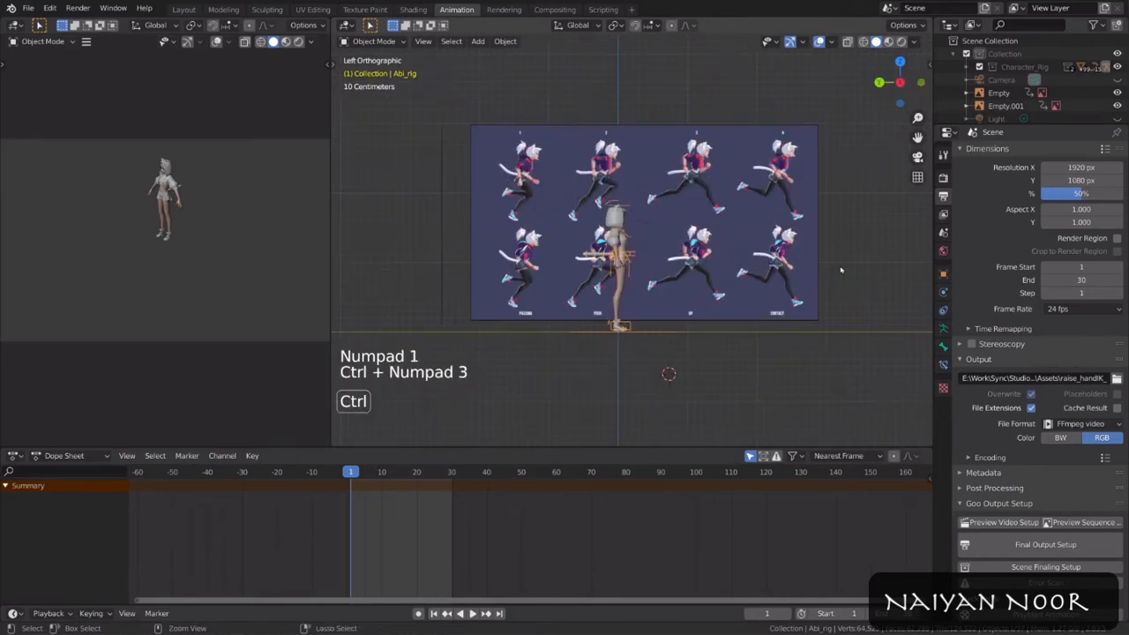
key(KP_1)
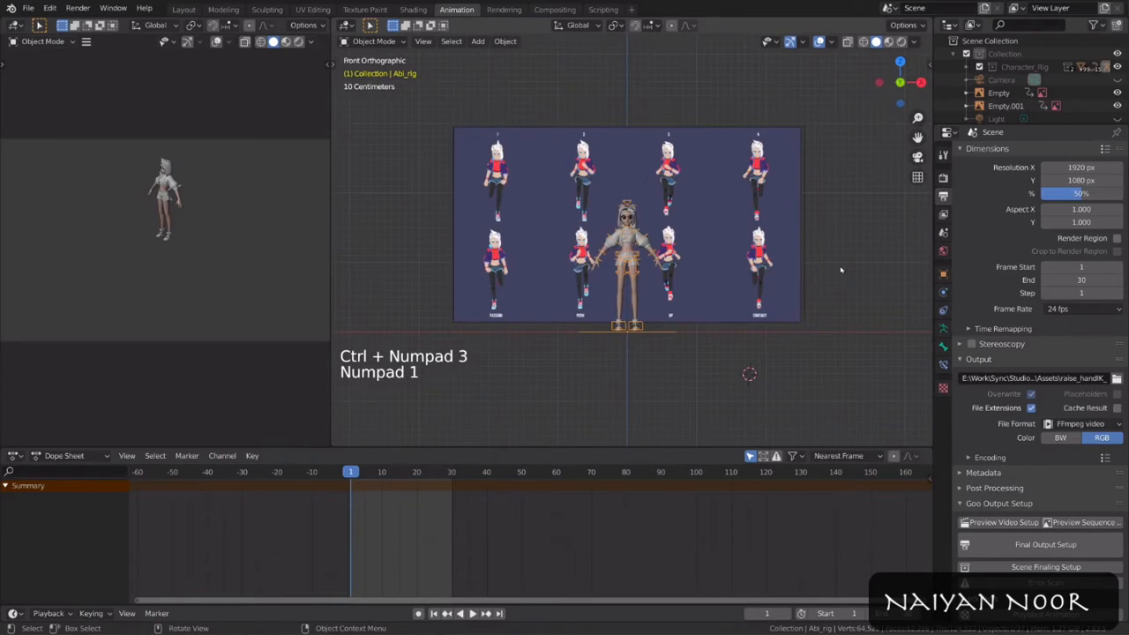
key(ctrl+KP_3)
Step: Switch Abi_rig to Pose Mode and lower the torso control about 0.23 m so the knees bend
scroll(726, 279, up, 3)
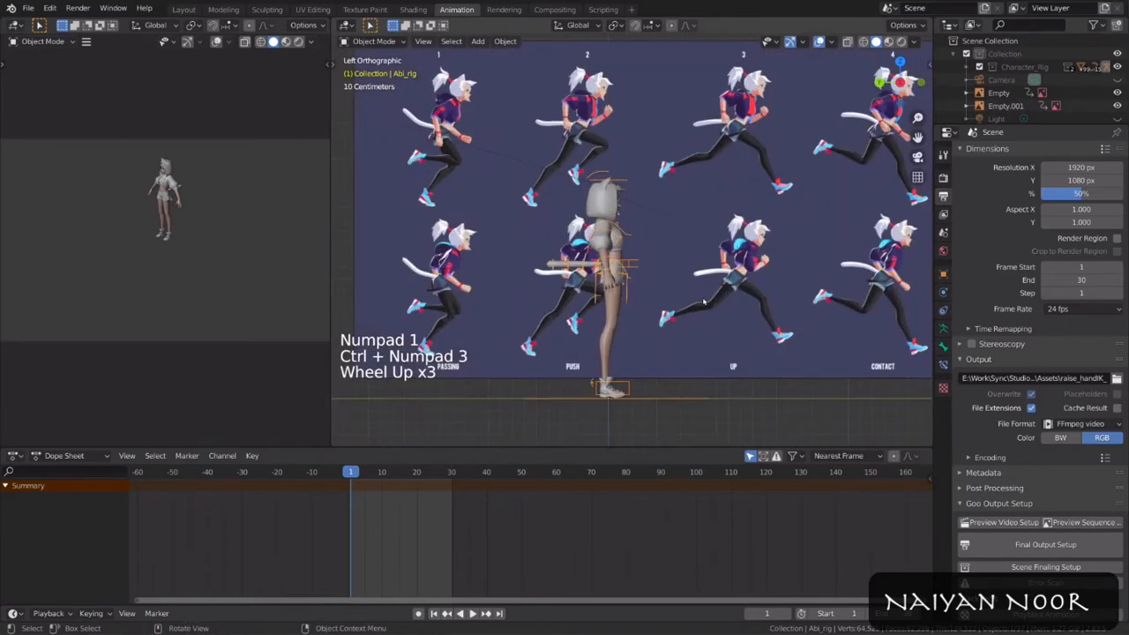
key(ctrl+Tab)
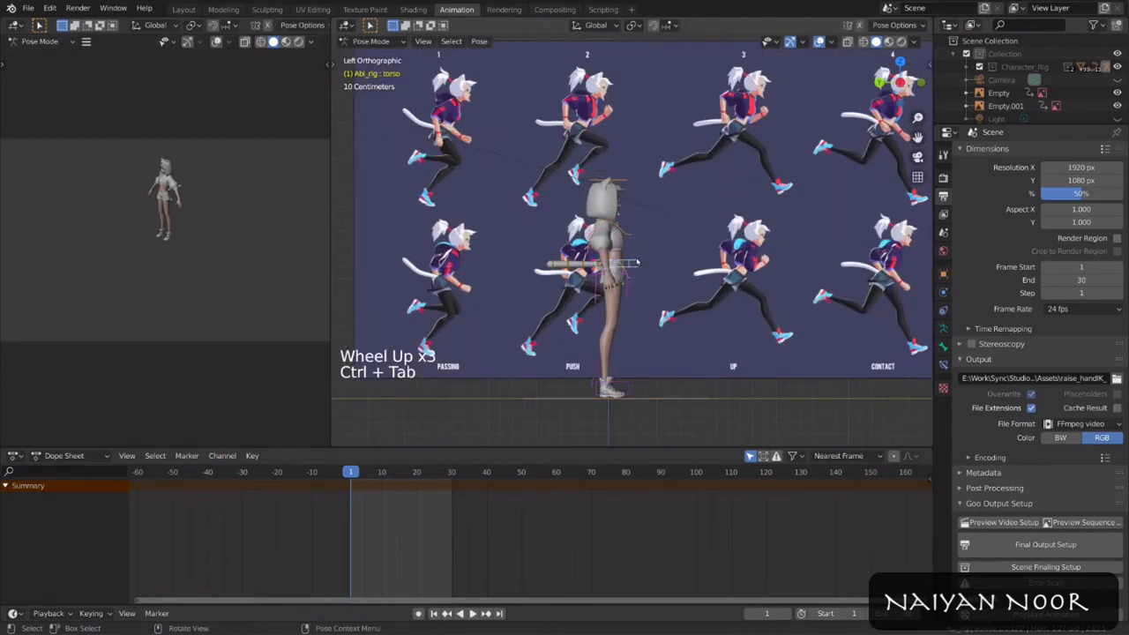
click(757, 344)
key(g)
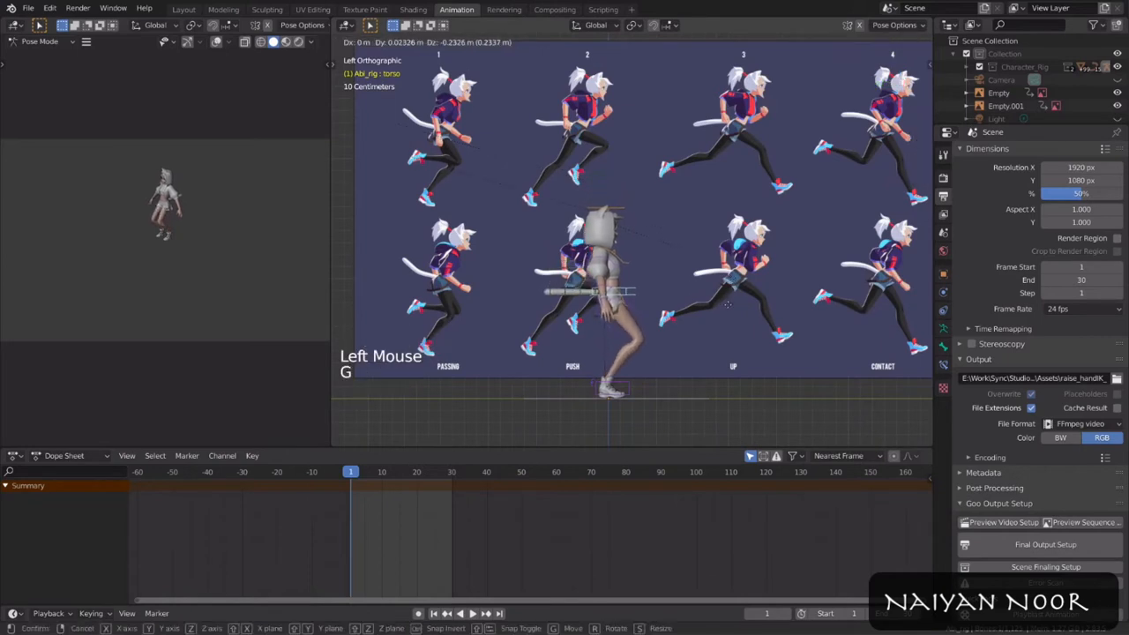
click(728, 306)
Step: Move the right foot's IK control forward into a stride and rotate it so the toes tilt up
click(613, 388)
key(g)
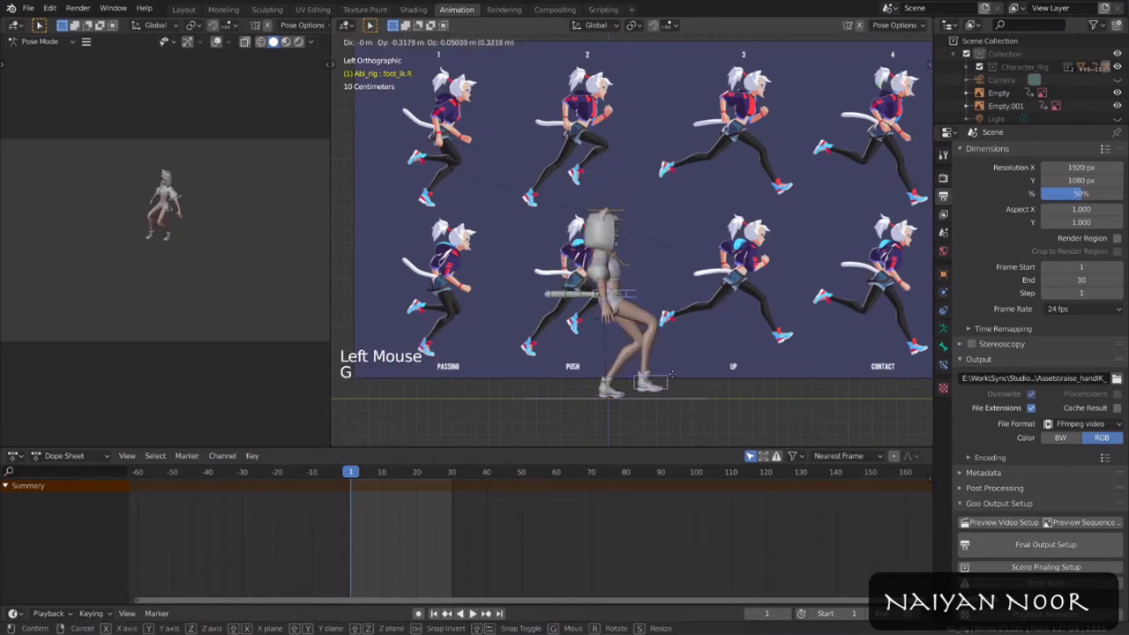
click(704, 378)
key(r)
click(697, 325)
key(g)
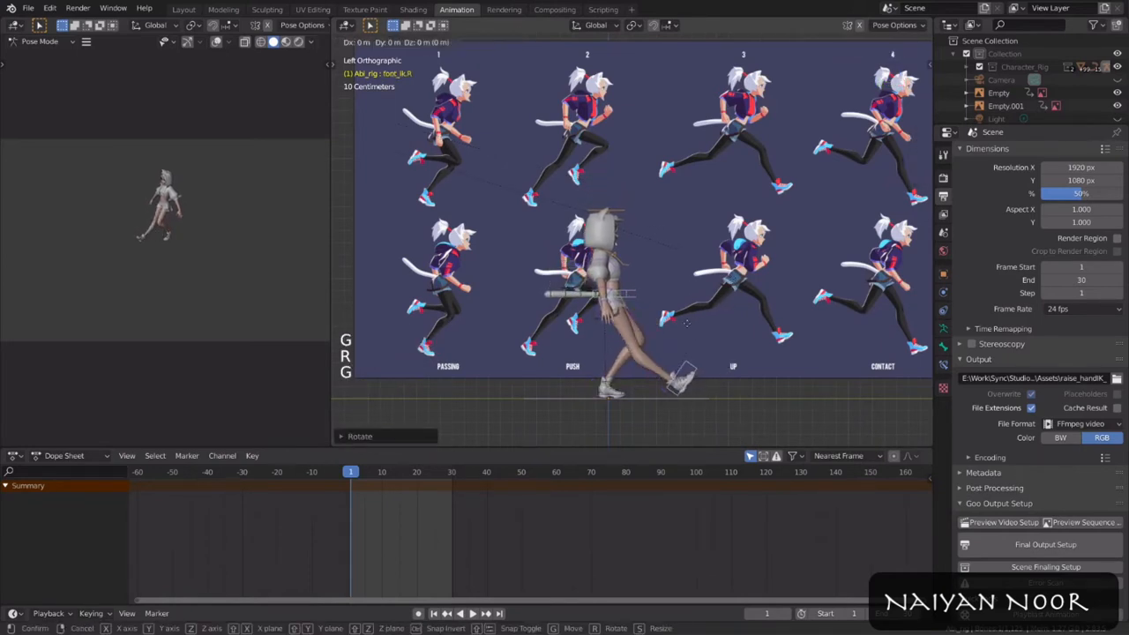
click(639, 323)
key(r)
click(736, 339)
Step: Move the left foot's IK control back and up behind the body and rotate it so the toes point down
click(622, 387)
key(g)
click(641, 338)
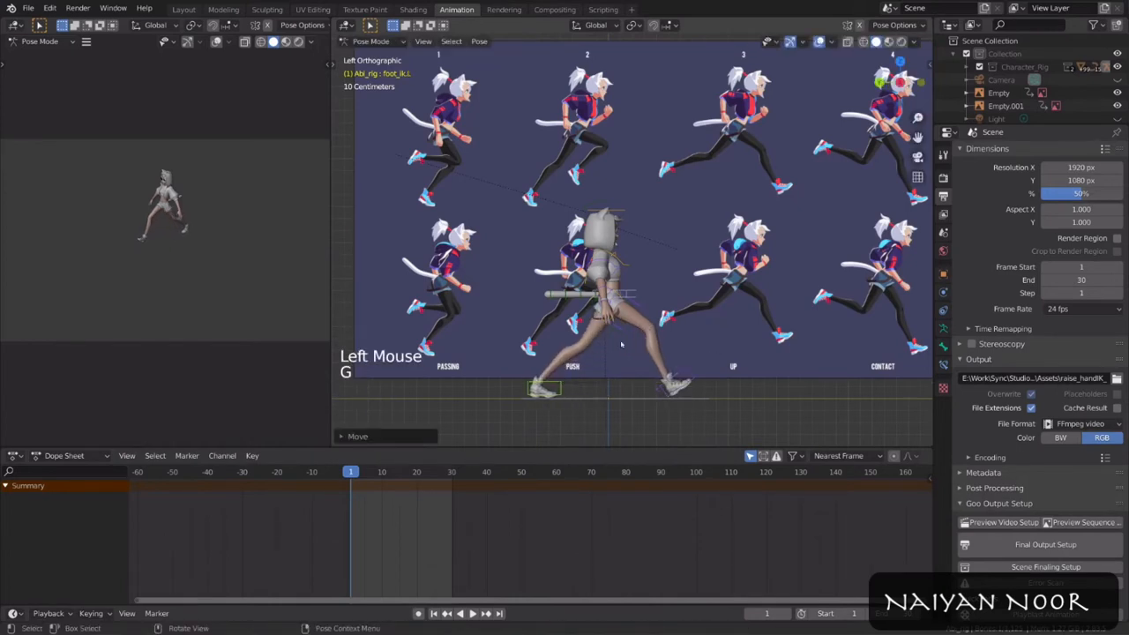
key(g)
key(r)
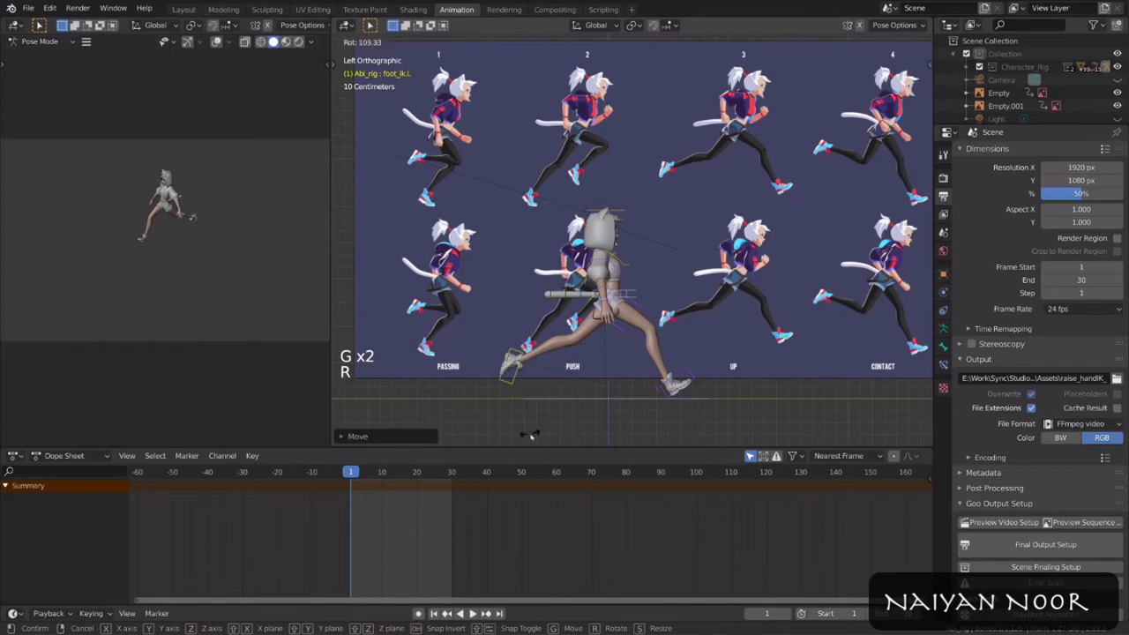
click(533, 433)
Step: Select the right arm's FK control, set IK-FK (hand.R) to 0.000, and adjust the arm layer visibility
key(n)
middle_drag(634, 316, 598, 322)
click(597, 272)
middle_drag(654, 290, 626, 293)
drag(882, 144, 798, 145)
click(836, 356)
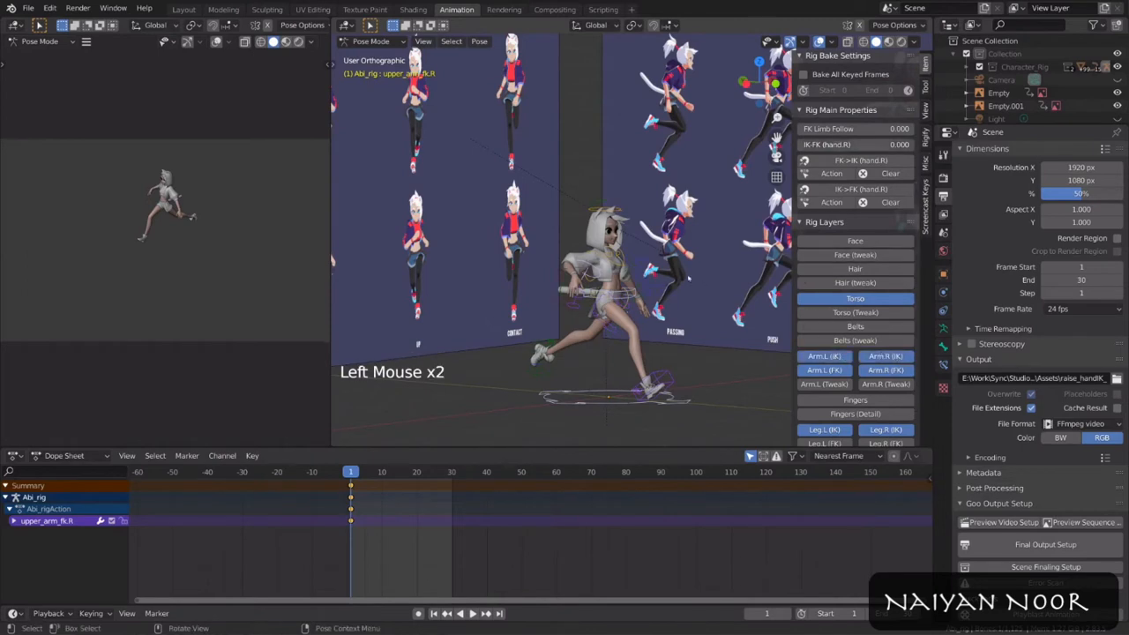
Step: Select the left hand's IK control, set IK-FK (hand.L) to 0.000, and hide the arm FK layers
middle_drag(701, 286, 651, 297)
click(675, 277)
drag(882, 116, 798, 117)
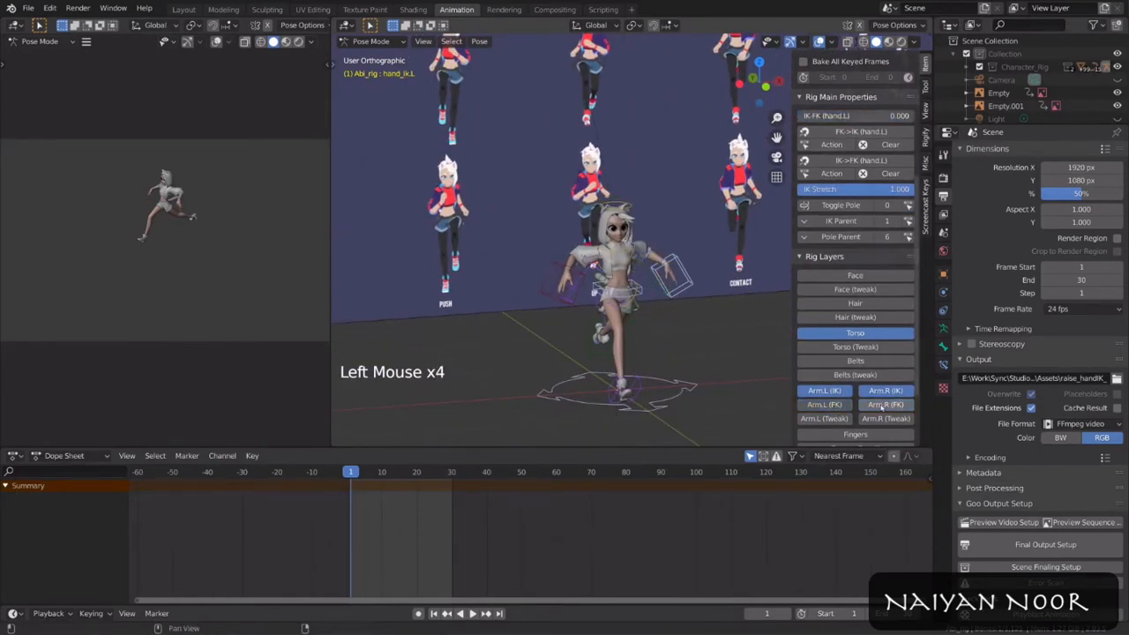
key(n)
Step: In the left orthographic view, rotate the torso control to lean the character forward
middle_drag(776, 371, 693, 337)
key(ctrl+KP_1)
key(ctrl+KP_3)
click(646, 270)
key(r)
click(696, 282)
Step: Rotate the upper body control to bend and twist the chest into the running lean
click(658, 247)
key(r)
click(700, 255)
key(r)
key(r)
key(r)
click(711, 236)
Step: Rotate the head to face forward and rotate the Hood-MASTER control back off the head
click(637, 226)
key(r)
click(741, 190)
key(r)
key(r)
key(r)
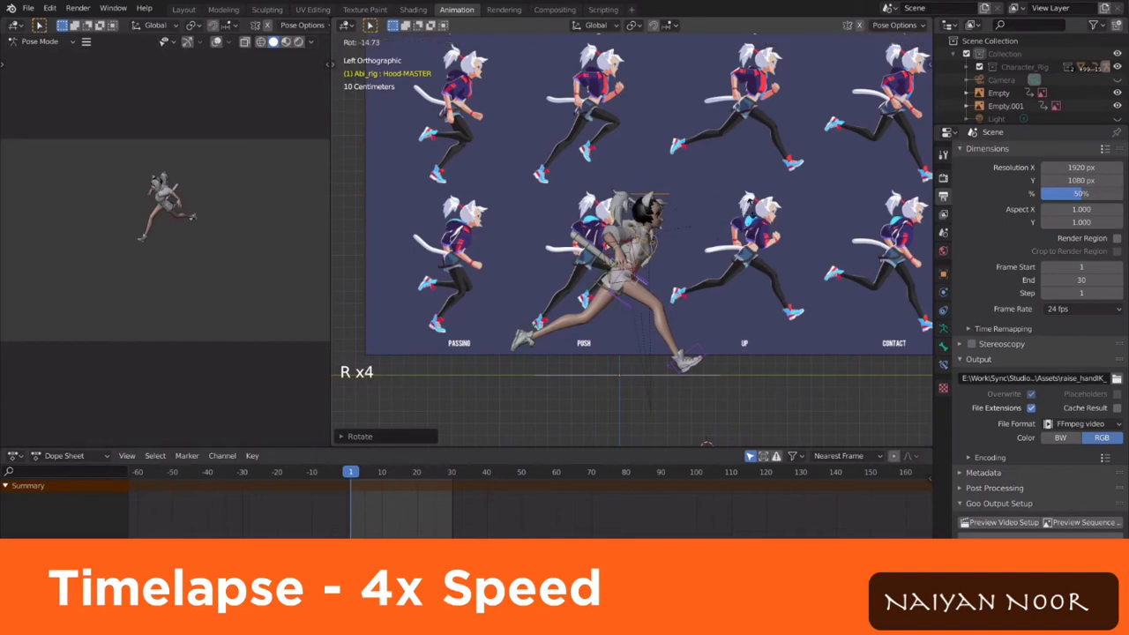
click(730, 239)
Step: Select the left hand's IK control and move and rotate it in the side view to match the reference arm
click(617, 252)
key(g)
click(614, 250)
scroll(632, 256, up, 4)
middle_drag(759, 291, 635, 299)
click(716, 309)
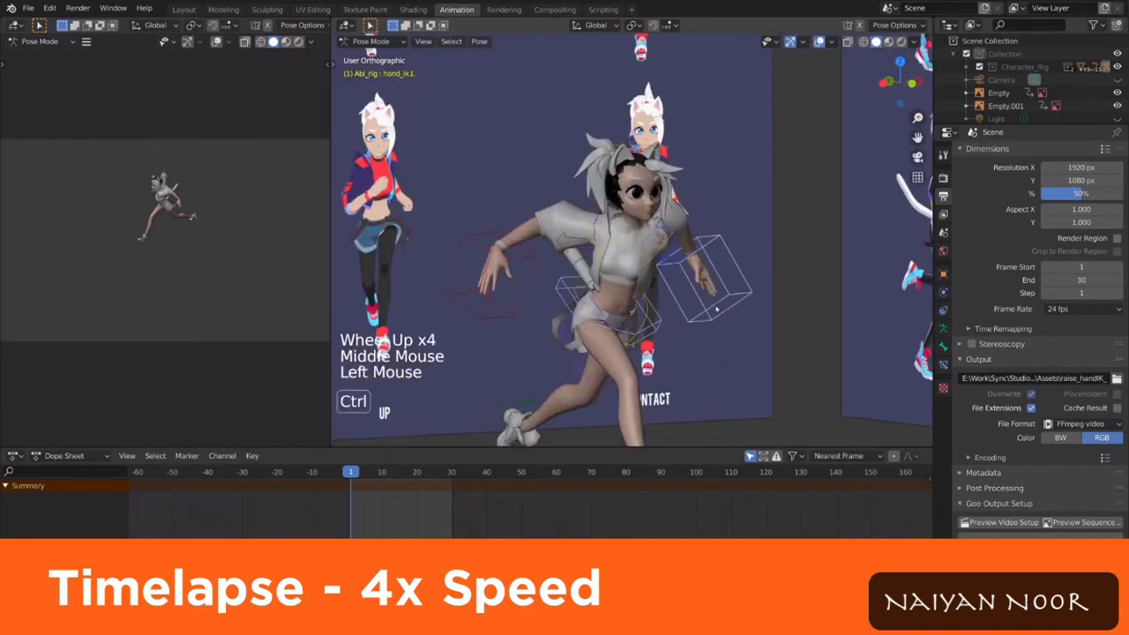
key(ctrl+KP_3)
scroll(717, 308, down, 3)
shift+middle_drag(716, 308, 680, 291)
key(g)
key(r)
key(g)
Step: Refine the left hand's position and rotation with its IK control from the left view
middle_drag(759, 322, 668, 327)
key(ctrl+KP_Decimal)
key(ctrl+KP_3)
scroll(677, 332, down, 9)
key(g)
key(r)
key(r)
Step: From the front view, bring the left hand across in front of the chest and rotate it into place
key(KP_1)
shift+middle_drag(642, 212, 687, 233)
shift+scroll(676, 201, up, 1)
key(g)
click(666, 237)
key(r)
key(r)
key(r)
Step: In the front view, move the right hand's IK control inward and down beside the hip
click(537, 335)
key(g)
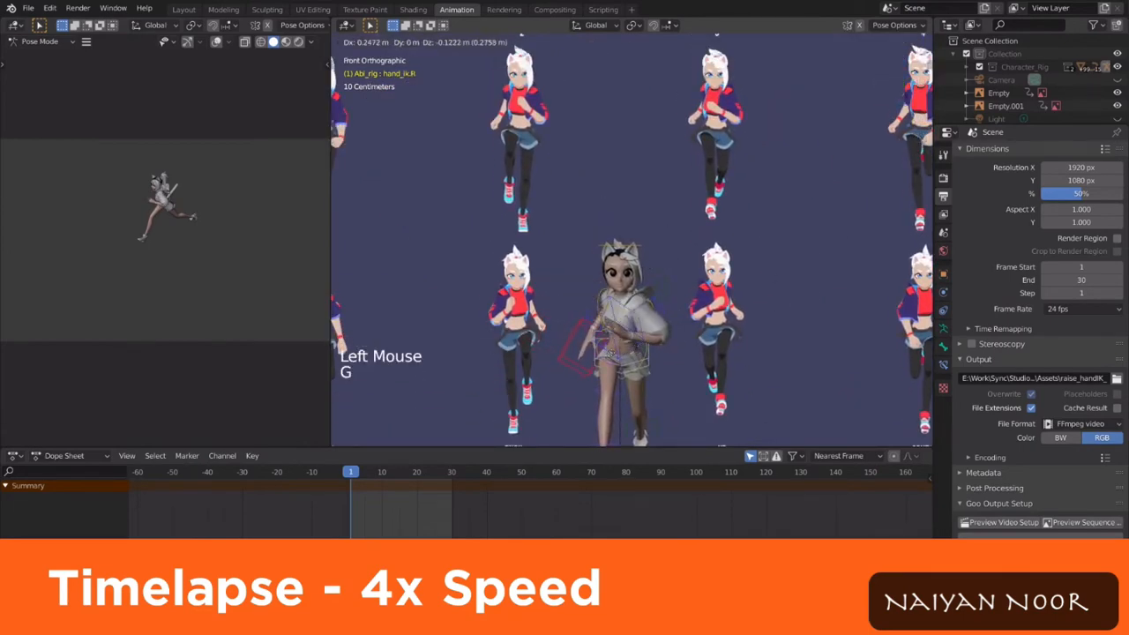
shift+middle_drag(612, 353, 628, 259)
Step: Move the right foot's IK control along the global X axis and rotate it in the front view
click(637, 379)
shift+middle_drag(637, 380, 623, 409)
key(g)
key(x)
shift+middle_drag(657, 353, 661, 346)
key(r)
click(684, 287)
Step: Shift the right foot's IK control about 0.09 m inward along global X, then refine its rotation and X position
key(g)
key(x)
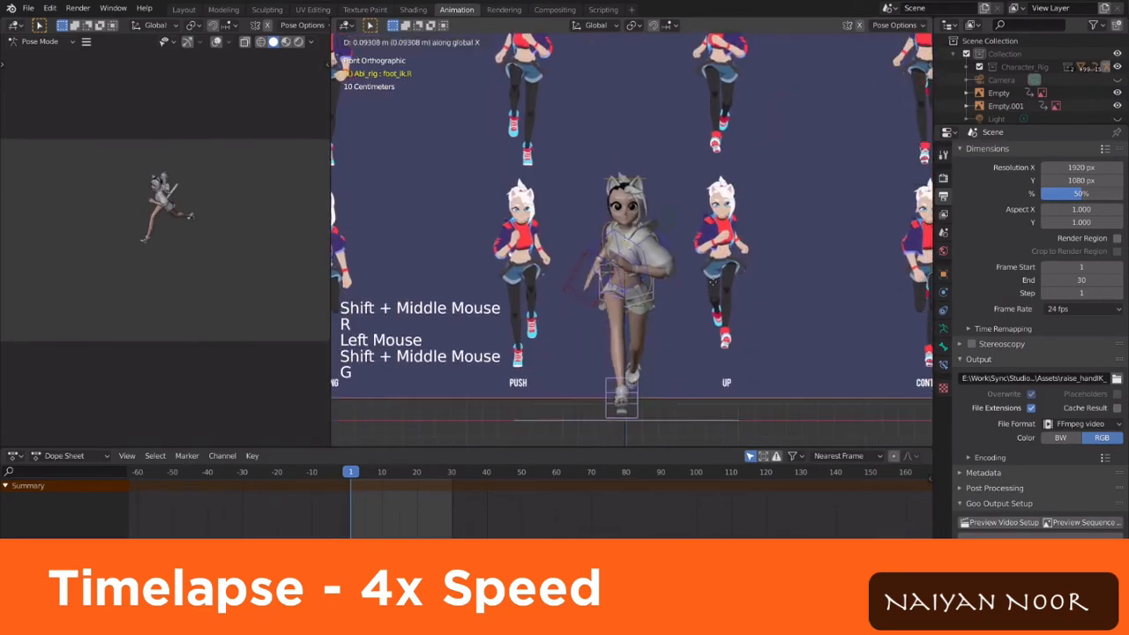
click(711, 283)
key(r)
key(r)
click(697, 291)
key(g)
key(x)
Step: Nudge the left hand's IK control in front of the chest and move the right hand's IK control slightly outward
shift+middle_drag(662, 220, 647, 267)
click(637, 280)
key(g)
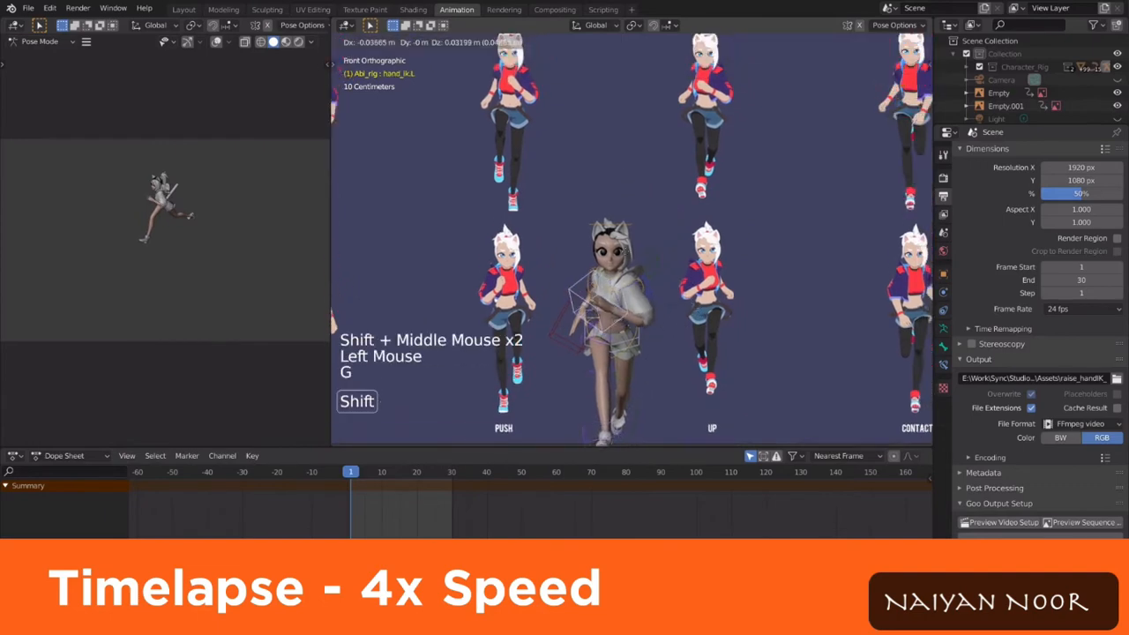
click(637, 256)
click(575, 349)
key(g)
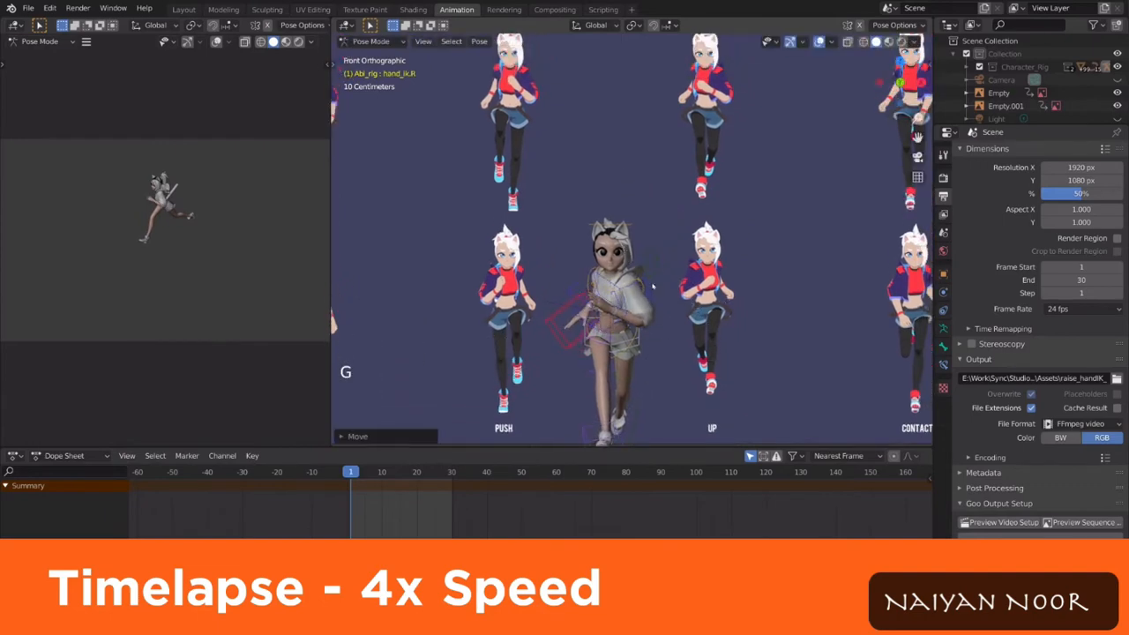
Step: Rotate the head control in the left side view to match the contact pose reference
scroll(653, 288, down, 1)
click(623, 227)
scroll(670, 256, up, 1)
key(ctrl+KP_3)
scroll(735, 260, down, 1)
key(r)
click(732, 263)
Step: Show the rig's finger control layer and frame the right hand up close
scroll(728, 265, down, 2)
scroll(706, 266, up, 2)
click(604, 277)
key(n)
scroll(849, 307, down, 3)
click(832, 378)
key(n)
scroll(617, 273, up, 8)
shift+middle_drag(578, 313, 623, 271)
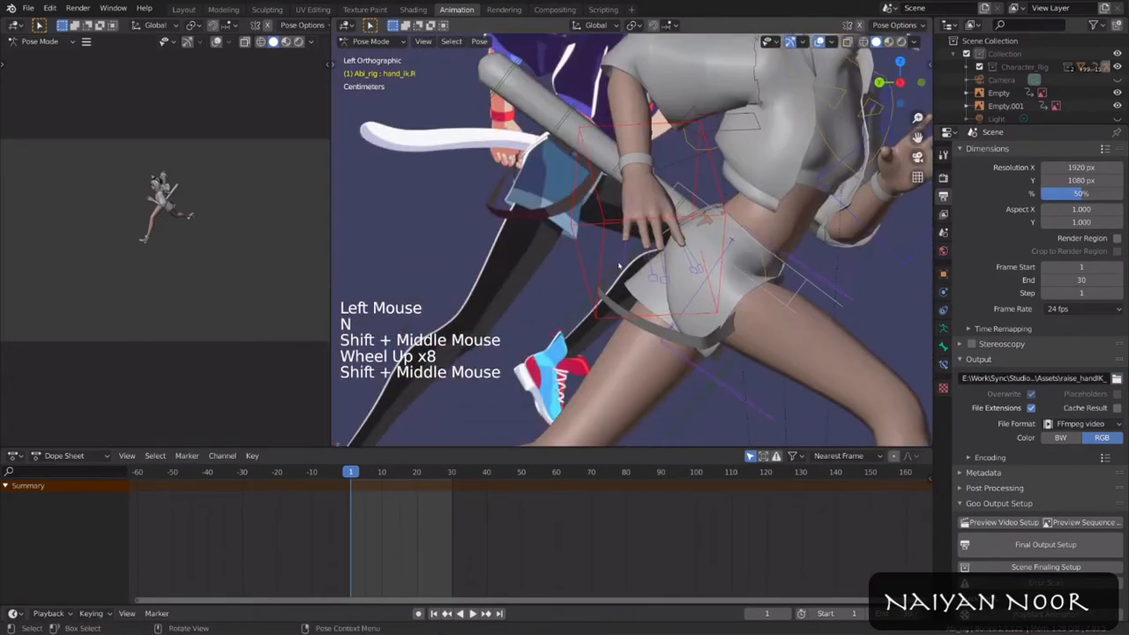
Step: Select the right hand's four finger master controls, clear their rotation and scale them to curl the fingers
click(626, 253)
shift+click(652, 276)
shift+click(666, 278)
shift+click(694, 269)
middle_drag(694, 268, 661, 282)
key(alt+r)
key(s)
Step: Clear the right thumb control's location and rotate the thumb in toward the curled fingers
middle_drag(776, 308, 771, 254)
click(794, 316)
key(KP_Decimal)
key(alt+g)
scroll(741, 265, down, 6)
key(r)
click(635, 264)
click(768, 304)
scroll(767, 291, down, 2)
key(r)
key(r)
scroll(758, 282, down, 6)
scroll(618, 212, up, 3)
Step: Select the left hand's four finger master controls and scale them to curl the fingers
click(605, 216)
shift+click(581, 175)
shift+click(581, 161)
shift+click(614, 138)
middle_drag(614, 138, 680, 158)
key(s)
Step: Clear the left thumb control's location and trackball-rotate the thumb against the curled fingers
click(653, 211)
key(alt+g)
key(r)
click(766, 133)
middle_drag(767, 133, 564, 247)
click(706, 252)
key(r)
key(r)
click(732, 265)
scroll(705, 247, down, 4)
key(r)
key(r)
click(732, 243)
scroll(741, 238, down, 4)
scroll(706, 234, down, 4)
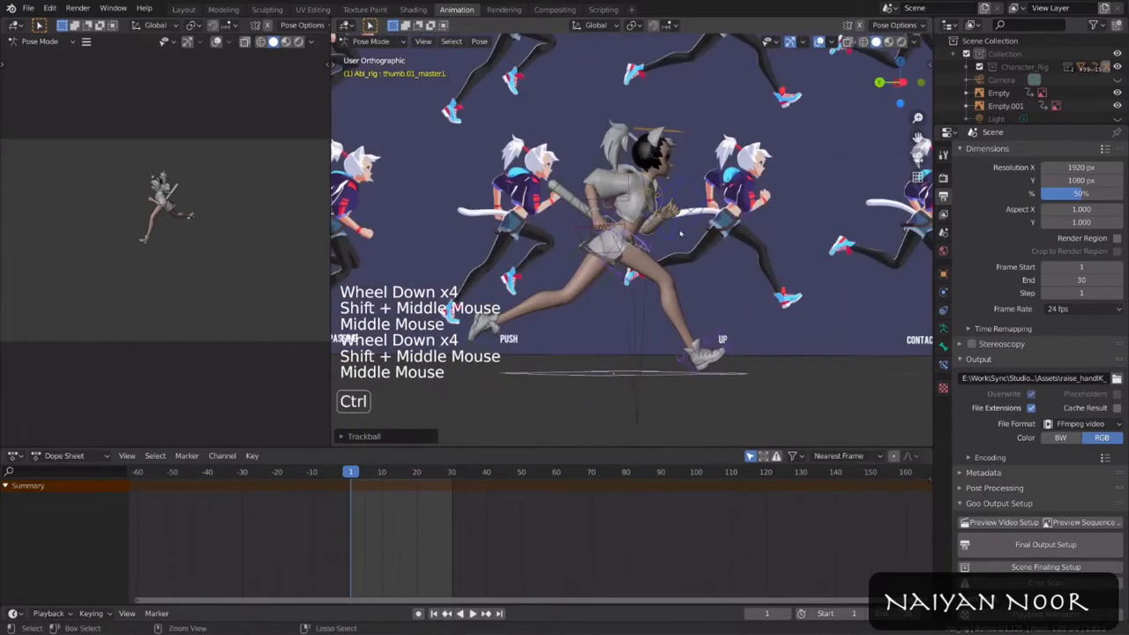
Step: Adjust the position of the left foot's IK control in the left side view
key(ctrl+KP_3)
shift+middle_drag(697, 212, 748, 227)
scroll(741, 247, down, 1)
click(721, 375)
key(g)
shift+middle_drag(724, 353, 699, 347)
click(725, 363)
key(ctrl+KP_3)
scroll(719, 353, down, 1)
scroll(670, 344, up, 1)
key(g)
Step: Add the torso and right foot controls to the left foot selection and move them together along global Z
shift+click(600, 349)
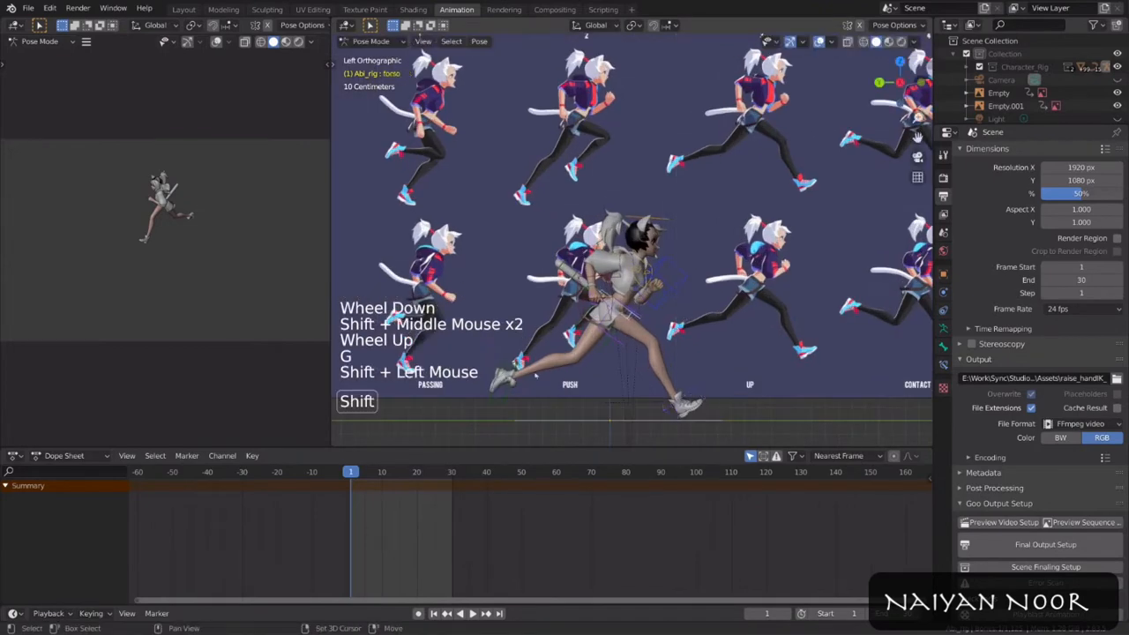
shift+click(507, 377)
shift+middle_drag(564, 357, 531, 355)
key(g)
key(z)
click(617, 327)
Step: Adjust the right hand's IK control position in the front view
scroll(662, 304, down, 2)
shift+middle_drag(639, 305, 758, 309)
key(KP_1)
scroll(794, 308, up, 2)
click(658, 296)
key(g)
click(844, 224)
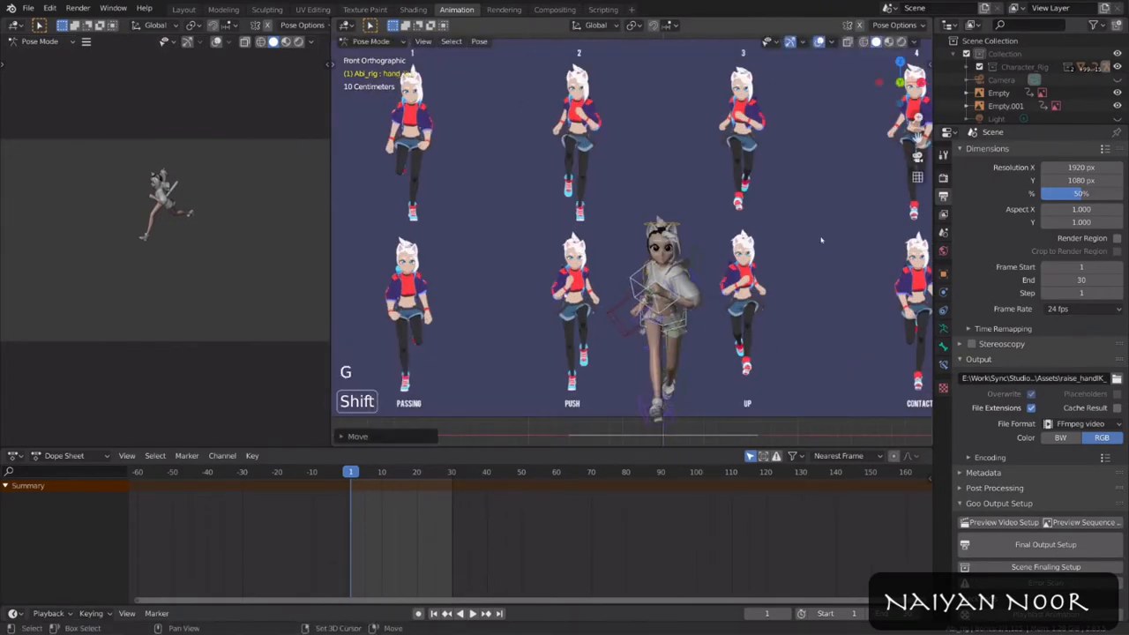
scroll(782, 360, down, 1)
mouse_move(781, 360)
shift+middle_down()
mouse_move(743, 318)
mouse_move(827, 336)
mouse_move(745, 355)
mouse_move(409, 43)
mouse_move(891, 291)
mouse_move(837, 330)
mouse_move(844, 341)
mouse_move(768, 344)
shift+middle_up()
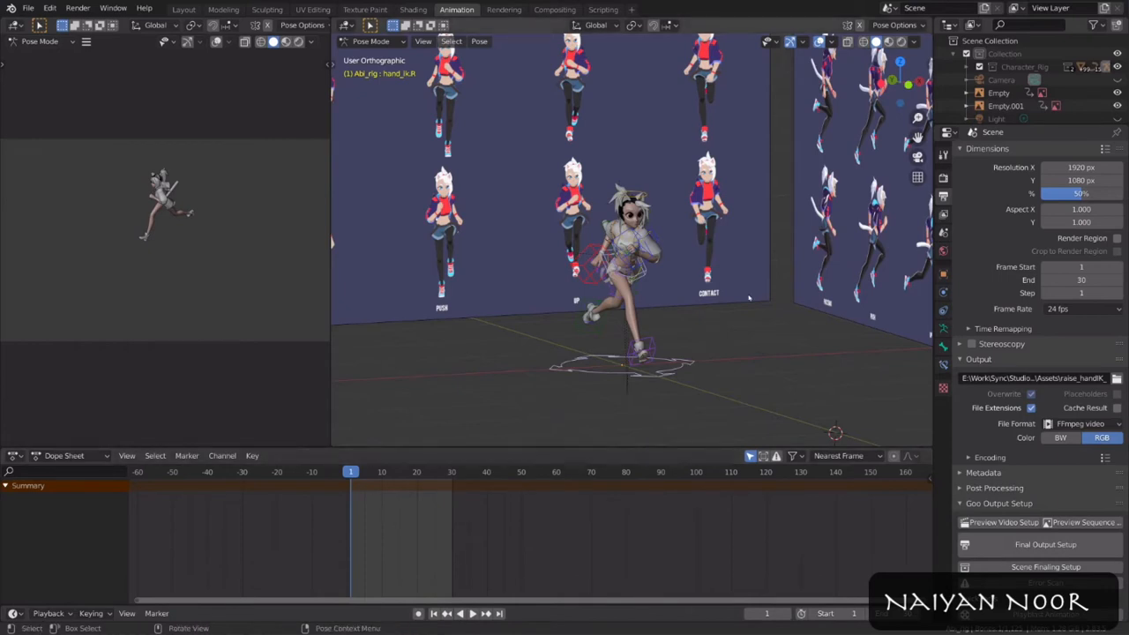
mouse_move(743, 308)
middle_down()
mouse_move(730, 316)
mouse_move(749, 306)
middle_up()
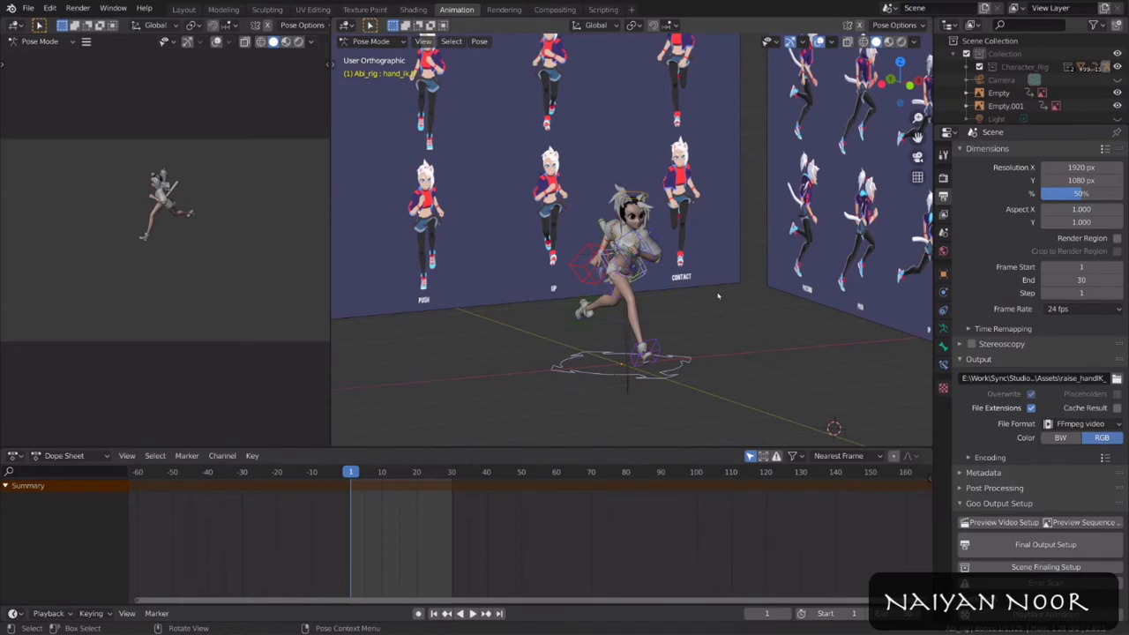
Step: At frame 1, insert a Whole Character keyframe, then select all rig controls and key their LocRotScale
key(i)
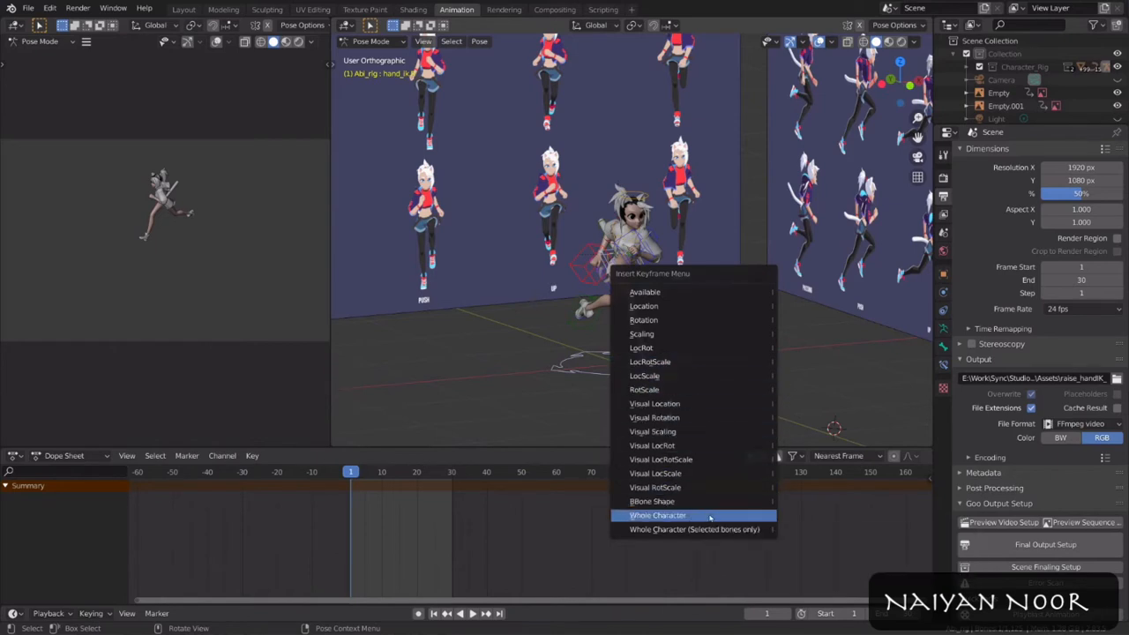
click(710, 517)
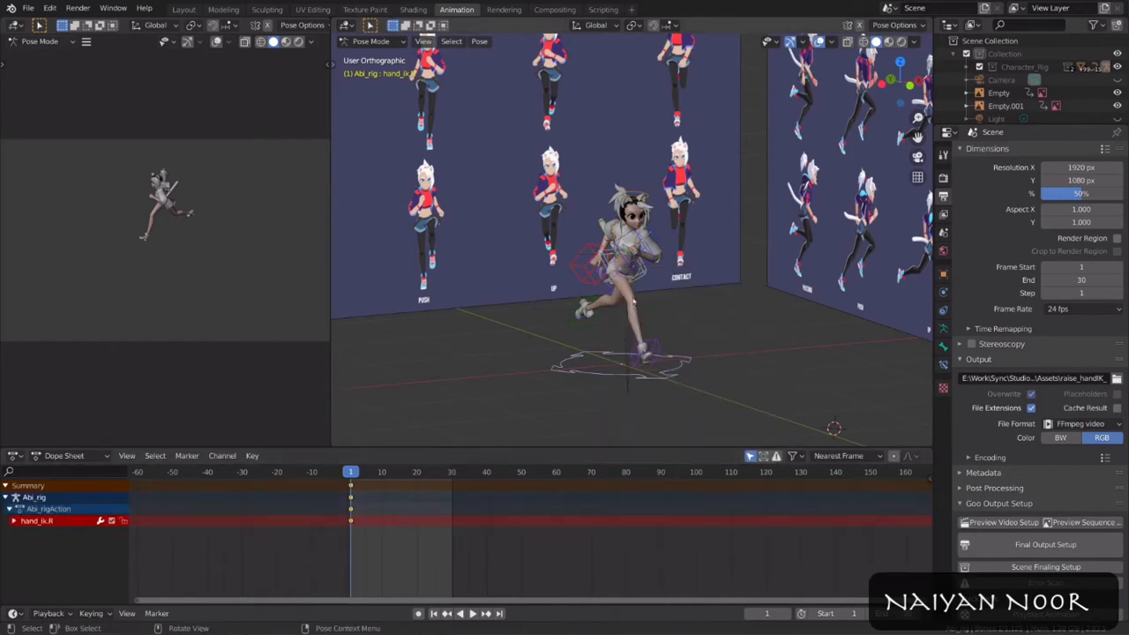
key(a)
middle_drag(497, 522, 514, 631)
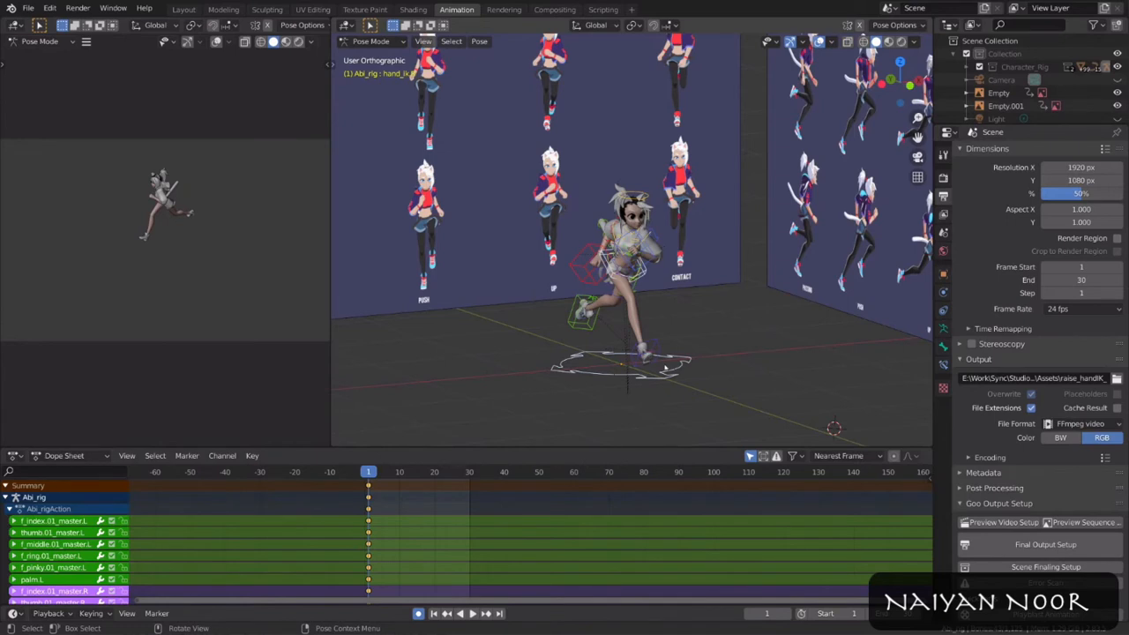
key(i)
click(741, 254)
right_click(649, 259)
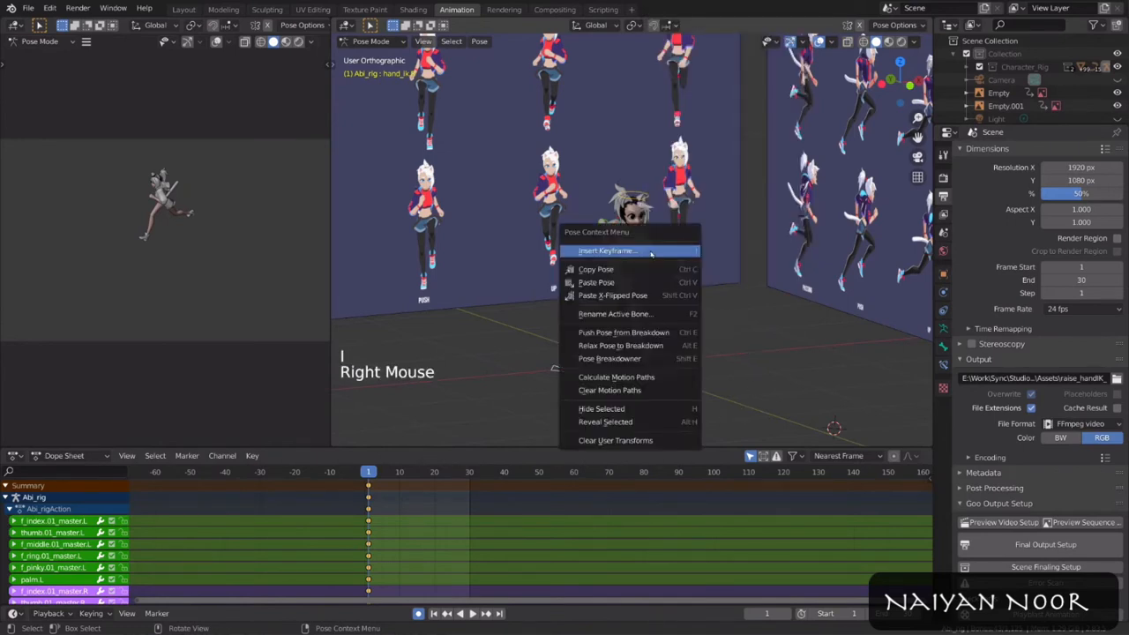
click(650, 252)
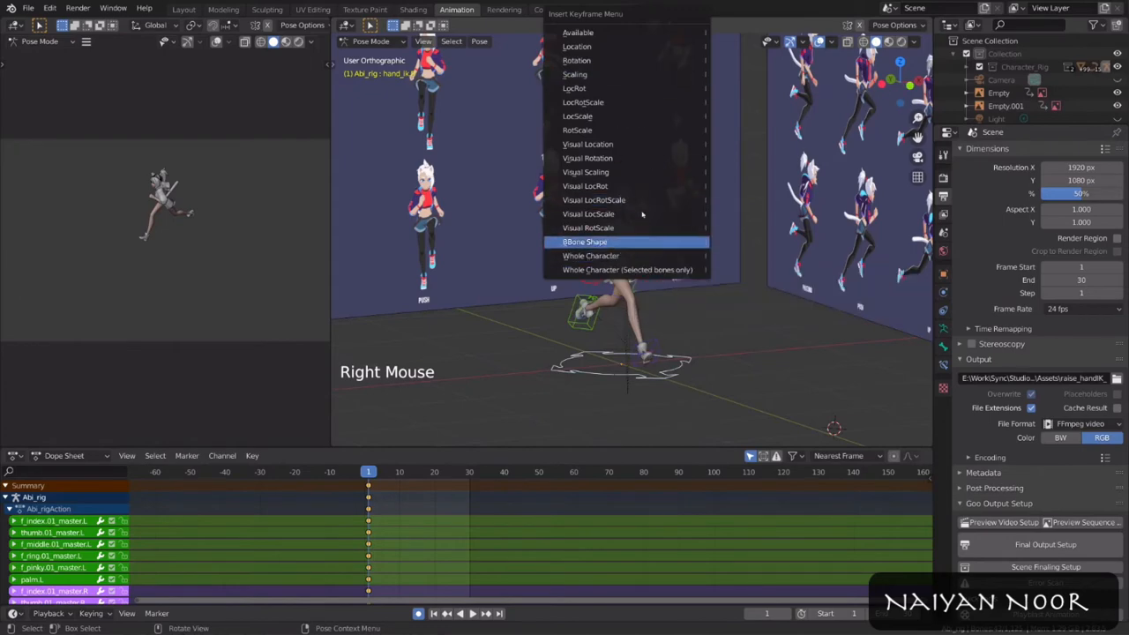
click(620, 103)
mouse_move(731, 306)
middle_down()
mouse_move(714, 315)
mouse_move(733, 309)
middle_up()
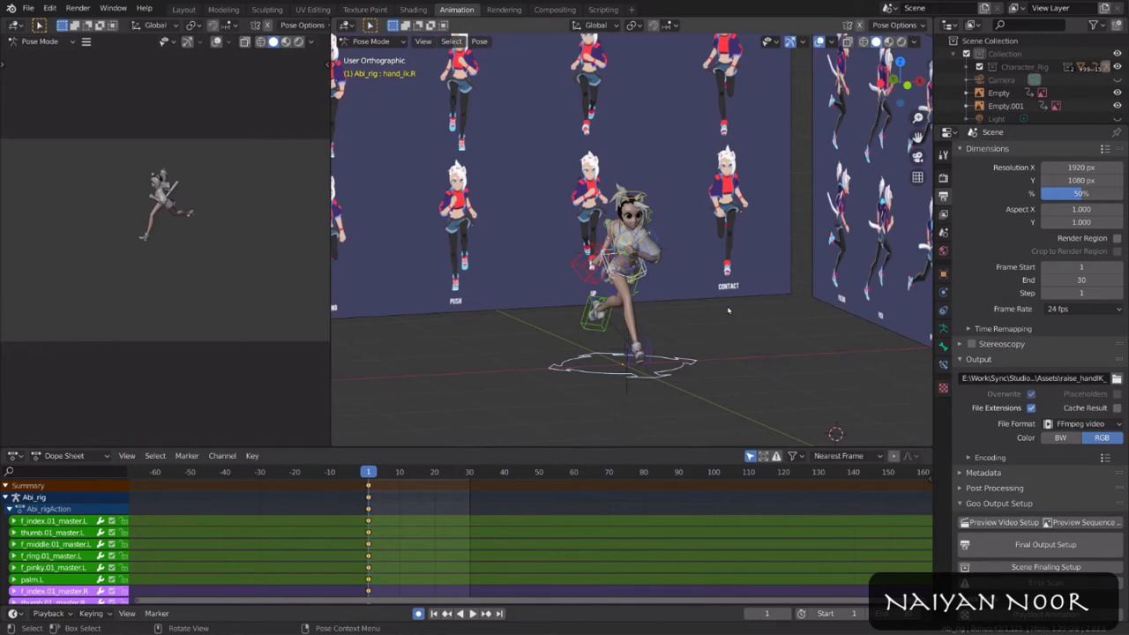
middle_drag(728, 310, 681, 338)
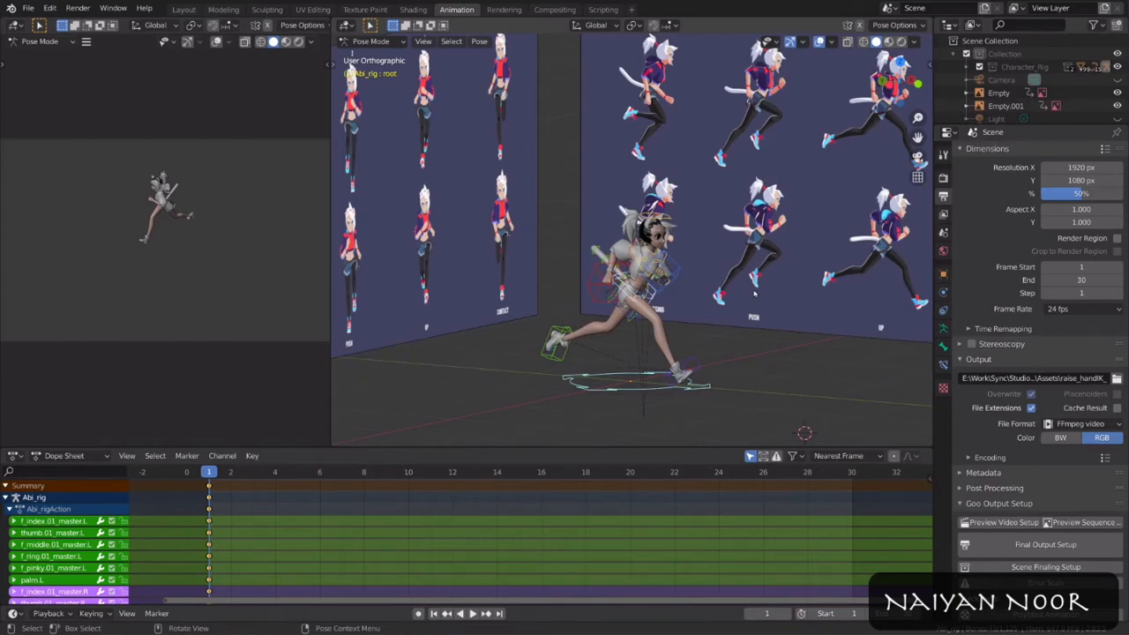
Step: Scrub the timeline between frames 1 and 11 to examine the pose spacing against the side reference
click(224, 474)
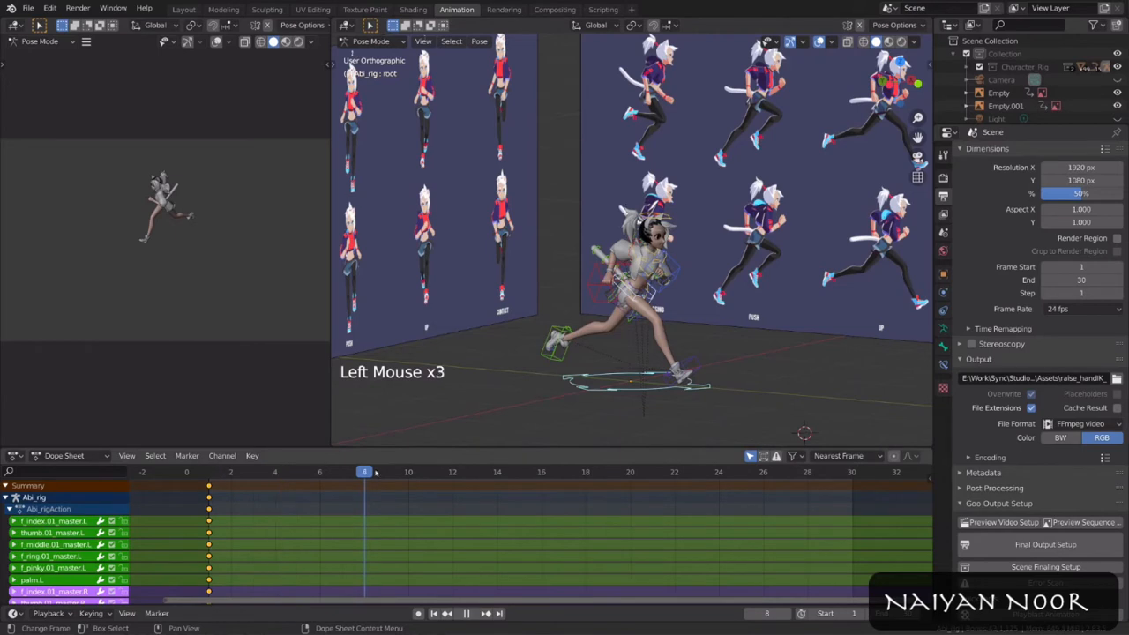
drag(355, 475, 310, 475)
drag(399, 474, 453, 476)
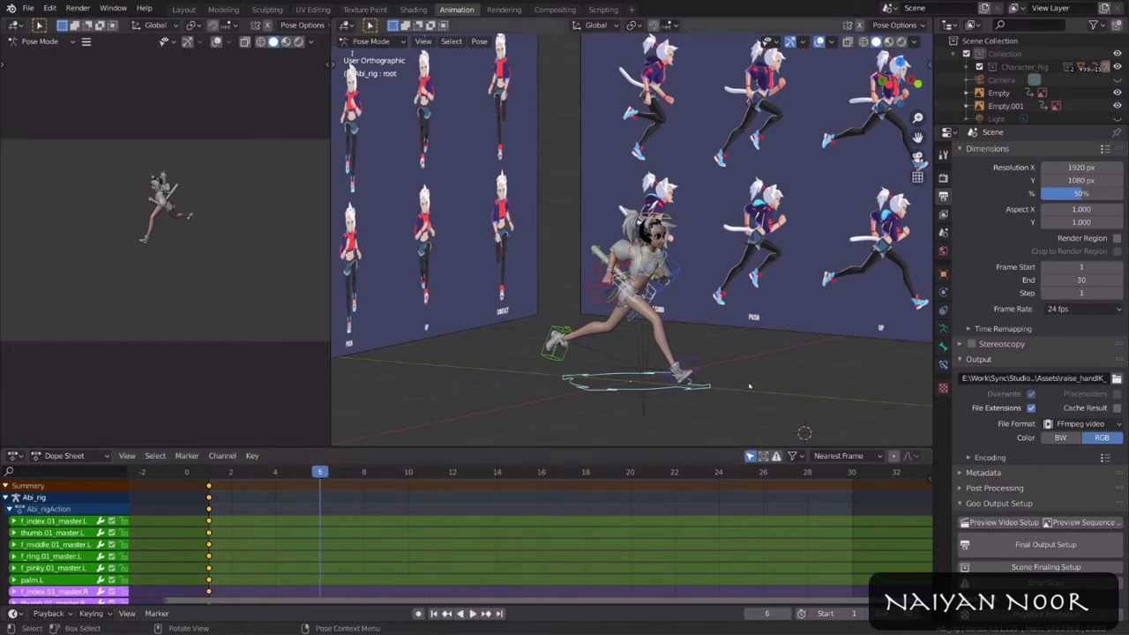
scroll(750, 386, down, 2)
middle_drag(750, 385, 741, 383)
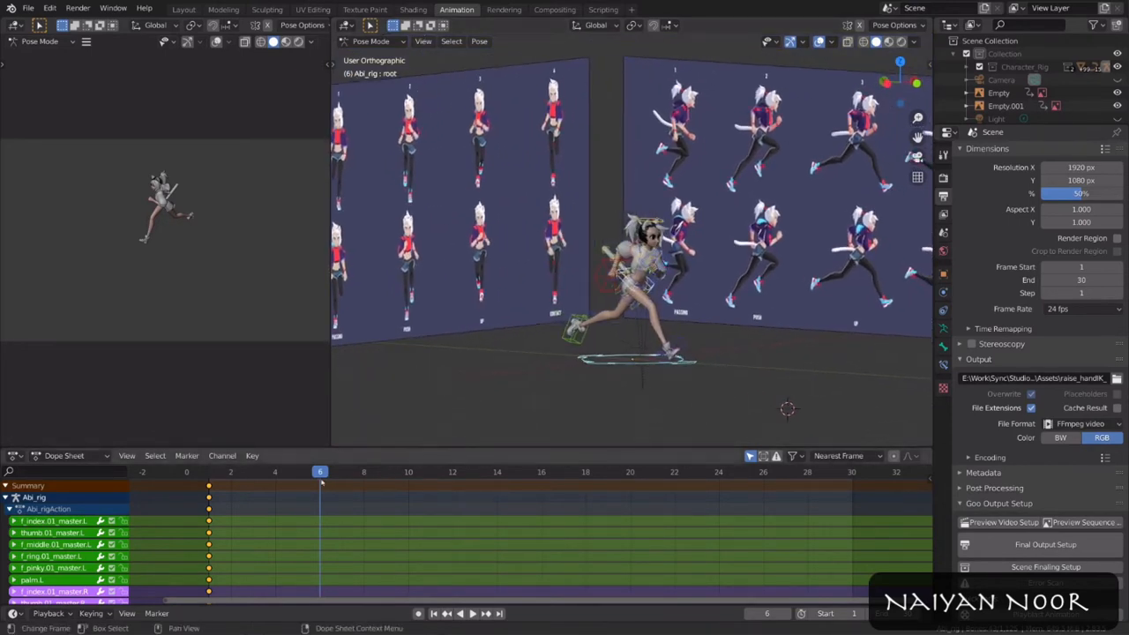
click(241, 475)
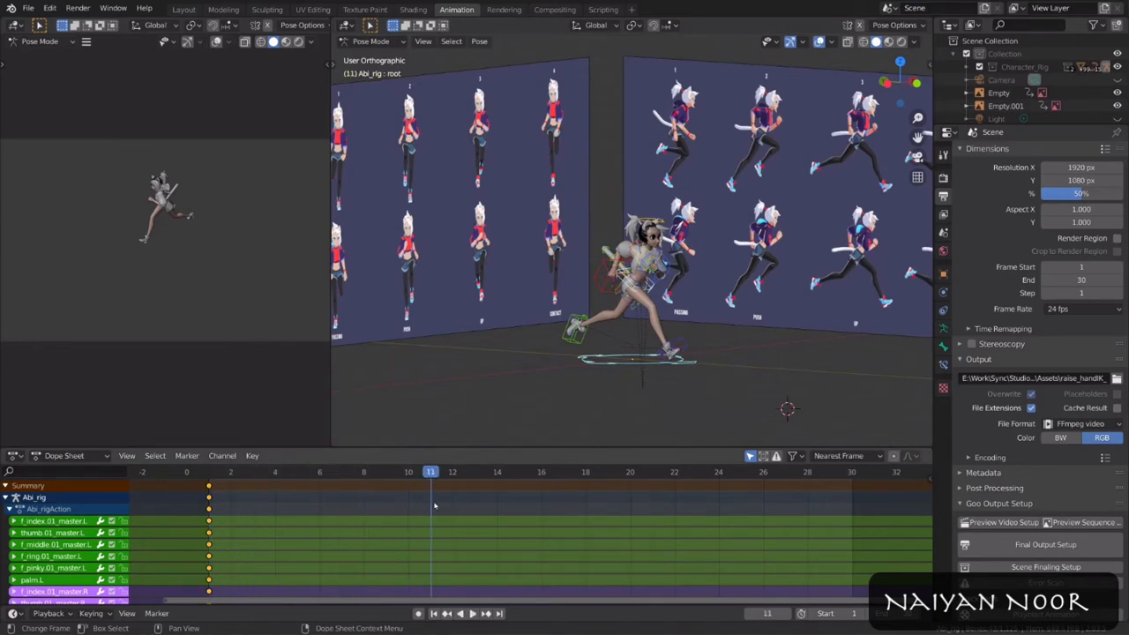
Step: Turn off Only Show Selected and turn on Show Hidden for the Dope Sheet channels
click(749, 457)
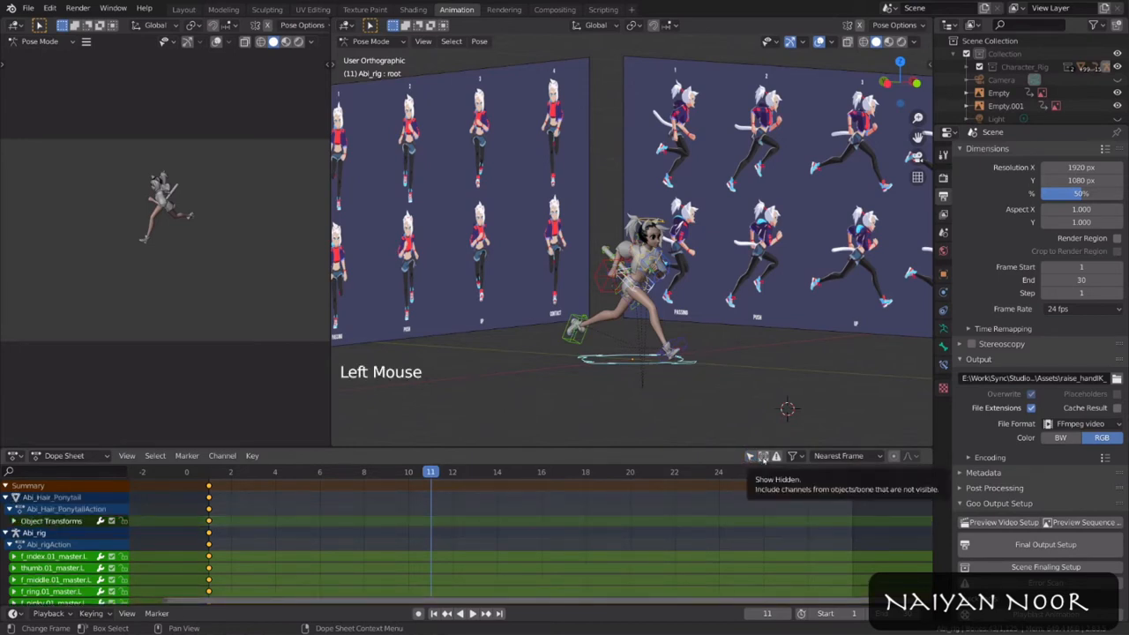
click(763, 456)
Step: Move all contact pose keyframes to frame 0 and set the scene's start frame to 0
click(201, 475)
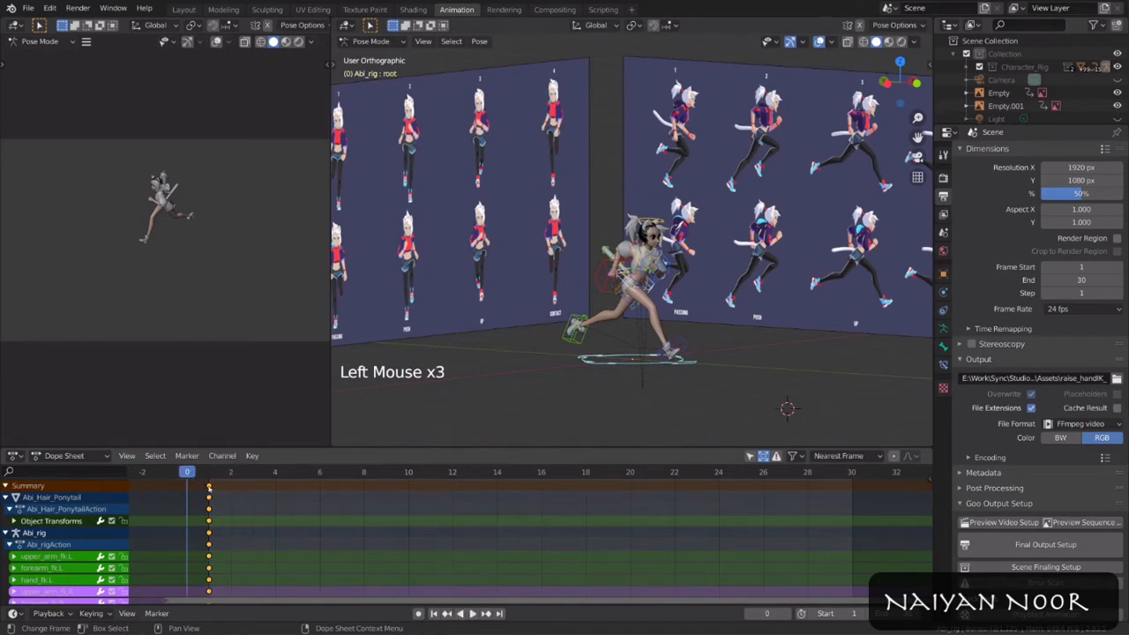
click(209, 487)
key(g)
click(187, 494)
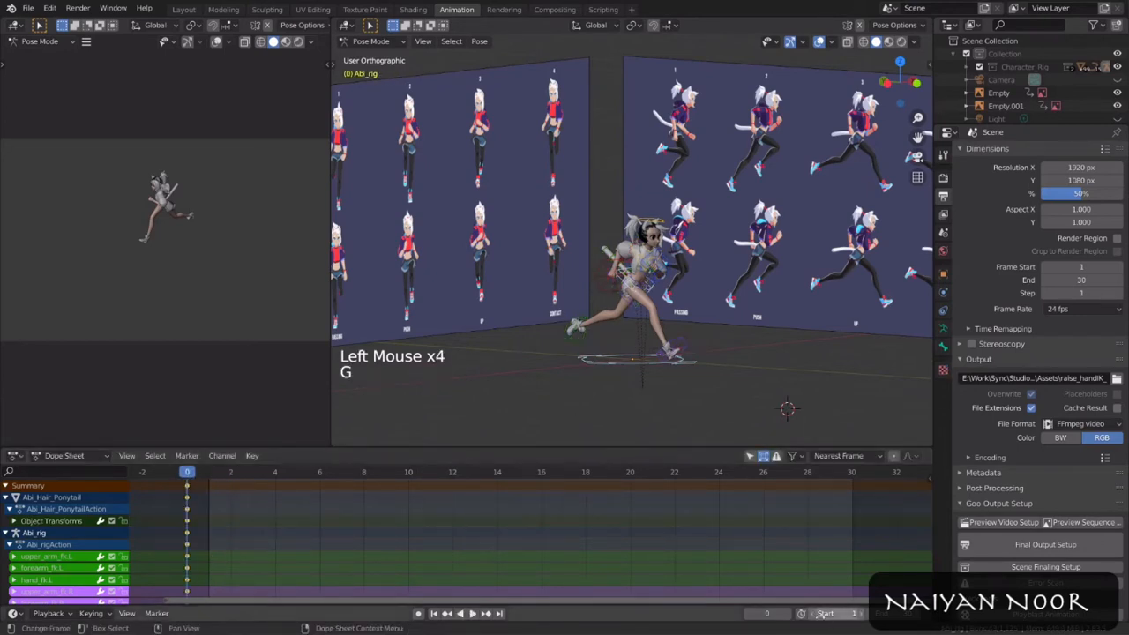
click(813, 615)
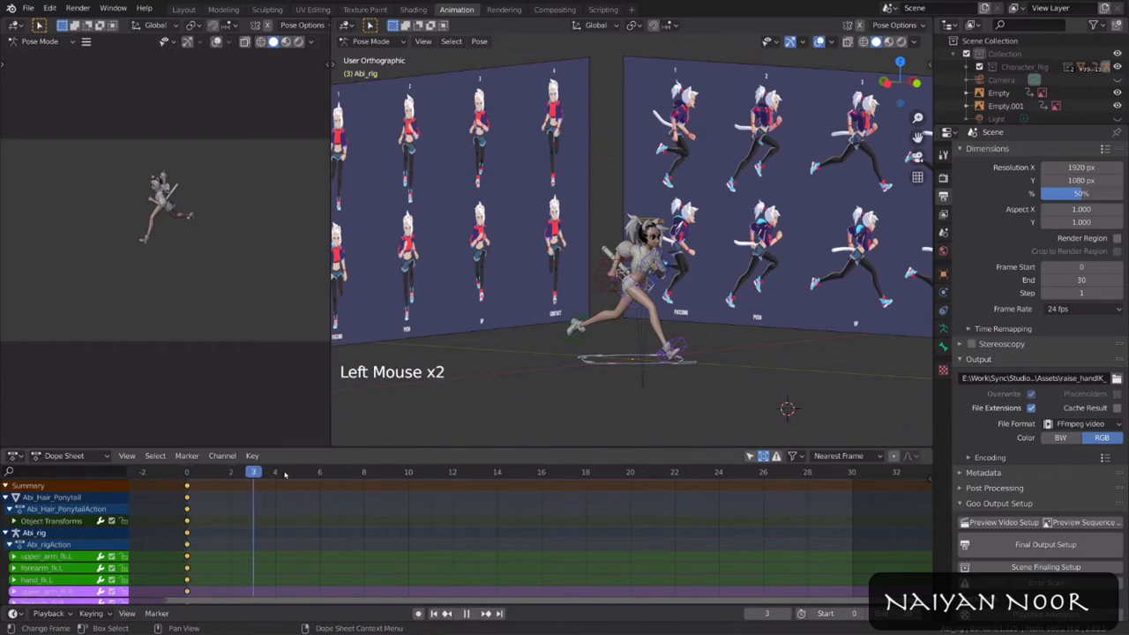
Step: Go to frame 5 and move the torso control toward the passing pose
middle_drag(560, 355, 584, 350)
click(343, 474)
click(299, 473)
click(655, 284)
middle_drag(670, 328, 719, 332)
mouse_move(719, 332)
middle_down()
mouse_move(699, 362)
mouse_move(703, 328)
middle_up()
scroll(706, 300, up, 2)
shift+middle_drag(702, 328, 697, 287)
key(g)
drag(693, 254, 738, 234)
key(g)
click(736, 240)
Step: Clear the left foot IK control's rotation and location at frame 5
click(755, 329)
middle_drag(755, 328, 749, 314)
key(alt+r)
key(alt+g)
middle_drag(750, 315, 673, 296)
Step: Move the right foot's IK control forward beneath the body at frame 5
click(579, 311)
key(g)
click(723, 293)
scroll(697, 283, down, 1)
Step: Clear the chest control's rotation and rotate the chest again for the frame 5 pose
click(646, 299)
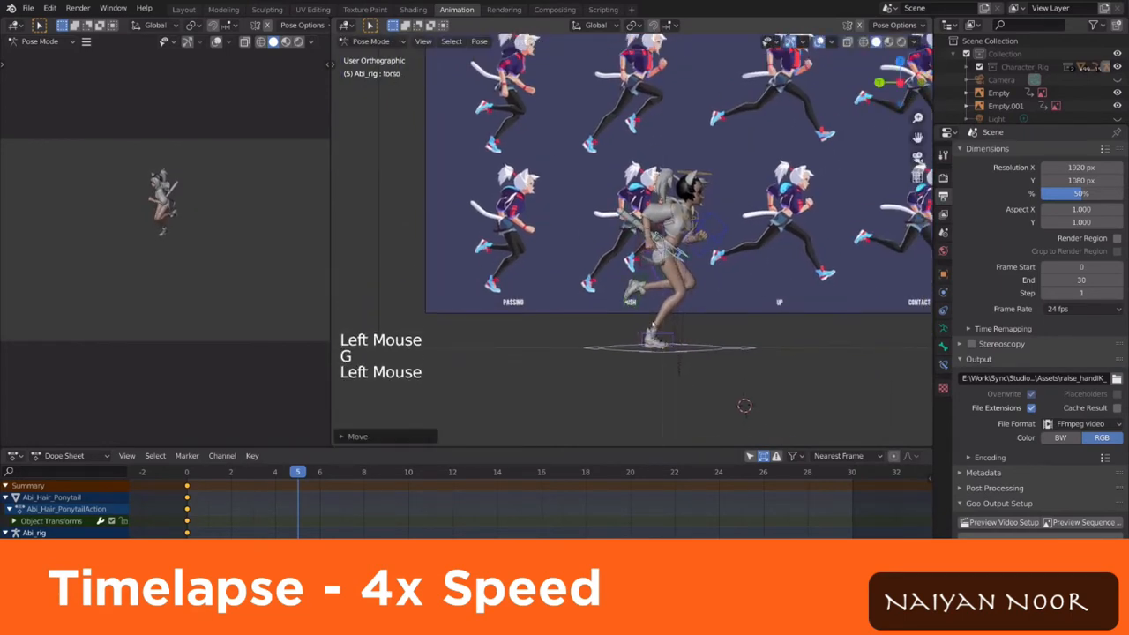
click(763, 315)
click(723, 243)
click(722, 244)
key(alt+r)
key(r)
click(726, 249)
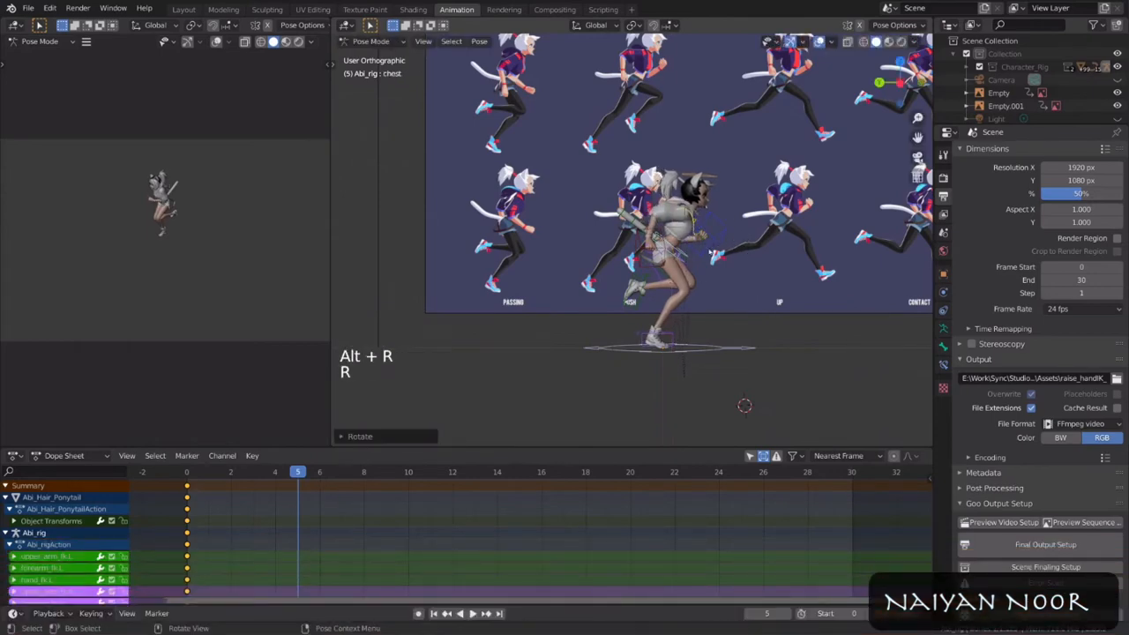
Step: Enable Auto Keying, then move the left hand's IK control back beside the hip and rotate it
click(418, 614)
key(g)
middle_drag(749, 265, 680, 309)
key(g)
key(r)
key(r)
key(r)
key(r)
middle_drag(670, 247, 752, 212)
key(g)
Step: Move the right hand's IK control forward and rotate it for the frame 5 passing pose
click(612, 261)
middle_drag(617, 269, 658, 287)
key(ctrl+KP_3)
key(g)
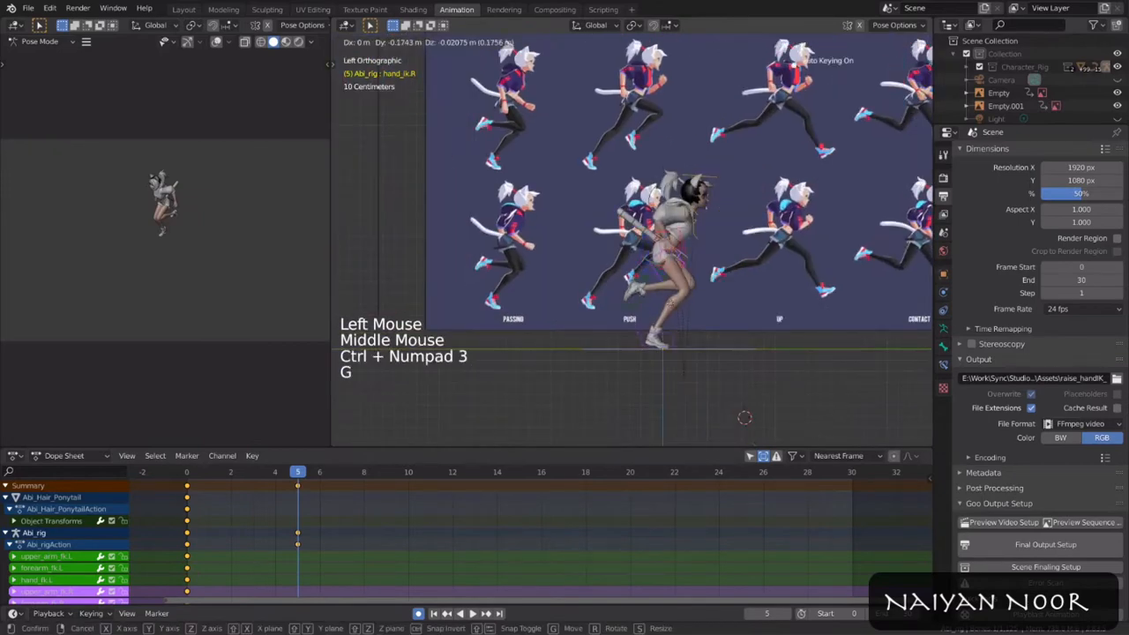
key(r)
scroll(706, 256, up, 5)
shift+middle_drag(600, 256, 564, 207)
key(r)
key(r)
key(g)
key(r)
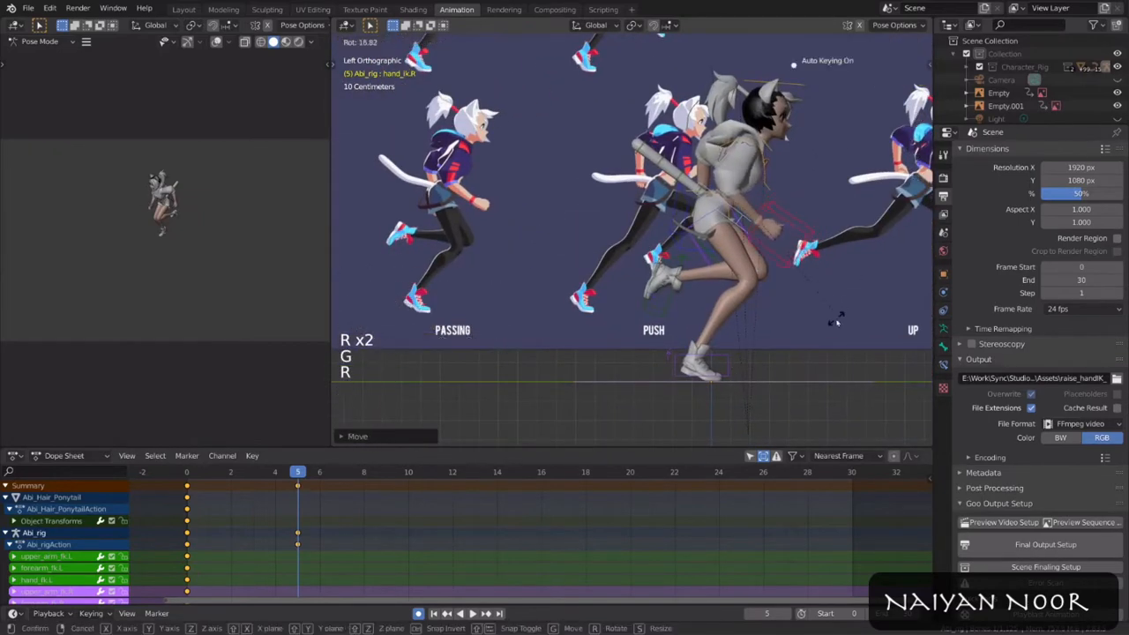
click(856, 279)
Step: Adjust the right foot's IK control beneath the body and insert keyframes for the pose at frame 5
scroll(838, 274, down, 1)
shift+middle_drag(853, 278, 806, 256)
click(734, 233)
key(g)
click(708, 349)
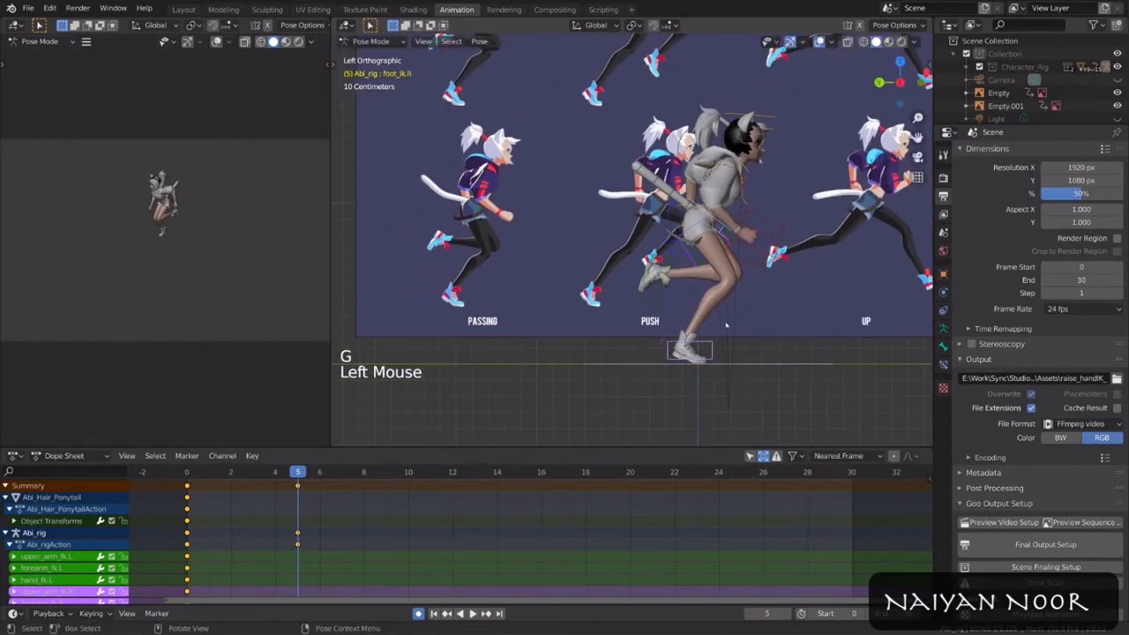
key(g)
click(731, 255)
key(i)
click(713, 266)
Step: Play back the motion from frame 0 to check the transition into the frame 5 pose
click(187, 474)
key(space)
scroll(787, 290, down, 3)
shift+middle_drag(787, 291, 762, 323)
click(187, 474)
key(space)
click(187, 474)
key(space)
key(space)
Step: Go to frame 3 and change the interpolation type of all keyframes
drag(187, 474, 254, 490)
key(a)
key(t)
click(661, 545)
key(space)
key(space)
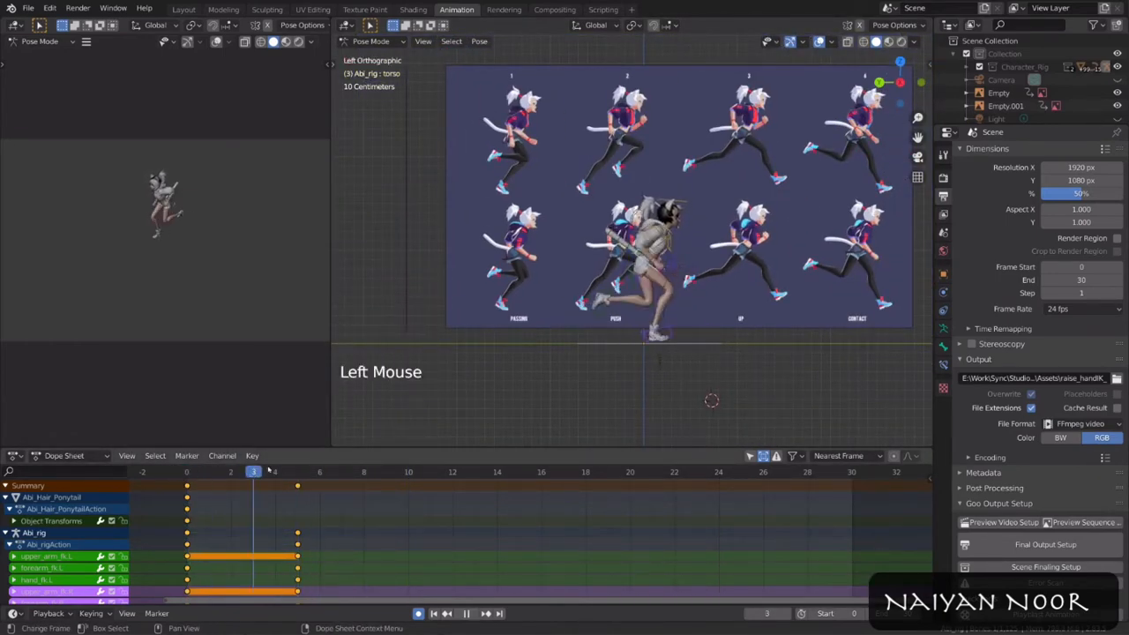
Step: Clear the right foot IK control's rotation and location at frame 3
scroll(693, 326, up, 2)
shift+middle_drag(693, 326, 690, 300)
click(687, 342)
scroll(741, 260, up, 4)
scroll(741, 260, down, 5)
shift+middle_drag(745, 212, 846, 199)
key(alt+r)
key(alt+g)
Step: Move the right foot's IK control forward along the Y axis at frame 3 and rotate it
key(g)
key(g)
key(y)
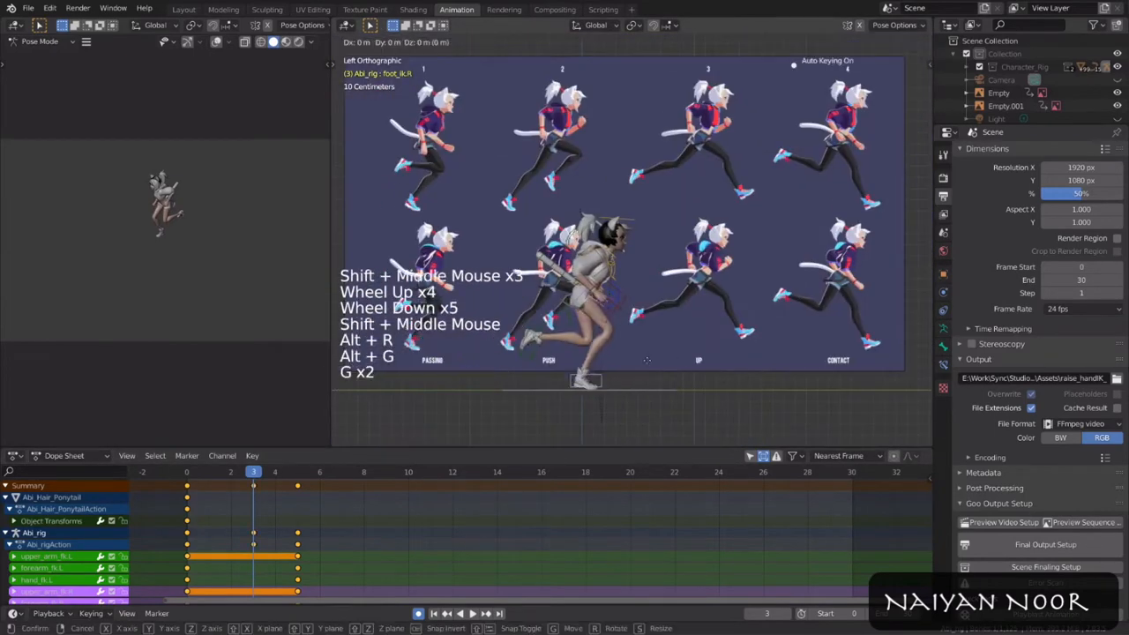
click(700, 360)
key(r)
click(656, 381)
key(g)
key(y)
click(653, 380)
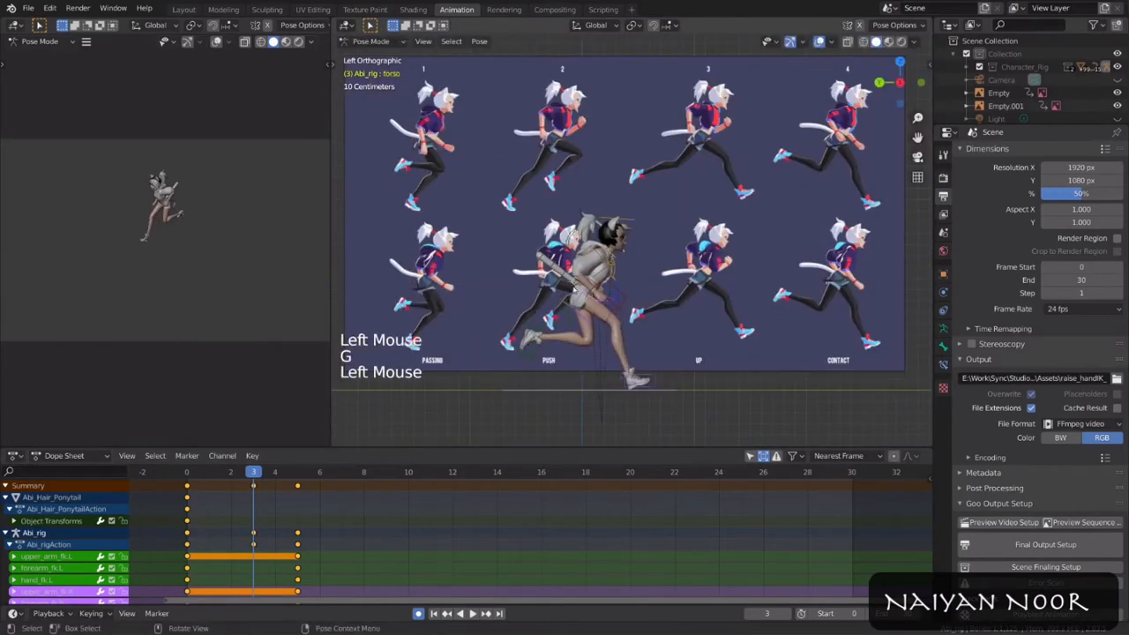
Step: Raise the torso control slightly along the Z axis at frame 3
click(618, 296)
key(g)
key(z)
click(618, 290)
Step: Move the left foot's IK control back and up behind the body at frame 3 and rotate it
click(531, 340)
key(g)
click(517, 324)
key(r)
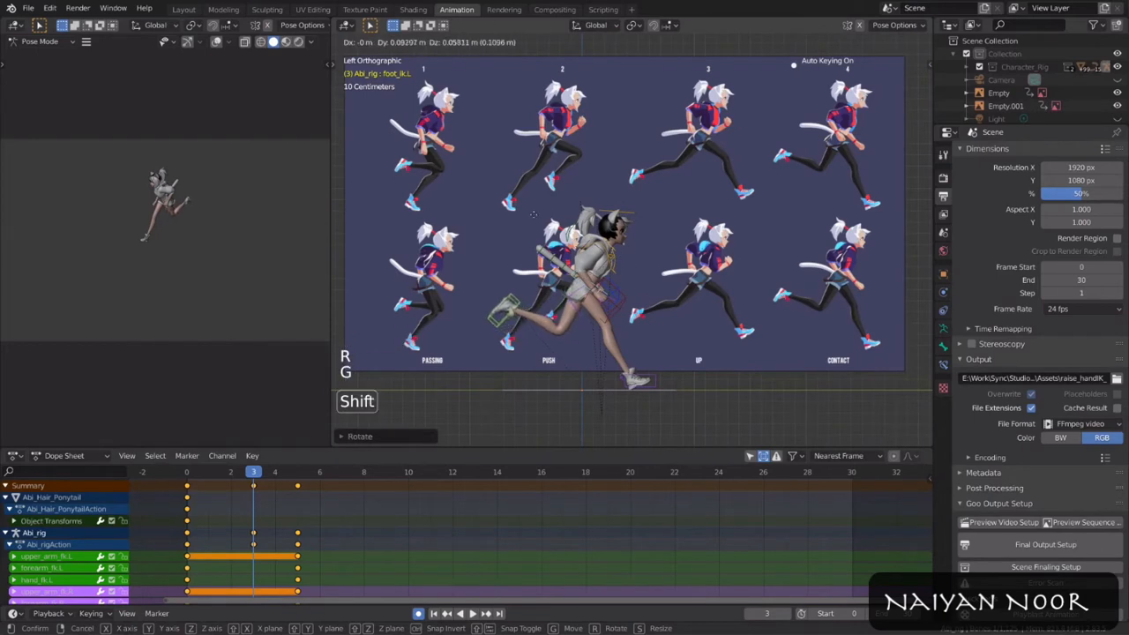
click(534, 214)
Step: Move and rotate the hand controls near the hips for the frame 3 pose
click(623, 303)
key(g)
click(636, 295)
key(r)
key(r)
key(r)
click(757, 355)
click(747, 348)
key(g)
click(735, 287)
key(r)
click(655, 311)
Step: Clear the selected control's rotation, rotate it again starting about Z, and insert keyframes for the pose at frame 3
key(alt+r)
key(r)
key(z)
click(708, 360)
key(r)
key(r)
click(762, 302)
key(r)
click(693, 355)
key(i)
click(635, 343)
Step: Go to frame 7 and move the torso control forward for the push pose
drag(242, 472, 342, 474)
key(space)
key(space)
shift+middle_drag(580, 291, 609, 309)
middle_drag(609, 308, 629, 327)
scroll(628, 326, up, 2)
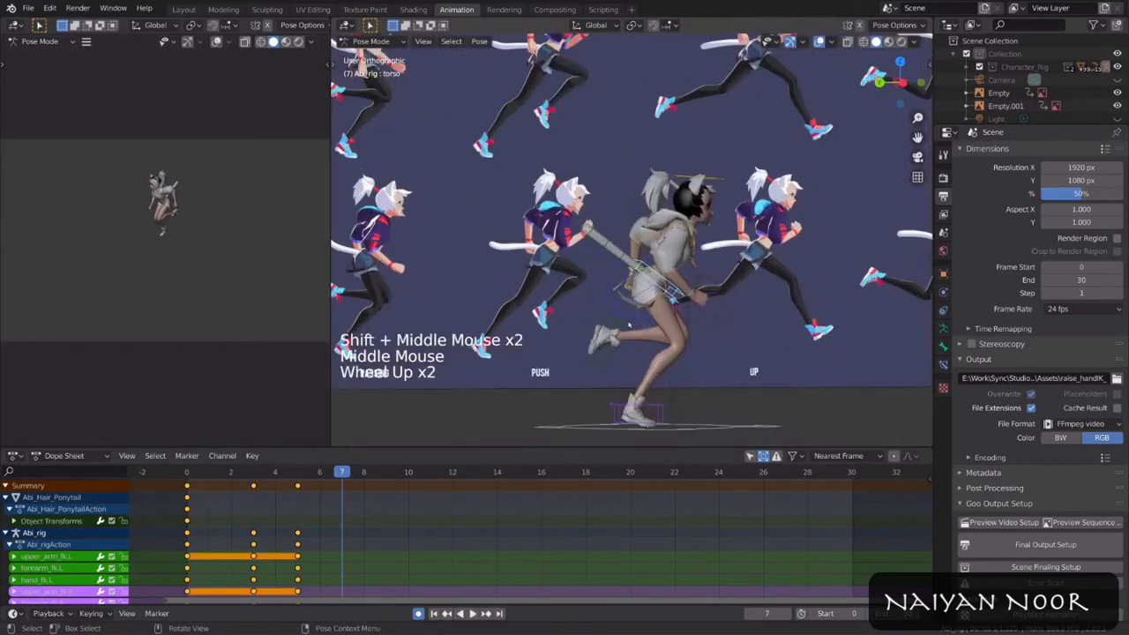
key(g)
click(682, 315)
Step: Move the right foot's IK control back along the Y axis at frame 7 and rotate it
click(661, 408)
key(g)
key(y)
click(608, 398)
click(557, 402)
key(r)
Step: Raise the torso control along the Z axis at frame 7 and fine-tune its position
click(679, 293)
click(679, 293)
key(g)
key(z)
click(681, 282)
key(g)
click(687, 285)
Step: Bring the left foot's IK control forward in front of the body at frame 7
click(612, 359)
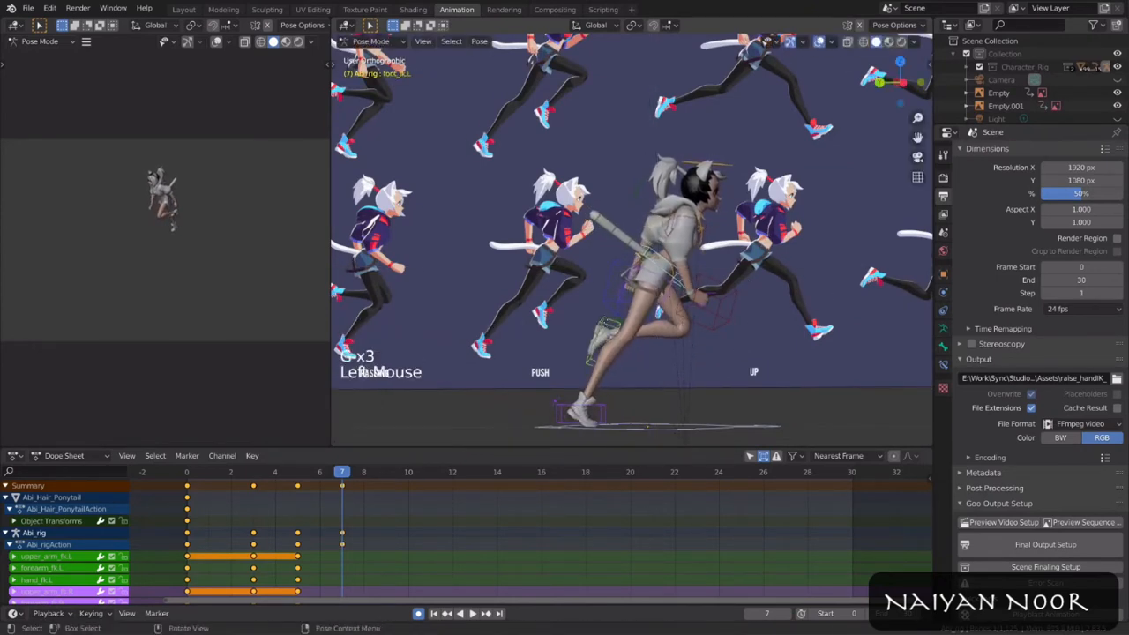
key(g)
click(660, 364)
Step: Move the right hand's IK control forward and up in front of the chest at frame 7
click(768, 289)
key(g)
click(769, 291)
key(g)
click(739, 318)
key(g)
click(775, 271)
key(g)
key(y)
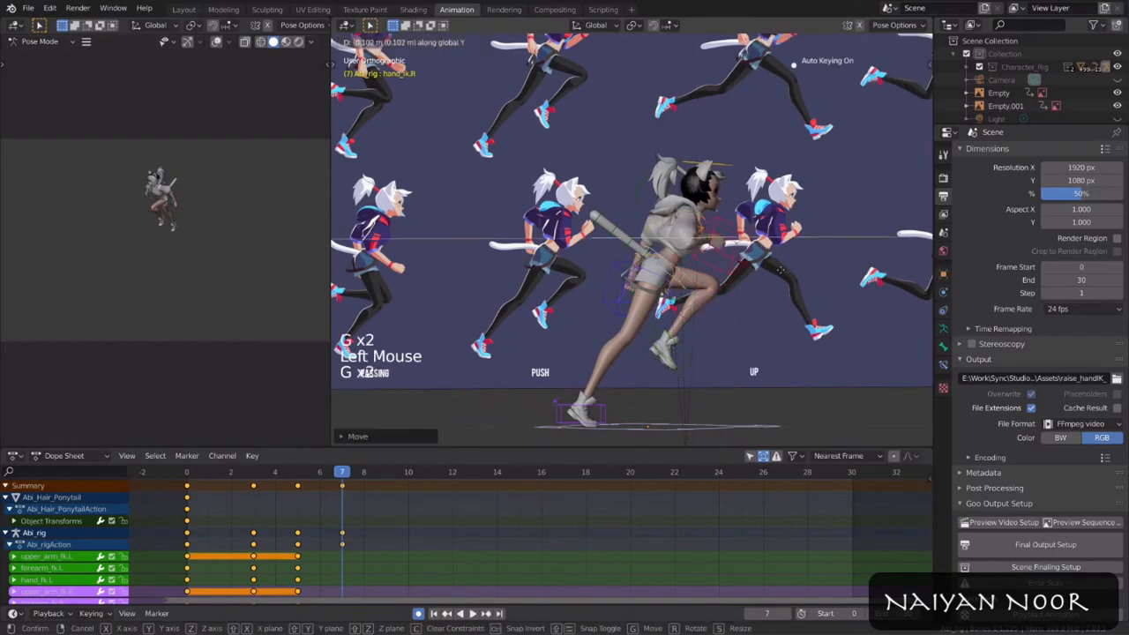
key(ctrl+KP_3)
key(g)
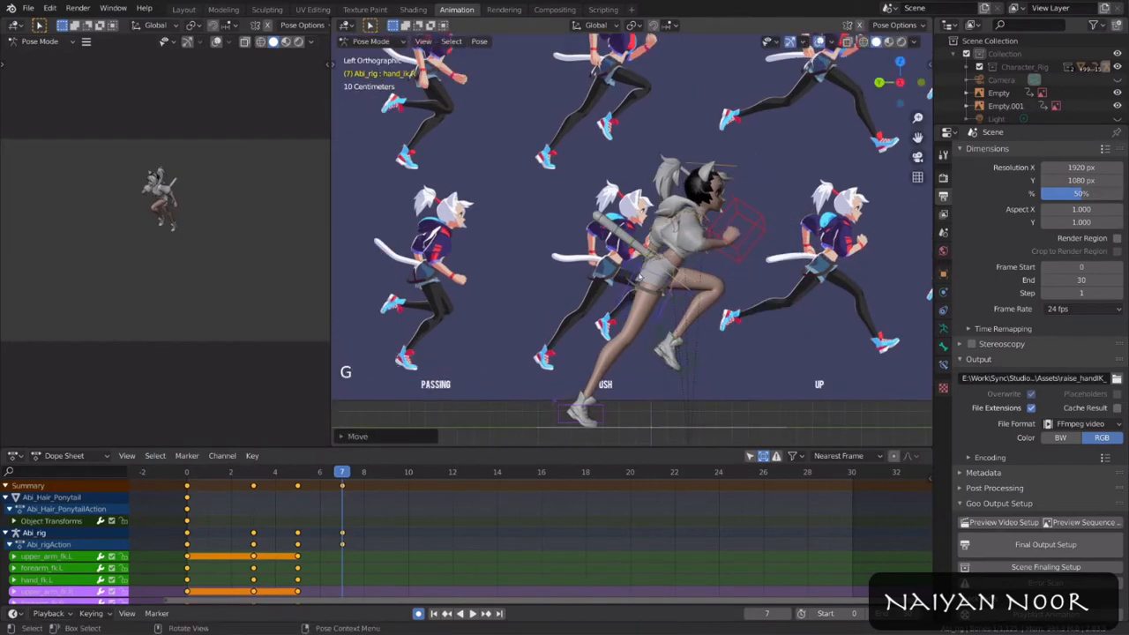
Step: Reposition the right hand's IK control in the front view at frame 7 to match the push reference
key(KP_1)
key(g)
click(632, 264)
scroll(639, 265, up, 6)
scroll(670, 282, down, 2)
shift+middle_drag(759, 353, 703, 333)
Step: Shift the right foot's IK control sideways toward the body's centre line in the front view at frame 7
click(729, 425)
key(g)
click(752, 418)
Step: Rotate the right hand's IK control freely and adjust its position before the chest at frame 7
shift+click(790, 342)
key(r)
key(r)
key(r)
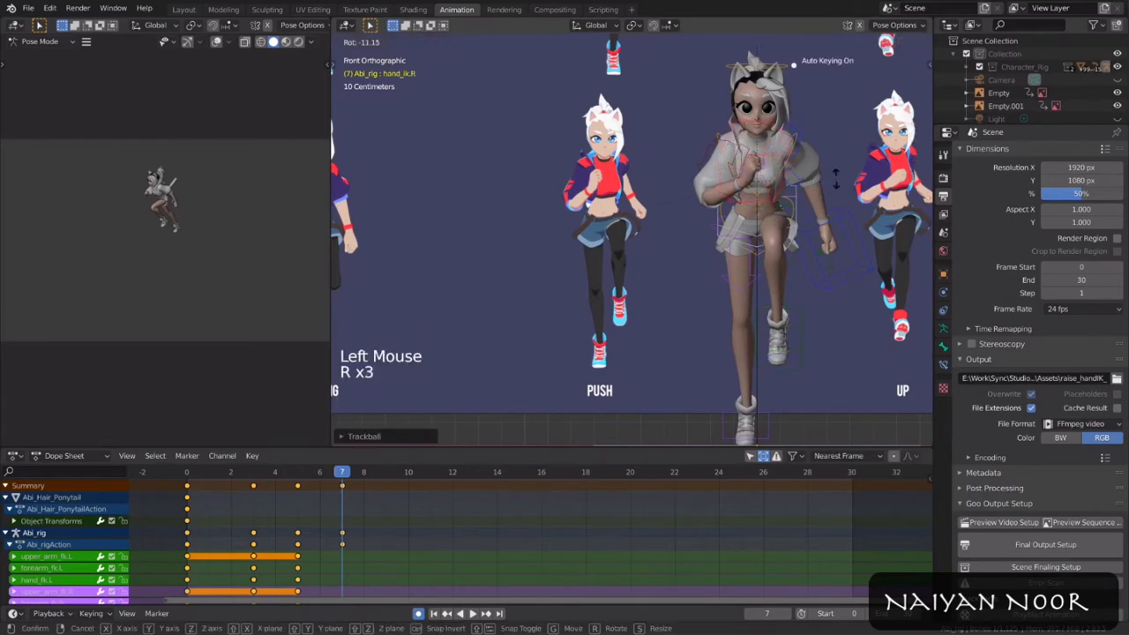
key(g)
click(833, 214)
key(r)
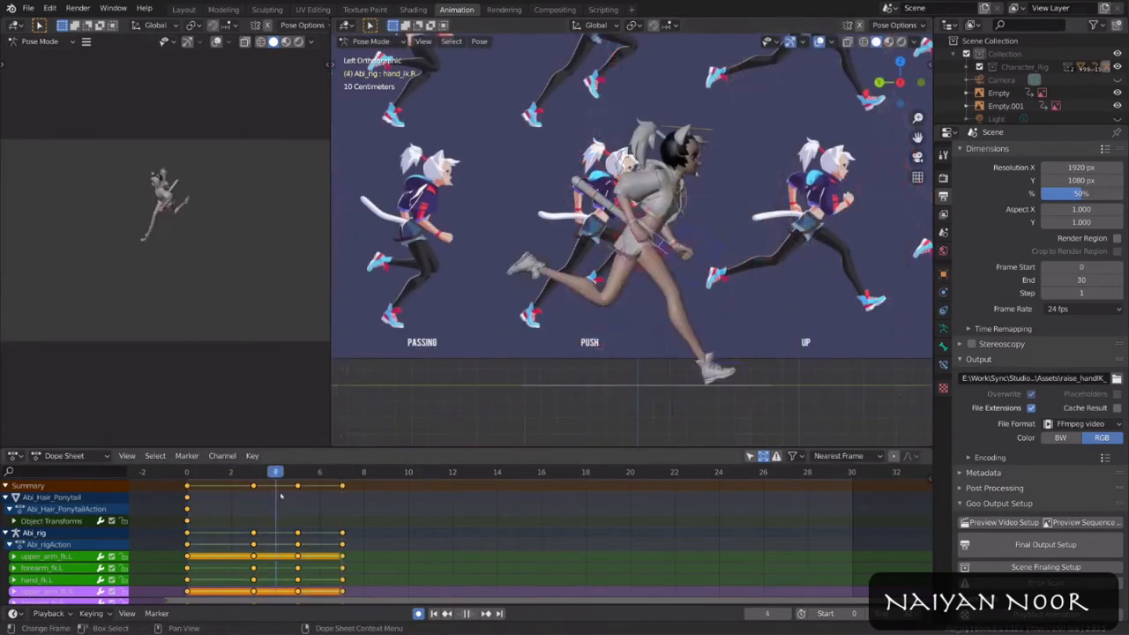
Step: Go to frame 10 and move the left foot's IK control forward and down in the side view
drag(280, 496, 407, 503)
scroll(732, 264, down, 1)
click(730, 306)
shift+middle_drag(829, 245, 795, 64)
scroll(660, 227, up, 7)
scroll(756, 282, down, 2)
scroll(794, 71, down, 3)
shift+middle_drag(706, 176, 750, 128)
key(g)
click(622, 330)
Step: Clear the left foot IK control's rotation at frame 10, then reposition and rotate it to lie level near the ground
key(alt+r)
key(g)
click(619, 364)
key(r)
click(621, 378)
click(820, 379)
shift+middle_drag(637, 372, 682, 363)
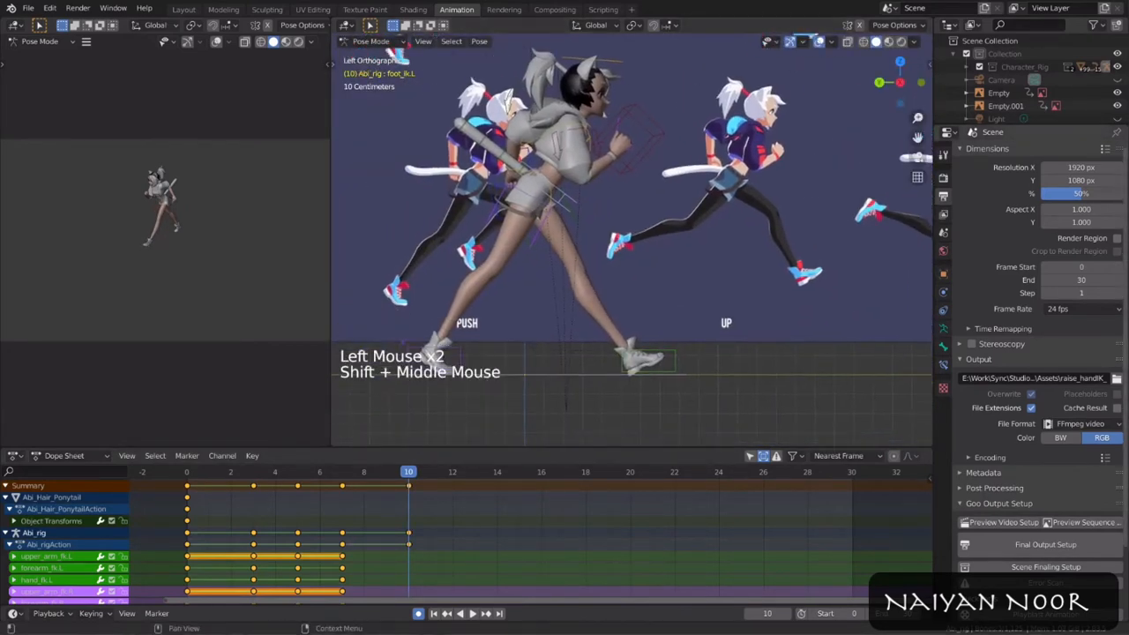
Step: Raise the torso control at frame 10 and adjust the left foot's IK control in front of the body
click(561, 230)
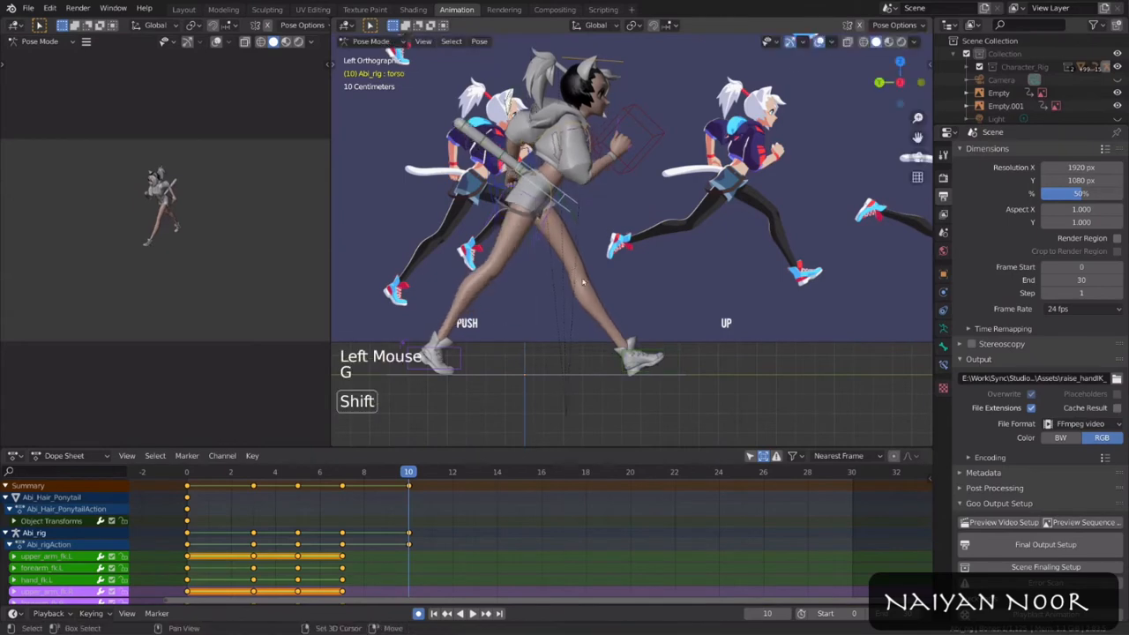
shift+middle_drag(574, 280, 617, 291)
scroll(617, 291, down, 2)
click(688, 331)
key(g)
key(r)
Step: Rotate the right foot's IK control and lift it behind the body to match the up reference at frame 10
click(540, 347)
key(r)
key(g)
click(507, 295)
Step: Reposition and rotate the left hand's IK control at frame 10, working in the front view
click(582, 228)
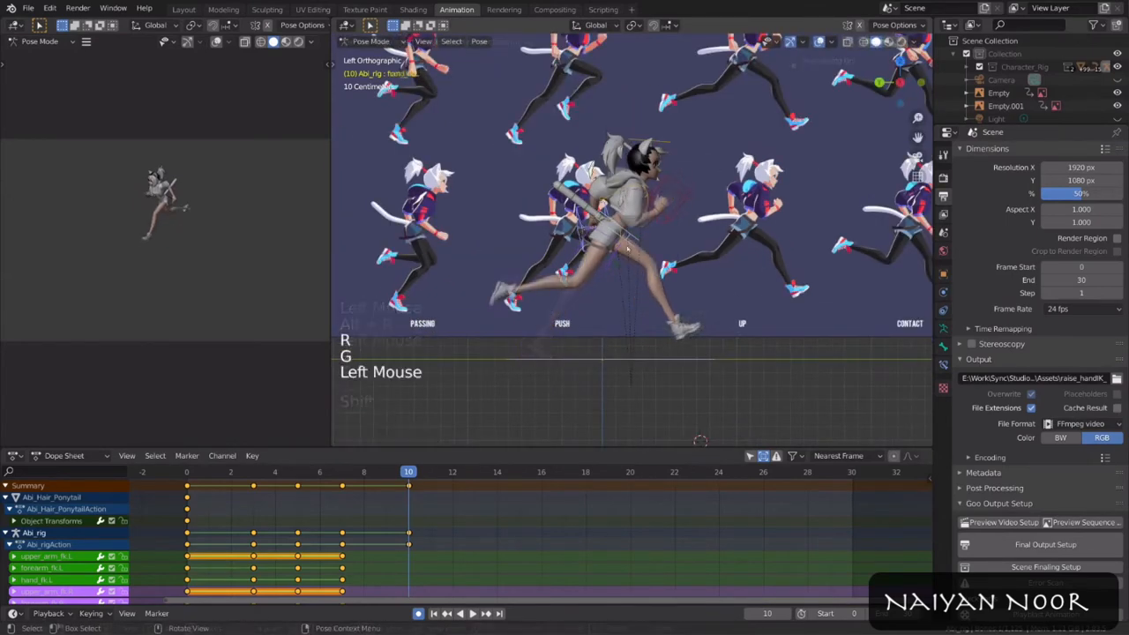
click(729, 147)
key(KP_1)
click(653, 209)
key(g)
key(r)
click(657, 212)
Step: Rotate the right upper arm's IK control freely in the front view at frame 10
scroll(657, 212, up, 5)
shift+middle_drag(657, 212, 481, 269)
key(r)
key(r)
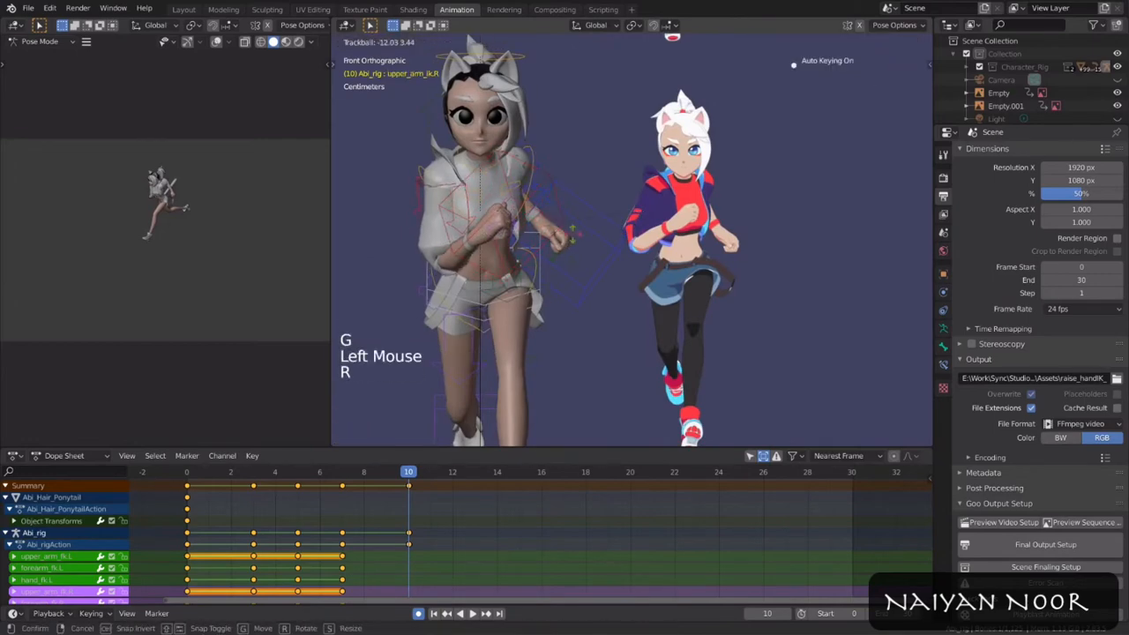
Step: Shift the left foot's IK control in the front view at frame 10
scroll(620, 231, down, 1)
shift+middle_drag(619, 231, 608, 264)
scroll(609, 264, down, 2)
click(612, 338)
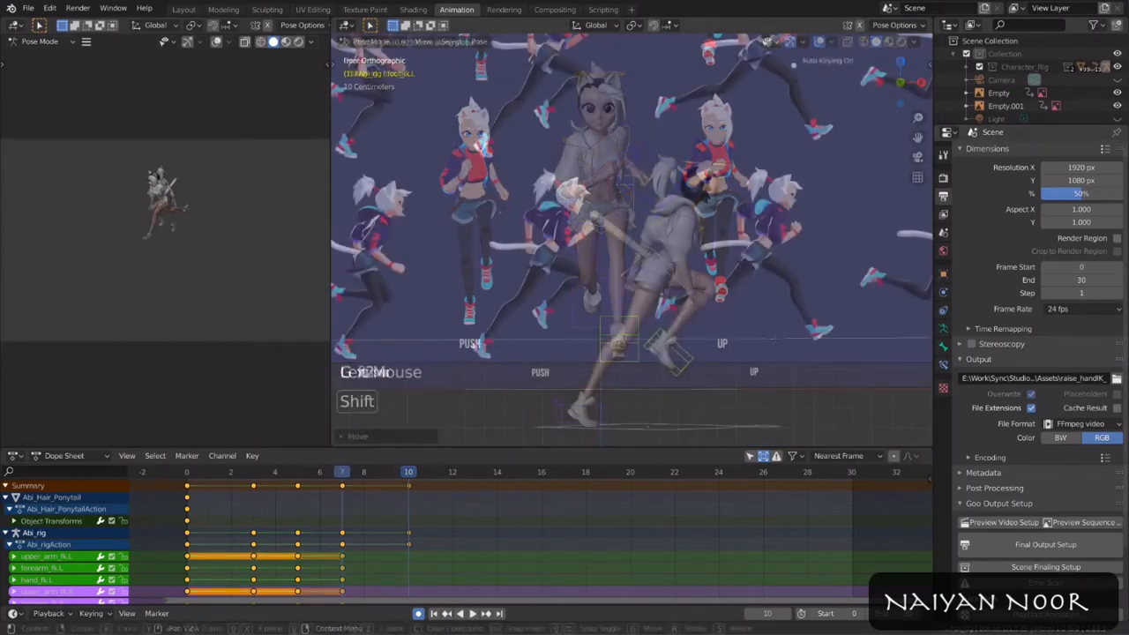
key(g)
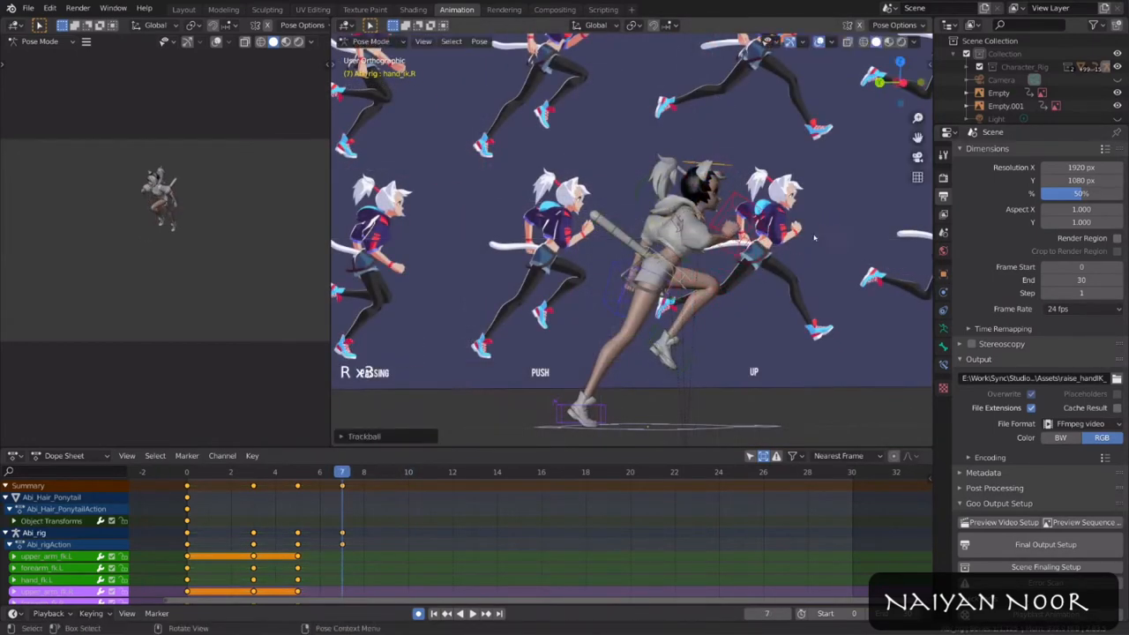
Step: Adjust the right hand's IK control in the side view at frame 7, then reposition and rotate the left foot's IK control in the front view
key(ctrl+KP_3)
key(g)
key(KP_1)
scroll(632, 238, down, 2)
scroll(670, 256, up, 6)
shift+middle_drag(632, 238, 724, 291)
scroll(671, 256, down, 2)
click(752, 410)
key(g)
click(780, 364)
key(g)
key(x)
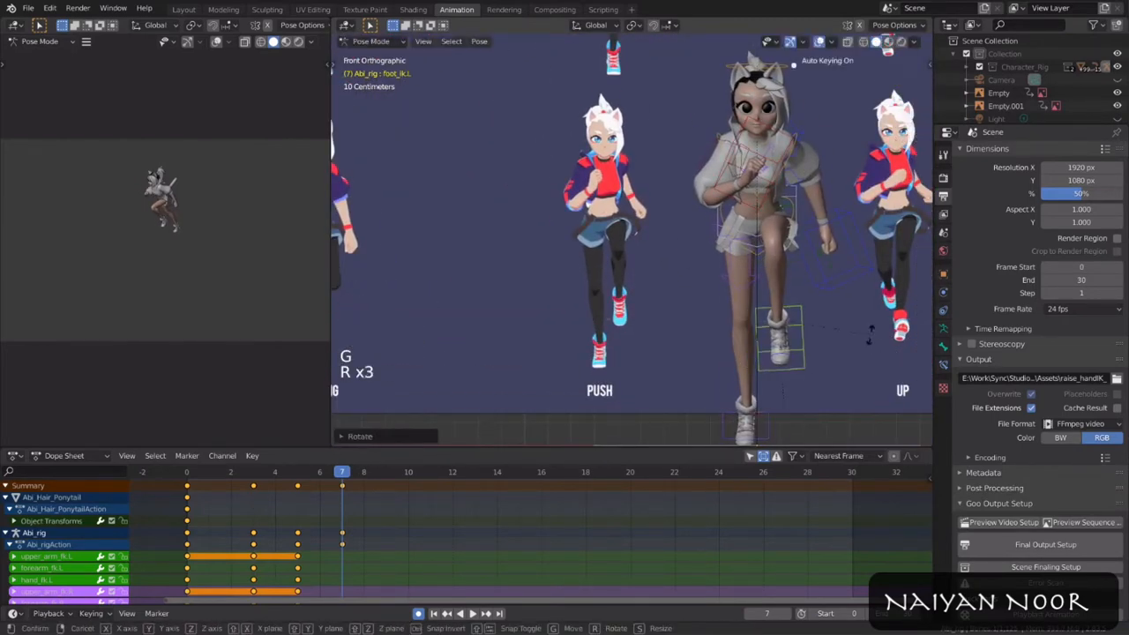
Step: Move the left hand's IK control closer to the body in the front view at frame 7
click(841, 224)
key(g)
click(827, 222)
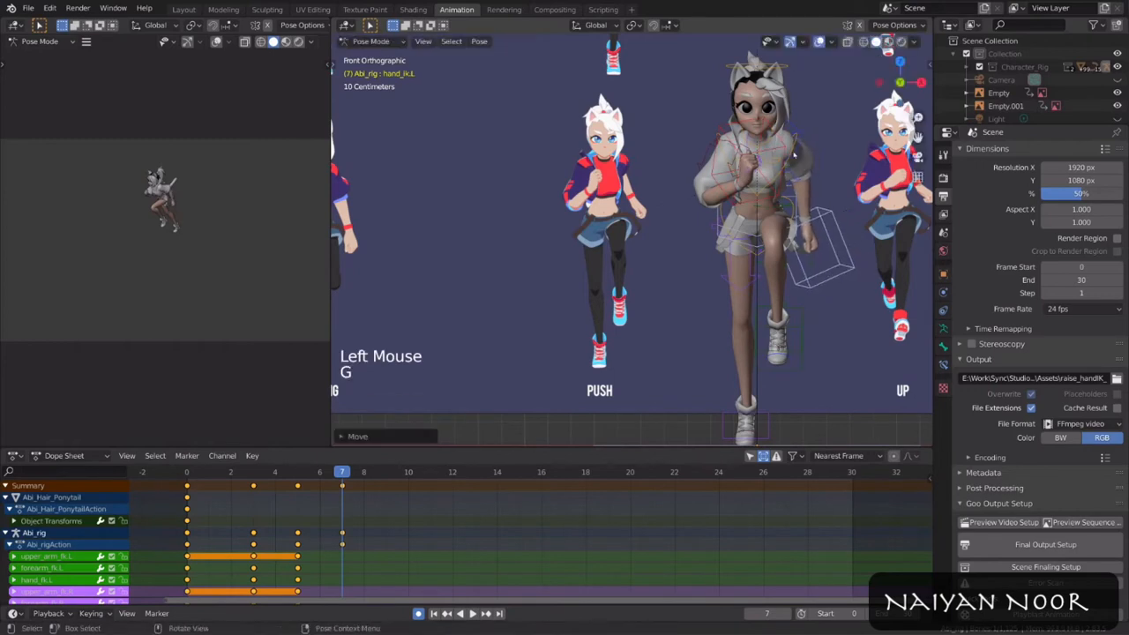
Step: Rotate the left upper arm's control around its local Z axis and then freely at frame 7
click(789, 152)
key(r)
key(z)
key(z)
click(814, 123)
key(r)
key(r)
click(834, 231)
right_click(877, 272)
Step: Rotate the left hand's IK control freely at frame 7, refining it from an angled view and the front view
click(856, 253)
key(r)
key(r)
click(725, 185)
middle_drag(725, 186, 832, 239)
scroll(750, 229, up, 4)
key(r)
click(711, 308)
key(KP_1)
scroll(711, 307, down, 3)
key(r)
key(r)
click(660, 263)
Step: Slide the right foot's IK control along the Y axis in the side view at frame 7
scroll(659, 263, down, 2)
shift+middle_drag(662, 408, 744, 303)
key(ctrl+KP_3)
click(565, 381)
key(g)
key(g)
key(y)
click(574, 379)
Step: Move the left foot's IK control in the side view and rotate it to match the push reference at frame 7
click(684, 311)
key(g)
click(733, 300)
key(r)
click(794, 287)
Step: Rotate the right hand's IK control in several passes in front of the chest at frame 7
shift+middle_drag(631, 208, 620, 250)
click(772, 194)
key(r)
key(r)
key(r)
click(778, 273)
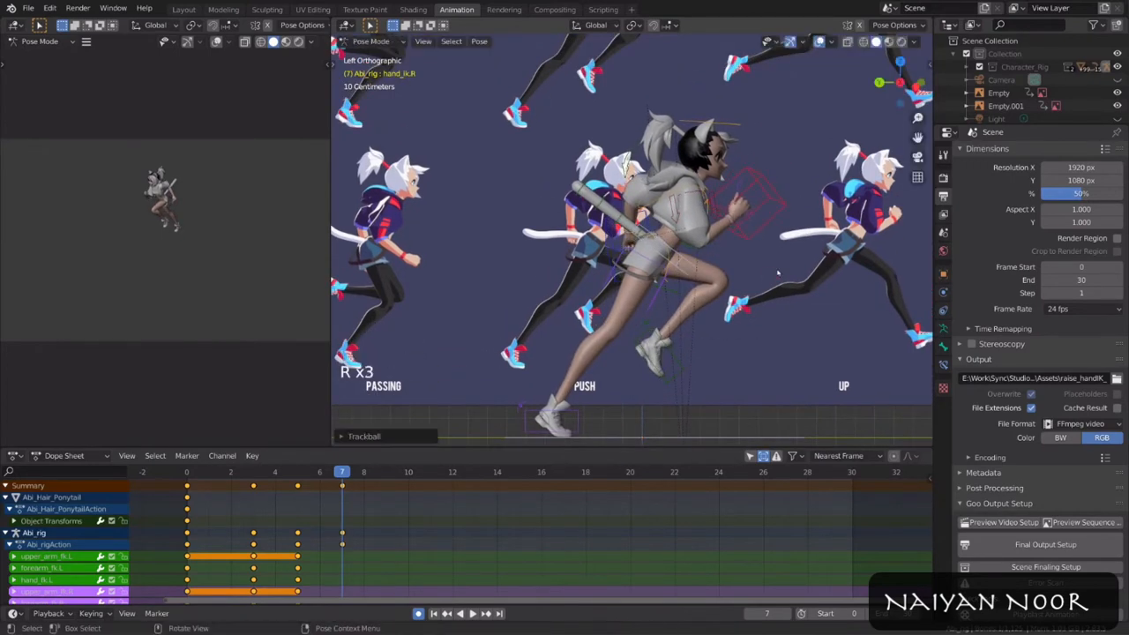
key(r)
key(r)
click(804, 241)
shift+drag(805, 240, 812, 240)
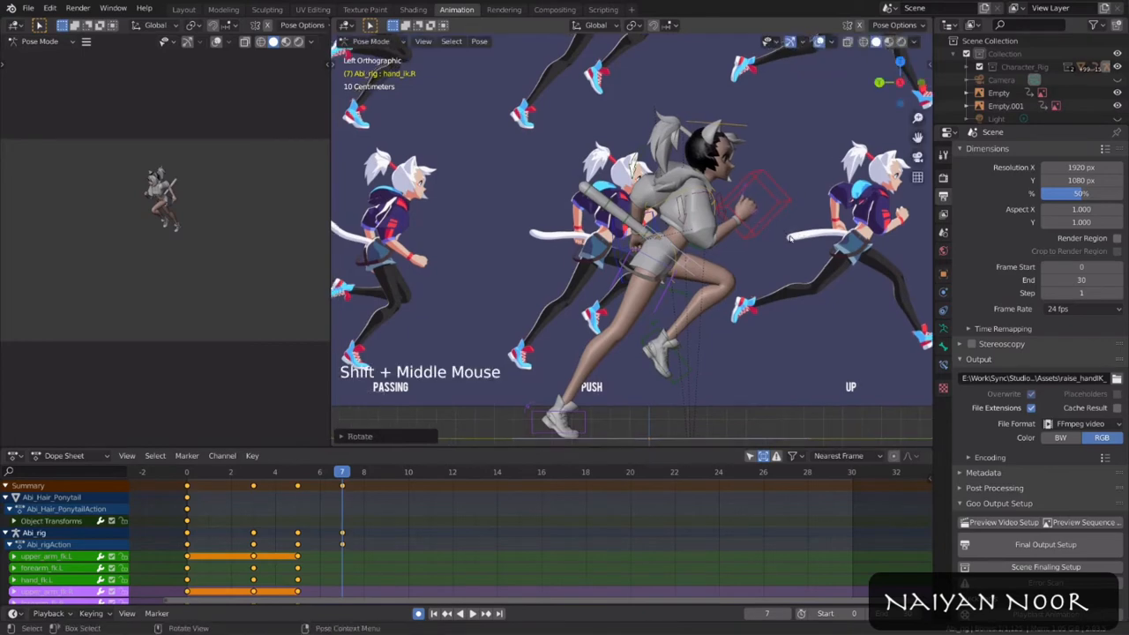
key(r)
click(806, 224)
Step: Insert a keyframe for the rig's pose at frame 7
scroll(781, 233, down, 1)
shift+middle_drag(798, 238, 776, 231)
key(i)
click(784, 256)
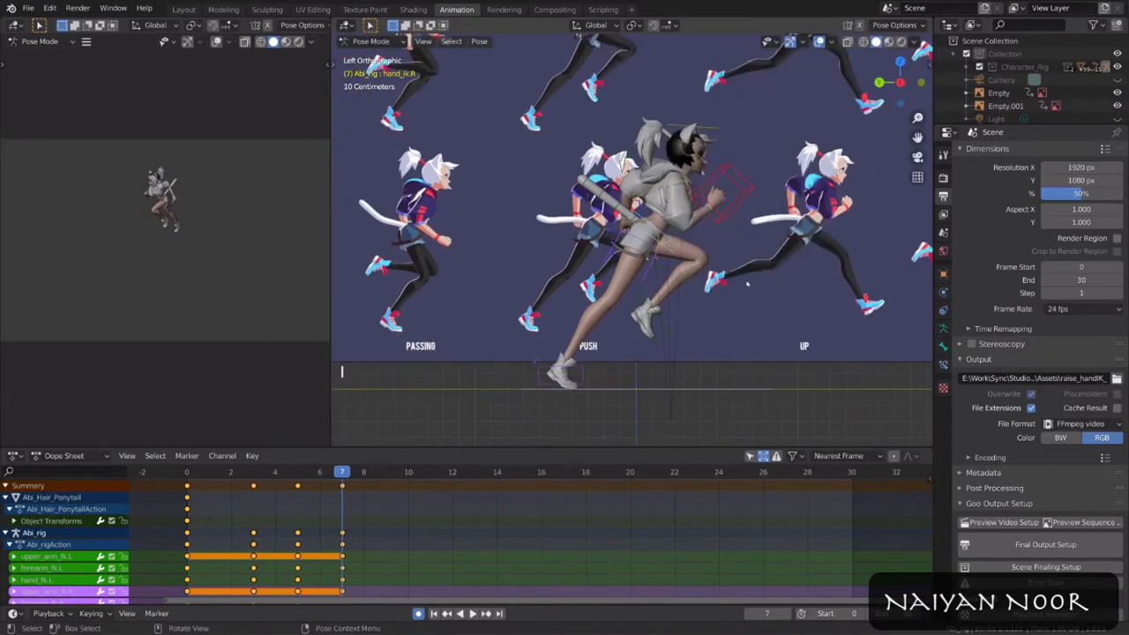
Step: Play the run animation repeatedly from frame 0 to examine the motion between the key poses up to frame 7
shift+middle_drag(813, 319, 815, 315)
drag(275, 474, 187, 477)
key(space)
key(space)
click(186, 478)
key(space)
key(space)
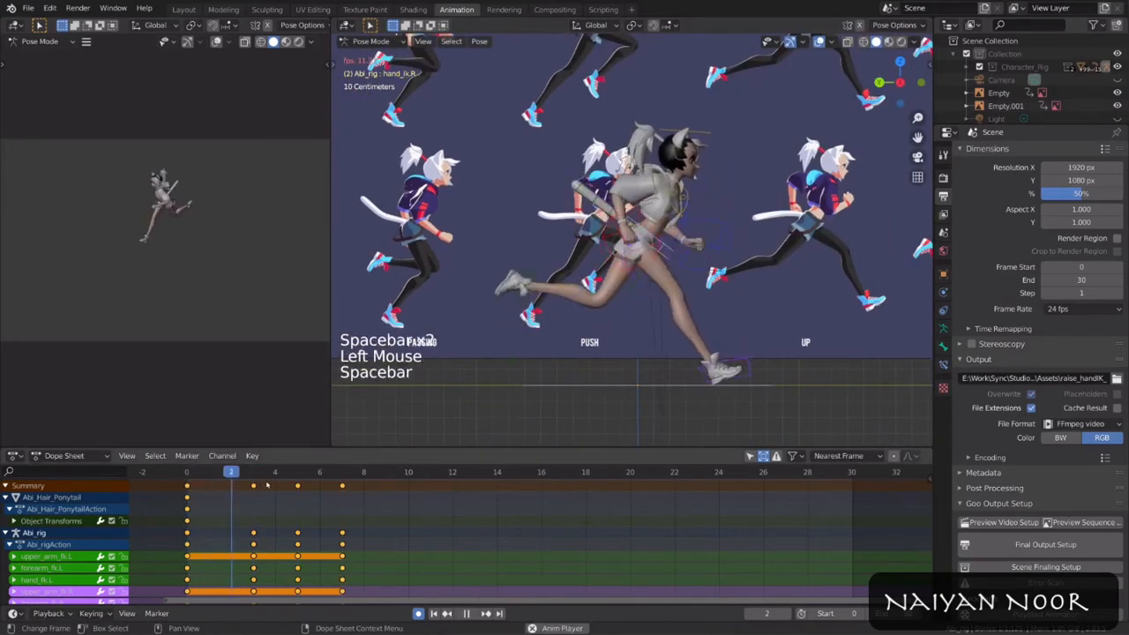
key(space)
click(186, 478)
key(space)
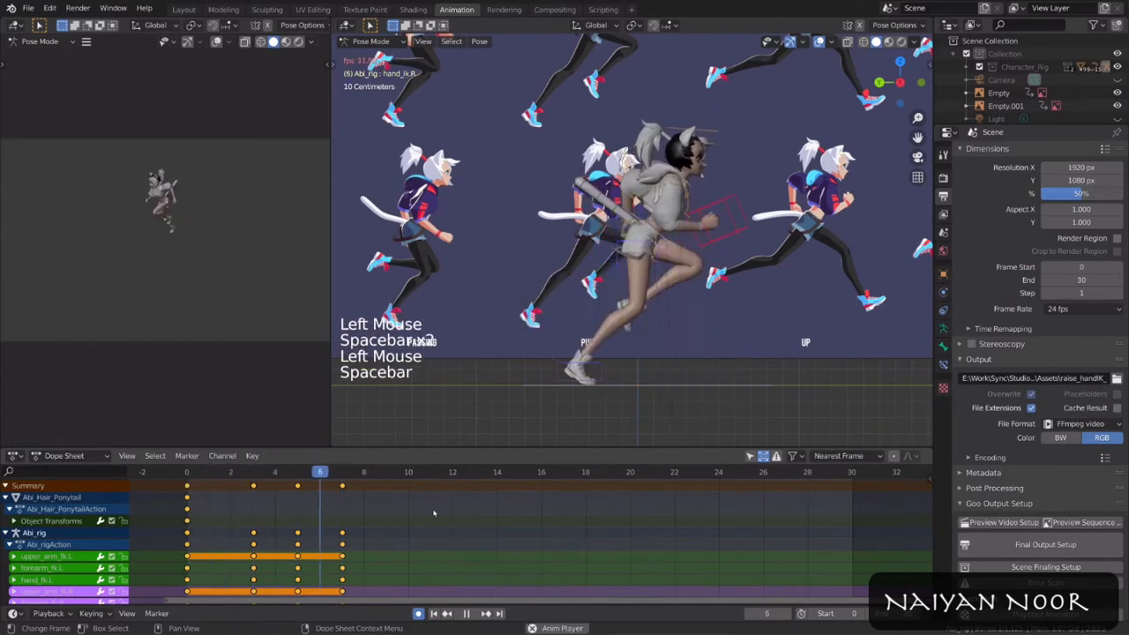
click(209, 476)
key(space)
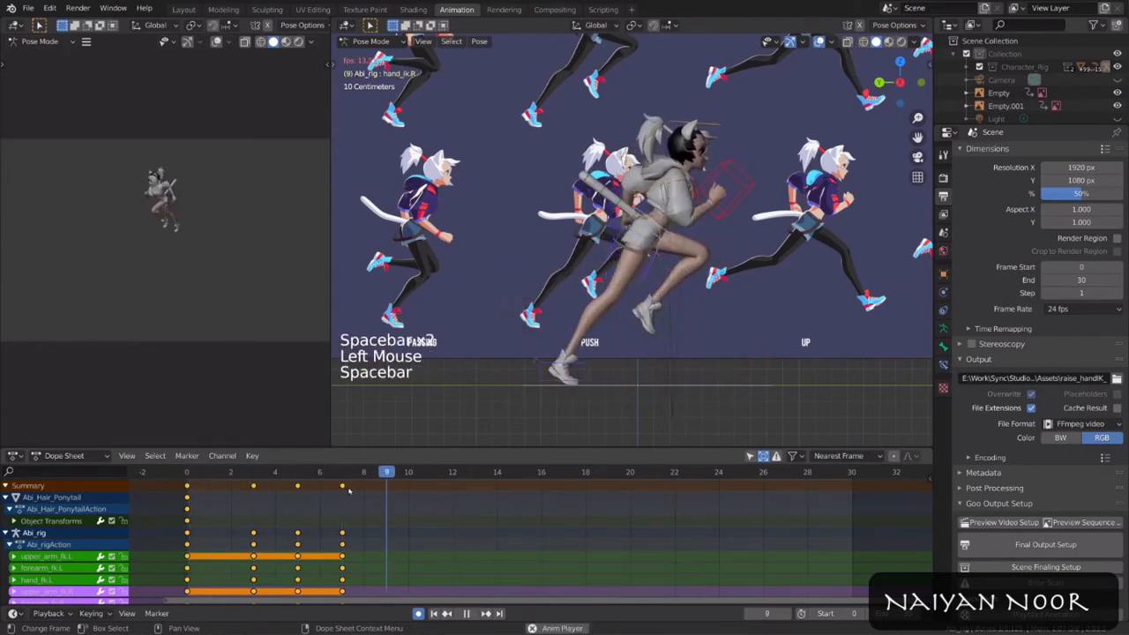
click(188, 477)
key(space)
drag(258, 477, 188, 477)
key(space)
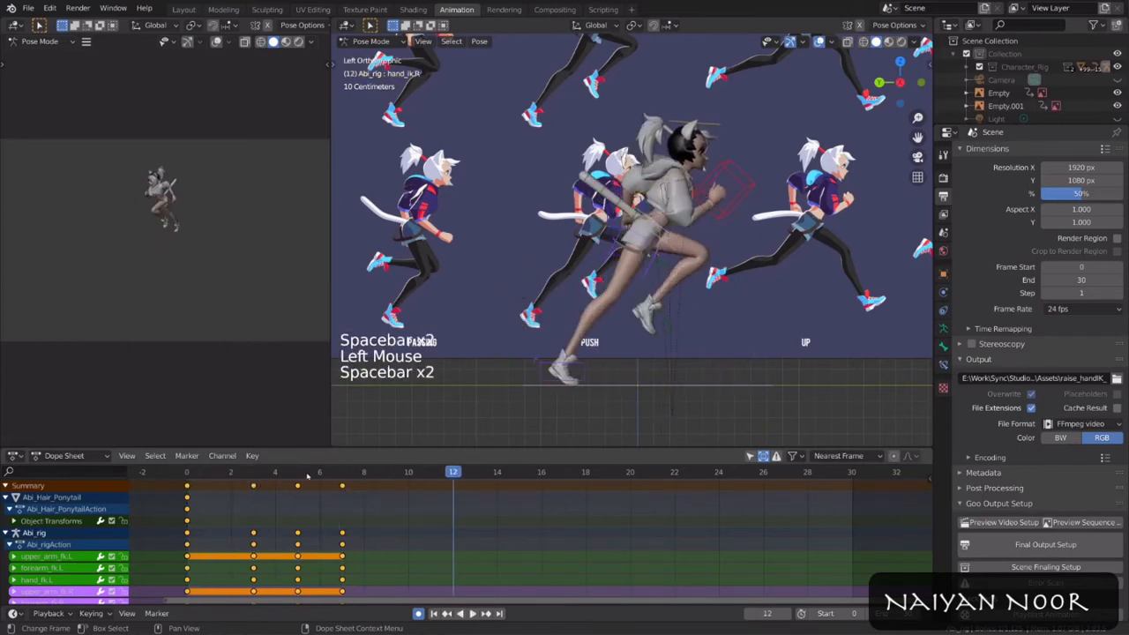
click(187, 477)
key(space)
click(211, 477)
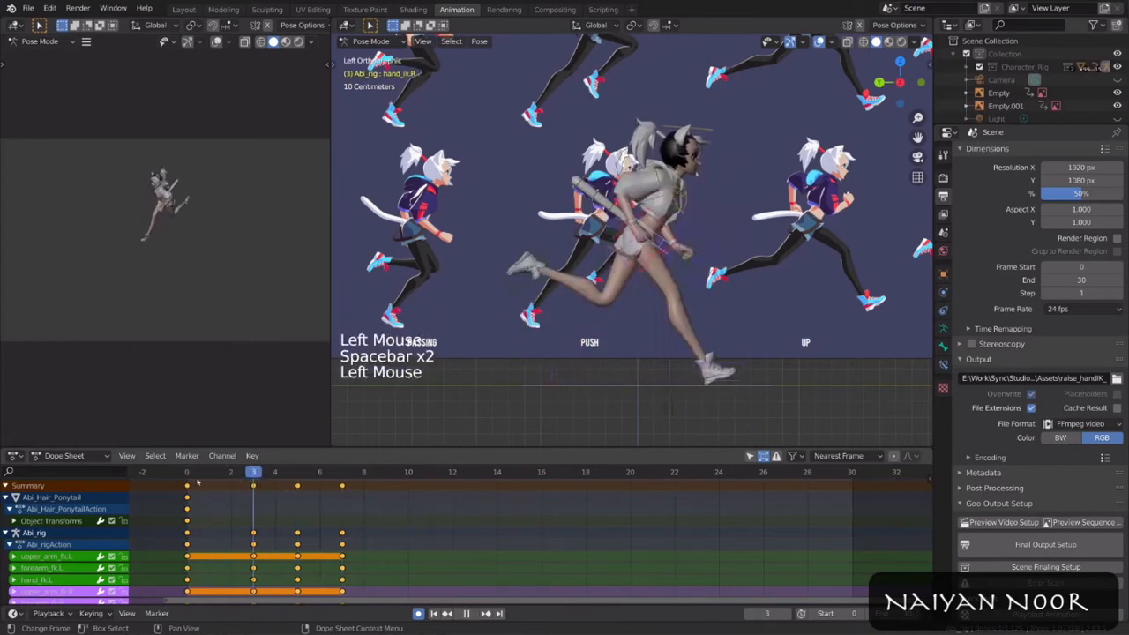
click(203, 478)
key(space)
click(189, 476)
key(space)
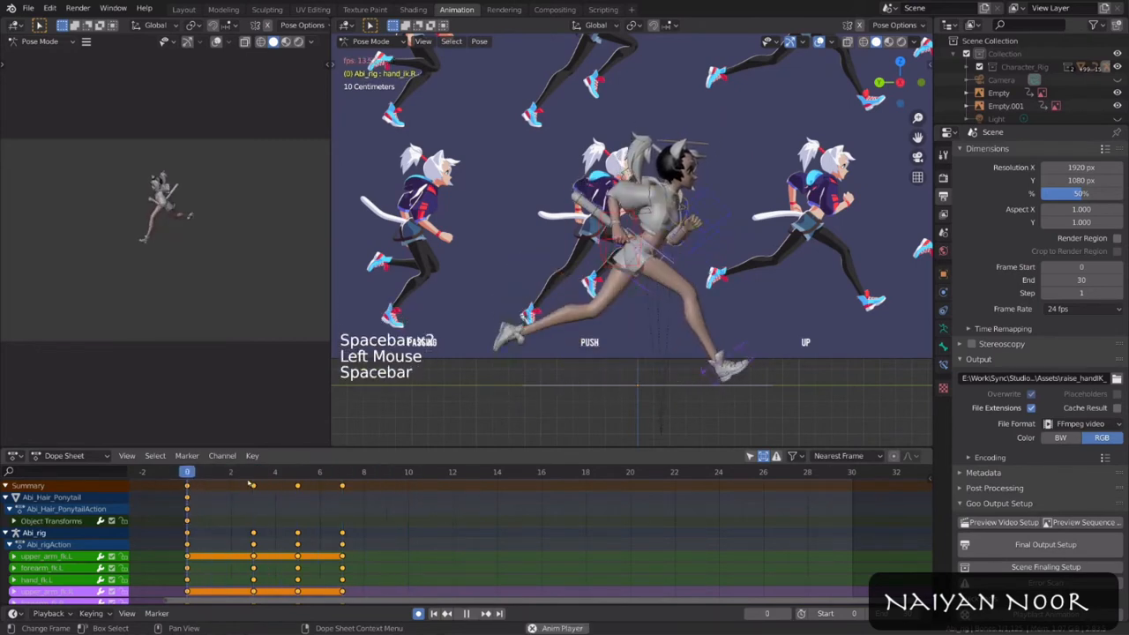
click(205, 476)
key(space)
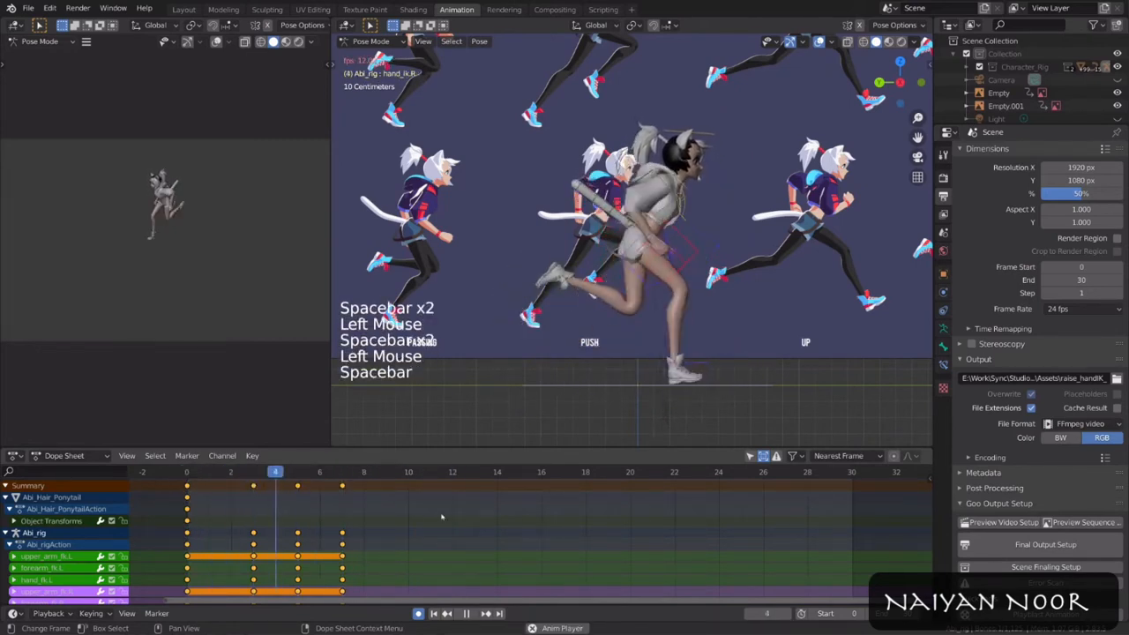
click(187, 505)
key(space)
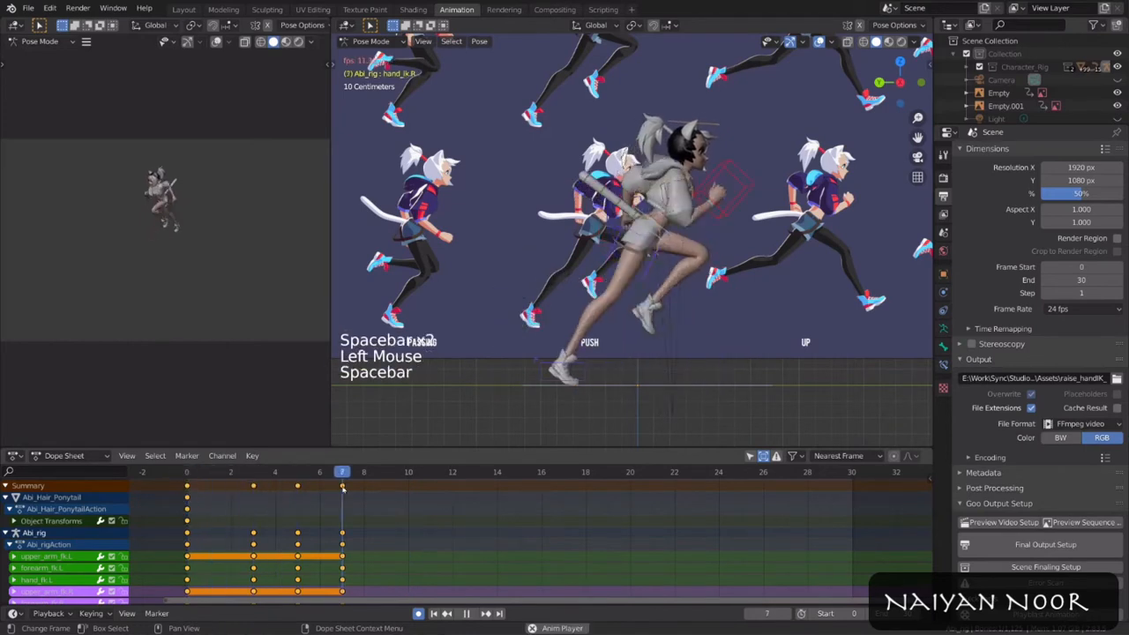
click(188, 505)
key(space)
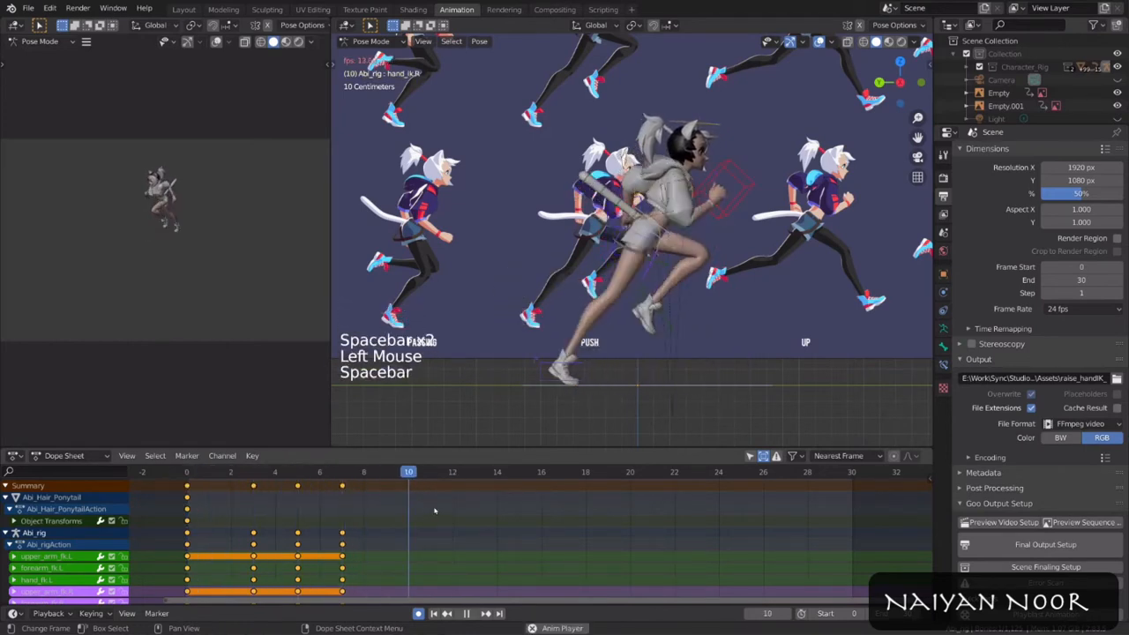
Step: Set the keyframe interpolation to Constant and play the stepped animation from frame 0
key(t)
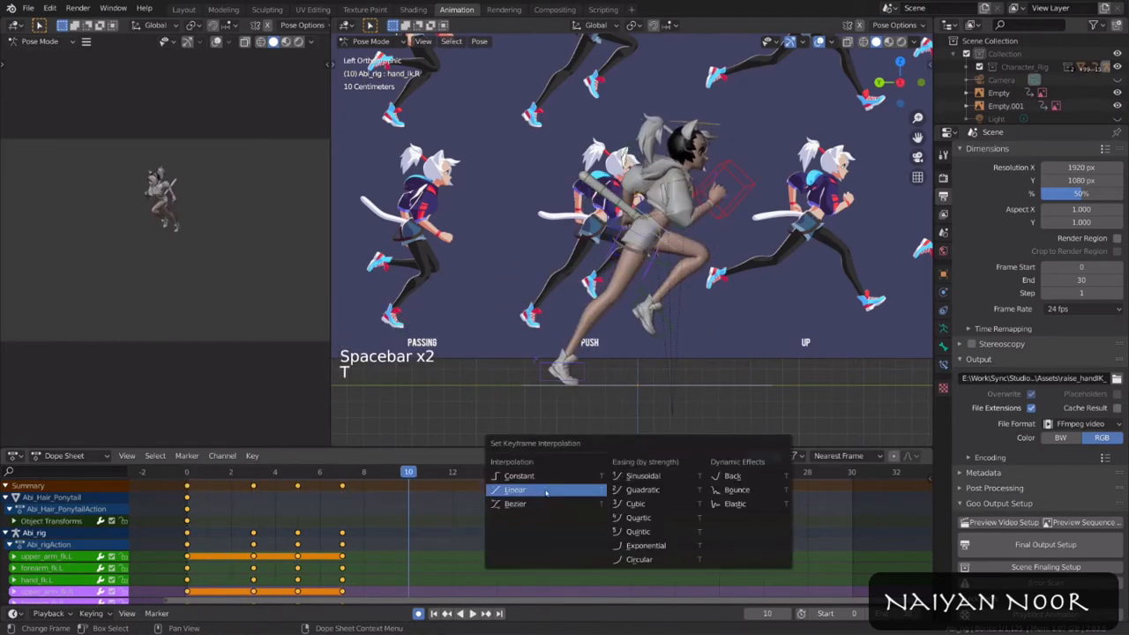
click(549, 481)
drag(419, 474, 190, 477)
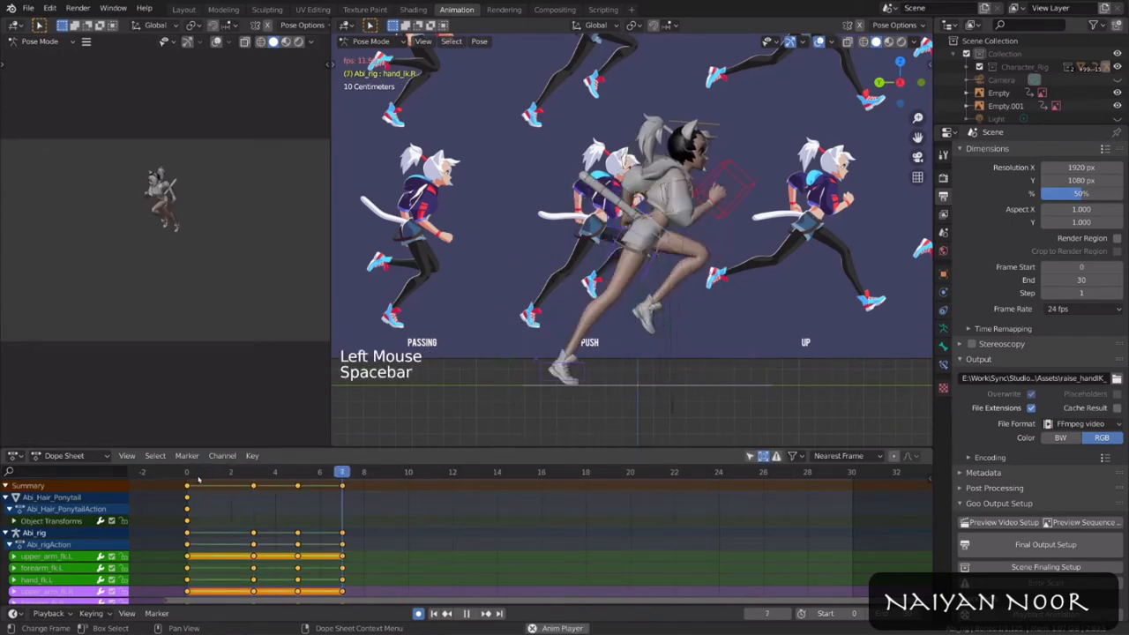
key(space)
Step: Replay the blocked run from frame 0 with the frame 10 pose included, and return to frame 0
click(408, 475)
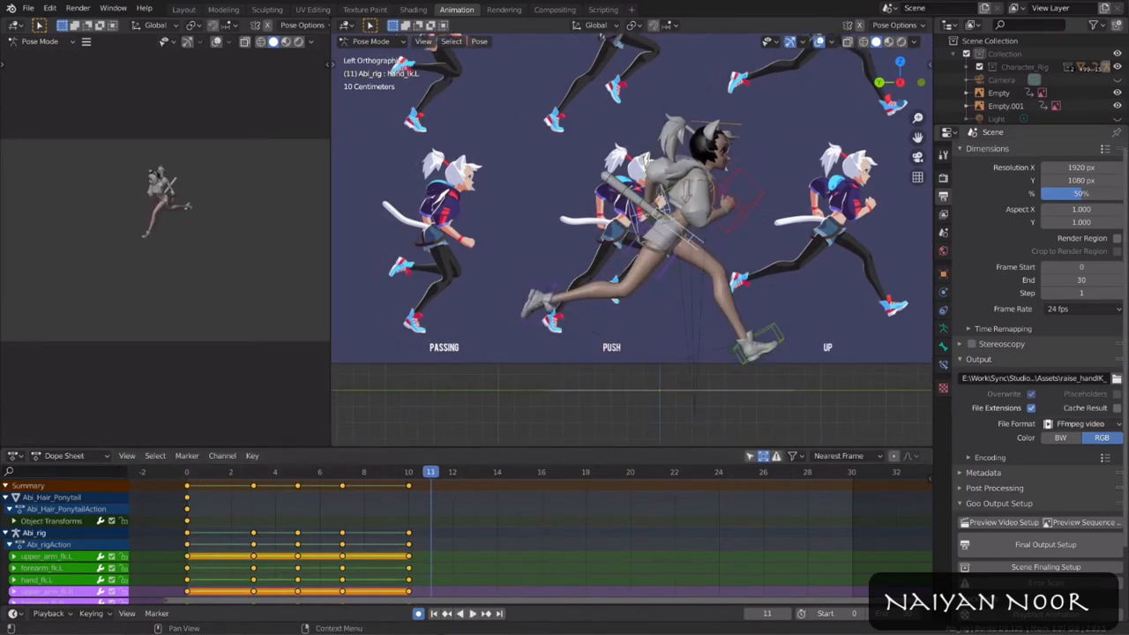
click(786, 285)
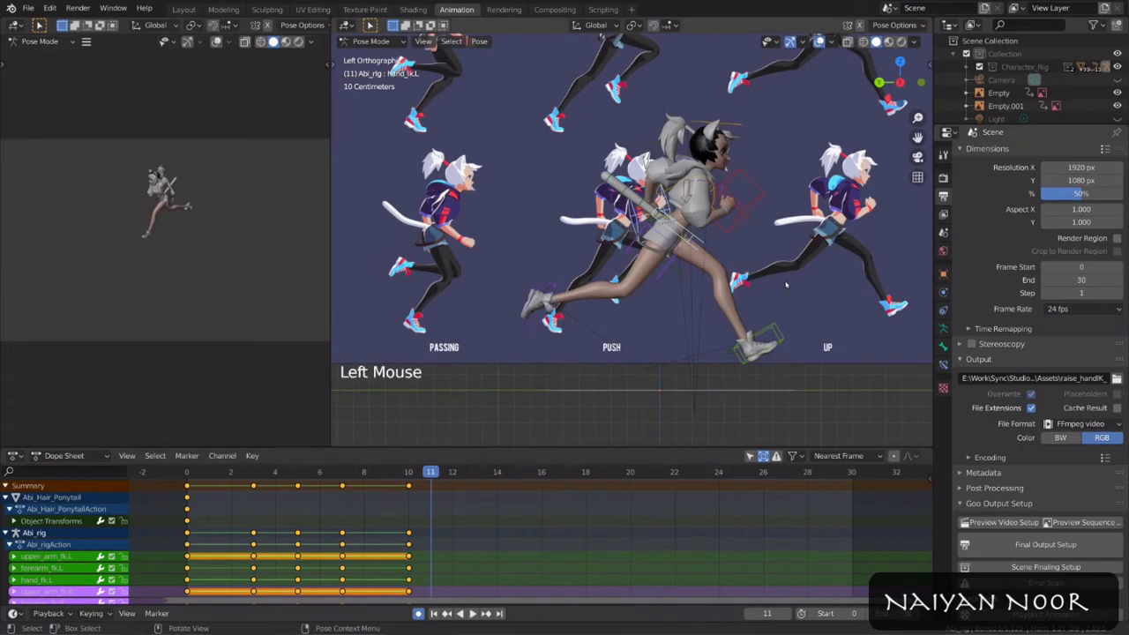
shift+middle_drag(709, 359, 702, 372)
scroll(702, 372, down, 1)
click(187, 474)
key(space)
key(space)
click(187, 474)
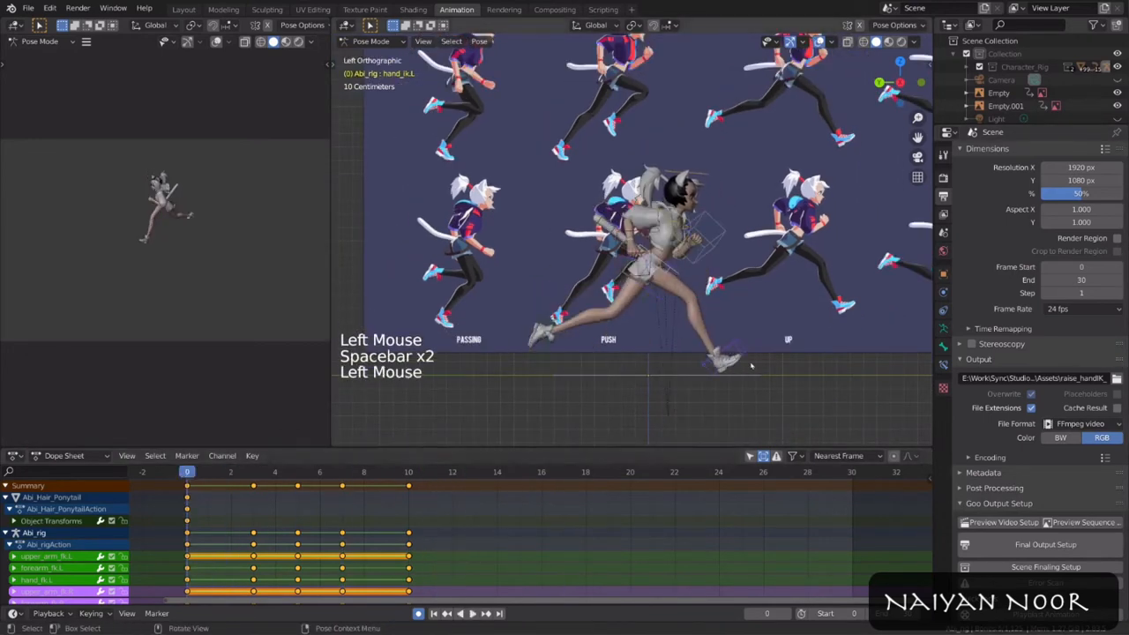
Step: Raise the forward hand's IK control in the frame 0 pose and adjust its height along Z
shift+click(713, 231)
shift+click(713, 231)
key(g)
click(714, 212)
key(space)
key(space)
click(191, 476)
key(g)
key(z)
click(698, 422)
Step: Replay the run from frame 0 in the side and front views to examine the hand motion
key(space)
key(space)
click(187, 475)
key(space)
drag(296, 483, 187, 482)
key(space)
key(space)
key(KP_1)
click(187, 473)
click(610, 252)
click(188, 473)
key(space)
key(space)
Step: Shift the planted foot's control sideways along X in the frame 3 pose
click(254, 473)
shift+click(600, 364)
key(g)
key(x)
click(700, 357)
Step: Rotate the left hand and left arm controls in the frame 3 pose from the front view
shift+middle_drag(736, 297, 688, 343)
click(612, 315)
key(r)
key(r)
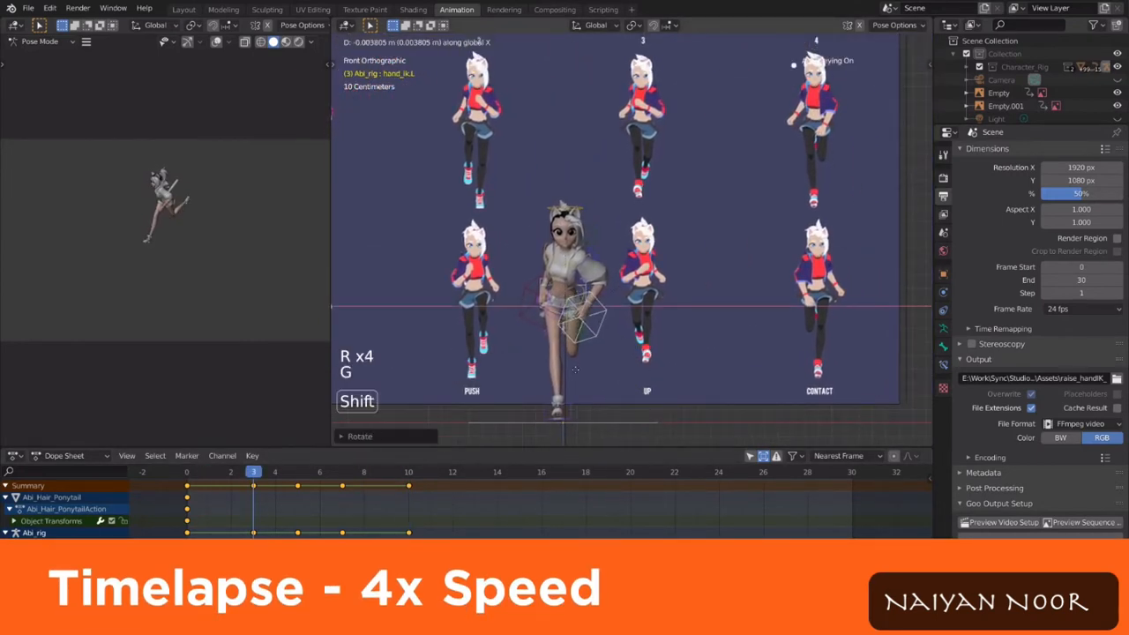
click(628, 364)
click(589, 267)
key(r)
key(r)
click(618, 317)
Step: Rotate the right hand and right arm controls in the frame 3 pose and reposition the right hand
click(530, 307)
key(r)
key(r)
click(614, 298)
click(544, 267)
key(r)
click(693, 283)
click(531, 300)
key(g)
key(g)
click(630, 336)
Step: Replay the run from the side view several times to examine the motion across the key poses
key(space)
click(600, 358)
scroll(599, 353, down, 2)
scroll(565, 336, up, 2)
shift+middle_drag(600, 352, 547, 317)
key(g)
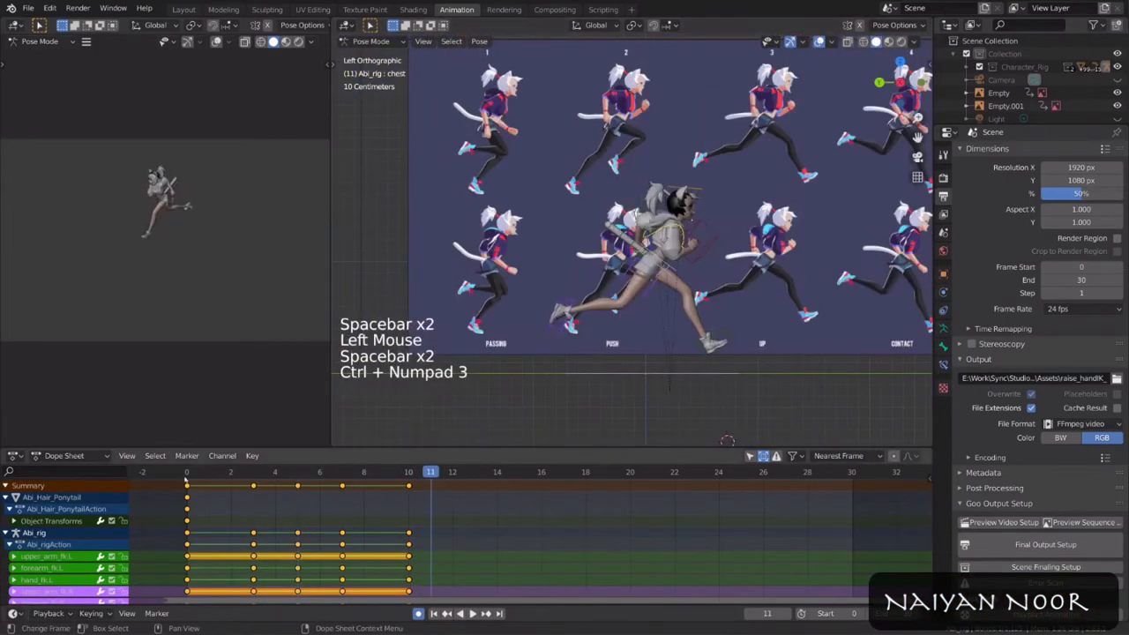
click(428, 473)
key(space)
key(space)
click(360, 472)
key(space)
key(space)
click(189, 473)
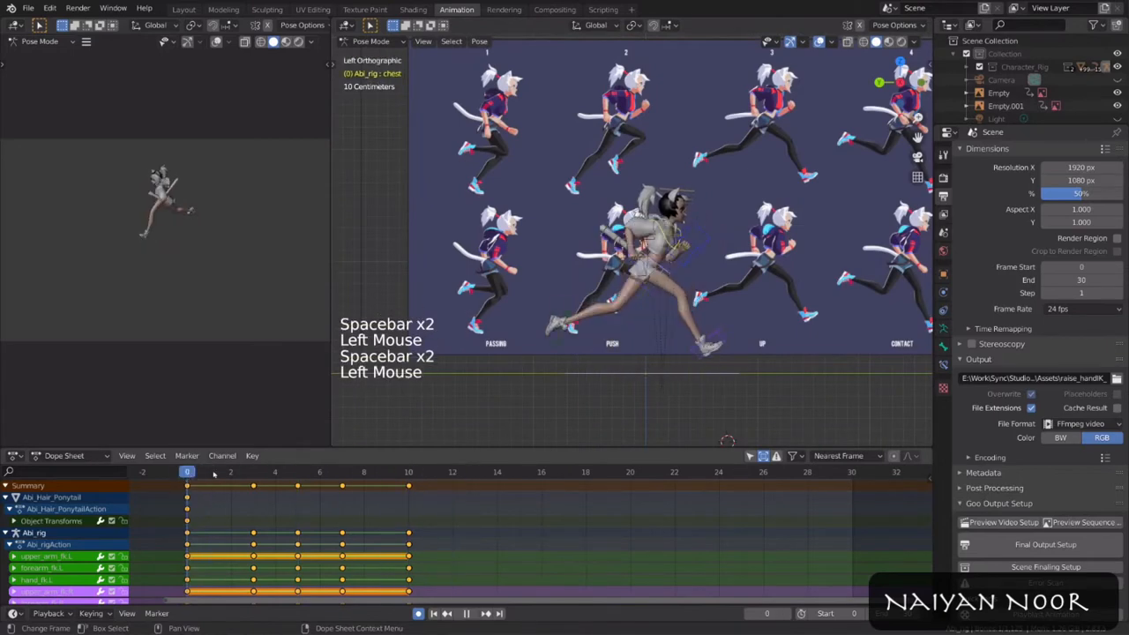
Step: Set the torso control's Y location to 0 m in the key poses
click(667, 273)
mouse_move(734, 262)
shift+middle_down()
mouse_move(721, 259)
mouse_move(742, 273)
shift+middle_up()
scroll(742, 274, up, 1)
scroll(852, 143, up, 18)
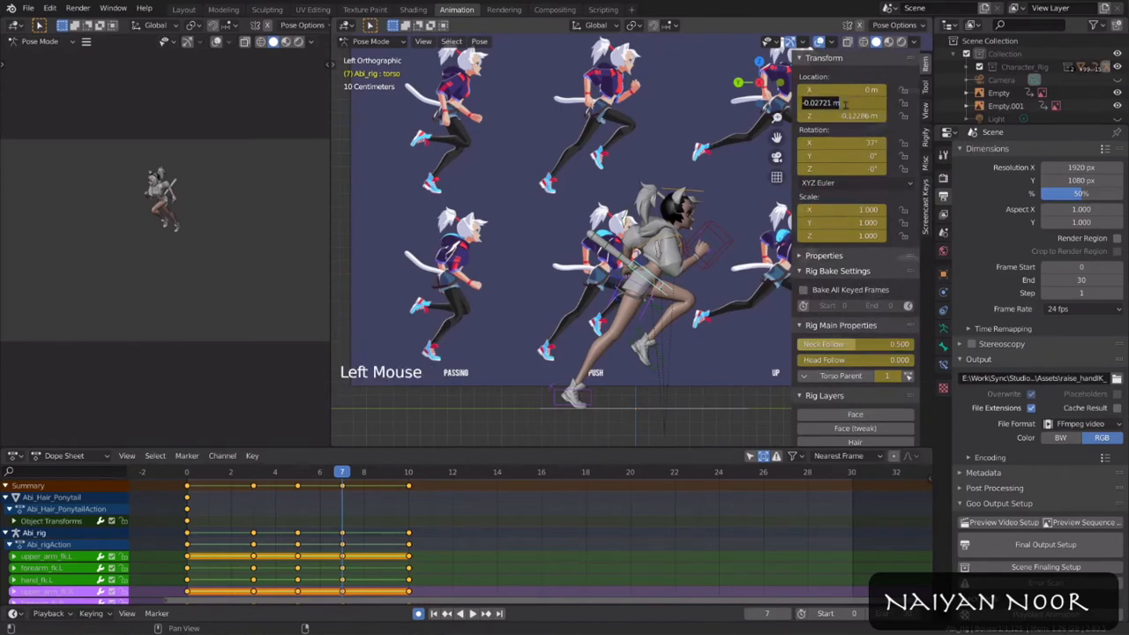
key(n)
click(701, 270)
key(g)
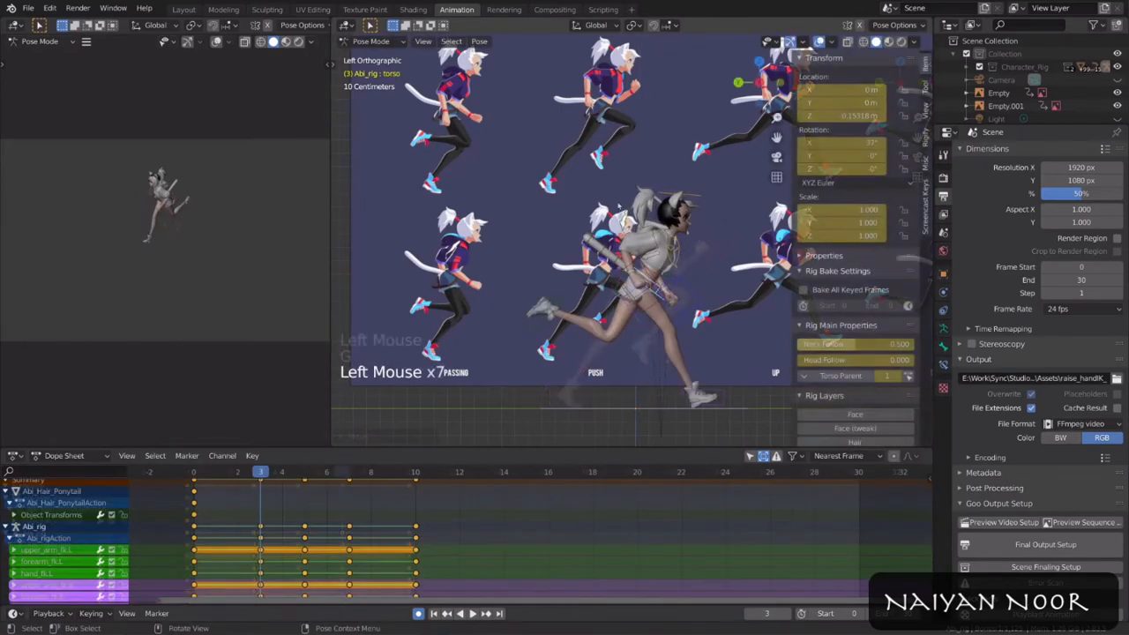
Step: Play the run from the first frame to examine the torso's movement
key(b)
key(n)
key(shift+Left)
key(space)
key(space)
click(280, 475)
key(n)
Step: Reposition the hand and foot IK controls along Z in the frame 0 pose
drag(264, 474, 194, 472)
shift+click(531, 359)
shift+click(735, 364)
shift+click(705, 254)
shift+click(703, 256)
key(g)
click(703, 261)
key(g)
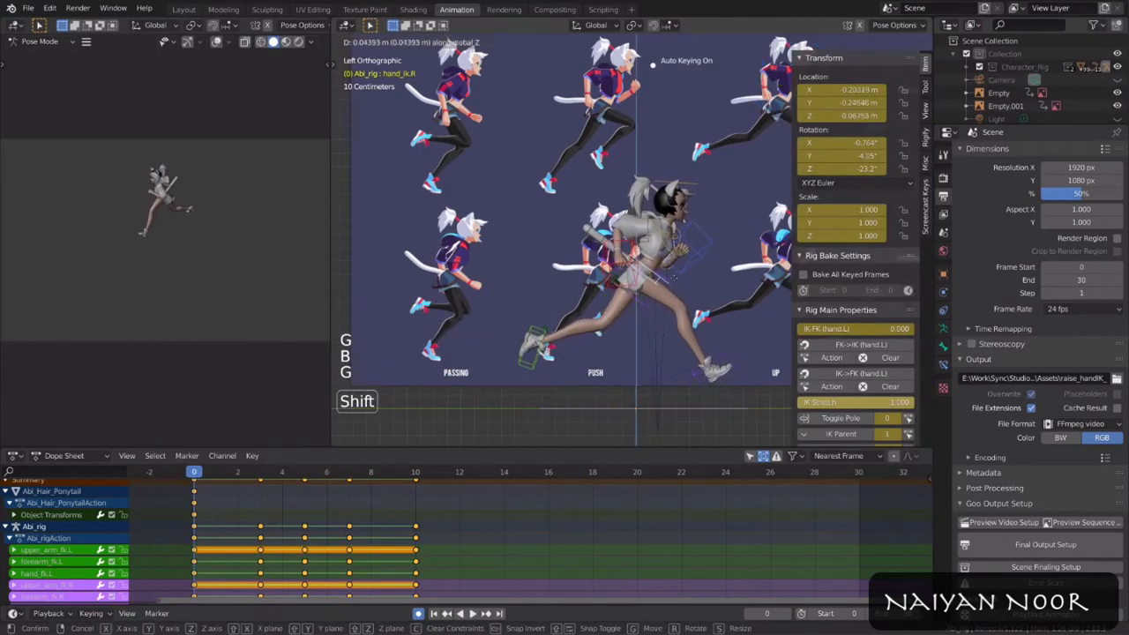
click(697, 265)
Step: Replay the run repeatedly from frame 0 in the side and front views to examine the hand and foot motion
key(space)
key(space)
click(194, 474)
key(space)
key(space)
click(194, 473)
key(space)
key(space)
click(194, 475)
key(KP_1)
key(space)
key(space)
click(193, 474)
key(space)
key(space)
click(194, 474)
middle_drag(468, 393, 485, 401)
key(ctrl+KP_3)
key(space)
key(space)
Step: Reposition the right hand's IK control in the frame 7 pose from the side view
drag(349, 474, 373, 472)
shift+middle_drag(636, 280, 489, 294)
scroll(506, 305, down, 2)
click(349, 474)
click(349, 473)
shift+middle_drag(591, 304, 705, 284)
scroll(668, 296, up, 3)
key(ctrl+KP_3)
key(g)
click(704, 282)
Step: Play the blocked run from frame 0 and examine it from the side and the front
key(space)
key(space)
click(194, 474)
key(space)
key(space)
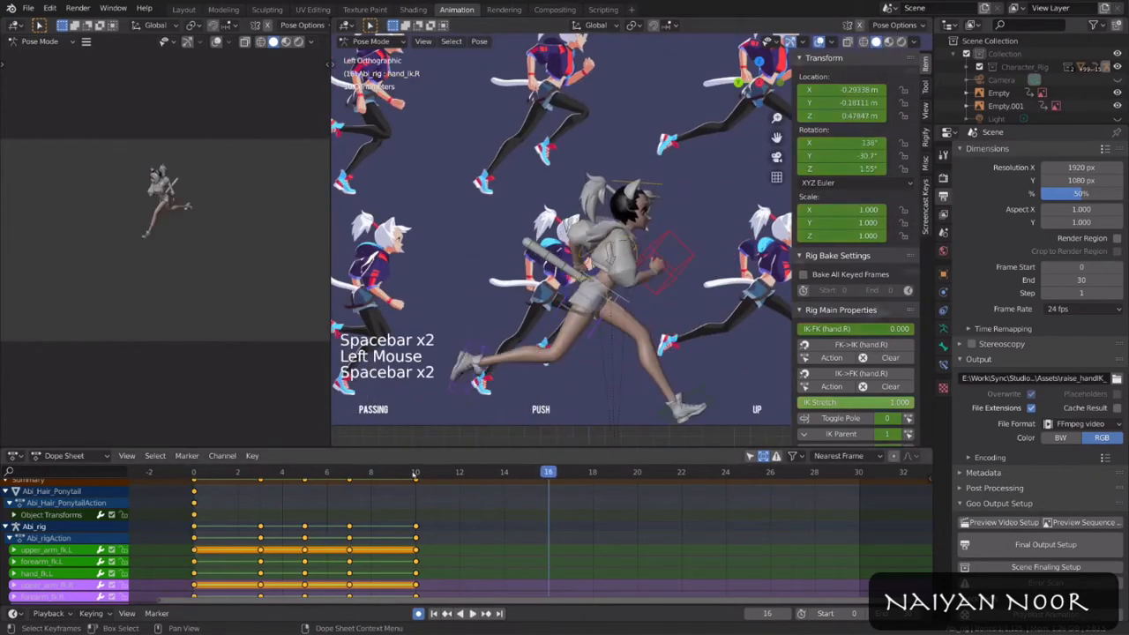
click(194, 474)
scroll(582, 291, down, 2)
shift+middle_drag(582, 291, 564, 282)
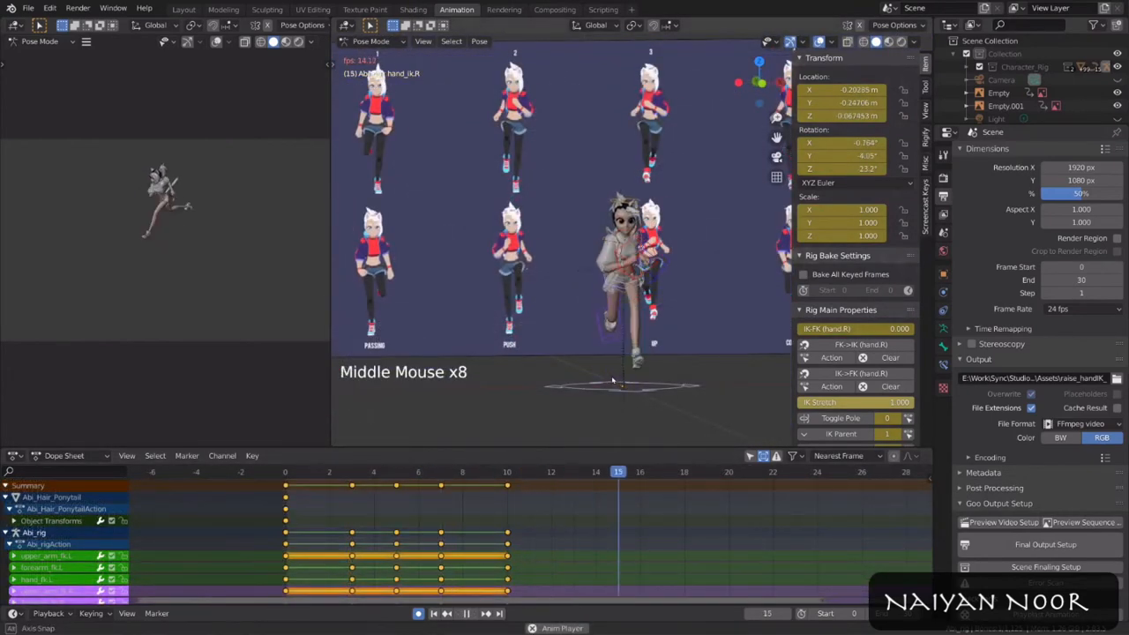
middle_drag(613, 381, 607, 381)
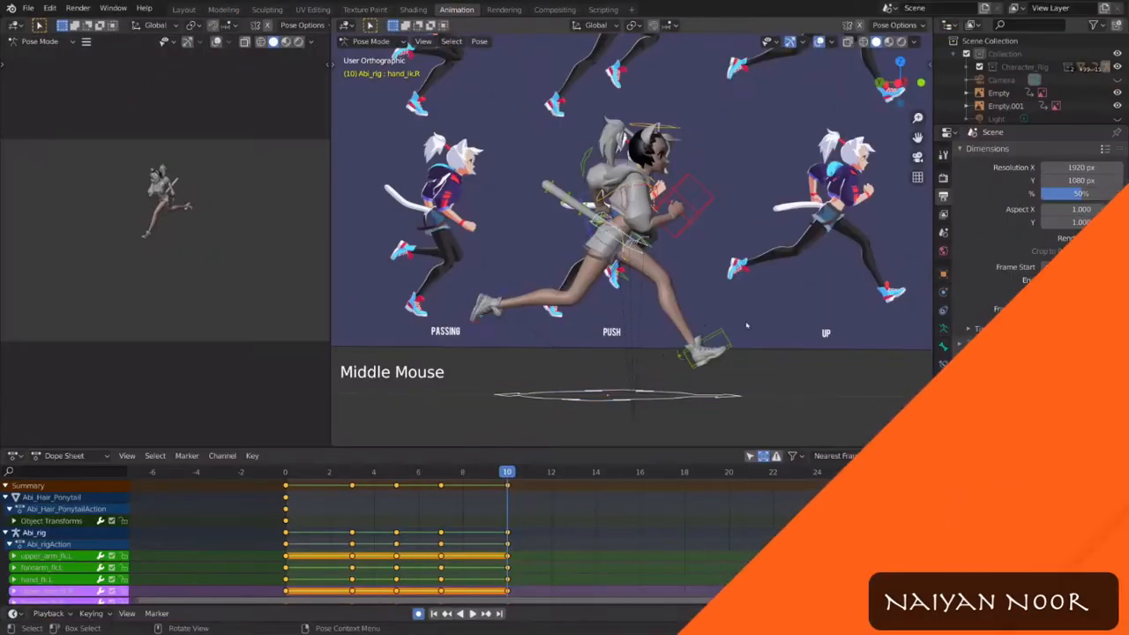
Step: Copy the whole rig's frame 10 pose and paste it unflipped at frame 8
middle_drag(618, 264, 653, 265)
middle_drag(701, 351, 695, 351)
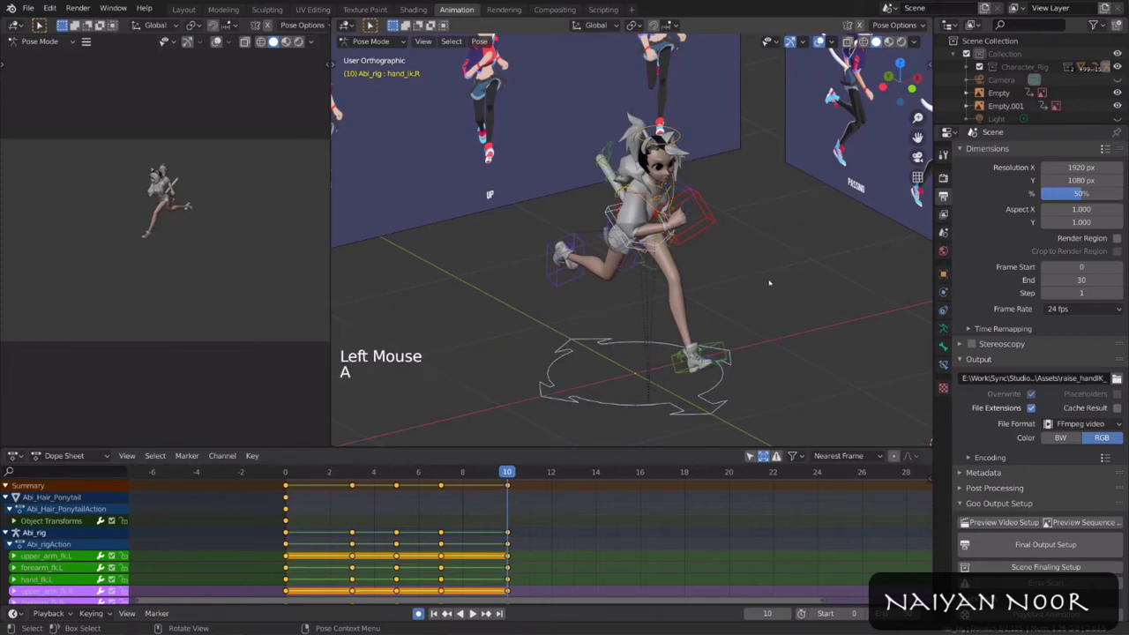
click(375, 41)
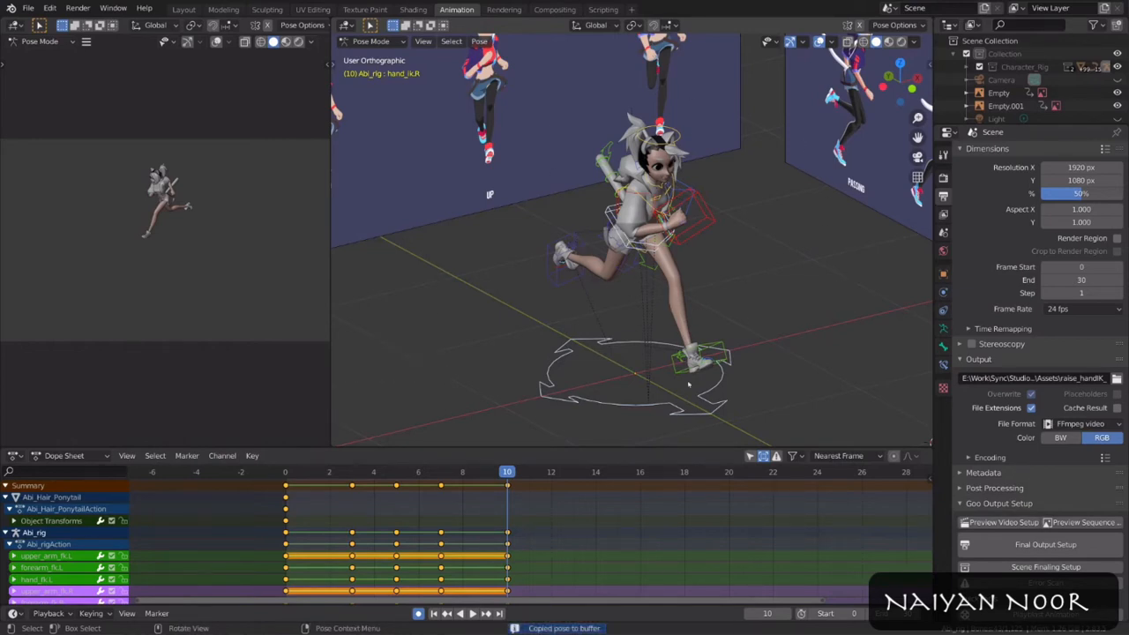
drag(507, 474, 538, 474)
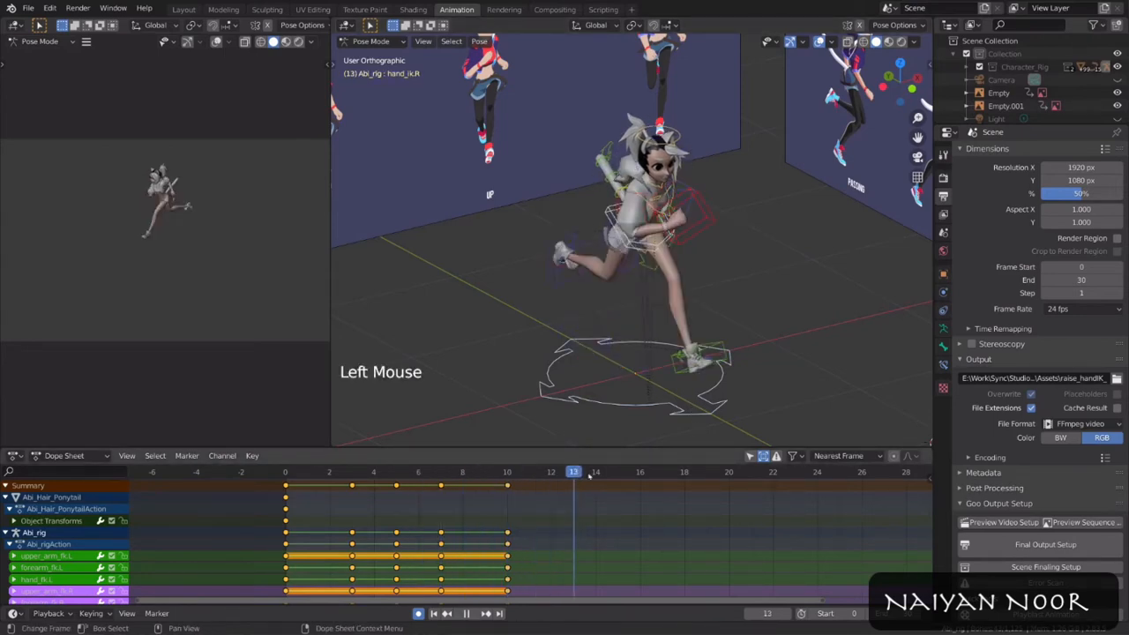
drag(607, 475, 597, 473)
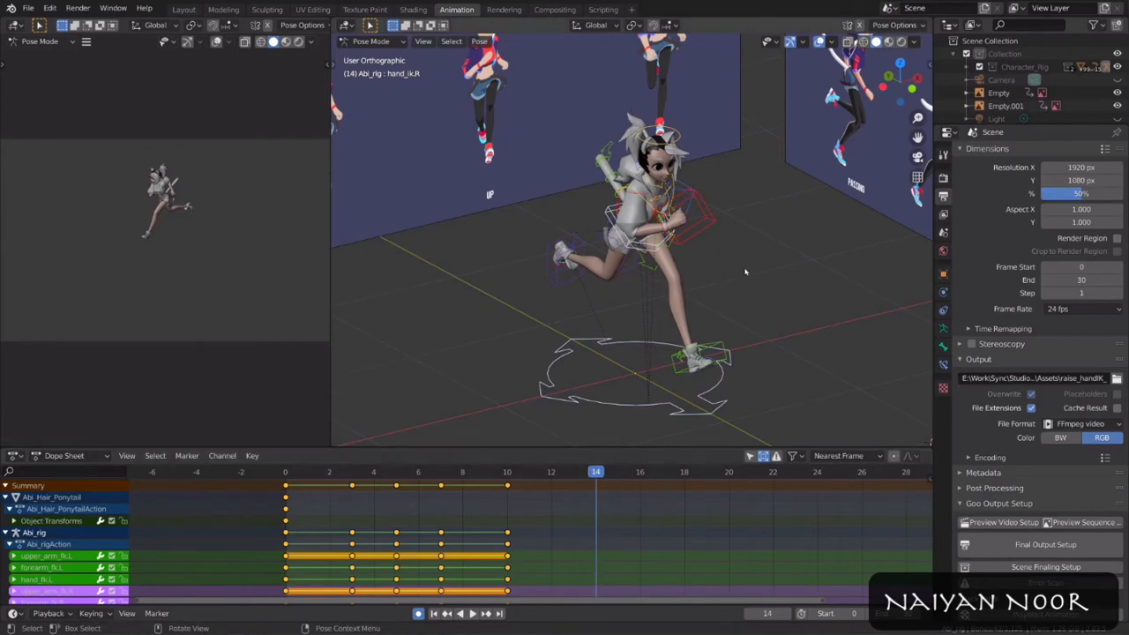
click(462, 474)
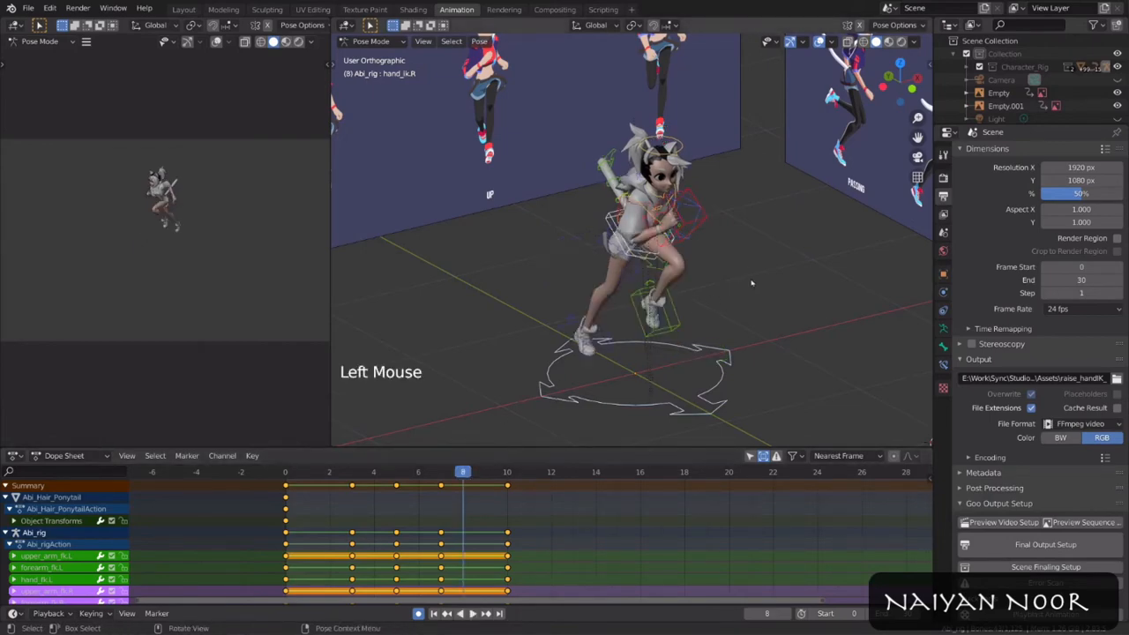
key(ctrl+v)
middle_drag(751, 283, 635, 302)
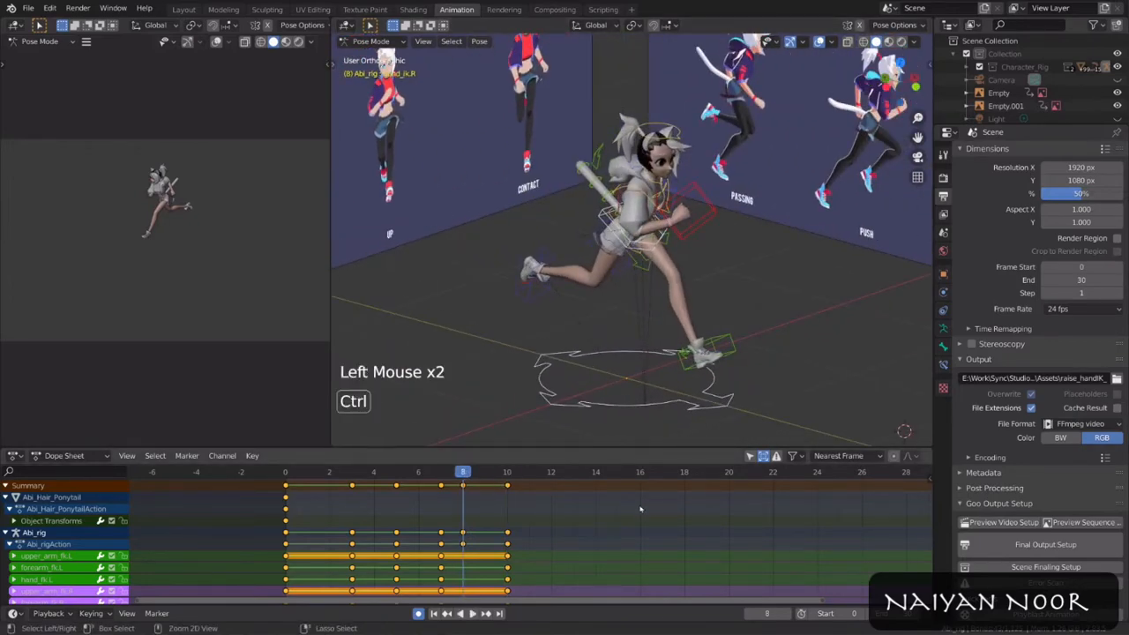
Step: Undo the pose pasted at frame 8
key(ctrl+z)
key(ctrl+z)
key(ctrl+z)
key(ctrl+z)
Step: Paste the copied pose flipped at frame 12 as a trial, and delete the frame 12 keyframe
drag(469, 473, 527, 483)
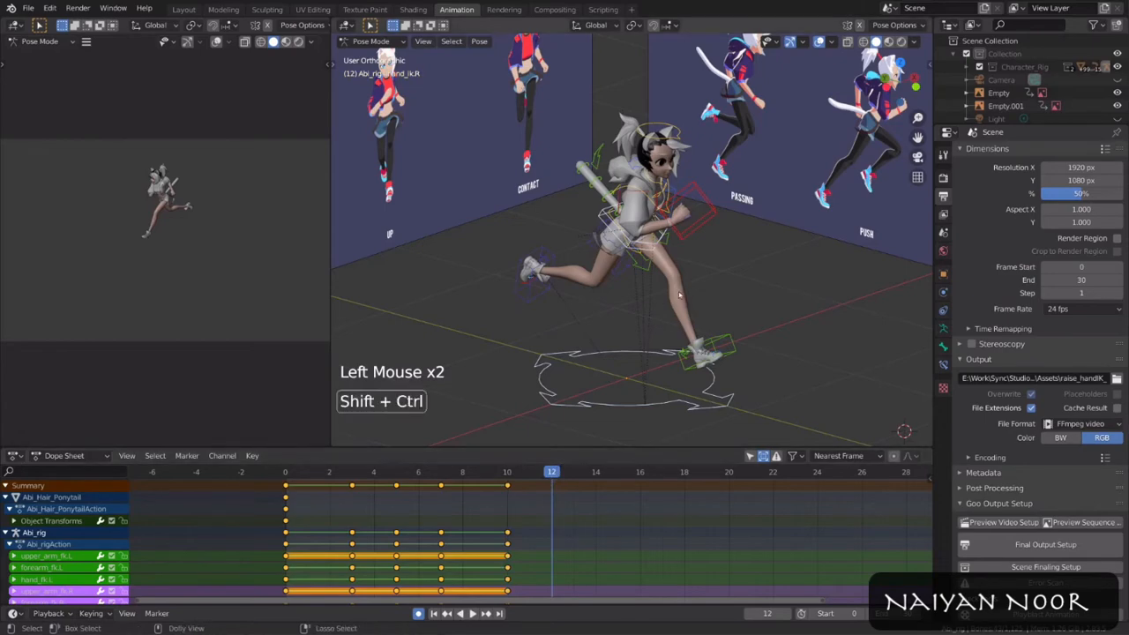
key(ctrl+shift+v)
middle_drag(742, 264, 617, 265)
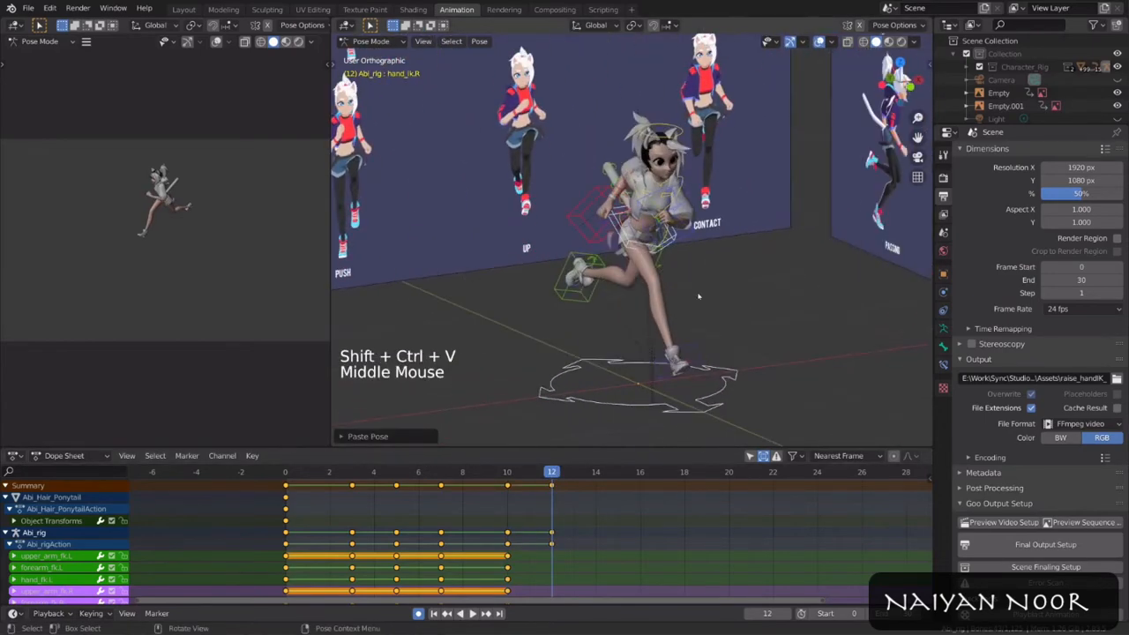
drag(510, 473, 560, 474)
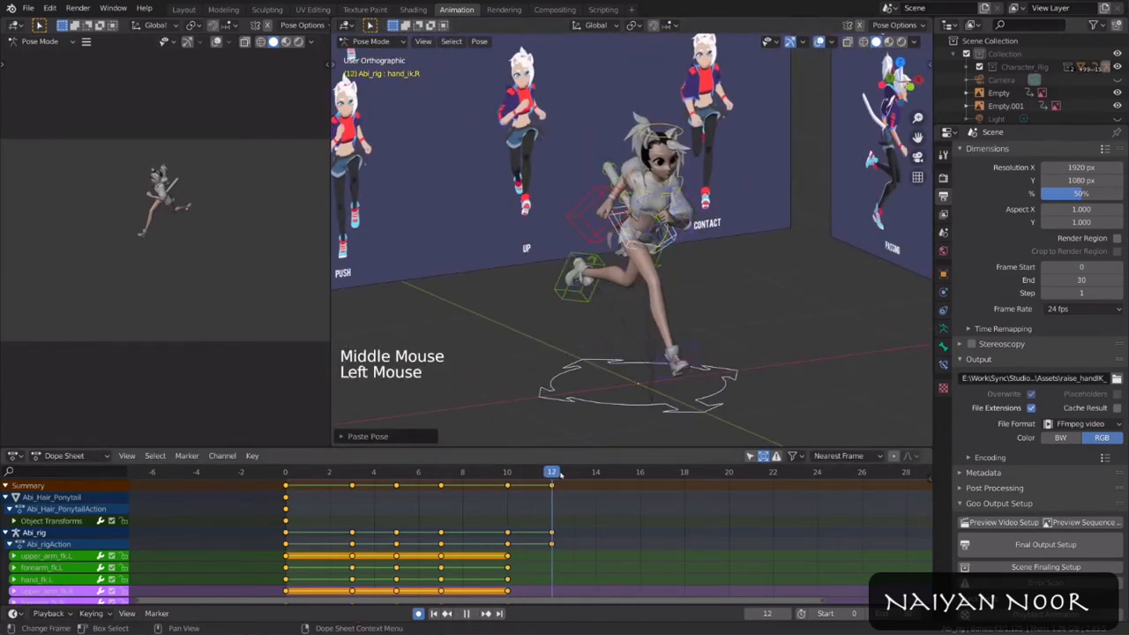
middle_drag(618, 309, 695, 310)
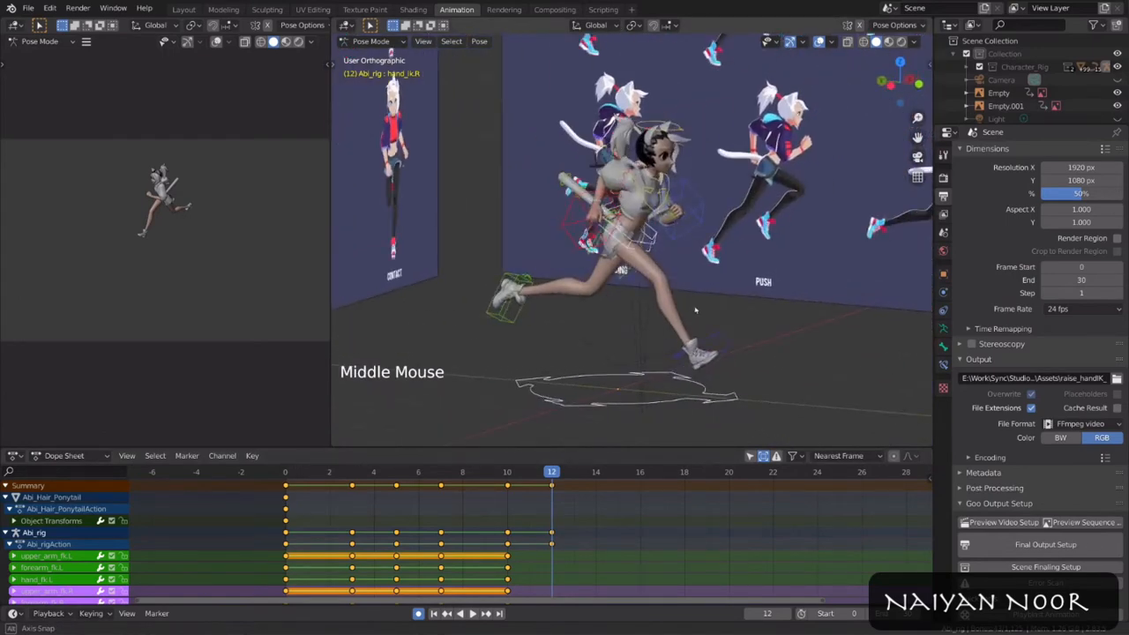
click(552, 487)
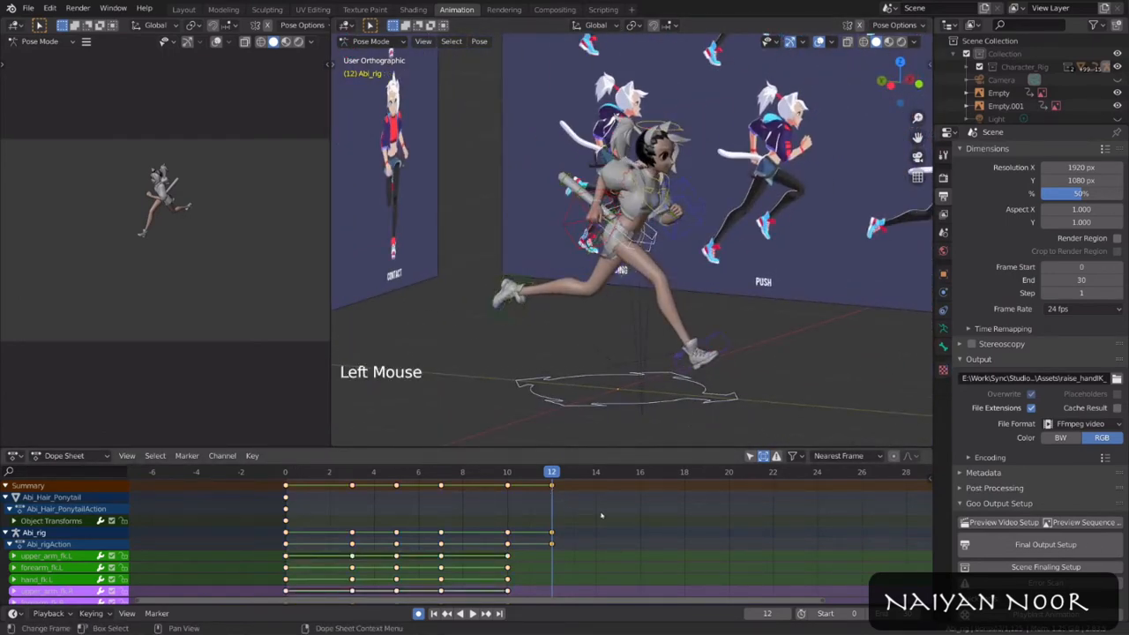
key(x)
Step: Copy the whole rig's frame 0 pose and paste it flipped at frame 10
drag(550, 475, 273, 476)
key(a)
middle_drag(679, 316, 698, 269)
key(ctrl+c)
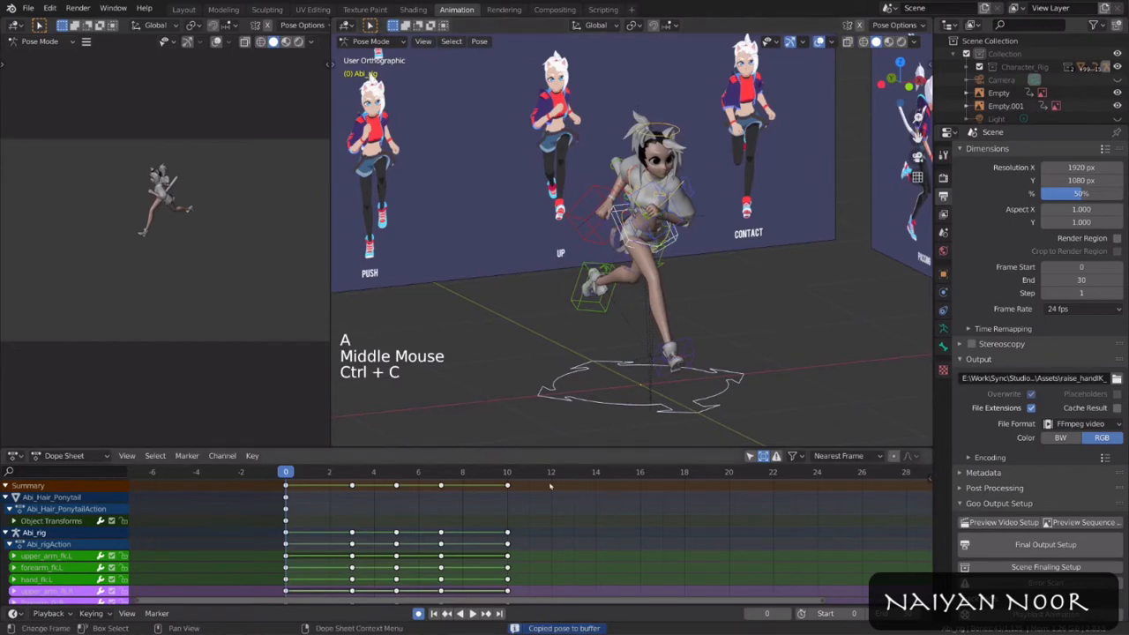
click(508, 476)
middle_drag(705, 333, 756, 328)
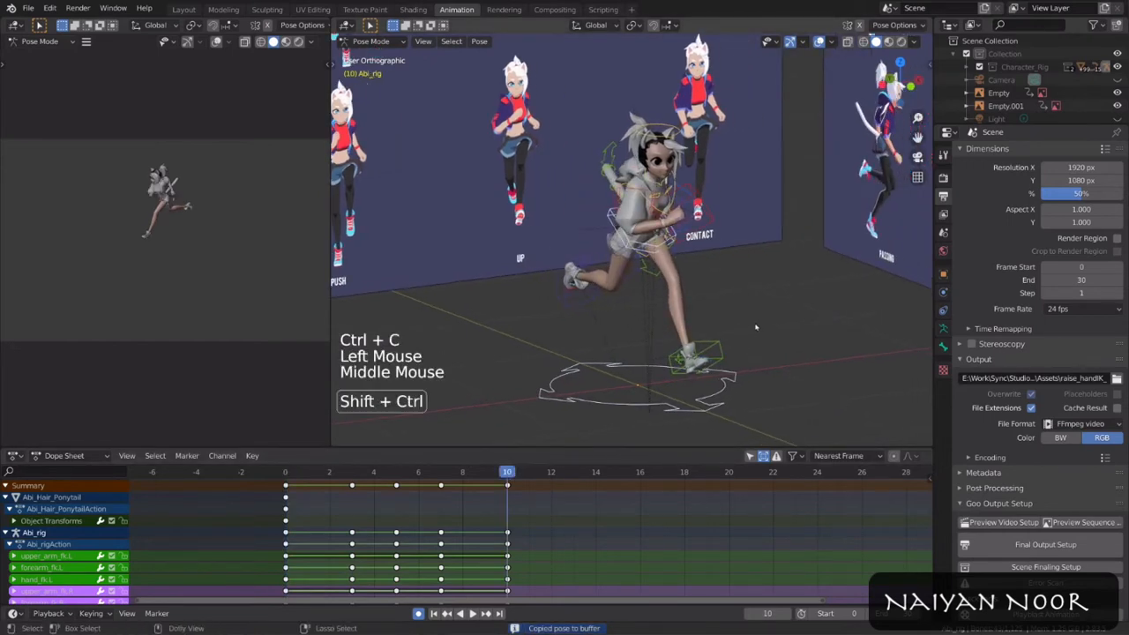
key(ctrl+shift+v)
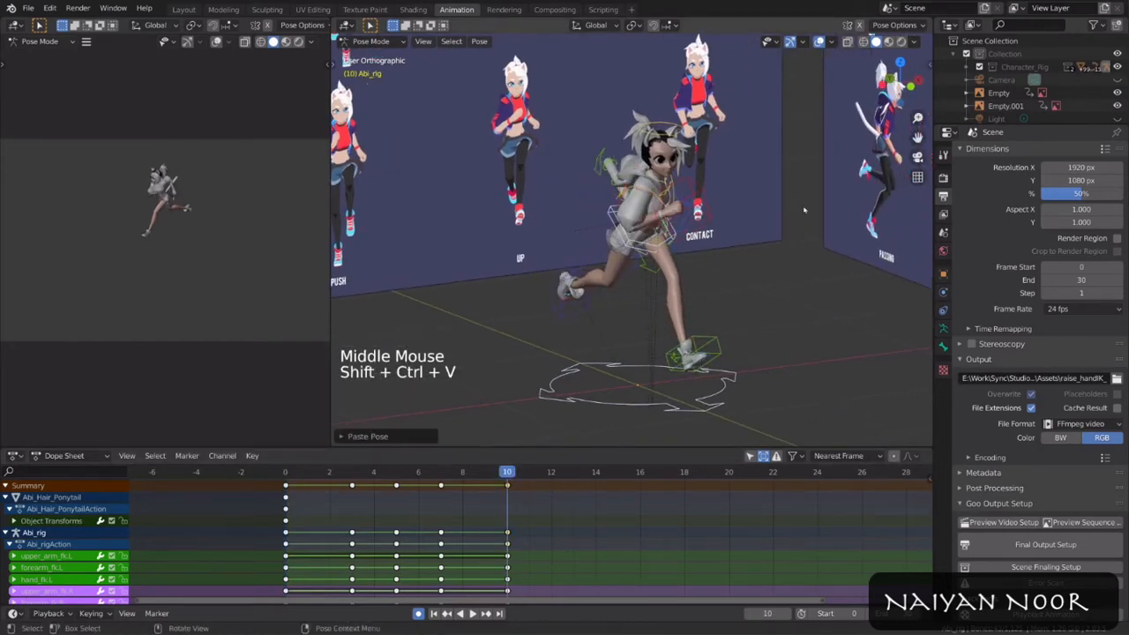
middle_drag(710, 292, 791, 268)
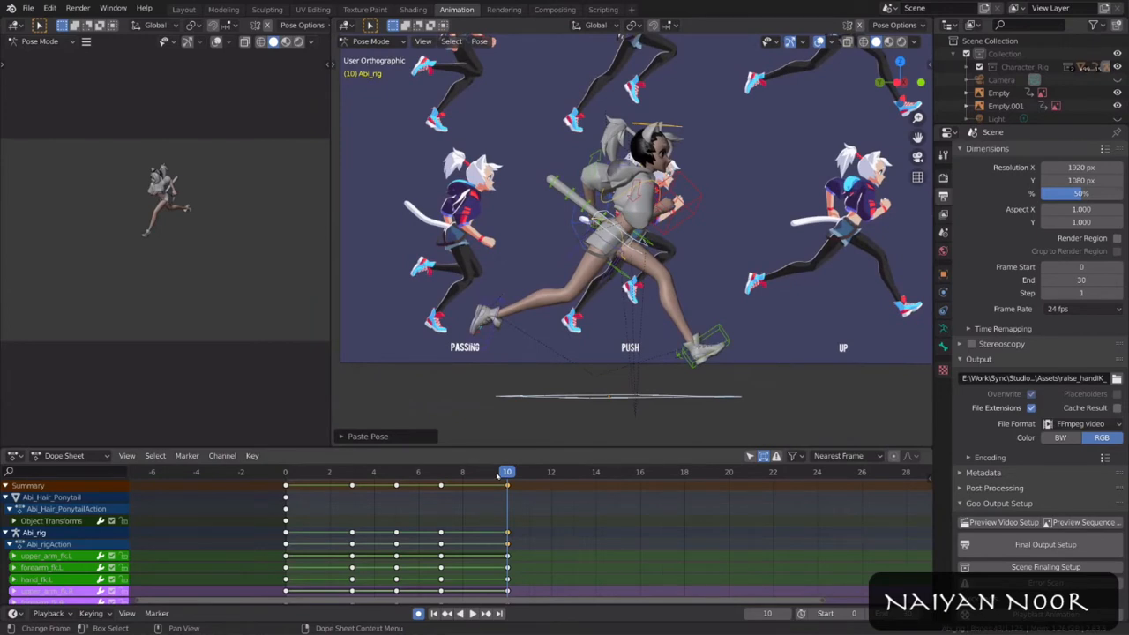
Step: Copy the rig's frame 3 pose and paste it flipped at frame 13
drag(379, 478, 350, 480)
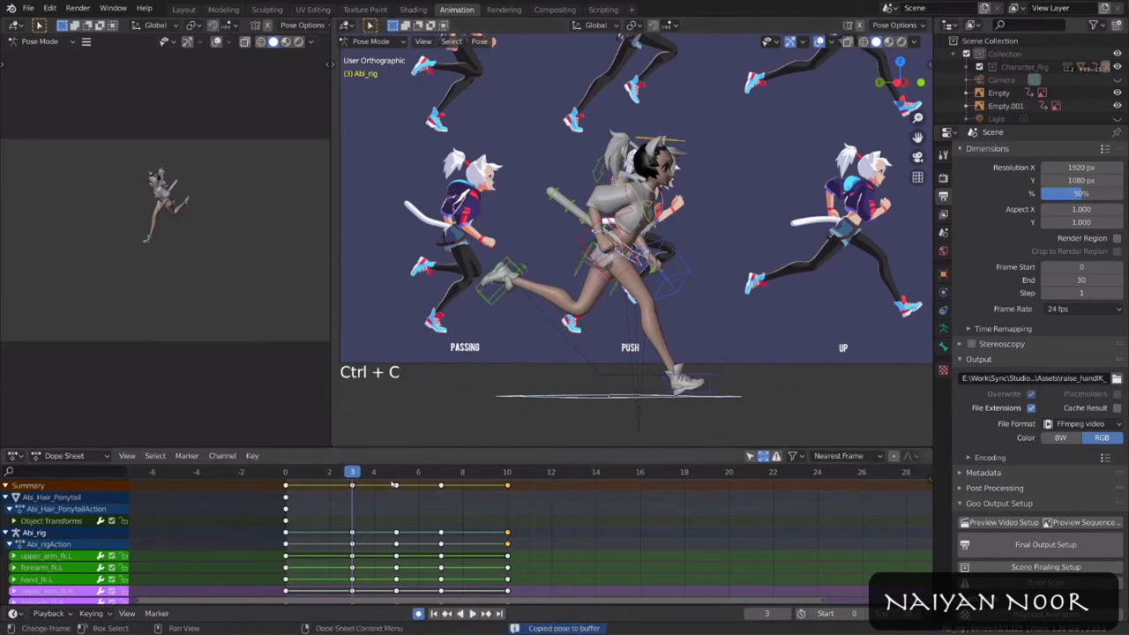
drag(416, 473, 507, 474)
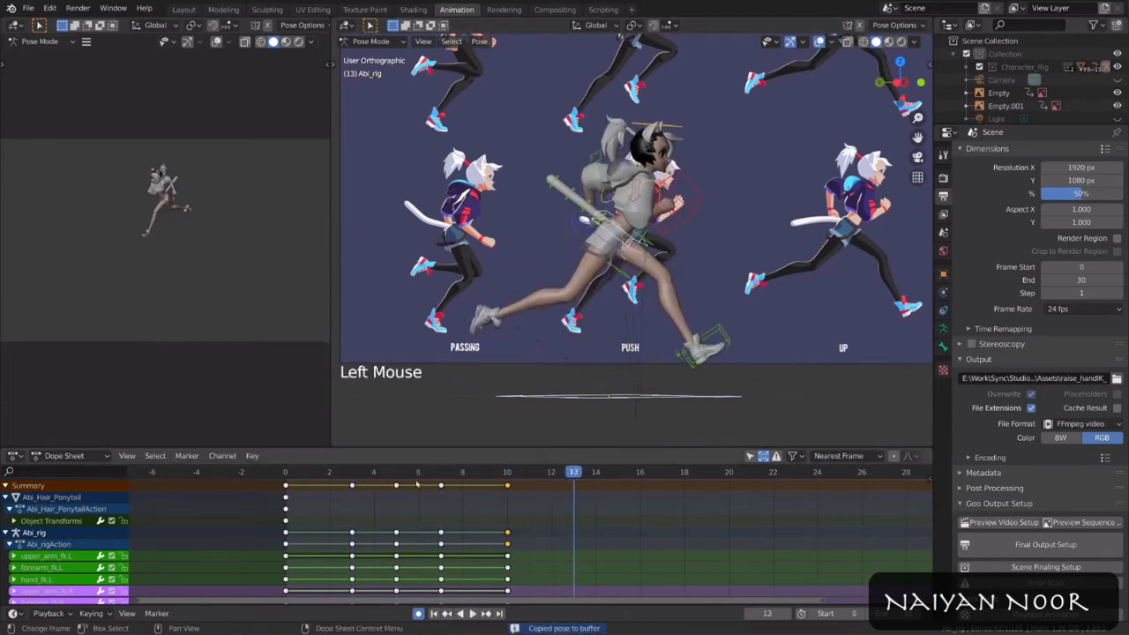
click(352, 472)
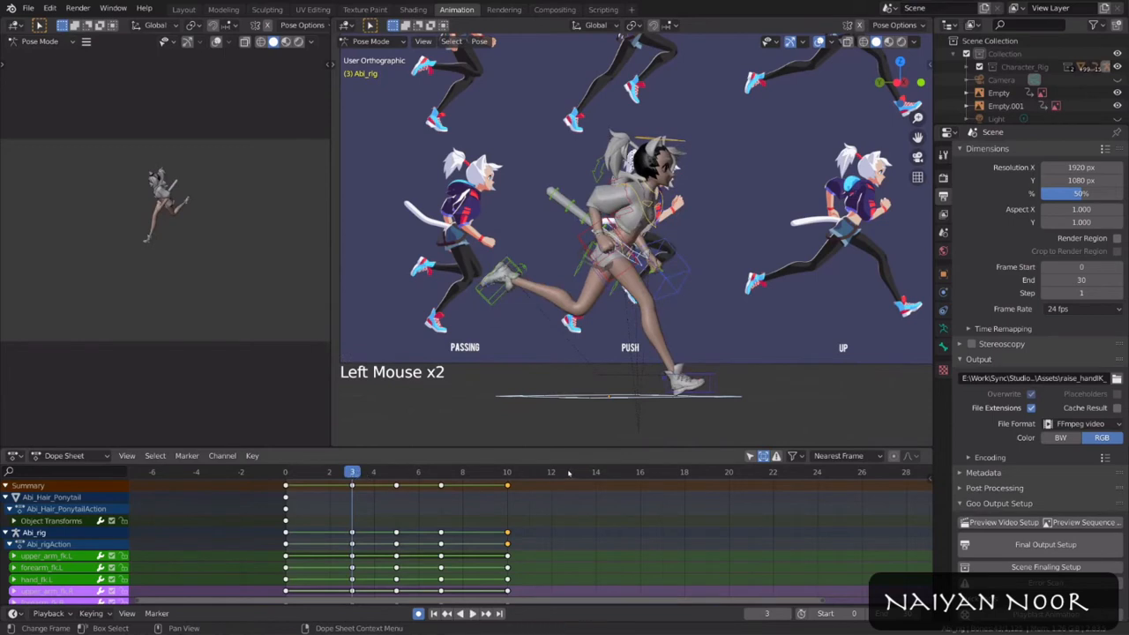
click(573, 473)
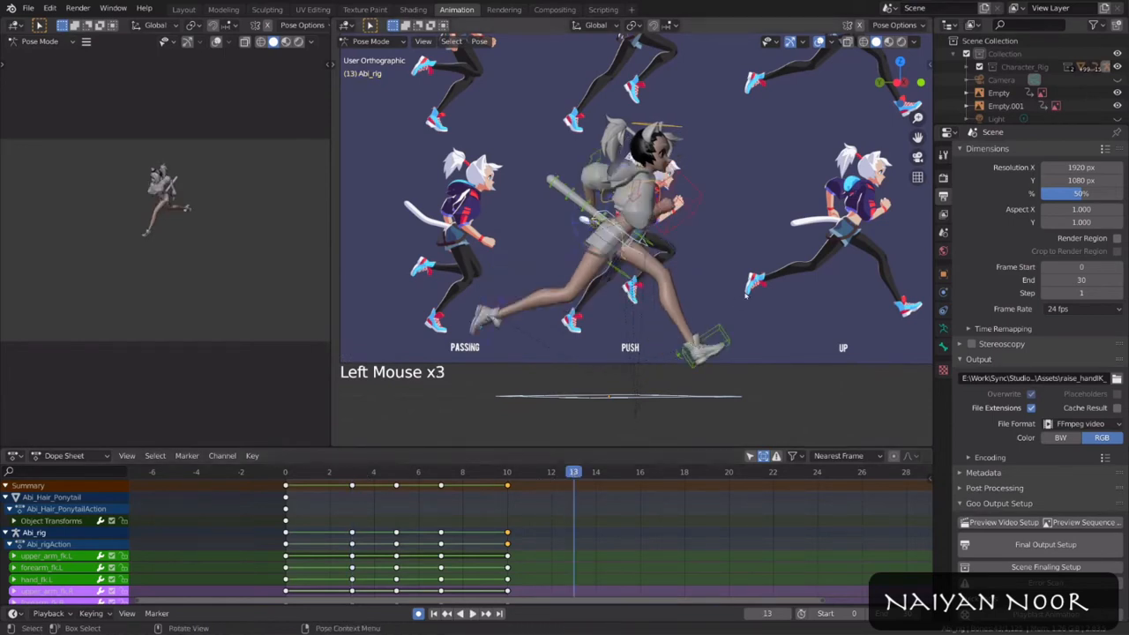
key(shift+ctrl+v)
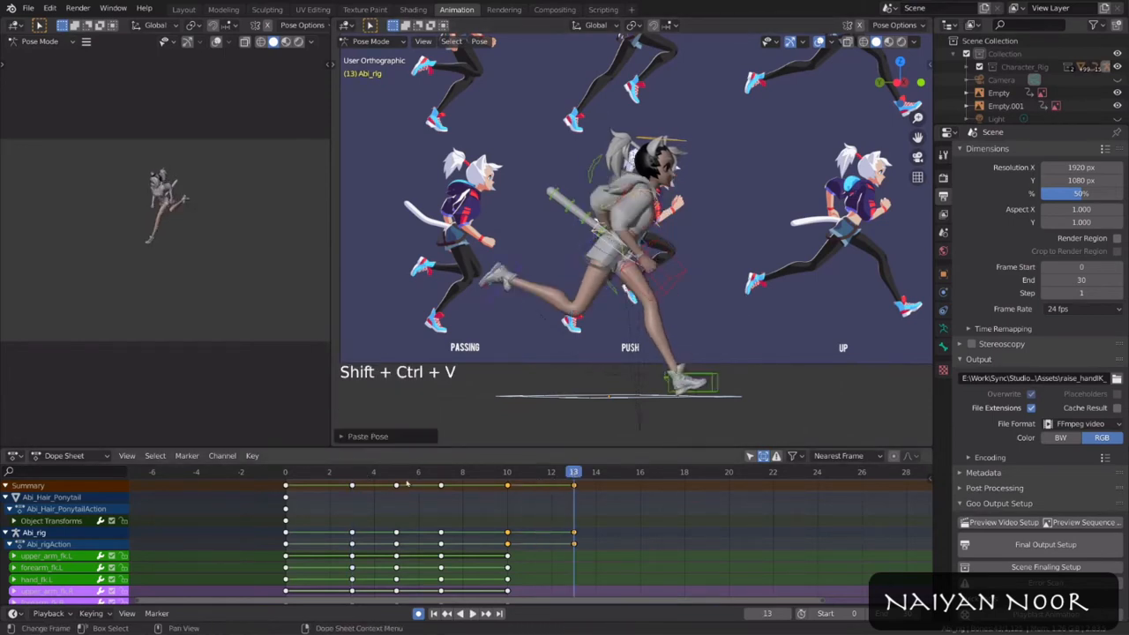
Step: Copy the rig's frame 5 pose and paste it flipped at frame 15, and paste the frame 7 pose flipped at frame 17
click(396, 473)
key(ctrl+c)
click(618, 473)
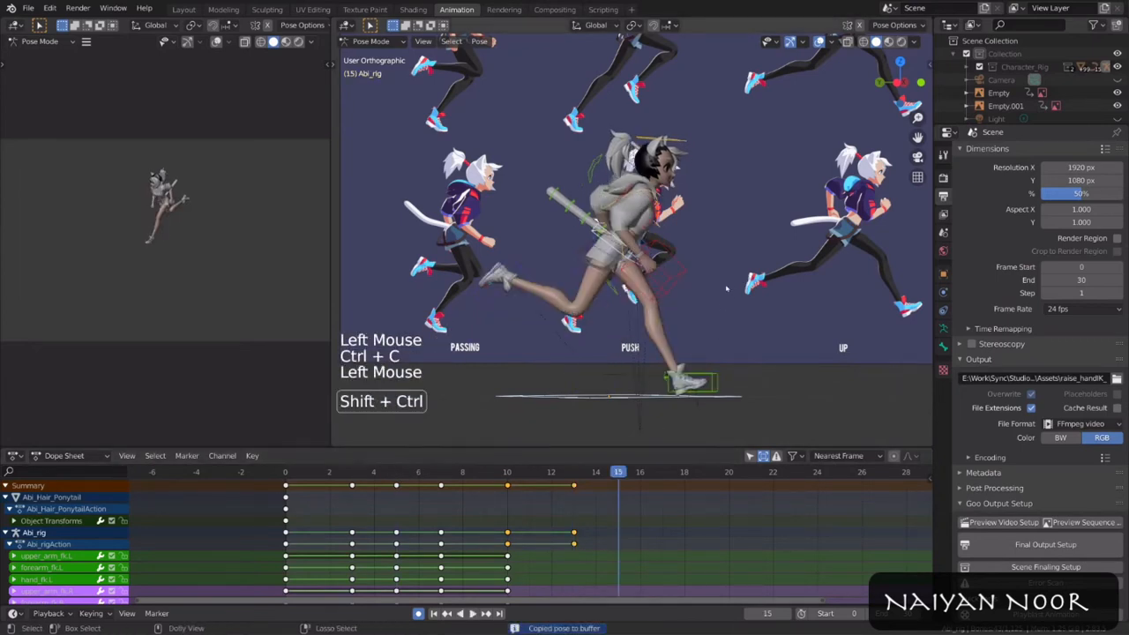
key(shift+ctrl+v)
click(444, 472)
key(ctrl+c)
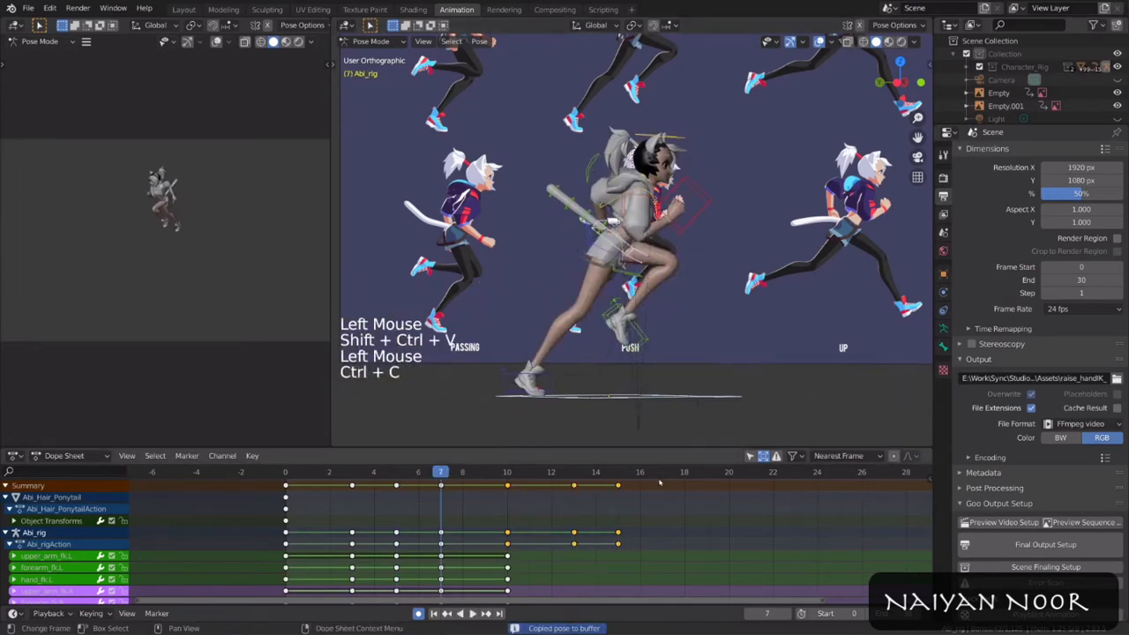
click(661, 473)
key(shift+ctrl+v)
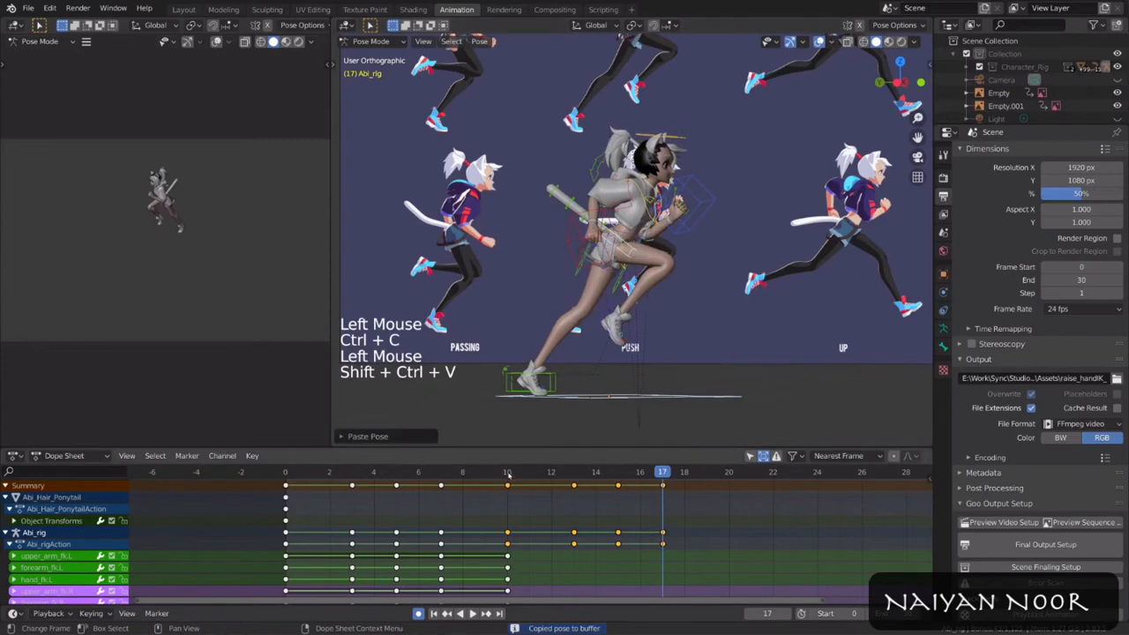
Step: Copy the rig's frame 10 pose and paste it flipped at frame 20 to close the loop
click(508, 472)
key(ctrl+c)
click(728, 473)
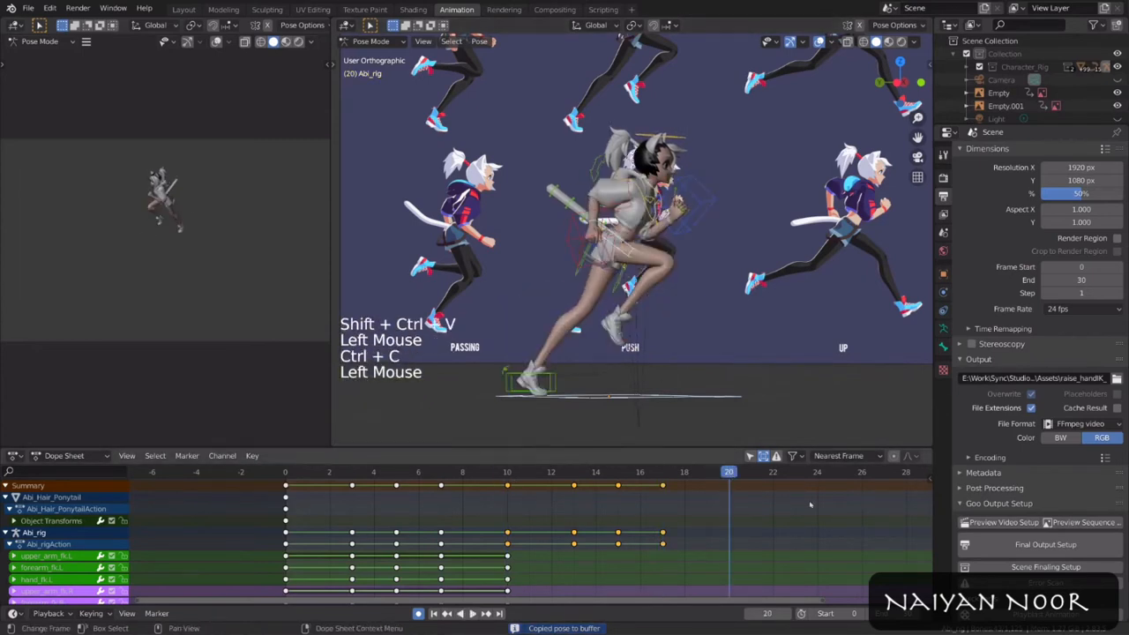
key(shift+ctrl+v)
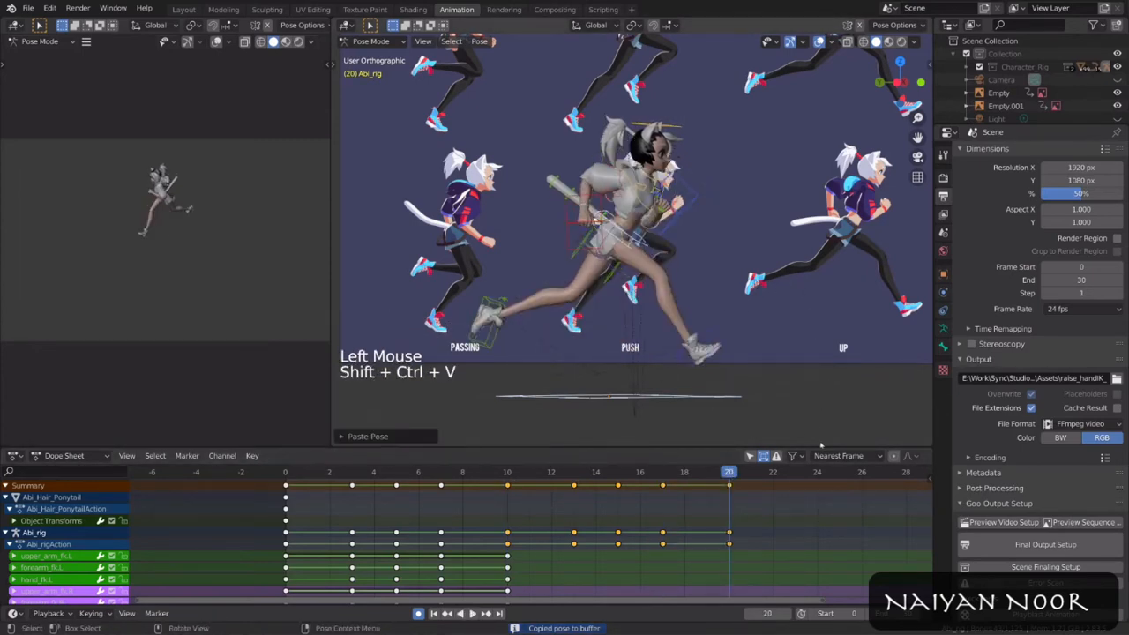
drag(729, 475, 661, 472)
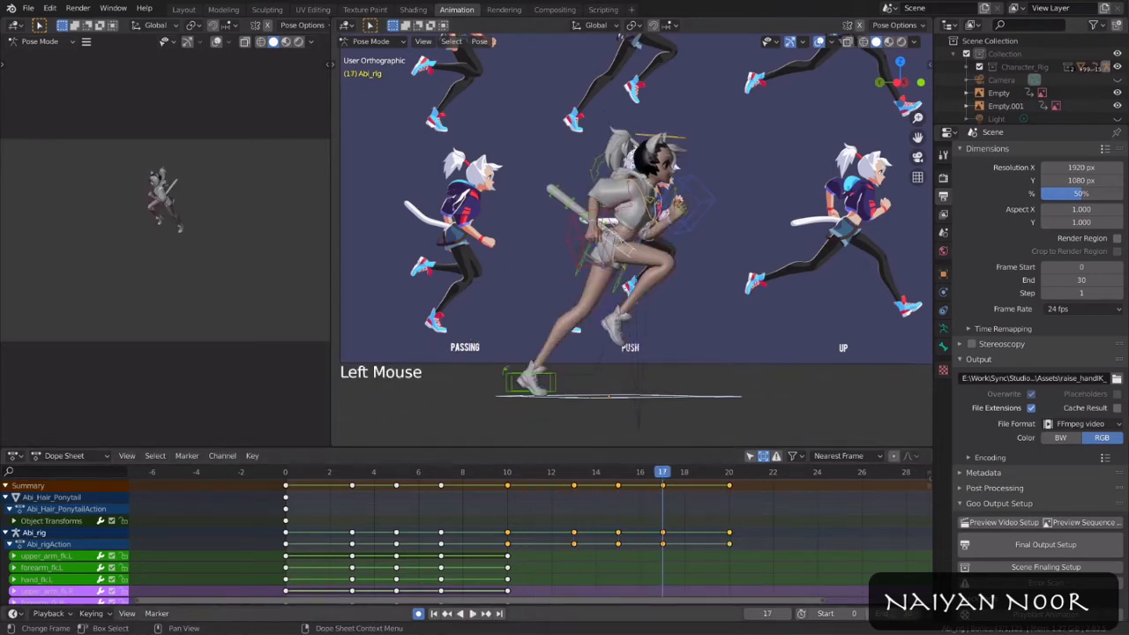
Step: Set the scene's end frame to 20 and play back the looping run cycle
click(900, 613)
text(20)
key(KP_Enter)
key(space)
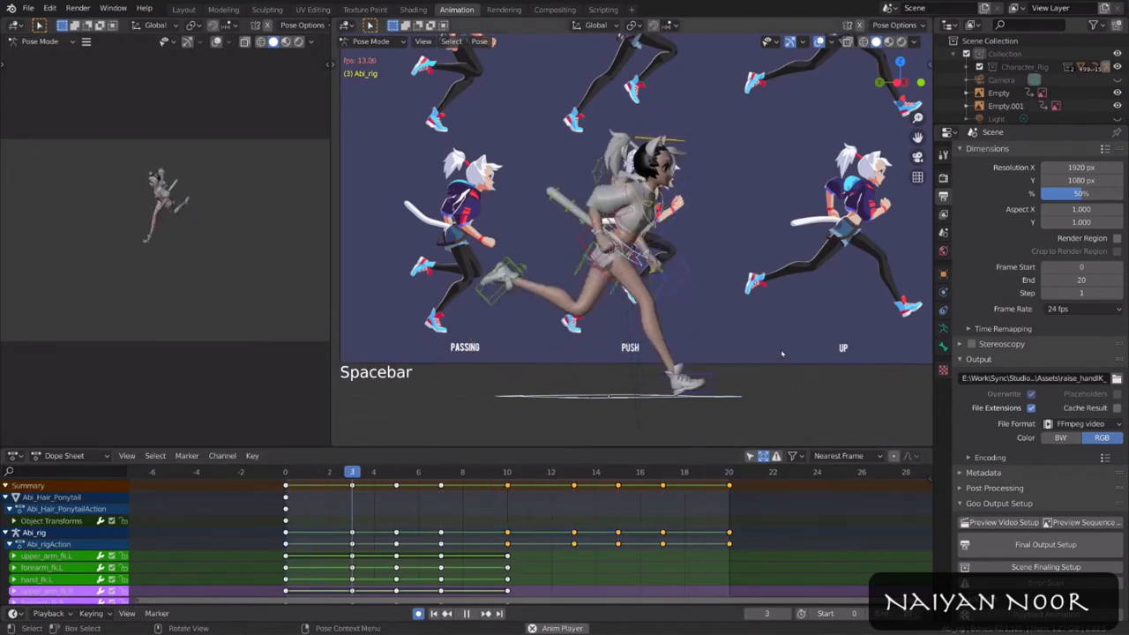
scroll(781, 354, down, 3)
middle_drag(782, 354, 750, 346)
key(space)
drag(419, 474, 373, 475)
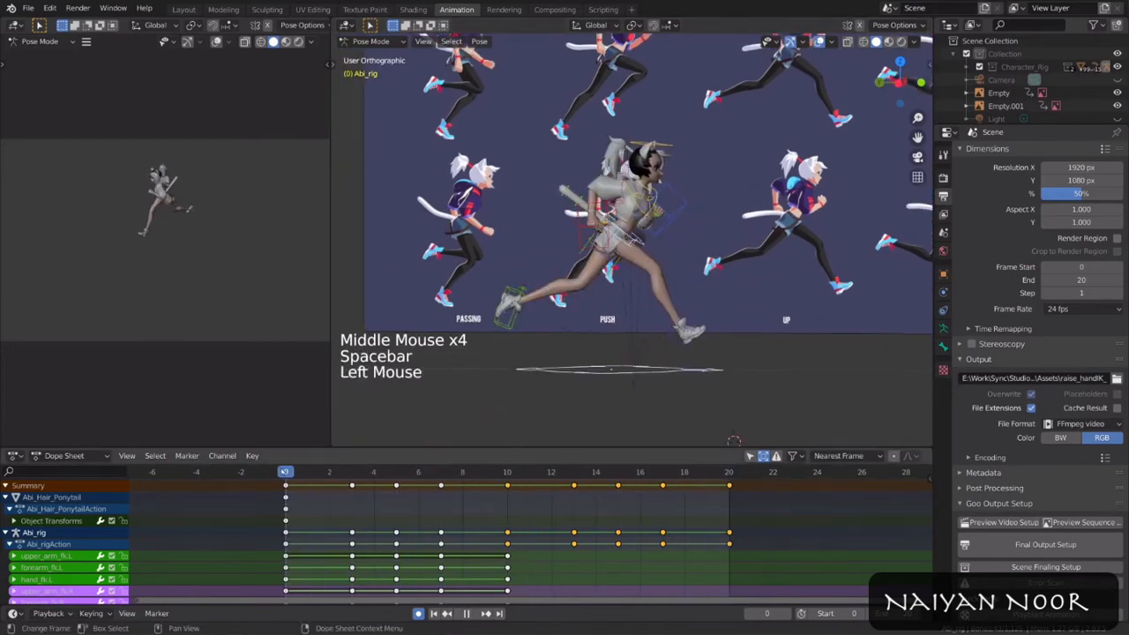
key(space)
Step: Move the frame 3 keyframes to frame 2 and the frame 5 keyframes to frame 4, and play the cycle
click(352, 486)
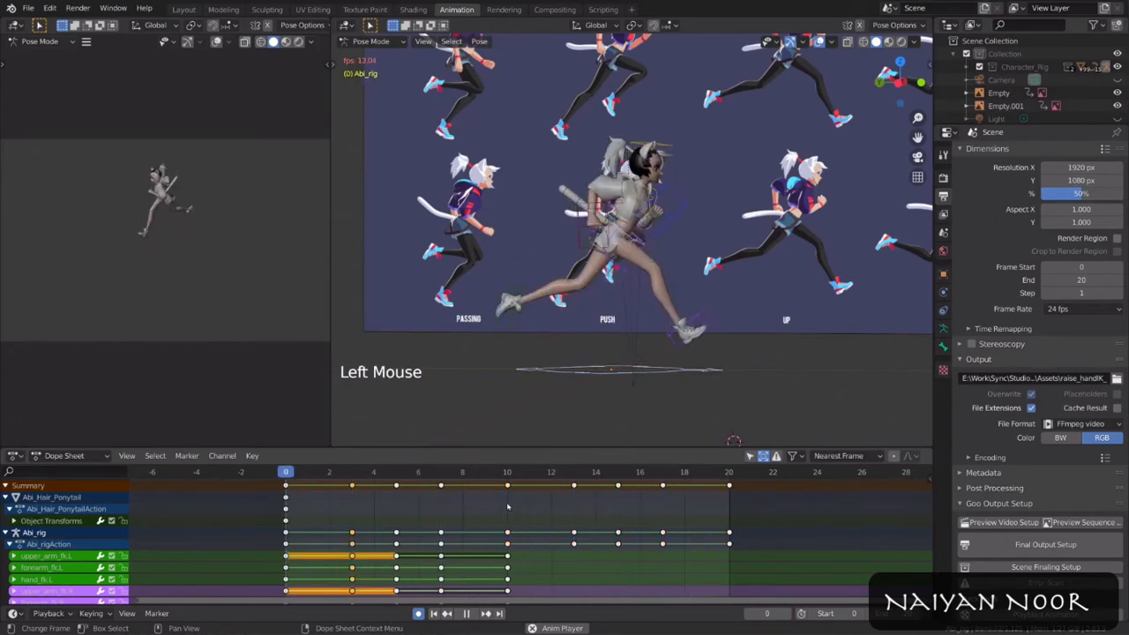
key(space)
click(352, 474)
drag(329, 478, 358, 483)
key(g)
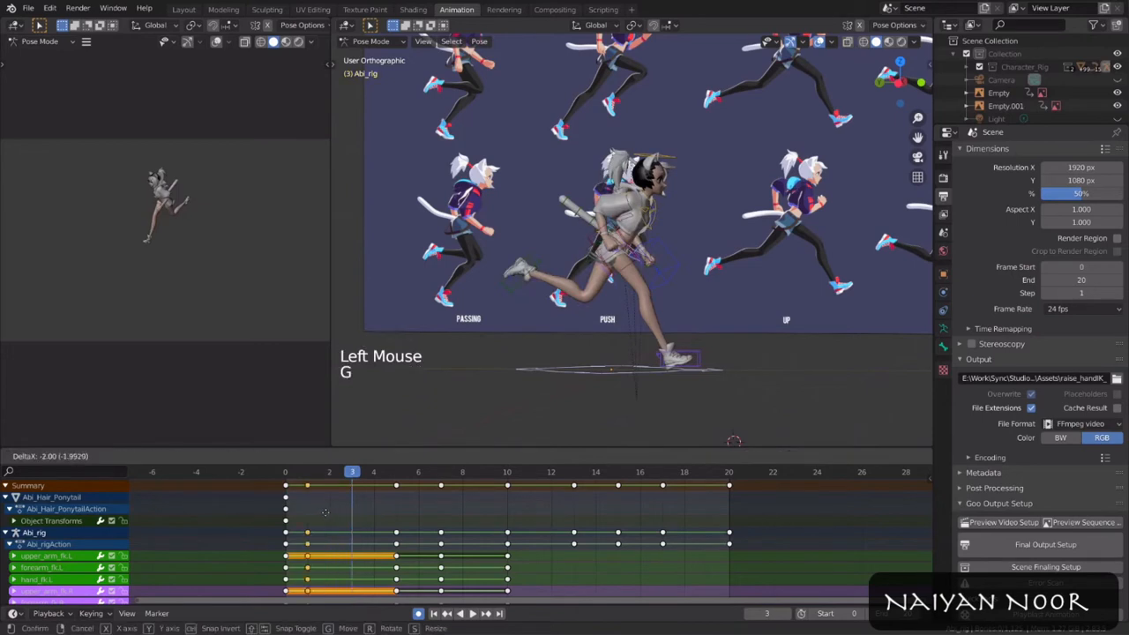
key(g)
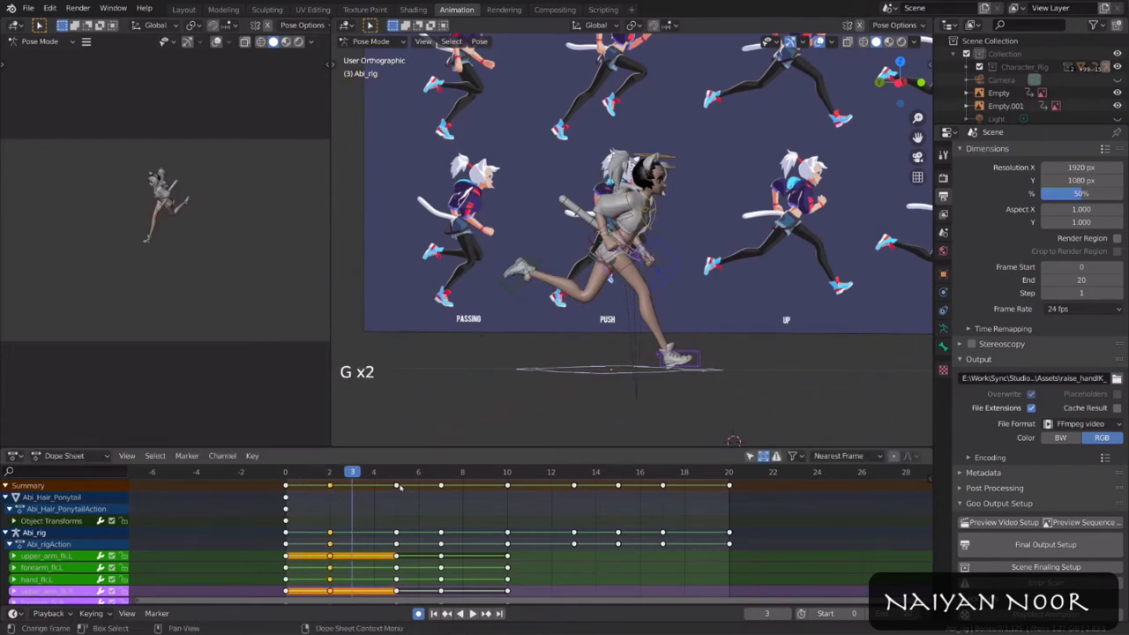
click(378, 490)
key(g)
click(355, 490)
key(space)
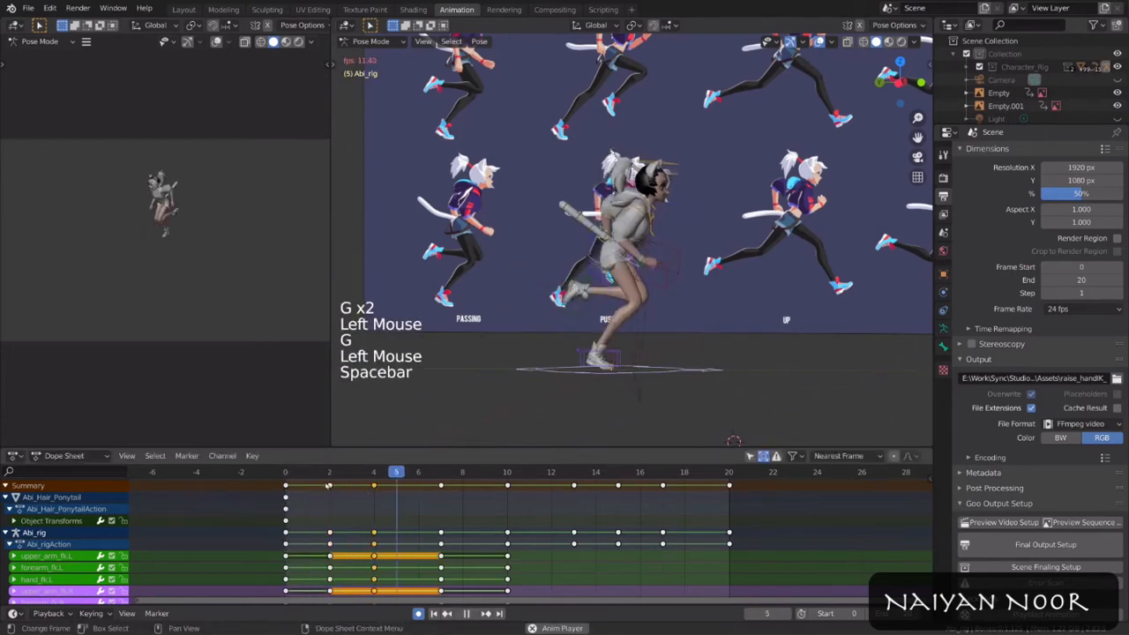
key(space)
Step: Move the frame 7 keyframes to frame 6 and shift the frame 13, 15 and 17 keyframes two frames earlier
click(574, 486)
shift+click(618, 486)
key(g)
click(572, 487)
click(441, 486)
mouse_move(432, 474)
mouse_down()
mouse_move(388, 474)
mouse_move(443, 478)
mouse_up()
key(g)
click(421, 486)
click(661, 486)
key(g)
click(613, 495)
Step: Retime the second stride's three in-between poses to frames 12, 14 and 16, and play the cycle
click(575, 486)
key(g)
click(599, 487)
click(529, 486)
key(g)
click(554, 486)
click(619, 486)
key(g)
click(642, 486)
drag(530, 474, 422, 475)
key(space)
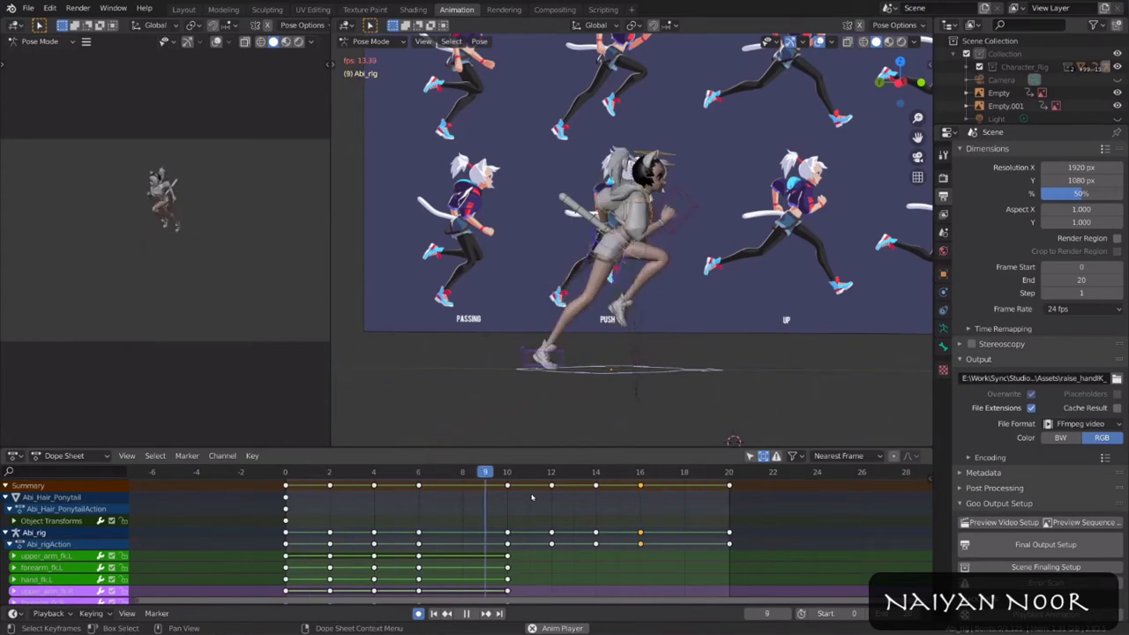
key(space)
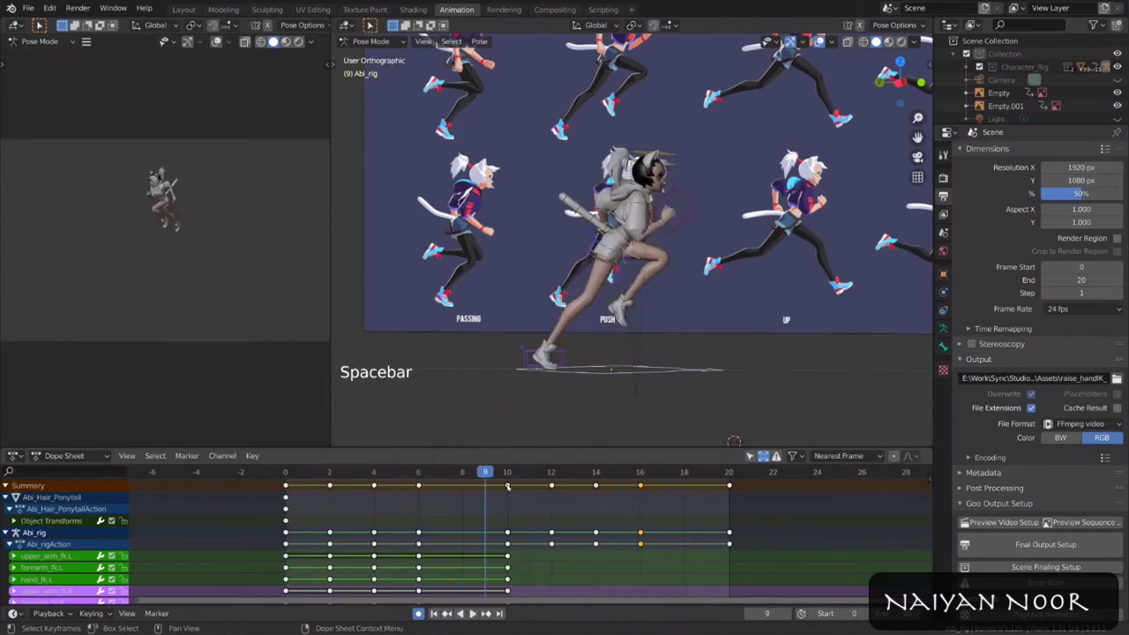
Step: Move the frame 6 keyframes to frame 8 and the frame 16 keyframes to frame 18, and play the cycle
click(507, 486)
key(g)
click(311, 486)
key(space)
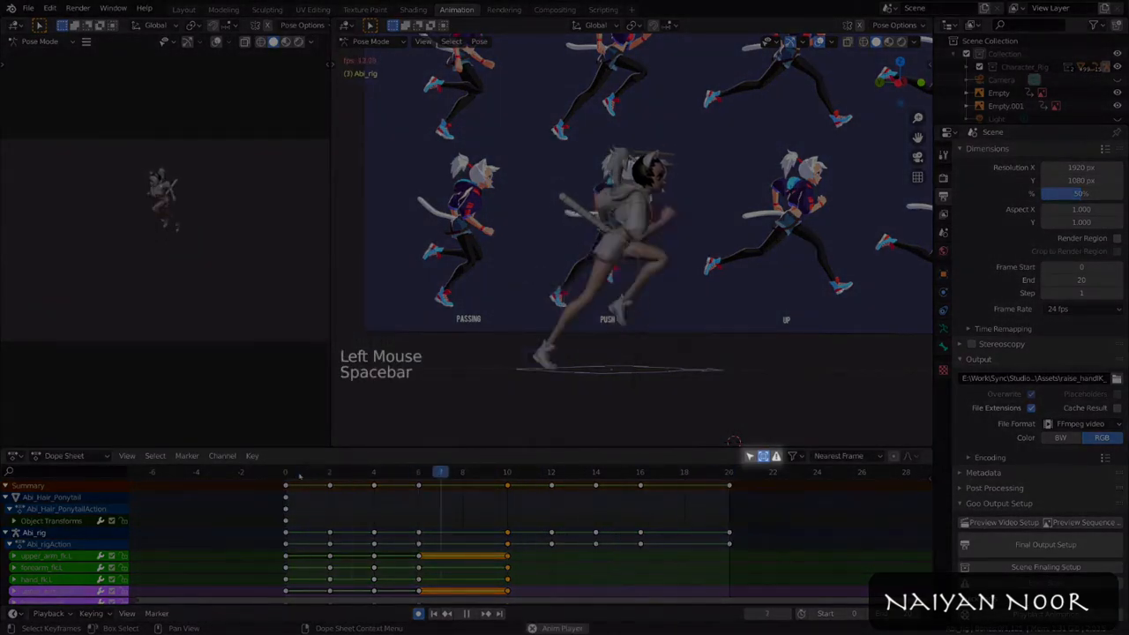
key(g)
click(462, 487)
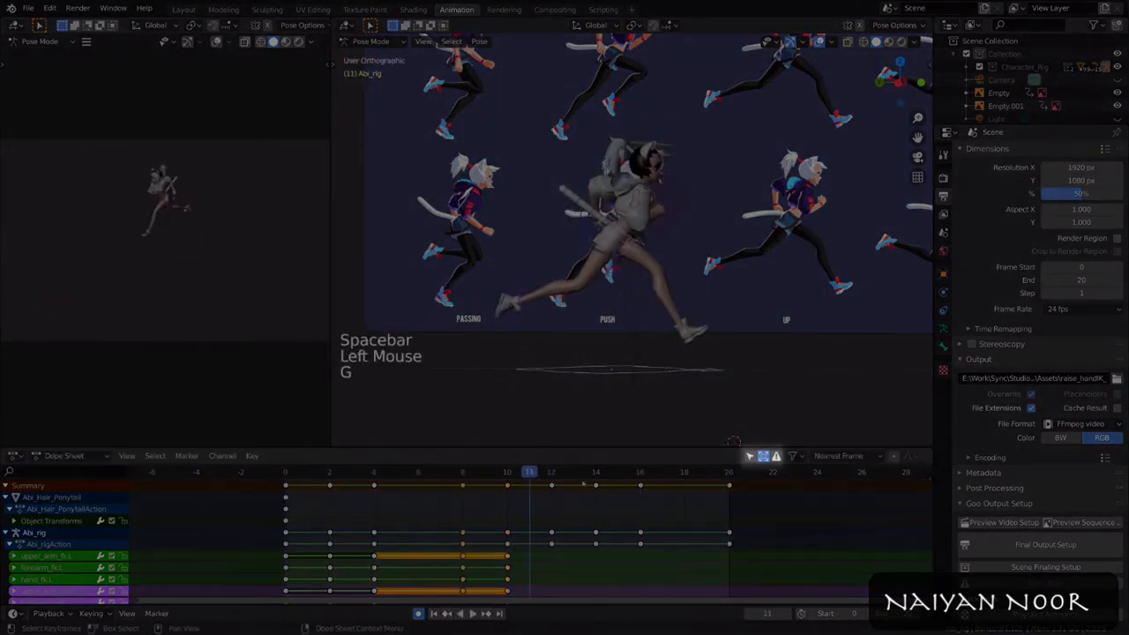
click(641, 486)
key(g)
click(680, 489)
key(space)
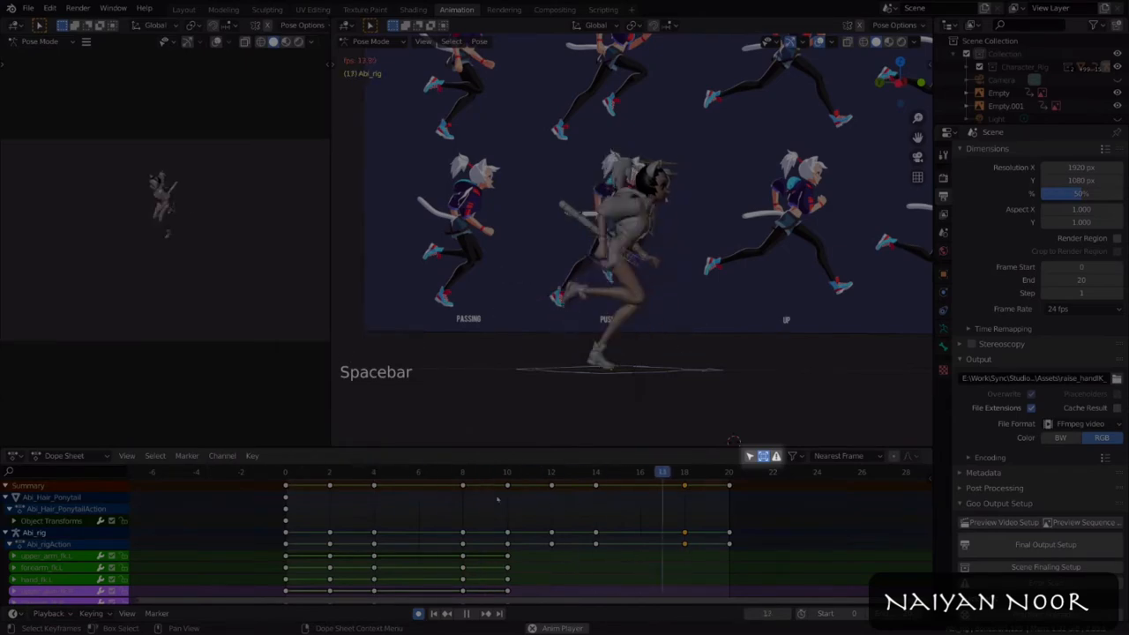
key(space)
Step: Move the frame 4 keyframes to frame 6 and the frame 14 keyframes to frame 16, and play the cycle
click(374, 486)
key(g)
click(418, 487)
click(596, 486)
key(g)
click(636, 505)
key(space)
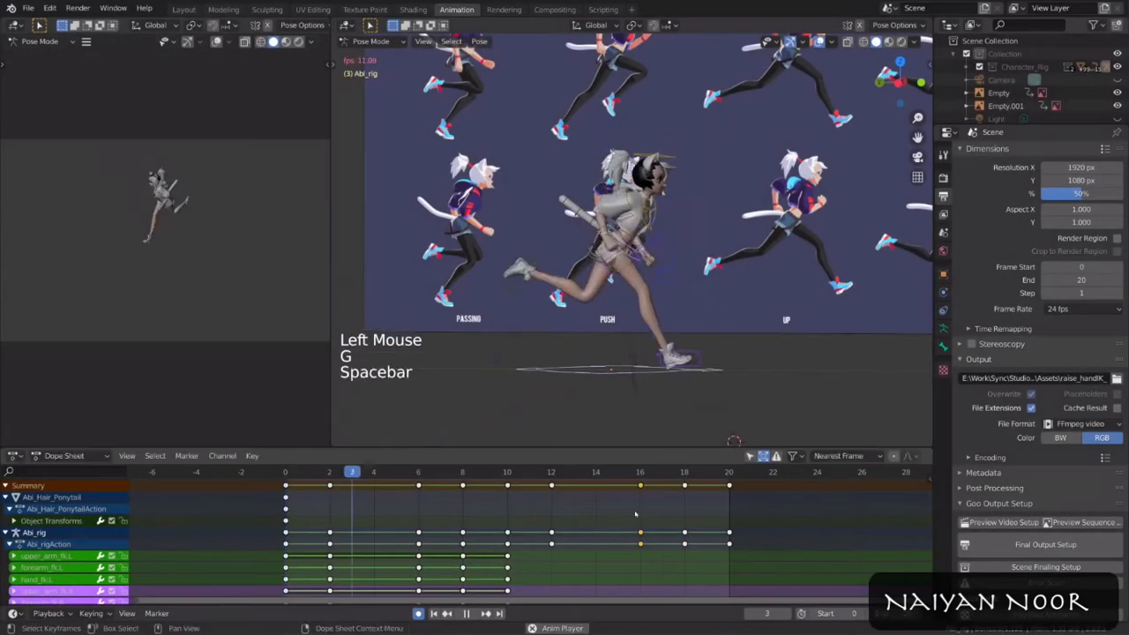
key(space)
Step: Move the frame 2 keyframes to frame 4 and the frame 12 keyframes to frame 14, and play the cycle
click(329, 486)
key(g)
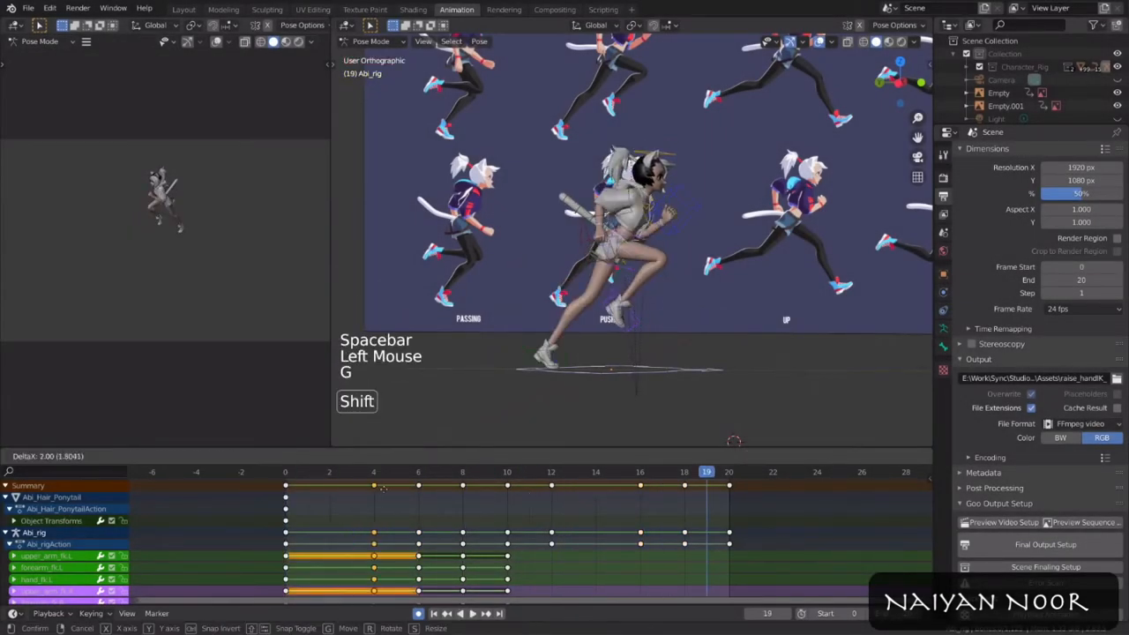
click(374, 487)
click(554, 488)
key(g)
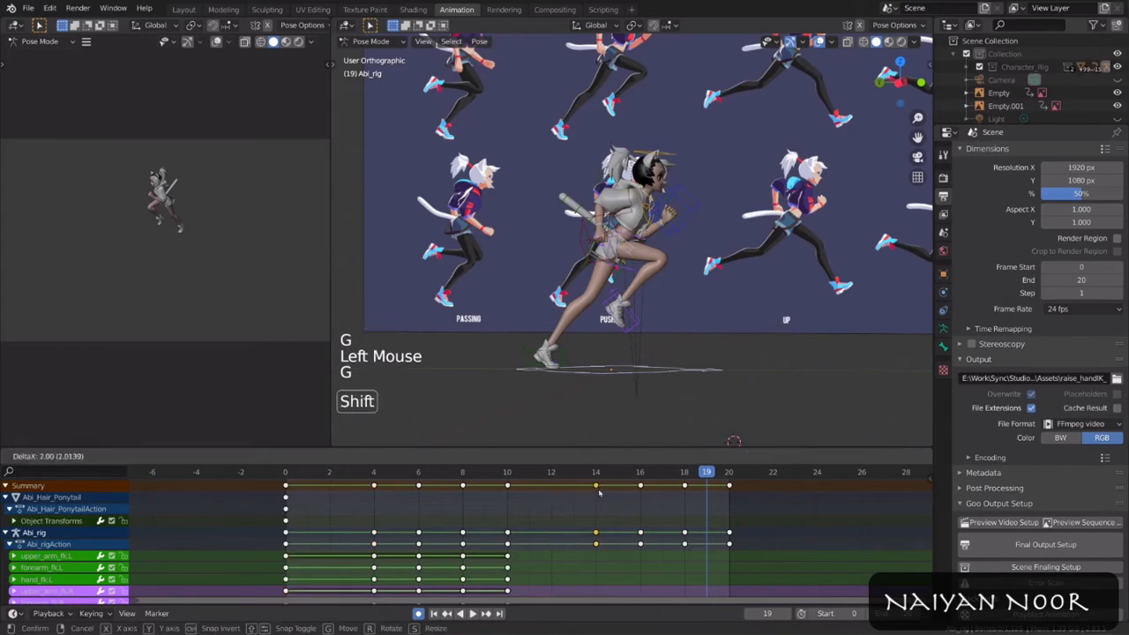
click(599, 492)
key(space)
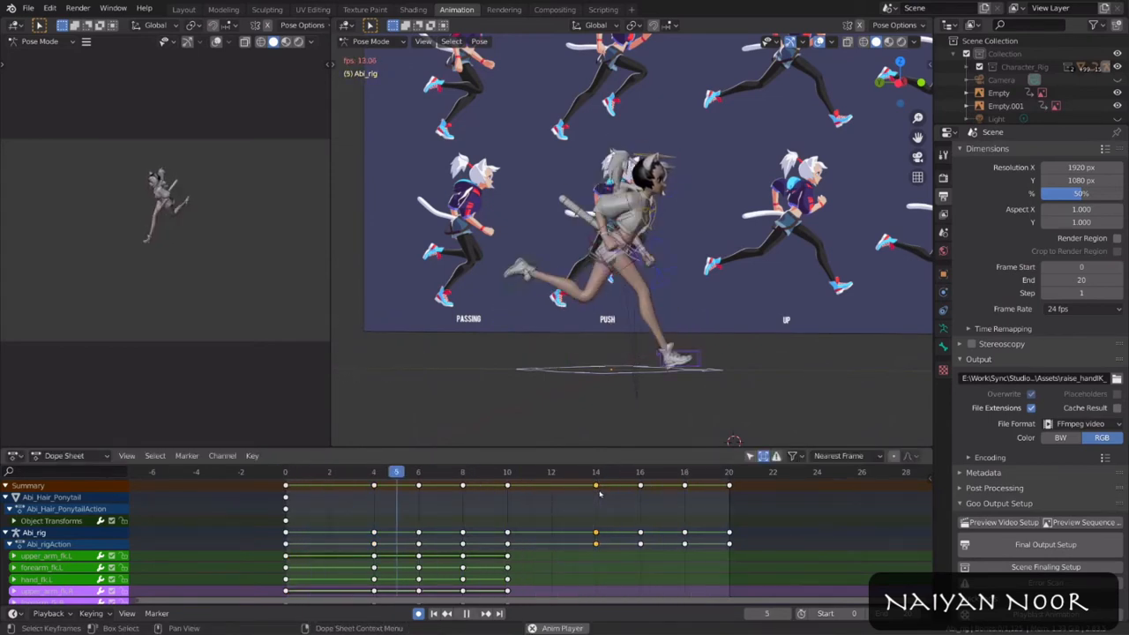
mouse_move(679, 316)
middle_down()
mouse_move(626, 336)
mouse_move(639, 366)
mouse_move(660, 332)
mouse_move(644, 323)
mouse_move(652, 333)
mouse_move(669, 328)
mouse_move(659, 321)
middle_up()
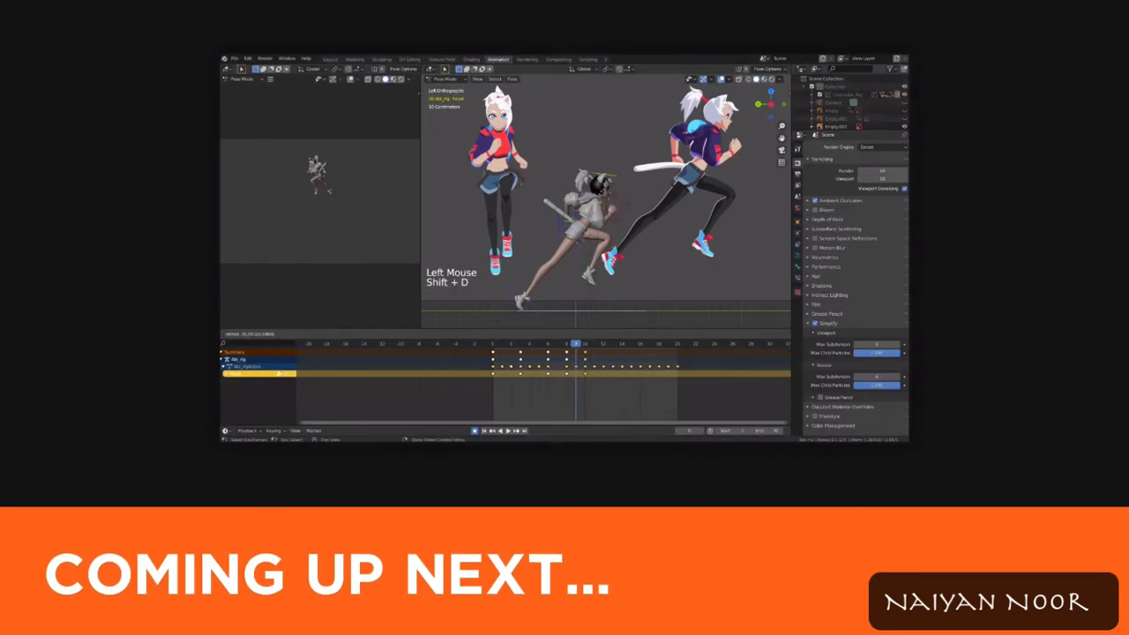
drag(542, 377, 513, 378)
key(shift+d)
click(606, 368)
key(space)
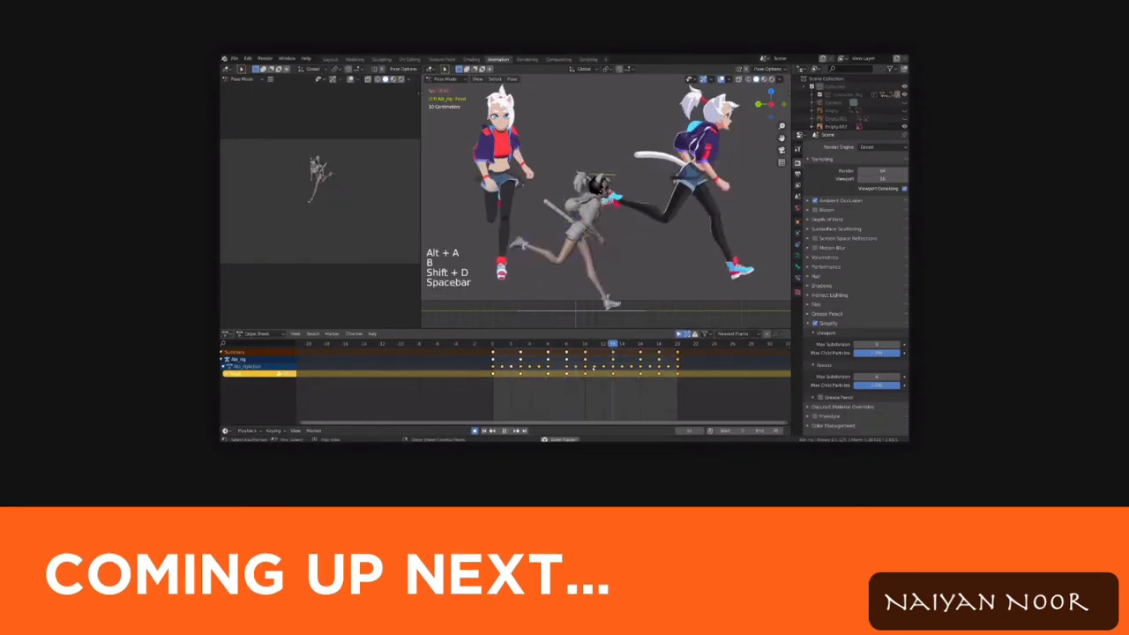
key(space)
key(ctrl+Tab)
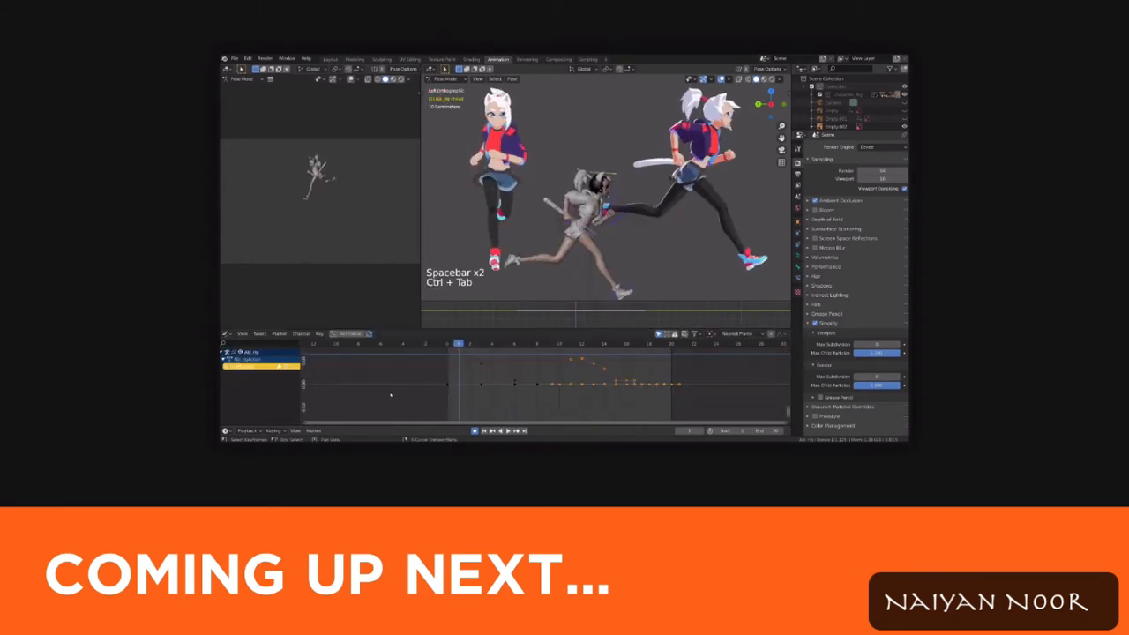
click(228, 368)
click(255, 402)
key(shift+h)
scroll(579, 370, down, 3)
mouse_move(577, 363)
middle_down()
mouse_move(560, 378)
mouse_move(570, 382)
middle_up()
key(a)
key(s)
key(y)
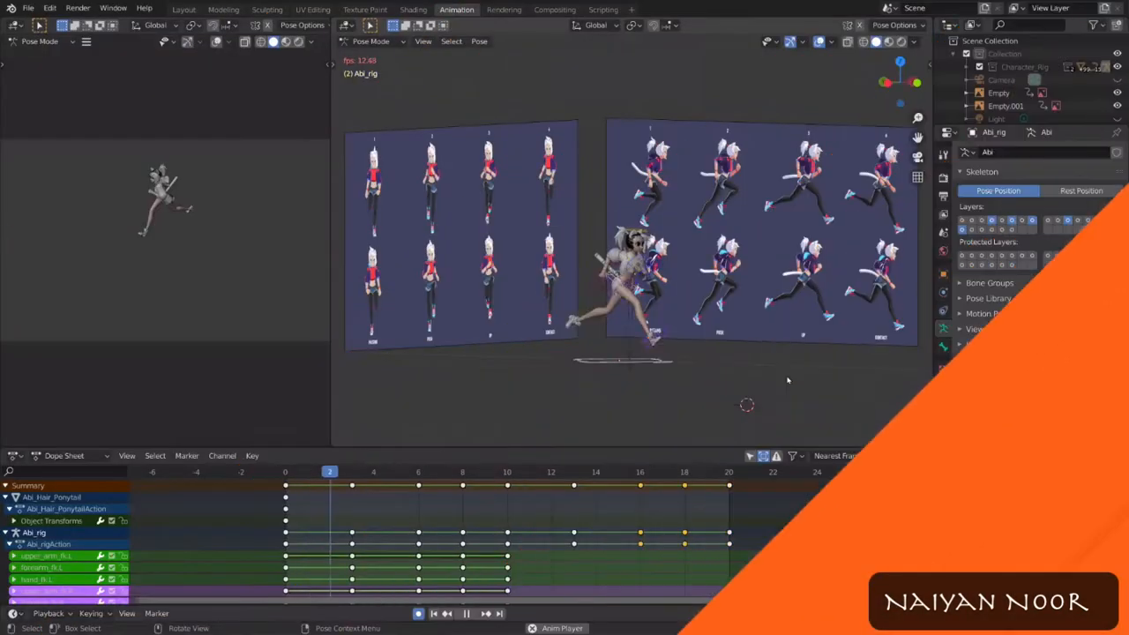
Step: Examine the retimed run cycle in playback and by scrubbing through its first frames
scroll(788, 381, up, 2)
middle_drag(788, 381, 658, 373)
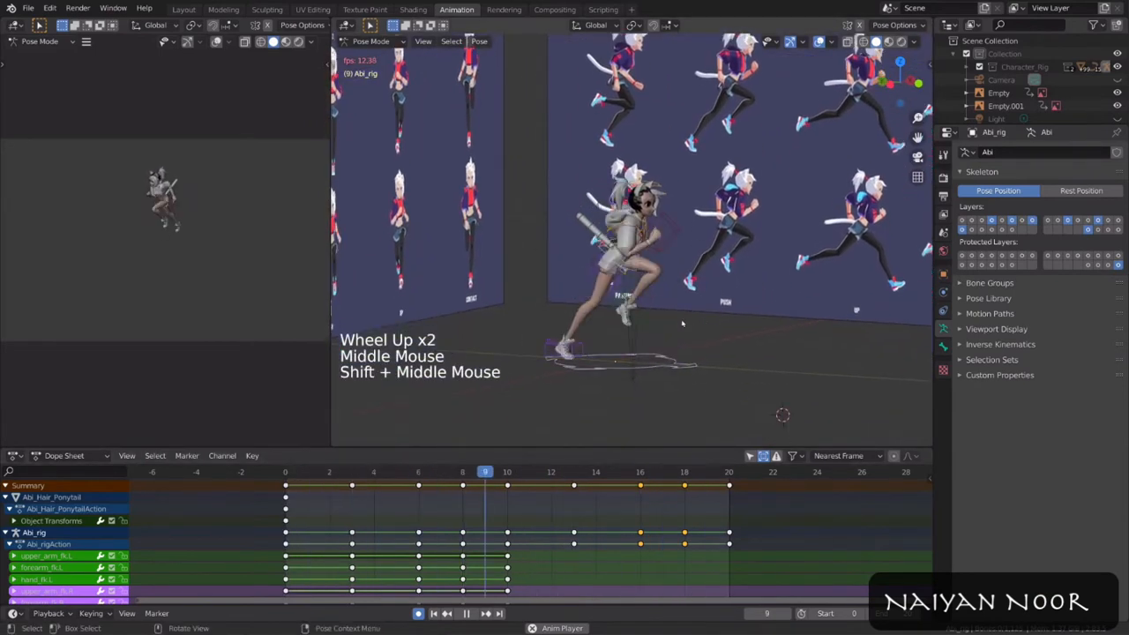
key(space)
drag(545, 472, 487, 474)
drag(419, 474, 374, 474)
Step: Switch the rig to Object Mode and bring REF_Abi_Run_Final.mp4 from the Reference folder into the 3D viewport as an image empty
scroll(731, 344, down, 3)
key(ctrl+Tab)
middle_drag(731, 344, 776, 374)
scroll(776, 374, up, 1)
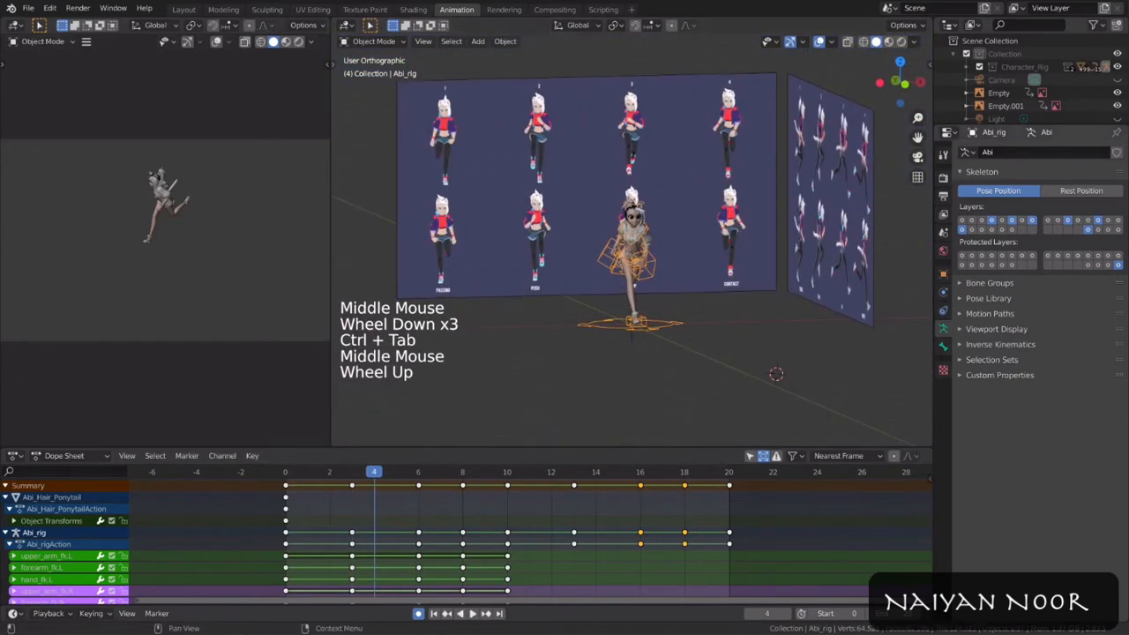
key(alt+Tab)
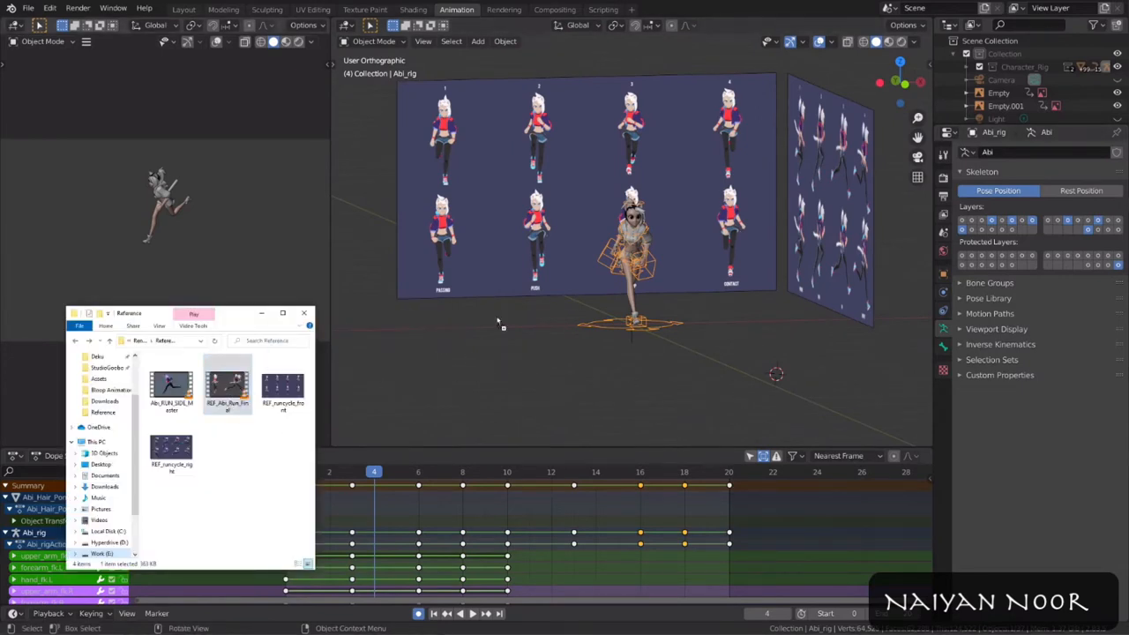
drag(497, 323, 496, 320)
click(480, 367)
Step: Clear the video empty's rotation, stand it upright and rotate it -90° about the global Z axis
middle_drag(604, 301, 718, 210)
scroll(718, 210, down, 2)
key(alt+r)
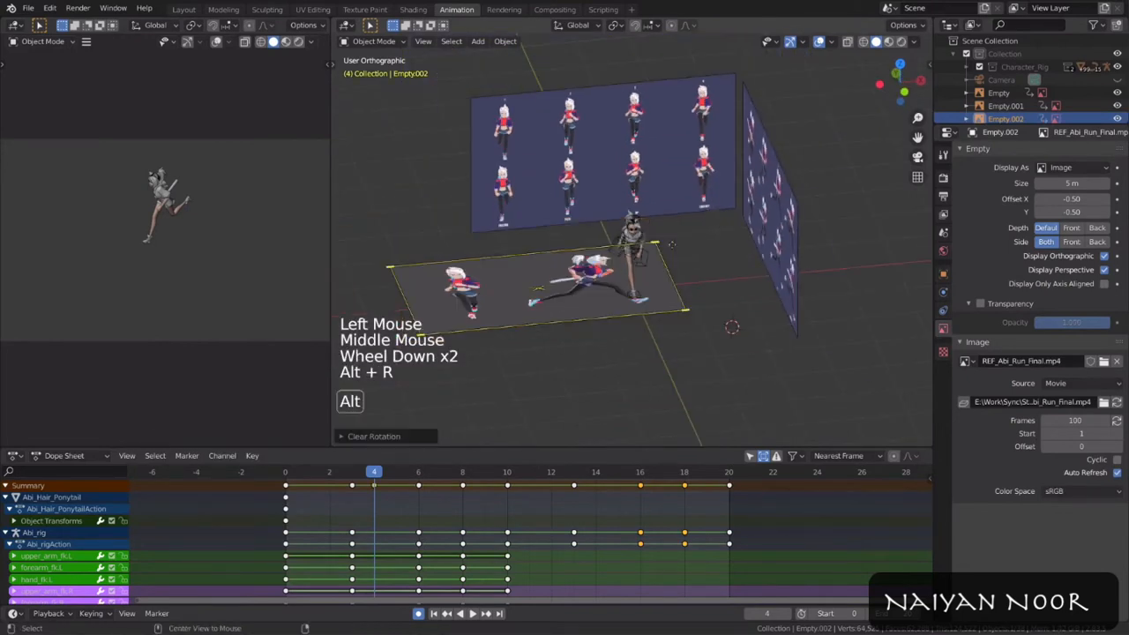
key(r)
key(r)
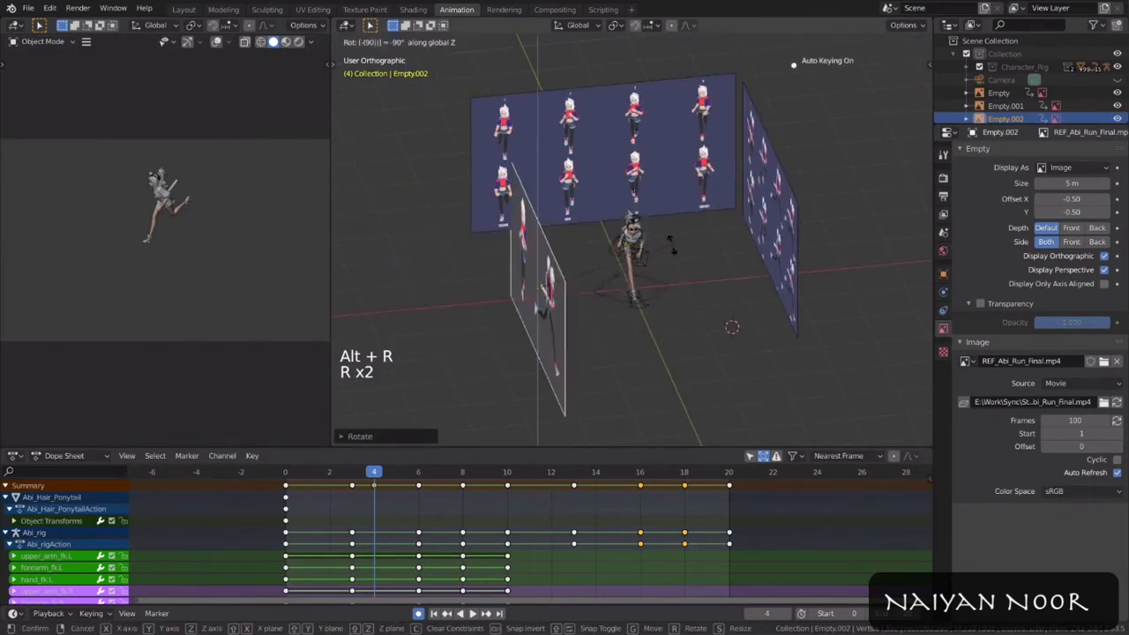
click(651, 224)
Step: Move the video empty across the scene and raise it so it lines up with the side-view reference sheet behind the rig
middle_drag(651, 224, 697, 194)
key(g)
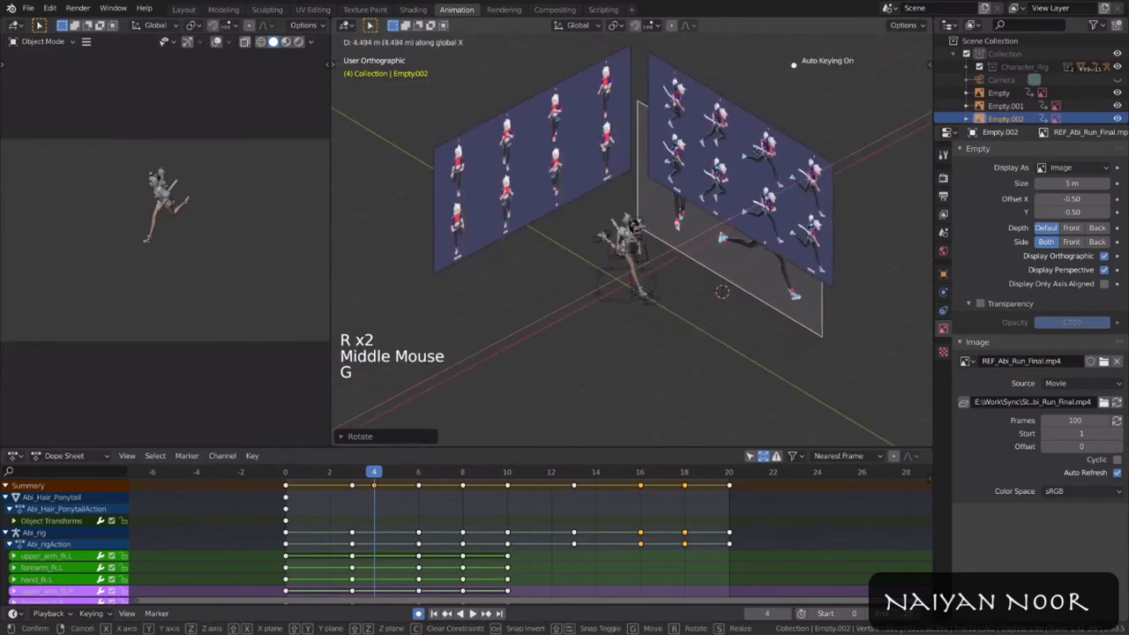
click(754, 158)
key(g)
key(z)
click(750, 134)
middle_drag(749, 134, 807, 113)
key(g)
click(598, 319)
Step: Hide the reference sheets Empty.001 and Empty, and play the run cycle beside the reference video
click(1093, 106)
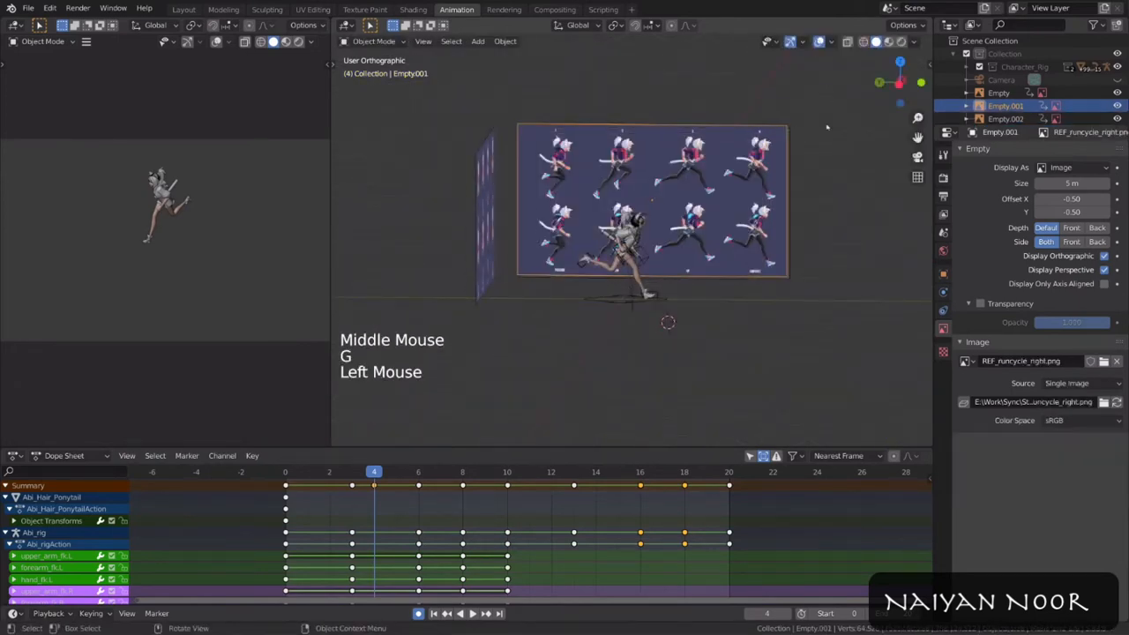
click(1117, 105)
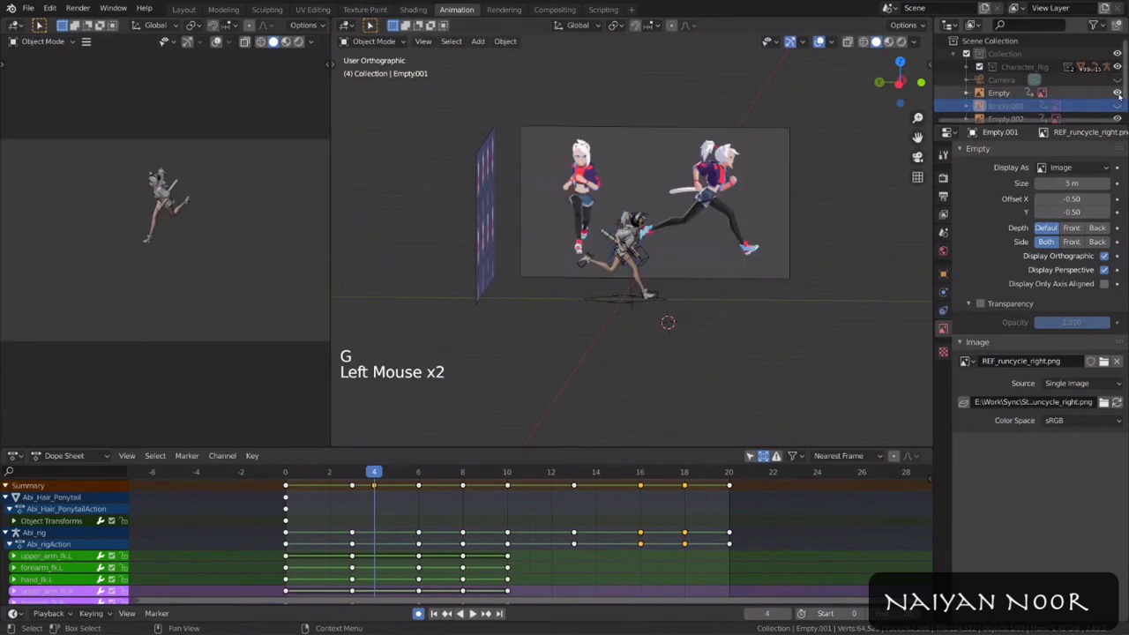
click(1117, 92)
middle_drag(776, 151, 737, 154)
key(space)
key(space)
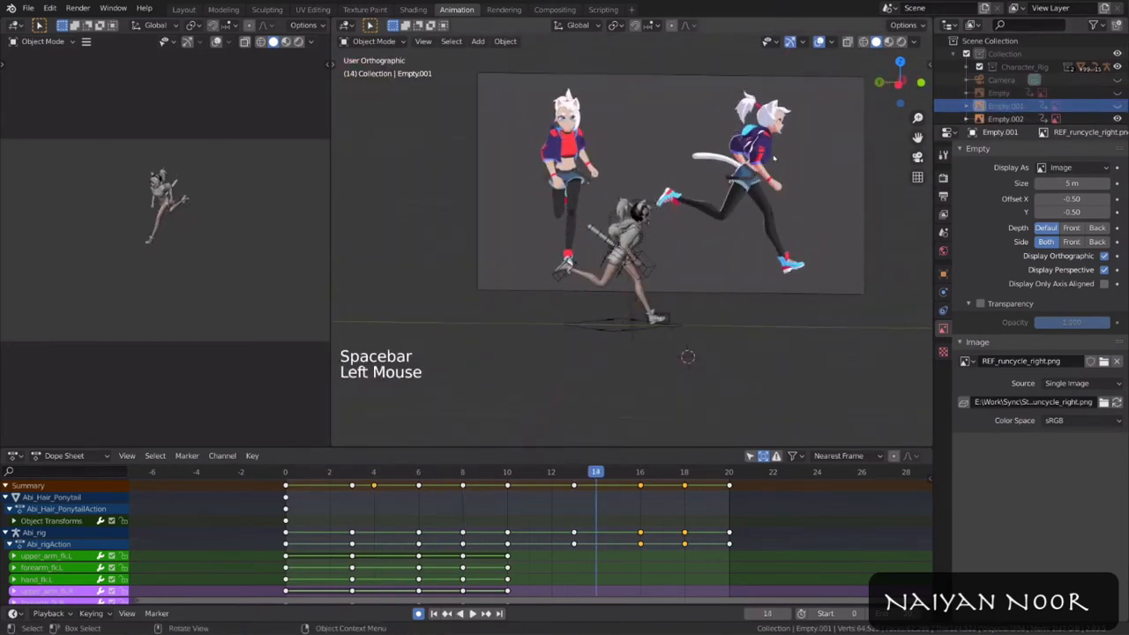
Step: Duplicate the video reference empty, place the copy off to the side of the rig and rotate it 90° about the global Z axis
click(774, 190)
scroll(774, 190, down, 2)
middle_drag(774, 190, 767, 192)
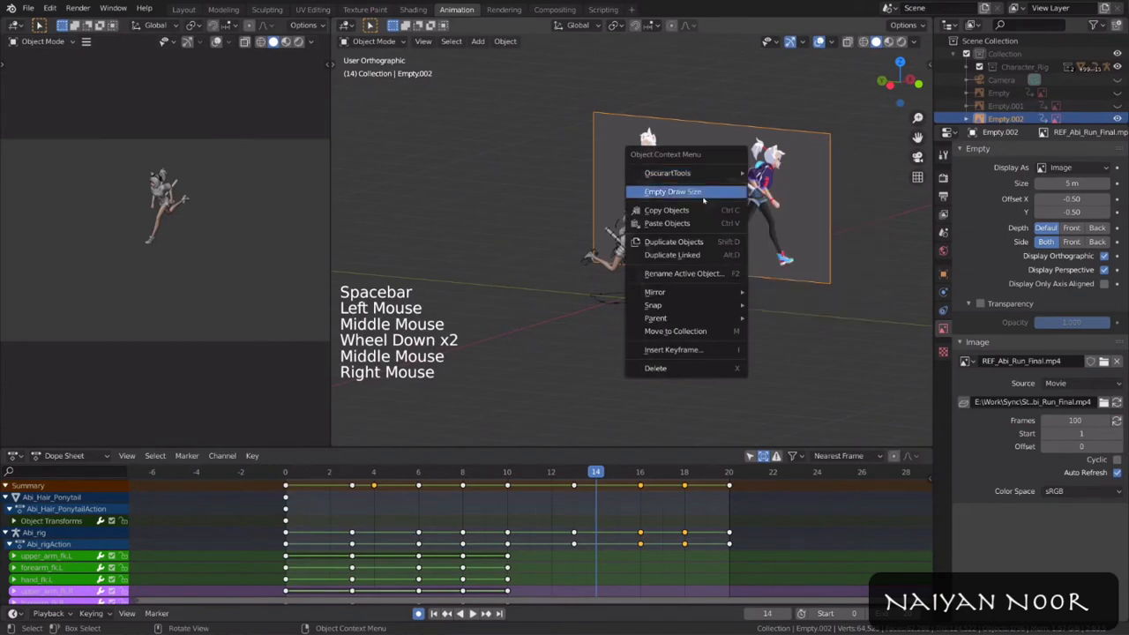
click(715, 243)
click(472, 247)
text(r90)
key(Return)
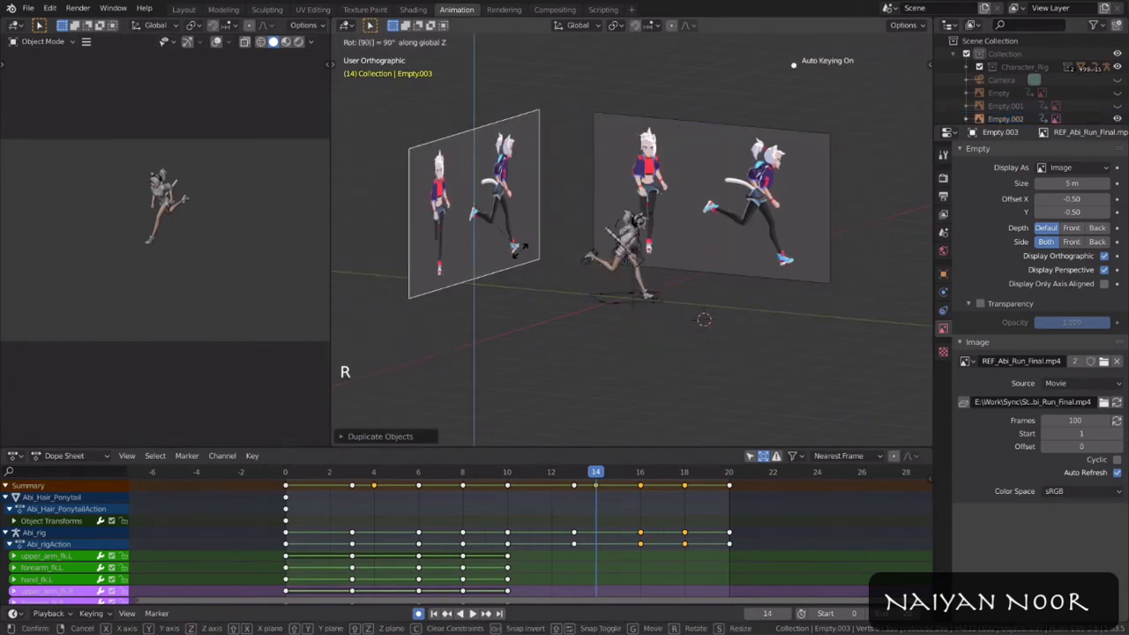
Step: Move the duplicated video empty horizontally so it stands behind the rig as seen from the front, and play the animation
middle_drag(677, 216, 682, 242)
key(g)
key(shift+z)
click(569, 244)
scroll(682, 242, up, 2)
key(space)
middle_drag(750, 240, 772, 231)
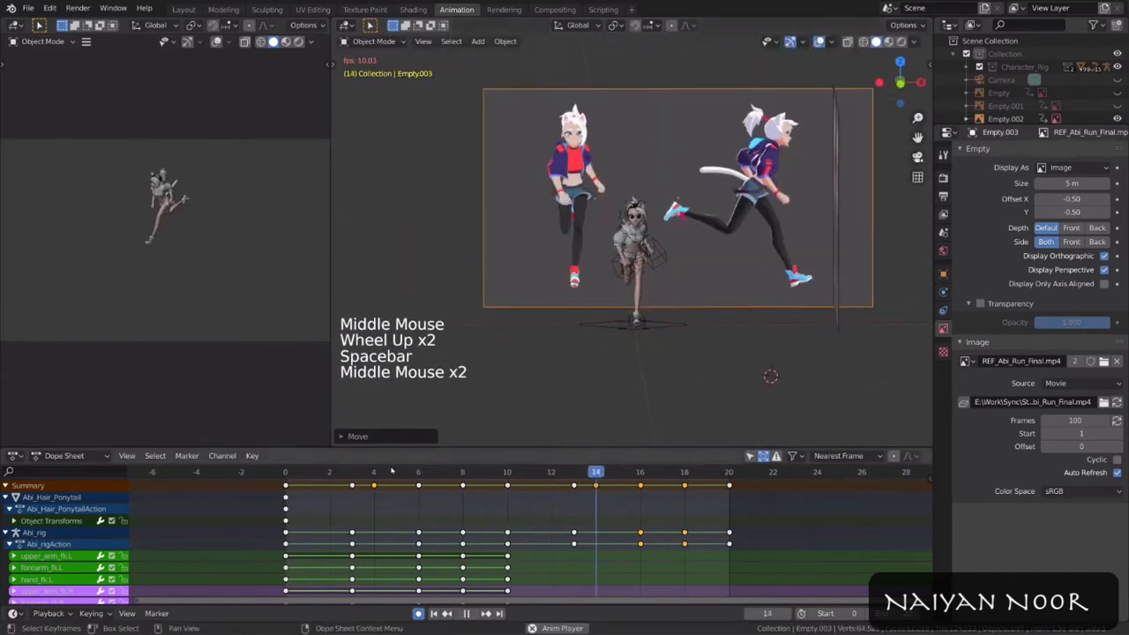
Step: Show only selected objects' keyframes in the Dope Sheet and delete the keyframes of both video empties
key(space)
click(749, 456)
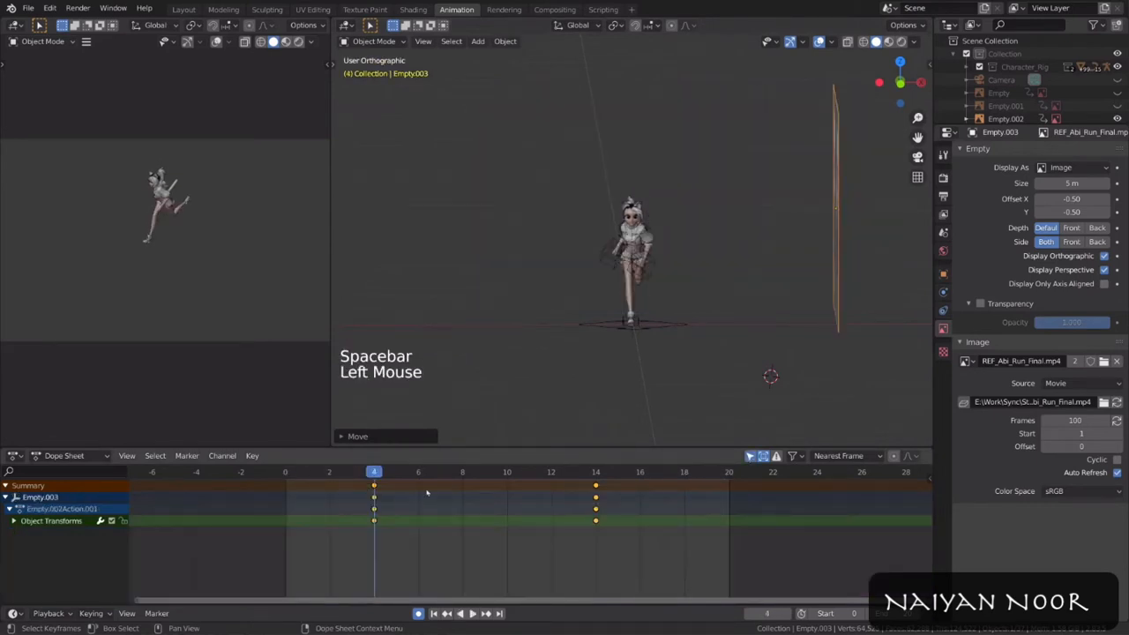
click(376, 490)
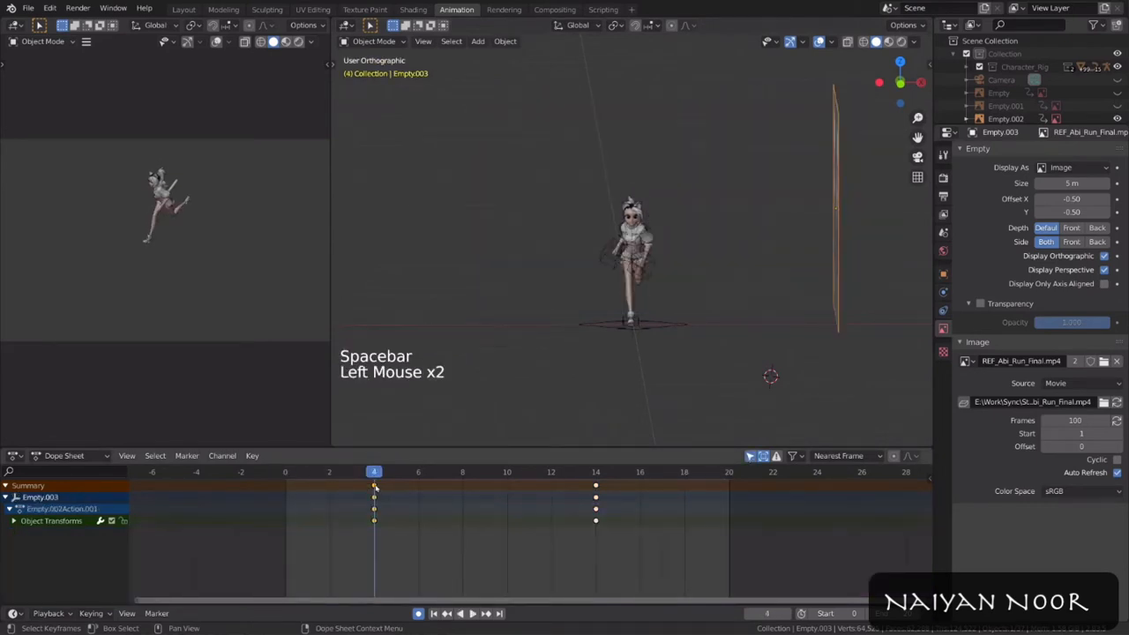
key(x)
key(x)
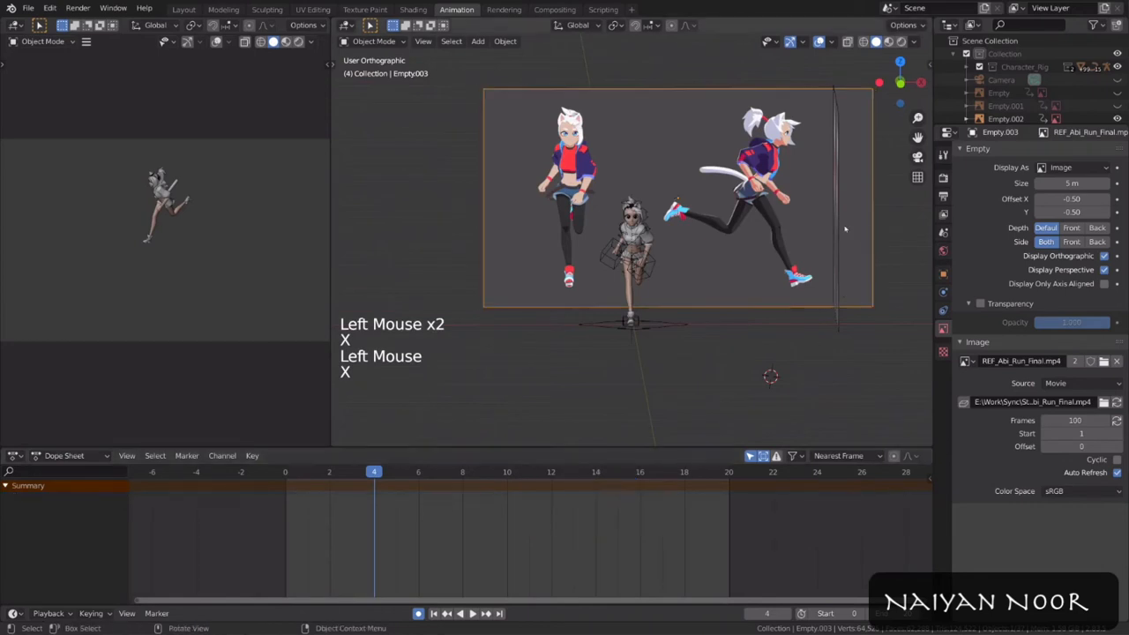
click(839, 227)
key(x)
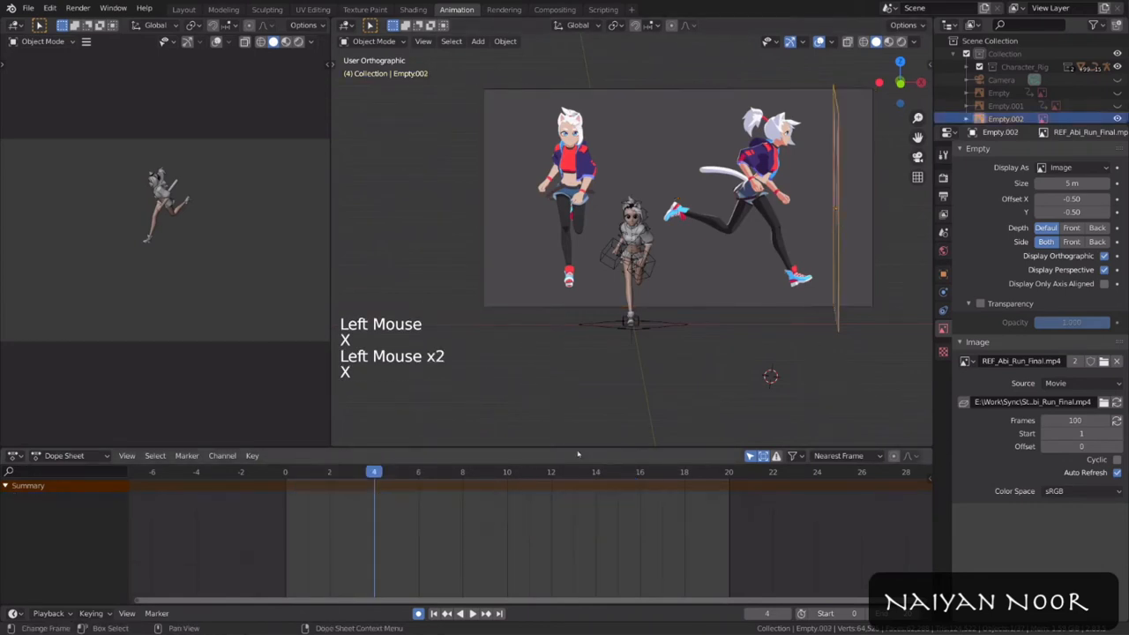
Step: Slide the duplicated video empty along the X axis and delete the keyframe recorded for it at frame 4
middle_drag(684, 284, 696, 282)
click(711, 258)
key(g)
key(x)
key(space)
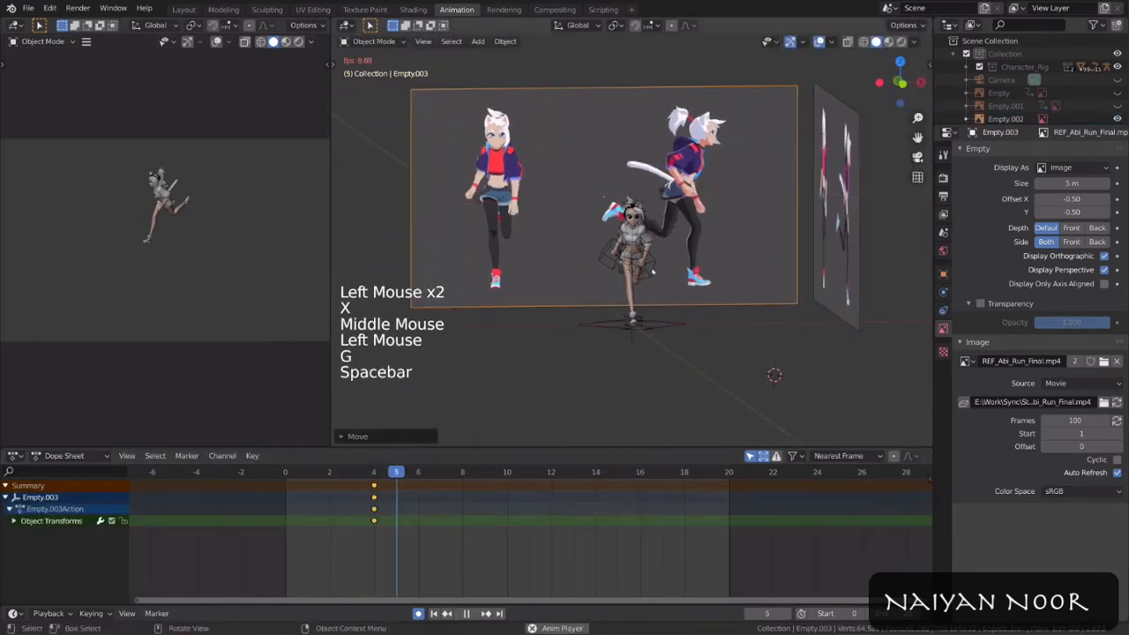
middle_drag(692, 208, 646, 269)
click(374, 485)
key(x)
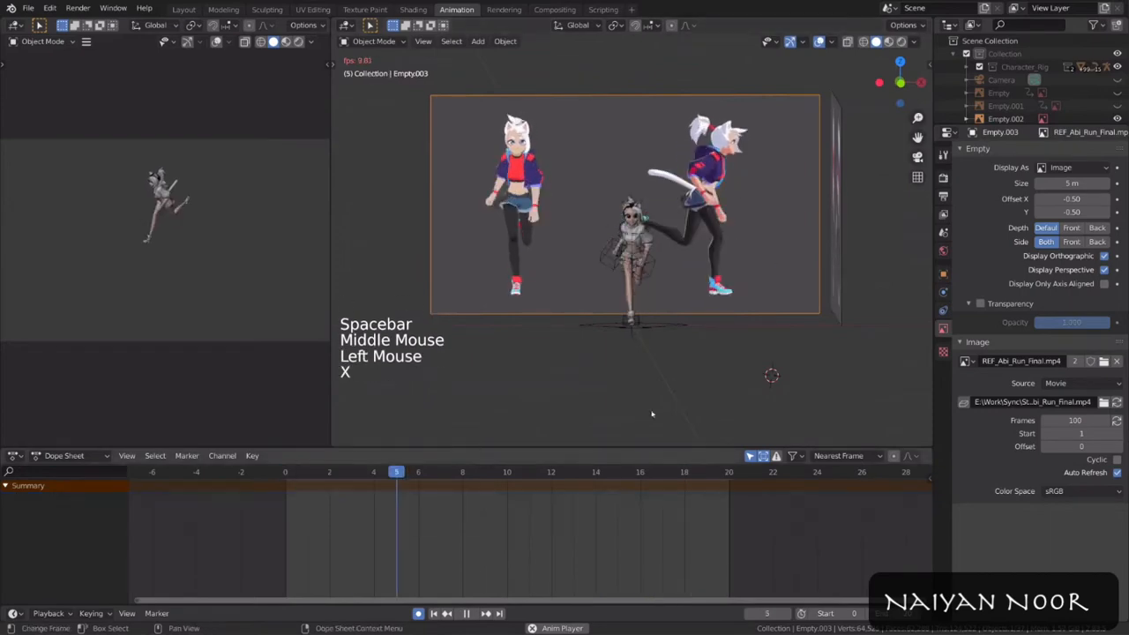
Step: Put Abi_rig into Pose Mode and give all its keyframes smooth interpolation so the poses blend into each other
mouse_move(750, 326)
middle_down()
mouse_move(721, 322)
mouse_move(742, 325)
mouse_move(679, 344)
mouse_move(761, 339)
middle_up()
click(678, 344)
key(ctrl+Tab)
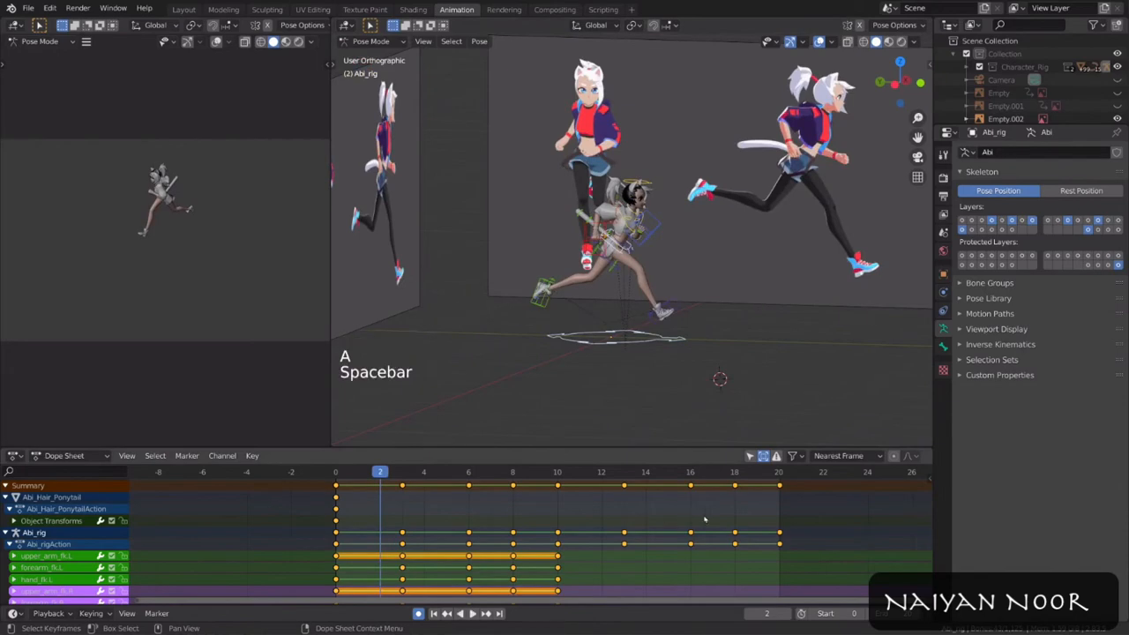
key(t)
click(707, 544)
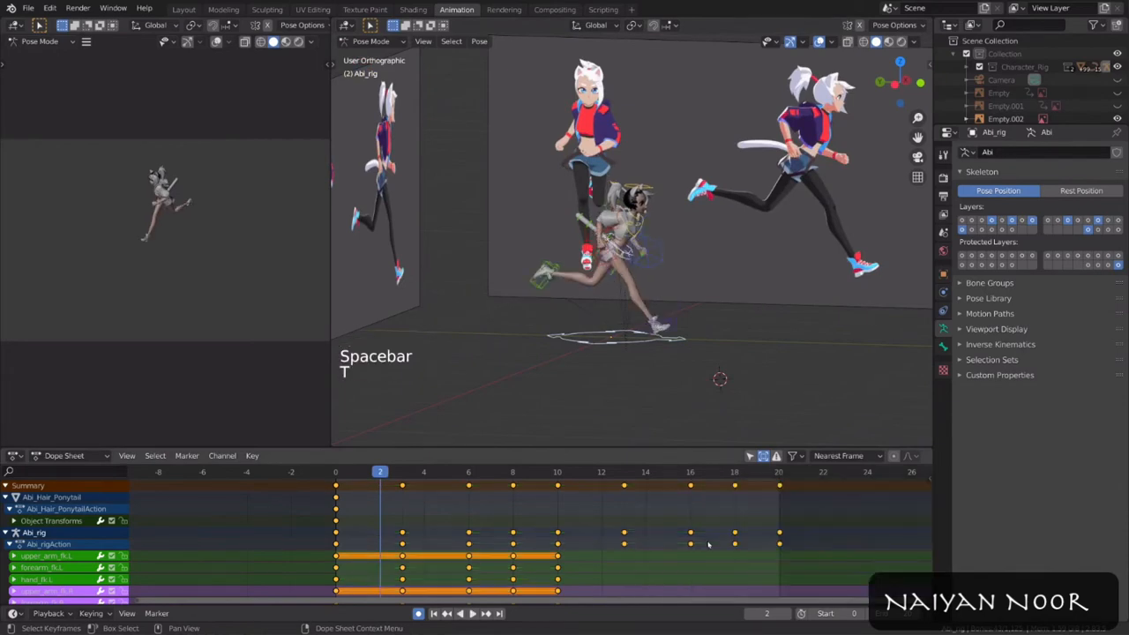
Step: Clear the rotation of the left heel control foot_heel_ik.L around frame 15 and compare the surrounding frames with the reference
key(alt+r)
alt+scroll(665, 313, up, 2)
alt+scroll(665, 312, down, 3)
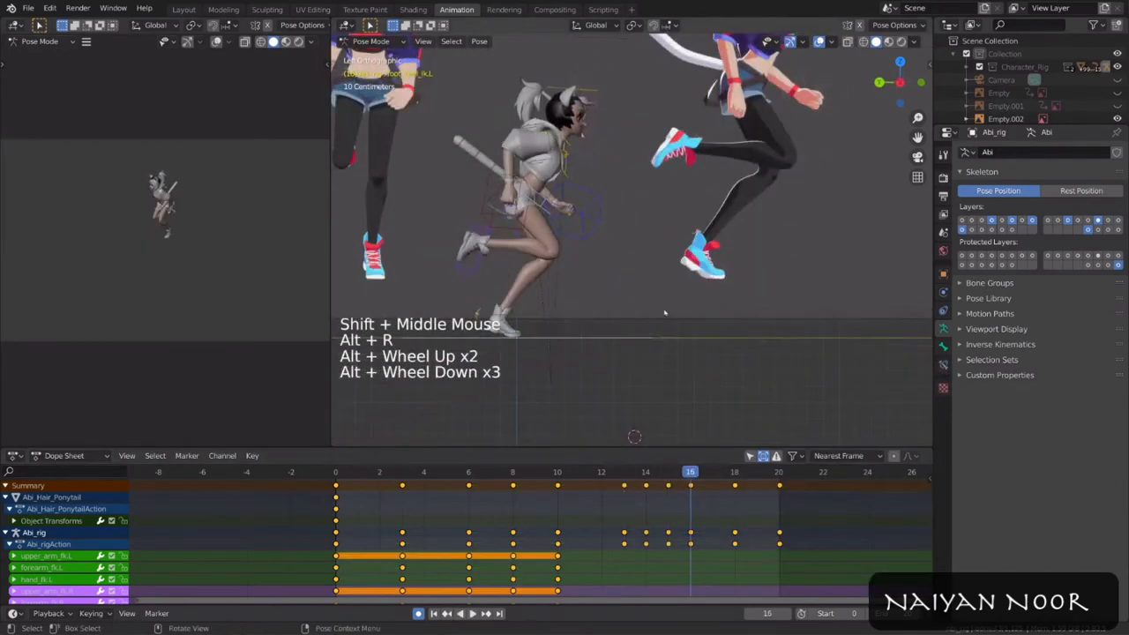
shift+middle_drag(665, 312, 706, 315)
alt+scroll(706, 316, down, 1)
shift+middle_drag(670, 316, 732, 351)
scroll(726, 321, down, 1)
alt+scroll(621, 344, down, 1)
alt+scroll(624, 335, down, 1)
Step: Copy the heel control's pose at frame 14, paste it mirrored on frames 4 and 5, and play the cycle
click(647, 485)
click(647, 473)
click(642, 350)
key(ctrl+c)
click(424, 473)
key(ctrl+shift+v)
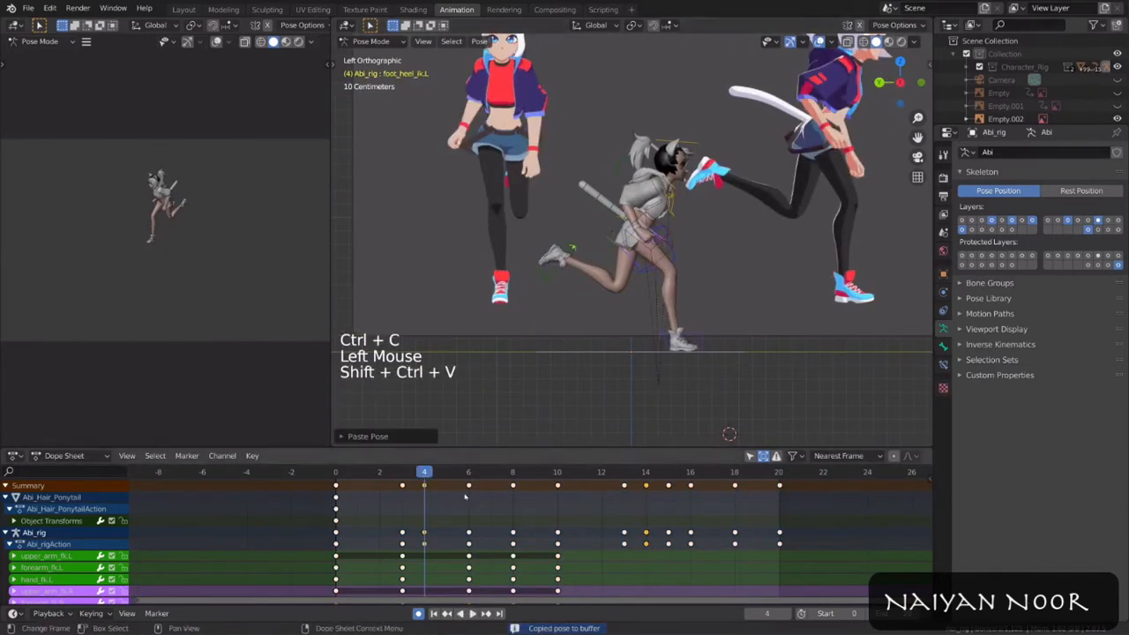
click(447, 473)
key(ctrl+shift+v)
key(space)
key(space)
shift+middle_drag(641, 228, 628, 259)
key(space)
key(space)
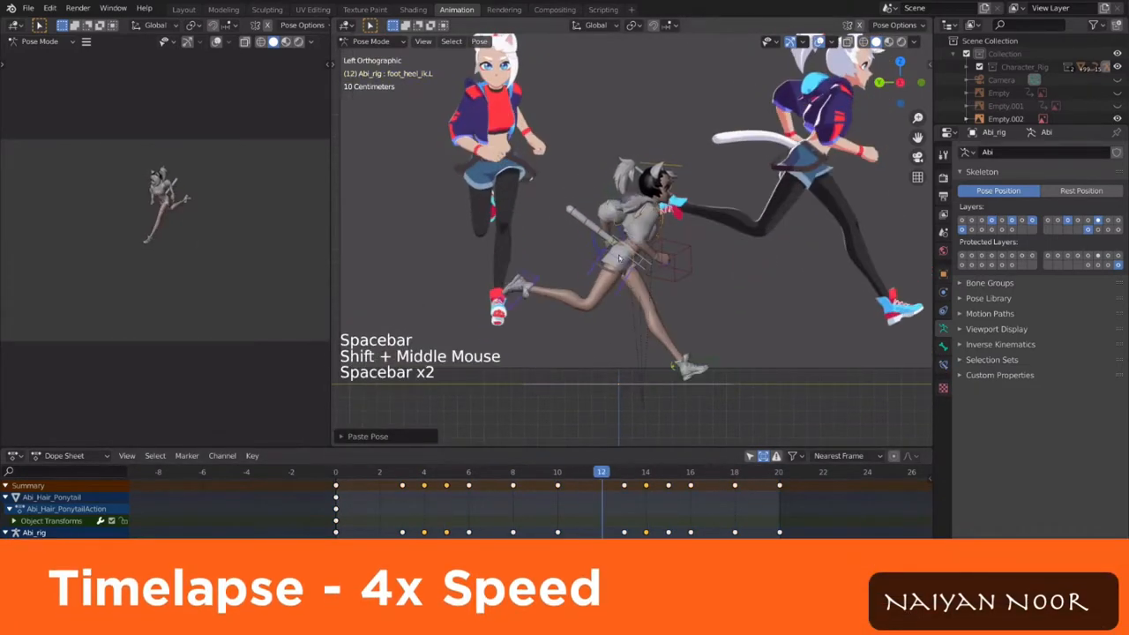
Step: Compare frames 13 and 14 with the reference and reposition the right hand control hand_ik.R at frame 13
click(629, 259)
drag(602, 471, 625, 466)
alt+scroll(693, 402, down, 1)
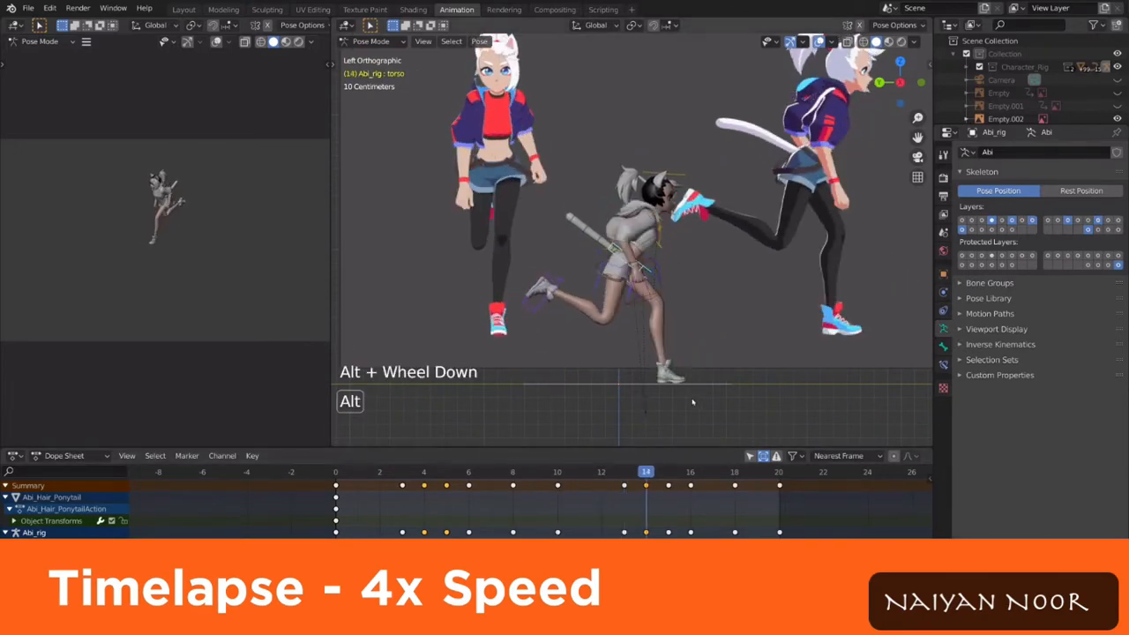
alt+scroll(693, 403, up, 1)
alt+scroll(692, 403, down, 1)
alt+scroll(692, 402, up, 1)
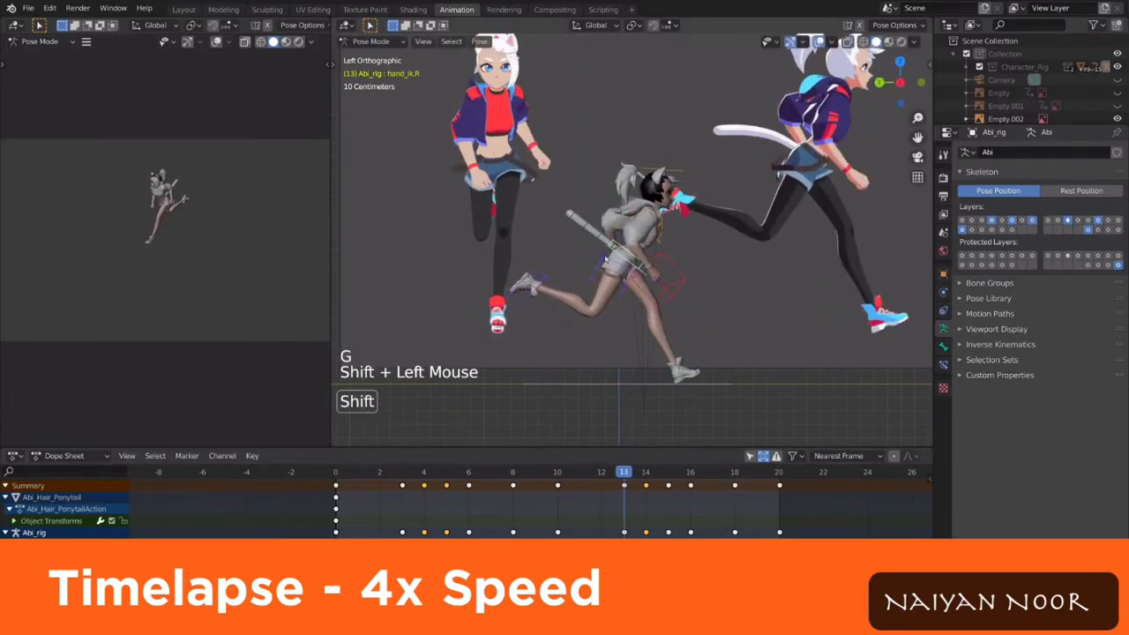
click(769, 289)
Step: Move the left hand control hand_ik.L vertically at frame 10 and check the motion through the cycle
click(557, 472)
mouse_move(558, 471)
mouse_down()
mouse_move(512, 471)
mouse_move(557, 471)
mouse_up()
key(g)
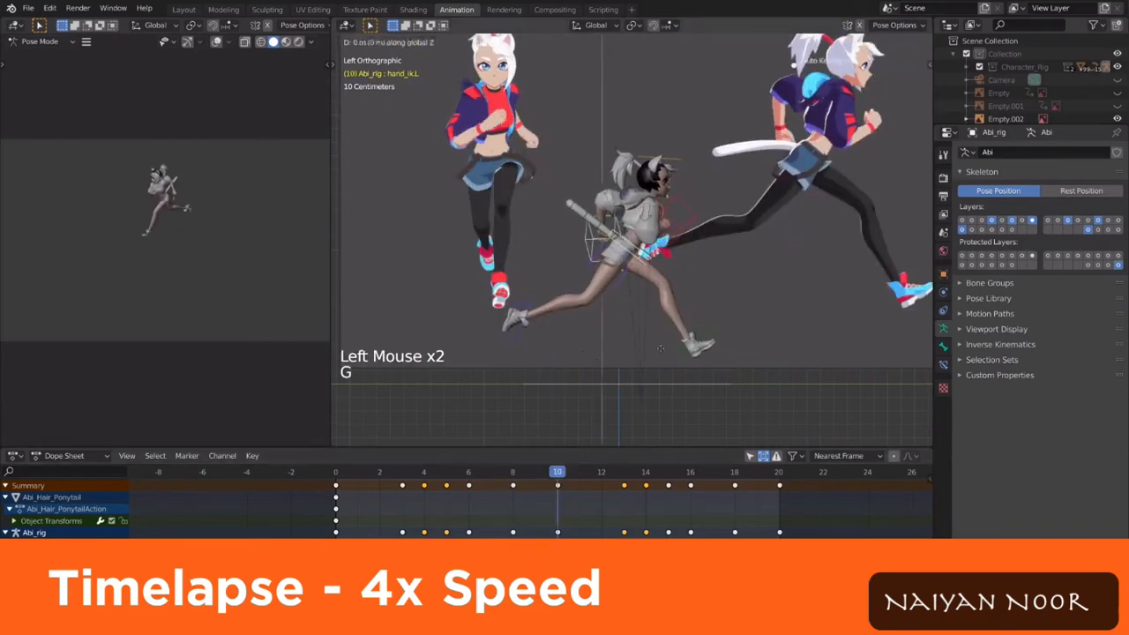
click(697, 311)
alt+scroll(697, 311, up, 3)
alt+scroll(696, 311, down, 8)
click(337, 472)
key(space)
key(space)
Step: Copy the frame 10 pose, paste it mirrored on frames 0 and 20, and play the cycle
click(558, 472)
key(ctrl+c)
click(336, 472)
key(ctrl+shift+v)
click(778, 472)
key(ctrl+shift+v)
key(space)
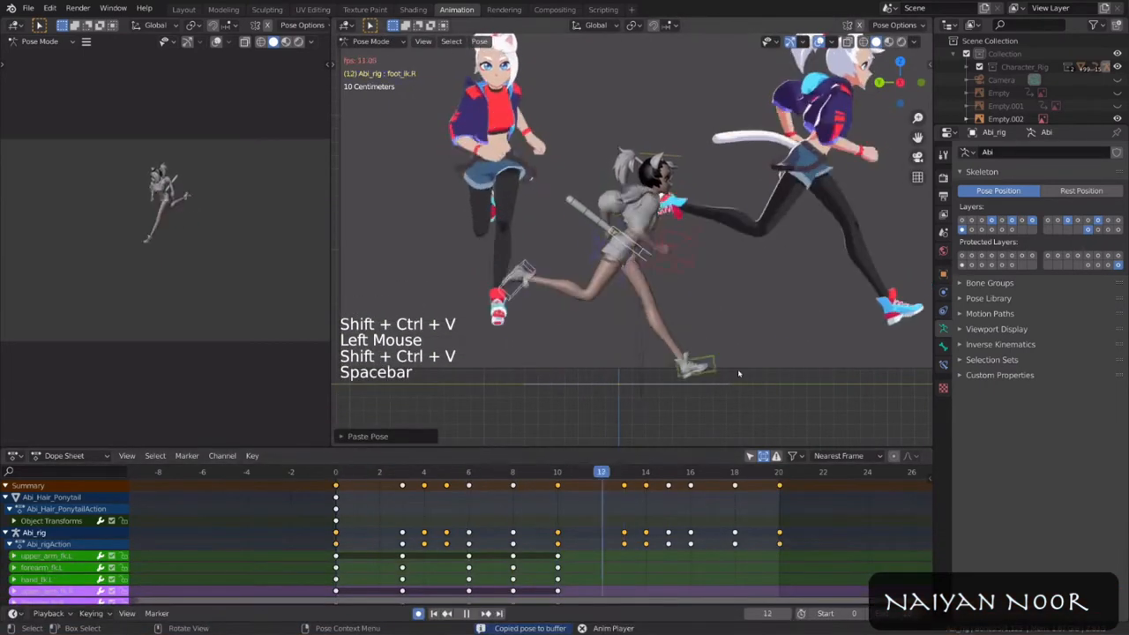
Step: Rotate and shift the right hand control hand_ik.R at frame 10 to match the arm in the reference
click(380, 472)
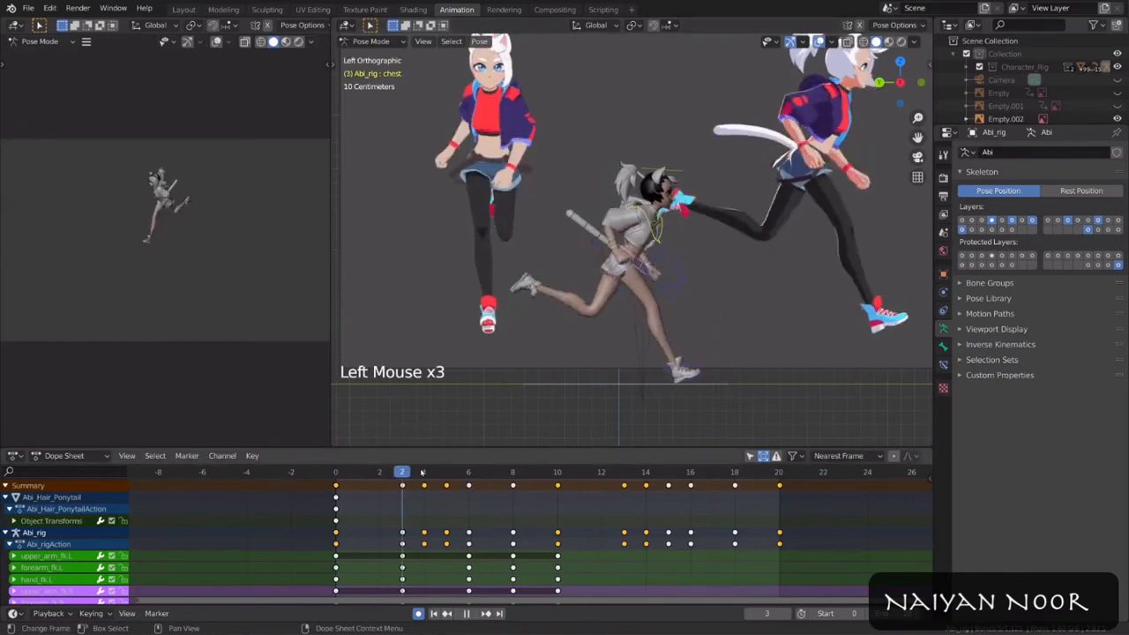
key(space)
key(r)
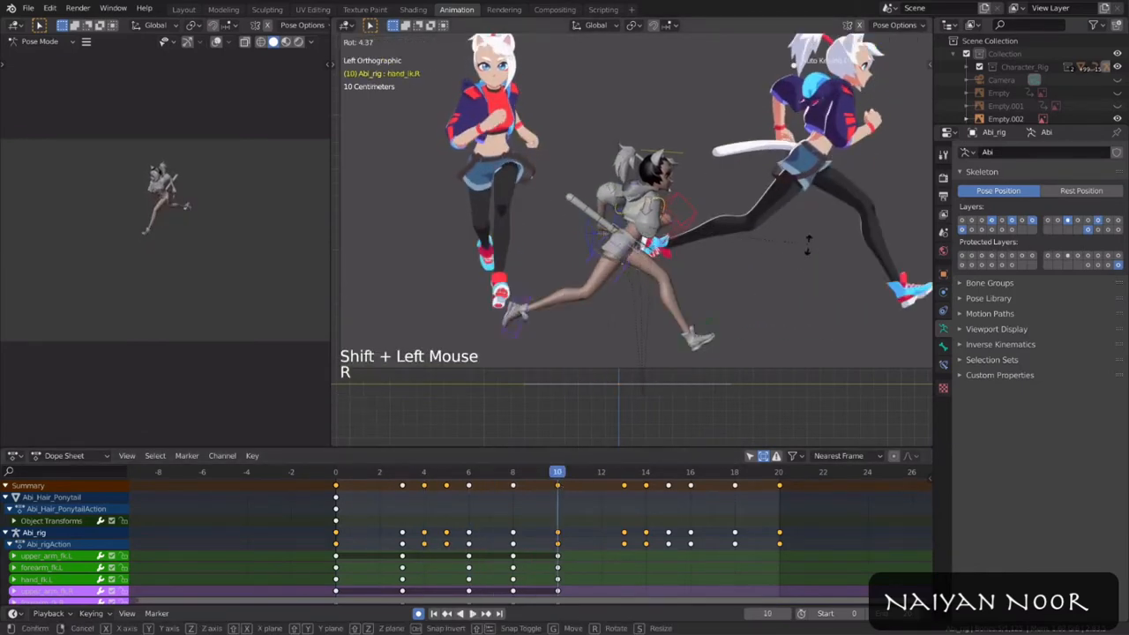
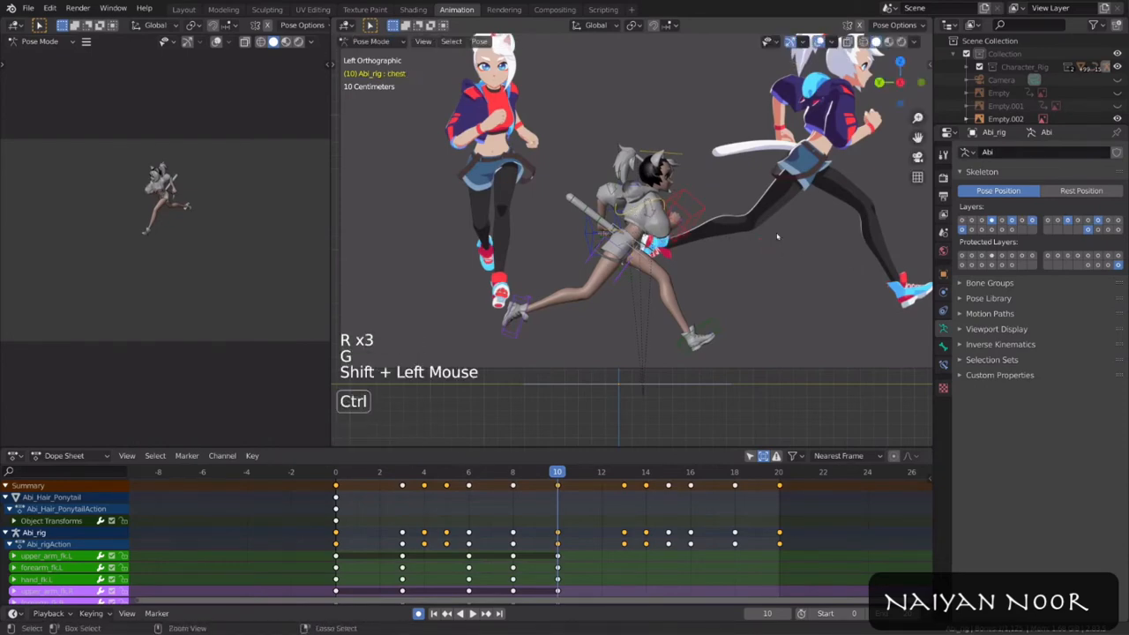
Step: Update frames 0 and 20 with a mirrored copy of the adjusted frame 10 pose and play the result
key(ctrl+c)
click(336, 472)
key(ctrl+shift+v)
click(779, 472)
key(ctrl+shift+v)
key(space)
key(space)
Step: Refine the upper-body pose at frame 6, copy it and paste it mirrored on frame 16
click(661, 292)
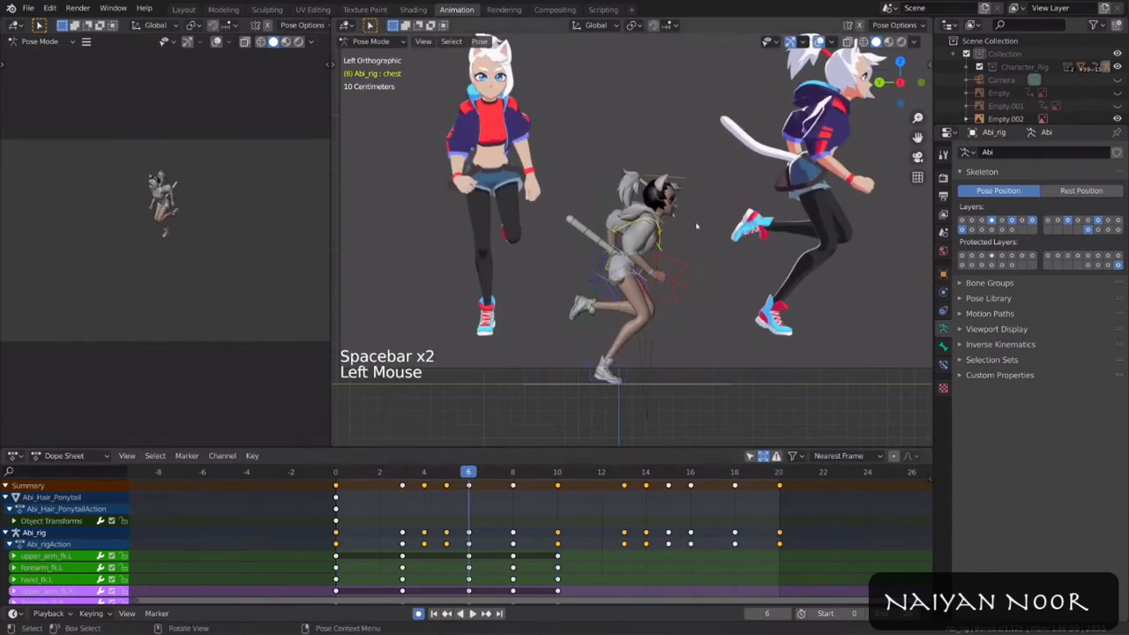
click(764, 253)
key(ctrl+c)
click(691, 472)
key(ctrl+shift+v)
key(space)
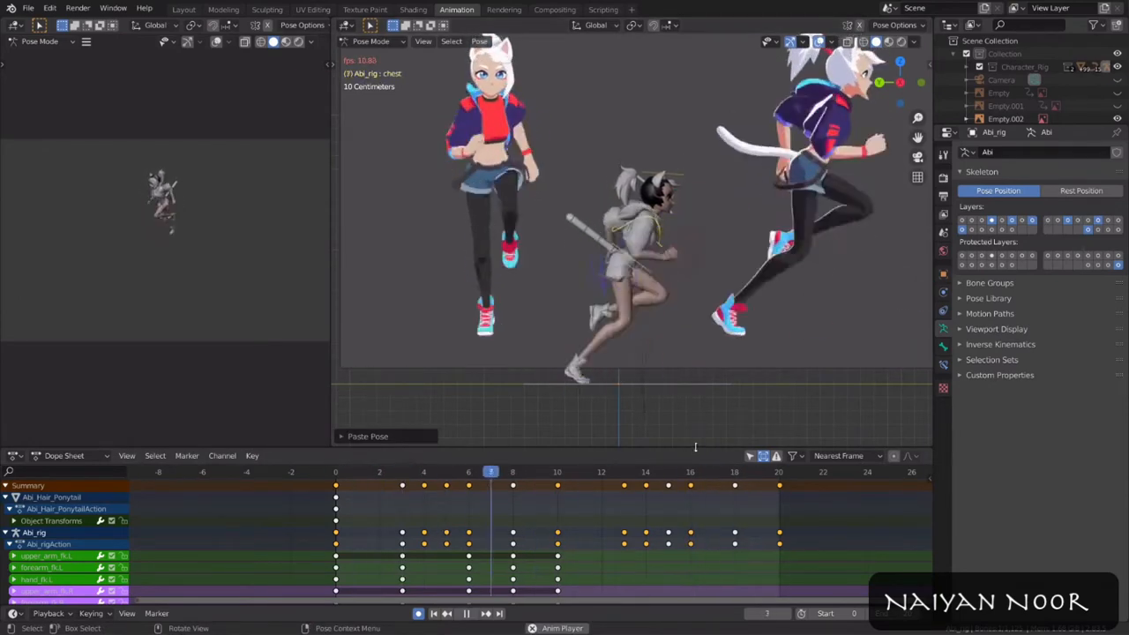
Step: Adjust the upper-body pose at frame 8 with a rotation and paste it mirrored on frame 18
key(space)
click(366, 478)
drag(365, 478, 520, 478)
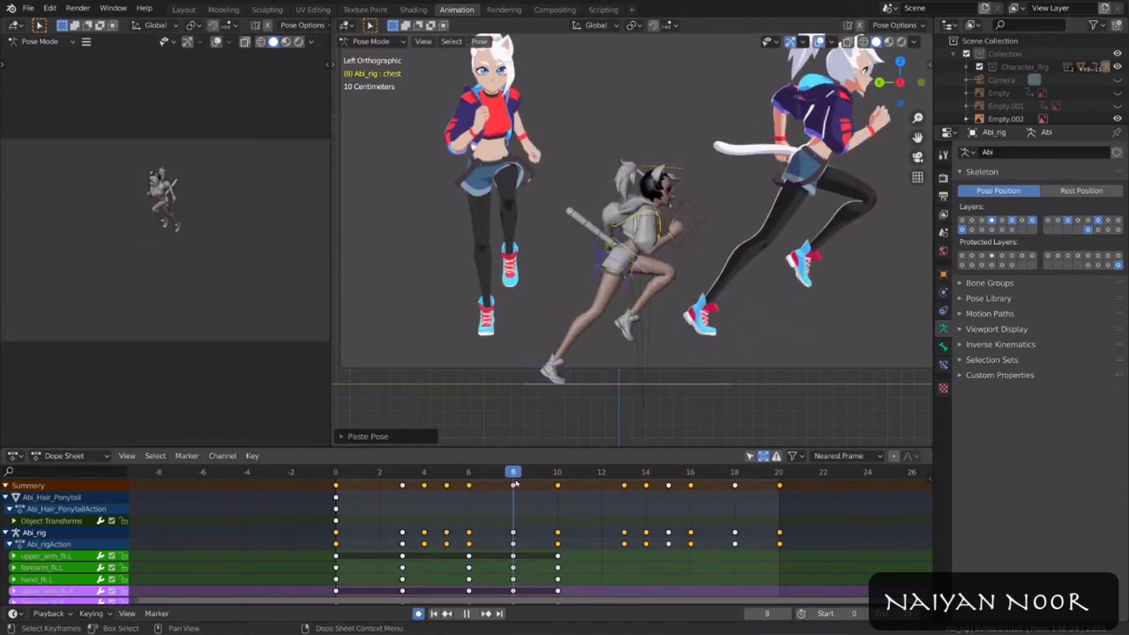
key(r)
click(691, 472)
key(ctrl+shift+v)
key(space)
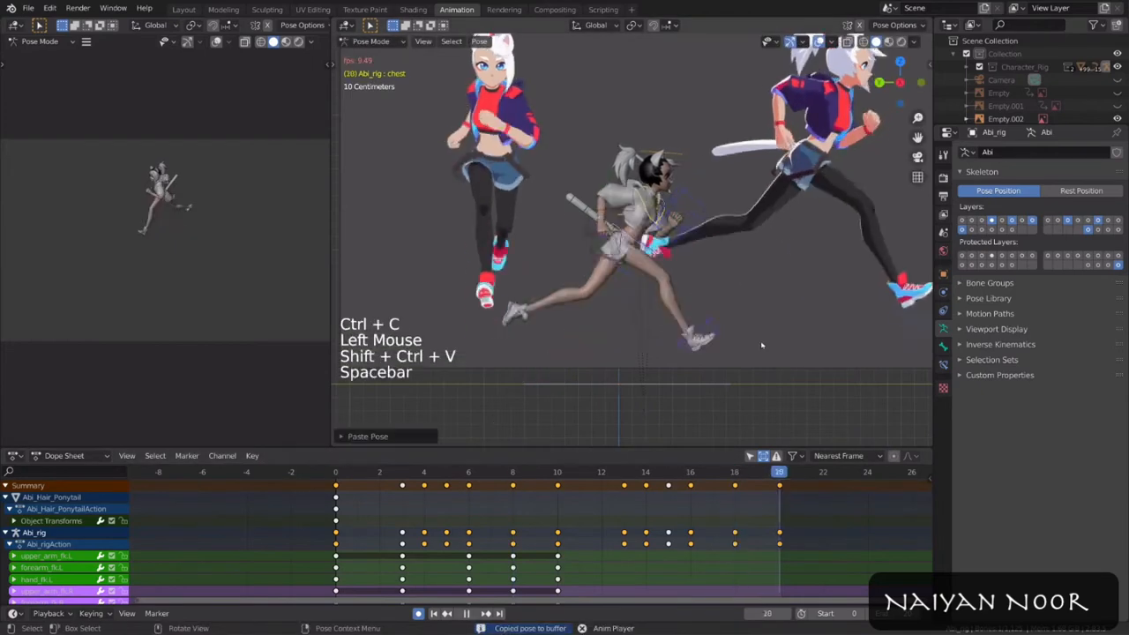
Step: Move the right hand control hand_ik.R at frames 11 and 12 to shape its swing, and play the cycle
key(space)
click(557, 472)
click(524, 468)
drag(526, 468, 579, 472)
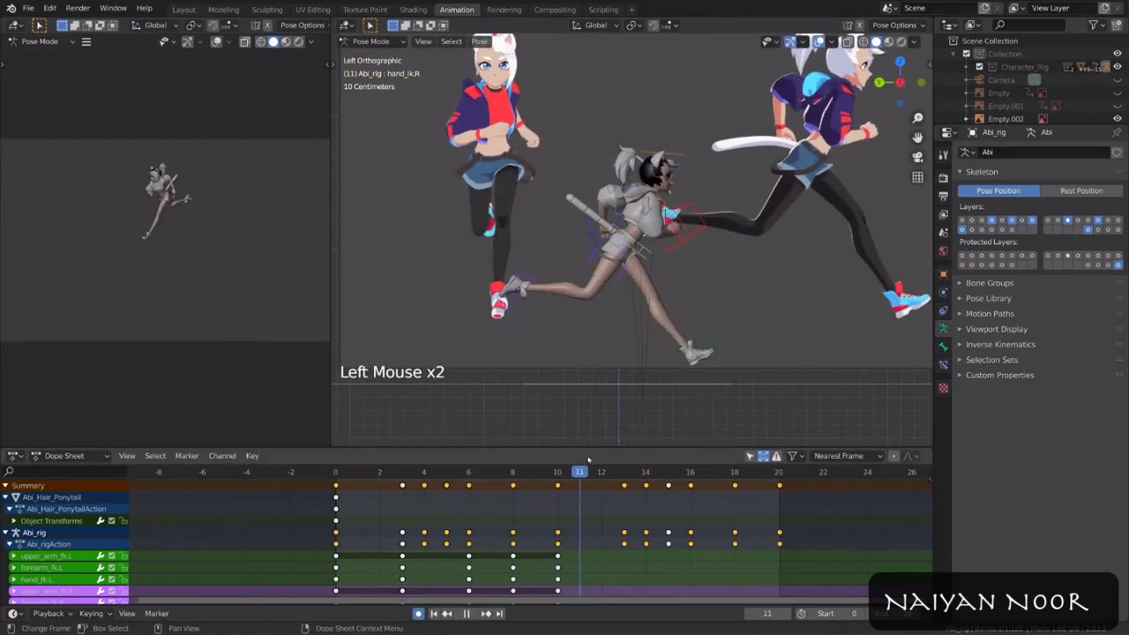
key(g)
click(785, 300)
click(601, 472)
key(g)
click(632, 349)
click(623, 472)
key(space)
key(space)
Step: Copy the hand poses at frames 12 and 11, paste them mirrored on frames 2 and 1, and play the cycle
click(601, 472)
key(ctrl+c)
click(380, 472)
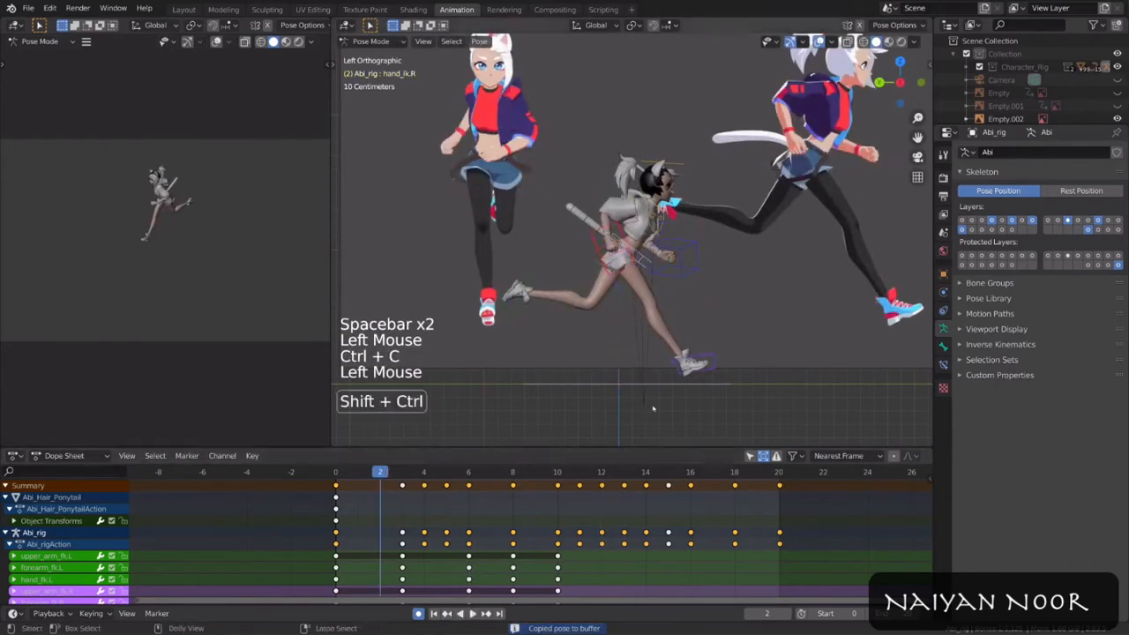
key(ctrl+shift+v)
click(580, 472)
key(ctrl+c)
click(358, 472)
key(ctrl+shift+v)
key(space)
key(space)
Step: Set the interpolation of all the rig's keyframes again to include the added in-betweens, and play the animation
key(a)
key(t)
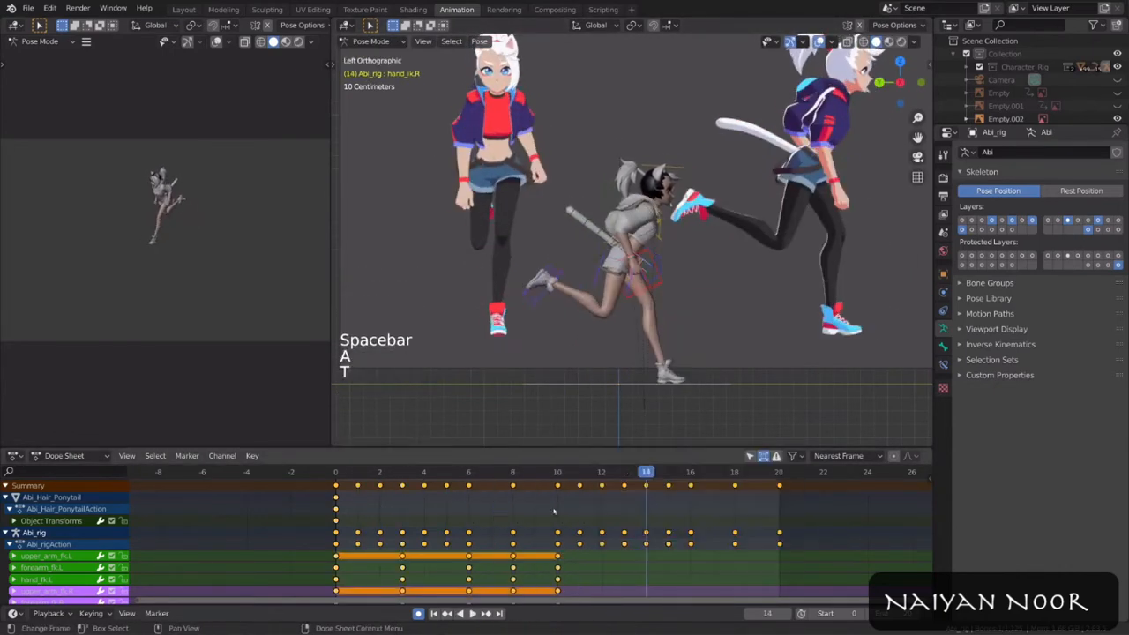
click(554, 510)
key(space)
key(space)
Step: Select the left hand control at frame 1, limit the Dope Sheet to selected bones and inspect its keys at frames 1 and 2
click(358, 472)
click(691, 270)
middle_drag(491, 583, 562, 479)
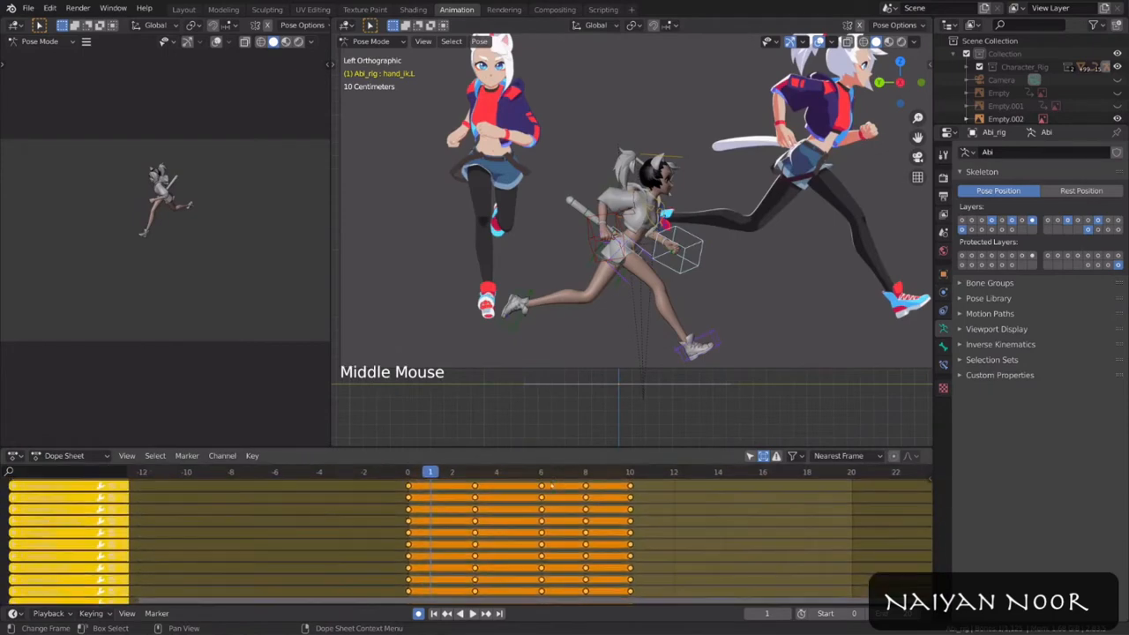
scroll(562, 479, down, 5)
shift+scroll(562, 479, down, 19)
shift+scroll(555, 490, up, 1)
shift+scroll(556, 490, down, 20)
shift+scroll(551, 498, up, 1)
shift+scroll(547, 502, down, 20)
shift+scroll(543, 510, up, 8)
shift+scroll(534, 519, down, 20)
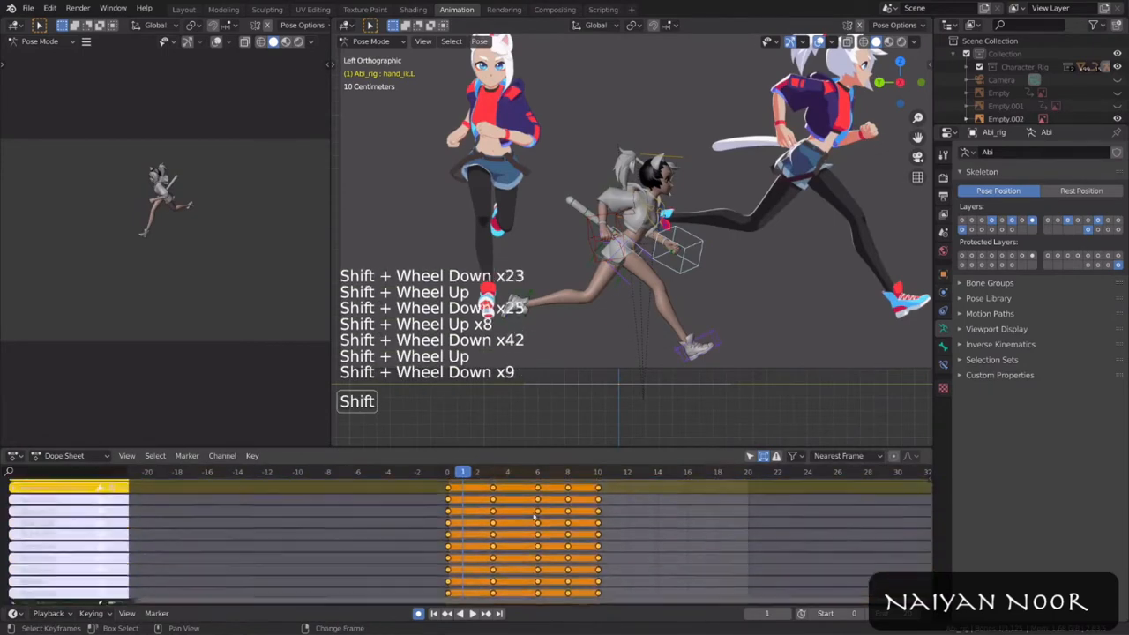
shift+scroll(534, 519, down, 20)
shift+scroll(556, 517, up, 20)
shift+scroll(576, 515, up, 20)
click(750, 457)
click(449, 474)
alt+scroll(467, 532, down, 2)
click(479, 521)
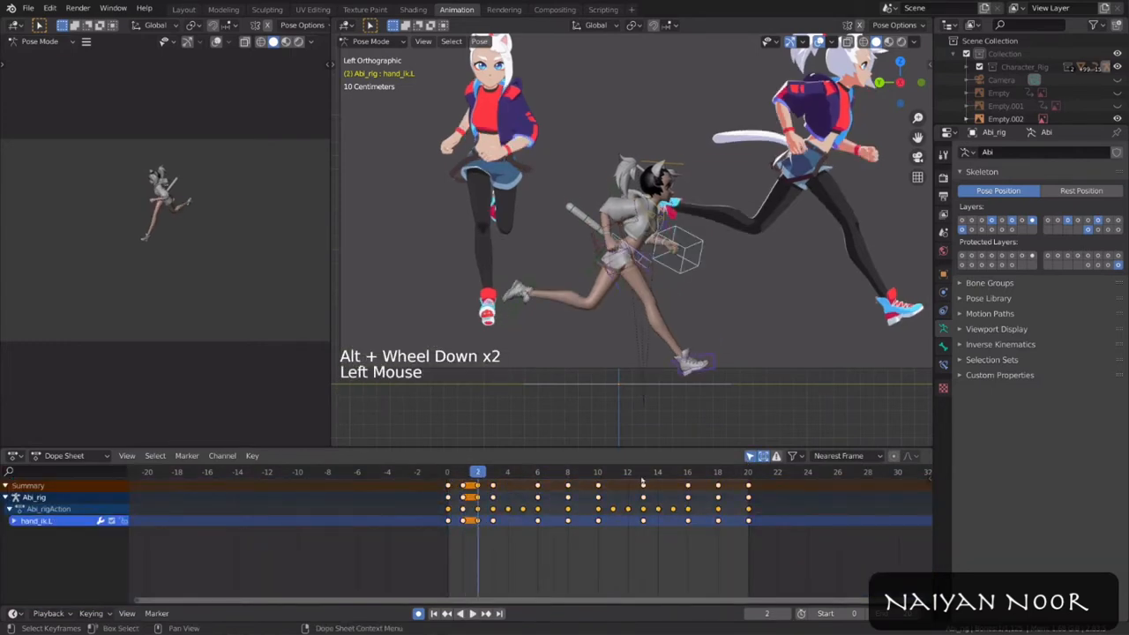
Step: Copy the right hand control's pose at frame 12 and paste it mirrored on frame 2
click(599, 250)
click(628, 473)
key(ctrl+c)
click(478, 473)
key(ctrl+shift+v)
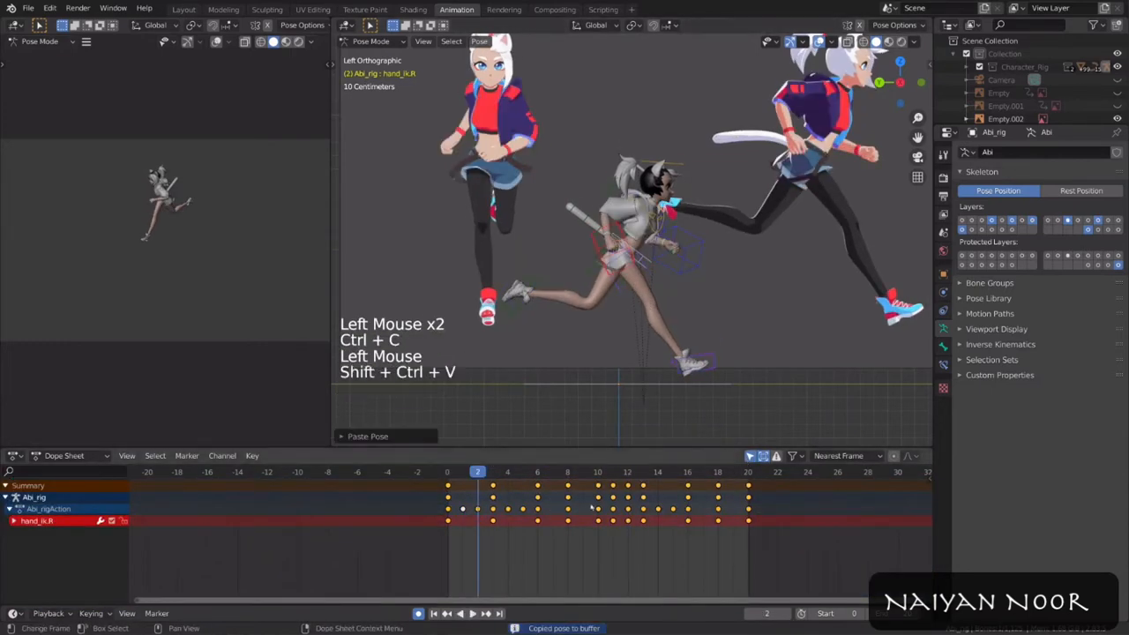
Step: Copy another pose of the right hand control, paste it mirrored on frame 1 and play the cycle from frame 0
click(688, 473)
key(ctrl+c)
click(462, 473)
key(ctrl+shift+v)
key(space)
key(space)
click(448, 474)
key(space)
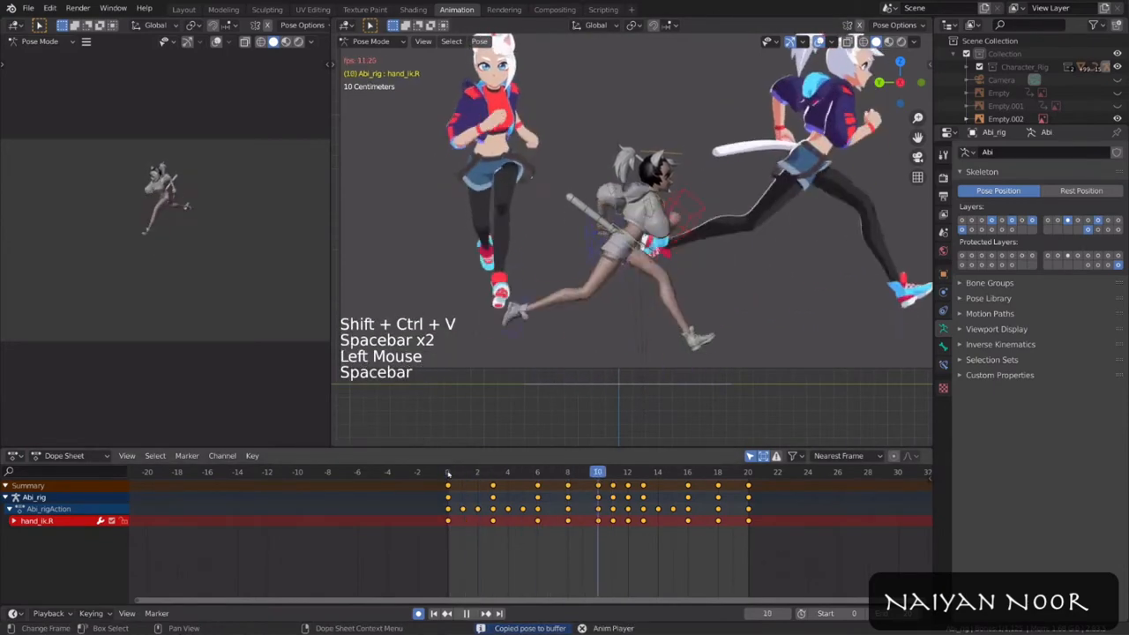
Step: In the front view, reposition the right hand control at frames 11 and 12
key(KP_1)
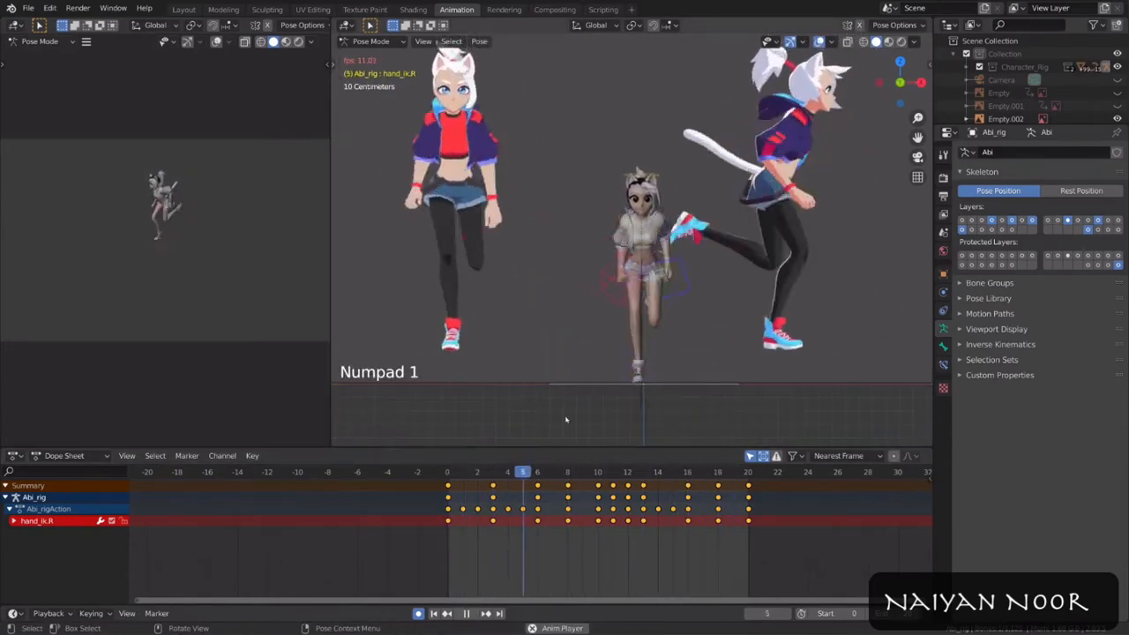
key(space)
click(599, 473)
alt+scroll(653, 370, down, 1)
key(g)
click(760, 280)
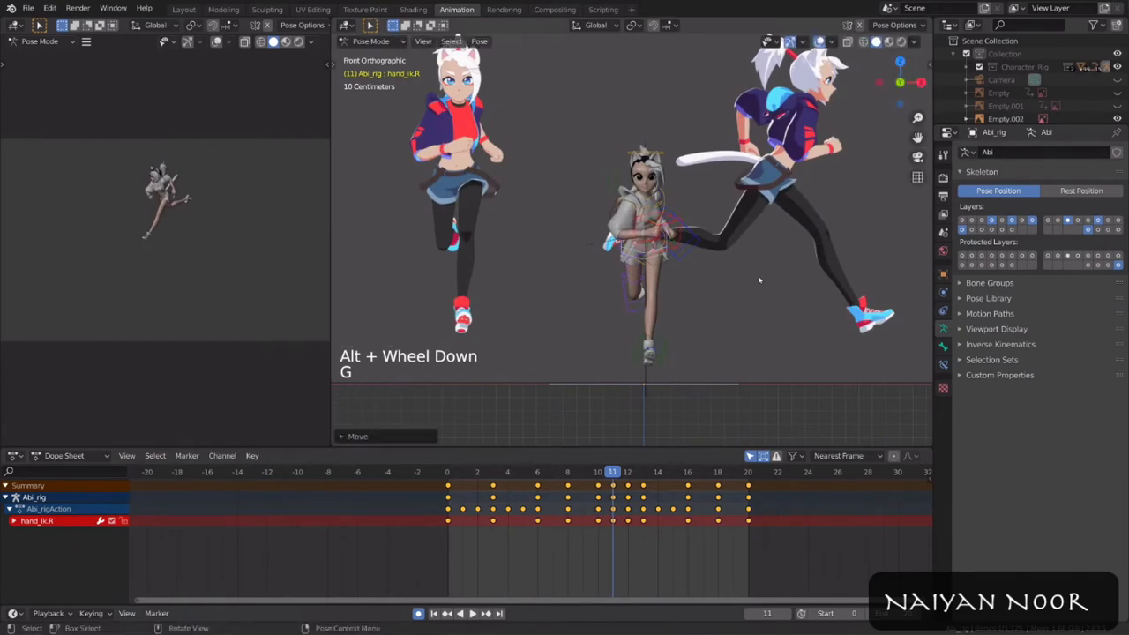
alt+scroll(767, 284, down, 1)
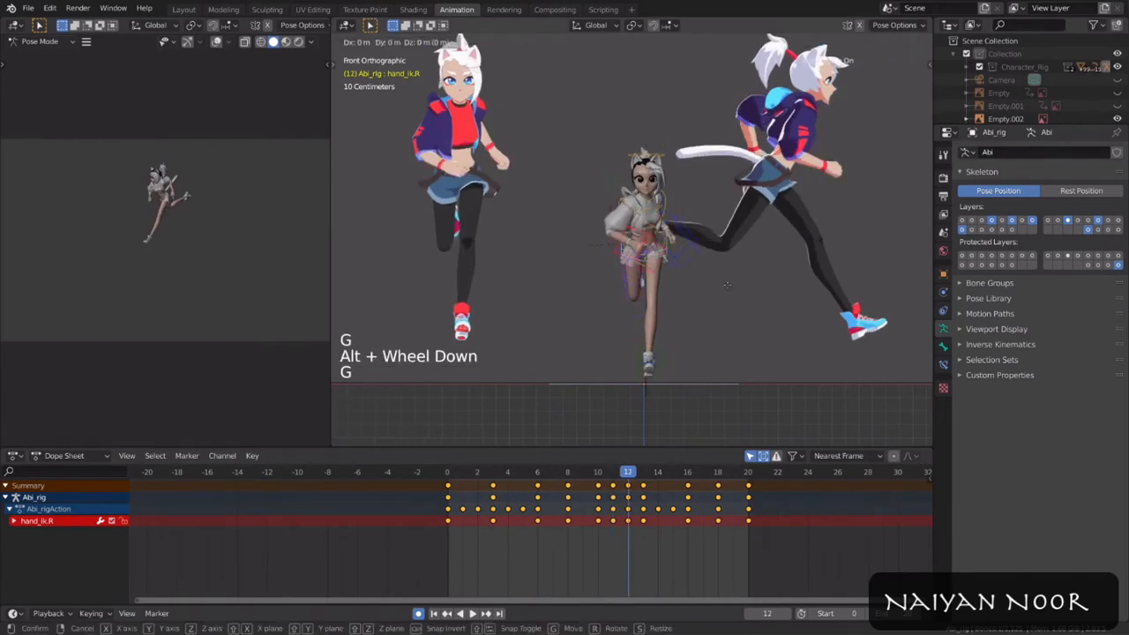
click(838, 263)
Step: Paste the right hand control's frame 12 pose mirrored on frame 2, and its frame 11 pose mirrored on frame 1
key(ctrl+c)
click(478, 473)
key(ctrl+shift+v)
click(613, 474)
key(ctrl+c)
click(463, 474)
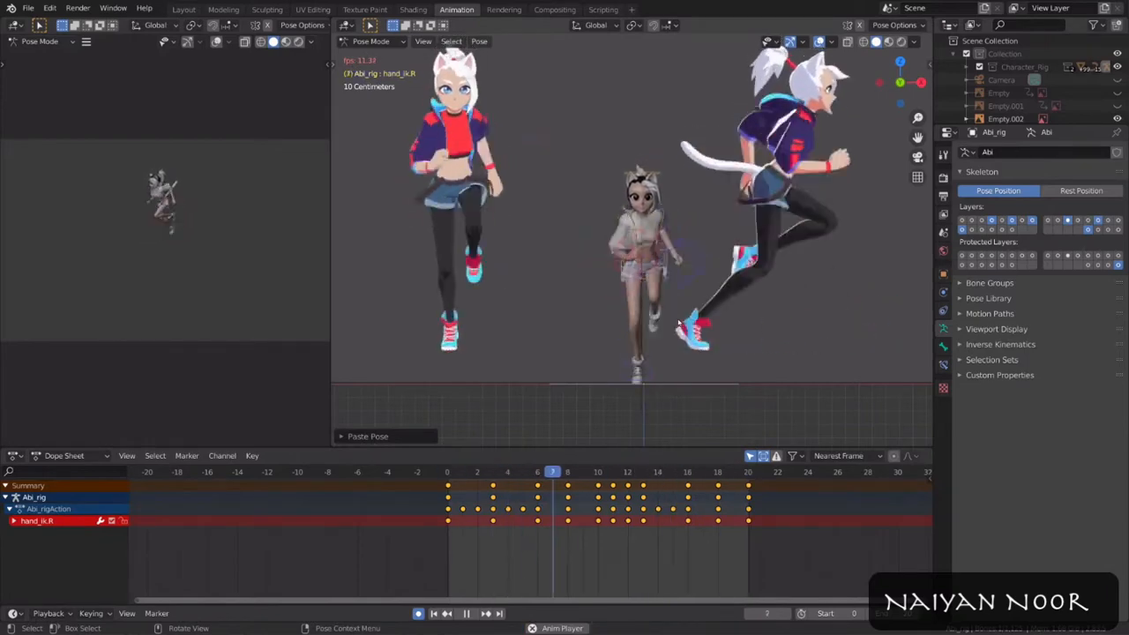
Step: Copy the pose of the torso and both foot controls at frame 3, paste it mirrored on frame 13 and play the cycle
click(673, 201)
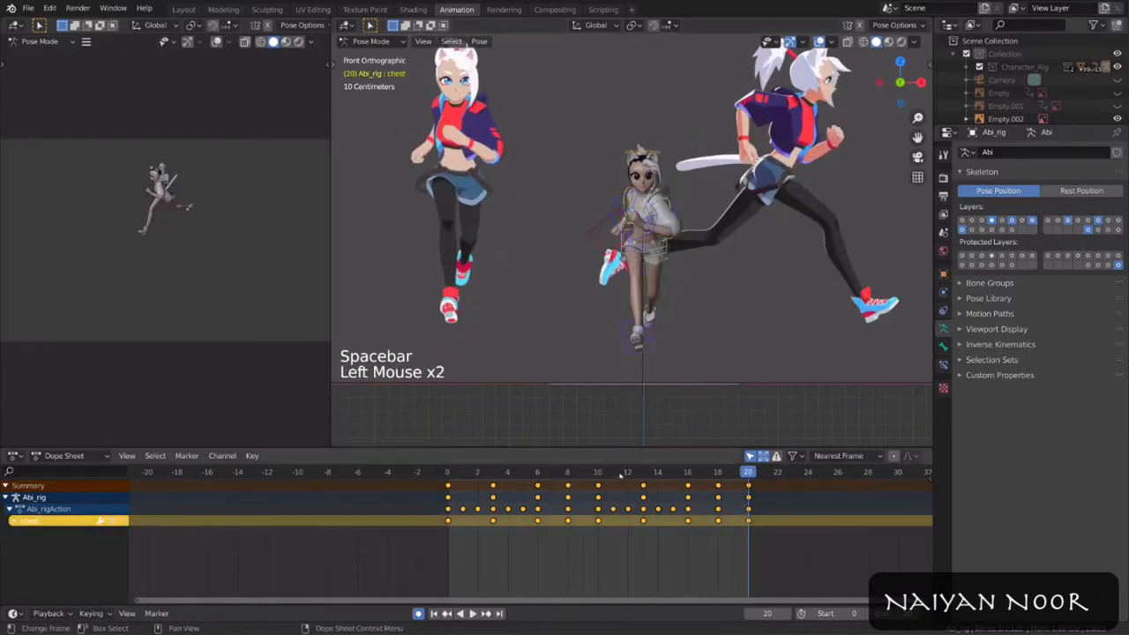
click(493, 473)
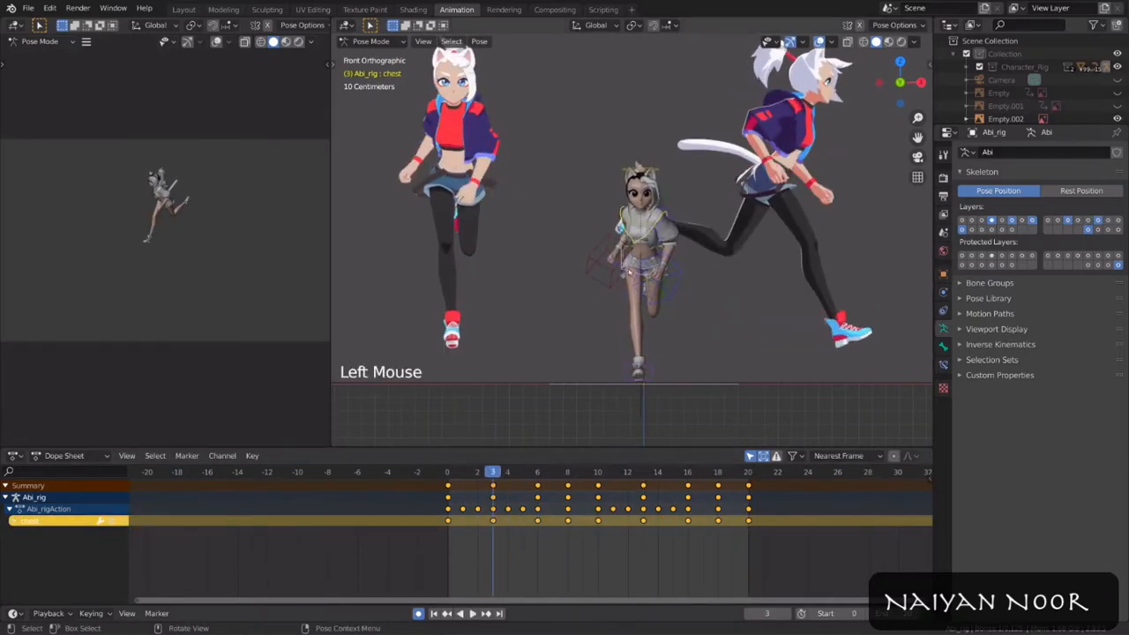
shift+click(683, 326)
middle_drag(663, 338, 618, 308)
key(b)
shift+drag(585, 265, 547, 309)
shift+click(718, 343)
click(703, 472)
middle_drag(711, 388, 717, 373)
middle_drag(566, 439, 538, 432)
key(space)
key(space)
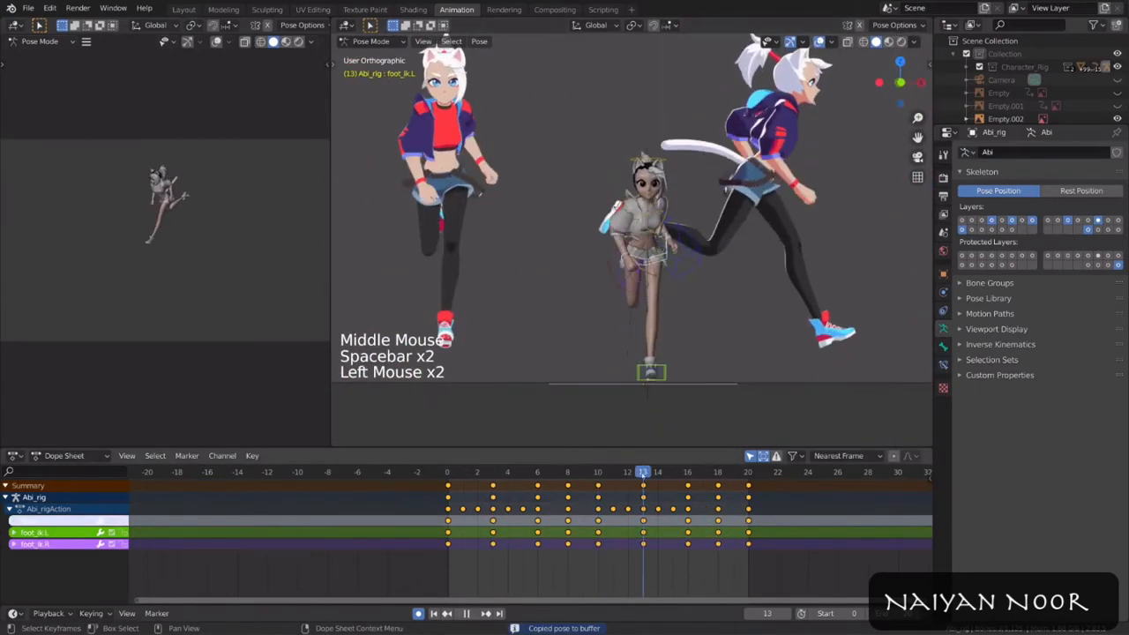
key(space)
Step: In the left side view, nudge the forward hand control and the hip control at frame 3
middle_drag(716, 371, 792, 369)
key(ctrl+KP_3)
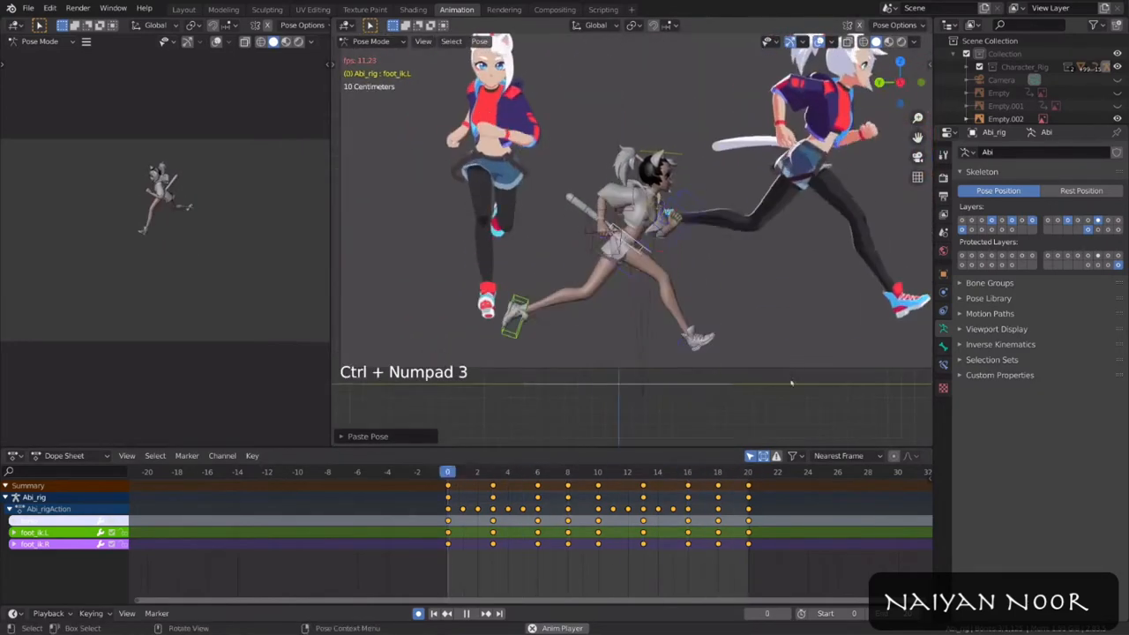
click(683, 287)
key(g)
click(687, 286)
click(624, 255)
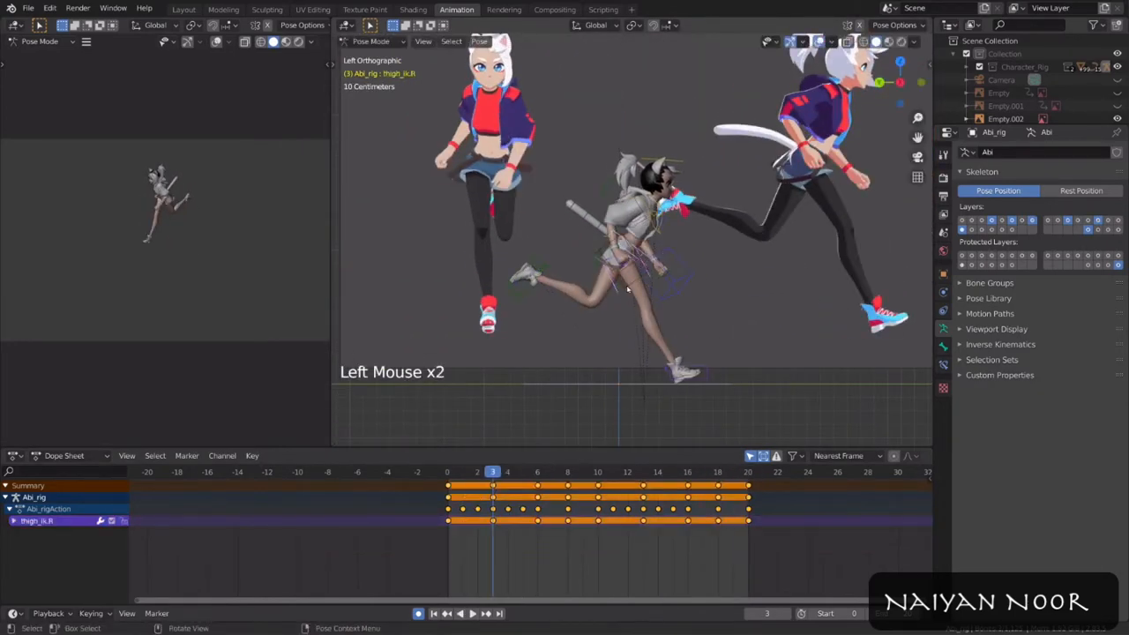
click(618, 252)
key(g)
click(621, 253)
Step: Copy the whole rig's pose at frame 3, paste it mirrored on frame 13 and play the cycle
click(660, 214)
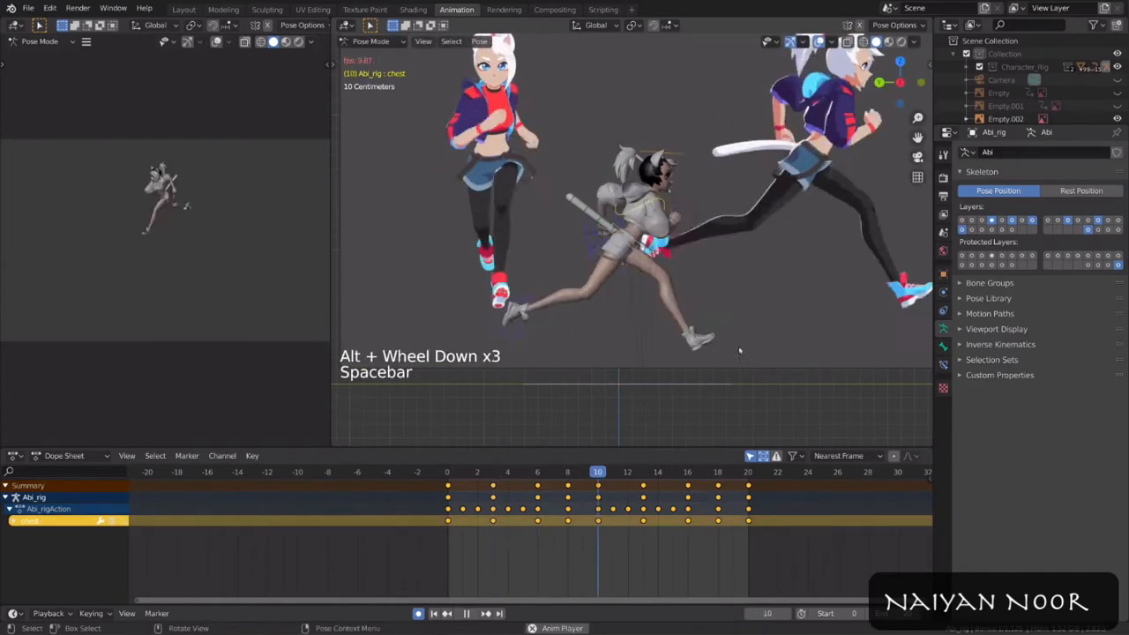
key(a)
key(ctrl+c)
click(642, 473)
key(ctrl+shift+v)
key(space)
key(space)
Step: Move the right hand control in the side view to refine its swing through frames 6 to 8
click(509, 473)
alt+scroll(653, 300, down, 2)
click(690, 274)
alt+scroll(741, 339, down, 2)
alt+scroll(744, 340, up, 2)
key(g)
alt+scroll(751, 338, down, 2)
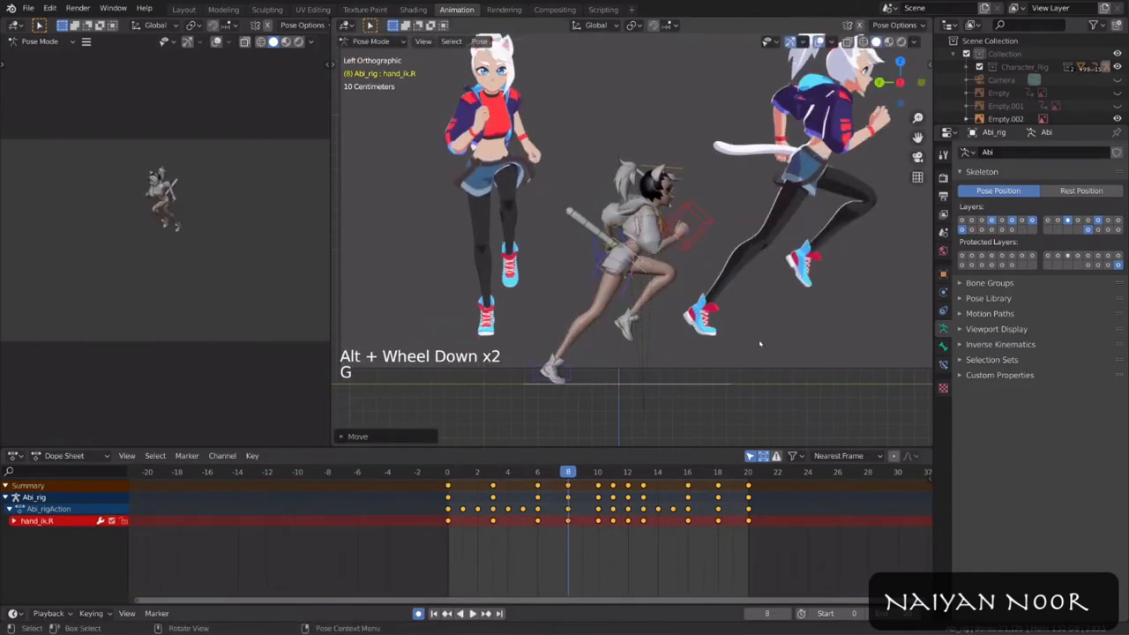
Step: Select all the rig's controls and play the cycle from frame 0 to check the hand swing
key(a)
key(space)
key(space)
click(447, 473)
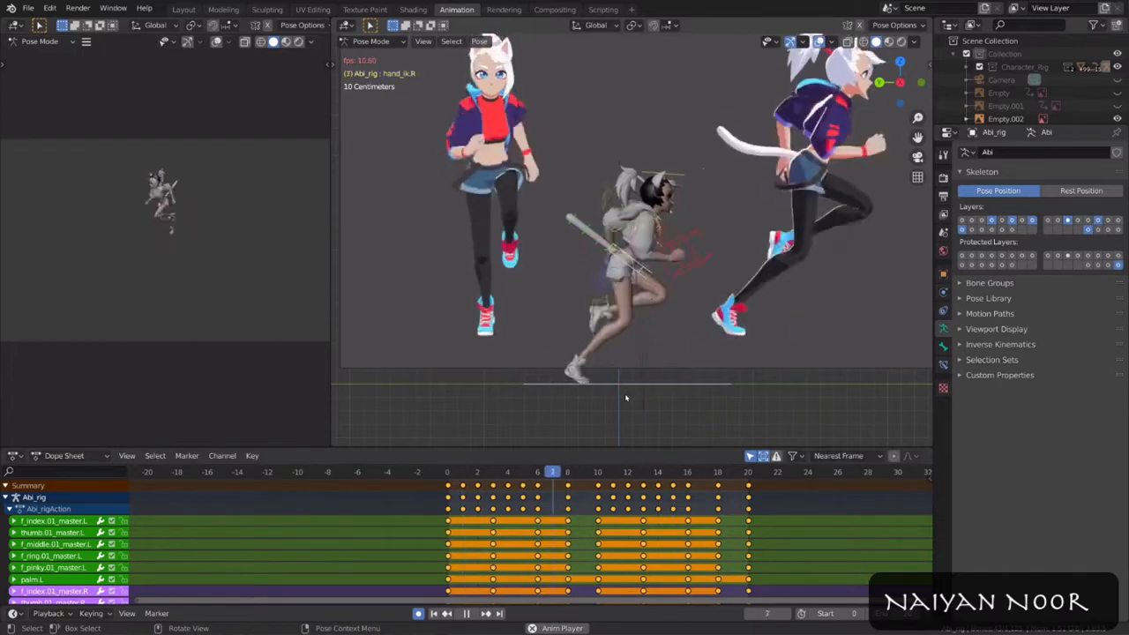
key(space)
Step: Copy the right foot control's pose at frame 8, paste it on frame 9 and reposition the foot there
drag(535, 472, 582, 473)
click(530, 363)
scroll(612, 359, up, 1)
shift+middle_drag(605, 376, 642, 362)
alt+scroll(618, 352, up, 1)
alt+scroll(642, 362, down, 1)
alt+scroll(642, 361, up, 1)
key(ctrl+c)
alt+scroll(642, 362, down, 1)
key(ctrl+v)
key(g)
click(576, 362)
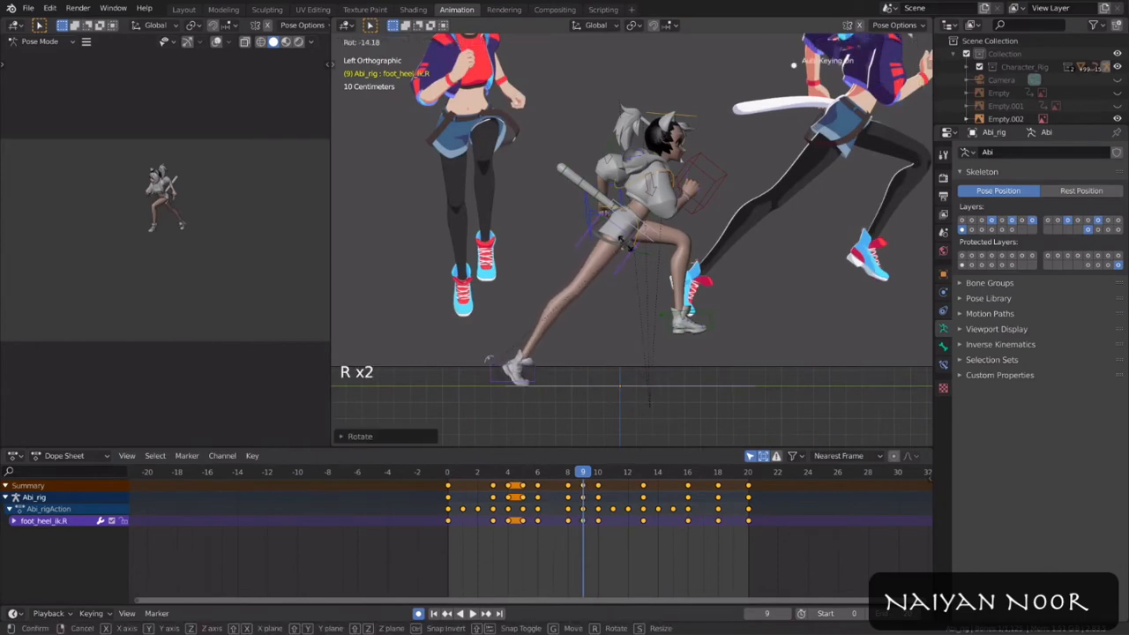
Step: Step through the run cycle frame by frame in the side view and play it back
shift+middle_drag(488, 358, 503, 353)
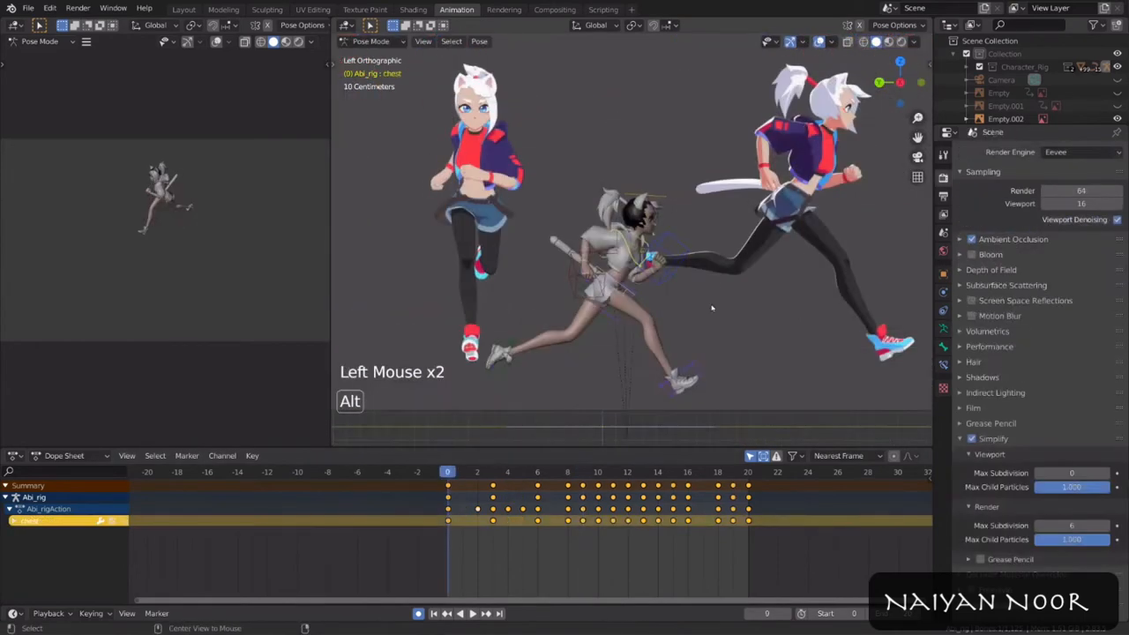
alt+scroll(712, 308, down, 3)
alt+scroll(712, 307, down, 13)
key(space)
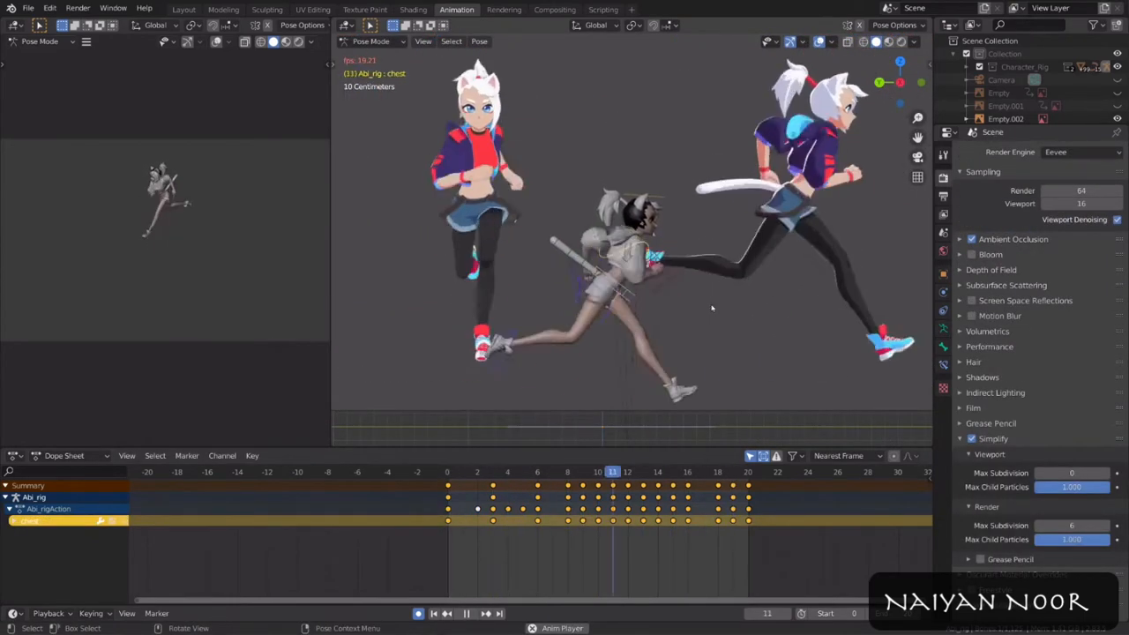
key(space)
Step: Select the torso control, play the cycle, and show its Z Location curve in the Graph Editor
click(624, 303)
click(448, 472)
shift+middle_drag(700, 332, 709, 301)
key(space)
key(space)
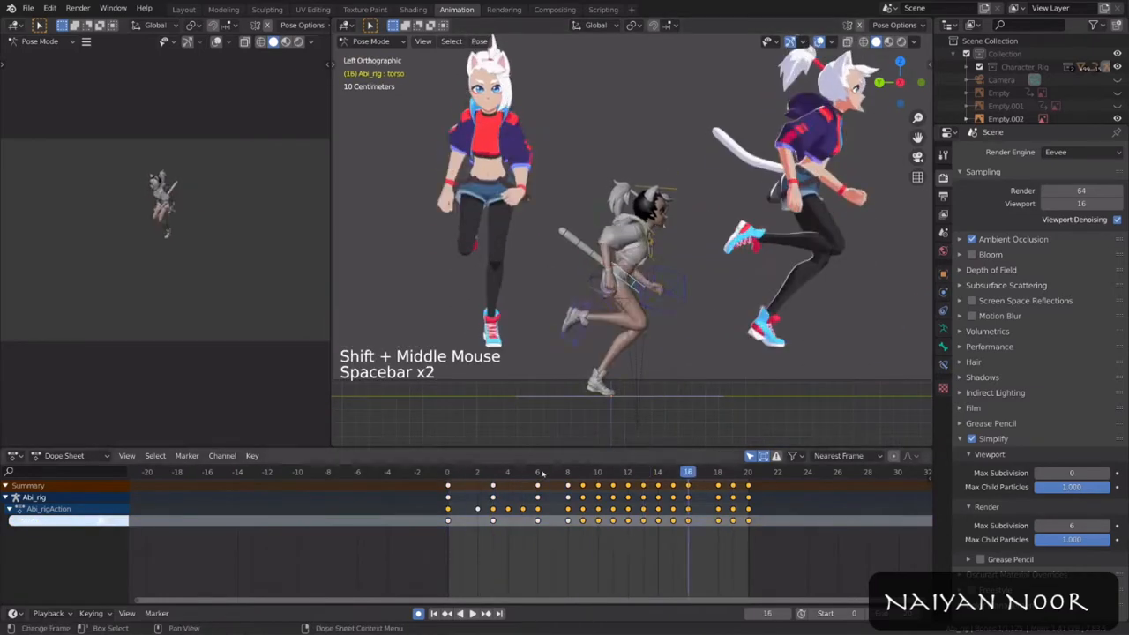
click(546, 472)
key(ctrl+Tab)
click(58, 534)
key(KP_Decimal)
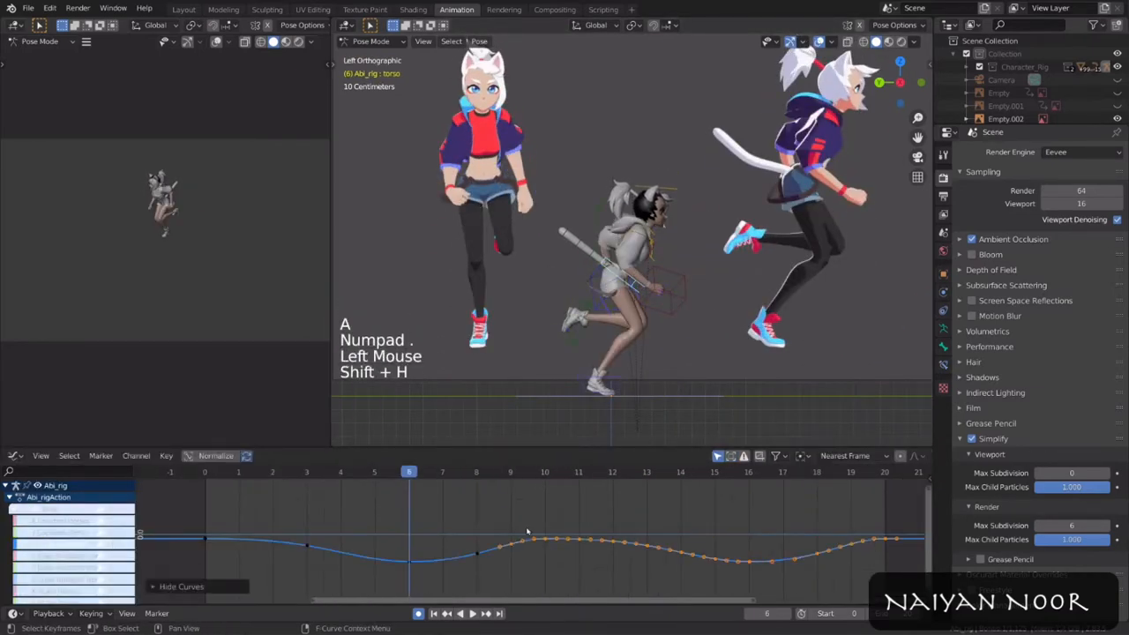
scroll(565, 525, down, 3)
middle_drag(569, 527, 583, 533)
key(s)
key(y)
right_click(500, 553)
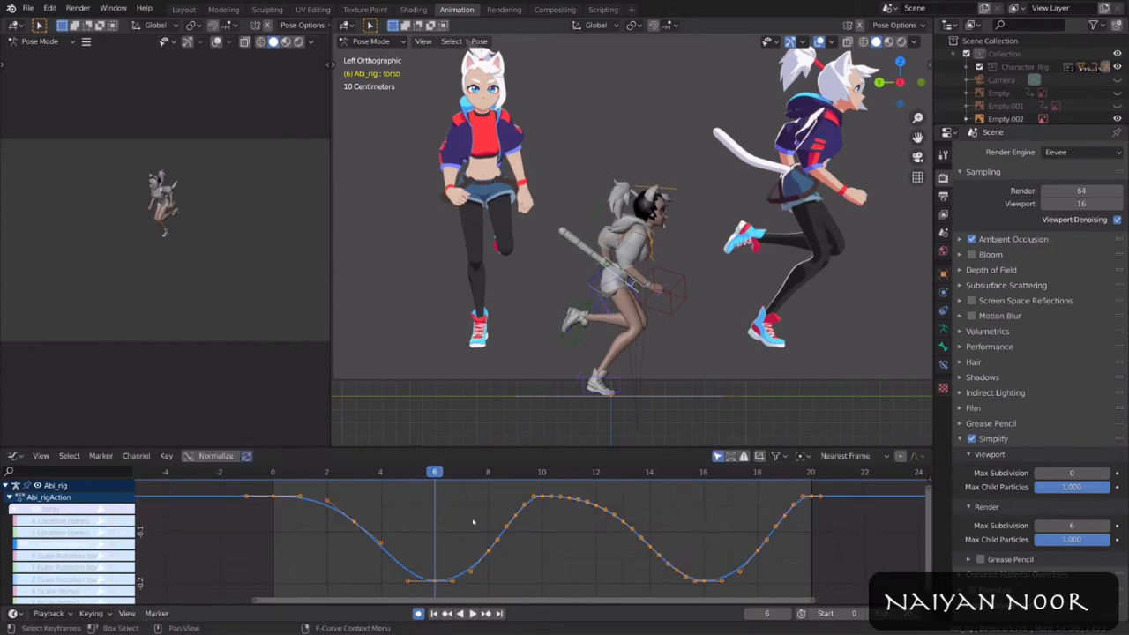
Step: Try reducing the torso's vertical bounce by scaling its Z Location curve along Y, preview it and undo the scaling
drag(432, 474, 784, 475)
click(569, 474)
key(s)
key(y)
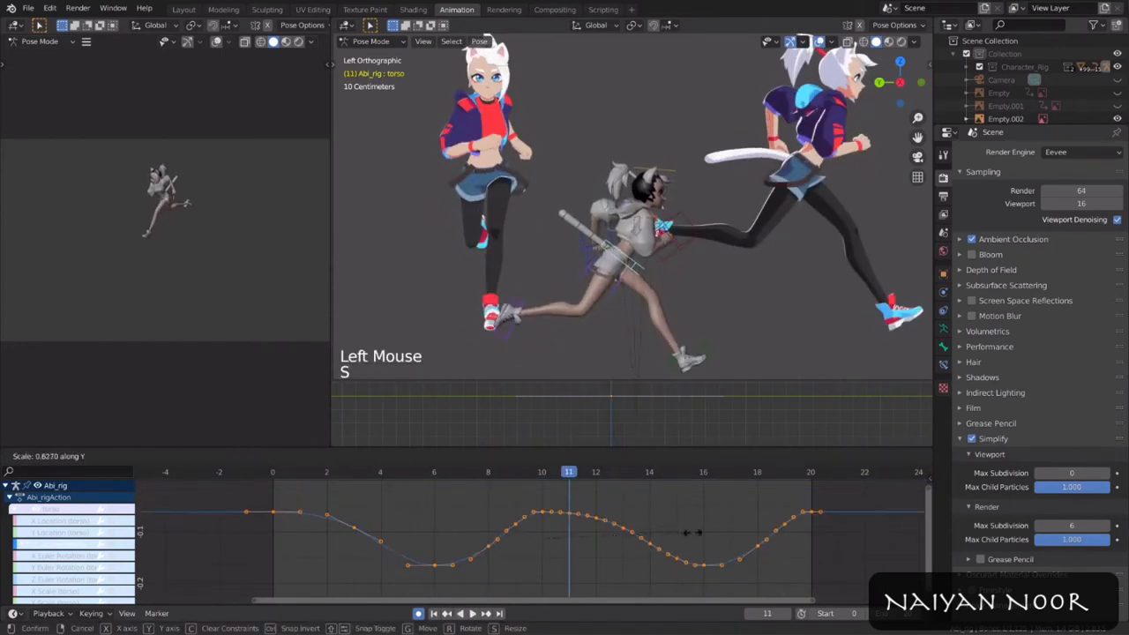
click(651, 541)
key(space)
key(ctrl+z)
key(s)
key(y)
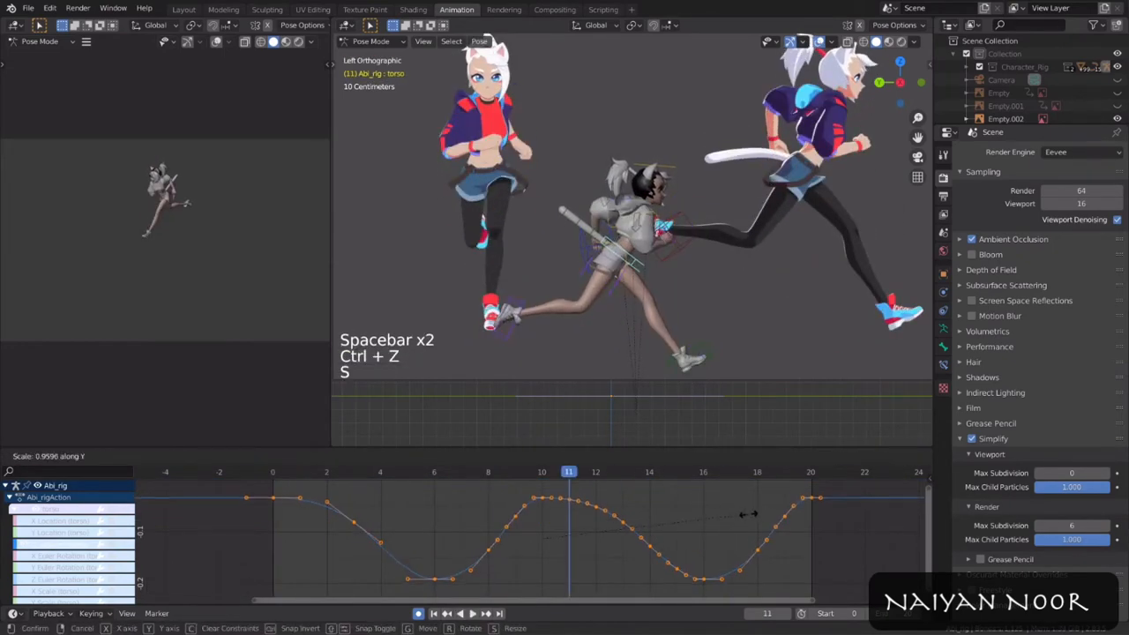
key(space)
key(ctrl+z)
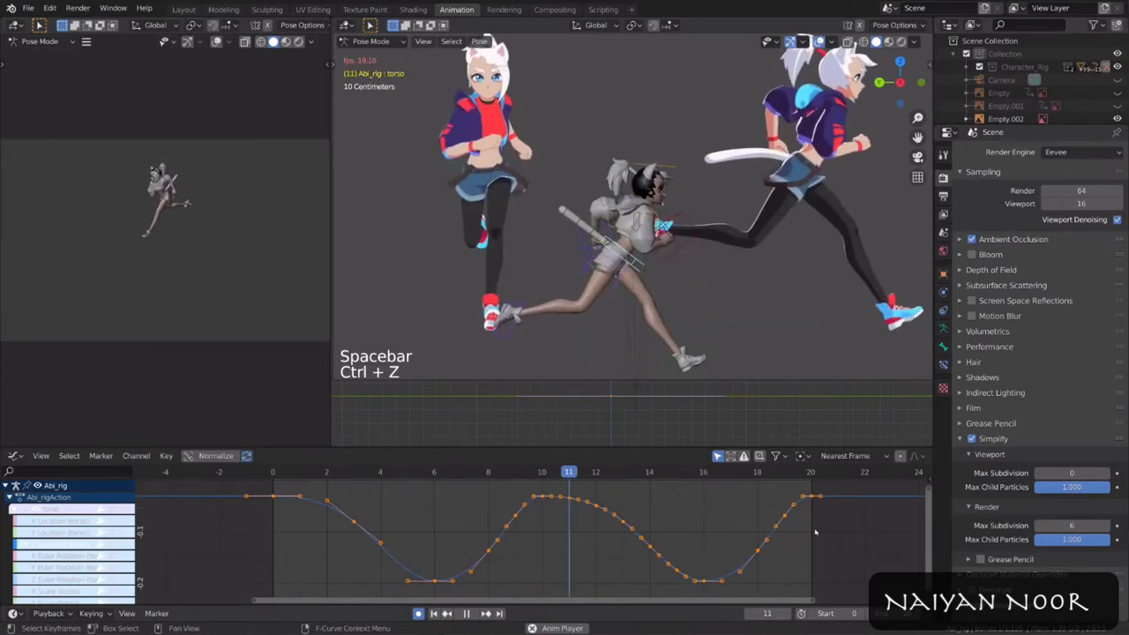
Step: Scale all keys of the torso's Z Location curve down along Y to flatten the vertical bounce
key(s)
key(y)
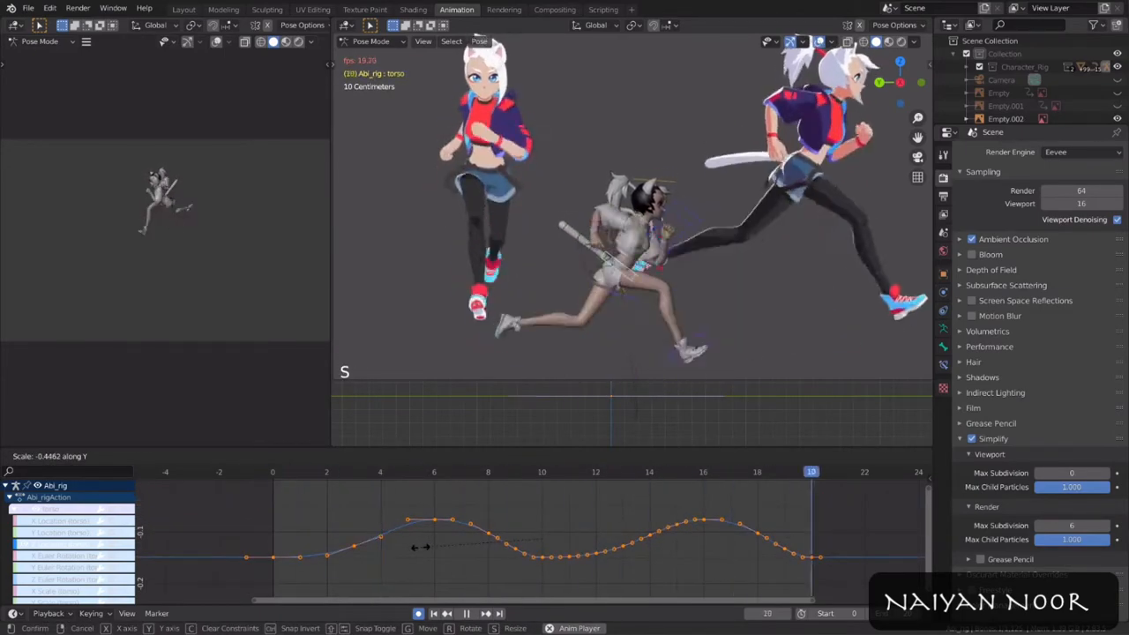
click(653, 543)
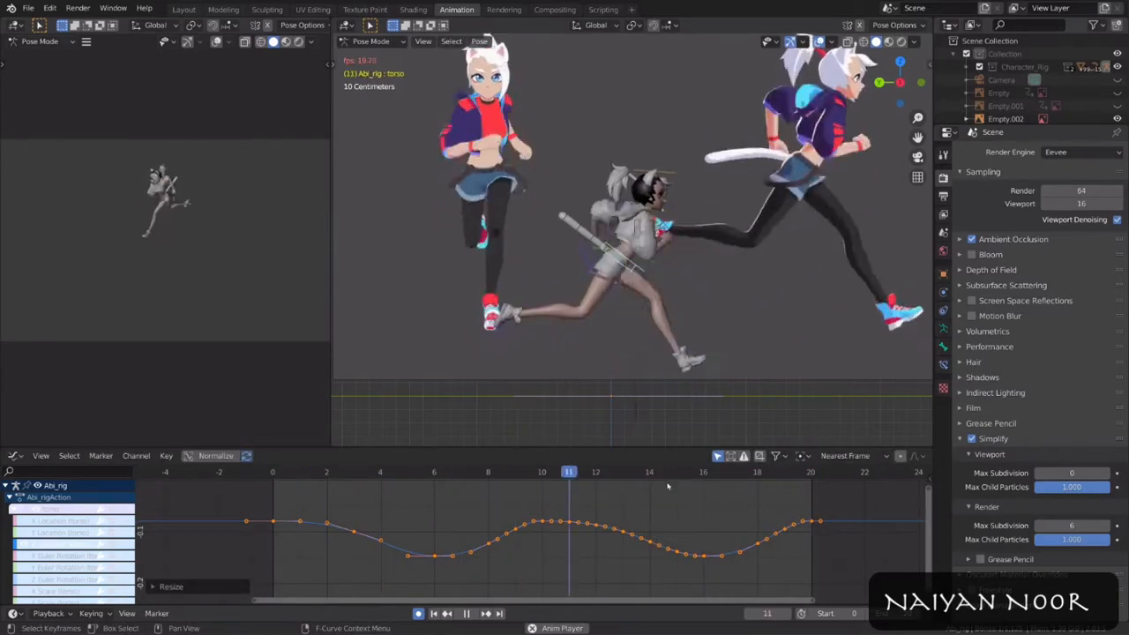
Step: Return to the Dope Sheet and move the right foot control slightly lower at frame 1
alt+scroll(666, 371, down, 1)
click(688, 359)
alt+scroll(671, 371, up, 2)
key(ctrl+Tab)
click(448, 473)
alt+scroll(448, 473, down, 1)
click(690, 358)
alt+scroll(502, 481, up, 2)
key(g)
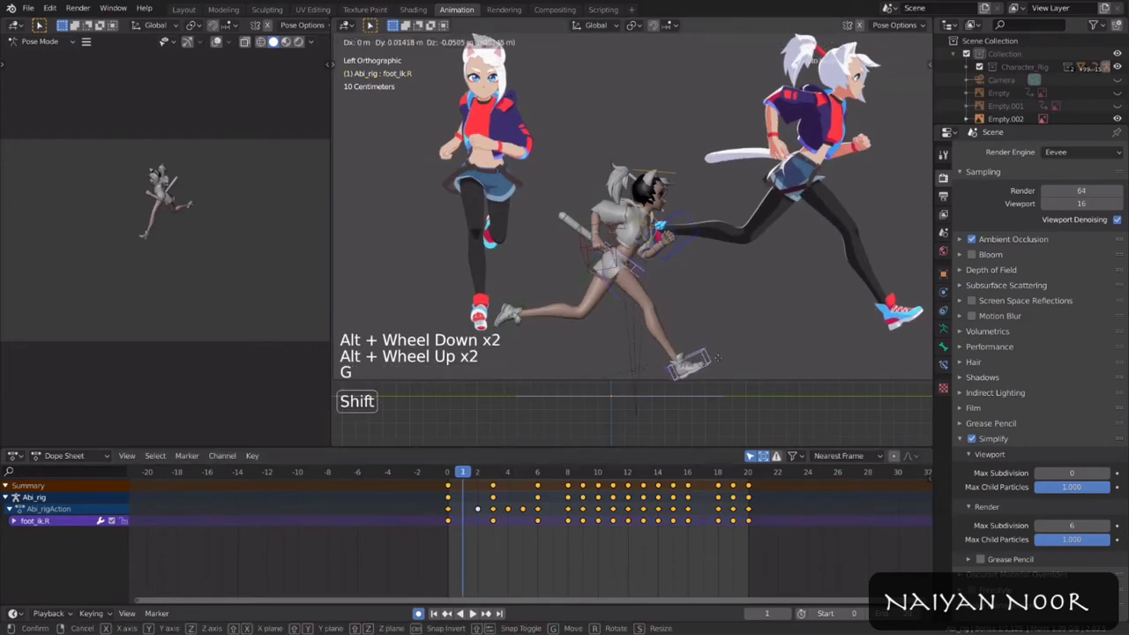
click(679, 379)
Step: Copy the right foot control's pose at frame 1, paste it mirrored on frame 11 and play the cycle
key(ctrl+c)
click(612, 473)
key(ctrl+shift+v)
alt+scroll(688, 416, down, 2)
key(space)
key(space)
Step: Select the chest control and isolate its red Quaternion Rotation curve in the Graph Editor, framed to fit
click(666, 307)
click(652, 247)
click(13, 520)
key(ctrl+Tab)
click(13, 509)
click(64, 567)
key(shift+h)
key(a)
key(KP_Decimal)
scroll(481, 563, down, 3)
Step: Circle-select keys on the chest's Quaternion Rotation curve, including the peak around frame 12, and adjust them vertically
key(alt+a)
key(c)
drag(331, 497, 452, 503)
drag(617, 497, 667, 497)
key(g)
key(y)
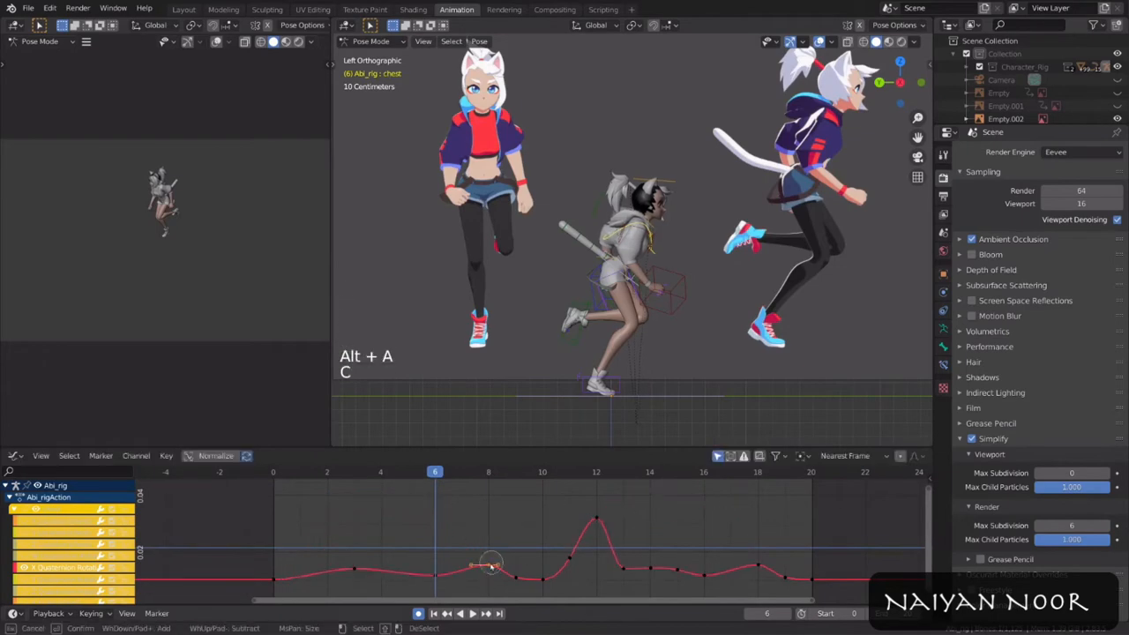
key(c)
drag(572, 556, 597, 520)
shift+middle_drag(598, 526, 602, 530)
scroll(603, 530, down, 2)
Step: Review the playing run cycle from several angles with the viewport overlays both hidden and shown
mouse_move(730, 335)
middle_down()
mouse_move(717, 339)
mouse_move(736, 324)
middle_up()
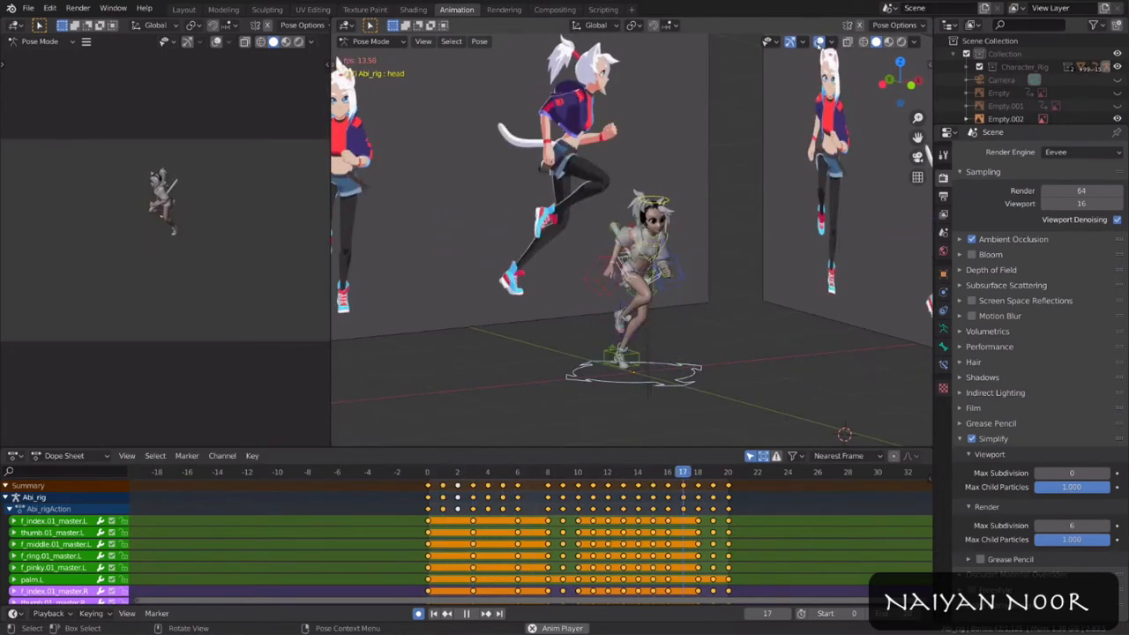
click(818, 42)
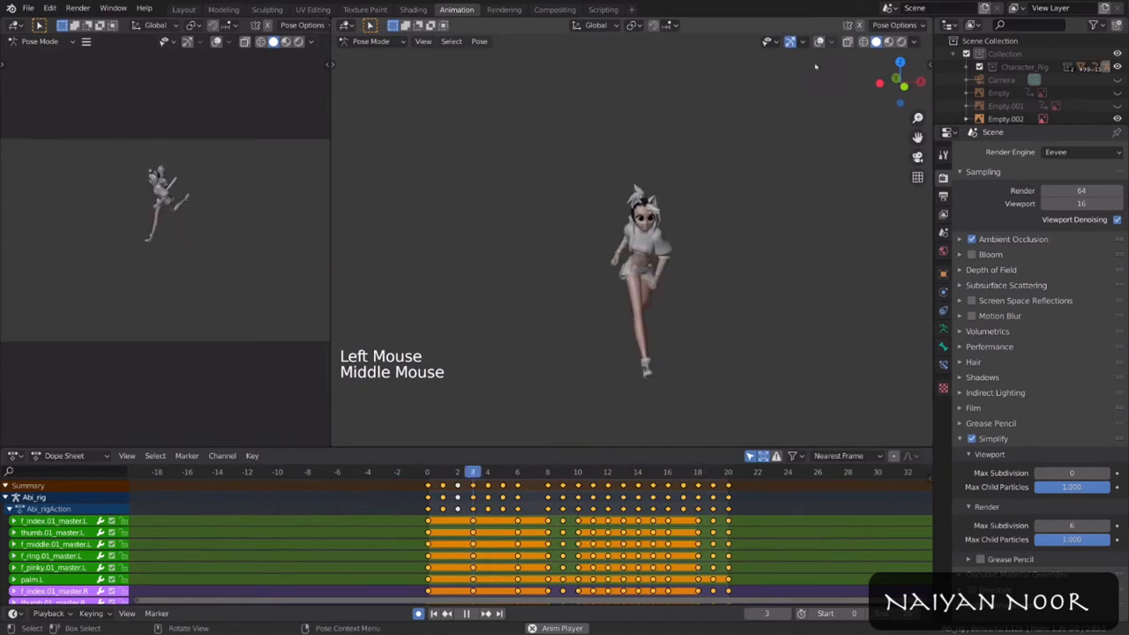
click(820, 42)
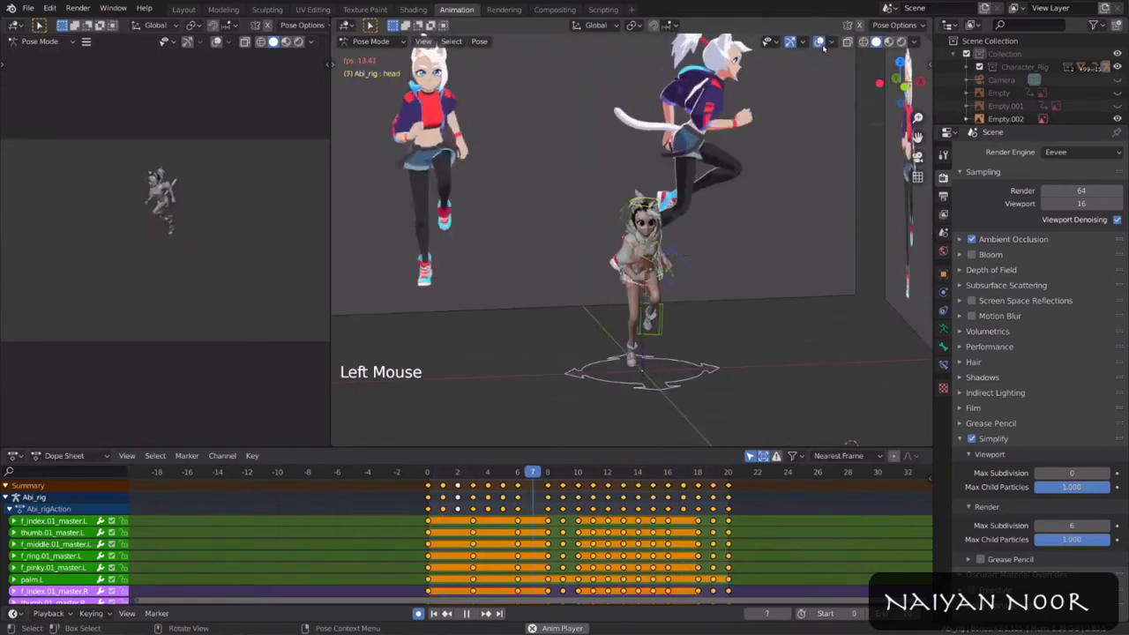
click(819, 42)
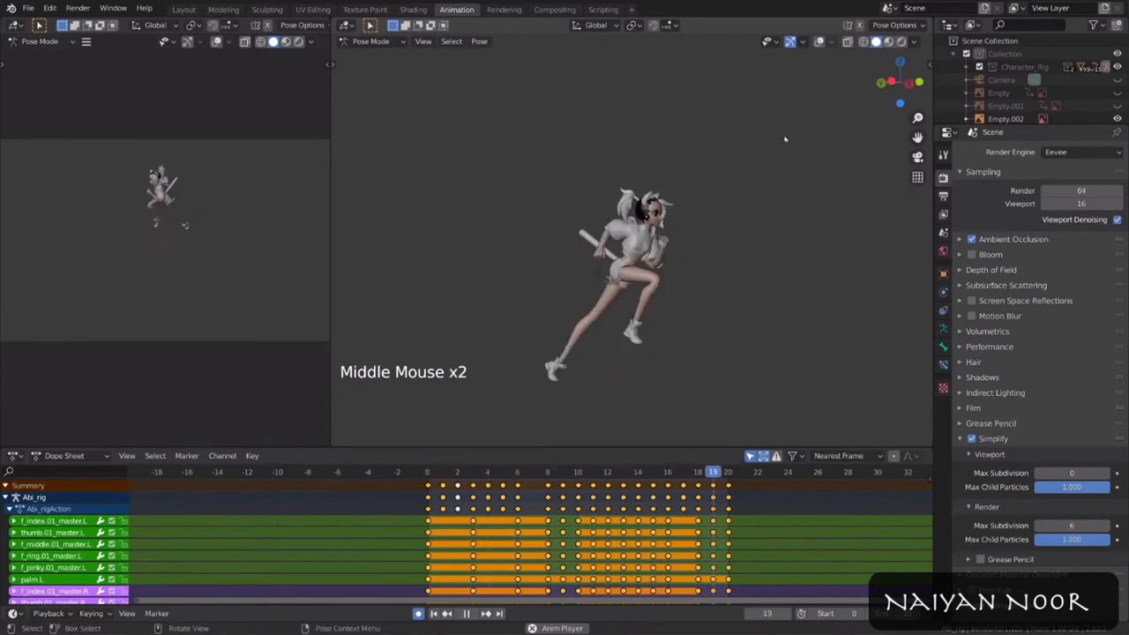
click(819, 43)
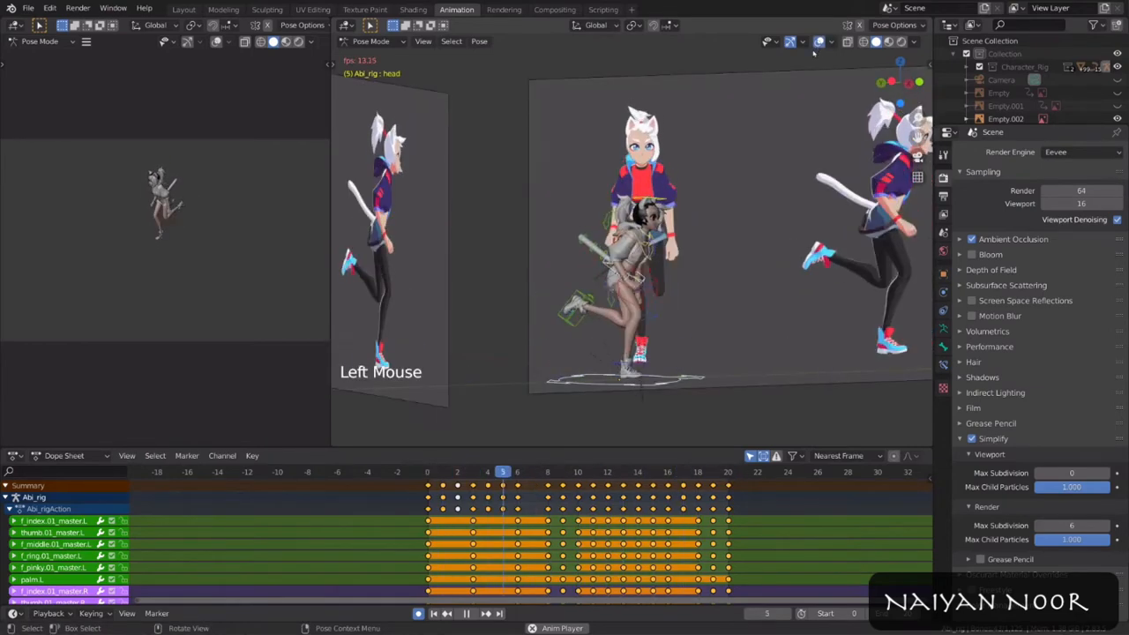
middle_drag(733, 211, 742, 249)
key(shift+alt+z)
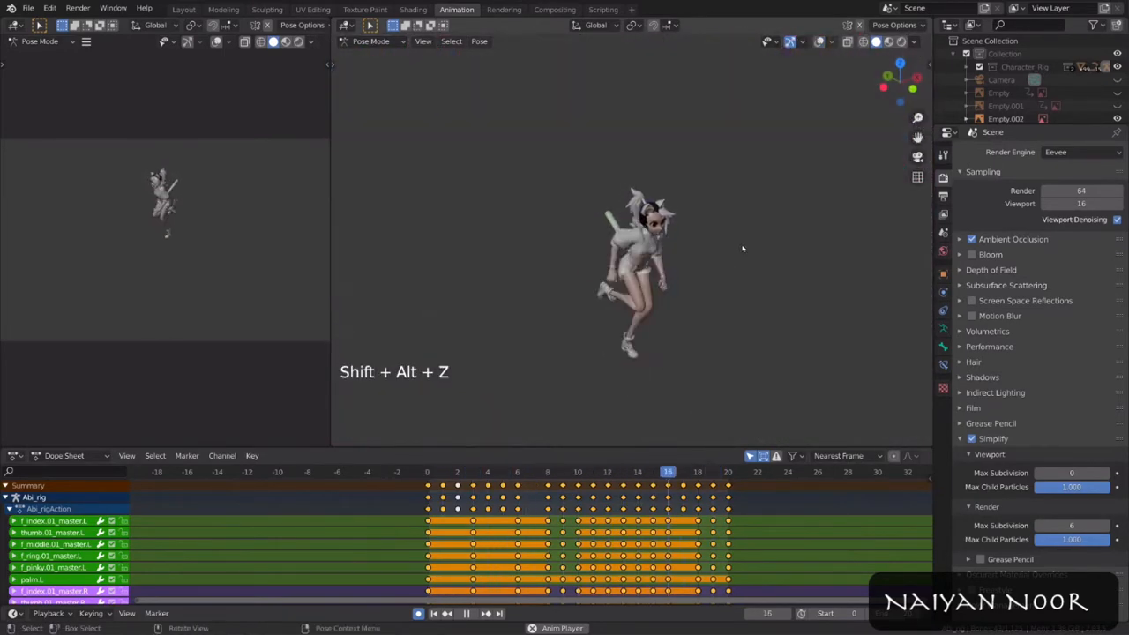
key(shift+alt+z)
key(shift+alt+z)
key(shift+alt+z)
middle_drag(696, 230, 761, 345)
scroll(749, 277, down, 1)
scroll(761, 345, up, 1)
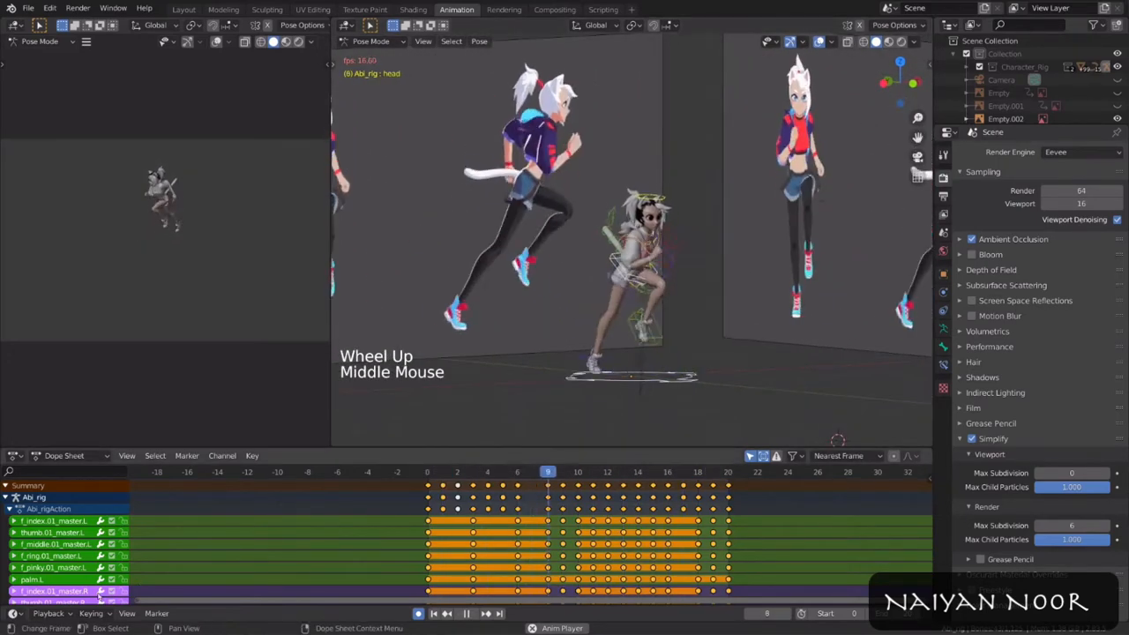
Step: Change the sync mode in the playback settings and view the playing character from another angle
click(48, 613)
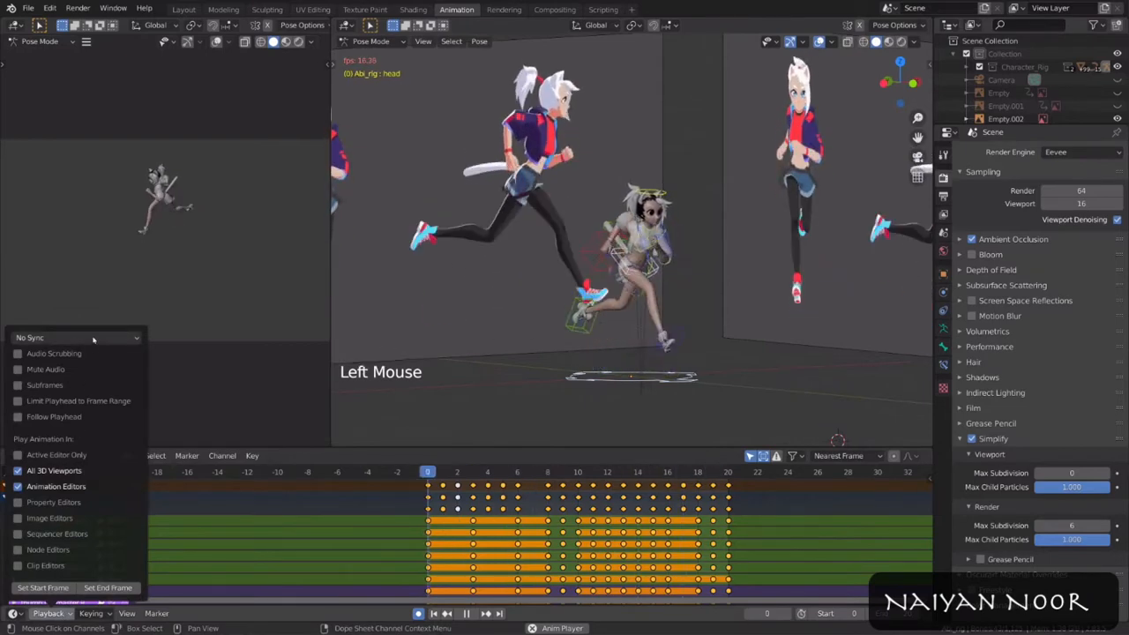
click(100, 366)
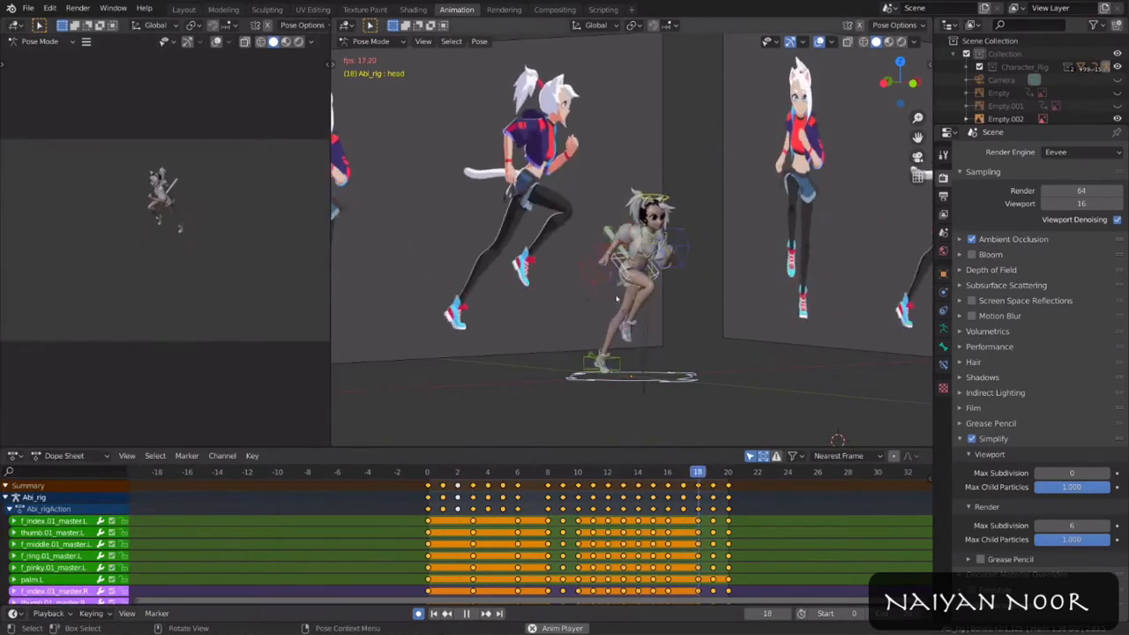
mouse_move(782, 354)
middle_down()
mouse_move(805, 359)
mouse_move(795, 356)
middle_up()
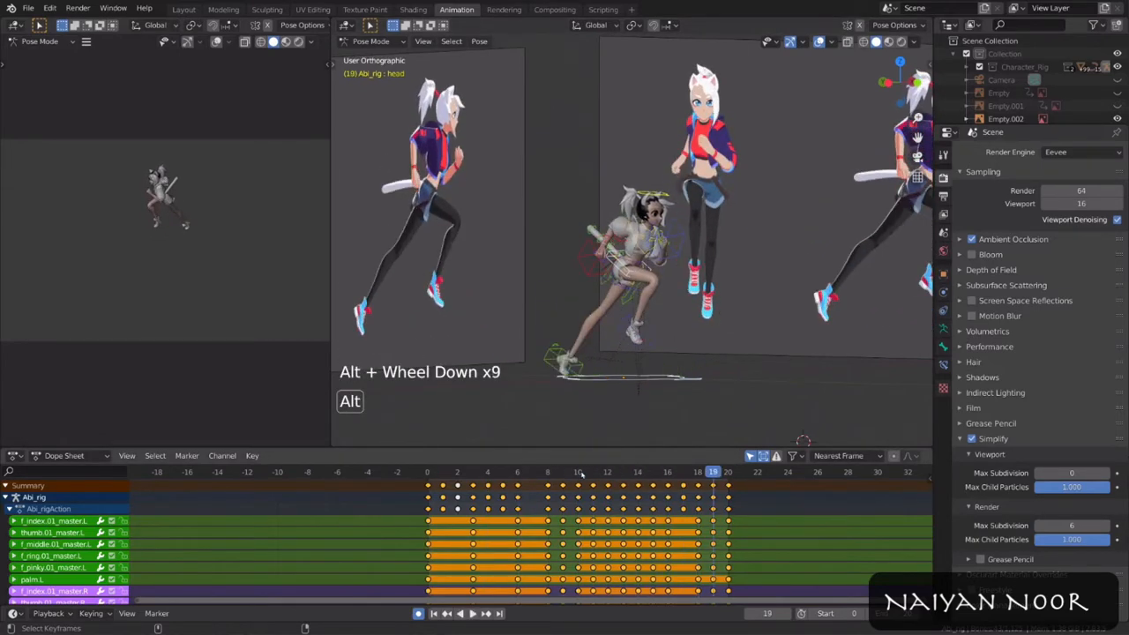
Step: Compare the frames of the right hand IK control, copy its pose and paste it mirrored at frame 4
key(space)
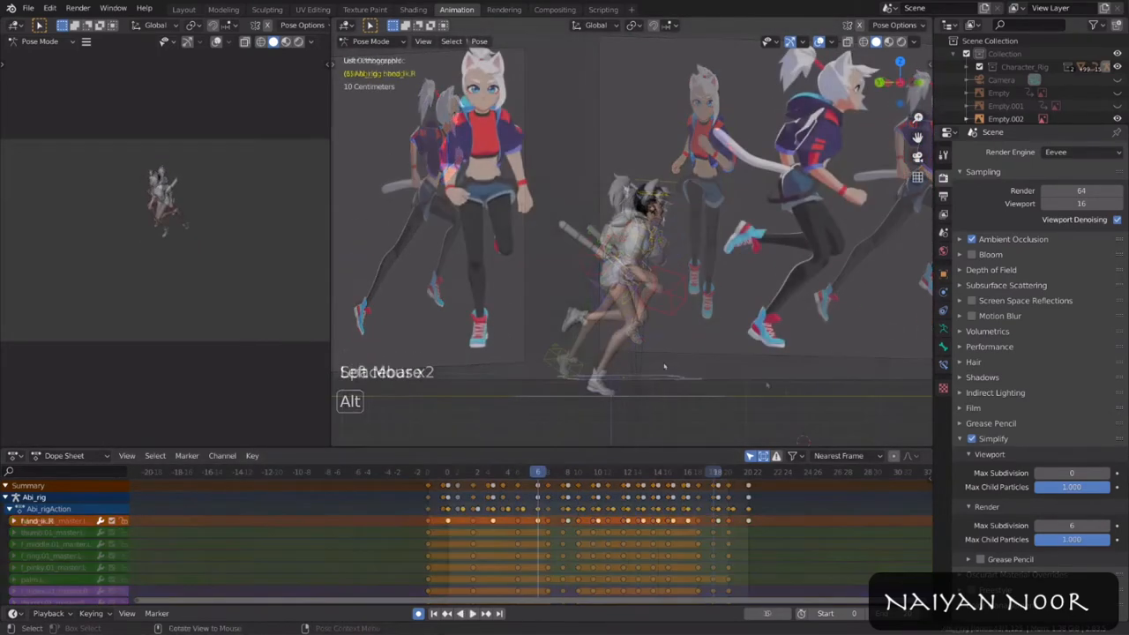
alt+scroll(665, 366, up, 3)
alt+scroll(664, 366, down, 3)
alt+scroll(664, 366, up, 5)
alt+scroll(664, 366, down, 6)
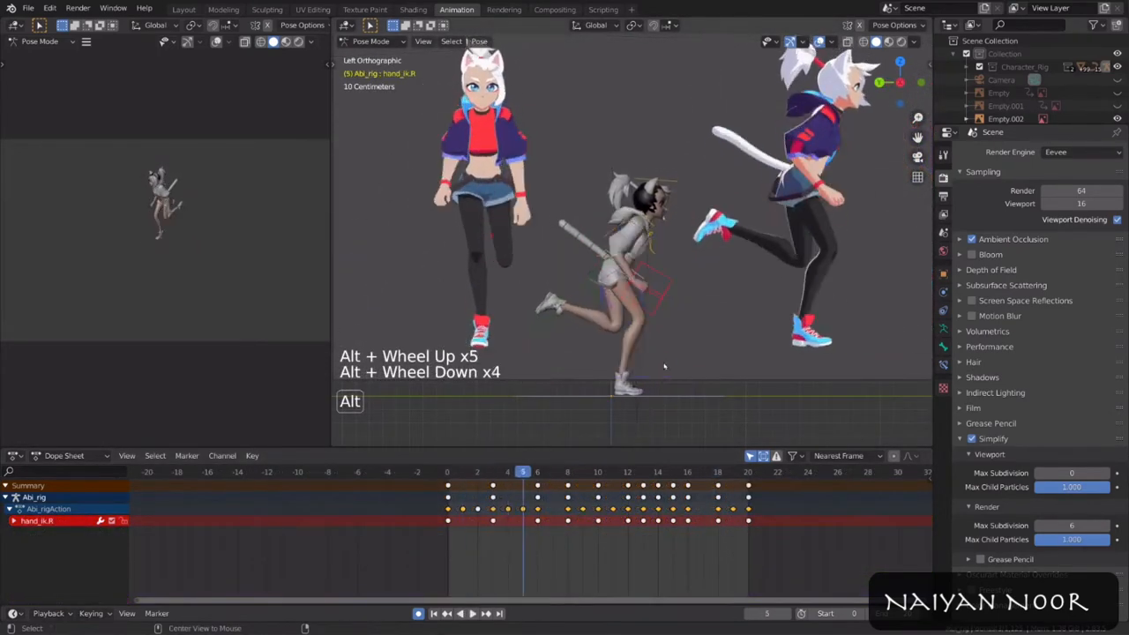
alt+scroll(664, 366, down, 7)
key(ctrl+c)
click(507, 473)
key(ctrl+shift+v)
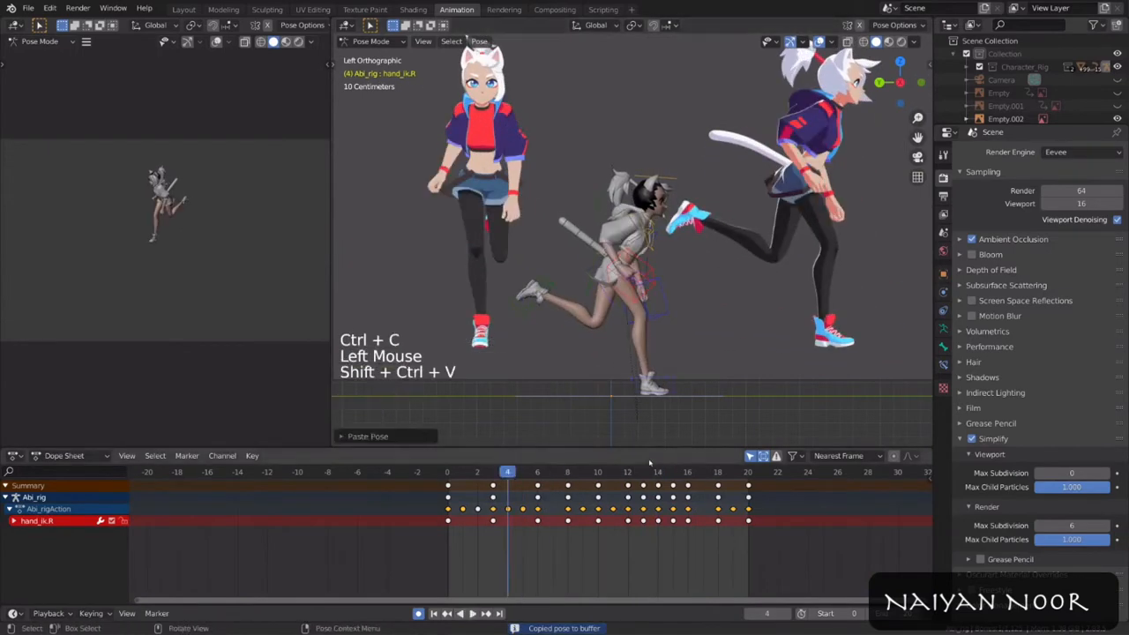
Step: Reposition the hand IK control in side view and paste its mirrored pose in the opposite half of the cycle
click(658, 473)
alt+scroll(658, 475, down, 2)
alt+scroll(658, 475, down, 3)
alt+scroll(658, 475, up, 3)
alt+scroll(668, 298, down, 1)
key(g)
click(669, 299)
alt+scroll(669, 298, down, 1)
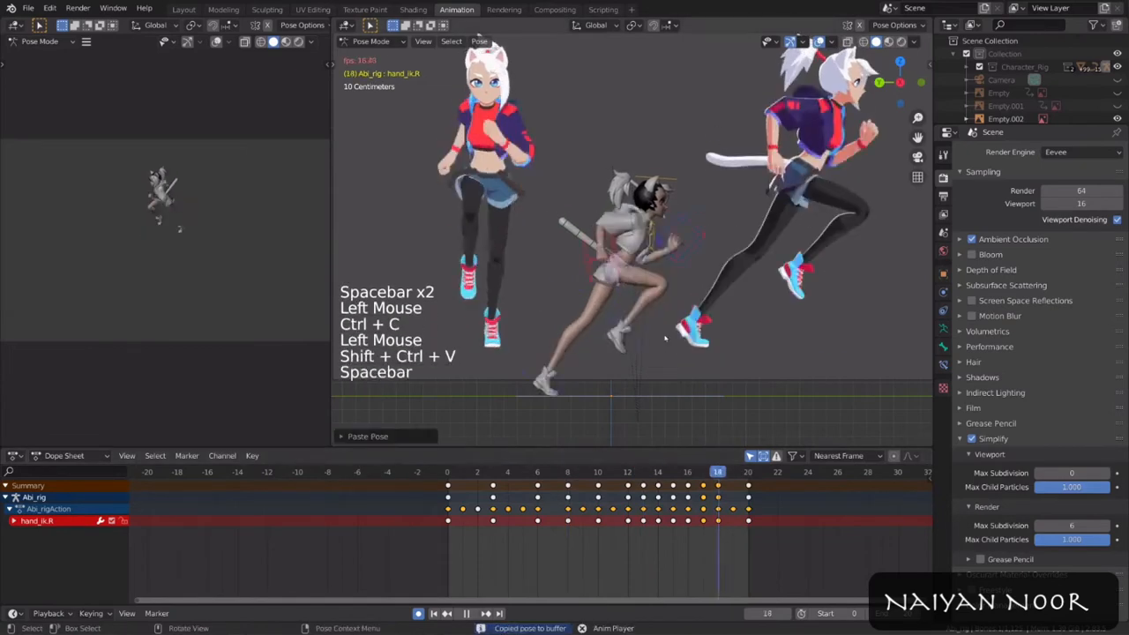
Step: Reposition the left and right hand IK controls from the front view, including at frame 3
key(KP_1)
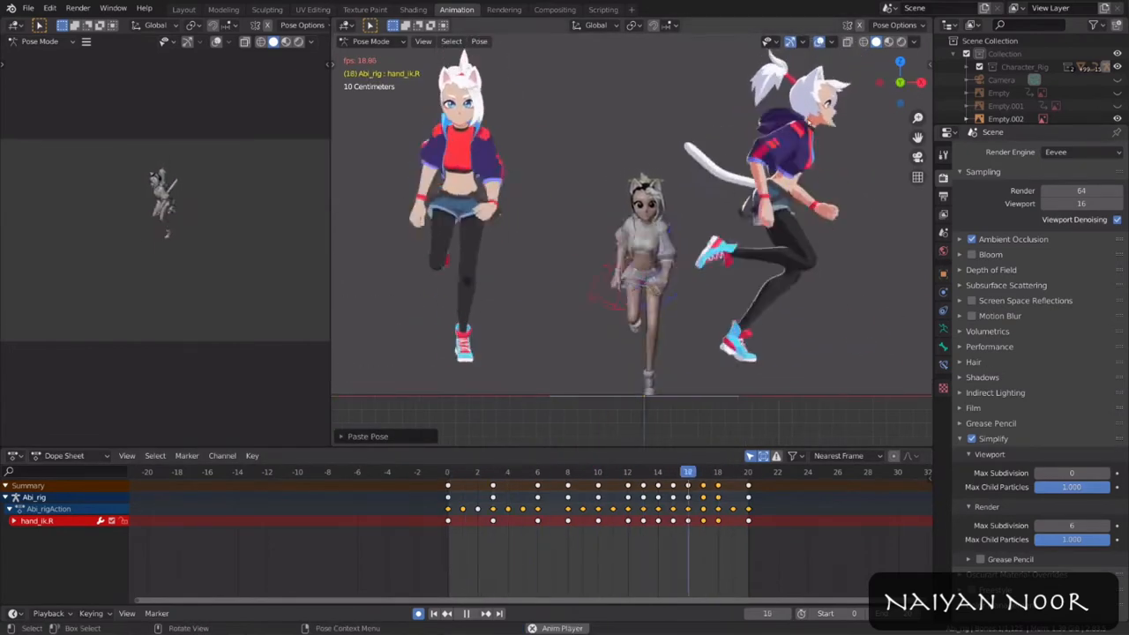
click(820, 41)
click(819, 41)
click(652, 279)
shift+middle_drag(648, 304, 648, 301)
drag(530, 472, 448, 471)
alt+scroll(641, 350, down, 2)
alt+scroll(640, 350, up, 3)
key(g)
shift+click(609, 286)
key(g)
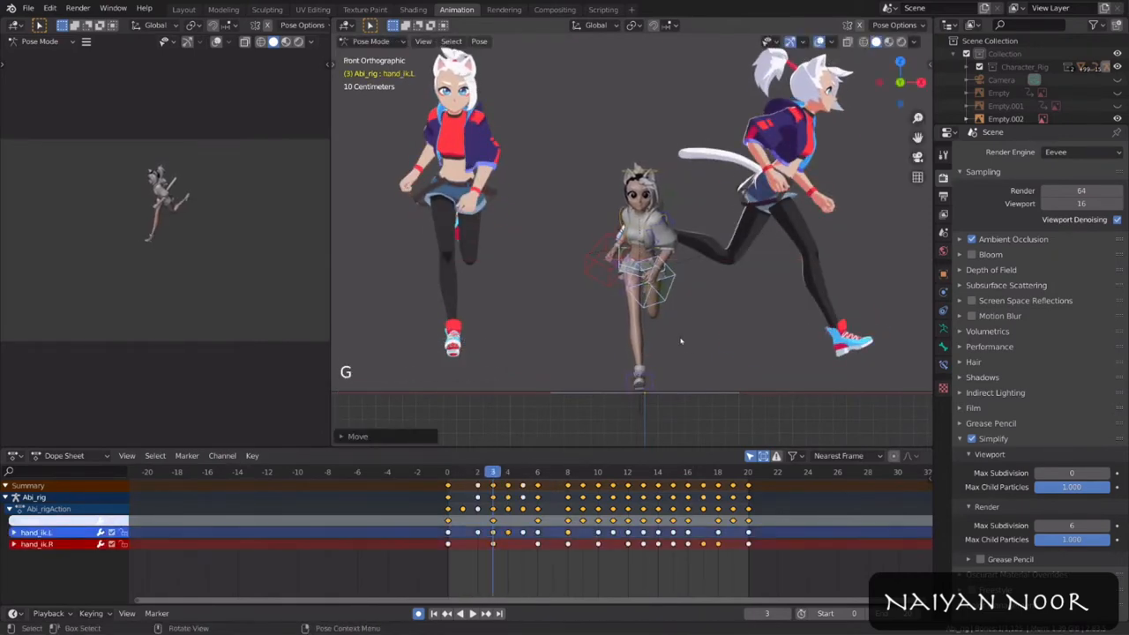
Step: Check the hand movement from the front, then bring up the torso control's curves in the Graph Editor
key(space)
click(591, 410)
alt+scroll(591, 410, down, 2)
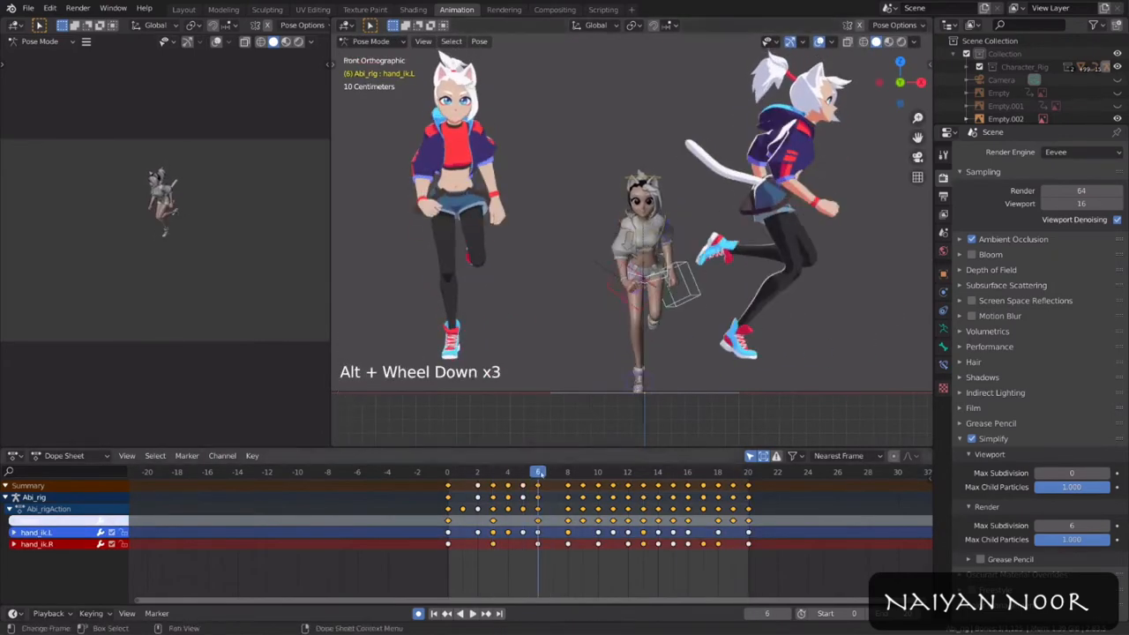
click(637, 386)
click(637, 387)
key(ctrl+Tab)
click(637, 386)
key(shift+h)
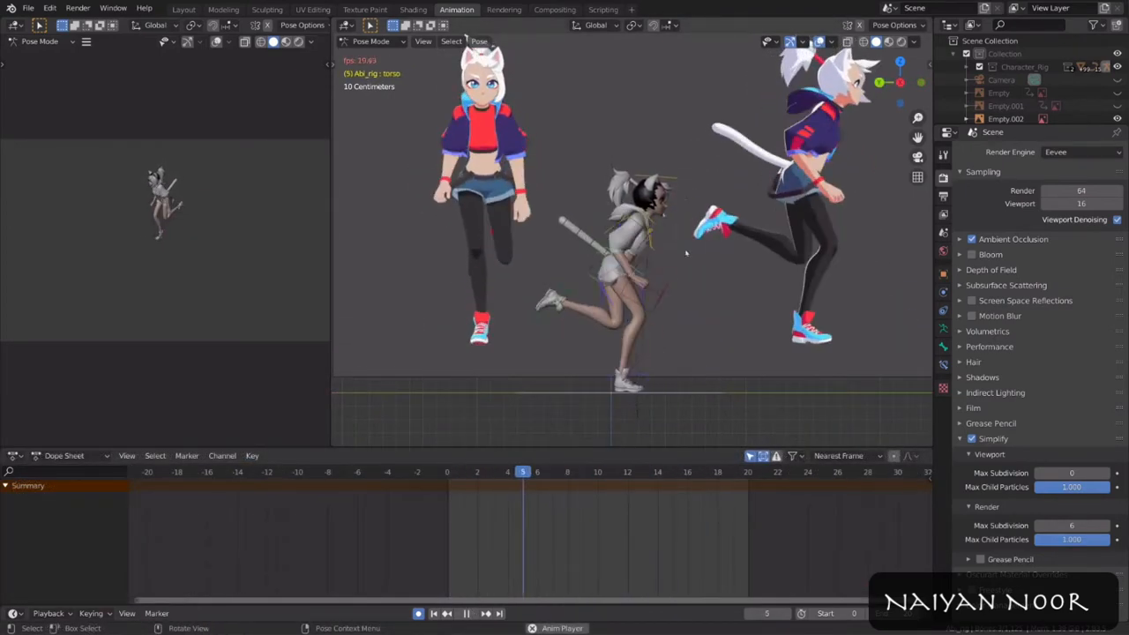
Step: Select the head control in side view and rotate it freely at frame 3
key(space)
click(640, 189)
shift+middle_drag(728, 250, 710, 262)
key(shift+Left)
alt+scroll(715, 255, down, 3)
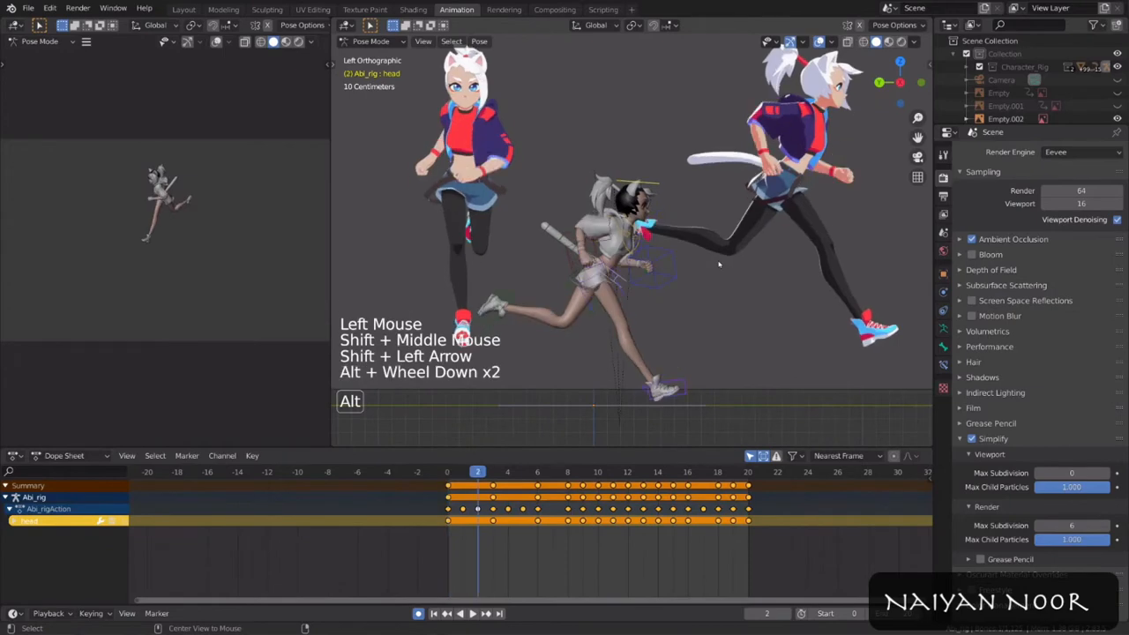
shift+middle_drag(775, 240, 764, 253)
key(r)
key(r)
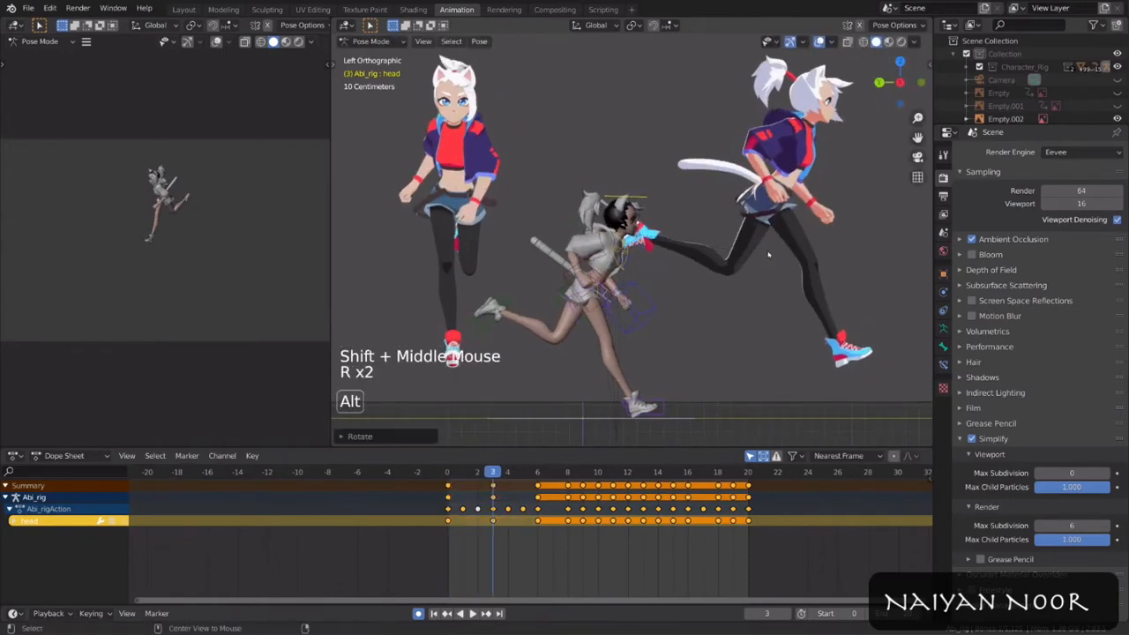
Step: Rotate the head at frame 6, continue keying up to frame 8, and duplicate the first-half head keys 10 frames further on
alt+scroll(768, 256, down, 3)
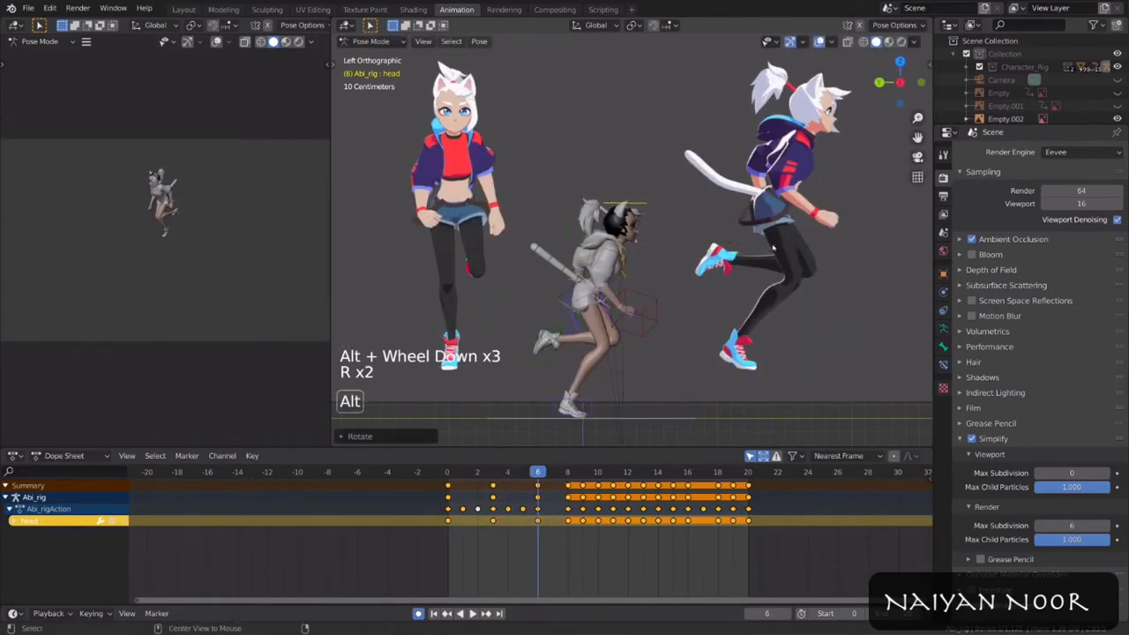
alt+scroll(774, 250, down, 2)
alt+scroll(768, 253, down, 1)
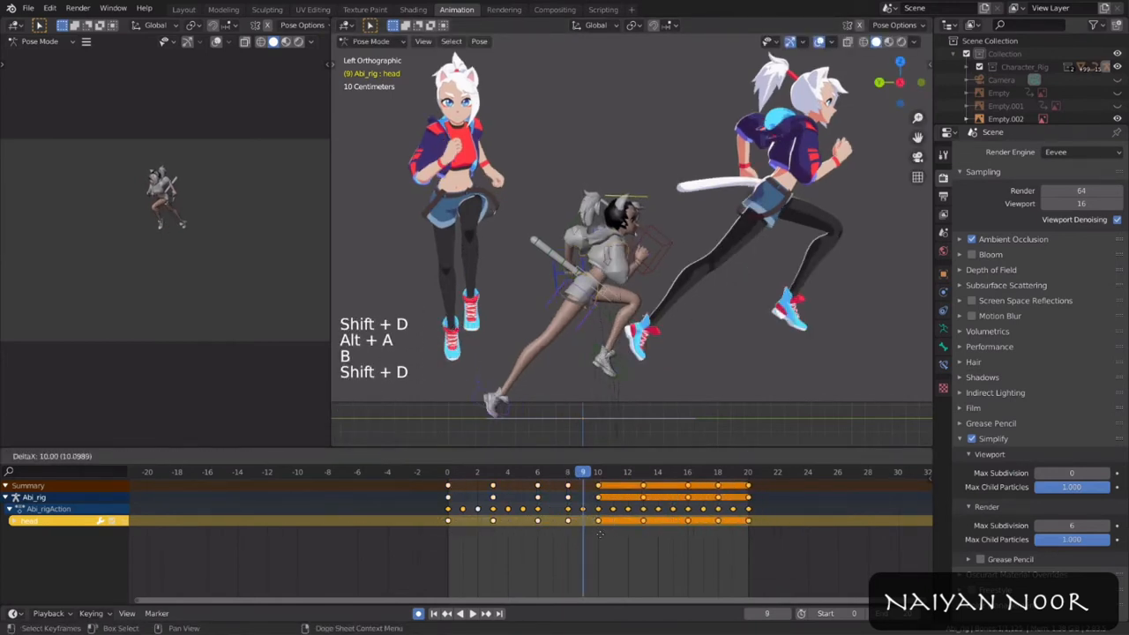
Step: Expand the head's channels in the Graph Editor and select all keys of its red Quaternion Rotation curve
key(space)
key(space)
key(ctrl+Tab)
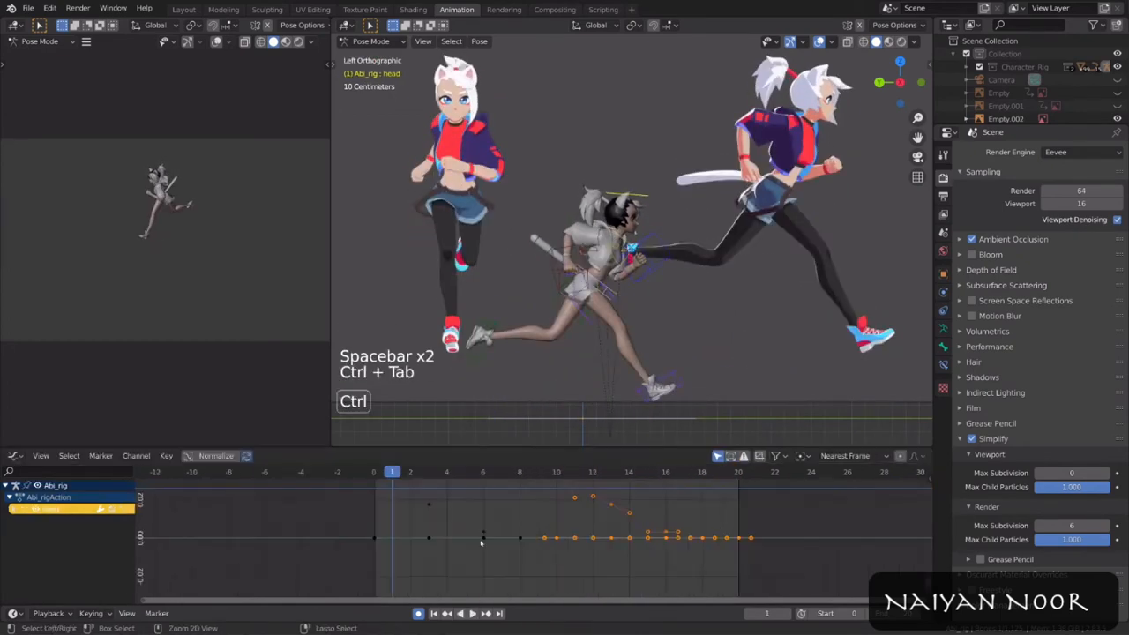
click(12, 509)
scroll(589, 525, down, 3)
key(a)
middle_drag(589, 525, 574, 530)
Step: Scale the head's Quaternion Rotation keys along Y to strengthen the head motion during playback
key(s)
key(space)
key(s)
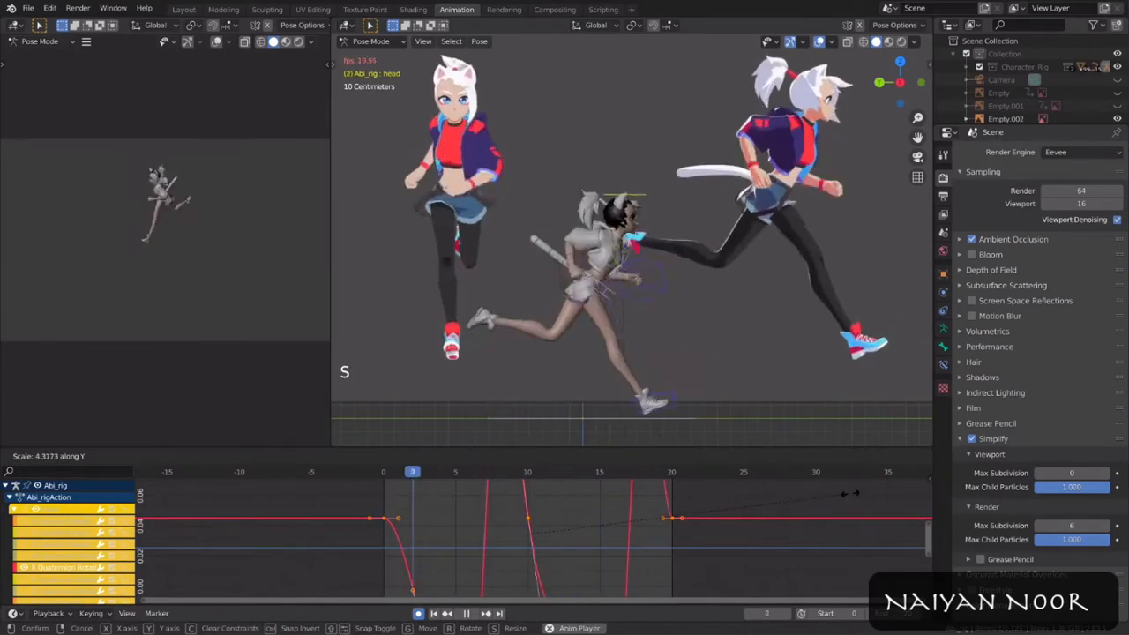
click(832, 513)
key(s)
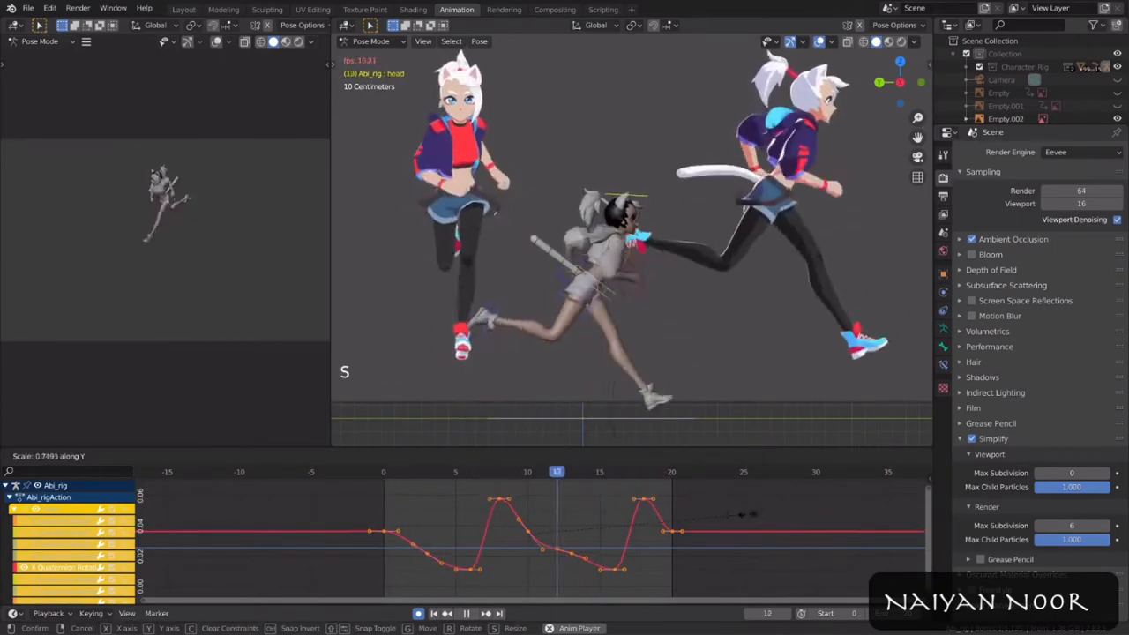
right_click(731, 514)
middle_drag(565, 524, 575, 517)
key(space)
middle_drag(462, 518, 482, 535)
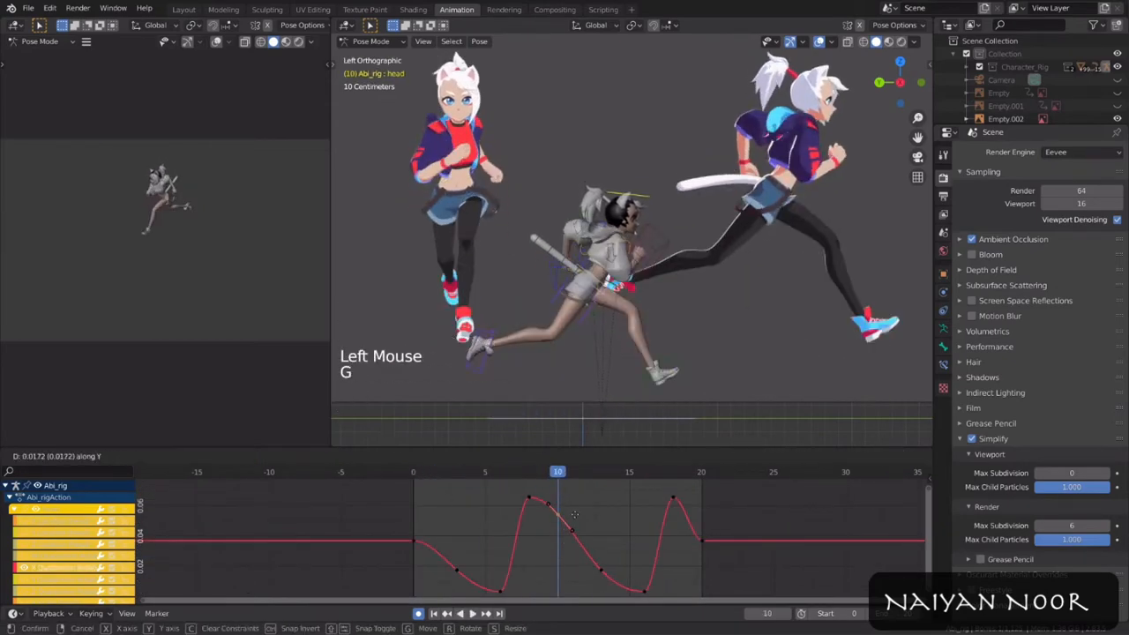
Step: Adjust the head rotation key at frame 10 vertically and check the motion in playback
alt+scroll(530, 479, down, 3)
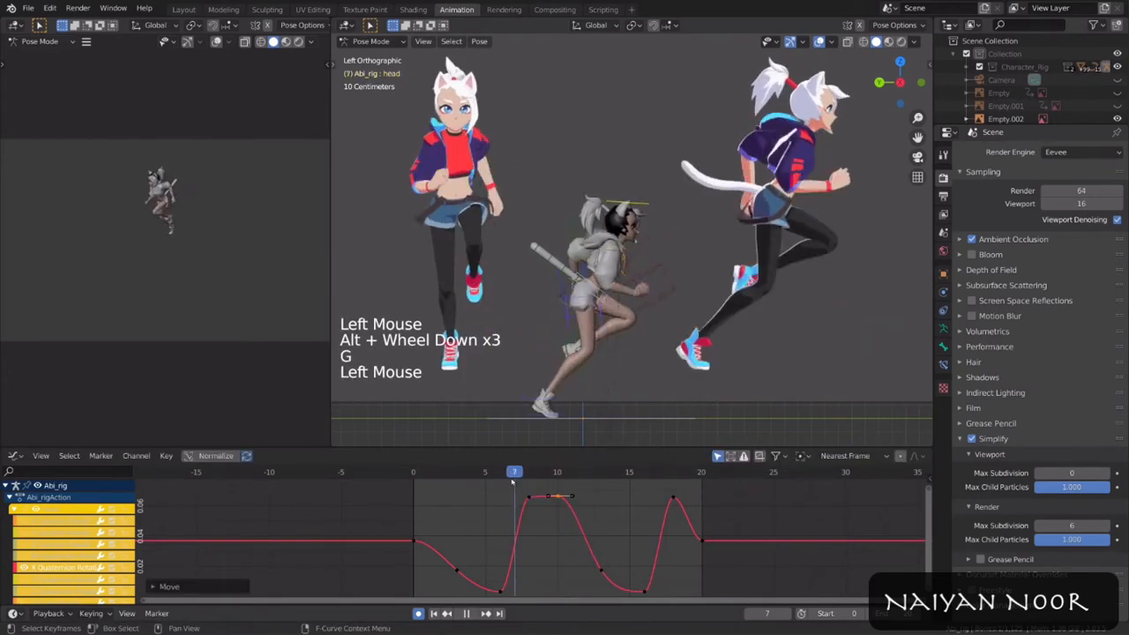
key(space)
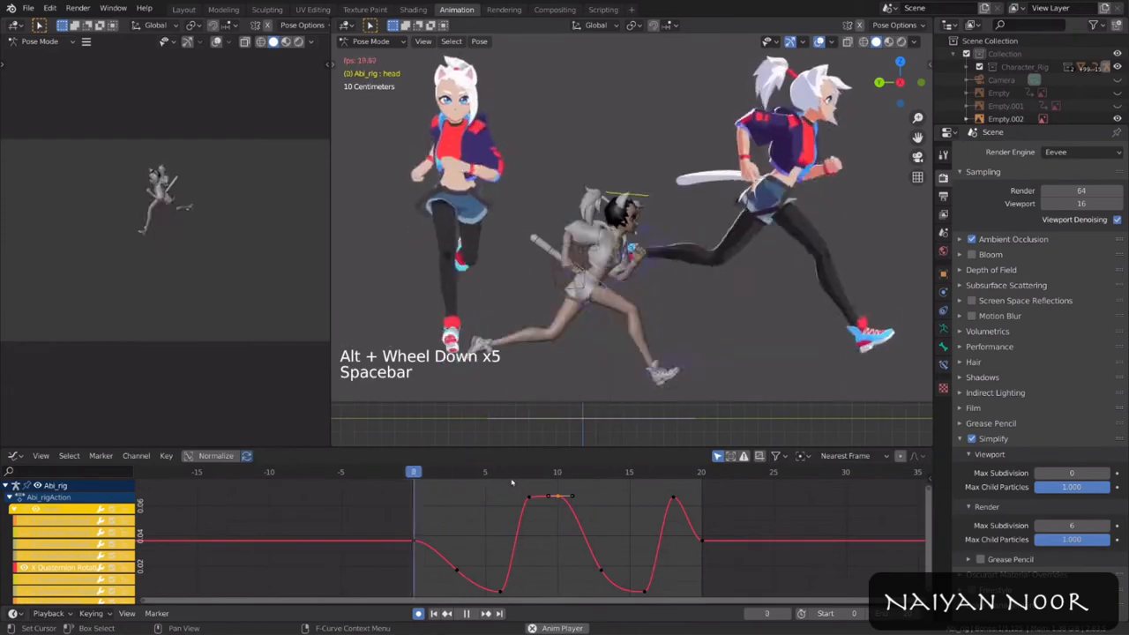
key(space)
click(548, 499)
Step: Copy the head pose at frame 10, paste it mirrored at frames 0 and 20, and play the loop
click(558, 473)
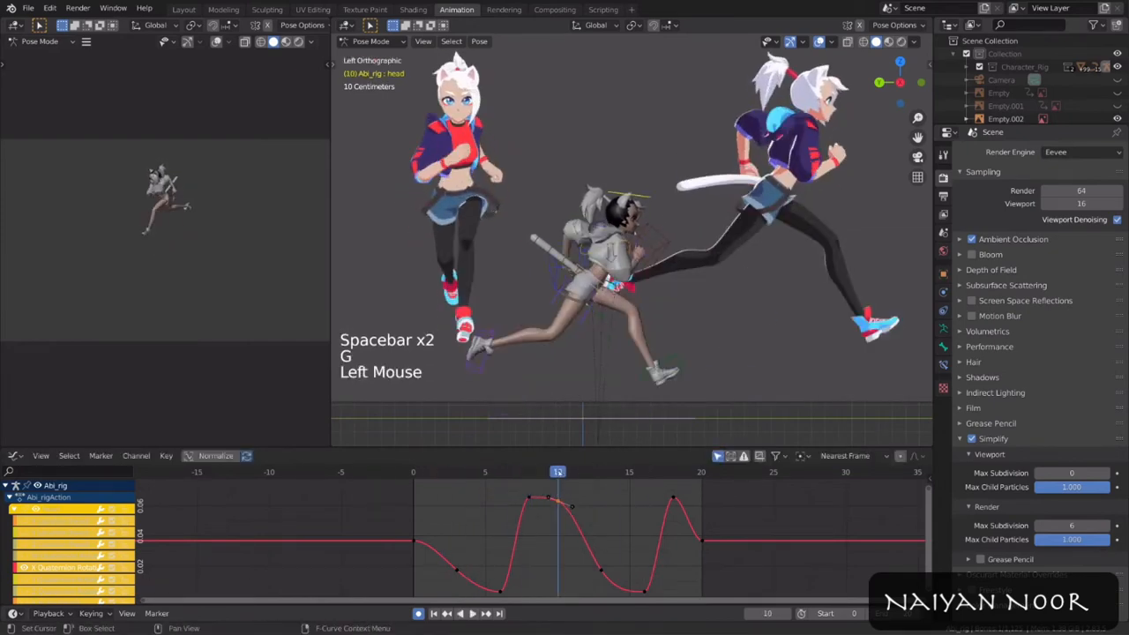
click(414, 472)
key(ctrl+shift+v)
click(701, 472)
key(ctrl+shift+v)
key(space)
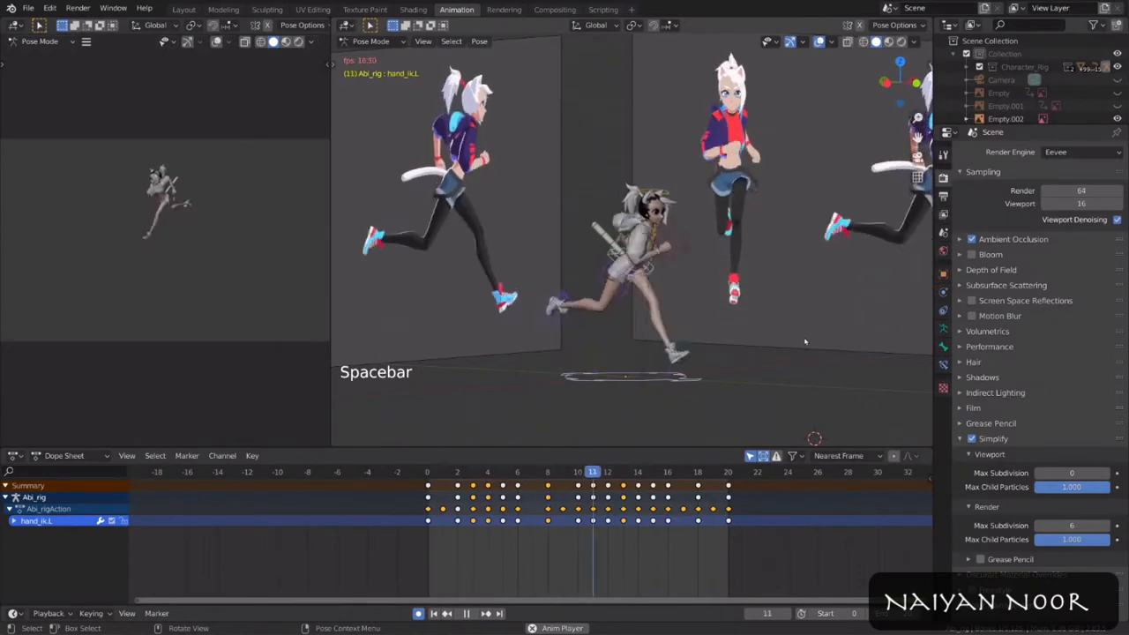
Step: Review the run cycle in playback from several angles and up close, returning to the first frame
mouse_move(804, 341)
middle_down()
mouse_move(719, 351)
mouse_move(823, 346)
middle_up()
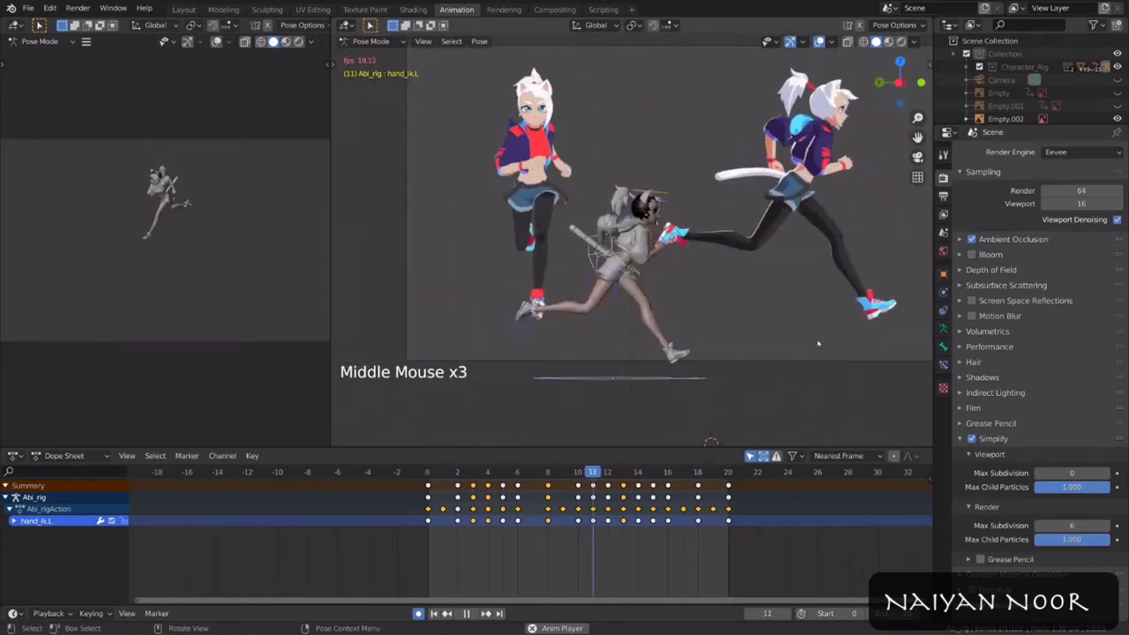
key(space)
key(shift+Left)
scroll(794, 326, up, 4)
key(space)
key(space)
shift+middle_drag(715, 317, 600, 278)
key(shift+Left)
Step: Show the rig layer settings, make the Belts controls visible and review the belts in playback
key(n)
scroll(851, 283, down, 19)
middle_drag(600, 279, 605, 272)
click(854, 252)
click(824, 310)
click(886, 309)
key(space)
middle_drag(689, 274, 637, 256)
key(space)
Step: Select the belt controls at the first frame and delete all of their existing keys
click(598, 245)
key(shift+Left)
shift+click(624, 216)
key(a)
key(x)
click(639, 217)
Step: Rotate the selected belt control at the hip at frame 0 so it follows the shorts
scroll(671, 229, up, 2)
shift+middle_drag(688, 229, 726, 232)
alt+scroll(725, 231, down, 2)
key(shift+Left)
key(r)
key(r)
key(r)
click(716, 212)
right_click(705, 212)
Step: Rotate the neighbouring right-side belt controls freely at frame 0 to fit them around the hip
click(664, 188)
key(r)
key(r)
key(r)
click(683, 210)
click(659, 205)
key(r)
key(r)
click(666, 205)
key(r)
key(r)
click(674, 196)
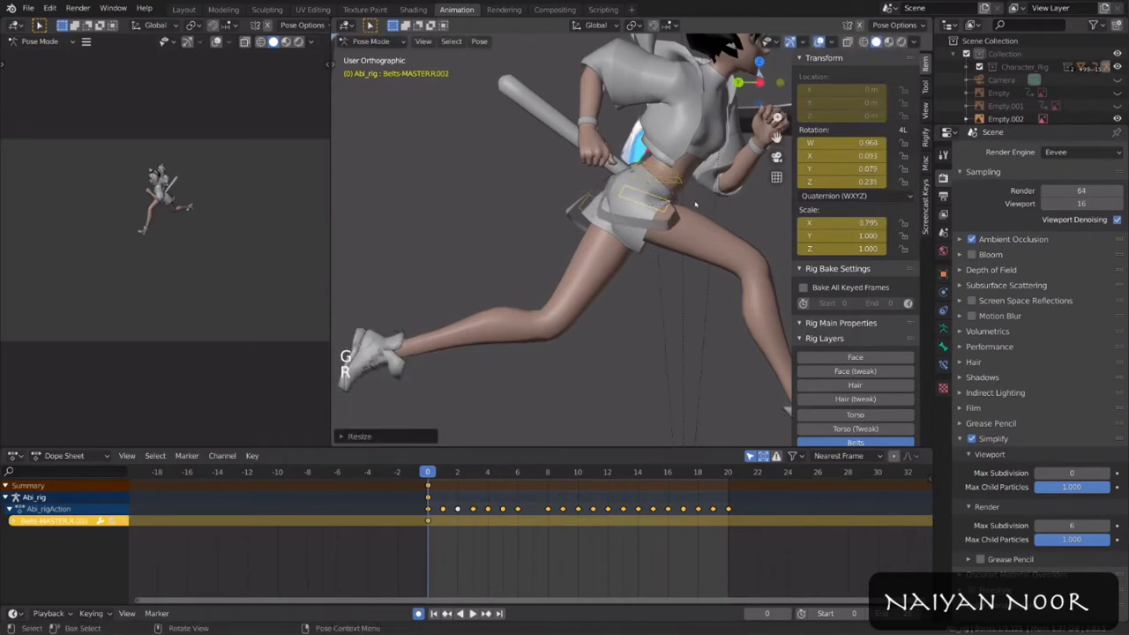
Step: Copy the pose of the two right-side belt controls and rotate the remaining belt pieces around the hip
shift+click(666, 181)
key(ctrl+c)
scroll(608, 203, up, 1)
middle_drag(664, 195, 753, 229)
click(623, 217)
key(r)
click(609, 216)
key(r)
key(r)
click(657, 215)
key(r)
key(g)
key(r)
Step: Hide the Empty.002 reference image that blocks the view of the character's other side
middle_drag(680, 247, 618, 221)
scroll(645, 197, down, 6)
scroll(622, 216, up, 3)
scroll(622, 216, down, 4)
scroll(1116, 118, down, 1)
click(1117, 100)
middle_drag(675, 177, 639, 173)
scroll(638, 198, up, 4)
Step: Select the Belts-MASTER.L control and rotate it freely at frame 0 to fit the left hip
click(632, 220)
scroll(632, 220, up, 4)
shift+middle_drag(657, 238, 640, 199)
middle_drag(640, 198, 701, 222)
key(r)
key(r)
key(r)
scroll(669, 231, down, 2)
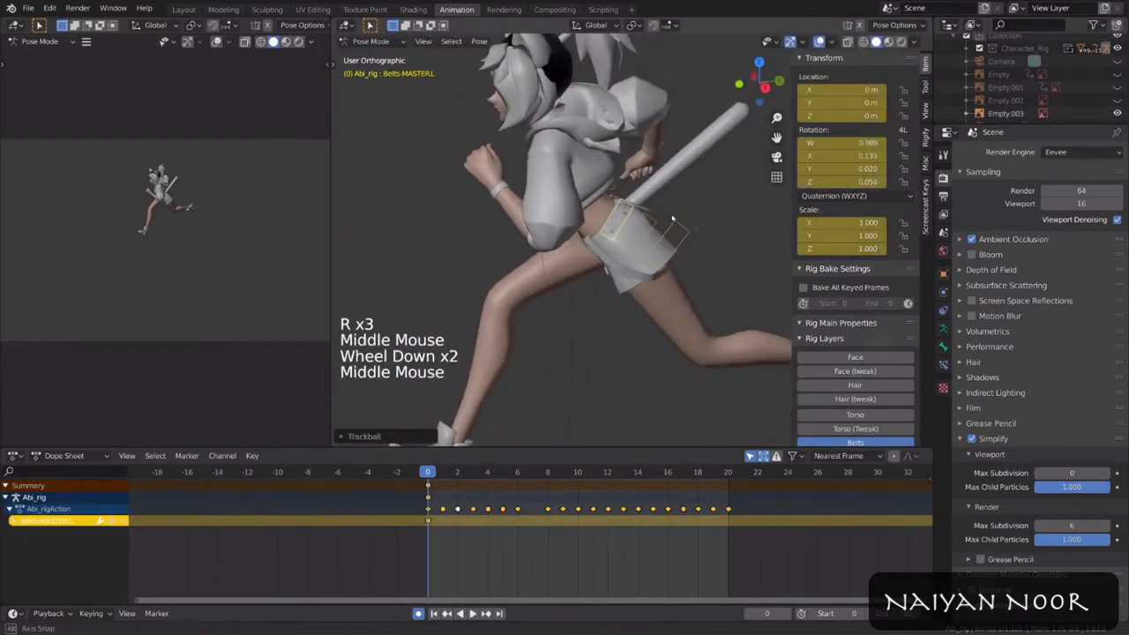
Step: Select all belt controls at frame 0 and copy and paste their pose in place to key it
key(a)
key(ctrl+c)
key(ctrl+v)
Step: Rotate two of the left belt controls freely at frame 4 so they follow the moving hip
alt+scroll(667, 229, down, 3)
middle_drag(608, 227, 530, 224)
alt+scroll(564, 224, down, 3)
click(623, 220)
key(r)
middle_drag(629, 219, 582, 218)
click(612, 184)
key(r)
key(r)
click(656, 202)
Step: Clear the rotation of the selected left belt control at frame 6 and rotate it freely to fit the hip
alt+scroll(655, 202, down, 4)
alt+scroll(657, 199, up, 3)
alt+scroll(657, 199, down, 1)
scroll(659, 217, up, 1)
key(alt+r)
key(r)
key(r)
Step: Clear the rotation of the remaining left belt controls at frame 6 and rotate them around the hip
click(719, 221)
key(alt+r)
key(r)
key(r)
middle_drag(686, 248, 648, 220)
click(664, 192)
key(alt+r)
key(r)
click(697, 230)
key(r)
click(741, 273)
click(730, 203)
Step: Copy the pose of all belt controls from frame 0, paste it mirrored at frame 10, and play the cycle
scroll(730, 203, down, 2)
alt+scroll(664, 207, down, 4)
shift+click(660, 182)
key(a)
click(427, 473)
key(ctrl+c)
click(578, 473)
key(ctrl+shift+v)
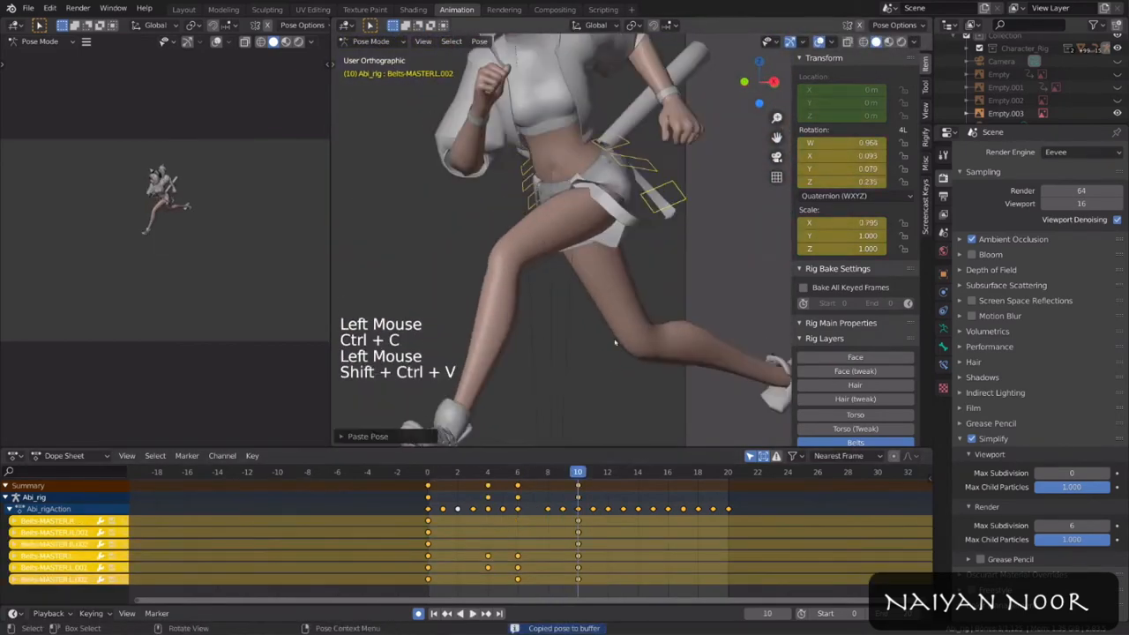
middle_drag(633, 270, 718, 265)
key(space)
key(space)
Step: Select the Belts-MASTER.R control and rotate it at frame 3 to fit the right hip
click(428, 473)
alt+scroll(561, 321, down, 4)
alt+scroll(596, 201, up, 1)
click(573, 168)
middle_drag(574, 172, 589, 285)
key(r)
click(633, 239)
Step: Clear the rotation of Belts-MASTER.R, copy the pose, paste it mirrored at frame 0, and play the cycle
alt+scroll(632, 239, up, 4)
alt+scroll(625, 243, down, 5)
alt+scroll(625, 243, down, 4)
key(alt+r)
key(ctrl+z)
alt+scroll(671, 284, down, 1)
key(alt+r)
scroll(649, 265, down, 1)
key(ctrl+c)
click(428, 473)
key(ctrl+shift+v)
key(space)
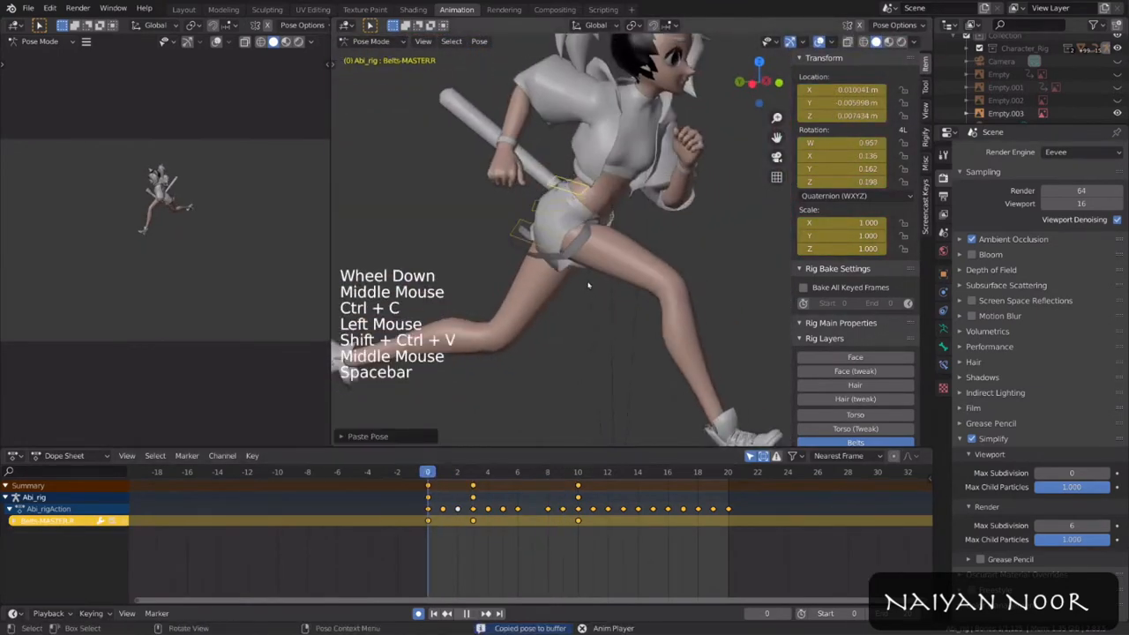
key(space)
click(428, 473)
middle_drag(572, 344, 594, 353)
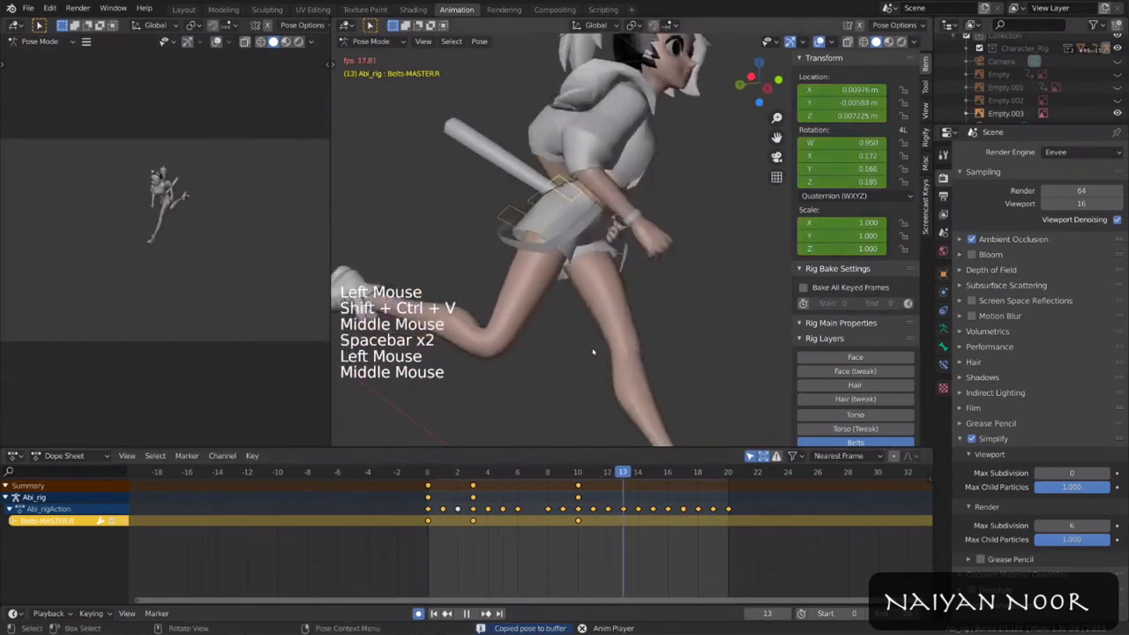
Step: Copy all belt poses from frames 3, 4, 6 and 10 and paste them mirrored at frames 13, 14, 16 and 20
click(623, 473)
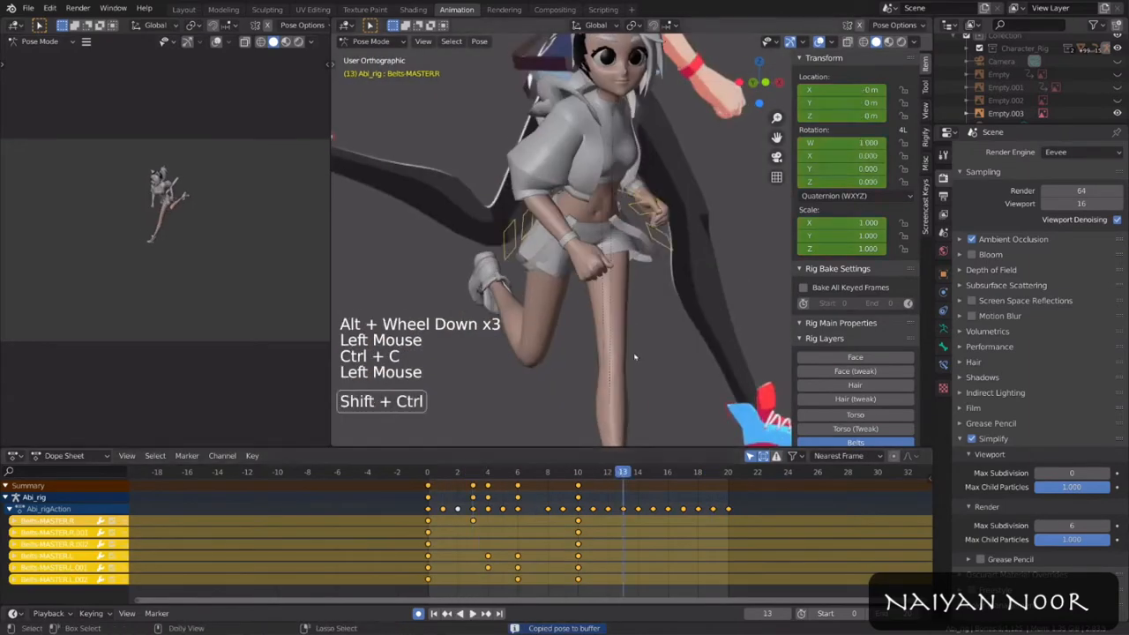
key(ctrl+shift+v)
click(488, 473)
key(ctrl+c)
click(638, 473)
key(ctrl+shift+v)
click(518, 473)
click(578, 473)
key(ctrl+c)
click(729, 473)
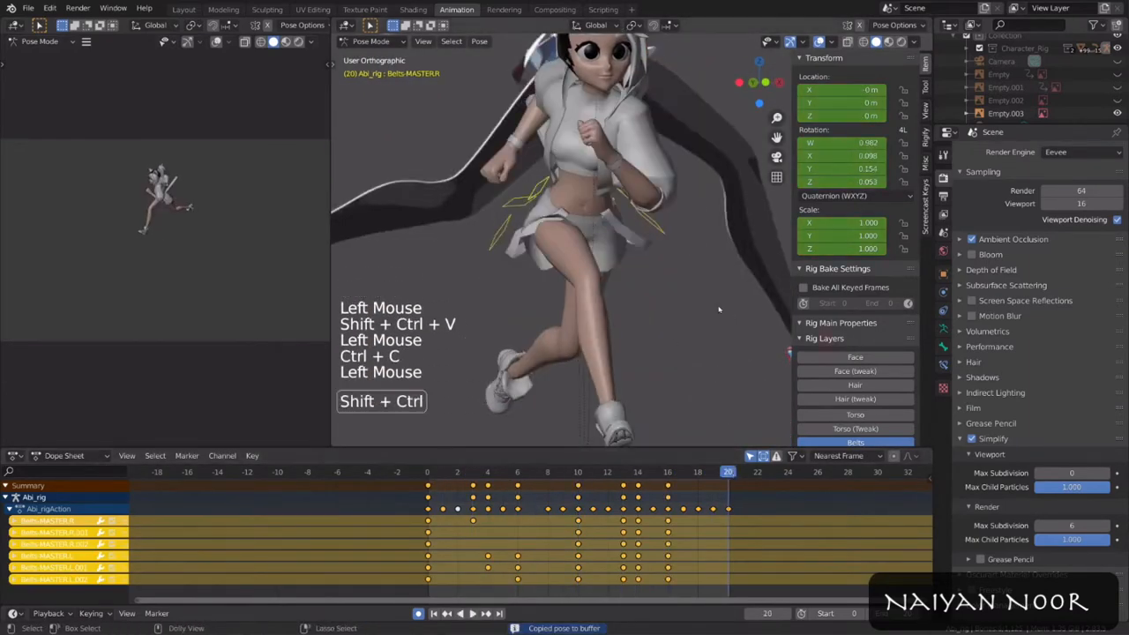
key(ctrl+shift+v)
key(space)
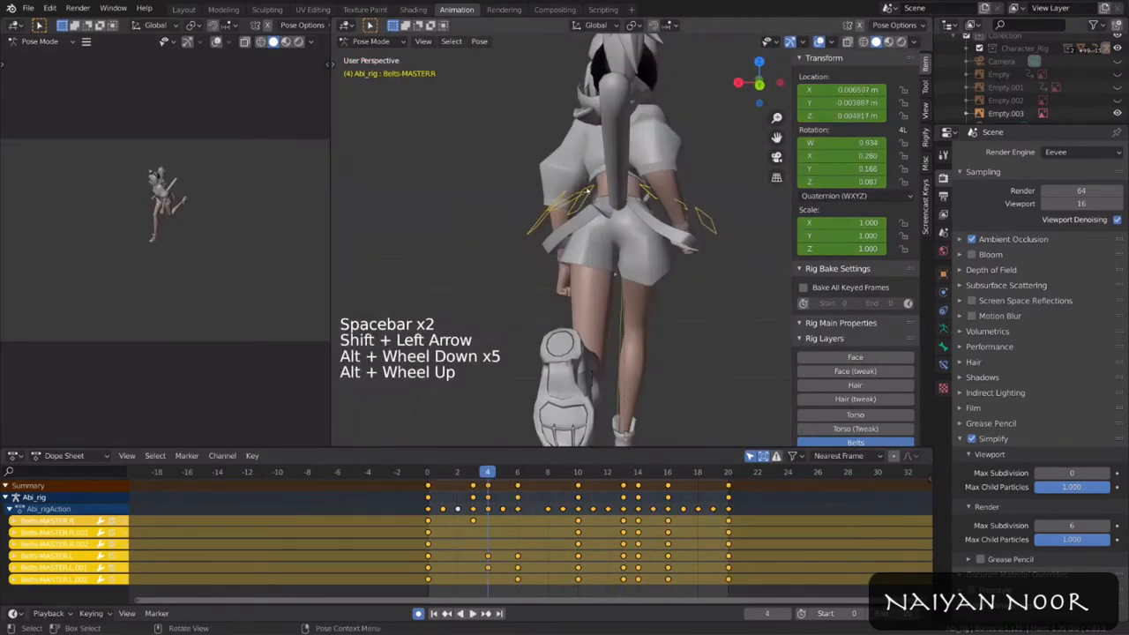
Step: Rotate the Belts-MASTER.L control at frame 6 and scale it up along its local X axis
click(618, 256)
alt+scroll(618, 256, up, 3)
alt+scroll(617, 256, down, 5)
middle_drag(670, 264, 644, 252)
key(r)
middle_click(766, 252)
scroll(644, 252, up, 2)
key(s)
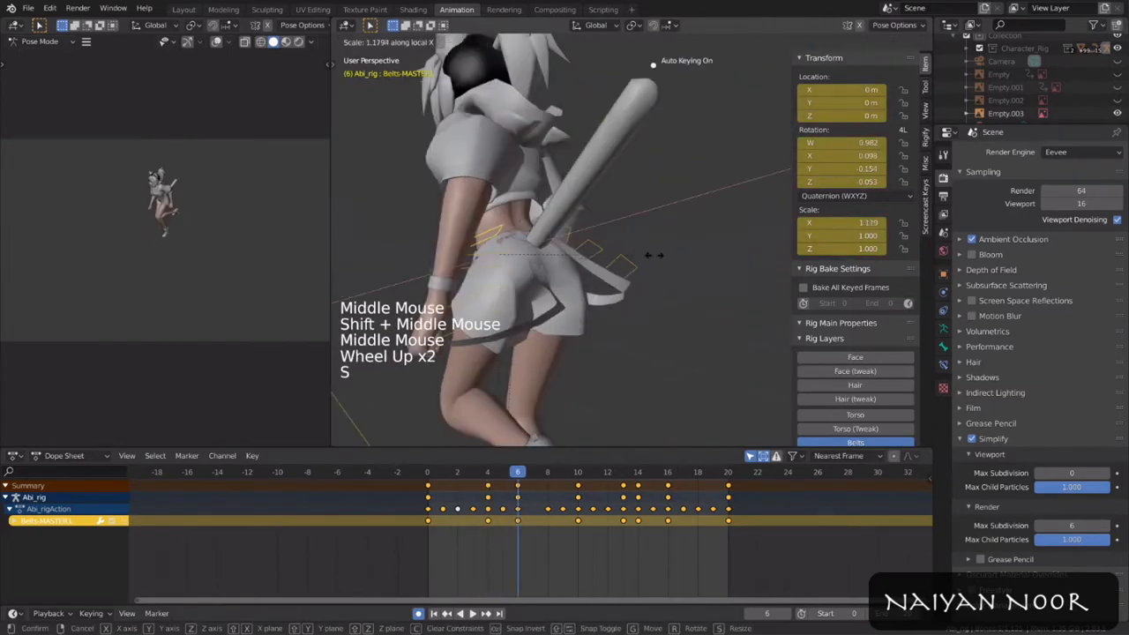
key(r)
key(r)
Step: Rotate and reposition the neighbouring left belt controls at frame 6 so they wrap around the hip
click(609, 252)
key(r)
key(g)
middle_drag(530, 256, 618, 287)
click(608, 286)
key(r)
key(r)
scroll(608, 286, down, 1)
middle_drag(529, 282, 608, 273)
scroll(609, 273, up, 4)
middle_drag(564, 265, 688, 247)
key(r)
key(r)
Step: Rotate the last left belt controls at frame 6 and scale them to close the gaps around the hip
click(610, 251)
scroll(653, 243, down, 1)
key(r)
key(r)
middle_drag(652, 288, 697, 300)
click(695, 304)
mouse_move(670, 304)
middle_down()
mouse_move(694, 306)
mouse_move(679, 300)
middle_up()
key(r)
key(s)
middle_drag(776, 329, 696, 287)
key(r)
Step: Copy the pose of the two selected left belt controls, paste it mirrored at frame 16, and play the cycle
shift+click(657, 251)
key(ctrl+c)
click(668, 472)
key(ctrl+shift+v)
key(space)
middle_drag(575, 307, 502, 362)
scroll(578, 340, up, 2)
middle_drag(564, 357, 502, 353)
key(space)
Step: Select all belt controls, copy their poses from frames 4 and 3, and paste them mirrored at frames 14 and 13
click(488, 473)
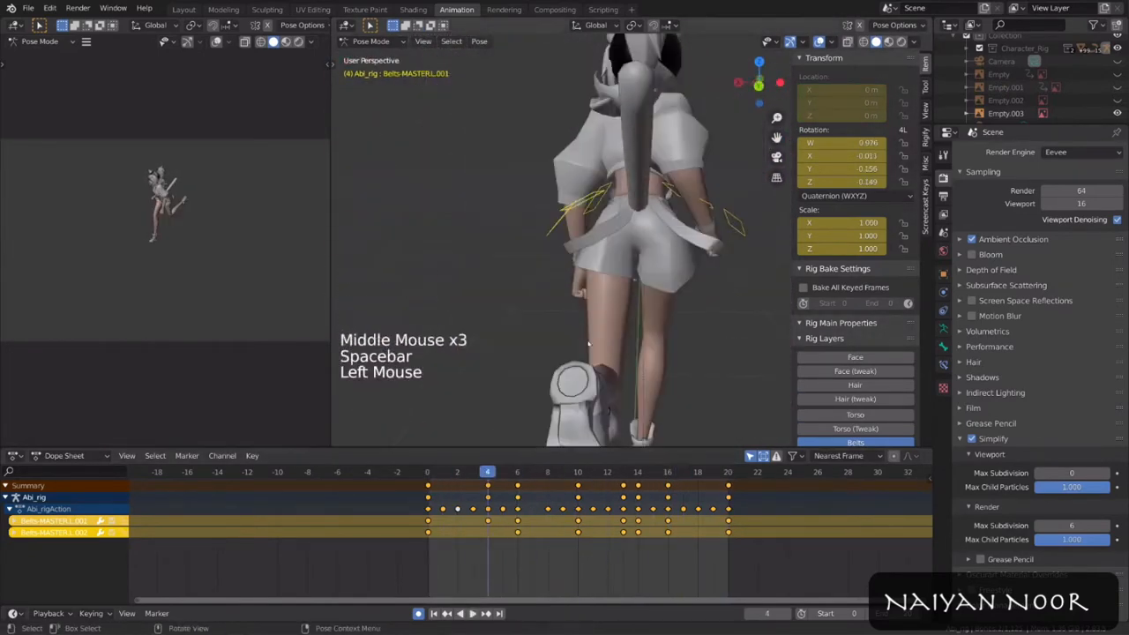
key(a)
key(ctrl+c)
click(639, 474)
click(473, 473)
key(ctrl+c)
click(623, 473)
key(ctrl+shift+v)
Step: Copy the pose of all belt controls from frame 6, paste it mirrored at frame 16, and play the cycle
click(517, 472)
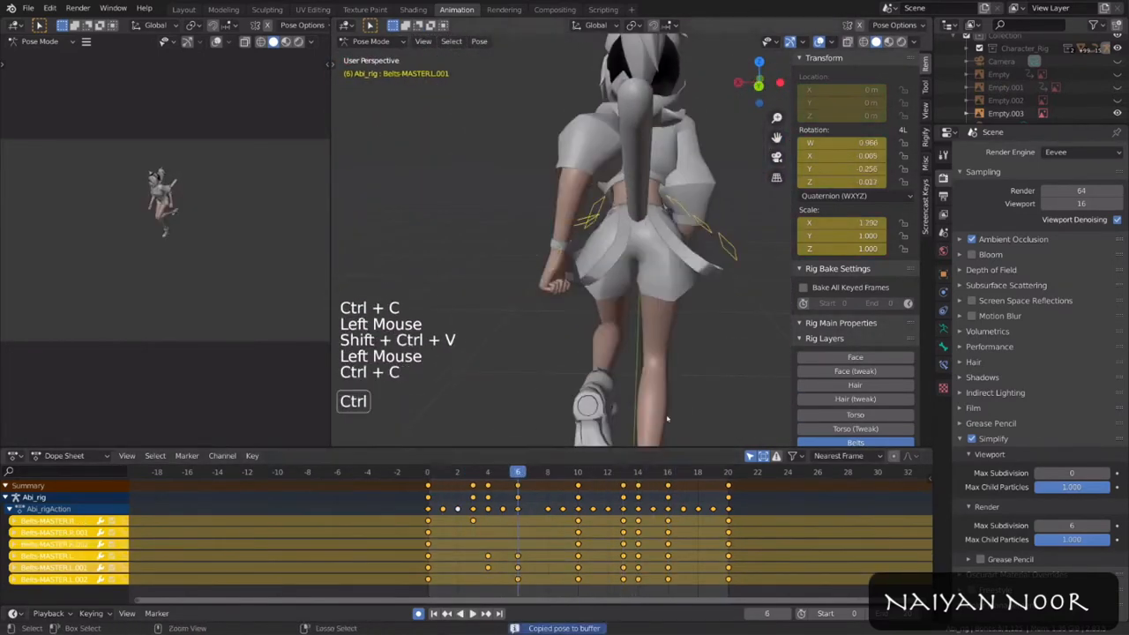
key(ctrl+c)
click(668, 473)
key(ctrl+shift+v)
key(ctrl+shift+v)
key(space)
middle_drag(705, 308, 613, 297)
key(space)
Step: Rotate the Belts-MASTER.L.001 control at frame 8 and paste the pose mirrored at frame 18
click(601, 217)
key(r)
right_click(686, 284)
alt+scroll(686, 287, up, 2)
alt+scroll(686, 287, down, 1)
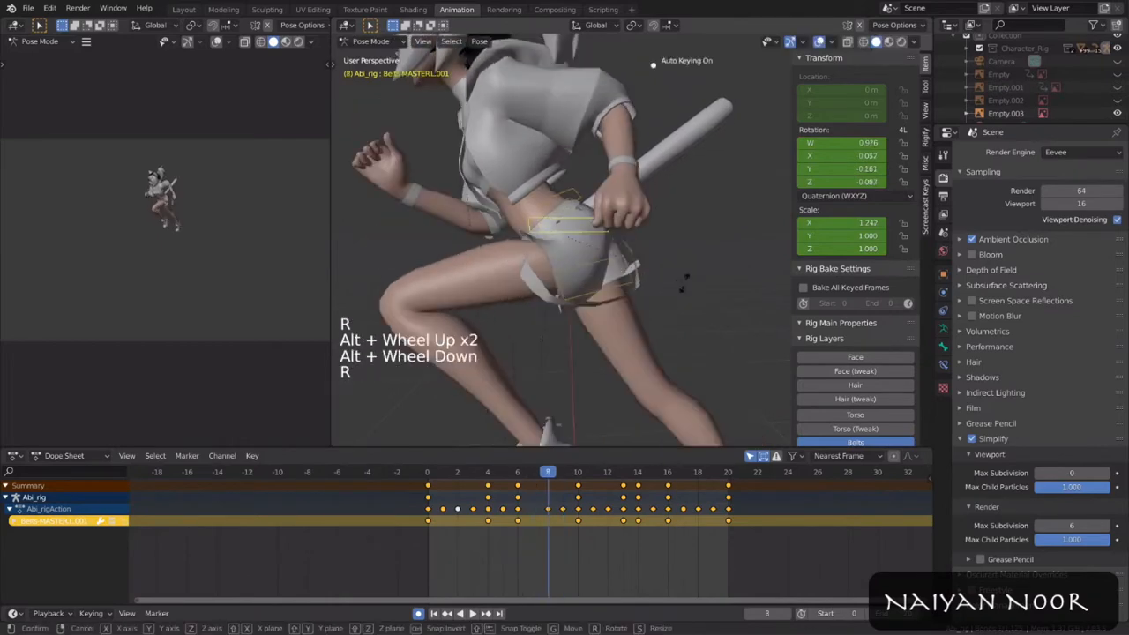
click(697, 476)
key(ctrl+shift+v)
Step: Play back the run cycle to check the belt motion from several angles and save the file
key(space)
middle_drag(512, 287, 630, 238)
scroll(608, 295, down, 2)
key(space)
key(space)
scroll(595, 309, down, 2)
scroll(636, 300, up, 3)
key(ctrl+s)
key(space)
Step: Show the Torso (Tweak) rig layer and select the Hood-Sub.001 control on the hood
scroll(853, 325, down, 5)
double_click(854, 324)
click(854, 336)
scroll(631, 269, up, 2)
click(569, 231)
click(567, 226)
scroll(653, 240, down, 2)
middle_drag(680, 242, 712, 242)
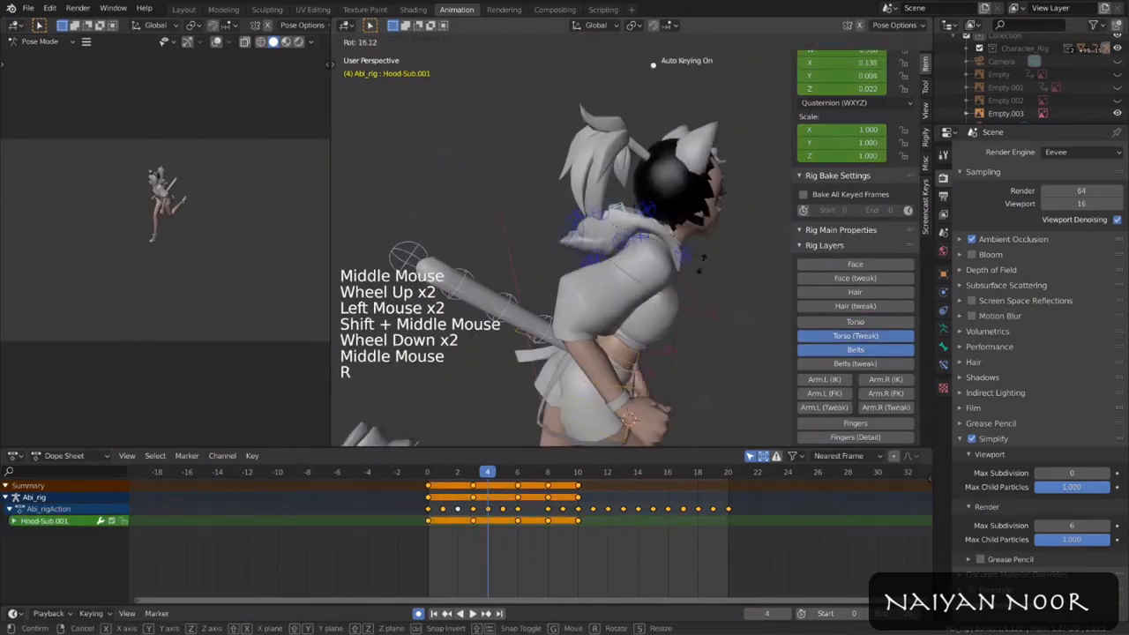
Step: Return to the first frame, hide the Belts rig layer and delete all keyframes of the hood controls
key(shift+Left)
click(854, 351)
key(a)
key(a)
key(x)
click(578, 532)
Step: Rotate the Hood-Sub control into its first pose and copy and paste that pose within the cycle
click(715, 340)
shift+middle_drag(675, 308, 697, 295)
middle_drag(688, 300, 573, 283)
key(r)
key(ctrl+c)
key(ctrl+v)
alt+scroll(675, 274, down, 4)
Step: Adjust the Hood-Sub rotations for the keys at frames 0, 4 and 8, and play back the cycle
key(r)
alt+scroll(688, 265, down, 4)
key(alt+r)
alt+scroll(724, 254, down, 4)
click(428, 472)
middle_drag(623, 332, 636, 330)
key(space)
key(space)
Step: Copy the Hood-Sub poses from frames 4 and 0 and paste them mirrored at frames 14 and 10
click(489, 470)
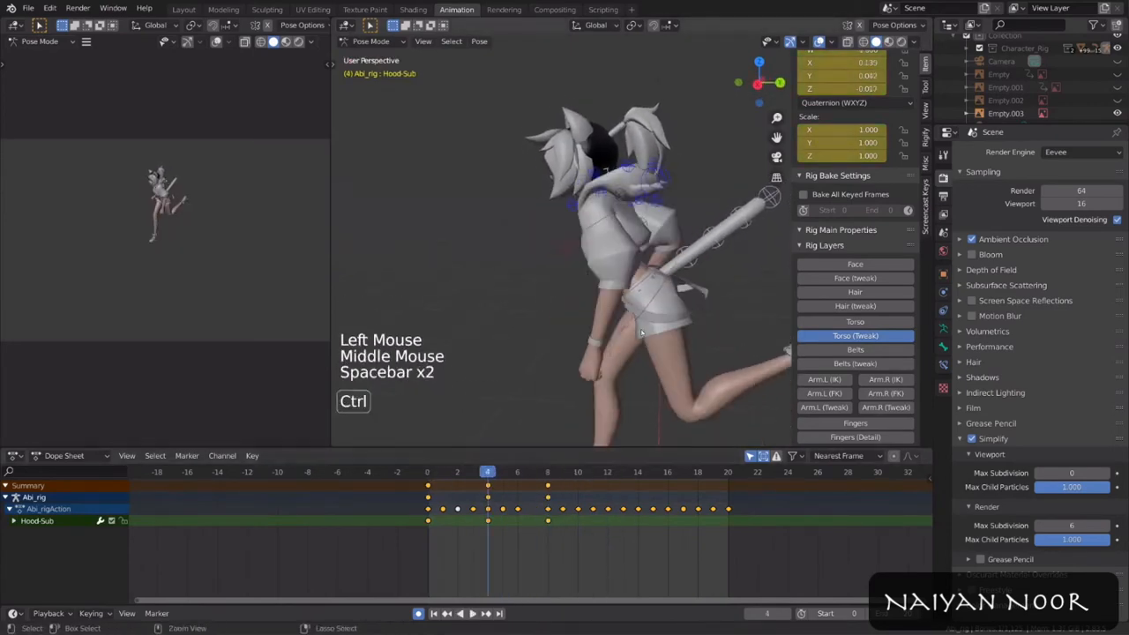
key(ctrl+c)
click(638, 472)
key(ctrl+shift+v)
click(429, 473)
key(ctrl+c)
click(578, 473)
key(ctrl+shift+v)
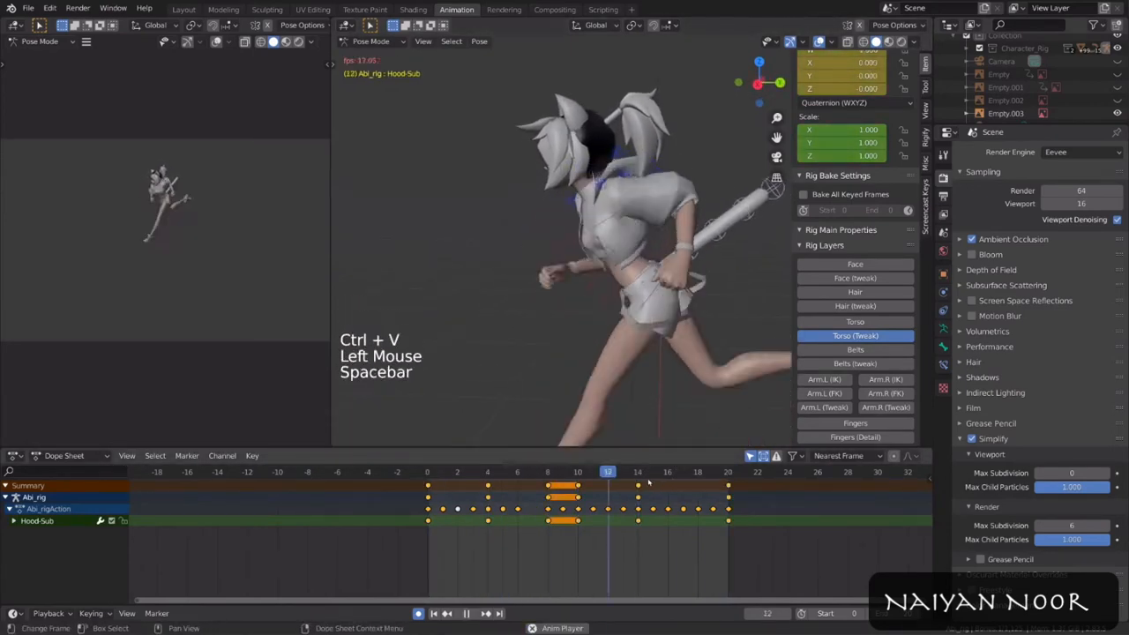
Step: Rotate Hood-Sub at frame 8, paste the pose mirrored at frame 18, and play the cycle
click(548, 472)
key(r)
click(673, 308)
key(ctrl+c)
click(698, 472)
key(ctrl+shift+v)
key(space)
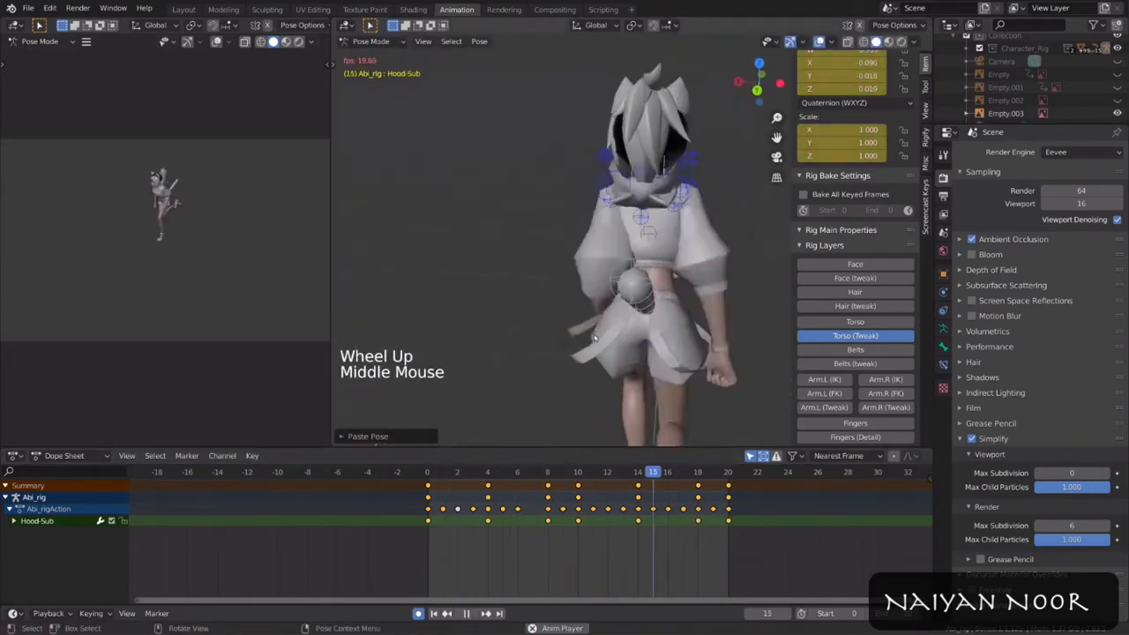
key(space)
click(475, 473)
key(space)
Step: Hide the Torso and Torso (Tweak) rig layers and show the Hair layer
click(683, 265)
shift+middle_drag(679, 265, 618, 274)
click(861, 324)
click(663, 265)
scroll(653, 264, down, 1)
click(859, 336)
click(860, 322)
click(856, 212)
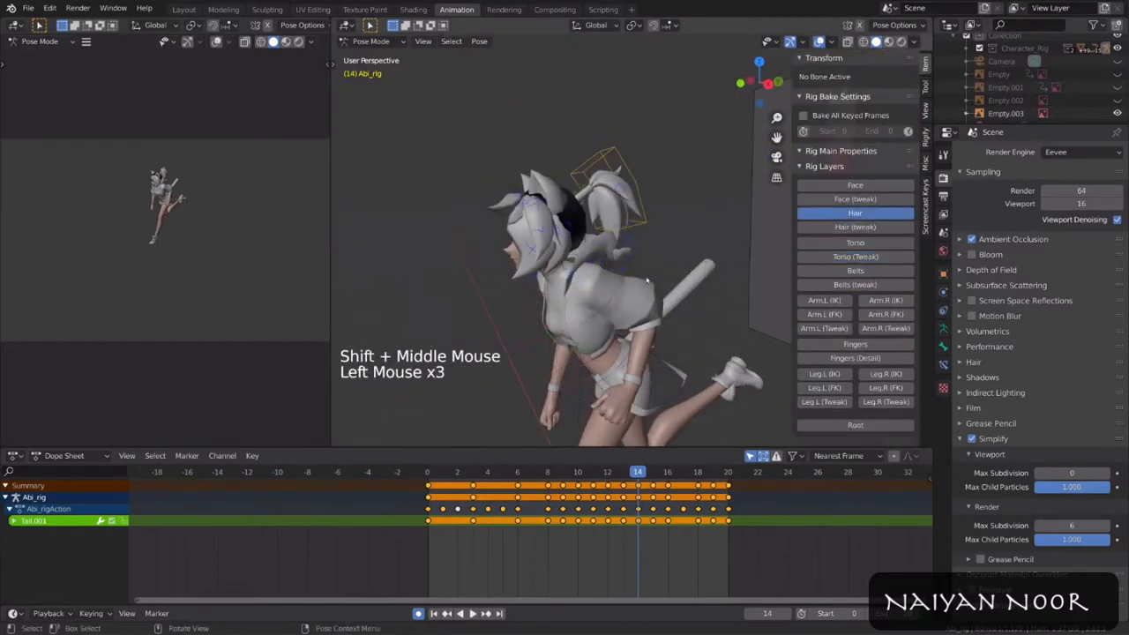
Step: Select the Ponytail-MASTER control and delete all existing hair keyframes, starting from frame 0
click(642, 186)
key(shift+Left)
key(a)
key(a)
key(x)
click(635, 521)
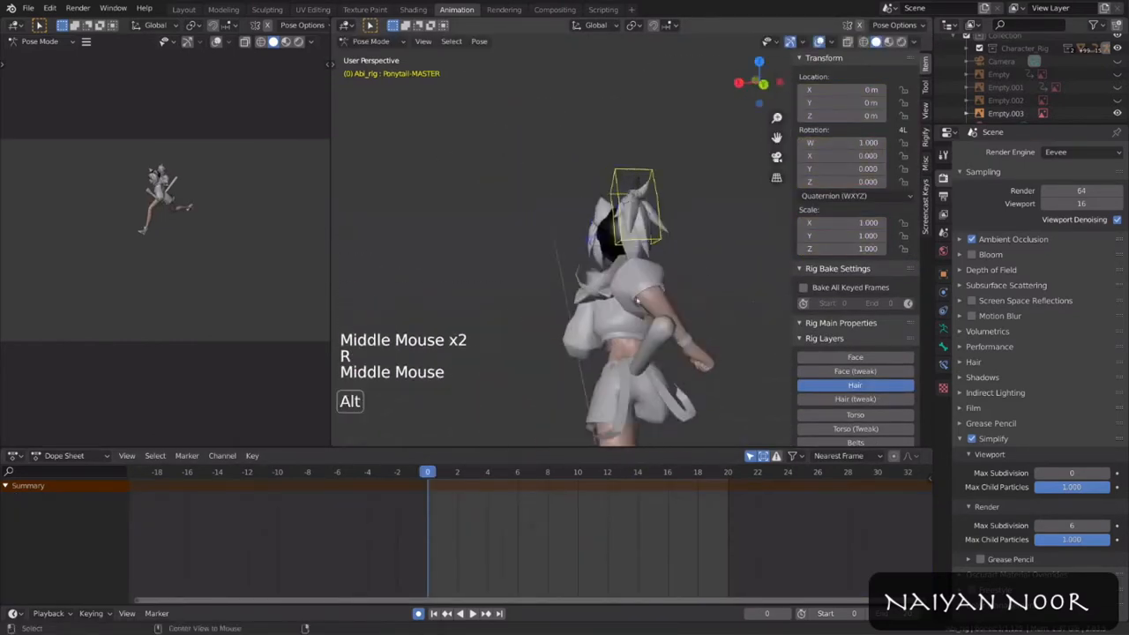
Step: Rotate the Ponytail-MASTER control to key its swing poses across the first half of the cycle
middle_drag(589, 283, 689, 291)
alt+scroll(689, 291, down, 1)
key(g)
alt+scroll(688, 236, down, 3)
alt+scroll(681, 255, down, 4)
key(r)
click(711, 242)
alt+scroll(711, 241, down, 1)
Step: Play back the run cycle to check the ponytail swing and save the file
click(429, 473)
key(space)
middle_drag(529, 308, 526, 298)
key(space)
click(518, 472)
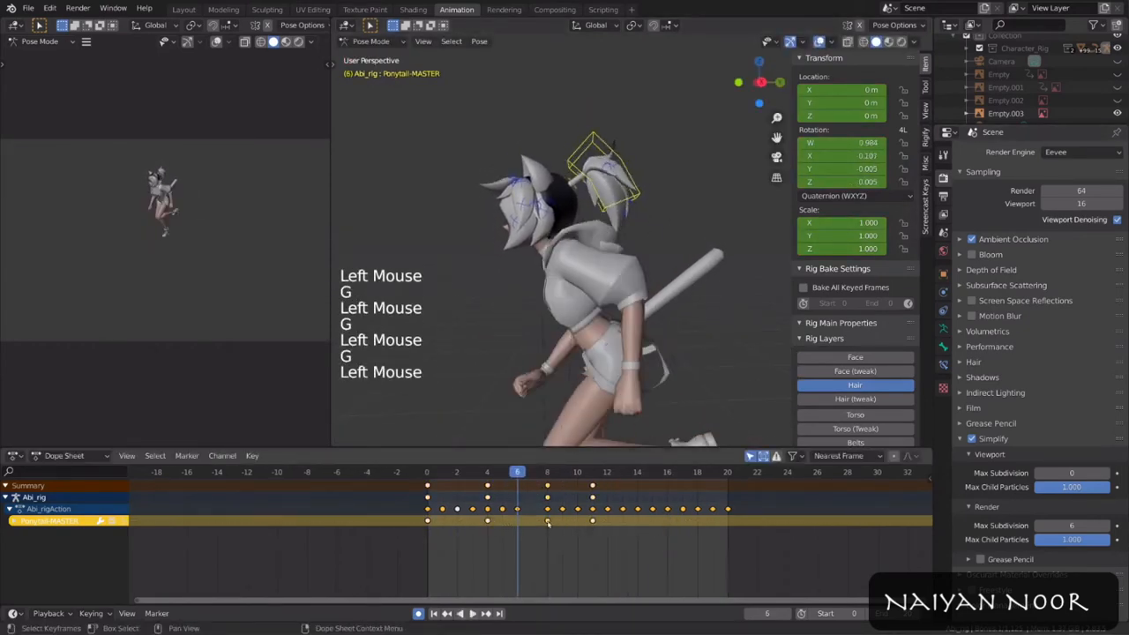
middle_drag(575, 506, 566, 485)
key(ctrl+s)
shift+middle_drag(566, 485, 560, 465)
key(space)
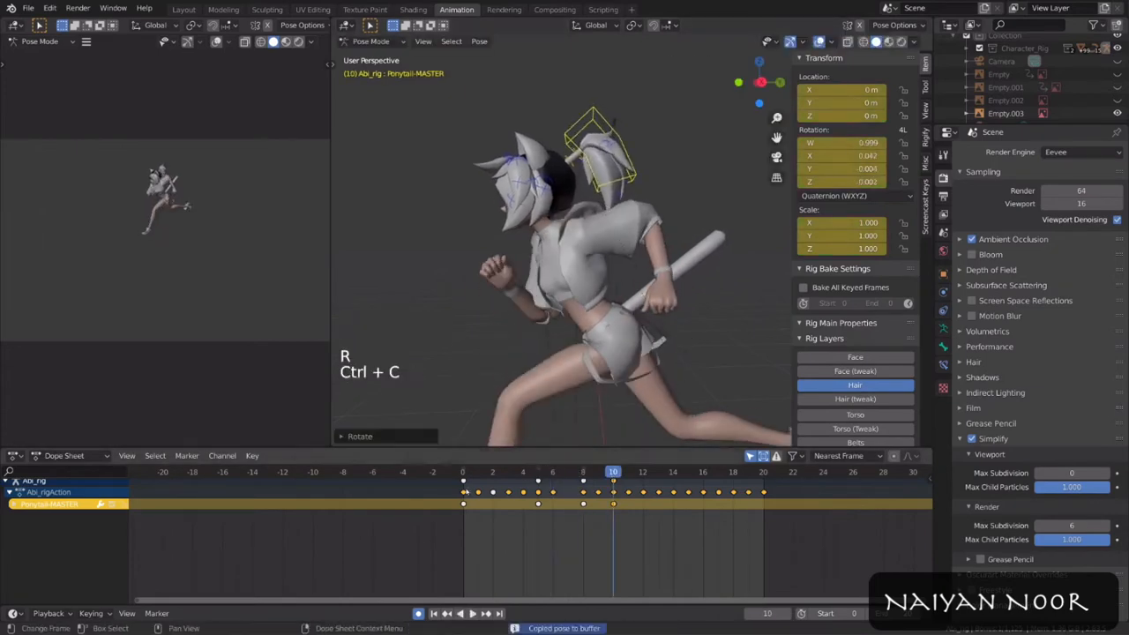
key(space)
key(space)
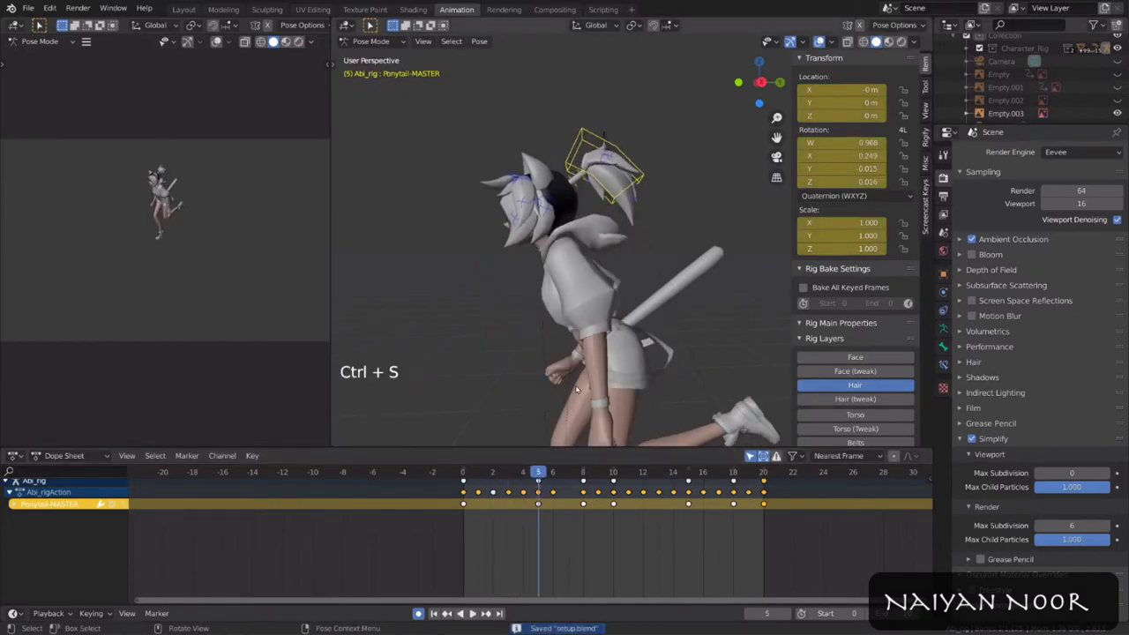
Step: Select the PonytailH-Tweak.004 control, rotate it, and copy and paste its pose within the cycle
shift+middle_drag(628, 376, 653, 283)
click(680, 274)
alt+scroll(691, 252, down, 5)
key(r)
click(691, 253)
key(ctrl+c)
key(ctrl+v)
scroll(653, 233, down, 4)
Step: Clear and redo the rotation of the ponytail tweak control, copy its pose, and play the cycle
key(space)
key(r)
key(ctrl+c)
click(647, 335)
key(alt+r)
alt+scroll(653, 326, down, 4)
key(r)
key(space)
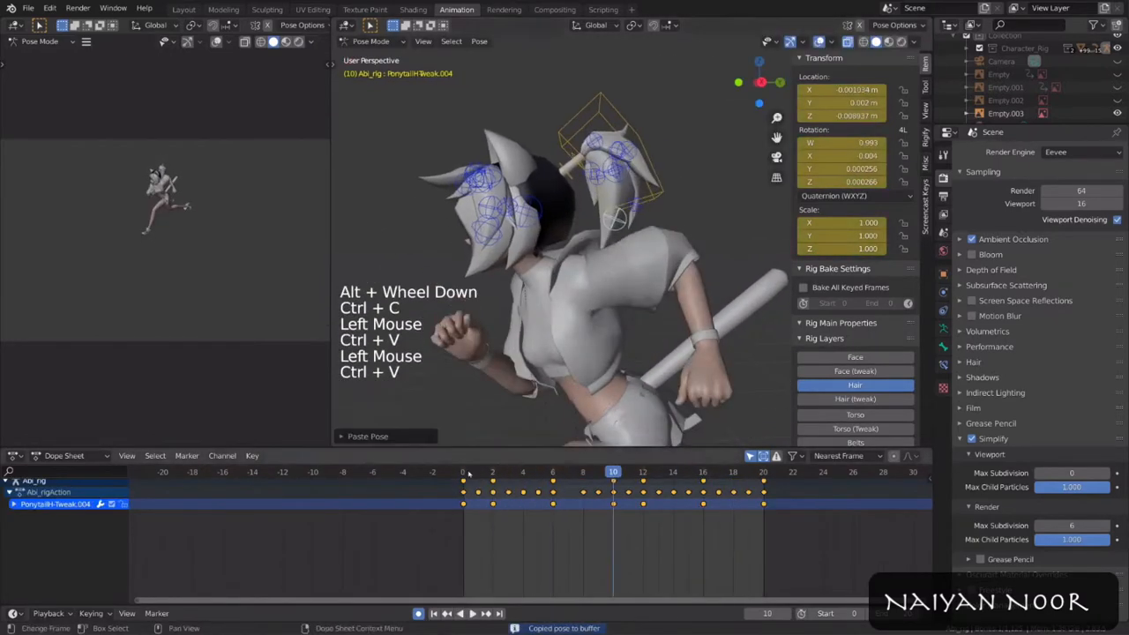
Step: Clear the ponytail control's rotation at frame 0 and paste its pose mirrored at frame 20
scroll(671, 353, down, 7)
key(space)
key(r)
click(464, 472)
key(alt+r)
alt+scroll(715, 321, down, 3)
key(ctrl+c)
click(764, 472)
key(ctrl+shift+v)
alt+scroll(546, 488, down, 4)
Step: Delete the ponytail control's keyframe at frame 10 and play back the cycle
click(613, 504)
key(x)
key(space)
key(space)
Step: Move and rotate the ponytail control, copy its pose, paste it mirrored at frame 20, and play the cycle
key(g)
key(r)
key(ctrl+c)
key(ctrl+v)
drag(614, 472, 768, 470)
key(ctrl+c)
click(764, 472)
key(ctrl+shift+v)
key(space)
Step: Refine the ponytail control's rotation, copy the pose and paste it mirrored at frame 18
alt+scroll(539, 472, down, 3)
key(g)
middle_drag(582, 340, 494, 336)
key(r)
key(ctrl+c)
click(733, 472)
key(ctrl+shift+v)
Step: Copy the ponytail pose, paste it mirrored at frames 20 and 6, and play the cycle
key(ctrl+c)
click(764, 472)
key(ctrl+shift+v)
click(464, 472)
click(553, 472)
key(ctrl+shift+v)
key(space)
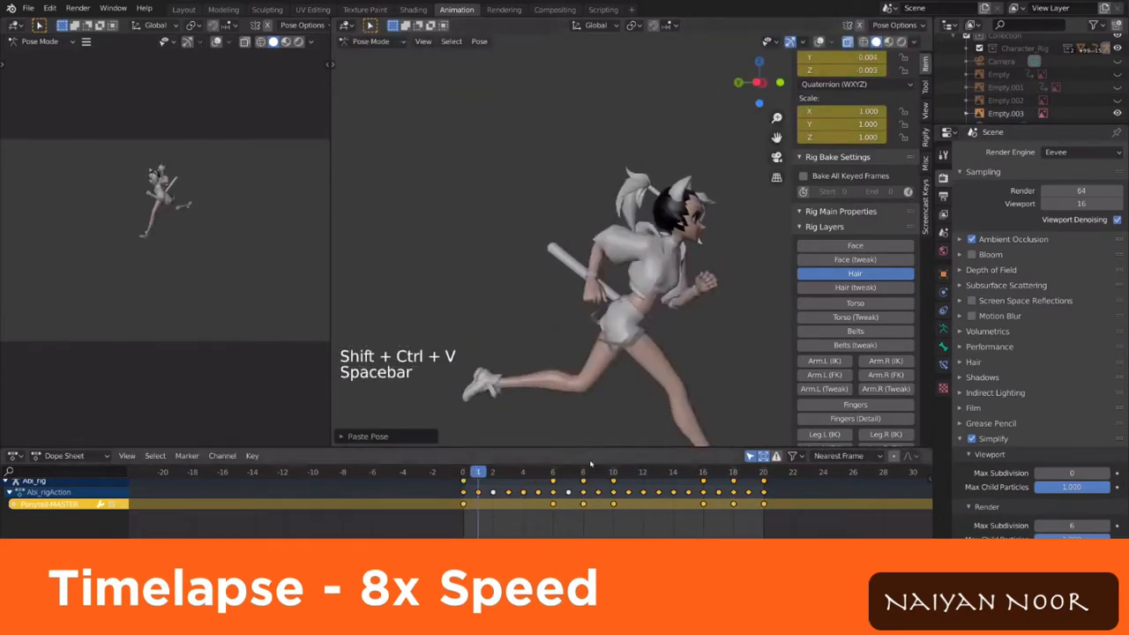
Step: Copy the ponytail pose, paste it plain and mirrored on the cycle's other key frames, and play the cycle from frame 0
key(ctrl+c)
key(ctrl+v)
key(ctrl+c)
key(ctrl+shift+v)
click(464, 472)
key(space)
Step: Display the overlays, rotate a ponytail tweak control on successive frames, and clear its rotation where it needs reposing
key(shift+alt+z)
key(r)
alt+scroll(618, 291, down, 4)
key(r)
key(r)
shift+middle_drag(617, 264, 585, 302)
key(alt+r)
Step: Rotate the ponytail tweak control again, paste its mirrored pose, hide the overlays and play the cycle
key(r)
key(r)
key(ctrl+shift+v)
key(shift+alt+z)
key(space)
key(space)
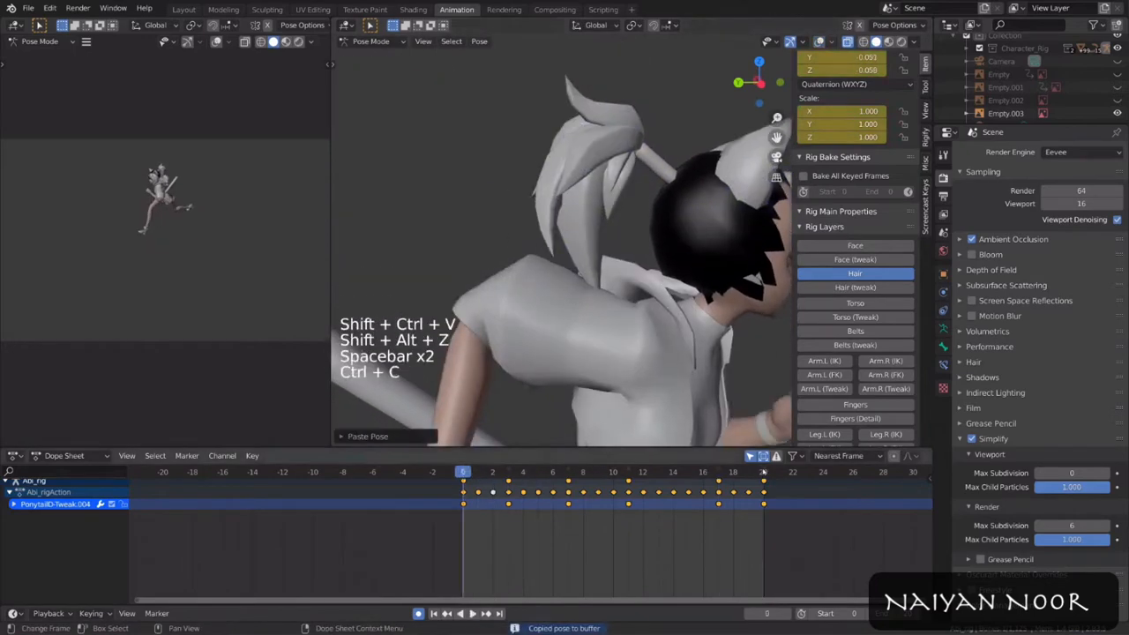
Step: Copy the PonytailD-Tweak.004 poses from their key frames and paste them mirrored on the matching frames
alt+scroll(497, 423, down, 6)
key(ctrl+c)
key(ctrl+shift+v)
right_click(628, 504)
click(569, 504)
key(ctrl+c)
click(703, 472)
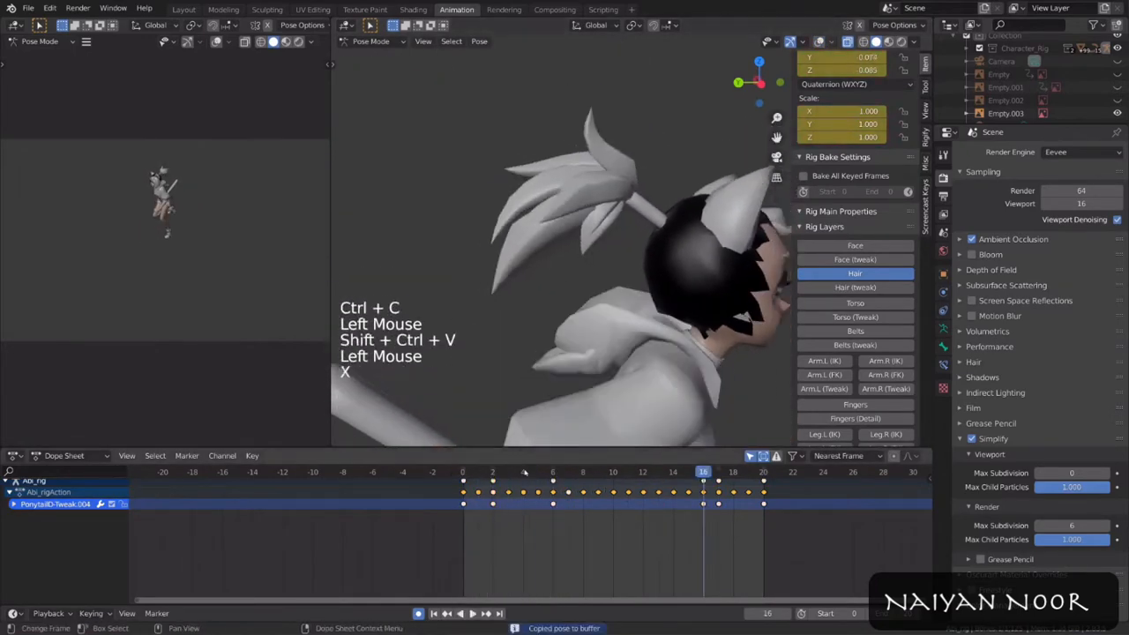
key(ctrl+shift+v)
Step: Return to frame 0, save the file, display the overlays and select the next ponytail tweak control to check frame by frame
click(464, 472)
key(ctrl+s)
key(shift+alt+z)
click(636, 172)
alt+scroll(471, 469, down, 4)
alt+scroll(471, 469, down, 5)
alt+scroll(551, 444, up, 2)
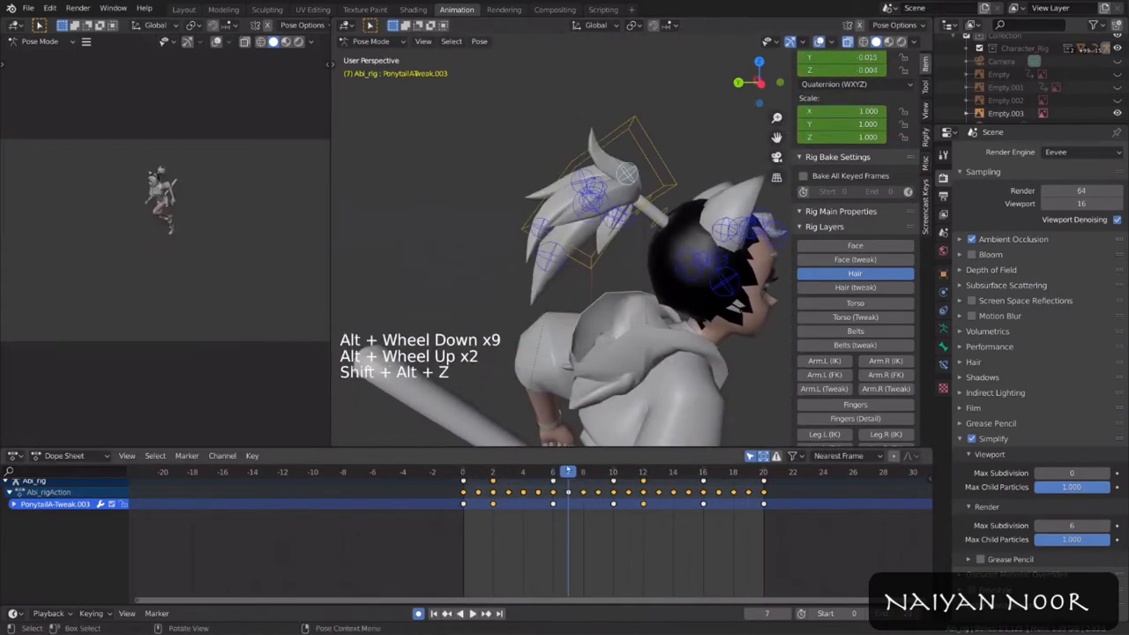
Step: Play the cycle, return to frame 0, and copy the ponytail tweak control's pose for mirrored pasting
key(space)
key(space)
click(464, 472)
key(ctrl+c)
key(ctrl+shift+v)
Step: Toggle the Face rig layer, paste the copied pose at the first frame, and switch back to the Hair layer
click(855, 245)
key(shift+Left)
key(ctrl+v)
middle_drag(688, 274, 685, 234)
click(855, 358)
click(855, 385)
Step: Rotate the selected hair control, play the cycle, and copy its pose to another frame
alt+scroll(647, 396, up, 4)
key(r)
alt+scroll(647, 396, down, 4)
key(space)
key(space)
alt+scroll(646, 396, down, 5)
key(ctrl+c)
key(ctrl+v)
Step: Clear and redo the hair control's rotation, delete an unwanted keyframe, and duplicate and shift keyframes along the timeline
key(alt+r)
key(r)
key(x)
key(shift+d)
click(538, 475)
alt+scroll(538, 476, down, 1)
key(g)
middle_drag(680, 529, 597, 537)
Step: Reset the hair control's rotation and location, rotate it into a new pose, and play the cycle
key(space)
scroll(575, 410, up, 1)
key(alt+r)
key(alt+g)
key(r)
key(space)
Step: Clear the hair control's rotation at the last frame, review the cycle, and save the file
key(shift+Right)
key(alt+r)
key(space)
alt+scroll(633, 388, down, 3)
click(633, 388)
alt+scroll(633, 388, down, 7)
key(ctrl+s)
Step: Delete an unwanted hair keyframe, replay the cycle, and save the file
key(space)
key(space)
key(x)
key(space)
key(ctrl+s)
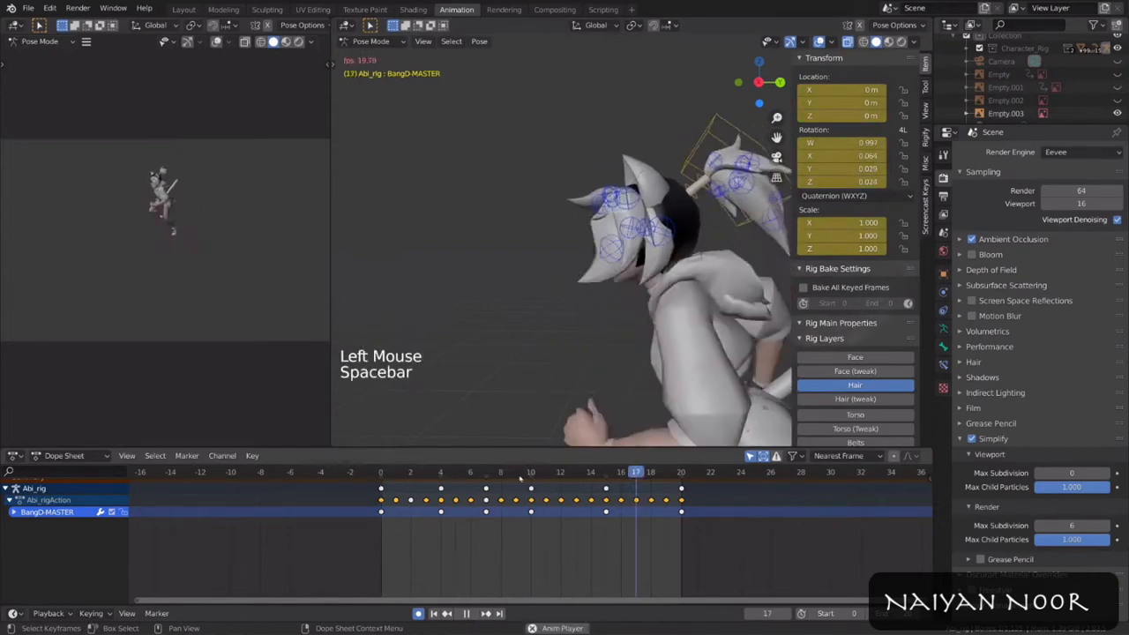
Step: Copy the BangD-MASTER pose, paste it at frame 20, and play the cycle
key(ctrl+c)
click(681, 474)
key(ctrl+v)
key(space)
key(space)
key(space)
key(space)
Step: Rotate the bang control on two different frames, save the file, and play the cycle
key(r)
alt+scroll(669, 360, down, 3)
key(r)
key(ctrl+s)
key(space)
Step: Try a further rotation of the bang control, play the cycle, and undo the last change
key(r)
key(ctrl+c)
key(space)
key(ctrl+z)
key(space)
Step: Copy the bang pose to another frame, clear and redo the rotation on the in-between frames, save, and play the cycle
key(ctrl+c)
key(ctrl+v)
alt+scroll(715, 318, down, 5)
key(alt+r)
key(r)
key(r)
key(ctrl+s)
key(space)
Step: Delete unneeded bang keyframes, replay the cycle, and adjust the BangE-MASTER control's rotation
key(x)
key(space)
key(space)
key(space)
key(r)
key(x)
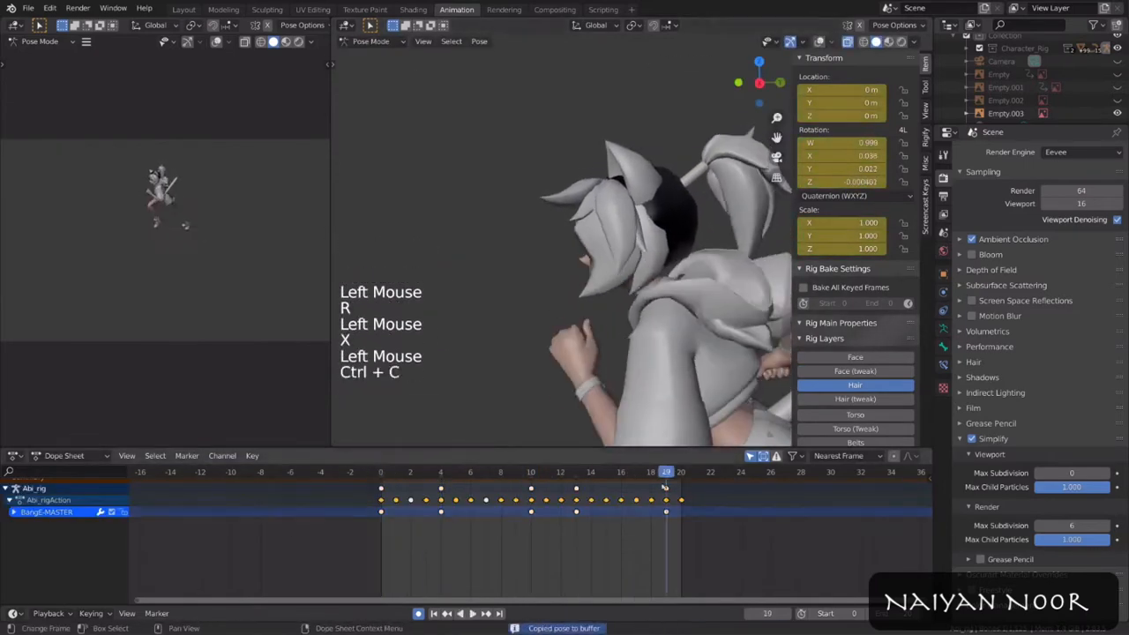
Step: Shift the selected bang keyframes along the timeline and play the cycle to compare the timing
key(g)
key(space)
key(space)
key(space)
key(space)
key(space)
Step: Play the cycle from frame 16, rotate the bang control on the following key frame, and replay the motion
click(623, 474)
key(space)
middle_drag(609, 388, 648, 370)
alt+scroll(693, 336, down, 3)
key(r)
alt+scroll(692, 335, down, 3)
key(space)
key(space)
alt+scroll(674, 379, down, 2)
Step: Toggle the overlays, clear the bang control's rotation, pose it afresh with two rotations, and play the cycle
key(shift+alt+z)
alt+scroll(692, 335, down, 4)
key(alt+r)
key(r)
key(r)
key(space)
key(space)
Step: Rotate the bang control on another frame, return to the first frame, and copy its pose for reuse in the loop
alt+scroll(701, 330, down, 8)
key(r)
click(651, 63)
key(space)
key(shift+Left)
key(ctrl+c)
key(ctrl+v)
Step: Clear and redo the BangA-MASTER control's rotation, toggle the overlays, copy the pose, and play the cycle
key(alt+r)
key(shift+alt+z)
key(r)
key(ctrl+c)
key(space)
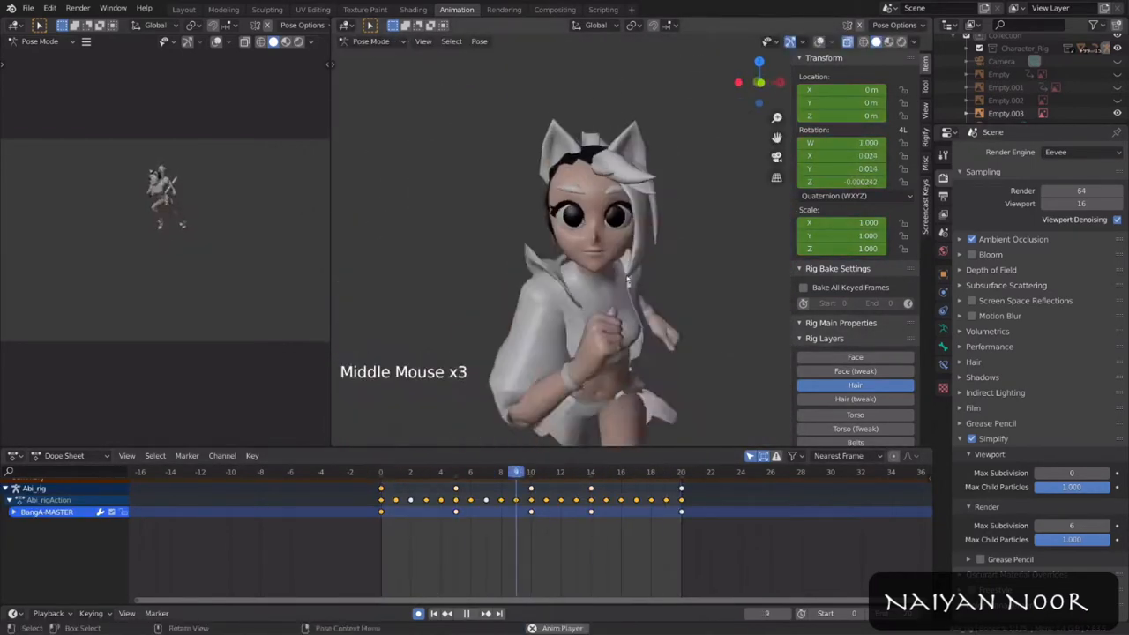
Step: Save the file, return to the first frame, and rotate the BangC-MASTER control on several frames while reviewing the cycle
key(ctrl+s)
key(shift+Left)
middle_drag(618, 256, 662, 246)
key(r)
key(r)
key(r)
key(space)
alt+scroll(461, 345, down, 14)
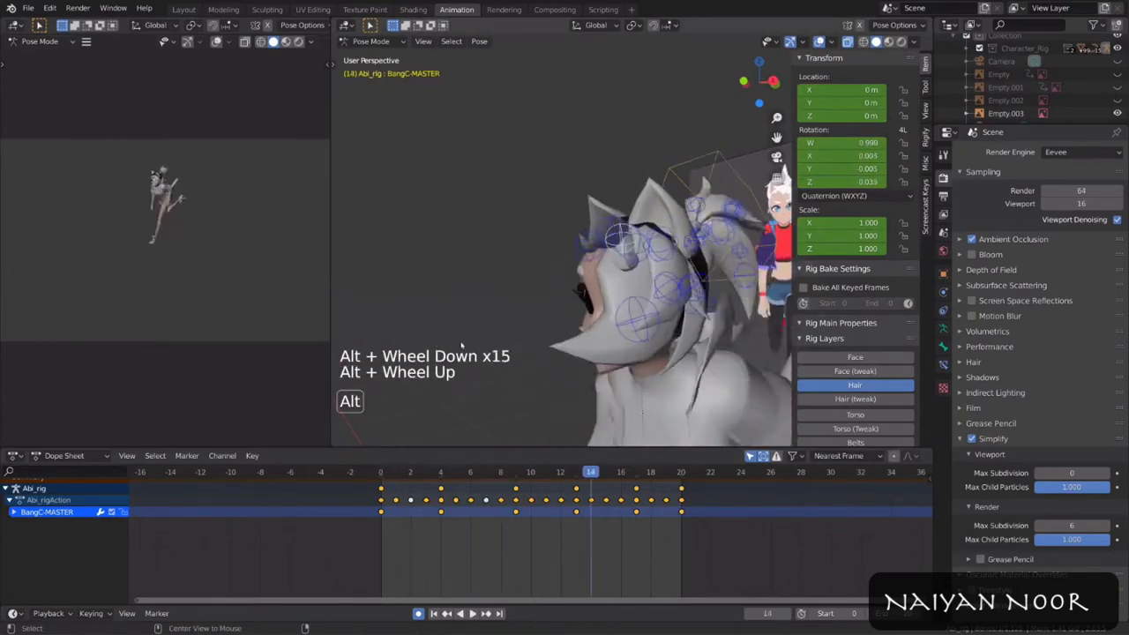
Step: Delete the BangC-MASTER keyframe at frame 17, play the cycle without and with overlays, and save the file
click(636, 489)
key(x)
key(shift+alt+z)
key(space)
middle_drag(688, 372, 642, 372)
key(shift+alt+z)
key(space)
key(ctrl+s)
Step: Toggle the overlays, rotate the BangG-MASTER control with free rotation, and play the cycle
key(shift+alt+z)
scroll(708, 221, up, 1)
key(r)
key(r)
key(space)
key(space)
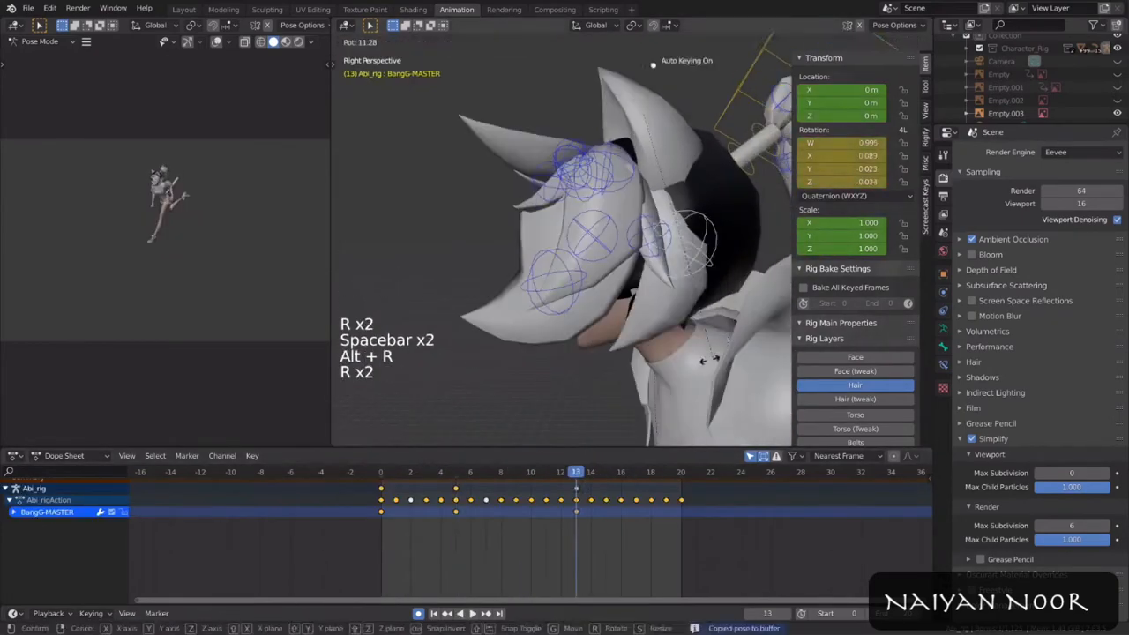
Step: Clear the BangG-MASTER control's rotation, rotate it again on further frames with playback between, and save the file
alt+scroll(363, 520, down, 4)
key(alt+r)
key(r)
alt+scroll(363, 521, down, 3)
key(space)
key(r)
key(ctrl+s)
Step: Change the visibility of the Hair (tweak) layer, move two hair controls, and play the cycle
click(855, 399)
key(g)
click(642, 316)
key(g)
key(space)
Step: Clear and redo the hair control's rotation, duplicate its frame 0 keyframe, and paste the copied pose at frame 20
key(alt+r)
key(r)
key(r)
alt+scroll(486, 514, down, 2)
click(381, 511)
key(shift+d)
click(564, 513)
key(ctrl+c)
click(681, 473)
key(ctrl+v)
Step: Review the looping hair motion from the front view, toggling the overlays
key(shift+alt+z)
key(shift+alt+z)
key(KP_1)
key(KP_1)
key(space)
key(space)
Step: Select all the bang controls and try rotating them, checking the hair's shape without overlays
key(a)
key(r)
key(shift+alt+z)
middle_drag(562, 391, 663, 232)
scroll(663, 232, down, 3)
key(shift+alt+z)
key(r)
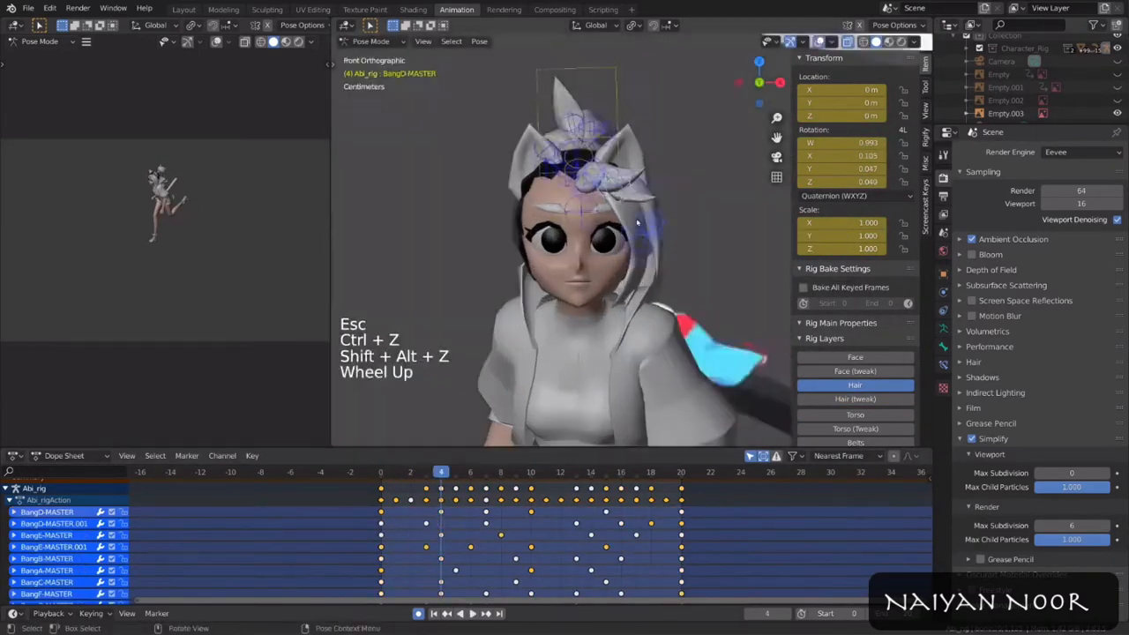
Step: Rotate the BangE-MASTER control on separate frames, playing the cycle and viewing the head from another angle between adjustments
click(718, 355)
key(space)
key(space)
key(r)
key(space)
middle_drag(711, 388, 564, 388)
key(space)
key(space)
key(space)
key(r)
alt+scroll(704, 255, down, 3)
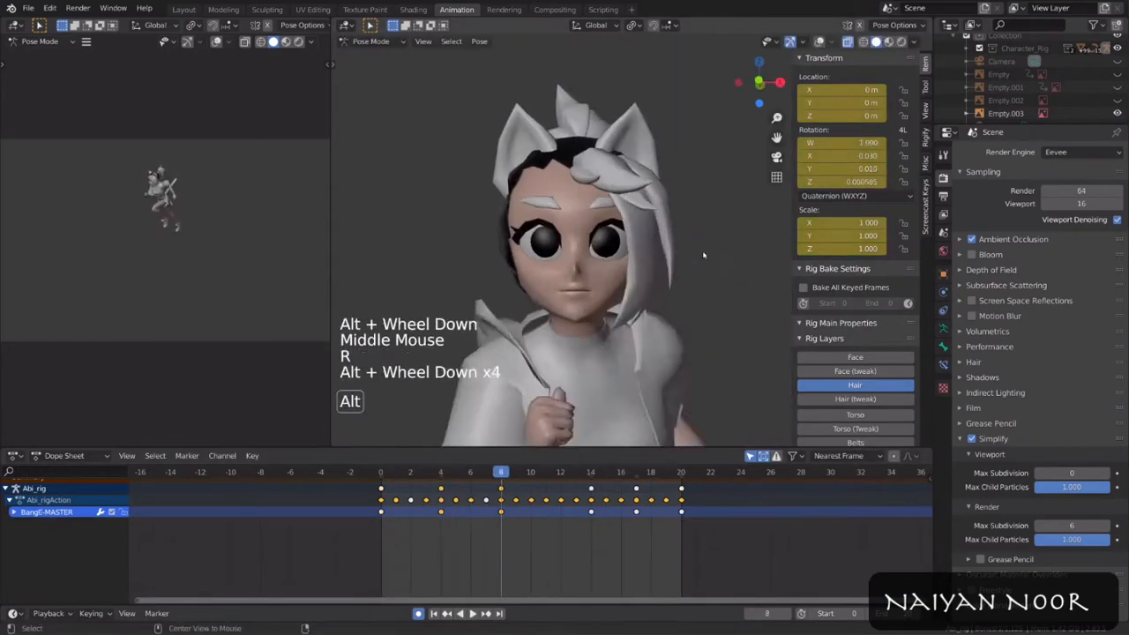
Step: Expand the Ponytail-MASTER channels in the Dope Sheet, select the PonytailH-Tweak.004 control, and play the cycle in perspective
alt+scroll(704, 255, down, 2)
key(space)
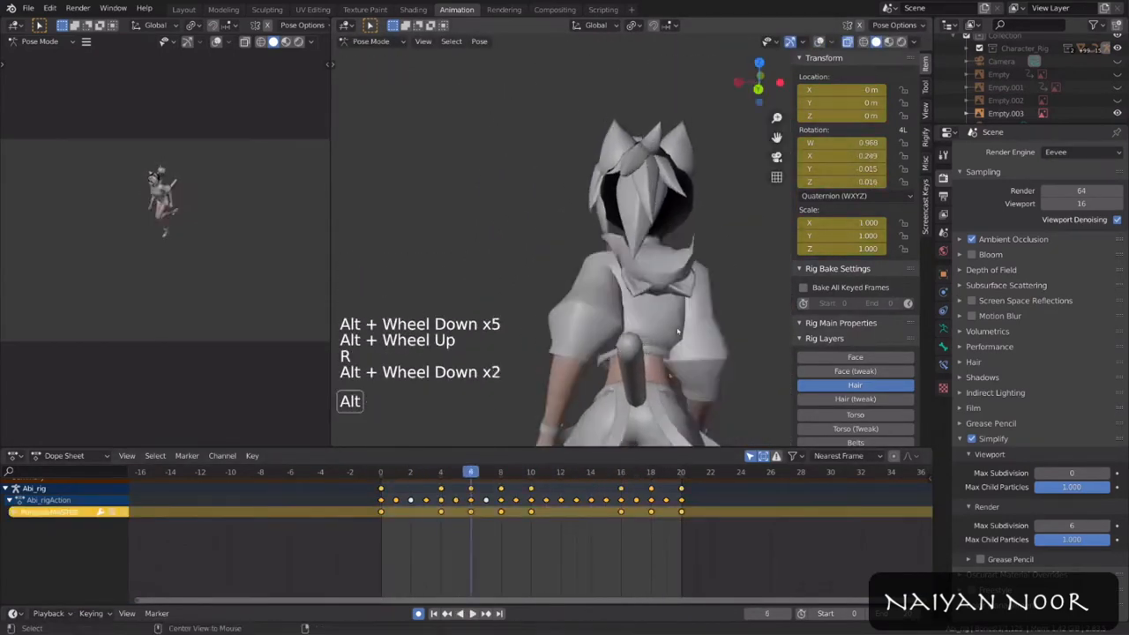
double_click(16, 512)
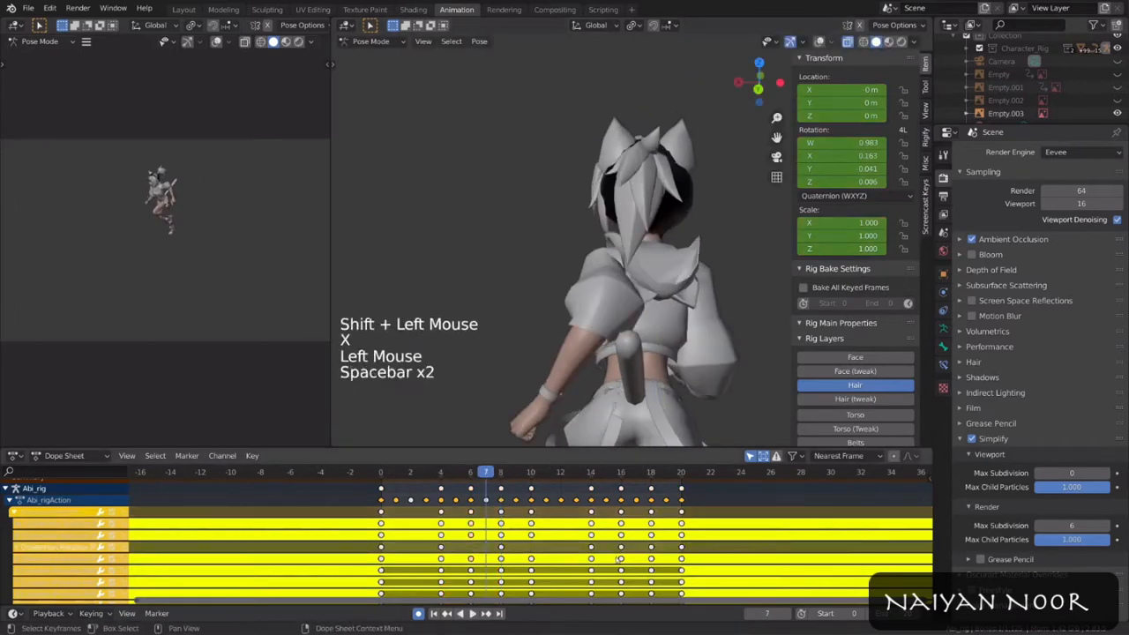
click(593, 224)
key(KP_5)
middle_drag(606, 226, 612, 238)
key(space)
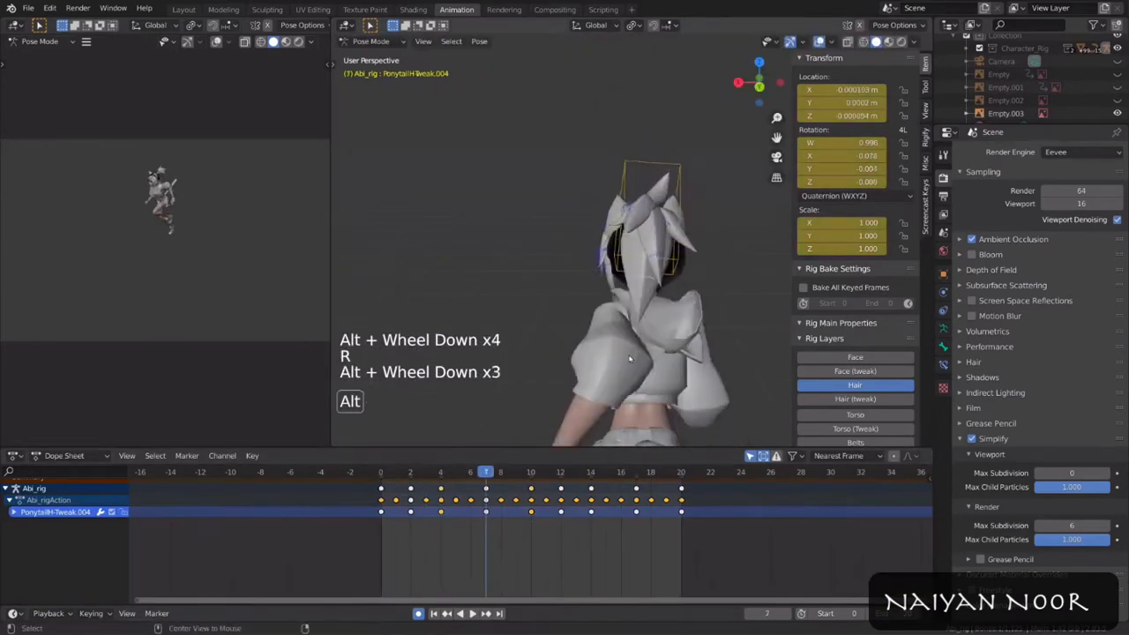
Step: Rotate the Ponytail-MASTER control, copy its pose, paste it mirrored at frame 16, and play the cycle
click(680, 153)
key(r)
key(ctrl+c)
click(621, 471)
key(ctrl+shift+v)
key(space)
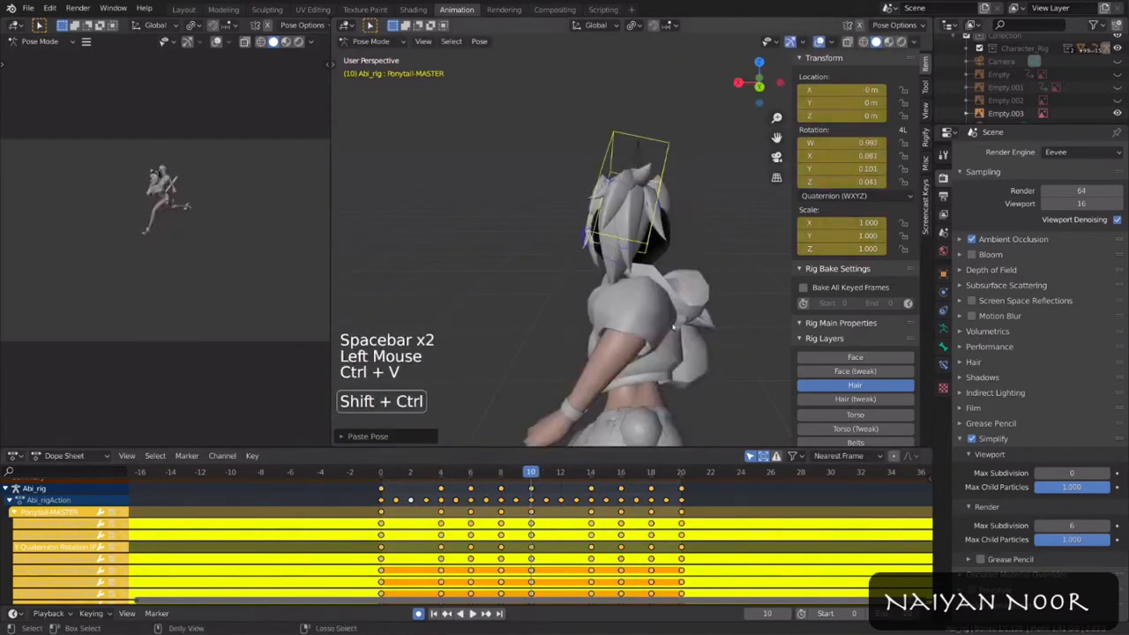
Step: Check the ponytail from the side and front views and save the file
key(space)
key(KP_3)
key(ctrl+s)
key(KP_5)
key(KP_1)
middle_drag(574, 339, 524, 344)
key(KP_5)
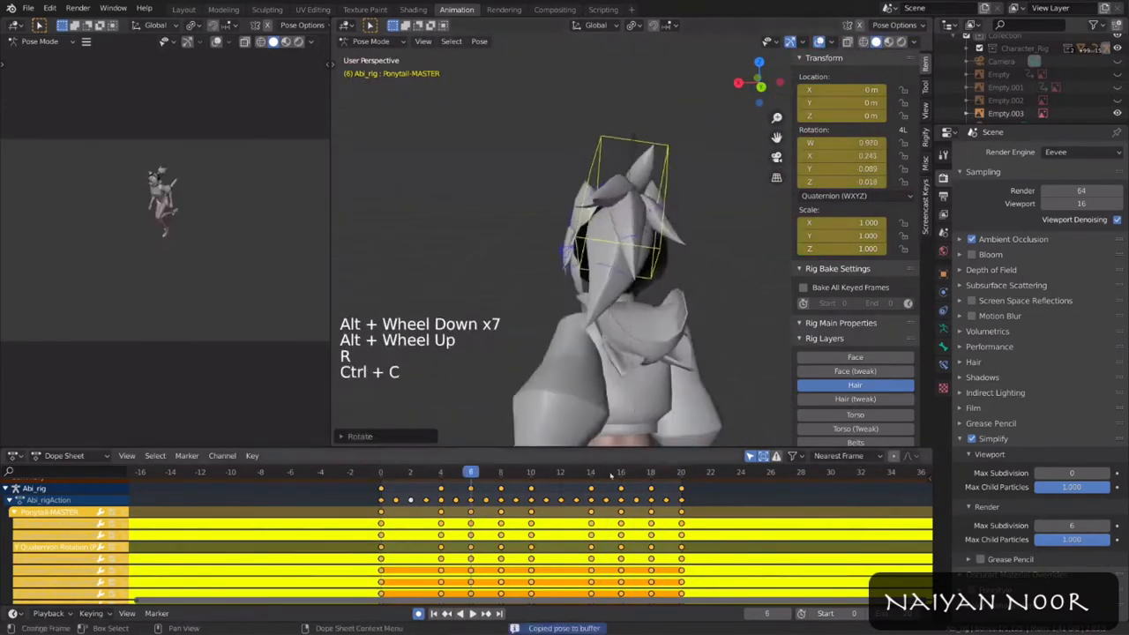
Step: Show the Face layer, copy and paste the ear controls' first-frame pose for the loop, and re-rotate them on another frame
click(856, 357)
key(ctrl+s)
key(shift+Left)
key(ctrl+c)
key(ctrl+v)
alt+scroll(736, 236, down, 4)
key(alt+r)
key(r)
key(r)
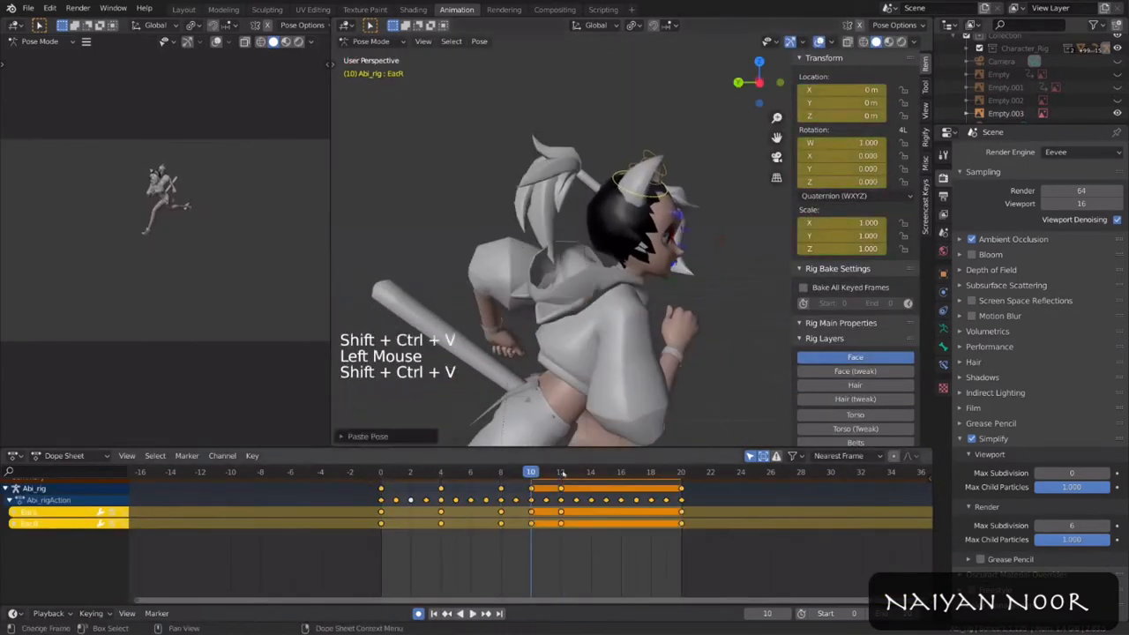
Step: Play the cycle, rotate the EarR.001 control on one frame, and clear its rotation on a following one
key(space)
key(space)
click(644, 174)
alt+scroll(630, 403, down, 5)
key(r)
alt+scroll(630, 403, down, 4)
key(alt+r)
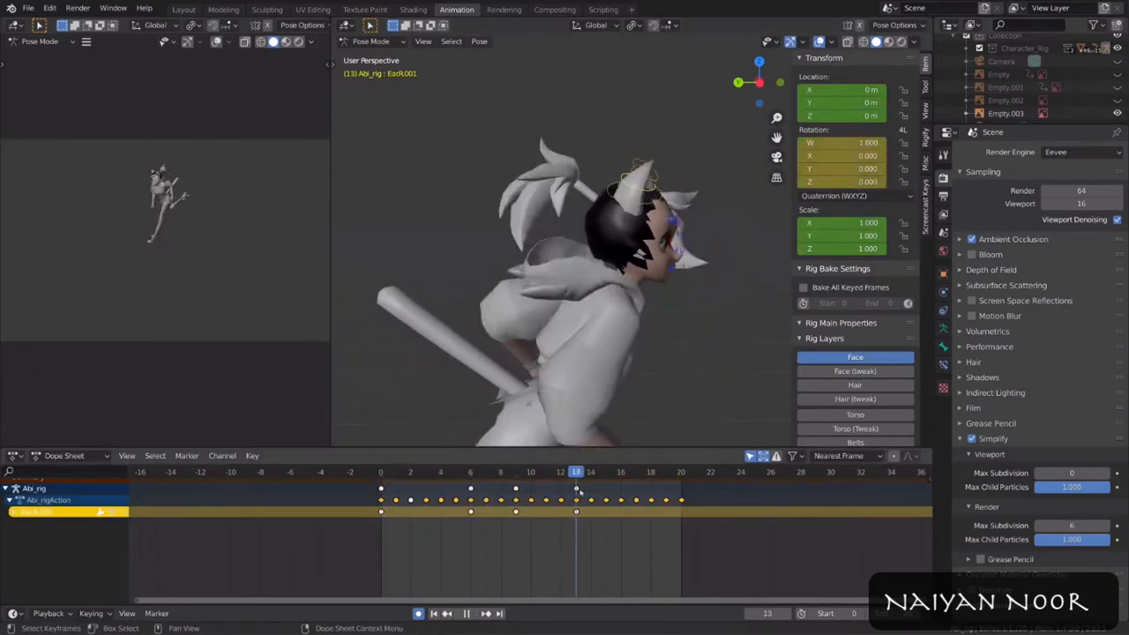
Step: Undo the last change, copy the ear tip controls' pose at frame 6, and paste it mirrored on other frames
click(486, 472)
key(ctrl+z)
click(471, 472)
middle_drag(653, 353, 582, 362)
key(ctrl+c)
key(ctrl+shift+v)
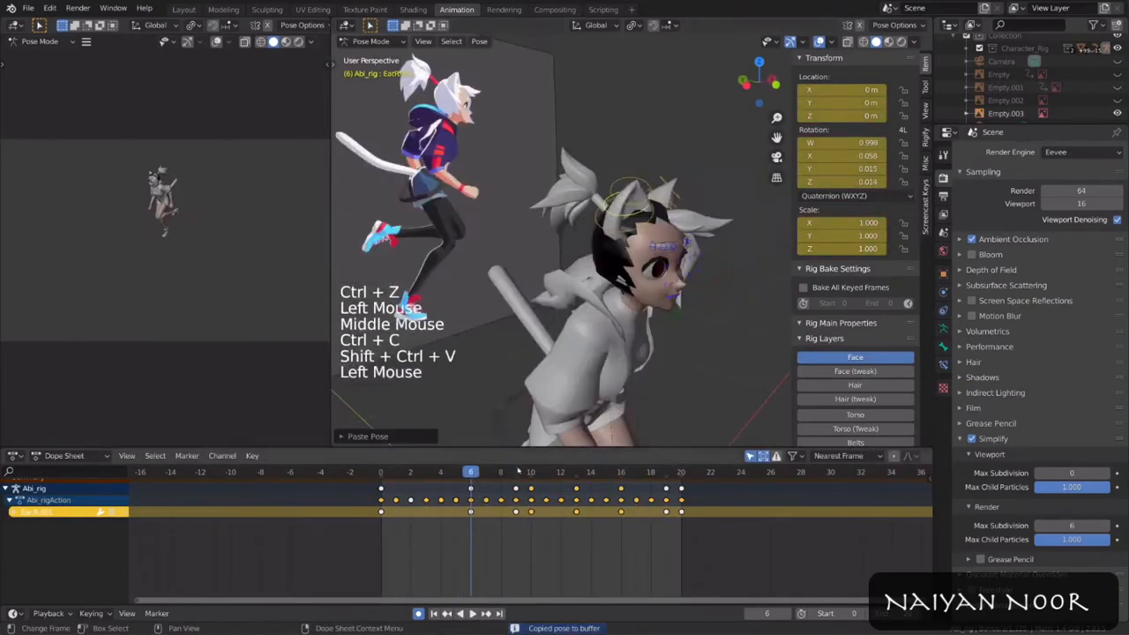
key(ctrl+shift+v)
Step: Review the ear motion with overlays toggled, add another ear control to the selection, and save the file
scroll(625, 308, down, 1)
key(shift+alt+z)
key(shift+alt+z)
key(space)
shift+middle_drag(682, 372, 600, 305)
shift+click(565, 181)
key(space)
shift+middle_drag(600, 265, 611, 302)
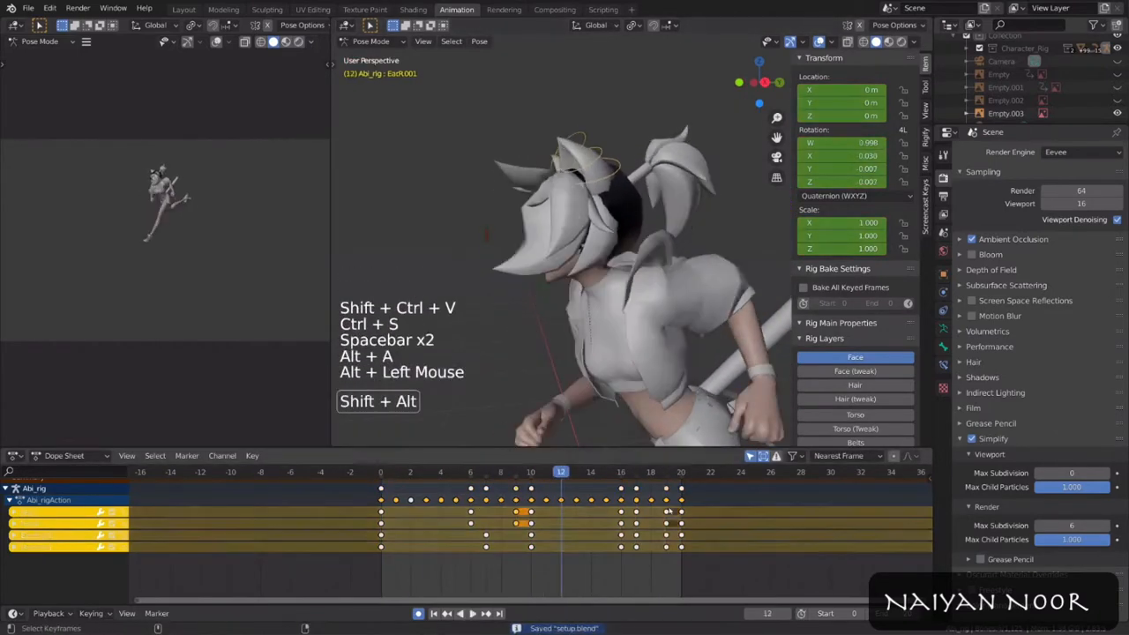
key(space)
key(ctrl+s)
Step: Select the tail's parent control, hide the sidebar, switch to the opposite side view, and rotate the tail
click(660, 307)
key(bracketleft)
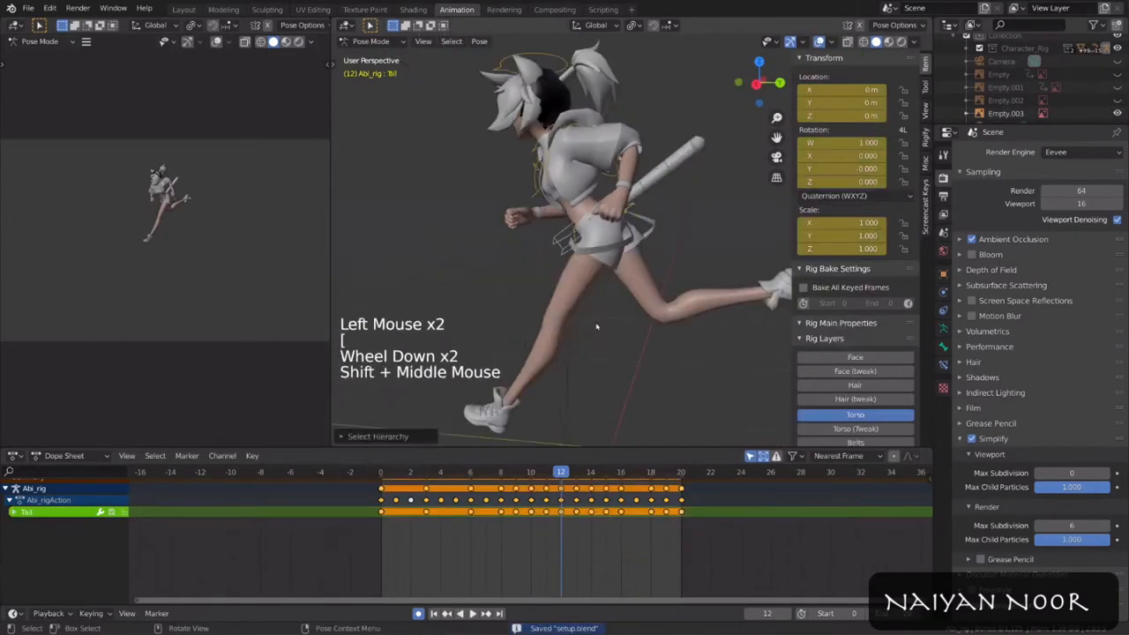
key(n)
key(KP_1)
key(KP_3)
key(ctrl+KP_3)
key(ctrl+KP_3)
key(KP_3)
key(r)
Step: Play the cycle and show the Empty.002 reference image beside the character
scroll(709, 248, down, 6)
key(space)
click(1118, 101)
scroll(723, 247, down, 2)
key(space)
Step: Return to the first frame, advance to a tail pose frame, rotate a tail control, and select its parent
key(shift+Left)
alt+scroll(723, 247, down, 3)
shift+middle_drag(732, 221, 706, 279)
scroll(705, 280, up, 2)
click(583, 274)
key(r)
key(bracketleft)
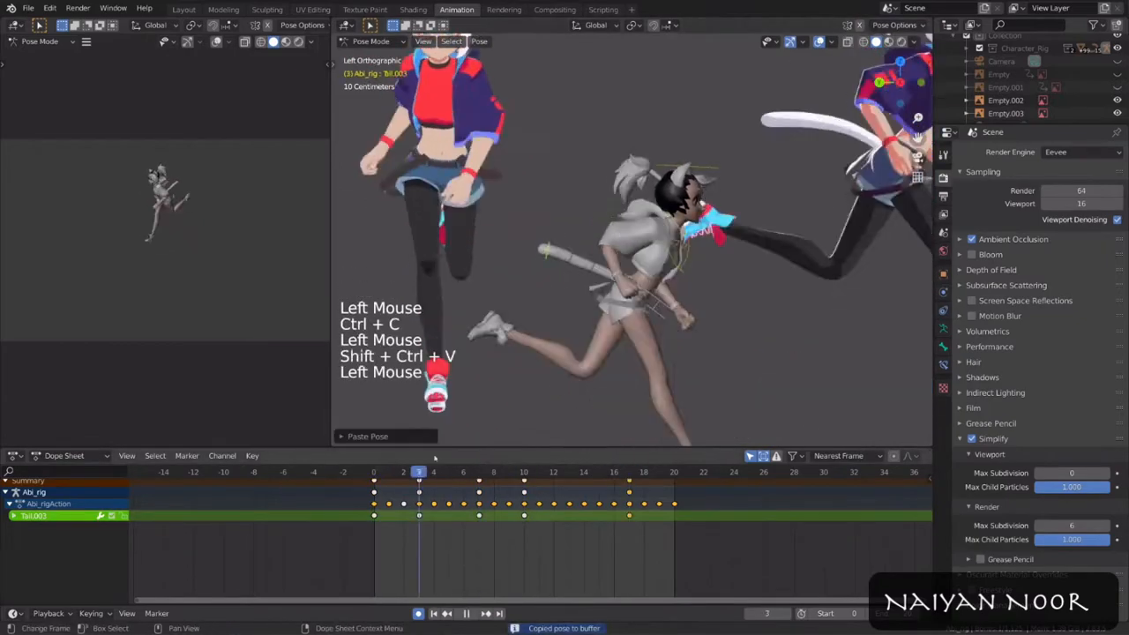
Step: Review the tail motion, save the file, select all controls, and show the Torso (Tweak) layer
key(space)
middle_drag(485, 393, 570, 388)
key(ctrl+KP_3)
key(ctrl+s)
key(a)
key(n)
click(855, 317)
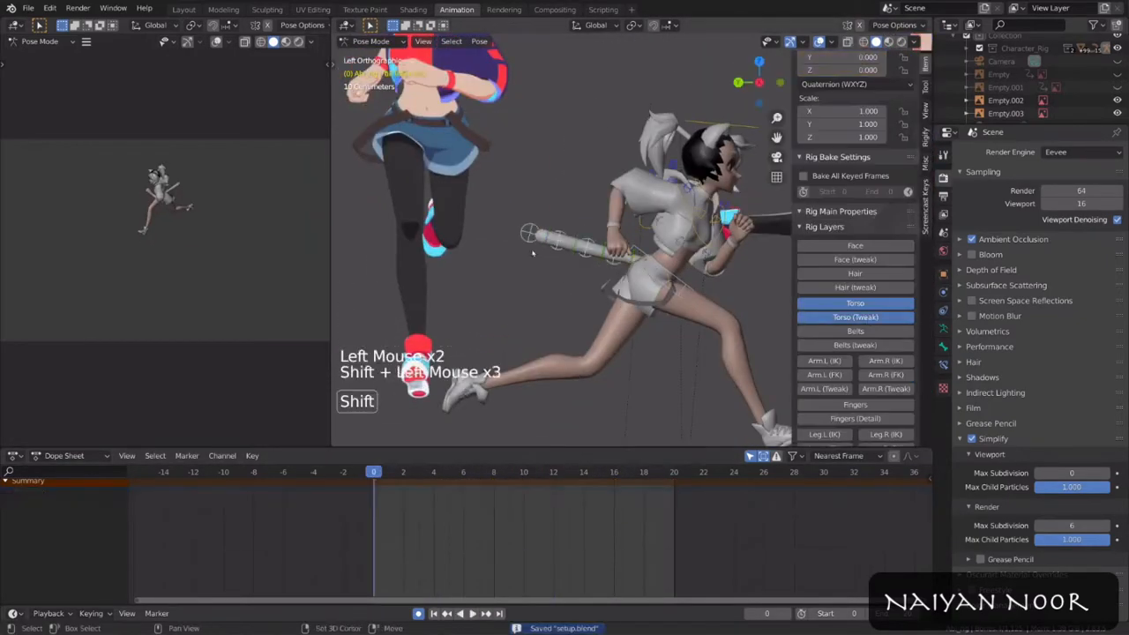
Step: Move the tail tweak controls to bend the tail, offset the box-selected controls' keyframes, and play the cycle
key(g)
key(g)
key(space)
key(alt+a)
key(b)
key(g)
key(space)
Step: Stagger the remaining tail tweak controls' keyframes by one frame each along the tail, save the file, and play the cycle
key(alt+a)
key(b)
key(g)
key(g)
key(alt+a)
key(b)
key(ctrl+s)
key(g)
key(space)
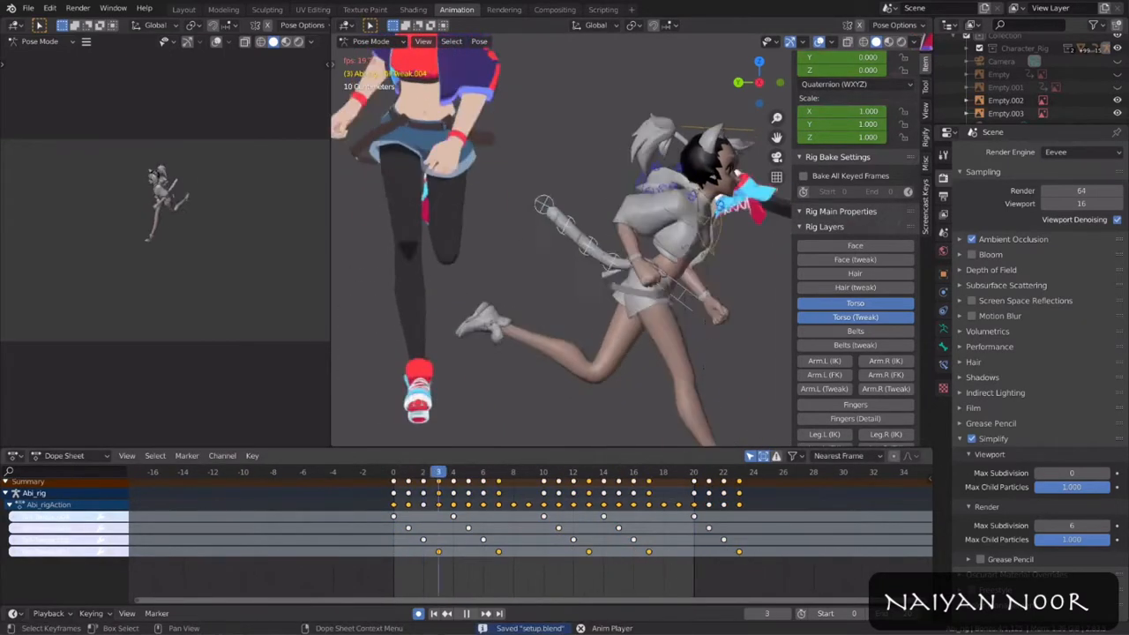
Step: Save the file, reverse the one-frame keyframe stagger along the tail tweak controls, and delete their final keyframes
key(ctrl+s)
key(space)
key(space)
key(g)
key(g)
key(g)
key(alt+a)
key(b)
key(g)
key(x)
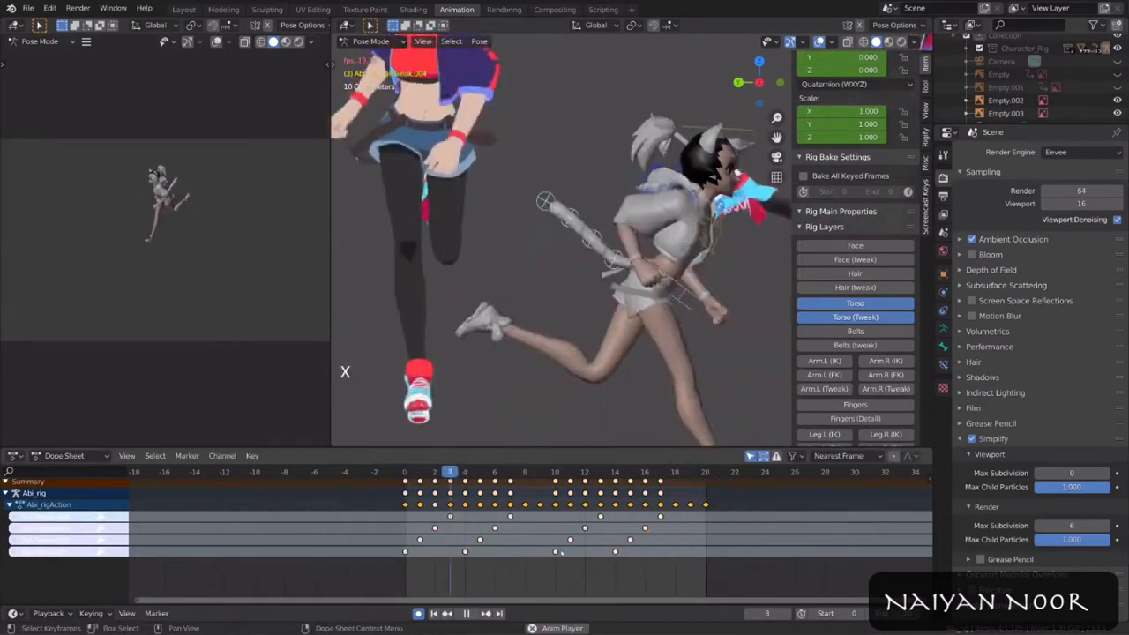
Step: Duplicate the tail tweak controls' opening keyframes to the cycle's end and their last in-cycle keyframes 20 frames earlier
key(shift+d)
key(shift+alt+z)
scroll(605, 337, down, 3)
key(shift+alt+z)
key(a)
key(g)
key(space)
key(shift+d)
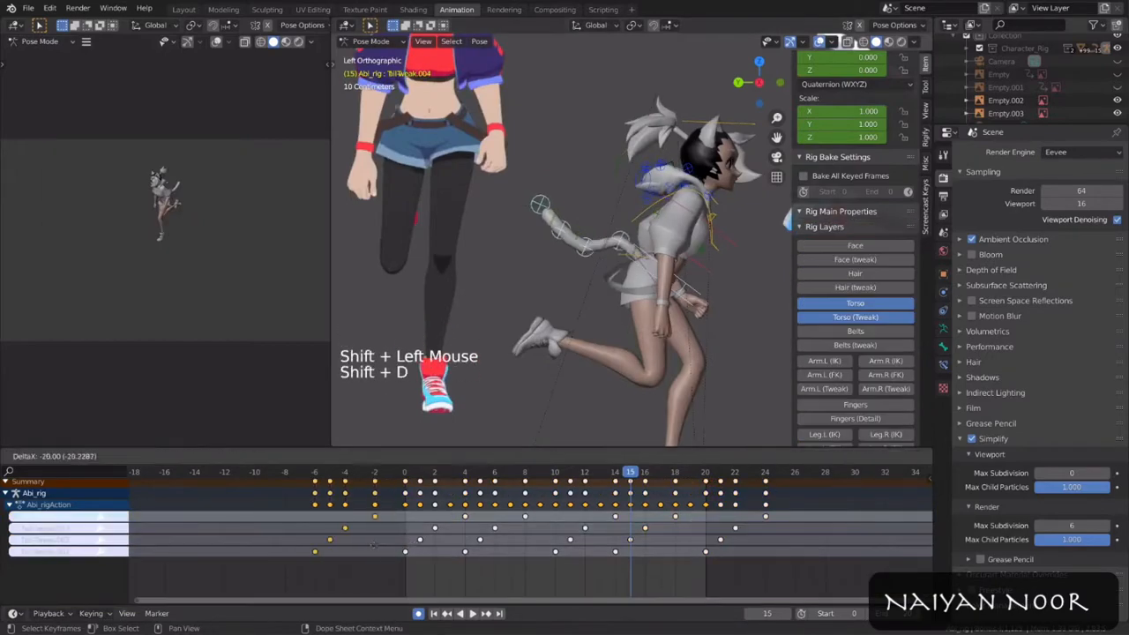
Step: Hide the Torso layer and play the run cycle around the upper body
click(855, 303)
scroll(588, 339, down, 1)
middle_drag(587, 339, 671, 308)
key(space)
scroll(618, 265, up, 3)
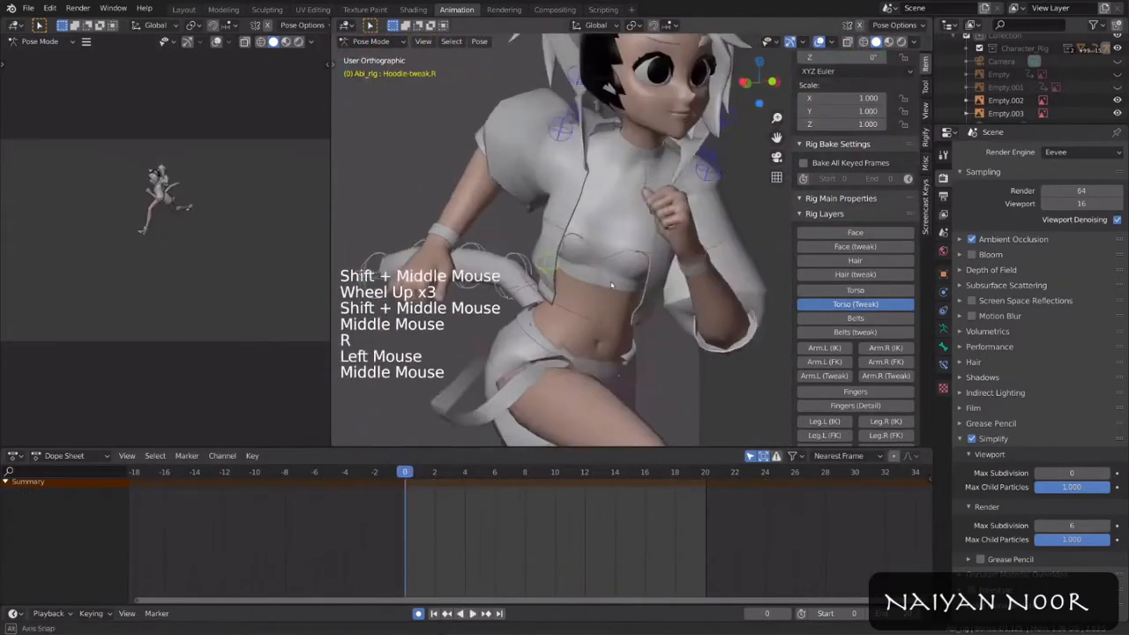
Step: Move and rotate the hoodie tweak control at frame 0, paste its pose at frame 20, and save the file
click(407, 475)
key(g)
key(ctrl+c)
alt+scroll(692, 278, down, 5)
key(r)
alt+scroll(698, 276, down, 4)
key(r)
key(ctrl+c)
click(706, 475)
key(ctrl+v)
key(ctrl+s)
Step: Copy the hoodie control's pose at frame 4 and paste it mirrored at frame 10
click(465, 477)
key(space)
key(space)
key(ctrl+c)
click(555, 474)
key(ctrl+shift+v)
Step: Add the opposite control to the selection, replace its keyed pose, paste the mirrored pose at frame 10, and save
shift+click(677, 238)
key(x)
key(ctrl+c)
key(ctrl+v)
click(557, 475)
key(ctrl+shift+v)
key(ctrl+s)
key(space)
Step: Select another secondary control, rotate it at the first frame, duplicate its keyframe, and save the file
middle_drag(564, 295, 547, 323)
alt+scroll(651, 291, down, 15)
click(705, 474)
key(space)
key(space)
click(582, 185)
key(shift+Left)
key(r)
key(r)
alt+scroll(716, 279, down, 5)
key(shift+d)
key(ctrl+s)
Step: Play the cycle, copy the control's pose, rotate the control freely at frame 13, and copy the adjusted pose
alt+scroll(597, 365, down, 5)
key(space)
key(space)
key(ctrl+c)
click(603, 475)
key(r)
key(r)
key(ctrl+c)
Step: Select the next control, rotate it freely, copy its pose, clear its rotation, and save the file
middle_drag(643, 353, 547, 344)
click(651, 220)
key(r)
key(r)
key(ctrl+c)
key(alt+r)
middle_drag(711, 290, 632, 265)
key(ctrl+s)
Step: Change the visible rig layers, rotate a control, paste its copied and mirrored poses, save the file, and play the cycle
scroll(688, 300, up, 4)
click(855, 429)
click(856, 271)
click(698, 281)
alt+scroll(693, 296, down, 6)
key(r)
alt+scroll(647, 296, down, 4)
key(ctrl+v)
key(ctrl+shift+v)
key(ctrl+s)
key(space)
Step: Move the belt master controls at frame 4, paste their copied and mirrored poses at frame 16, and save
middle_drag(646, 298, 547, 296)
key(space)
click(684, 189)
shift+click(572, 209)
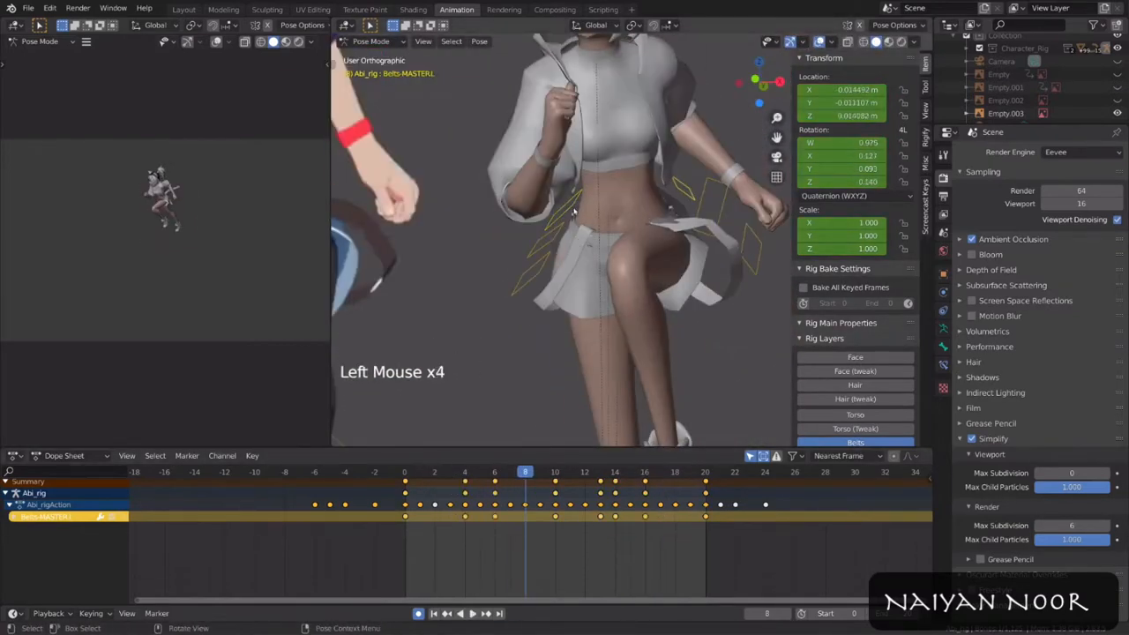
click(465, 472)
key(g)
click(645, 472)
key(ctrl+shift+v)
key(ctrl+v)
key(ctrl+s)
key(space)
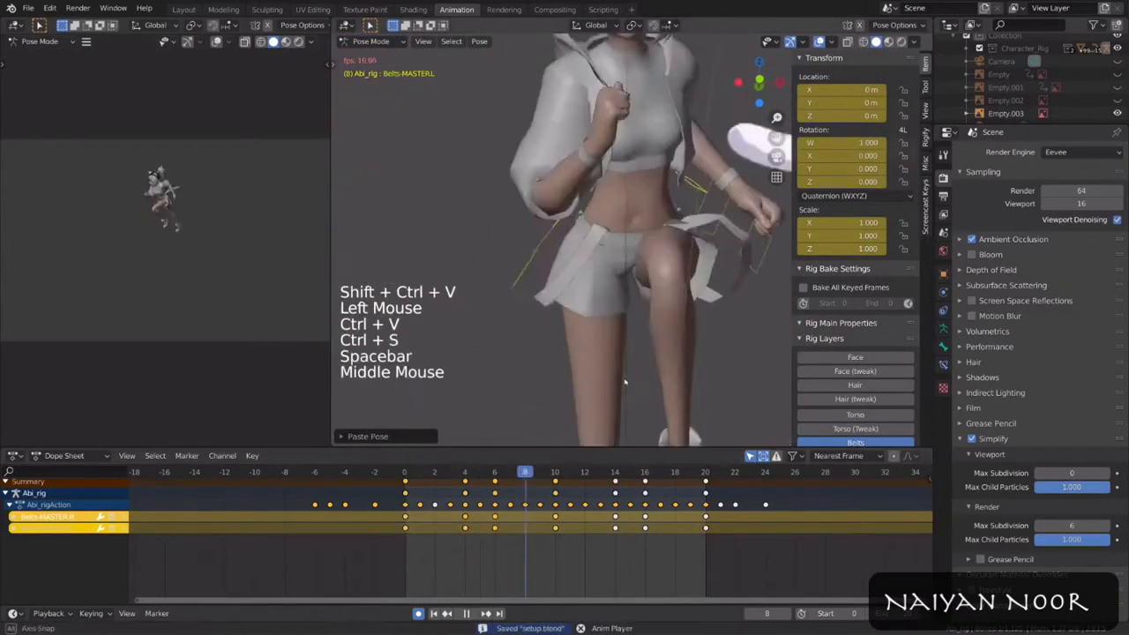
Step: Show the Torso (Tweak) layer instead of Belts, and rotate and move an upper-body tweak control
middle_drag(623, 391, 628, 351)
key(space)
scroll(628, 352, up, 2)
click(856, 429)
click(856, 442)
click(630, 114)
alt+scroll(648, 305, down, 5)
key(r)
key(r)
key(g)
Step: Play the cycle, paste the tweak control's mirrored pose, and save the file
click(530, 485)
scroll(628, 323, down, 2)
key(space)
key(space)
key(space)
key(ctrl+shift+v)
key(ctrl+s)
Step: Copy the adjusted pose, clear the control's rotation and location at frame 0, paste the pose mirrored, and save
middle_drag(627, 324, 582, 318)
key(ctrl+c)
key(g)
click(405, 472)
key(alt+r)
key(alt+g)
key(ctrl+shift+v)
key(ctrl+s)
key(space)
Step: Display the sleeve tweak controls, delete their existing keyframes, and scale and move the chosen sleeve controls
key(shift+alt+z)
scroll(856, 346, down, 3)
click(856, 360)
middle_drag(636, 300, 547, 304)
key(a)
key(x)
shift+click(650, 302)
key(s)
key(g)
middle_drag(530, 375, 652, 371)
Step: Clear the sleeve tweak controls' scale on a further pose frame, then rescale and reposition them
alt+scroll(597, 381, down, 7)
shift+middle_drag(653, 370, 661, 344)
middle_drag(652, 353, 679, 351)
alt+scroll(679, 351, down, 3)
middle_drag(653, 353, 698, 350)
key(alt+s)
key(space)
key(space)
alt+scroll(614, 363, down, 2)
key(s)
key(g)
Step: Paste the sleeve controls' pose at frame 20 and its mirrored version at frame 0, save, and play the cycle
click(705, 472)
key(ctrl+v)
click(405, 472)
key(ctrl+shift+v)
key(ctrl+s)
key(space)
Step: Play the run cycle from frame 0 and examine the sleeve motion from several angles with overlays hidden and shown
key(space)
click(405, 472)
key(space)
middle_drag(530, 317, 670, 308)
scroll(635, 308, down, 1)
key(shift+alt+z)
shift+middle_drag(617, 336, 635, 306)
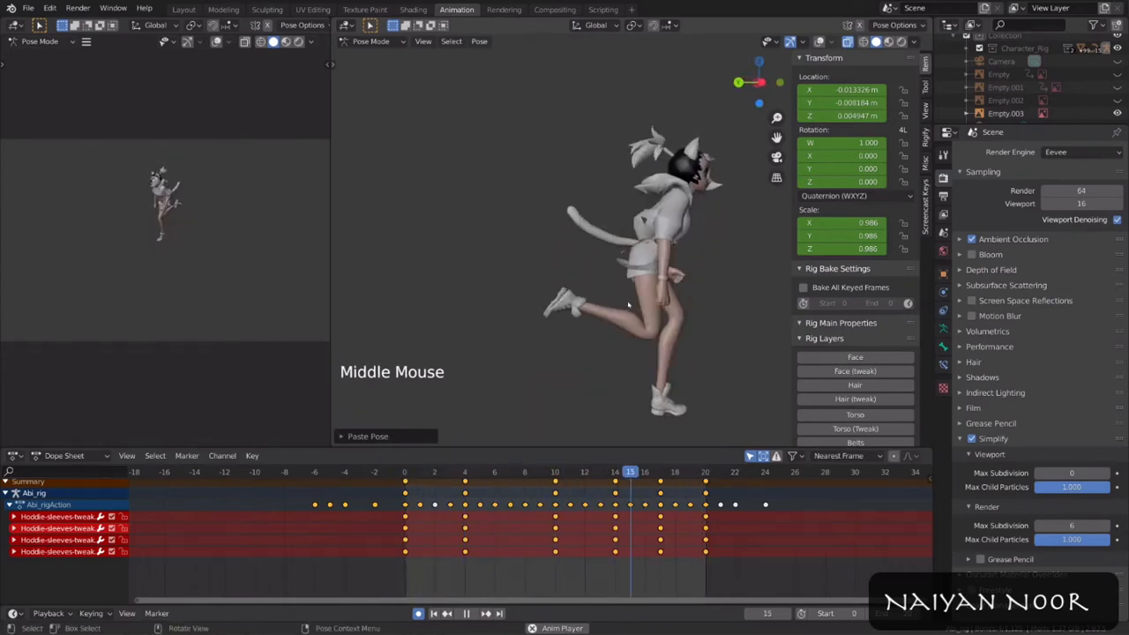
key(shift+alt+z)
middle_drag(600, 300, 619, 300)
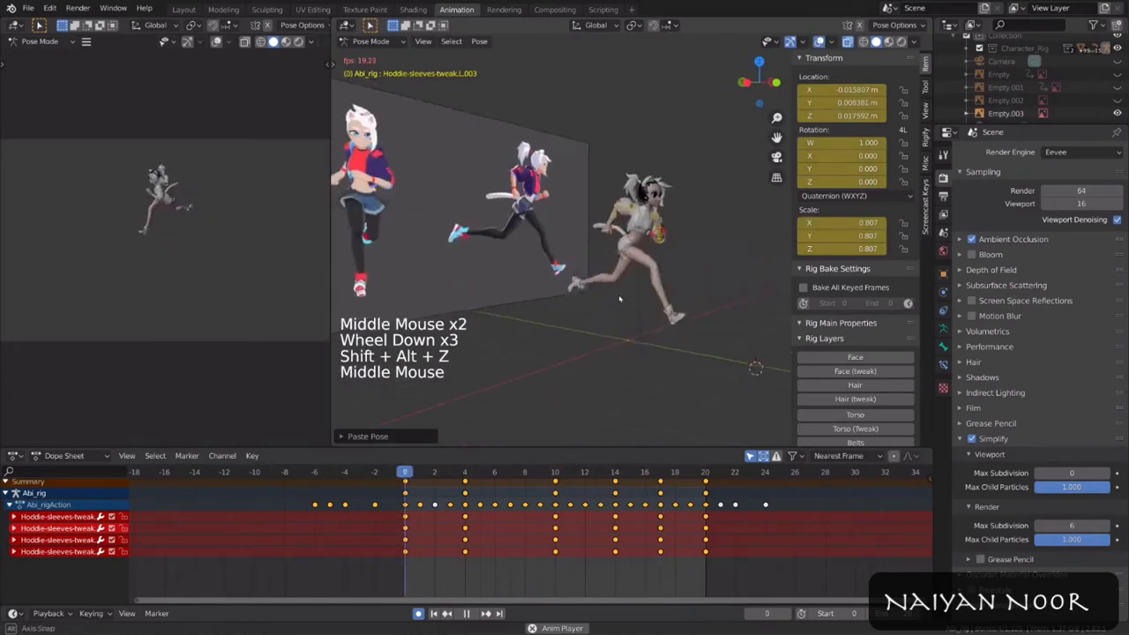
Step: Stop the run cycle playback, inspect the character from another angle, and look through the available rig layers
key(space)
middle_drag(668, 385, 657, 318)
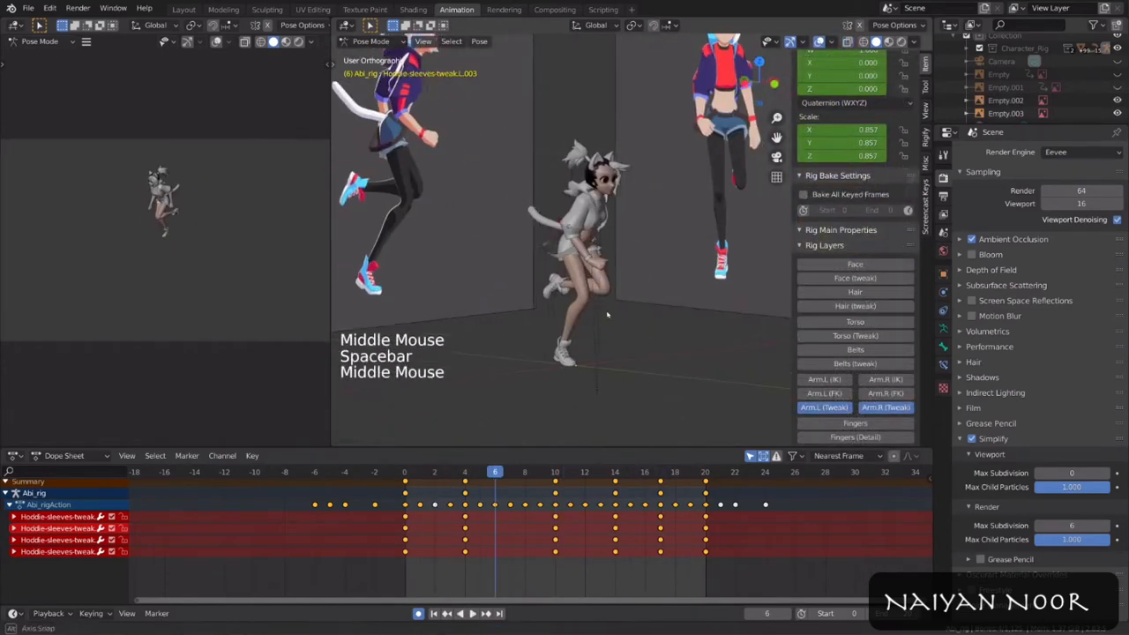
scroll(864, 370, down, 3)
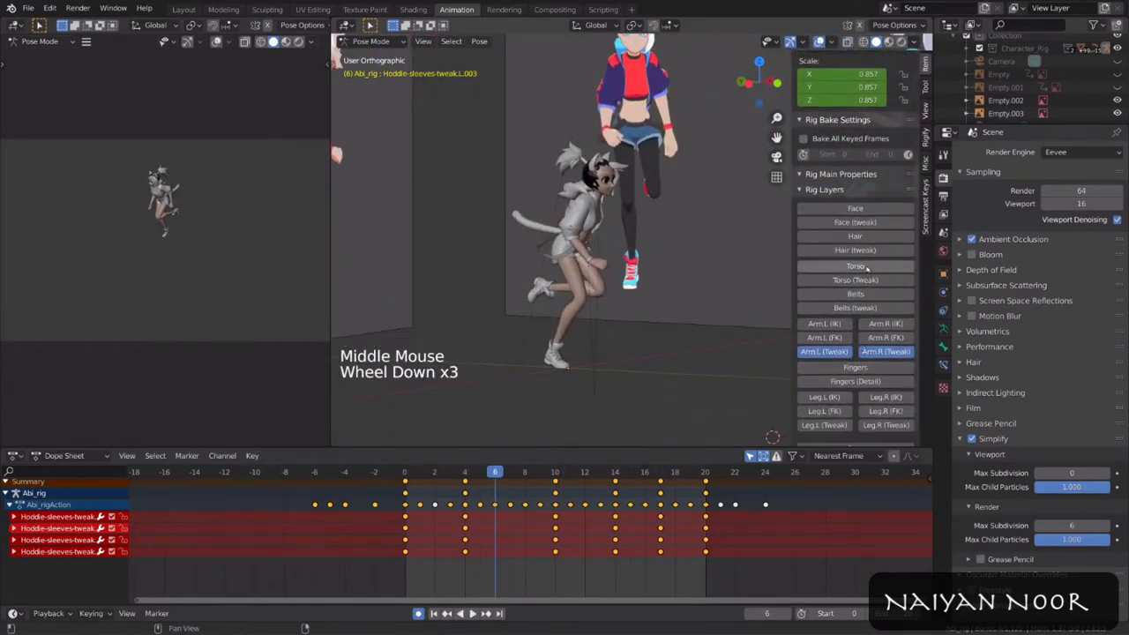
Step: Show the Torso and Torso (Tweak) rig layers and select the tail's tweak bones
middle_drag(559, 269, 577, 264)
shift+middle_drag(578, 265, 644, 298)
scroll(648, 298, up, 1)
click(836, 281)
click(839, 352)
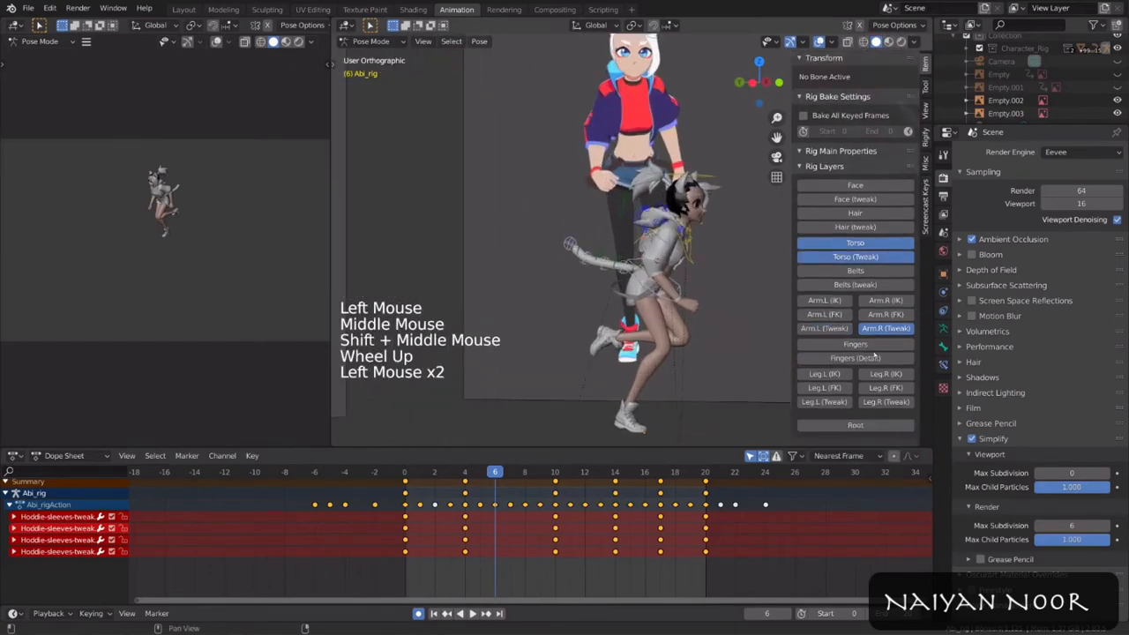
scroll(618, 291, up, 3)
click(589, 296)
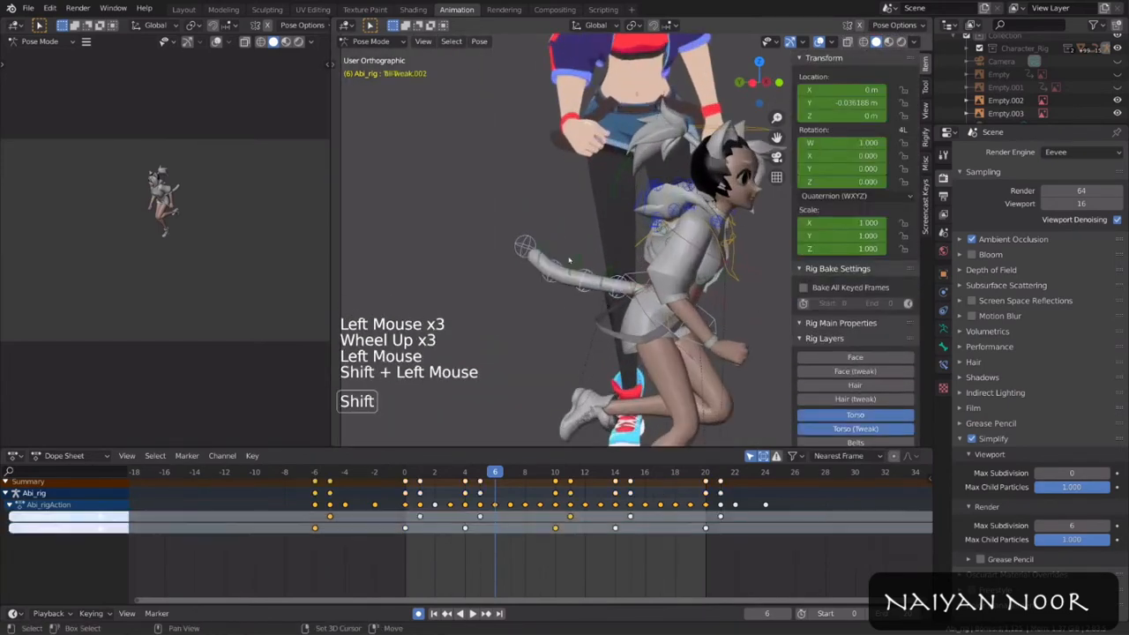
shift+click(554, 269)
shift+click(526, 247)
Step: Key the selected tail bones at frames 20 and 0, and paste their pose flipped at frame 10
scroll(547, 264, down, 2)
middle_drag(608, 340, 642, 357)
key(space)
mouse_move(648, 366)
middle_down()
mouse_move(678, 381)
mouse_move(657, 374)
middle_up()
scroll(680, 385, down, 1)
key(space)
click(720, 472)
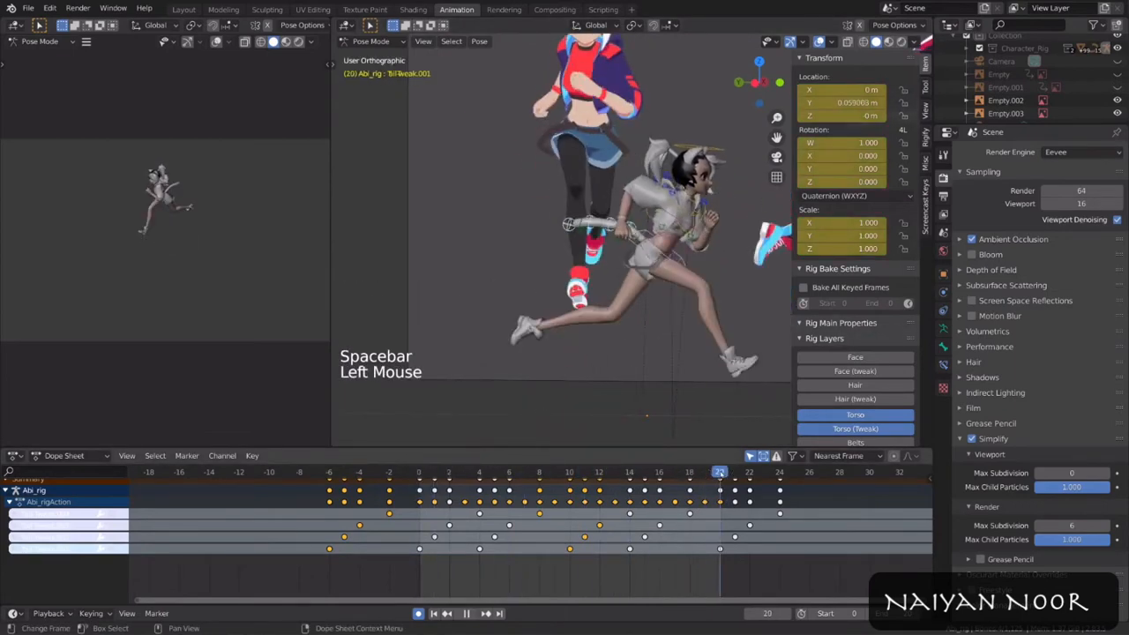
drag(480, 473, 419, 474)
key(ctrl+c)
drag(603, 473, 584, 475)
click(570, 477)
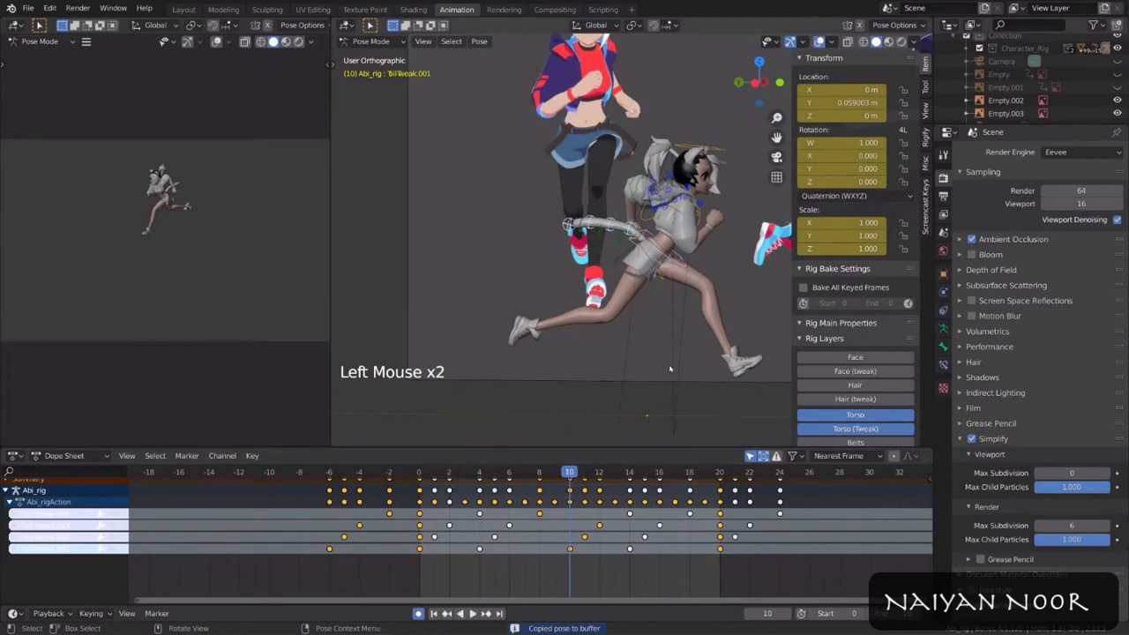
Step: Insert Whole Character keyframes for the rig at frames 0 and 20
key(a)
scroll(852, 300, down, 20)
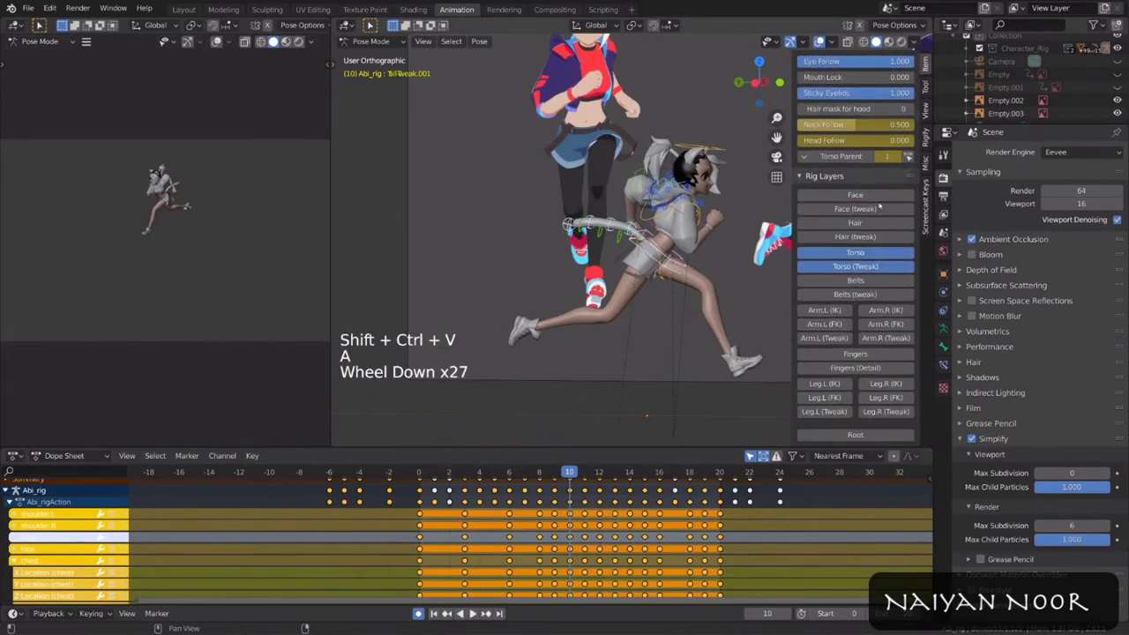
click(645, 358)
click(419, 473)
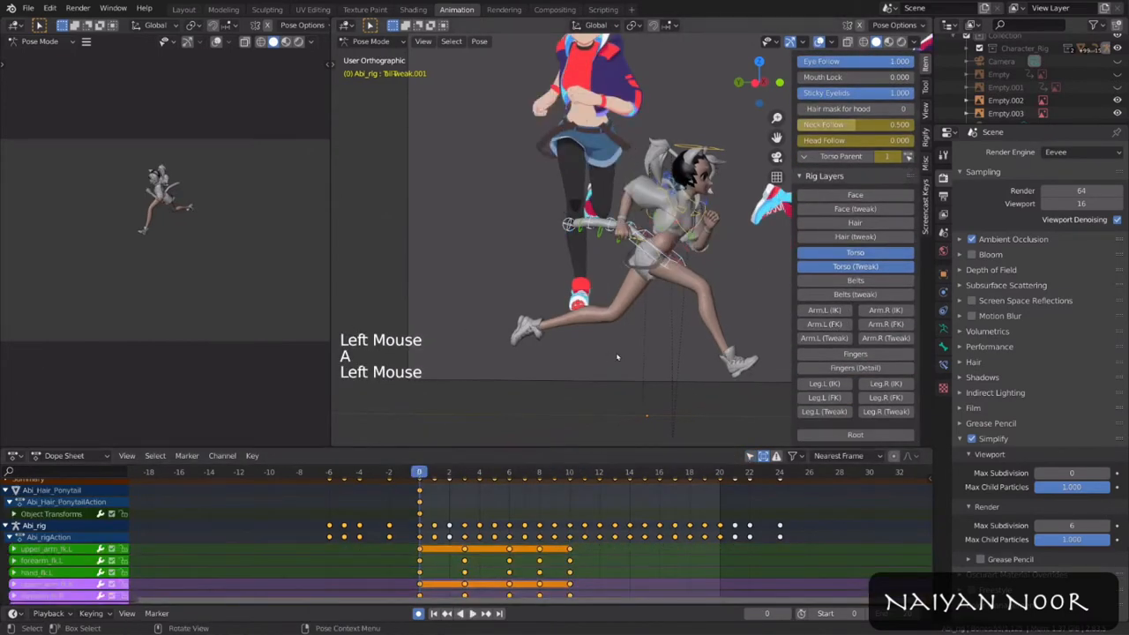
key(i)
click(618, 357)
click(720, 475)
key(i)
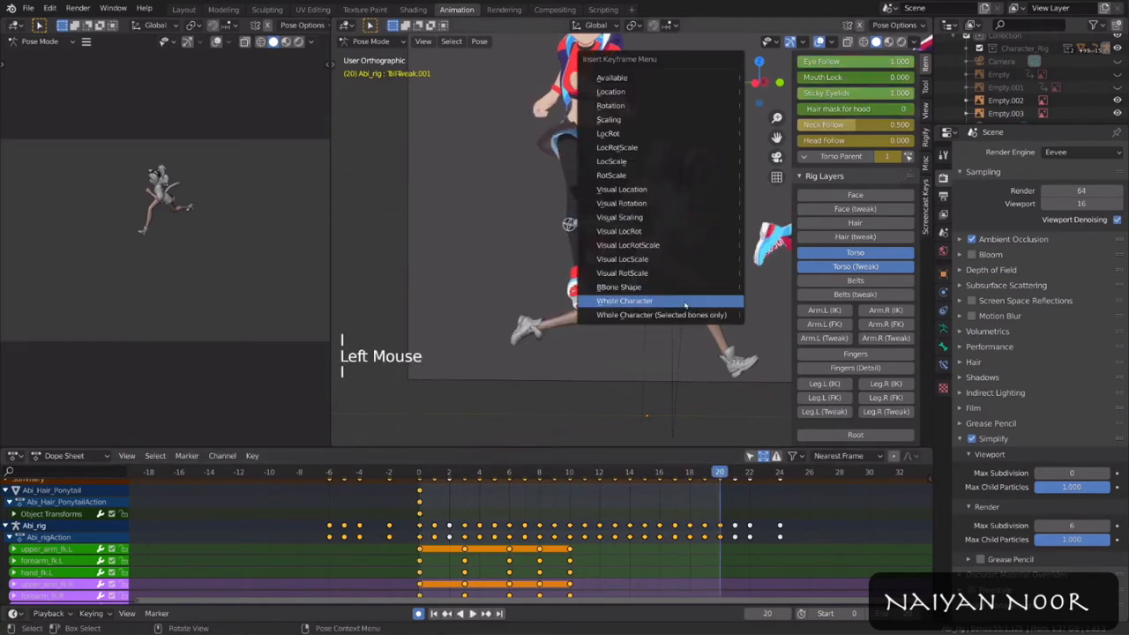
click(686, 303)
scroll(745, 540, down, 3)
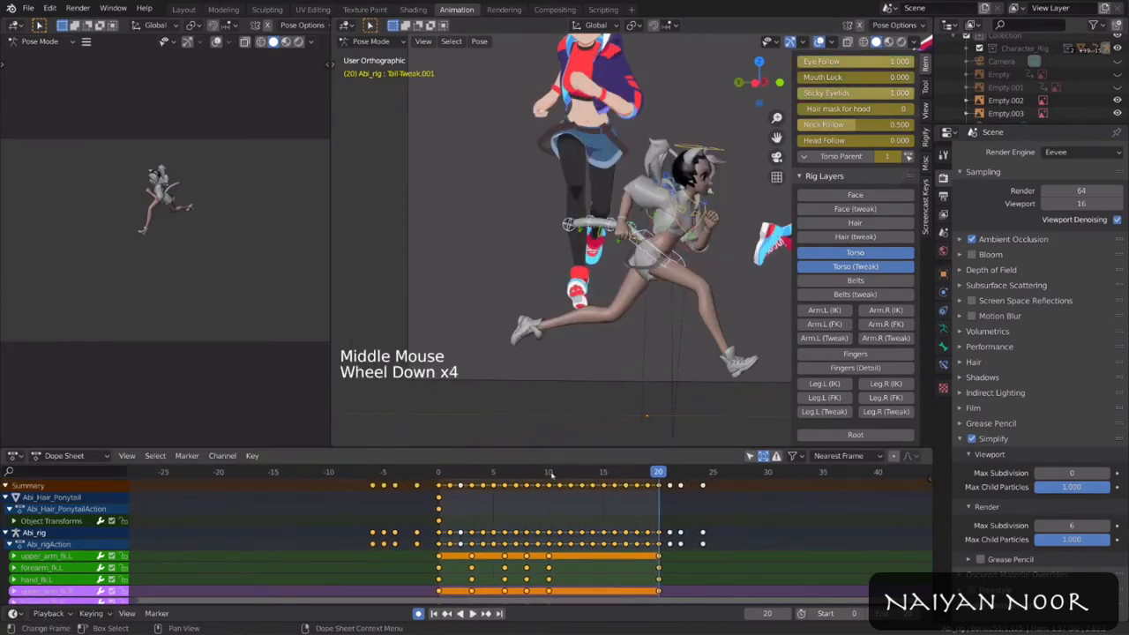
key(ctrl+c)
key(ctrl+z)
key(ctrl+z)
key(ctrl+z)
key(ctrl+z)
Step: Delete all keyframes before frame 0 and after frame 20
key(space)
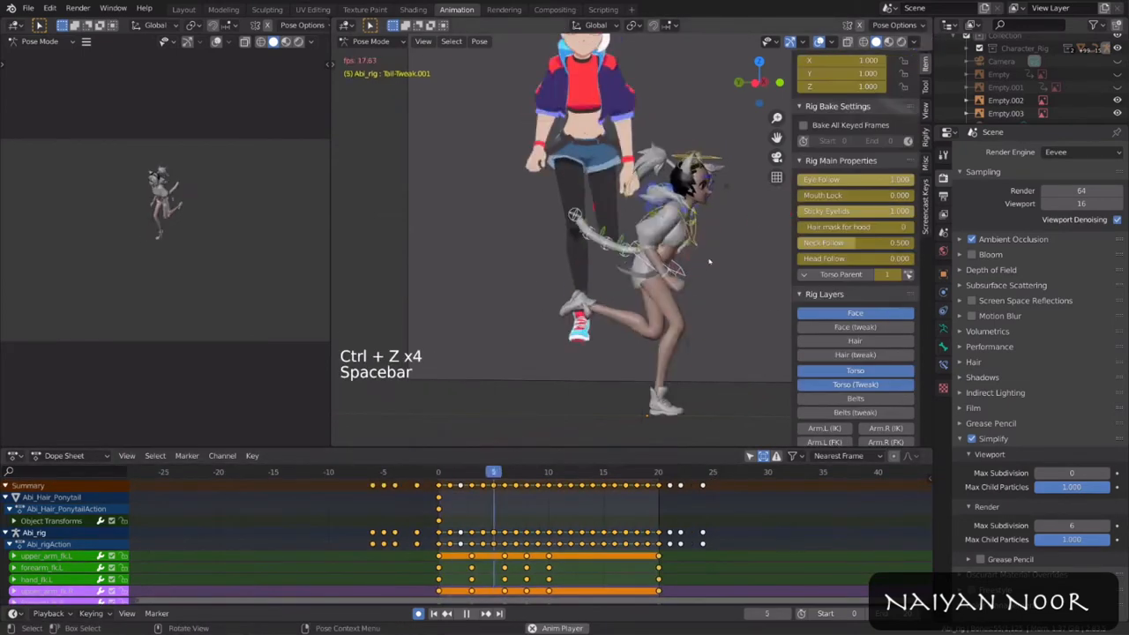
key(space)
click(671, 487)
key(b)
drag(666, 478, 734, 520)
key(b)
drag(425, 474, 350, 517)
middle_drag(582, 547, 586, 548)
key(x)
Step: Set the scene's start frame to 1 and play the run cycle with viewport overlays hidden
key(space)
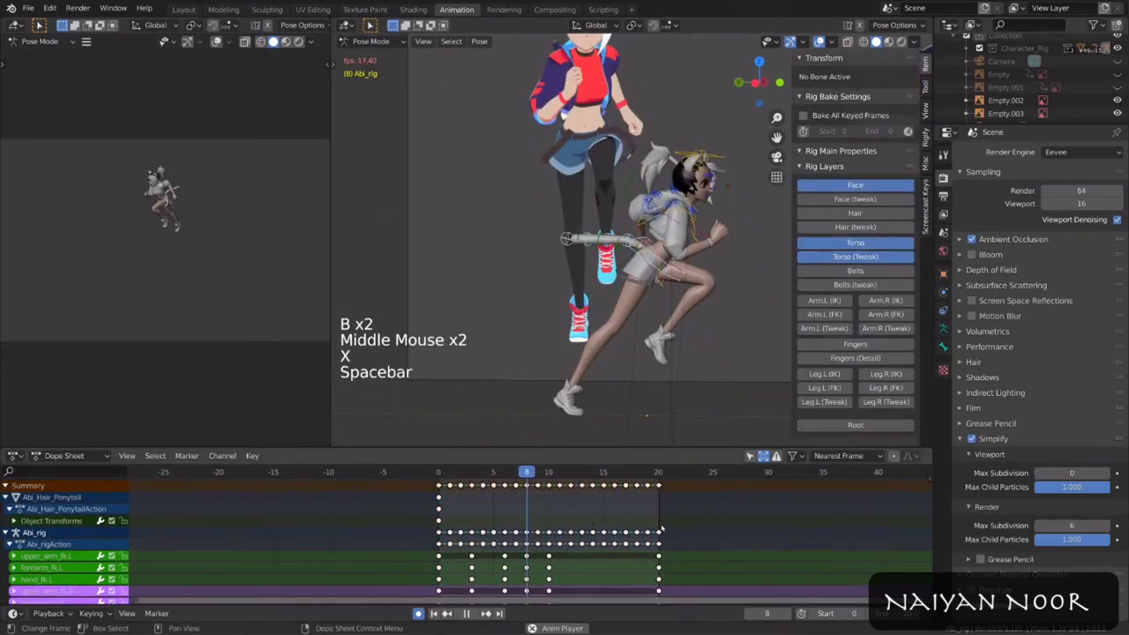
middle_drag(618, 380, 661, 366)
key(space)
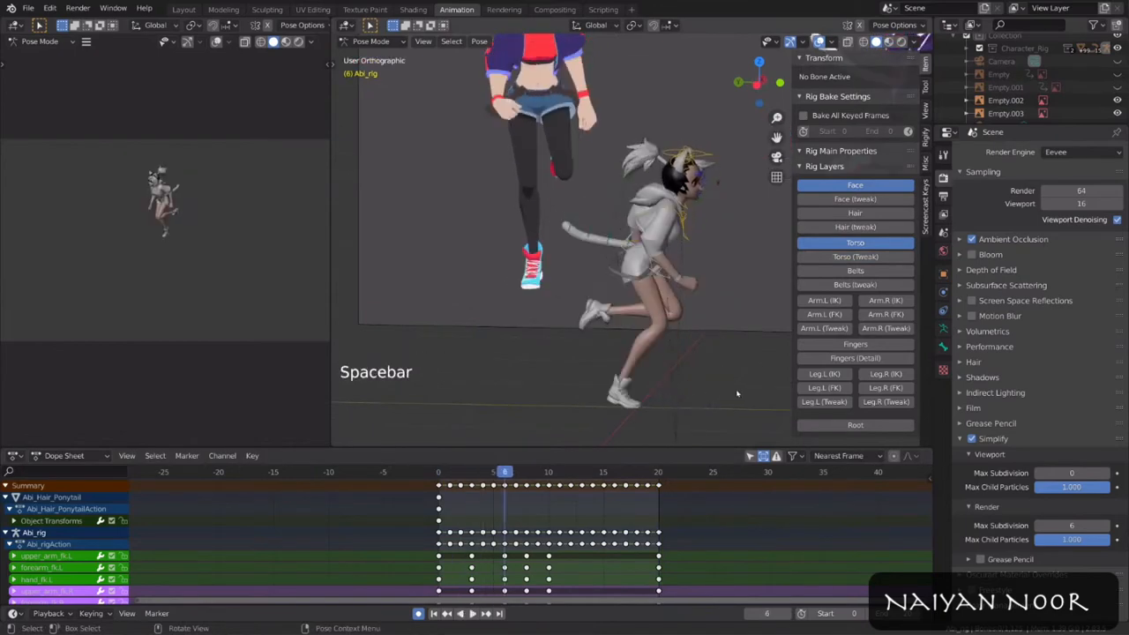
click(862, 615)
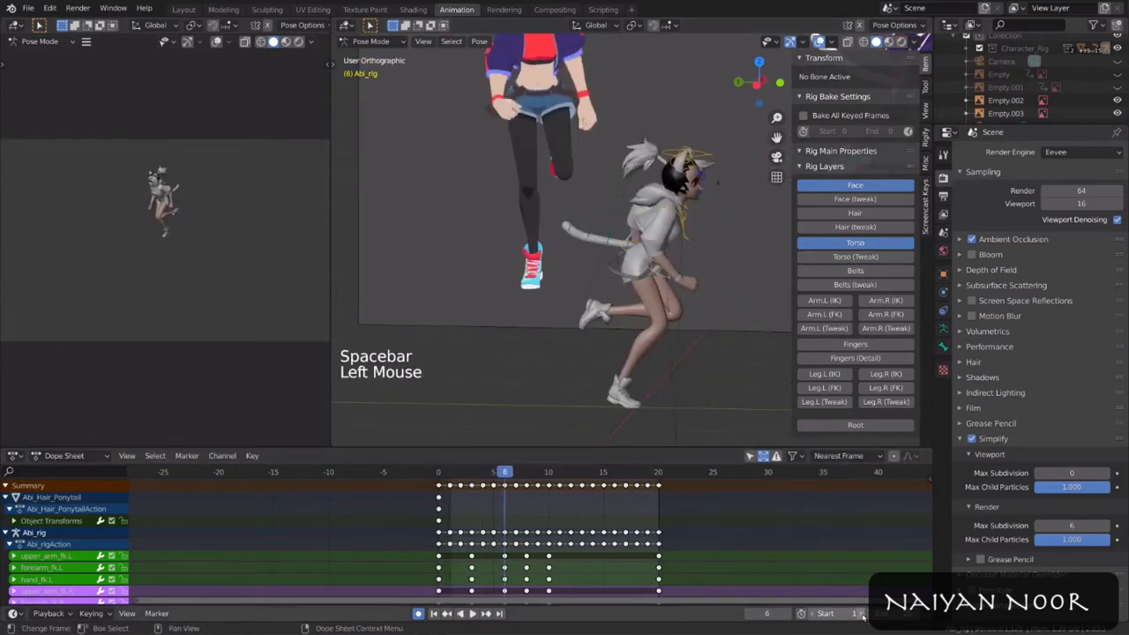
key(space)
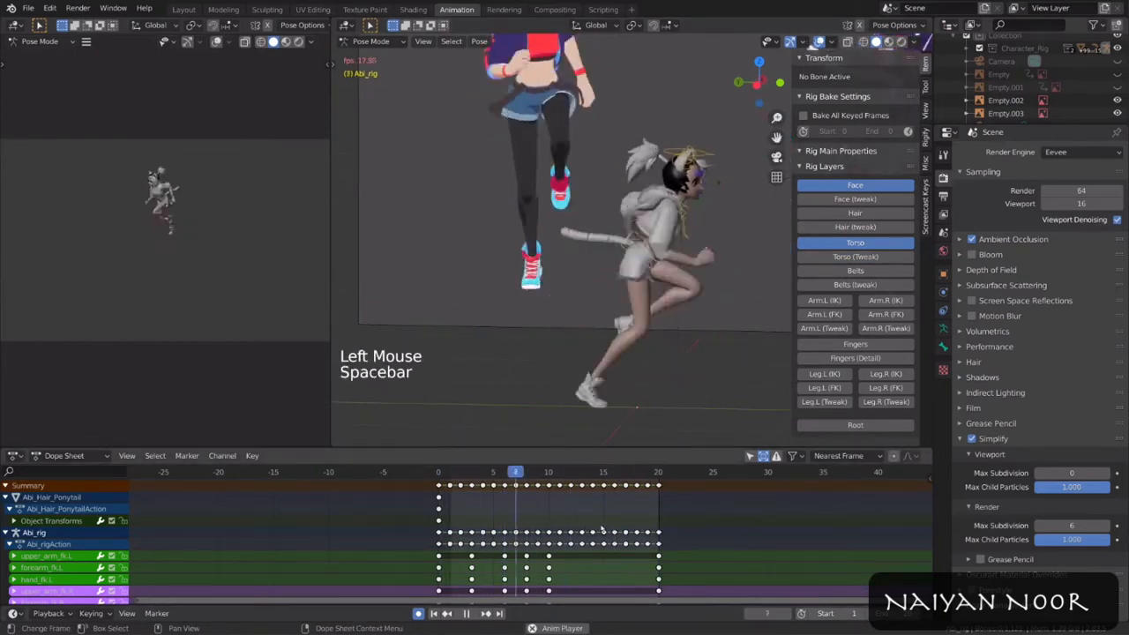
middle_drag(681, 405, 668, 365)
key(shift+alt+z)
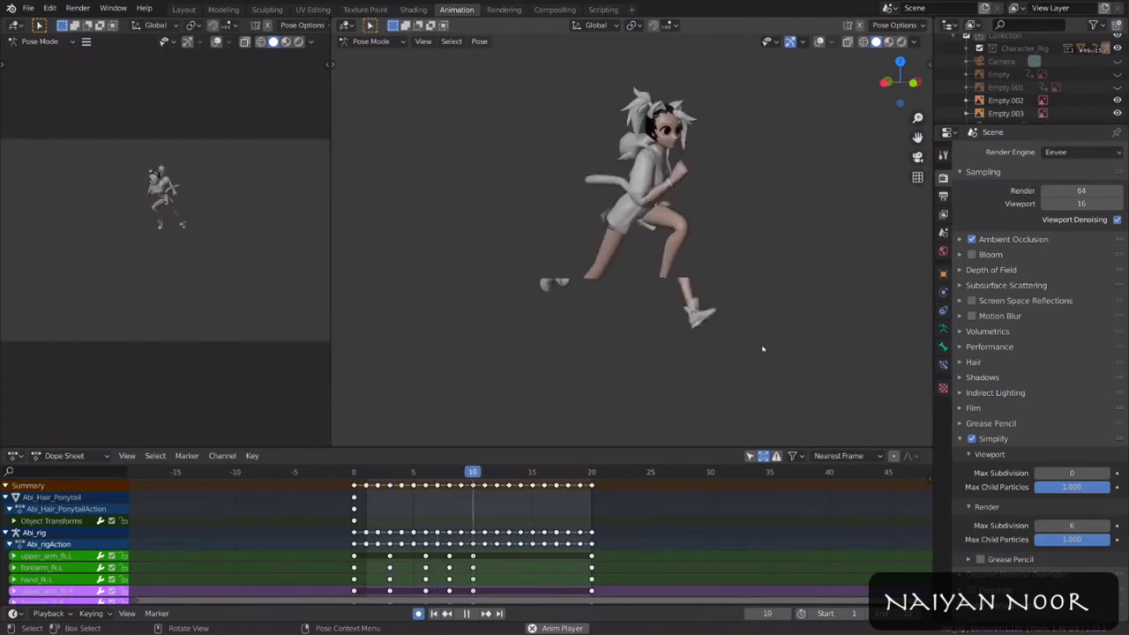
middle_drag(763, 349, 776, 345)
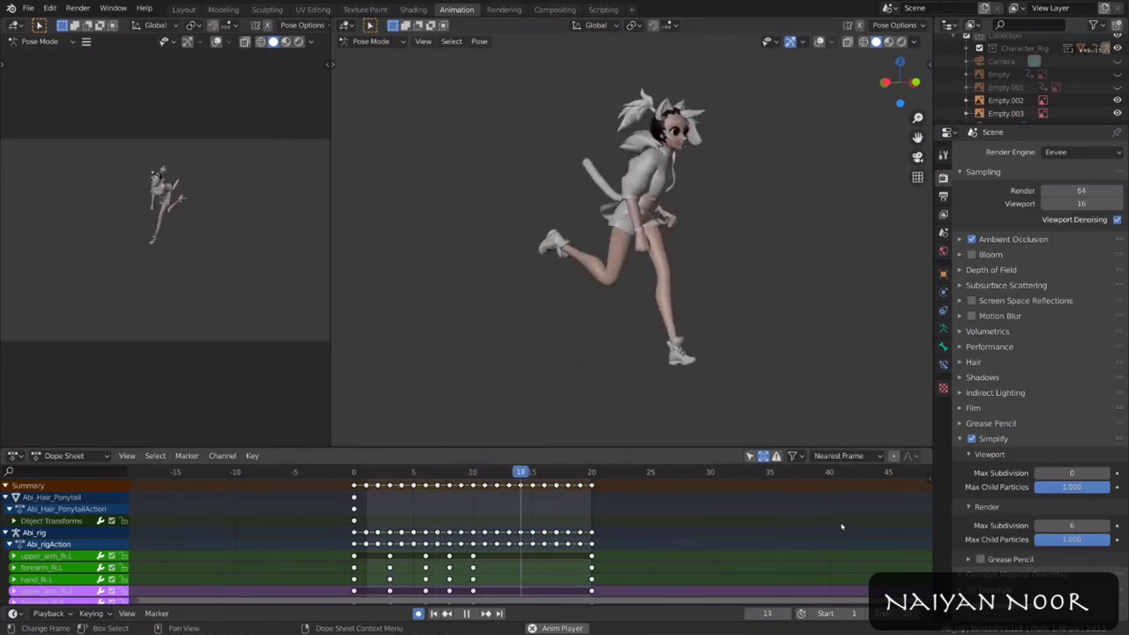
key(space)
middle_click(788, 356)
key(shift+alt+z)
shift+middle_drag(747, 320, 750, 337)
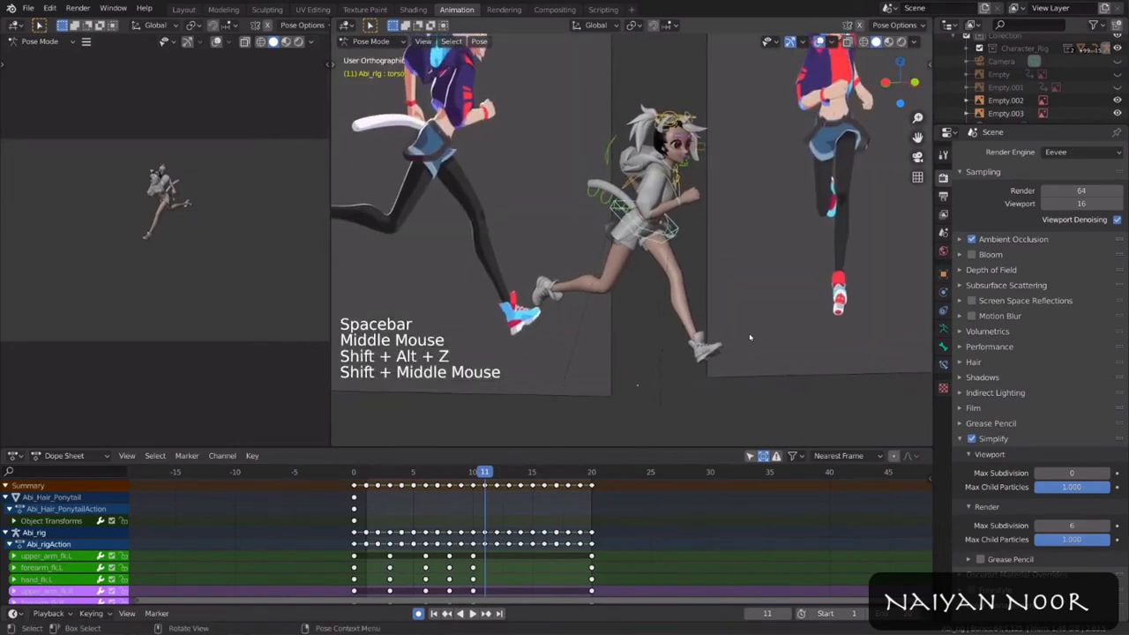
Step: Switch to the Graph Editor, include unselected and hidden channels, and reveal all curves
key(ctrl+Tab)
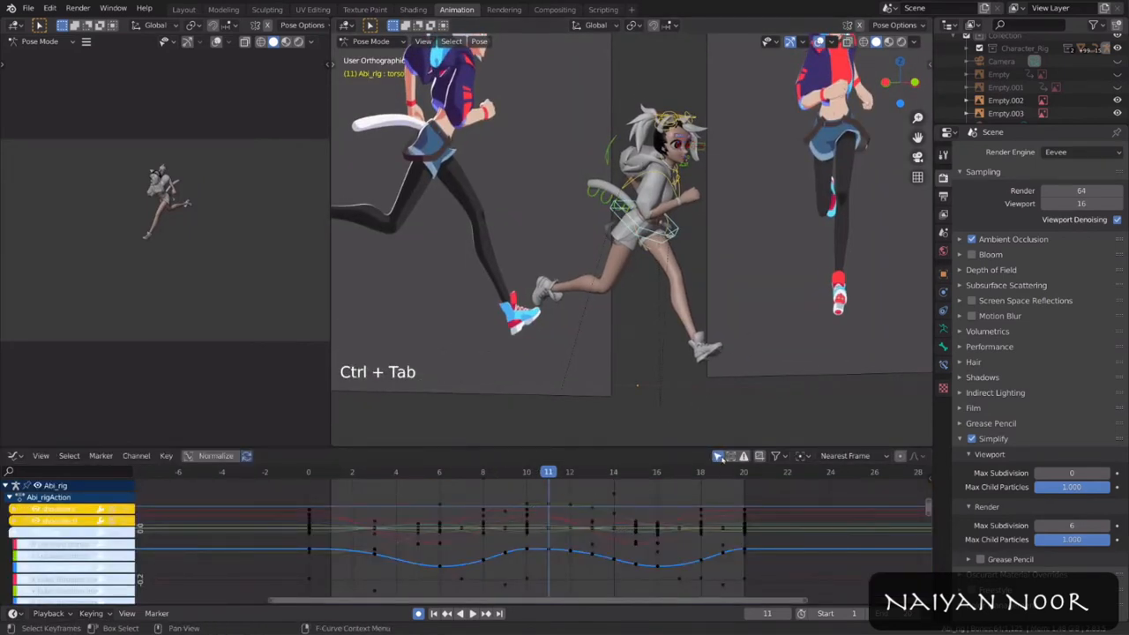
click(719, 457)
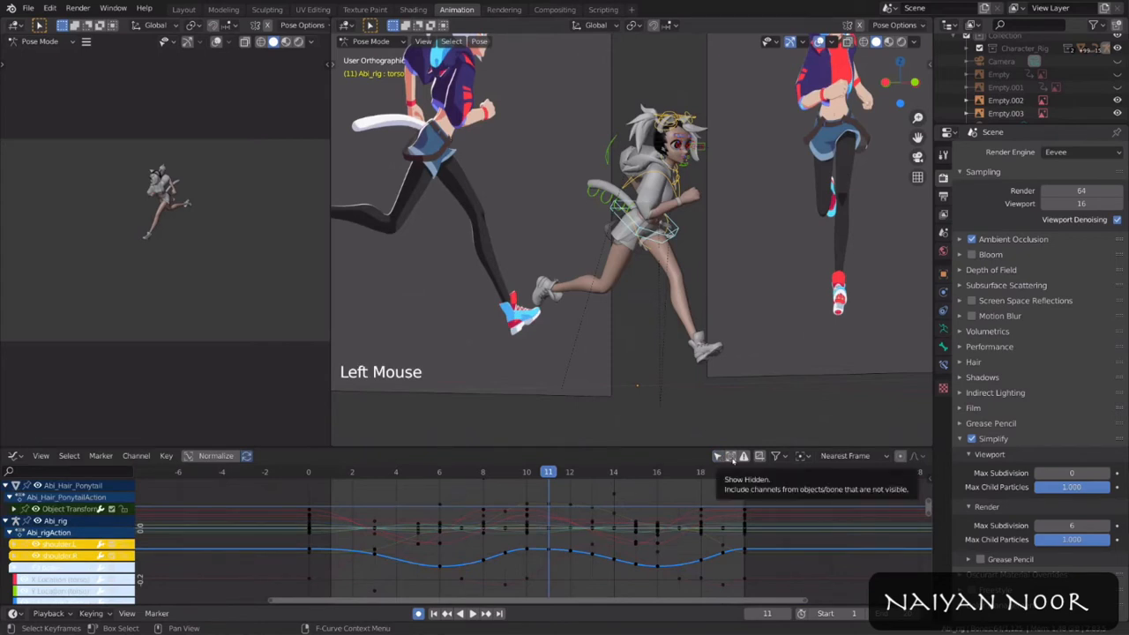
click(731, 457)
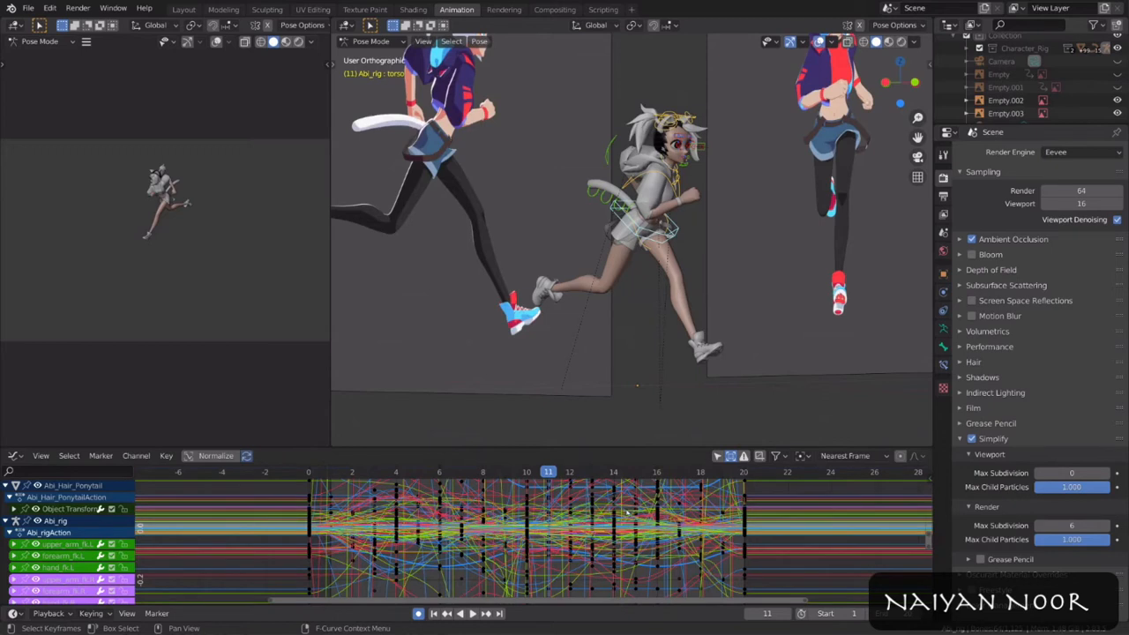
key(alt)
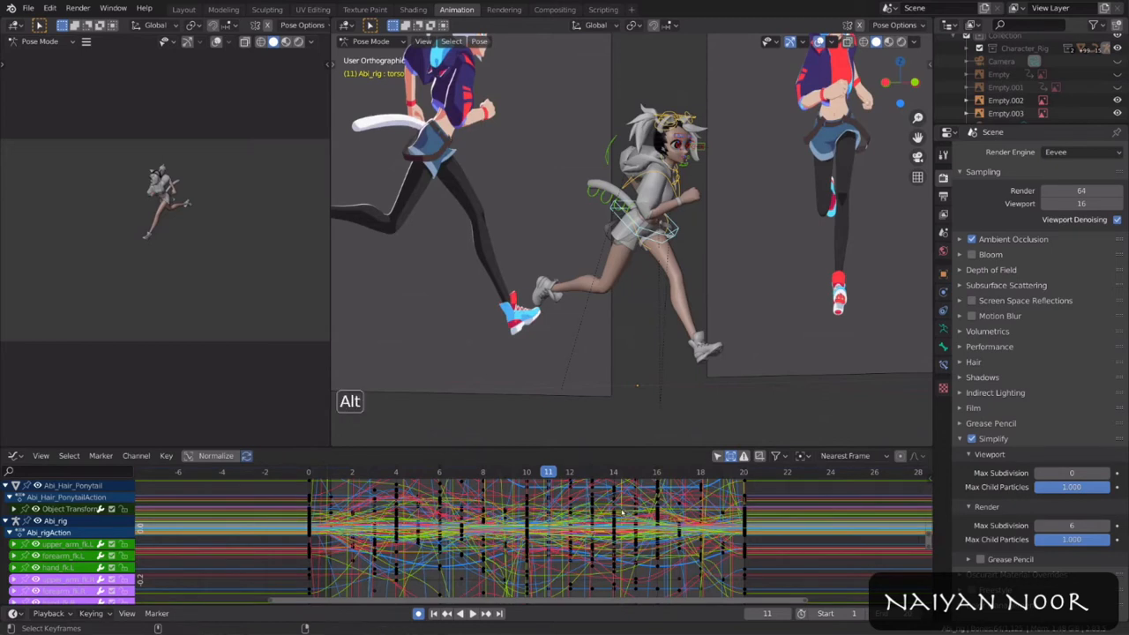
key(alt+h)
Step: Select all keyframes, apply Make Cyclic extrapolation to their curves, and play the animation
scroll(599, 530, down, 4)
key(a)
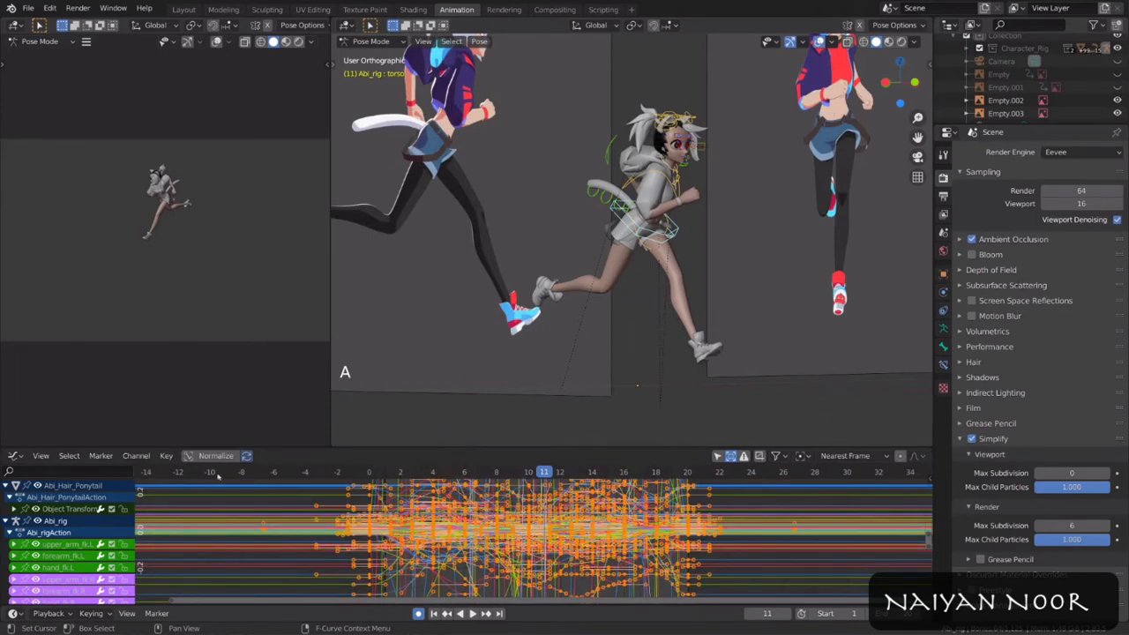
click(137, 456)
mouse_move(191, 335)
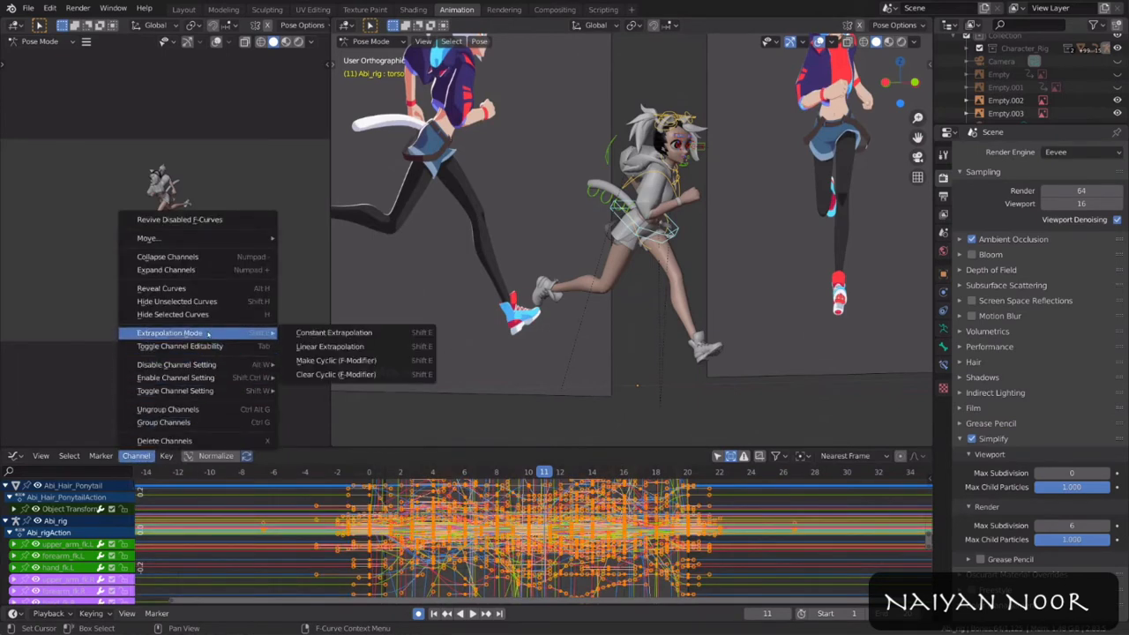
click(414, 362)
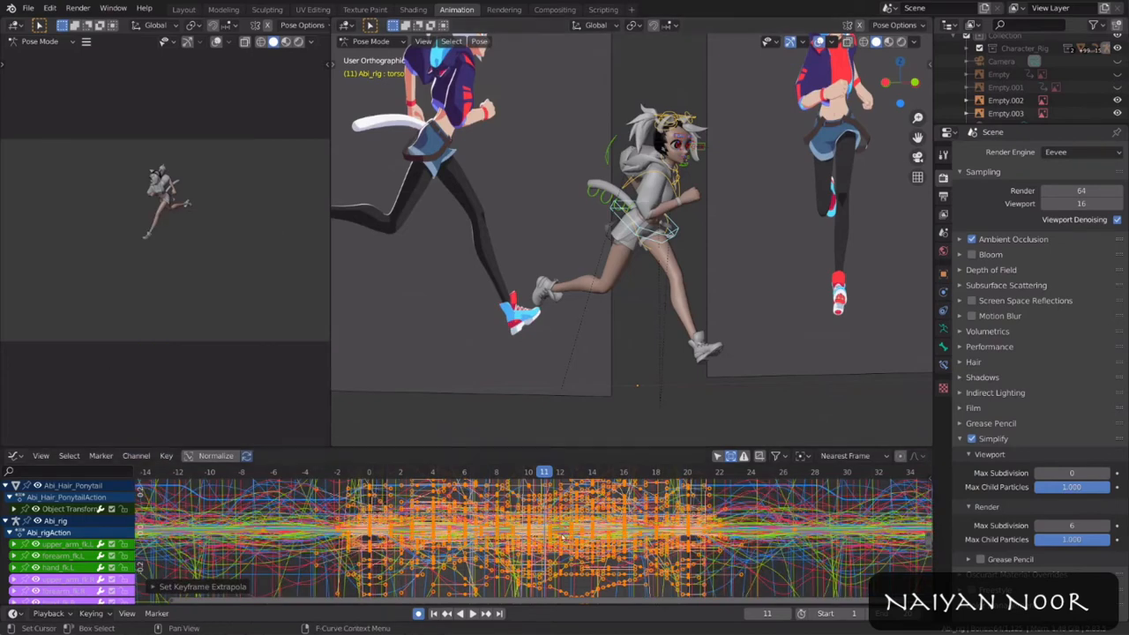
key(space)
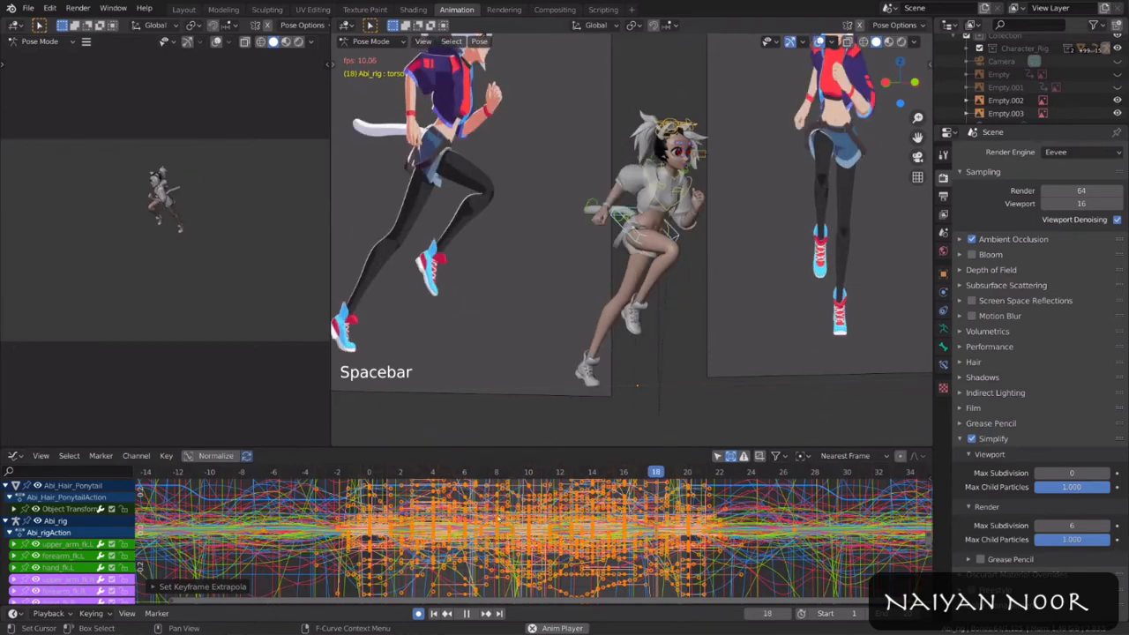
key(space)
middle_drag(608, 527, 616, 544)
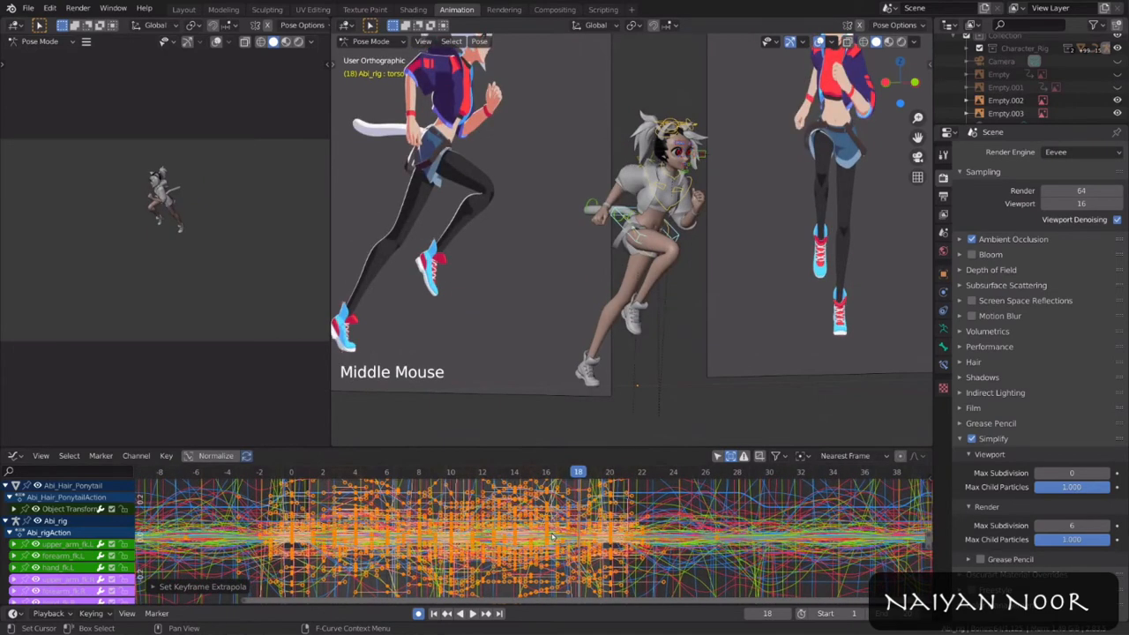
Step: Clear the cyclic modifier from the selected curves and make them cyclic again
key(shift+e)
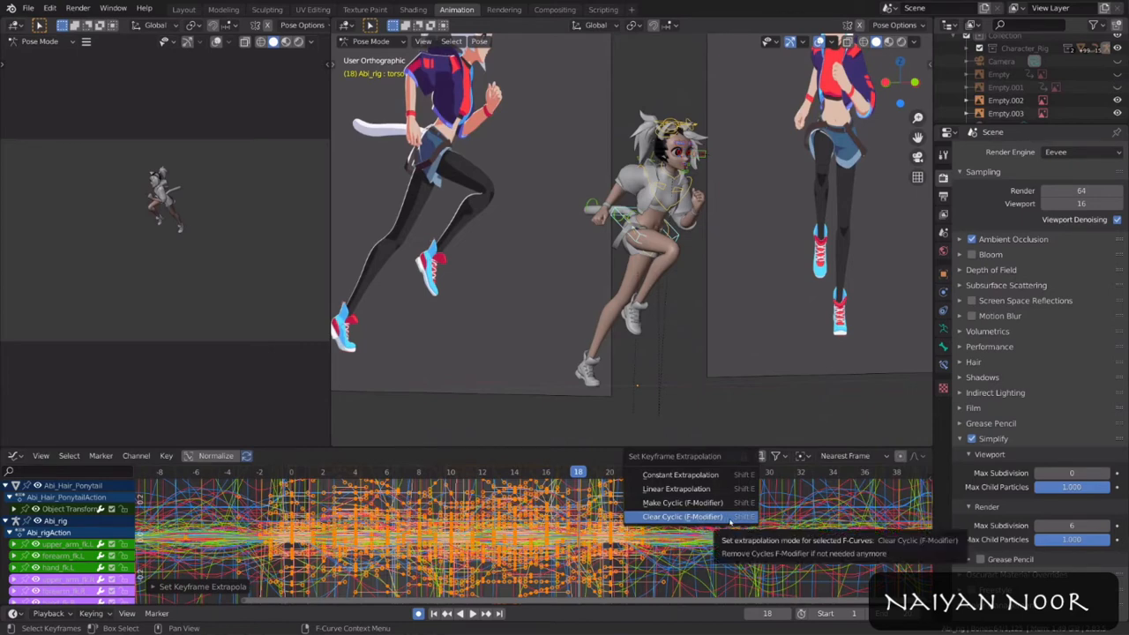
click(730, 521)
key(shift+e)
click(685, 503)
Step: Return to the Dope Sheet, extend the playback range to about frame 98, and play the looping run with overlays hidden
key(ctrl+Tab)
middle_drag(434, 534, 579, 542)
key(space)
key(space)
scroll(578, 543, down, 11)
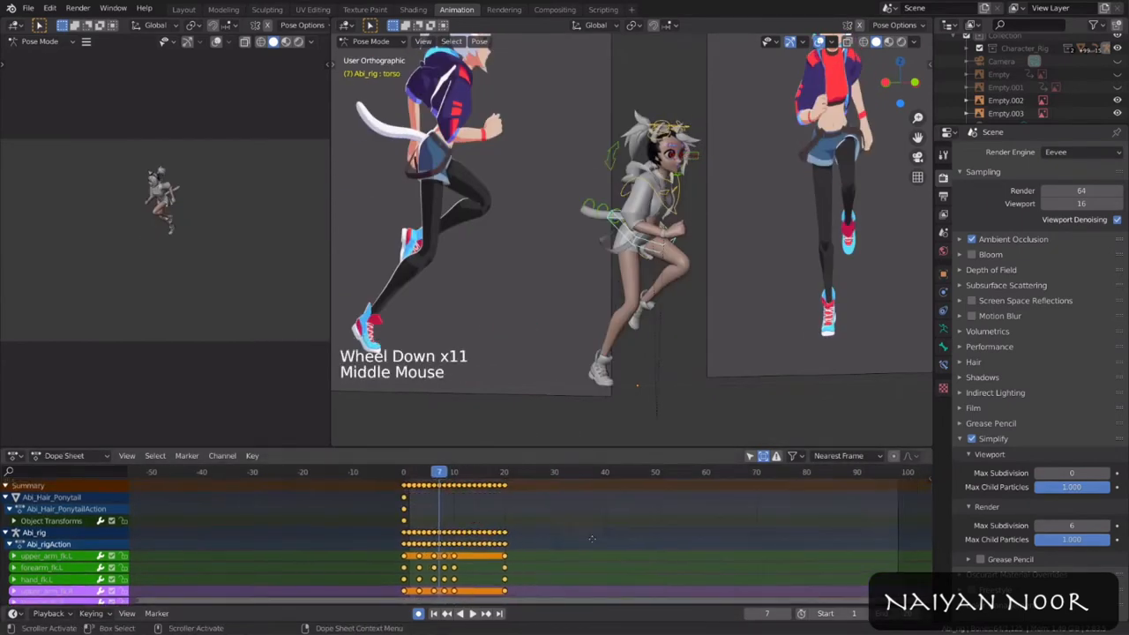
scroll(579, 543, down, 3)
key(space)
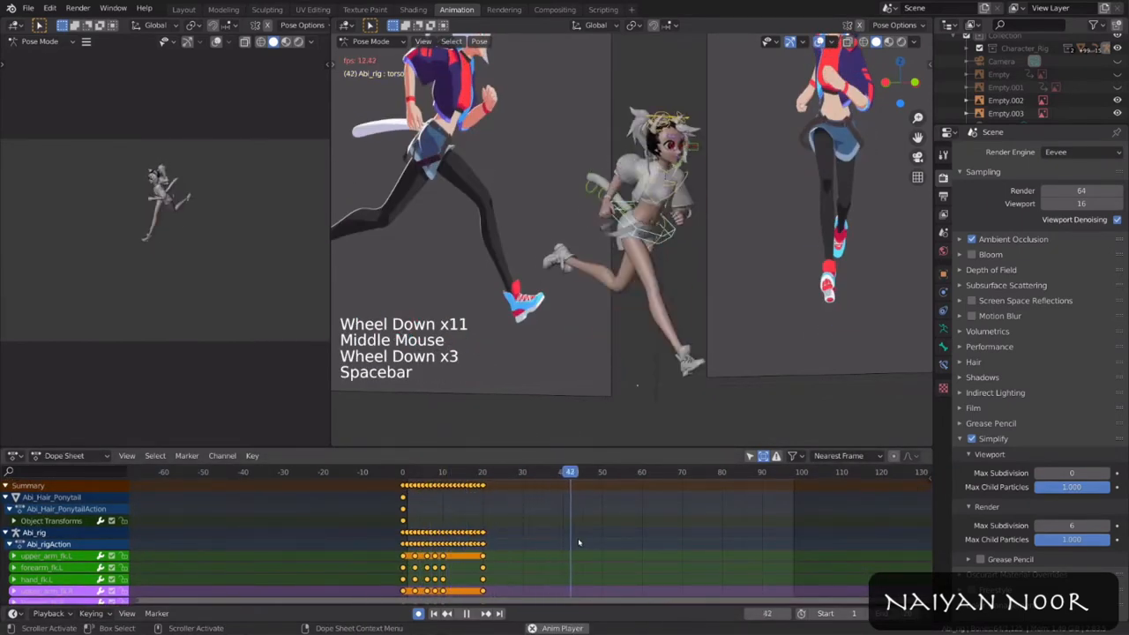
middle_drag(626, 438, 678, 365)
key(shift+alt+z)
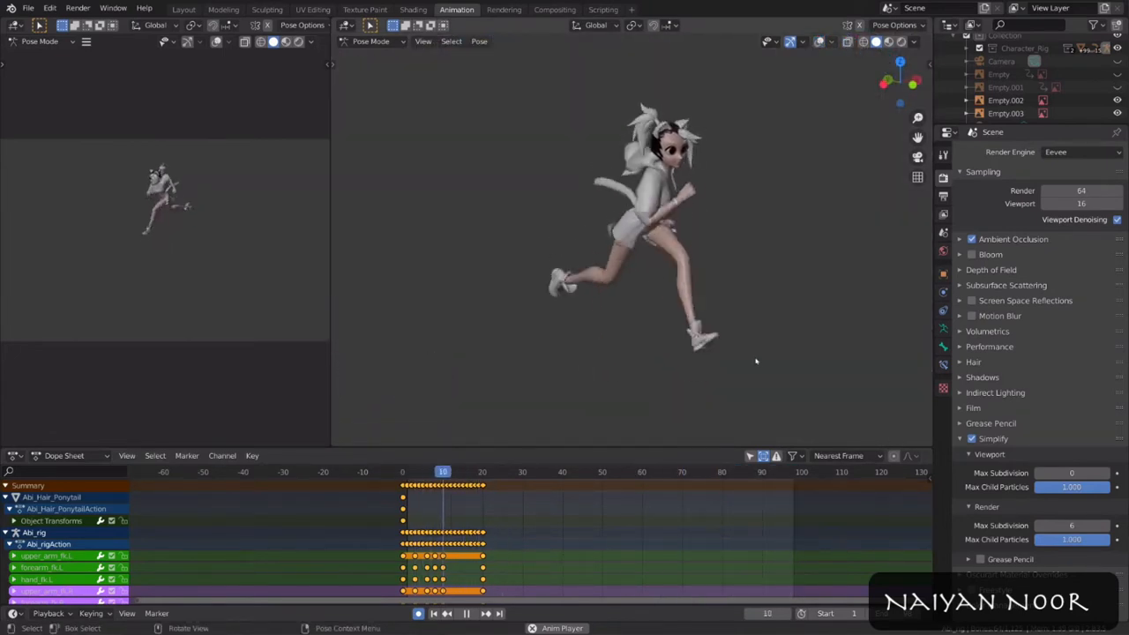
middle_drag(742, 366, 617, 423)
key(shift+alt+z)
key(space)
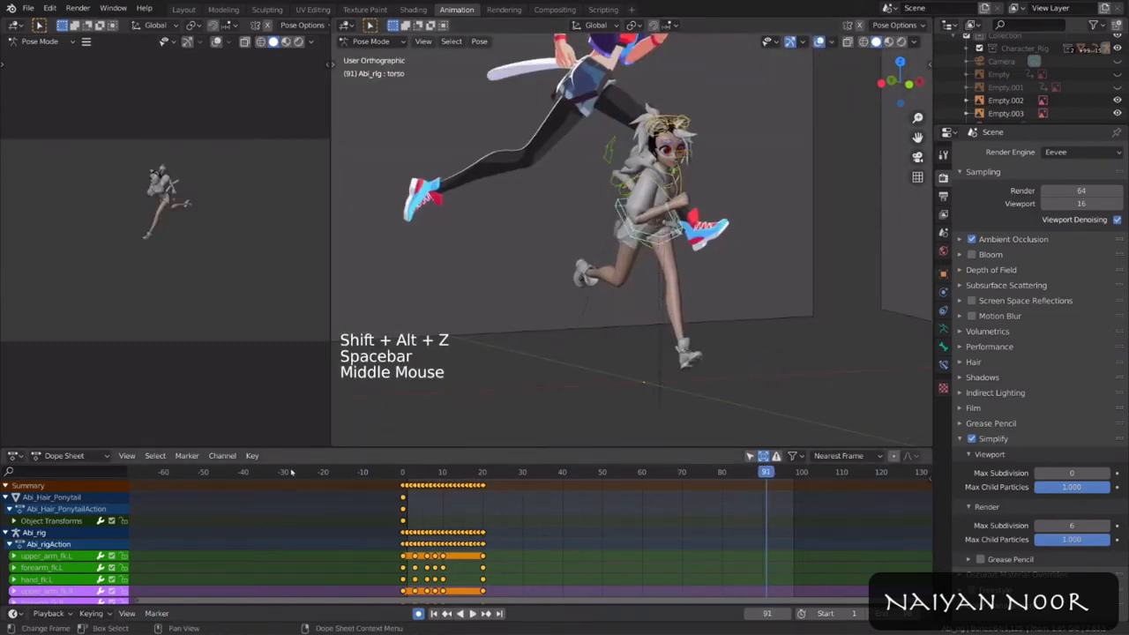
Step: Switch the Dope Sheet to the Action Editor and go to frame 6
click(94, 453)
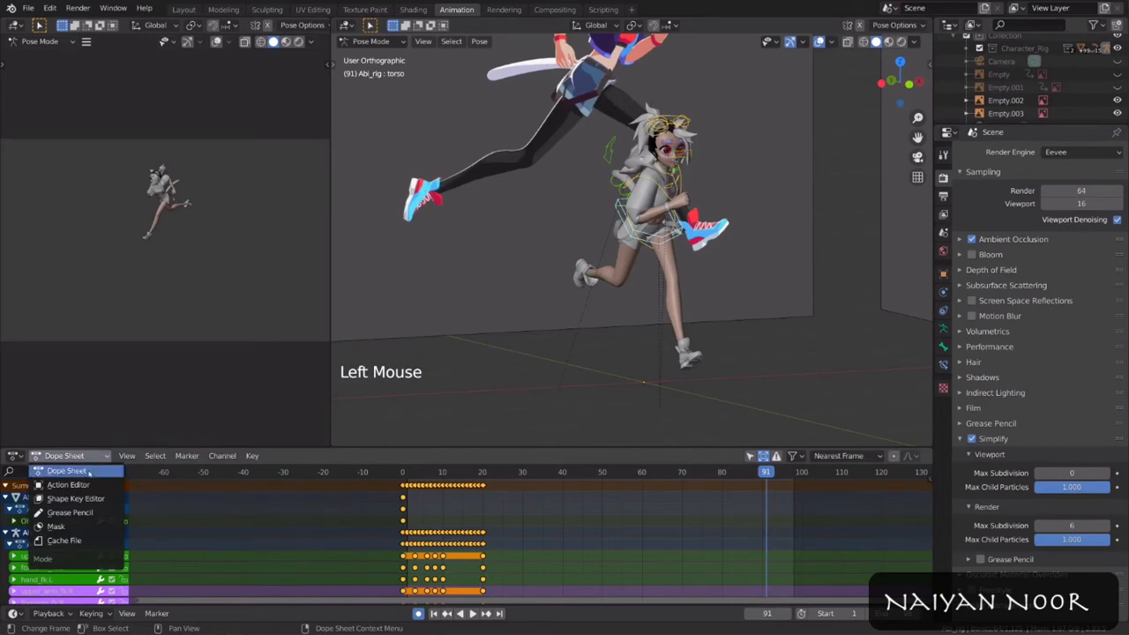
click(103, 490)
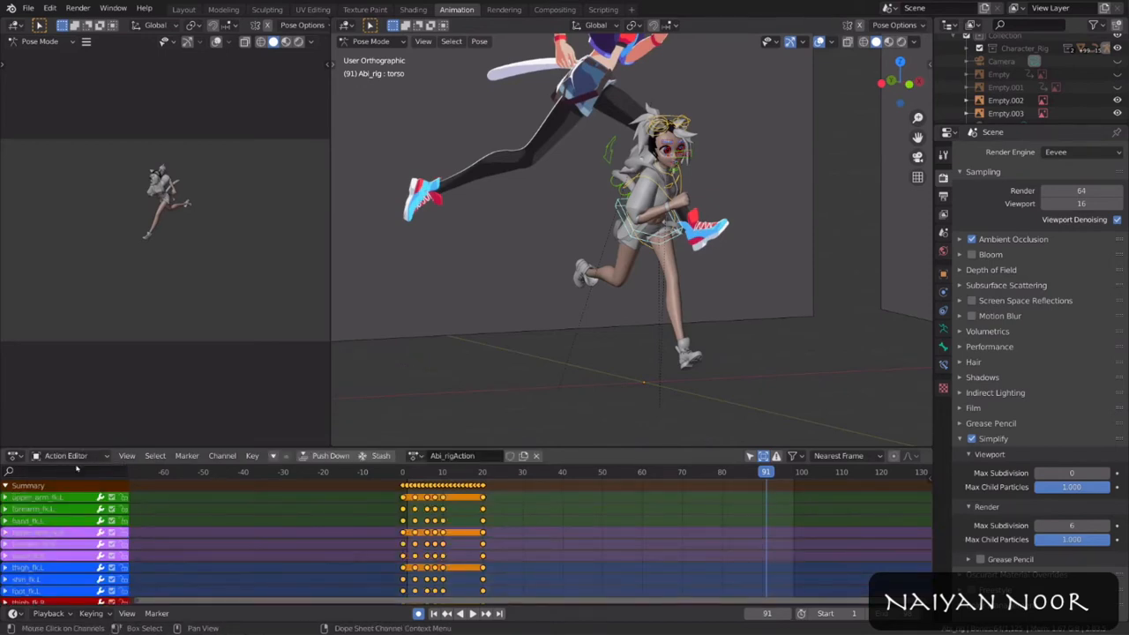
middle_drag(540, 525, 599, 525)
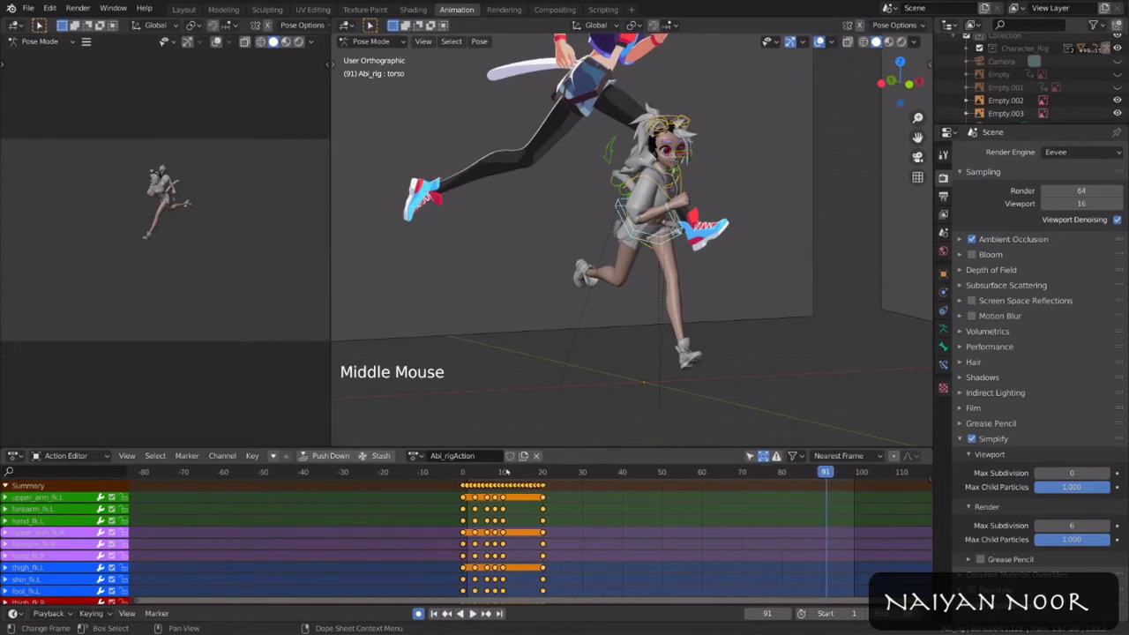
click(486, 473)
Step: Switch to Object Mode and select the Abi_rig character rig
key(ctrl+Tab)
click(794, 273)
scroll(795, 273, down, 2)
click(849, 257)
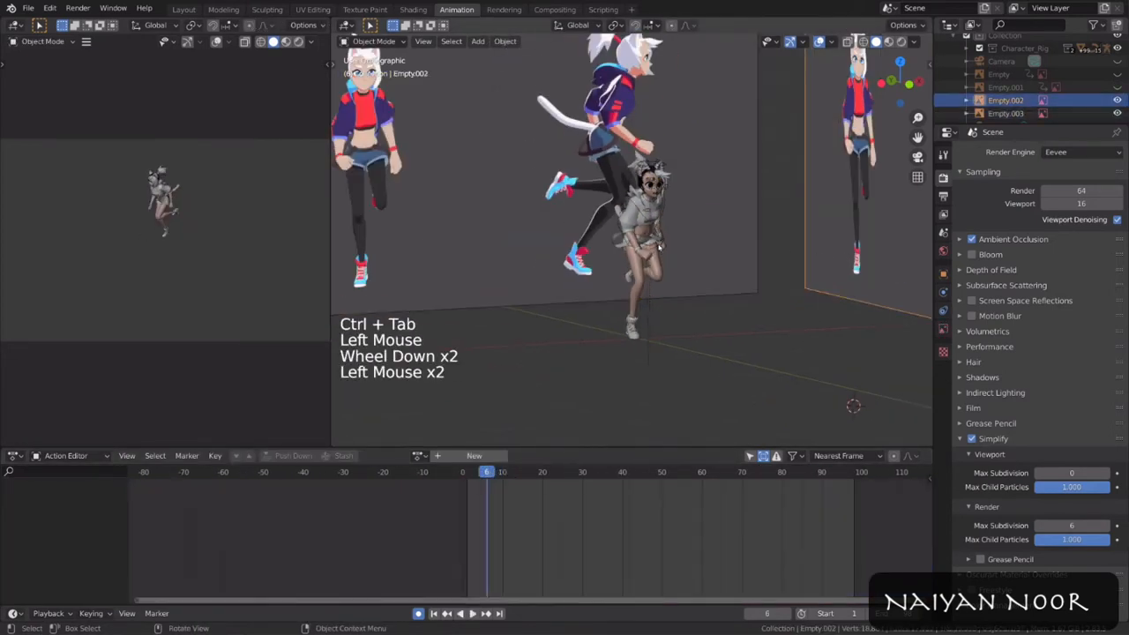
click(659, 249)
scroll(730, 243, up, 4)
scroll(705, 285, down, 1)
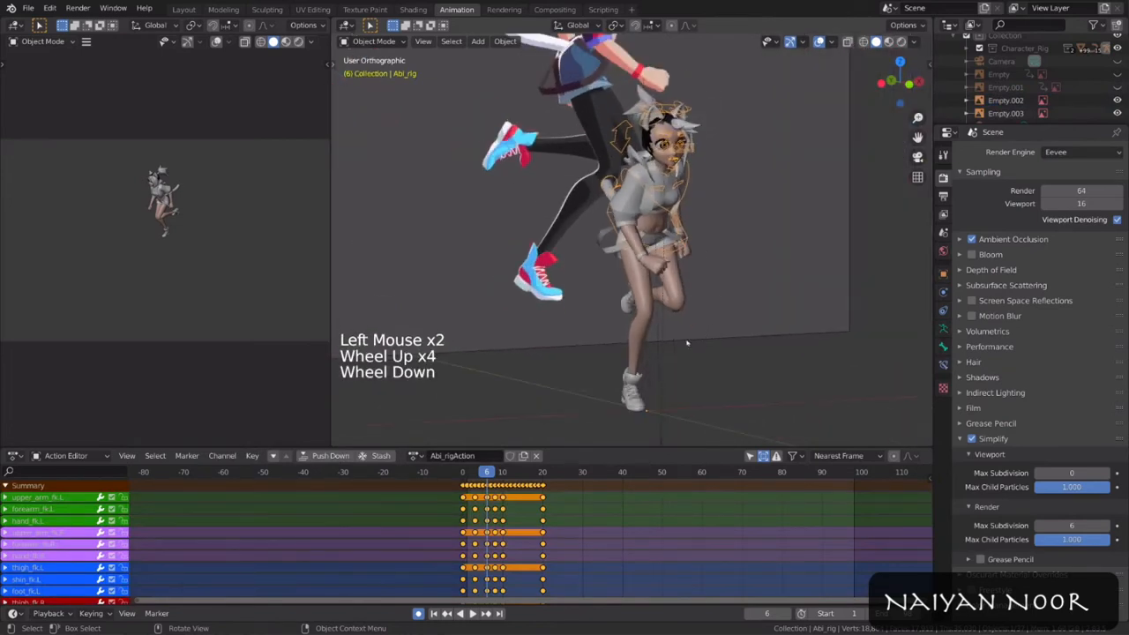
Step: Rename the rig's action as Abi_RunCycle
click(485, 455)
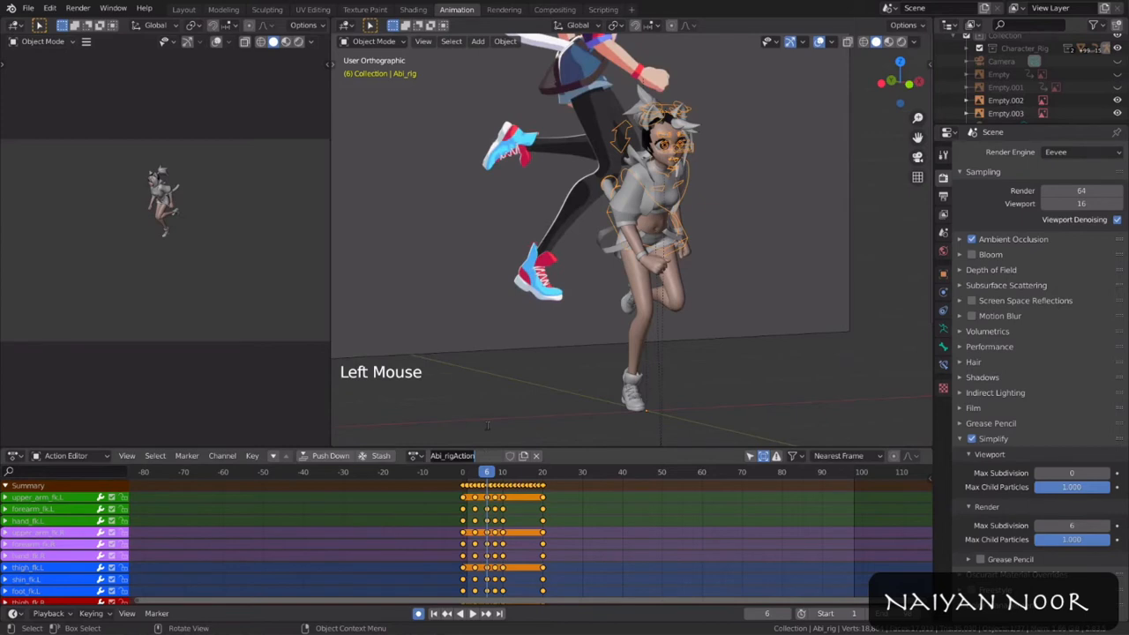
text(Abi_RunCycle)
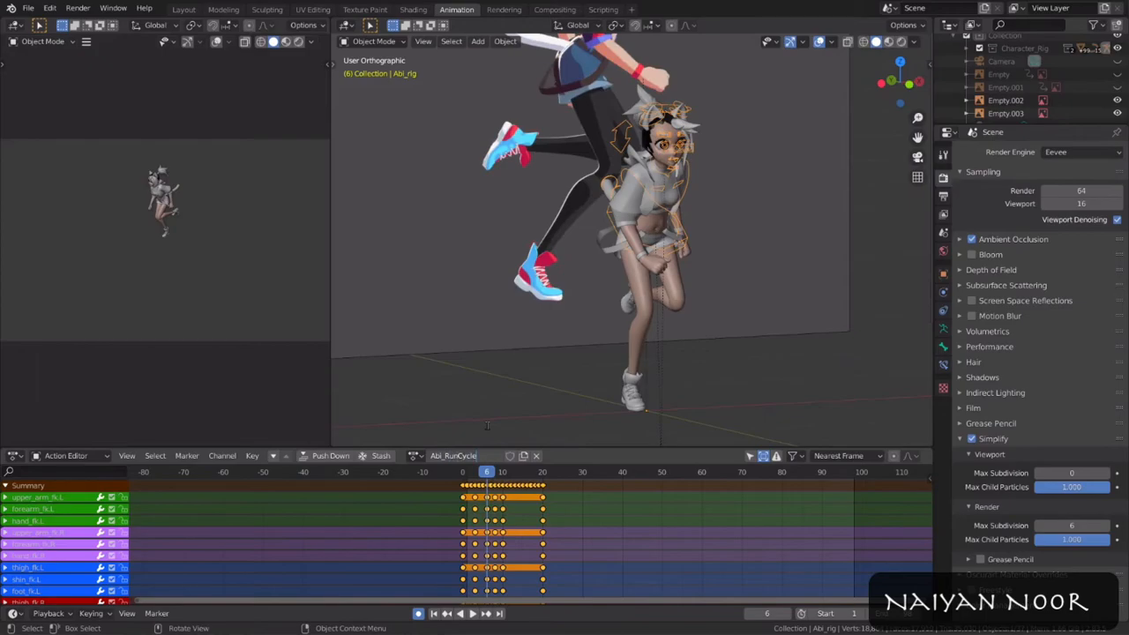
key(Return)
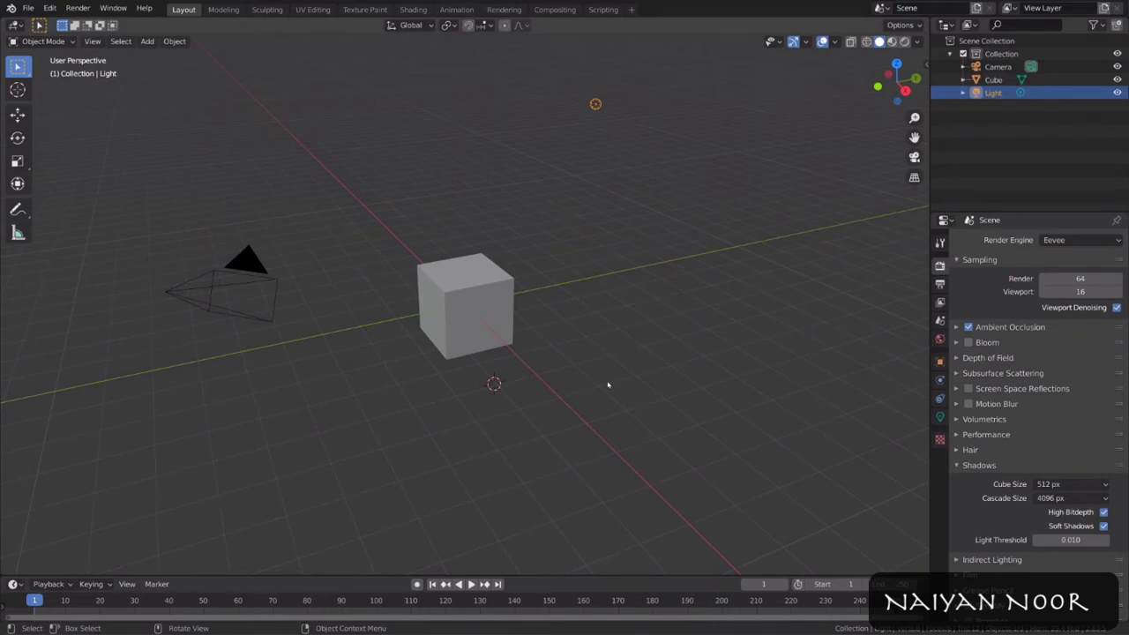
Step: Delete the default cube from the new scene
click(475, 322)
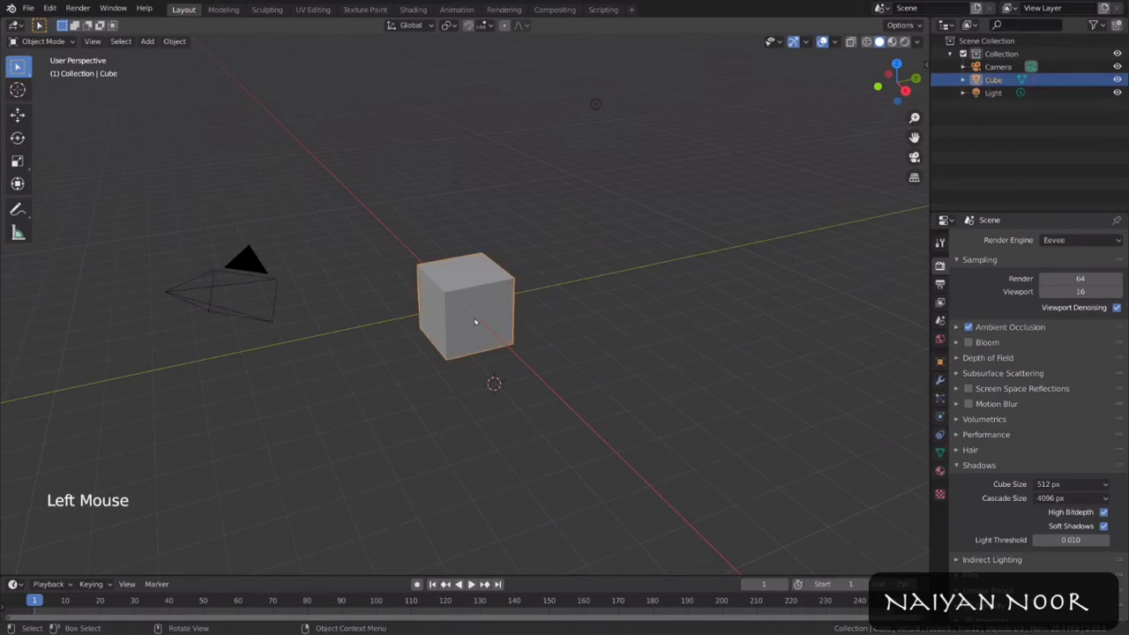
key(x)
click(759, 326)
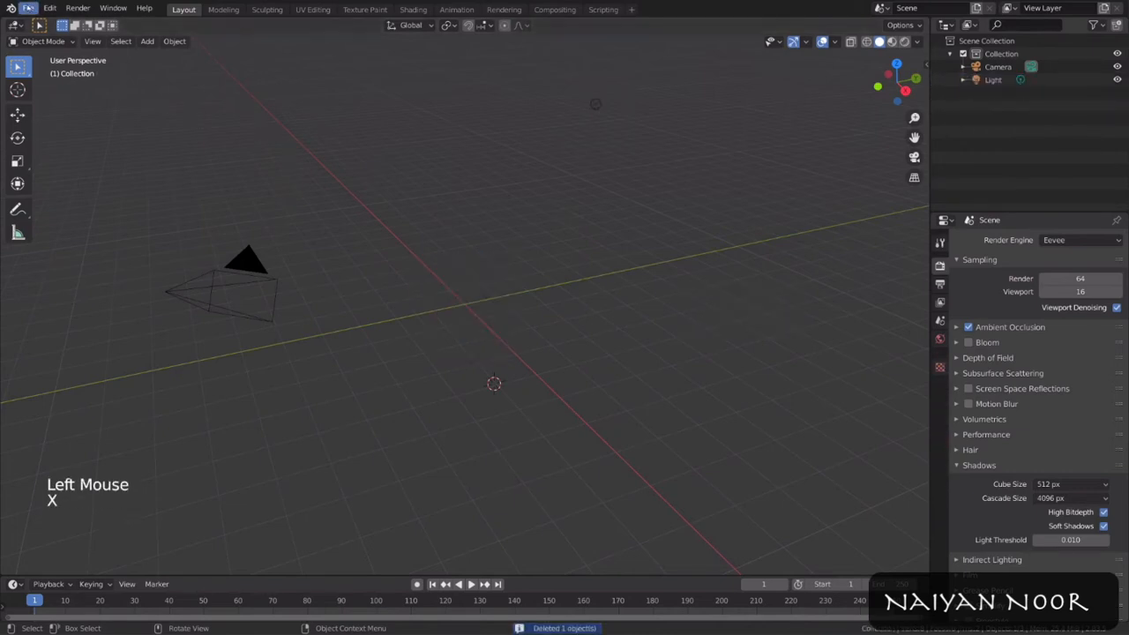
Step: Append the BG_Alleyway collection from Alleyway_BG.blend
click(29, 7)
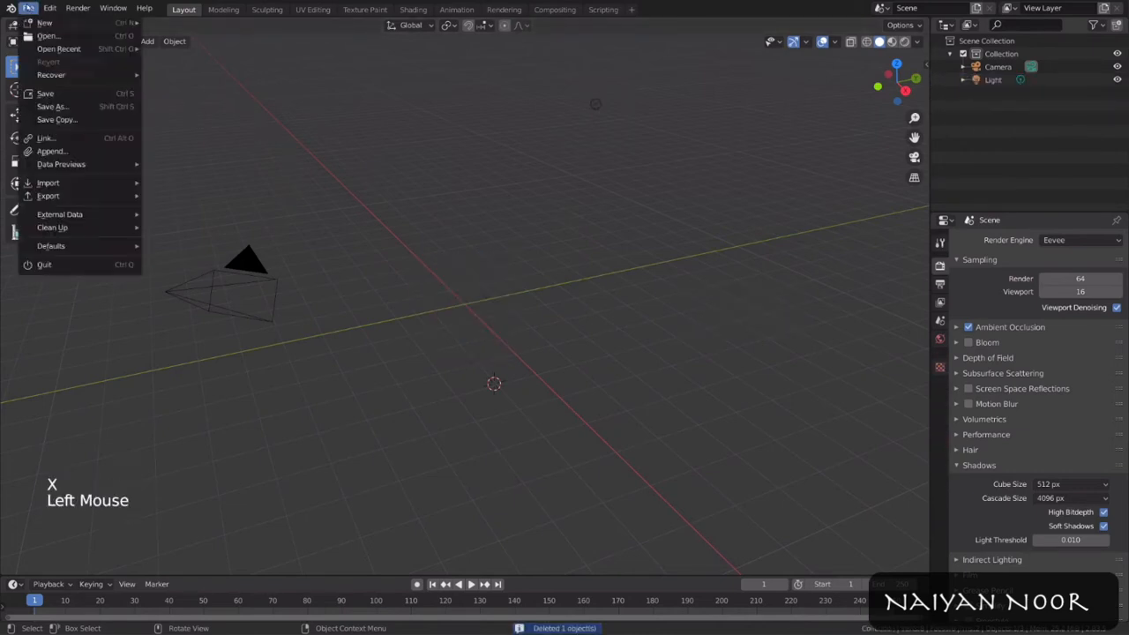
click(116, 154)
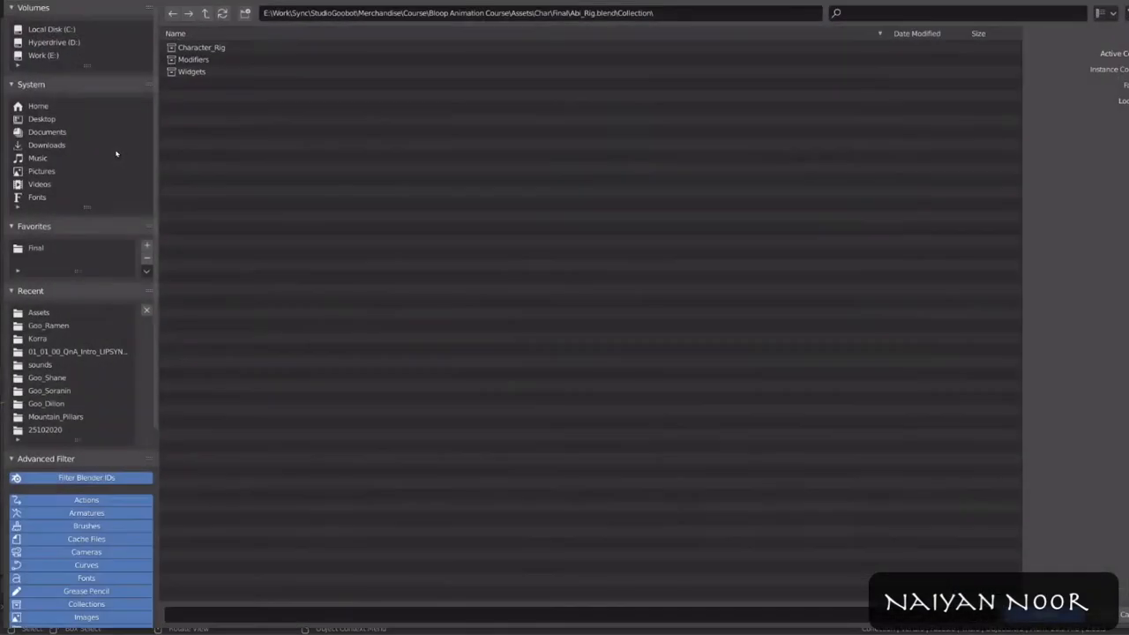
double_click(224, 71)
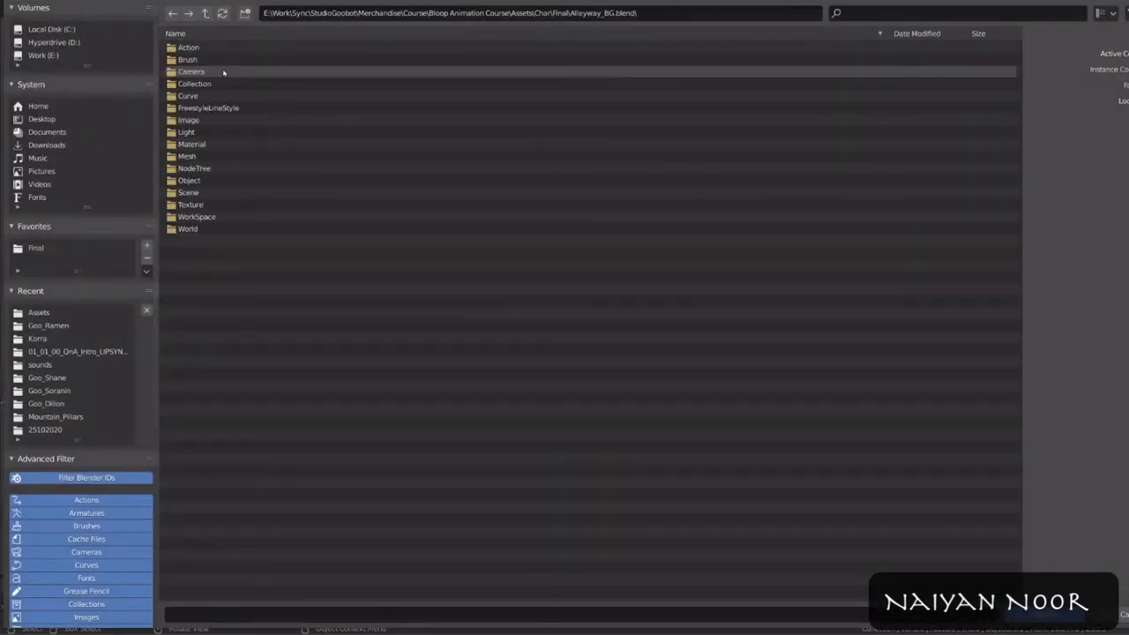
double_click(217, 83)
click(222, 48)
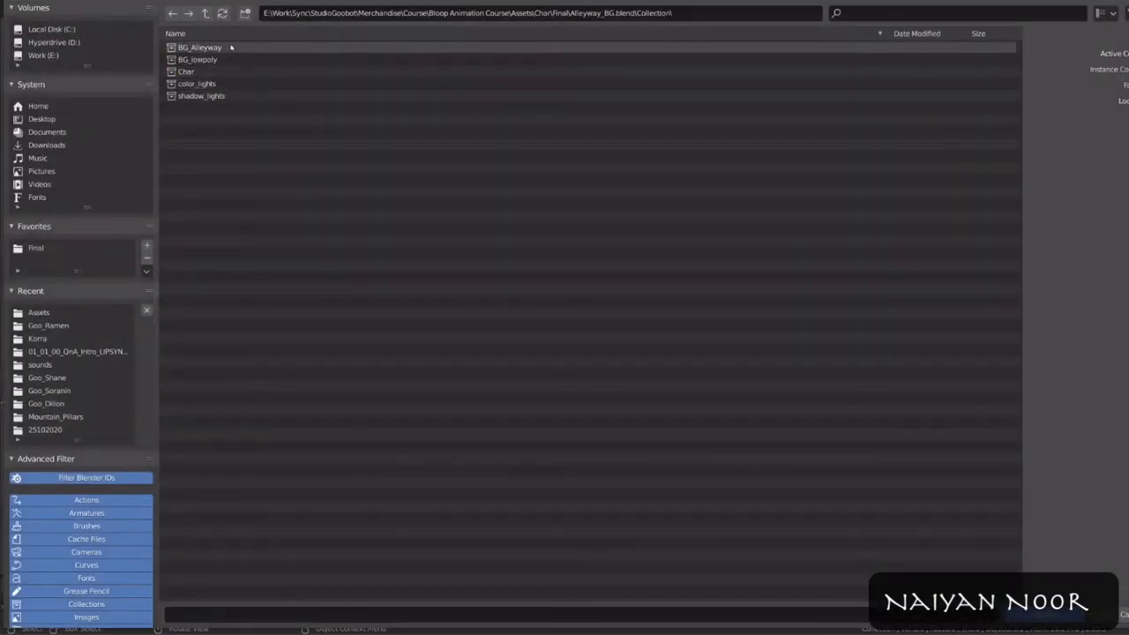
double_click(243, 48)
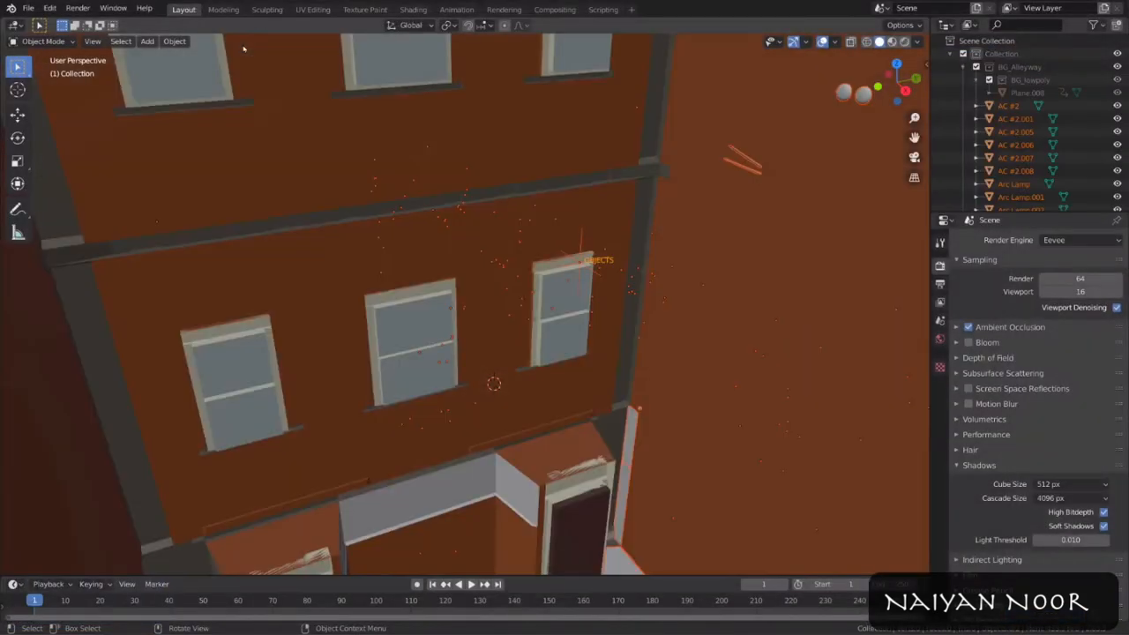
Step: Append the Character_Rig collection from Abi_Rig.blend in the Final folder into the alleyway scene
middle_drag(628, 342, 539, 296)
scroll(575, 335, down, 2)
scroll(542, 247, up, 3)
scroll(542, 282, down, 2)
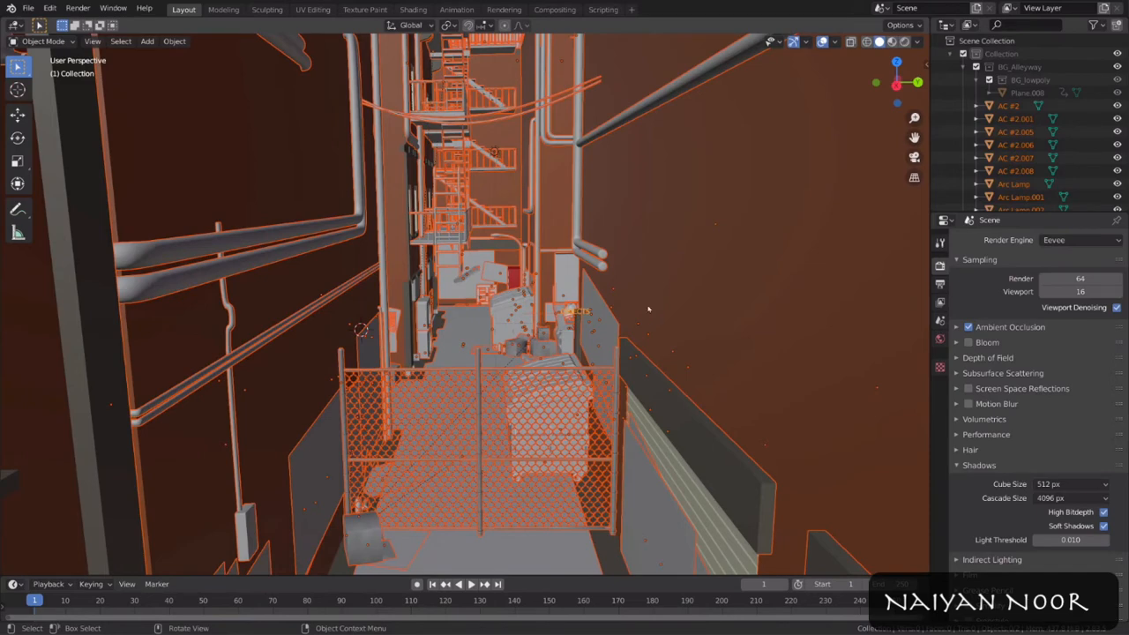
click(34, 9)
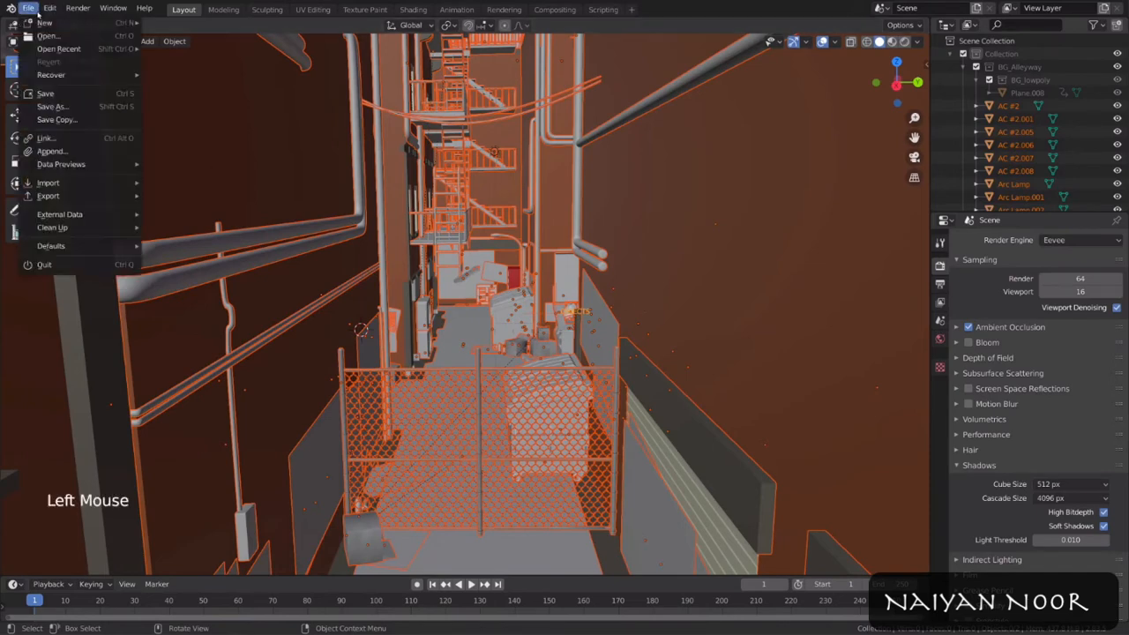
click(50, 151)
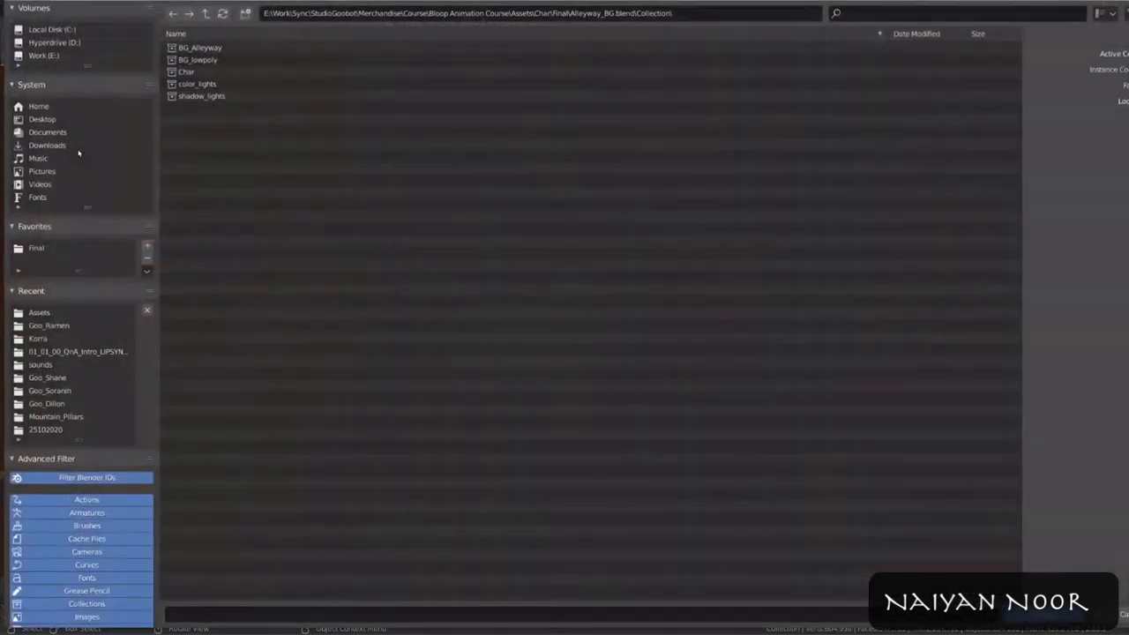
click(73, 249)
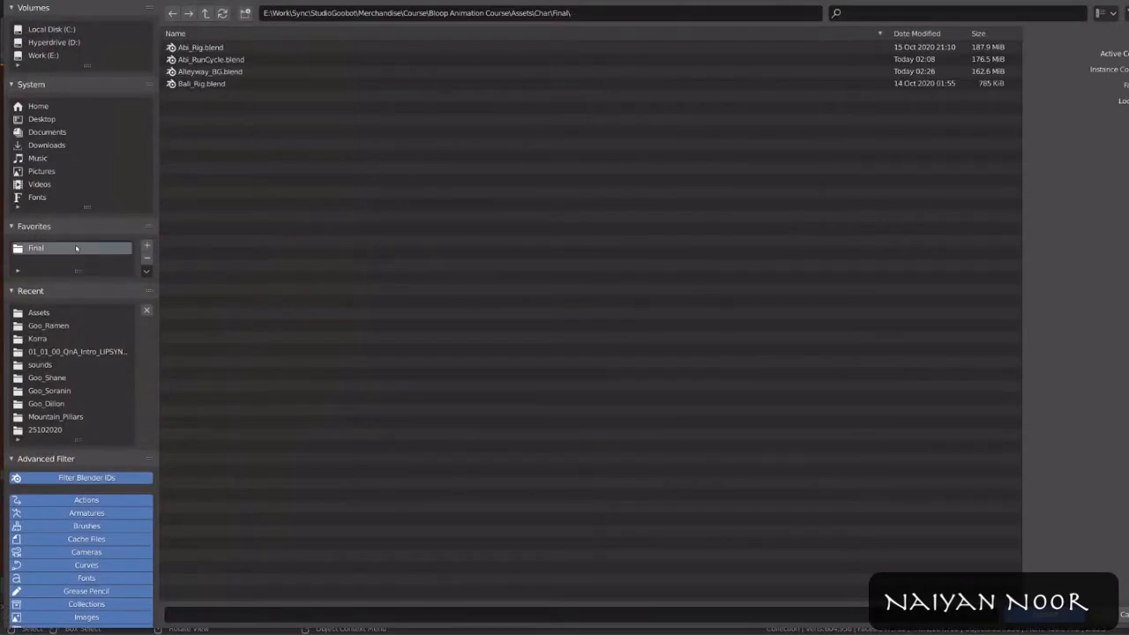
double_click(231, 59)
double_click(217, 98)
click(236, 48)
double_click(236, 48)
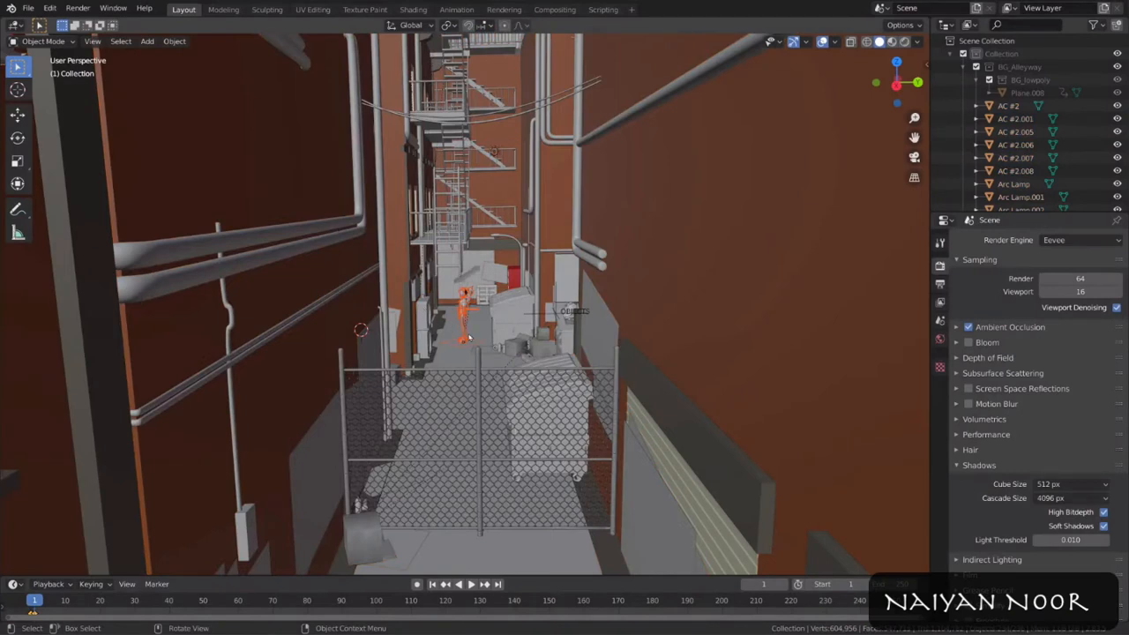
Step: Collapse the appended collections in the outliner and rename their parent collection as BG
click(963, 67)
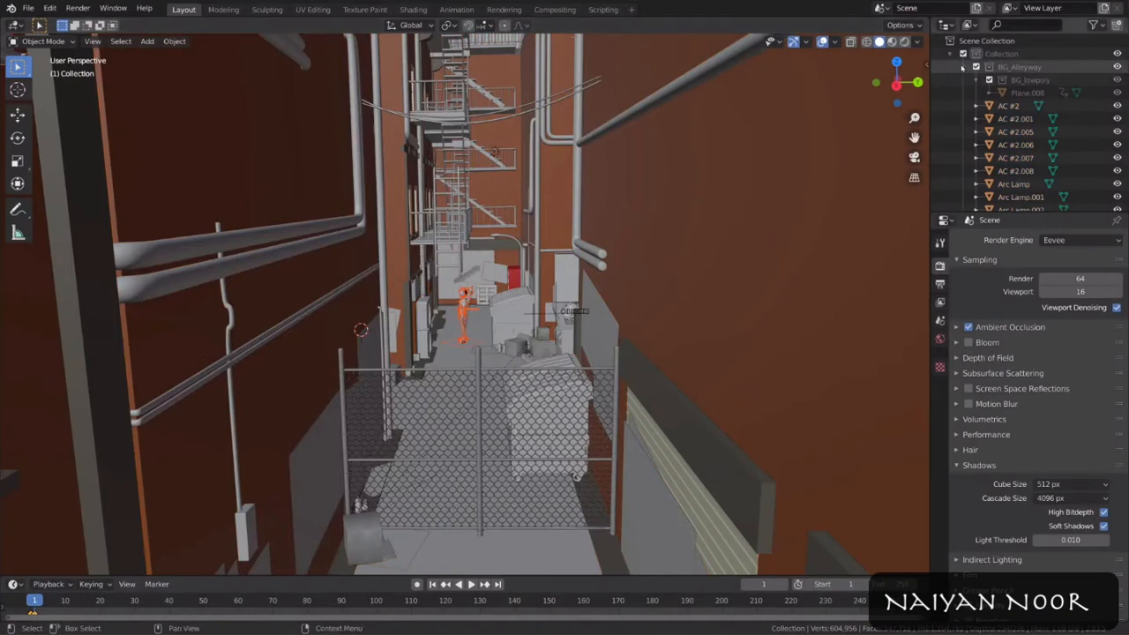
click(963, 80)
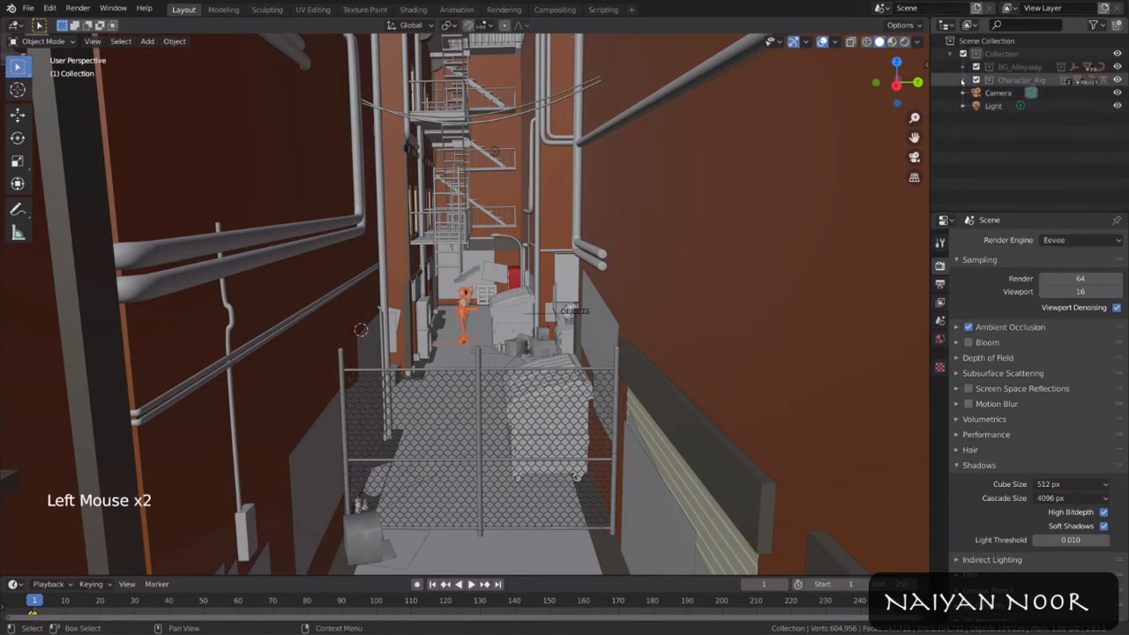
click(1001, 54)
double_click(1002, 54)
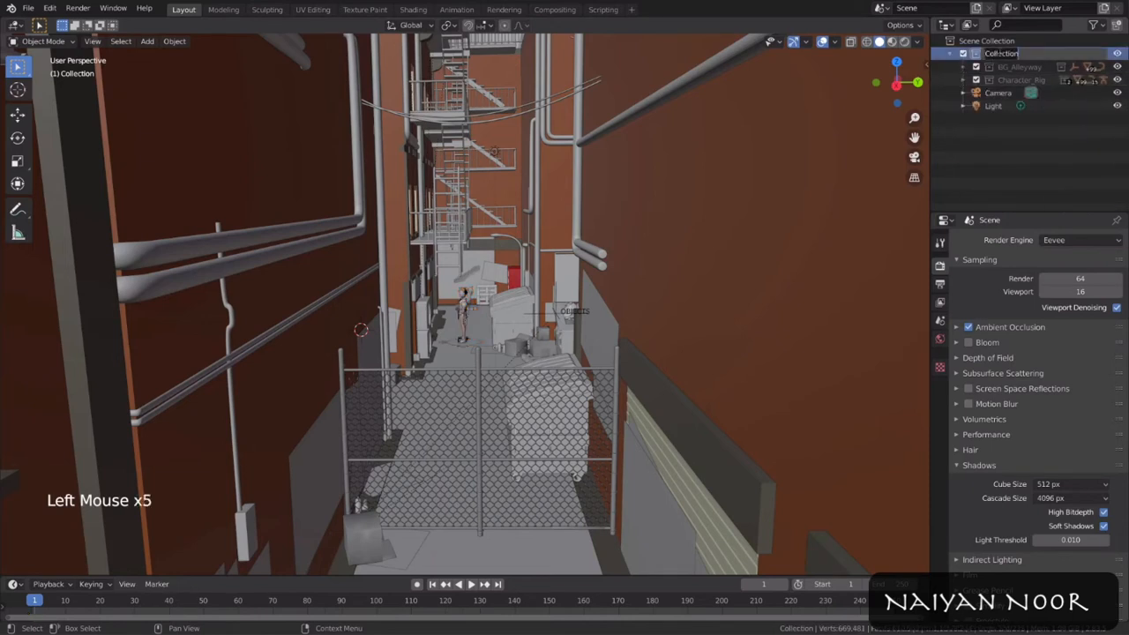
text(BG)
key(Return)
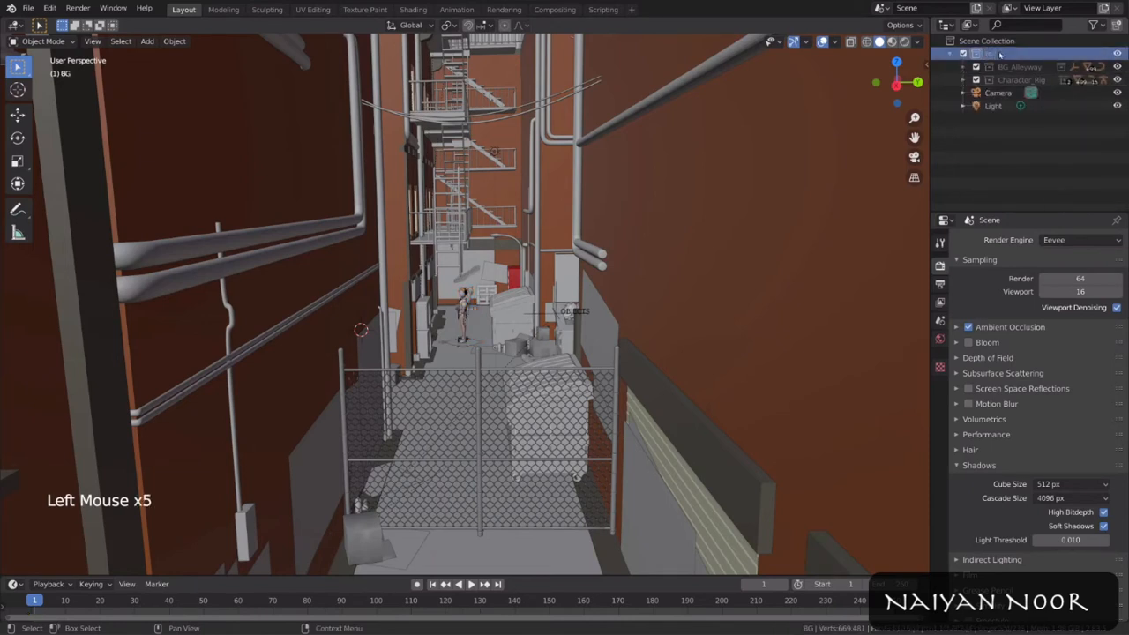
Step: Create a new collection named Char and move the Character_Rig collection into it
right_click(994, 132)
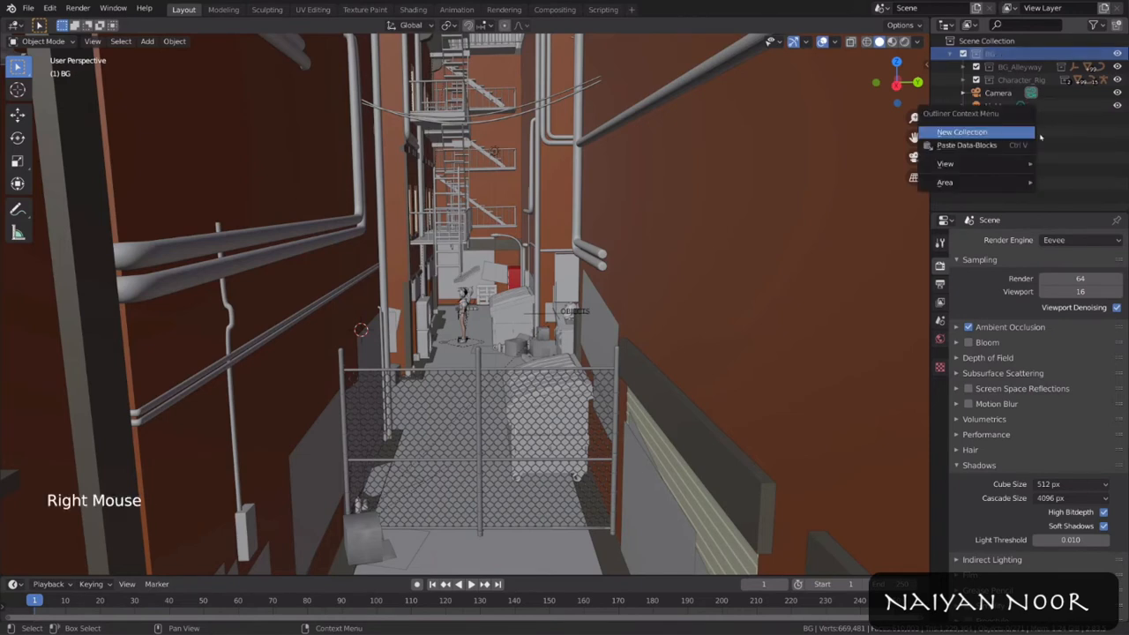
click(1020, 133)
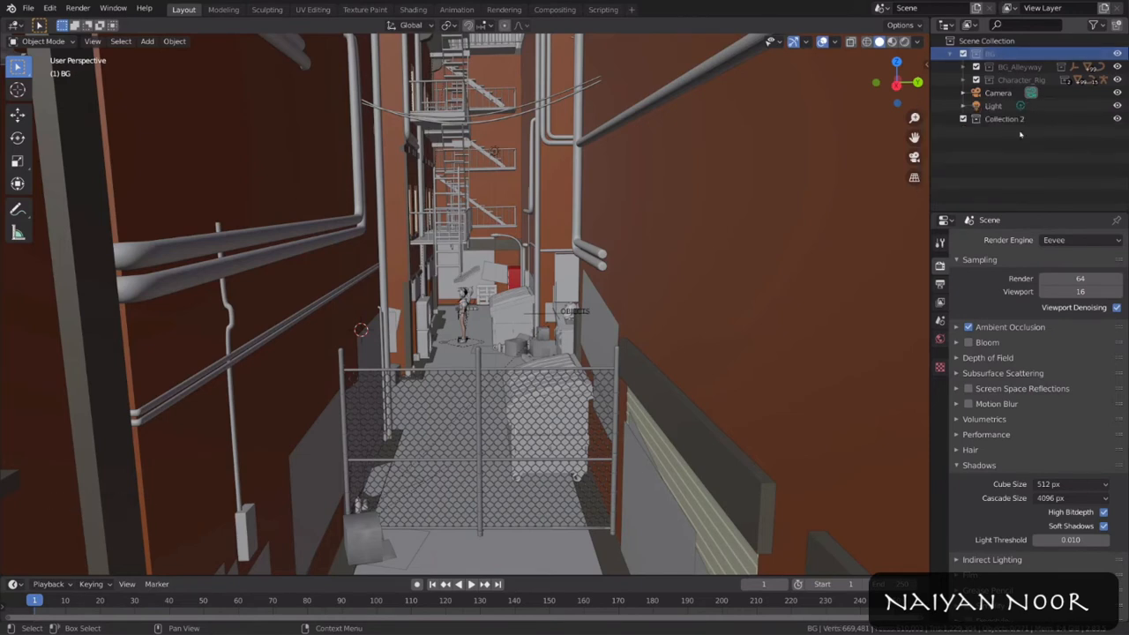
double_click(1021, 118)
text(Char)
key(Return)
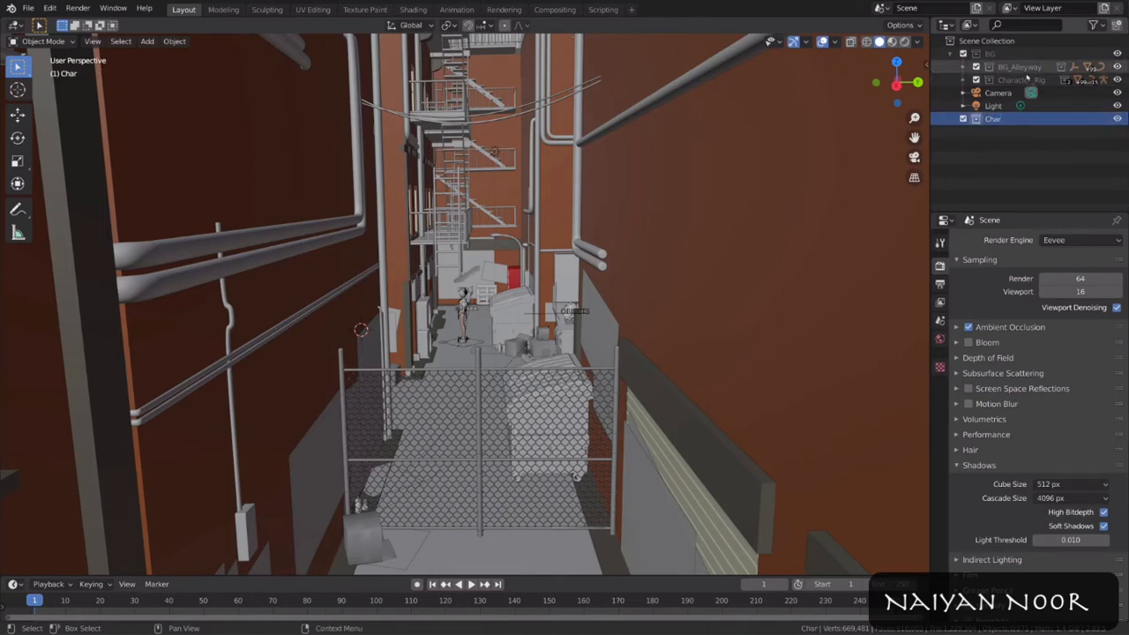
drag(1013, 80, 1009, 124)
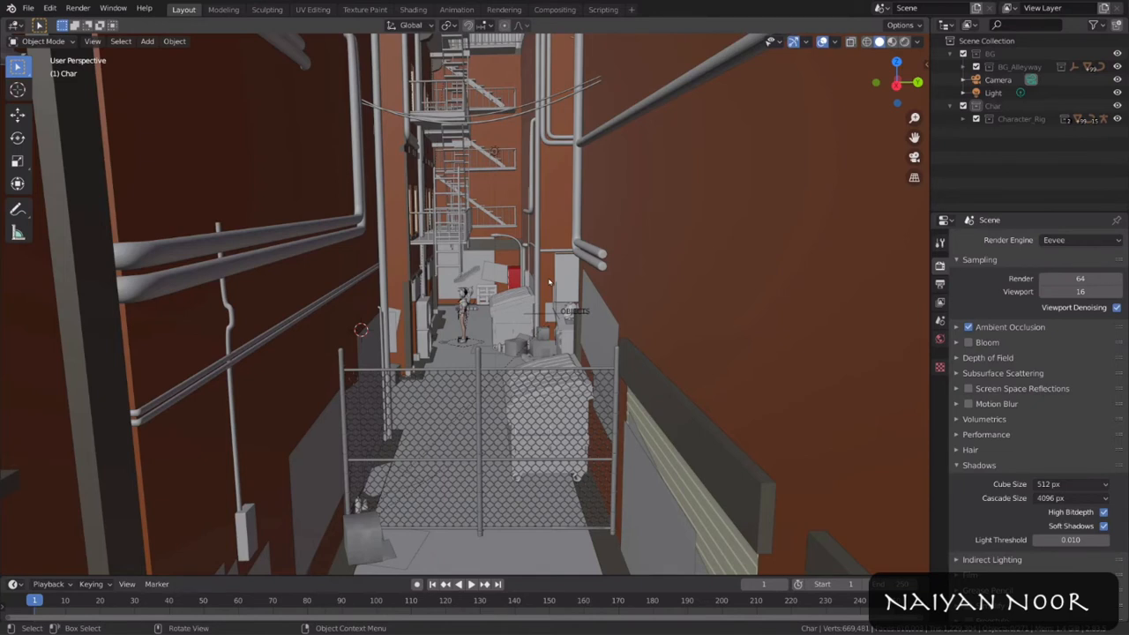
Step: Append the _Abi_RunCycle action from Abi_RunCycle.blend in the Final folder
click(28, 8)
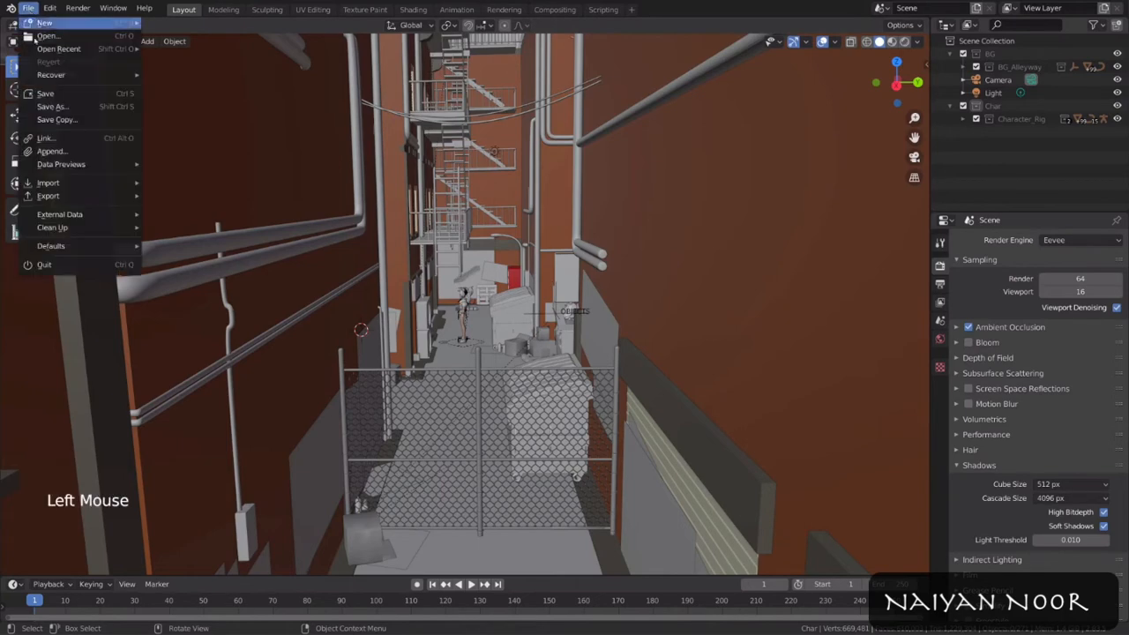
click(51, 146)
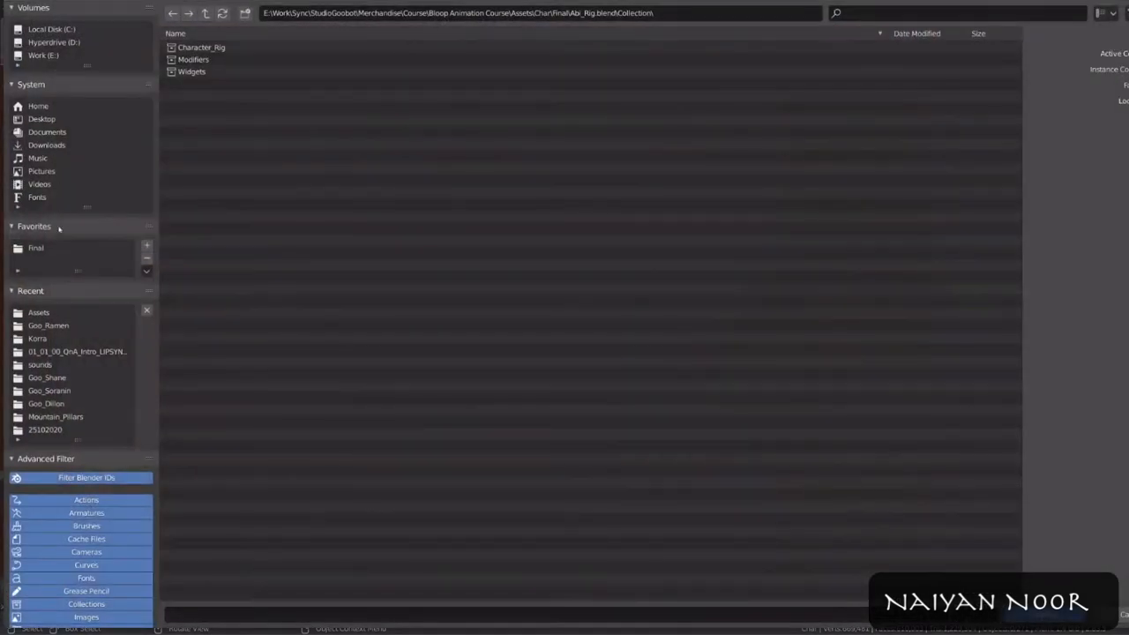
click(36, 248)
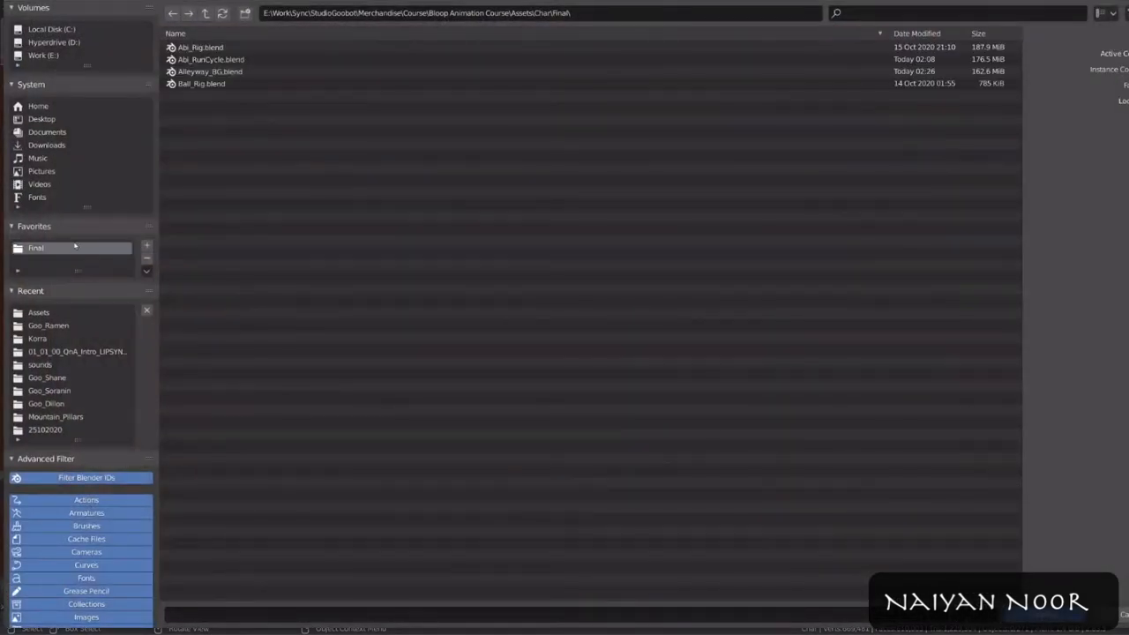
double_click(236, 66)
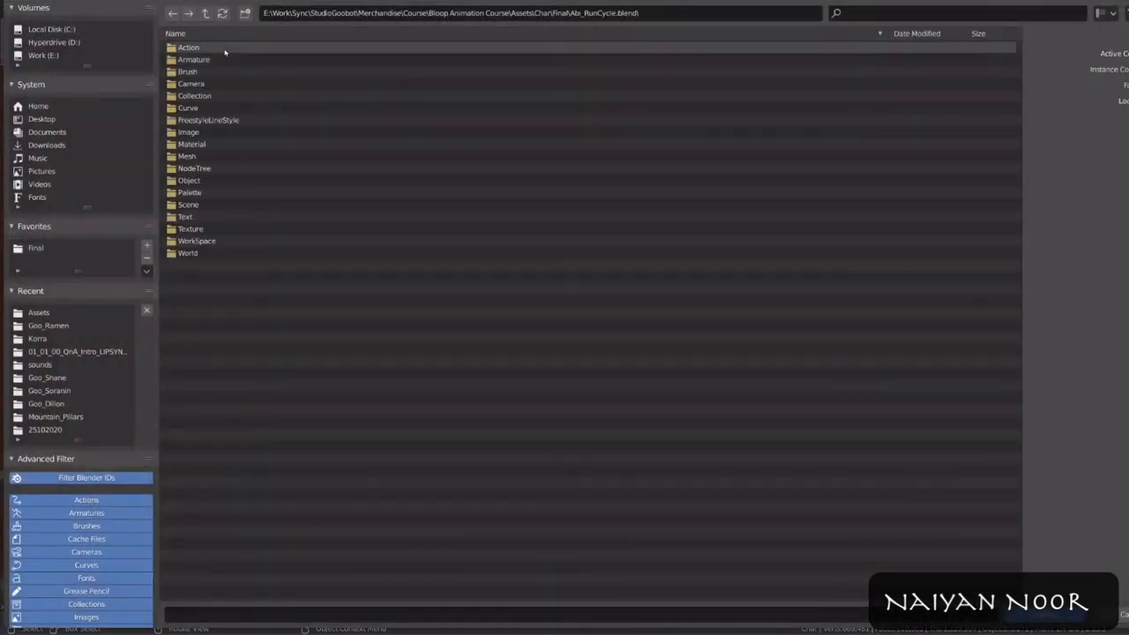
double_click(223, 48)
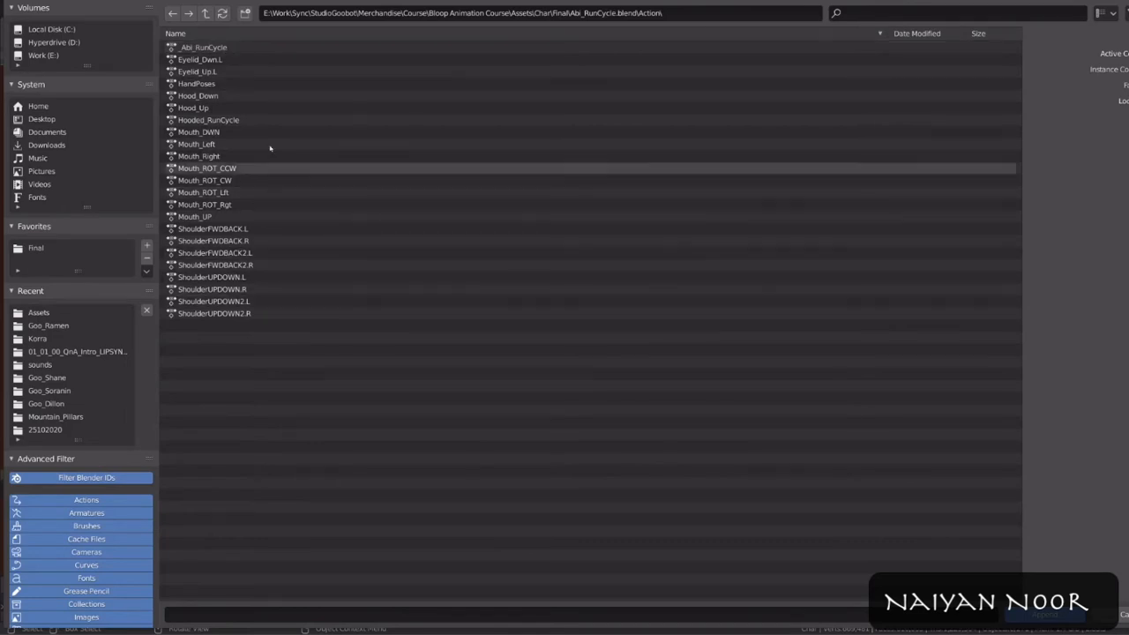
click(388, 48)
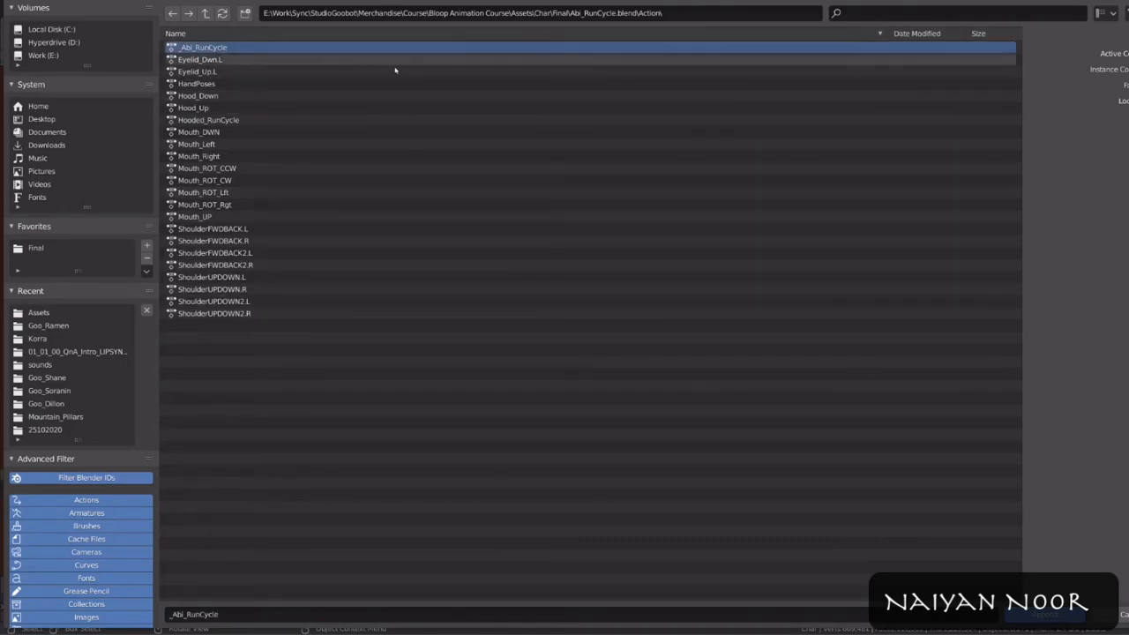
double_click(230, 52)
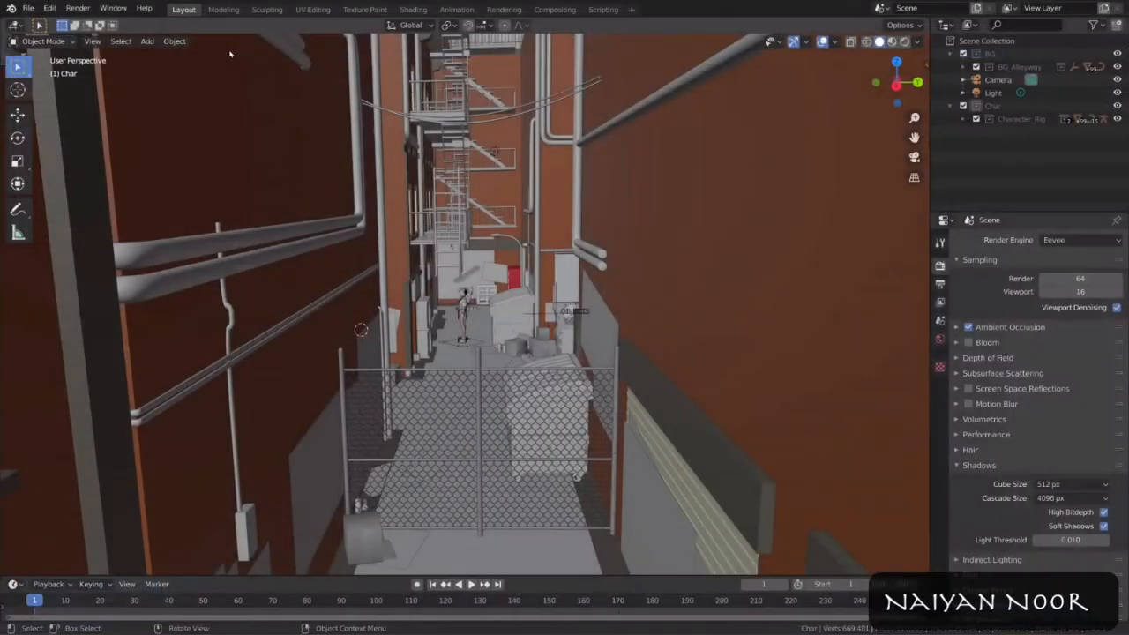
Step: Select the character rig and assign it the _Abi_RunCycle action in the Action Editor of the Animation workspace
click(465, 310)
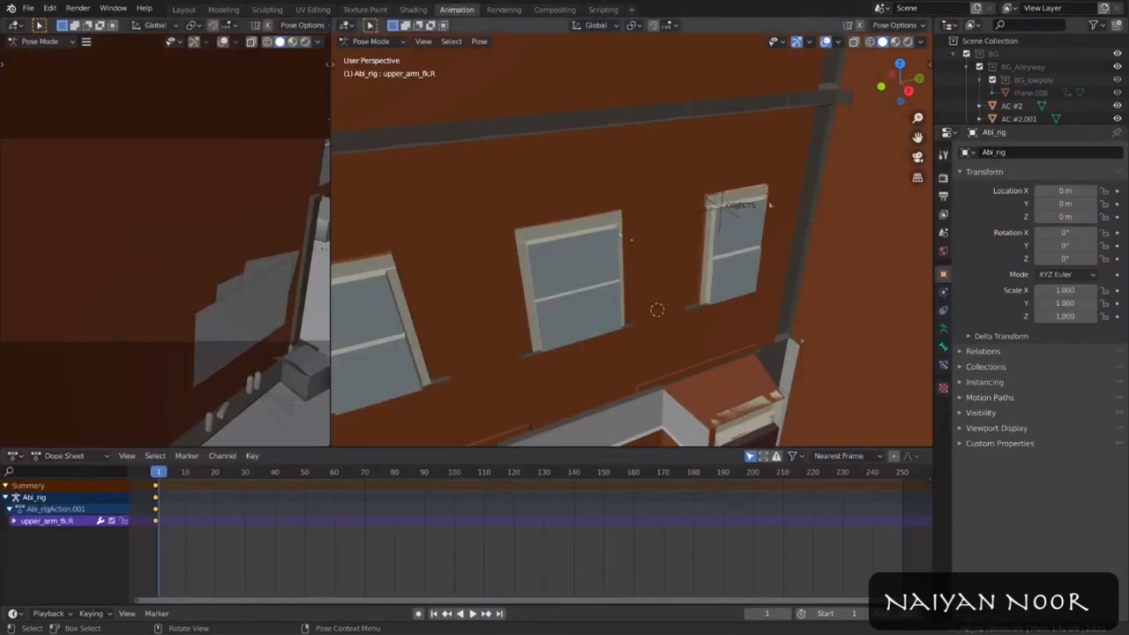
click(69, 456)
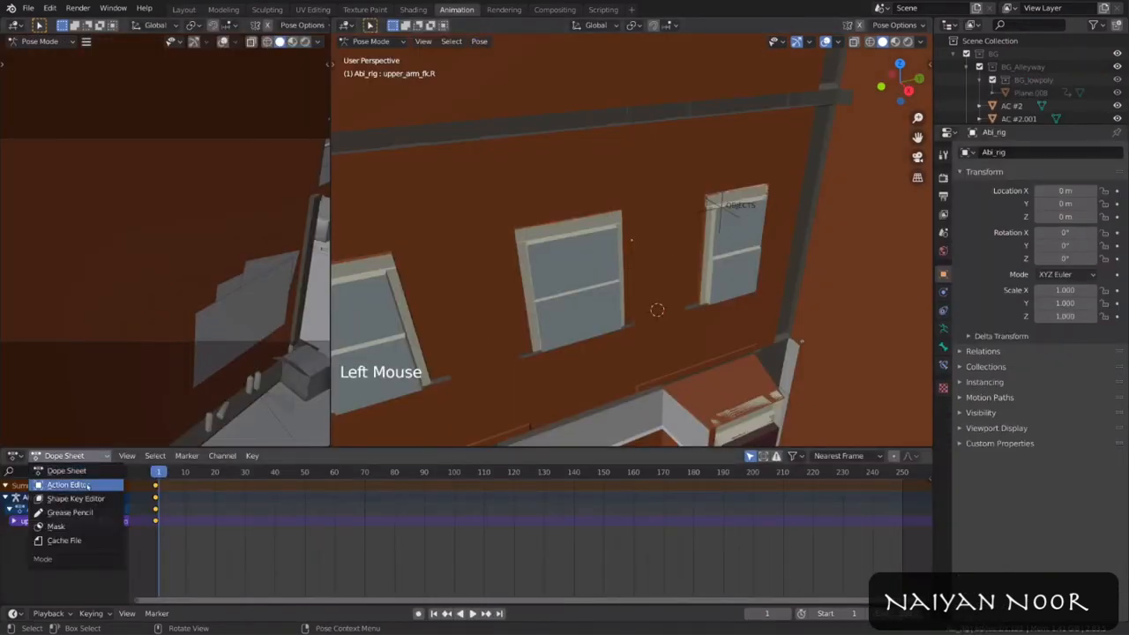
click(101, 488)
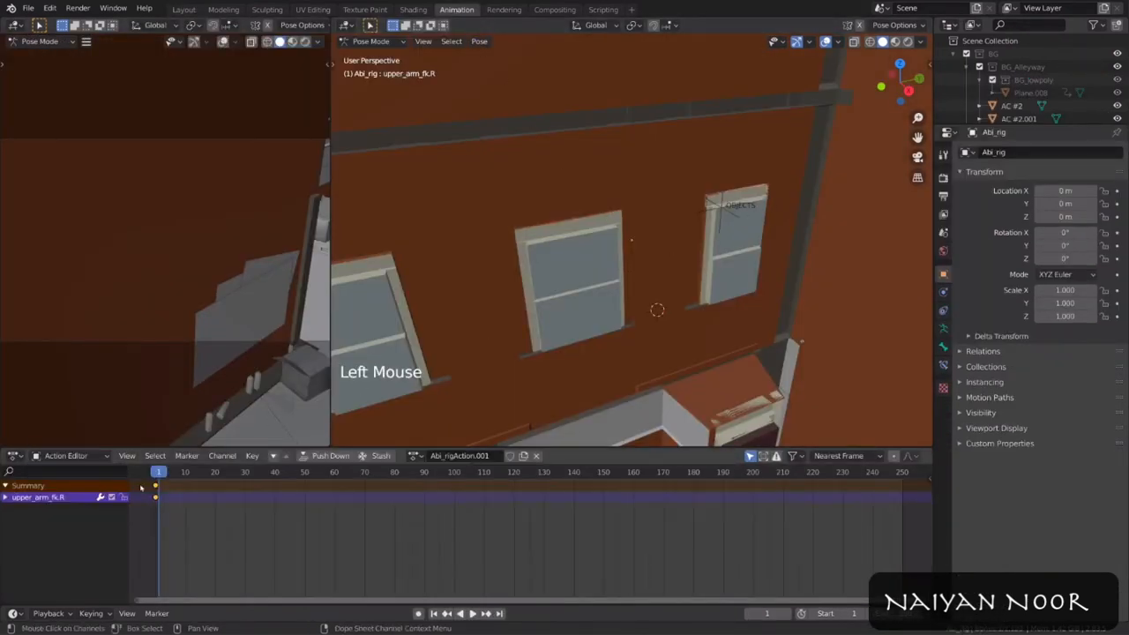
click(412, 455)
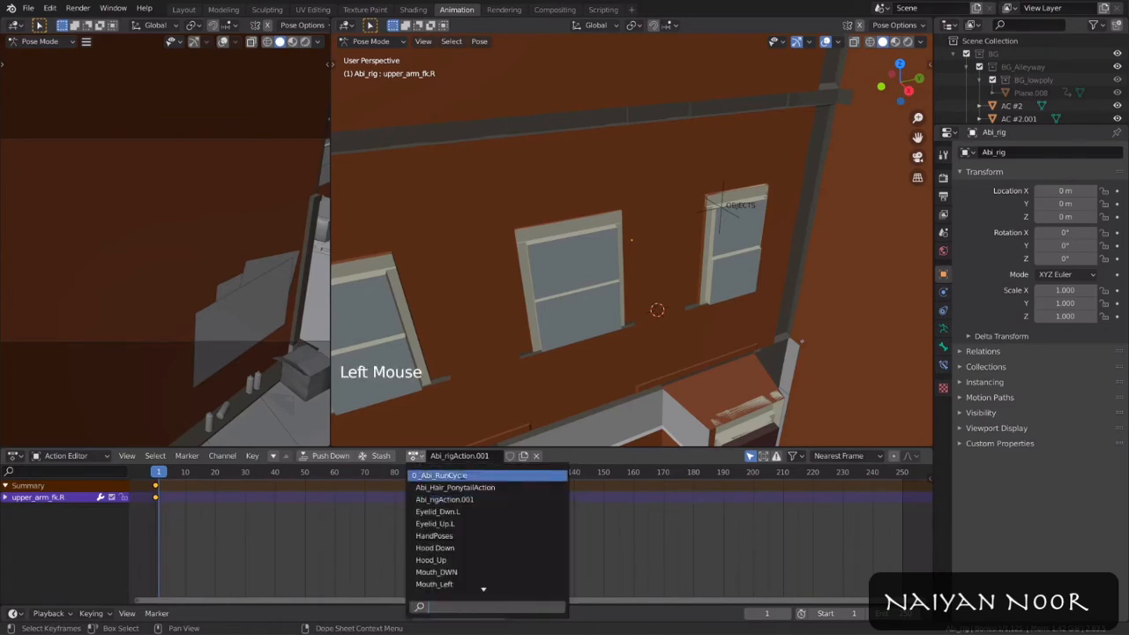
click(481, 476)
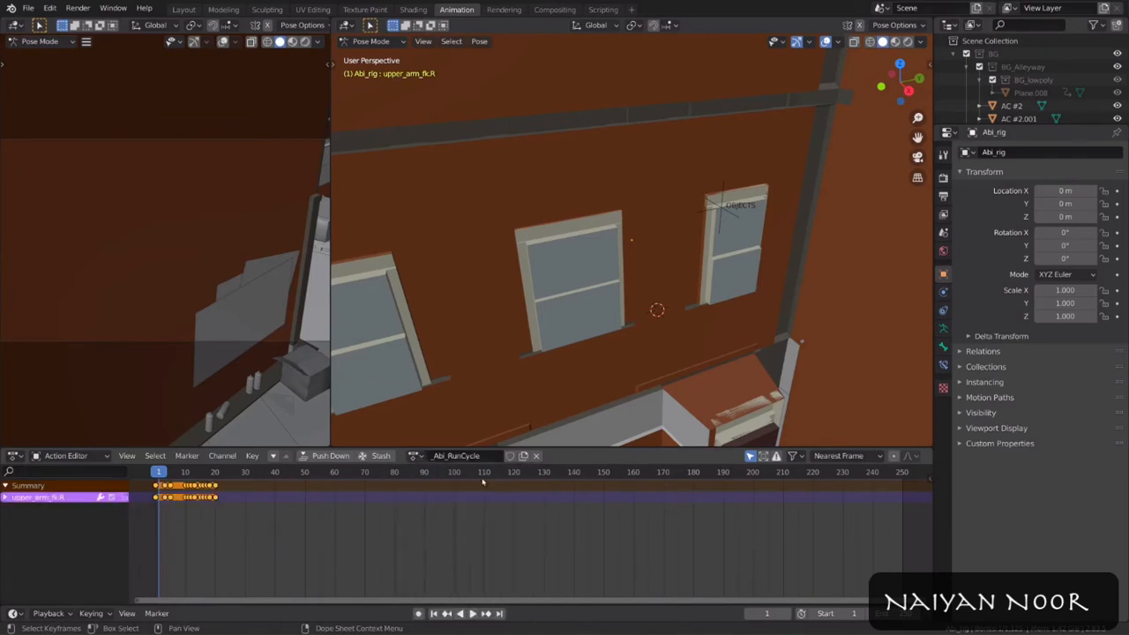
Step: Play the run cycle and frame the running character in the alleyway to check the animation
scroll(658, 300, up, 3)
middle_drag(658, 300, 620, 120)
key(space)
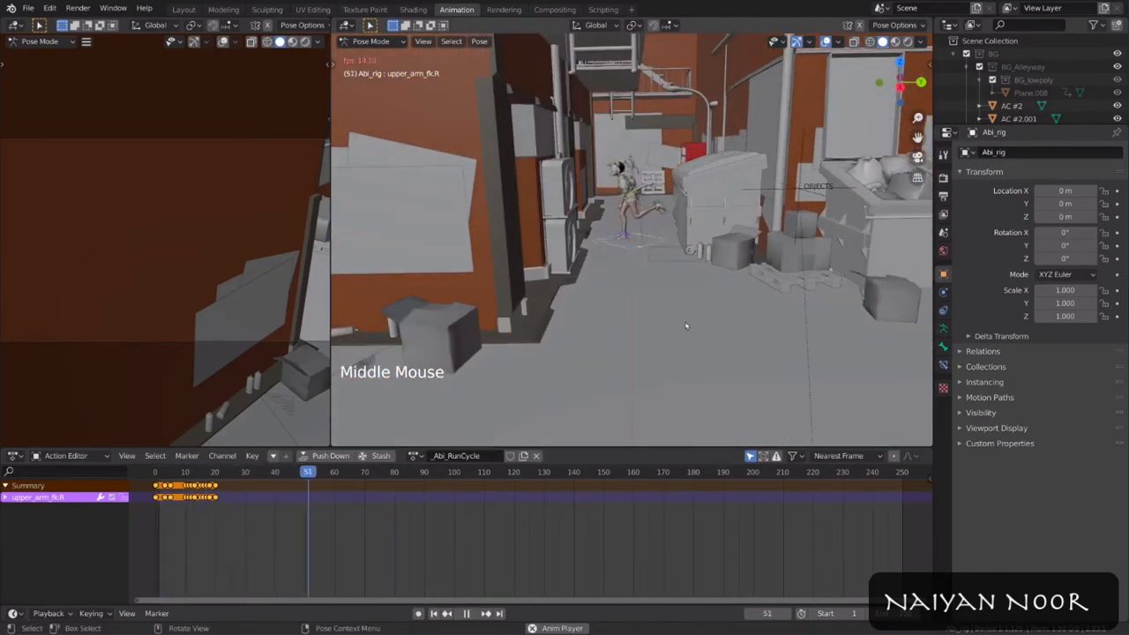
scroll(688, 320, up, 4)
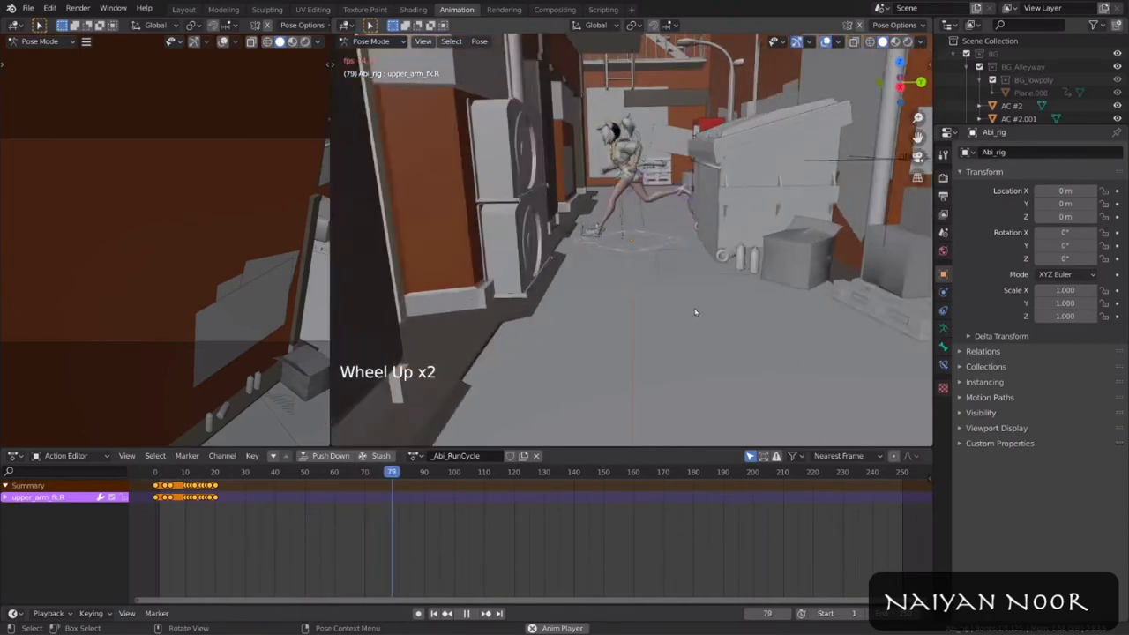
shift+middle_drag(743, 225, 748, 299)
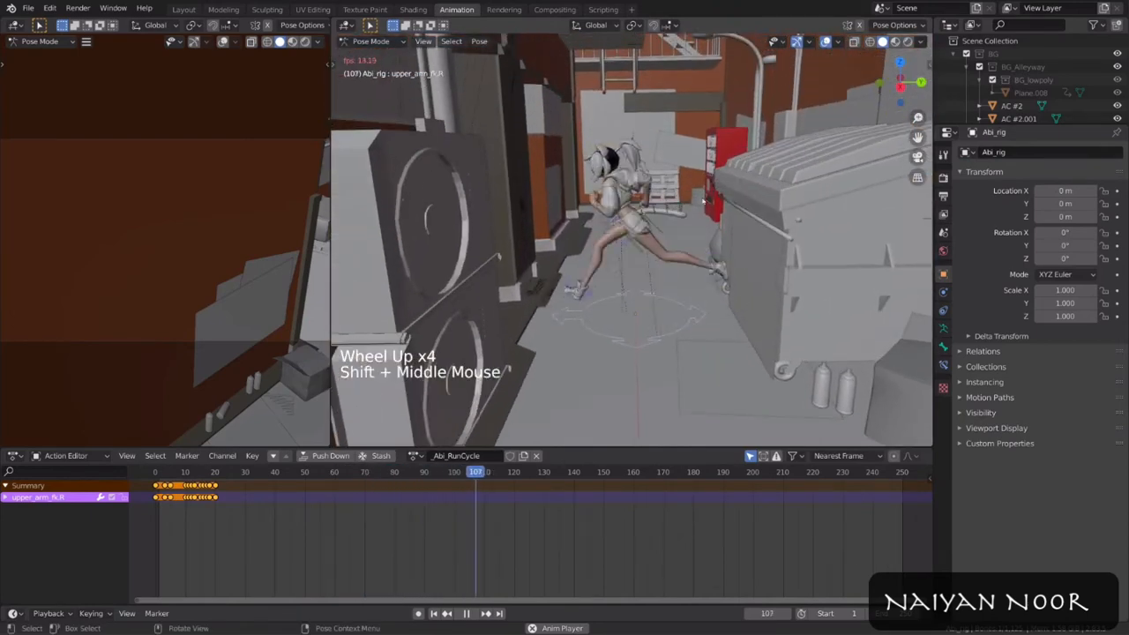
Step: Compare the Dope Sheet and Action Editor displays of the run cycle's channels while the animation plays
click(71, 456)
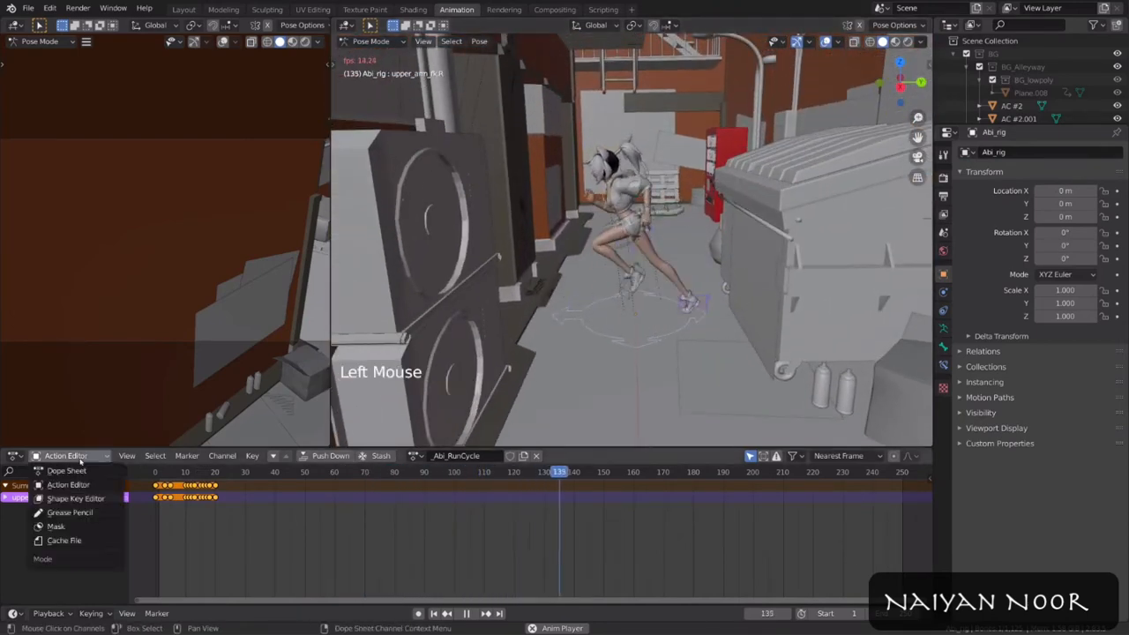
click(81, 472)
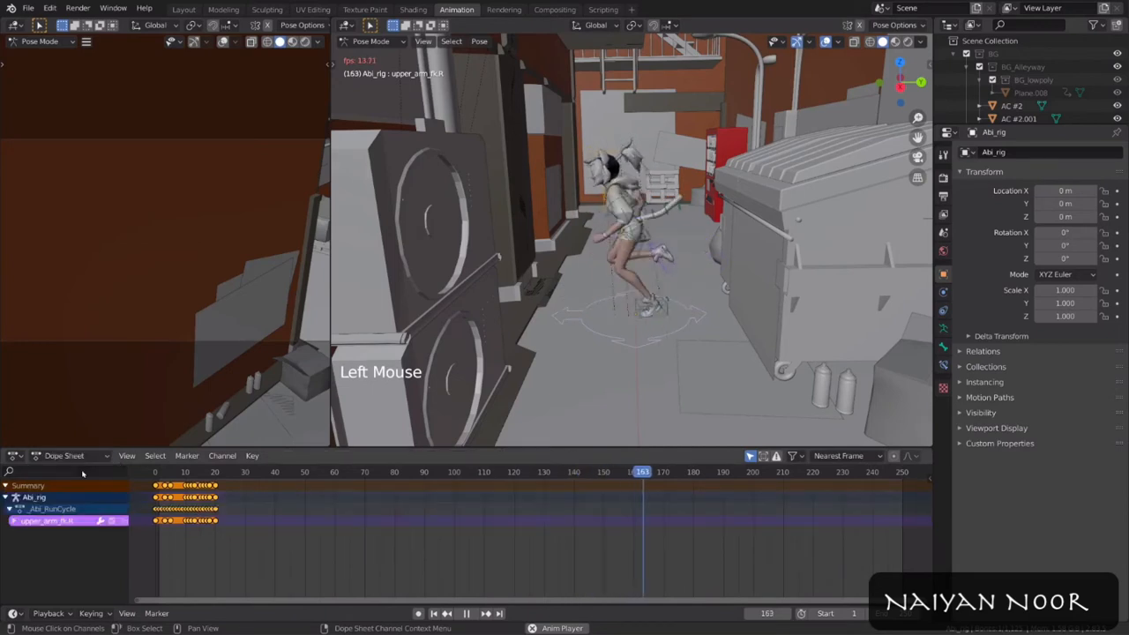
click(97, 456)
click(70, 485)
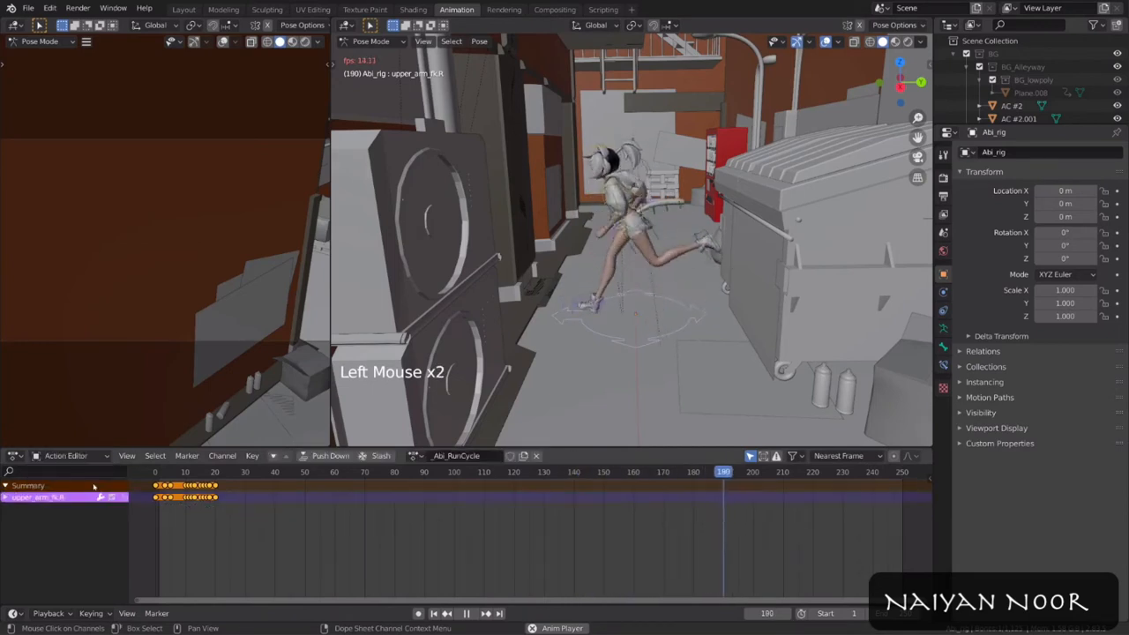
click(98, 457)
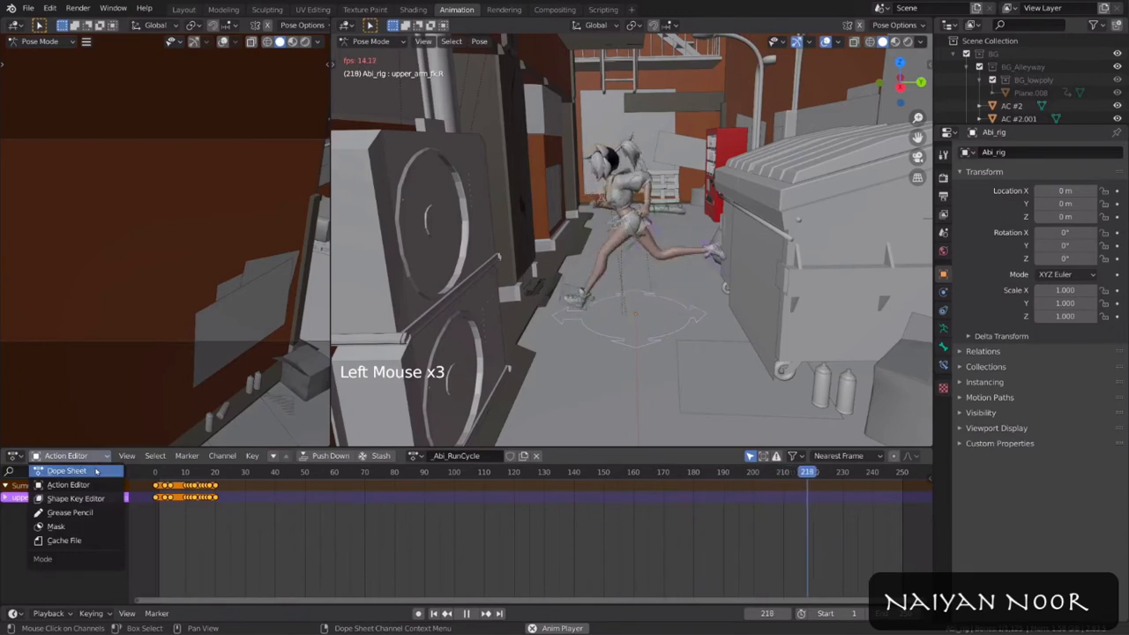
click(707, 458)
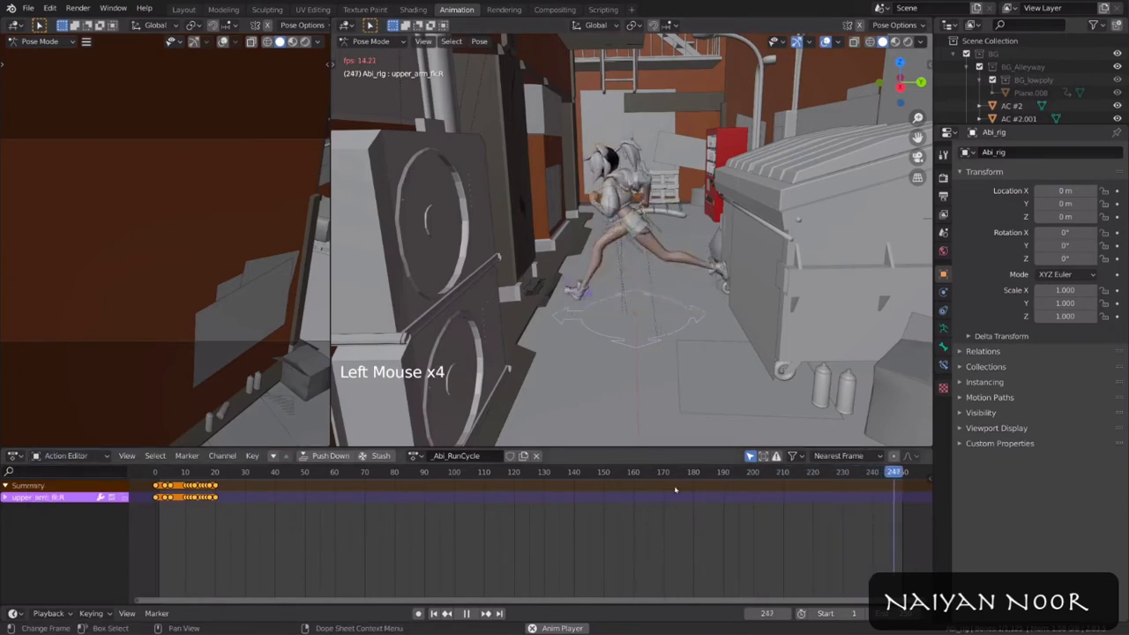
Step: Select the hips bone and check its keyframes with the Only Show Selected filter switched off and on again
click(634, 212)
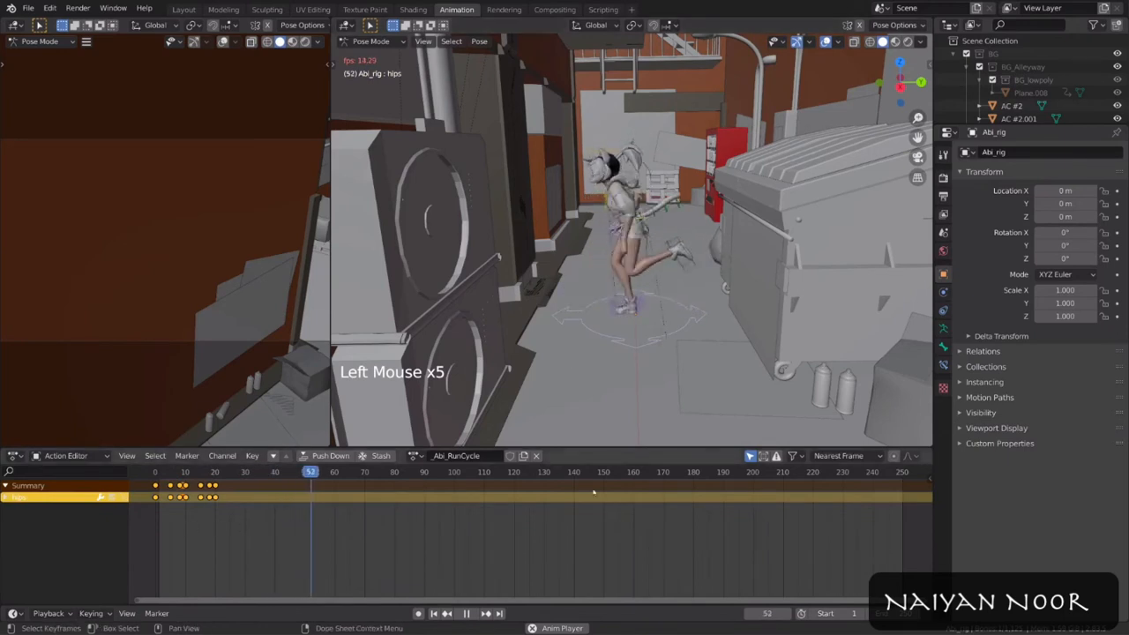
click(750, 457)
click(751, 457)
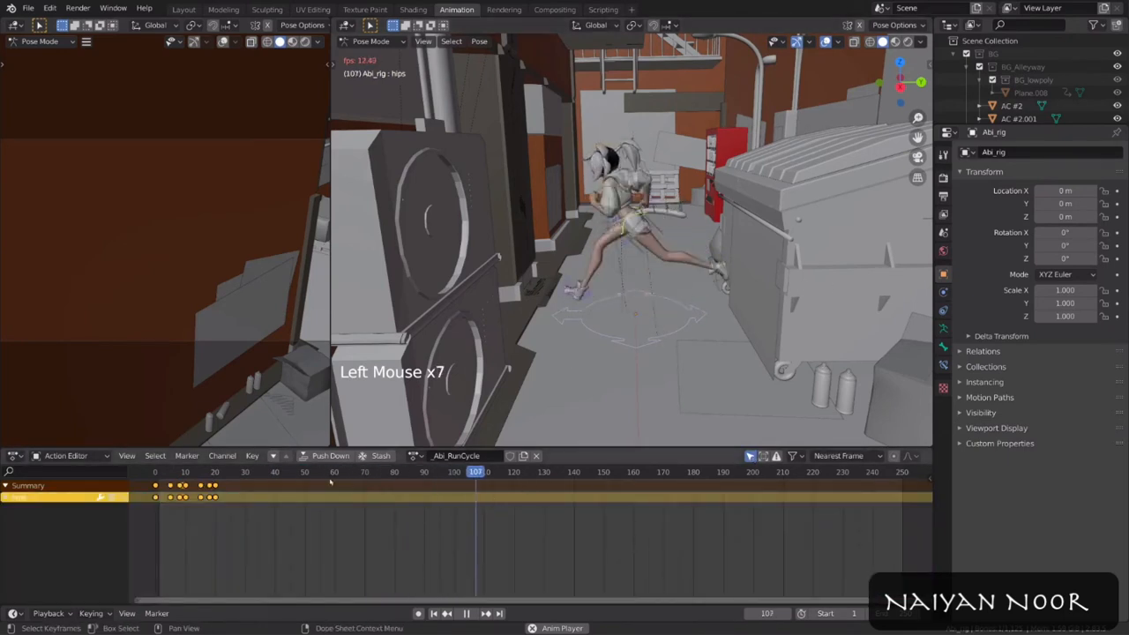
Step: In Object Mode, compare the animation channels of Abi_Shorts and Abi_rig, stopping playback and leaving the rig selected
key(ctrl+Tab)
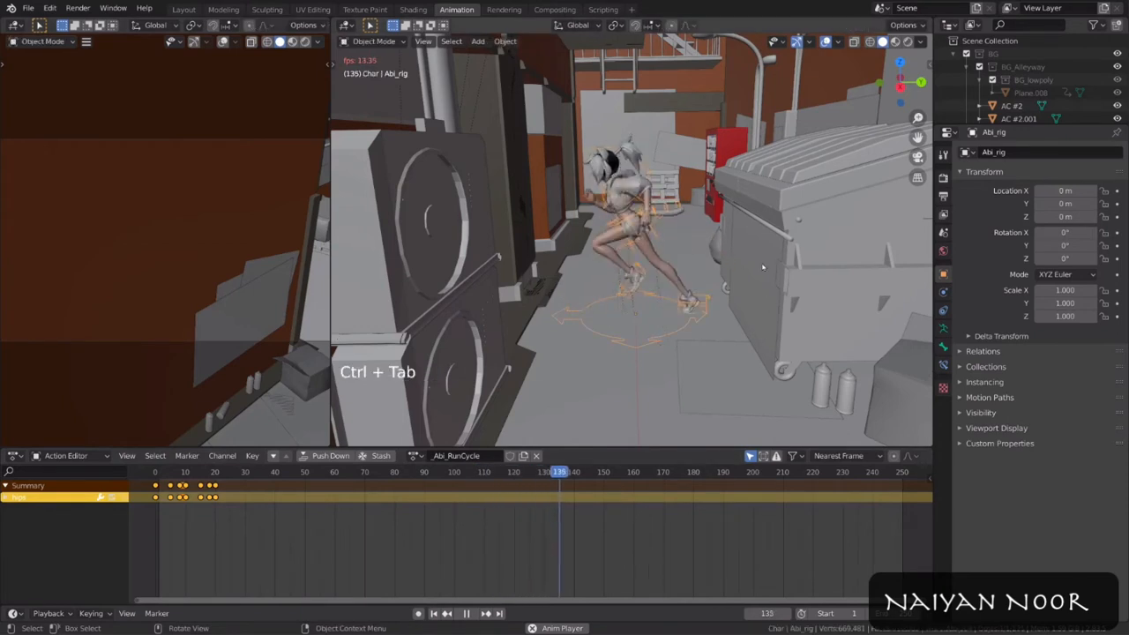
click(764, 266)
click(644, 225)
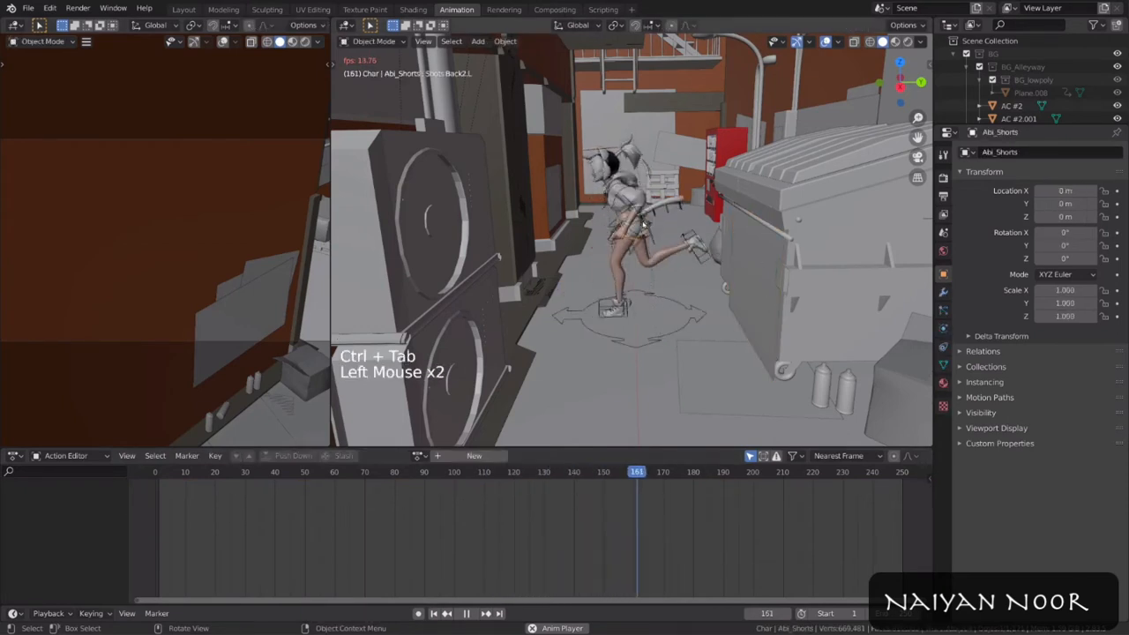
key(space)
click(644, 225)
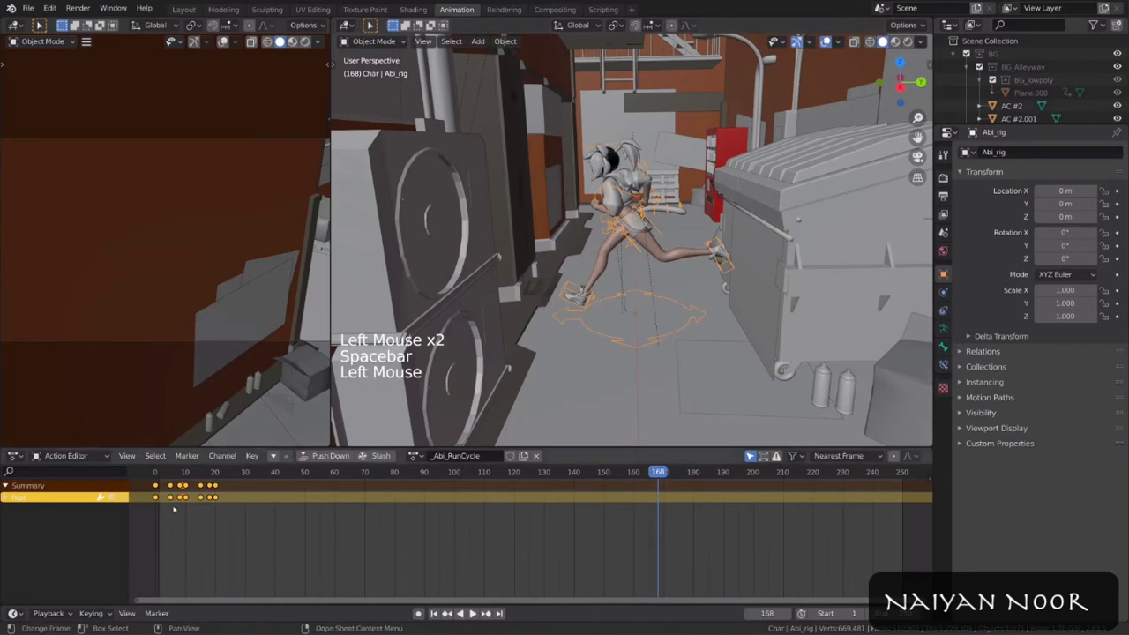
Step: Show the rig's keys in the Dope Sheet, select the chest bone in Pose Mode and collapse its channels
click(82, 455)
click(66, 470)
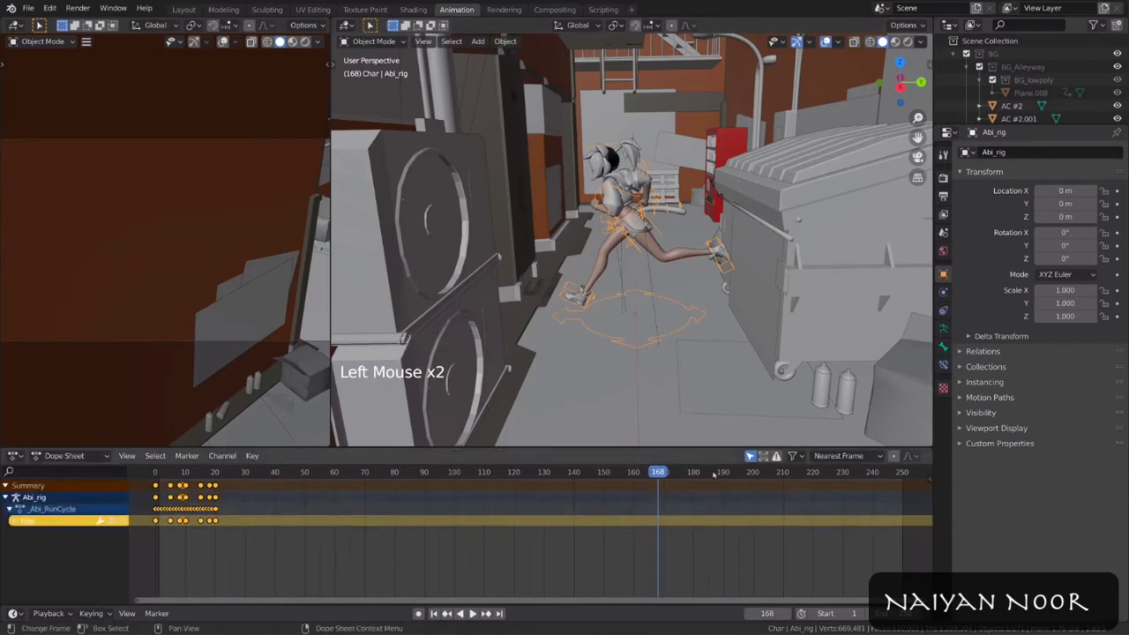
click(751, 456)
click(751, 456)
key(ctrl+Tab)
click(628, 197)
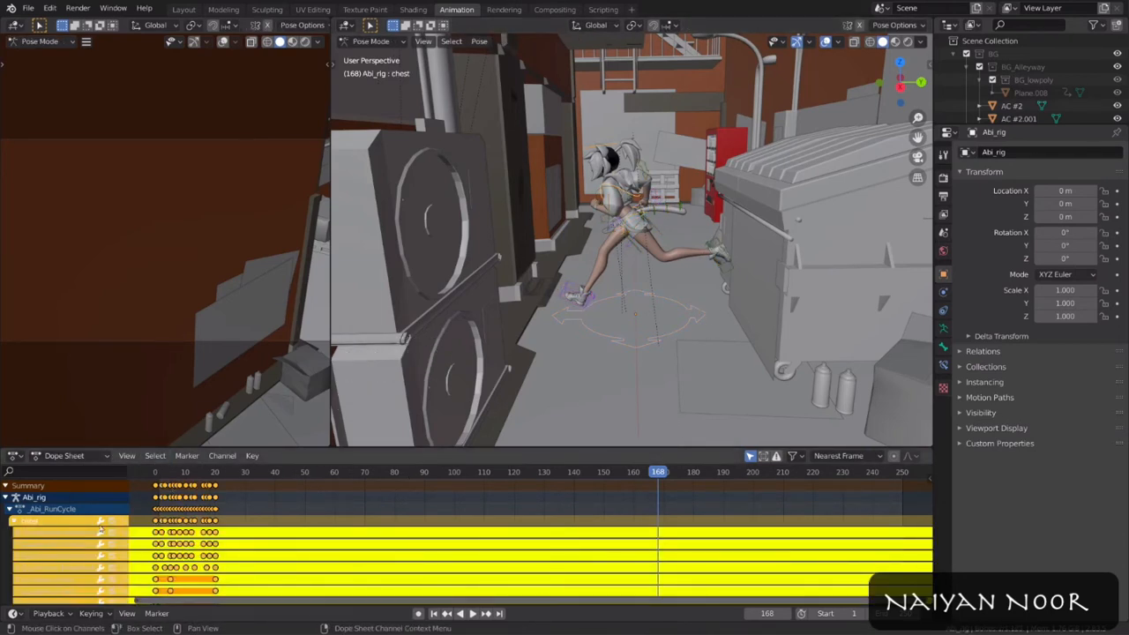
click(12, 522)
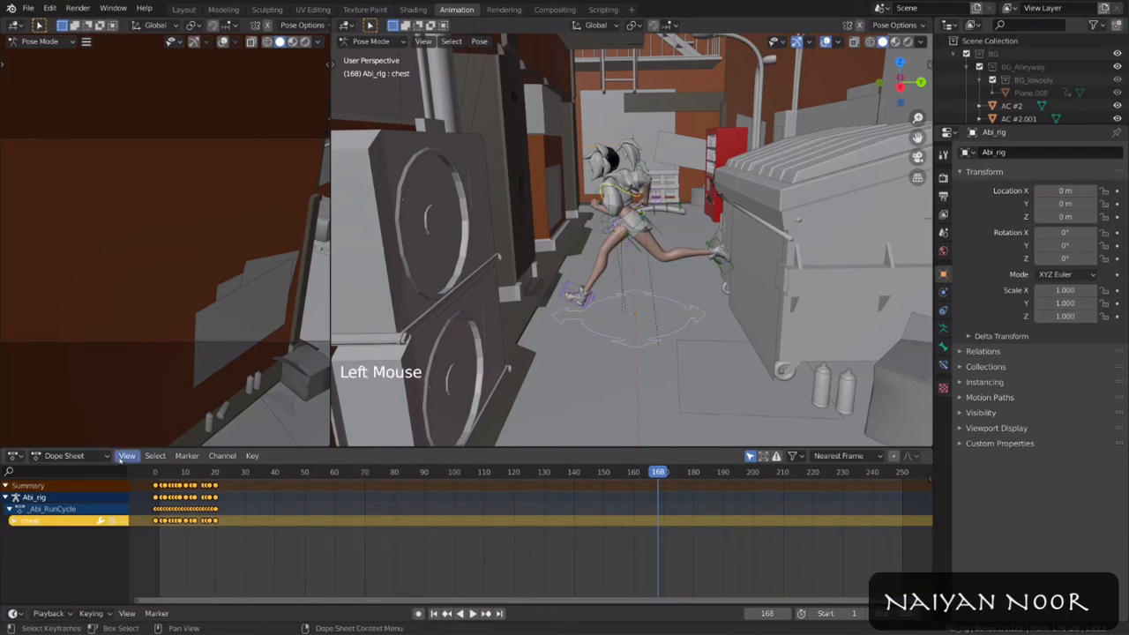
Step: Examine all bone channels of _Abi_RunCycle in the Action Editor with Only Show Selected turned off
click(70, 455)
click(74, 486)
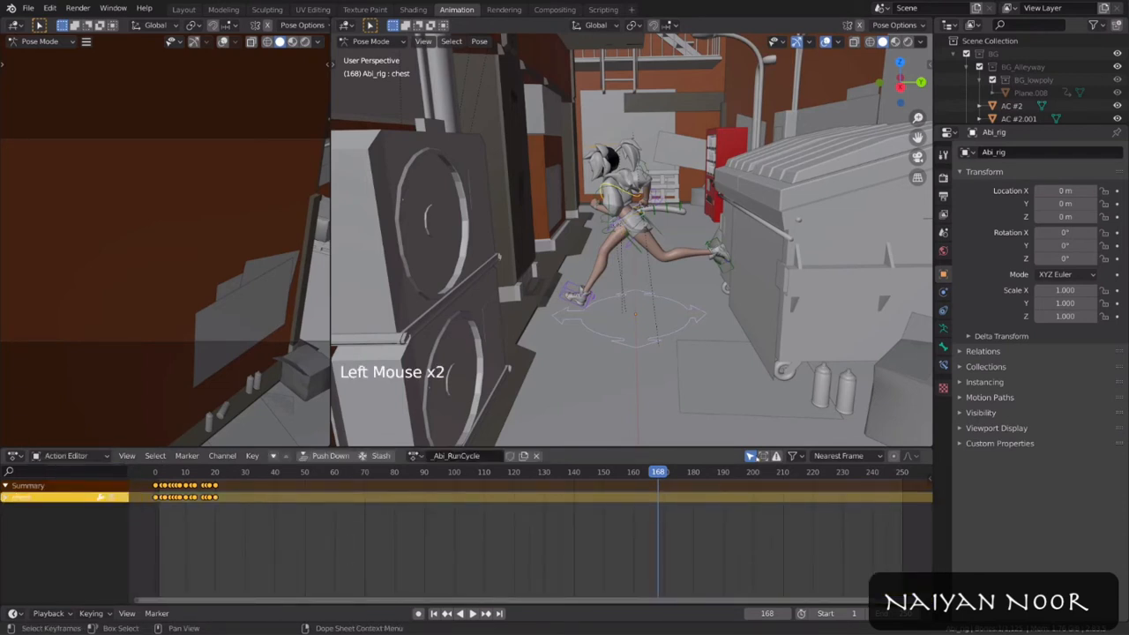
click(751, 457)
click(7, 498)
middle_drag(145, 544, 252, 551)
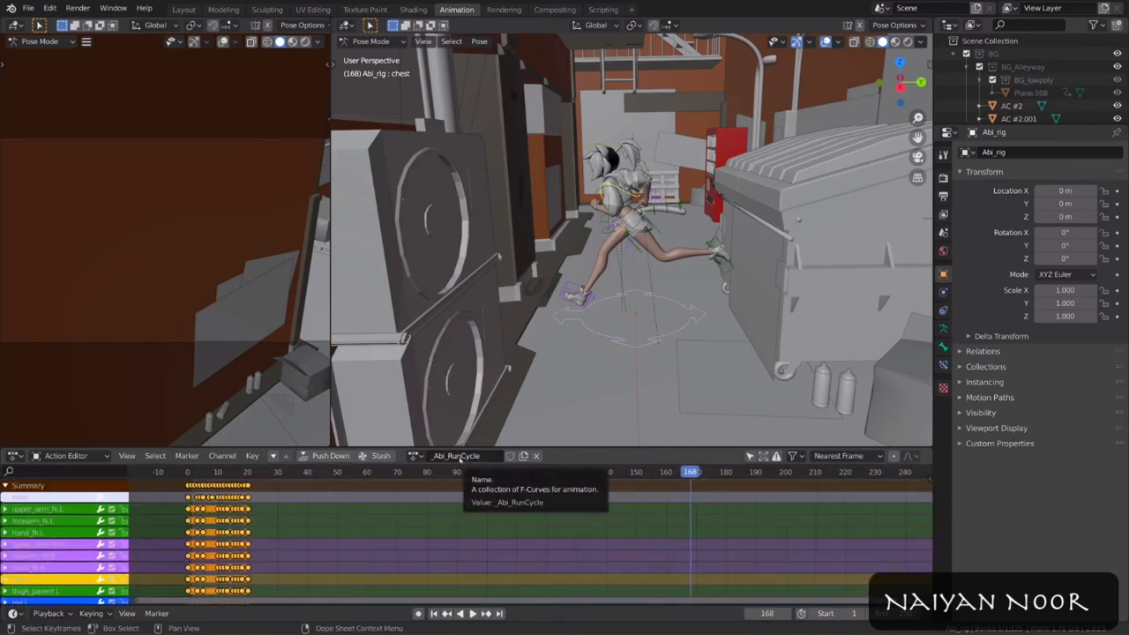
click(413, 455)
click(414, 454)
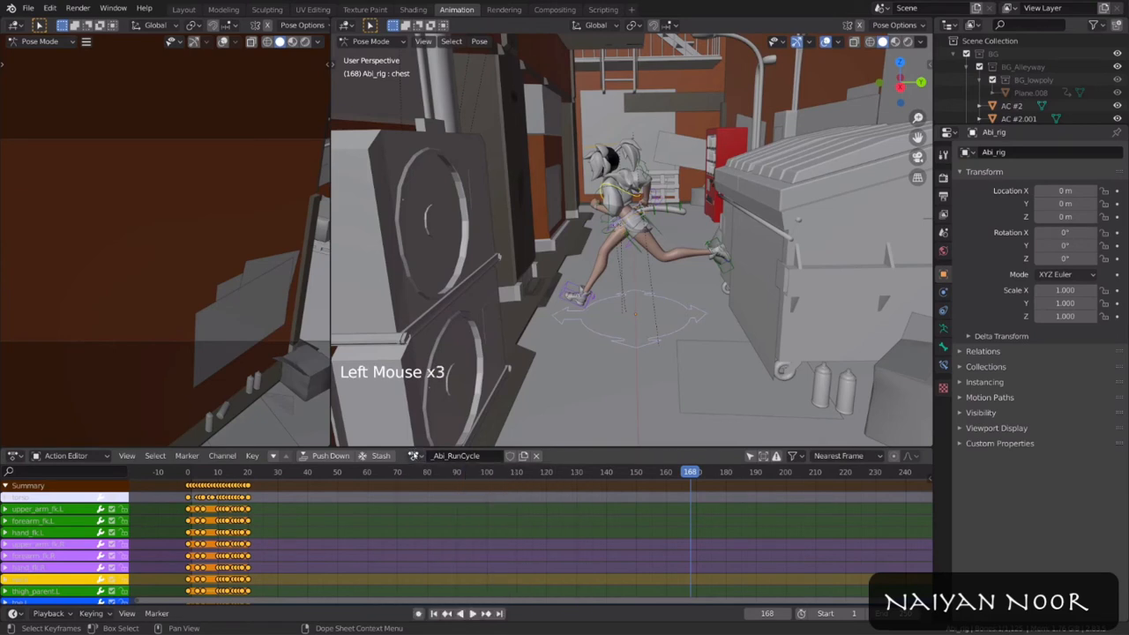
Step: Return the animation editor to Dope Sheet mode and enable Only Show Selected
click(84, 456)
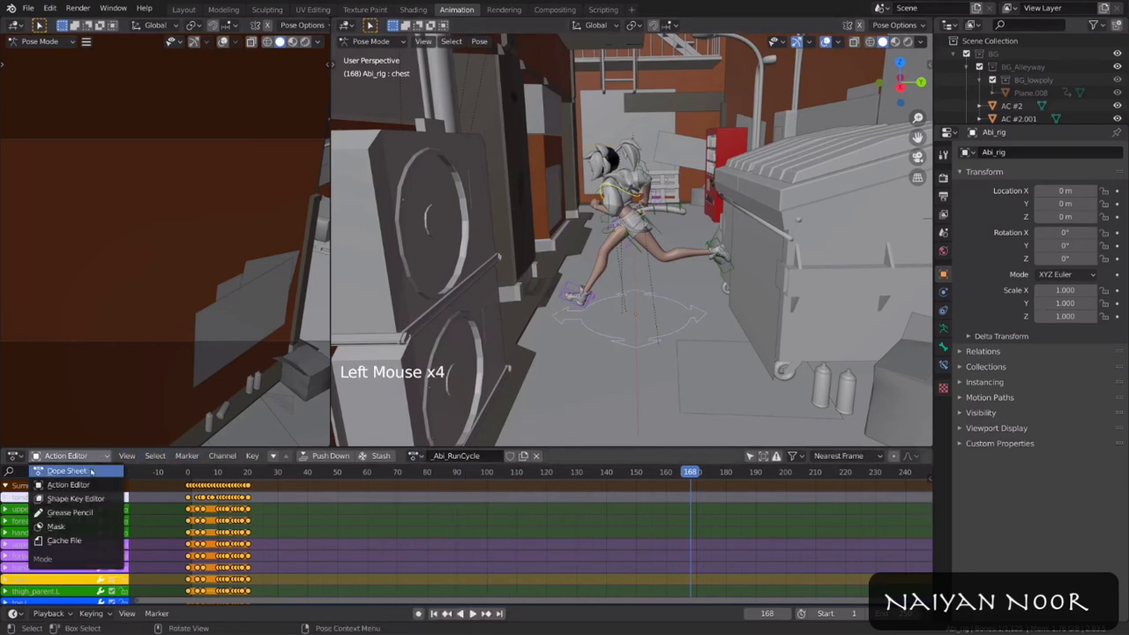
click(67, 471)
click(749, 456)
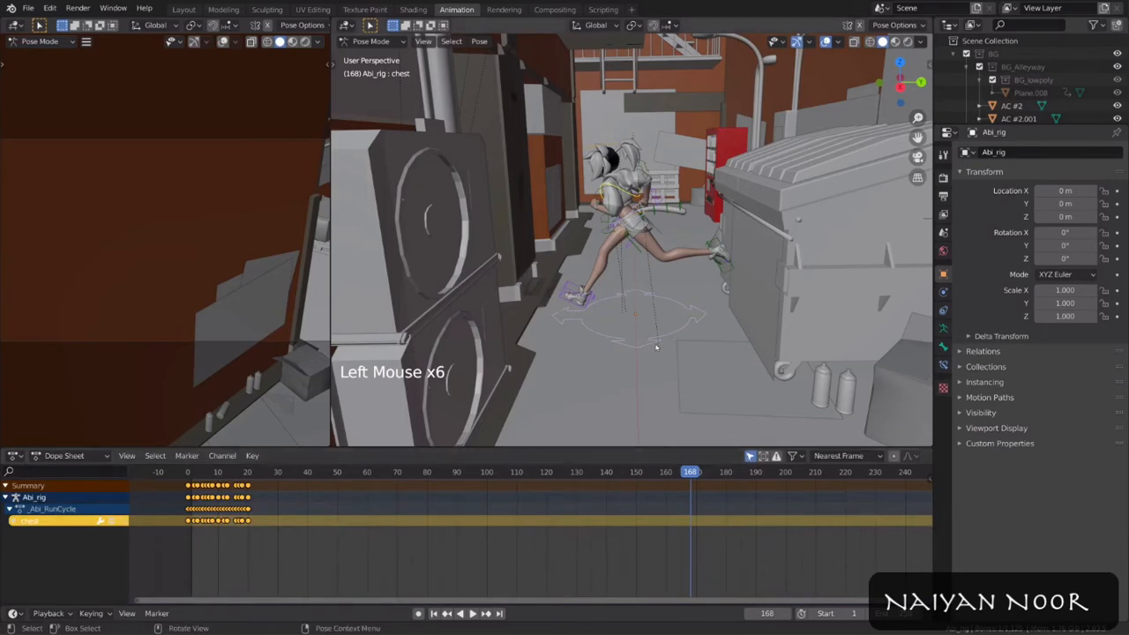
Step: Leave Pose Mode for Object Mode, frame the wider alleyway and deselect all objects
middle_drag(698, 298, 716, 261)
key(ctrl+Tab)
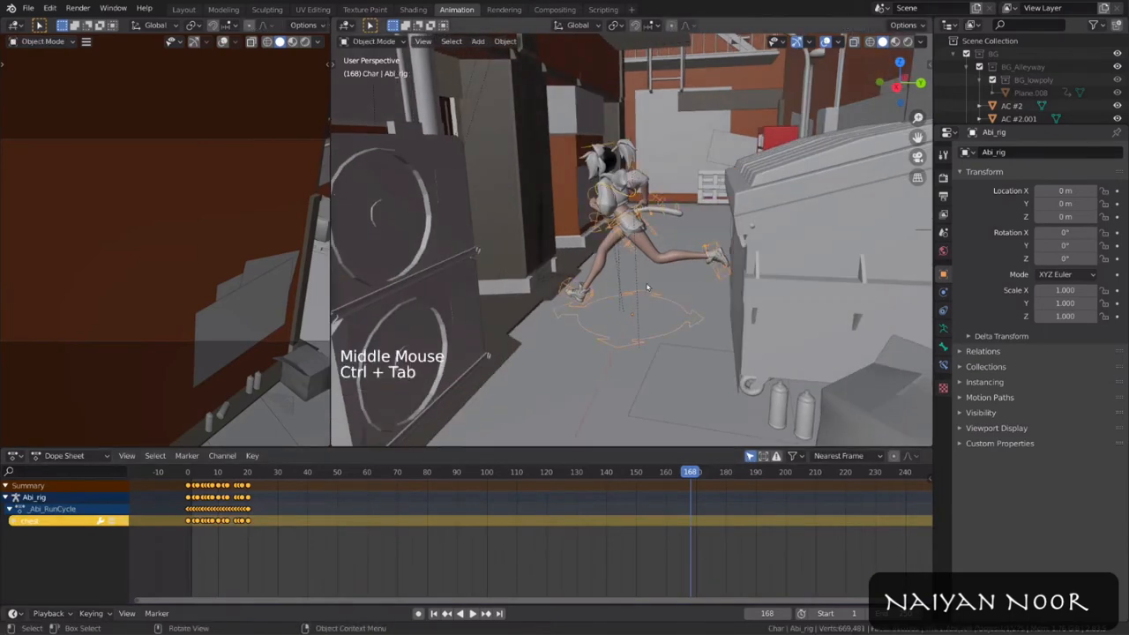
key(KP_0)
click(702, 290)
middle_drag(702, 290, 759, 305)
click(479, 42)
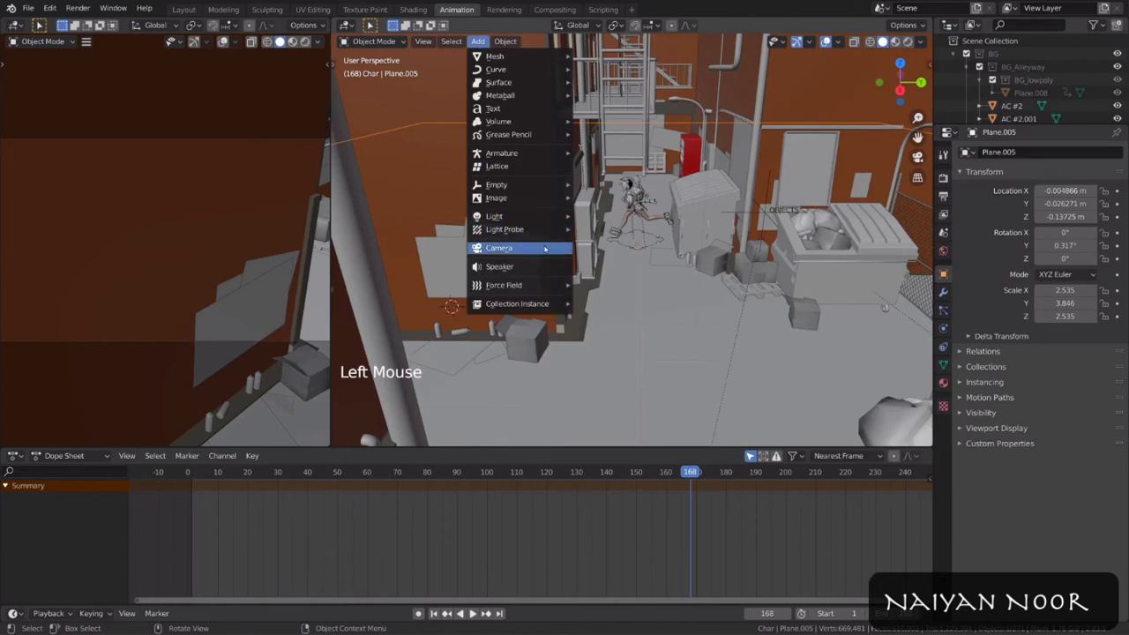
middle_drag(399, 293, 450, 283)
middle_drag(538, 282, 746, 238)
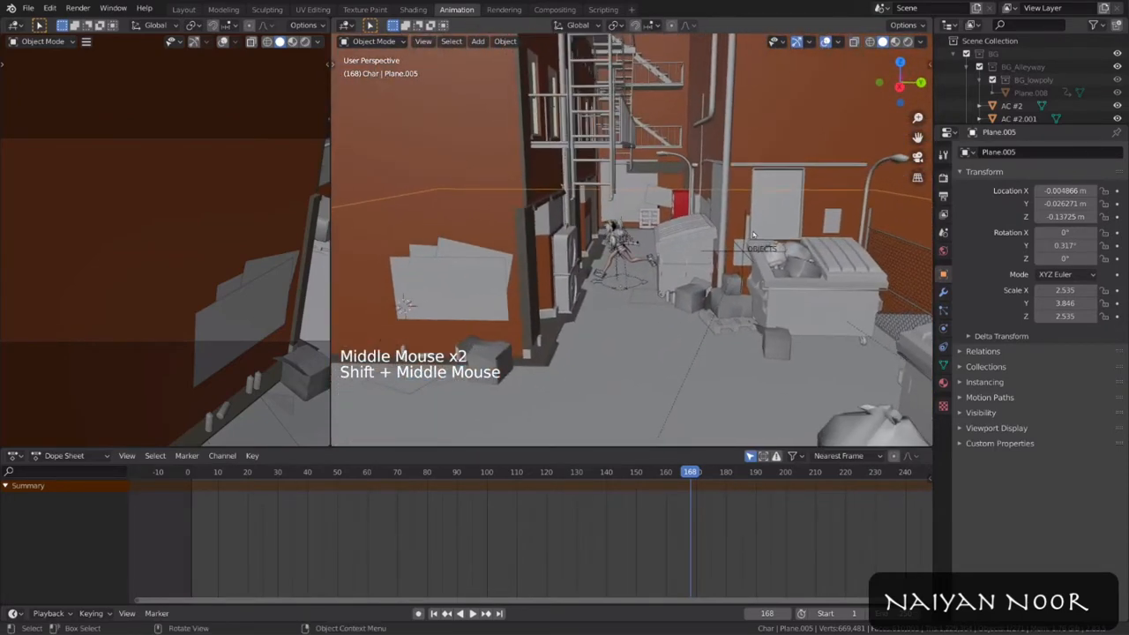
key(alt+a)
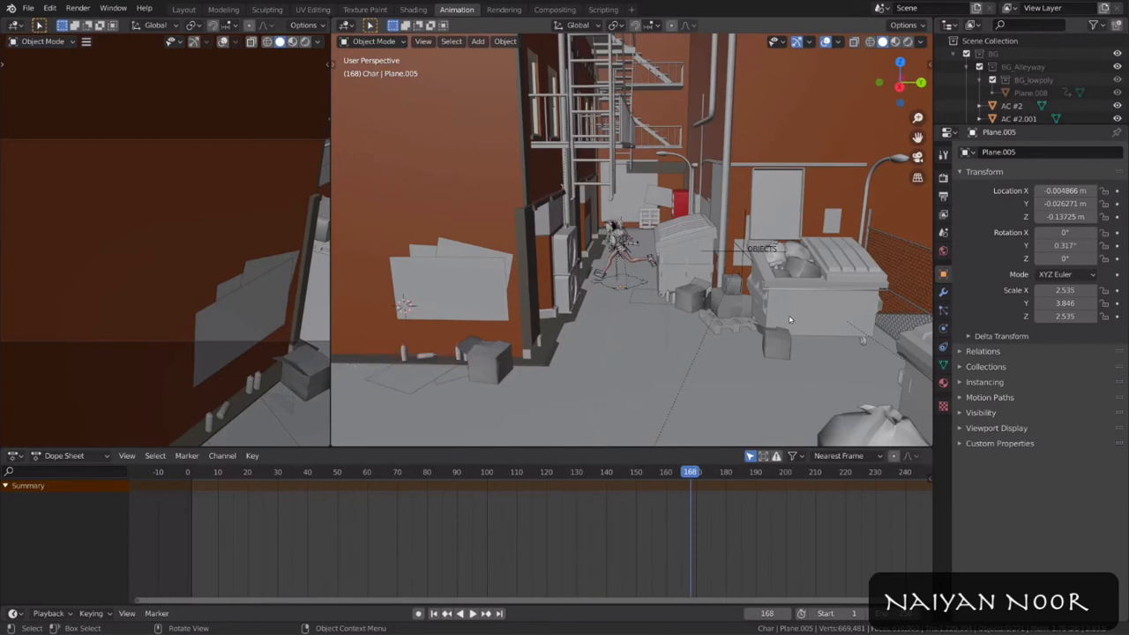
Step: Add a Video Editing workspace from the Video Editing templates
key(alt+Tab)
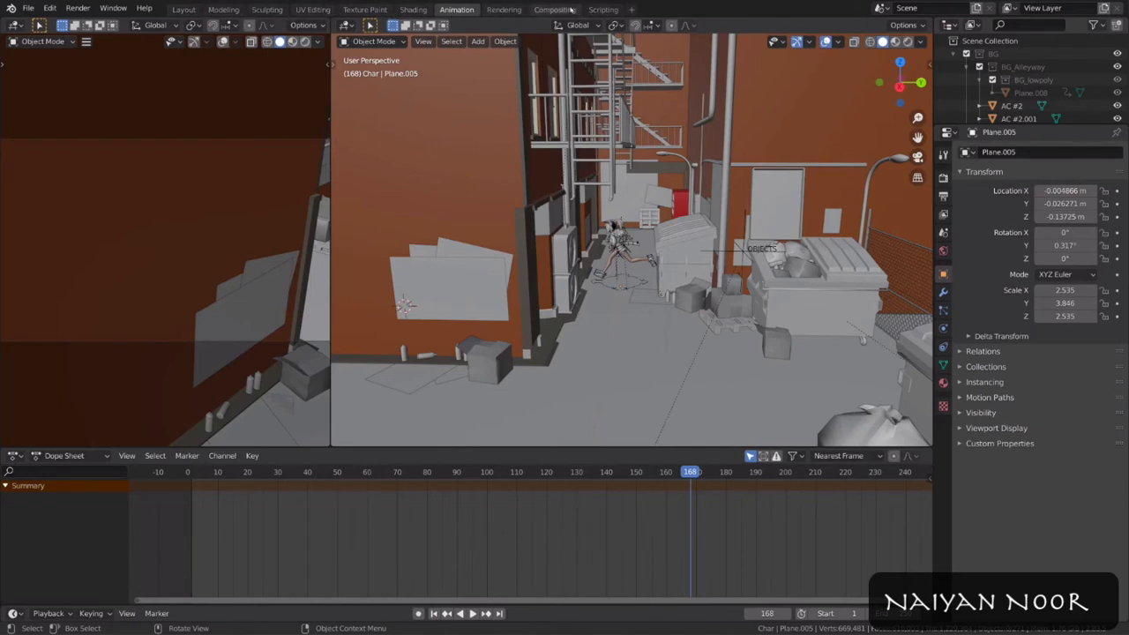
click(632, 10)
mouse_move(614, 86)
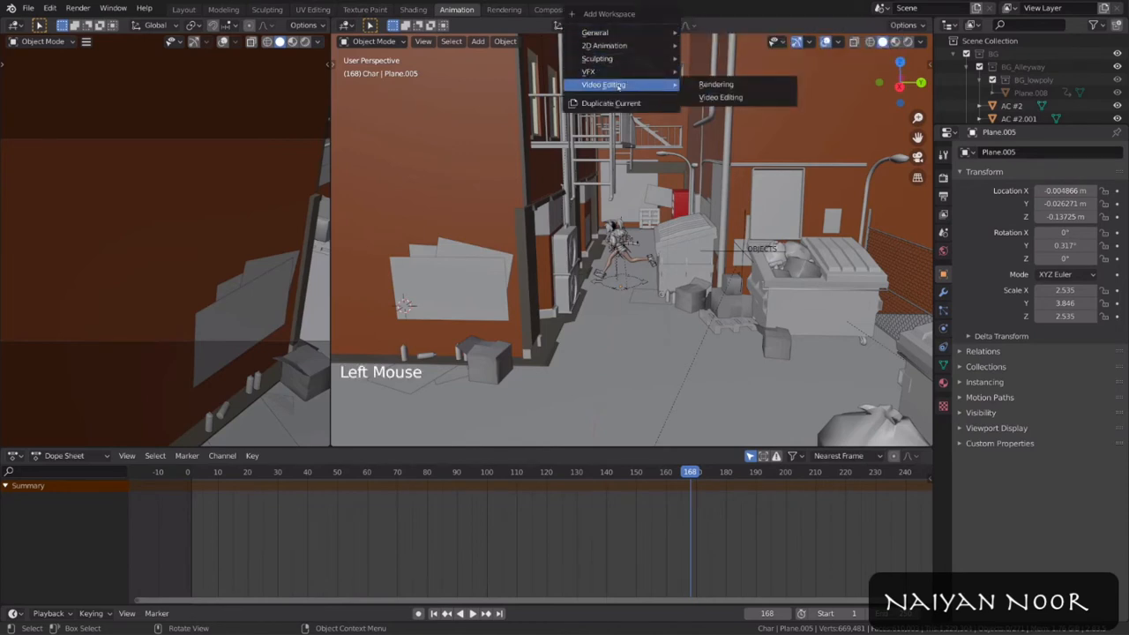
click(766, 98)
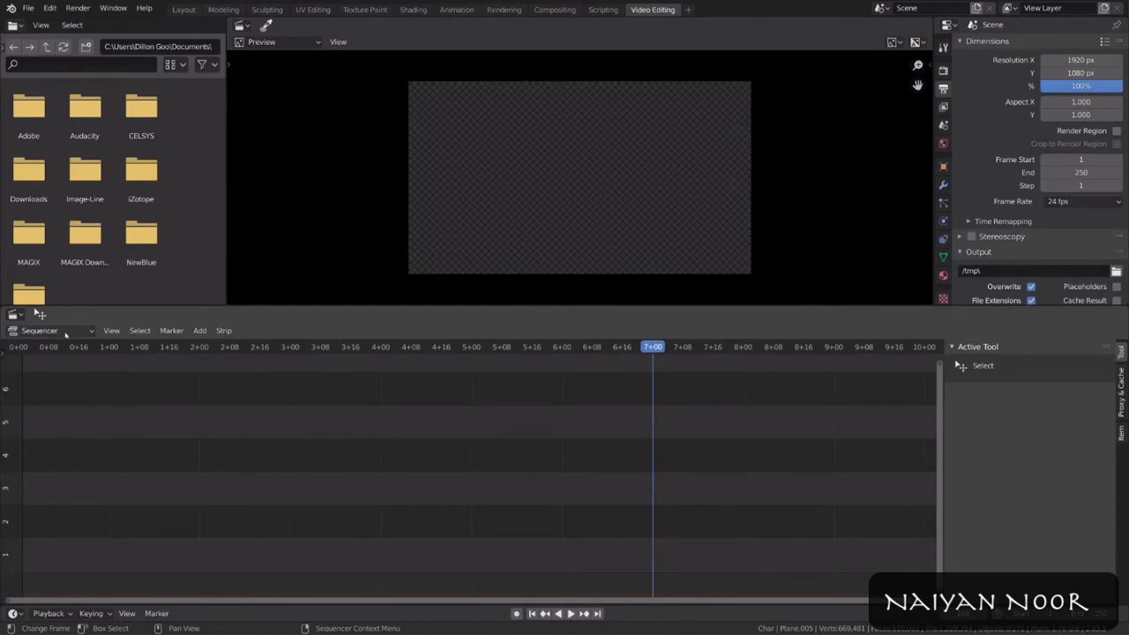
Step: Add the Short_FREE_Cyberpunk_Music WAV file from the Reference folder as a sound strip in the sequencer
click(202, 333)
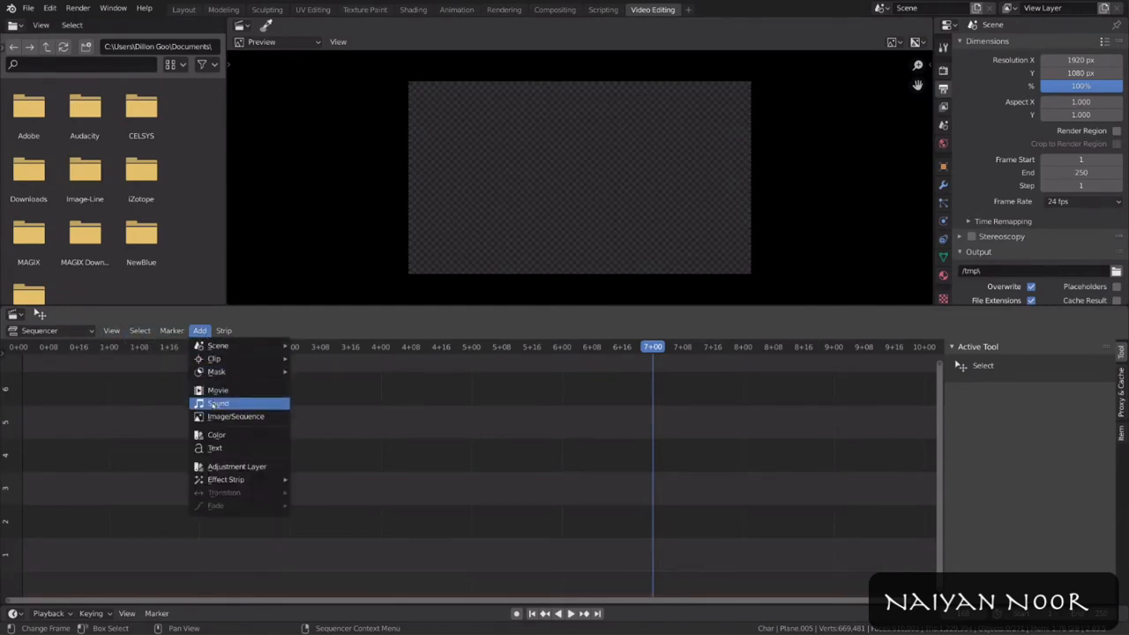
click(252, 406)
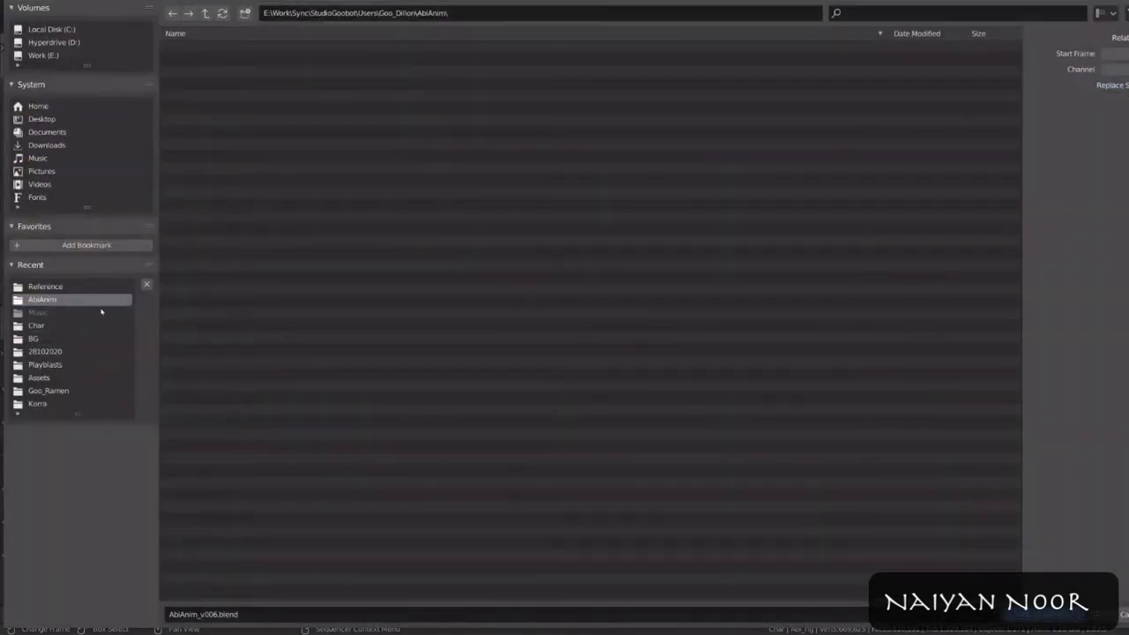
click(48, 287)
double_click(232, 60)
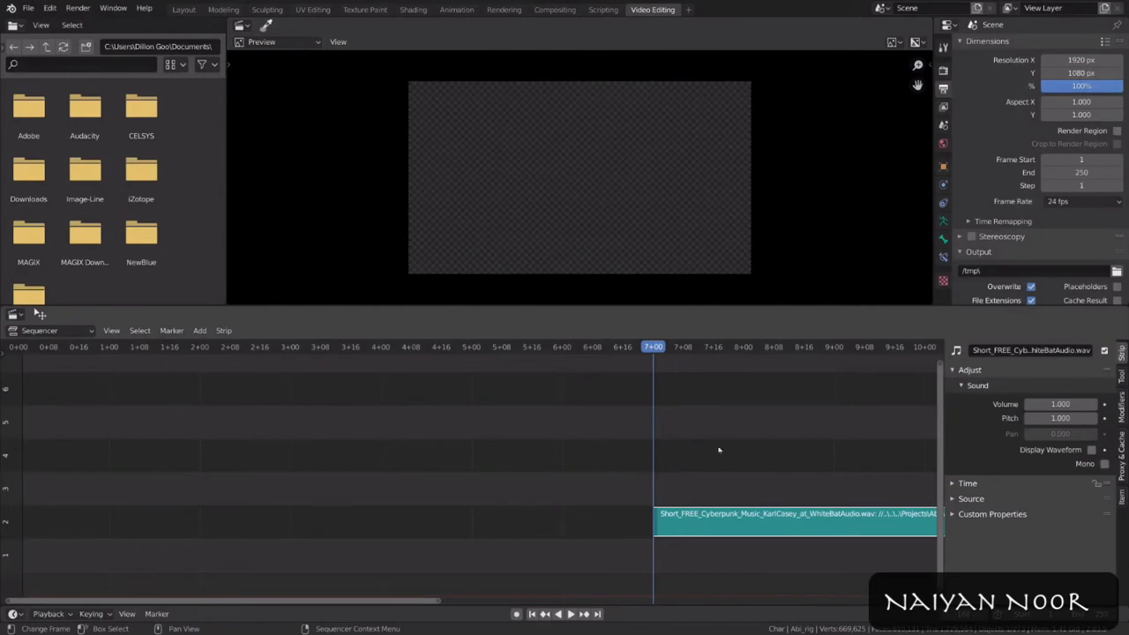
Step: Move the music strip to channel 4 and snap its start to the playhead at frame 1
drag(753, 527, 123, 452)
key(shift+Left)
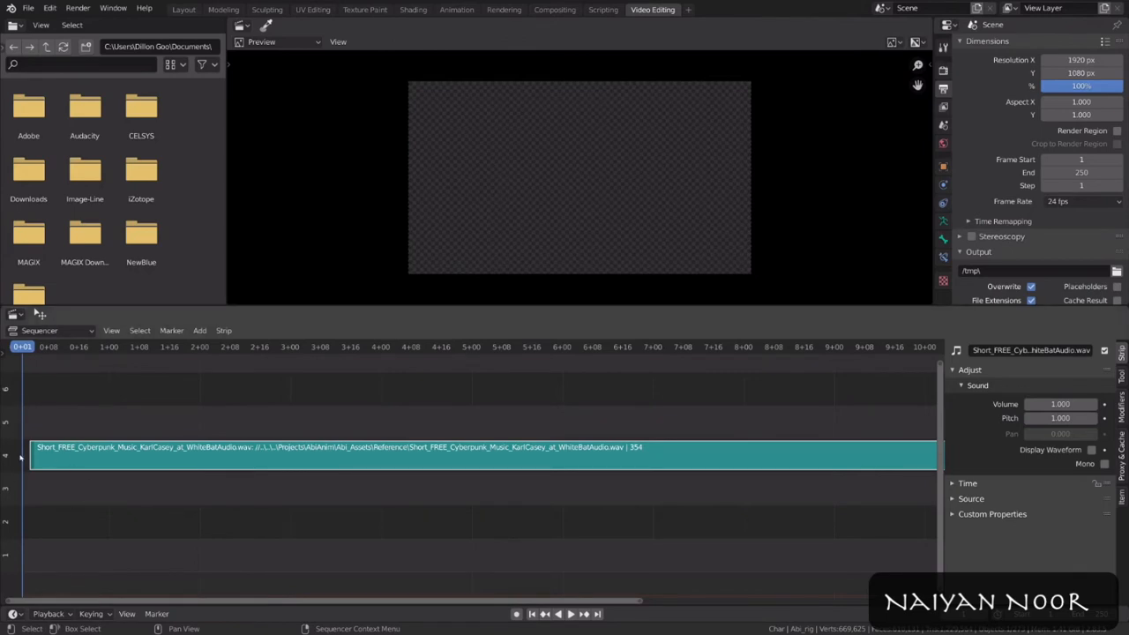
key(shift+s)
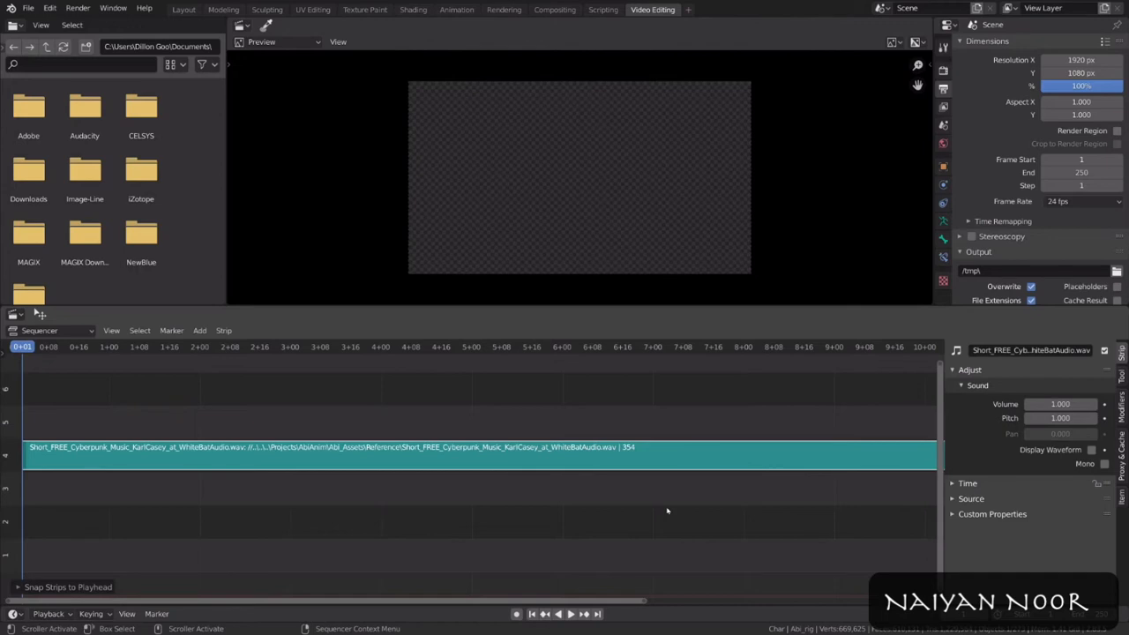
Step: Bring the whole music strip into view and scrub the playhead to its end
scroll(668, 511, down, 5)
middle_drag(699, 505, 611, 508)
scroll(665, 509, down, 3)
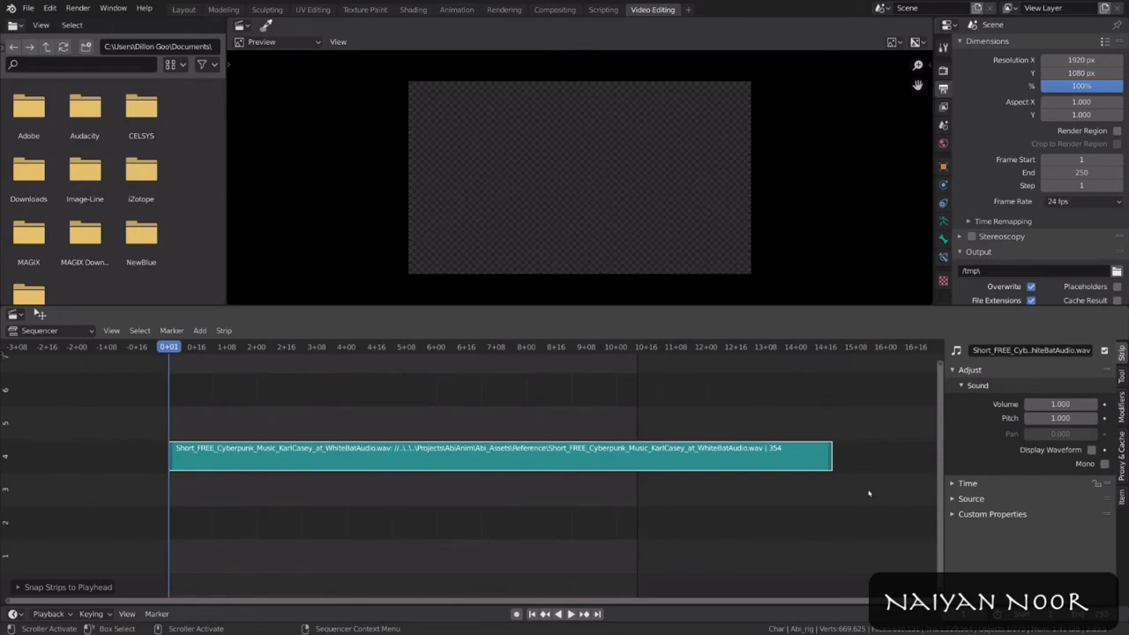
drag(218, 351, 832, 384)
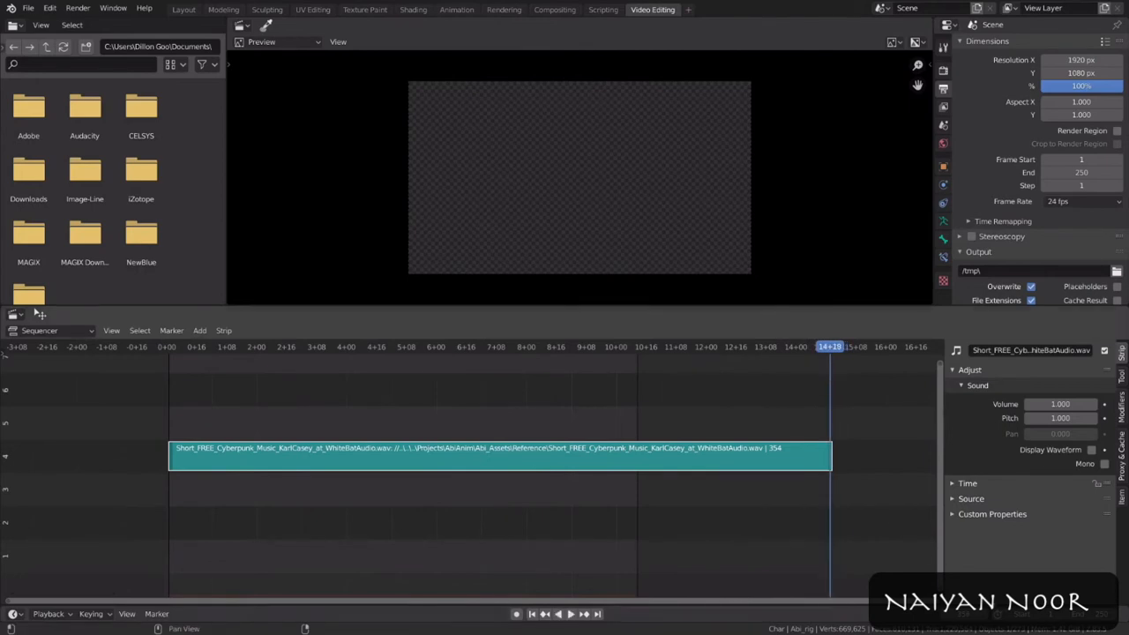
Step: Set the scene's end frame to 354 and switch to the Animation workspace
key(Return)
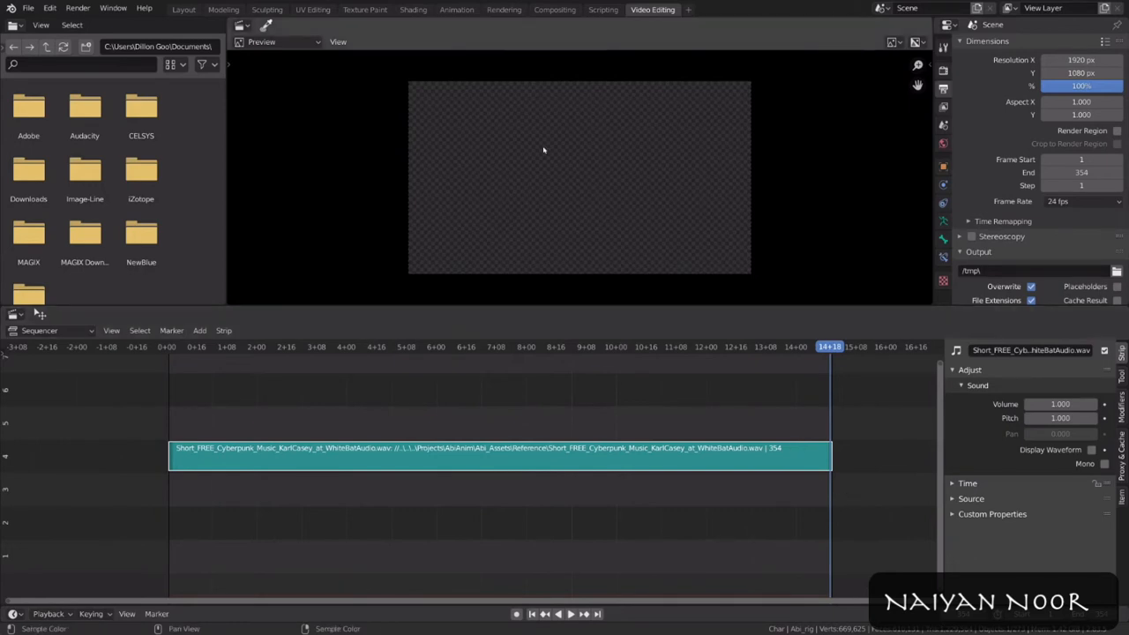
click(456, 10)
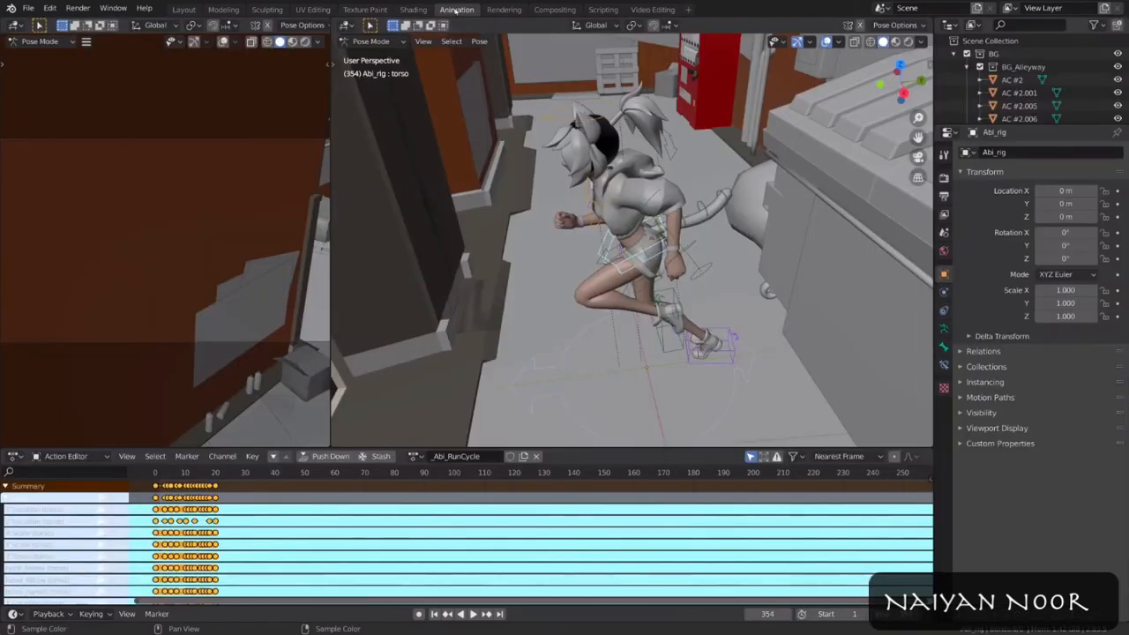
Step: Play back the run cycle with the music in the alleyway to check its playback speed
key(space)
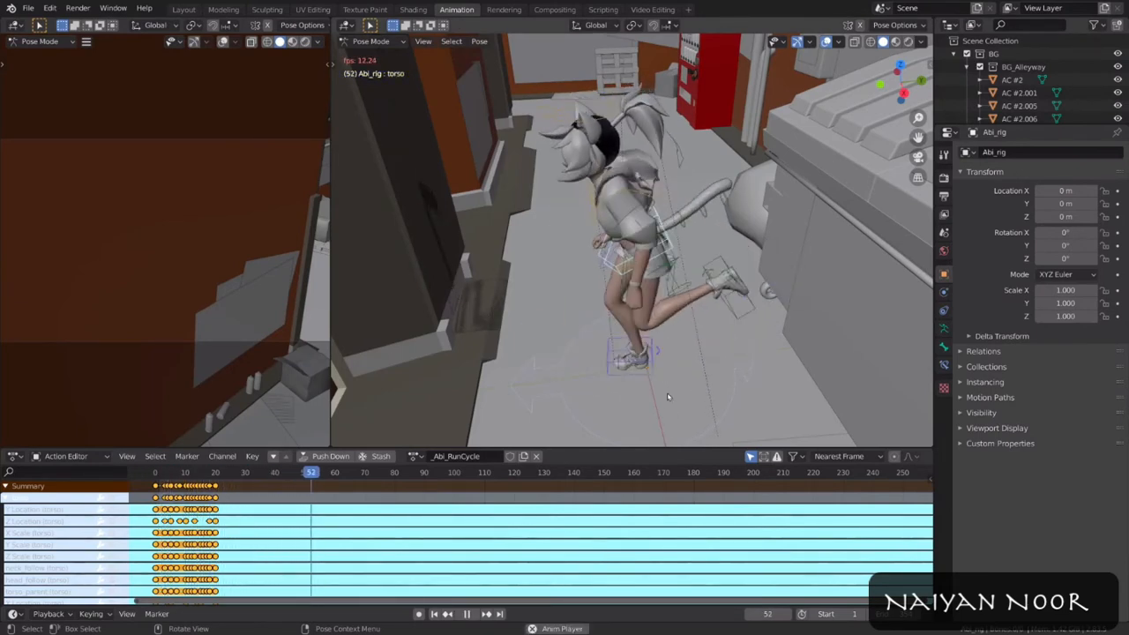
key(space)
key(space)
key(space)
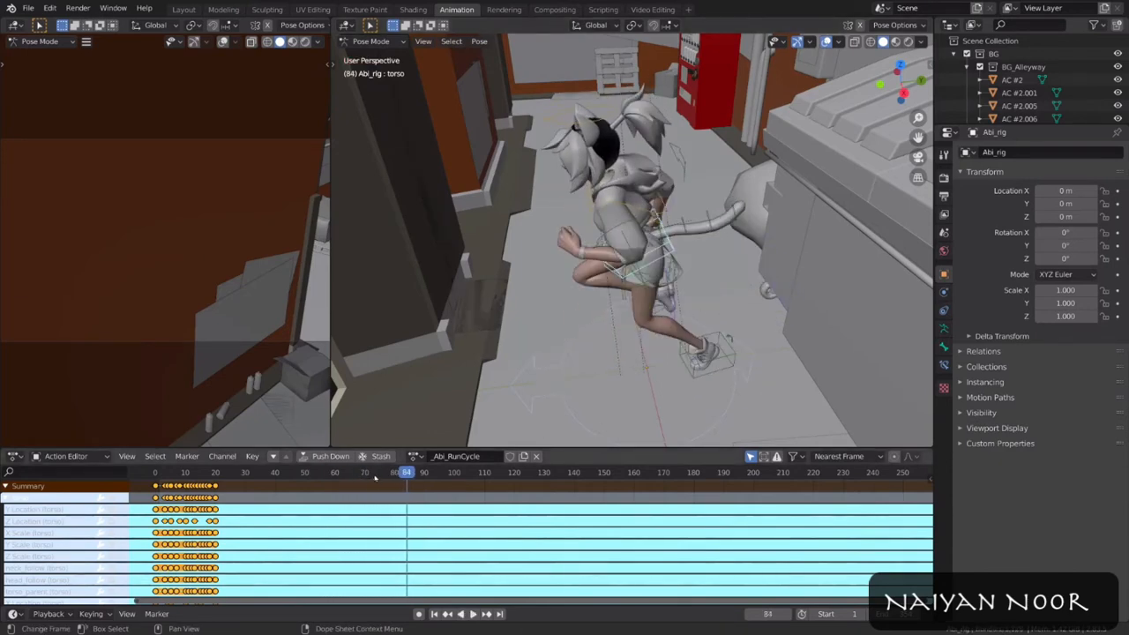
click(326, 476)
key(space)
key(space)
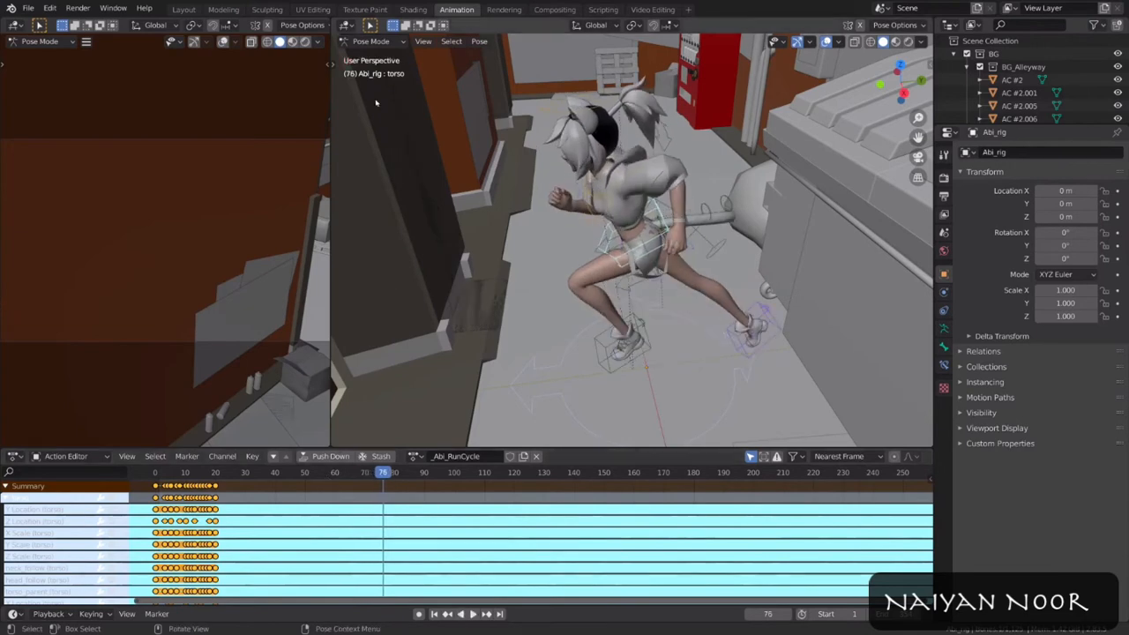
Step: Replay the run cycle from the first frames with the whole character visible from a wider, lower angle
key(space)
scroll(514, 389, down, 2)
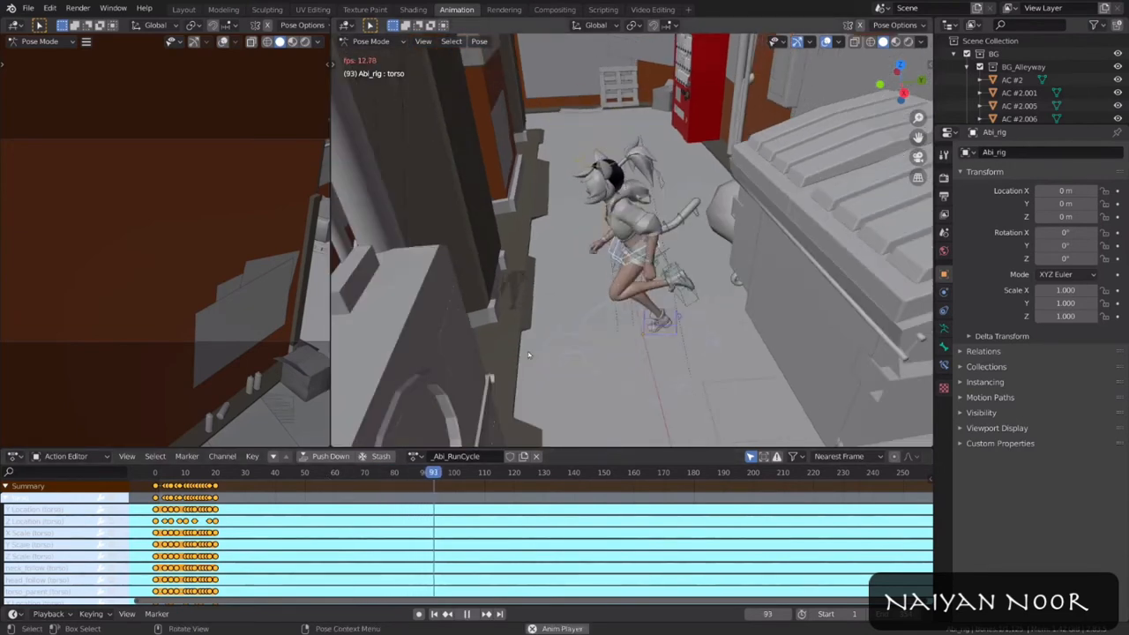
middle_drag(516, 385, 528, 345)
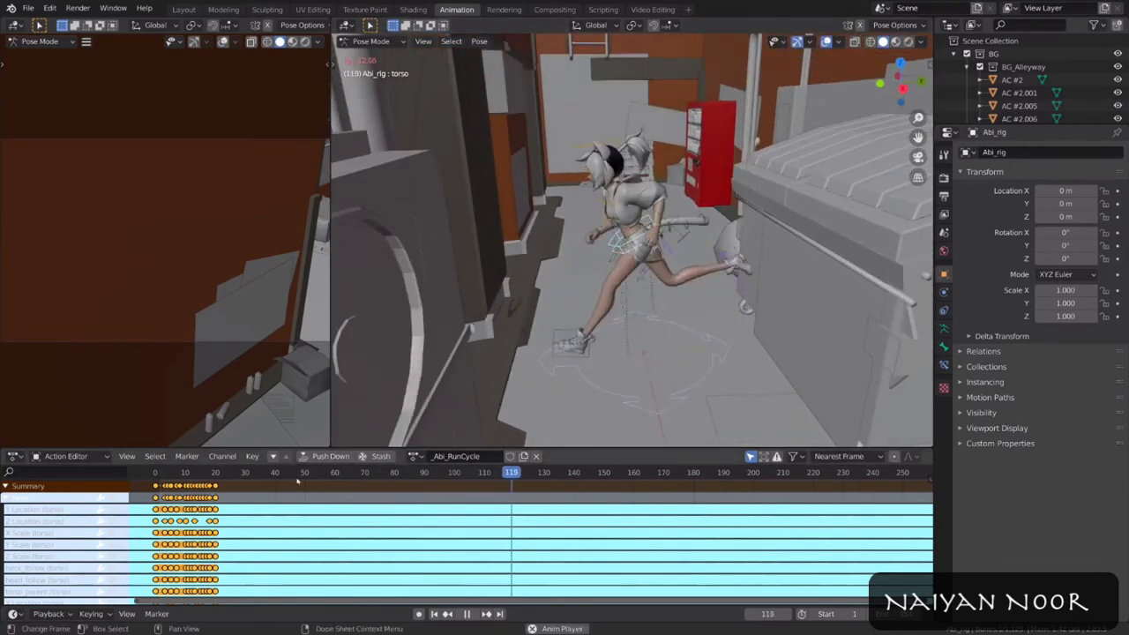
key(space)
drag(210, 476, 164, 476)
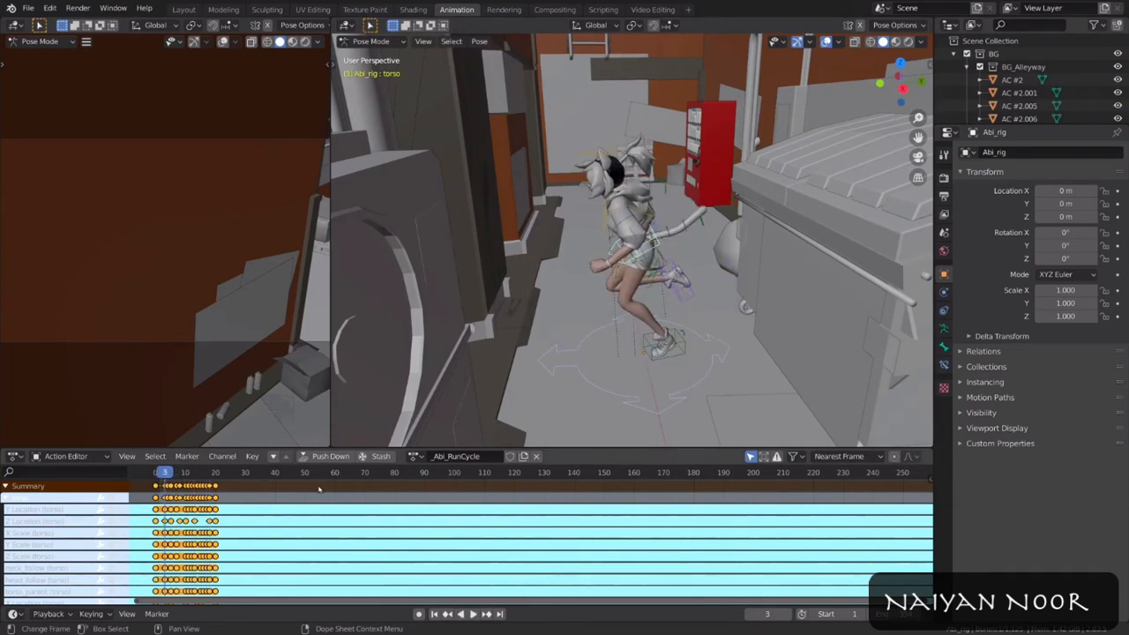
key(space)
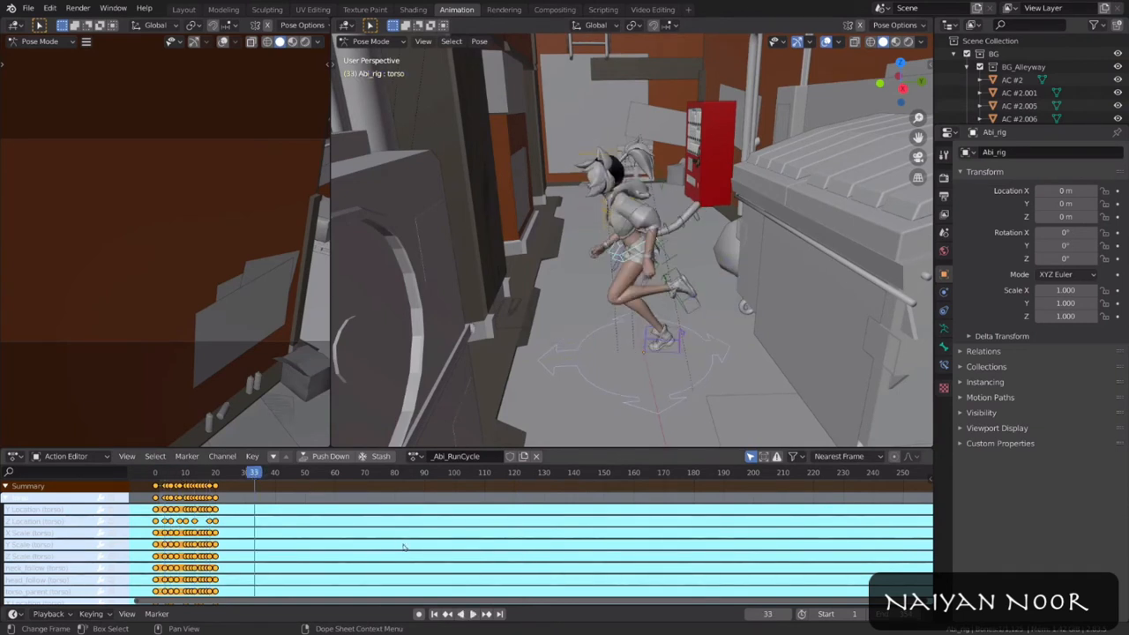
Step: Set the playback sync mode to AV-sync and play the animation from frame 1
click(49, 615)
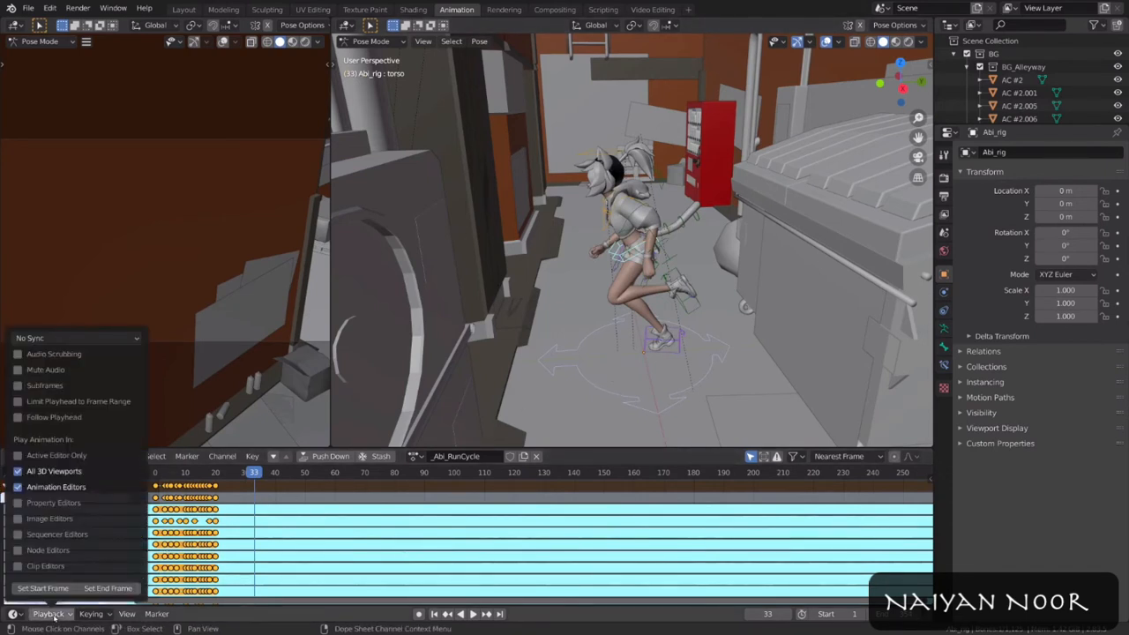
click(89, 338)
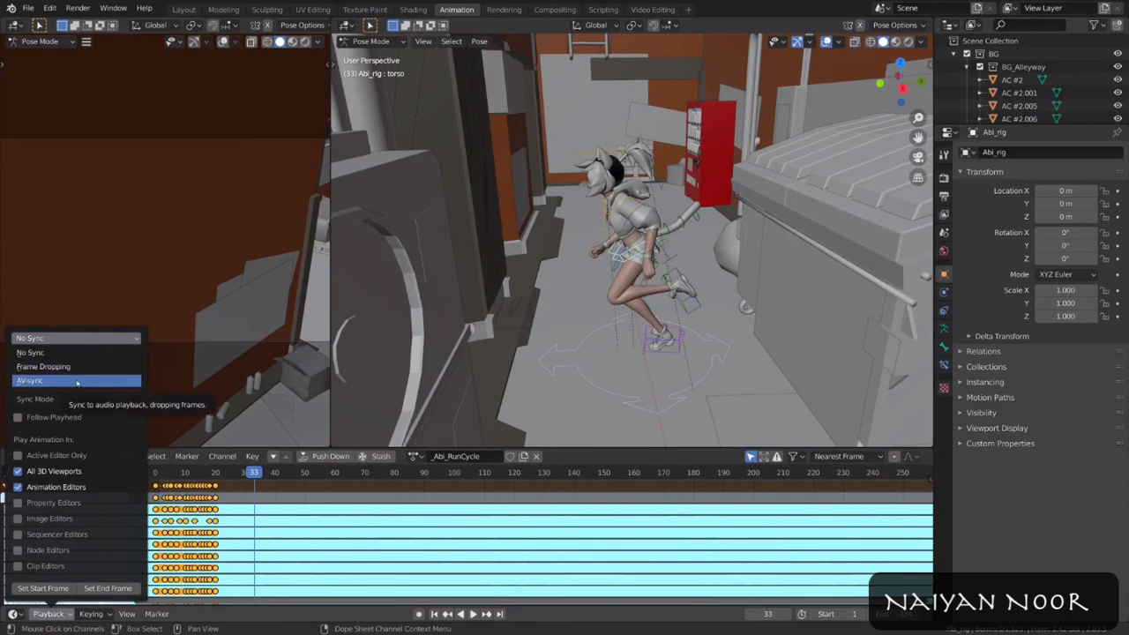
click(77, 380)
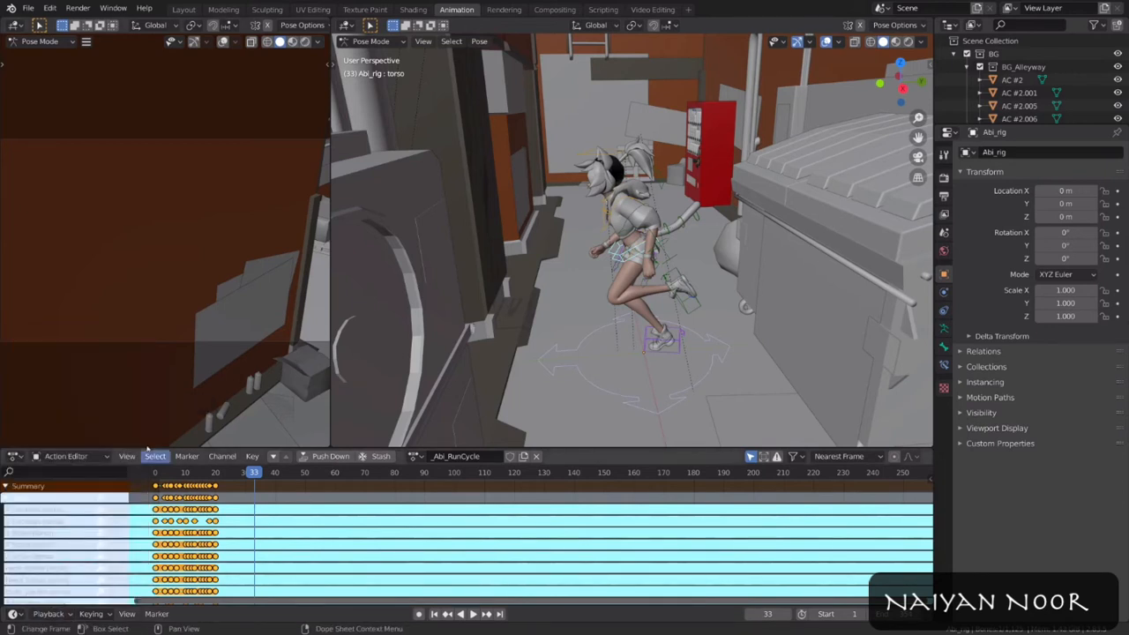
drag(204, 475, 160, 474)
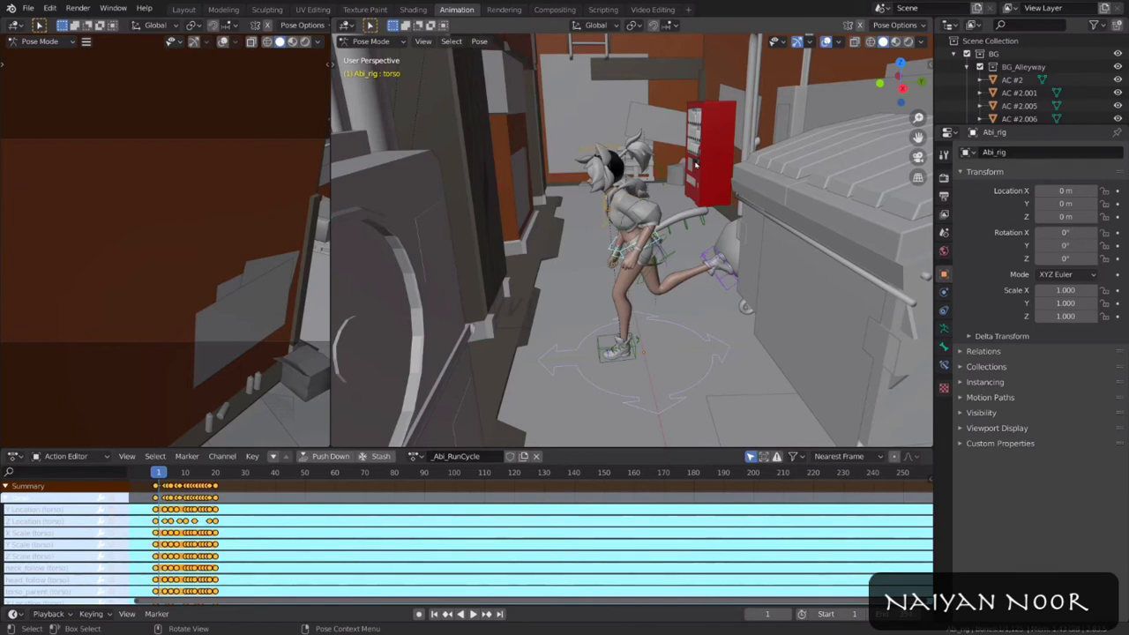
key(space)
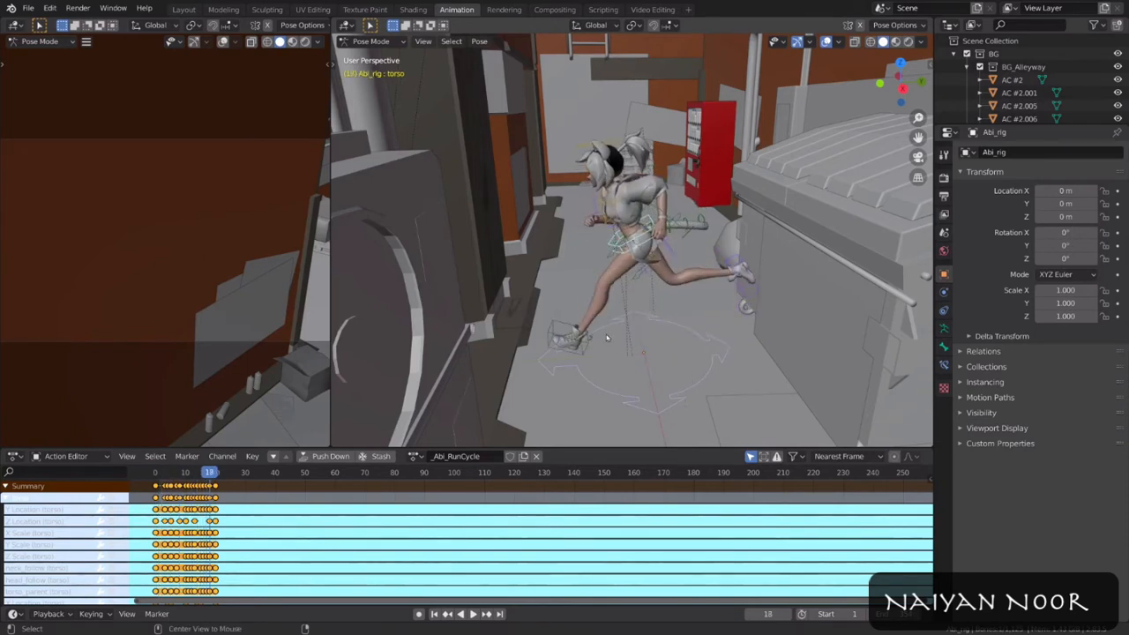
Step: Set the playback sync mode back to No Sync and replay the run cycle from the start
click(67, 615)
click(100, 340)
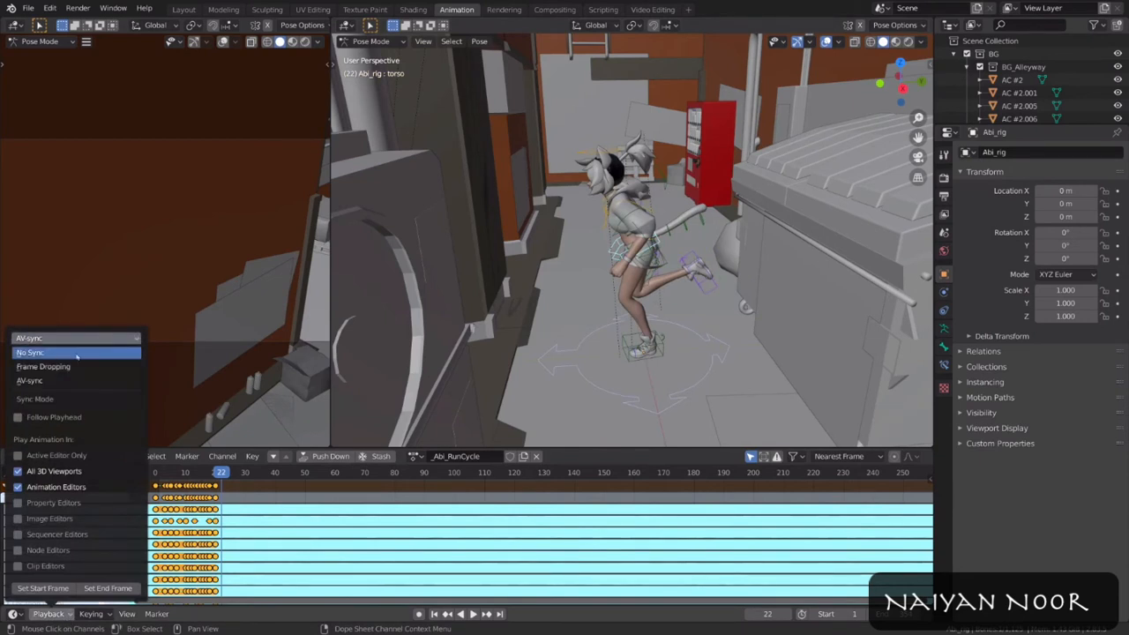
click(90, 354)
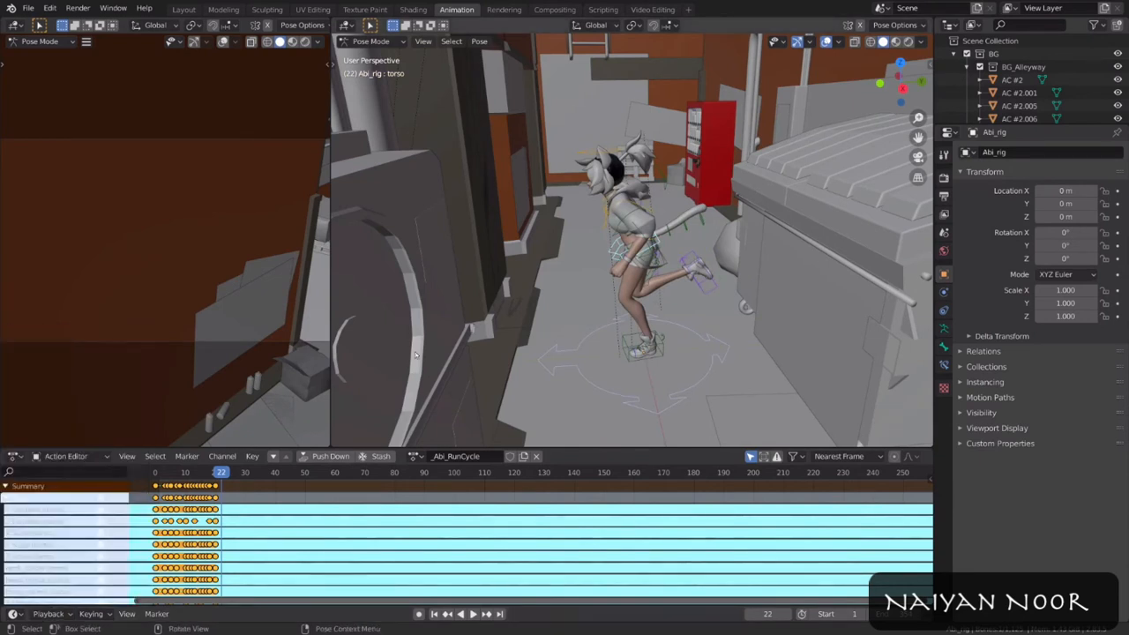
key(space)
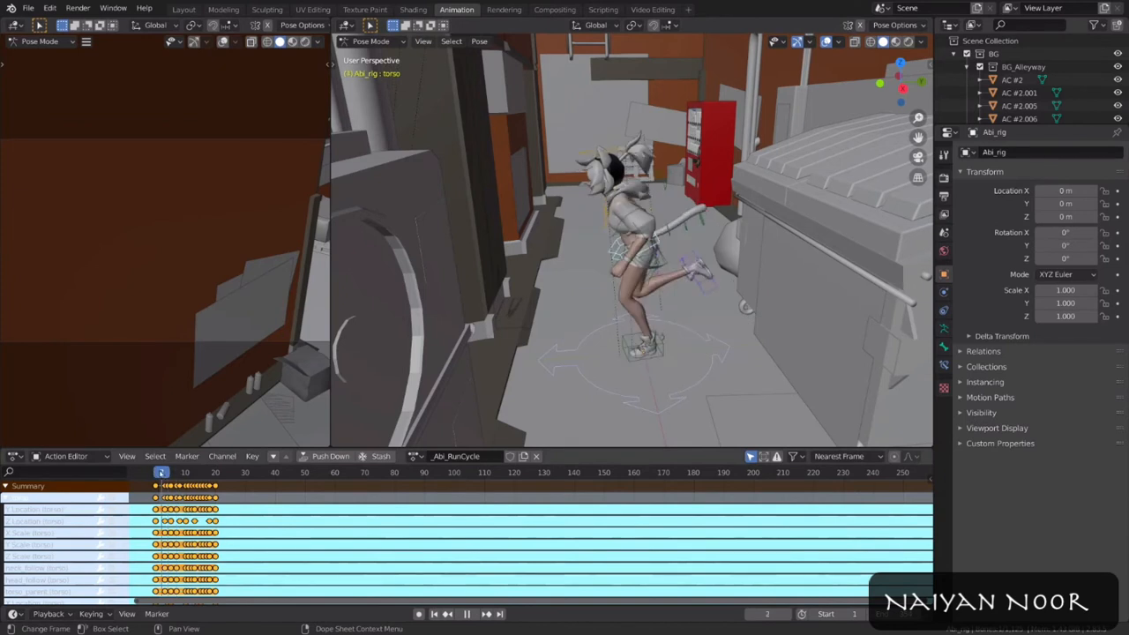
key(space)
key(space)
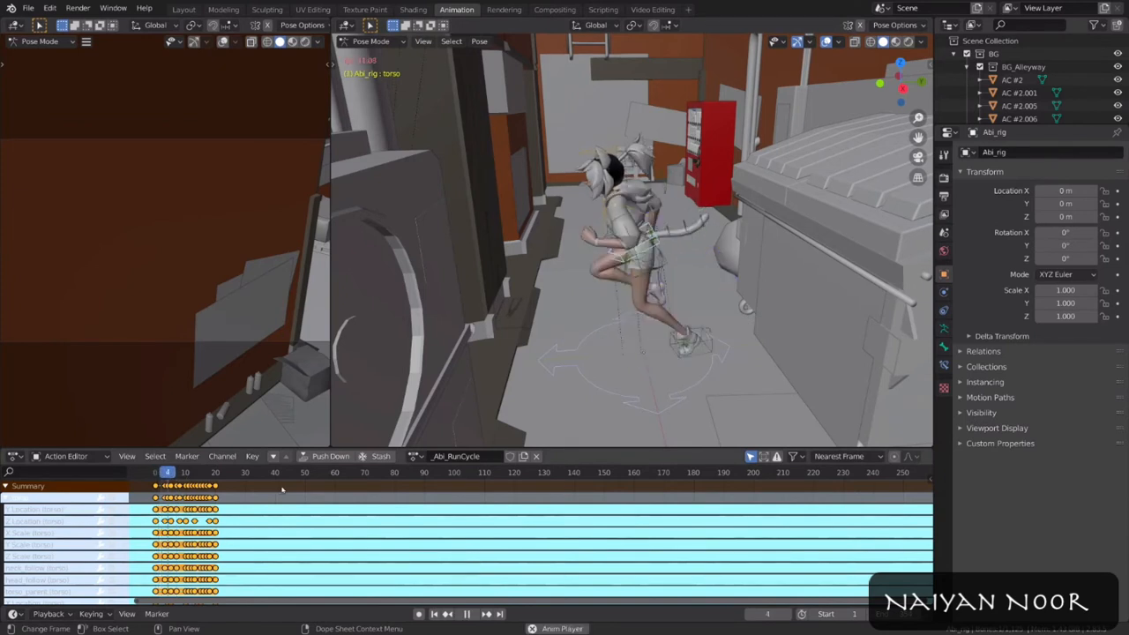
key(space)
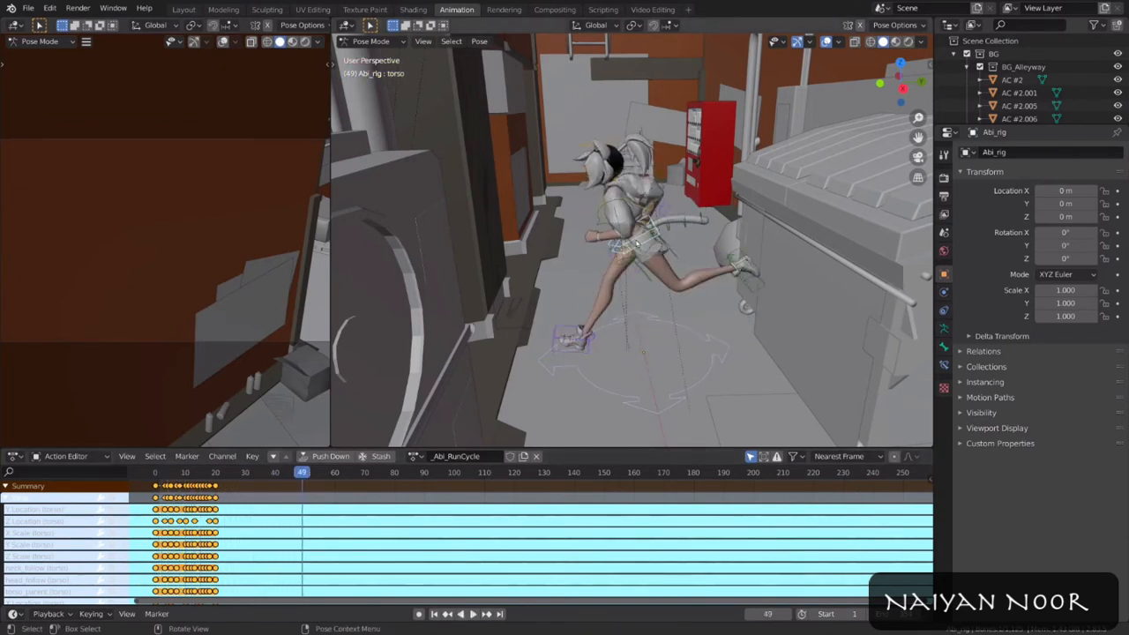
Step: Switch the main 3D viewport to Material Preview shading and play the run cycle to check its frame rate
key(z)
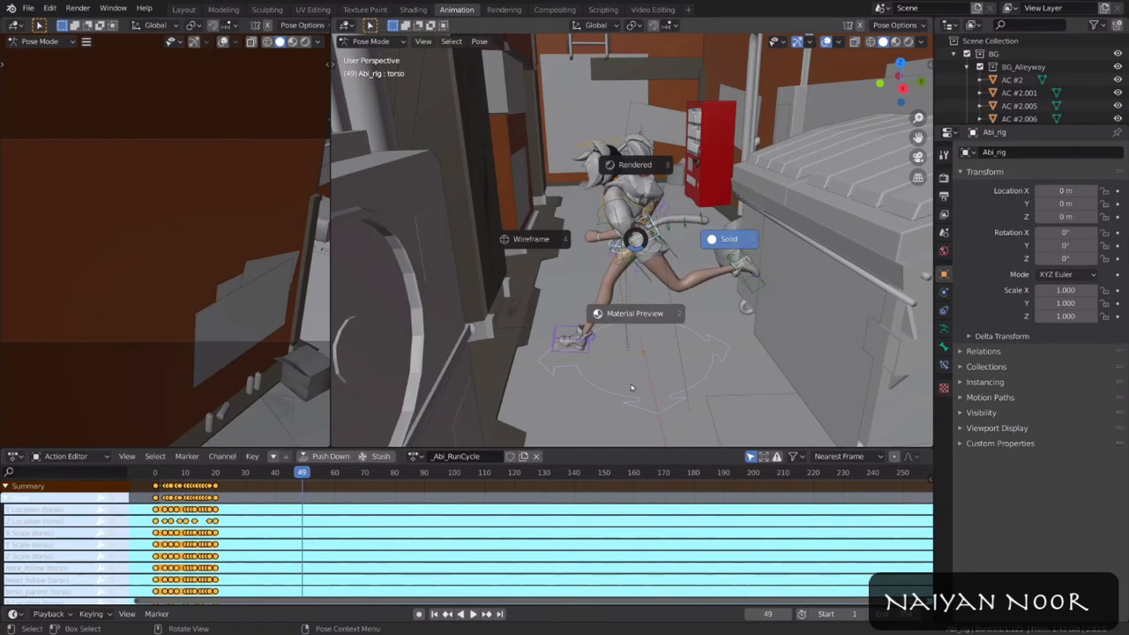
click(632, 388)
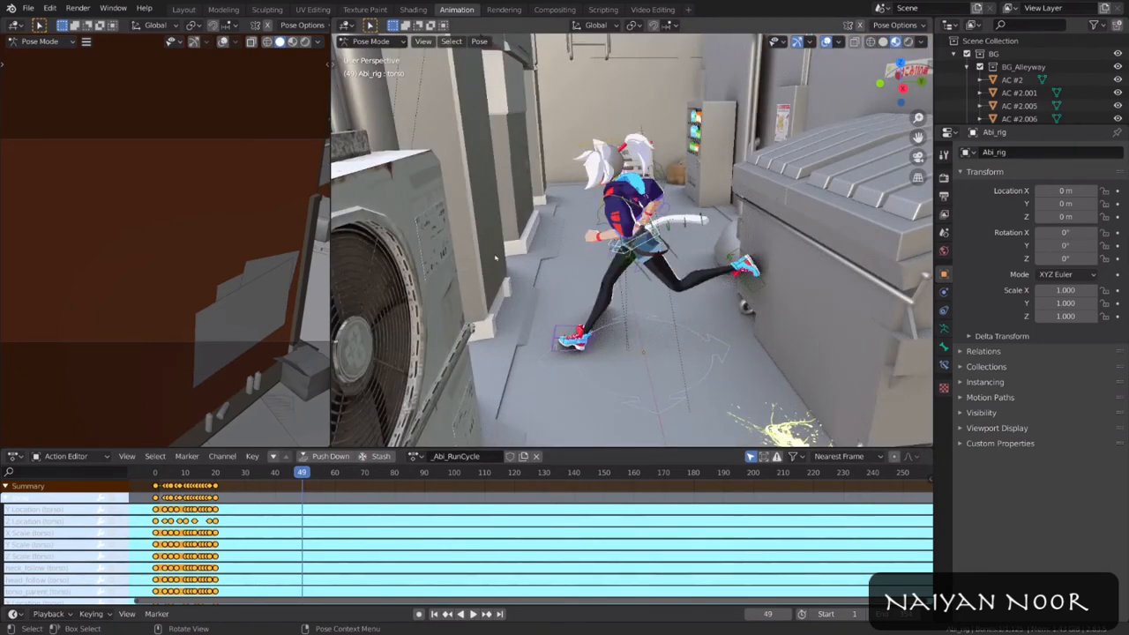
key(space)
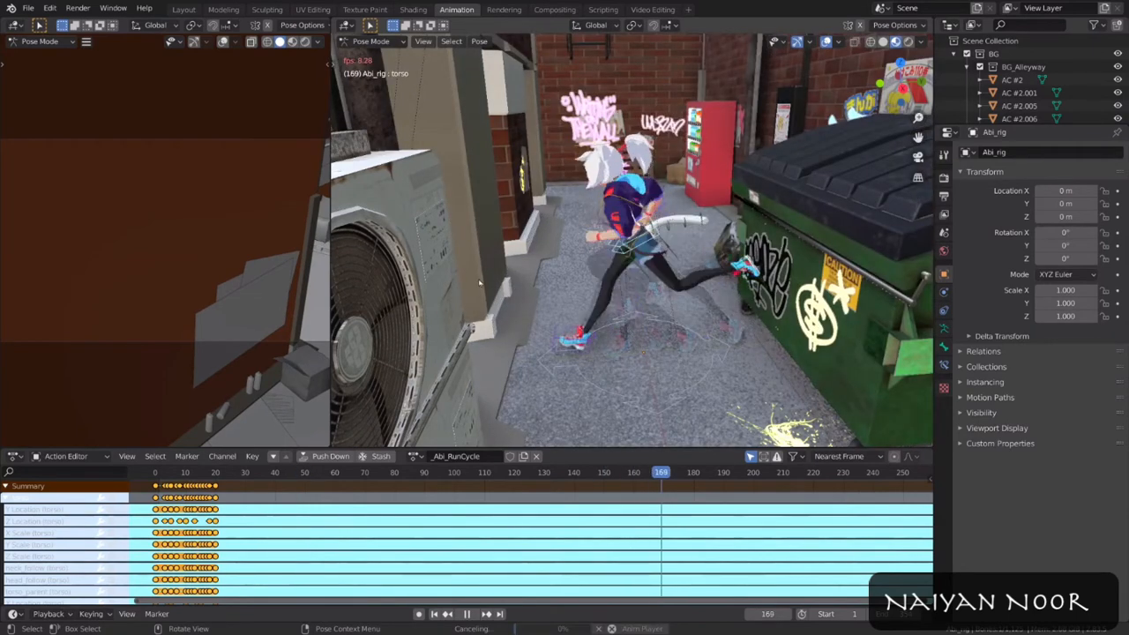
key(space)
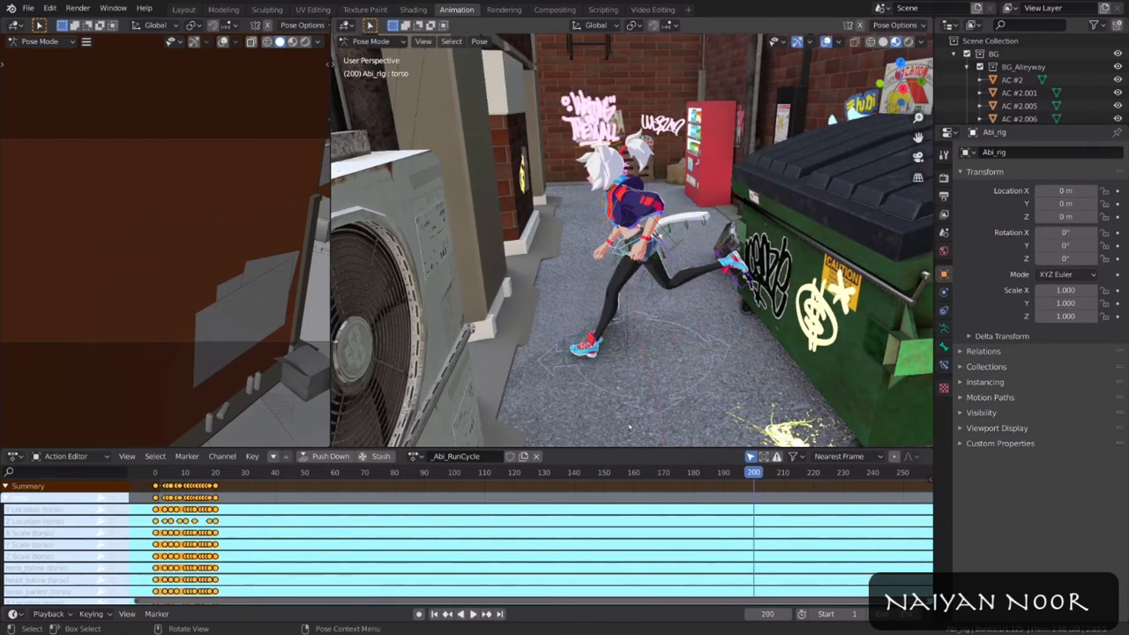
click(209, 474)
key(space)
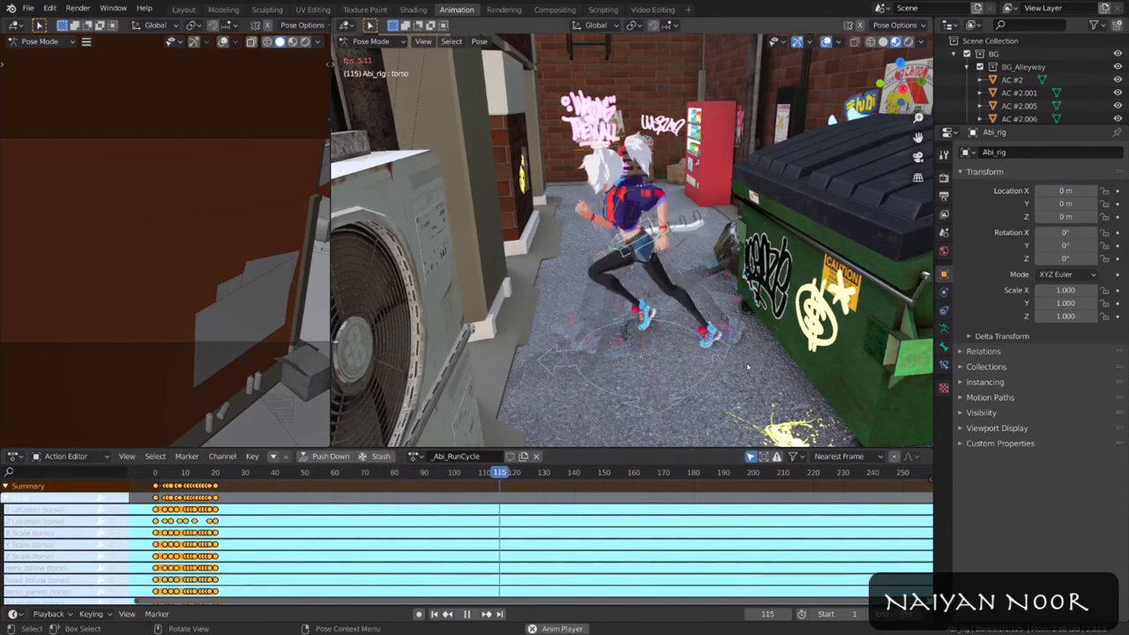
key(space)
Step: Enable Simplify in the render settings with viewport Max Subdivision set to 0, and test the playback
click(943, 177)
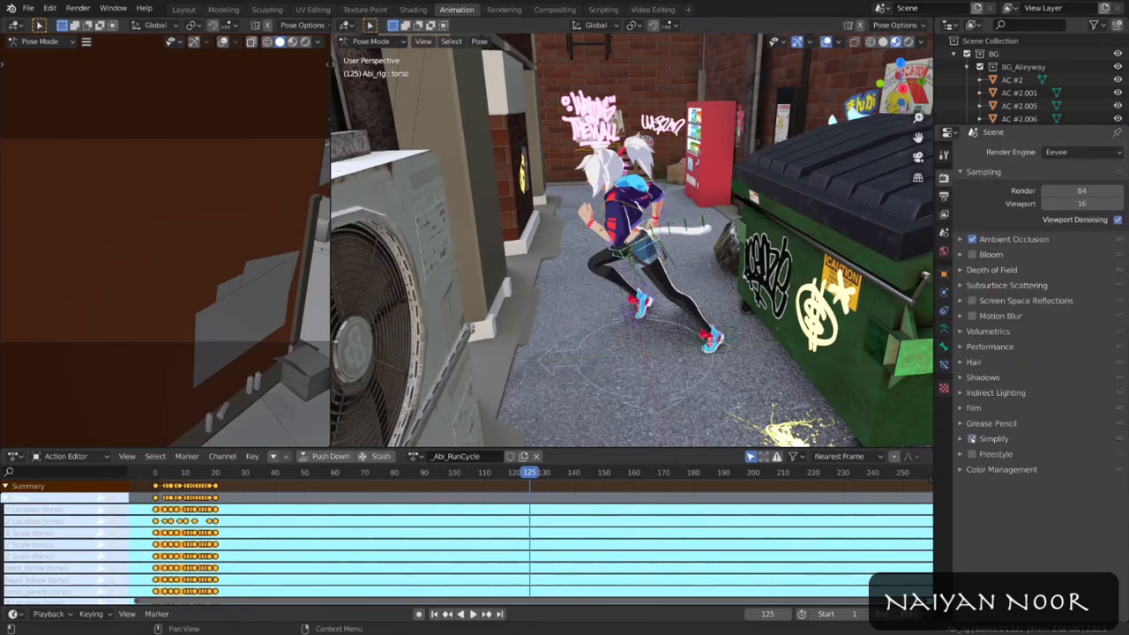
click(972, 439)
click(1076, 473)
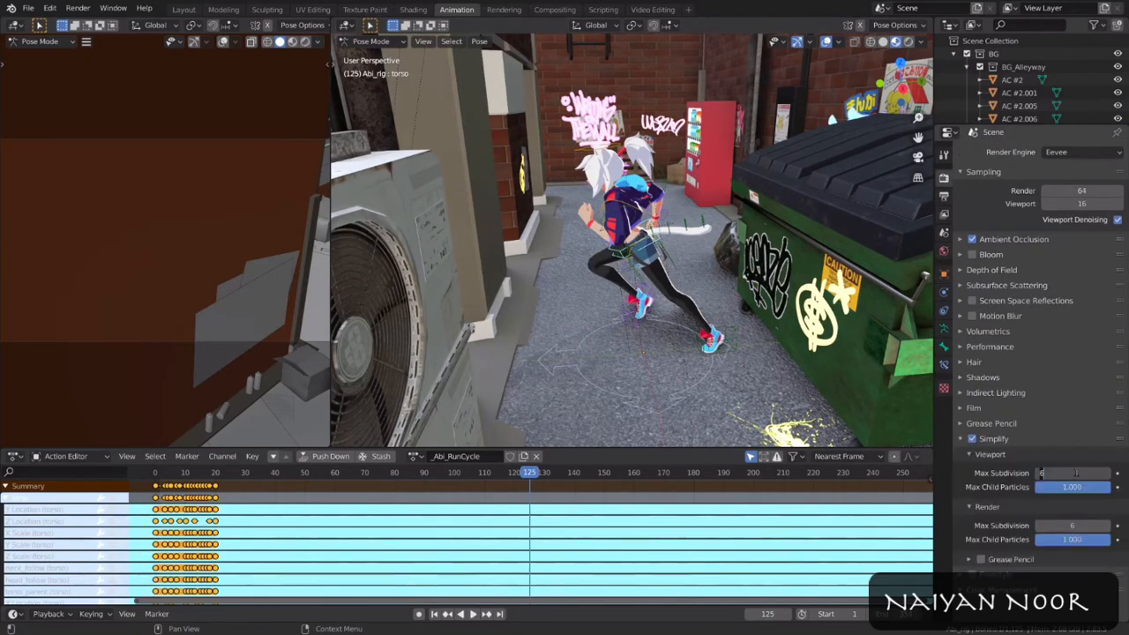
text(0)
key(Return)
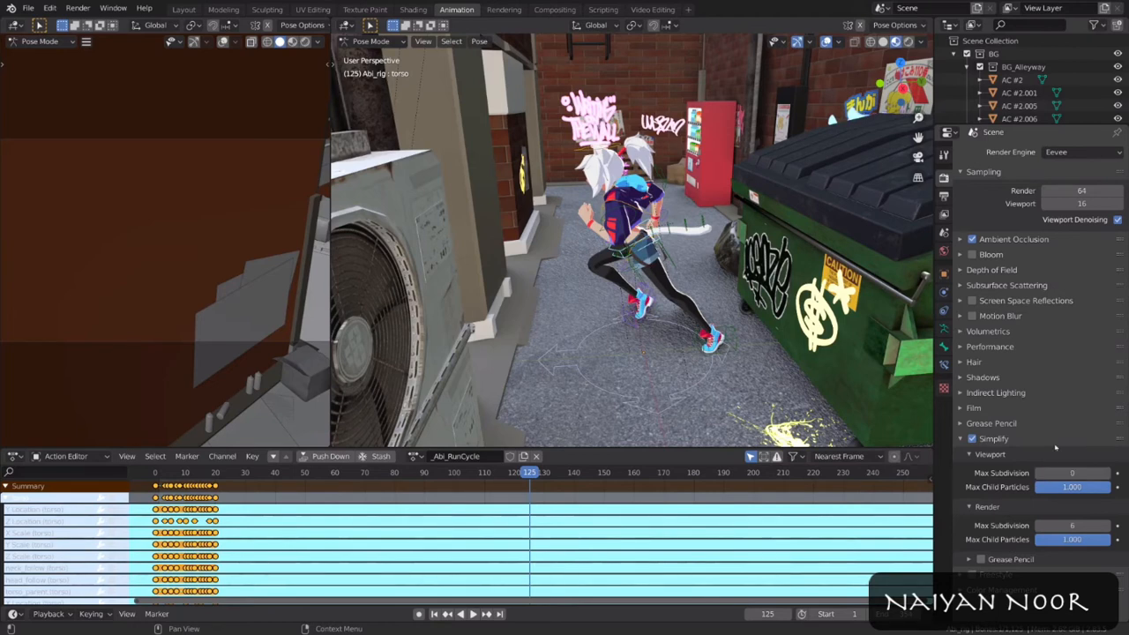
key(space)
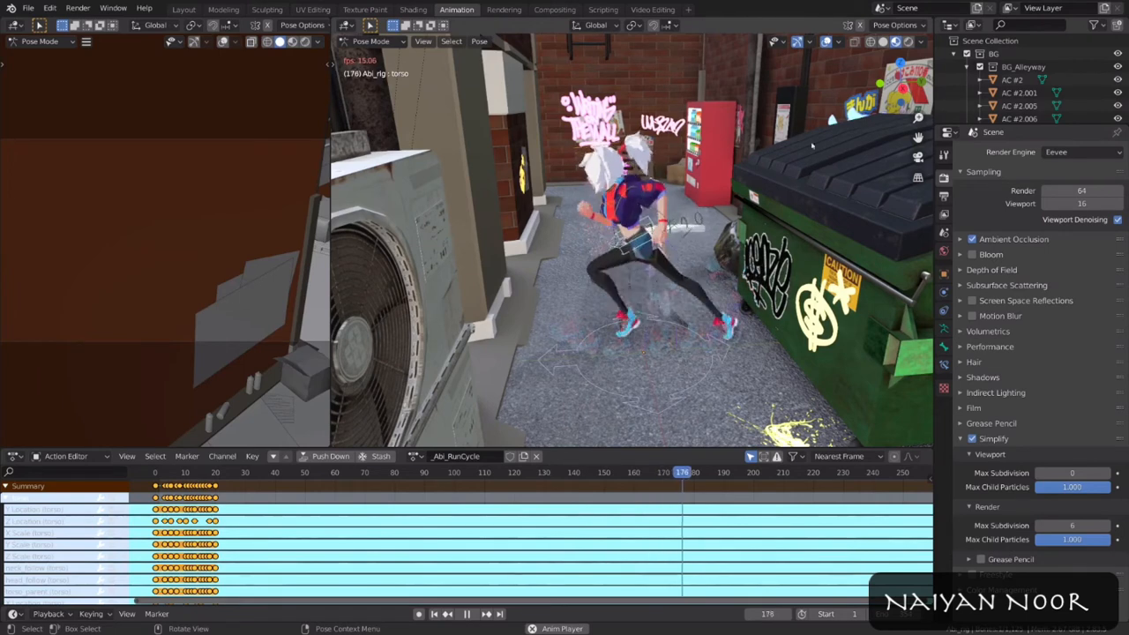
key(space)
Step: Return the main 3D viewport to Solid shading and play the run cycle
click(884, 42)
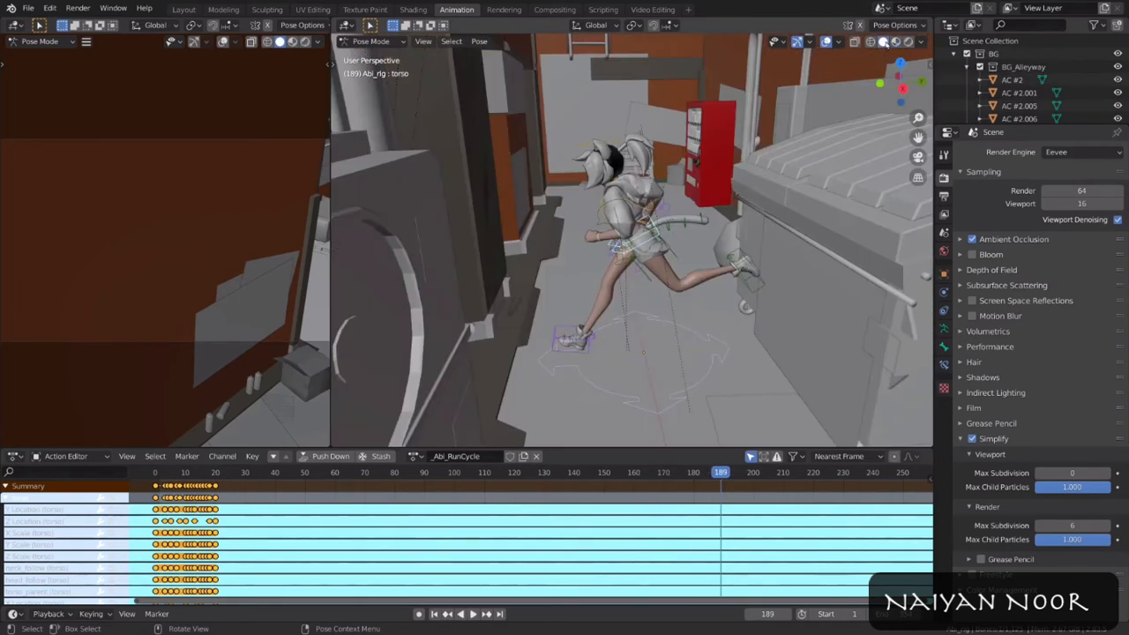
key(space)
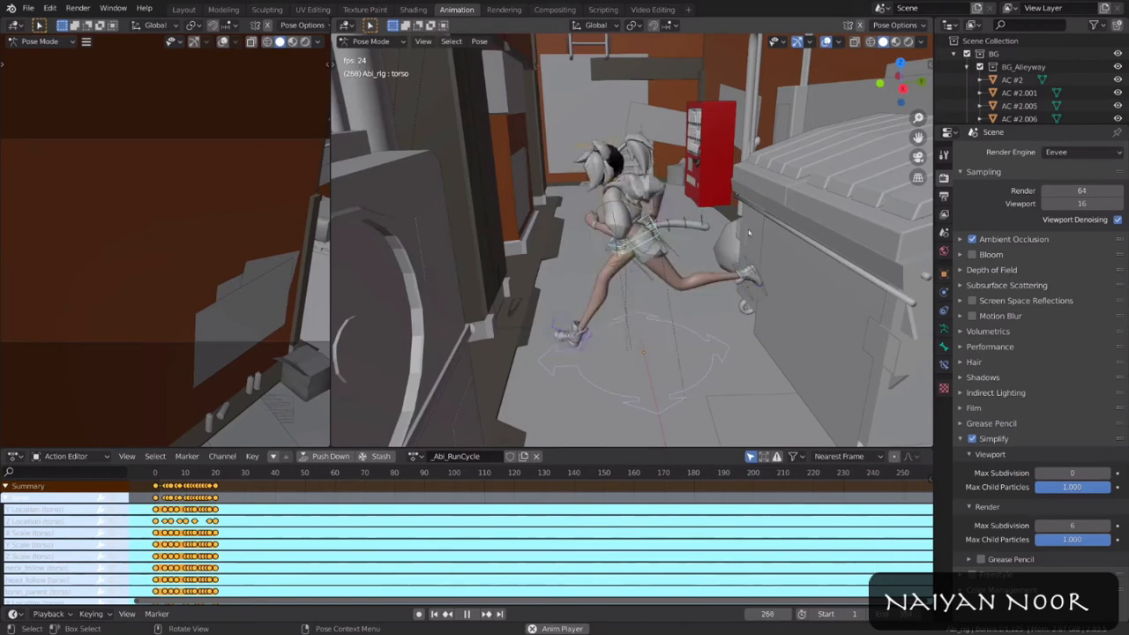
key(space)
Step: Compare the Material Preview, Wireframe and Rendered shading modes in the main viewport, ending in Solid shading
click(896, 42)
click(884, 42)
click(870, 42)
click(908, 42)
click(884, 42)
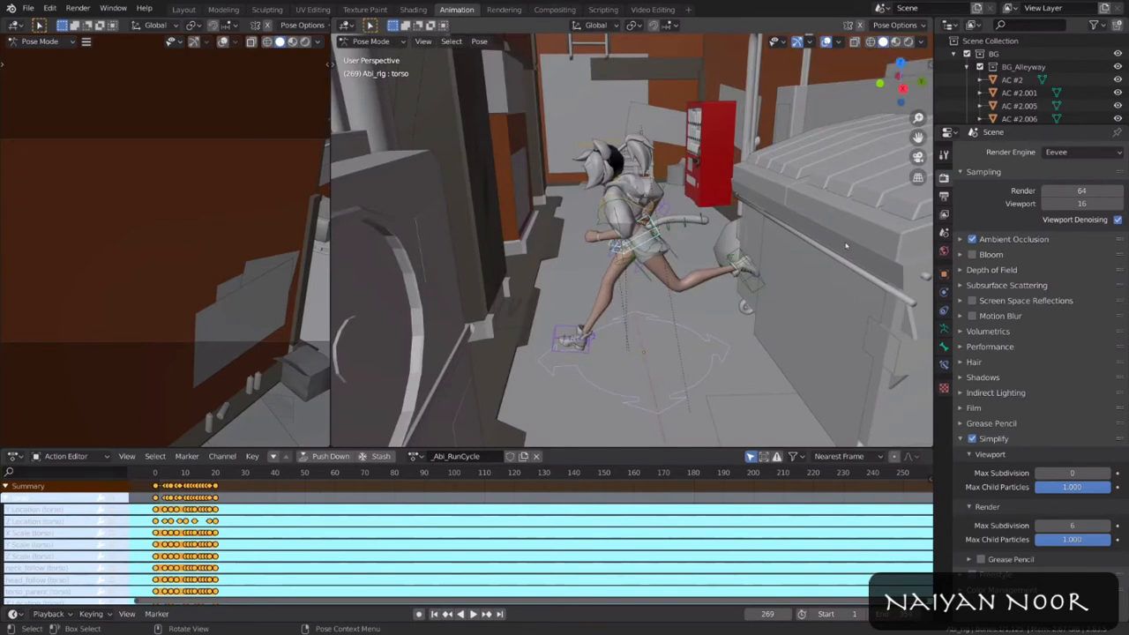
Step: Play the run cycle with the BG collection excluded from the view layer, and include the collection again
click(968, 67)
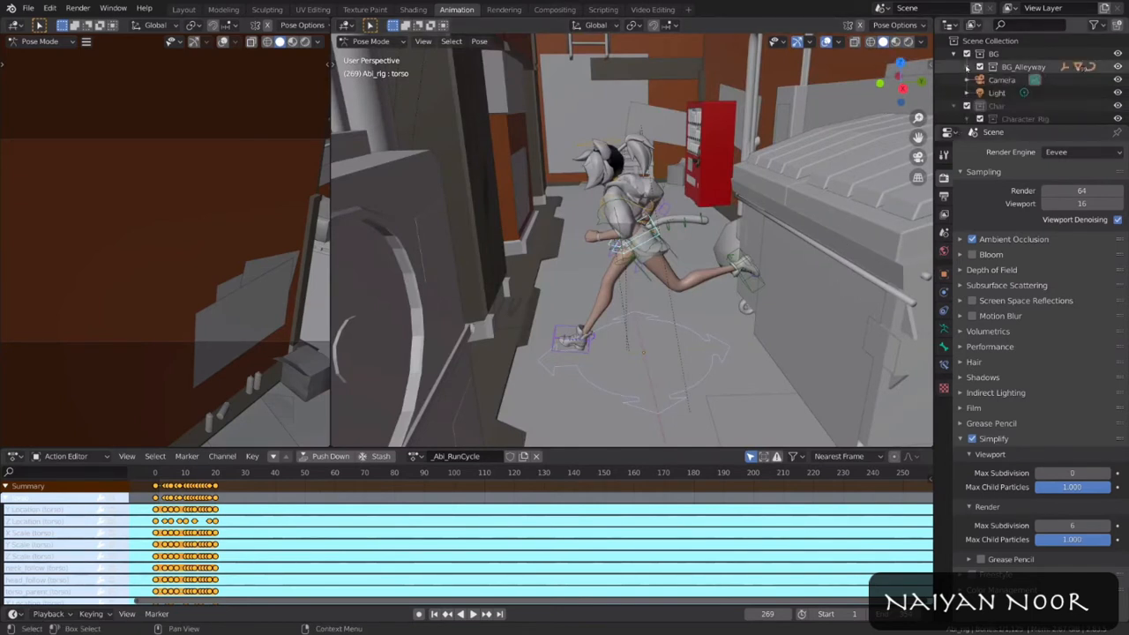
click(968, 53)
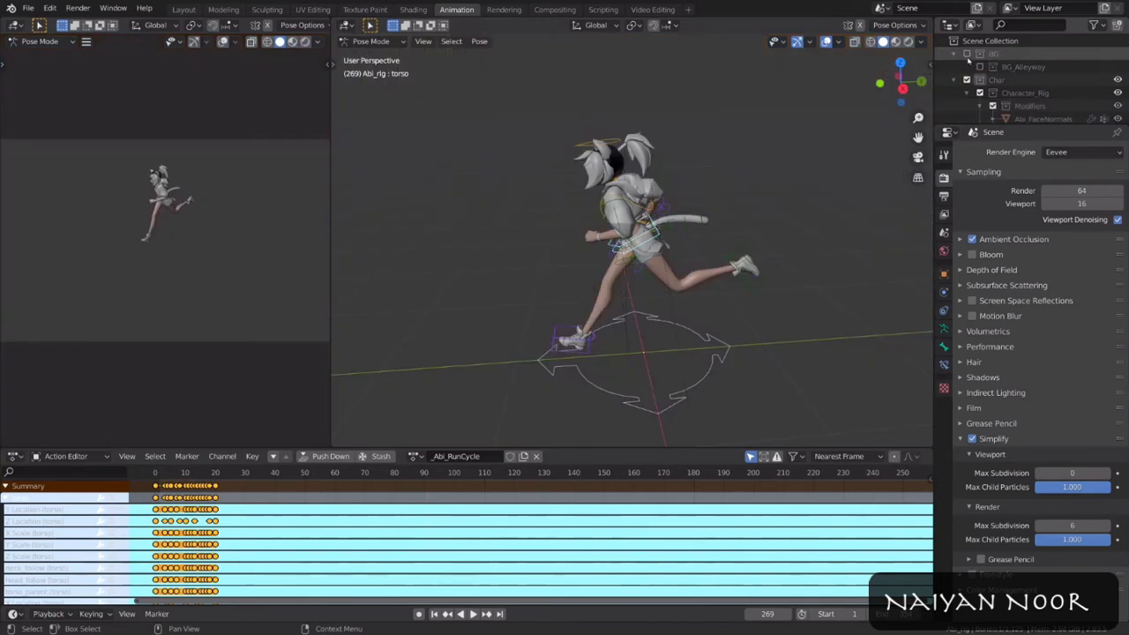
key(space)
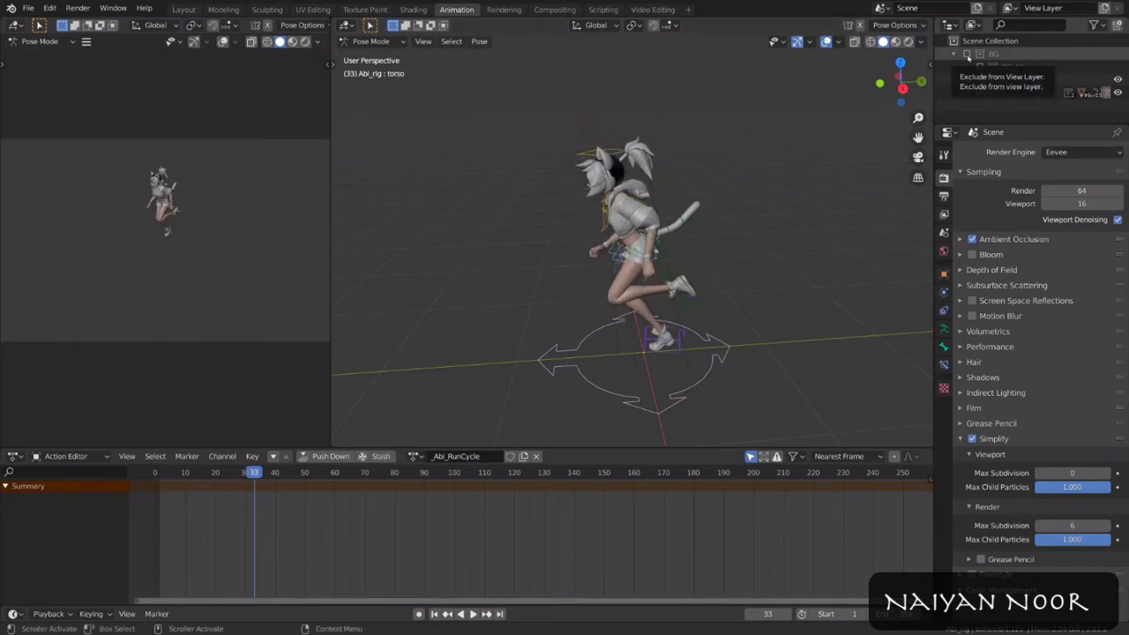
click(968, 54)
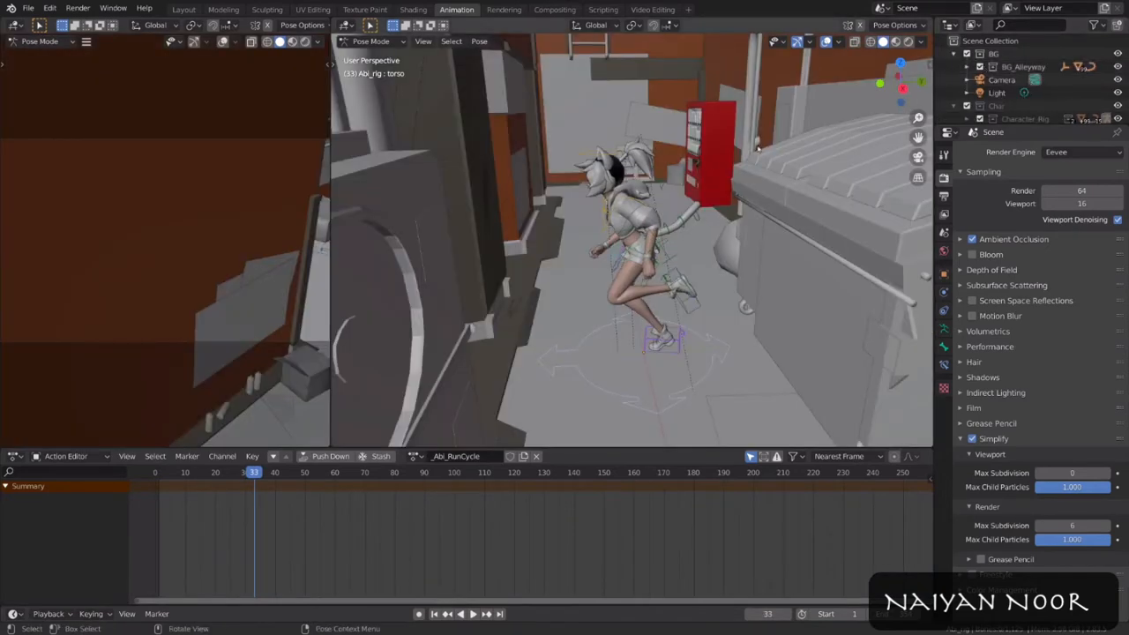
Step: Save the file and append the BG_lowpoly collection from Alleyway_BG.blend
key(ctrl+s)
middle_drag(843, 169, 721, 210)
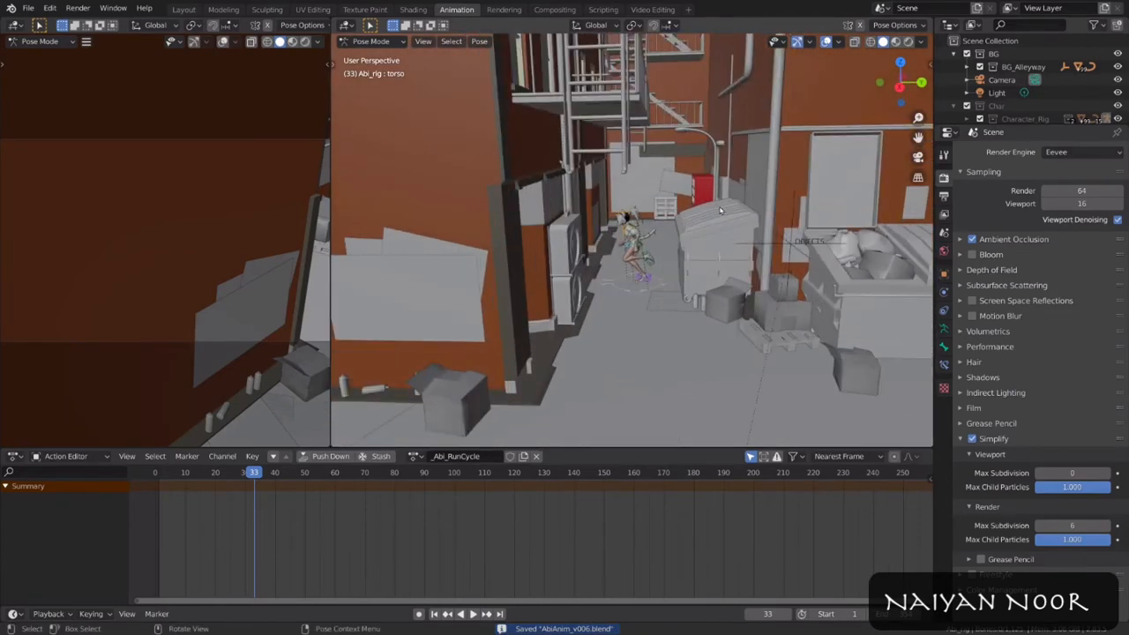
click(28, 8)
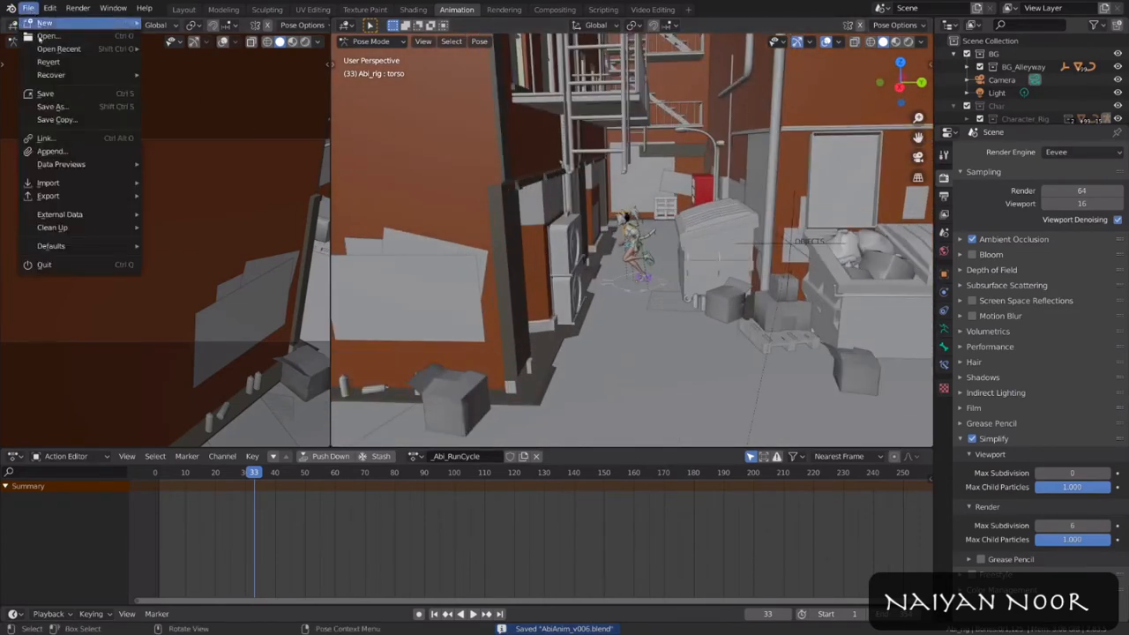
click(50, 151)
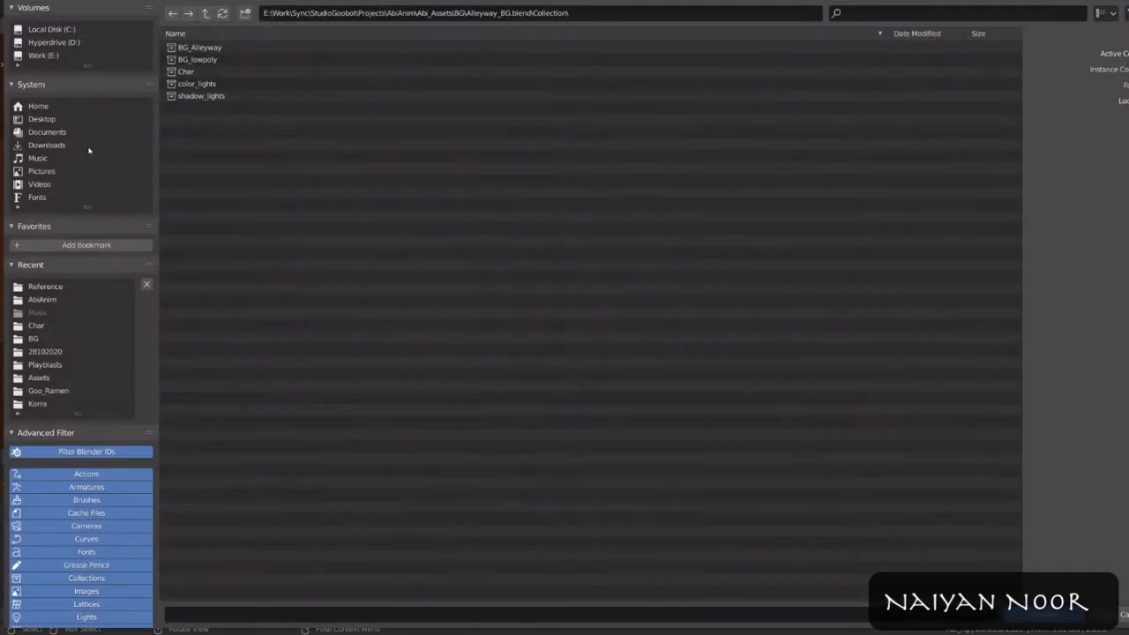
key(Escape)
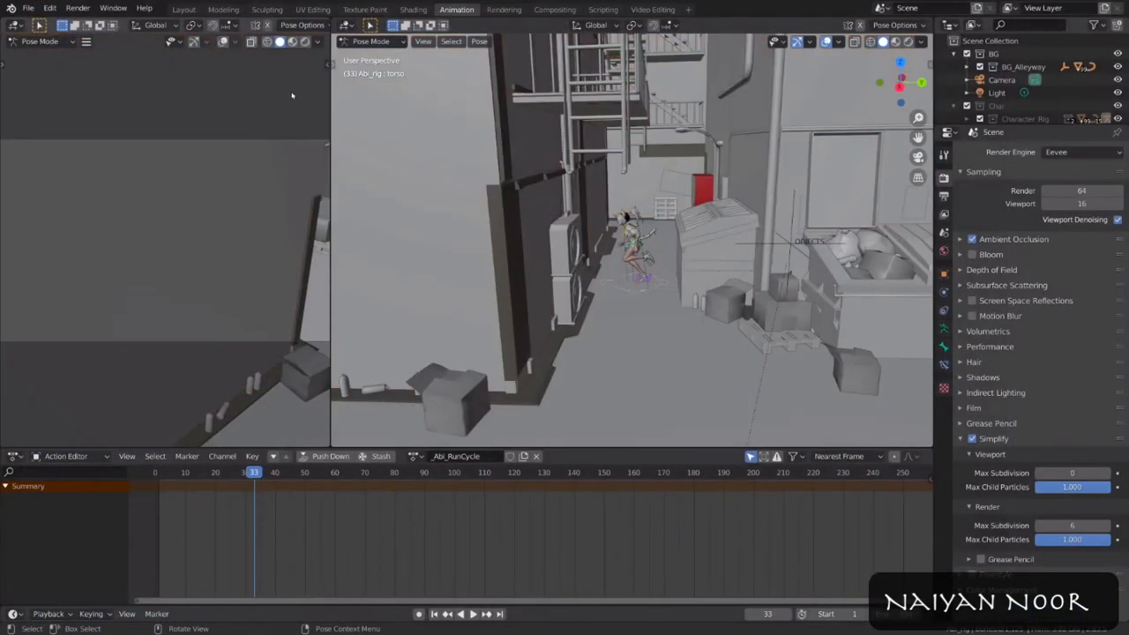
Step: Nest the BG_lowpoly collection inside BG and exclude BG_Alleyway from the view layer
scroll(996, 99, down, 2)
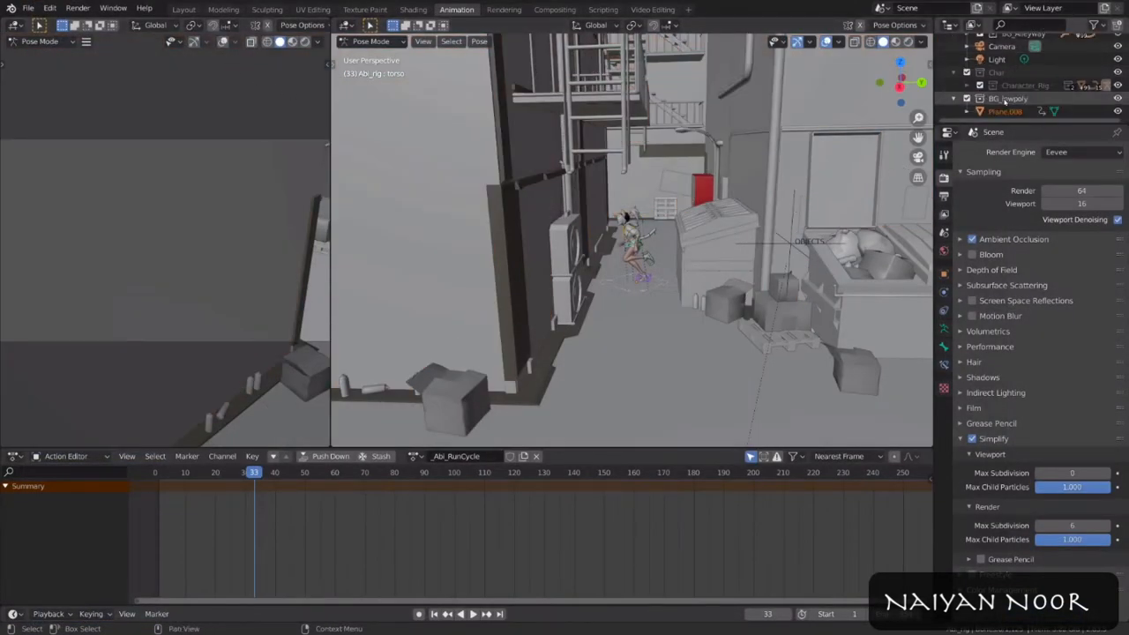
drag(1011, 99, 1011, 39)
scroll(1012, 71, up, 1)
scroll(1013, 77, up, 1)
click(993, 66)
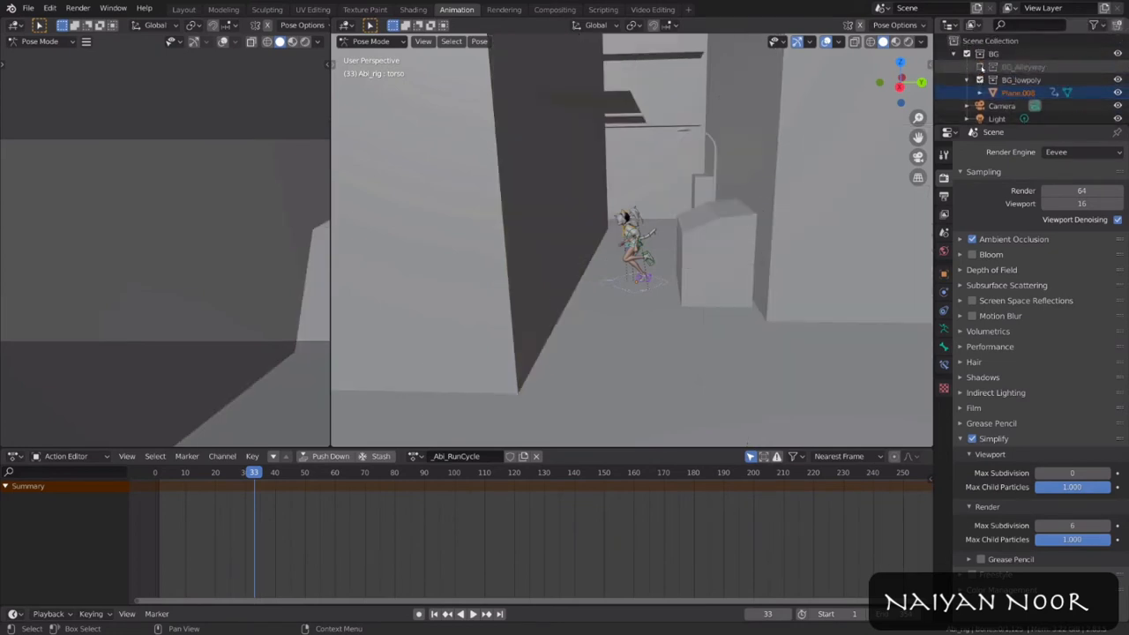
Step: Play the run cycle against the low-poly alleyway and save the file
middle_drag(755, 199, 704, 204)
key(space)
key(space)
mouse_move(705, 191)
shift+middle_down()
mouse_move(695, 245)
mouse_move(700, 210)
shift+middle_up()
key(ctrl+s)
Step: Exclude BG_lowpoly from the view layer, include BG_Alleyway again, and save the file
click(980, 79)
click(980, 66)
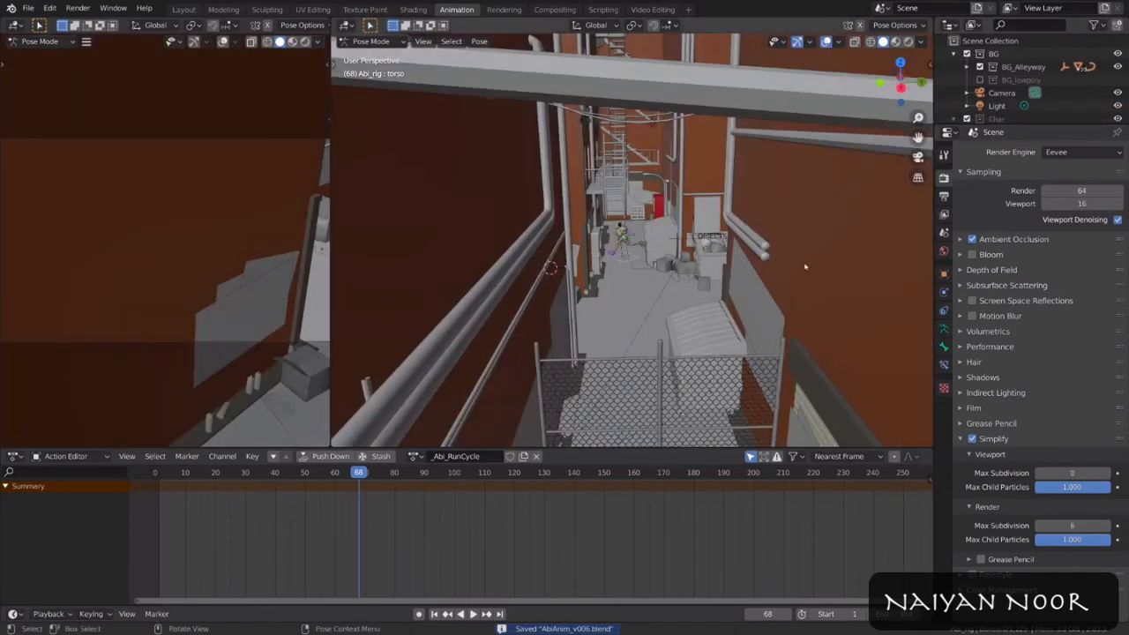
scroll(652, 227, up, 6)
shift+middle_drag(666, 218, 676, 176)
scroll(674, 238, up, 2)
key(ctrl+s)
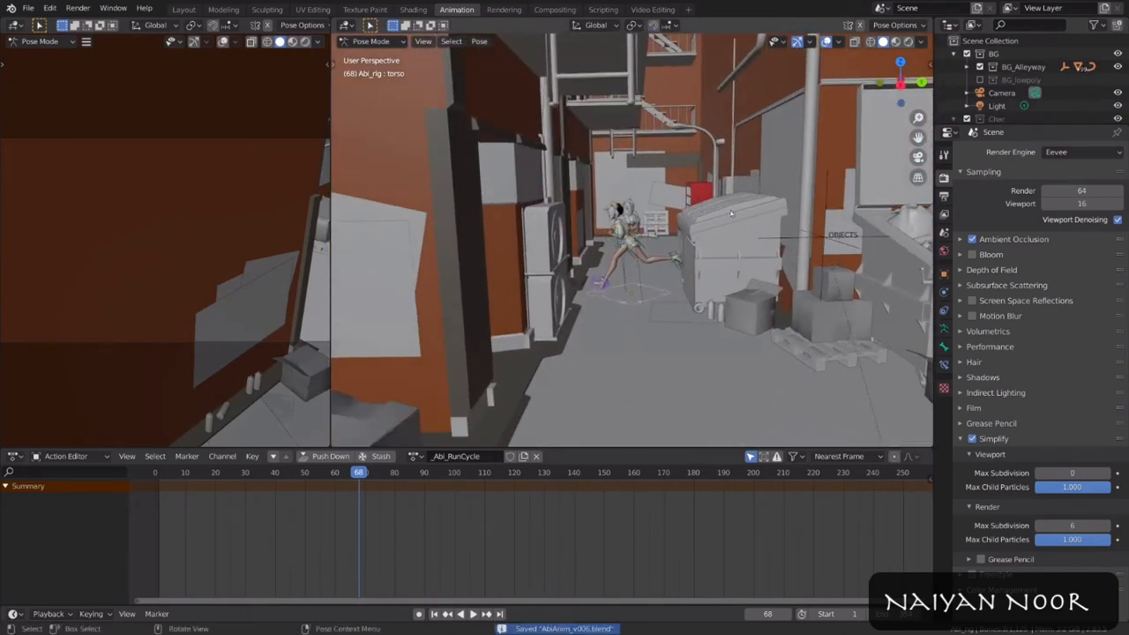
Step: Review the main viewport's Solid shading options, including Backface Culling, while examining the alleyway walls
scroll(706, 221, down, 3)
middle_drag(706, 221, 691, 255)
scroll(720, 272, down, 6)
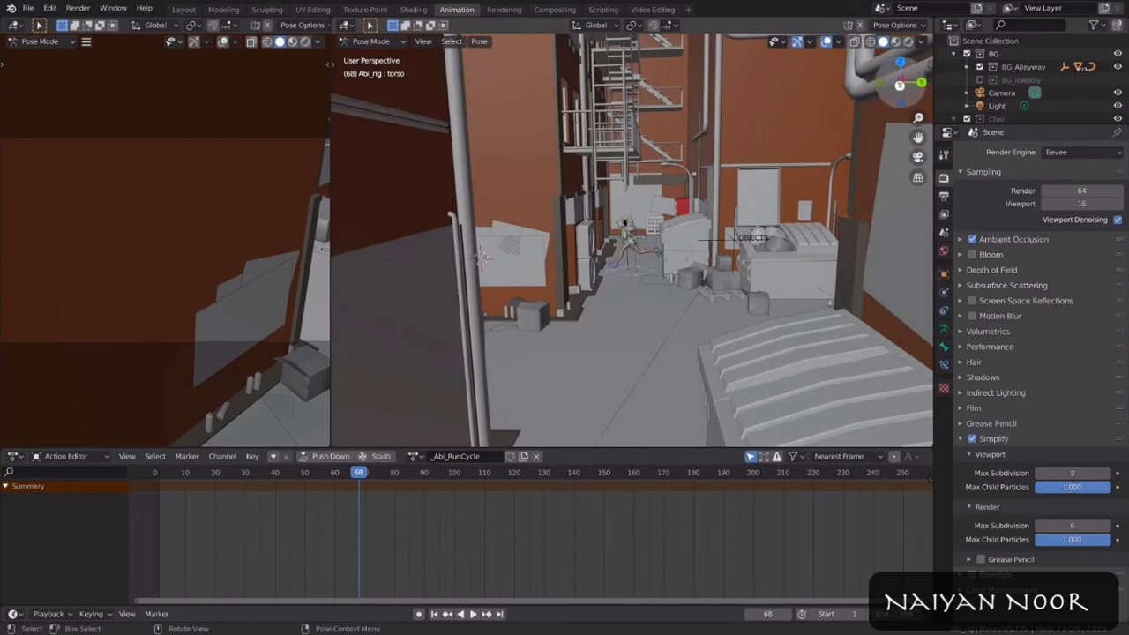
click(923, 42)
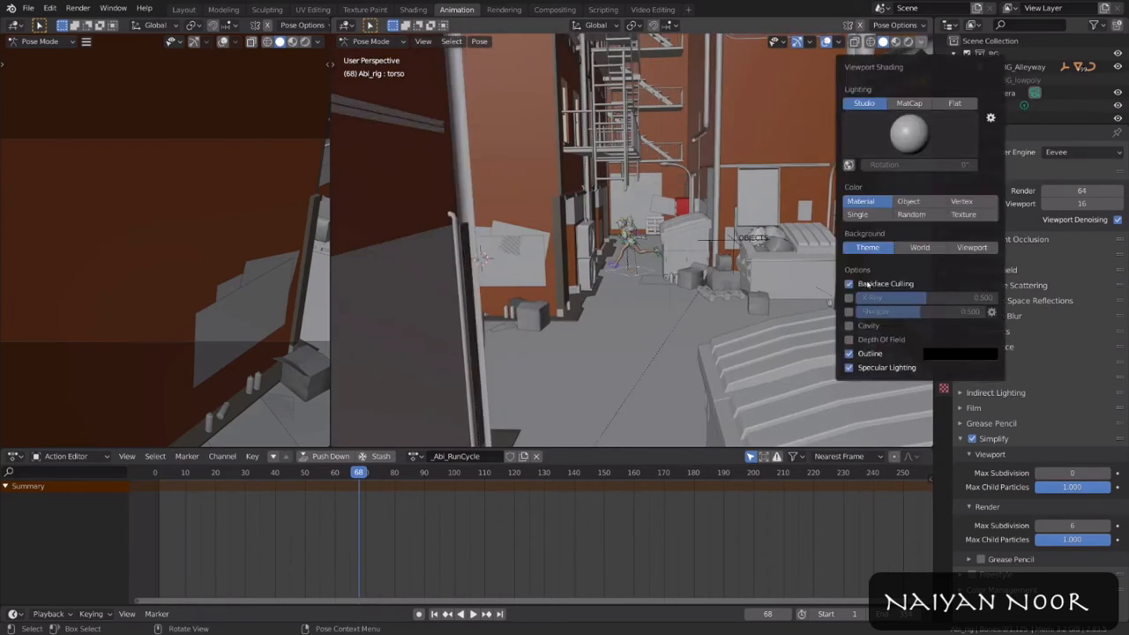
middle_drag(697, 224, 583, 256)
scroll(700, 223, up, 4)
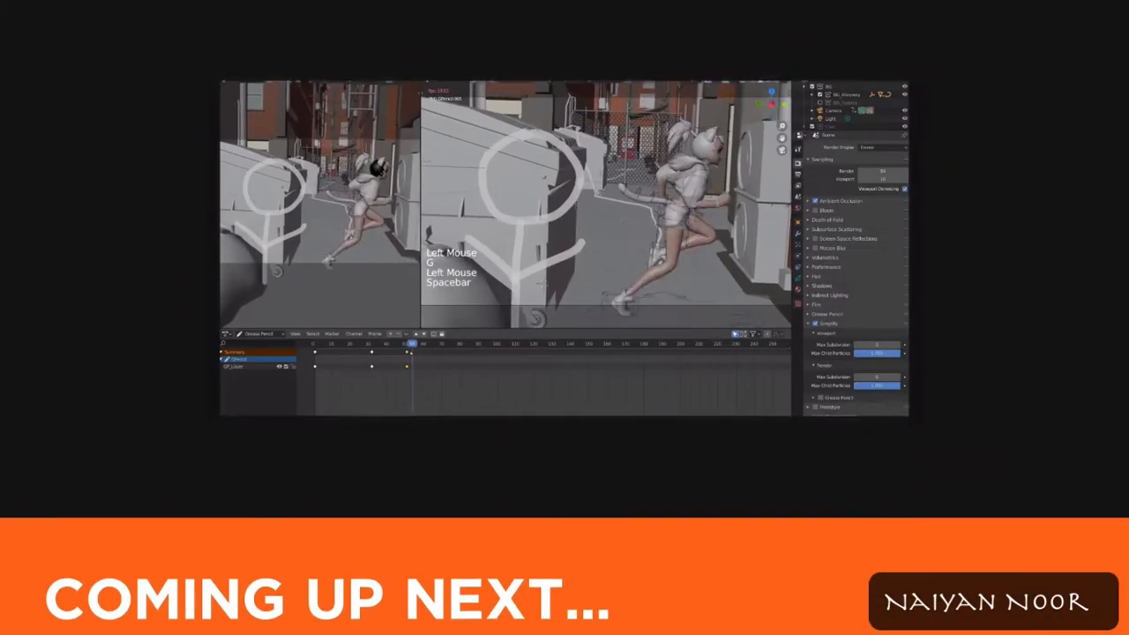
key(space)
mouse_move(456, 146)
mouse_down()
mouse_move(423, 216)
mouse_move(424, 159)
mouse_up()
drag(454, 233, 452, 325)
drag(423, 265, 476, 258)
drag(455, 344, 353, 346)
key(space)
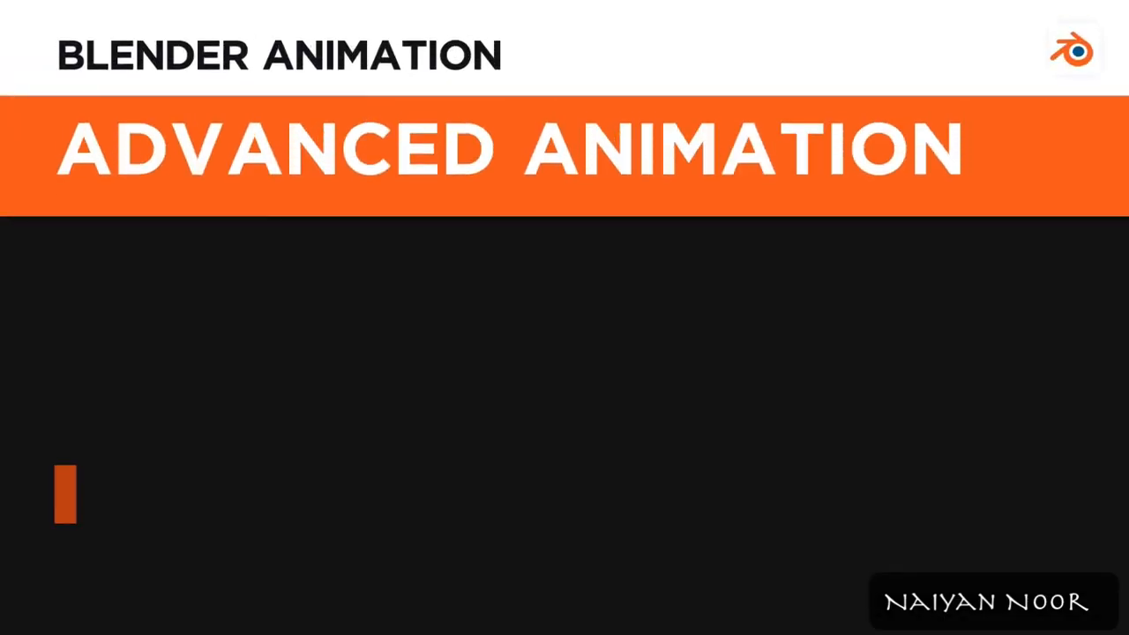
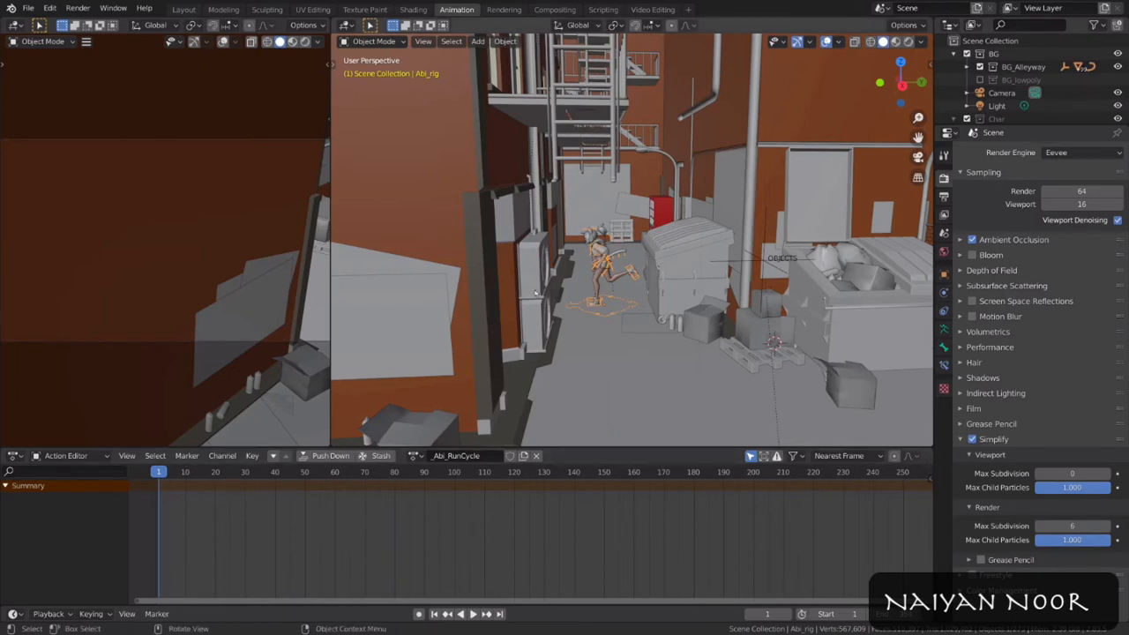
Step: Add a blank Grease Pencil object to the alleyway scene and switch it to Draw mode
click(477, 42)
mouse_move(498, 136)
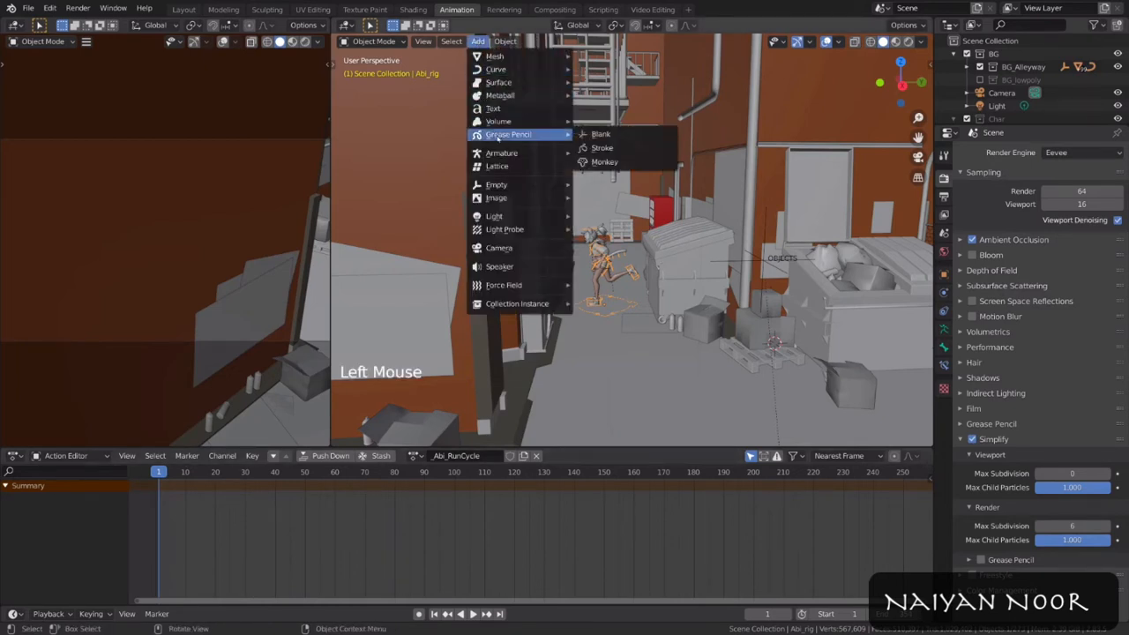
click(622, 137)
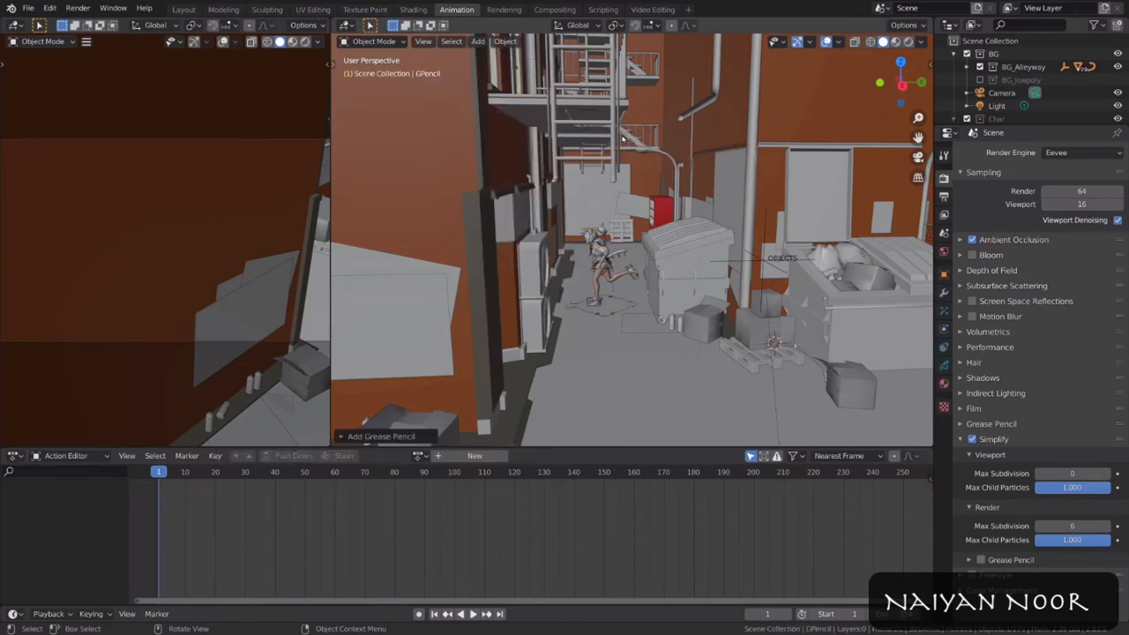
click(374, 41)
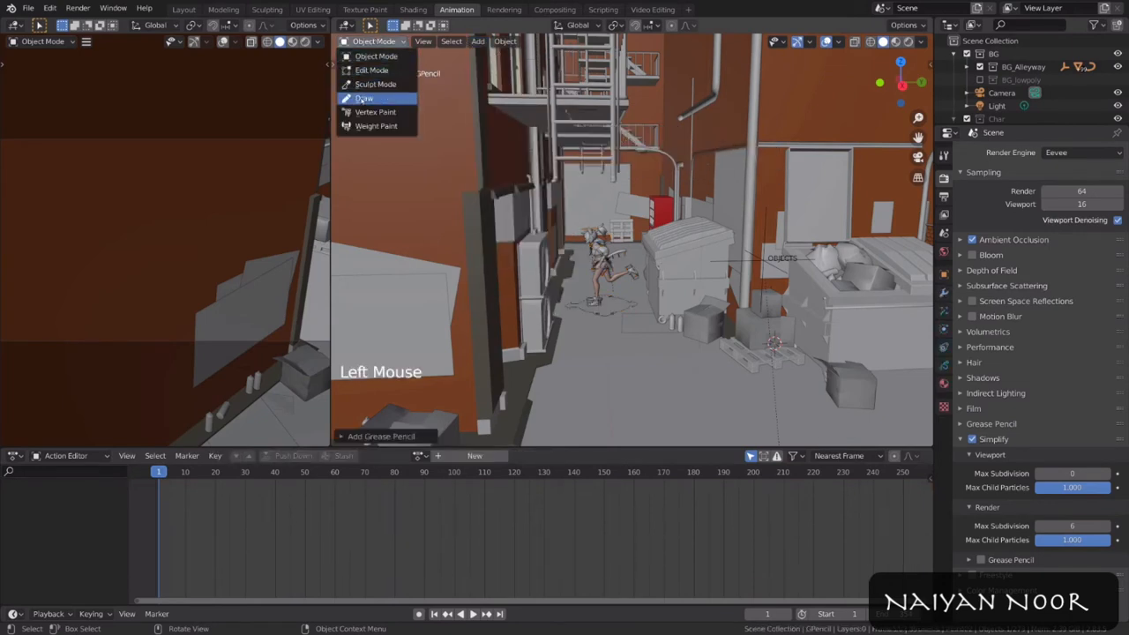
click(397, 102)
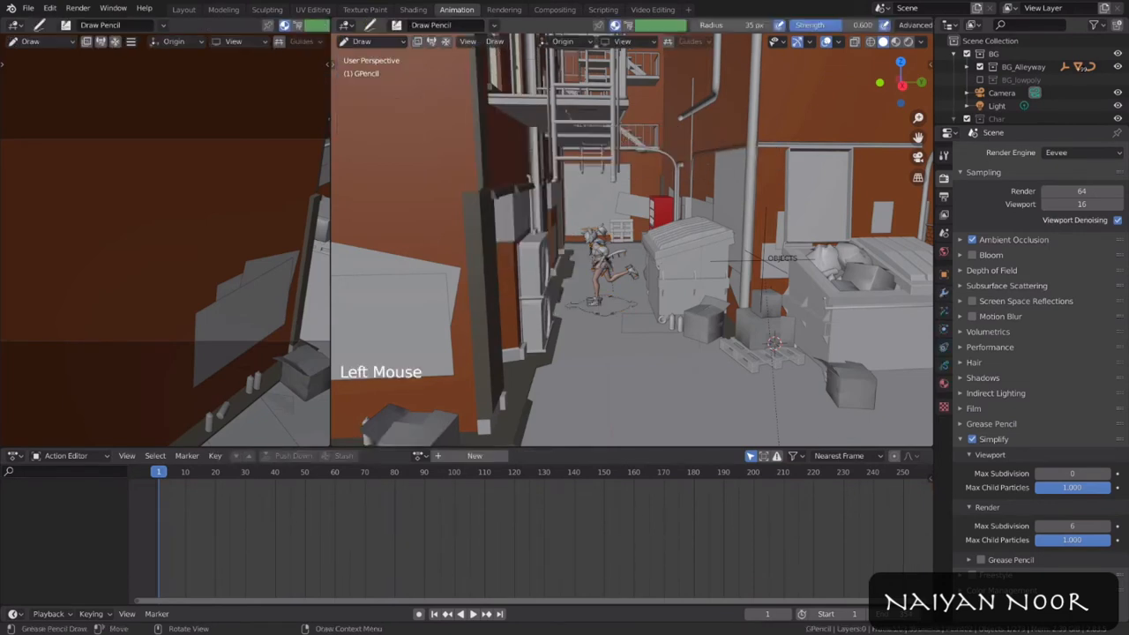
Step: Try a freehand circle over the dumpster with Origin stroke placement, and undo the stroke
middle_drag(618, 264, 600, 282)
mouse_move(625, 247)
mouse_down()
mouse_move(686, 325)
mouse_move(622, 256)
mouse_up()
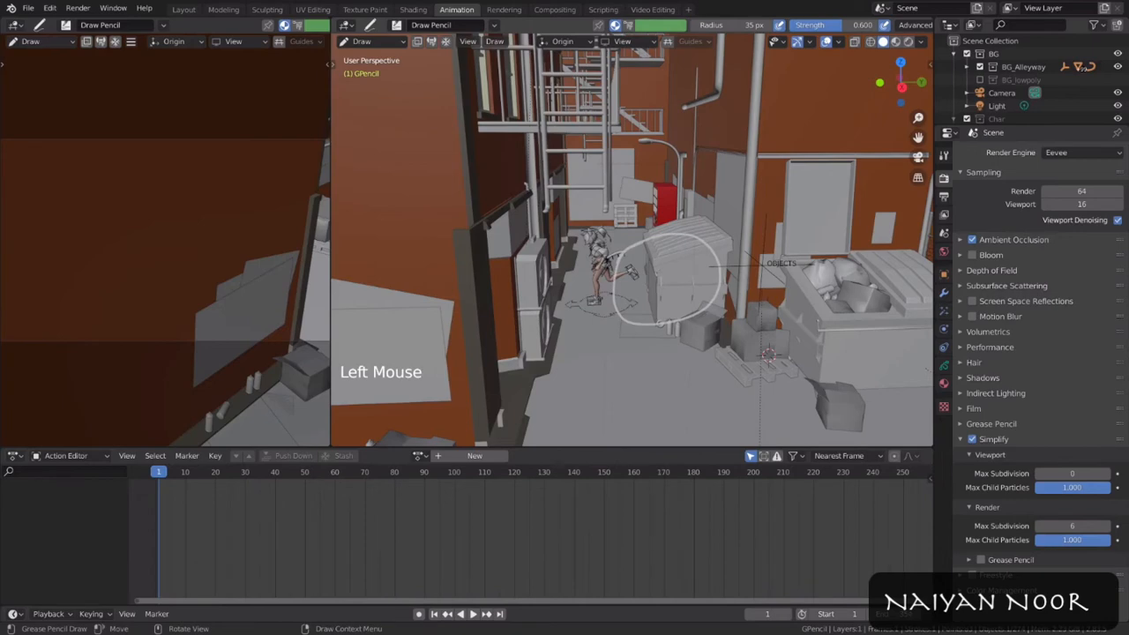
mouse_move(631, 265)
middle_down()
mouse_move(600, 272)
mouse_move(617, 269)
mouse_move(617, 225)
mouse_move(617, 246)
middle_up()
key(ctrl+z)
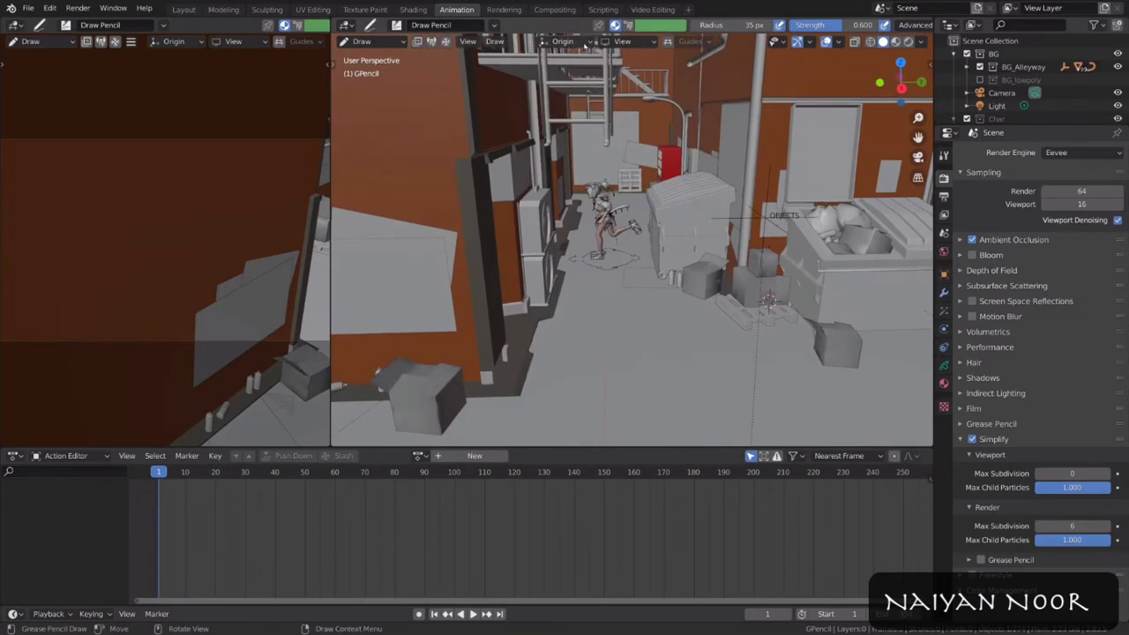
Step: Review the Grease Pencil drawing plane options and change the stroke placement from Origin to Surface
click(584, 46)
click(608, 44)
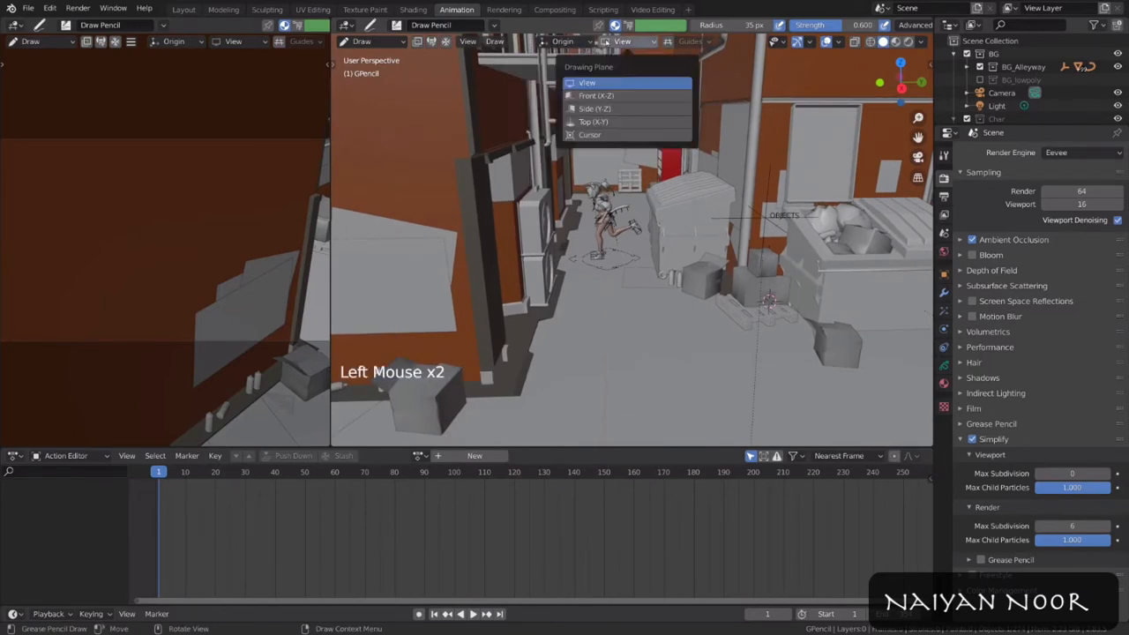
click(581, 47)
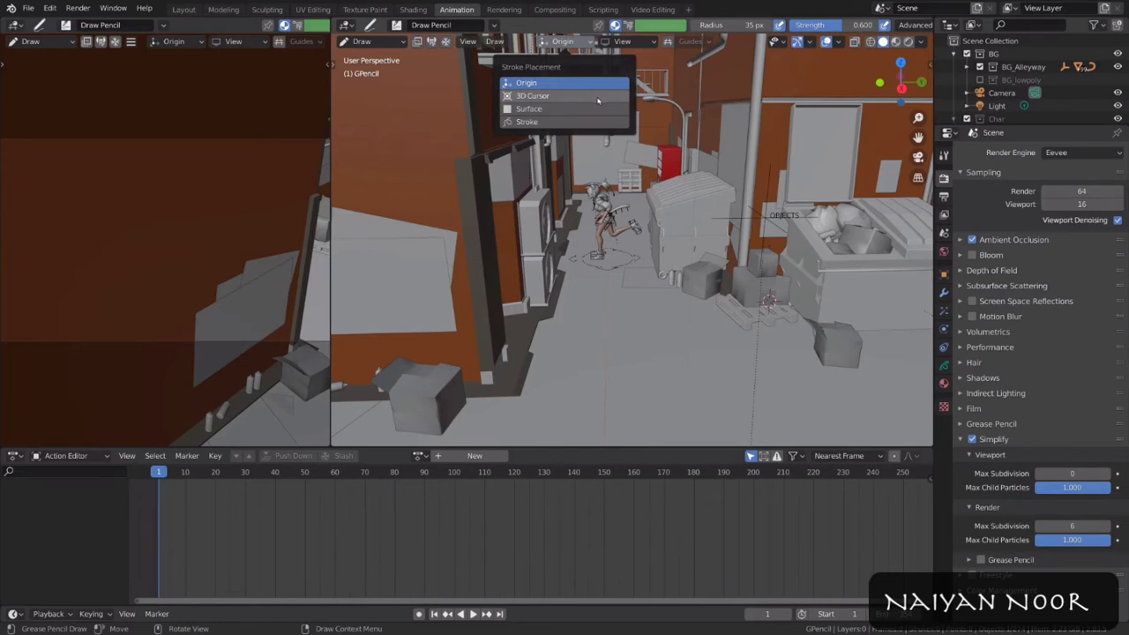
click(597, 97)
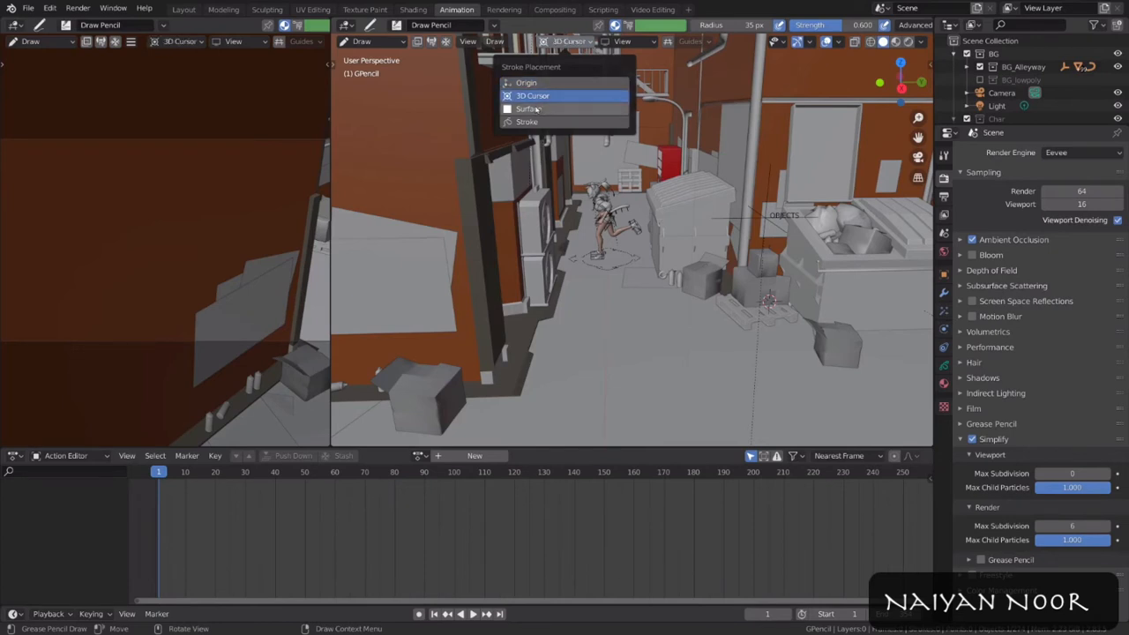
click(580, 109)
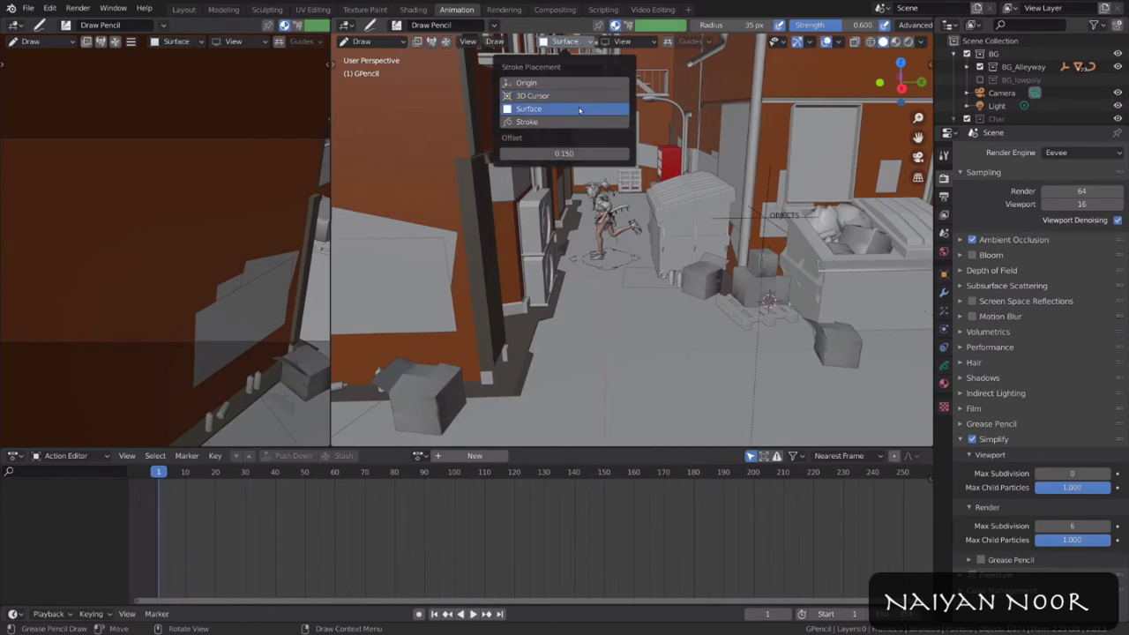
Step: Try a large freehand loop across the alley surfaces, undo it, and check the drawing plane choices
mouse_move(436, 328)
mouse_down()
mouse_move(565, 281)
mouse_move(458, 349)
mouse_up()
mouse_move(459, 348)
middle_down()
mouse_move(470, 355)
mouse_move(482, 342)
middle_up()
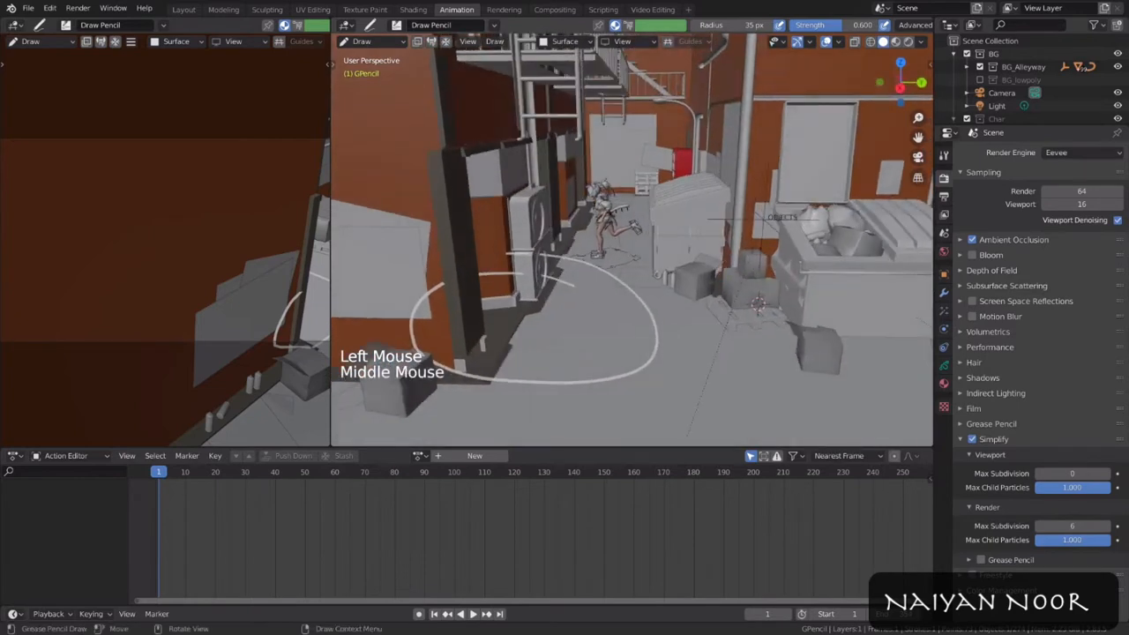
key(ctrl+z)
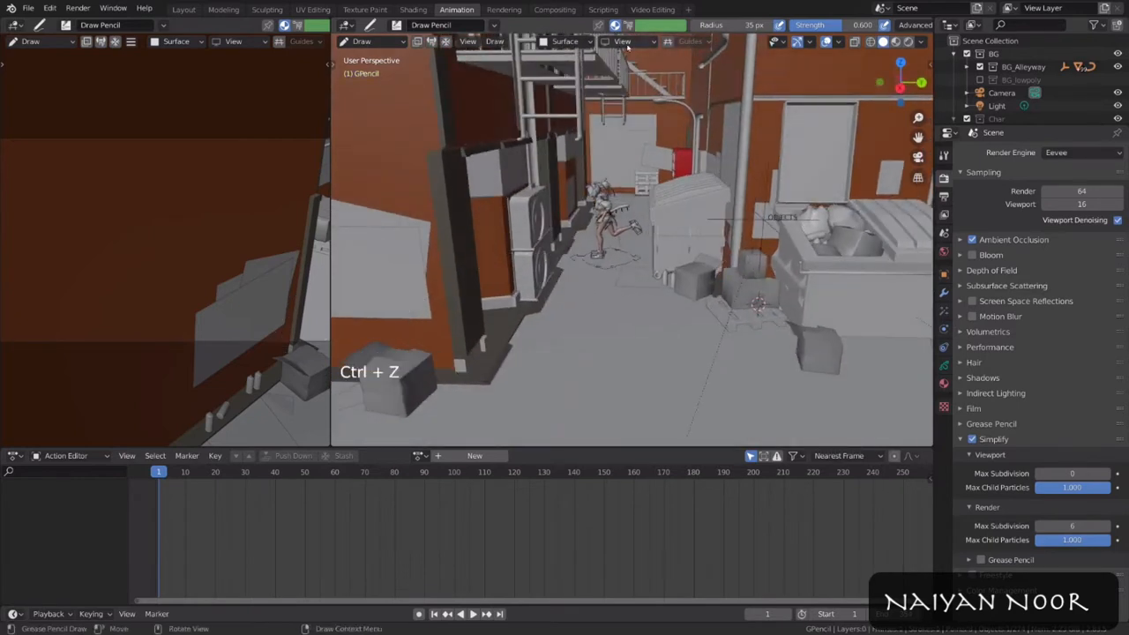
click(624, 42)
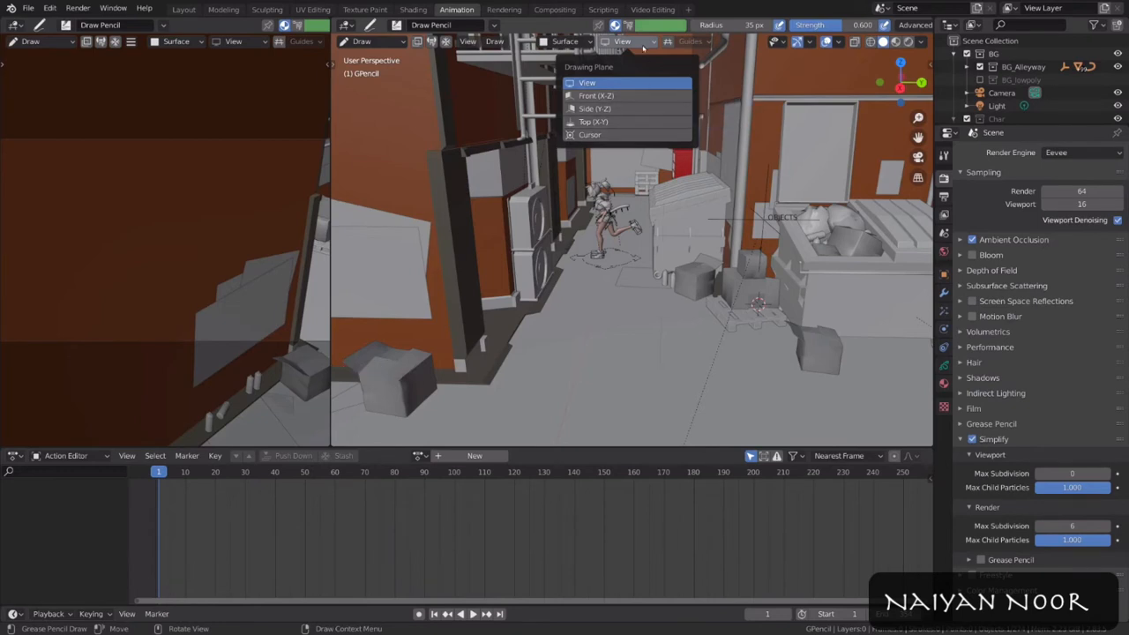
middle_drag(574, 67, 558, 51)
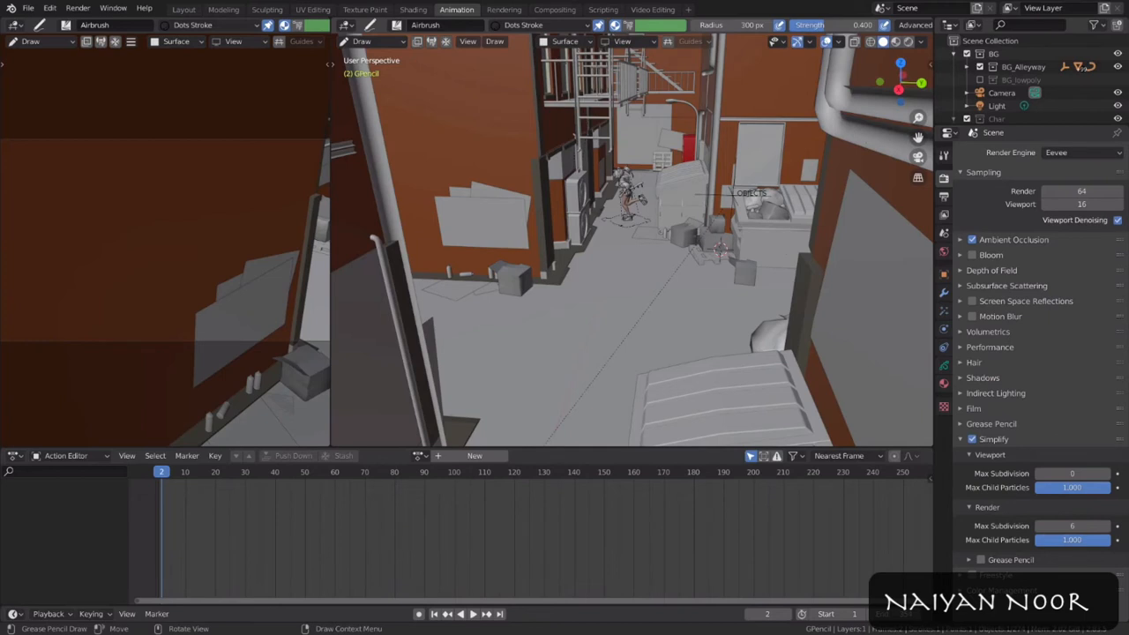
Step: Select the Draw Pencil brush from the Grease Pencil tool settings and draw a large test circle on the alley floor
click(930, 64)
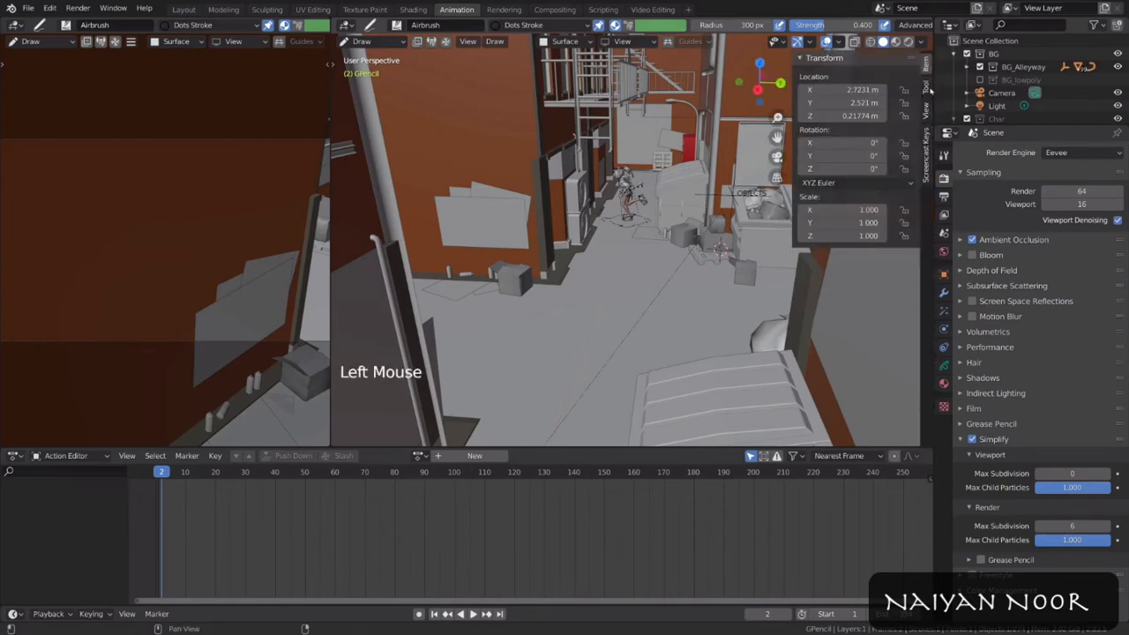
click(927, 90)
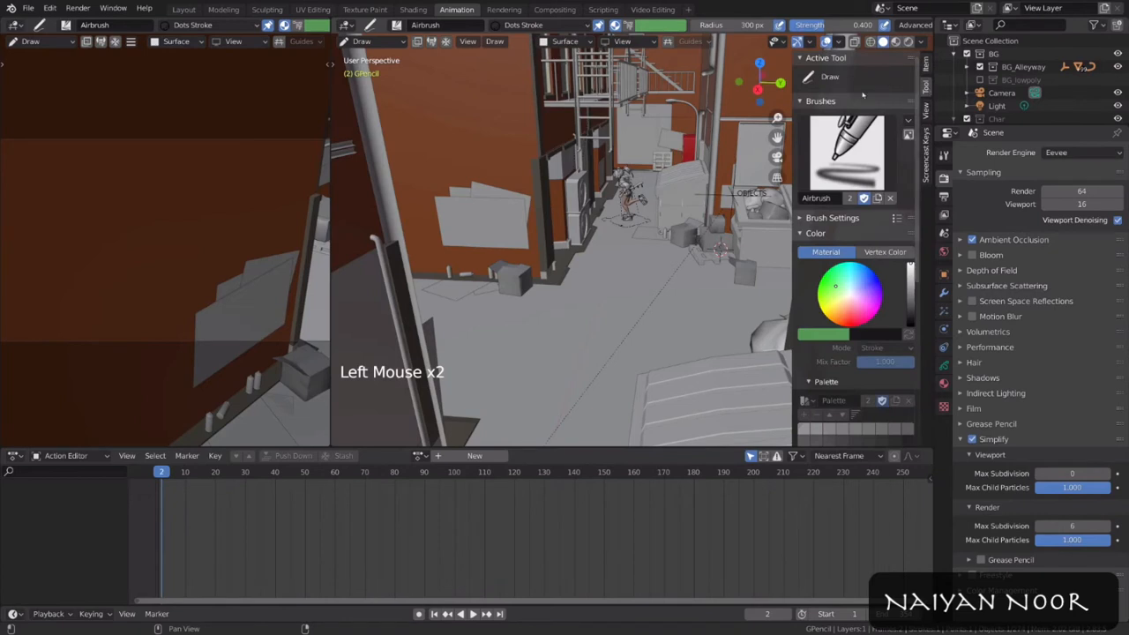
click(858, 161)
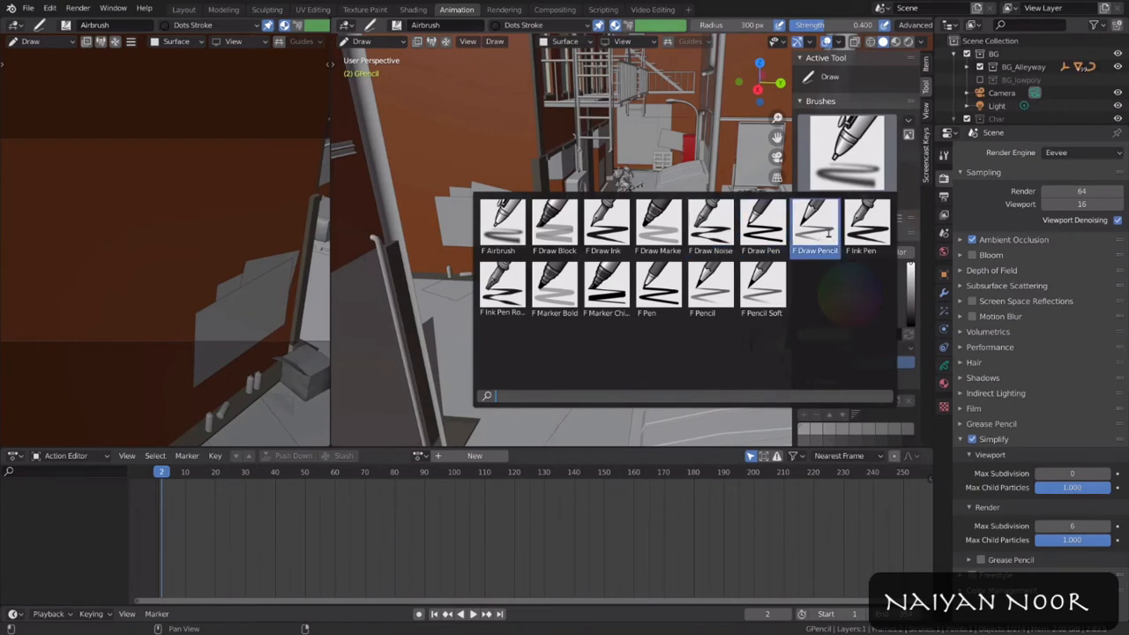
click(816, 227)
mouse_move(587, 222)
mouse_down()
mouse_move(645, 334)
mouse_move(662, 231)
mouse_up()
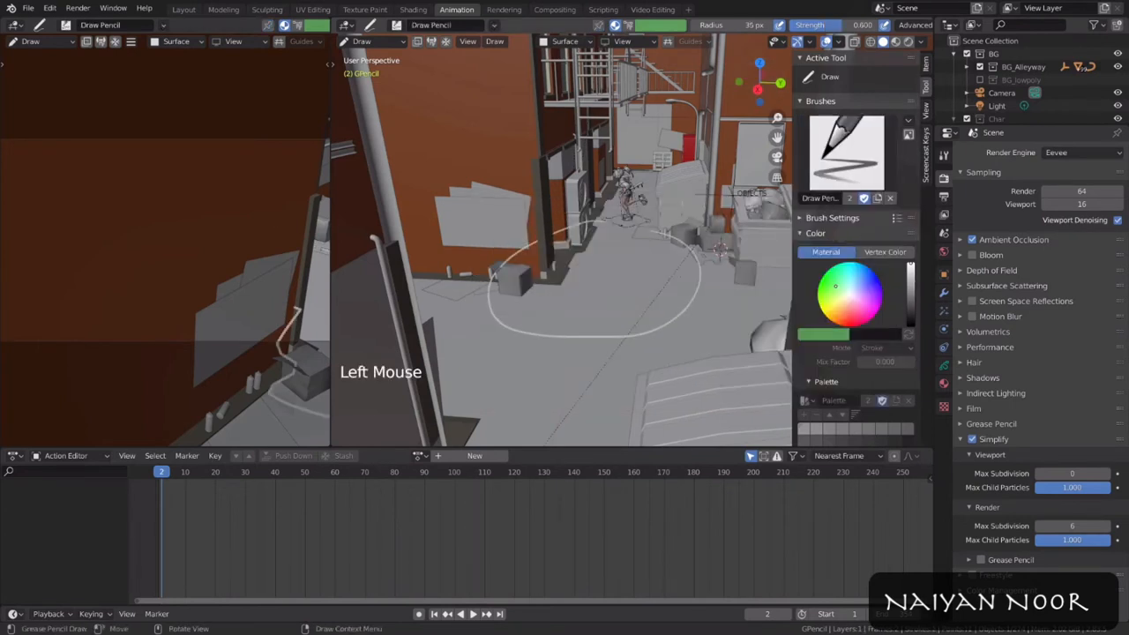
Step: Add a new material to the Grease Pencil object and remove it from the slot
click(943, 385)
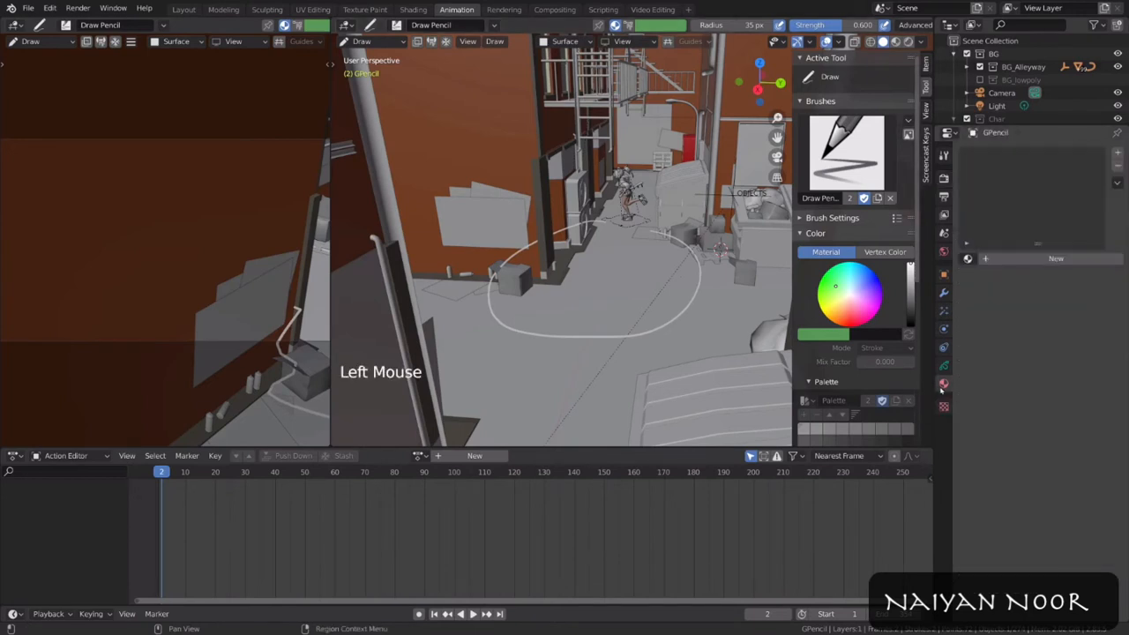
click(1037, 261)
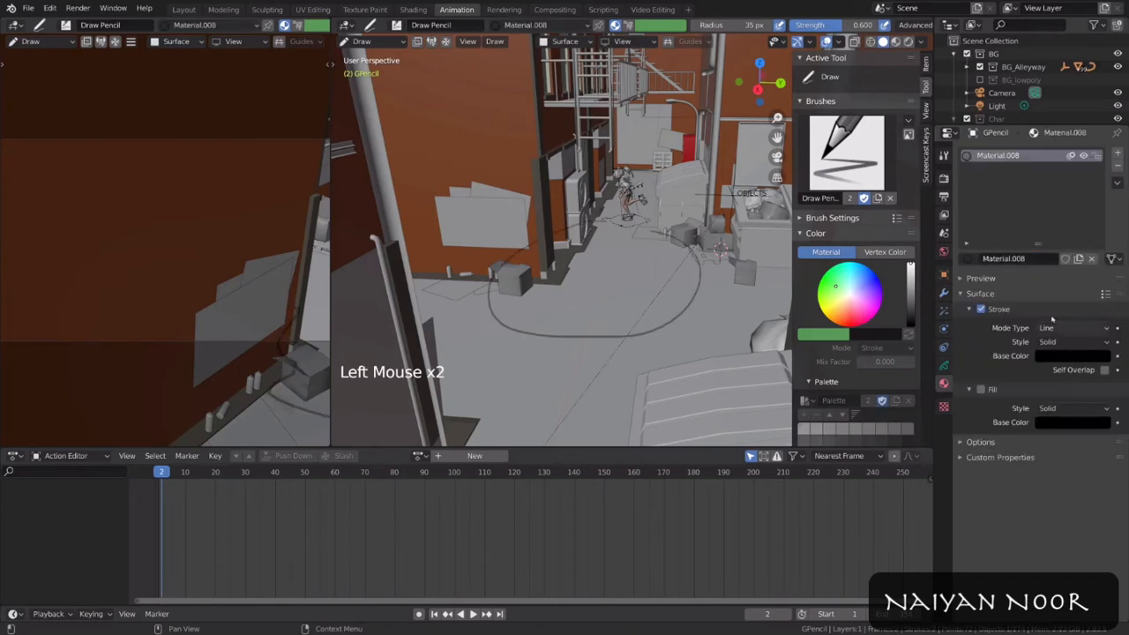
click(1092, 259)
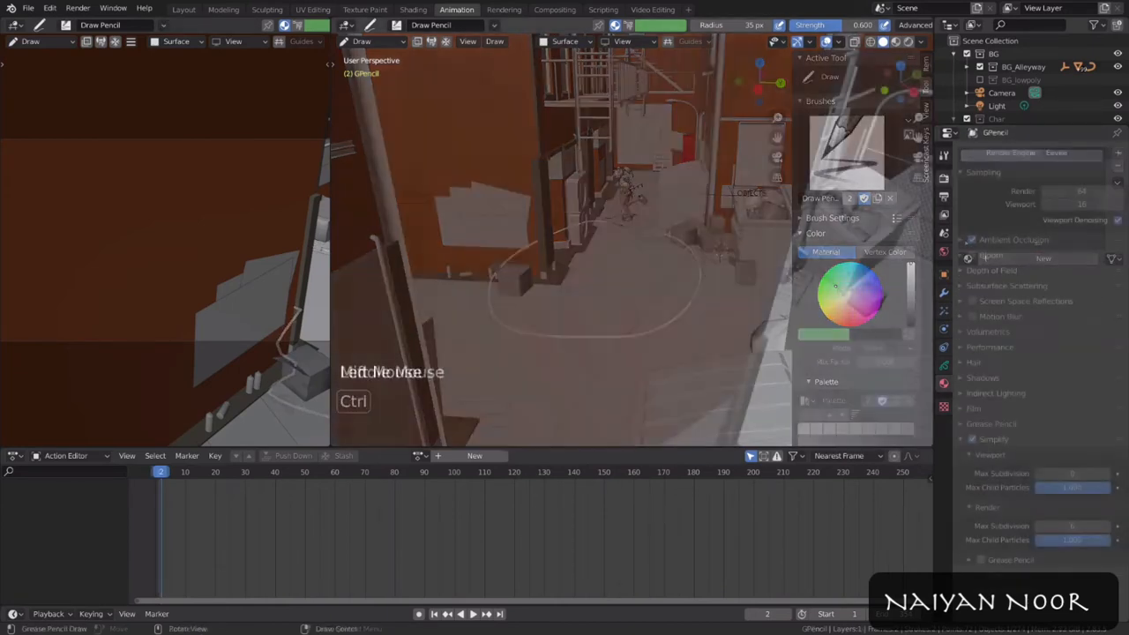
middle_drag(618, 264, 670, 256)
mouse_move(670, 256)
shift+middle_down()
mouse_move(635, 274)
mouse_move(600, 265)
mouse_move(618, 291)
mouse_move(547, 279)
shift+middle_up()
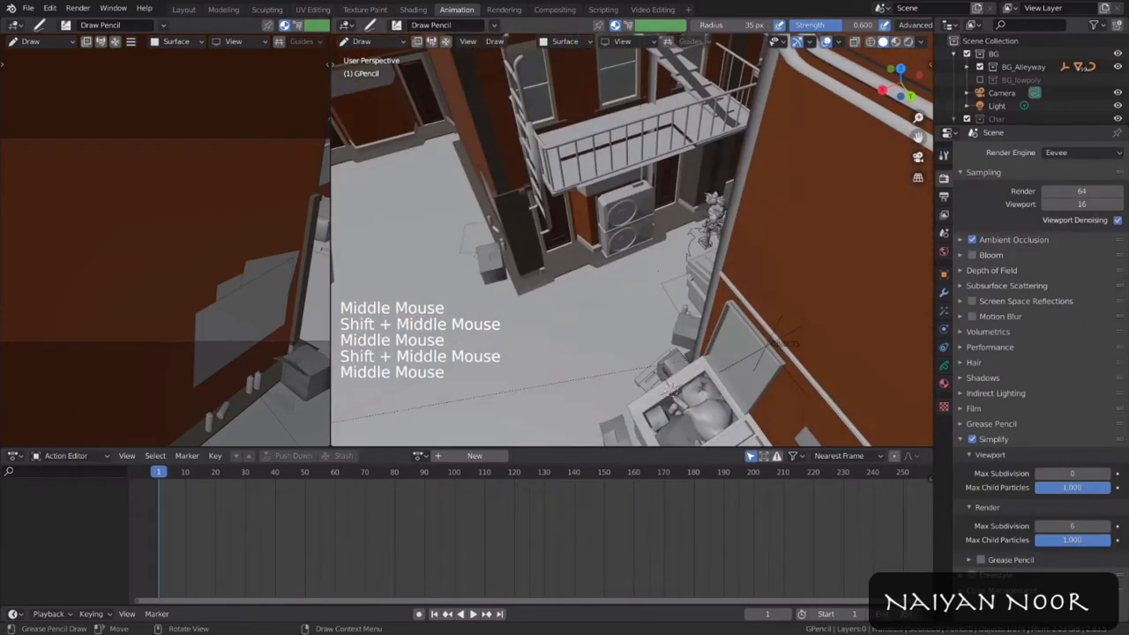
Step: Draw freehand path strokes along the alley floor to plot the character's running route
drag(436, 368, 677, 264)
mouse_move(617, 264)
shift+middle_down()
mouse_move(583, 283)
mouse_move(617, 265)
mouse_move(529, 280)
shift+middle_up()
shift+middle_drag(529, 280, 595, 311)
mouse_move(638, 276)
mouse_down()
mouse_move(531, 274)
mouse_move(446, 230)
mouse_up()
middle_drag(820, 167, 653, 186)
shift+middle_drag(653, 185, 617, 225)
drag(625, 185, 643, 126)
middle_drag(618, 176, 618, 155)
scroll(622, 151, down, 2)
middle_drag(617, 155, 609, 154)
scroll(609, 153, up, 1)
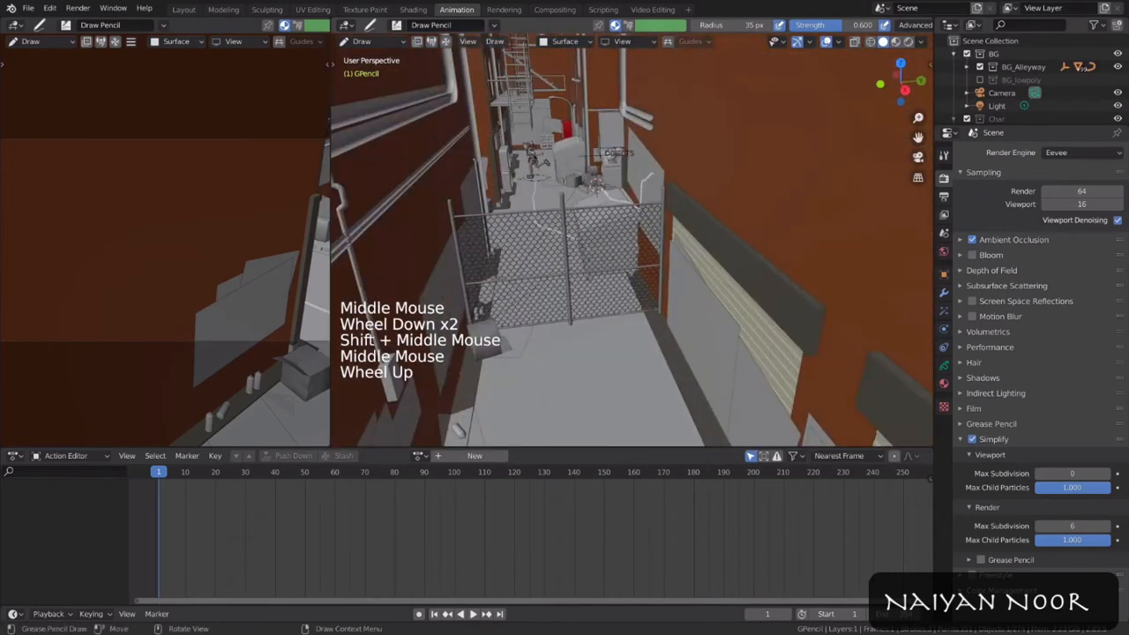
Step: Extend the freehand path strokes around the chain-link fence and farther along the alley
drag(667, 173, 651, 331)
shift+middle_drag(651, 332, 651, 177)
drag(616, 213, 607, 317)
shift+middle_drag(607, 318, 598, 195)
scroll(601, 203, down, 2)
mouse_move(594, 155)
mouse_down()
mouse_move(625, 309)
mouse_move(684, 338)
mouse_up()
drag(675, 271, 594, 345)
scroll(596, 342, down, 2)
middle_drag(597, 342, 648, 291)
scroll(636, 220, up, 4)
scroll(652, 251, up, 3)
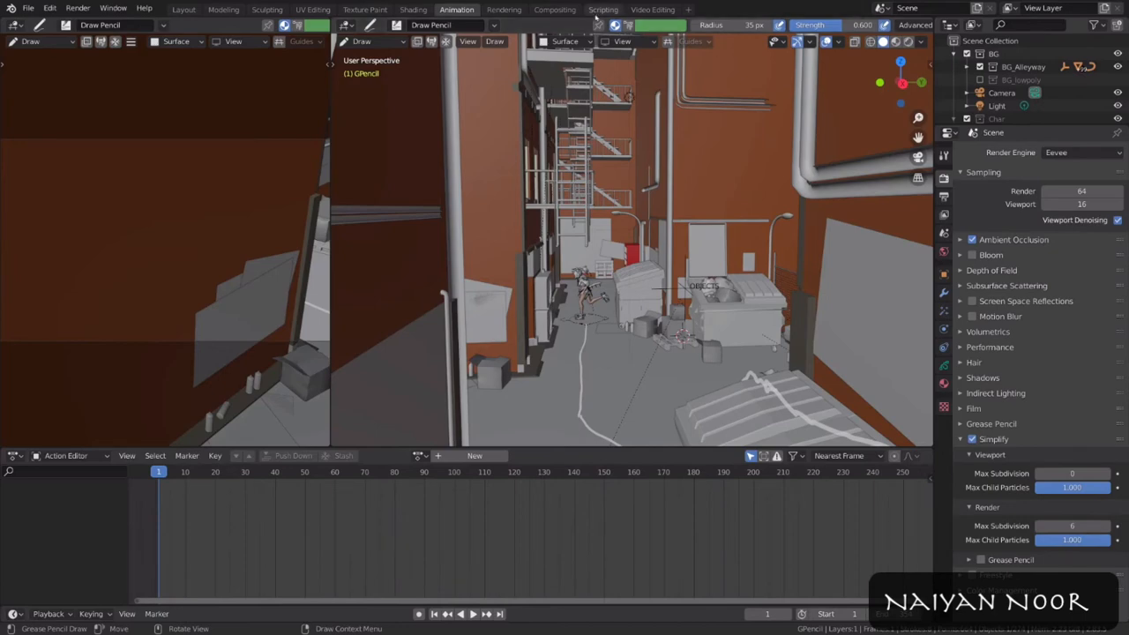
Step: In the Video Editing workspace, add a text strip at the first frame below the music strip
click(665, 13)
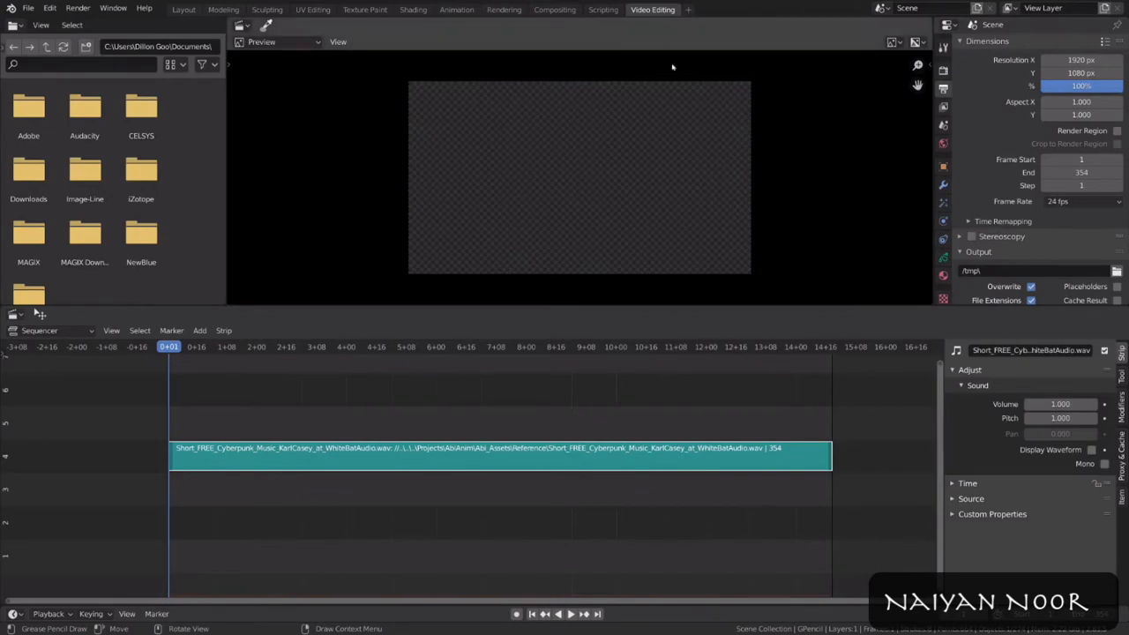
middle_drag(538, 421, 541, 450)
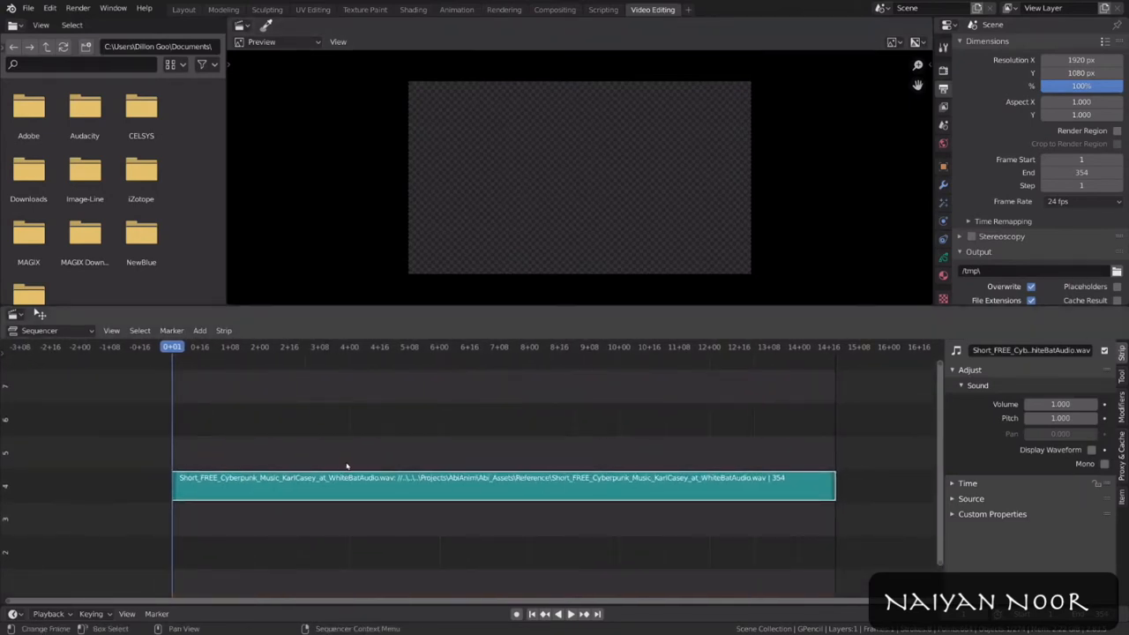
click(199, 331)
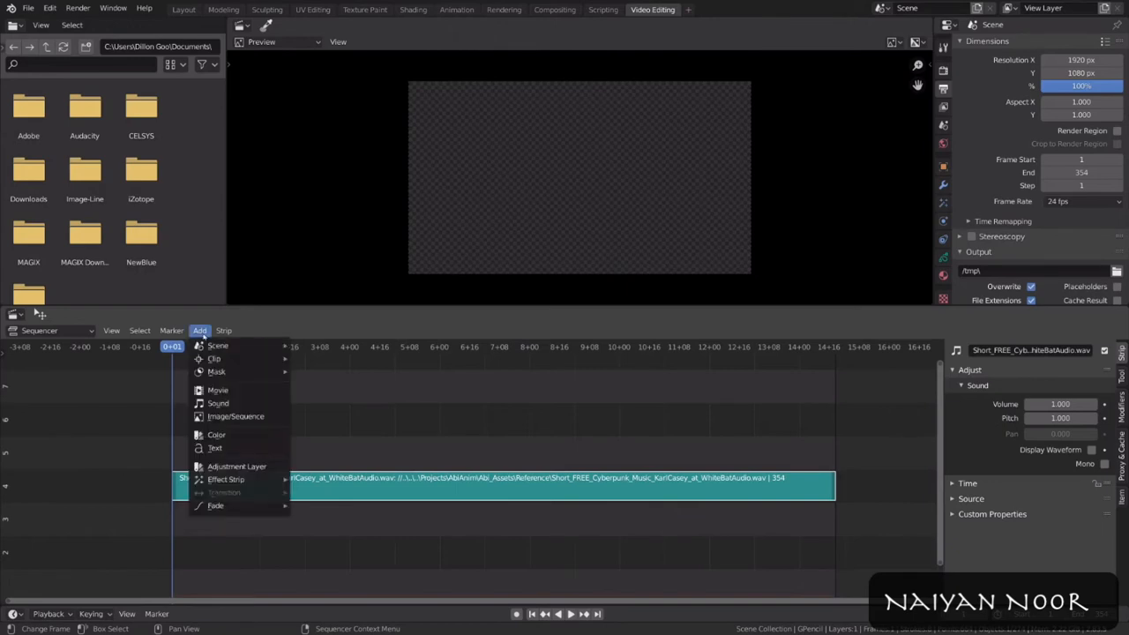
click(238, 449)
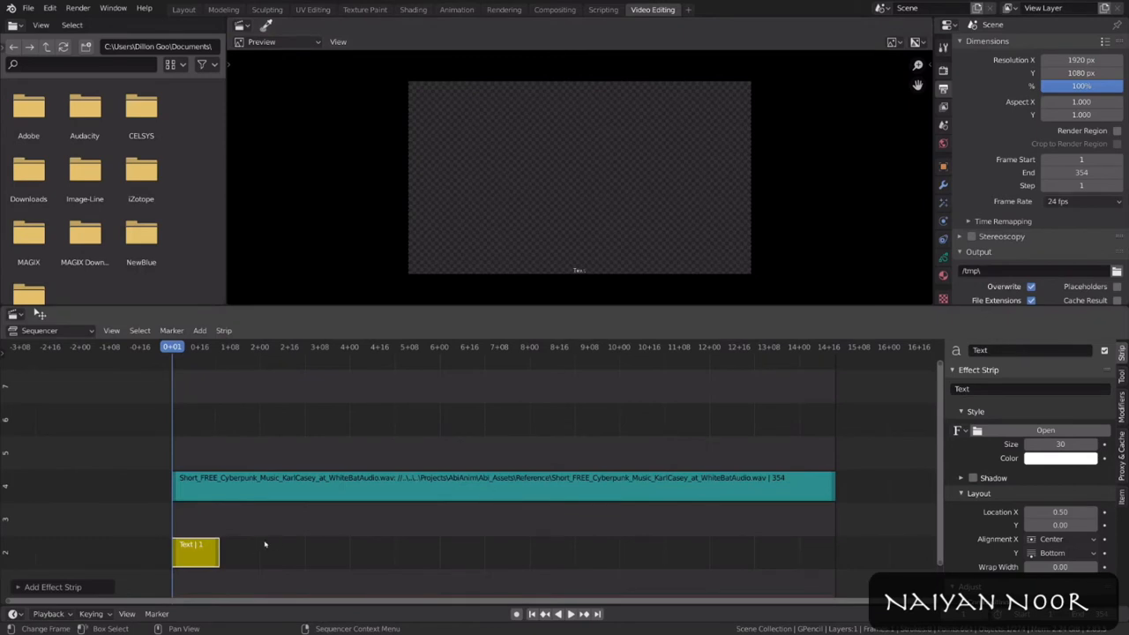
key(g)
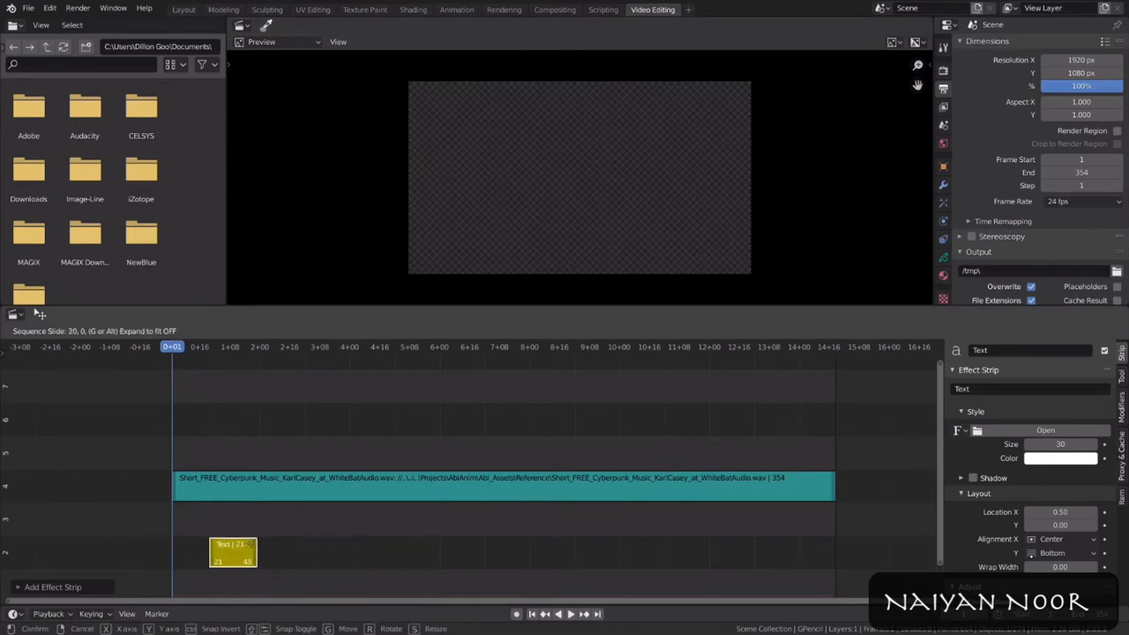
click(253, 546)
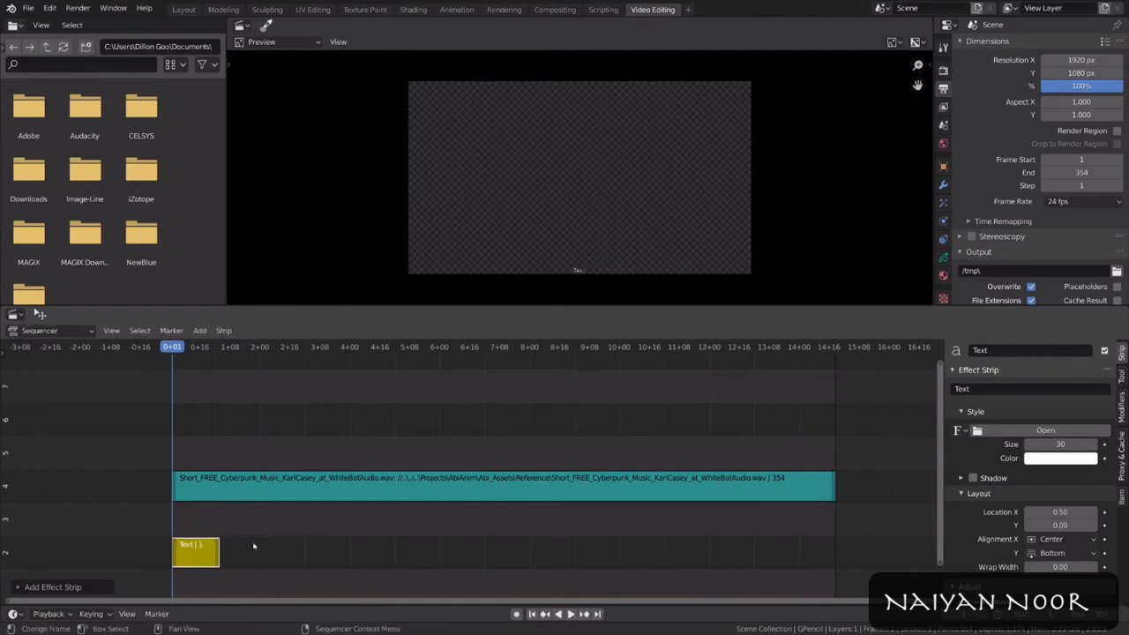
click(219, 550)
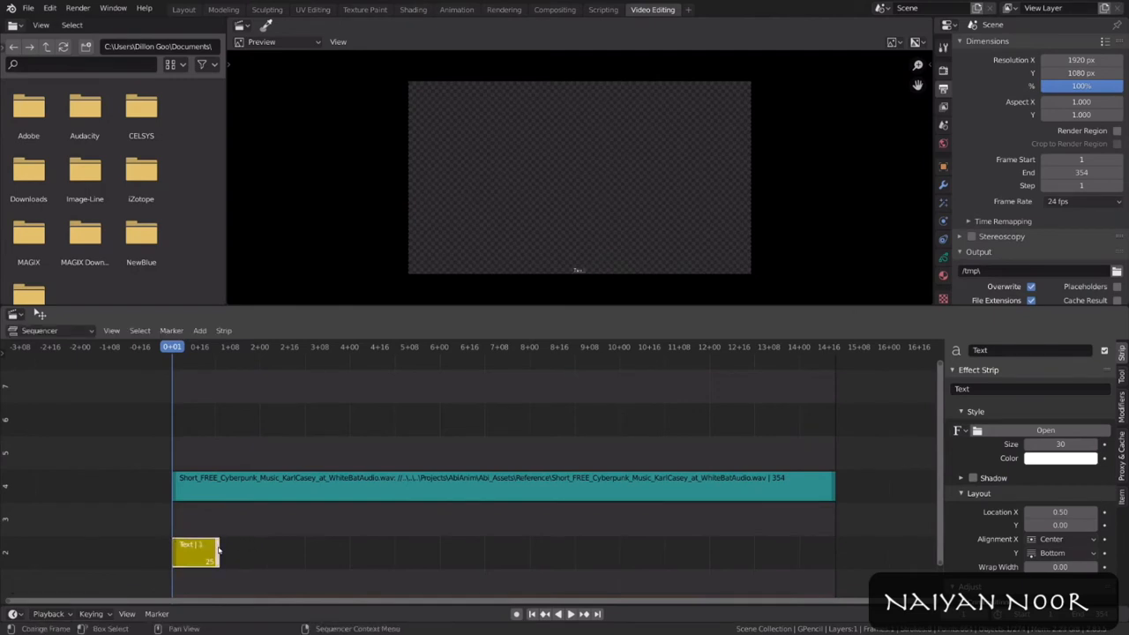
key(g)
right_click(206, 553)
click(175, 553)
key(g)
right_click(241, 552)
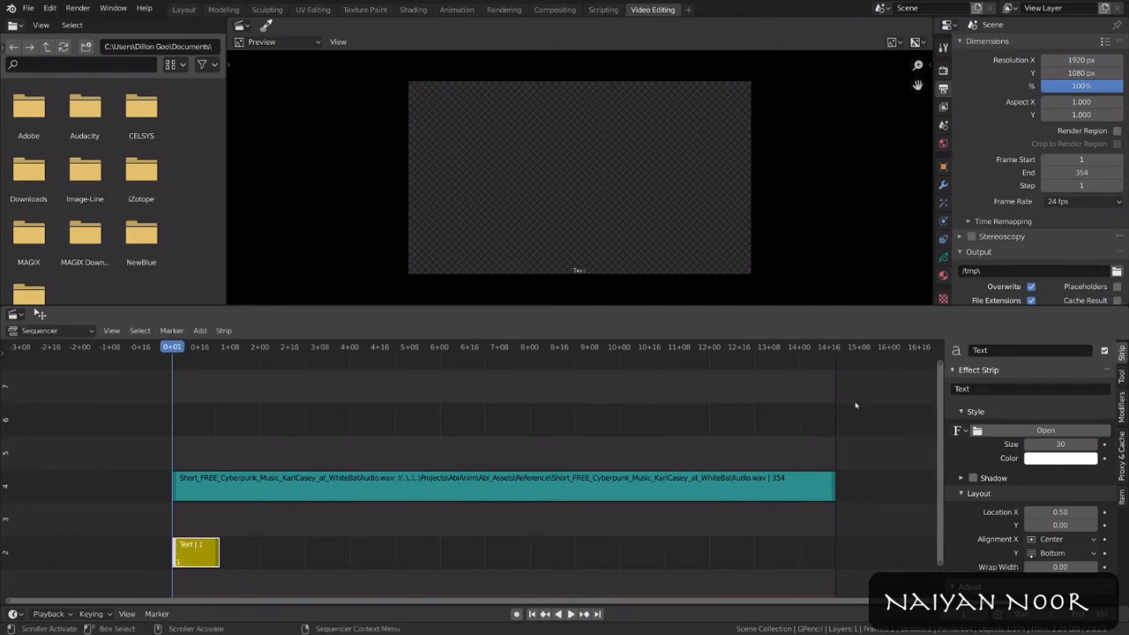
Step: Change the text strip's content to "Edit" and set its font size to 160
key(n)
click(1123, 356)
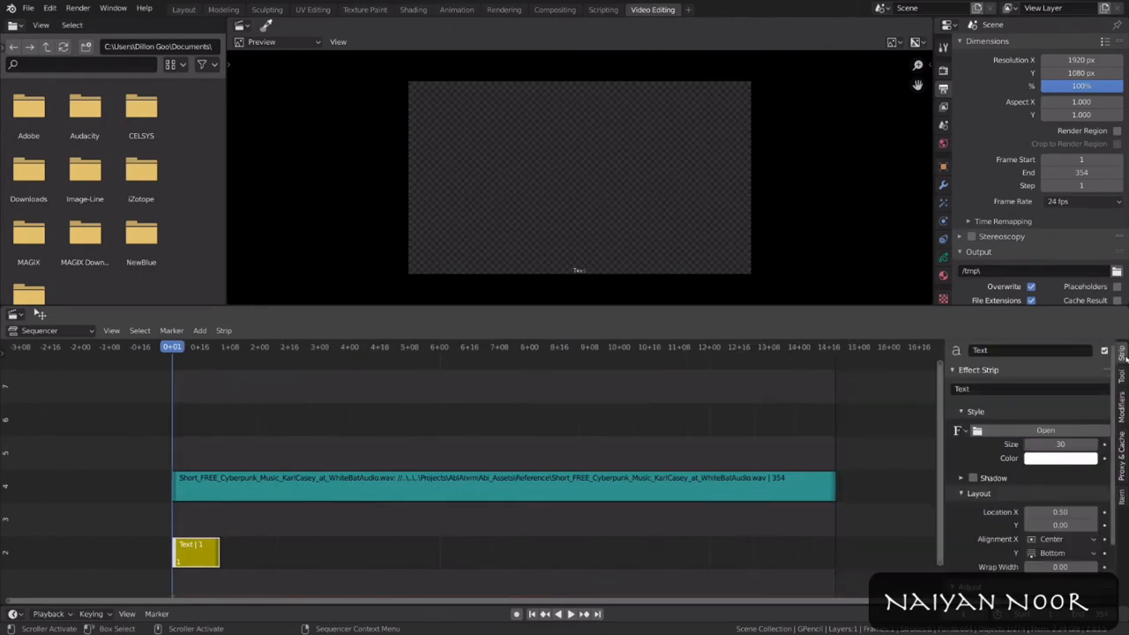
click(998, 389)
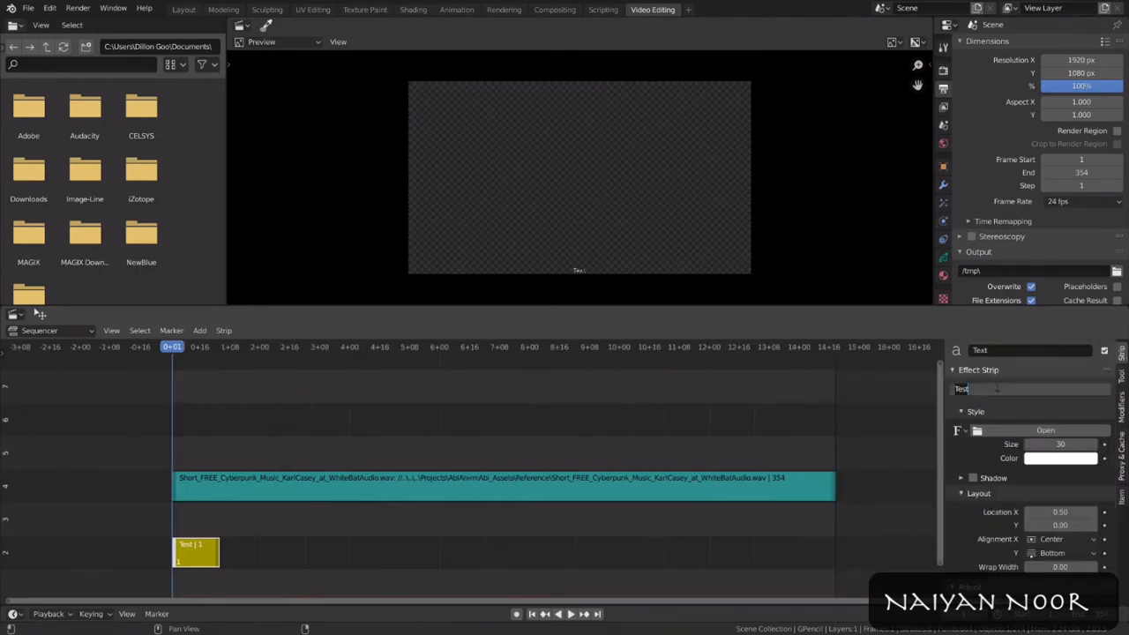
text(Edit)
key(Return)
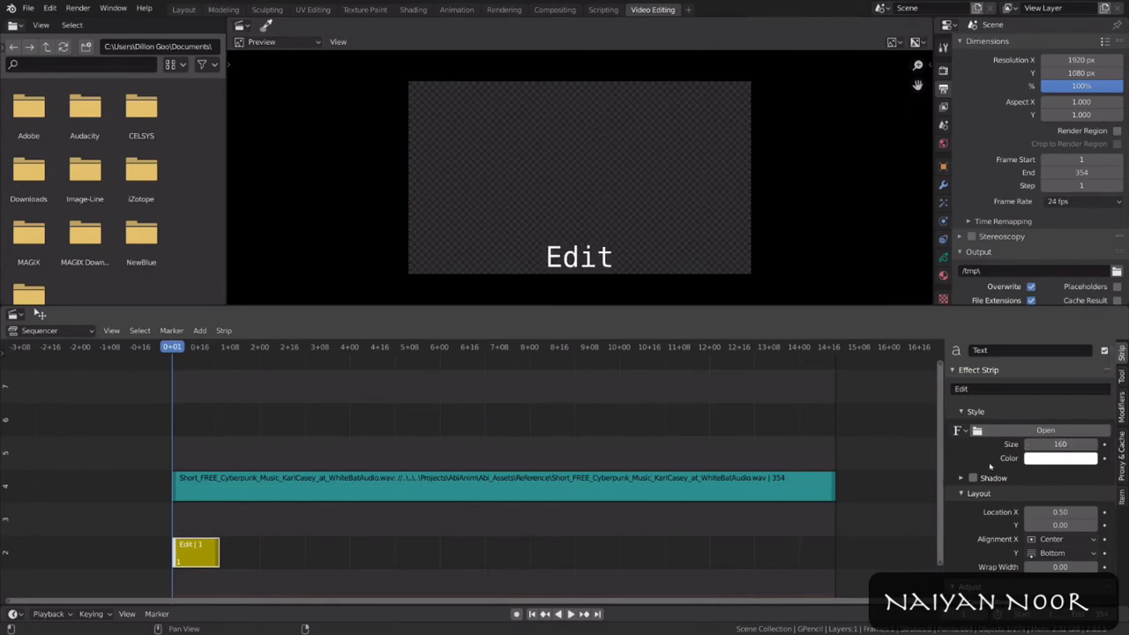
Step: Set the text's vertical alignment to Center and its Y location to 0.50
click(1063, 553)
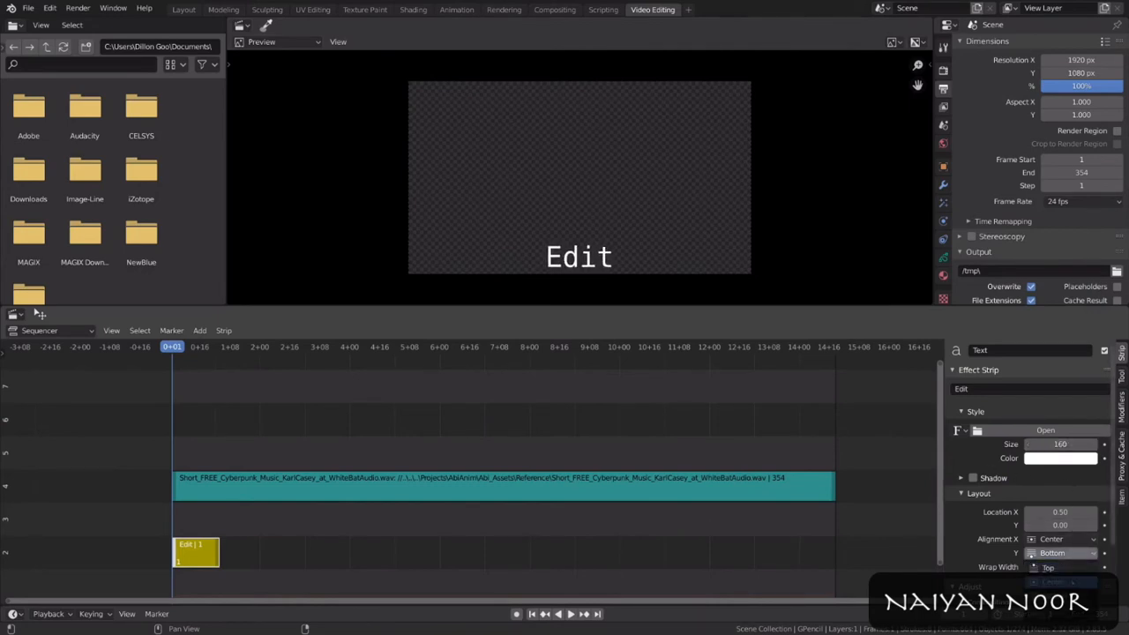
click(1052, 581)
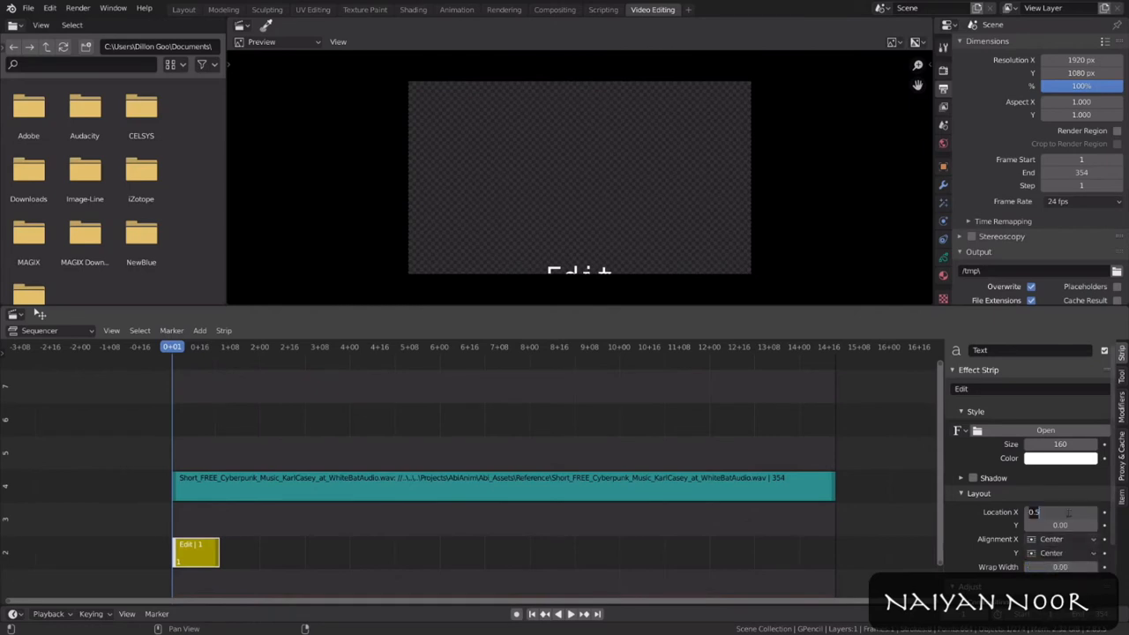
key(Return)
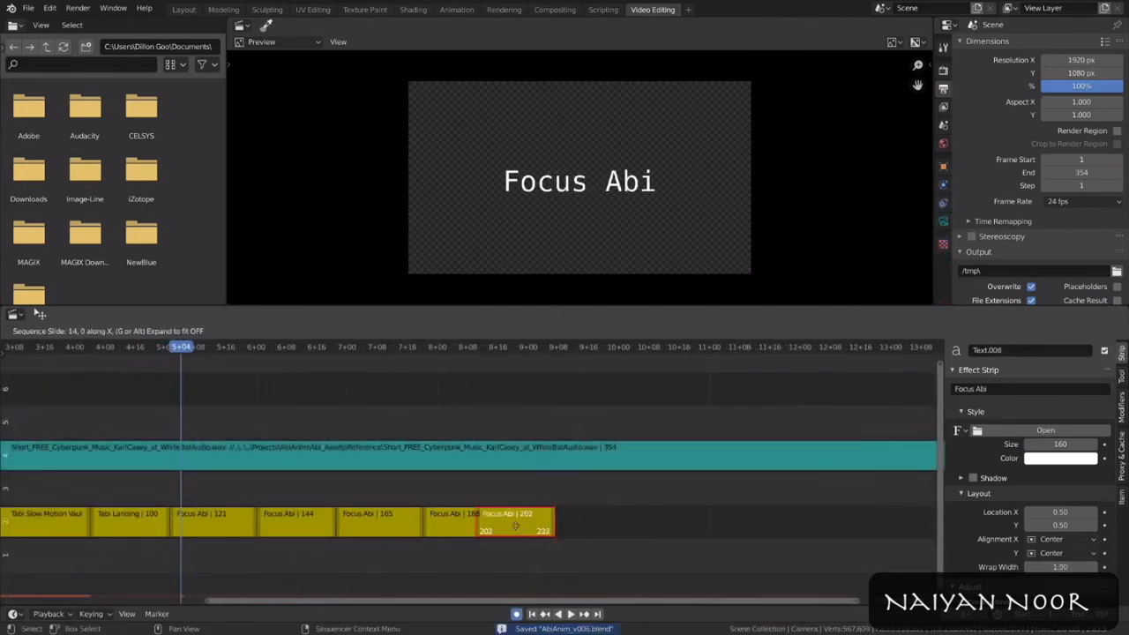
Step: Label the text strip at frame 144 "Abi Landing" and the one at frame 188 "Tabi face closeup notices spray can"
click(291, 520)
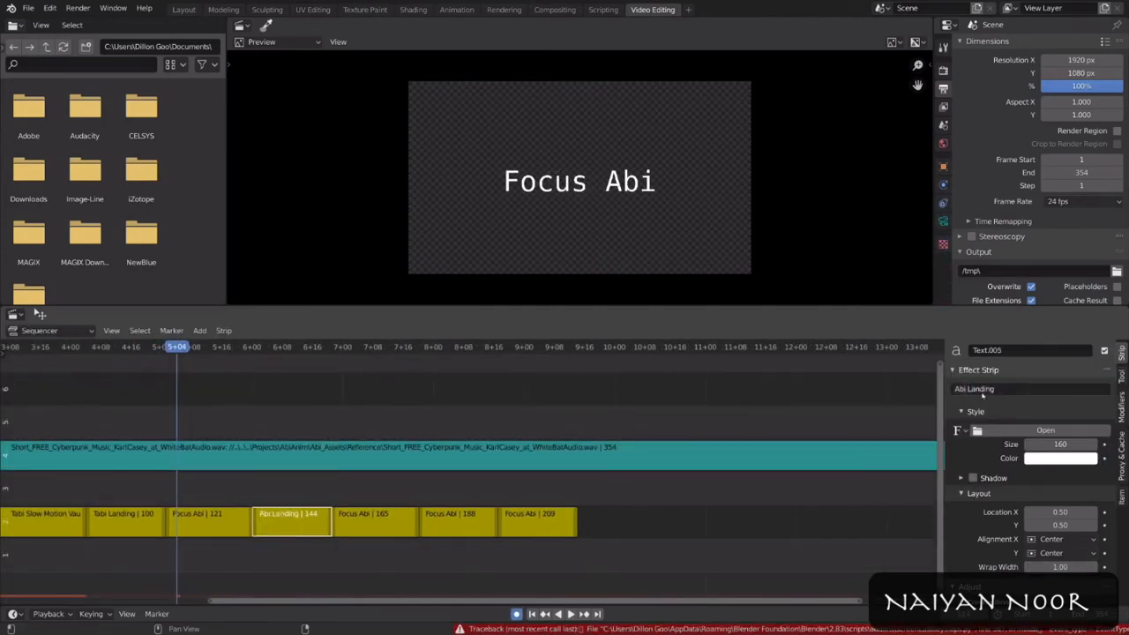
click(375, 520)
click(458, 522)
double_click(1030, 389)
text(Tabi face closeup notices spray can)
key(Return)
Step: Append ". Look back" to the title text, reduce its font size, and adjust the timing of the last strip
click(445, 347)
text(. Look back)
drag(1061, 444, 1010, 445)
click(513, 346)
scroll(547, 521, up, 6)
drag(572, 521, 603, 521)
Step: Label a strip "Tabi Roll", duplicate it, and label the copy "Tabi turn to spray Abi, but no one there"
click(671, 521)
double_click(1023, 389)
text(Tabi Roll)
key(shift+d)
double_click(1024, 389)
text(Tabi turn to spray Abi, but no one there)
key(Return)
Step: Reduce the title's font size, then duplicate the strip farther along the timeline with new text ending in "ly..."
key(space)
scroll(565, 500, down, 3)
drag(1060, 444, 980, 444)
key(shift+d)
click(1011, 391)
drag(511, 522, 711, 521)
key(BackSpace)
text(ly...)
key(Return)
Step: Duplicate the title strip and label the copy "Abi Punch the Camera"
key(shift+d)
double_click(1023, 389)
text(Abi Punch the Camera)
Step: Duplicate another title strip and enter the texts "Abi vs Tabi fight scene" and "Tabi gets hit backwards"
key(shift+d)
click(759, 521)
double_click(1005, 390)
text(Abi vs Tabi fight scene)
scroll(618, 521, down, 3)
double_click(1030, 390)
text(Tabi gets hit backwards)
Step: Go through the earlier title strips, reduce the font size of an overlong title, and save the file
click(305, 522)
click(365, 521)
drag(1067, 445, 1029, 443)
click(427, 521)
click(512, 521)
key(ctrl+s)
Step: Scrub through the later title strips and reduce the font size of the one near the end
click(571, 521)
click(619, 353)
drag(619, 355, 724, 353)
click(716, 521)
drag(1060, 444, 1030, 444)
click(397, 349)
Step: Play back the title strips with the music, return to the first frame, and save the file
click(404, 529)
middle_drag(459, 423, 580, 407)
click(527, 529)
key(space)
scroll(571, 415, up, 1)
key(space)
key(shift+Left)
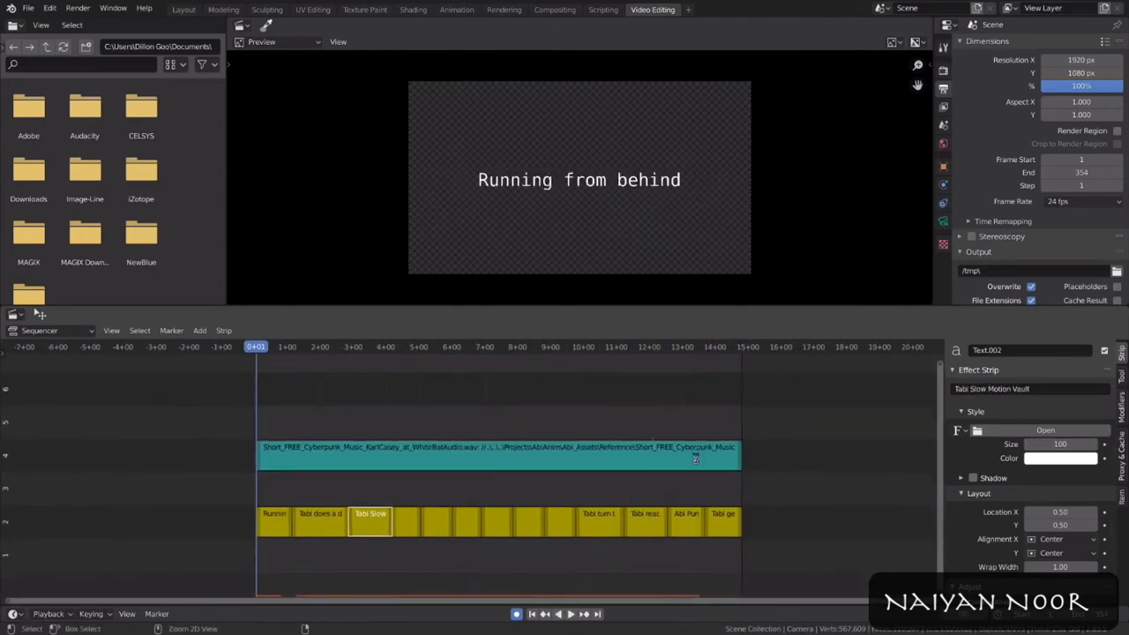
key(ctrl+s)
Step: Add a black color strip stretched to frame 354 and move it to channel 1 beneath the text strips
key(shift+a)
click(280, 550)
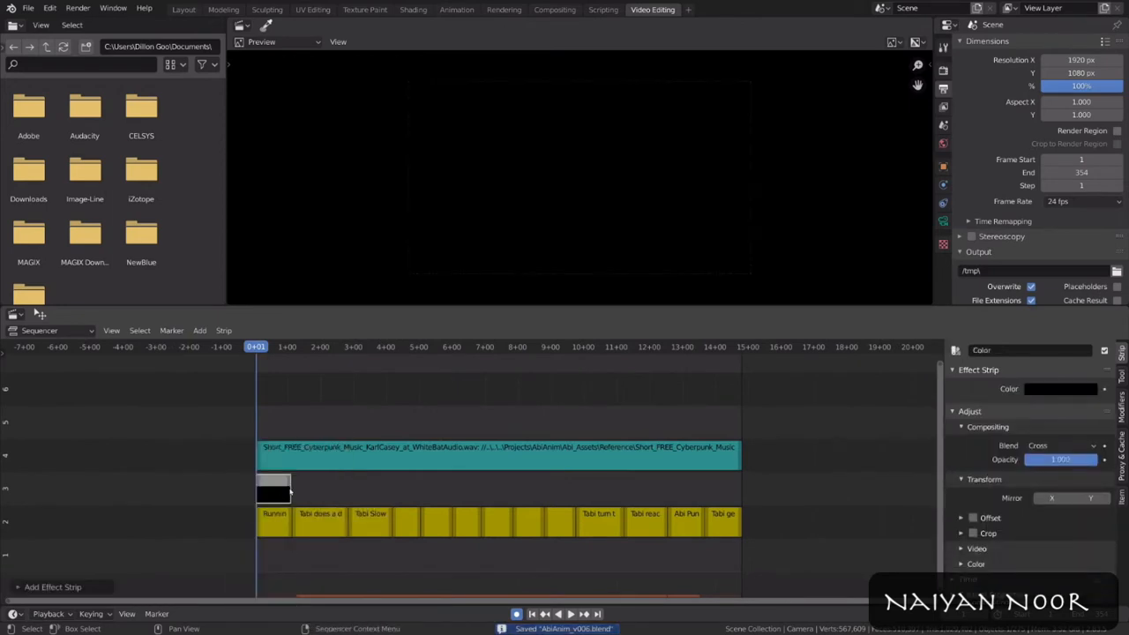
drag(292, 490, 741, 489)
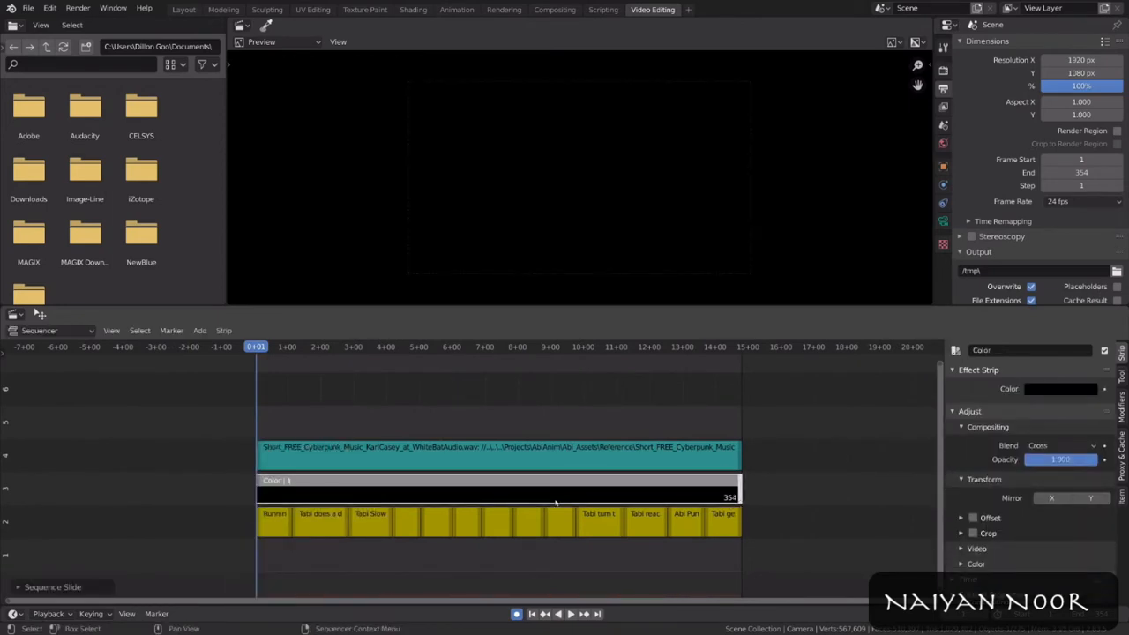
drag(559, 501, 546, 573)
scroll(546, 572, up, 2)
key(space)
ctrl+scroll(546, 573, down, 2)
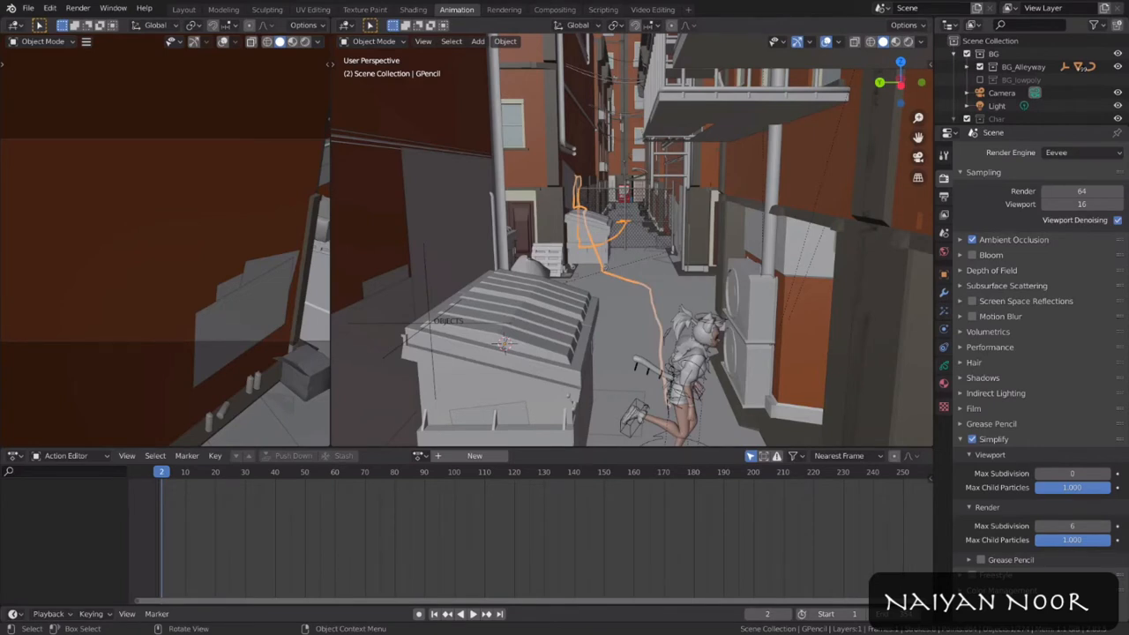
Step: In the Animation workspace, select the camera above the alley and look through it
middle_drag(583, 287, 608, 298)
scroll(609, 282, down, 2)
click(628, 227)
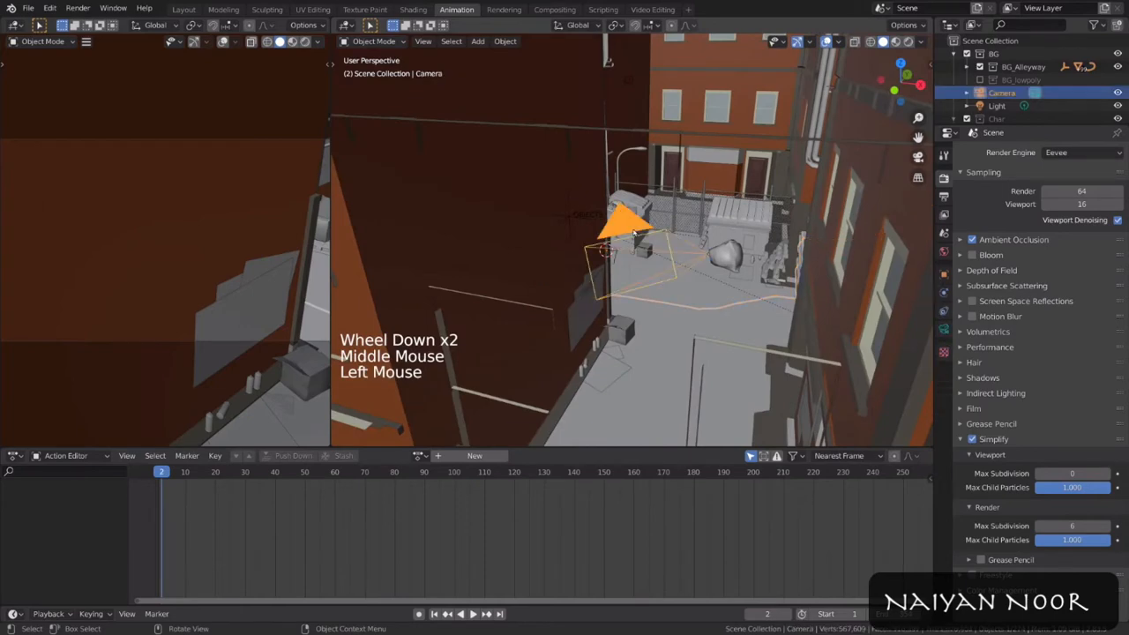
middle_drag(628, 254, 519, 299)
scroll(572, 303, up, 1)
scroll(572, 303, up, 2)
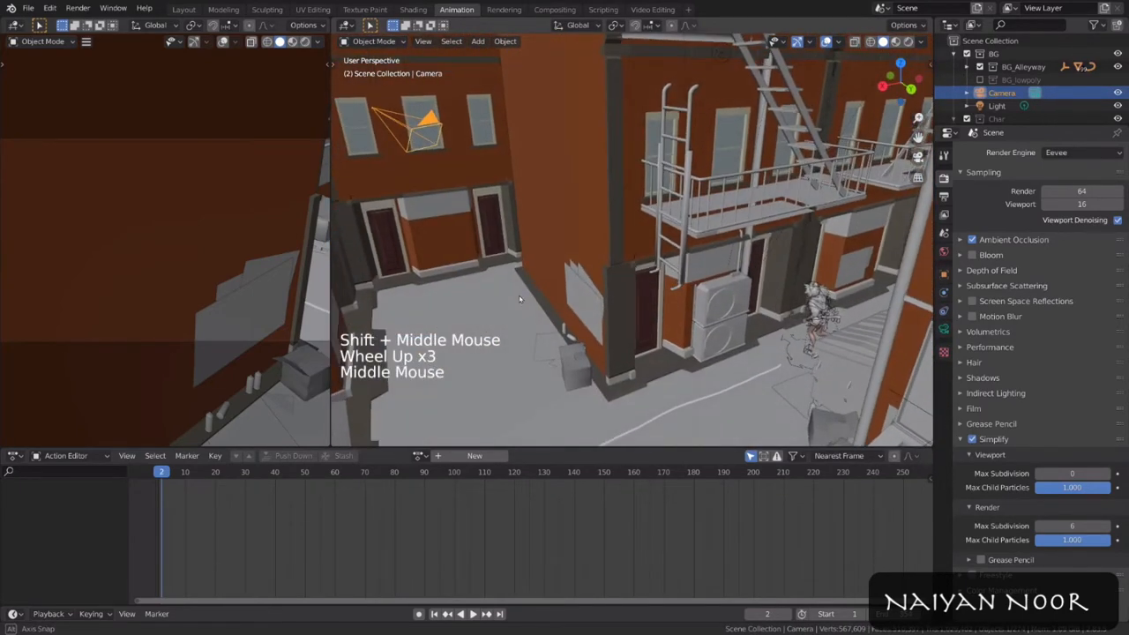
key(KP_0)
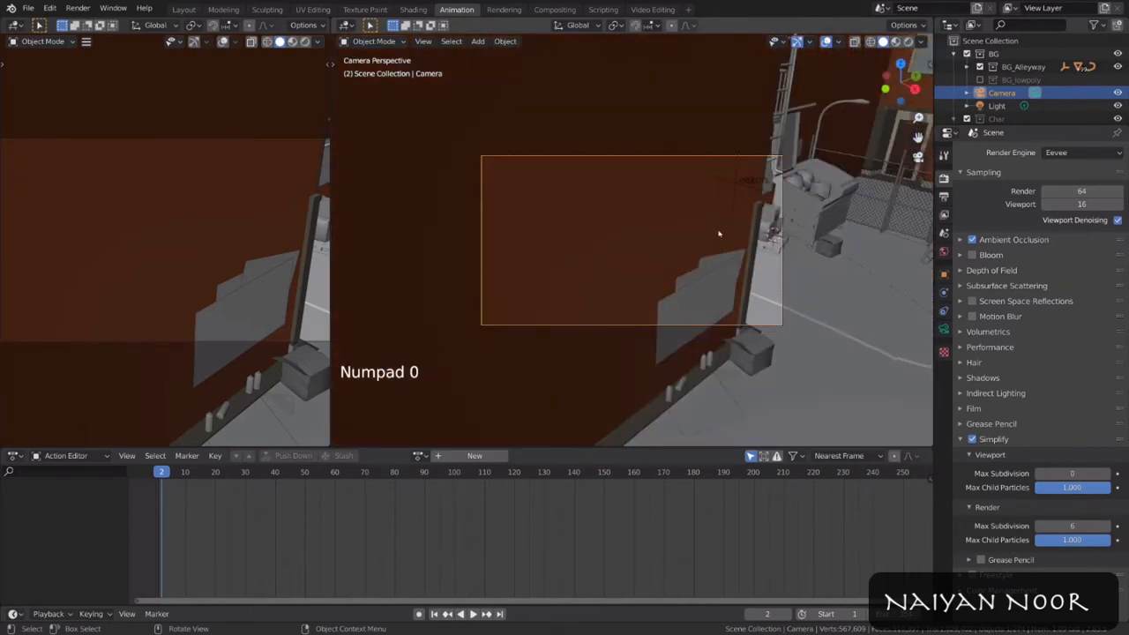
Step: Lower the camera, then slide it horizontally with global Z locked and check the camera view
middle_drag(682, 270, 601, 300)
scroll(637, 291, down, 2)
key(g)
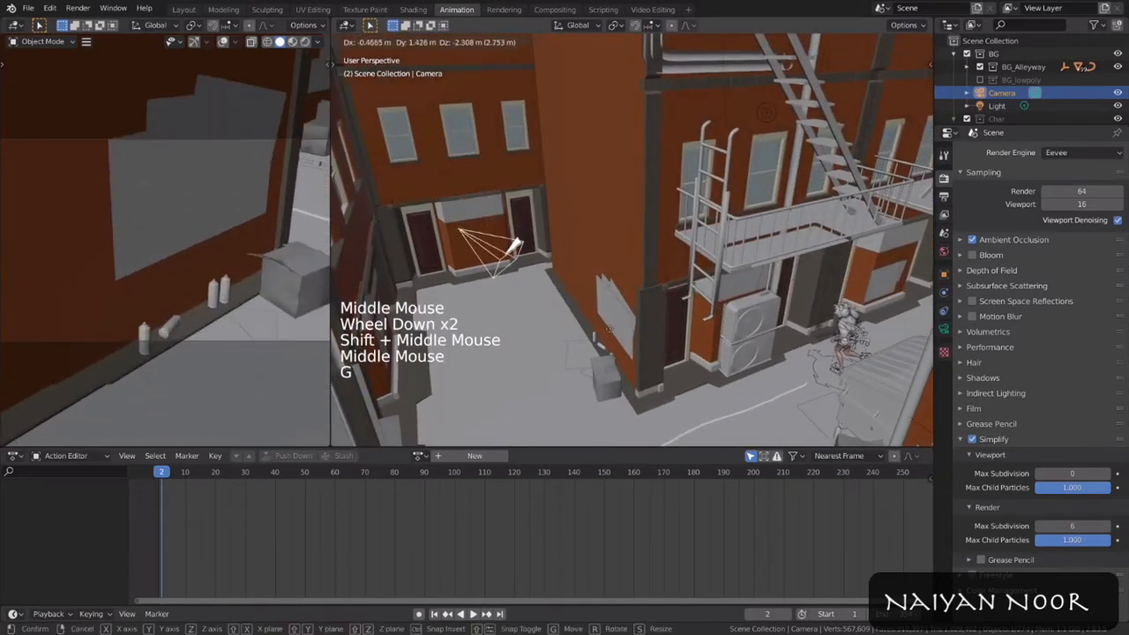
click(601, 284)
key(g)
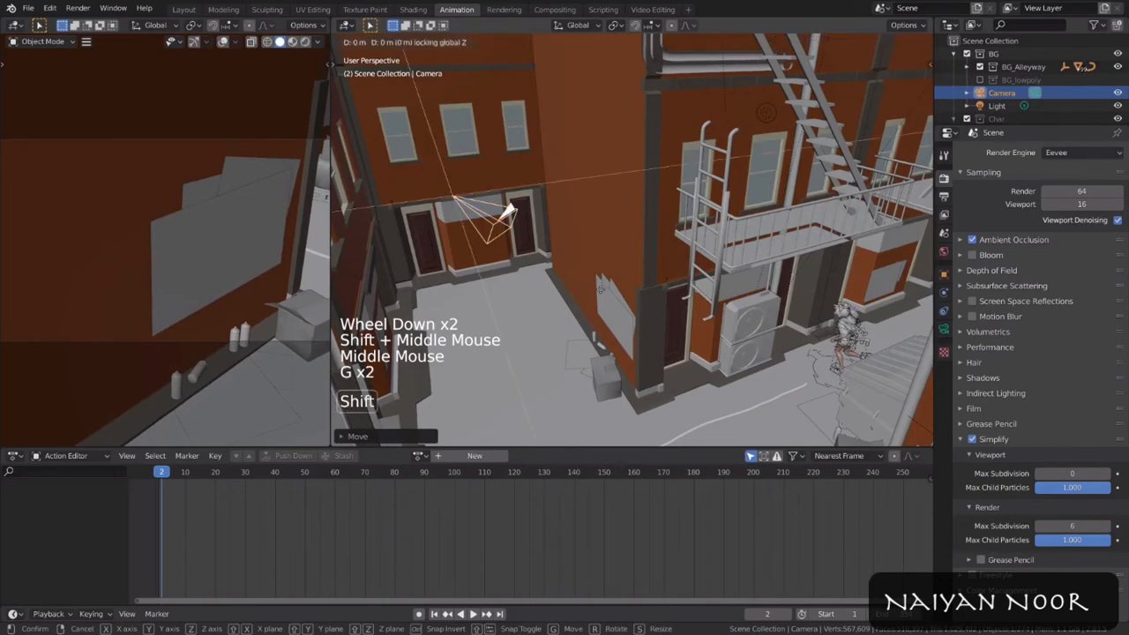
key(shift+z)
click(711, 397)
middle_drag(711, 397, 723, 357)
key(KP_0)
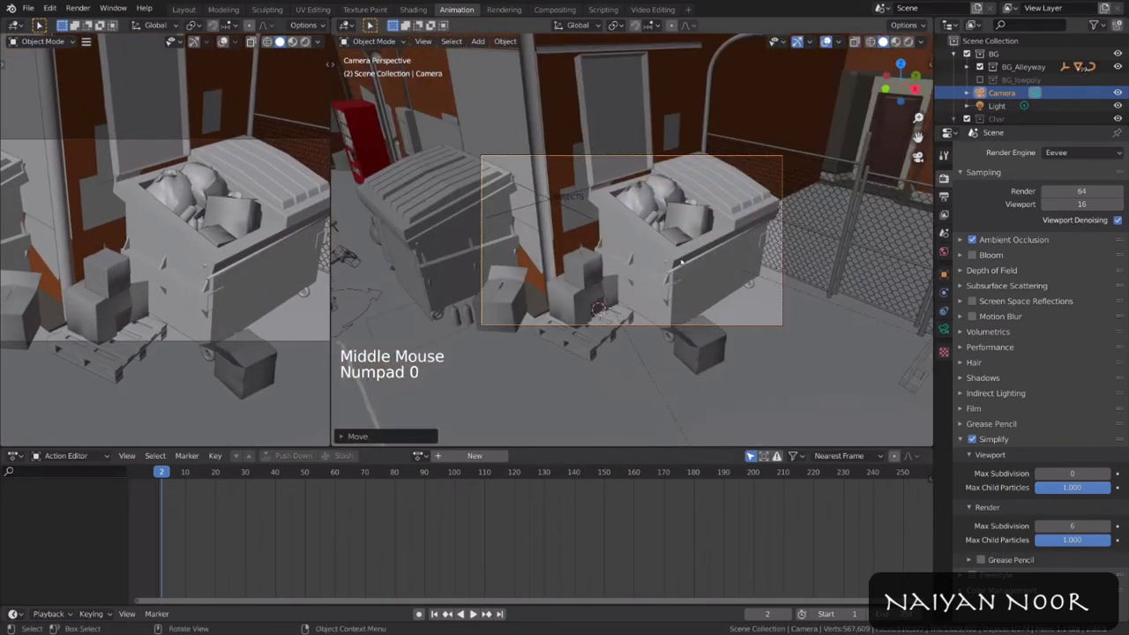
Step: Reposition the camera and shift it along its local Z to frame the boxes and pallet between the dumpsters
key(g)
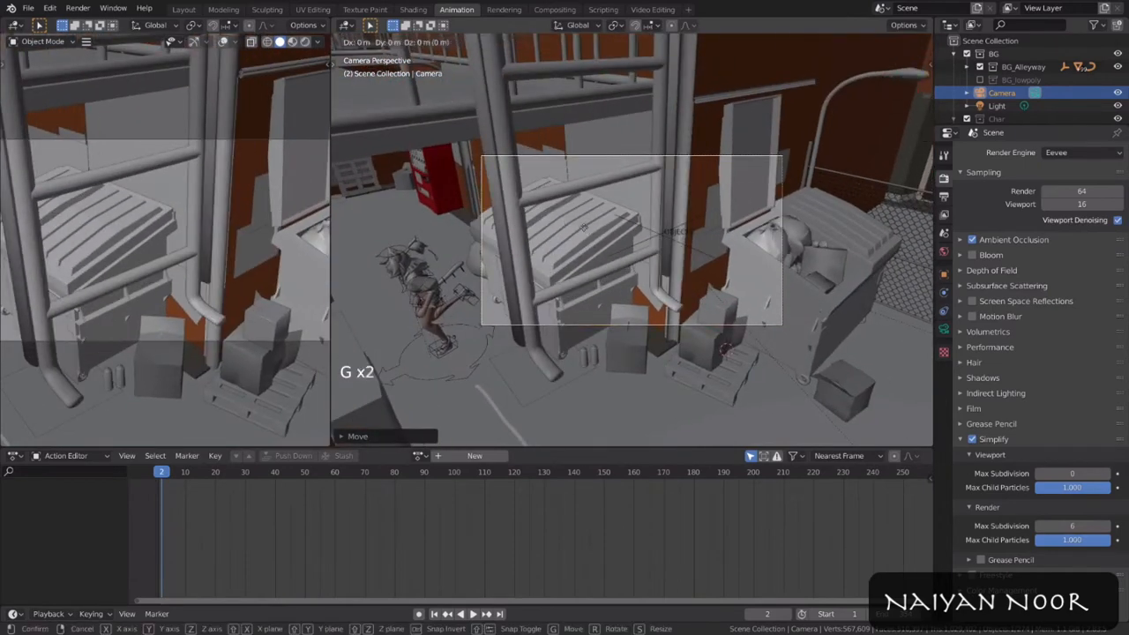
key(g)
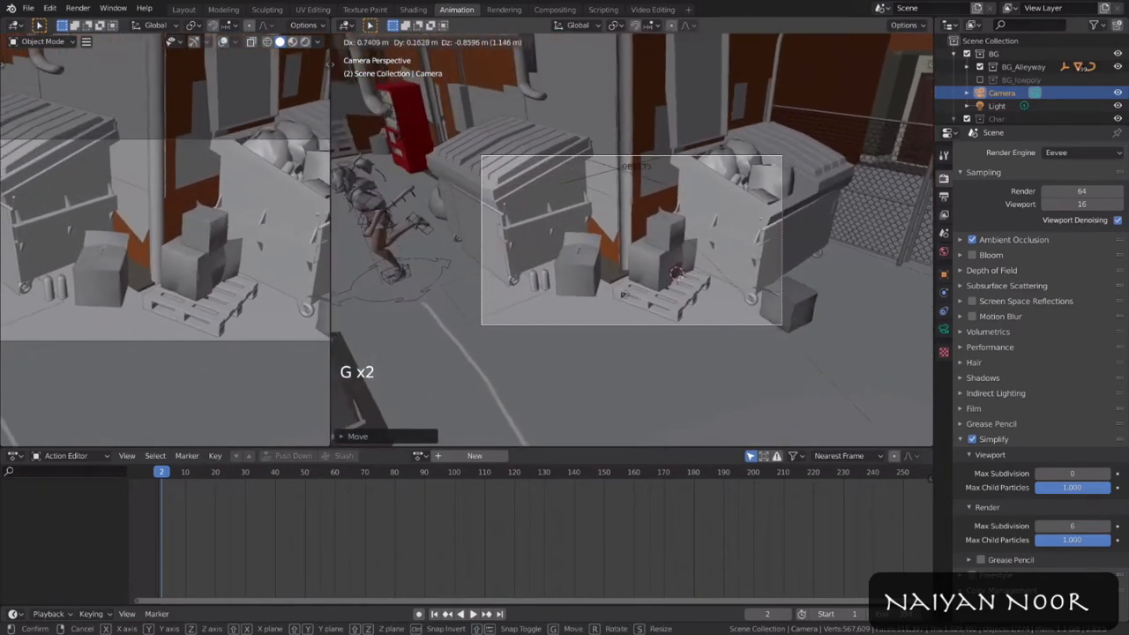
click(672, 259)
key(g)
middle_click(643, 232)
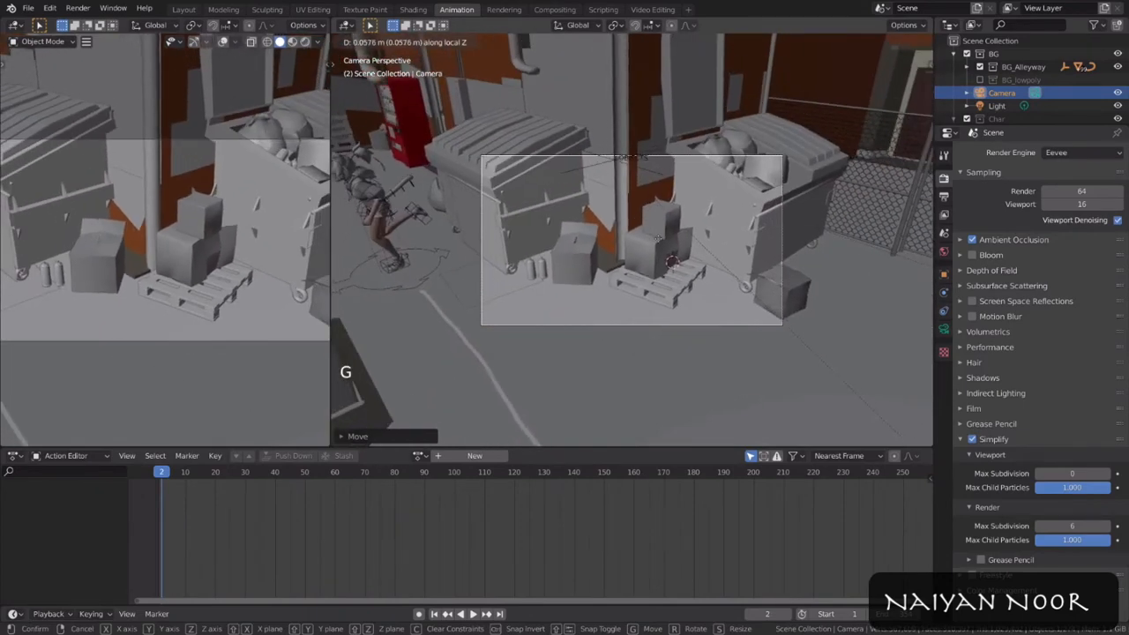
click(676, 227)
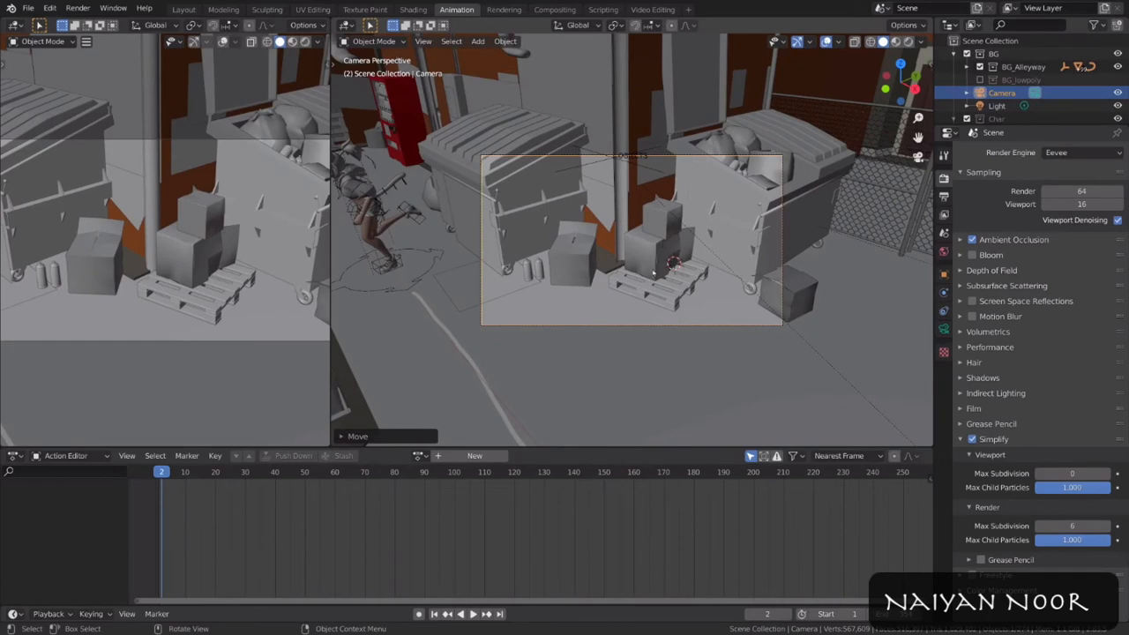
Step: Enable auto keying and, at frame 31, move the camera and rotate it around Z to frame the running character
click(419, 614)
drag(165, 474, 251, 477)
key(g)
click(565, 292)
key(r)
key(z)
click(547, 291)
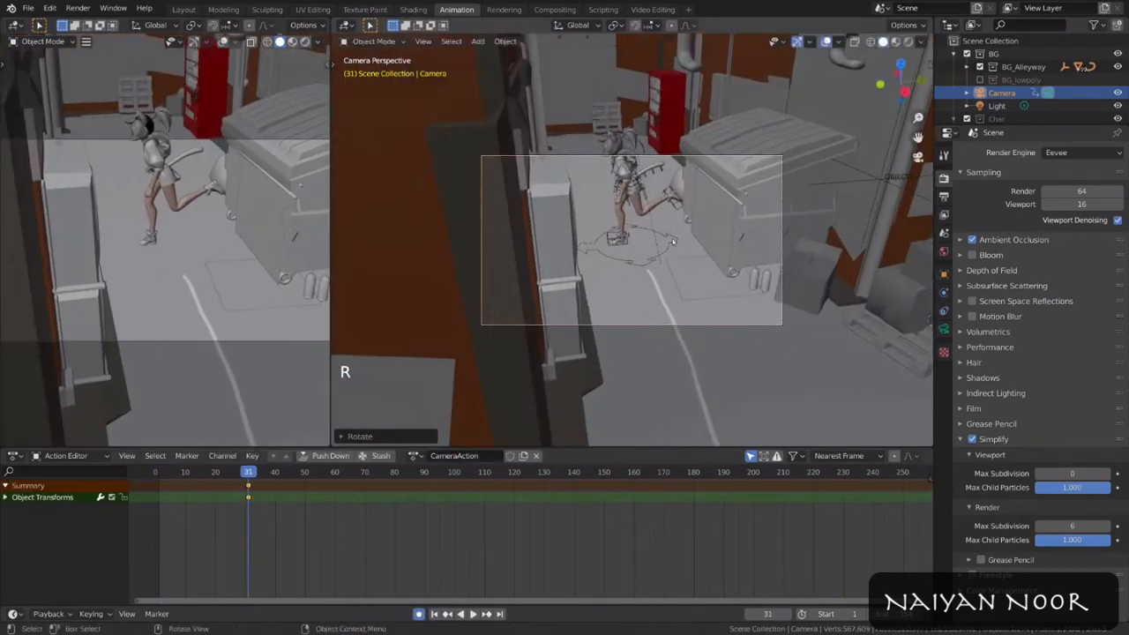
key(g)
click(494, 335)
Step: At frame 32, move and rotate the camera to a low angle beside the dumpster and garbage bag, facing the runner
alt+scroll(287, 466, down, 1)
middle_drag(617, 264, 696, 229)
scroll(670, 247, down, 7)
scroll(697, 229, down, 3)
shift+middle_drag(697, 229, 702, 228)
key(g)
key(r)
key(g)
key(r)
key(KP_0)
key(g)
key(r)
click(871, 312)
Step: Key an adjusted camera position at frame 1 and play back the camera cut
key(space)
key(space)
click(159, 472)
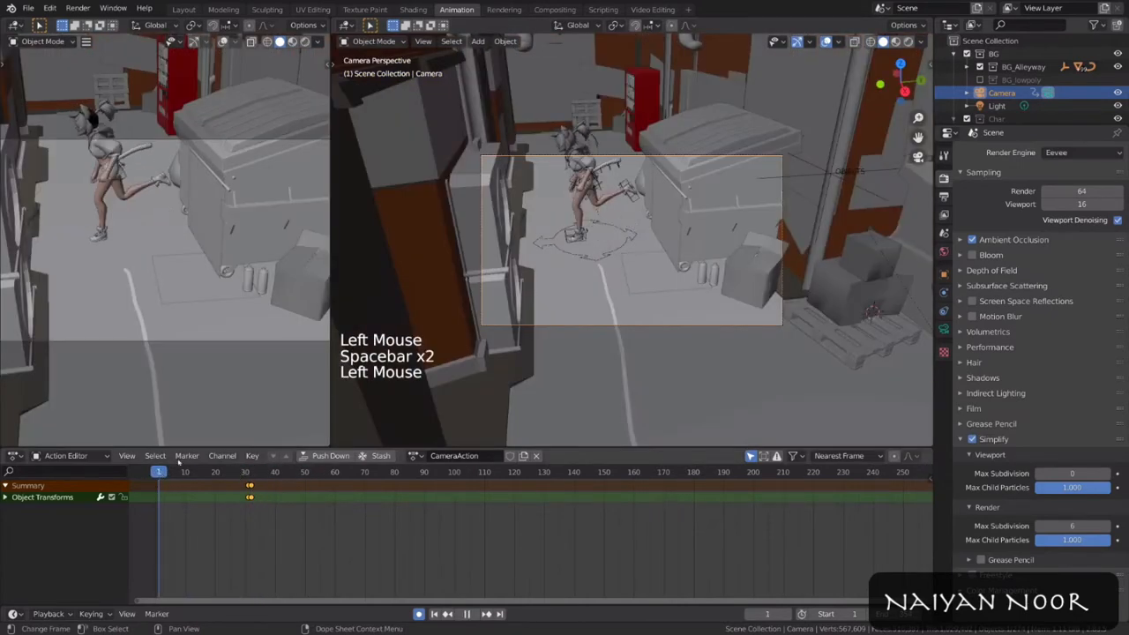
key(g)
key(space)
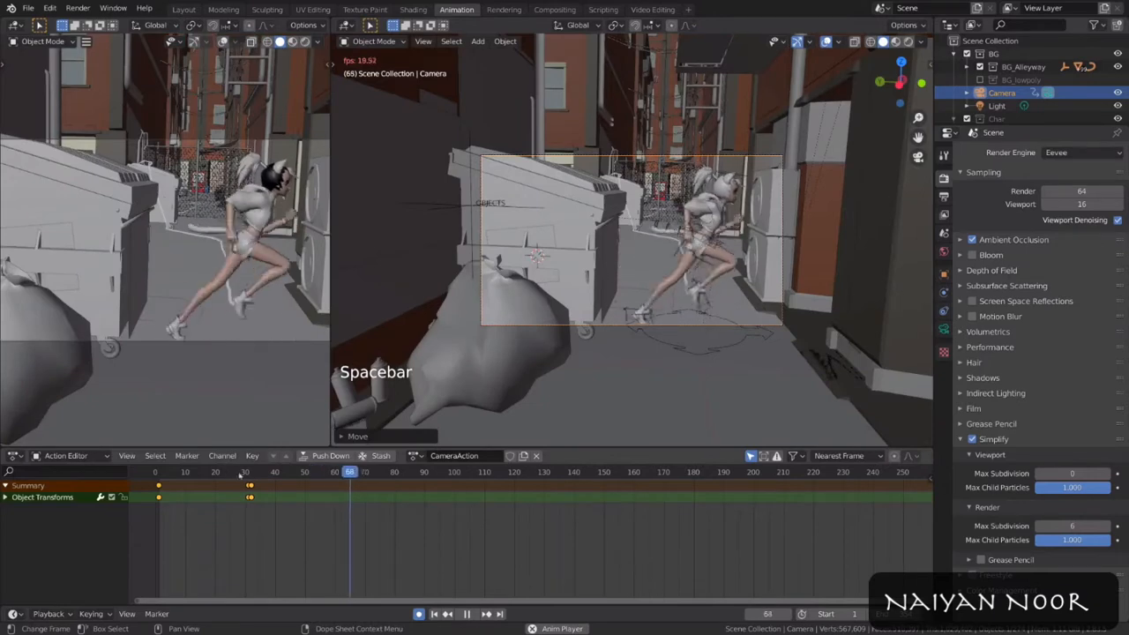
key(space)
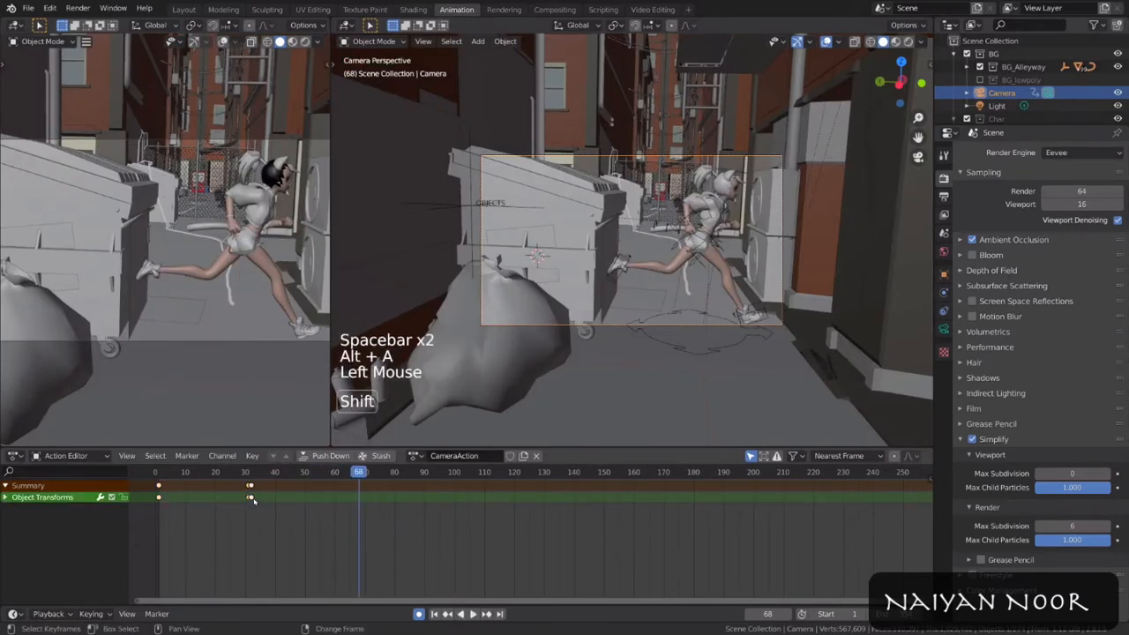
Step: Set the camera keyframes at frames 1, 31 and 32 to Vector handles and play back the cut
key(v)
key(v)
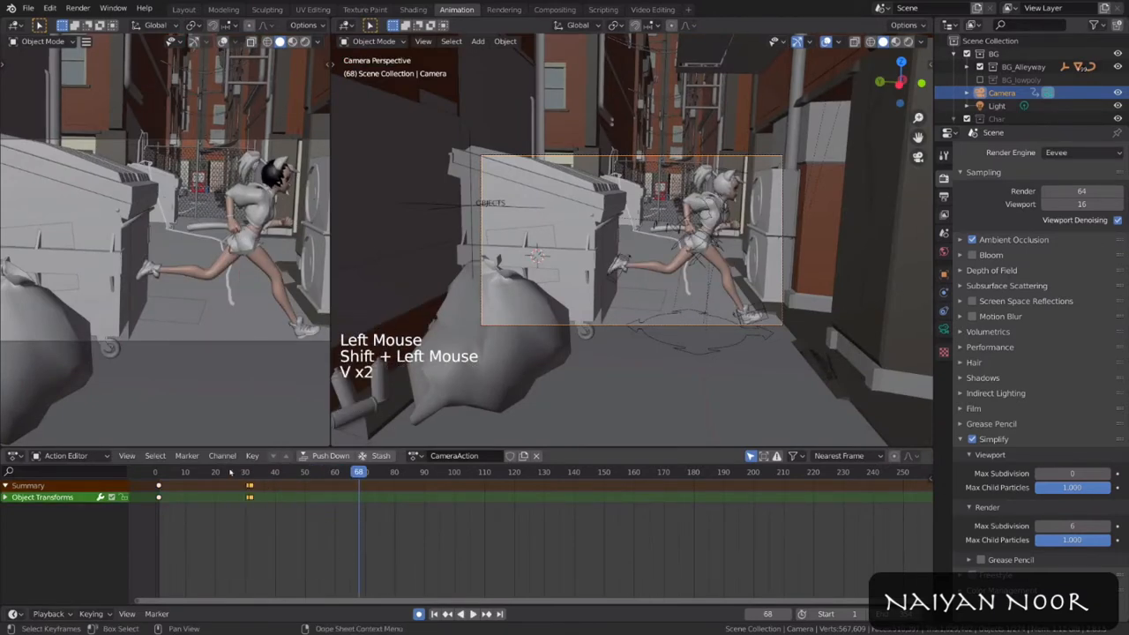
click(159, 473)
key(space)
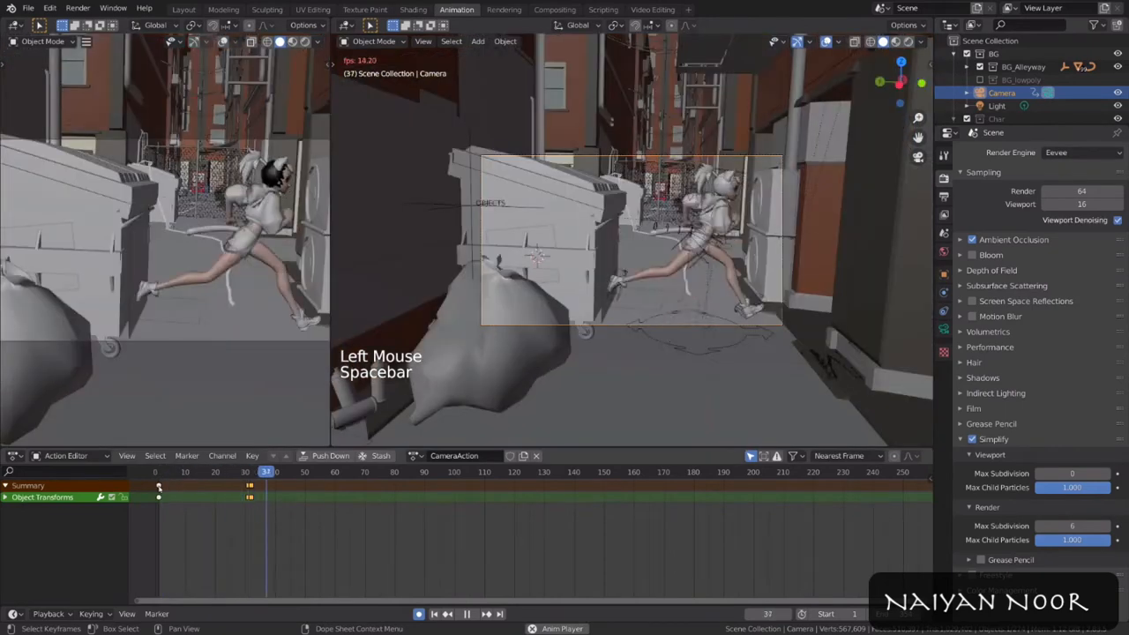
click(158, 486)
key(v)
key(v)
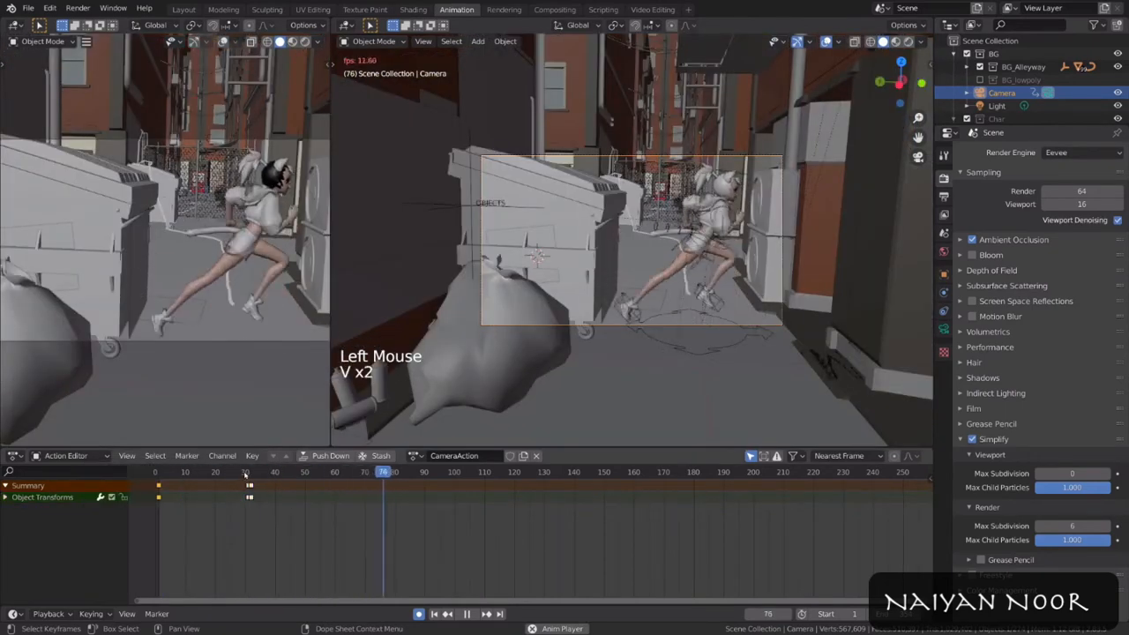
Step: At frame 79, trackball-rotate the camera to reframe the runner beside the dumpster and replay the shot
key(space)
key(r)
key(r)
click(674, 344)
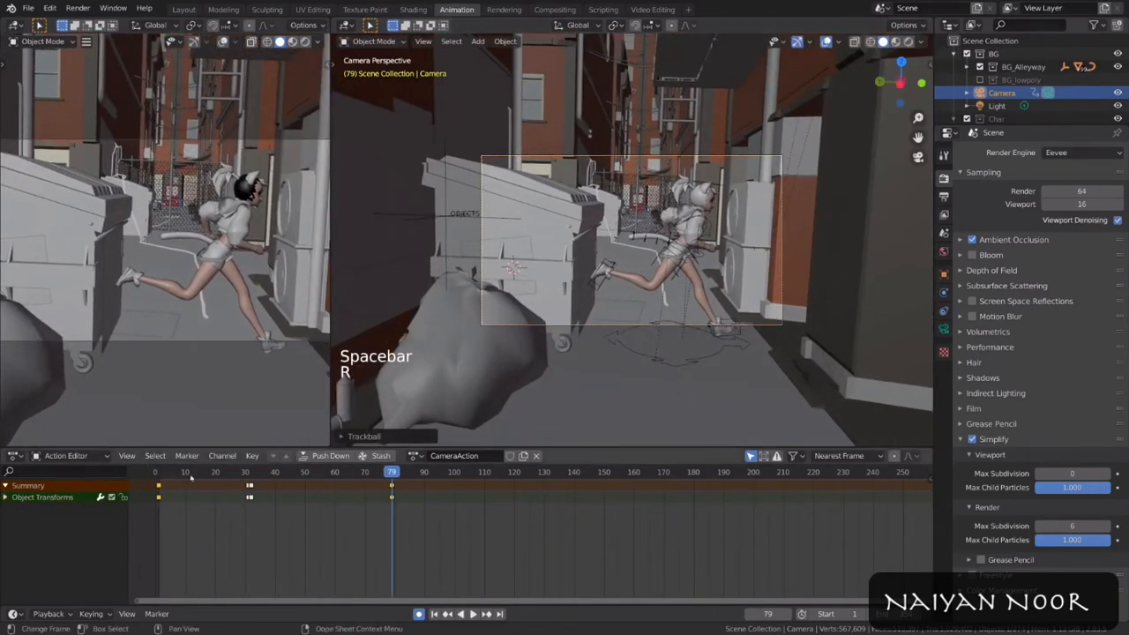
click(169, 474)
key(space)
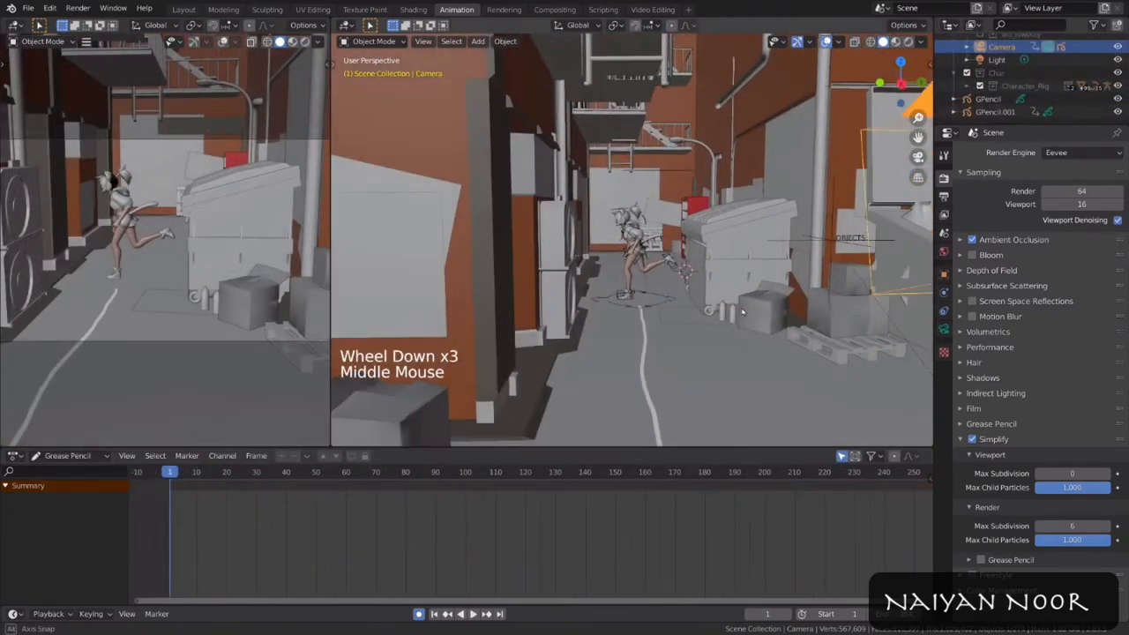
Step: Align the active camera to a close view of the running character at frame 1
middle_drag(743, 311, 702, 276)
scroll(690, 325, up, 1)
scroll(706, 283, up, 1)
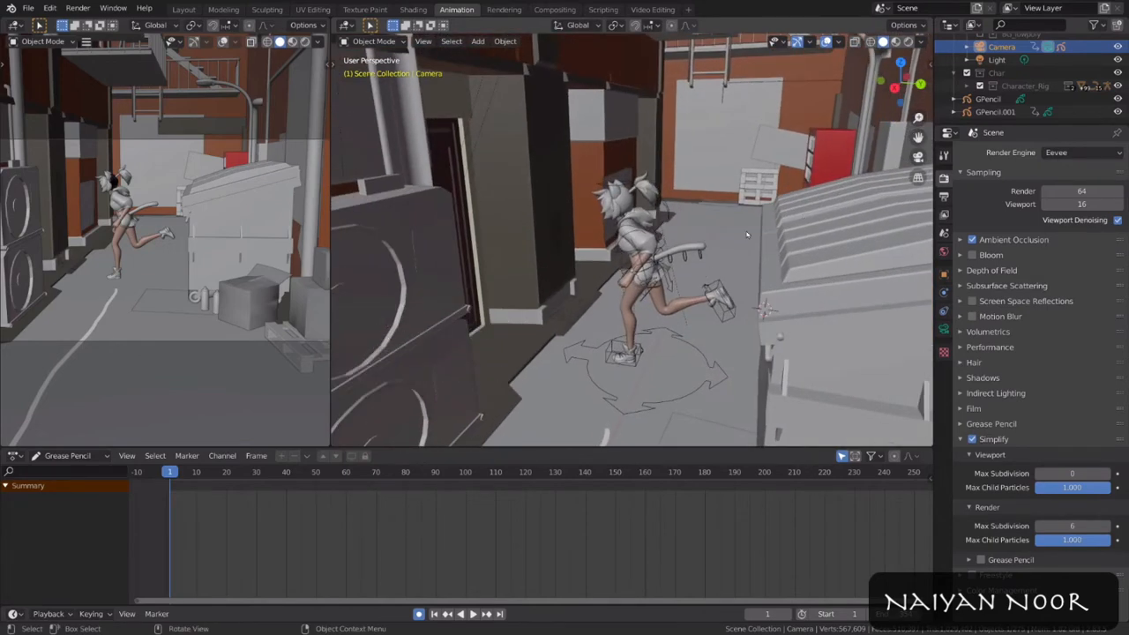
click(423, 42)
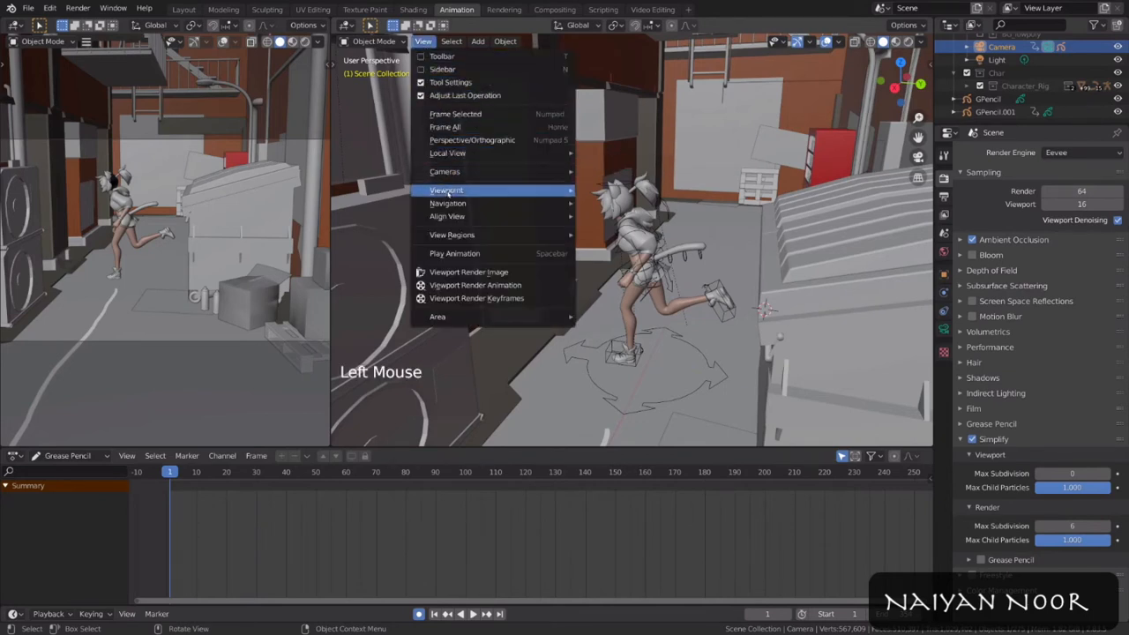
mouse_move(515, 220)
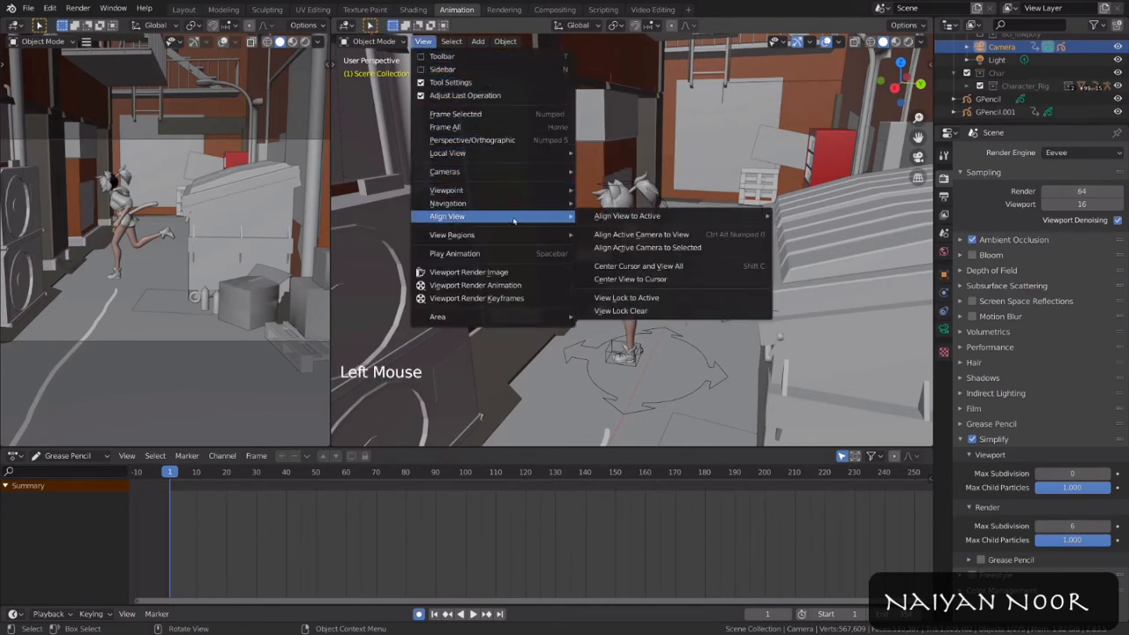
click(695, 235)
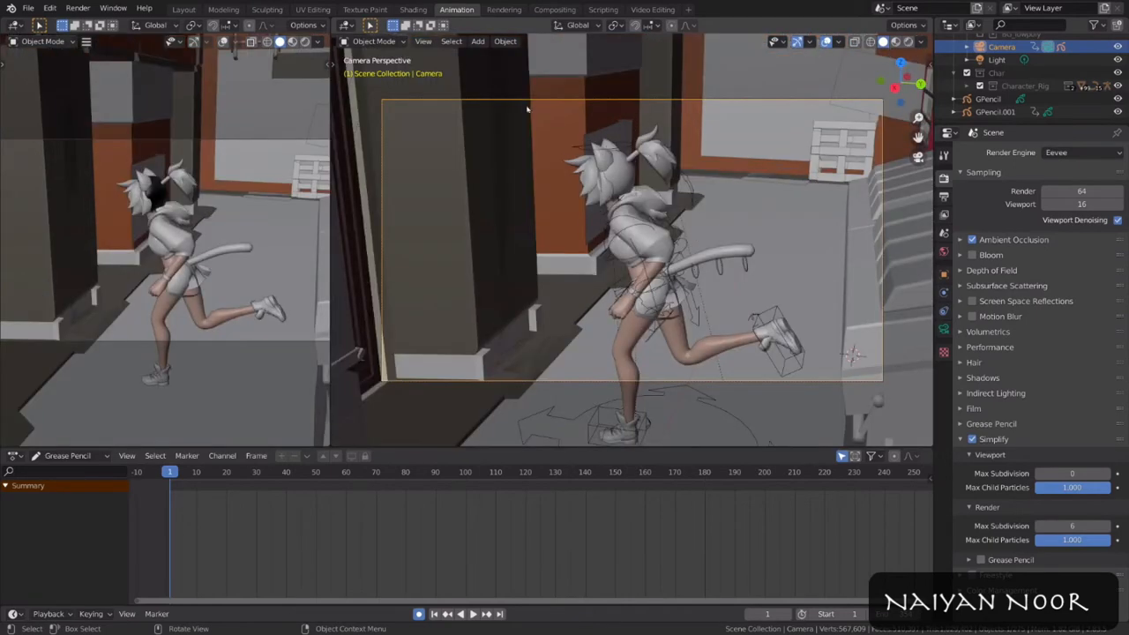
Step: Align the active camera to a wider view of the runner between the stacked units and the dumpster
scroll(753, 244, down, 3)
middle_drag(752, 248, 754, 236)
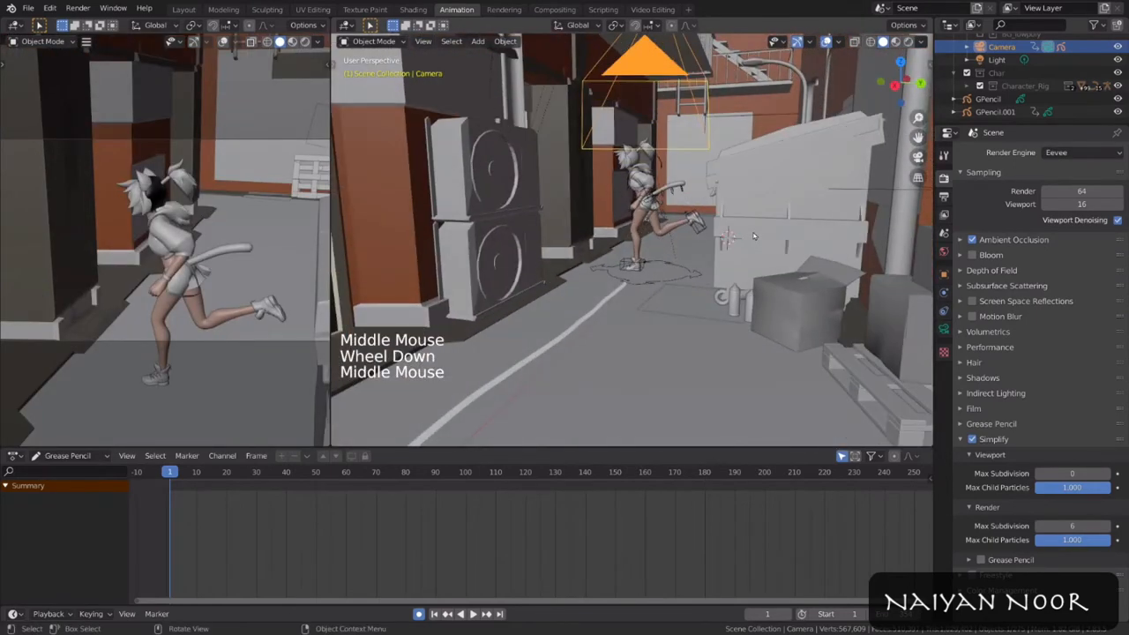
key(ctrl+alt+KP_0)
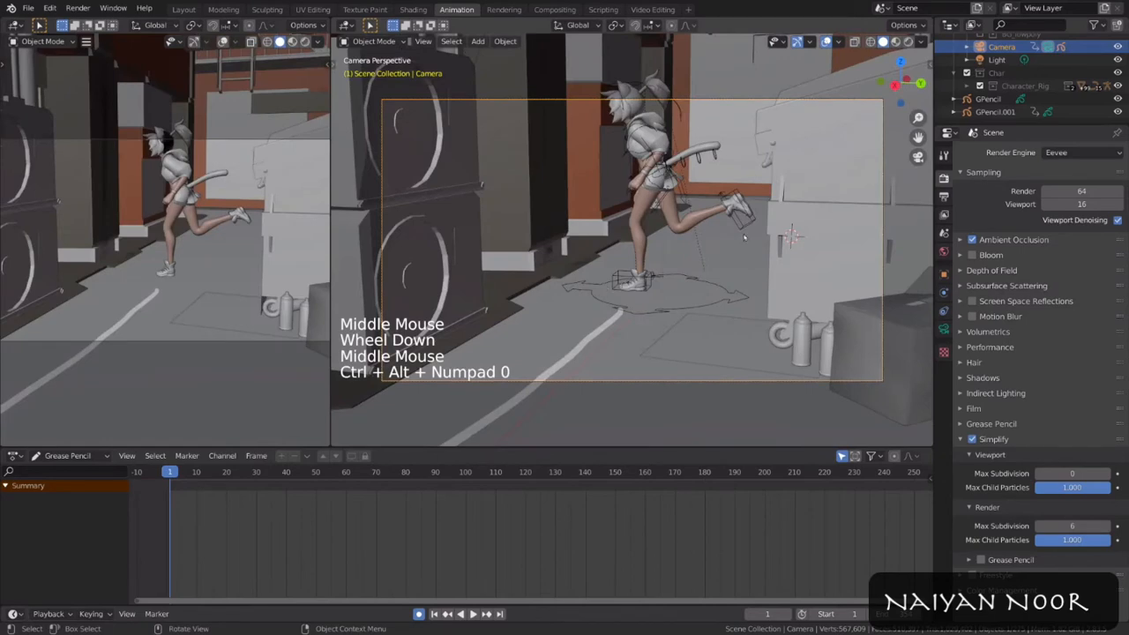
Step: Refine the camera framing of the running character with trackball rotations and a move at frame 1
key(r)
key(r)
click(687, 266)
key(g)
middle_click(687, 266)
click(687, 267)
key(r)
key(r)
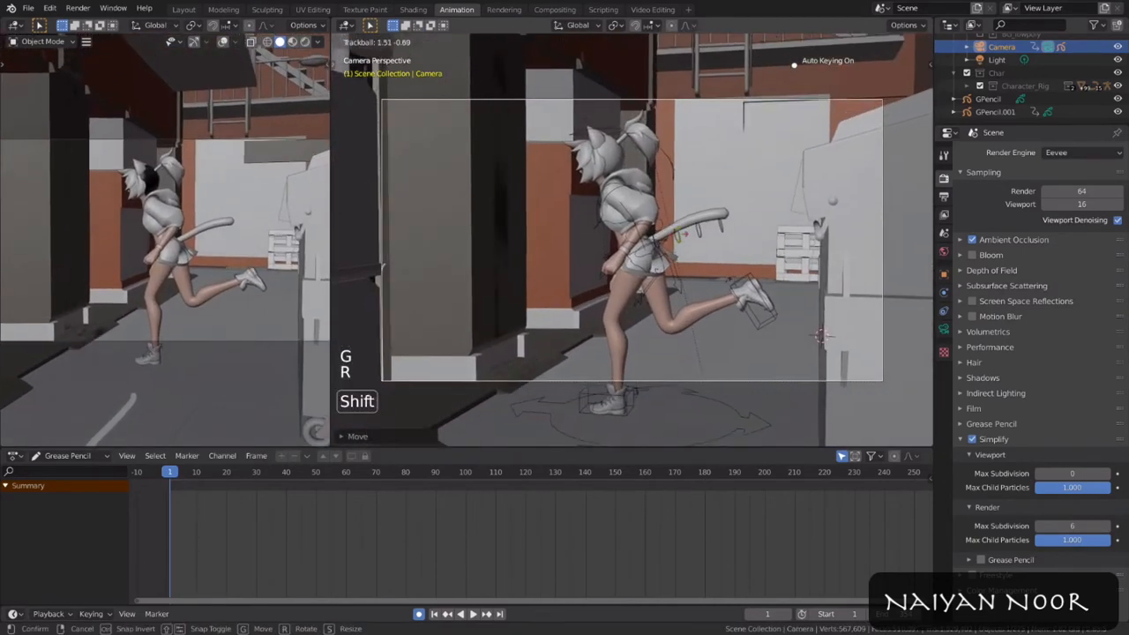
click(705, 255)
Step: Stop at frame 91, add a Grease Pencil object in front of the camera and parent it to the camera
key(space)
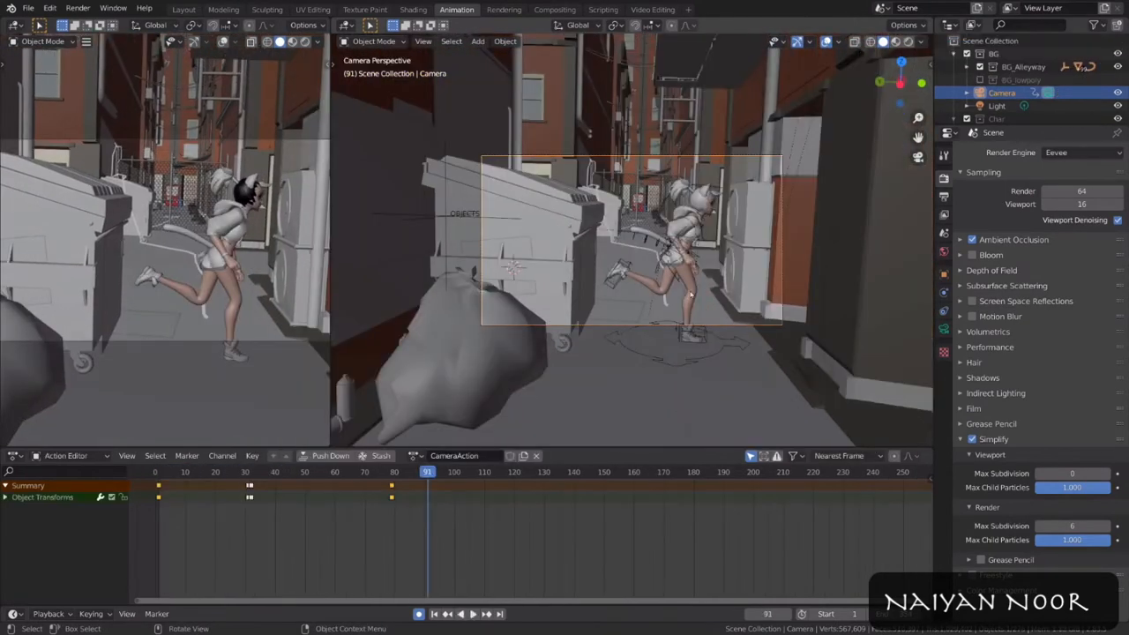
middle_drag(617, 265, 609, 250)
key(shift+a)
click(691, 250)
scroll(584, 308, down, 3)
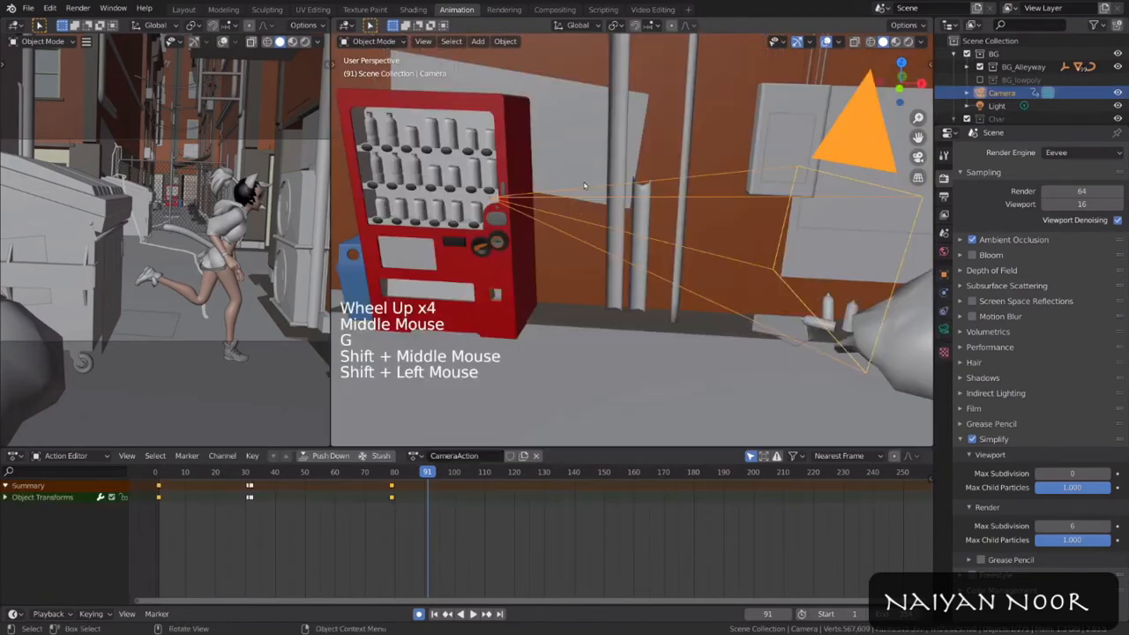
key(ctrl+p)
click(582, 182)
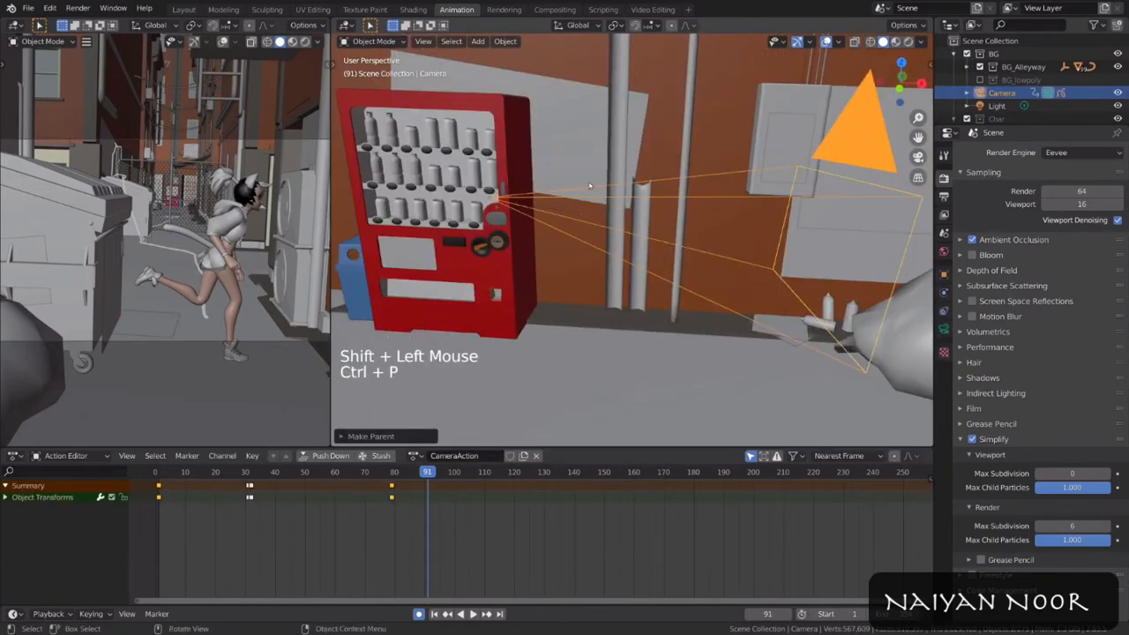
Step: Return to the camera view at frame 1, undo the last three actions and set the Grease Pencil stroke placement to Origin
middle_drag(672, 161, 706, 181)
key(KP_0)
key(shift+Left)
key(Home)
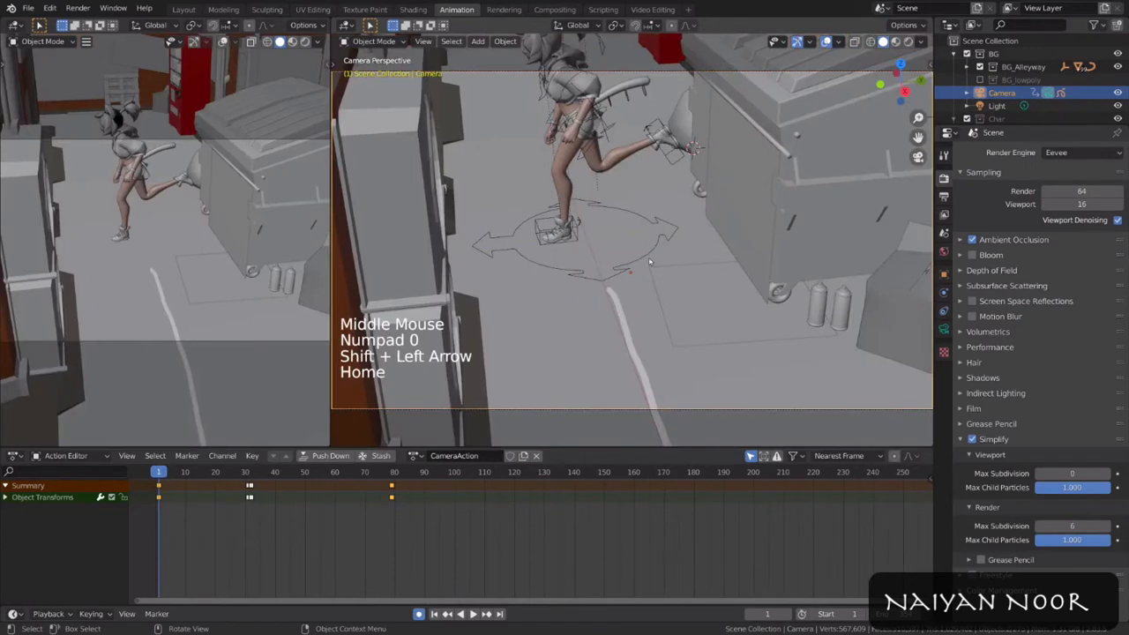
key(ctrl+z)
key(ctrl+z)
key(ctrl+z)
click(569, 41)
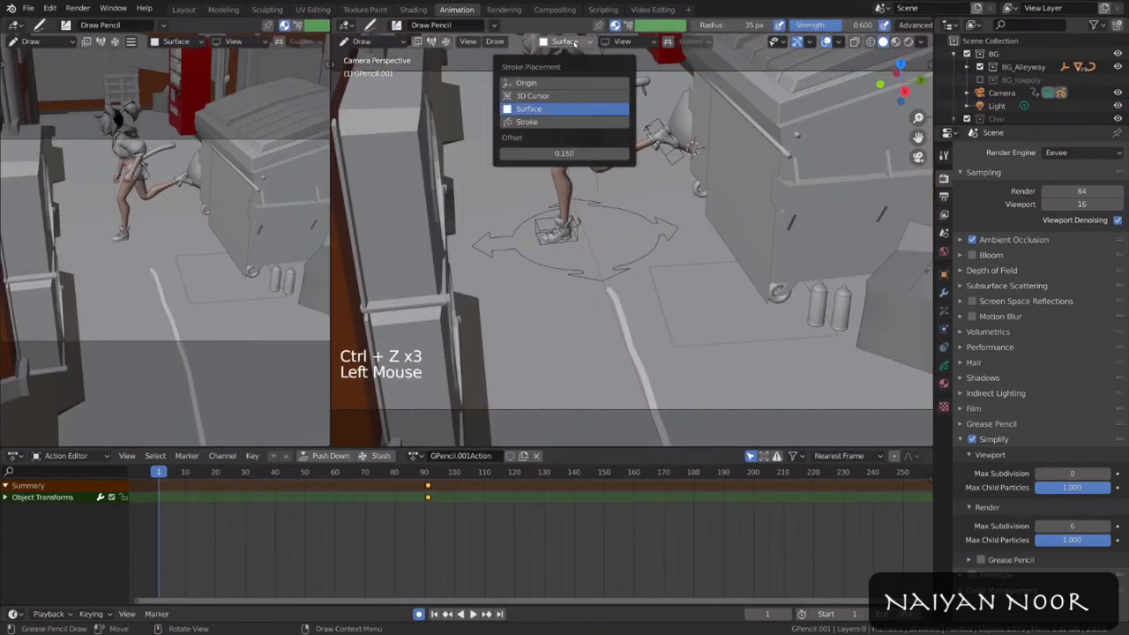
click(555, 83)
mouse_move(463, 133)
mouse_down()
mouse_move(370, 291)
mouse_move(480, 134)
mouse_up()
mouse_move(768, 185)
mouse_down()
mouse_move(675, 318)
mouse_move(750, 157)
mouse_up()
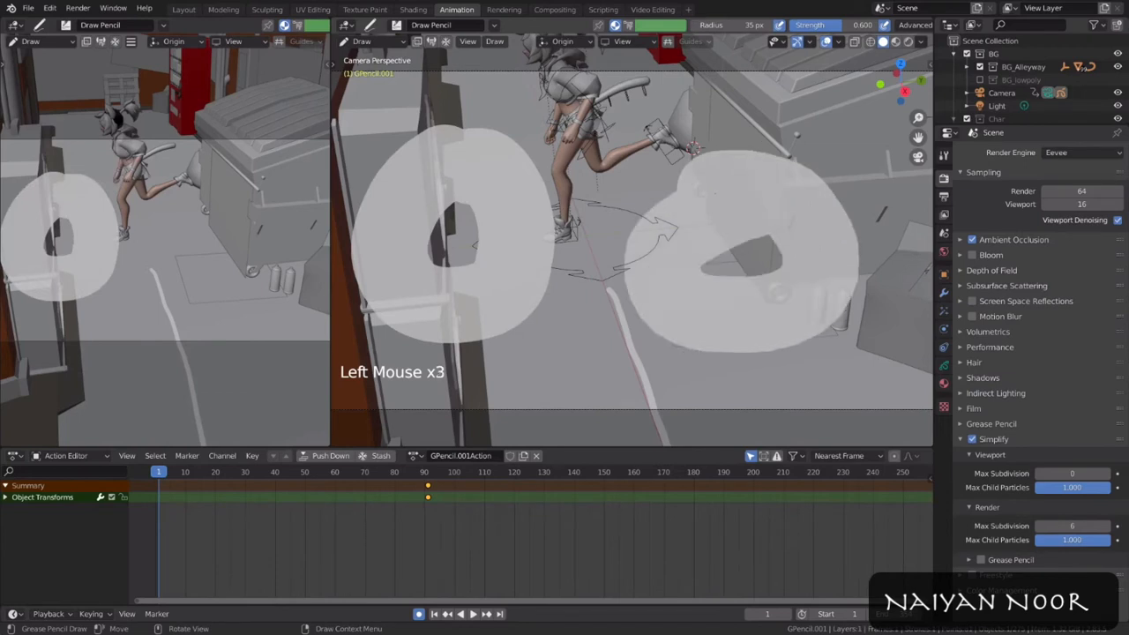
key(n)
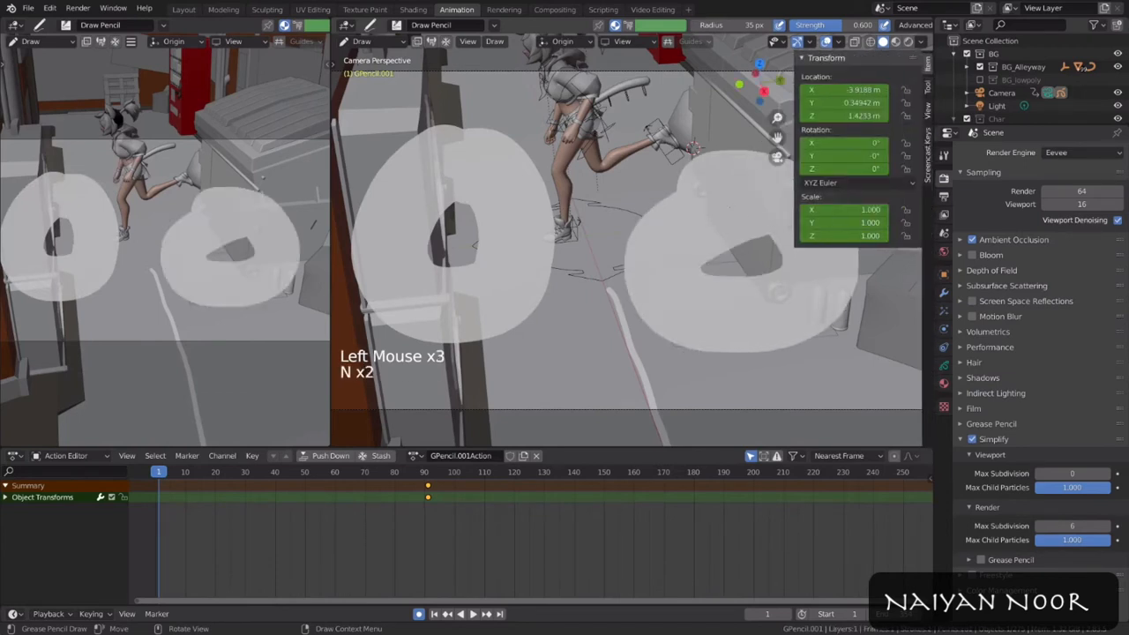
key(n)
key(ctrl+z)
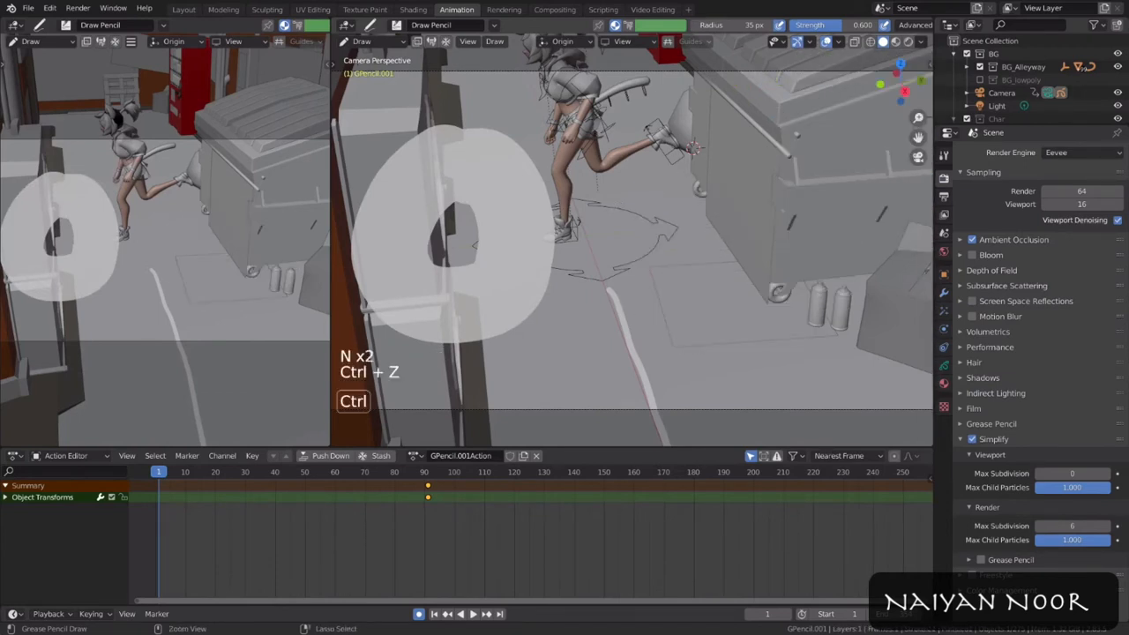
key(ctrl+z)
Step: Set the brush radius to 6 px, draw a stick figure on each side of the runner and play back the animation
key(f)
click(540, 192)
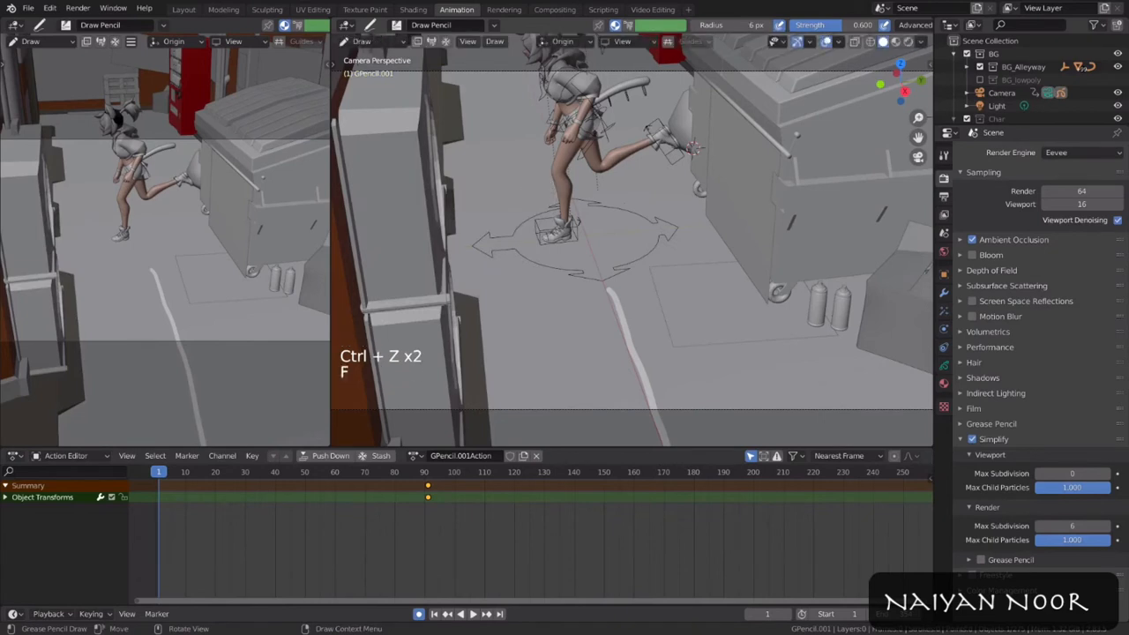
drag(485, 132, 450, 135)
drag(789, 132, 776, 145)
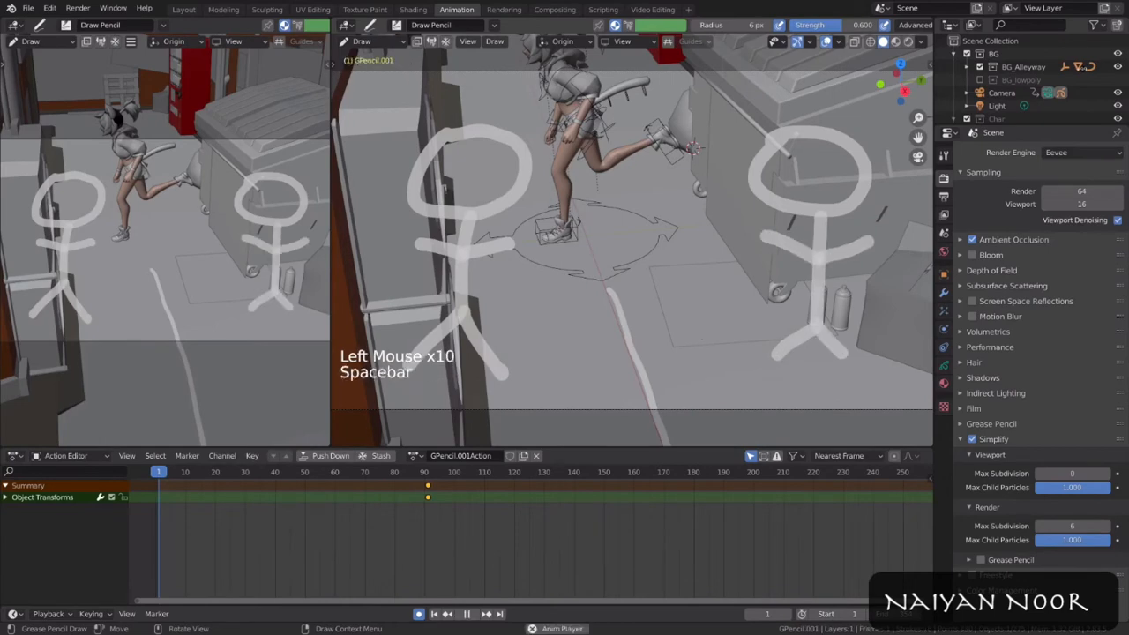
key(space)
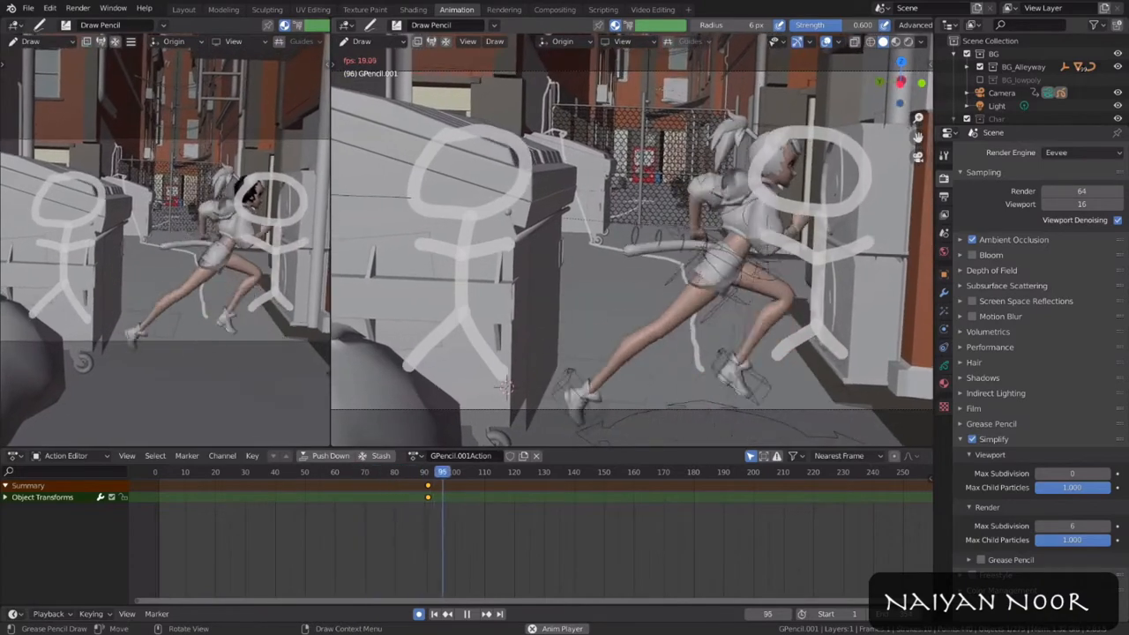
key(space)
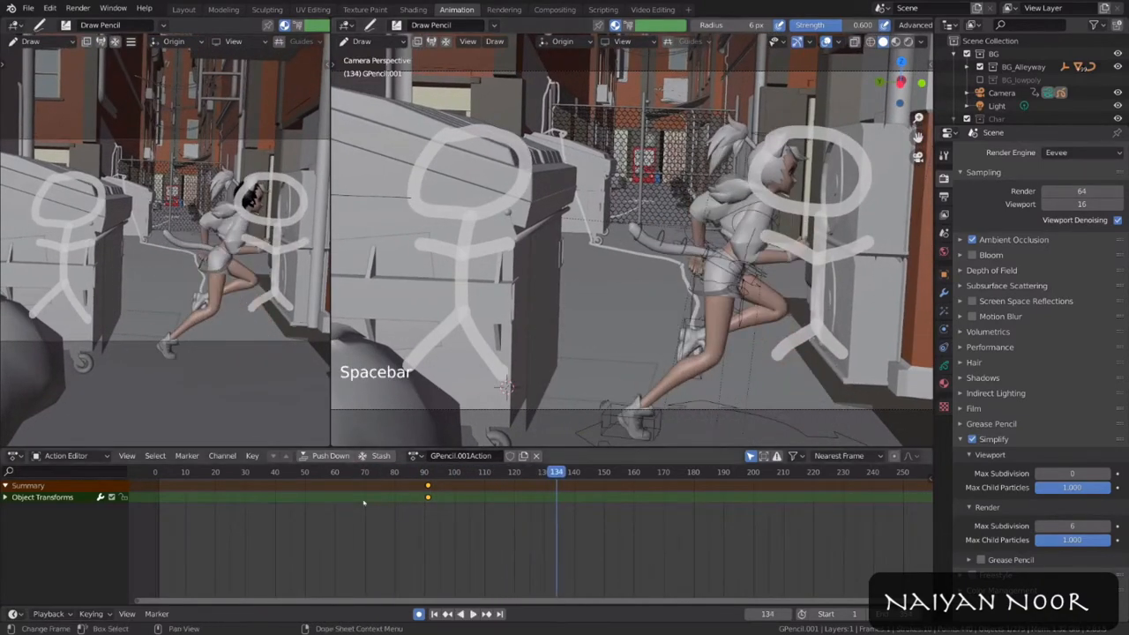
Step: Switch the animation editor to Grease Pencil mode and play the animation from the beginning
drag(394, 472, 227, 481)
click(85, 457)
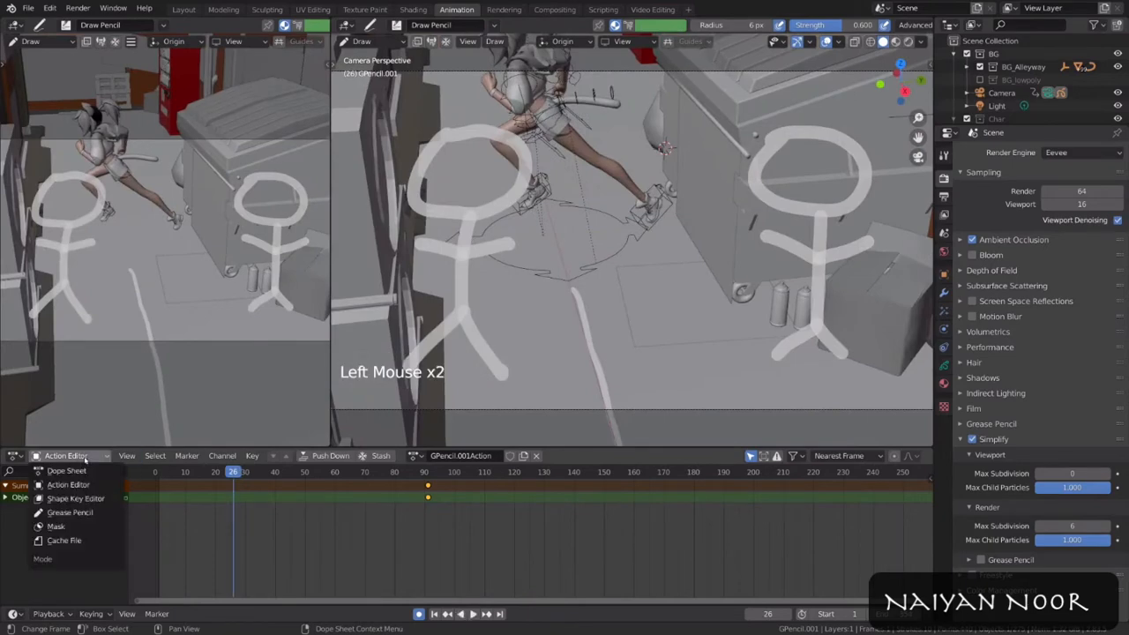
click(74, 513)
drag(258, 475, 159, 477)
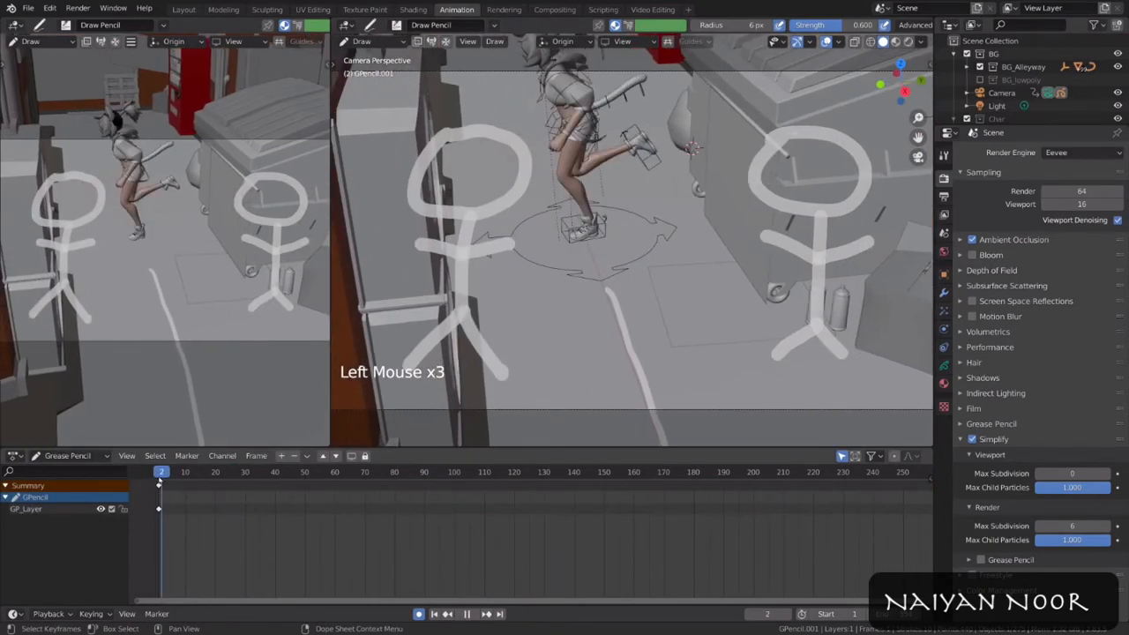
key(space)
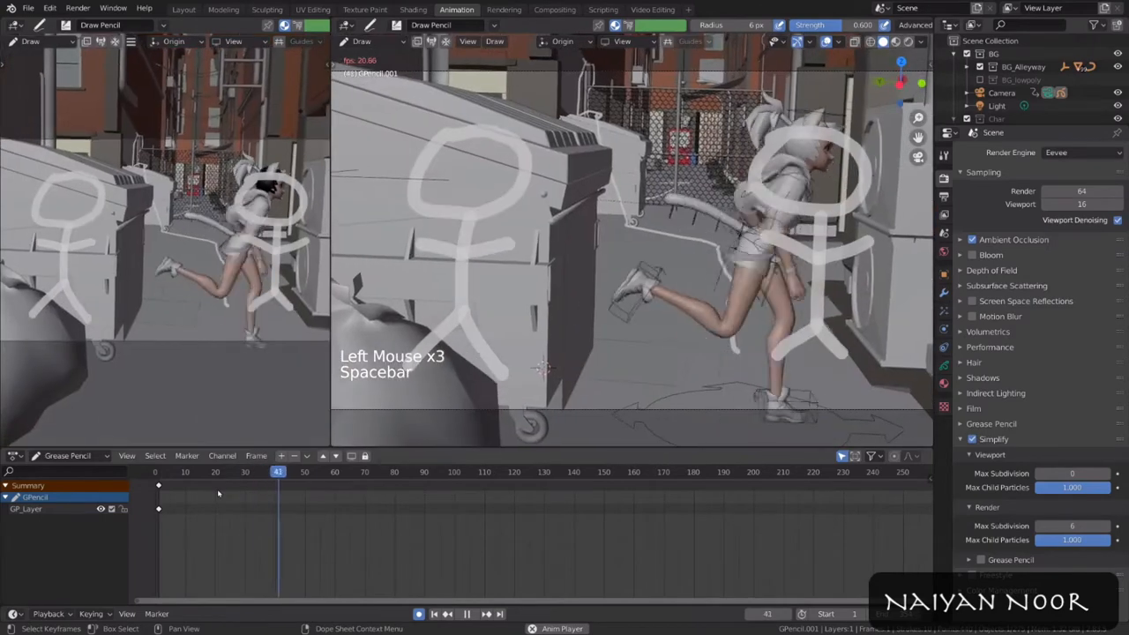
key(space)
Step: At frame 32, draw a new stick figure with raised arms over the dumpster's edge and replay from the start
click(260, 473)
drag(261, 473, 249, 476)
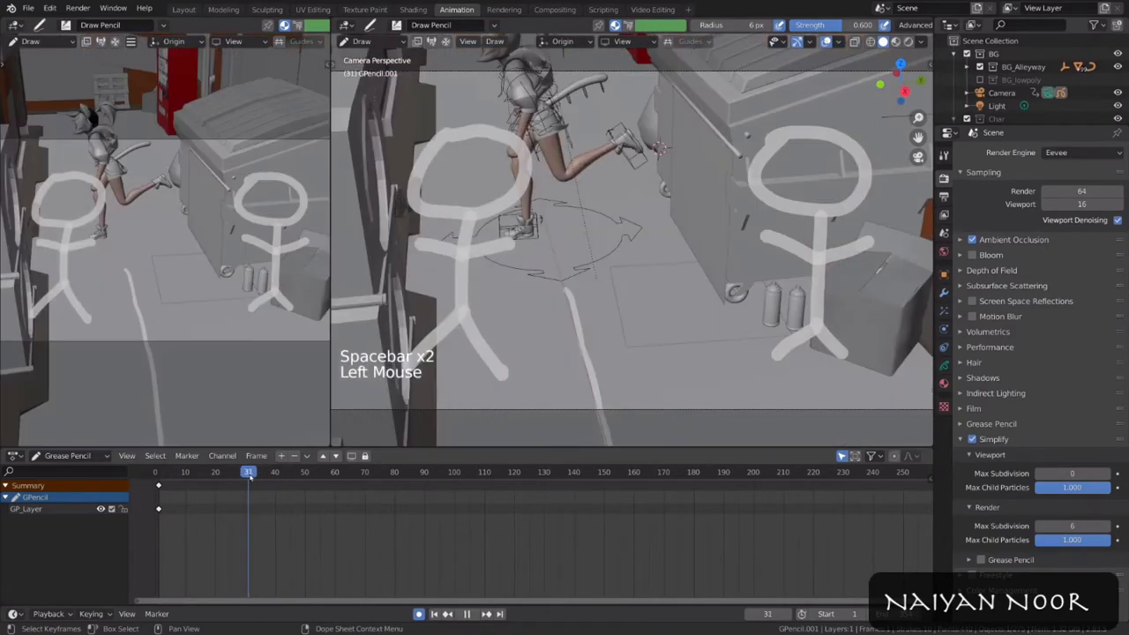
key(Right)
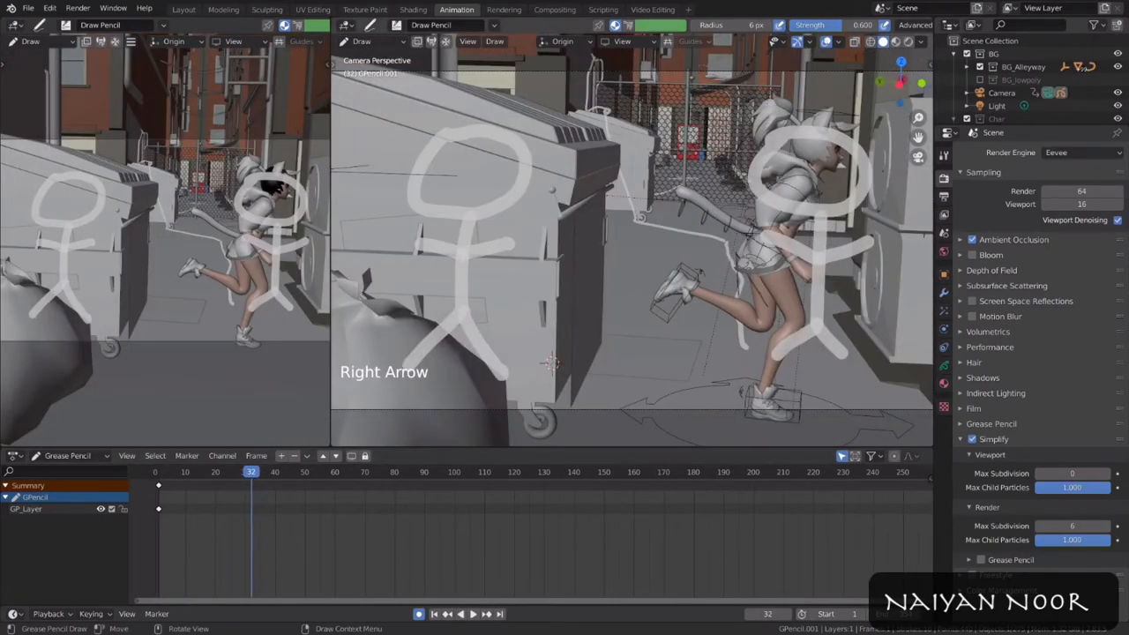
mouse_move(552, 106)
mouse_down()
mouse_move(516, 240)
mouse_move(601, 106)
mouse_move(578, 102)
mouse_up()
drag(577, 252, 575, 401)
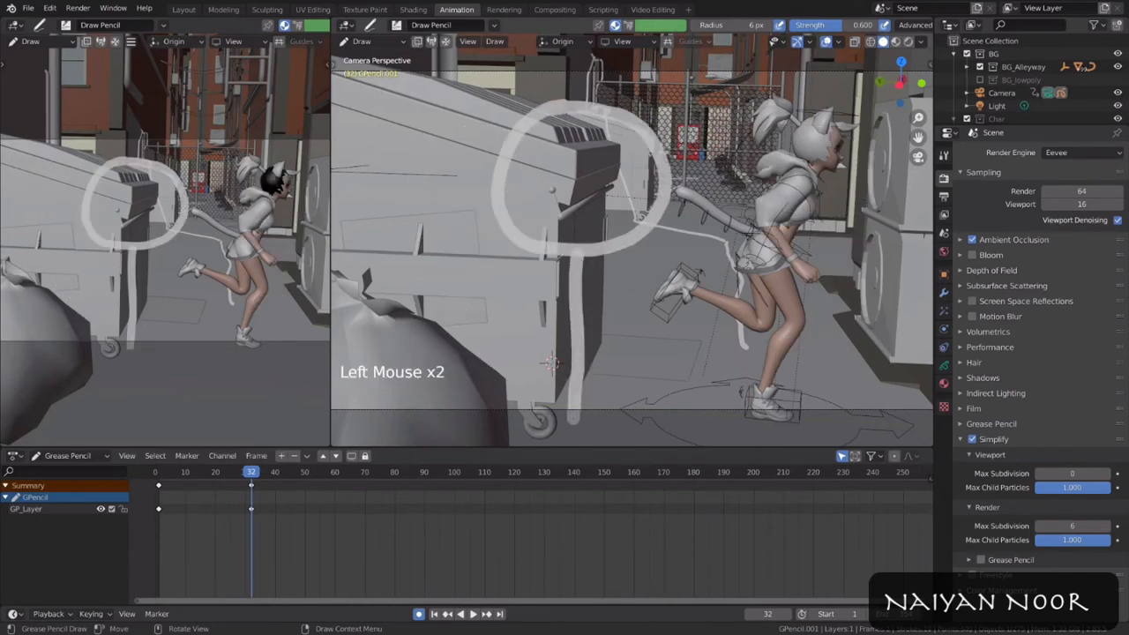
mouse_move(446, 280)
mouse_down()
mouse_move(574, 348)
mouse_move(722, 279)
mouse_up()
drag(253, 476, 155, 484)
key(space)
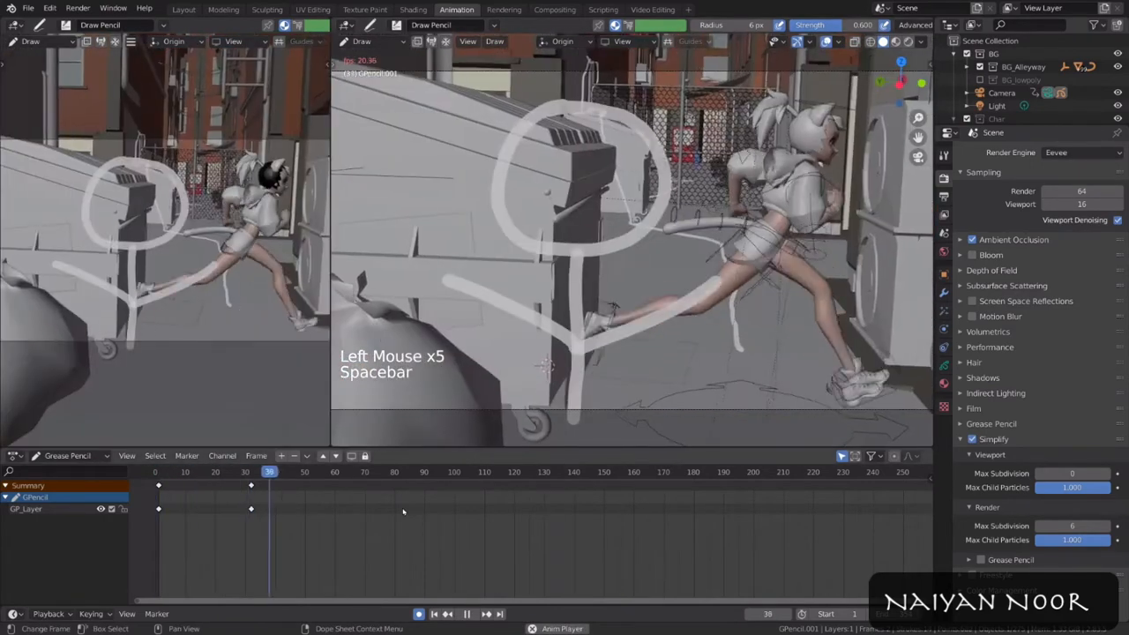
Step: Stop at frame 73, draw another stick figure with raised arms over the dumpster and play back the drawings
key(space)
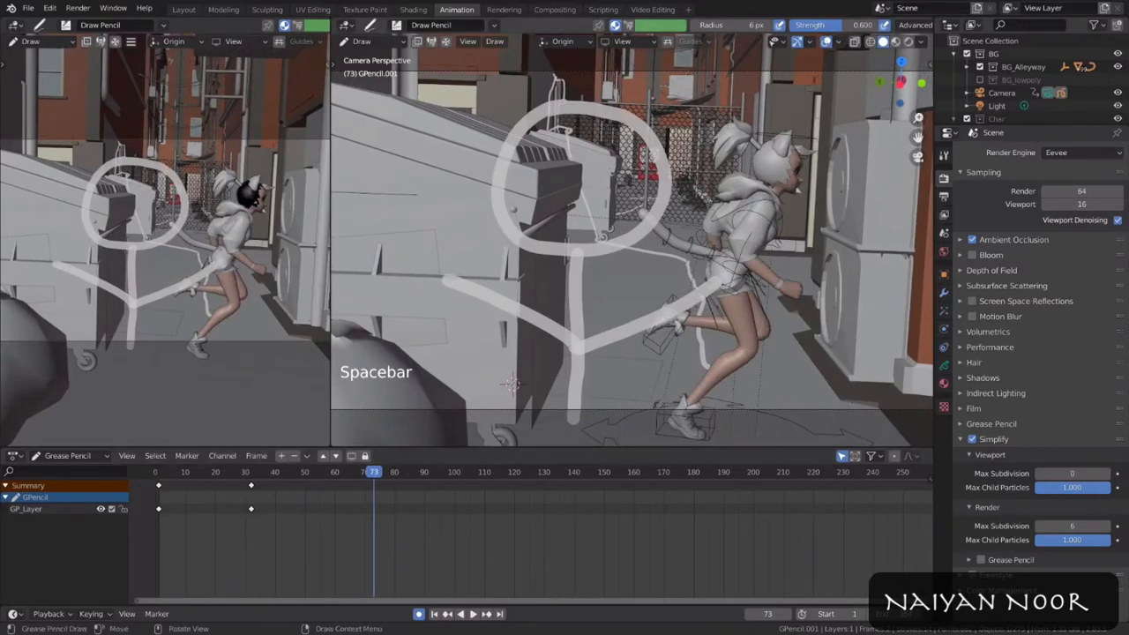
mouse_move(508, 125)
mouse_down()
mouse_move(494, 265)
mouse_move(529, 127)
mouse_up()
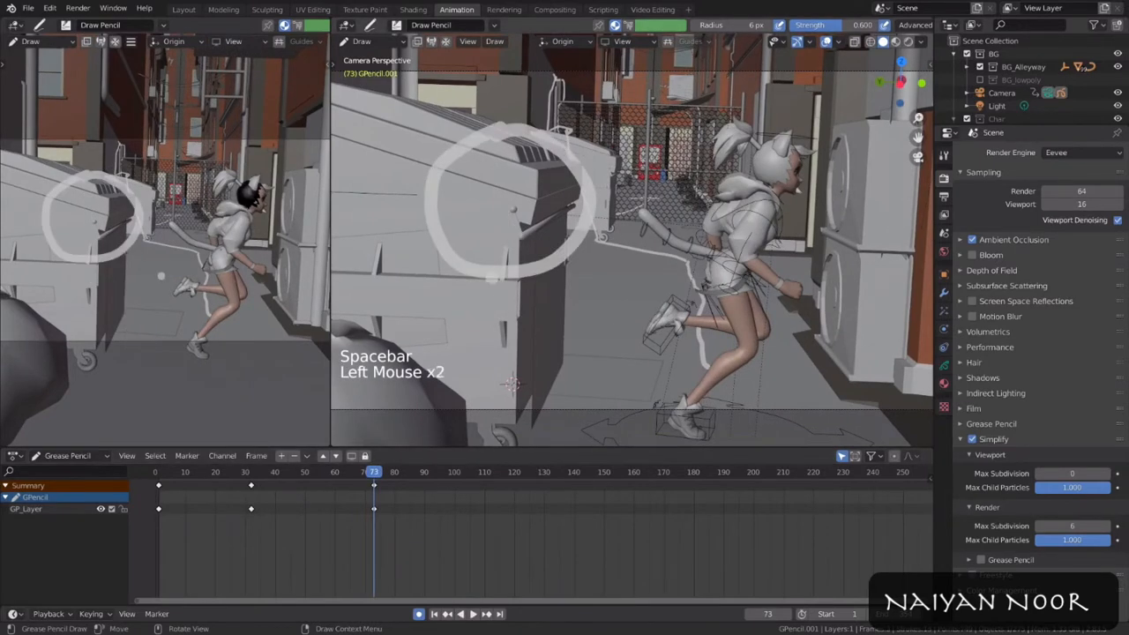
drag(491, 275, 485, 441)
drag(482, 366, 404, 296)
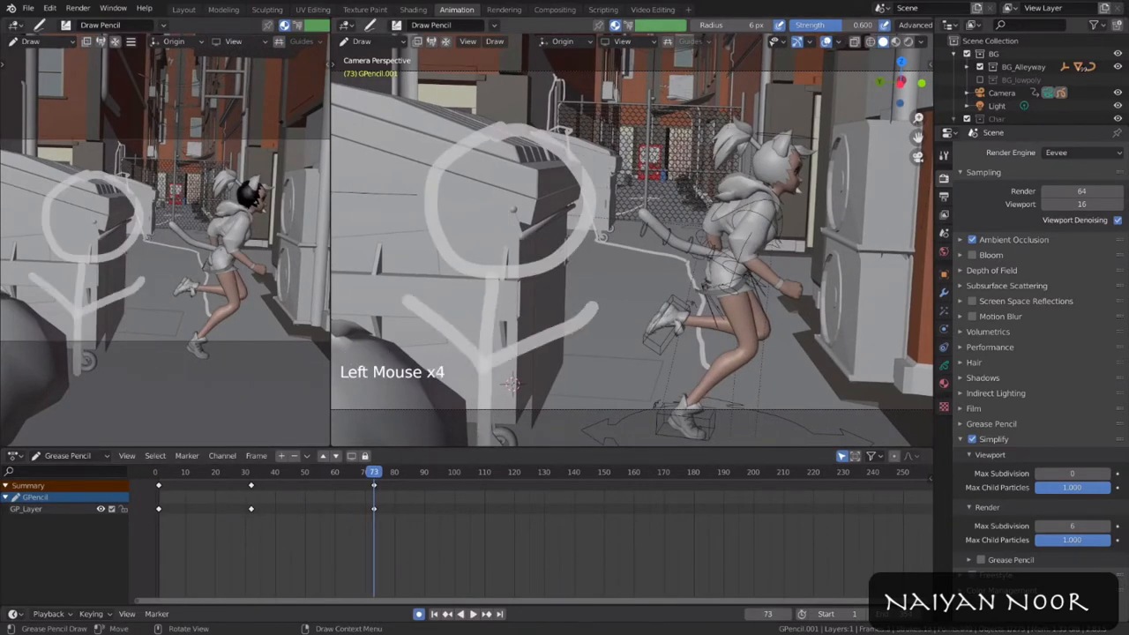
click(246, 473)
key(space)
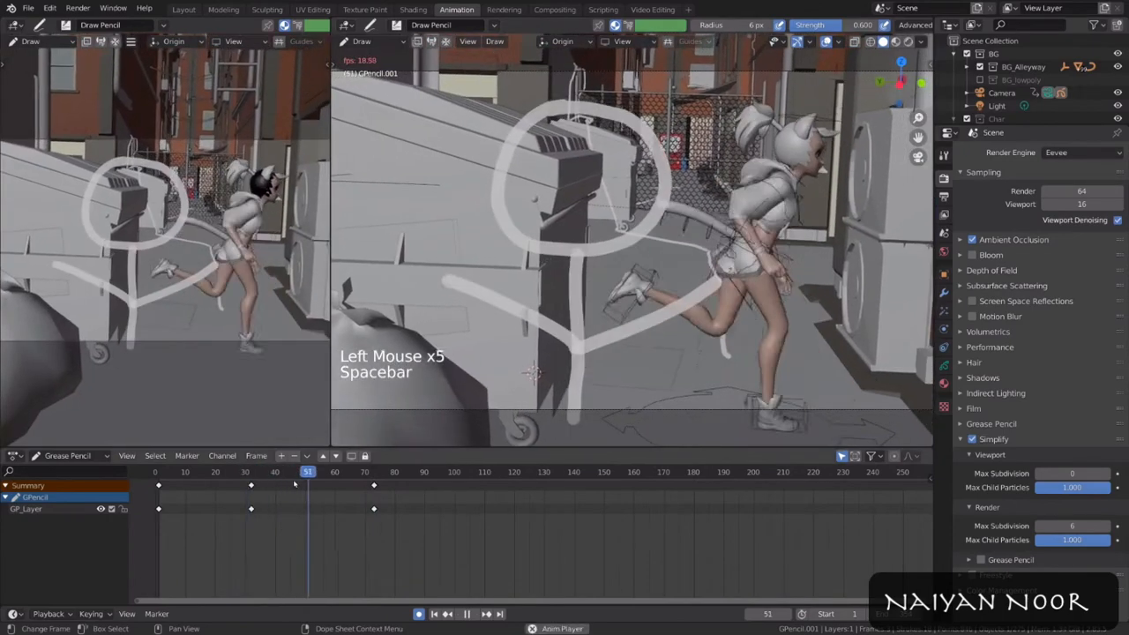
Step: Move the drawing keyframe at frame 73 to frame 51 and play the animation
key(space)
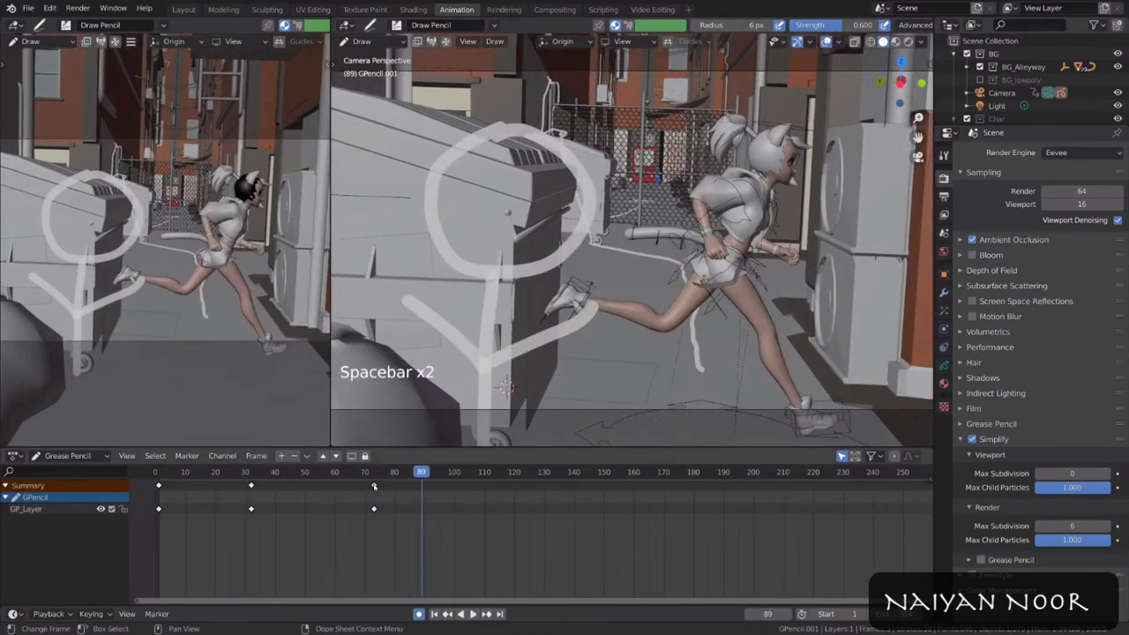
click(374, 486)
key(g)
click(309, 501)
key(space)
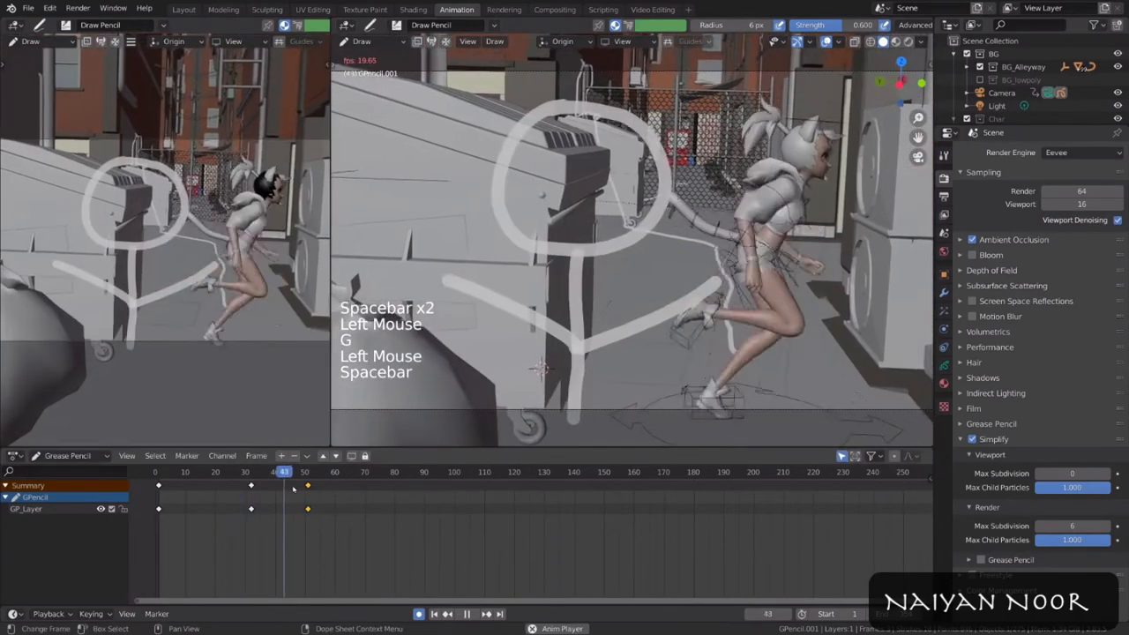
Step: At frame 77, draw another stick figure with a round head and raised arms over the dumpster, and replay the drawings
key(space)
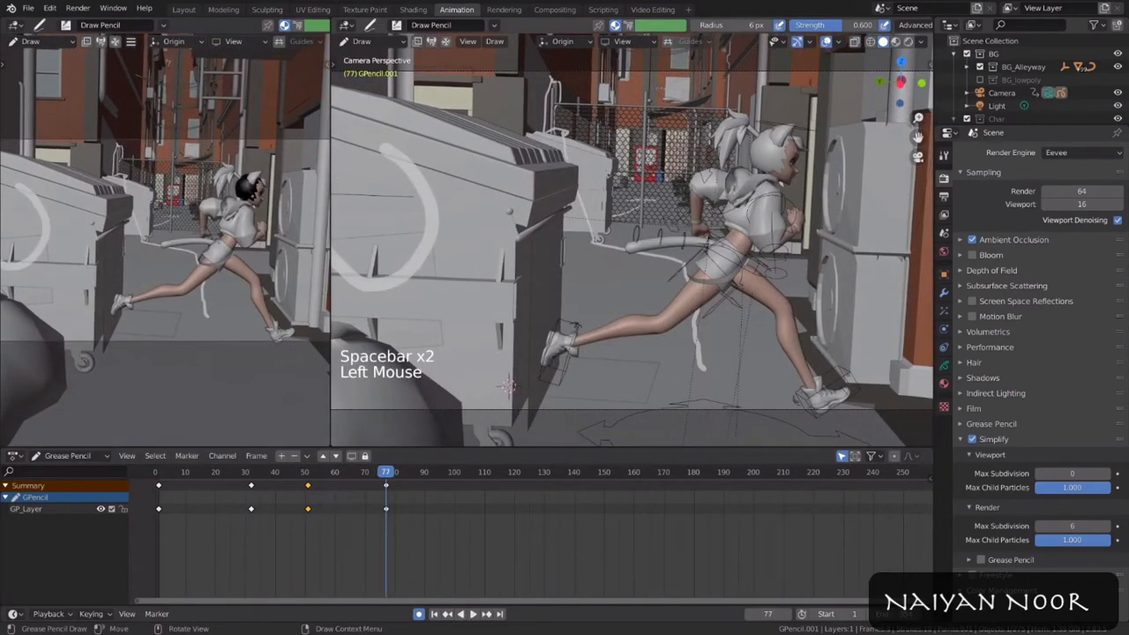
drag(378, 342, 375, 438)
drag(335, 362, 418, 328)
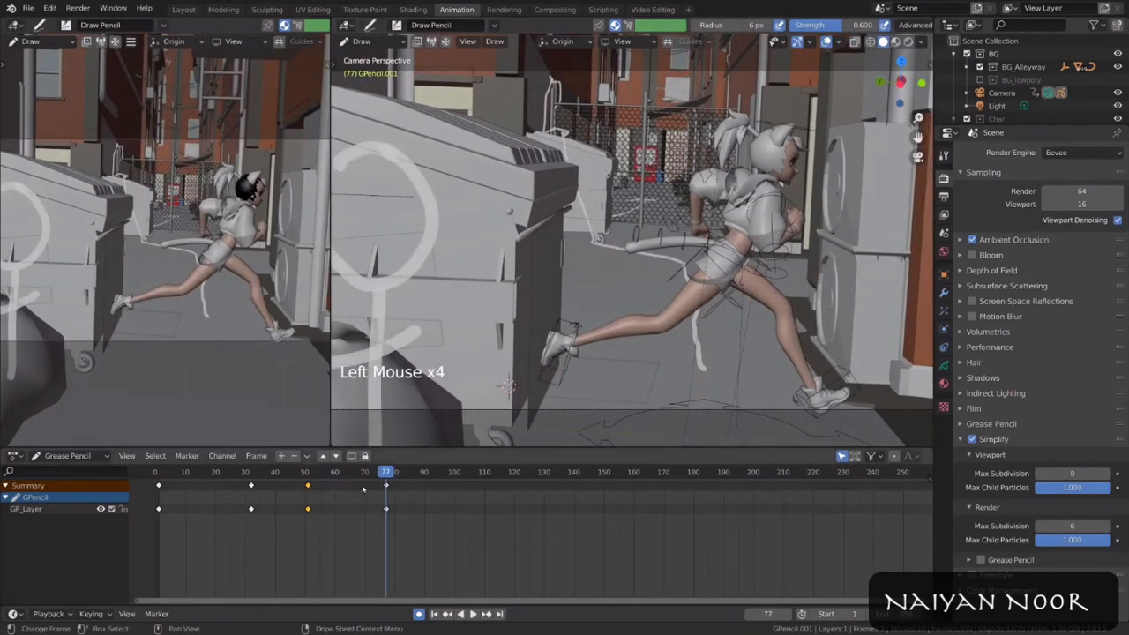
drag(342, 473, 229, 476)
key(space)
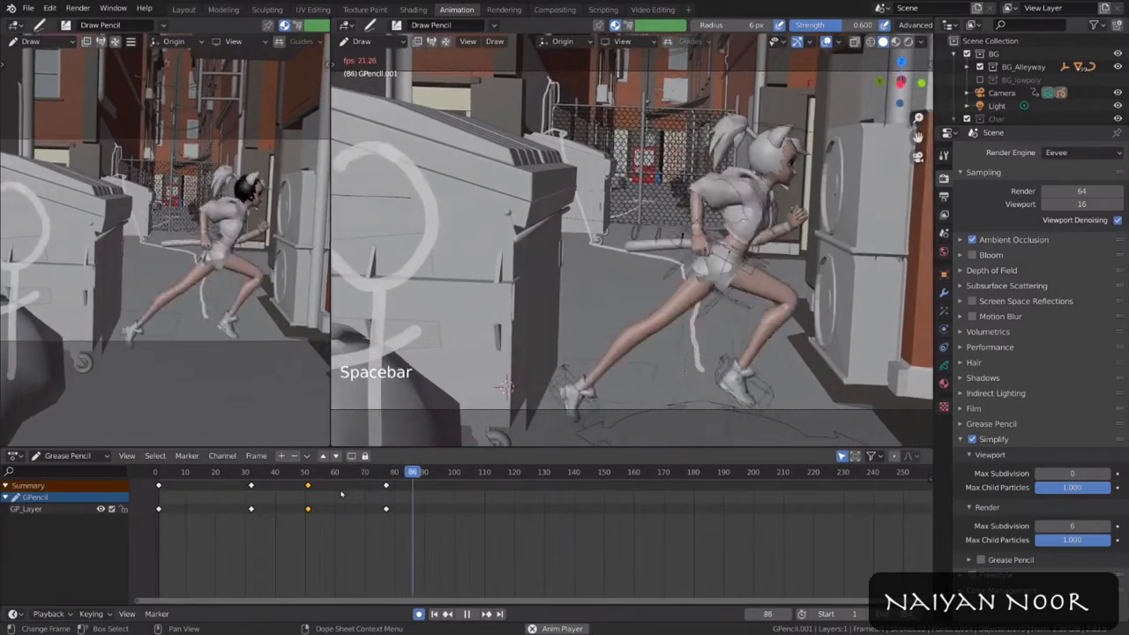
key(space)
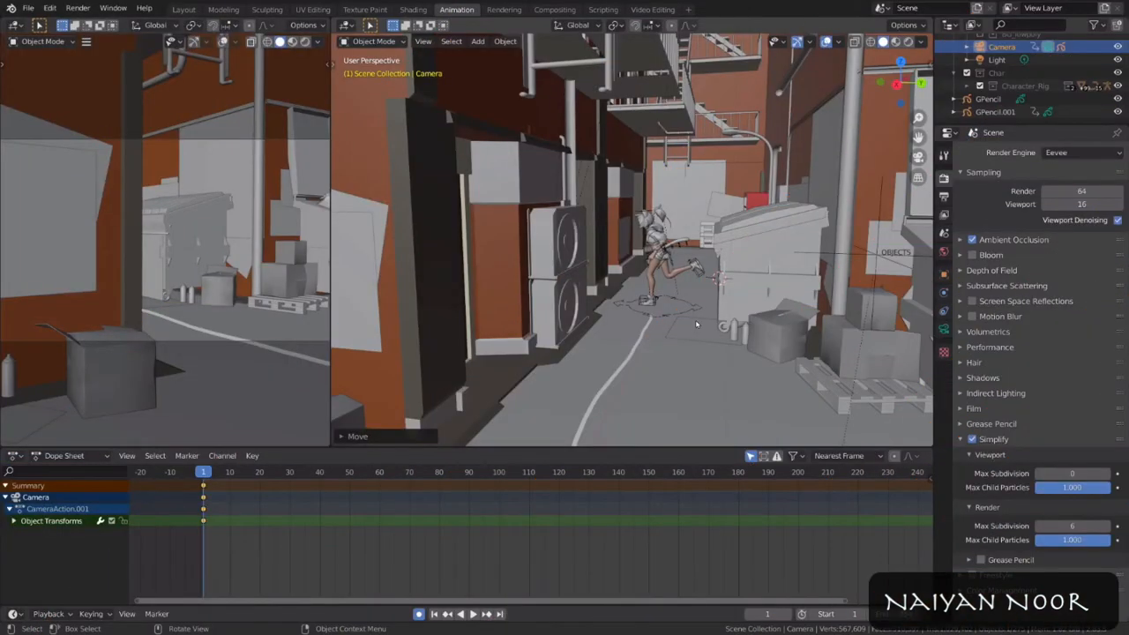
Step: Select the character rig in the alley, switch it to Pose Mode and select its root bone
middle_drag(699, 310, 720, 269)
scroll(692, 335, down, 2)
click(722, 267)
click(721, 267)
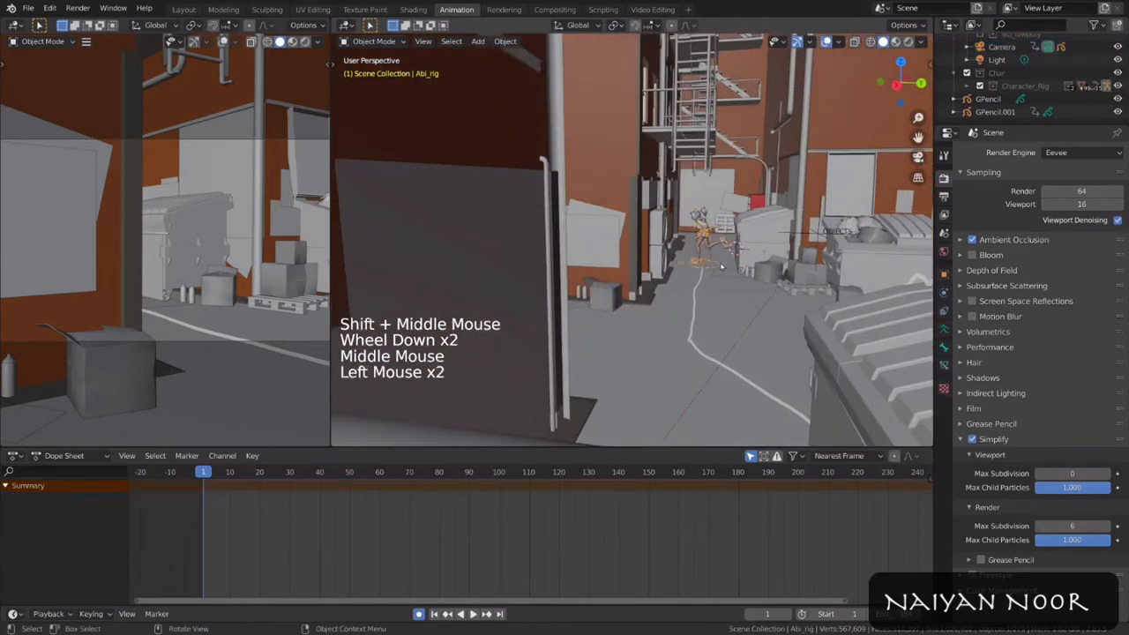
key(ctrl+Tab)
click(721, 267)
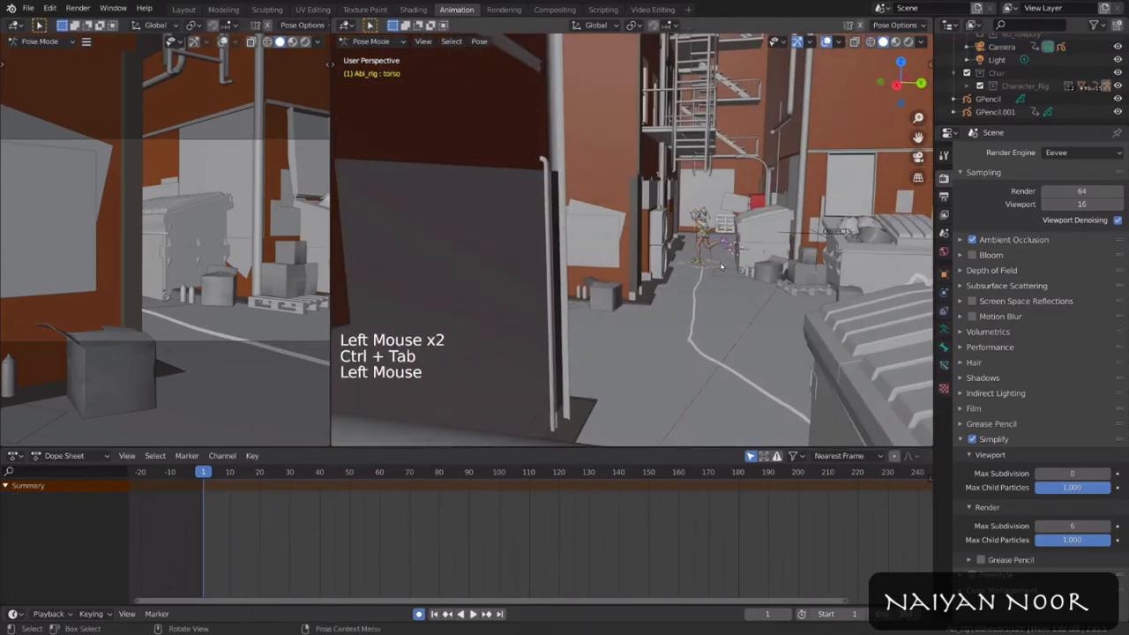
key(g)
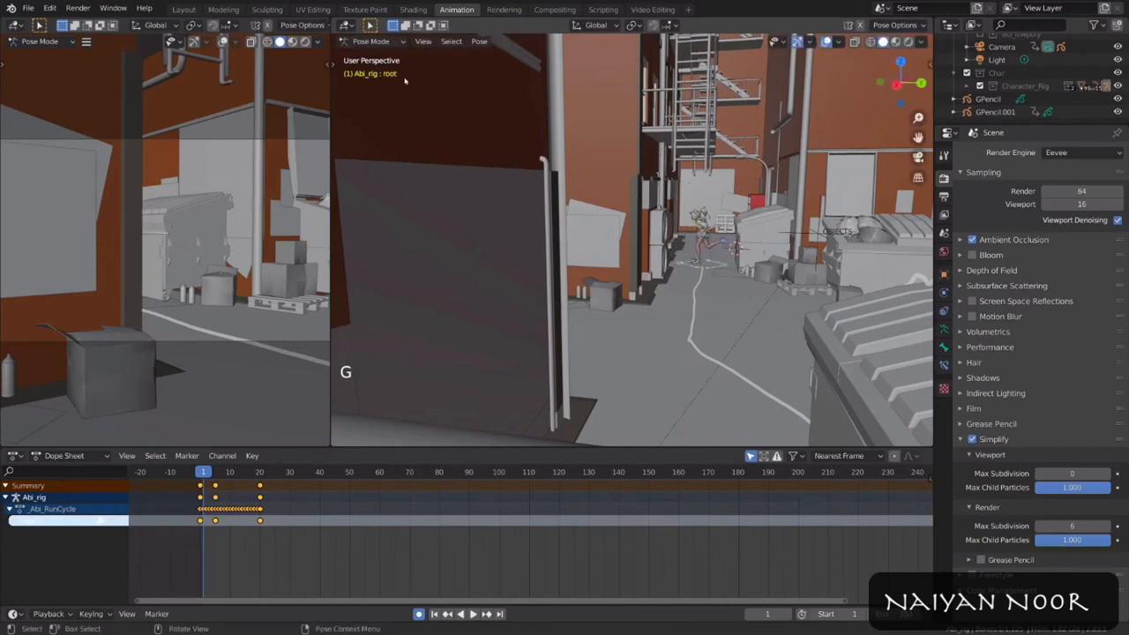
key(g)
key(shift+z)
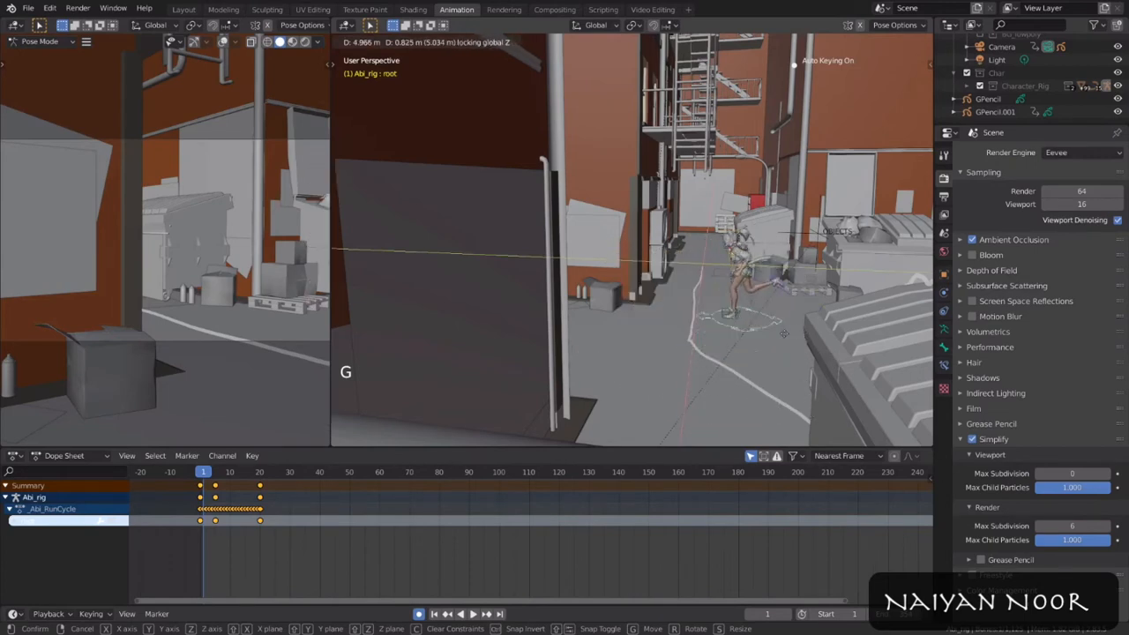
click(727, 273)
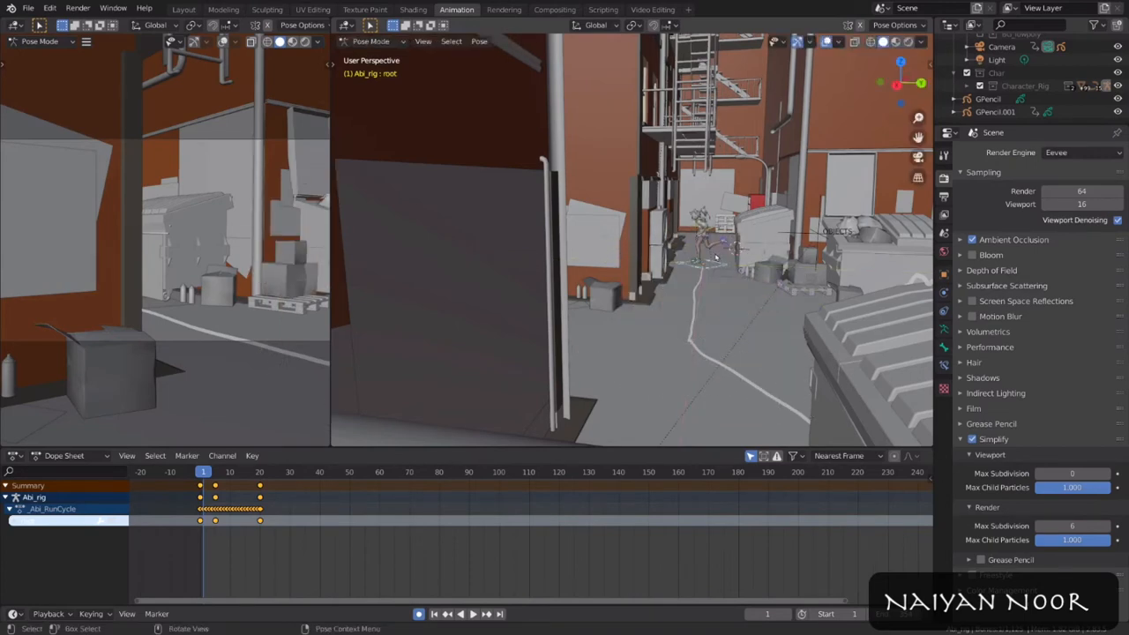
Step: Clear the root bone's rotation and rotate it 90° around the global Z axis
key(KP_Decimal)
middle_drag(744, 272, 728, 306)
scroll(697, 252, down, 2)
scroll(739, 273, down, 3)
key(alt+r)
key(r)
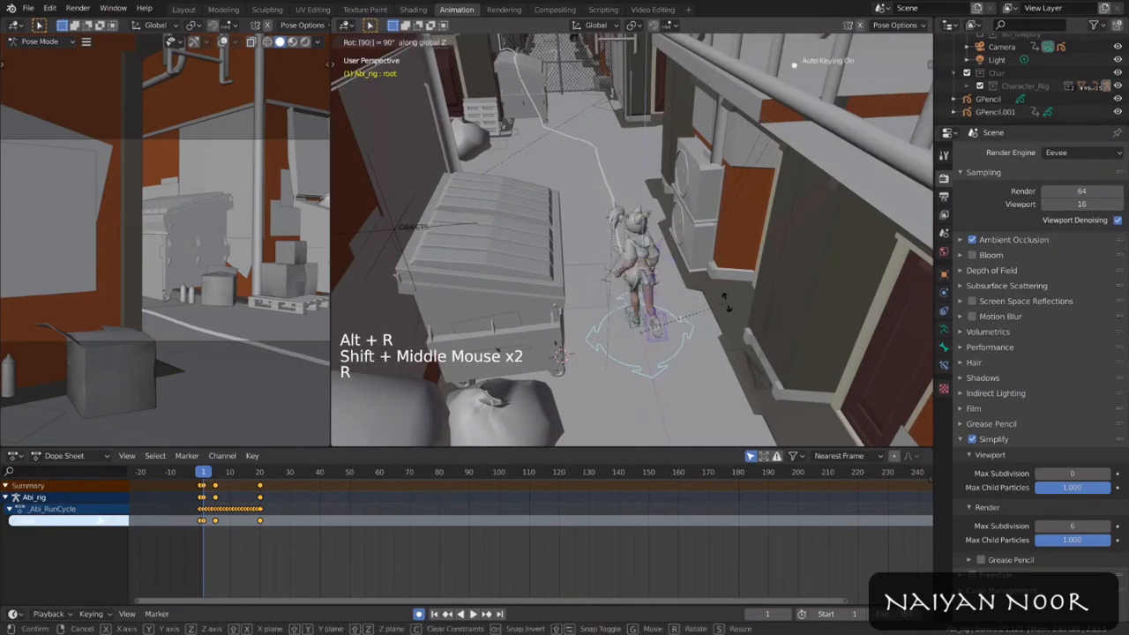
click(692, 247)
mouse_move(693, 247)
shift+middle_down()
mouse_move(682, 229)
mouse_move(691, 250)
shift+middle_up()
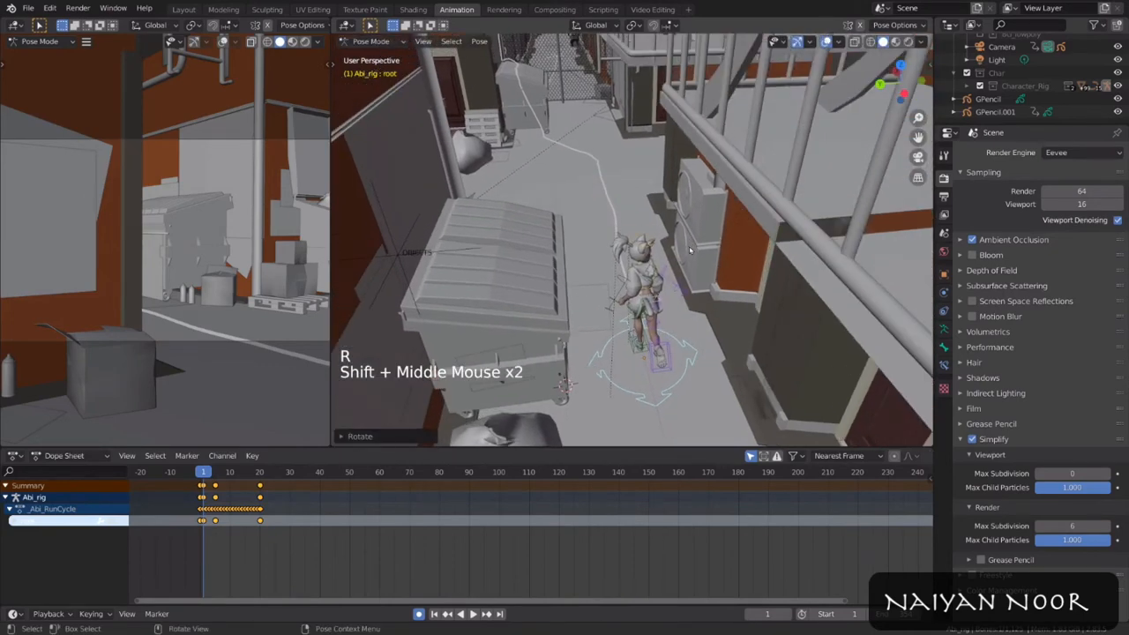
Step: Box-select the root bone's existing keyframes in the Dope Sheet and delete them
scroll(291, 542, up, 1)
middle_drag(282, 542, 316, 542)
scroll(315, 542, up, 1)
key(alt+a)
key(b)
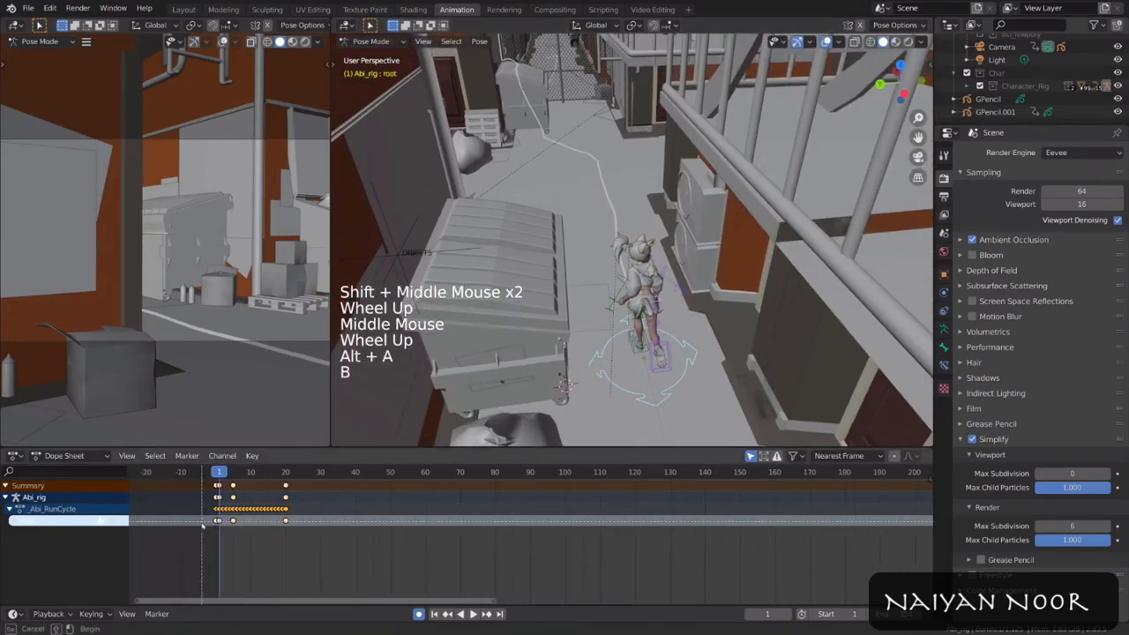
key(x)
click(316, 538)
Step: Key the root bone's position beside the dumpster at frame 1 and move it forward along X at frame 32
key(g)
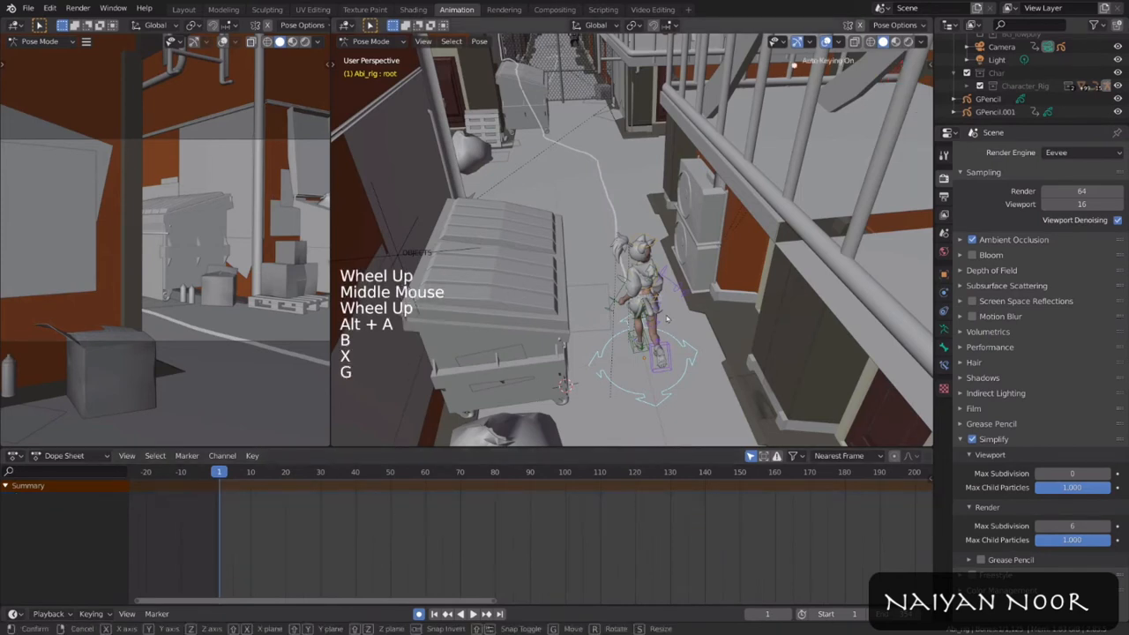
click(695, 362)
drag(220, 475, 327, 472)
key(g)
key(x)
click(638, 216)
Step: At frame 52, move the root bone farther down the alley along the drawn path with Z locked
shift+drag(638, 216, 656, 286)
scroll(655, 286, up, 2)
drag(329, 473, 397, 472)
key(g)
key(shift+z)
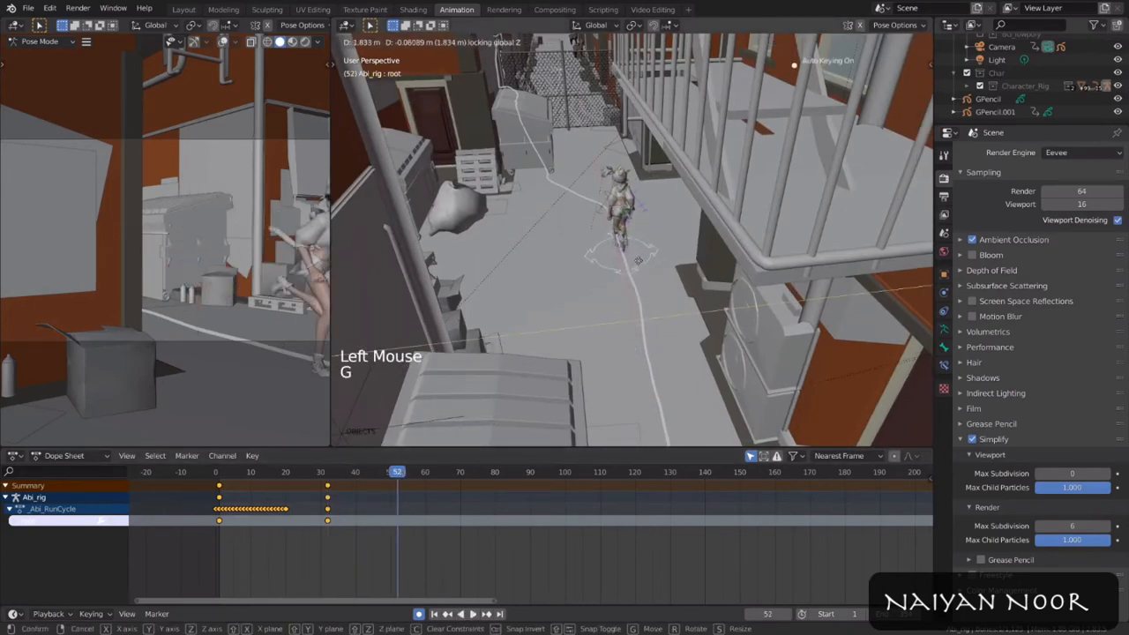
click(632, 252)
Step: Go to frame 70 and change the camera viewport into a Video Sequencer showing its Preview view
mouse_move(633, 252)
shift+middle_down()
mouse_move(668, 291)
mouse_move(655, 251)
shift+middle_up()
scroll(668, 291, up, 6)
drag(417, 470, 460, 478)
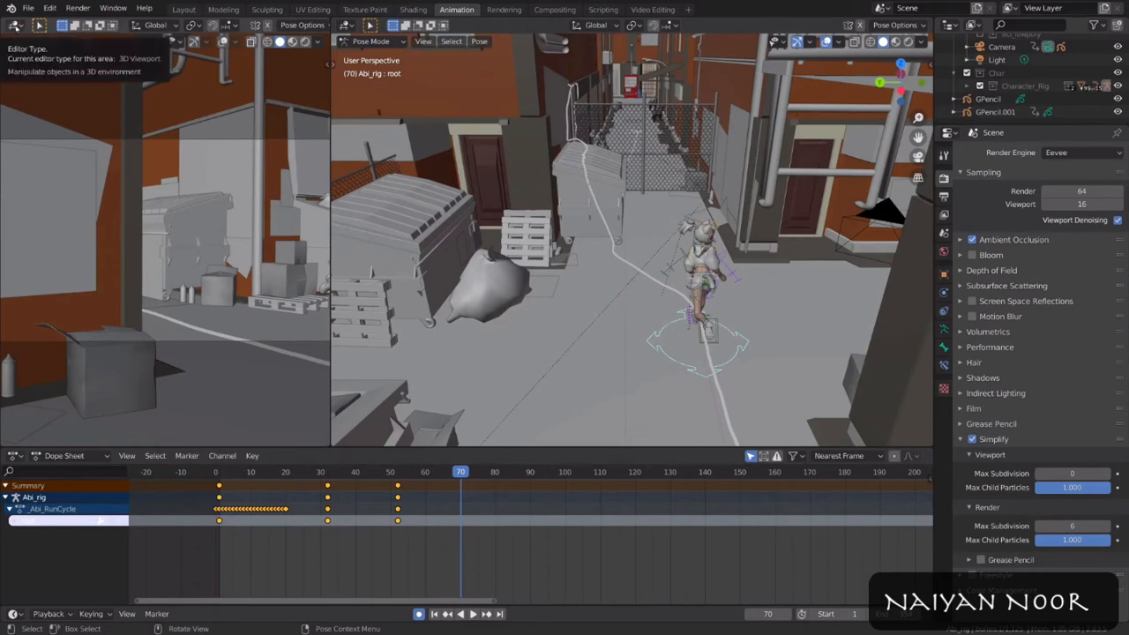
click(15, 25)
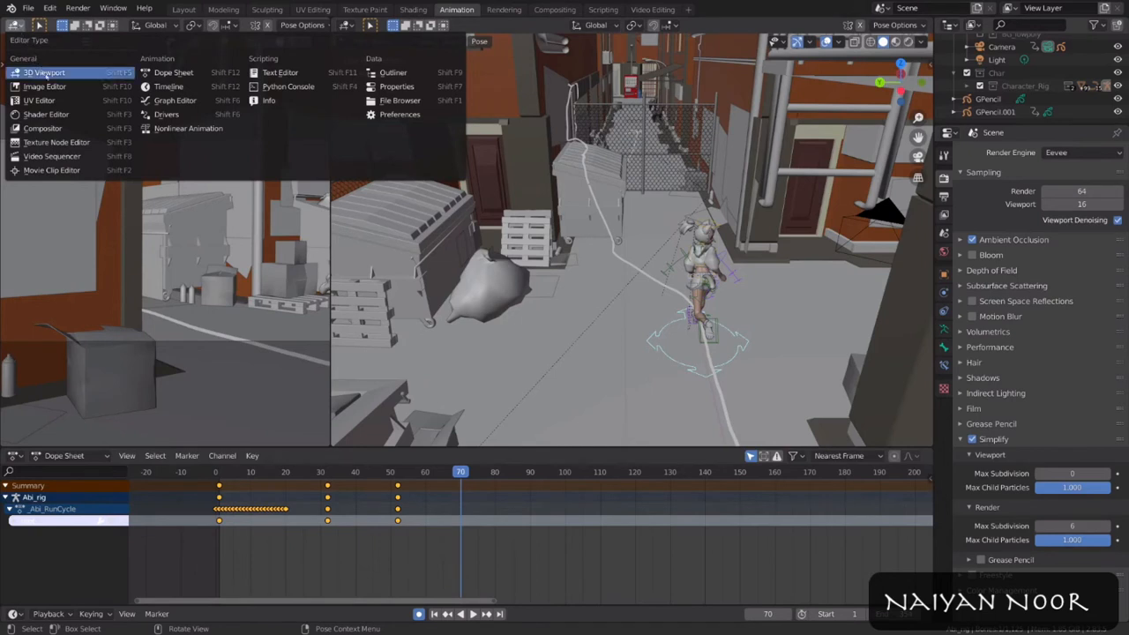
click(114, 158)
click(104, 27)
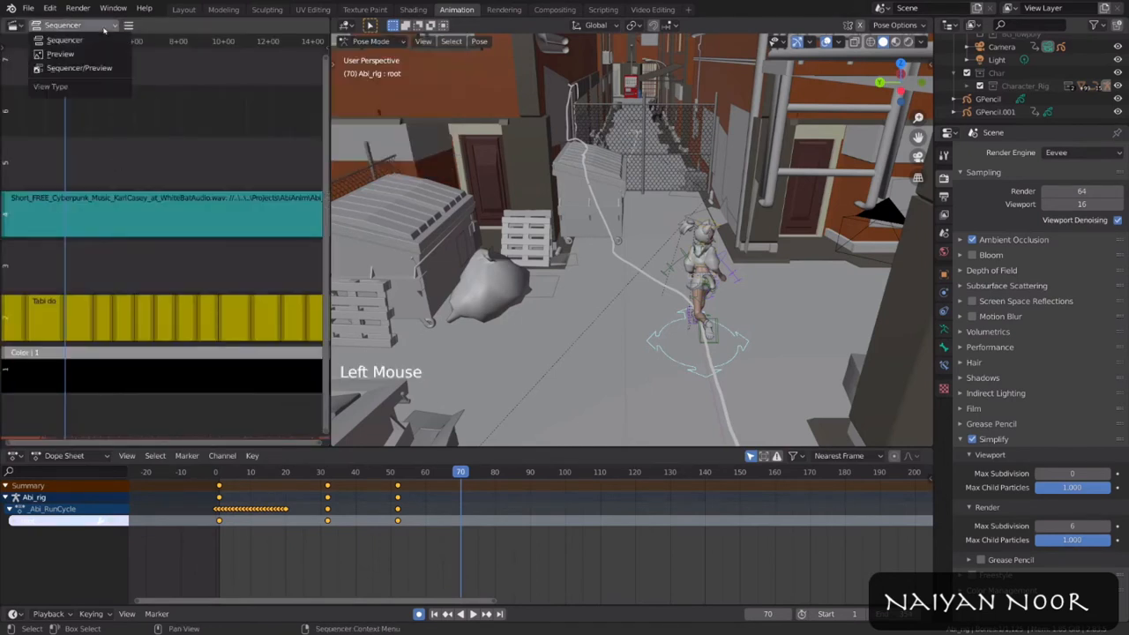
click(104, 55)
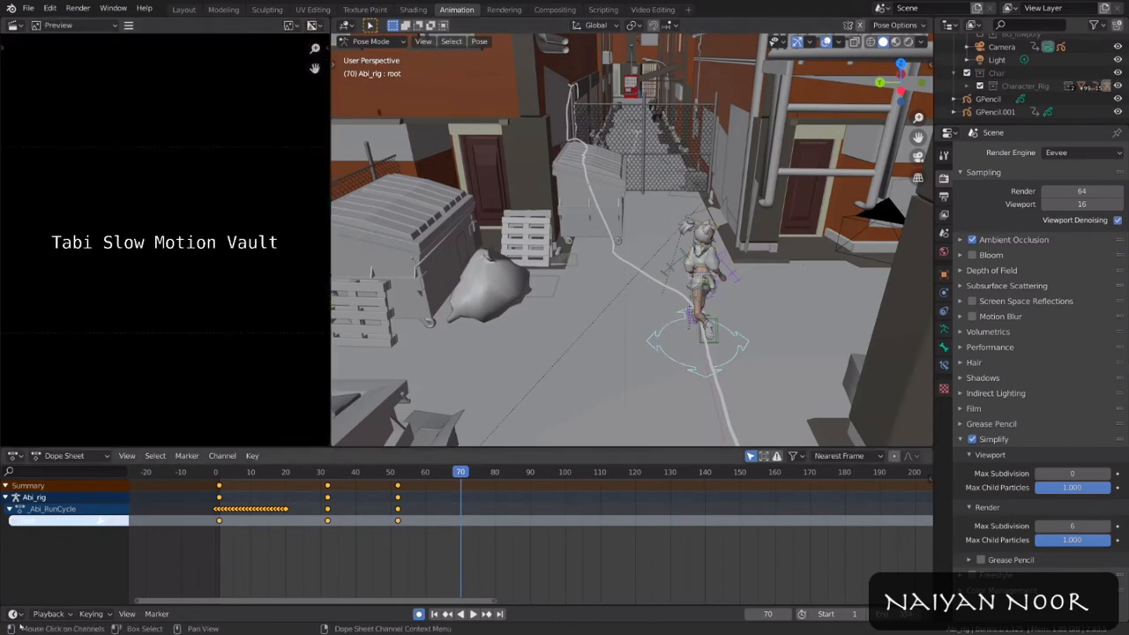
Step: Examine the character's place on the alley path at frame 70 and return to frame 1
scroll(801, 269, up, 4)
shift+middle_drag(801, 268, 759, 291)
scroll(759, 292, up, 5)
shift+middle_drag(758, 291, 764, 321)
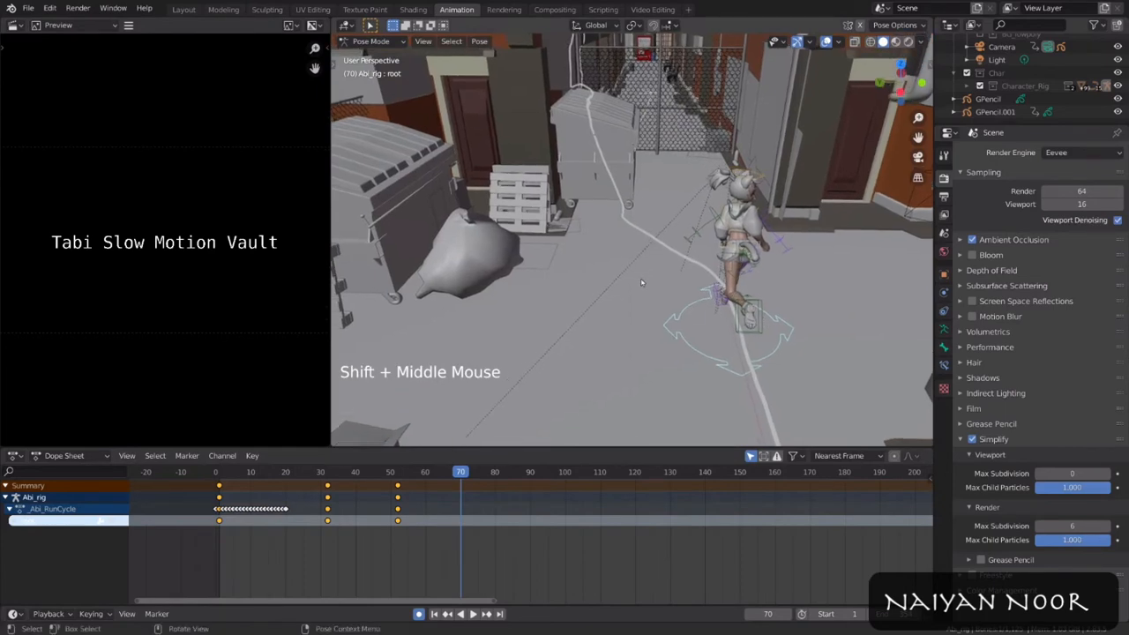
scroll(641, 283, down, 10)
shift+middle_drag(641, 283, 670, 203)
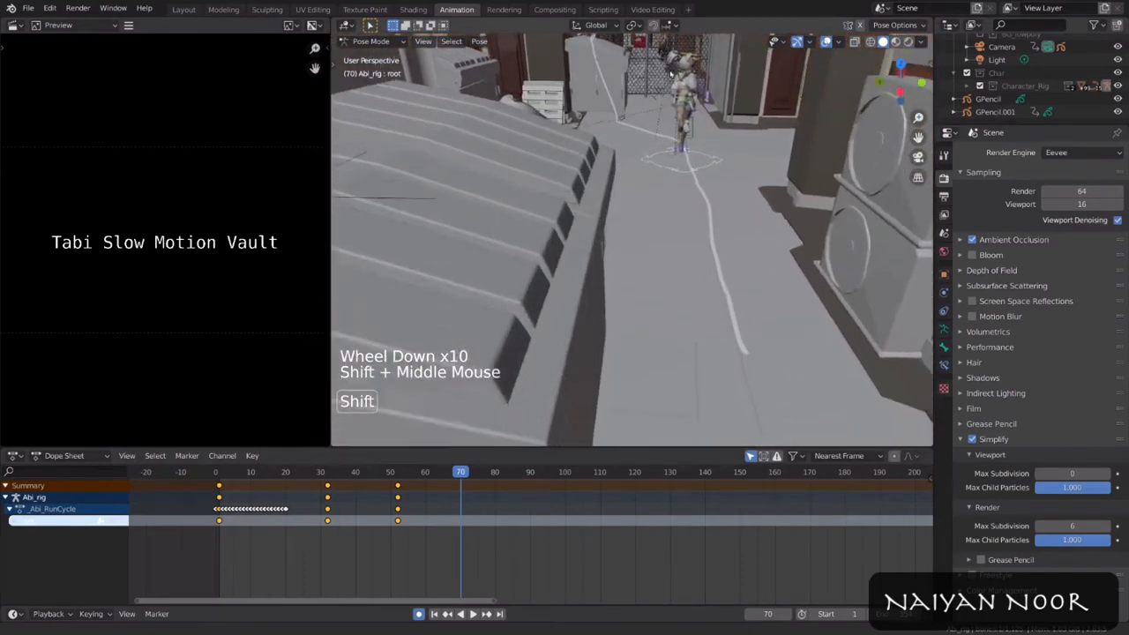
scroll(602, 376, down, 3)
scroll(649, 264, down, 1)
shift+middle_drag(649, 264, 649, 236)
scroll(653, 236, up, 1)
key(shift+Left)
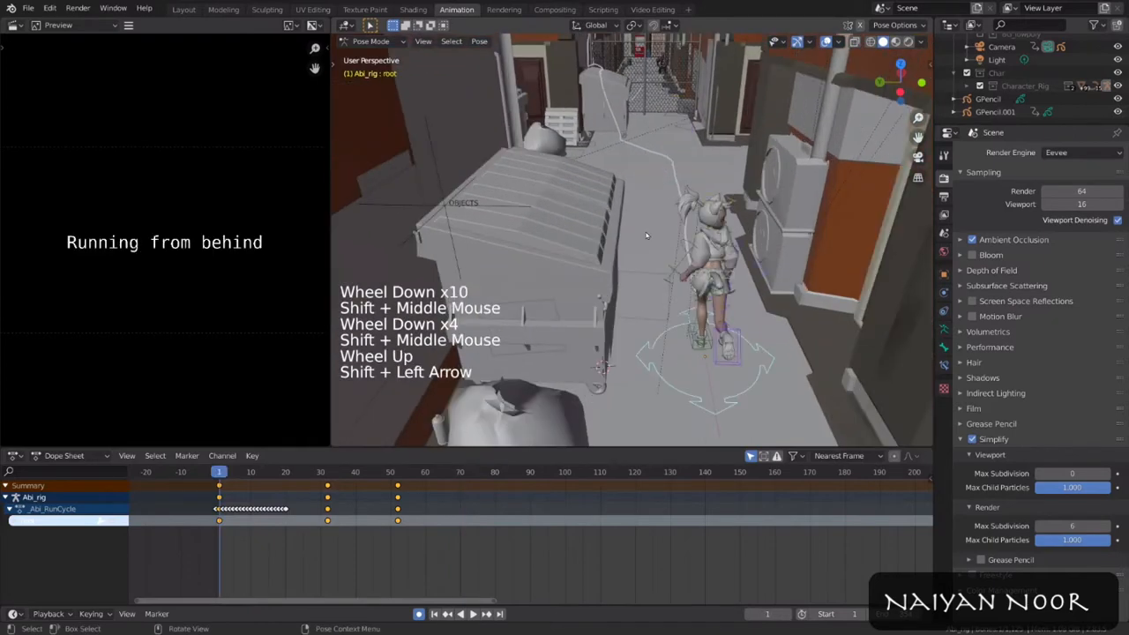
Step: Switch the Dope Sheet to the Graph Editor and show the curves of all unselected and hidden bones
key(ctrl+Tab)
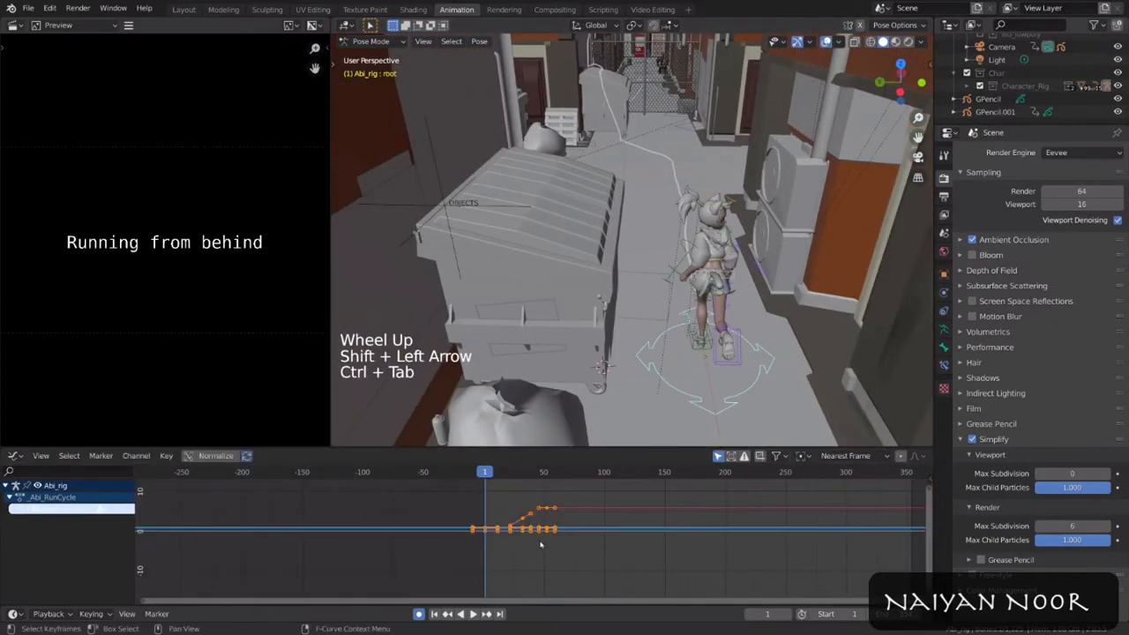
click(718, 456)
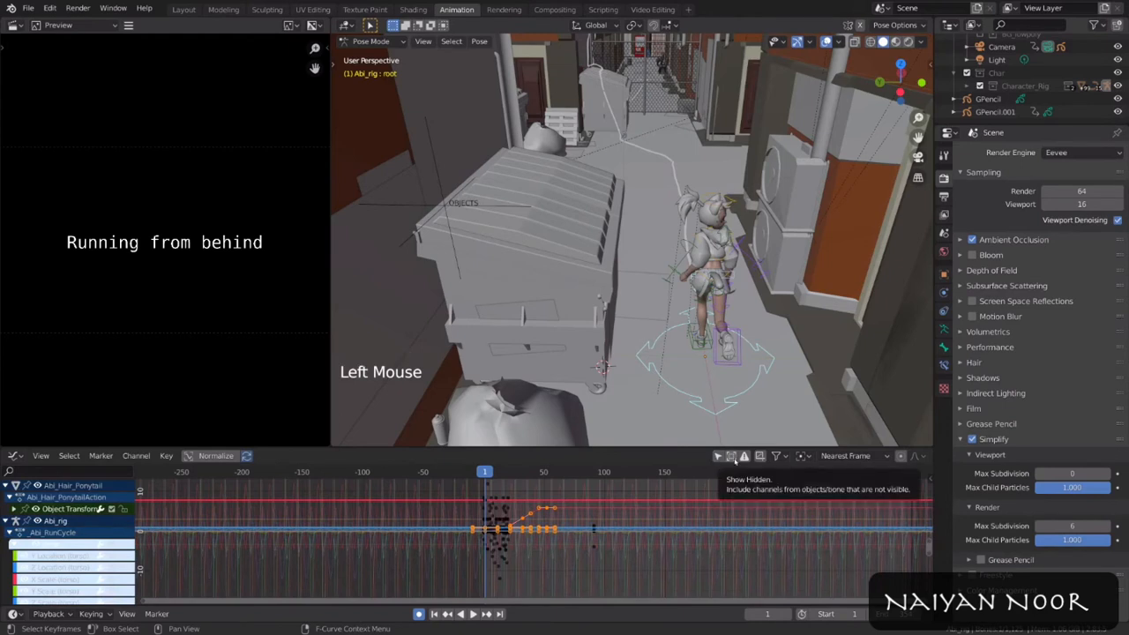
click(732, 457)
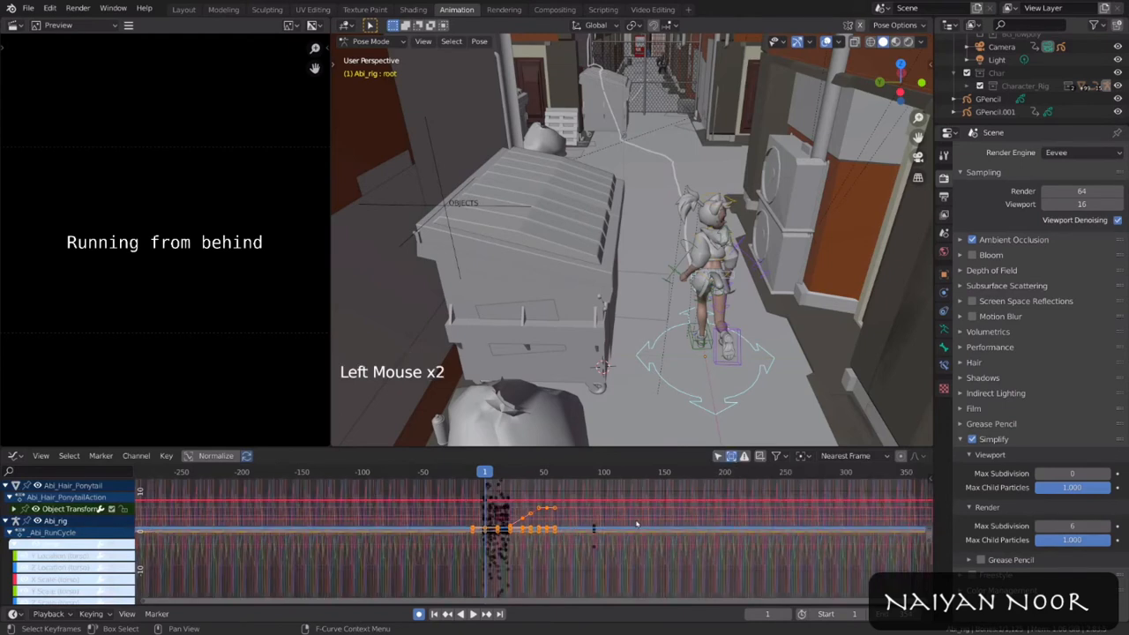
key(alt+h)
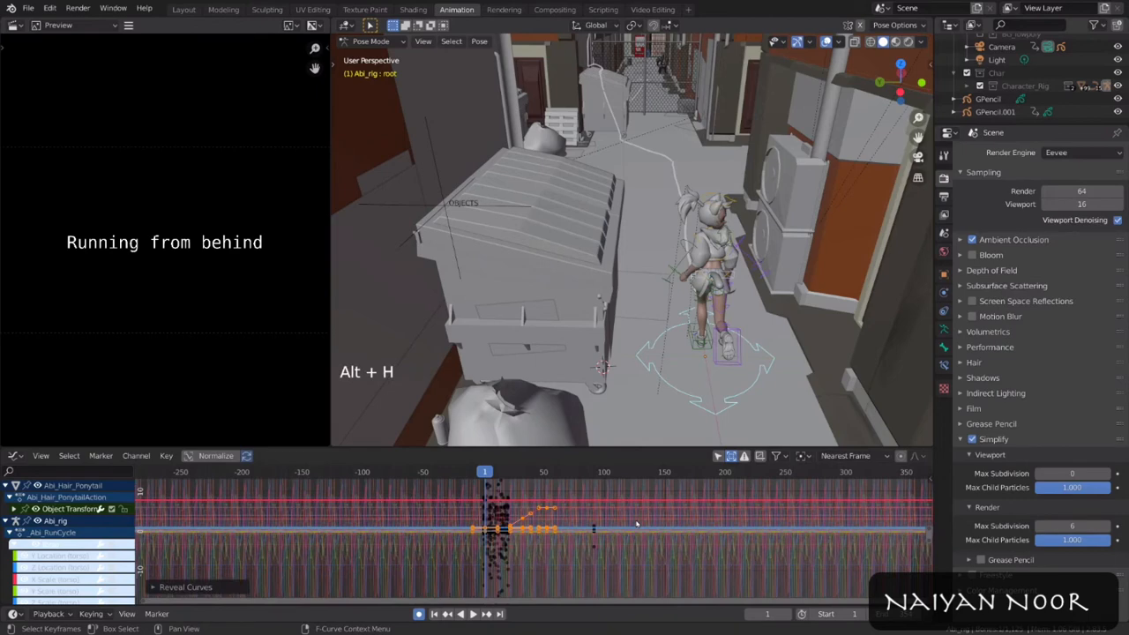
Step: Clear the cyclic F-modifier from all the animation curves and play back the result
key(a)
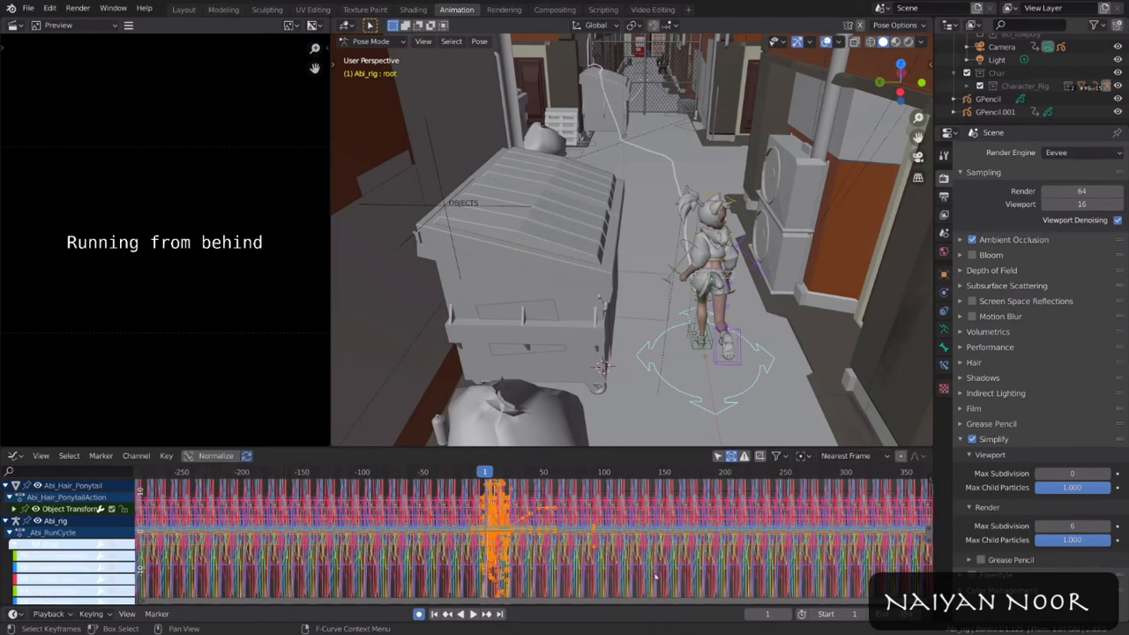
key(shift+e)
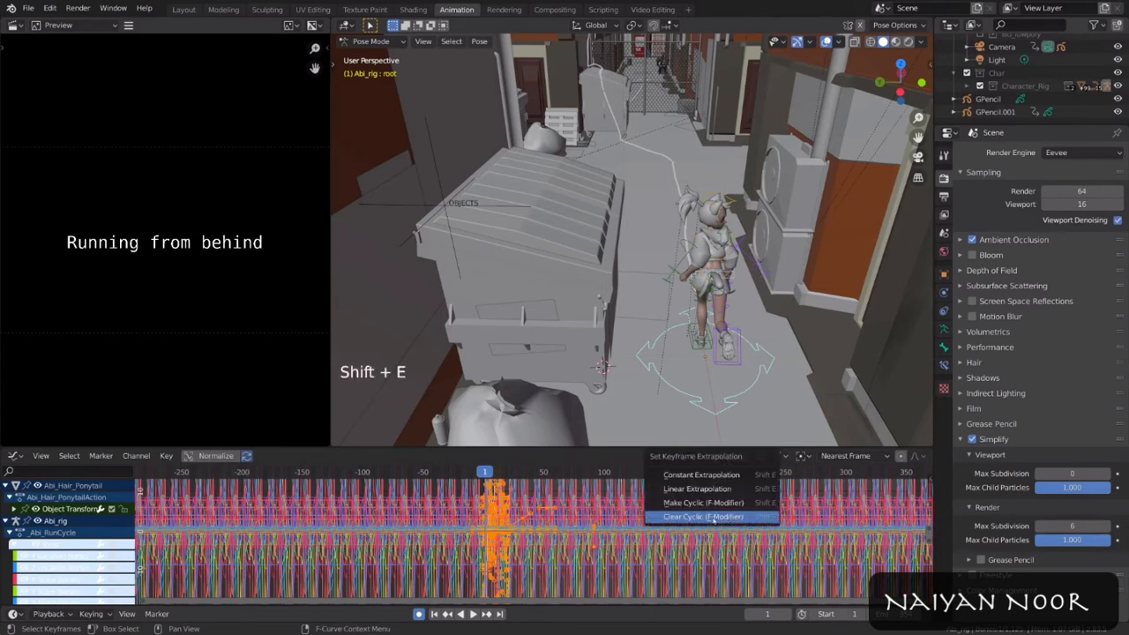
click(734, 517)
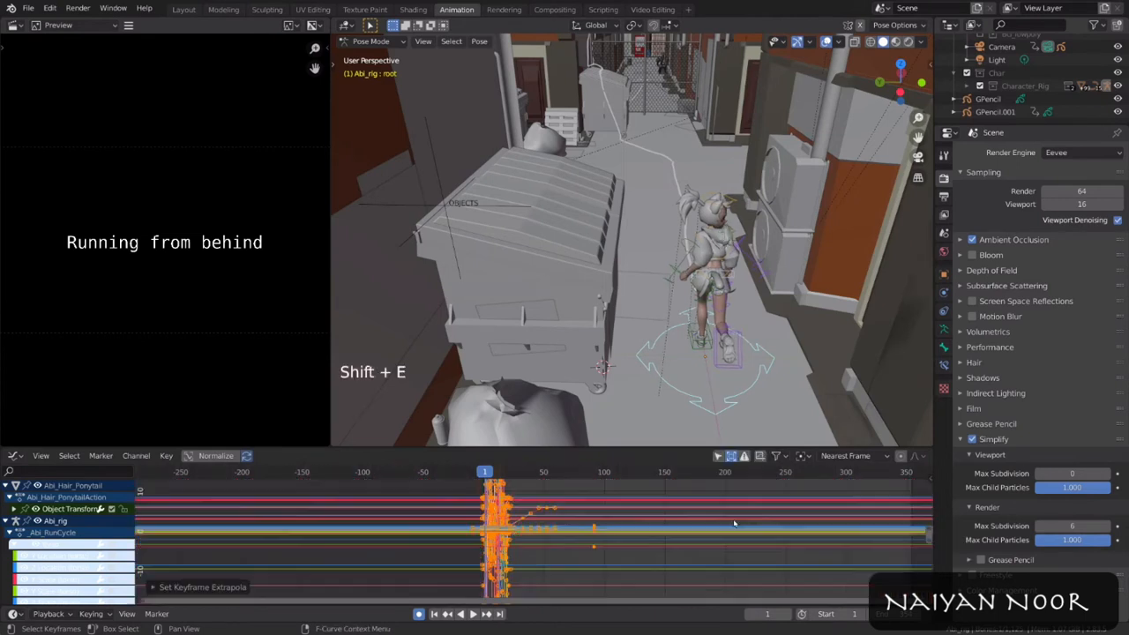
key(space)
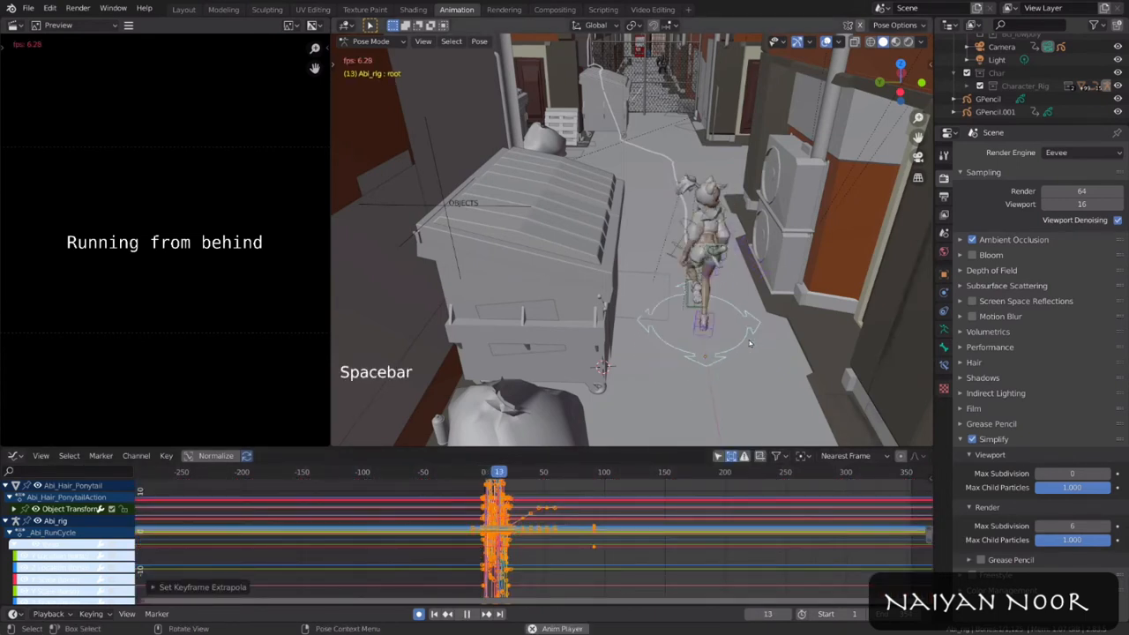
key(space)
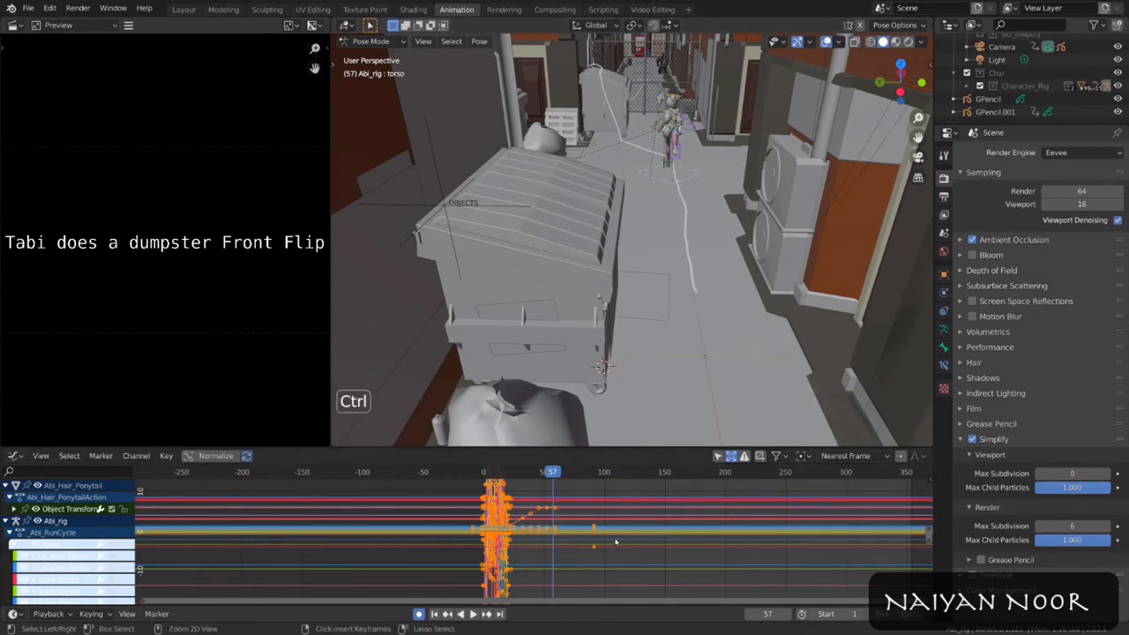
Step: Switch the animation editor to the Action Editor and include channels of hidden and unselected bones
key(ctrl+Tab)
click(69, 455)
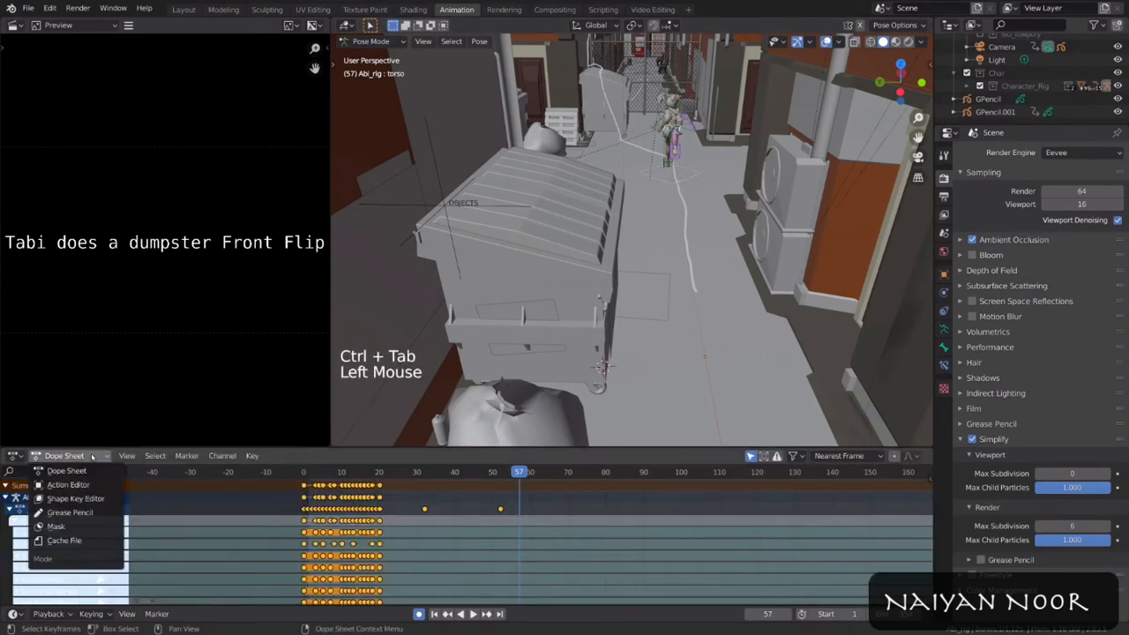
click(69, 485)
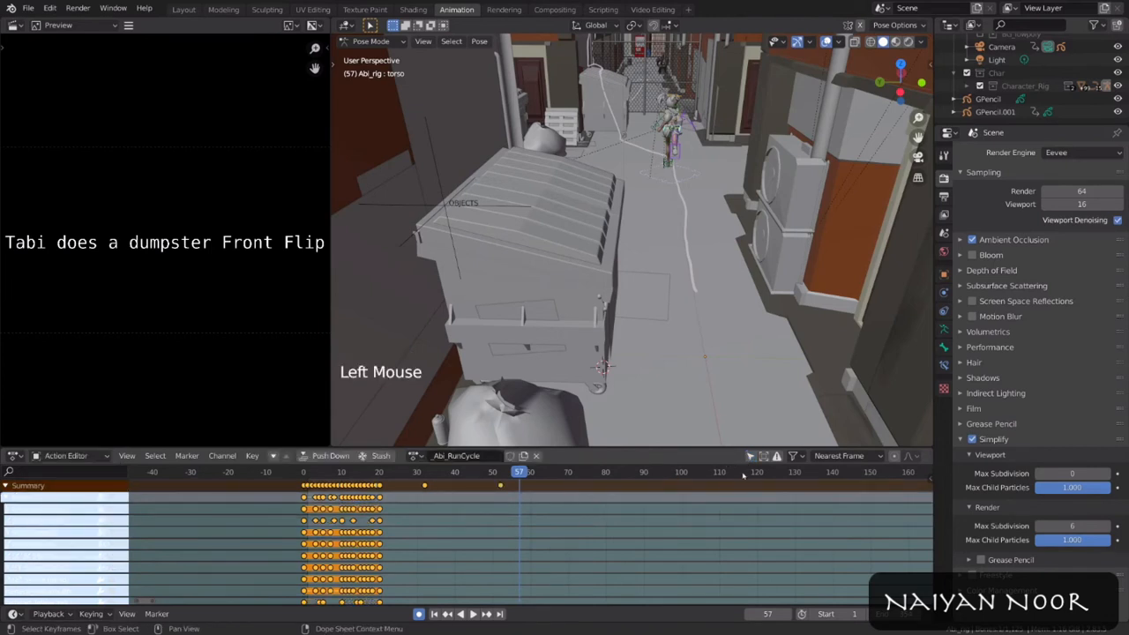
click(764, 456)
click(751, 456)
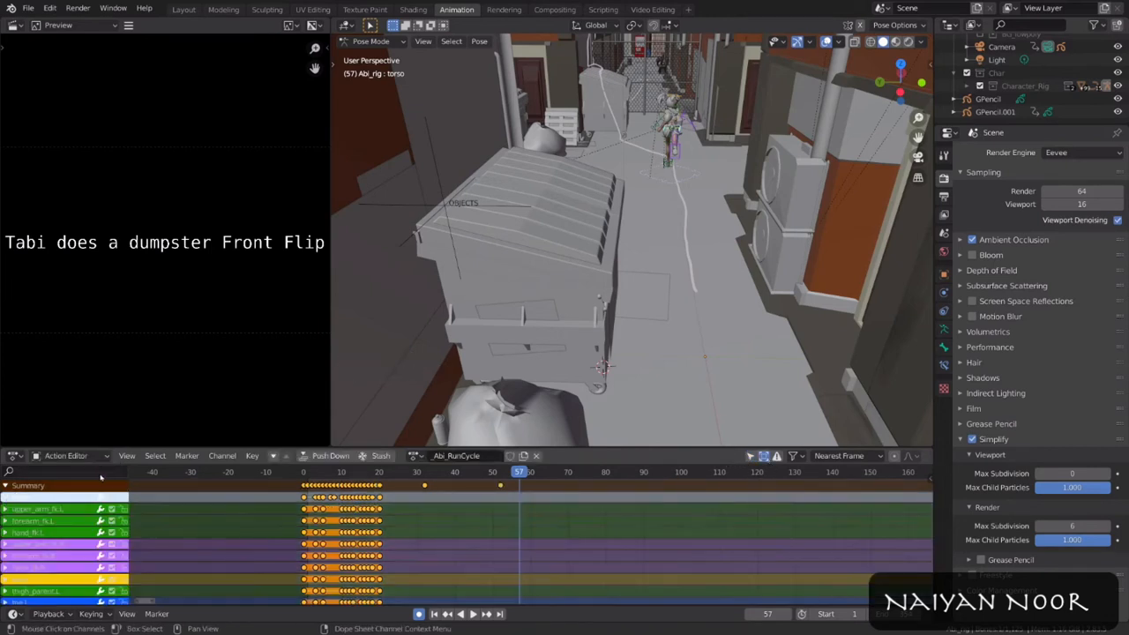
Step: Filter the channels by "root", lock the root channel against editing, and show all channels again
click(98, 472)
text(root)
click(123, 500)
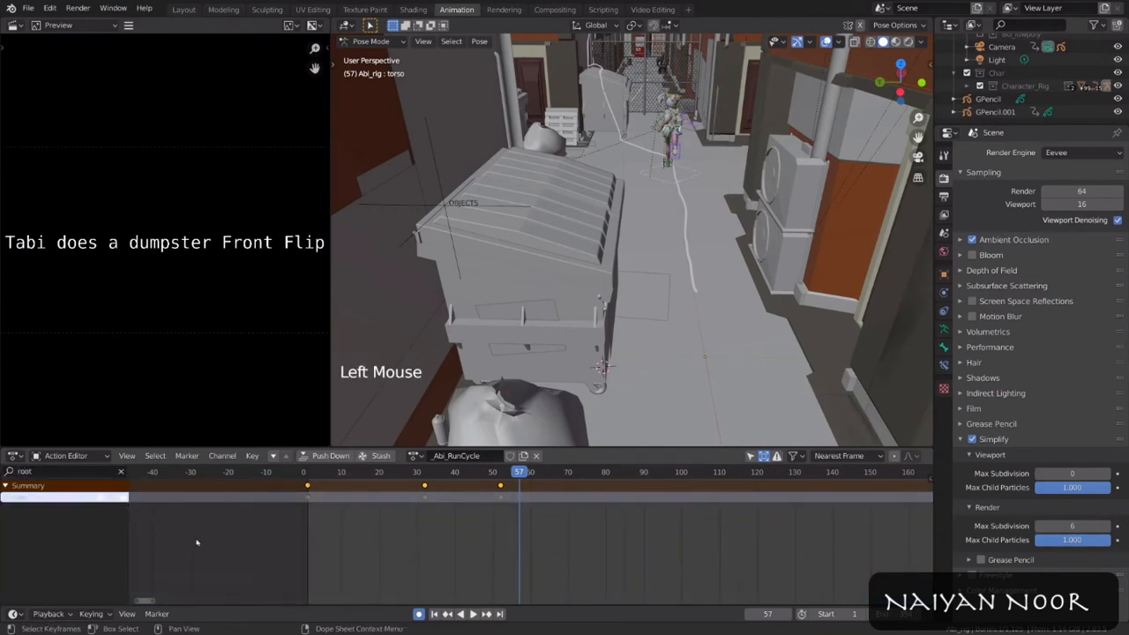
click(121, 472)
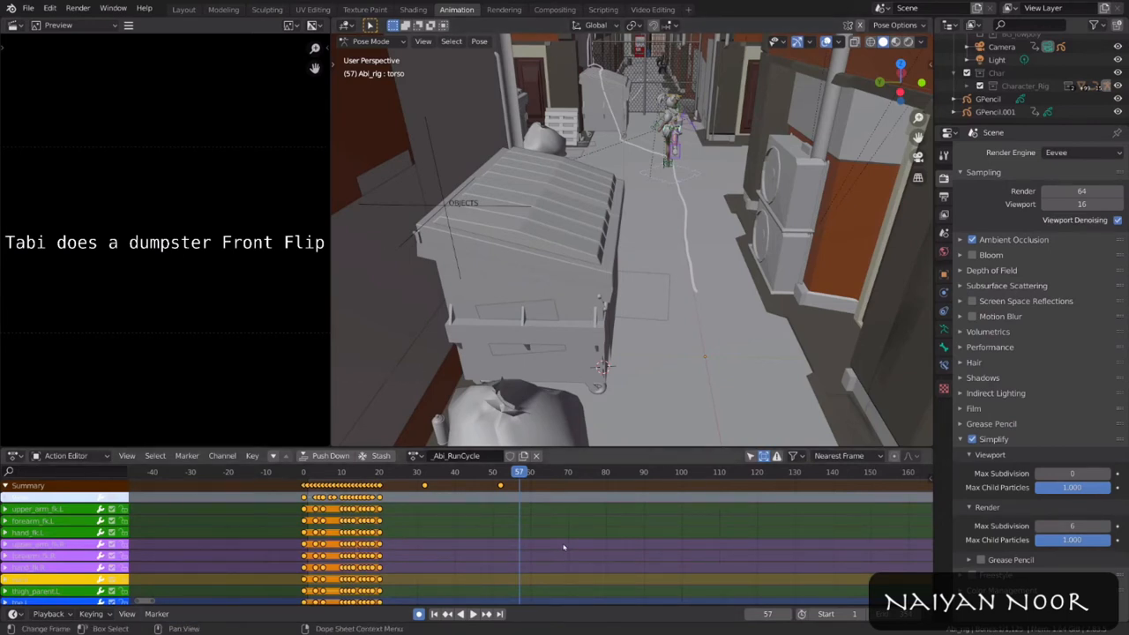
Step: Duplicate the run cycle's keyframes twice, 20 frames apart, so the cycle extends to frame 60, and check frame 55
key(shift+d)
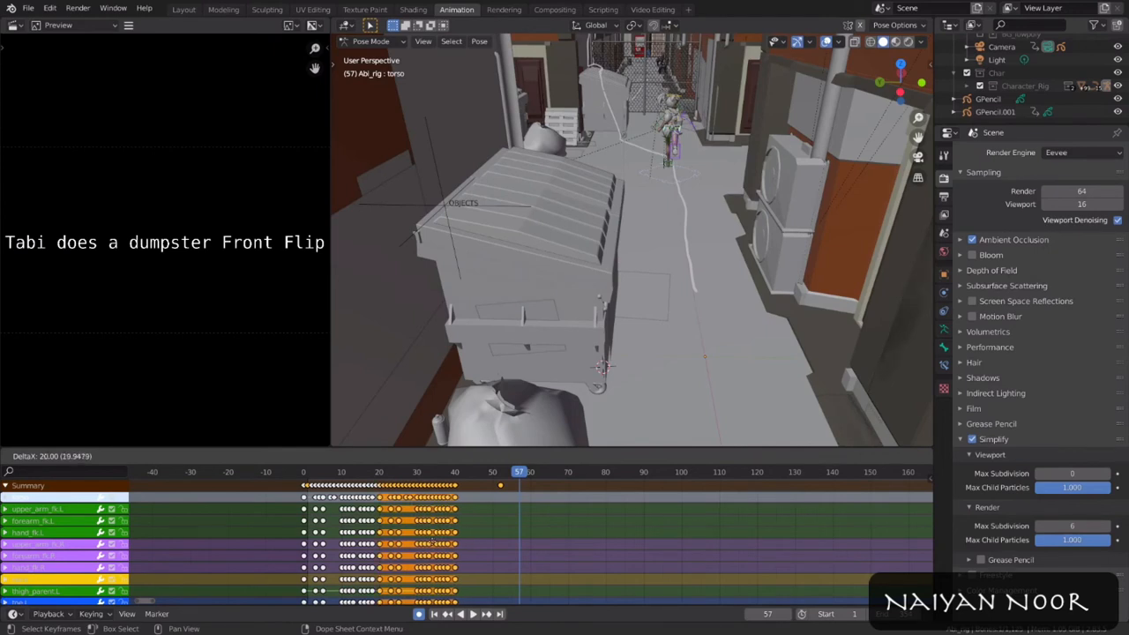
click(432, 541)
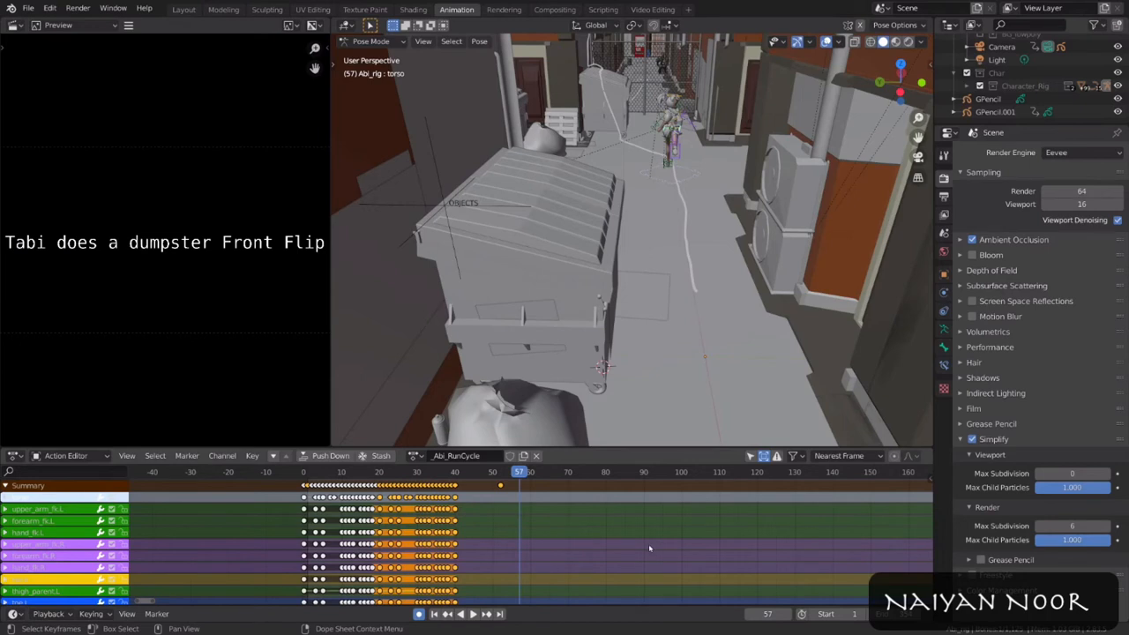
key(shift+d)
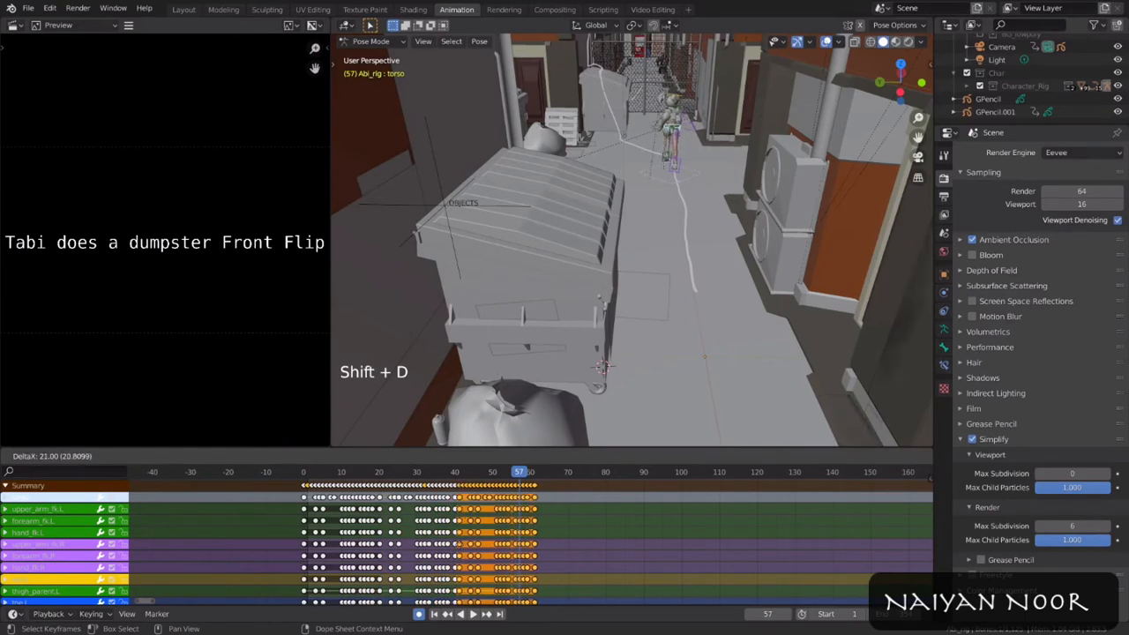
click(486, 511)
mouse_move(492, 474)
mouse_down()
mouse_move(318, 473)
mouse_move(512, 474)
mouse_up()
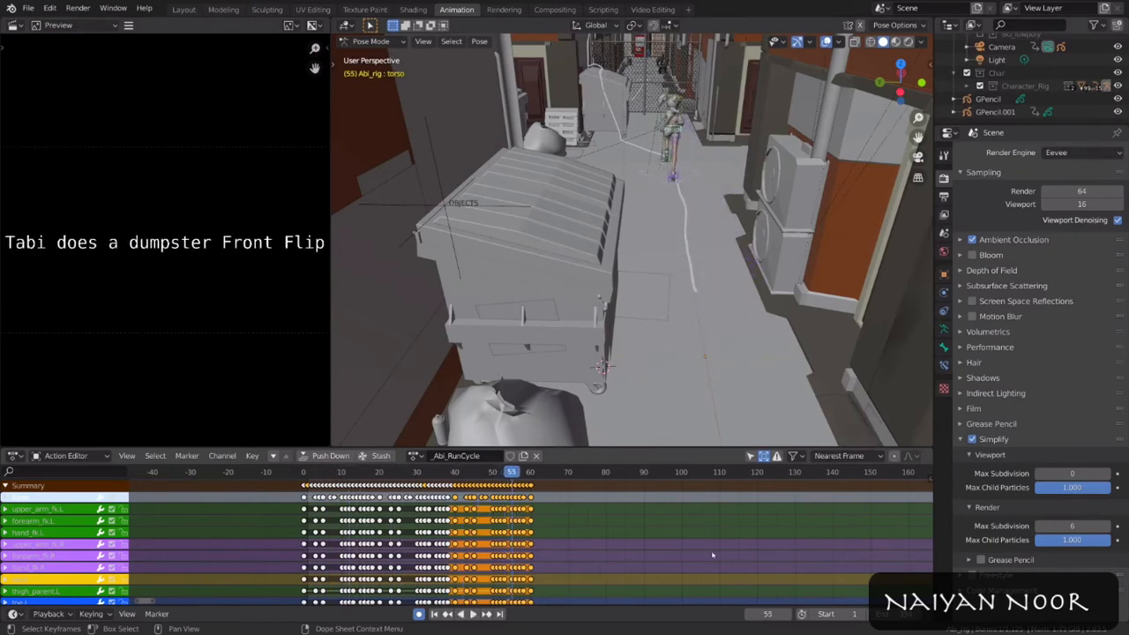
Step: Select the head bone, inspect the character up close at frame 55, and save the file
click(674, 94)
key(KP_Decimal)
scroll(630, 238, down, 5)
middle_drag(564, 238, 776, 247)
key(n)
click(928, 265)
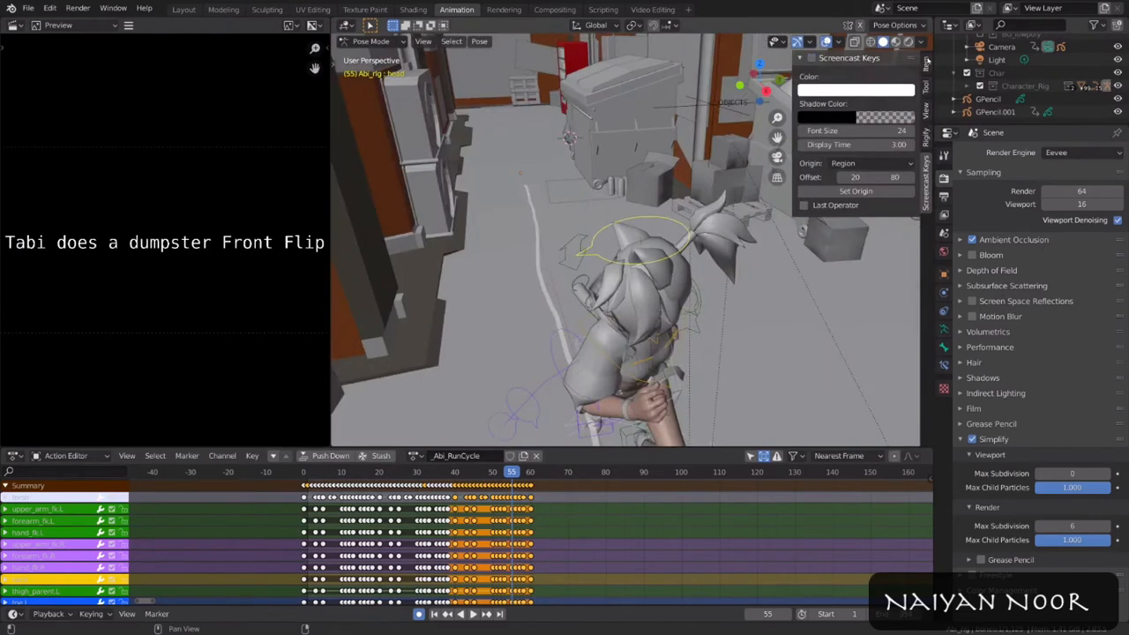
key(n)
click(50, 8)
right_click(643, 220)
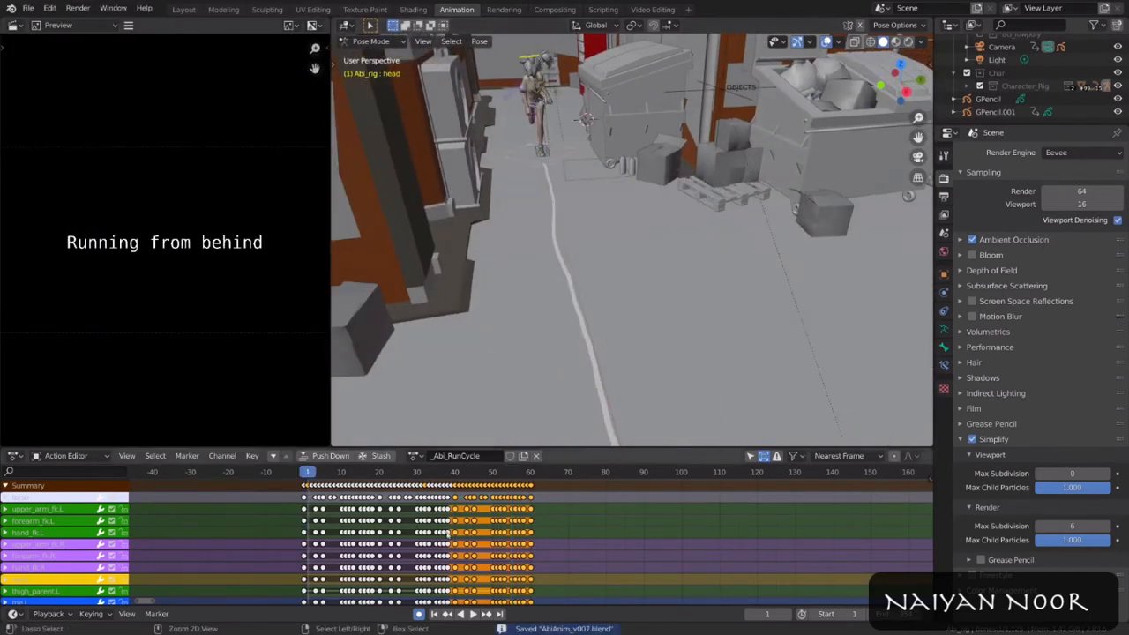
Step: Play back the run along the drawn path with only the root bone's keyframes shown
key(ctrl+Tab)
key(ctrl+KP_Add)
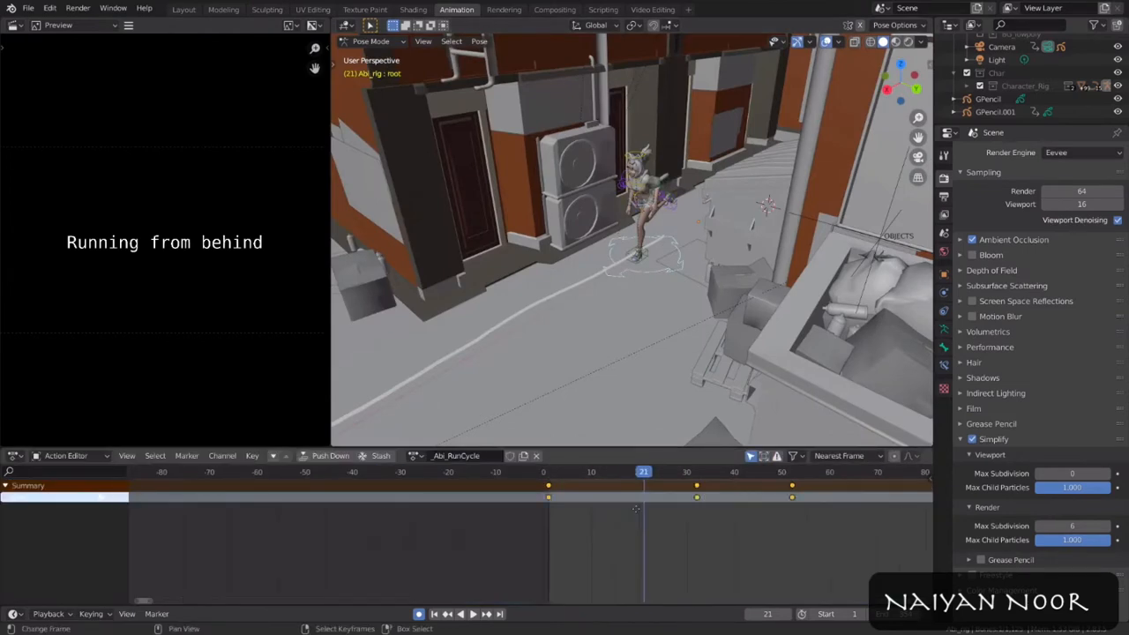
key(space)
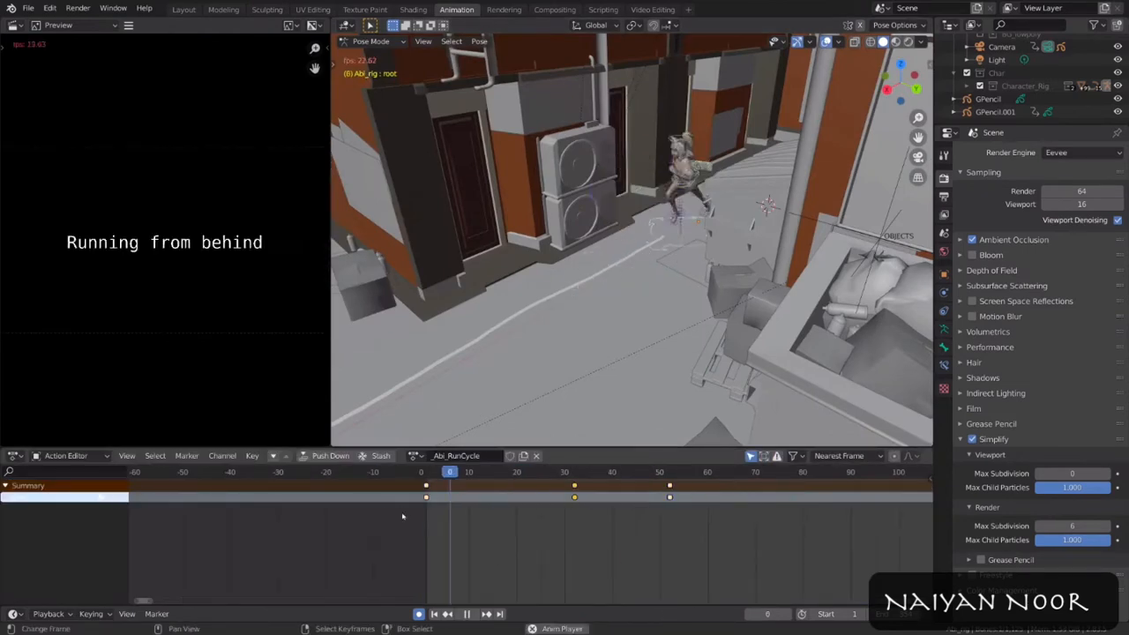
middle_drag(614, 303, 572, 414)
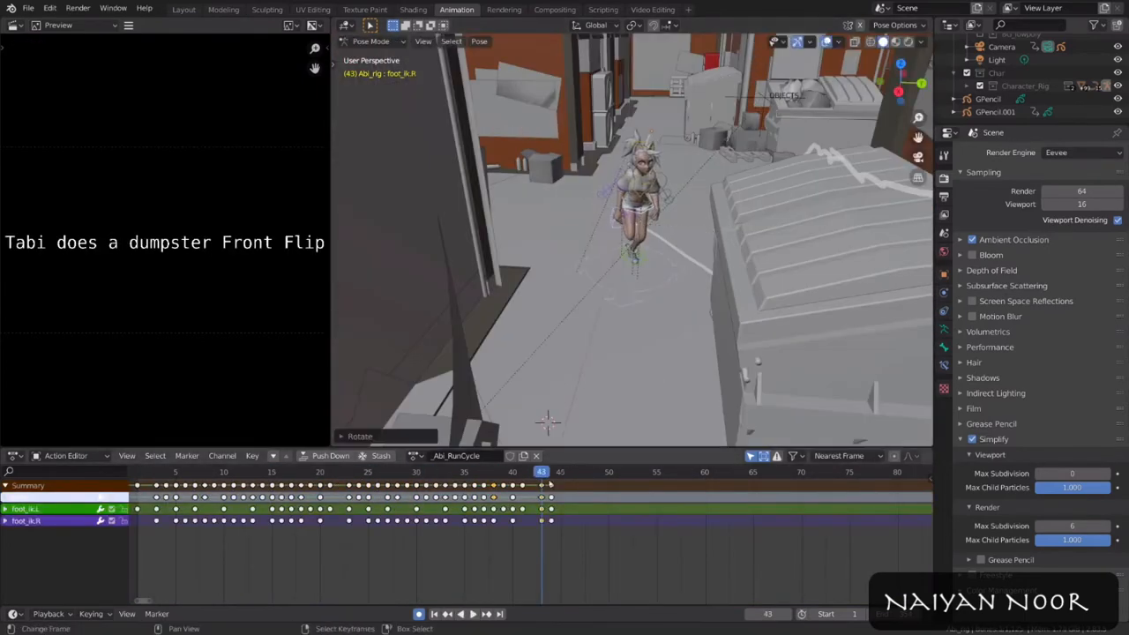
Step: Remove the torso and foot keyframes at frame 44 and return to frame 38
drag(542, 477, 528, 478)
key(Right)
key(Right)
right_click(522, 510)
shift+right_click(504, 511)
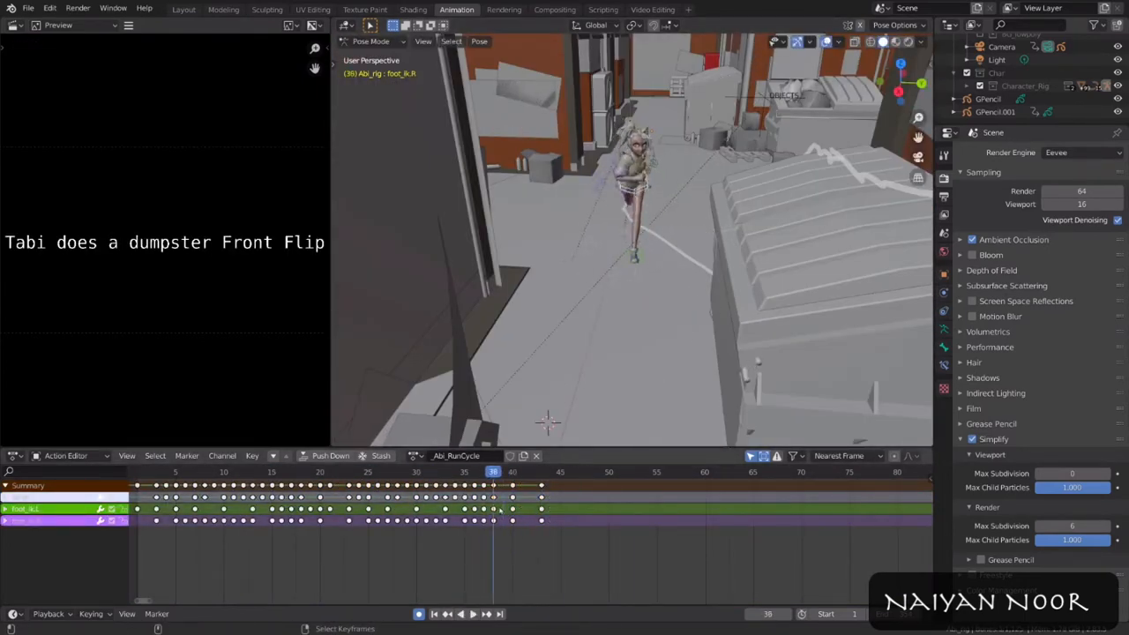
Step: Rotate the right foot control around frame 45 for the take-off beside the dumpster and review the torso motion
middle_drag(697, 319, 778, 224)
key(Left)
key(Left)
key(Left)
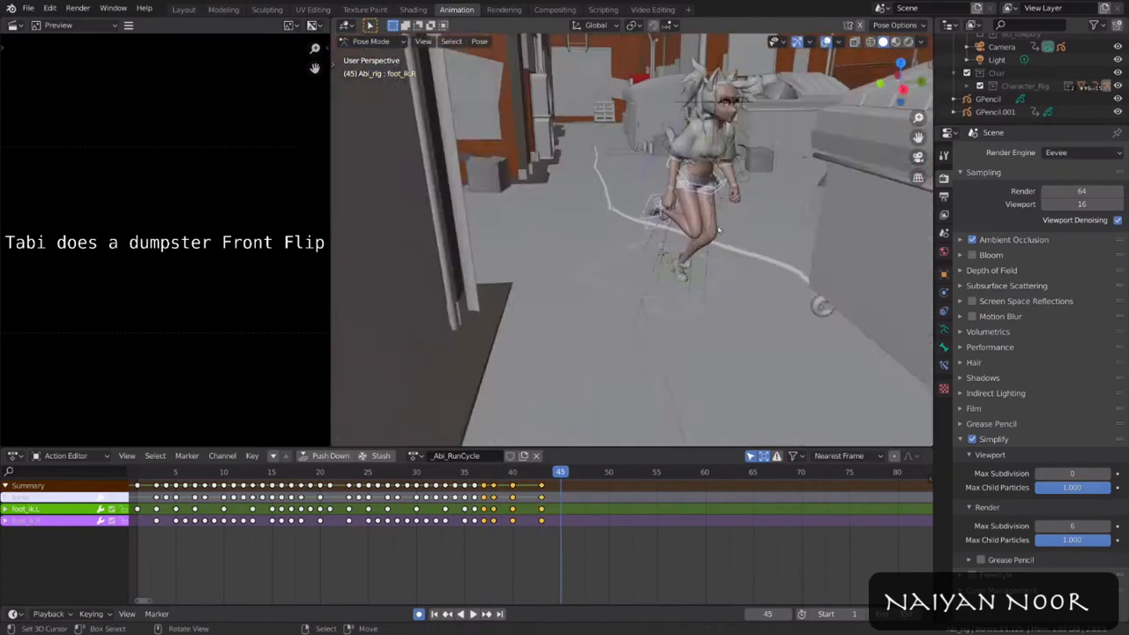
key(r)
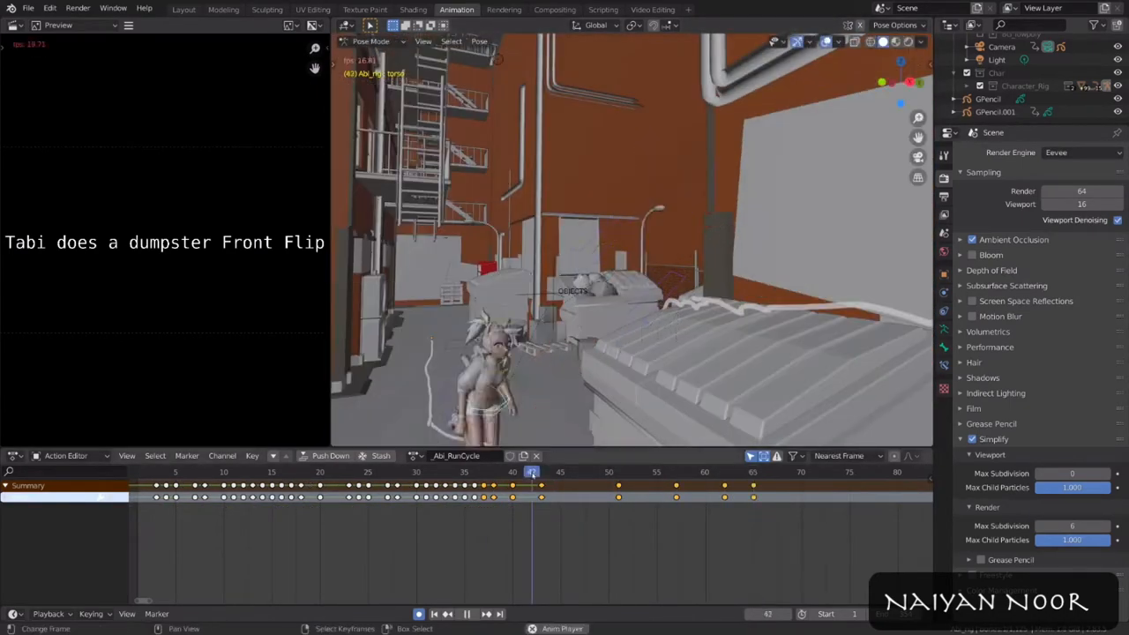
drag(527, 500, 625, 505)
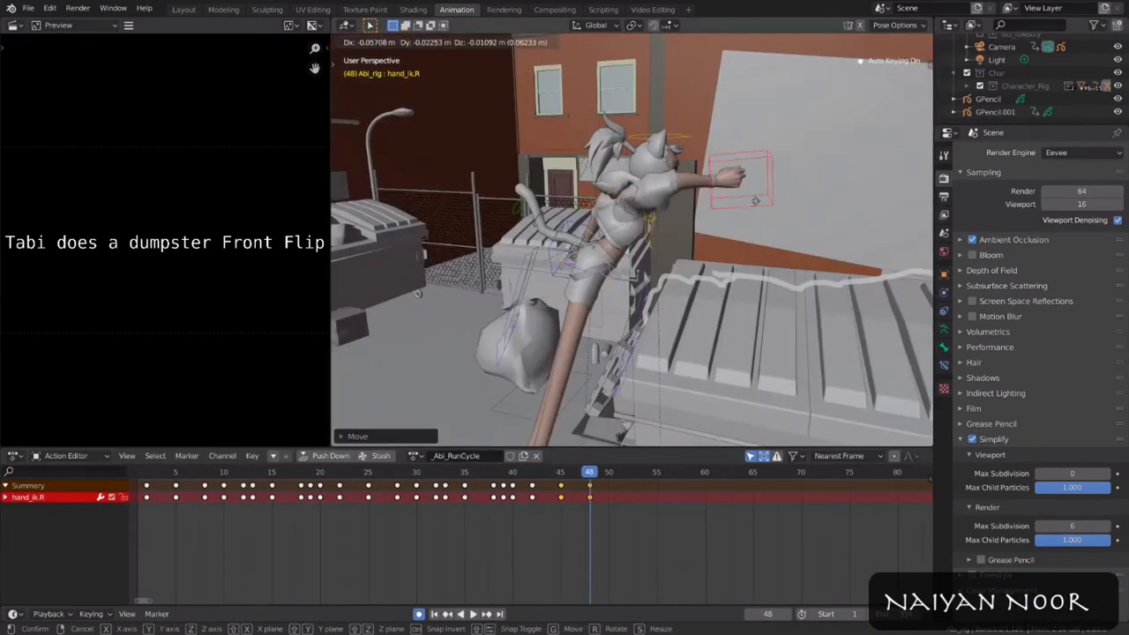
Step: Position the right hand control in front of the character at frame 48, copying, rotating and pasting its pose
click(756, 201)
key(ctrl+c)
key(r)
middle_drag(741, 203, 583, 176)
key(ctrl+v)
key(g)
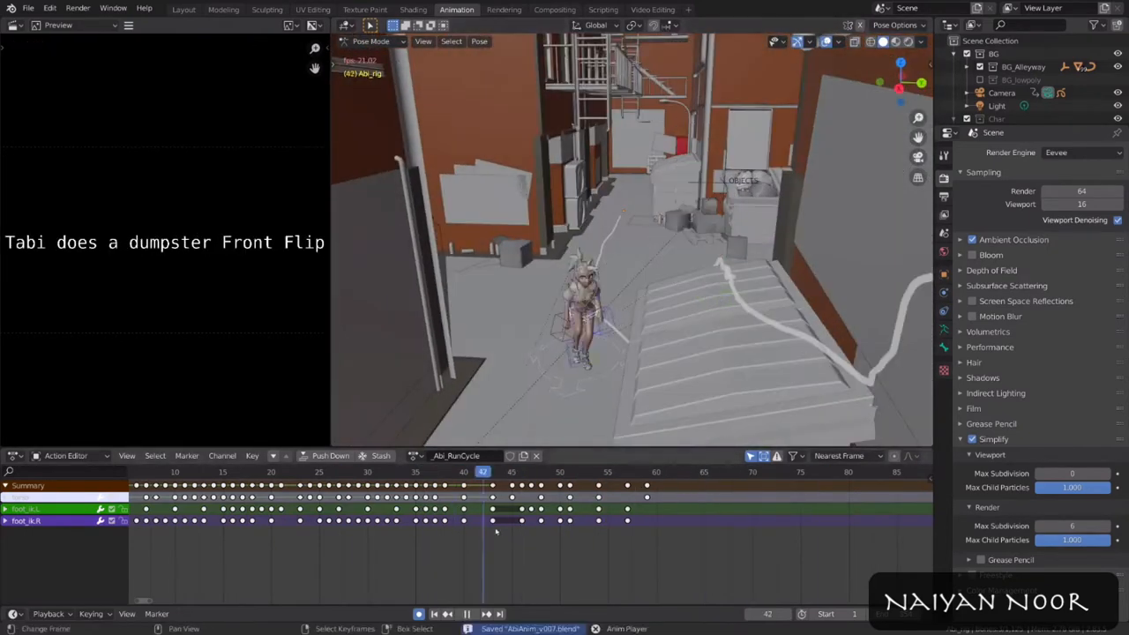
Step: Rotate the right foot control at frame 56 for the character's landing on the dumpster lid
right_click(598, 363)
middle_drag(598, 363, 675, 314)
scroll(675, 314, up, 2)
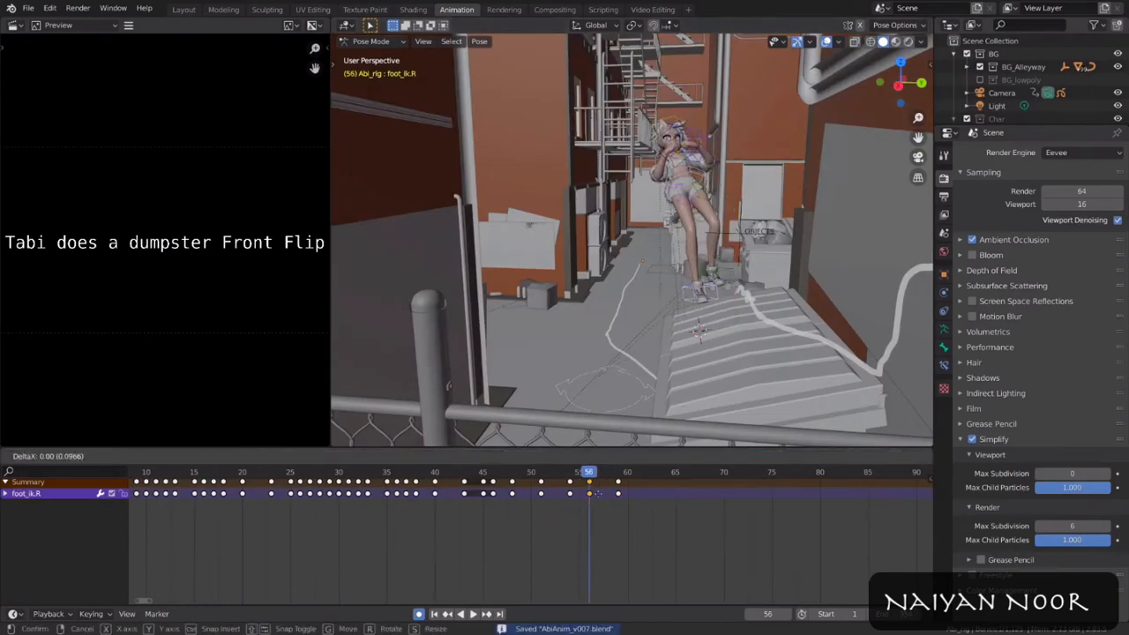
key(r)
key(r)
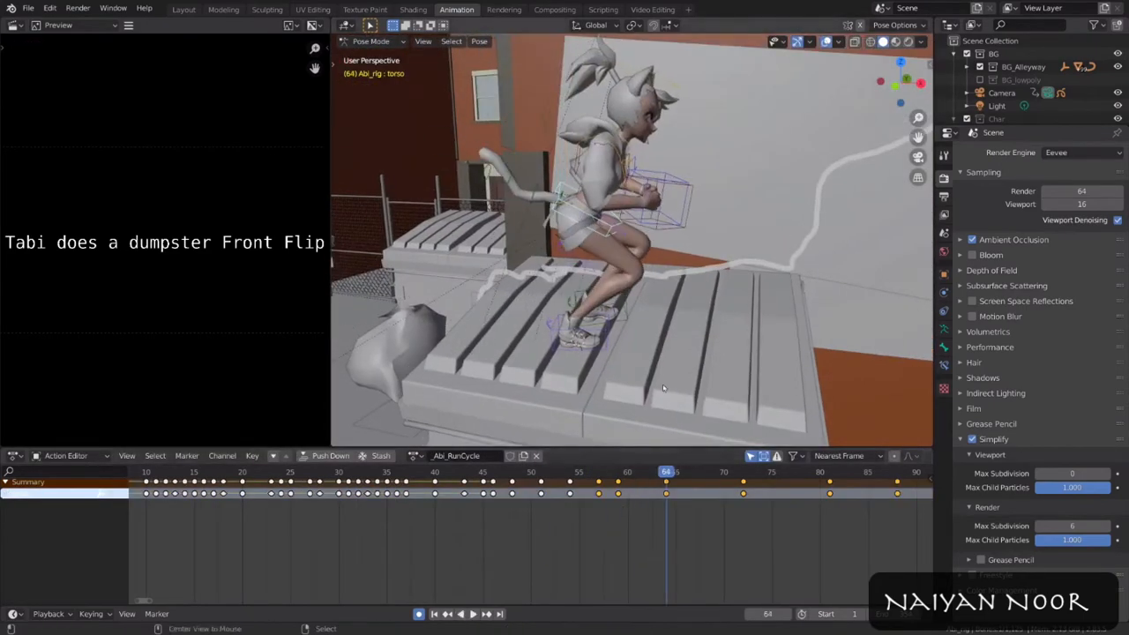
Step: Rotate and move the torso control at frame 128 for the character's drop at the chain-link fence
click(735, 497)
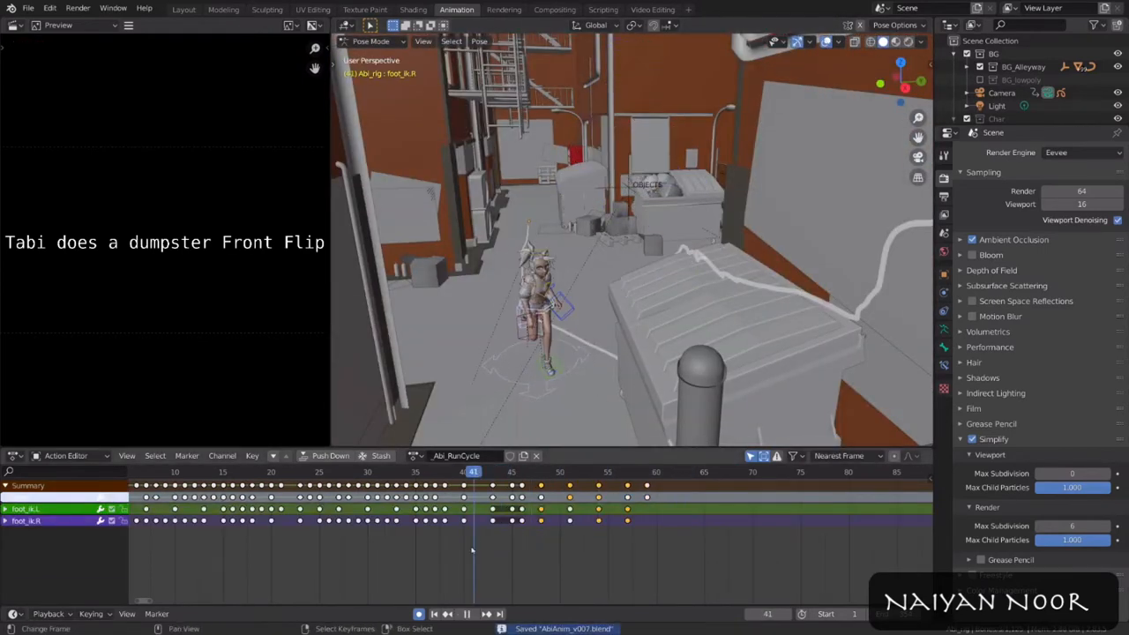
middle_drag(472, 551, 462, 548)
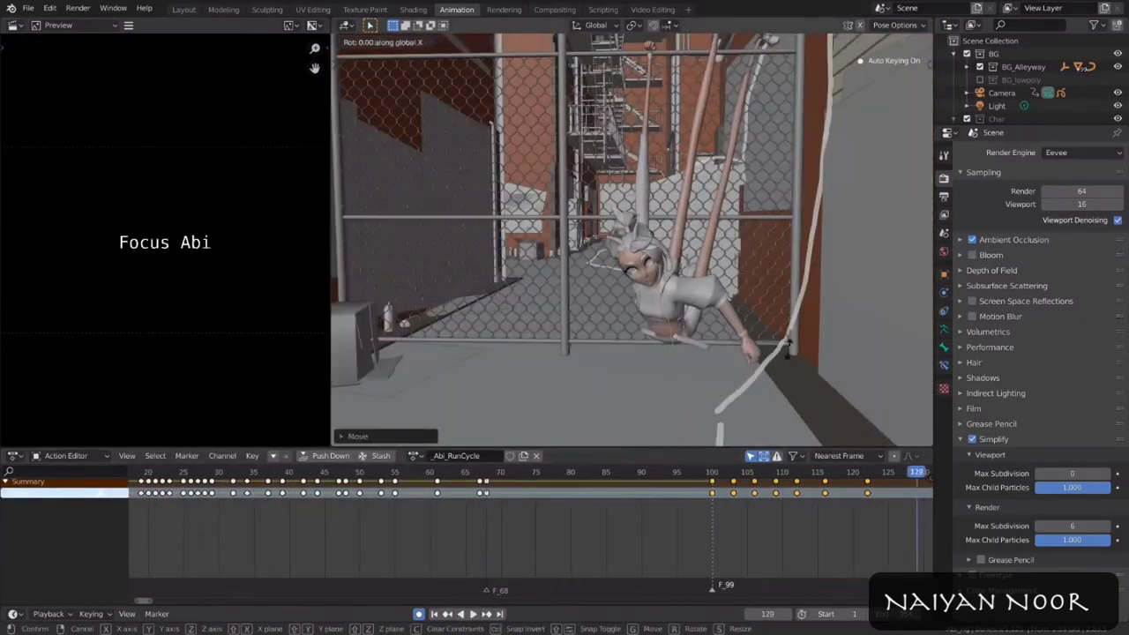
key(r)
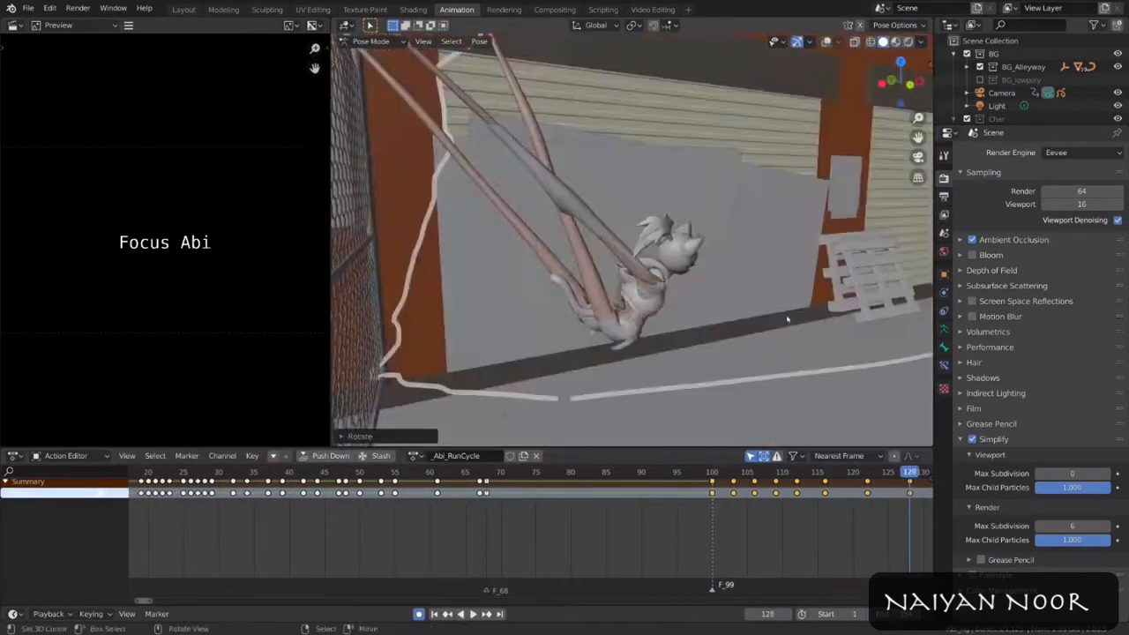
key(g)
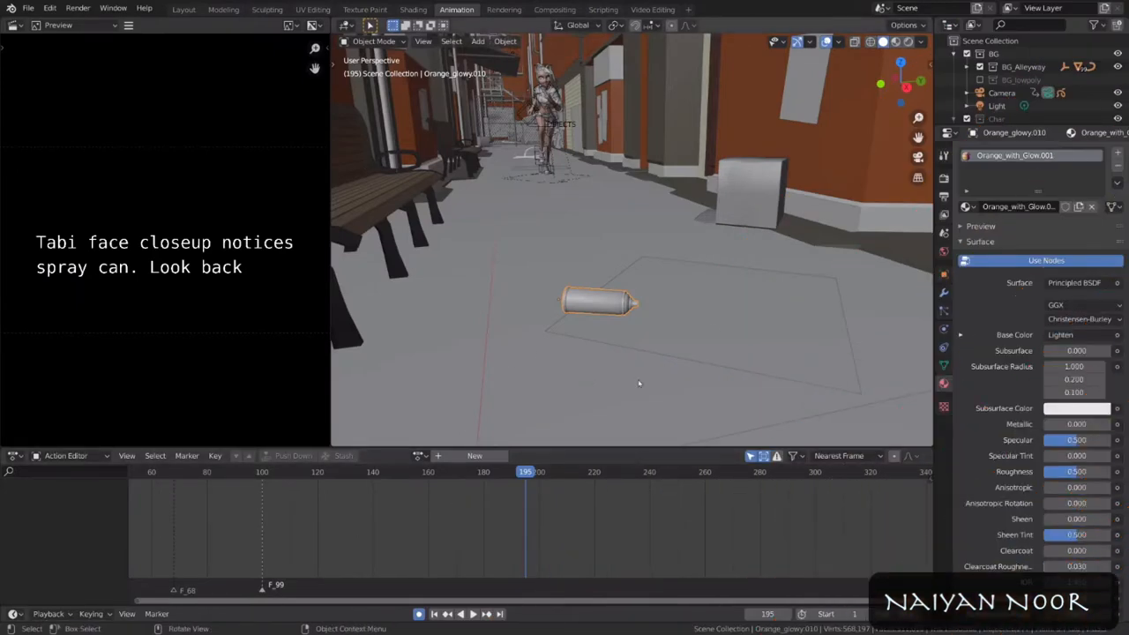
Step: Examine the character's roll over the spray can between frames 195 and 219
scroll(687, 340, down, 2)
drag(512, 473, 586, 459)
shift+middle_drag(540, 93, 593, 130)
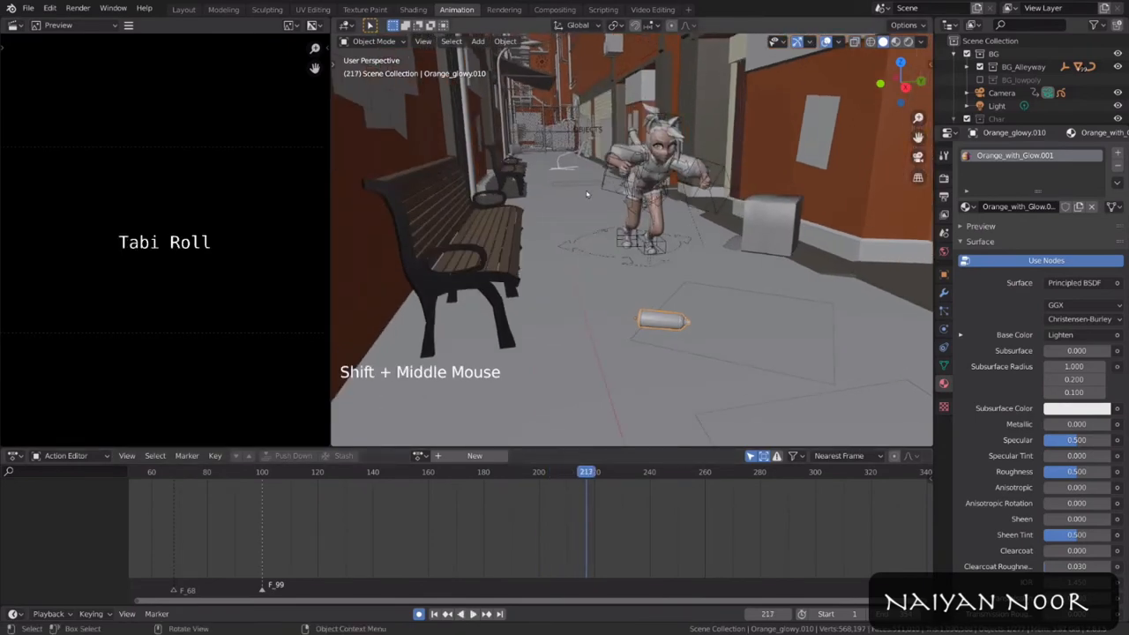
scroll(737, 265, down, 1)
mouse_move(749, 282)
shift+middle_down()
mouse_move(738, 265)
mouse_move(735, 299)
mouse_move(738, 271)
shift+middle_up()
drag(590, 473, 594, 439)
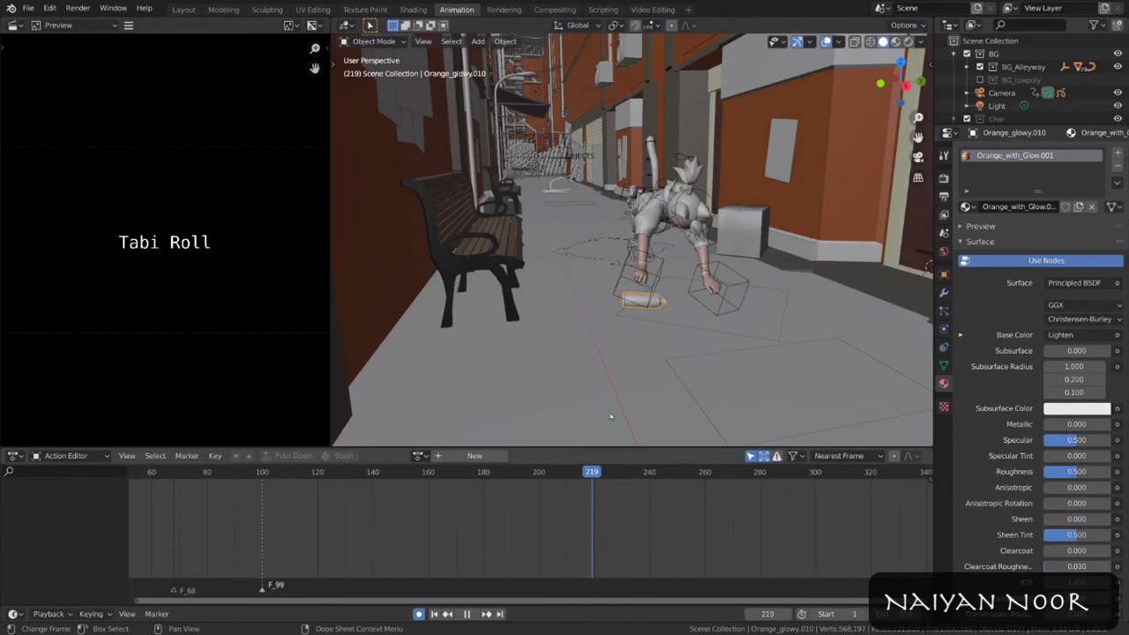
shift+middle_drag(717, 309, 694, 302)
scroll(713, 300, up, 2)
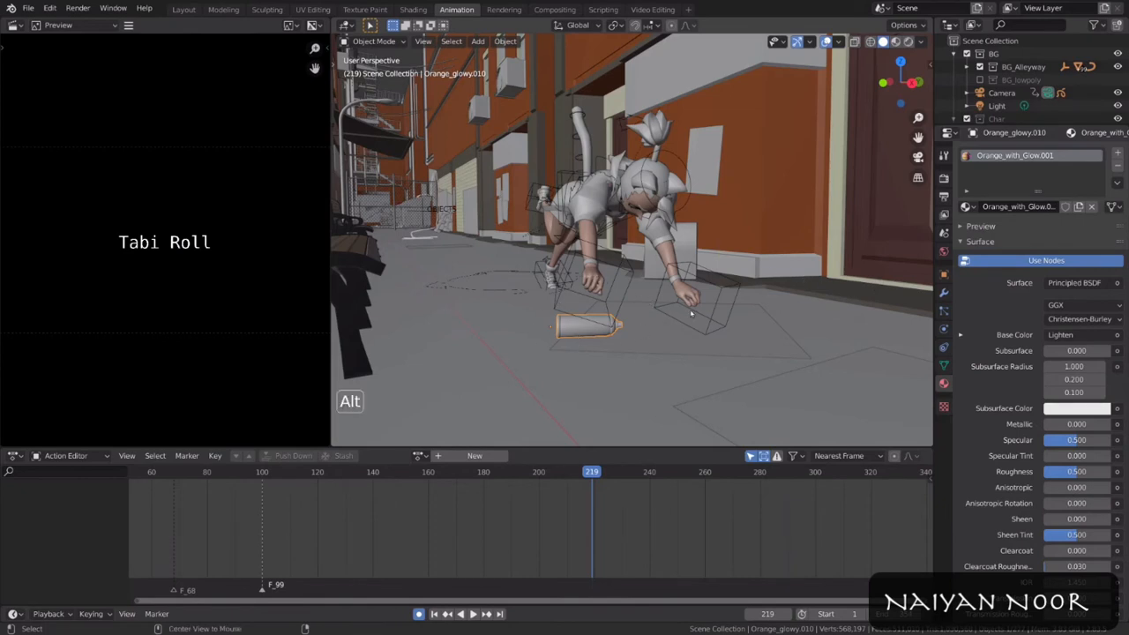
alt+scroll(608, 220, down, 4)
key(g)
key(Escape)
alt+scroll(740, 282, up, 5)
alt+scroll(741, 282, up, 1)
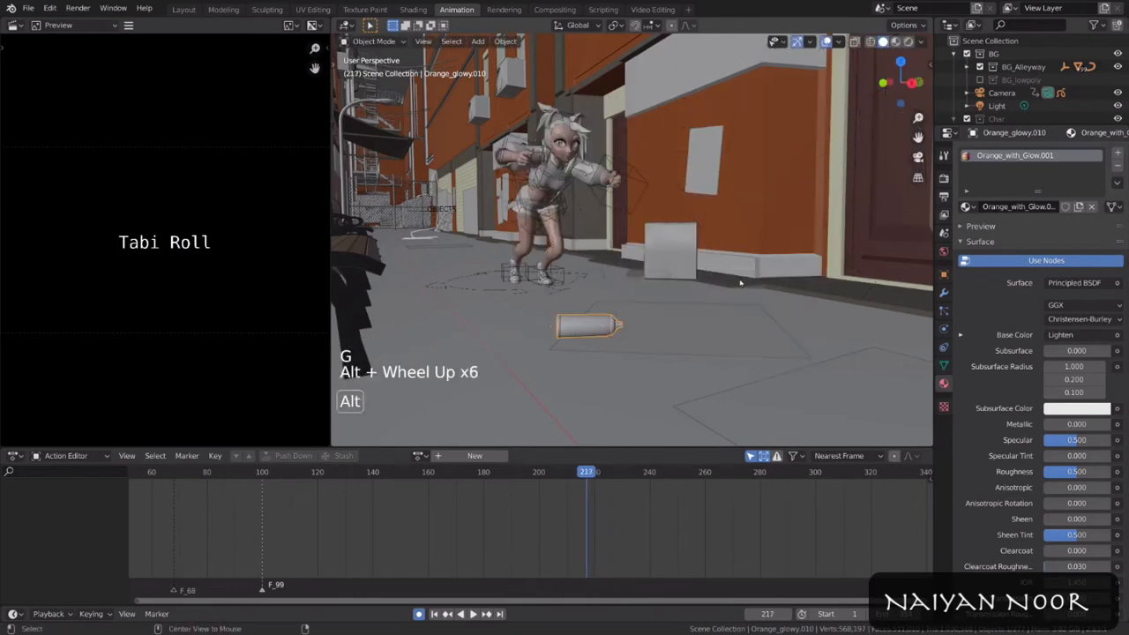
alt+scroll(609, 313, down, 2)
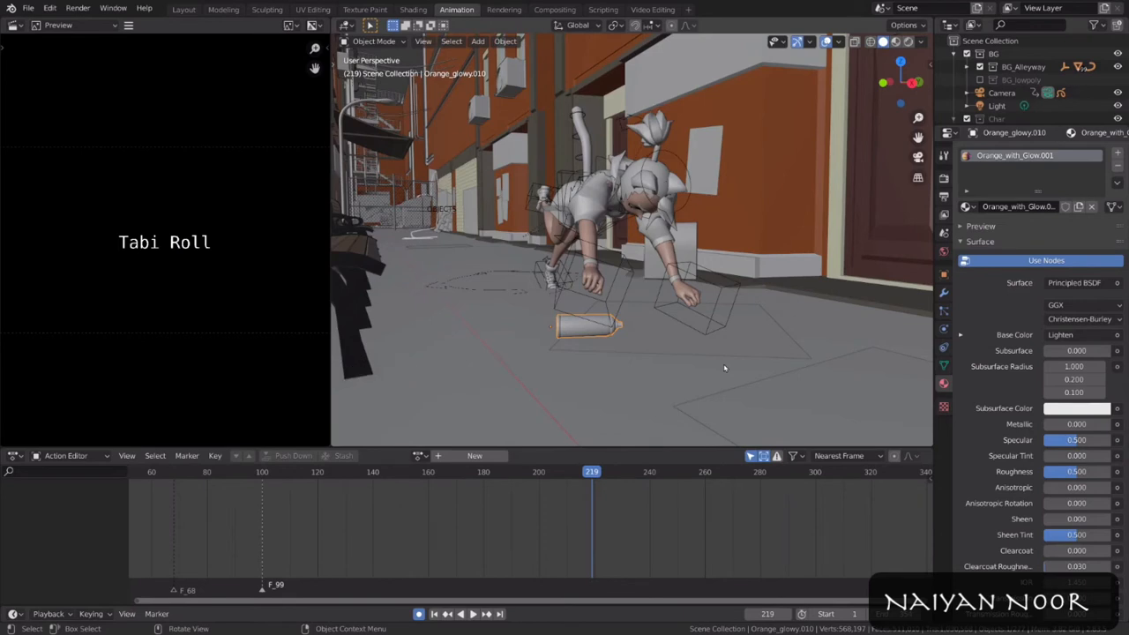
Step: Insert a LocRotScale keyframe on the spray can at frame 219
mouse_move(591, 474)
mouse_down()
mouse_move(570, 474)
mouse_move(595, 473)
mouse_up()
alt+scroll(665, 359, up, 1)
alt+scroll(665, 359, down, 1)
alt+scroll(665, 359, up, 1)
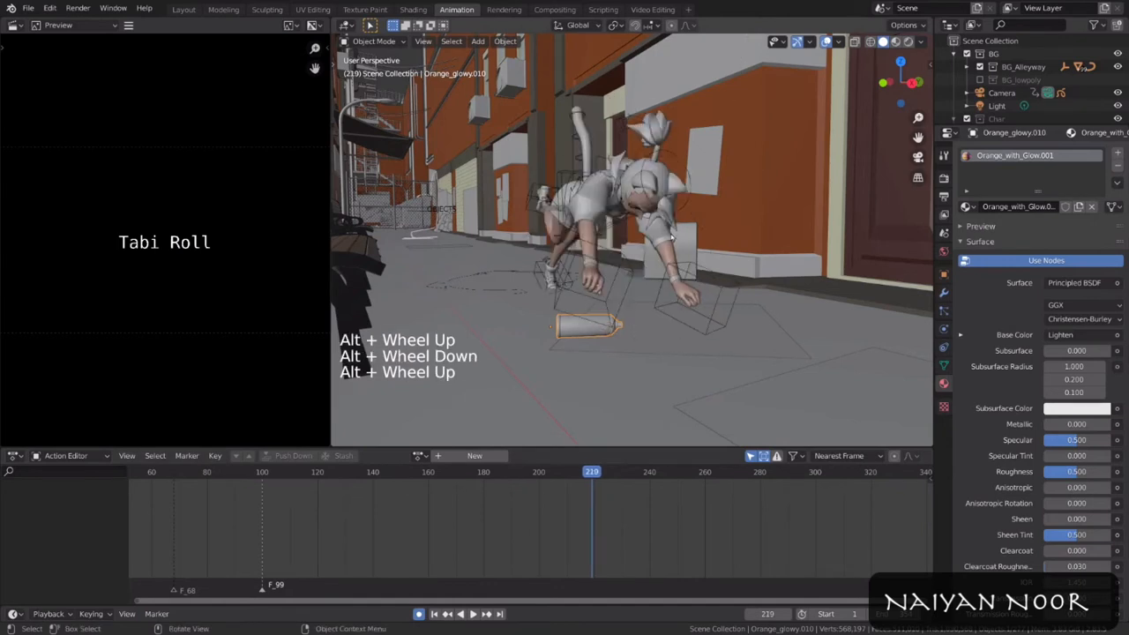
key(i)
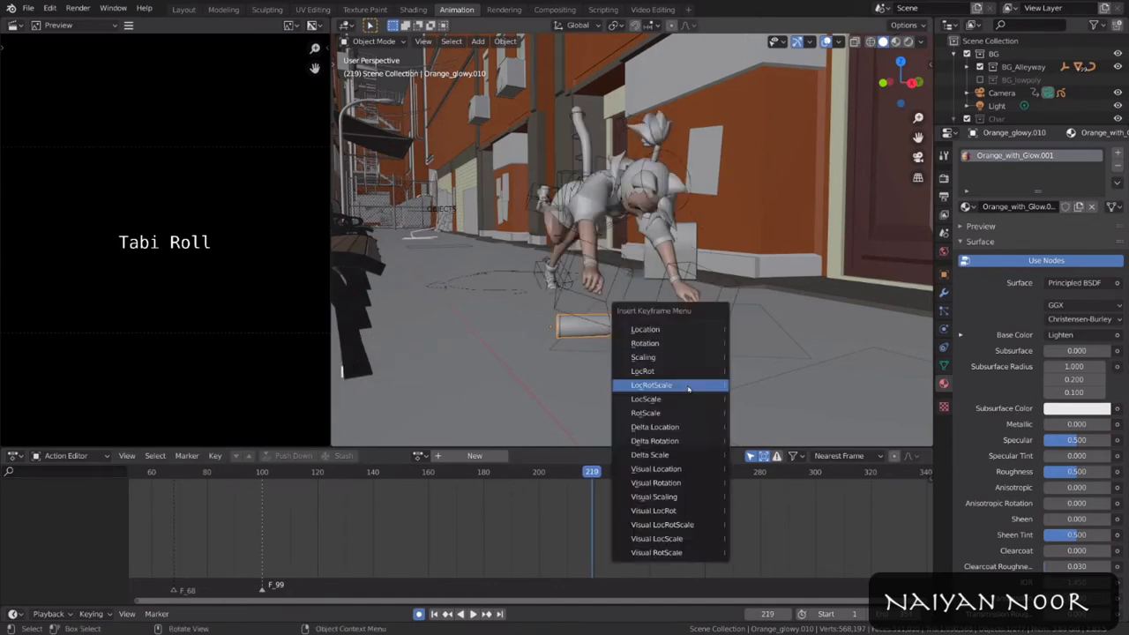
click(689, 386)
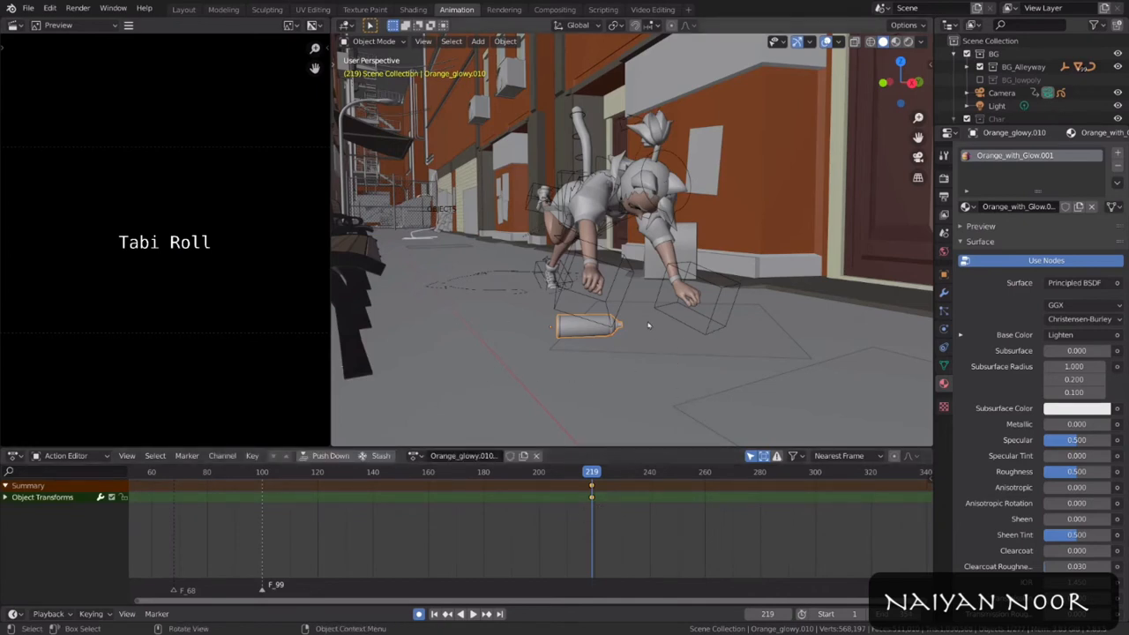
Step: Add a Child Of constraint to the spray can at frame 220, where the rolling character's hand reaches it
alt+scroll(686, 369, up, 1)
alt+scroll(736, 404, down, 2)
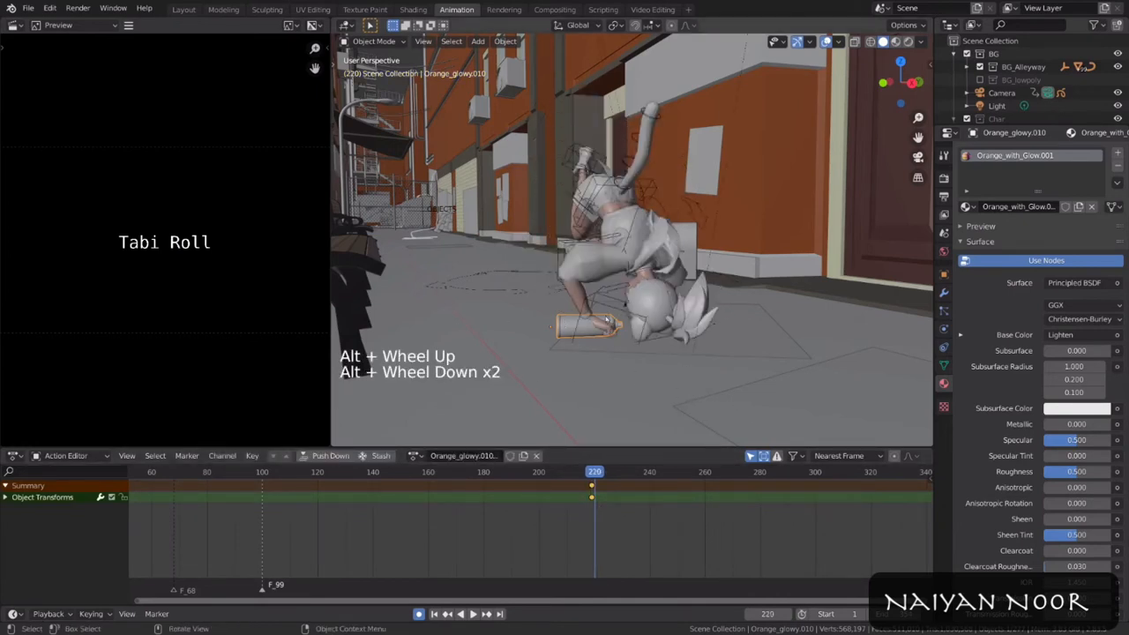
click(563, 330)
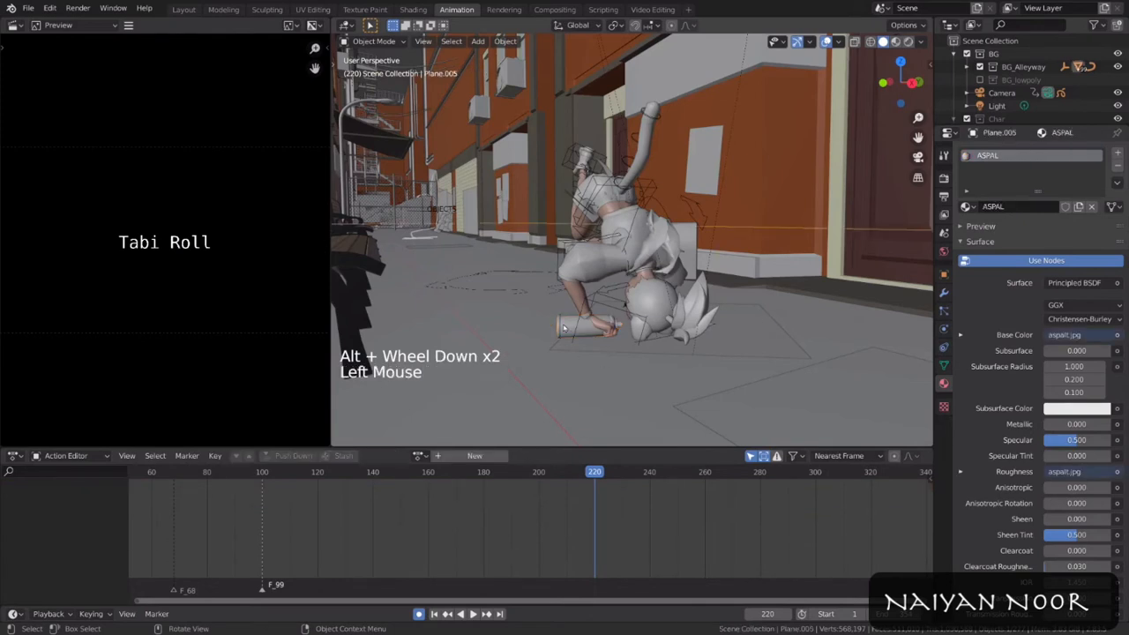
click(569, 330)
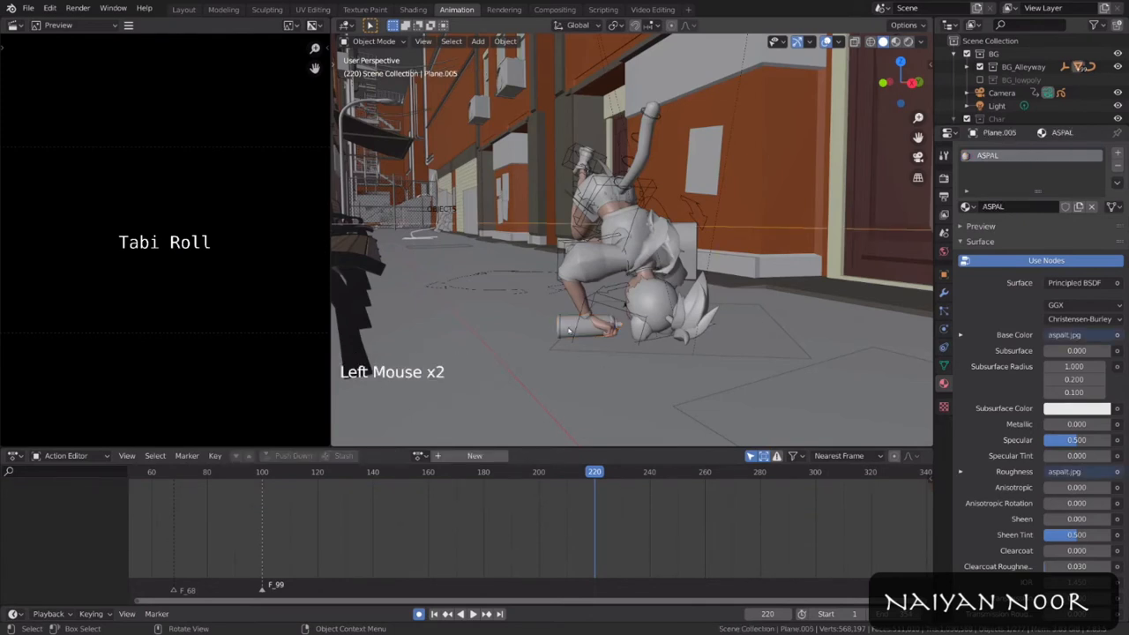
click(943, 347)
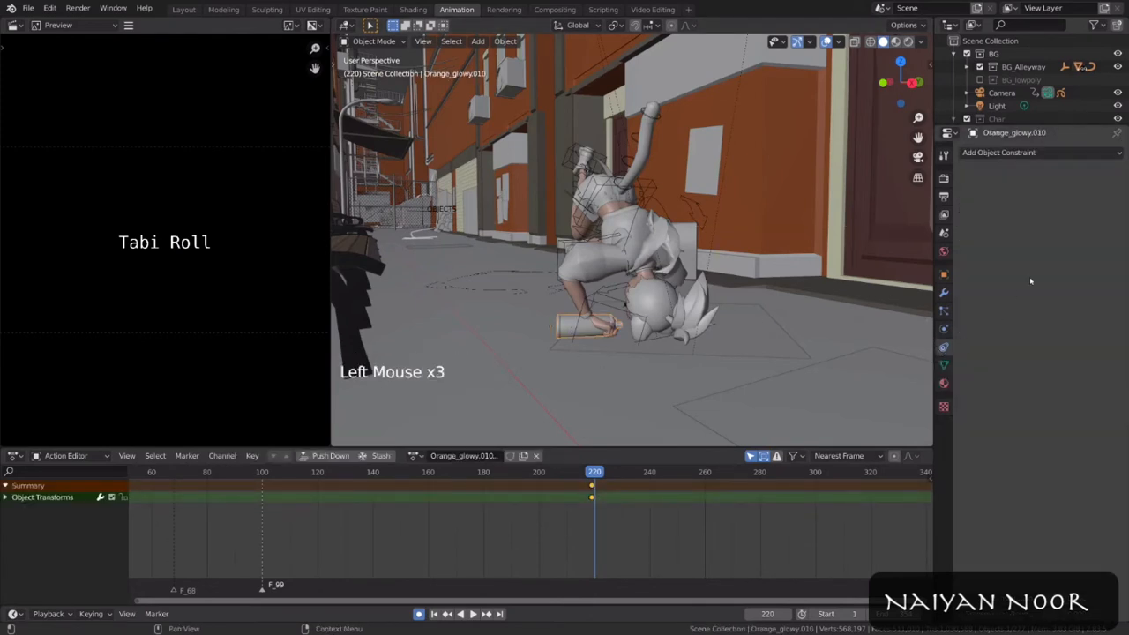
click(1091, 157)
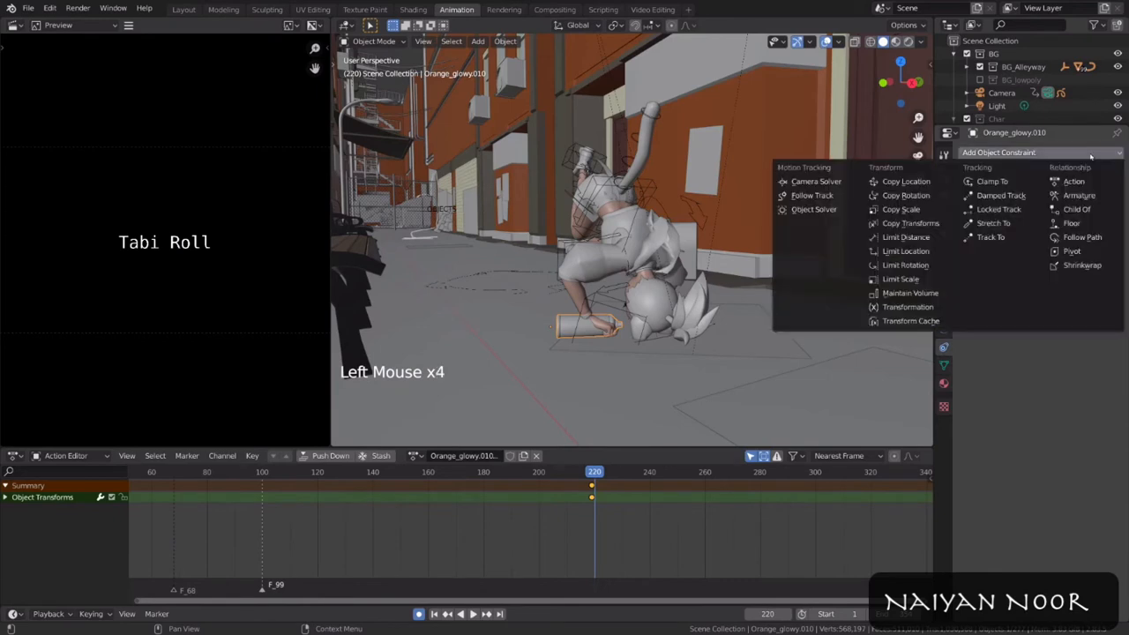
click(1110, 216)
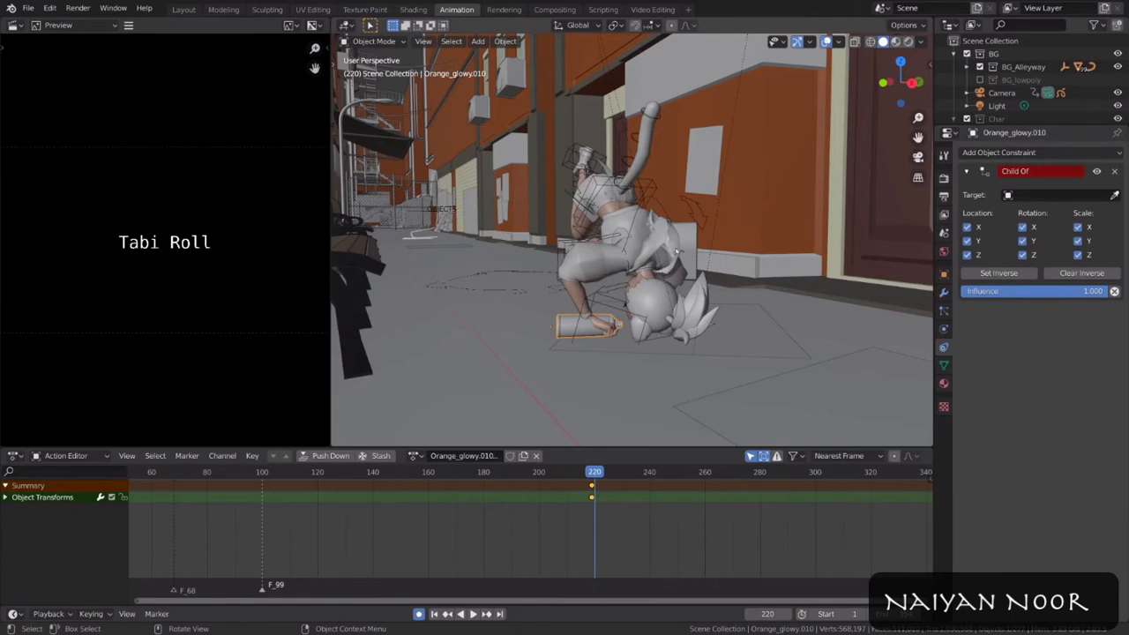
Step: Target the spray can's Child Of constraint to the DEF-hand.R bone of Abi_rig
click(1070, 194)
text(rig)
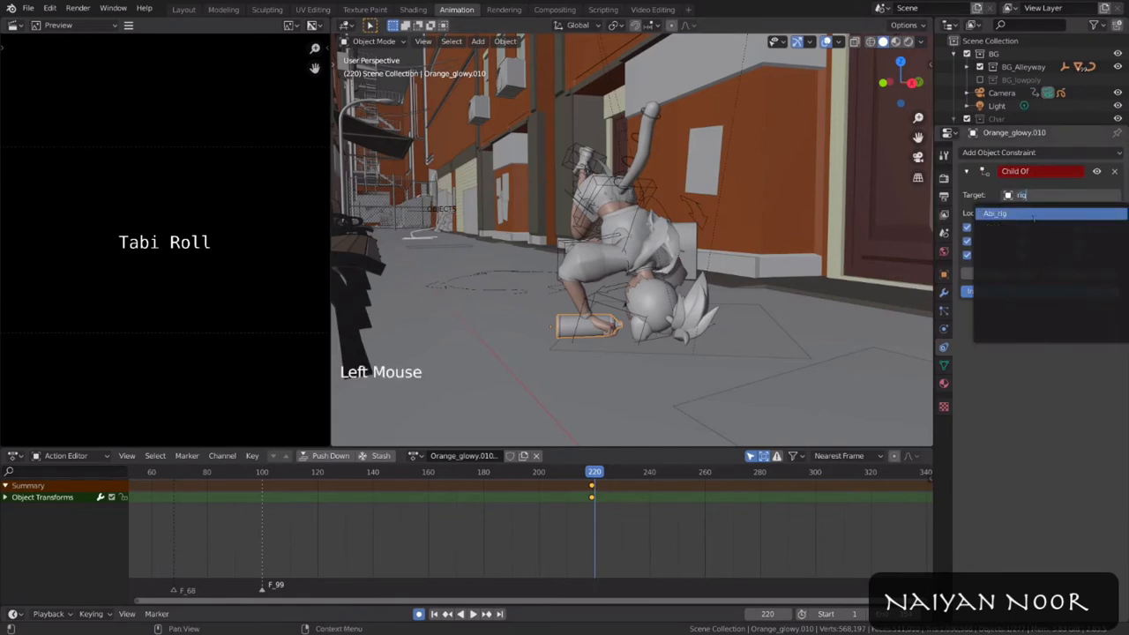
click(1034, 215)
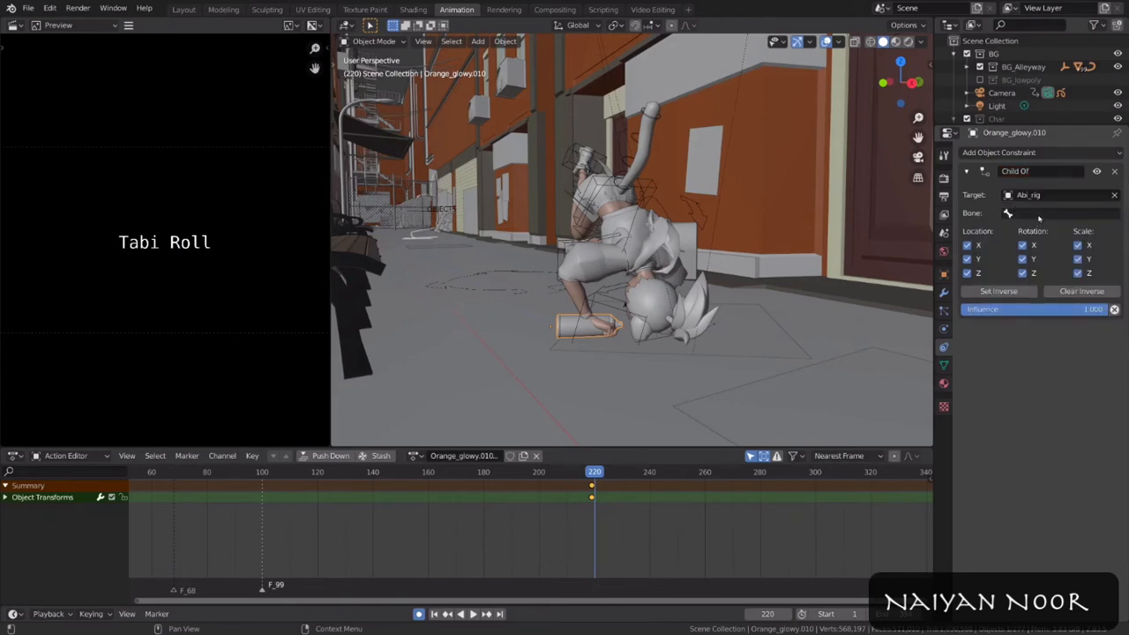
click(1037, 214)
text(and.R)
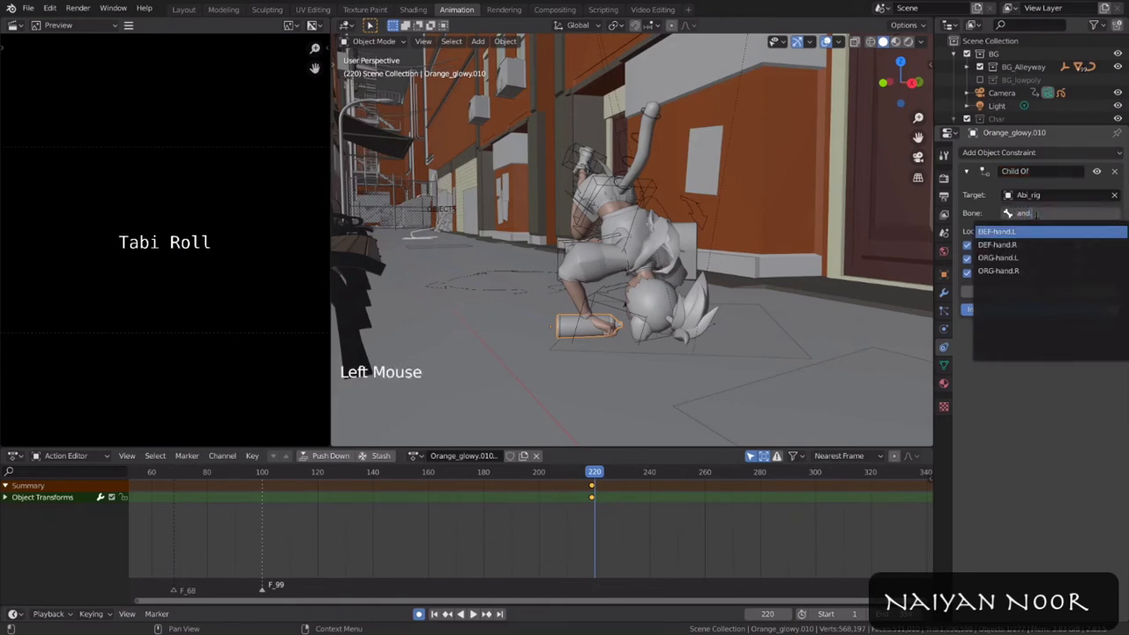
click(1029, 232)
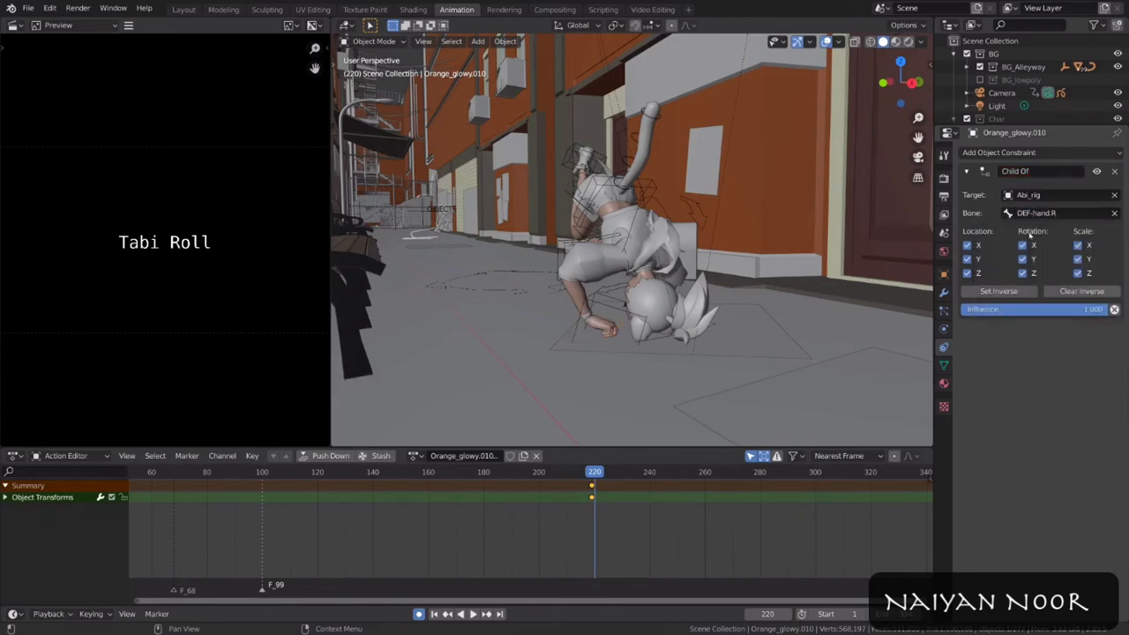
Step: Set the inverse of the Child Of constraint and insert a LocRotScale keyframe on the spray can at frame 220
middle_drag(558, 312, 573, 362)
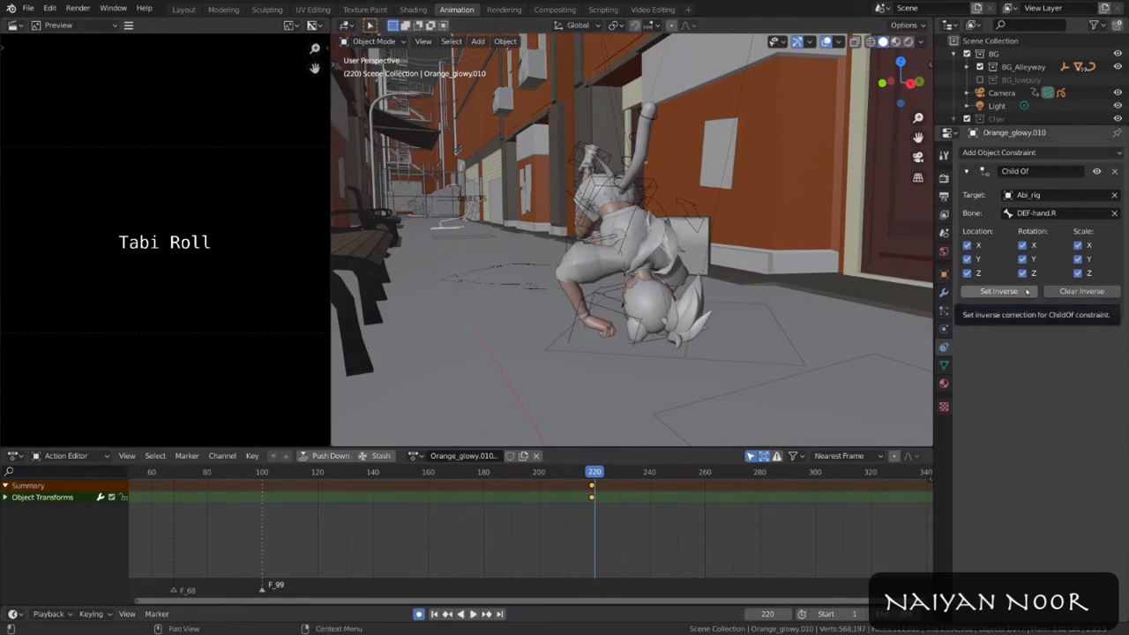
click(1027, 291)
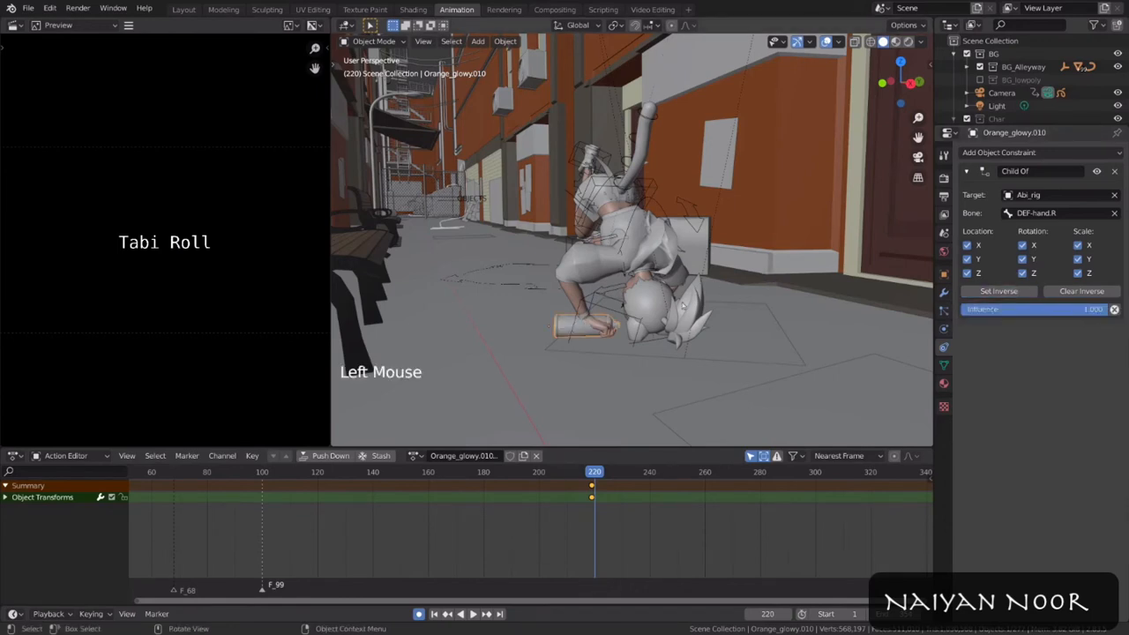
shift+middle_drag(636, 350, 678, 328)
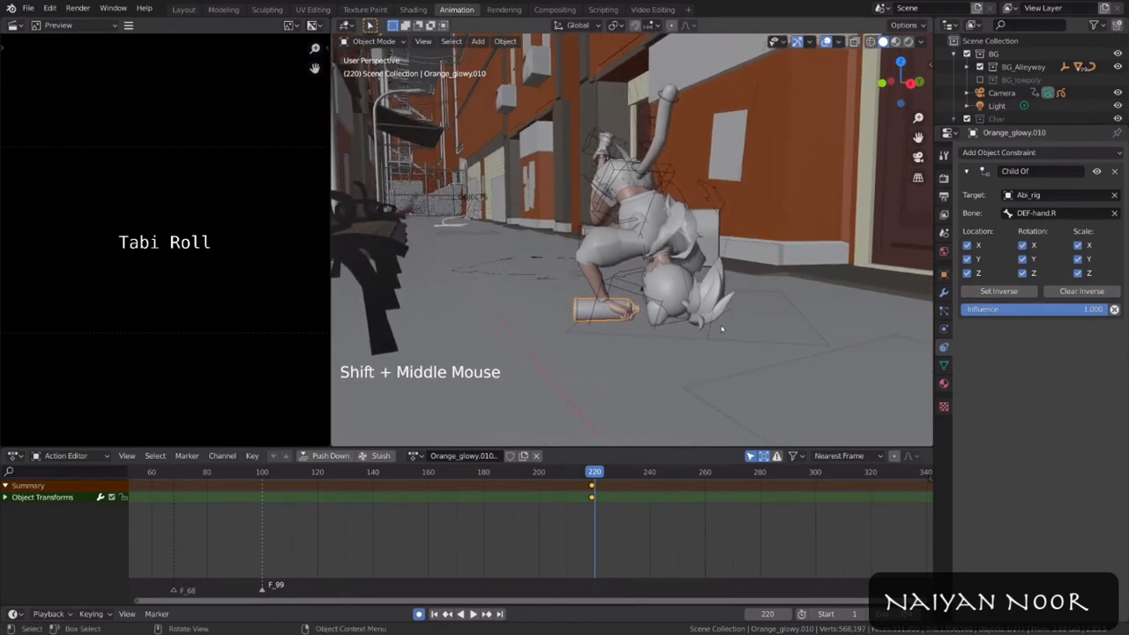
key(i)
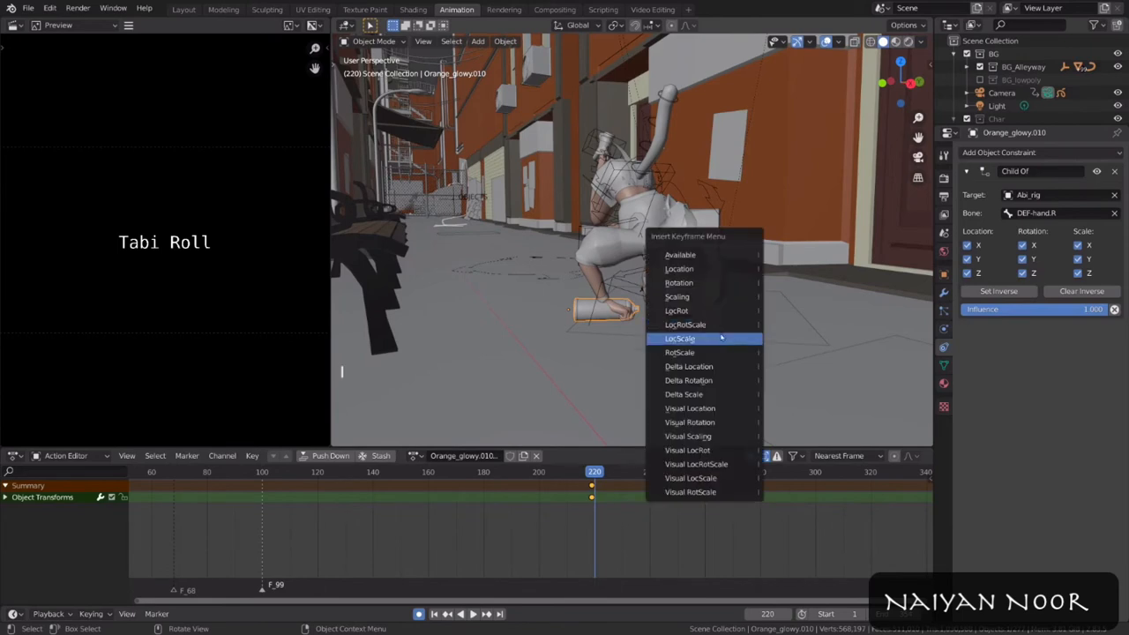
click(725, 330)
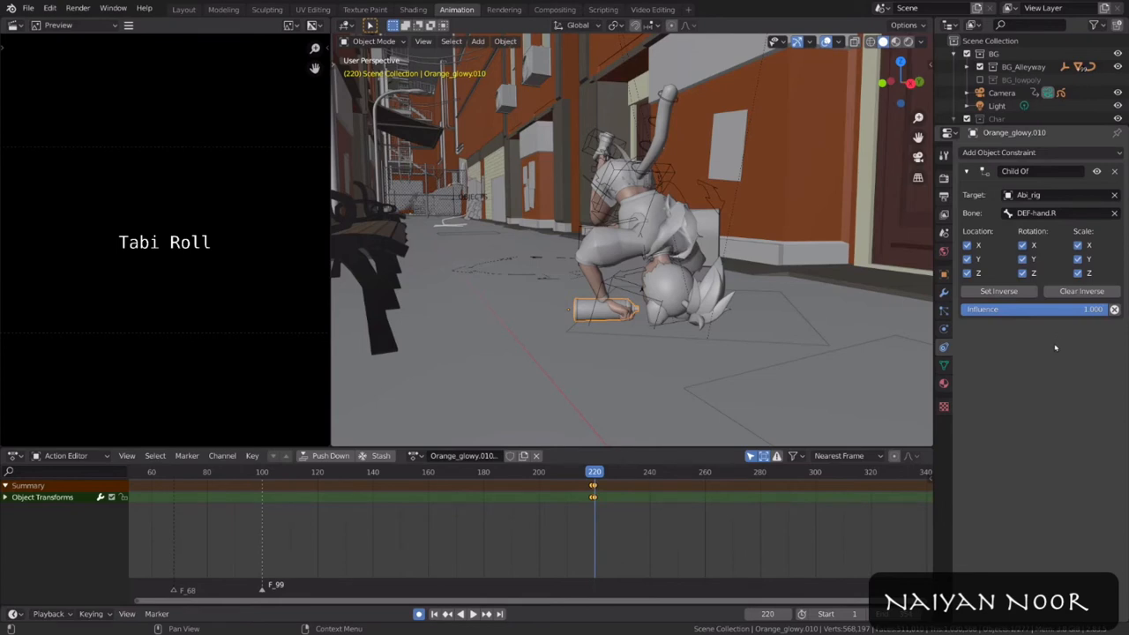
Step: Check the spray can between frames 219 and 221, and keyframe the Child Of influence at 1.000 on frame 220
alt+scroll(827, 353, up, 6)
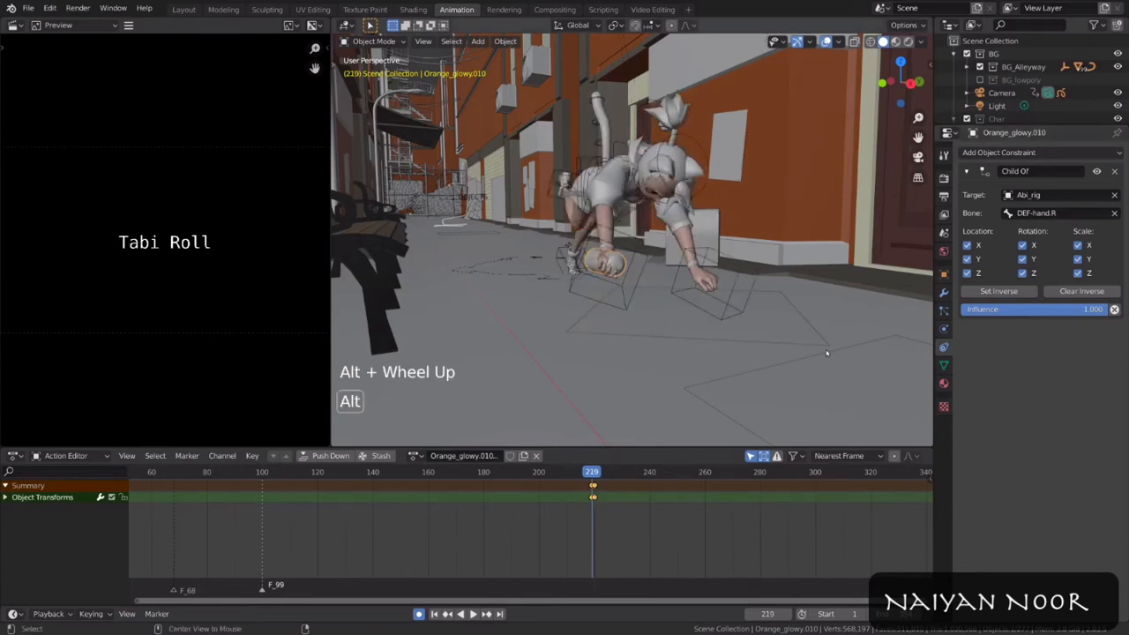
alt+scroll(826, 353, down, 2)
alt+scroll(826, 353, down, 7)
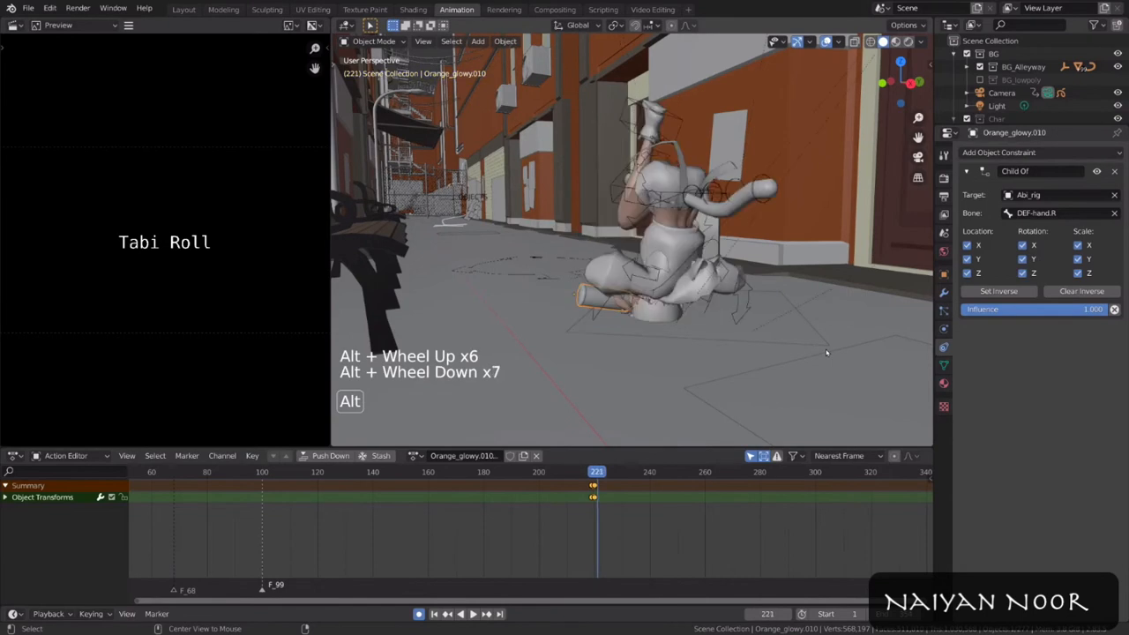
alt+scroll(825, 349, up, 1)
alt+scroll(825, 349, up, 2)
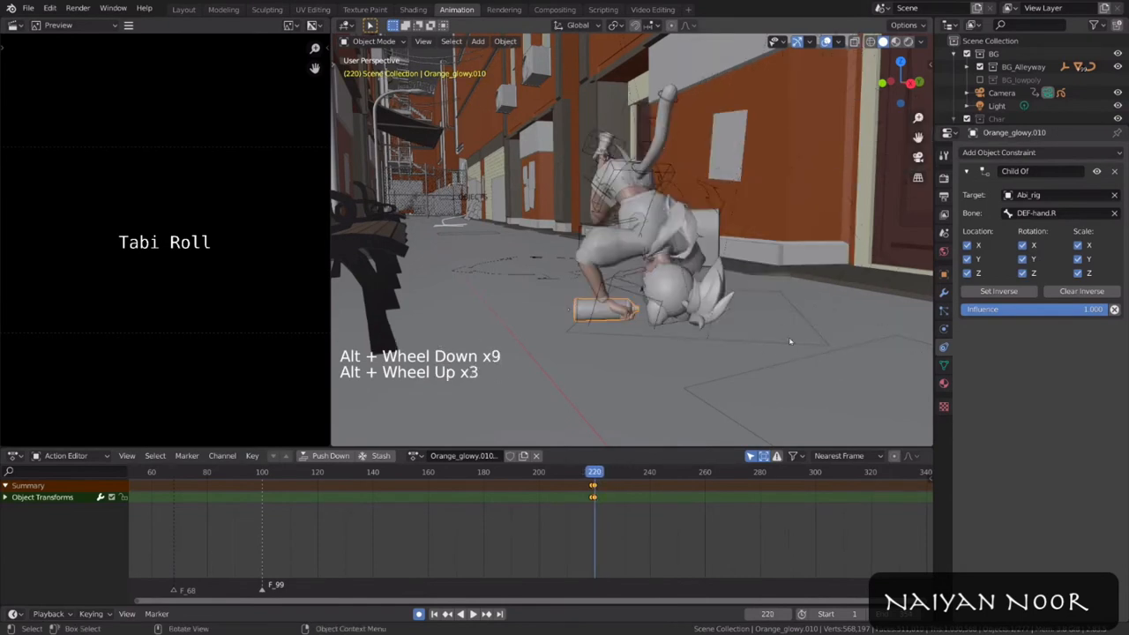
alt+scroll(800, 305, up, 1)
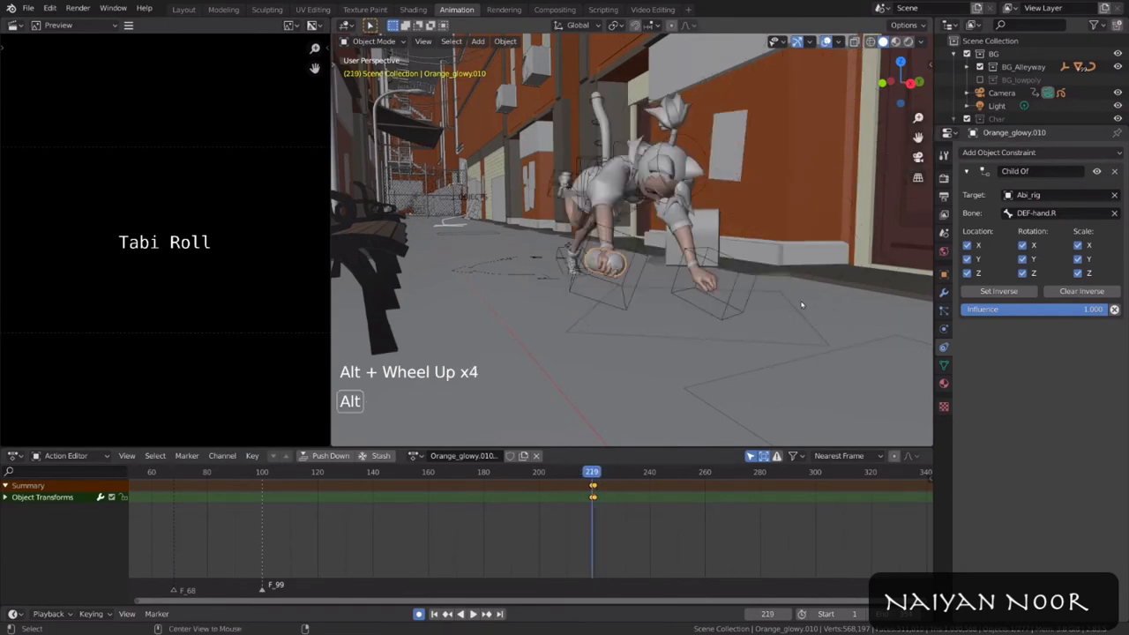
alt+scroll(799, 305, down, 1)
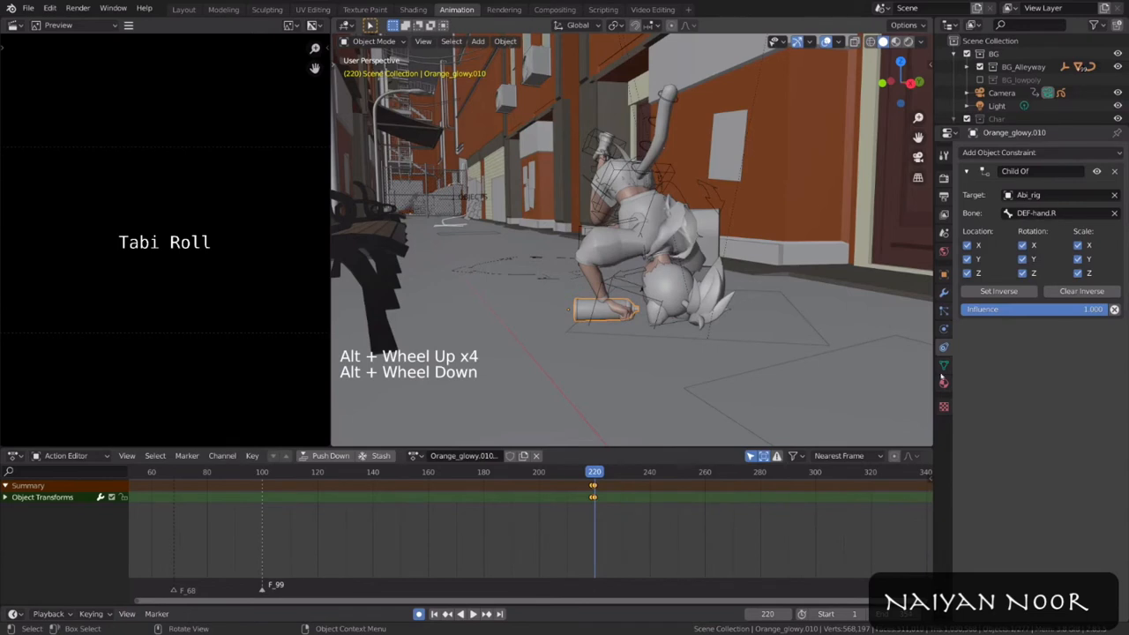
right_click(1060, 309)
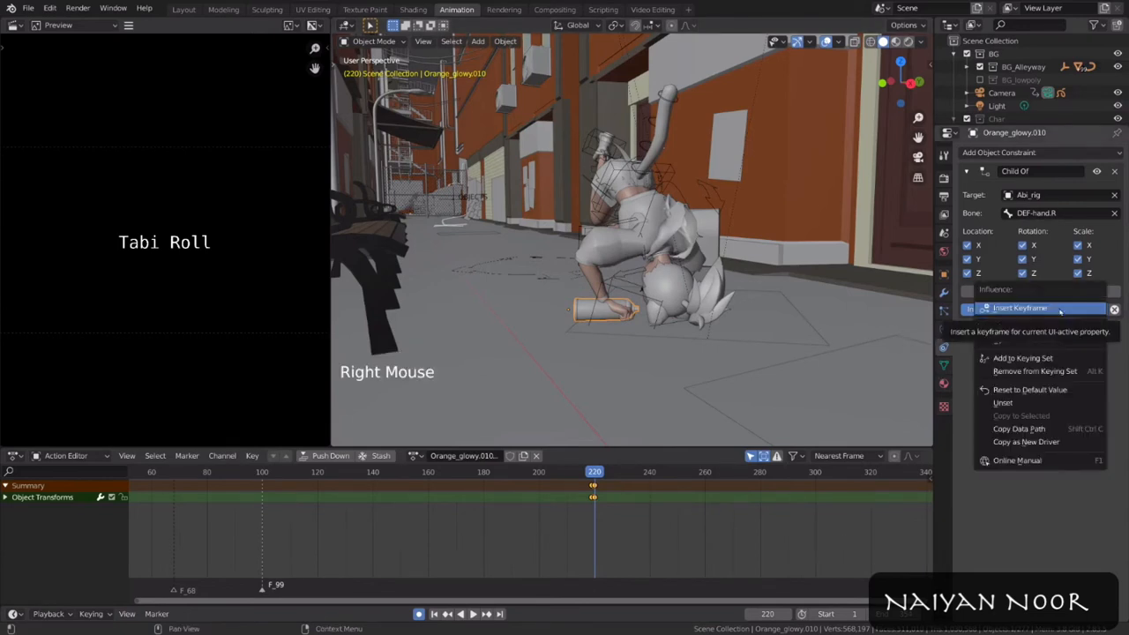
click(1066, 309)
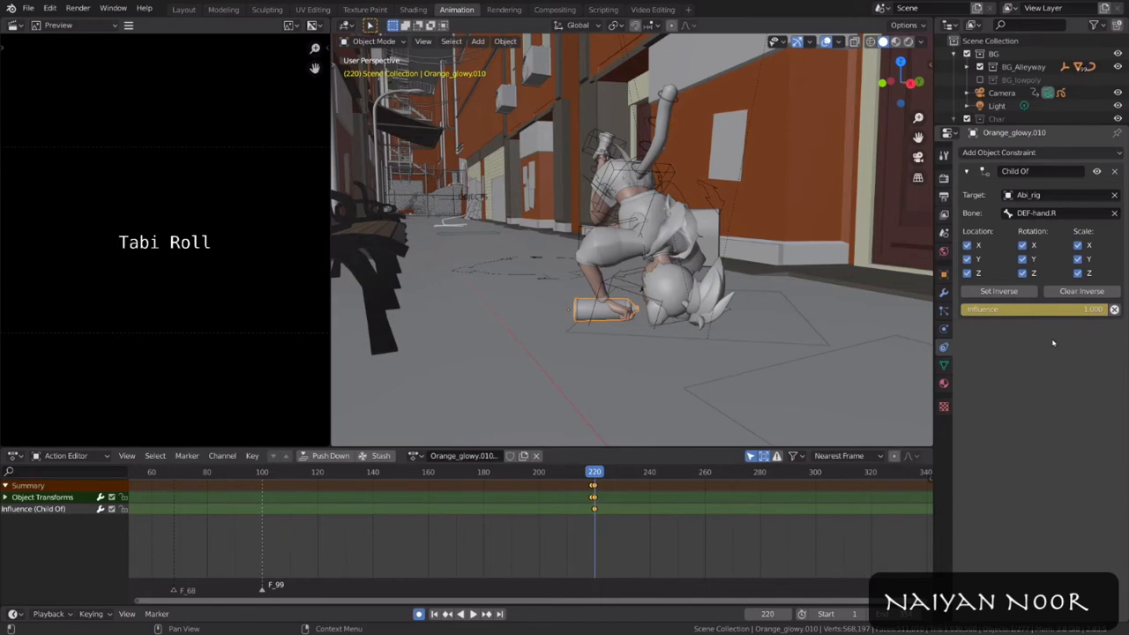
Step: Keyframe the Child Of influence at 0.000 on frame 219 and check the can's handover to the hand
alt+scroll(813, 293, up, 1)
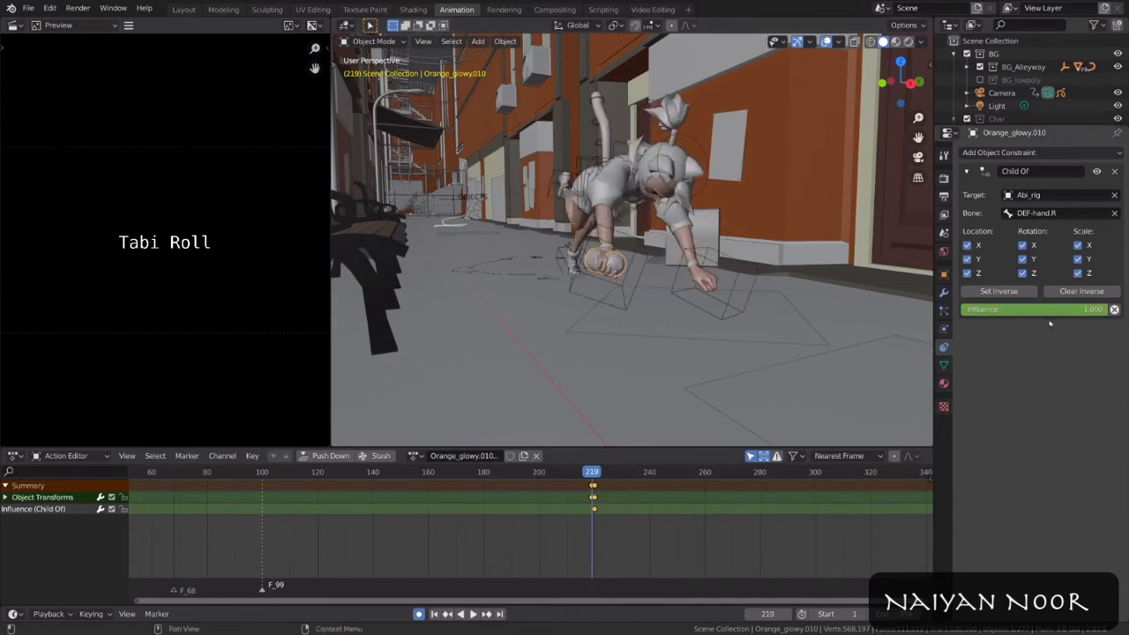
drag(1090, 315, 970, 316)
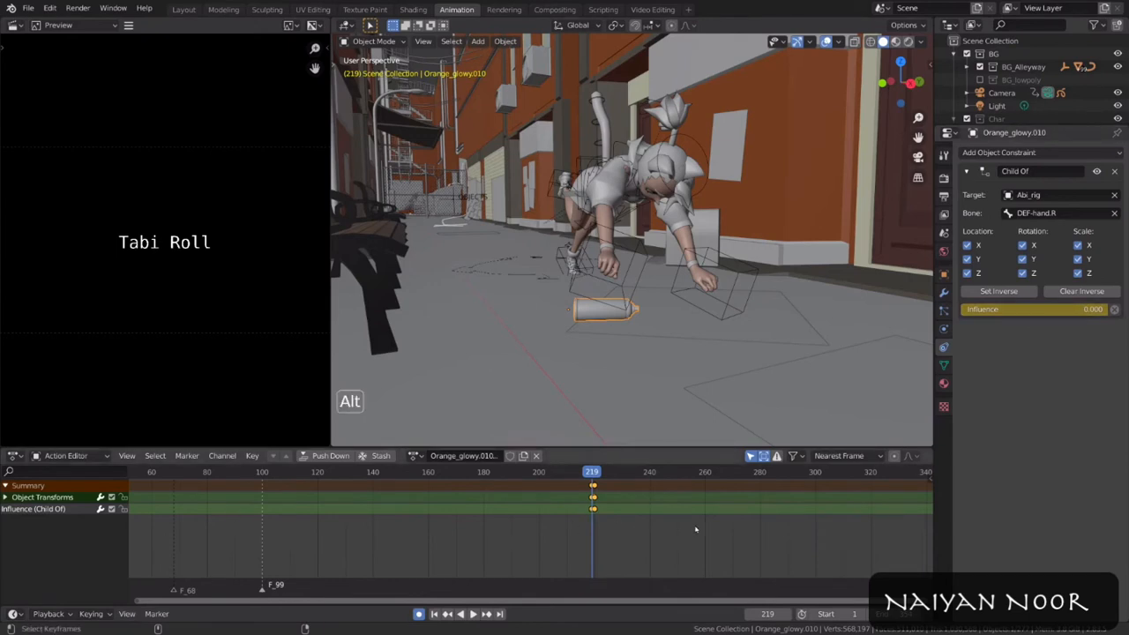
alt+scroll(695, 529, up, 1)
alt+scroll(696, 530, down, 1)
alt+scroll(695, 529, down, 2)
alt+scroll(695, 529, up, 2)
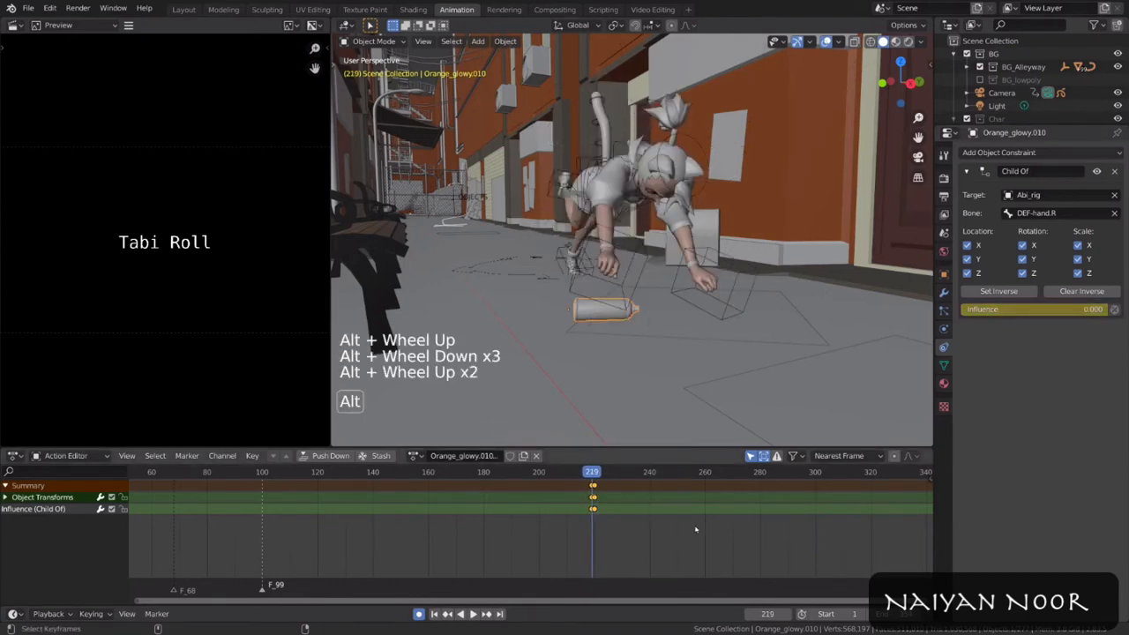
right_click(1032, 308)
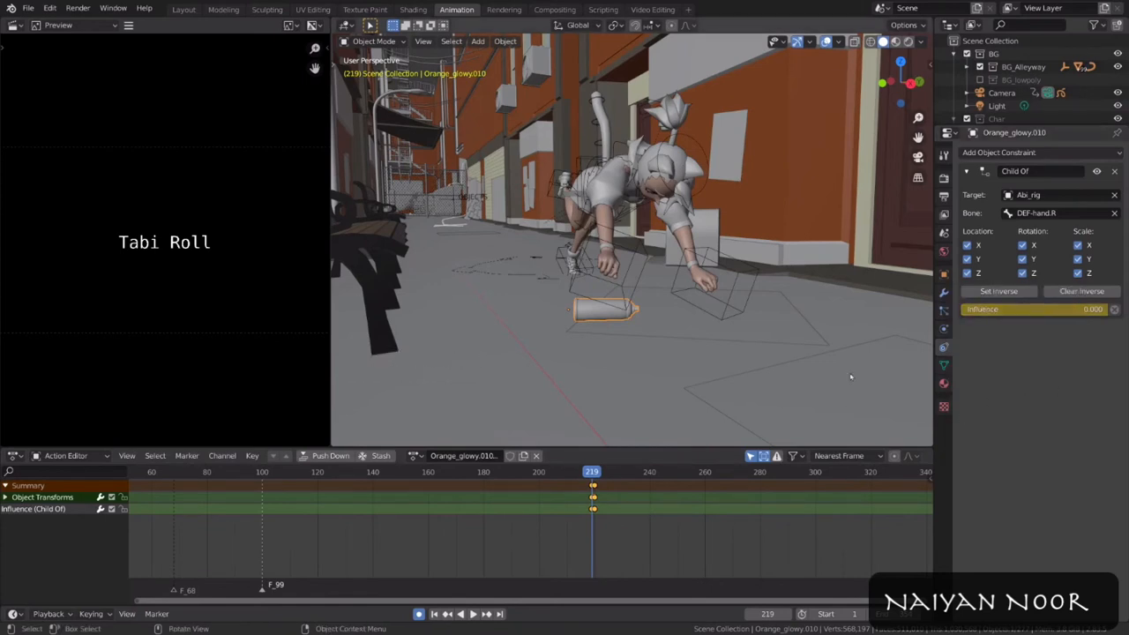
alt+scroll(863, 353, up, 3)
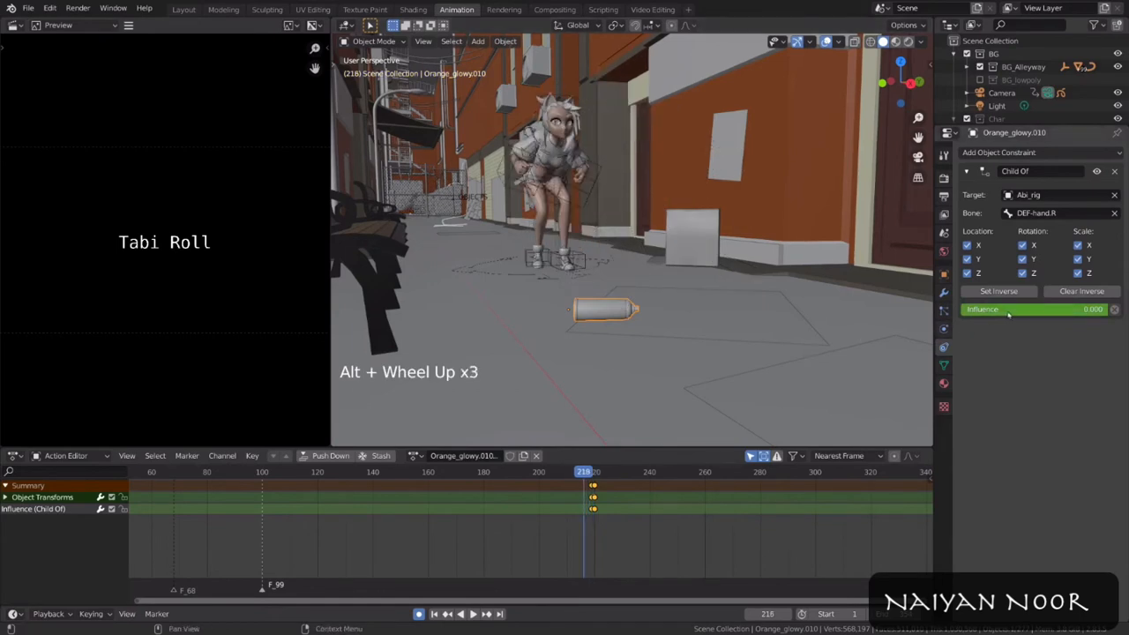
key(i)
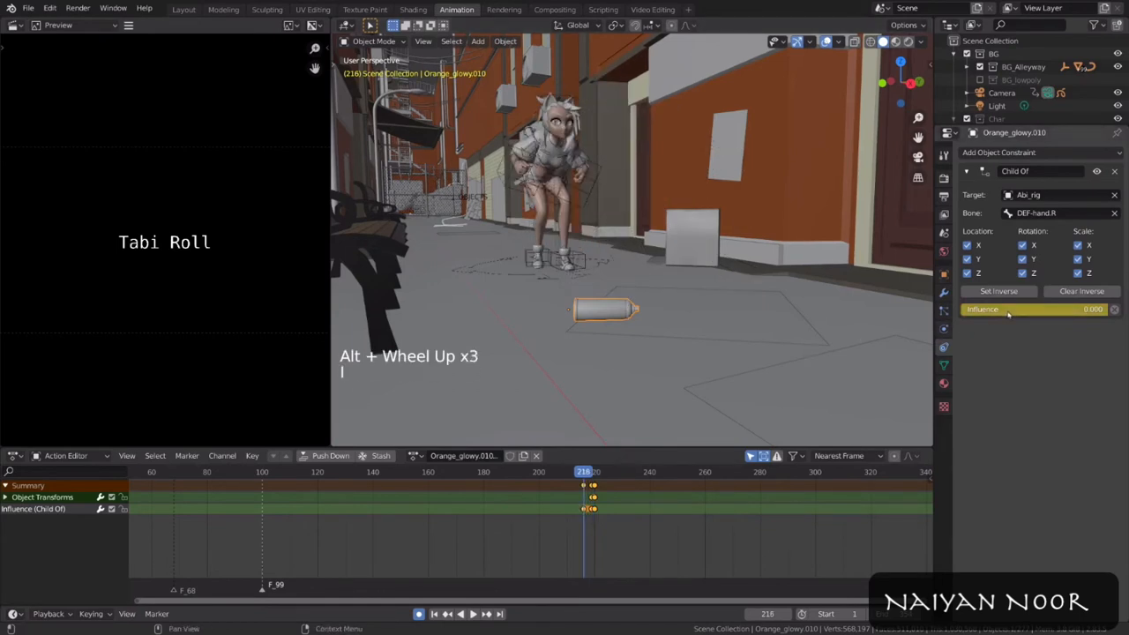
key(ctrl)
key(ctrl+z)
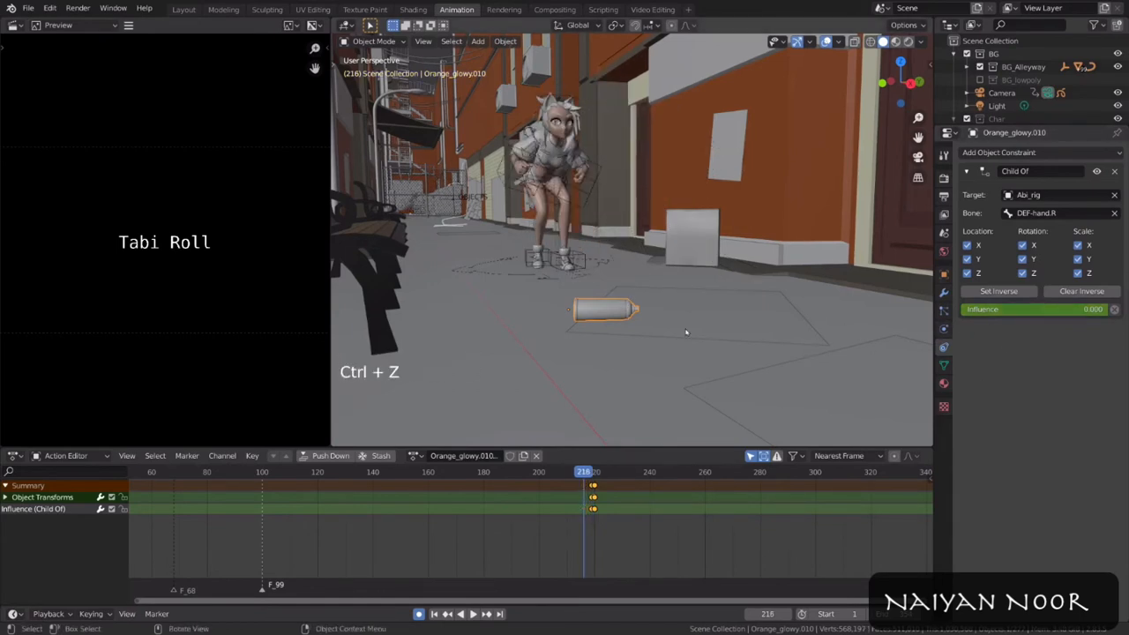
Step: Play and step through the animation around frames 211 to 226 to examine the spray can's pickup by the character's hand
alt+scroll(680, 335, down, 4)
alt+scroll(646, 346, down, 2)
alt+scroll(647, 345, up, 3)
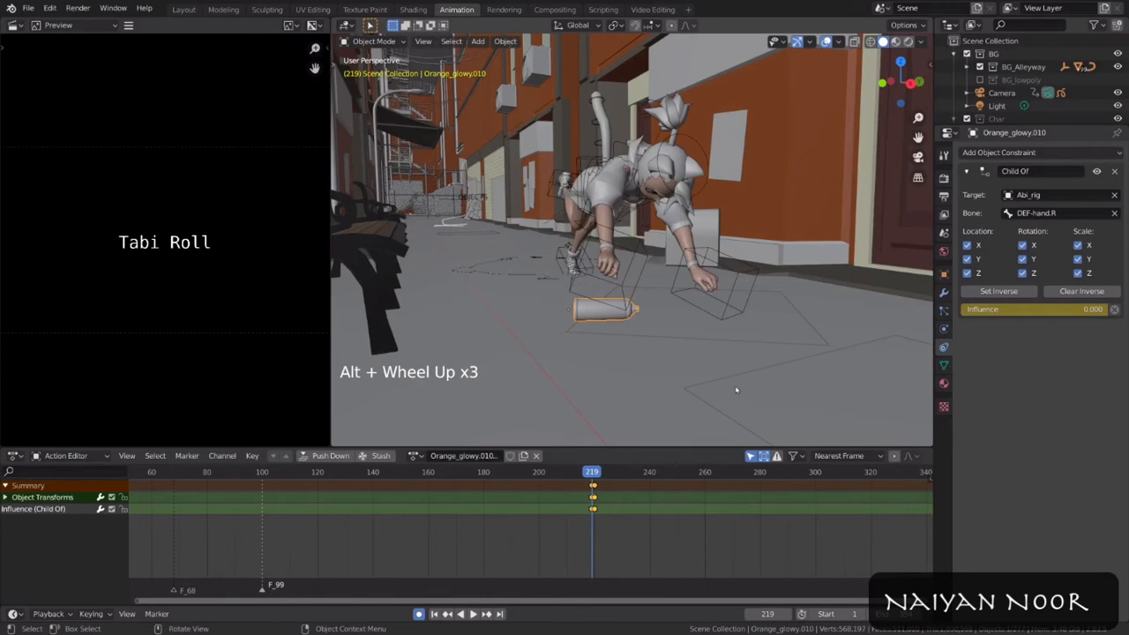
click(549, 476)
key(space)
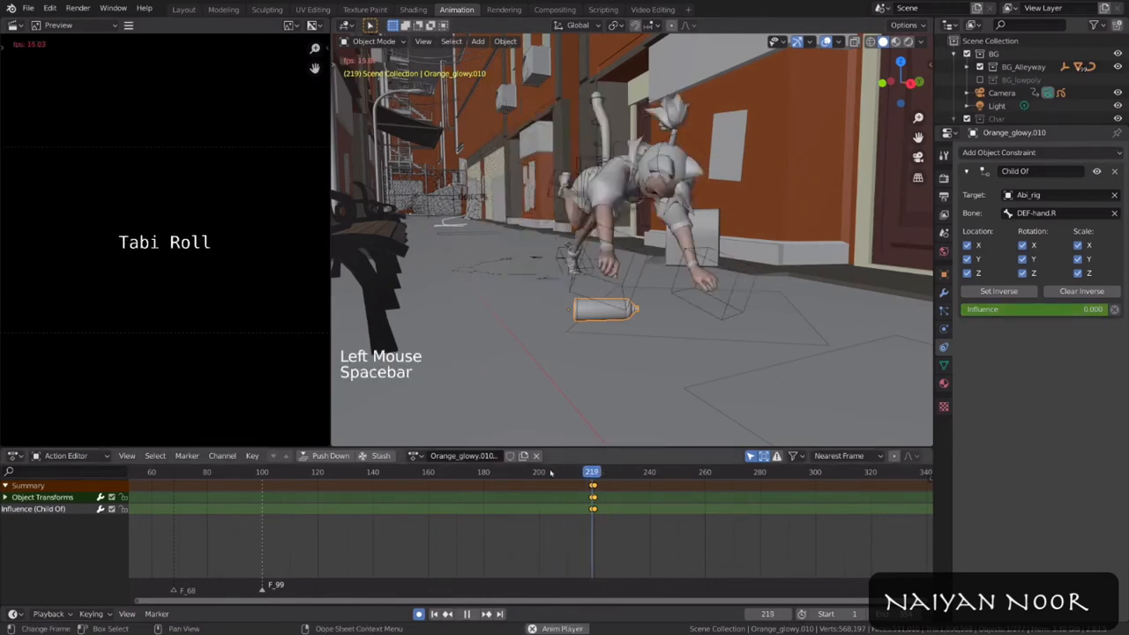
key(space)
click(589, 473)
click(563, 474)
key(space)
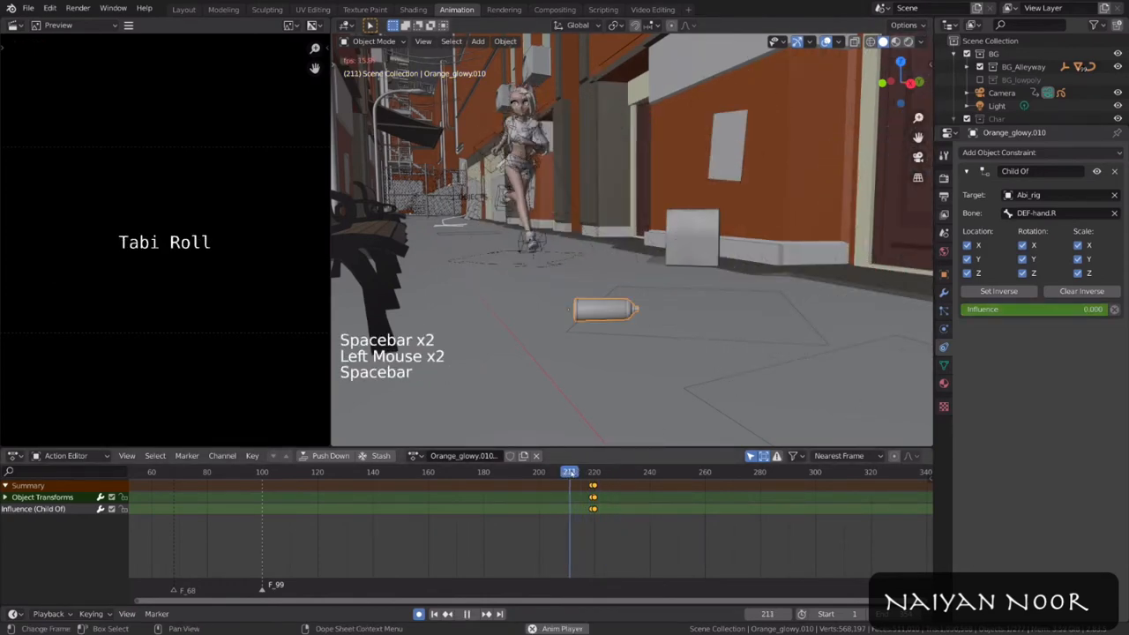
key(space)
click(567, 474)
key(space)
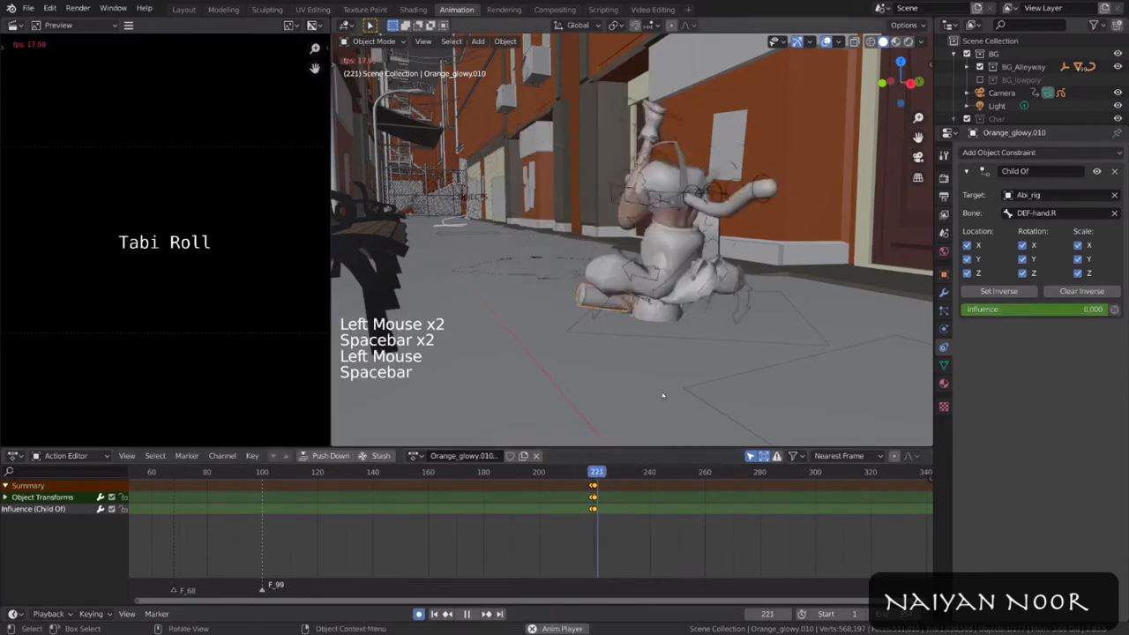
key(space)
click(569, 474)
alt+scroll(628, 434, down, 14)
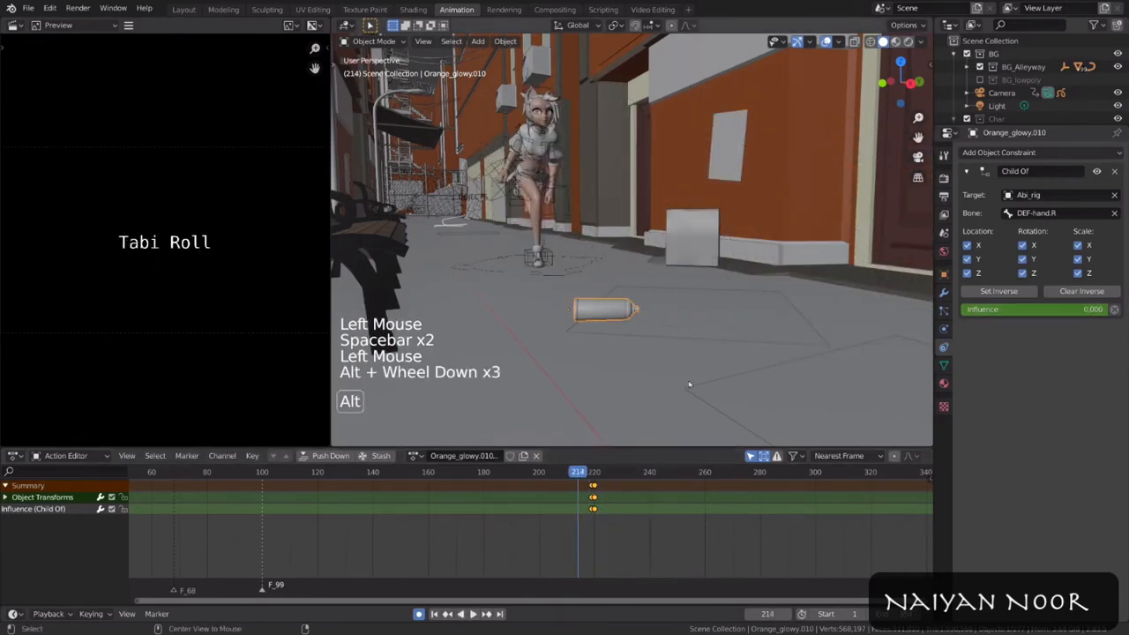
alt+scroll(705, 372, down, 1)
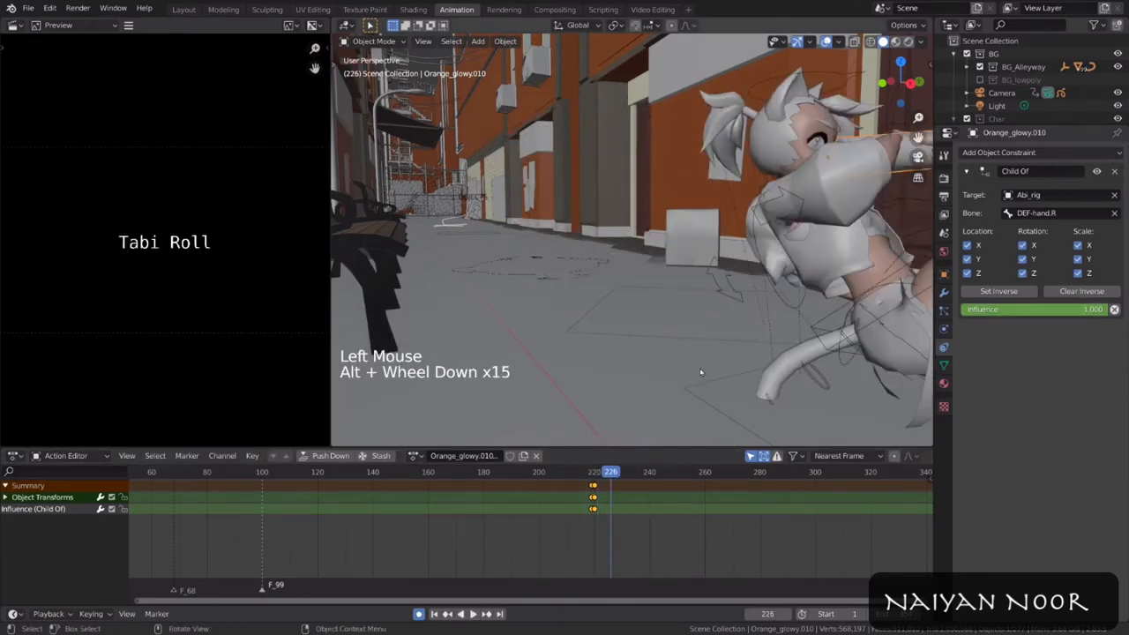
Step: Move and rotate the spray can at frame 234 so it fits the grip of the character's right hand
key(KP_Decimal)
middle_drag(706, 372, 688, 313)
scroll(565, 326, down, 3)
mouse_move(688, 313)
shift+middle_down()
mouse_move(630, 320)
mouse_move(555, 285)
mouse_move(543, 291)
mouse_move(750, 291)
shift+middle_up()
scroll(668, 315, down, 4)
alt+scroll(630, 319, down, 4)
alt+scroll(555, 285, down, 4)
key(g)
key(r)
key(r)
key(g)
key(g)
key(r)
key(g)
middle_drag(879, 277, 750, 287)
scroll(750, 287, down, 3)
key(r)
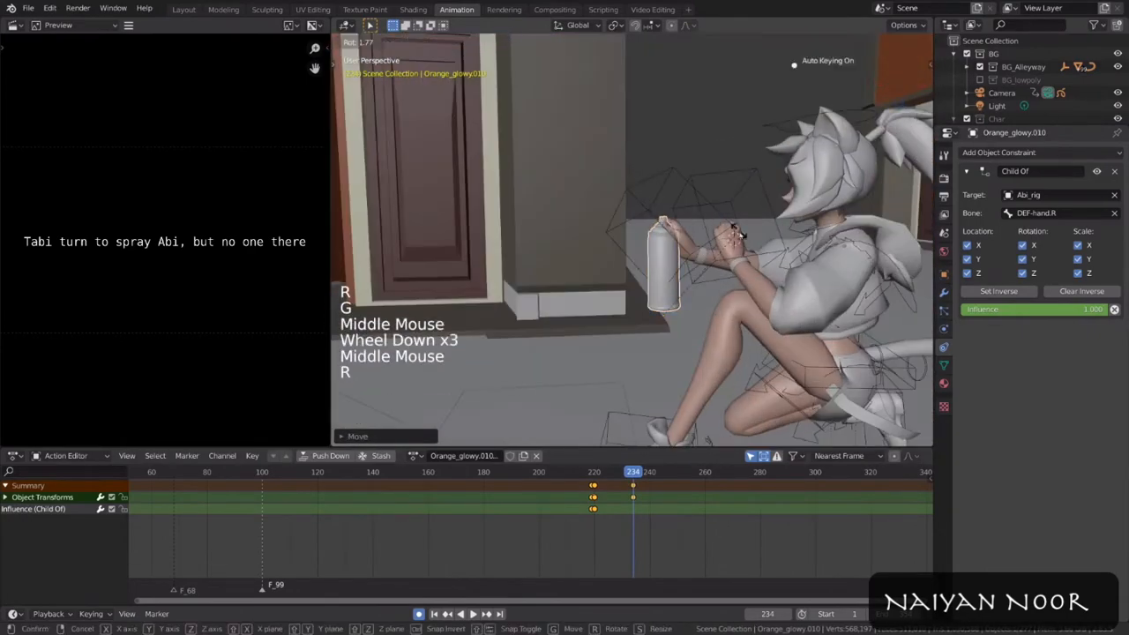
Step: Move the can's transform keyframe from frame 234 to frame 223 and play back the animation to check the grip
click(633, 498)
key(g)
scroll(557, 338, down, 3)
key(space)
middle_drag(617, 335, 652, 319)
key(space)
scroll(600, 328, up, 3)
middle_drag(653, 319, 663, 318)
middle_drag(664, 318, 673, 316)
middle_drag(609, 274, 653, 274)
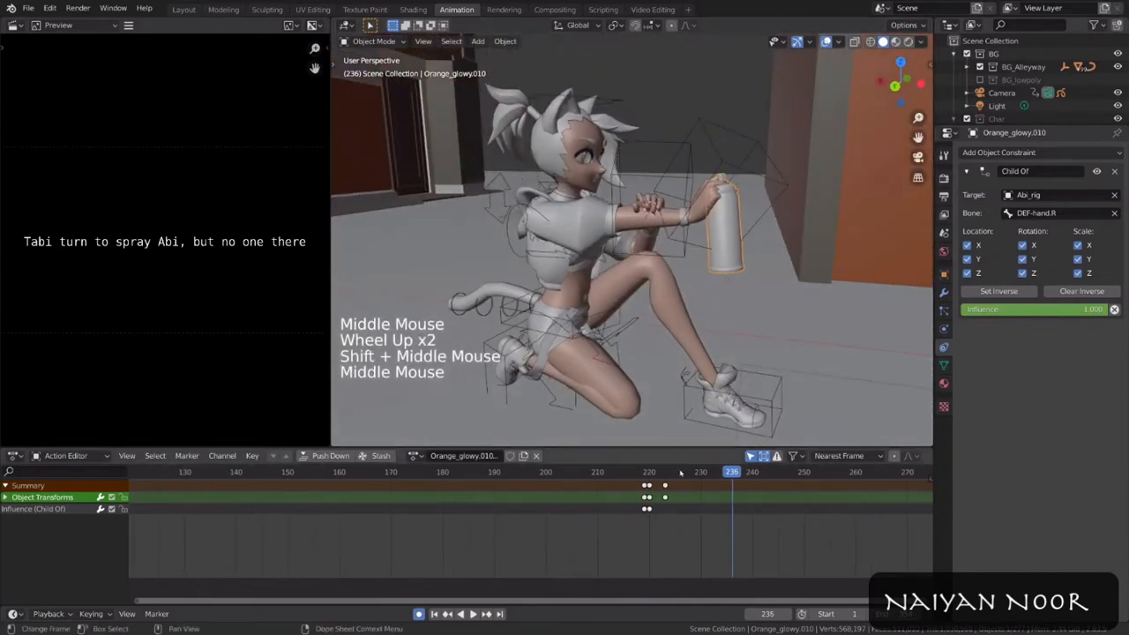
Step: At frame 228, insert a LocRotScale keyframe on the spray can and keyframe its Child Of influence at 1.000
mouse_move(677, 473)
mouse_down()
mouse_move(665, 472)
mouse_move(683, 473)
mouse_up()
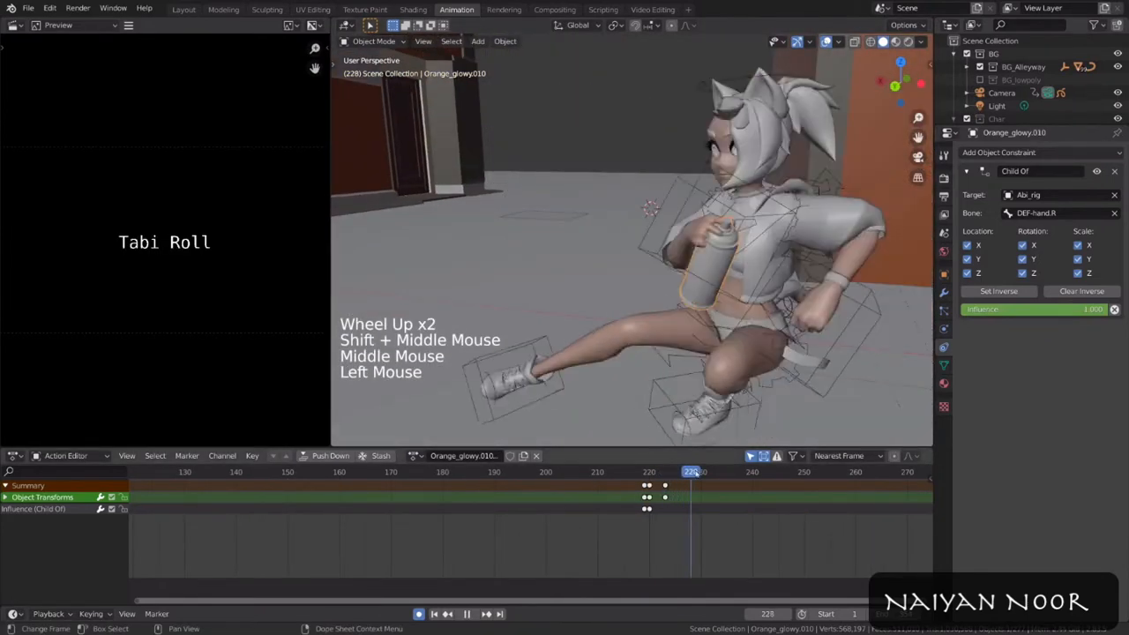
mouse_move(631, 265)
shift+middle_down()
mouse_move(618, 274)
mouse_move(635, 269)
shift+middle_up()
middle_drag(635, 269, 644, 265)
alt+scroll(644, 264, up, 1)
mouse_move(749, 281)
shift+middle_down()
mouse_move(657, 269)
mouse_move(728, 279)
shift+middle_up()
key(i)
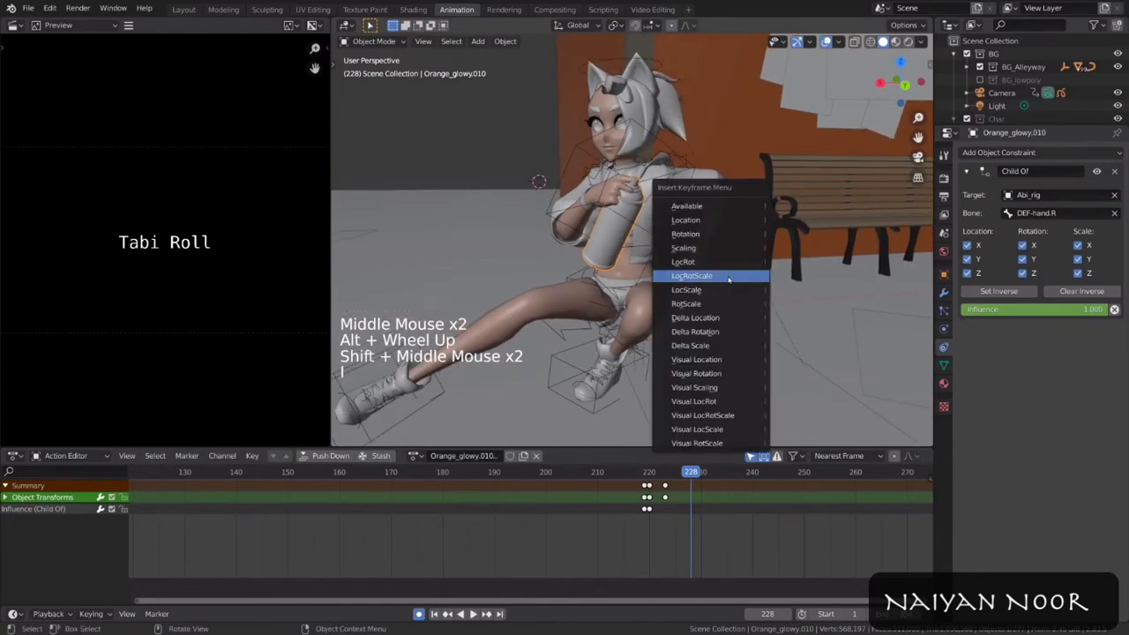
click(723, 276)
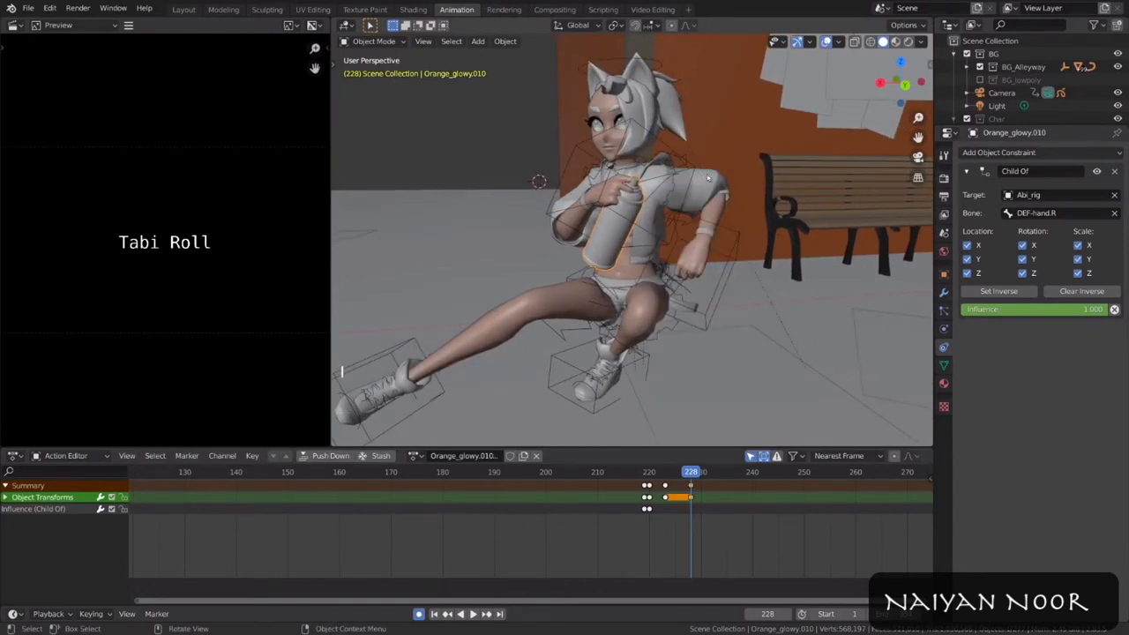
key(i)
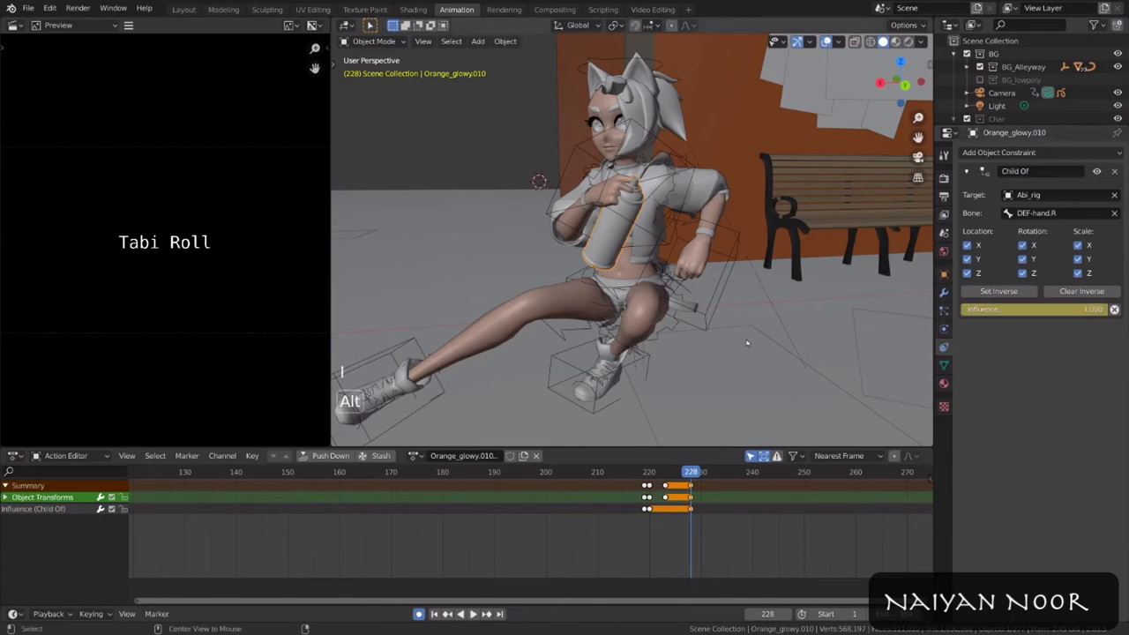
Step: At frame 229, disable the Child Of constraint while keeping the can's transform, then keyframe influence 0.000 and LocRotScale
alt+scroll(759, 335, down, 1)
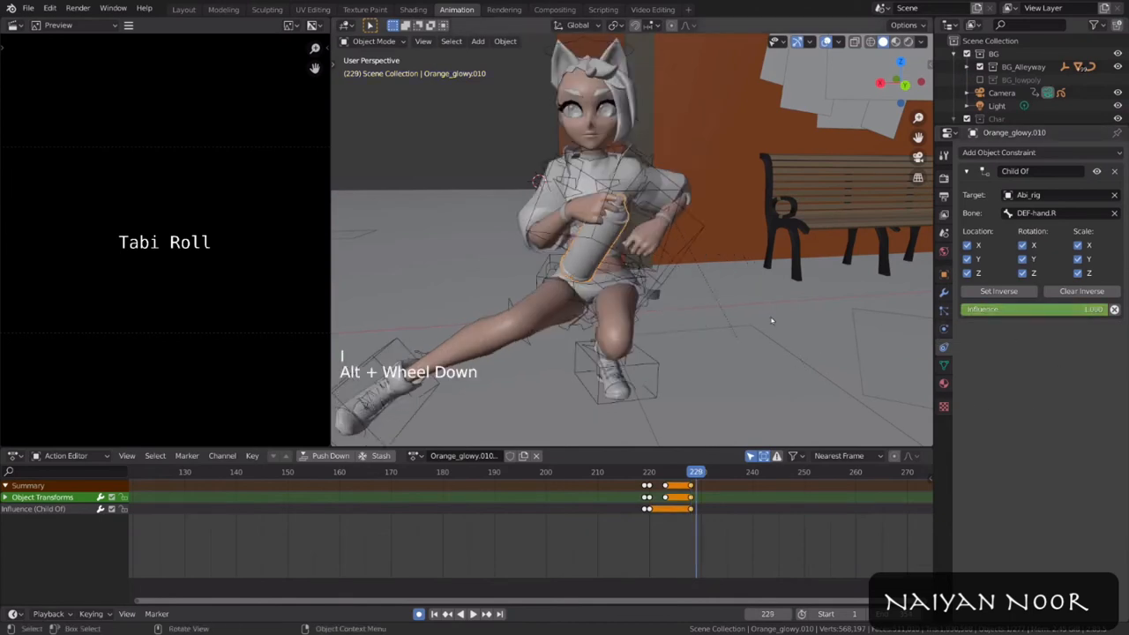
click(1114, 309)
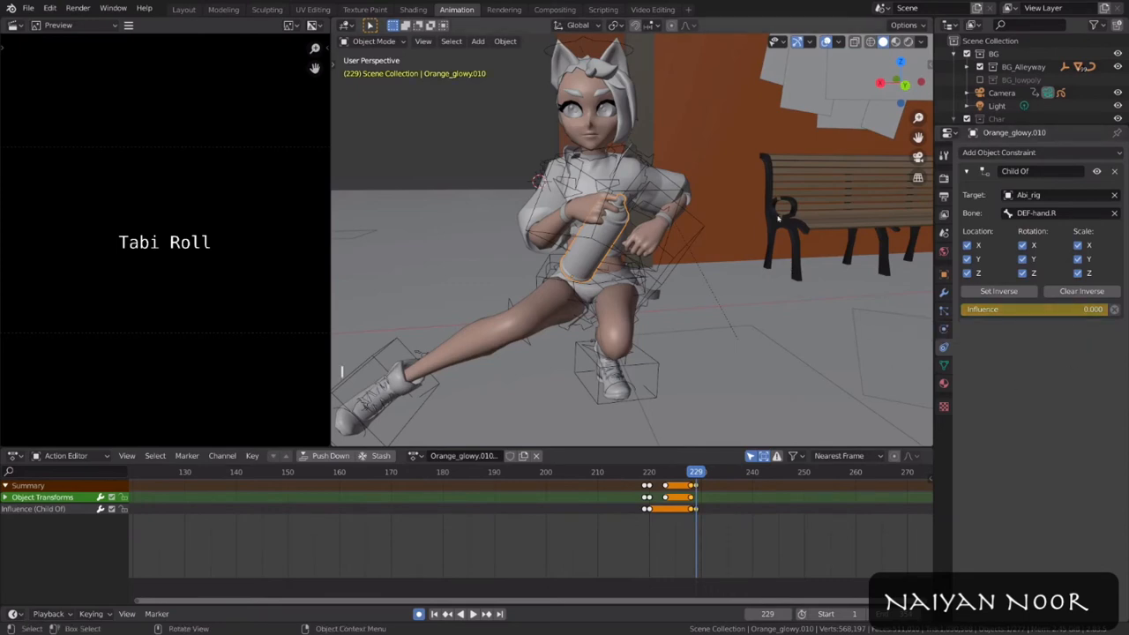
key(i)
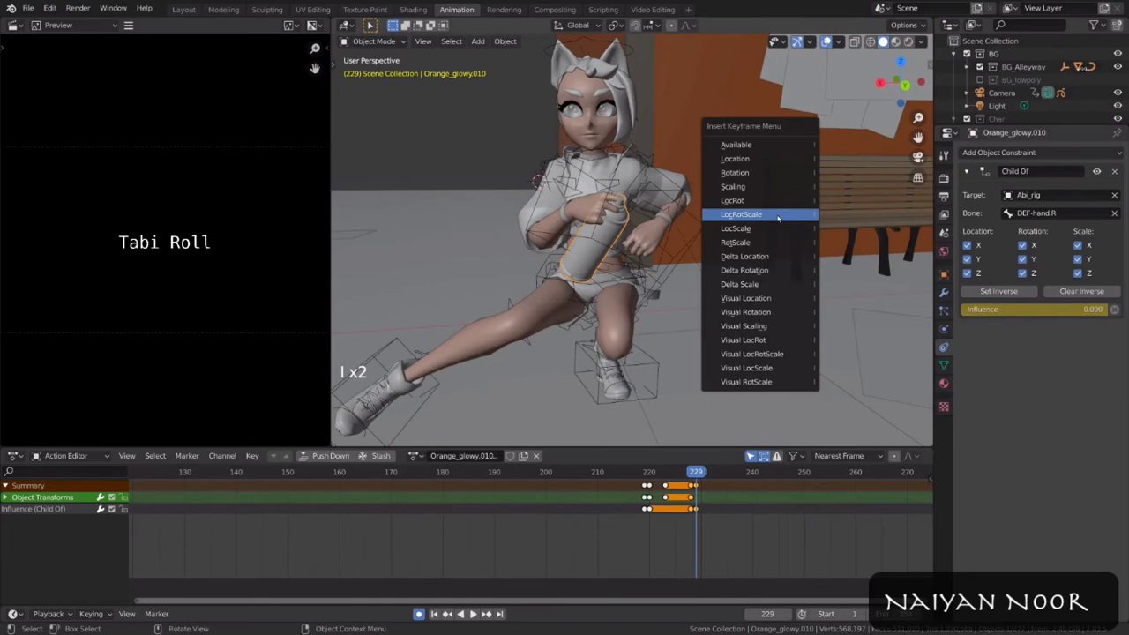
click(778, 218)
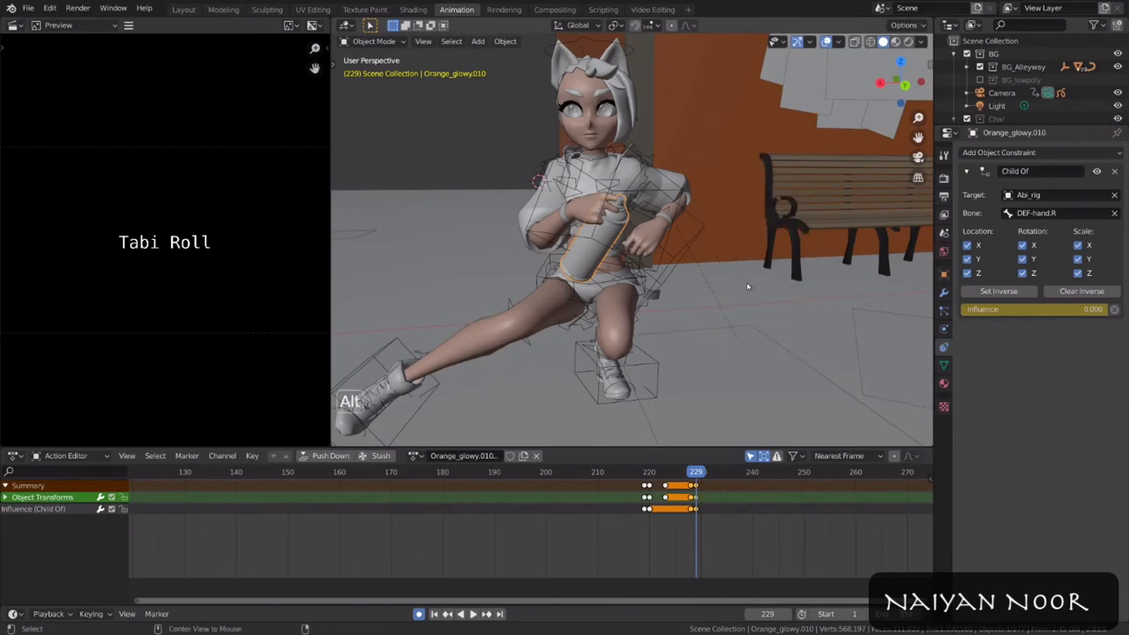
Step: Step and scrub through the frames around 229 to examine the can's release from the right hand
alt+scroll(748, 287, up, 3)
alt+scroll(748, 287, down, 2)
alt+scroll(747, 287, down, 7)
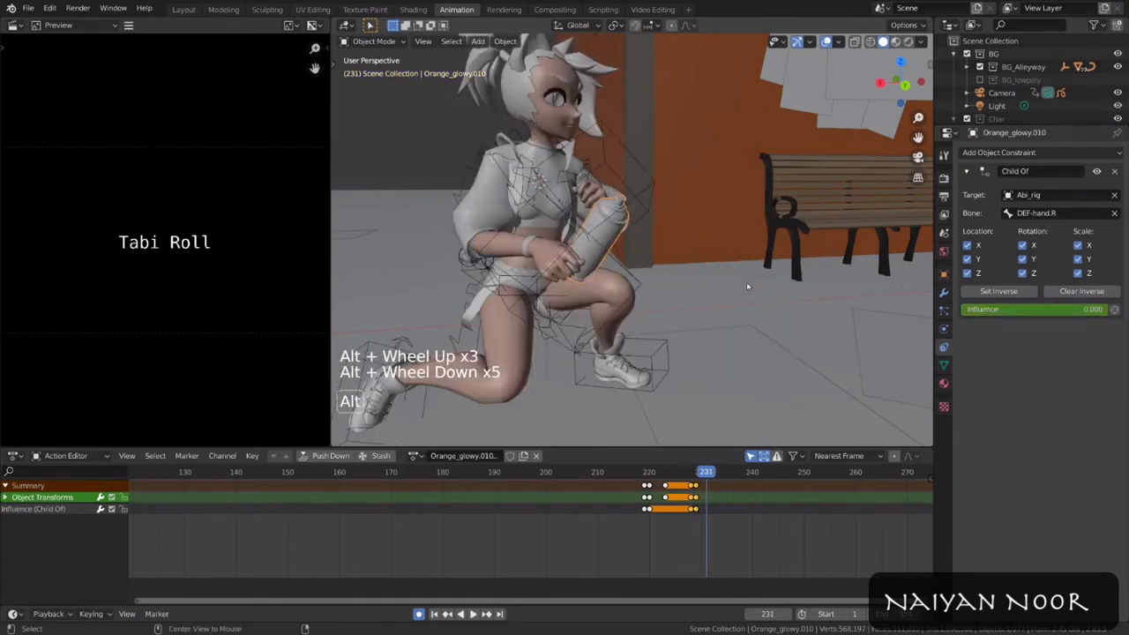
drag(653, 474, 721, 477)
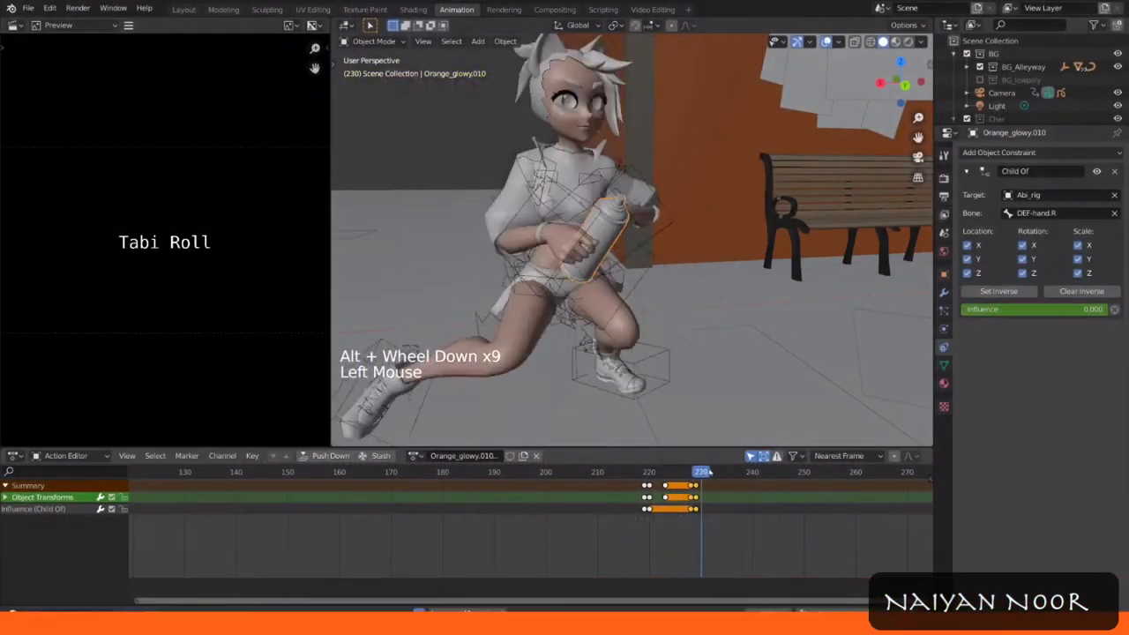
key(alt+a)
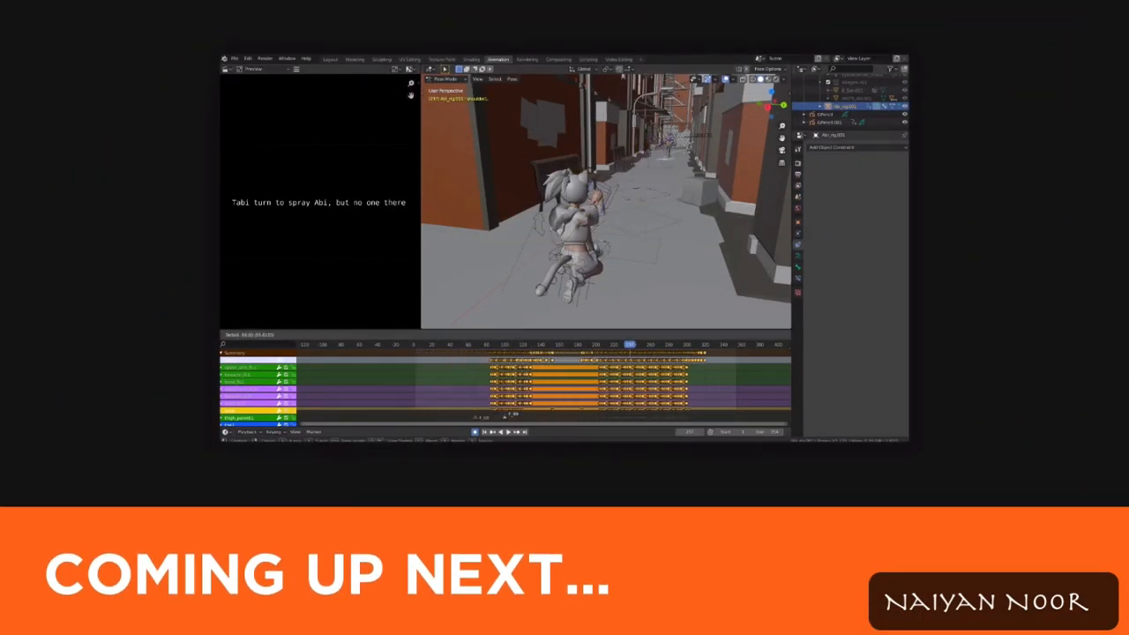
click(484, 375)
middle_drag(484, 375, 579, 376)
scroll(579, 376, up, 5)
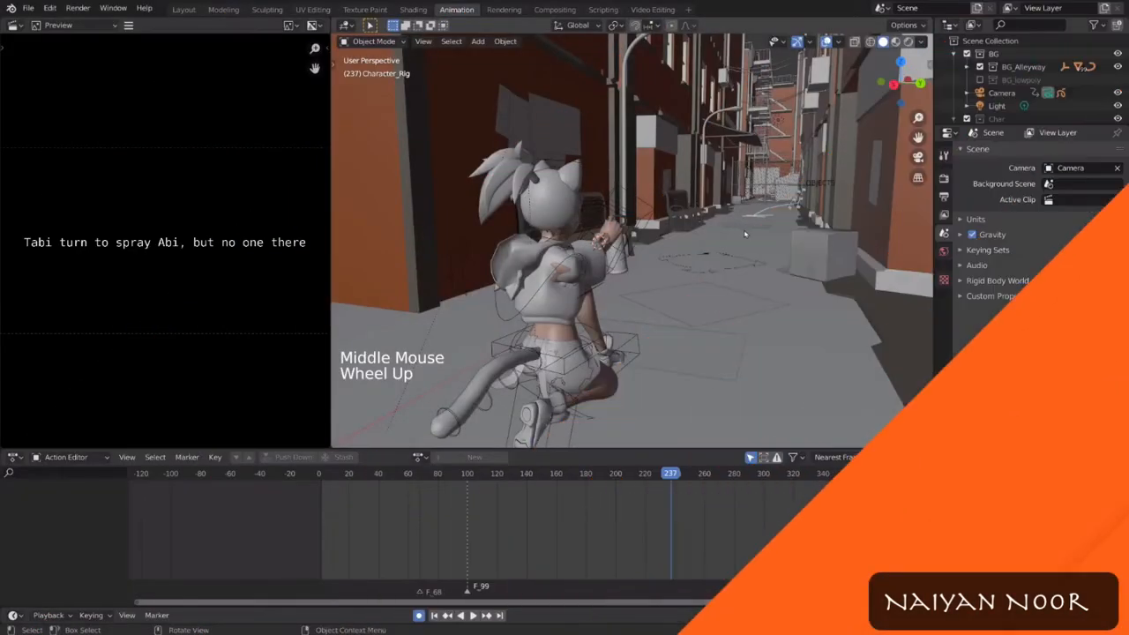
Step: Try to duplicate the character's rig and move the copy at frame 237, and delete the duplicate
shift+middle_drag(812, 247, 622, 212)
click(621, 212)
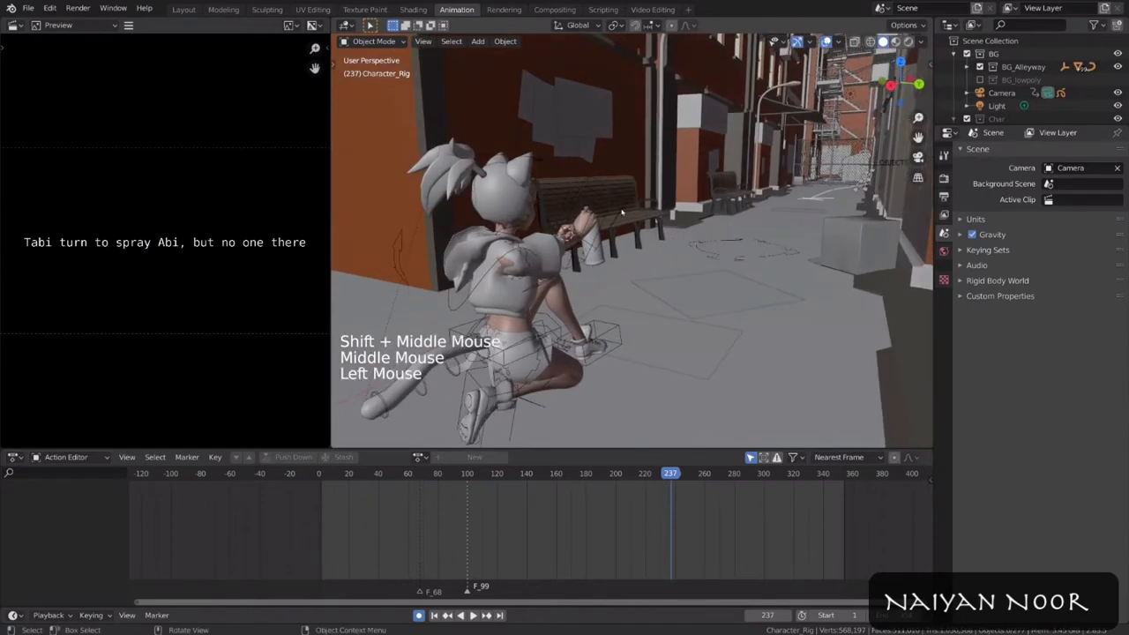
middle_drag(716, 254, 765, 244)
key(shift+d)
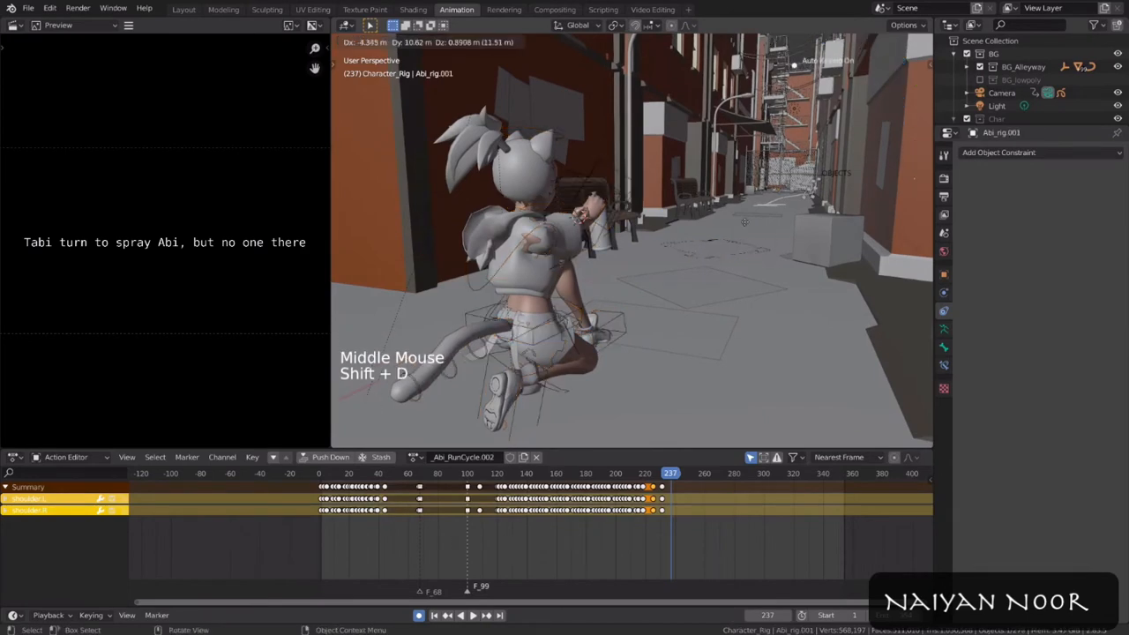
right_click(623, 272)
key(g)
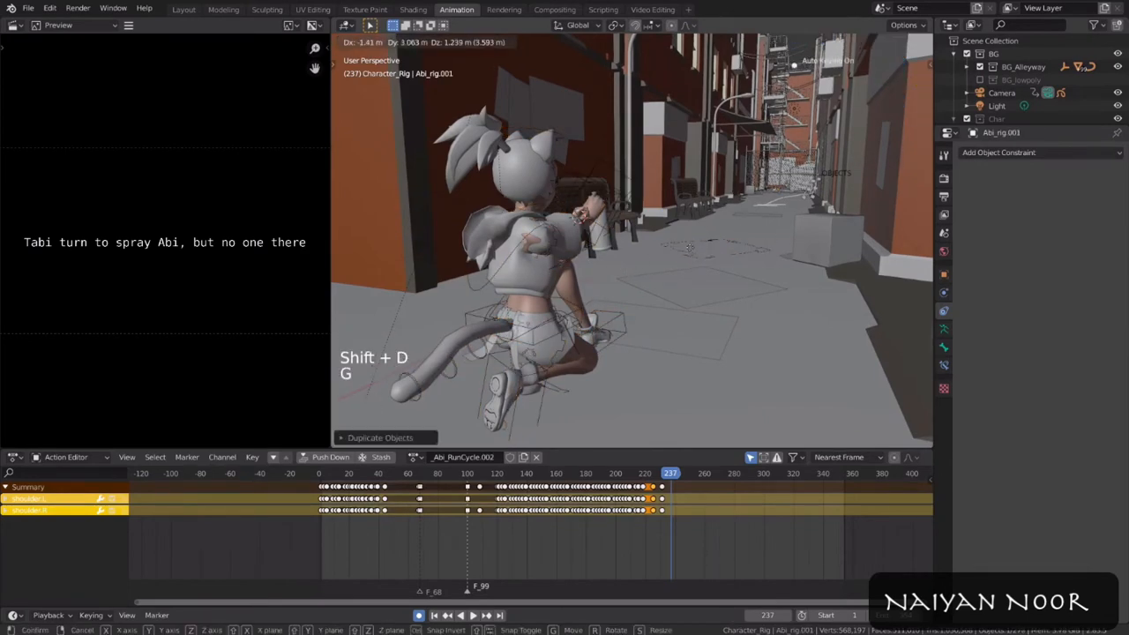
right_click(603, 272)
scroll(604, 272, down, 1)
middle_drag(603, 271, 618, 289)
key(g)
right_click(732, 276)
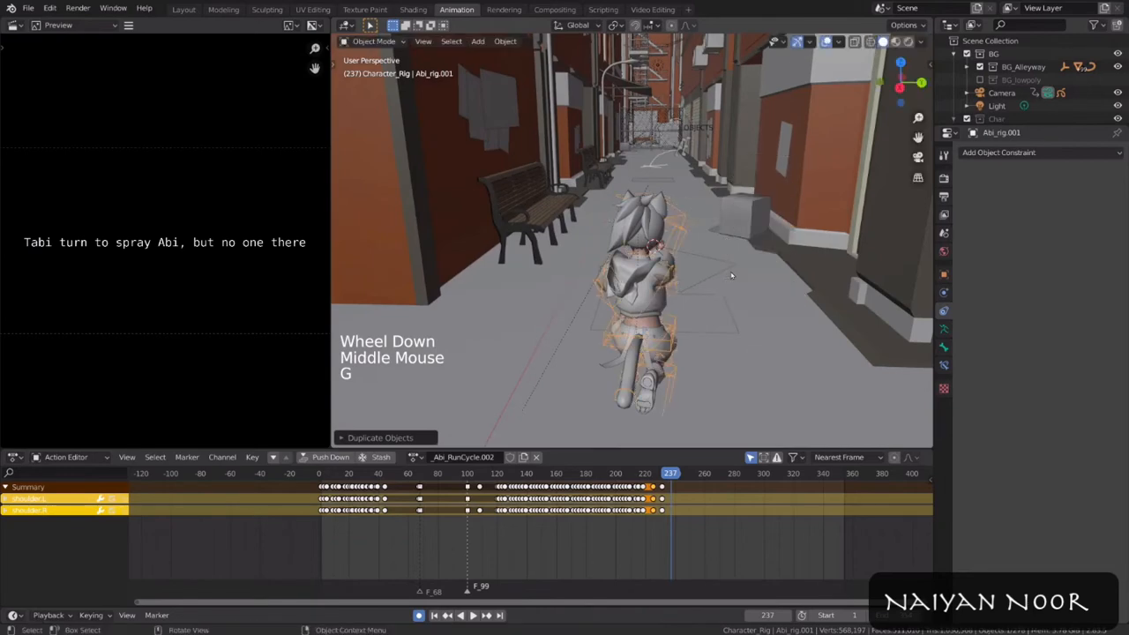
key(x)
click(733, 251)
middle_drag(732, 256, 719, 261)
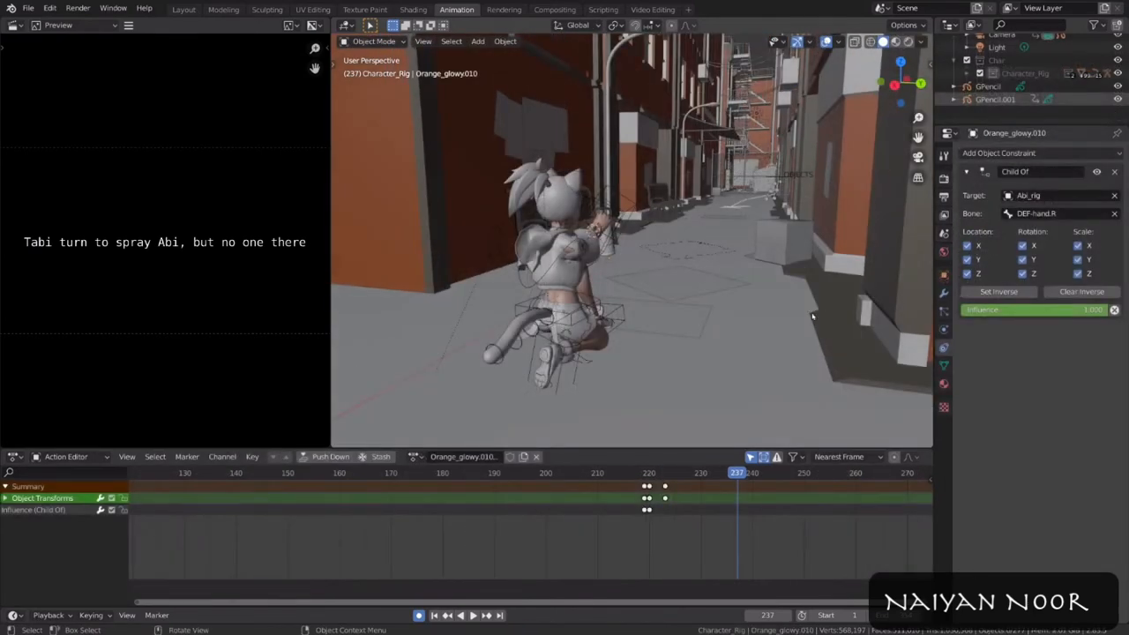
Step: Append the Character_Rig collection from Abi_Rig.blend in the Char folder
click(32, 8)
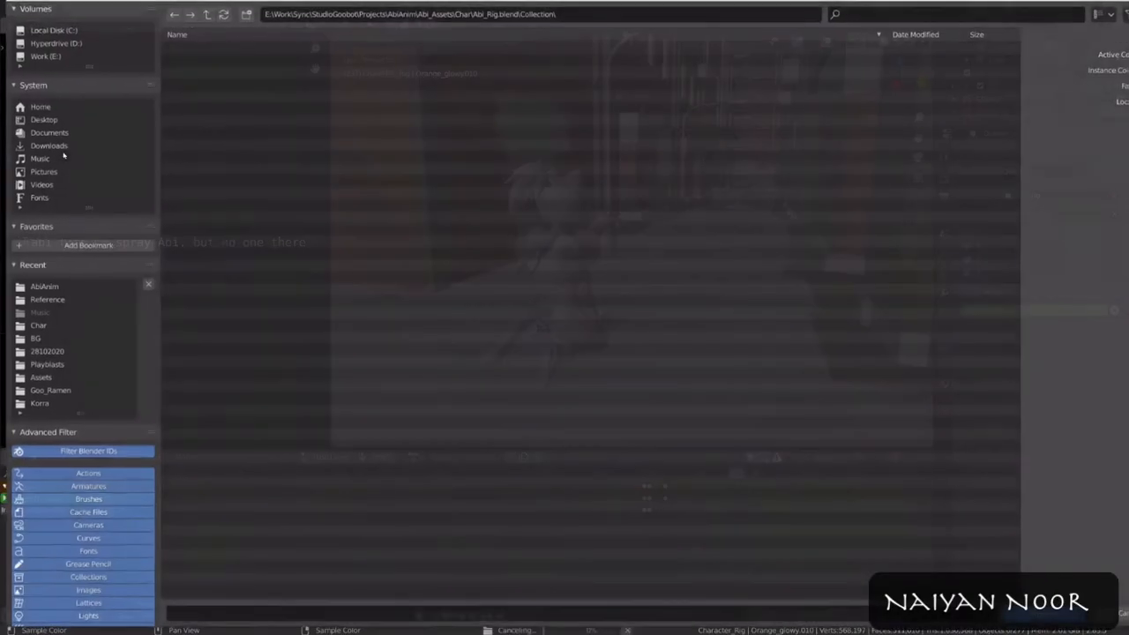
click(65, 152)
click(72, 326)
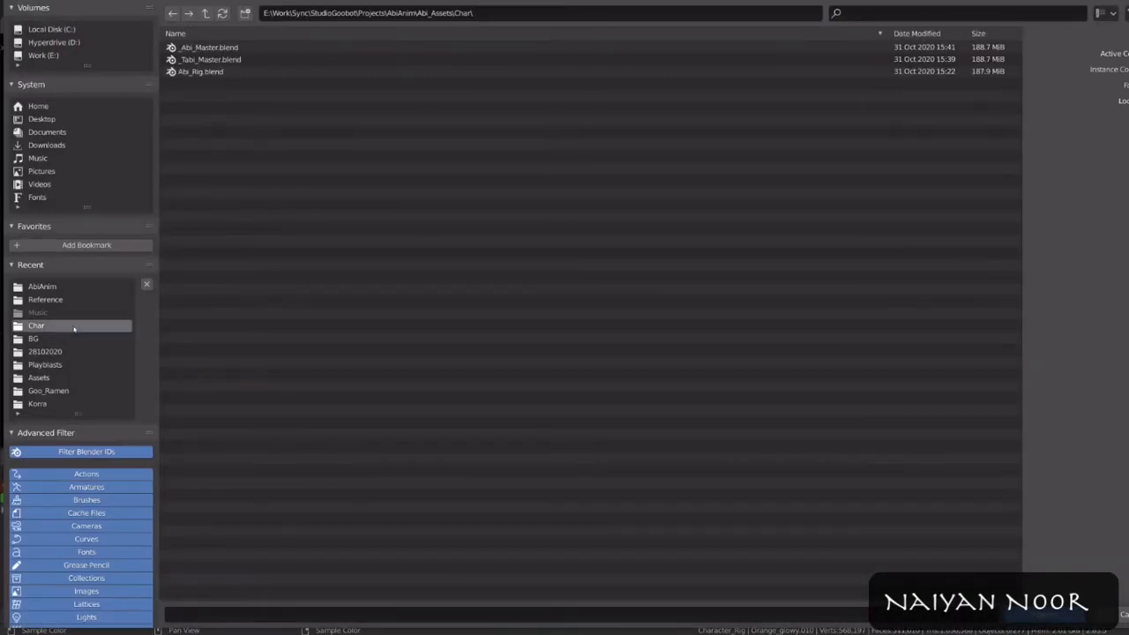
double_click(190, 73)
double_click(212, 95)
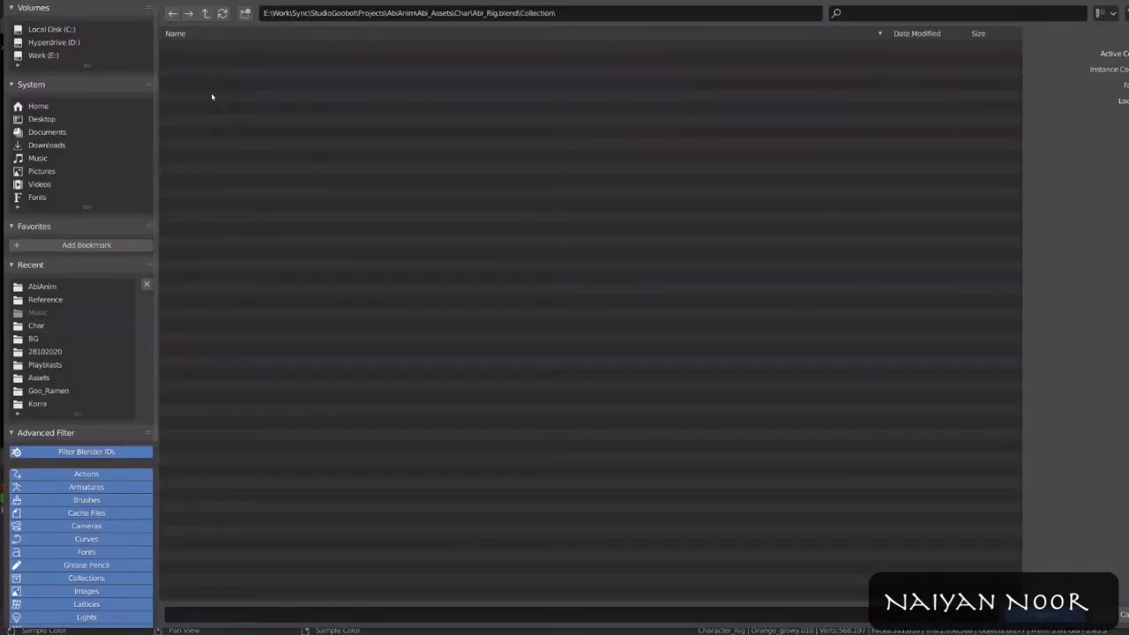
double_click(234, 47)
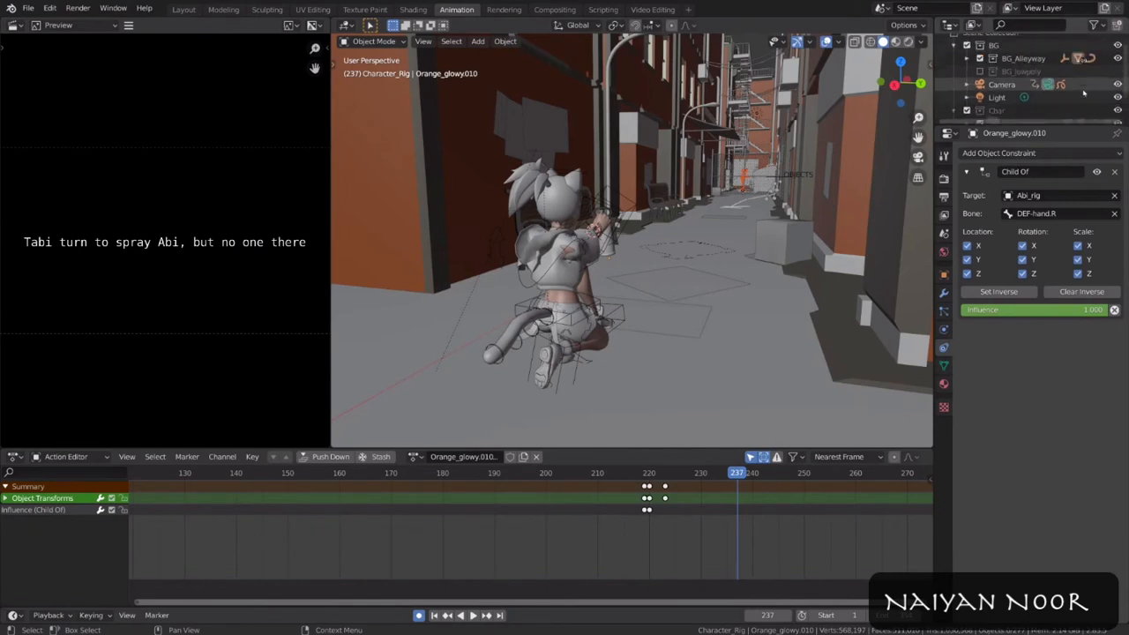
Step: Expand the scene's character collection and select the appended Character_Rig.001 collection
click(967, 86)
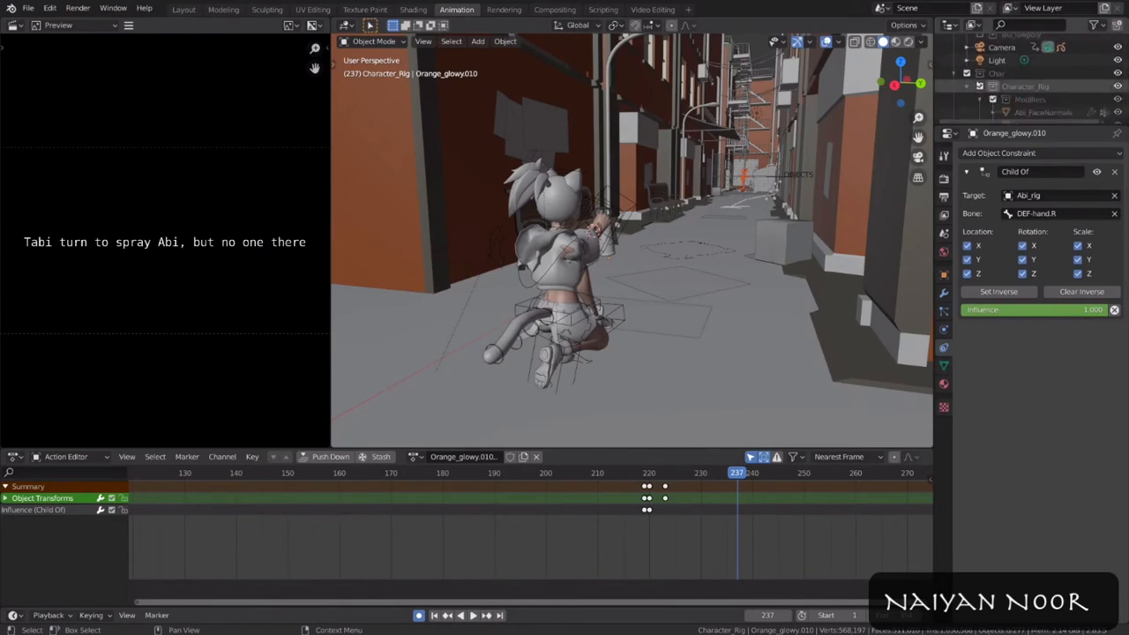
scroll(979, 88, down, 5)
click(1069, 81)
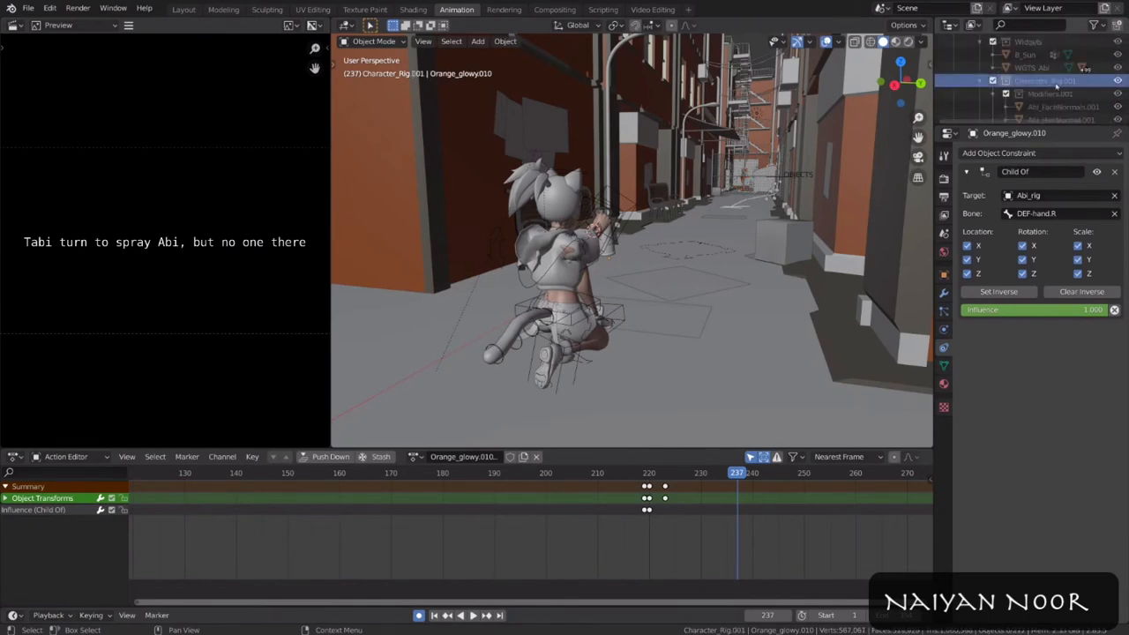
Step: Rename the Character_Rig collection as Tabi and the Character_Rig.001 collection as Abi
scroll(1014, 75, down, 5)
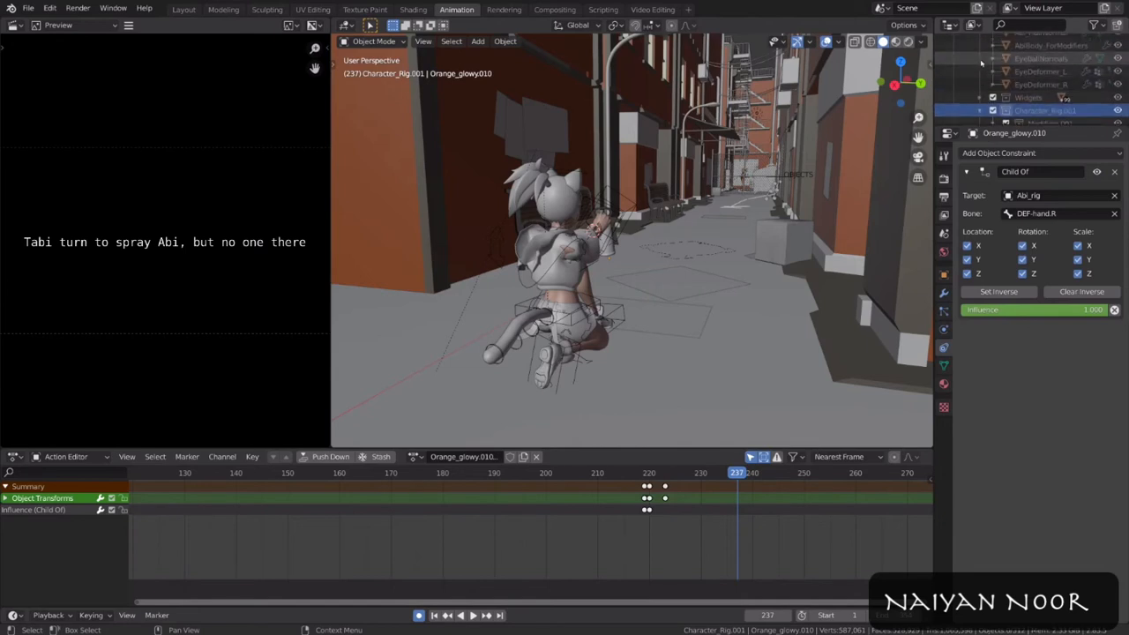
click(980, 44)
scroll(990, 60, up, 1)
drag(1012, 87, 1009, 40)
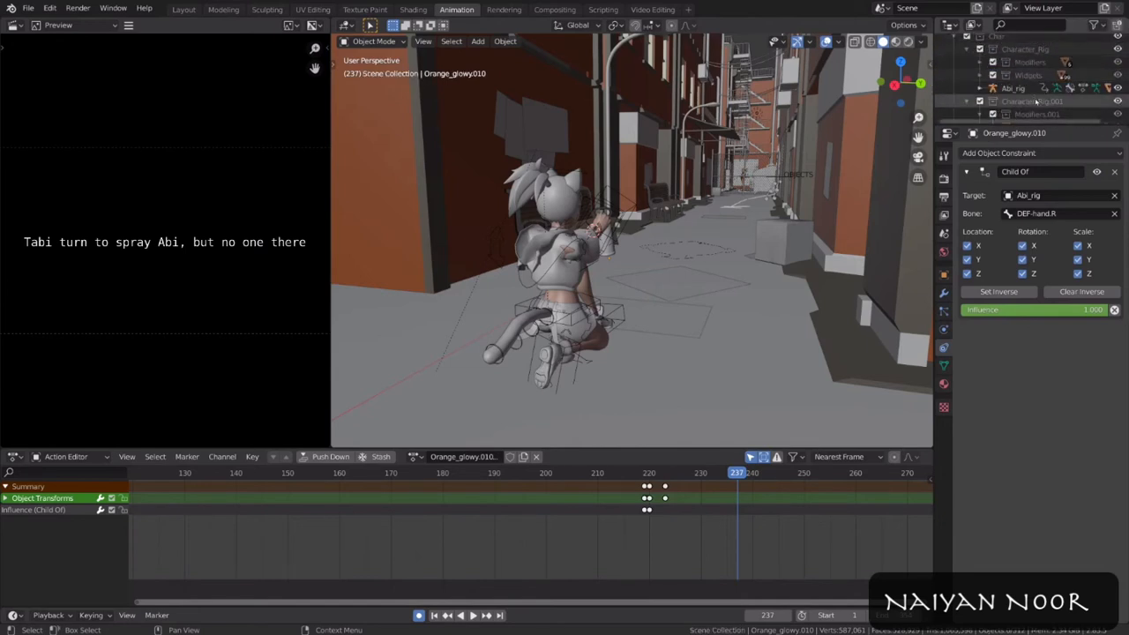
double_click(1041, 49)
key(Return)
double_click(1032, 100)
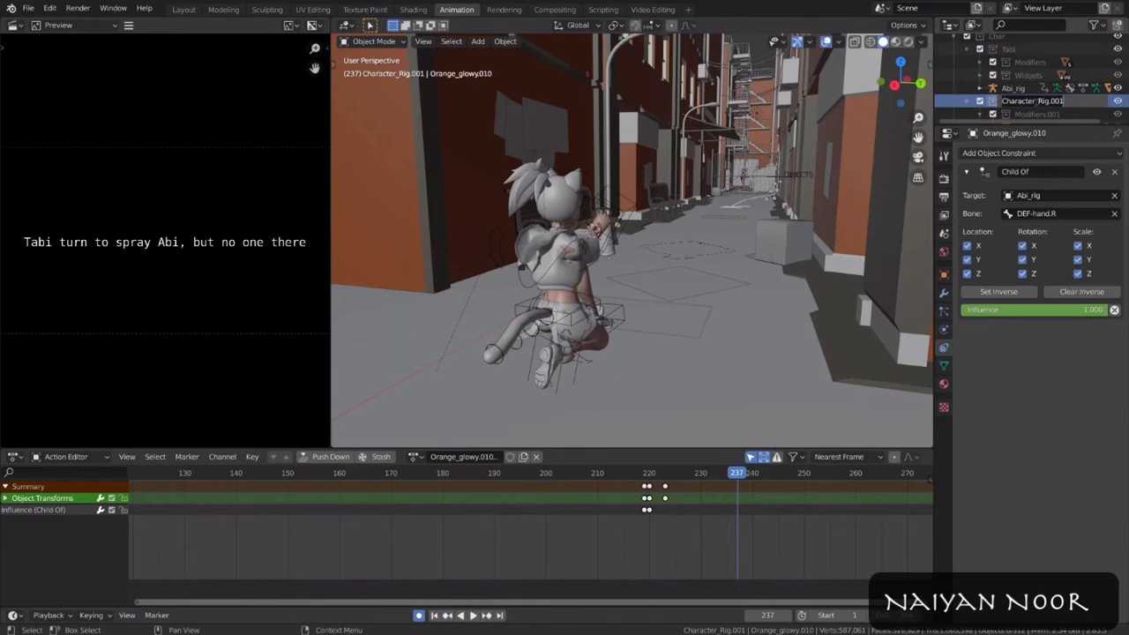
key(Return)
scroll(970, 79, down, 2)
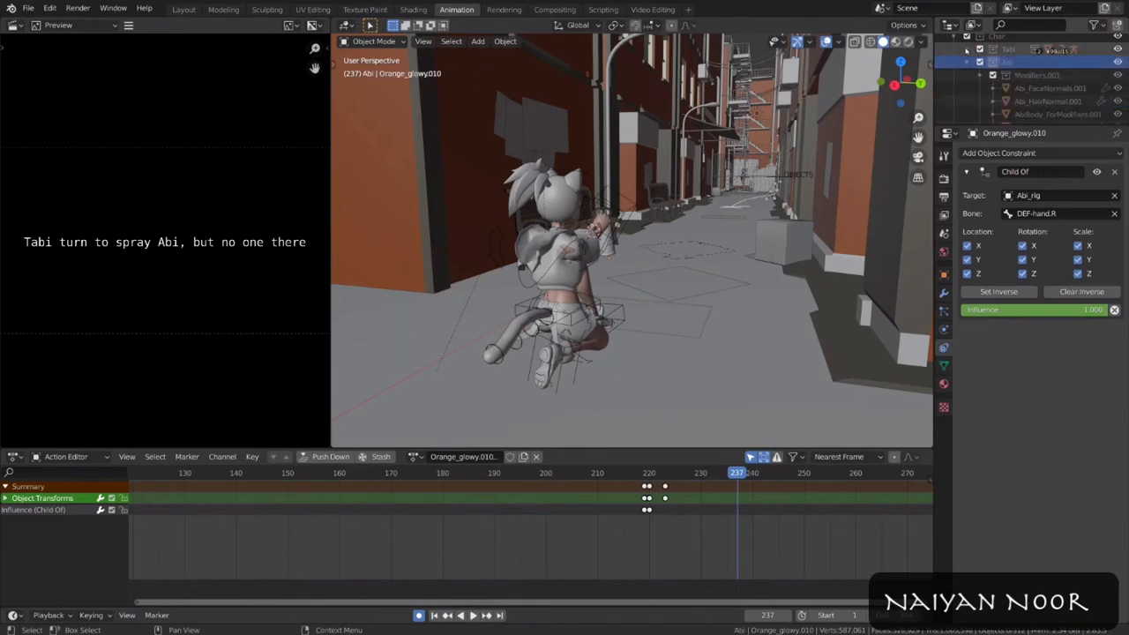
Step: Compare the actions assigned to the Abi_rig and Abi_rig.001 armatures
scroll(971, 75, up, 3)
click(1013, 94)
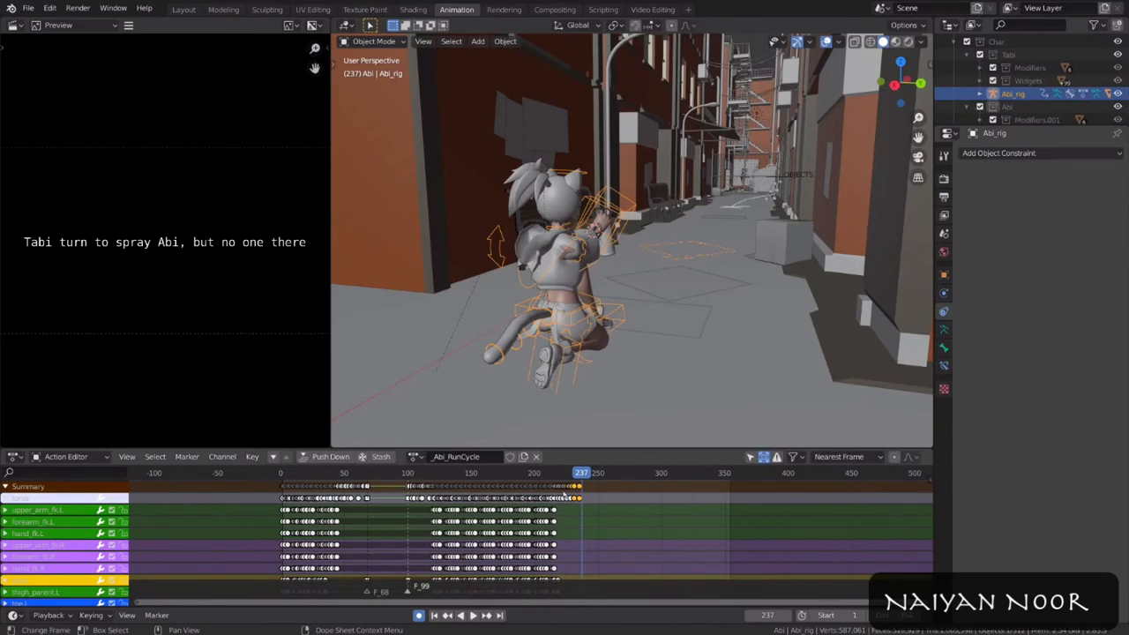
scroll(1023, 112, down, 3)
click(1021, 109)
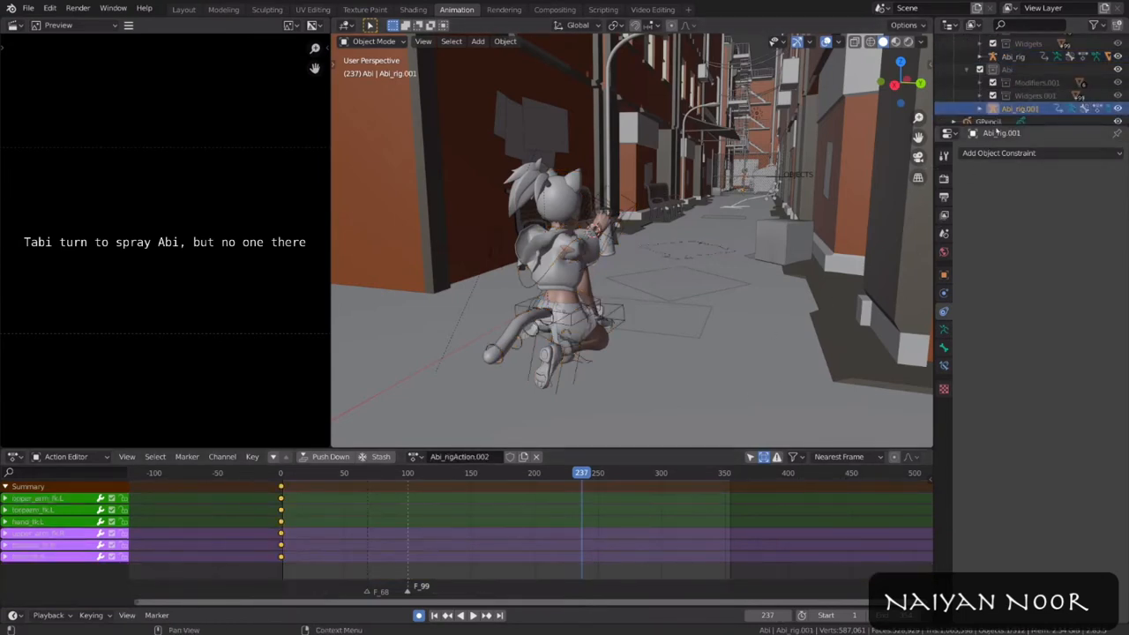
click(1015, 58)
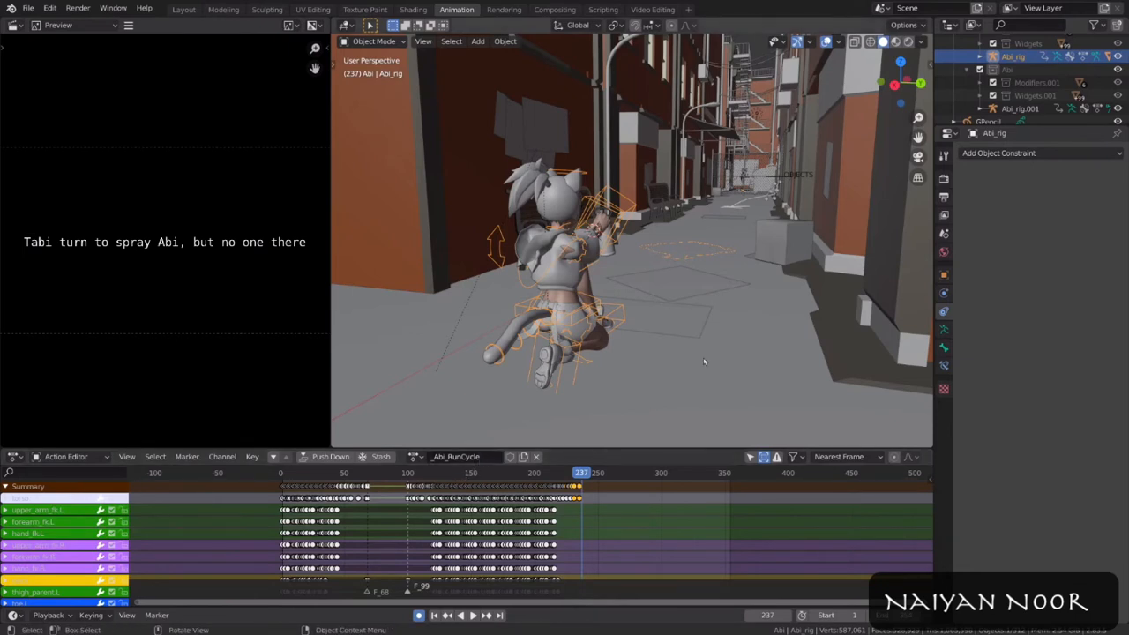
click(1022, 109)
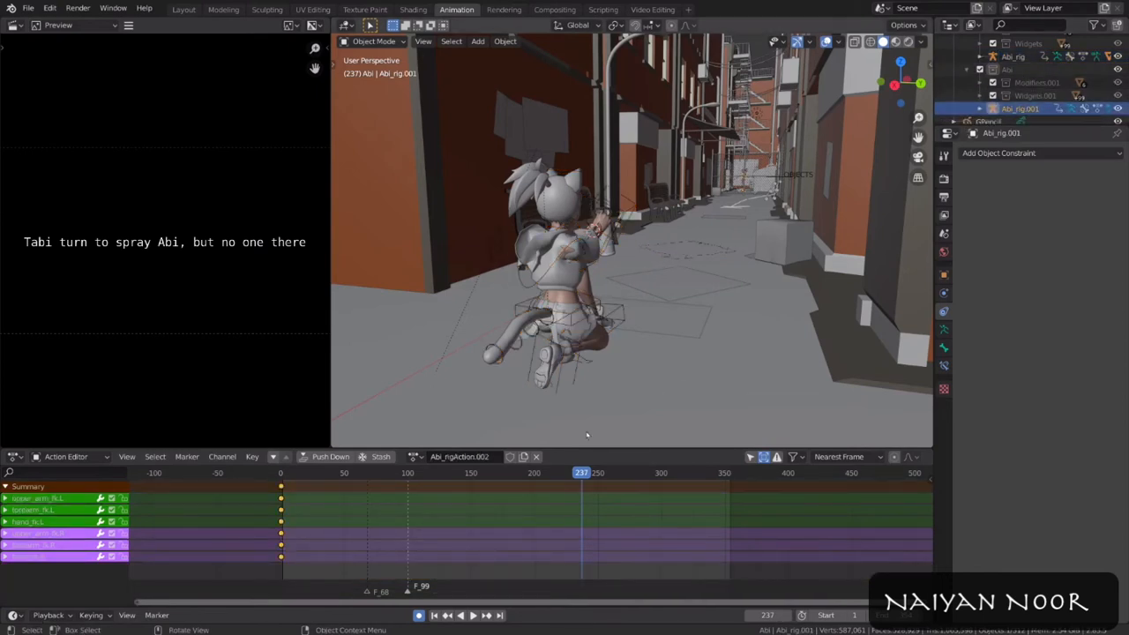
Step: Assign the _Abi_RunCycle action to Abi_rig.001 and make it a single-user copy
click(418, 459)
text(Abi_RunCycle)
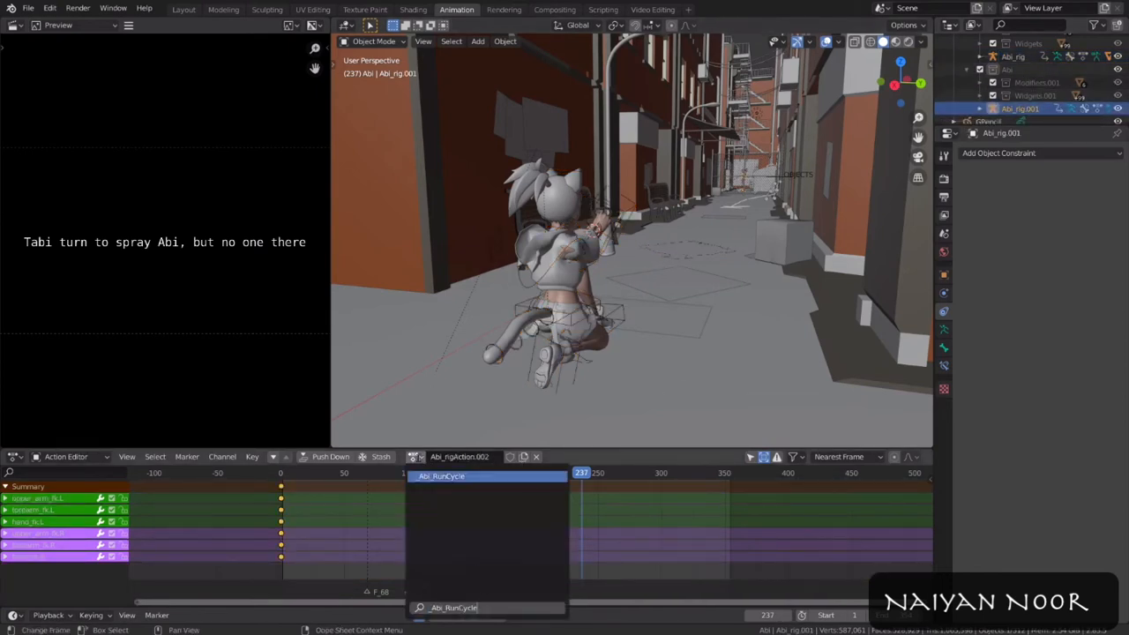
key(Return)
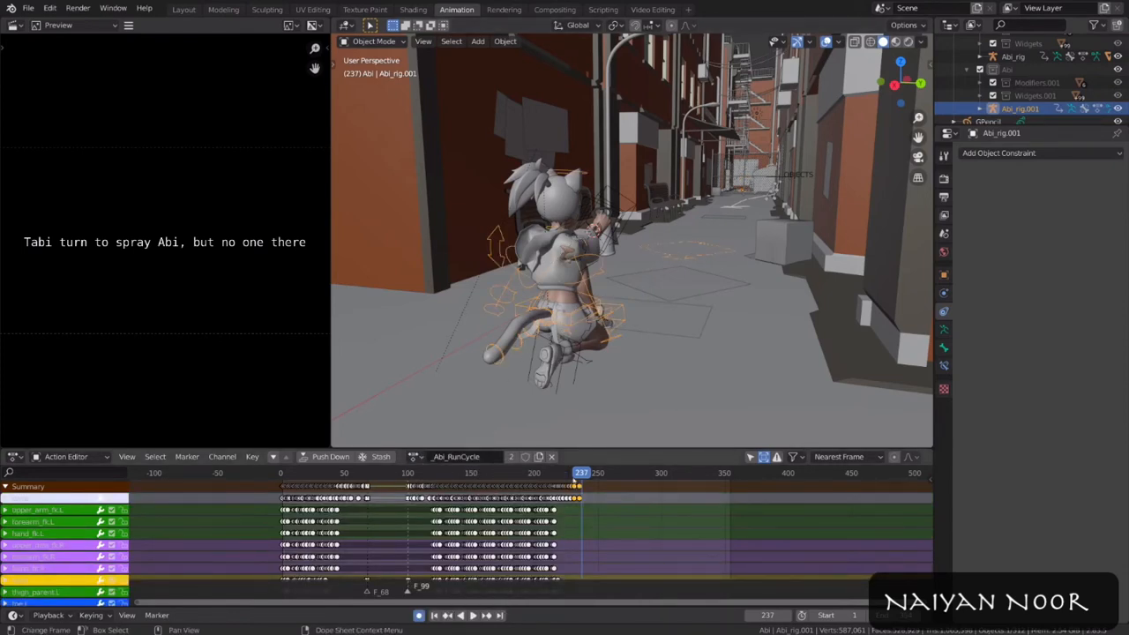
mouse_move(571, 477)
mouse_down()
mouse_move(536, 477)
mouse_move(583, 477)
mouse_move(571, 477)
mouse_up()
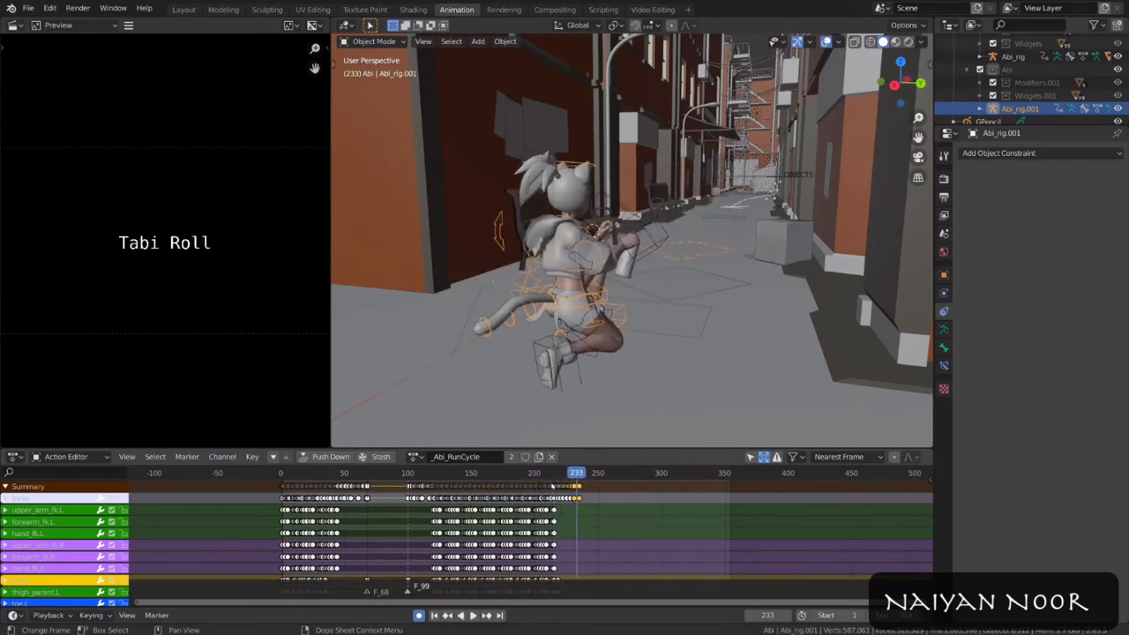
click(511, 457)
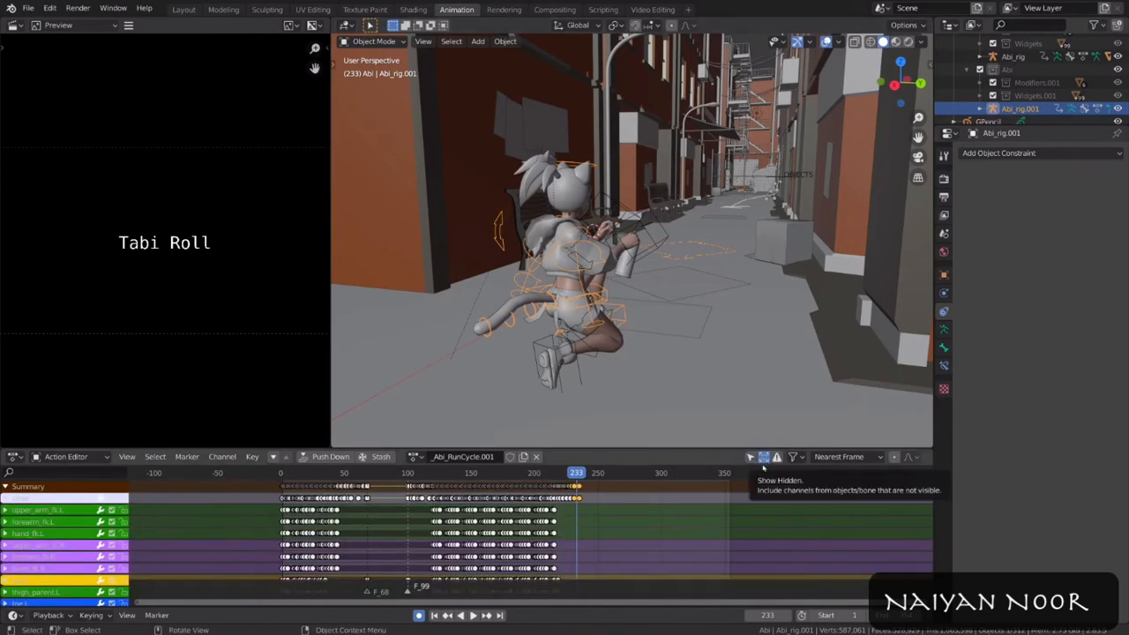
Step: Shift all keyframes of the Abi_rig.001 run action later by about 26 frames
key(a)
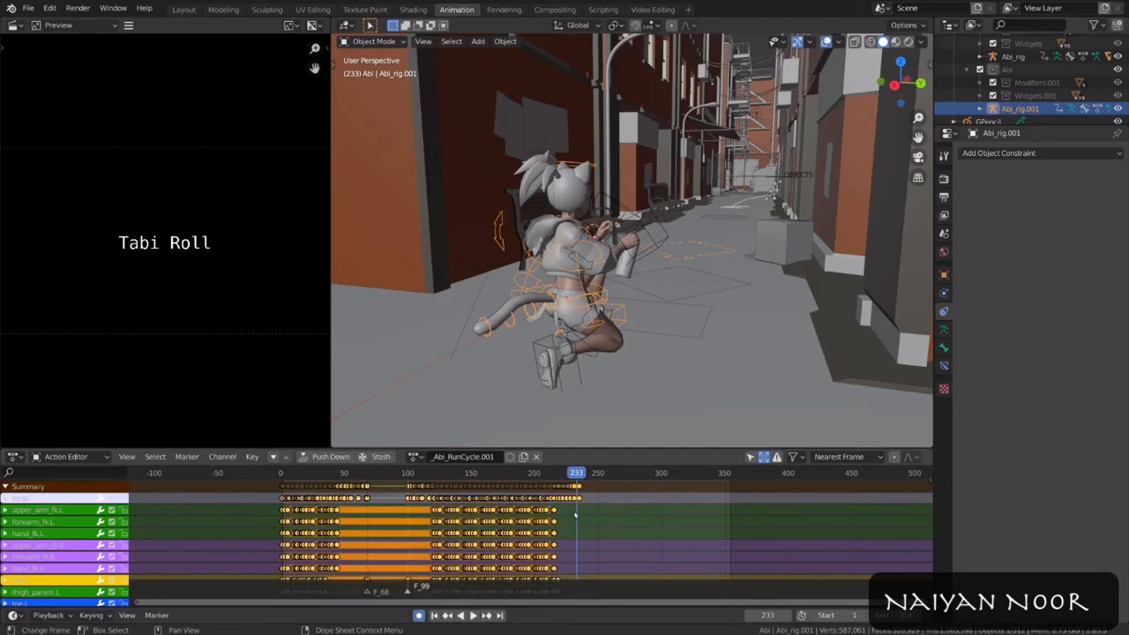
key(g)
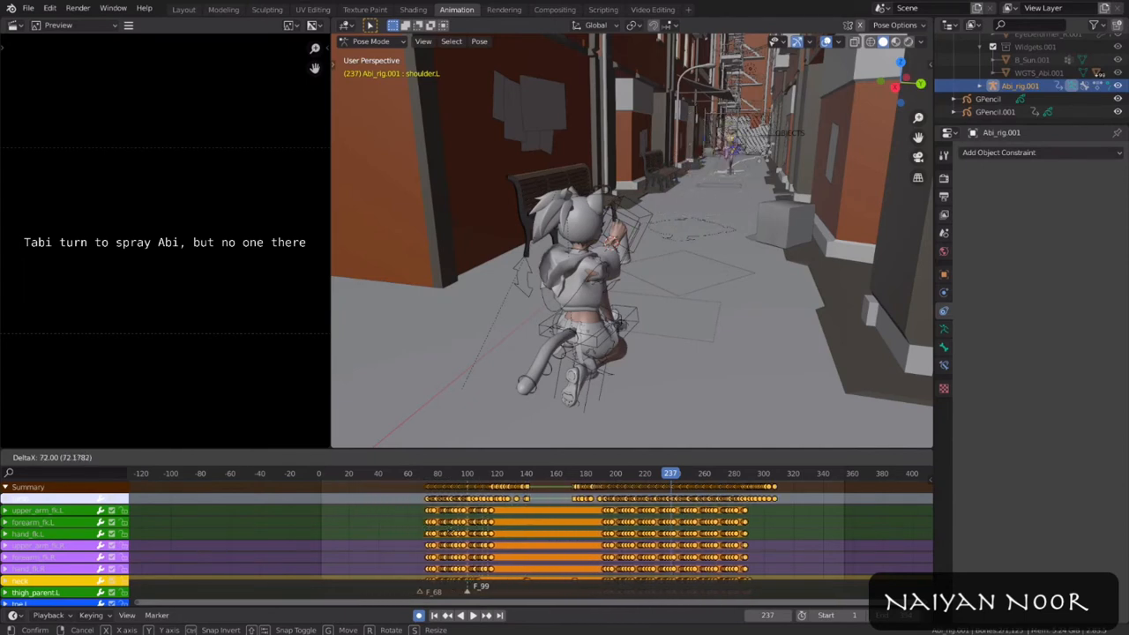
click(428, 535)
middle_drag(456, 526, 592, 537)
scroll(590, 516, up, 5)
scroll(590, 516, up, 2)
key(g)
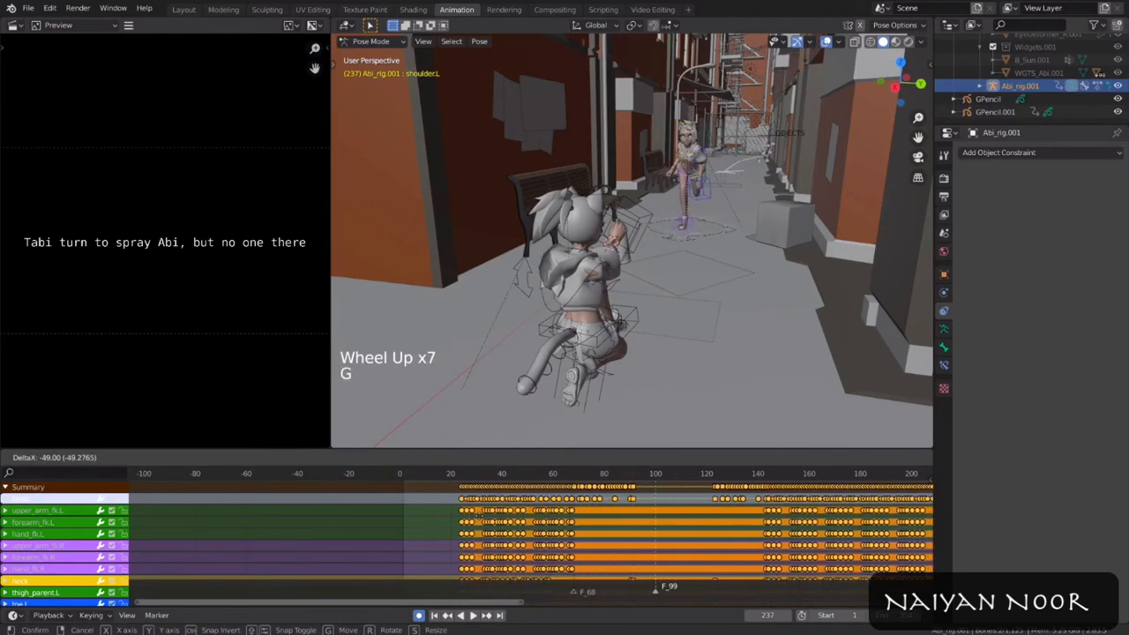
click(484, 521)
key(g)
click(487, 521)
Step: Play and scrub the animation between frames 54 and 160 to check how Abi_rig.001 follows the first character
drag(464, 474, 539, 476)
key(KP_Decimal)
scroll(675, 269, down, 20)
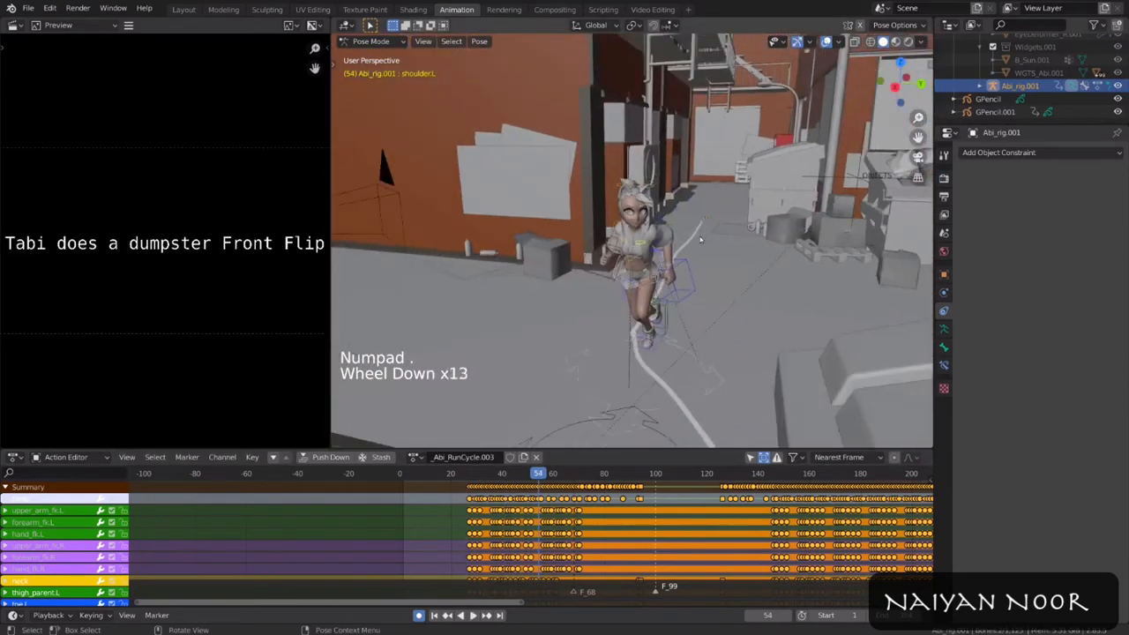
middle_drag(674, 269, 684, 269)
scroll(684, 269, up, 1)
middle_drag(683, 269, 693, 269)
scroll(692, 269, up, 2)
middle_drag(693, 269, 704, 269)
key(space)
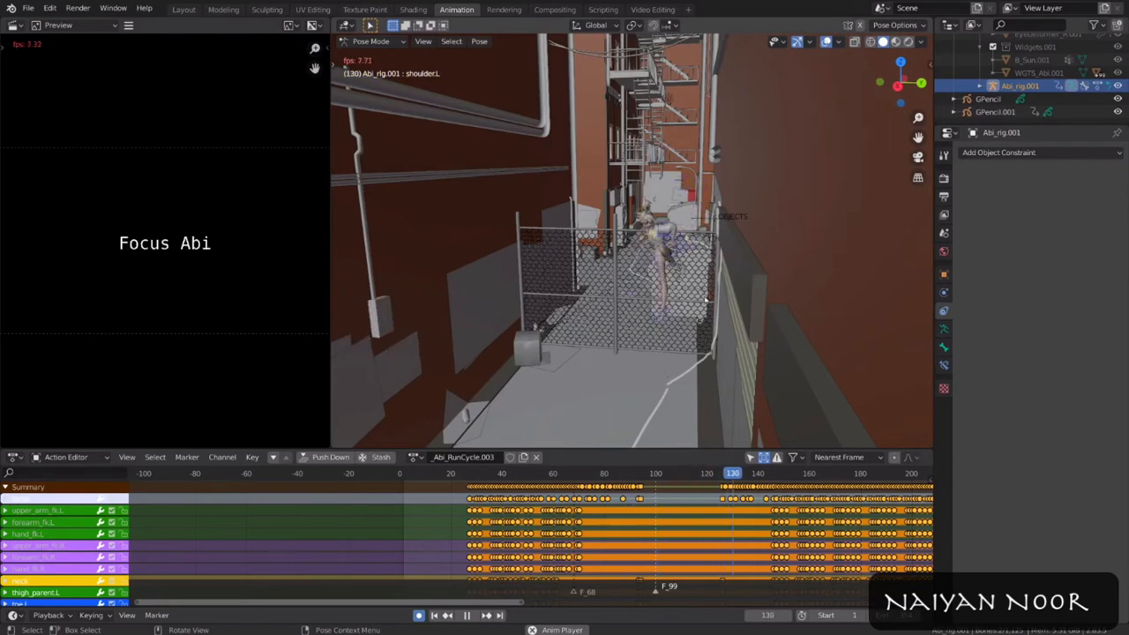
scroll(703, 305, down, 1)
scroll(703, 305, down, 2)
middle_drag(697, 311, 704, 304)
click(492, 475)
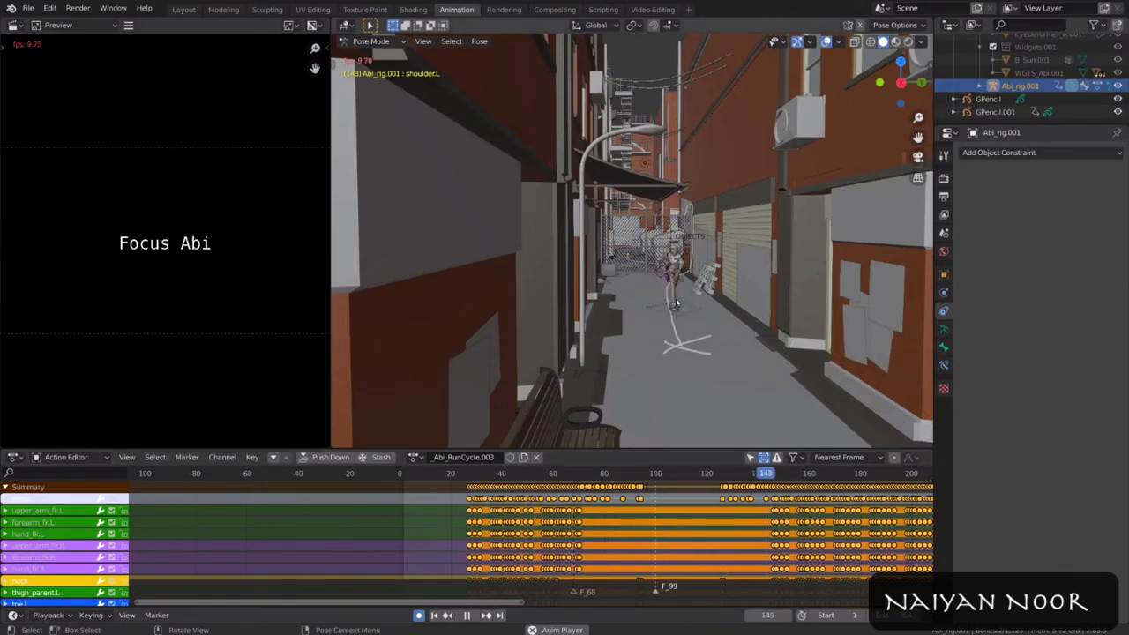
scroll(677, 303, up, 3)
shift+middle_drag(676, 303, 775, 308)
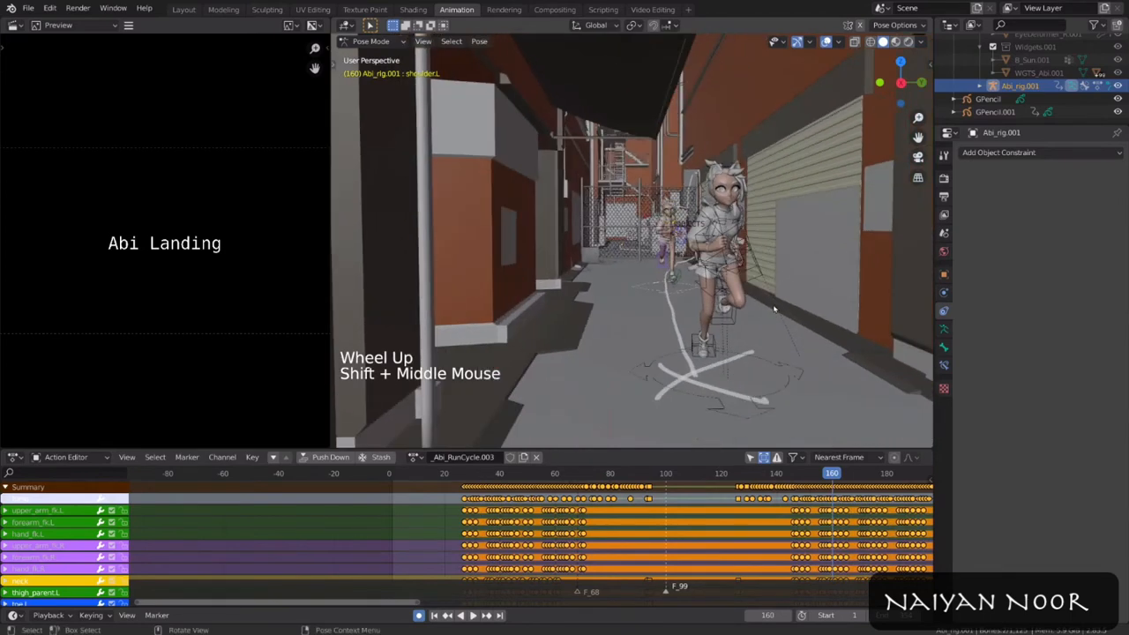
Step: Set Color Swap to 1 on the root bone of Abi_rig and clear that property's keyframes
key(ctrl+Tab)
click(783, 368)
click(783, 368)
key(ctrl+Tab)
click(782, 368)
key(KP_Decimal)
middle_drag(783, 368, 624, 200)
key(n)
scroll(592, 139, down, 3)
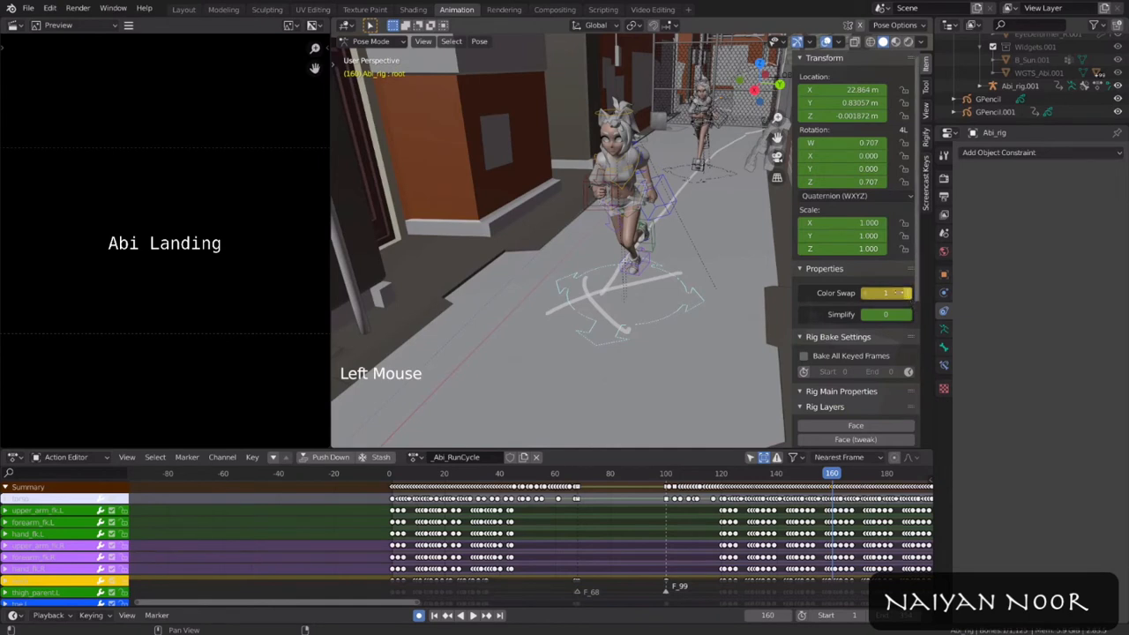
right_click(894, 292)
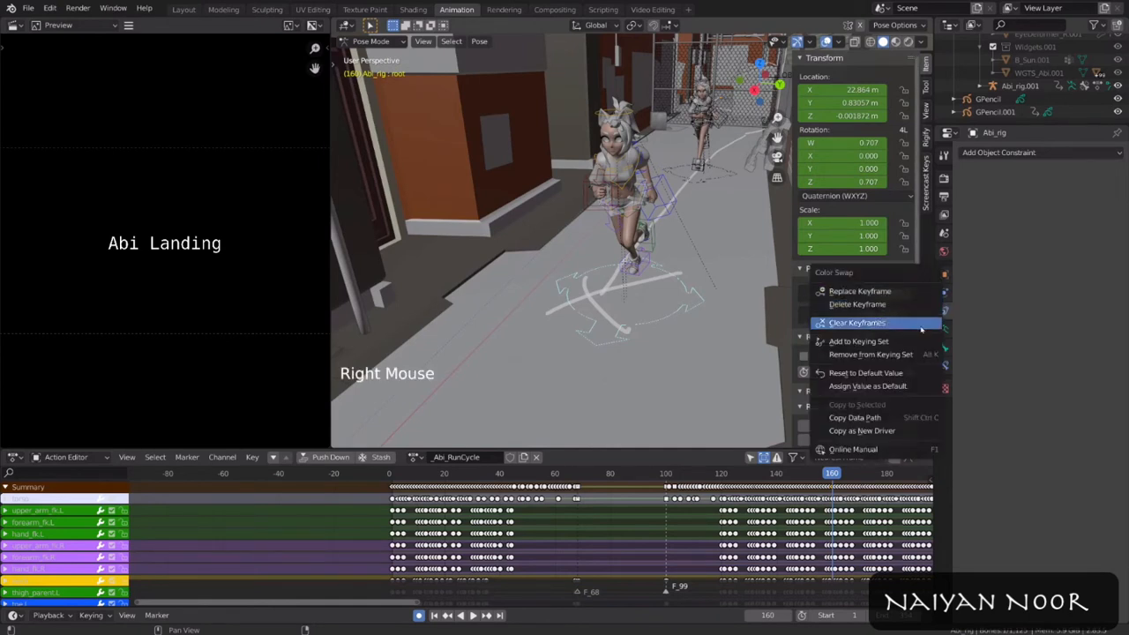
click(921, 328)
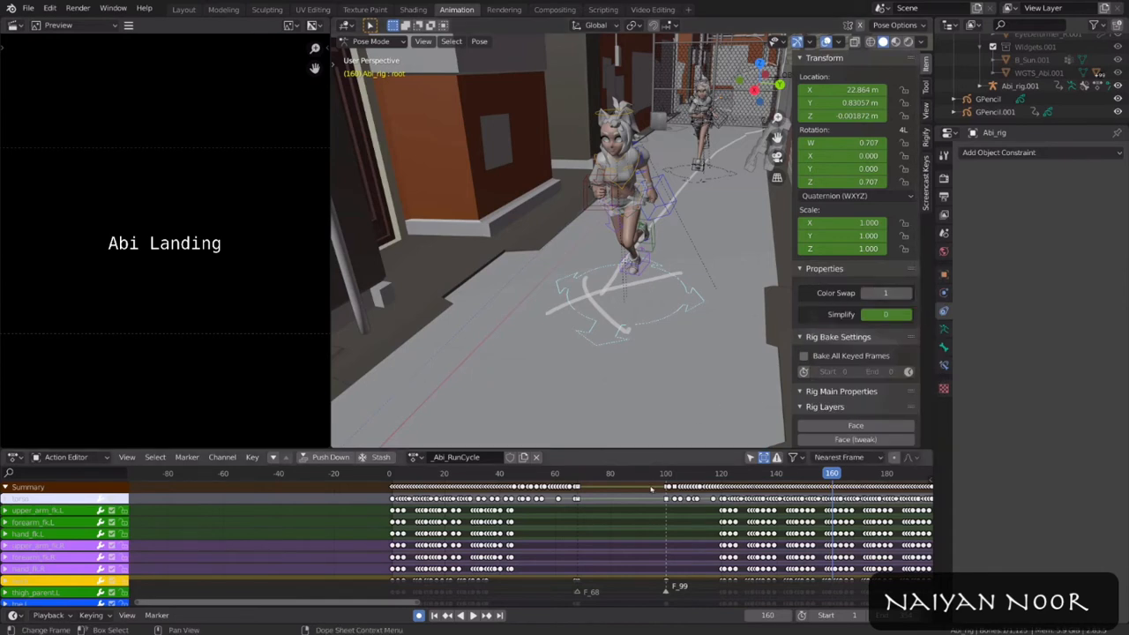
Step: Preview the materials, reset the rotation of the Abi_rig Hood-MASTER bone at frame 188, and delete all of the bone's keyframes
shift+middle_drag(699, 215, 676, 230)
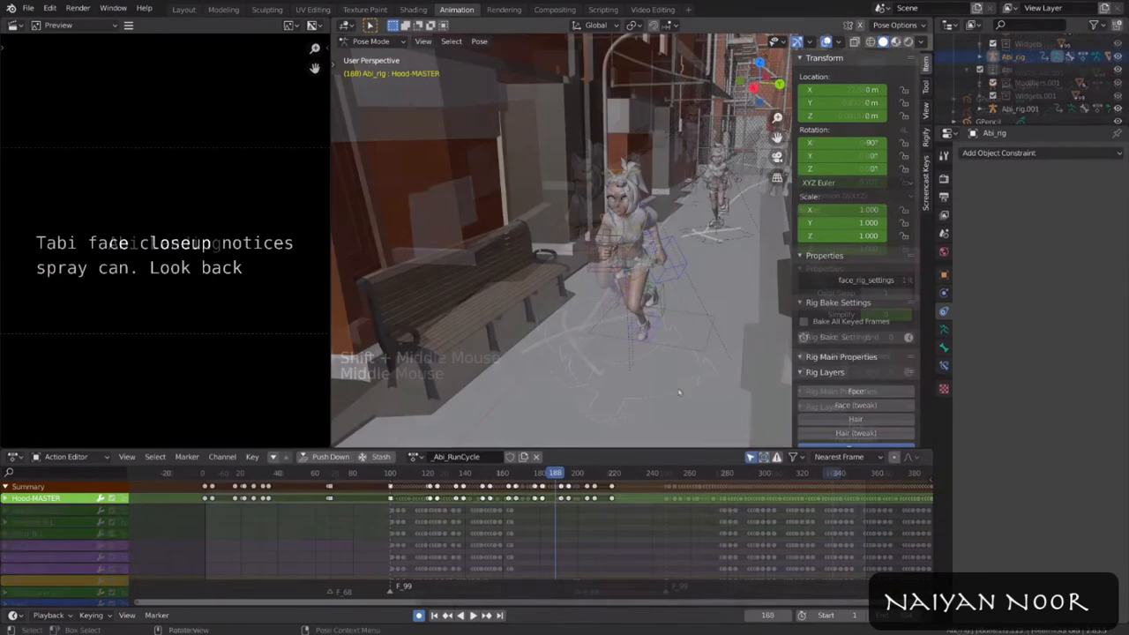
click(895, 42)
mouse_move(609, 221)
middle_down()
mouse_move(617, 217)
mouse_move(612, 233)
middle_up()
scroll(618, 216, up, 5)
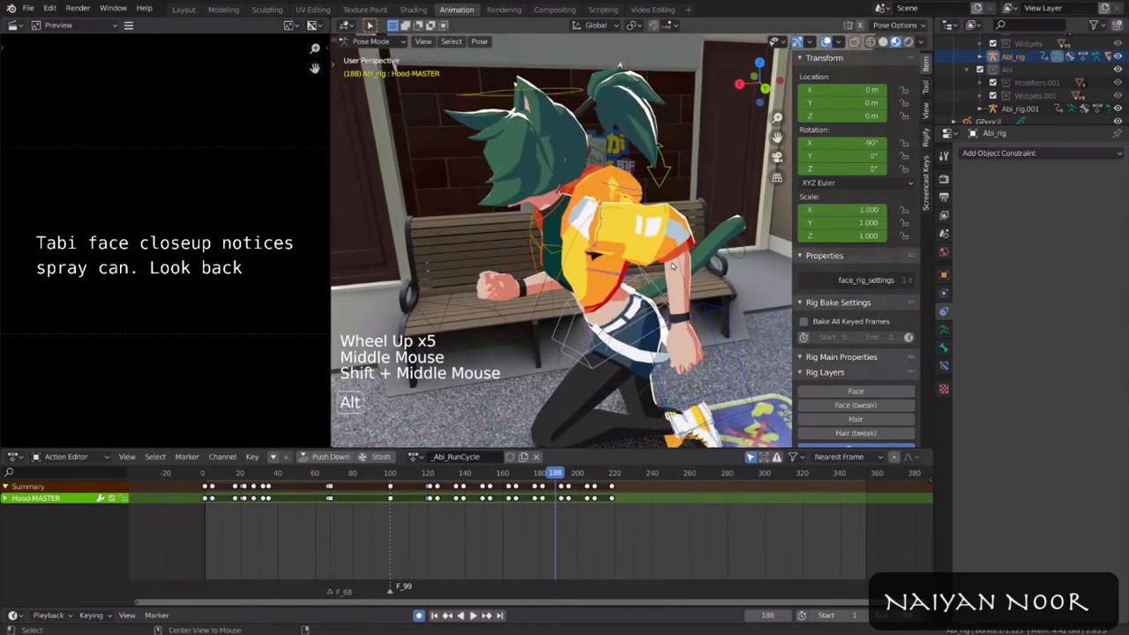
key(alt+r)
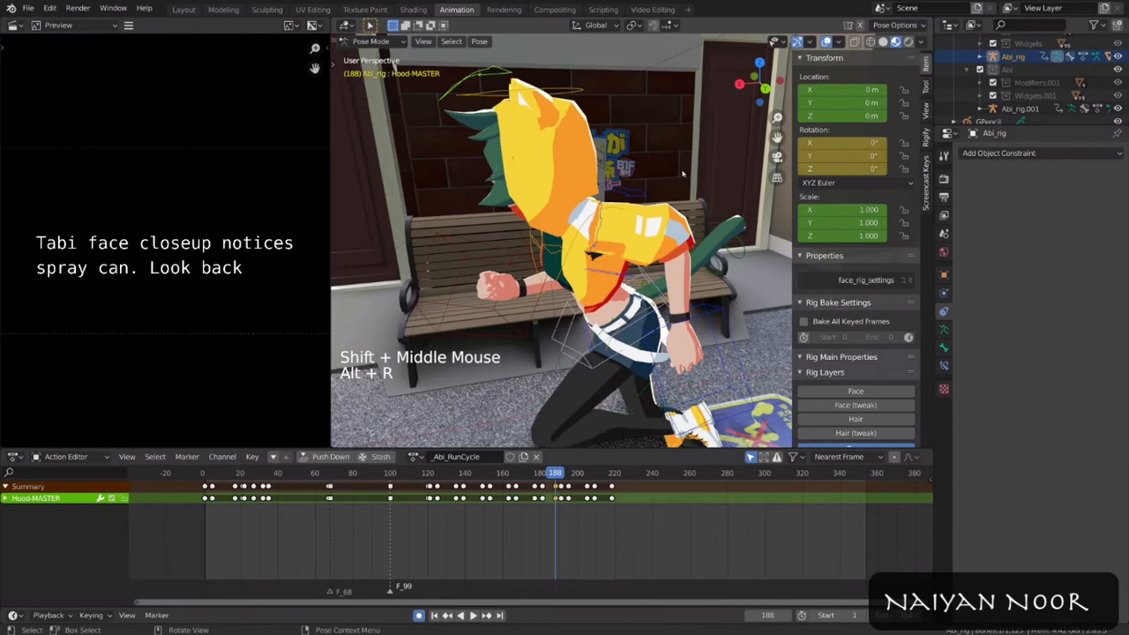
key(a)
key(x)
click(556, 518)
scroll(559, 313, down, 1)
middle_drag(560, 312, 622, 291)
scroll(618, 309, down, 2)
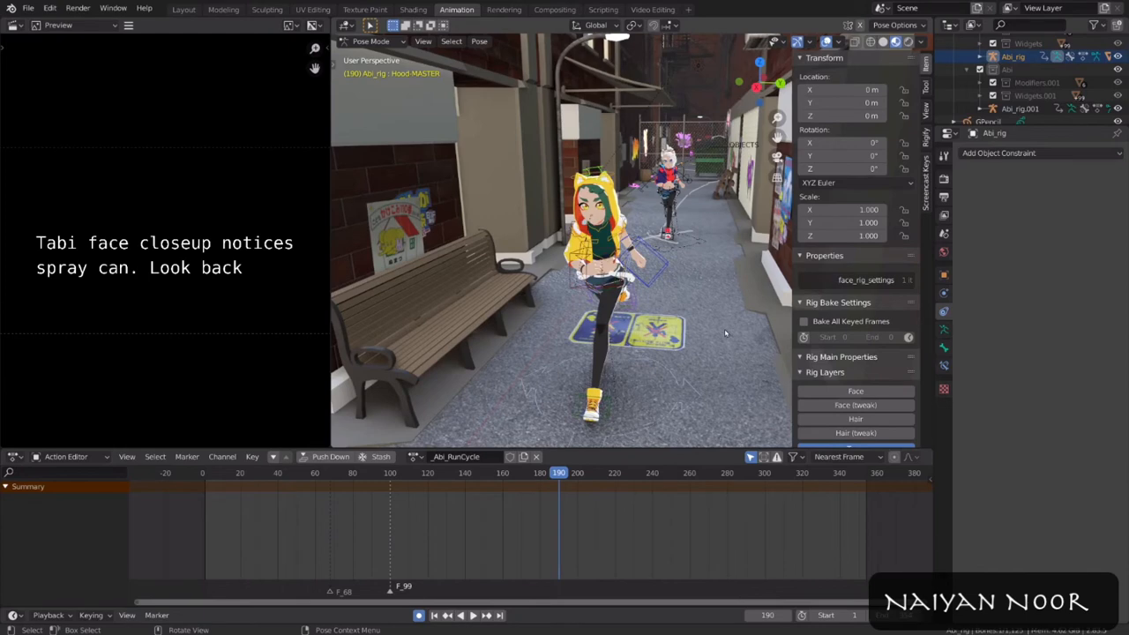
Step: Return the viewport to solid shading with both characters in view
key(n)
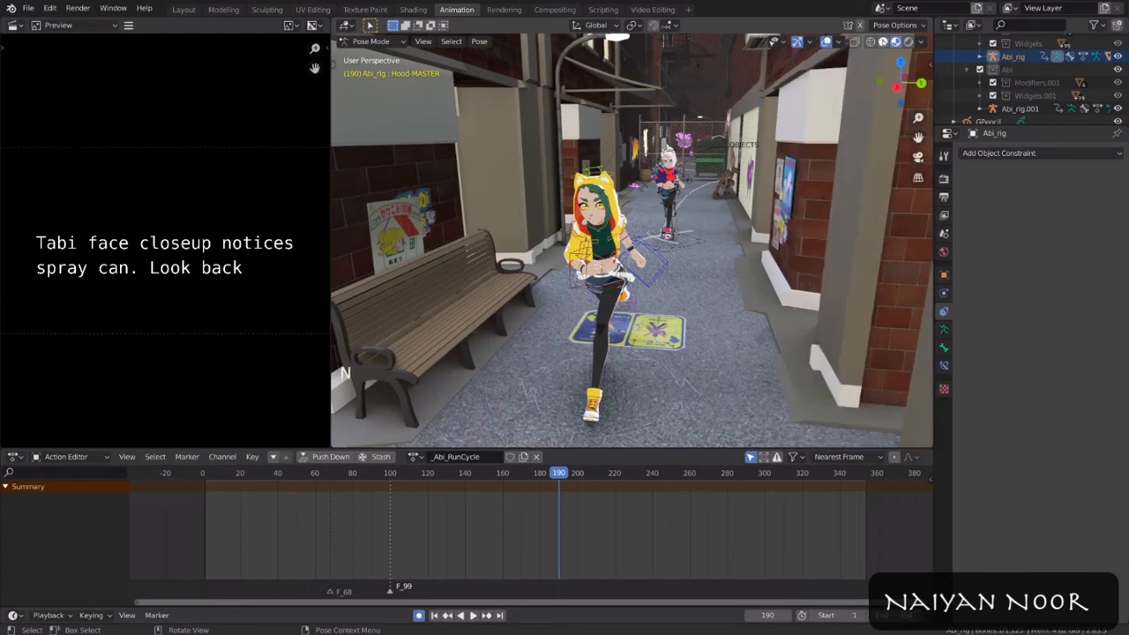
click(883, 43)
mouse_move(763, 267)
middle_down()
mouse_move(741, 276)
mouse_move(741, 253)
middle_up()
scroll(741, 276, down, 1)
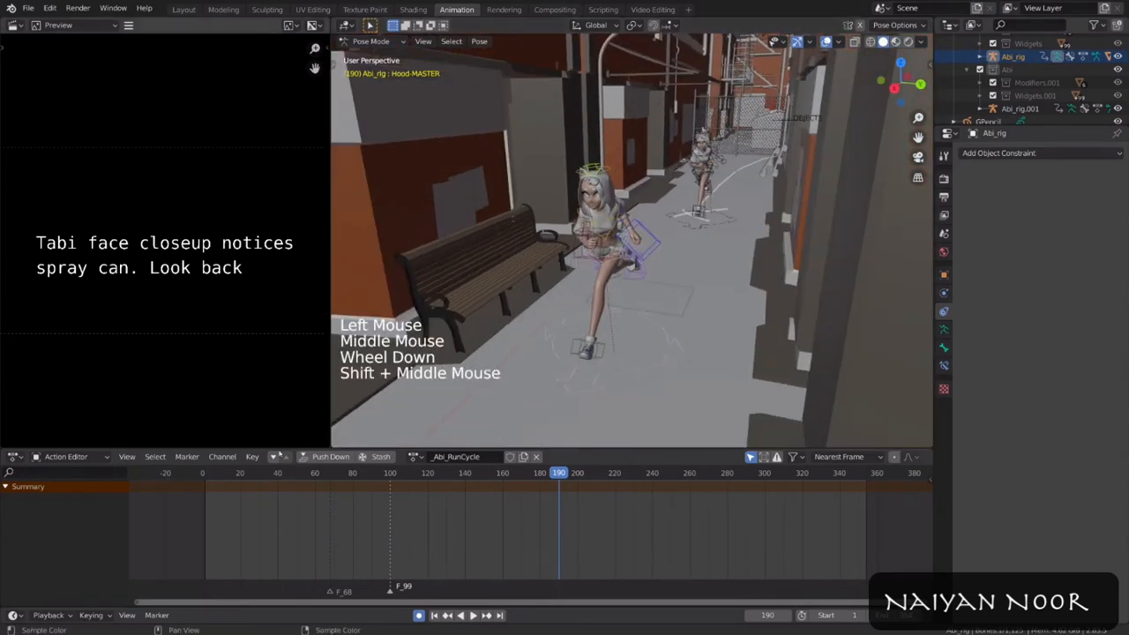
Step: Scrub from frame 190 to 242 to examine the roll and turn poses and the second character's position
drag(552, 473, 602, 473)
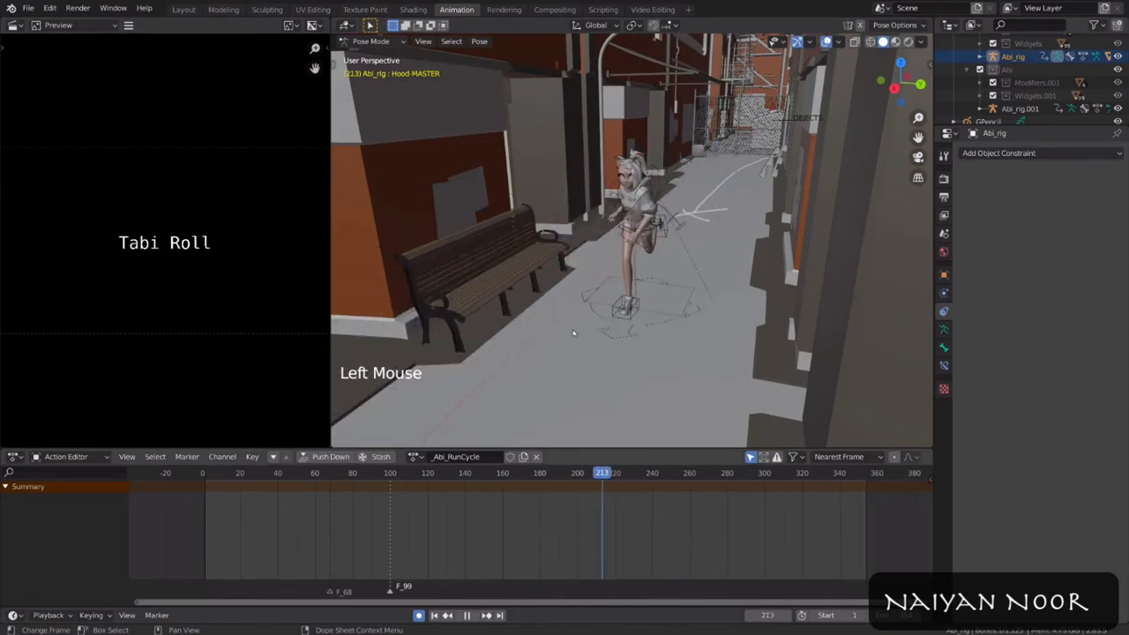
scroll(615, 288, down, 3)
shift+middle_drag(615, 287, 685, 210)
scroll(618, 288, down, 1)
scroll(627, 274, down, 2)
drag(603, 474, 628, 474)
scroll(645, 331, down, 2)
shift+middle_drag(645, 331, 656, 290)
drag(628, 474, 658, 474)
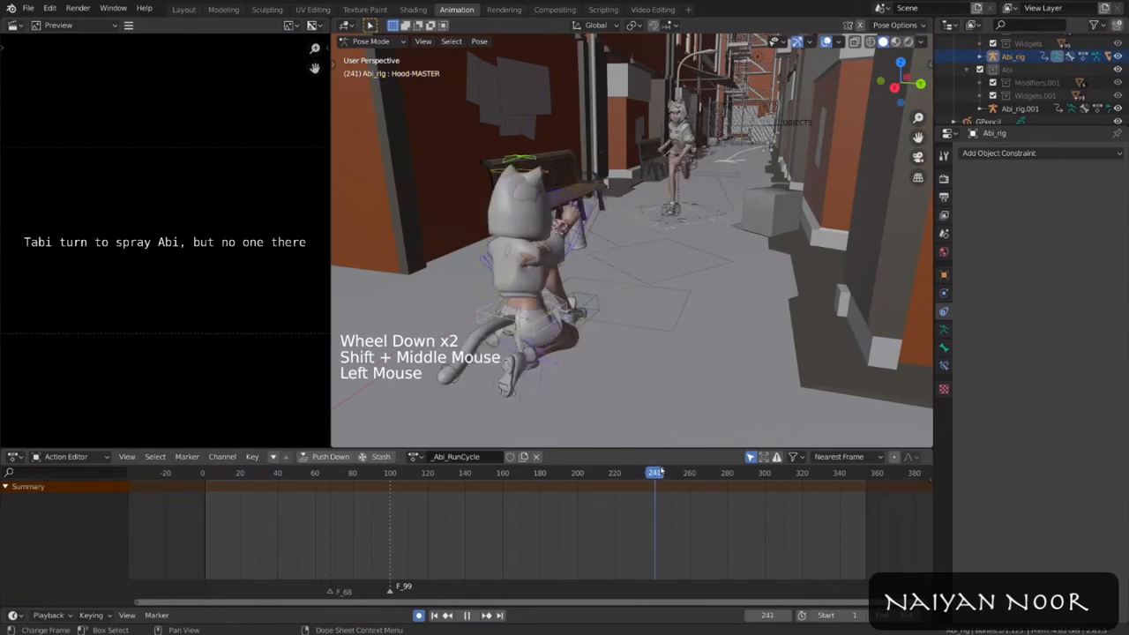
middle_drag(699, 342, 609, 291)
mouse_move(653, 470)
mouse_down()
mouse_move(605, 470)
mouse_move(674, 468)
mouse_move(656, 469)
mouse_up()
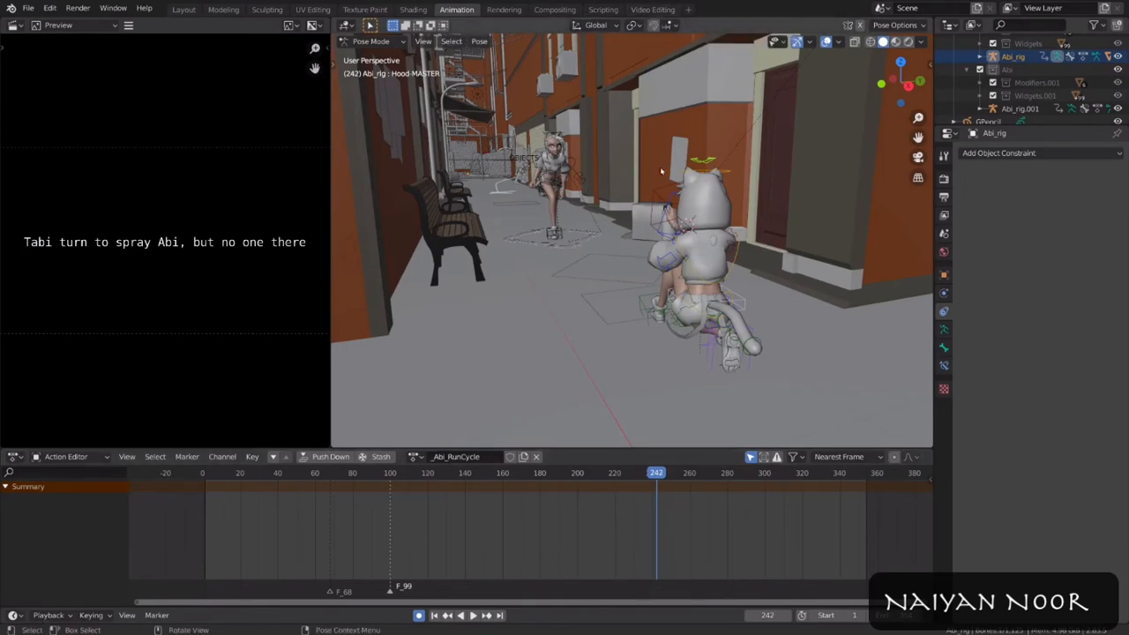
Step: Switch pose editing from Abi_rig to the Abi_rig.001 armature at frame 242
click(647, 220)
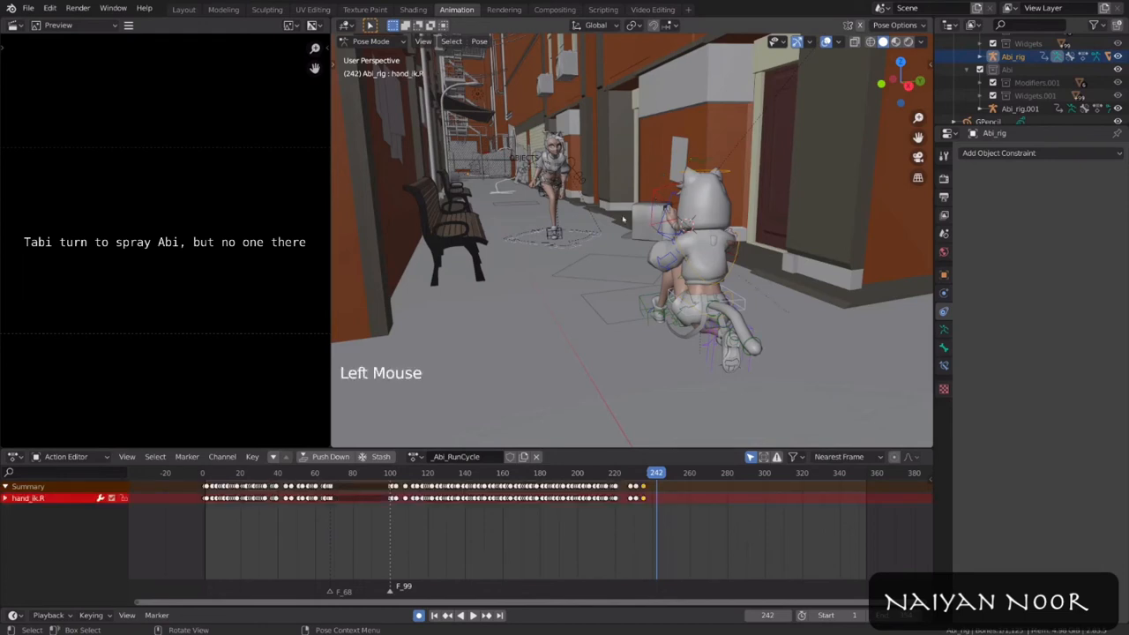
click(572, 141)
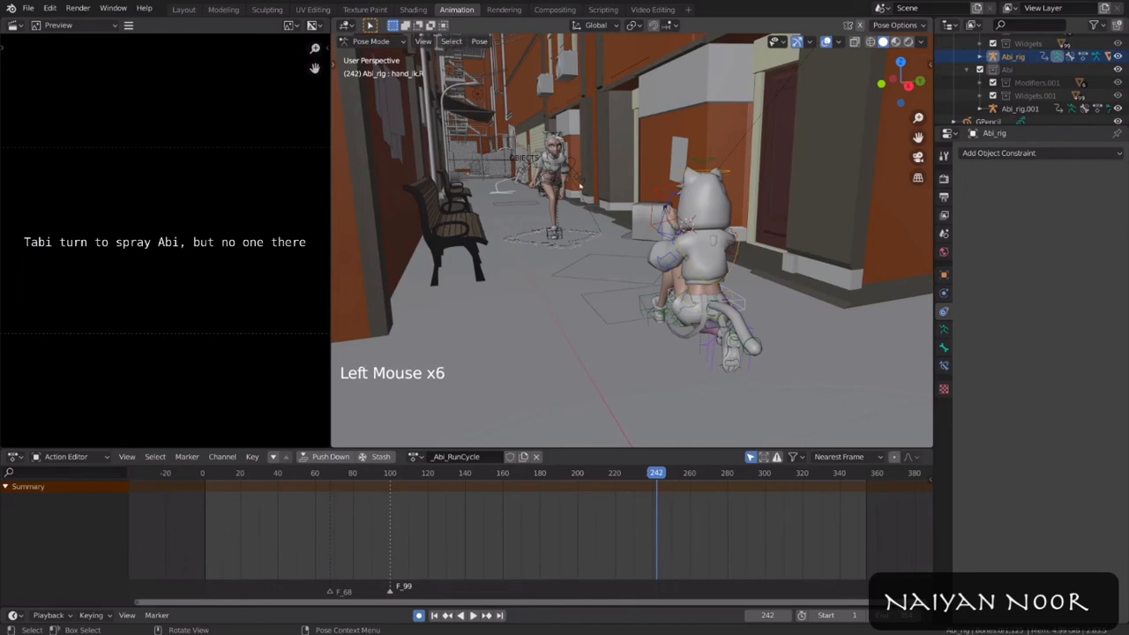
key(ctrl+Tab)
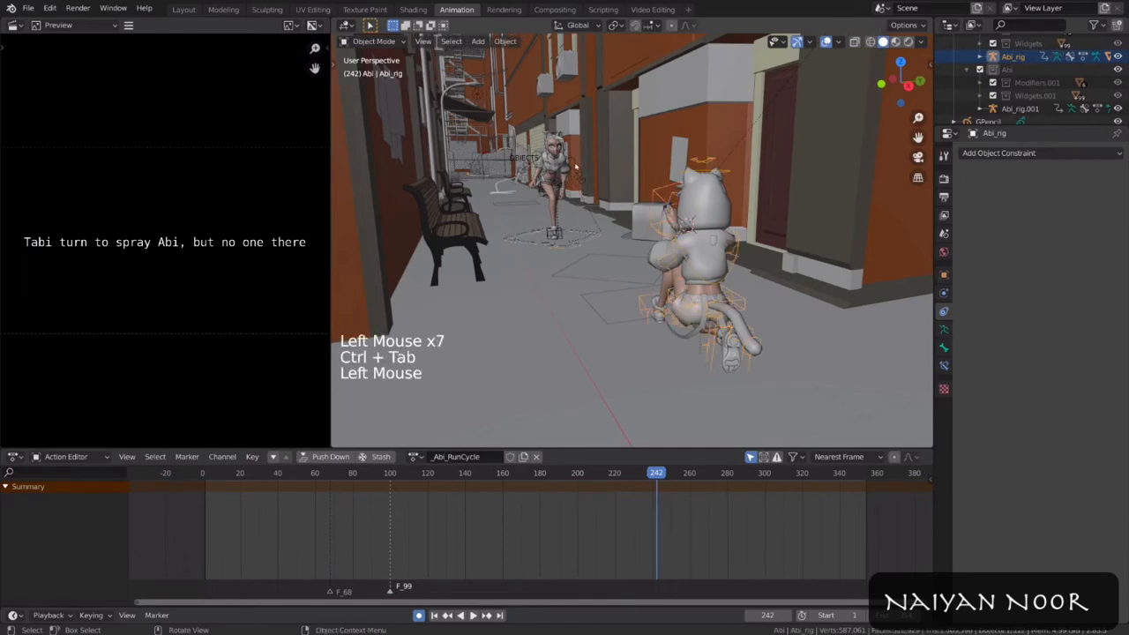
click(575, 166)
key(ctrl+Tab)
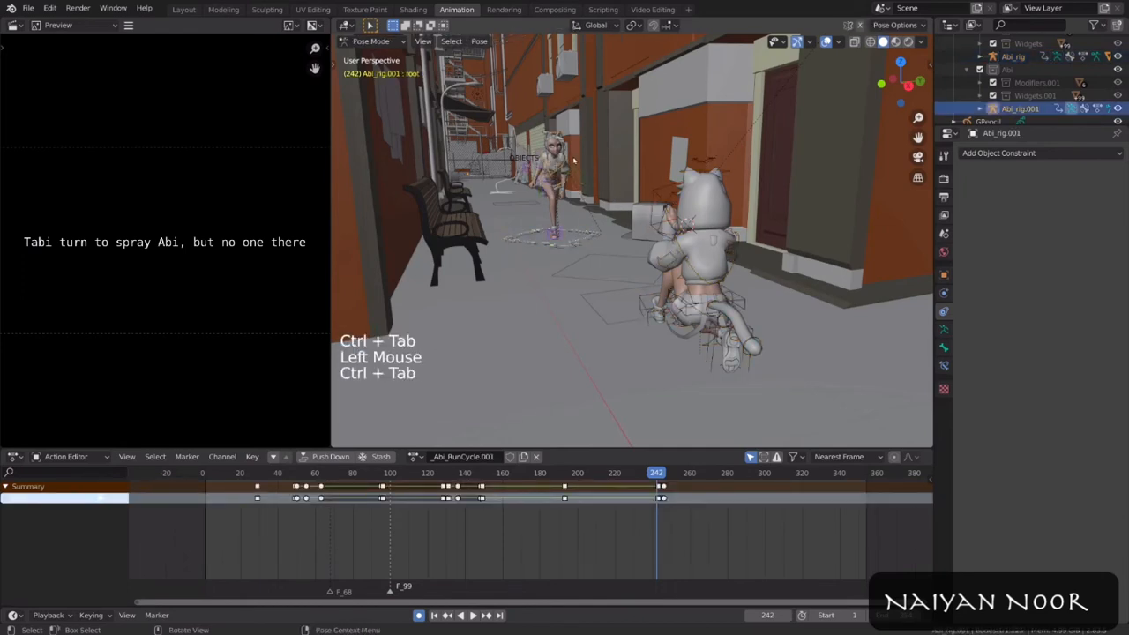
Step: Enter Pose Mode with Abi_rig and Abi_rig.001 selected together, and test selecting arm and hand bones on each rig
click(573, 160)
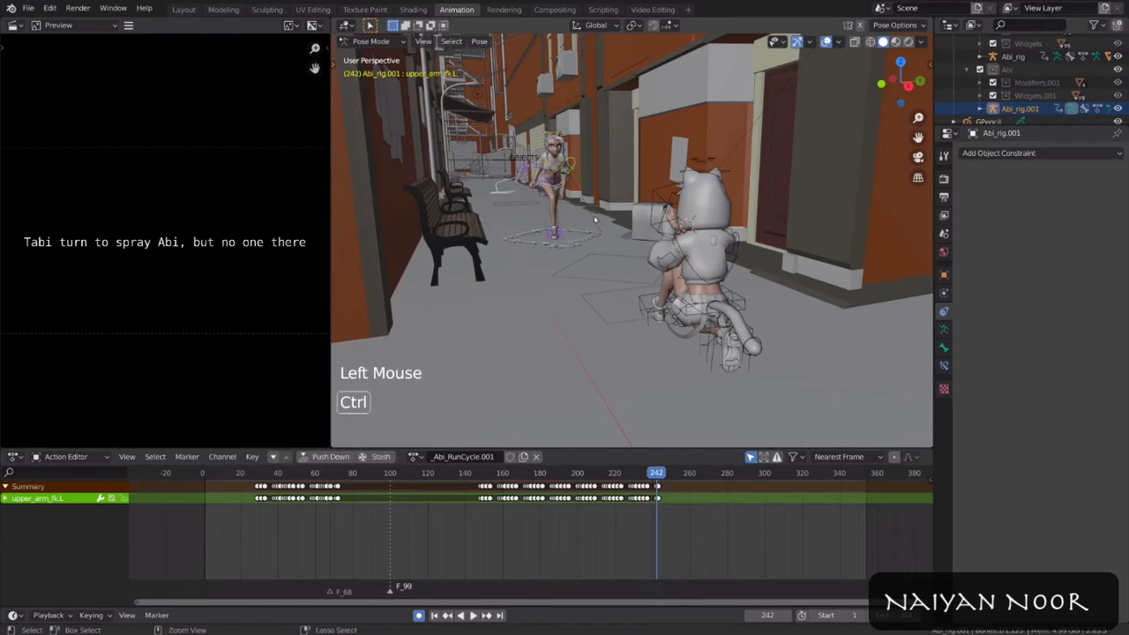
key(ctrl+Tab)
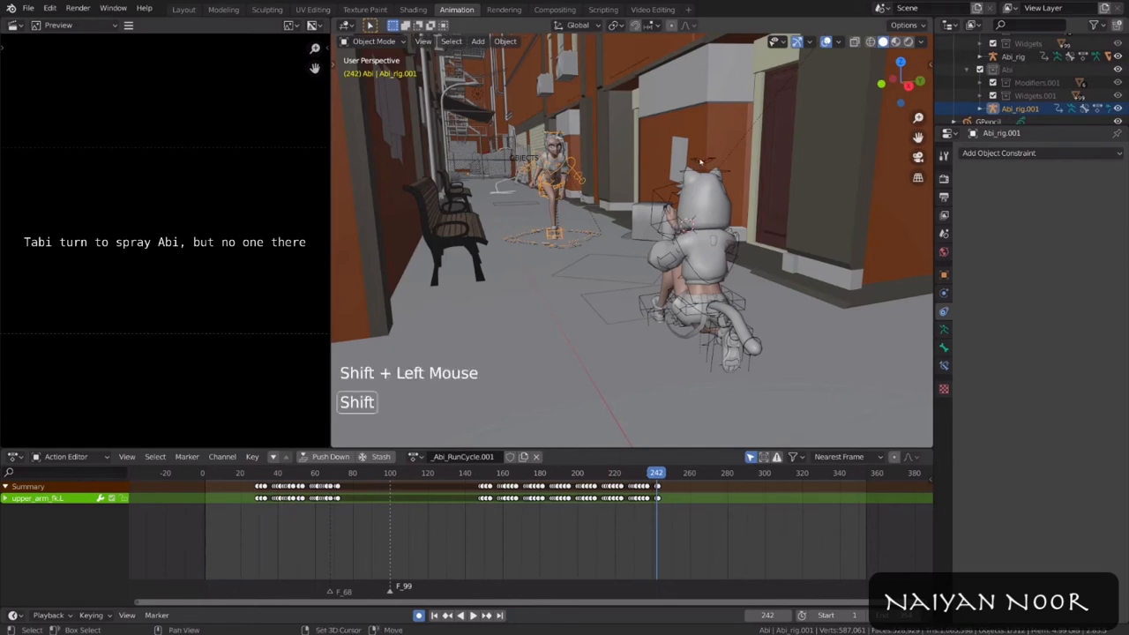
shift+click(700, 161)
click(378, 41)
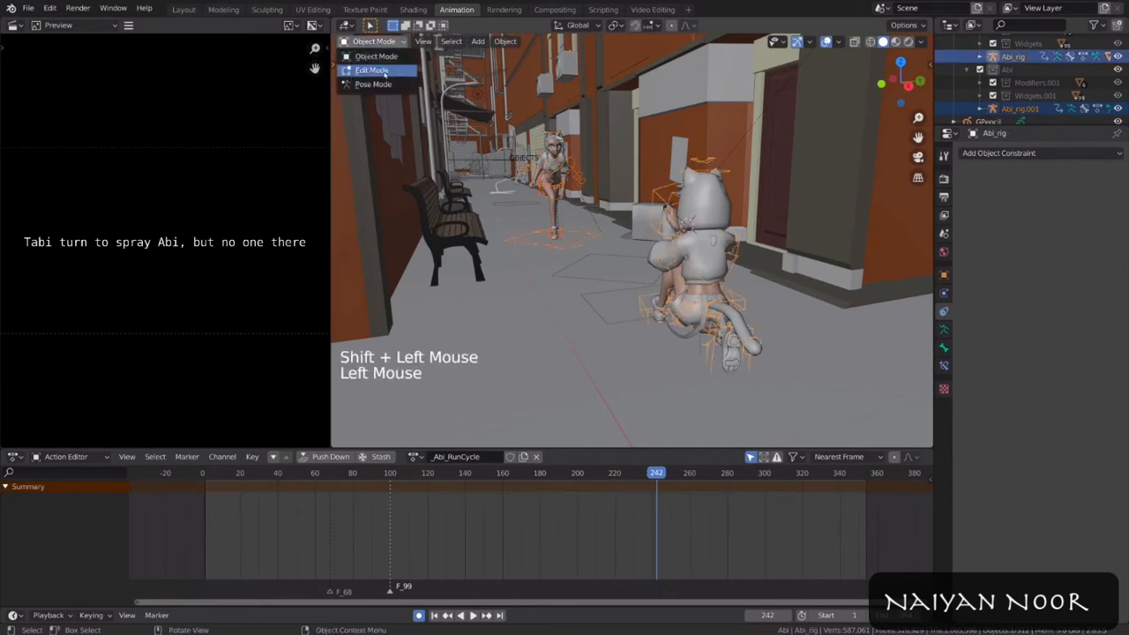
click(374, 84)
double_click(578, 164)
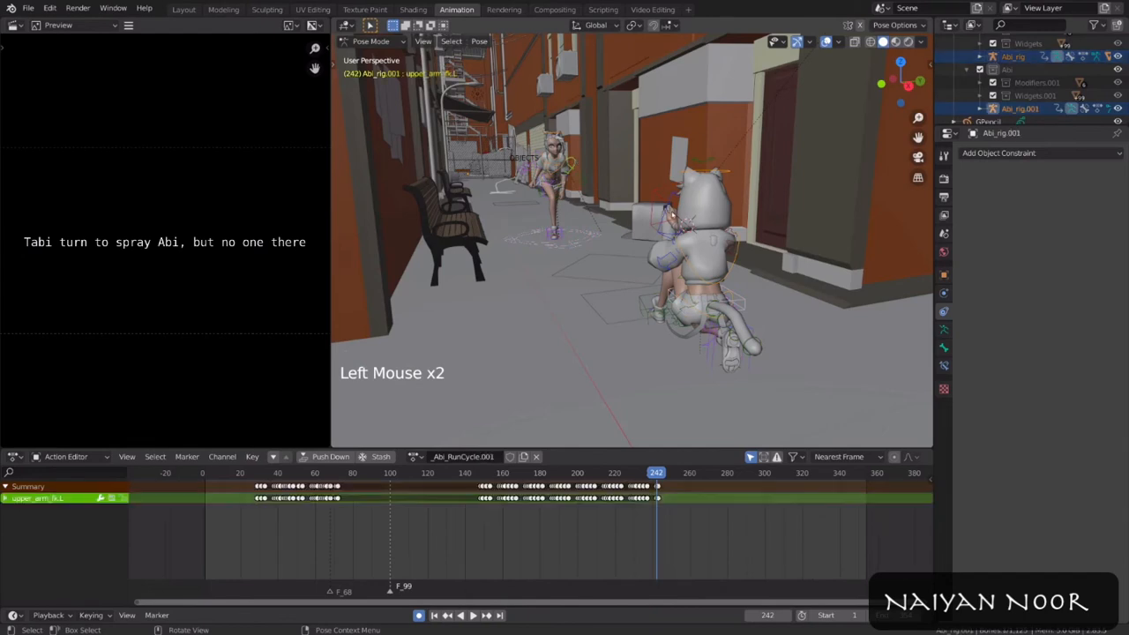
key(a)
click(571, 180)
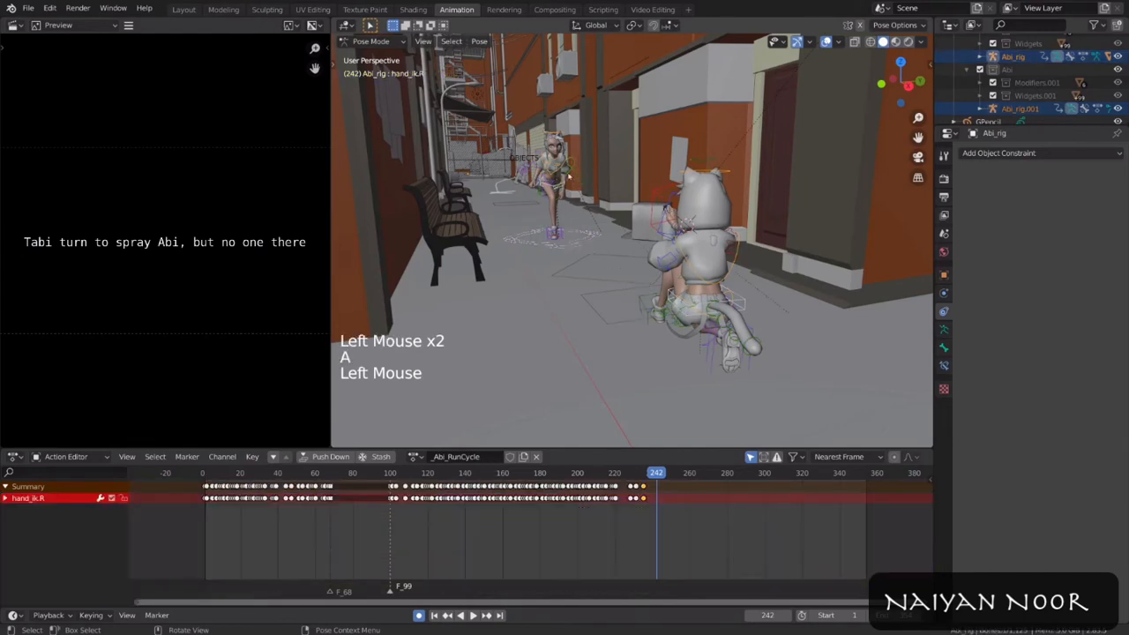
click(571, 180)
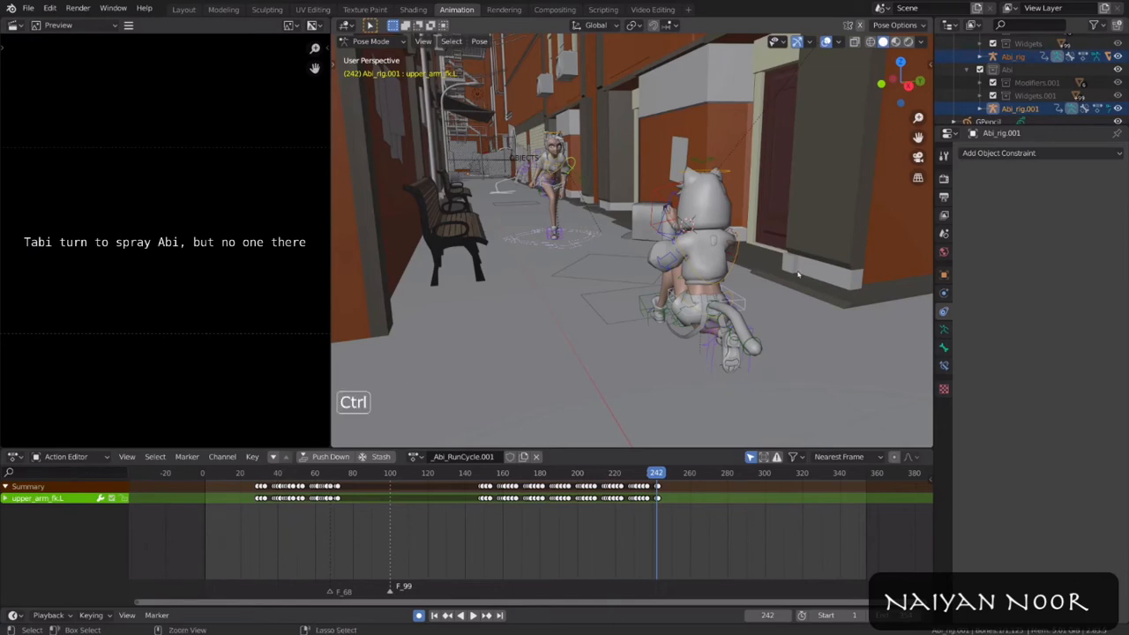
key(ctrl+Tab)
Step: In the Video Editing workspace, duplicate the "Tabi reaction shot" strip into channel 5 at about 10+13 and shorten "Tabi turn to spray Abi" to meet it
click(653, 9)
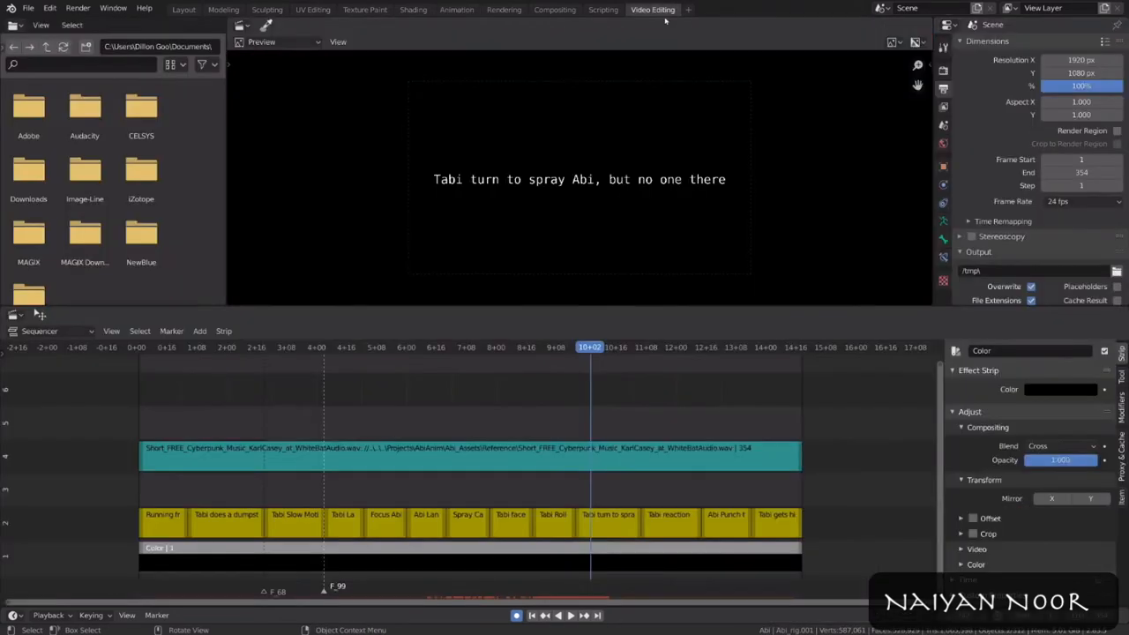
scroll(634, 398, up, 2)
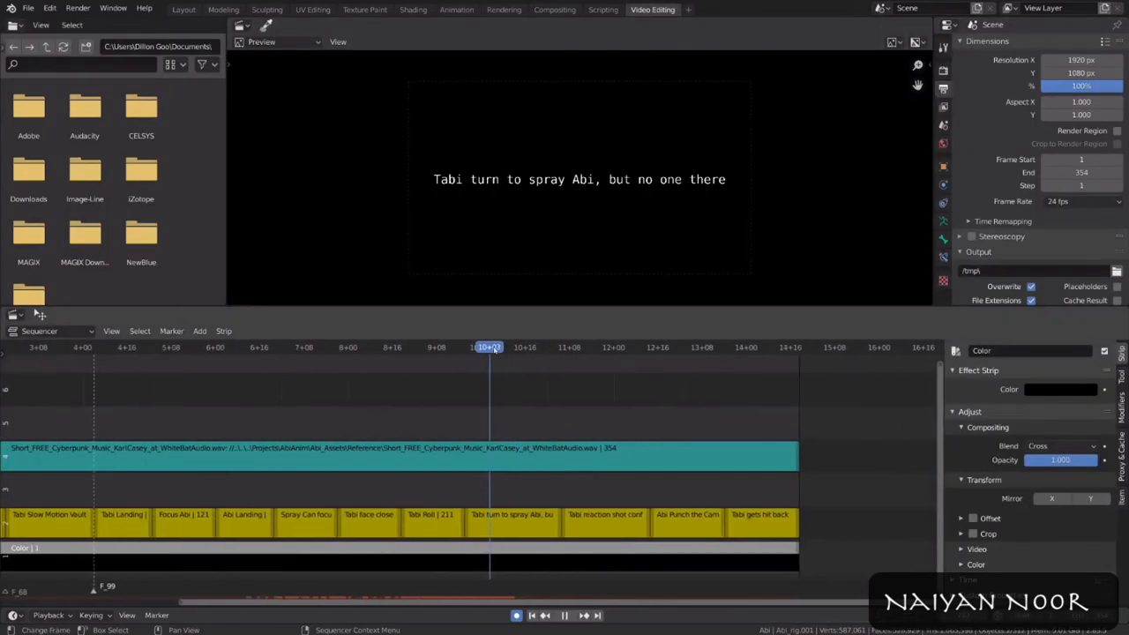
drag(562, 344, 506, 349)
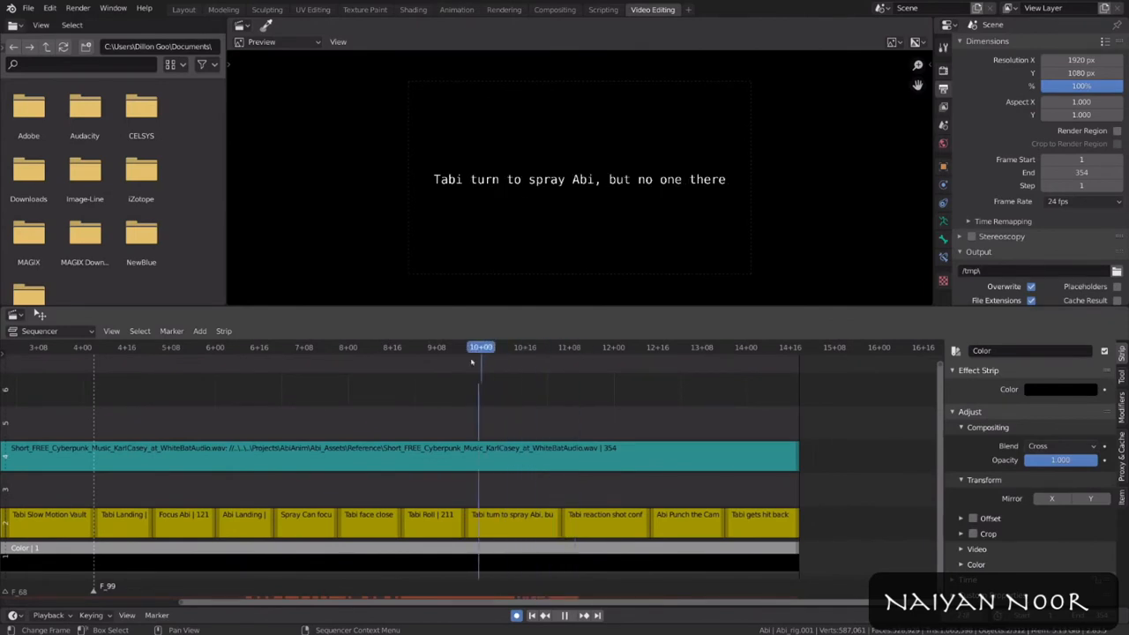
click(607, 526)
key(shift+d)
click(563, 427)
drag(560, 525, 516, 522)
drag(522, 349, 446, 351)
click(541, 423)
key(space)
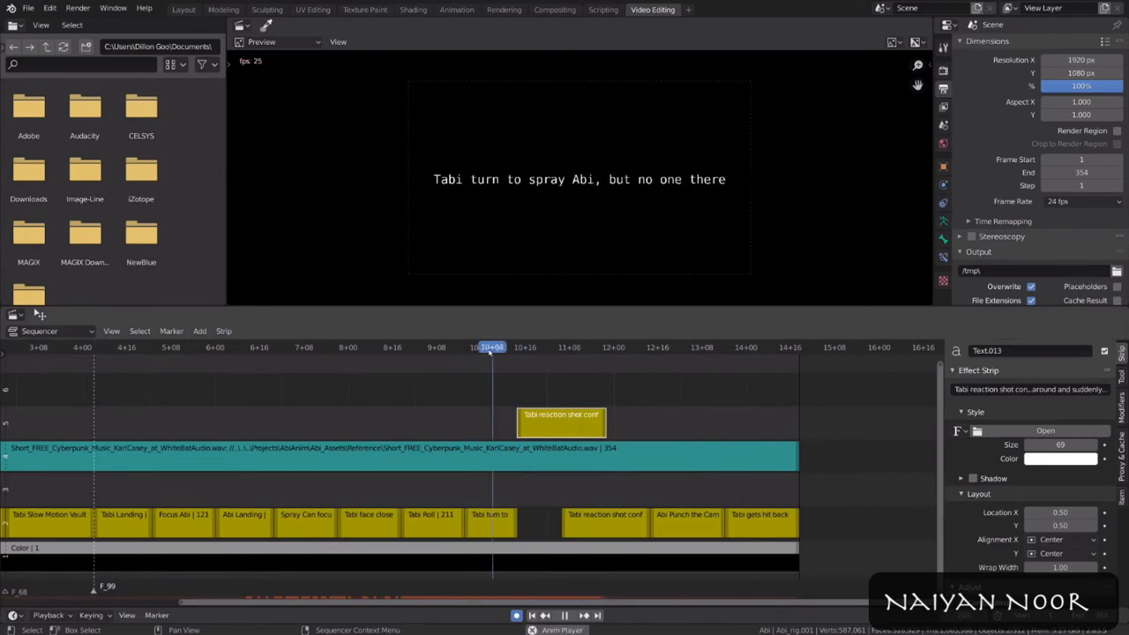
key(space)
Step: Delete the original "Tabi reaction shot" strip from channel 2 and play back the gap it leaves
click(606, 350)
click(607, 524)
key(x)
click(520, 350)
key(space)
key(space)
Step: Change the text of the channel 5 strip to "Abi Blocks Spray with arms"
click(565, 425)
double_click(1014, 389)
text(Abi Blocks Spray with arms)
key(Return)
Step: Duplicate the spray-block strip directly behind itself in channel 5 and set the copy's text to "Abi does double kick"
drag(513, 351, 575, 351)
mouse_move(604, 429)
mouse_down()
mouse_move(574, 432)
mouse_move(664, 428)
mouse_up()
key(shift+d)
click(631, 430)
double_click(1015, 390)
text(Abi does double kick)
Step: Change the text of the final strip in channel 2 to "Tabi blocks punch"
click(761, 524)
double_click(1015, 390)
text(Tabi blocks punch)
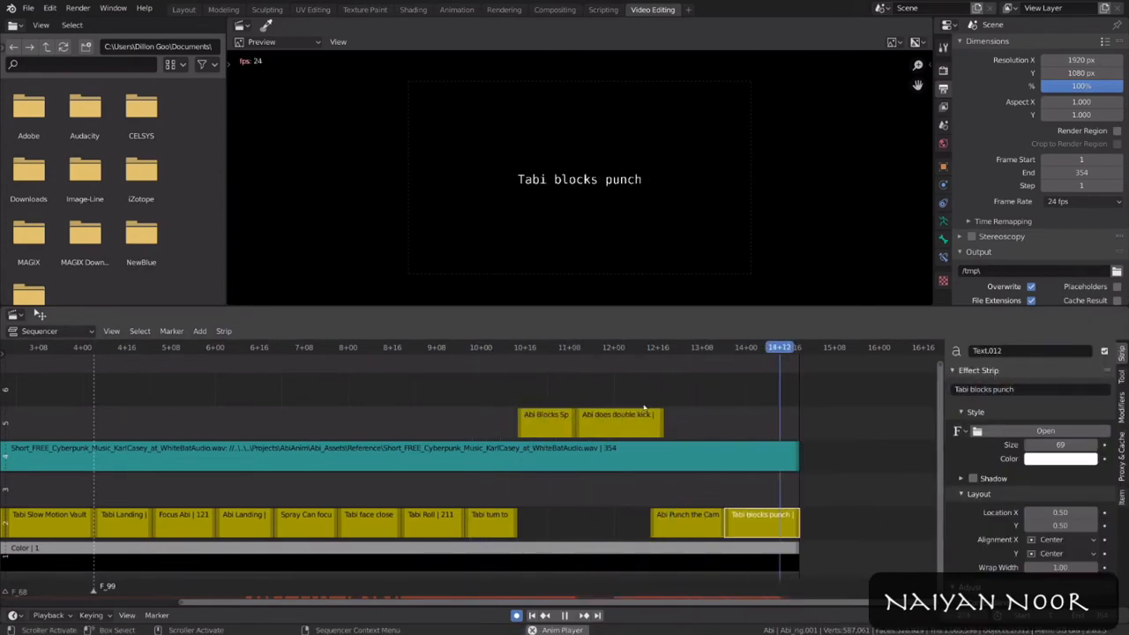
Step: Play the end of the sequence to check the timing of the block, kick and punch strips
key(space)
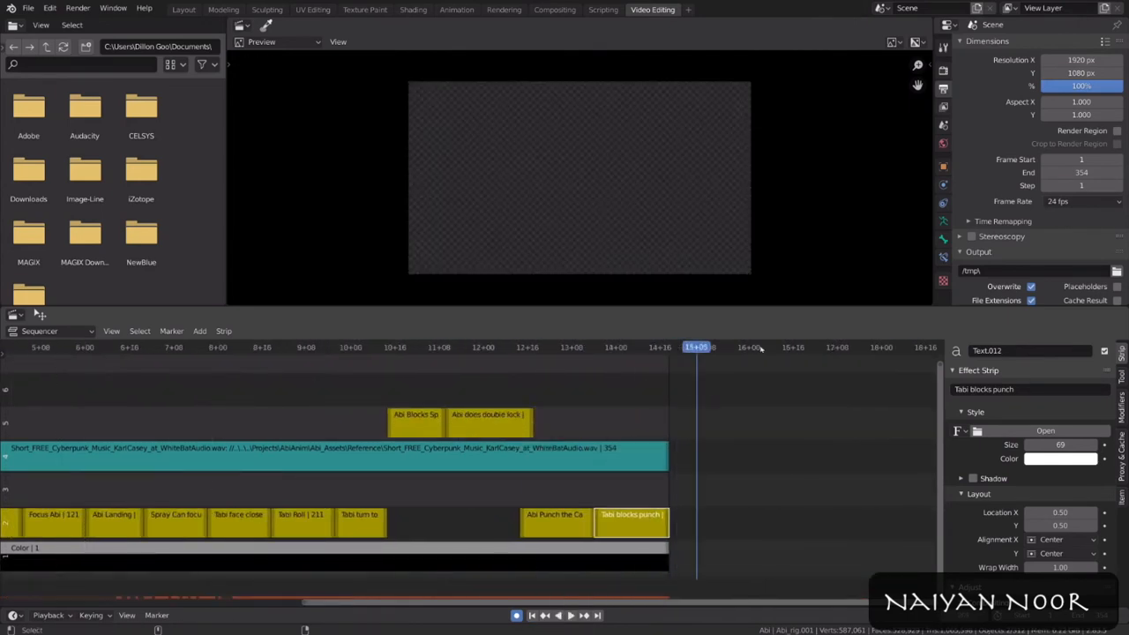
click(581, 423)
click(476, 349)
key(space)
key(space)
Step: Slide the "Abi Punch the Camera" and "Tabi blocks punch" strips 23 frames later and play the sequence back
shift+click(734, 524)
key(g)
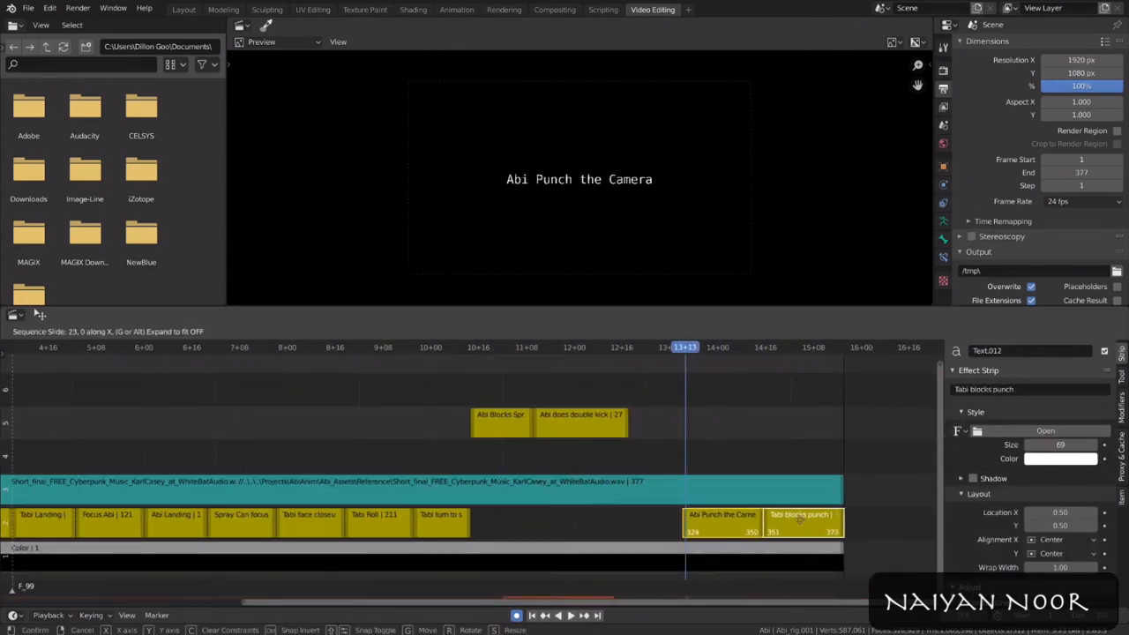
click(394, 349)
key(space)
drag(350, 348, 154, 349)
key(space)
click(602, 347)
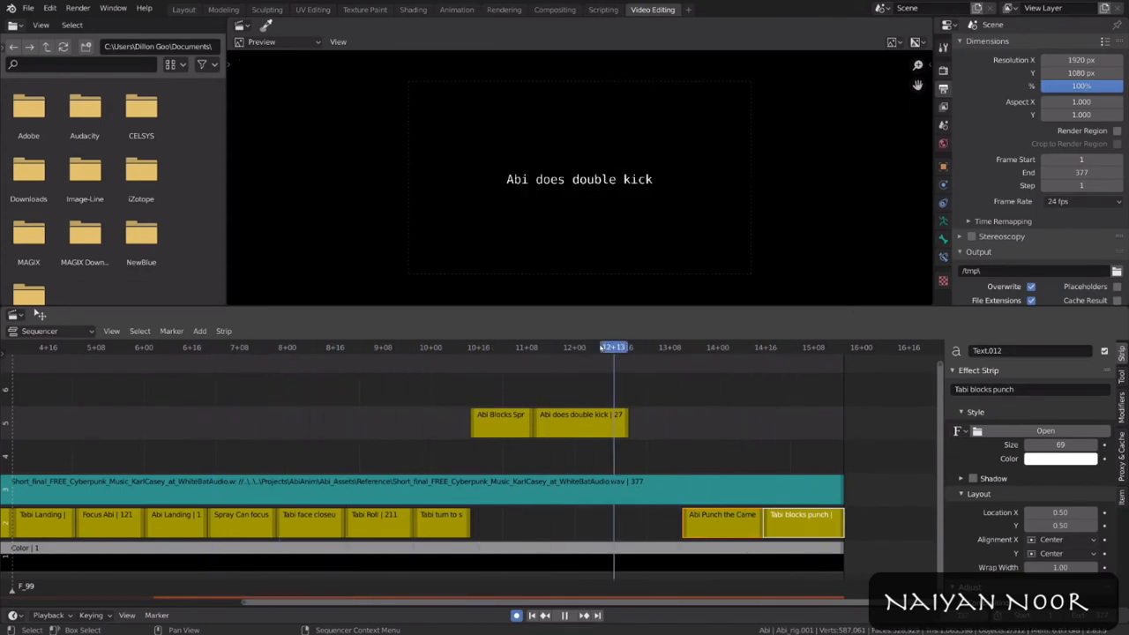
click(542, 350)
key(space)
Step: Duplicate the "Abi Punch the Camera" strip into the gap before it and set the copy's text to "Tabi gets hit back"
click(723, 524)
key(shift+d)
click(645, 524)
click(608, 524)
key(g)
click(632, 524)
key(space)
text(Tabi gets hit back)
key(Return)
key(space)
Step: Retime the "Abi Punch the Camera" strip against the playback so it ends at frame 359, and save the file
drag(687, 525, 796, 529)
click(642, 351)
key(space)
drag(783, 530, 789, 529)
click(472, 353)
key(space)
key(ctrl+s)
click(432, 349)
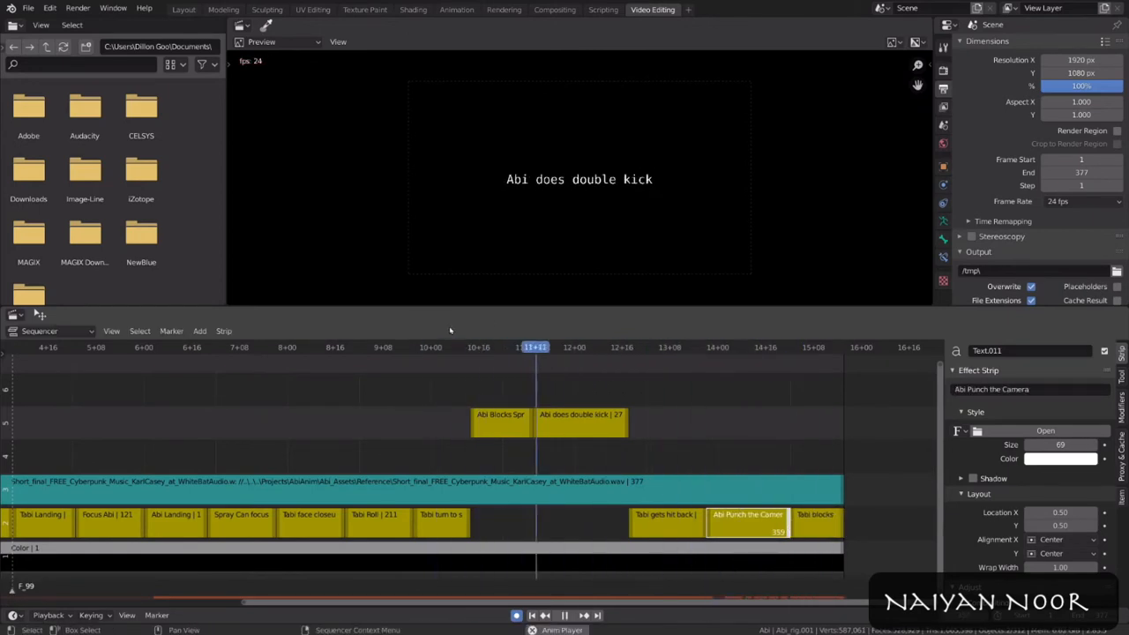
Step: Shorten "Abi does double kick" so "Tabi gets hit back" starts at frame 301, and move both channel 5 strips down into channel 2
drag(628, 427, 612, 427)
drag(632, 523, 617, 522)
drag(637, 397, 504, 429)
drag(564, 425, 564, 524)
drag(618, 523, 614, 523)
click(564, 426)
click(508, 351)
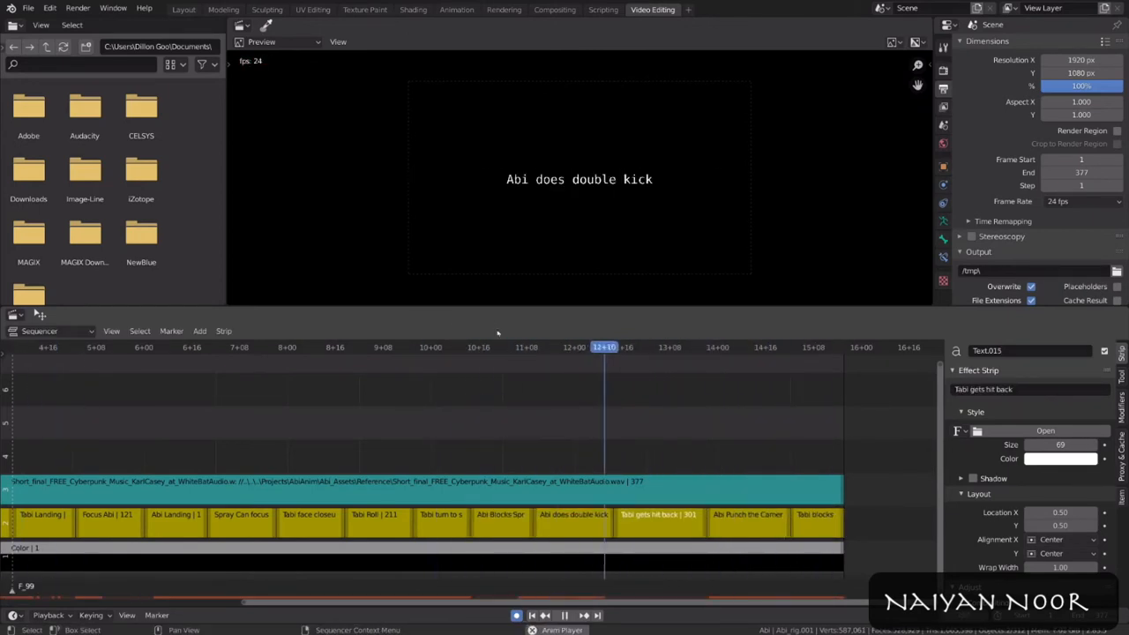
Step: Start the "Abi Punch the Camera" strip at frame 328, fine-tune its boundary with "Tabi blocks punch", and save the file
click(729, 531)
key(space)
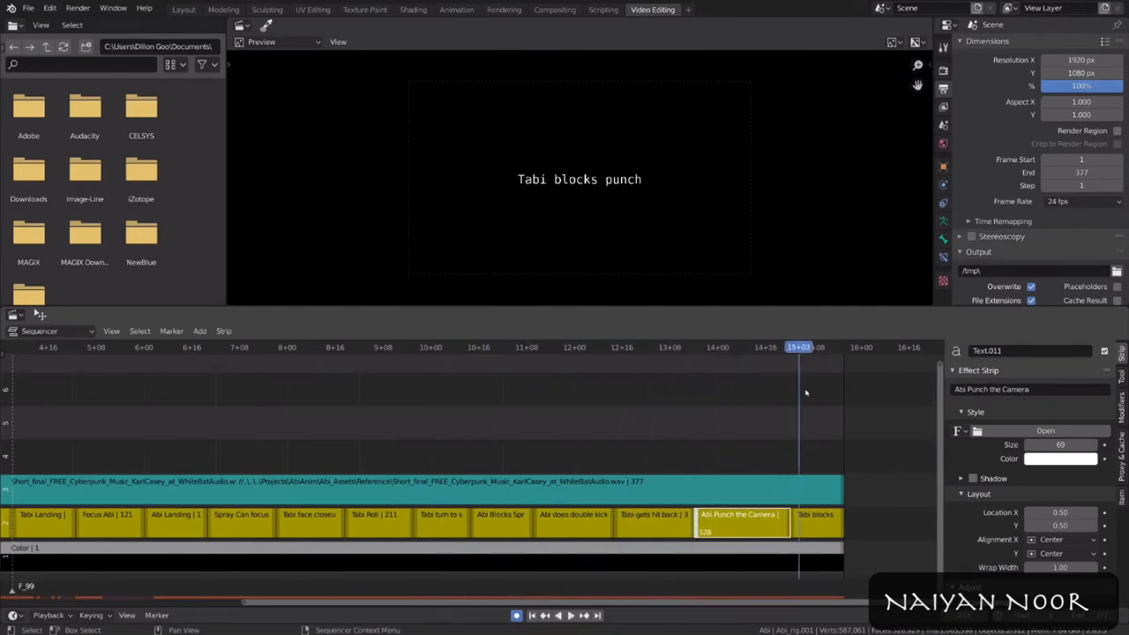
click(708, 350)
key(space)
key(space)
drag(788, 525, 784, 525)
key(space)
click(476, 350)
key(ctrl+s)
Step: Play the kick section and slide the "Abi Punch the Camera" and "Tabi blocks punch" strips to the end of the sequence at frame 377
key(space)
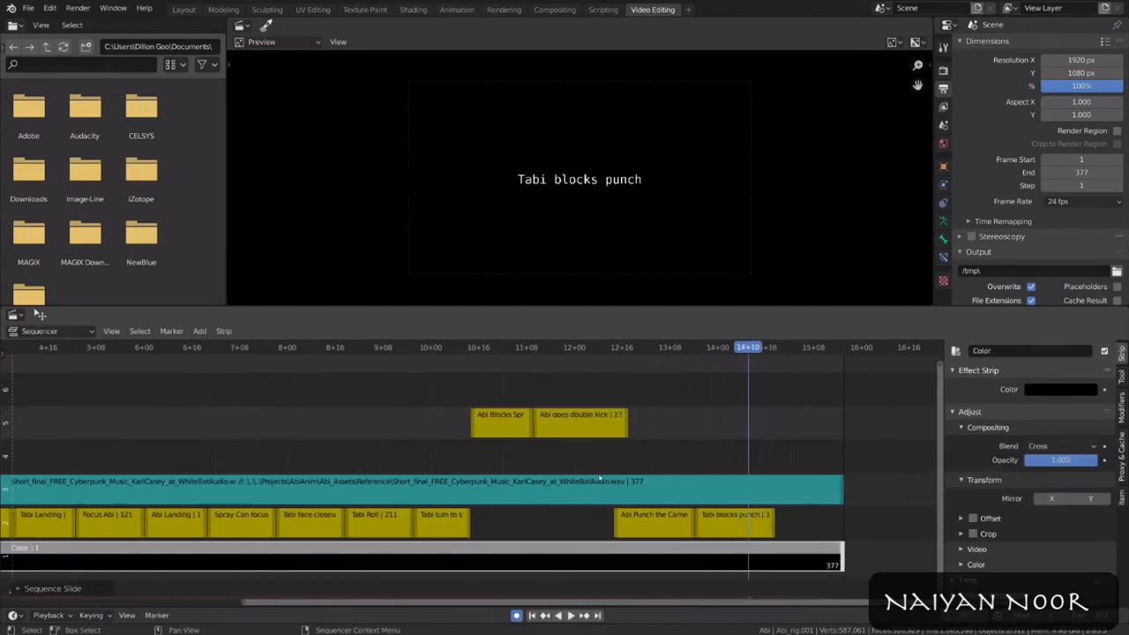
click(572, 425)
click(565, 350)
key(space)
key(space)
drag(653, 523, 798, 520)
click(660, 522)
click(435, 349)
key(space)
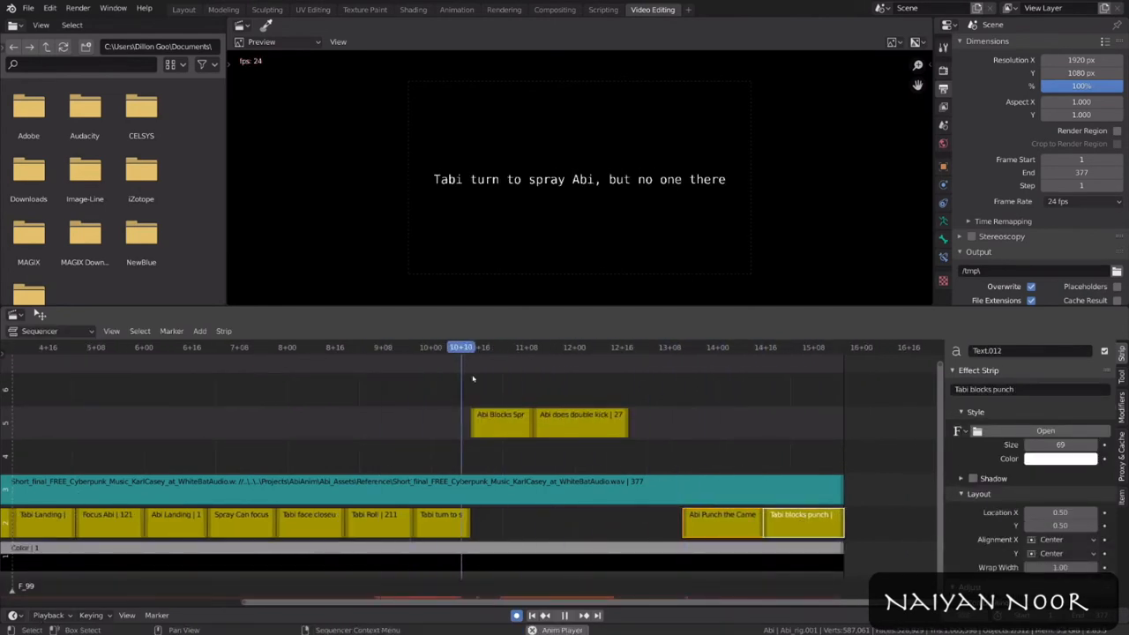
click(444, 350)
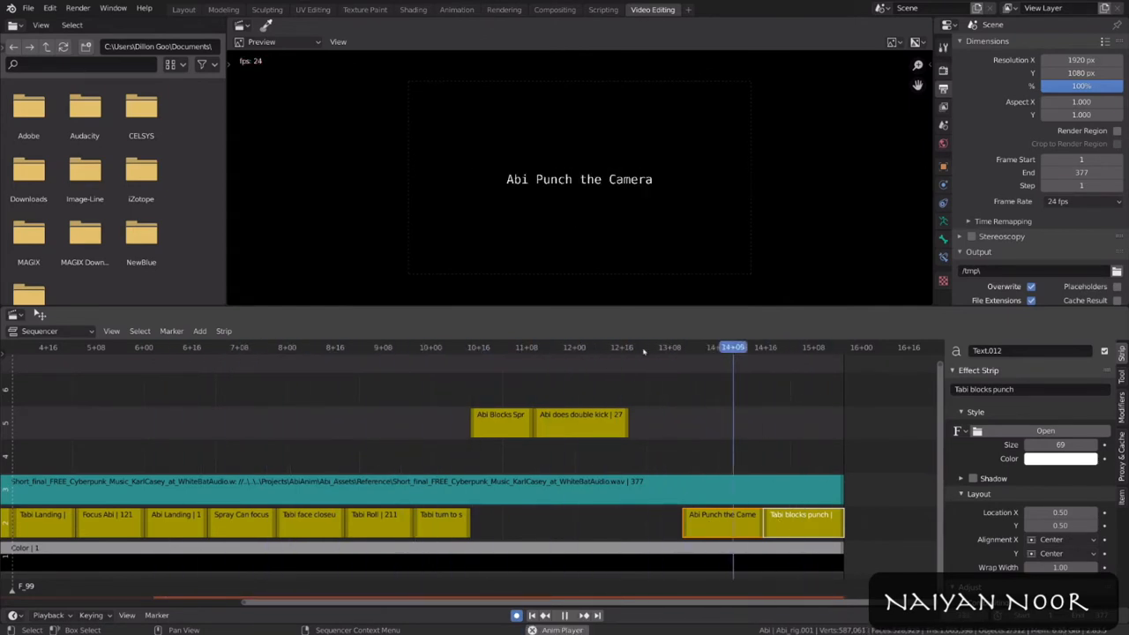
Step: Add a copy of "Abi Punch the Camera" between the double kick and the punch, with the text "Tabi gets hit back"
key(shift+d)
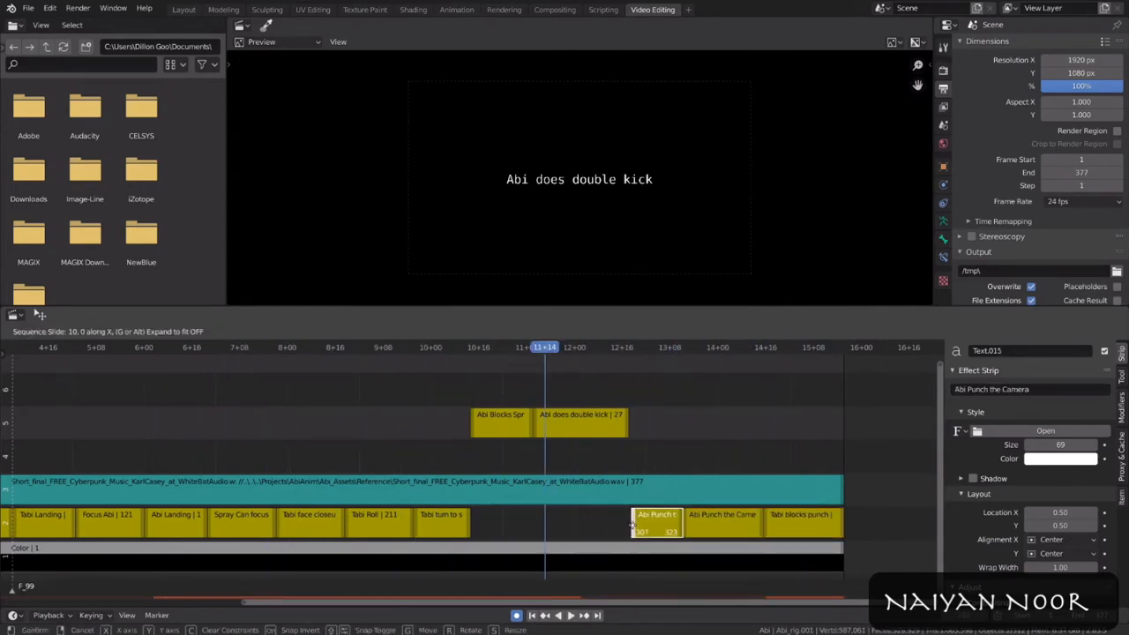
click(668, 524)
key(space)
click(981, 389)
text(Tabi)
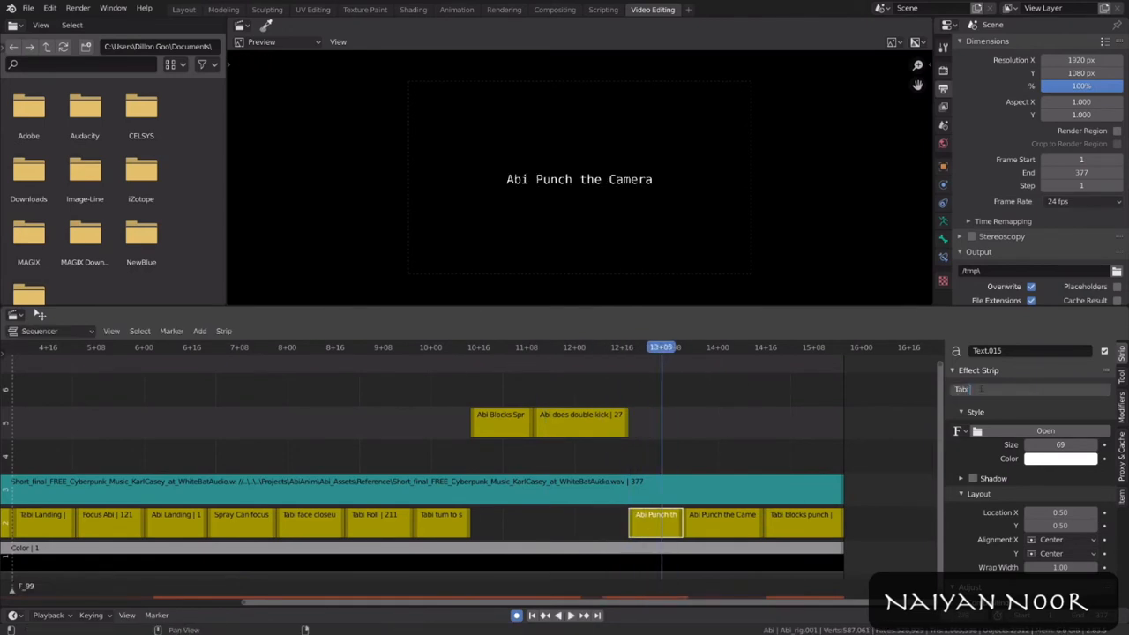
text( gets hit back)
key(Return)
key(space)
key(space)
Step: Adjust the start and end of the "Abi Punch the Camera" strip to the music, ending it at frame 359, and save the file
drag(687, 524, 788, 522)
click(656, 352)
key(space)
click(608, 355)
key(space)
drag(759, 523, 794, 524)
click(634, 355)
key(space)
key(space)
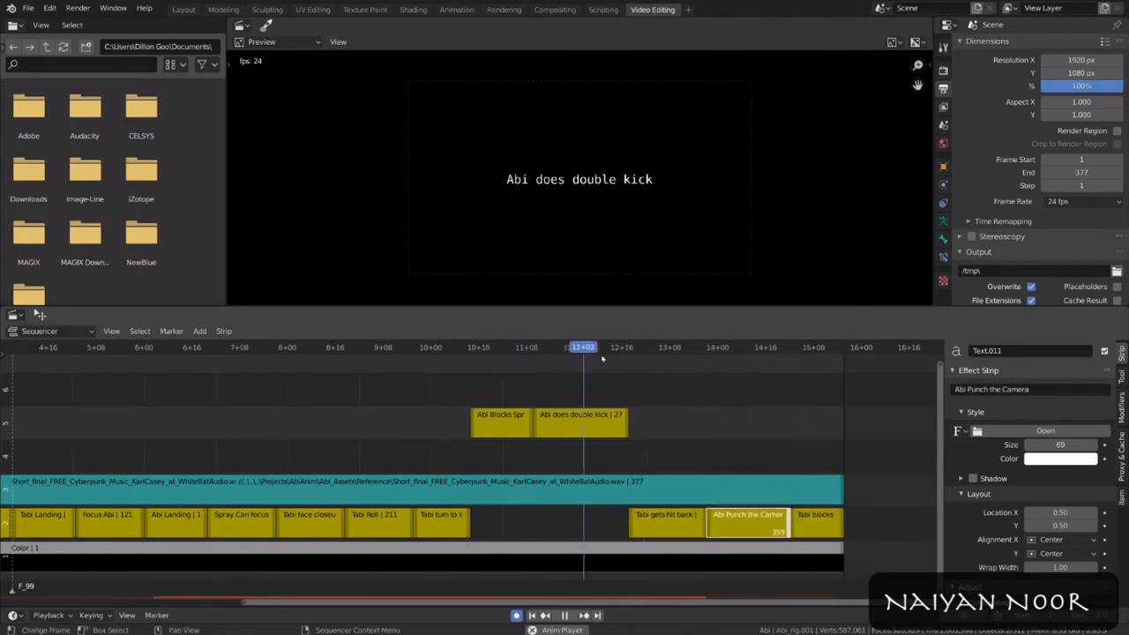
key(ctrl+s)
Step: Trim the double-kick strip to meet "Tabi gets hit back" at frame 301, and drop both channel 5 strips into the channel 2 gap
click(503, 348)
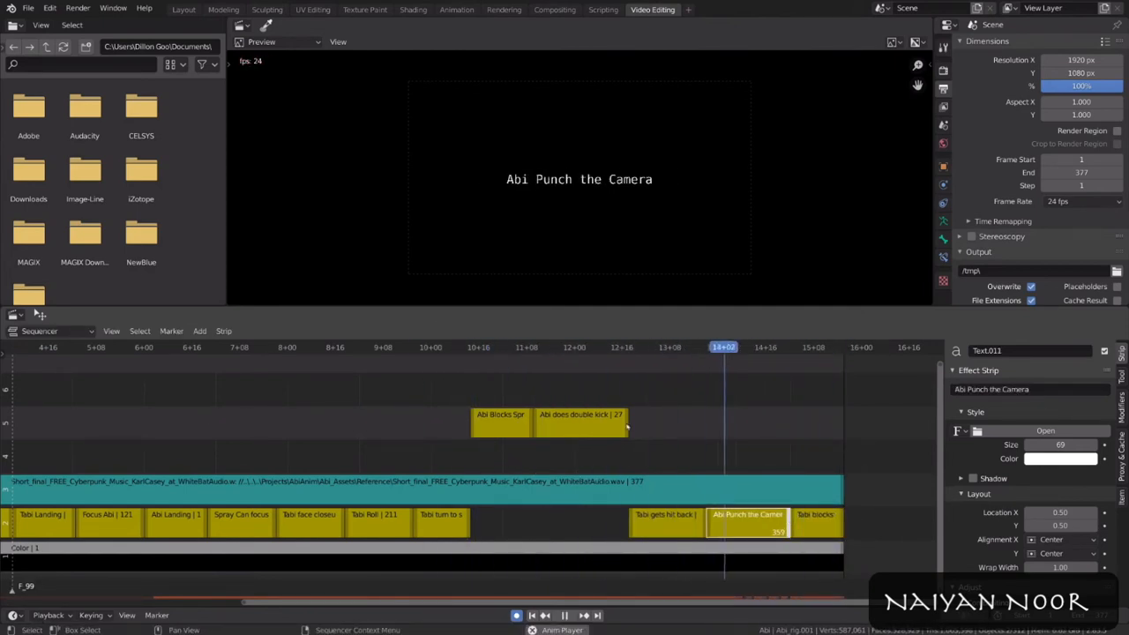
drag(627, 425, 610, 425)
drag(632, 524, 621, 524)
drag(631, 398, 503, 432)
drag(565, 425, 564, 524)
drag(619, 524, 615, 524)
click(508, 350)
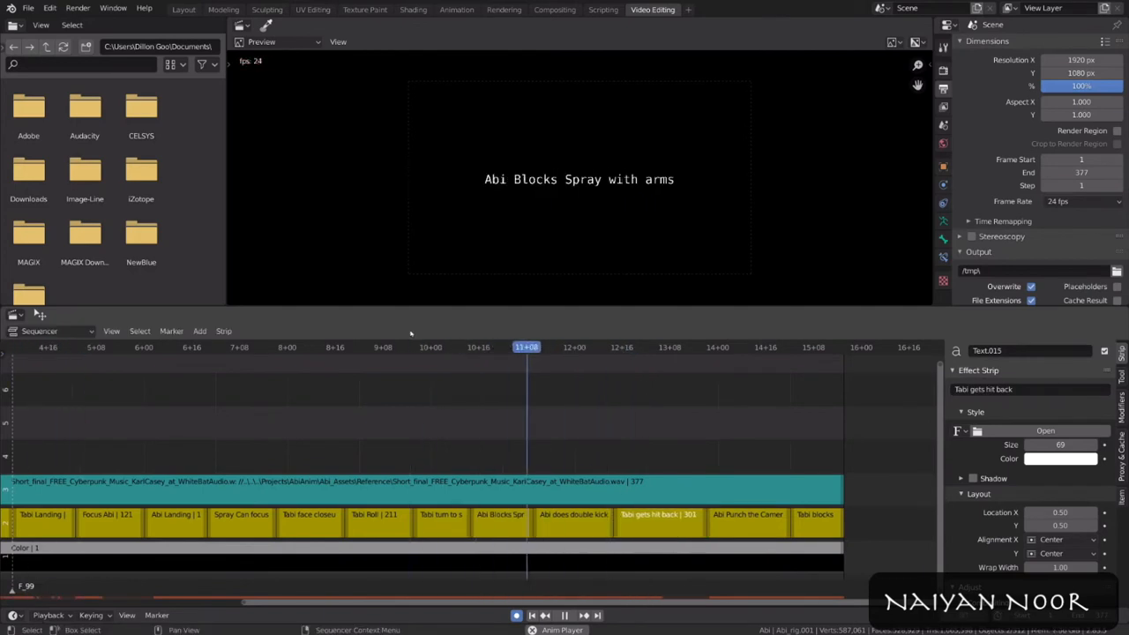
Step: Set the "Abi Punch the Camera" strip to start at frame 328, refine its end point, and save the file
click(745, 518)
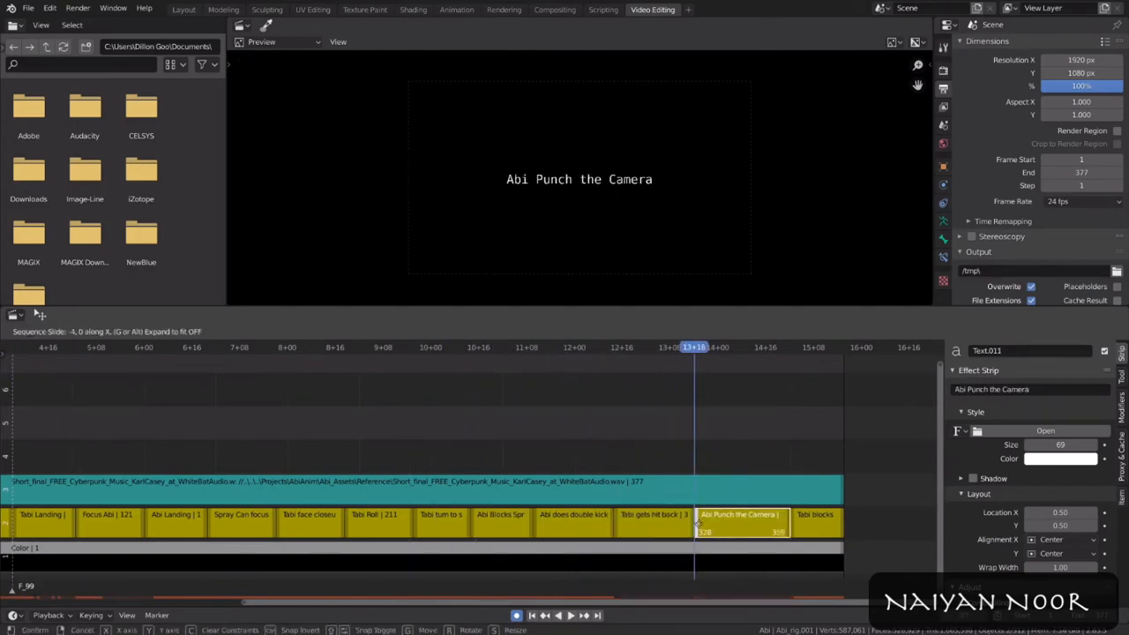
key(space)
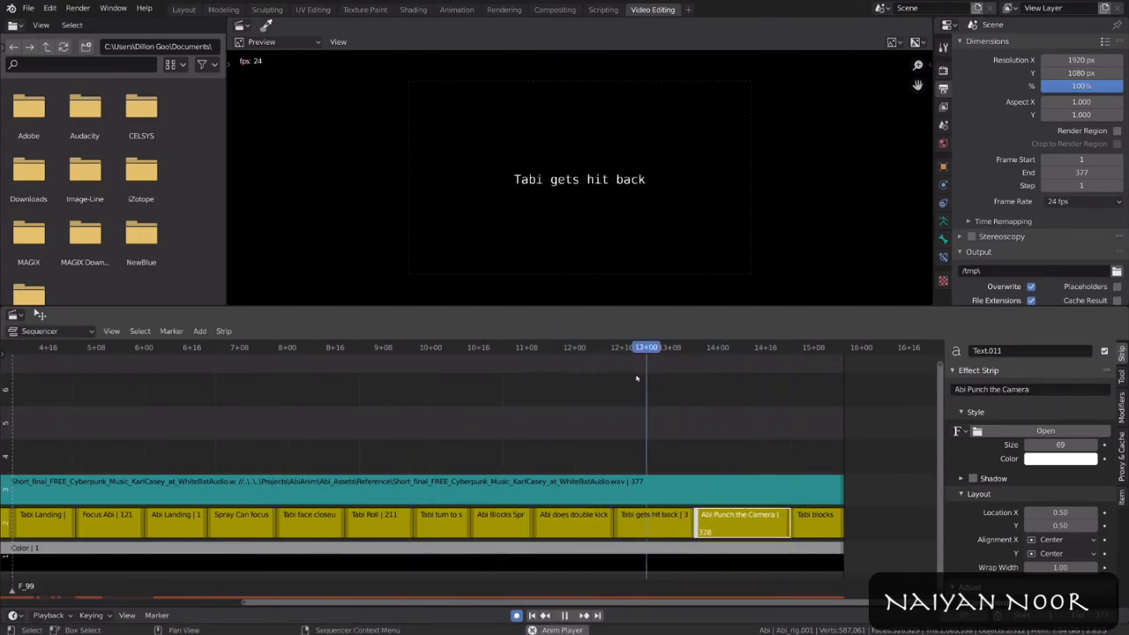
drag(796, 524, 788, 525)
key(ctrl+s)
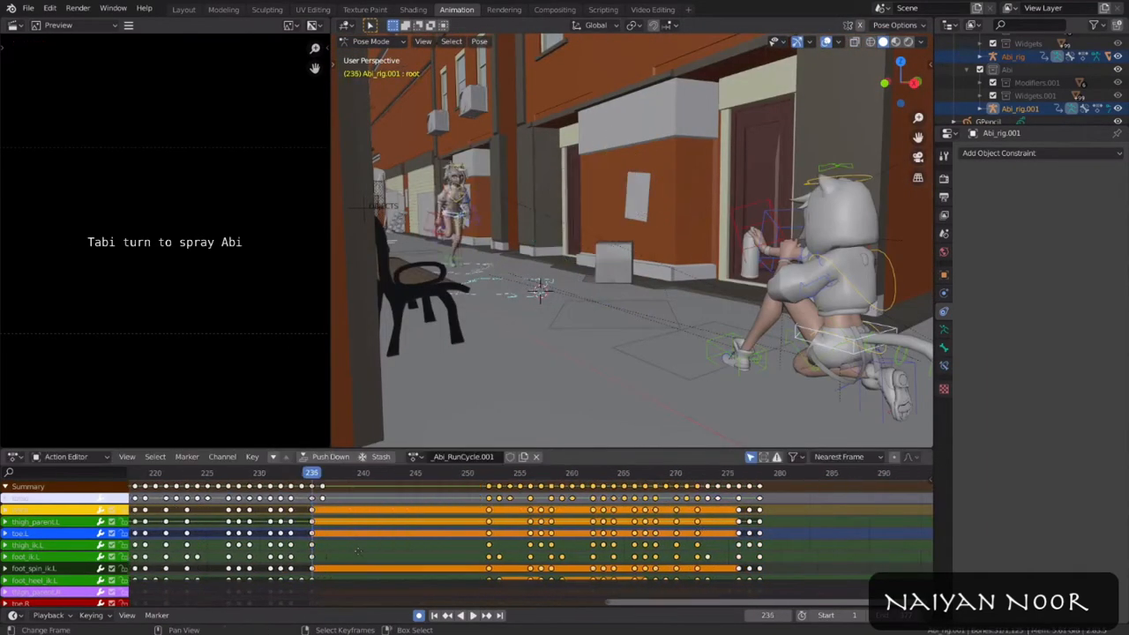
Step: Move the selected run keyframes of Abi_rig.001 along the timeline in the _Abi_RunCycle.001 action
key(g)
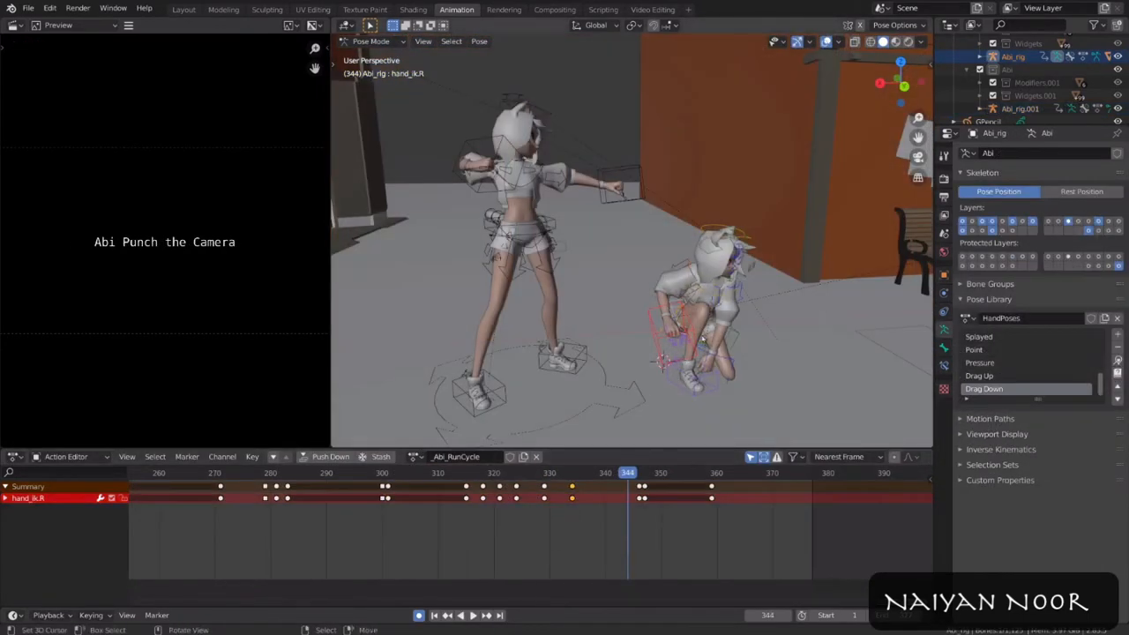
Step: Switch the IK parent of Abi_rig's hand_ik.R bone to Chest at frame 344, keeping its transform
shift+middle_drag(725, 308, 665, 281)
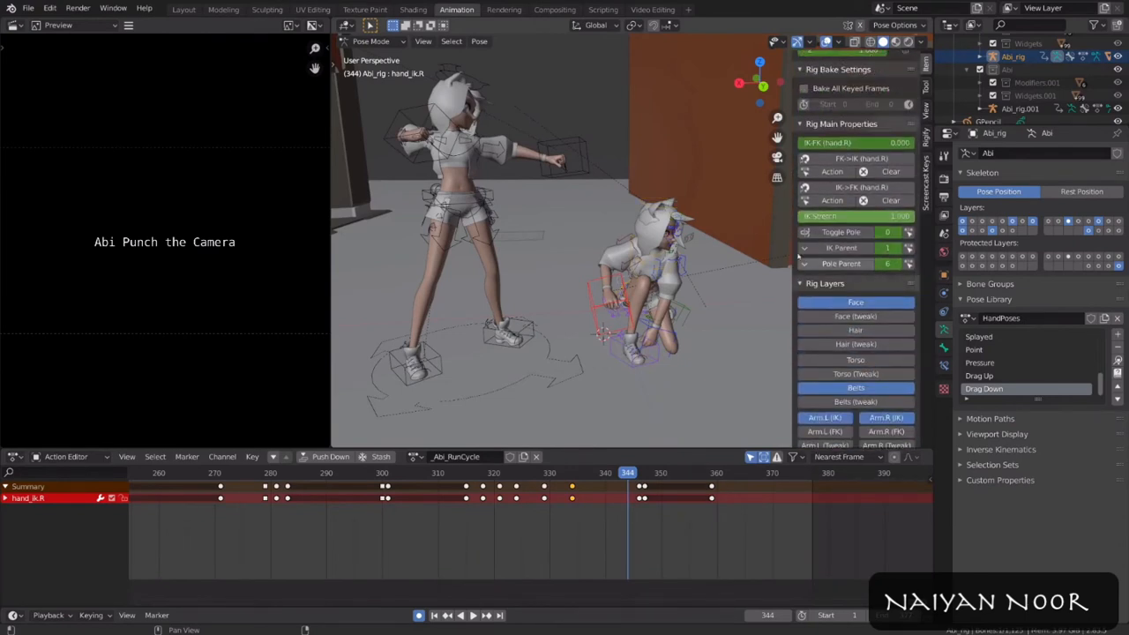
click(843, 249)
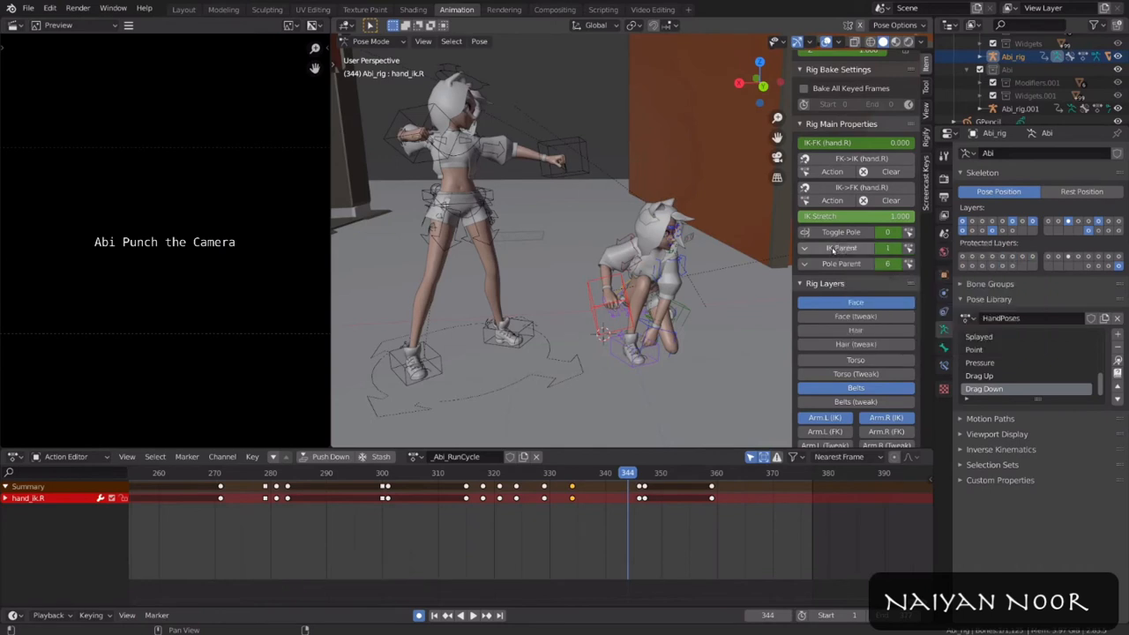
middle_drag(760, 280, 682, 262)
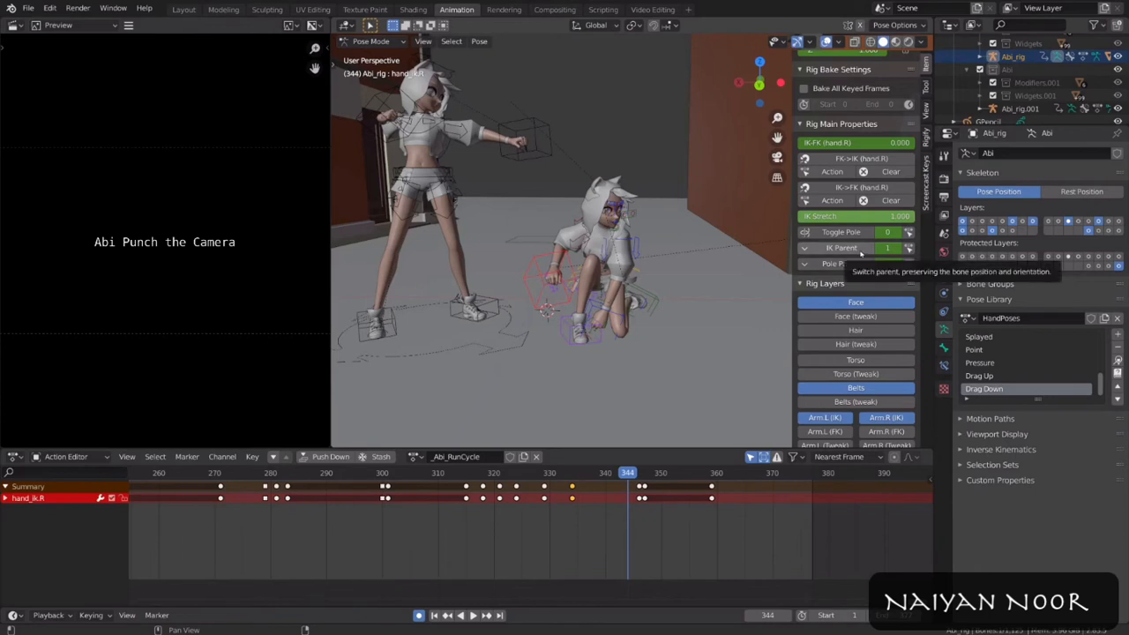
click(861, 251)
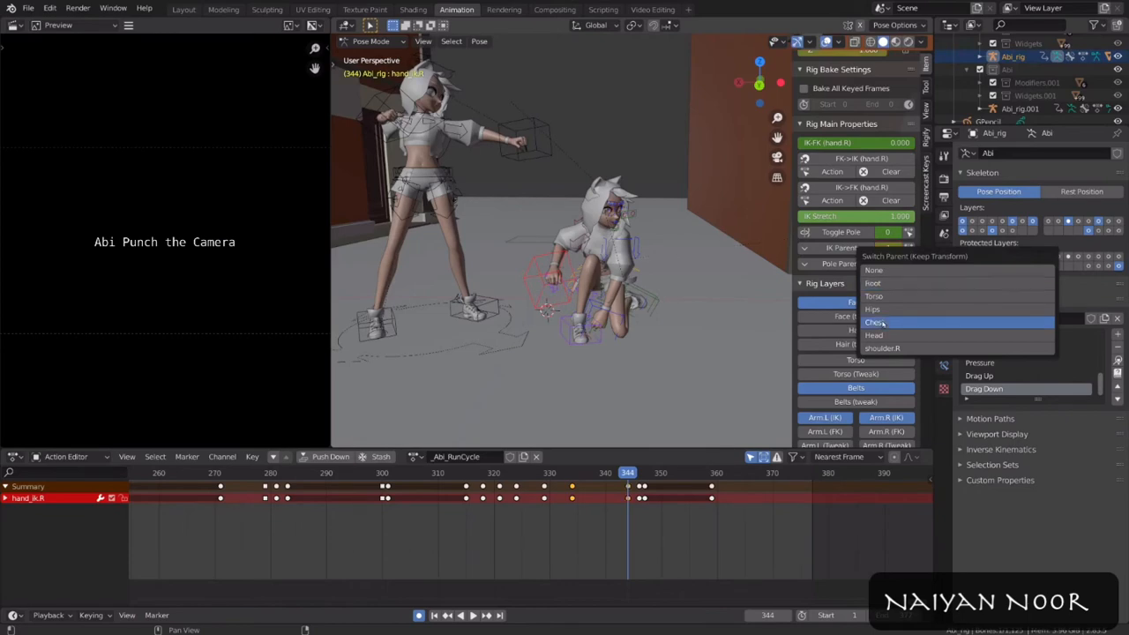
Step: Show the Torso rig layer of Abi_rig, select the chest bone, and return the selection to hand_ik.R
scroll(602, 257, up, 5)
middle_drag(602, 258, 667, 262)
click(855, 360)
right_click(655, 249)
scroll(672, 262, down, 3)
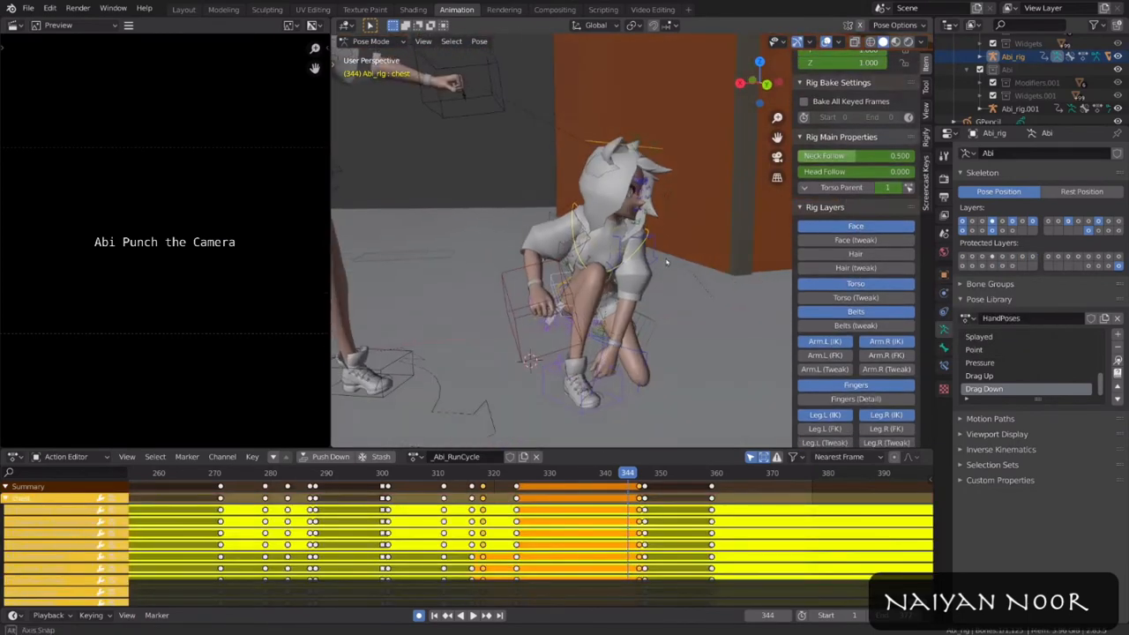
right_click(685, 236)
right_click(518, 274)
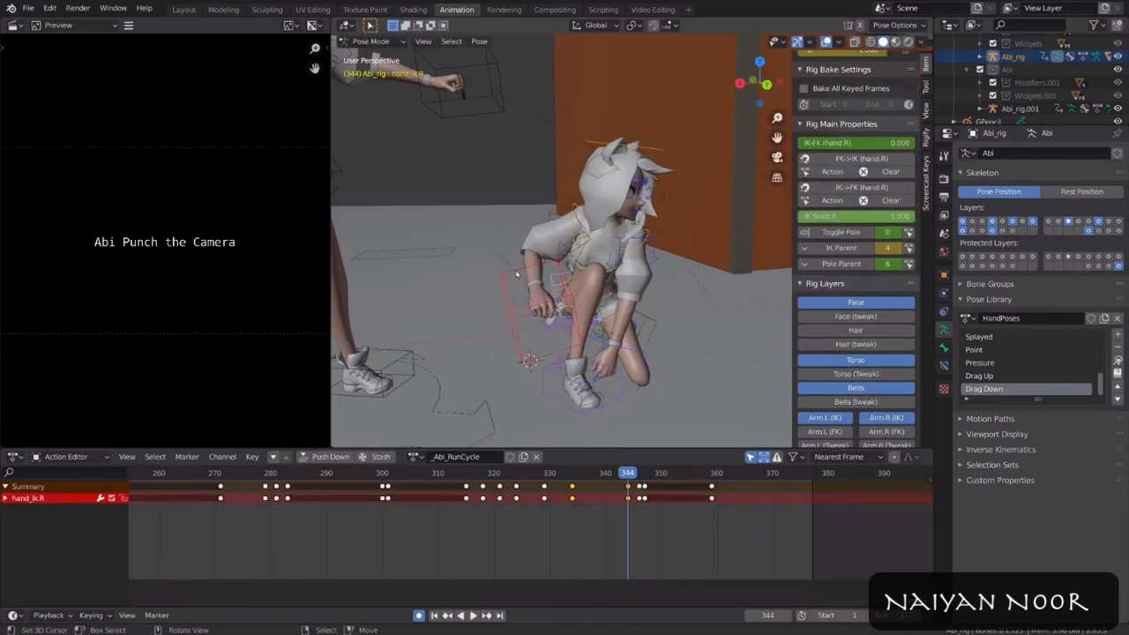
Step: Check the IK parent options of Abi_rig's hand_ik.R and hand_ik.L bones at frame 344
click(824, 249)
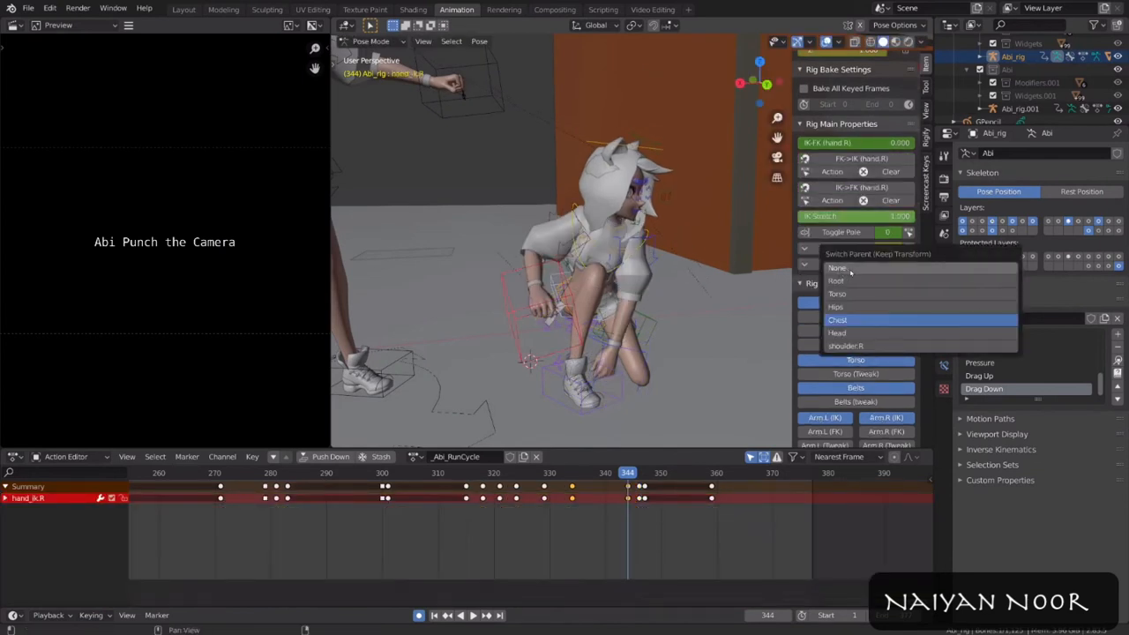
right_click(577, 208)
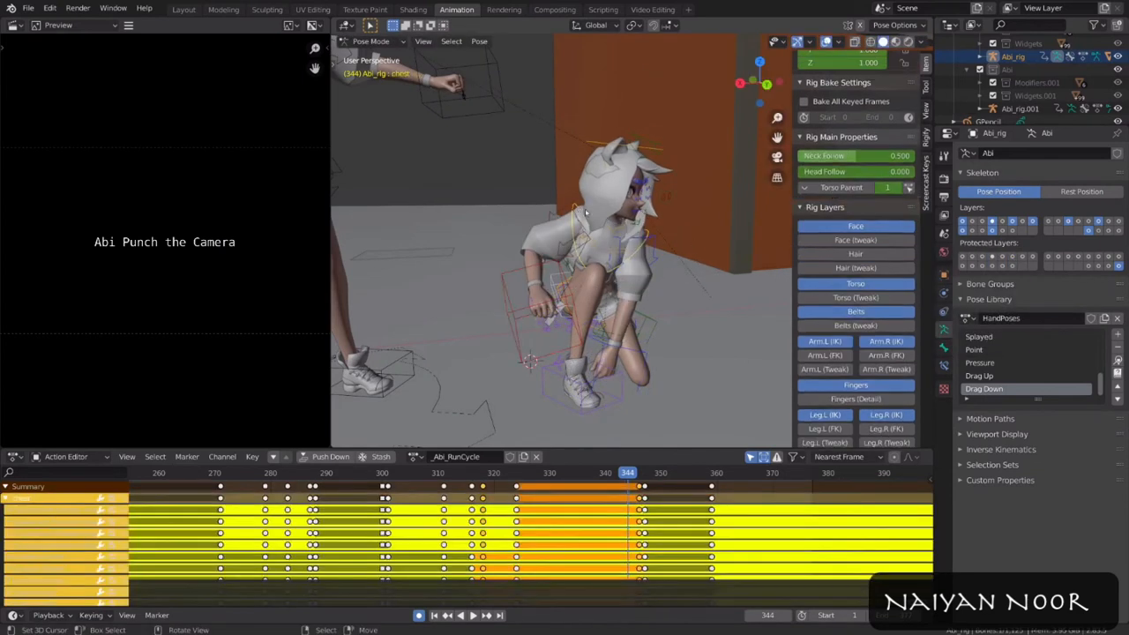
key(r)
right_click(660, 247)
right_click(650, 357)
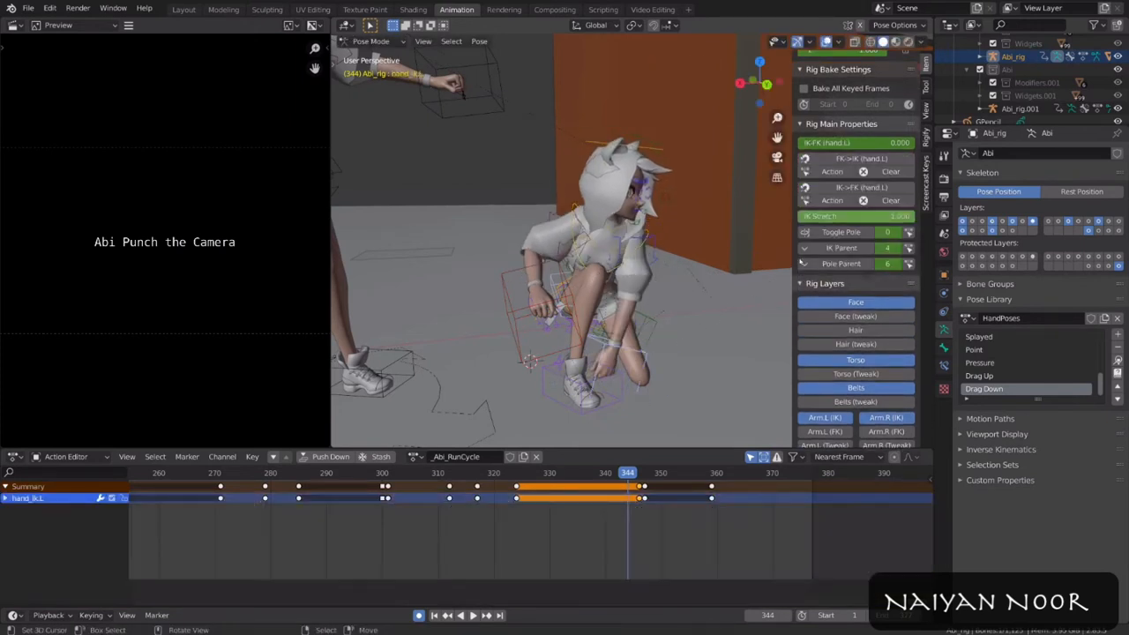
click(829, 250)
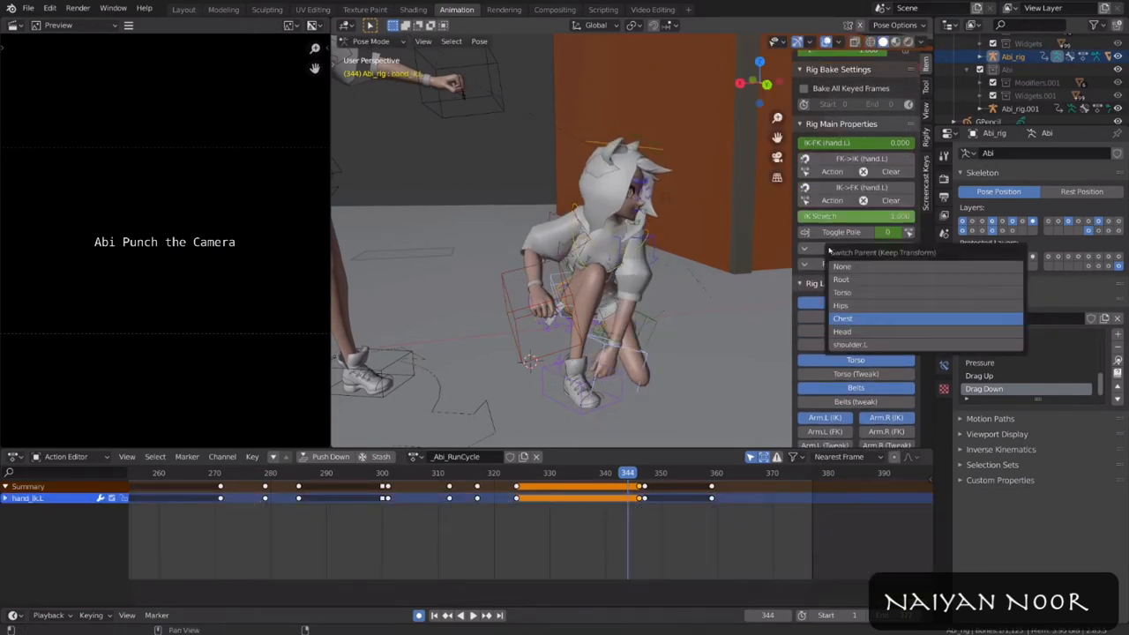
Step: Try a trackball rotation of Abi_rig's chest bone at frame 344
right_click(648, 232)
key(r)
key(r)
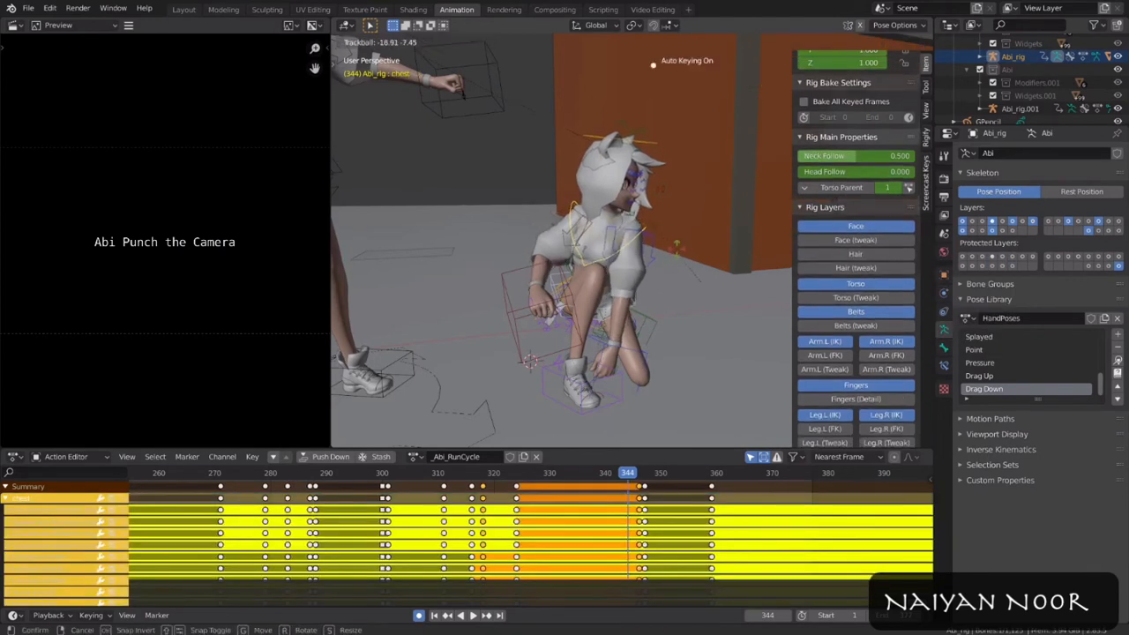
click(680, 269)
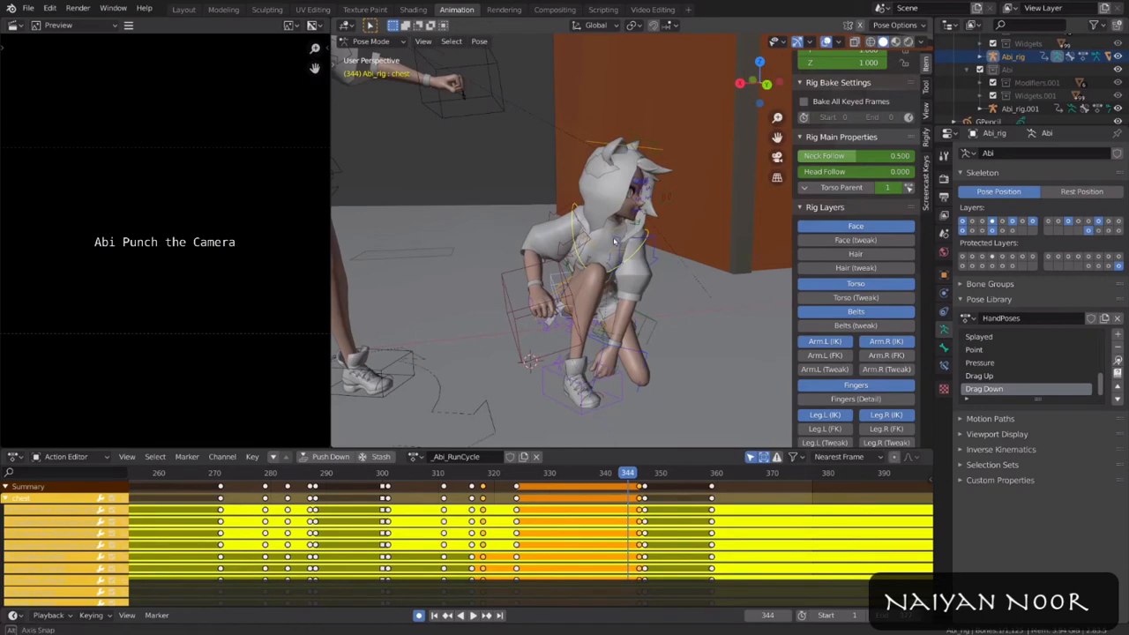
Step: Select upper_arm_parent.R together with upper_arm_ik.L on Abi_rig, and save the file
scroll(615, 240, up, 5)
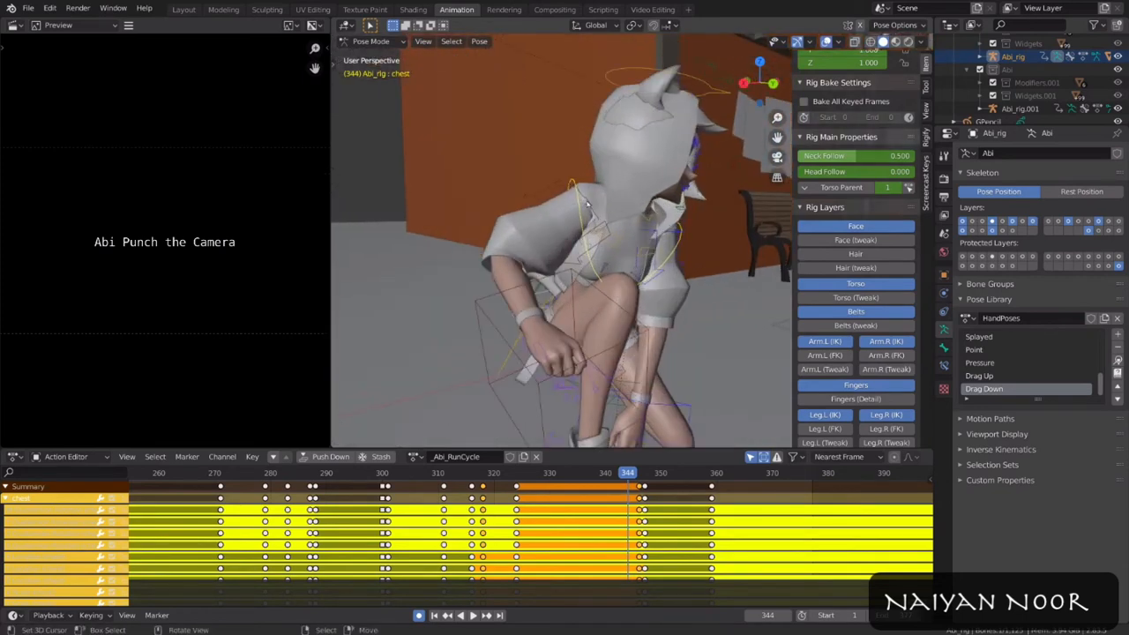
right_click(588, 205)
middle_drag(589, 208, 691, 228)
scroll(673, 226, up, 4)
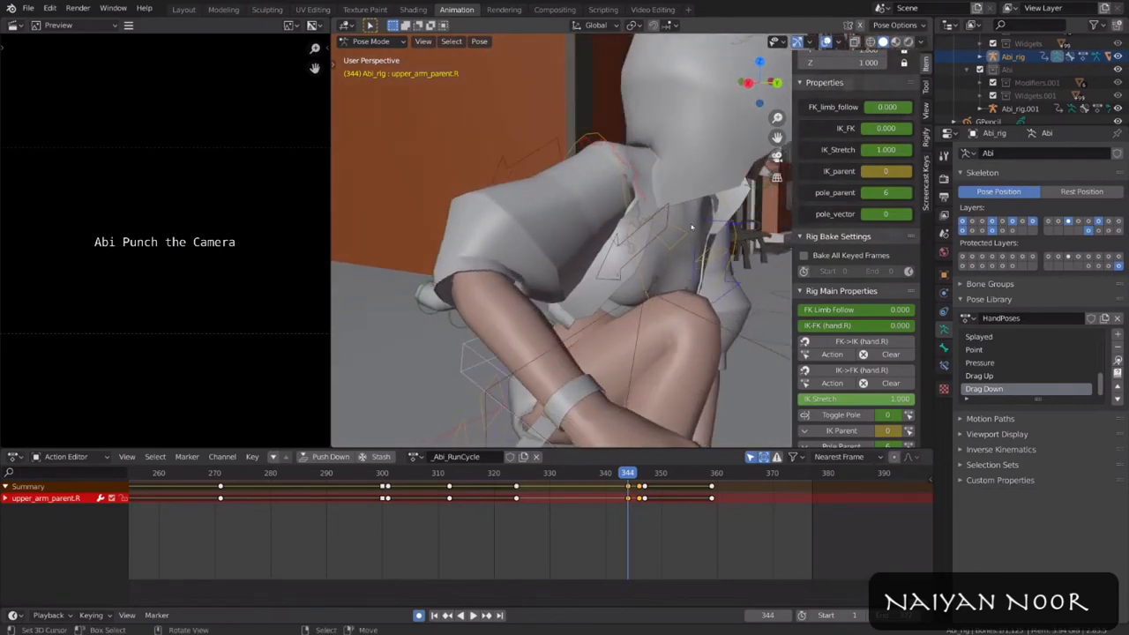
shift+right_click(706, 252)
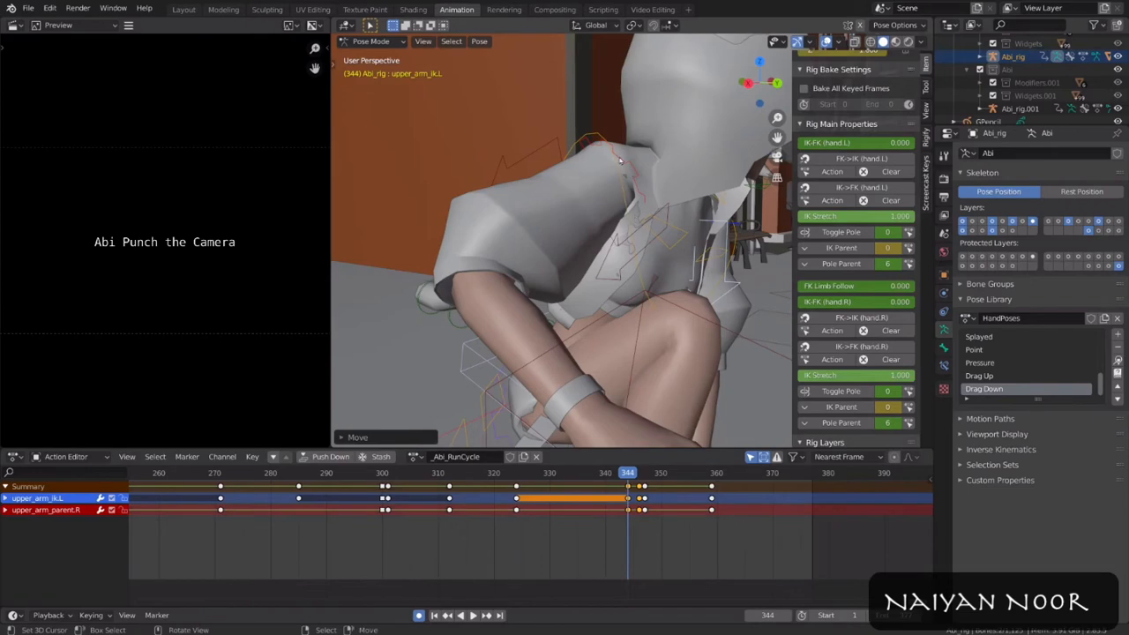
right_click(654, 183)
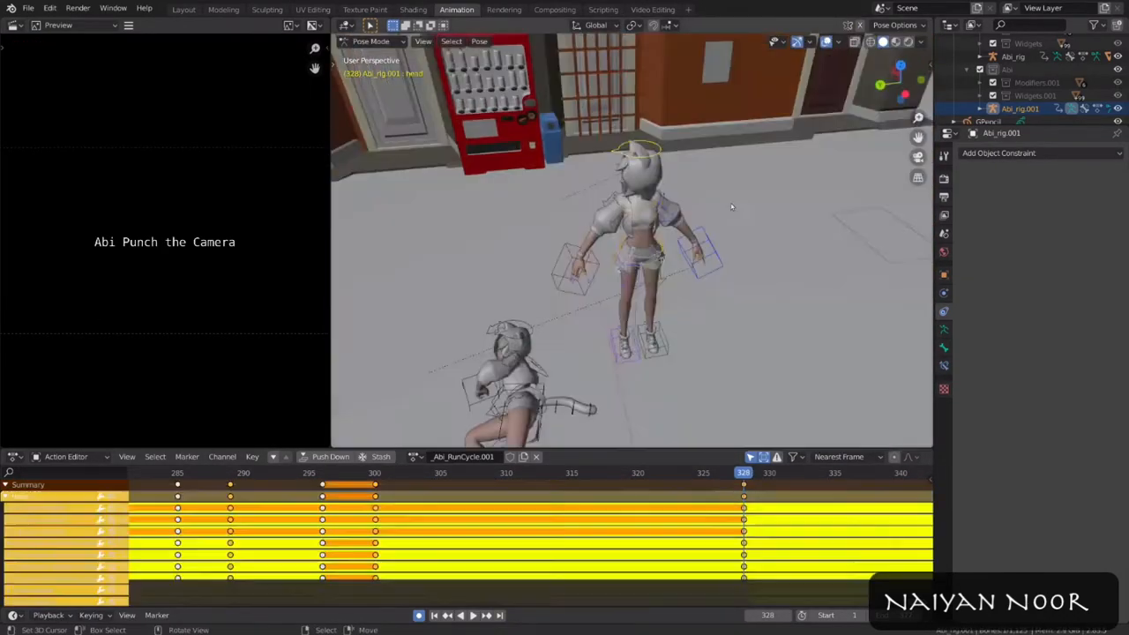
key(ctrl+s)
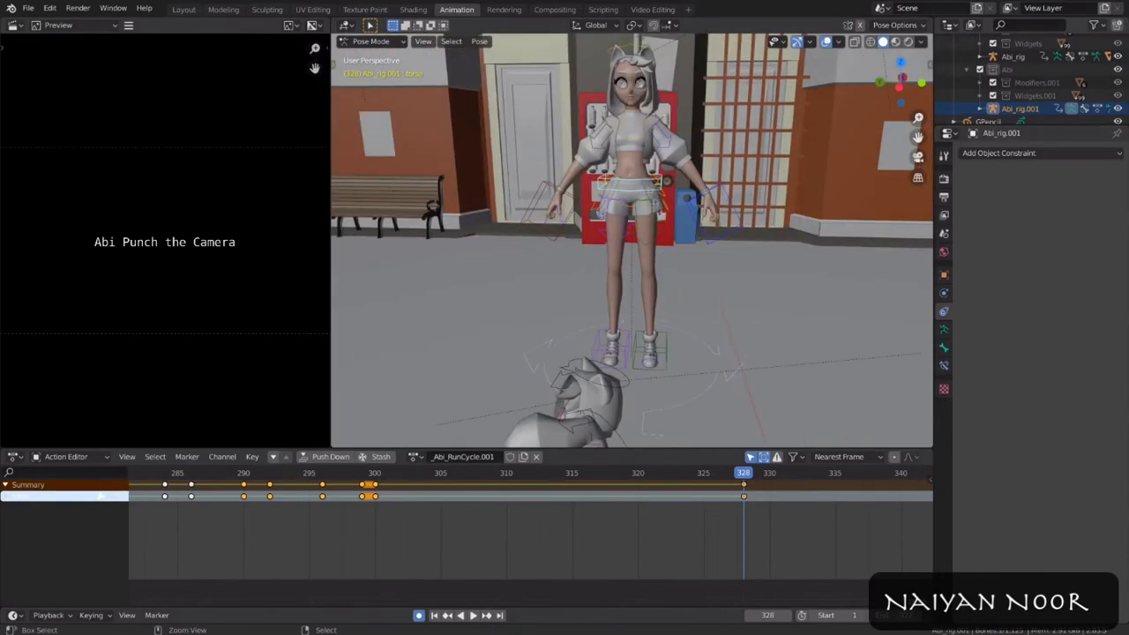
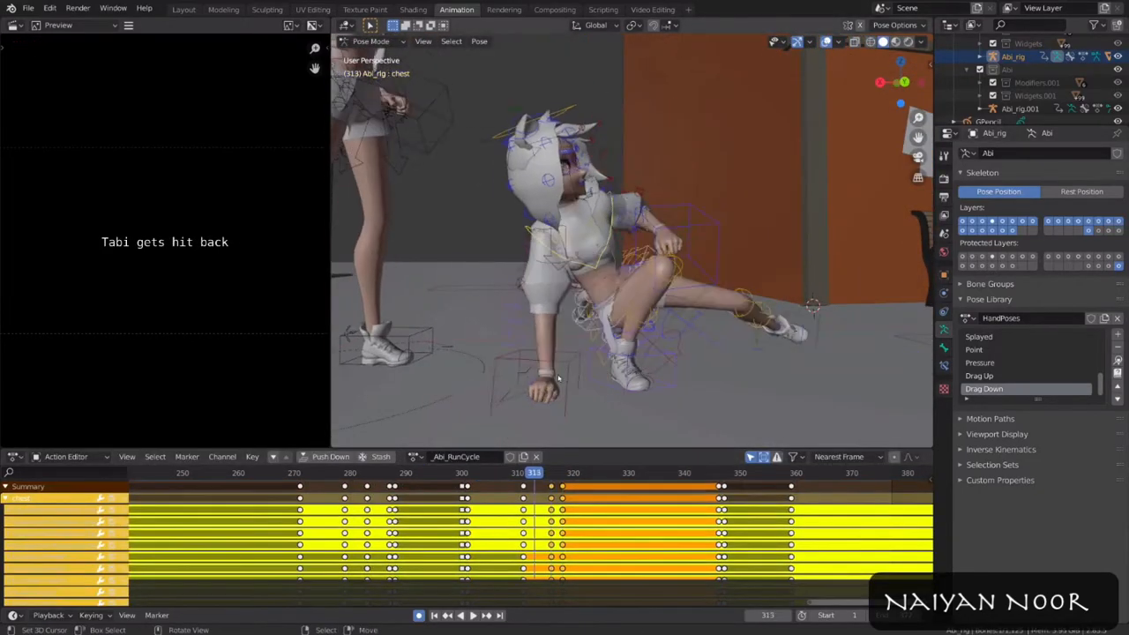
Step: Show the Face rig layer of Abi_rig and select the EyeTrack-Master bone at frame 344
click(512, 351)
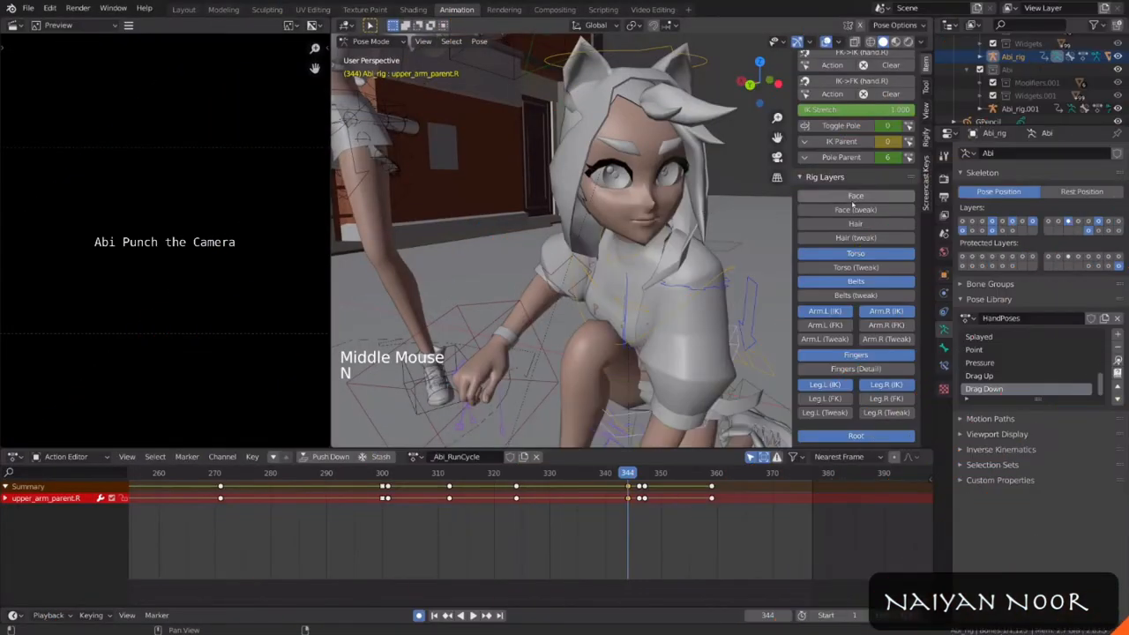
click(721, 174)
key(n)
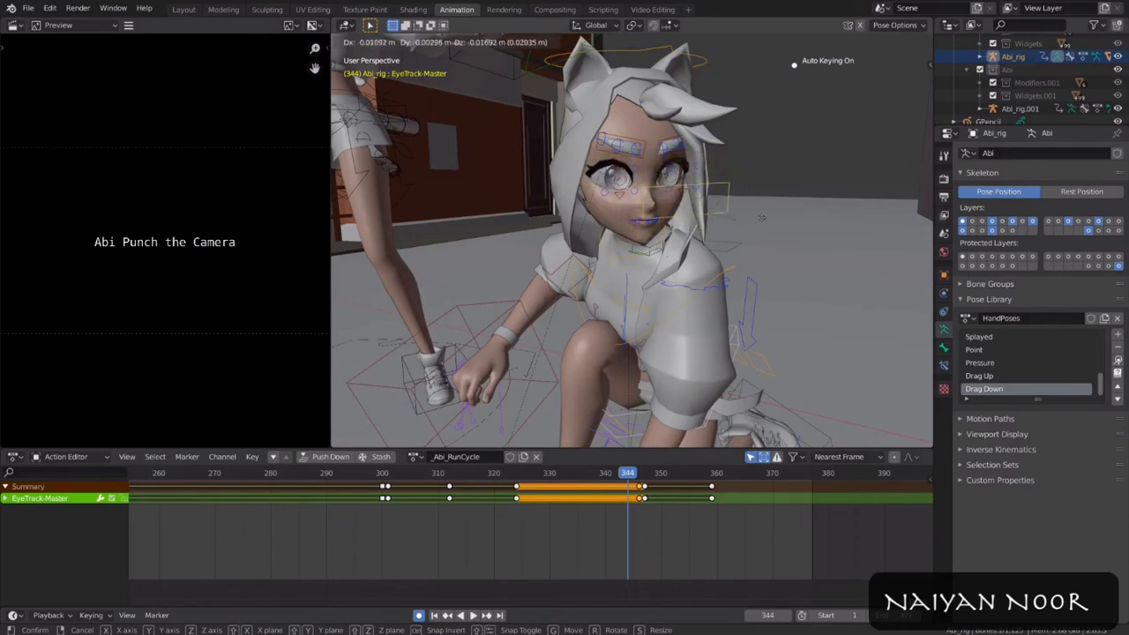
Step: Delete all existing keyframes of the EyeTrack-Master bone in the _Abi_RunCycle action
scroll(629, 531, down, 10)
middle_drag(532, 532, 590, 578)
scroll(564, 538, down, 5)
scroll(562, 542, down, 2)
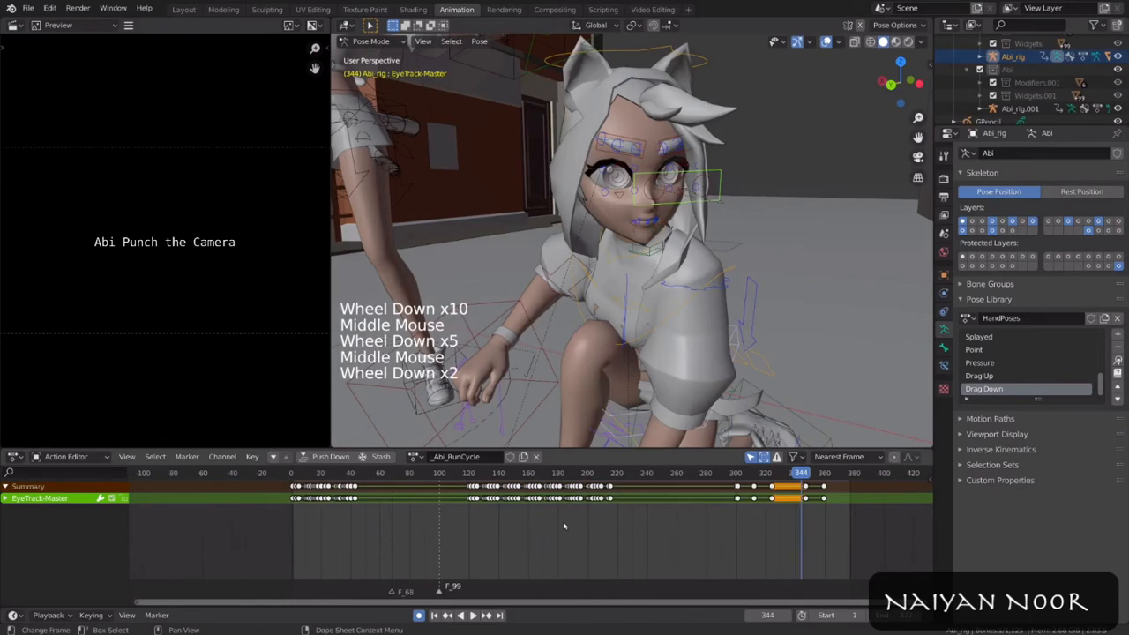
key(a)
key(x)
click(547, 516)
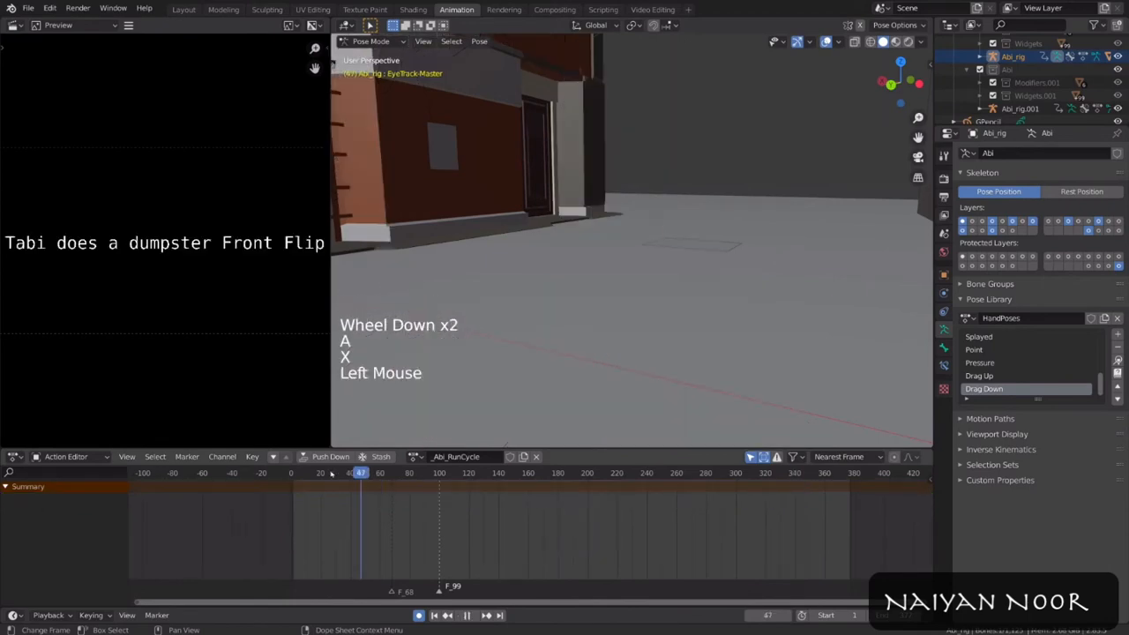
Step: Move the EyeTrack-Master bone at frame 33 to aim Abi's eyes, keying it there
key(KP_Decimal)
scroll(549, 339, down, 2)
scroll(480, 186, down, 4)
scroll(480, 186, up, 1)
middle_drag(480, 186, 697, 199)
scroll(710, 236, down, 10)
scroll(697, 198, down, 2)
middle_drag(696, 199, 679, 176)
key(space)
key(space)
middle_drag(675, 221, 694, 271)
scroll(672, 270, down, 5)
key(space)
key(space)
scroll(695, 271, up, 1)
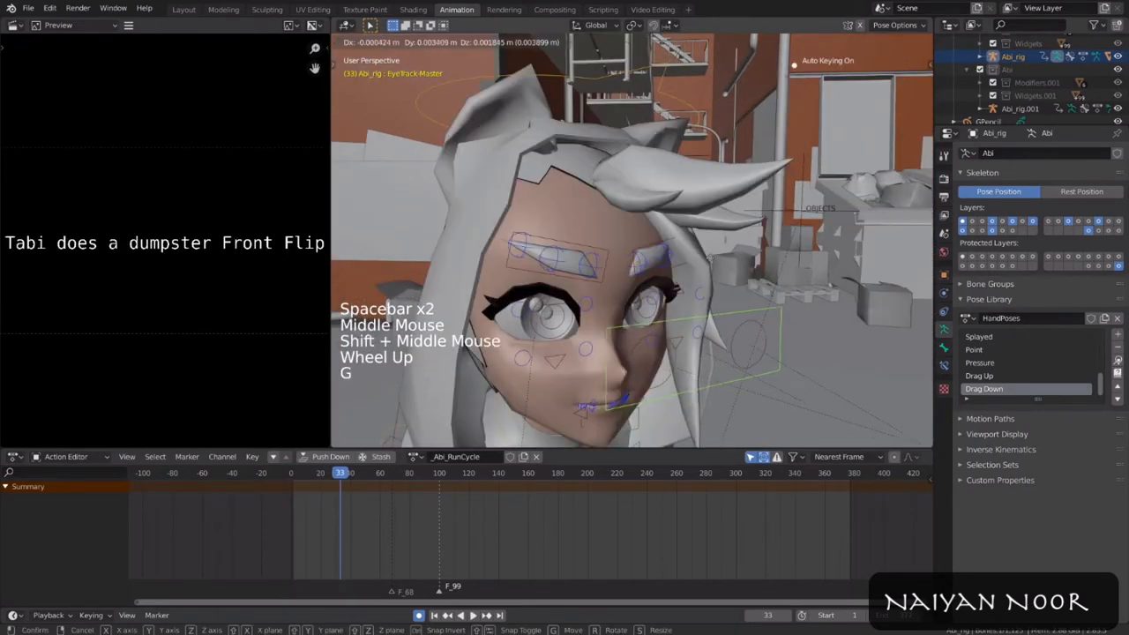
click(731, 238)
Step: Re-aim Abi's eyes with EyeTrack-Master during the dumpster Front Flip beat, including a key at frame 63
scroll(732, 249, down, 3)
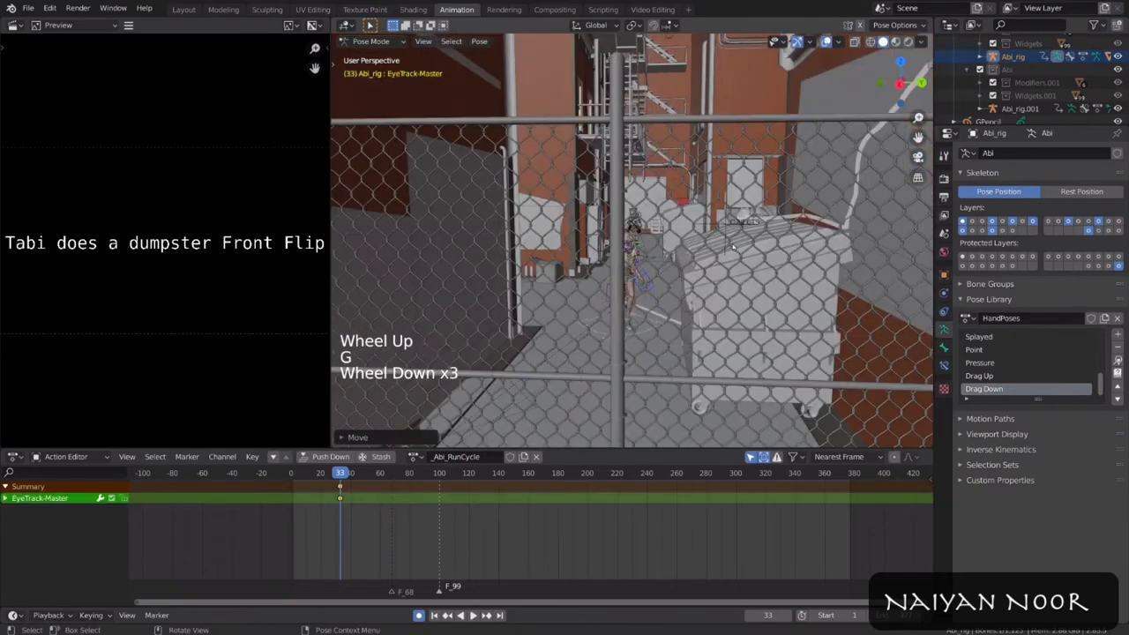
key(space)
shift+middle_drag(761, 269, 697, 261)
scroll(750, 282, up, 2)
key(KP_Decimal)
scroll(715, 274, down, 13)
key(g)
key(space)
key(space)
key(space)
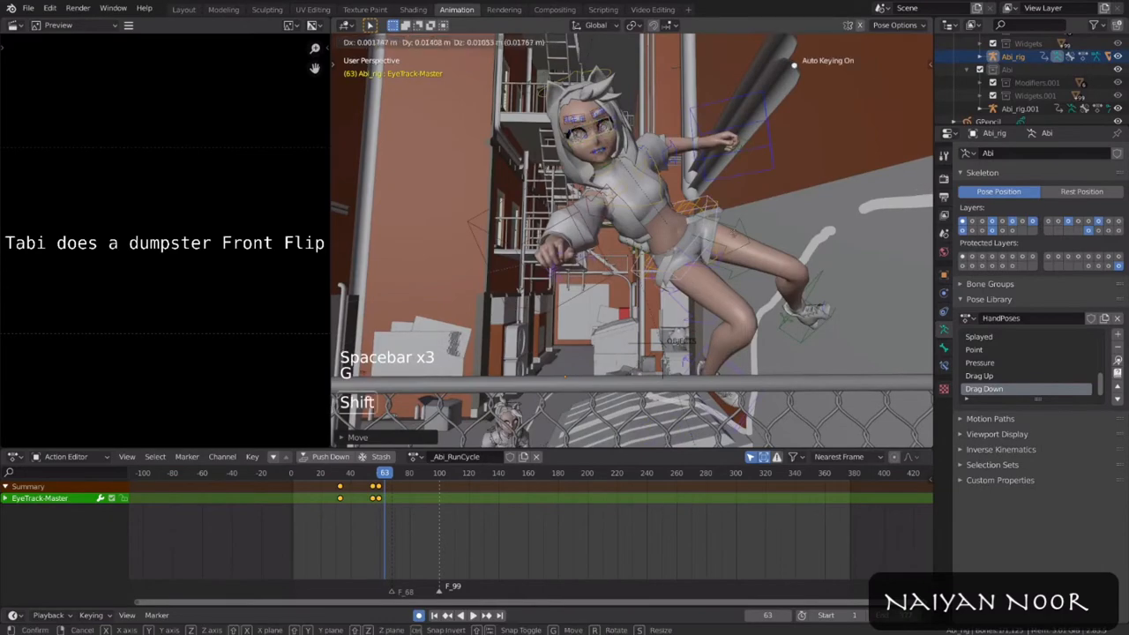
click(741, 249)
Step: Re-aim EyeTrack-Master just after frame 63 and duplicate its key near the F_99 marker to hold the gaze
key(space)
key(space)
key(space)
scroll(706, 247, down, 3)
key(g)
key(shift+alt+z)
scroll(679, 238, down, 3)
key(space)
key(space)
key(g)
right_click(396, 499)
click(393, 498)
key(shift+d)
Step: Key new EyeTrack-Master positions on Abi_rig between the F_99 marker and frame 124
key(space)
key(space)
key(g)
key(space)
key(space)
key(space)
scroll(608, 291, down, 5)
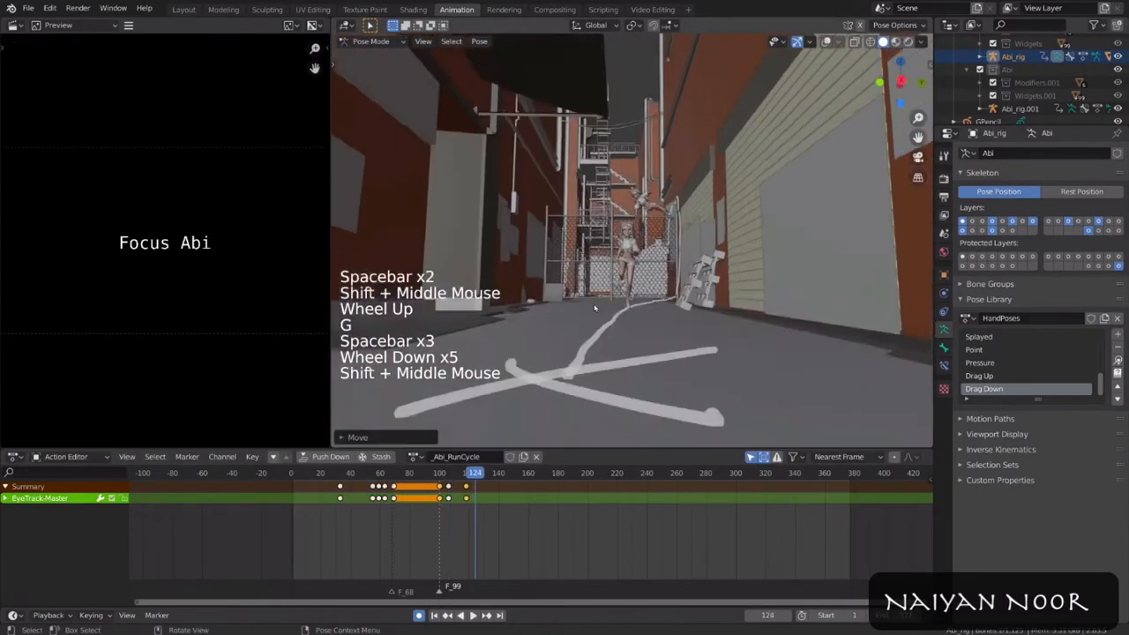
Step: Clear the EyeTrack-Master bone's location and re-aim Abi's eyes on the frames following frame 124
scroll(609, 291, up, 1)
key(space)
key(space)
key(alt+g)
key(space)
key(space)
scroll(632, 308, down, 4)
key(KP_Decimal)
scroll(671, 348, down, 2)
key(g)
scroll(767, 346, up, 1)
key(g)
scroll(767, 346, down, 3)
Step: Reposition EyeTrack-Master before frame 189 and duplicate its key to hold Abi's gaze
key(space)
key(space)
scroll(644, 341, down, 9)
key(g)
scroll(667, 377, down, 4)
key(space)
key(space)
key(space)
scroll(554, 507, up, 2)
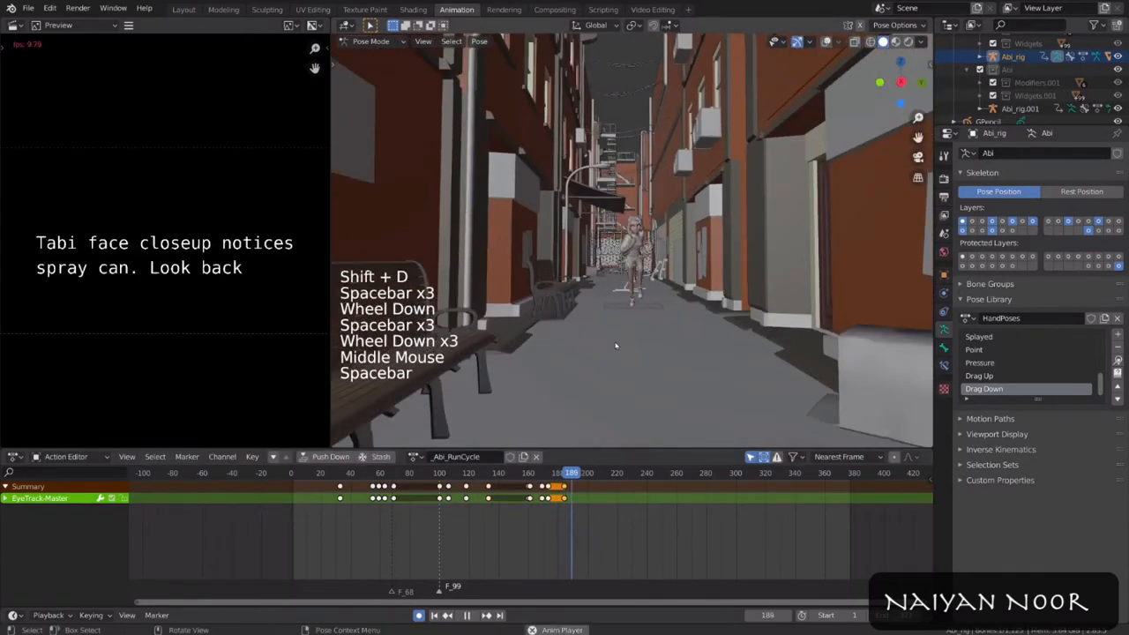
Step: Move EyeTrack-Master at frame 209 to aim Abi's eyes during the Tabi face closeup beat
key(space)
key(KP_Decimal)
scroll(698, 262, down, 4)
scroll(698, 262, up, 1)
middle_drag(670, 265, 699, 262)
scroll(698, 262, down, 1)
key(g)
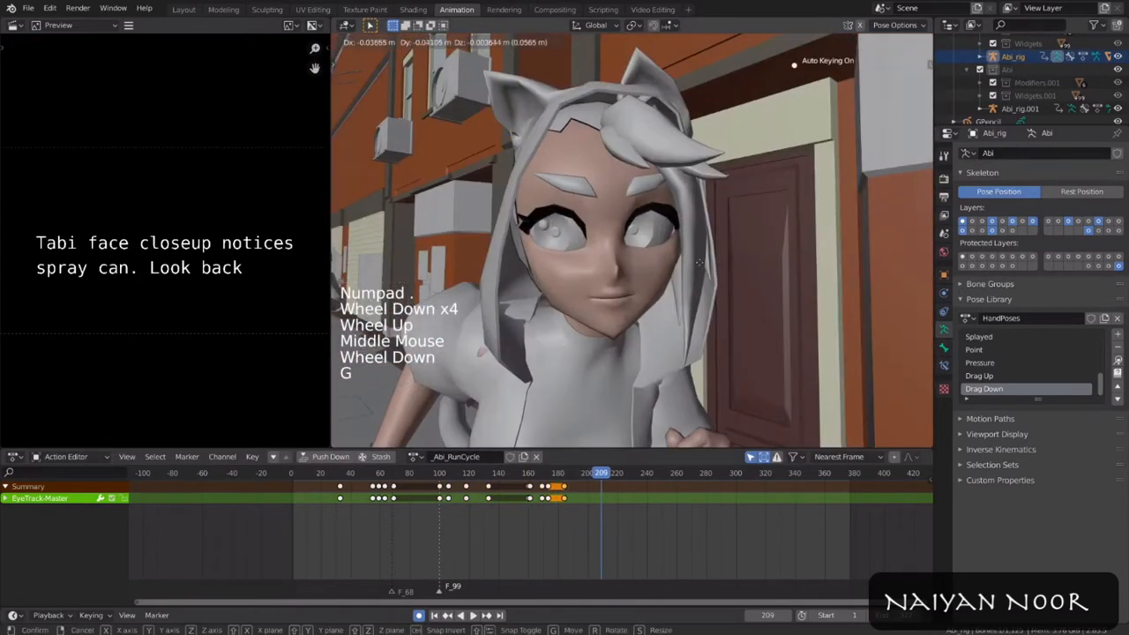
scroll(668, 338, down, 10)
middle_drag(653, 335, 668, 337)
scroll(667, 338, down, 1)
shift+middle_drag(653, 344, 668, 338)
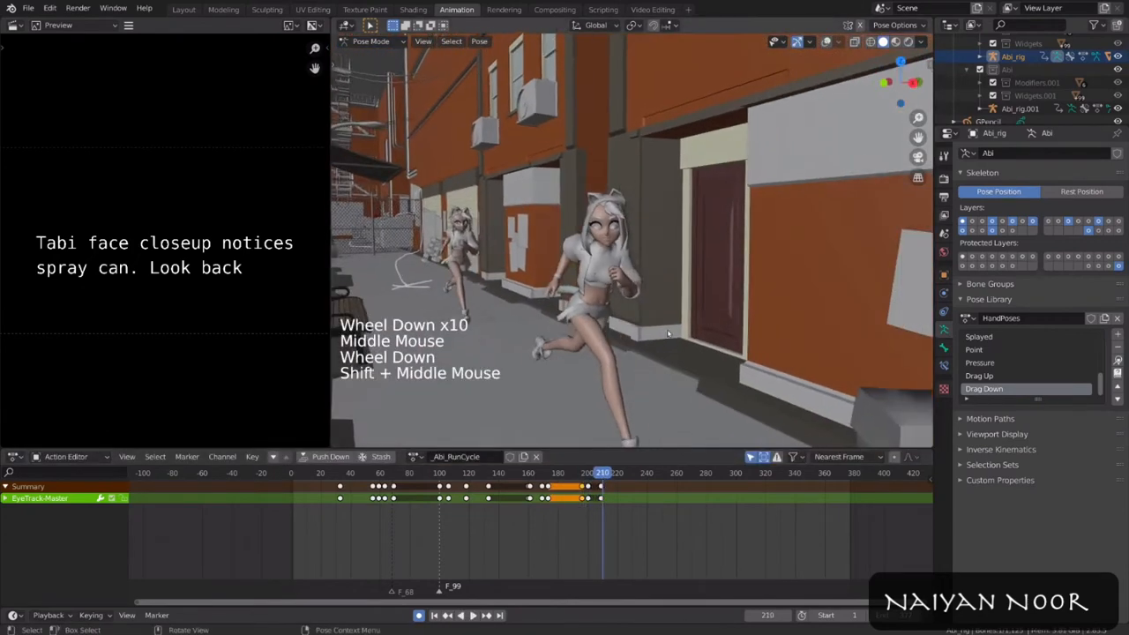
Step: Re-aim Abi's eyes with EyeTrack-Master as the Tabi Roll beat starts, including at frame 213
key(space)
key(space)
key(space)
middle_drag(658, 340, 668, 338)
scroll(668, 338, up, 2)
key(g)
click(602, 478)
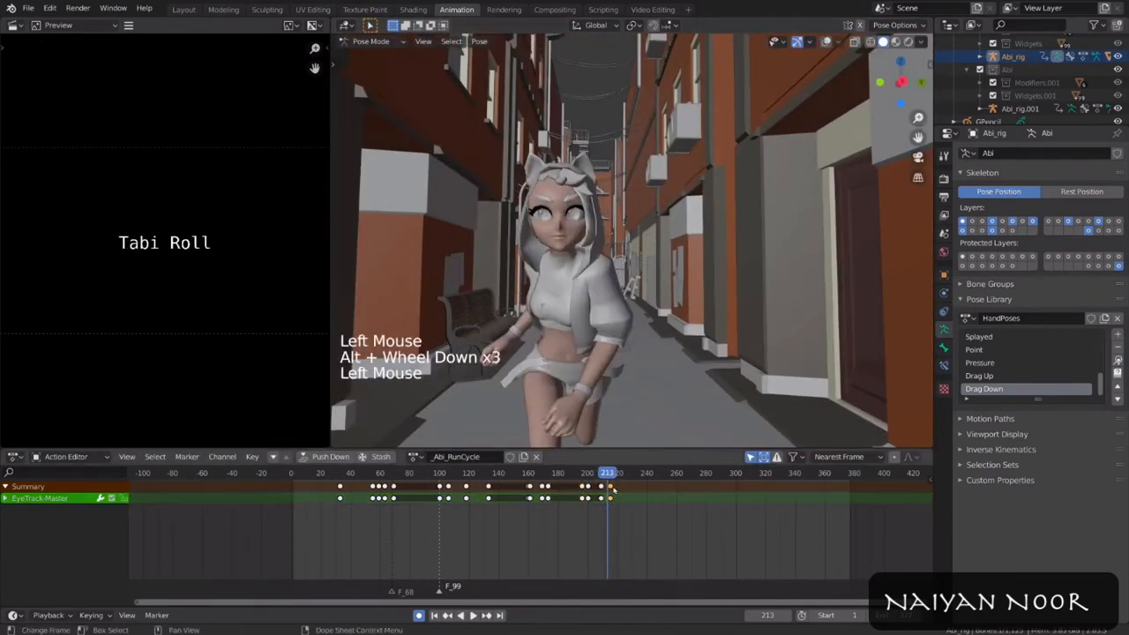
scroll(689, 290, down, 6)
key(g)
shift+middle_drag(653, 264, 706, 300)
Step: Key a new EyeTrack-Master position on the frames between the Tabi Roll and spray beats
key(space)
key(space)
key(space)
scroll(689, 290, down, 3)
key(KP_Decimal)
scroll(688, 291, down, 4)
scroll(689, 290, down, 1)
key(g)
key(space)
key(space)
key(space)
Step: Clear EyeTrack-Master's location and re-aim it for the "Tabi turn to spray Abi" beat, including at frame 237
middle_drag(705, 300, 681, 307)
key(alt+g)
key(g)
key(space)
key(space)
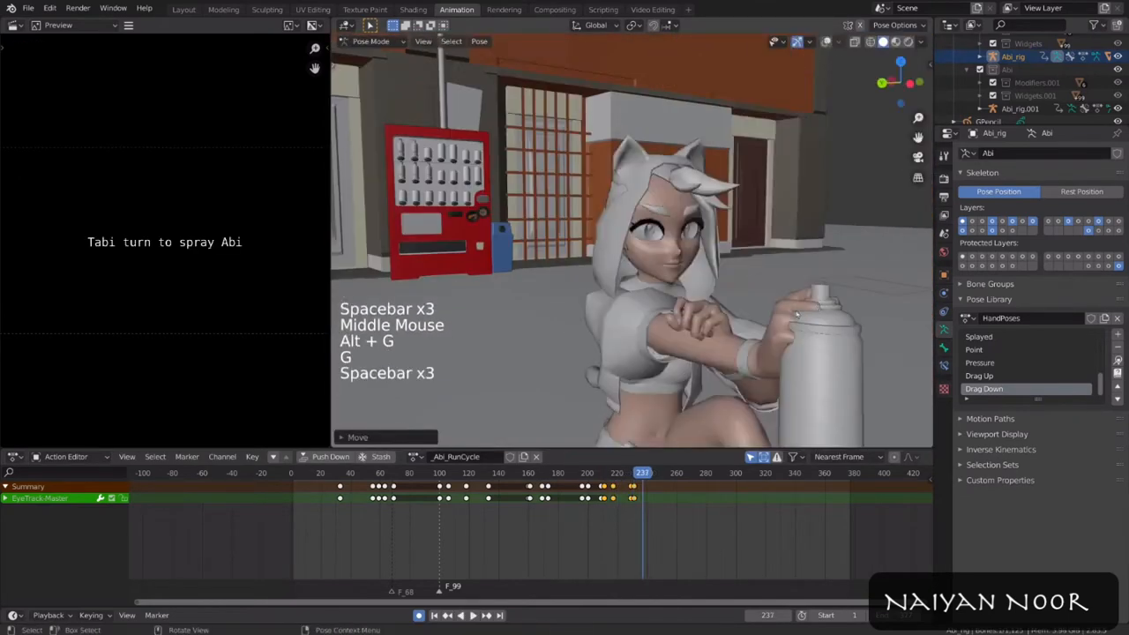
key(g)
key(space)
key(space)
Step: Duplicate EyeTrack-Master's keyframe at frame 237 to frame 280 to hold the eye direction
middle_drag(768, 278, 671, 291)
key(alt+a)
click(643, 487)
key(shift+d)
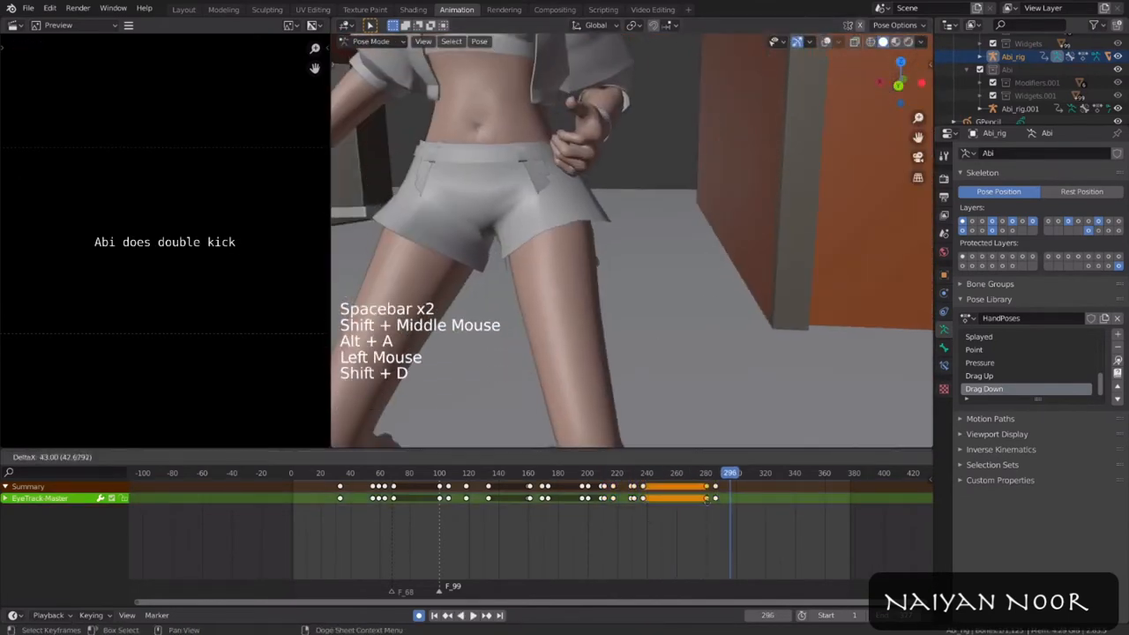
click(707, 490)
Step: Move EyeTrack-Master to aim Abi's eyes during the "Abi does double kick" beat
key(g)
key(space)
key(space)
key(space)
key(space)
shift+middle_drag(724, 256, 774, 250)
Step: Clear EyeTrack-Master's location and re-aim it on the frames leading into the "Abi Punch the Camera" beat
key(space)
key(space)
key(space)
key(alt+g)
key(g)
key(g)
key(space)
key(Escape)
Step: Show the rig controls and delete the stray keyframe at frame 344 from two of Abi's bones, including upper_arm_parent.R
key(shift+alt+z)
scroll(741, 251, up, 7)
click(719, 198)
middle_drag(719, 198, 759, 229)
scroll(703, 504, up, 13)
click(722, 498)
key(x)
middle_drag(696, 291, 609, 265)
click(577, 181)
click(722, 499)
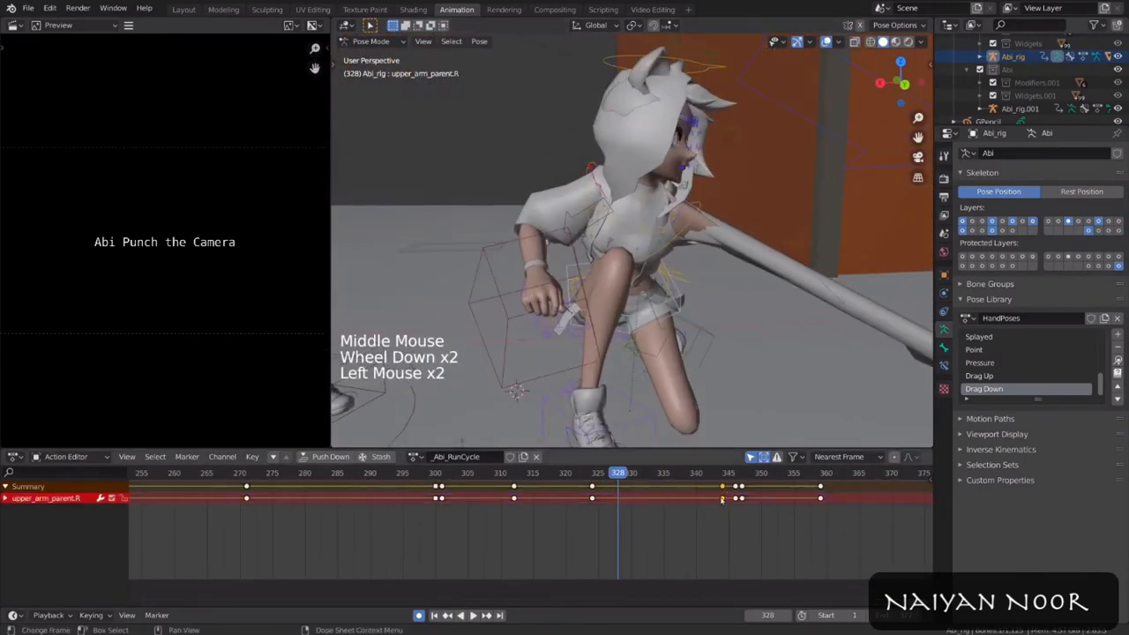
key(x)
Step: Delete the stray keyframe at frame 344 from Abi's hand_ik.L and the hand control on her other side
scroll(764, 302, down, 4)
key(shift+alt+z)
key(shift+alt+z)
key(alt+z)
click(830, 333)
click(724, 499)
key(x)
middle_drag(706, 283, 609, 274)
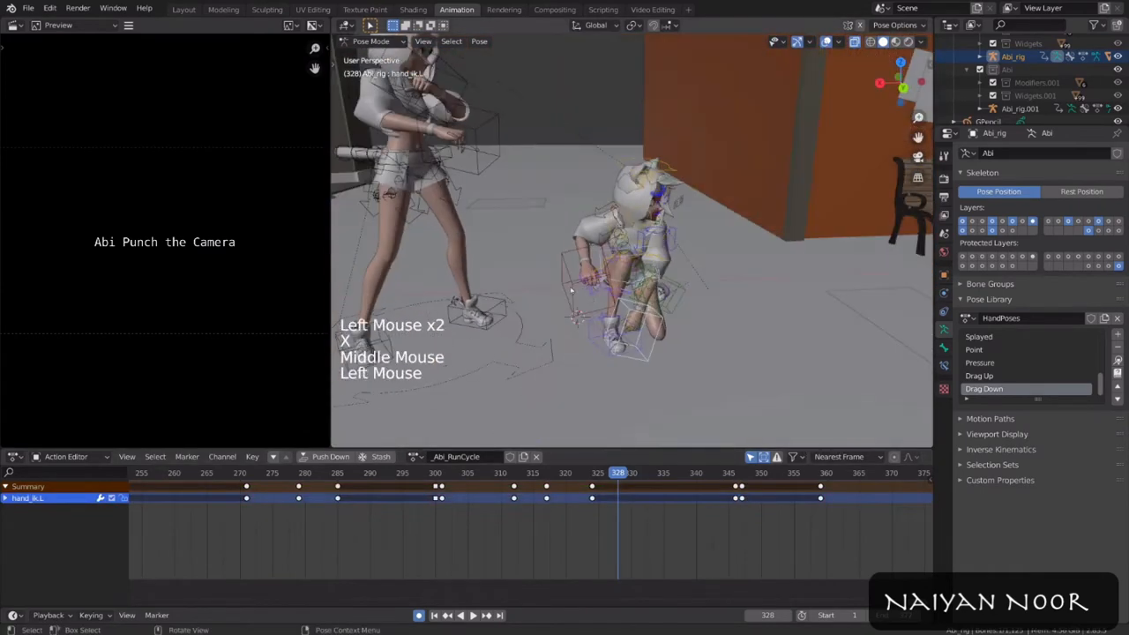
click(565, 296)
click(724, 498)
key(x)
key(space)
key(Escape)
Step: Select EyeTrack-Master and retime its keyframes to frames 327 and 329 in the punch beat
scroll(691, 221, up, 4)
click(732, 233)
middle_drag(732, 233, 652, 247)
scroll(653, 247, up, 2)
shift+middle_drag(653, 247, 657, 282)
middle_drag(657, 283, 617, 295)
click(507, 498)
drag(506, 473, 632, 475)
click(560, 488)
click(606, 505)
click(618, 500)
key(g)
click(612, 500)
click(631, 498)
key(g)
click(625, 499)
Step: Re-aim Abi's eyes with EyeTrack-Master at frame 329 and shift its following keyframe to frame 336
key(g)
click(617, 291)
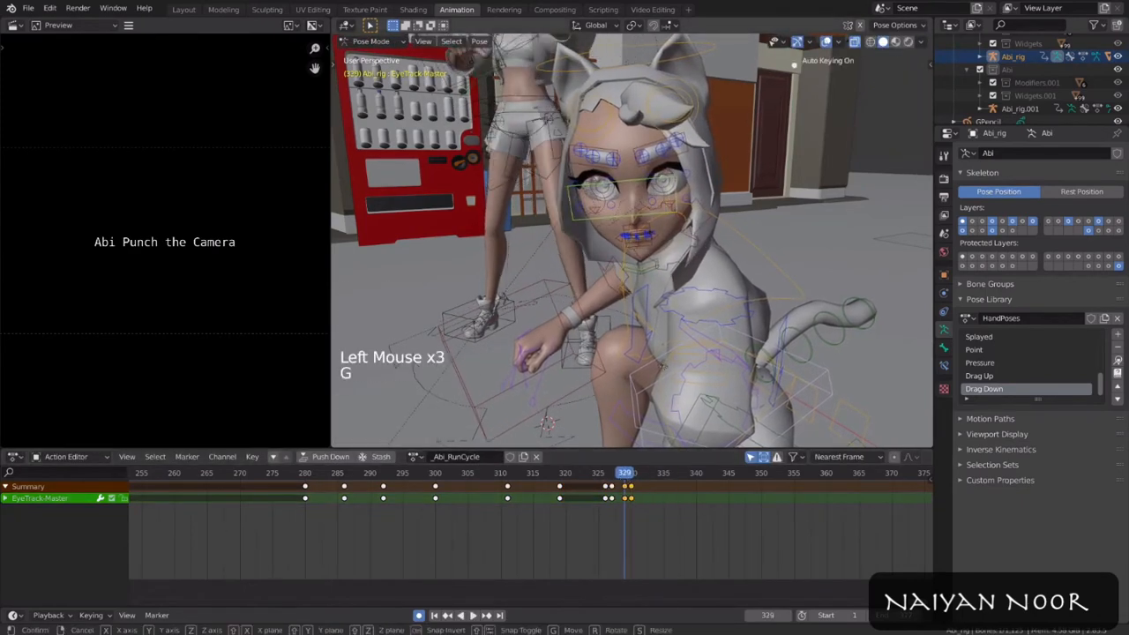
click(737, 367)
click(651, 499)
key(g)
click(671, 499)
Step: Key new EyeTrack-Master positions from frame 337 through frame 346 to follow the camera punch
mouse_move(663, 475)
mouse_down()
mouse_move(633, 475)
mouse_move(690, 473)
mouse_move(677, 475)
mouse_up()
key(g)
click(653, 336)
key(g)
click(649, 353)
drag(677, 475, 736, 475)
key(g)
click(652, 344)
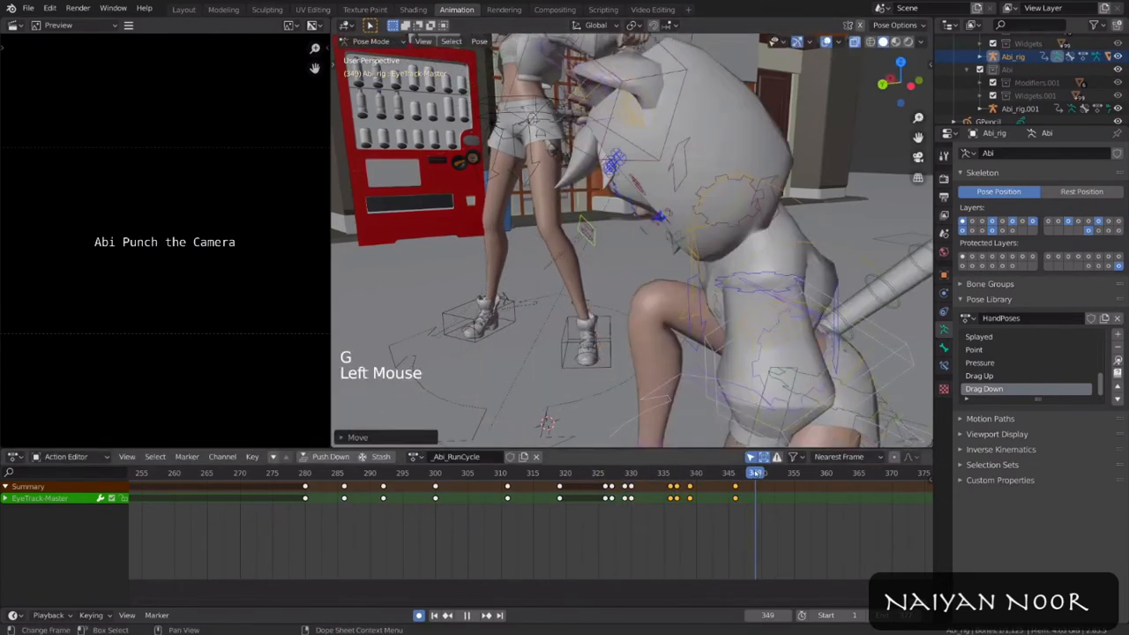
Step: Replay the punch beat and key a new EyeTrack-Master aim at frame 334
click(601, 476)
key(space)
key(space)
click(602, 477)
key(space)
key(space)
key(g)
click(655, 353)
drag(664, 475, 668, 475)
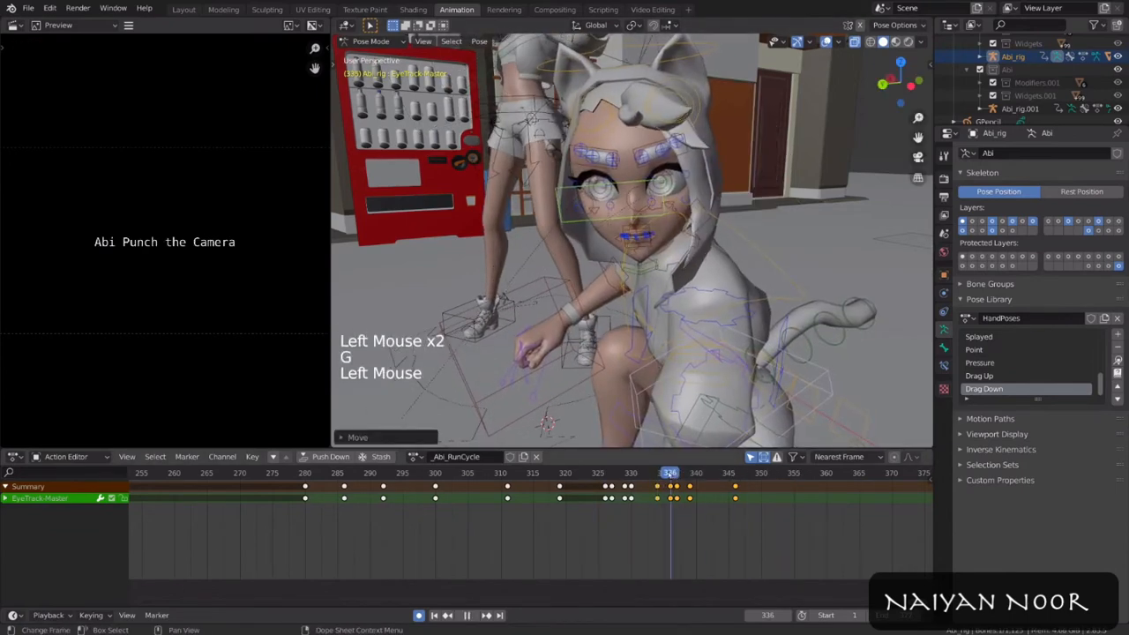
Step: Duplicate the frame 334 eye keyframe to frame 336, re-aim EyeTrack-Master, and delete the key at frame 337
click(658, 487)
key(shift+d)
click(671, 487)
key(g)
click(661, 353)
click(677, 487)
key(x)
Step: Duplicate the latest EyeTrack-Master keyframe to frame 339 to hold the gaze
click(647, 479)
click(671, 487)
key(shift+d)
click(690, 487)
click(604, 477)
key(space)
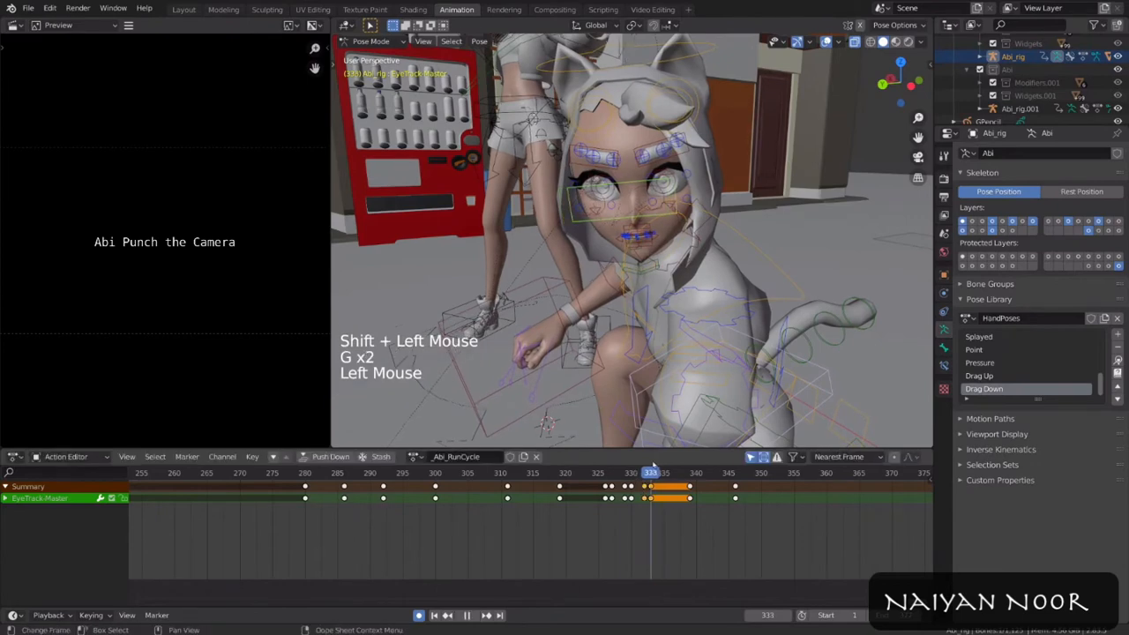
Step: Replay from frame 333 and delete EyeTrack-Master's keyframe at frame 346
drag(692, 472, 650, 474)
key(space)
key(space)
click(736, 487)
key(x)
Step: Play back the punch beat from several start frames to check the timing of Abi's eye movement
click(587, 475)
key(space)
key(space)
click(550, 474)
key(space)
key(space)
click(613, 473)
key(space)
Step: Shift EyeTrack-Master's keyframe near frame 326 to frame 324 and re-aim the eyes on the surrounding frames
click(607, 500)
shift+click(606, 498)
key(g)
click(599, 497)
click(579, 475)
key(g)
click(615, 212)
key(g)
click(685, 383)
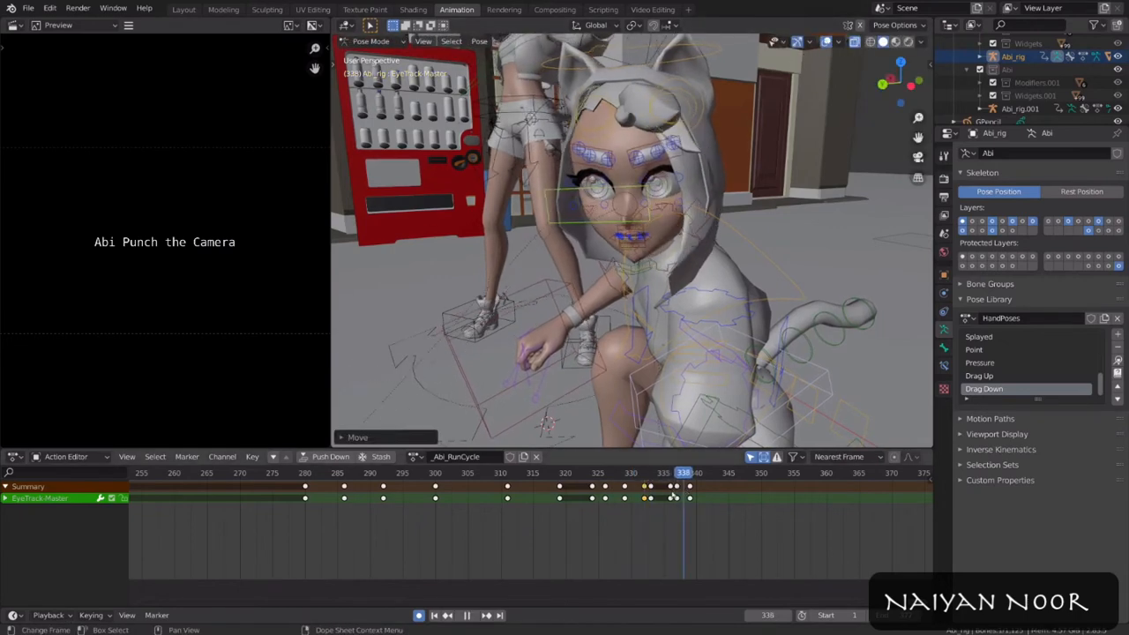
Step: Replay the punch beat, re-aim Abi's eyes with EyeTrack-Master at frame 346, and retime that keyframe
key(space)
click(605, 474)
key(space)
key(g)
click(635, 354)
key(g)
key(g)
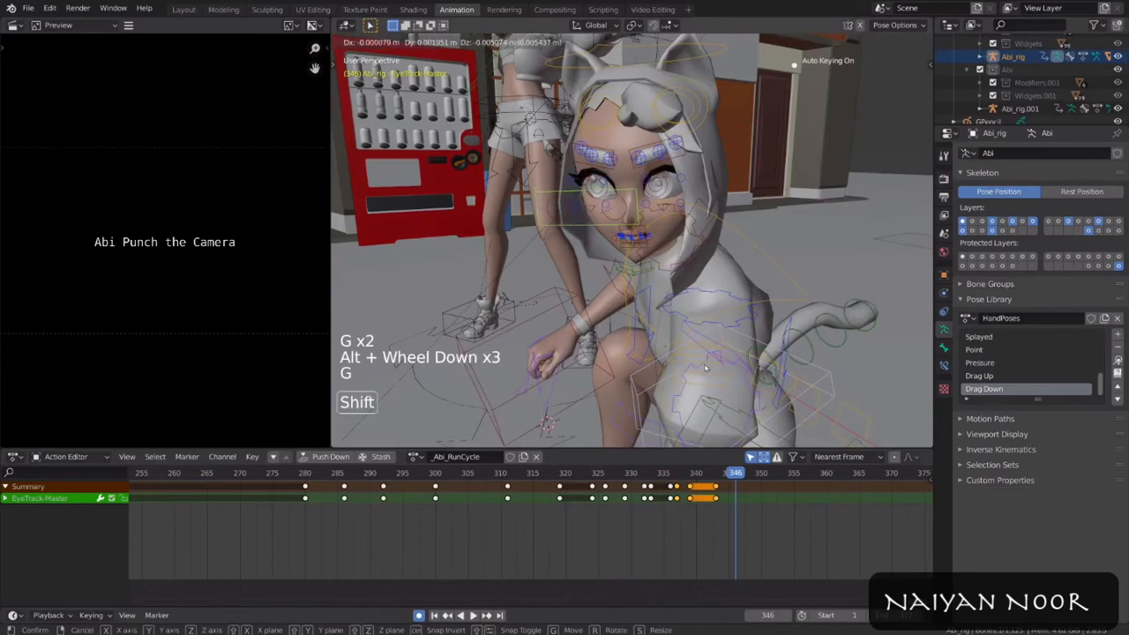
click(706, 368)
click(736, 487)
key(g)
Step: Play back the shot to review Abi's eye tracking and save the file
key(space)
key(space)
click(564, 473)
key(space)
key(space)
click(847, 473)
key(space)
key(ctrl+s)
middle_drag(692, 320, 635, 300)
scroll(635, 300, down, 2)
click(728, 474)
key(space)
key(space)
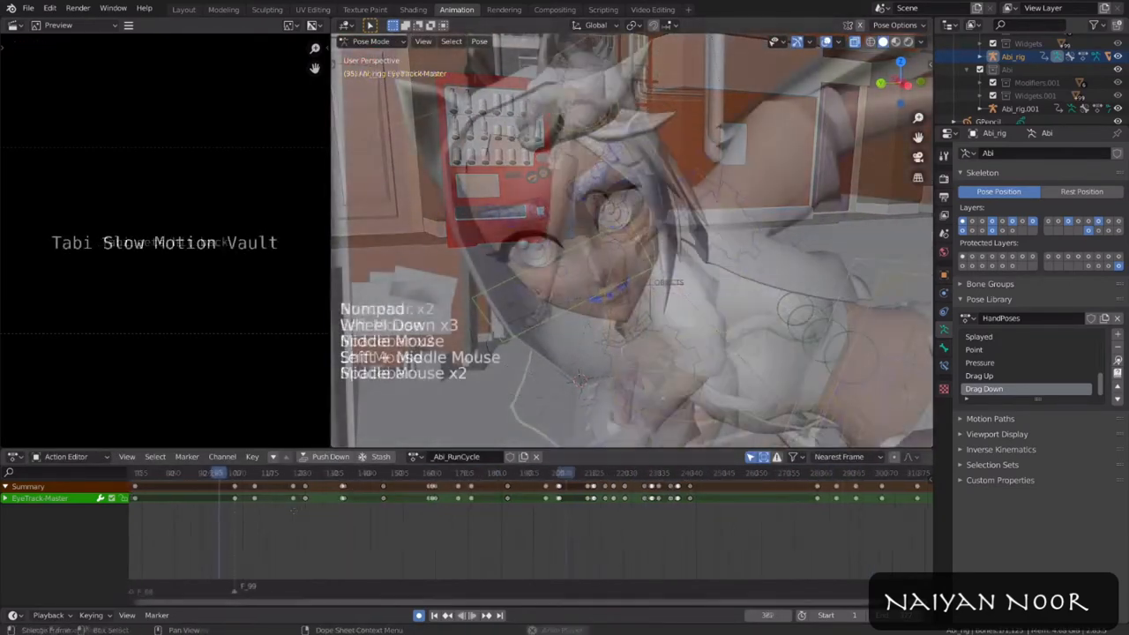
Step: Go to frame 23 and delete all keyframes from Abi's upper eyelid controls Blink-Top.L and Blink-Top.R
scroll(444, 476, down, 6)
click(458, 477)
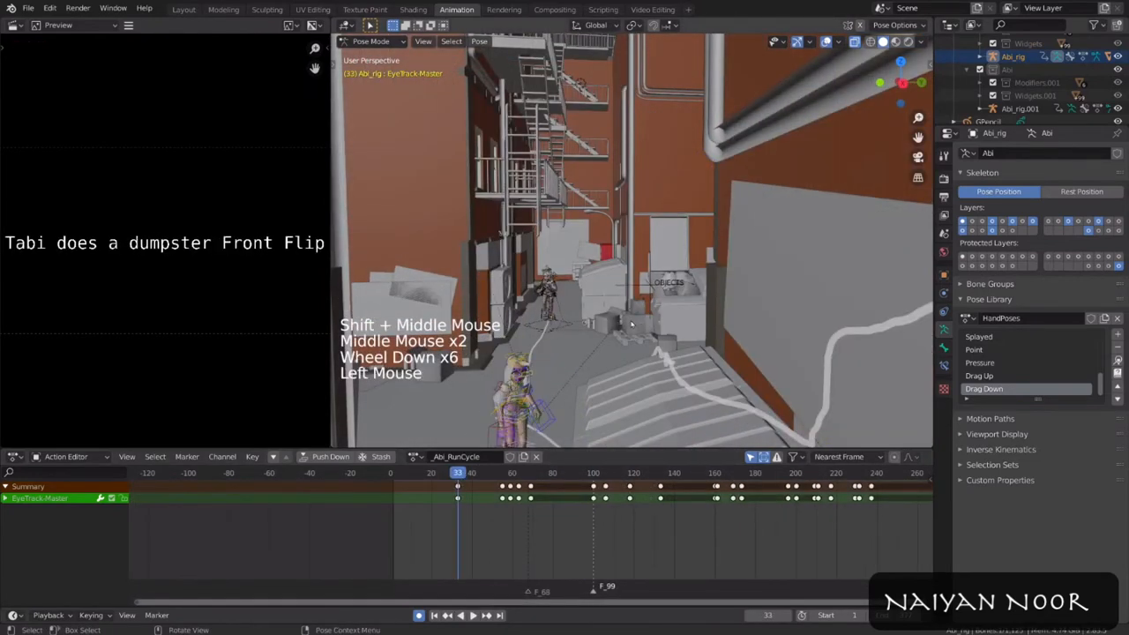
key(KP_Decimal)
click(437, 476)
key(KP_Enter)
key(KP_Decimal)
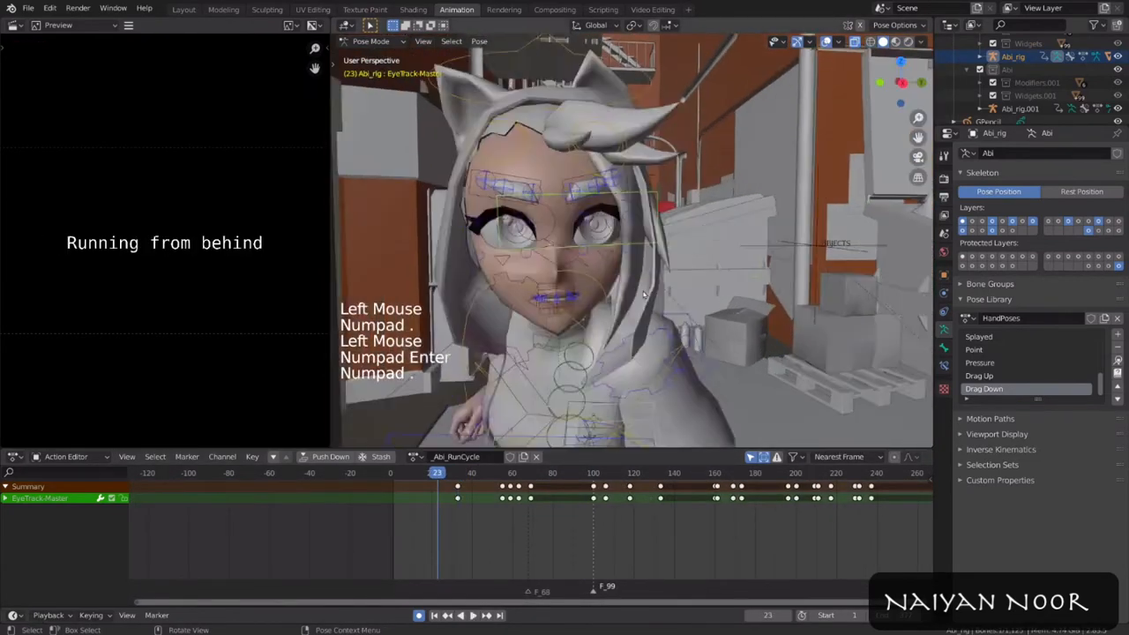
scroll(635, 237, down, 1)
shift+middle_drag(579, 242, 731, 231)
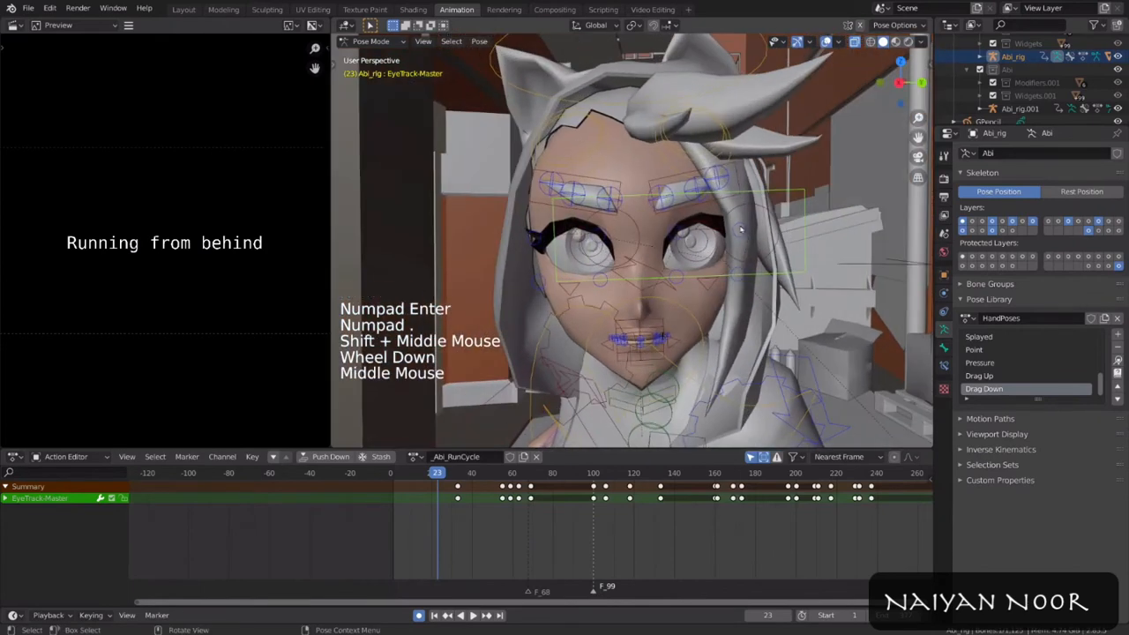
click(709, 222)
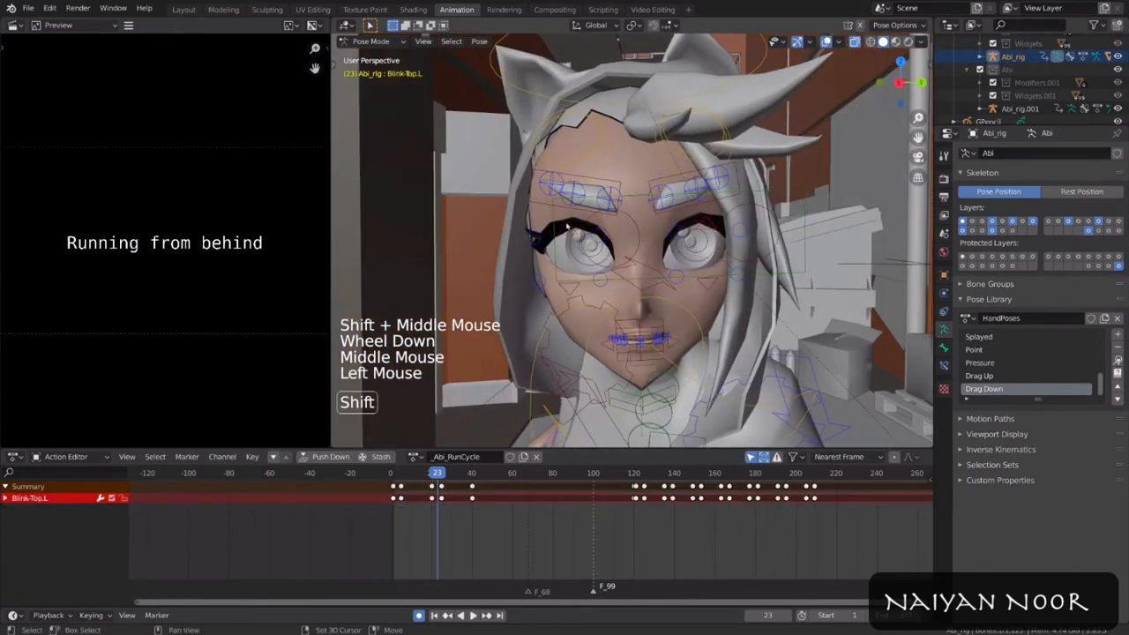
scroll(741, 253, up, 1)
middle_drag(484, 511, 546, 511)
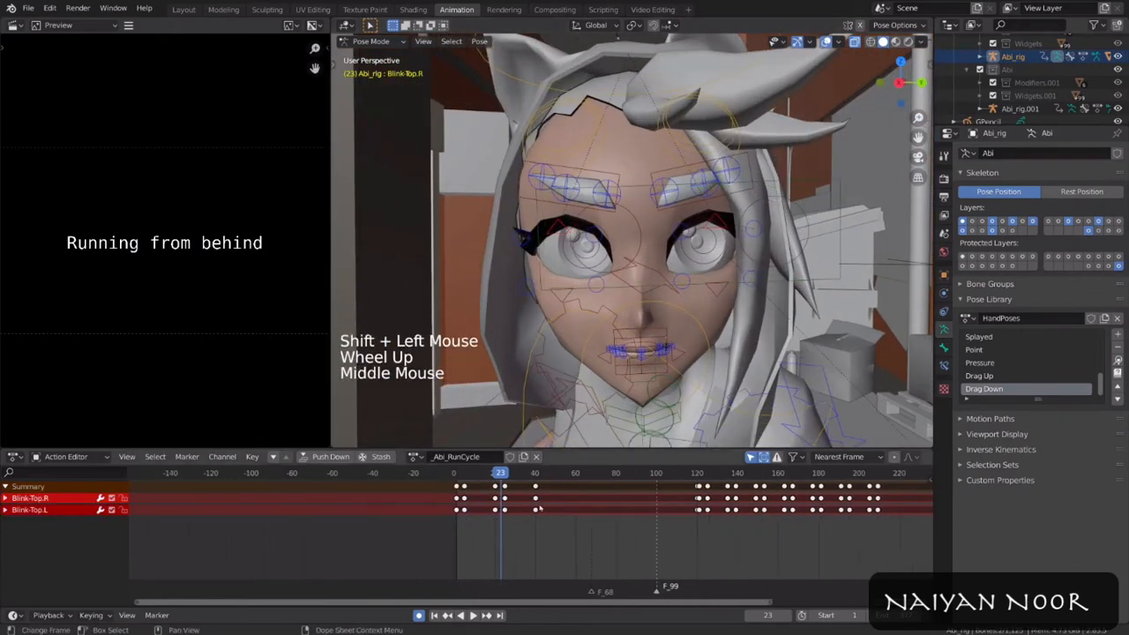
scroll(529, 508, up, 3)
key(a)
key(x)
click(529, 504)
Step: Key the upper eyelids' location, rotation and scale at frame 23, and lower them slightly at frame 24
key(i)
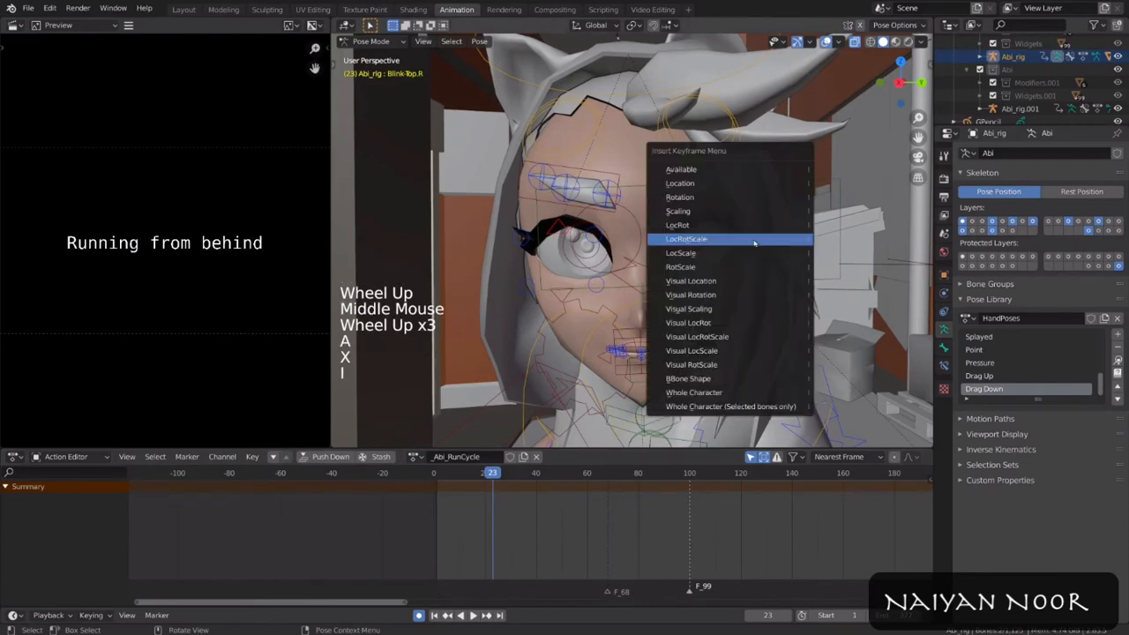
click(759, 251)
alt+scroll(776, 283, down, 1)
scroll(776, 282, down, 5)
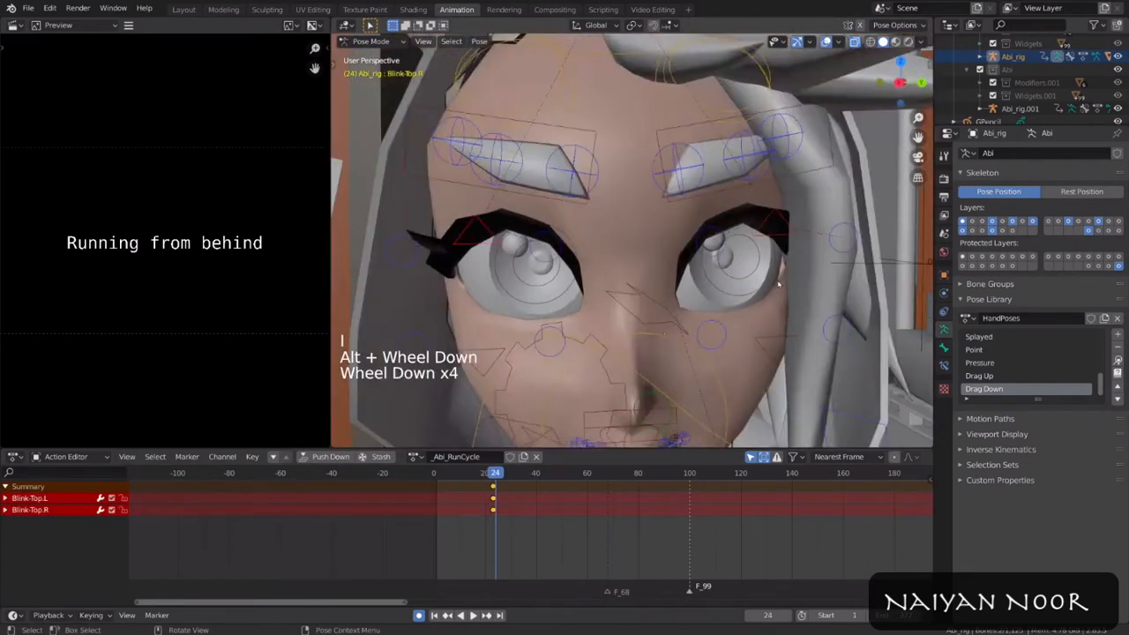
key(g)
click(773, 374)
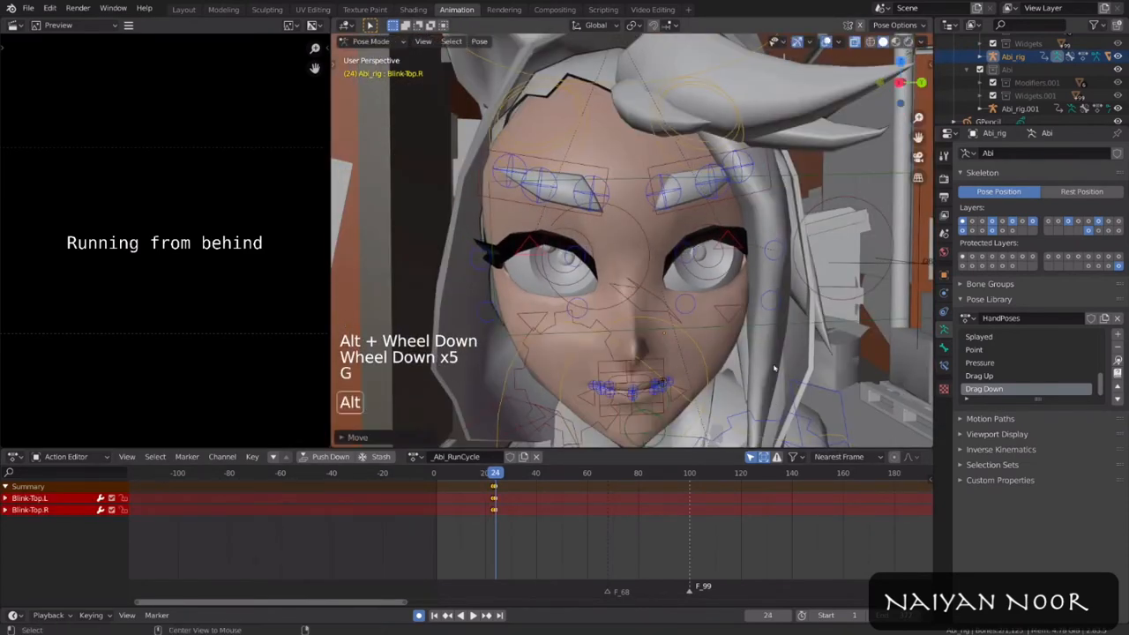
Step: Go to frame 25 and move both upper eyelid controls down to shut Abi's eyes
alt+scroll(774, 370, down, 1)
scroll(768, 353, down, 4)
key(g)
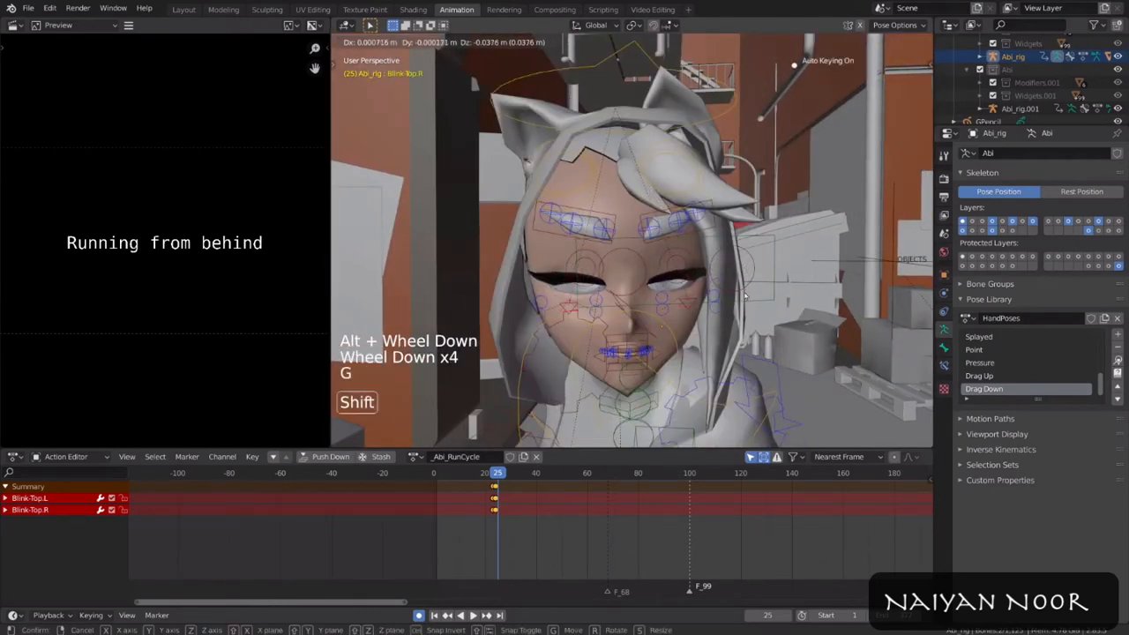
click(746, 296)
key(g)
Step: Reposition the upper eyelids at frame 26 to begin reopening and reset their location at frame 27
alt+scroll(755, 238, down, 1)
scroll(750, 239, down, 3)
scroll(746, 238, up, 1)
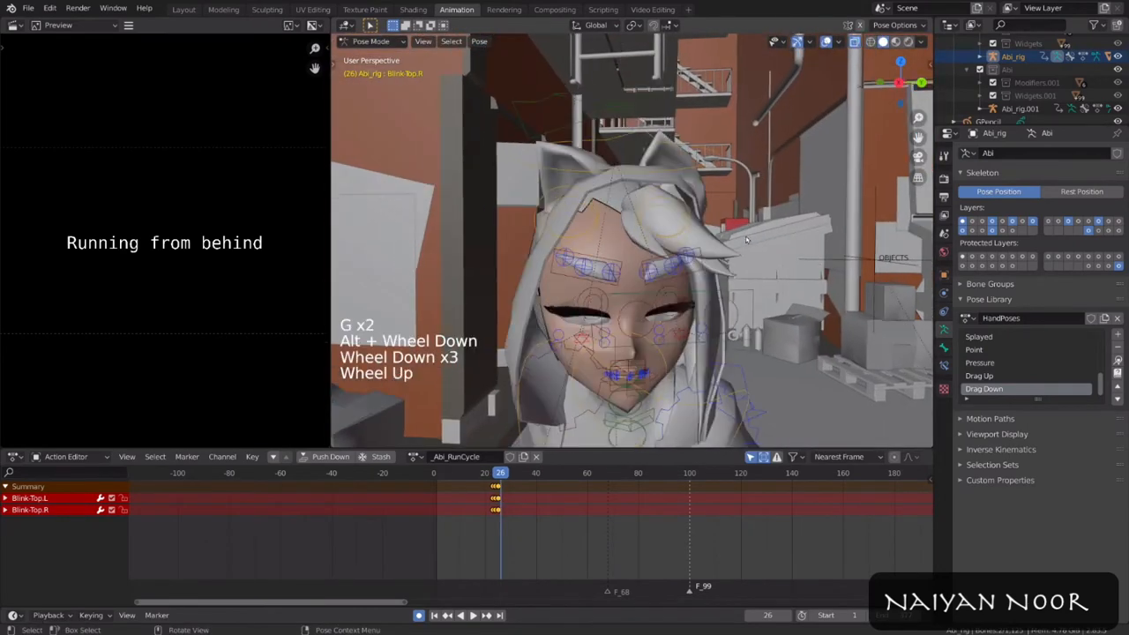
click(777, 389)
alt+scroll(750, 379, down, 1)
scroll(722, 373, down, 2)
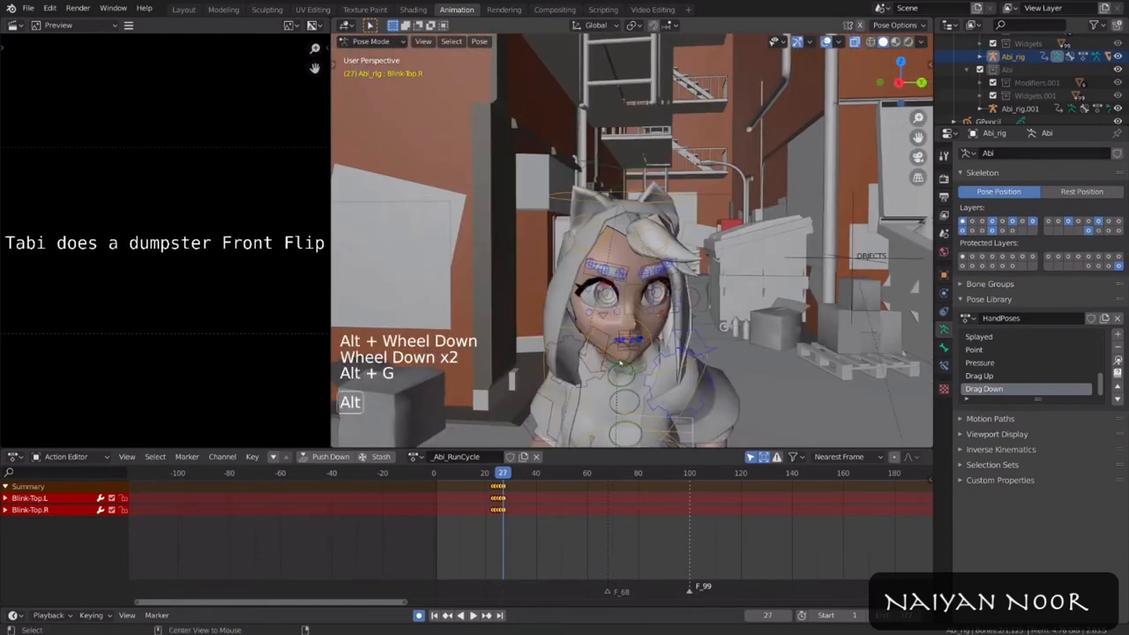
Step: Select lower eyelid controls Blink-Bot.L and Blink-Bot.R, delete all their keyframes, and return to frame 23
click(649, 314)
click(649, 314)
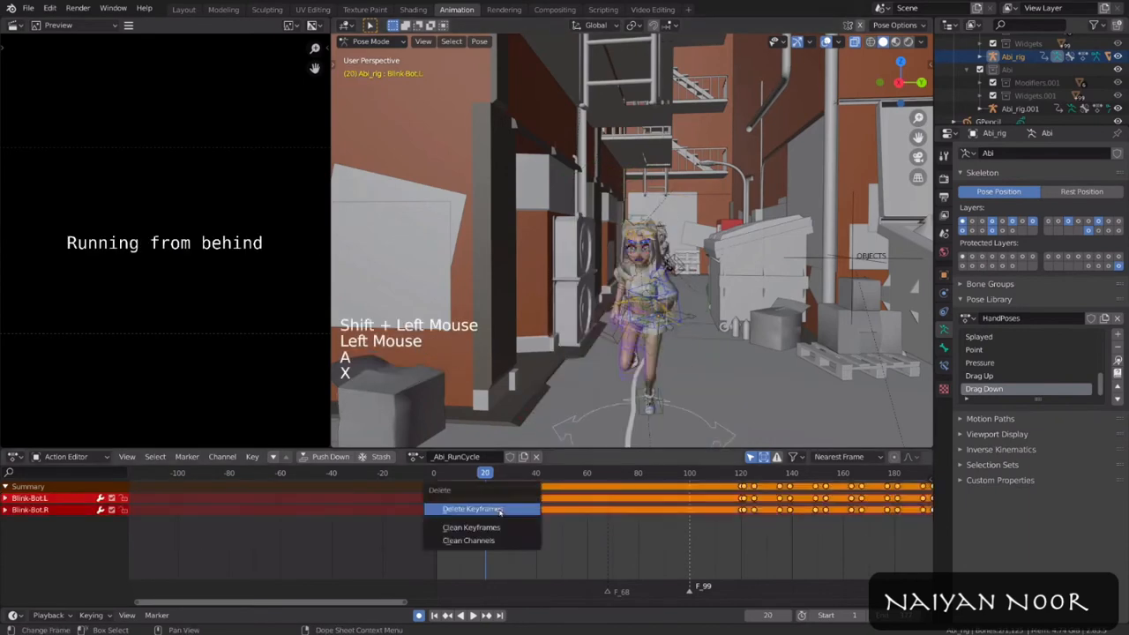
key(x)
scroll(670, 345, up, 20)
alt+scroll(671, 344, down, 2)
scroll(670, 344, down, 1)
alt+scroll(671, 344, down, 2)
scroll(679, 346, down, 14)
alt+scroll(691, 349, up, 1)
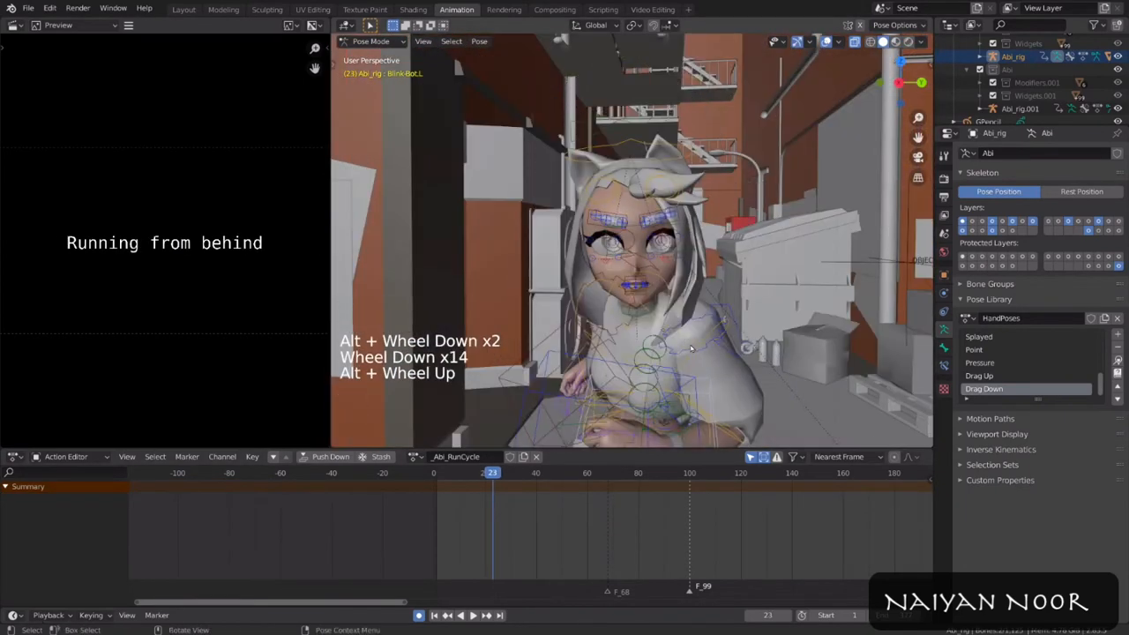
Step: Key the lower eyelids at frame 23, pose them through the blink on frames 24 to 26, and reset them at frame 27
key(i)
alt+scroll(691, 349, down, 1)
key(g)
alt+scroll(701, 344, down, 1)
scroll(705, 344, down, 2)
key(g)
alt+scroll(721, 346, down, 1)
scroll(727, 347, down, 1)
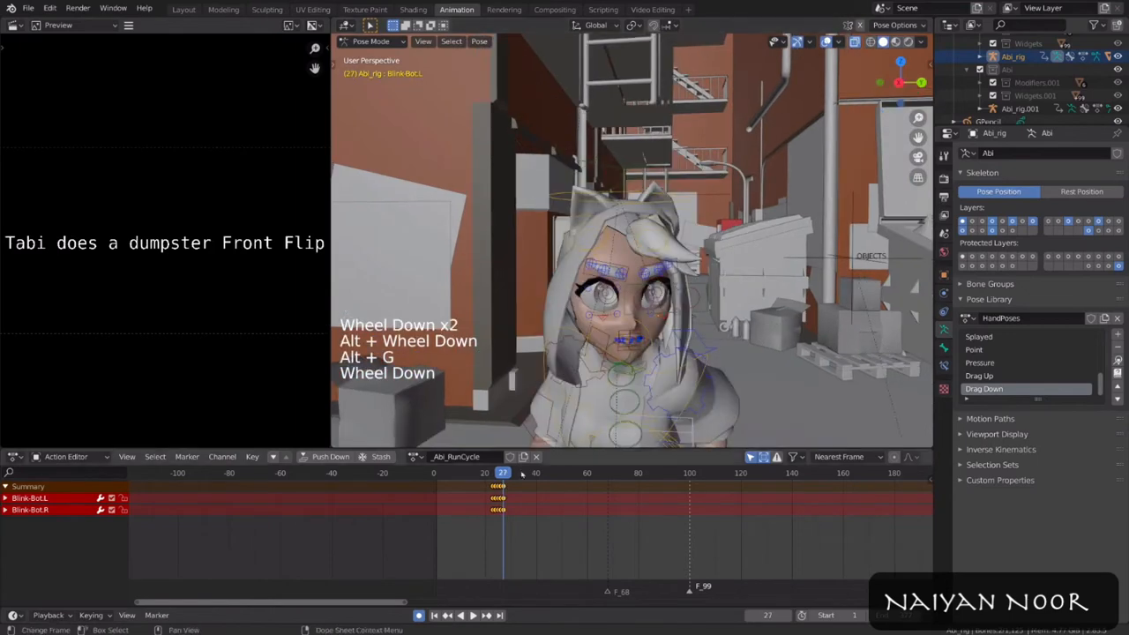
Step: Check the blink frame by frame, select all four upper and lower eyelid controls, and save the file
scroll(596, 499, up, 11)
middle_drag(597, 499, 583, 499)
scroll(582, 499, up, 5)
middle_drag(583, 499, 596, 499)
scroll(597, 499, up, 7)
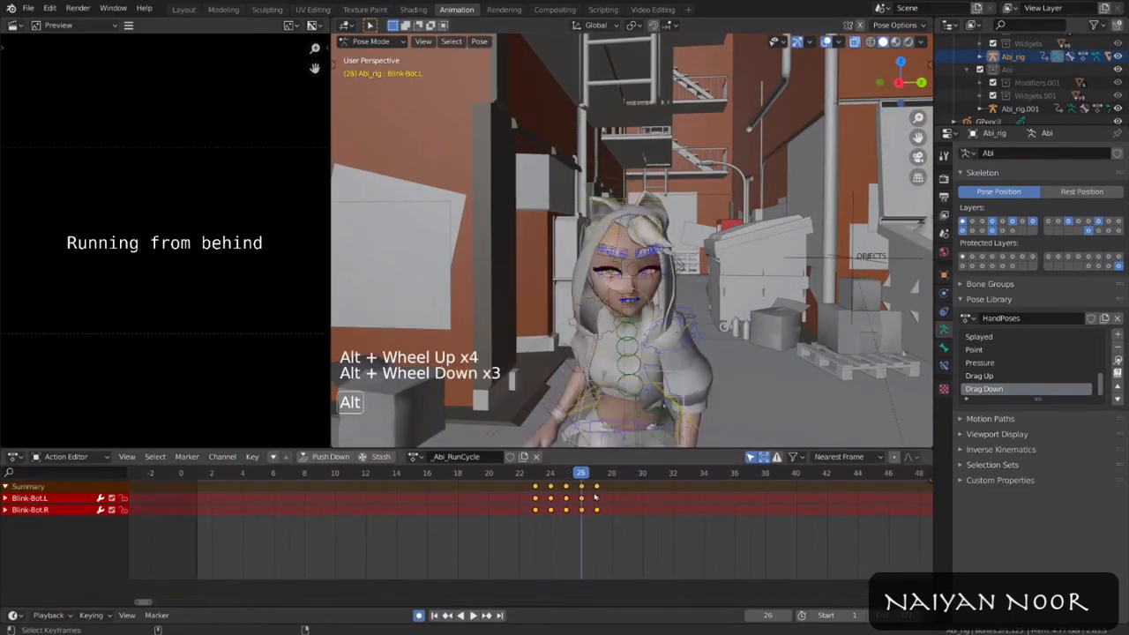
scroll(575, 322, up, 3)
shift+click(575, 322)
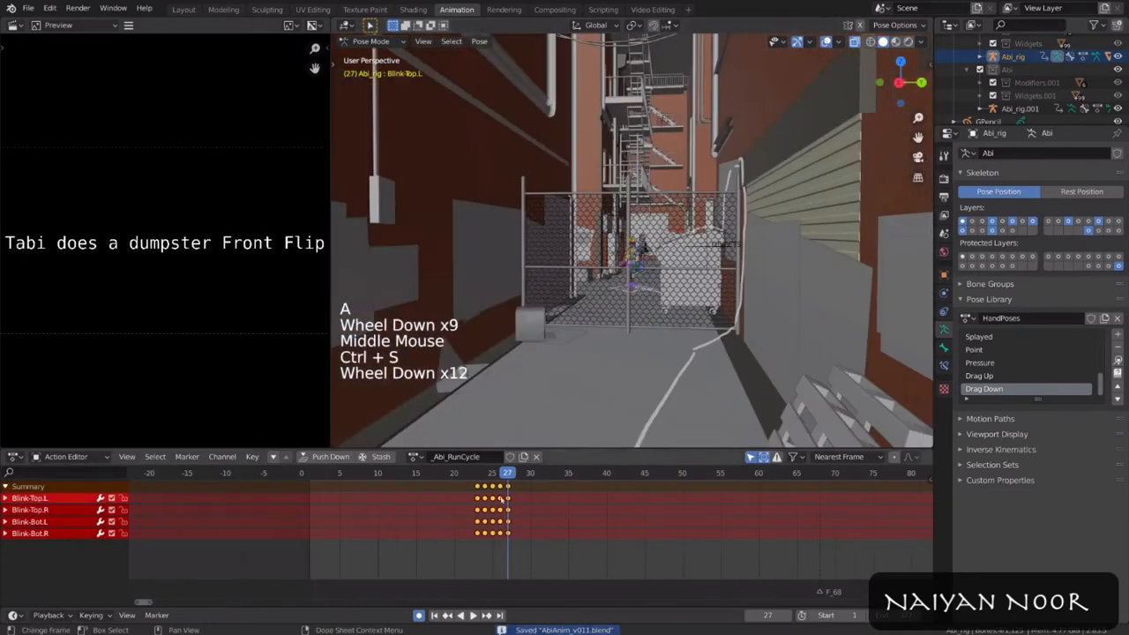
alt+scroll(658, 352, down, 9)
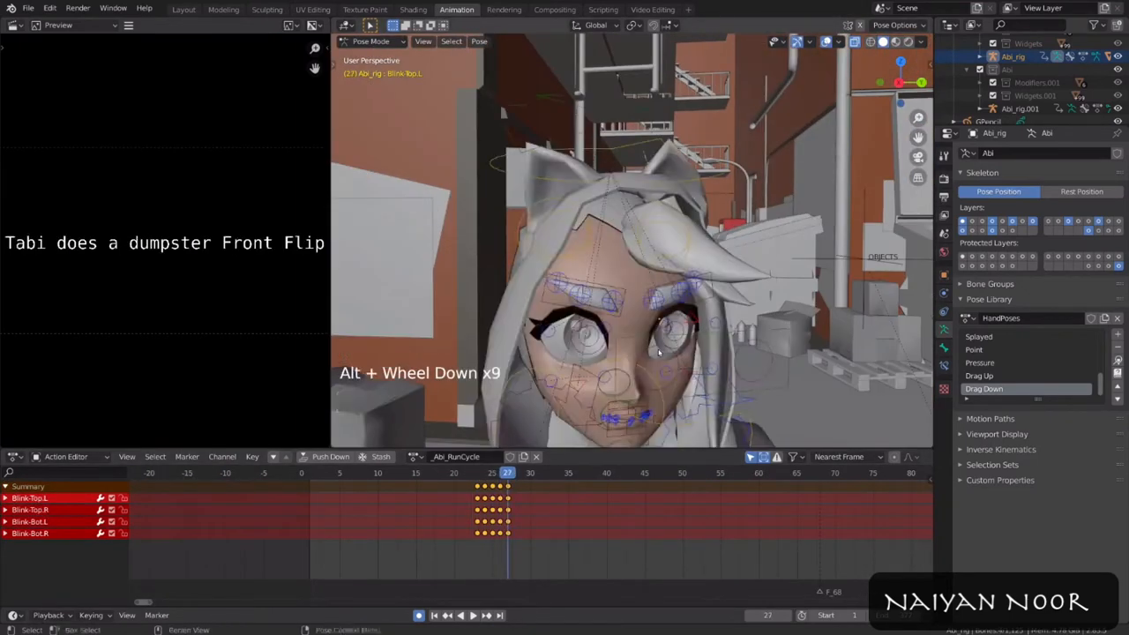
Step: Duplicate the four eyelids' frame 23 keyframes to frame 29
scroll(658, 352, down, 3)
alt+scroll(658, 352, down, 3)
scroll(658, 352, down, 4)
alt+scroll(658, 352, down, 1)
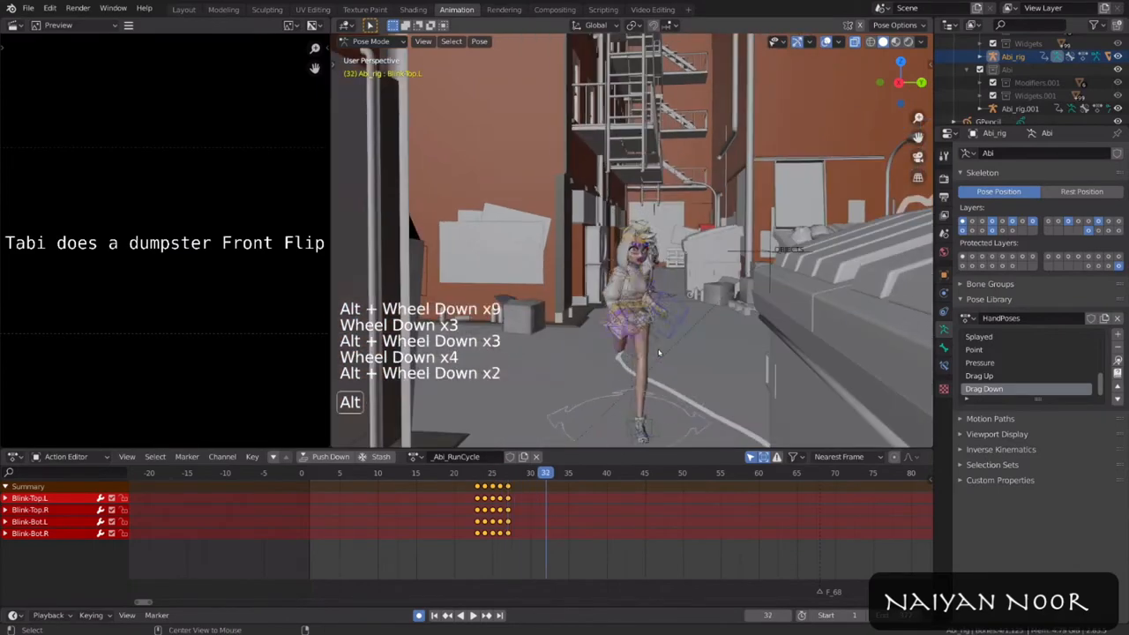
click(478, 487)
key(shift+d)
click(525, 489)
Step: Duplicate the blink keyframes of frames 23 to 29 onto frames 40 to 46
scroll(721, 351, up, 5)
alt+scroll(721, 350, down, 2)
scroll(720, 350, down, 7)
alt+scroll(721, 351, down, 3)
scroll(721, 350, up, 3)
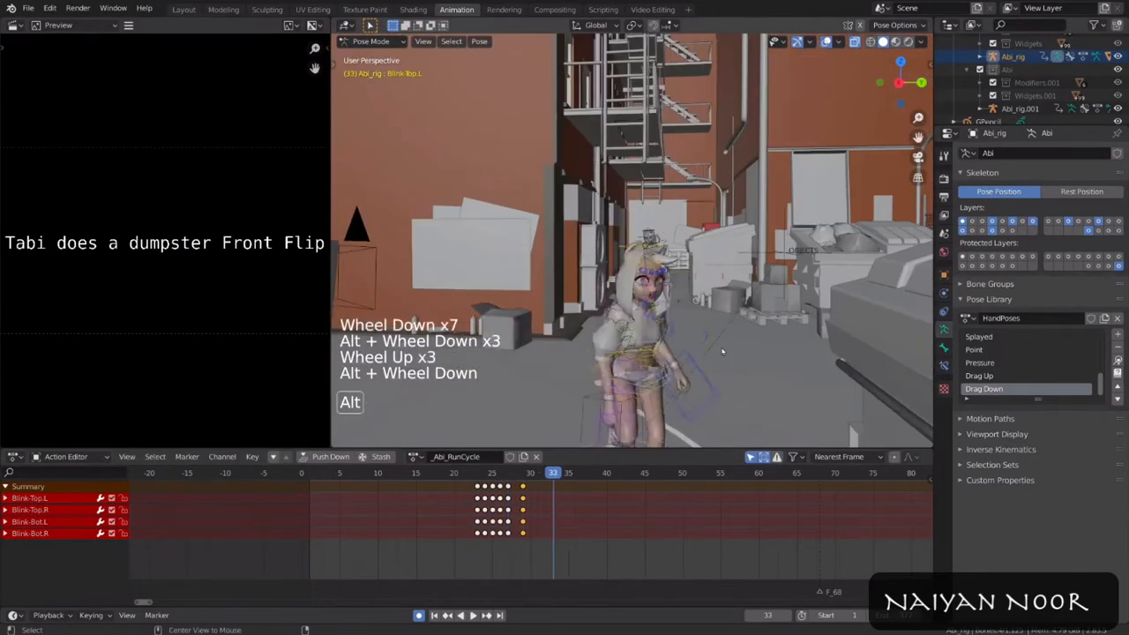
alt+scroll(607, 505, down, 3)
scroll(609, 388, down, 2)
shift+middle_drag(608, 379, 586, 424)
alt+scroll(583, 441, down, 1)
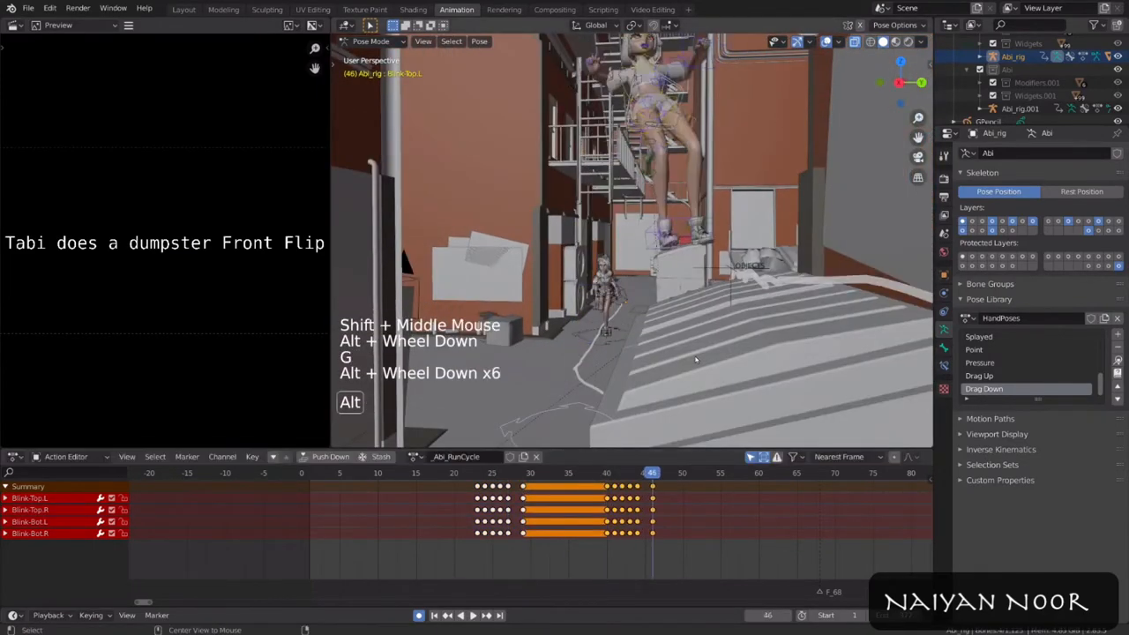
Step: Duplicate the blink keyframes of frames 40 to 46 onto frames 55 to 61
alt+scroll(696, 359, down, 9)
scroll(696, 359, down, 3)
middle_drag(696, 359, 694, 375)
alt+scroll(693, 374, down, 4)
scroll(670, 370, up, 3)
key(shift+d)
click(736, 527)
alt+scroll(737, 527, up, 4)
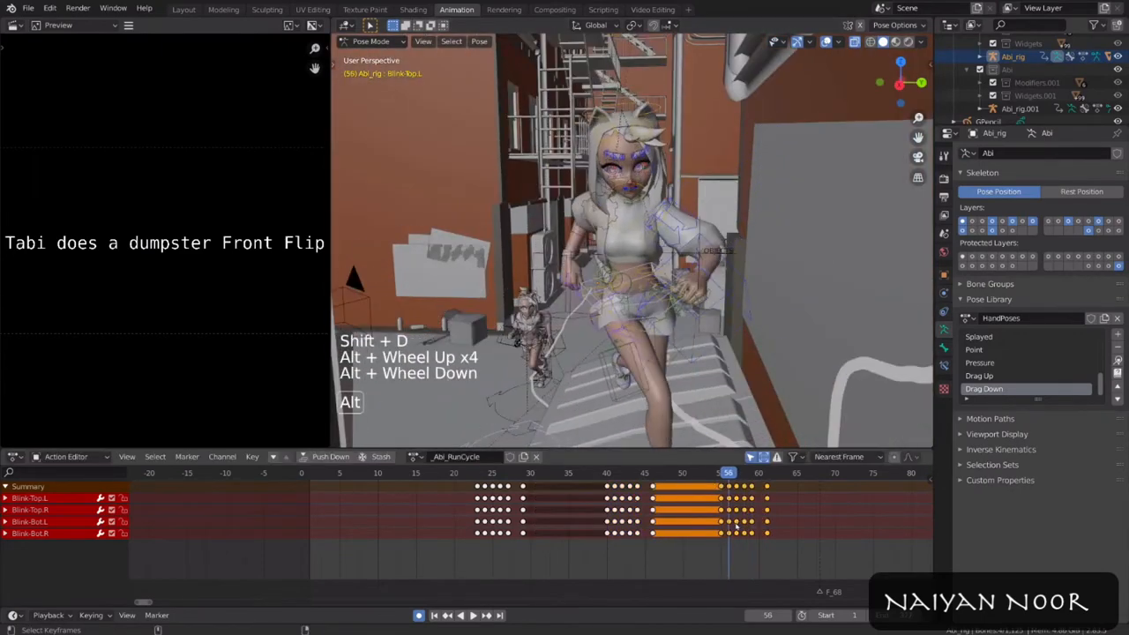
alt+scroll(737, 527, down, 4)
scroll(693, 317, down, 2)
shift+middle_drag(697, 331, 693, 313)
scroll(693, 313, up, 1)
alt+scroll(689, 322, down, 1)
click(766, 487)
key(shift+d)
click(745, 497)
click(746, 475)
alt+scroll(744, 474, up, 1)
alt+scroll(744, 475, down, 1)
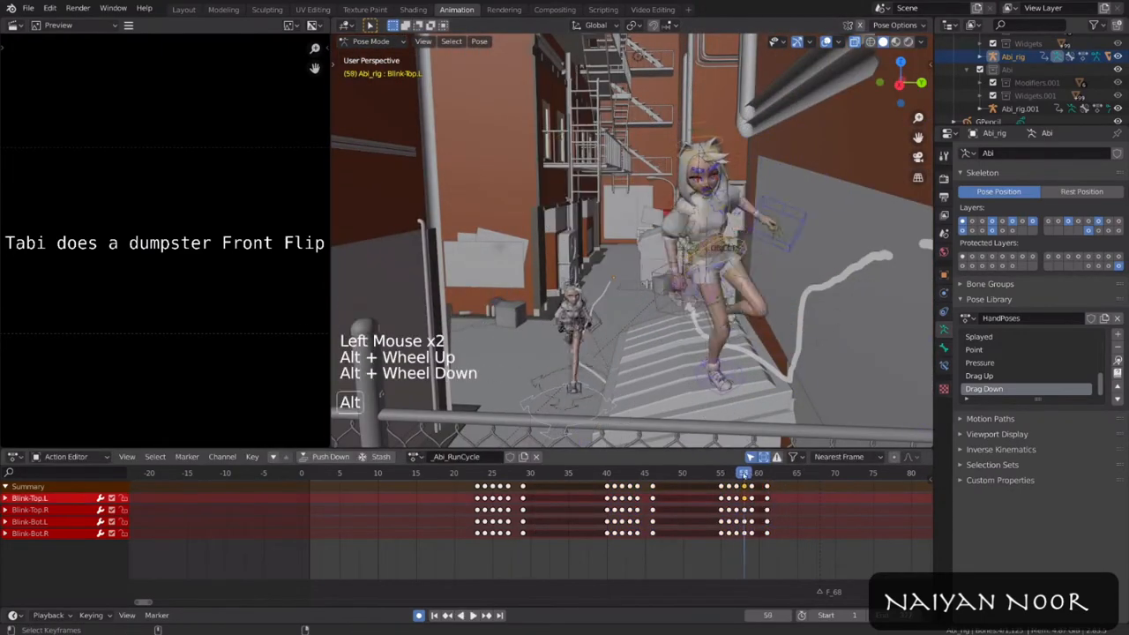
Step: Duplicate the blink keyframes of frames 55 to 61 and place the copy past the slow-motion vault, at frames 105 to 111
alt+scroll(754, 483, down, 4)
key(alt+a)
key(b)
drag(713, 481, 777, 548)
key(shift+d)
key(g)
drag(661, 474, 701, 474)
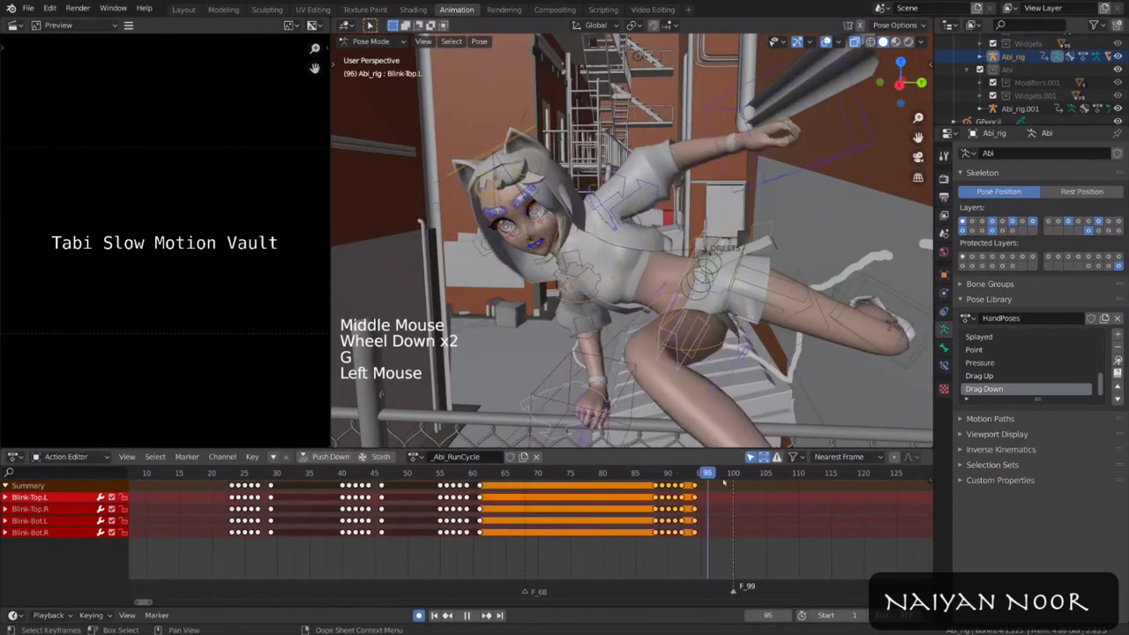
key(g)
click(697, 409)
Step: Save the file and shift the copied blink to frames 109 to 115 on the landing
scroll(697, 353, down, 3)
key(KP_Decimal)
shift+middle_drag(697, 353, 719, 211)
key(ctrl+s)
scroll(693, 291, down, 12)
middle_drag(719, 230, 732, 238)
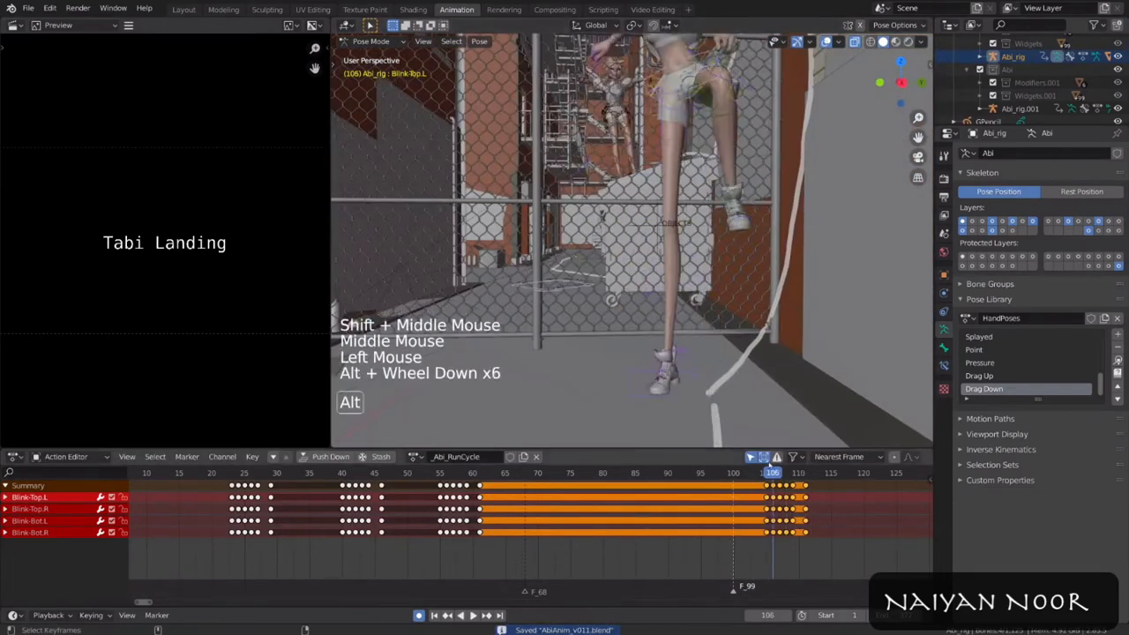
alt+scroll(786, 511, down, 4)
middle_drag(706, 291, 706, 318)
key(shift+alt+z)
key(shift+alt+z)
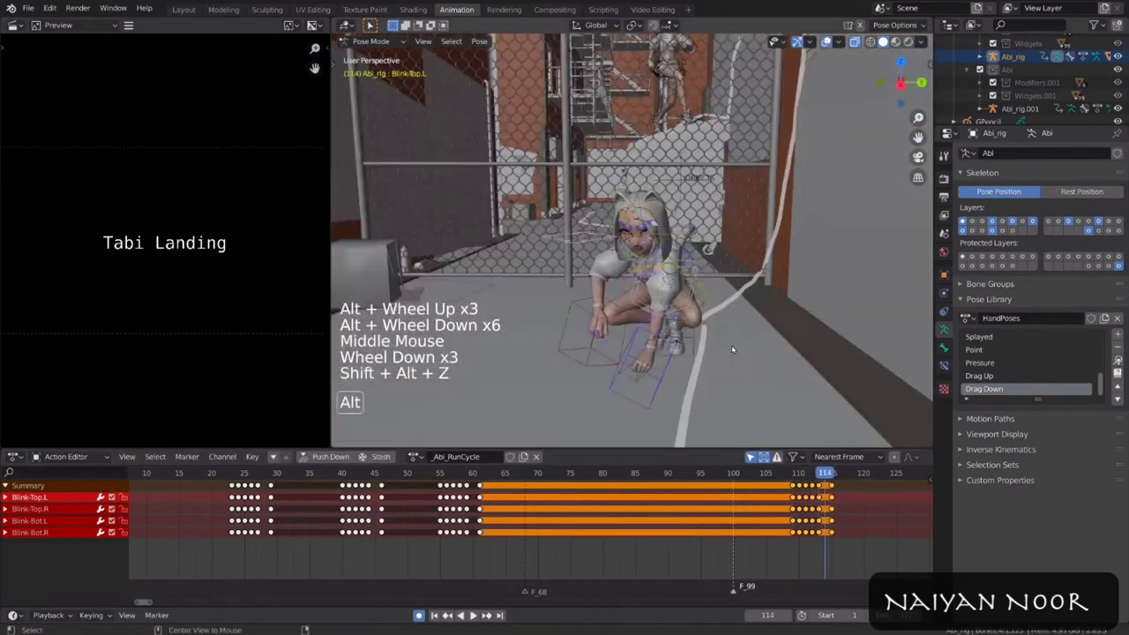
Step: Duplicate the landing blink onto frames 123 to 129 and scrub back to check its timing
alt+scroll(749, 371, down, 5)
key(shift+d)
alt+scroll(858, 520, down, 3)
scroll(750, 361, down, 3)
key(g)
alt+scroll(748, 358, down, 2)
key(g)
drag(887, 474, 838, 474)
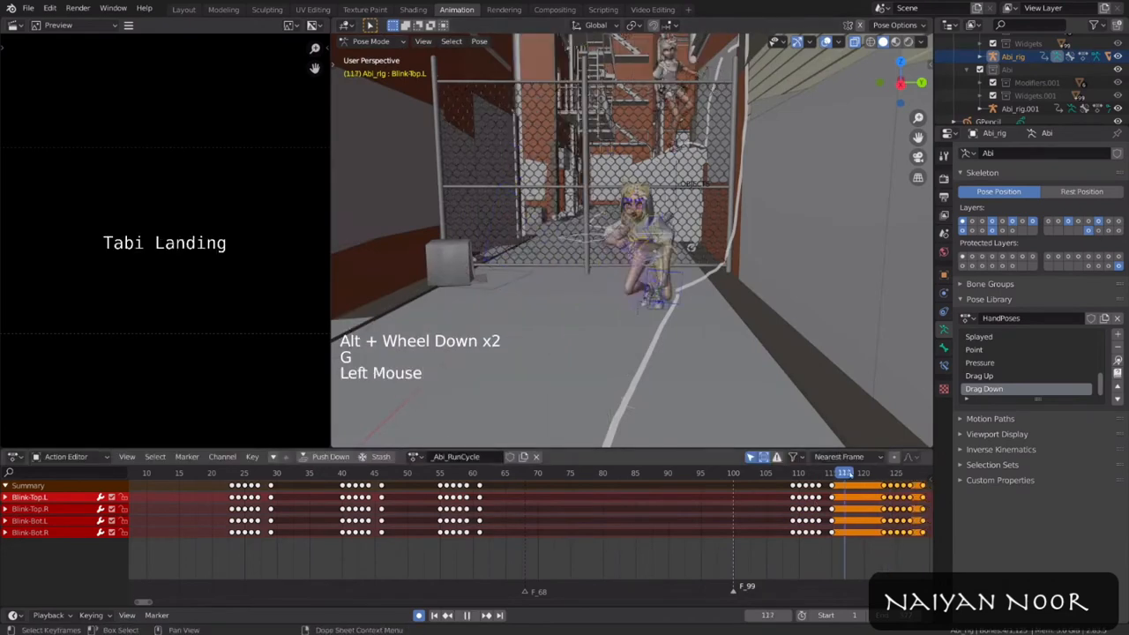
Step: Play through the following run and place another copy of the blink at frames 157 to 163
scroll(856, 478, down, 1)
alt+scroll(856, 477, down, 4)
alt+scroll(855, 478, down, 2)
scroll(649, 351, down, 3)
alt+scroll(649, 351, down, 2)
alt+scroll(616, 328, down, 3)
key(space)
key(space)
shift+middle_drag(617, 327, 622, 265)
middle_drag(835, 517, 550, 521)
key(shift+d)
key(space)
key(space)
shift+middle_drag(653, 353, 685, 429)
key(g)
Step: Duplicate the blink twice around the spray can beat, onto frames 183 to 189 and frames 191 to 197
middle_drag(731, 524, 641, 524)
key(shift+d)
key(shift+d)
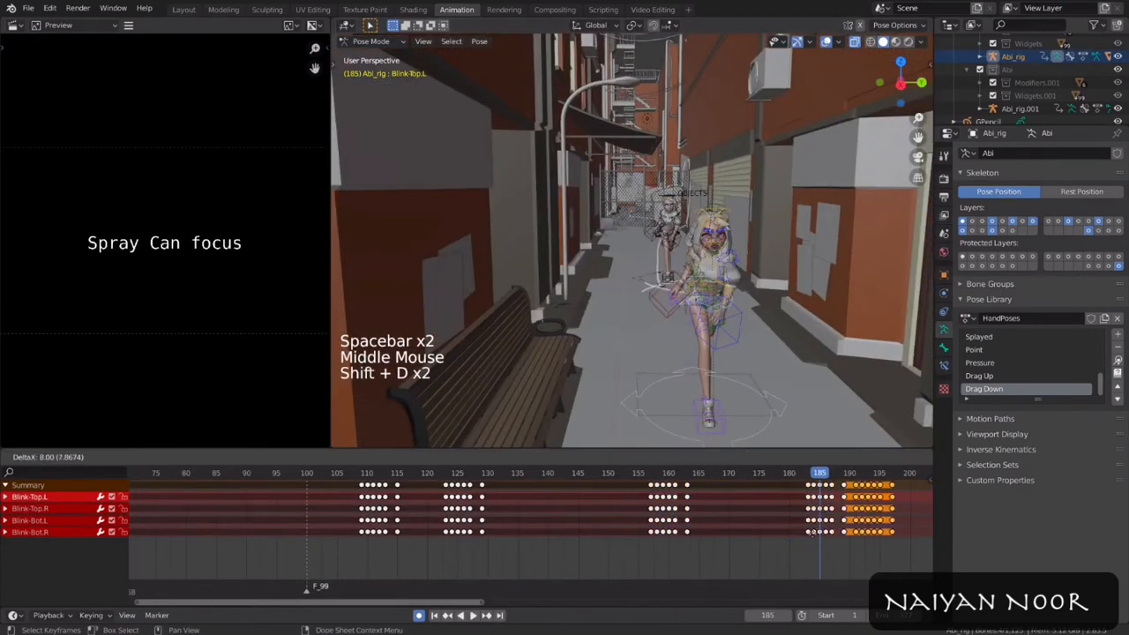
key(space)
key(space)
shift+middle_drag(652, 353, 635, 318)
Step: Review the double blink on Abi's face from frame 183 and delete surplus keyframes where the two blinks join
scroll(705, 521, up, 9)
click(620, 473)
scroll(639, 351, up, 4)
shift+middle_drag(620, 388, 642, 353)
alt+scroll(639, 351, down, 2)
scroll(639, 351, down, 4)
scroll(639, 351, up, 2)
key(KP_Decimal)
scroll(652, 291, down, 5)
middle_drag(644, 282, 679, 267)
alt+scroll(679, 266, up, 1)
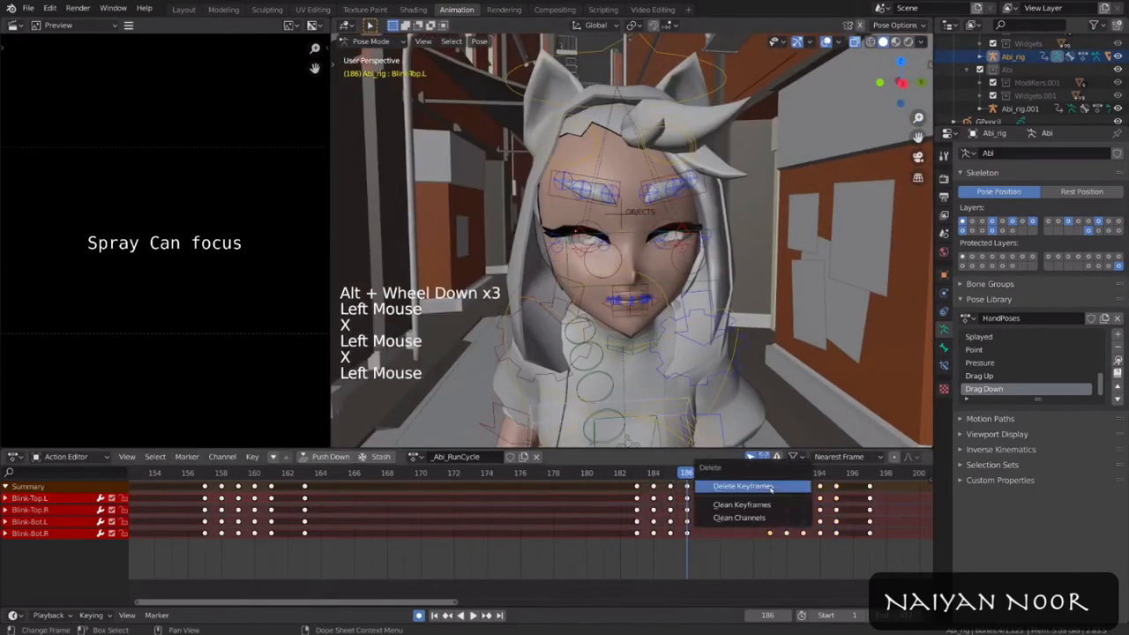
click(748, 535)
Step: Move the frame 187 eyelid keyframes to frame 186
alt+scroll(716, 388, down, 1)
scroll(716, 388, down, 2)
alt+scroll(717, 388, down, 1)
click(703, 488)
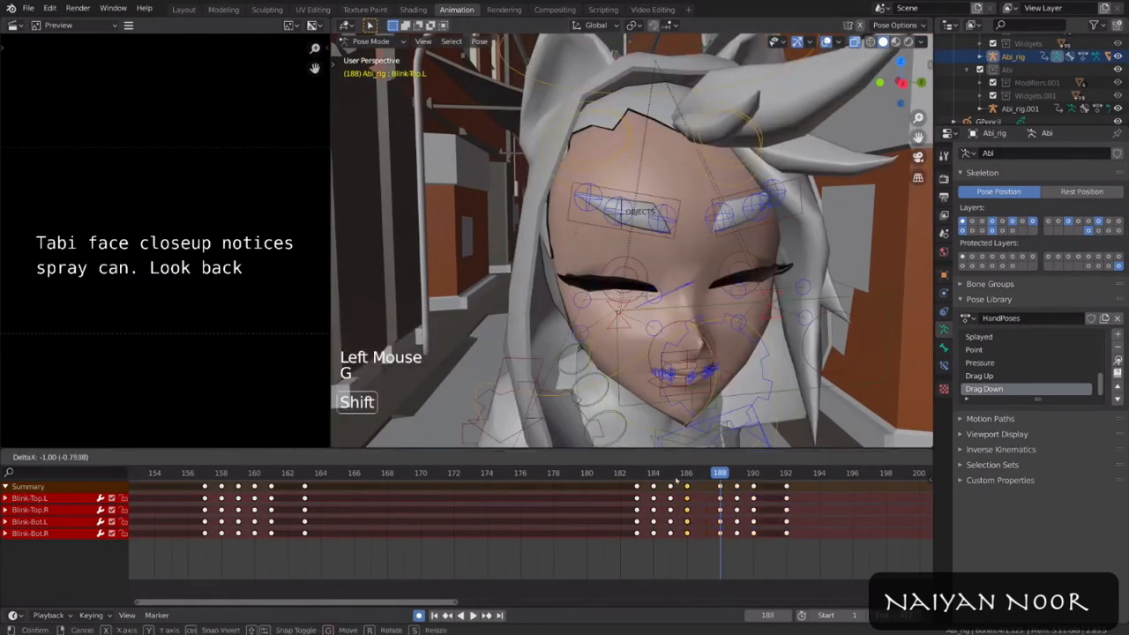
click(687, 494)
Step: Shift the eyelid keyframes of frames 188 to 192 one frame earlier and scrub through the double blink
key(alt+a)
key(b)
drag(713, 481, 798, 542)
key(g)
click(780, 537)
alt+scroll(662, 336, up, 3)
alt+scroll(661, 327, down, 3)
scroll(653, 305, down, 6)
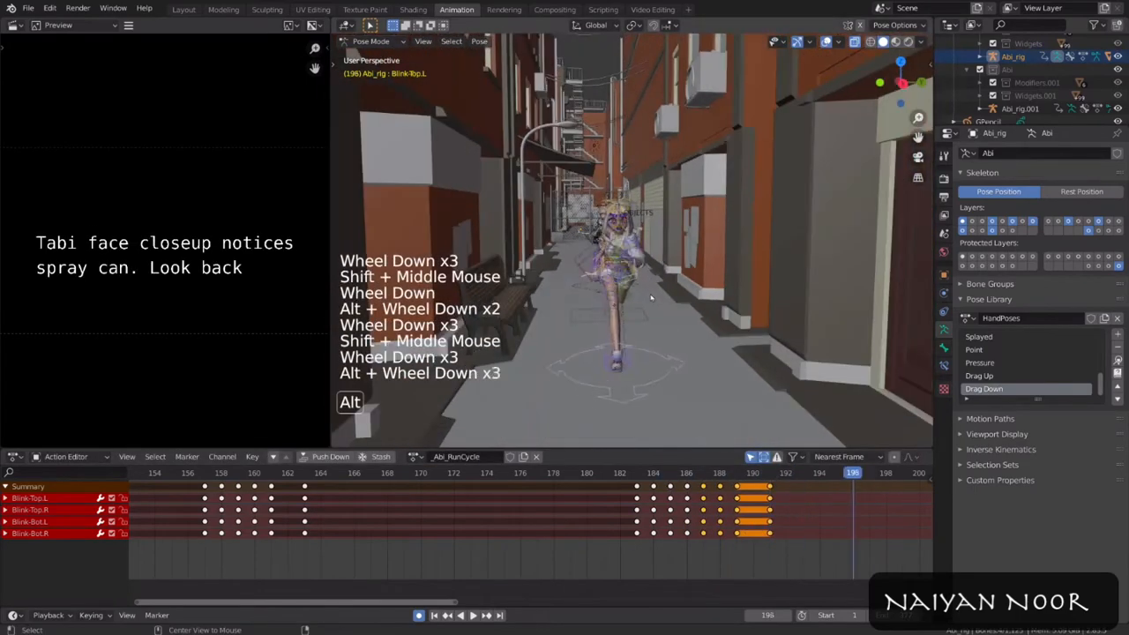
Step: Duplicate Abi's blink from frames 157 to 163 onto frames 196 to 202
drag(323, 483, 192, 542)
scroll(212, 537, down, 4)
key(shift+d)
click(750, 533)
click(815, 473)
Step: Duplicate the selected blink onto frames 209 to 215, adjusting its timing against the run
scroll(688, 335, up, 2)
alt+scroll(688, 352, down, 2)
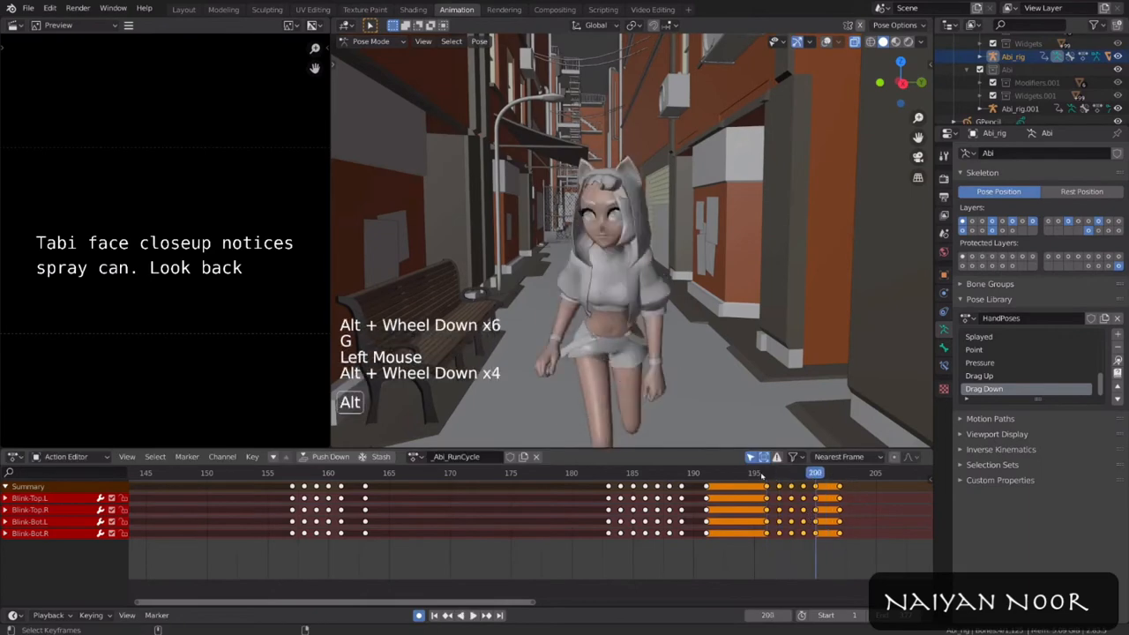
alt+scroll(763, 476, down, 3)
scroll(741, 388, down, 2)
alt+scroll(750, 415, down, 9)
middle_drag(780, 532, 505, 536)
key(shift+d)
key(g)
click(678, 540)
alt+scroll(678, 540, down, 3)
key(g)
click(664, 541)
Step: Duplicate the blink for the Tabi roll beat onto frames 225 to 231
alt+scroll(657, 521, down, 6)
scroll(640, 388, down, 1)
shift+middle_drag(640, 389, 635, 366)
alt+scroll(633, 366, down, 2)
scroll(632, 370, down, 2)
shift+middle_drag(631, 380, 627, 351)
alt+scroll(628, 353, down, 2)
key(shift+d)
middle_drag(750, 535, 612, 529)
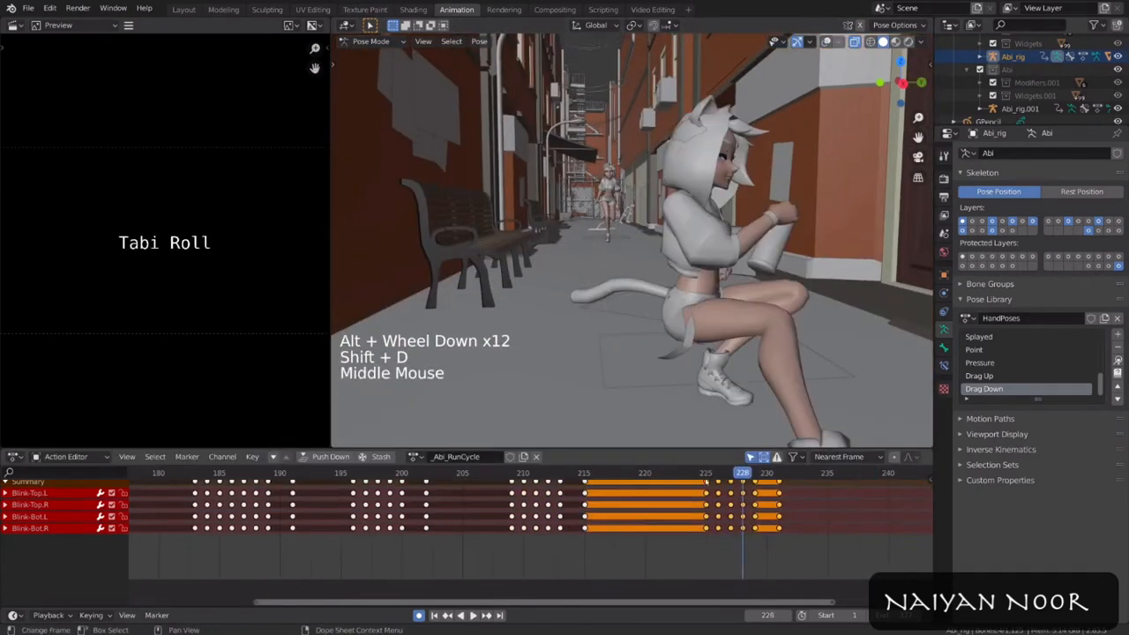
click(706, 529)
Step: Scale the eyelid controls on Abi's face and key the adjusted lid pose at frame 234
alt+scroll(706, 494, down, 4)
key(KP_Decimal)
middle_drag(758, 335, 676, 324)
alt+scroll(702, 441, down, 5)
middle_drag(750, 529, 591, 533)
scroll(679, 353, up, 6)
shift+middle_drag(680, 353, 676, 328)
scroll(677, 331, up, 2)
key(shift+alt+z)
key(s)
click(702, 328)
key(shift+alt+z)
Step: Duplicate the blink keyframes of frames 225 to 229 onto frames 253 to 257
alt+scroll(702, 325, down, 11)
alt+scroll(703, 324, down, 6)
key(alt+a)
key(b)
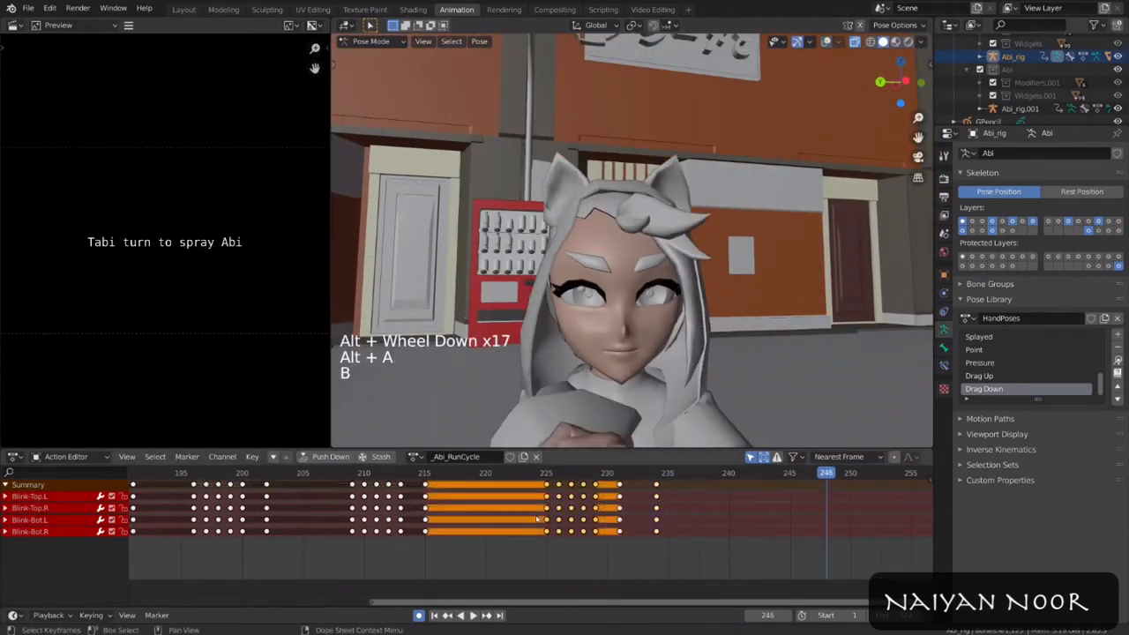
drag(608, 479, 540, 543)
key(shift+d)
Step: Duplicate a column of eyelid keyframes onto frame 249 and play back the spray section
key(alt+a)
click(602, 486)
key(shift+d)
key(space)
key(space)
drag(694, 475, 680, 477)
middle_drag(793, 481, 783, 481)
scroll(783, 512, down, 6)
middle_drag(782, 512, 676, 511)
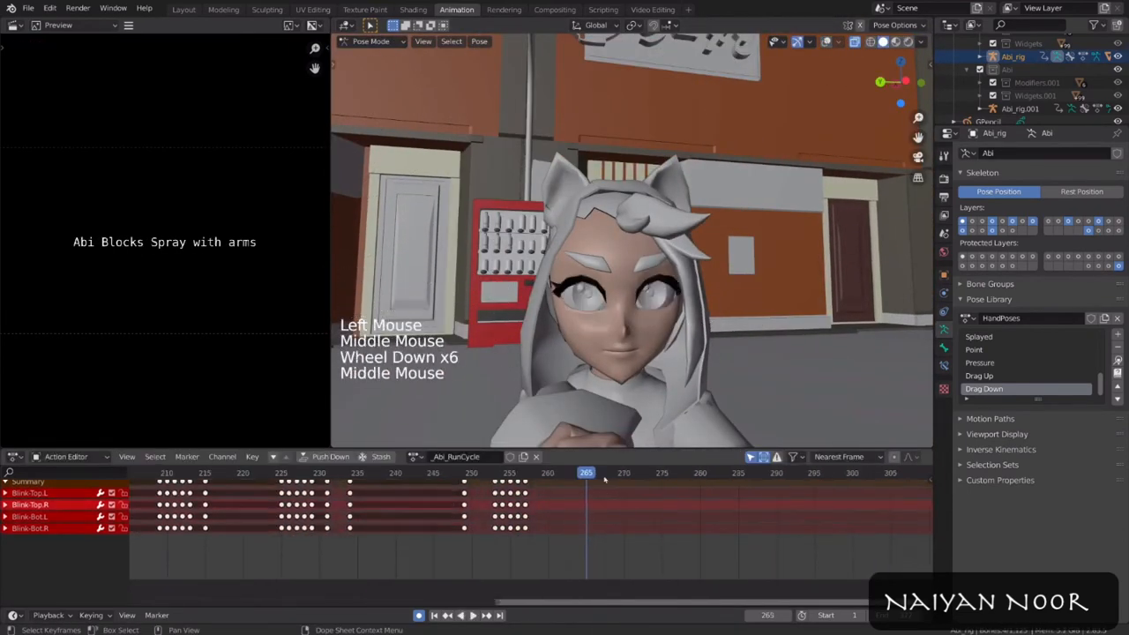
Step: Duplicate eyelid keyframes onto frames 262 and 277 for the spray-block beat
click(677, 474)
click(533, 477)
key(shift+d)
Step: Move the blink to frames 250 to 254 and delete the eyelid keyframes on frame 249
key(alt+a)
key(b)
drag(535, 484, 487, 543)
key(g)
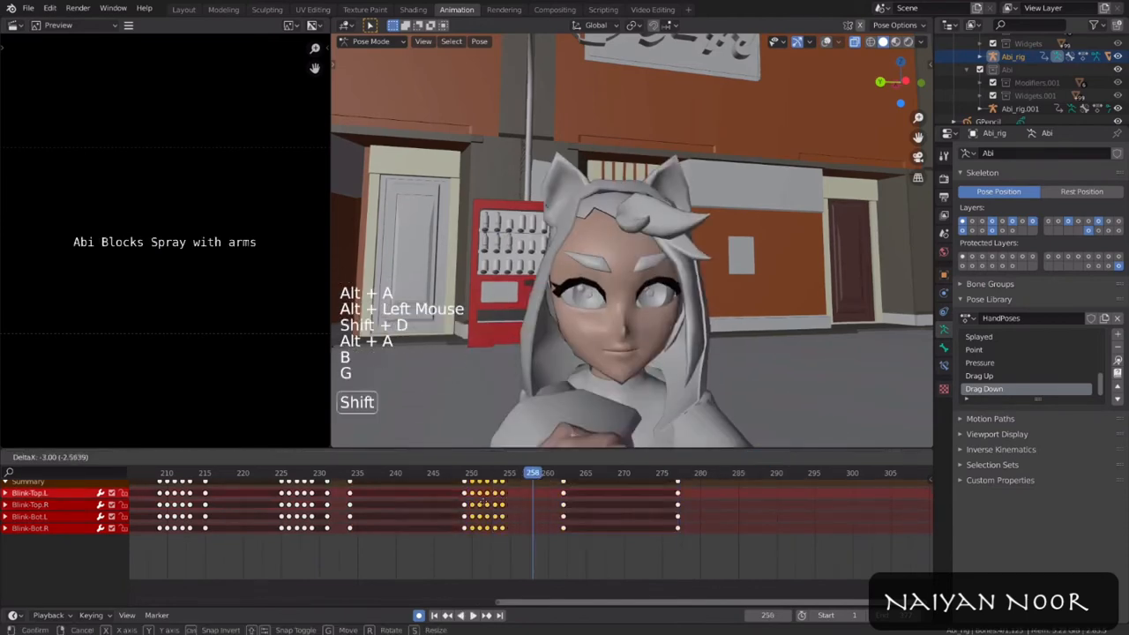
alt+click(465, 493)
key(x)
Step: Scrub through the spray-block blink and tighten its closing keyframes to frames 250 to 253
click(470, 477)
alt+scroll(476, 476, down, 5)
click(474, 474)
alt+scroll(473, 475, down, 1)
key(s)
key(g)
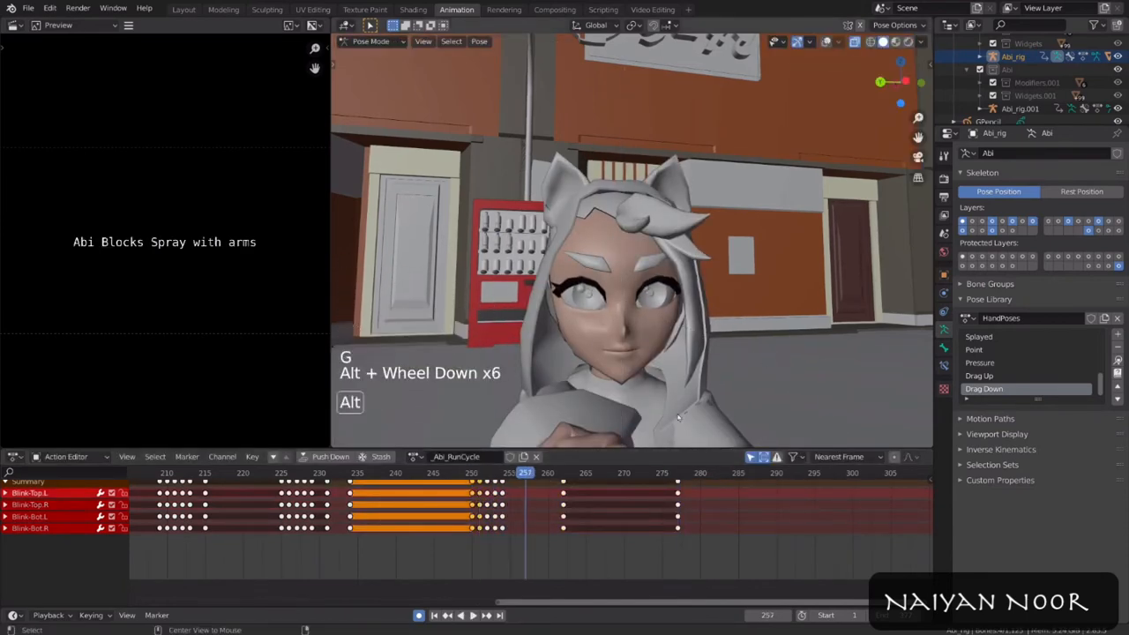
Step: Move the frame 262 eyelid keyframes to frame 255 and play back the blink
key(space)
alt+click(563, 505)
key(g)
key(space)
click(472, 476)
key(space)
key(space)
key(space)
key(space)
key(space)
Step: Duplicate the shortened blink onto frames 277 to 282 and play it back
key(alt+a)
key(b)
key(shift+d)
key(alt+a)
key(b)
key(shift+d)
click(642, 479)
key(space)
key(space)
key(alt+a)
click(655, 476)
Step: Duplicate the blink again for the double kick beat, onto frames 284 to 289
alt+scroll(654, 477, down, 6)
mouse_move(547, 336)
middle_down()
mouse_move(665, 350)
mouse_move(547, 340)
middle_up()
scroll(665, 350, down, 9)
alt+scroll(666, 350, up, 6)
mouse_move(617, 339)
middle_down()
mouse_move(741, 344)
mouse_move(635, 344)
middle_up()
alt+scroll(688, 352, down, 8)
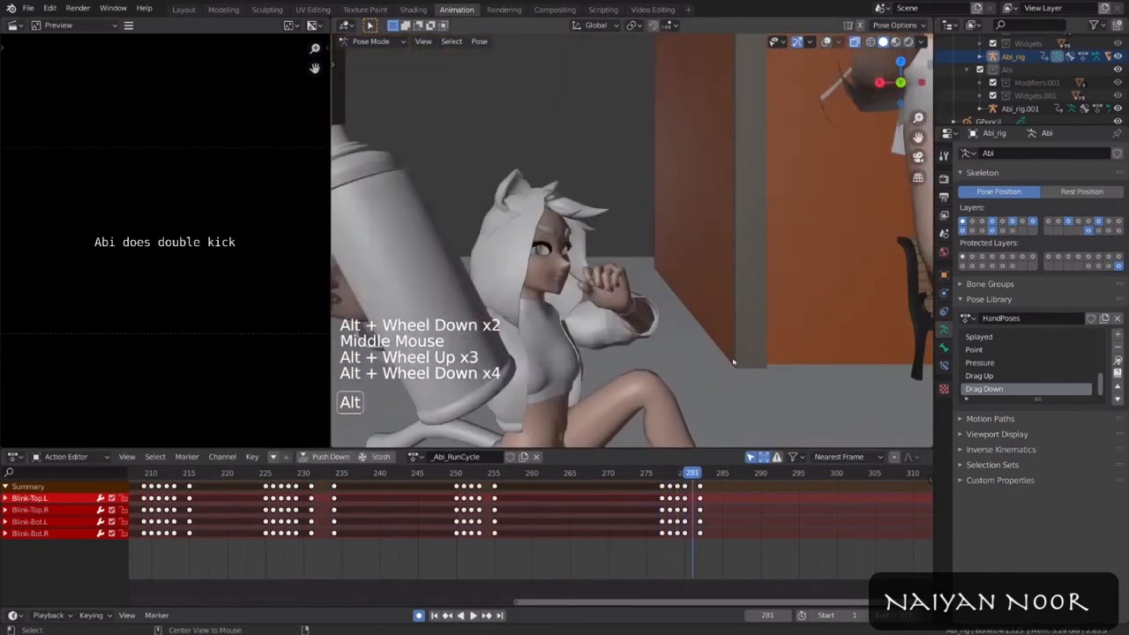
key(alt+a)
key(b)
drag(729, 554, 655, 481)
key(shift+d)
alt+scroll(697, 512, down, 4)
key(g)
alt+scroll(692, 441, up, 2)
alt+scroll(692, 441, down, 2)
key(g)
click(652, 476)
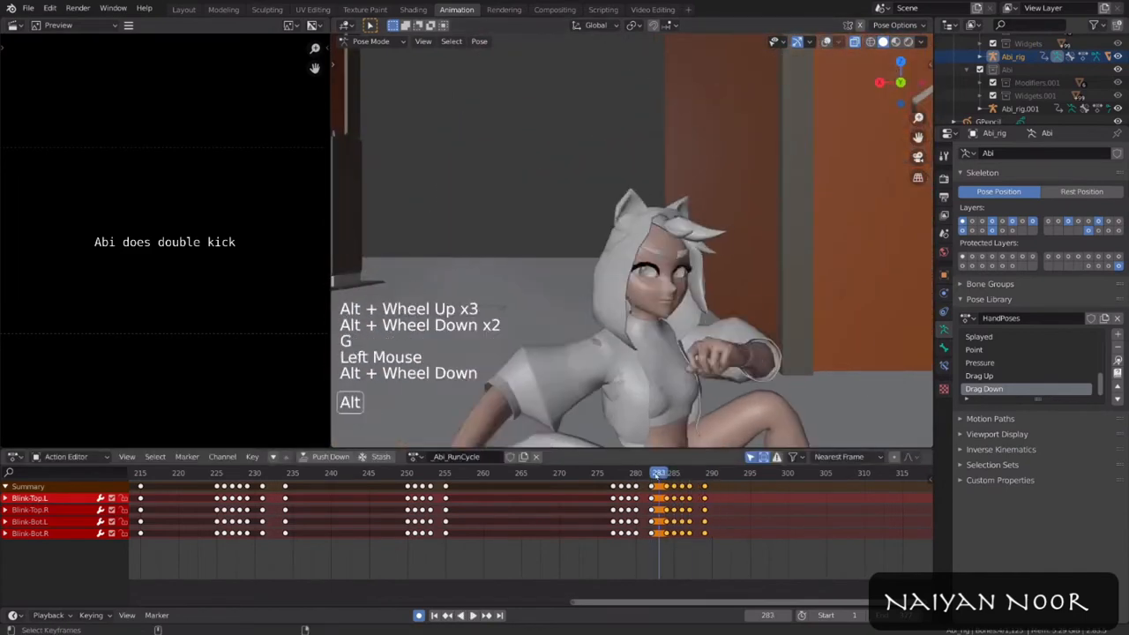
Step: Lengthen the double kick blink by duplicating the frame 287 eyelid keyframes to frame 289 and deleting those on frame 287
alt+scroll(661, 423, down, 7)
shift+middle_drag(671, 347, 732, 299)
scroll(723, 308, down, 4)
key(alt+a)
key(b)
drag(696, 551, 685, 482)
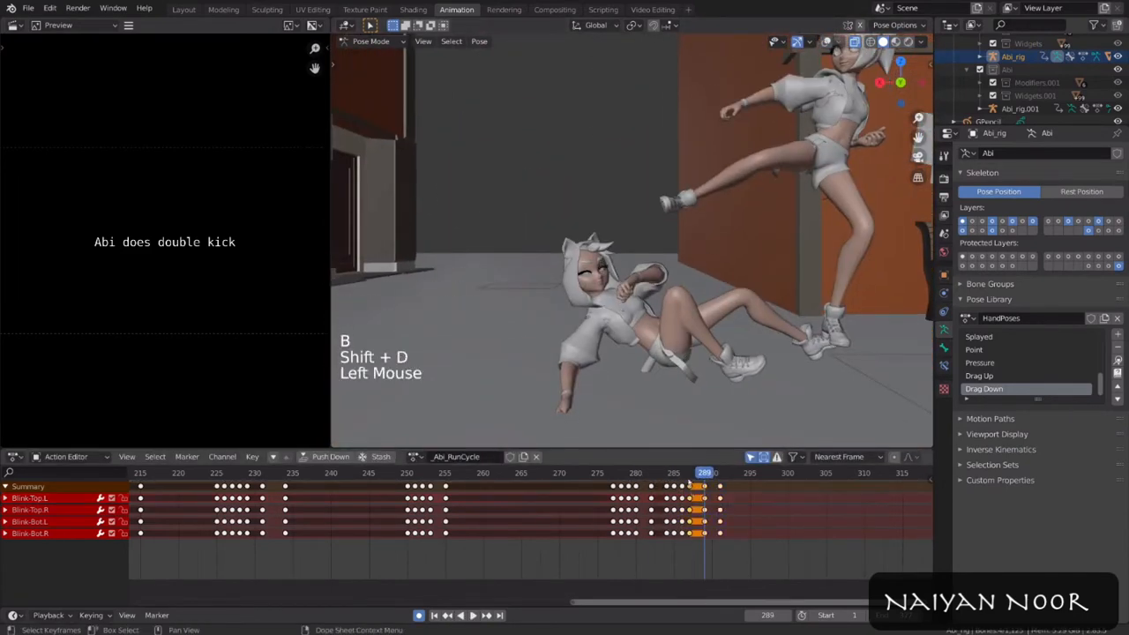
click(690, 477)
alt+scroll(692, 491, up, 1)
key(x)
alt+scroll(693, 494, up, 1)
Step: Duplicate the frame 277 to 282 blink onto frames 299 to 304 and play it back
alt+scroll(697, 503, down, 10)
key(alt+a)
key(b)
drag(657, 552, 605, 482)
key(shift+d)
key(space)
key(space)
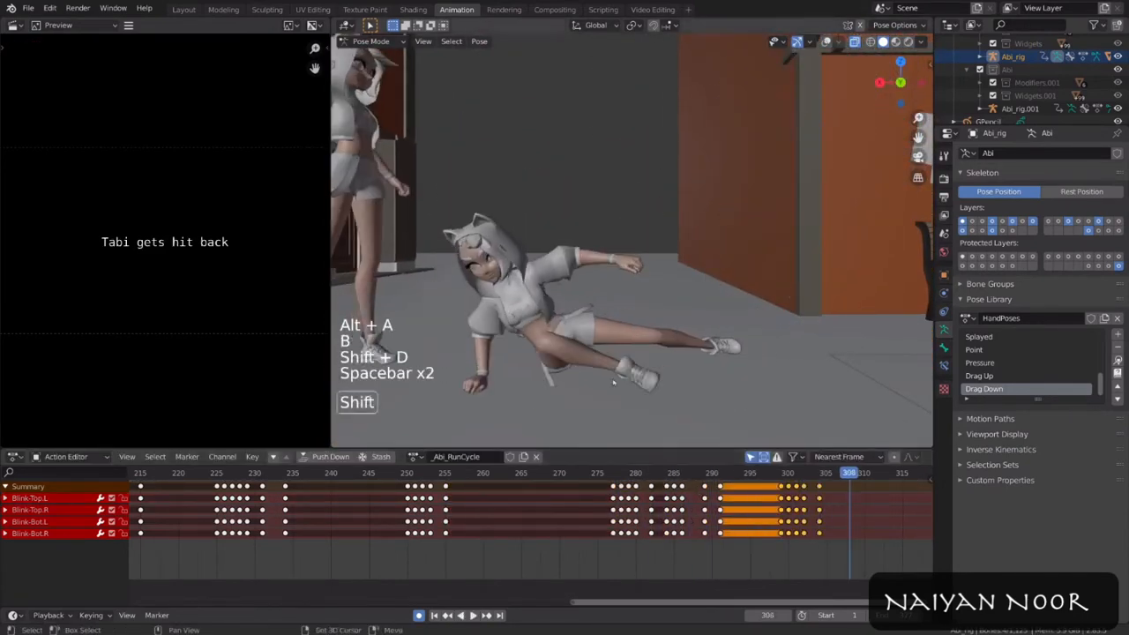
Step: Try duplicating earlier eyelid keyframes, including those from frame 225 on, past the frame 304 blink
shift+middle_drag(635, 300, 618, 264)
middle_drag(582, 274, 714, 278)
key(space)
key(space)
key(shift+d)
scroll(671, 520, down, 10)
key(alt+a)
key(b)
drag(348, 551, 293, 482)
key(shift+d)
key(alt+a)
key(b)
key(shift+d)
Step: Duplicate the frame 209 to 215 blink onto frames 315 to 321
key(alt+a)
key(b)
drag(268, 551, 213, 482)
key(shift+d)
click(774, 509)
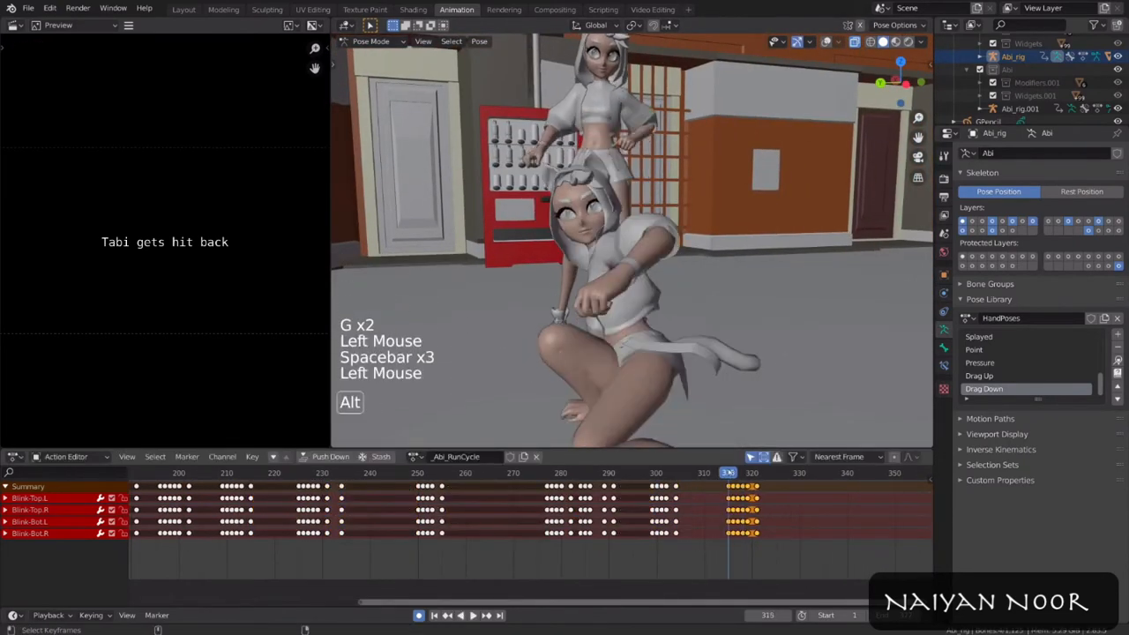
Step: Scrub on to the camera punch beat and add a shortened blink on frames 335 to 340
alt+scroll(722, 480, down, 4)
scroll(722, 484, up, 3)
alt+scroll(721, 485, down, 4)
alt+scroll(722, 487, up, 1)
alt+scroll(722, 489, down, 2)
middle_drag(732, 511, 693, 515)
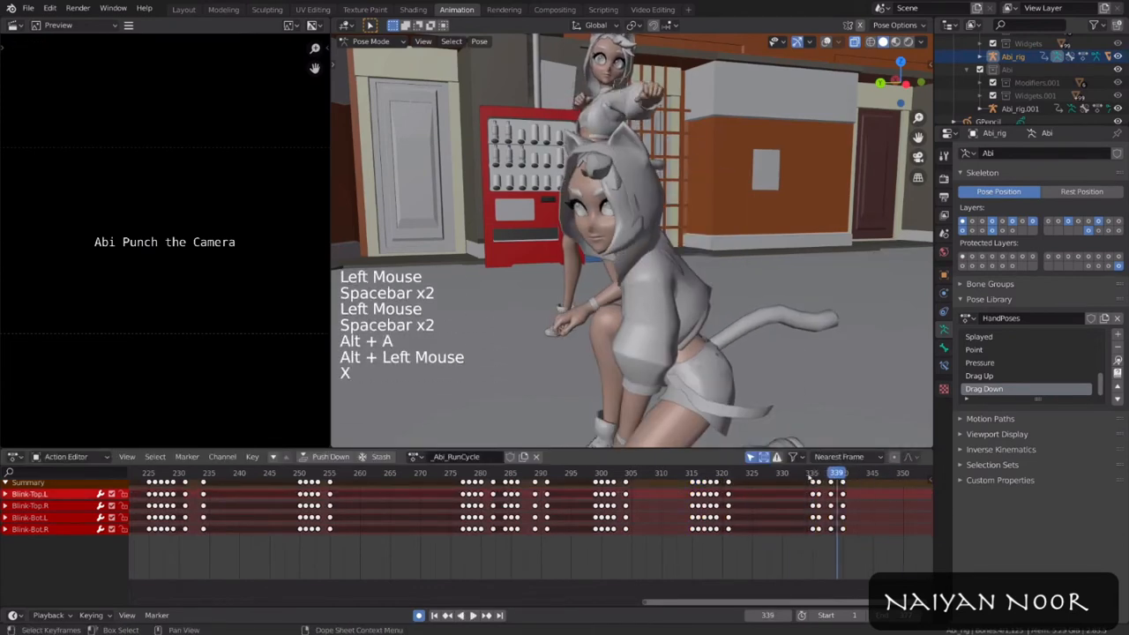
Step: Play the camera punch from several earlier frames to check the blink on frames 335 to 340
key(space)
key(alt+a)
key(b)
drag(860, 552, 721, 482)
middle_drag(776, 520, 639, 524)
scroll(635, 309, down, 2)
middle_drag(600, 309, 671, 309)
click(494, 474)
middle_drag(573, 370, 683, 415)
key(space)
key(space)
scroll(685, 373, up, 2)
click(556, 474)
key(space)
key(space)
key(space)
key(space)
key(space)
Step: Stretch the camera punch blink so its last eyelid keys land on frame 342, and play it back
key(s)
alt+click(736, 484)
key(g)
key(space)
key(space)
click(705, 489)
key(space)
key(space)
key(alt+a)
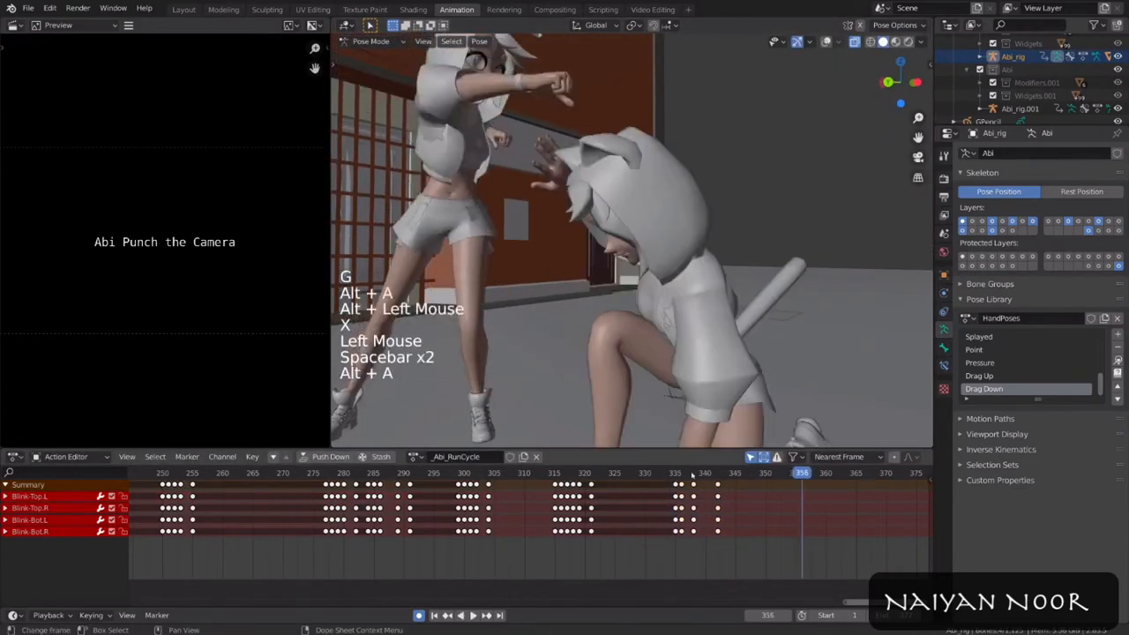
Step: Retime the end of the punch blink so its last eyelid keys fall on frames 341 and 345, and preview it
click(713, 474)
key(s)
key(space)
key(space)
key(alt+a)
alt+click(718, 484)
key(g)
click(736, 484)
key(space)
key(space)
click(564, 474)
key(space)
key(space)
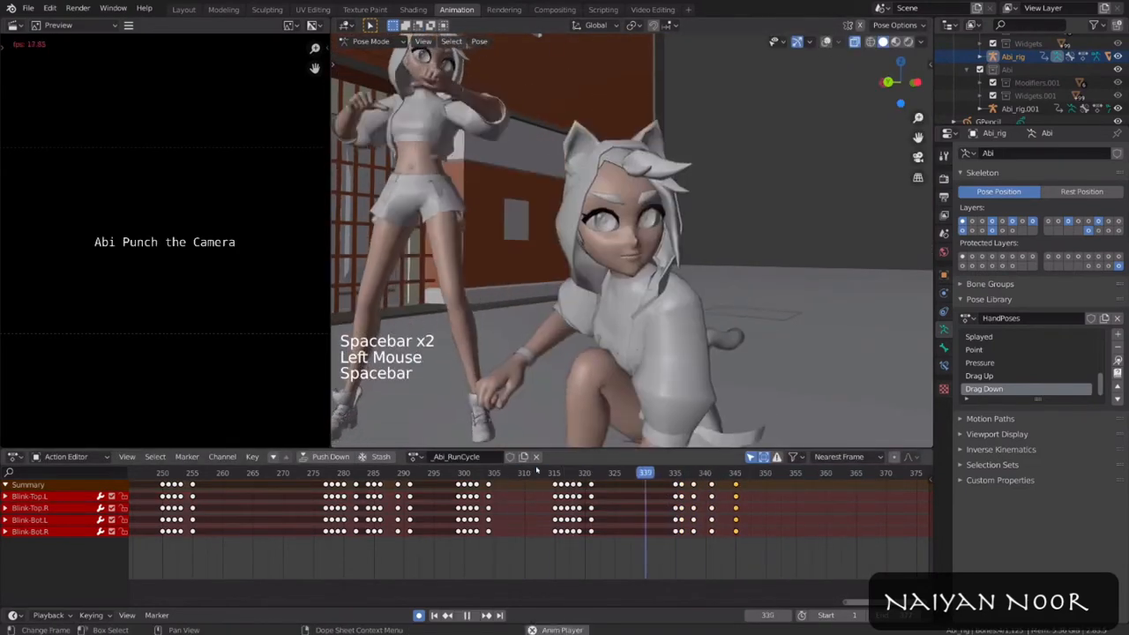
Step: Shift the blink on frames 315 to 321 in time, play it back and save the file
click(564, 474)
key(space)
key(space)
key(alt+a)
key(b)
drag(605, 480, 548, 491)
key(g)
click(589, 487)
key(space)
key(g)
click(582, 487)
key(space)
key(space)
click(430, 474)
key(space)
key(space)
middle_drag(580, 358, 622, 353)
key(ctrl+s)
Step: Key both eyebrow master controls at about frame 340 and animate them through about frame 347
shift+middle_drag(609, 353, 628, 342)
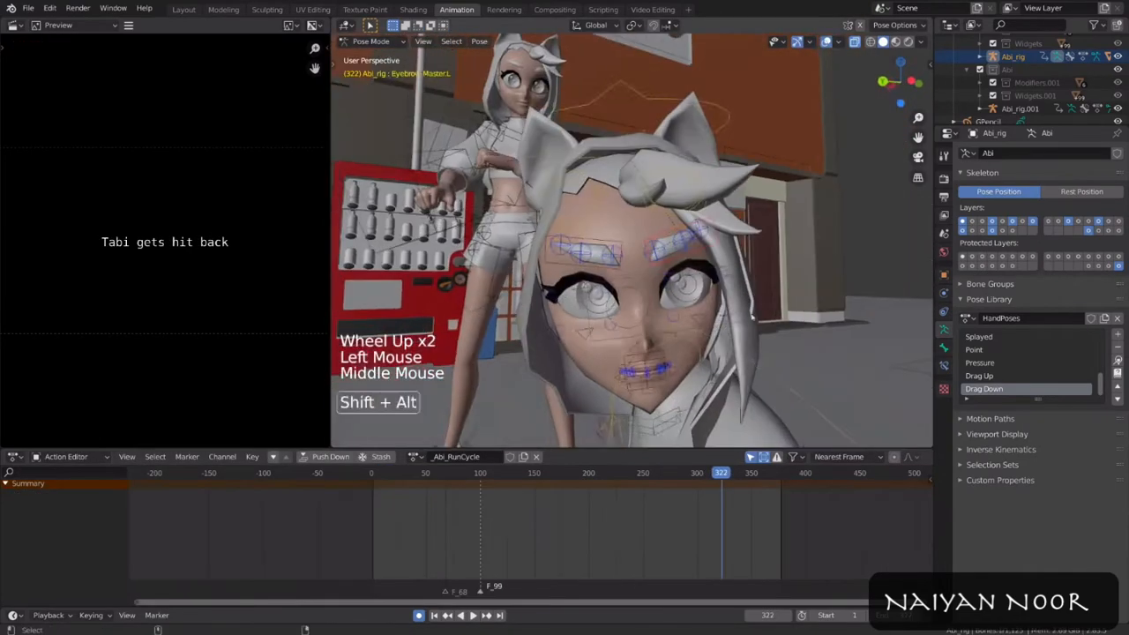
shift+middle_drag(631, 265, 657, 424)
click(745, 473)
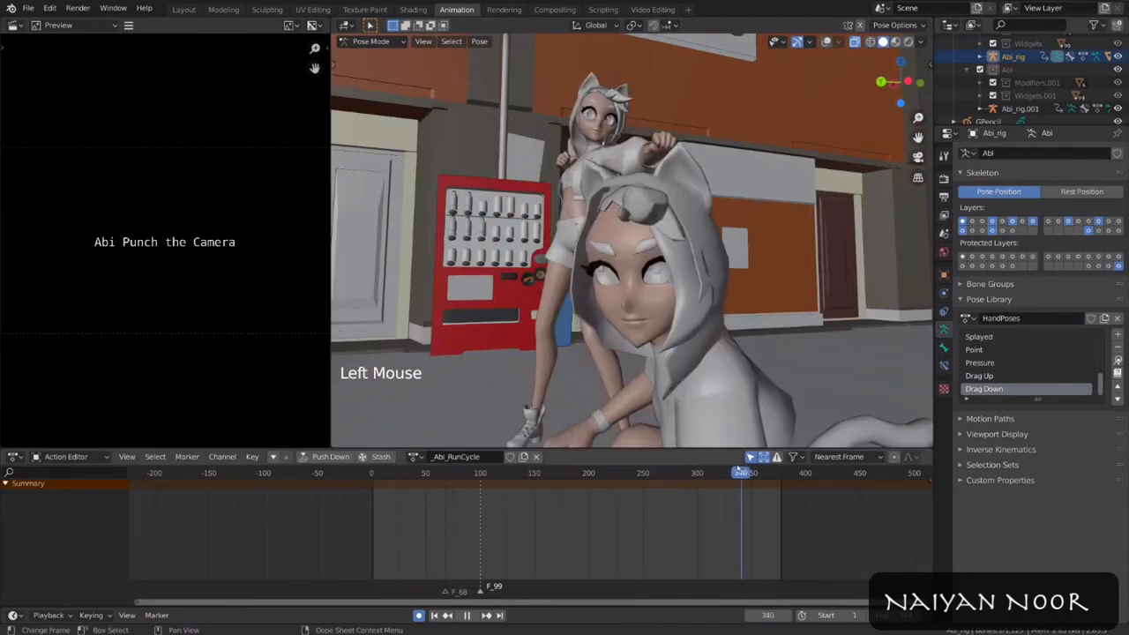
scroll(706, 282, up, 2)
key(shift+alt+z)
shift+click(660, 250)
key(shift+alt+z)
key(i)
alt+scroll(783, 290, down, 2)
key(g)
alt+scroll(782, 344, up, 3)
alt+scroll(782, 348, down, 9)
key(g)
click(782, 350)
Step: Move and rotate both eyebrow master controls into a new pose at frame 313
drag(745, 475, 706, 478)
alt+scroll(715, 368, up, 2)
key(g)
key(KP_Decimal)
key(shift+alt+z)
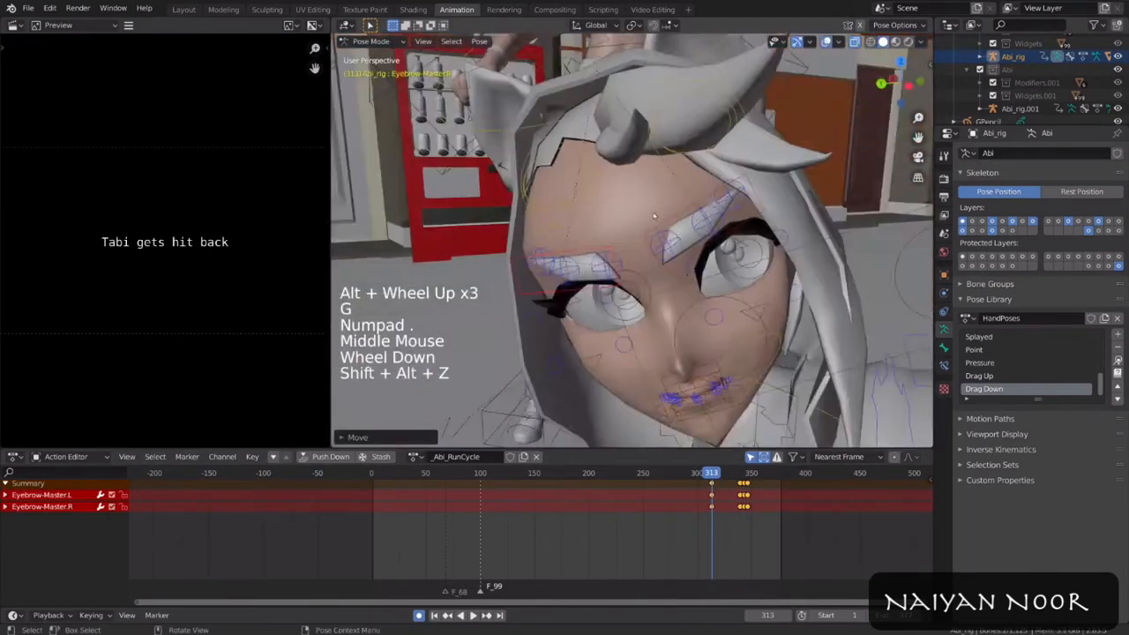
key(r)
Step: Reshape one eyebrow with its individual brow controls at frame 313 and paste the pose mirrored onto the other eyebrow
click(686, 256)
key(shift+alt+z)
key(g)
key(shift+alt+z)
click(697, 234)
key(shift+alt+z)
key(g)
key(ctrl+c)
key(ctrl+shift+v)
Step: Reposition the Brow.L control at frame 313, mirror its pose to the other brow and save the file
key(shift+alt+z)
click(677, 249)
key(shift+alt+z)
key(g)
middle_drag(706, 282, 670, 274)
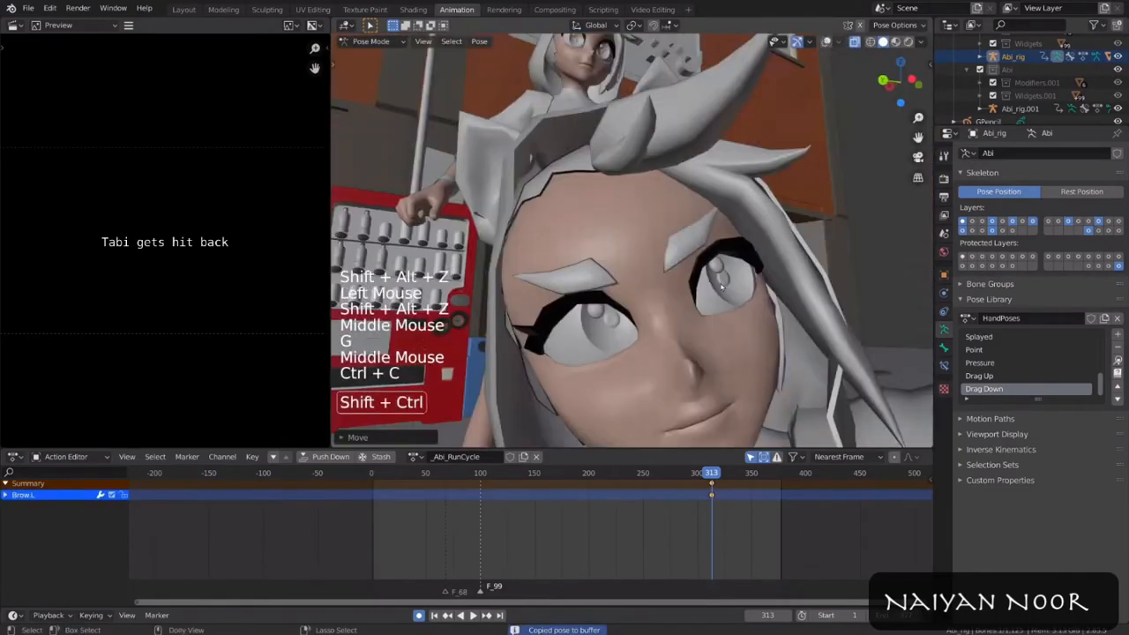
key(ctrl+c)
key(ctrl+shift+v)
scroll(688, 265, down, 5)
key(ctrl+s)
Step: Select the eyebrow master and individual brow controls on both sides, copy and paste their pose at frame 313, and save
key(shift+alt+z)
shift+click(693, 206)
shift+click(527, 263)
key(shift+z)
key(KP_Decimal)
key(shift+z)
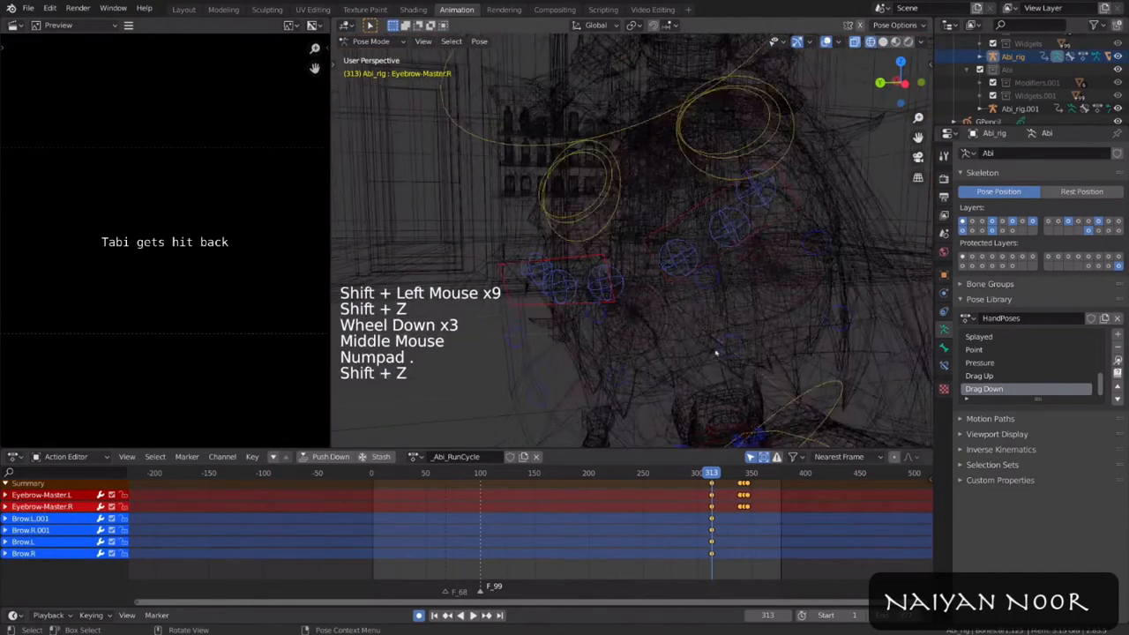
scroll(635, 264, down, 5)
key(shift+z)
key(ctrl+c)
key(ctrl+v)
key(ctrl+s)
Step: Duplicate the frame 313 eyebrow keys a few frames ahead to hold the pose, and play it back
key(shift+alt+z)
shift+middle_drag(671, 265, 723, 247)
scroll(688, 247, up, 2)
key(space)
key(space)
key(space)
key(space)
key(alt+a)
key(b)
key(alt+a)
alt+click(711, 484)
key(shift+d)
key(space)
key(space)
Step: Retime the duplicated eyebrow keys so the held pose ends at frame 319, checking the timing in playback
key(g)
alt+click(717, 483)
click(715, 474)
key(space)
key(space)
scroll(706, 265, down, 2)
scroll(737, 494, up, 8)
key(alt+a)
alt+click(749, 485)
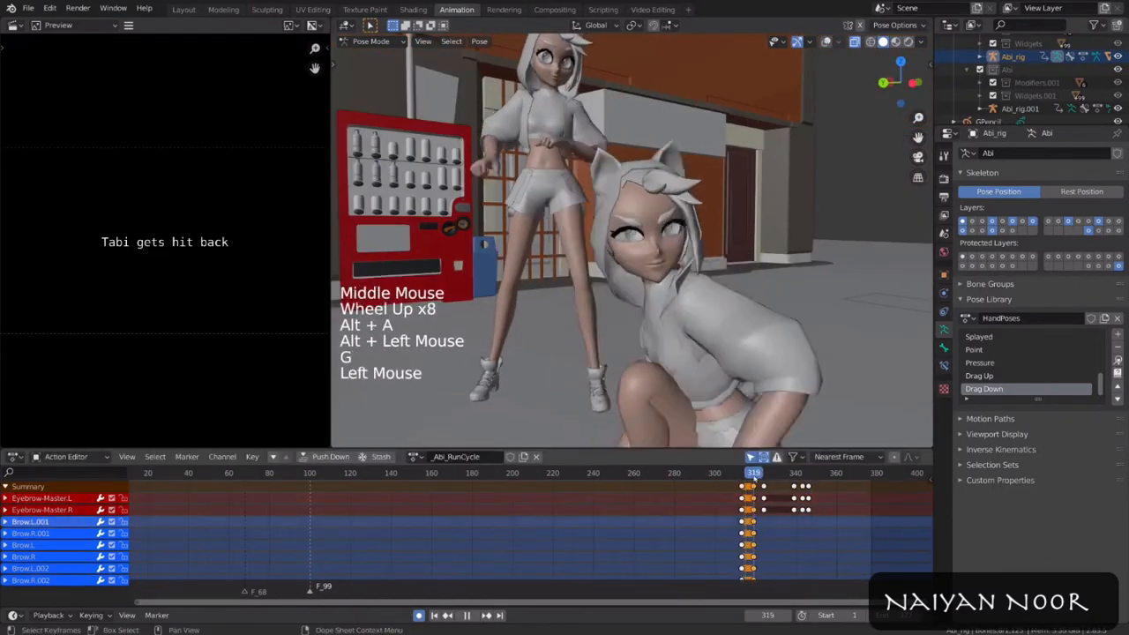
Step: Adjust the Brow.L.002 control and paste its pose mirrored onto the opposite brow
scroll(723, 247, up, 5)
click(728, 250)
key(g)
key(ctrl+c)
key(ctrl+shift+v)
scroll(744, 315, down, 5)
Step: Key a Brow.L.002 pose at frame 323 and paste it mirrored onto the opposite brow control
key(Escape)
key(shift+d)
key(g)
click(760, 501)
alt+scroll(759, 494, down, 4)
scroll(744, 277, down, 1)
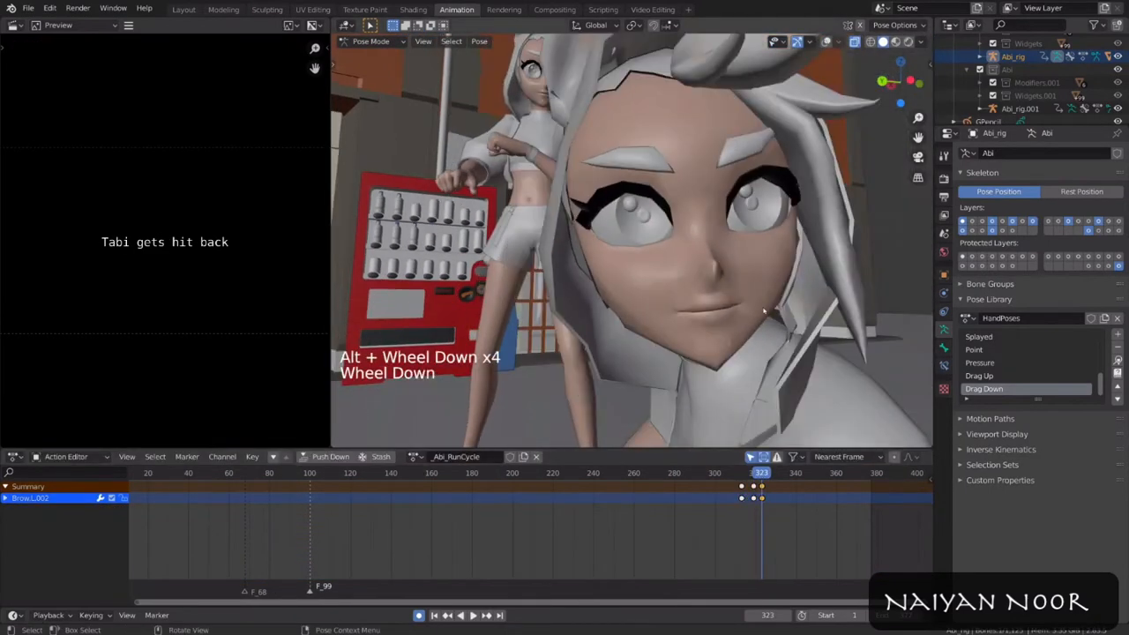
key(ctrl+c)
key(ctrl+x)
key(ctrl+shift+v)
Step: Return to about frame 313, paste the mirrored brow pose there and play the expression back
click(744, 478)
click(742, 477)
key(space)
key(ctrl+shift+v)
key(shift+alt+z)
key(space)
key(space)
Step: Select the eyebrow controls on both sides at frame 323, reposition them and save the file
click(762, 474)
key(shift+alt+z)
scroll(652, 265, up, 4)
shift+click(703, 226)
shift+click(569, 243)
shift+click(748, 208)
key(g)
key(ctrl+s)
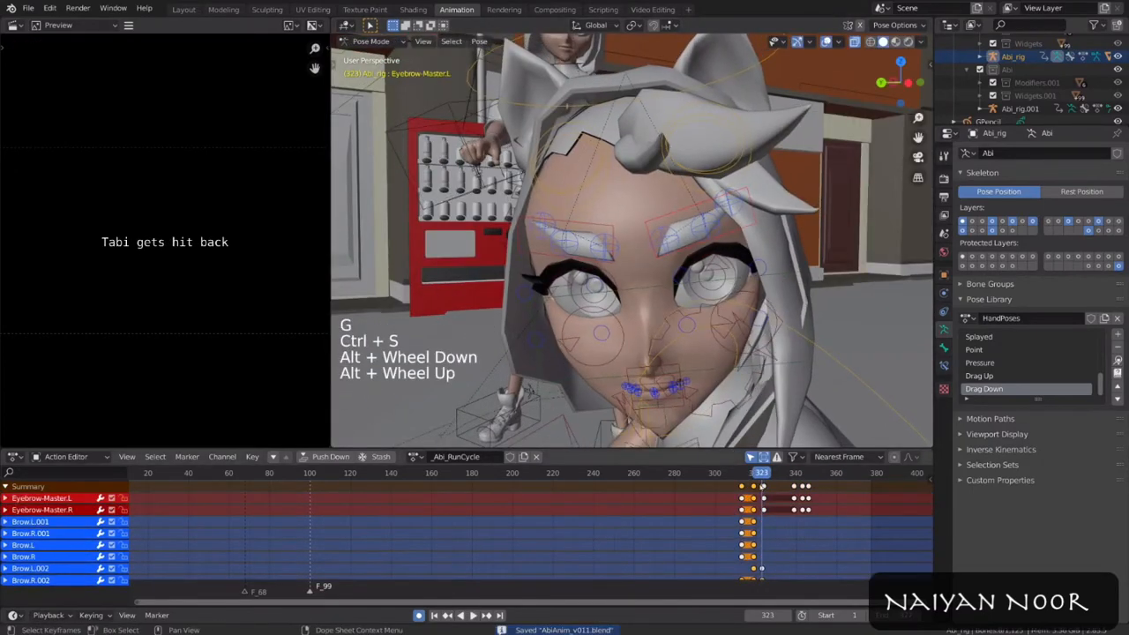
Step: Adjust Abi's eyebrow master controls at frame 323 and play the expression back
scroll(762, 529, up, 7)
key(g)
key(g)
key(space)
key(space)
click(749, 473)
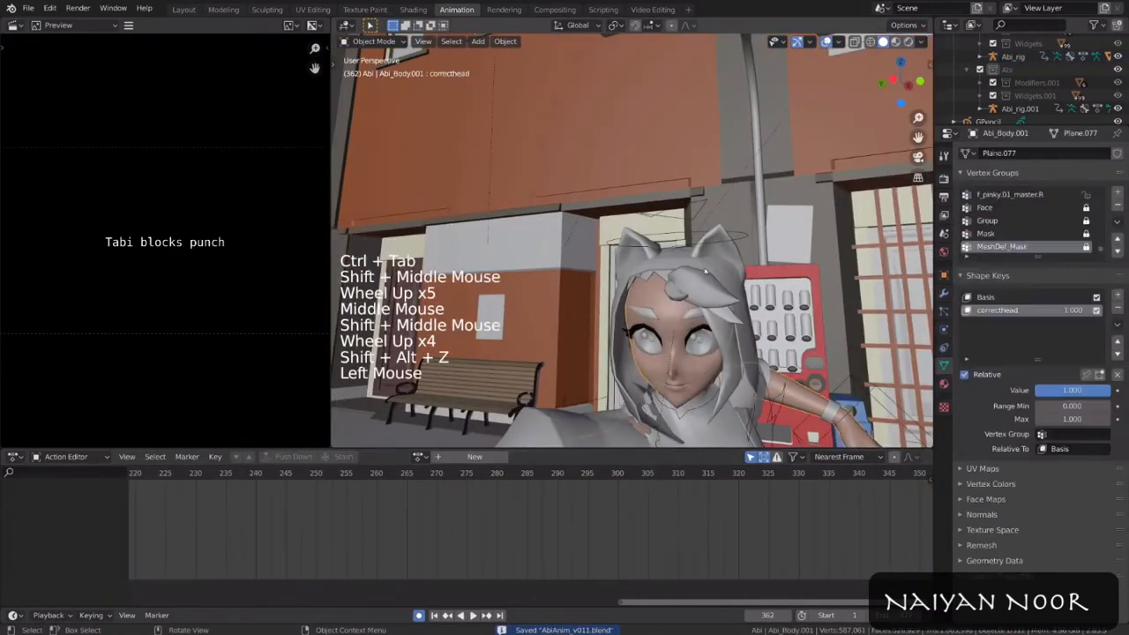
Step: Examine the Abi_Body.001 head in wireframe and solid shading and save the file
key(KP_Decimal)
key(shift+z)
scroll(634, 264, down, 5)
key(shift+z)
key(ctrl+s)
Step: Switch to posing Abi_rig.001 near frame 22, delete its selected keyframes and save the file
scroll(633, 510, down, 12)
scroll(633, 265, down, 4)
key(shift+alt+z)
scroll(633, 265, up, 8)
key(ctrl+s)
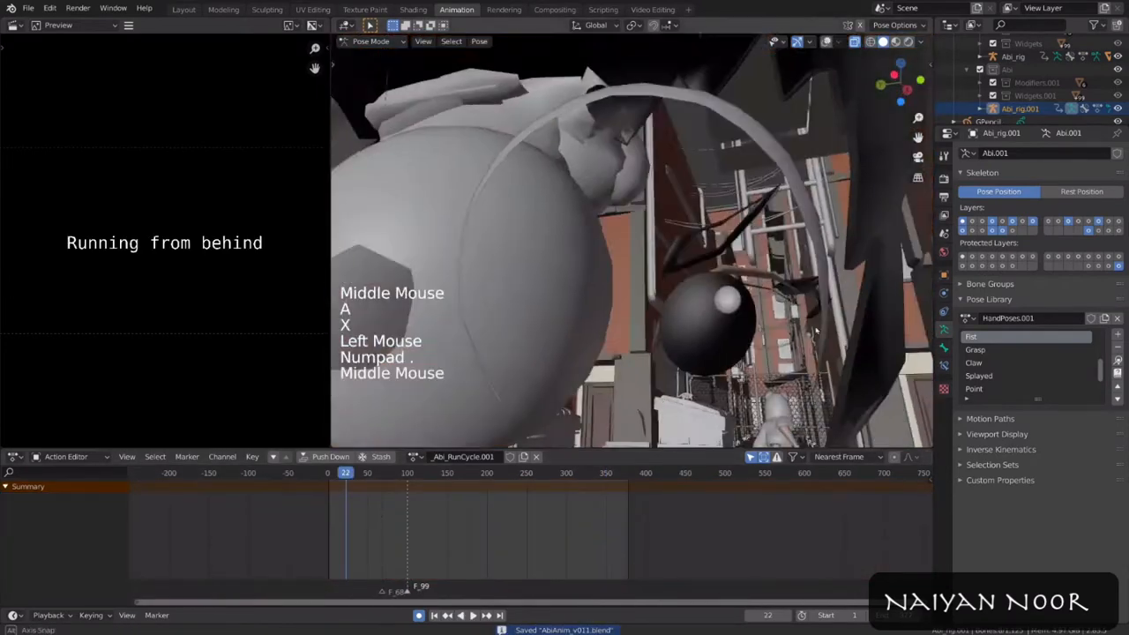
Step: Move the Brow.L control of Abi_rig.001 at frame 21 and paste its pose mirrored onto the opposite brow
scroll(633, 264, down, 6)
key(shift+alt+z)
key(ctrl+c)
key(ctrl+shift+v)
key(shift+alt+z)
scroll(667, 291, down, 3)
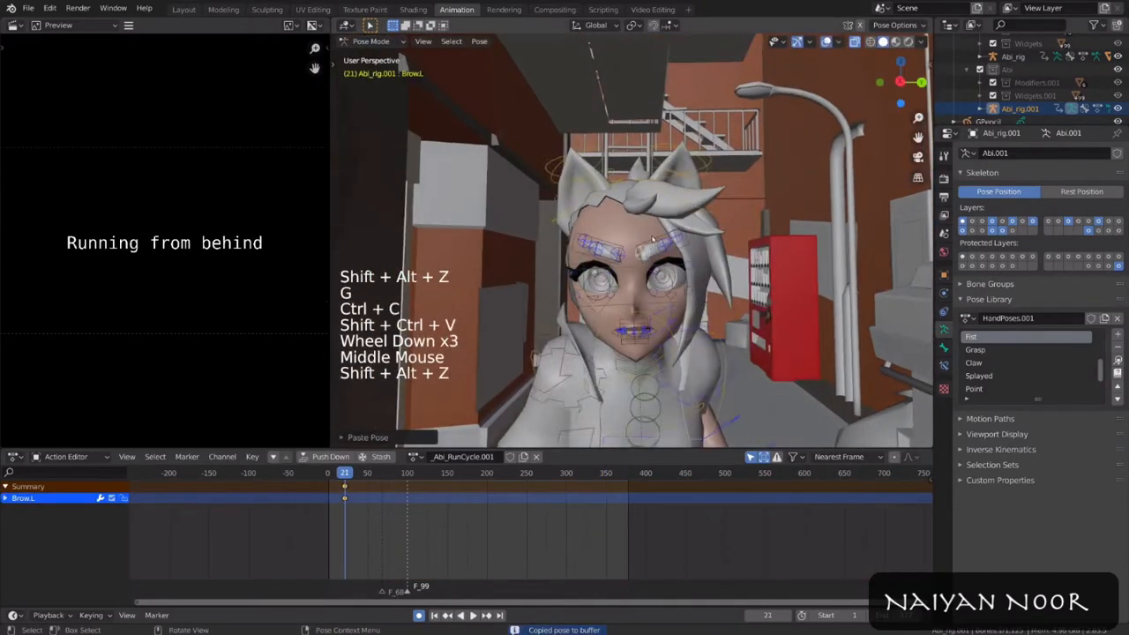
Step: Reposition another brow control on Abi_rig.001, paste it mirrored, delete unwanted keys and save the file
key(g)
key(ctrl+c)
key(ctrl+shift+v)
key(x)
key(ctrl+s)
scroll(666, 308, down, 4)
scroll(666, 308, down, 2)
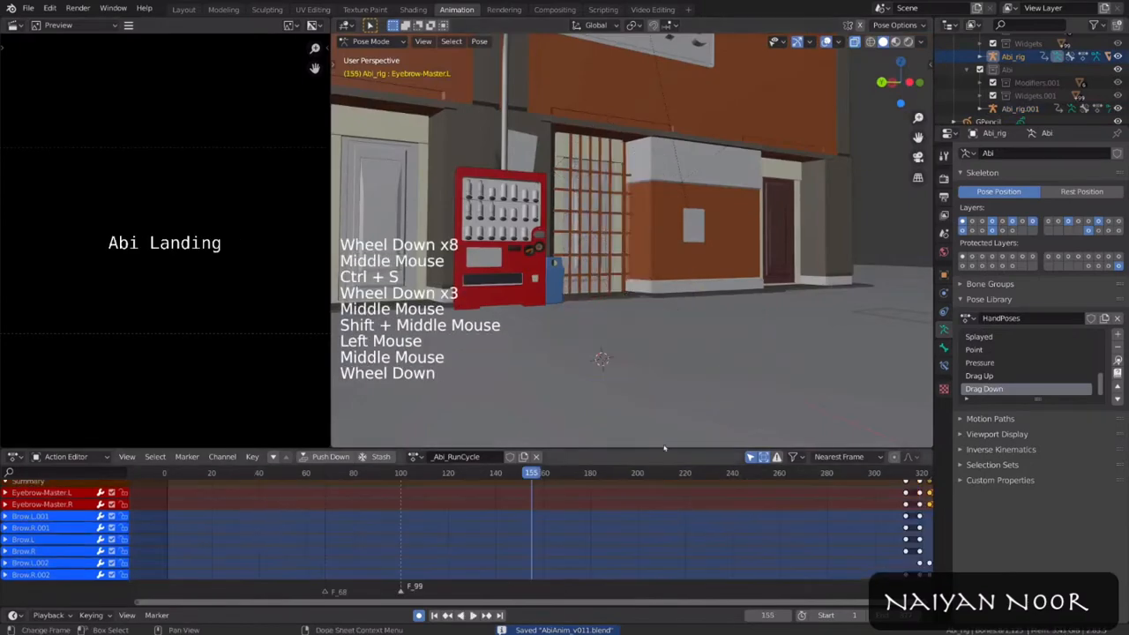
Step: Paste the copied eyebrow pose on Abi_rig at frames 155 and 179, save the file and play back
scroll(671, 265, down, 4)
middle_drag(670, 265, 703, 330)
key(shift+alt+z)
key(ctrl+s)
key(space)
key(space)
key(space)
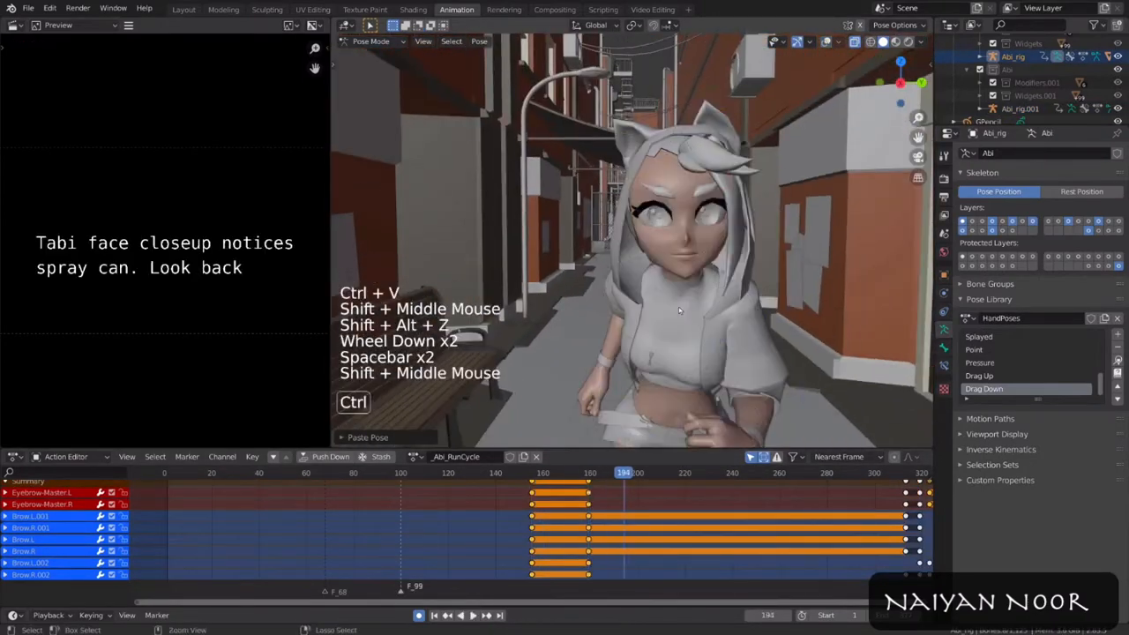
Step: Carry the eyebrow pose to frames 194 and 26 and reposition the eyebrow master controls at frame 29
scroll(678, 307, down, 2)
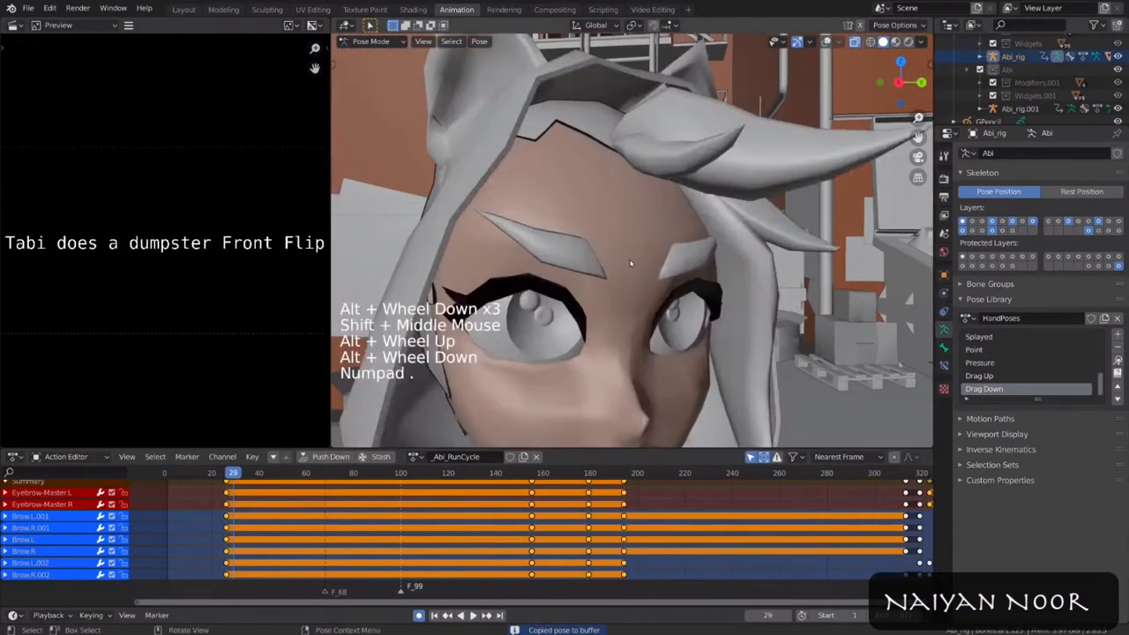
scroll(642, 234, down, 2)
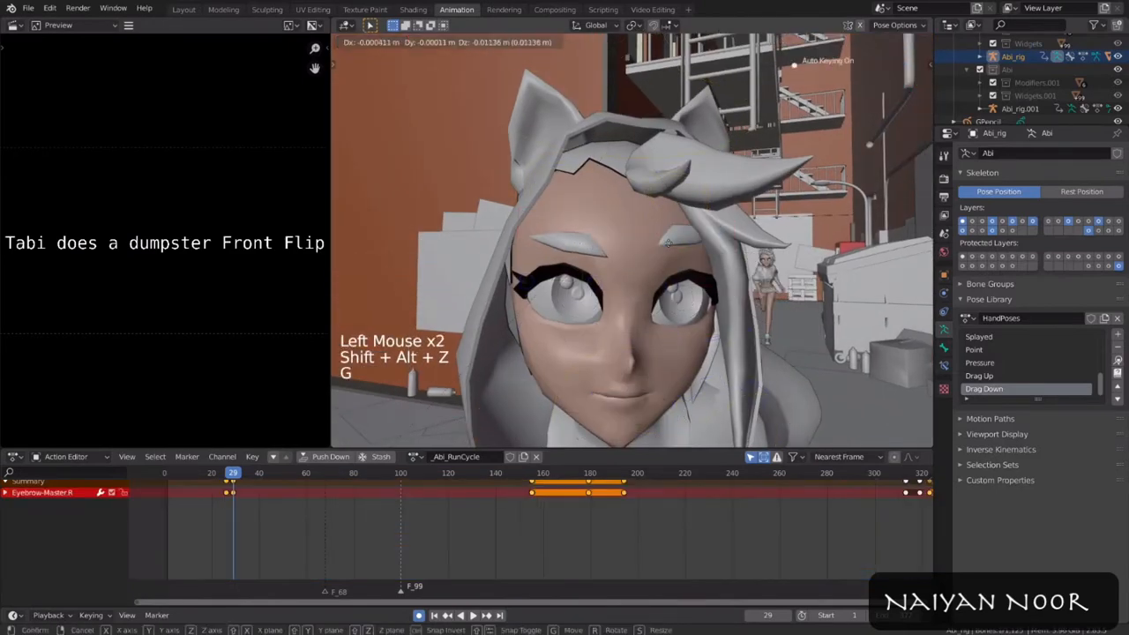
click(613, 247)
key(g)
click(578, 254)
middle_drag(582, 247, 653, 256)
key(g)
Step: Move and rotate the Eyebrow-Master.R control at frame 29
key(shift+alt+z)
click(582, 256)
key(g)
scroll(644, 256, down, 2)
key(r)
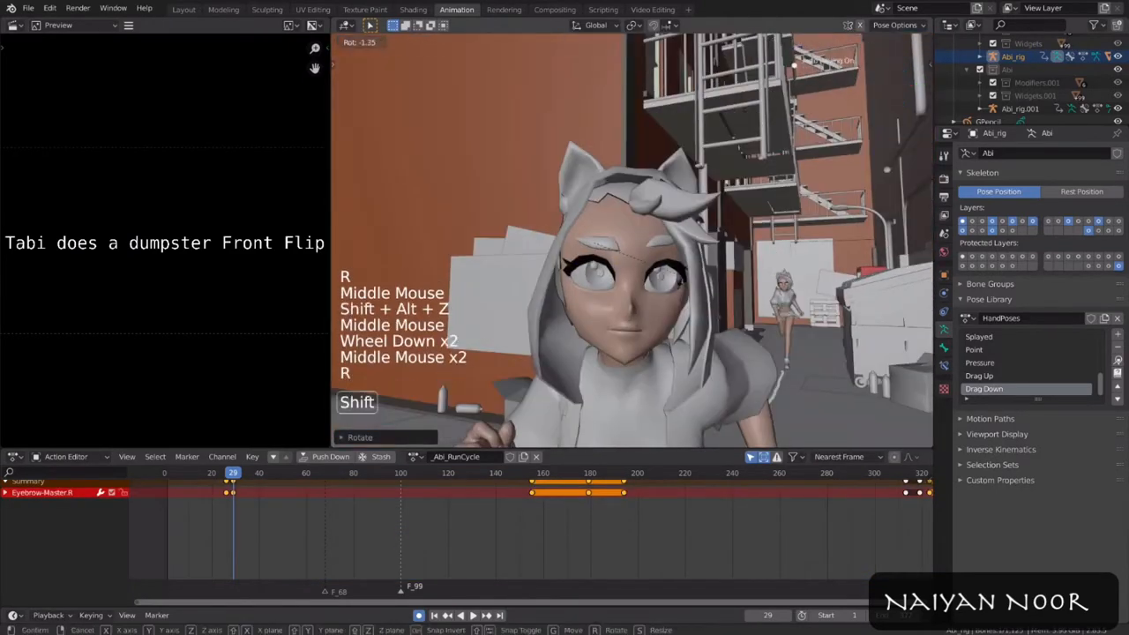
Step: Select the individual brow controls on both sides and move them together at frame 29
key(shift+alt+z)
scroll(631, 247, up, 3)
shift+click(608, 246)
shift+click(553, 238)
shift+click(662, 239)
shift+click(685, 237)
key(alt+z)
key(g)
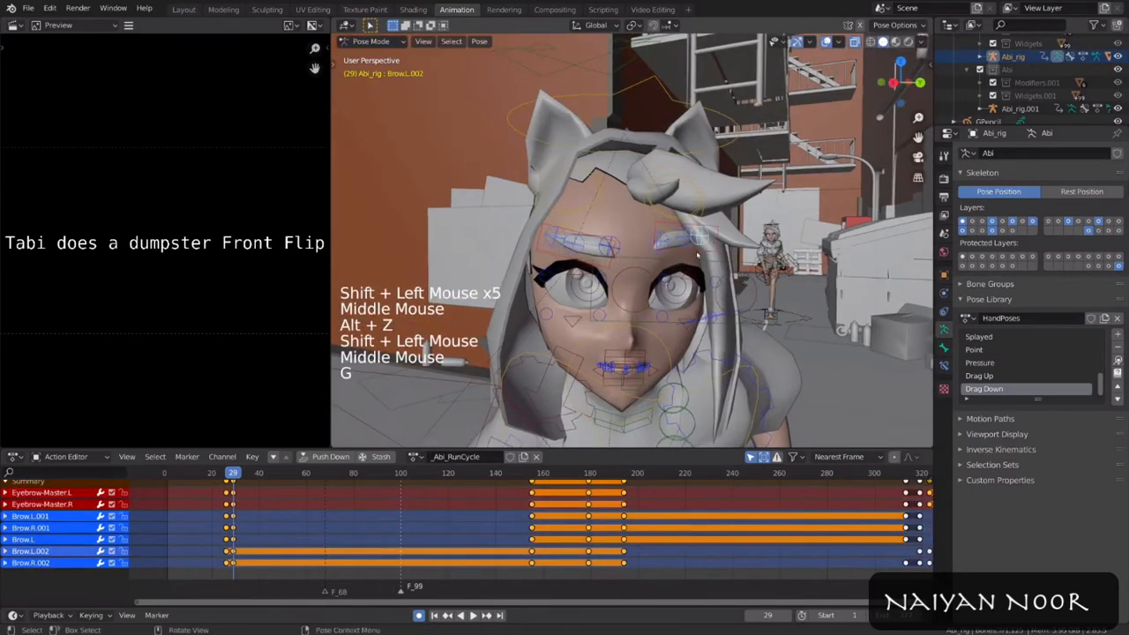
Step: Duplicate the frame 29 eyebrow keys to about frame 36
key(shift+d)
scroll(635, 264, down, 11)
scroll(211, 512, up, 7)
alt+click(199, 507)
key(shift+d)
click(228, 508)
Step: Move another column of eyebrow keys to about frame 38 and scrub through the brow change
key(alt+a)
alt+click(363, 508)
key(g)
click(237, 508)
drag(231, 475, 213, 476)
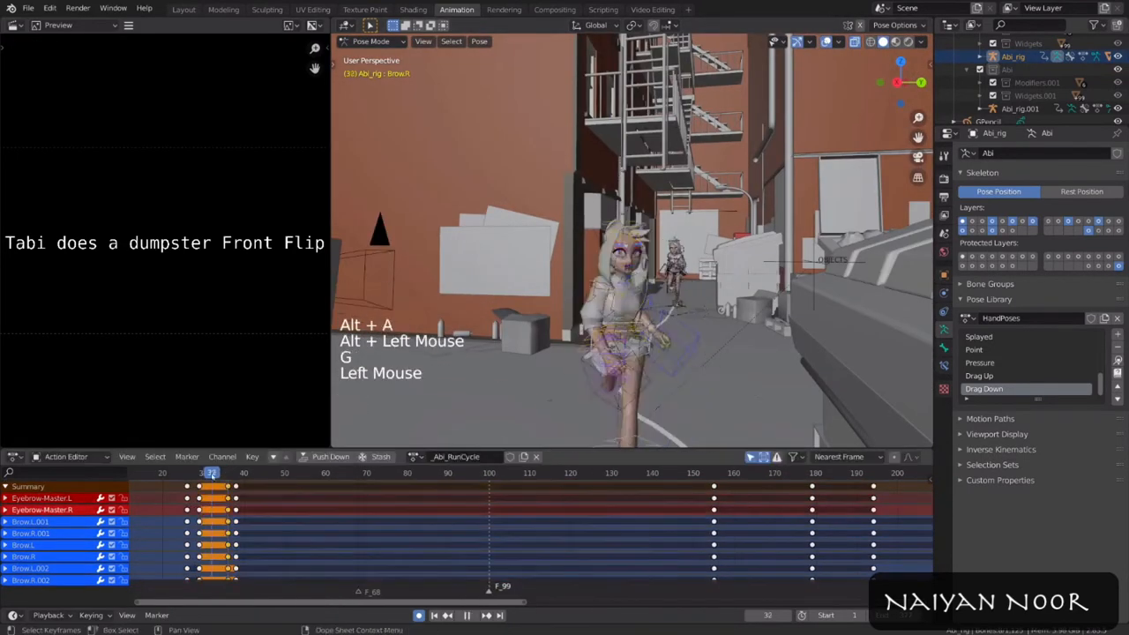
Step: Shift the last moved eyebrow keys to frame 37, move both eyebrow master controls along local Z and save
alt+click(236, 501)
key(g)
click(232, 501)
key(shift+alt+z)
key(KP_Decimal)
key(shift+alt+z)
key(g)
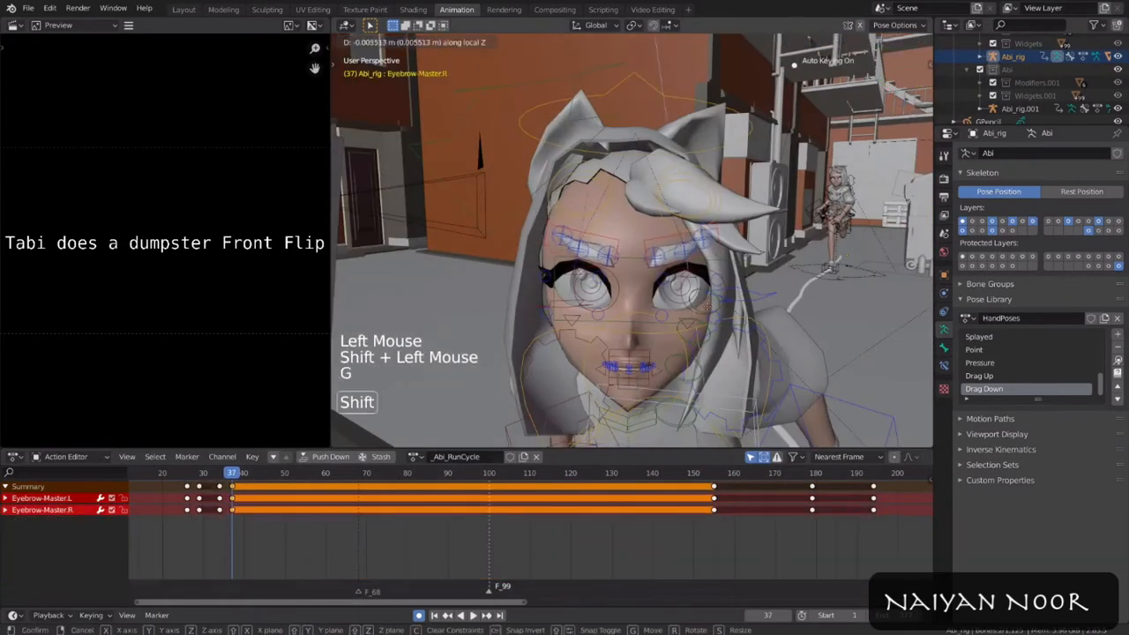
key(ctrl+s)
Step: Select the individual brow controls on both sides of Abi's face at frame 39 and save the file
alt+scroll(691, 299, up, 4)
alt+scroll(691, 298, down, 6)
middle_drag(232, 538, 300, 538)
key(shift+alt+z)
key(KP_Decimal)
shift+click(668, 250)
shift+click(718, 257)
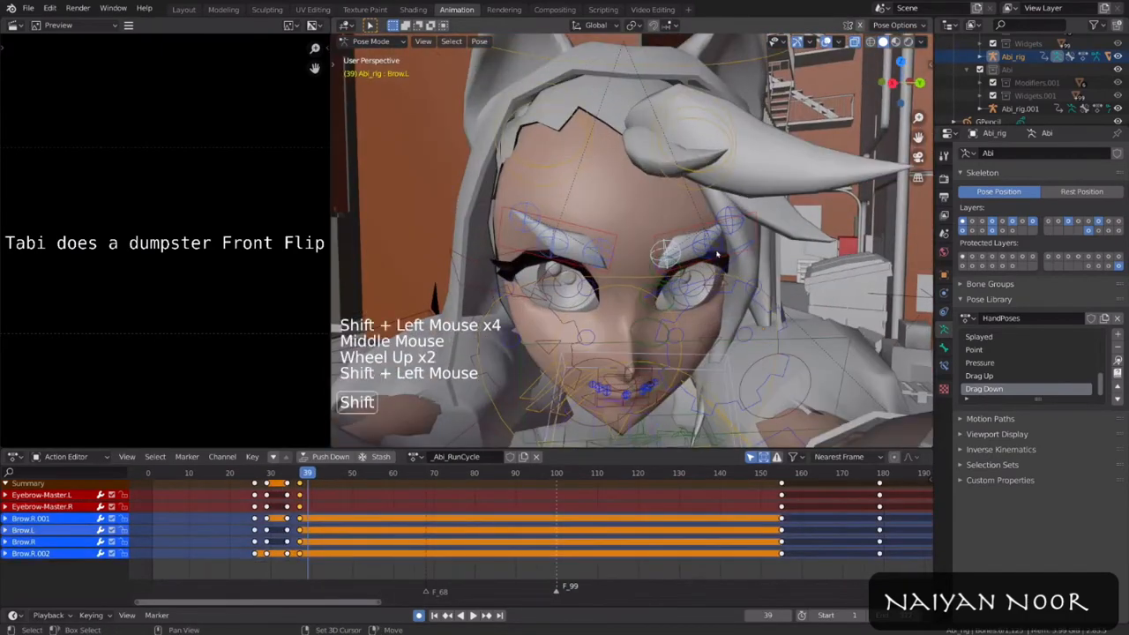
key(ctrl+s)
Step: Move the eyebrow key columns at frames 34 and 37 one frame earlier
click(292, 477)
key(KP_Decimal)
scroll(667, 256, down, 10)
alt+scroll(668, 256, down, 2)
key(alt+a)
alt+click(300, 484)
alt+shift+click(287, 483)
key(g)
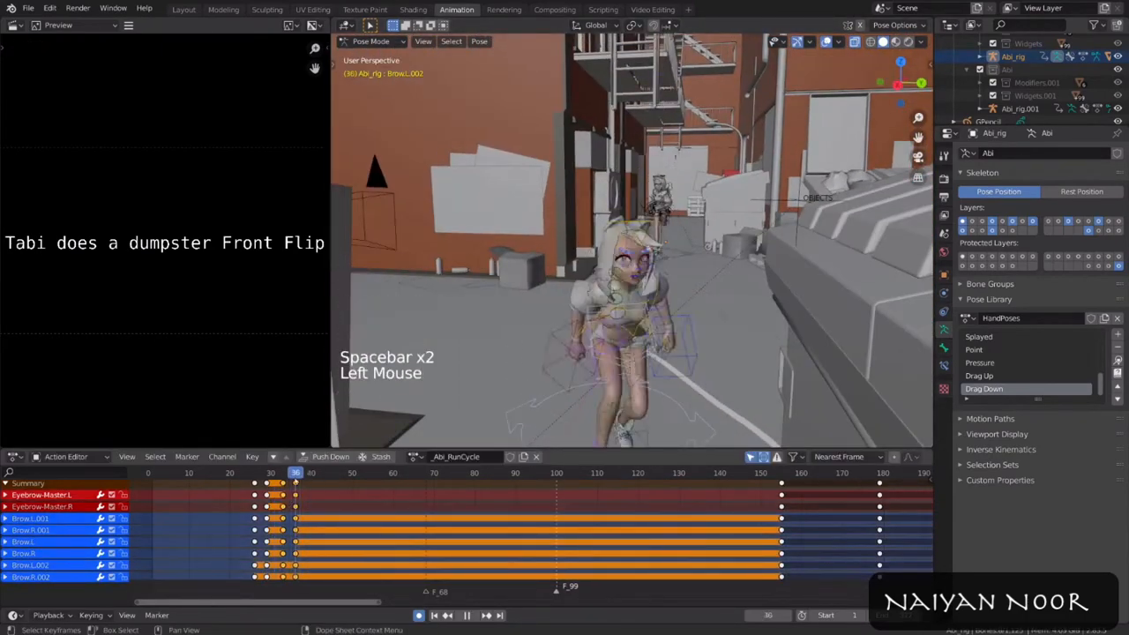
Step: Reset the eyebrow controls' rotation and location past frame 36, paste the copied pose further along and save the file
key(KP_Decimal)
scroll(728, 240, down, 3)
key(alt+r)
key(alt+g)
key(ctrl+v)
key(shift+alt+z)
alt+scroll(703, 264, up, 7)
alt+scroll(703, 264, down, 3)
alt+scroll(703, 265, down, 4)
scroll(703, 264, down, 2)
shift+middle_drag(703, 264, 679, 286)
alt+scroll(697, 282, down, 3)
middle_drag(680, 287, 705, 287)
key(ctrl+s)
Step: Reset the eyebrow controls once more, paste the copied pose on frames up to 68 and play back
shift+middle_drag(706, 286, 697, 289)
alt+scroll(697, 287, down, 4)
scroll(732, 252, up, 2)
alt+scroll(737, 248, up, 4)
key(alt+r)
key(alt+g)
key(ctrl+v)
alt+scroll(737, 249, down, 10)
shift+middle_drag(737, 249, 719, 254)
alt+scroll(719, 253, down, 4)
key(ctrl+v)
key(space)
key(space)
Step: Reset the eyebrow controls at frame 116, reposition Brow.L and paste its pose mirrored onto the opposite brow
key(KP_Decimal)
alt+scroll(748, 246, down, 6)
key(alt+r)
key(alt+g)
key(shift+alt+z)
click(678, 208)
key(shift+alt+z)
key(g)
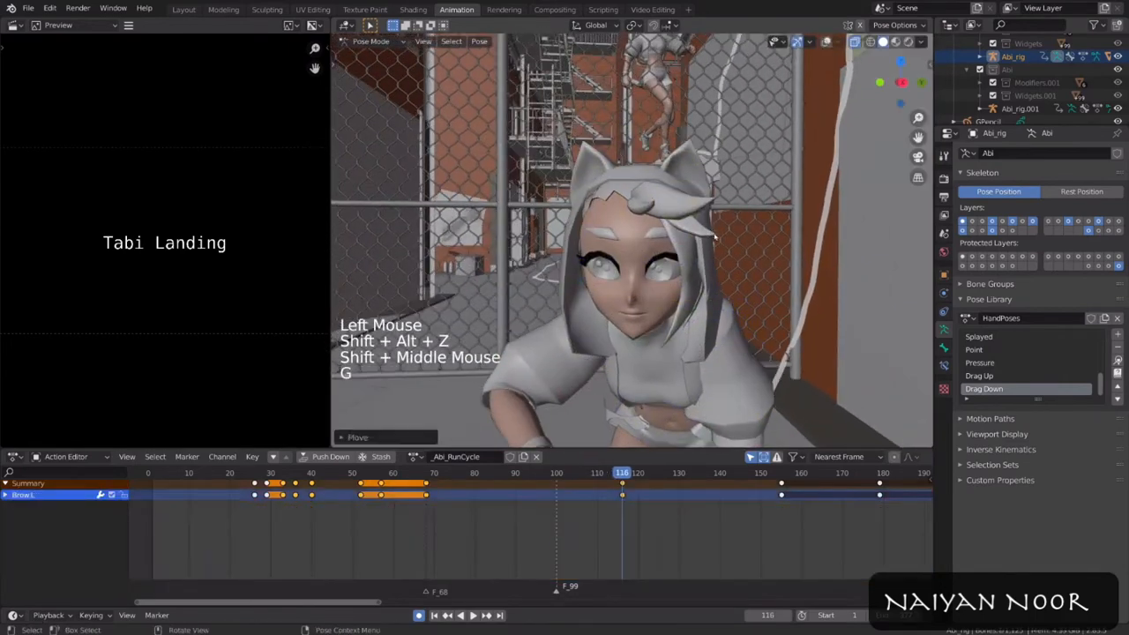
key(ctrl+c)
key(ctrl+shift+v)
Step: Paste the mirrored pose for another brow control, save the file and reposition the brow
middle_drag(677, 212, 688, 217)
key(shift+alt+z)
click(675, 221)
key(ctrl+shift+v)
key(ctrl+s)
middle_drag(786, 238, 777, 211)
key(g)
scroll(741, 230, down, 3)
Step: Copy and paste the pose of all brow controls and duplicate the frame 68 eyebrow keys to frame 103
key(shift+alt+z)
shift+click(726, 223)
shift+click(608, 243)
shift+click(608, 242)
key(shift+alt+z)
key(ctrl+c)
key(ctrl+v)
key(shift+d)
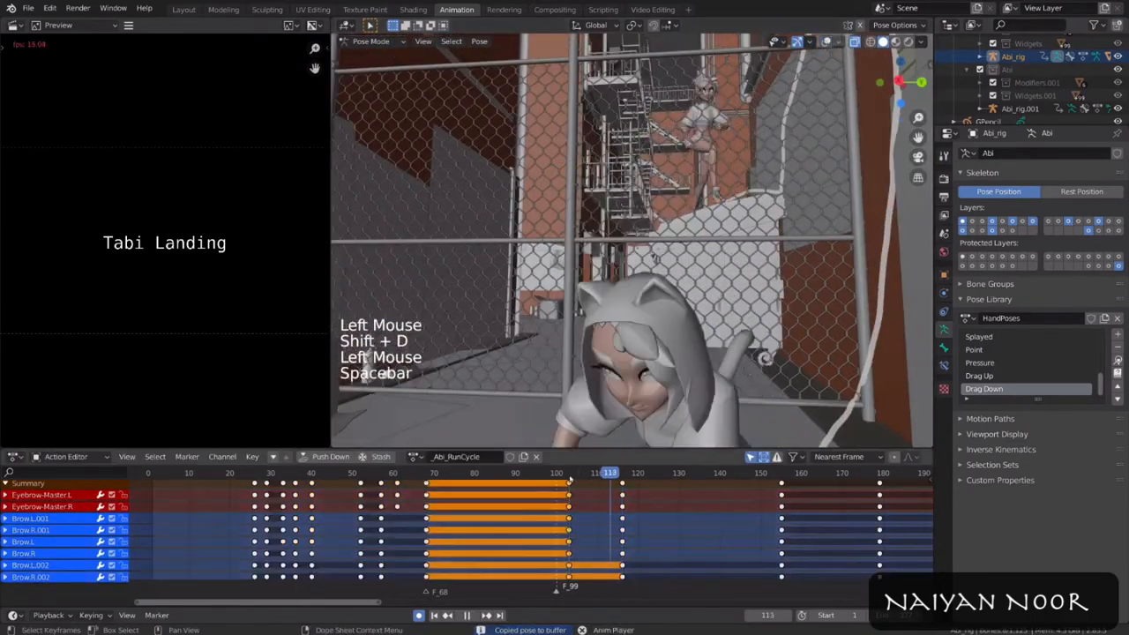
Step: Move the duplicated eyebrow keys to frame 112 and save the file
key(g)
scroll(722, 314, down, 11)
key(ctrl+s)
alt+scroll(722, 314, up, 6)
scroll(723, 314, up, 5)
alt+scroll(722, 315, up, 3)
alt+scroll(723, 314, down, 1)
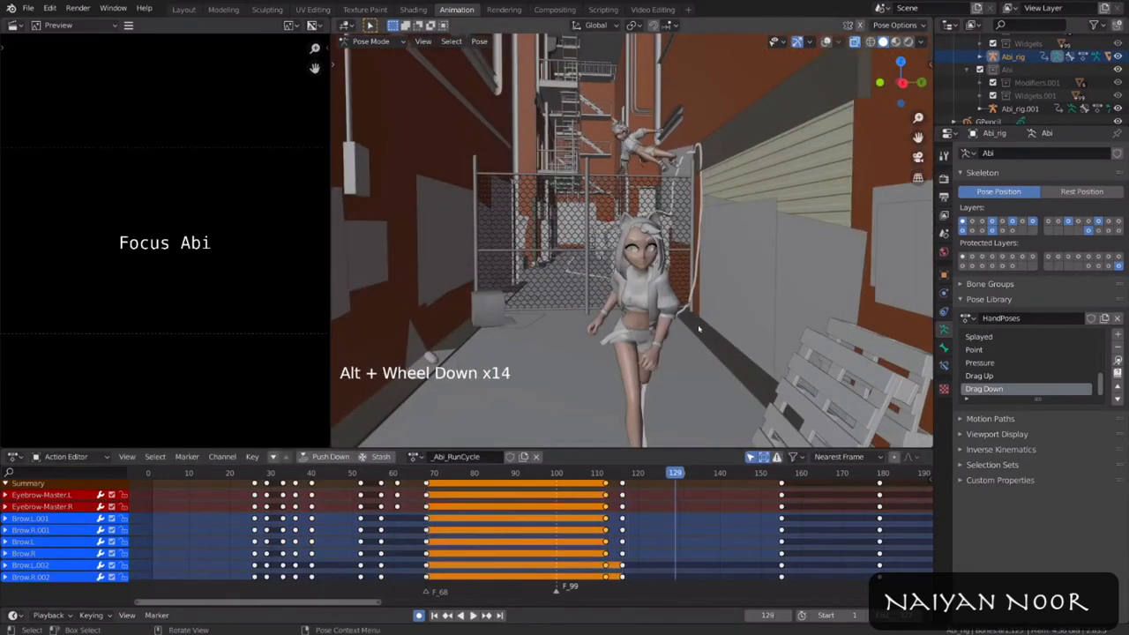
key(alt+r)
key(alt+g)
alt+click(676, 512)
key(x)
Step: Duplicate the nearby eyebrow keys to frames 121 and 126 and check the expression at frame 126
alt+click(606, 511)
key(shift+d)
key(g)
click(661, 473)
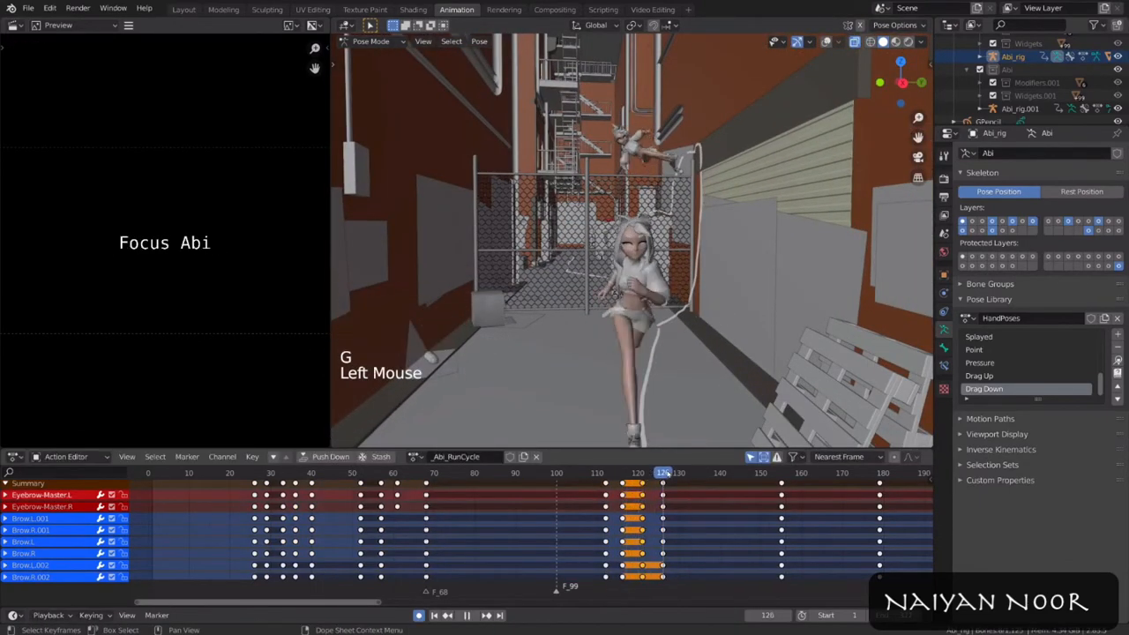
Step: Move the frame 126 eyebrow keys to frame 124 and play the animation on to the spray can shot
alt+click(663, 512)
key(g)
click(655, 511)
alt+scroll(680, 352, down, 12)
alt+scroll(680, 352, down, 9)
key(space)
scroll(680, 352, down, 9)
key(space)
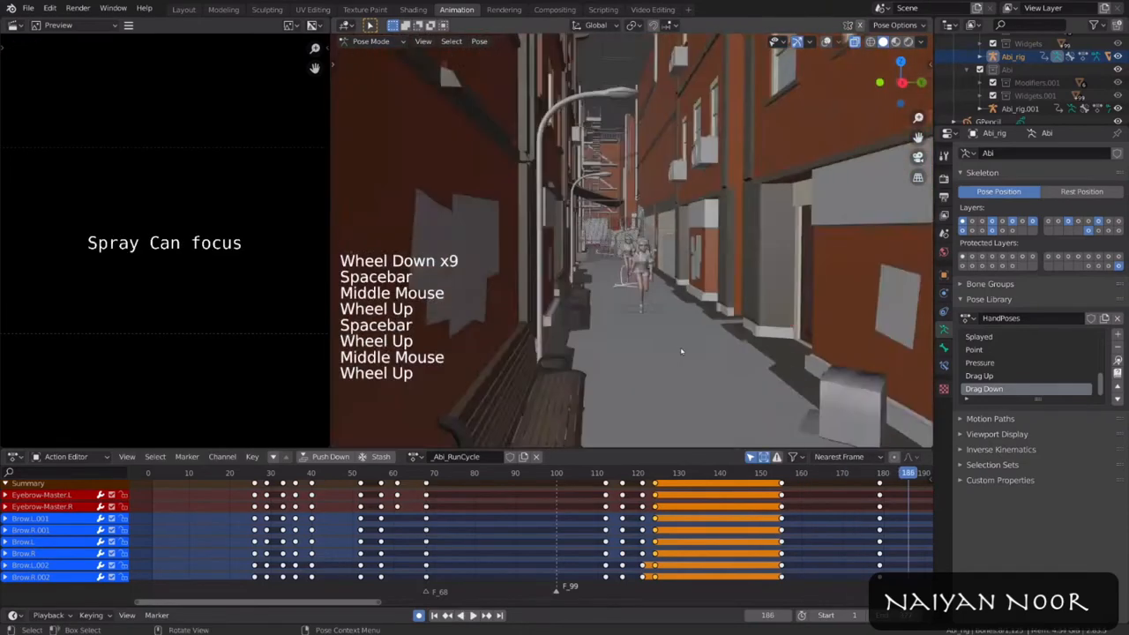
Step: Select the right brow controls in the face closeup at frame 200 and clear their rotation and location
key(KP_Decimal)
scroll(680, 352, down, 16)
scroll(701, 327, down, 4)
key(shift+alt+z)
click(556, 258)
key(shift+alt+z)
key(shift+alt+z)
click(584, 233)
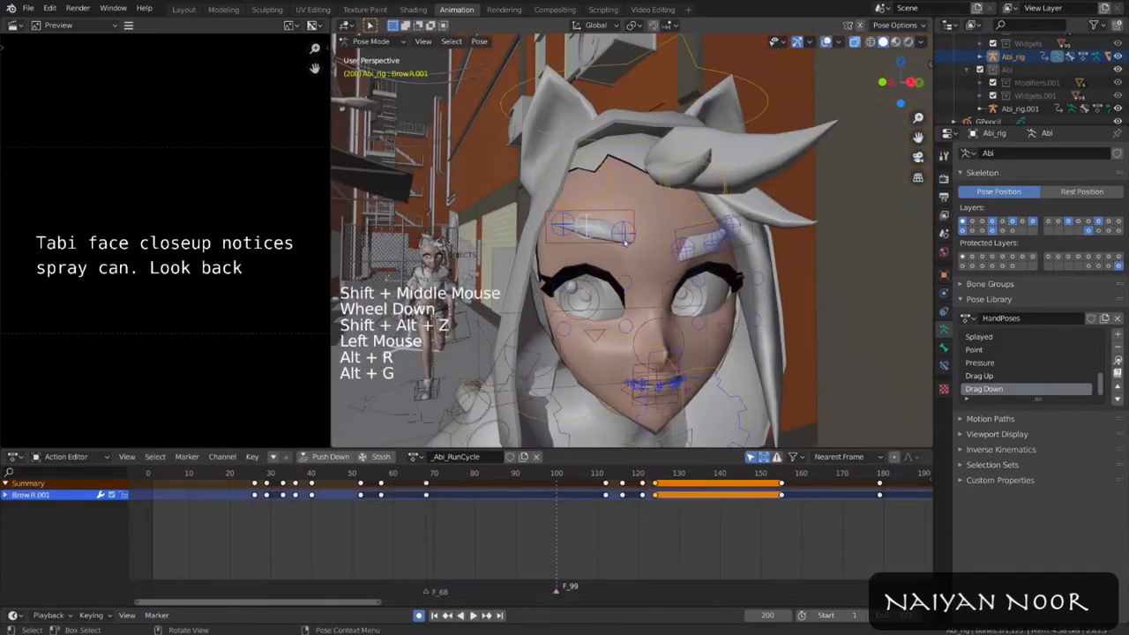
middle_drag(624, 290, 730, 281)
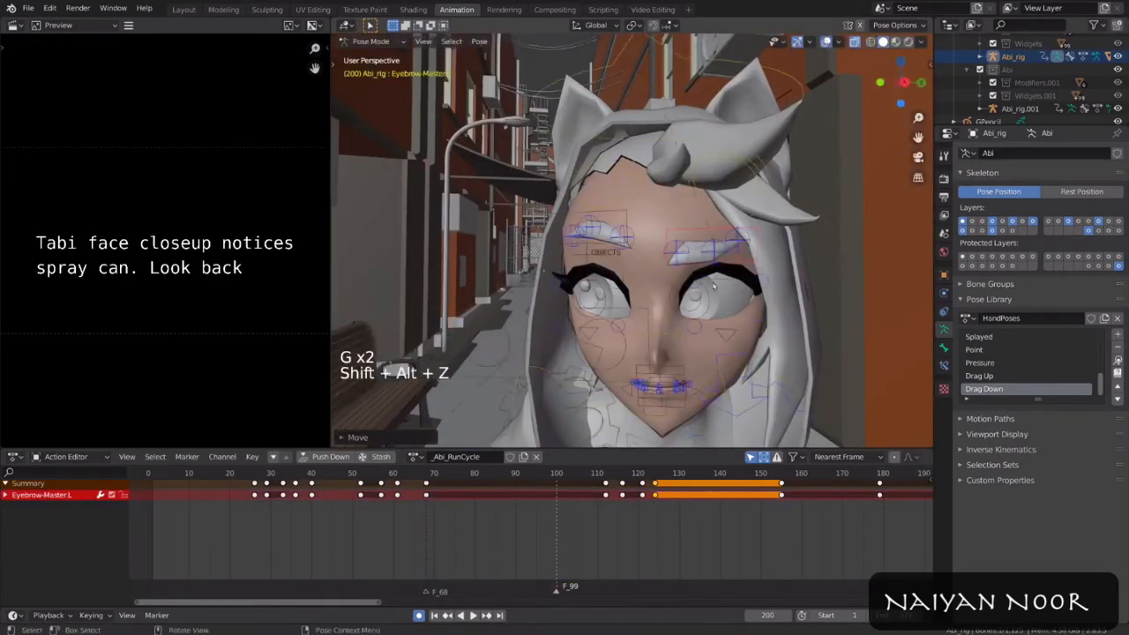
Step: Reposition the left eyebrow master at frame 200, scale the left upper and lower blink controls and save the file
click(728, 268)
key(shift+alt+z)
key(g)
shift+click(726, 335)
key(s)
key(shift+alt+z)
scroll(570, 530, up, 13)
key(ctrl+s)
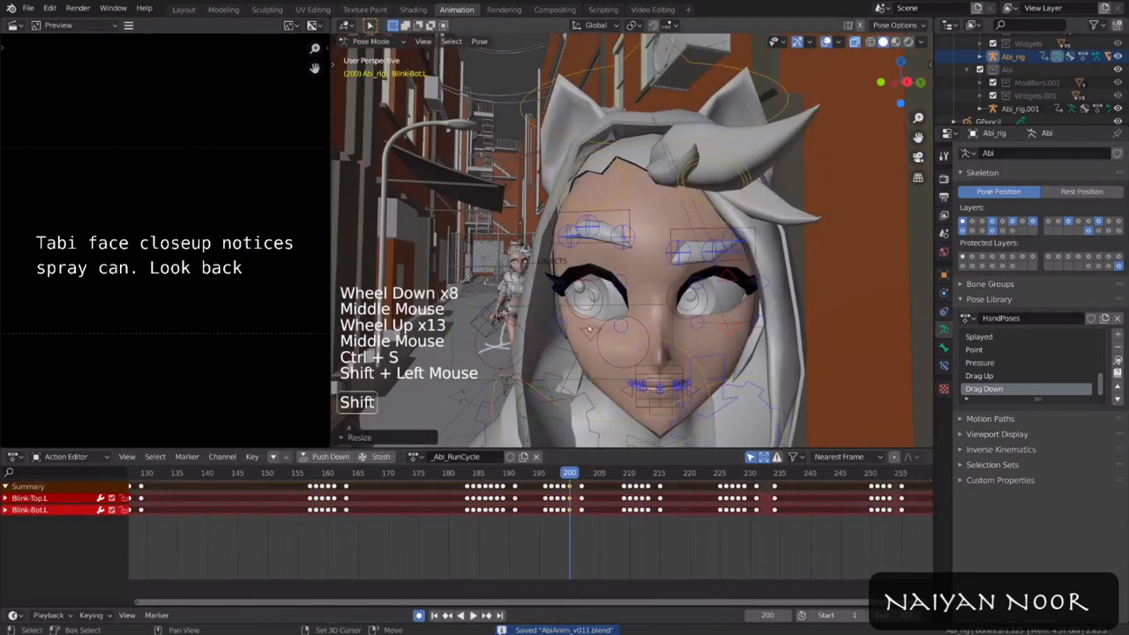
Step: Add the right blink controls and all eyebrow controls to the selection and copy their pose
shift+click(598, 283)
shift+click(590, 333)
shift+click(609, 213)
shift+click(706, 233)
shift+click(677, 252)
shift+click(569, 236)
scroll(609, 529, up, 9)
key(ctrl+c)
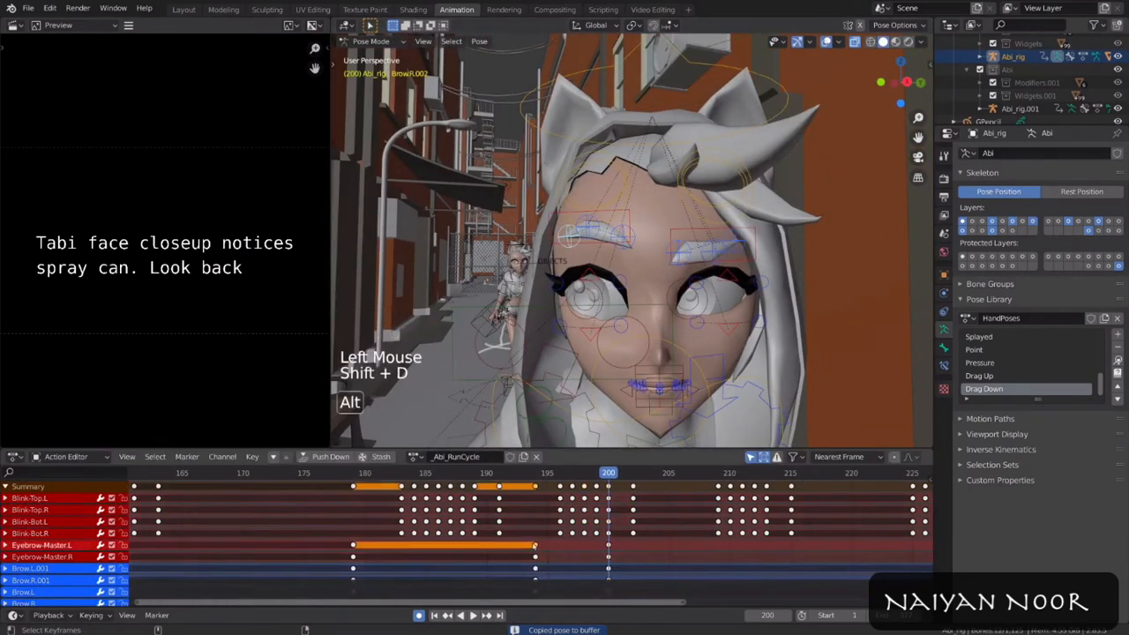
Step: Duplicate the frame 194 eyebrow keys, delete the keys at frame 202 and duplicate the frame 200 blink and brow keys
alt+click(535, 546)
key(shift+d)
alt+click(634, 500)
key(x)
alt+click(609, 499)
key(shift+d)
key(shift+alt+z)
alt+scroll(719, 354, down, 2)
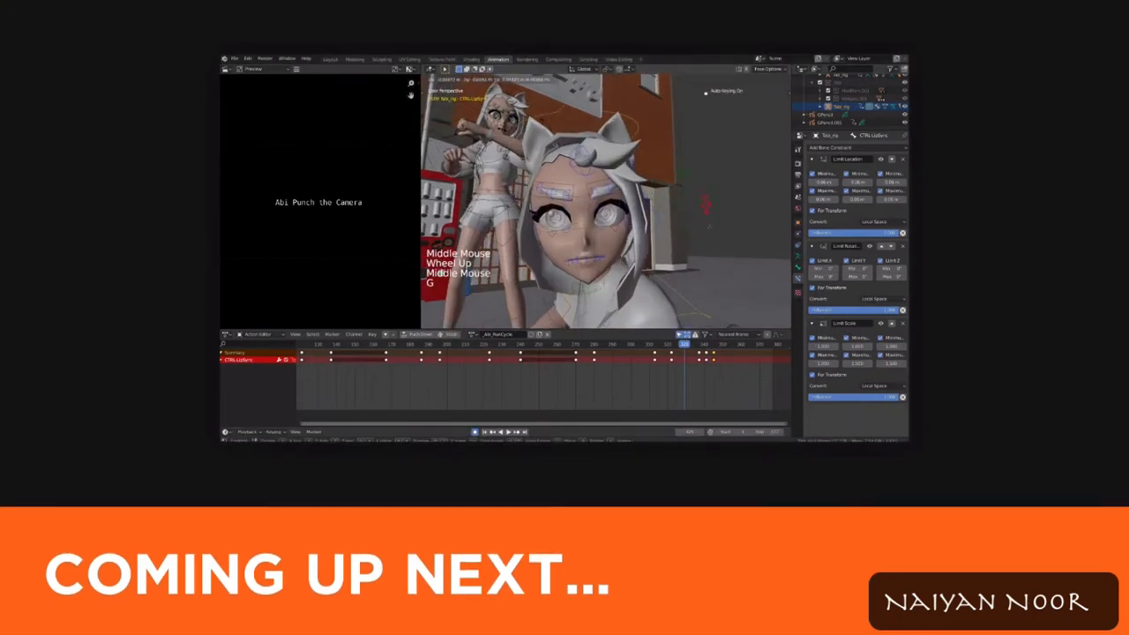
middle_drag(698, 239, 649, 238)
key(g)
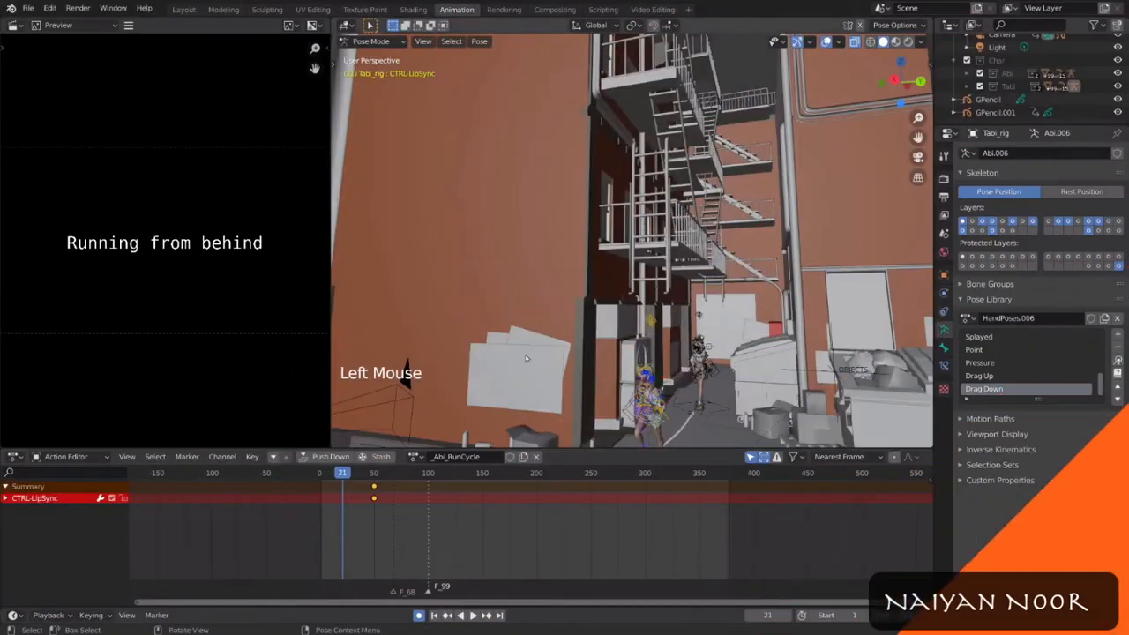
Step: Scale Tabi's lip-sync control at frame 53 of the dumpster front flip to key a new mouth shape
key(KP_Decimal)
scroll(566, 255, down, 12)
key(space)
key(space)
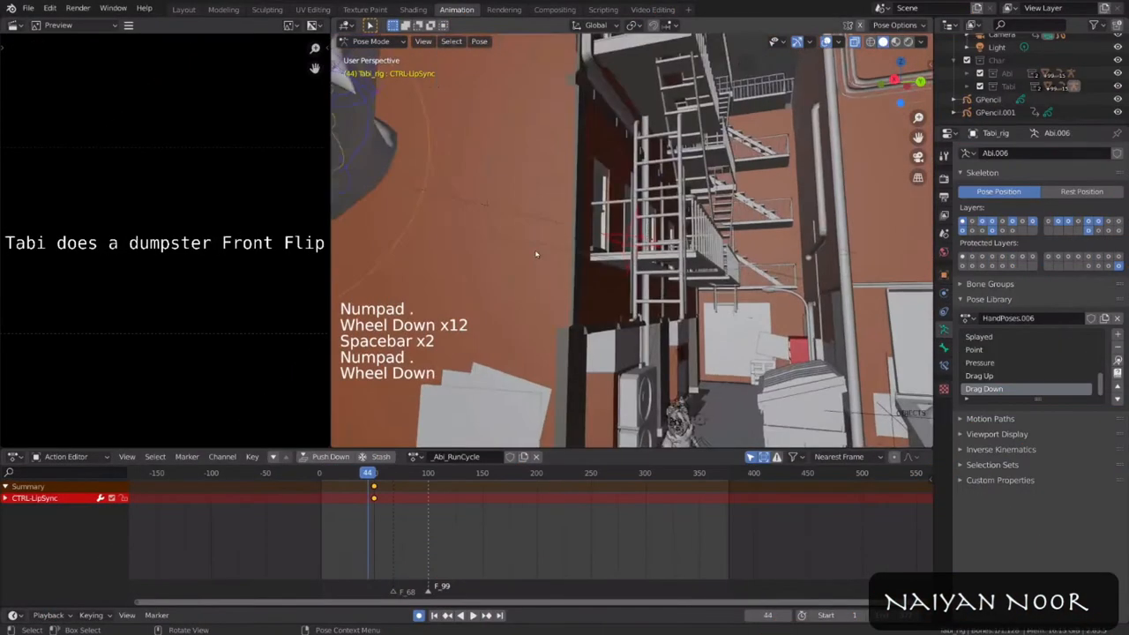
scroll(565, 255, down, 2)
middle_drag(547, 264, 566, 255)
alt+scroll(565, 255, down, 5)
key(KP_Decimal)
scroll(565, 255, down, 12)
key(shift+alt+z)
key(shift+alt+z)
key(s)
Step: Move one lip corner control at frame 53, paste its mirrored pose onto the opposite corner and adjust the smile
click(718, 306)
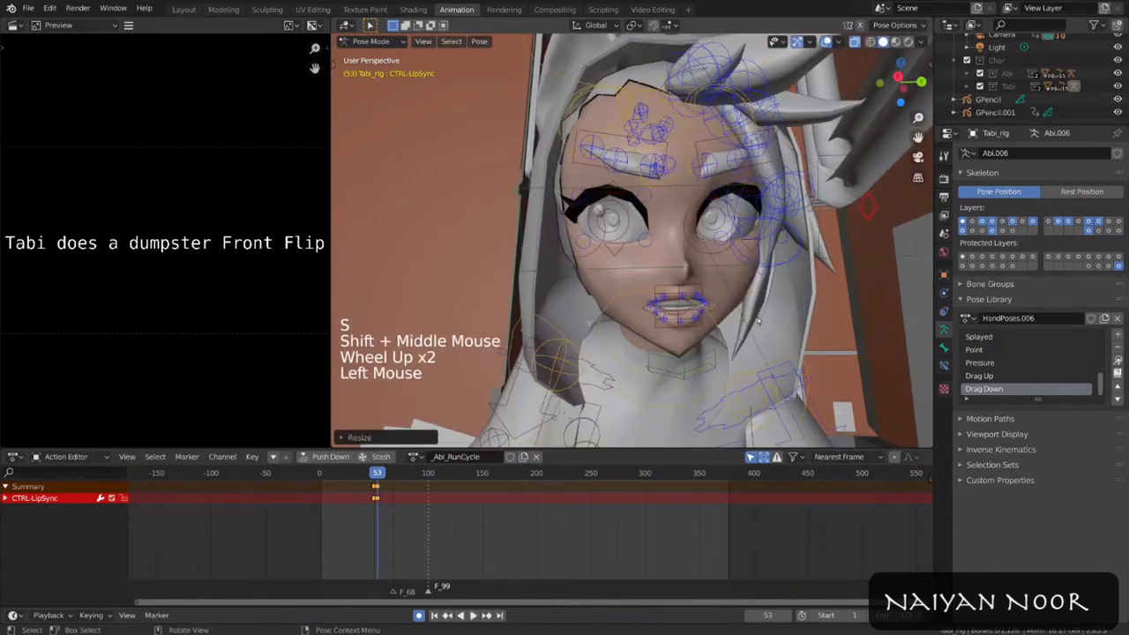
key(shift+alt+z)
key(g)
click(770, 188)
key(ctrl+c)
key(ctrl+shift+v)
key(shift+alt+z)
key(shift+alt+z)
key(g)
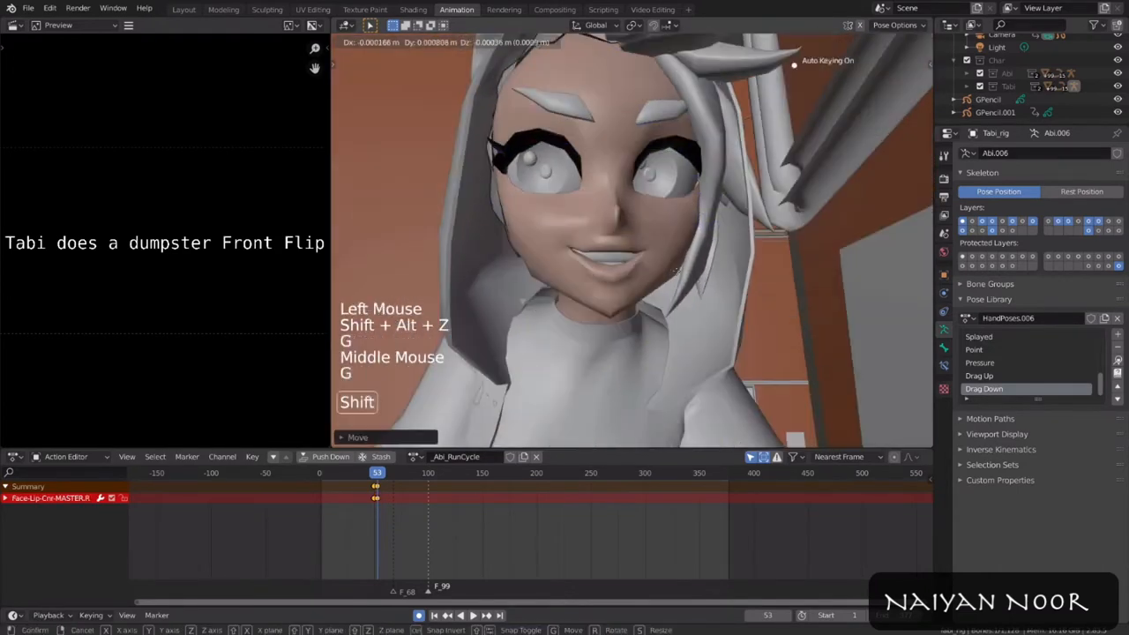
Step: Select the lip-sync control with both lip corners, save the file, copy their pose and advance to frame 59
key(shift+alt+z)
shift+click(755, 206)
shift+click(643, 246)
key(ctrl+s)
key(shift+alt+z)
key(ctrl+c)
alt+scroll(386, 490, down, 3)
scroll(618, 265, down, 9)
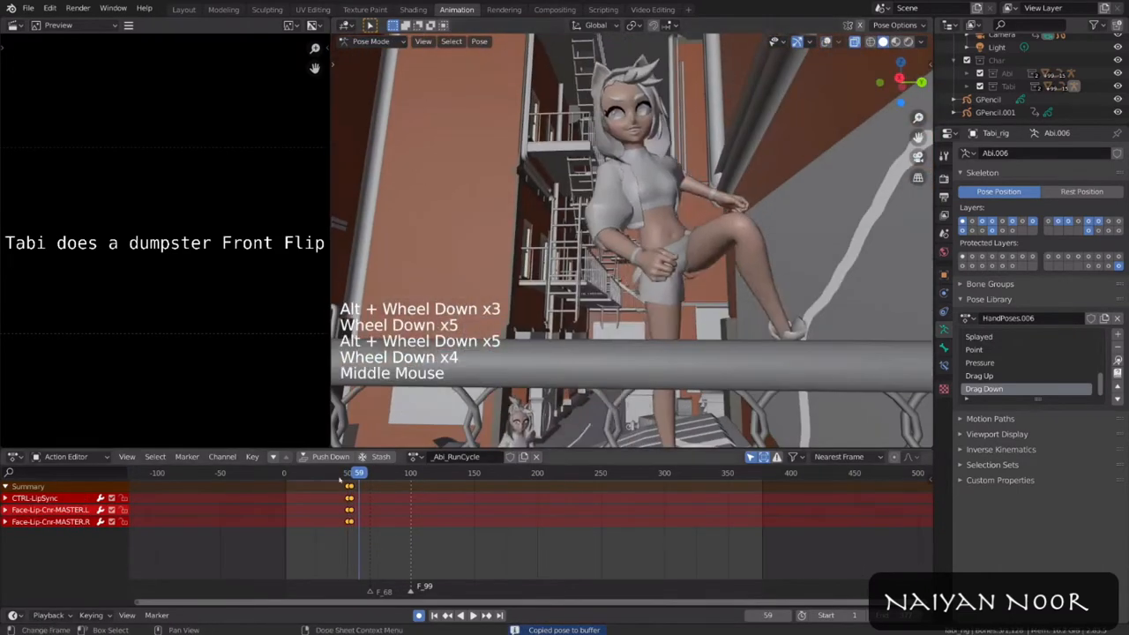
Step: Duplicate a column of lip-sync and lip corner keys to an earlier frame and play back the mouth animation
click(350, 474)
scroll(421, 506, up, 8)
alt+click(388, 510)
key(shift+d)
click(352, 510)
key(KP_Decimal)
scroll(617, 265, down, 13)
key(space)
key(space)
key(space)
key(space)
key(space)
key(space)
Step: Select a mouth control on Tabi's face, review the shot in playback and clear the control's location
key(KP_Decimal)
alt+scroll(723, 289, up, 3)
alt+scroll(723, 288, down, 2)
shift+middle_drag(723, 289, 695, 205)
scroll(695, 205, down, 2)
key(shift+alt+z)
click(593, 123)
key(shift+alt+z)
shift+middle_drag(631, 168, 701, 229)
click(731, 249)
key(space)
key(space)
key(space)
key(alt+g)
Step: Play through the shot and reposition the selected mouth control to refine Tabi's expression
key(space)
key(space)
key(space)
key(space)
key(g)
key(KP_Decimal)
scroll(648, 198, down, 10)
key(g)
Step: Select another mouth control, clear its location at about frame 75, reposition it and replay the shot
scroll(646, 203, up, 1)
key(shift+alt+z)
click(587, 272)
shift+middle_drag(592, 274, 607, 269)
scroll(609, 272, up, 2)
key(shift+alt+z)
scroll(676, 327, down, 2)
click(426, 474)
key(alt+g)
key(space)
key(g)
click(368, 474)
key(space)
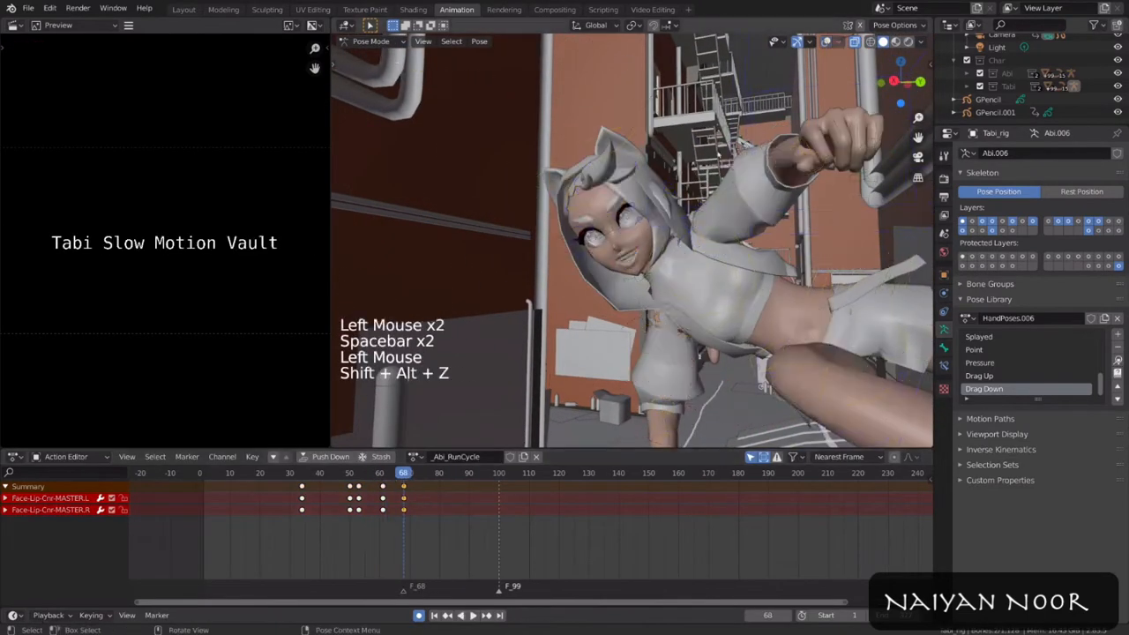
Step: Move the last lip-sync key to frame 68 and copy and paste the pose to hold it through frame 100
key(shift+alt+z)
click(409, 498)
key(shift+alt+z)
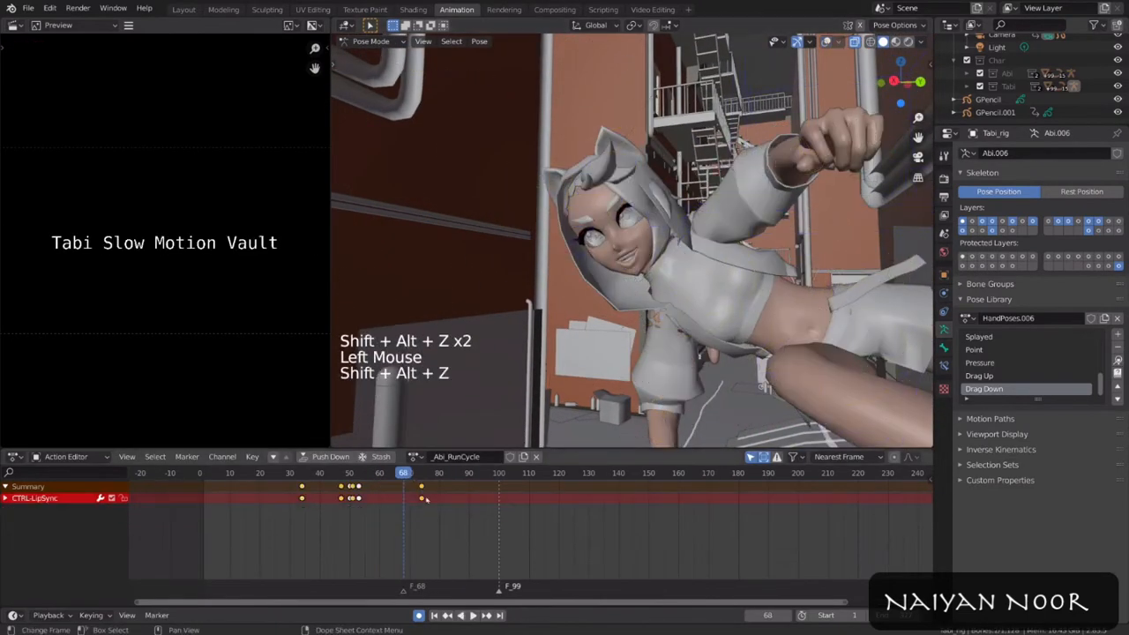
click(397, 475)
key(space)
key(space)
click(499, 474)
key(g)
key(ctrl+c)
key(ctrl+v)
click(404, 474)
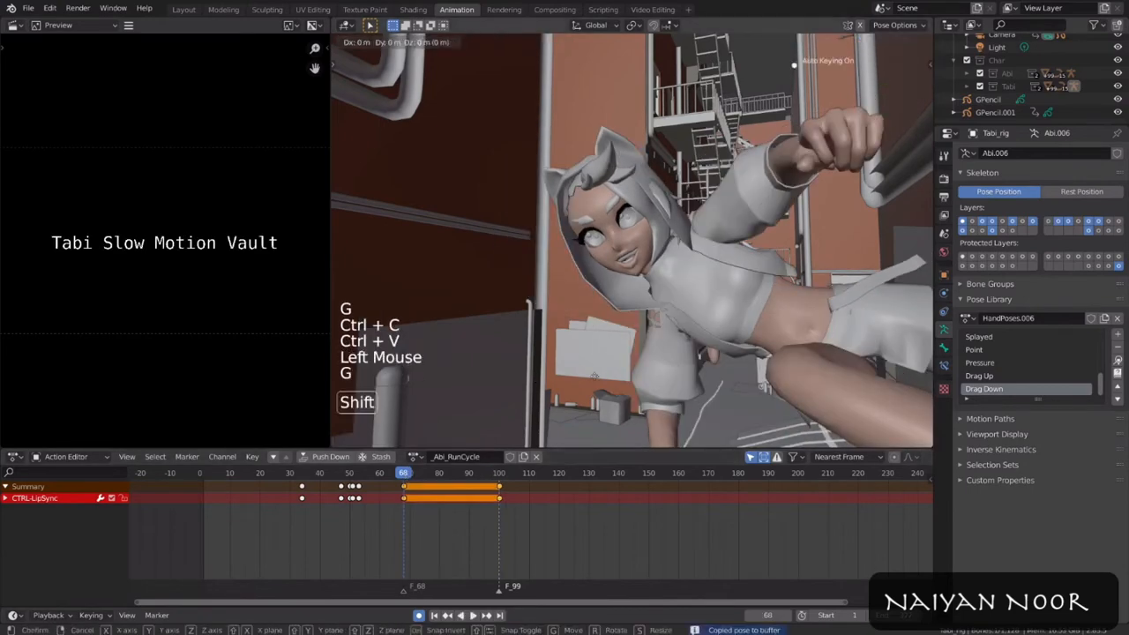
Step: Select both lip corner controls, save the file and adjust them while playing the slow-motion vault
click(640, 254)
shift+click(617, 256)
key(shift+alt+z)
key(ctrl+s)
key(space)
key(g)
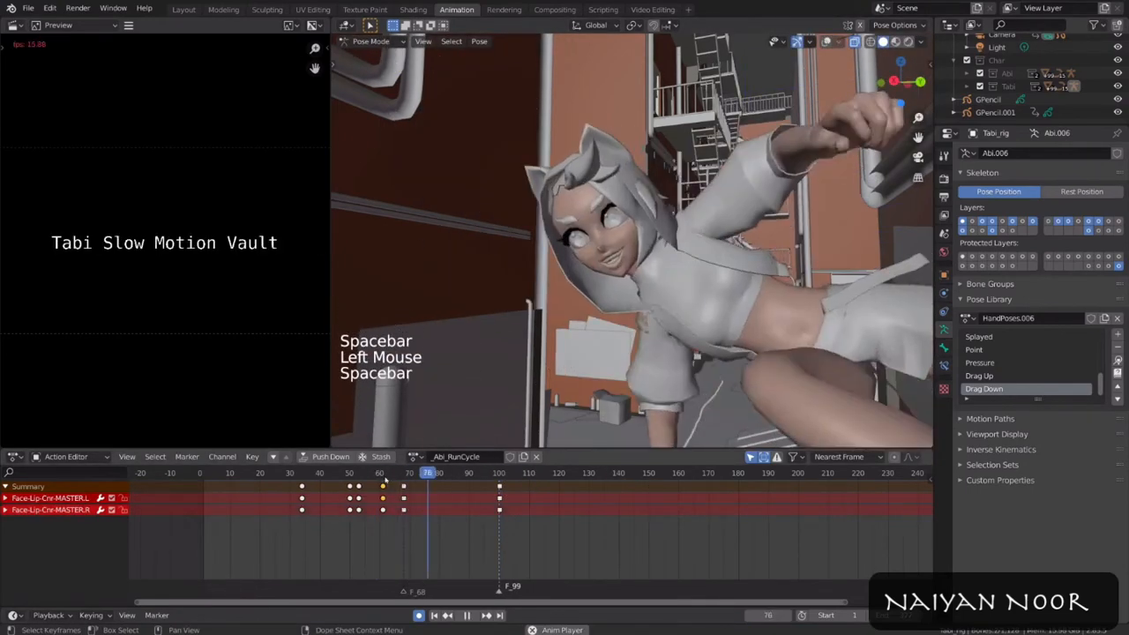
key(space)
Step: Clear the lip-sync control's location at frame 115 of the Tabi landing and reposition it to shape the mouth
key(shift+alt+z)
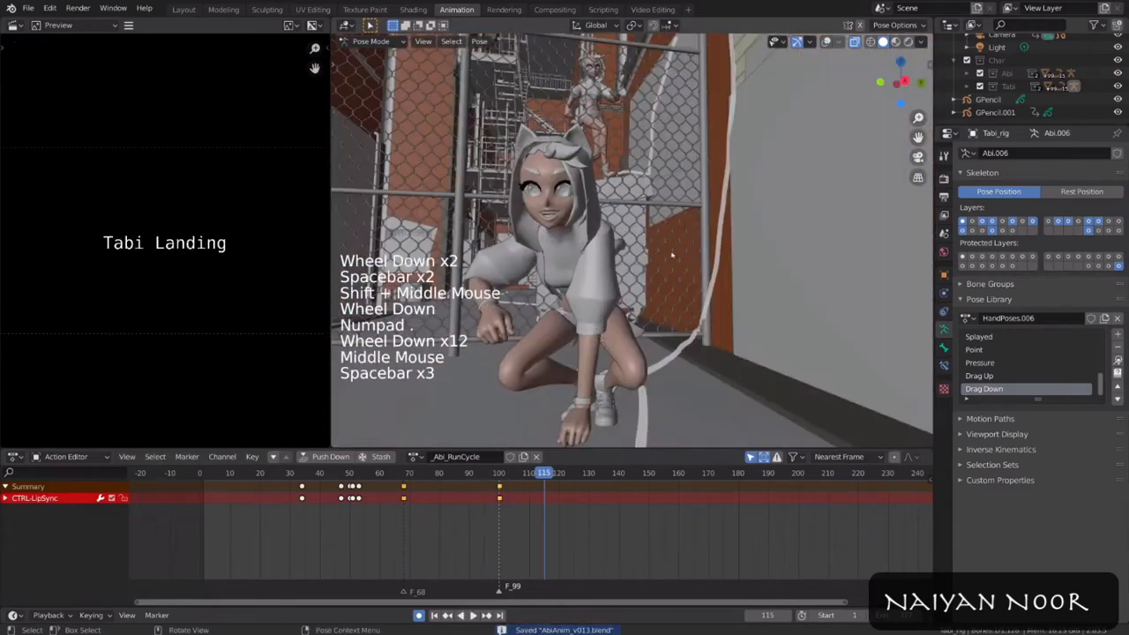
key(shift+alt+z)
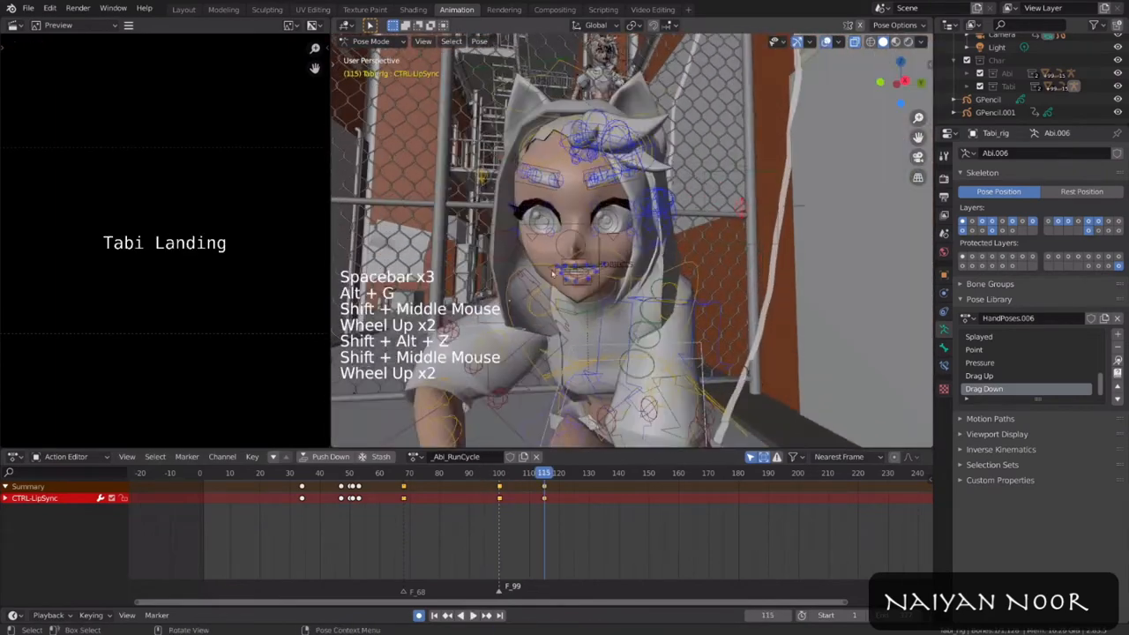
key(shift+alt+z)
key(g)
key(g)
key(shift+alt+z)
key(shift+alt+z)
alt+scroll(672, 280, up, 3)
alt+scroll(672, 279, down, 2)
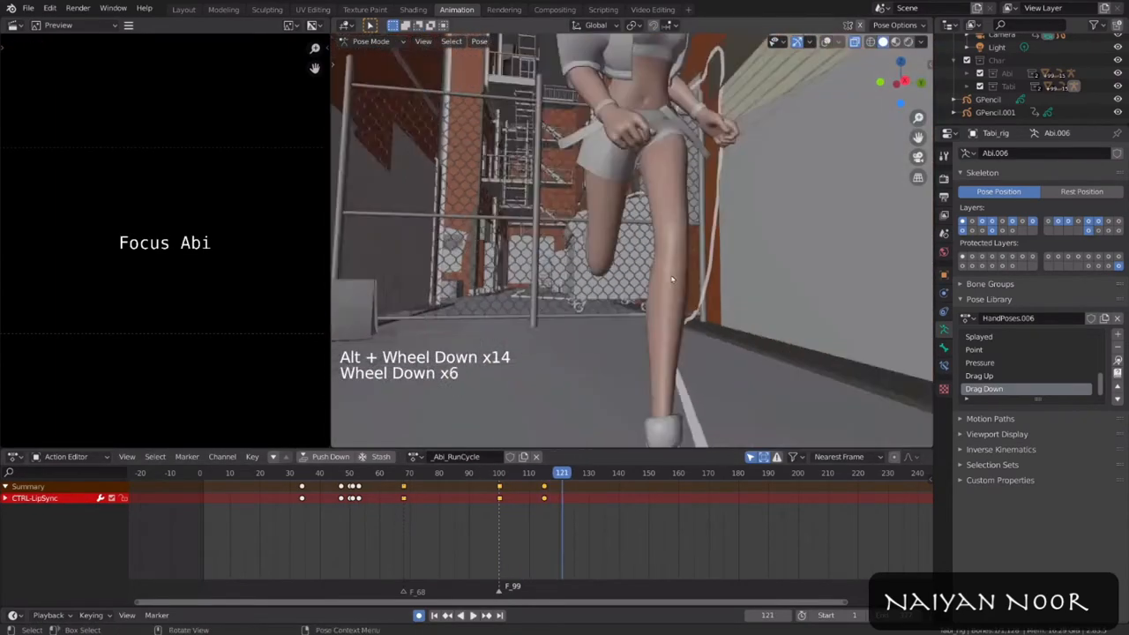
Step: Save the file and move Tabi's lip-sync control at frame 121 to key the mouth
key(KP_Decimal)
key(ctrl+s)
scroll(672, 279, down, 10)
shift+middle_drag(673, 280, 697, 330)
key(g)
key(shift+alt+z)
Step: Clear the left lip corner's location at frame 121, paste its mirrored pose onto the right corner and save the file
click(578, 267)
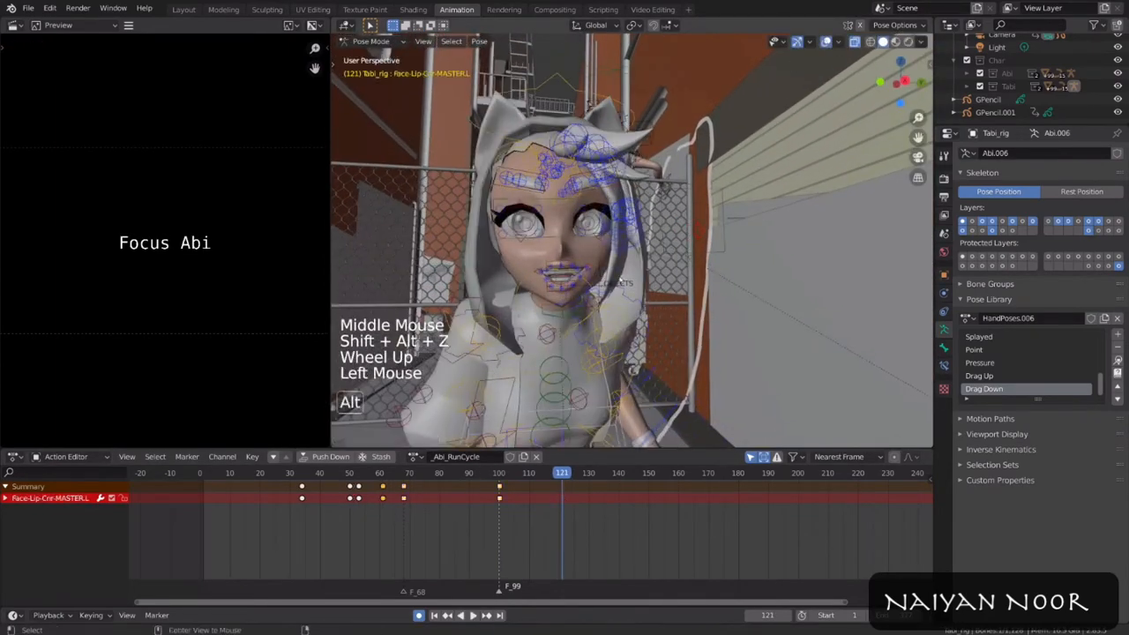
key(alt+g)
key(KP_Decimal)
key(ctrl+c)
key(ctrl+shift+v)
key(ctrl+s)
key(shift+alt+z)
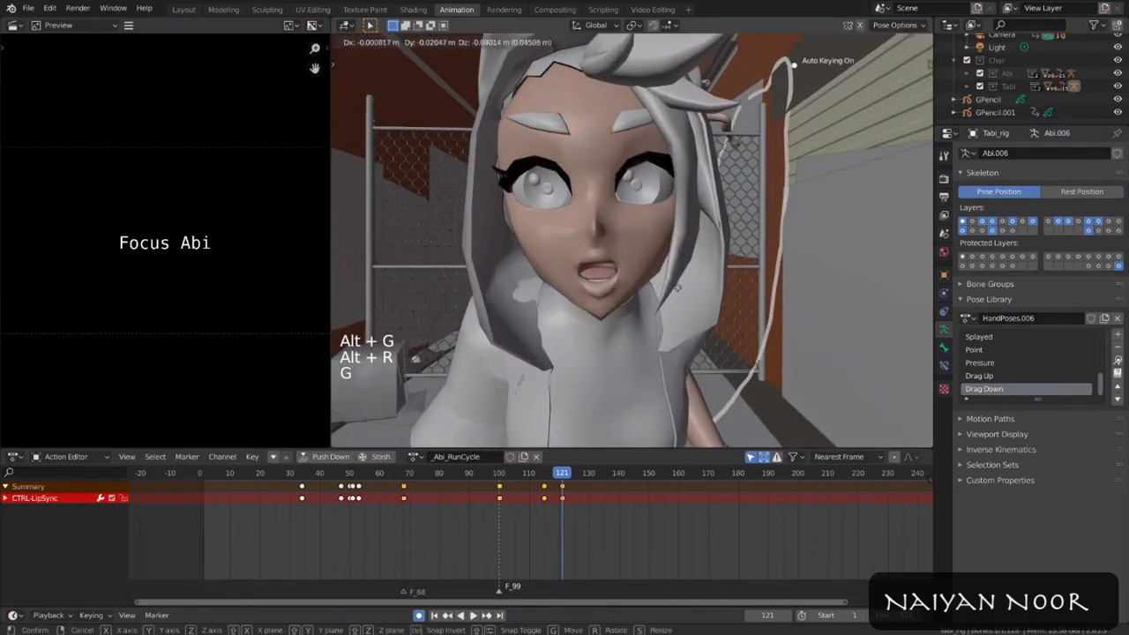
Step: Scrub back to frame 118 of the Tabi landing, select a control on Tabi's face and reposition it
alt+scroll(632, 285, up, 4)
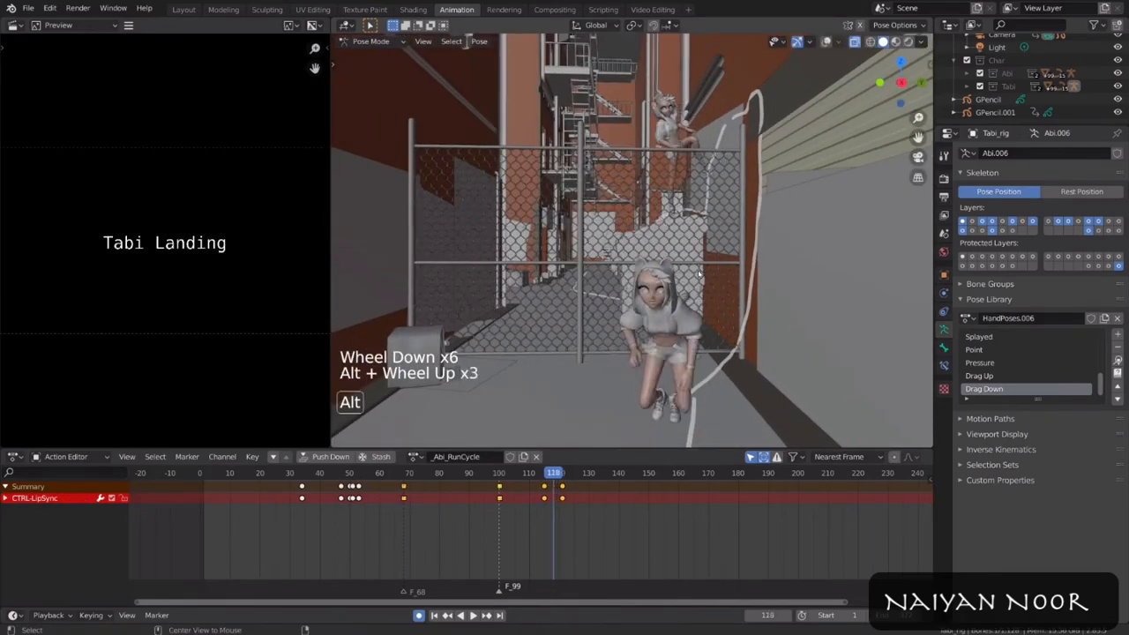
key(alt+a)
click(632, 285)
scroll(632, 285, up, 2)
key(g)
key(KP_Decimal)
scroll(632, 285, down, 13)
key(shift+alt+z)
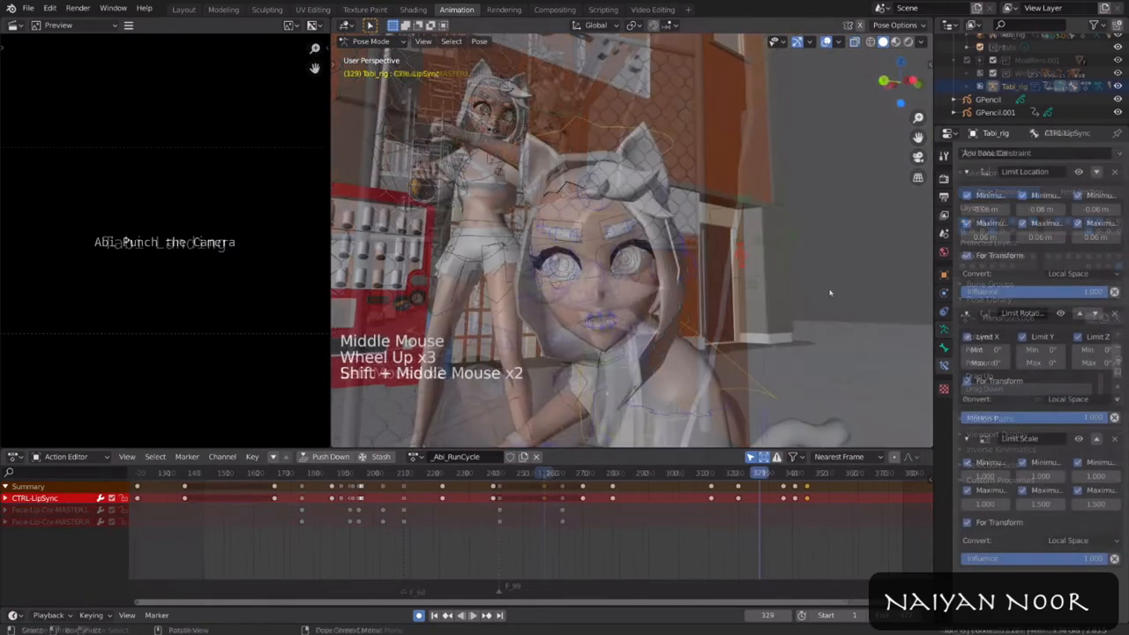
Step: Move Tabi's lip-sync control at frame 329 of the camera punch to shape the mouth
middle_drag(794, 291, 811, 296)
scroll(808, 296, up, 1)
key(g)
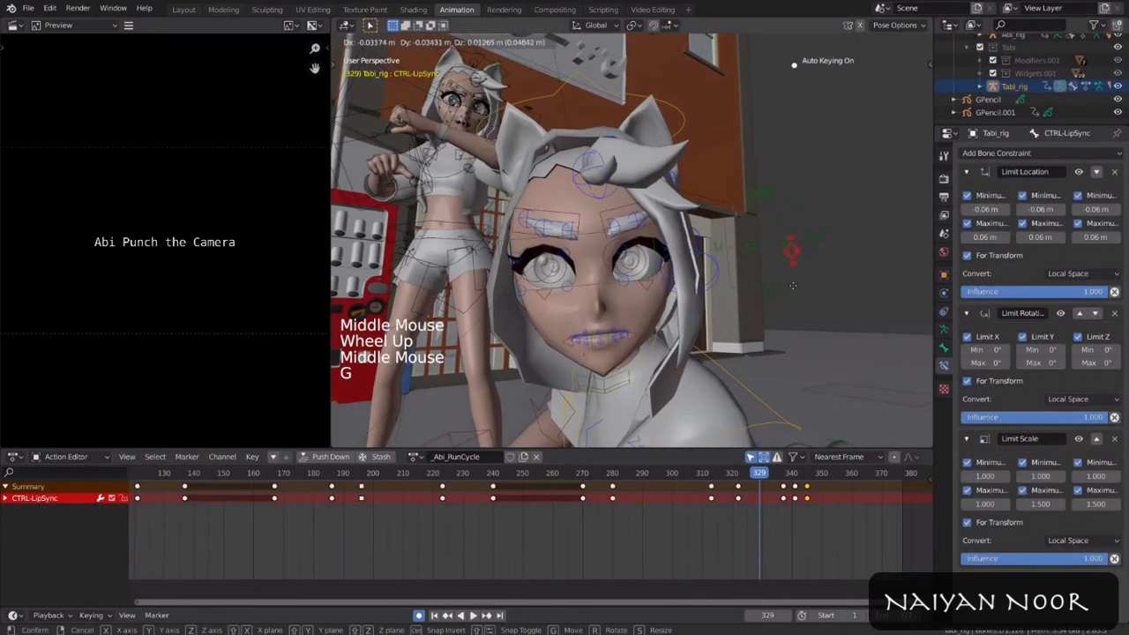
click(789, 305)
middle_drag(789, 304, 751, 311)
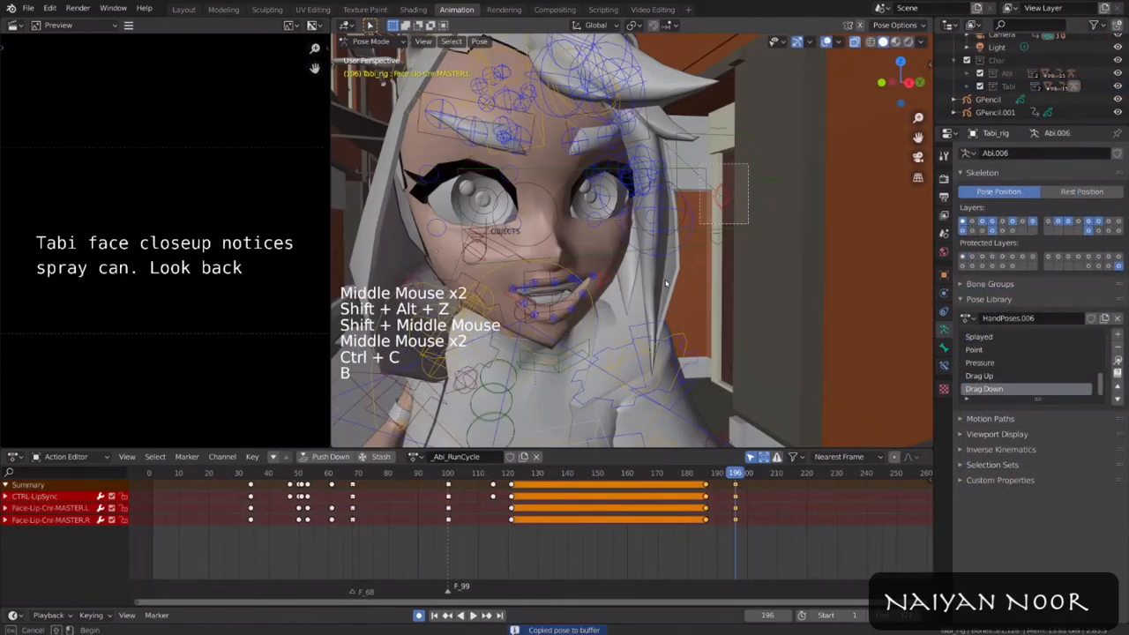
Step: Paste the copied lip corner pose at frame 196 of Tabi's face close-up and play back the result
key(ctrl+v)
middle_drag(619, 293, 717, 266)
key(shift+alt+z)
scroll(652, 282, down, 9)
key(space)
key(space)
key(space)
key(shift+alt+z)
key(KP_Decimal)
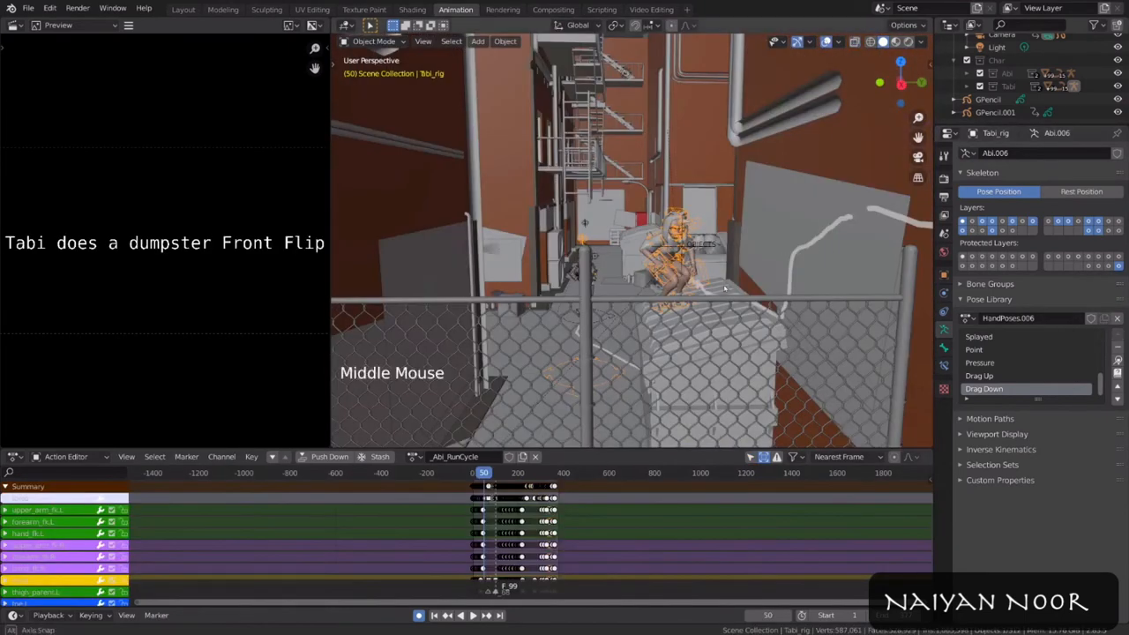
Step: Enter pose mode on Tabi's rig at frame 50, select the lip-sync control and restrict the Action Editor to selected bones
scroll(635, 264, up, 3)
shift+middle_drag(635, 264, 715, 280)
key(ctrl+Tab)
click(670, 265)
shift+click(697, 274)
middle_drag(715, 280, 734, 239)
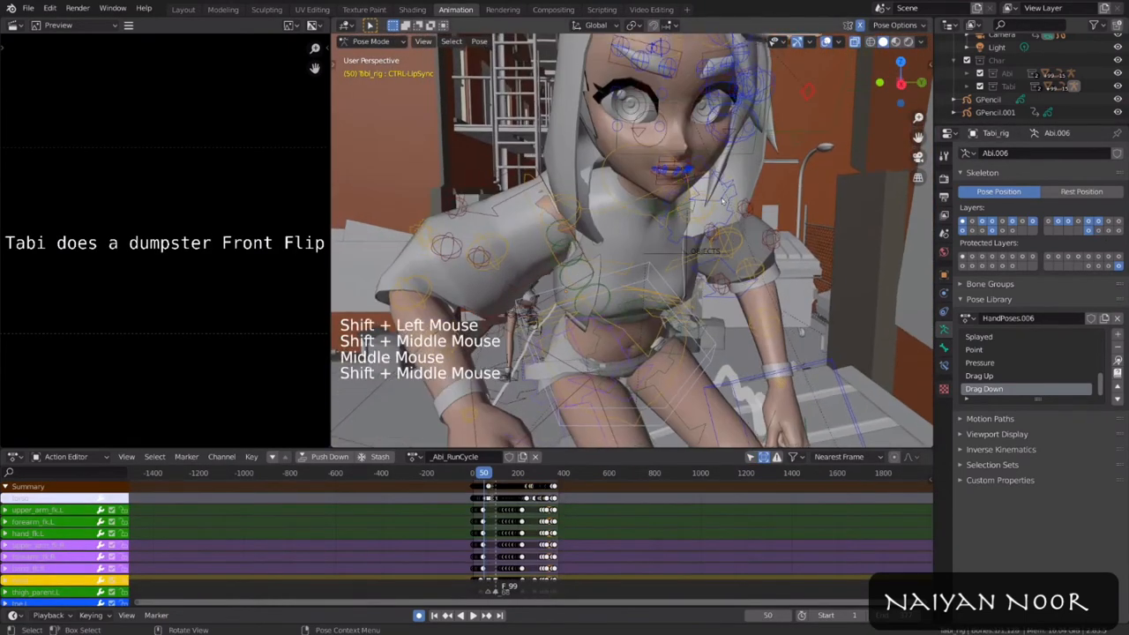
click(731, 191)
scroll(531, 529, up, 17)
click(750, 457)
click(577, 524)
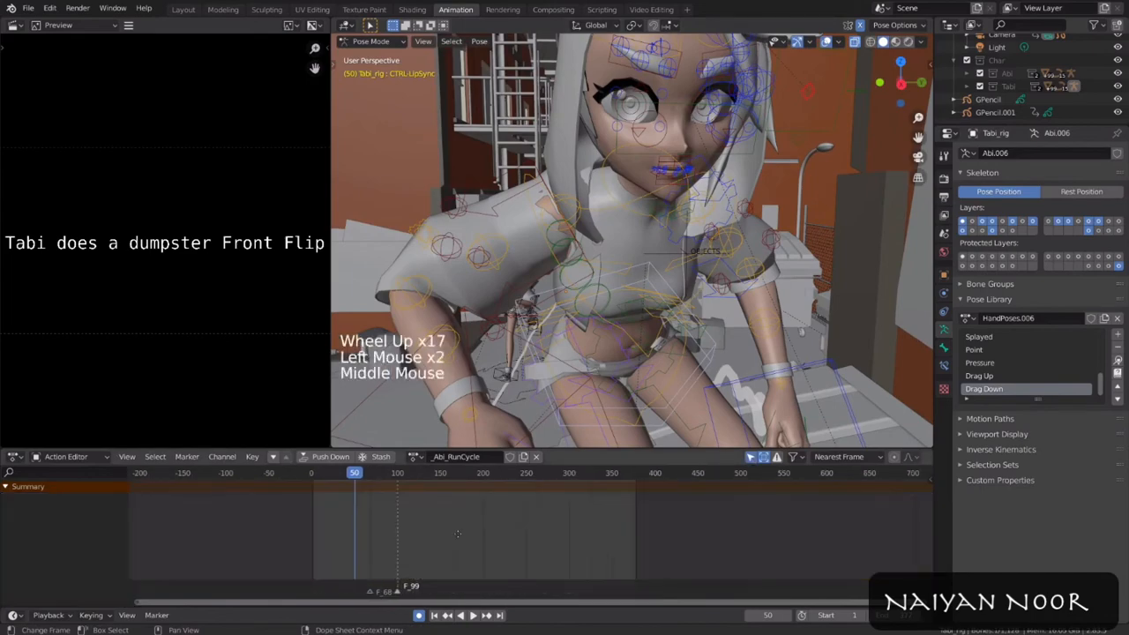
middle_drag(577, 524, 653, 524)
Step: Move and scale Tabi's lip-sync control at frame 50 of the dumpster front flip to key the mouth shape
scroll(654, 524, up, 3)
key(g)
key(s)
click(688, 238)
key(KP_Decimal)
scroll(653, 247, down, 10)
middle_drag(652, 247, 635, 239)
shift+middle_drag(635, 238, 626, 265)
scroll(626, 265, up, 3)
middle_drag(626, 264, 614, 263)
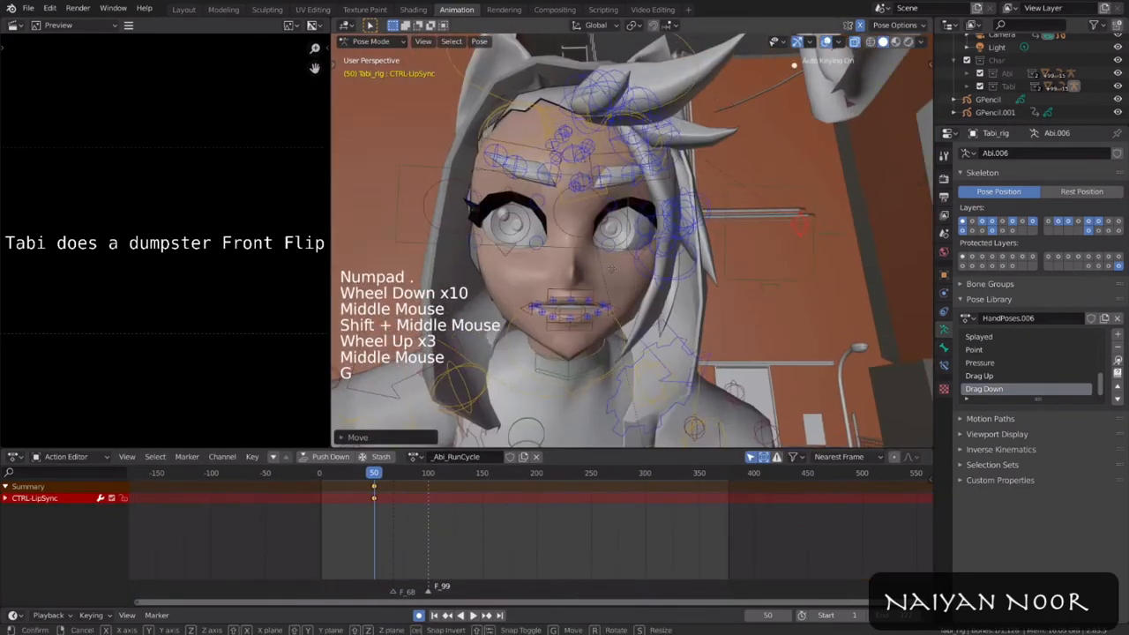
key(shift+alt+z)
middle_drag(684, 280, 644, 291)
key(s)
key(shift+alt+z)
Step: Move the lower left lip control at frame 50 and paste its mirrored pose onto the right side
scroll(653, 291, up, 2)
click(651, 296)
click(665, 264)
key(g)
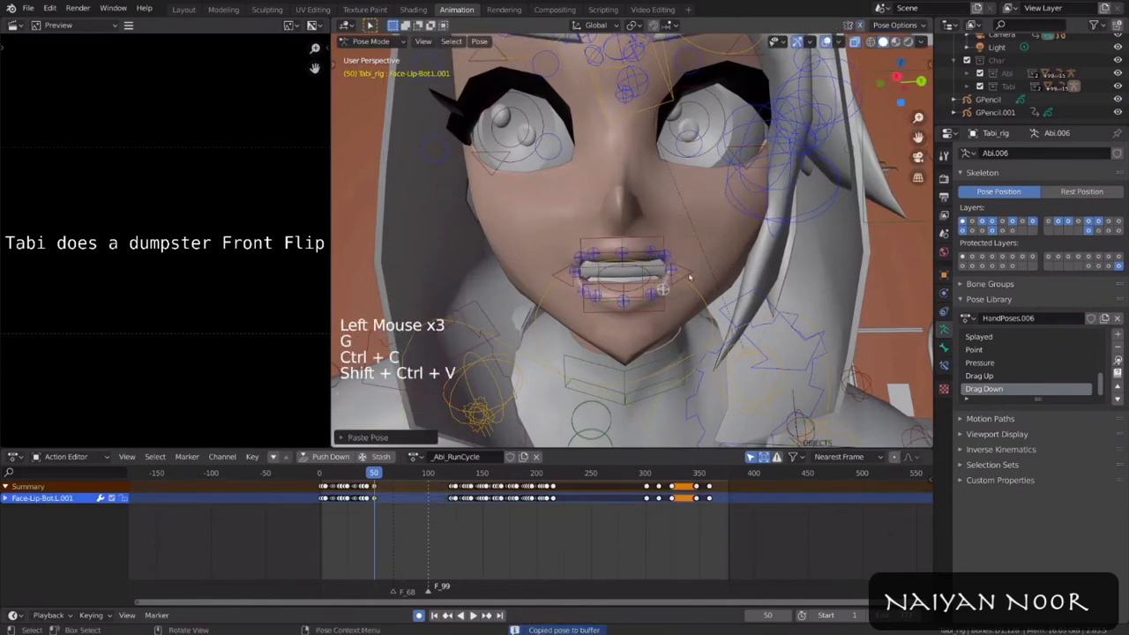
middle_drag(690, 287, 653, 282)
key(shift+alt+z)
scroll(653, 282, down, 2)
middle_drag(652, 282, 635, 291)
scroll(635, 291, up, 1)
scroll(635, 291, down, 2)
Step: Select all the individual lip controls, delete their keyframes and save the file
key(shift+alt+z)
scroll(635, 291, up, 2)
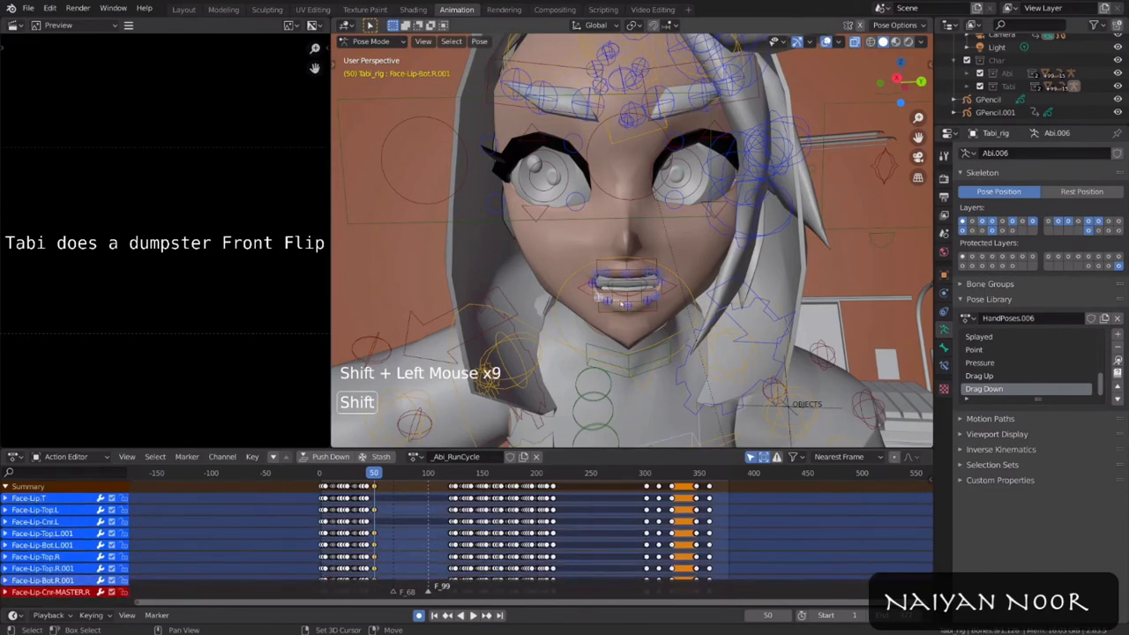
key(shift+alt+z)
scroll(625, 300, down, 4)
middle_drag(625, 300, 652, 273)
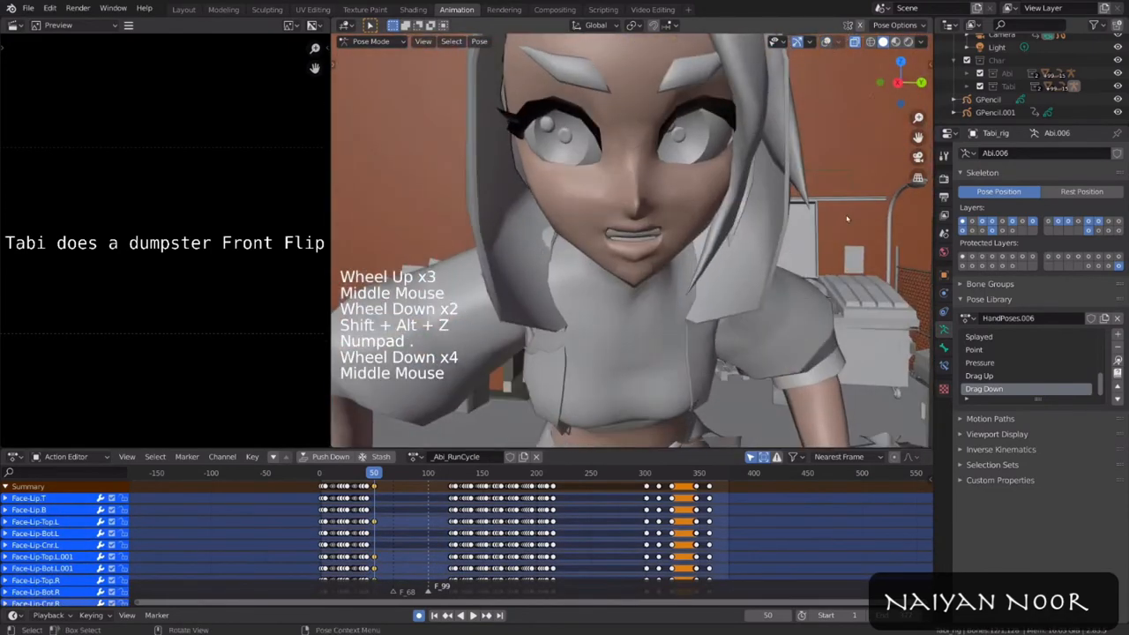
key(shift+alt+z)
key(a)
key(x)
key(ctrl+s)
key(shift+alt+z)
scroll(724, 269, up, 1)
Step: Clear both lip corner controls' location at frame 280 of the double kick and reposition the lip-sync control
key(shift+alt+z)
shift+middle_drag(725, 269, 788, 237)
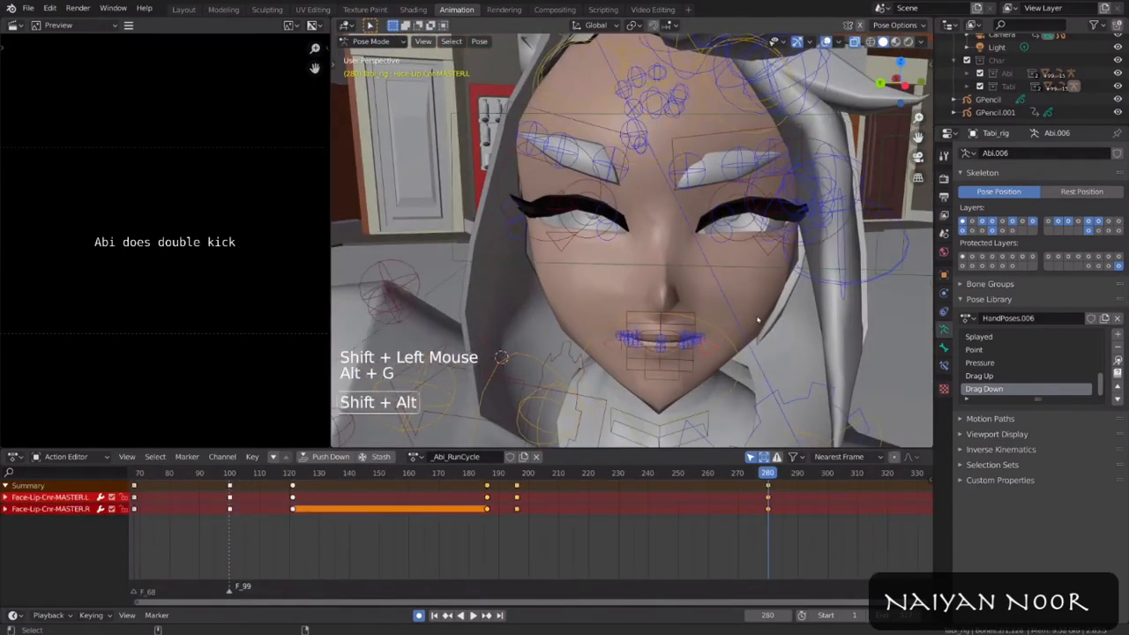
key(shift+alt+z)
key(g)
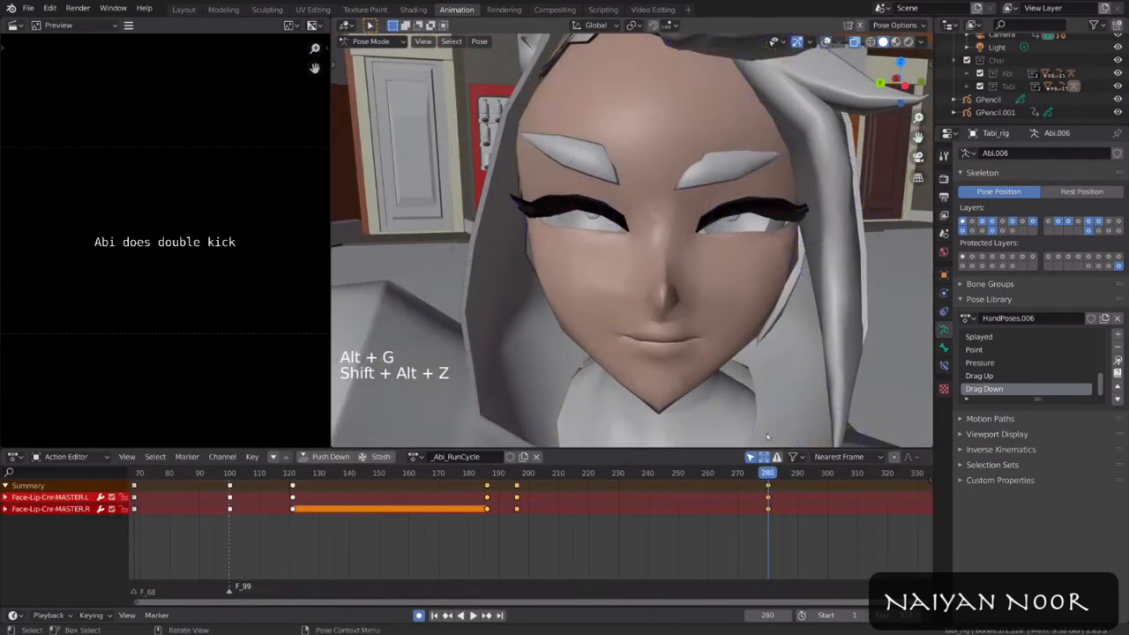
scroll(732, 340, down, 4)
key(space)
key(space)
middle_drag(733, 340, 715, 197)
key(g)
click(751, 494)
Step: Play back the shot and move Tabi's lip-sync control at frame 322, where Tabi gets hit back
key(space)
key(space)
click(715, 474)
key(space)
key(space)
key(space)
key(space)
key(KP_Decimal)
scroll(729, 339, down, 9)
key(shift+alt+z)
key(shift+alt+z)
key(g)
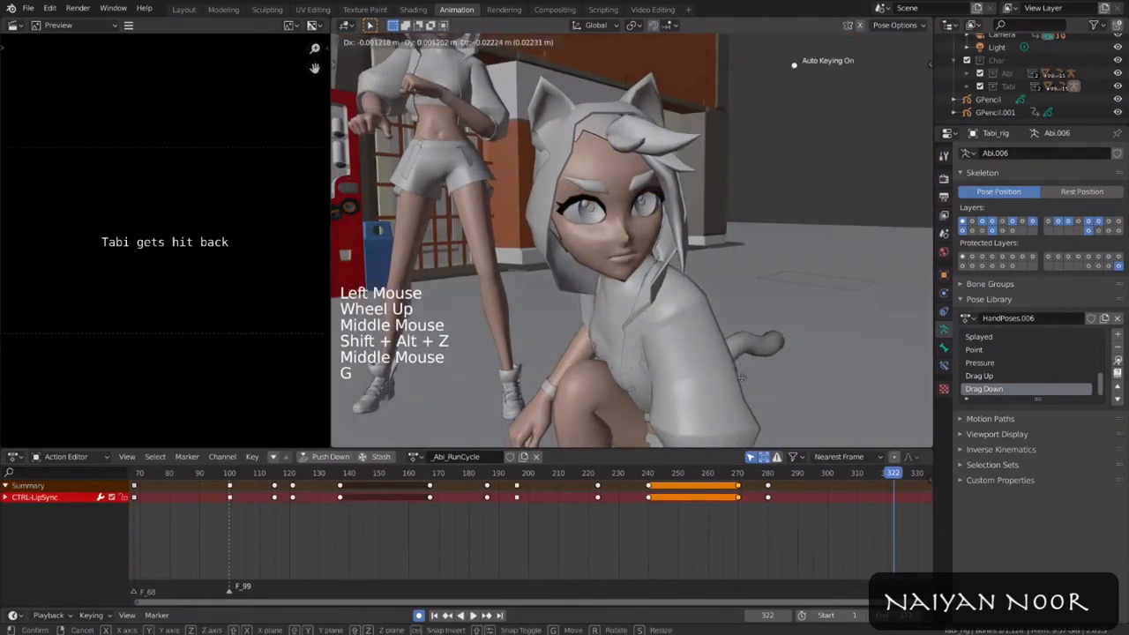
Step: Clear the lip-sync control's location, reposition it to part Tabi's lips for the punch shot and play it back
key(alt+g)
key(space)
key(space)
middle_drag(752, 359, 705, 348)
key(g)
key(g)
click(685, 318)
key(space)
key(space)
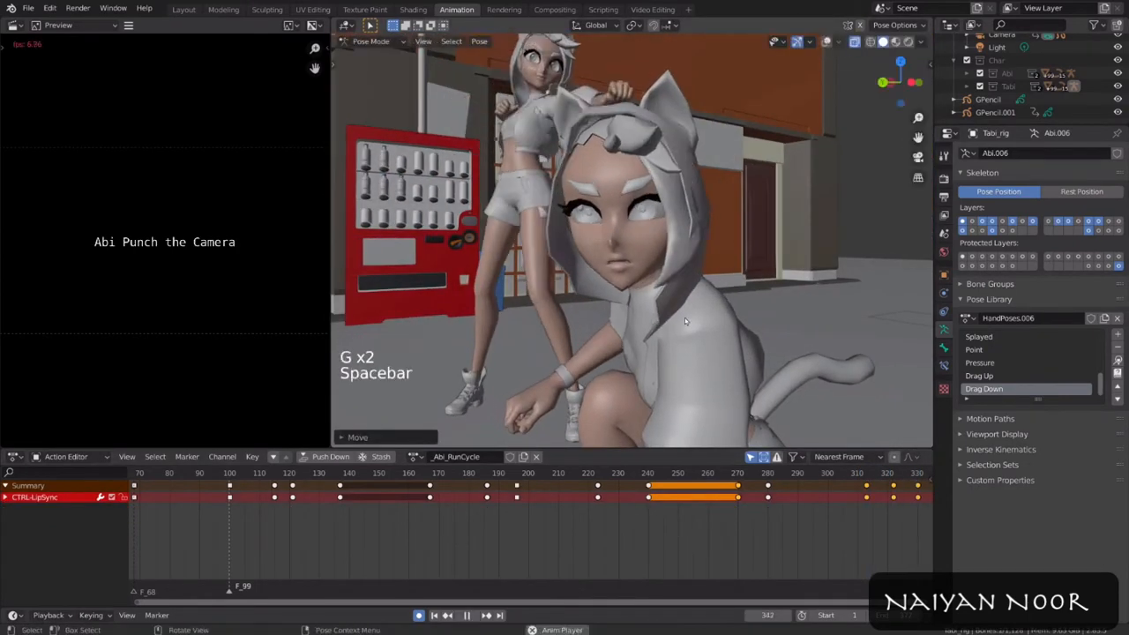
Step: Select Tabi's mouth controls and play back the punch section to review the mouth
scroll(652, 304, up, 2)
key(shift+alt+z)
click(642, 277)
shift+click(588, 283)
click(684, 296)
middle_drag(749, 534, 599, 534)
key(space)
key(space)
scroll(653, 309, down, 3)
key(space)
key(space)
Step: Clear the lip-sync control's location in the punch shot to close Tabi's mouth and save the file
shift+middle_drag(653, 309, 658, 275)
key(shift+alt+z)
click(645, 281)
key(shift+alt+z)
key(alt+g)
scroll(644, 282, up, 2)
key(ctrl+s)
Step: Play back the hit-back and punch section repeatedly from frame 321 to check the mouth timing
drag(793, 476, 739, 479)
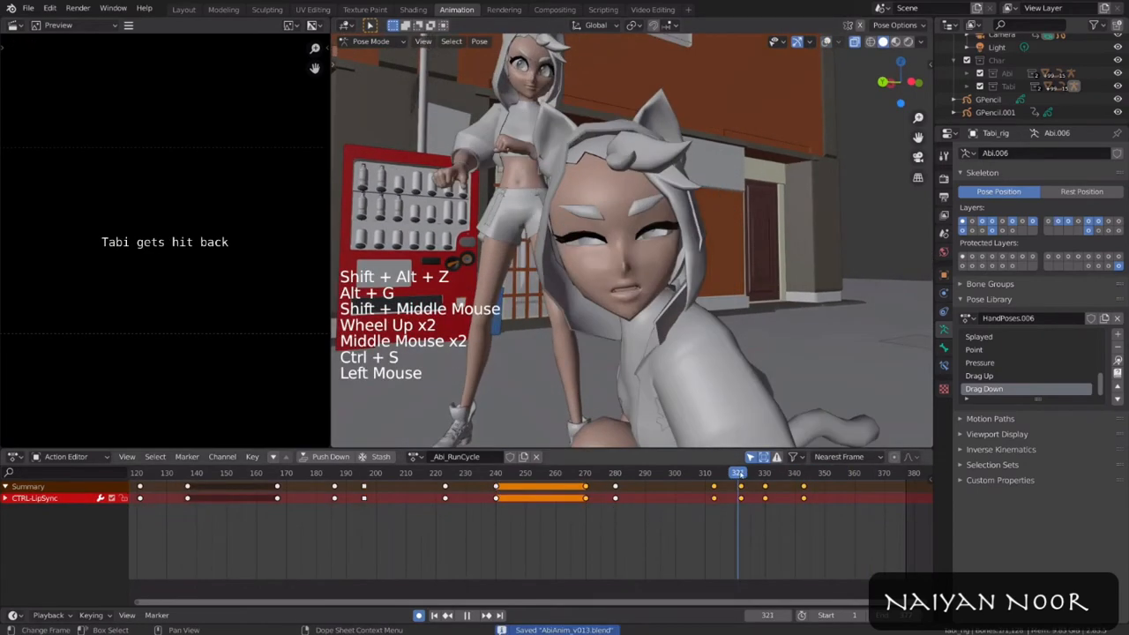
key(space)
key(space)
key(space)
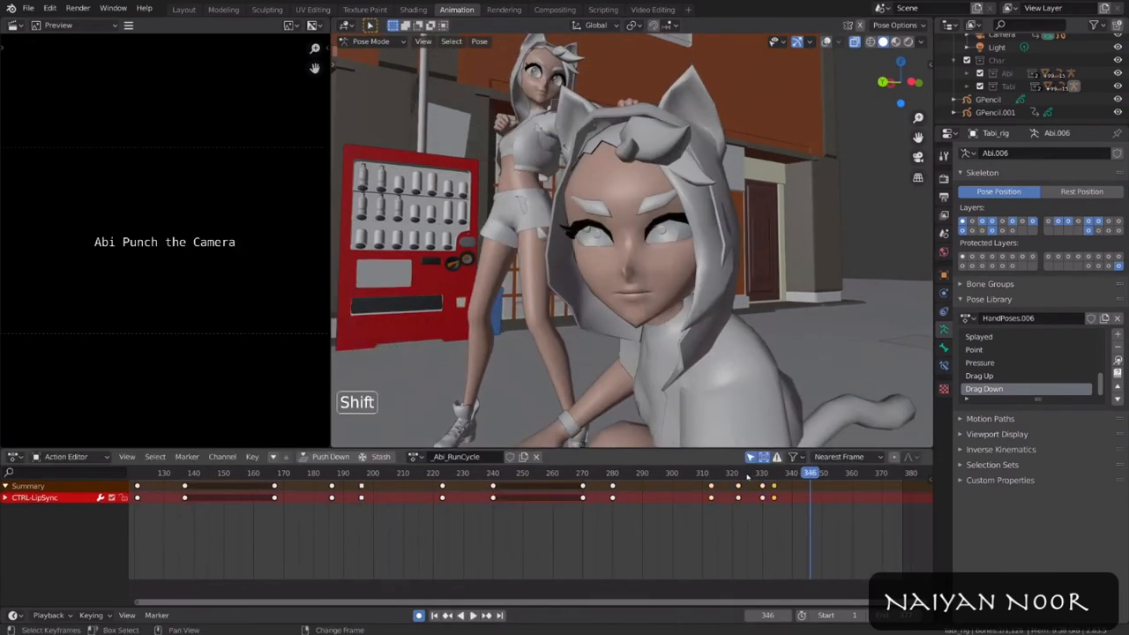
click(748, 474)
key(space)
key(space)
click(748, 475)
key(space)
key(space)
Step: Shift the last lip-sync keyframe to about frame 336 and play back the punch
drag(774, 498, 781, 499)
click(763, 477)
key(space)
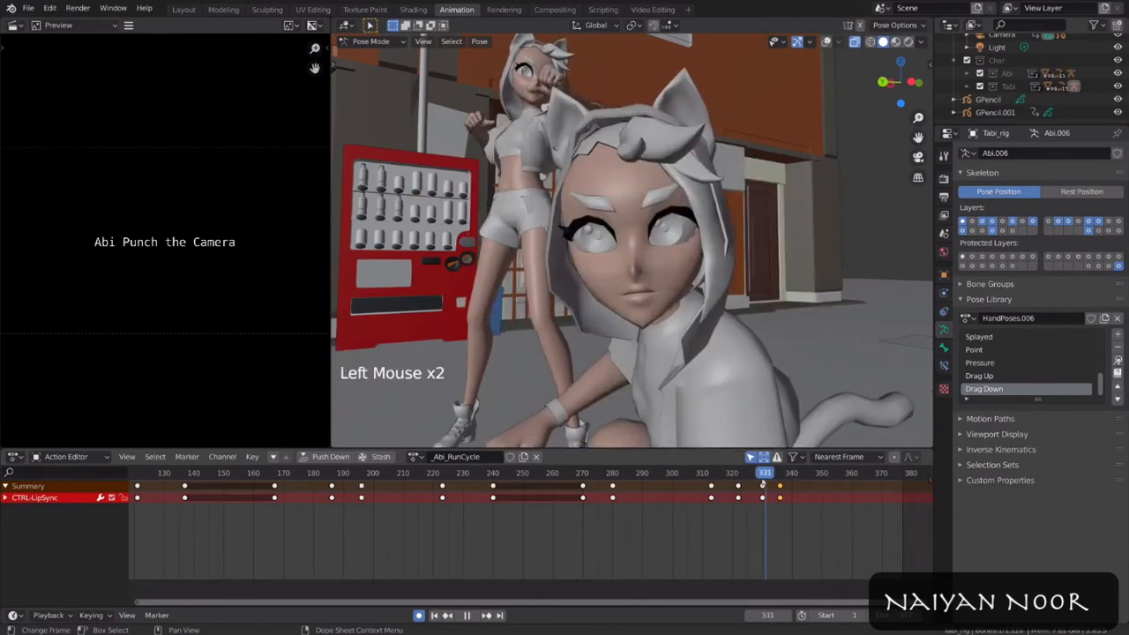
key(space)
key(space)
Step: Adjust the timing of the lip-sync keyframe in the punch shot and replay the section
click(799, 498)
key(g)
click(736, 474)
key(space)
key(space)
Step: Move the lip-sync control at frame 341 to key Tabi's mouth and play back the punch
click(795, 474)
key(g)
key(space)
click(752, 474)
key(space)
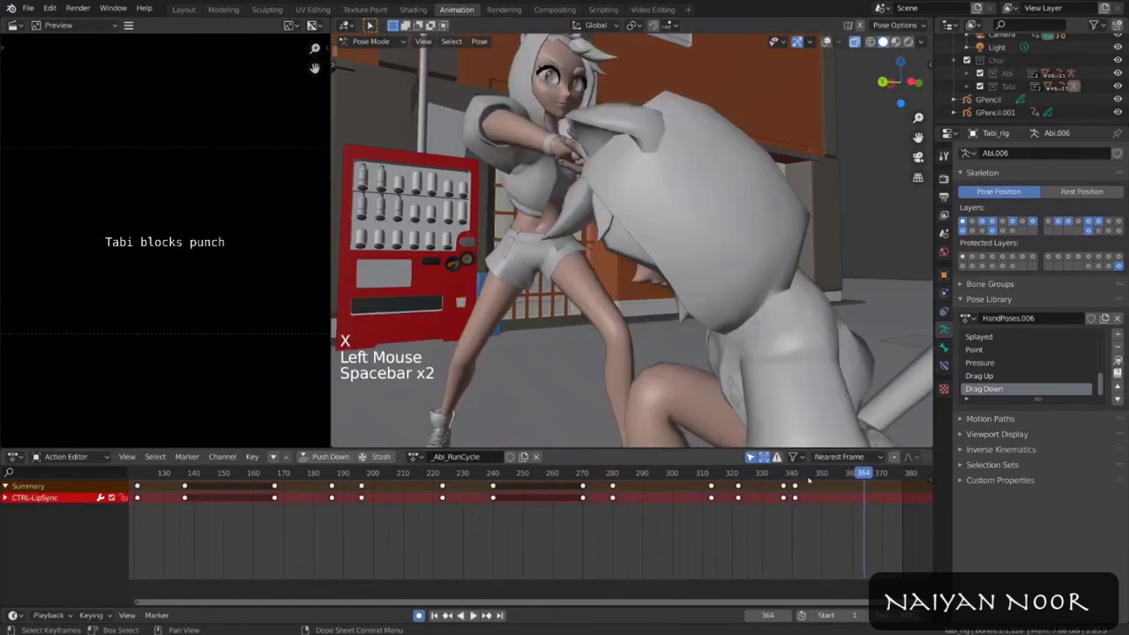
key(space)
Step: Move the lip-sync control at frame 345 to key Tabi's mouth and play back the result
click(807, 475)
key(g)
click(753, 319)
key(g)
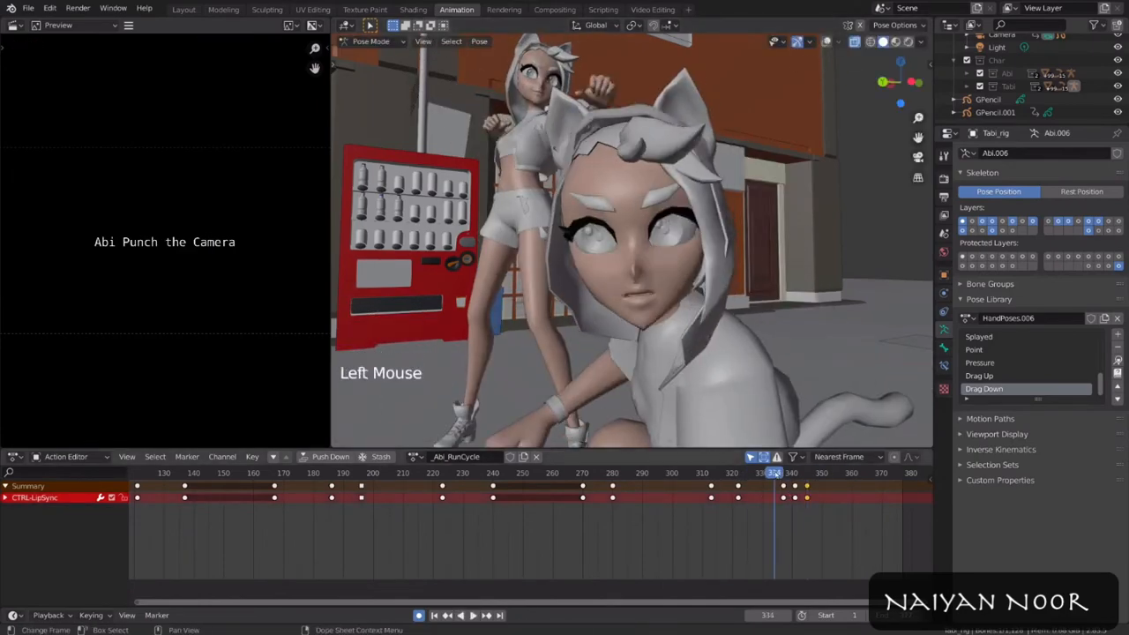
key(space)
key(space)
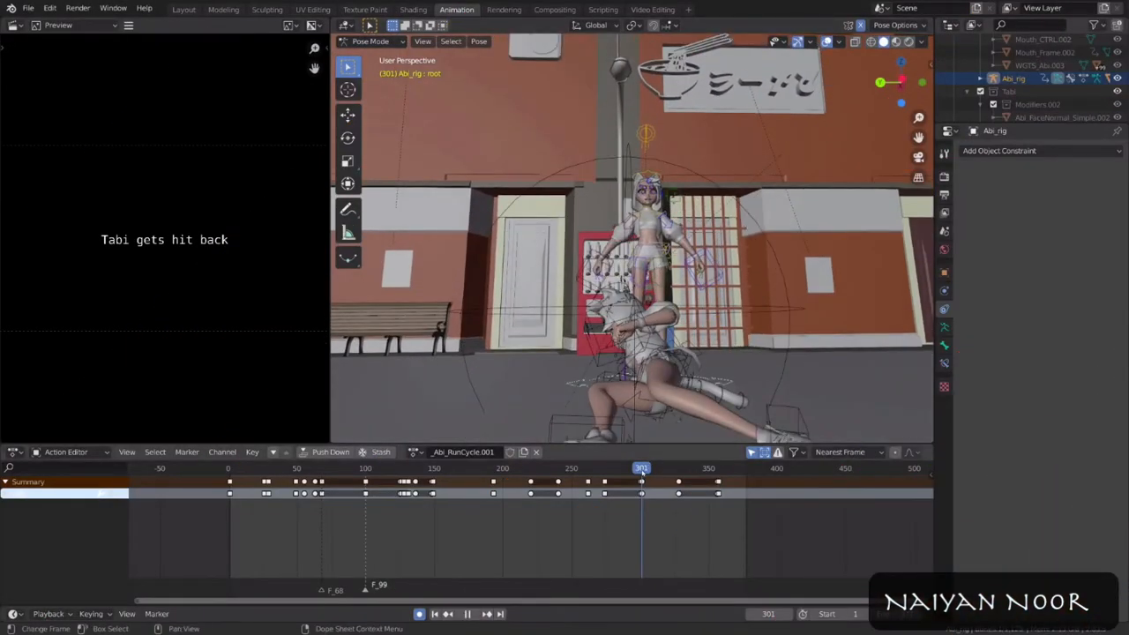
Step: Play back Abi's rig action around the shot where Tabi gets hit back
key(space)
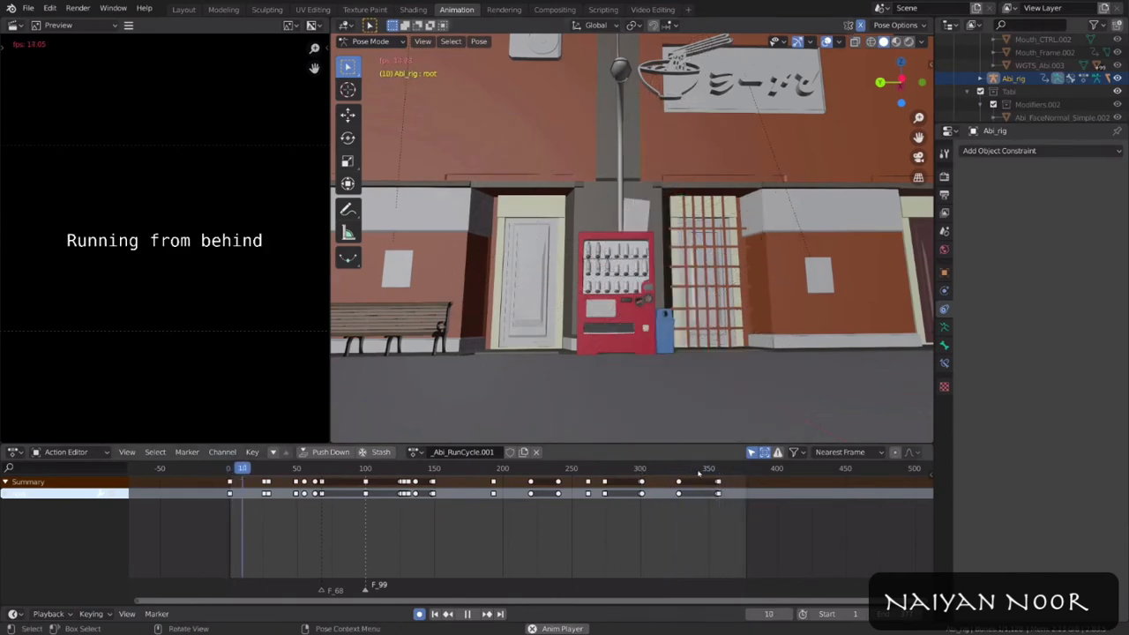
key(space)
middle_drag(664, 359, 679, 329)
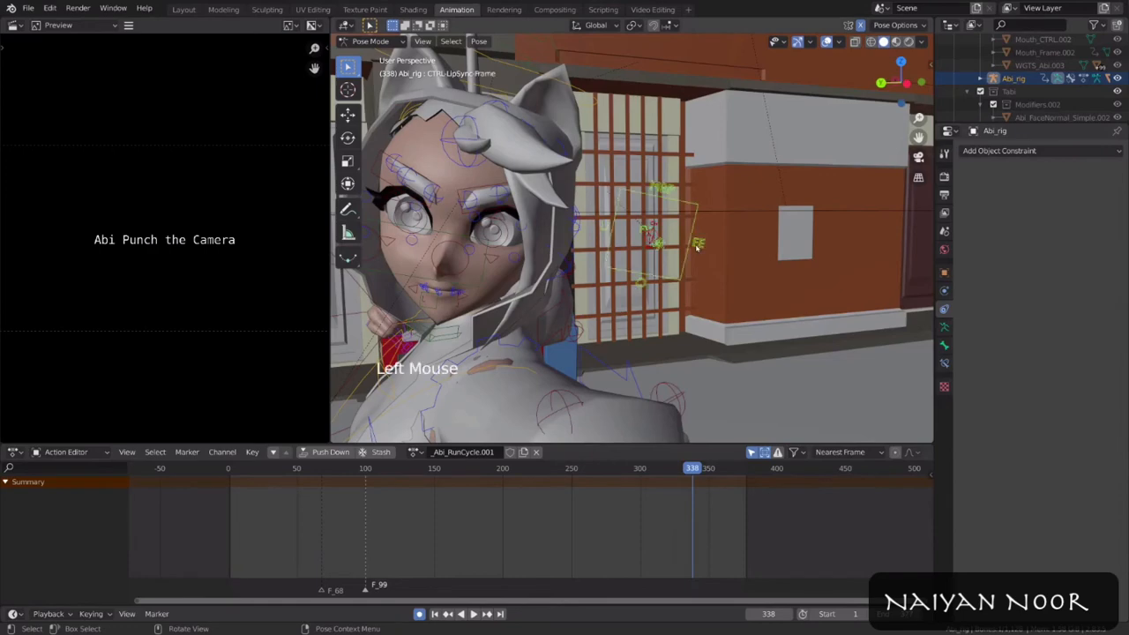
Step: Select Abi's lip-sync control inside its mouth-shape frame
key(KP_Decimal)
middle_drag(697, 247, 785, 238)
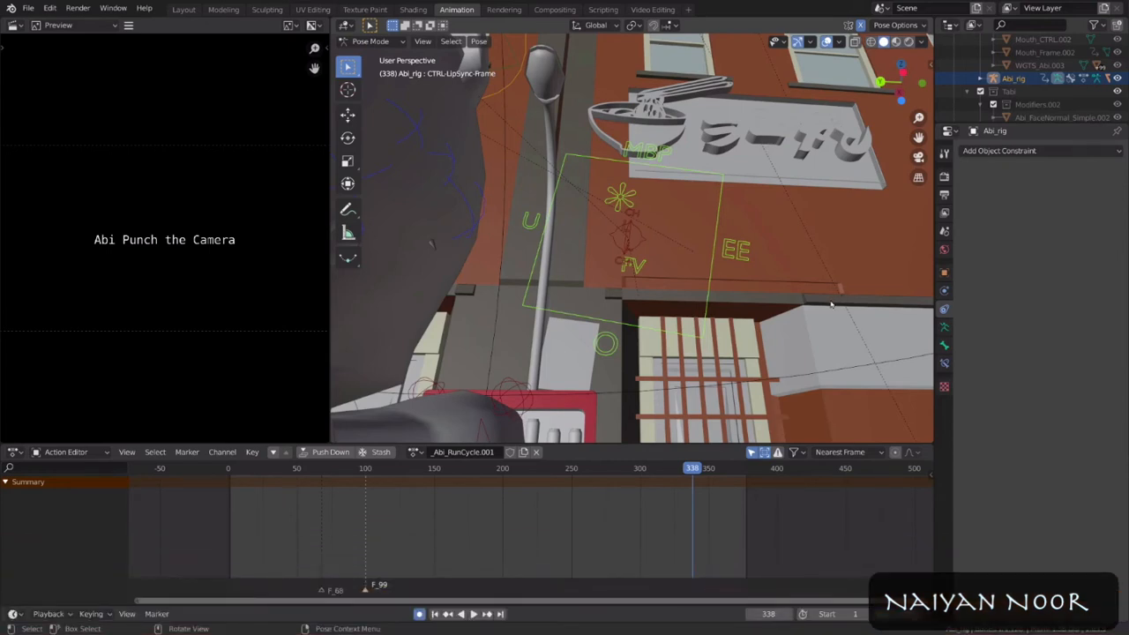
click(648, 250)
middle_drag(661, 252, 656, 278)
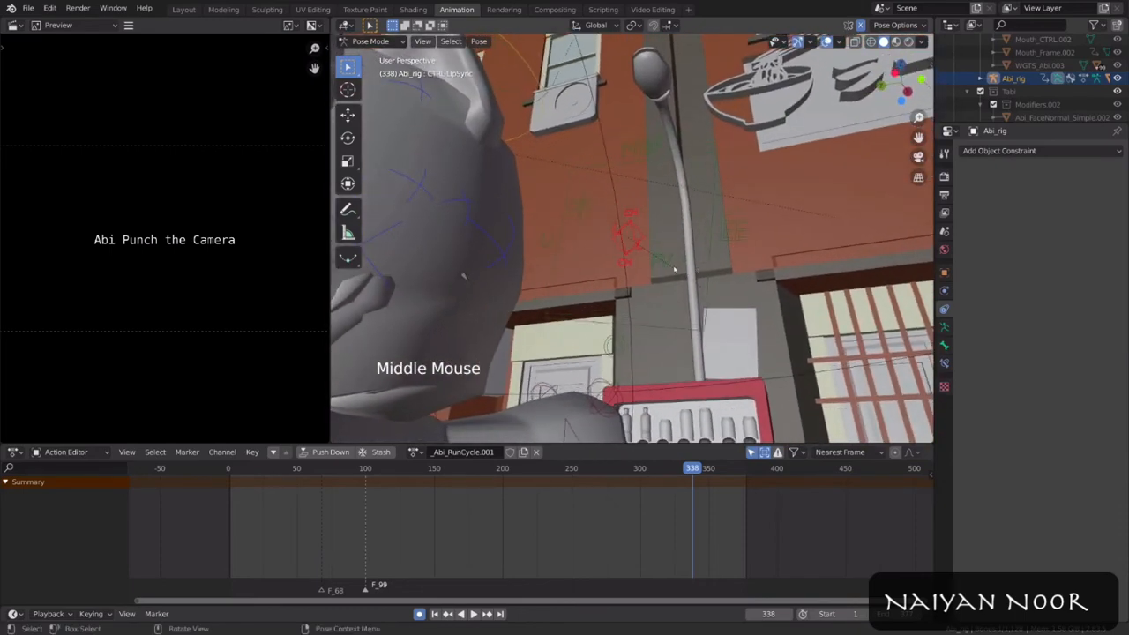
Step: Try scaling Abi's lip-sync control along its local Z and Y axes at frame 338
key(s)
key(z)
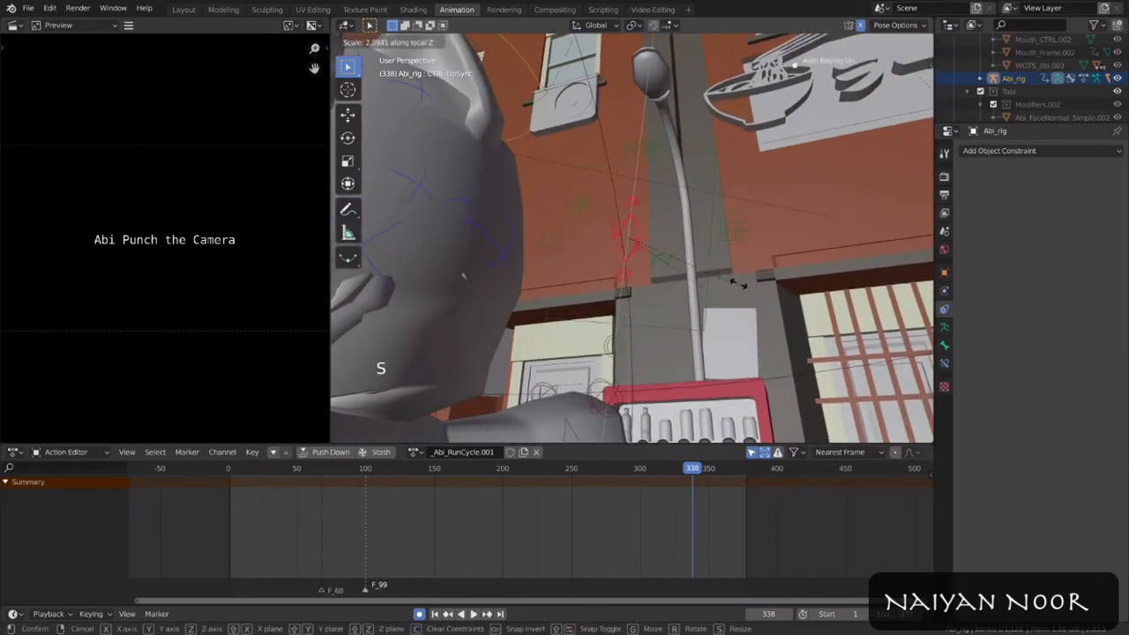
right_click(687, 275)
key(s)
key(y)
key(y)
click(716, 298)
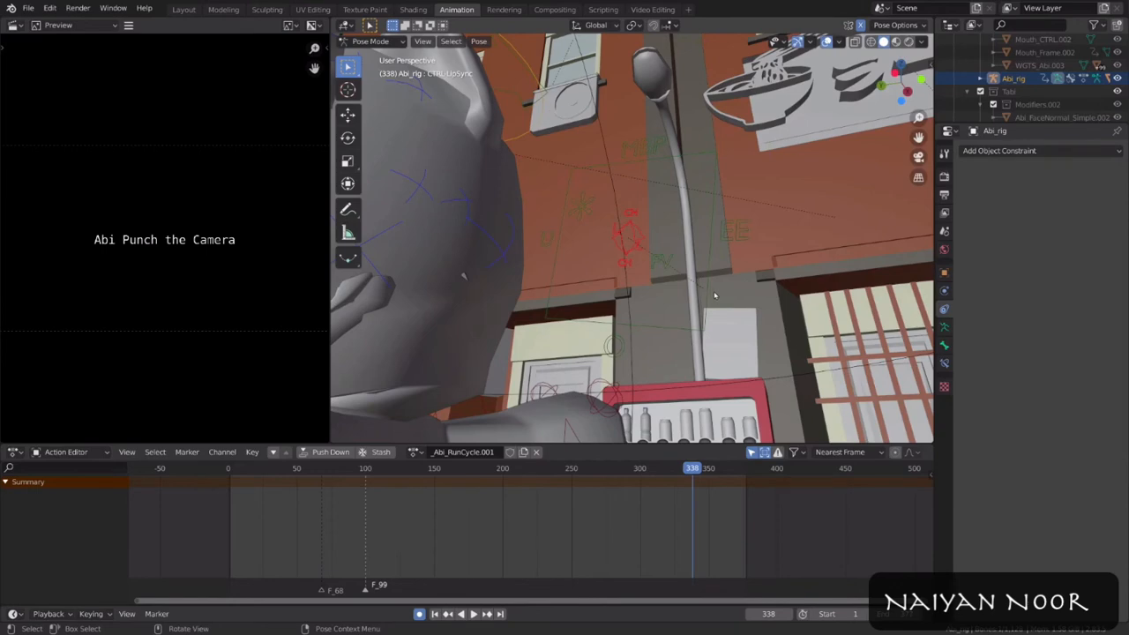
Step: Test how Abi's mouth reacts to moving the lip-sync control and scaling it along its local X and Y axes
scroll(715, 296, down, 4)
middle_drag(715, 296, 734, 321)
shift+middle_drag(734, 321, 737, 326)
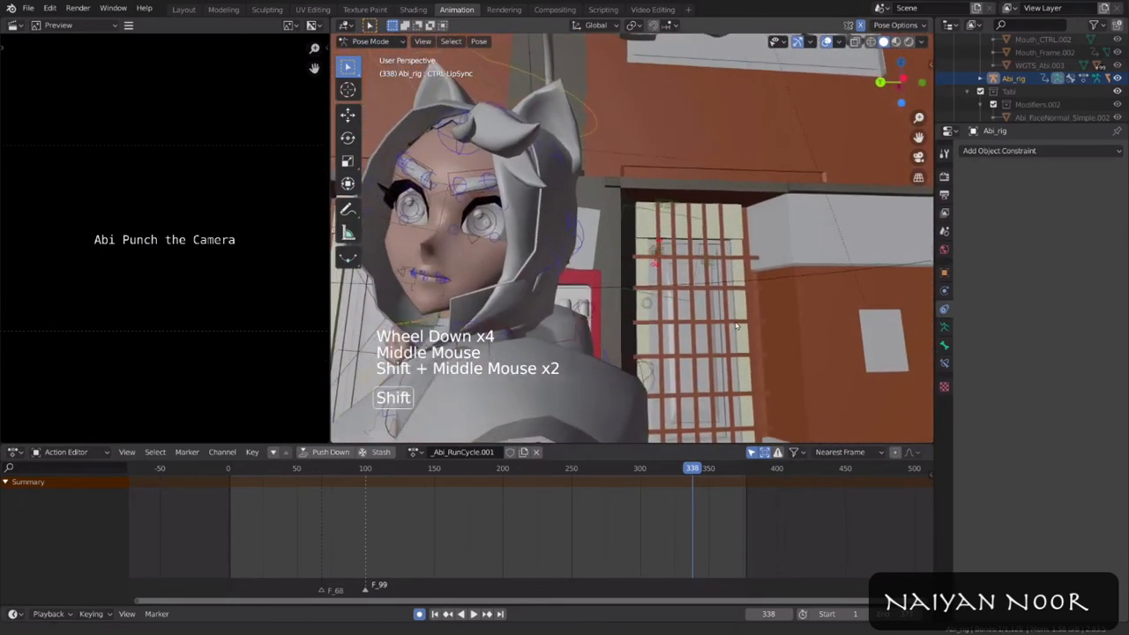
key(g)
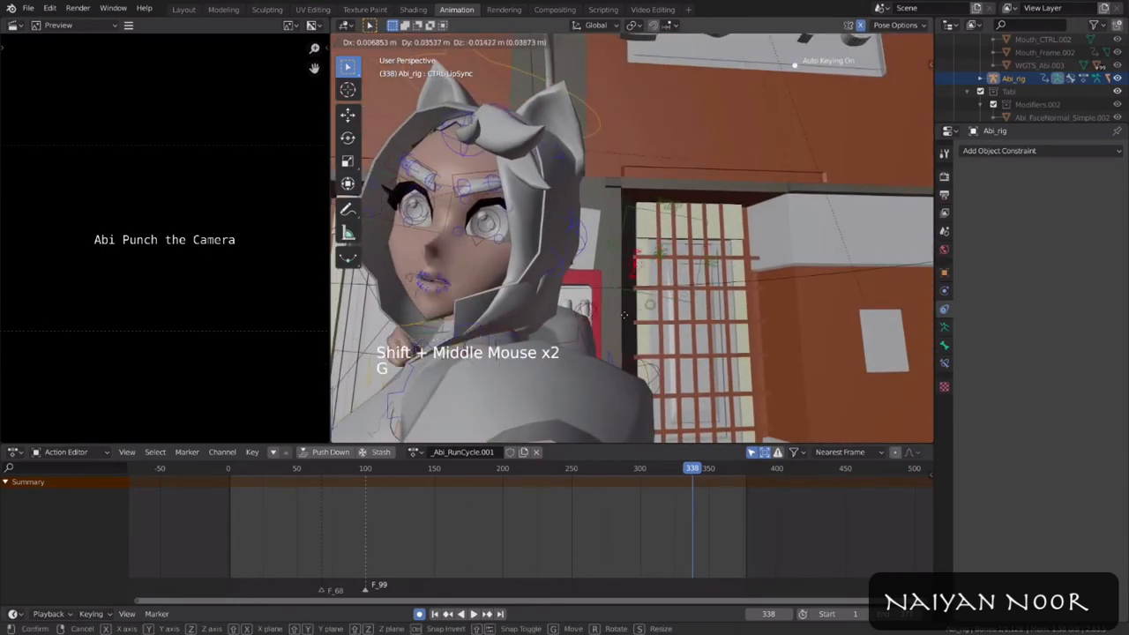
key(g)
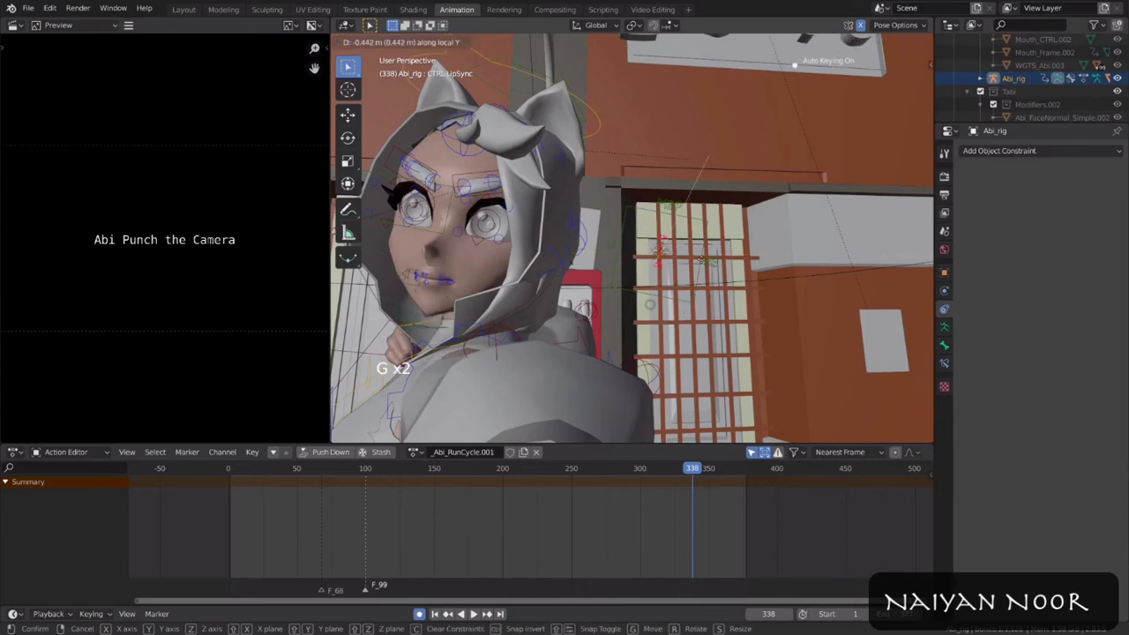
key(g)
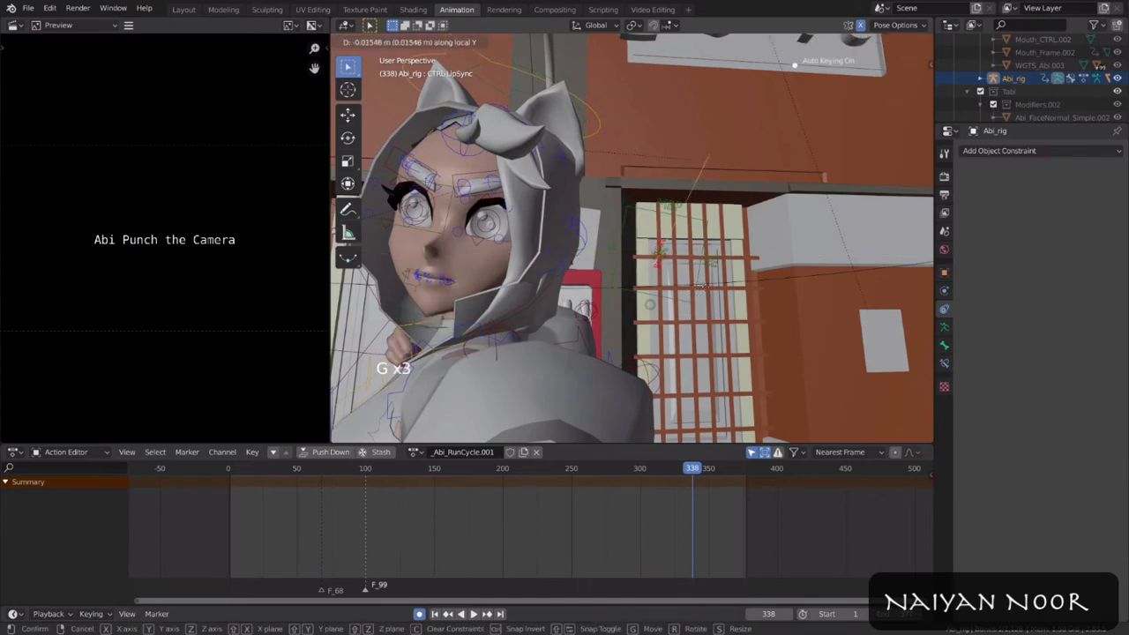
key(s)
right_click(739, 299)
key(s)
key(x)
key(x)
right_click(745, 307)
key(s)
key(y)
key(y)
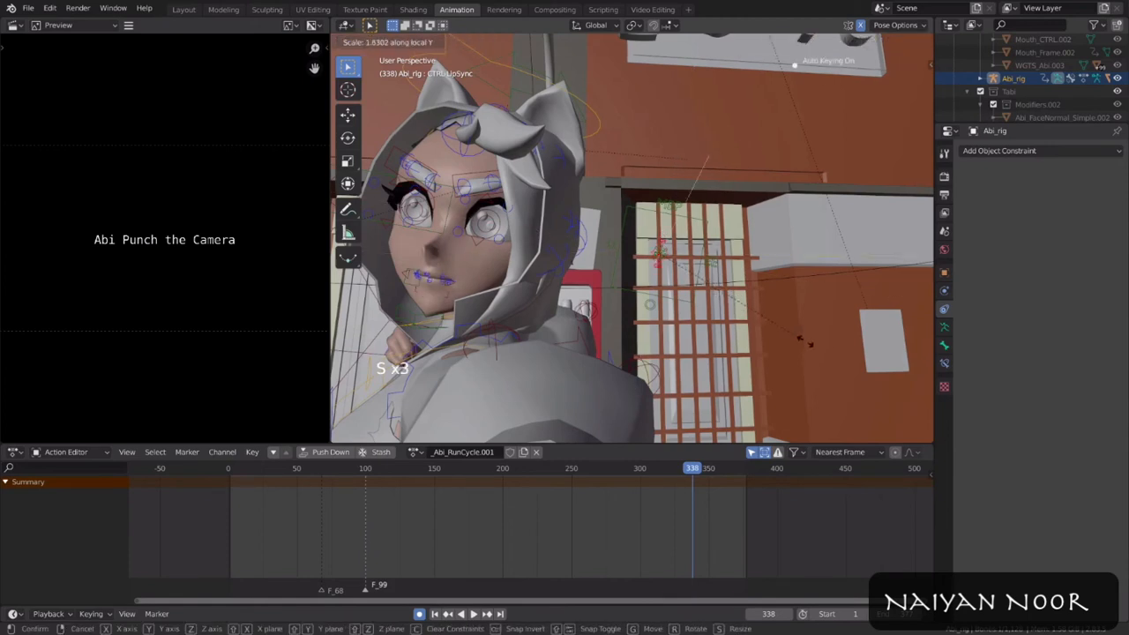
Step: Pose Abi's mouth at frame 338 by moving the lip-sync control, resetting its scale and stretching it along local Z
key(g)
click(711, 338)
key(s)
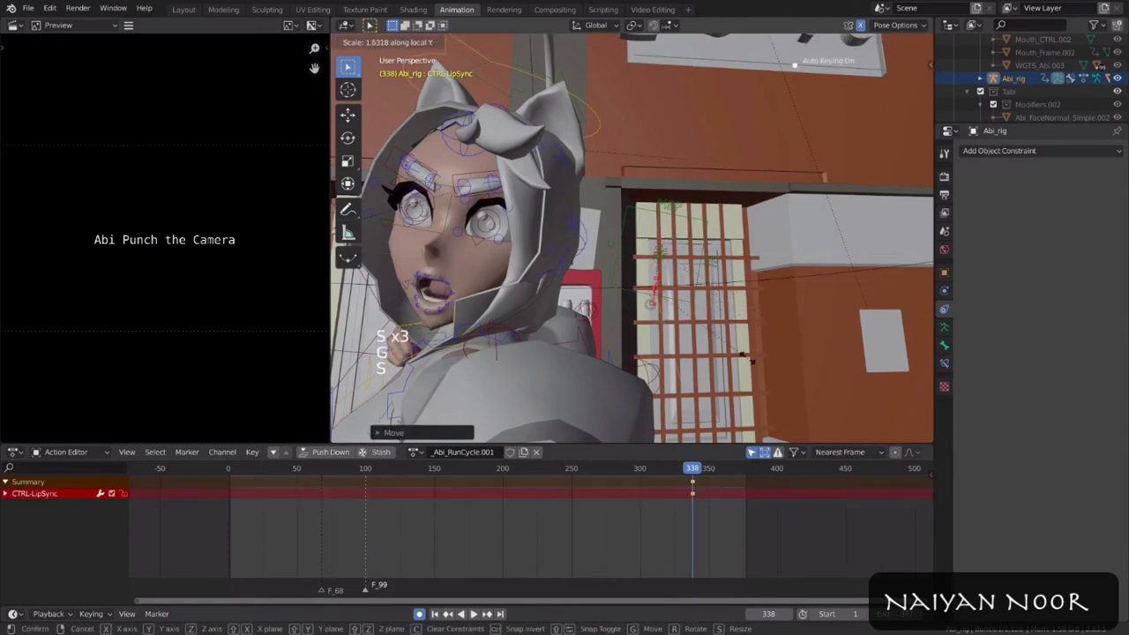
click(737, 343)
key(g)
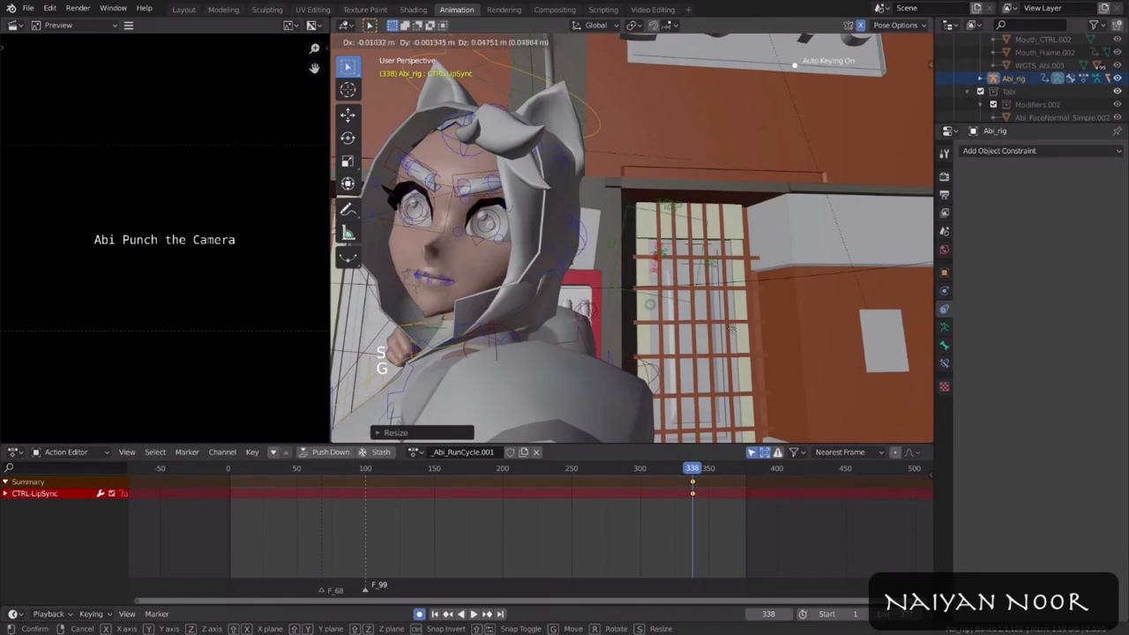
click(763, 336)
key(alt+s)
key(s)
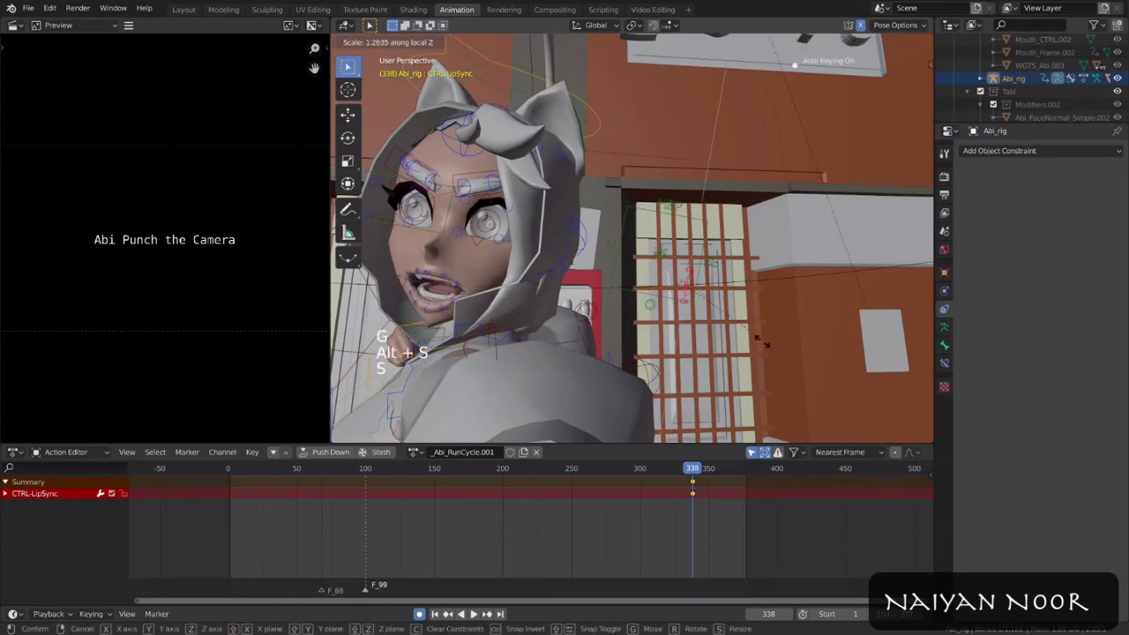
click(763, 342)
key(g)
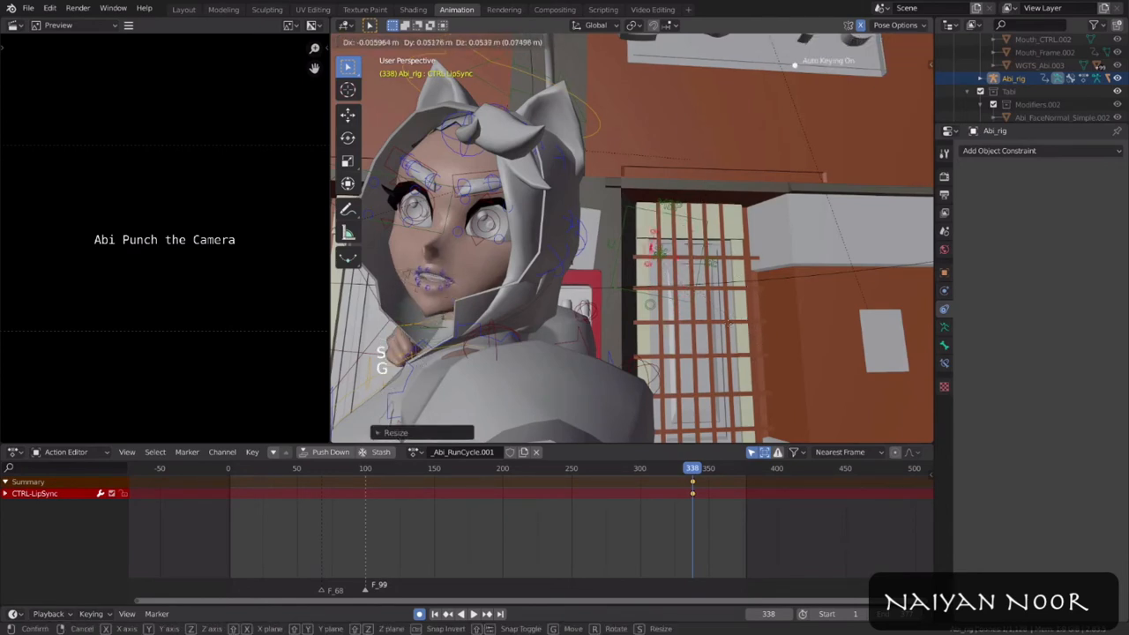
key(y)
Step: Move the lip-sync control at frame 336 to key a mouth pose for Abi
key(g)
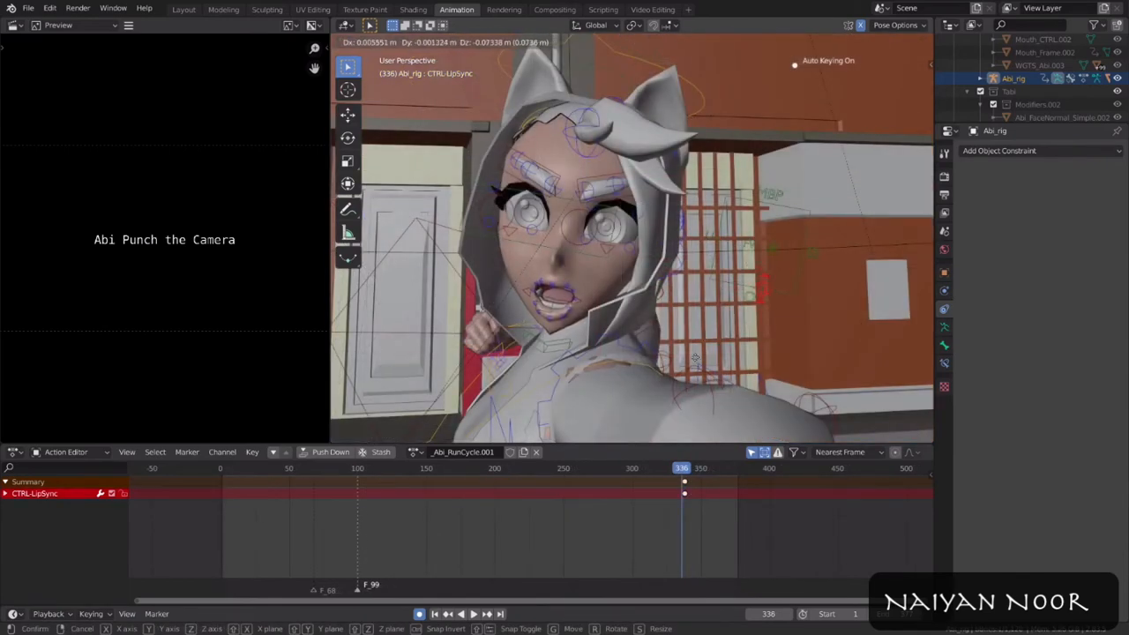
click(666, 313)
middle_drag(668, 313, 622, 309)
key(g)
key(y)
key(y)
key(g)
key(g)
click(442, 285)
middle_drag(441, 285, 581, 315)
Step: Delete all of Abi's lip-sync keyframes and reset the control's location and scale
click(55, 616)
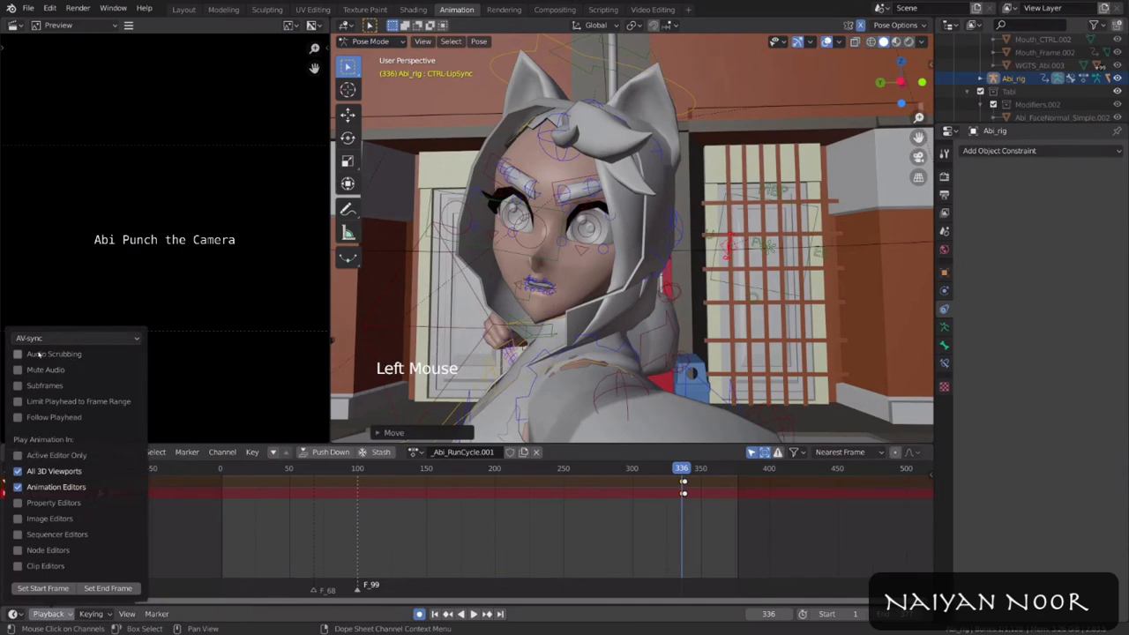
key(a)
key(x)
key(alt+g)
key(alt+s)
alt+scroll(678, 487, down, 3)
alt+scroll(678, 487, down, 9)
alt+scroll(679, 487, down, 7)
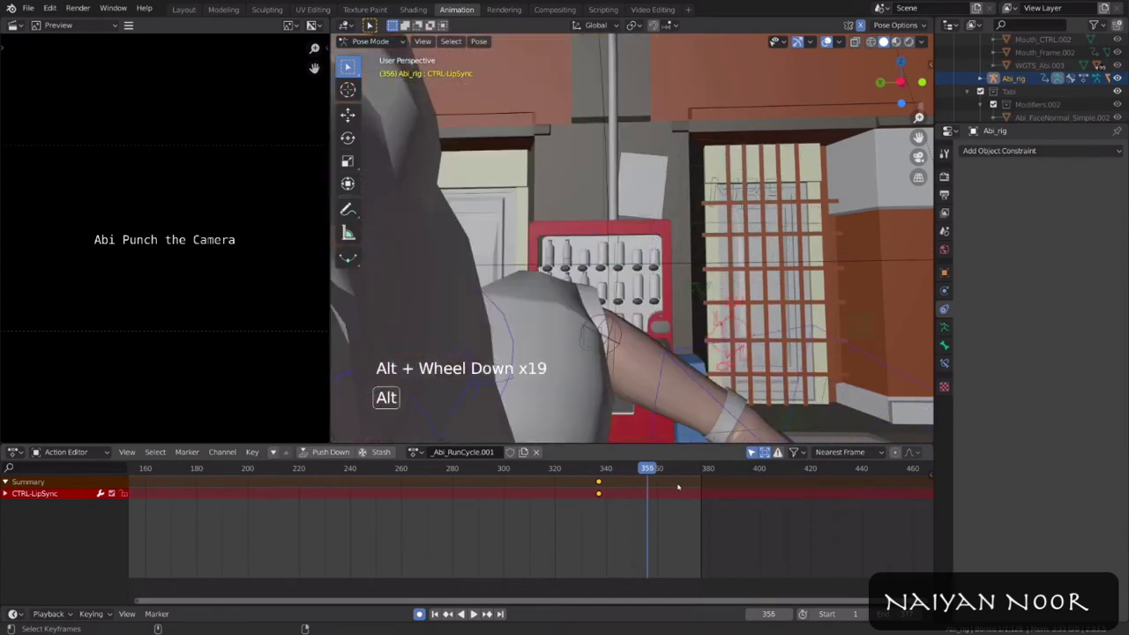
scroll(656, 329, down, 2)
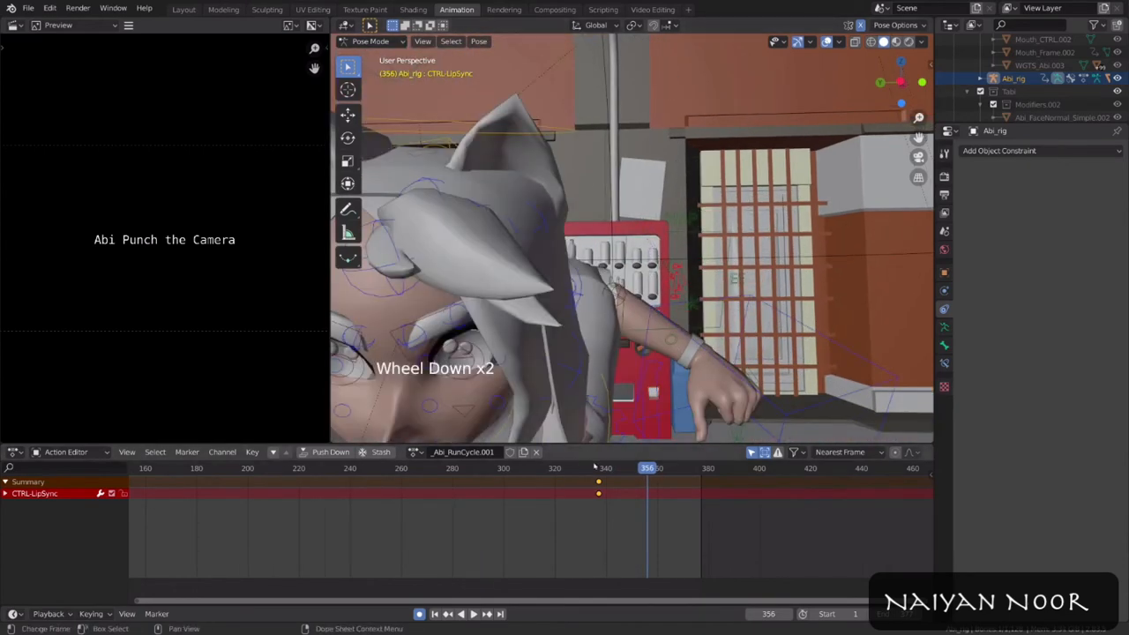
Step: Move the lip-sync control at frame 337 to key Abi's mouth slightly open at the start of the shot
click(594, 468)
middle_drag(664, 386, 673, 366)
shift+middle_drag(672, 366, 678, 327)
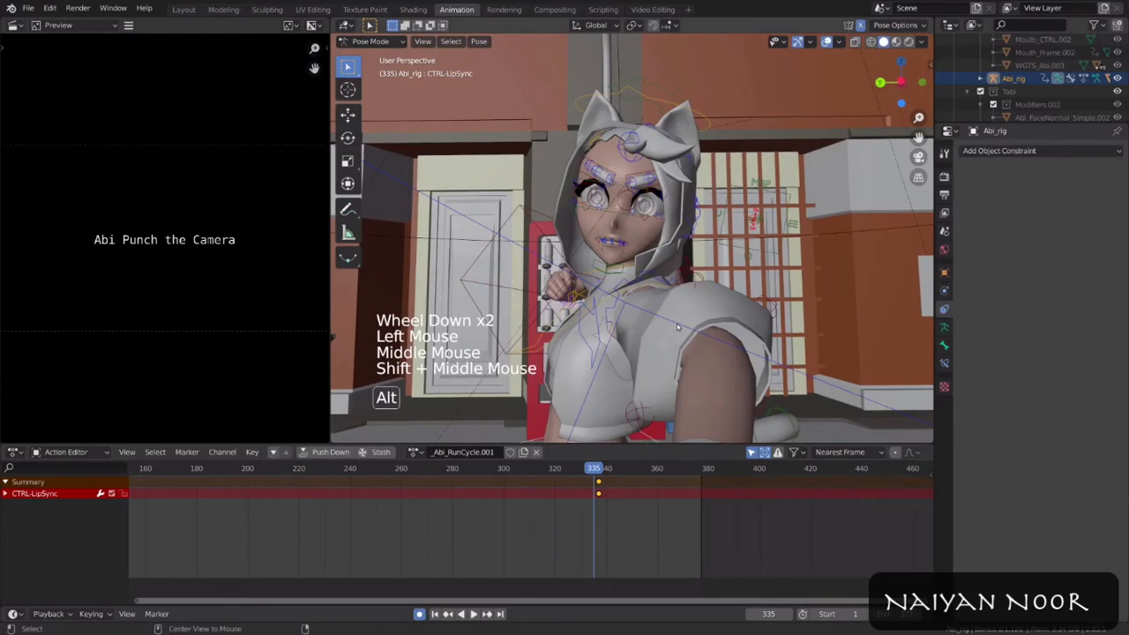
alt+scroll(676, 323, up, 2)
alt+scroll(677, 323, down, 1)
alt+scroll(677, 324, down, 3)
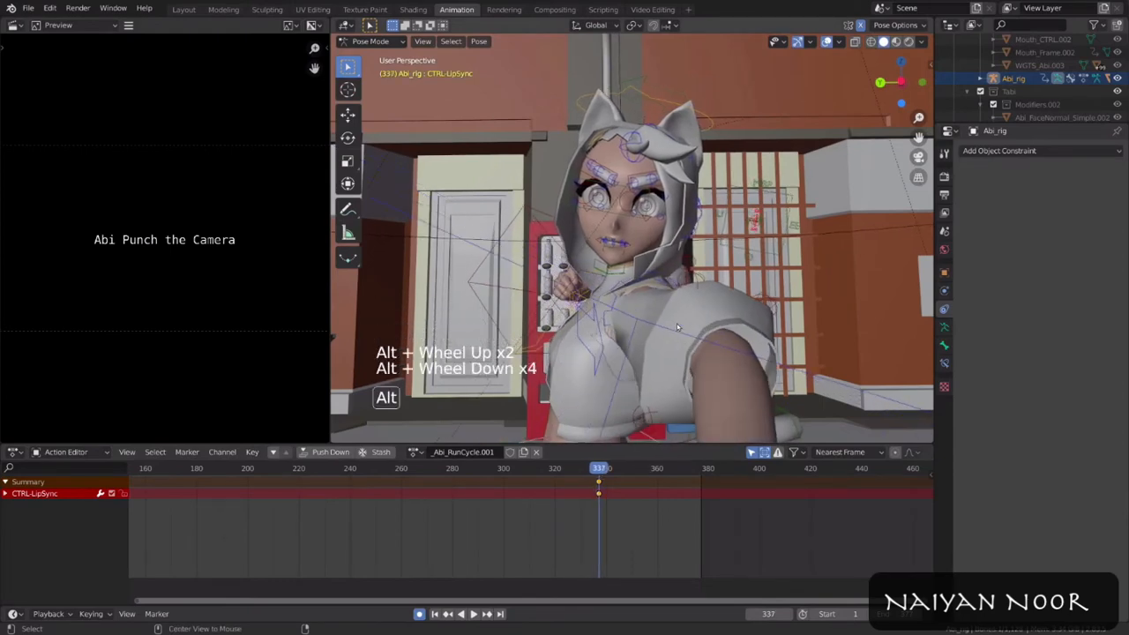
scroll(684, 321, up, 1)
shift+middle_drag(677, 324, 737, 328)
scroll(684, 321, up, 1)
key(g)
click(715, 316)
scroll(722, 322, up, 1)
key(g)
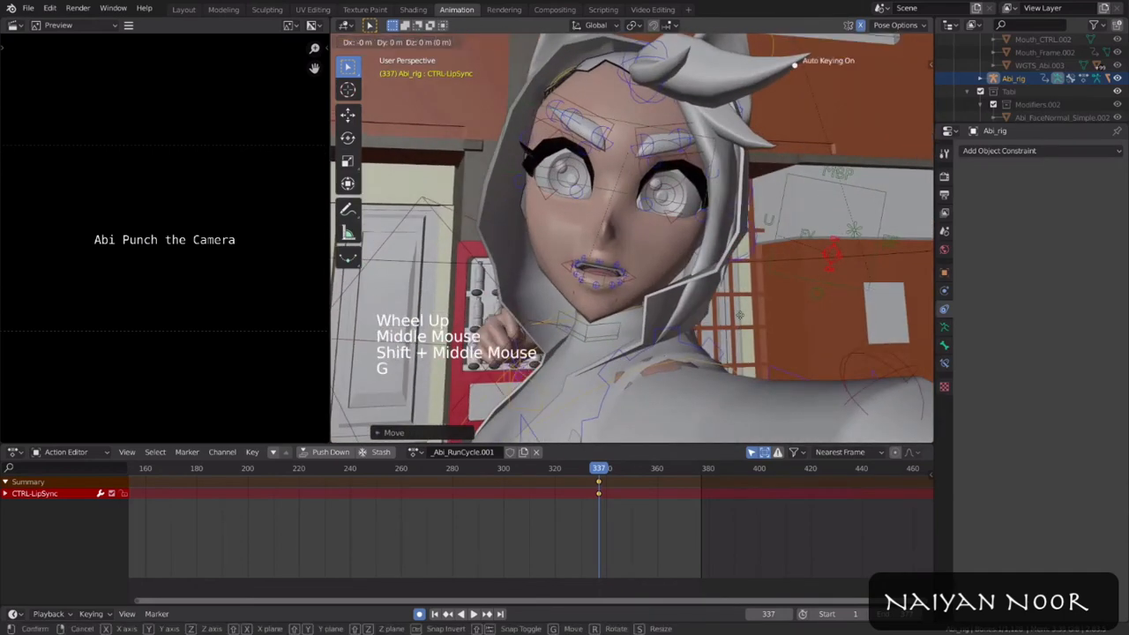
click(687, 307)
Step: Move the lip-sync control at frame 340 to key Abi's next mouth shape
alt+scroll(687, 307, down, 2)
middle_drag(687, 307, 717, 297)
alt+scroll(656, 330, down, 1)
key(g)
click(628, 304)
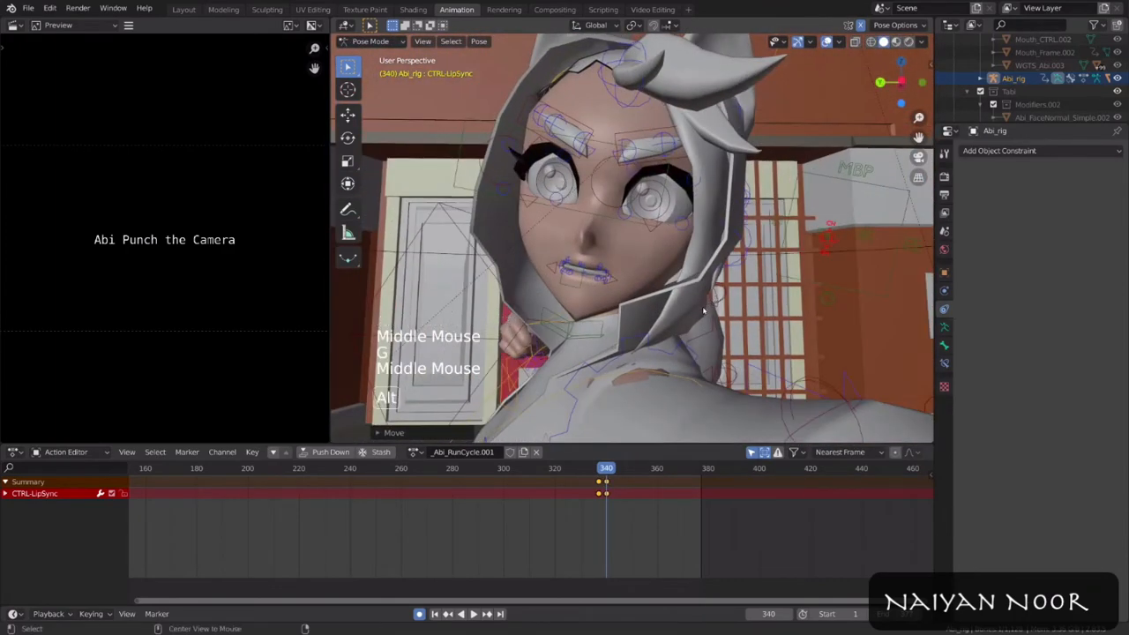
Step: Reset the lip-sync control's location at frame 342 and move it to key a slightly parted mouth
alt+scroll(704, 311, down, 2)
key(alt+g)
key(g)
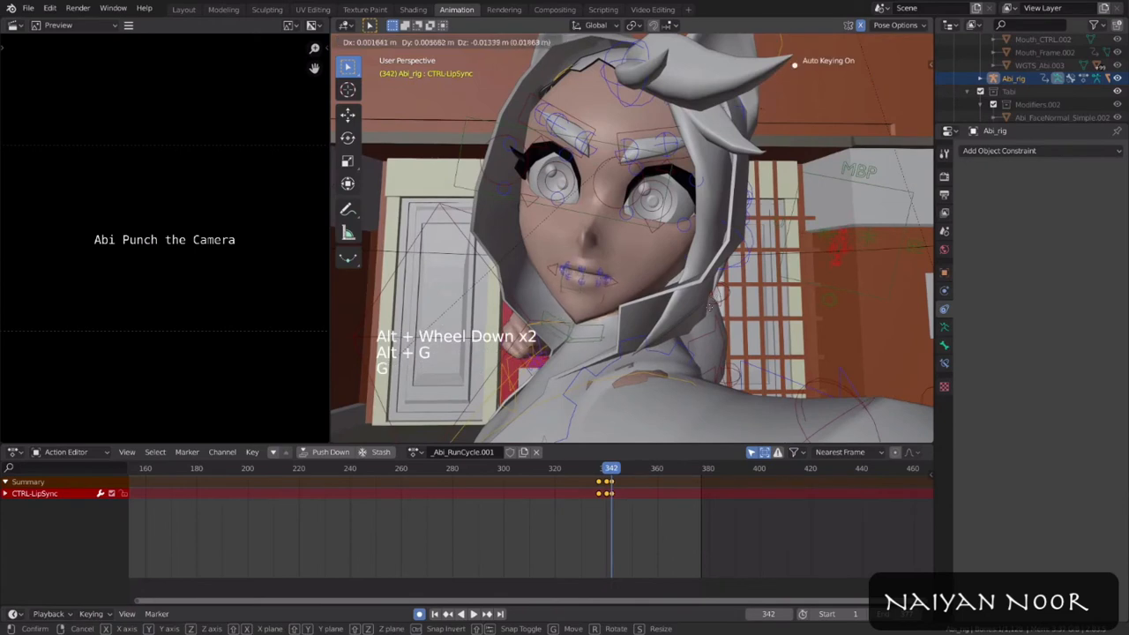
click(717, 313)
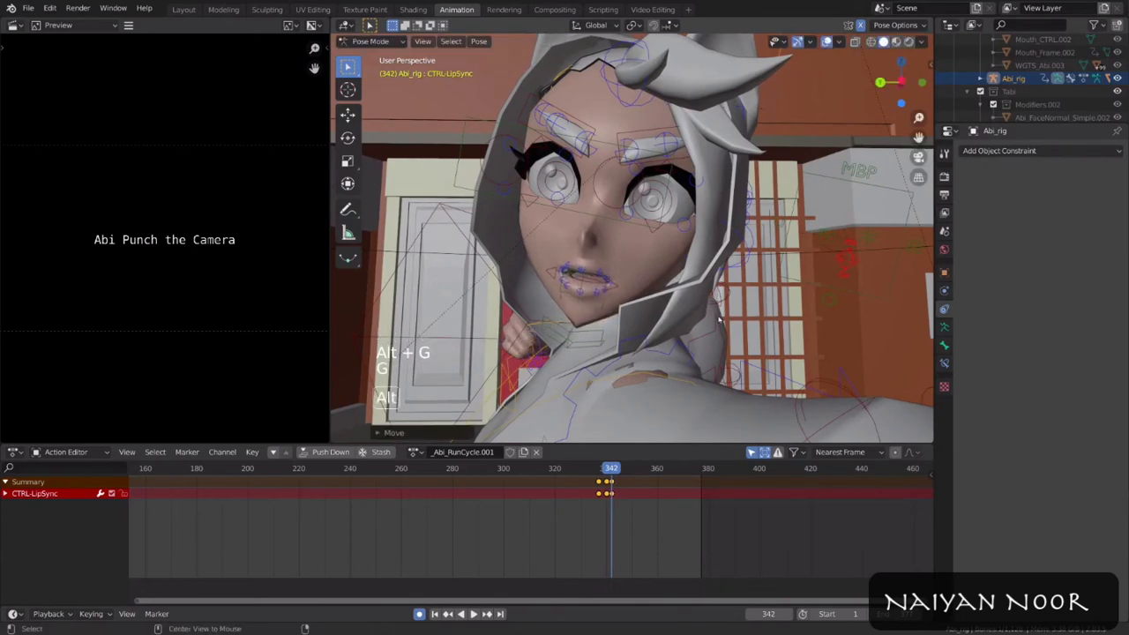
Step: Move the lip-sync control at frame 344 and scale it by about 1.25 along local Z
alt+scroll(717, 313, down, 2)
key(g)
key(s)
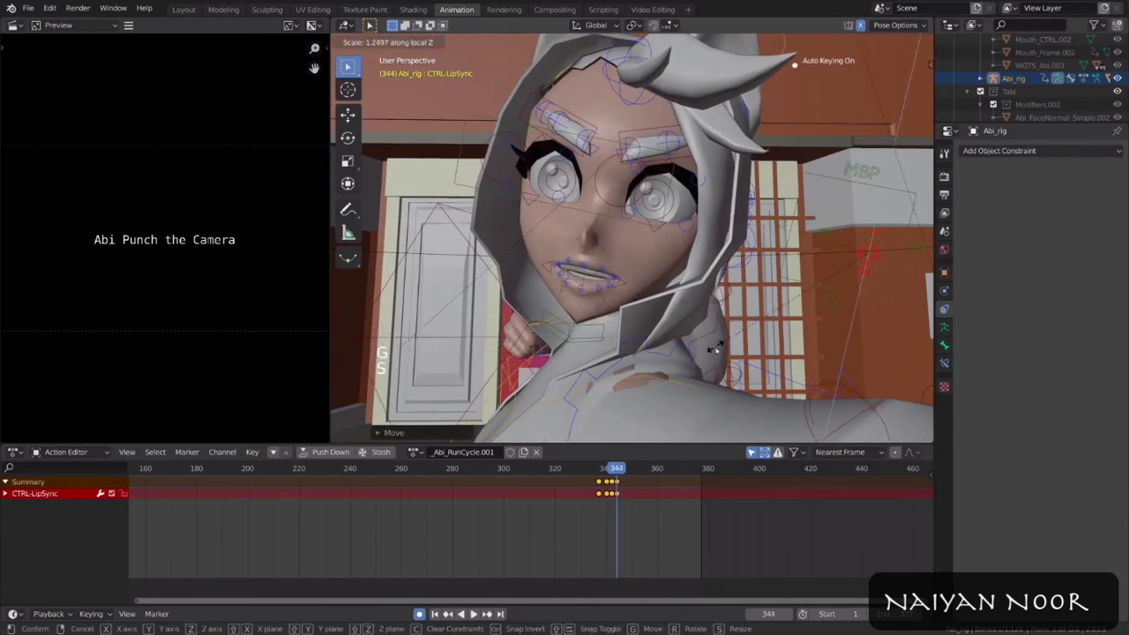
click(715, 349)
Step: Reset the lip-sync control's transforms at frame 346 and move it toward the MBP shape to key a closed mouth
alt+scroll(715, 348, down, 2)
key(alt+r)
key(alt+g)
key(alt+s)
key(alt+r)
key(alt+g)
key(g)
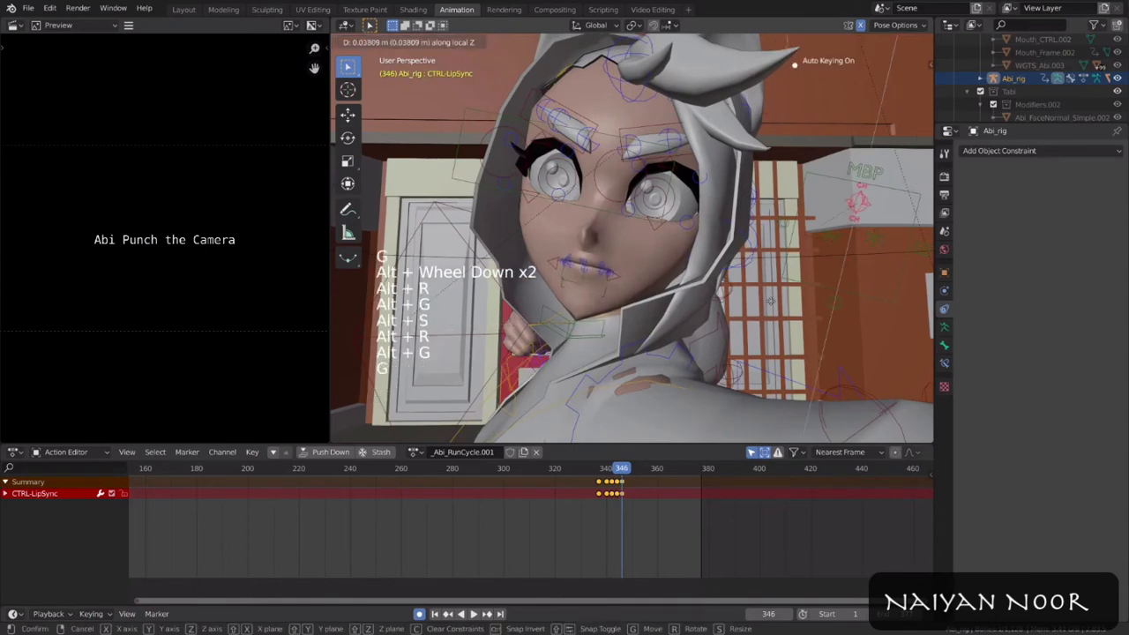
click(777, 299)
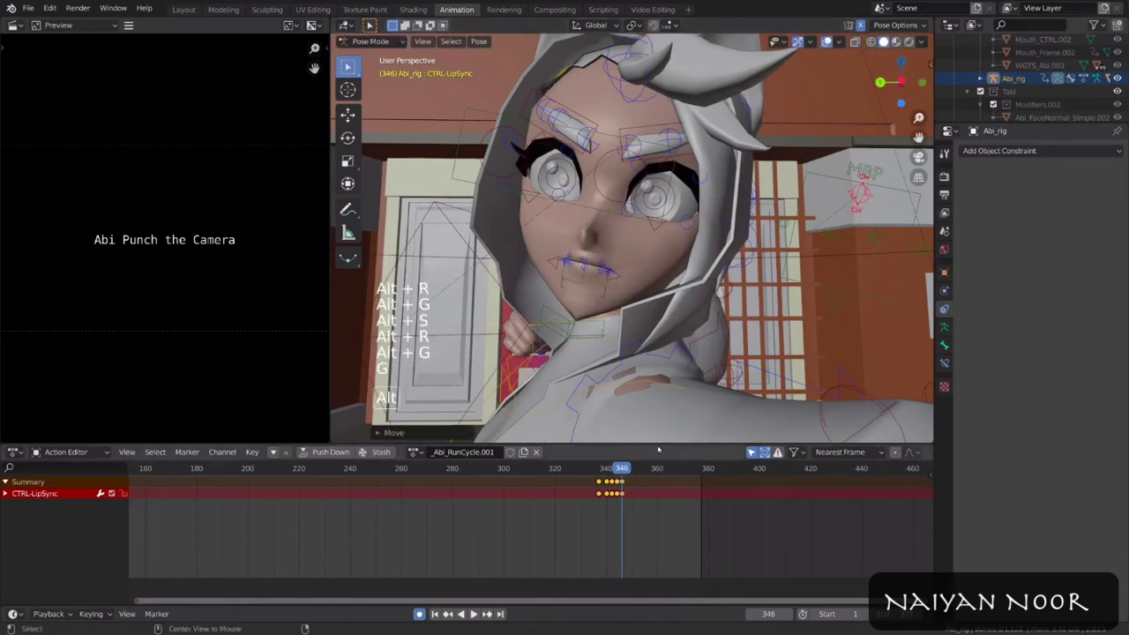
Step: Reset the lip-sync control at frame 348 and move it to key Abi's mouth wide open
alt+scroll(658, 449, down, 2)
key(alt+g)
key(alt+s)
key(alt+g)
key(alt+g)
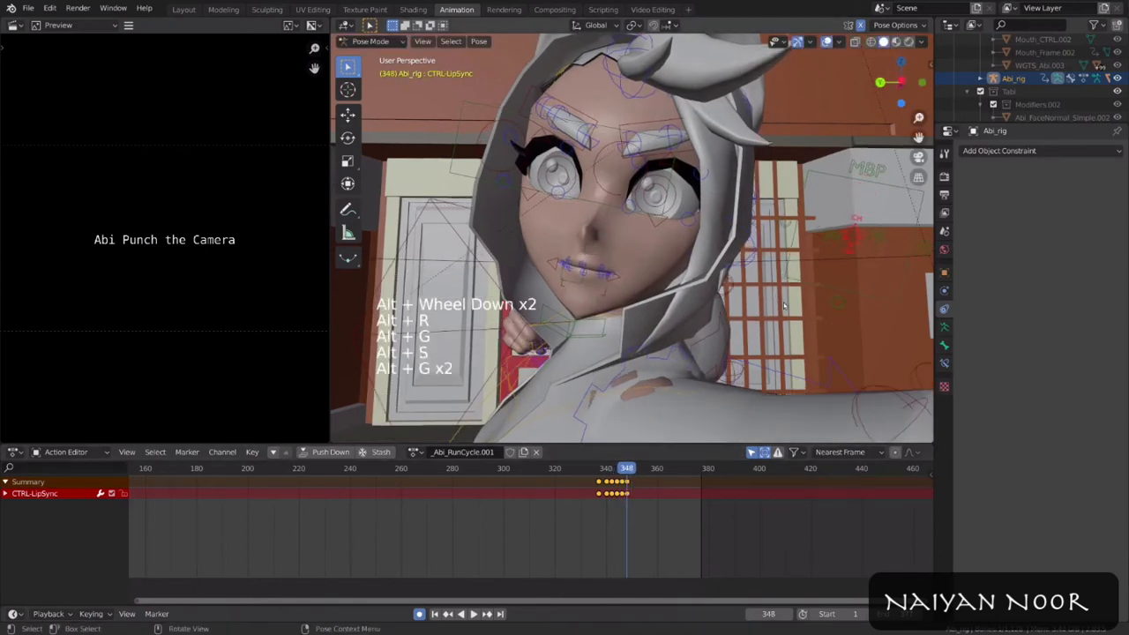
key(g)
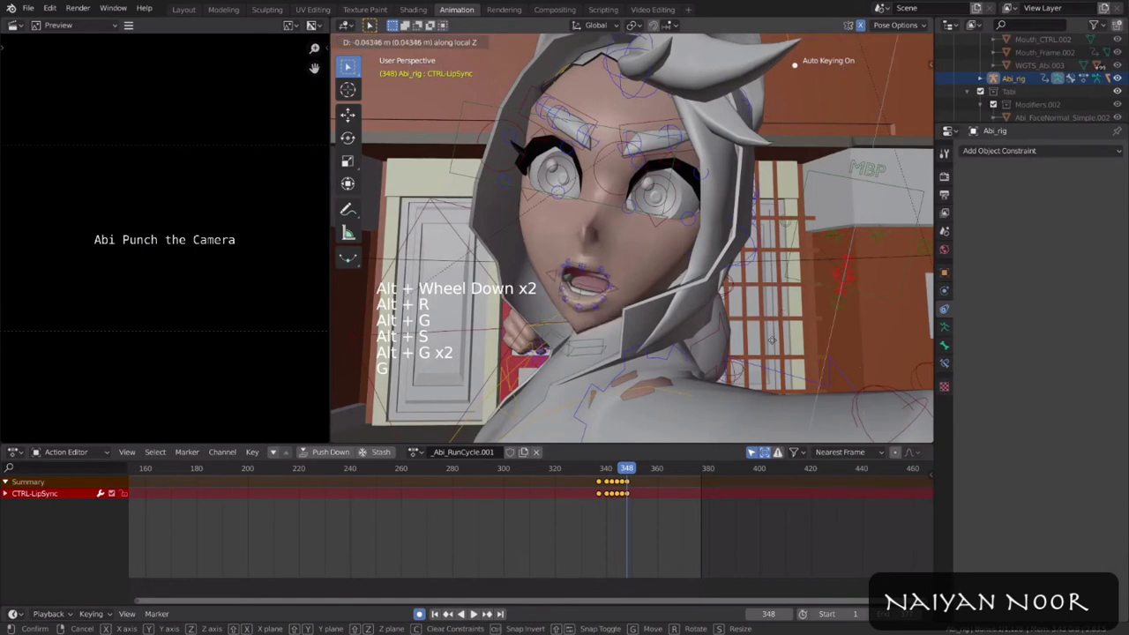
click(773, 342)
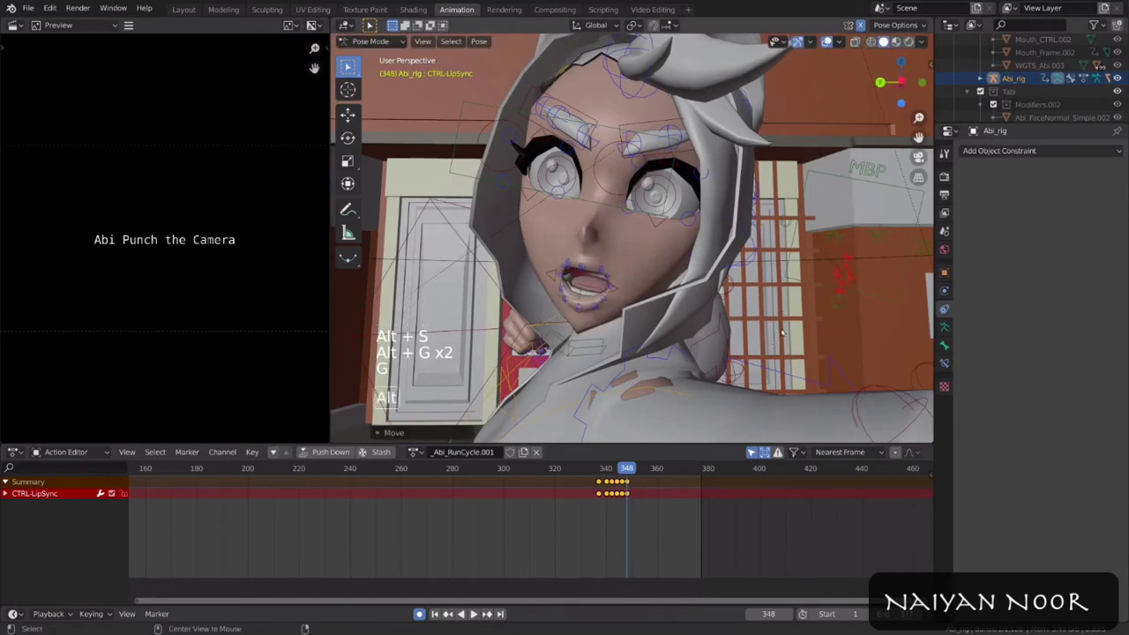
alt+scroll(782, 331, down, 2)
alt+scroll(768, 337, up, 2)
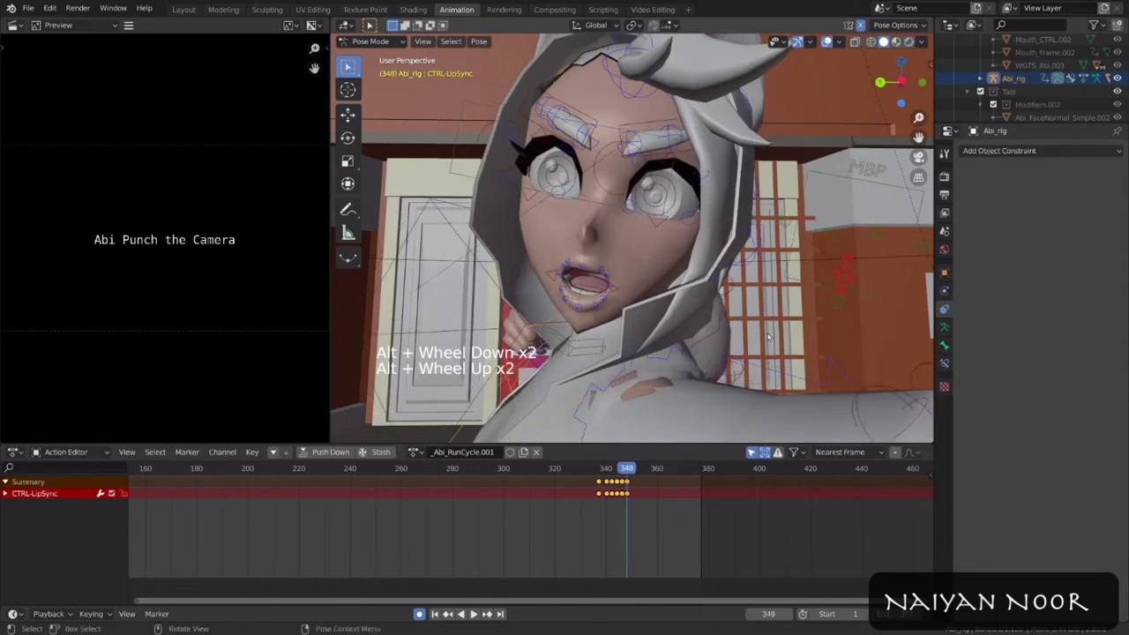
key(g)
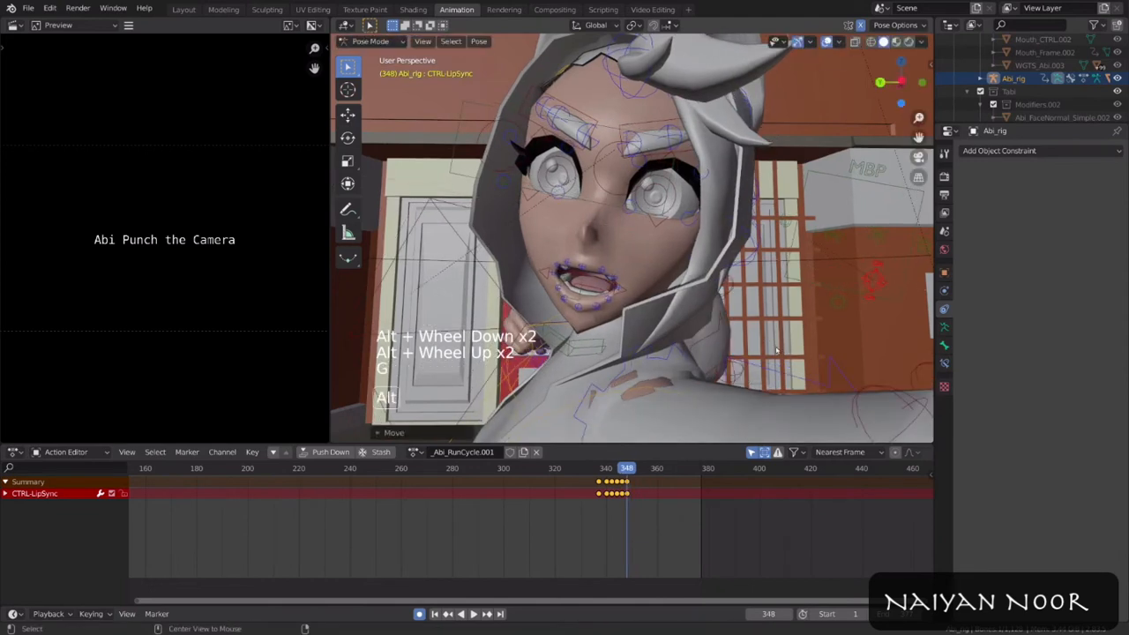
Step: Move the lip-sync control at frame 351 to key Abi's mouth
alt+scroll(783, 344, down, 3)
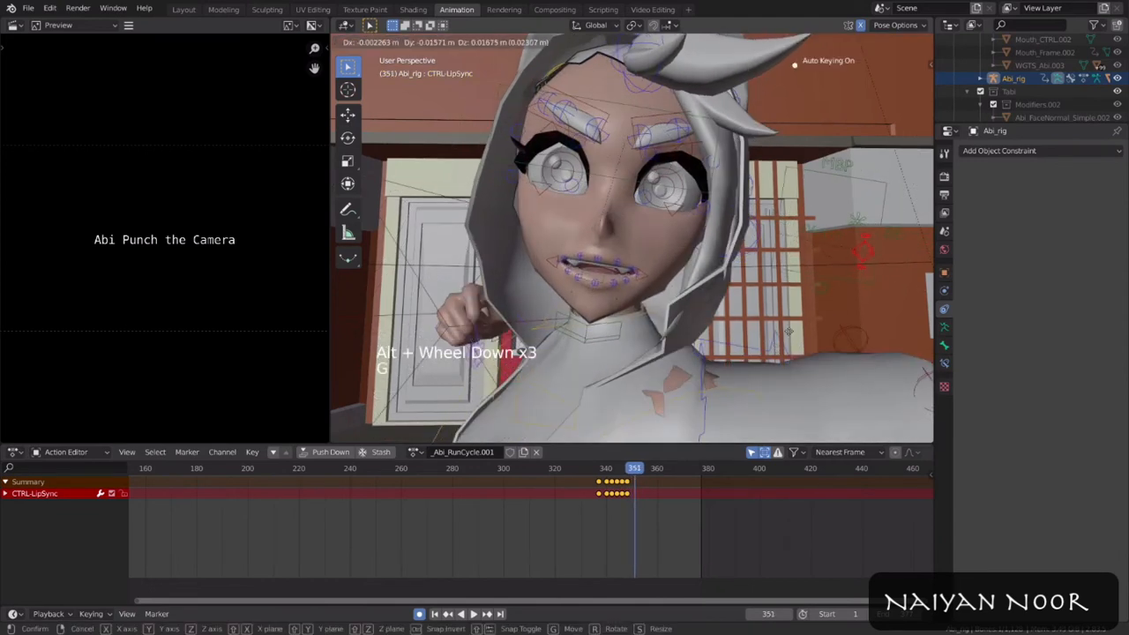
click(785, 334)
key(g)
Step: Play back Abi's lip-sync through the punch shot, restarting from just before frame 337
alt+scroll(642, 422, down, 2)
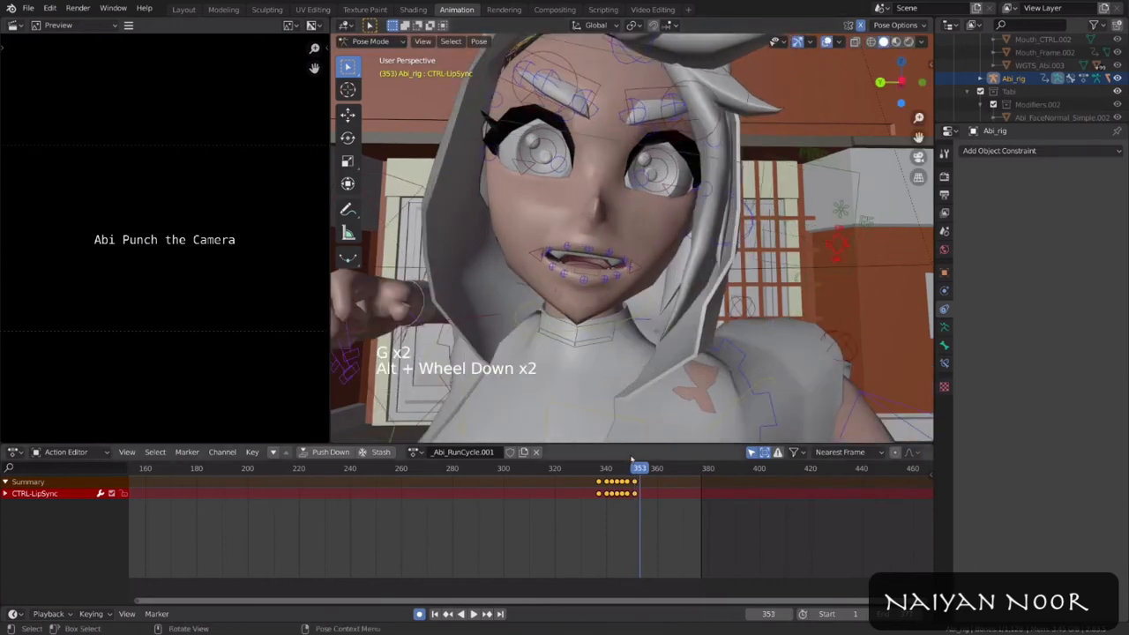
click(642, 421)
key(space)
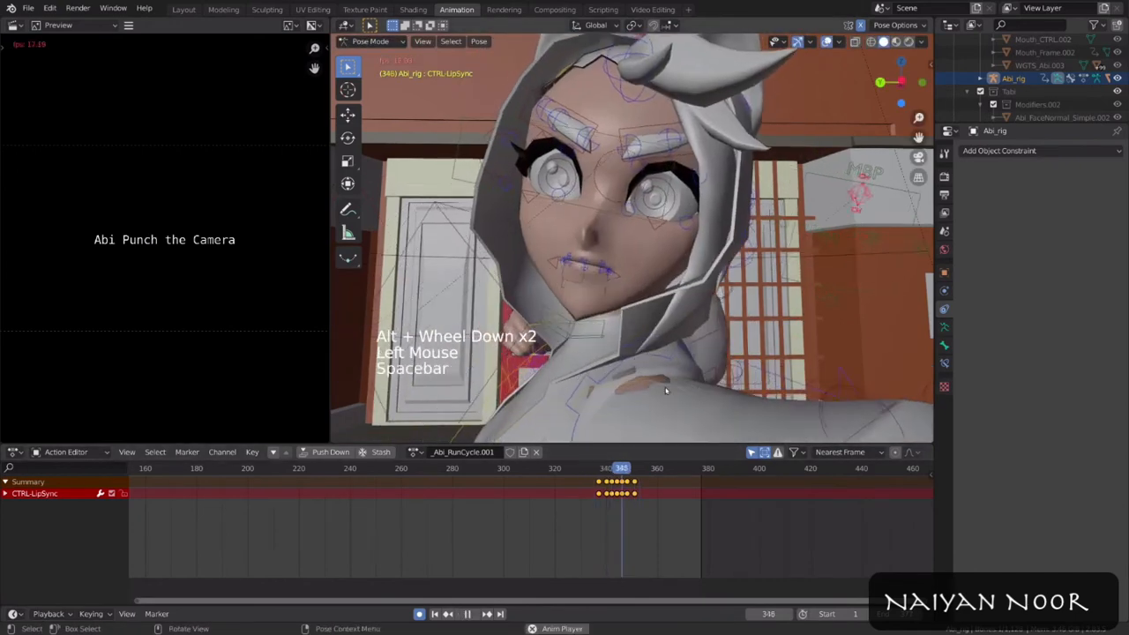
key(space)
click(589, 474)
scroll(668, 385, down, 1)
key(space)
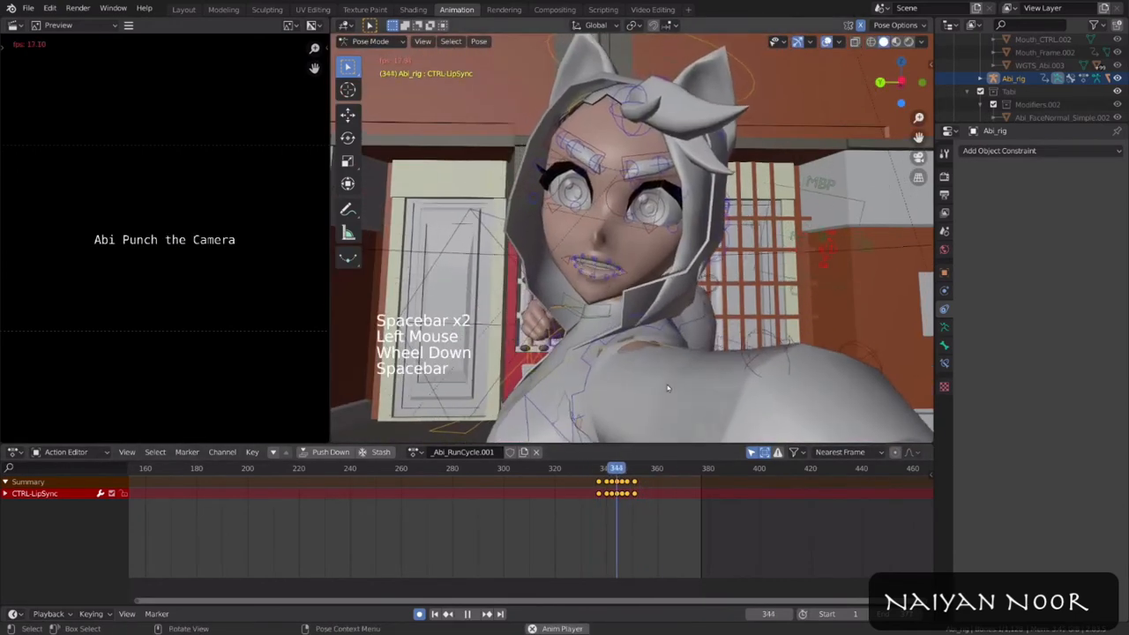
Step: Resize the lip-sync control at frame 355 to key Abi's mouth at the end of the punch shot
key(space)
click(600, 475)
drag(600, 474, 598, 475)
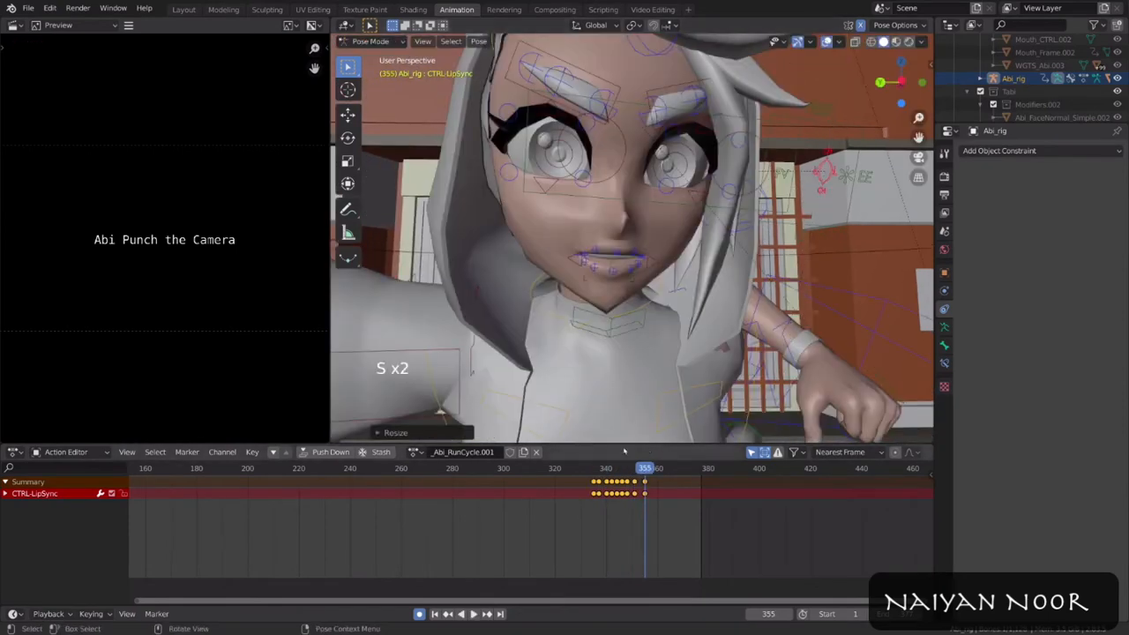
Step: Play back Abi's lip-sync through the punch shot several times, restarting from just before its first mouth keyframes
click(600, 473)
key(space)
key(space)
key(space)
key(space)
click(592, 473)
key(space)
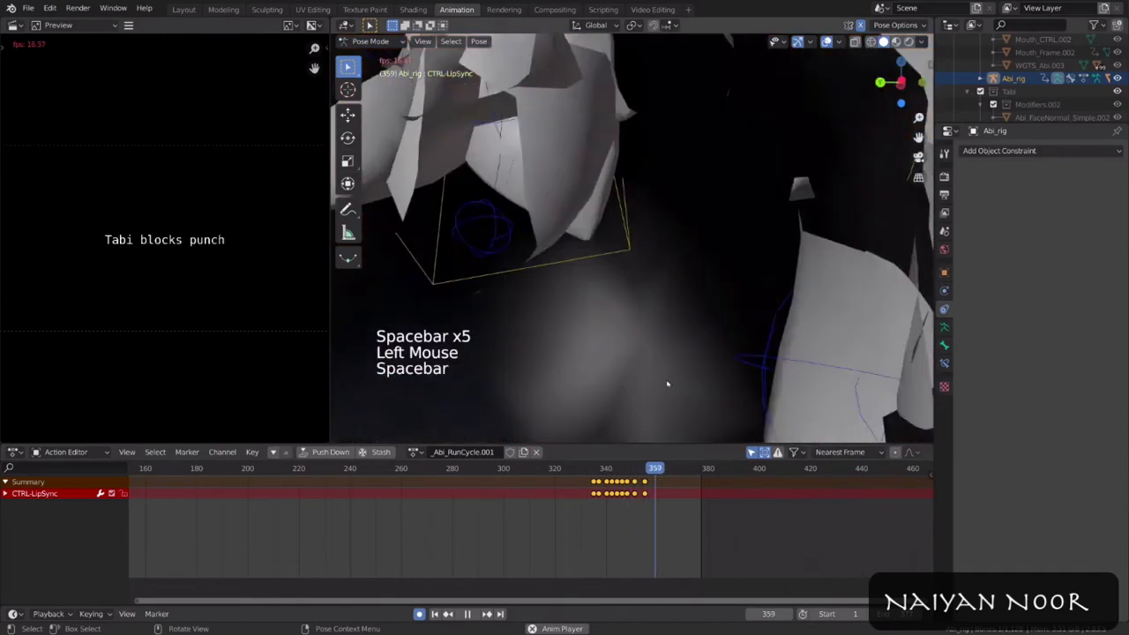
key(space)
scroll(598, 386, down, 2)
click(592, 474)
key(space)
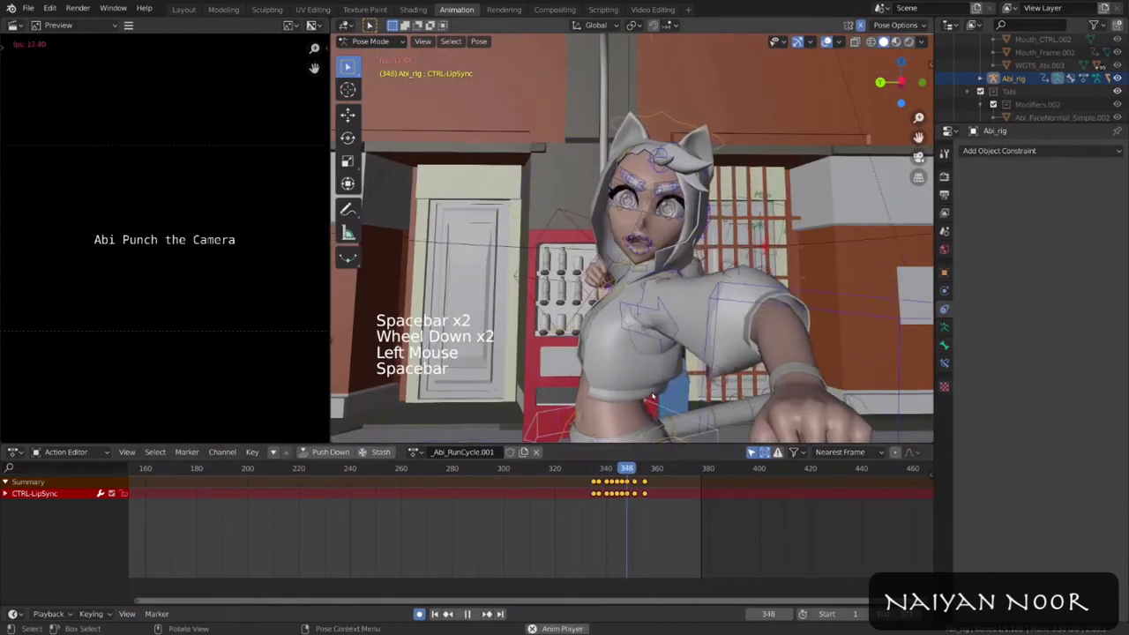
key(space)
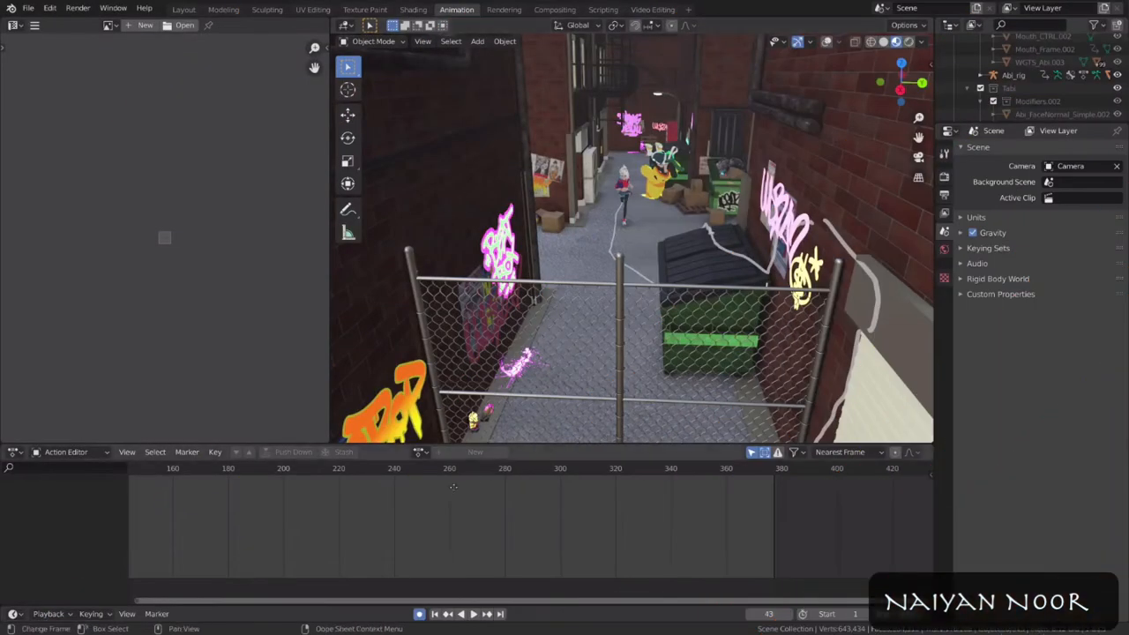
Step: Play back the alley chase from frame 43 and inspect the characters and alley from another angle
scroll(468, 486, down, 2)
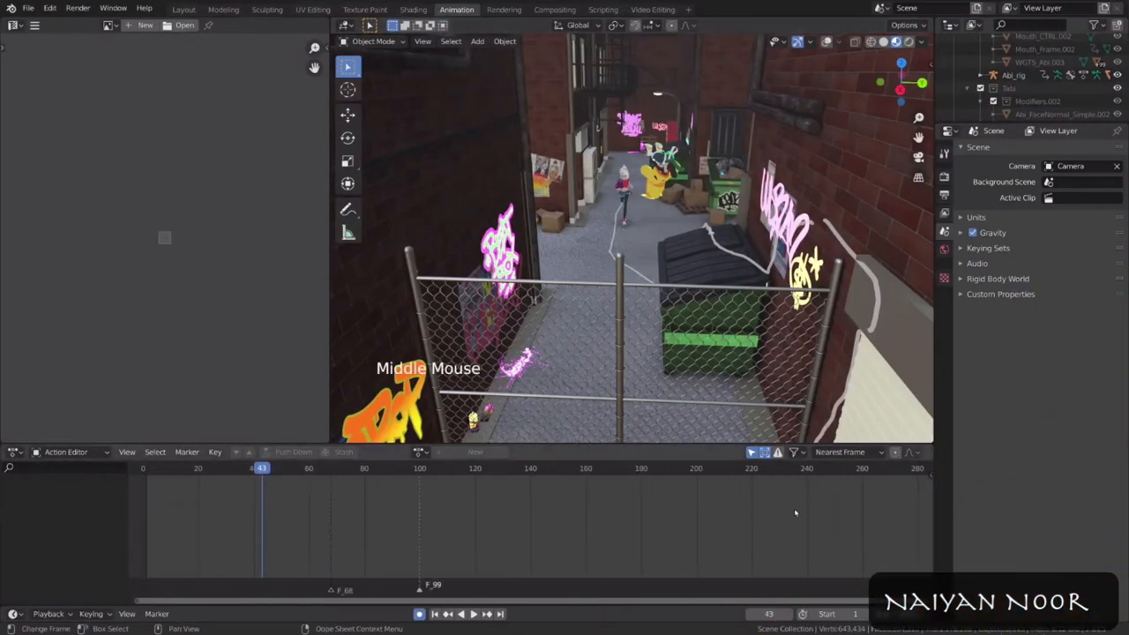
middle_drag(467, 486, 387, 474)
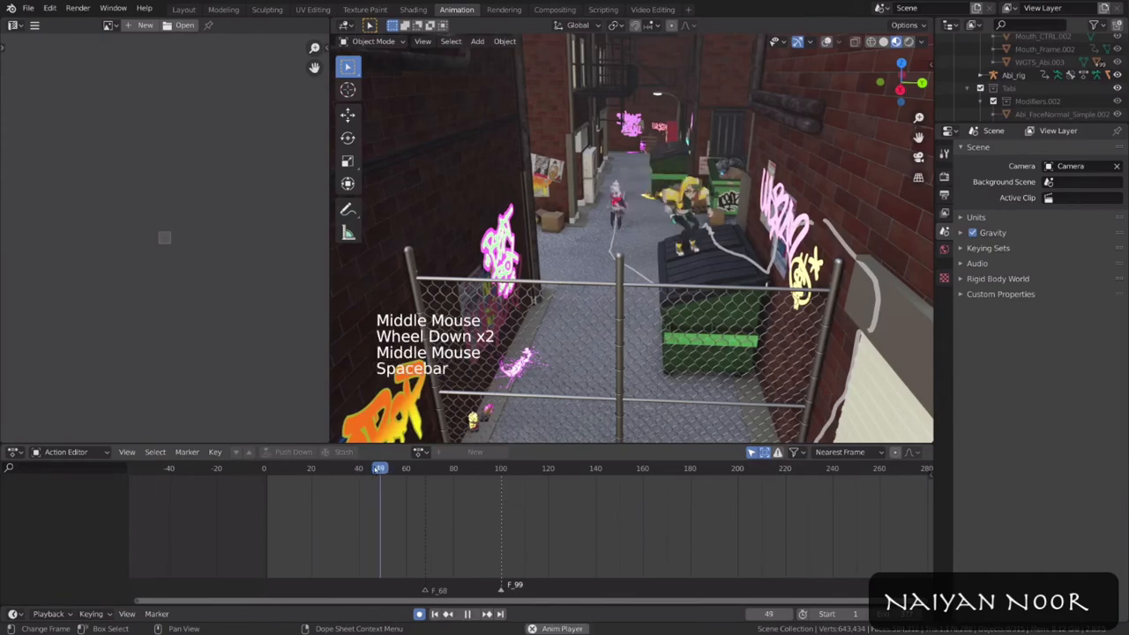
key(space)
shift+middle_drag(787, 291, 777, 339)
middle_drag(776, 339, 783, 328)
middle_drag(790, 346, 756, 306)
scroll(786, 322, down, 4)
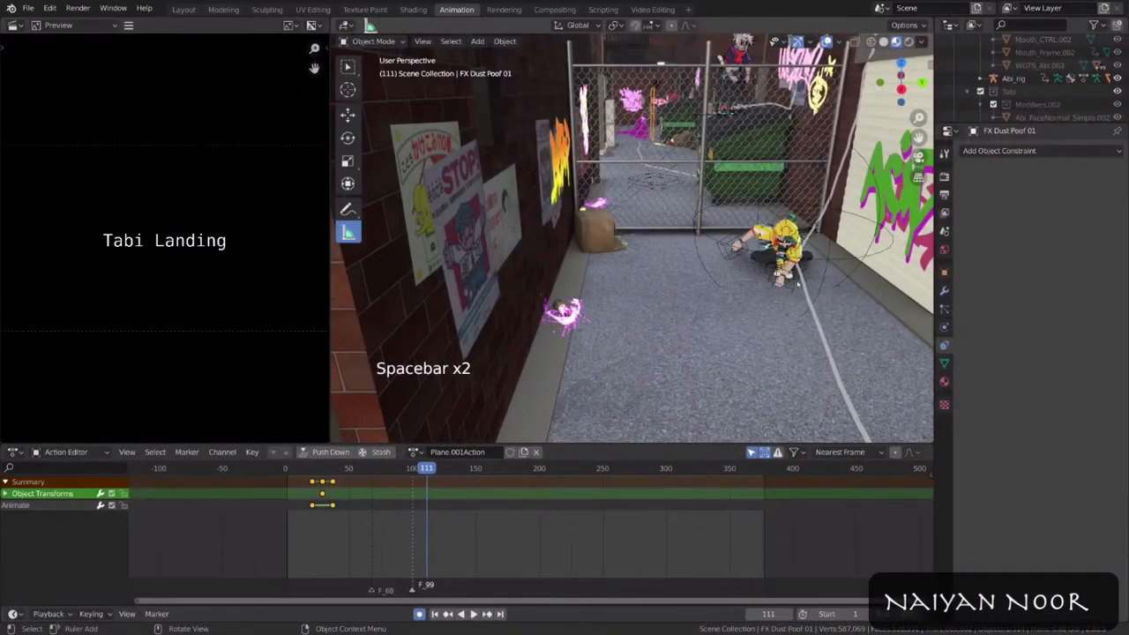
Step: Delete the Object Transforms keyframes of FX Dust Poof 01, keeping its Animate keyframes
click(785, 200)
shift+middle_drag(785, 199, 696, 254)
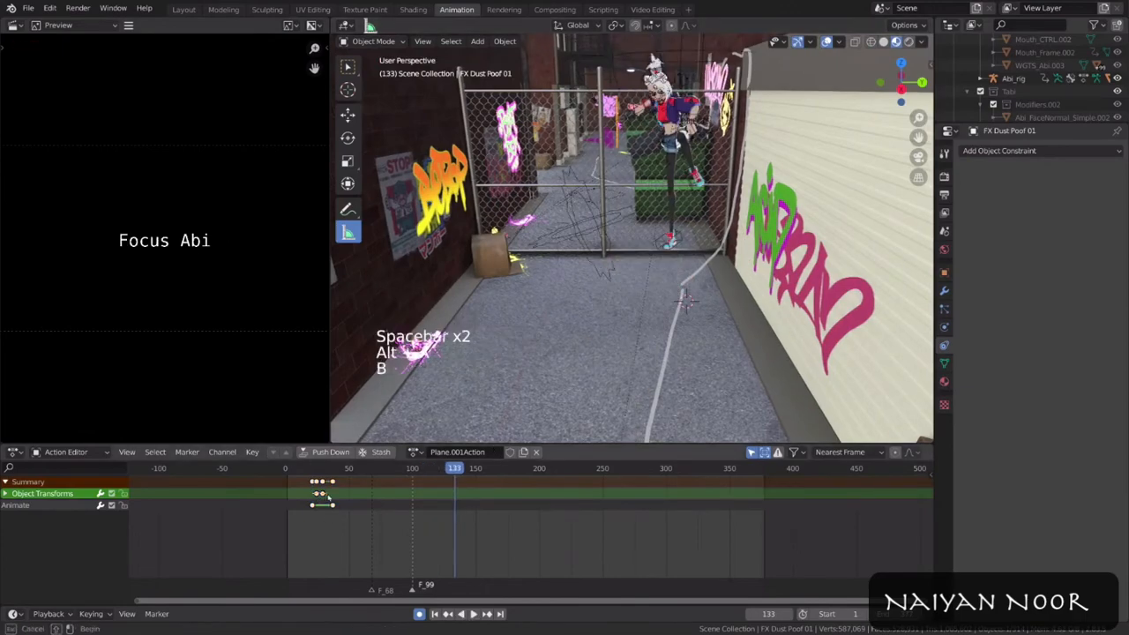
drag(328, 497, 309, 490)
key(x)
click(320, 496)
Step: Move FX Dust Poof 01 along the ground with Z locked toward the fence and rotate it at frame 133
key(g)
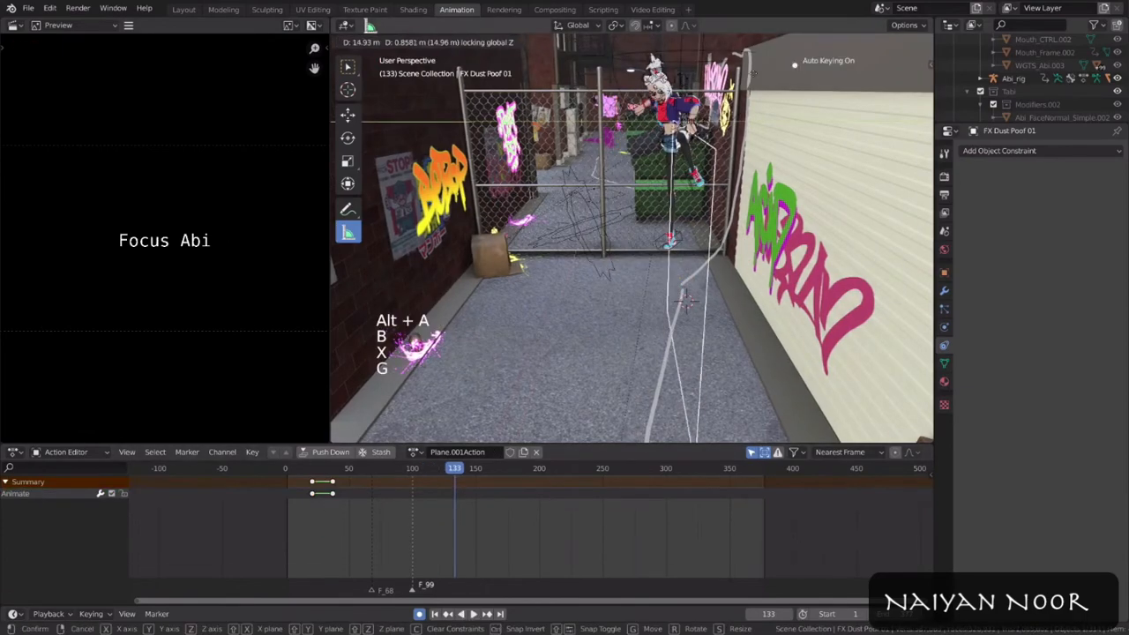
click(688, 264)
key(r)
key(r)
key(z)
click(716, 150)
middle_drag(715, 150, 671, 212)
Step: Select both Animate keyframes of FX Dust Poof 01 and shift them to a later point on the timeline
key(alt+a)
key(b)
drag(300, 522, 345, 498)
scroll(631, 264, down, 1)
key(KP_Decimal)
middle_drag(631, 265, 600, 300)
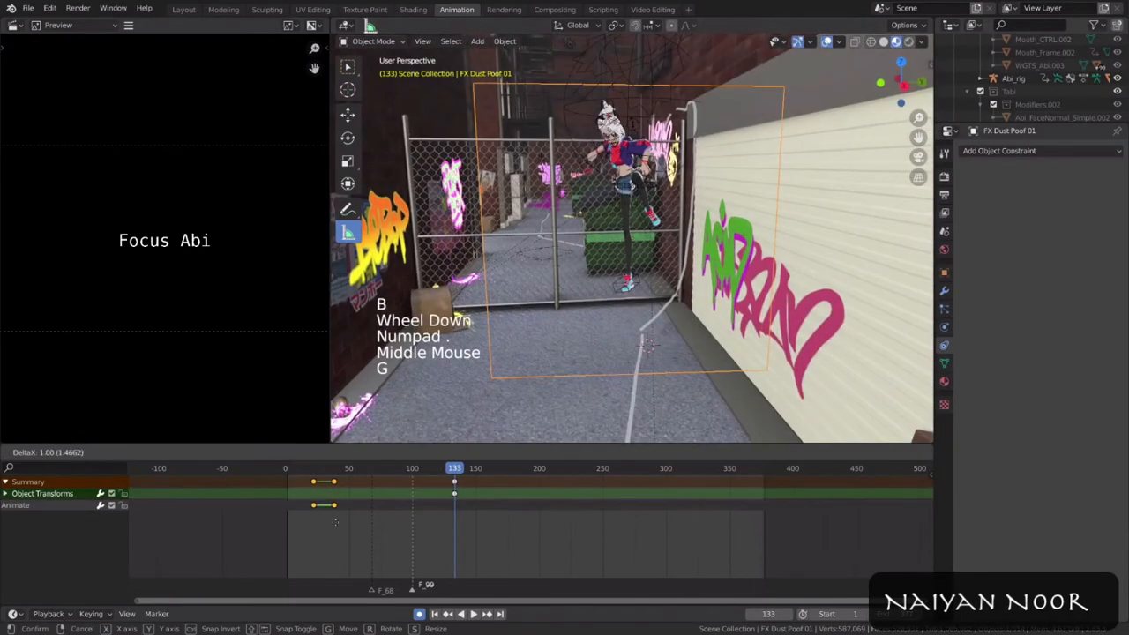
click(472, 530)
Step: Reposition FX Dust Poof 01 around Tabi's landing spot, check it through the camera, and play back the landing
middle_drag(635, 335, 547, 327)
shift+middle_drag(618, 335, 618, 309)
key(g)
key(KP_0)
middle_drag(670, 282, 741, 312)
key(KP_0)
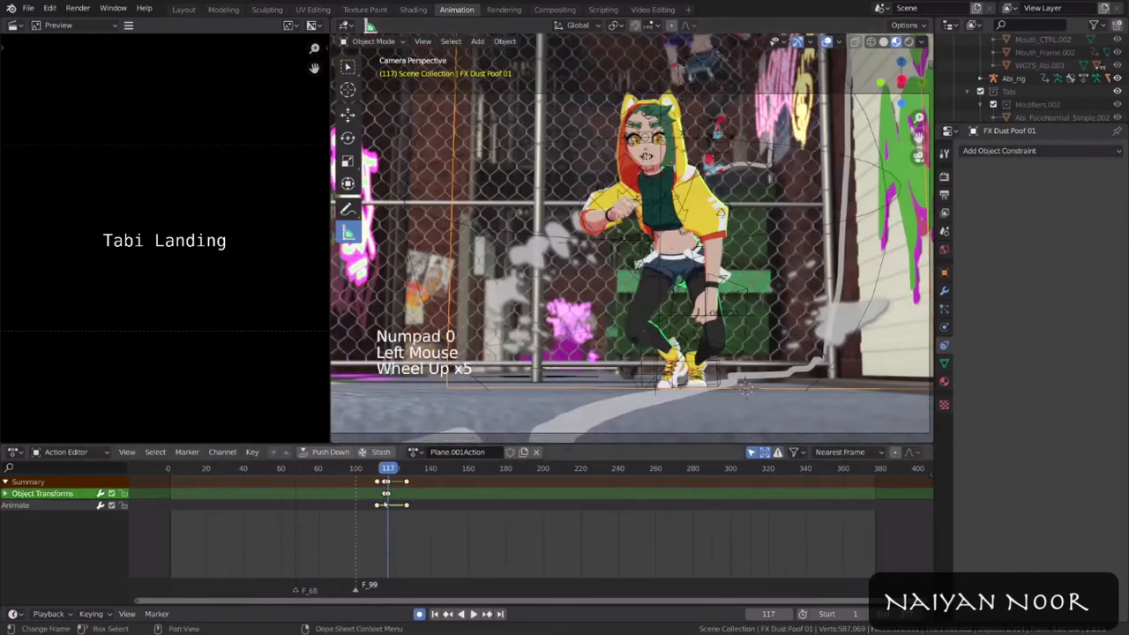
key(space)
key(space)
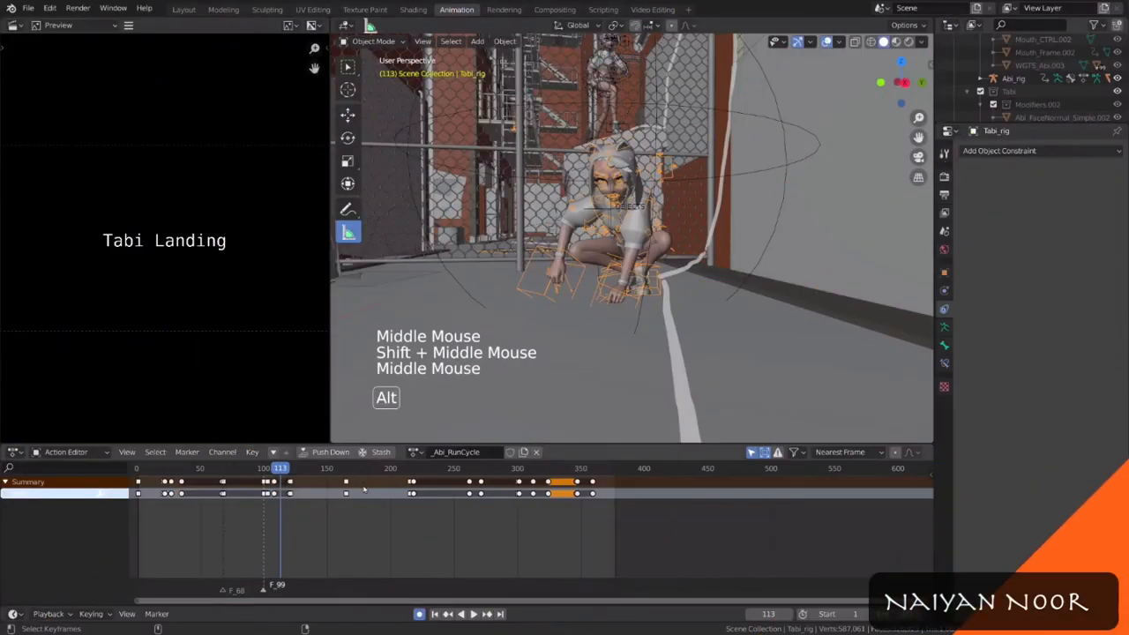
Step: Step through Tabi's landing frame by frame around frames 110 to 113 and examine the crouch pose
alt+scroll(365, 489, up, 6)
alt+scroll(625, 296, down, 7)
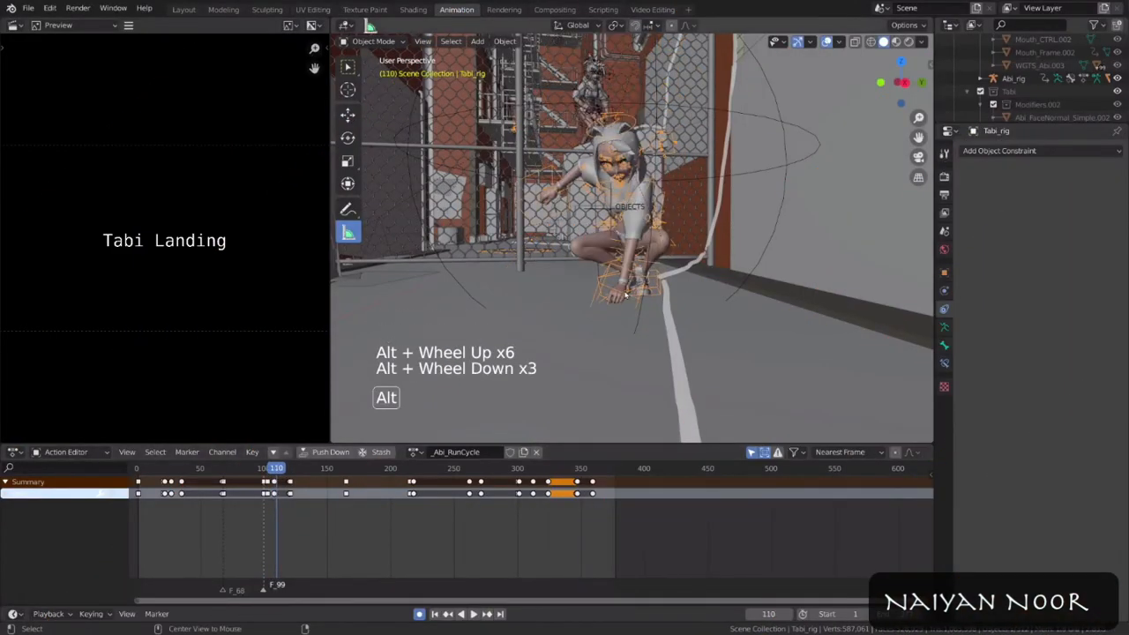
alt+scroll(626, 296, down, 1)
alt+scroll(625, 295, up, 2)
shift+middle_drag(626, 296, 734, 254)
scroll(688, 405, down, 1)
middle_drag(734, 254, 759, 301)
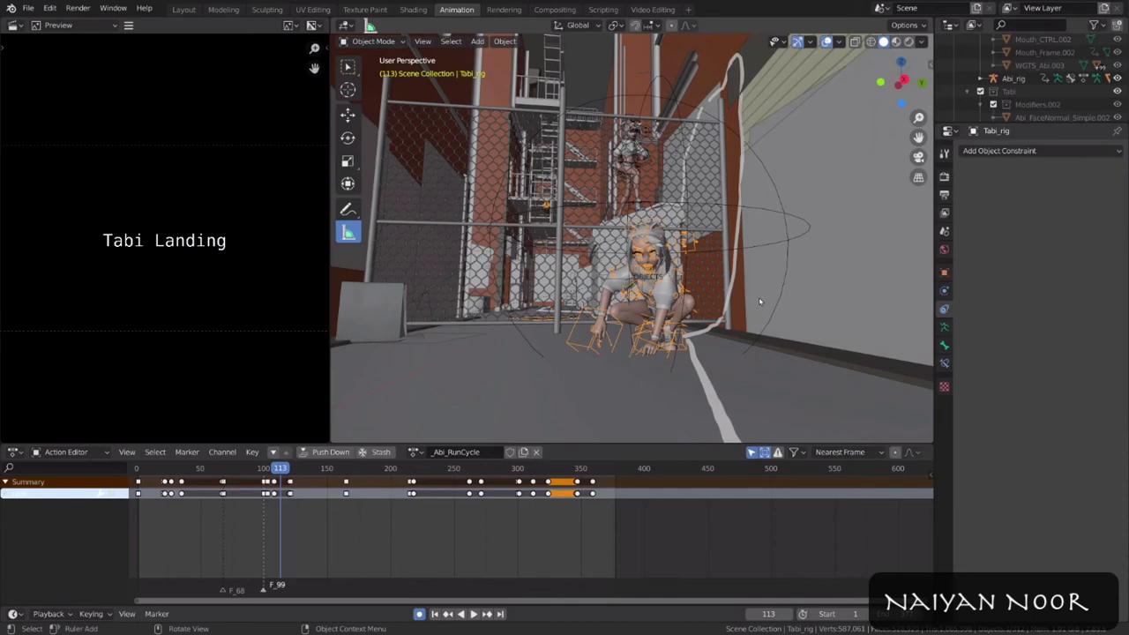
Step: Append the FX Dust Poof 01 object from Dust Poof 01.blend and frame it in the viewport
click(28, 8)
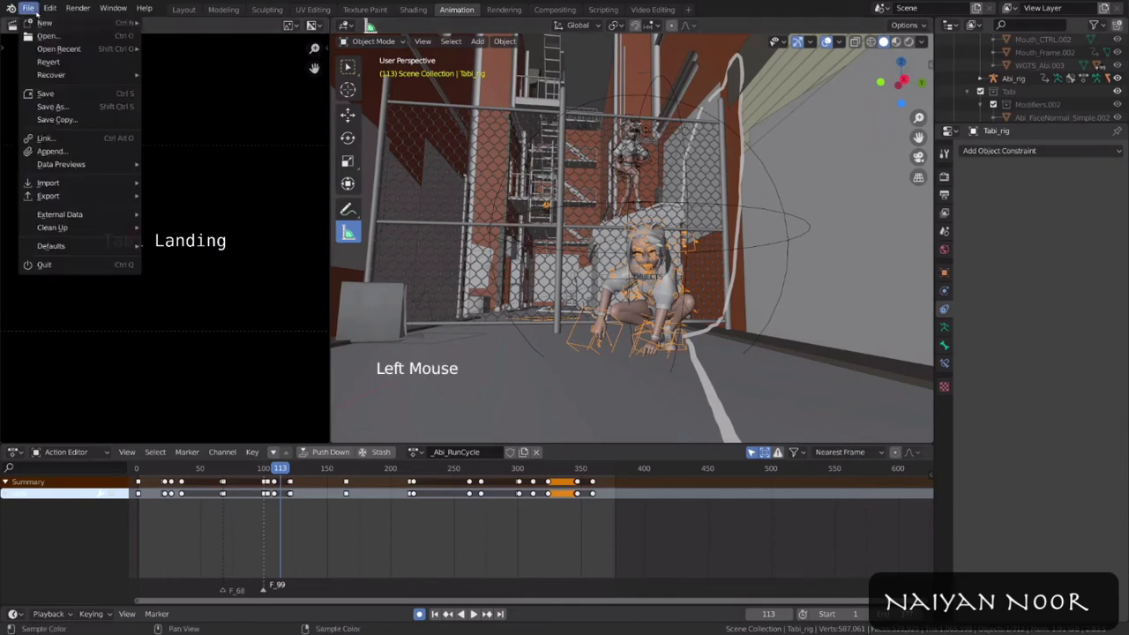
click(37, 156)
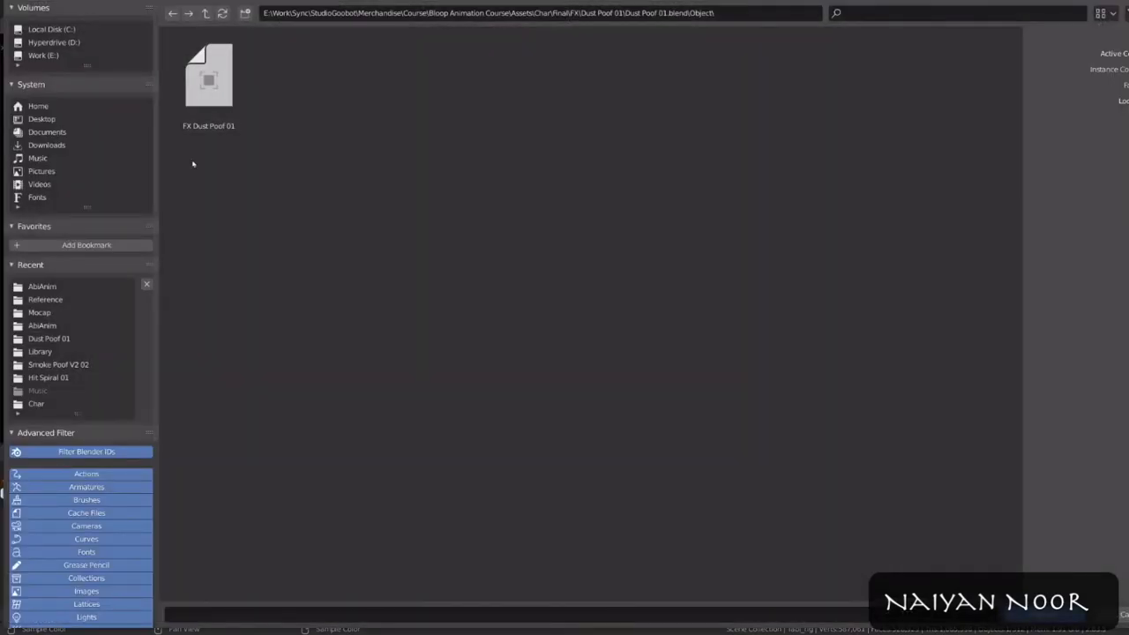
click(67, 339)
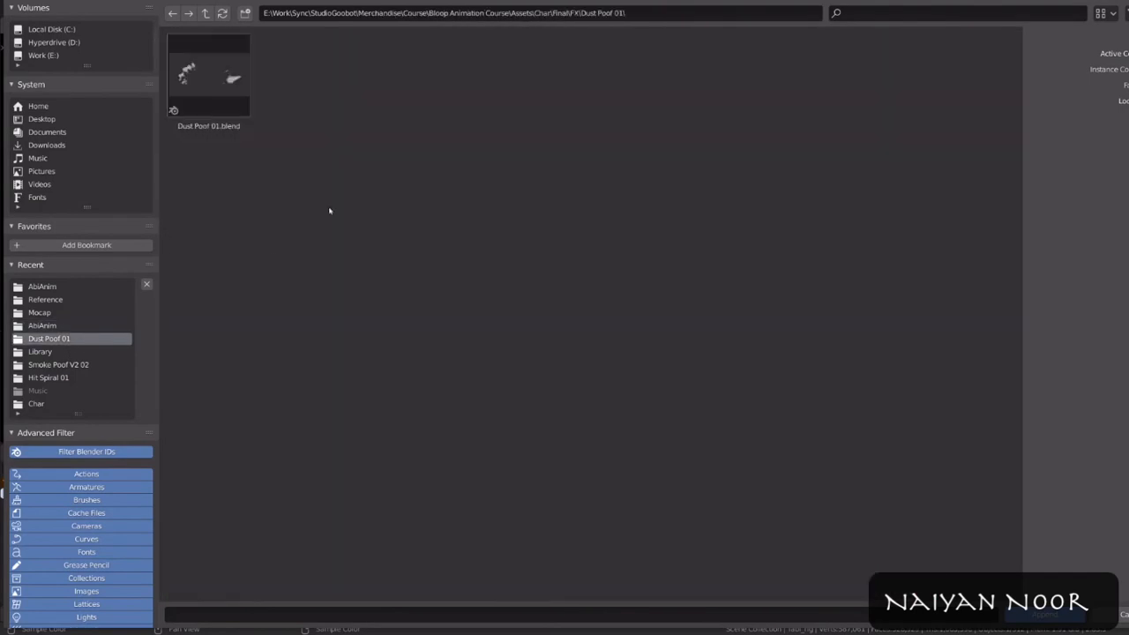
double_click(244, 111)
click(393, 100)
click(895, 101)
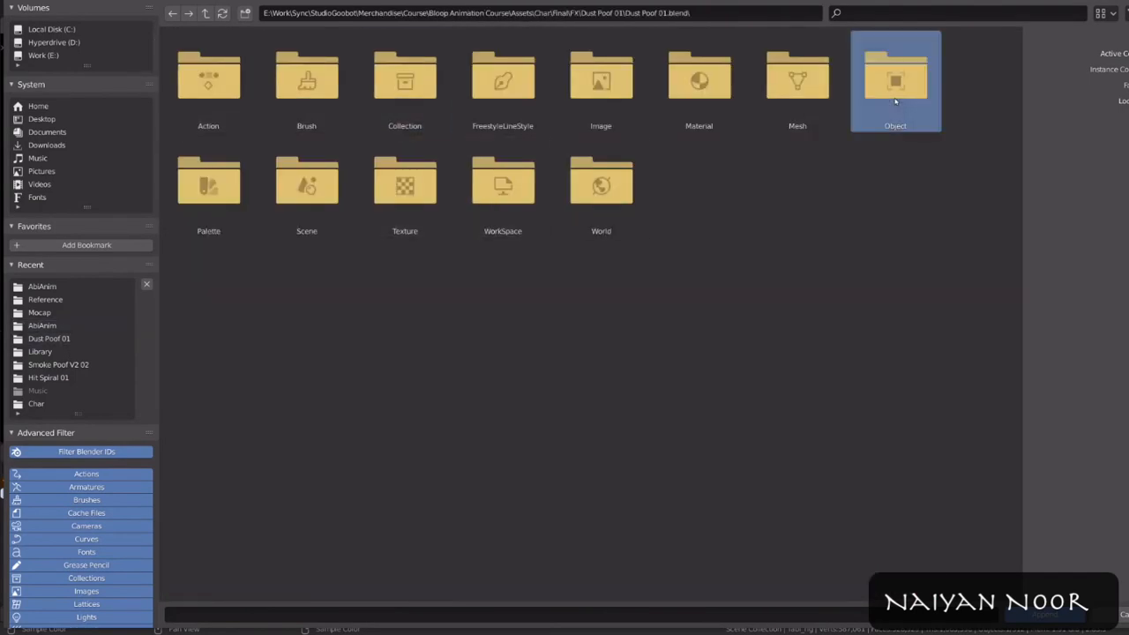
double_click(896, 102)
double_click(226, 110)
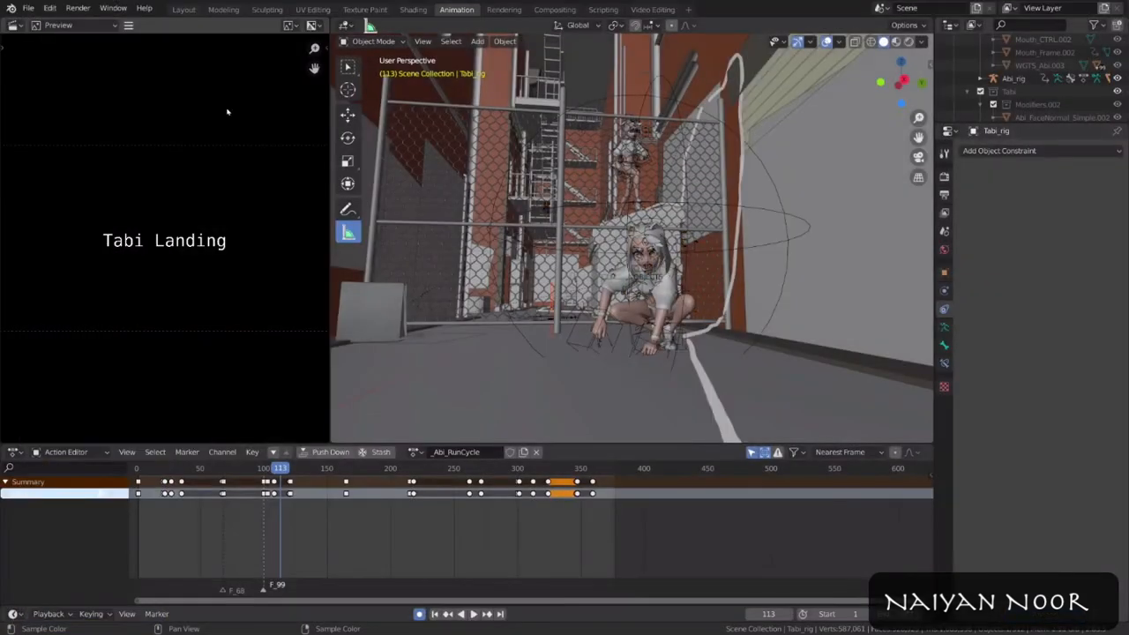
key(KP_Decimal)
middle_drag(579, 294, 635, 265)
scroll(600, 283, down, 1)
middle_drag(635, 264, 653, 264)
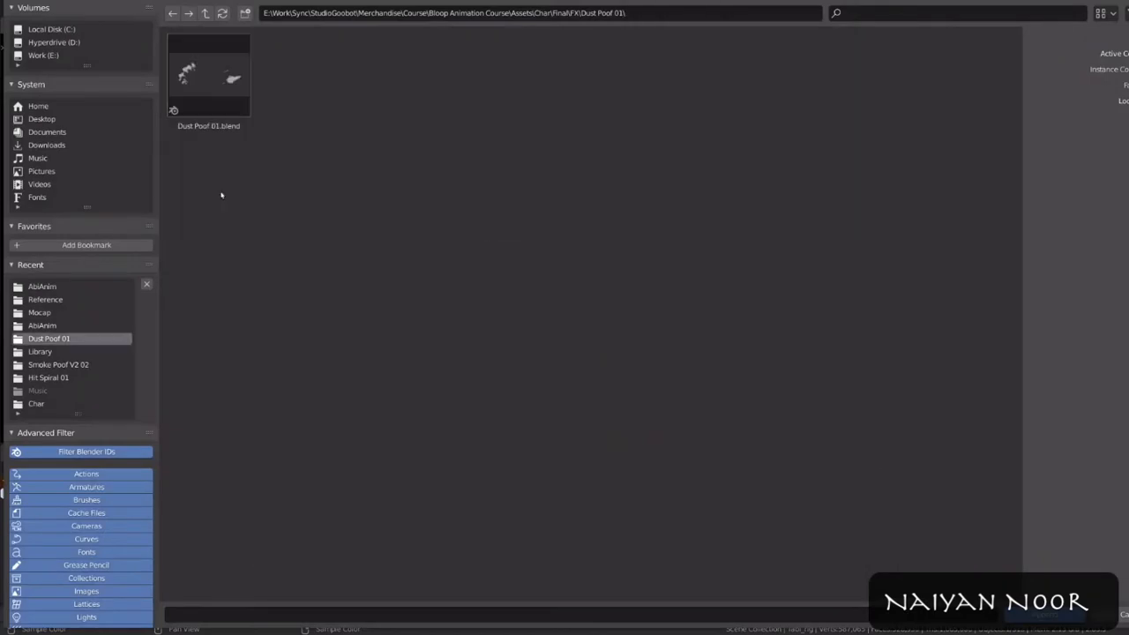
Step: Append the FX Spray 01 object to the scene
double_click(214, 84)
double_click(896, 80)
click(227, 104)
Step: Move the FX Spray 01 plane so it stands beside the FX Dust Poof 01 plane
key(g)
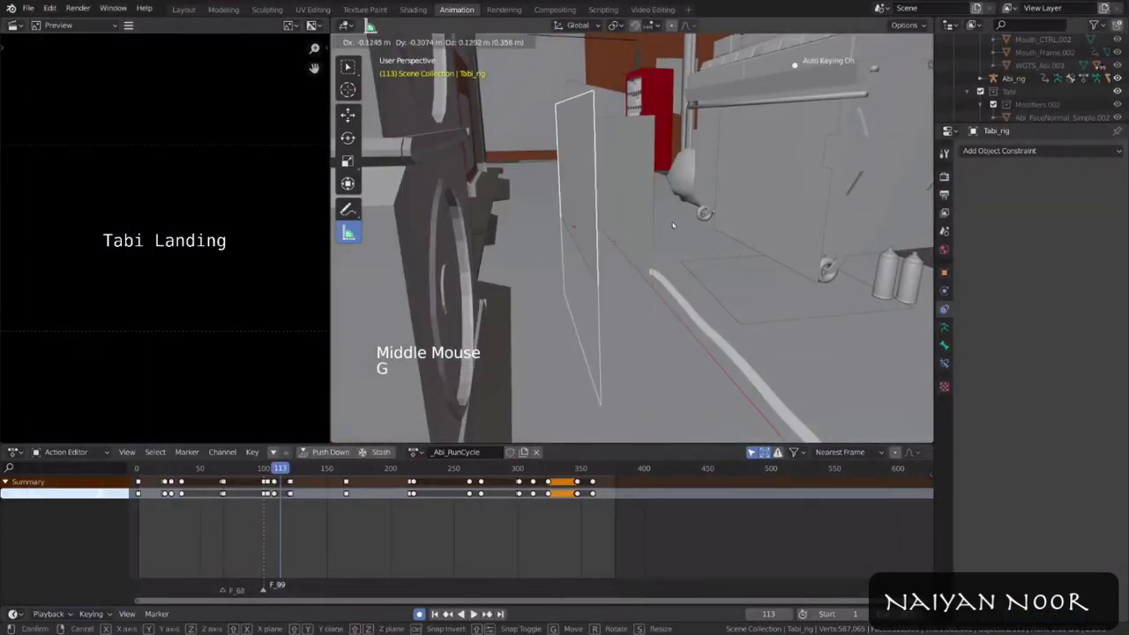
click(676, 224)
key(g)
mouse_move(676, 225)
middle_down()
mouse_move(696, 220)
mouse_move(688, 256)
middle_up()
click(688, 238)
key(g)
click(574, 244)
Step: Try shifting the first Animate keyframe of FX Spray 01
middle_drag(193, 535, 342, 535)
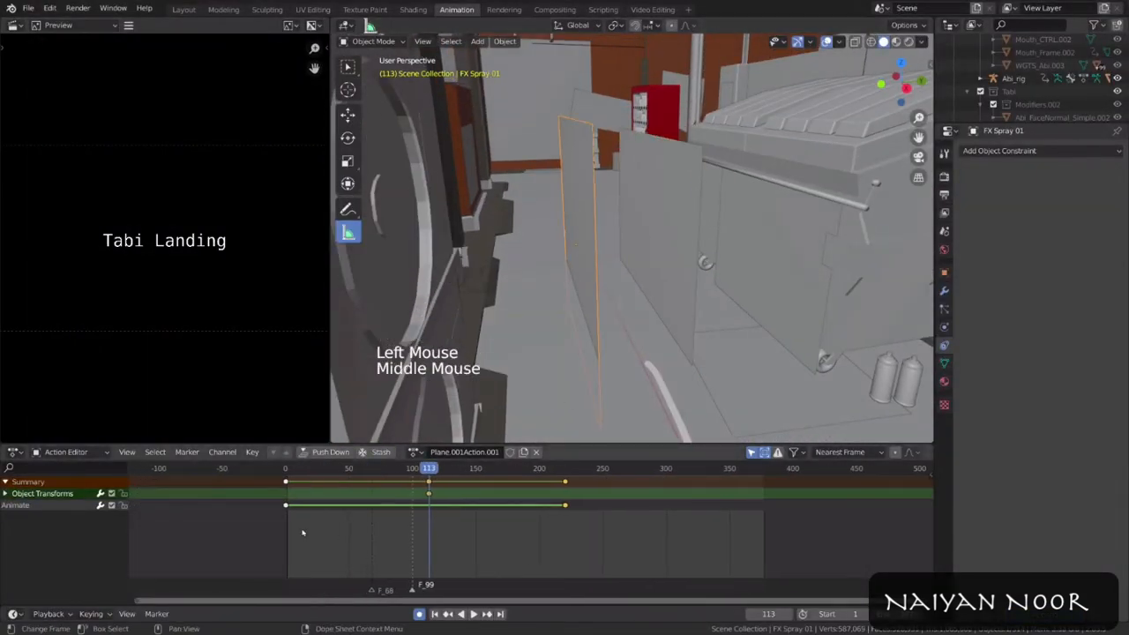
click(284, 508)
key(g)
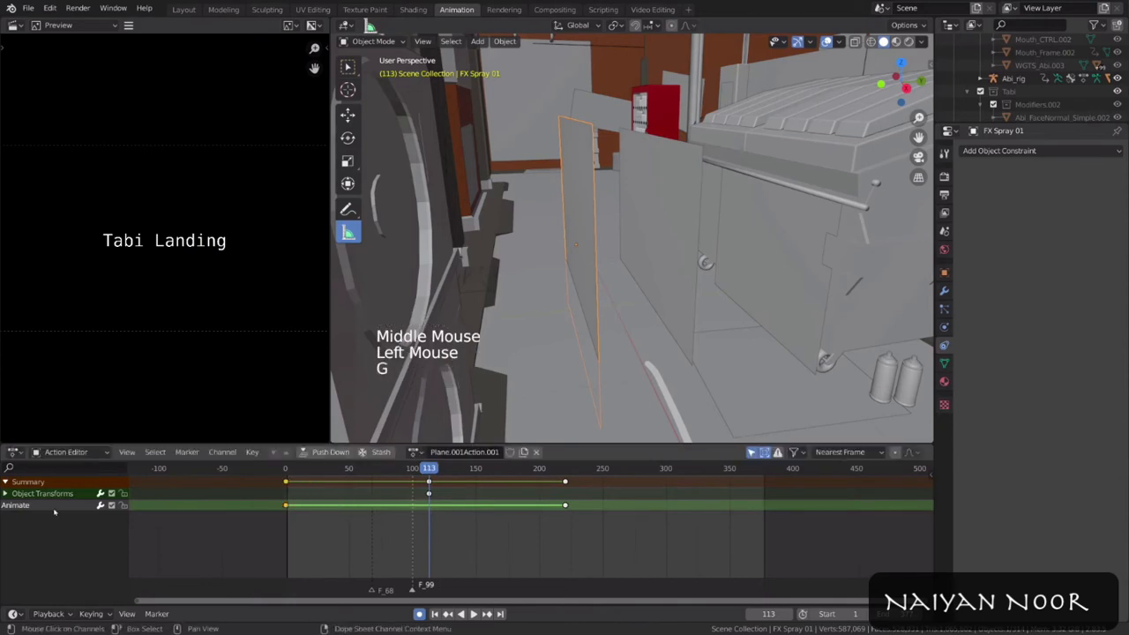
Step: Try shifting the last Animate keyframe of FX Dust Poof 01 to change the effect's duration
click(661, 279)
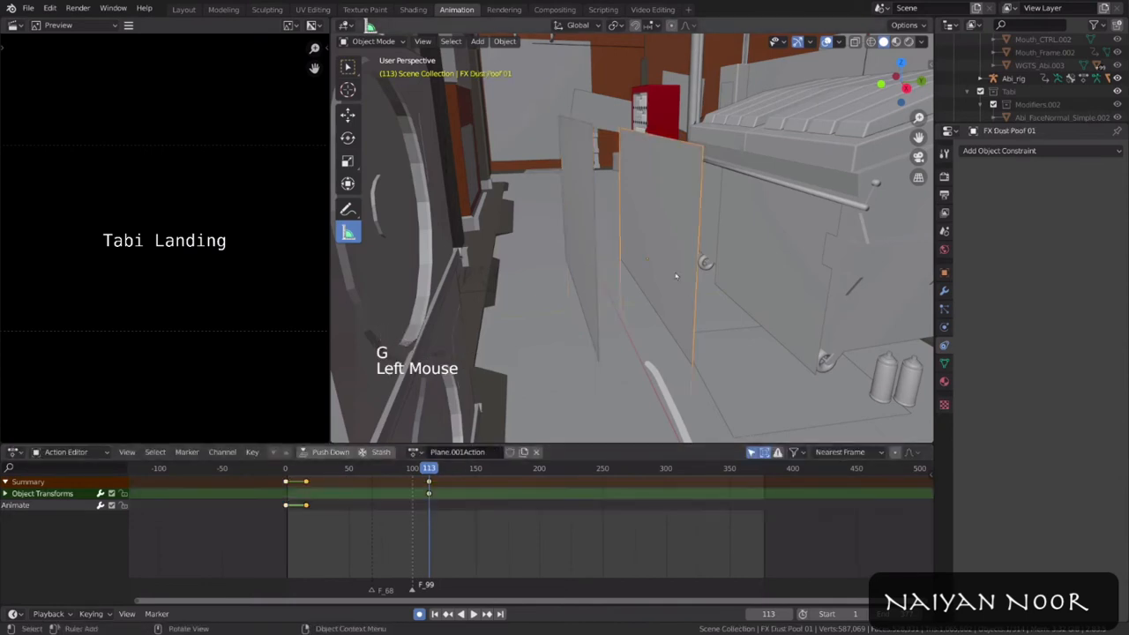
click(67, 452)
key(g)
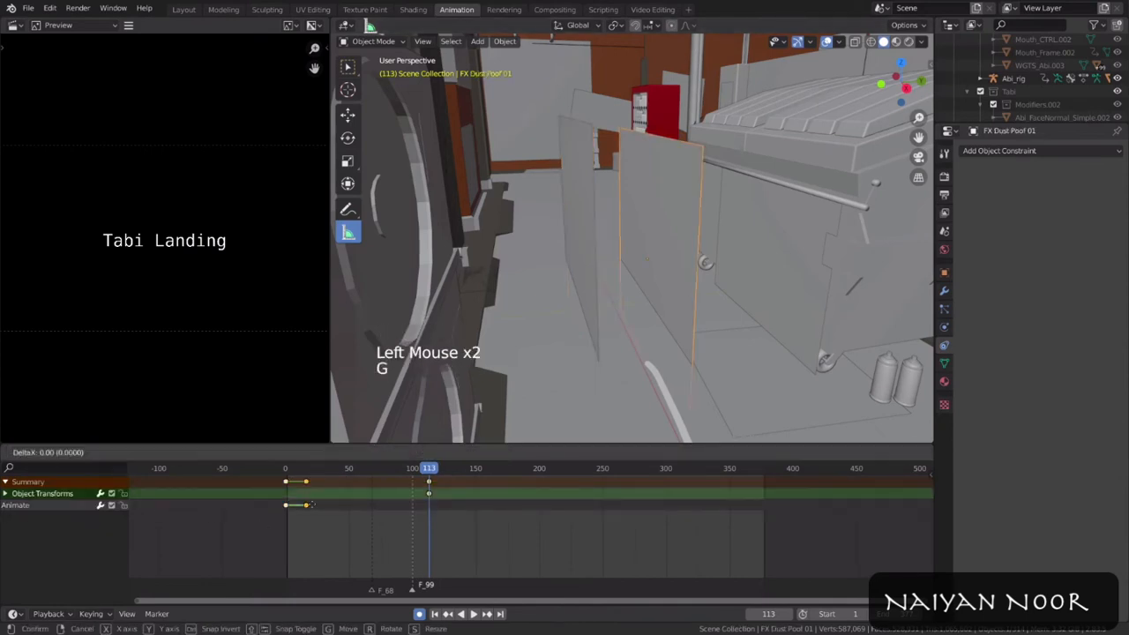
right_click(318, 505)
Step: Try shifting both Animate keyframes of FX Dust Poof 01 together to retime the effect
key(alt+a)
key(b)
drag(321, 501, 262, 526)
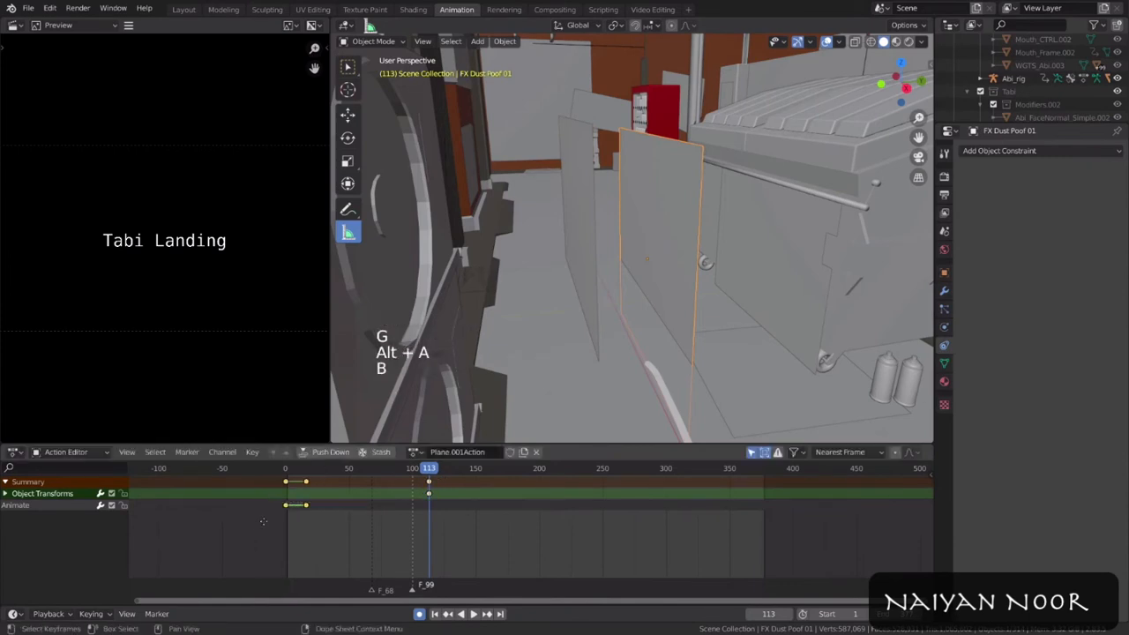
key(g)
right_click(452, 535)
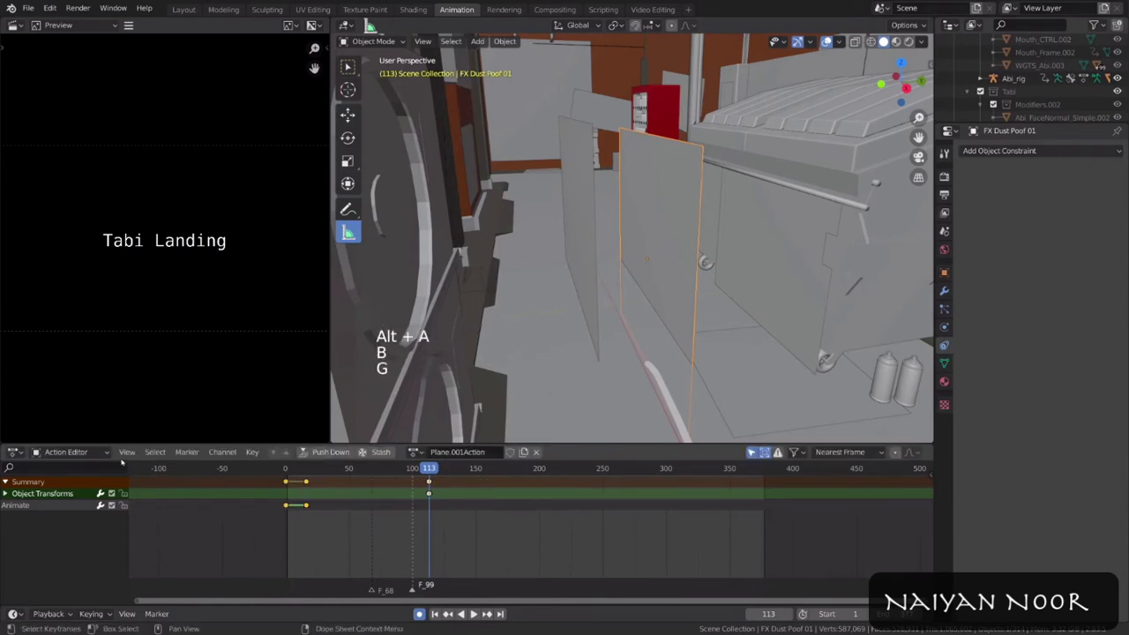
Step: Try shifting both Animate keyframes of FX Spray 01 together along the timeline
click(582, 265)
key(alt+a)
key(b)
mouse_move(256, 503)
mouse_down()
mouse_move(374, 515)
mouse_move(386, 527)
mouse_up()
key(g)
right_click(563, 536)
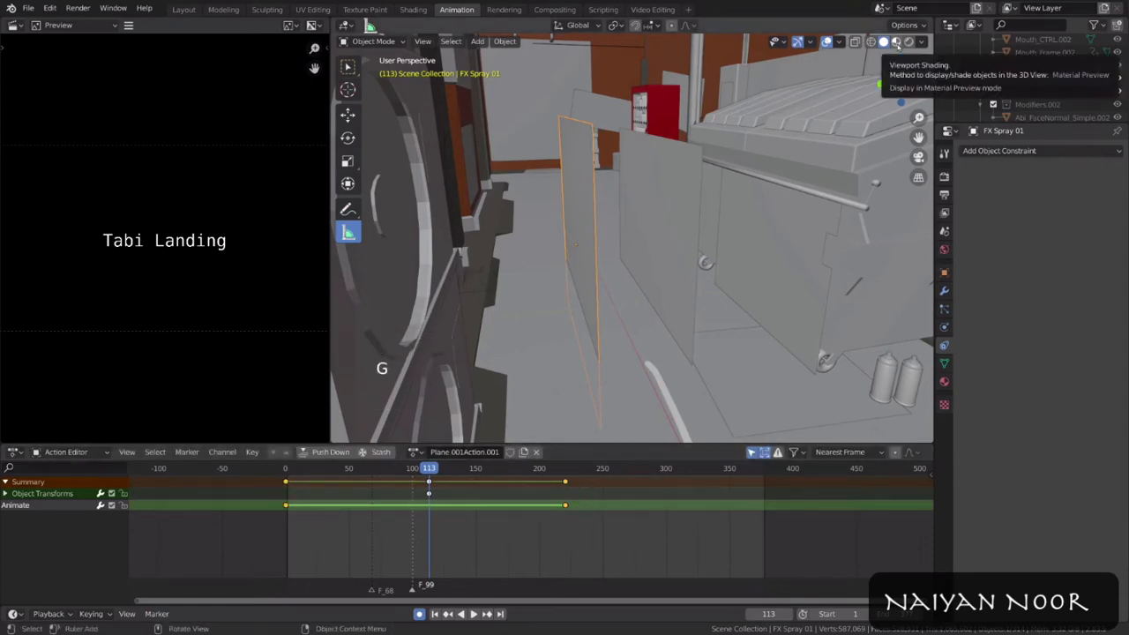
Step: Display the scene in Material Preview, focus on FX Spray 01 and rotate it about the Z axis
click(897, 42)
mouse_move(369, 468)
mouse_down()
mouse_move(357, 468)
mouse_move(387, 469)
mouse_up()
key(KP_Decimal)
key(r)
key(z)
click(670, 256)
middle_drag(670, 256, 608, 256)
Step: Delete two unwanted Object Transforms keyframes and scrub back to an earlier frame
click(428, 494)
shift+click(387, 494)
key(x)
drag(391, 469, 316, 469)
Step: Reposition the effect plane parallel to the ground near Tabi's landing spot
middle_drag(564, 309, 621, 353)
click(635, 335)
middle_drag(635, 291, 652, 220)
key(shift+z)
click(668, 318)
key(shift+z)
key(g)
click(502, 496)
Step: Adjust the effect plane's height along Z and fine-tune its position around Tabi's landing
key(g)
key(z)
middle_drag(653, 291, 618, 309)
key(g)
mouse_move(635, 291)
shift+middle_down()
mouse_move(617, 265)
mouse_move(644, 282)
shift+middle_up()
key(g)
Step: Select all of the effect's keyframes and shift them together along the timeline
click(334, 517)
click(429, 494)
right_click(429, 494)
key(a)
key(g)
click(333, 516)
Step: Play the animation around Tabi's landing to examine the effect's placement and timing
scroll(644, 282, down, 3)
shift+middle_drag(644, 283, 671, 300)
scroll(680, 274, down, 4)
shift+middle_drag(679, 273, 719, 211)
key(space)
key(space)
key(space)
key(space)
middle_drag(719, 211, 675, 300)
Step: Place the 3D cursor on the ground by the landing spot and snap the effect to it
click(728, 261)
key(ctrl+z)
shift+right_click(708, 326)
key(shift+s)
click(706, 250)
Step: Play through Tabi's landing and delete the effect's stray keyframes
click(412, 469)
scroll(670, 291, up, 2)
scroll(625, 353, down, 2)
key(space)
key(space)
key(alt+a)
key(b)
key(x)
click(330, 495)
Step: Move the effect plane across the ground and rotate it about the Z axis
key(g)
key(shift+z)
click(752, 90)
key(r)
key(z)
click(749, 132)
key(g)
middle_drag(689, 221, 547, 212)
Step: Shift the effect's box-selected keyframes along the timeline to start it at the landing
key(alt+a)
key(b)
drag(298, 520, 351, 501)
key(KP_Decimal)
key(g)
click(469, 527)
Step: Go to frame 117 and shift the effect's end keyframes to change its duration
click(434, 469)
key(alt+a)
key(b)
drag(440, 478, 516, 572)
key(g)
click(492, 555)
Step: Reposition FX Dust Poof 01 around the crouching Tabi at frame 117, checking it through the camera
scroll(792, 225, up, 2)
middle_drag(653, 264, 705, 265)
key(g)
key(KP_0)
key(g)
scroll(688, 229, up, 2)
middle_drag(688, 194, 679, 300)
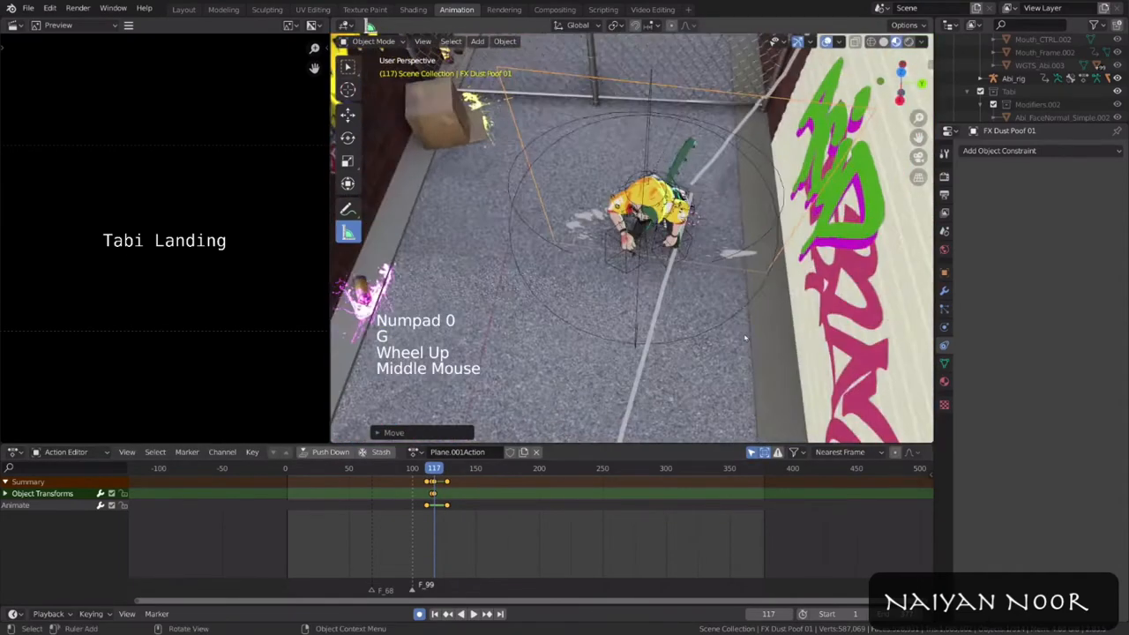
key(g)
key(KP_0)
Step: Delete an extra Object Transforms keyframe of FX Dust Poof 01 and play back the landing
click(445, 495)
scroll(432, 500, up, 5)
click(384, 494)
key(x)
click(383, 500)
click(370, 469)
key(space)
key(space)
Step: Move and scale FX Dust Poof 01 around Tabi's feet in camera view at frame 112
click(378, 468)
key(a)
key(g)
key(g)
key(z)
key(g)
key(g)
key(s)
key(g)
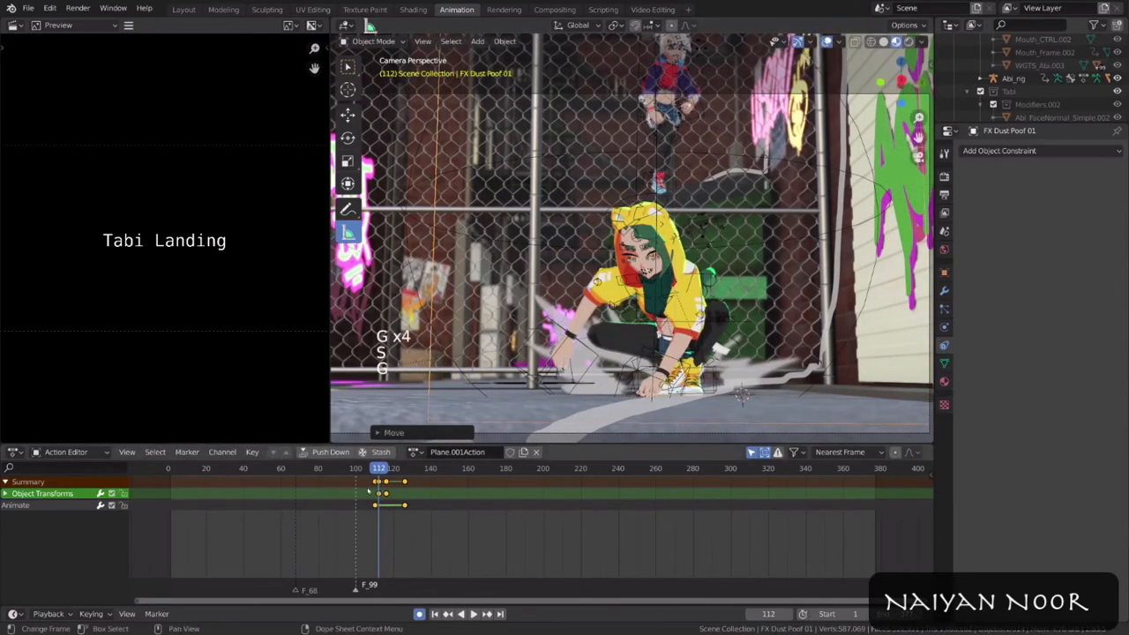
Step: Delete FX Dust Poof 01's Object Transforms keyframe just after frame 112 and review the landing
click(387, 494)
key(x)
click(386, 499)
click(370, 468)
key(space)
key(space)
click(363, 471)
key(space)
drag(371, 469, 402, 469)
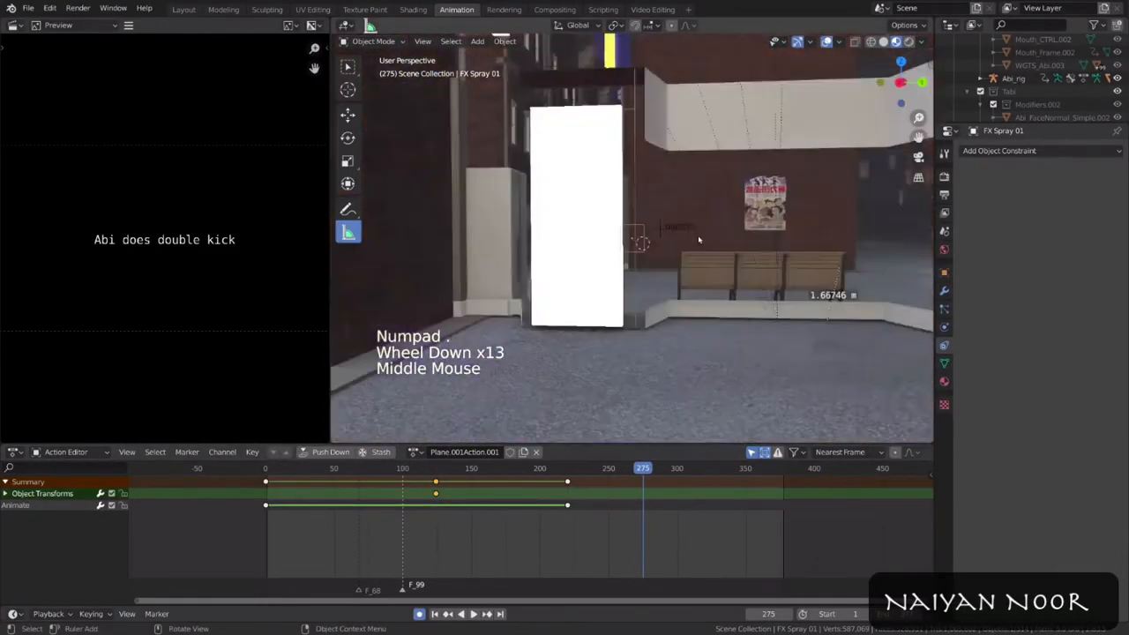
Step: Move FX Spray 01 parallel to the ground into the spray scene by the bench
scroll(699, 240, up, 2)
mouse_move(699, 240)
shift+middle_down()
mouse_move(617, 265)
mouse_move(671, 220)
shift+middle_up()
key(x)
click(633, 469)
scroll(631, 238, up, 1)
key(g)
key(shift+z)
click(670, 282)
Step: Fine-tune FX Spray 01's position near Tabi's outstretched hand and inspect the spray can she holds
middle_drag(670, 282, 653, 212)
scroll(653, 247, up, 2)
middle_drag(653, 247, 617, 221)
key(g)
middle_drag(653, 282, 705, 295)
scroll(661, 296, up, 2)
shift+click(661, 301)
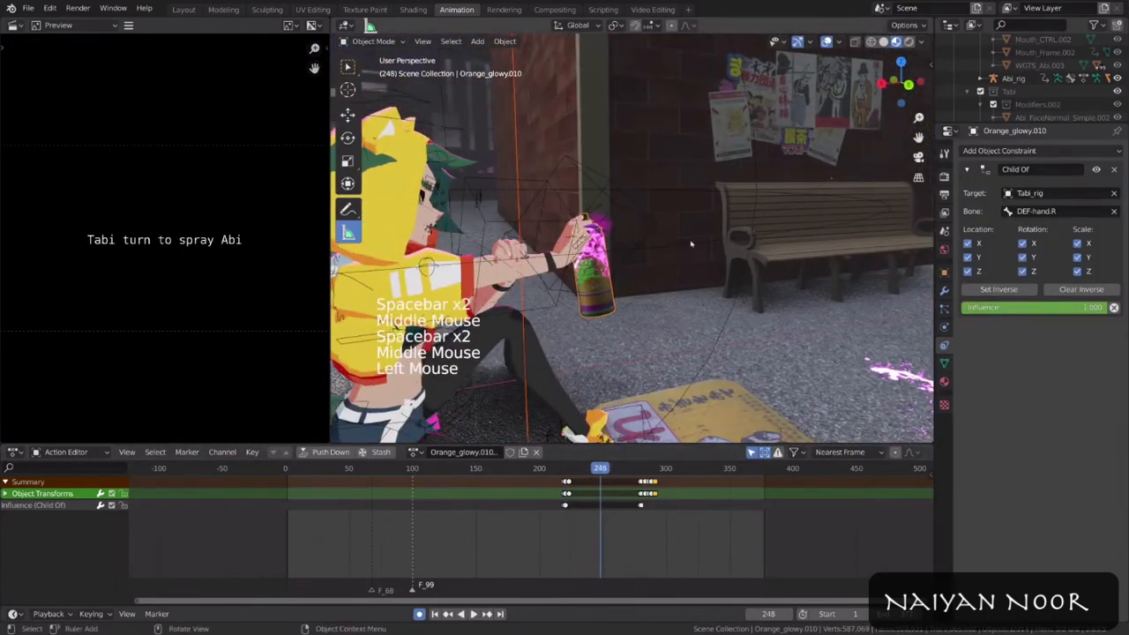
Step: Shift FX Spray 01's keyframes along the timeline and delete a leftover transform keyframe
key(alt+a)
key(b)
key(a)
key(g)
click(609, 493)
key(x)
click(601, 497)
Step: Preview the spray and rotate FX Spray 01 at frame 259 to align it with the can
scroll(653, 282, down, 2)
shift+middle_drag(653, 282, 644, 300)
key(space)
key(space)
key(r)
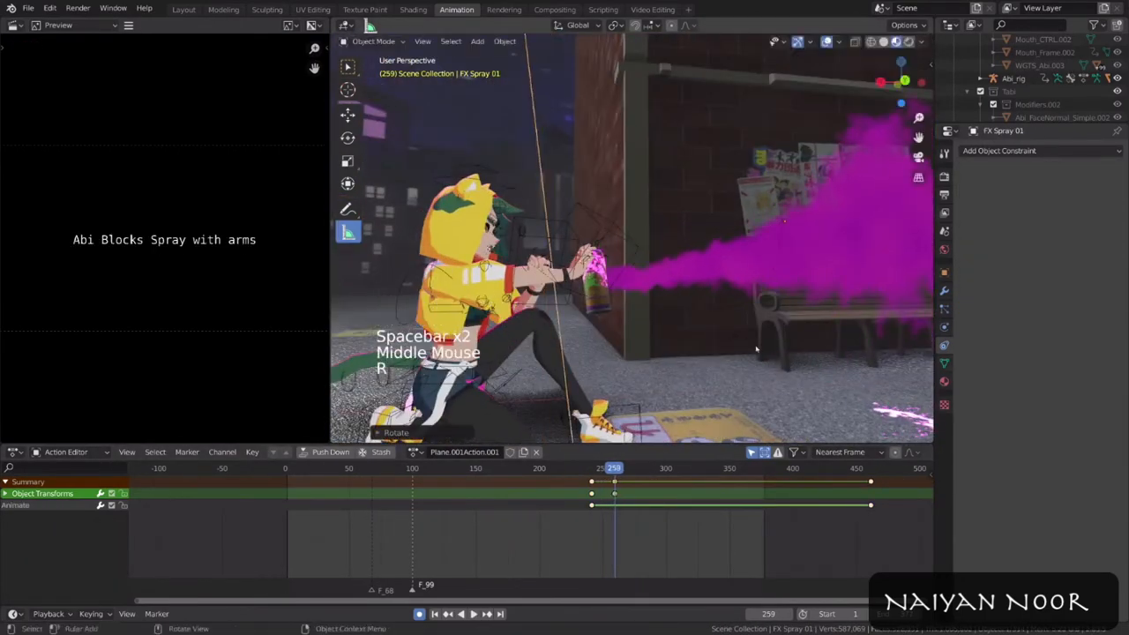
click(828, 362)
Step: Delete FX Spray 01's first Object Transforms keyframe and play back the spray from its start
click(591, 494)
key(x)
click(593, 499)
click(588, 469)
key(space)
middle_drag(618, 336, 691, 327)
key(space)
Step: Shift both Animate keyframes of FX Spray 01 later along the timeline towards the double-kick shot
key(b)
drag(580, 506, 250, 538)
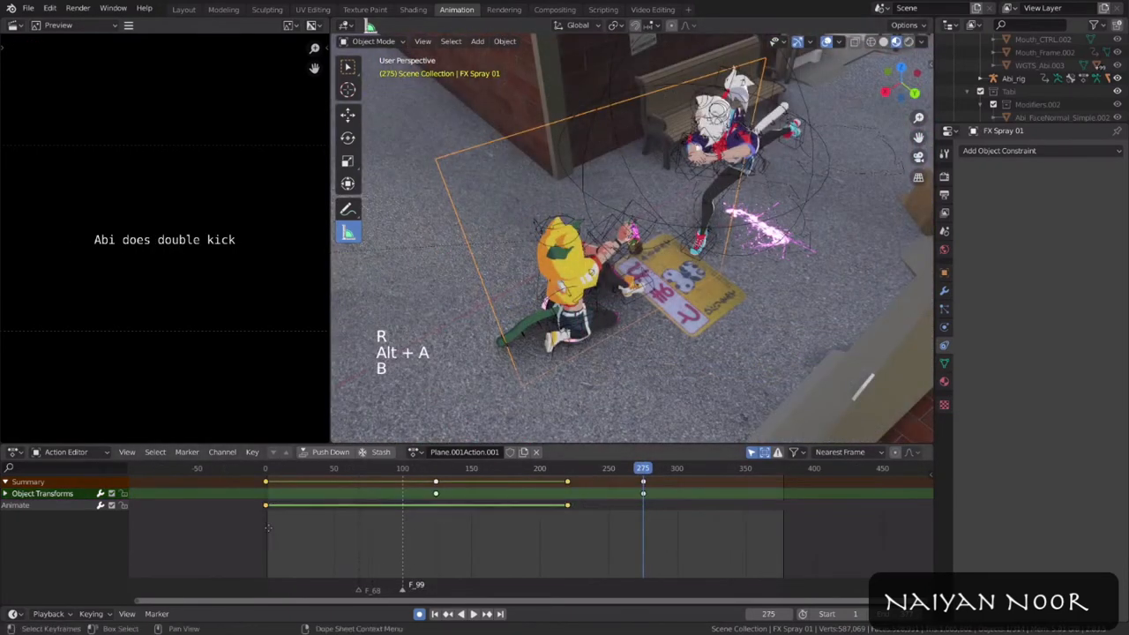
key(g)
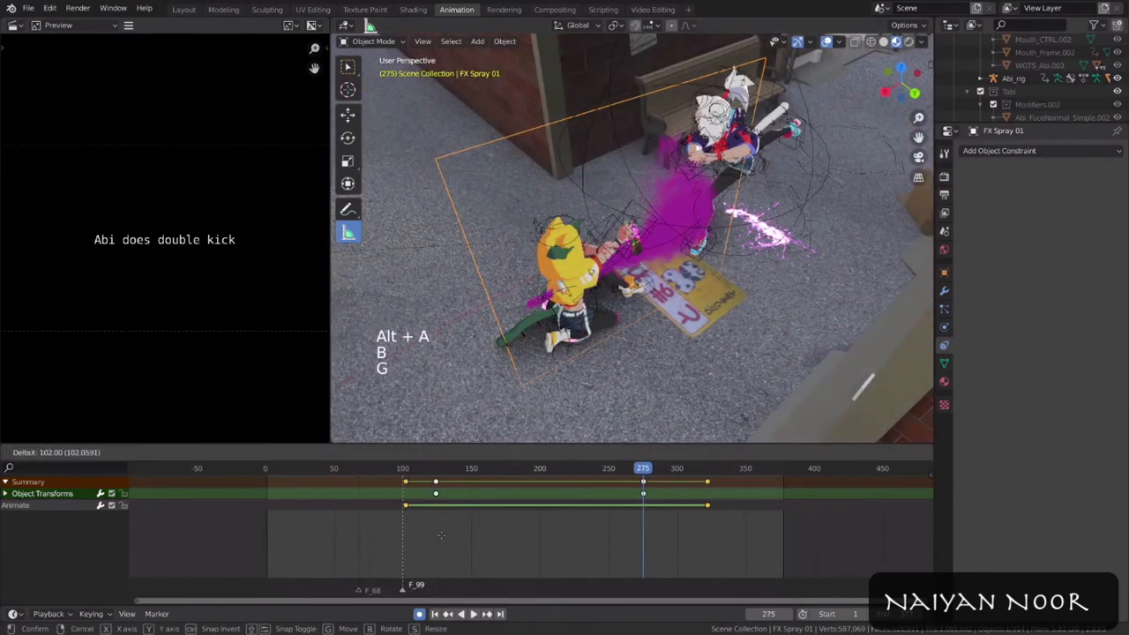
click(669, 537)
Step: Delete FX Spray 01's Object Transforms keyframe before frame 275 and go back a few frames
click(437, 494)
key(x)
click(436, 491)
click(634, 469)
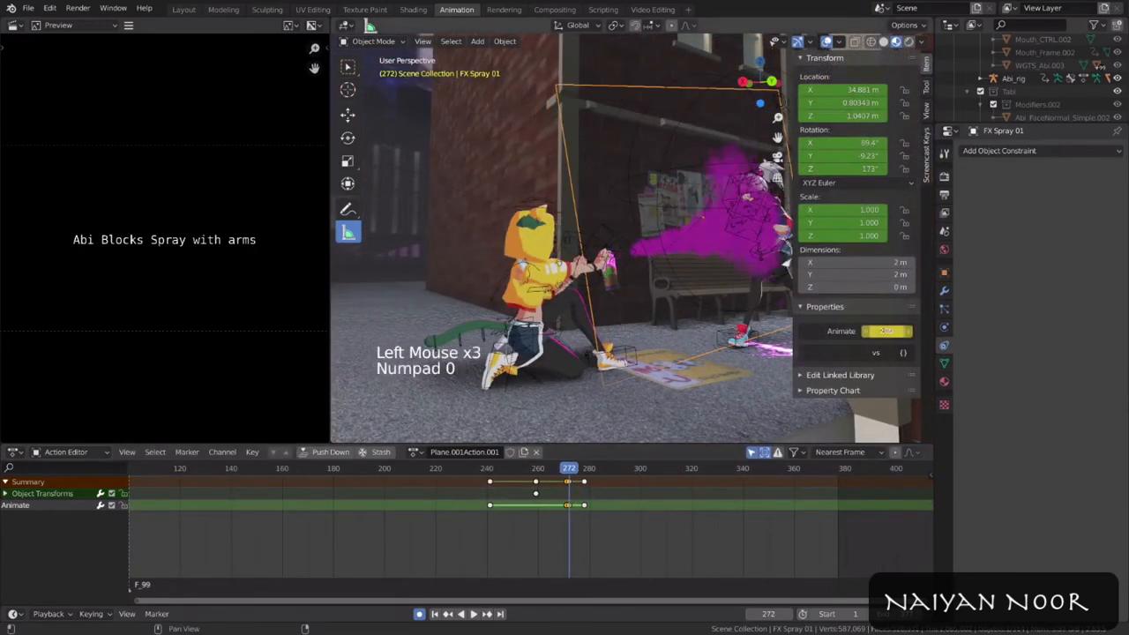
Step: Move FX Spray 01's selected keyframes along the timeline and play back the spray to check their timing
key(g)
click(557, 481)
key(space)
key(space)
key(b)
key(g)
key(space)
key(space)
key(space)
key(space)
Step: Fine-tune FX Spray 01's keyframe timing and preview the double-kick shot through the camera
alt+scroll(630, 524, down, 4)
key(g)
click(608, 503)
key(space)
key(space)
key(KP_Decimal)
key(KP_0)
key(g)
key(space)
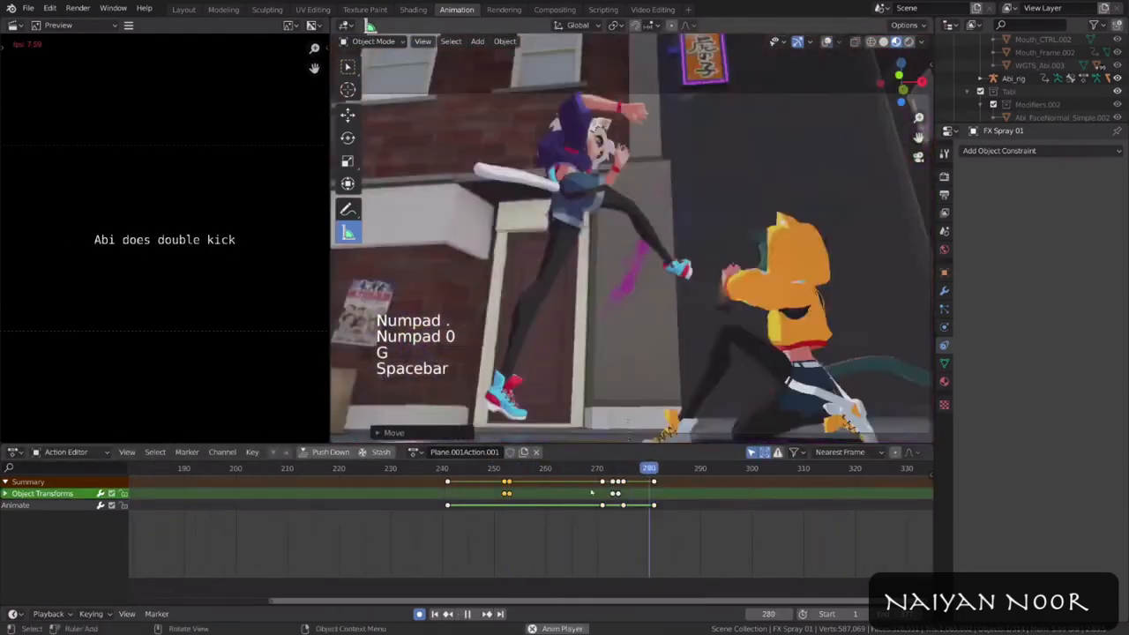
Step: Reposition FX Spray 01 in front of Tabi's hands at about frame 273 and replay the double-kick shot
key(alt+a)
click(595, 472)
key(space)
key(space)
click(612, 470)
key(g)
click(672, 272)
key(g)
key(g)
click(671, 270)
key(space)
key(space)
Step: Rescale FX Spray 01 at about frame 273 and move it closer to Tabi's hands
click(613, 472)
key(g)
key(s)
key(s)
key(g)
click(706, 285)
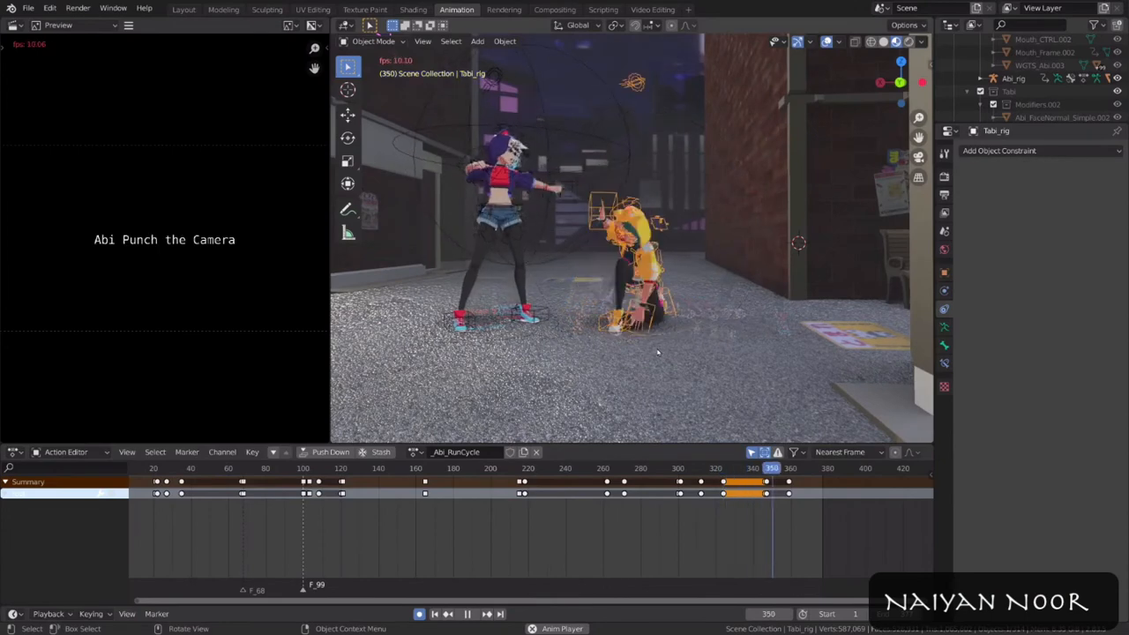
Step: Play back the fight from the double kick to Tabi's punch block and examine the action from around the characters
key(space)
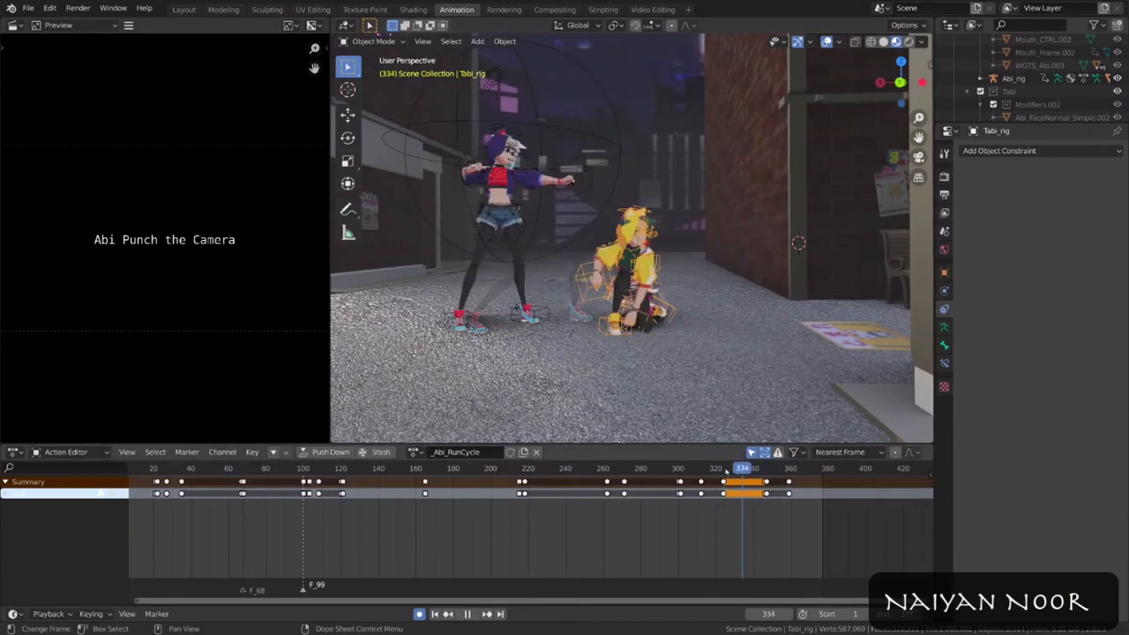
key(space)
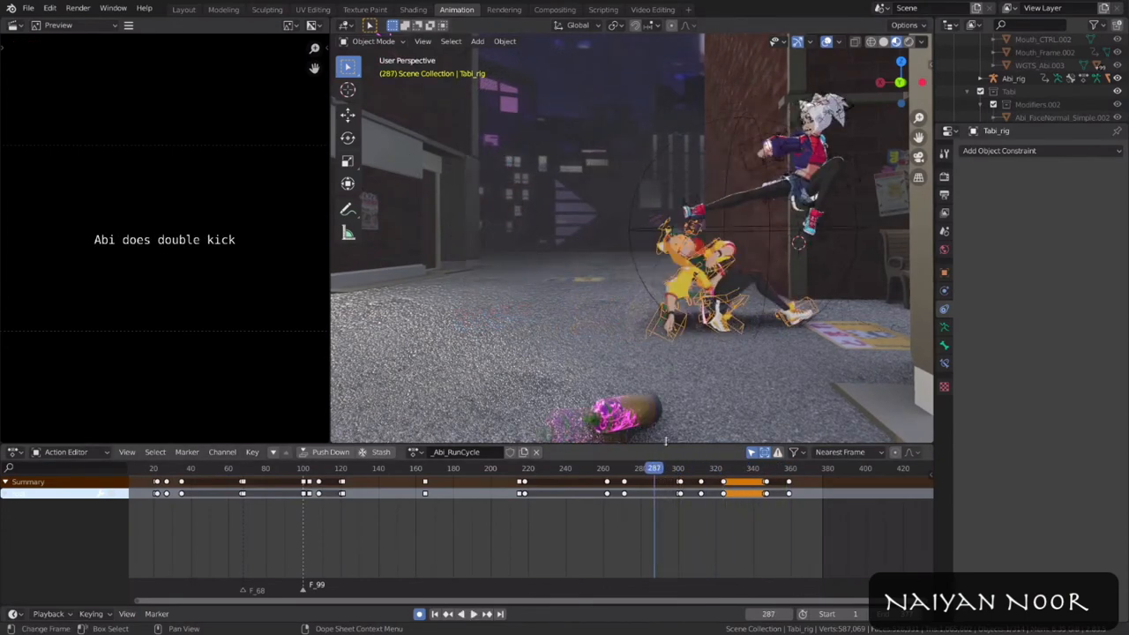
key(space)
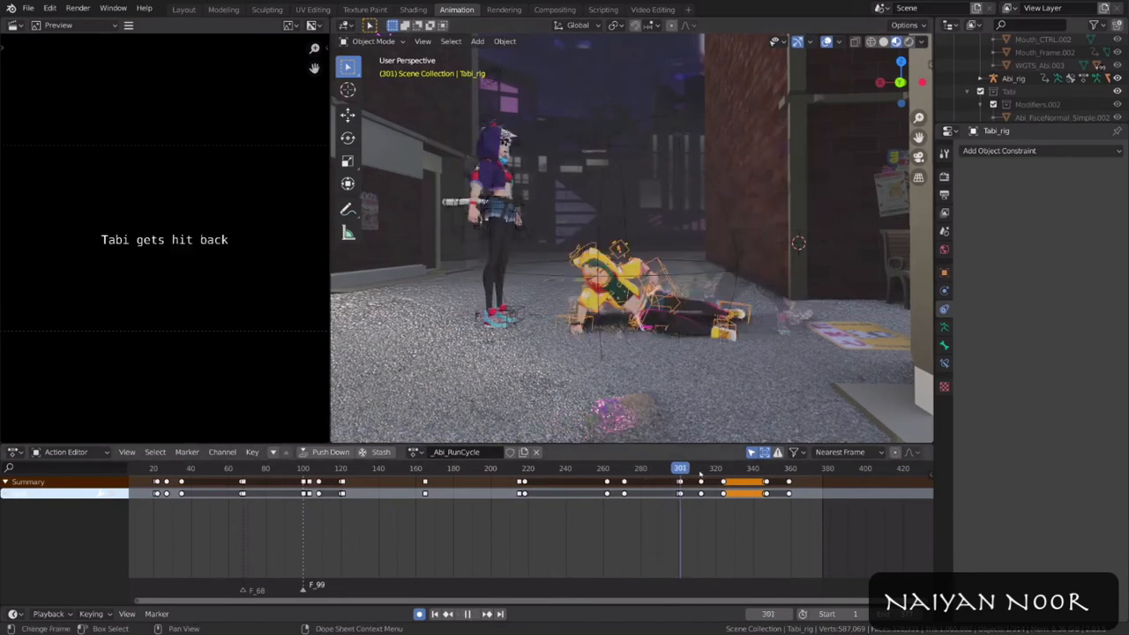
key(space)
middle_drag(697, 326, 847, 294)
middle_drag(755, 385, 753, 351)
key(space)
key(space)
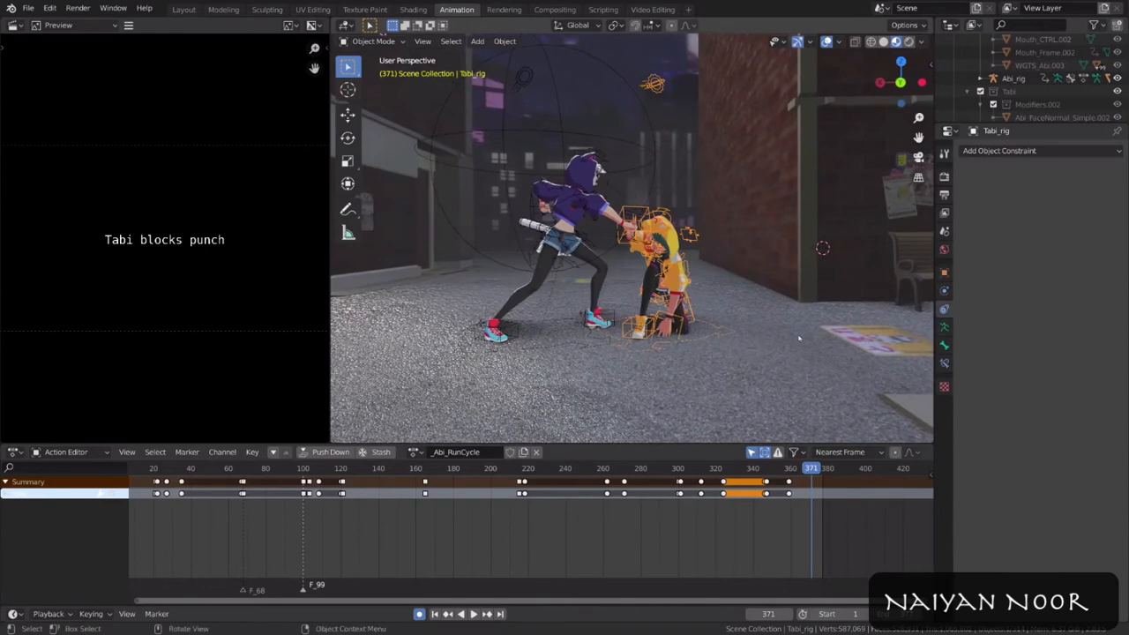
middle_drag(788, 331, 786, 338)
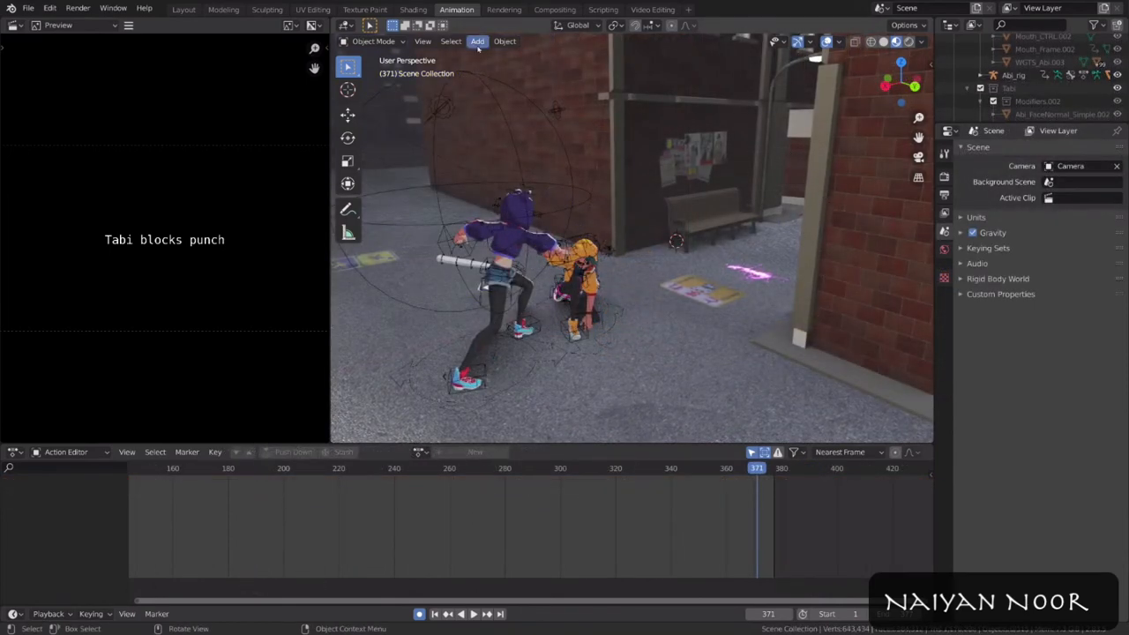
Step: Add a UV sphere to the scene and rename it Rock Particle
click(478, 41)
mouse_move(507, 56)
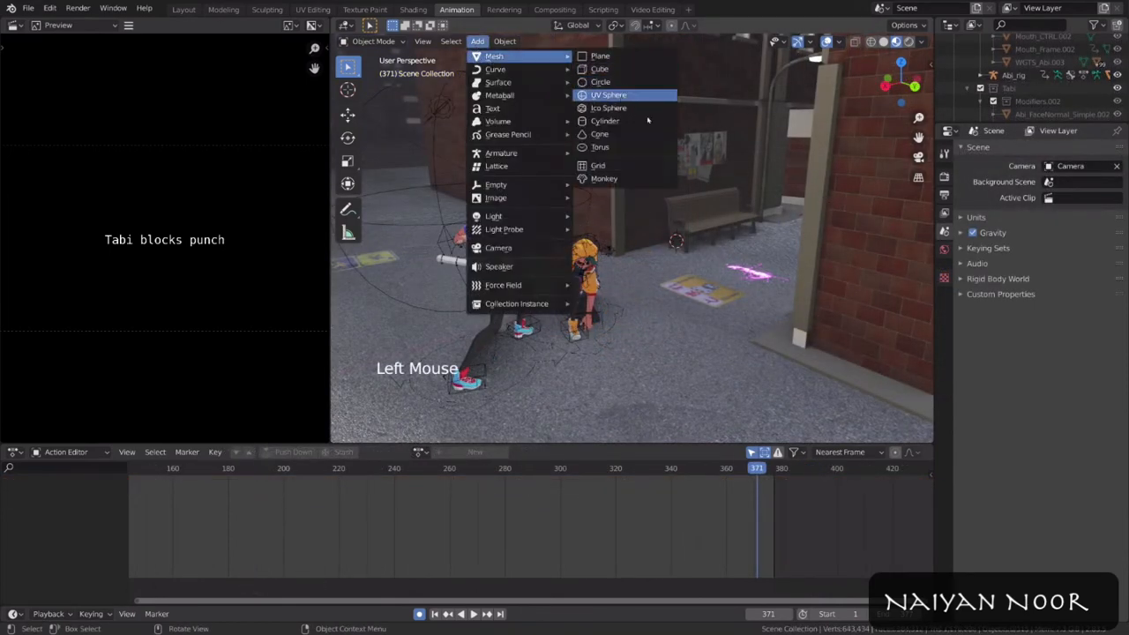
click(617, 94)
key(F2)
text(Rock Part)
key(Return)
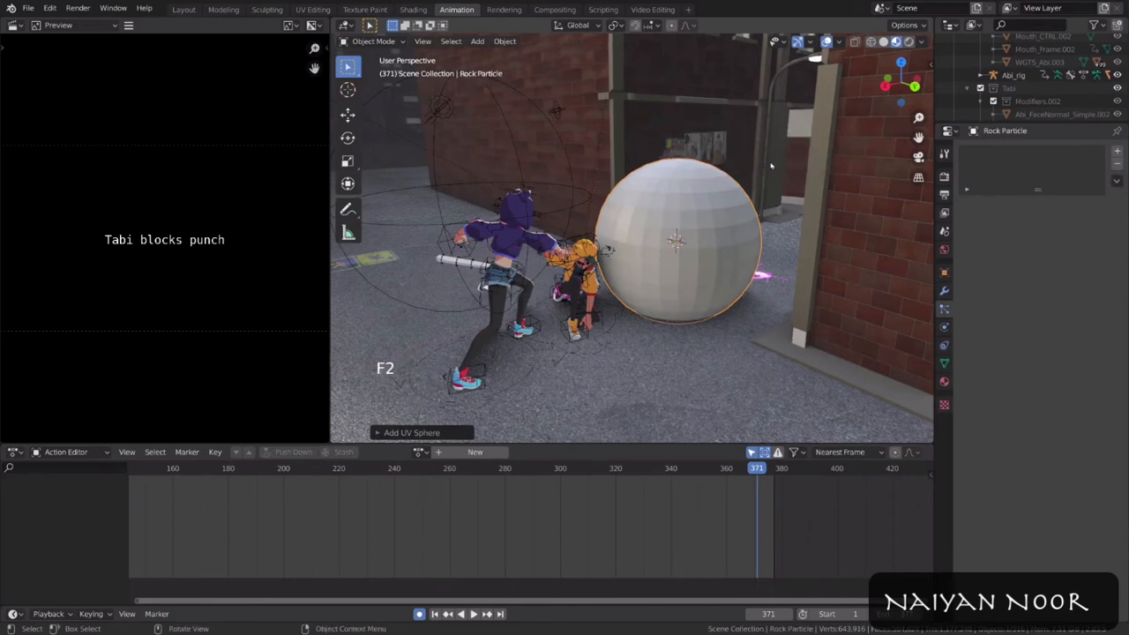
Step: Add a Decimate modifier to Rock Particle and lower its collapse ratio to 0.0174
click(943, 291)
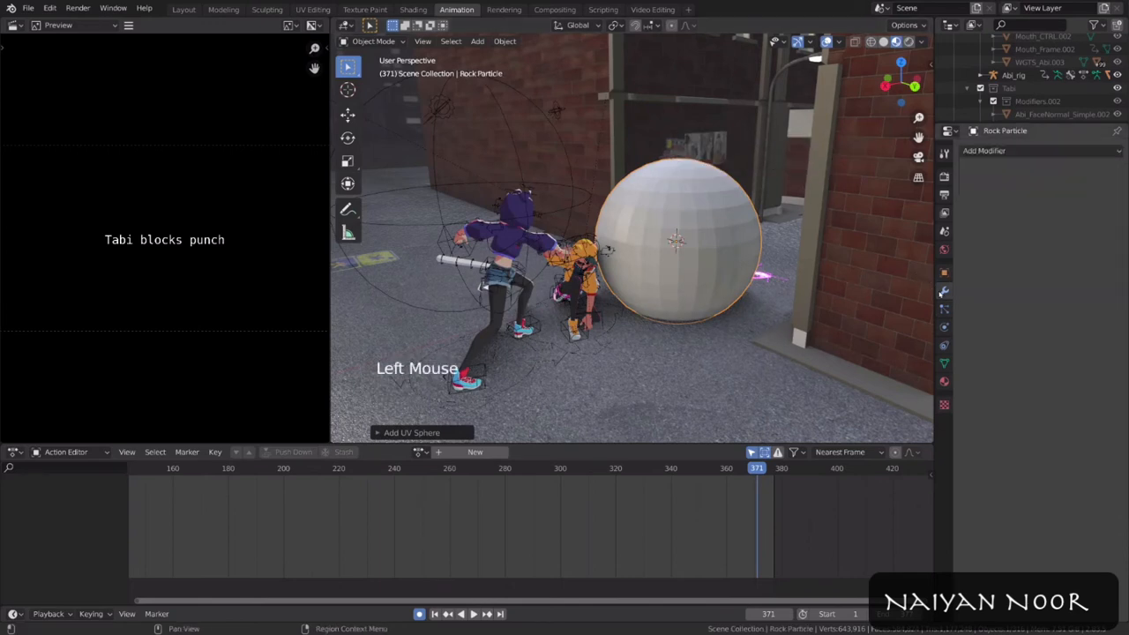
click(984, 151)
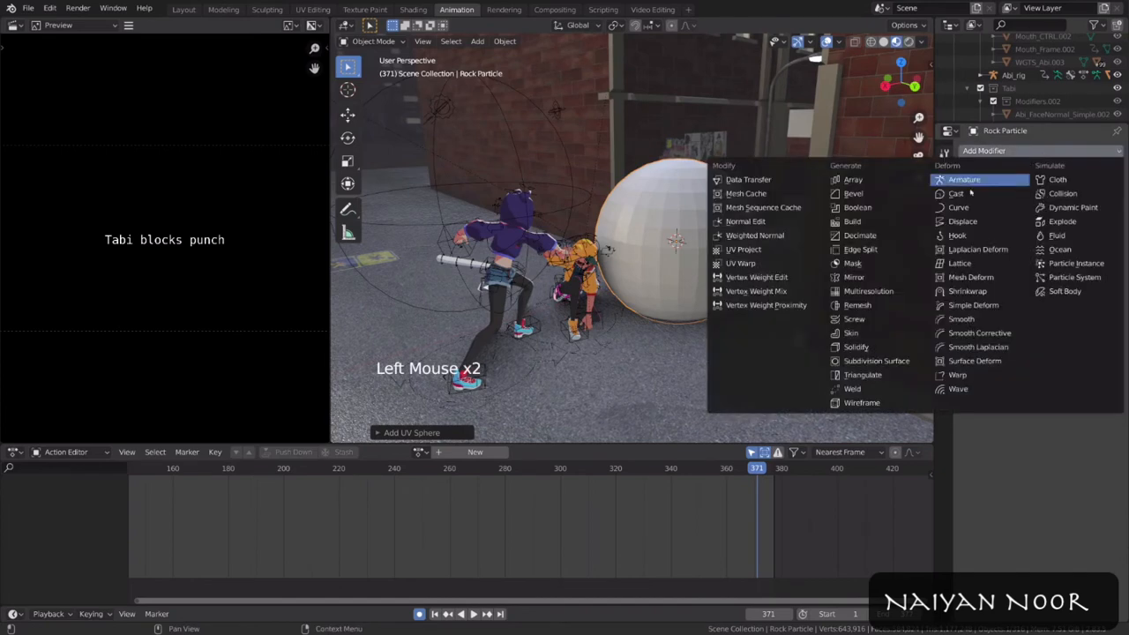
click(894, 239)
drag(1103, 220, 953, 220)
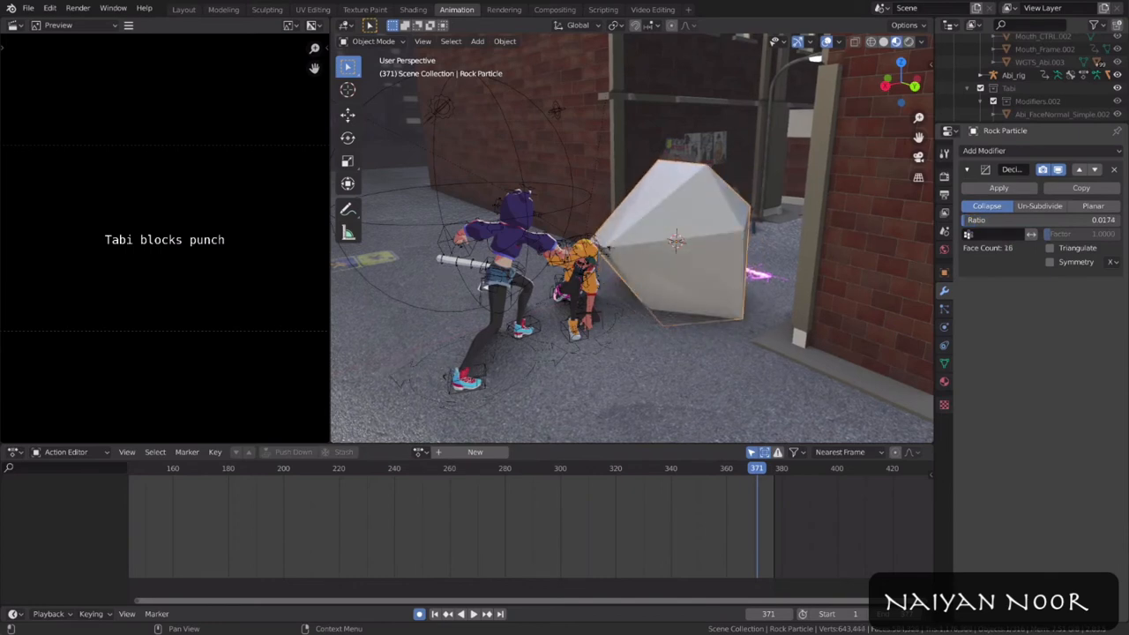
Step: Apply the Decimate modifier on the Rock Particle object and assign it the existing Concrete material
mouse_move(825, 231)
middle_down()
mouse_move(854, 236)
mouse_move(823, 244)
middle_up()
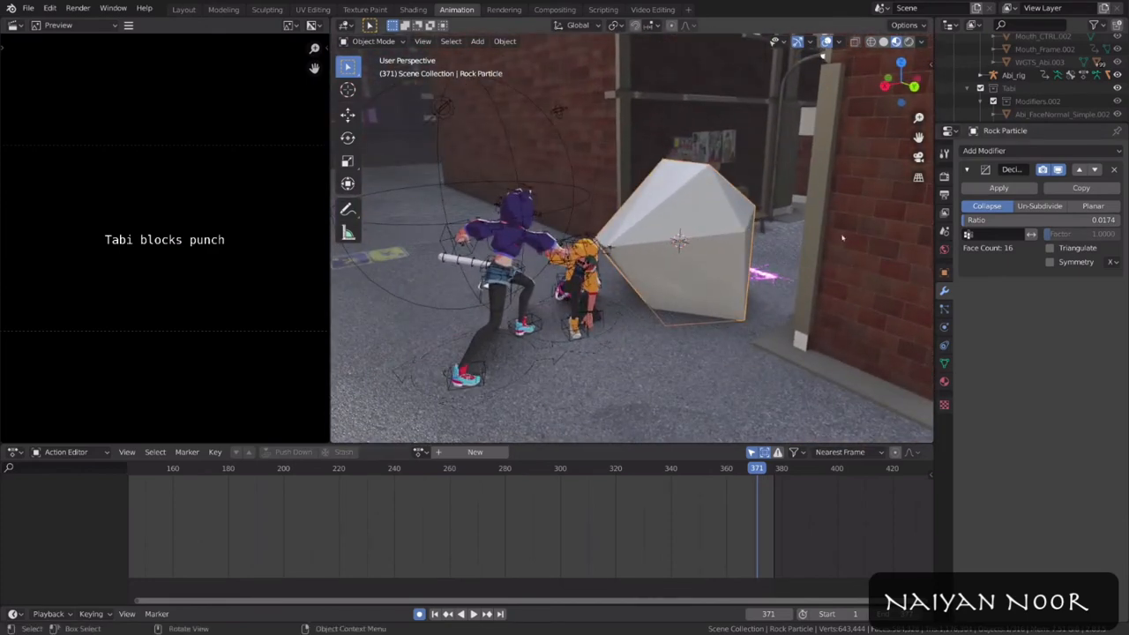
click(1007, 194)
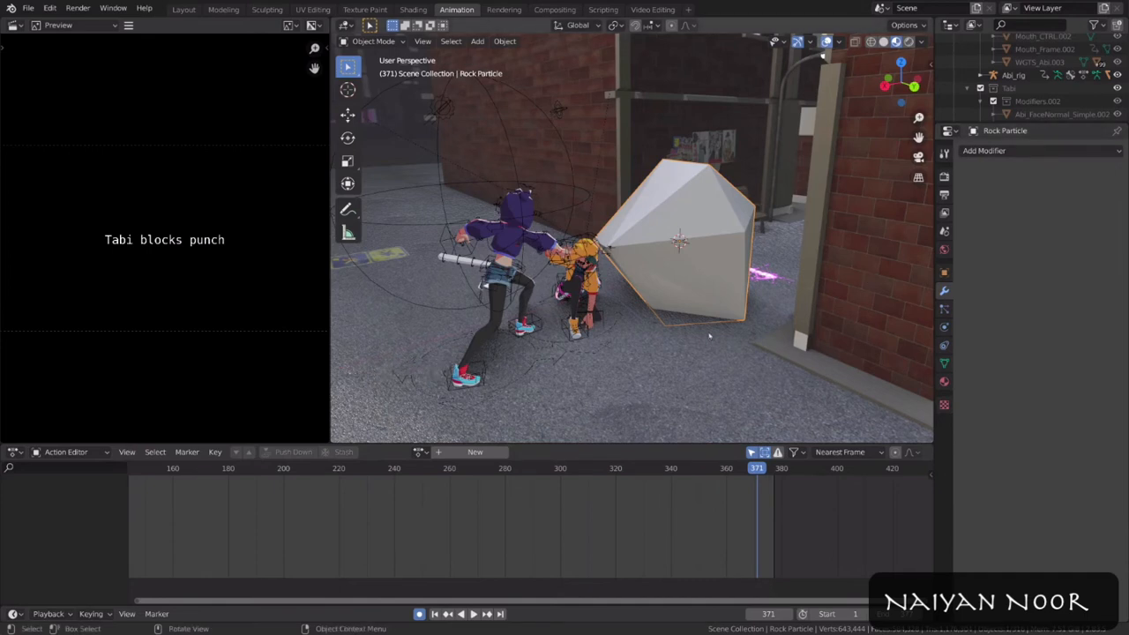
click(760, 315)
click(943, 382)
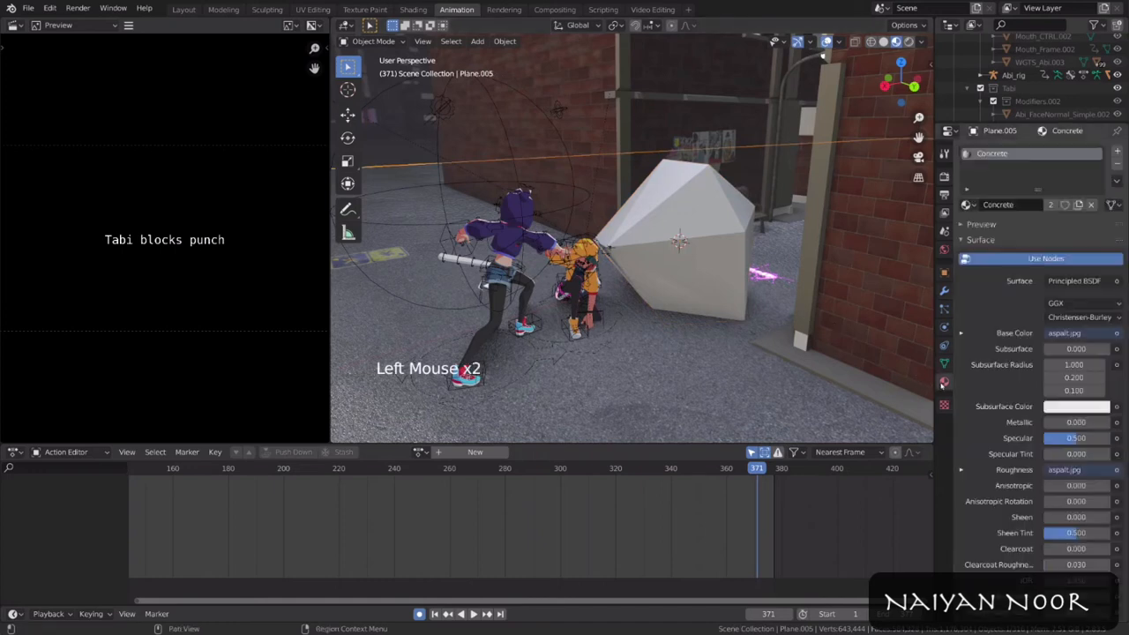
click(726, 246)
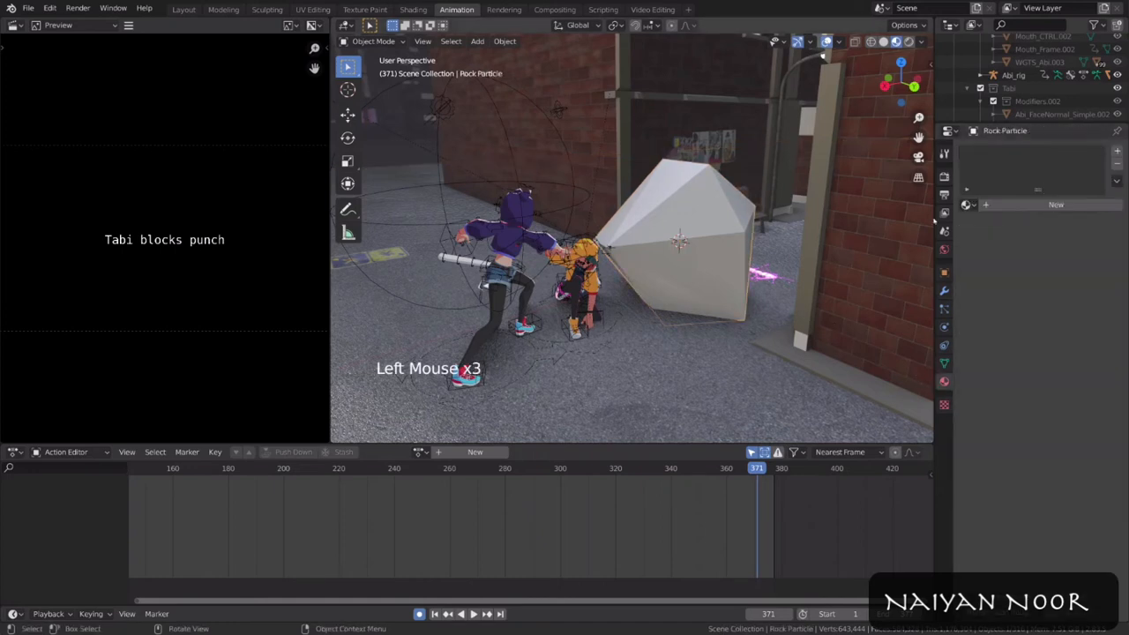
click(968, 204)
text(con)
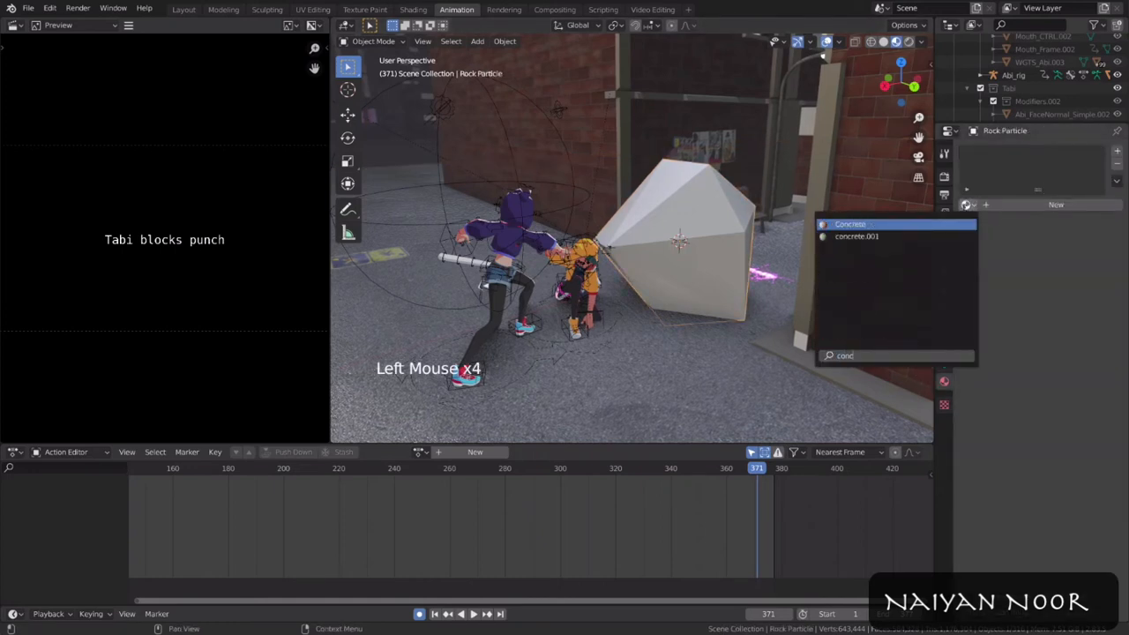
text(c)
click(915, 225)
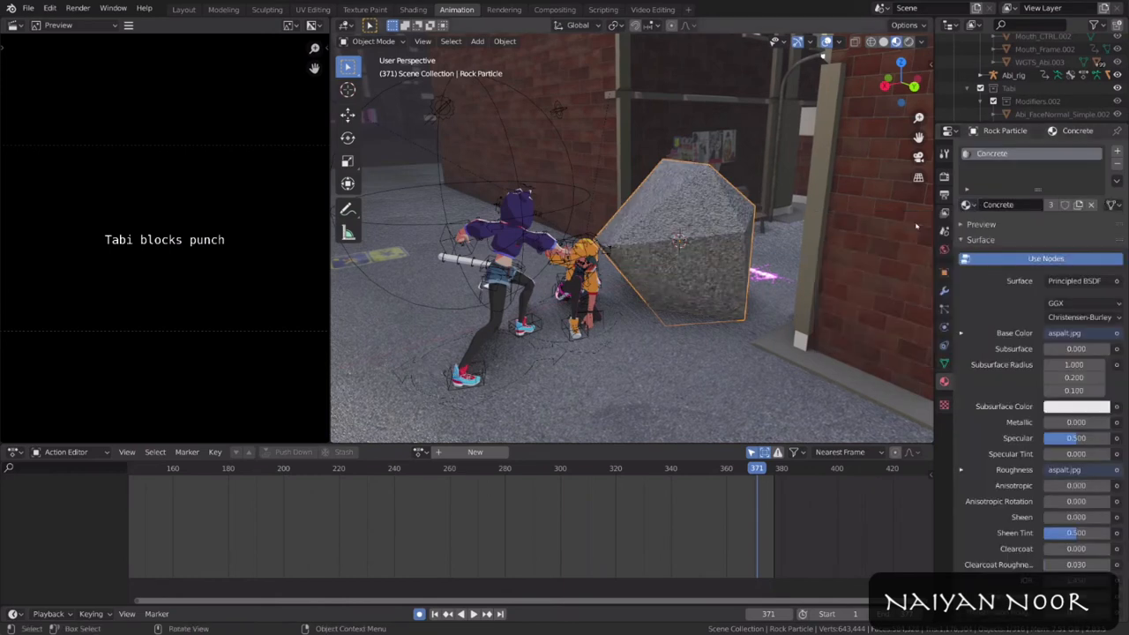
Step: Switch the preview area to the UV Editor and scale all of the rock's UVs
click(13, 24)
click(57, 105)
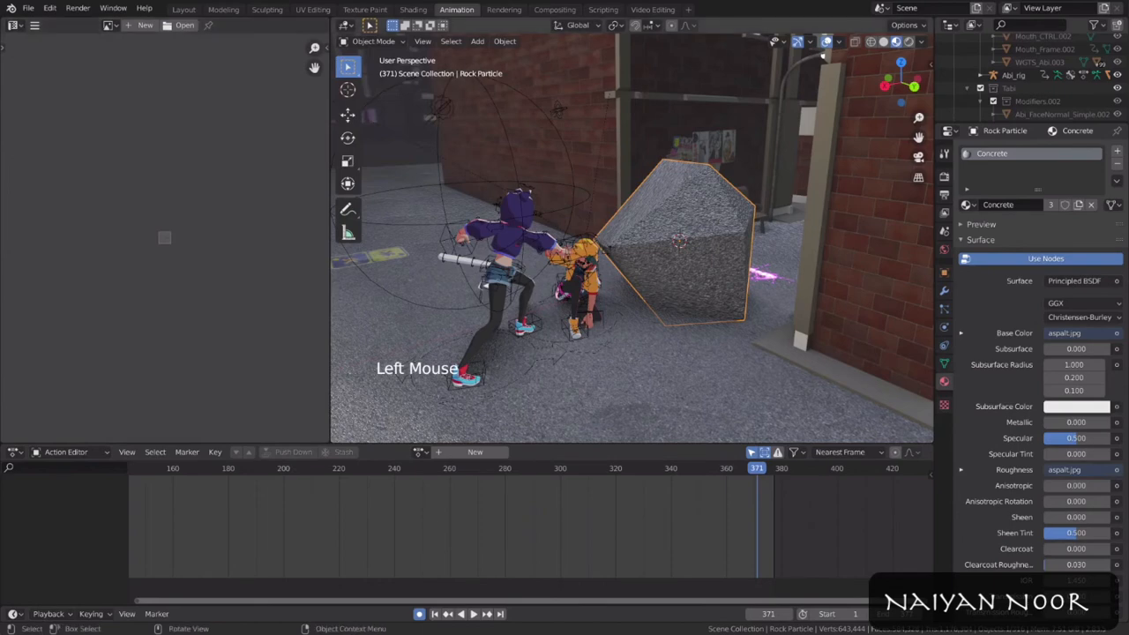
key(Tab)
key(a)
scroll(164, 239, down, 10)
key(a)
key(s)
key(Tab)
Step: Add a mesh plane and place it on the ground beneath the crouching character in orange
scroll(642, 404, down, 1)
middle_drag(642, 404, 651, 423)
scroll(651, 423, up, 3)
key(shift+a)
mouse_move(654, 339)
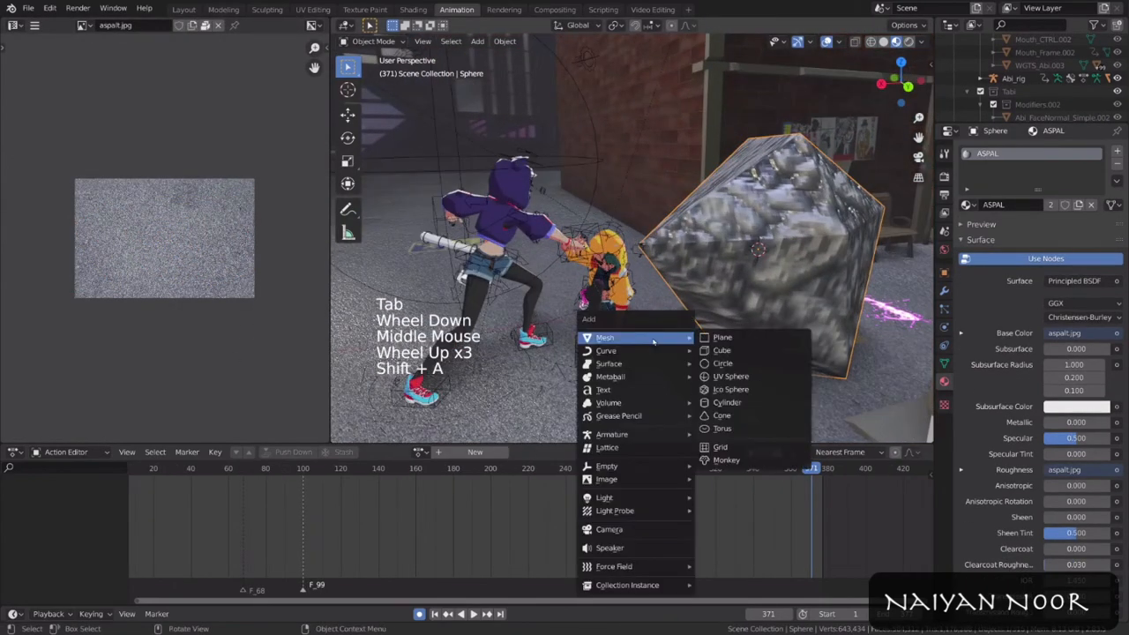
click(721, 338)
shift+middle_drag(720, 338, 707, 302)
key(g)
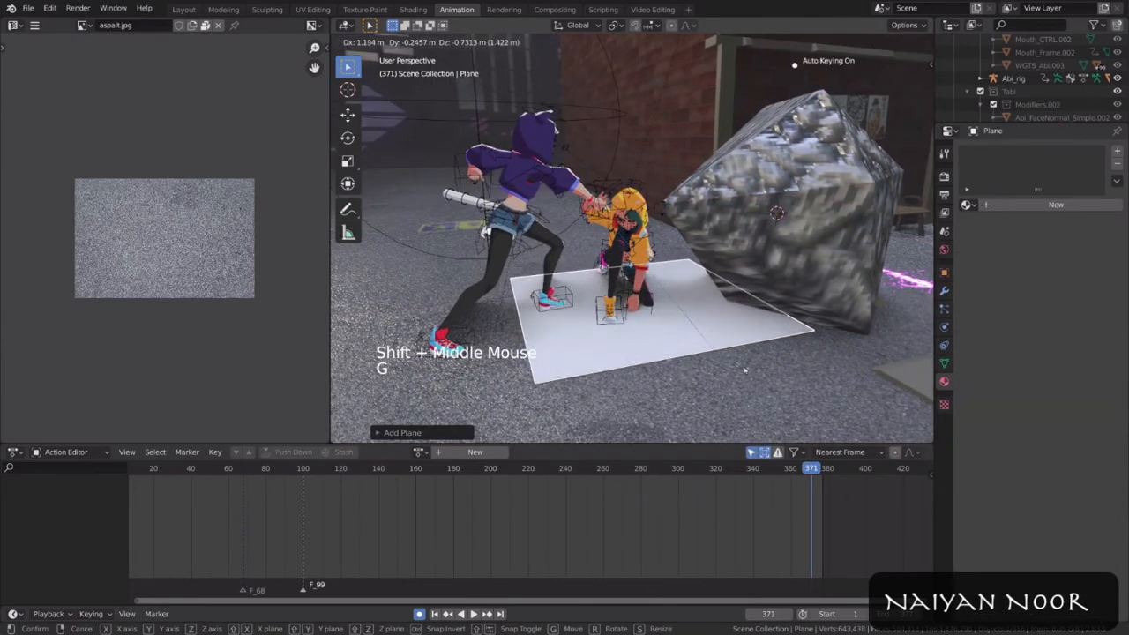
click(657, 363)
Step: Shrink the plane's mesh to less than half its size and shift it horizontally by about 0.1 m under the crouching character
key(Tab)
key(s)
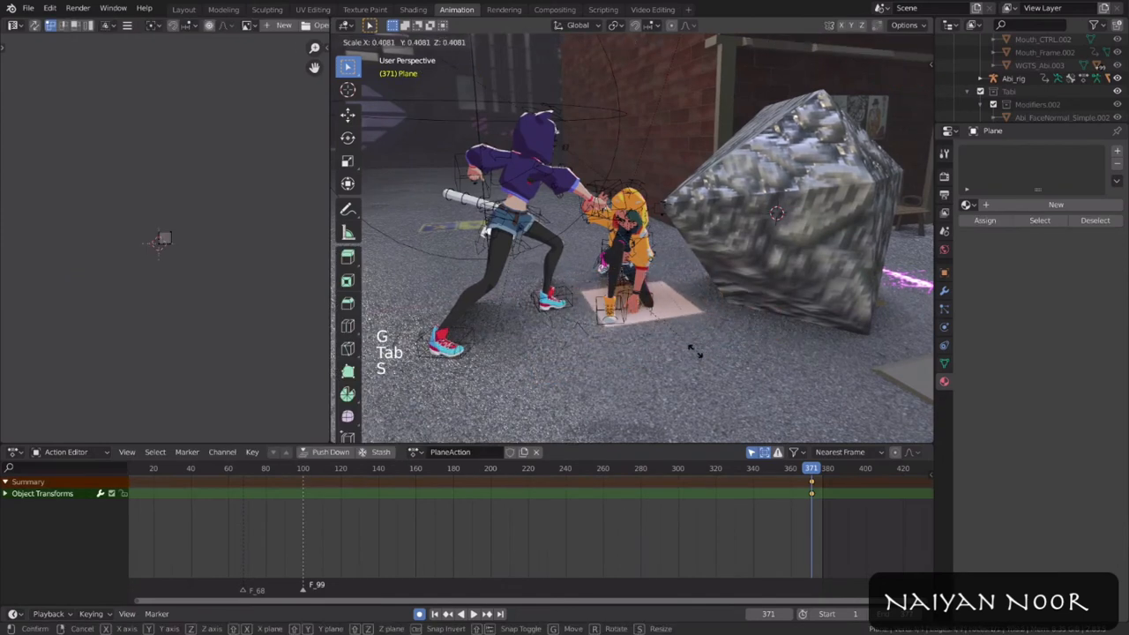
click(697, 349)
key(Tab)
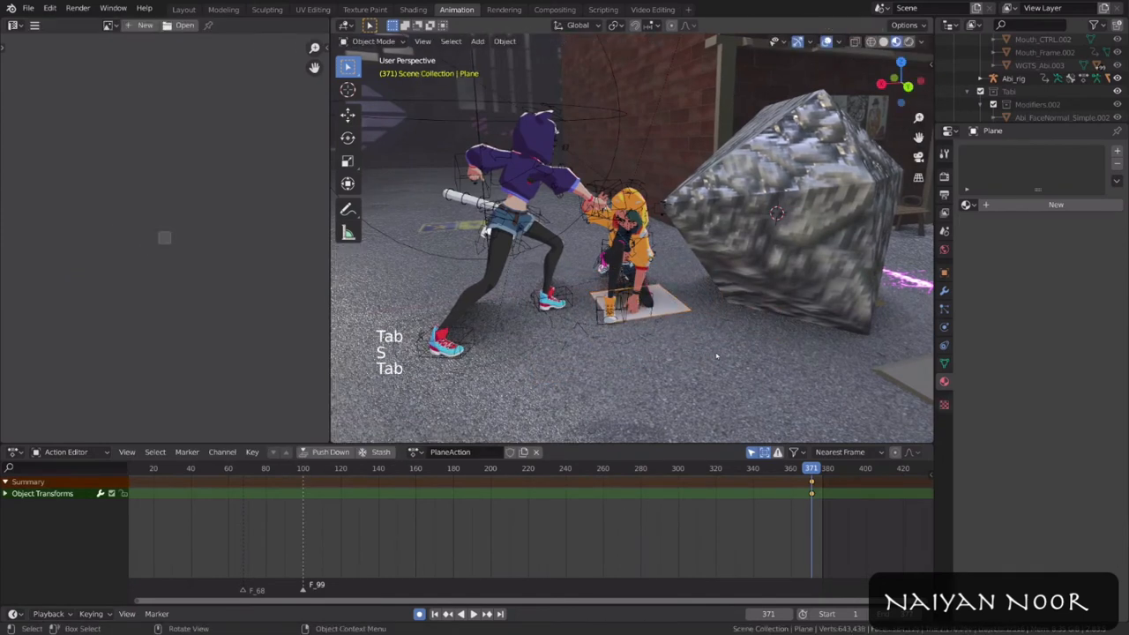
key(g)
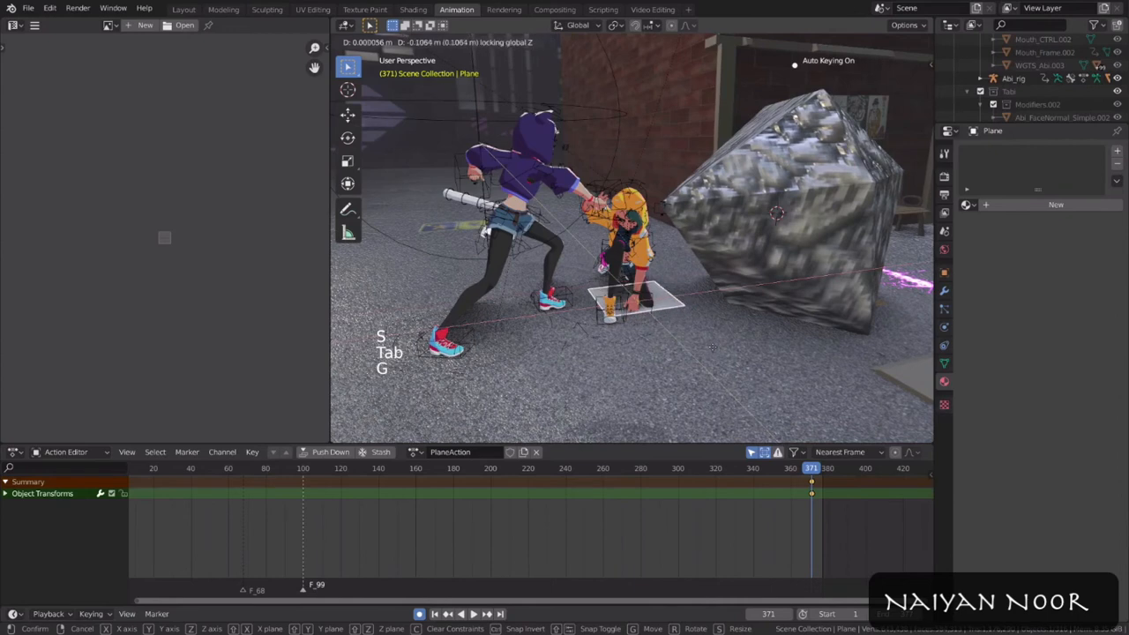
click(835, 314)
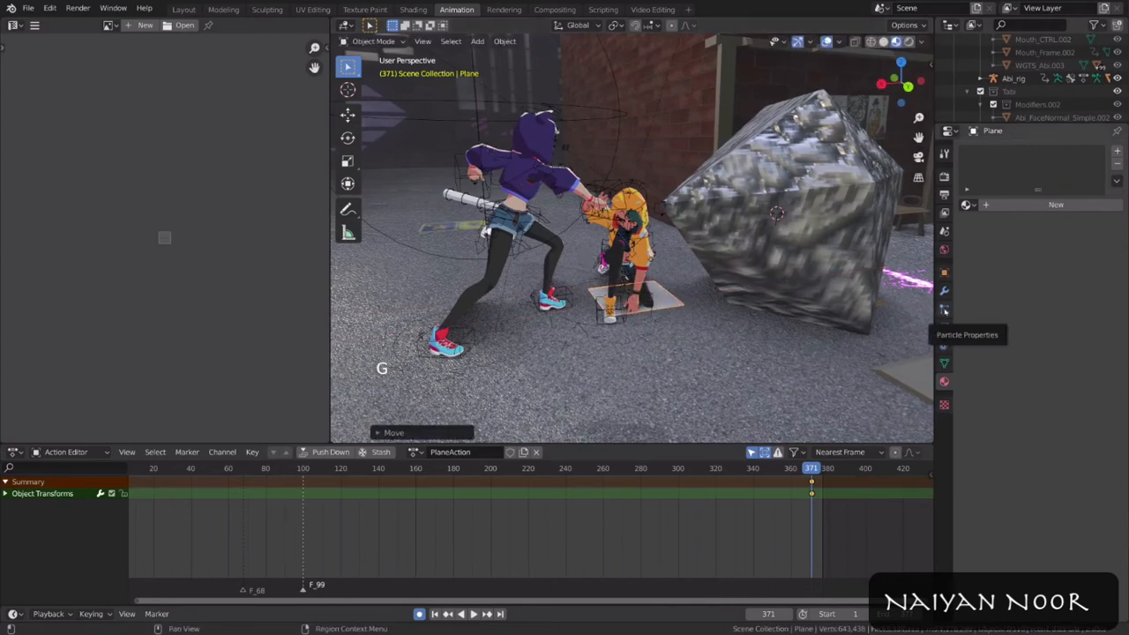
Step: Add an emitter particle system to the plane and set its particle number to 100
click(945, 309)
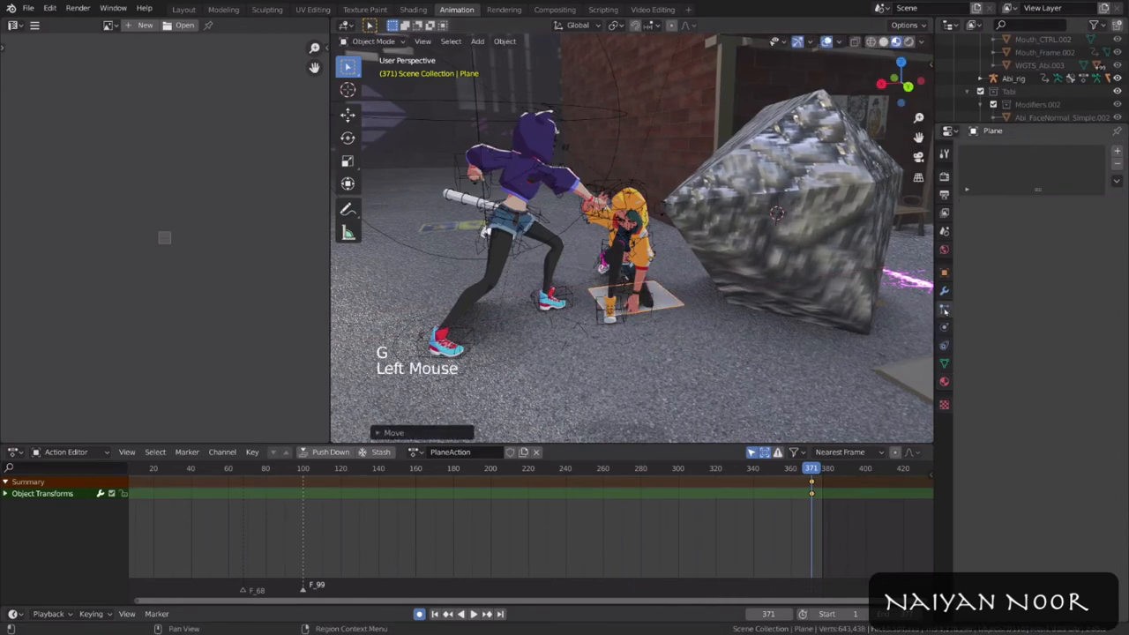
click(1119, 153)
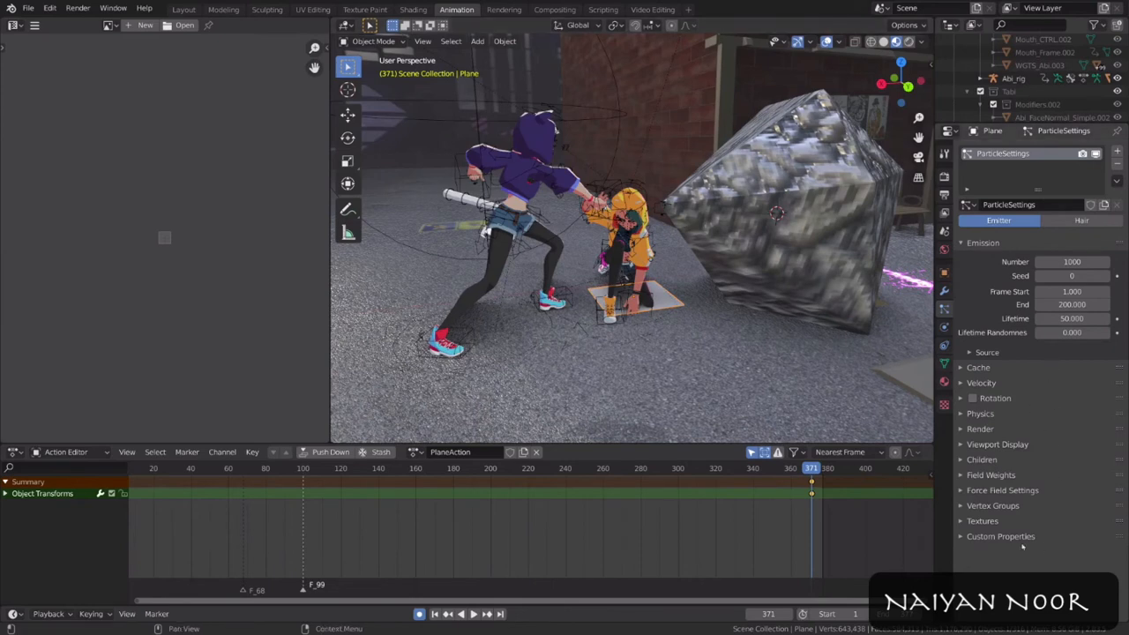
click(1041, 430)
click(999, 429)
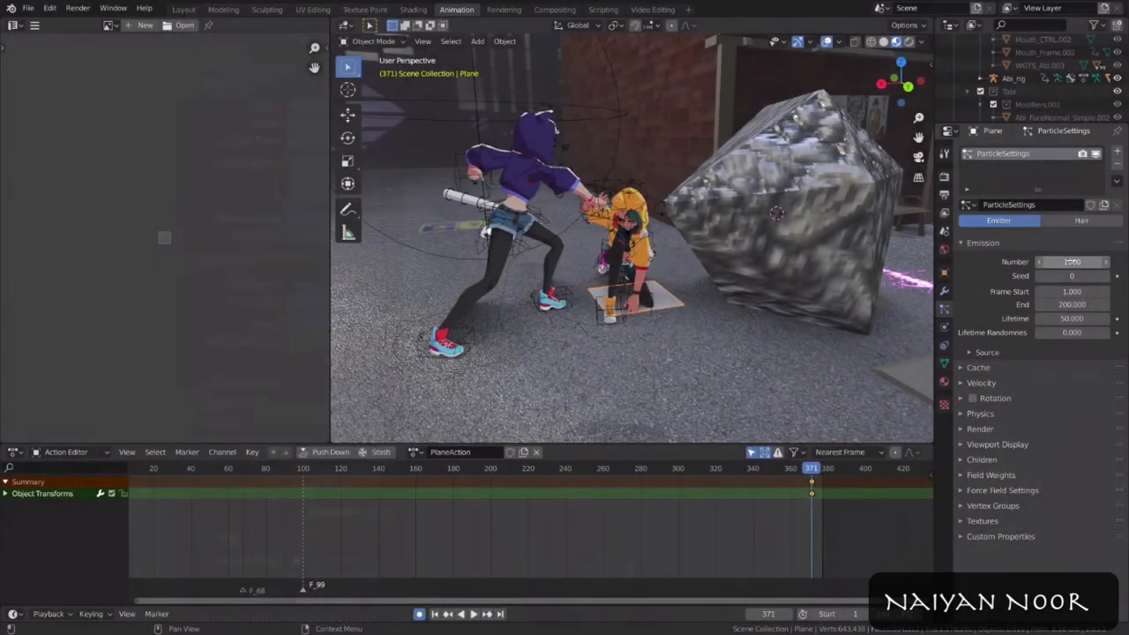
click(1059, 262)
text(100)
key(Return)
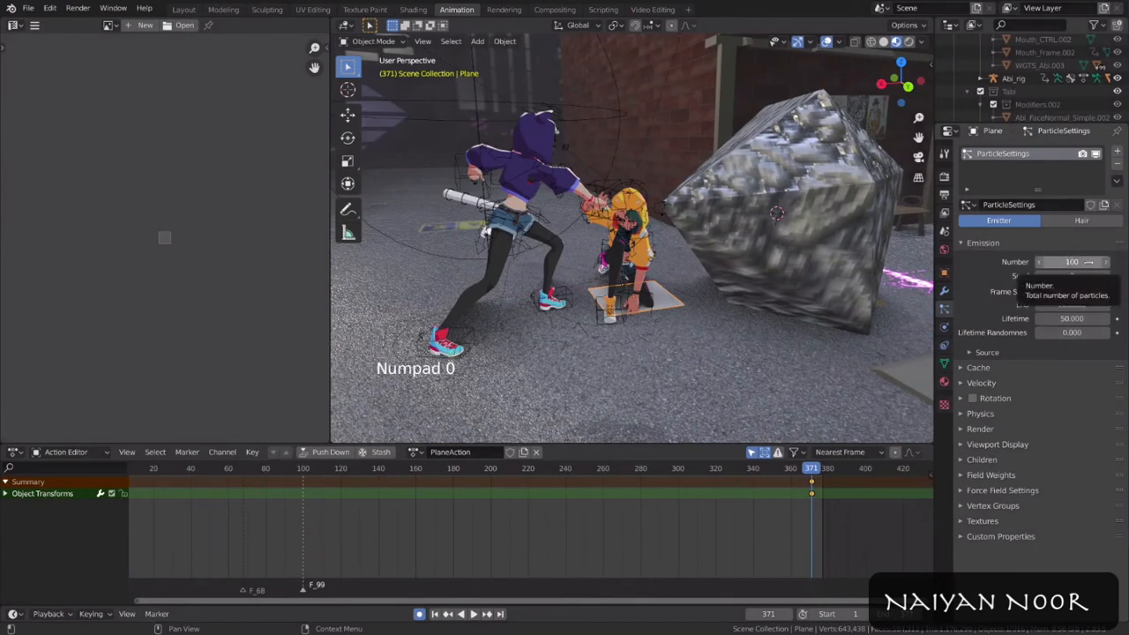
click(1089, 262)
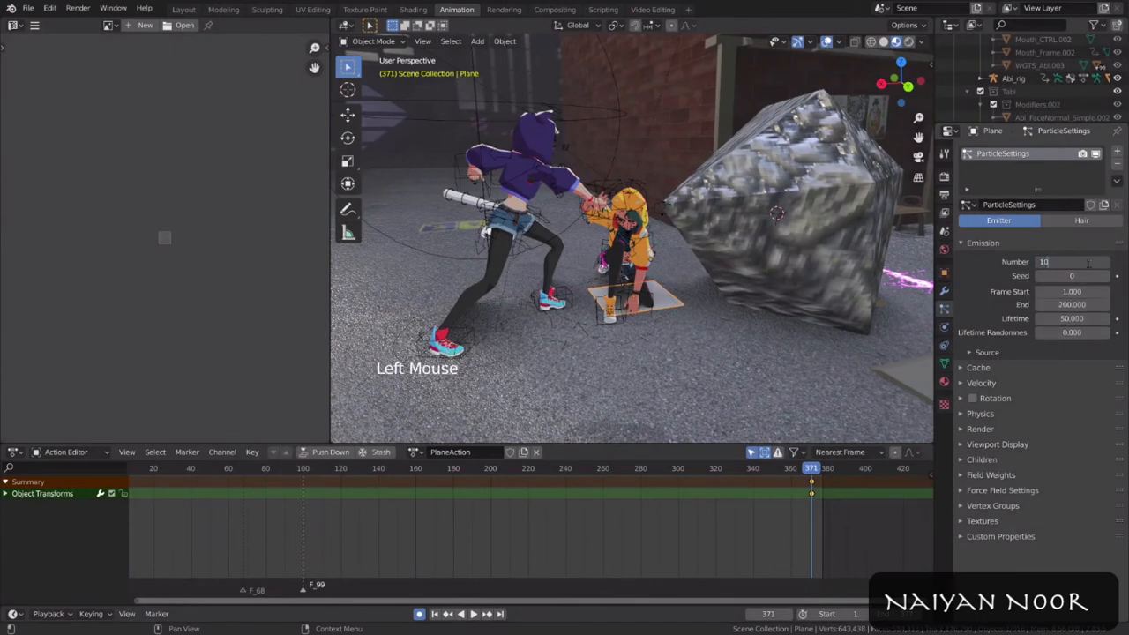
key(Return)
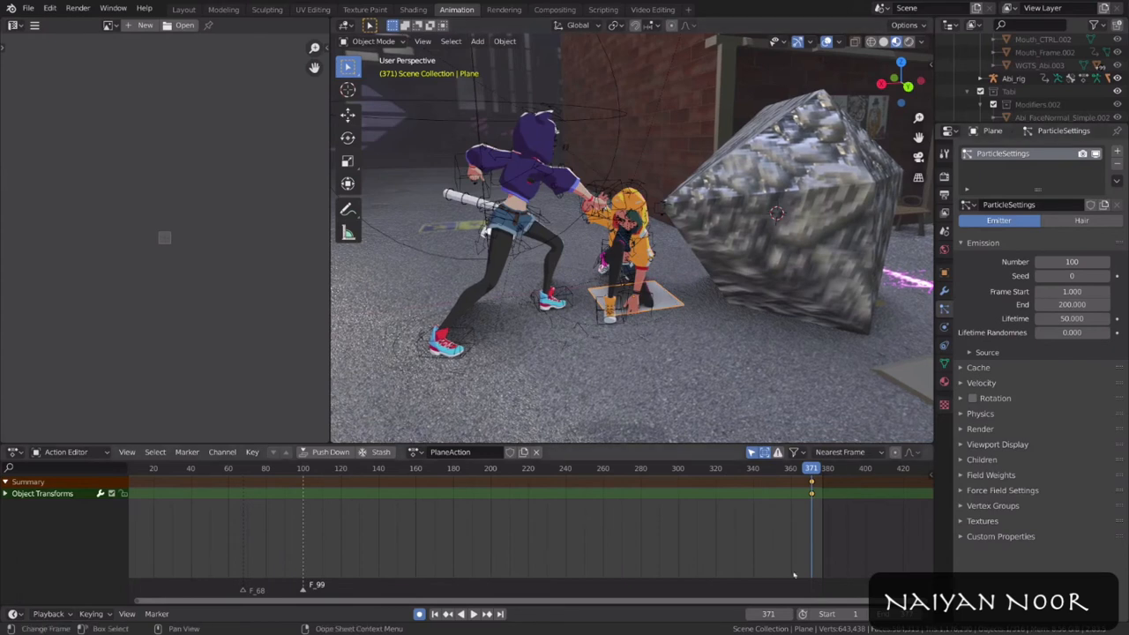
Step: Set the particle emission's start and end frames both to 371
key(ctrl+c)
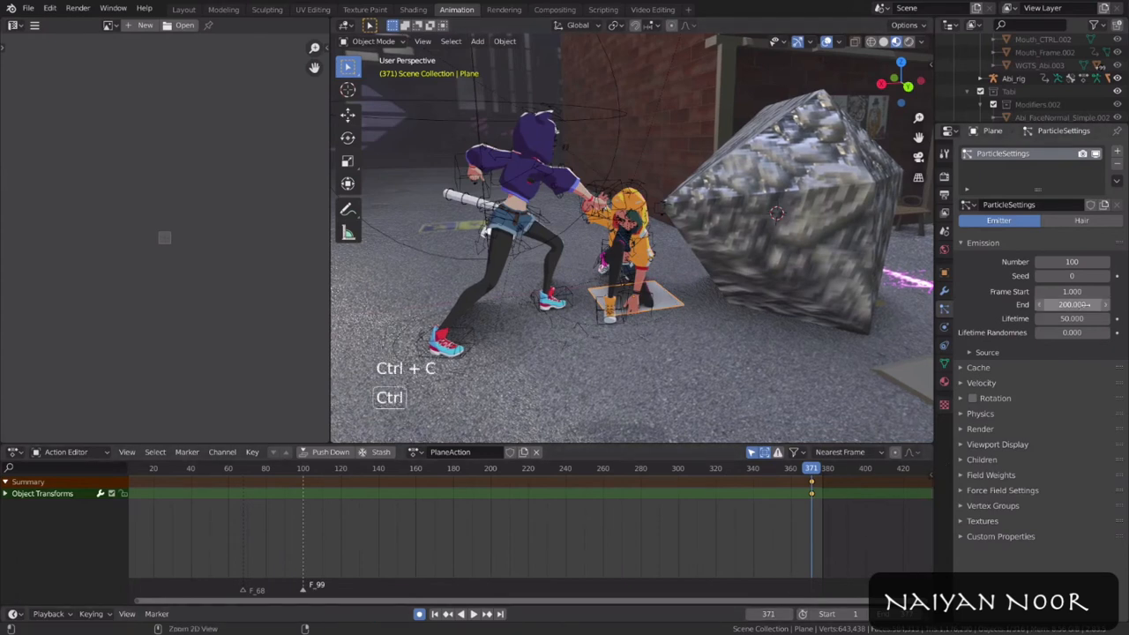
key(ctrl+v)
key(ctrl+v)
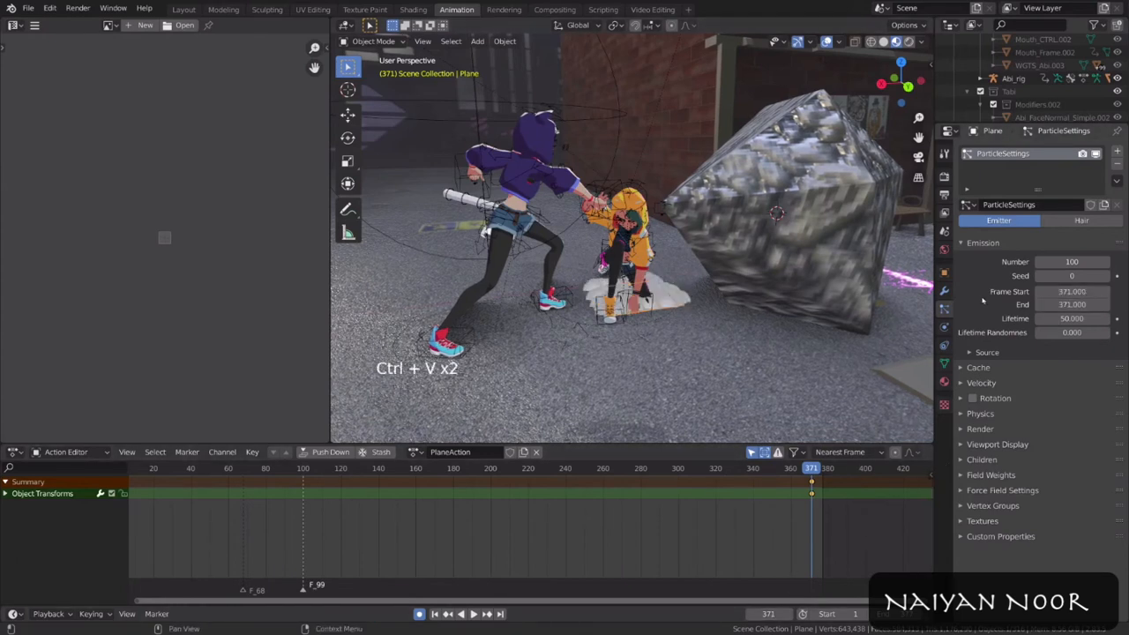
Step: Step back to frame 359 and set the particle emission's start and end frames both to 359
alt+scroll(823, 310, up, 15)
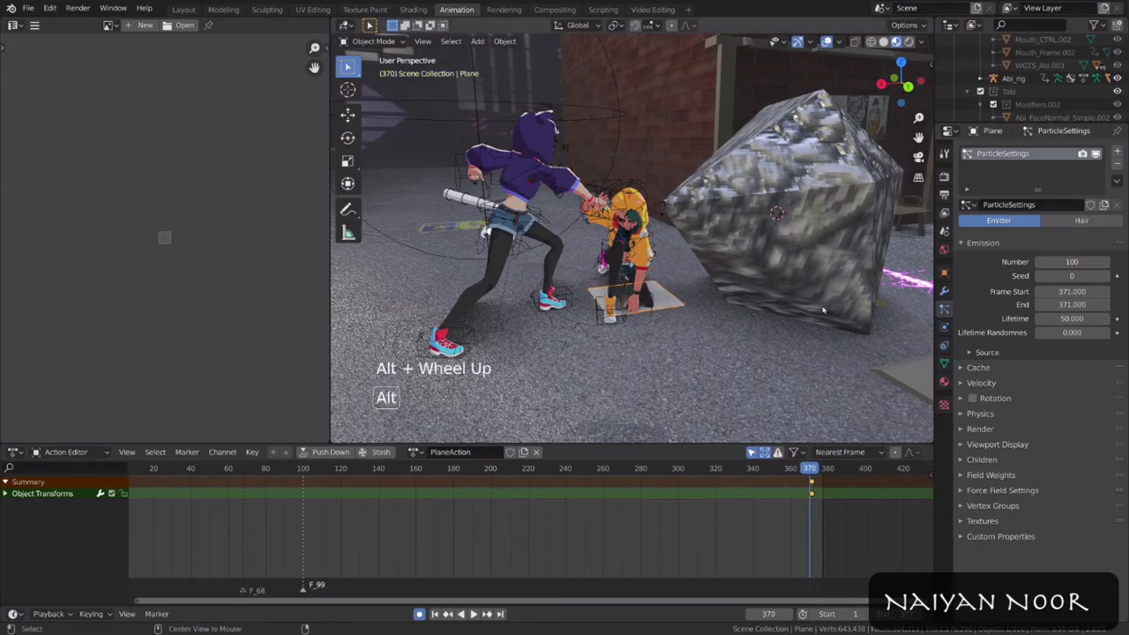
alt+scroll(823, 310, down, 3)
key(ctrl+c)
key(ctrl+v)
key(ctrl+v)
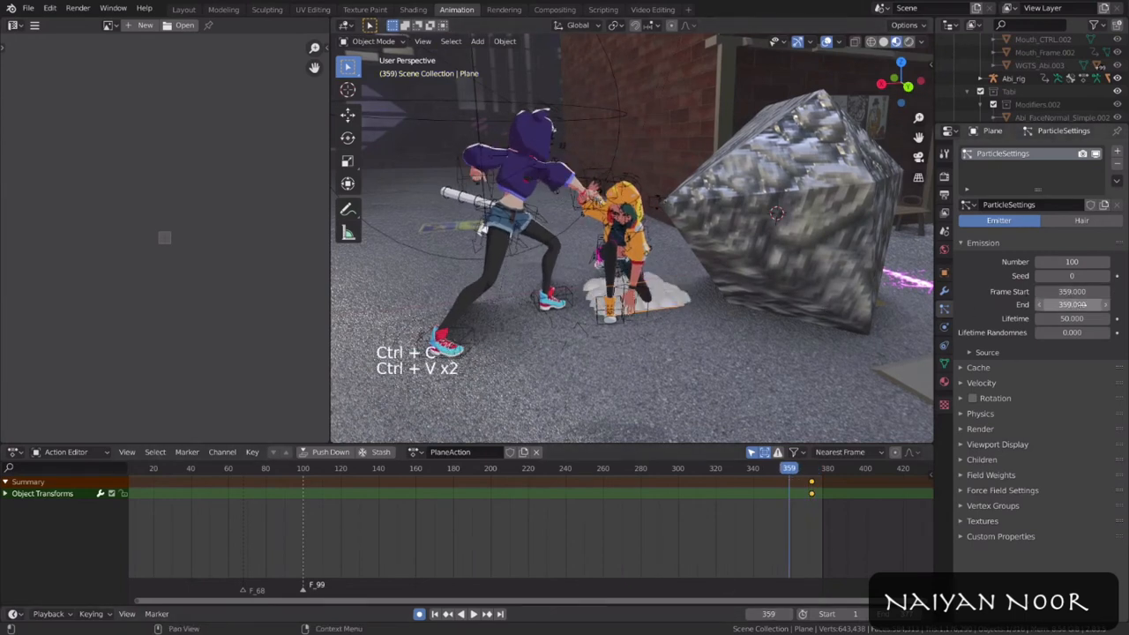
Step: Set the particle lifetime to 20 frames
click(1082, 319)
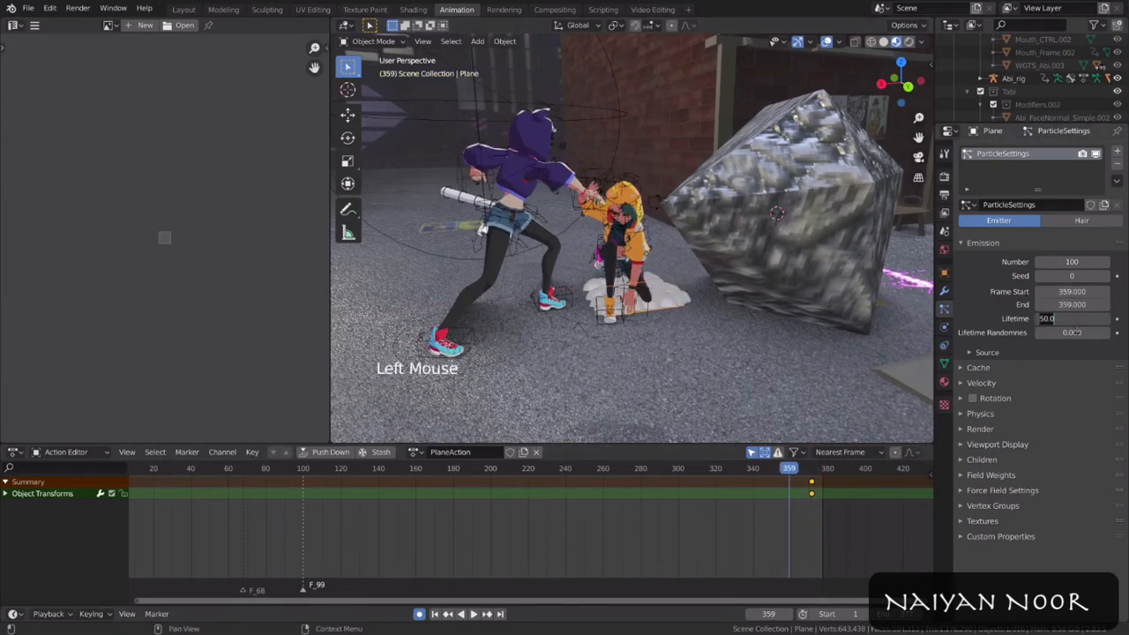
text(5)
key(Return)
click(1073, 320)
text(10)
key(Return)
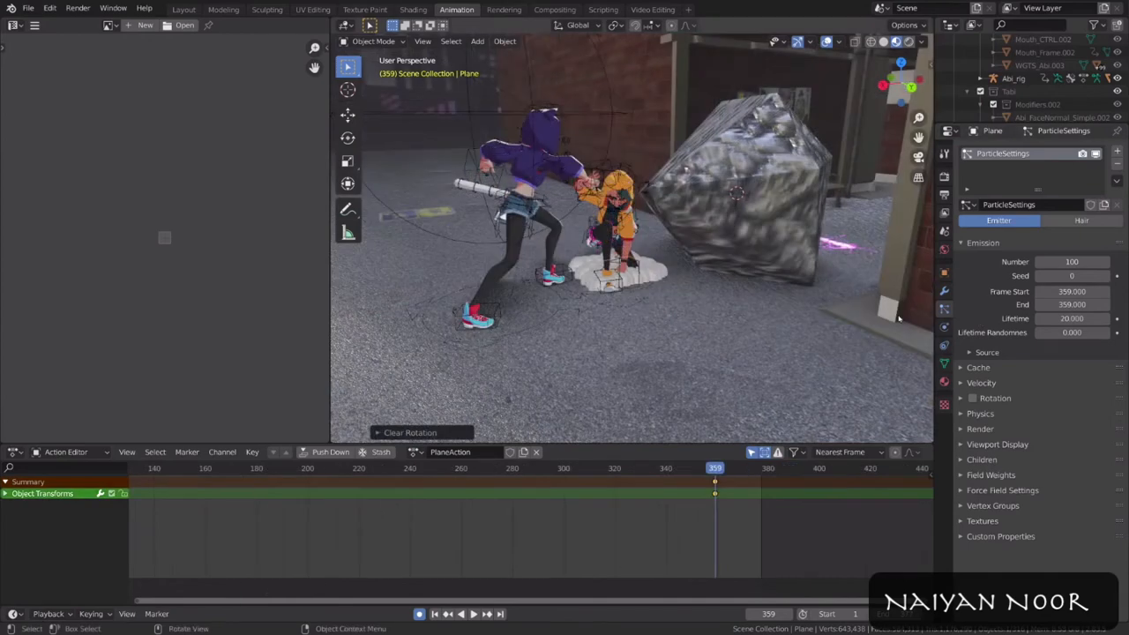
Step: Expand the particle velocity settings and play the animation from frame 359 to check the emission
click(1017, 383)
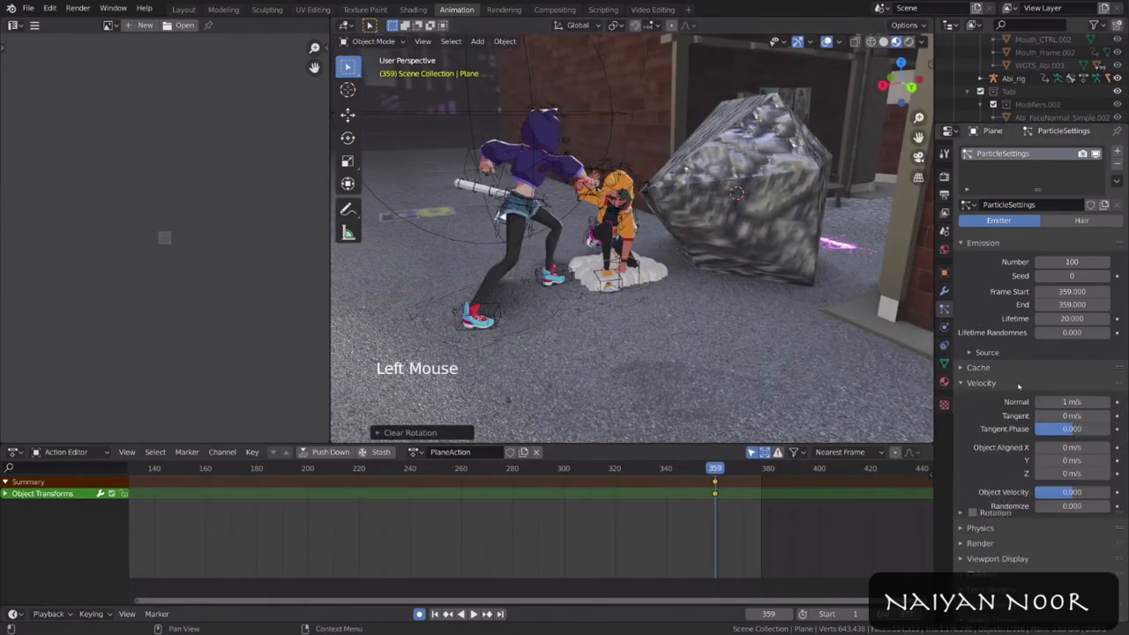
key(space)
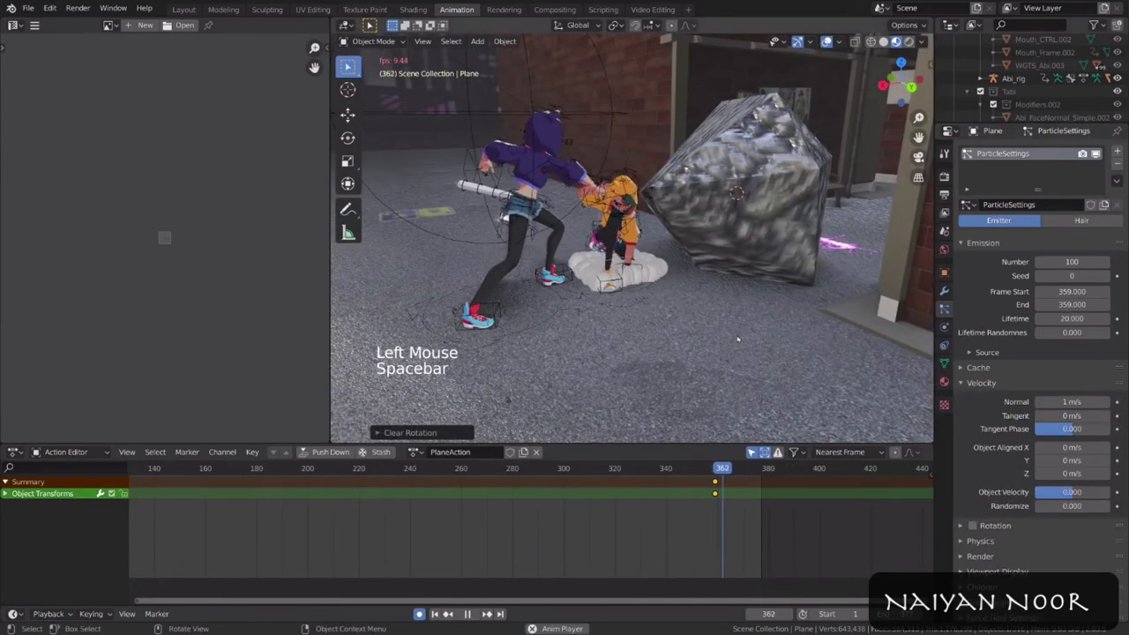
key(Escape)
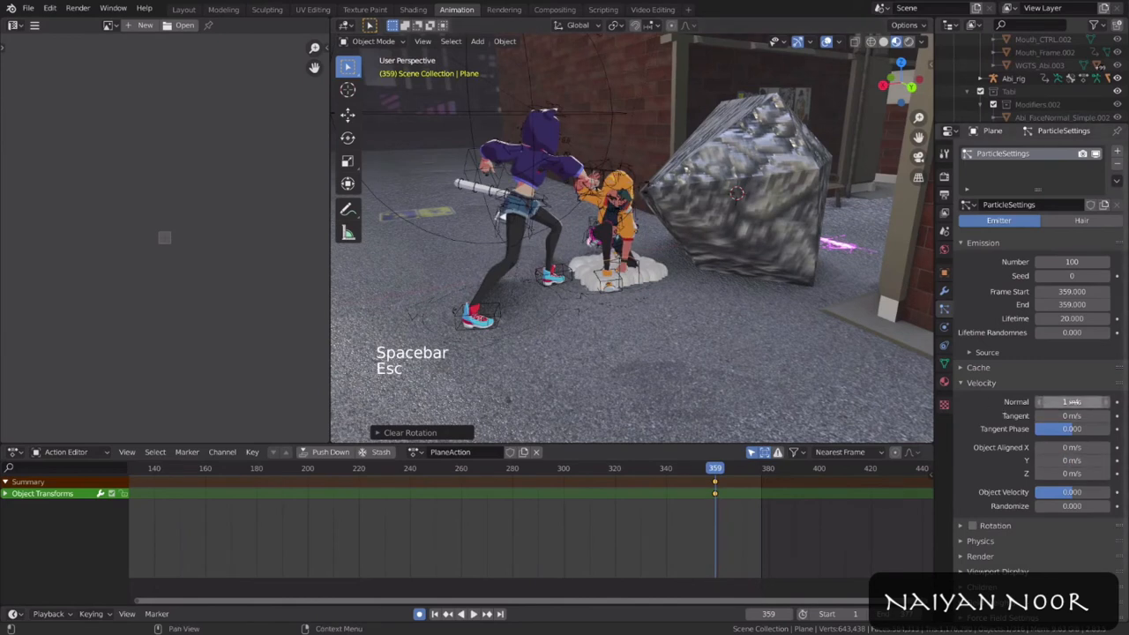
Step: Try a normal particle velocity of about 1.48 m/s, play the animation, and undo the change
drag(1071, 402, 1094, 401)
key(space)
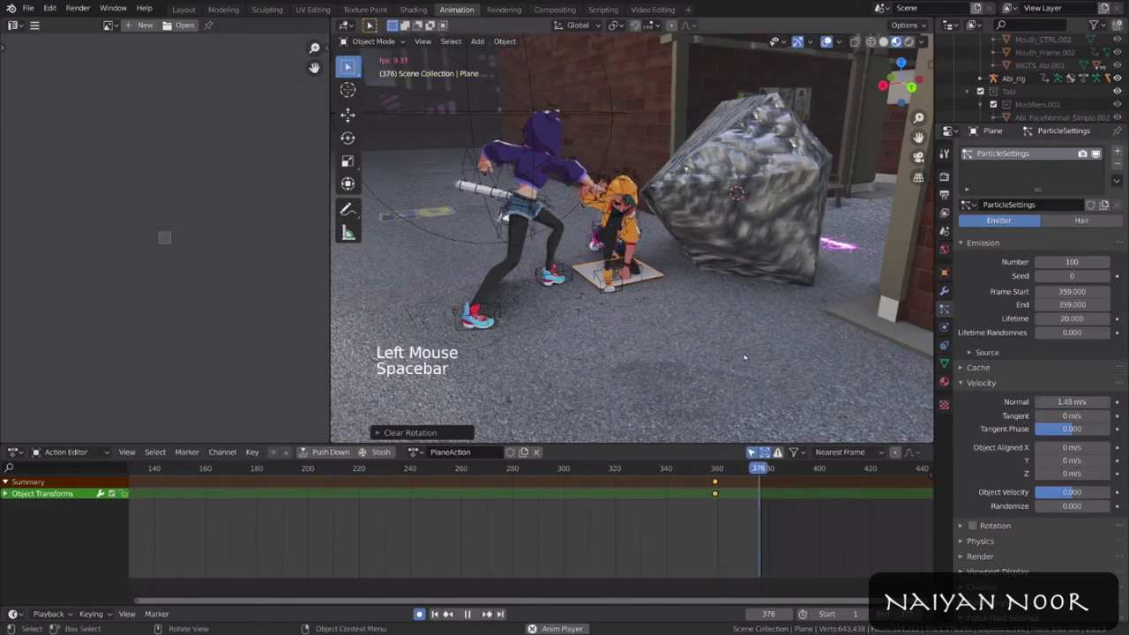
key(Escape)
key(ctrl+z)
Step: Set the particle velocity's Randomize to 3 and its Normal value to 0 m/s
click(1056, 505)
text(3)
key(Return)
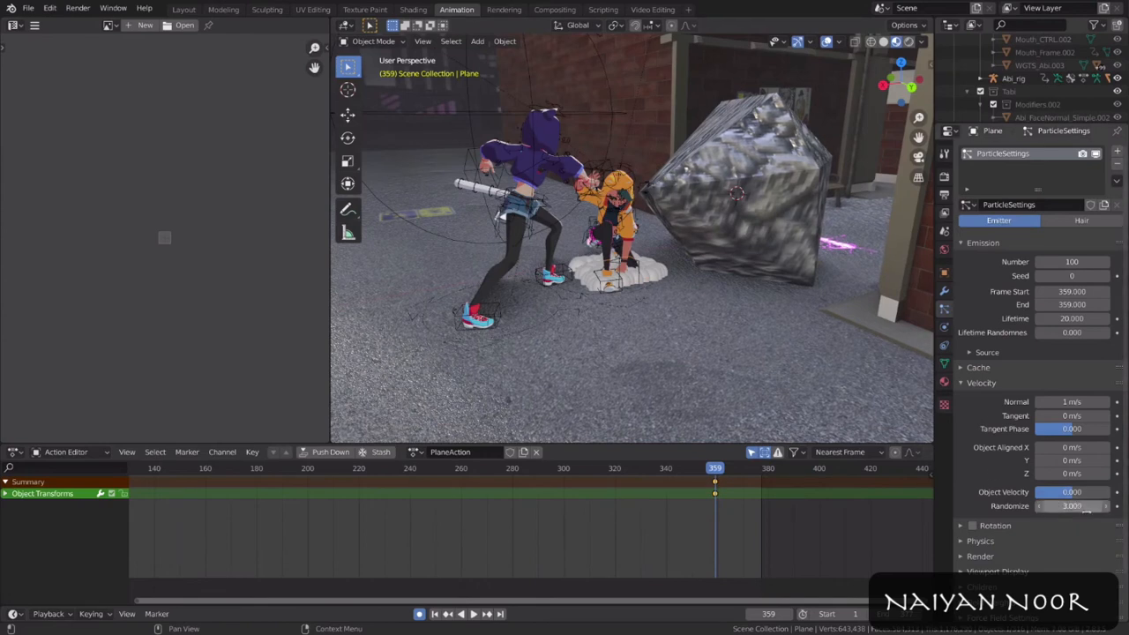
click(1080, 402)
text(0)
key(Return)
Step: Play the animation several times from frame 359 to examine how the particles spread
key(space)
key(Escape)
key(space)
key(Escape)
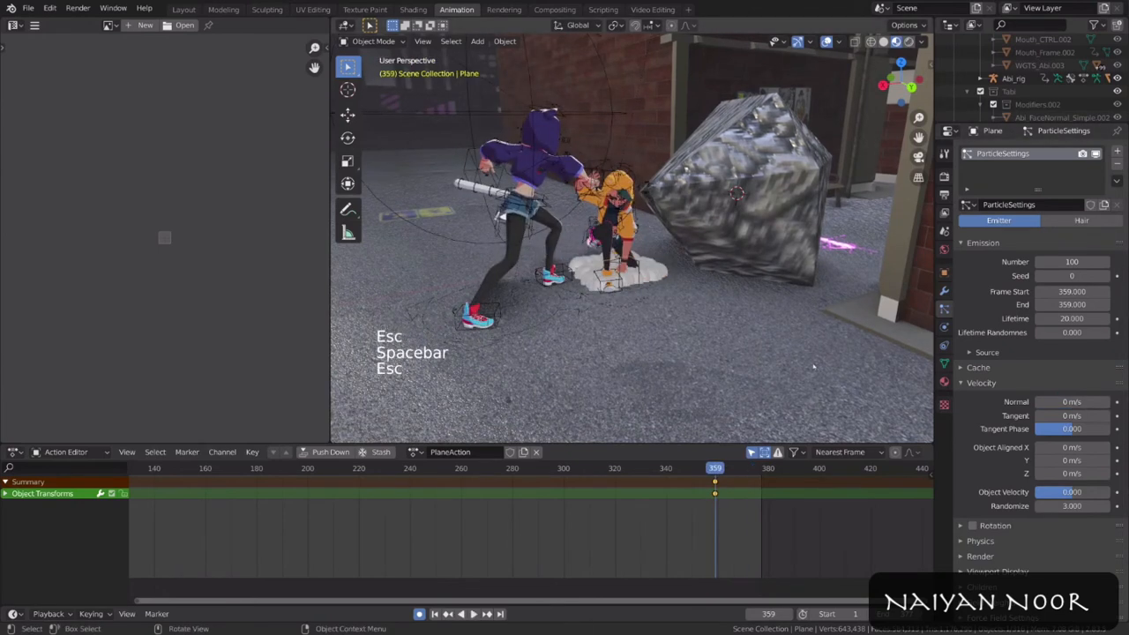
key(space)
key(Escape)
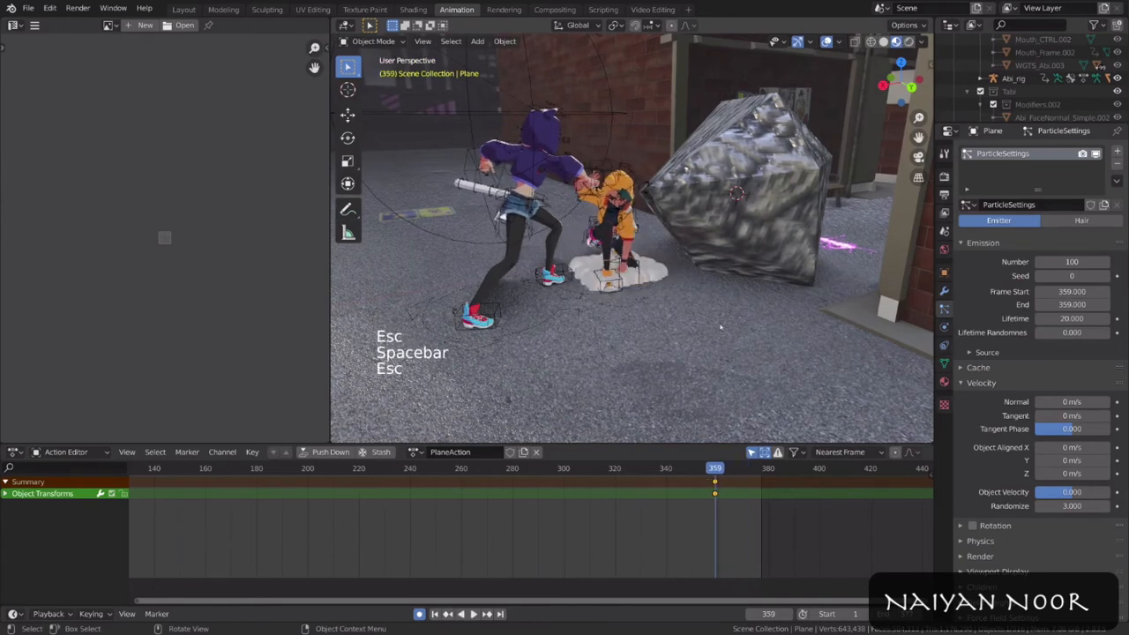
Step: Set the normal particle velocity to 2 m/s and tilt the emitter plane under the crouching character
click(1079, 401)
text(2)
key(Return)
key(r)
key(r)
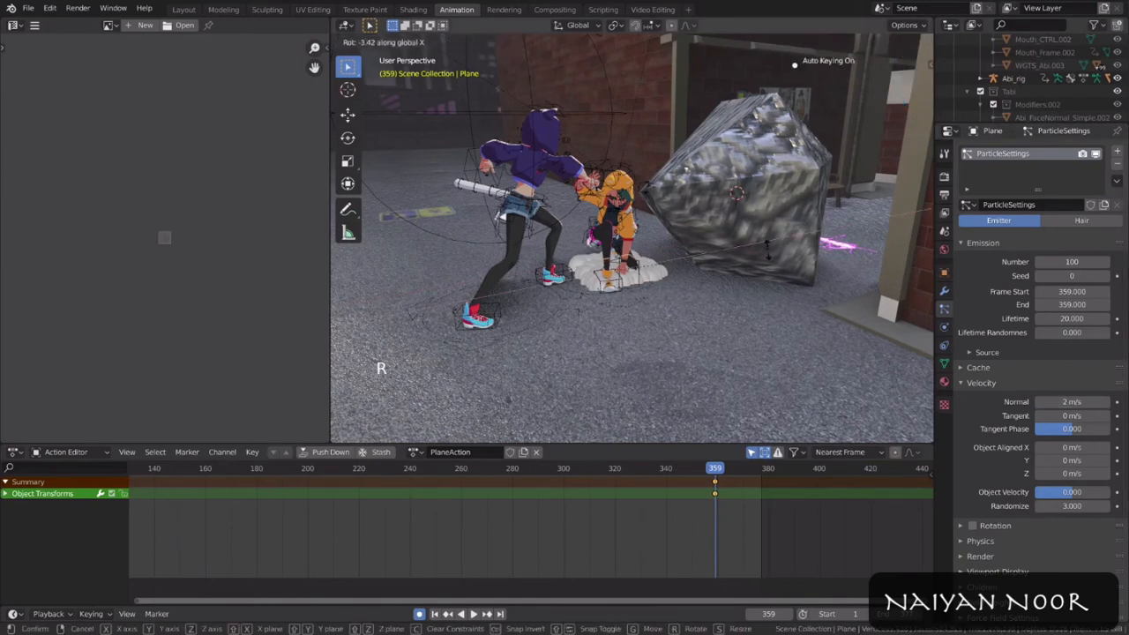
click(774, 301)
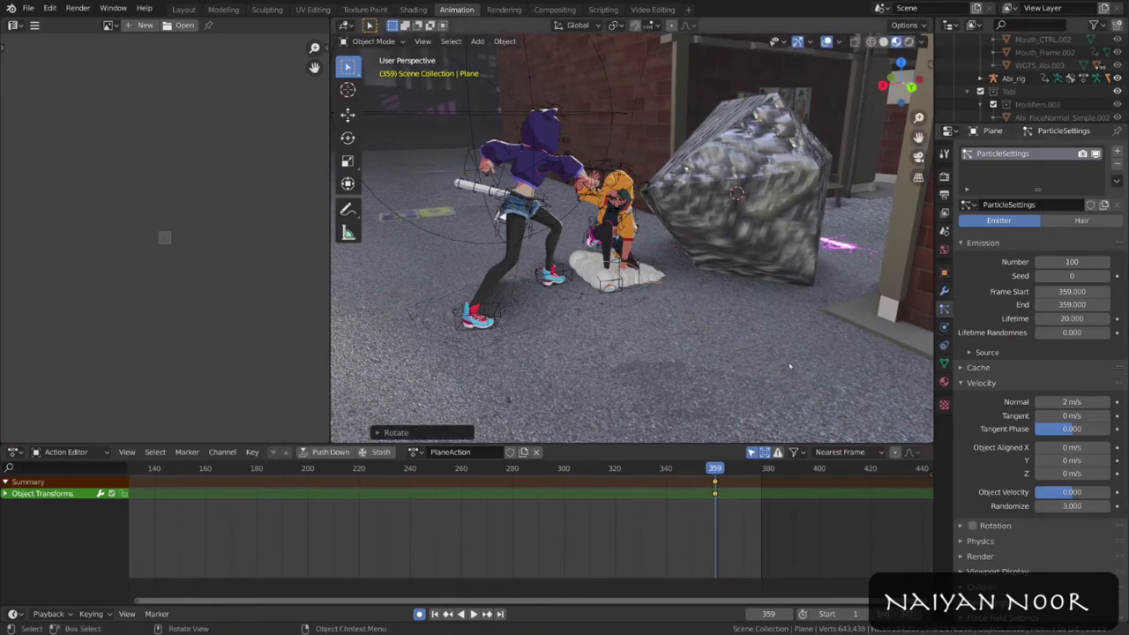
Step: Try adjusting the particle velocity's Randomize value and play the burst from frame 359 to compare the spread
key(space)
key(Escape)
click(1041, 505)
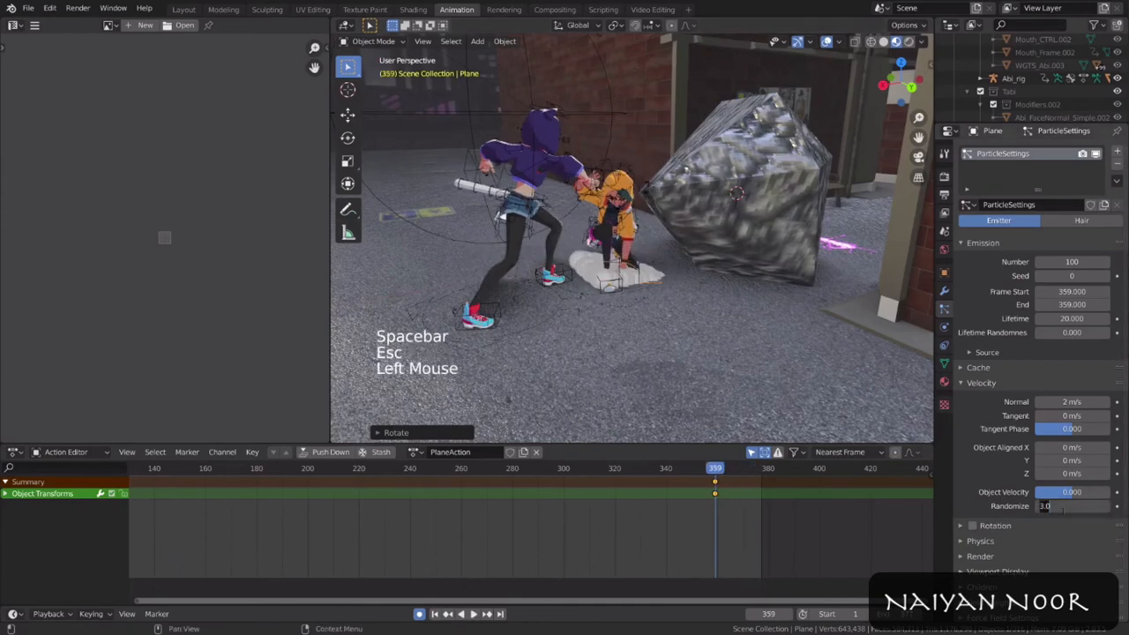
key(space)
key(Escape)
click(1104, 505)
key(space)
key(Escape)
Step: Set the normal particle velocity to 1 m/s and play the burst from frame 359 several times
click(1072, 402)
key(space)
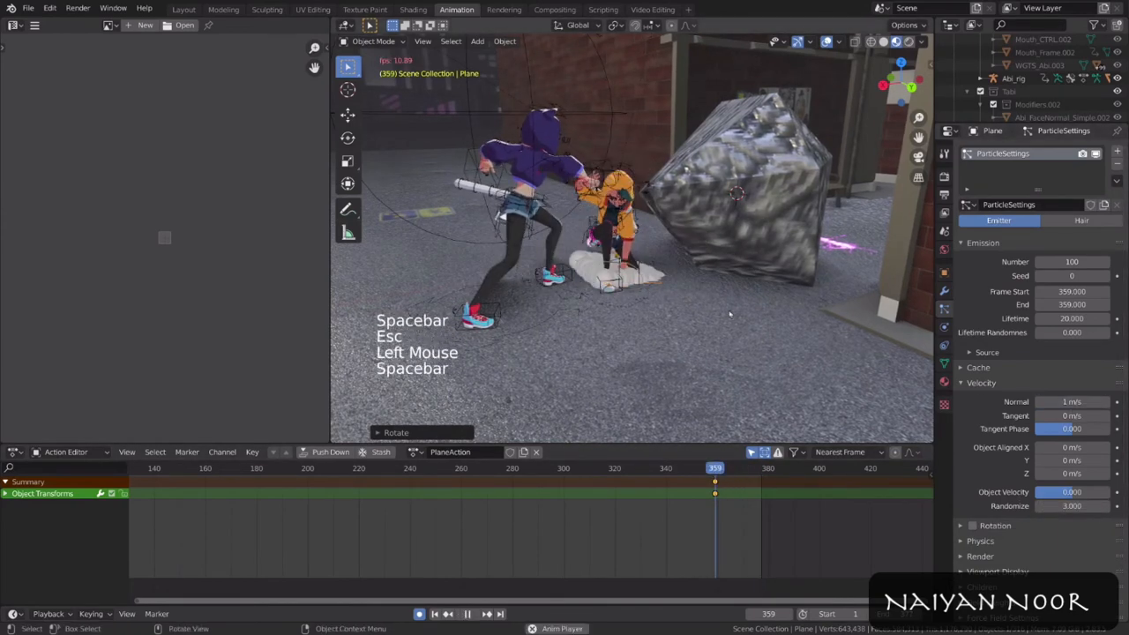
key(Escape)
key(space)
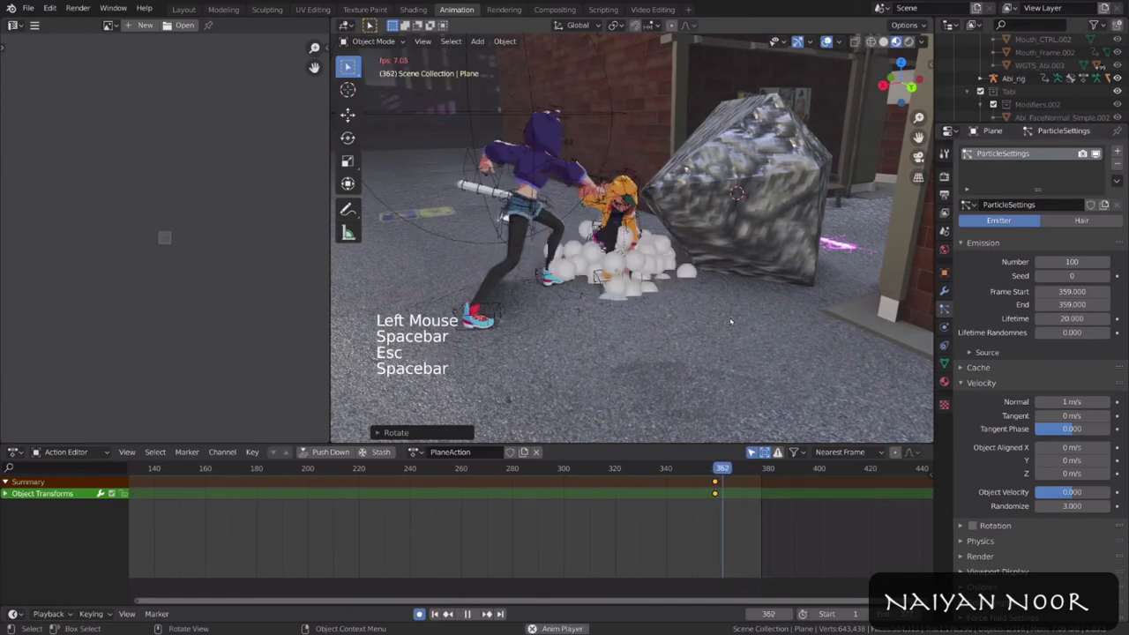
key(Escape)
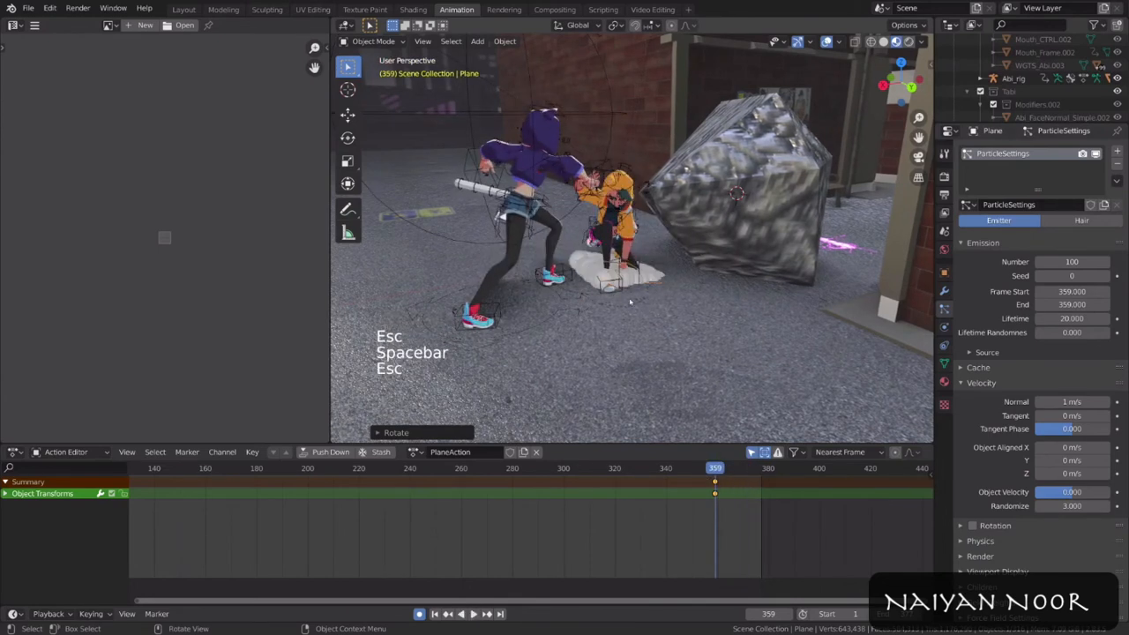
key(space)
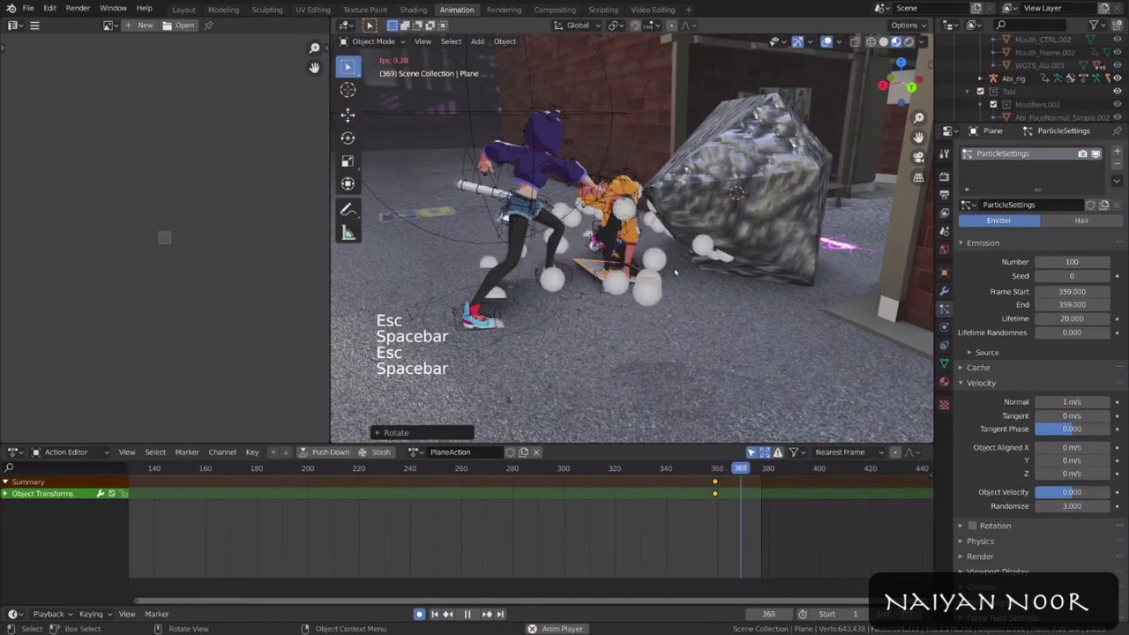
key(Escape)
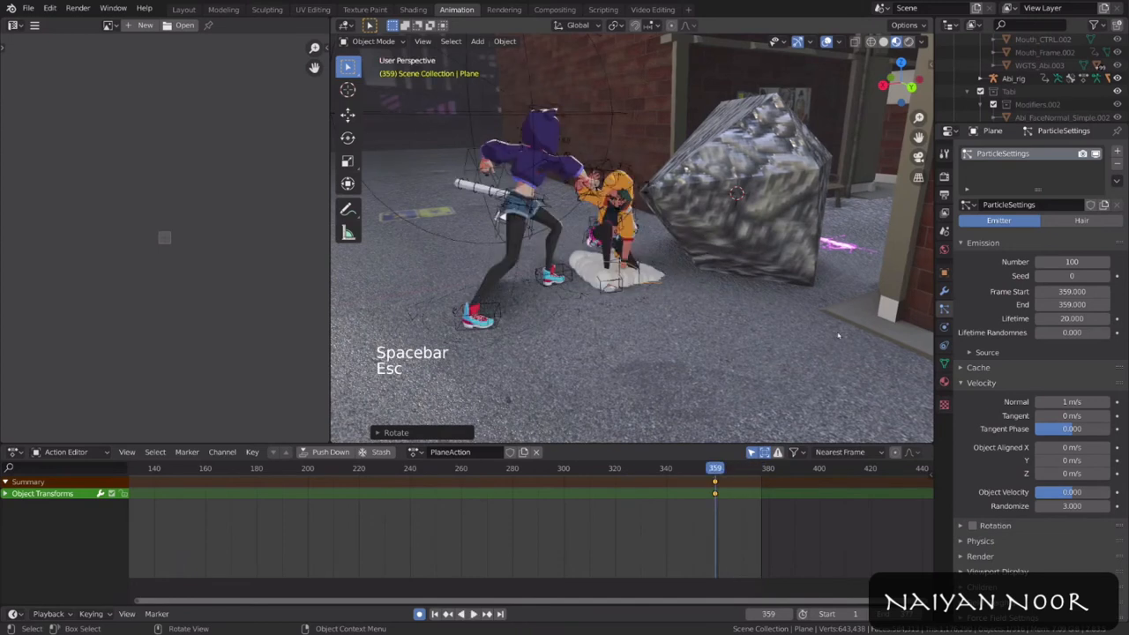
Step: Render the particles as Object, using Rock Particle as the instance object
click(981, 556)
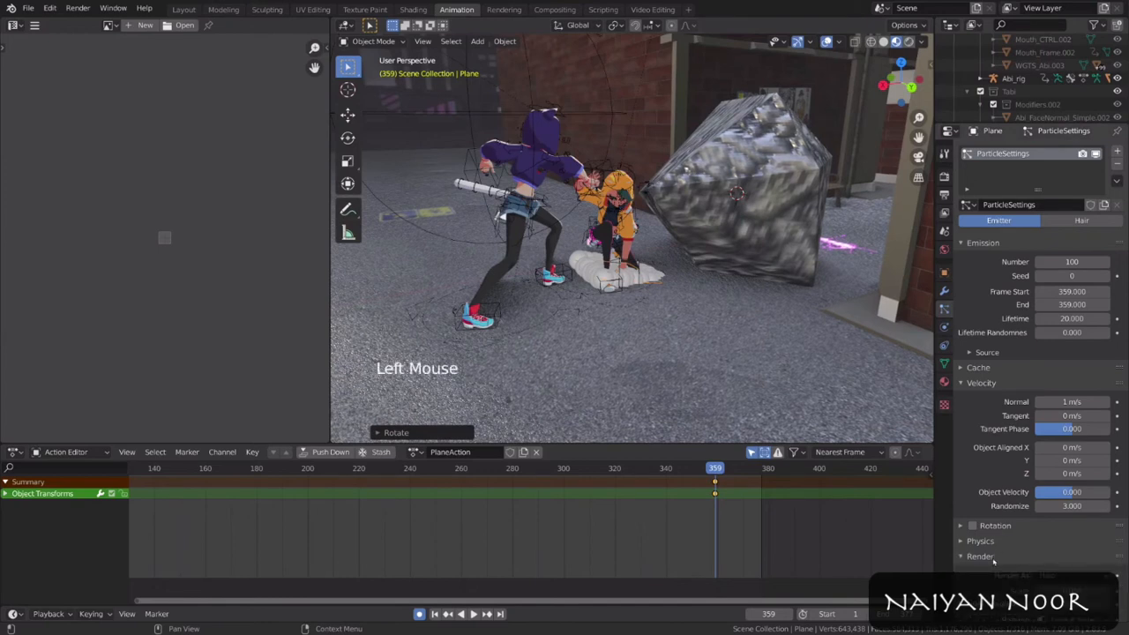
scroll(1039, 436, down, 11)
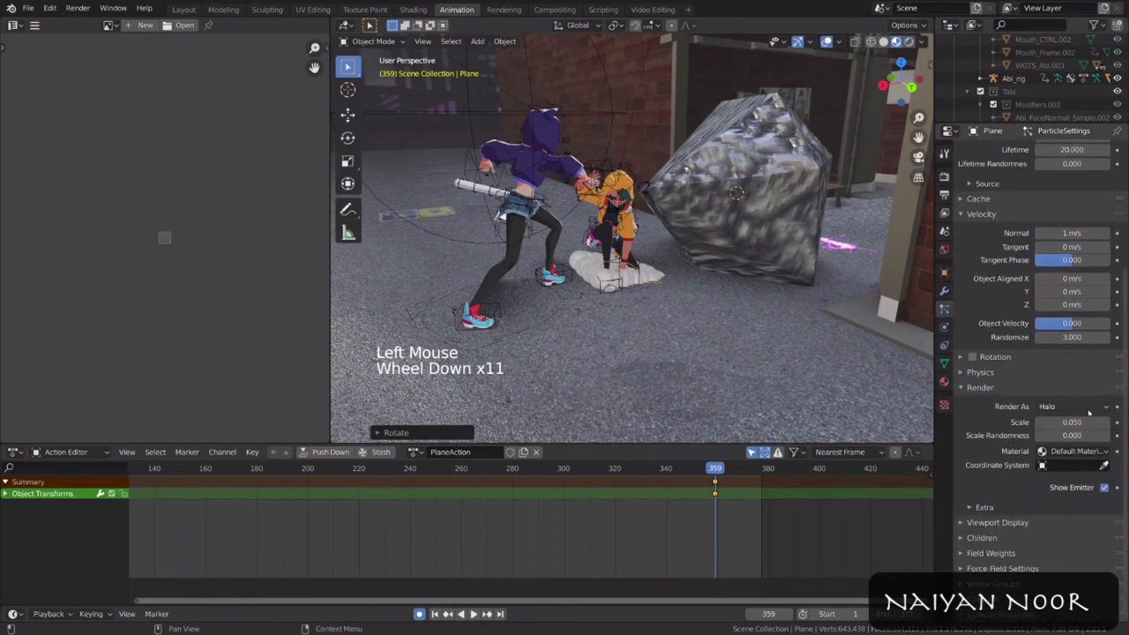
click(1067, 407)
click(1070, 478)
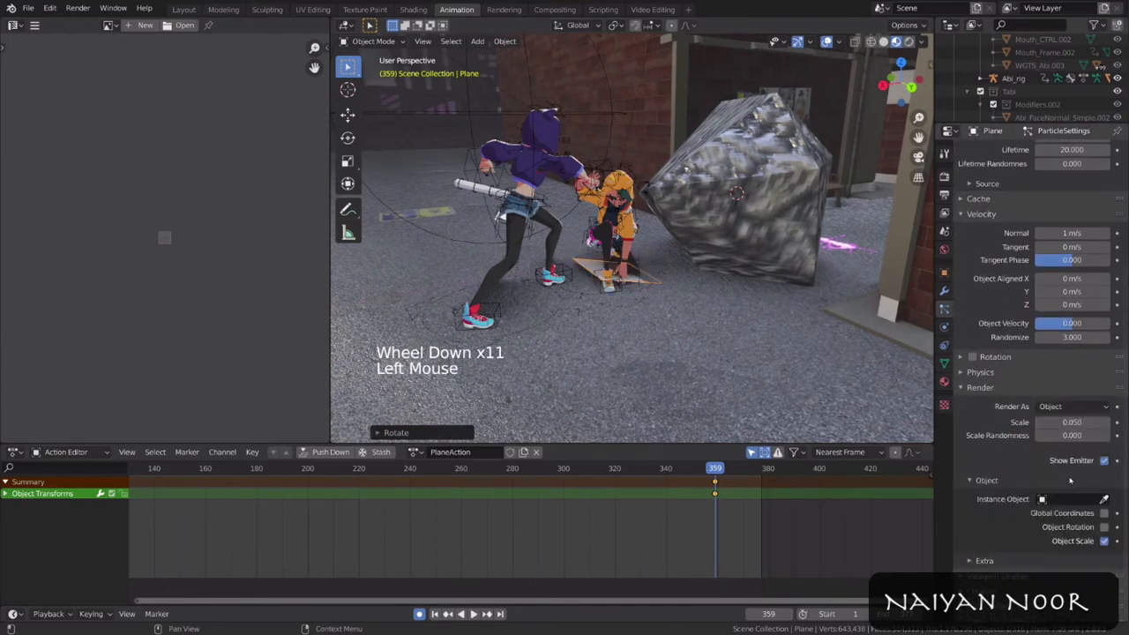
click(1078, 499)
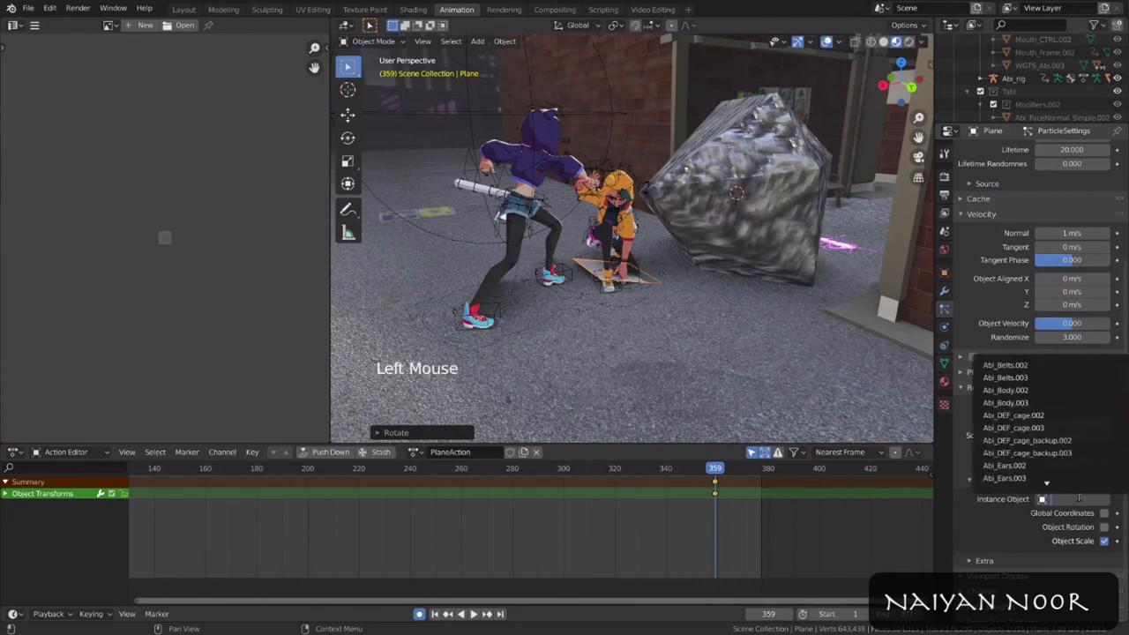
text(rock)
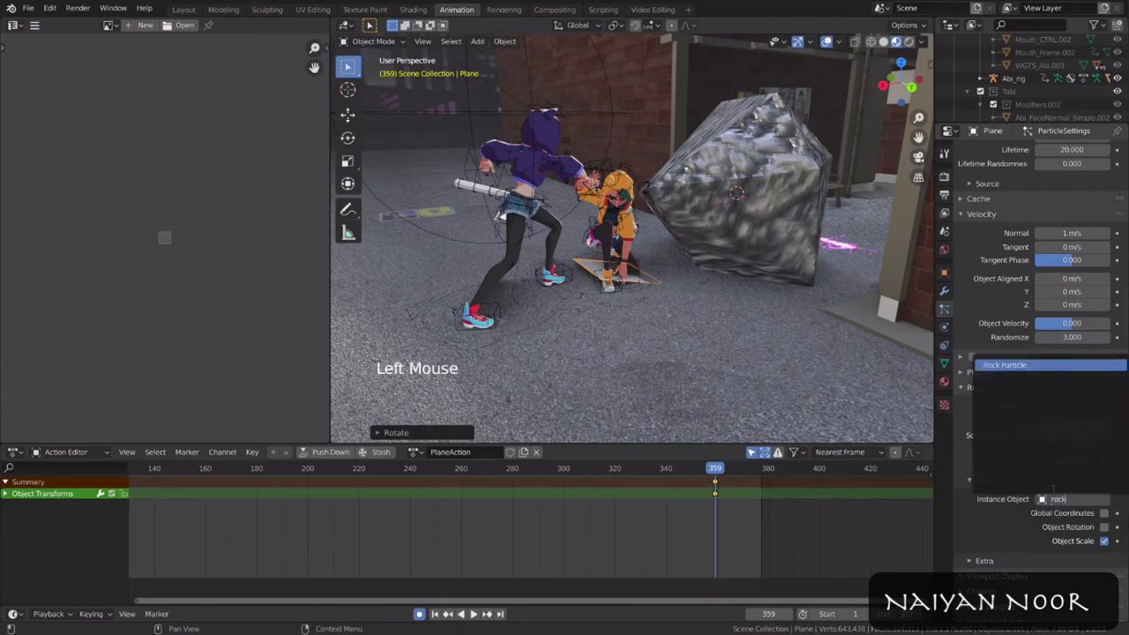
key(Return)
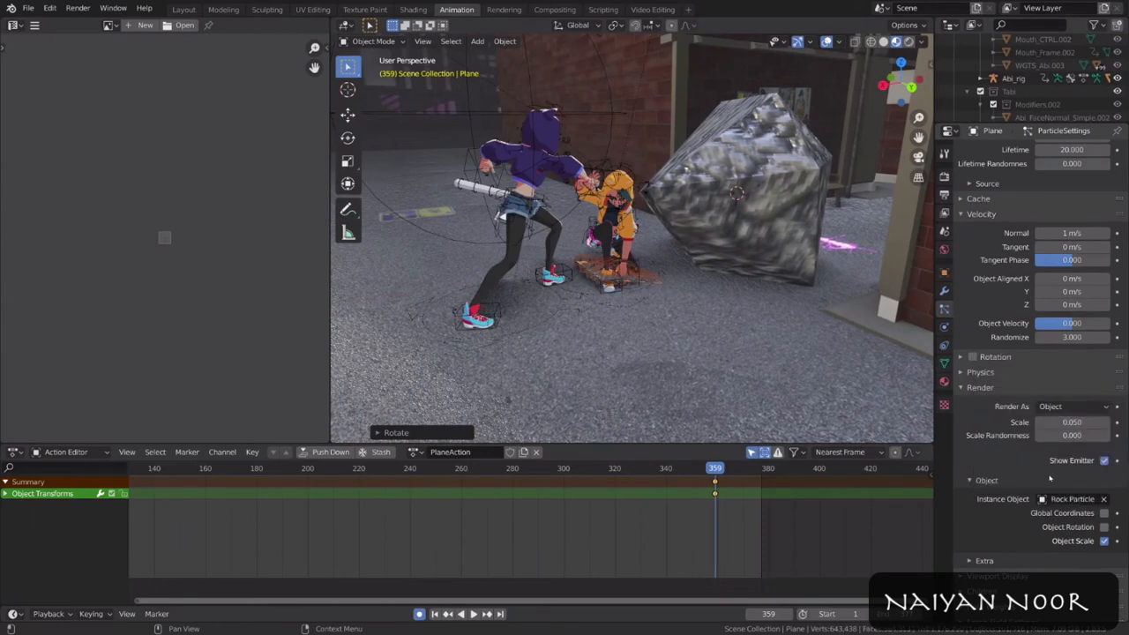
Step: Hide the emitter plane in both the render and the viewport display, and play the rock burst several times
click(1104, 460)
scroll(1037, 451, down, 6)
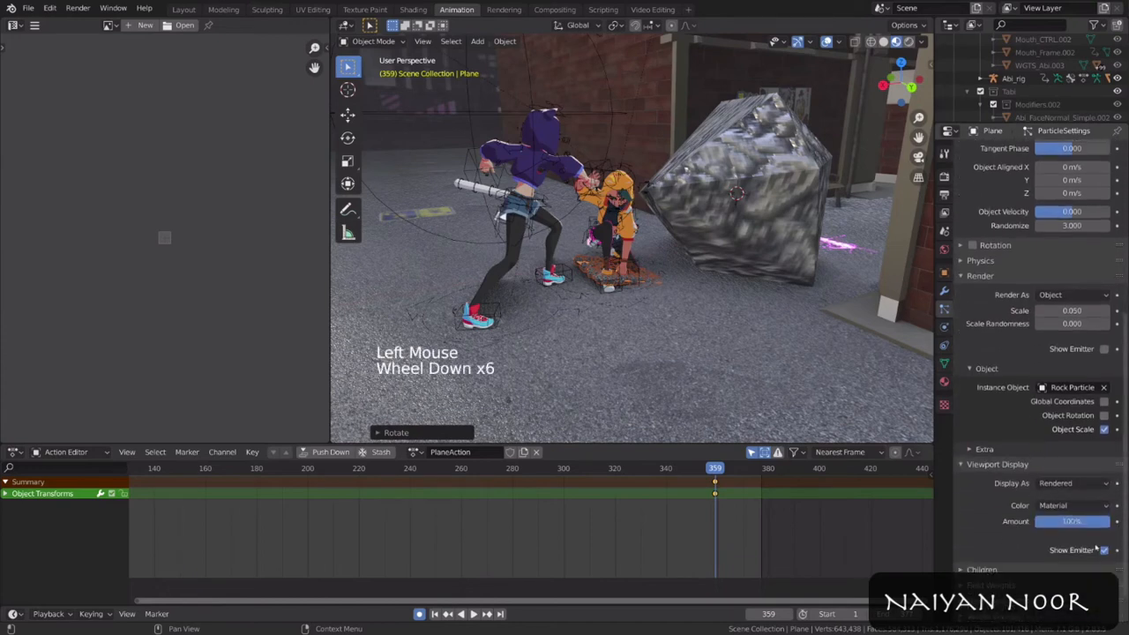
click(1104, 551)
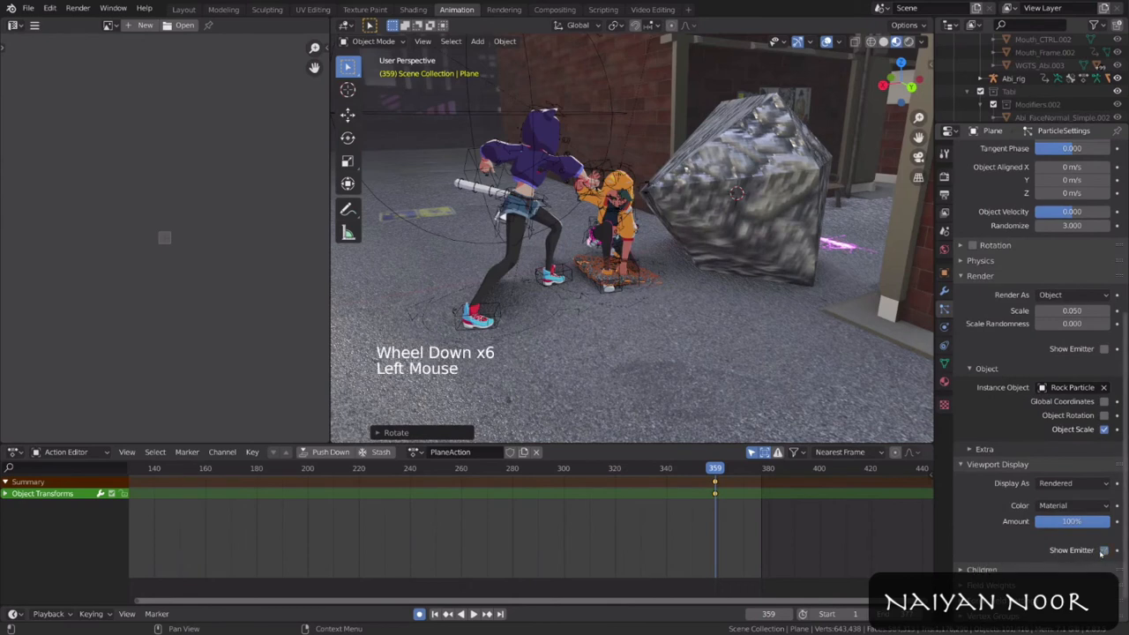
key(space)
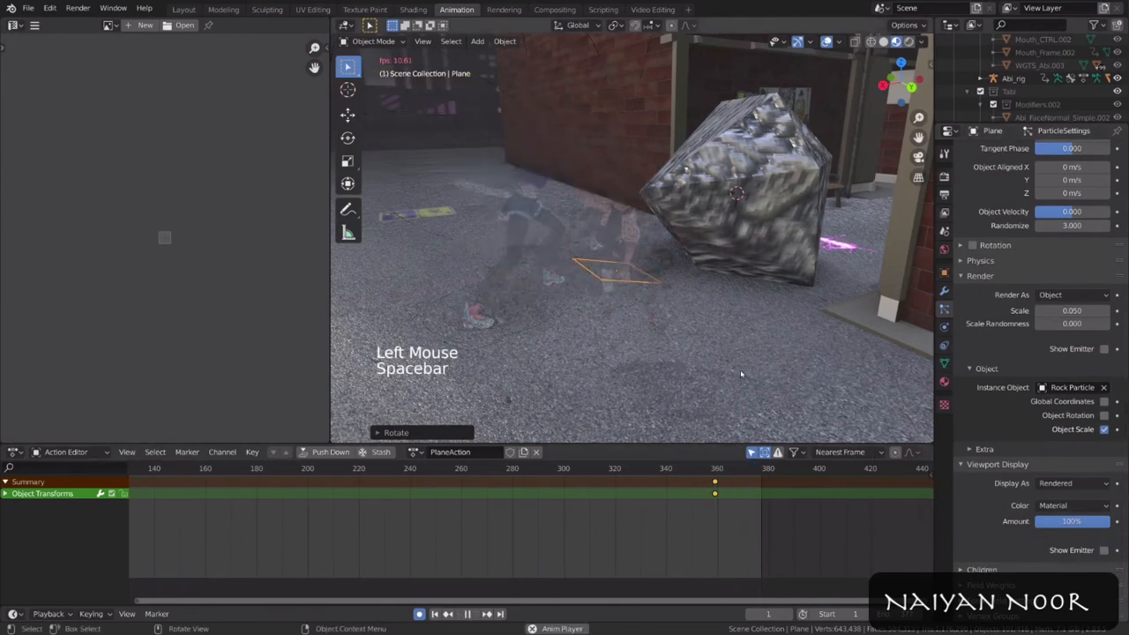
key(Escape)
key(space)
key(Escape)
key(space)
key(Escape)
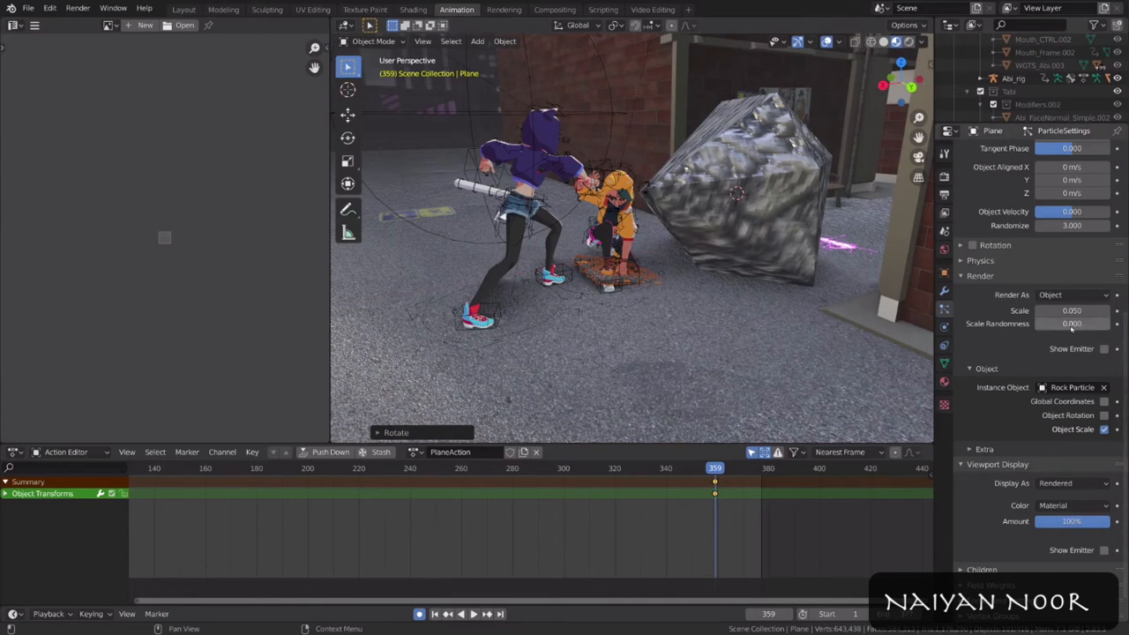
Step: Set the rock particles' Scale to 0.05 and Scale Randomness to 0.5, and play the burst
drag(1071, 328, 1073, 328)
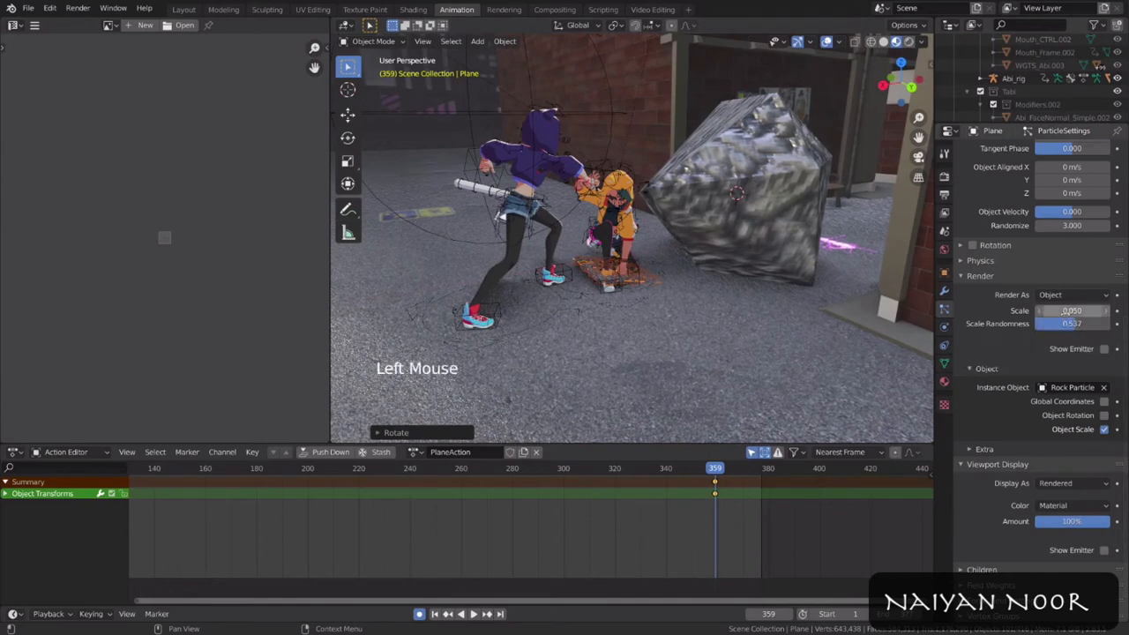
drag(1072, 311, 1054, 311)
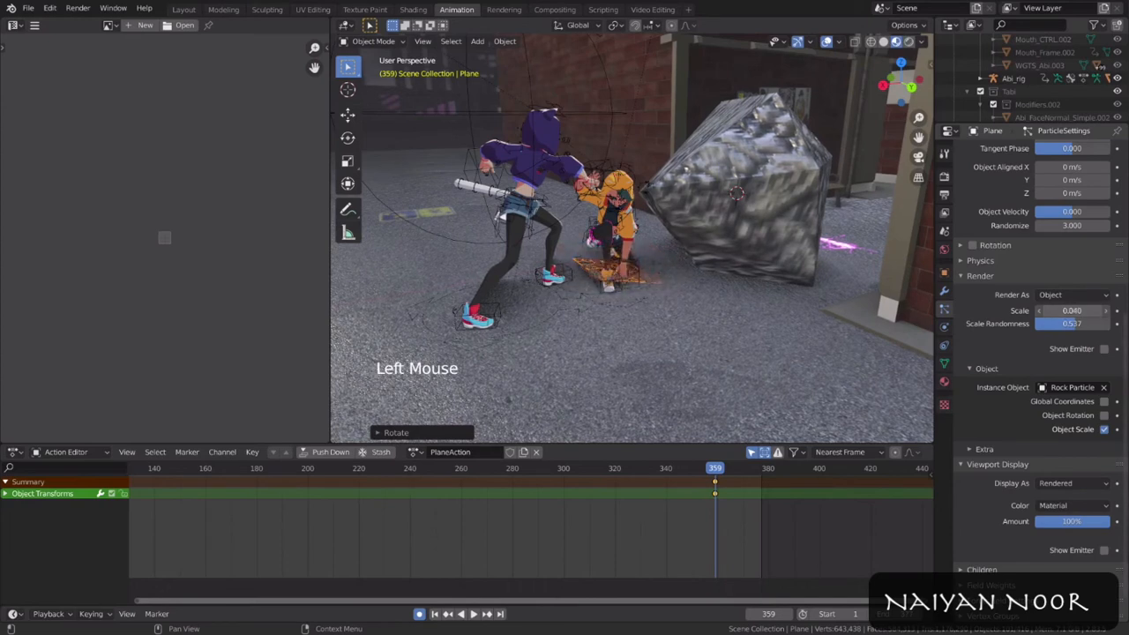
key(Tab)
key(BackSpace)
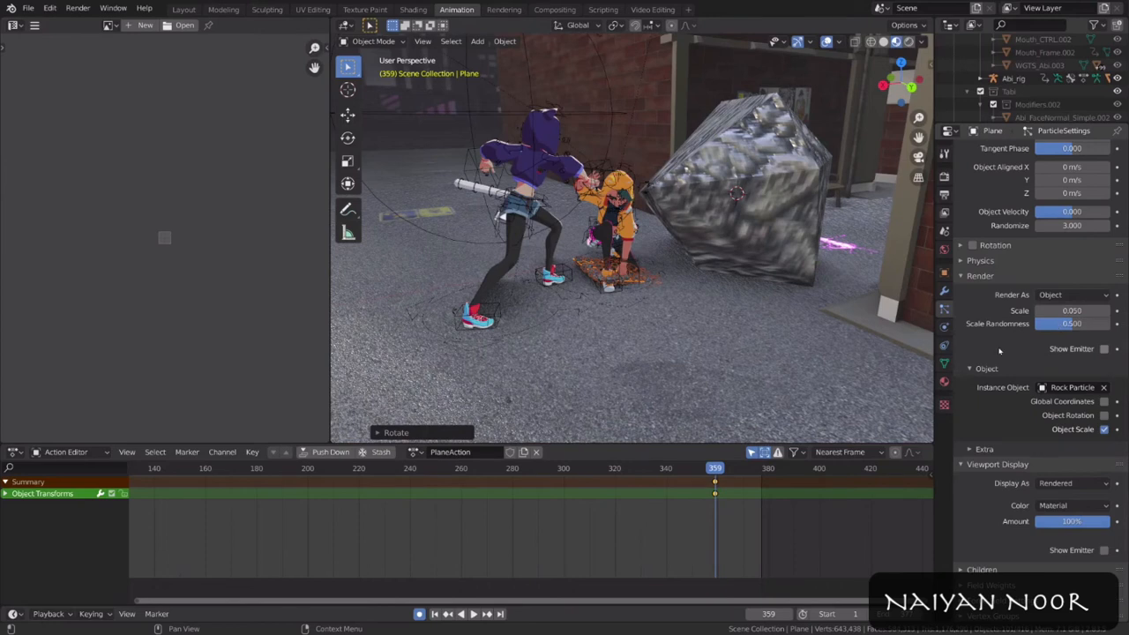
scroll(1003, 353, up, 5)
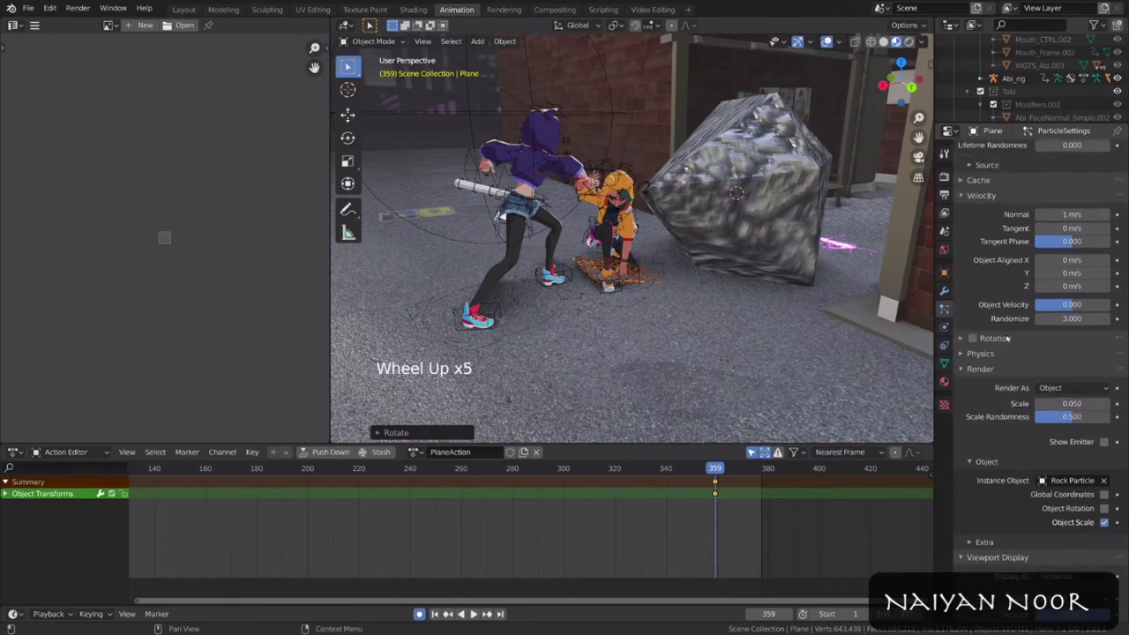
key(space)
key(Escape)
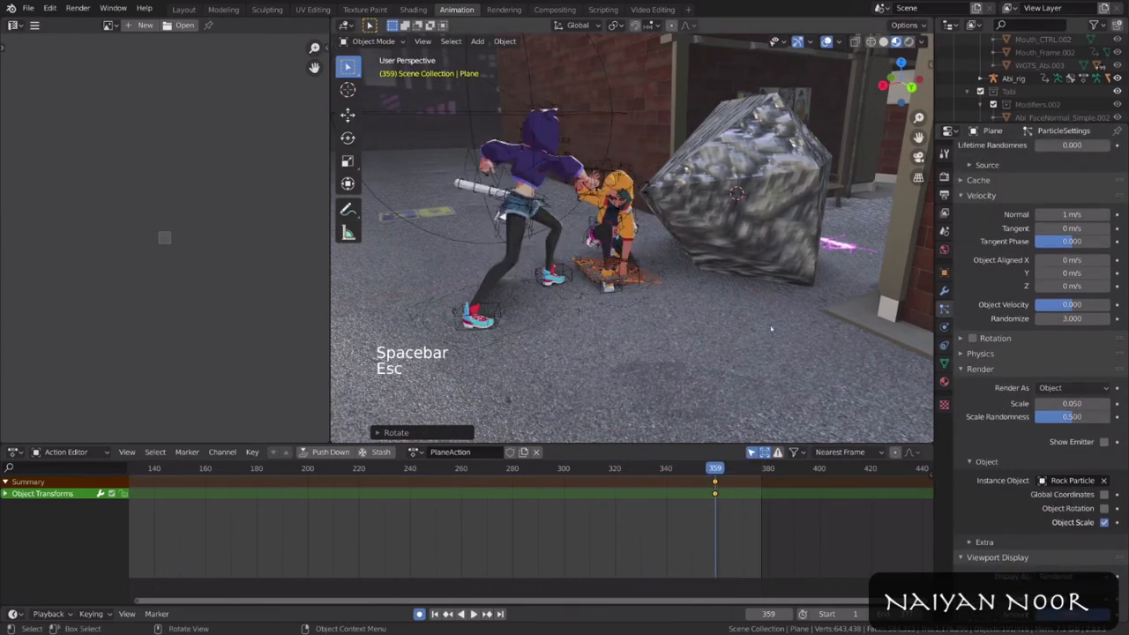
Step: Enable particle rotation with Randomize at 1 and play the animation to check the tumbling rocks
click(996, 339)
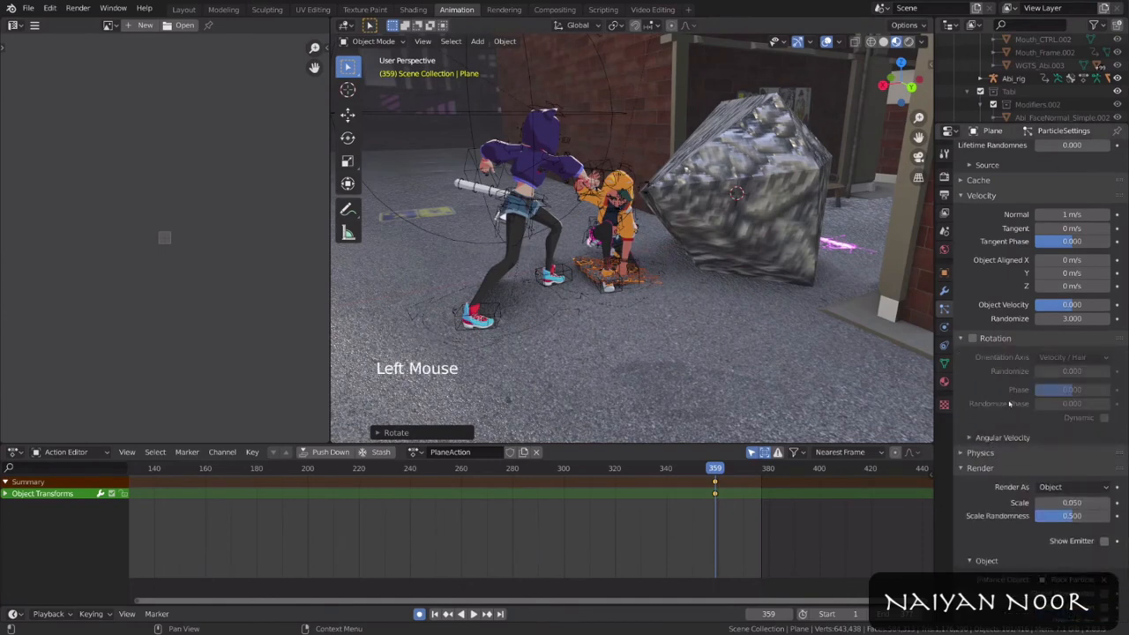
click(973, 339)
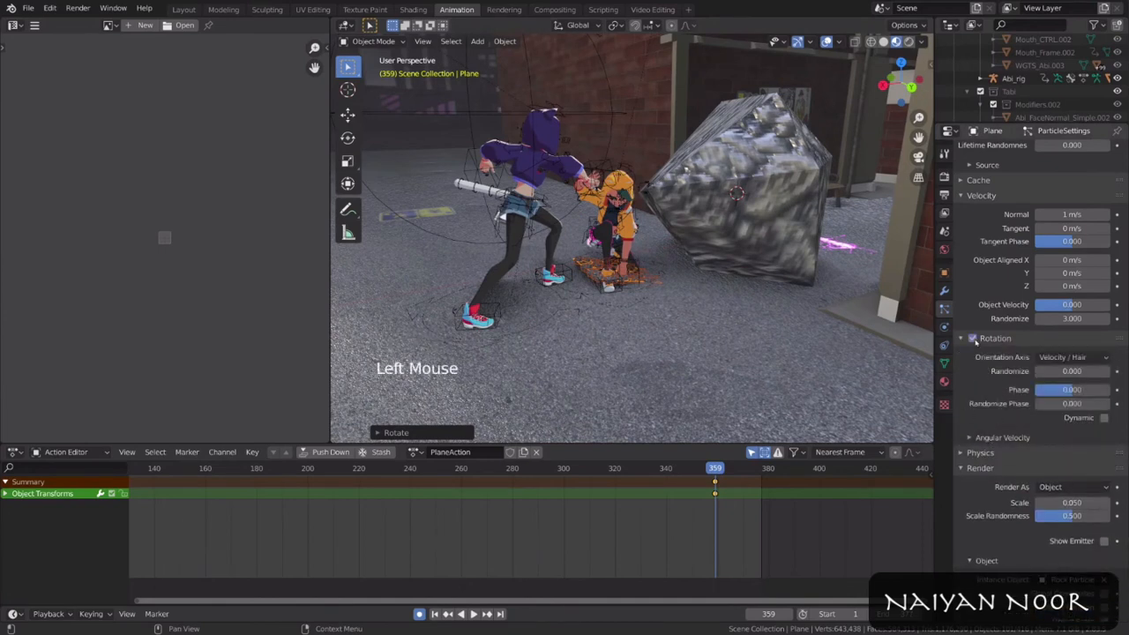
drag(1050, 372, 1122, 371)
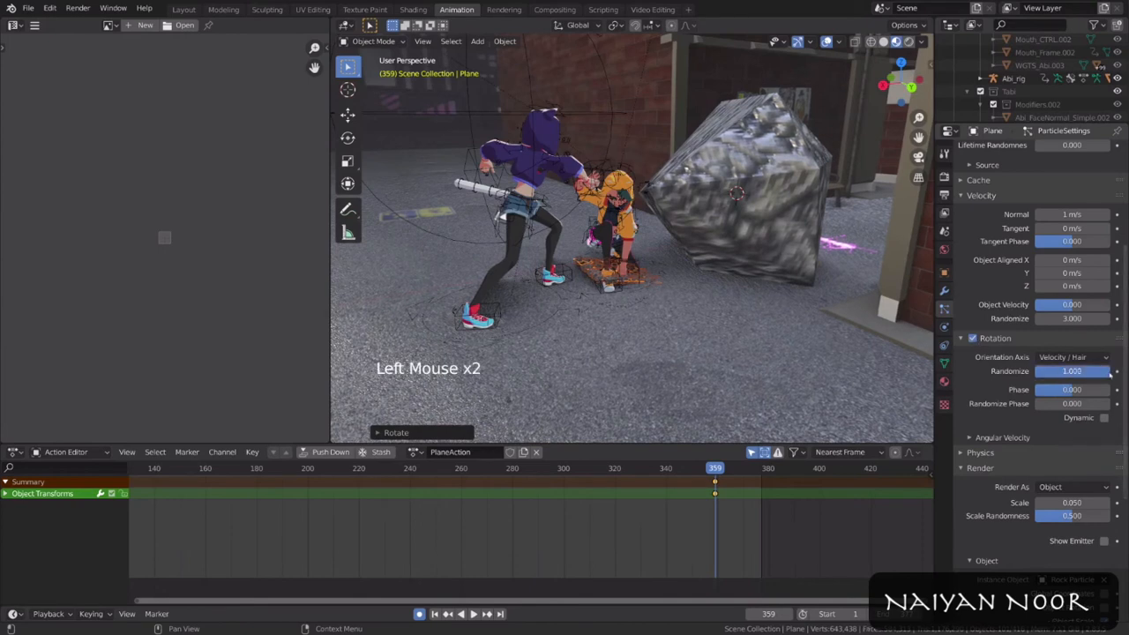
key(space)
key(Escape)
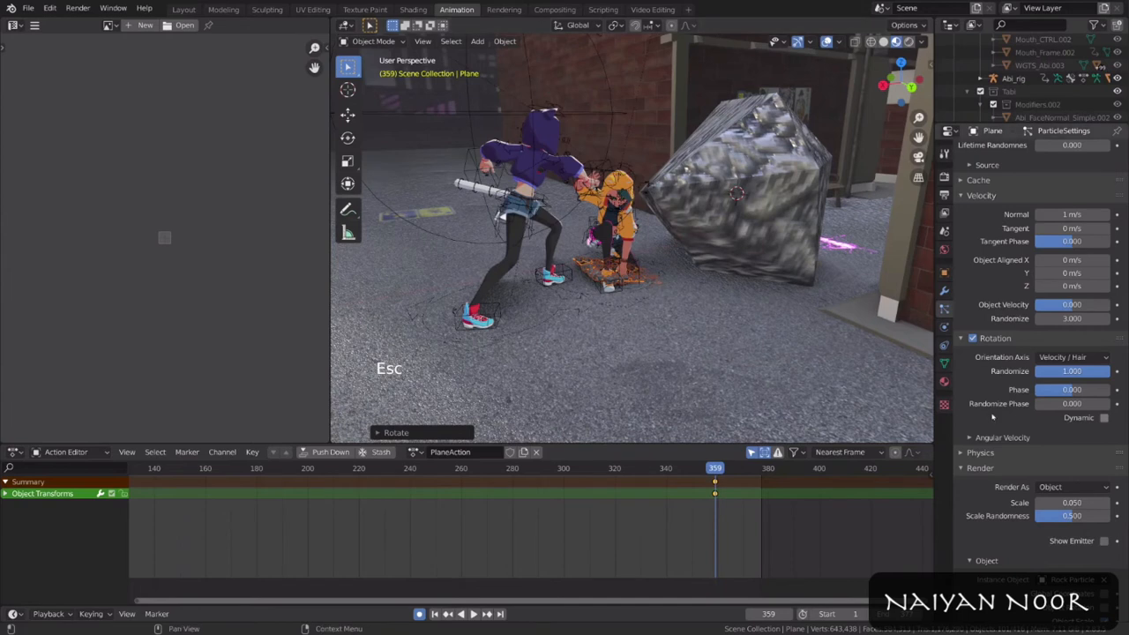
scroll(1032, 353, down, 20)
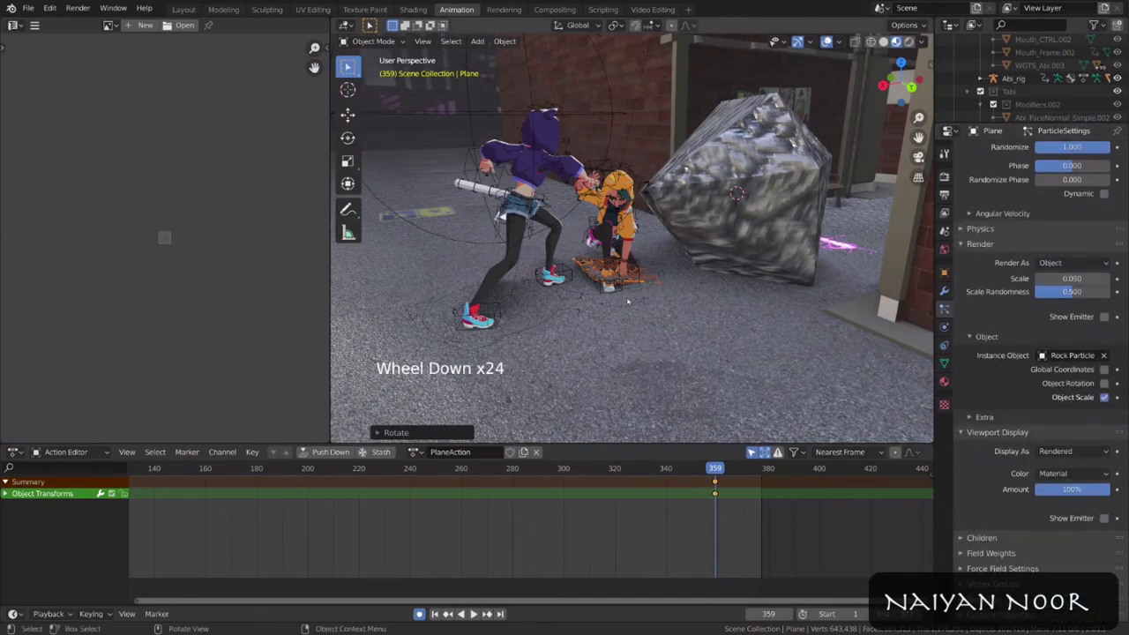
key(space)
key(Escape)
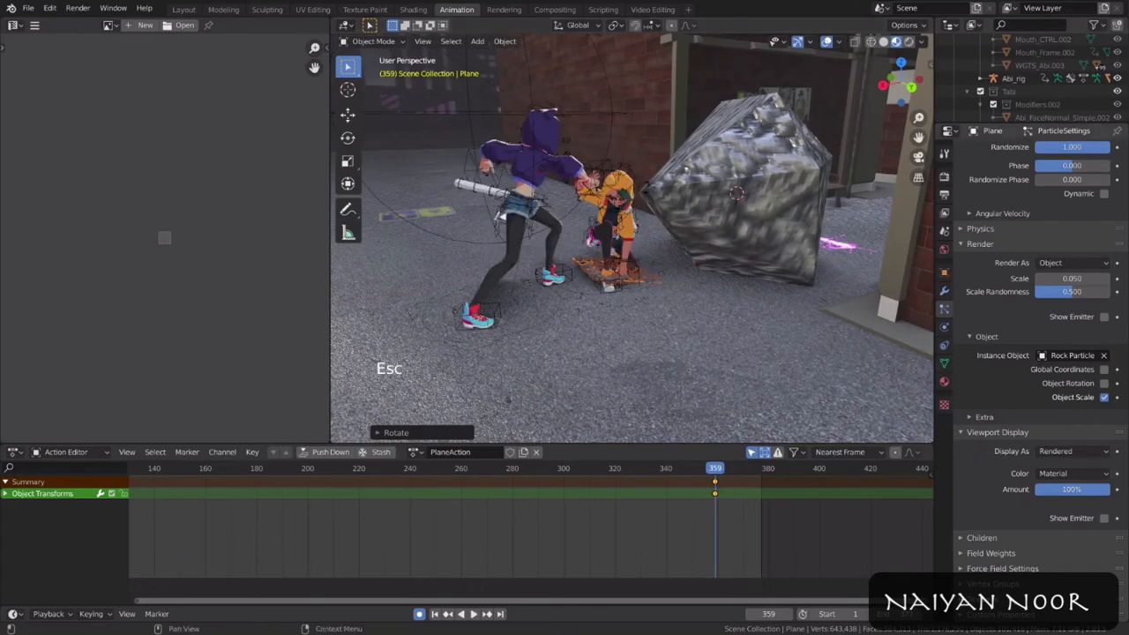
Step: Add a new texture to the particle settings' first texture slot and set its type to Blend
click(1019, 414)
scroll(1019, 414, down, 15)
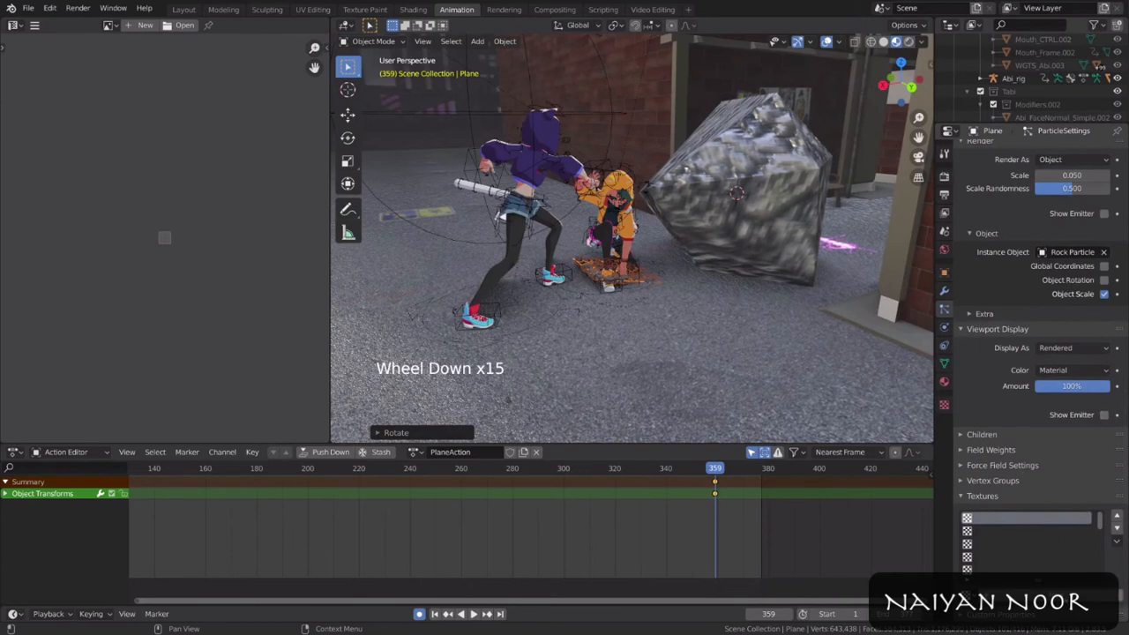
click(1039, 596)
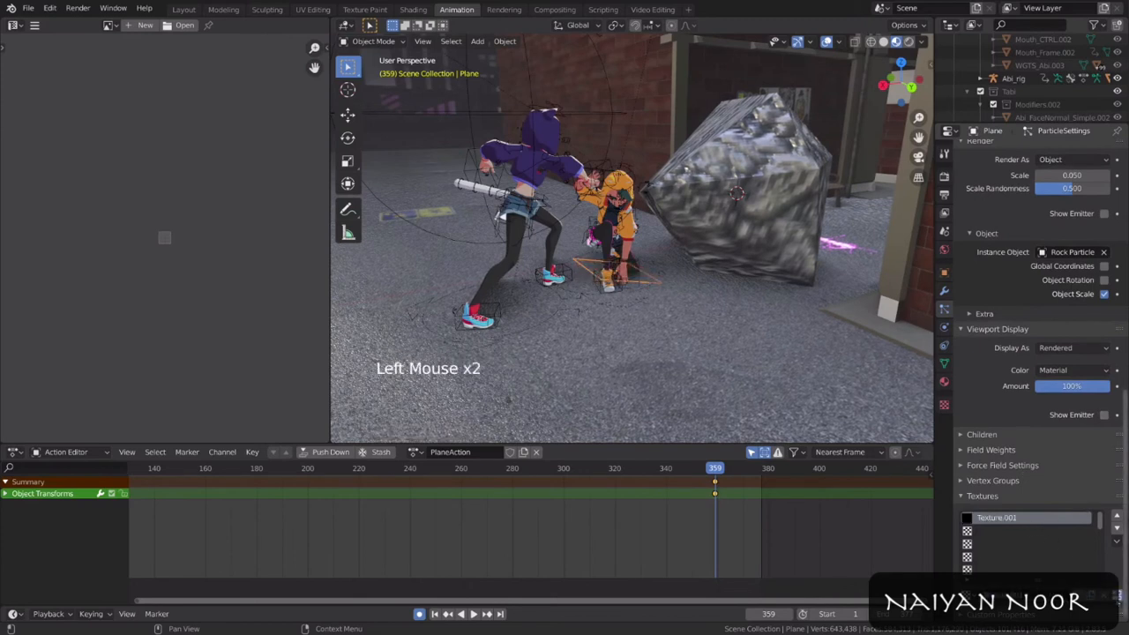
click(1119, 596)
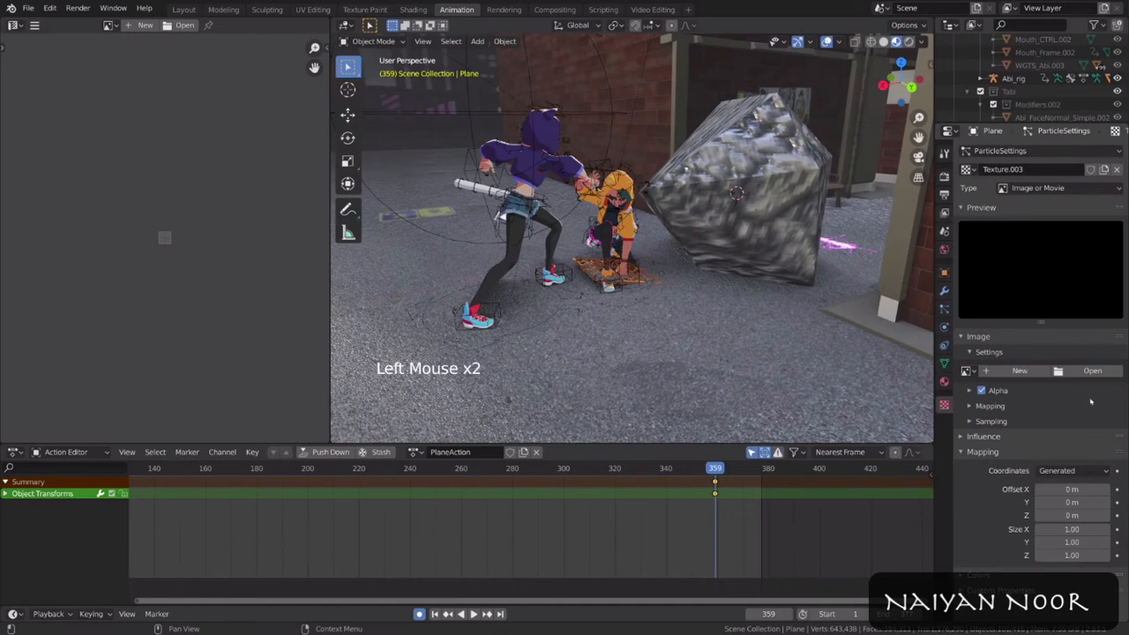
click(1069, 189)
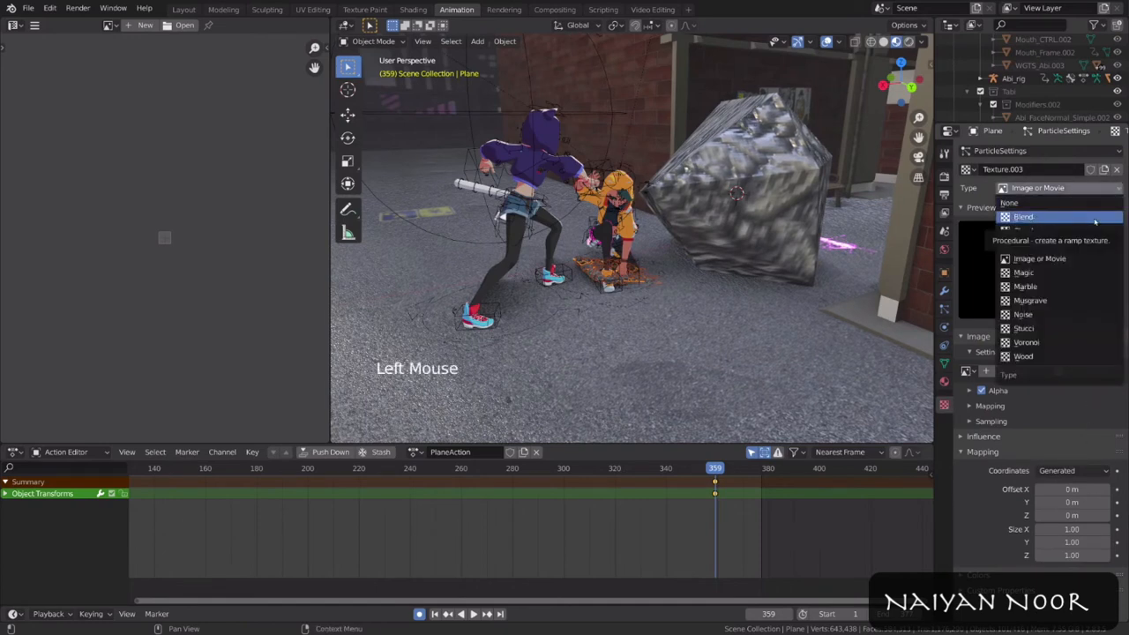
click(1095, 218)
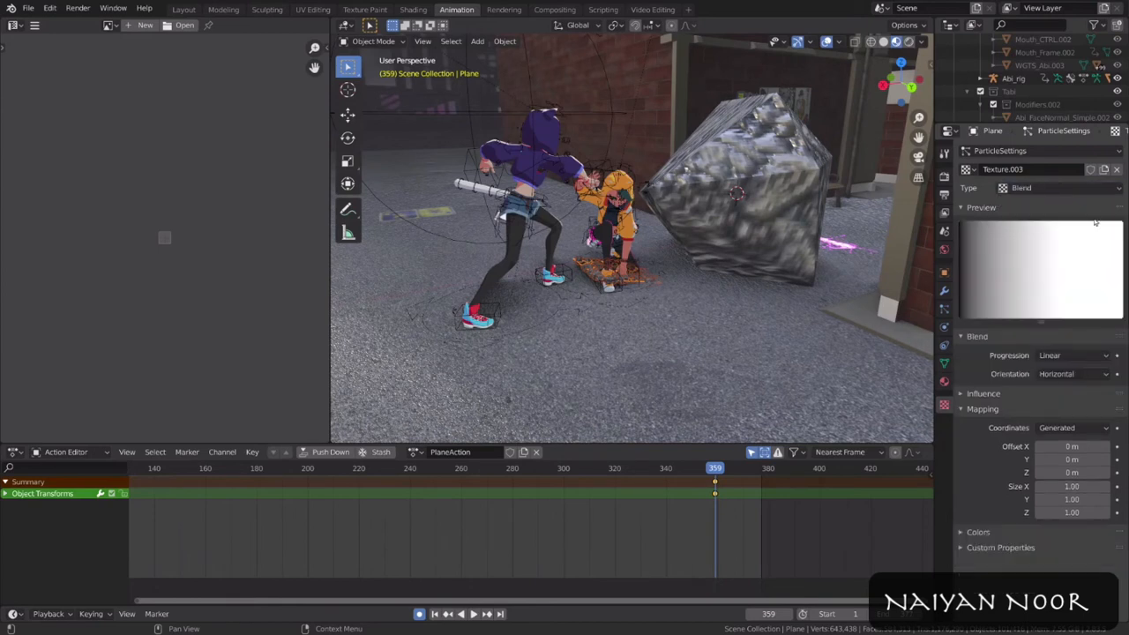
Step: Map the blend texture with Strand / Particle coordinates and disable its General Time influence
click(1078, 429)
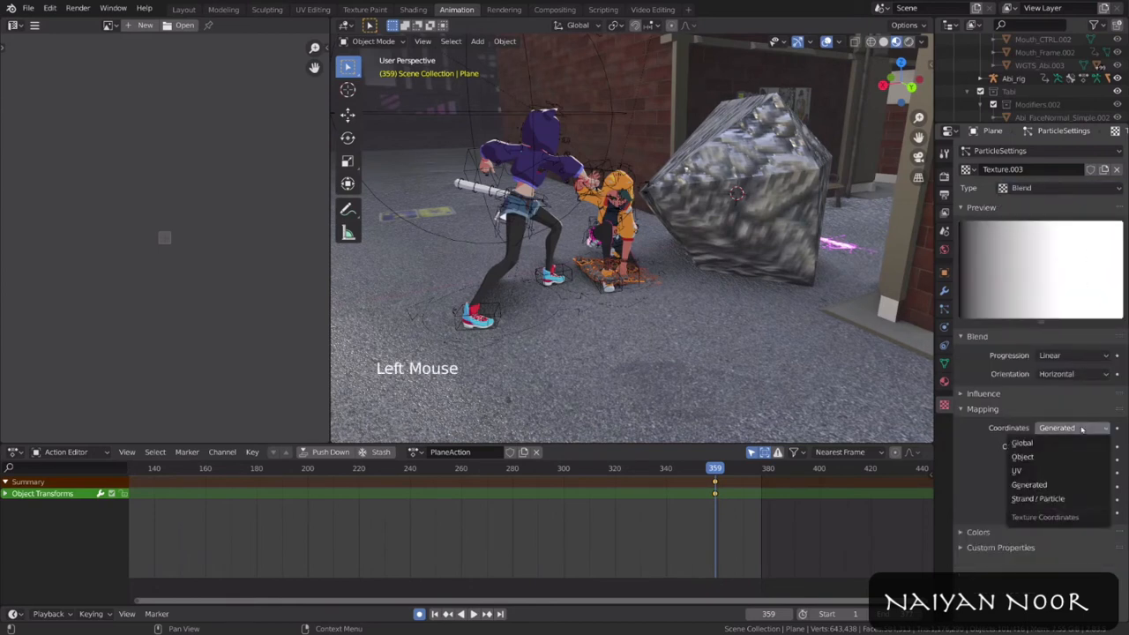
click(1093, 502)
click(1087, 393)
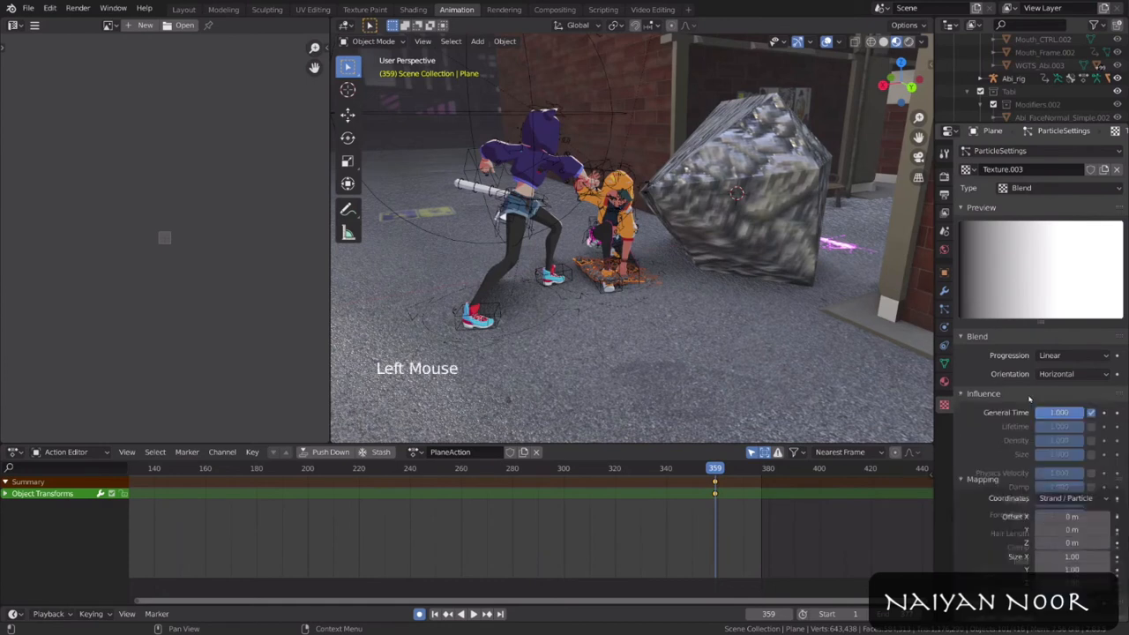
click(1092, 414)
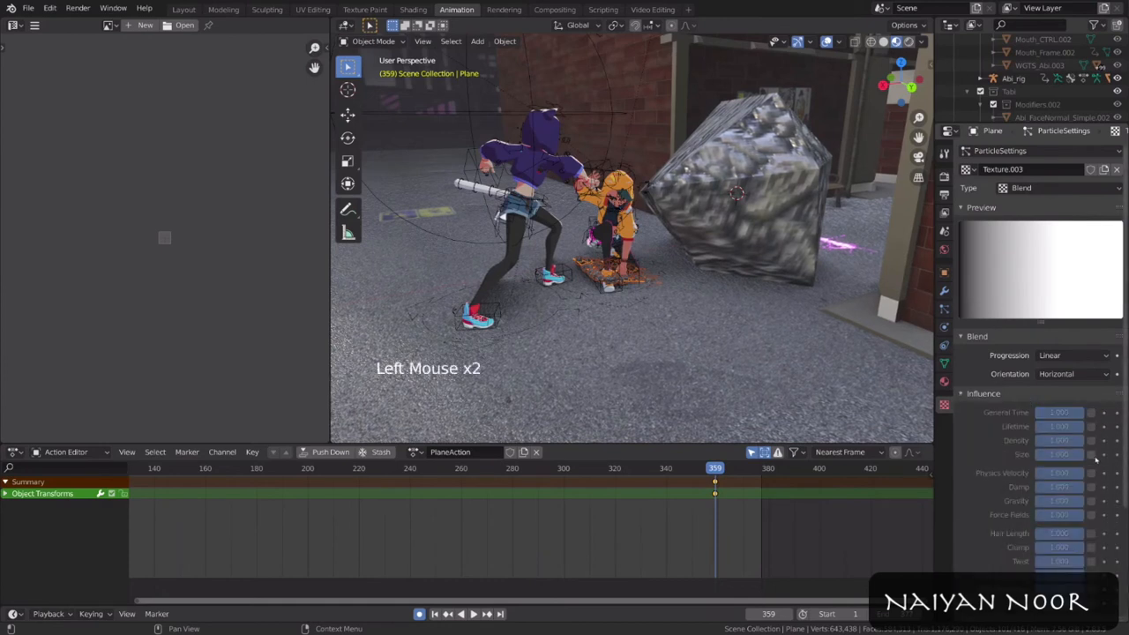
Step: Enable the blend texture's Size influence and turn on its Color Ramp
click(1092, 454)
click(993, 394)
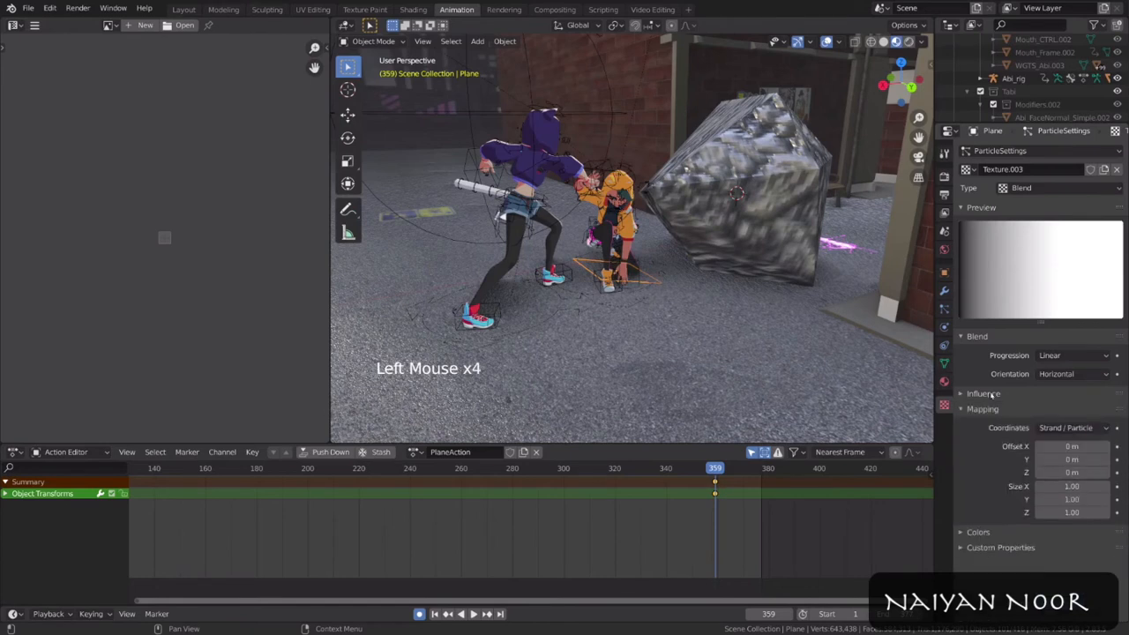
click(1002, 529)
middle_drag(1015, 431, 1014, 351)
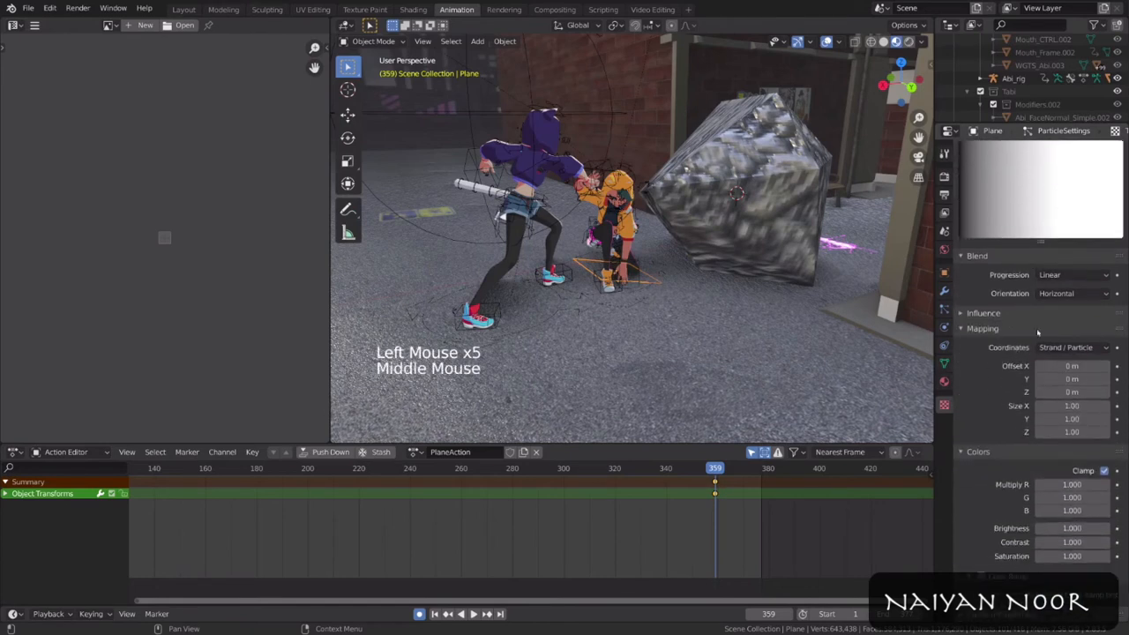
click(1119, 617)
middle_drag(1120, 615, 1119, 578)
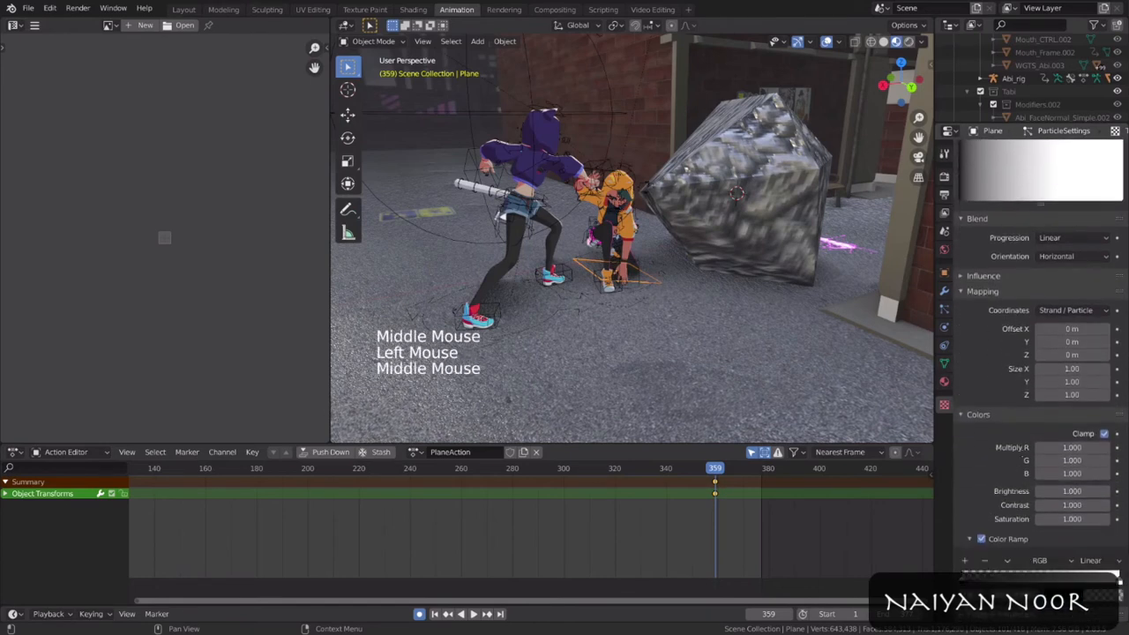
Step: Shape the blend texture's color ramp with black stops at both ends and white stops in between
click(1084, 595)
drag(1031, 576, 1116, 576)
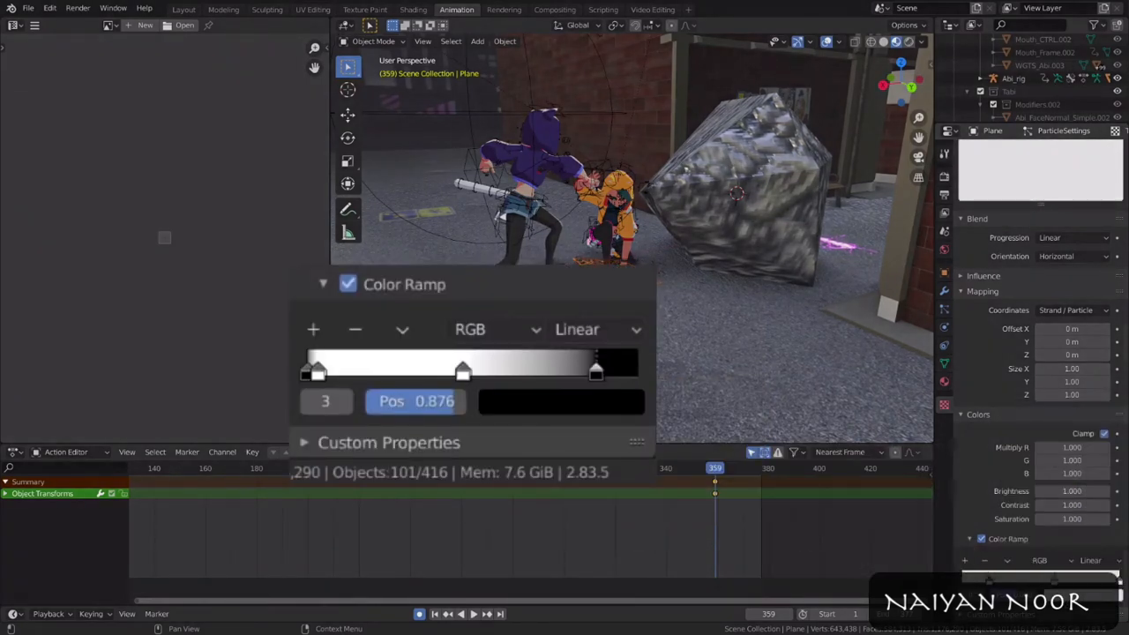
click(1084, 595)
drag(1116, 411, 1116, 504)
drag(1022, 578, 968, 575)
click(962, 579)
click(1084, 596)
drag(1116, 411, 1116, 505)
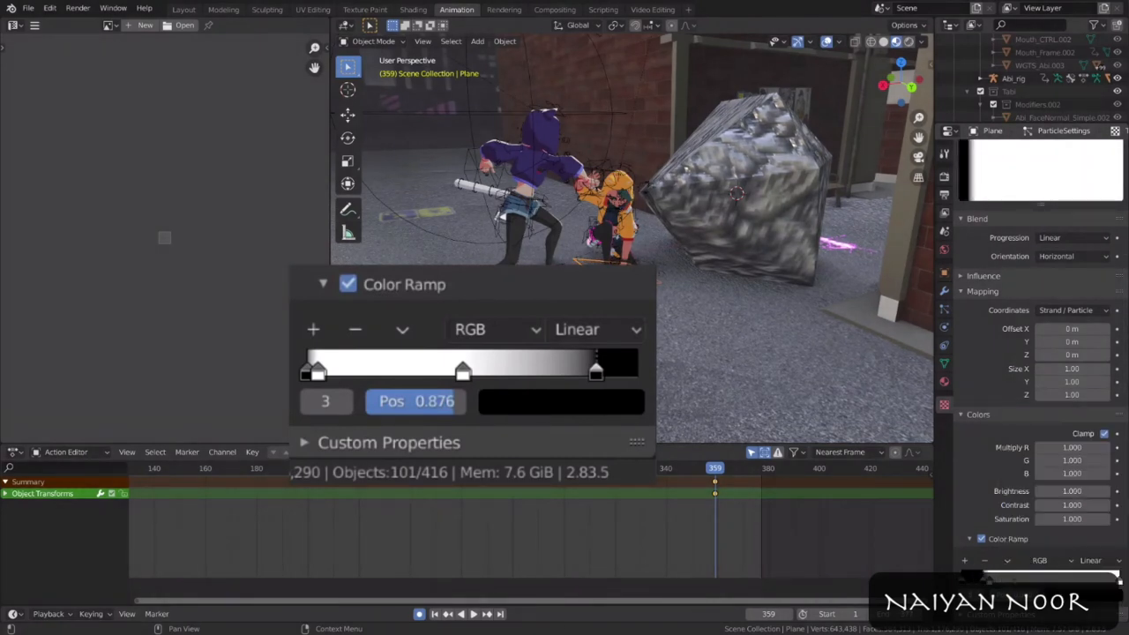
Step: Reposition the ramp's stops, placing the closing black stop at about 0.876, and play through the burst to check the rocks shrinking
key(space)
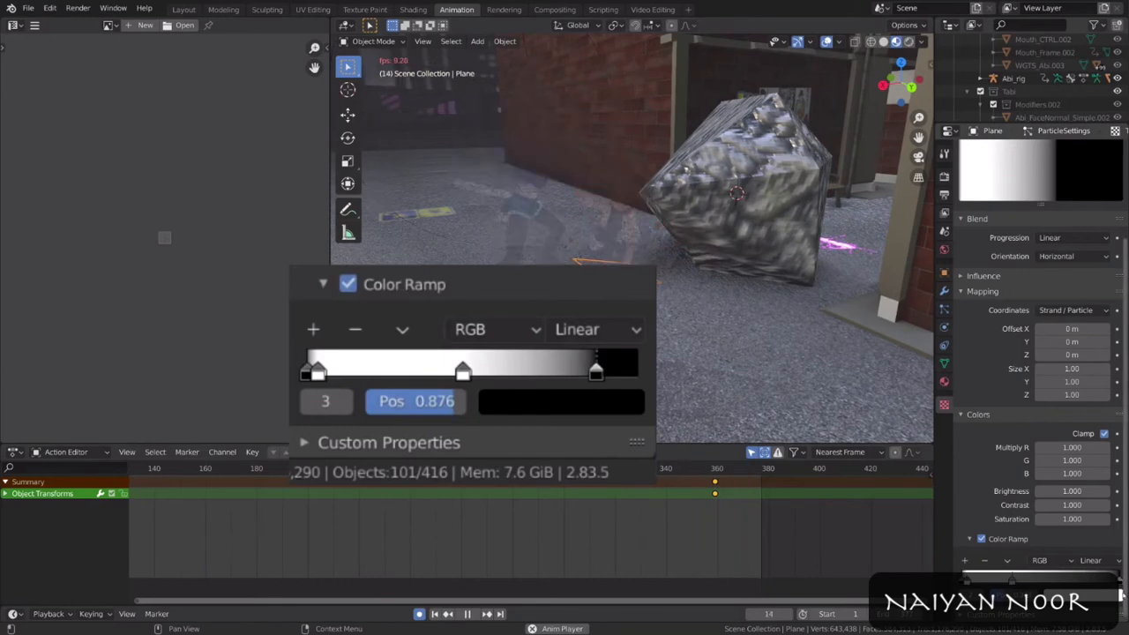
key(Escape)
drag(1120, 580, 1084, 580)
drag(1013, 580, 1101, 582)
key(space)
key(space)
click(694, 469)
key(space)
key(space)
drag(717, 469, 751, 469)
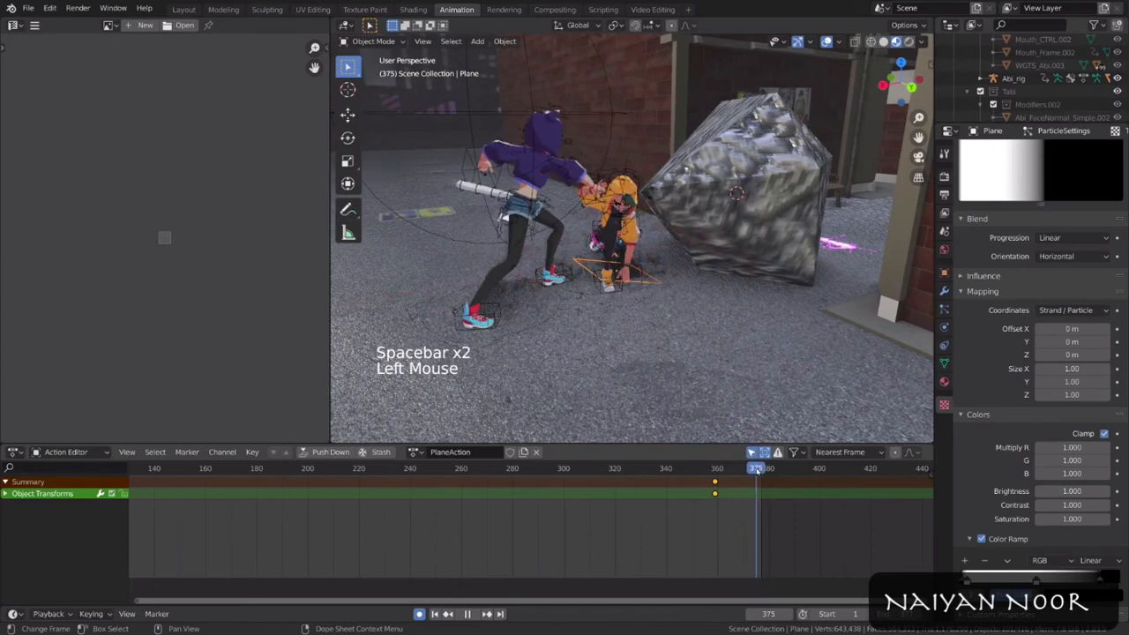
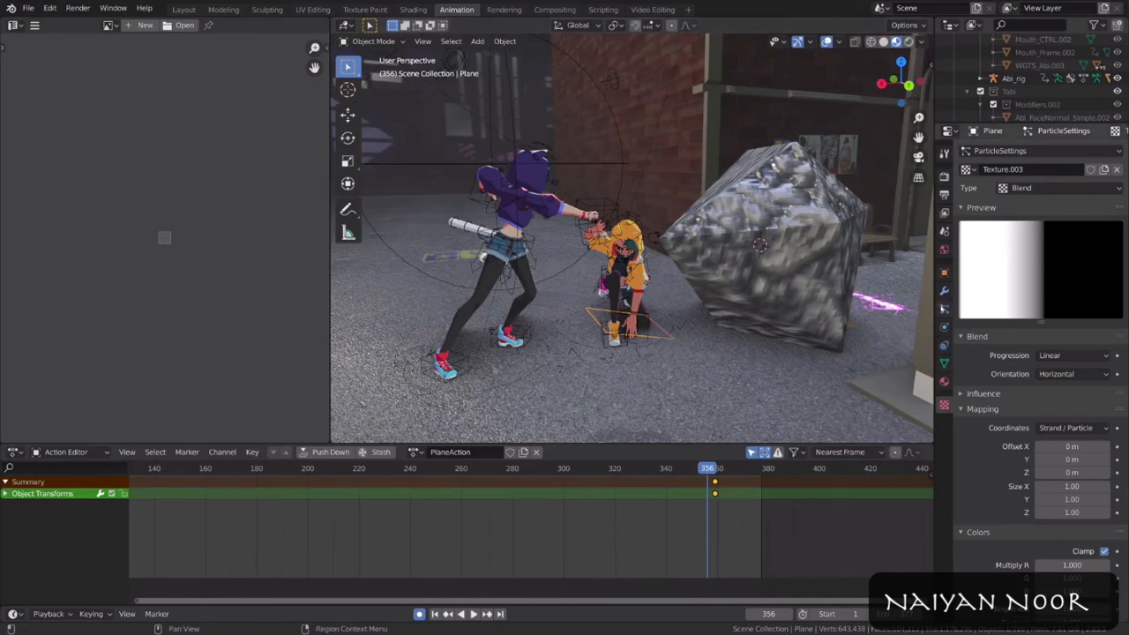
Step: Bake the ground plane's particle cache
click(944, 308)
scroll(989, 349, up, 20)
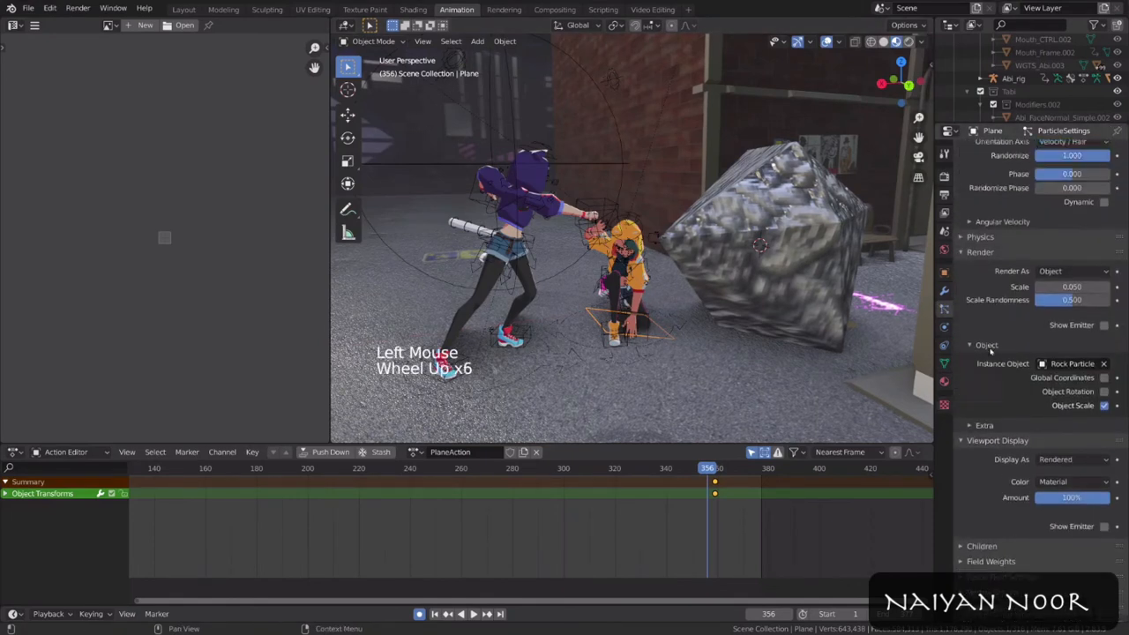
click(977, 280)
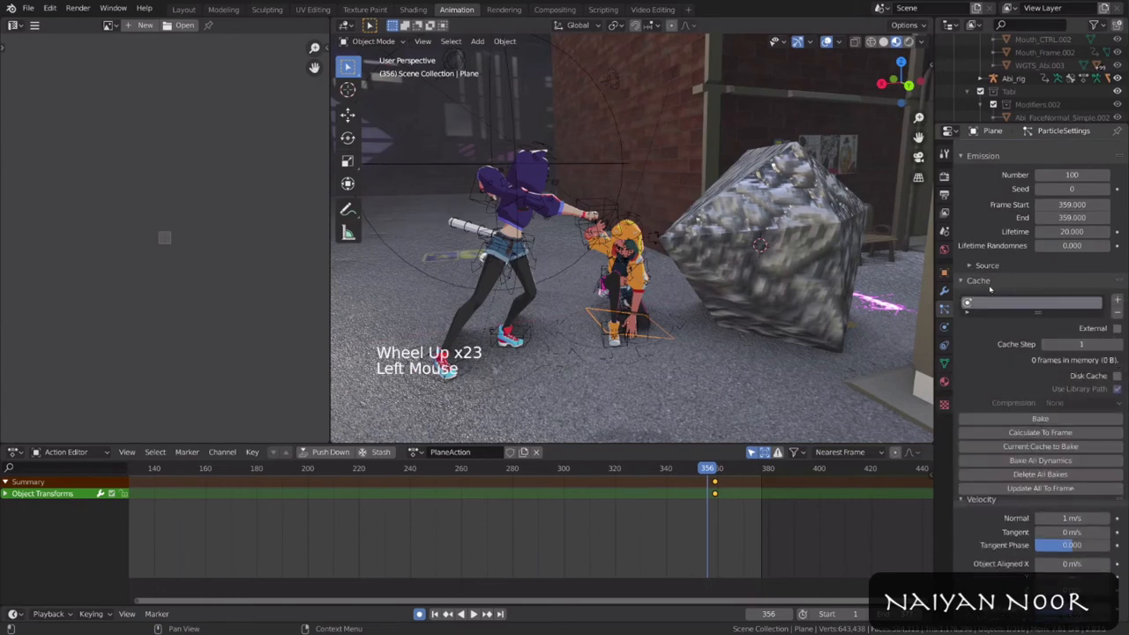
click(1065, 420)
Step: Play the animation from shortly before the impact to review the baked rock burst
click(702, 469)
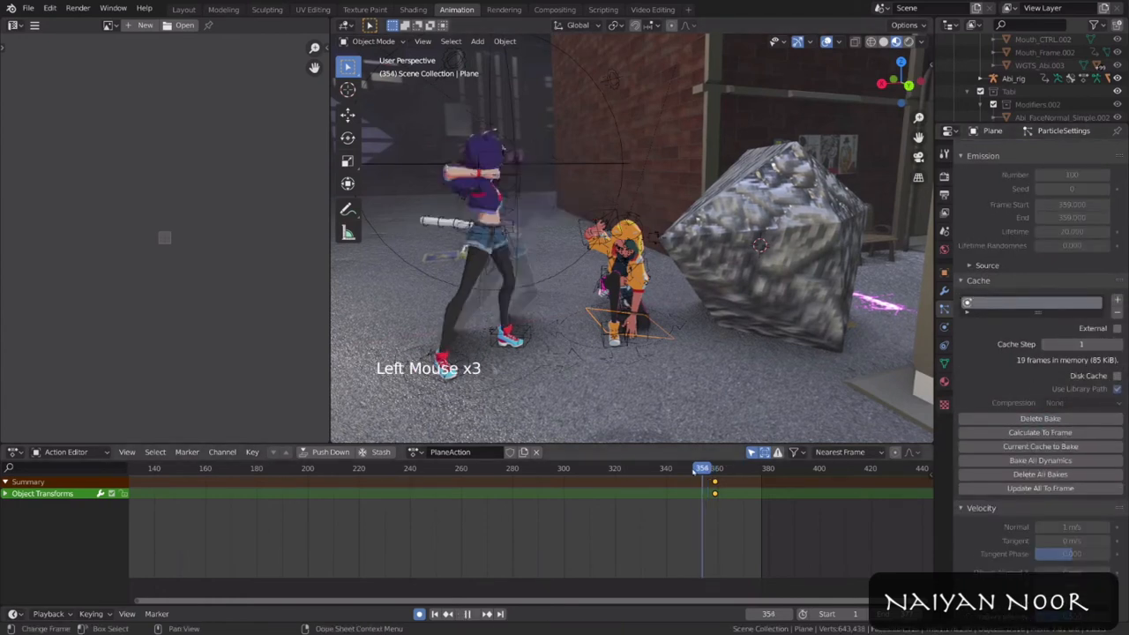
key(space)
key(space)
click(694, 469)
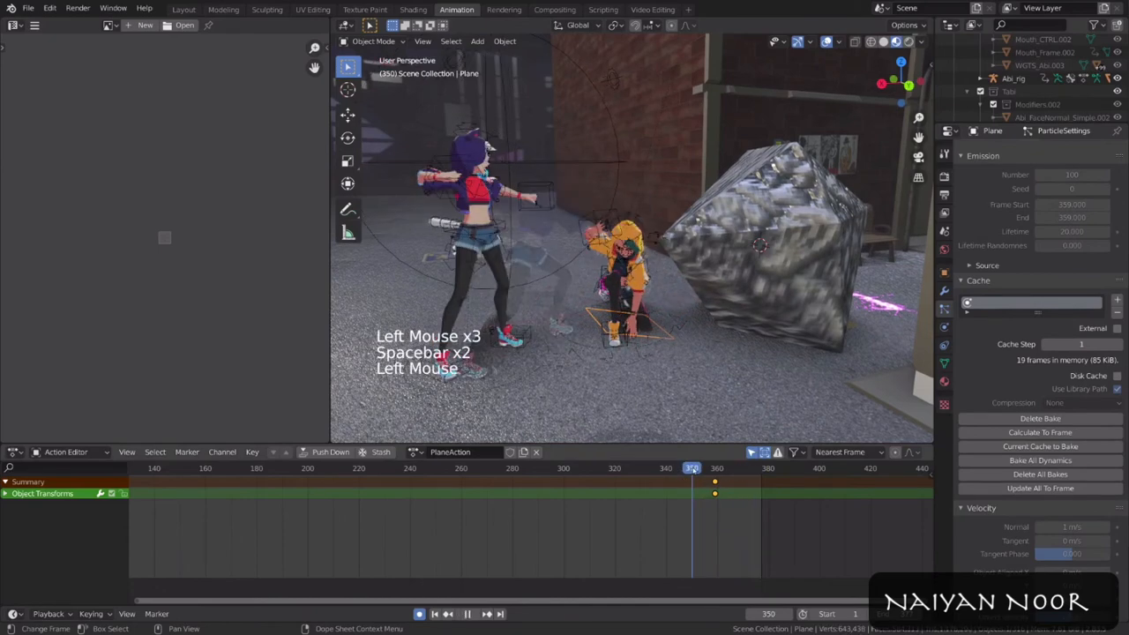
key(space)
key(space)
Step: Move the large Rock Particle object down along the global Z axis until it is hidden beneath the ground
middle_drag(743, 360, 732, 370)
scroll(732, 370, down, 2)
click(703, 471)
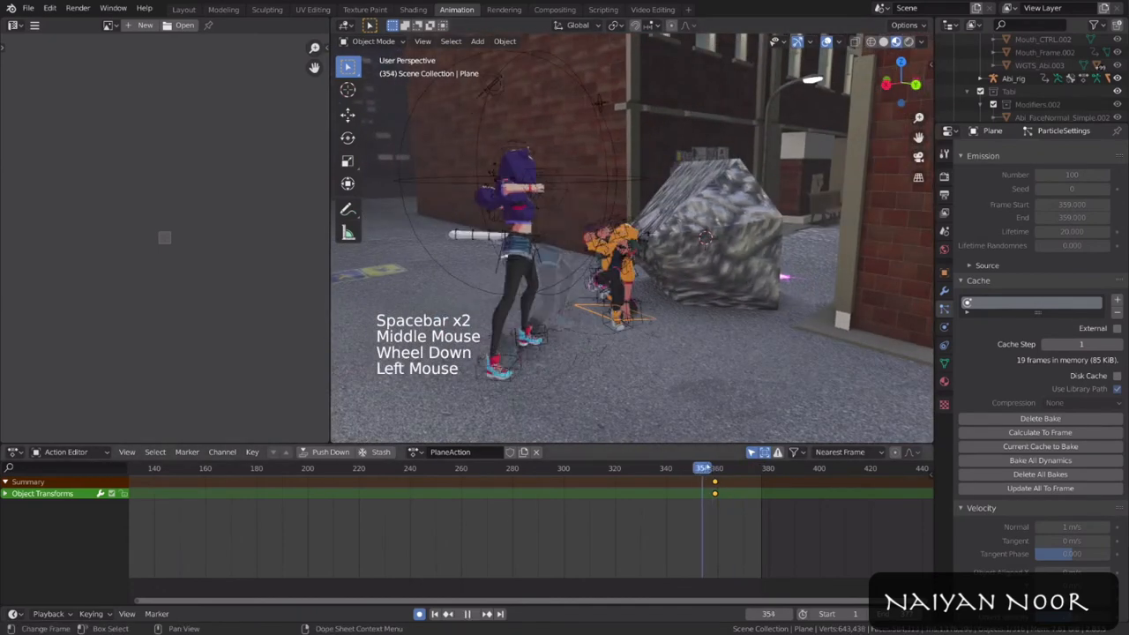
middle_drag(750, 334, 721, 340)
click(776, 276)
middle_drag(804, 278, 796, 289)
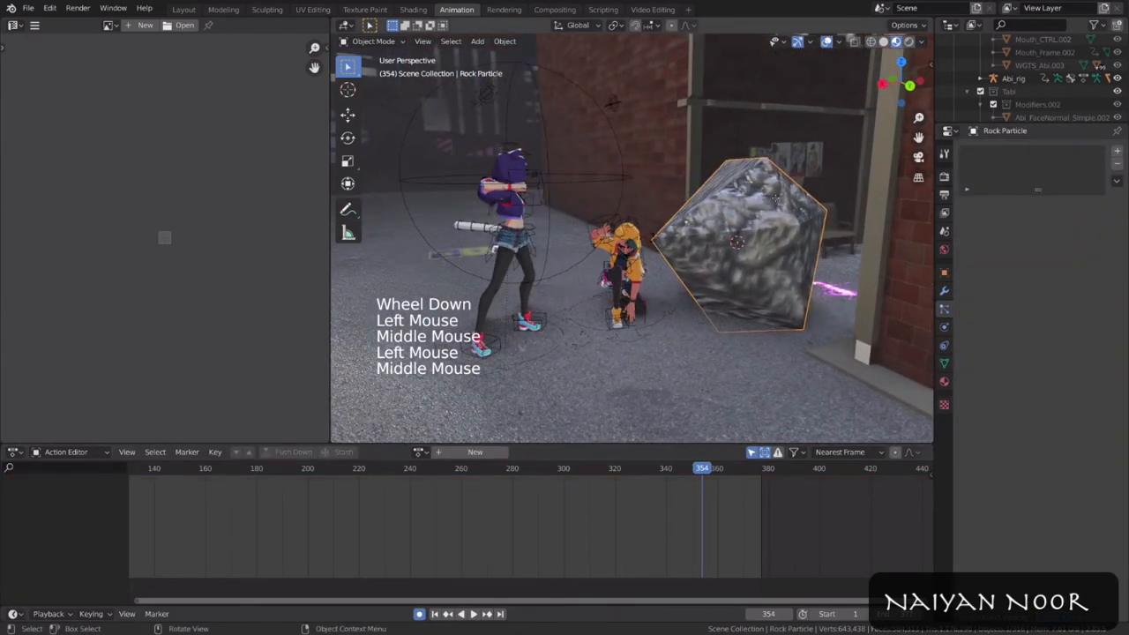
key(g)
key(z)
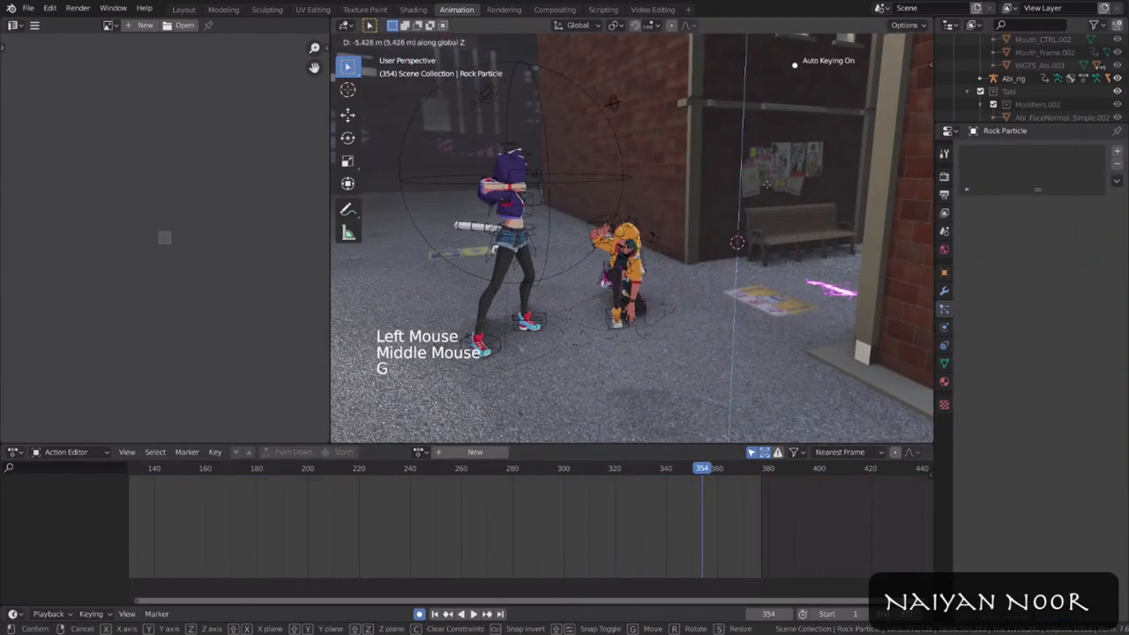
click(765, 255)
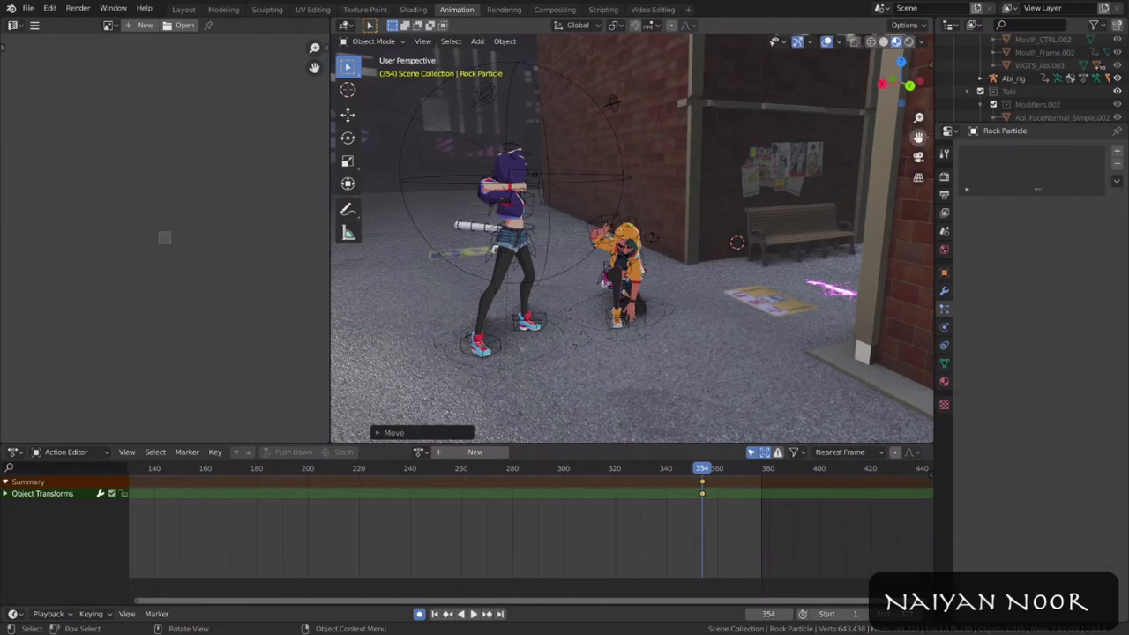
Step: Play the burst with the source rock hidden and switch the viewport to solid shading
key(space)
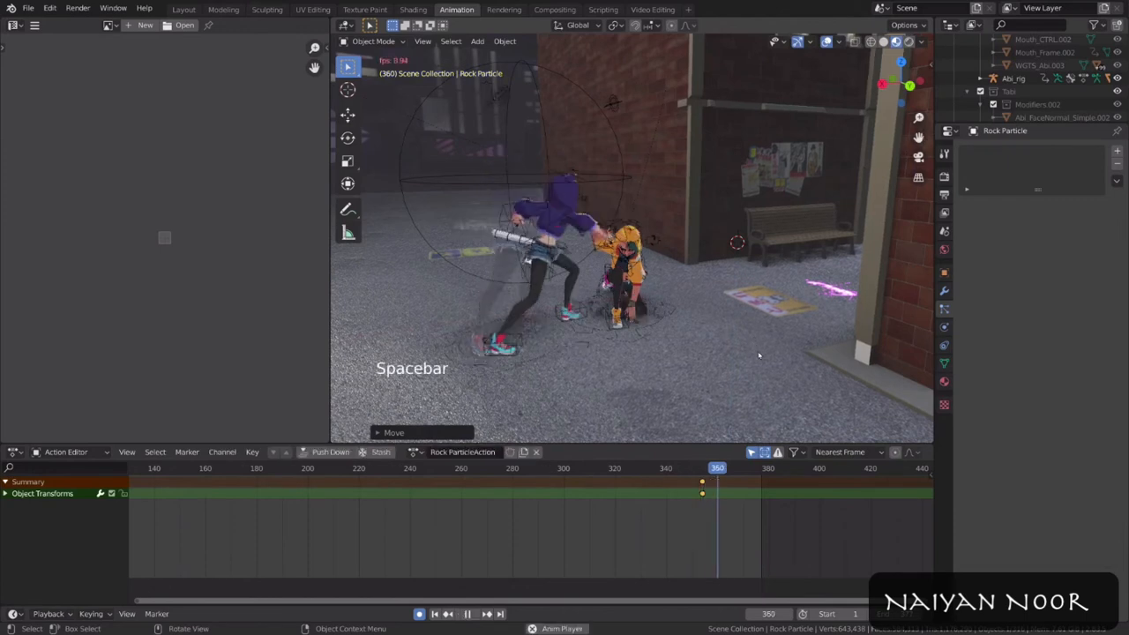
key(space)
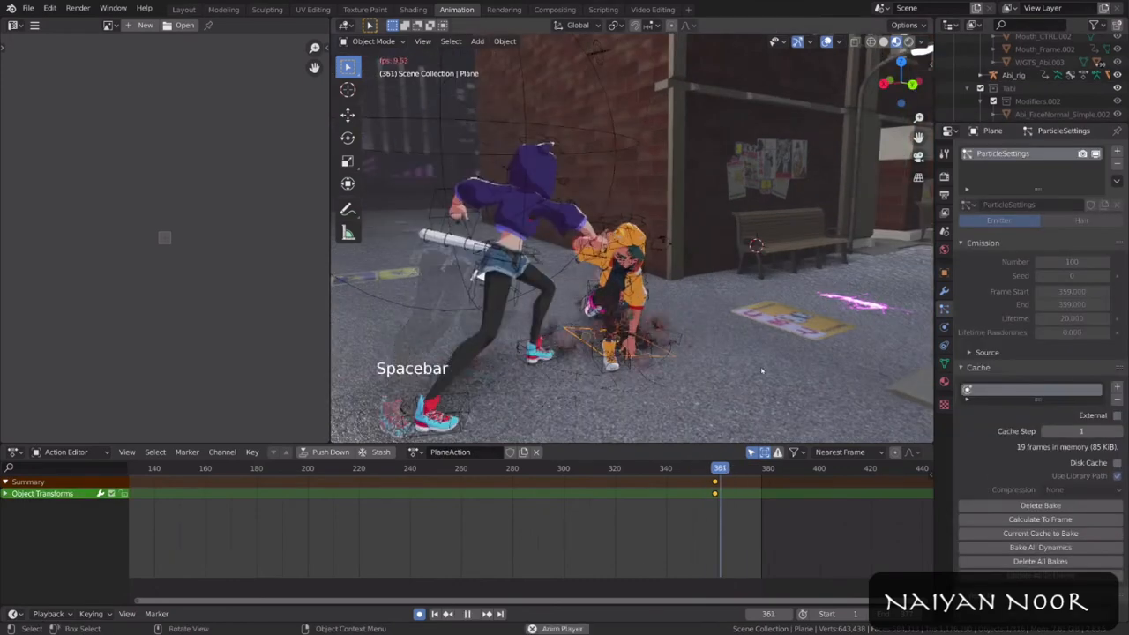
middle_drag(618, 220, 582, 229)
key(z)
mouse_move(582, 229)
shift+middle_down()
mouse_move(600, 247)
mouse_move(585, 253)
mouse_move(735, 269)
shift+middle_up()
click(600, 247)
key(space)
key(space)
scroll(585, 253, up, 2)
Step: Add a second plane, scale it down, and place it on the ground between the two characters' feet
key(shift+a)
click(651, 249)
key(g)
key(s)
key(g)
click(617, 304)
Step: Add a particle system to the new plane and render it as Object with Rock Particle as the instance
click(1117, 151)
scroll(1015, 366, down, 8)
scroll(1016, 366, down, 20)
click(1068, 366)
click(1045, 436)
click(1071, 459)
click(1027, 567)
scroll(1092, 267, up, 7)
click(1020, 236)
Step: Set the new emitter's Number to 50 and its Frame Start and End to 359
scroll(1020, 236, up, 18)
scroll(1020, 237, up, 1)
click(1071, 224)
text(50)
key(Return)
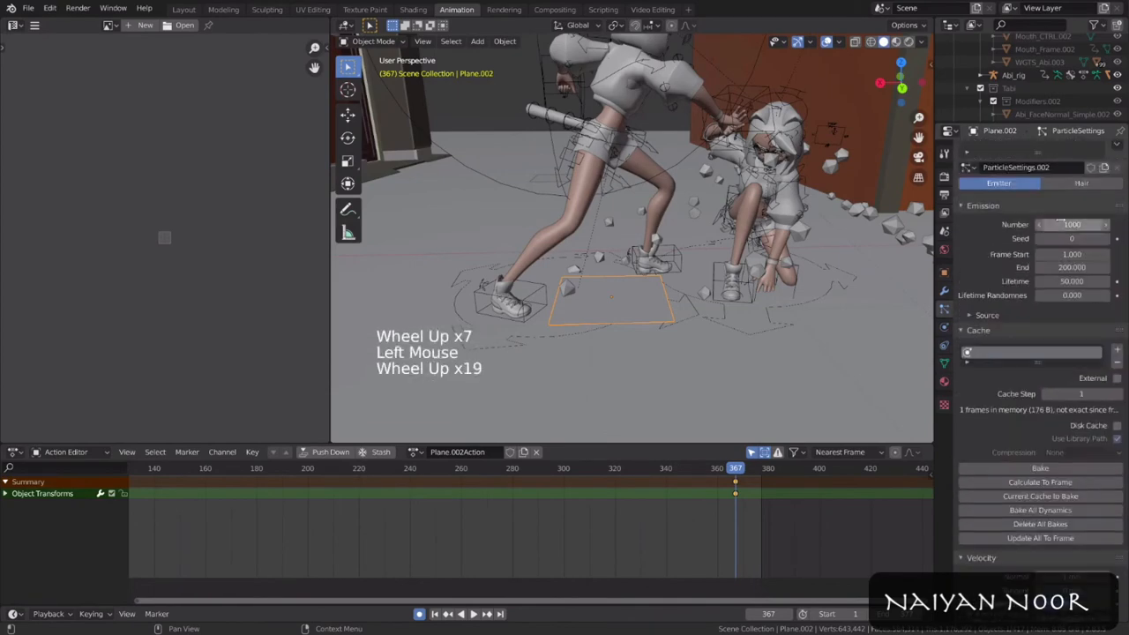
click(1072, 268)
text(259)
key(Return)
Step: Play the animation around frame 359 to review the second plane's rock emission
key(space)
key(space)
click(713, 469)
key(space)
key(space)
key(space)
scroll(723, 521, up, 1)
click(716, 468)
Step: Try a velocity Randomize of 10 on the second emitter and play the burst
scroll(618, 304, up, 2)
scroll(1085, 397, down, 8)
click(1066, 532)
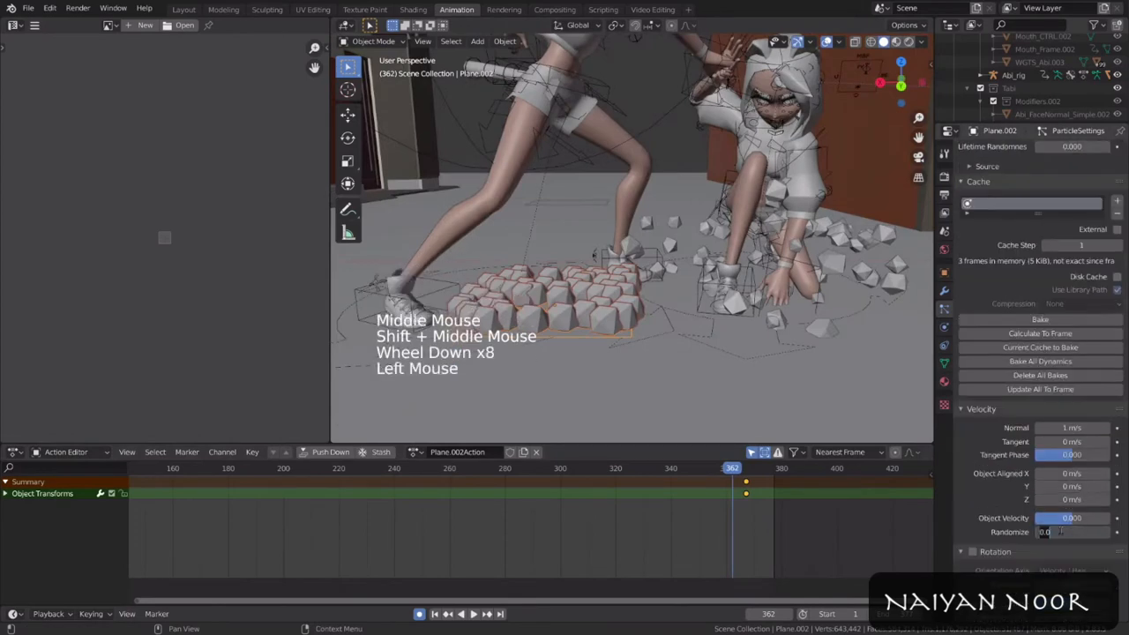
text(10)
key(Return)
click(723, 469)
key(space)
key(space)
click(723, 469)
Step: Set the velocity Randomize to 2, enable particle rotation with Randomize at 1, and play the burst
click(1066, 532)
scroll(617, 304, down, 3)
middle_drag(618, 305, 609, 309)
scroll(997, 300, up, 7)
scroll(997, 299, down, 14)
click(973, 421)
drag(1050, 455, 1113, 455)
click(723, 470)
key(space)
key(space)
key(space)
Step: Shrink the second emitter plane under the attacking character's front foot and set its particle Number to 10
key(g)
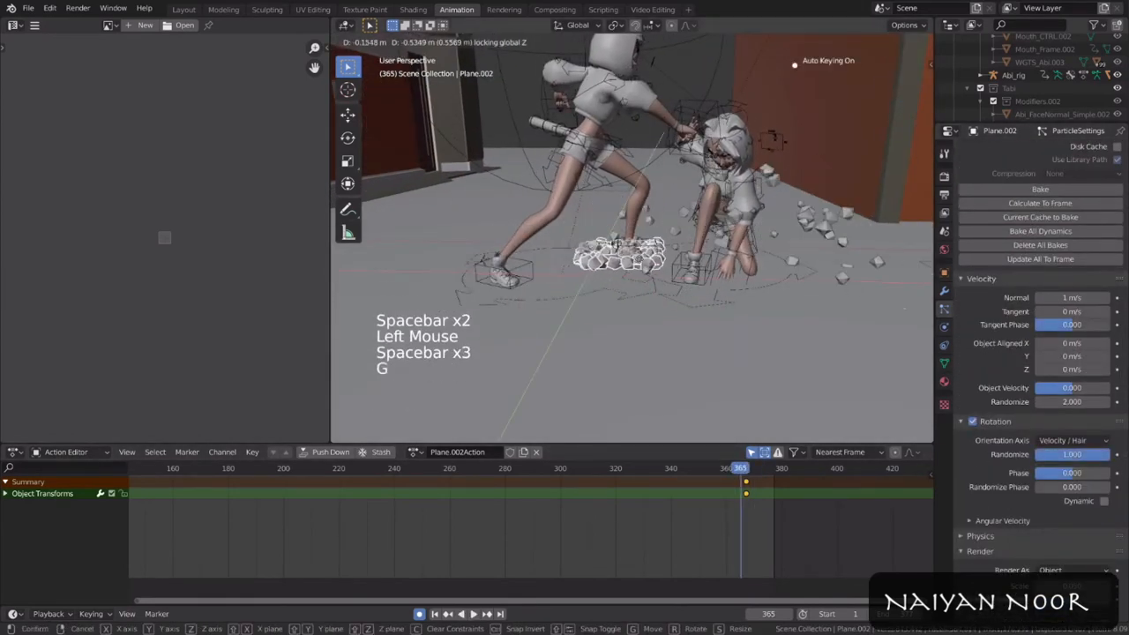
key(s)
key(g)
scroll(1071, 247, up, 16)
click(1071, 245)
text(10)
key(Return)
Step: Delete all of the small emitter plane's keyframes and play the foot burst
key(a)
key(x)
key(space)
key(space)
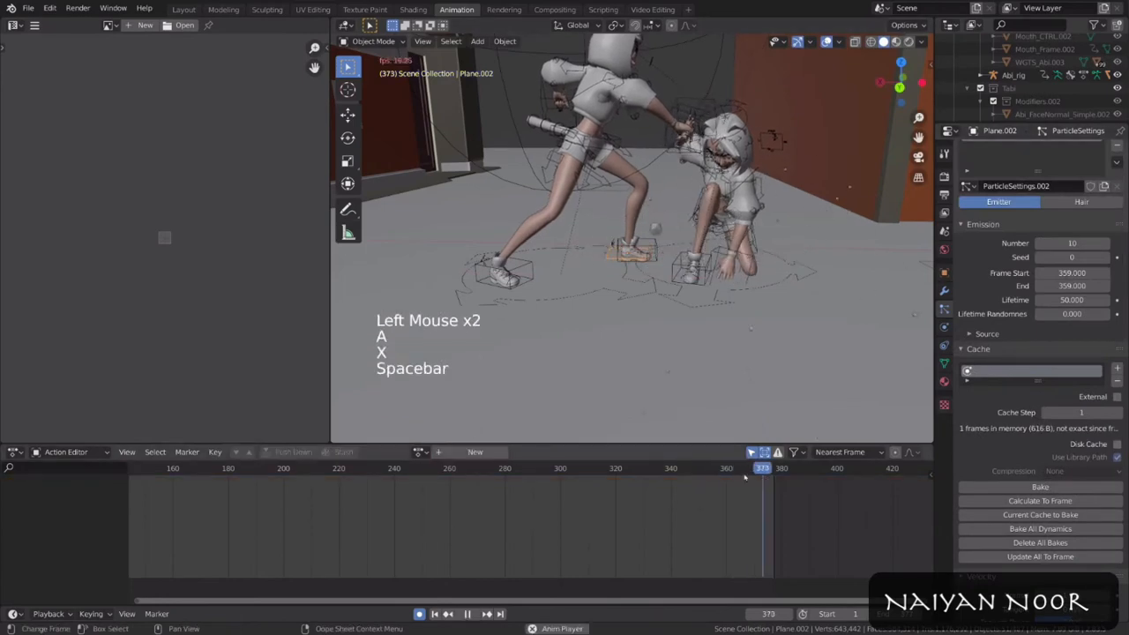
click(724, 470)
key(space)
key(space)
key(space)
key(space)
key(space)
Step: Set the foot rocks' Scale to 0.01 and Scale Randomness to 0.5, and play the burst
scroll(988, 383, down, 20)
click(1072, 457)
text(0.01)
click(1073, 469)
text(0.5)
key(space)
key(space)
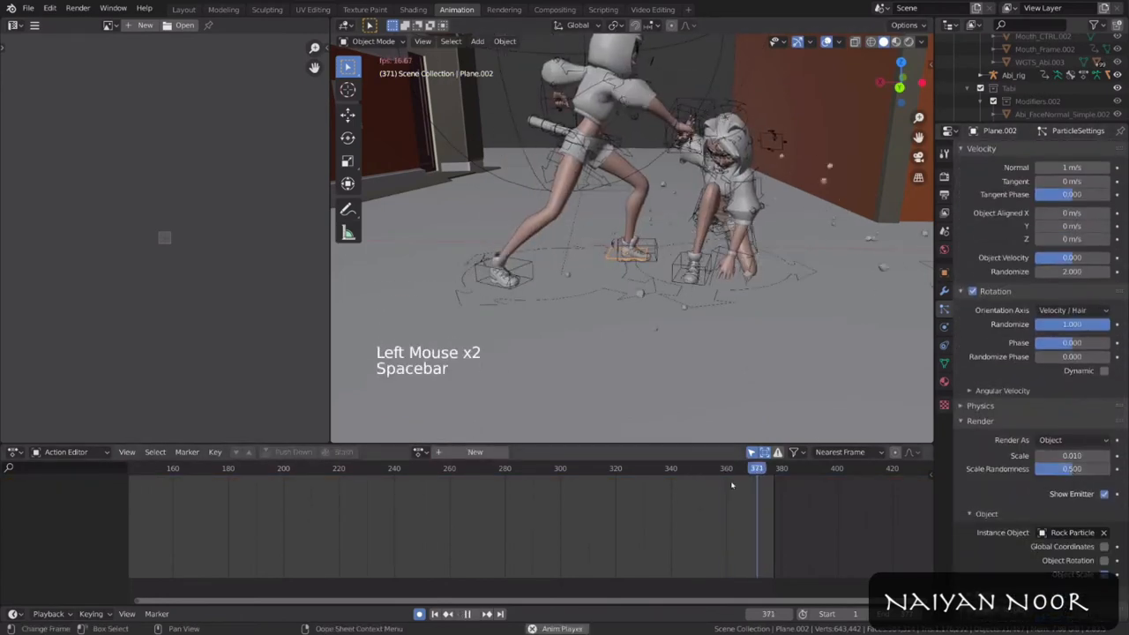
click(729, 471)
key(space)
key(space)
key(space)
key(space)
key(space)
Step: Set the foot rocks' Scale to 0.03 and step through the frames around the impact to check both bursts
click(1070, 456)
text(0.03)
scroll(635, 264, up, 8)
click(696, 470)
scroll(723, 352, down, 10)
key(shift+alt+z)
scroll(741, 368, up, 4)
click(709, 470)
click(719, 470)
scroll(1031, 315, up, 20)
click(1061, 249)
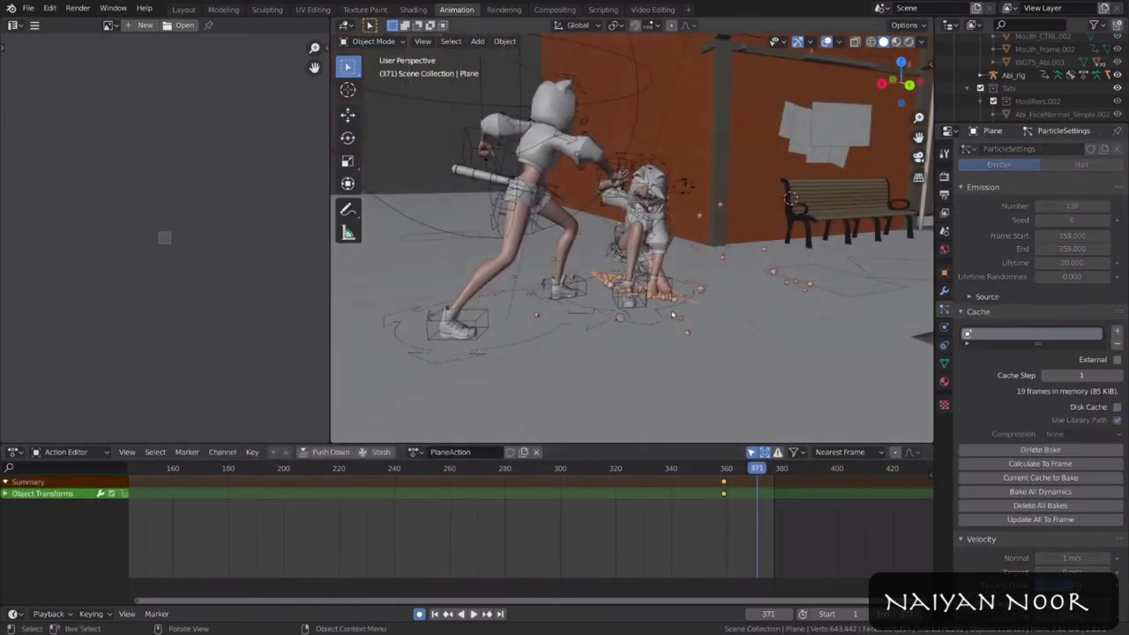
Step: Duplicate the main debris plane, place the copy on the ground behind the blocking character, and delete the copy's keyframes
key(shift+d)
click(765, 311)
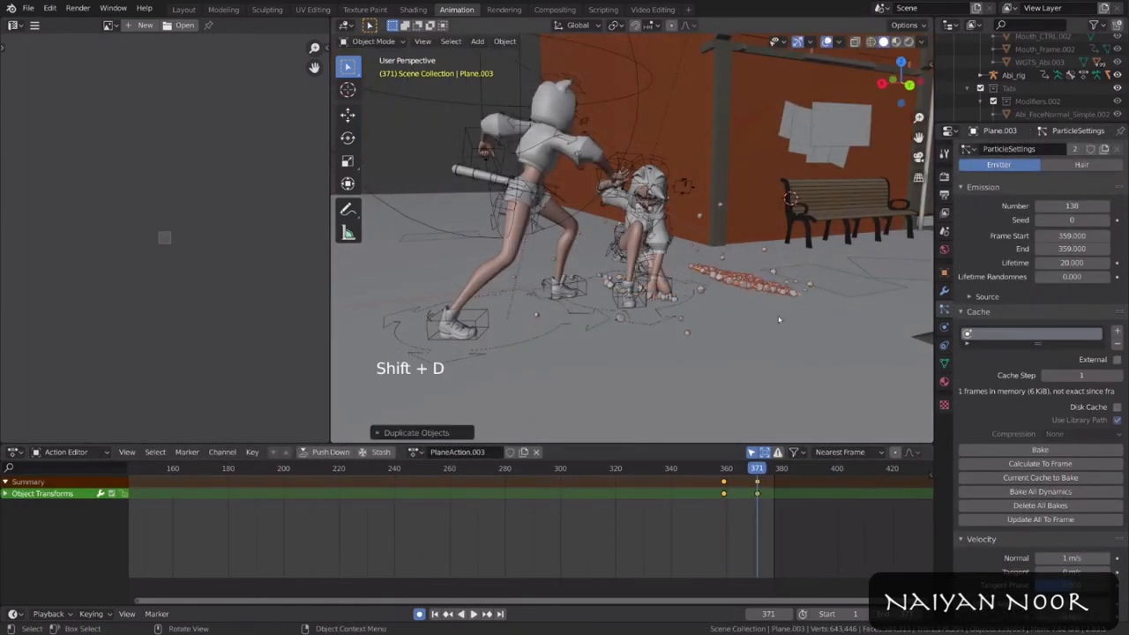
key(a)
key(x)
Step: Play the animation from before the impact to review the duplicated plane's rock burst
click(694, 497)
click(714, 469)
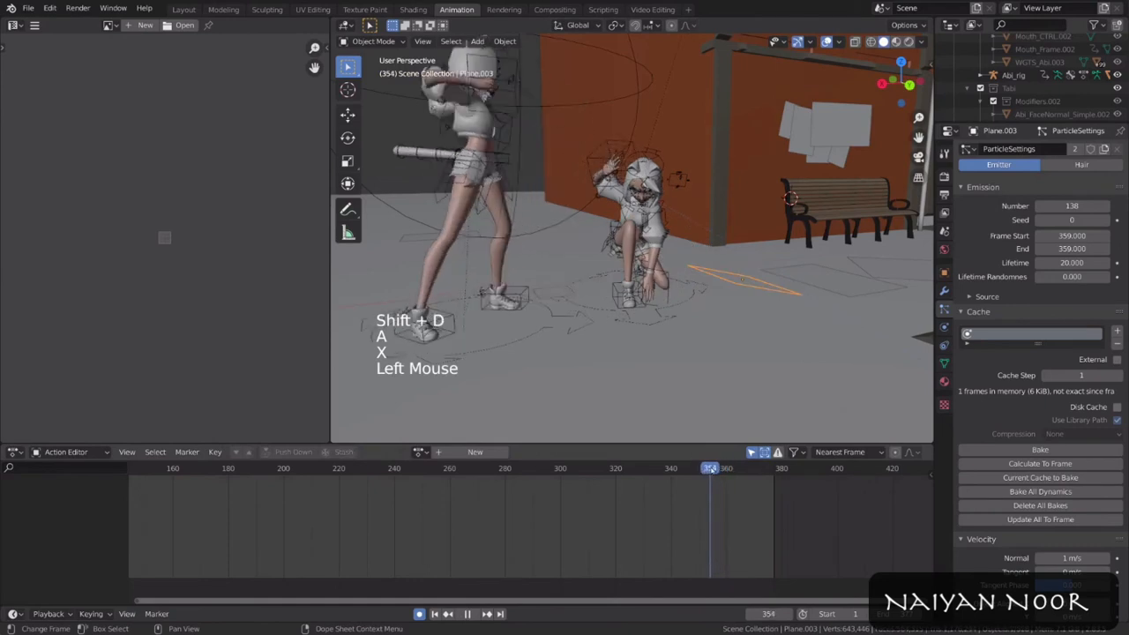
key(space)
key(space)
key(space)
key(space)
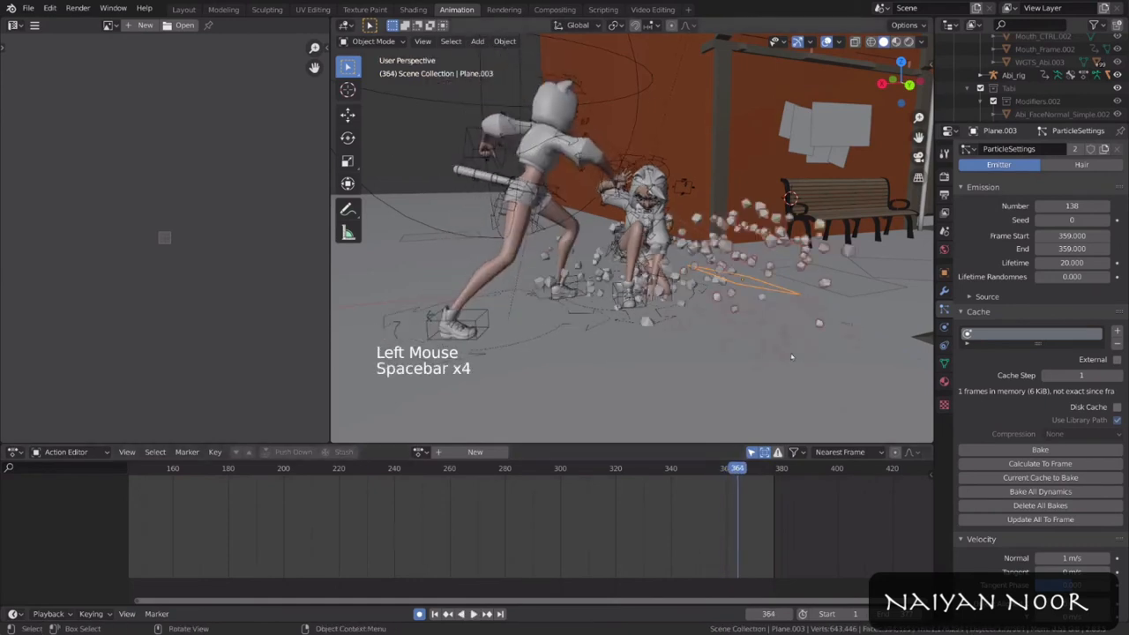
Step: Set the duplicated plane's particle Number to 163 and make its particle settings a single-user copy
scroll(1071, 250, up, 4)
mouse_move(1070, 262)
mouse_down()
mouse_move(1118, 262)
mouse_move(1063, 262)
mouse_move(1092, 262)
mouse_up()
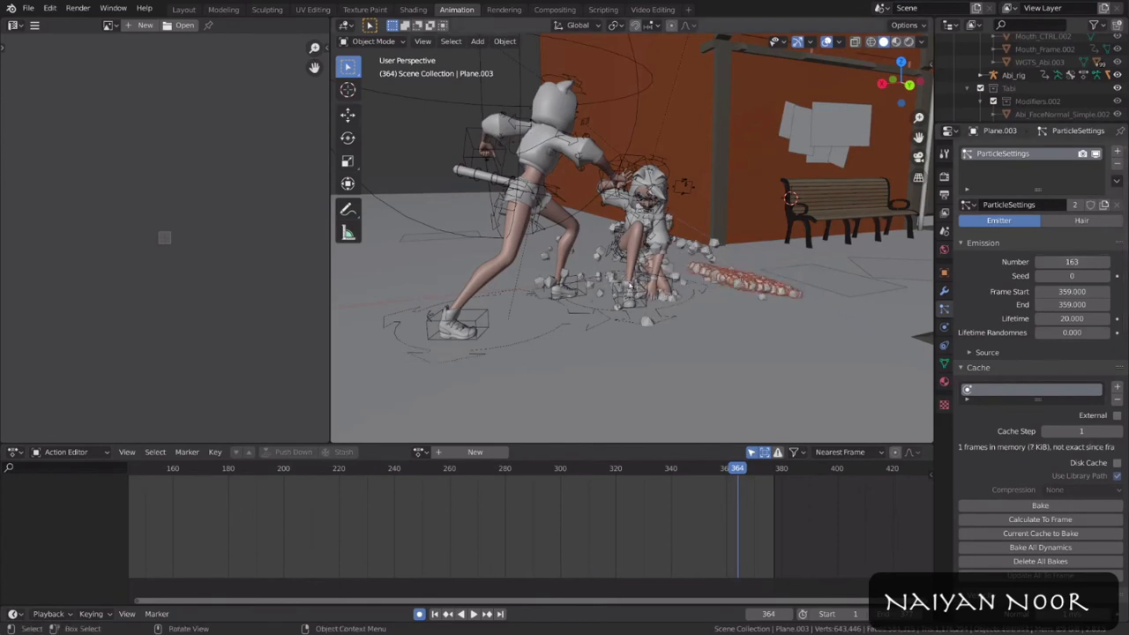
click(673, 301)
click(752, 281)
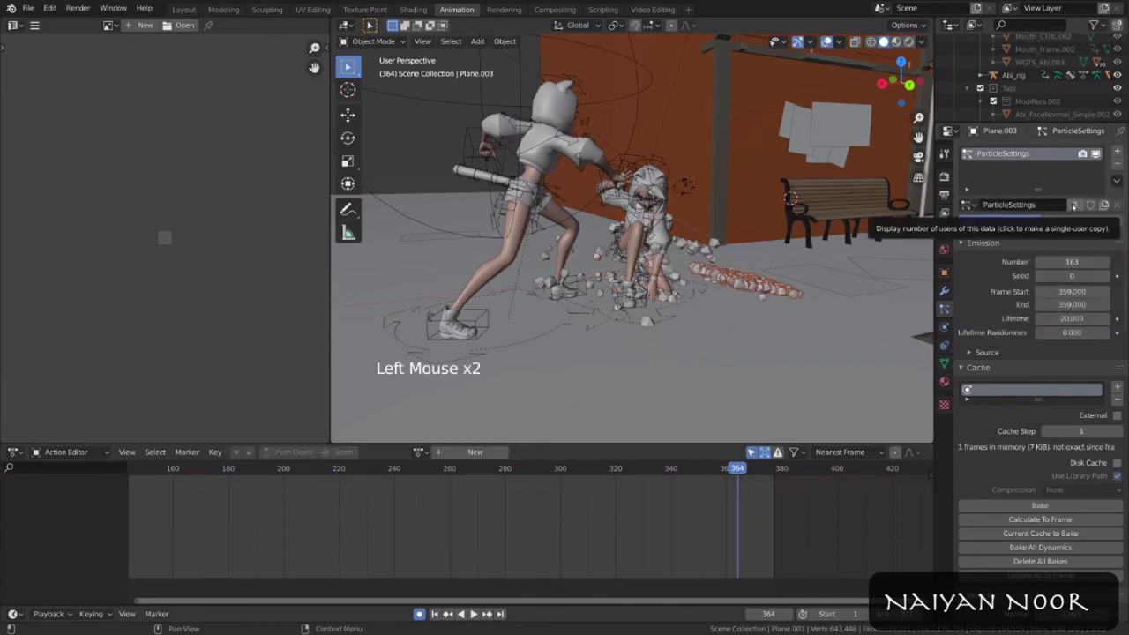
click(1078, 210)
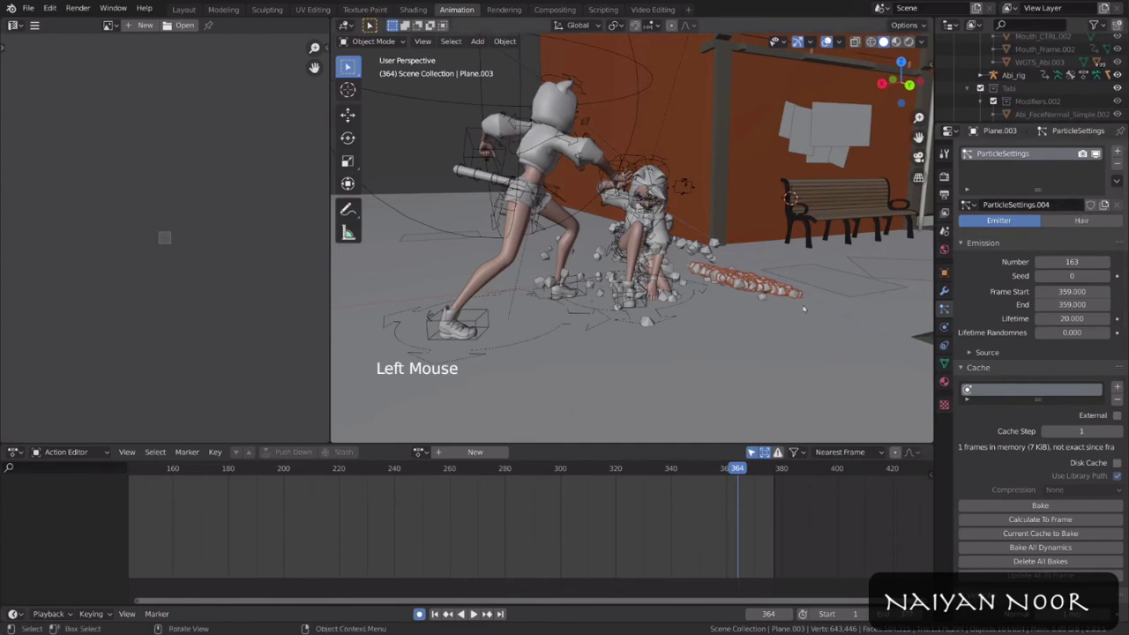
Step: Set the duplicated plane's particle Number to 220 and replay the animation from before the impact to check the burst
drag(1072, 262, 1024, 262)
key(space)
key(space)
key(space)
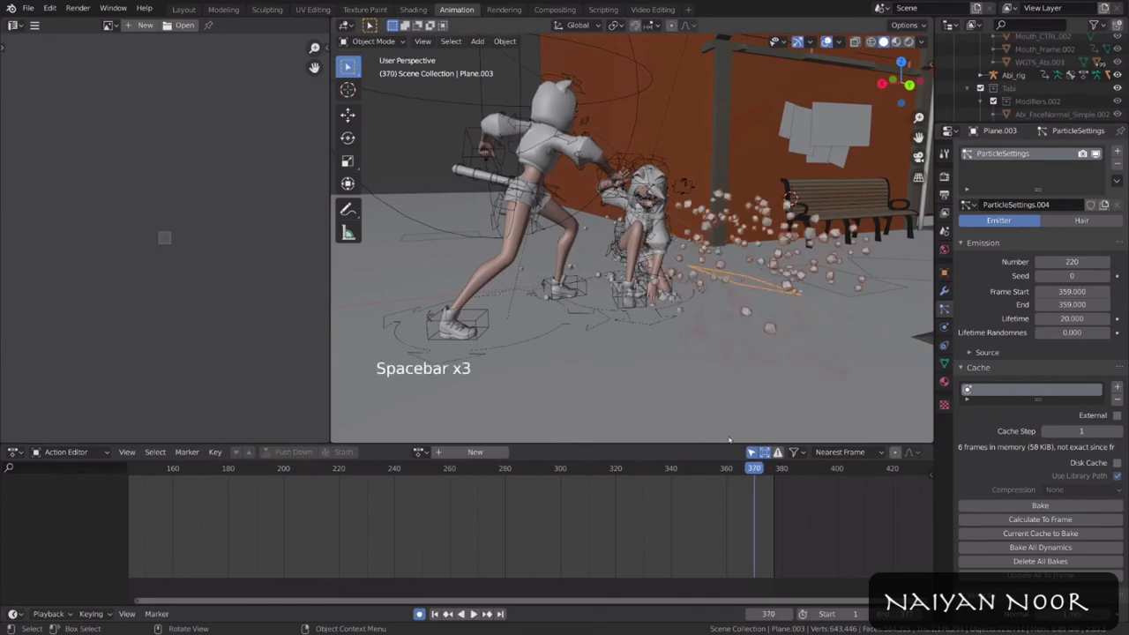
drag(733, 469, 693, 469)
key(space)
key(space)
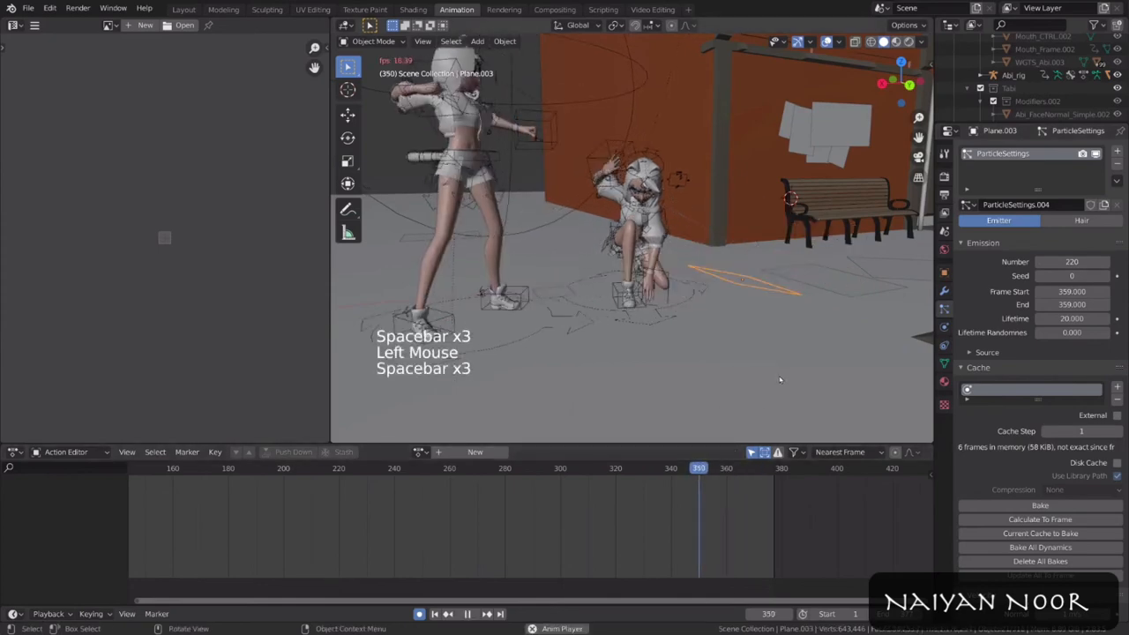
key(space)
key(space)
Step: Delete the duplicated debris plane and play the impact again with the original plane
key(x)
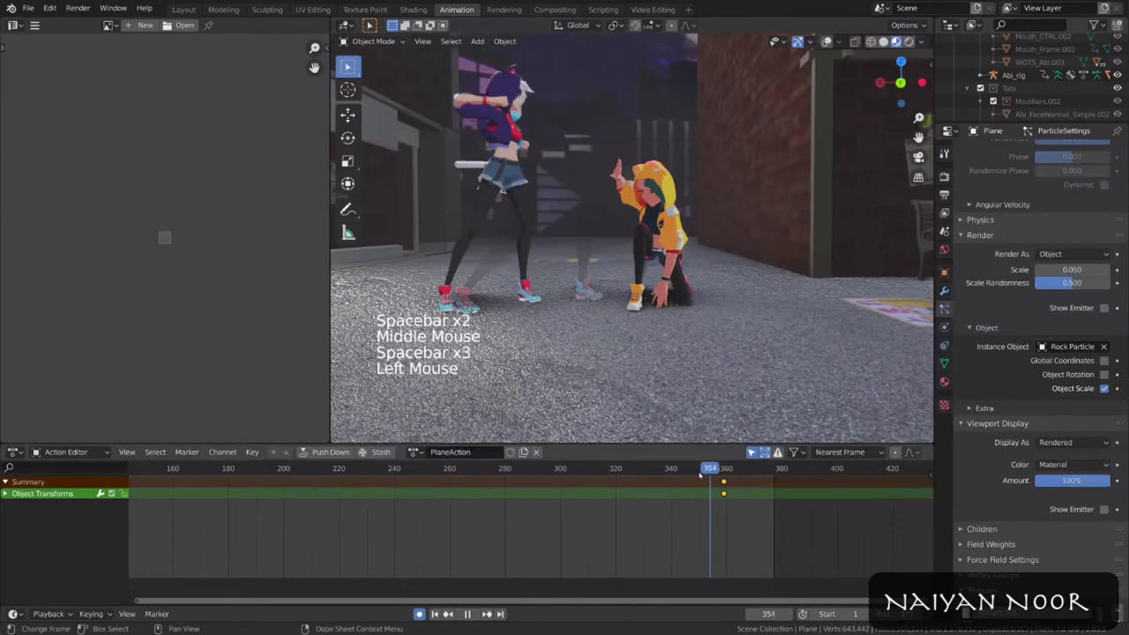
key(space)
key(space)
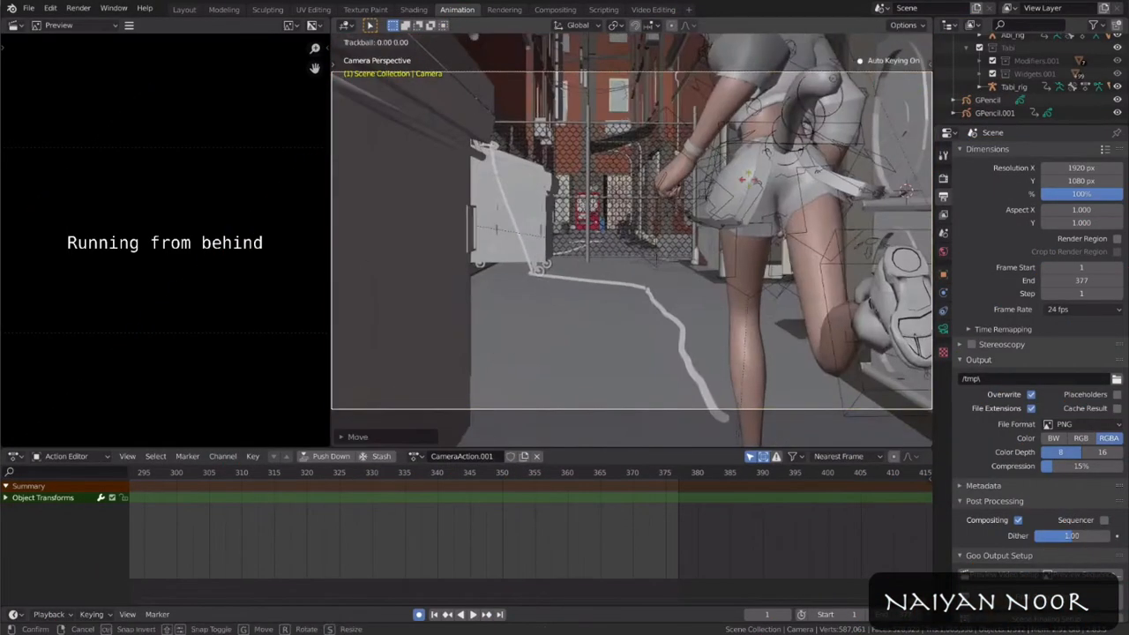
Step: Move the camera back behind the running character at frame 1 so her whole body is framed
click(748, 179)
key(g)
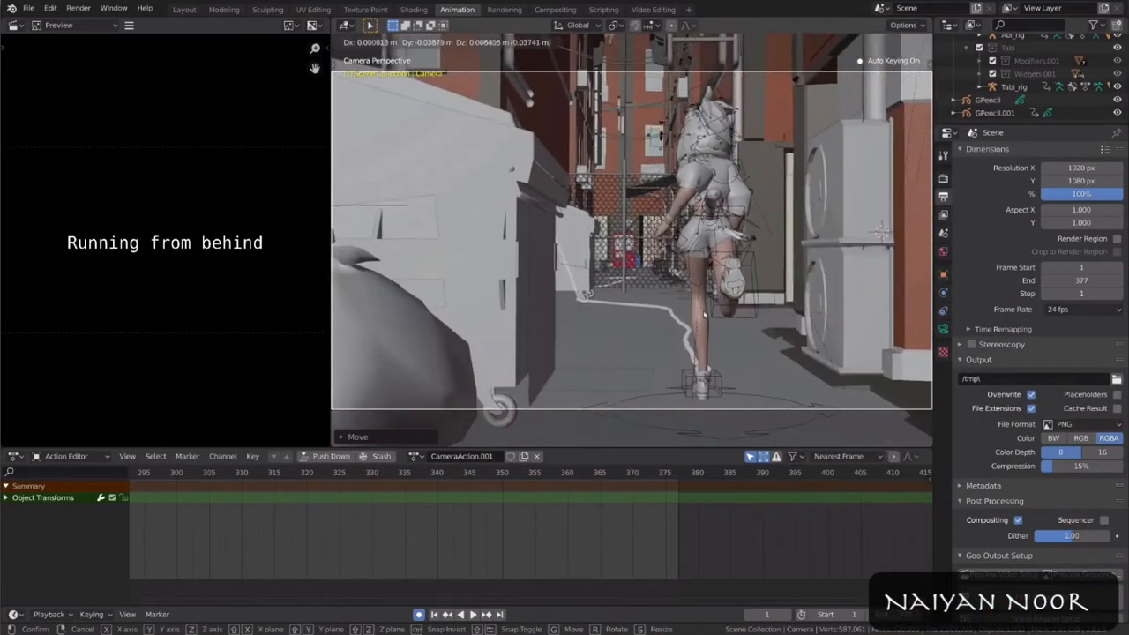
click(671, 265)
scroll(464, 494, down, 12)
middle_drag(464, 494, 917, 494)
Step: Save the file and play the running shot from frame 1
key(space)
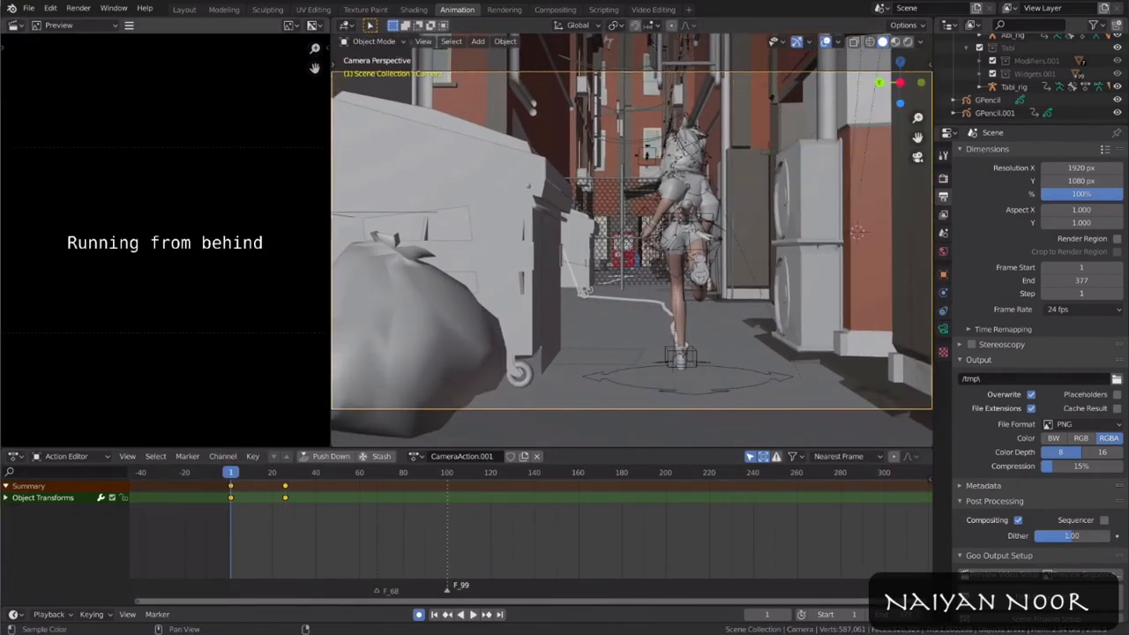
key(ctrl+s)
key(space)
click(230, 474)
key(space)
Step: Reposition the camera at around frame 26 and replay the running shot from the start
click(285, 474)
key(g)
click(231, 477)
key(space)
key(space)
Step: Rotate and move the camera to frame the slow-motion vault at frame 99 and the landing at frame 108
middle_drag(617, 291, 632, 334)
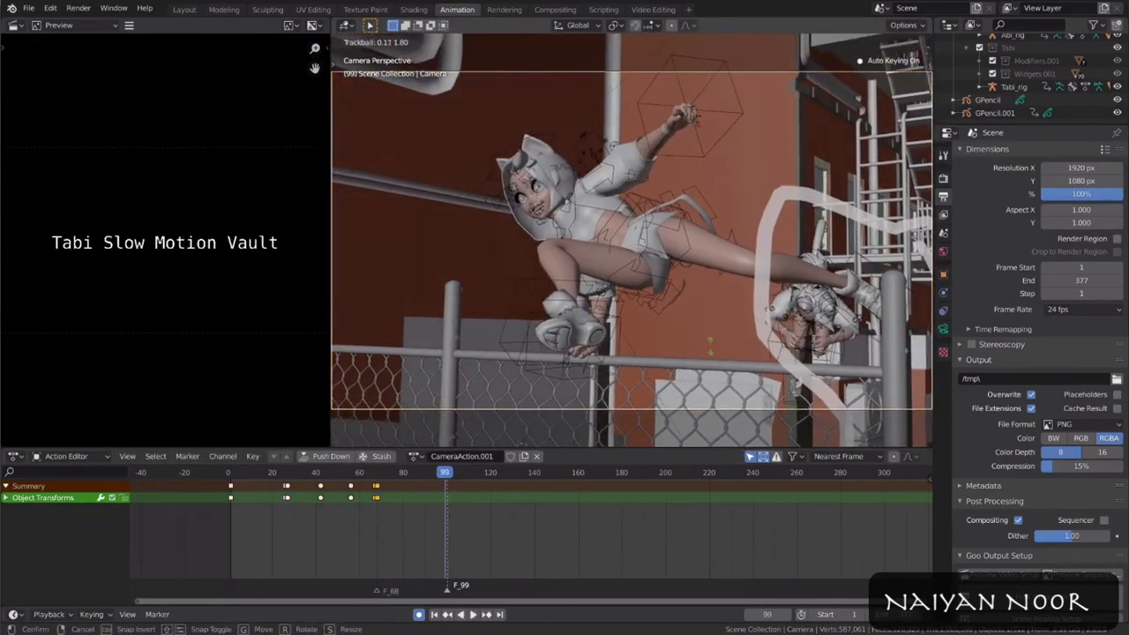
key(r)
key(r)
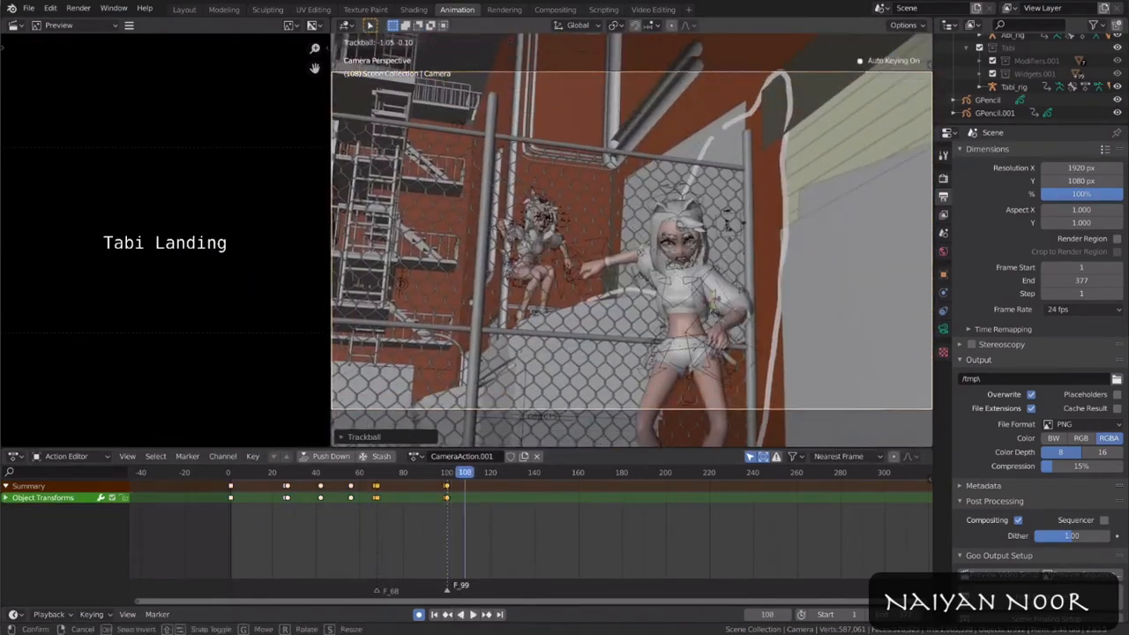
key(g)
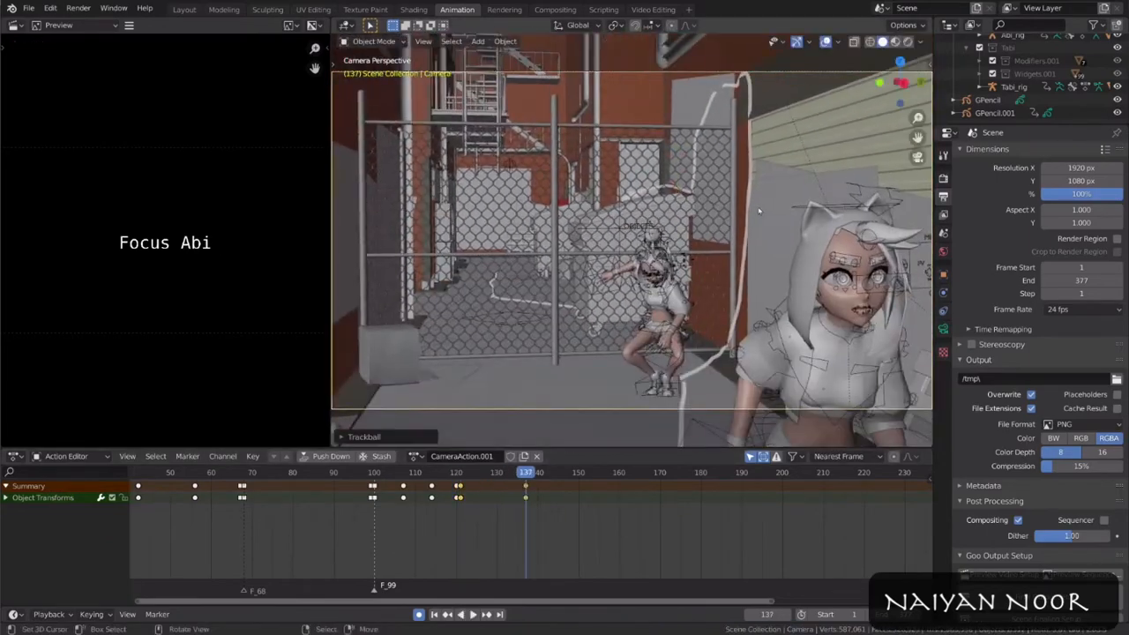
Step: Select and delete the camera keyframes at frames 148 and 156
drag(448, 503, 593, 542)
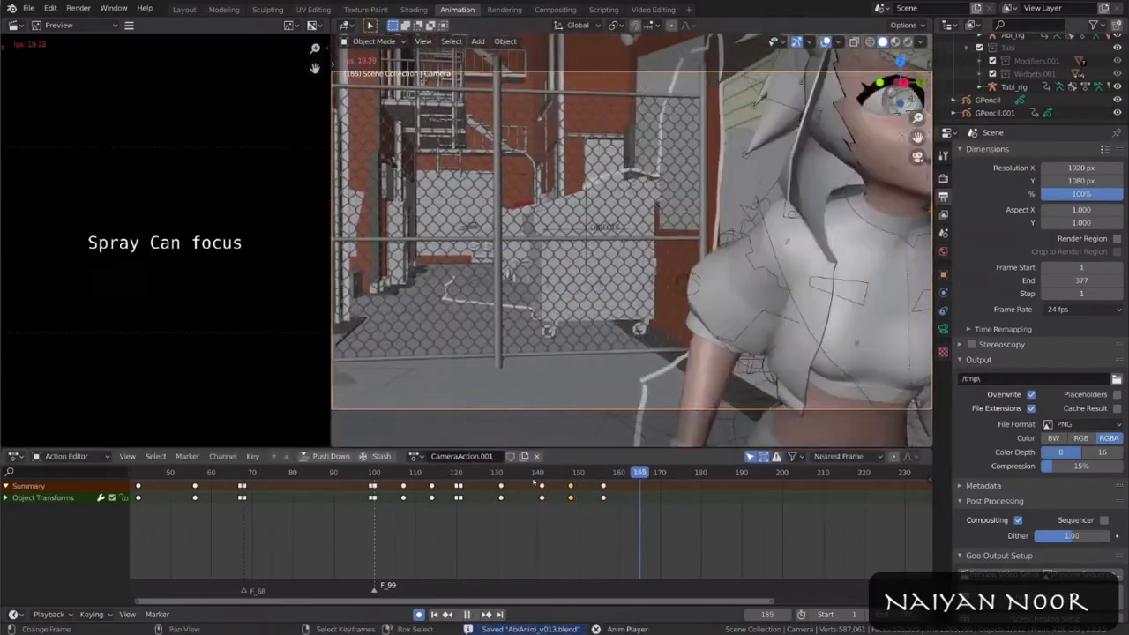
drag(569, 484, 668, 519)
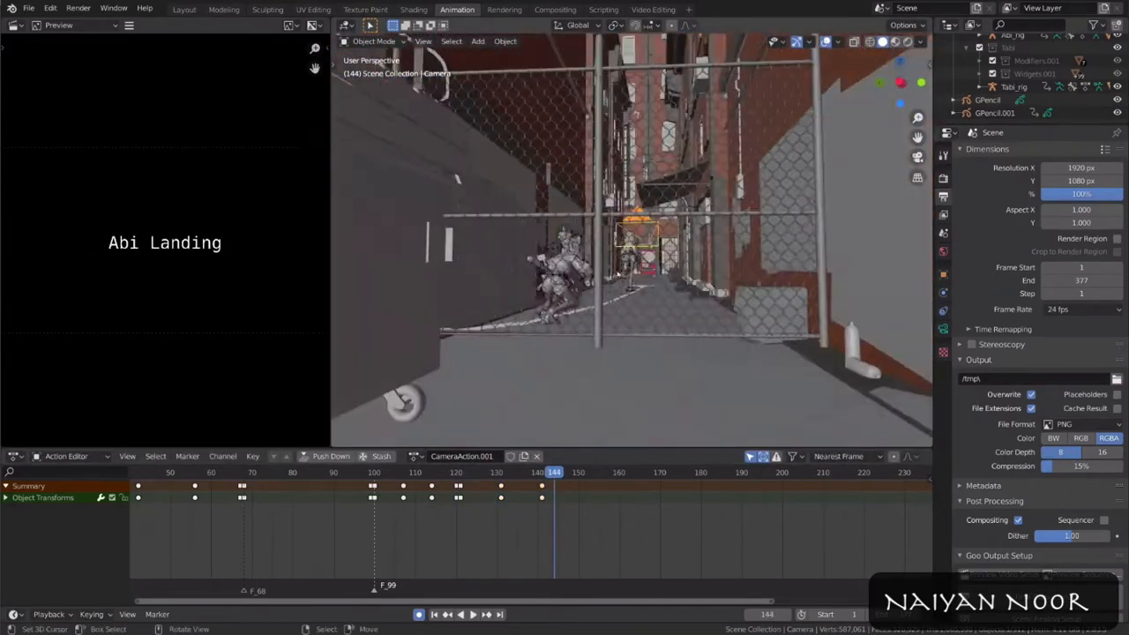
click(554, 498)
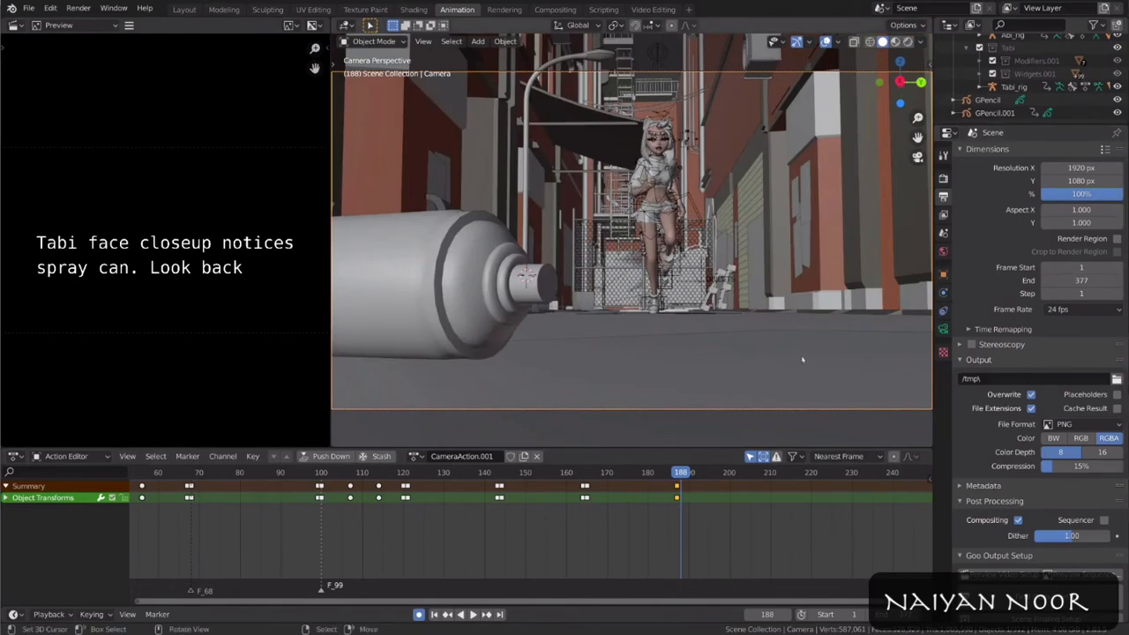
Step: Move and rotate the camera at frame 188 to turn the spray can shot into a face close-up
key(g)
click(768, 291)
key(r)
key(r)
click(759, 300)
key(g)
click(732, 317)
key(g)
click(705, 333)
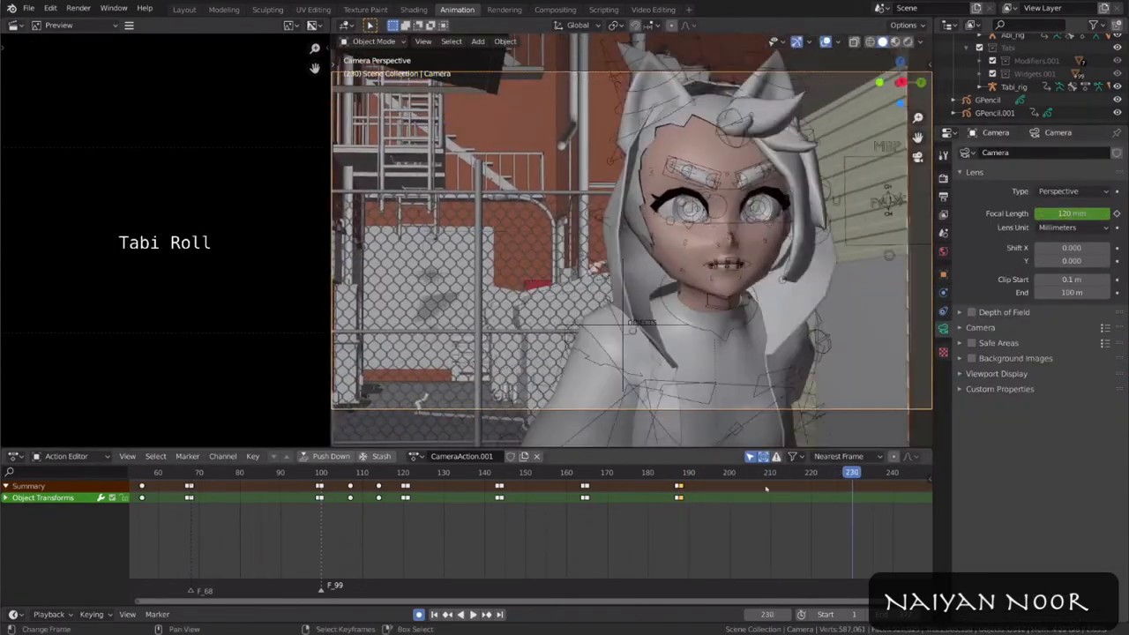
Step: Try moving the camera at frame 210 and play the close-up from about frame 187
mouse_move(767, 475)
mouse_down()
mouse_move(814, 477)
mouse_move(771, 477)
mouse_up()
key(g)
click(609, 265)
click(672, 474)
key(space)
key(space)
Step: Try rotating the camera at about frame 199 to follow the character and play the result
click(726, 475)
key(r)
key(r)
click(802, 327)
key(space)
Step: Rotate the camera about the Z axis at frame 188
click(680, 475)
key(r)
key(z)
Step: Try moving and rotating the camera at frame 210 to reframe the look back, and play it
drag(681, 475, 771, 473)
key(g)
click(653, 291)
key(r)
click(653, 291)
key(space)
key(space)
Step: Try shifting the camera upward at frame 211 for the look back
click(771, 473)
key(Right)
scroll(653, 265, down, 3)
key(g)
click(774, 222)
Step: Play the close-up shot from about frame 187 and save the file
click(678, 472)
key(space)
middle_drag(741, 509, 710, 510)
key(ctrl+s)
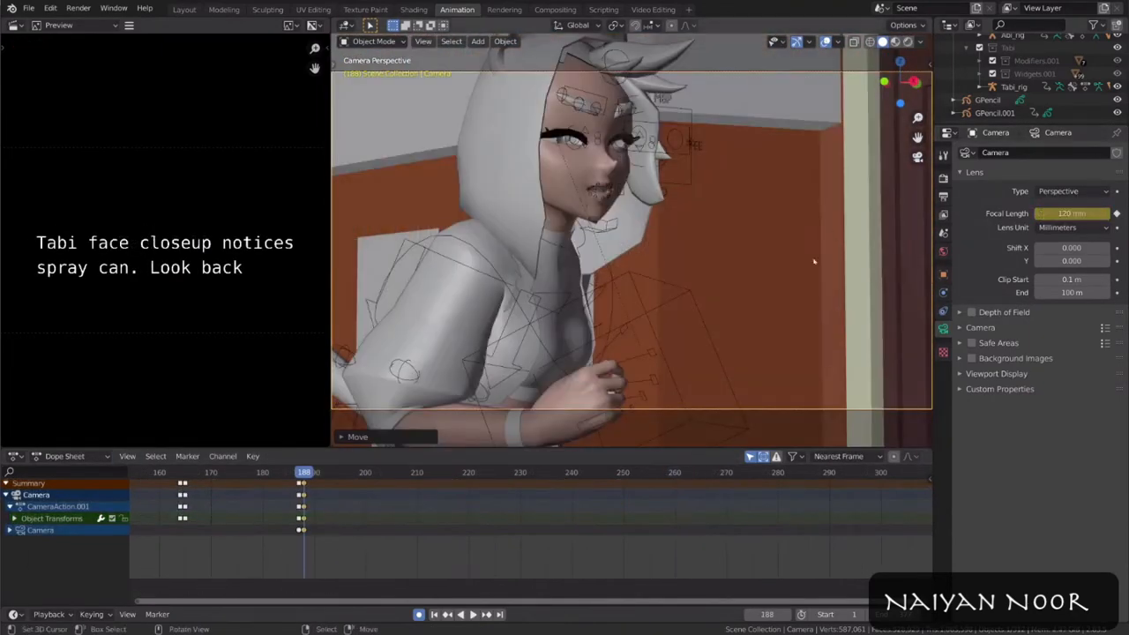
Step: Rotate the camera about the Z axis and move it to recompose the close-up at frame 188, and play it
key(r)
key(z)
click(807, 237)
key(g)
click(764, 358)
key(space)
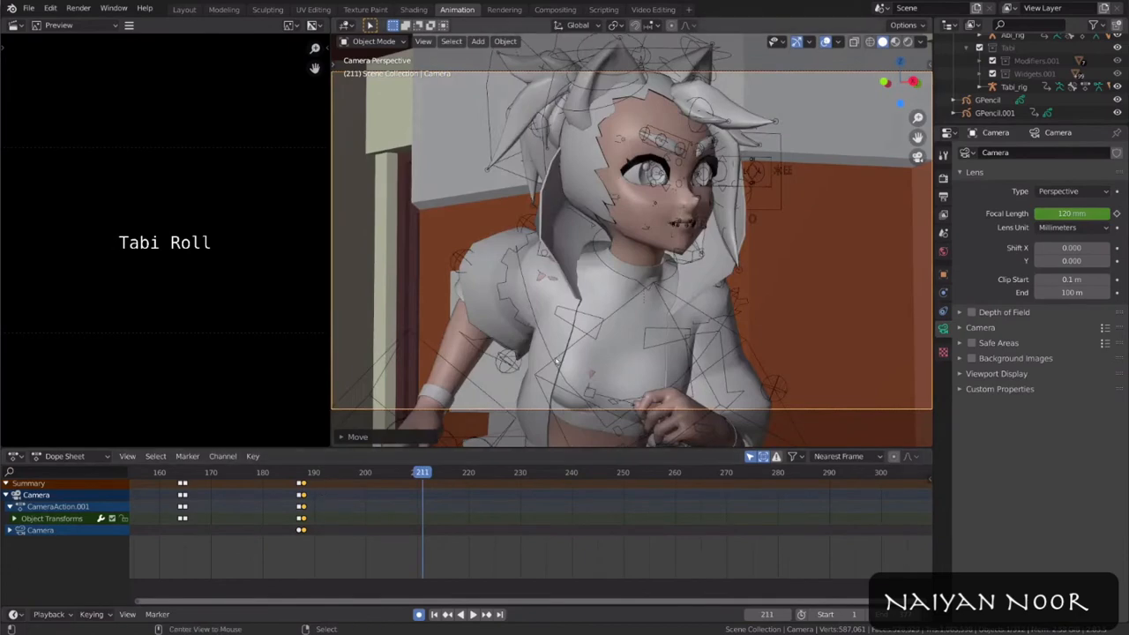
Step: Go back to frame 202 and shift the camera along the X axis to follow the character's face
key(Left)
key(Left)
key(Left)
key(Left)
key(Left)
key(Left)
key(Left)
key(Left)
key(Left)
key(Left)
key(Right)
key(g)
key(x)
click(565, 344)
Step: Move the camera along its local Z axis at frame 202 and fine-tune its position on the character
key(g)
key(z)
key(z)
click(547, 353)
key(g)
click(494, 371)
Step: Select the camera keyframes between frames 187 and 202 and play the close-up from just before them
drag(401, 478, 279, 549)
click(297, 476)
key(space)
key(space)
Step: At frame 203, align the camera to a new viewing angle on the character and move it into position
click(380, 476)
middle_drag(476, 339, 778, 296)
key(ctrl+alt+KP_0)
key(g)
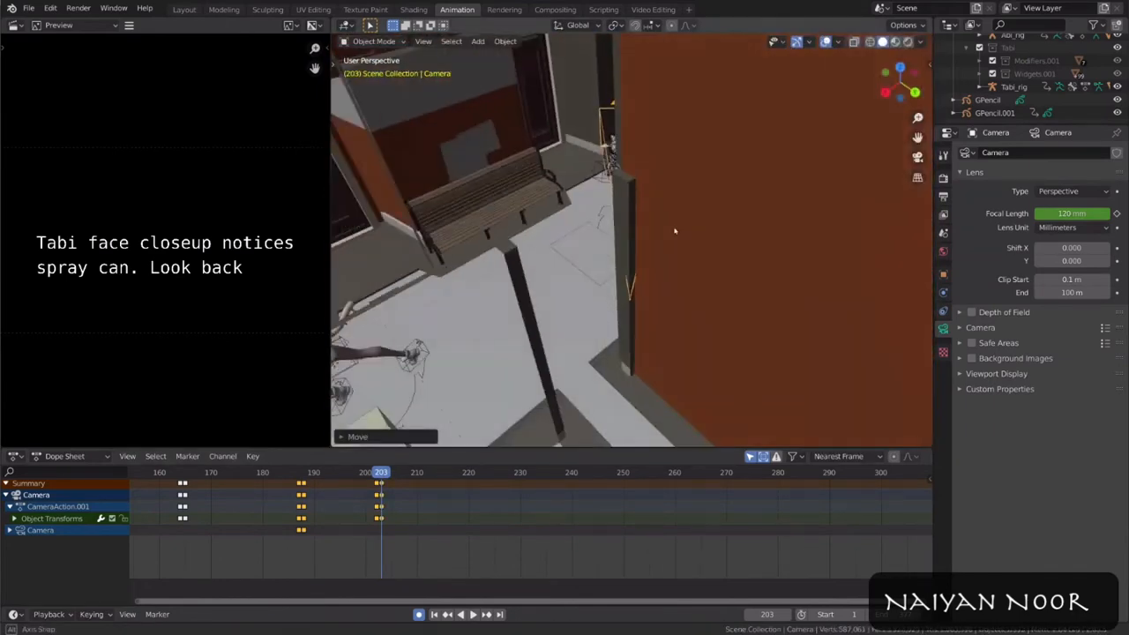
click(824, 320)
Step: Set the camera's Focal Length to 50 mm at frame 203 and rotate the camera about the Z axis
double_click(1067, 214)
text(50)
key(Return)
key(r)
key(z)
click(807, 276)
Step: Set the camera's Focal Length to 120 mm at frame 202, just before the cut
key(Left)
double_click(1068, 214)
text(120)
key(Return)
Step: Move the camera along its local Z axis at frame 220
click(471, 476)
key(g)
key(z)
key(z)
click(497, 376)
Step: Play the animation repeatedly from before the close-up to check the camera cut at frame 203
key(space)
key(space)
click(353, 475)
key(space)
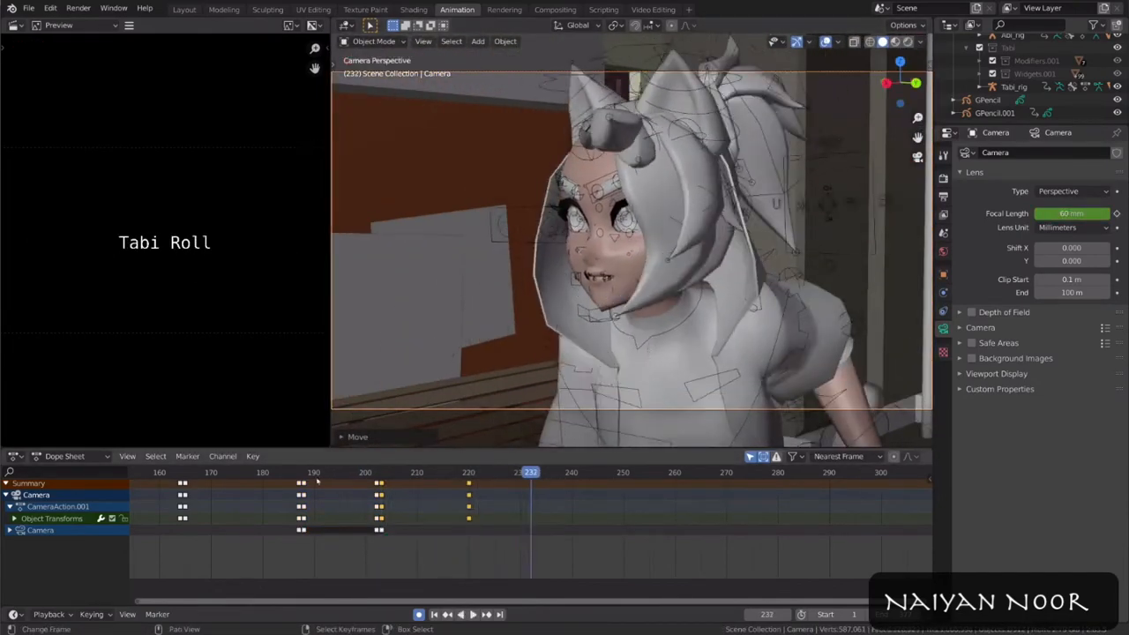
click(290, 476)
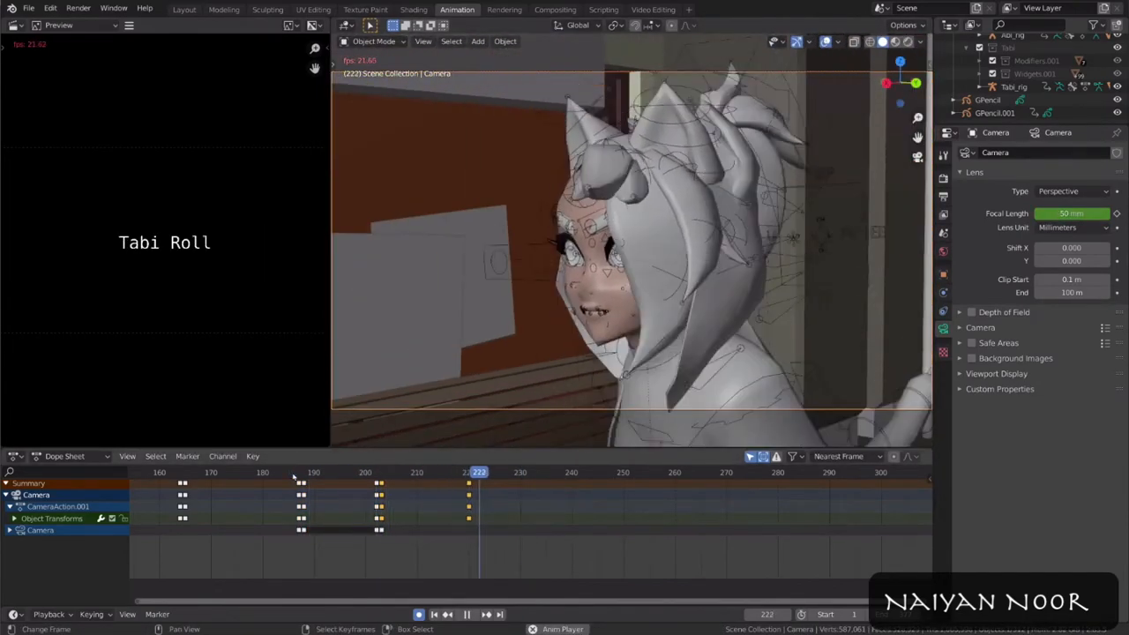
key(space)
click(296, 475)
key(space)
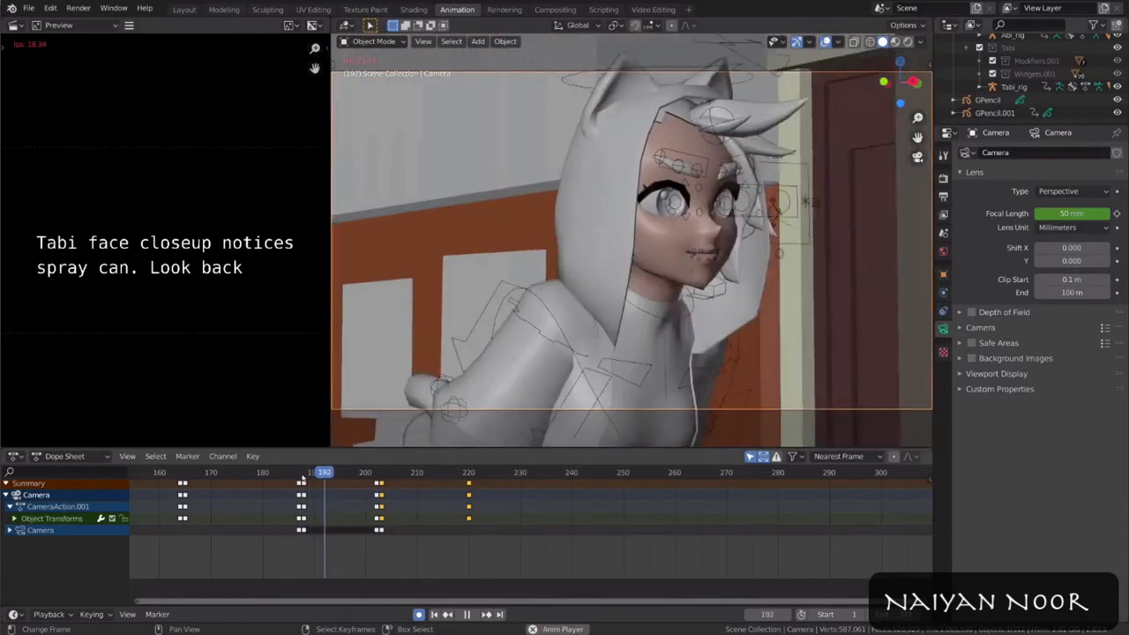
Step: Move and rotate the camera at frame 203 to frame the character's face with the alley fence behind her
key(g)
click(611, 473)
key(g)
click(726, 249)
key(KP_0)
key(r)
click(726, 250)
key(g)
click(766, 223)
key(g)
click(759, 238)
Step: Move the camera along Z at frame 220 and replay the close-up shots from around frame 182
click(700, 472)
key(g)
key(z)
click(706, 251)
click(505, 474)
key(space)
click(537, 475)
key(space)
click(611, 473)
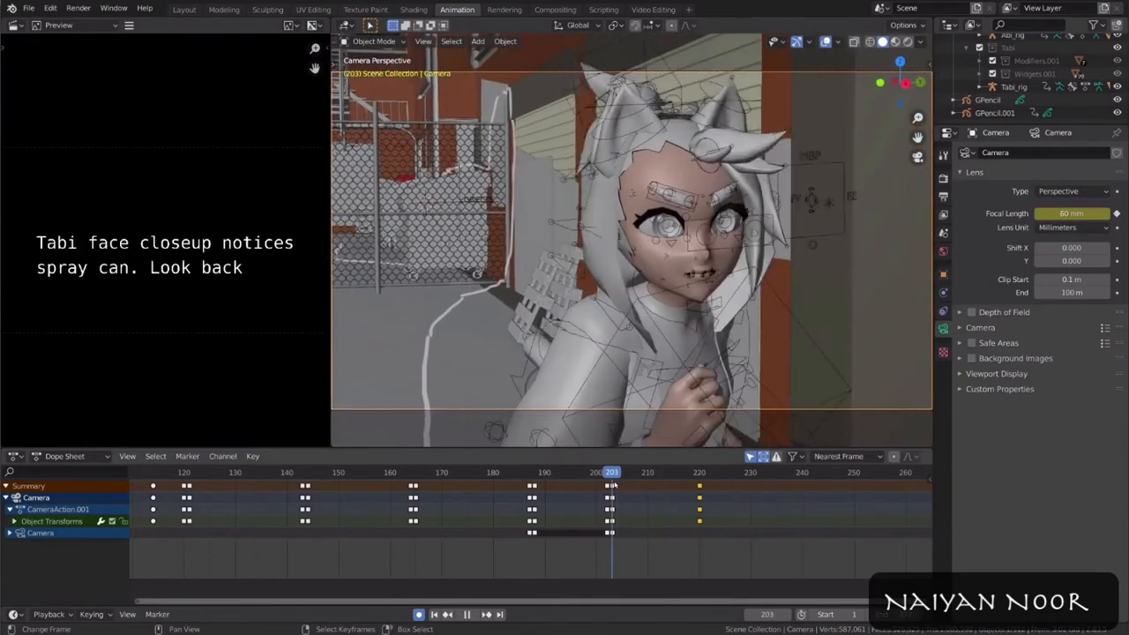
Step: Rotate the camera about the Z axis at frames 203, 220 and 202 to tilt the face close-up framing
key(r)
key(z)
click(733, 156)
click(699, 472)
key(r)
key(z)
click(839, 350)
click(607, 473)
key(r)
key(z)
Step: Replay the close-up shots from frame 188 and from shortly before it, and save the file
click(535, 473)
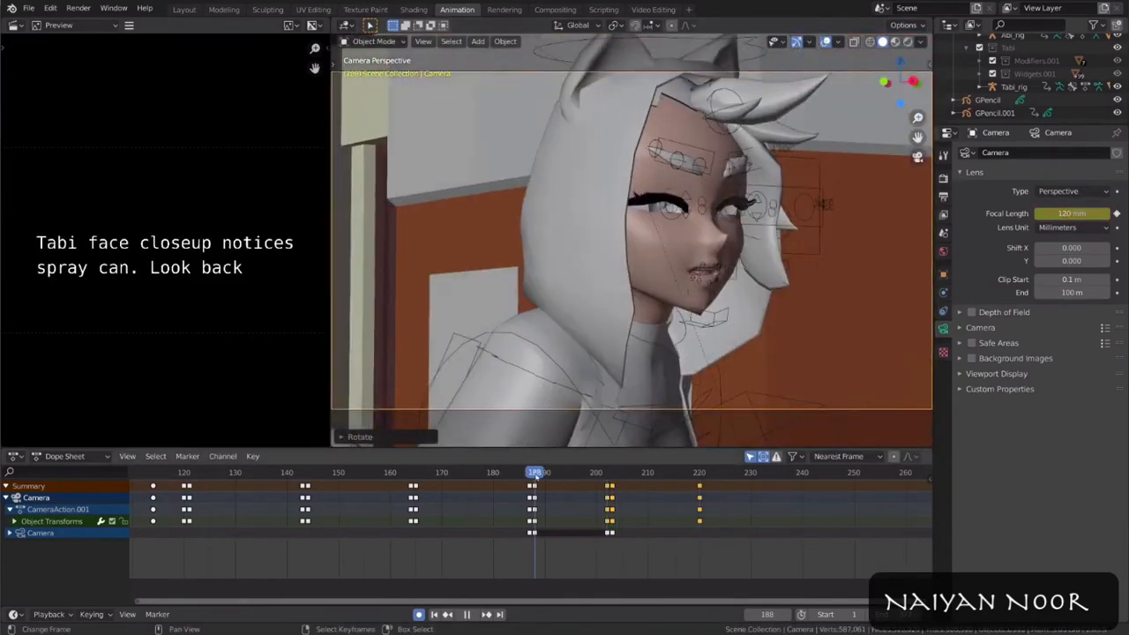
key(space)
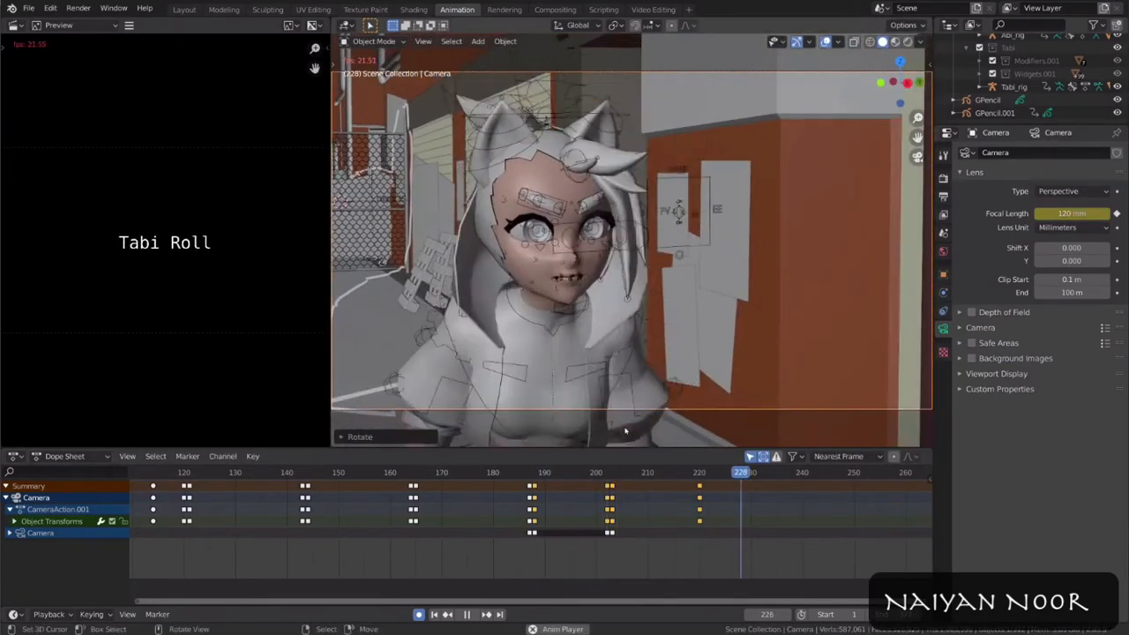
key(space)
click(481, 473)
key(space)
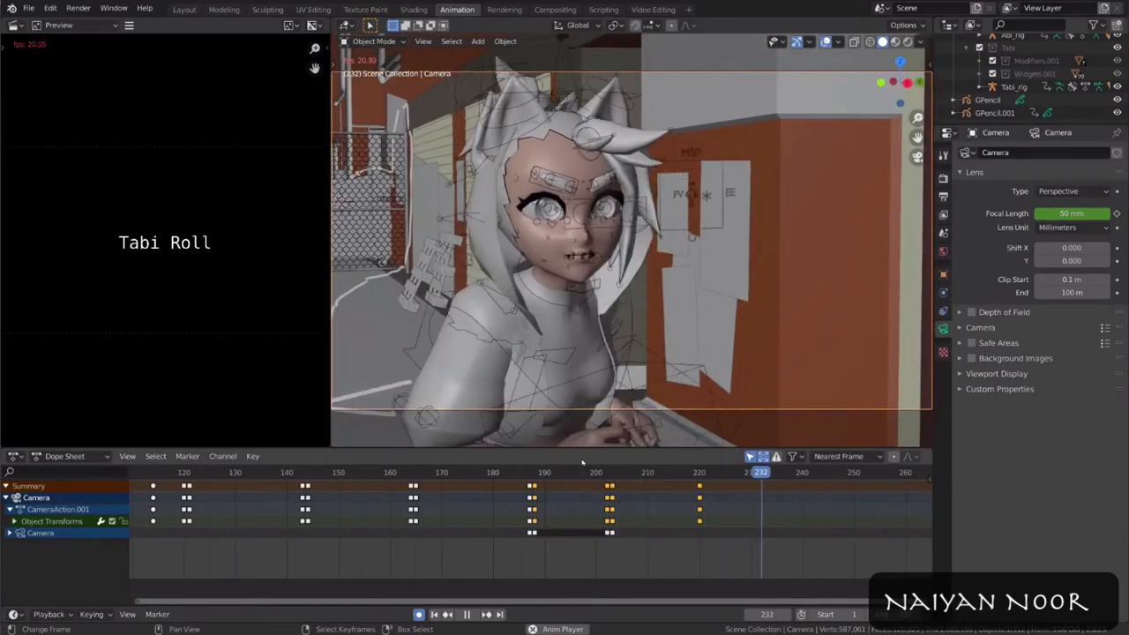
click(535, 474)
key(ctrl+s)
key(space)
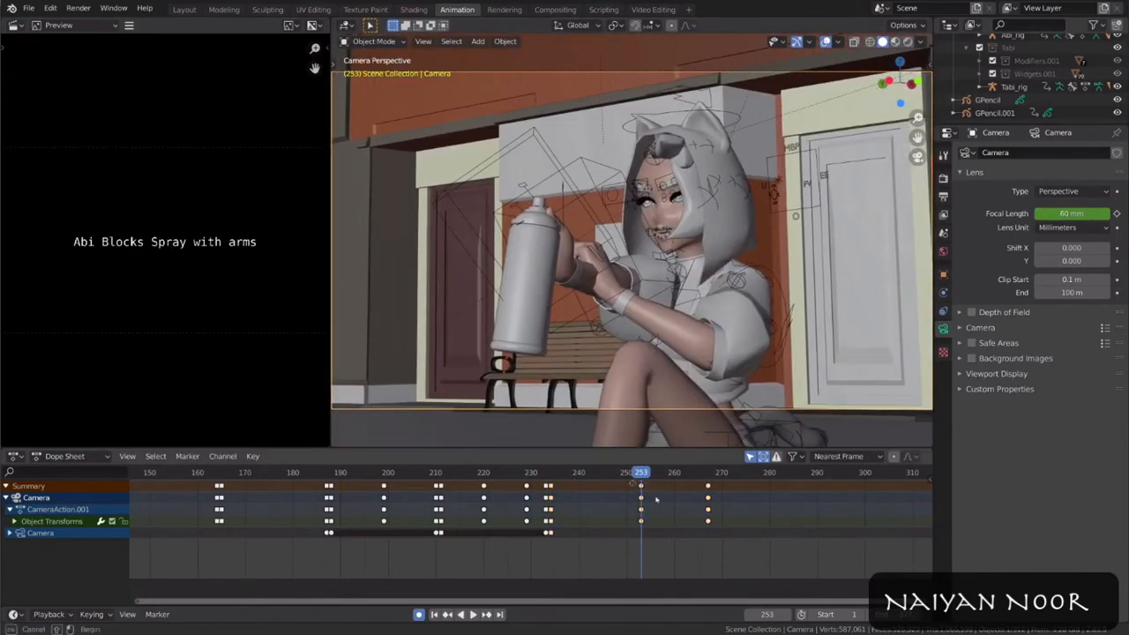
Step: Move the camera at frame 273 to frame the character blocking with her arms, and set the selected keyframes' handles to Free
key(space)
key(s)
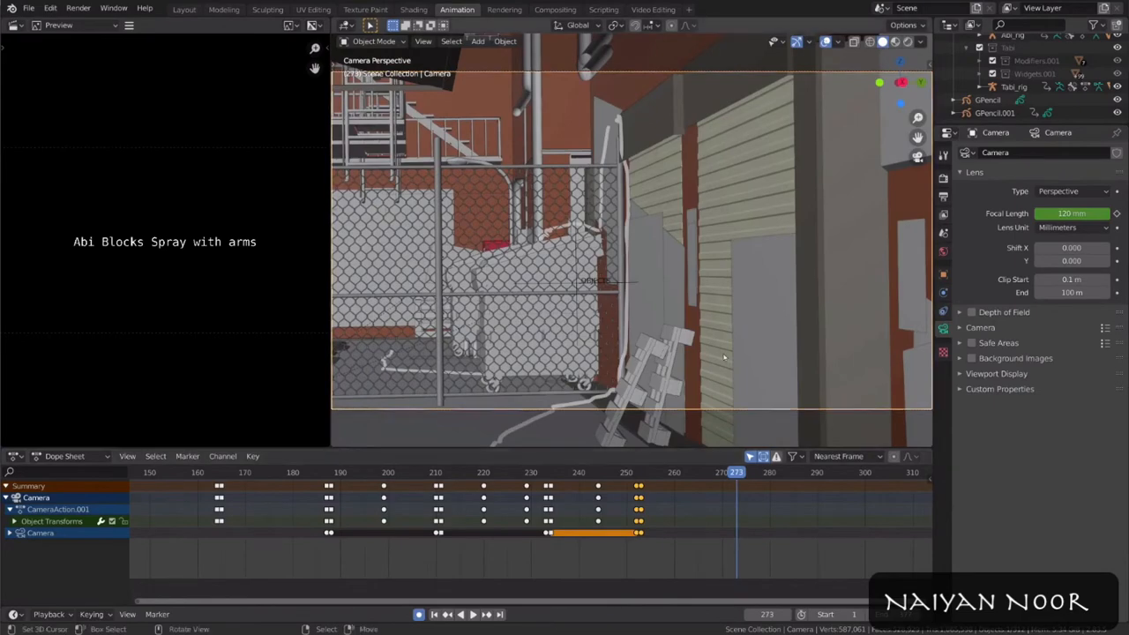
key(g)
click(725, 358)
key(v)
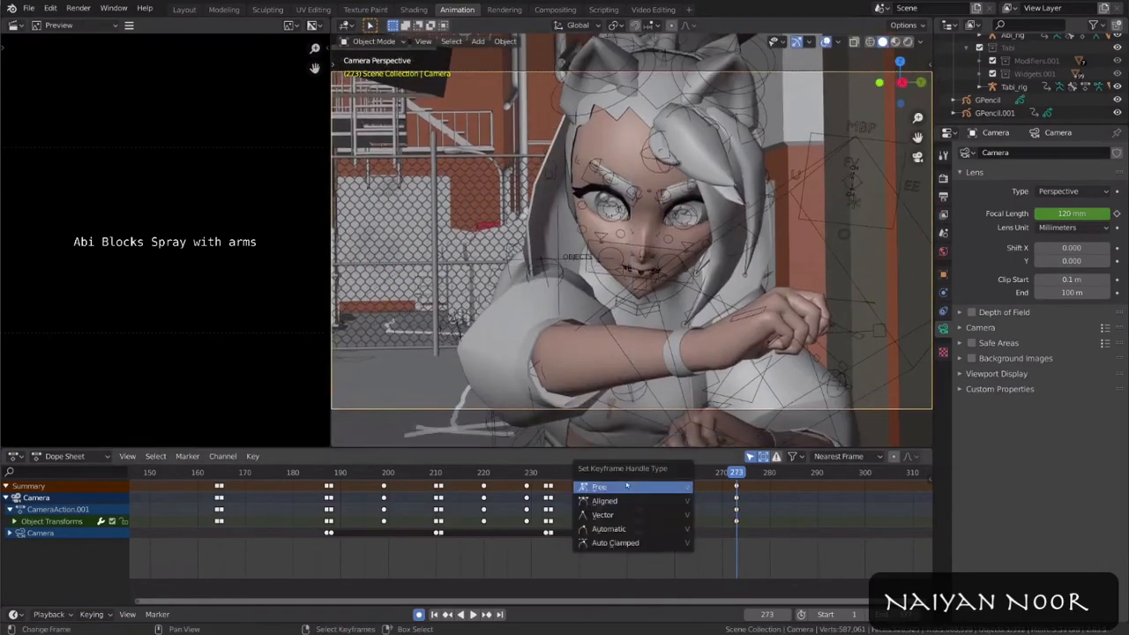
click(621, 488)
Step: Play back the spray-blocking shot from frame 253
click(641, 473)
key(space)
key(alt+a)
click(642, 472)
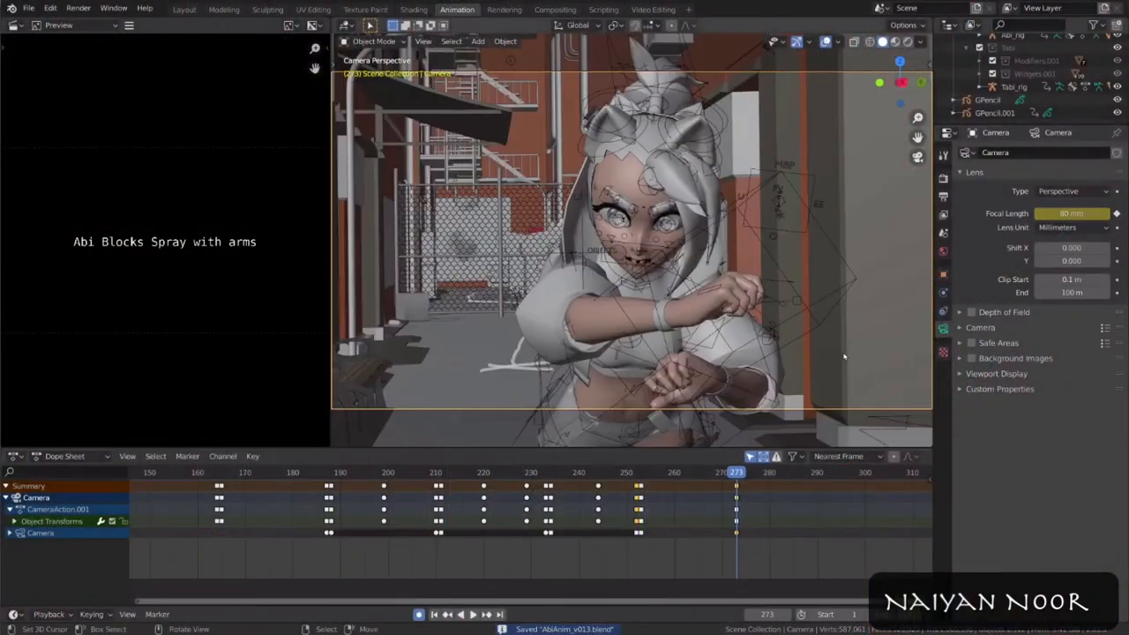
click(643, 540)
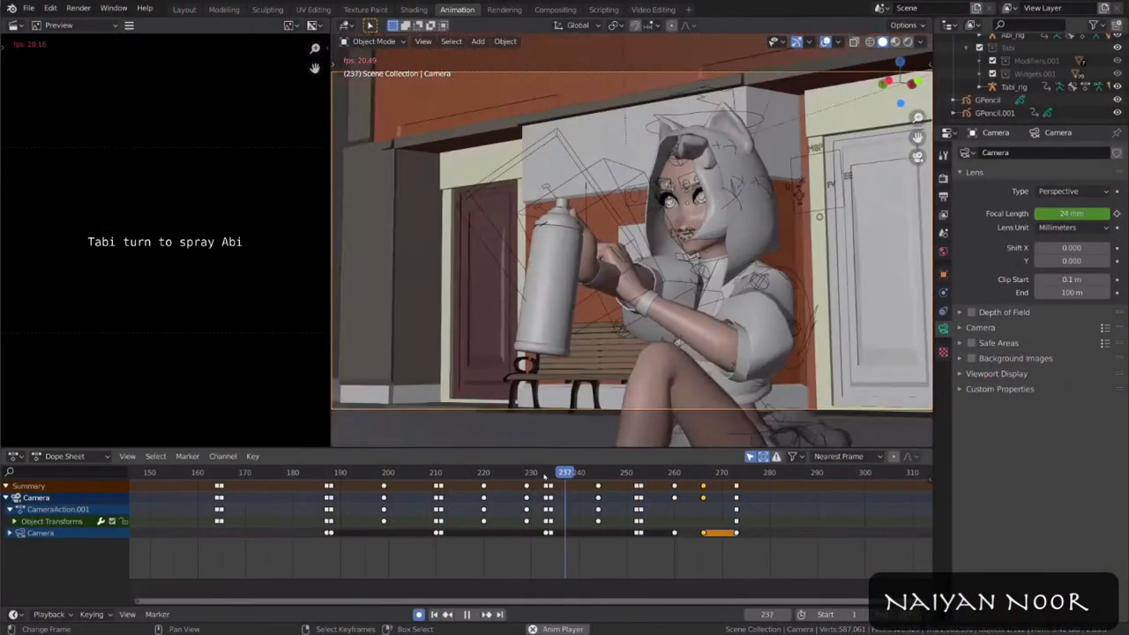
Step: Rotate the camera at the start of the double-kick shot and set its focal length to 24 mm
key(space)
key(Right)
key(r)
key(r)
double_click(1072, 213)
text(24)
key(Return)
Step: Move and rotate the camera to a low angle that frames the kicking character and the spray can holder
key(g)
key(r)
key(r)
click(787, 402)
key(g)
click(706, 353)
Step: Rotate the camera at the end of the double-kick shot and shift that keyframe one frame later, to frame 298
click(852, 540)
key(r)
key(r)
click(705, 353)
click(744, 539)
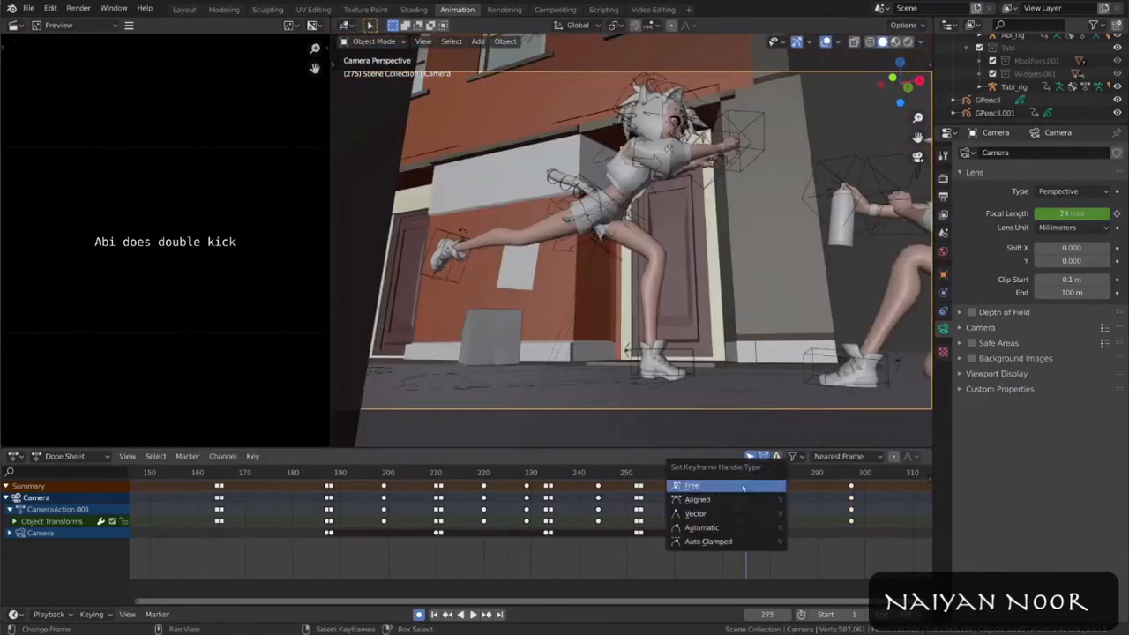
middle_drag(847, 478, 681, 477)
drag(685, 486, 689, 487)
Step: Play back the double-kick shot and save the file
key(space)
key(ctrl+s)
key(space)
middle_drag(706, 540, 636, 540)
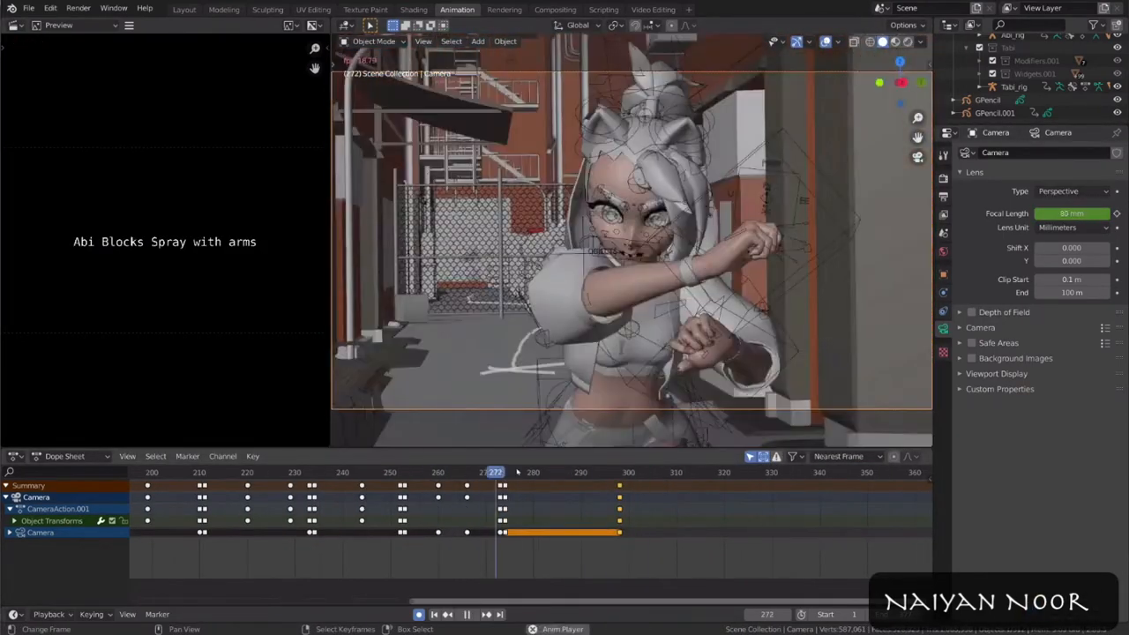
Step: Try rotating the camera freely at about frame 285
click(558, 472)
key(r)
key(r)
click(764, 223)
key(ctrl+z)
Step: Move the camera along its local Z axis, rotate it at frame 282, delete the keyframe near frame 285 and replay the kick shot
key(g)
key(z)
key(z)
click(544, 474)
key(r)
click(558, 486)
key(x)
click(549, 484)
key(space)
key(space)
Step: Move the kick shot's end keyframe to frame 300 and set the camera's focal length to 80 mm at frame 301
click(633, 473)
drag(620, 486, 628, 486)
drag(1072, 214, 1094, 214)
Step: Move and rotate the camera to frame the character being hit back, and play the shot
key(g)
key(r)
key(r)
key(n)
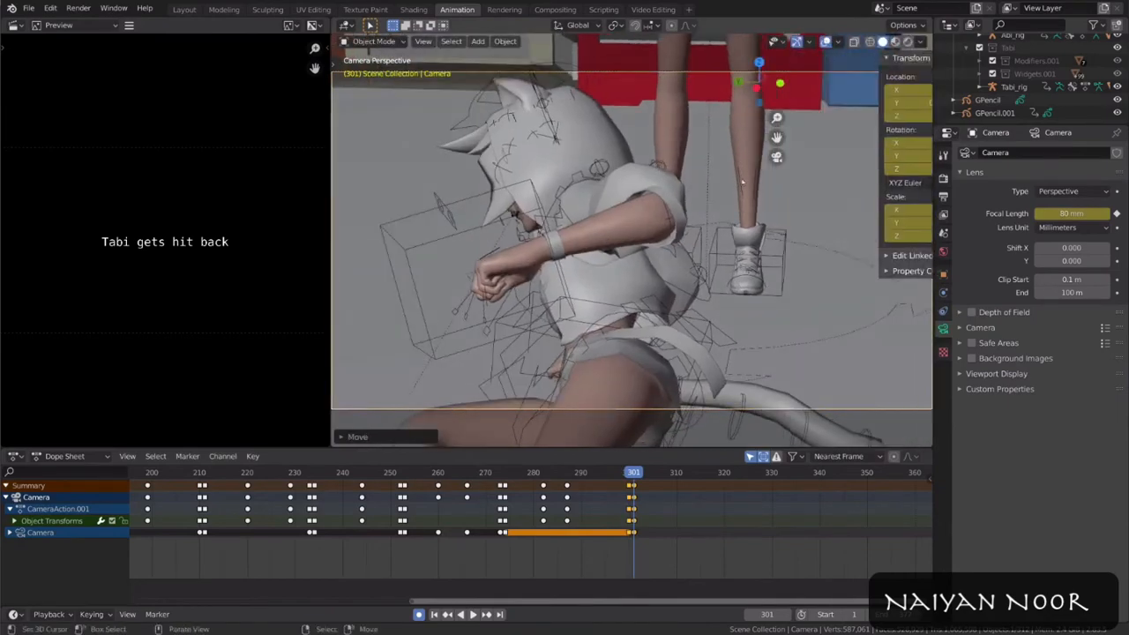
key(space)
key(g)
key(r)
key(r)
key(space)
key(space)
Step: Delete the camera keyframe at frame 318 and move and rotate the camera again at frame 301
click(716, 486)
key(x)
drag(682, 474, 634, 473)
key(g)
key(r)
key(r)
click(758, 394)
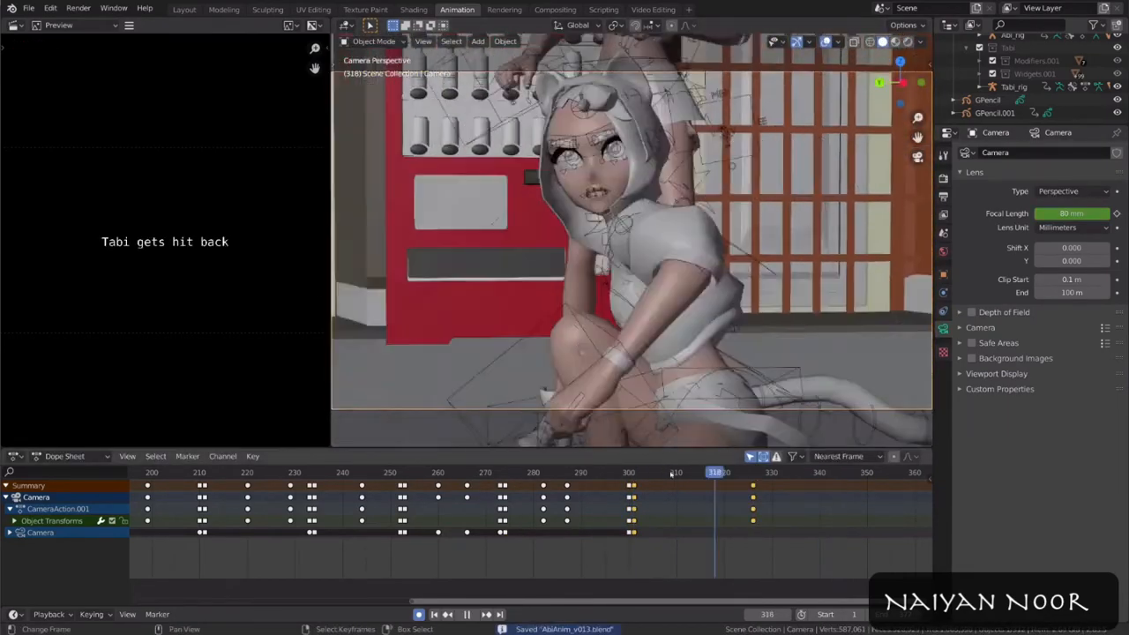
Step: Set the camera's focal length to 24 mm at frame 328 for the punch shot
middle_drag(760, 478, 724, 478)
click(725, 475)
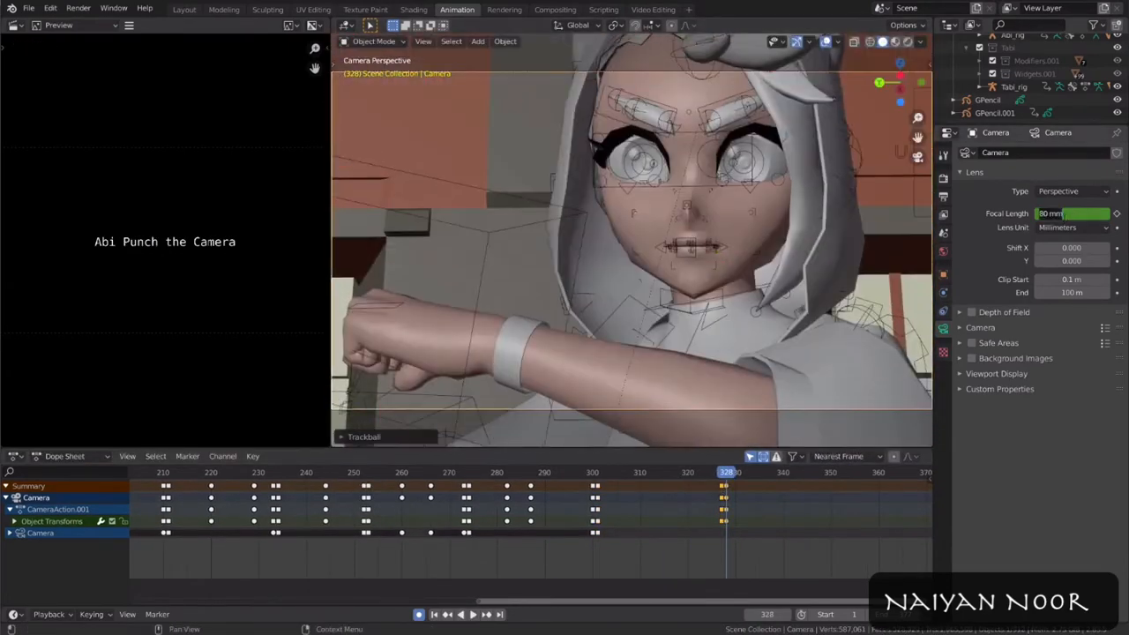
text(24)
key(Return)
Step: Duplicate the focal length keyframe from frame 301 to frame 327
click(721, 475)
click(598, 533)
key(shift+d)
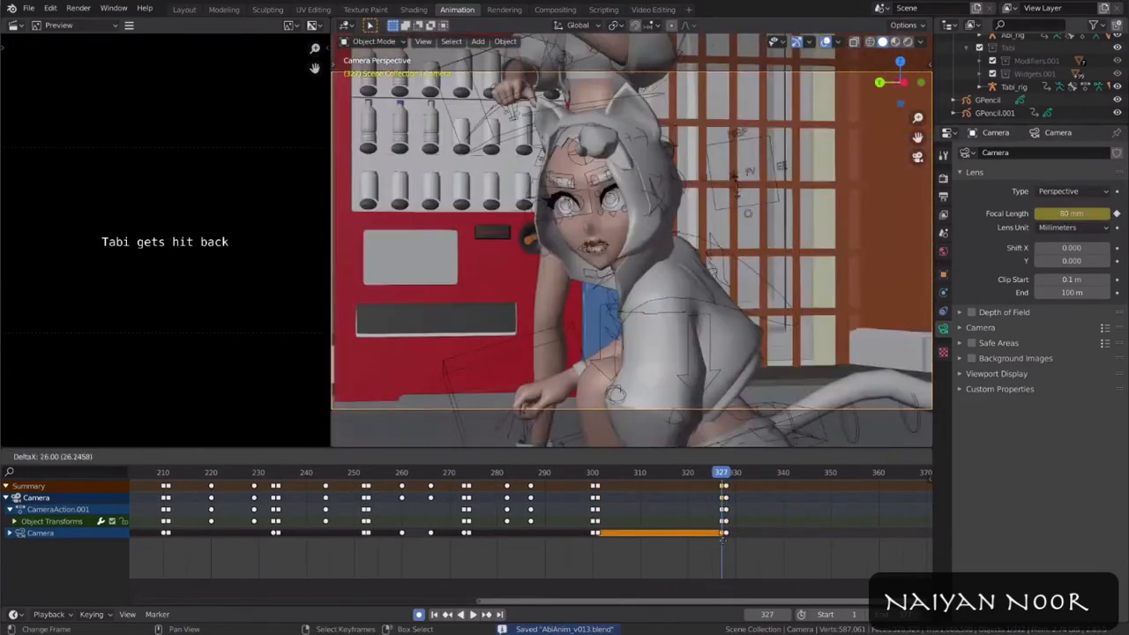
click(721, 532)
Step: Move the camera within the punch shot and keyframe it at frame 356
click(728, 475)
alt+scroll(799, 344, up, 1)
key(g)
click(794, 335)
key(i)
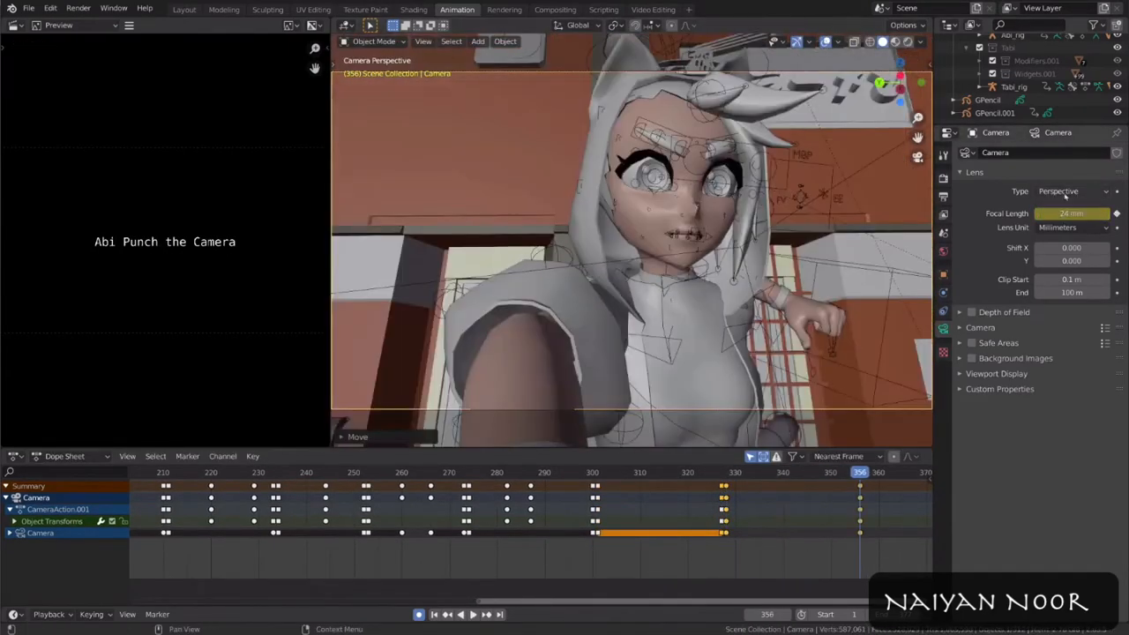
Step: Play back the punch shot from frame 328 to check the camera move
click(726, 474)
key(space)
key(Escape)
middle_drag(794, 530, 725, 529)
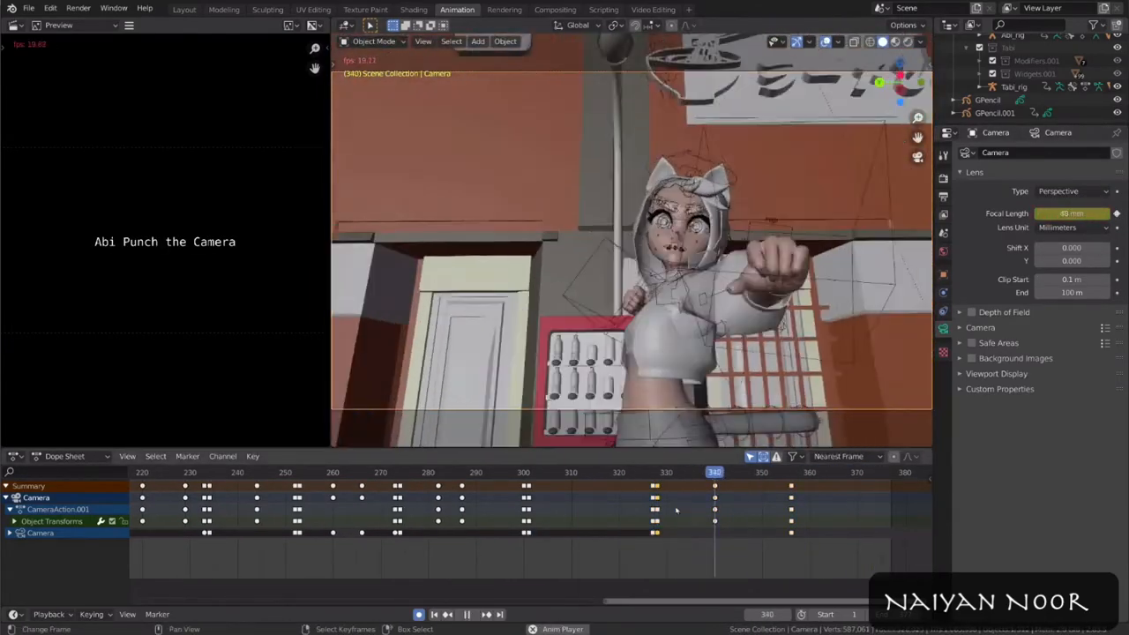
key(space)
Step: Enter a focal length of 120 mm at frame 357 and rotate the camera at frame 366 to frame the blocked punch
middle_drag(824, 374, 784, 371)
double_click(1063, 212)
text(120.)
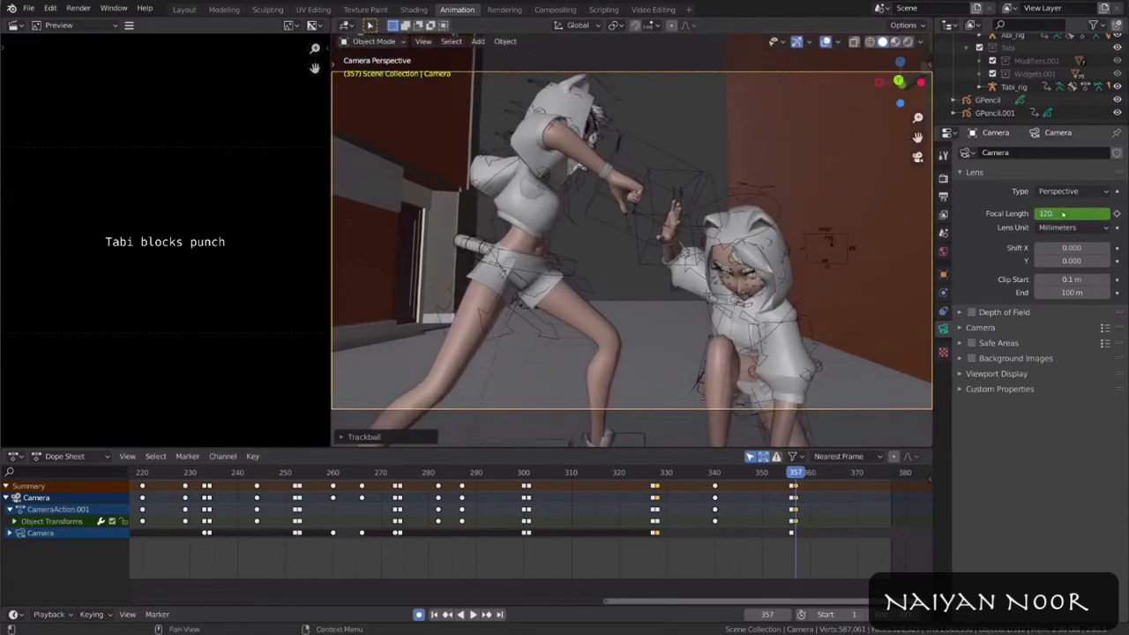
text(n)
key(space)
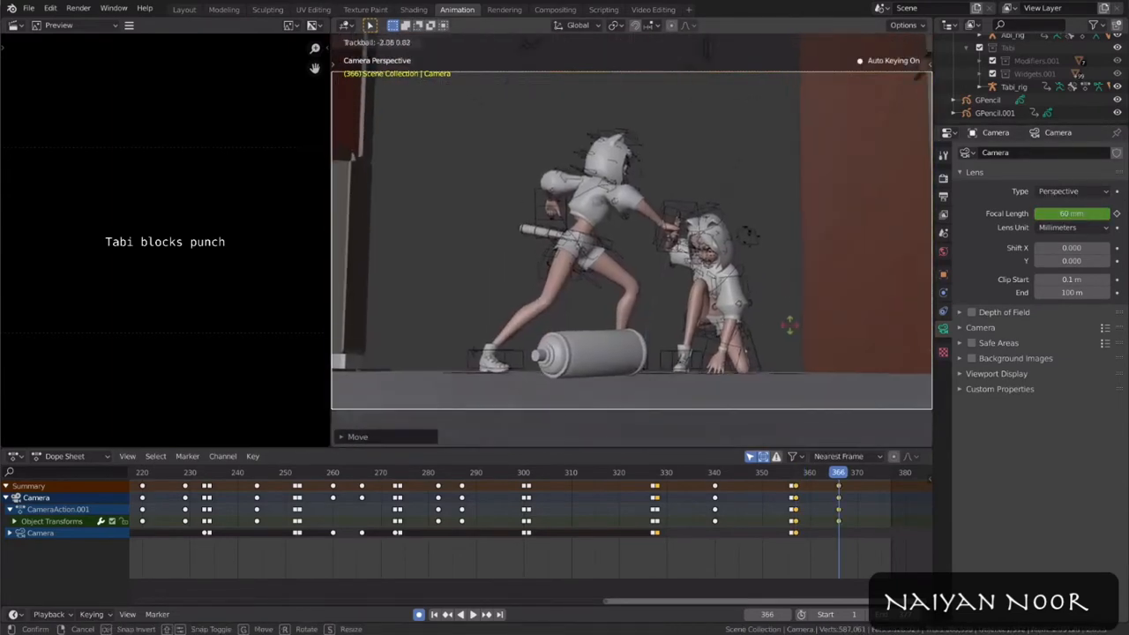
click(795, 293)
Step: Move the camera at frame 377 to frame both characters and the fallen spray can, and save the file
middle_drag(847, 529, 754, 529)
click(799, 473)
key(g)
click(776, 265)
key(g)
click(761, 165)
key(ctrl+s)
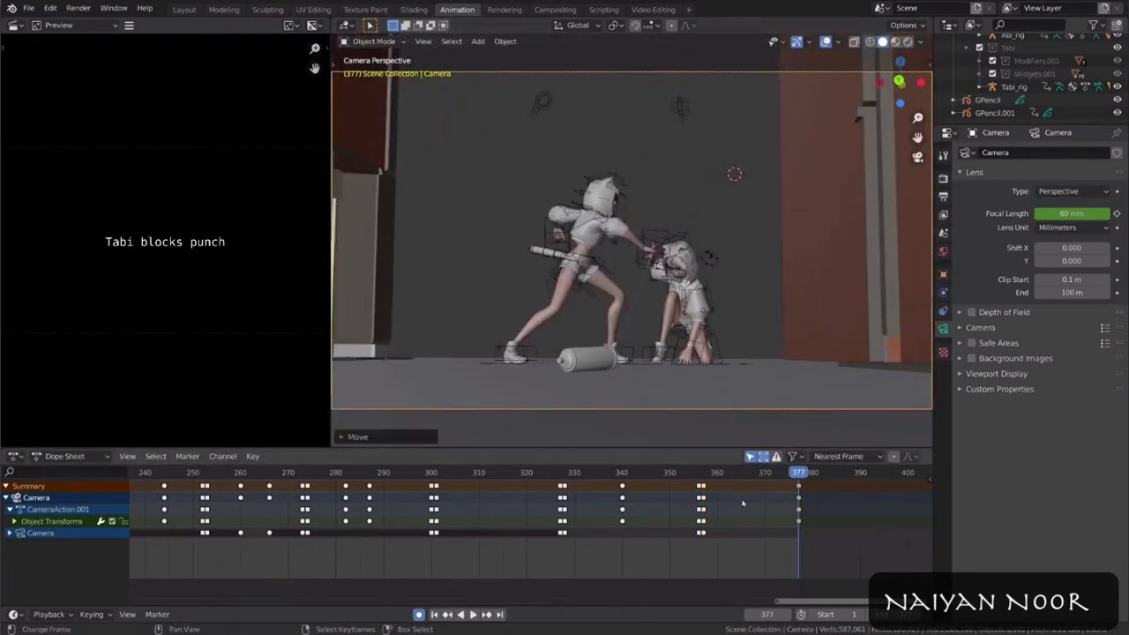
key(i)
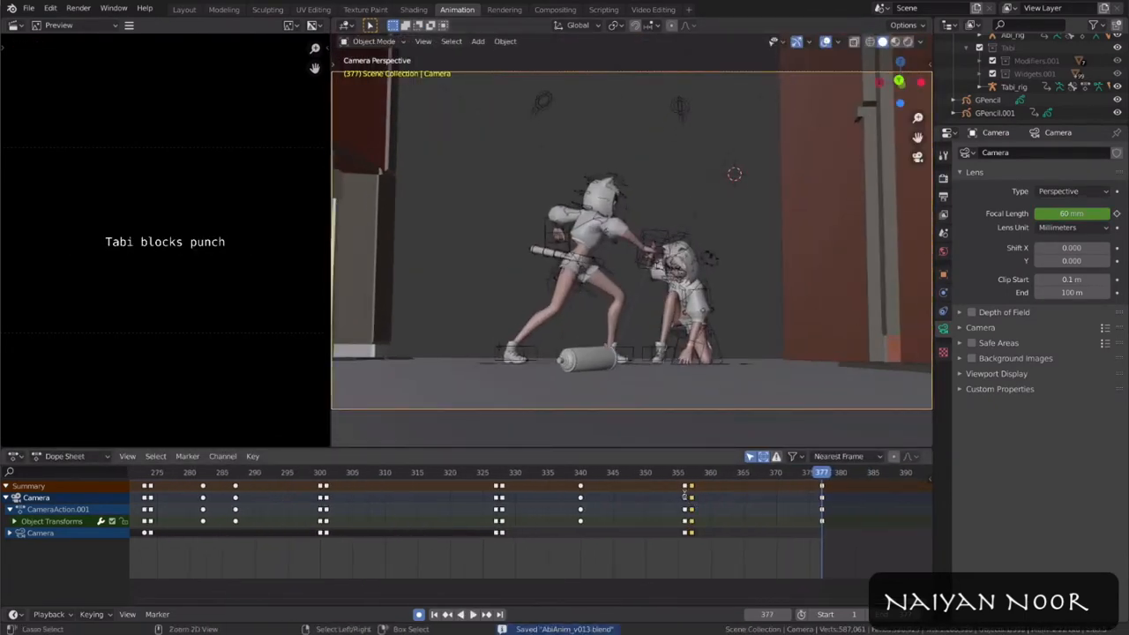
middle_drag(685, 495, 605, 512)
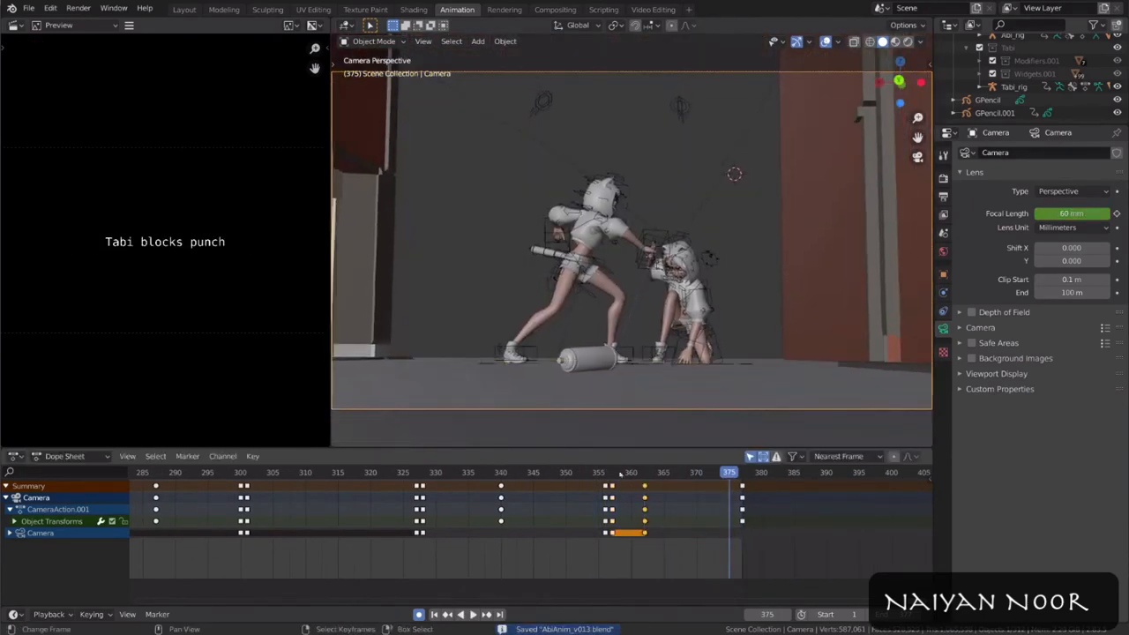
Step: Play through the animation to check all camera shots, saving the file in between
key(space)
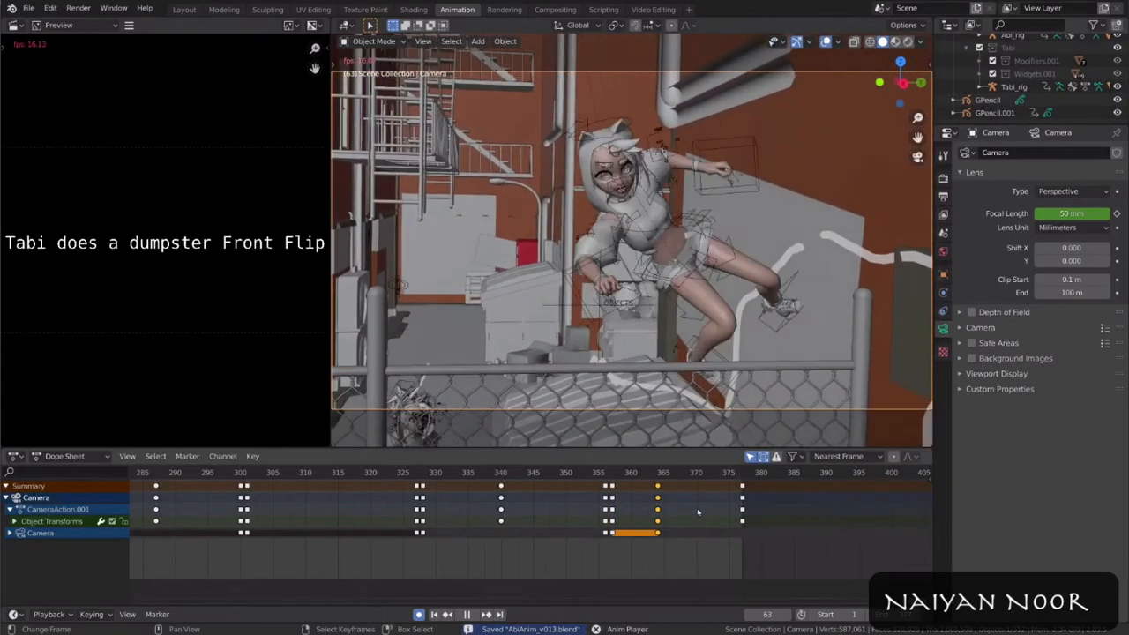
key(Escape)
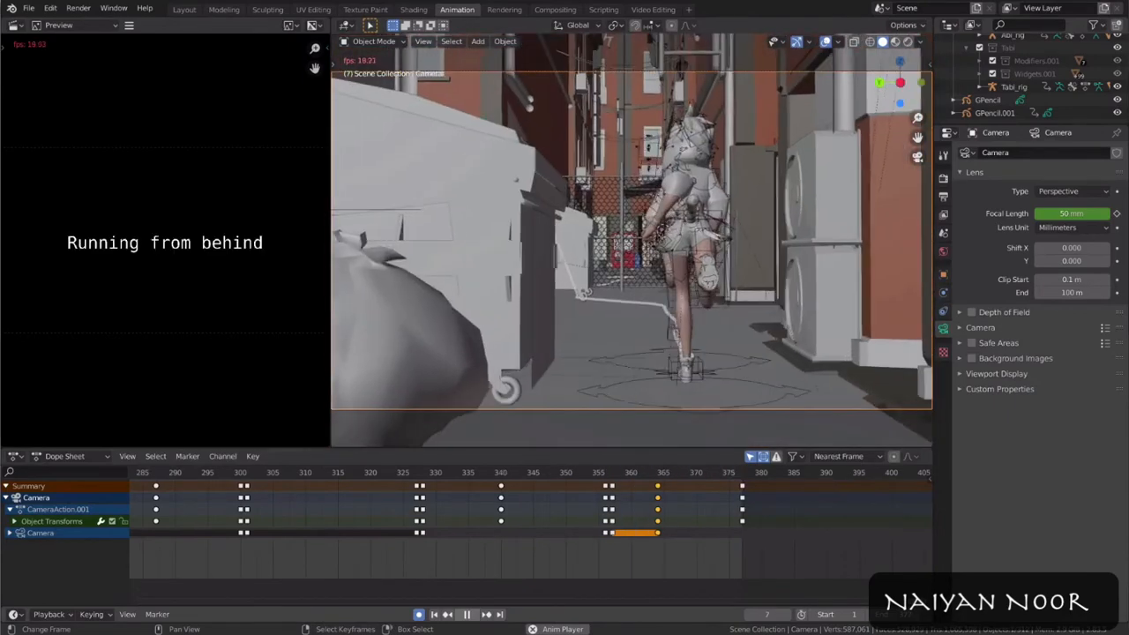
key(ctrl+s)
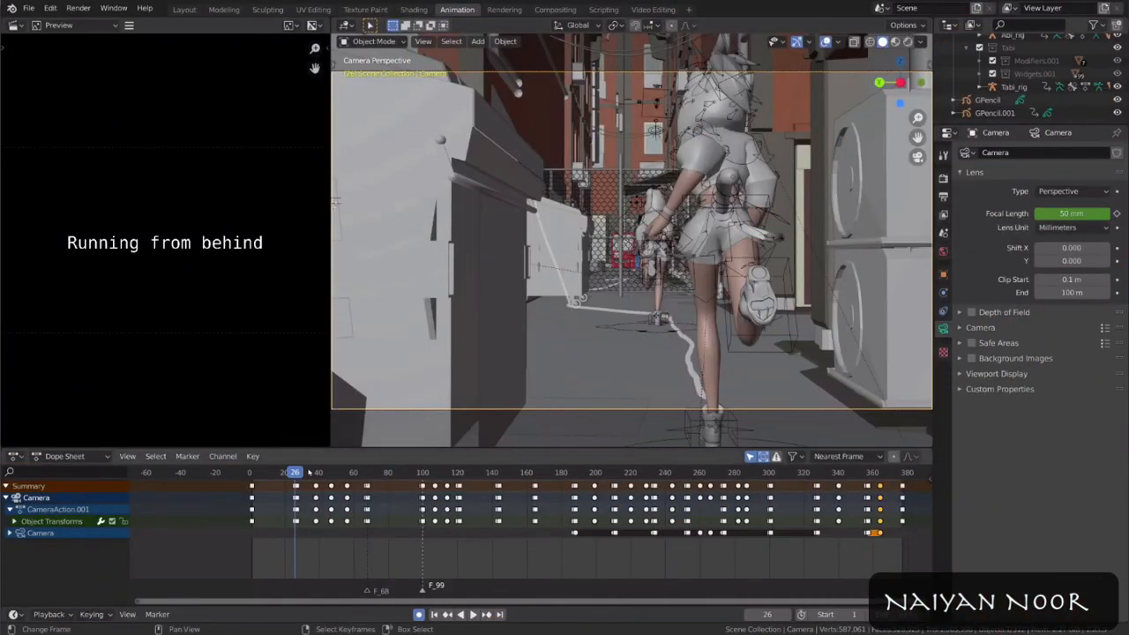
click(308, 472)
key(space)
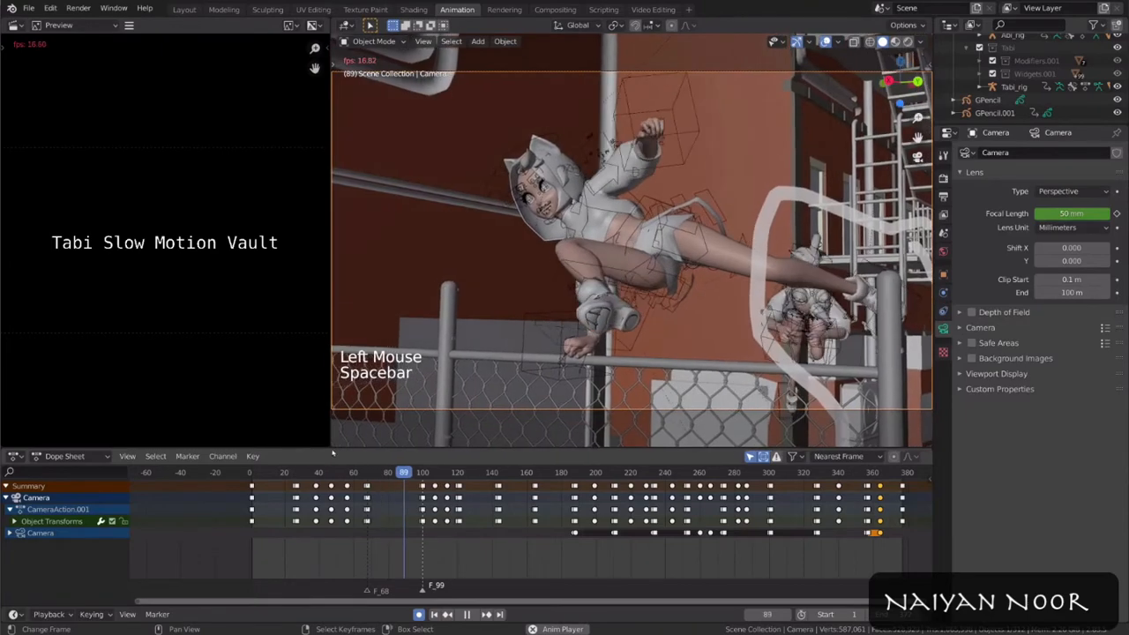
key(space)
Step: Examine the characters and the alley from outside the camera view at frame 133
middle_drag(564, 265, 637, 393)
scroll(622, 353, down, 6)
right_click(758, 295)
shift+middle_drag(752, 254, 868, 331)
scroll(705, 326, down, 4)
middle_drag(693, 325, 644, 276)
scroll(757, 265, up, 1)
scroll(748, 277, down, 2)
scroll(617, 281, up, 5)
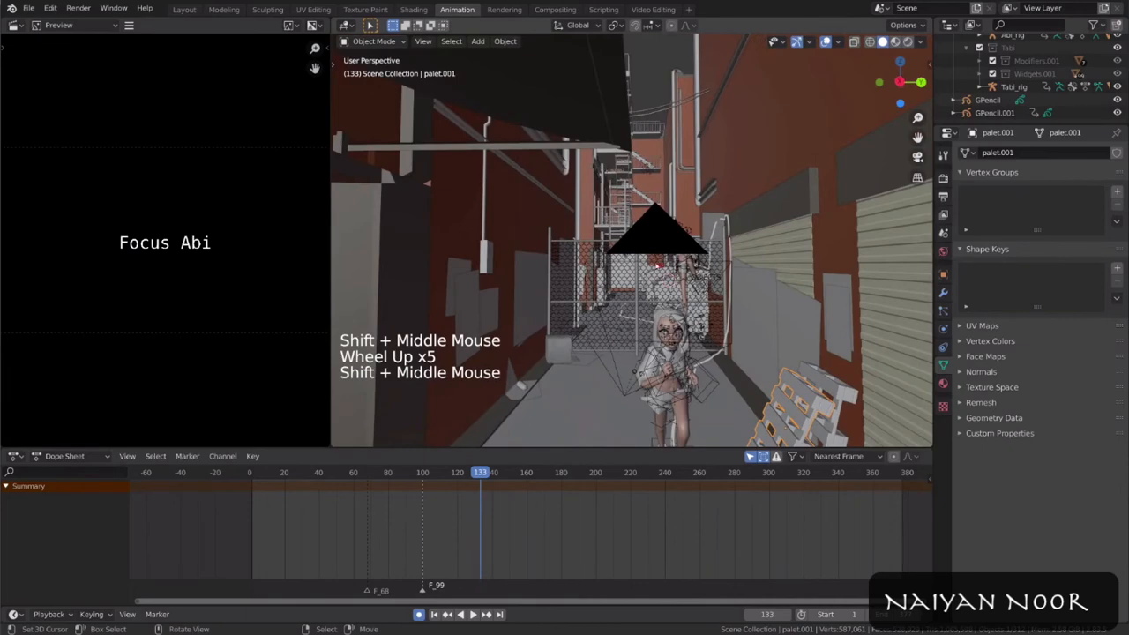
middle_drag(655, 238, 740, 314)
Step: Return to the camera view, select the camera and enable its depth of field
key(KP_0)
right_click(715, 80)
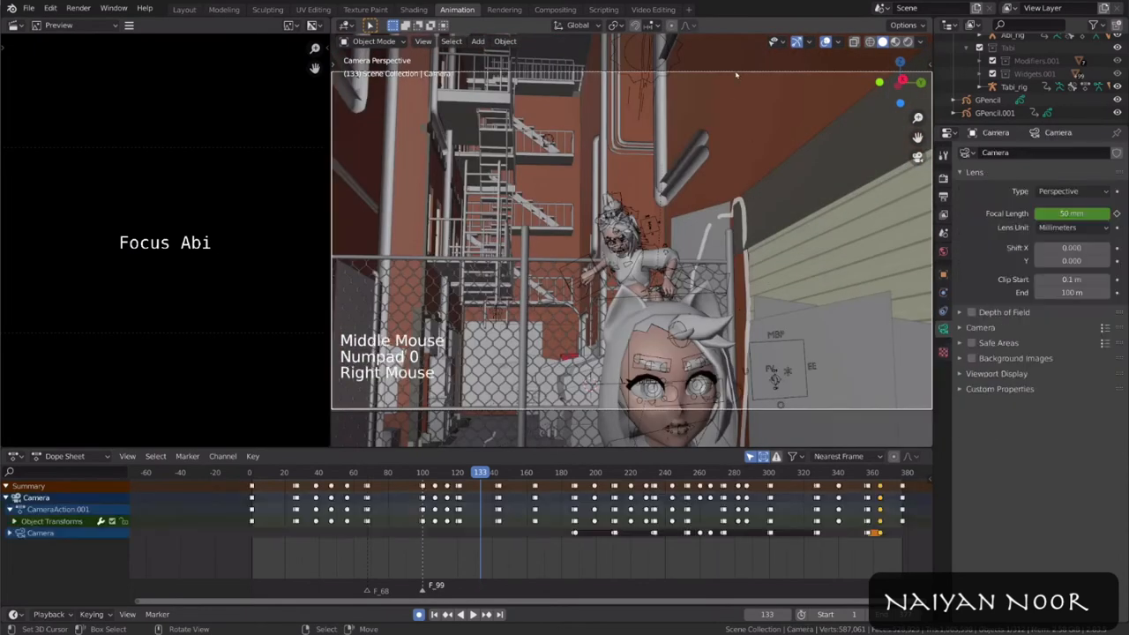
click(942, 338)
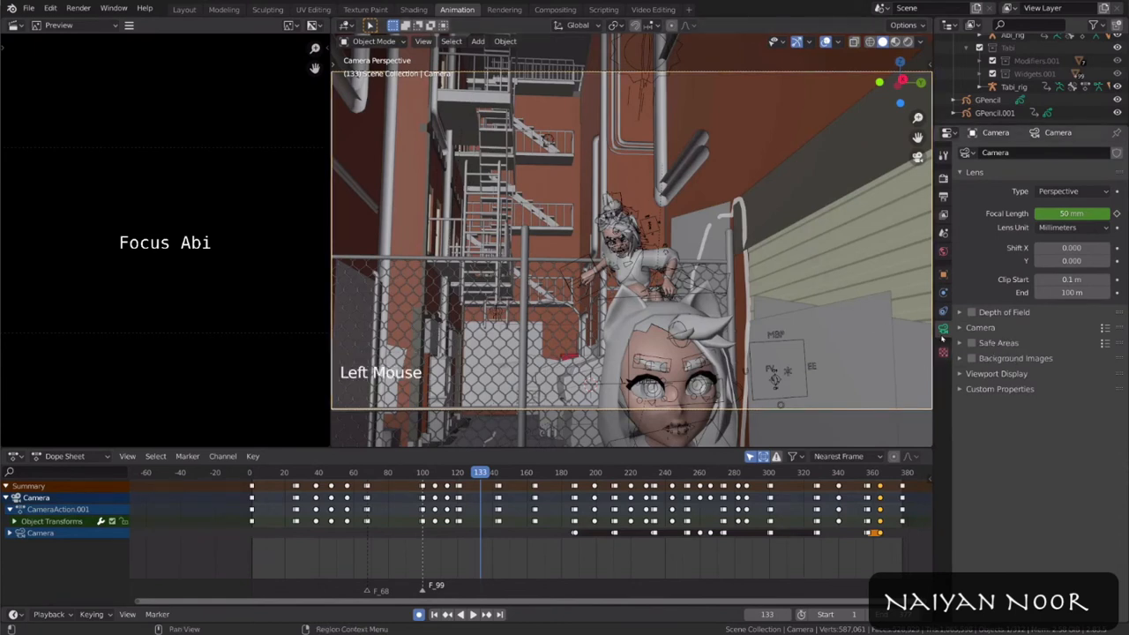
click(972, 312)
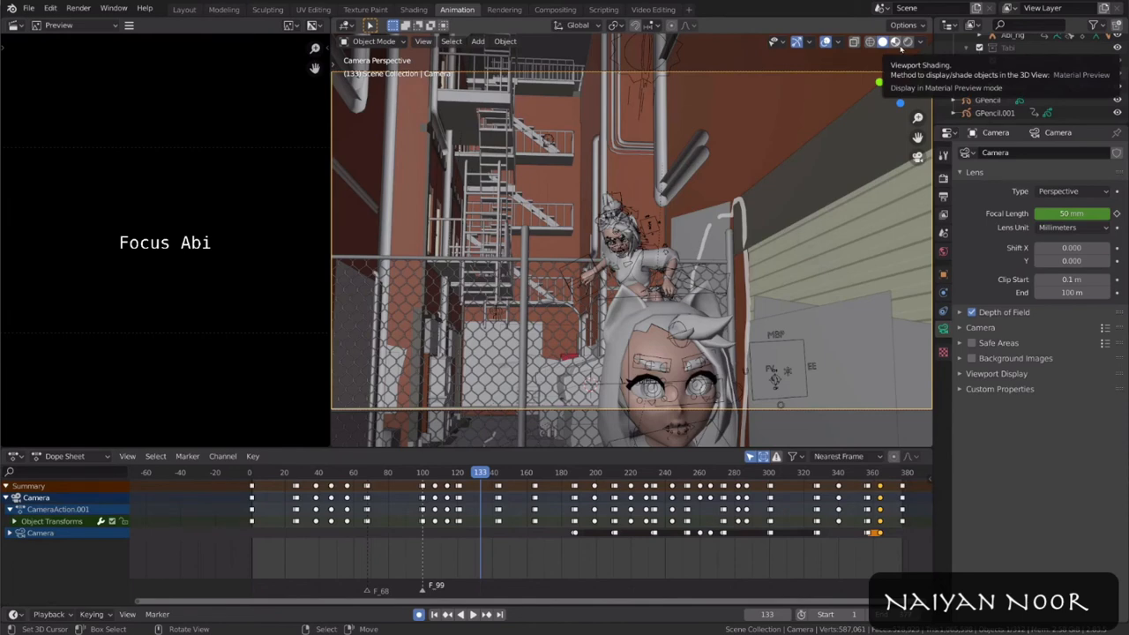
Step: Compare solid and Material Preview shading for the depth of field, leaving the viewport in Material Preview
click(896, 42)
click(883, 42)
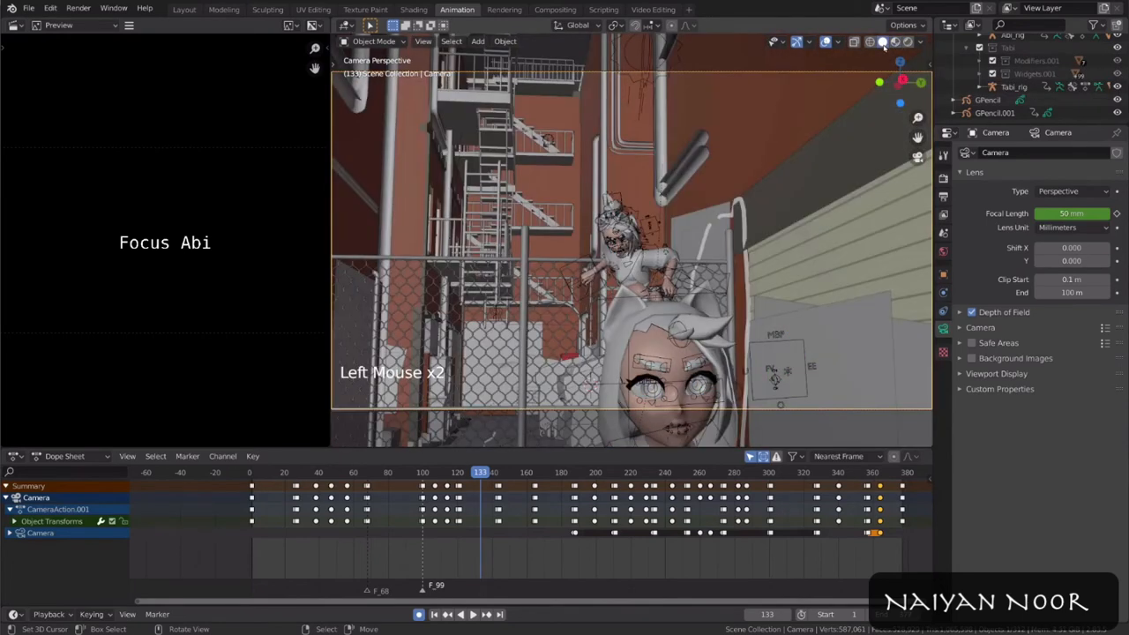
click(896, 43)
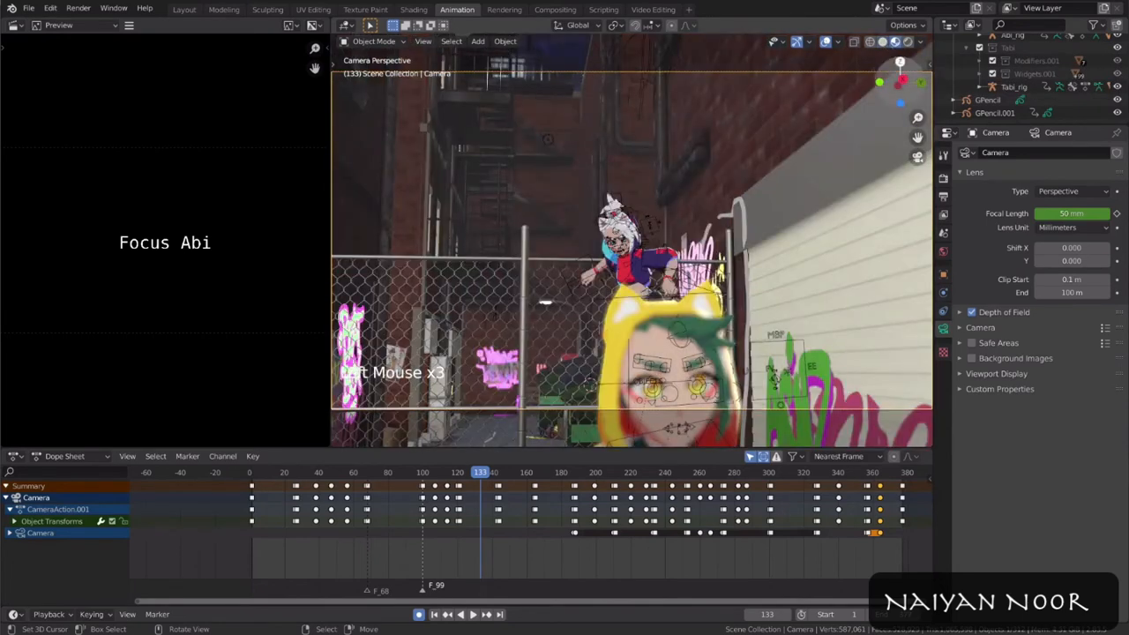
key(z)
click(801, 224)
key(z)
click(799, 269)
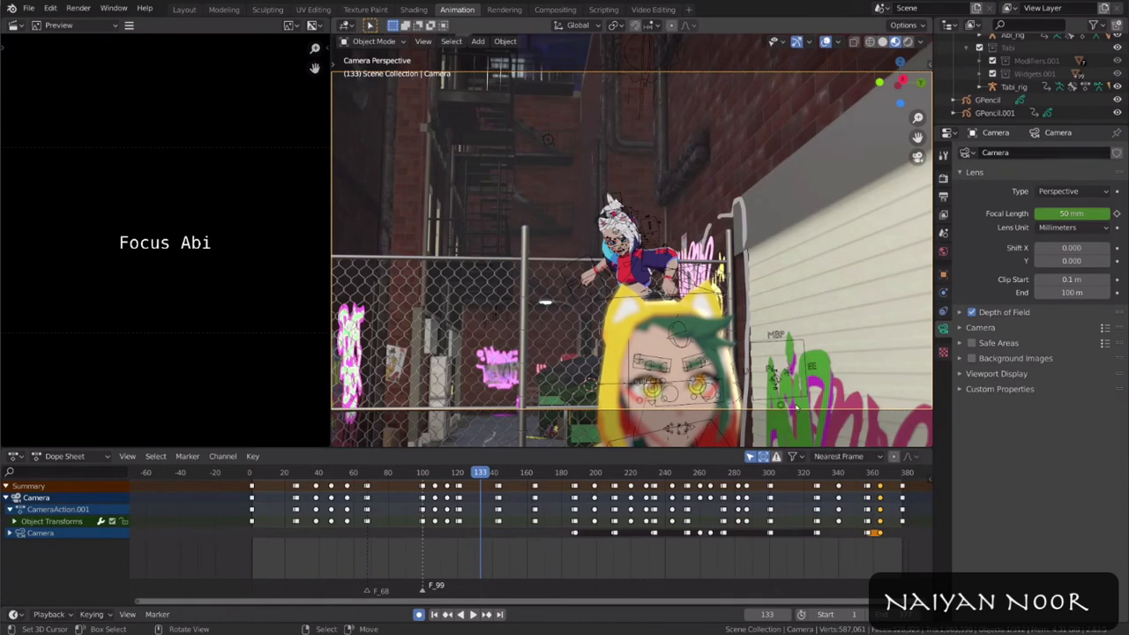
Step: Set the depth of field focus distance to 1.9 m and play the animation from frame 133
click(1000, 313)
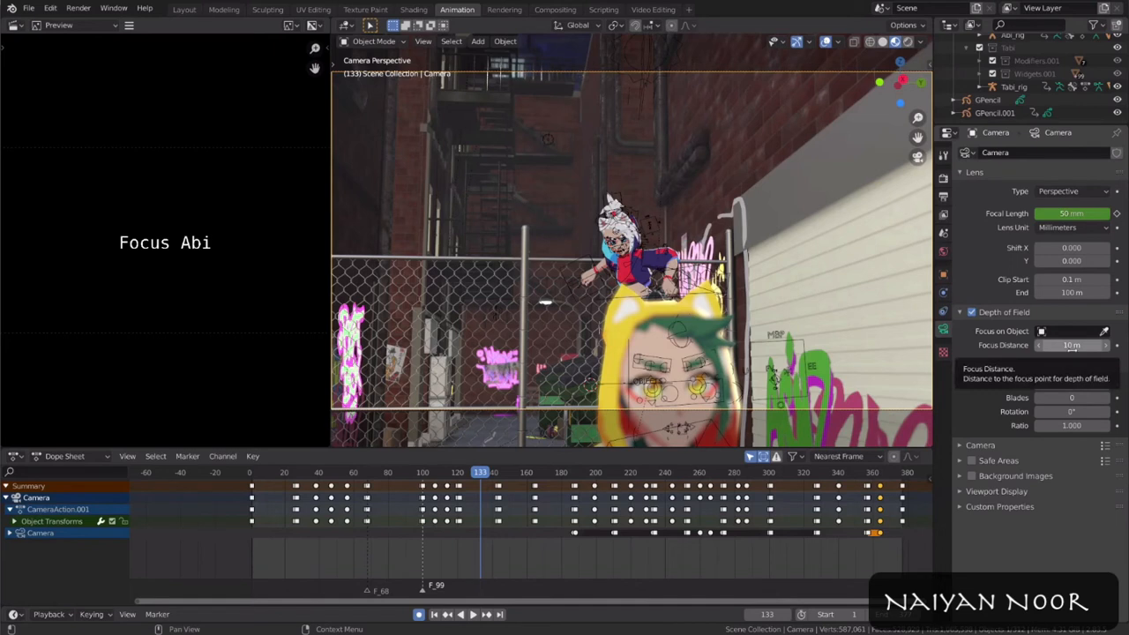
drag(1072, 345, 1036, 345)
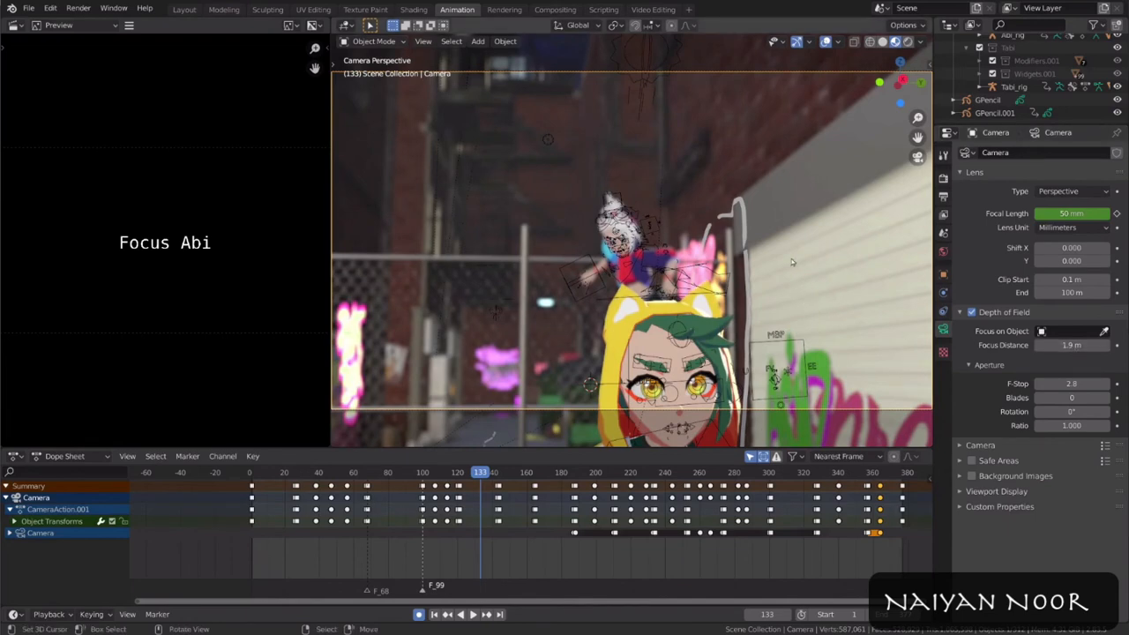
key(space)
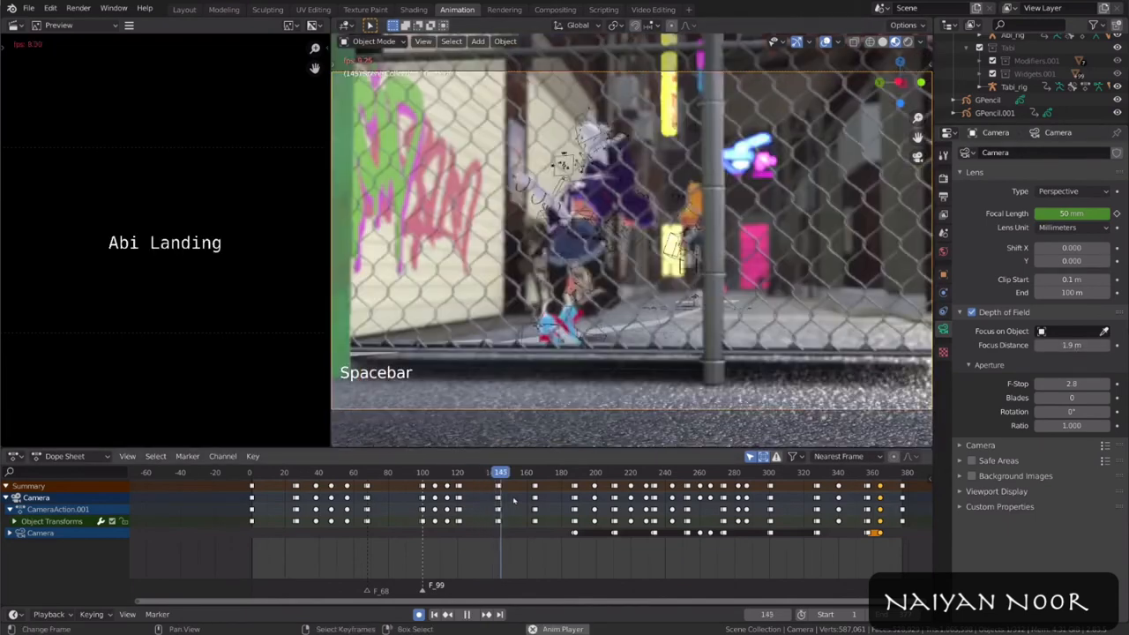
Step: Stop the playback at frame 177 and set the camera's focus distance to 6.4 m
key(space)
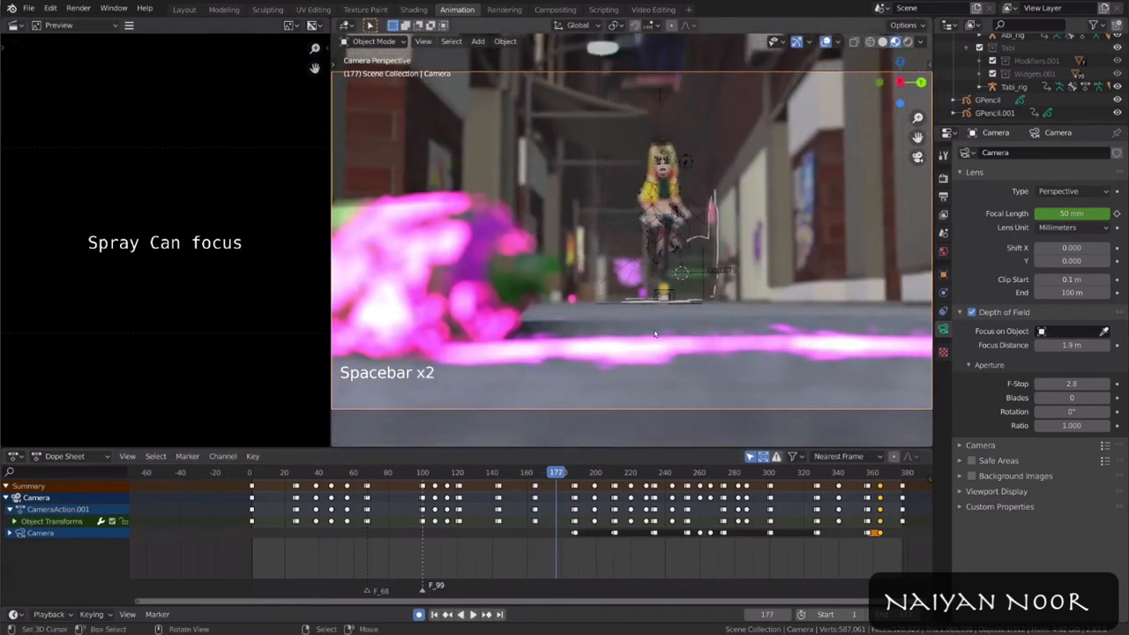
click(1068, 347)
drag(1070, 346, 1107, 346)
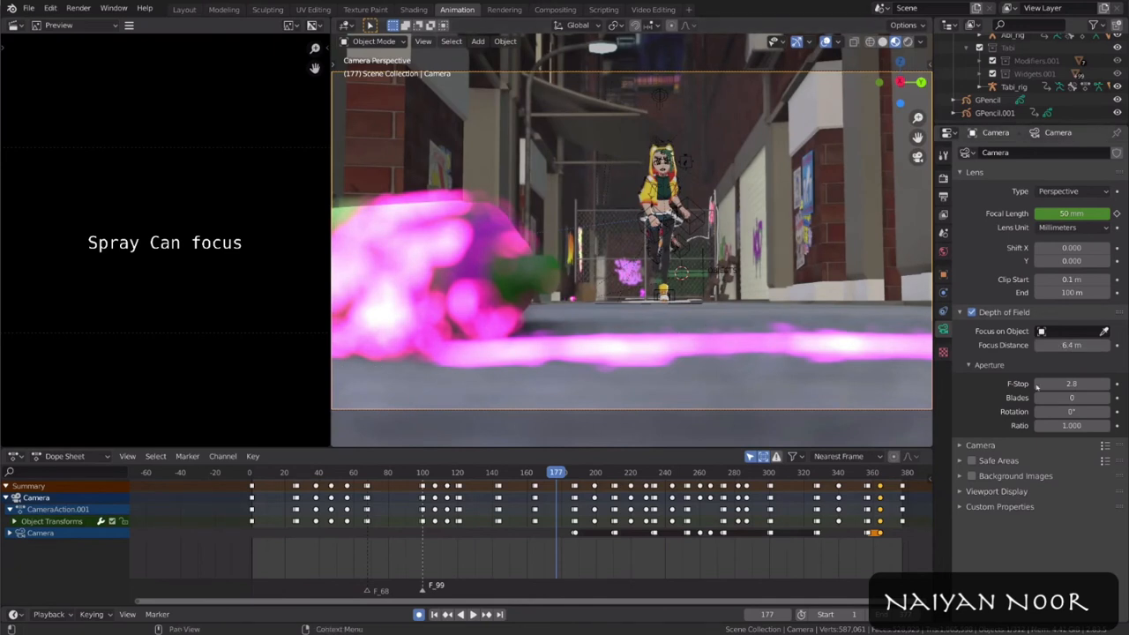
Step: Try Abi_Belts and Tabi_rig in turn as the camera's depth of field focus object
click(1069, 332)
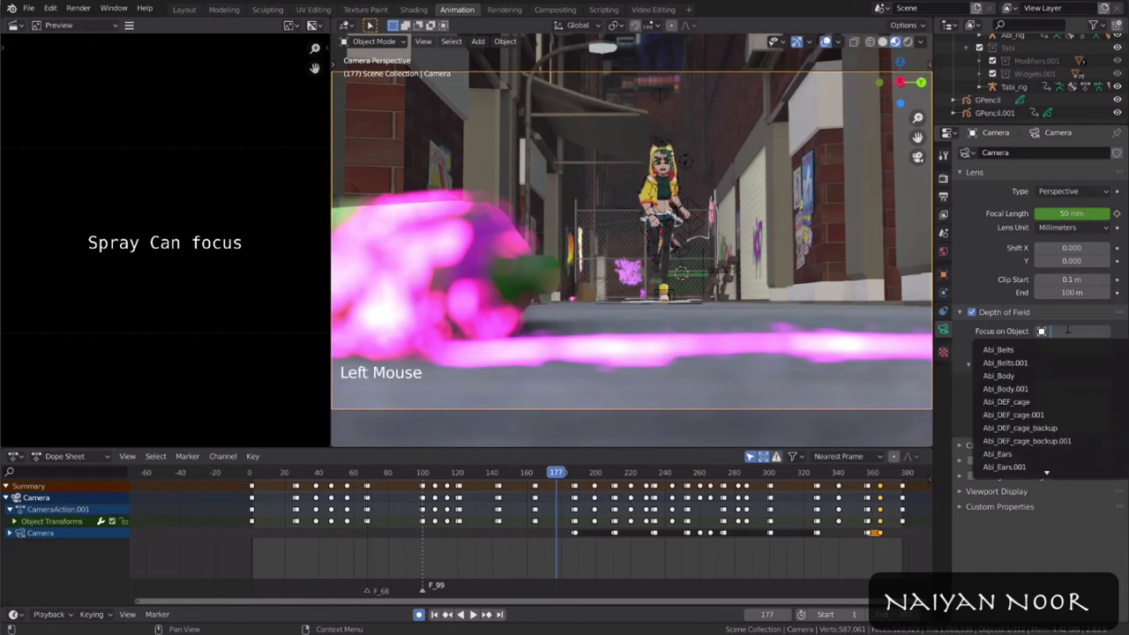
click(1046, 350)
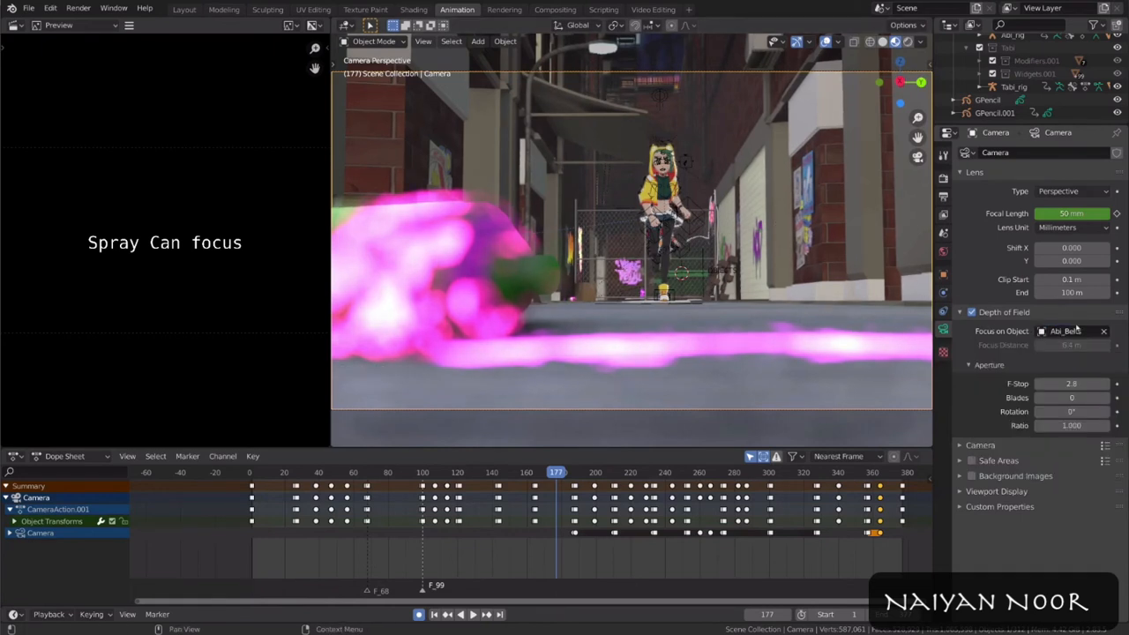
click(1103, 332)
click(1069, 334)
text(rig)
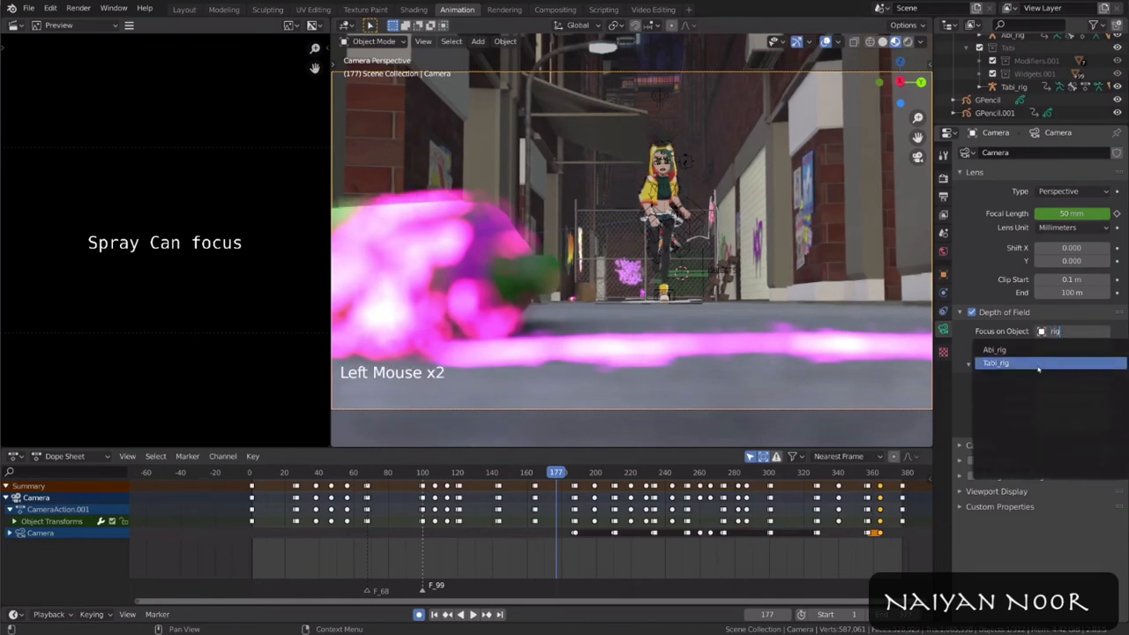
click(1039, 369)
Step: Play the animation with the focus on Tabi_rig up to frame 184, and clear the camera's focus object
click(543, 461)
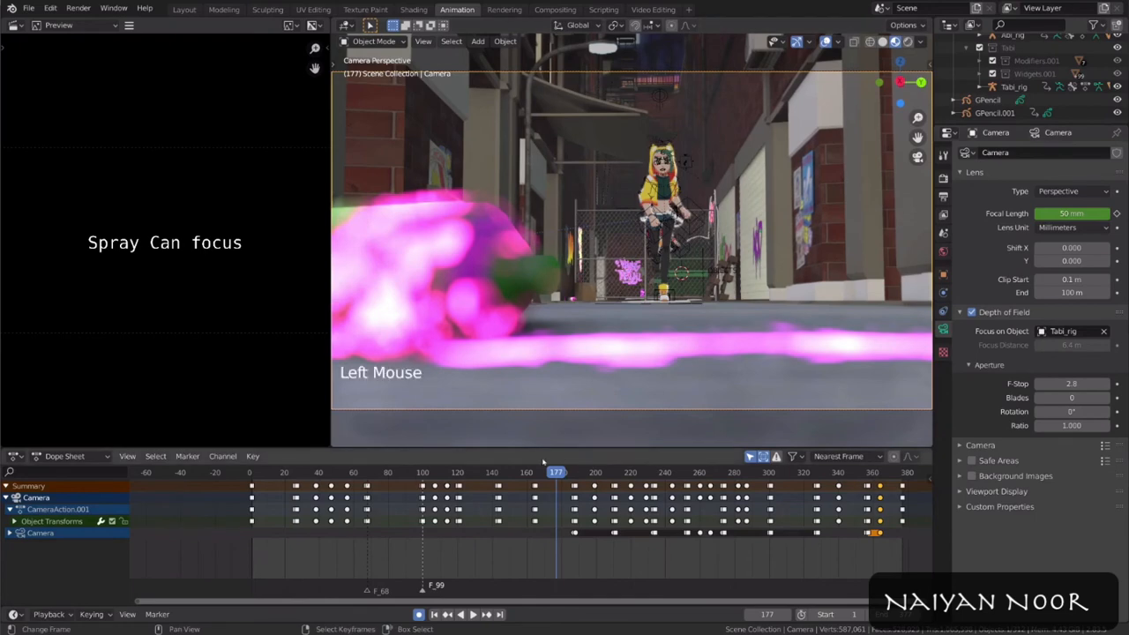
drag(443, 472, 383, 476)
key(space)
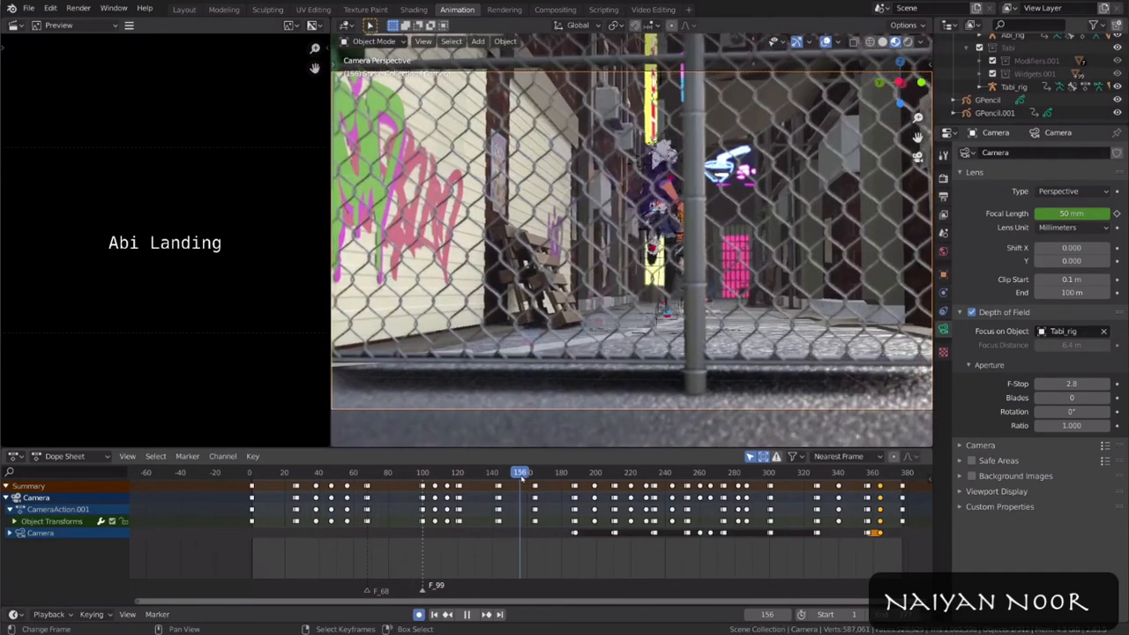
key(space)
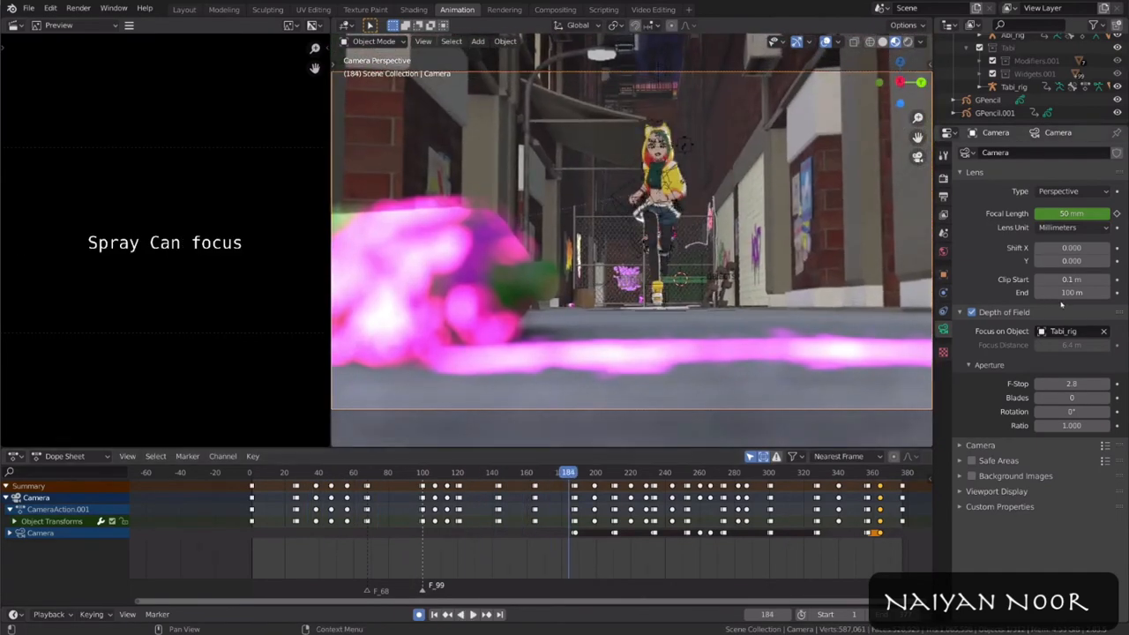
click(1103, 333)
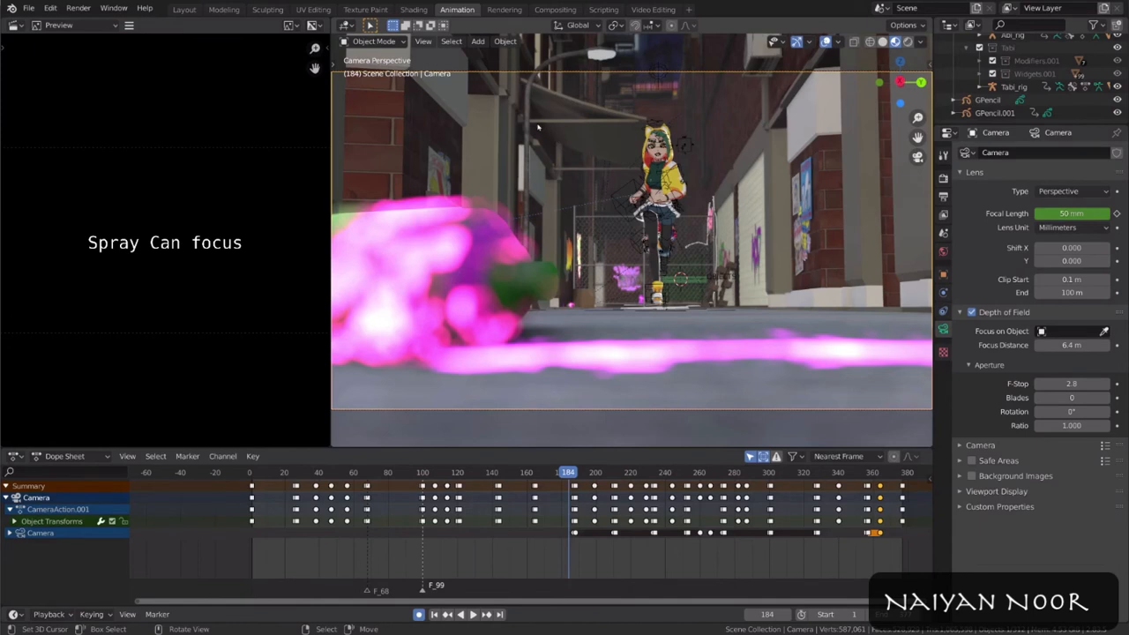
Step: Add a sphere-shaped empty and rename it dof
click(478, 41)
mouse_move(509, 187)
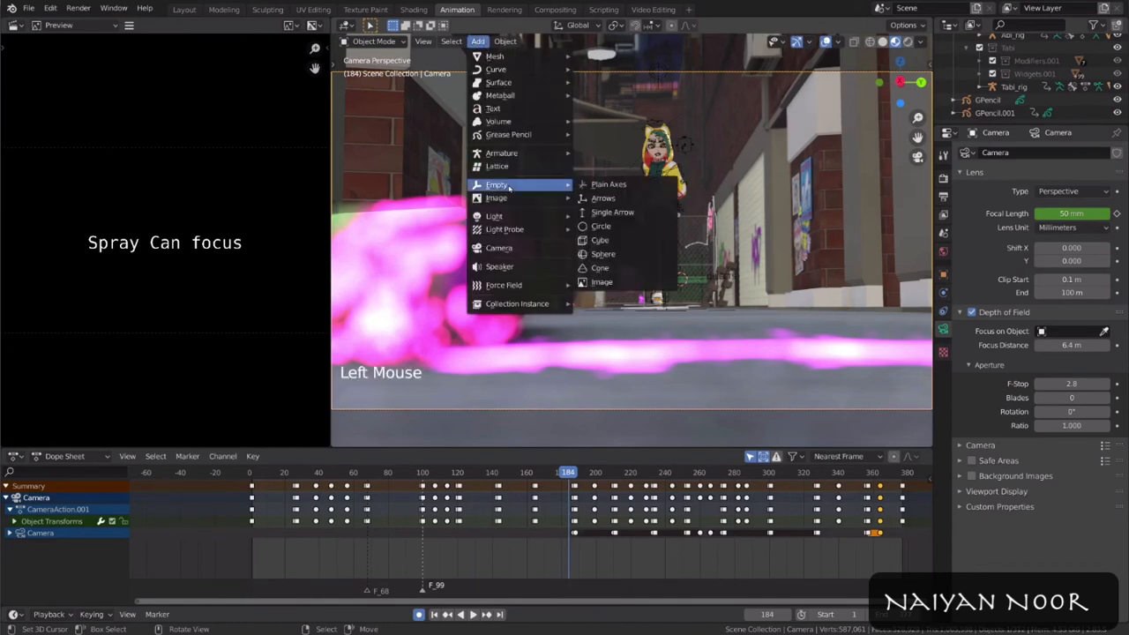
click(632, 259)
key(KP_Decimal)
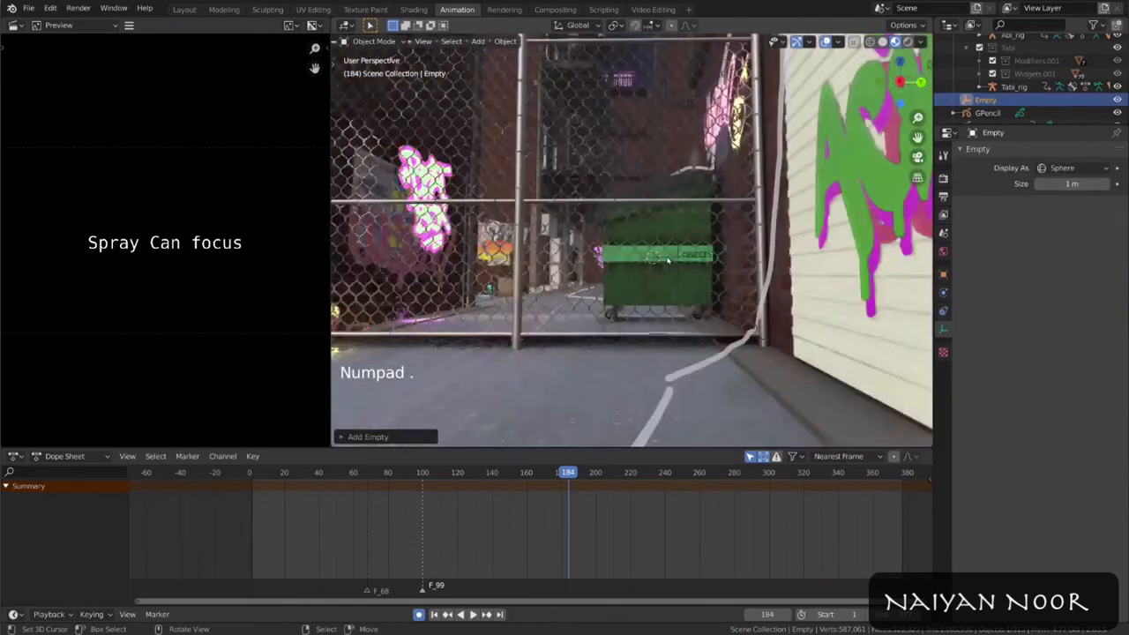
middle_drag(668, 261, 731, 306)
key(F2)
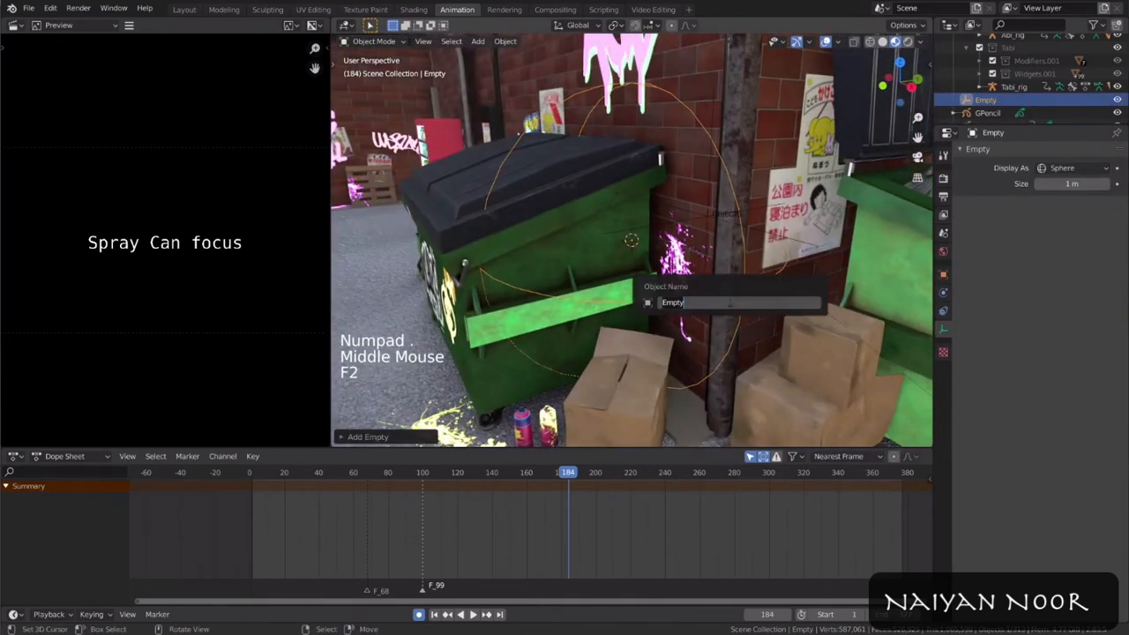
text(dof)
key(Return)
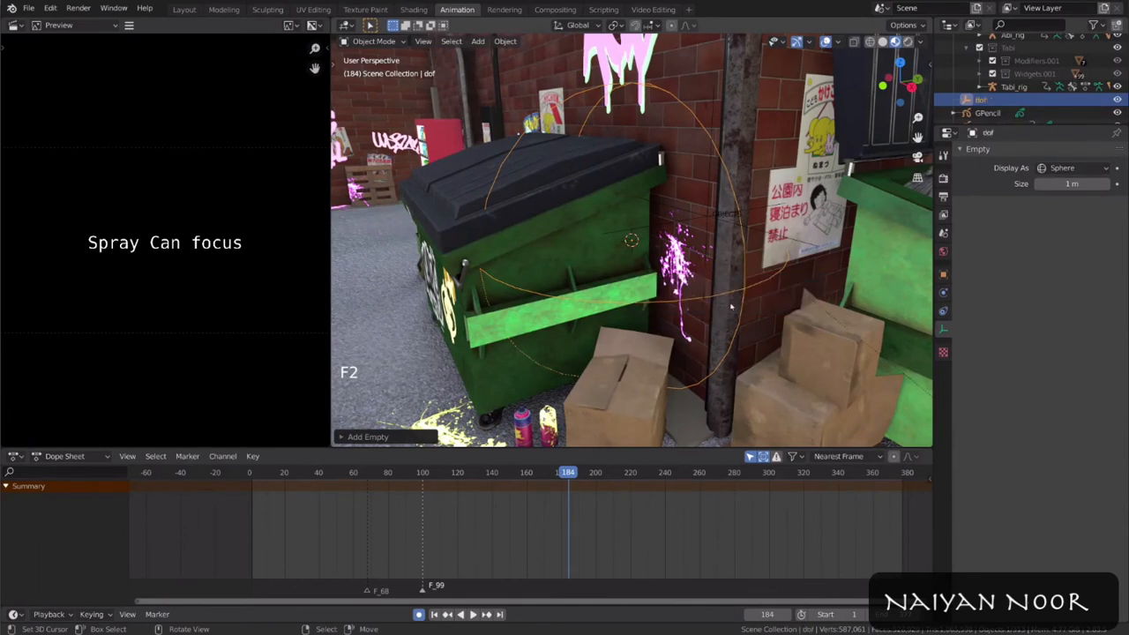
Step: Return to the camera view, select the camera and set its depth of field focus object to dof
scroll(718, 308, down, 5)
middle_drag(717, 308, 674, 300)
key(KP_0)
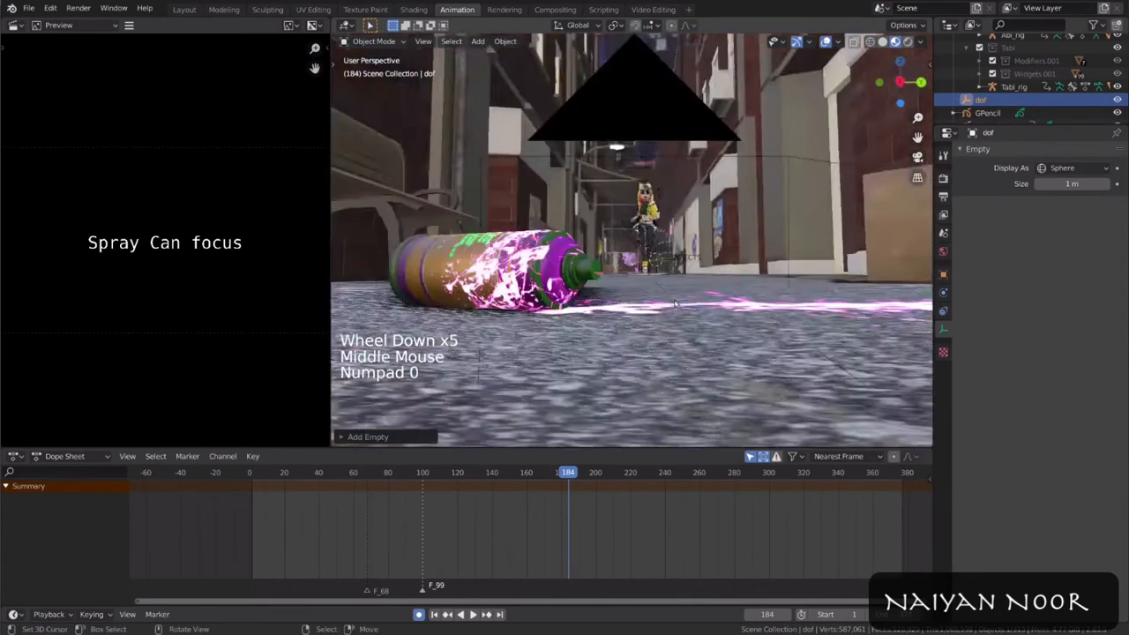
right_click(719, 72)
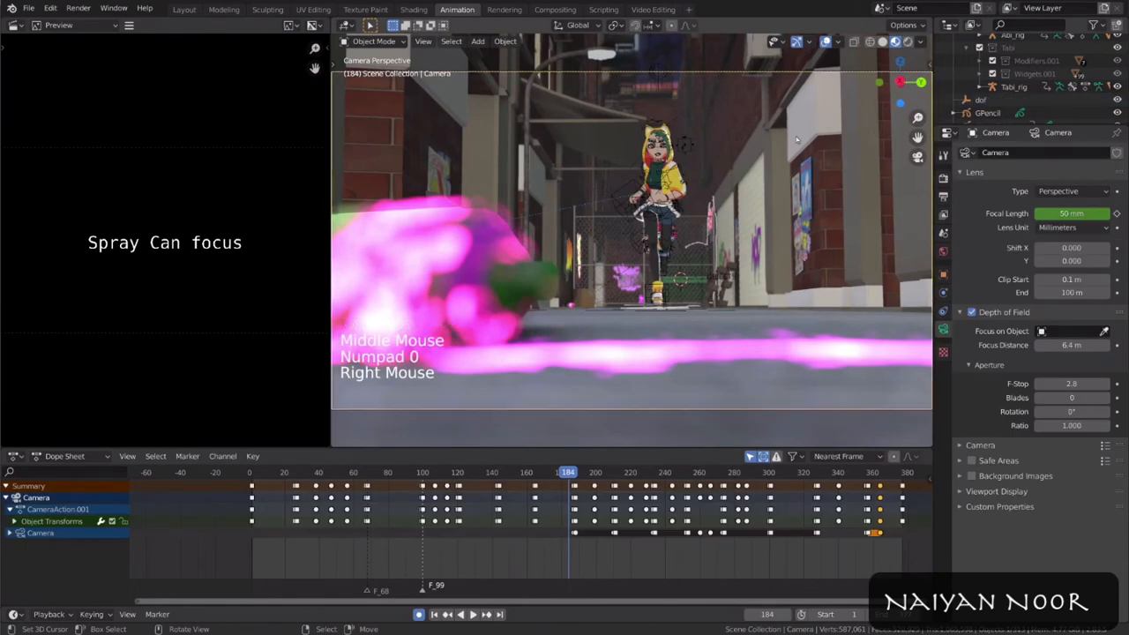
click(1076, 331)
text(do)
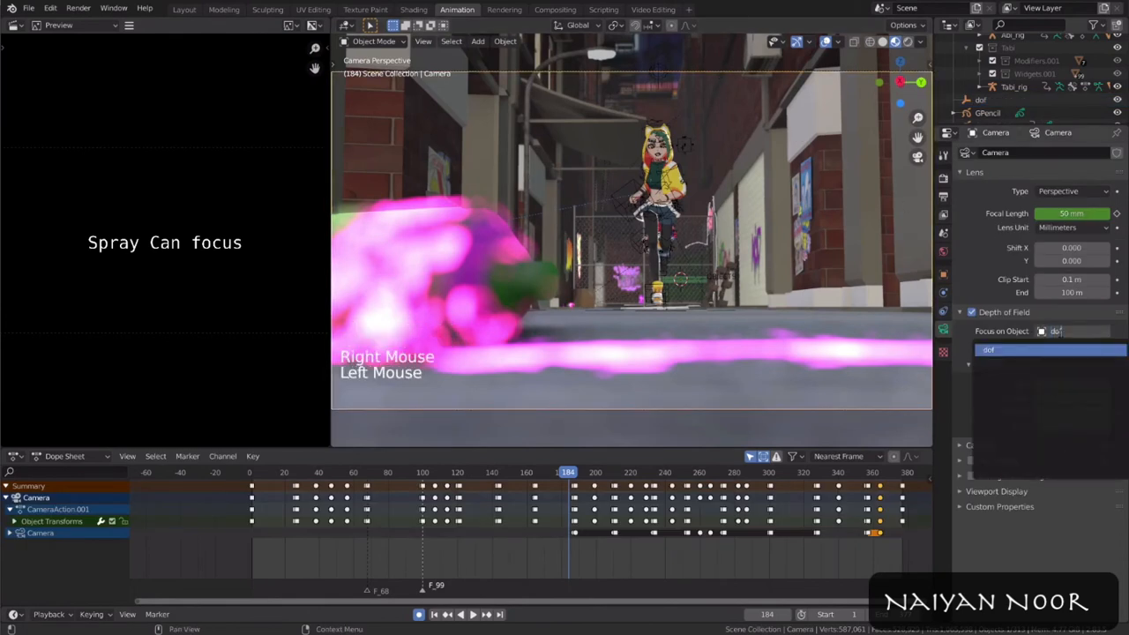
text(f)
click(1058, 365)
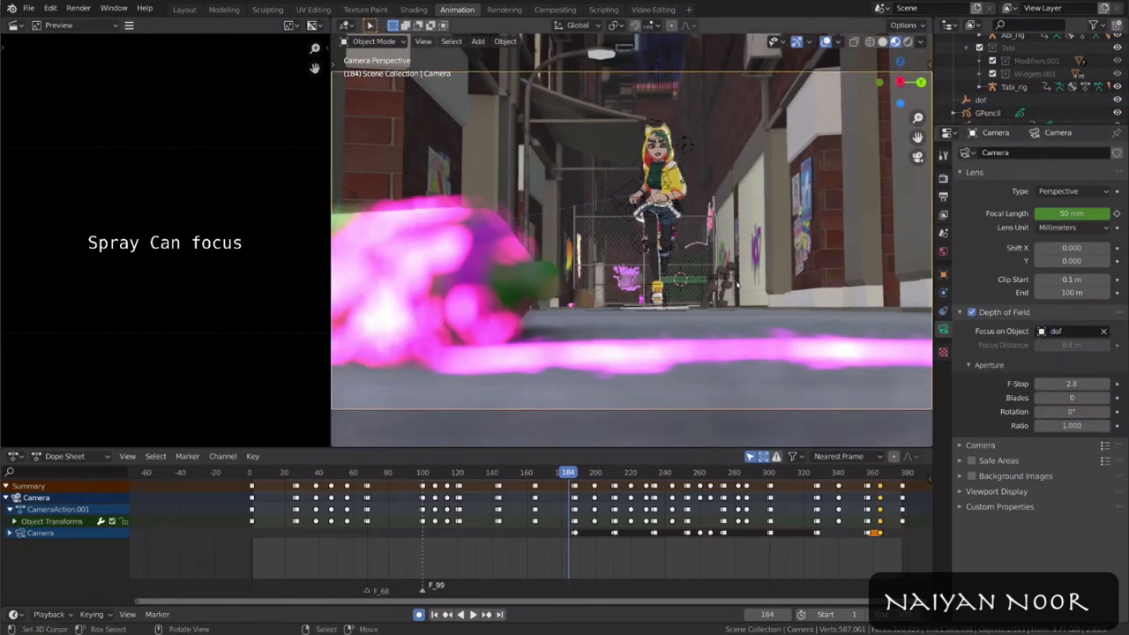
Step: Select the dof empty and start moving it
click(981, 100)
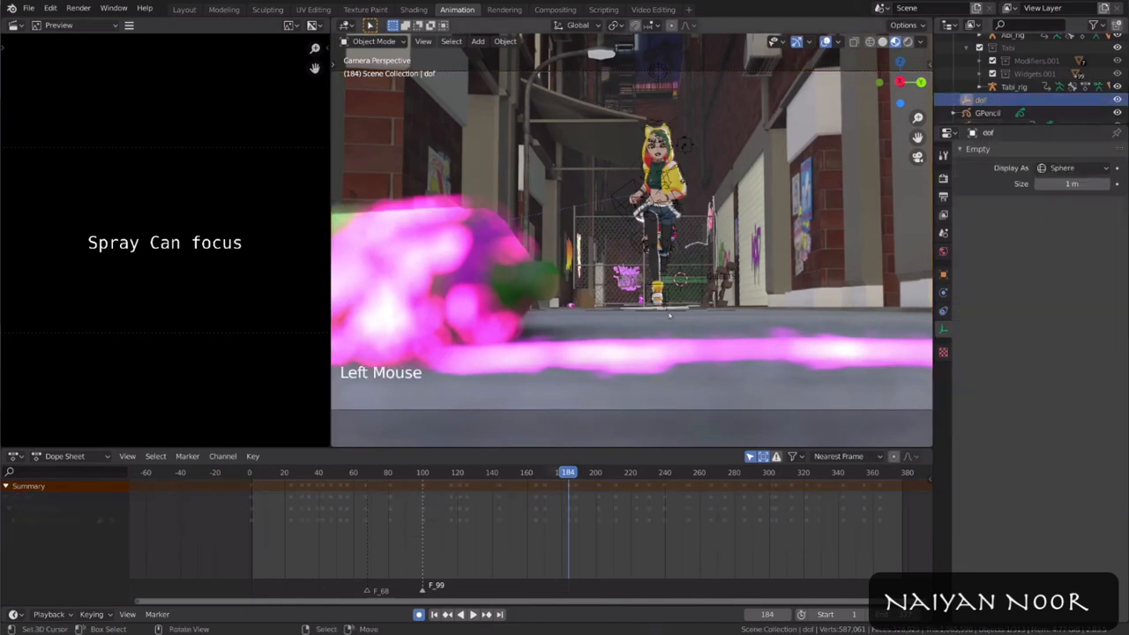
key(g)
Step: Place the 3D cursor on the spray can at frame 176 and check the dof empty's position from outside the camera
key(shift)
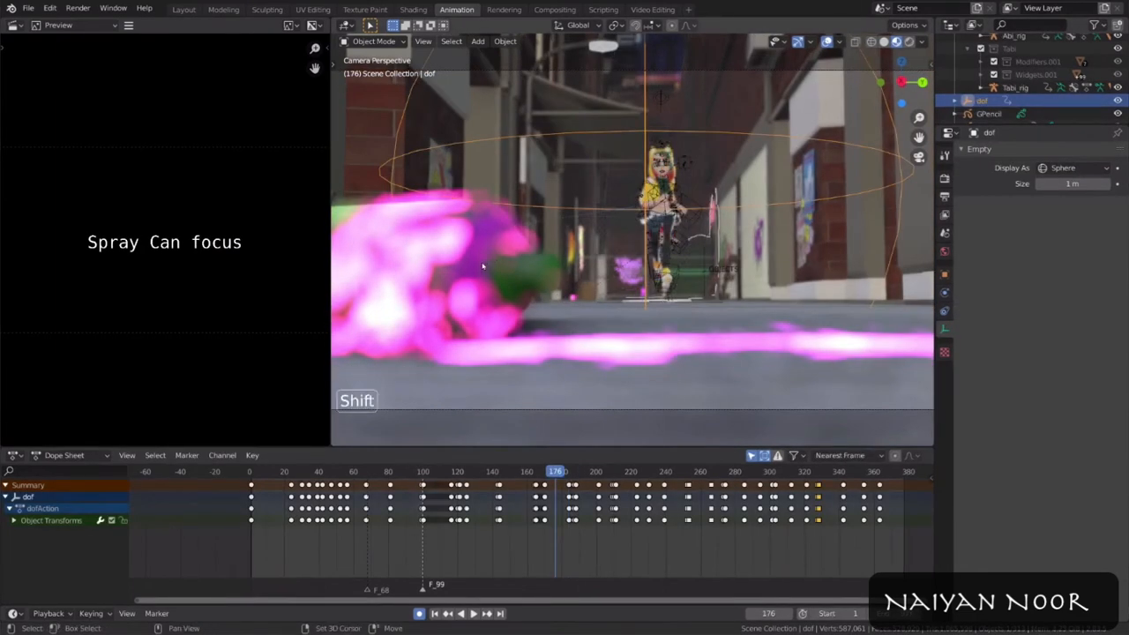
shift+right_click(482, 263)
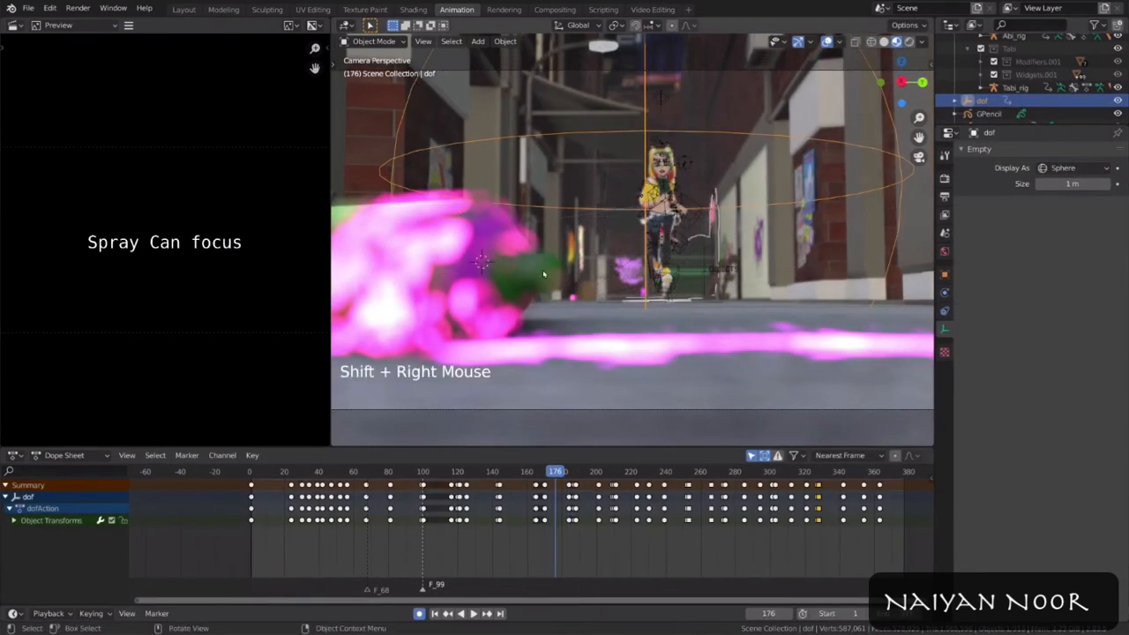
key(KP_Decimal)
scroll(625, 254, down, 4)
scroll(625, 254, up, 2)
middle_drag(618, 257, 748, 290)
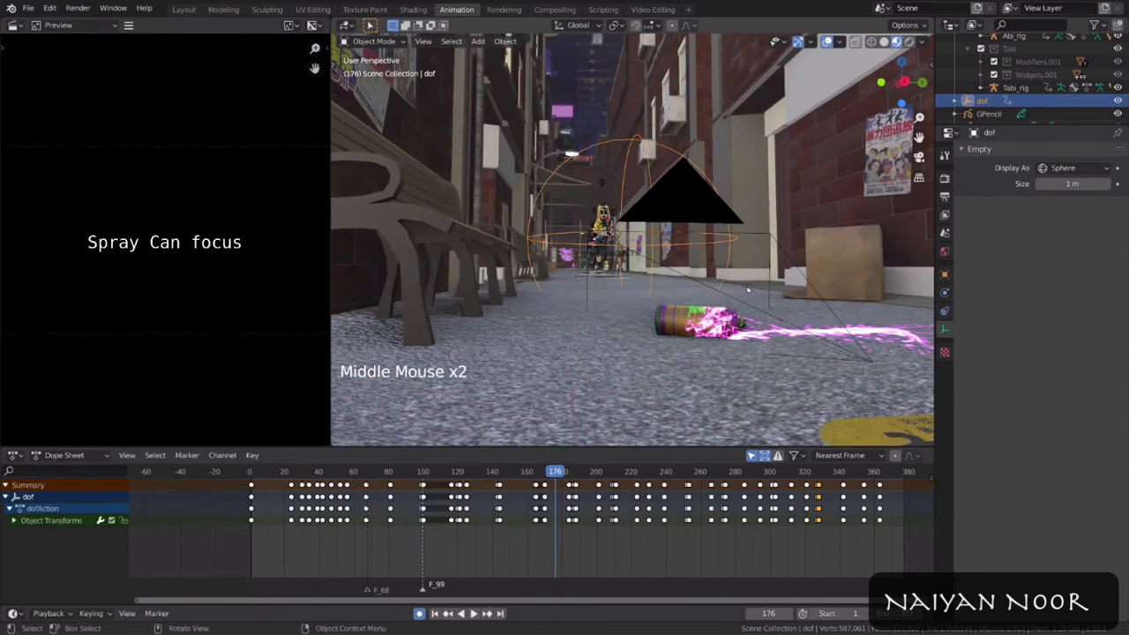
key(KP_0)
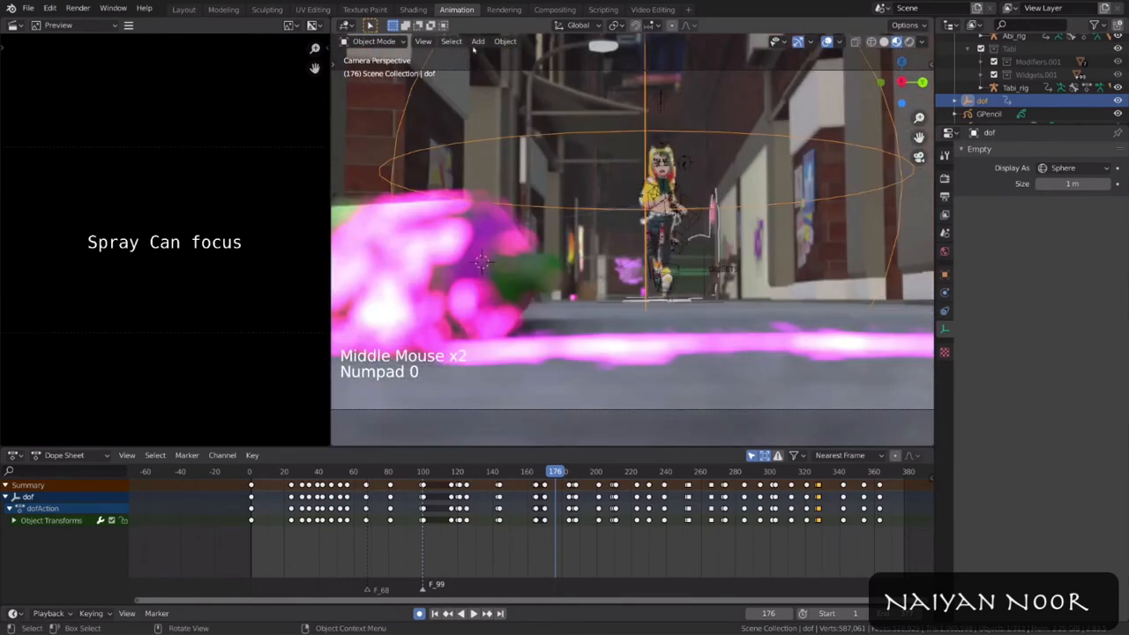
Step: Snap the dof empty to the 3D cursor to bring the spray can into focus
click(505, 42)
mouse_move(525, 123)
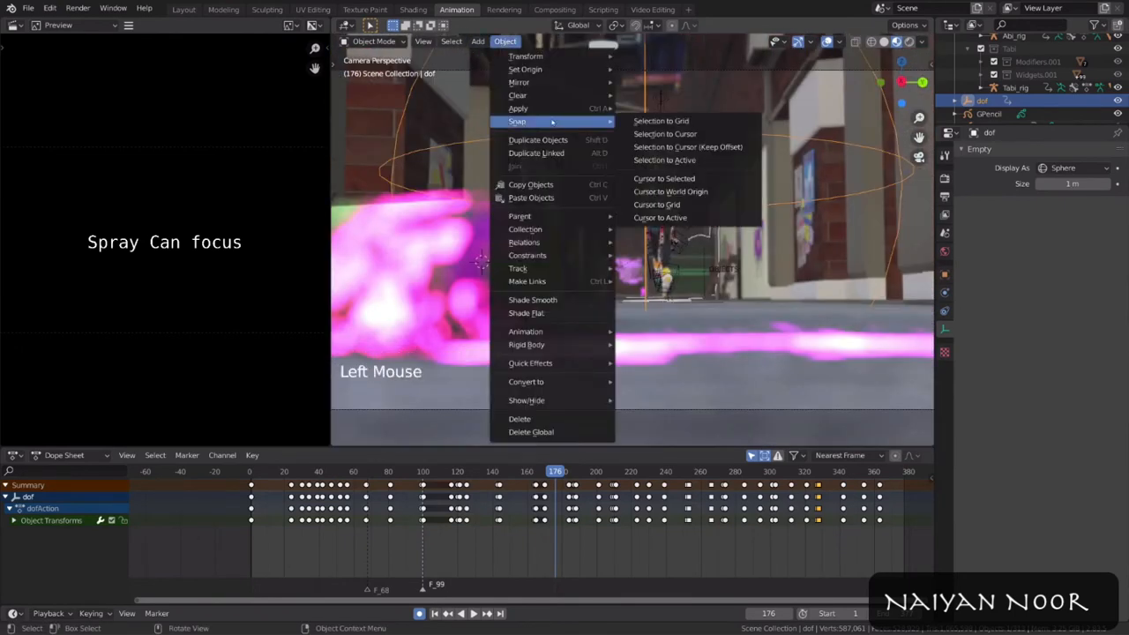
click(684, 135)
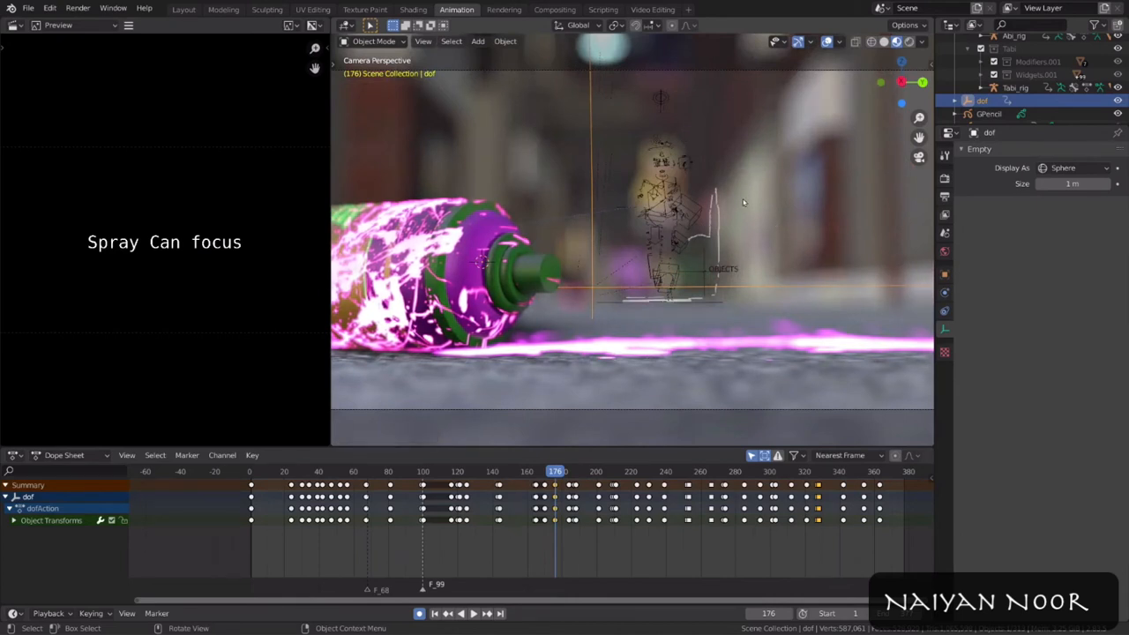
key(shift+s)
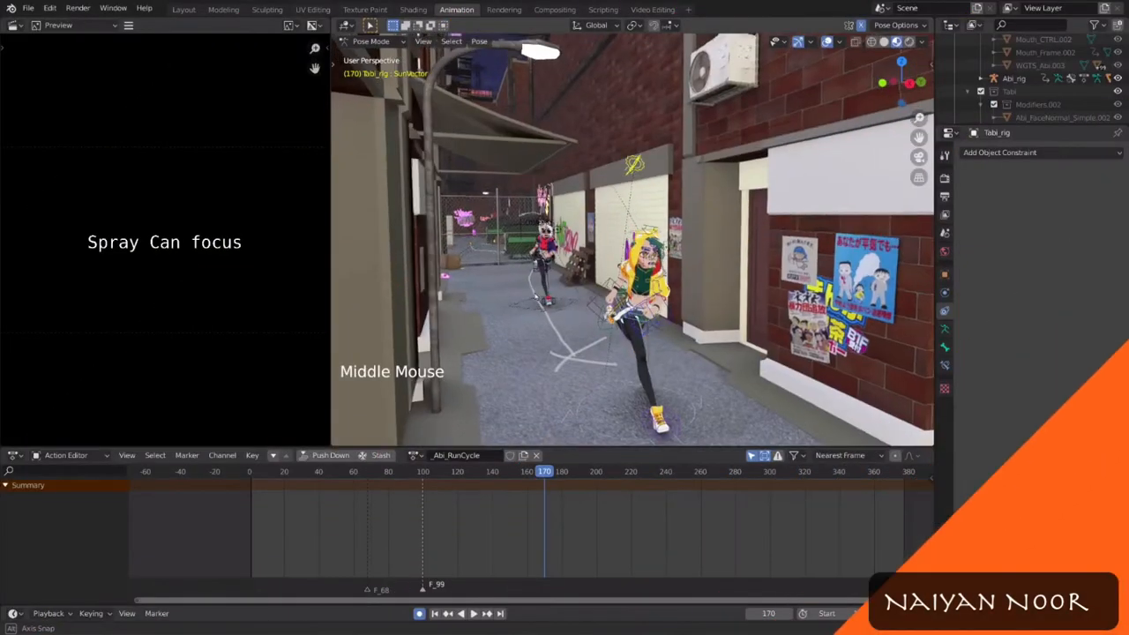
Step: Return to the camera view and play the Tabi Slow Motion Vault and Abi Landing shots, stopping at frame 175
middle_drag(511, 291, 532, 296)
scroll(532, 296, up, 2)
key(KP_0)
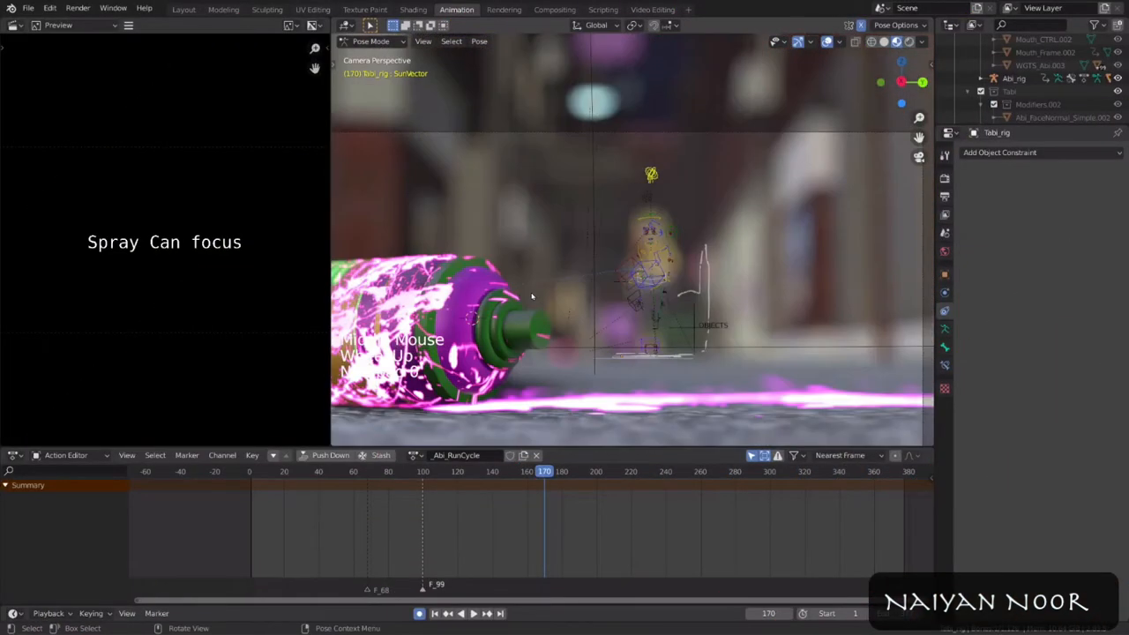
drag(384, 472, 340, 472)
key(space)
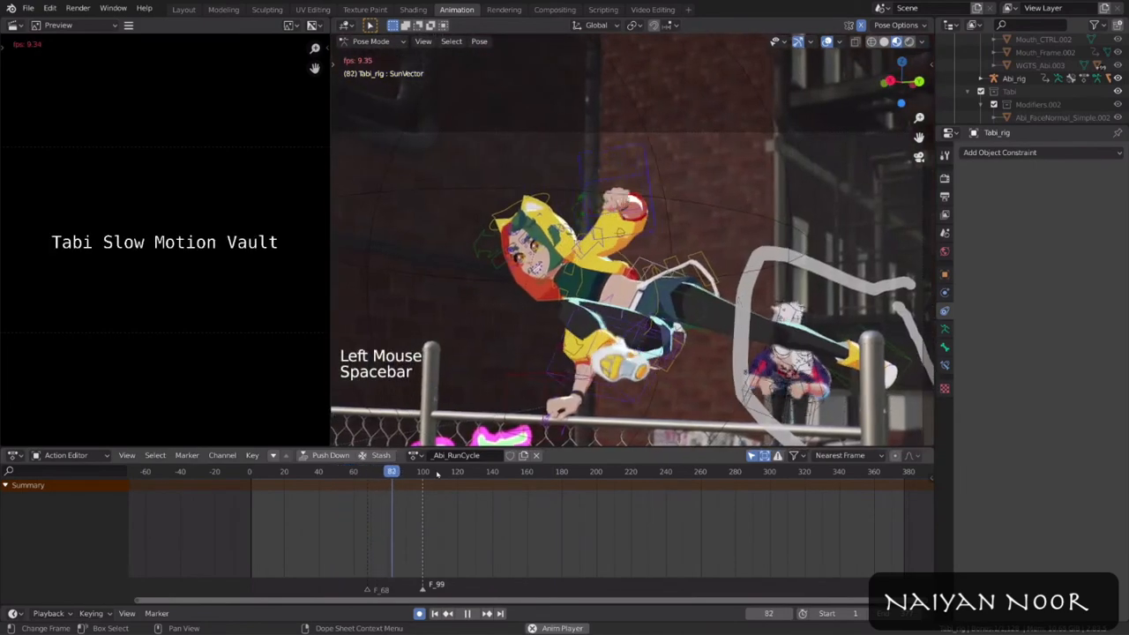
key(space)
click(477, 472)
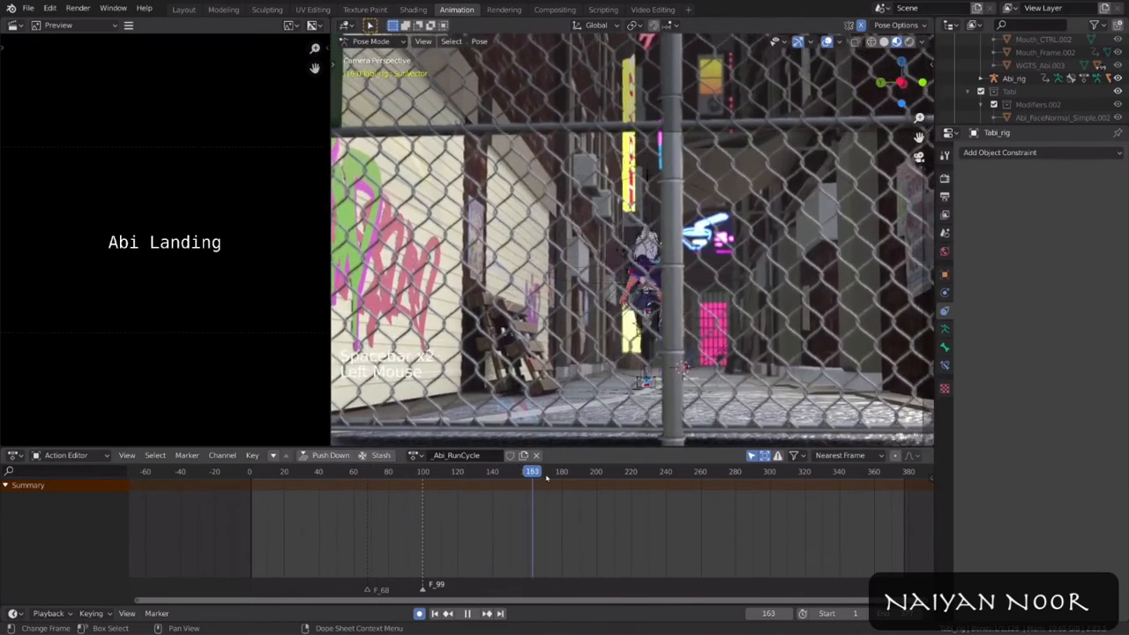
key(space)
Step: Frame Tabi_rig's SunVector control at frame 175 and view it together with the characters in the alley
click(663, 382)
key(KP_Decimal)
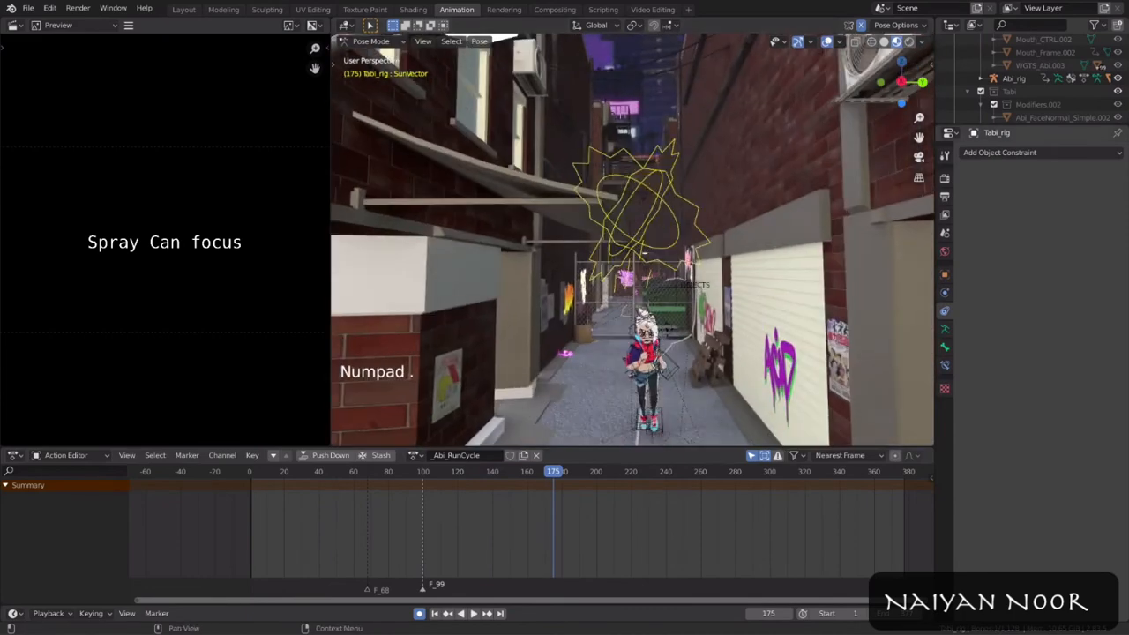
scroll(736, 324, down, 5)
middle_drag(663, 381, 741, 305)
scroll(736, 323, down, 5)
middle_drag(741, 305, 733, 258)
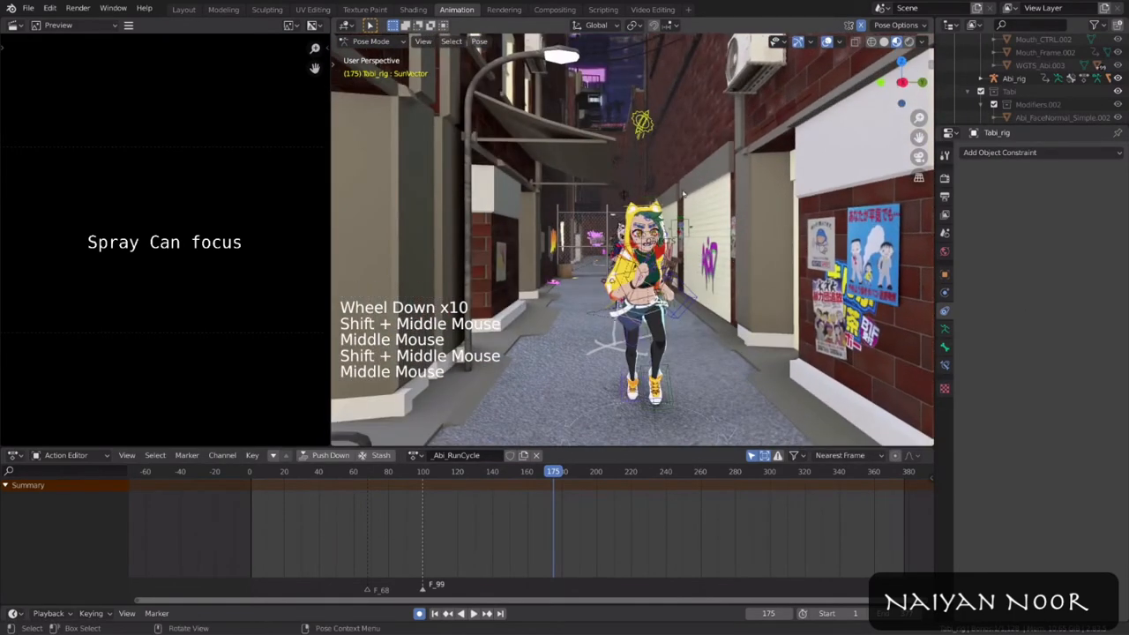
Step: Select Tabi_rig's SunVector control, preview the shading with a free trackball rotation and reset the control's rotation
click(644, 124)
middle_drag(697, 171, 728, 196)
shift+middle_drag(729, 196, 723, 177)
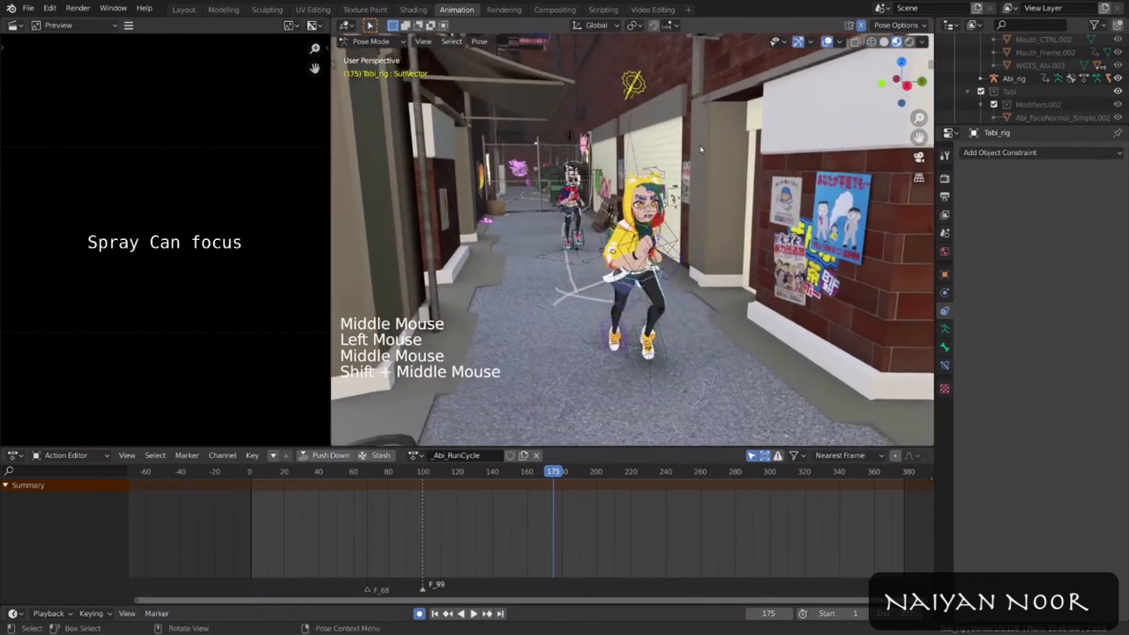
scroll(724, 176, up, 1)
key(r)
key(r)
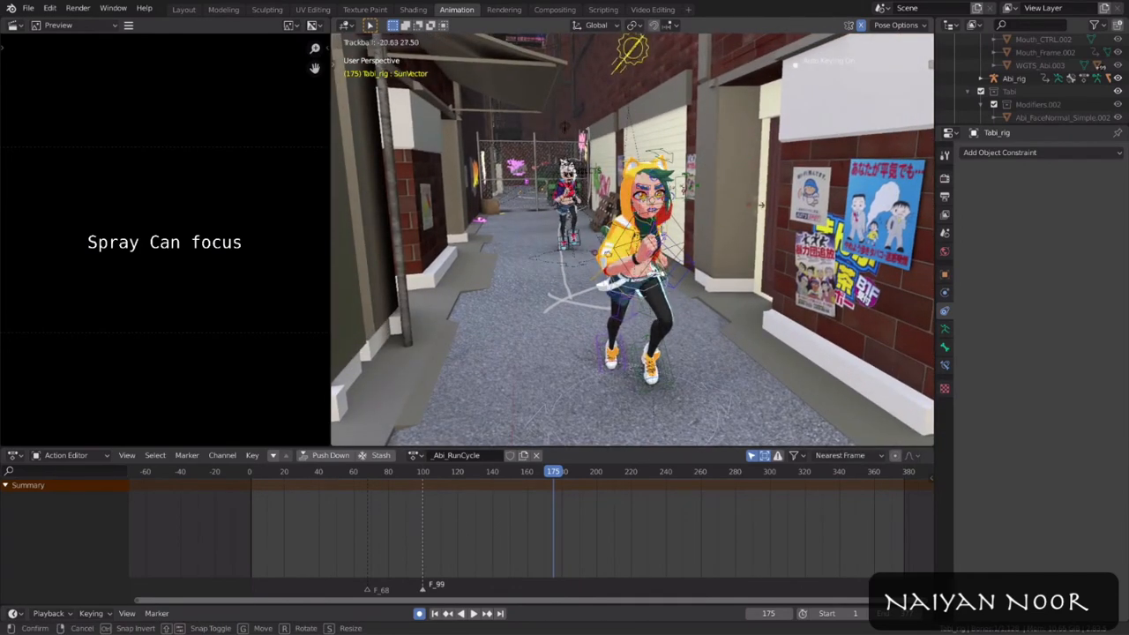
right_click(718, 234)
key(alt+r)
Step: Select Tabi_rig's root control and inspect its transform values at frame 175
middle_drag(718, 234, 707, 212)
shift+middle_drag(707, 211, 701, 176)
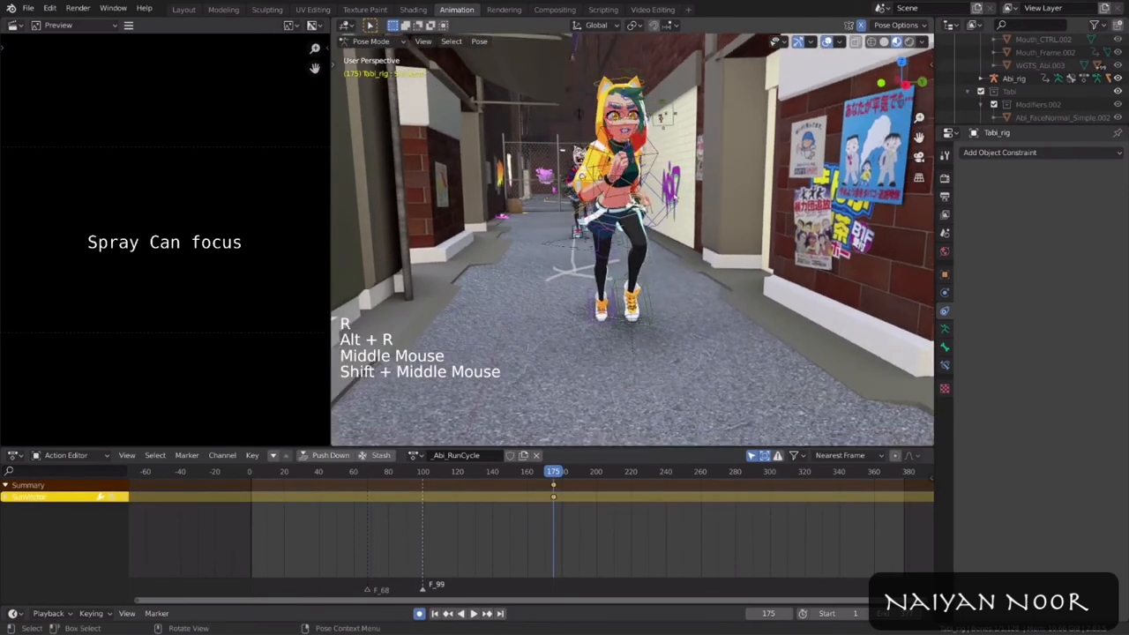
key(n)
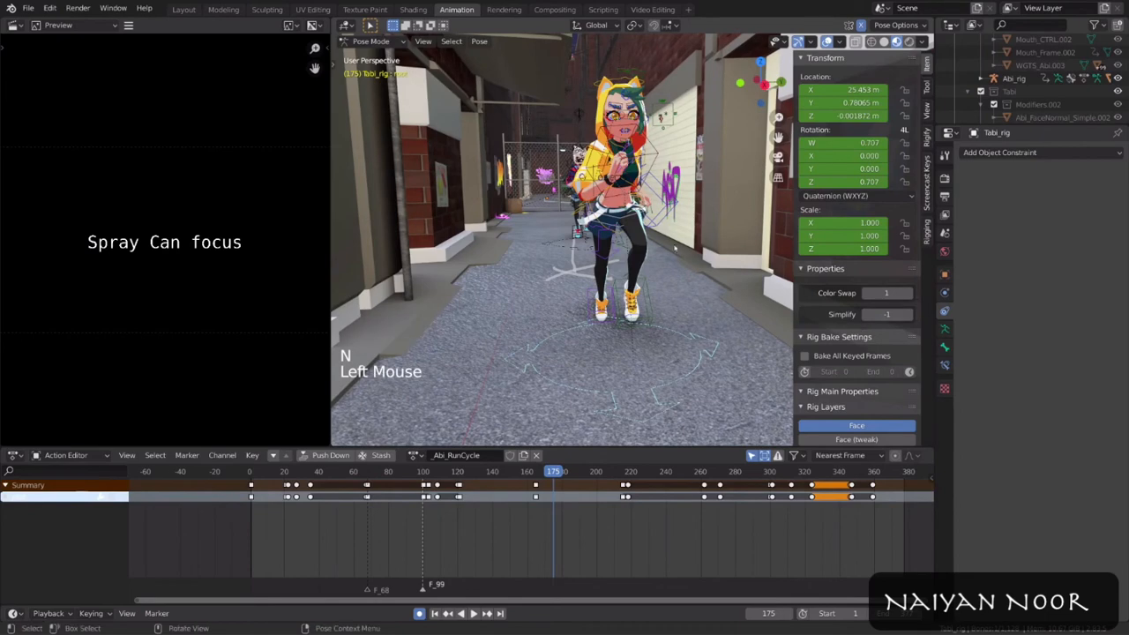
key(n)
shift+middle_drag(664, 267, 706, 371)
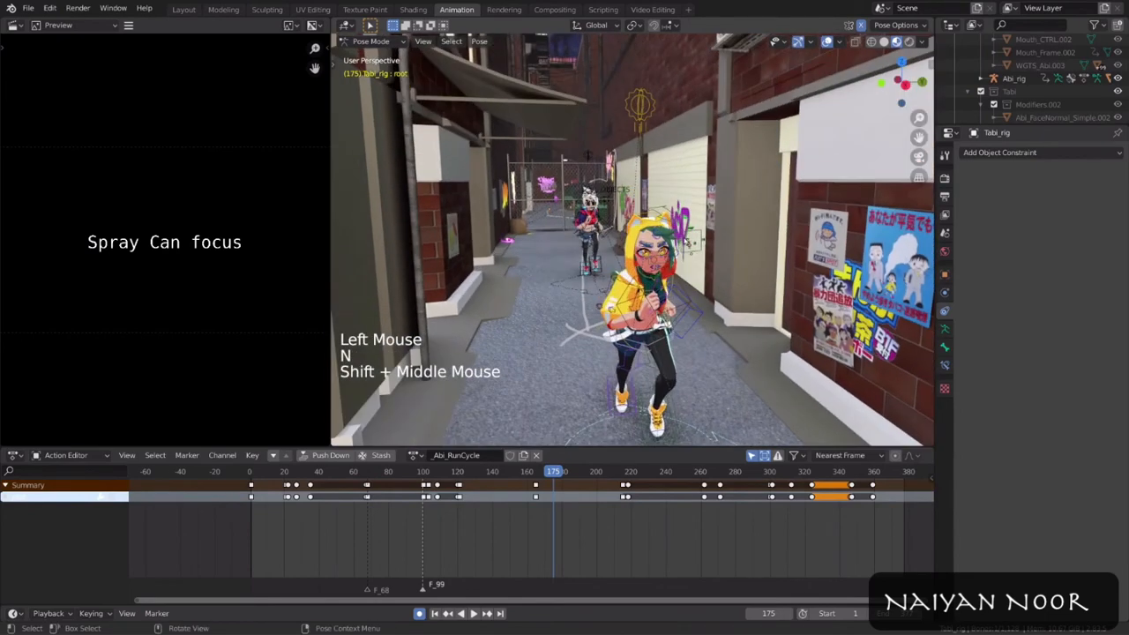
Step: Select Tabi_rig's SunVector control and rotate it freely at frame 175 to adjust the shading on Tabi
click(654, 118)
shift+middle_drag(654, 118, 635, 70)
scroll(635, 70, up, 3)
key(r)
key(r)
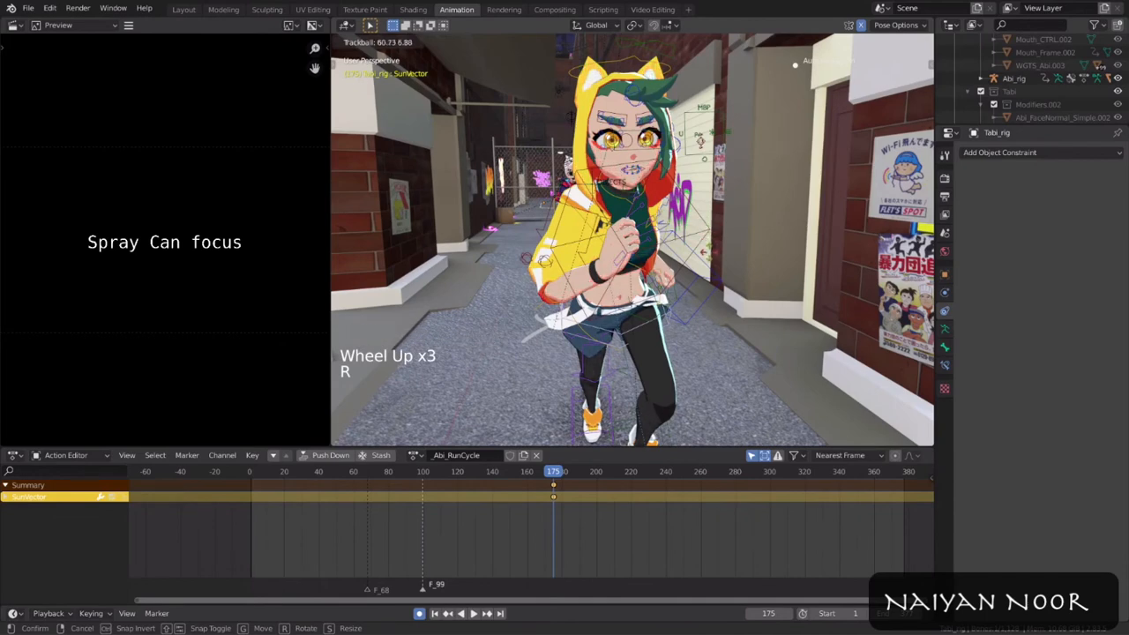
click(718, 255)
key(r)
key(r)
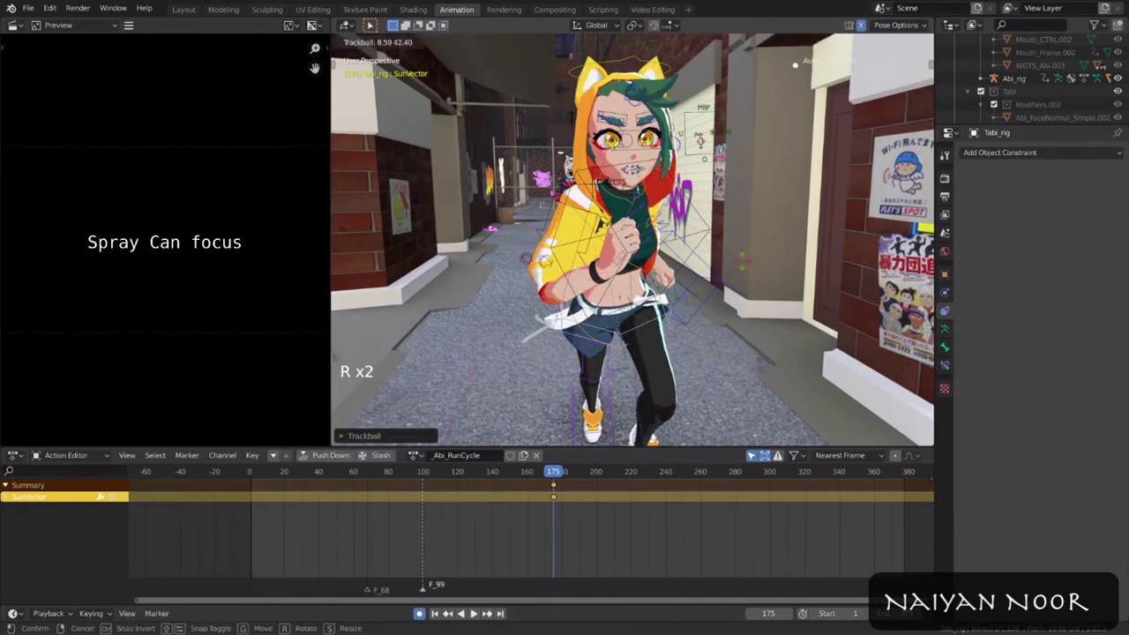
Step: Rotate the SunVector control freely at frame 240 for the shot of Tabi turning to spray Abi, and save the file
shift+middle_drag(632, 238, 565, 255)
scroll(632, 255, down, 2)
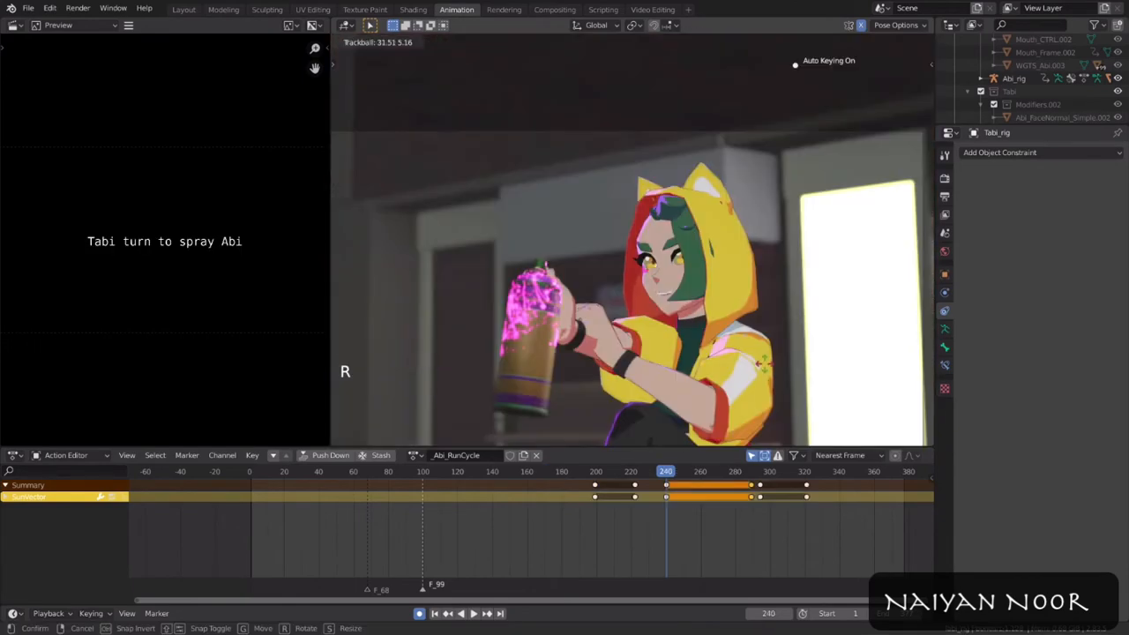
click(764, 363)
key(ctrl+s)
Step: Play into Tabi's face closeup shot, stop at frame 199 and rotate the SunVector control there
drag(604, 471, 482, 464)
key(space)
key(space)
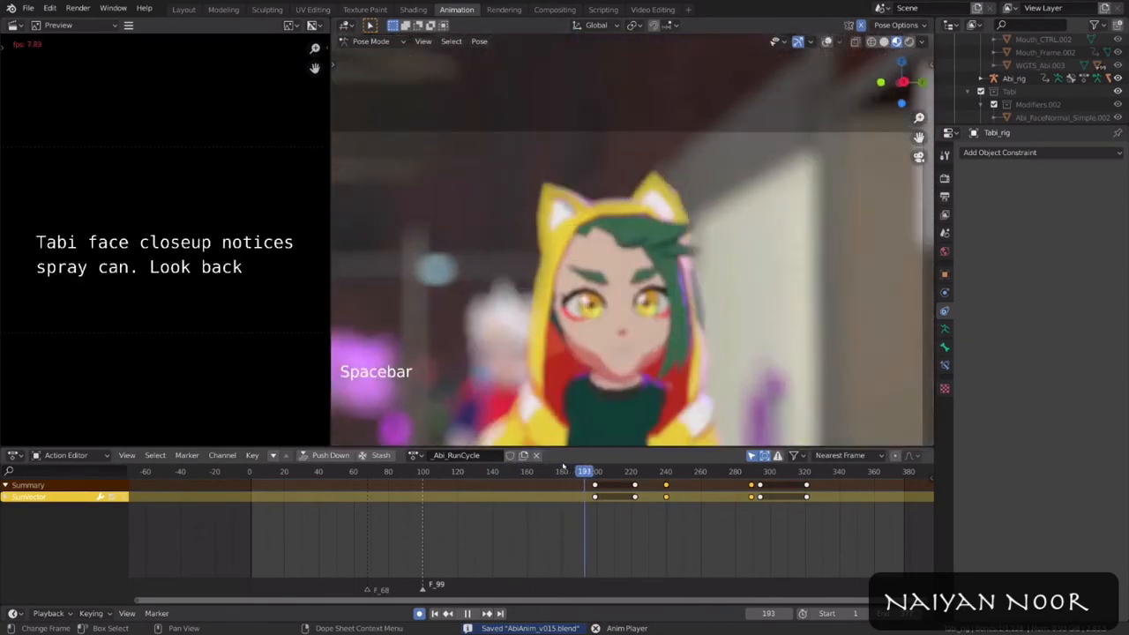
click(597, 477)
alt+scroll(632, 265, down, 3)
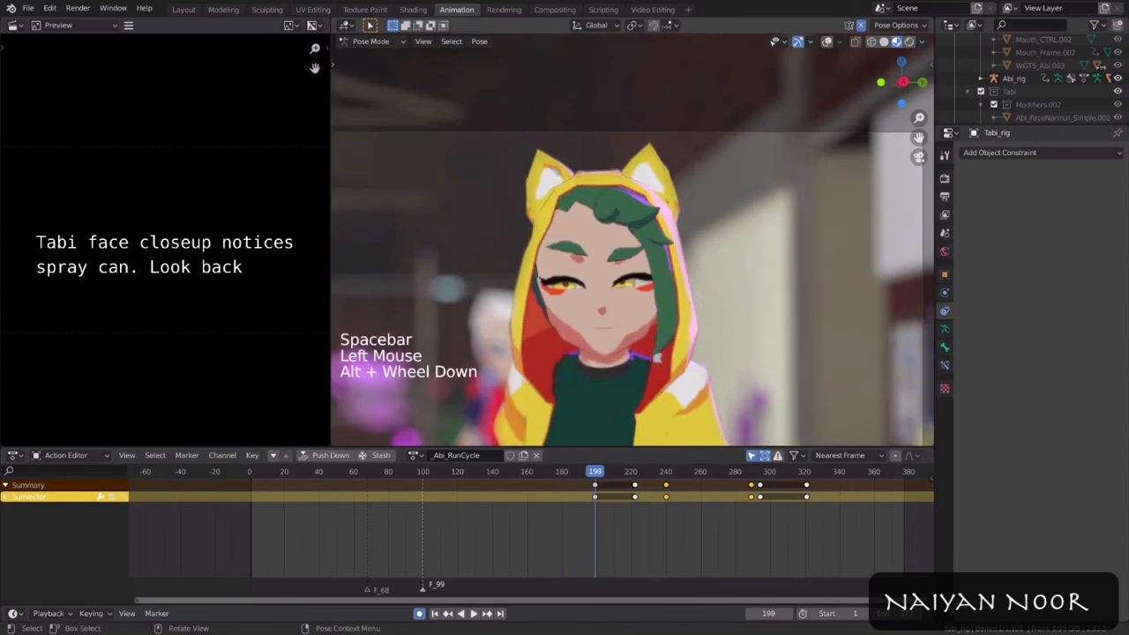
click(702, 368)
Step: Review the lighting across Tabi's closeup and rotate the SunVector control freely at frame 210
click(634, 473)
drag(635, 473, 616, 474)
key(space)
click(615, 473)
key(space)
click(615, 472)
key(r)
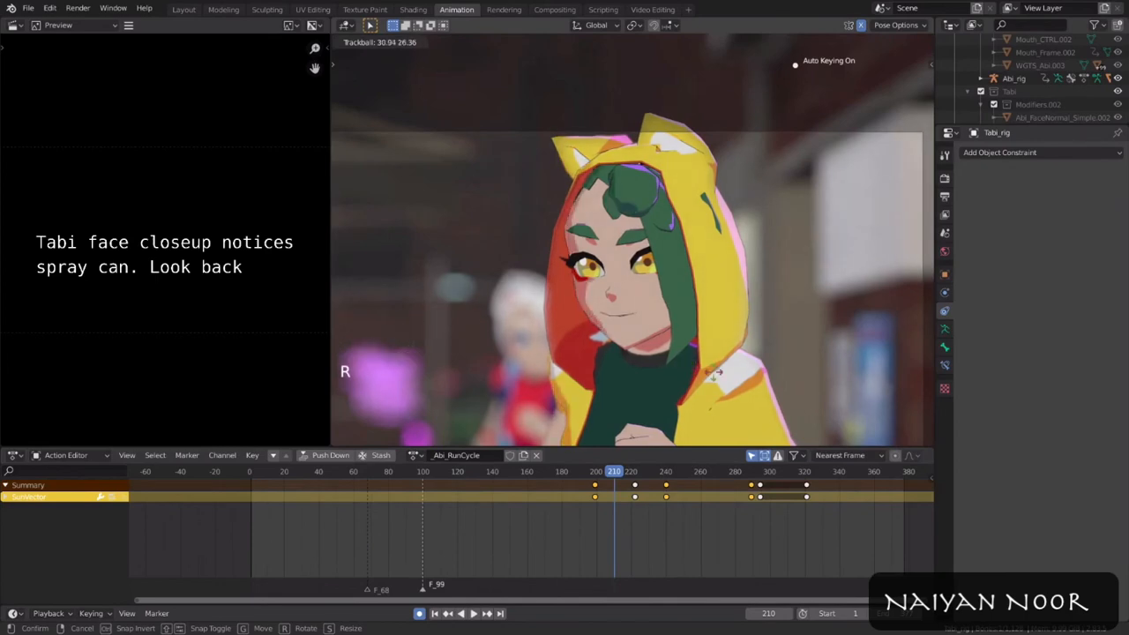
Step: Move the SunVector keyframe from frame 210 to about frame 206 and replay the closeup from frame 199
key(space)
key(space)
click(614, 496)
key(g)
click(607, 497)
click(597, 473)
key(space)
key(space)
Step: Play from about frame 206 to the Tabi Roll shot and rotate the SunVector control at frame 218
click(607, 473)
key(space)
key(space)
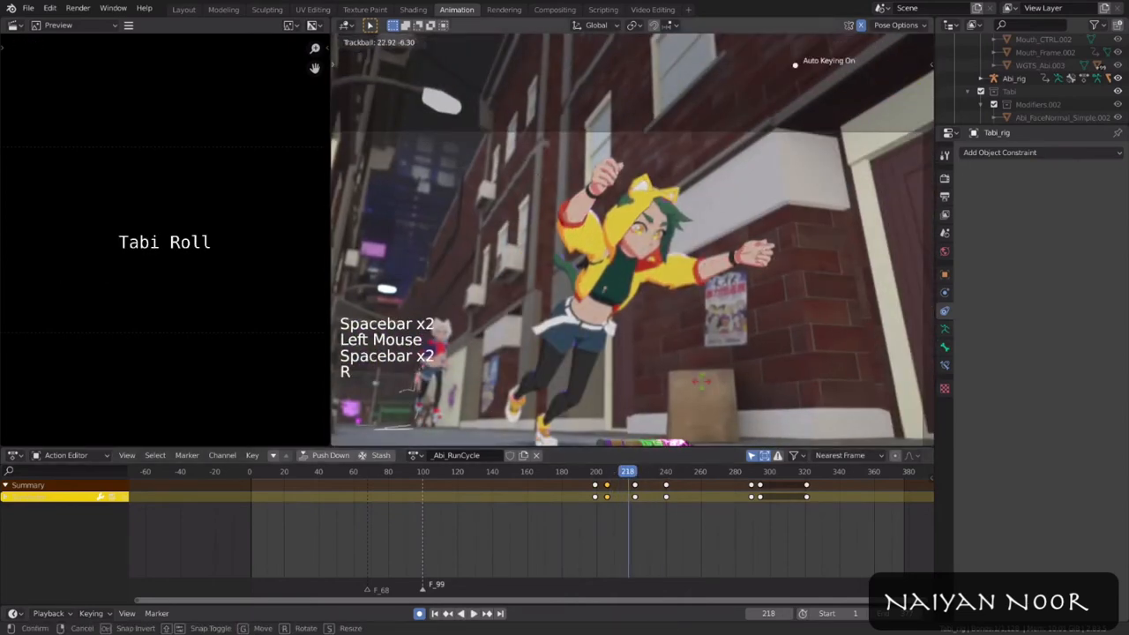
click(703, 386)
Step: Play the shots from Tabi Roll through Abi Punch the Camera to check the lighting
key(space)
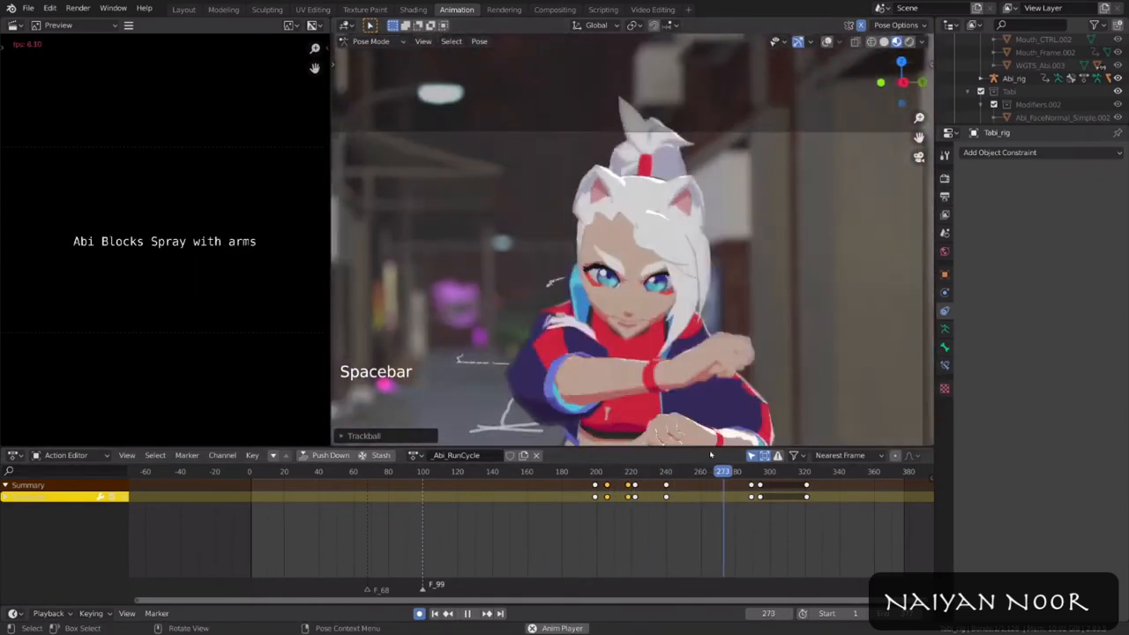
key(space)
key(space)
key(space)
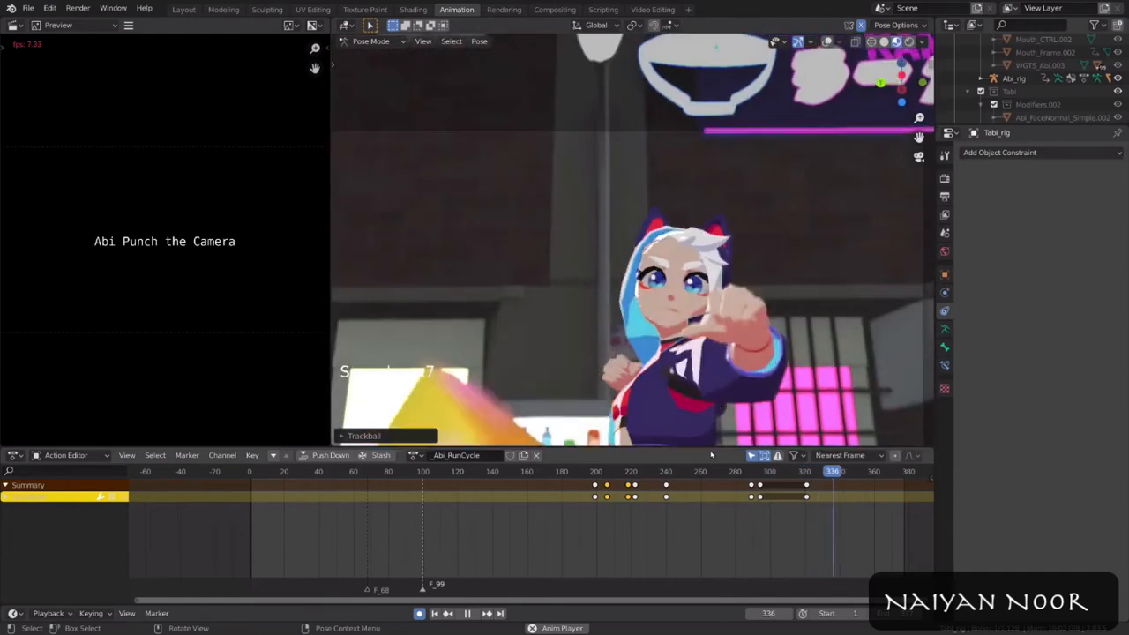
key(space)
Step: Set SunVector's Hue RimLight to 0.920 at frame 244, keyframe it and return to the camera view
key(r)
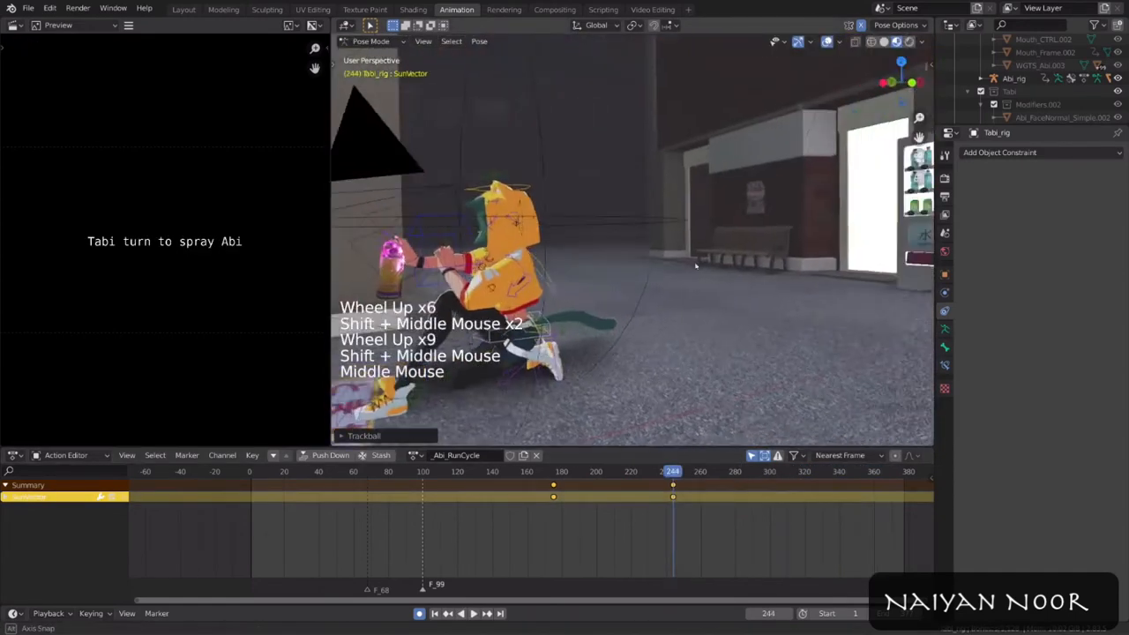
mouse_move(565, 265)
middle_down()
mouse_move(675, 84)
mouse_move(801, 267)
middle_up()
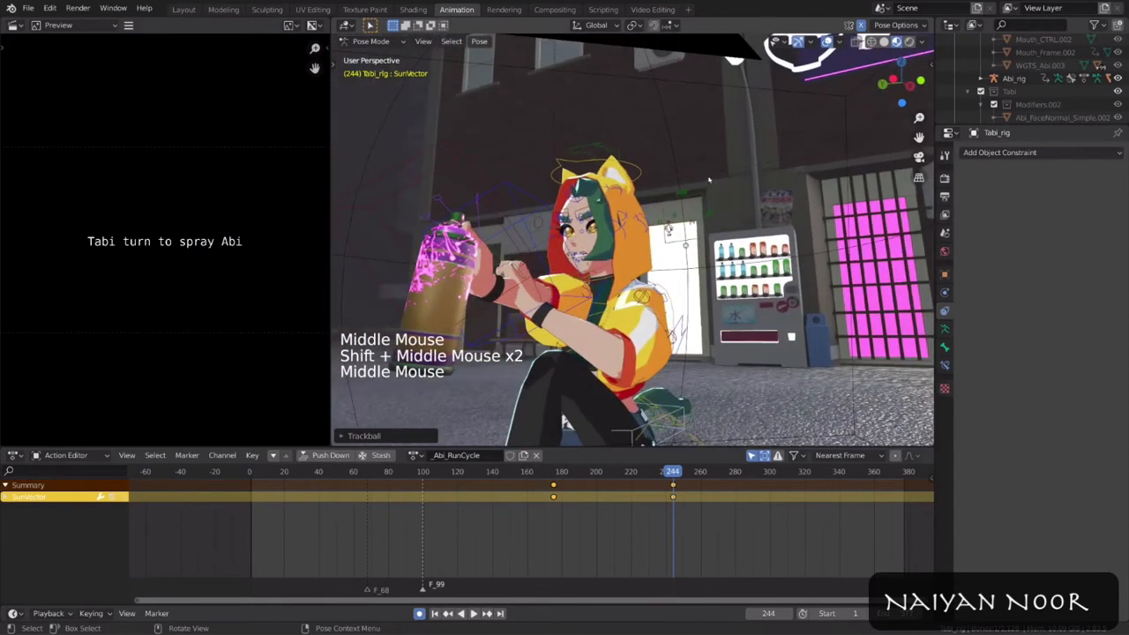
key(n)
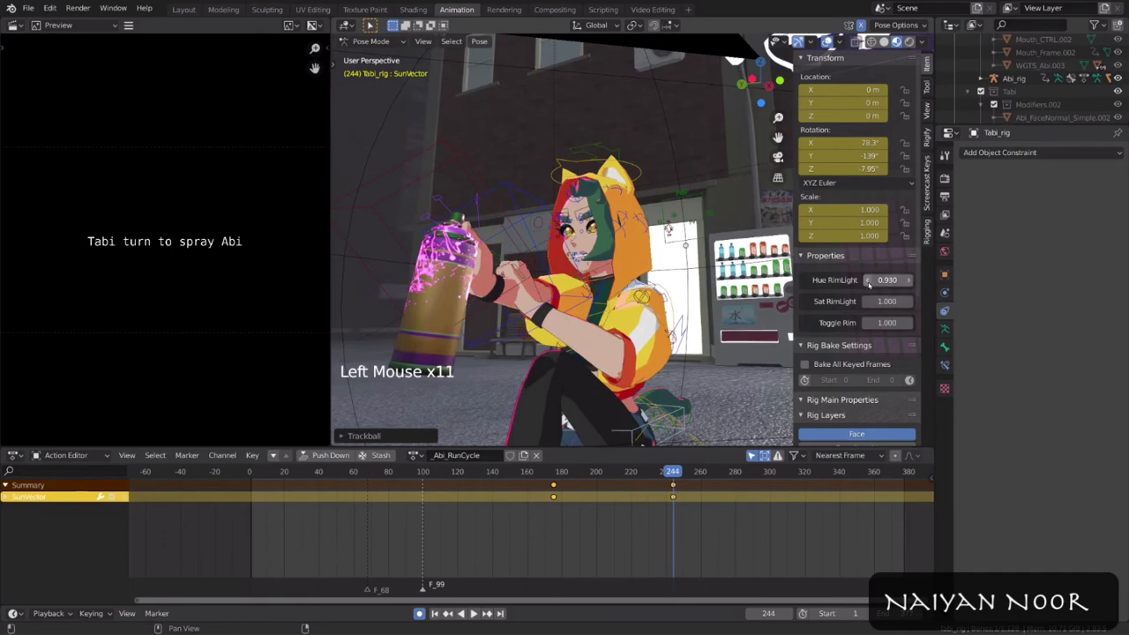
shift+middle_drag(686, 327, 722, 308)
middle_drag(555, 346, 690, 344)
key(KP_0)
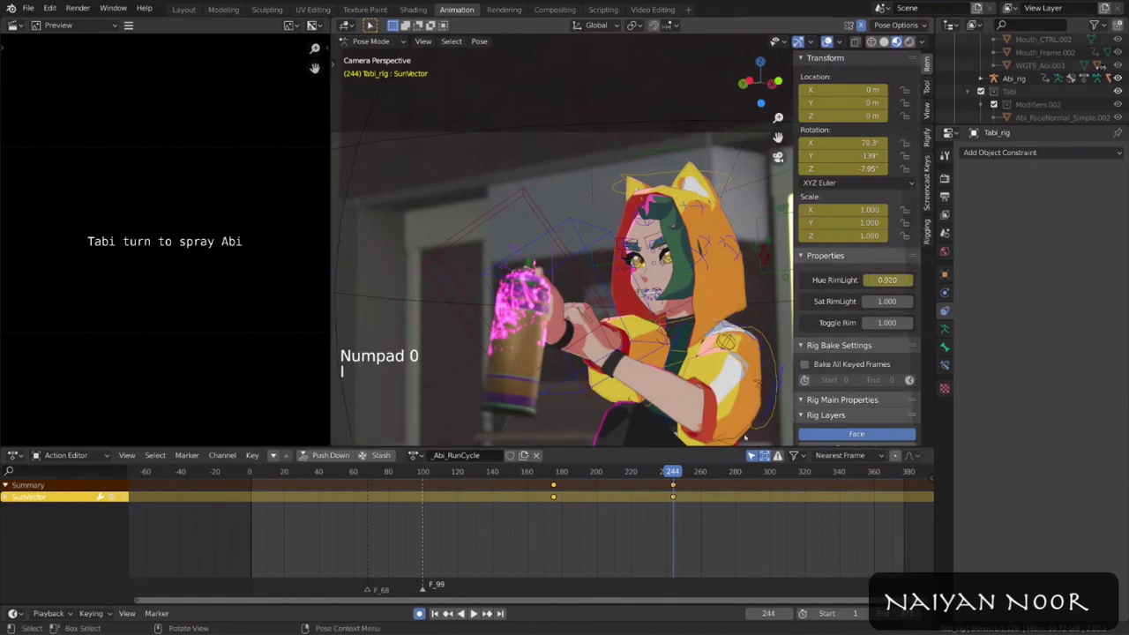
Step: Key SunVector's Hue RimLight at 0.370 on frame 200 and play the following shots
drag(666, 474, 597, 474)
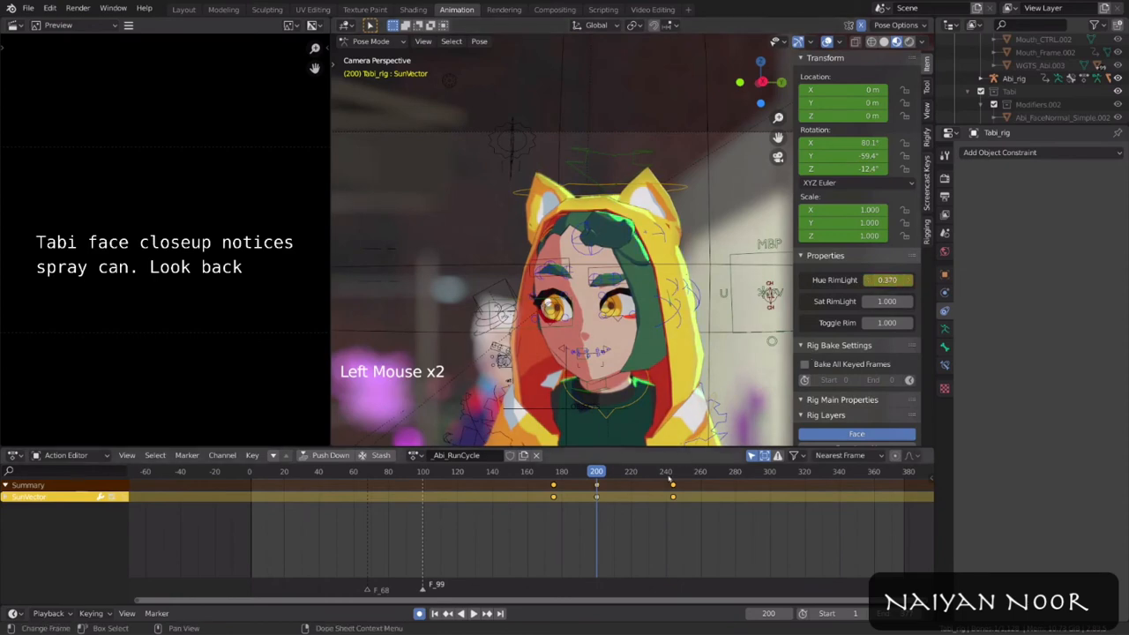
scroll(635, 300, down, 2)
key(n)
shift+middle_drag(617, 291, 651, 304)
key(space)
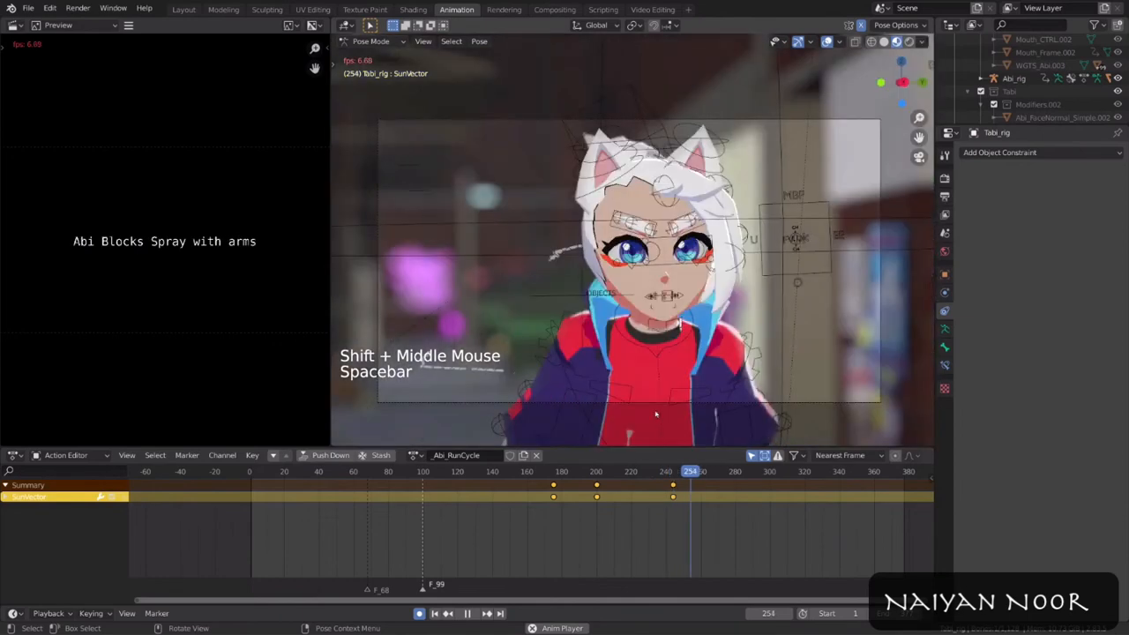
key(space)
click(579, 474)
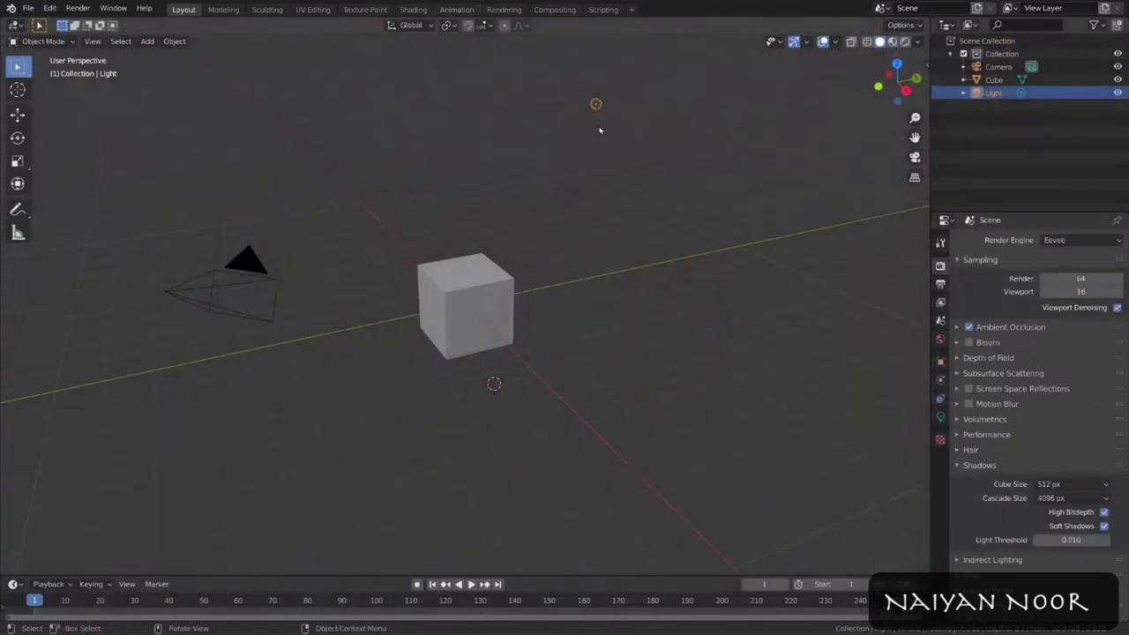
Step: Add a point light to the default cube scene and place it above the cube
mouse_move(599, 131)
middle_down()
mouse_move(547, 130)
mouse_move(608, 132)
middle_up()
click(147, 41)
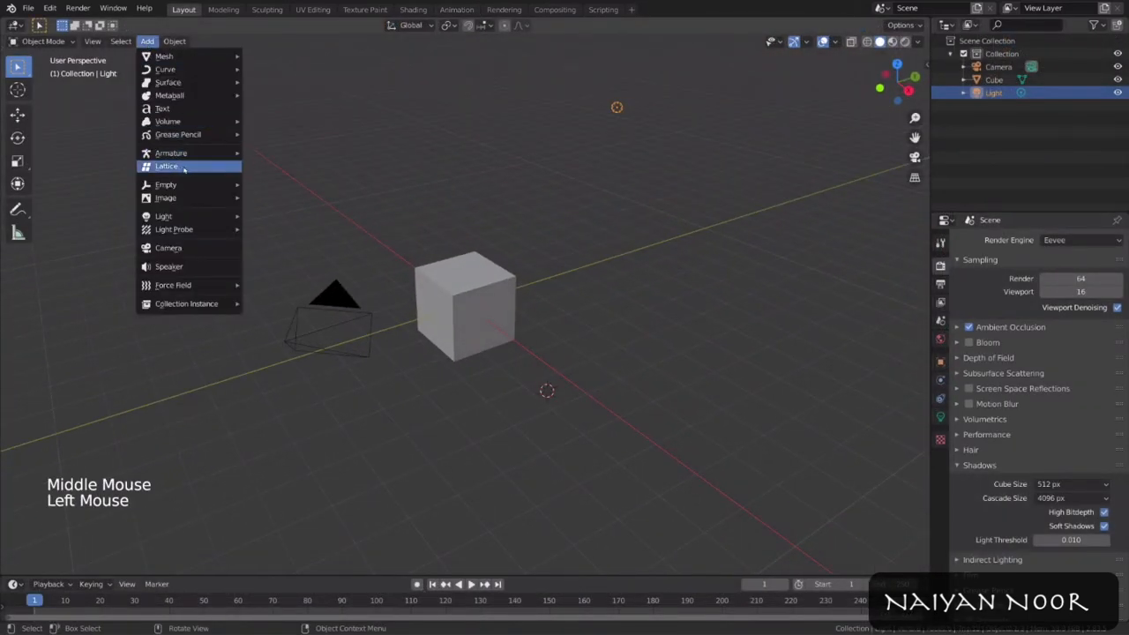
mouse_move(179, 219)
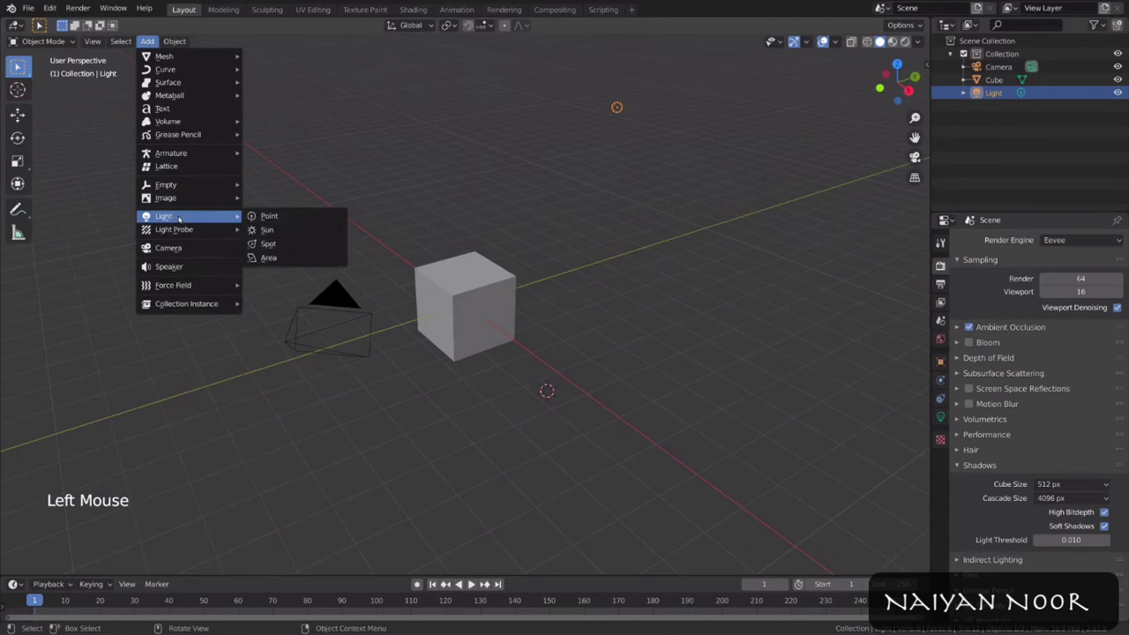
click(301, 223)
key(g)
click(552, 174)
Step: Try the Sun, Spot and Area types on the new light and set it back to Point
click(940, 417)
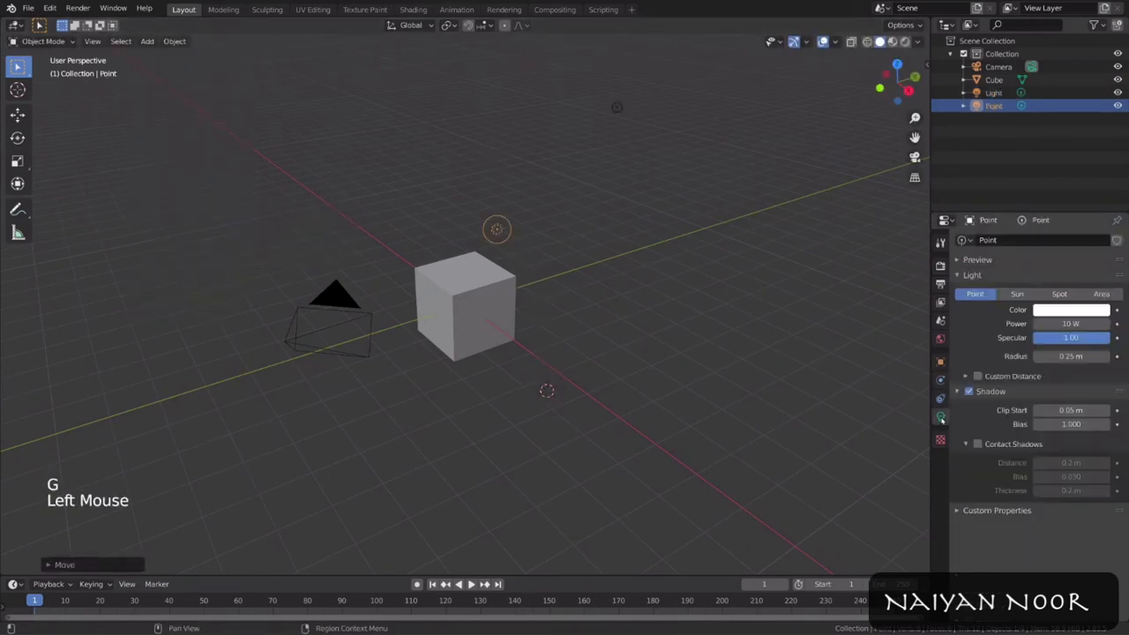
click(1017, 293)
click(1060, 294)
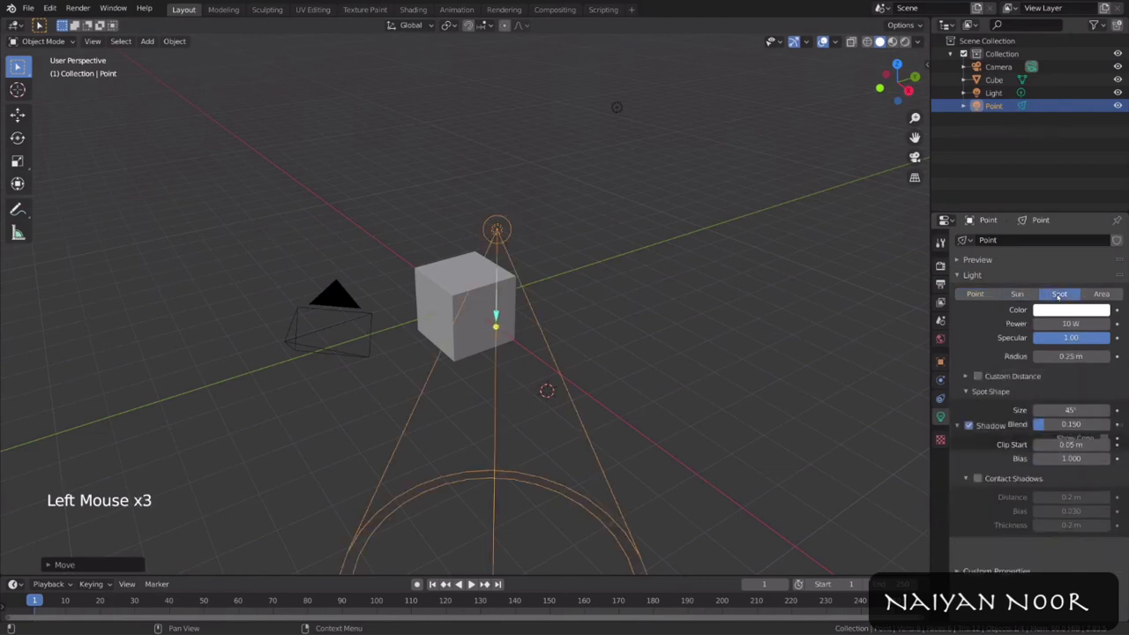
click(1102, 294)
click(976, 294)
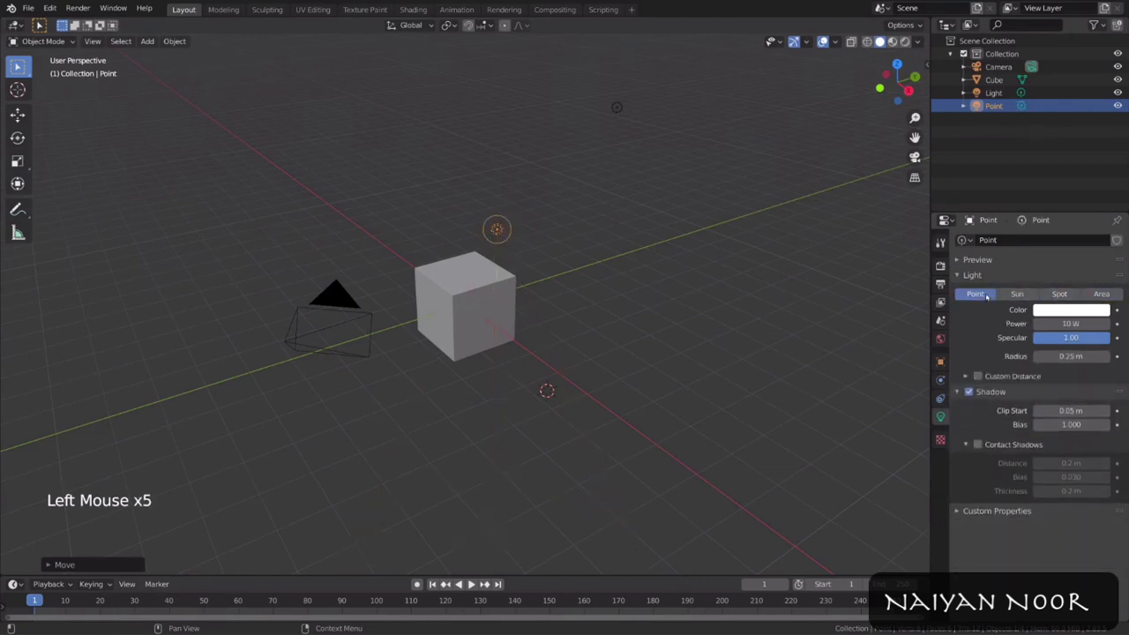
Step: Show the viewport in rendered shading and give the point light 578.3 W of power and a purple color
click(905, 42)
middle_drag(688, 277, 892, 320)
drag(1071, 324, 1120, 324)
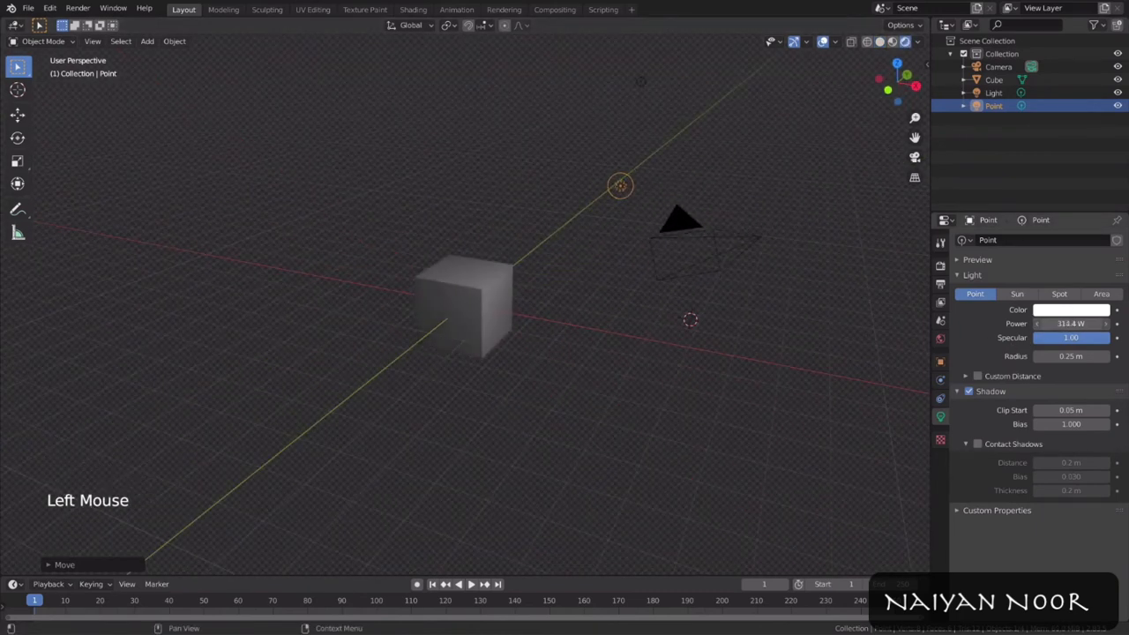
middle_drag(653, 326, 794, 305)
drag(1059, 324, 1103, 324)
click(1069, 311)
click(1083, 187)
middle_drag(860, 263, 760, 268)
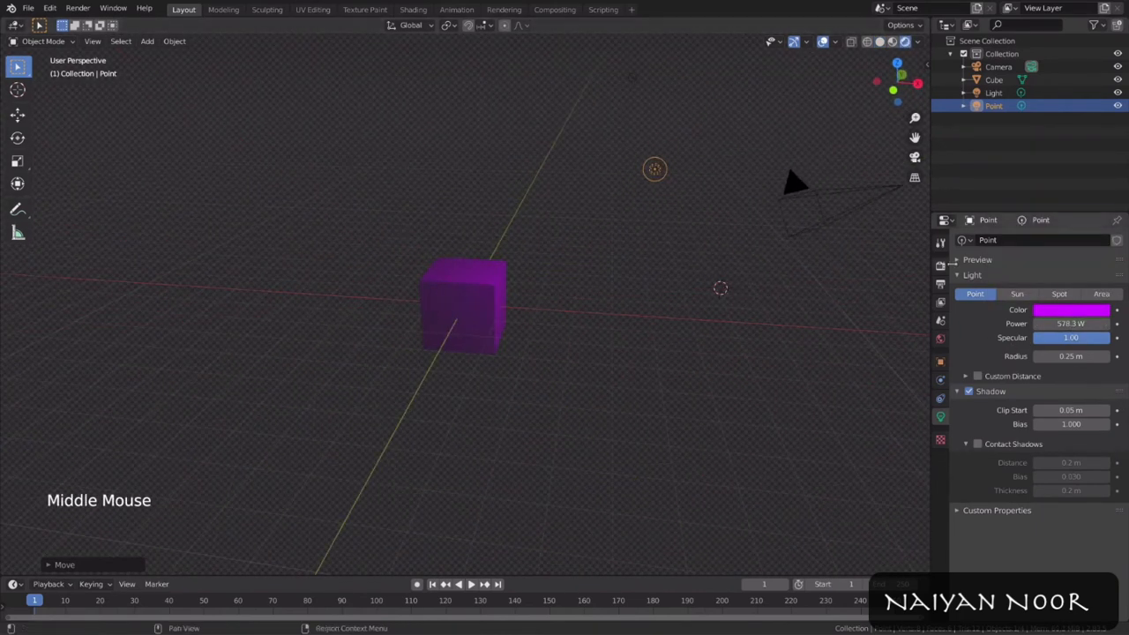
Step: Change the light to Sun and rotate it, and convert it to Spot with a free trackball rotation
click(1017, 294)
key(r)
click(648, 338)
click(1059, 294)
key(r)
key(r)
click(760, 342)
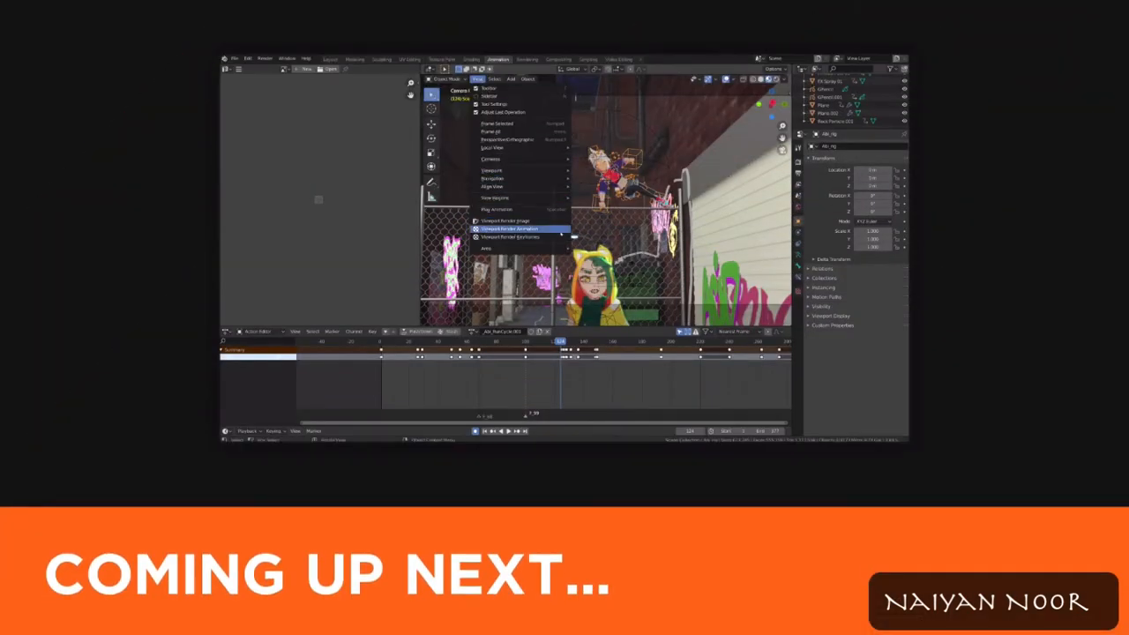
click(561, 230)
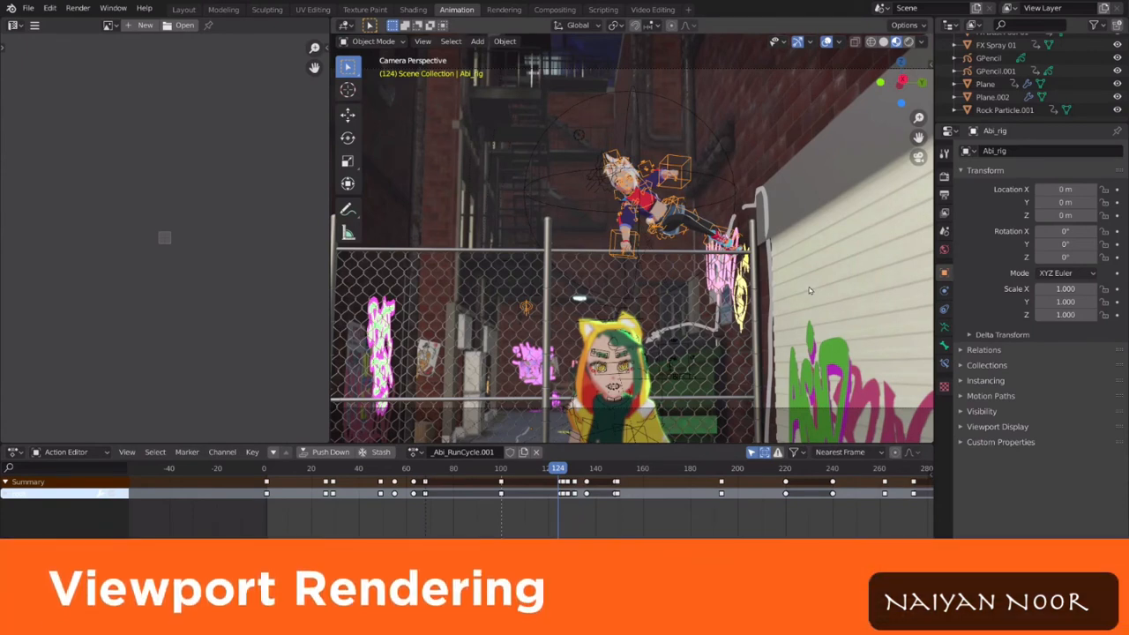
Step: Play the alley animation beyond the fence vault and return to frame 124 in the camera view
drag(570, 470, 595, 470)
key(space)
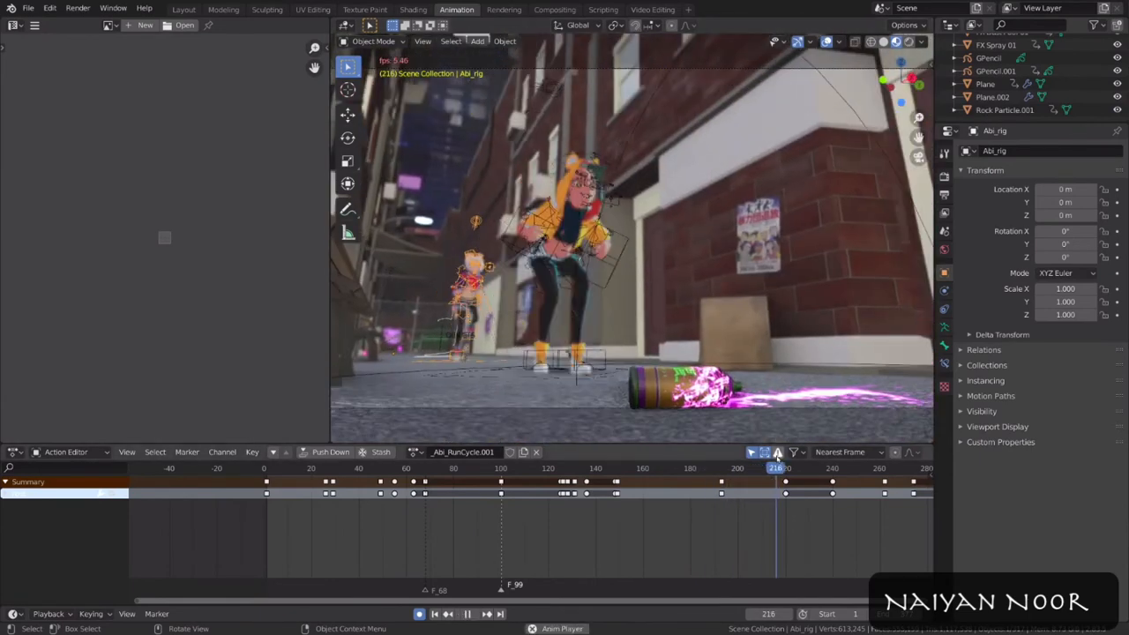
drag(746, 464, 559, 468)
key(space)
middle_drag(760, 293, 766, 303)
key(KP_0)
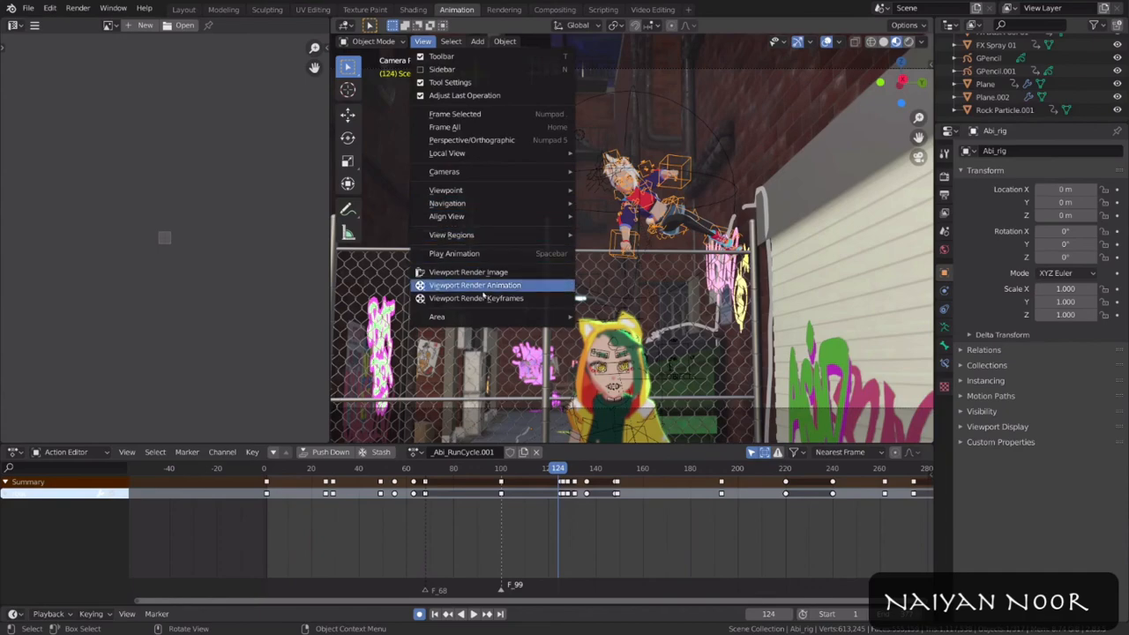
Step: Run a viewport render of the animation, play back the rendered frames and close the player
click(559, 285)
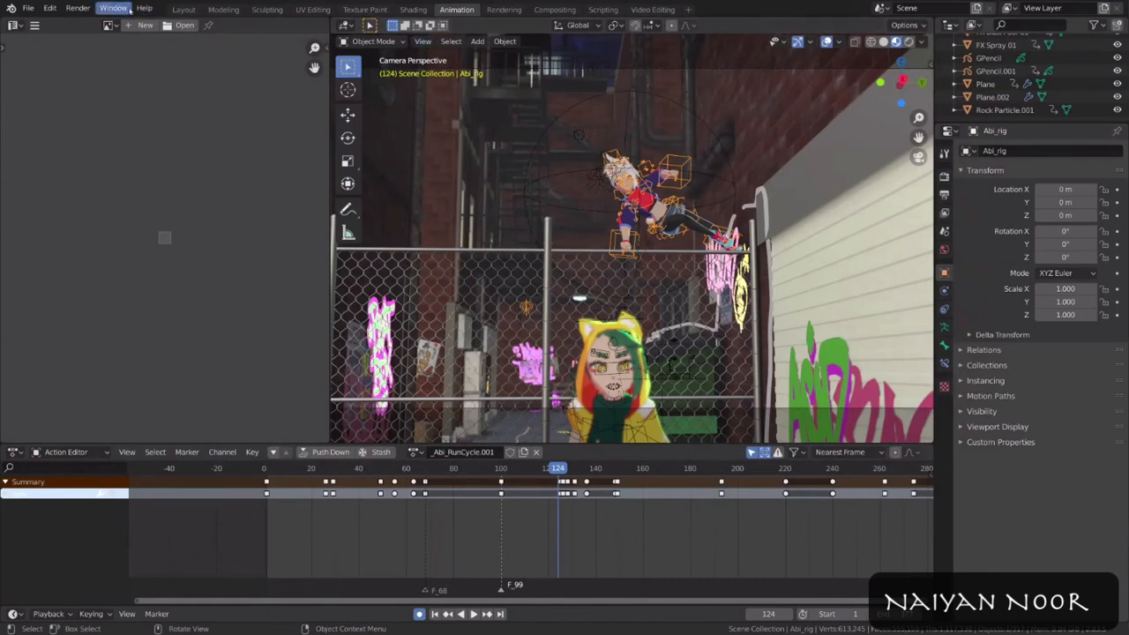
click(78, 8)
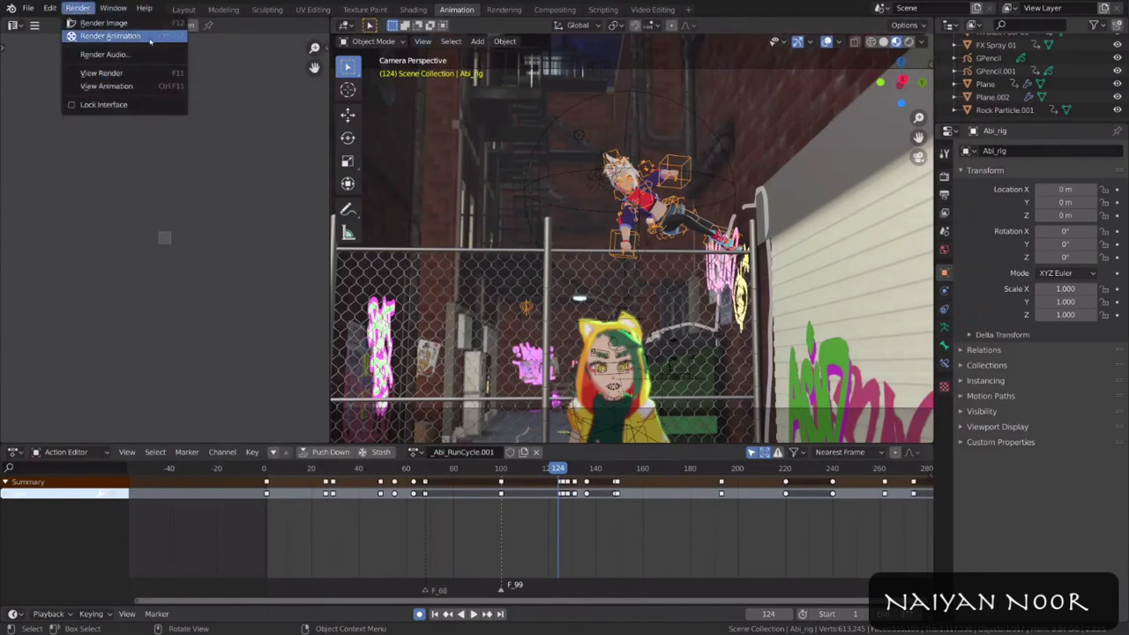
click(146, 86)
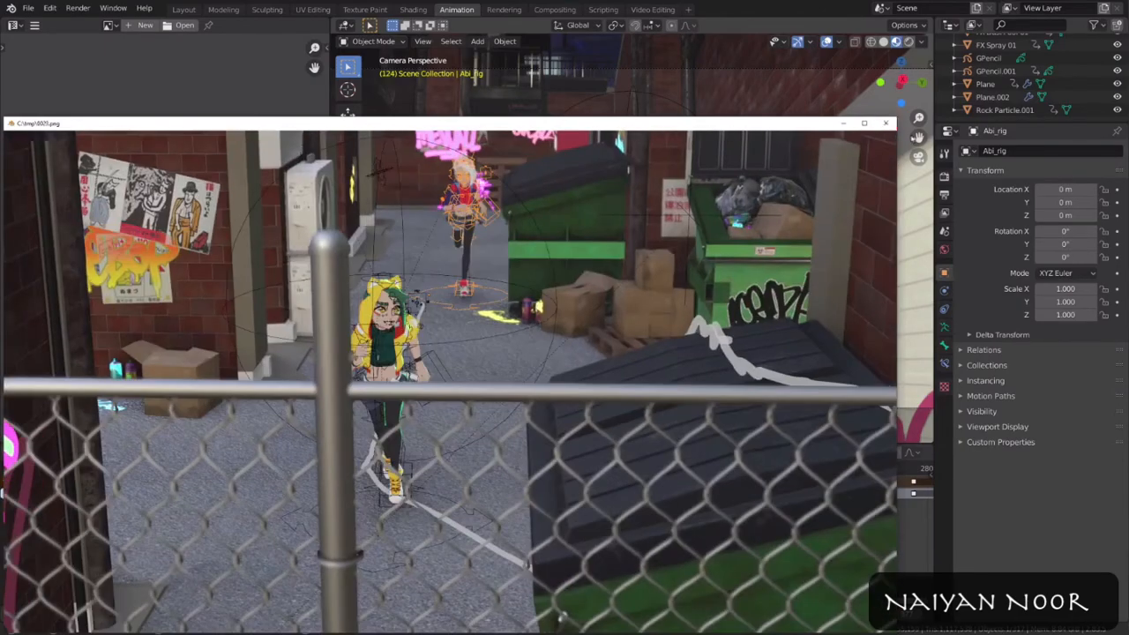
click(888, 124)
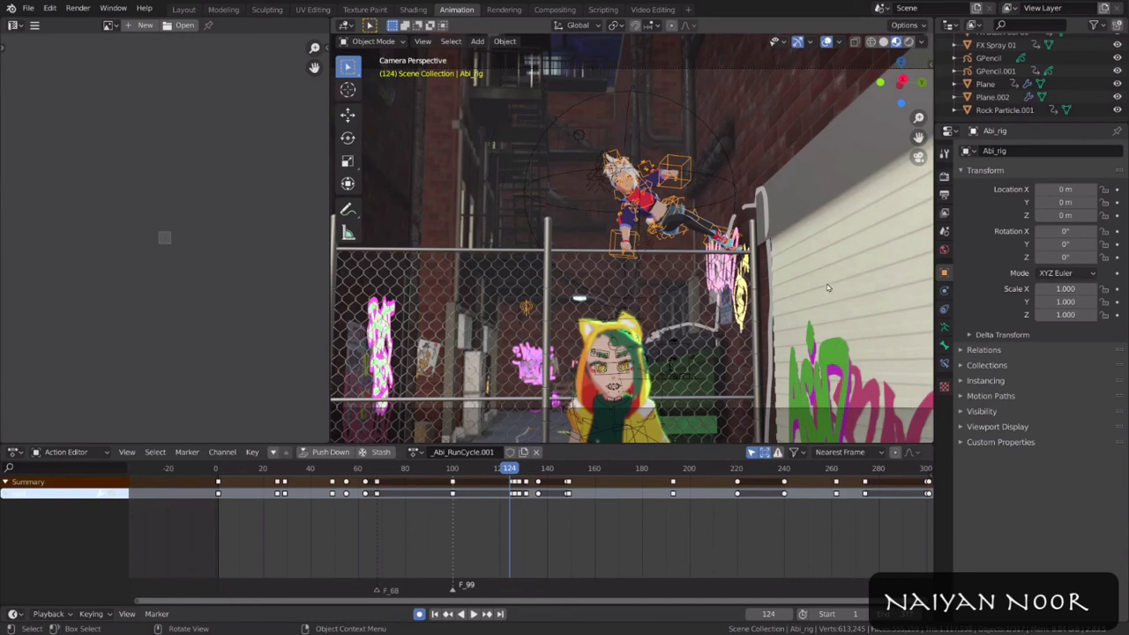
Step: Set the render output path to the Renders folder inside AbiAnim with the file name Abi_Tabi_Fight
click(945, 196)
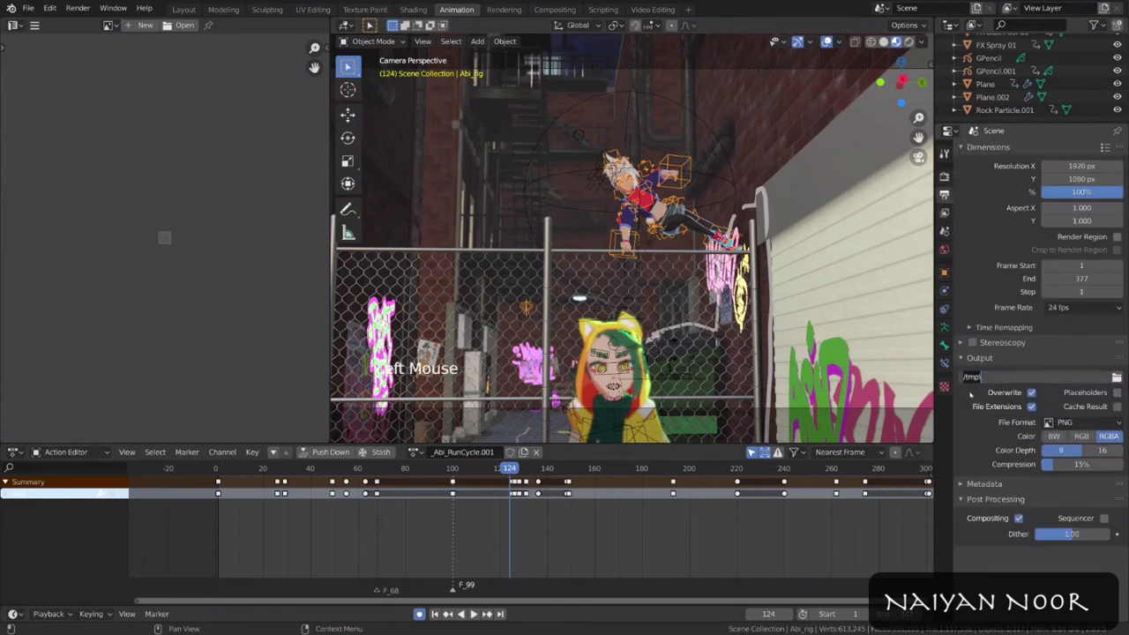
click(1117, 378)
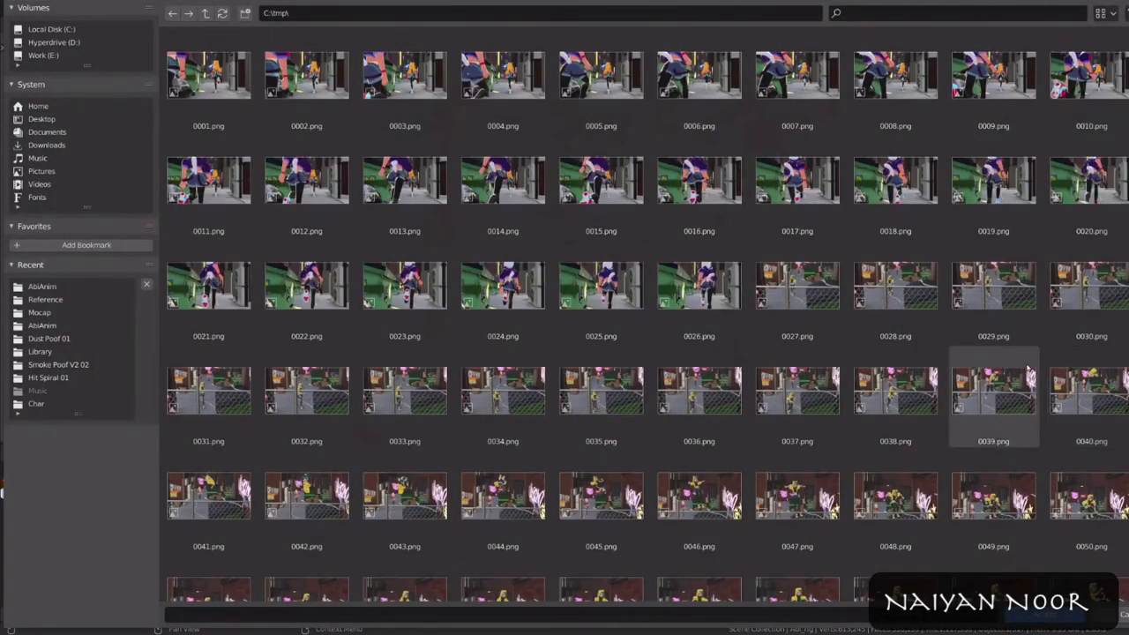
click(60, 288)
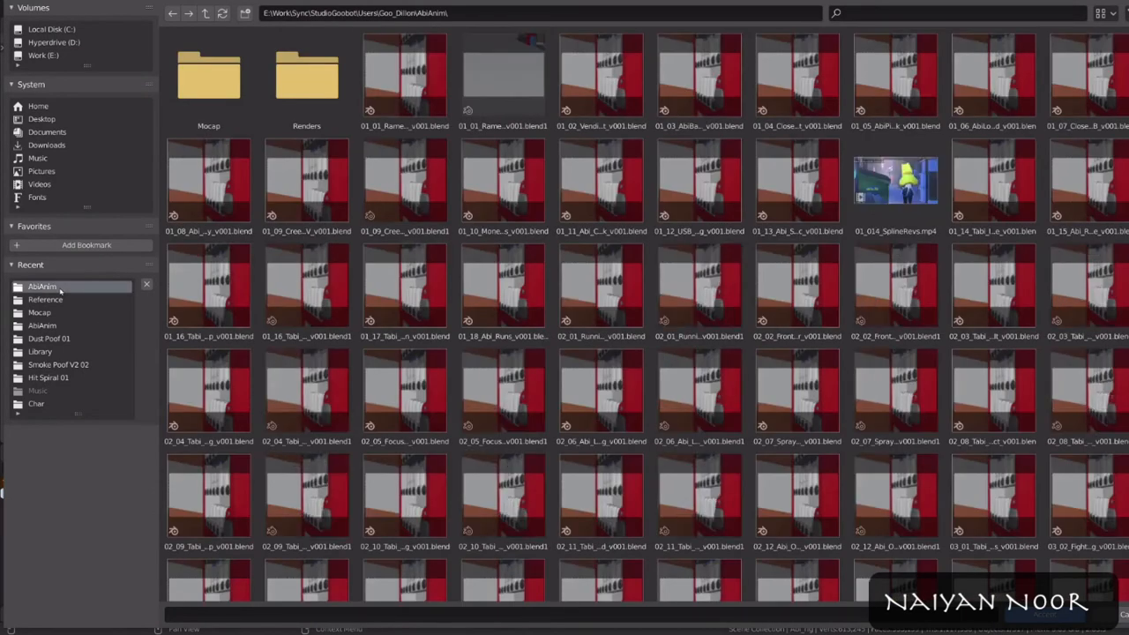
click(313, 106)
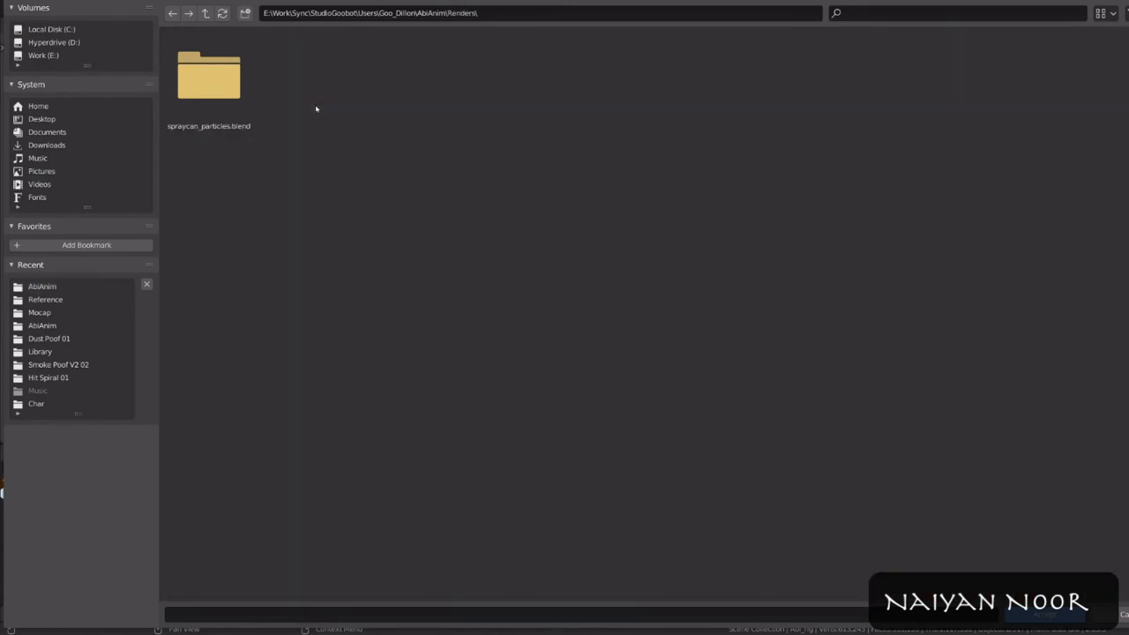
key(Return)
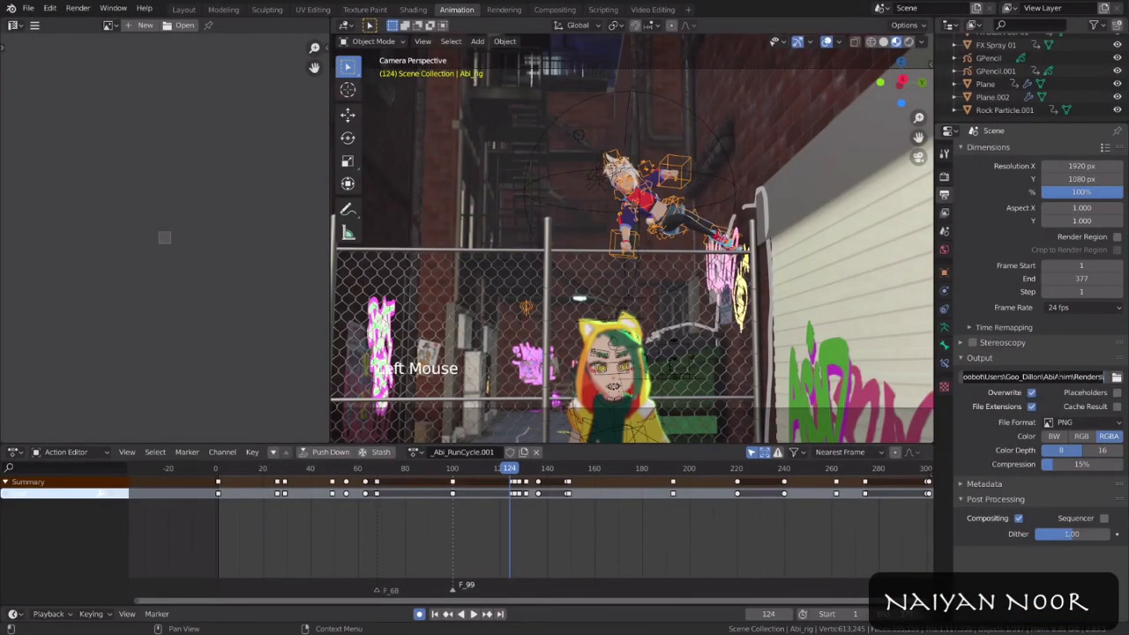
text(A)
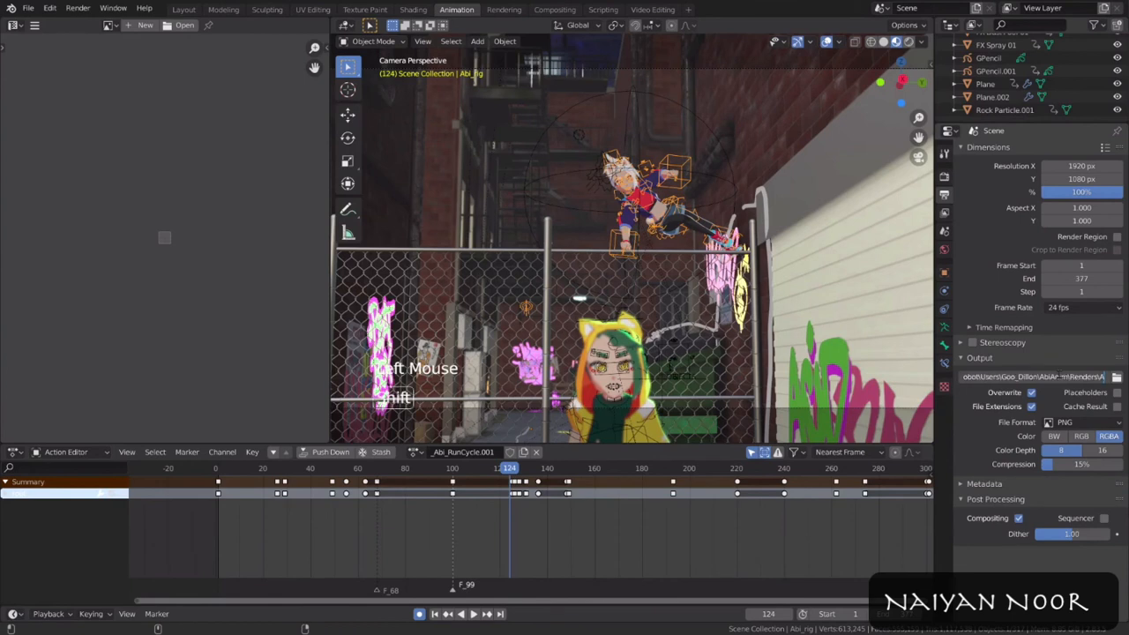
text(bi_Tabi_Fight)
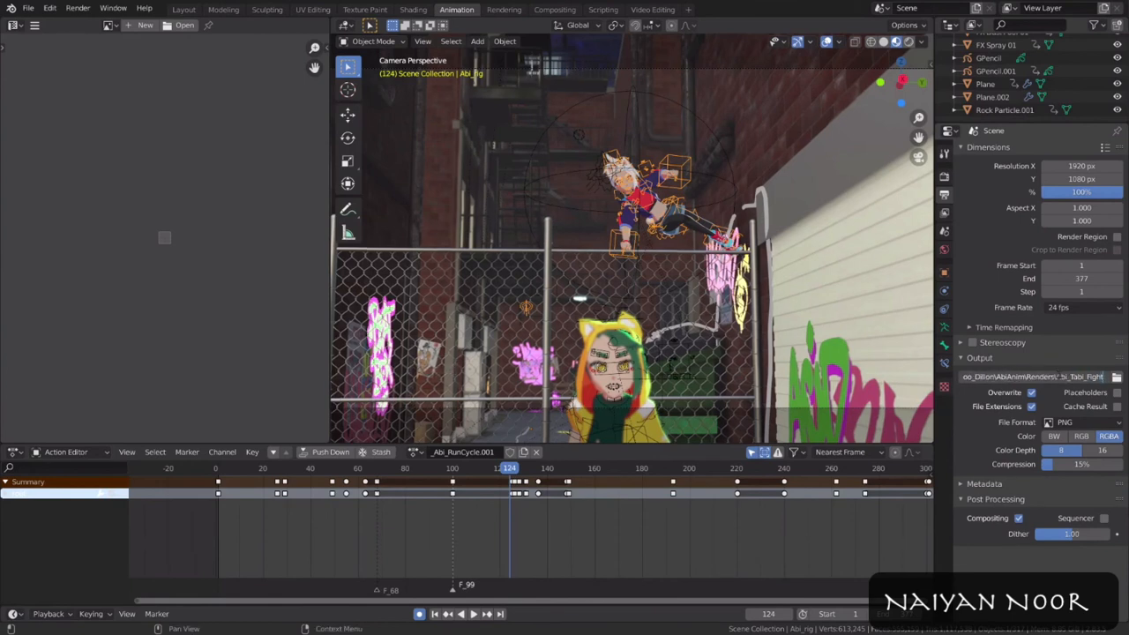
key(Return)
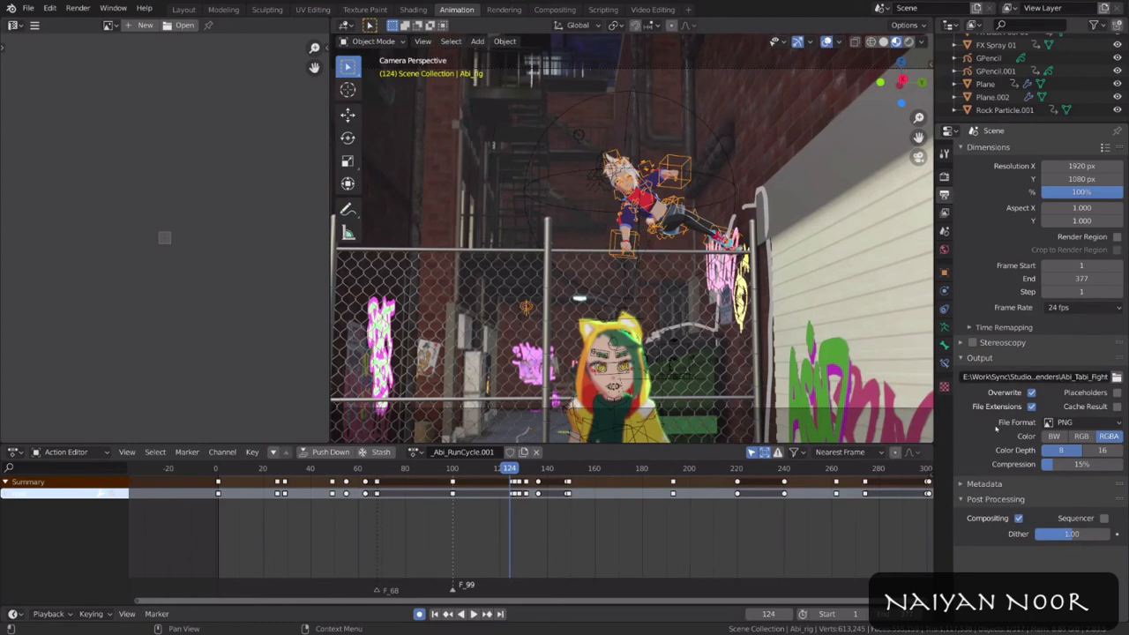
Step: Set the output format to FFmpeg video in an MPEG-4 container with the AAC audio codec
click(1076, 423)
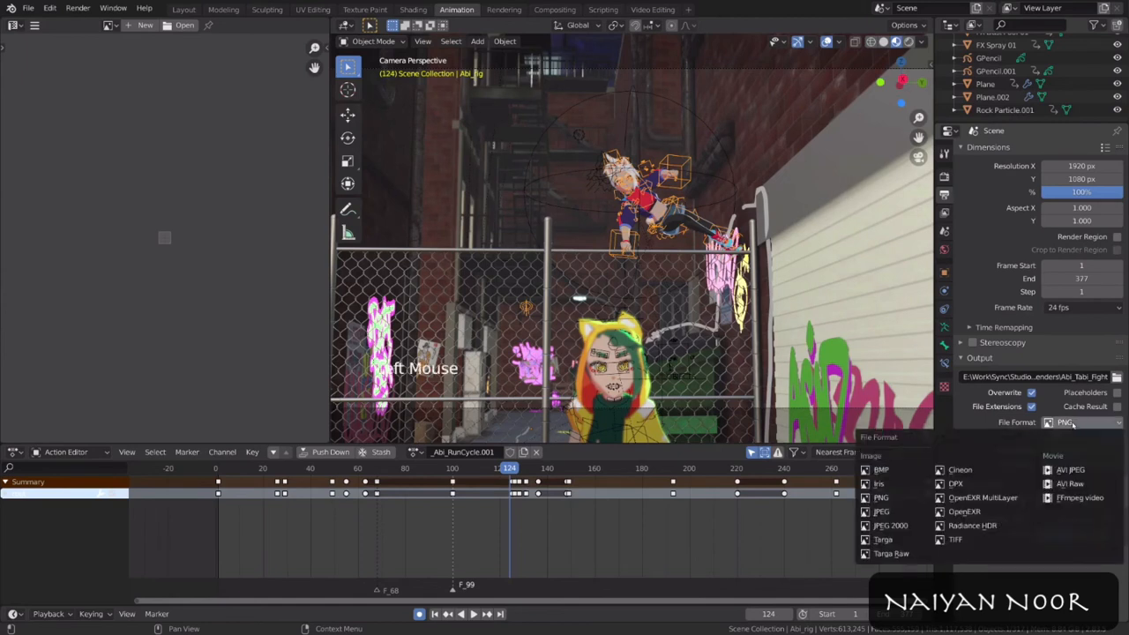
click(1092, 499)
click(1041, 456)
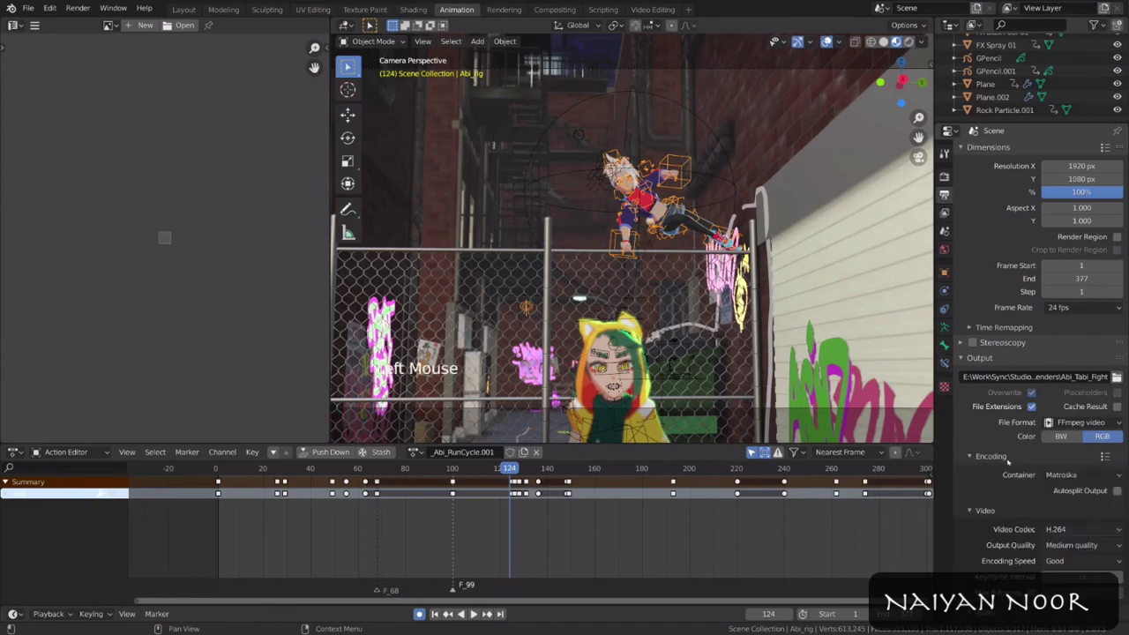
click(1079, 476)
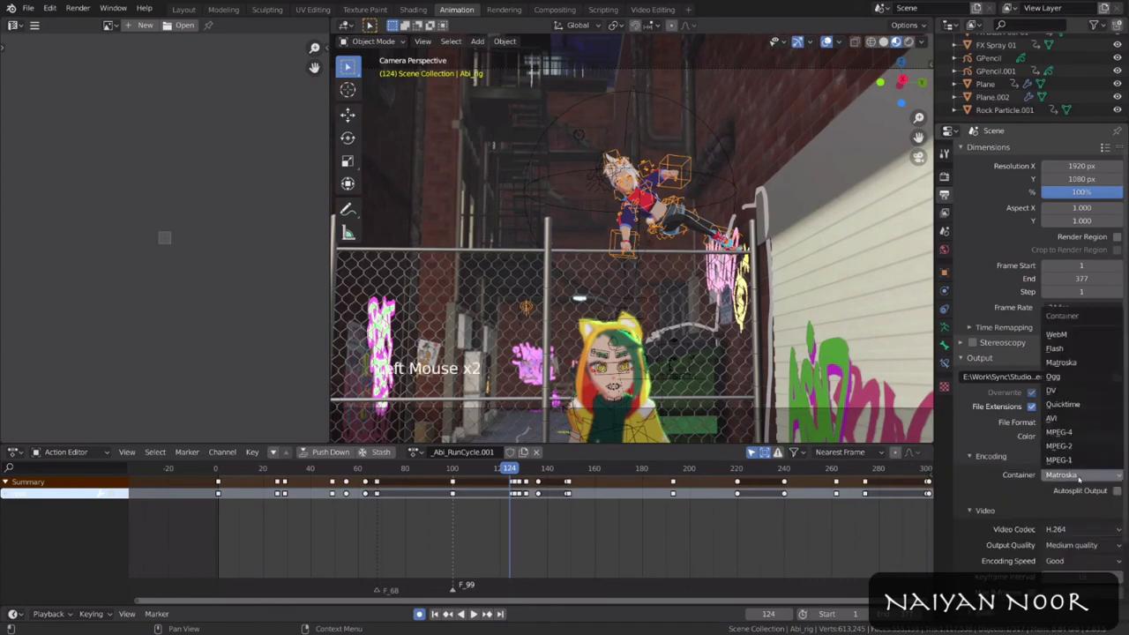
click(1080, 431)
scroll(1006, 486, down, 4)
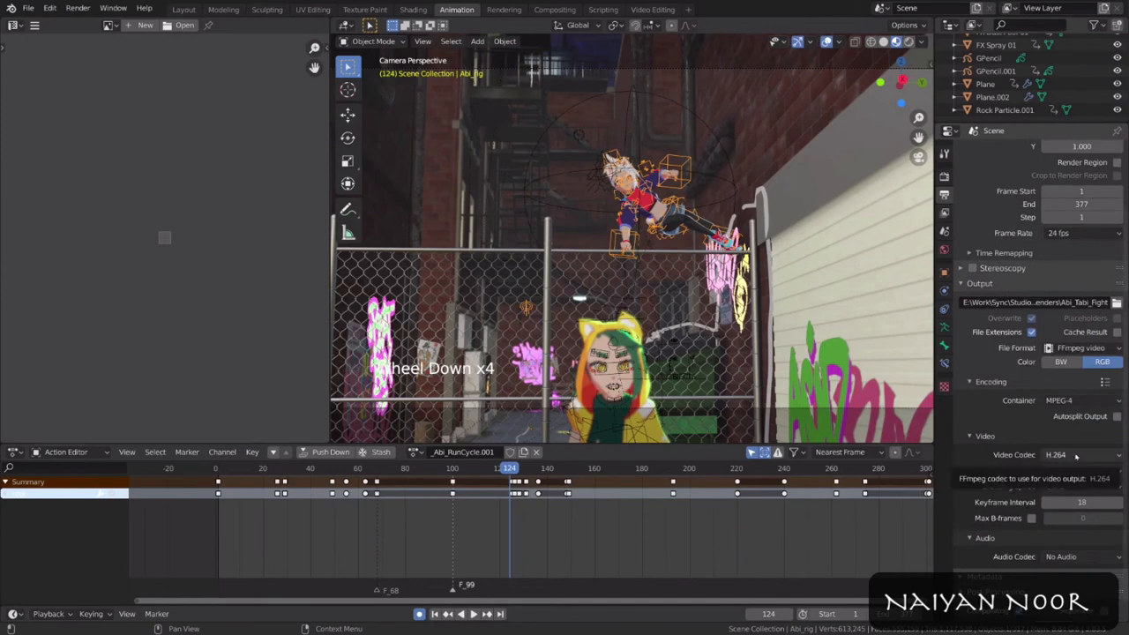
scroll(1007, 491, down, 2)
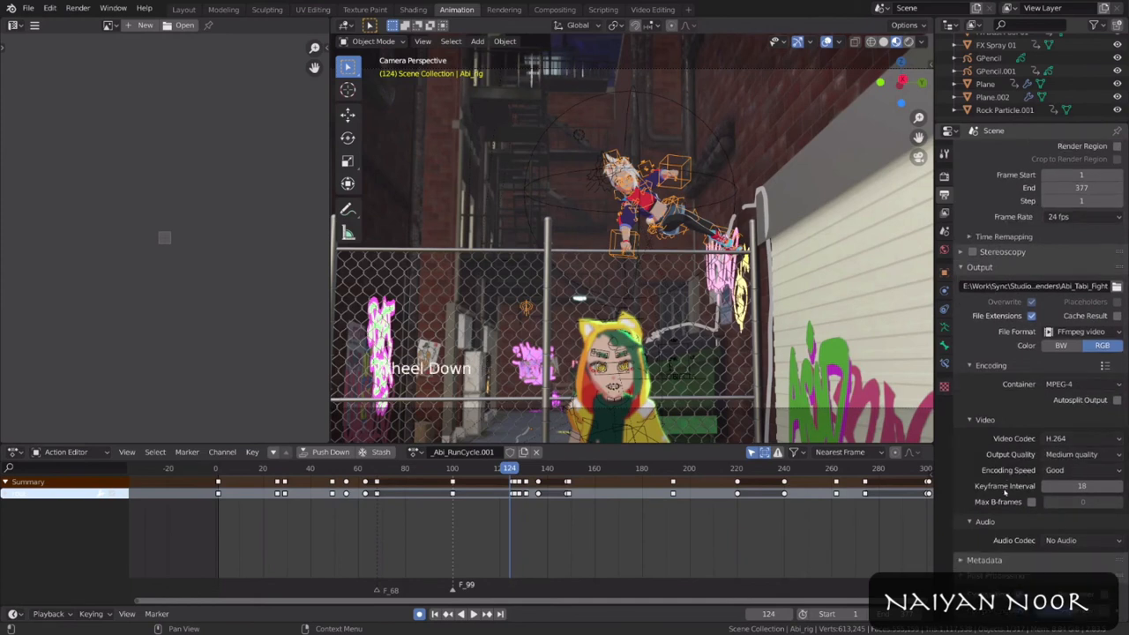
click(1067, 540)
click(1074, 512)
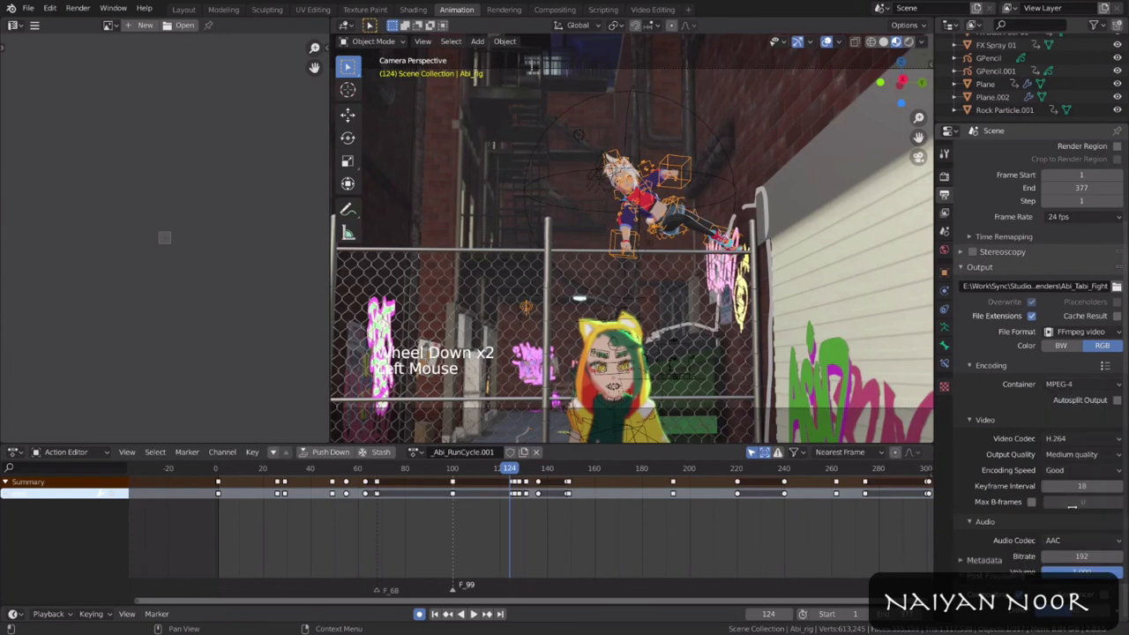
scroll(1015, 525, down, 1)
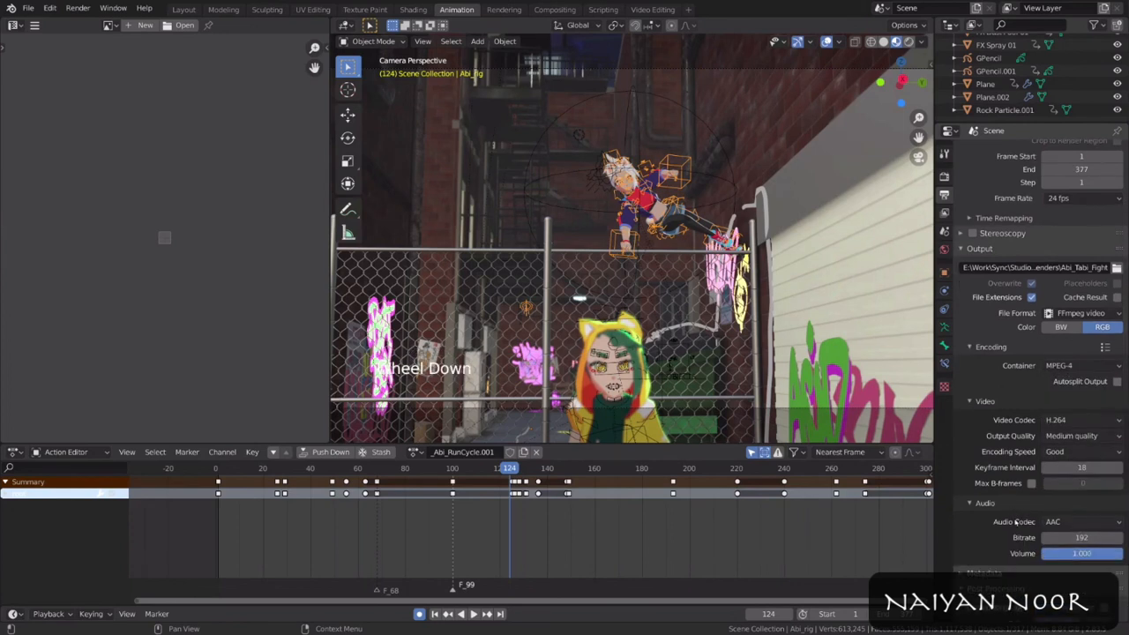
scroll(1016, 523, down, 2)
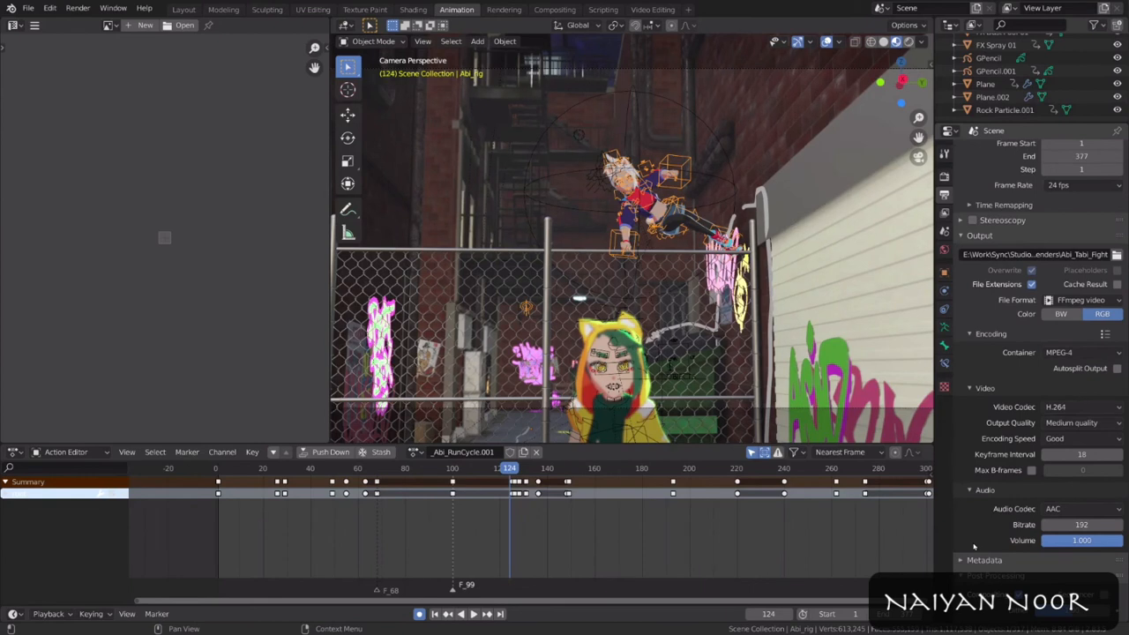
Step: Viewport-render the animation to video, select the output file in File Explorer's Renders folder and close the render window
key(ctrl+F12)
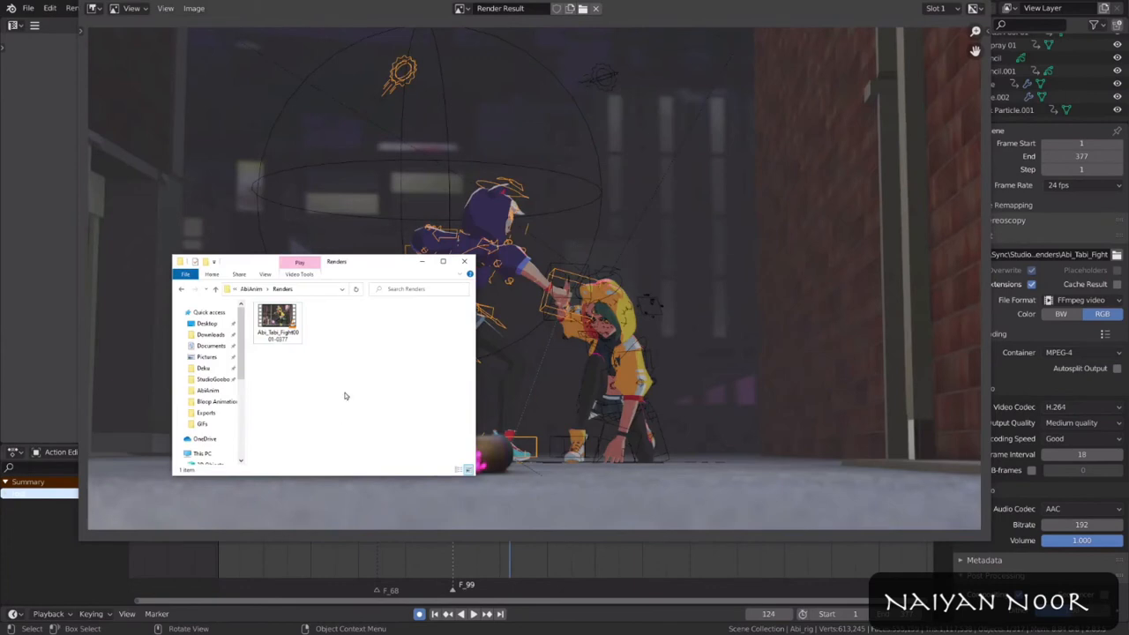
click(279, 324)
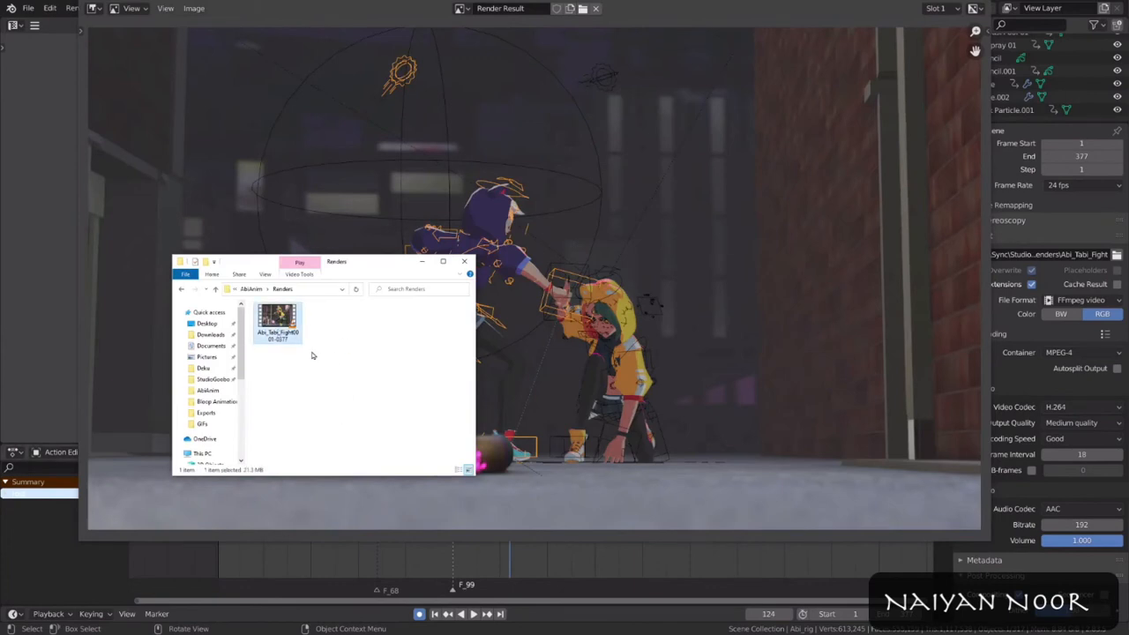
click(698, 200)
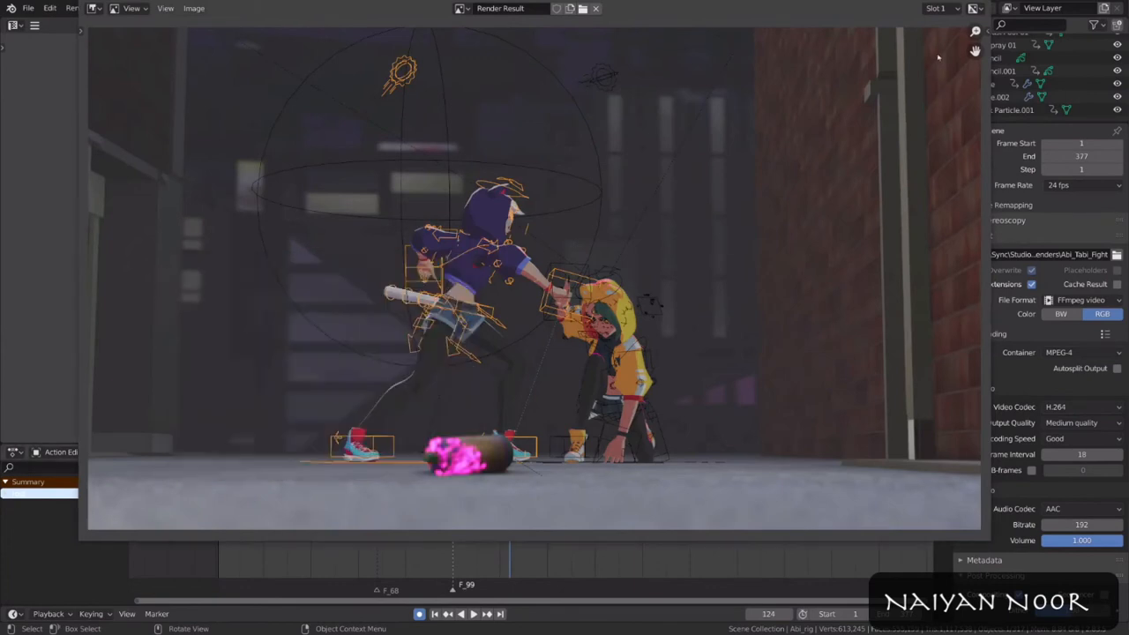
click(977, 1)
click(651, 18)
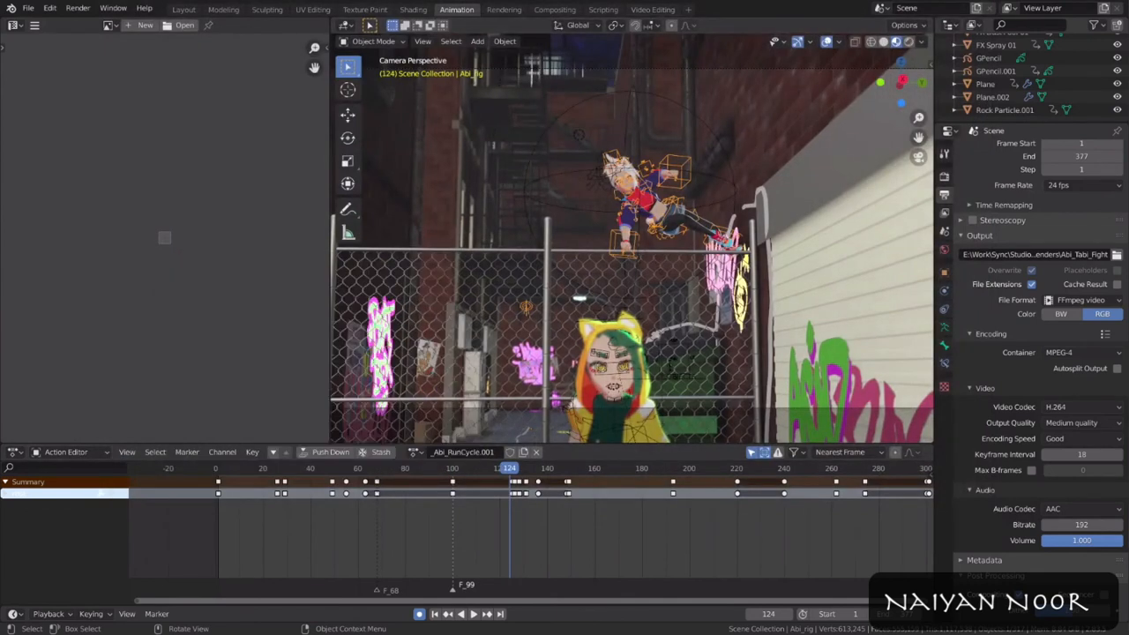
Step: Try a horizontal output resolution of 720 px and set it back to 1920 px
scroll(1050, 330, up, 12)
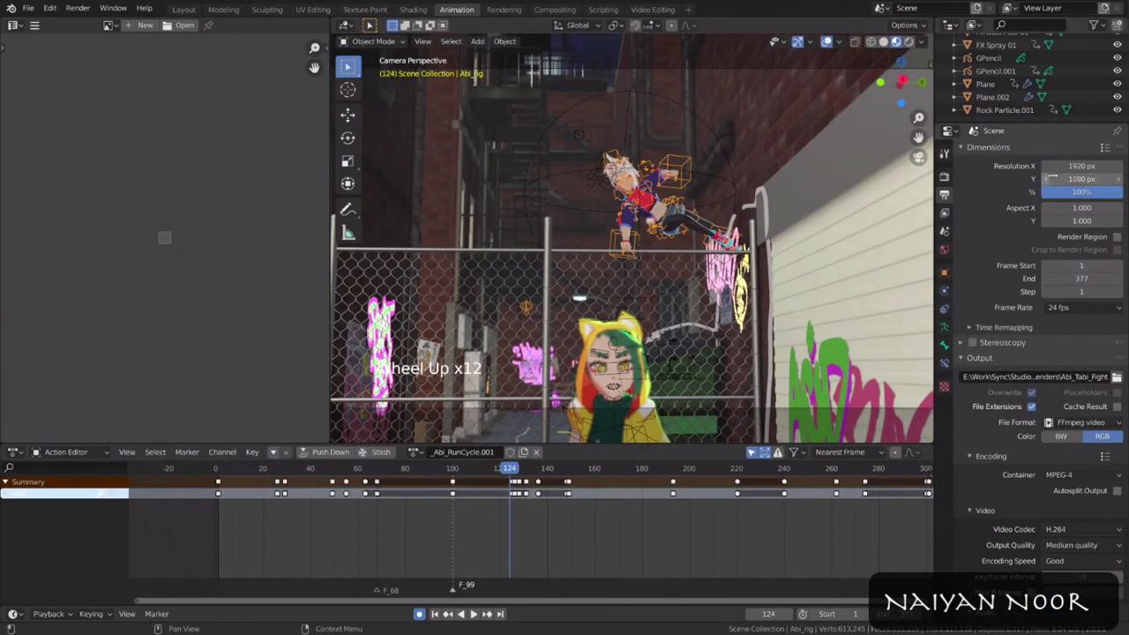
click(1099, 165)
text(720)
key(Return)
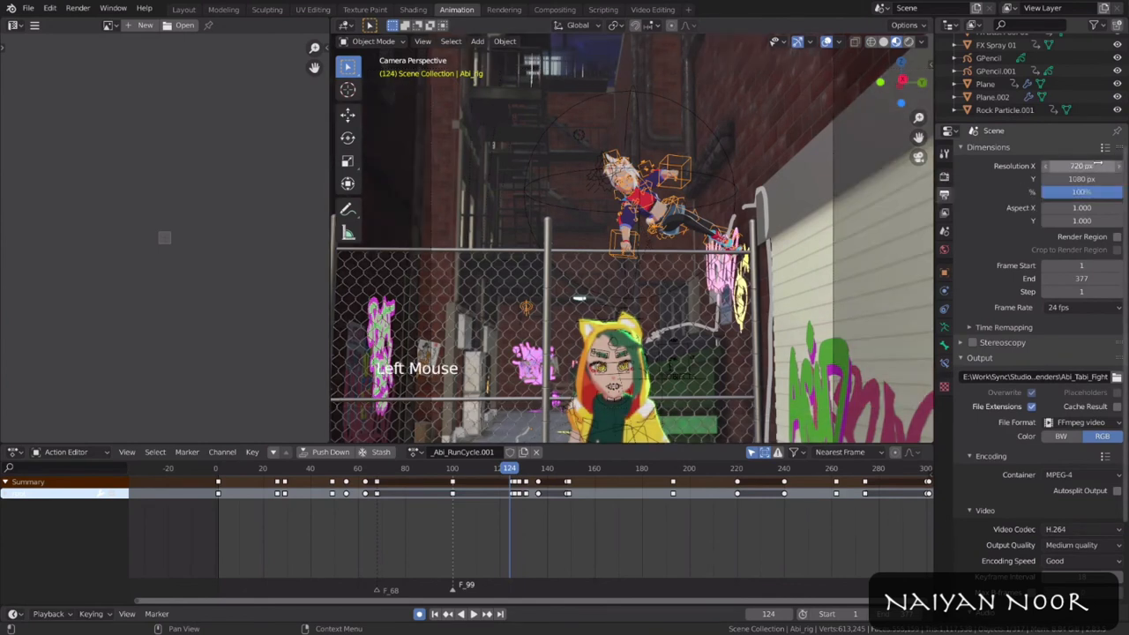
click(1076, 165)
text(1920)
key(Return)
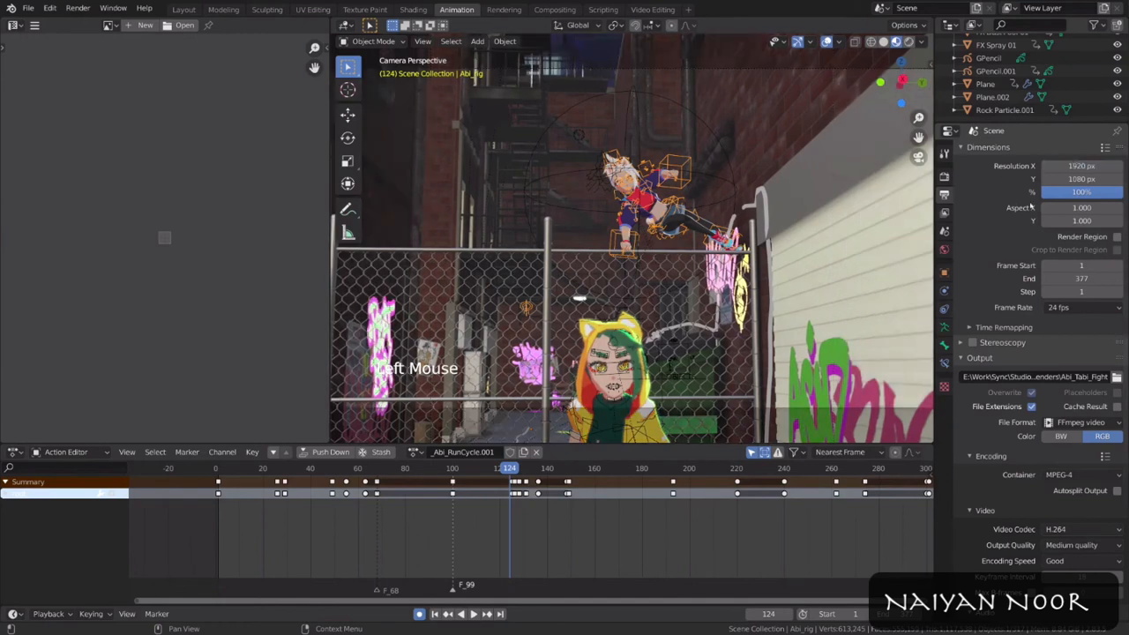
Step: Try resolution scales of 1% and 50% and return the scale to 100%
drag(1096, 193, 1014, 193)
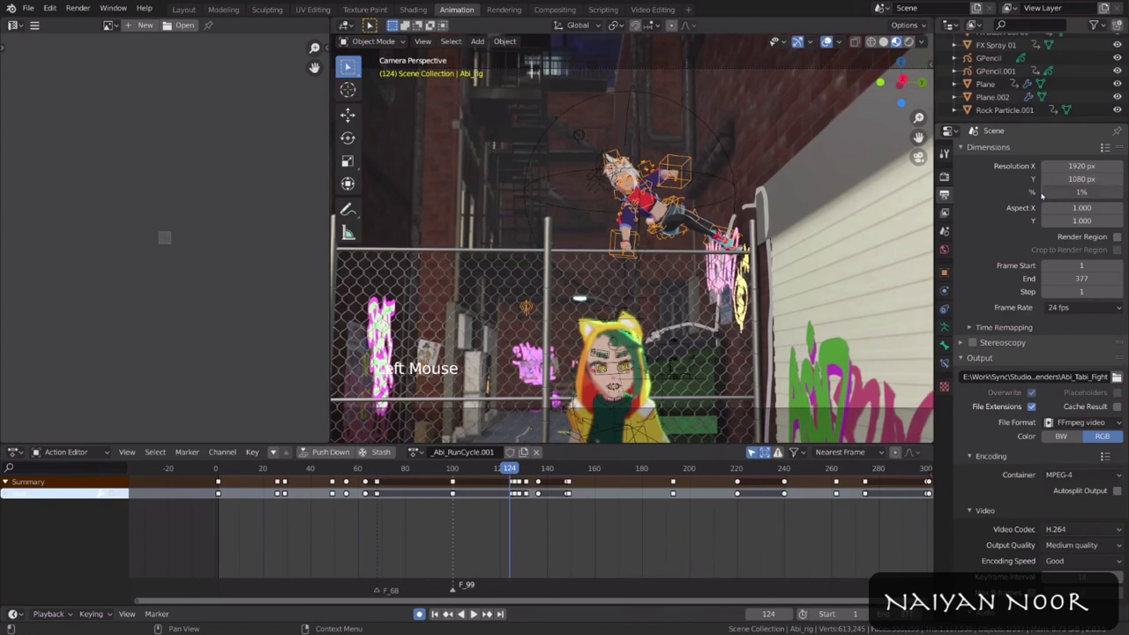
click(1081, 194)
text(50)
key(Return)
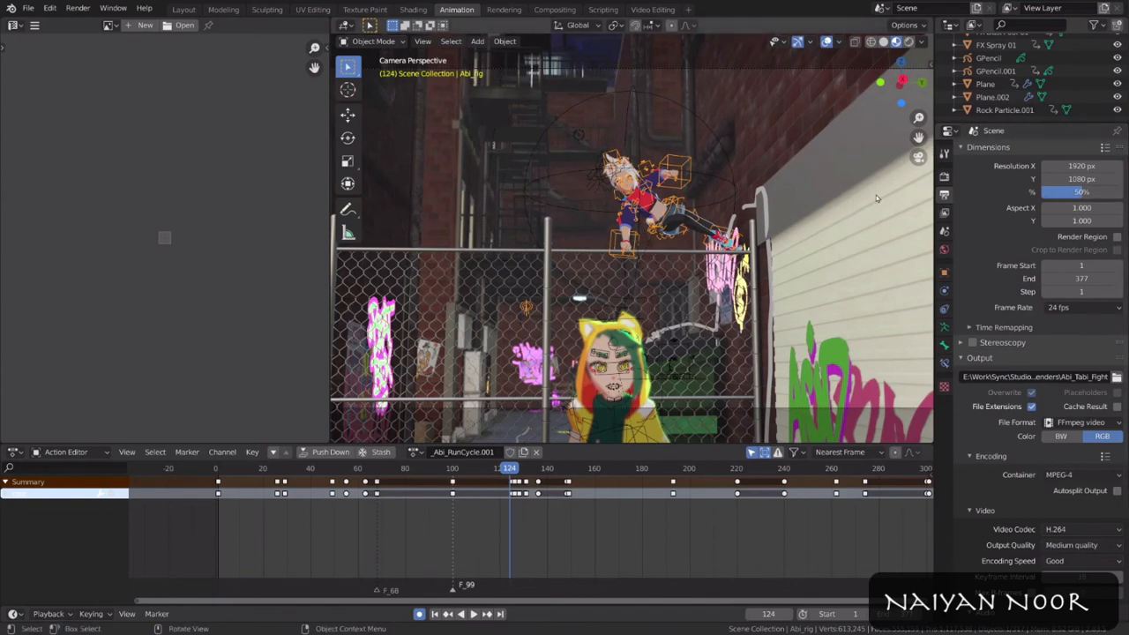
click(1081, 192)
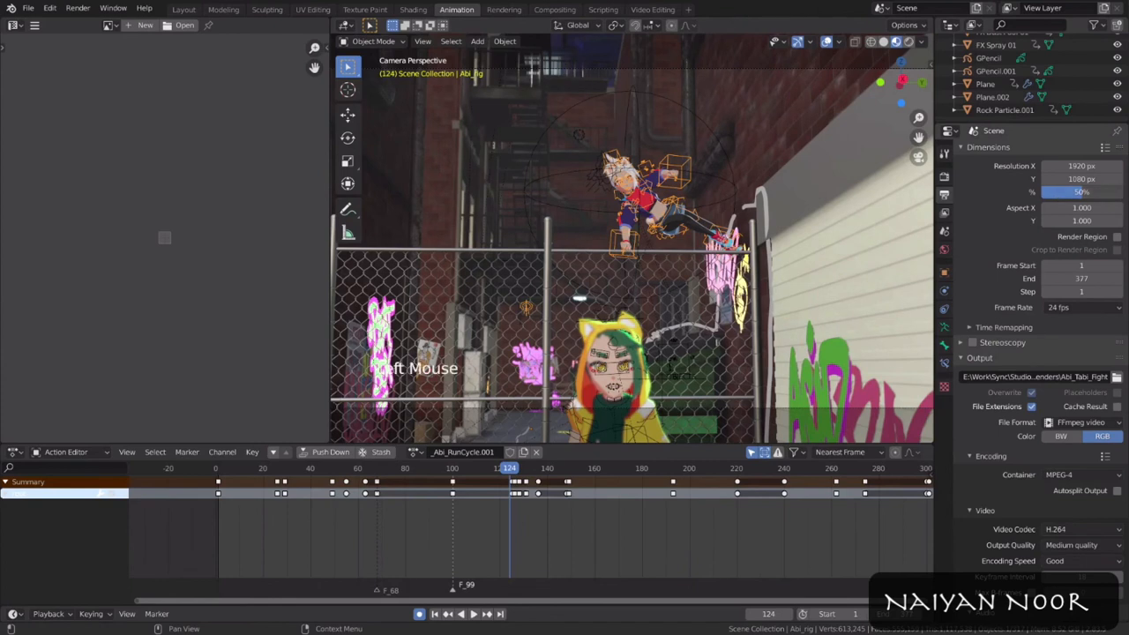
drag(1081, 191, 1113, 191)
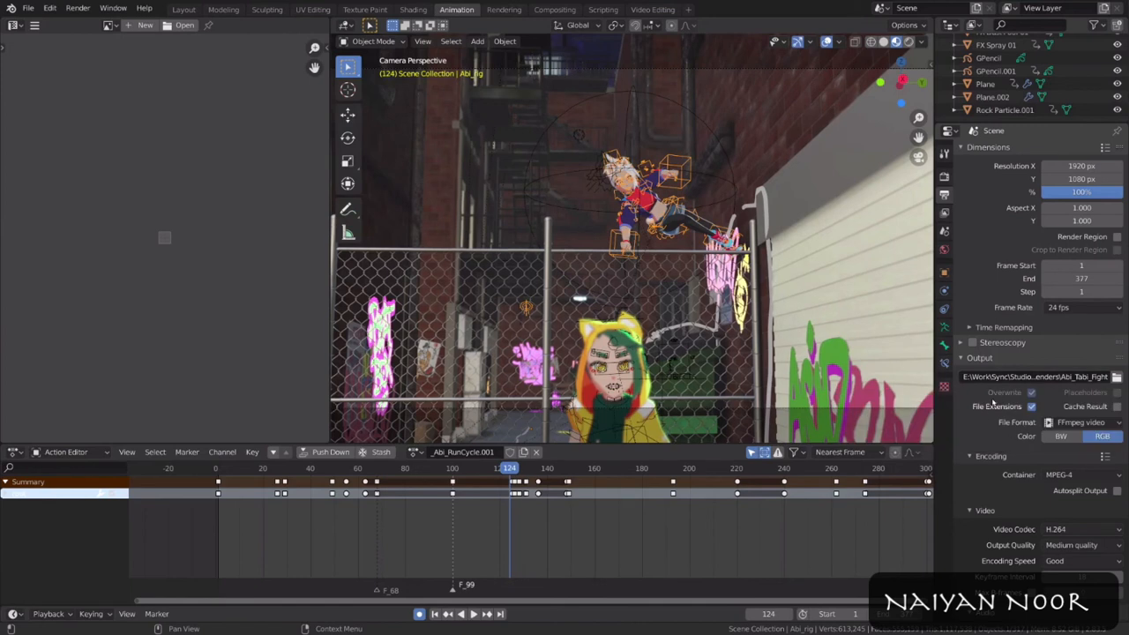
Step: Change the output format to a PNG image sequence with RGBA color and start a full render of the animation
scroll(992, 401, down, 2)
scroll(992, 398, down, 3)
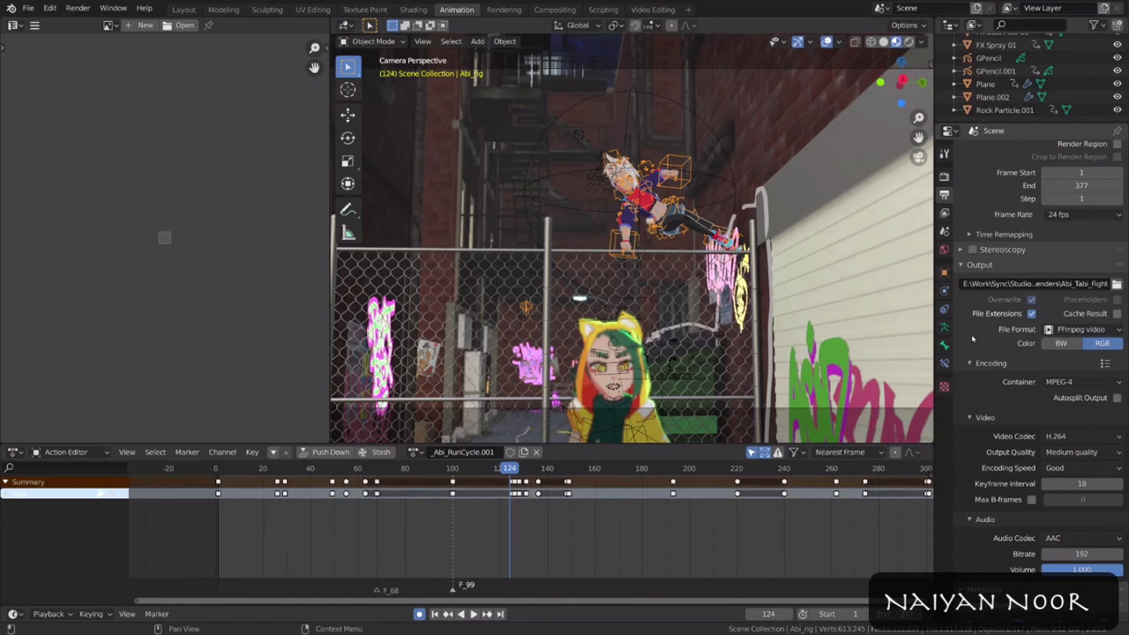
click(1101, 329)
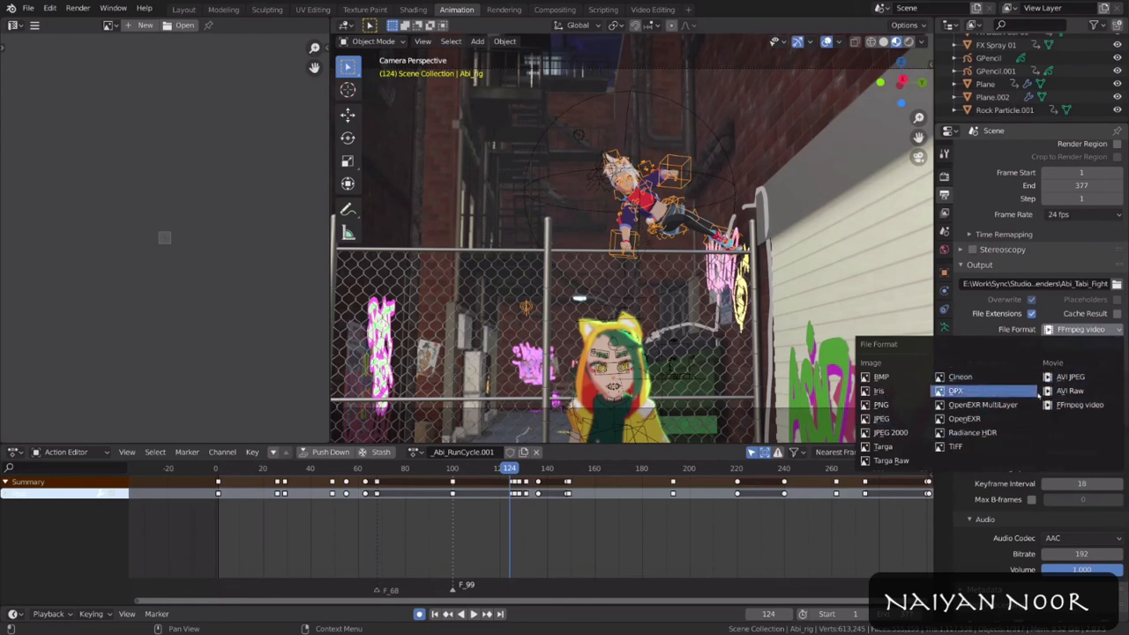
click(1119, 406)
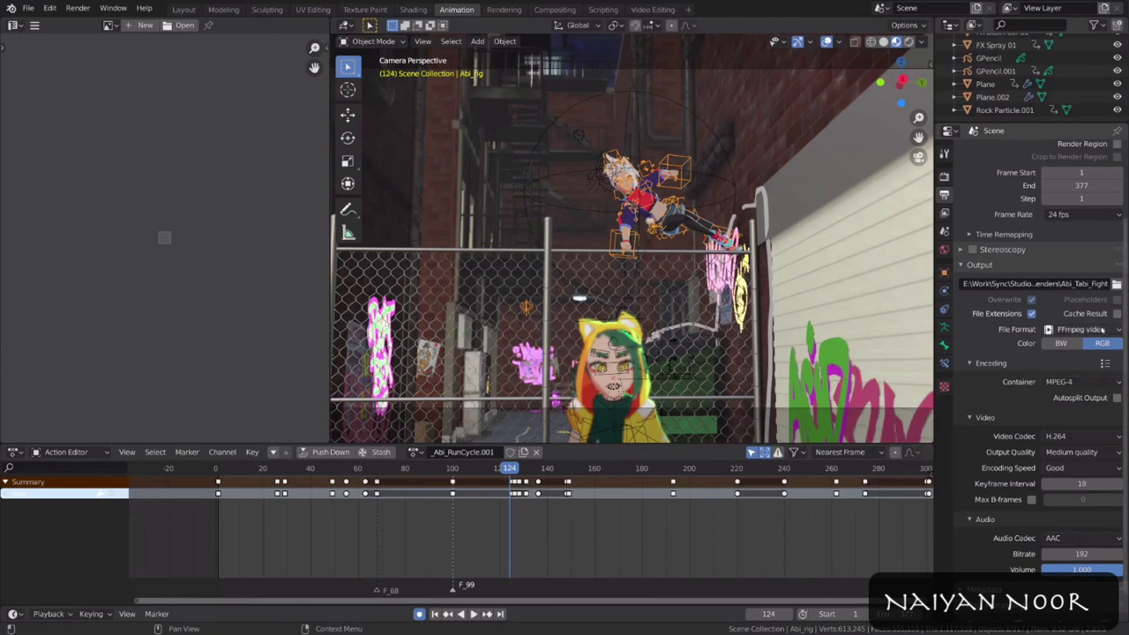
click(1102, 329)
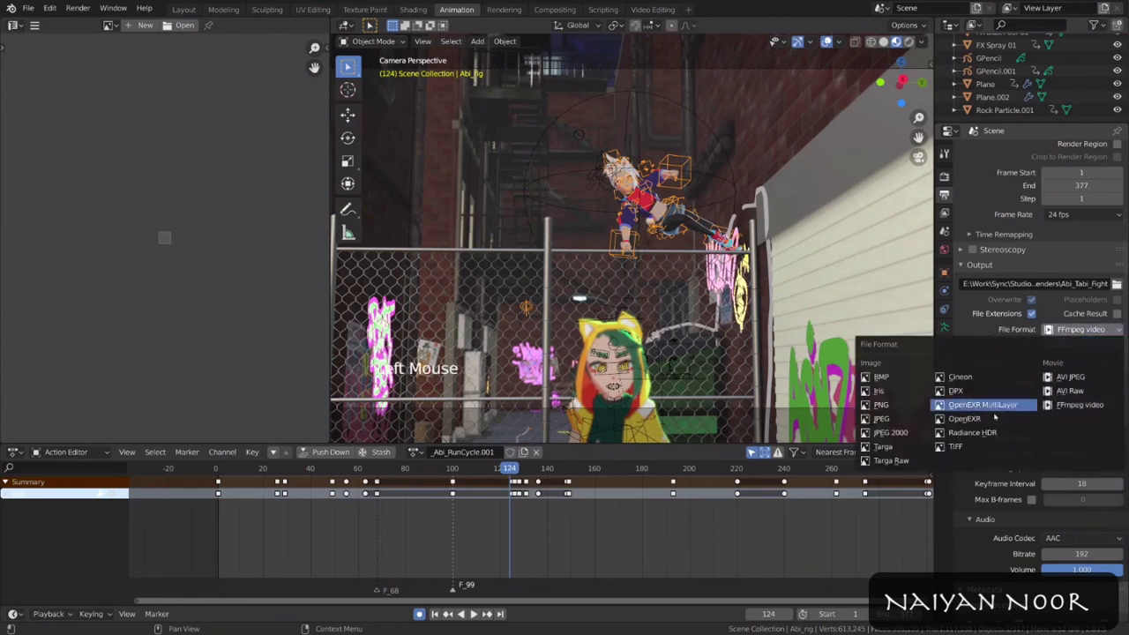
click(902, 408)
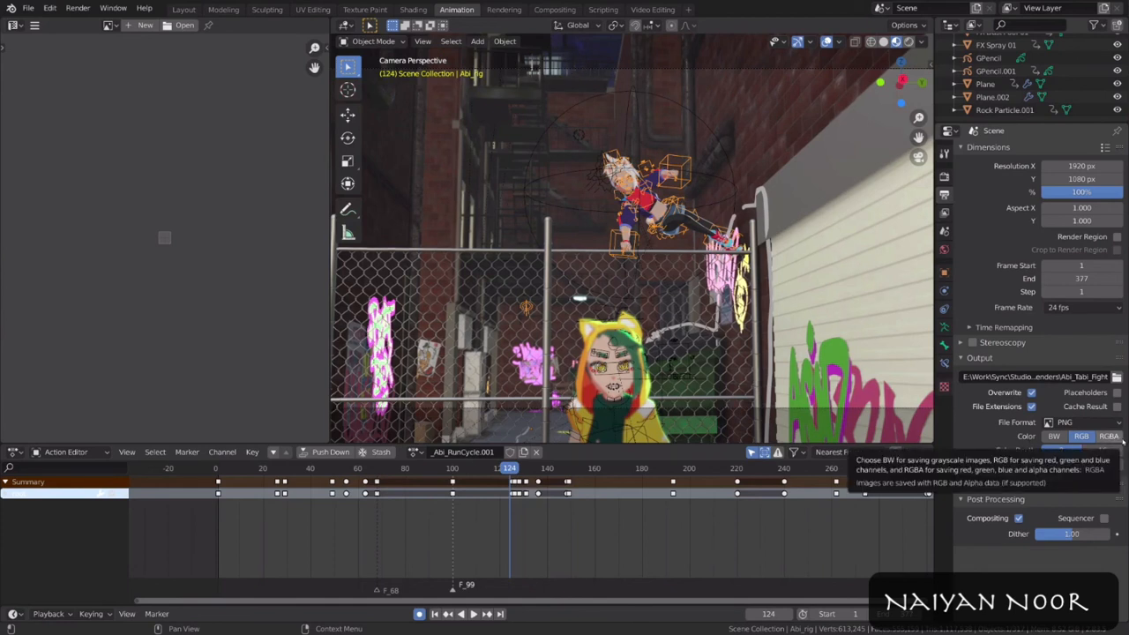
click(1113, 437)
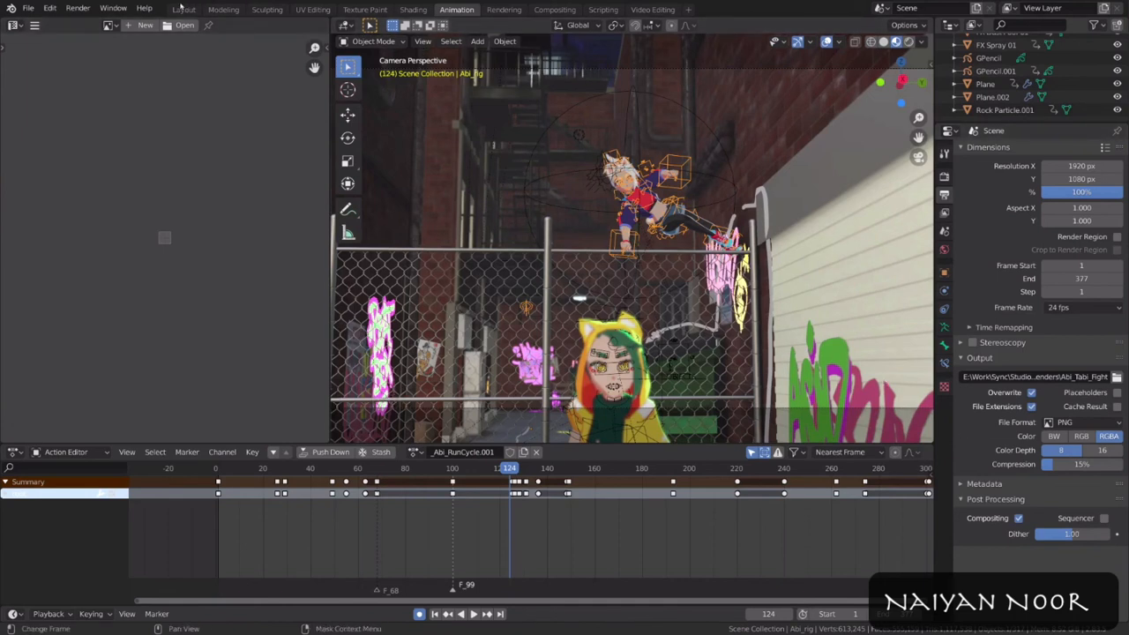
click(78, 8)
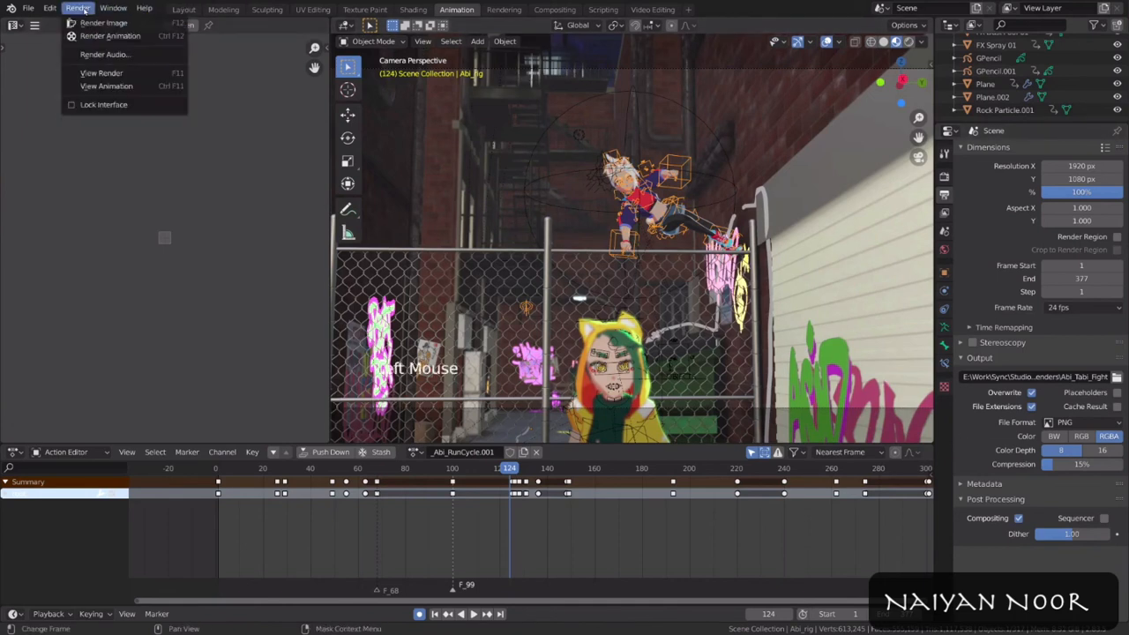
click(146, 39)
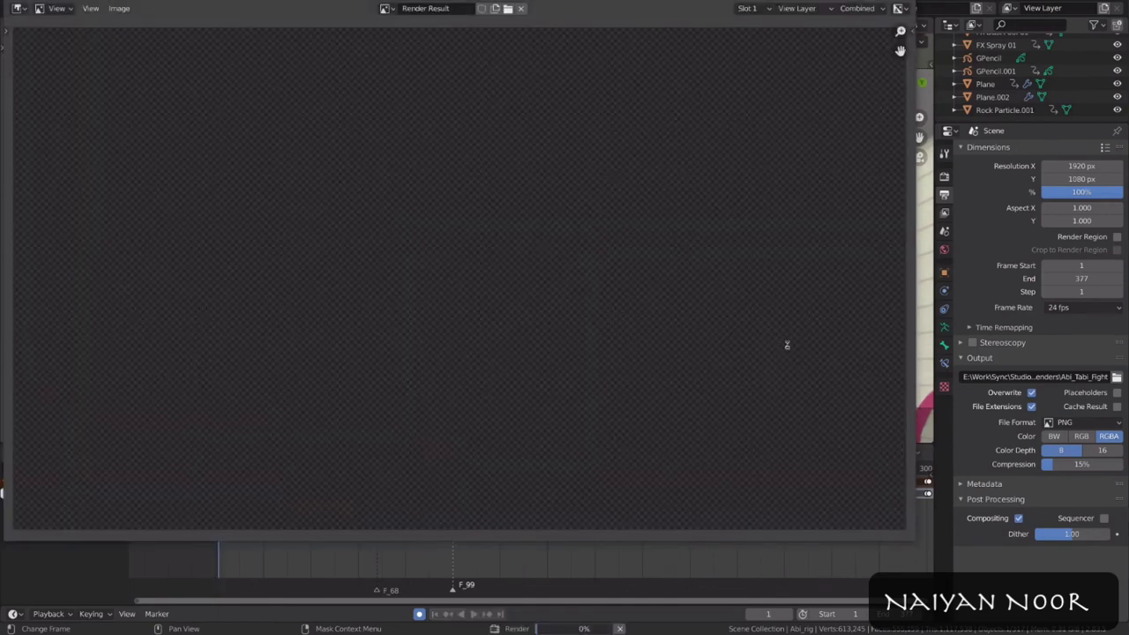
Step: Stop the running render and try rendering the animation with Sequencer post-processing enabled
key(Escape)
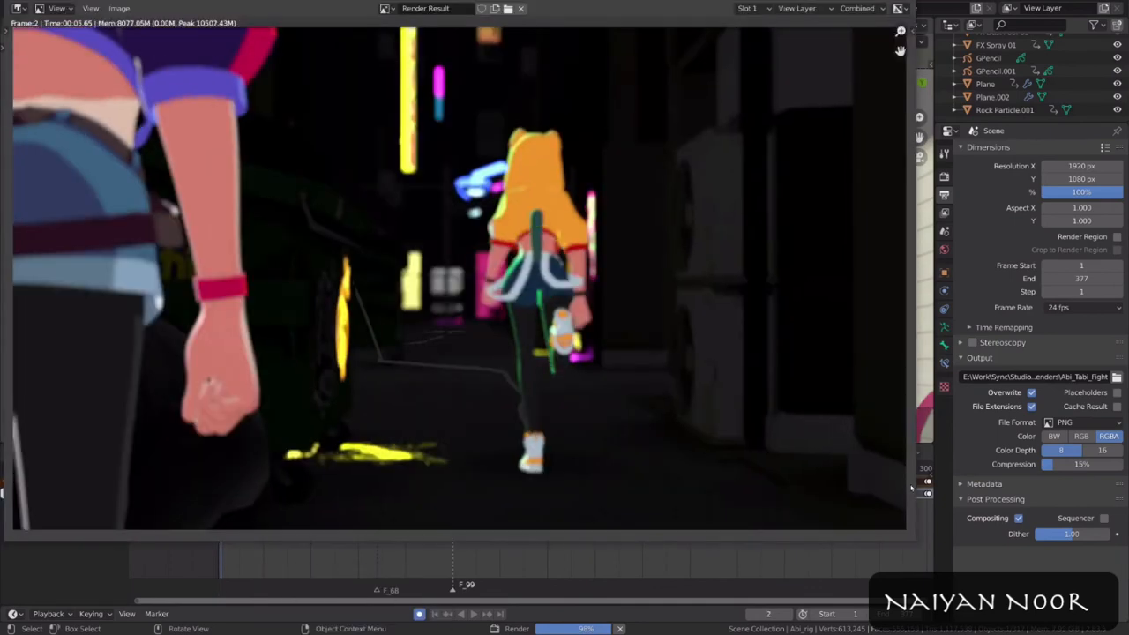
key(Escape)
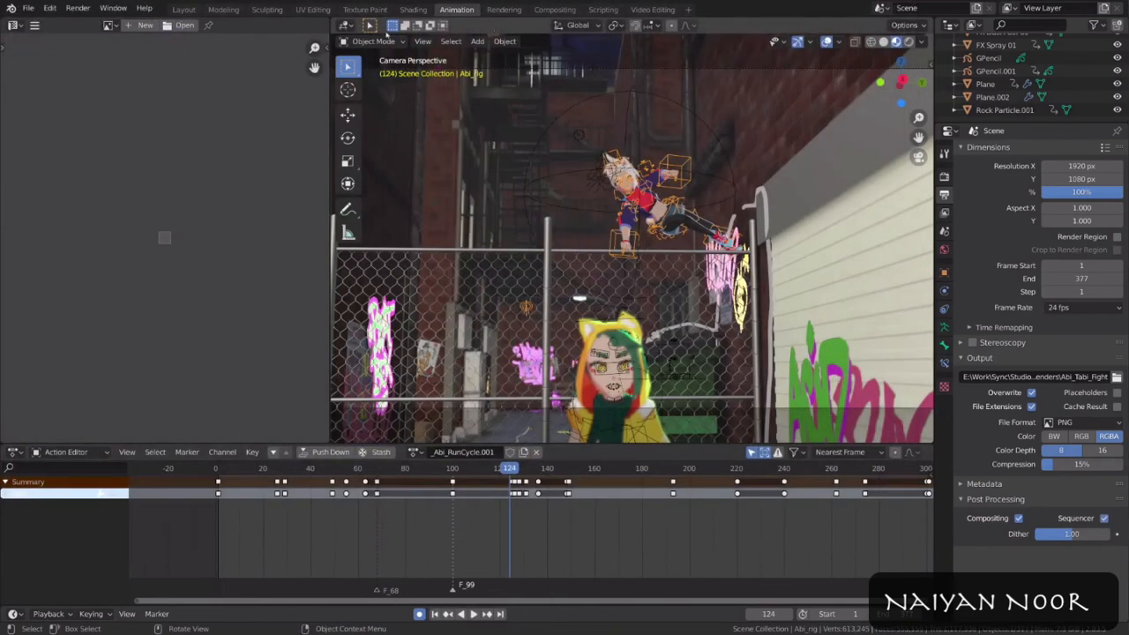
click(77, 8)
click(84, 35)
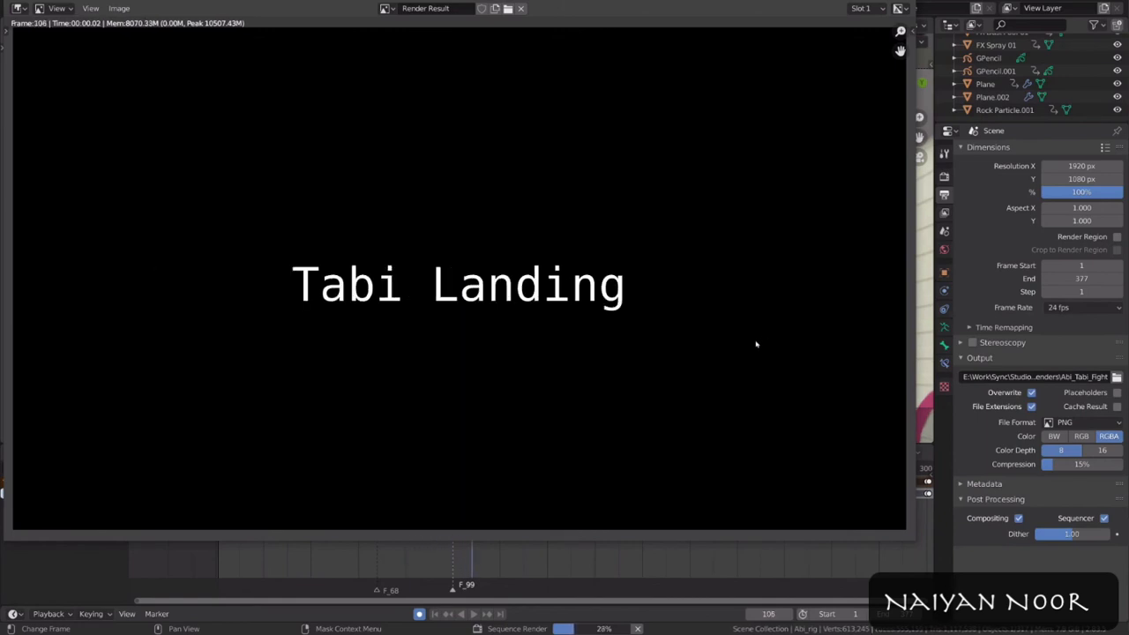
key(Escape)
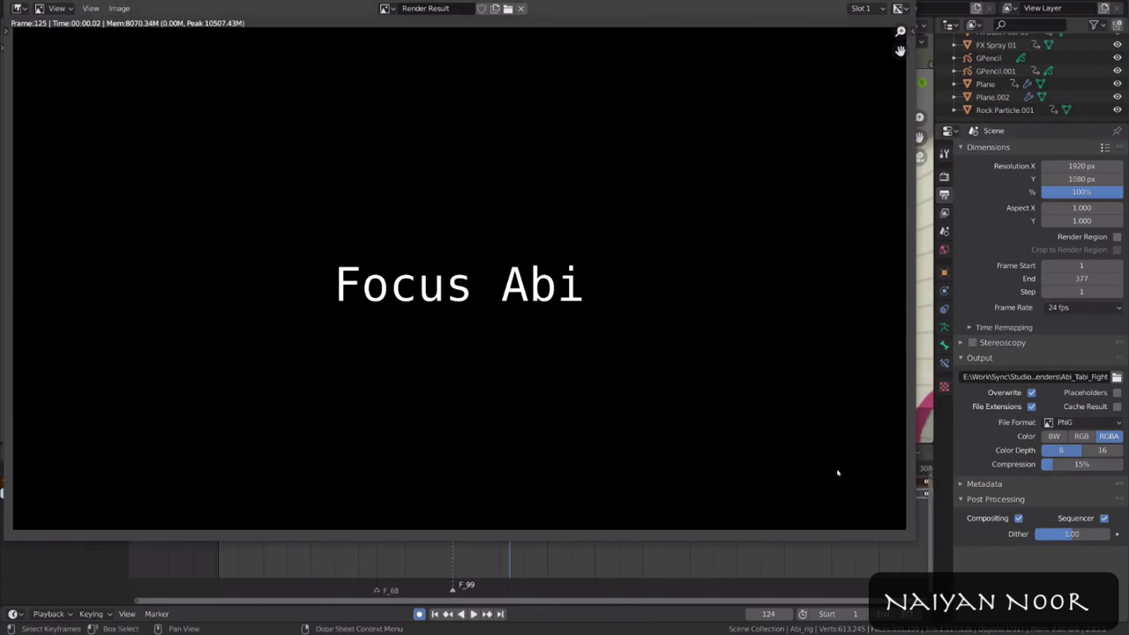
key(Escape)
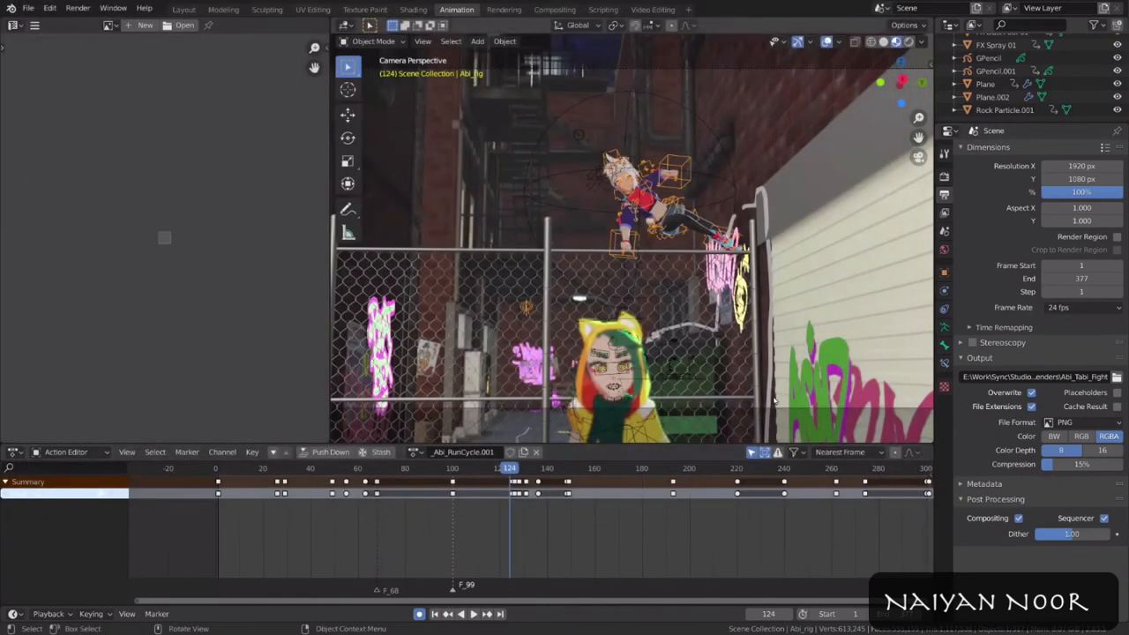
Step: Disable Sequencer post-processing, then render the animation again and quit the render partway
click(1104, 520)
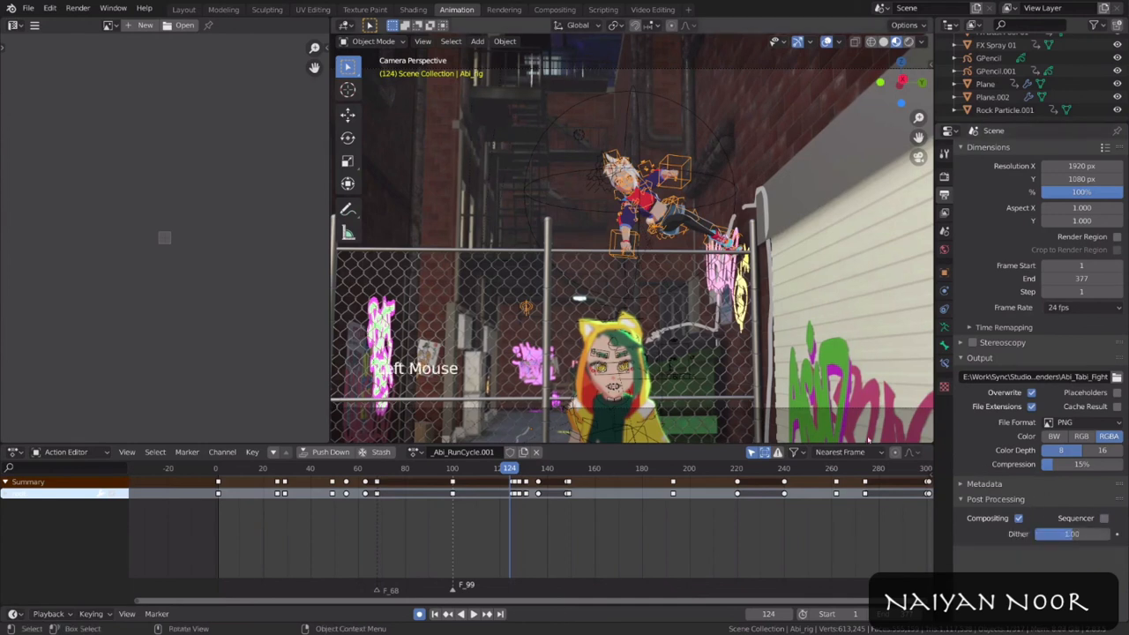
click(77, 8)
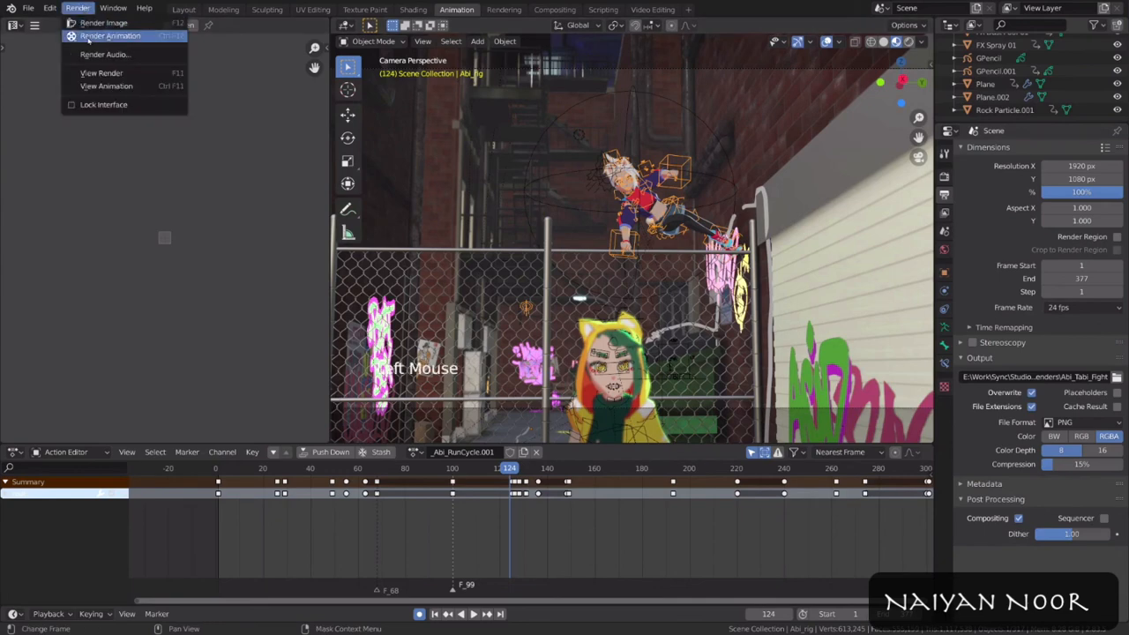
click(106, 35)
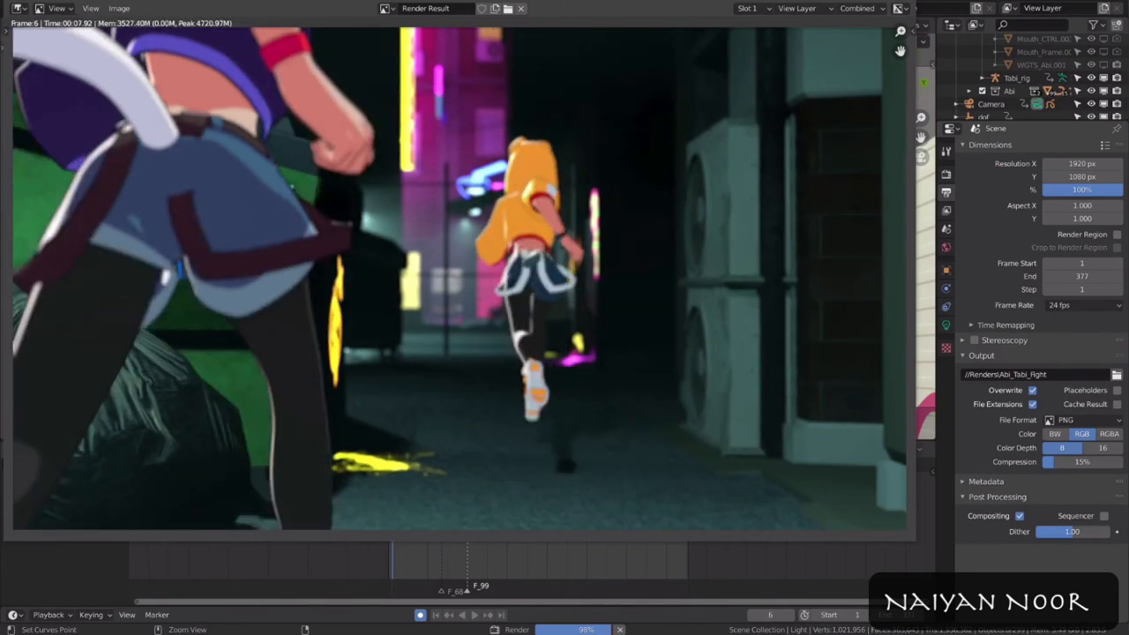
key(Escape)
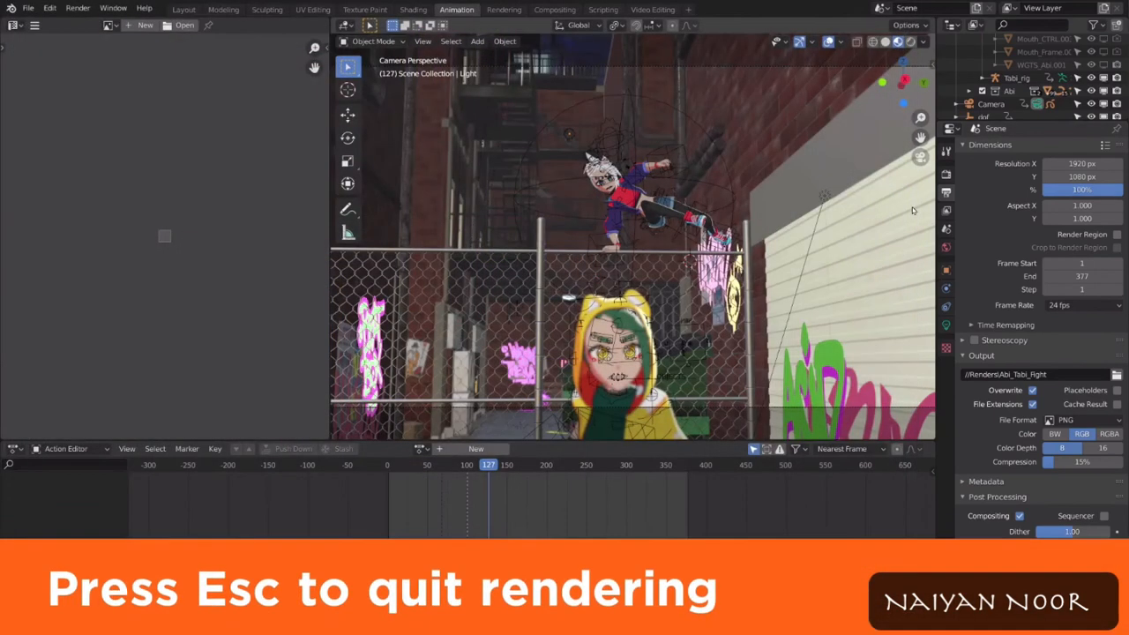
Step: Enable Ambient Occlusion and Bloom in the Eevee render settings
click(947, 173)
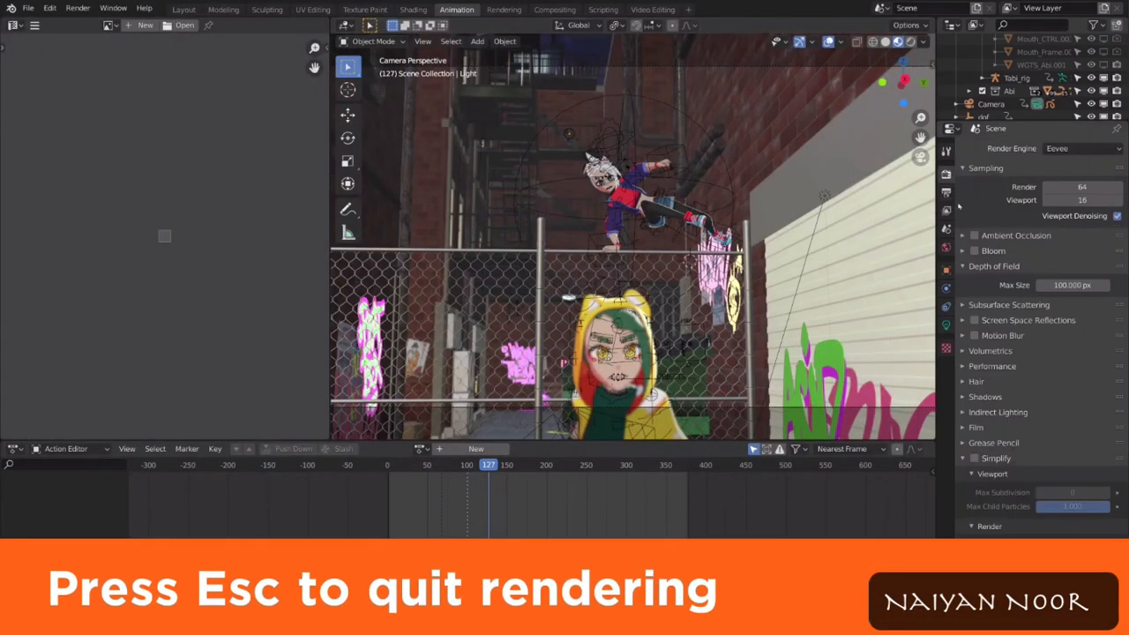
click(974, 250)
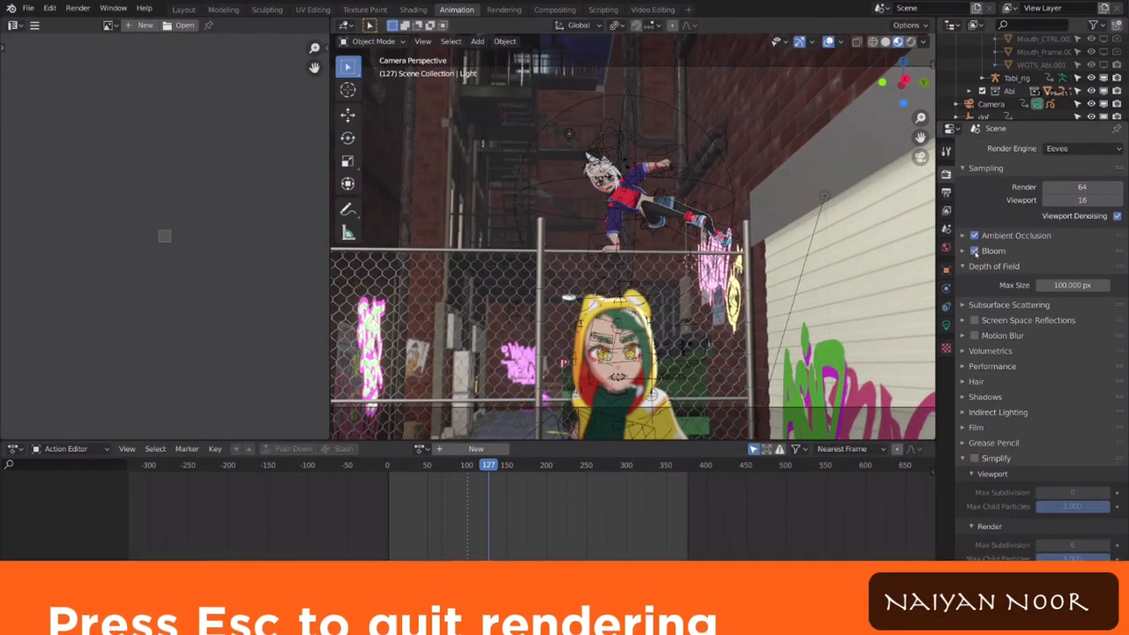
Step: Set the world background color to a deep blue with hue 0.645, saturation 1.000 and value 0.500, and render the current frame
click(947, 249)
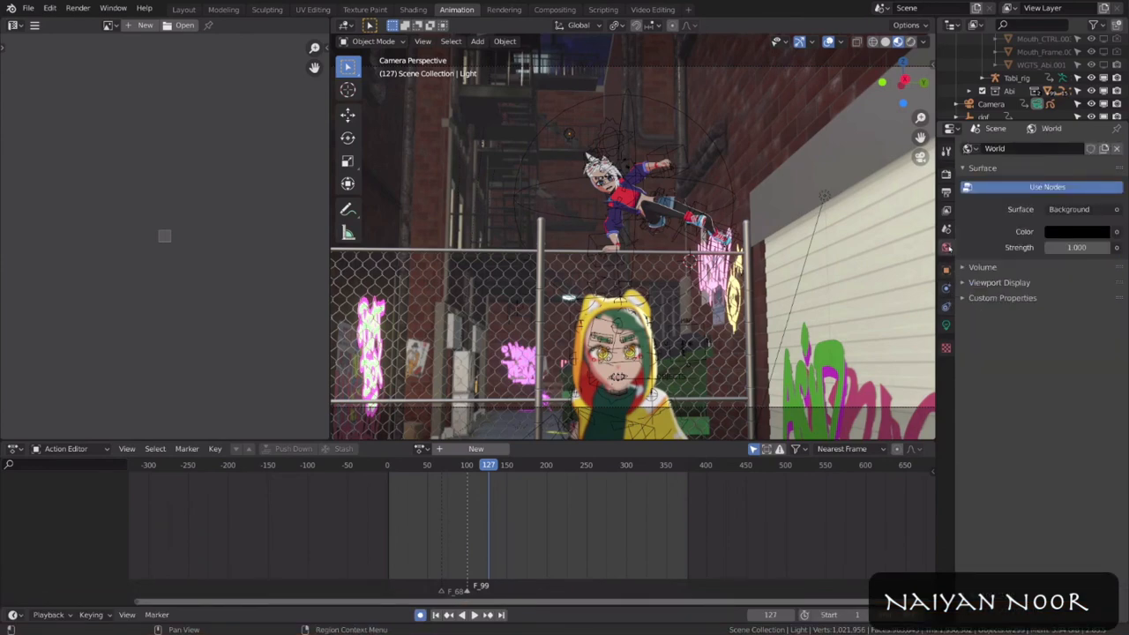
click(1077, 232)
click(1100, 93)
click(1082, 64)
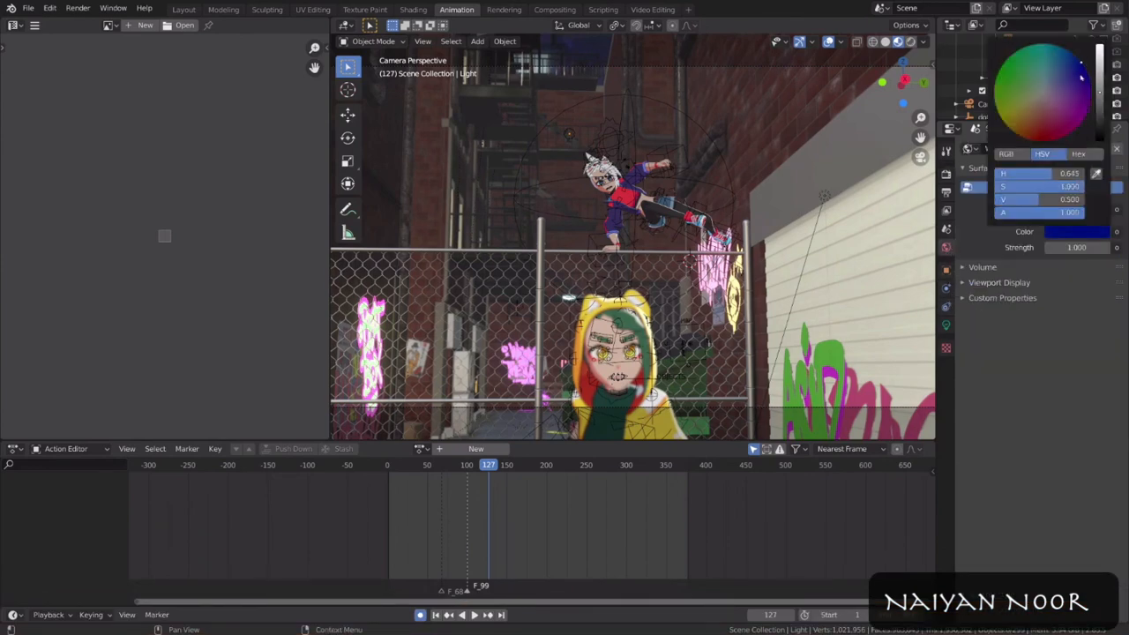
key(F12)
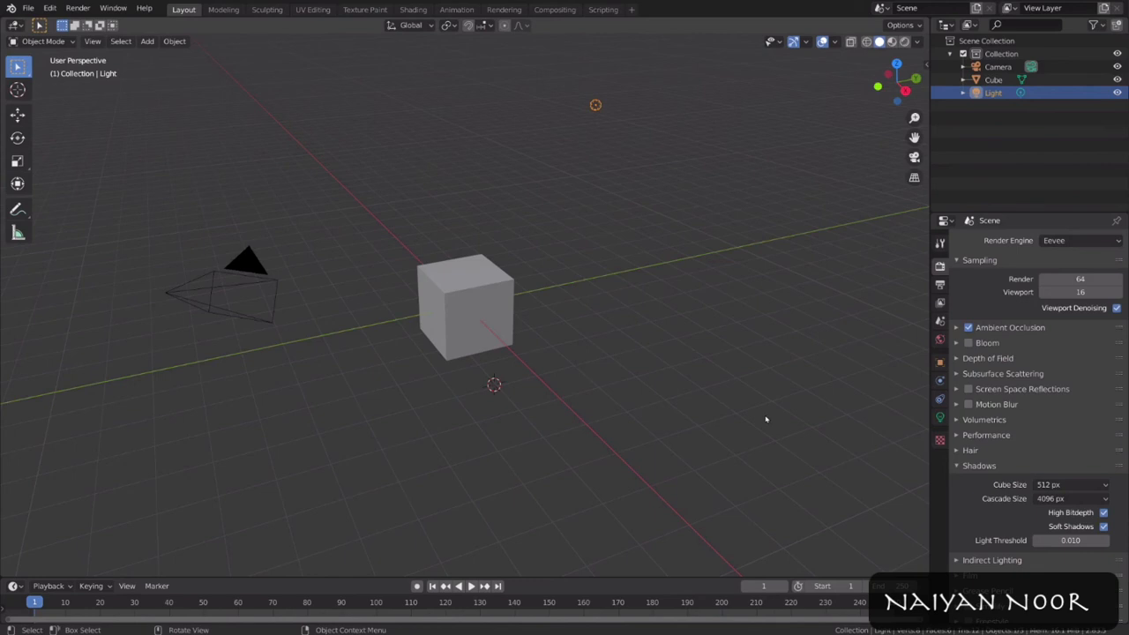
Step: Add a Video Editing workspace to the new default scene
click(632, 10)
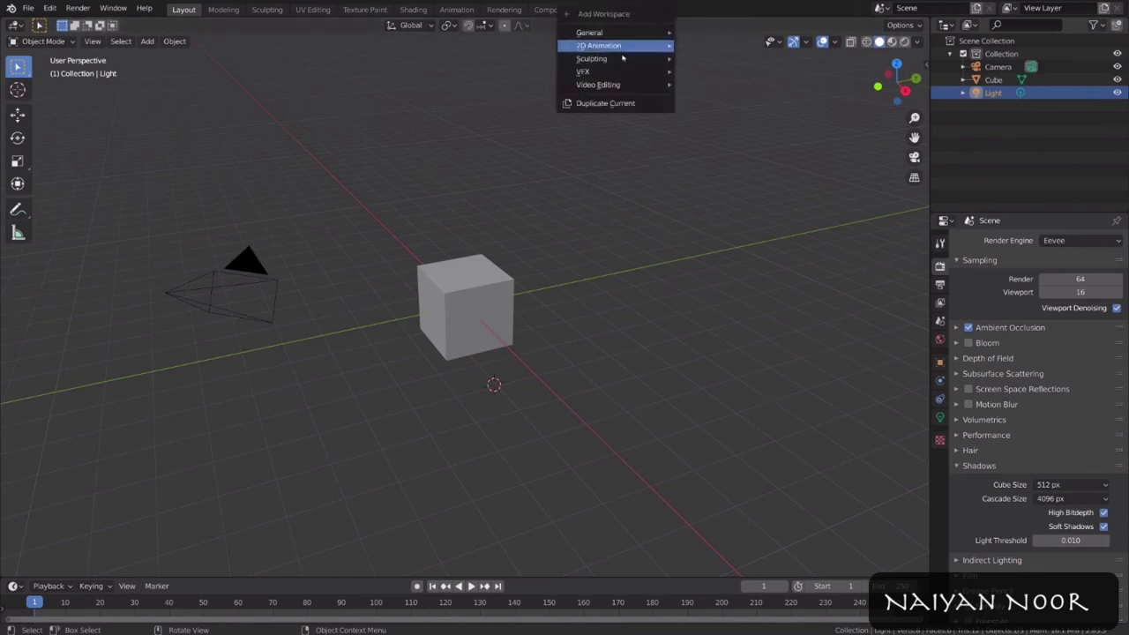
mouse_move(619, 86)
click(706, 98)
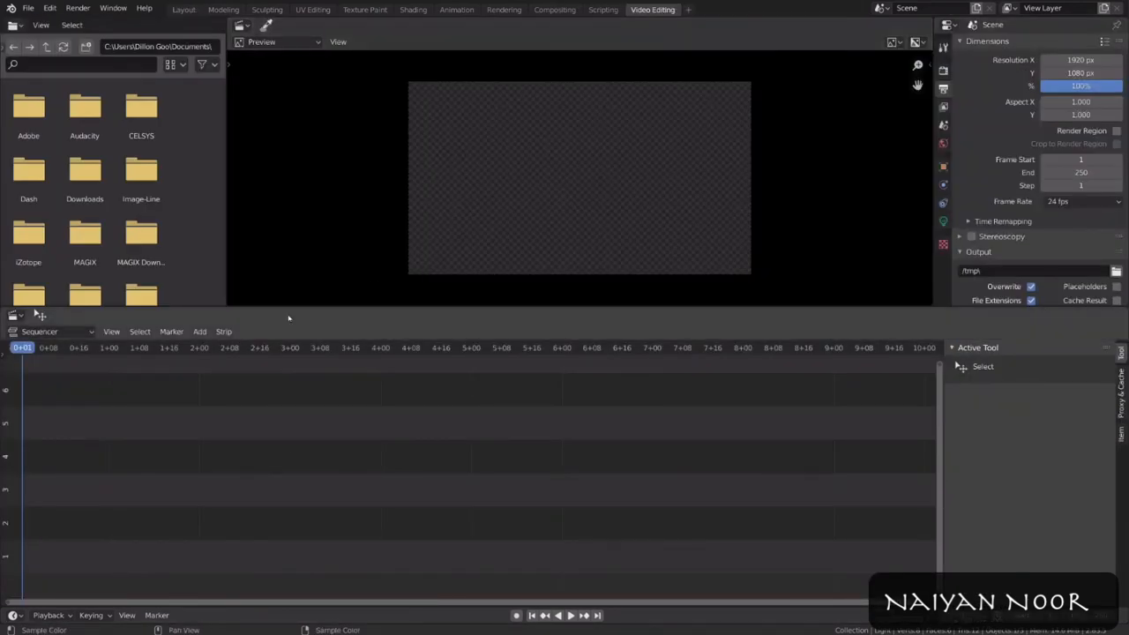
Step: Add an image sequence strip from the Abi_Tabi_Fight PNG frames in the Renders folder, starting with Abi_Tabi_Fight0001.png
click(201, 332)
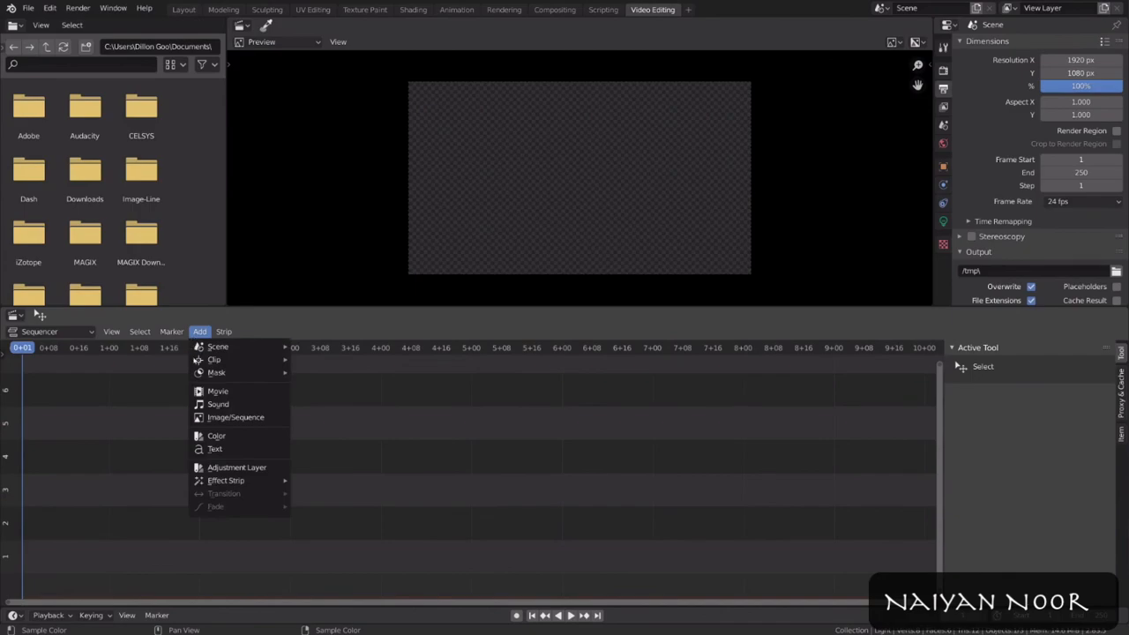
click(265, 417)
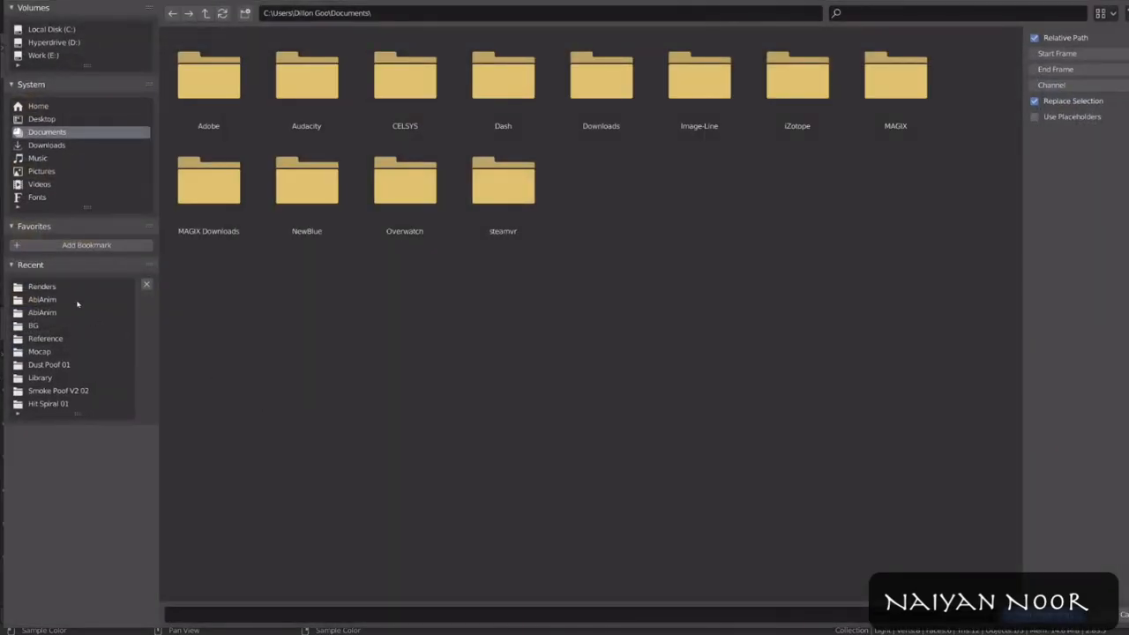
click(63, 288)
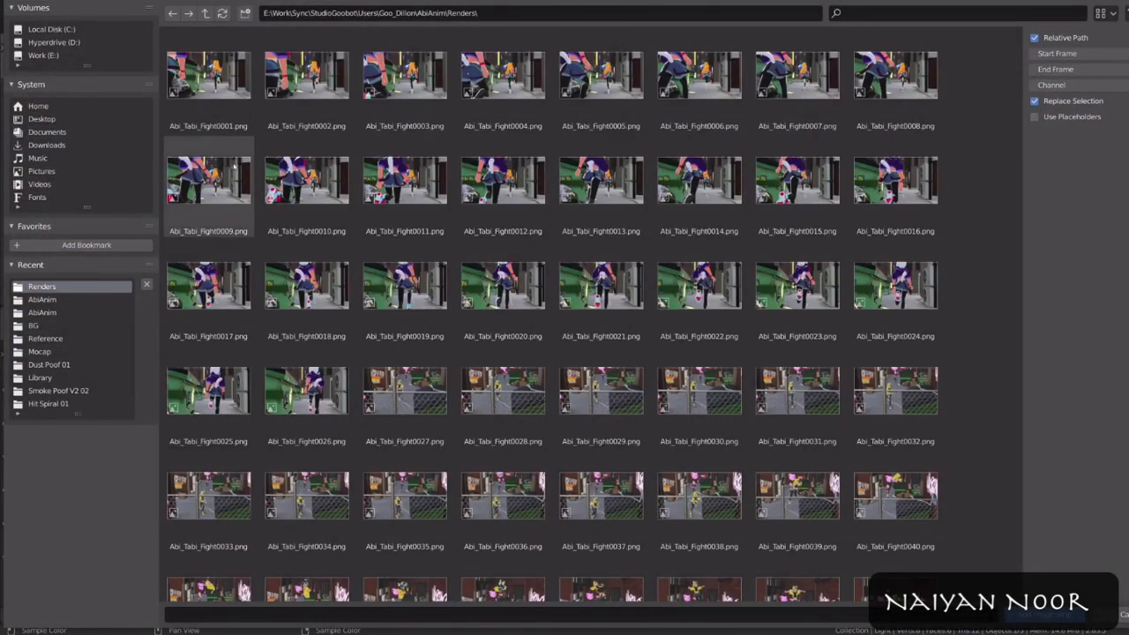
click(243, 99)
click(503, 186)
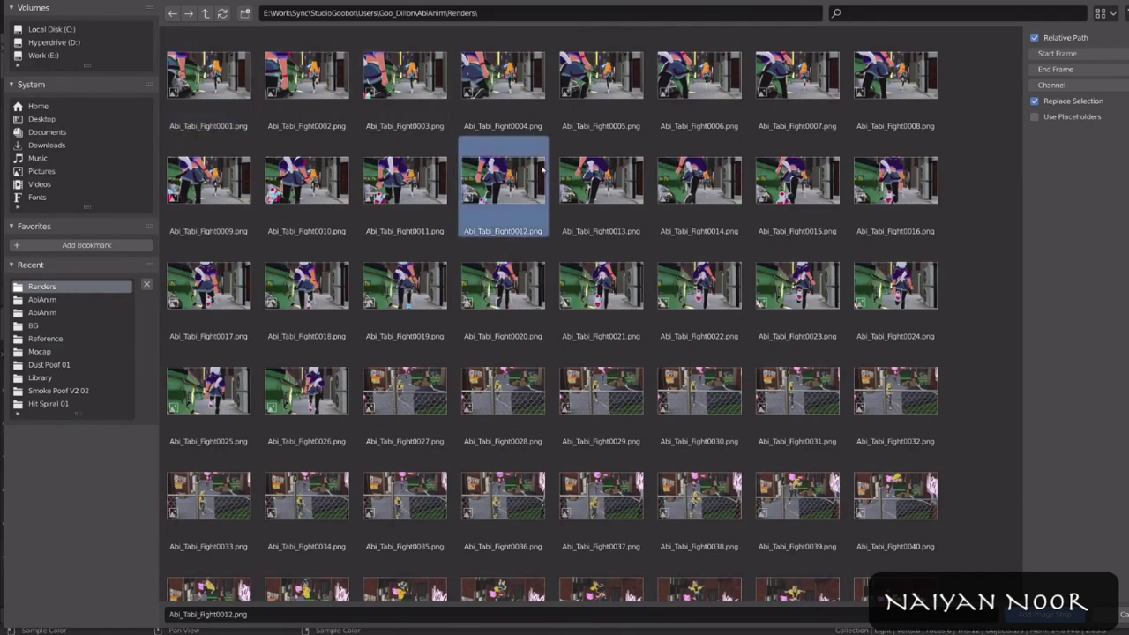
click(608, 187)
key(a)
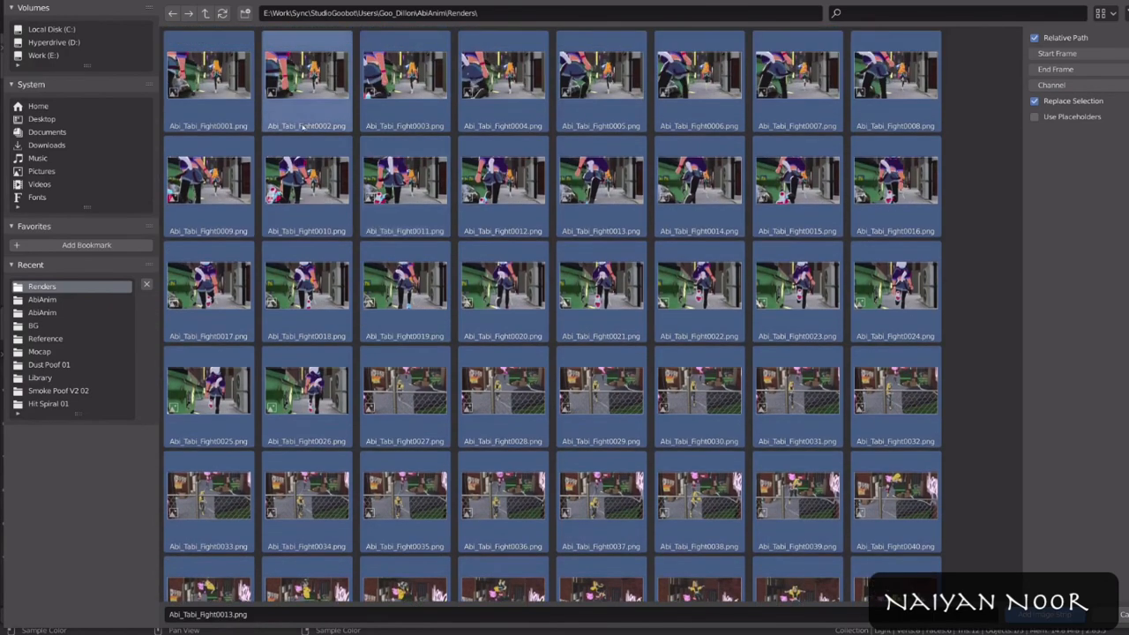
click(232, 109)
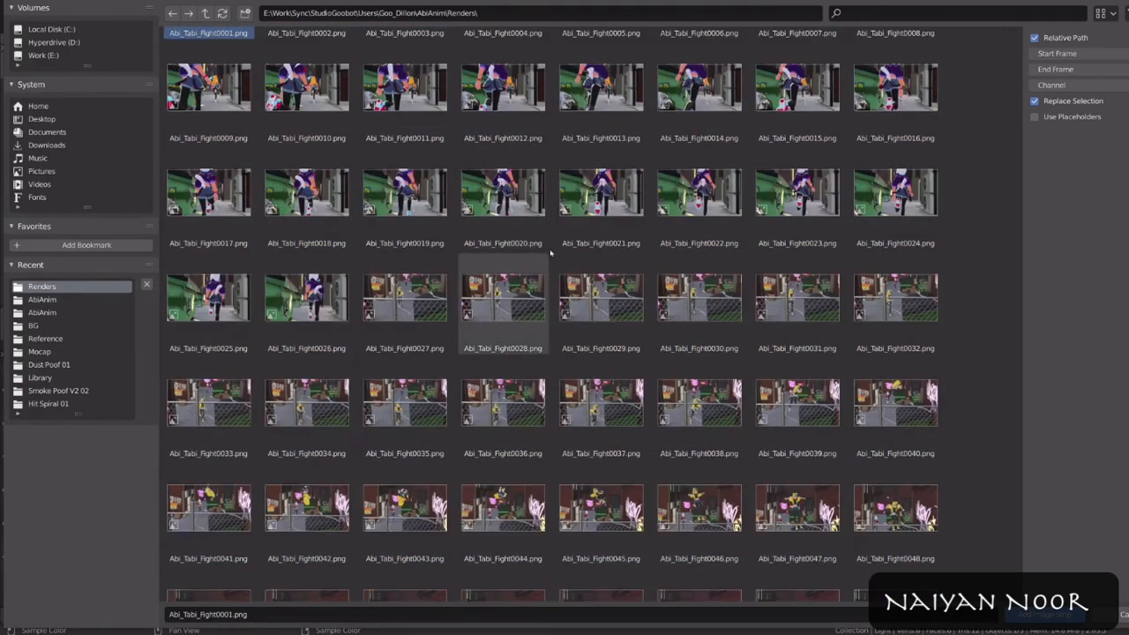
key(a)
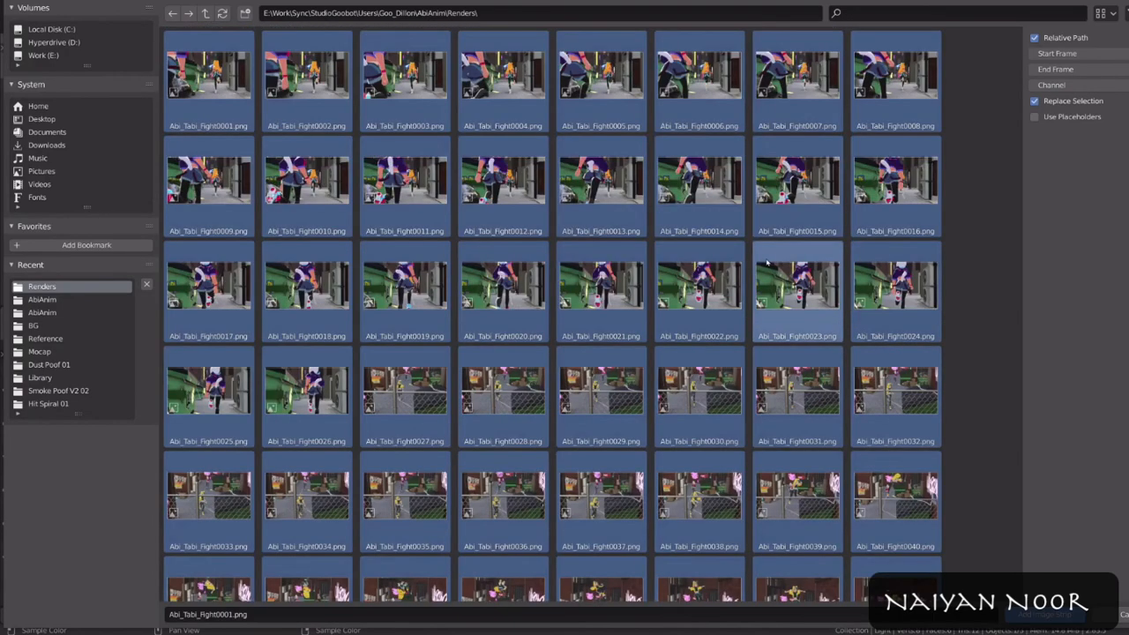
scroll(801, 279, down, 7)
scroll(802, 305, up, 5)
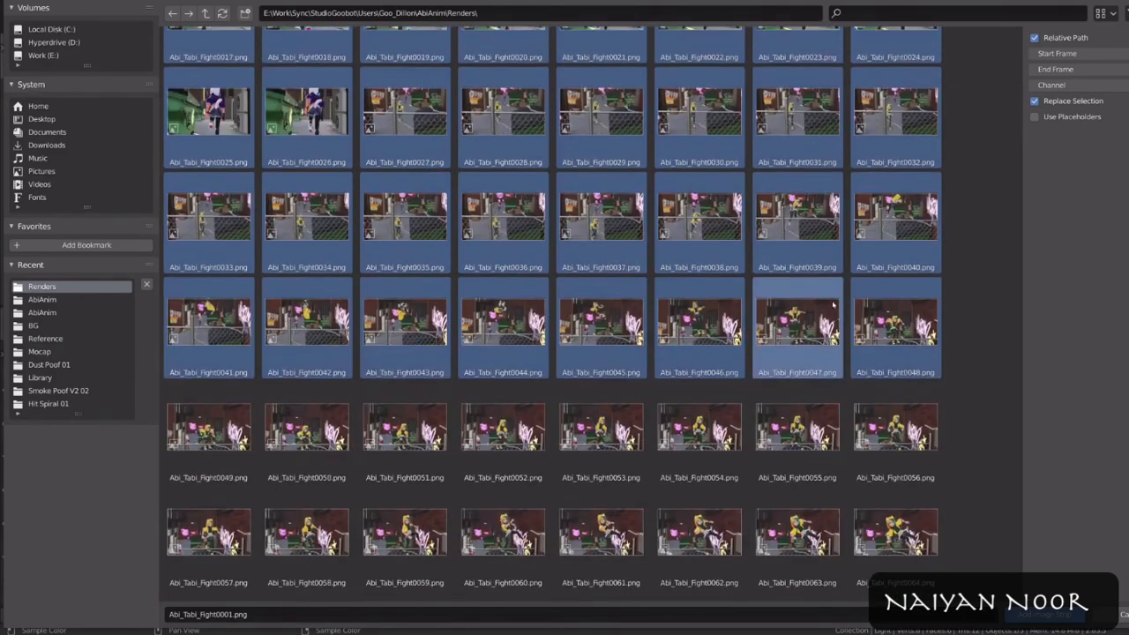
scroll(853, 315, down, 4)
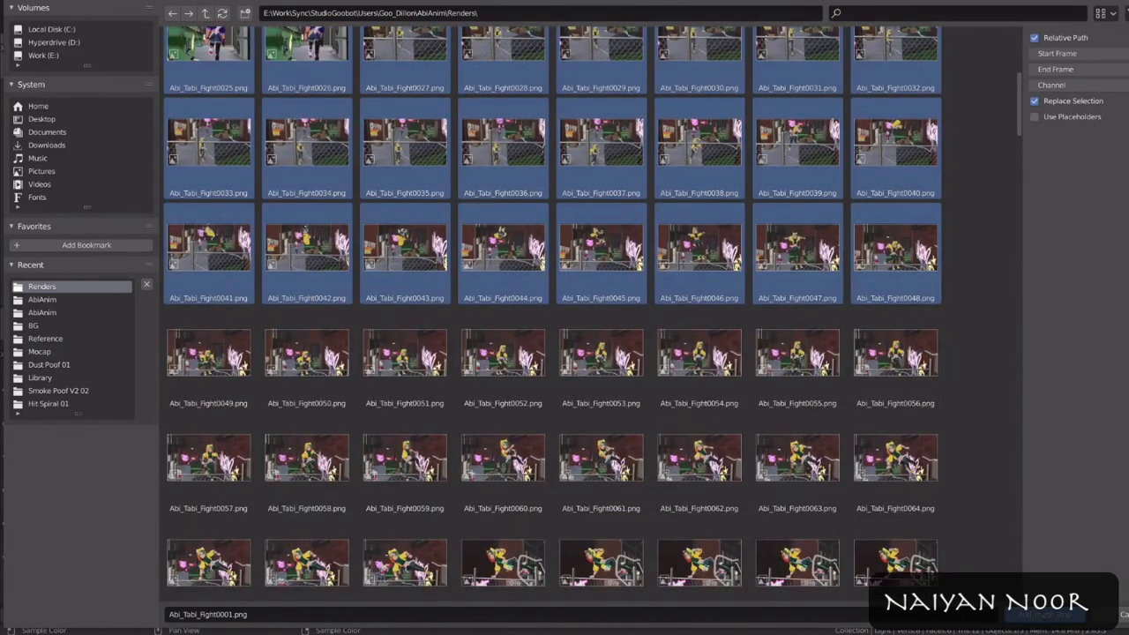
click(1045, 615)
Step: Play back the imported image sequence strip in the sequencer
middle_drag(386, 470, 434, 477)
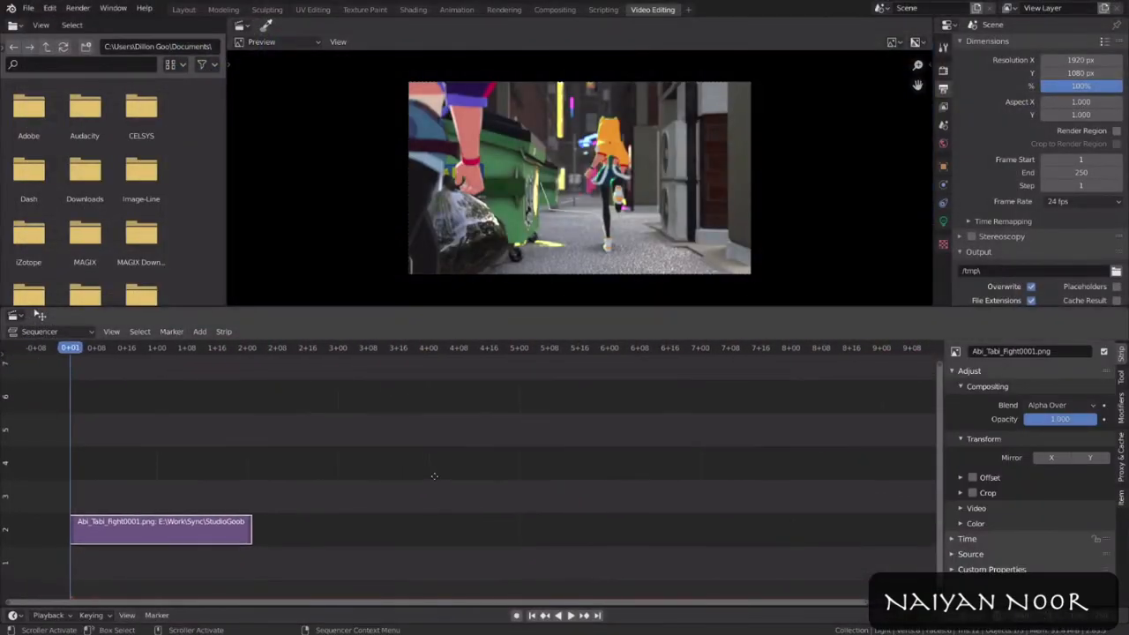
scroll(436, 472, down, 3)
key(space)
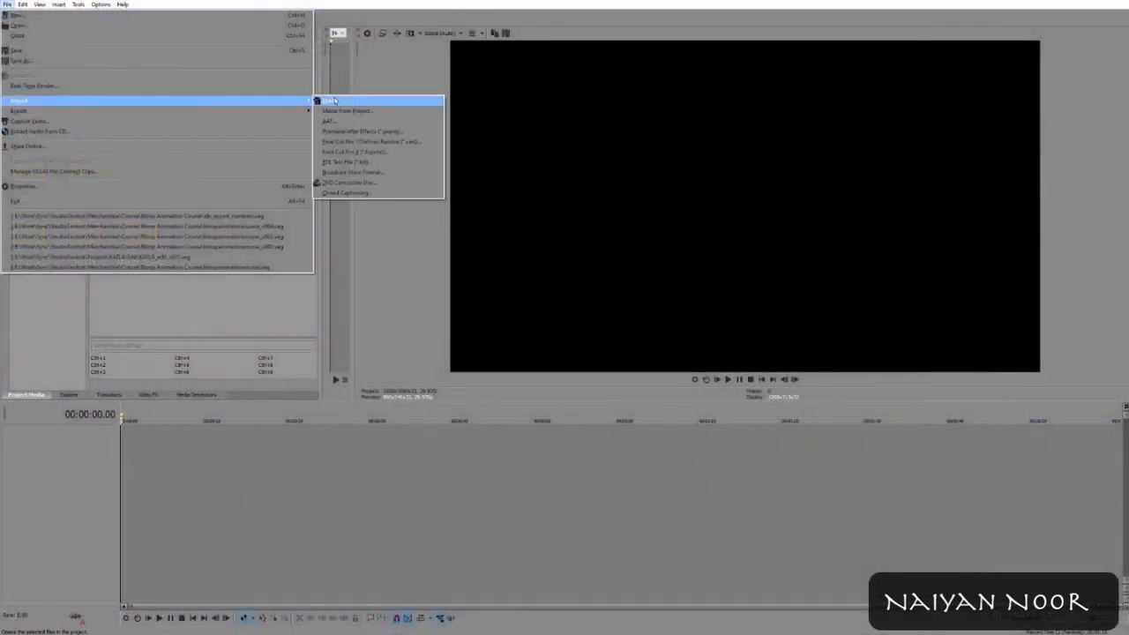
Step: Switch to VEGAS Pro and import Abi_Tabi_Fight0001 through 0377 as a still-image sequence at 24 fps
click(333, 101)
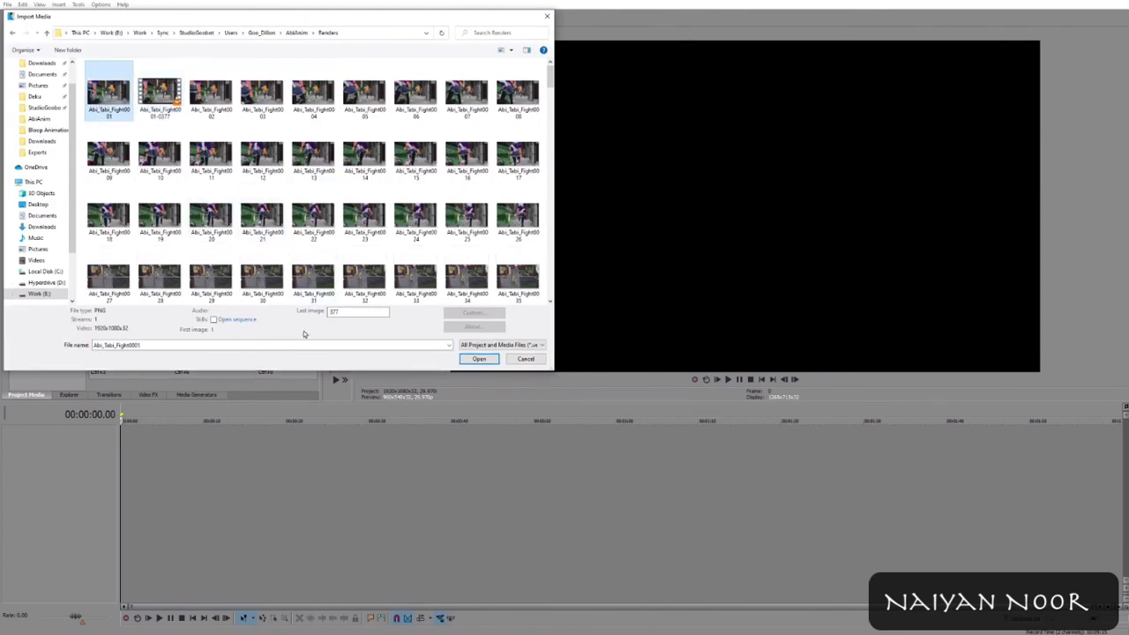
click(236, 321)
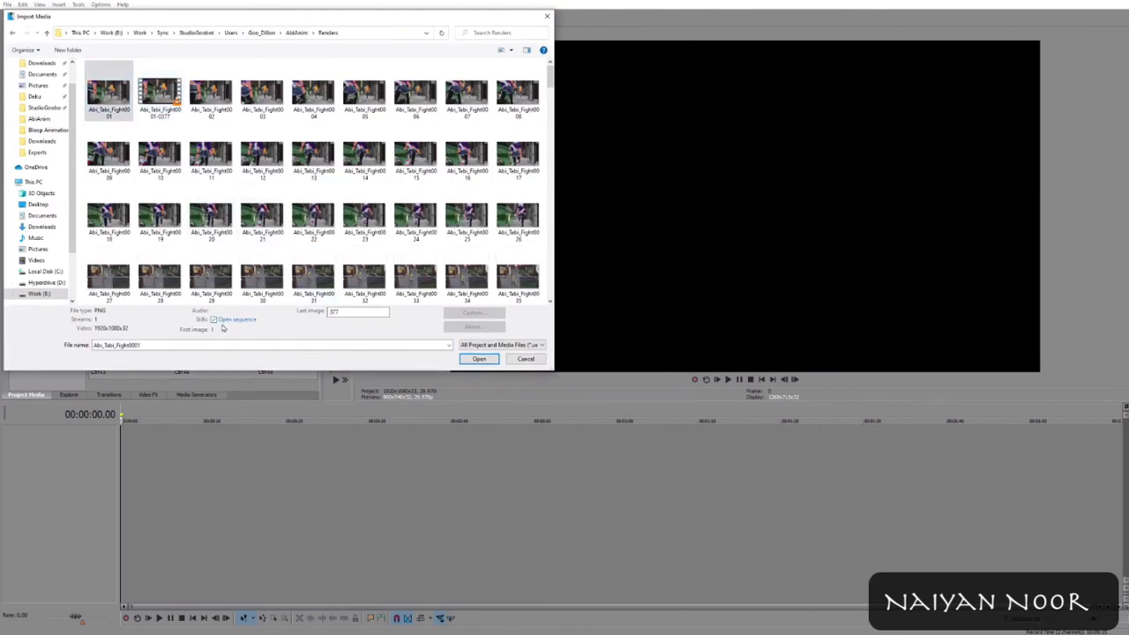
click(479, 359)
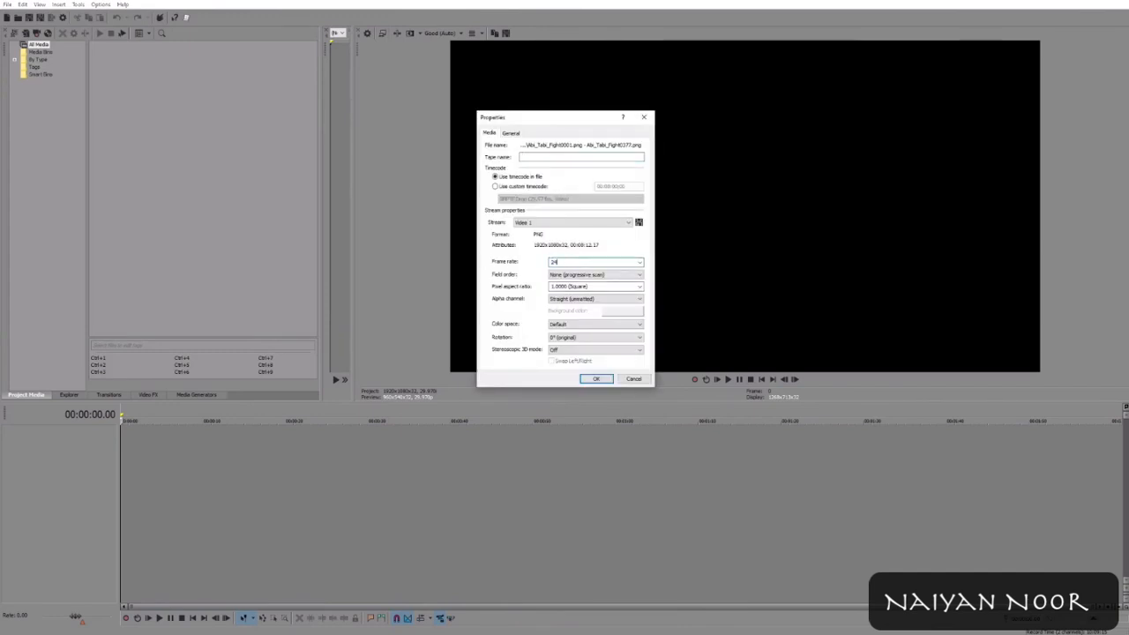
click(595, 380)
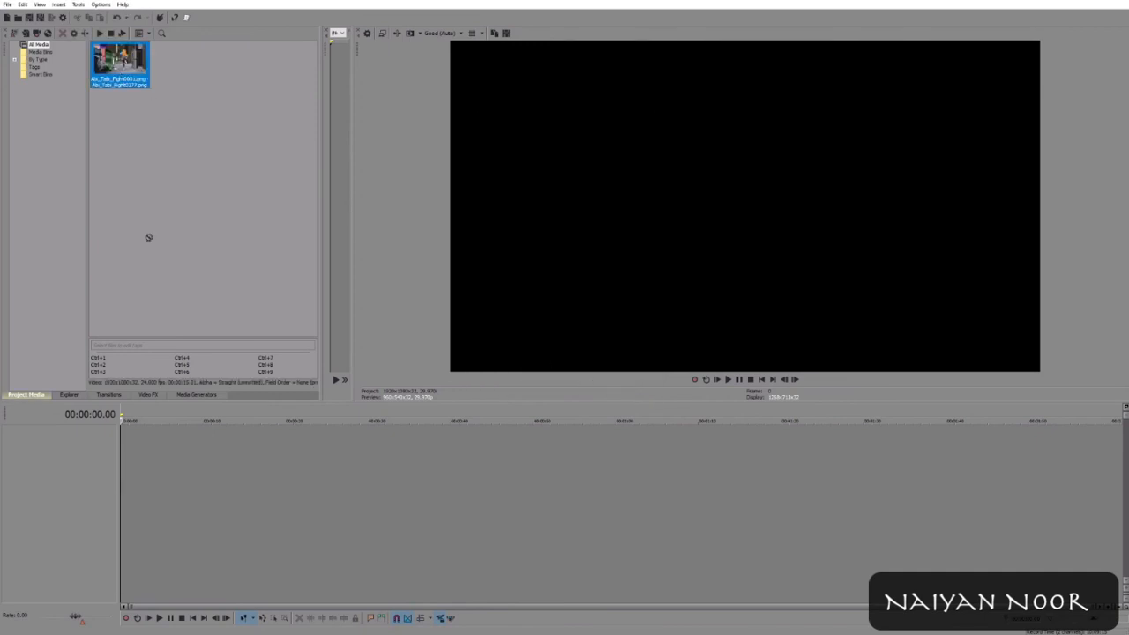
Step: Place the sequence at the start of the timeline with the project video settings matched to the media, and play it back
drag(143, 469, 123, 472)
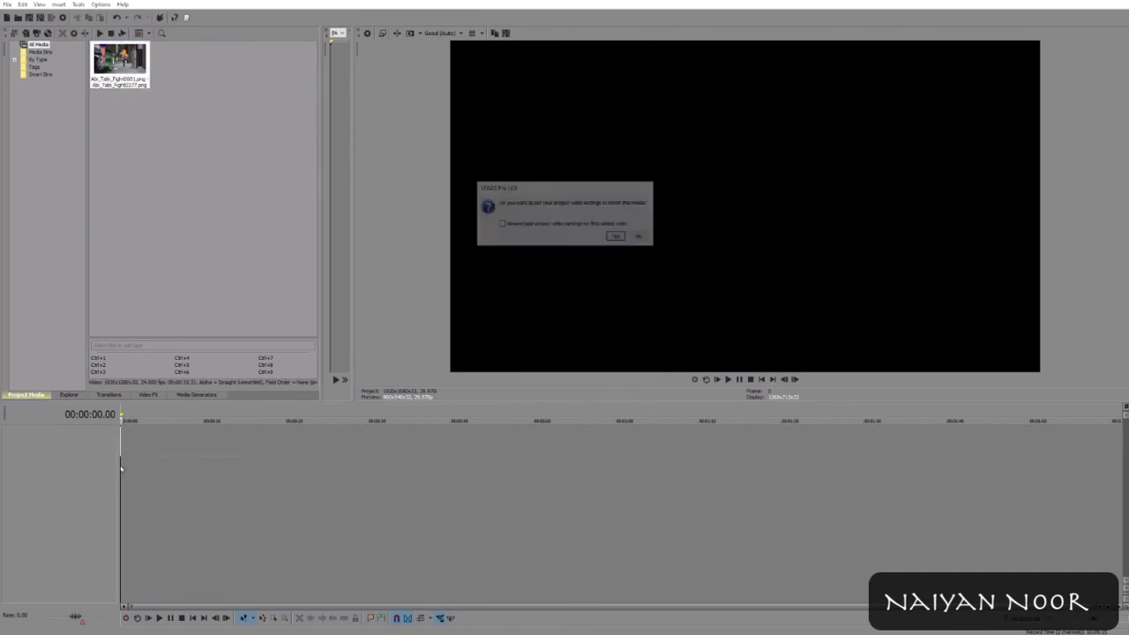
click(618, 238)
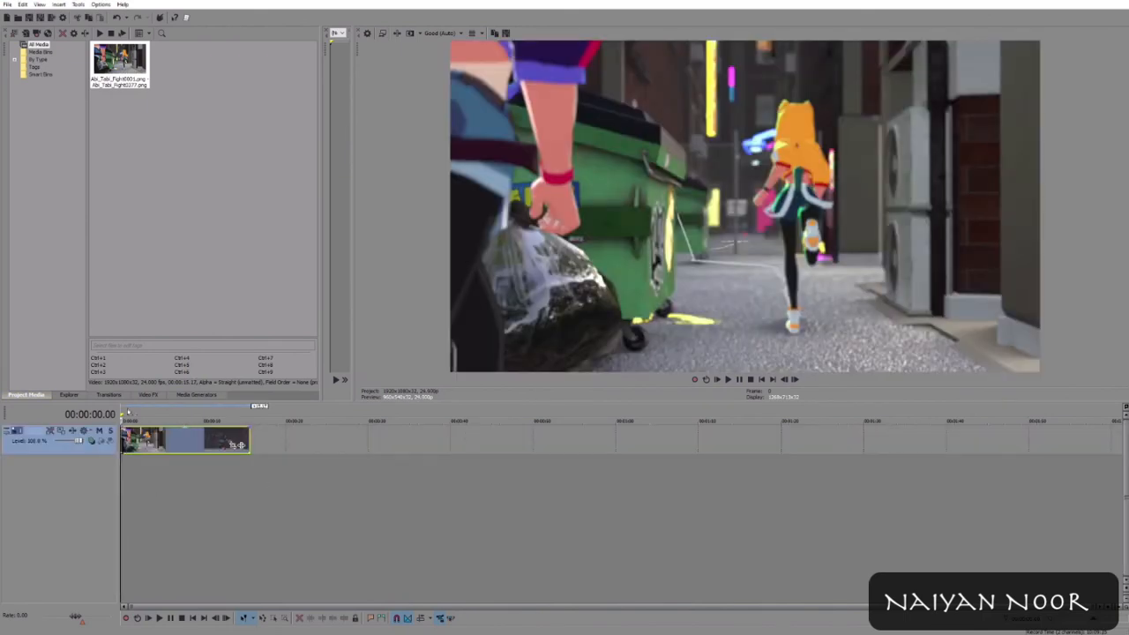
key(space)
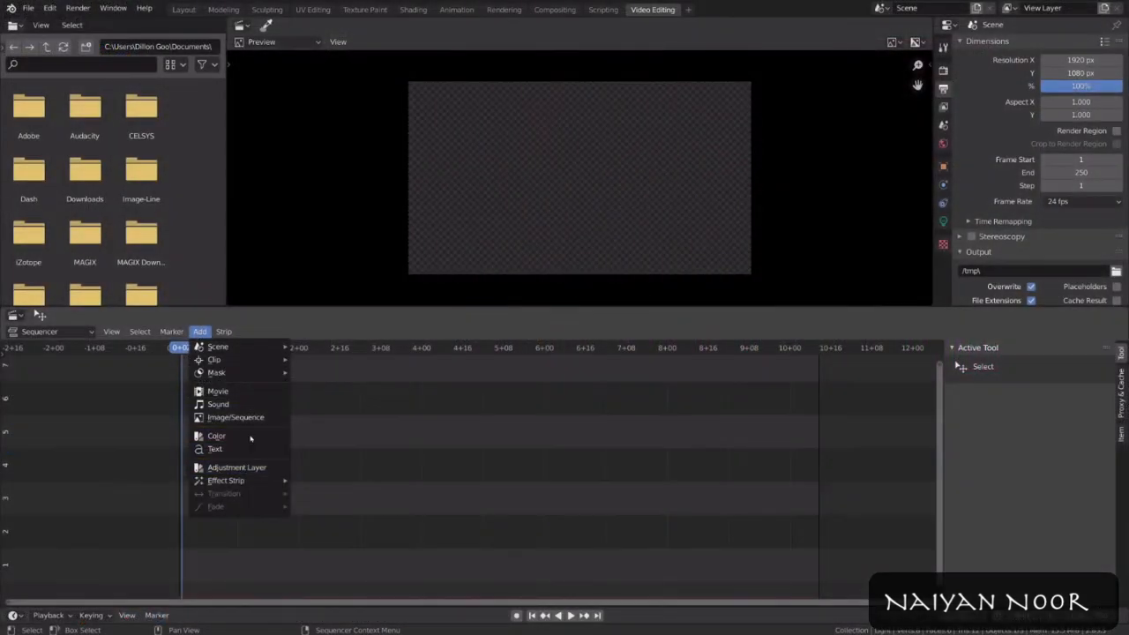
Step: Add all the Abi_Tabi_Fight PNG frames from the Renders folder as one image sequence strip and play it back
click(251, 419)
key(a)
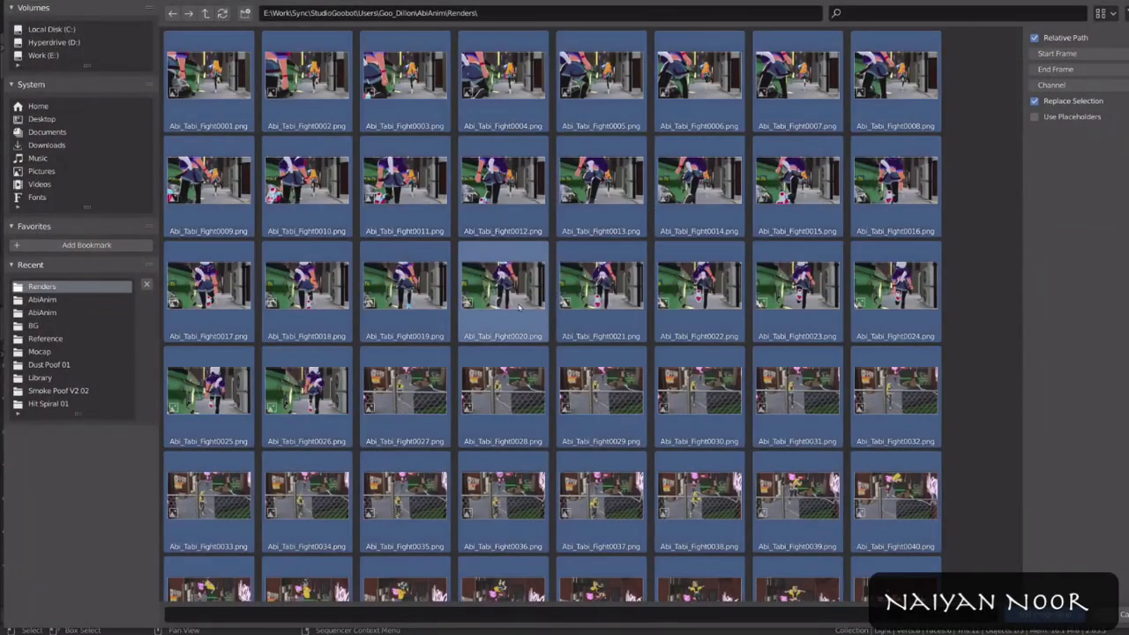
key(Return)
scroll(618, 392, down, 4)
middle_drag(803, 481, 625, 478)
scroll(625, 477, down, 2)
middle_drag(463, 437, 504, 466)
key(space)
key(space)
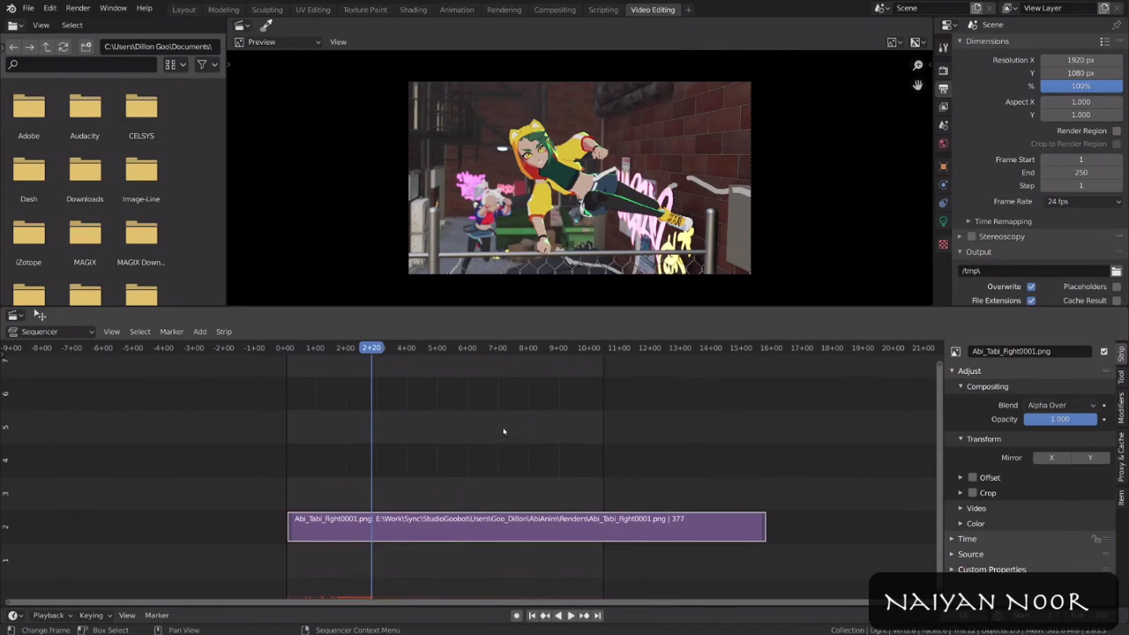
Step: Add the Short_VO_FREE_Cyberpunk_Music WAV from the Reference folder as a sound strip, snap it to the first frame, and play it
click(200, 332)
click(220, 405)
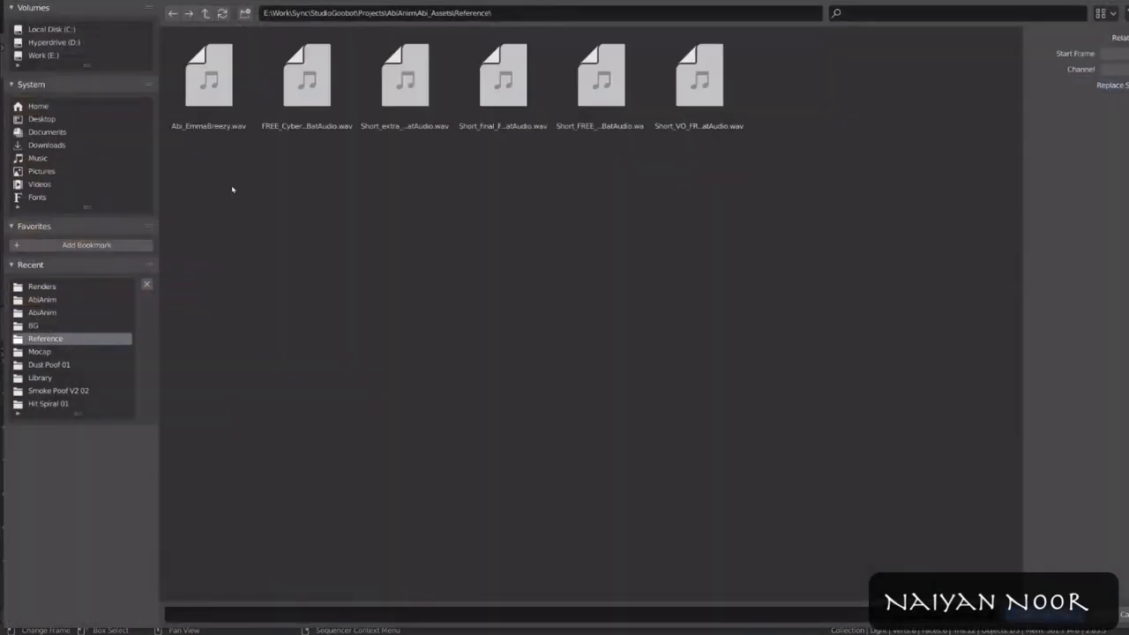
double_click(708, 117)
key(shift+Left)
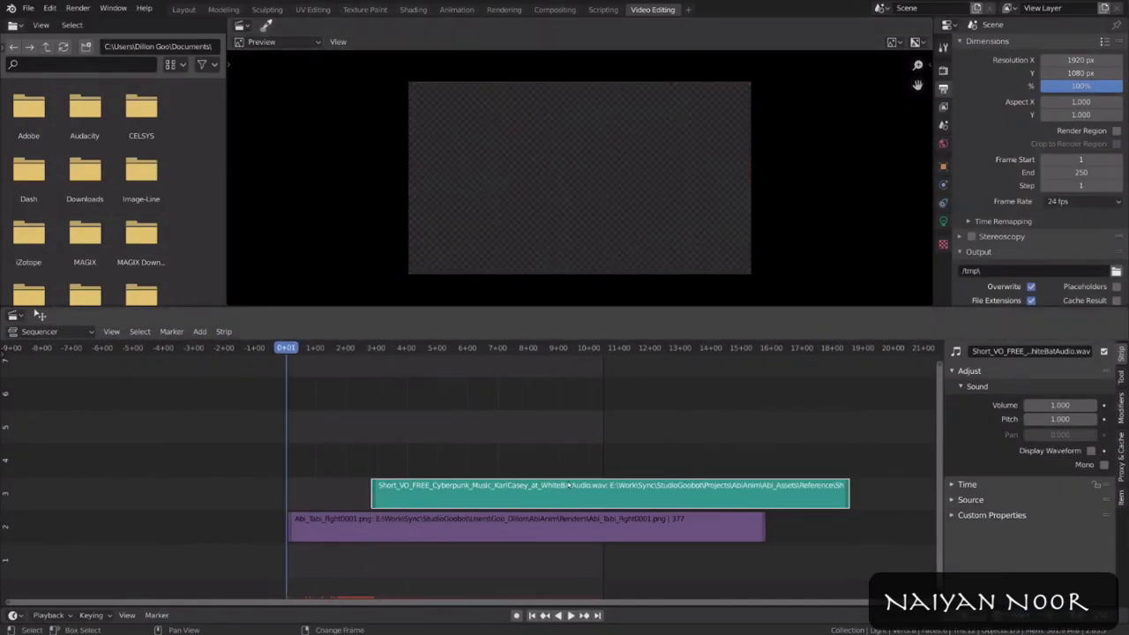
key(shift+s)
key(space)
key(space)
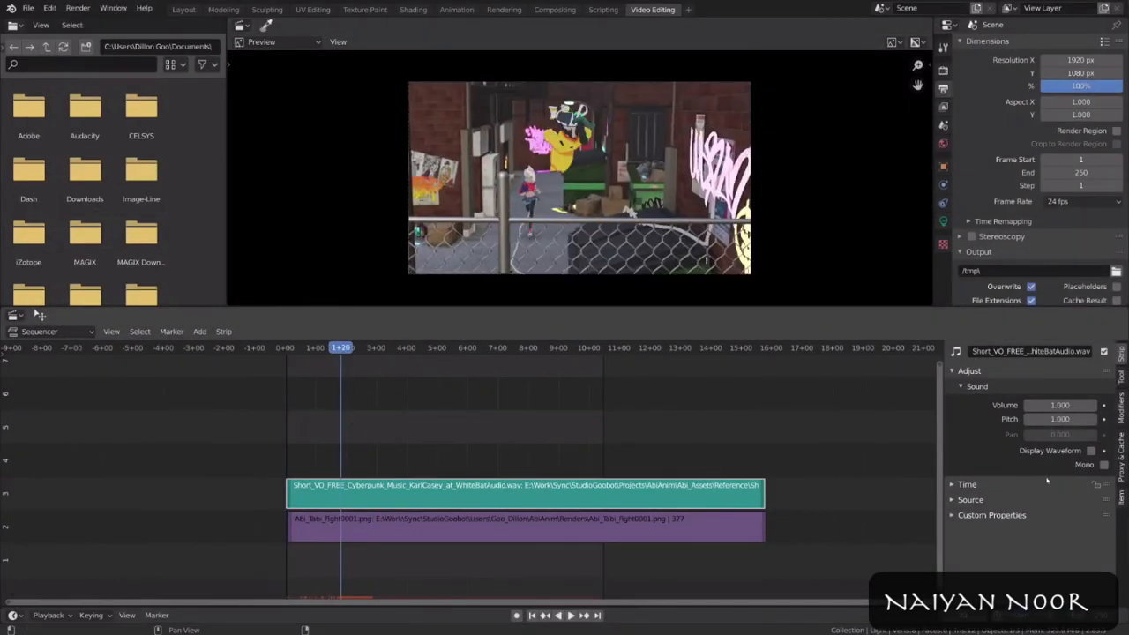
Step: Display the sound strip's waveform and review the sequence with audio by playing and scrubbing back to the start
click(1092, 451)
key(space)
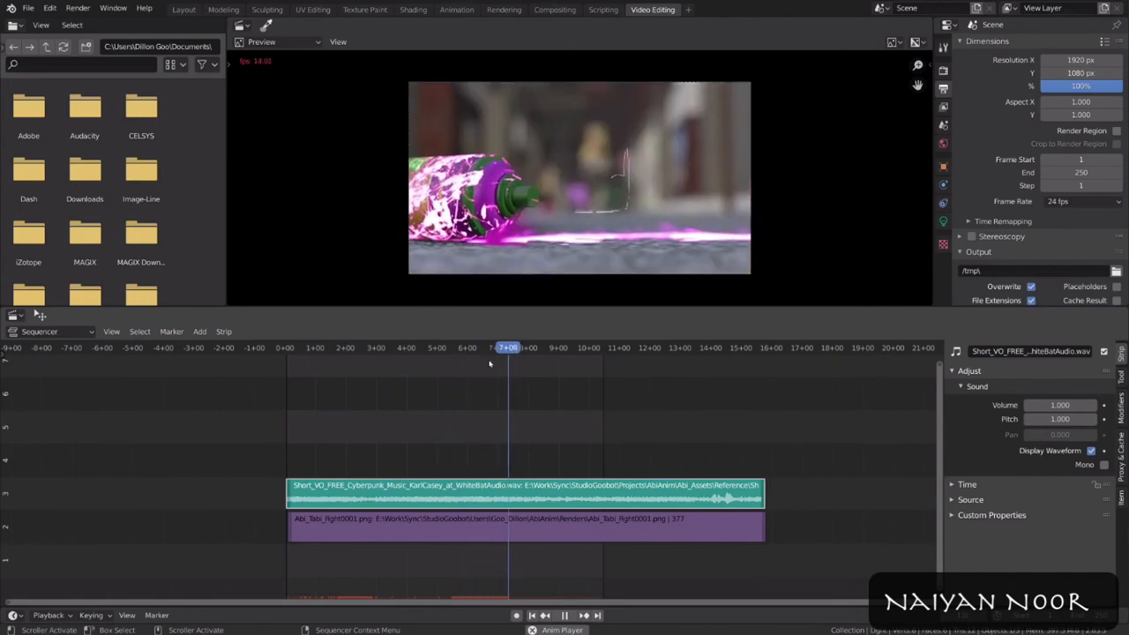
drag(529, 352, 348, 349)
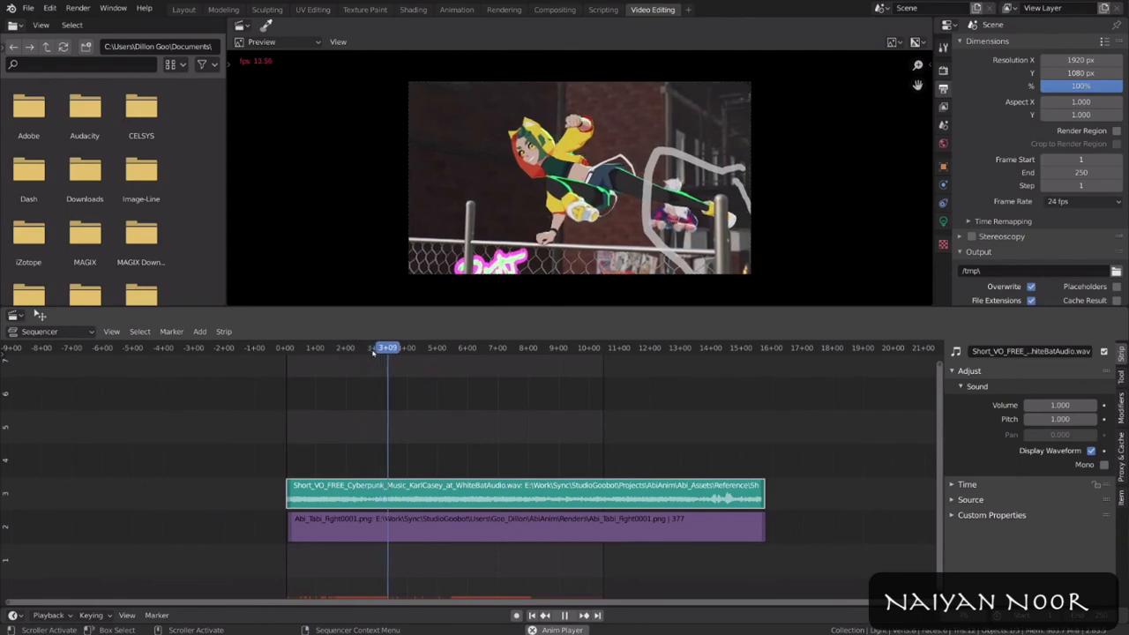
drag(410, 350, 315, 353)
key(space)
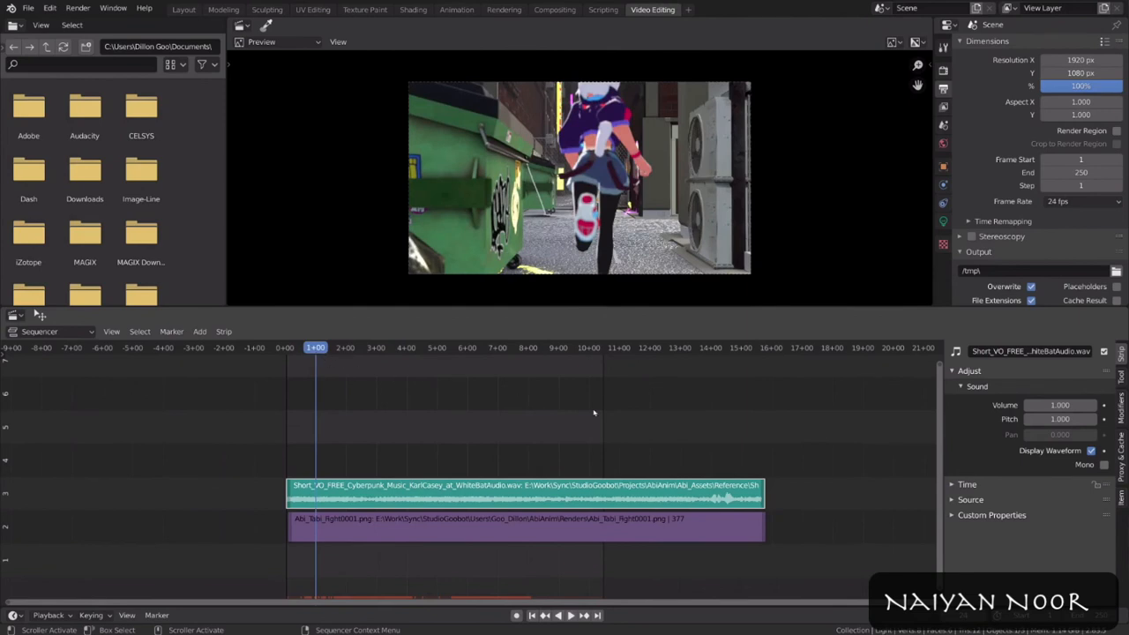
drag(315, 350, 287, 350)
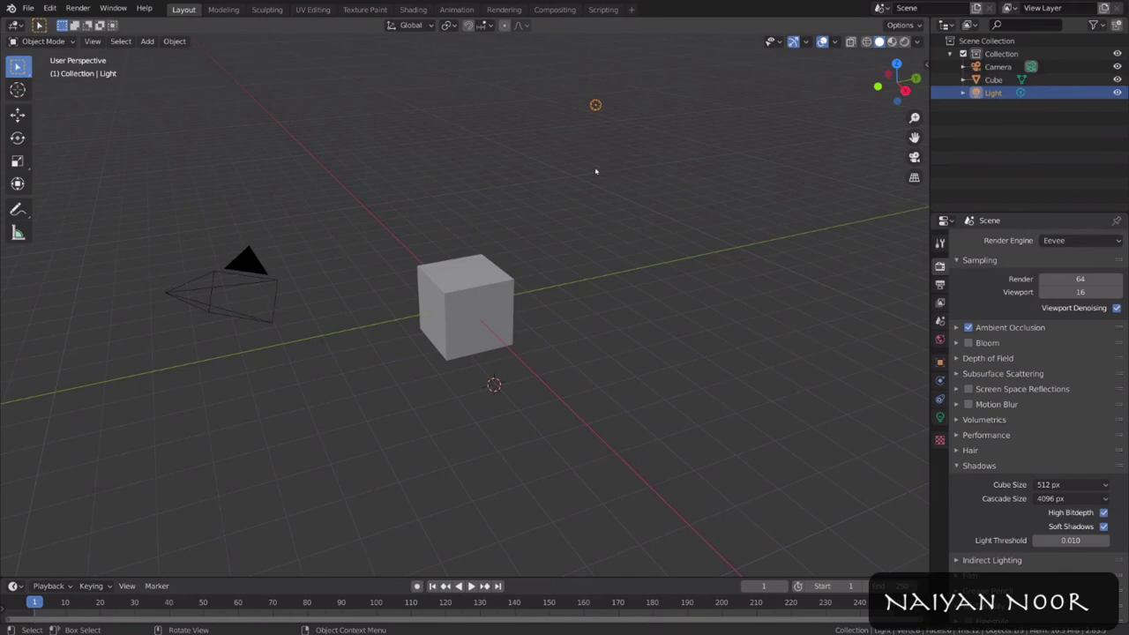
Step: Add a Video Editing workspace to the new default scene
click(632, 9)
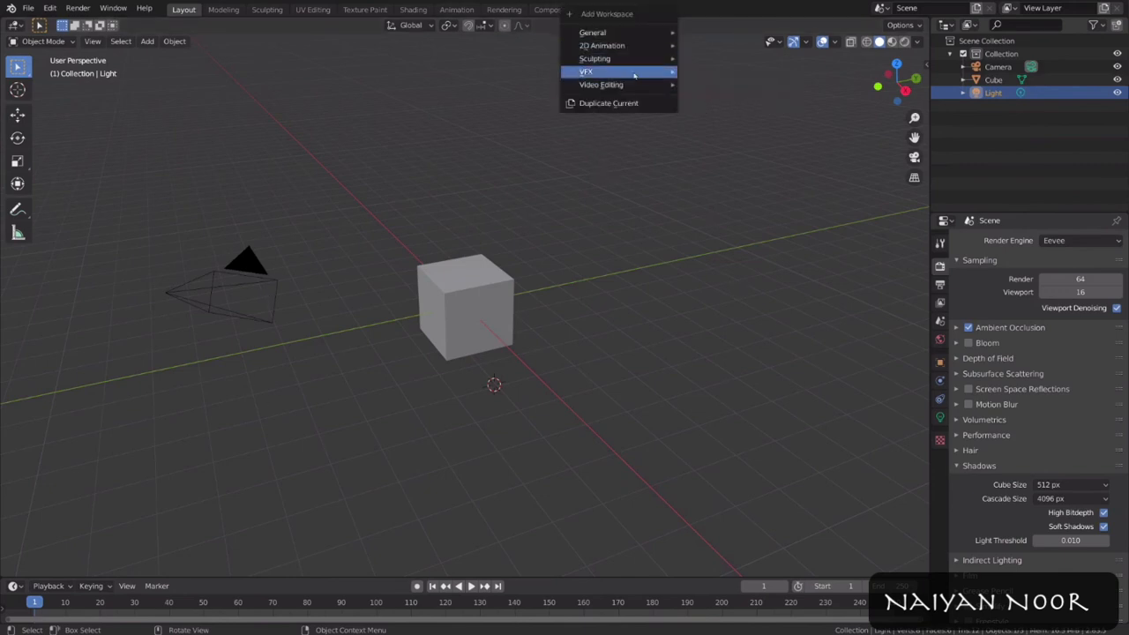
mouse_move(676, 86)
click(704, 98)
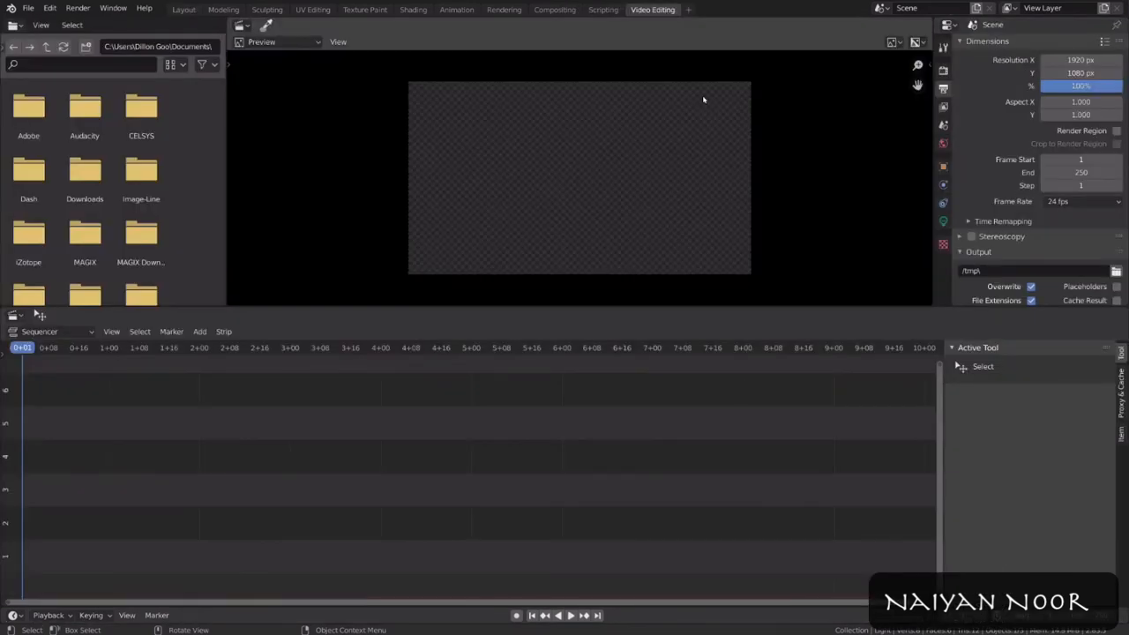
Step: Add every PNG frame in the Renders folder to the empty sequencer as an image sequence strip at frame 1
click(199, 335)
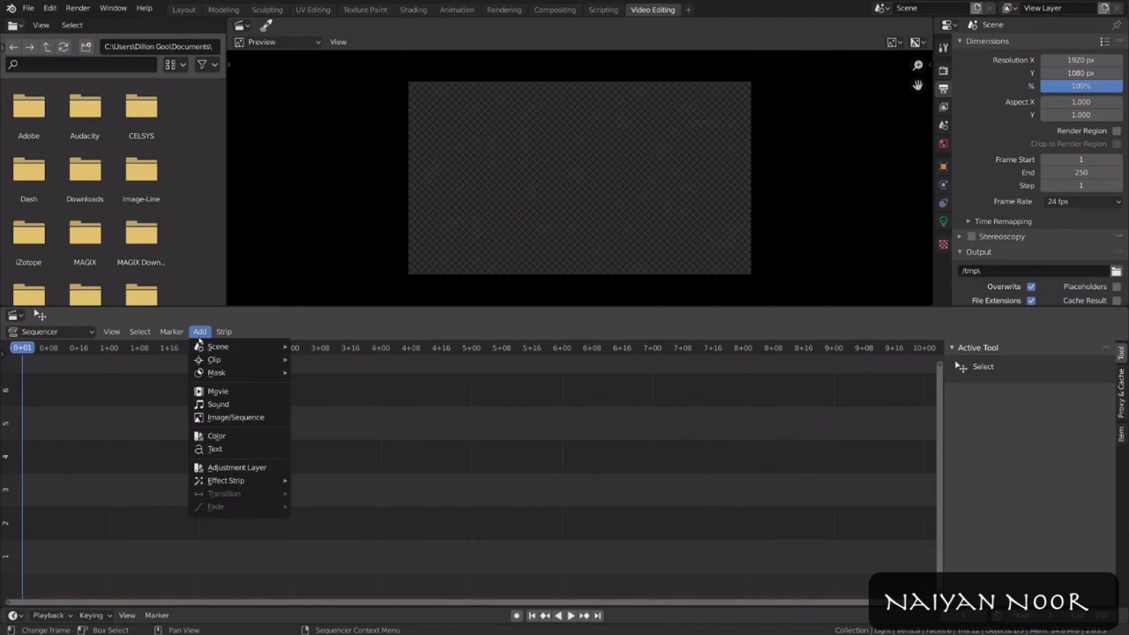
click(283, 418)
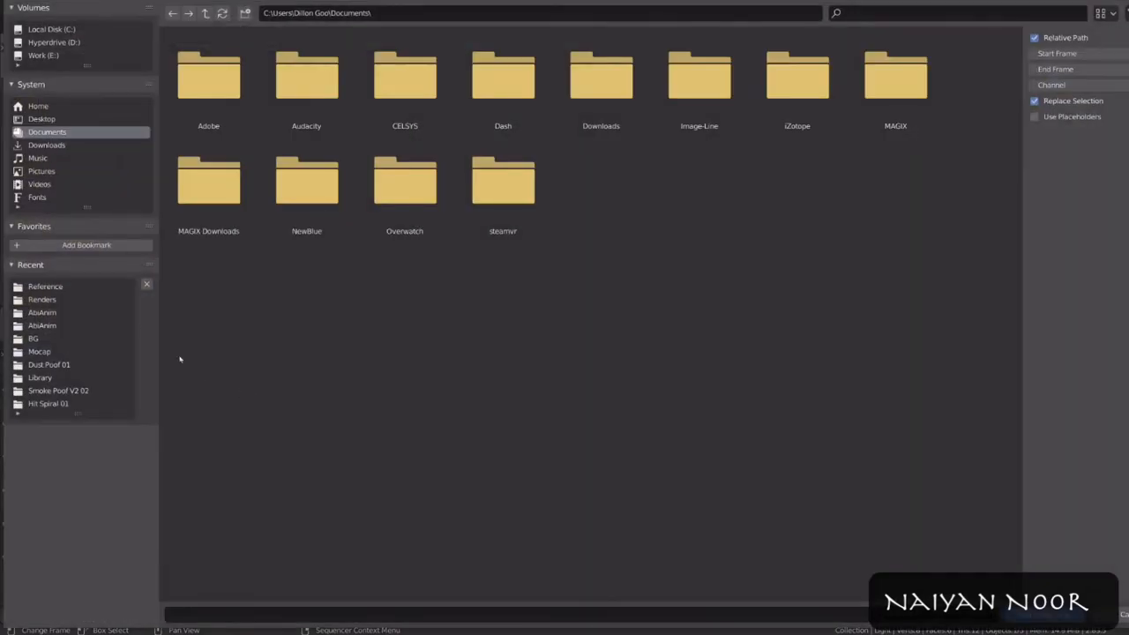
click(44, 300)
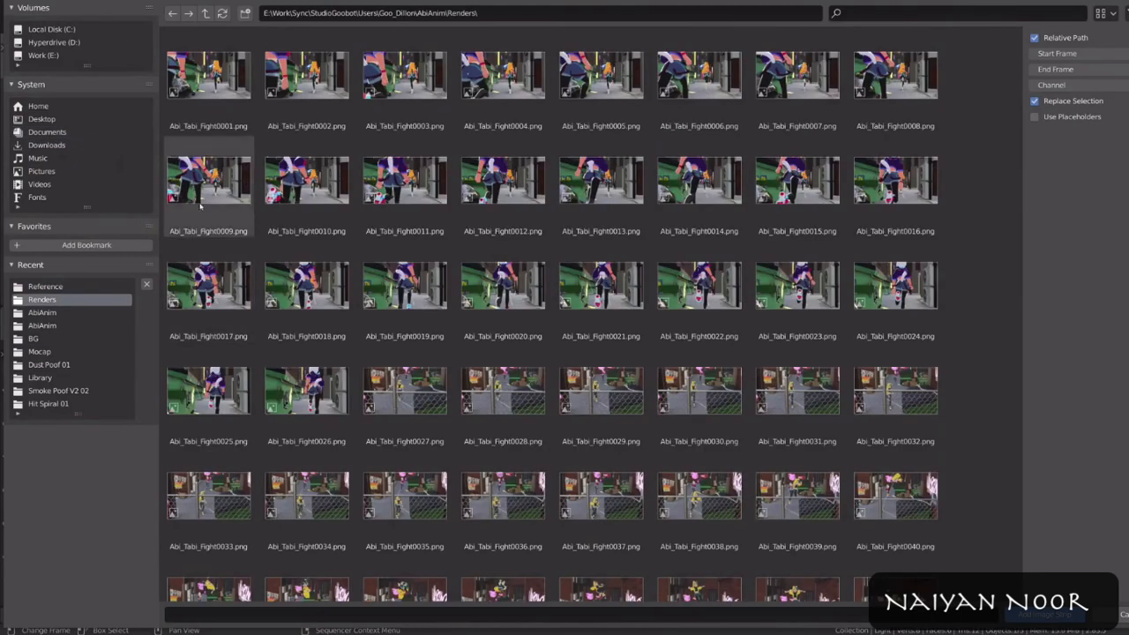
key(a)
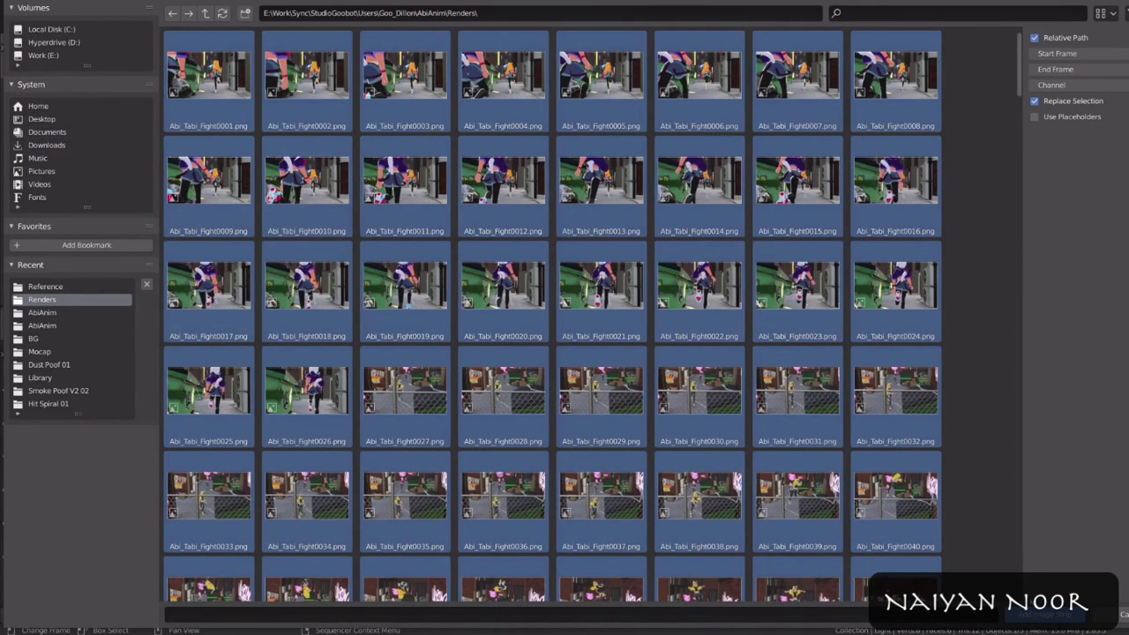
key(Return)
scroll(530, 504, down, 5)
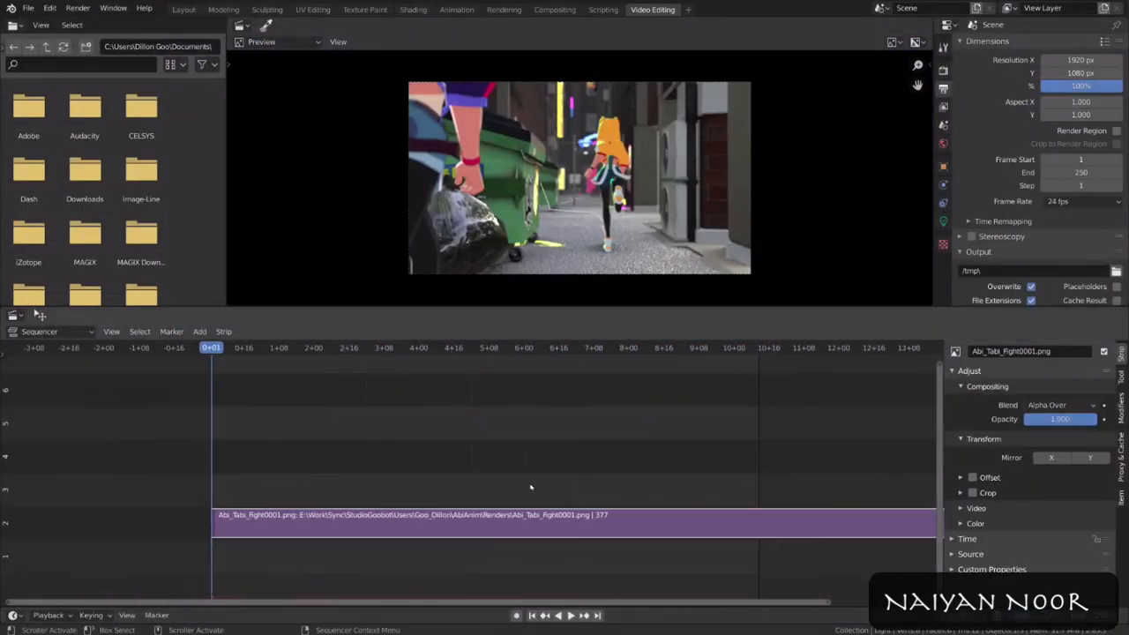
key(g)
right_click(542, 518)
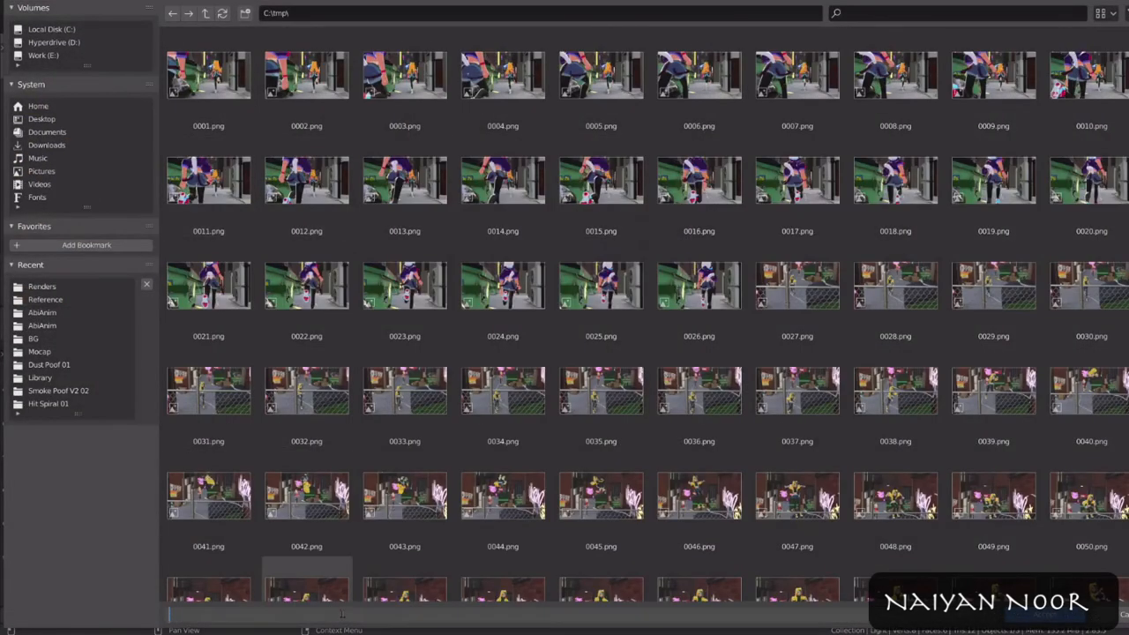
Step: Set the output path to test in the Renders folder and the file format to FFmpeg video
click(41, 286)
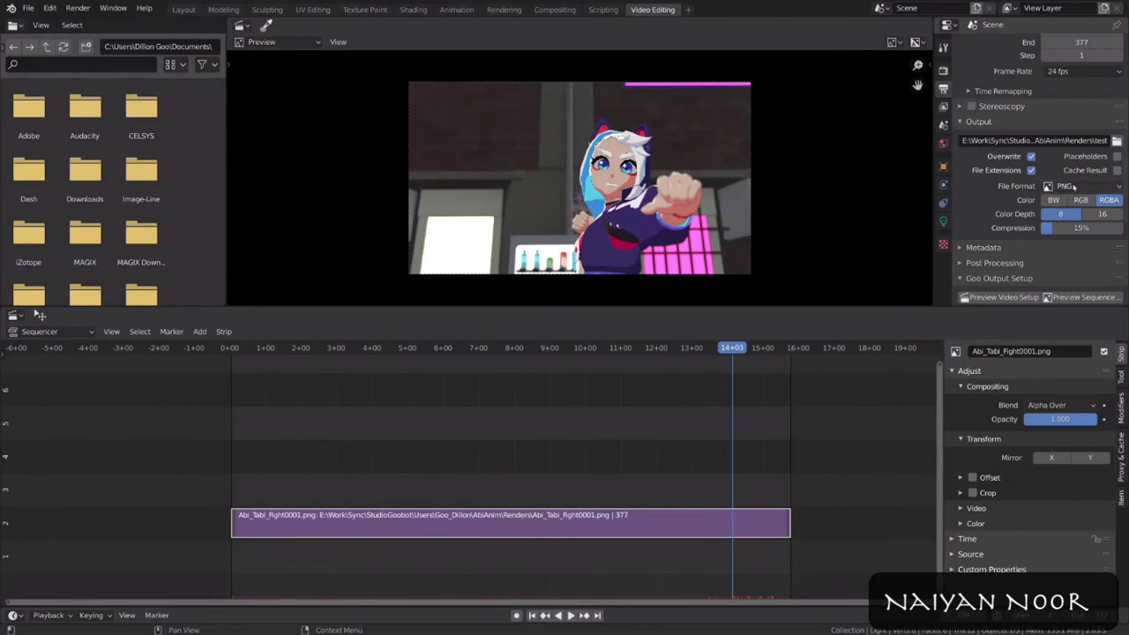
click(1073, 186)
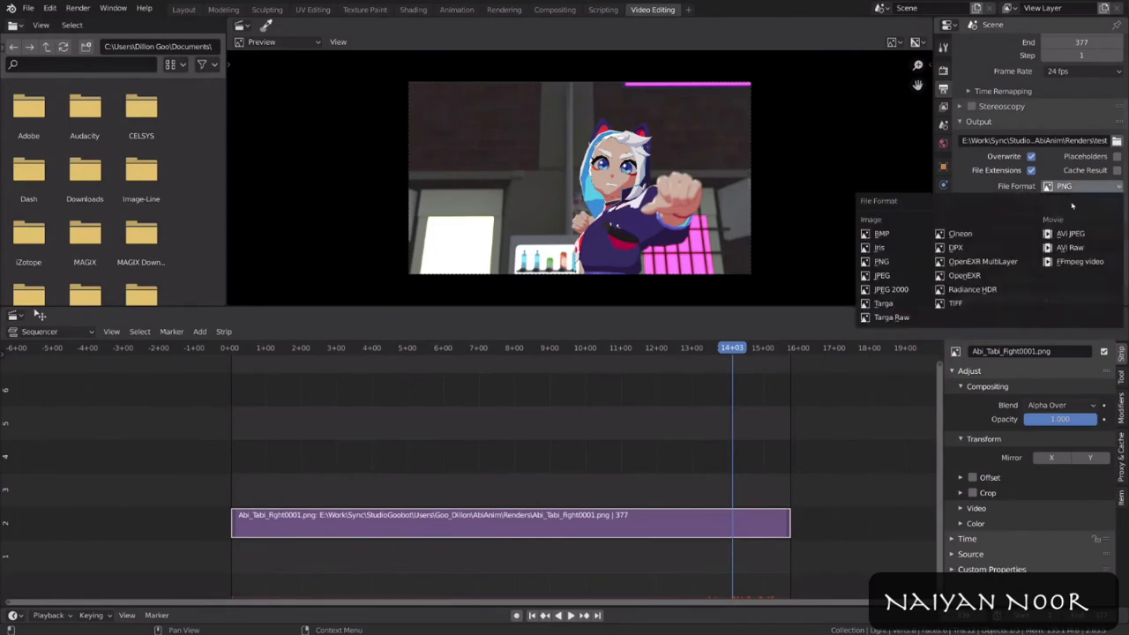
click(1081, 264)
Step: Set the encoding container to MPEG-4 and the audio codec to AAC
click(990, 219)
click(1081, 238)
click(1080, 282)
scroll(1067, 256, down, 5)
click(1078, 227)
click(1067, 255)
Step: Check the video encoding settings and render the sequence as an animation
scroll(1006, 237, up, 2)
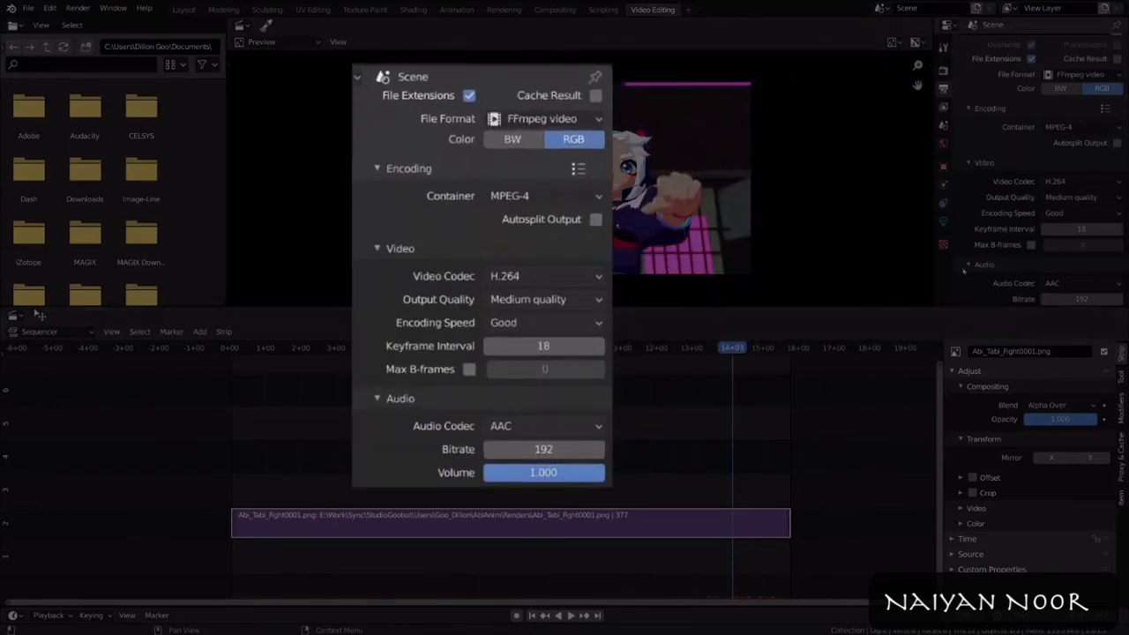
scroll(963, 269, down, 1)
middle_drag(963, 262, 964, 257)
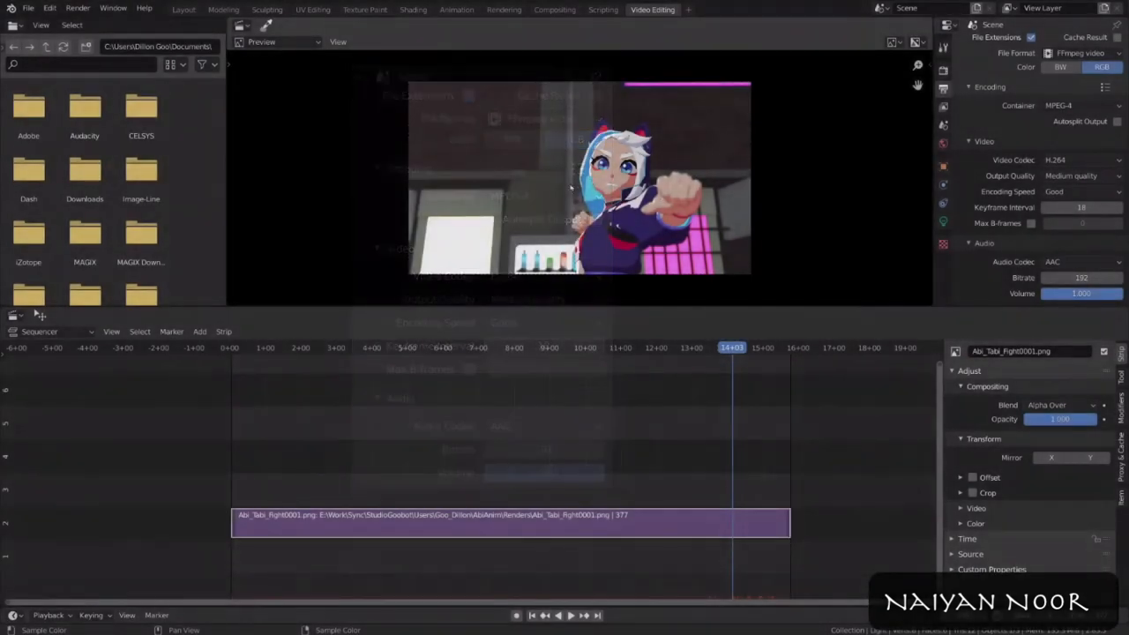
click(86, 8)
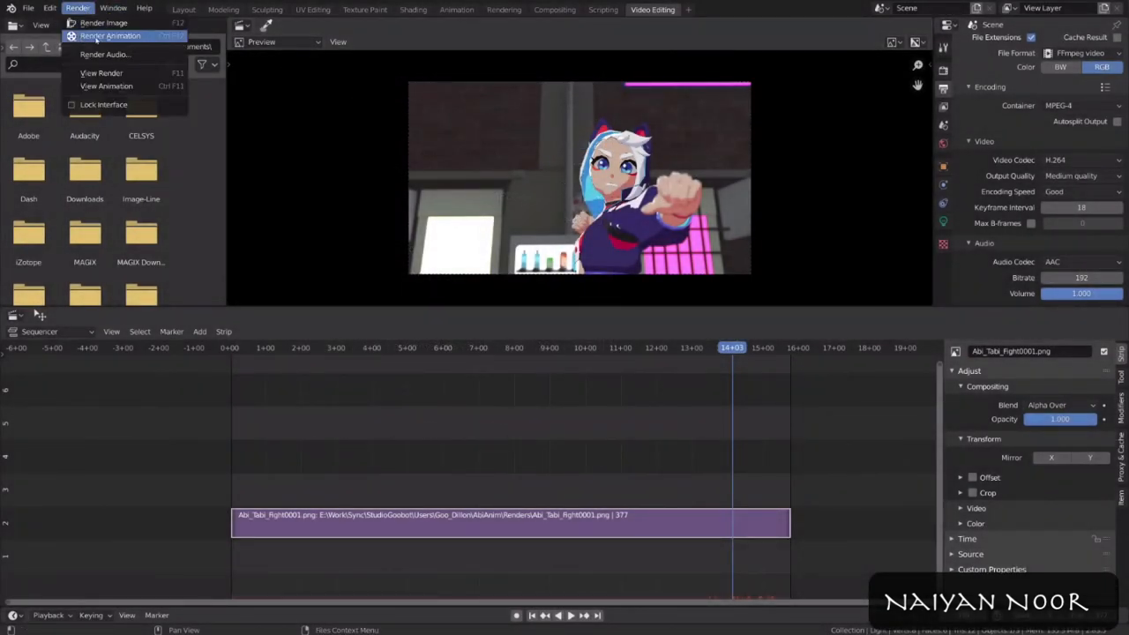
click(148, 37)
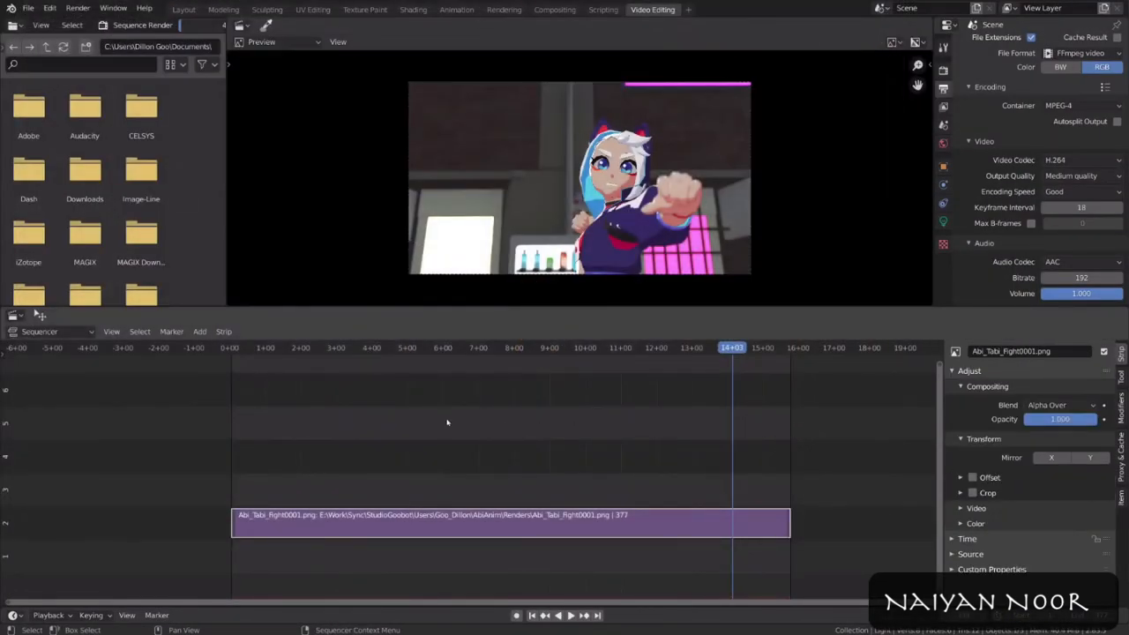
Step: Add the Short_VO_FREE_Cyberpunk_Music WAV from the Reference folder as a sound strip and snap it to the first frame
click(200, 333)
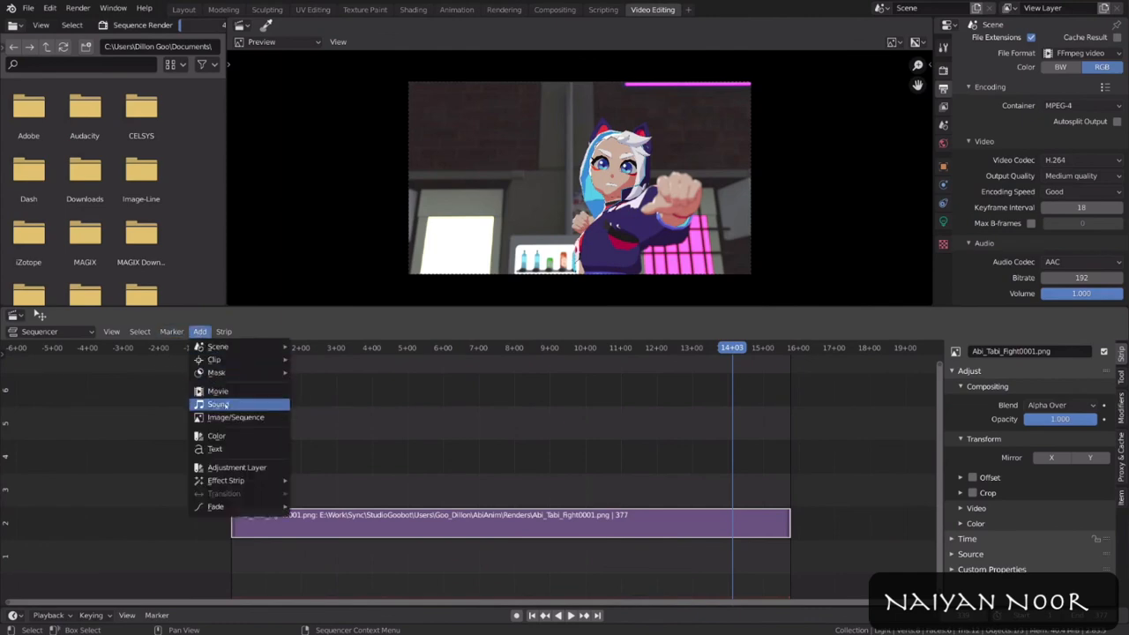
click(256, 405)
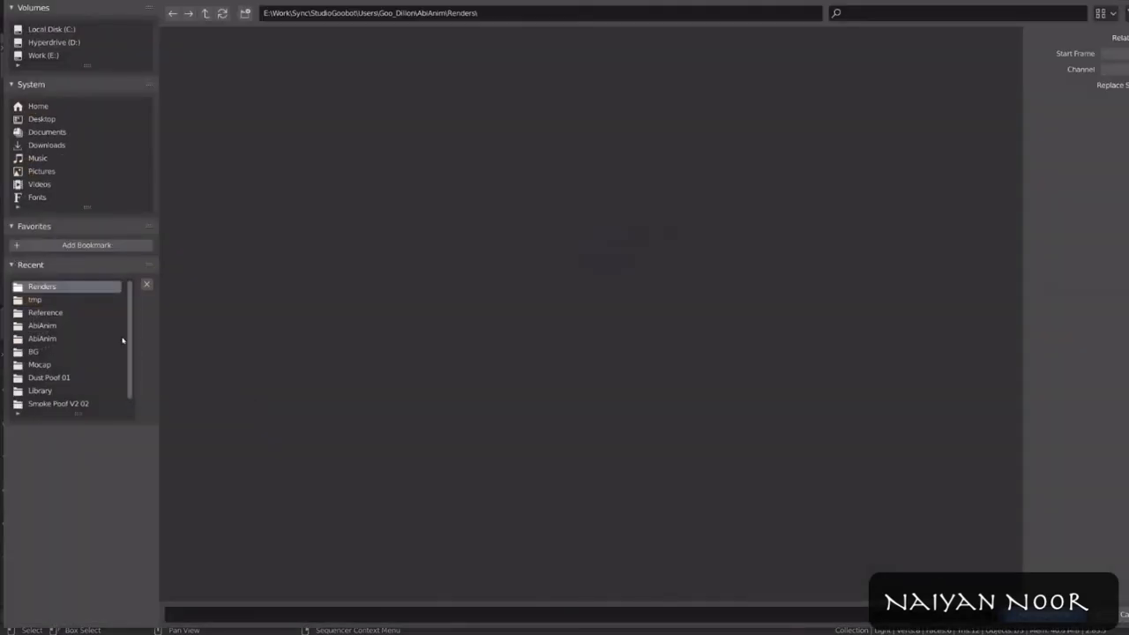
click(46, 313)
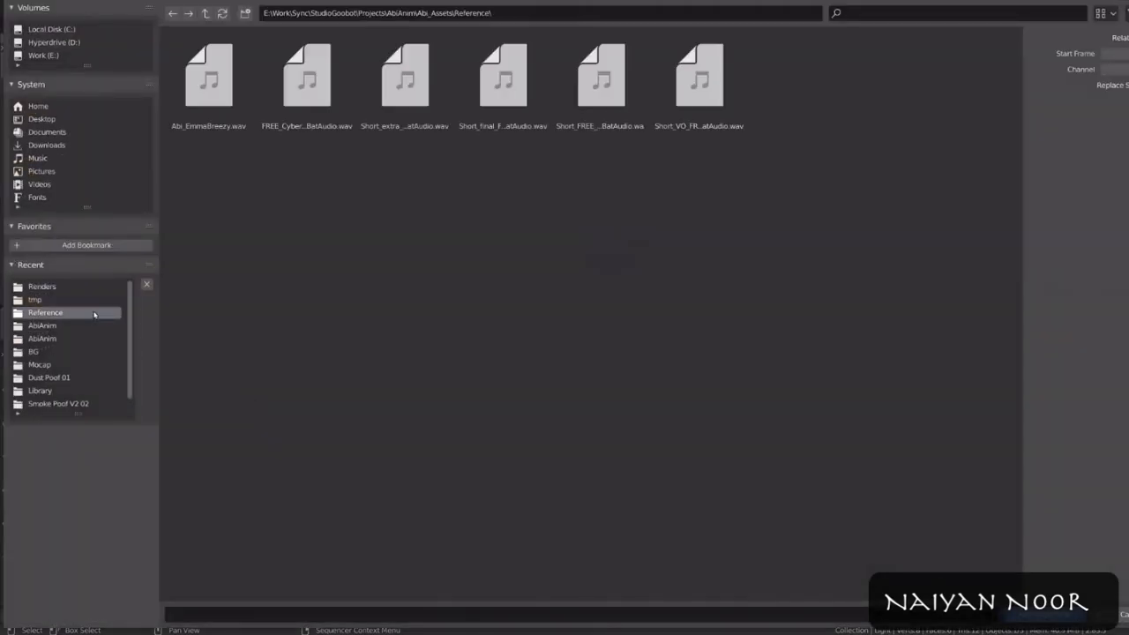
double_click(677, 113)
key(shift+Left)
key(shift+s)
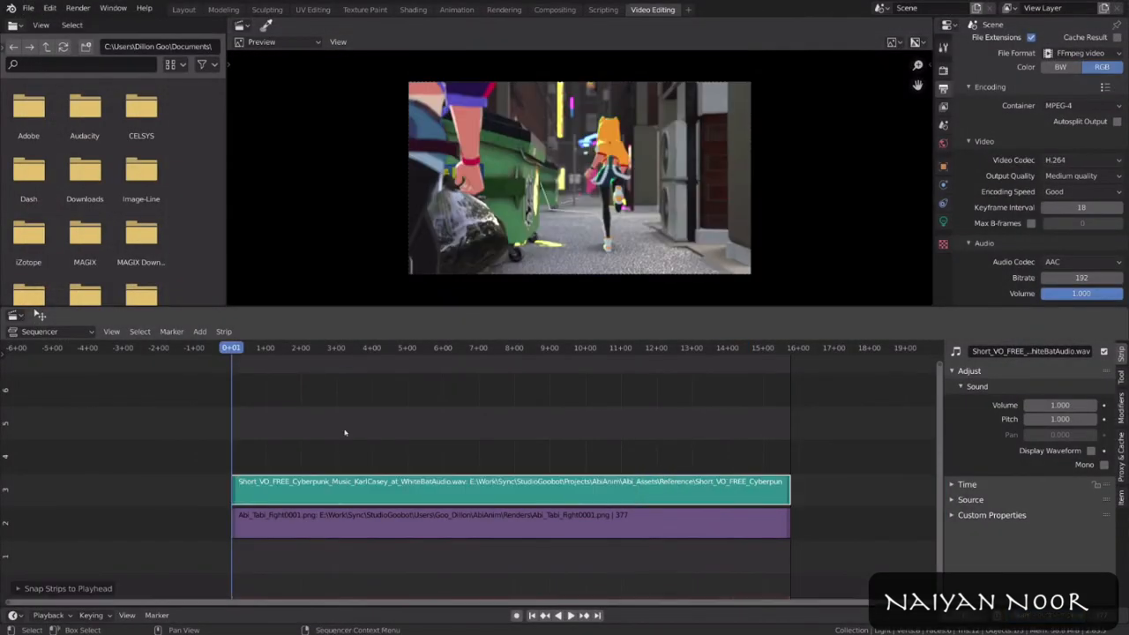
Step: Review the combined image and sound strips in the timeline and render the animation
click(529, 357)
key(space)
key(space)
drag(743, 355, 655, 355)
click(78, 8)
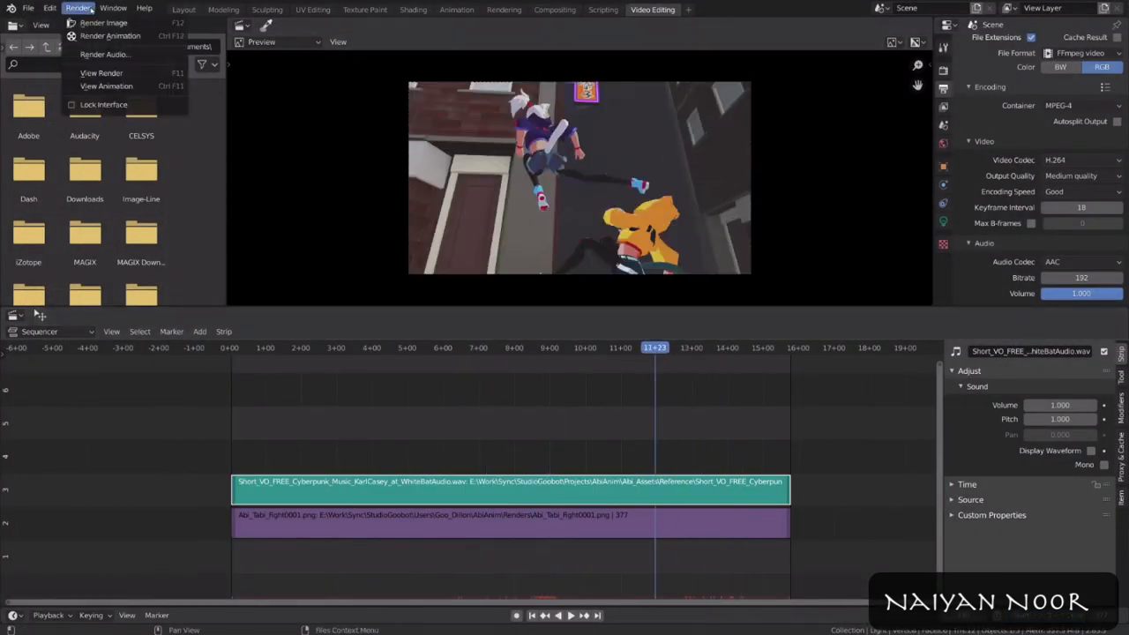
click(97, 36)
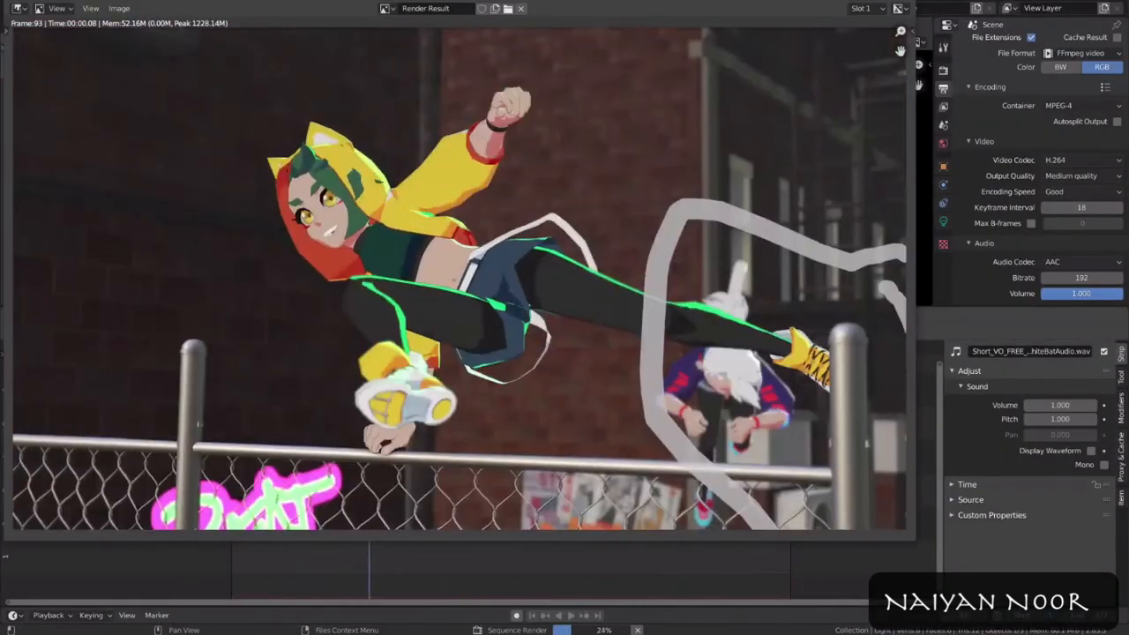
Step: Turn off the Sequencer post-processing option and render the animation without it
scroll(1020, 119, down, 1)
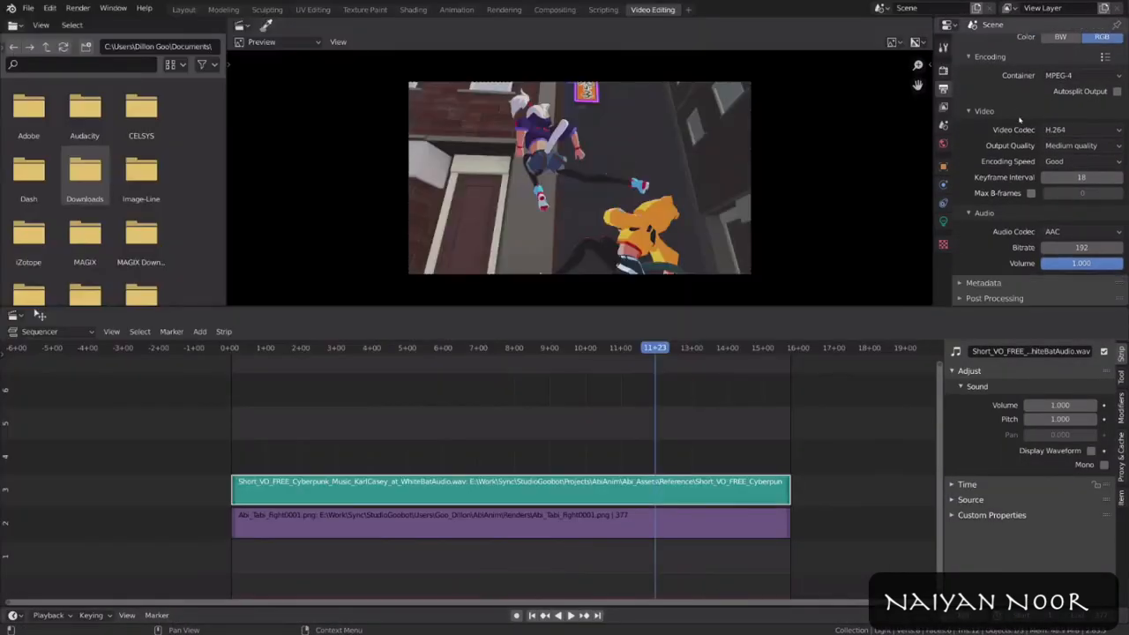
click(994, 298)
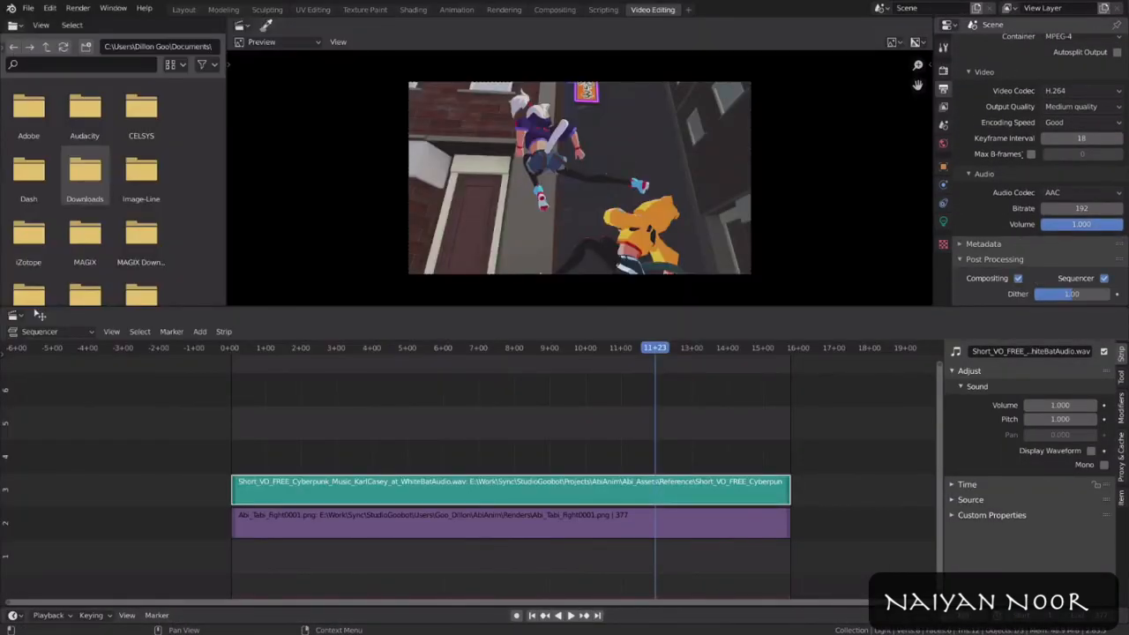
click(77, 8)
click(113, 36)
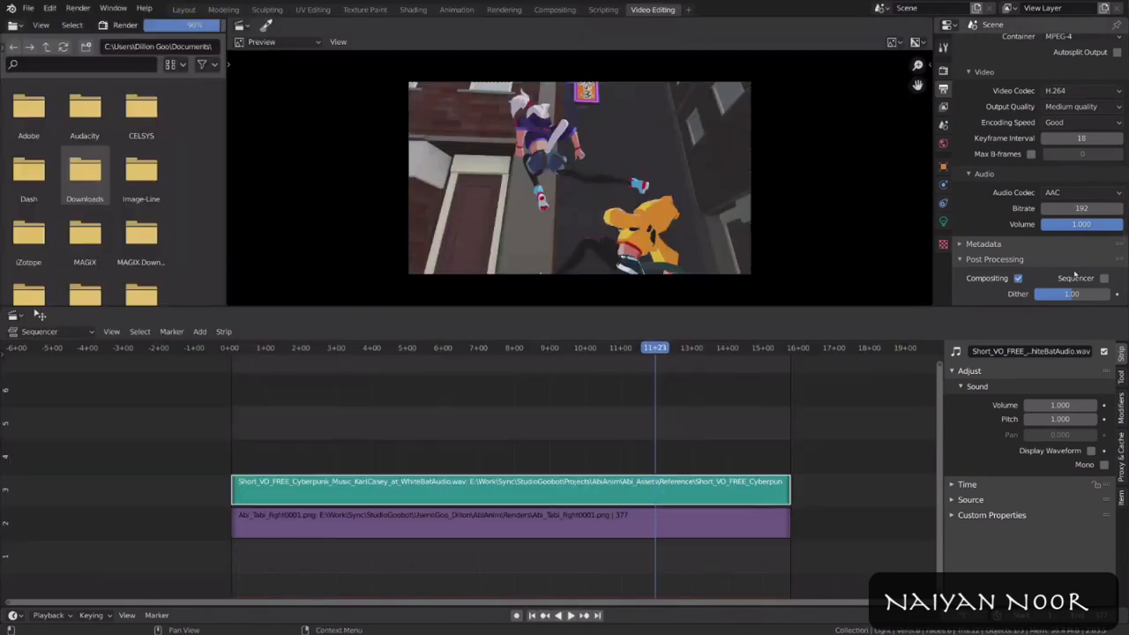
Step: Turn on the Sequencer post-processing option and render the animation
click(1104, 278)
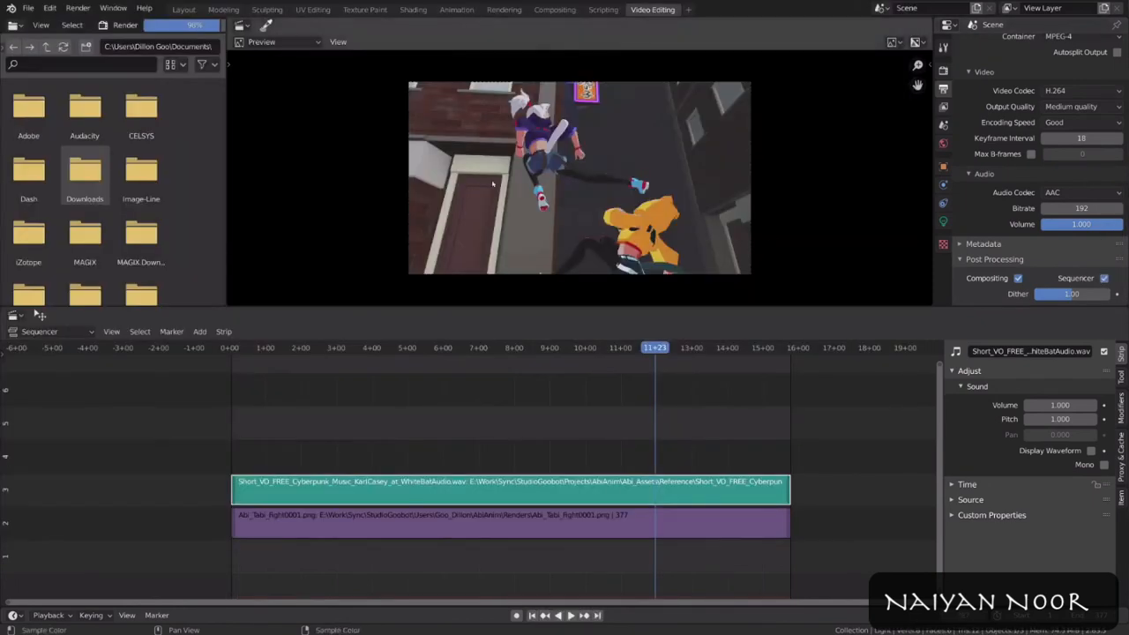
click(78, 8)
click(111, 36)
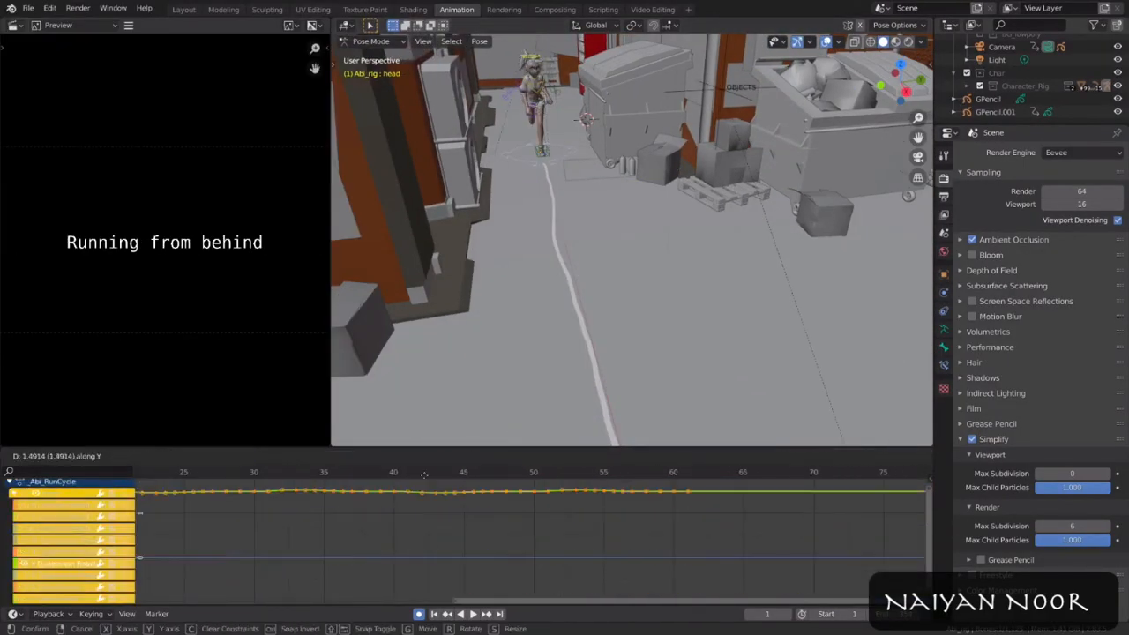
Step: Move the run cycle's selected head curve keyframes about 1.49 along Y and play the animation
click(424, 475)
key(space)
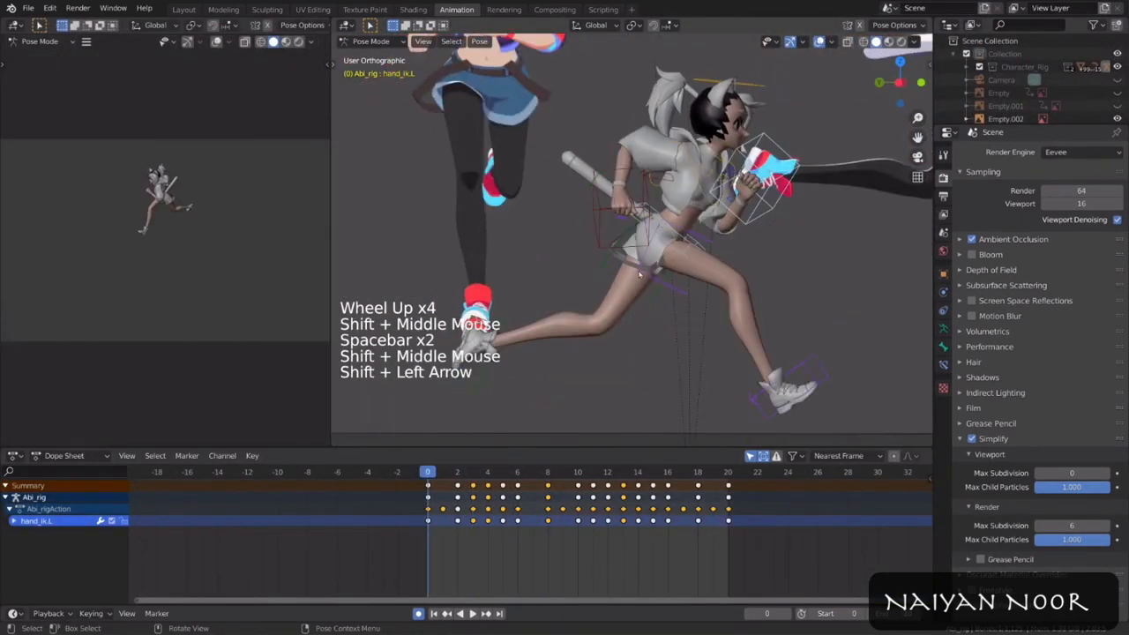
Step: Change the rig's visible layers so the belt controls are shown for the running character
key(n)
scroll(833, 273, down, 18)
middle_drag(688, 282, 591, 284)
shift+middle_drag(591, 284, 636, 295)
click(874, 256)
click(835, 309)
click(880, 306)
click(869, 344)
click(834, 374)
click(880, 374)
click(862, 424)
Step: Delete the belt controls' keyframes and select the right belt's master control at the first frame
click(588, 248)
key(shift+Left)
shift+click(664, 252)
key(a)
key(a)
key(x)
key(a)
click(632, 228)
scroll(688, 251, up, 2)
key(shift+Left)
alt+scroll(706, 248, down, 2)
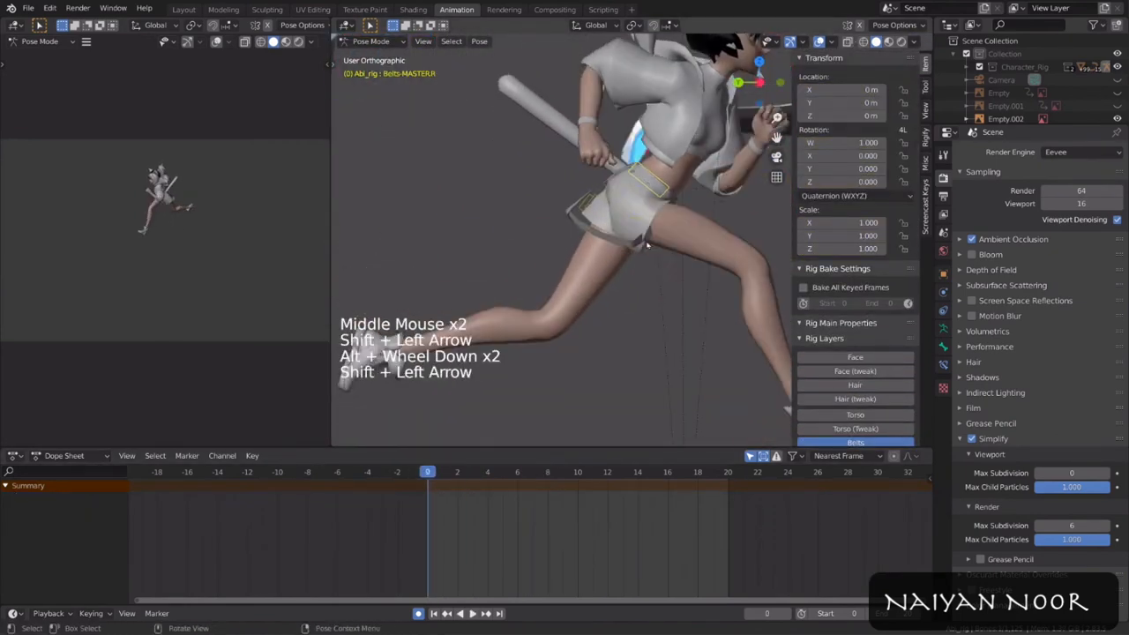
Step: Rotate the right belt's master control at frame 0 to follow the tilted hips of the running pose
key(shift+Left)
key(r)
click(668, 189)
key(r)
key(r)
key(r)
click(688, 210)
click(658, 210)
key(r)
key(r)
key(r)
key(r)
Step: Rotate the right belt's remaining controls so the belt wraps around the shorts at frame 0
click(673, 192)
key(r)
key(r)
click(680, 196)
click(675, 201)
key(r)
click(680, 194)
click(675, 184)
Step: Scale the right belt's controls at frame 0, narrowing Belts-MASTER.R.002 to about 0.8 in X, and adjust its placement
key(s)
key(s)
right_click(716, 208)
key(s)
click(700, 203)
click(668, 205)
key(s)
click(699, 211)
key(g)
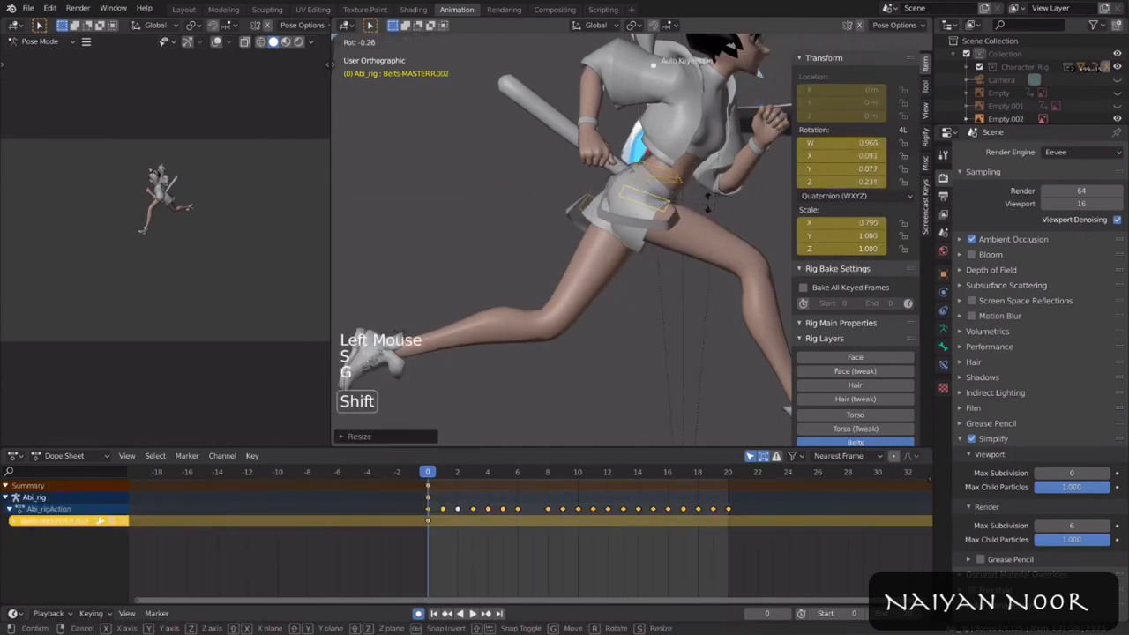
Step: Copy the pose of the right belt's three controls and rotate a belt control on the character's other side
shift+click(674, 196)
shift+click(673, 181)
key(ctrl+c)
scroll(565, 198, up, 1)
middle_drag(688, 198, 494, 203)
click(572, 187)
key(r)
key(r)
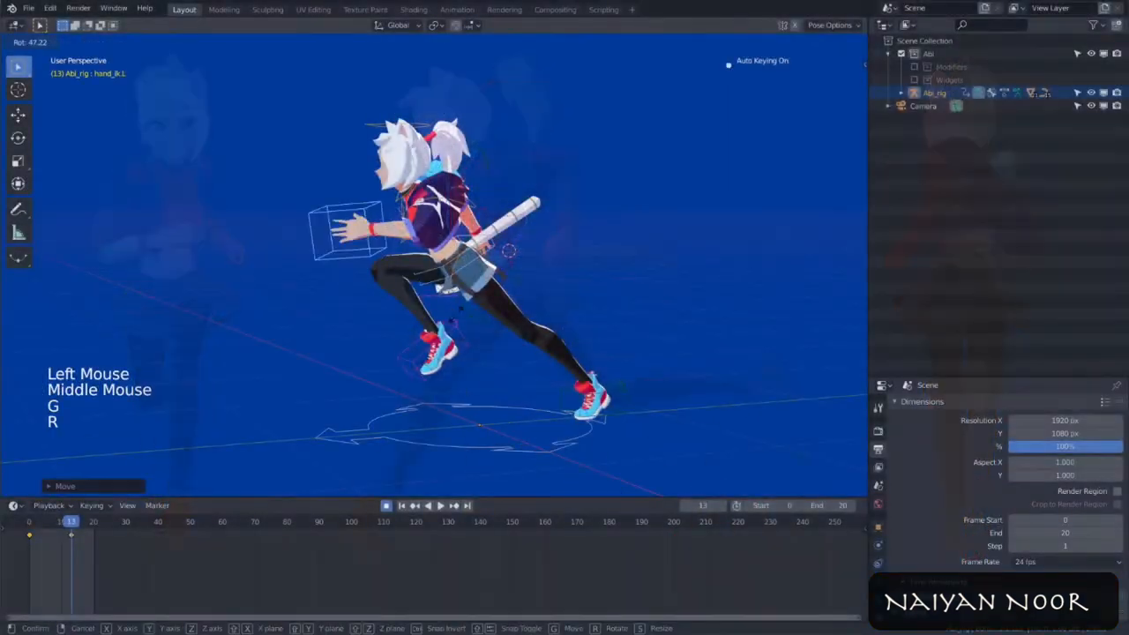
Step: Rotate the left hand IK control of the textured character at frame 13
key(r)
click(457, 315)
middle_drag(457, 316, 397, 304)
Step: Rotate the left upper arm IK control to redirect the elbow and reposition the left arm at frame 13
key(a)
click(392, 221)
middle_drag(397, 220, 600, 203)
scroll(609, 189, up, 2)
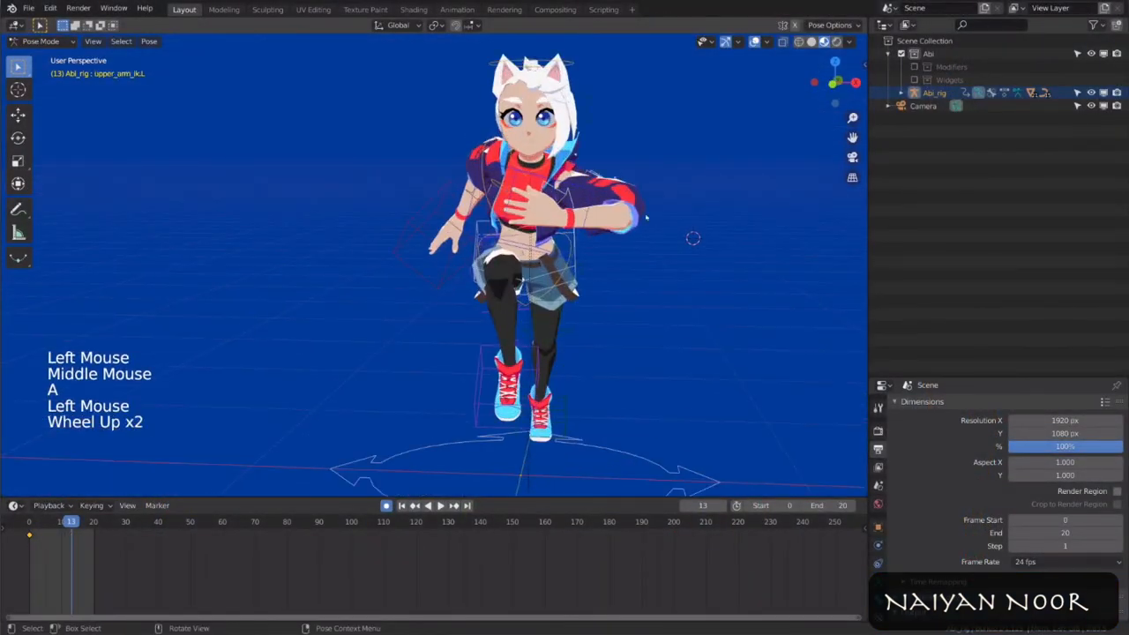
key(r)
key(r)
click(660, 165)
key(g)
click(588, 205)
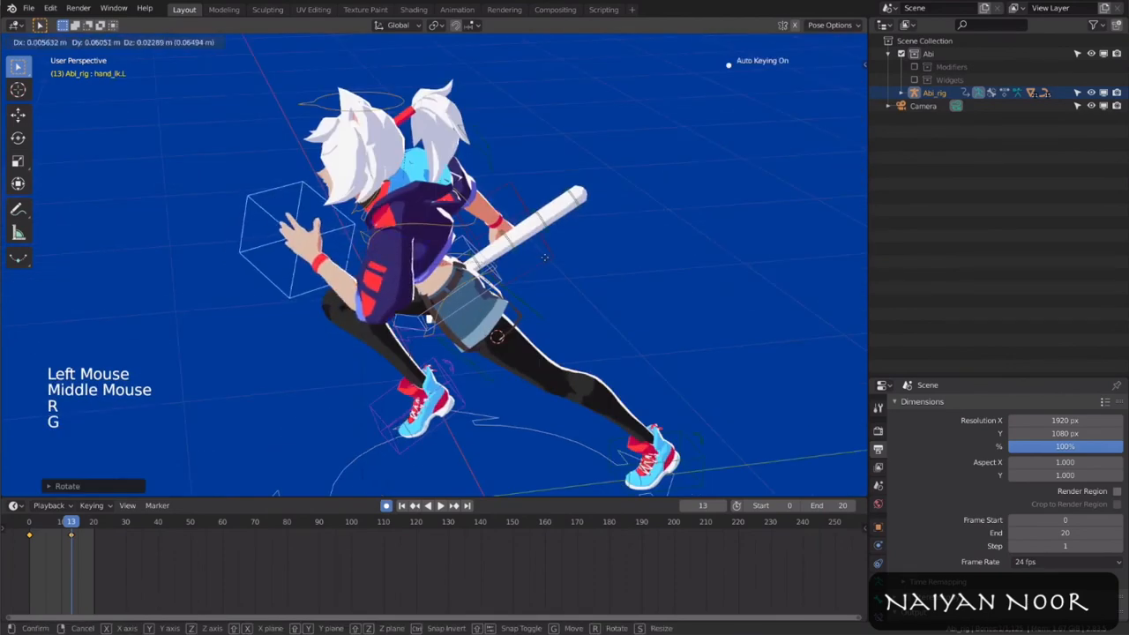
Step: Move and rotate the left hand IK control to refine the raised hand's running pose at frame 13
middle_drag(530, 265, 494, 220)
key(r)
click(534, 222)
key(g)
key(g)
key(r)
key(r)
click(578, 211)
key(r)
Step: Refine the frame 13 running pose from another angle by rotating and moving the character's controls
middle_drag(579, 212, 459, 247)
click(593, 214)
key(r)
key(r)
key(r)
key(r)
scroll(530, 256, down, 1)
scroll(494, 247, down, 1)
click(494, 247)
key(g)
key(r)
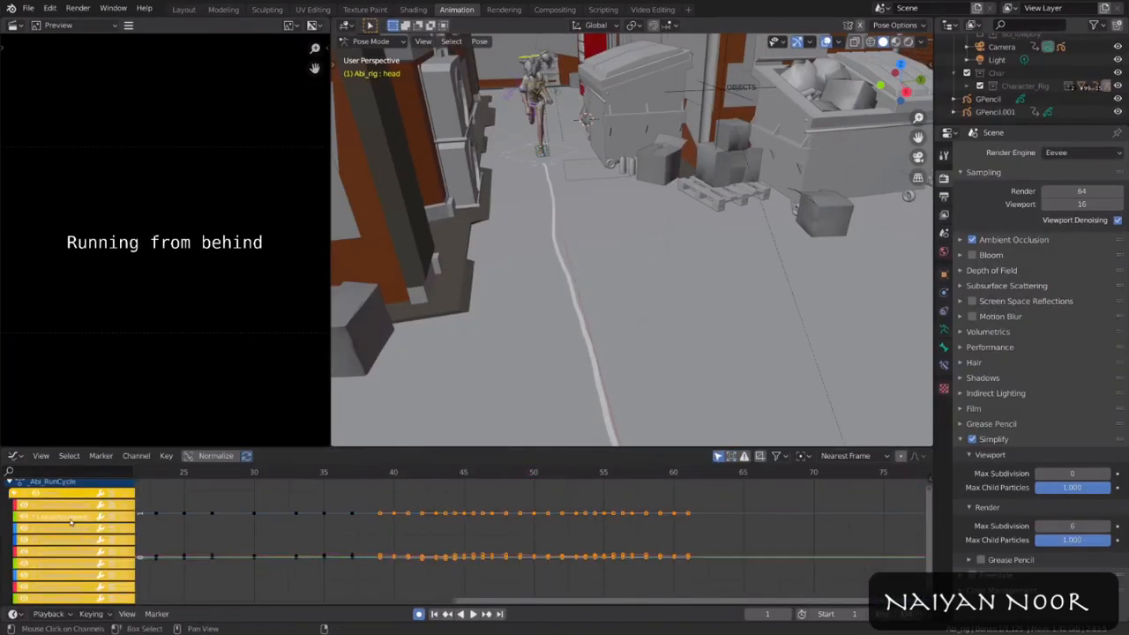
Step: Examine the run cycle and bouncing ball animations in both the keyframe and curve views
key(ctrl+Tab)
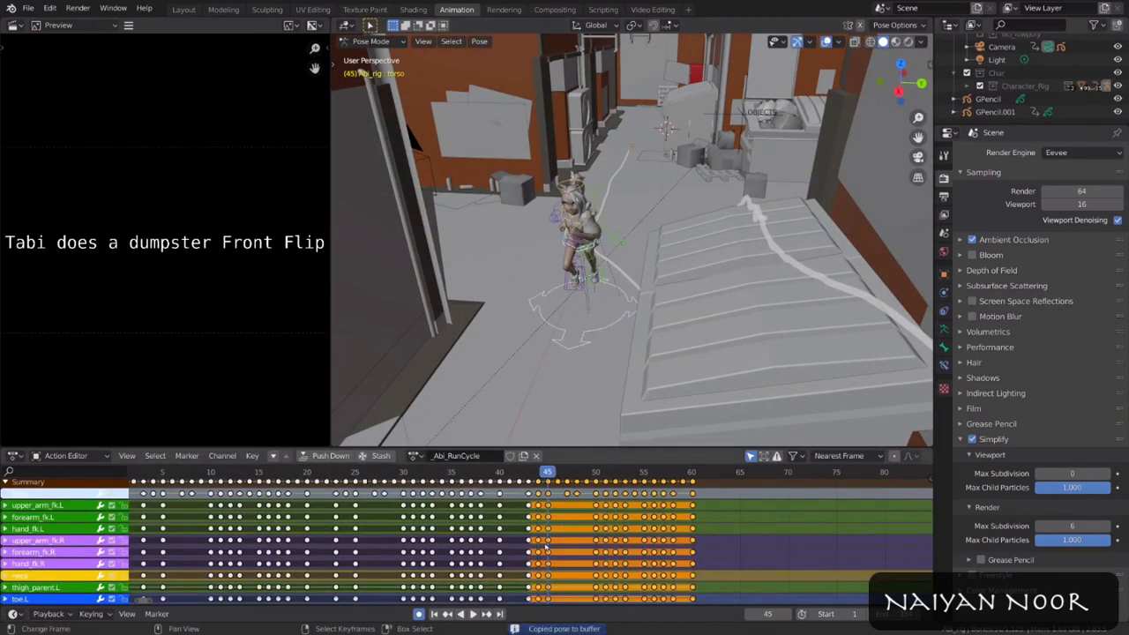
key(n)
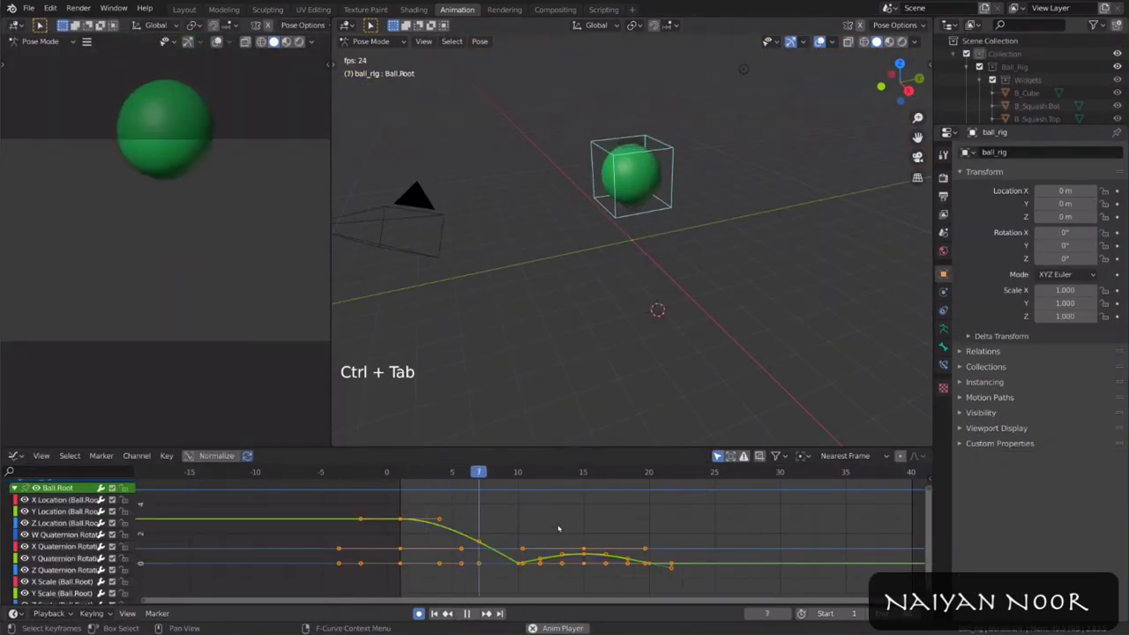
key(ctrl+Tab)
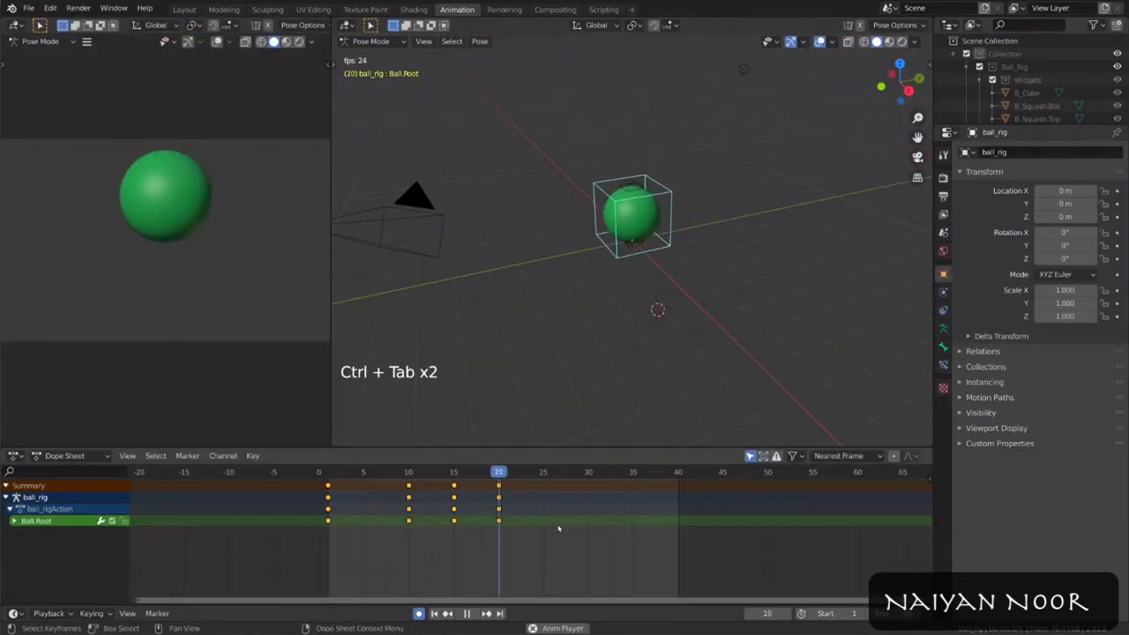
key(ctrl+Tab)
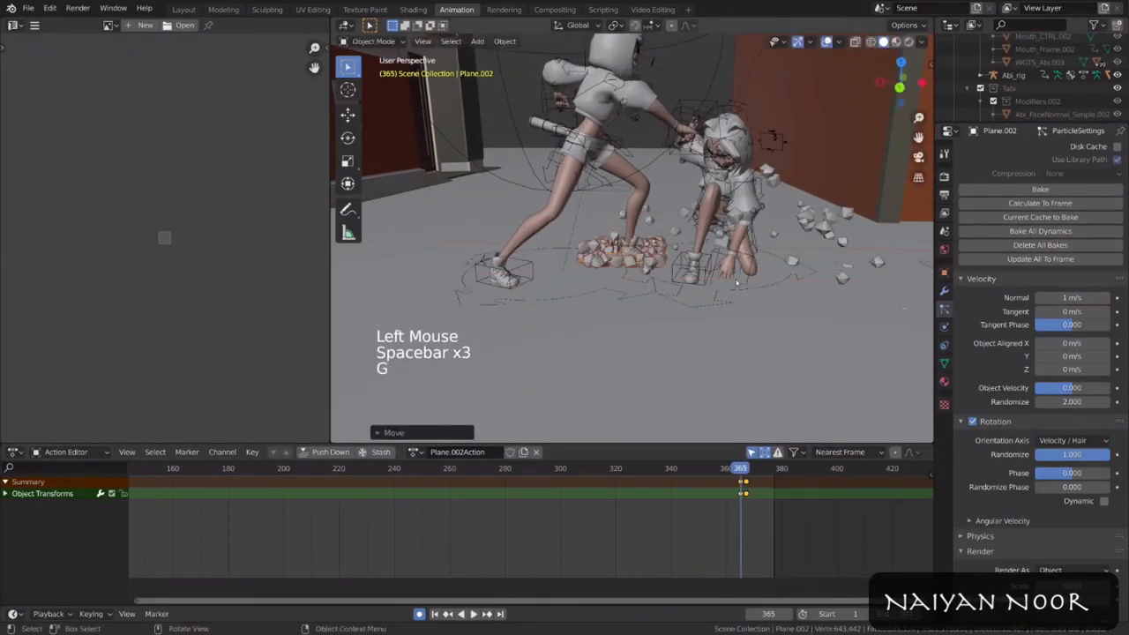
Step: Open the emission number of Plane.002's particle system for editing
scroll(1041, 265, up, 16)
click(1074, 242)
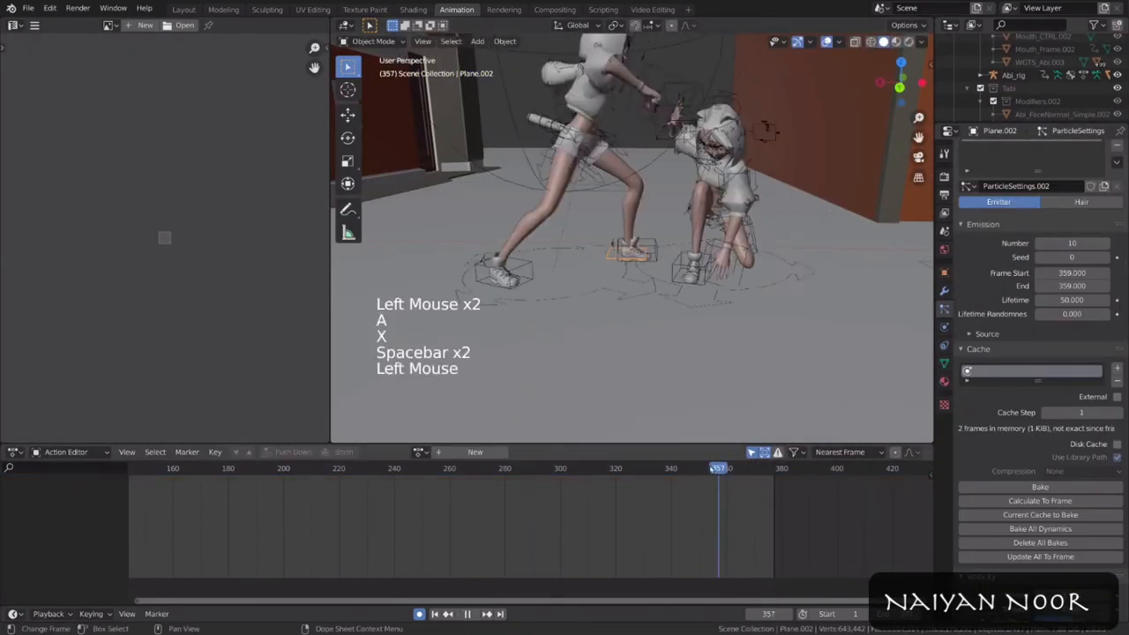